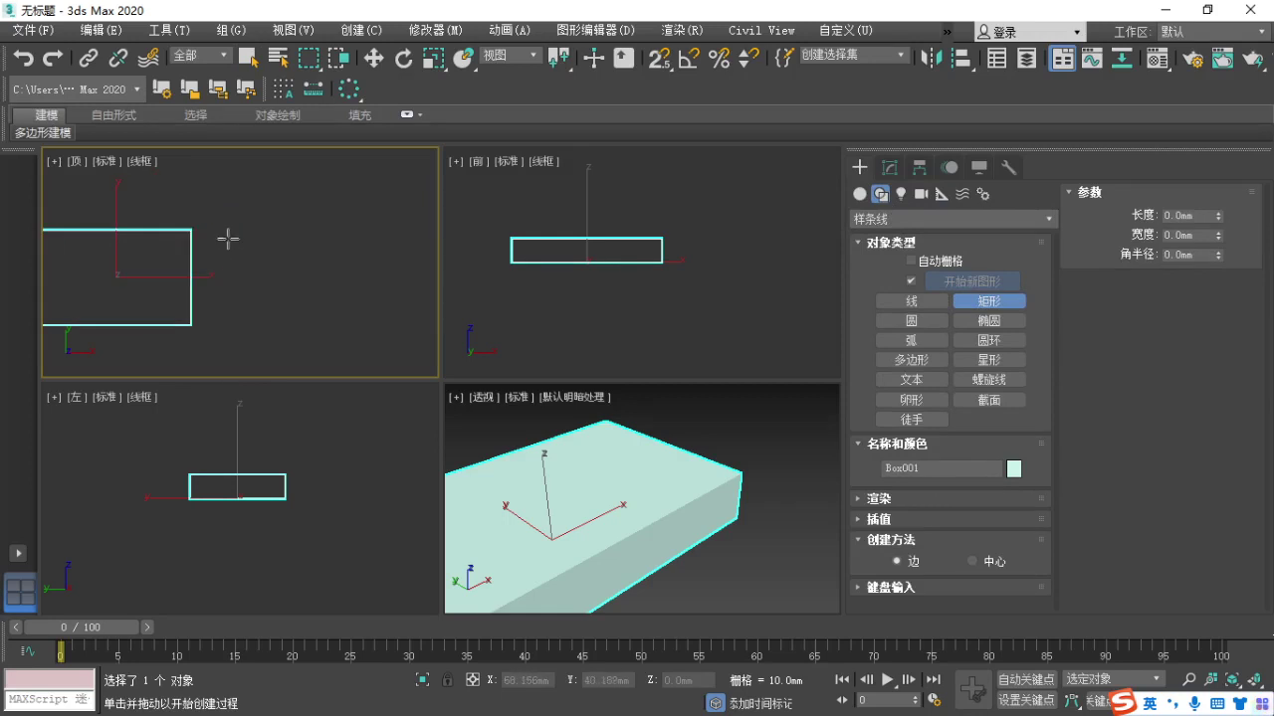
Draw a rectangle spline about 95 mm long and 148 mm wide beside the box in the top view.
{"action": "left_click_drag", "start_coordinate": [226, 230], "coordinate": [371, 323]}
{"action": "right_click", "coordinate": [364, 290]}
{"action": "middle_click_drag", "start_coordinate": [286, 301], "coordinate": [329, 298]}
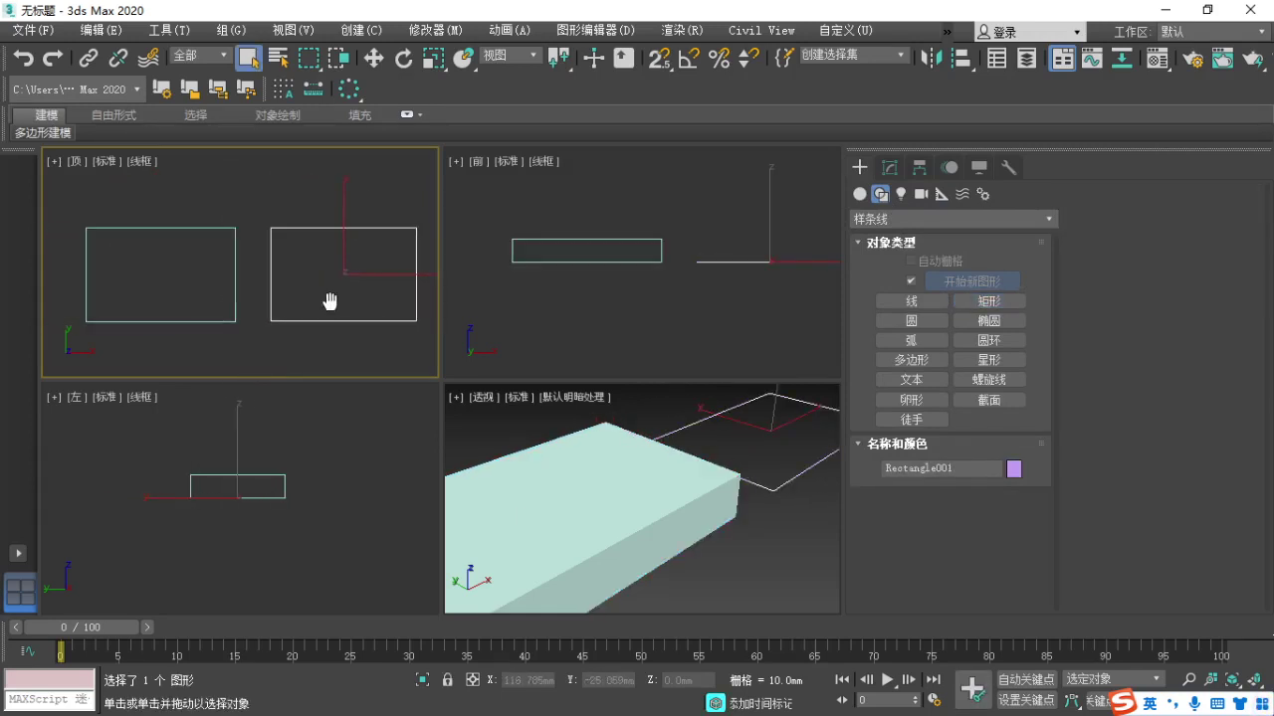
Convert the box to an editable poly (可编辑多边形).
{"action": "key", "text": "w"}
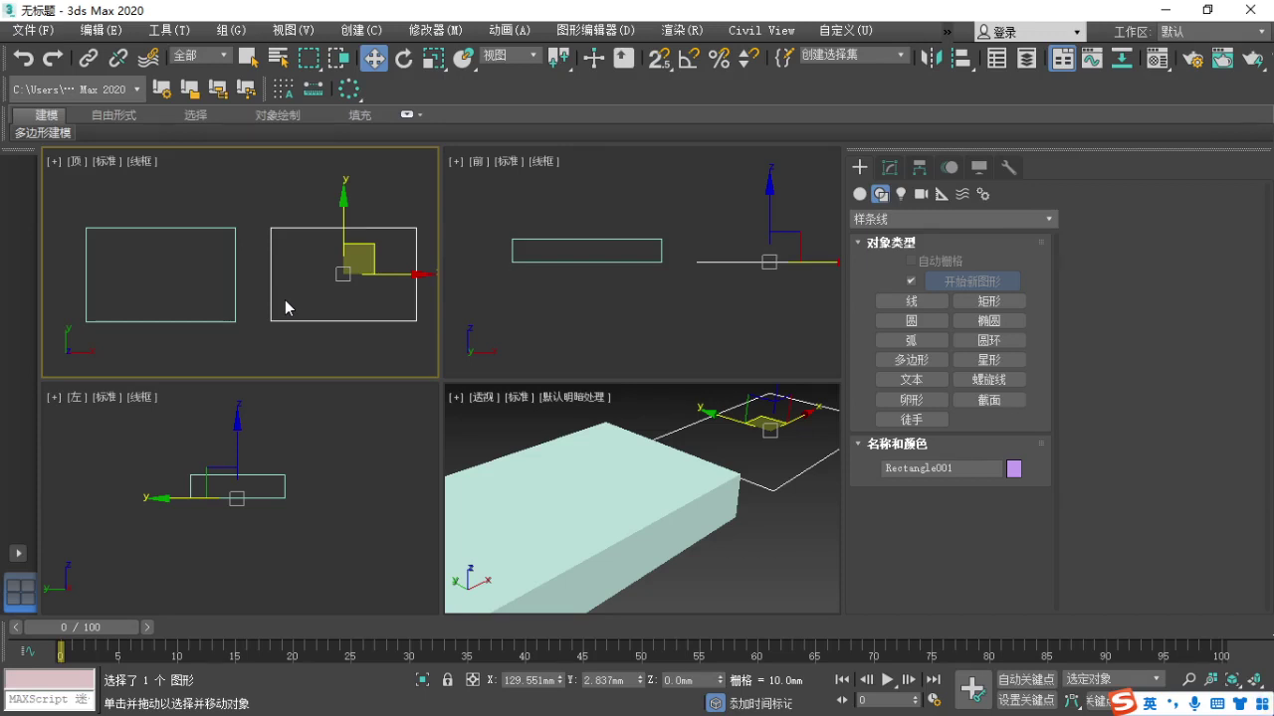
{"action": "left_click", "coordinate": [198, 228]}
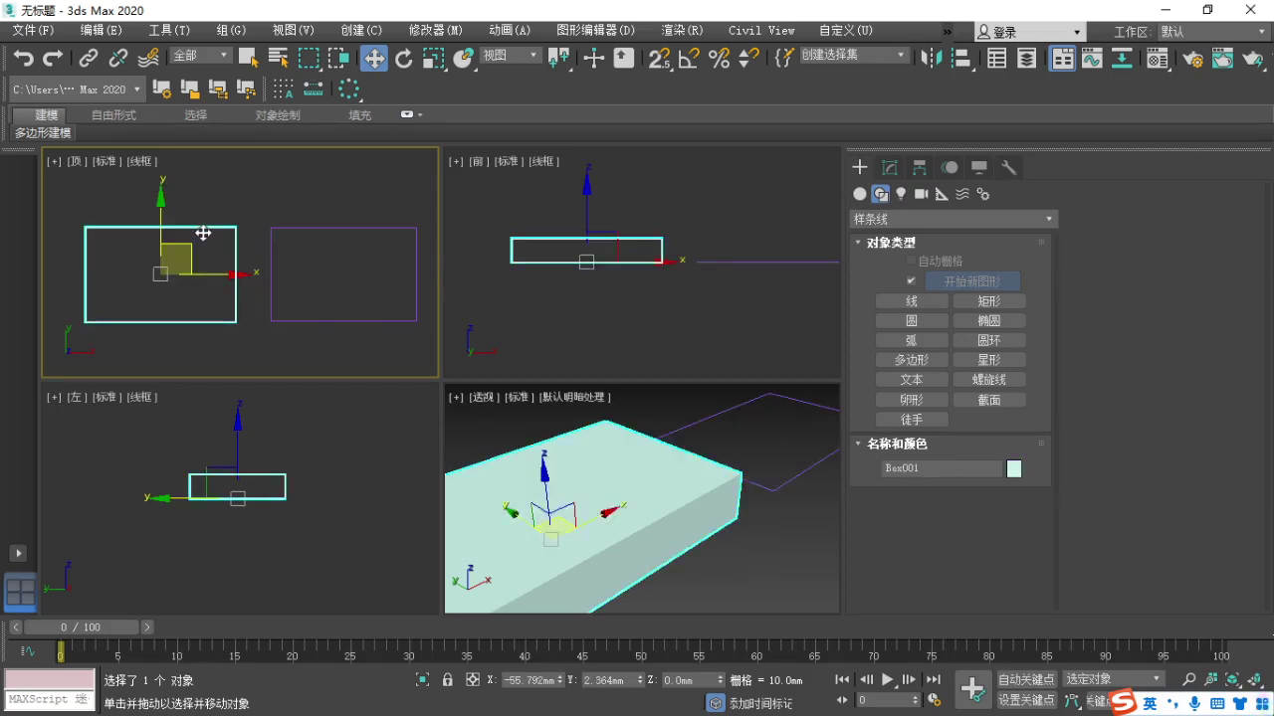
{"action": "right_click", "coordinate": [215, 225]}
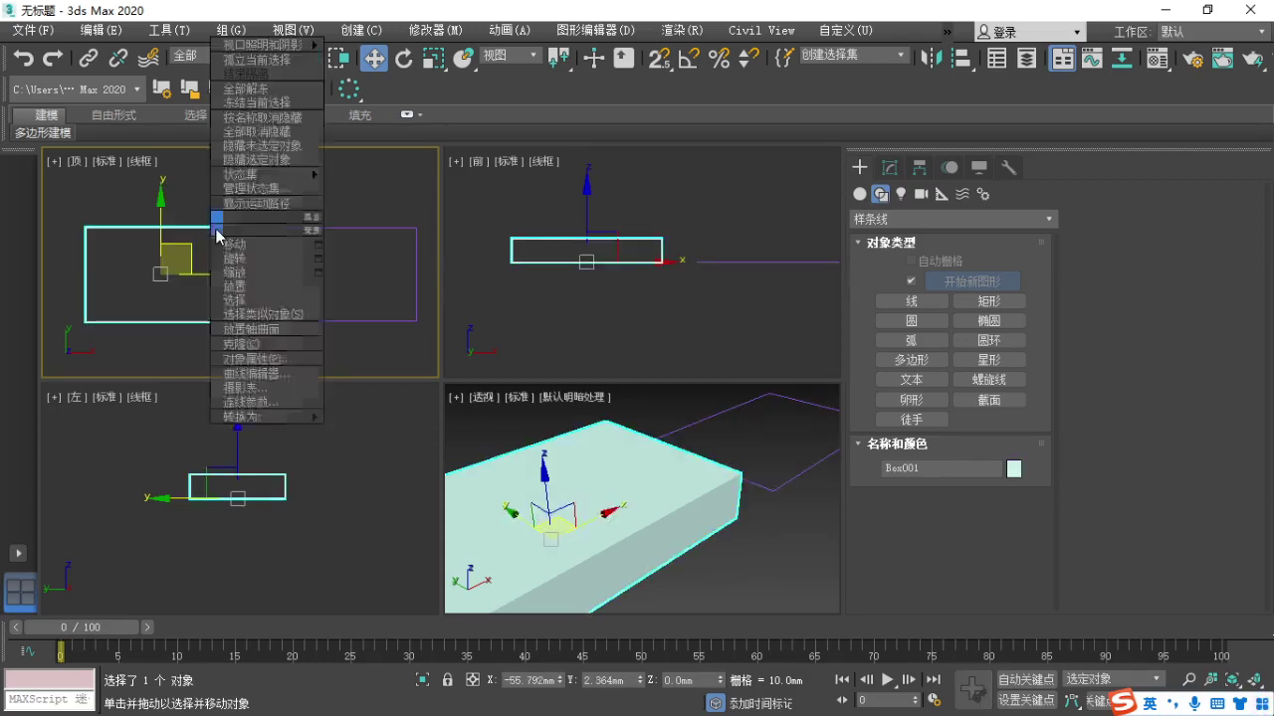
{"action": "mouse_move", "coordinate": [290, 416]}
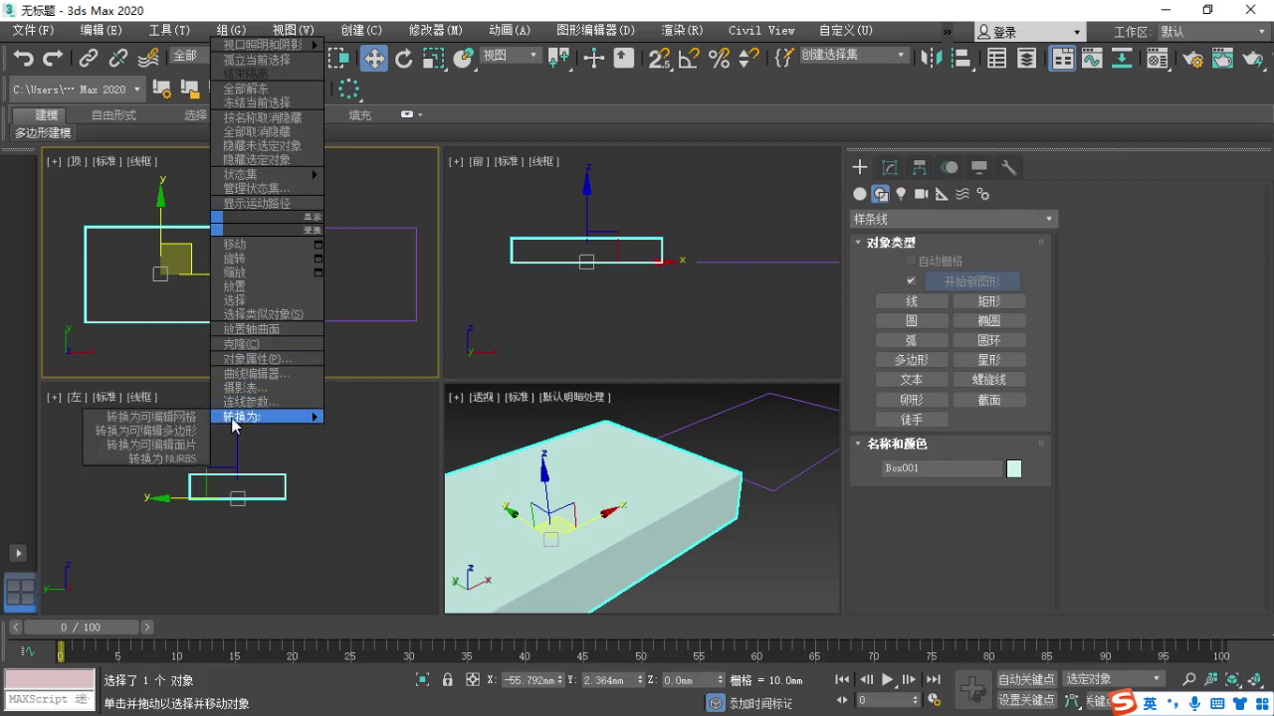
{"action": "left_click", "coordinate": [181, 439]}
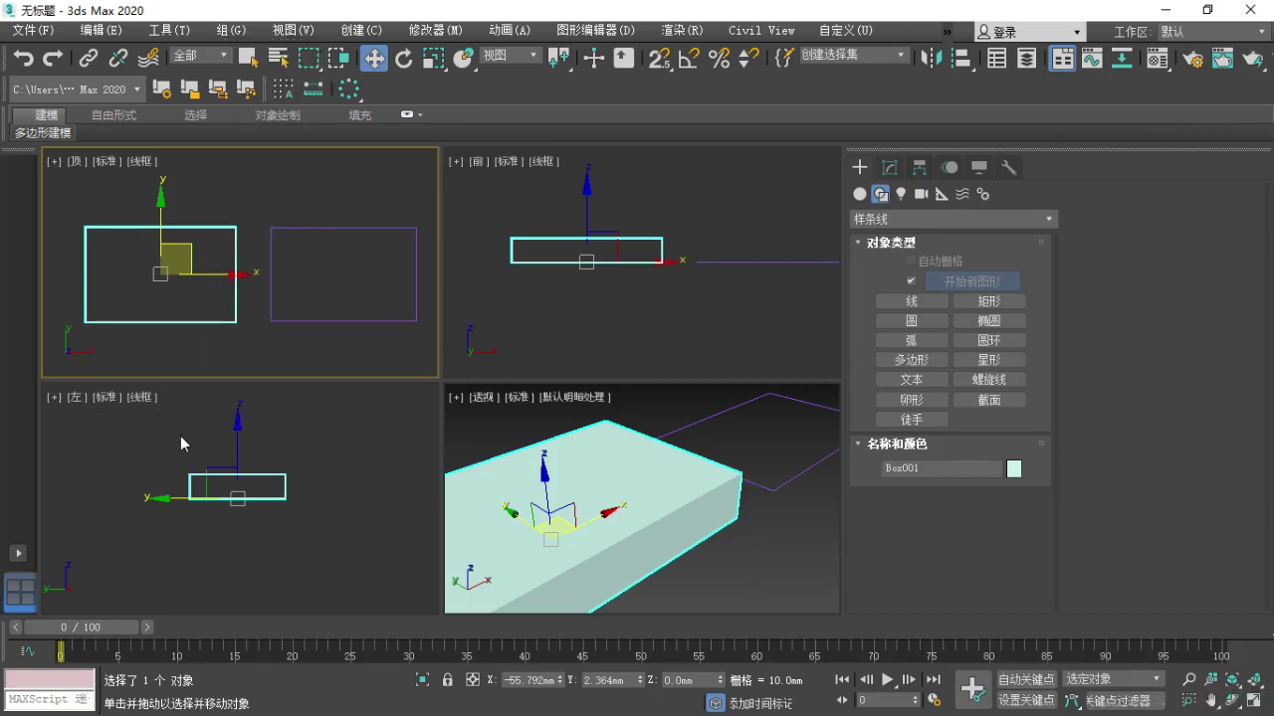
{"action": "right_click", "coordinate": [233, 287]}
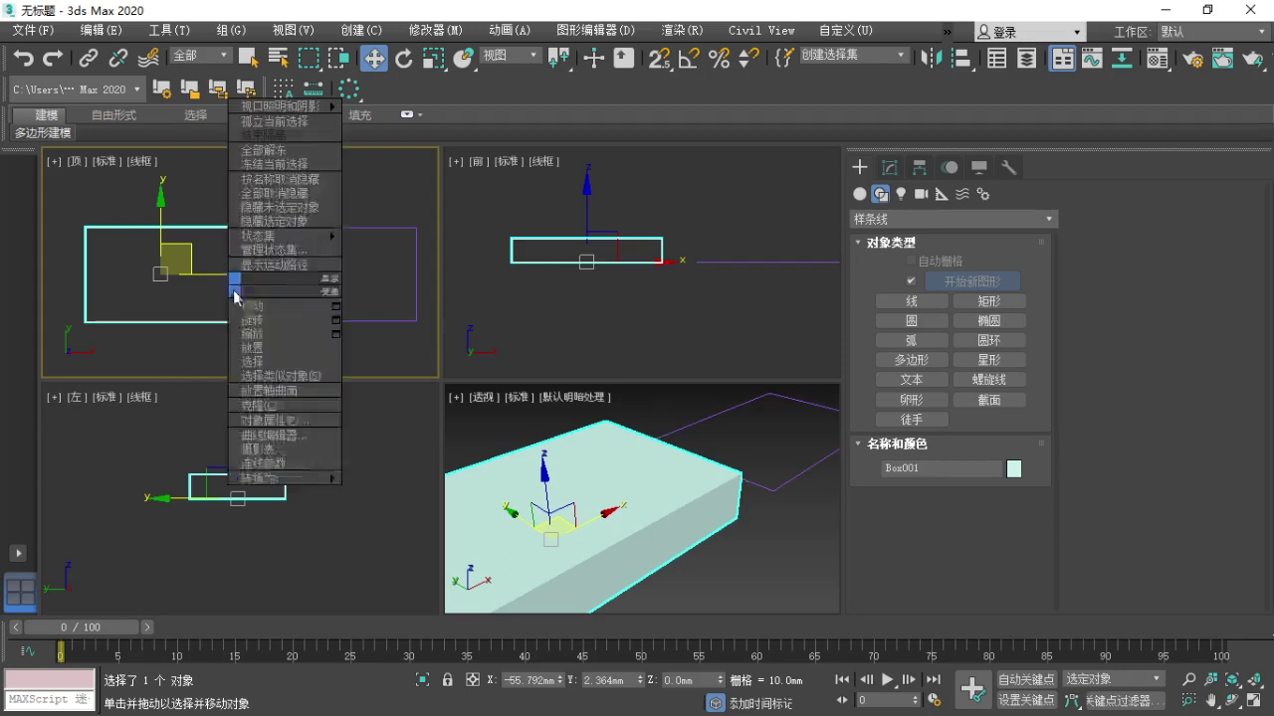
{"action": "mouse_move", "coordinate": [258, 482]}
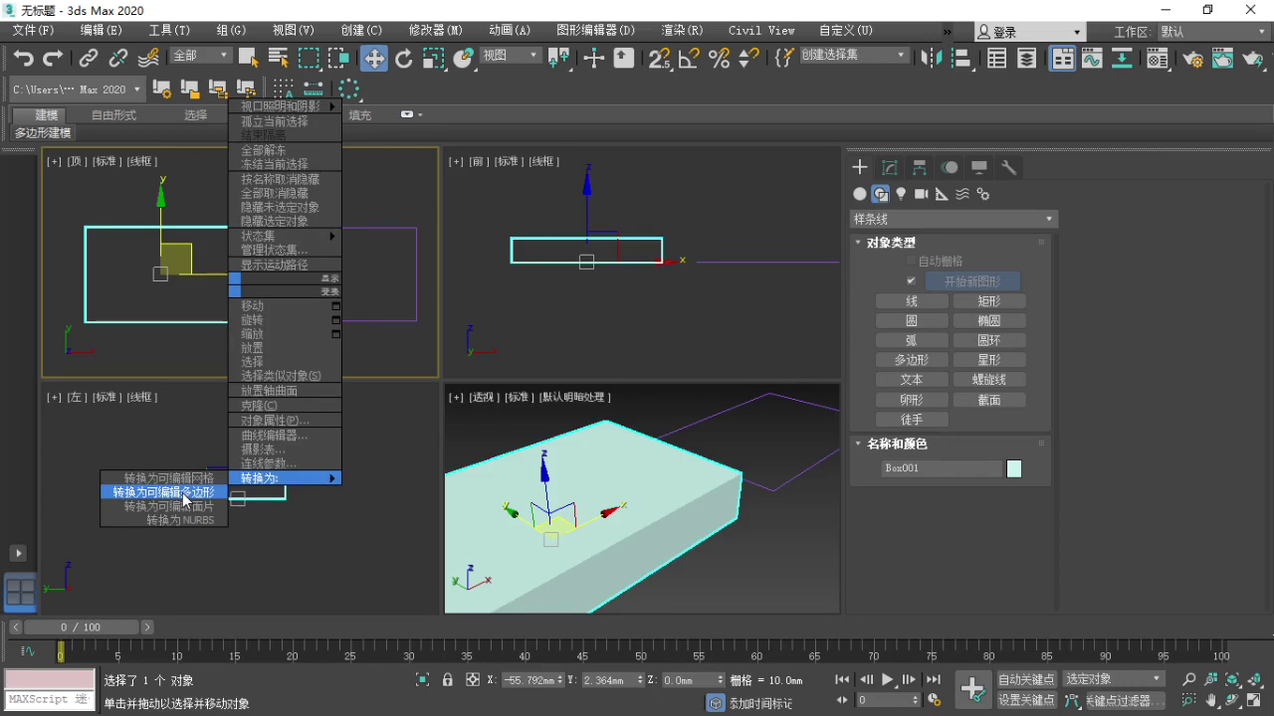
{"action": "left_click", "coordinate": [186, 492]}
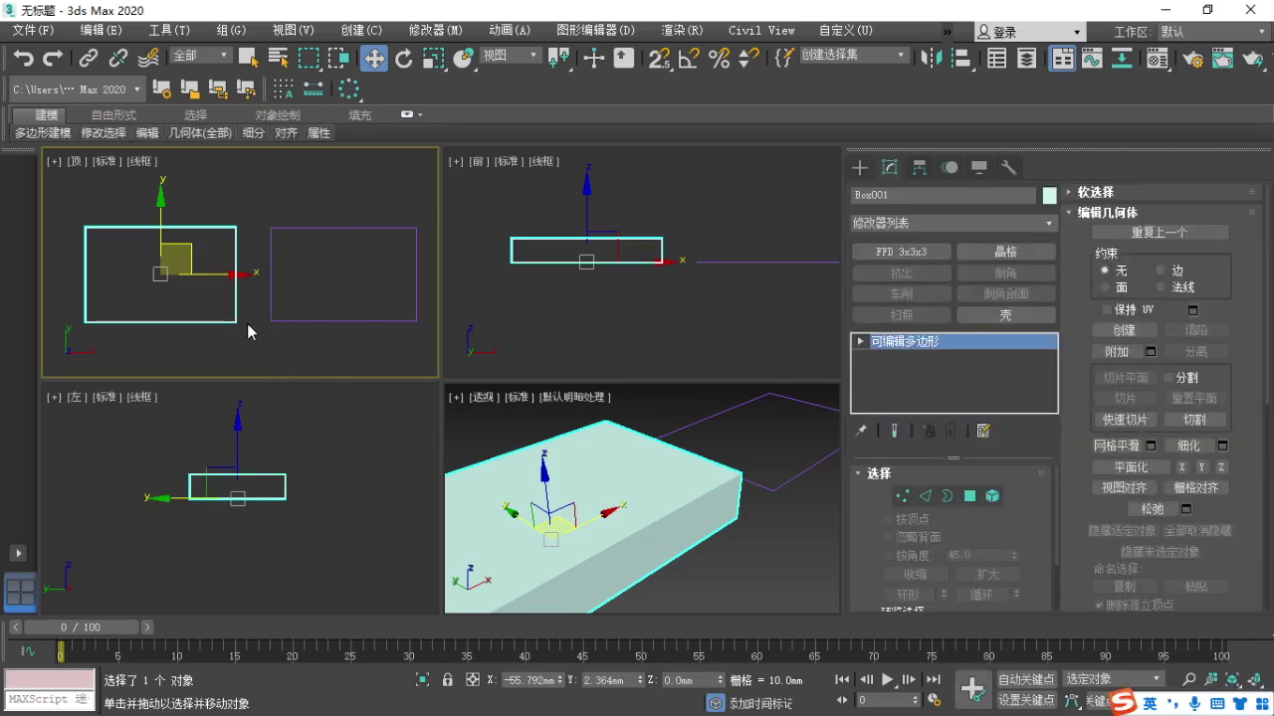
{"action": "left_click", "coordinate": [239, 336]}
{"action": "left_click", "coordinate": [236, 320]}
{"action": "mouse_move", "coordinate": [190, 205]}
{"action": "left_mouse_down"}
{"action": "mouse_move", "coordinate": [199, 352]}
{"action": "mouse_move", "coordinate": [190, 205]}
{"action": "left_mouse_up"}
{"action": "left_click_drag", "start_coordinate": [861, 352], "coordinate": [943, 353]}
{"action": "key", "text": "Escape"}
{"action": "middle_click_drag", "start_coordinate": [546, 554], "coordinate": [601, 530]}
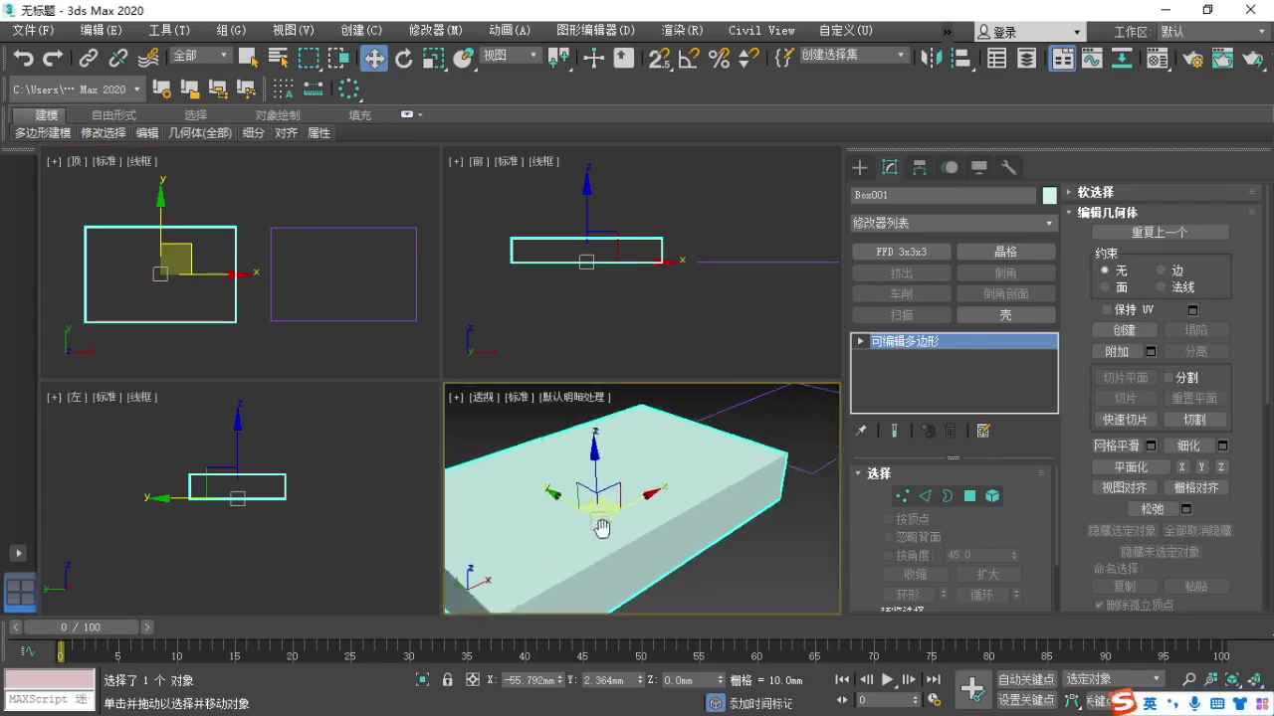
{"action": "scroll", "coordinate": [603, 528], "scroll_direction": "down", "scroll_amount": 3}
{"action": "mouse_move", "coordinate": [597, 428]}
{"action": "left_mouse_down"}
{"action": "mouse_move", "coordinate": [542, 609]}
{"action": "mouse_move", "coordinate": [503, 443]}
{"action": "left_mouse_up"}
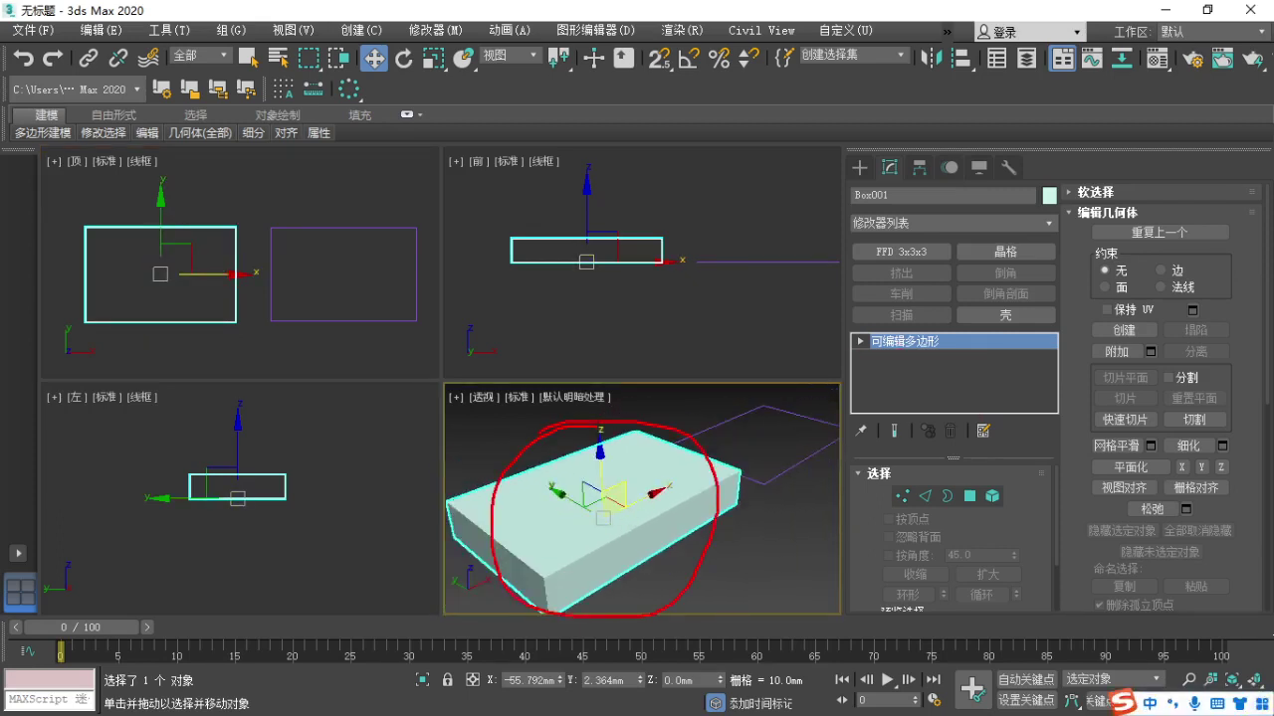
{"action": "key", "text": "Escape"}
Convert the rectangle spline to an editable poly (可编辑多边形) so it becomes a surface.
{"action": "left_click", "coordinate": [338, 344]}
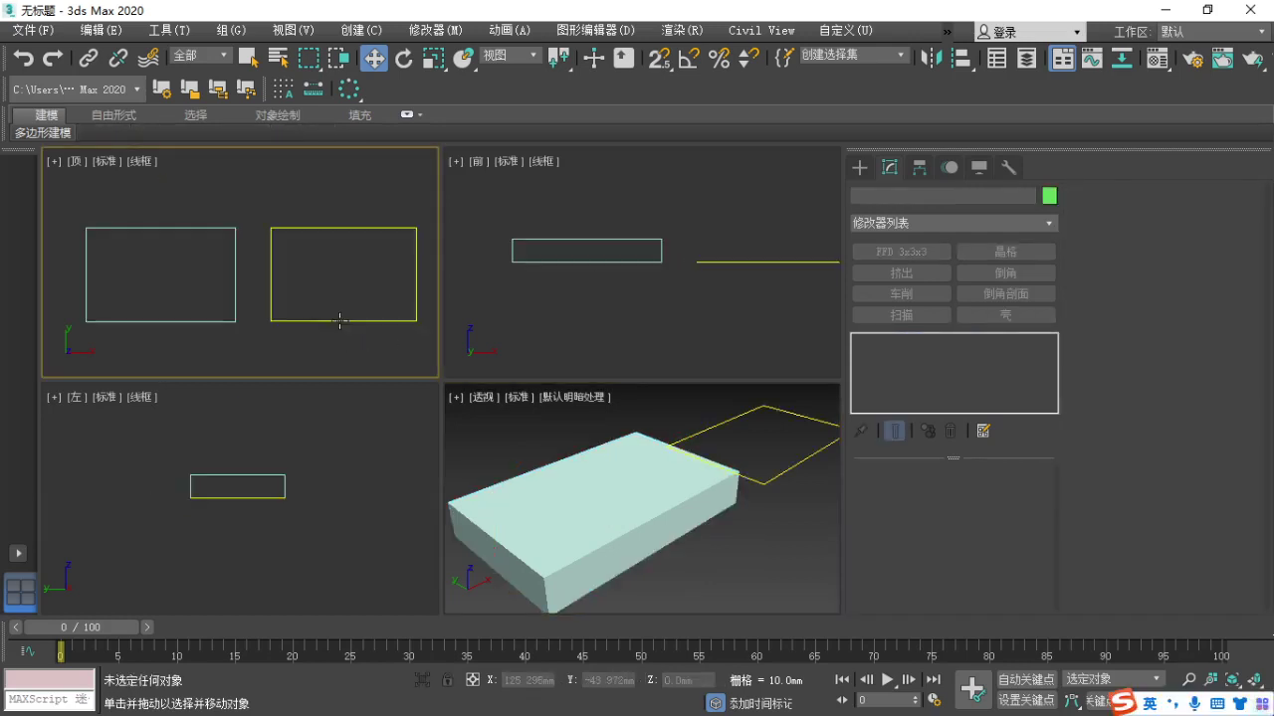
{"action": "left_click", "coordinate": [339, 322]}
{"action": "middle_click_drag", "start_coordinate": [375, 346], "coordinate": [338, 357]}
{"action": "mouse_move", "coordinate": [772, 396]}
{"action": "left_mouse_down"}
{"action": "mouse_move", "coordinate": [672, 485]}
{"action": "mouse_move", "coordinate": [801, 393]}
{"action": "left_mouse_up"}
{"action": "key", "text": "Escape"}
{"action": "mouse_move", "coordinate": [773, 448]}
{"action": "middle_mouse_down"}
{"action": "mouse_move", "coordinate": [669, 509]}
{"action": "mouse_move", "coordinate": [691, 485]}
{"action": "middle_mouse_up"}
{"action": "scroll", "coordinate": [677, 504], "scroll_direction": "up", "scroll_amount": 4}
{"action": "scroll", "coordinate": [690, 485], "scroll_direction": "down", "scroll_amount": 2}
{"action": "right_click", "coordinate": [375, 313]}
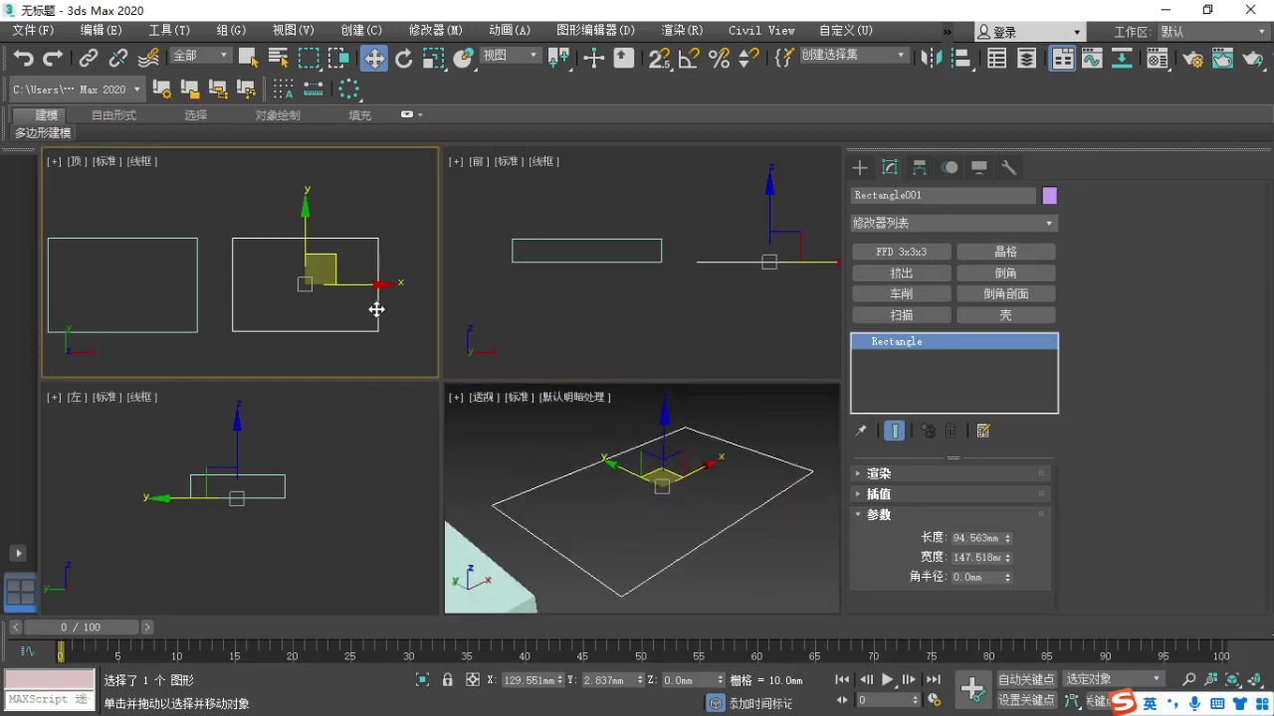
{"action": "right_click", "coordinate": [375, 313]}
{"action": "mouse_move", "coordinate": [438, 497]}
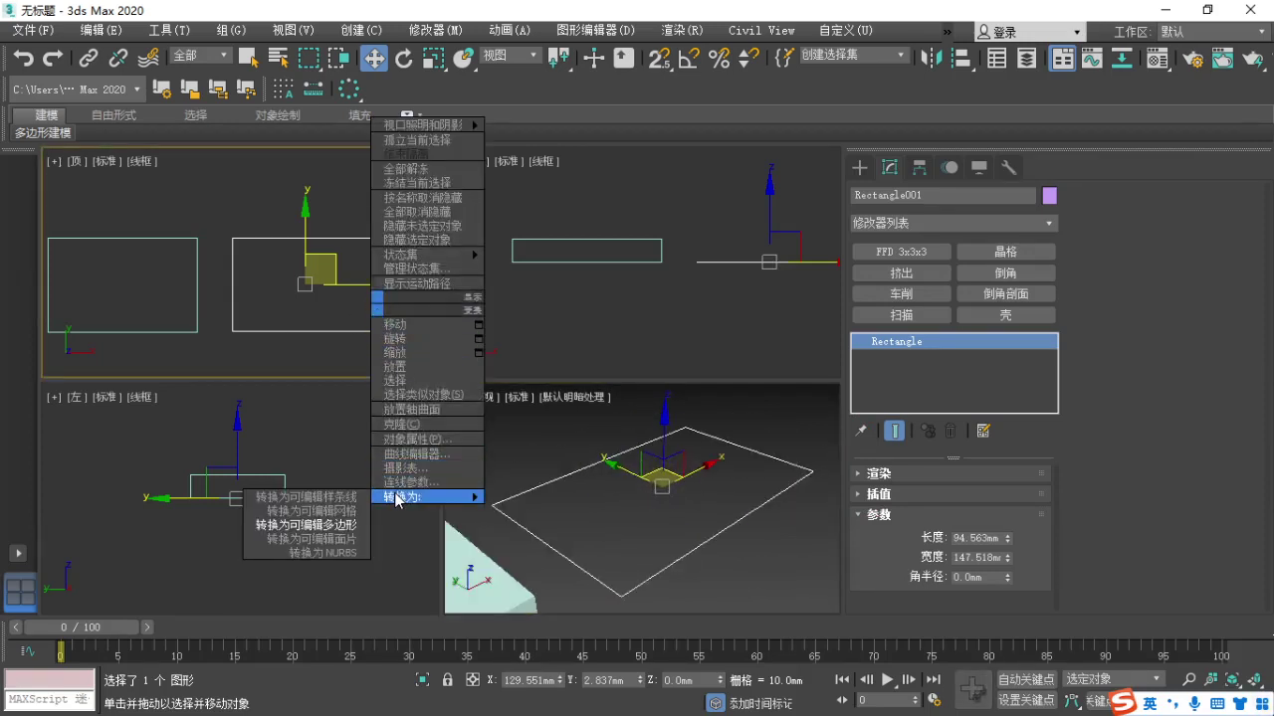
{"action": "left_click", "coordinate": [321, 523]}
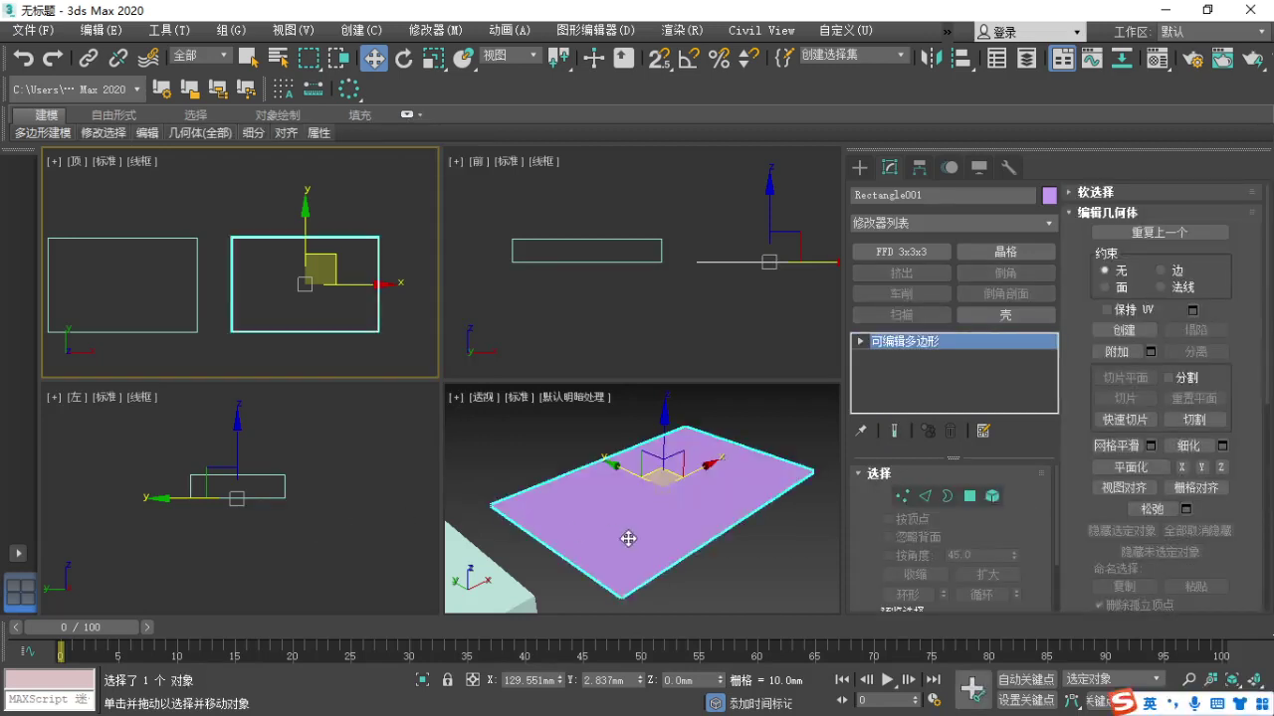
{"action": "middle_click_drag", "start_coordinate": [747, 545], "coordinate": [708, 552]}
{"action": "mouse_move", "coordinate": [742, 583]}
{"action": "left_mouse_down"}
{"action": "mouse_move", "coordinate": [694, 532]}
{"action": "mouse_move", "coordinate": [746, 519]}
{"action": "left_mouse_up"}
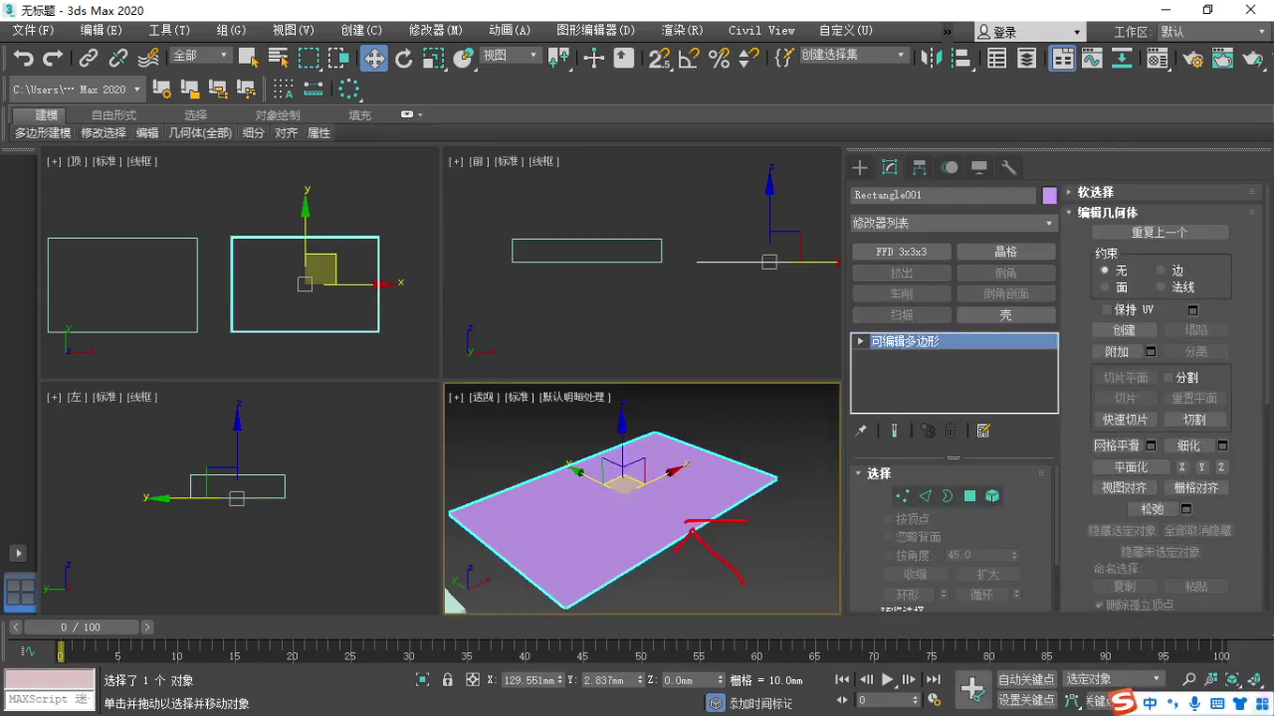
{"action": "key", "text": "Escape"}
{"action": "mouse_move", "coordinate": [671, 544]}
{"action": "middle_mouse_down", "text": "alt"}
{"action": "mouse_move", "coordinate": [636, 512]}
{"action": "mouse_move", "coordinate": [607, 443]}
{"action": "mouse_move", "coordinate": [600, 501]}
{"action": "mouse_move", "coordinate": [552, 566]}
{"action": "middle_mouse_up", "text": "alt"}
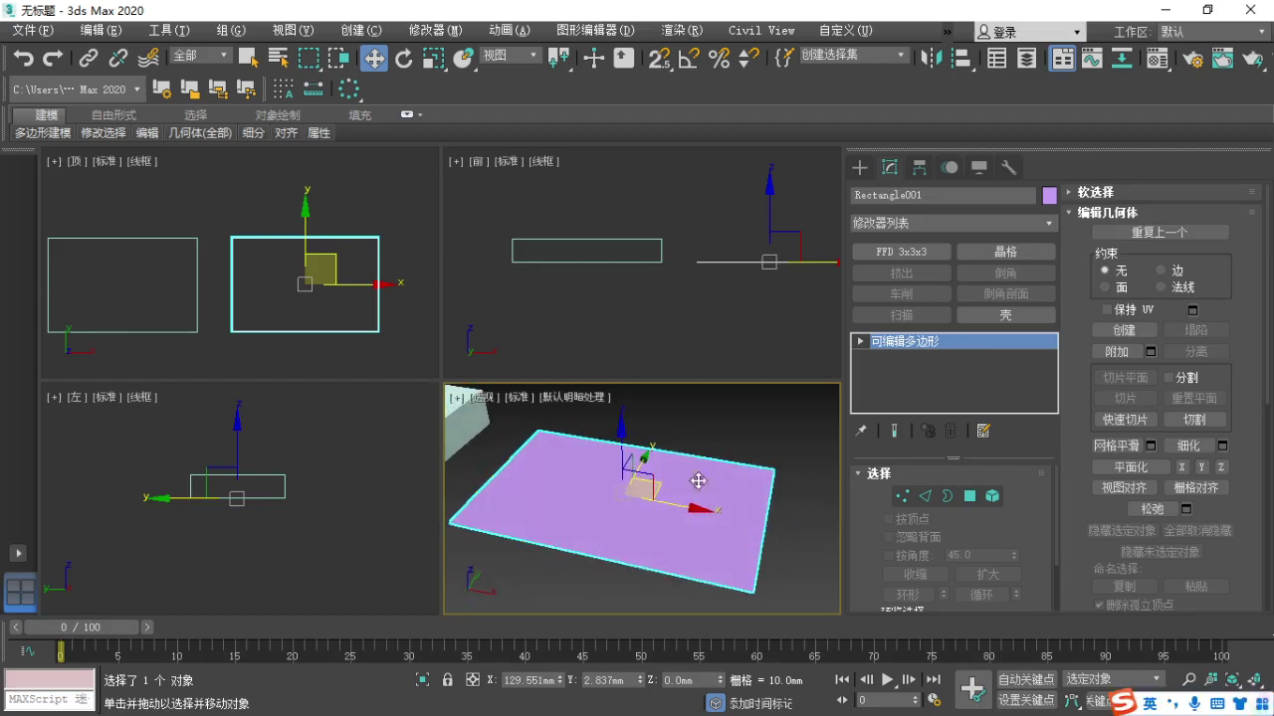
{"action": "left_click_drag", "start_coordinate": [862, 324], "coordinate": [958, 355]}
{"action": "left_click_drag", "start_coordinate": [767, 468], "coordinate": [884, 395]}
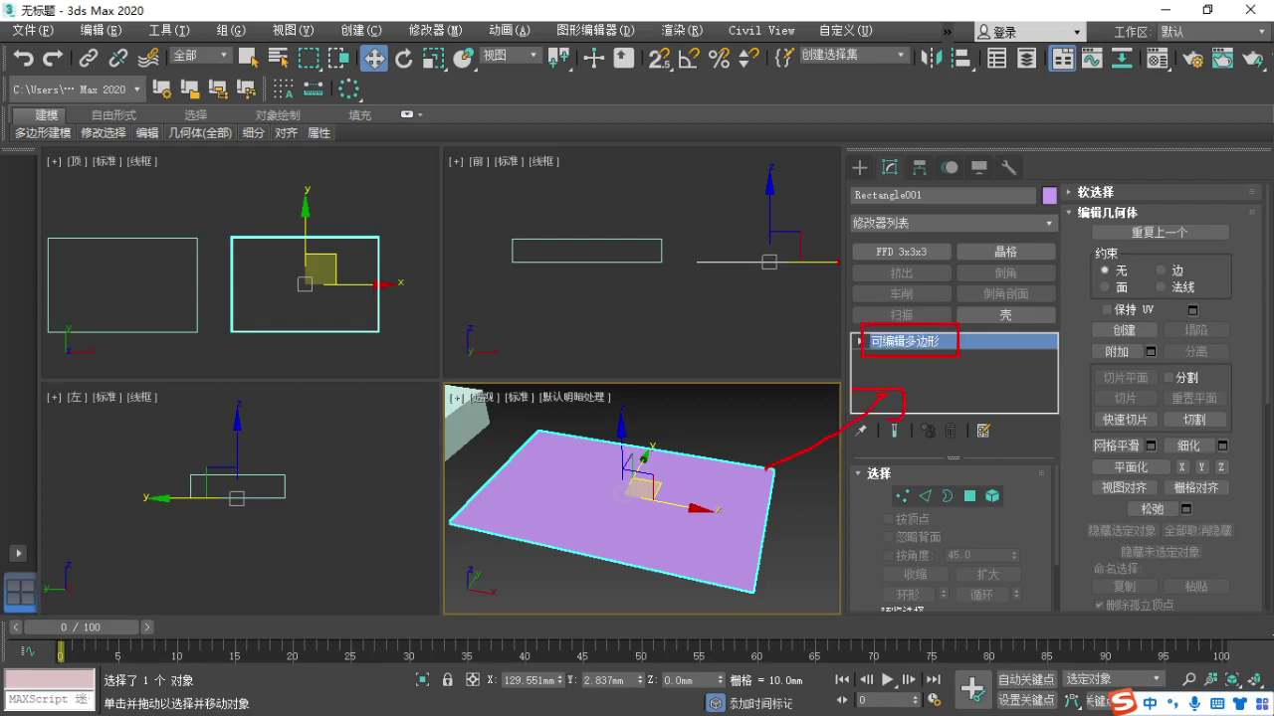
{"action": "left_click_drag", "start_coordinate": [647, 382], "coordinate": [706, 399]}
{"action": "left_click_drag", "start_coordinate": [633, 415], "coordinate": [726, 415]}
{"action": "left_click_drag", "start_coordinate": [744, 368], "coordinate": [717, 408]}
{"action": "left_click_drag", "start_coordinate": [786, 349], "coordinate": [741, 426]}
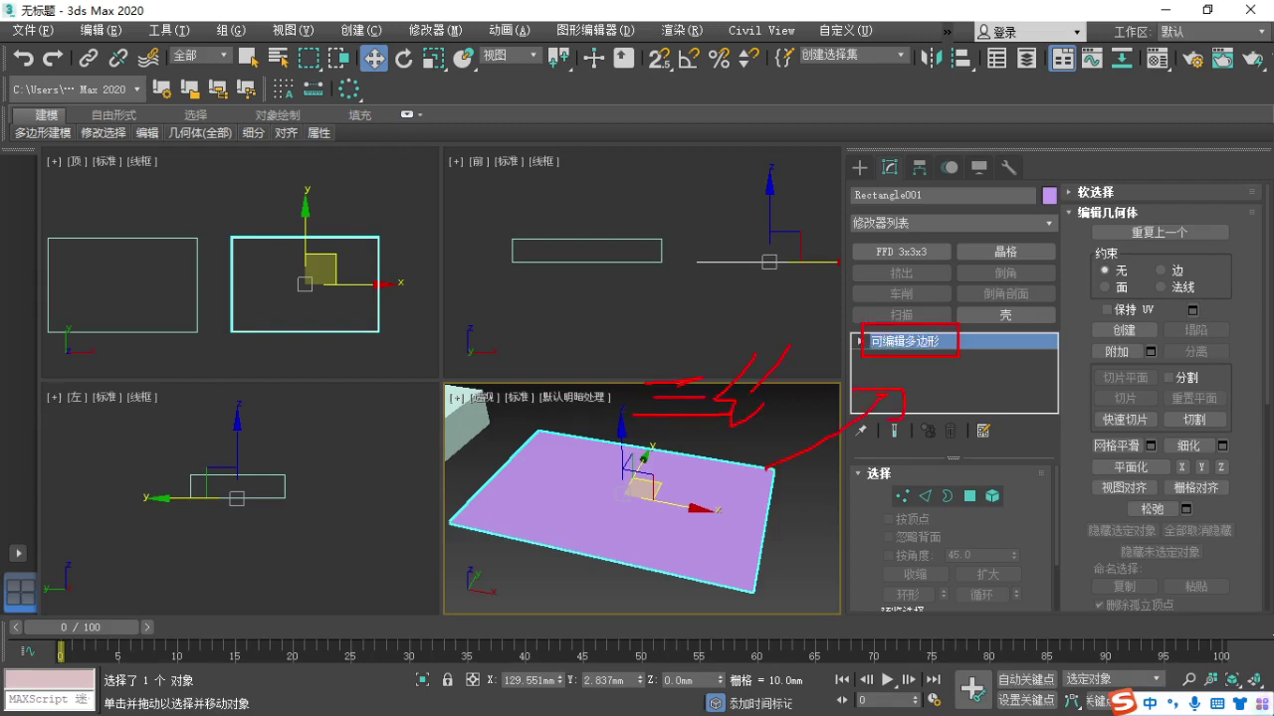
{"action": "left_click_drag", "start_coordinate": [775, 383], "coordinate": [777, 431]}
{"action": "mouse_move", "coordinate": [793, 383]}
{"action": "left_mouse_down"}
{"action": "mouse_move", "coordinate": [796, 410]}
{"action": "mouse_move", "coordinate": [836, 432]}
{"action": "left_mouse_up"}
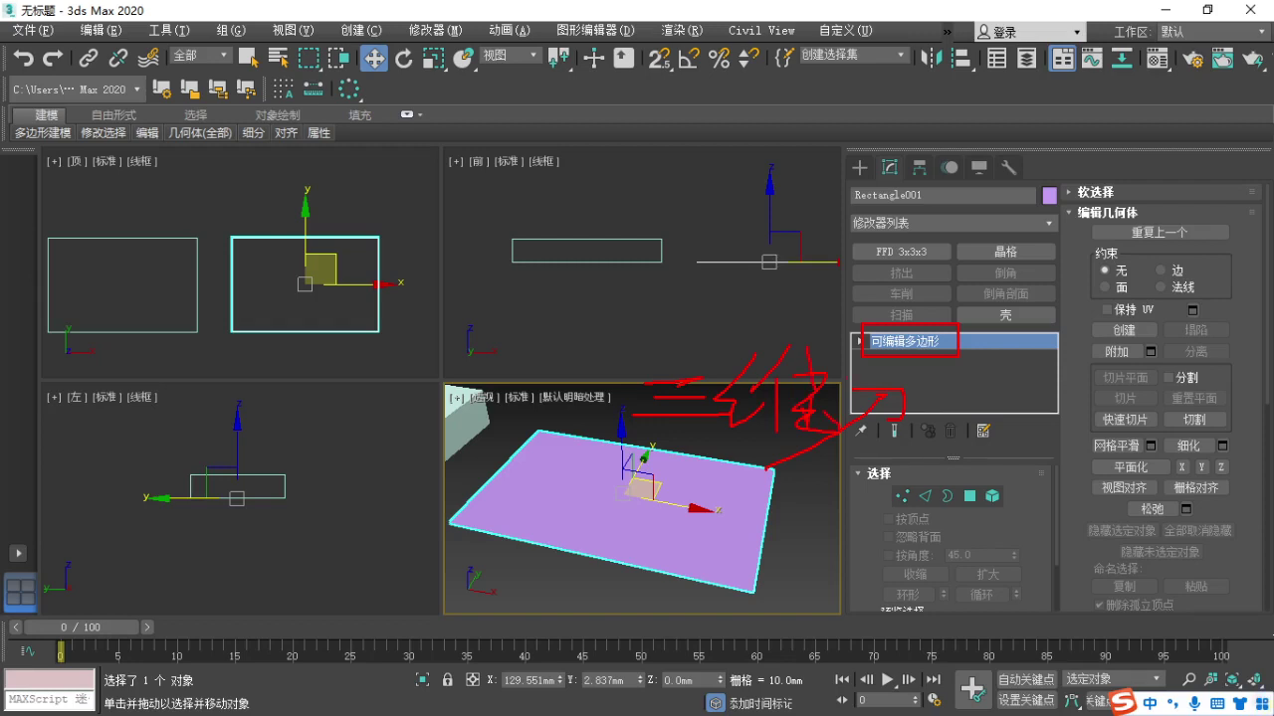
{"action": "mouse_move", "coordinate": [716, 438]}
{"action": "left_mouse_down"}
{"action": "mouse_move", "coordinate": [612, 593]}
{"action": "mouse_move", "coordinate": [642, 460]}
{"action": "left_mouse_up"}
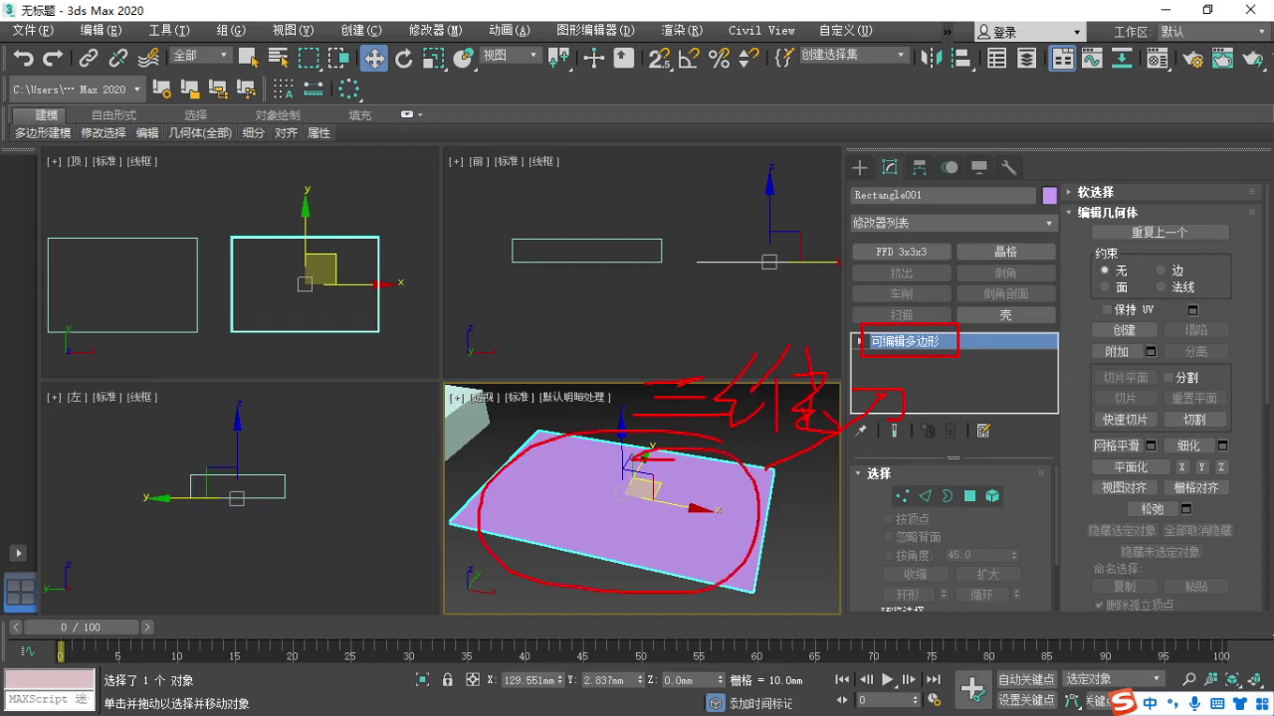
{"action": "mouse_move", "coordinate": [868, 290]}
{"action": "left_mouse_down"}
{"action": "mouse_move", "coordinate": [980, 378]}
{"action": "mouse_move", "coordinate": [900, 287]}
{"action": "left_mouse_up"}
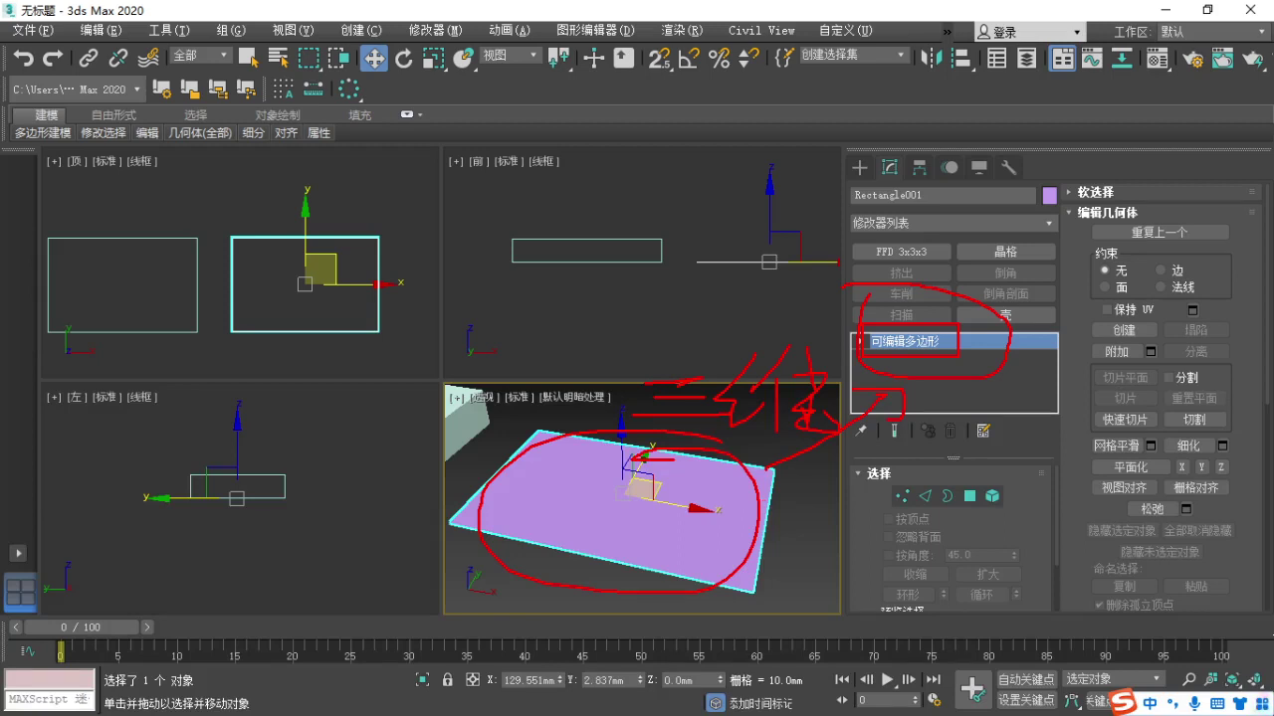
{"action": "left_click_drag", "start_coordinate": [877, 307], "coordinate": [901, 289]}
{"action": "key", "text": "Escape"}
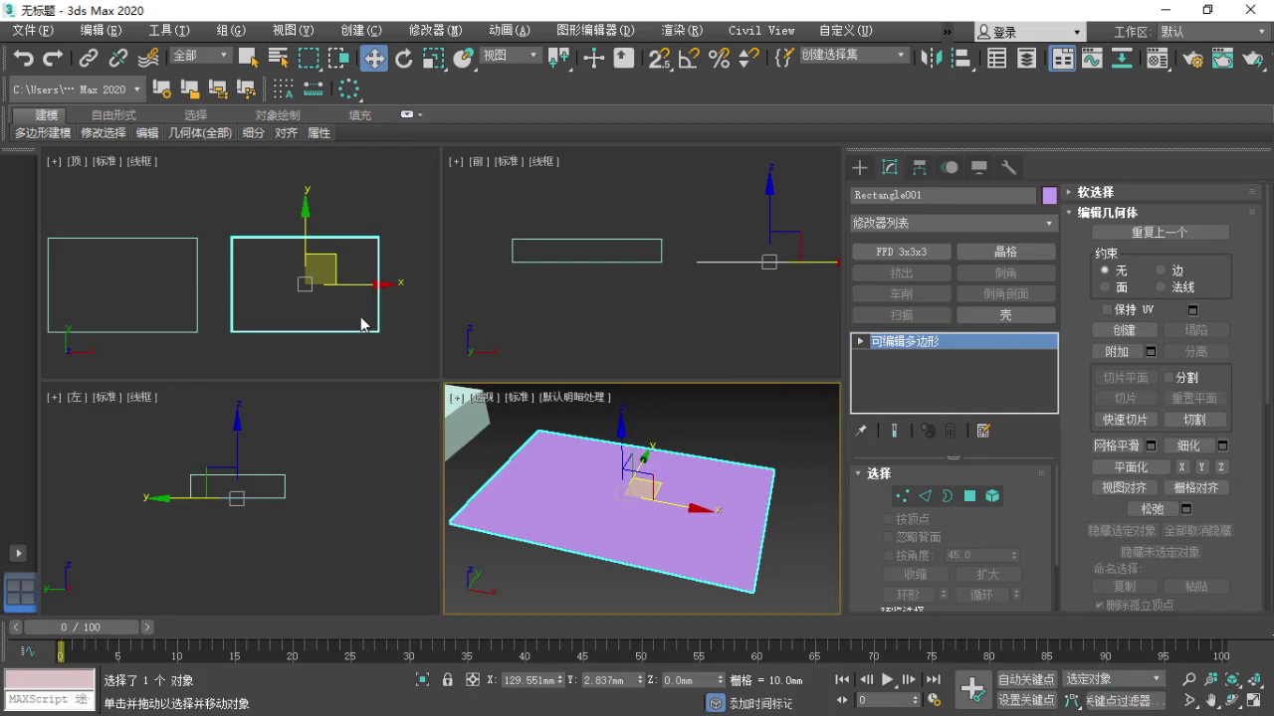
Delete the box beside the rectangle in the top view.
{"action": "right_click", "coordinate": [228, 336]}
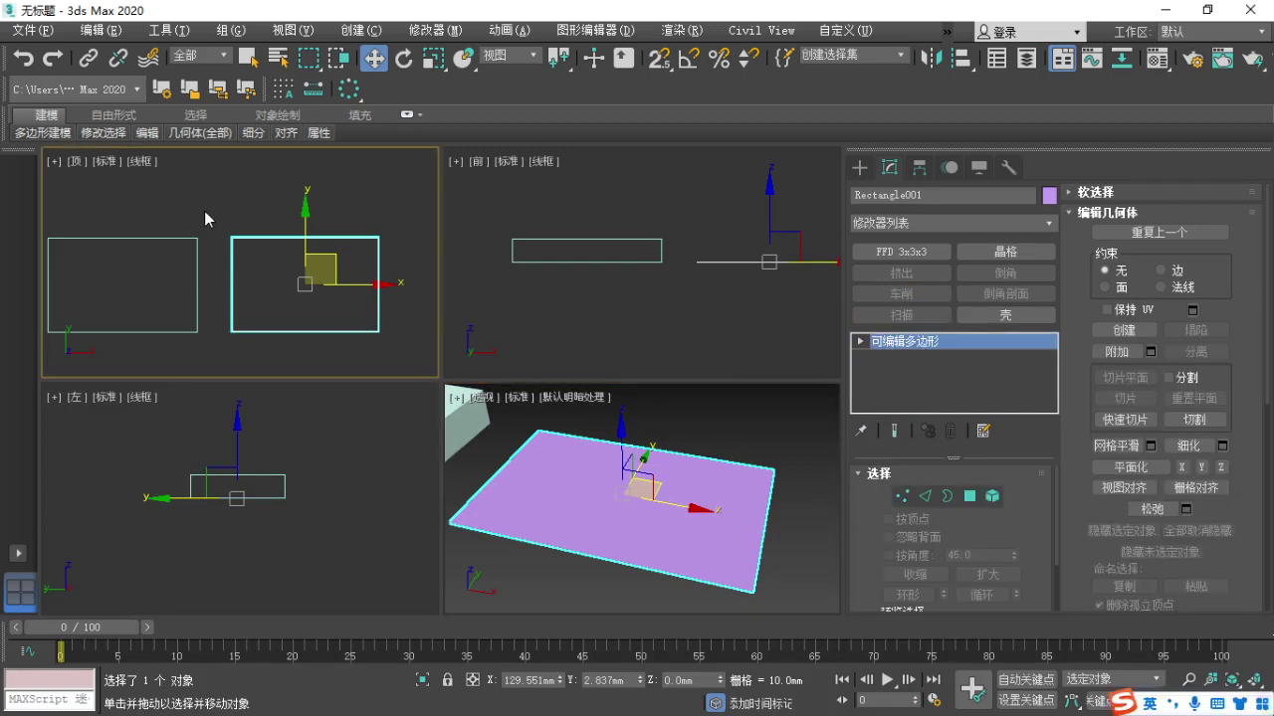
{"action": "left_click_drag", "start_coordinate": [204, 211], "coordinate": [128, 367]}
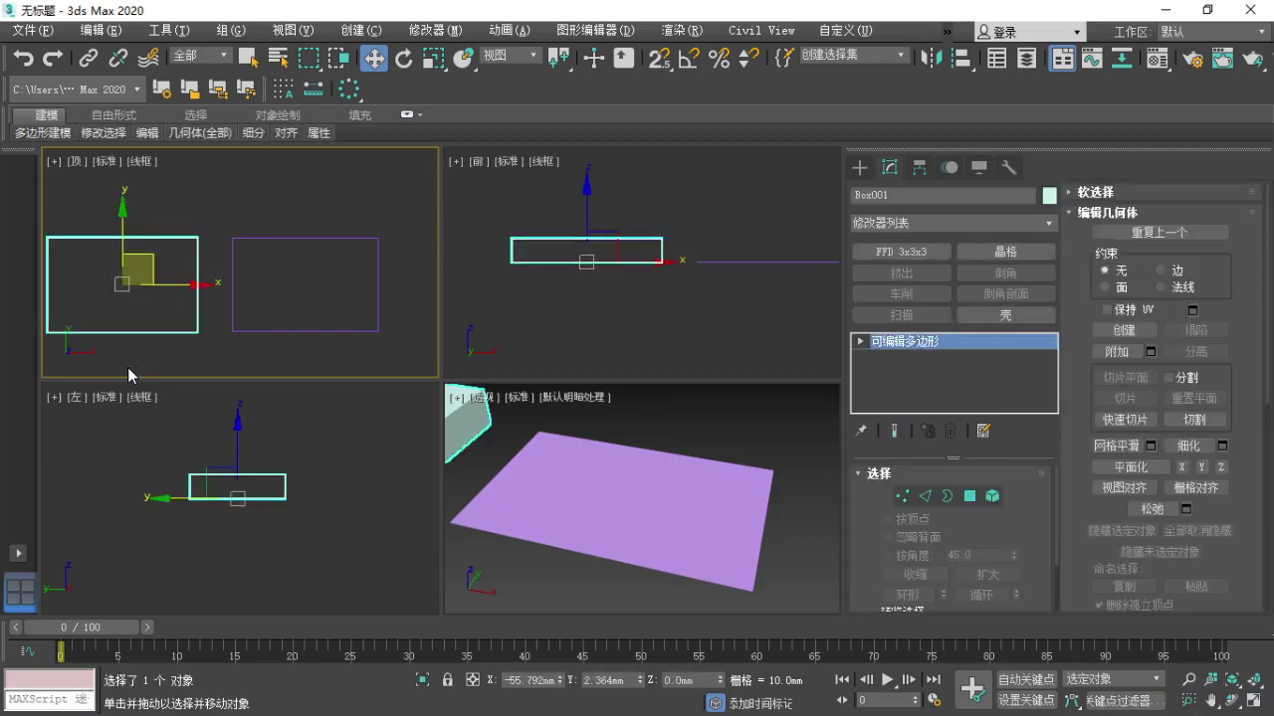
{"action": "key", "text": "Delete"}
Select the rectangle and expand the sub-object levels of its editable poly entry.
{"action": "left_click", "coordinate": [297, 331]}
{"action": "left_click_drag", "start_coordinate": [371, 343], "coordinate": [334, 325]}
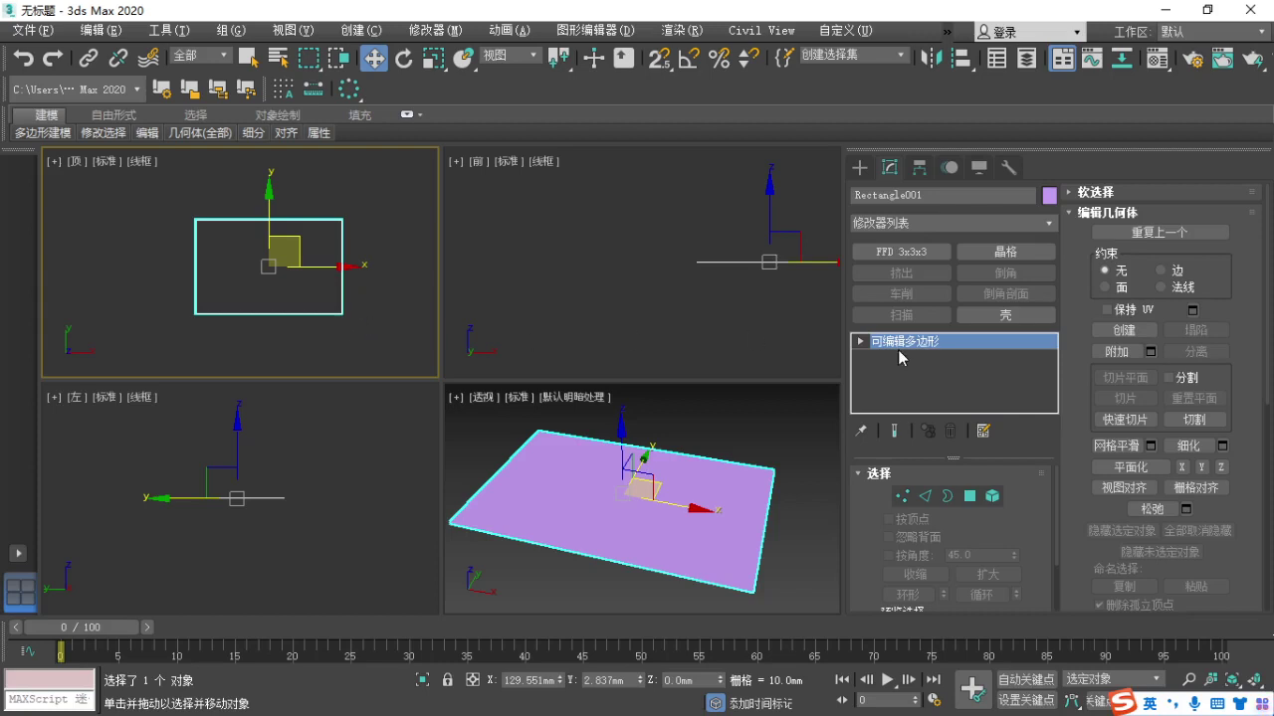
{"action": "key", "text": "shift"}
{"action": "left_click", "coordinate": [860, 341]}
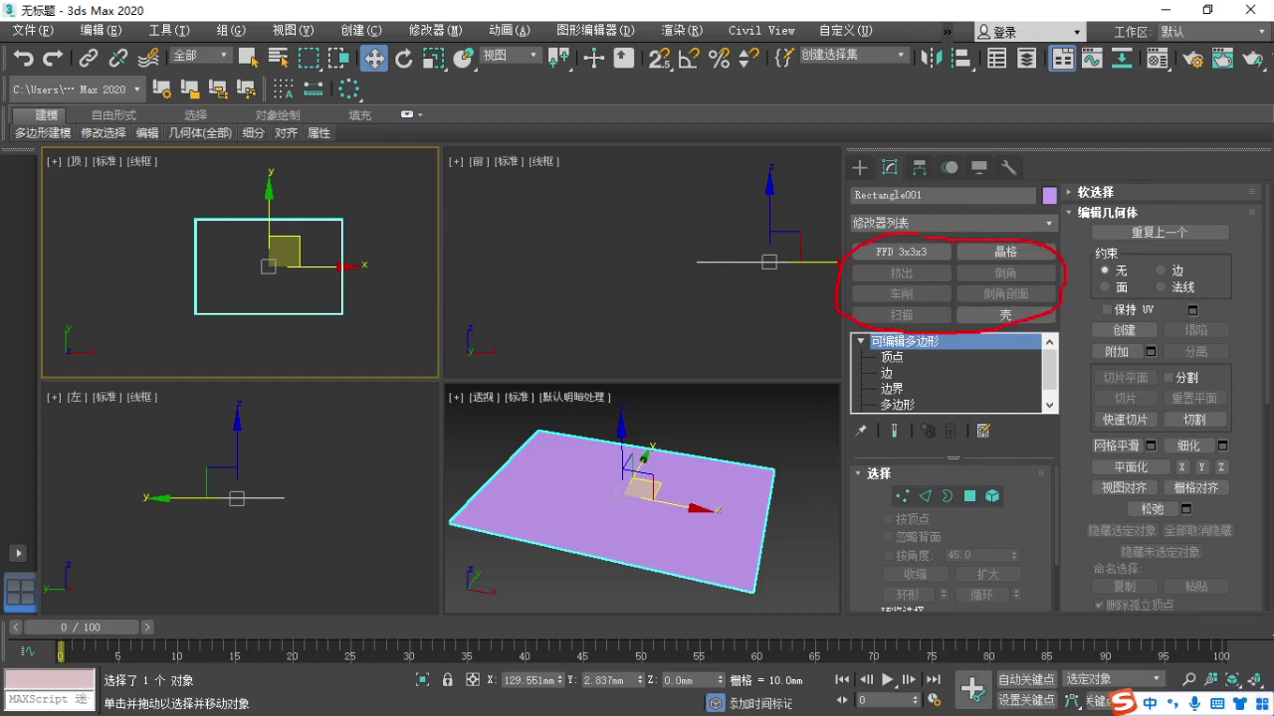
Configure the modifier set to two buttons, with Extrude (挤出) first and Shell (壳) second.
{"action": "left_click", "coordinate": [984, 432]}
{"action": "left_click", "coordinate": [1020, 129]}
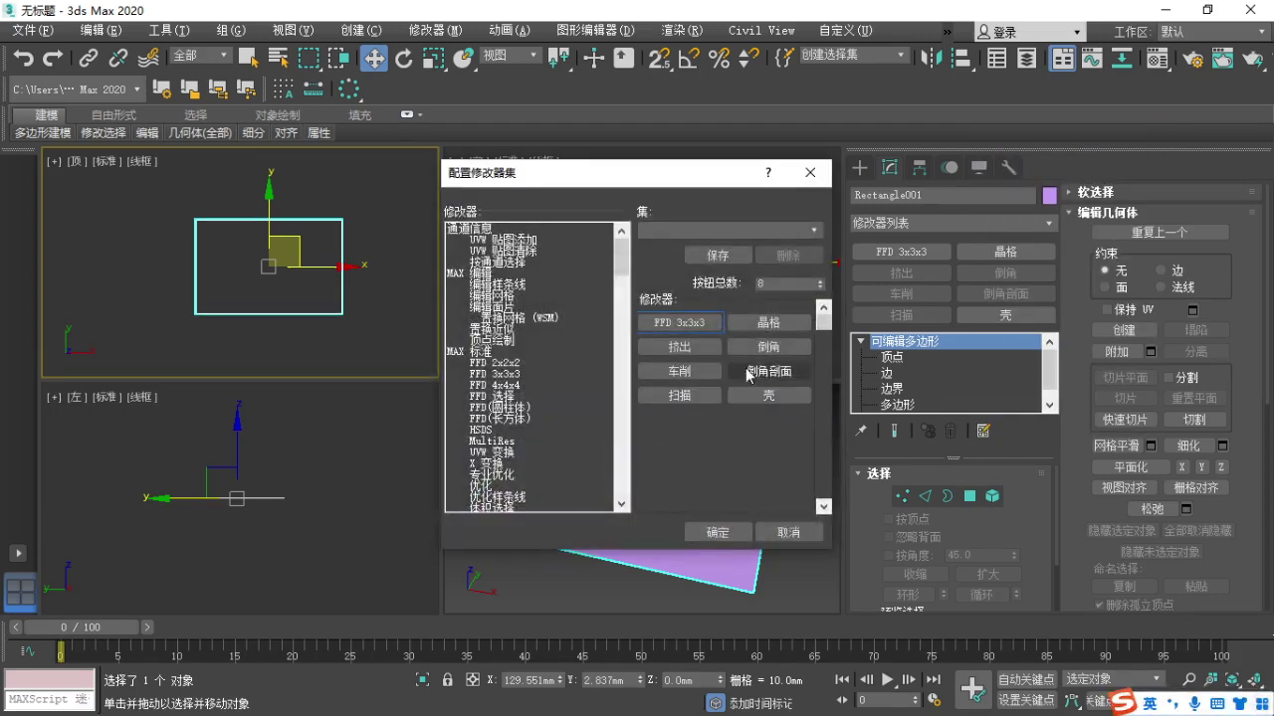
{"action": "left_click_drag", "start_coordinate": [759, 397], "coordinate": [692, 332]}
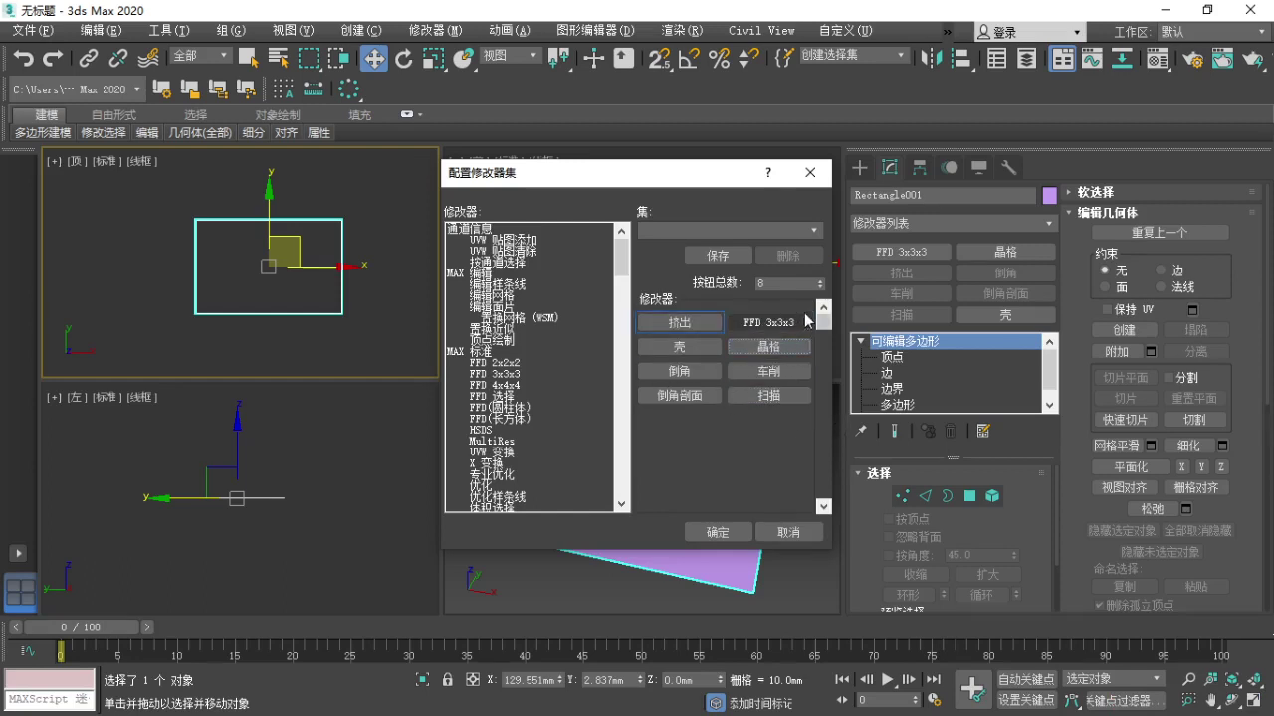
{"action": "left_click", "coordinate": [821, 288]}
{"action": "left_click", "coordinate": [821, 289]}
{"action": "left_click", "coordinate": [821, 289]}
{"action": "left_click", "coordinate": [821, 288]}
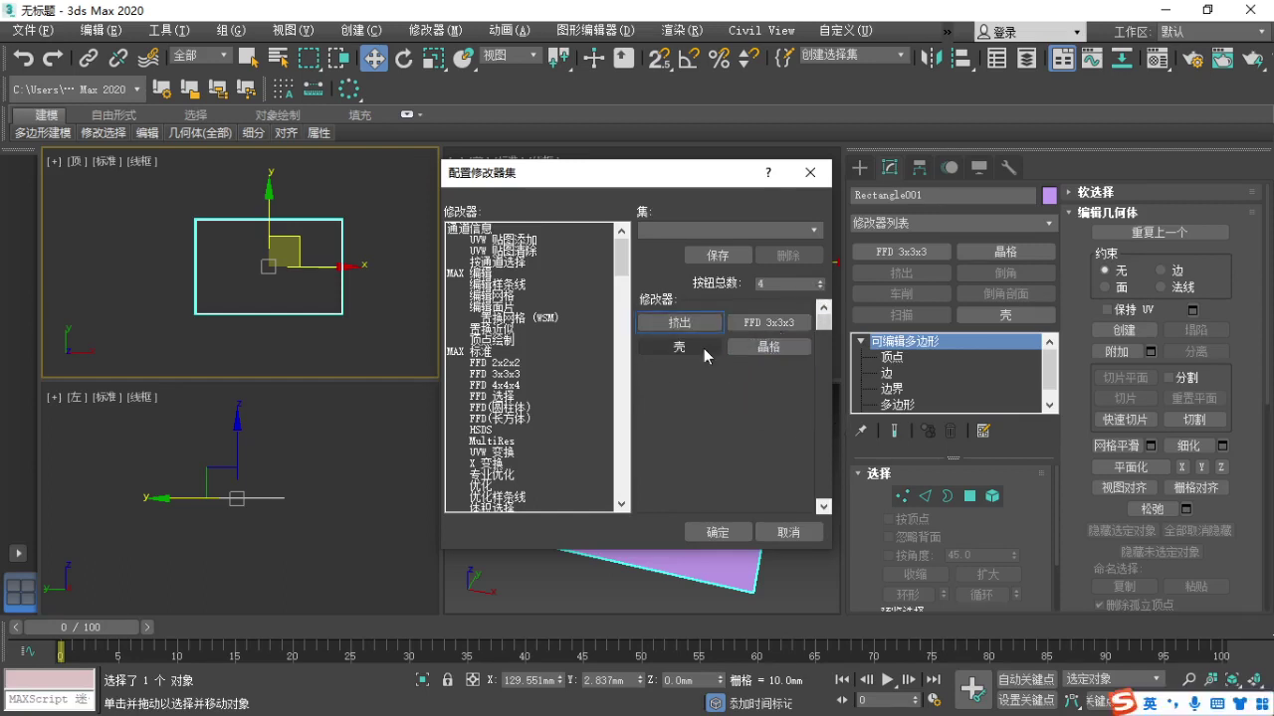
{"action": "left_click_drag", "start_coordinate": [704, 355], "coordinate": [765, 326]}
{"action": "left_click", "coordinate": [821, 288]}
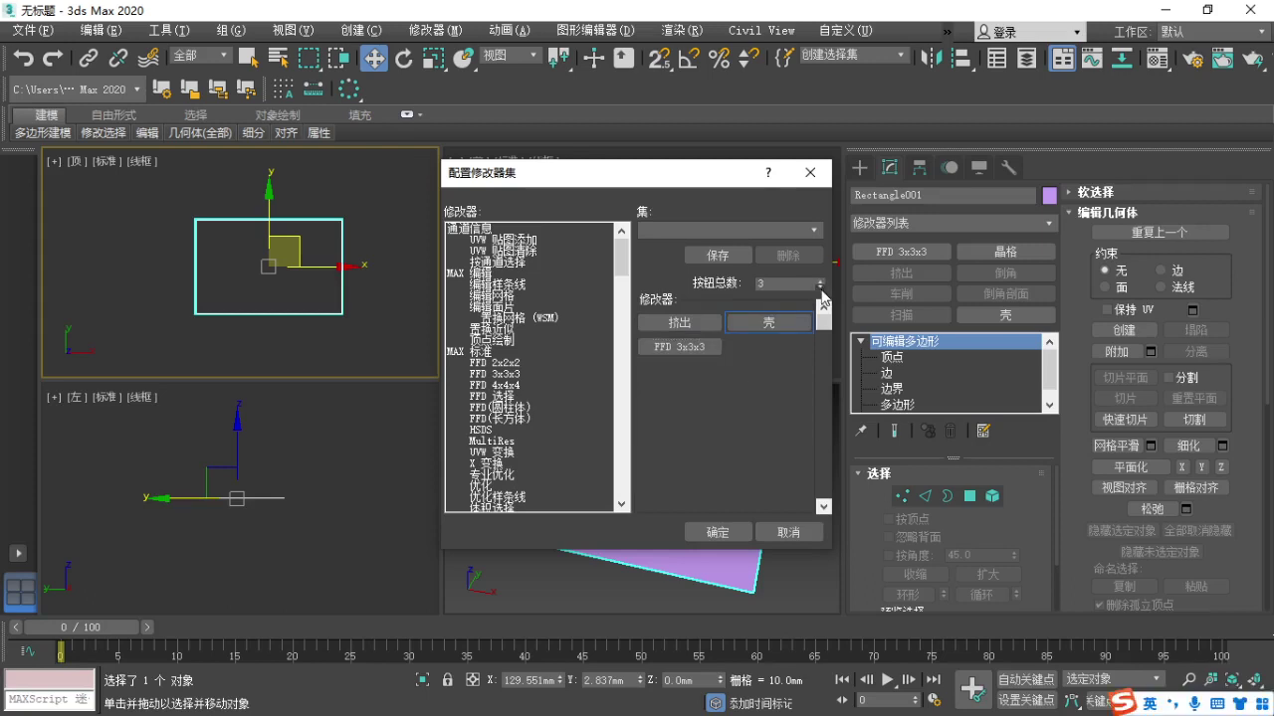
{"action": "left_click", "coordinate": [821, 289]}
{"action": "left_click", "coordinate": [720, 534]}
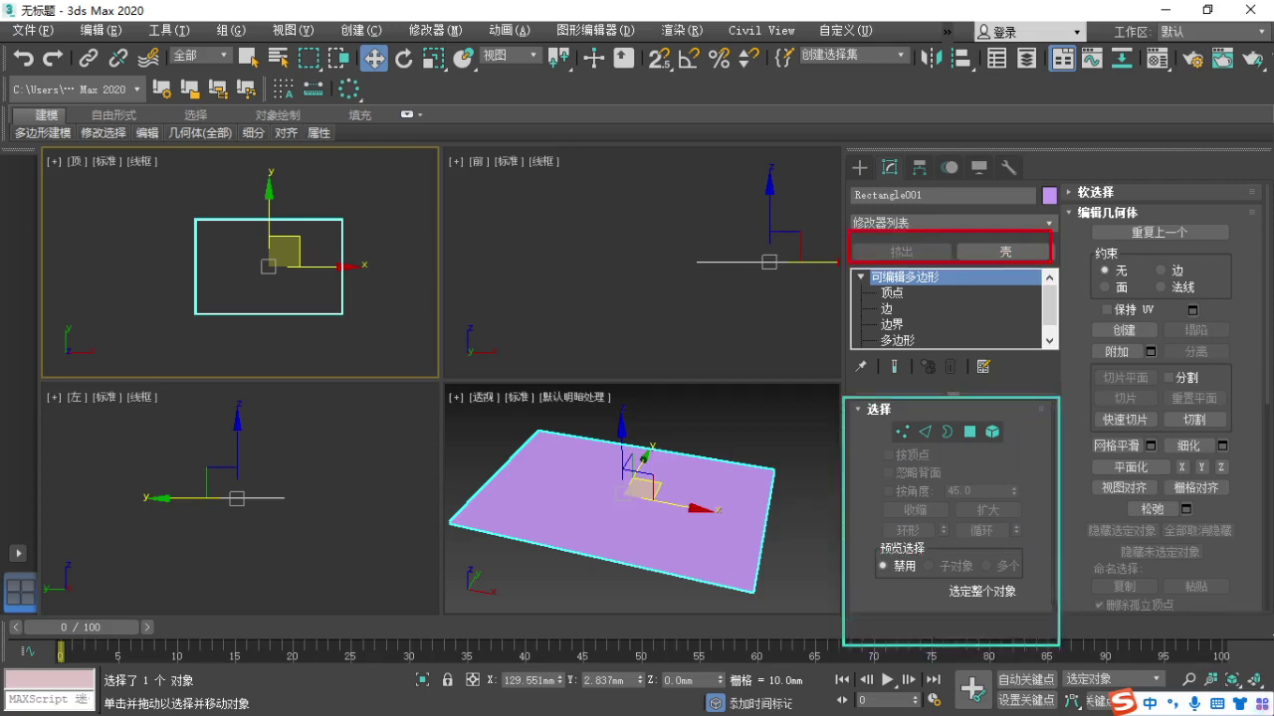
Enlarge the modifier stack list so all editable poly sub-object levels, from Vertex to Element, fit in it.
{"action": "left_click", "coordinate": [895, 368]}
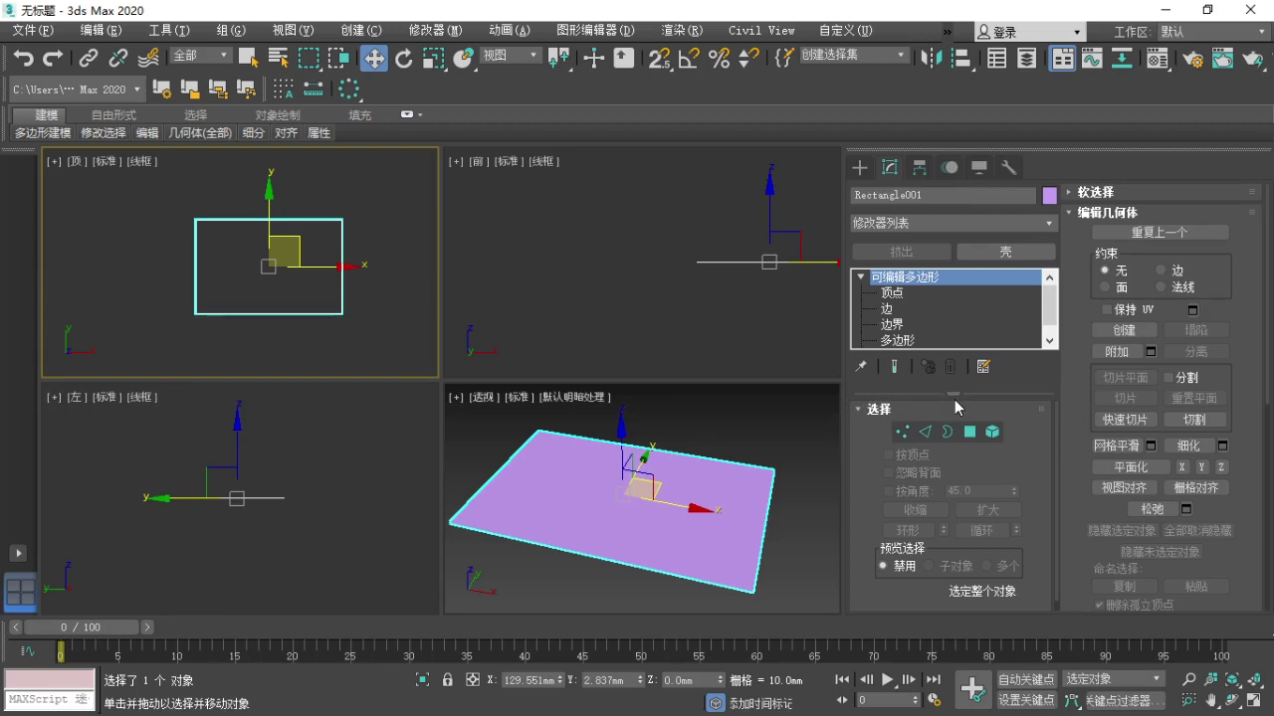
{"action": "left_click_drag", "start_coordinate": [953, 394], "coordinate": [956, 435]}
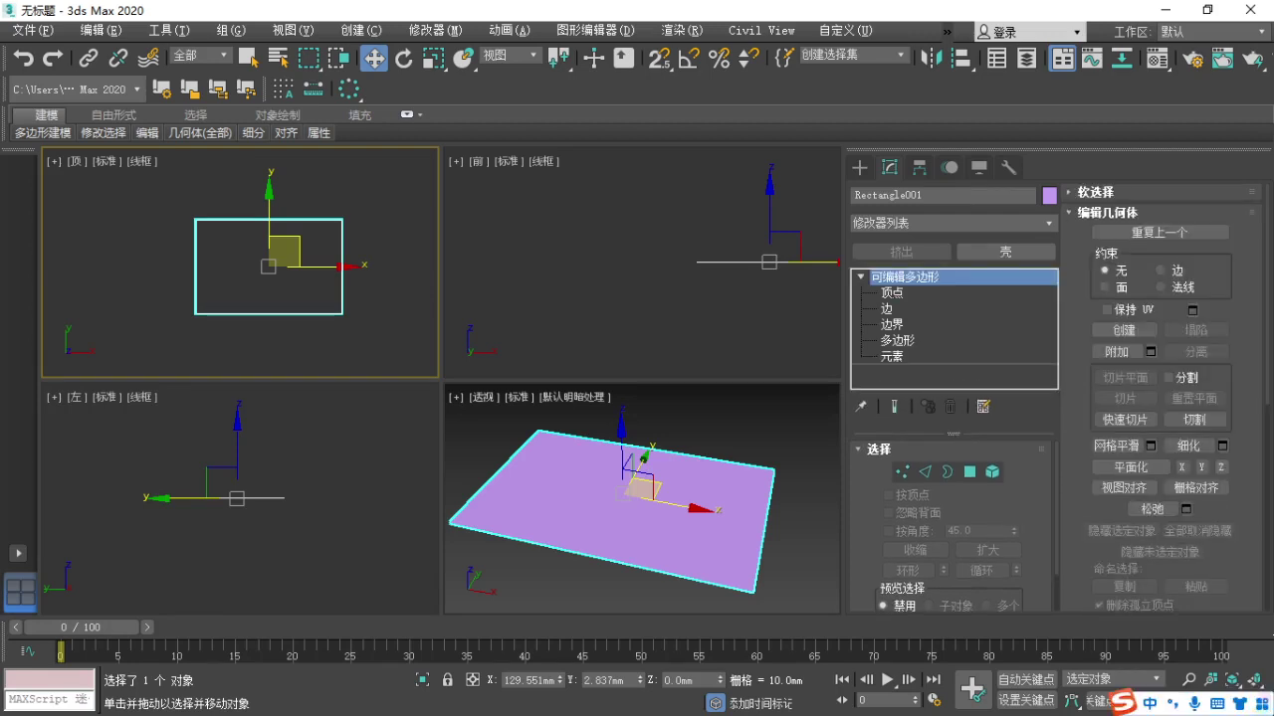
{"action": "key", "text": "Escape"}
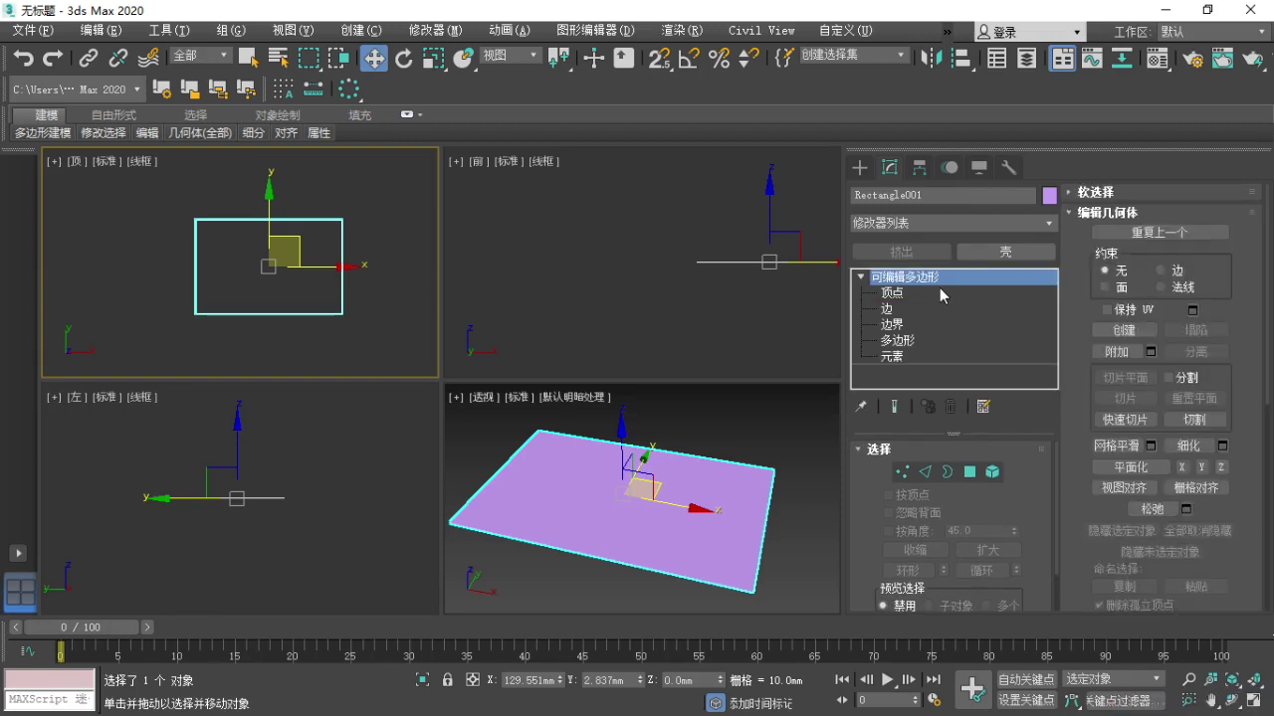
{"action": "key", "text": "ctrl+2"}
{"action": "left_click_drag", "start_coordinate": [929, 284], "coordinate": [929, 304]}
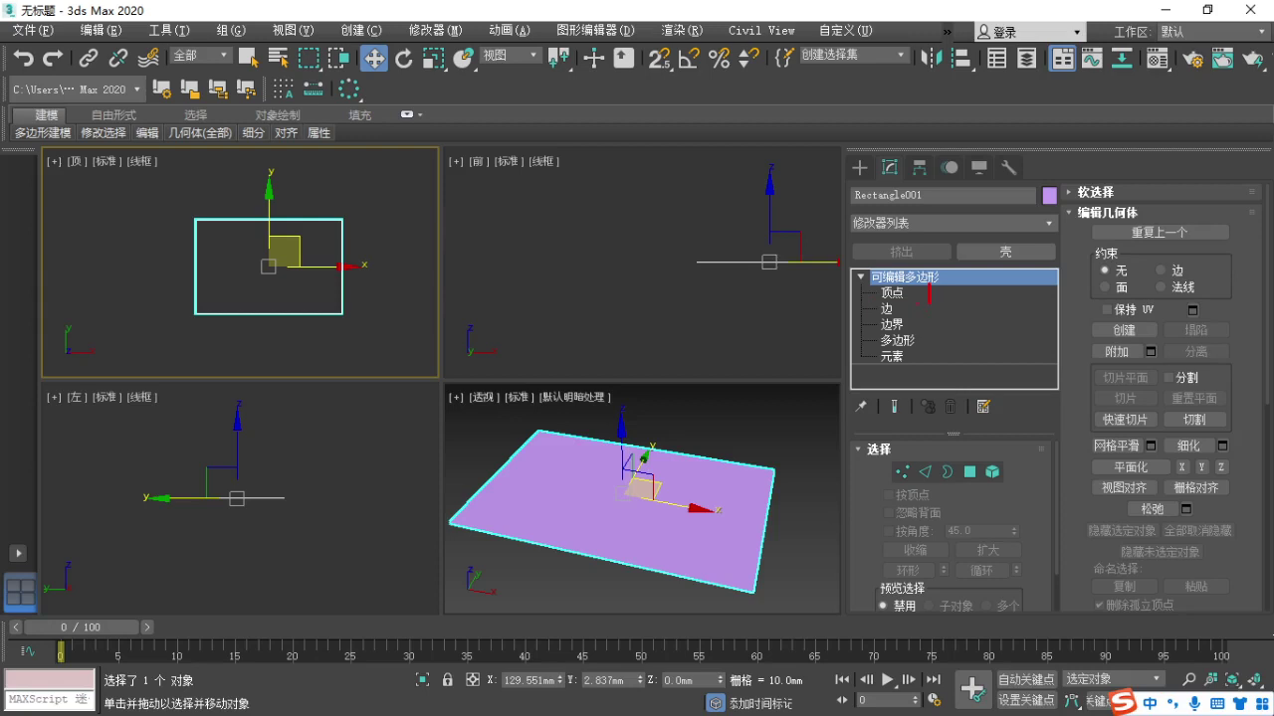
{"action": "left_click_drag", "start_coordinate": [918, 311], "coordinate": [943, 345]}
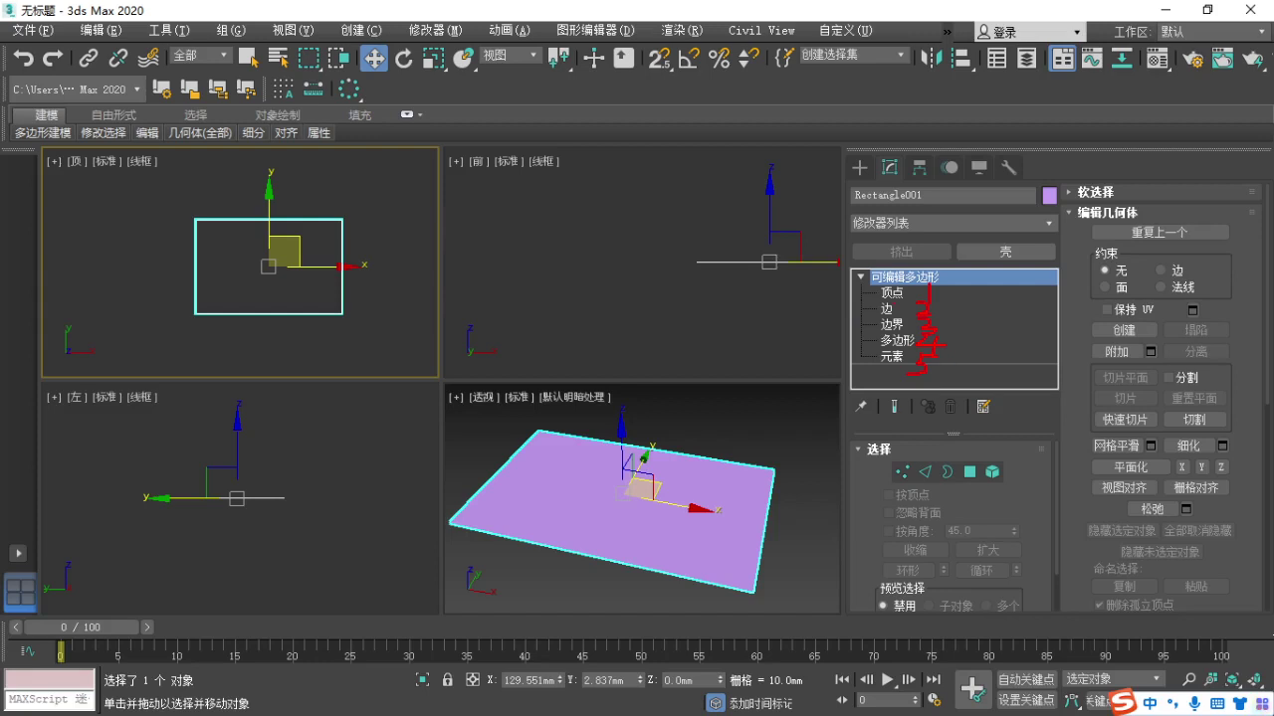
{"action": "key", "text": "Escape"}
{"action": "key", "text": "ctrl+2"}
{"action": "left_click_drag", "start_coordinate": [884, 303], "coordinate": [937, 302]}
{"action": "key", "text": "Escape"}
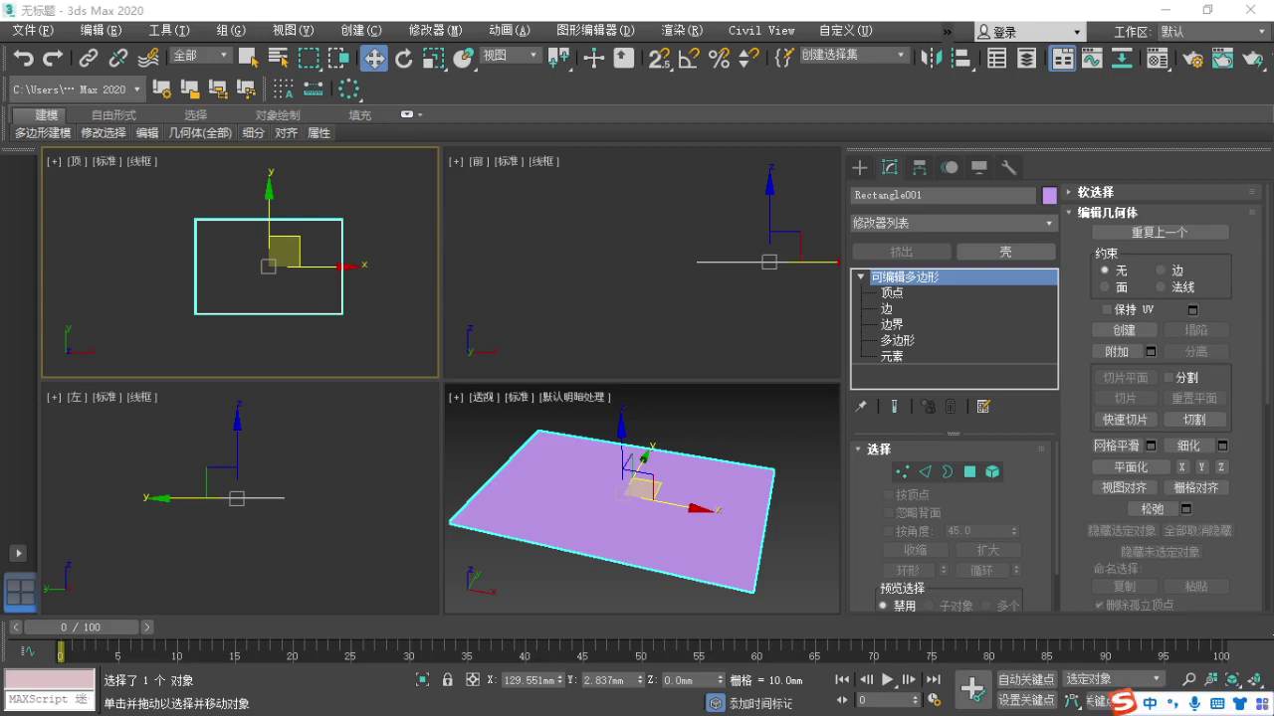
Reselect the rectangle in the top view and enter its Vertex (顶点) sub-object level.
{"action": "left_click", "coordinate": [341, 521]}
{"action": "key", "text": "F1"}
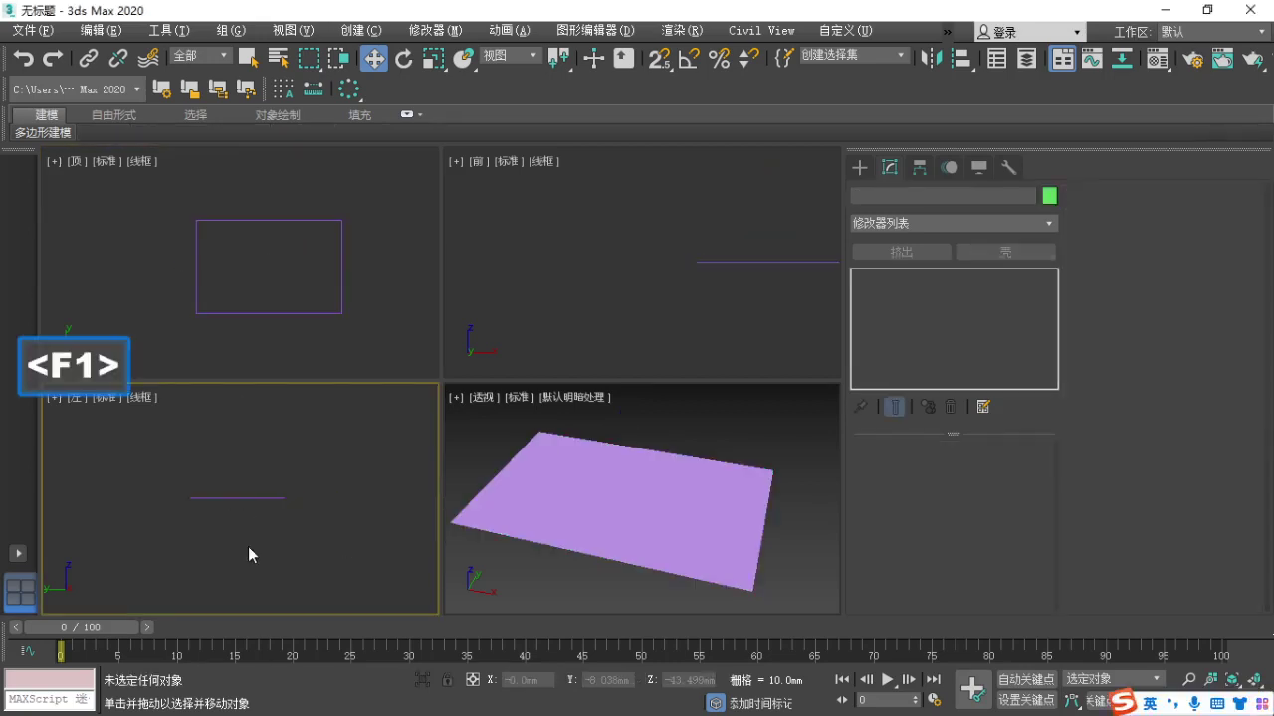
{"action": "key", "text": "Escape"}
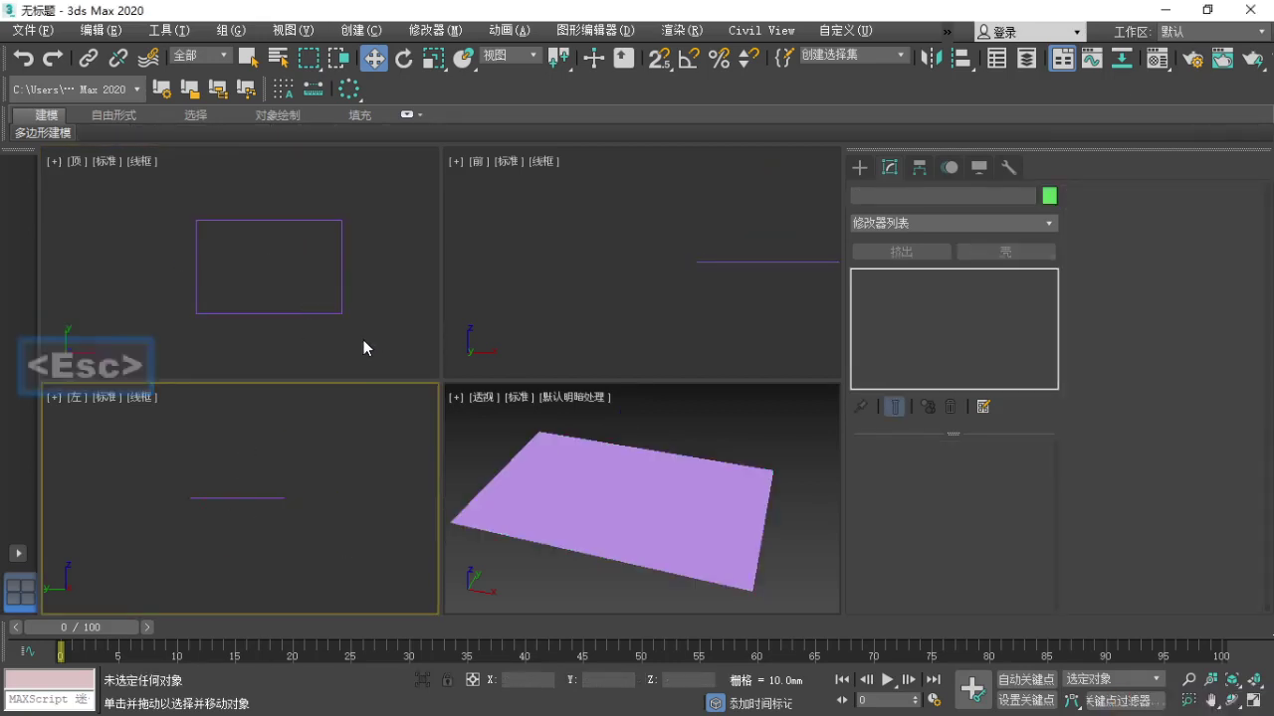
{"action": "left_click", "coordinate": [344, 313]}
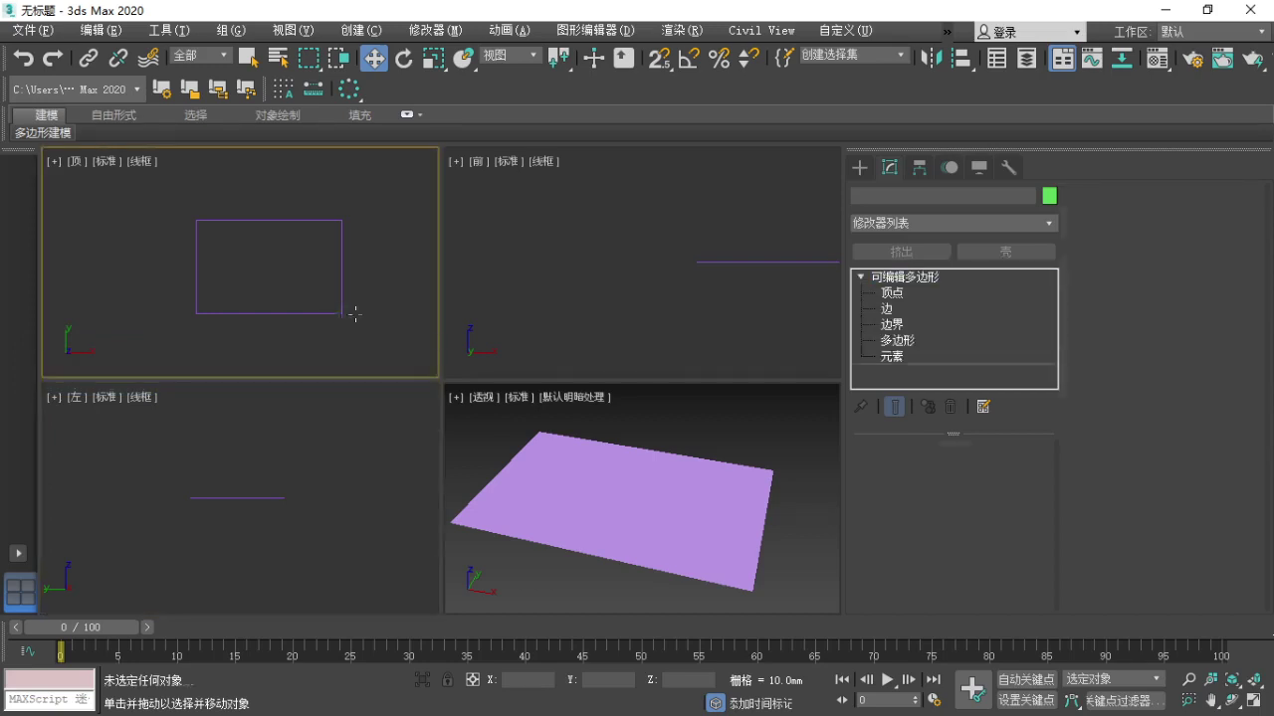
{"action": "key", "text": "1"}
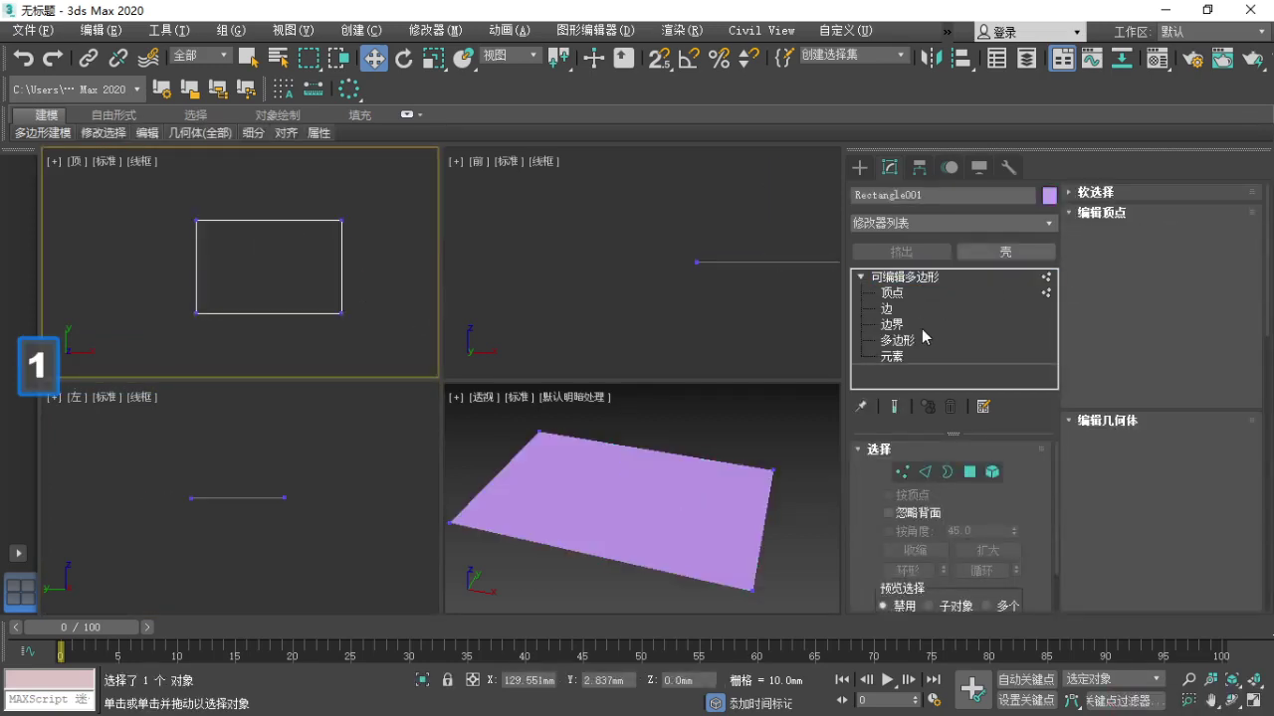
{"action": "key", "text": "F1"}
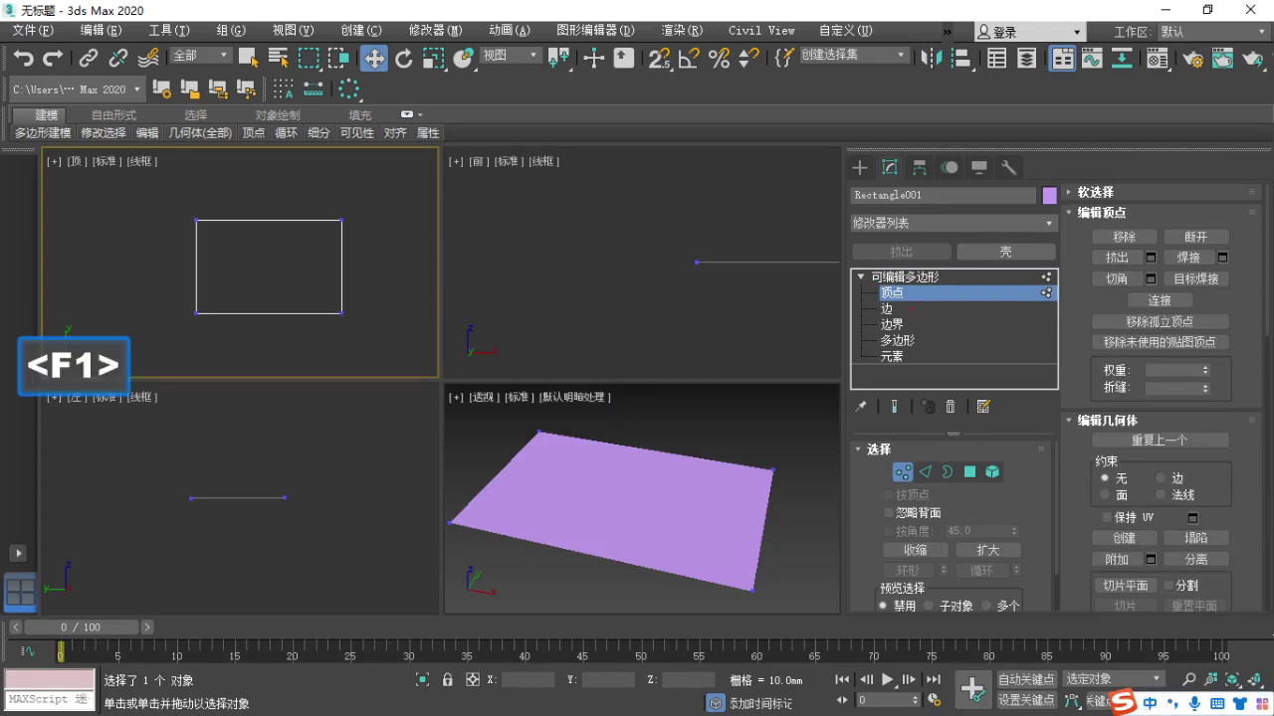
{"action": "left_click_drag", "start_coordinate": [872, 283], "coordinate": [1013, 280]}
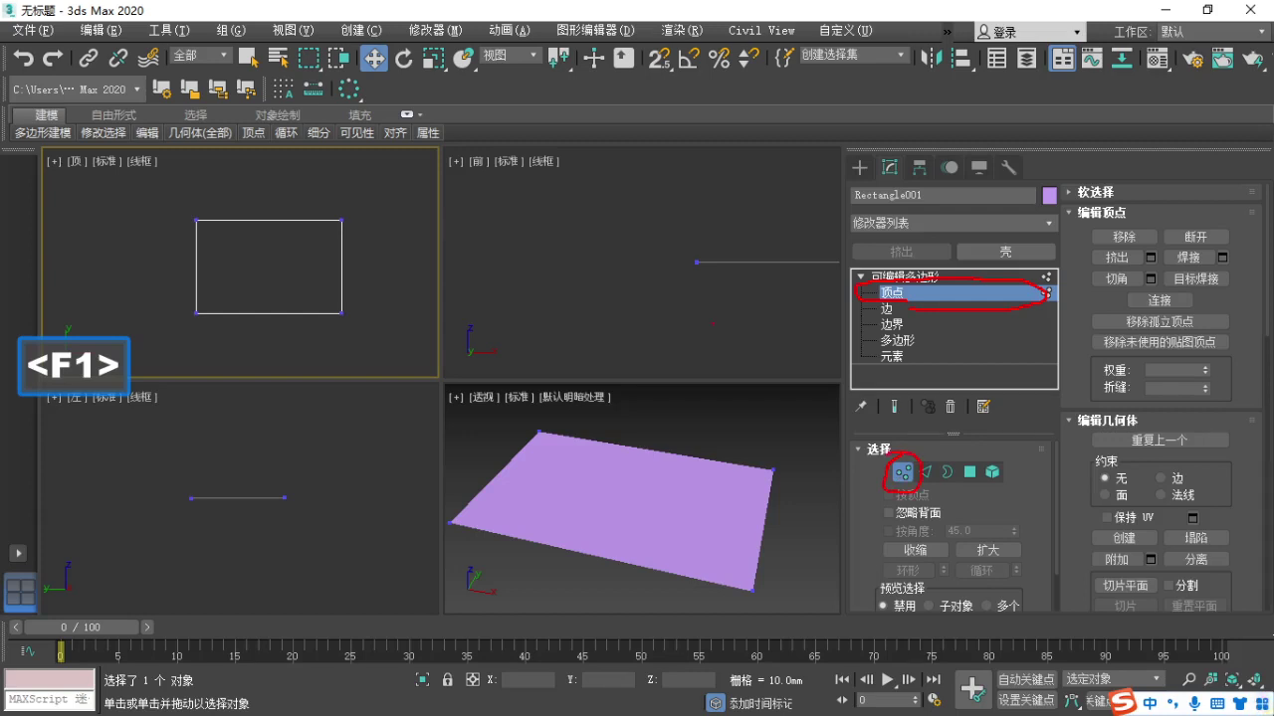
{"action": "left_click_drag", "start_coordinate": [700, 388], "coordinate": [726, 388]}
{"action": "left_click_drag", "start_coordinate": [649, 403], "coordinate": [760, 412]}
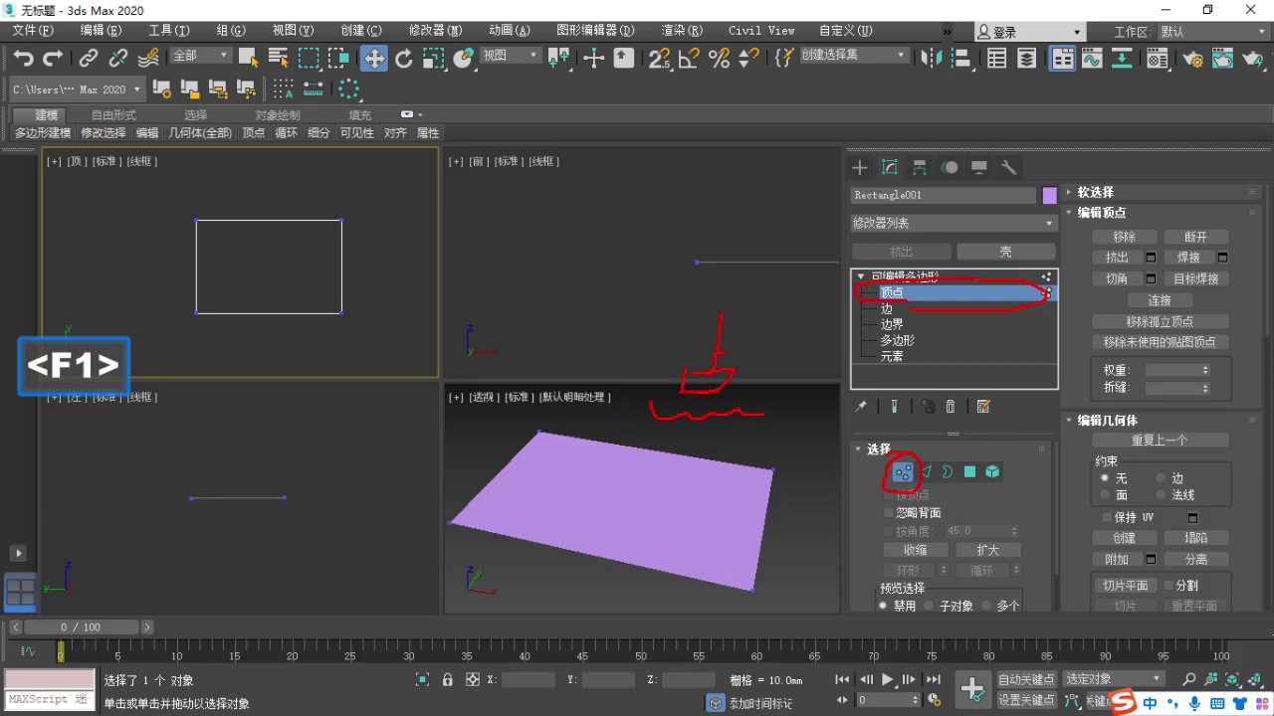
{"action": "key", "text": "Escape"}
Collapse the Edit Vertices, Edit Geometry, Vertex Properties and Subdivision Surface rollouts, keeping only Selection (选择) expanded.
{"action": "left_click", "coordinate": [857, 449]}
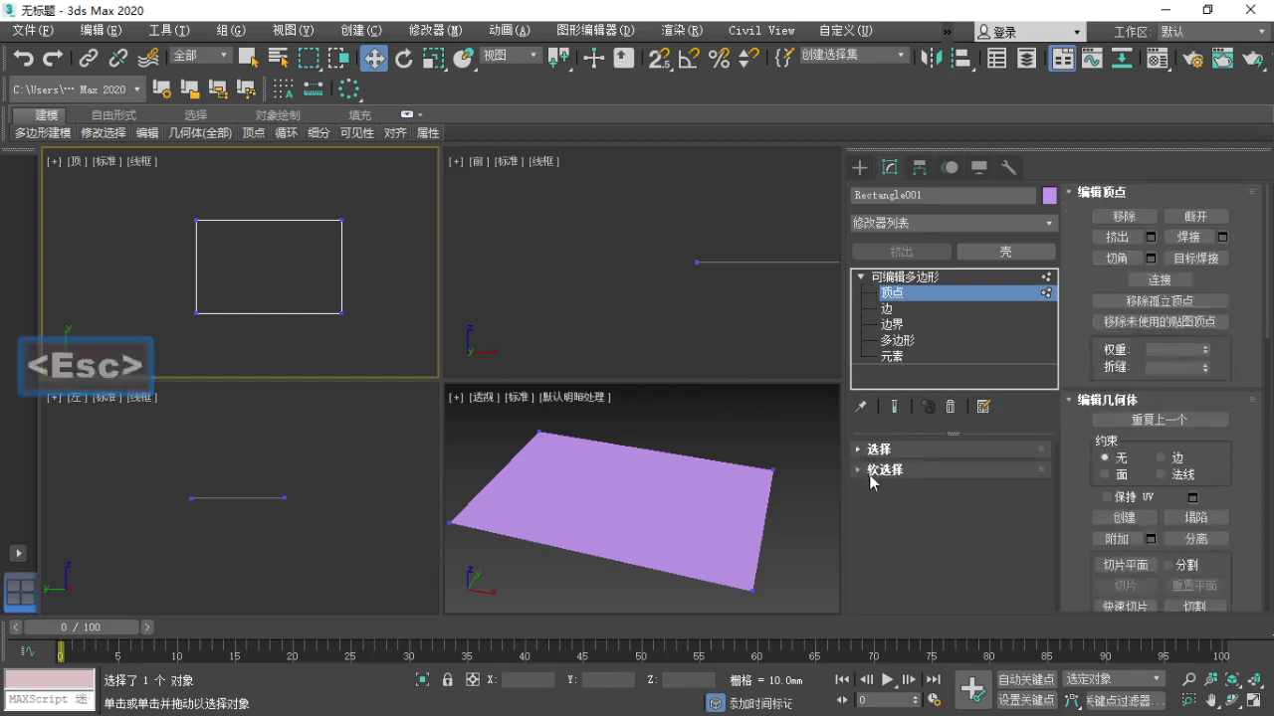
{"action": "left_click", "coordinate": [1084, 193]}
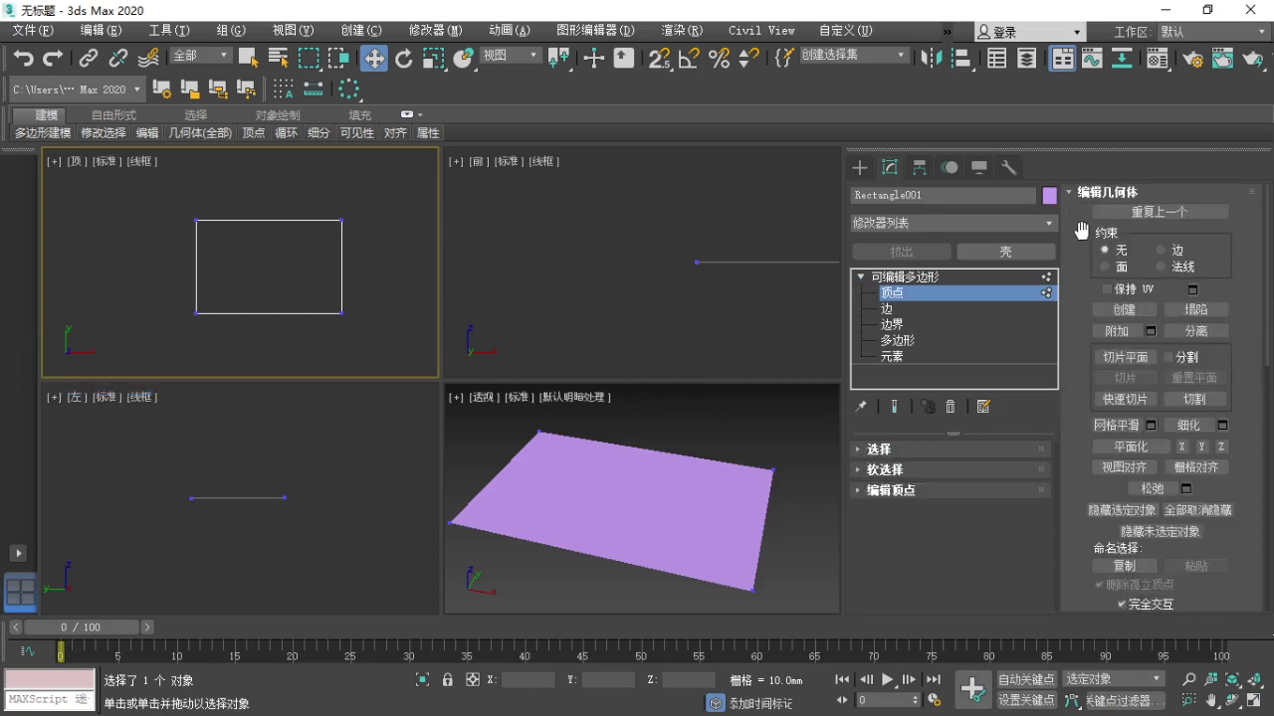
{"action": "left_click", "coordinate": [1073, 198]}
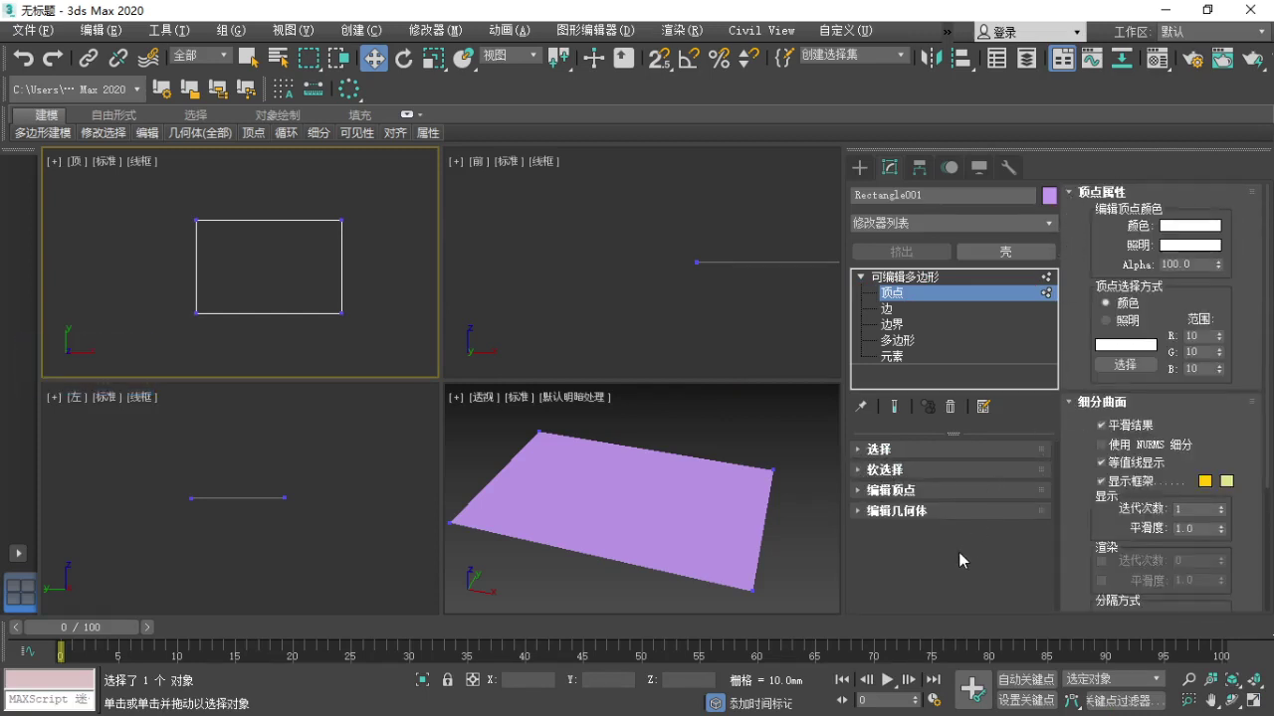
{"action": "left_click", "coordinate": [1084, 194]}
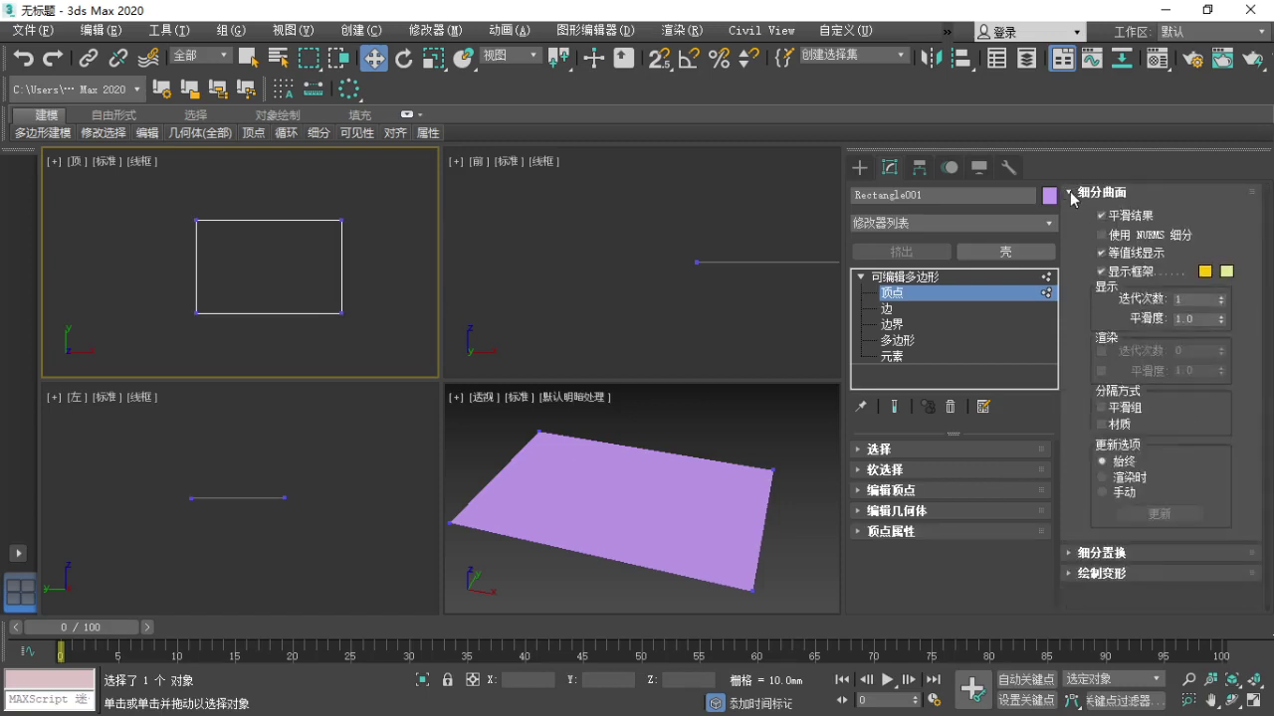
{"action": "left_click", "coordinate": [1077, 192]}
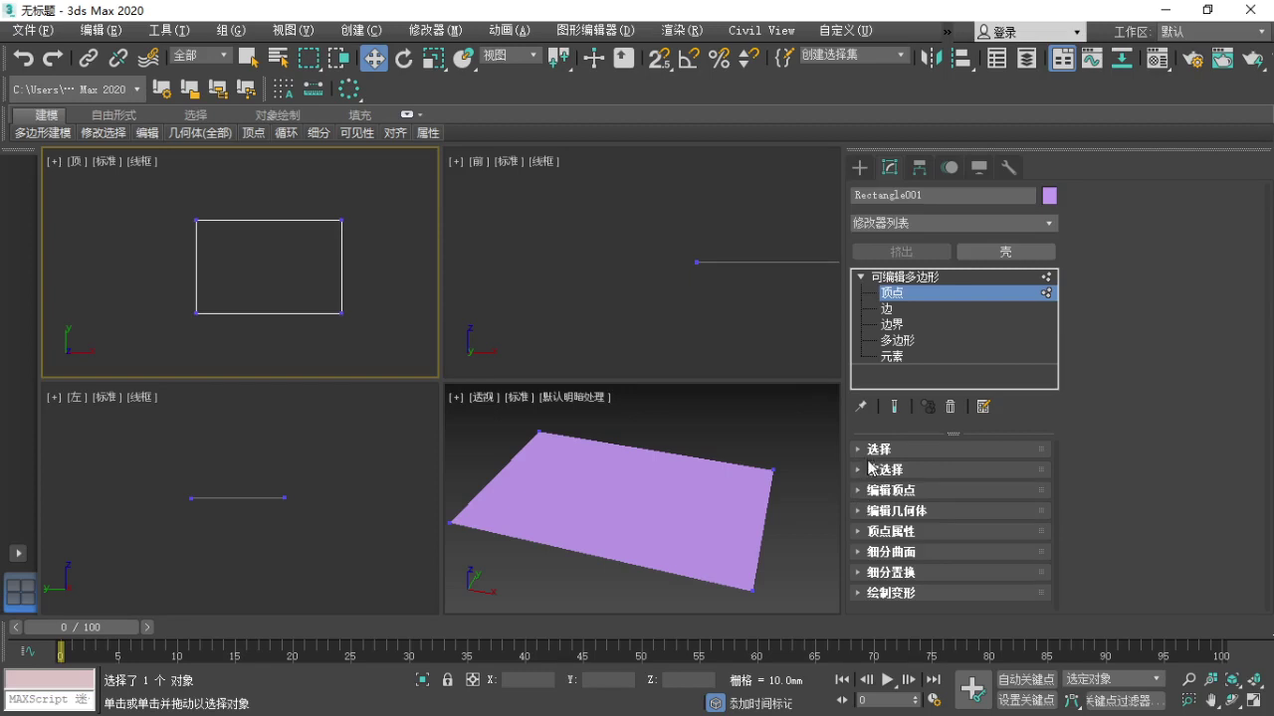
{"action": "left_click", "coordinate": [858, 450]}
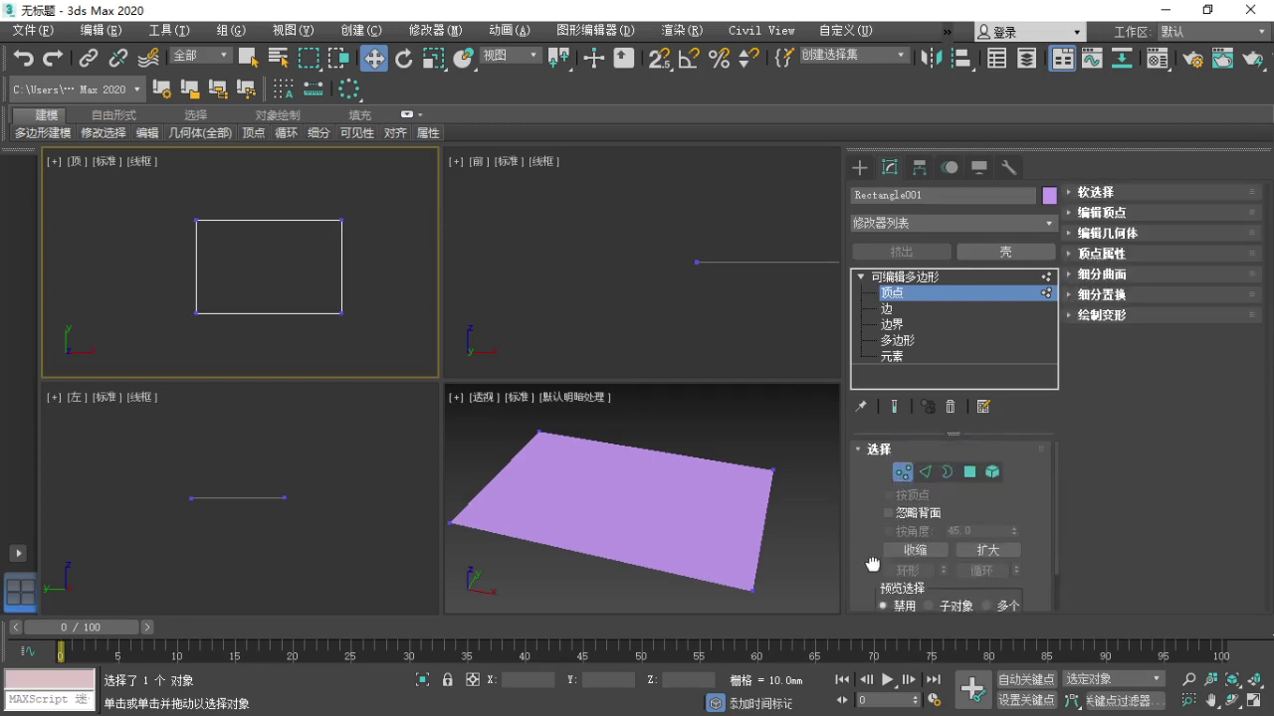
{"action": "key", "text": "F1"}
{"action": "key", "text": "ctrl"}
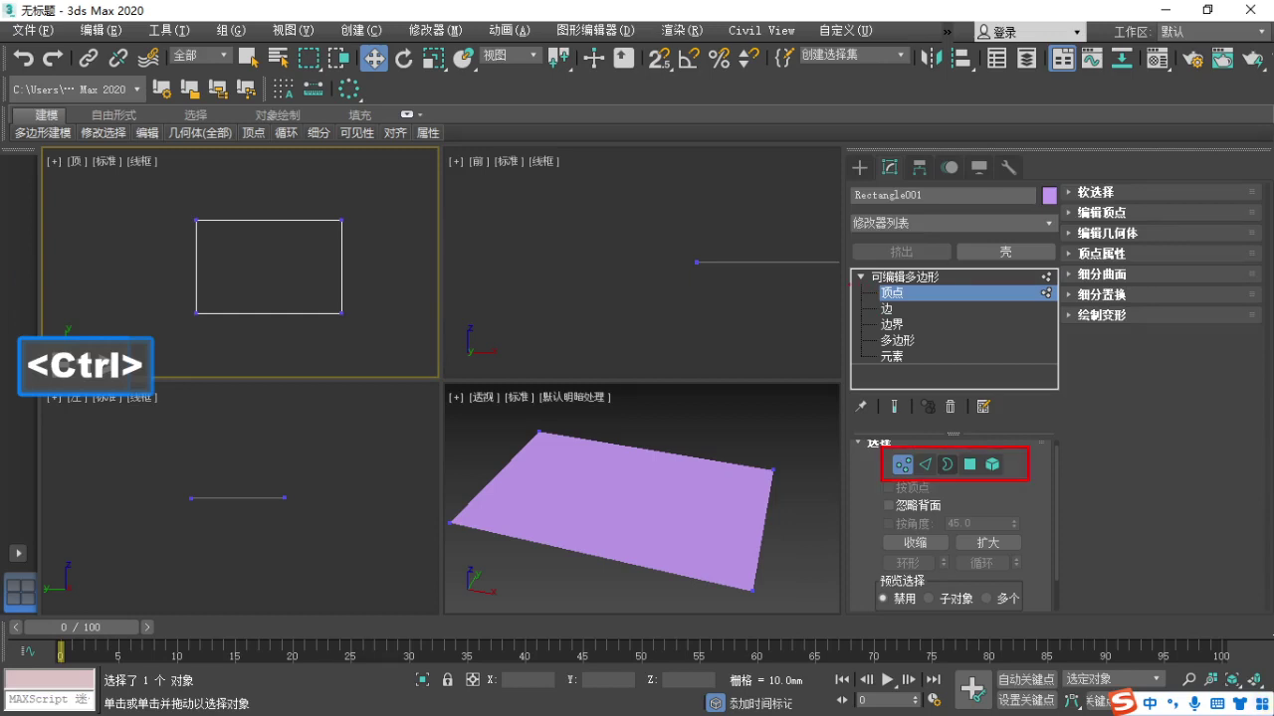
{"action": "key", "text": "Escape"}
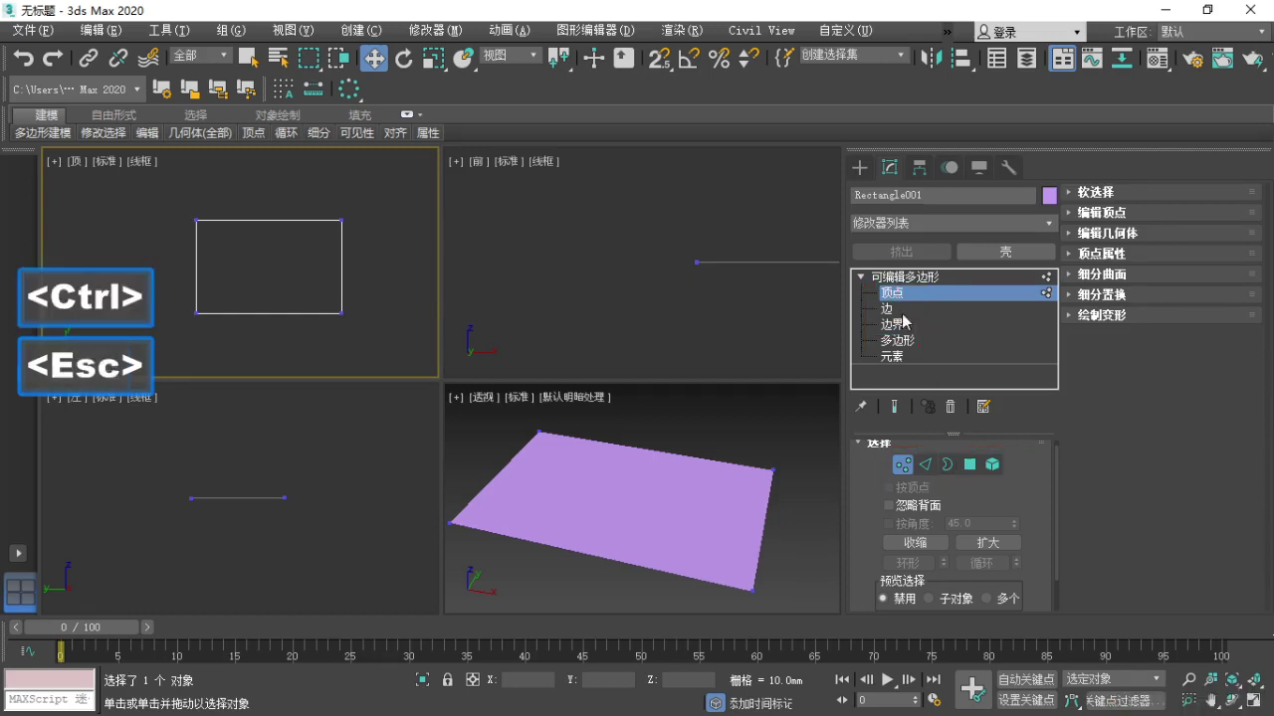
{"action": "key", "text": "F1"}
{"action": "key", "text": "Escape"}
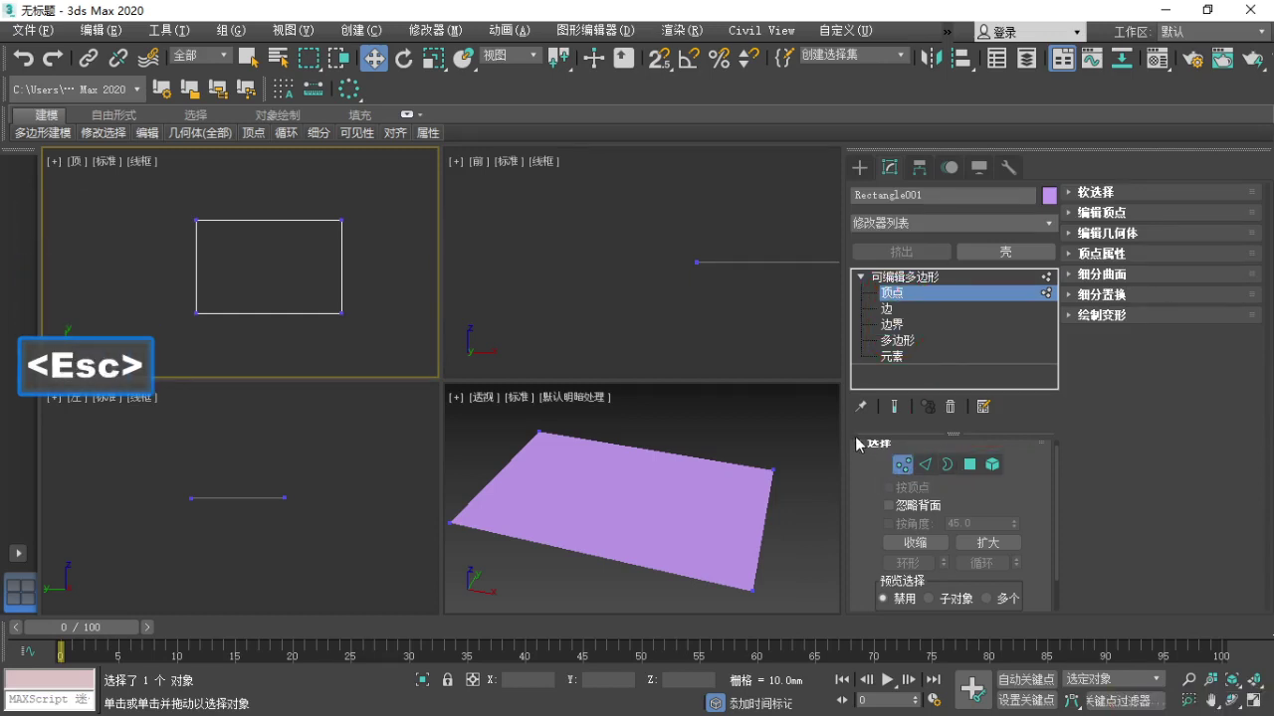
{"action": "left_click", "coordinate": [858, 444]}
{"action": "left_click", "coordinate": [859, 454]}
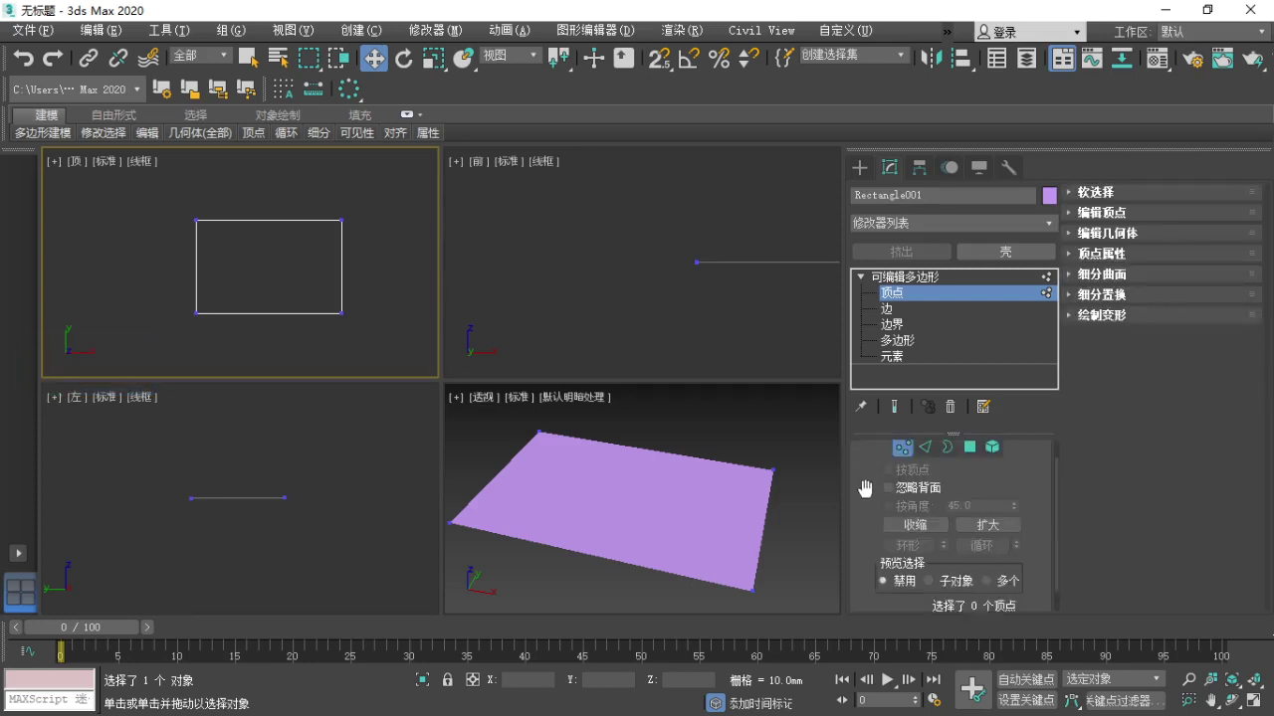
{"action": "left_click_drag", "start_coordinate": [864, 489], "coordinate": [869, 542]}
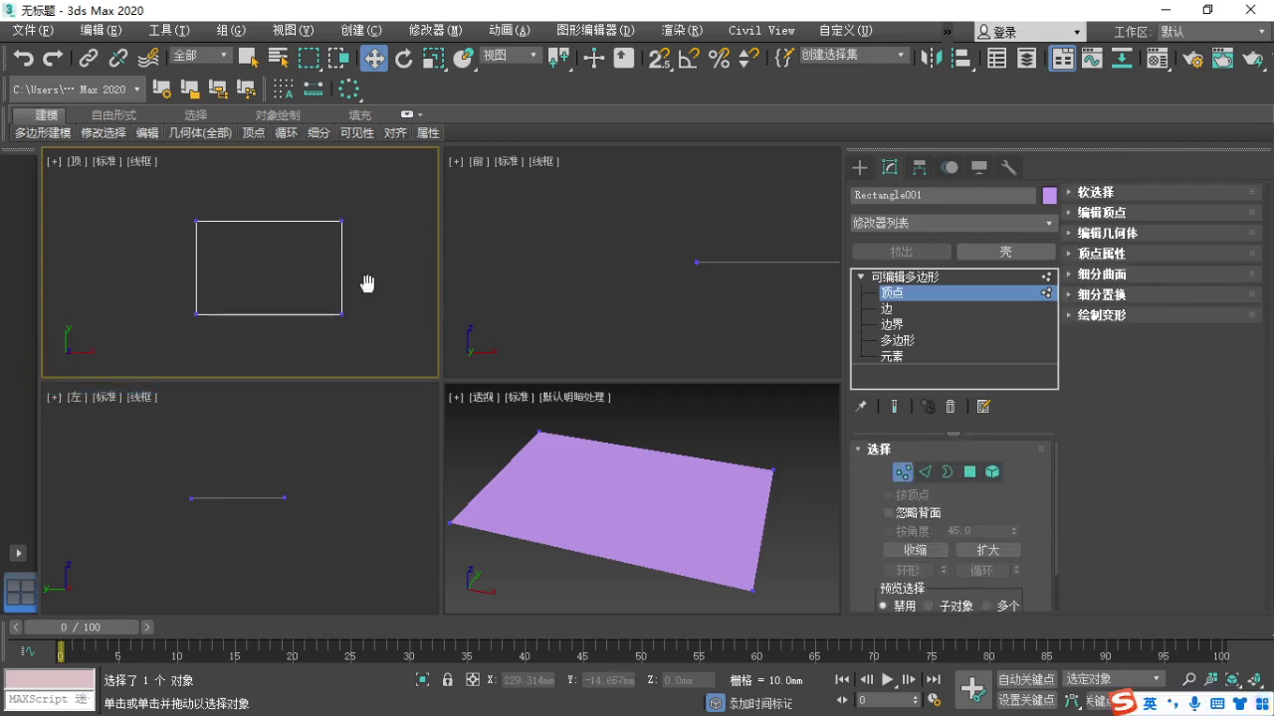
{"action": "key", "text": "F1"}
{"action": "mouse_move", "coordinate": [338, 205]}
{"action": "left_mouse_down"}
{"action": "mouse_move", "coordinate": [317, 333]}
{"action": "mouse_move", "coordinate": [333, 204]}
{"action": "left_mouse_up"}
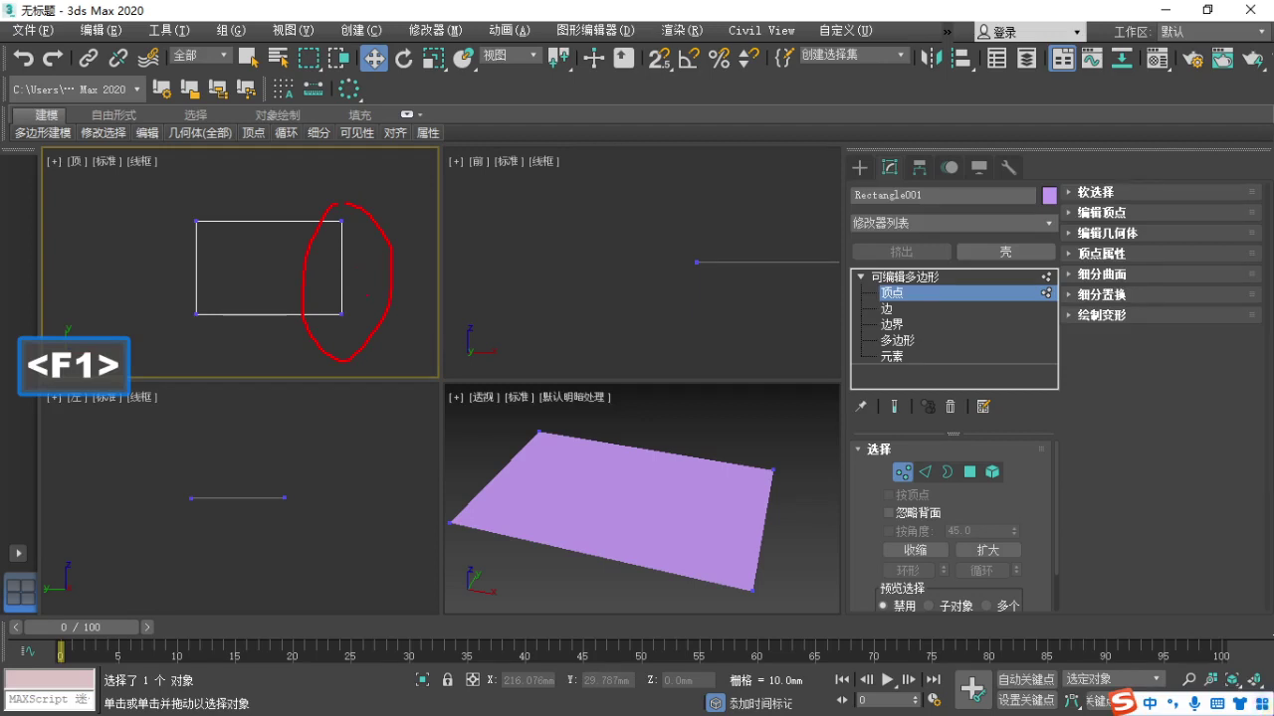
{"action": "key", "text": "Escape"}
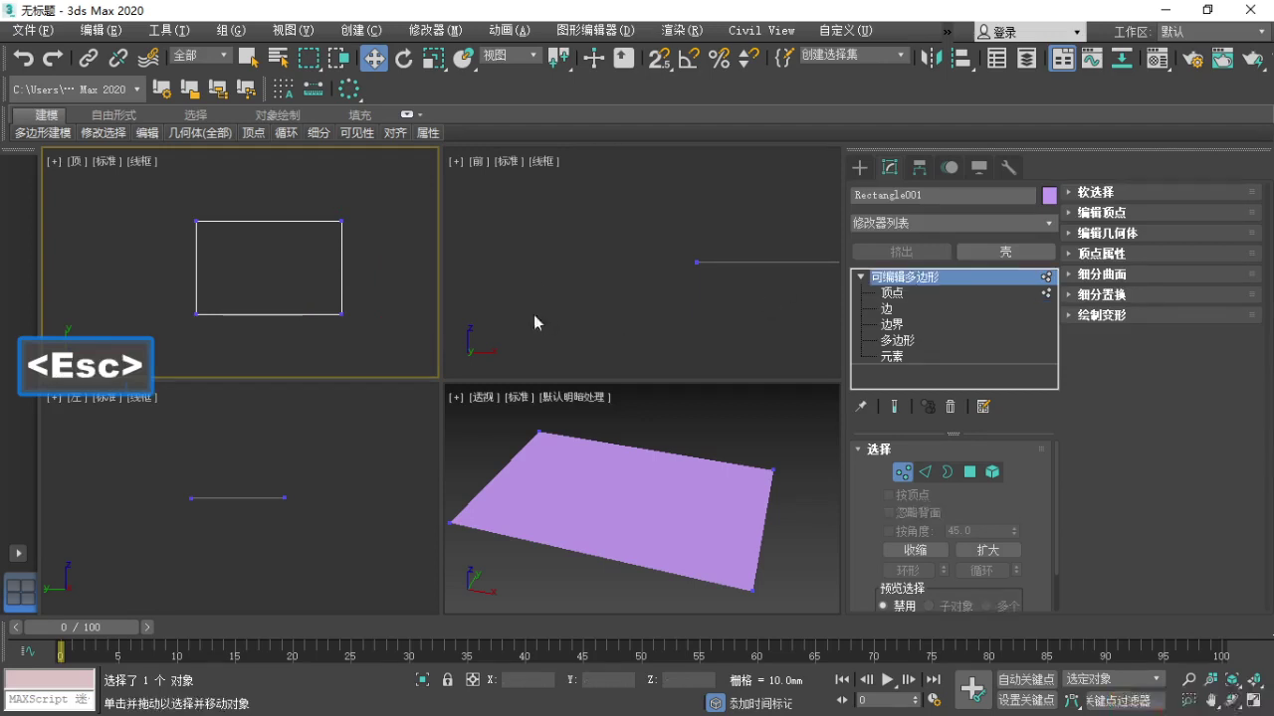
Leave the Vertex level and select the rectangle as a whole object.
{"action": "left_click", "coordinate": [346, 317]}
{"action": "left_click", "coordinate": [347, 317]}
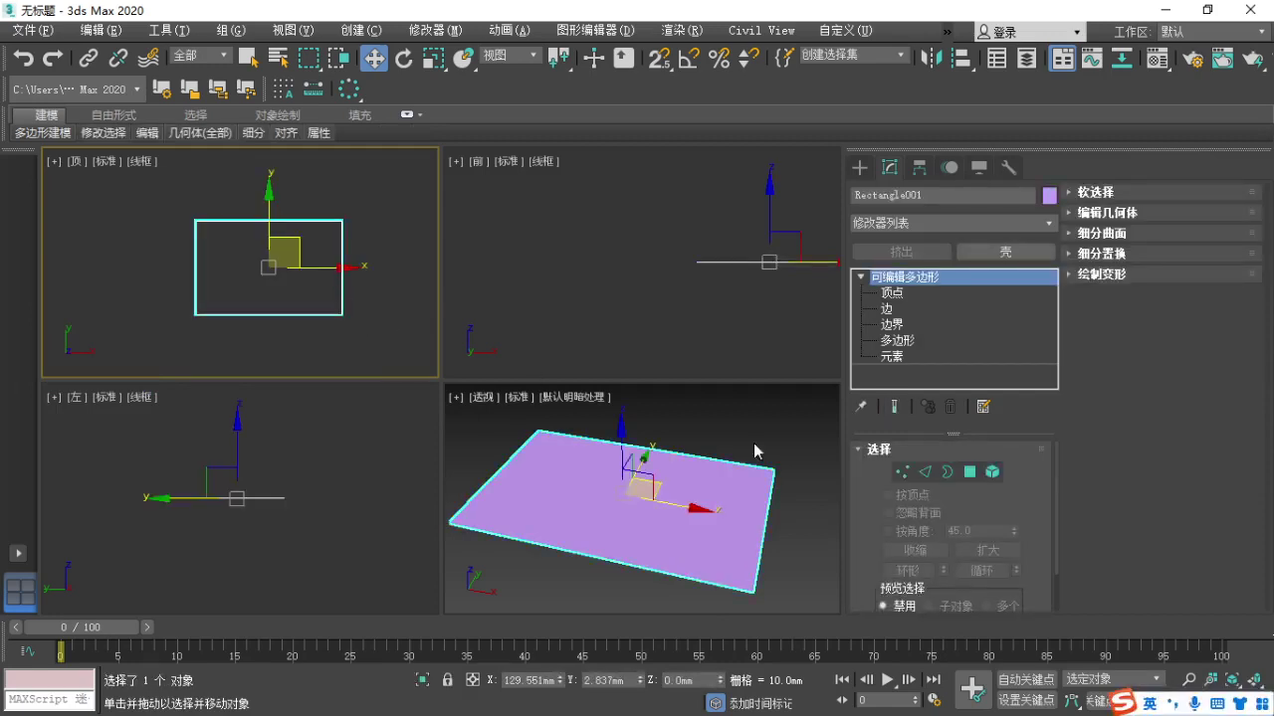
{"action": "key", "text": "F1"}
{"action": "key", "text": "Escape"}
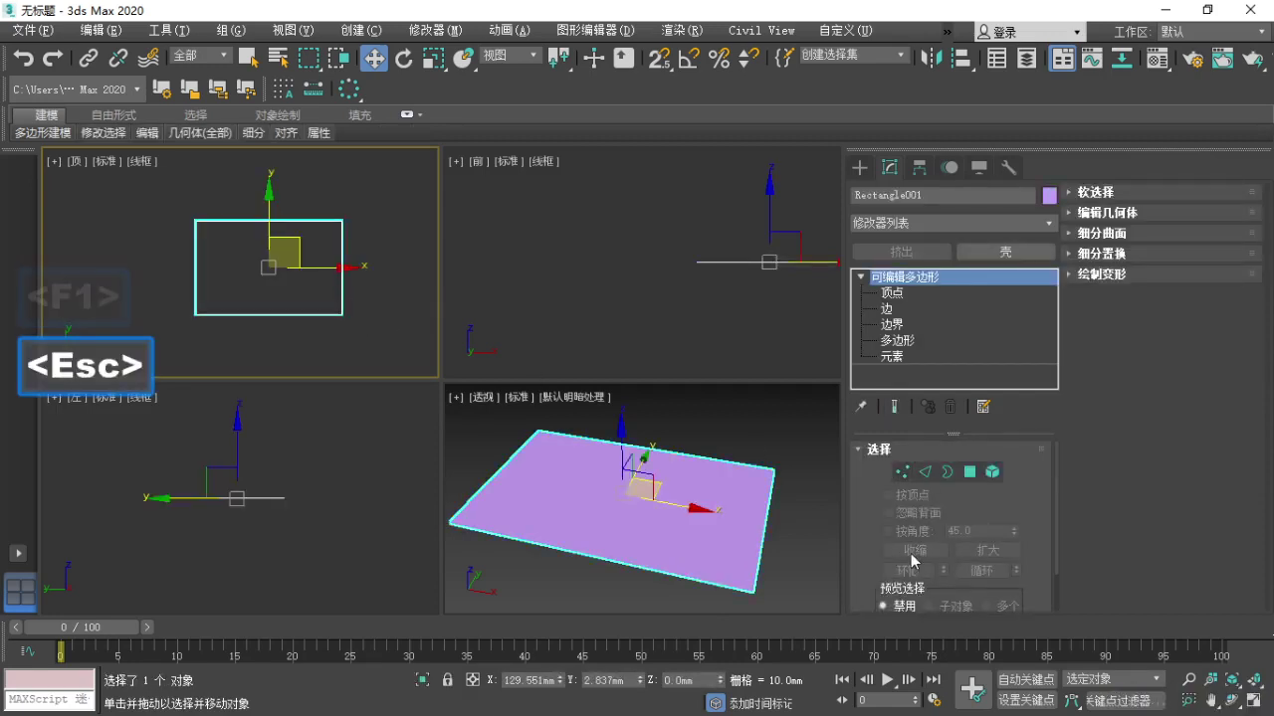
{"action": "key", "text": "F1"}
{"action": "mouse_move", "coordinate": [923, 537]}
{"action": "left_mouse_down"}
{"action": "mouse_move", "coordinate": [891, 553]}
{"action": "mouse_move", "coordinate": [991, 539]}
{"action": "mouse_move", "coordinate": [967, 555]}
{"action": "left_mouse_up"}
{"action": "key", "text": "Escape"}
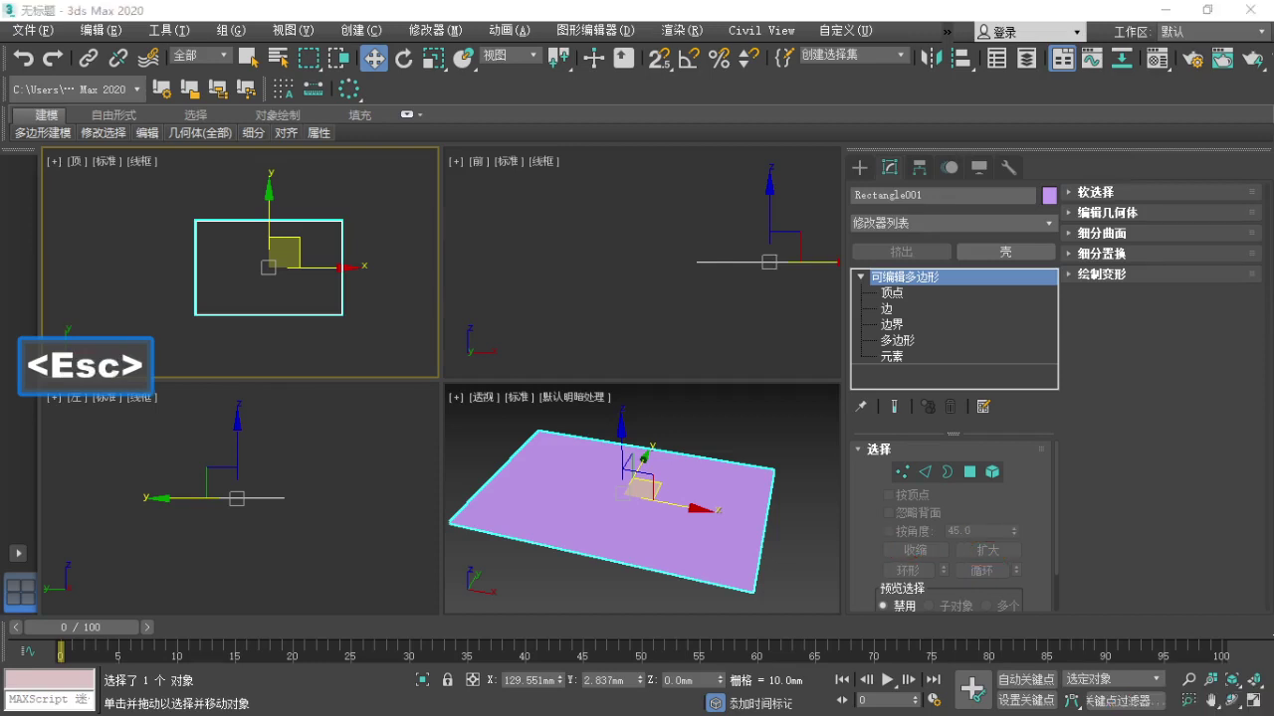
Delete the rectangle from the scene using a region selection in the top view.
{"action": "left_click", "coordinate": [383, 234]}
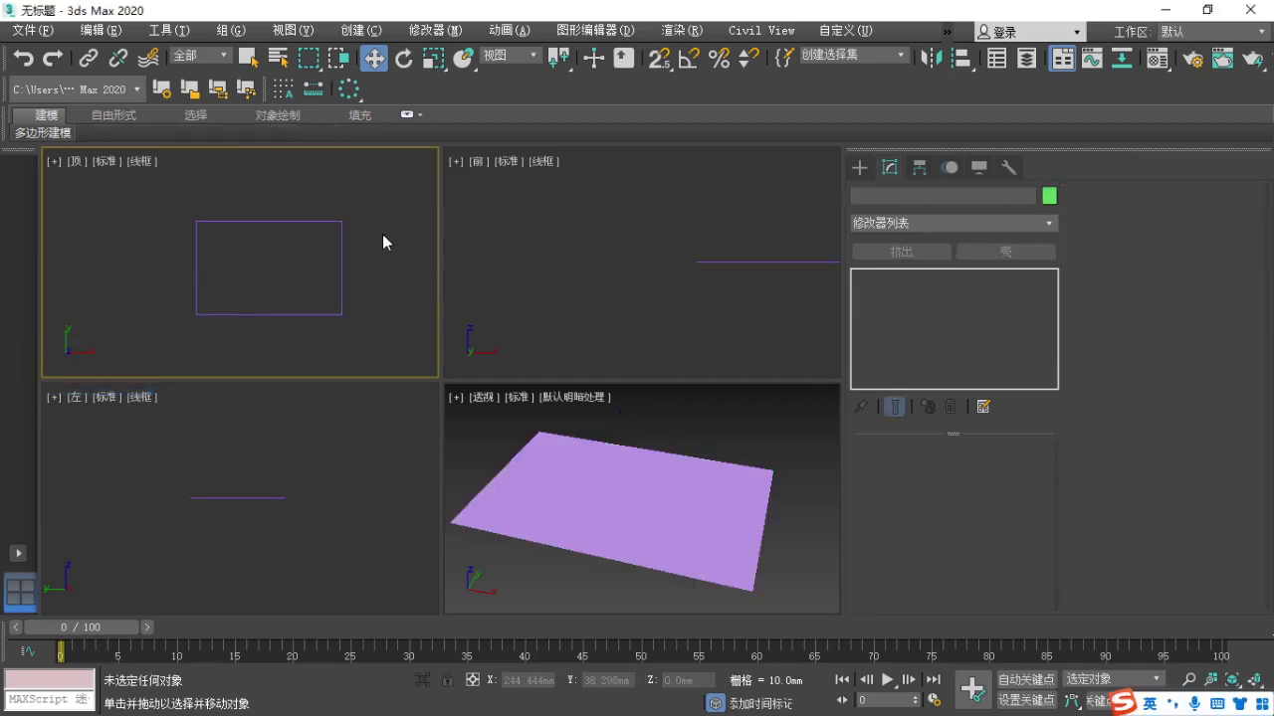
{"action": "left_click_drag", "start_coordinate": [382, 234], "coordinate": [251, 294]}
{"action": "key", "text": "Delete"}
Create a standard primitive sphere (球体) in the middle of the top view and finish with the Move tool active.
{"action": "left_click", "coordinate": [860, 167]}
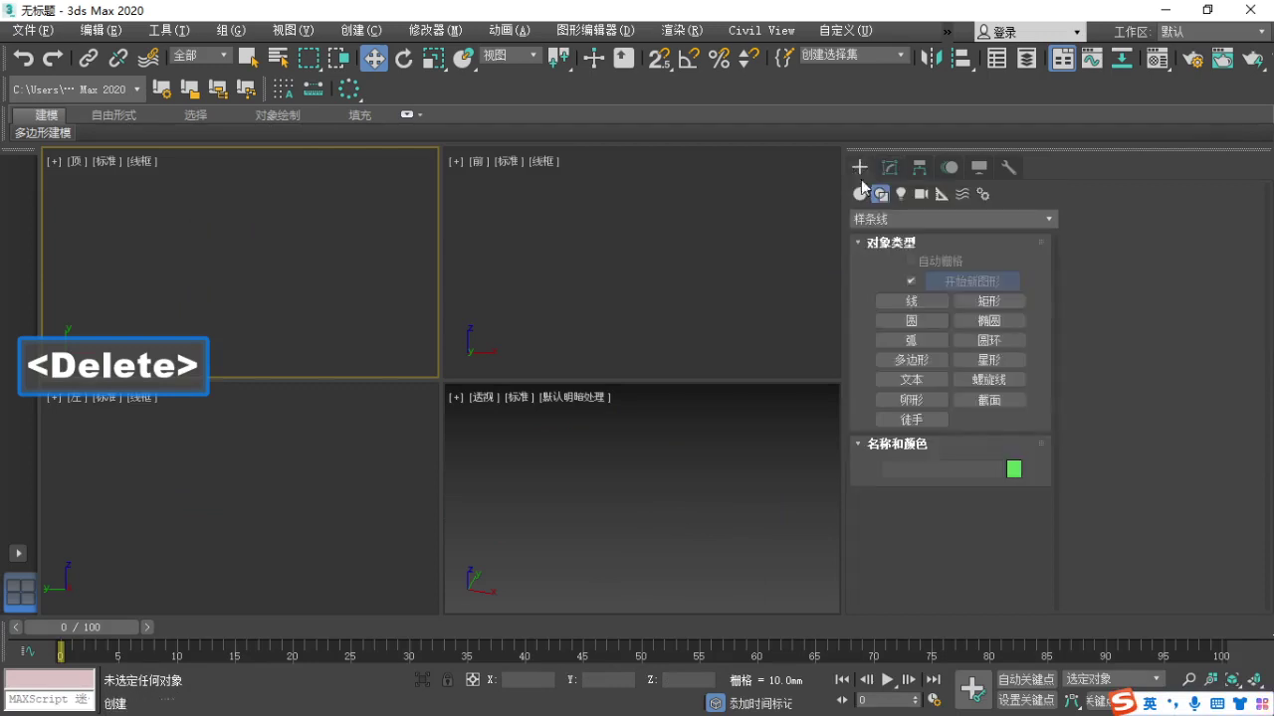
{"action": "left_click", "coordinate": [861, 194]}
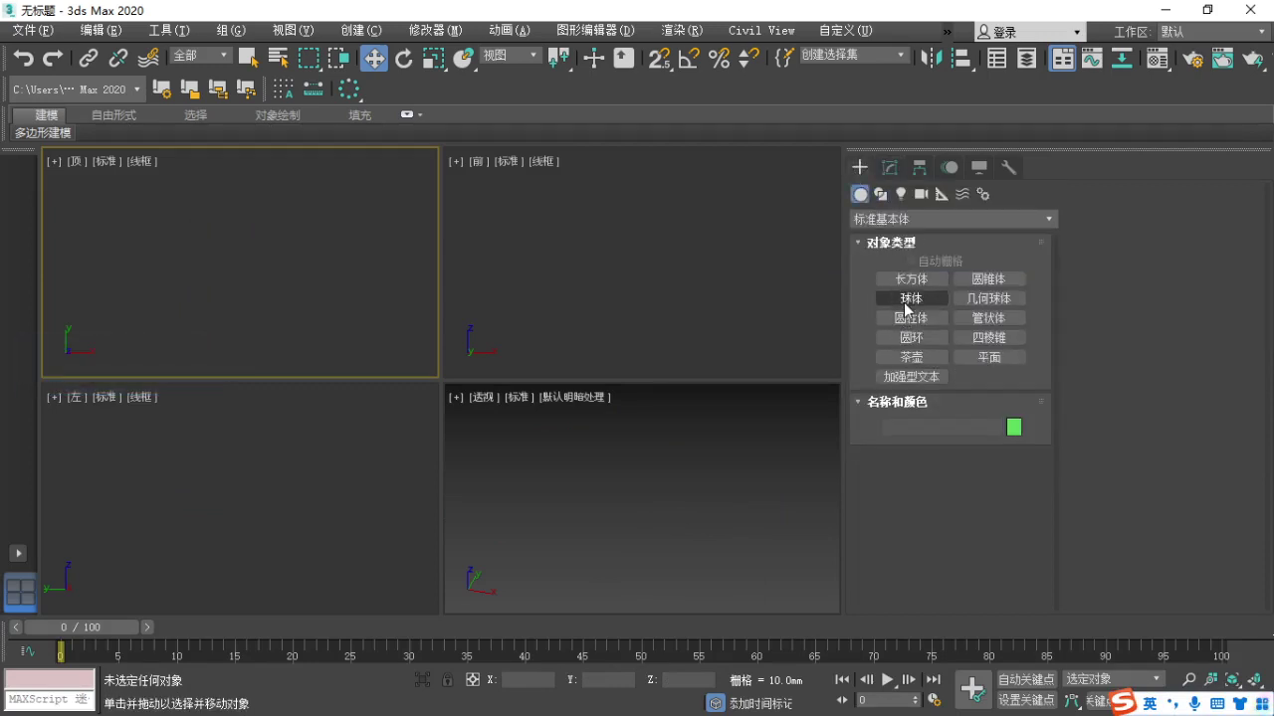
{"action": "key", "text": "F1"}
{"action": "mouse_move", "coordinate": [913, 307]}
{"action": "left_mouse_down"}
{"action": "mouse_move", "coordinate": [880, 304]}
{"action": "mouse_move", "coordinate": [935, 303]}
{"action": "left_mouse_up"}
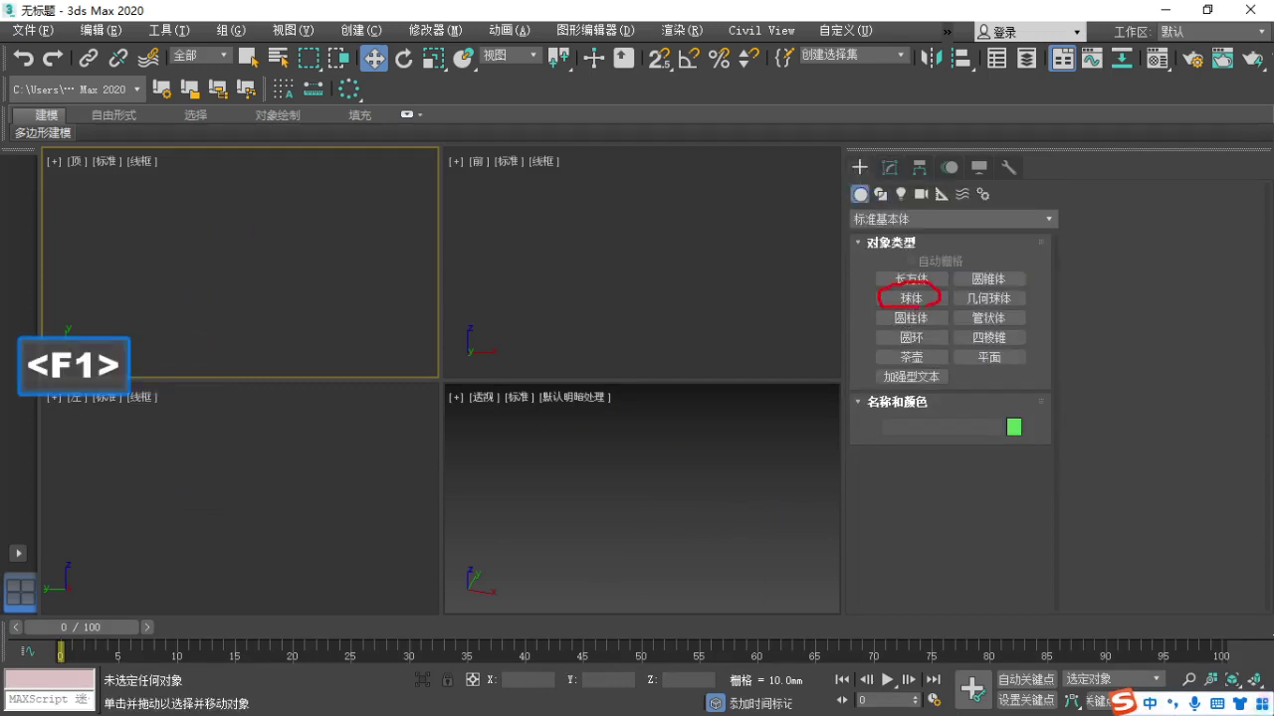
{"action": "key", "text": "Escape"}
{"action": "left_click", "coordinate": [912, 298]}
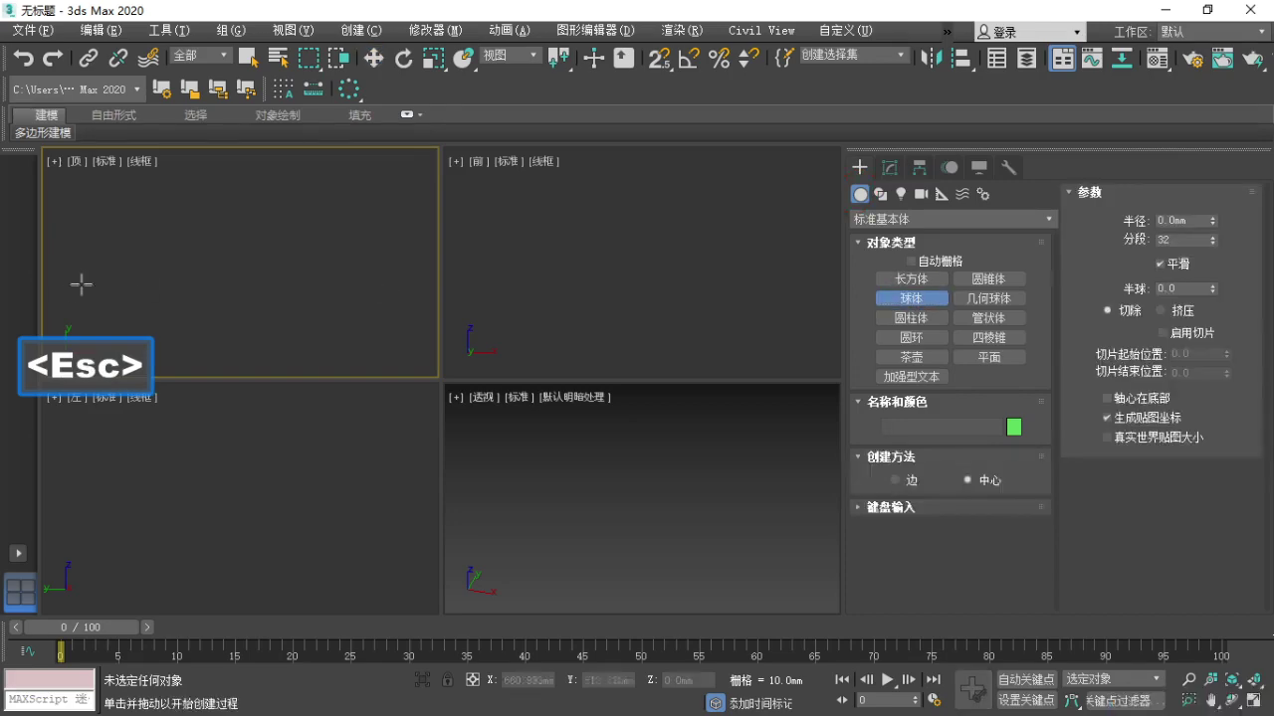
{"action": "left_click_drag", "start_coordinate": [219, 264], "coordinate": [251, 308]}
{"action": "key", "text": "w"}
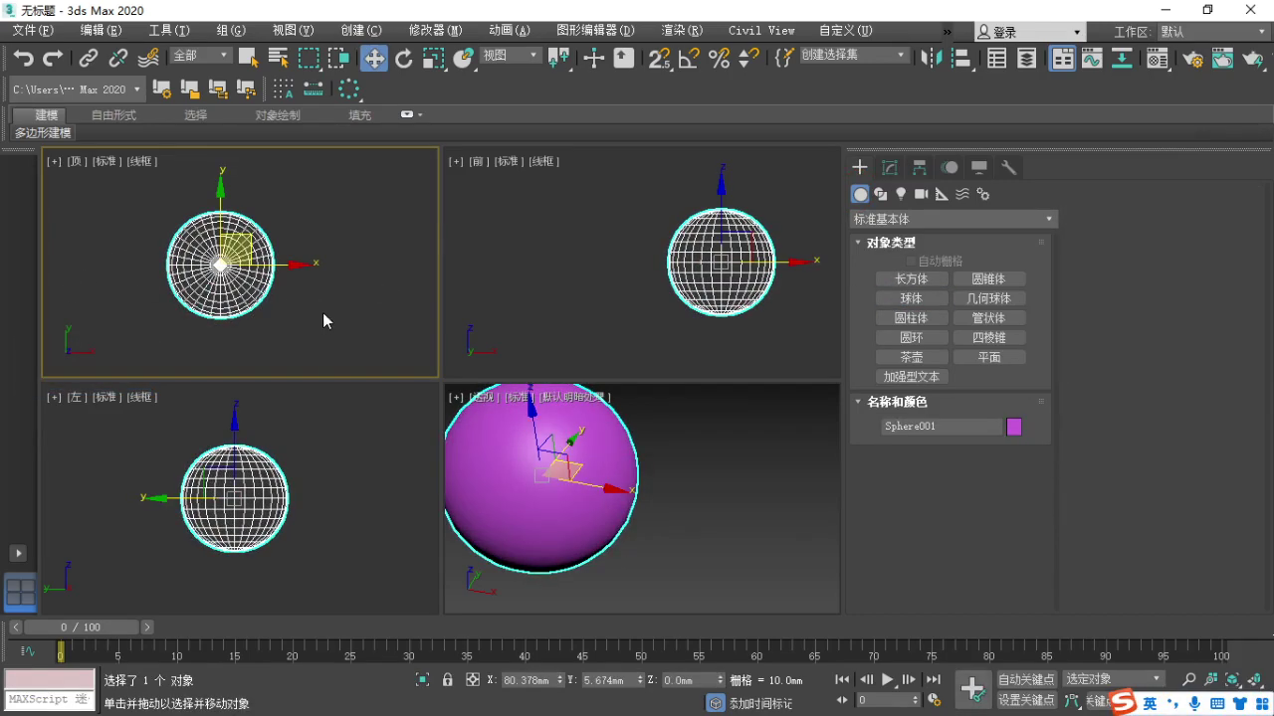
Maximize the top view and convert the sphere to an editable poly (可编辑多边形).
{"action": "key", "text": "alt+w"}
{"action": "scroll", "coordinate": [375, 324], "scroll_direction": "up", "scroll_amount": 3}
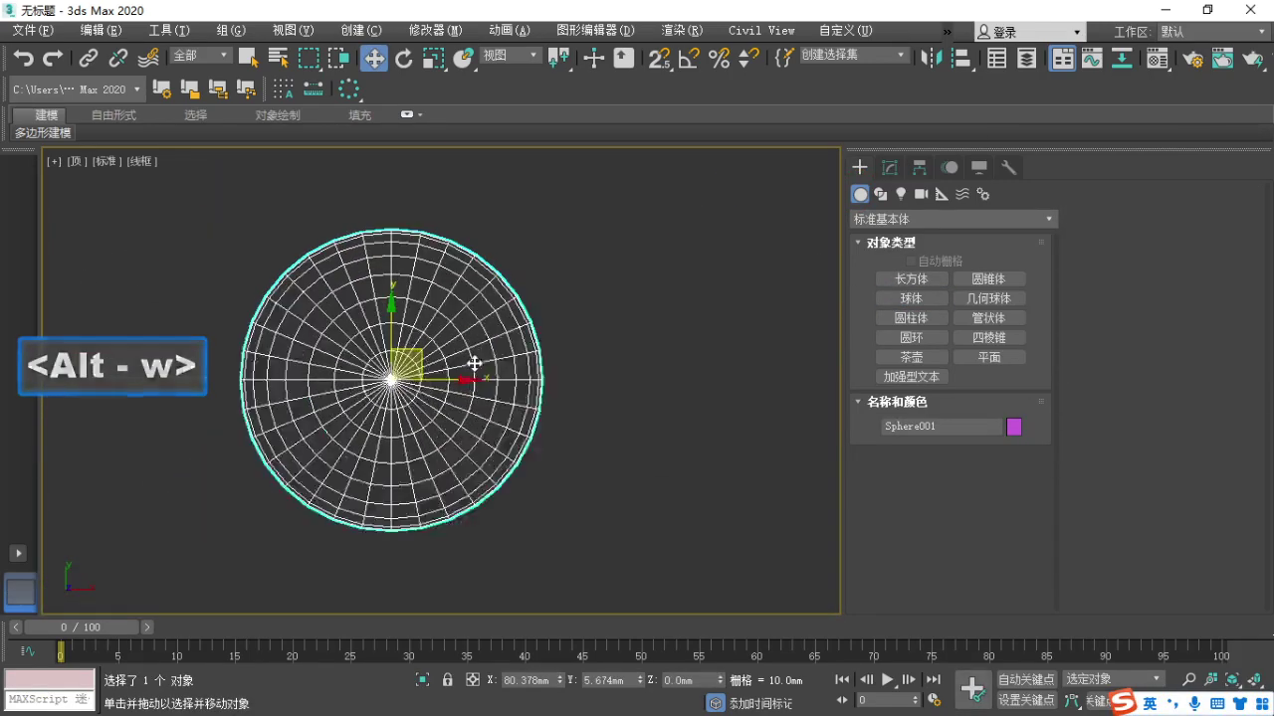
{"action": "right_click", "coordinate": [477, 354]}
{"action": "mouse_move", "coordinate": [518, 554]}
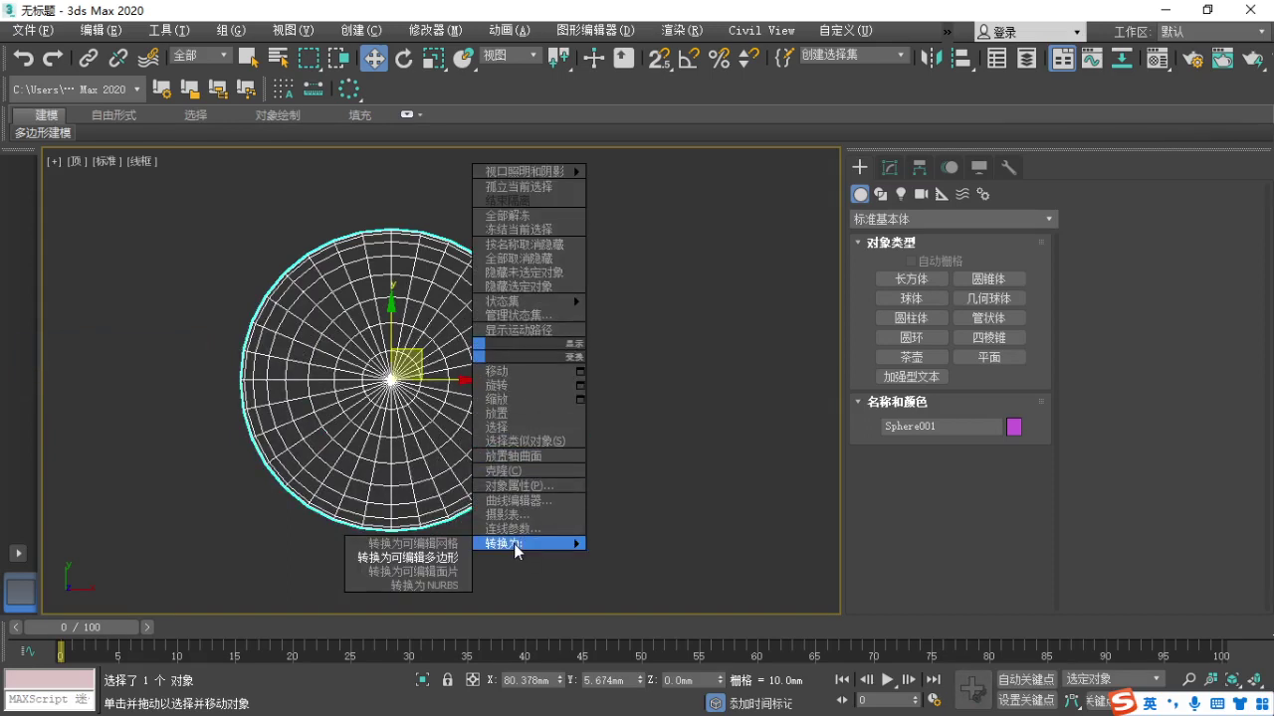
{"action": "left_click", "coordinate": [452, 556]}
{"action": "middle_click_drag", "start_coordinate": [454, 552], "coordinate": [471, 539]}
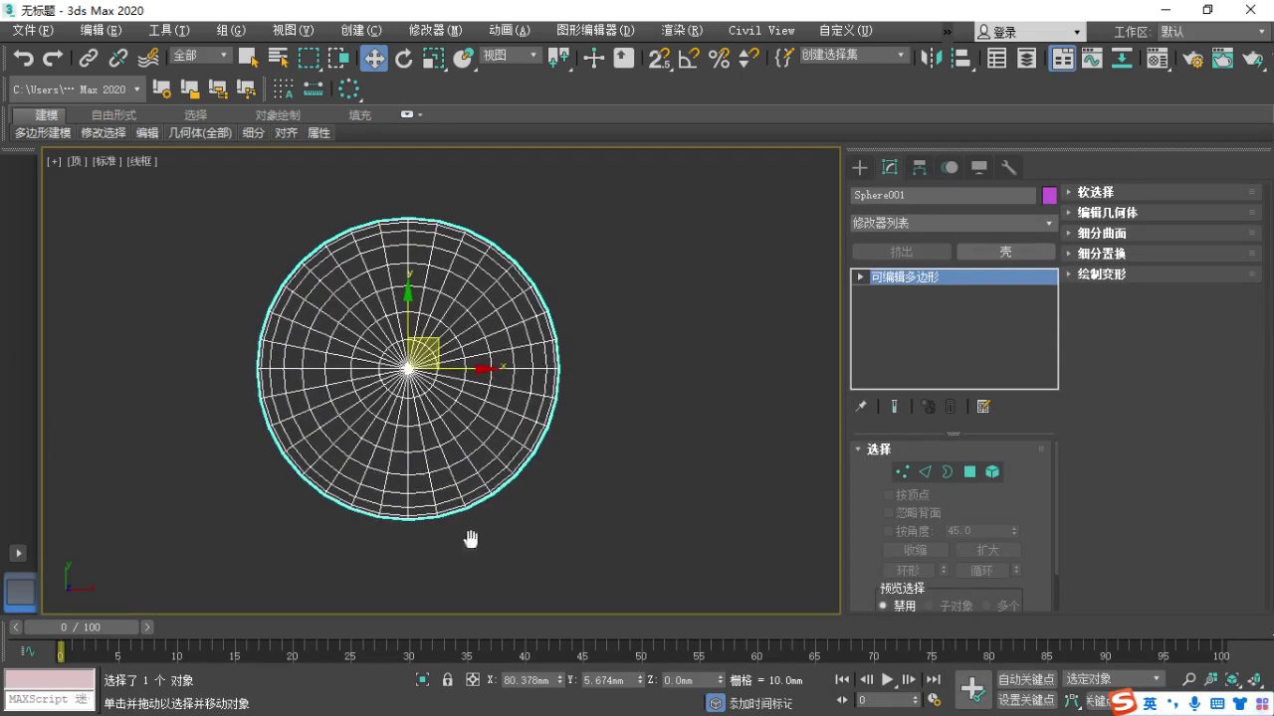
Enter the sphere's Vertex level and display it shaded with edged faces in the top view.
{"action": "key", "text": "1"}
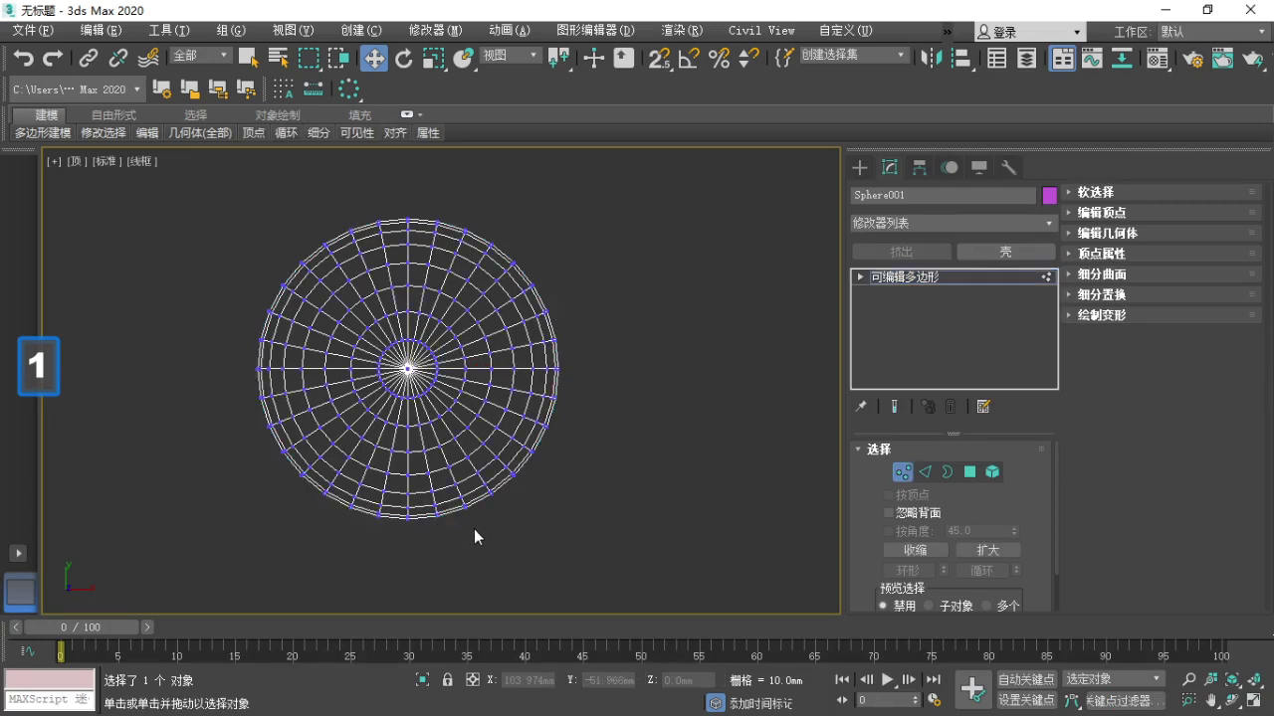
{"action": "scroll", "coordinate": [384, 343], "scroll_direction": "up", "scroll_amount": 2}
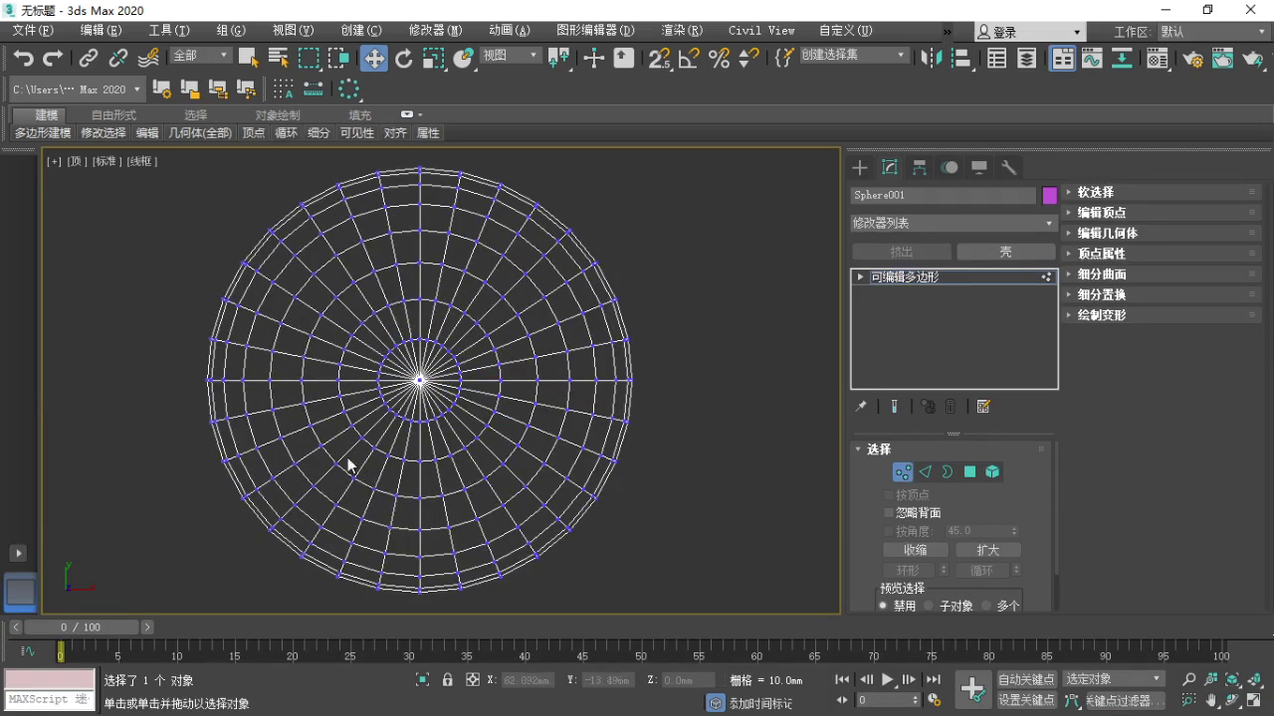
{"action": "key", "text": "F3"}
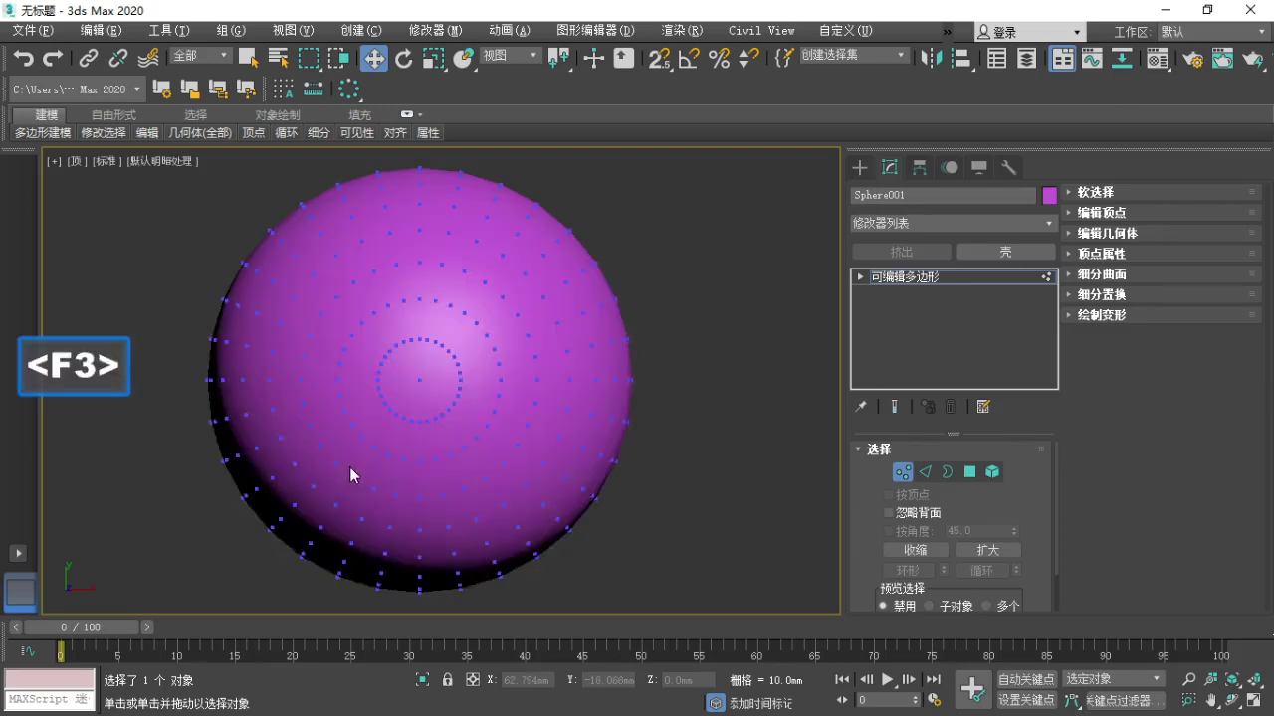
{"action": "key", "text": "F4"}
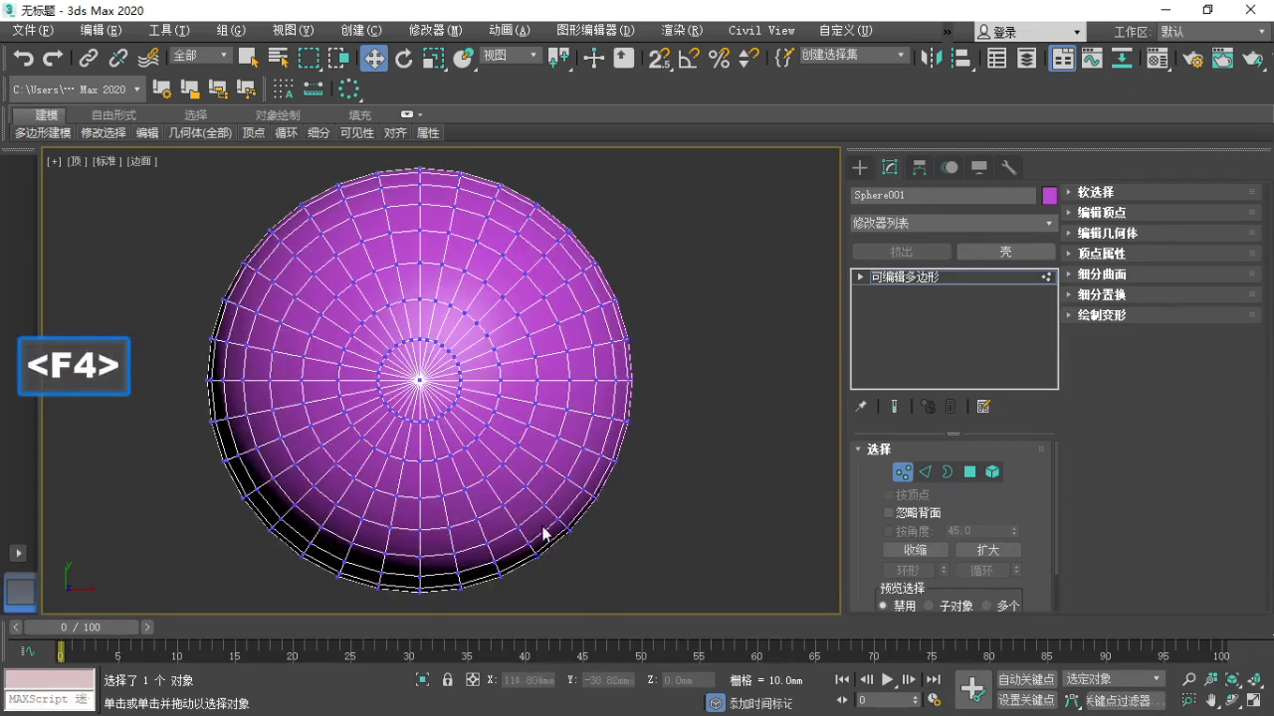
{"action": "middle_click_drag", "start_coordinate": [540, 528], "coordinate": [527, 518]}
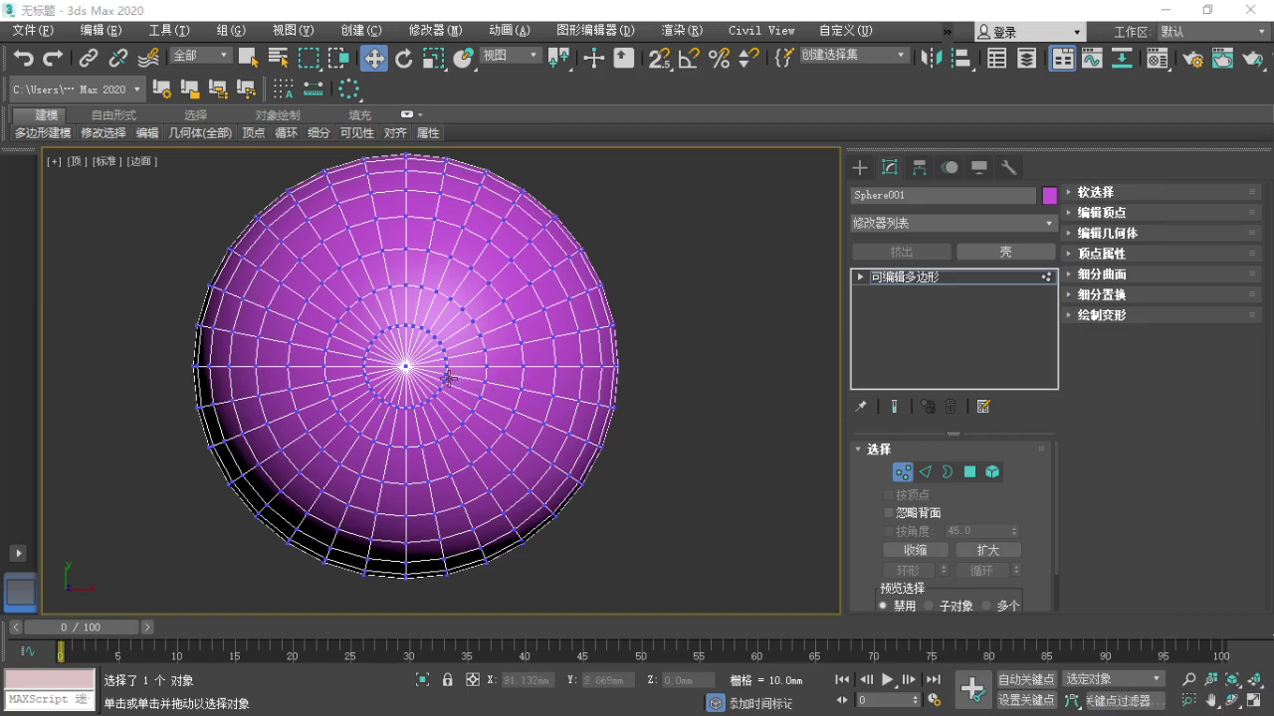
{"action": "middle_click_drag", "start_coordinate": [444, 371], "coordinate": [455, 383]}
{"action": "middle_click_drag", "start_coordinate": [474, 444], "coordinate": [492, 444]}
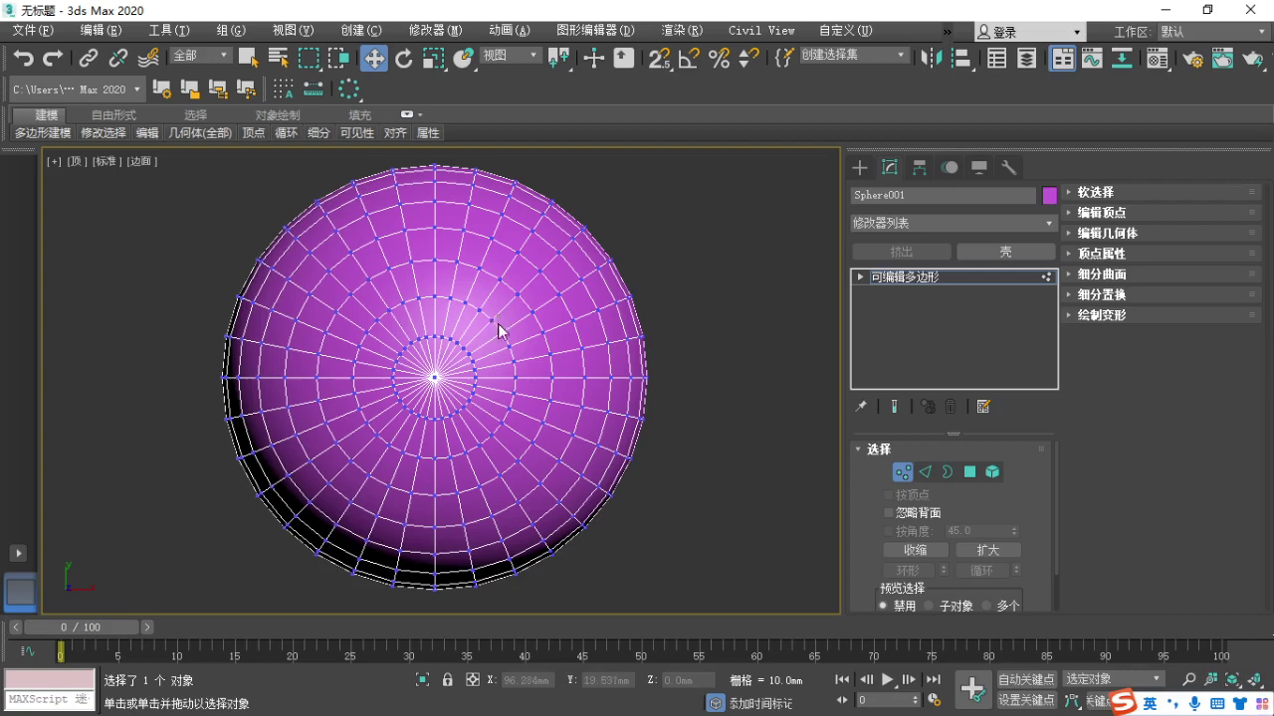
{"action": "middle_click_drag", "start_coordinate": [495, 319], "coordinate": [546, 327]}
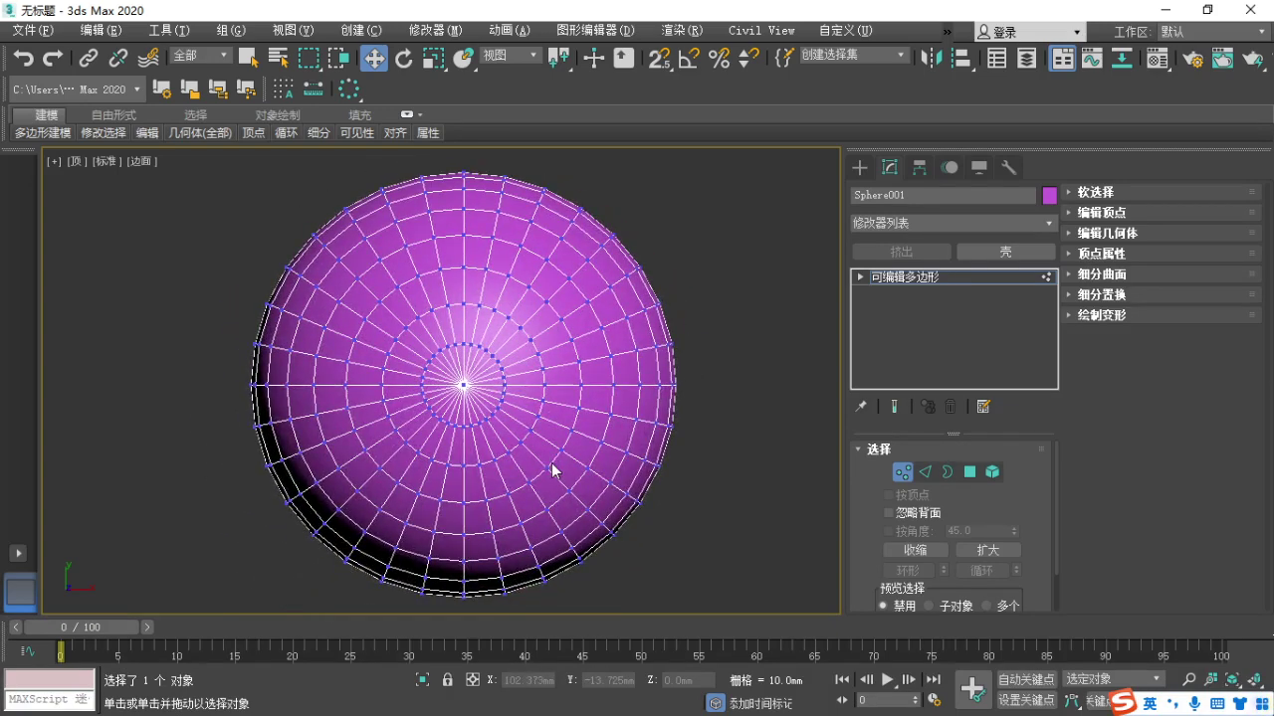
{"action": "middle_click_drag", "start_coordinate": [564, 497], "coordinate": [551, 495]}
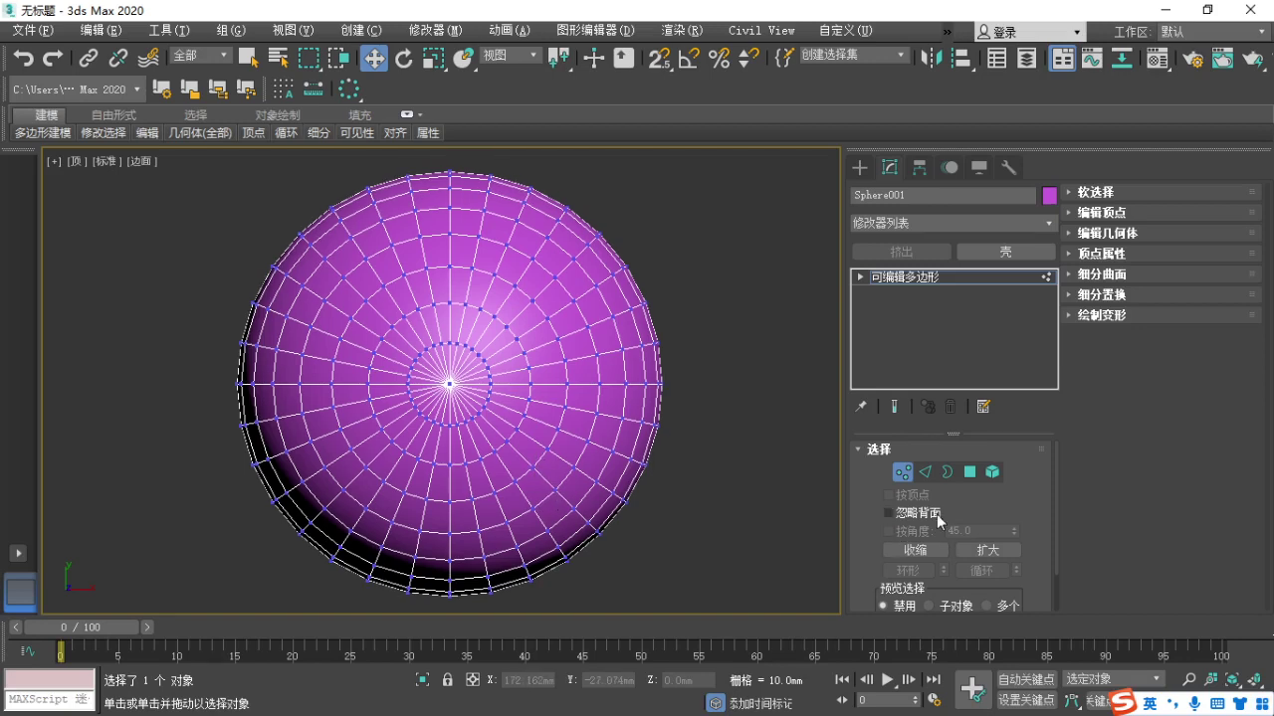
{"action": "key", "text": "F1"}
{"action": "left_click", "coordinate": [916, 549]}
{"action": "left_click", "coordinate": [987, 549]}
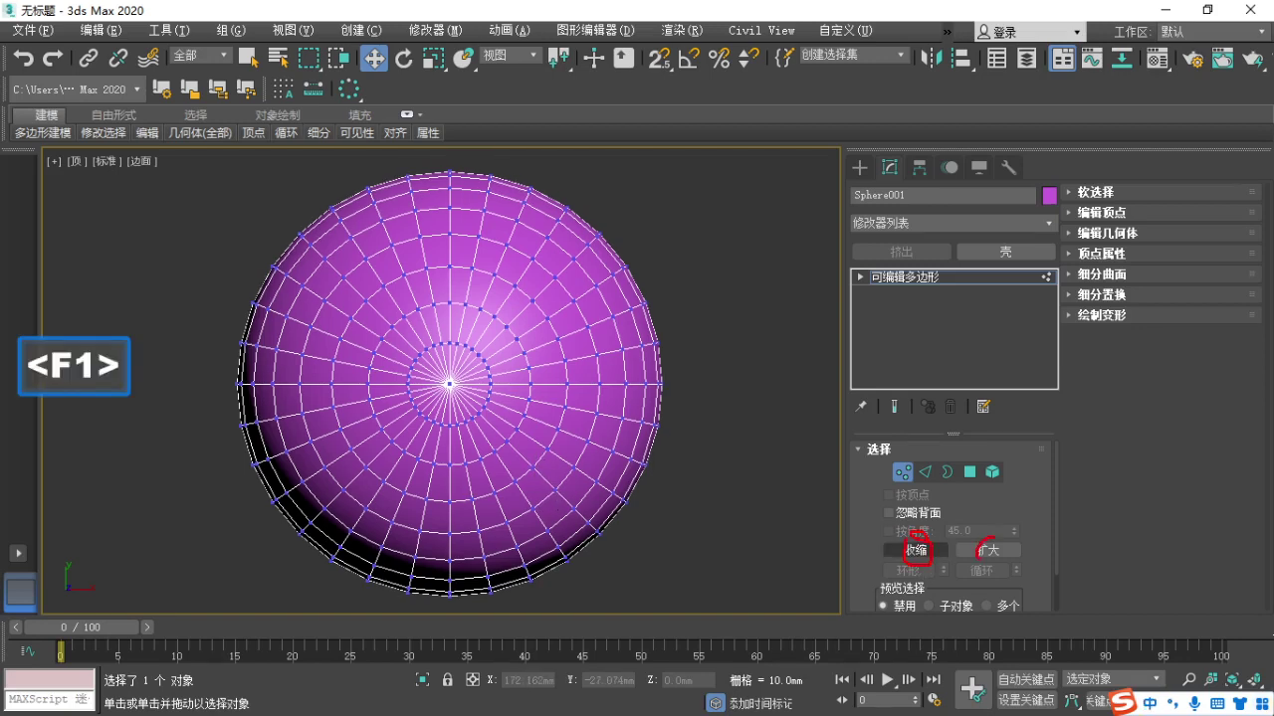
{"action": "key", "text": "Escape"}
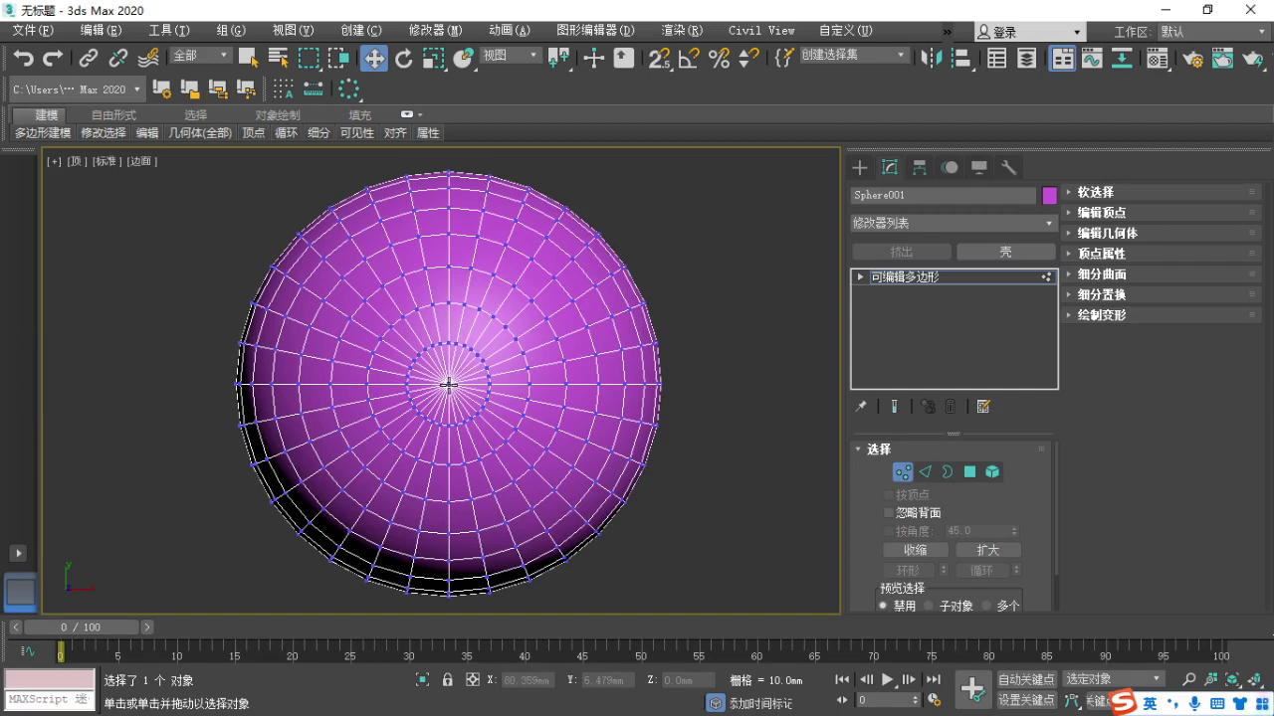
{"action": "key", "text": "F1"}
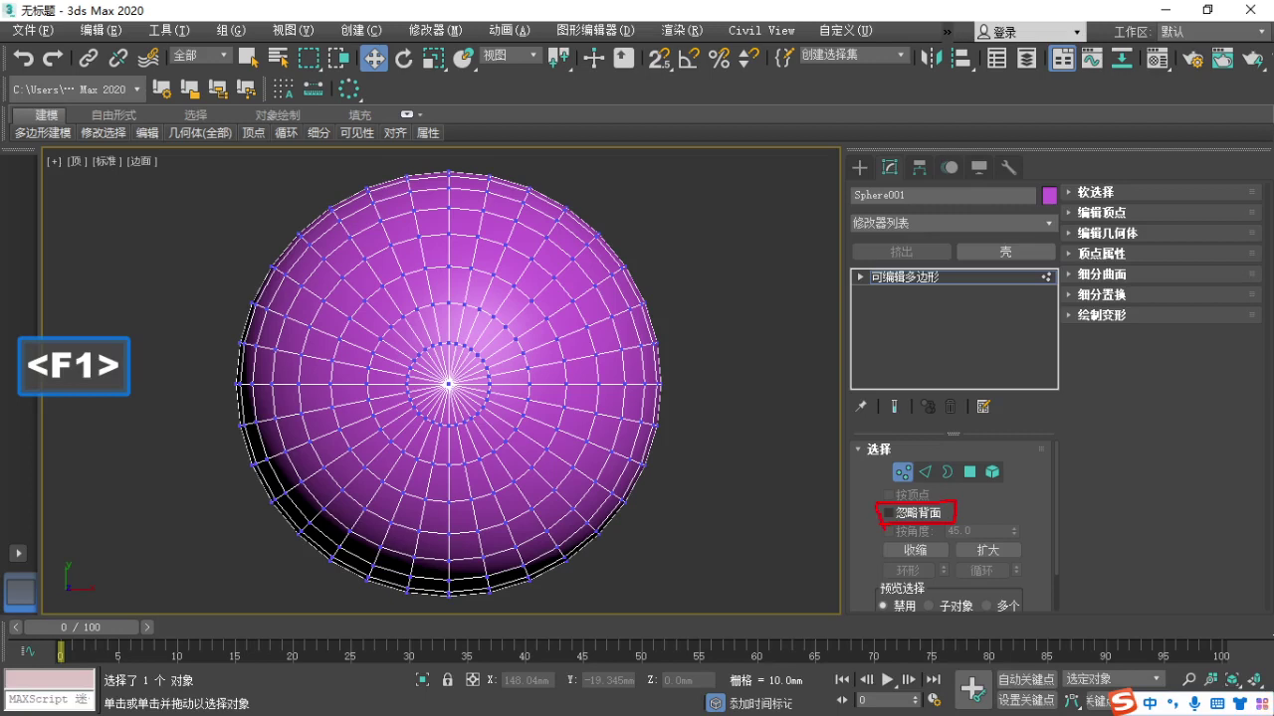
{"action": "left_click_drag", "start_coordinate": [865, 484], "coordinate": [881, 510]}
{"action": "key", "text": "Escape"}
{"action": "middle_click_drag", "start_coordinate": [597, 556], "coordinate": [585, 525]}
{"action": "key", "text": "F1"}
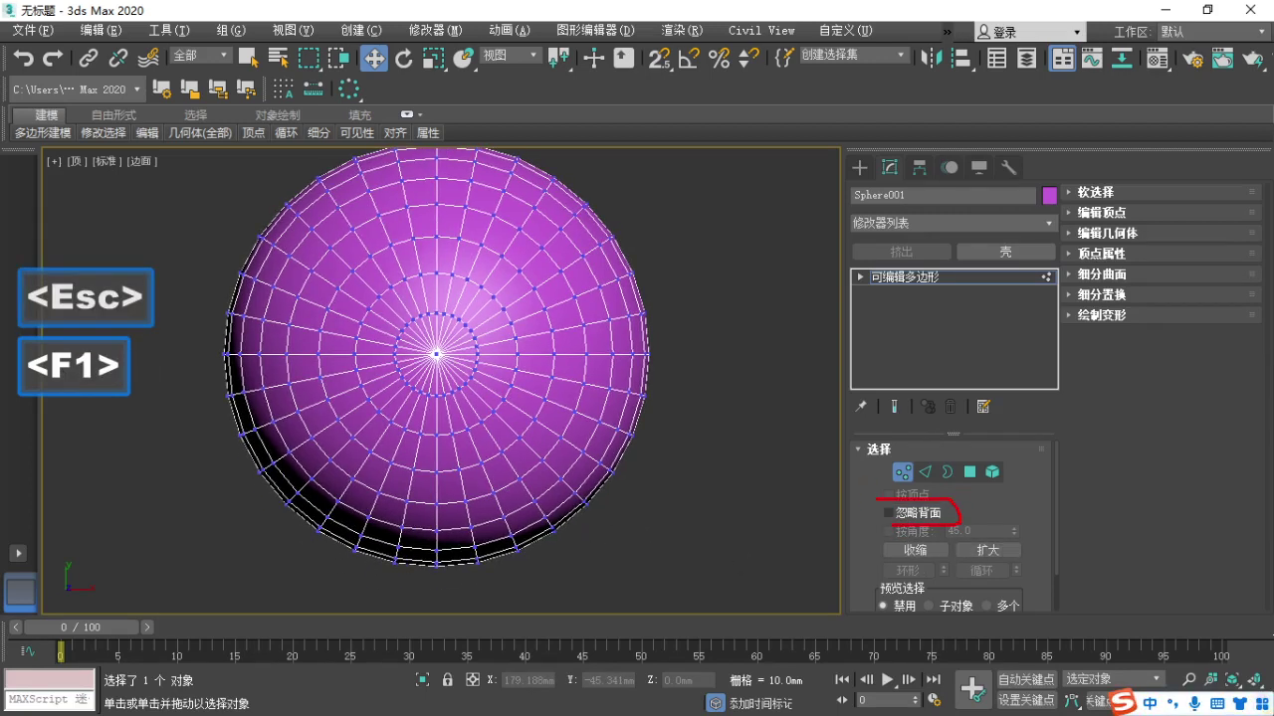
Region-select four neighbouring vertices on the second ring below the pole, with Ignore Backfacing (忽略背面) off.
{"action": "scroll", "coordinate": [438, 348], "scroll_direction": "up", "scroll_amount": 5}
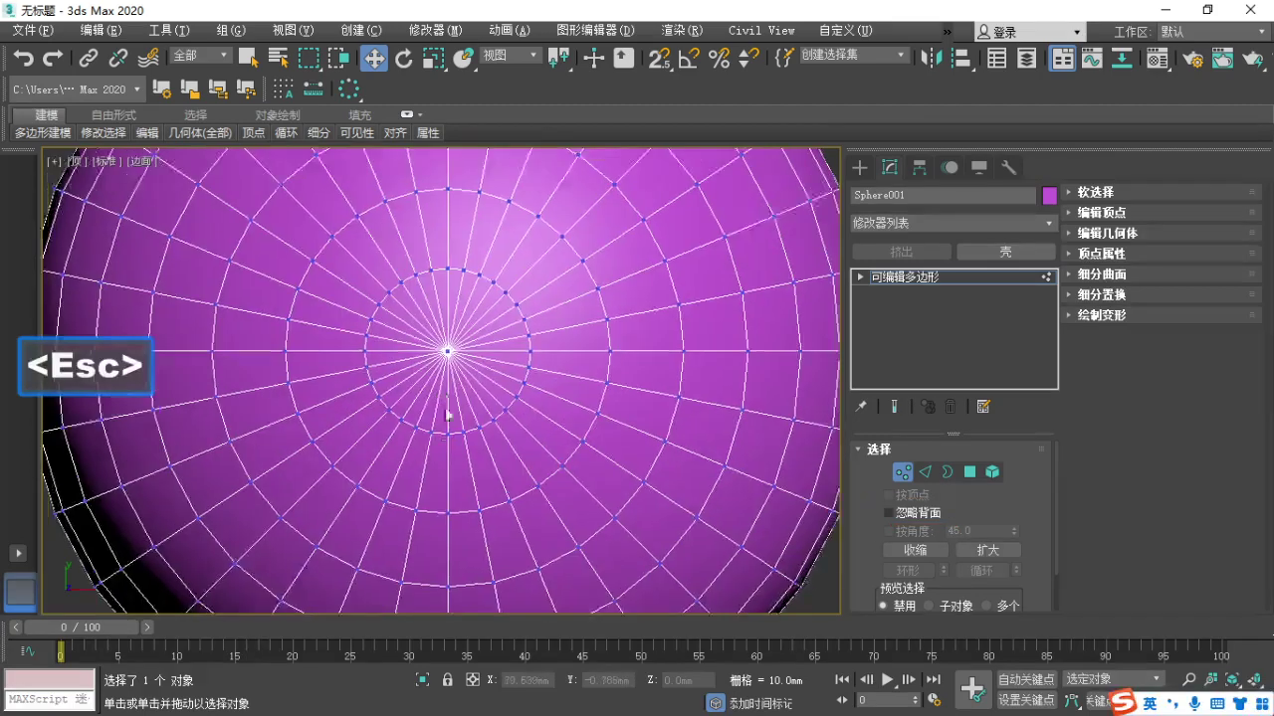
{"action": "left_click_drag", "start_coordinate": [379, 490], "coordinate": [492, 535]}
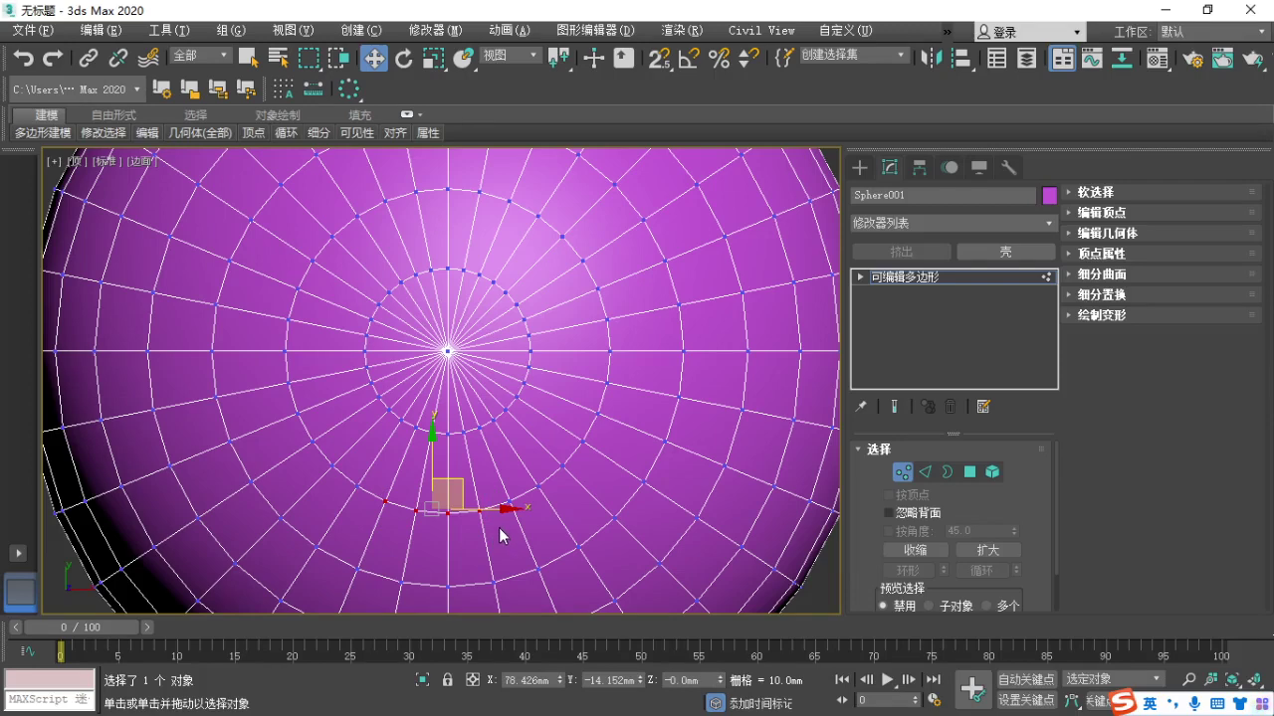
{"action": "scroll", "coordinate": [431, 526], "scroll_direction": "up", "scroll_amount": 3}
{"action": "middle_click_drag", "start_coordinate": [431, 525], "coordinate": [443, 504]}
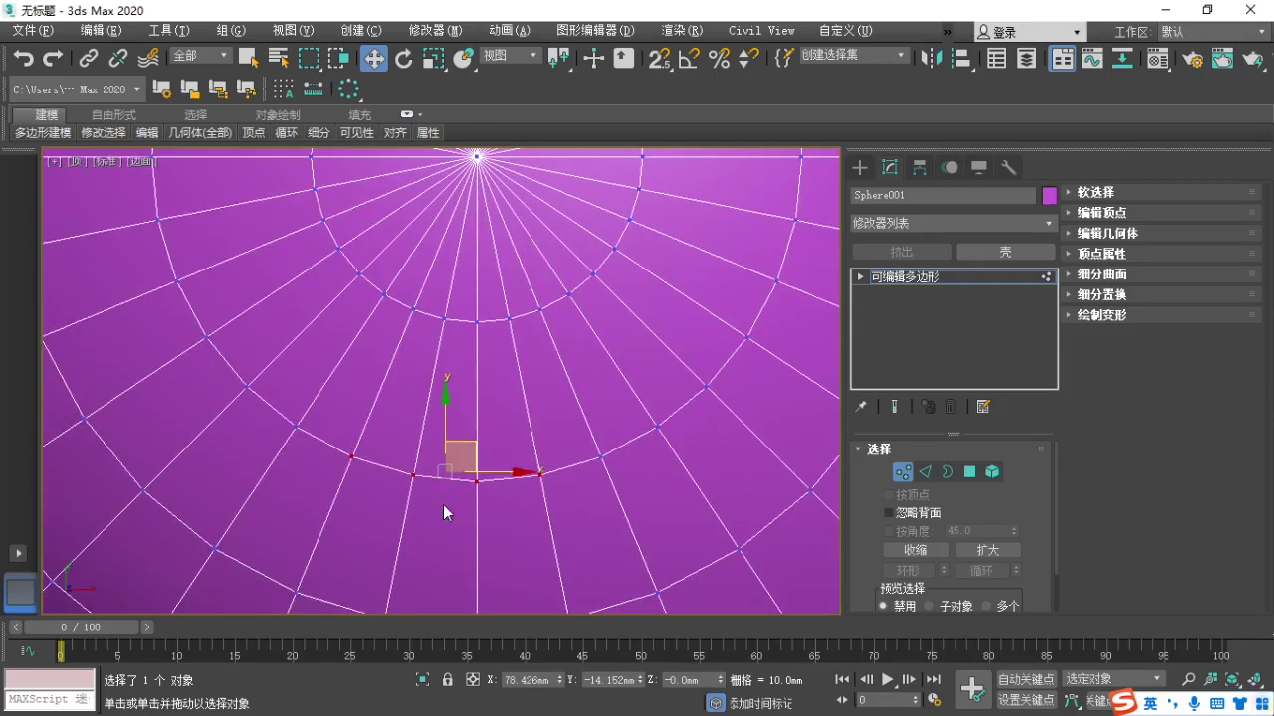
{"action": "key", "text": "F1"}
{"action": "mouse_move", "coordinate": [349, 436]}
{"action": "left_mouse_down"}
{"action": "mouse_move", "coordinate": [363, 452]}
{"action": "mouse_move", "coordinate": [358, 422]}
{"action": "left_mouse_up"}
{"action": "mouse_move", "coordinate": [402, 442]}
{"action": "left_mouse_down"}
{"action": "mouse_move", "coordinate": [414, 467]}
{"action": "mouse_move", "coordinate": [398, 451]}
{"action": "left_mouse_up"}
{"action": "left_click_drag", "start_coordinate": [497, 447], "coordinate": [527, 498]}
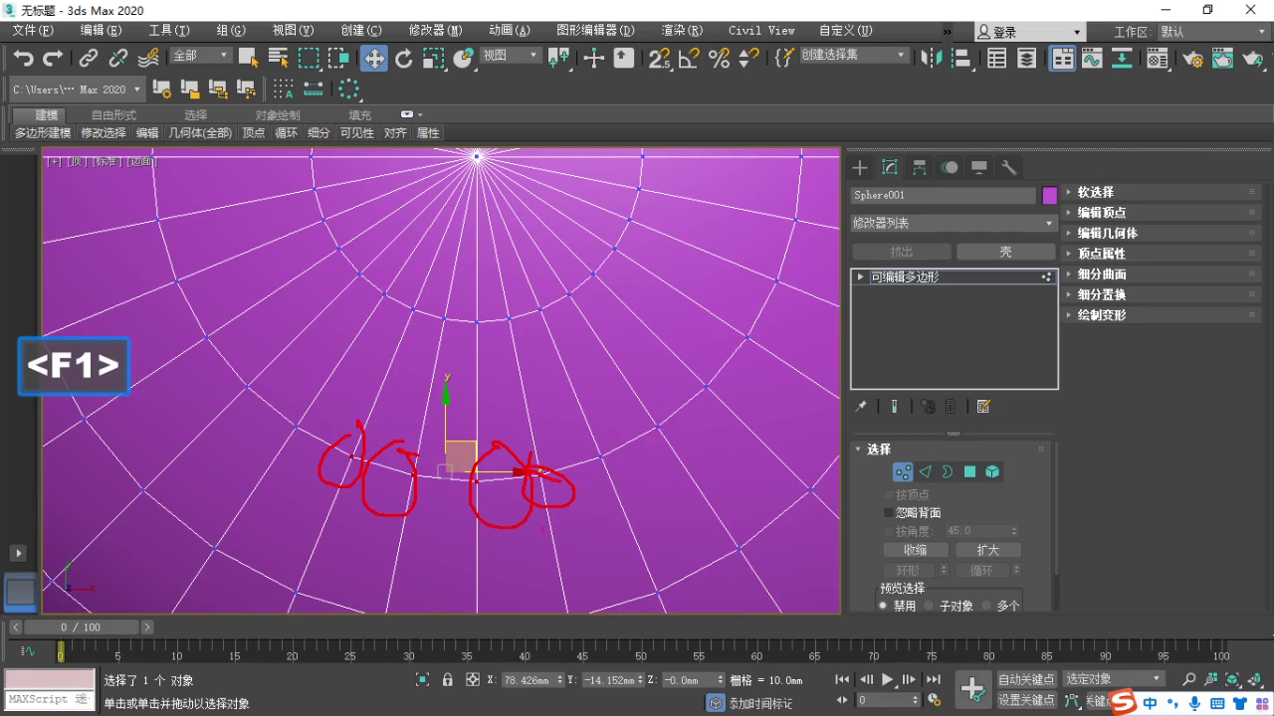
{"action": "key", "text": "Escape"}
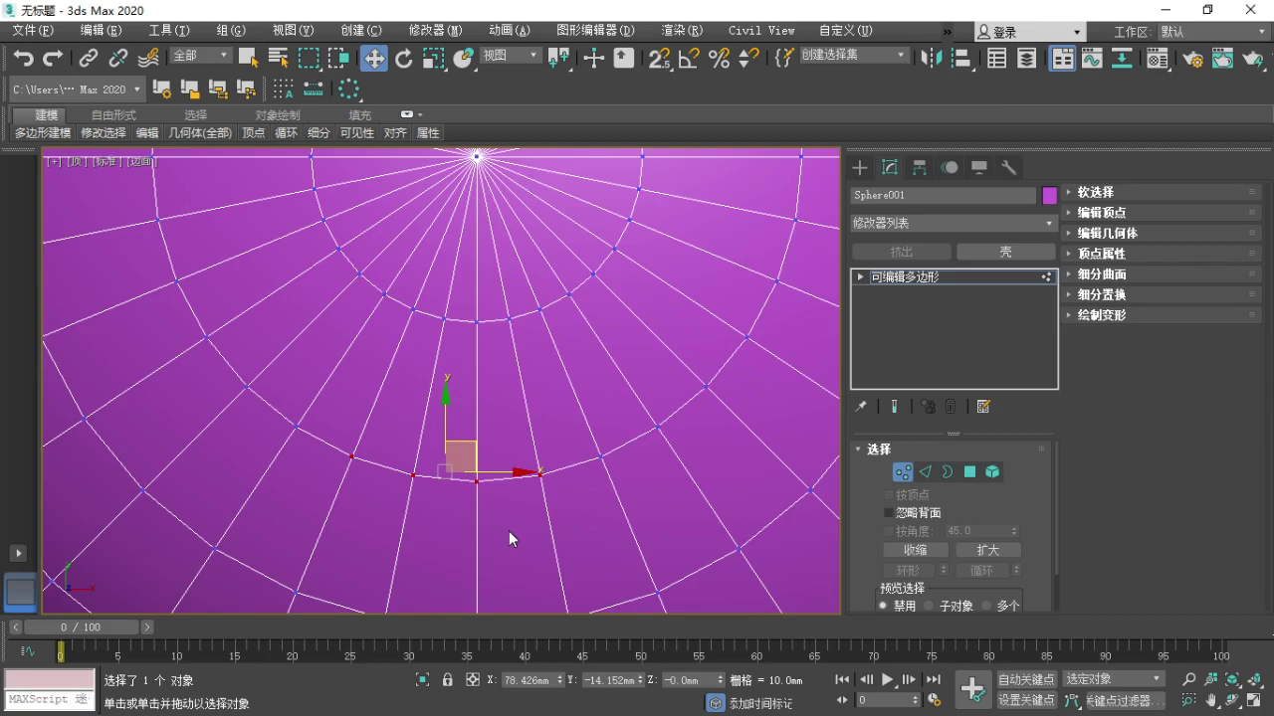
Display the sphere as wireframe and orbit it to examine which vertices are selected on its front and back.
{"action": "key", "text": "F3"}
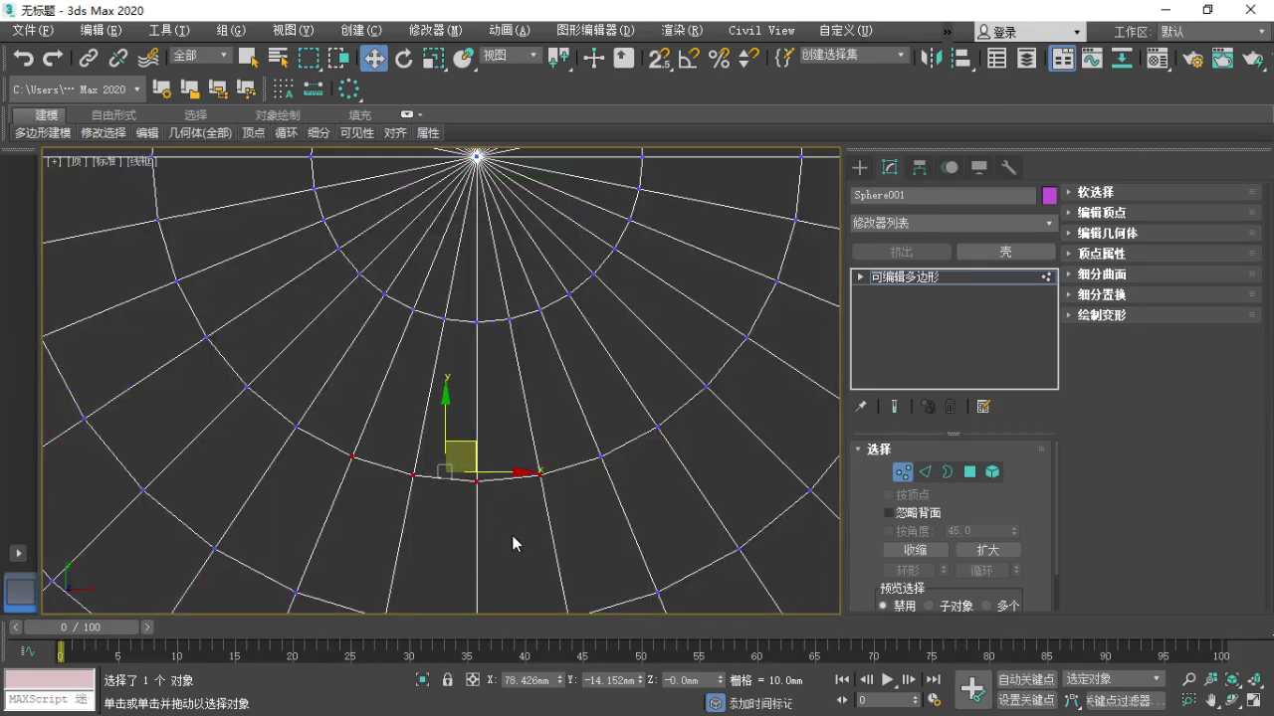
{"action": "middle_click_drag", "start_coordinate": [507, 532], "coordinate": [500, 463], "text": "alt"}
{"action": "scroll", "coordinate": [521, 444], "scroll_direction": "down", "scroll_amount": 5}
{"action": "key", "text": "F1"}
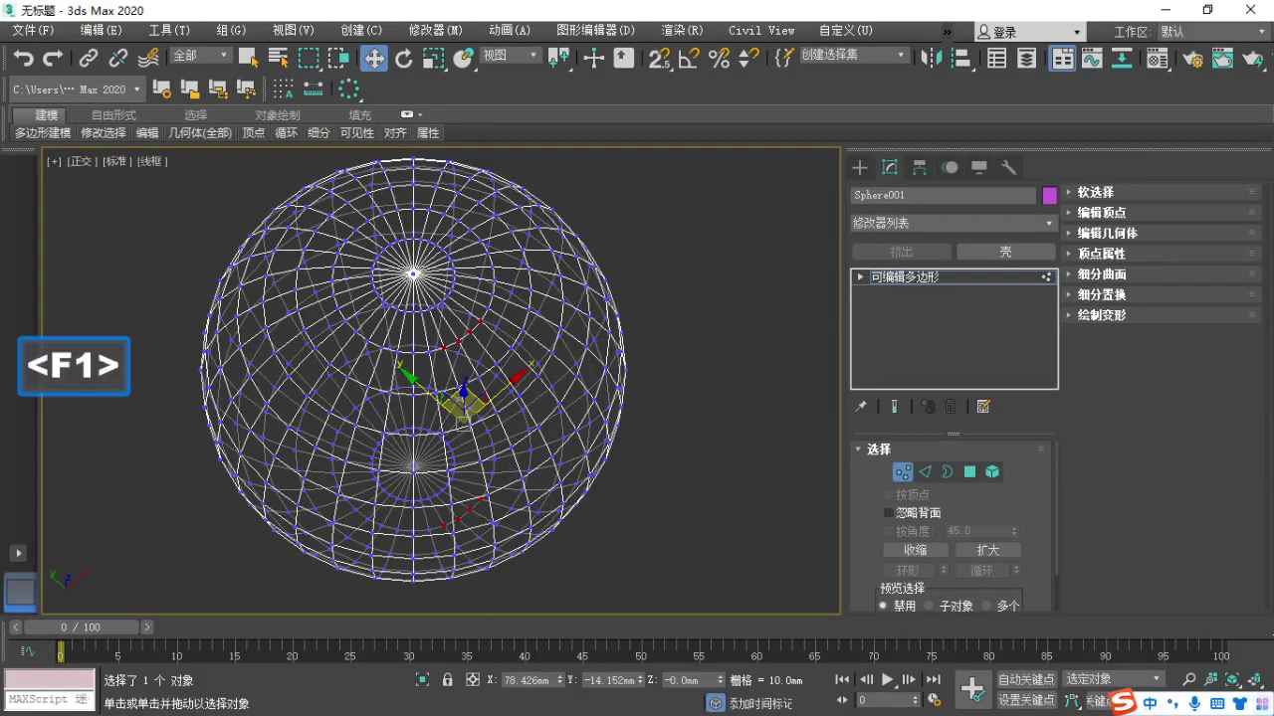
{"action": "left_click_drag", "start_coordinate": [463, 370], "coordinate": [517, 320]}
{"action": "left_click_drag", "start_coordinate": [415, 504], "coordinate": [477, 538]}
{"action": "key", "text": "Escape"}
Clear the vertex selection and enable Ignore Backfacing (忽略背面) for the sphere.
{"action": "left_click", "coordinate": [717, 504]}
{"action": "left_click", "coordinate": [891, 514]}
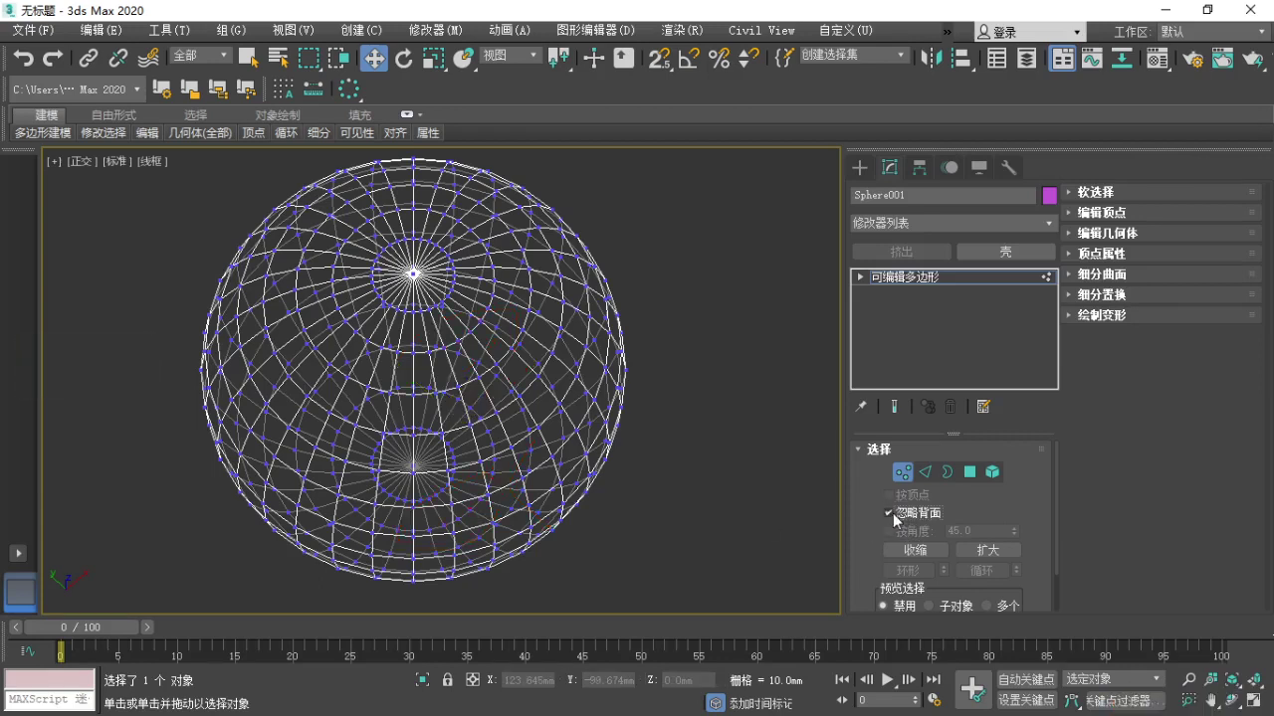
{"action": "key", "text": "F1"}
{"action": "mouse_move", "coordinate": [945, 524]}
{"action": "left_mouse_down"}
{"action": "mouse_move", "coordinate": [862, 517]}
{"action": "mouse_move", "coordinate": [953, 521]}
{"action": "left_mouse_up"}
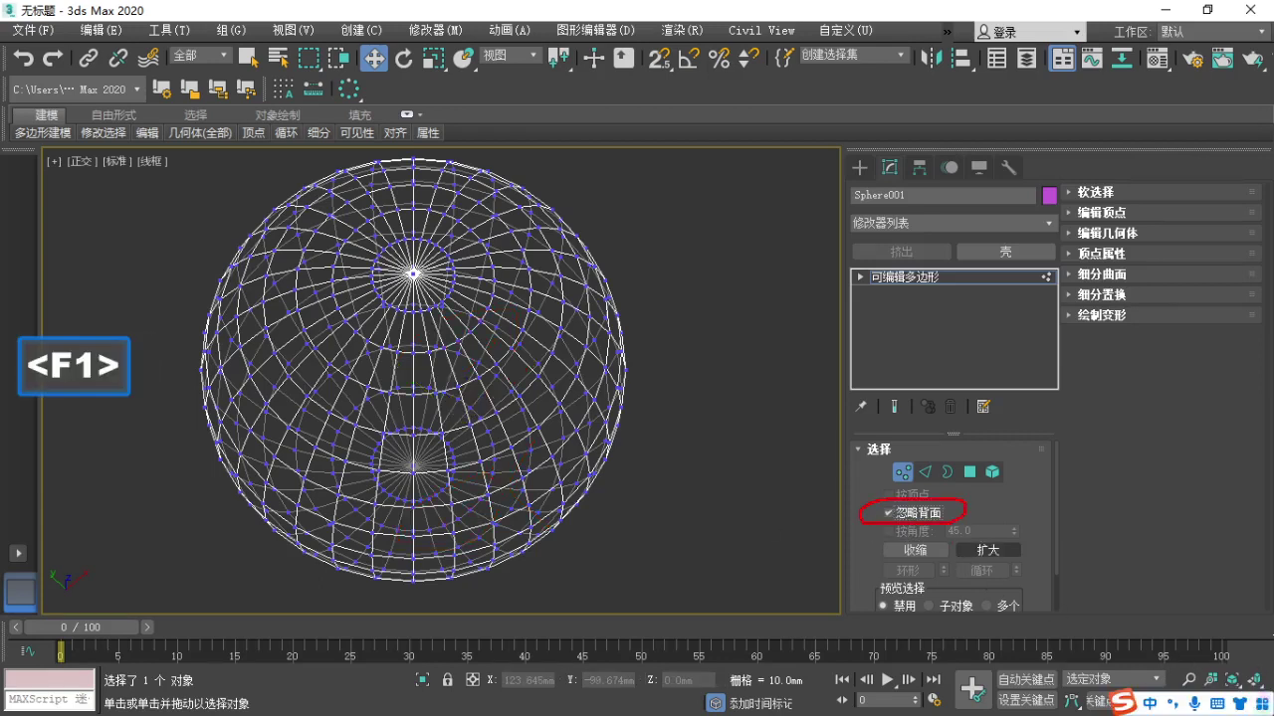
{"action": "key", "text": "Escape"}
Return to the top view and region-select four neighbouring vertices on the second ring below the pole.
{"action": "middle_click_drag", "start_coordinate": [688, 431], "coordinate": [684, 444]}
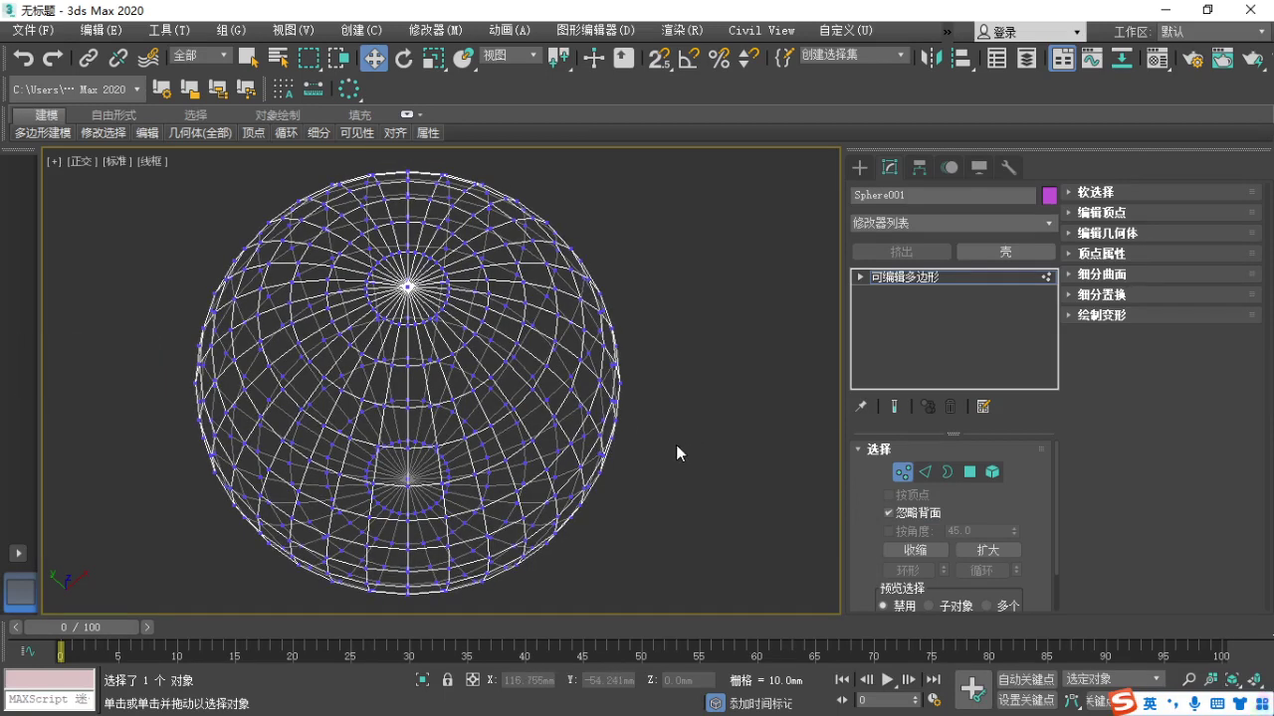
{"action": "key", "text": "t"}
{"action": "scroll", "coordinate": [384, 416], "scroll_direction": "up", "scroll_amount": 2}
{"action": "scroll", "coordinate": [384, 416], "scroll_direction": "up", "scroll_amount": 1}
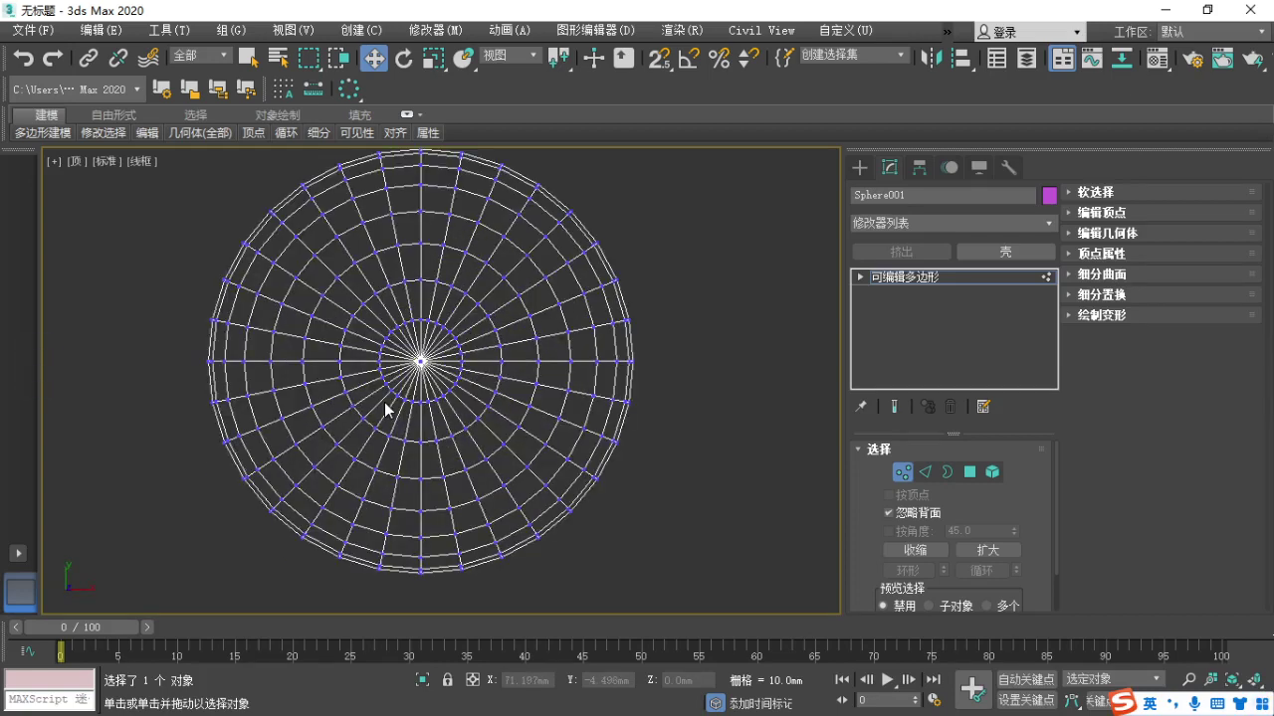
{"action": "scroll", "coordinate": [388, 408], "scroll_direction": "down", "scroll_amount": 1}
{"action": "scroll", "coordinate": [398, 410], "scroll_direction": "up", "scroll_amount": 3}
{"action": "scroll", "coordinate": [434, 406], "scroll_direction": "up", "scroll_amount": 1}
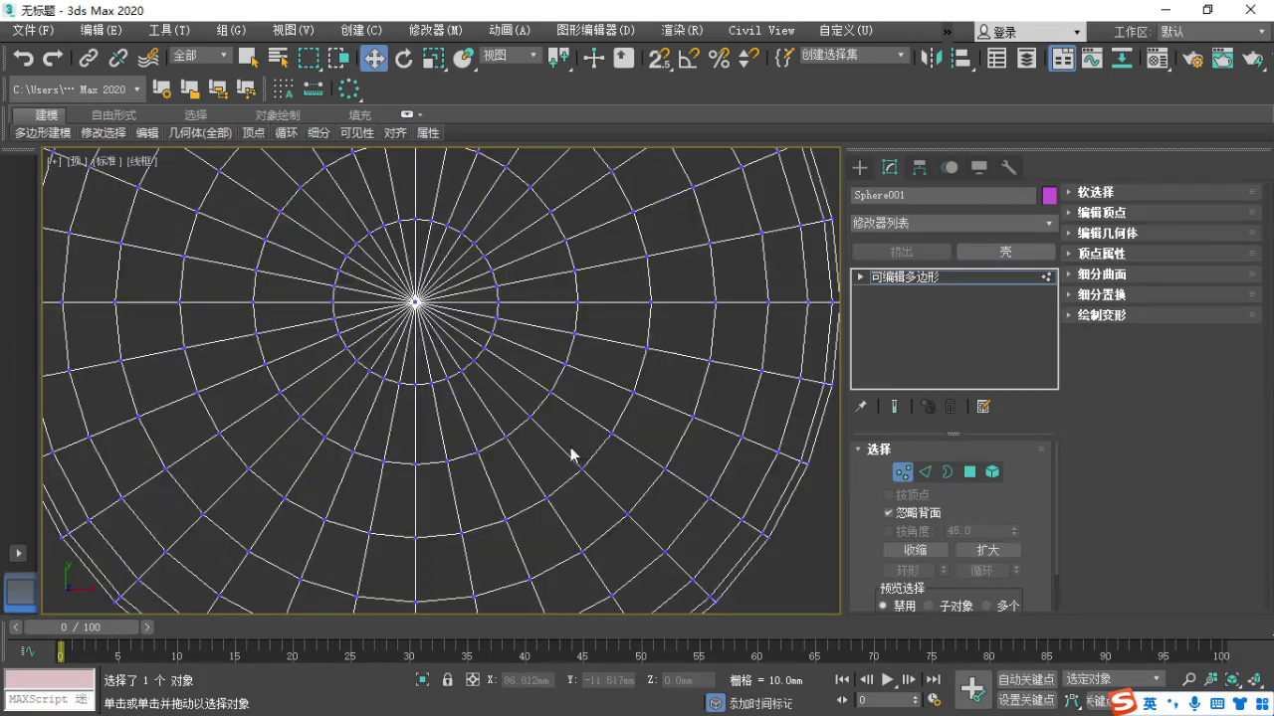
{"action": "key", "text": "F1"}
{"action": "key", "text": "Escape"}
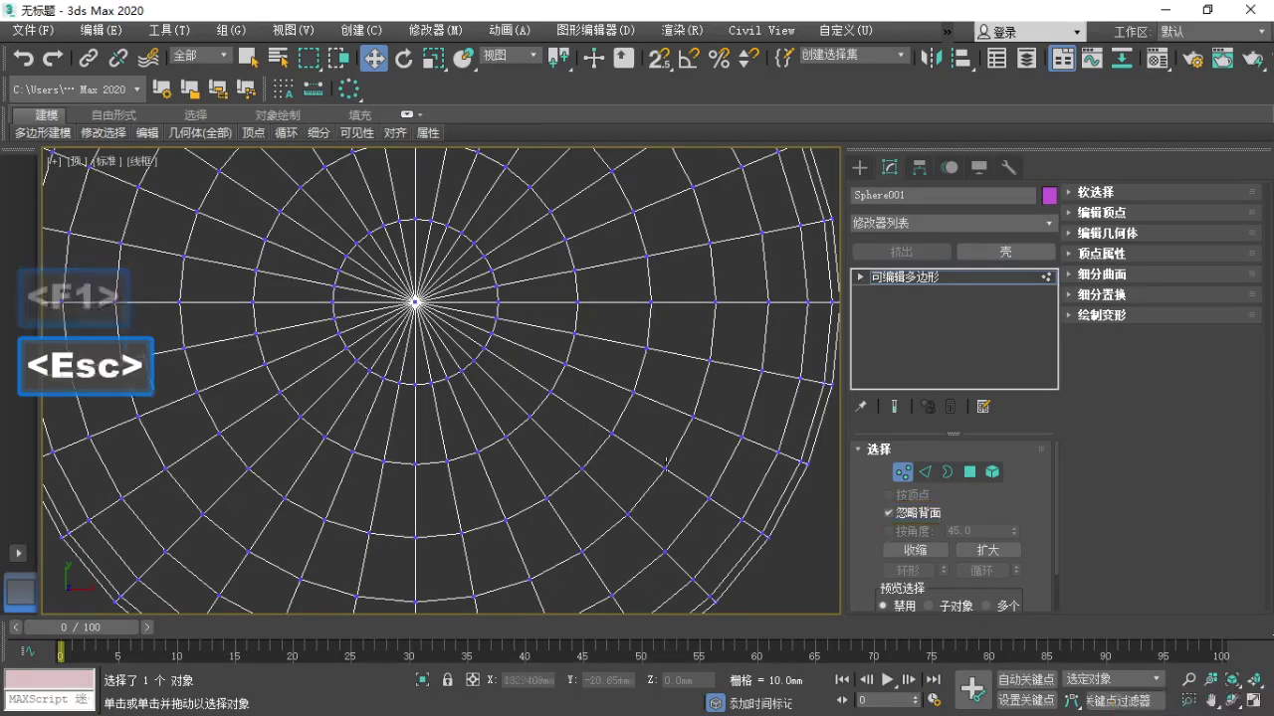
{"action": "middle_click_drag", "start_coordinate": [253, 382], "coordinate": [230, 432]}
{"action": "scroll", "coordinate": [353, 463], "scroll_direction": "up", "scroll_amount": 4}
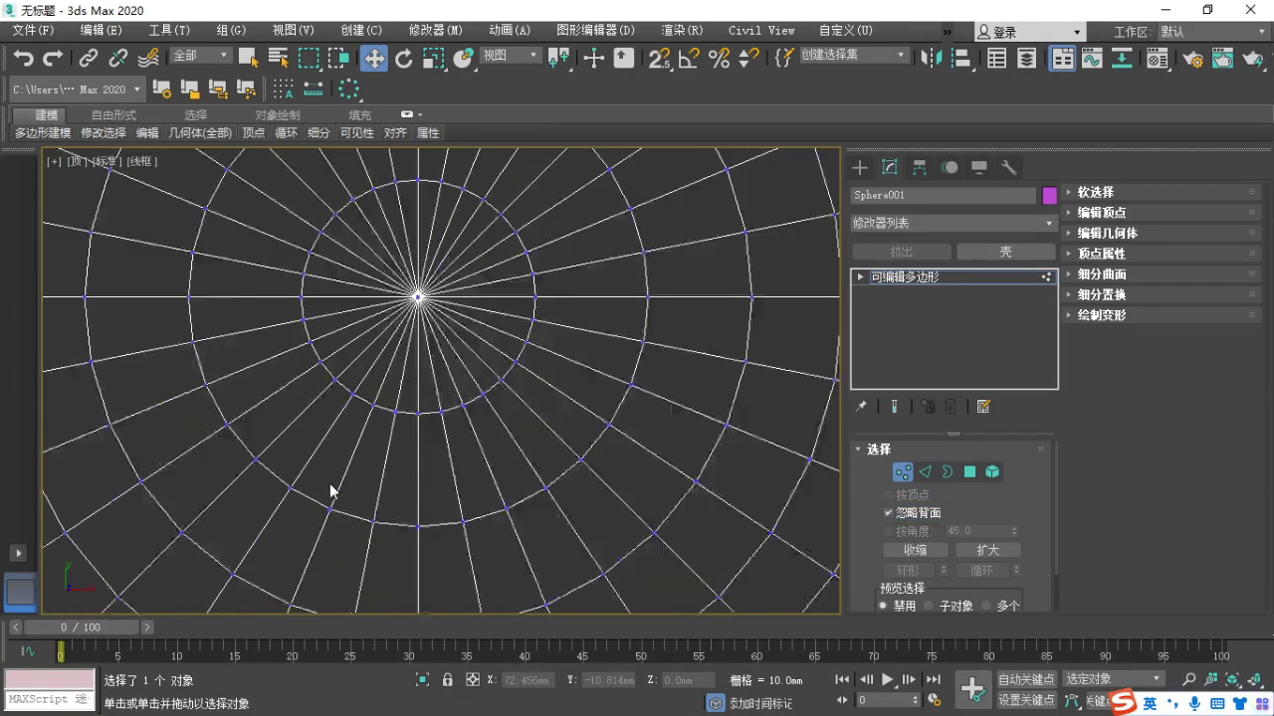
{"action": "left_click_drag", "start_coordinate": [311, 491], "coordinate": [544, 583]}
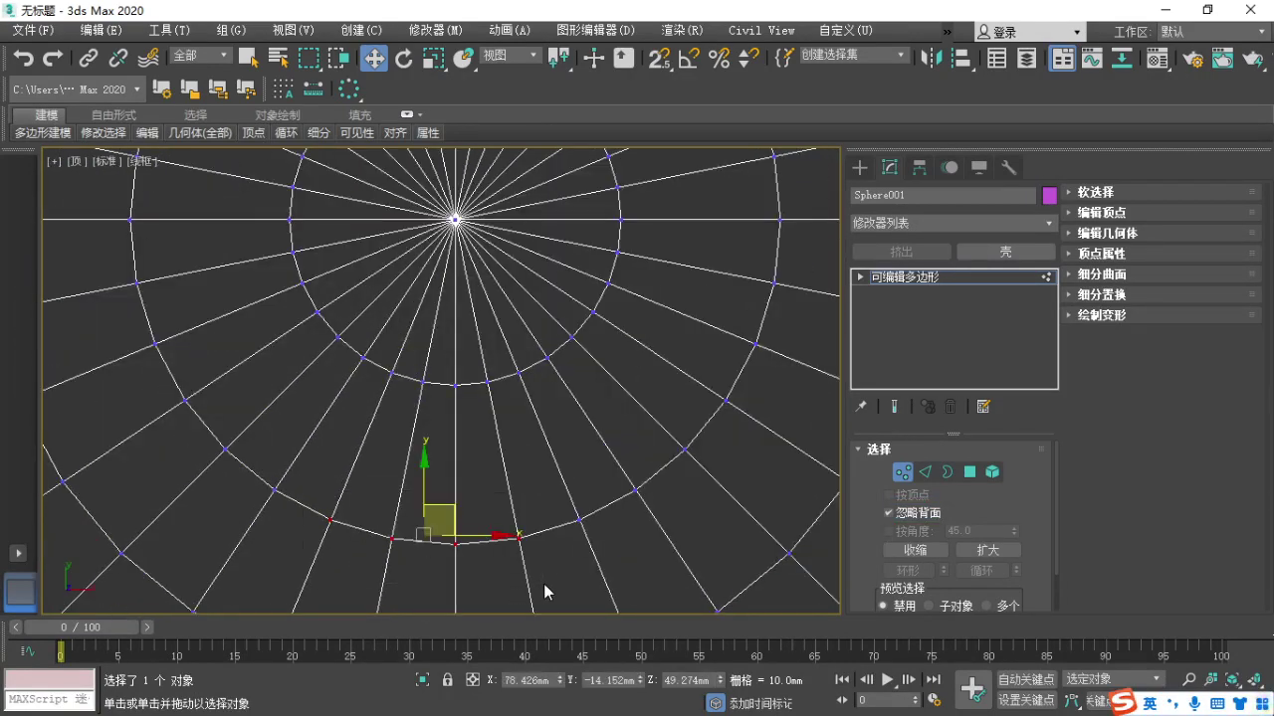
Orbit the sphere to check the vertex selection on both sides and restore the shaded display with edged faces.
{"action": "scroll", "coordinate": [436, 501], "scroll_direction": "down", "scroll_amount": 2}
{"action": "scroll", "coordinate": [444, 435], "scroll_direction": "down", "scroll_amount": 4}
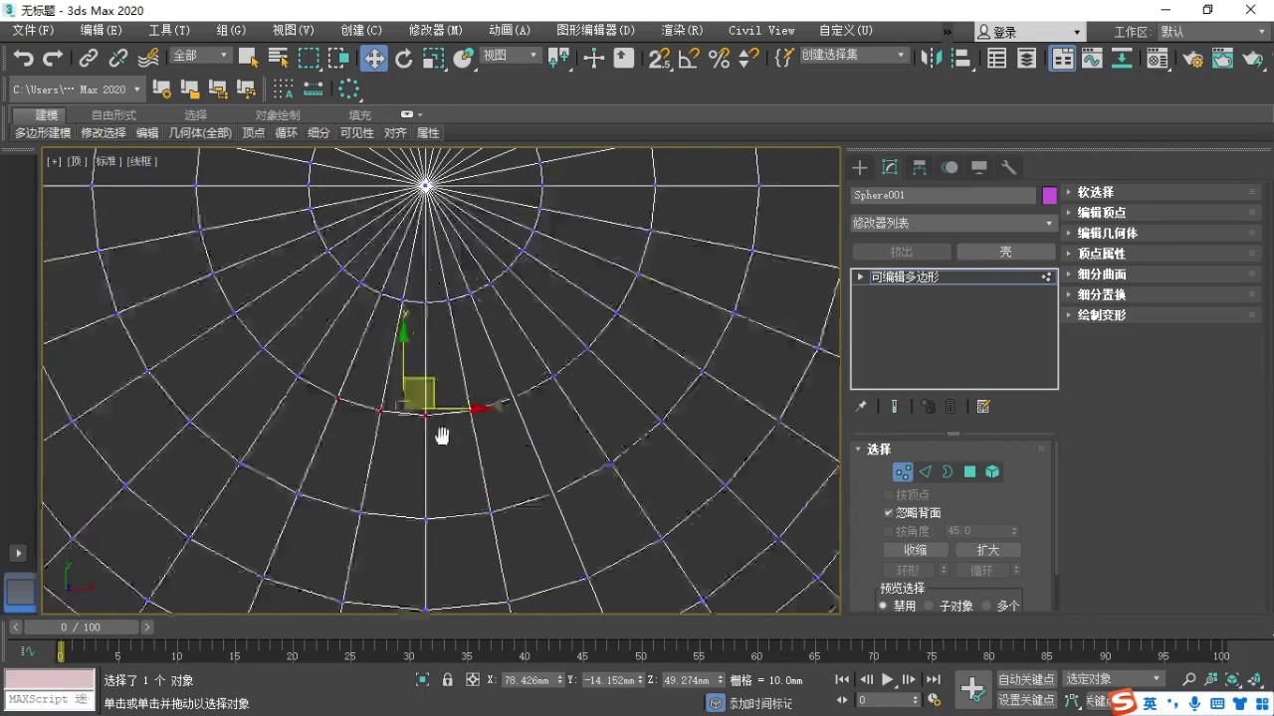
{"action": "middle_click_drag", "start_coordinate": [454, 512], "coordinate": [470, 368], "text": "alt"}
{"action": "scroll", "coordinate": [478, 421], "scroll_direction": "down", "scroll_amount": 2}
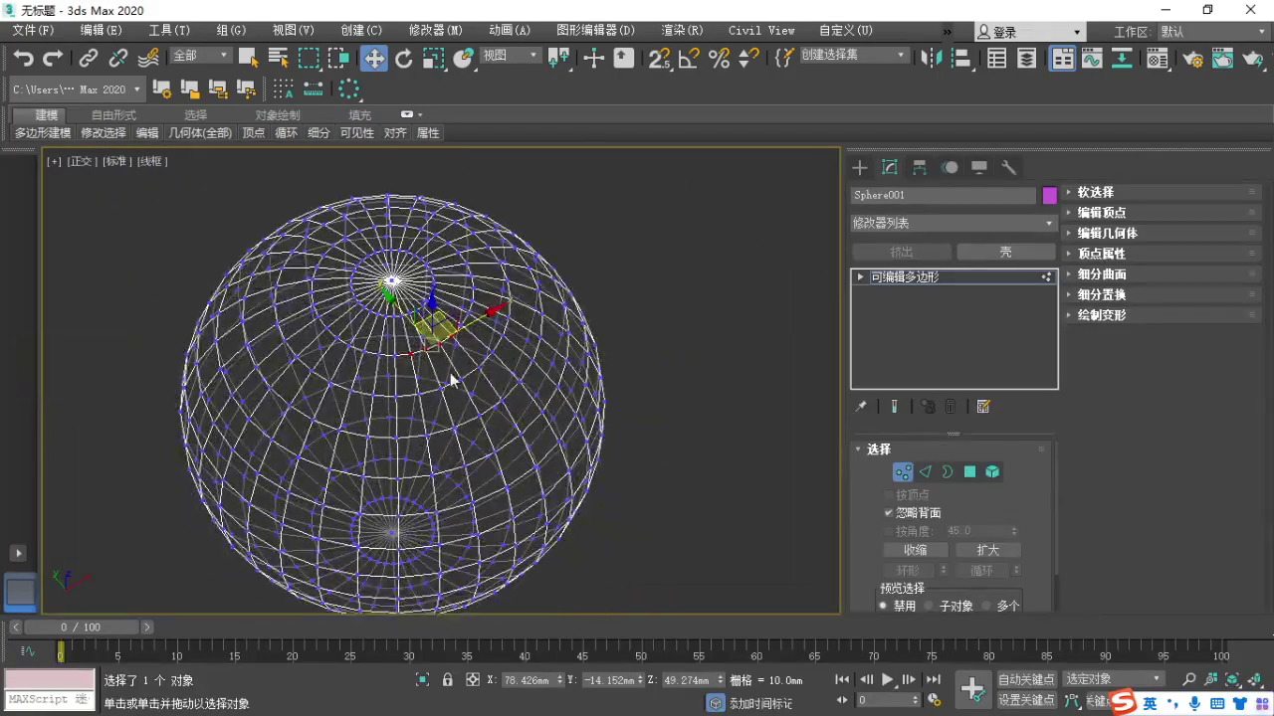
{"action": "key", "text": "F1"}
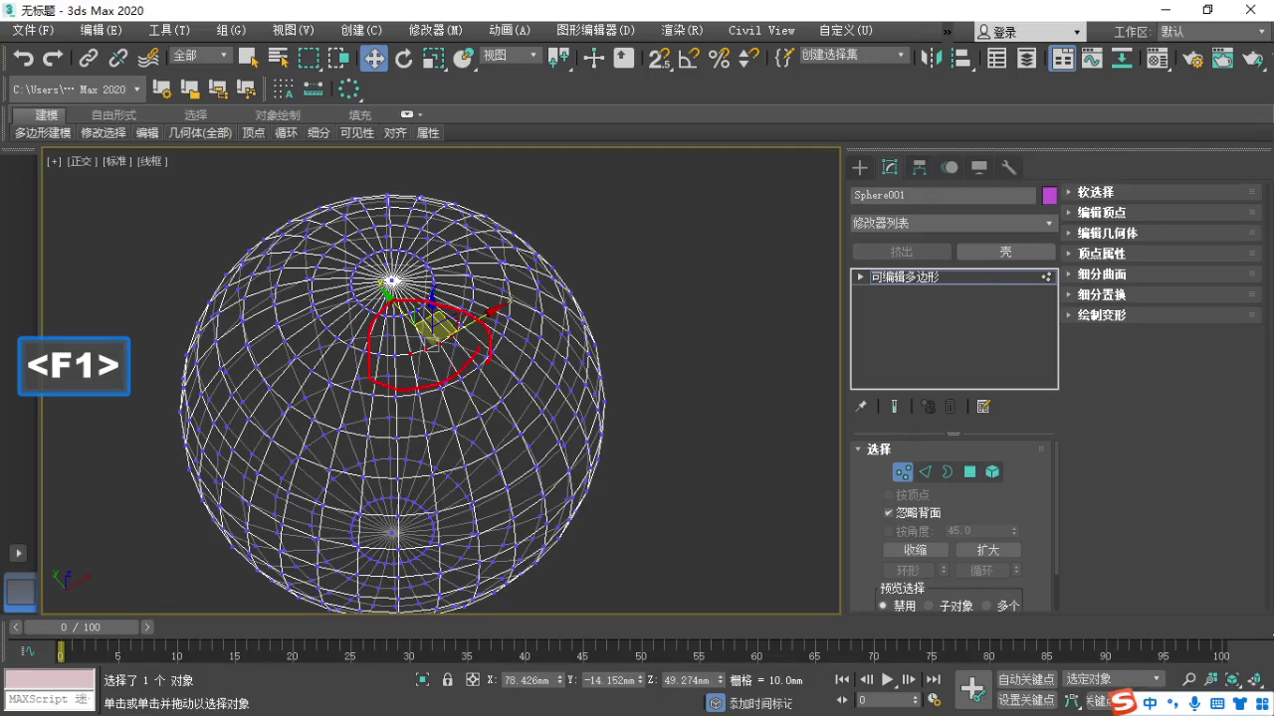
{"action": "key", "text": "Escape"}
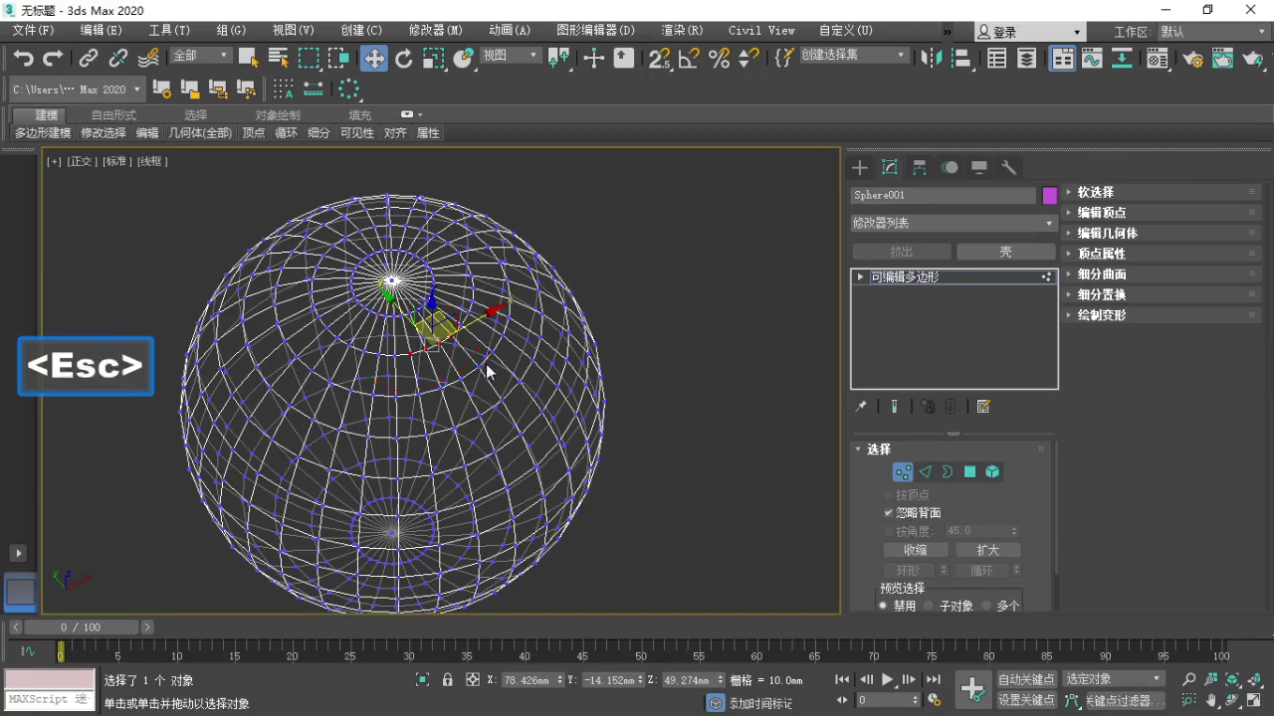
{"action": "key", "text": "F3"}
{"action": "key", "text": "F1"}
{"action": "mouse_move", "coordinate": [947, 526]}
{"action": "left_mouse_down"}
{"action": "mouse_move", "coordinate": [899, 529]}
{"action": "mouse_move", "coordinate": [920, 495]}
{"action": "mouse_move", "coordinate": [951, 524]}
{"action": "left_mouse_up"}
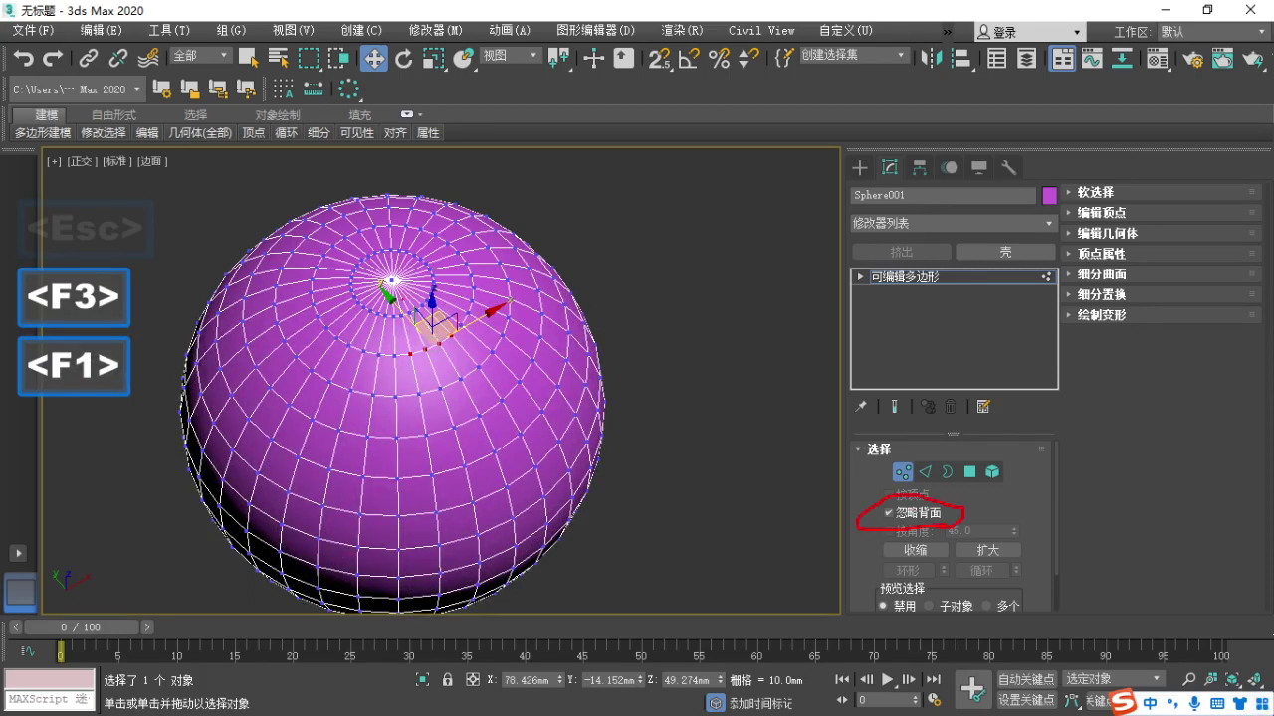
{"action": "type", "text": "t"}
{"action": "key", "text": "ctrl+space"}
{"action": "type", "text": "t"}
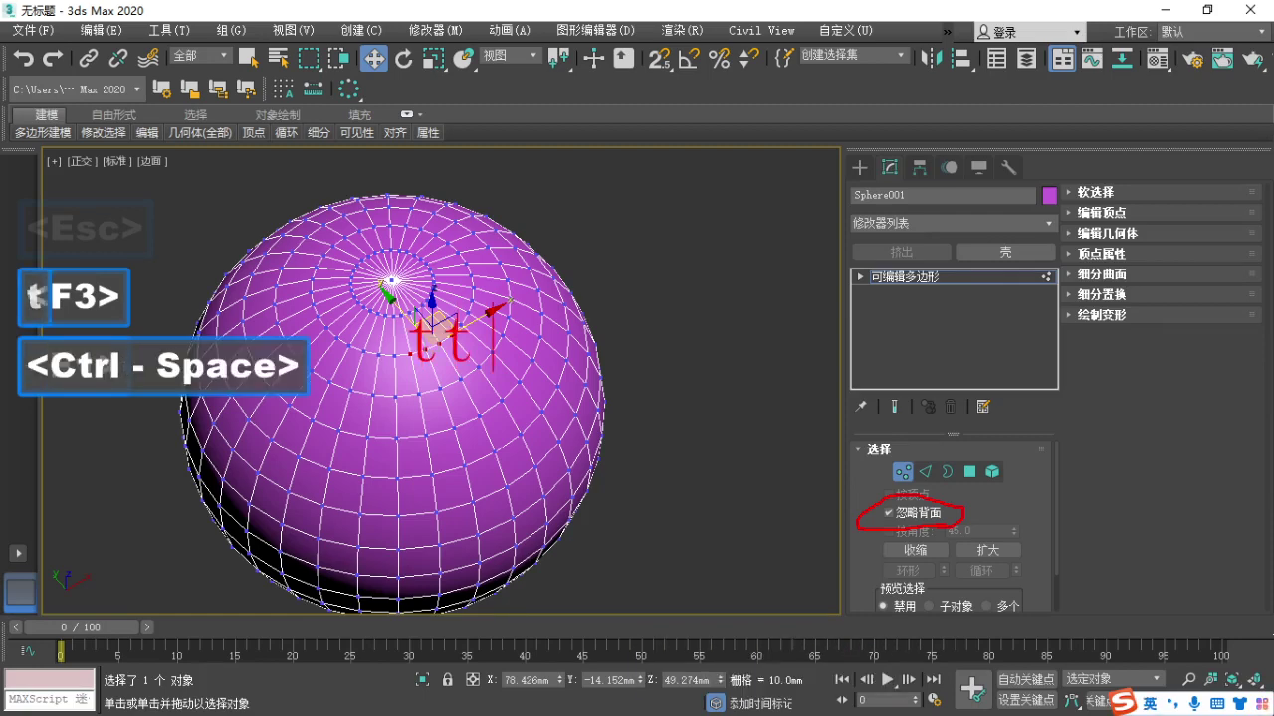
{"action": "key", "text": "alt"}
{"action": "key", "text": "ctrl+alt"}
{"action": "key", "text": "Escape"}
{"action": "key", "text": "Escape"}
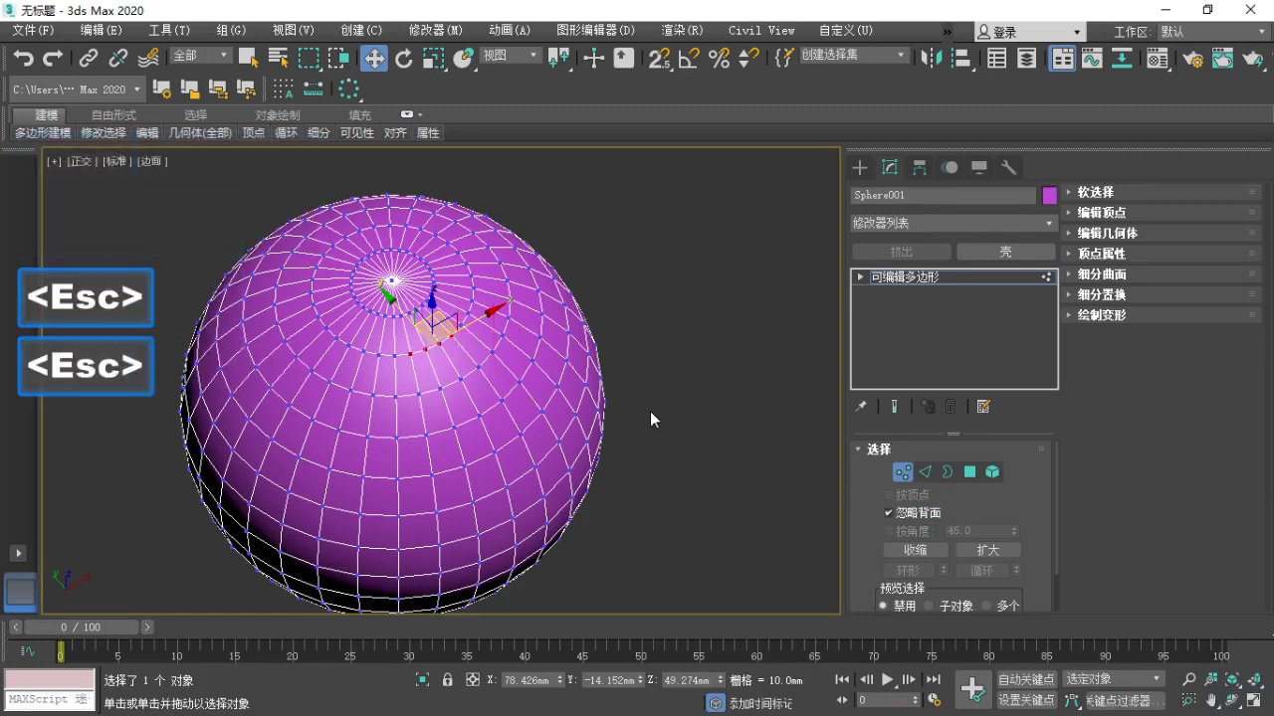
Return to the top view and frame the selected vertices.
{"action": "middle_click_drag", "start_coordinate": [650, 411], "coordinate": [620, 455]}
{"action": "key", "text": "t"}
{"action": "key", "text": "ctrl+alt+z"}
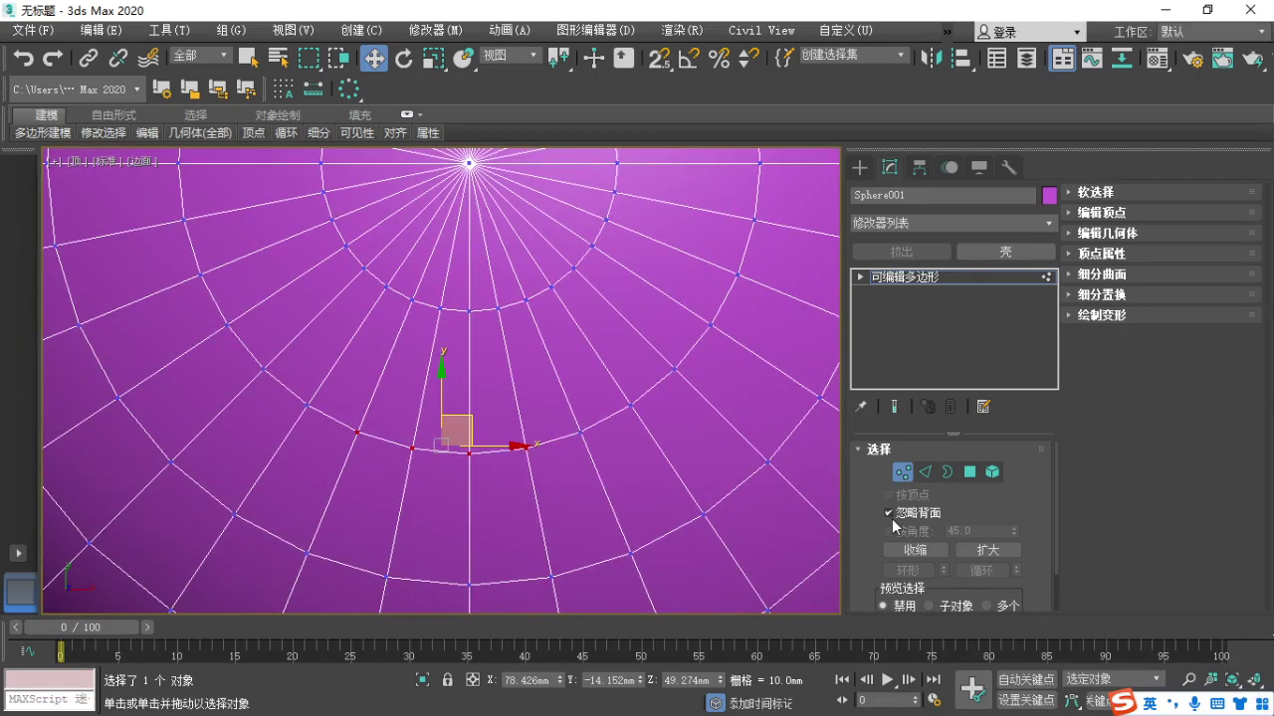
Clear the current vertex selection and select only the vertex at the sphere's pole.
{"action": "key", "text": "Escape"}
{"action": "middle_click_drag", "start_coordinate": [566, 504], "coordinate": [499, 507]}
{"action": "scroll", "coordinate": [498, 508], "scroll_direction": "down", "scroll_amount": 5}
{"action": "key", "text": "F1"}
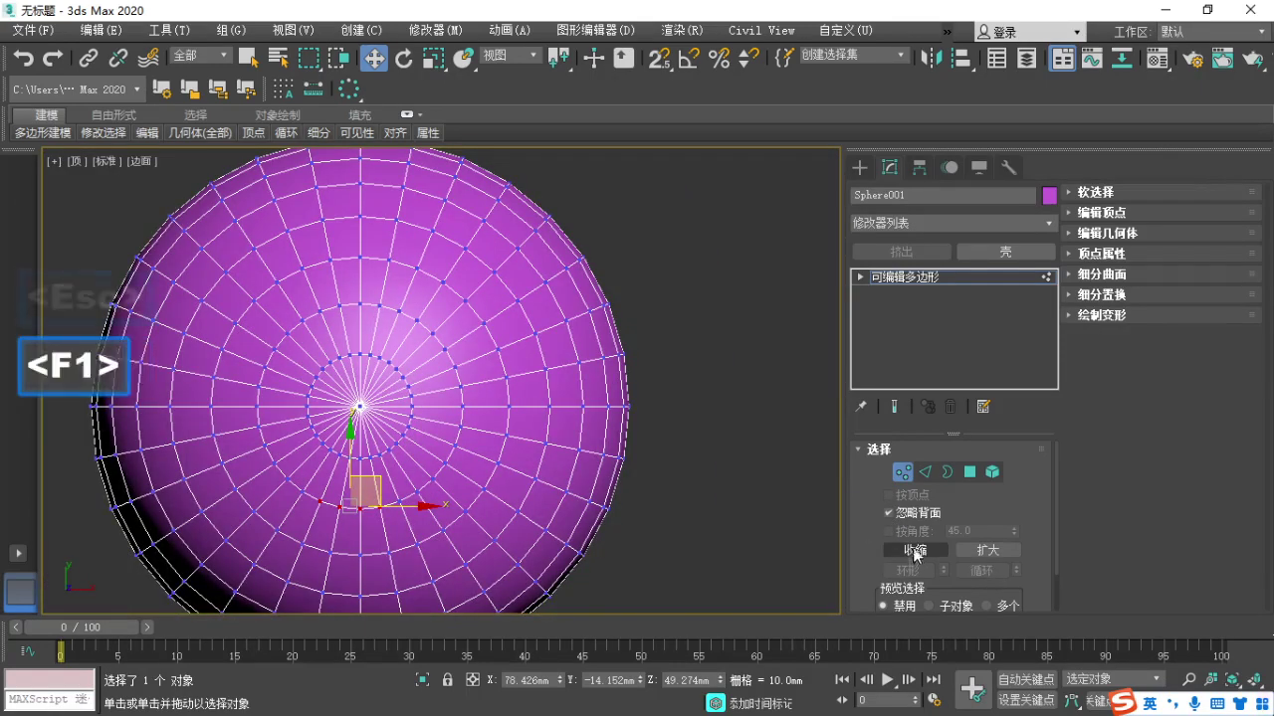
{"action": "mouse_move", "coordinate": [923, 554]}
{"action": "left_mouse_down"}
{"action": "mouse_move", "coordinate": [903, 534]}
{"action": "mouse_move", "coordinate": [989, 545]}
{"action": "mouse_move", "coordinate": [999, 561]}
{"action": "mouse_move", "coordinate": [980, 534]}
{"action": "left_mouse_up"}
{"action": "key", "text": "Escape"}
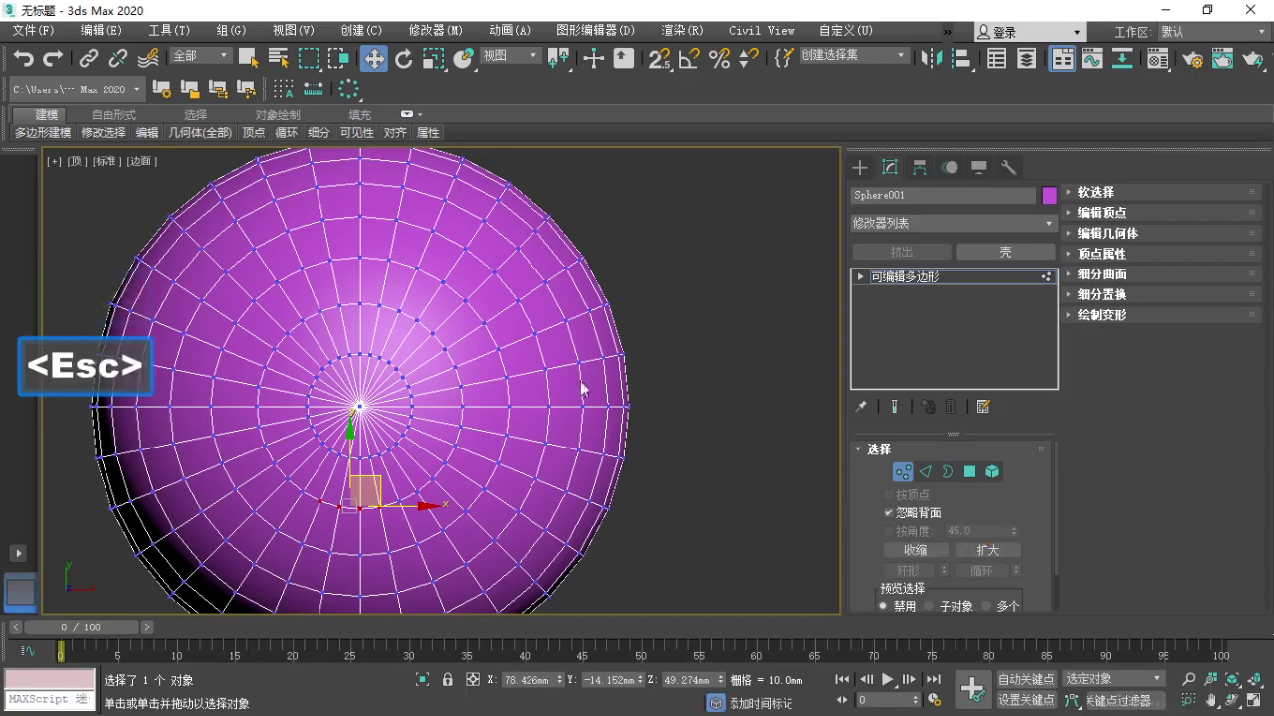
{"action": "left_click", "coordinate": [718, 350]}
{"action": "scroll", "coordinate": [345, 426], "scroll_direction": "up", "scroll_amount": 2}
{"action": "middle_click_drag", "start_coordinate": [344, 426], "coordinate": [385, 426]}
{"action": "left_click", "coordinate": [408, 400]}
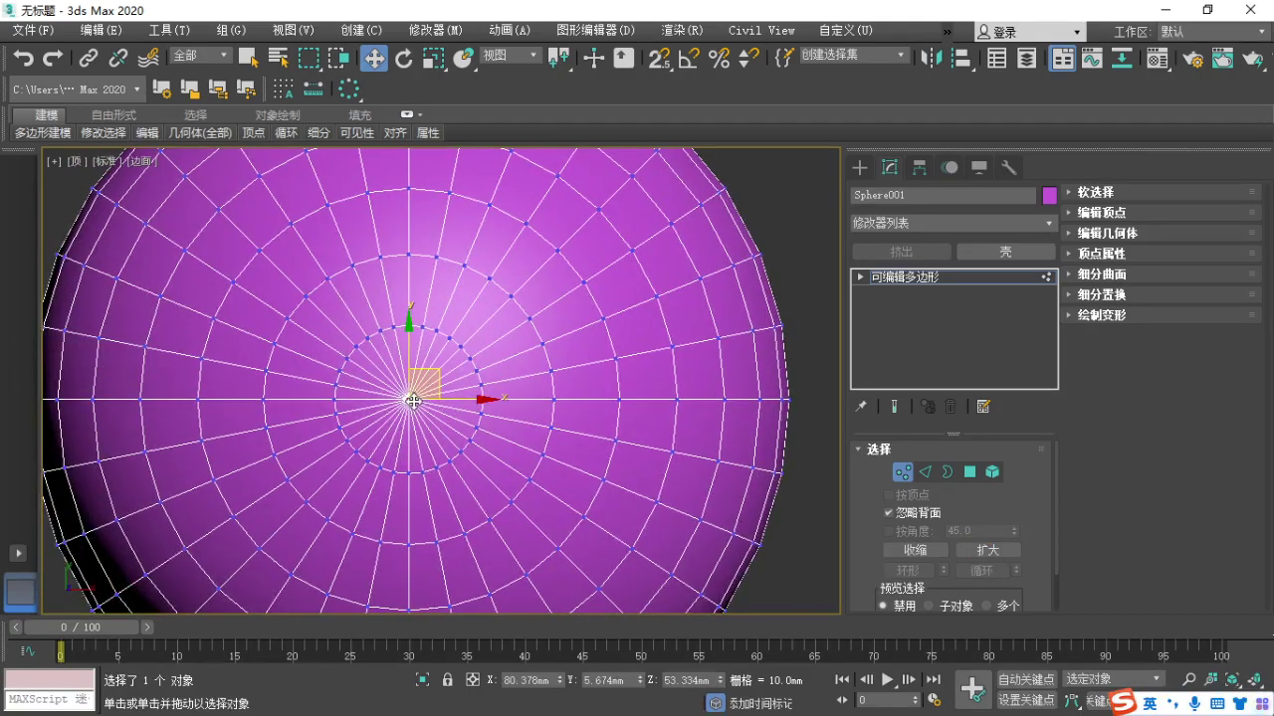
Select the pole vertex and the first ring of vertices around it with a rectangular region.
{"action": "scroll", "coordinate": [413, 543], "scroll_direction": "down", "scroll_amount": 3}
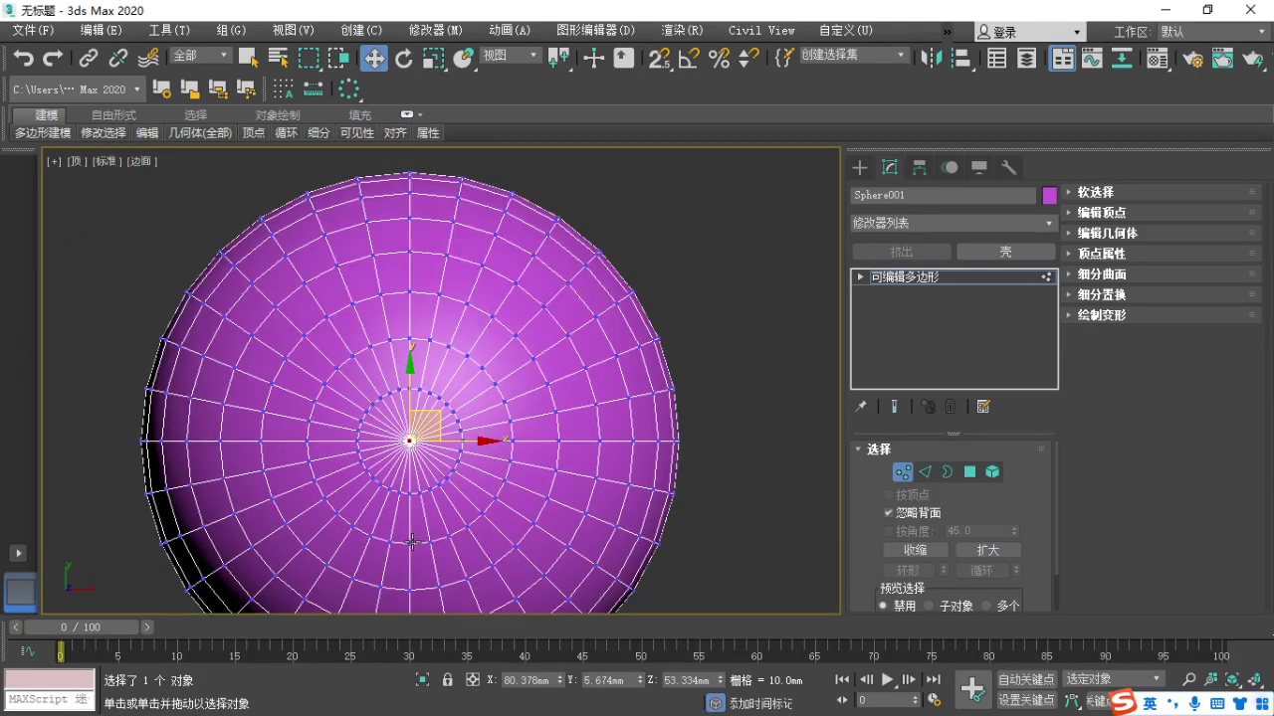
{"action": "key", "text": "F1"}
{"action": "mouse_move", "coordinate": [361, 384]}
{"action": "left_mouse_down"}
{"action": "mouse_move", "coordinate": [356, 454]}
{"action": "mouse_move", "coordinate": [423, 477]}
{"action": "mouse_move", "coordinate": [455, 418]}
{"action": "mouse_move", "coordinate": [405, 374]}
{"action": "left_mouse_up"}
{"action": "key", "text": "Escape"}
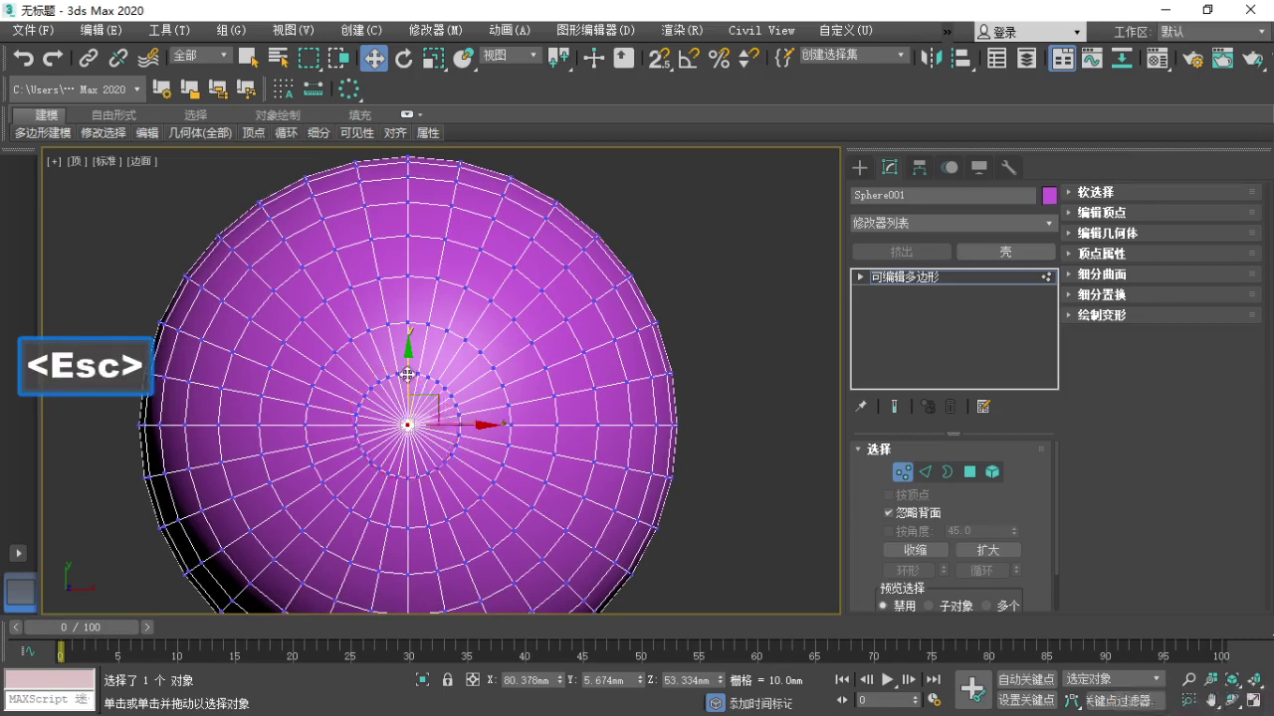
{"action": "scroll", "coordinate": [408, 453], "scroll_direction": "up", "scroll_amount": 3}
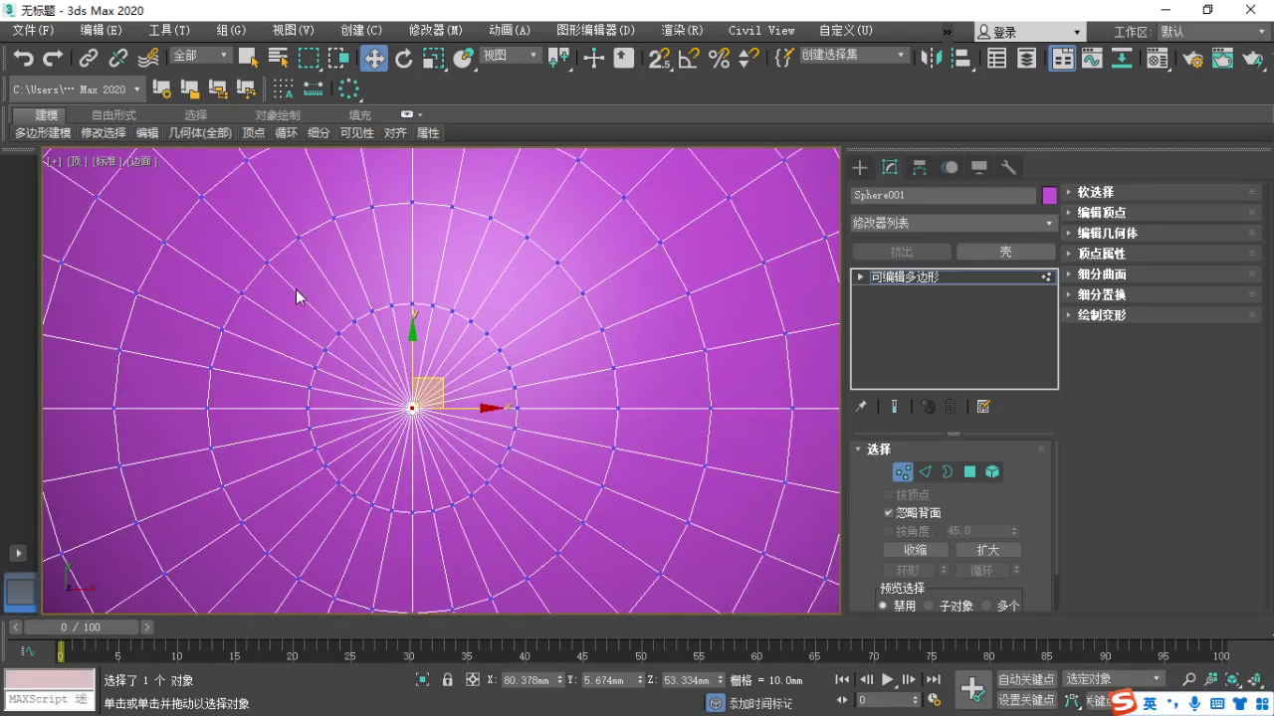
{"action": "left_click_drag", "start_coordinate": [295, 290], "coordinate": [534, 537]}
{"action": "key", "text": "F1"}
{"action": "mouse_move", "coordinate": [267, 204]}
{"action": "left_mouse_down"}
{"action": "mouse_move", "coordinate": [214, 498]}
{"action": "mouse_move", "coordinate": [642, 388]}
{"action": "left_mouse_up"}
{"action": "key", "text": "Escape"}
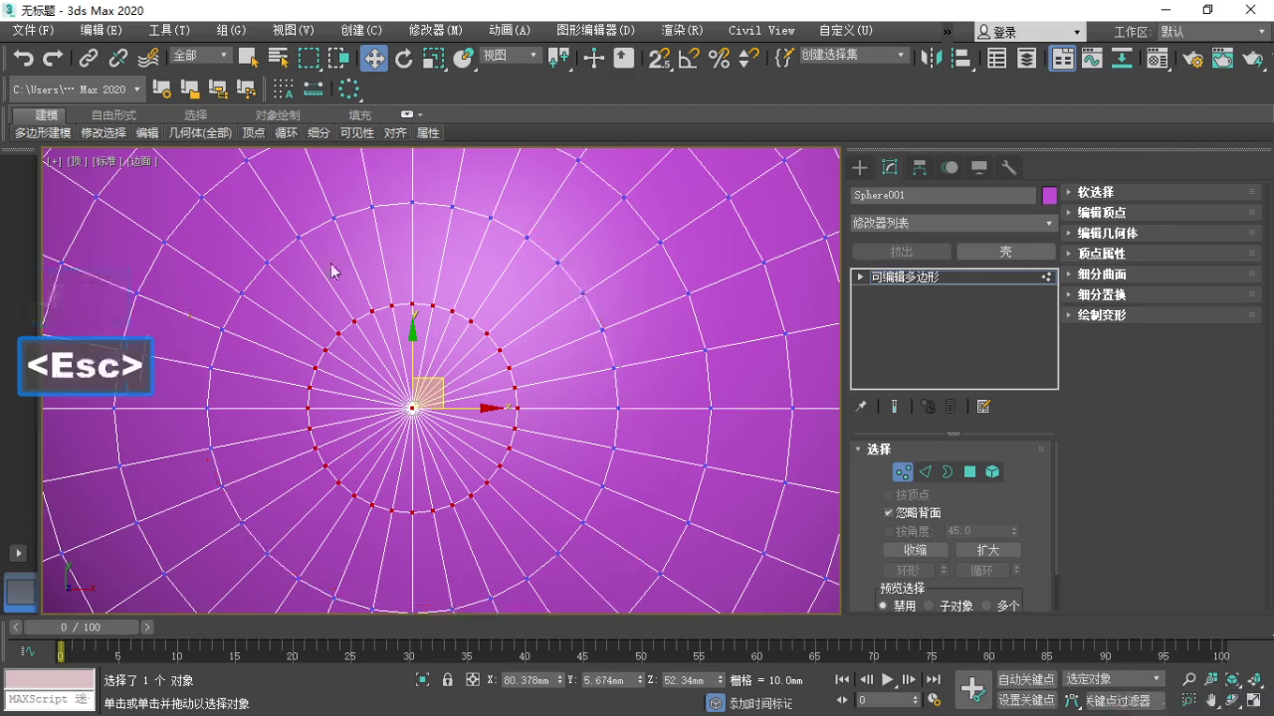
Try to select the pole and exactly its first two vertex rings with a larger rectangular region.
{"action": "scroll", "coordinate": [331, 271], "scroll_direction": "down", "scroll_amount": 2}
{"action": "key", "text": "F1"}
{"action": "left_click_drag", "start_coordinate": [233, 237], "coordinate": [341, 388]}
{"action": "key", "text": "Escape"}
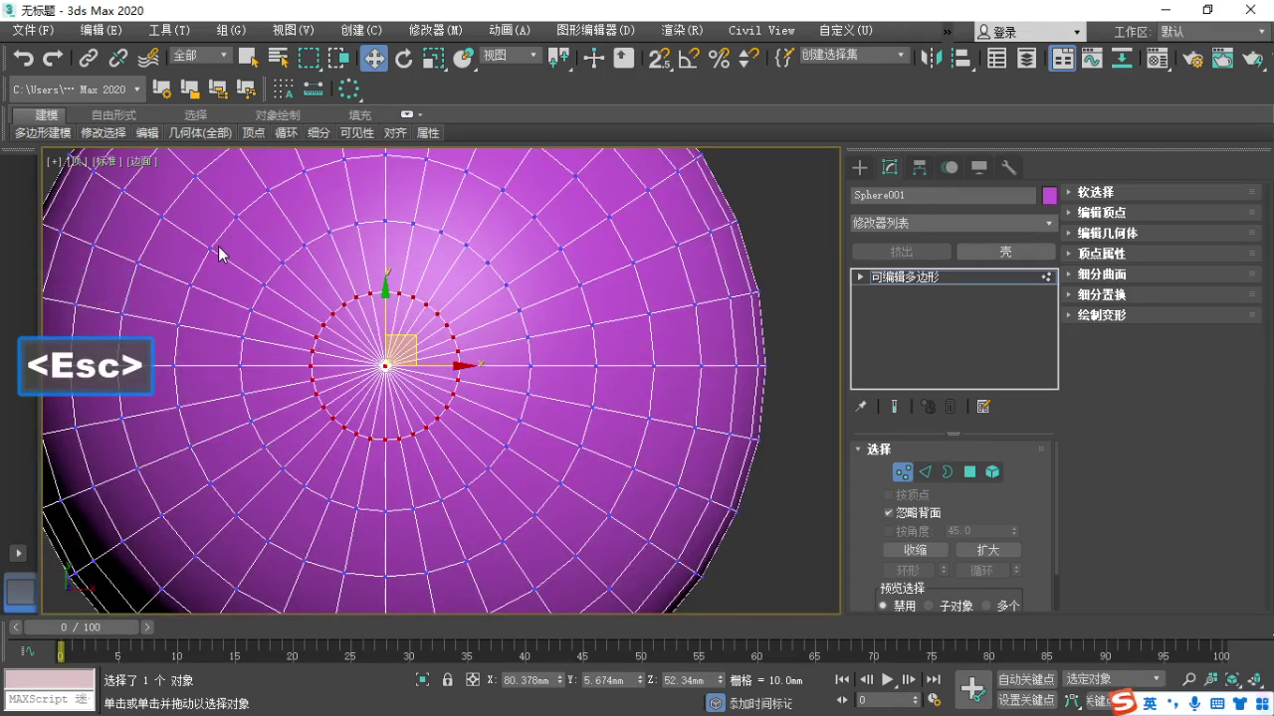
{"action": "left_click_drag", "start_coordinate": [218, 246], "coordinate": [532, 522]}
{"action": "left_click", "coordinate": [229, 231]}
{"action": "left_click_drag", "start_coordinate": [196, 204], "coordinate": [548, 534]}
{"action": "key", "text": "F1"}
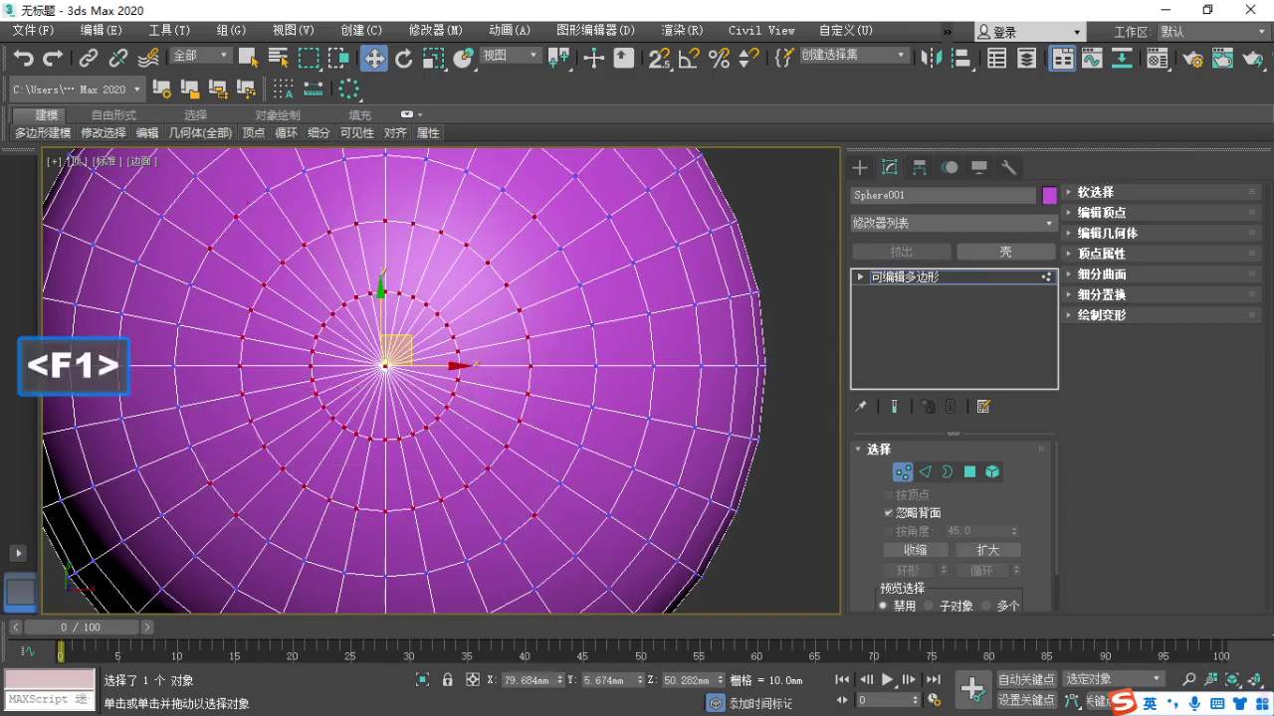
{"action": "left_click_drag", "start_coordinate": [238, 202], "coordinate": [234, 220]}
{"action": "mouse_move", "coordinate": [508, 209]}
{"action": "left_mouse_down"}
{"action": "mouse_move", "coordinate": [563, 213]}
{"action": "mouse_move", "coordinate": [509, 199]}
{"action": "left_mouse_up"}
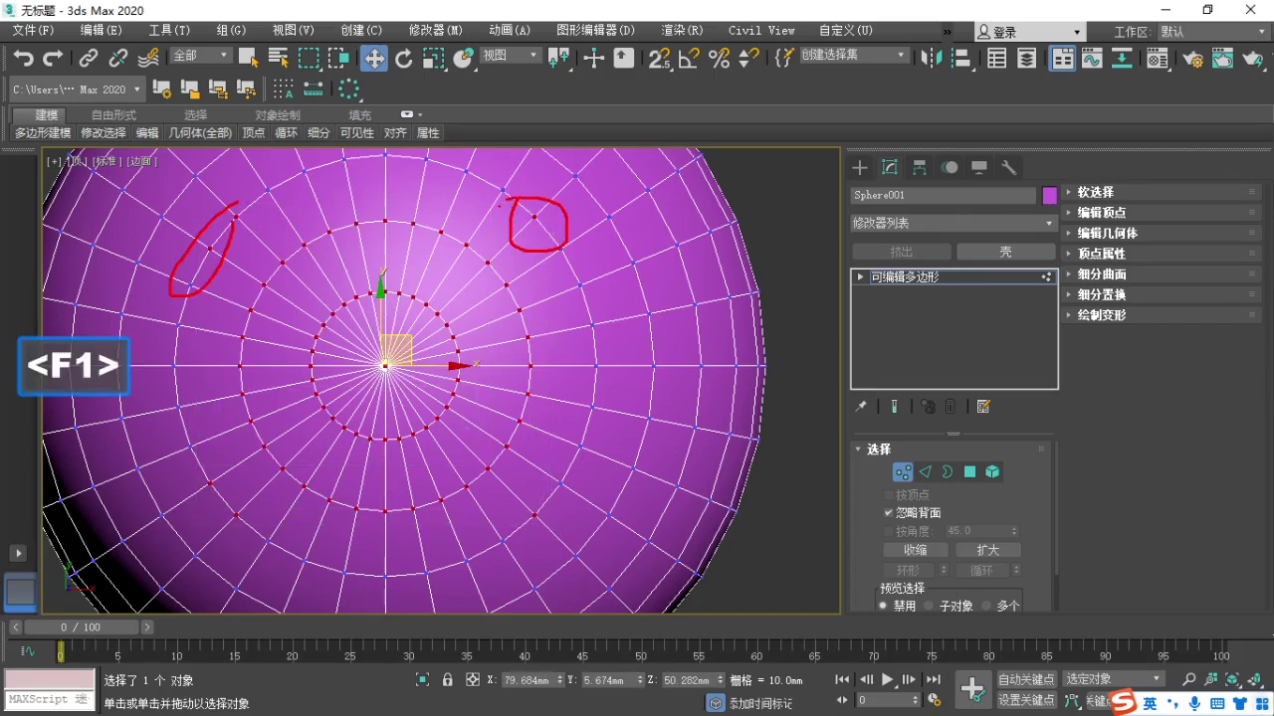
{"action": "key", "text": "Escape"}
Clear the selection, switch to the circular selection region, and select the pole with its first vertex ring.
{"action": "middle_click_drag", "start_coordinate": [445, 381], "coordinate": [470, 431]}
{"action": "left_click", "coordinate": [412, 432]}
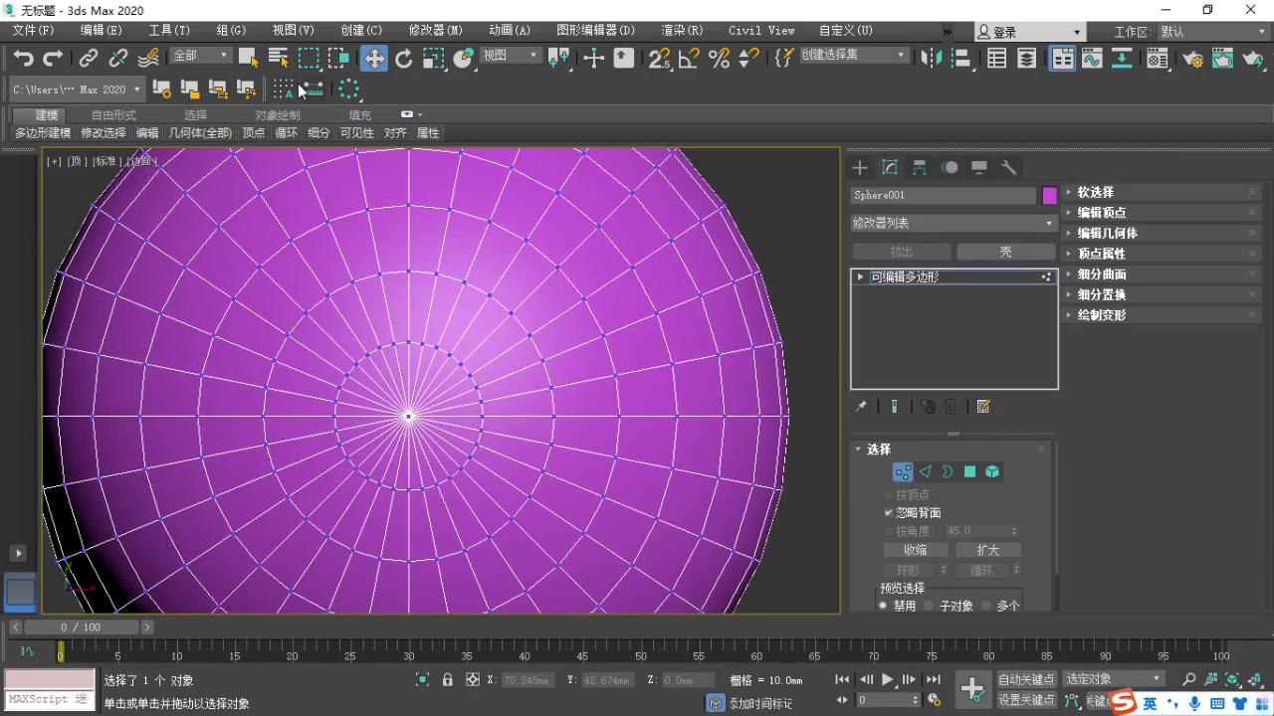
{"action": "key", "text": "F1"}
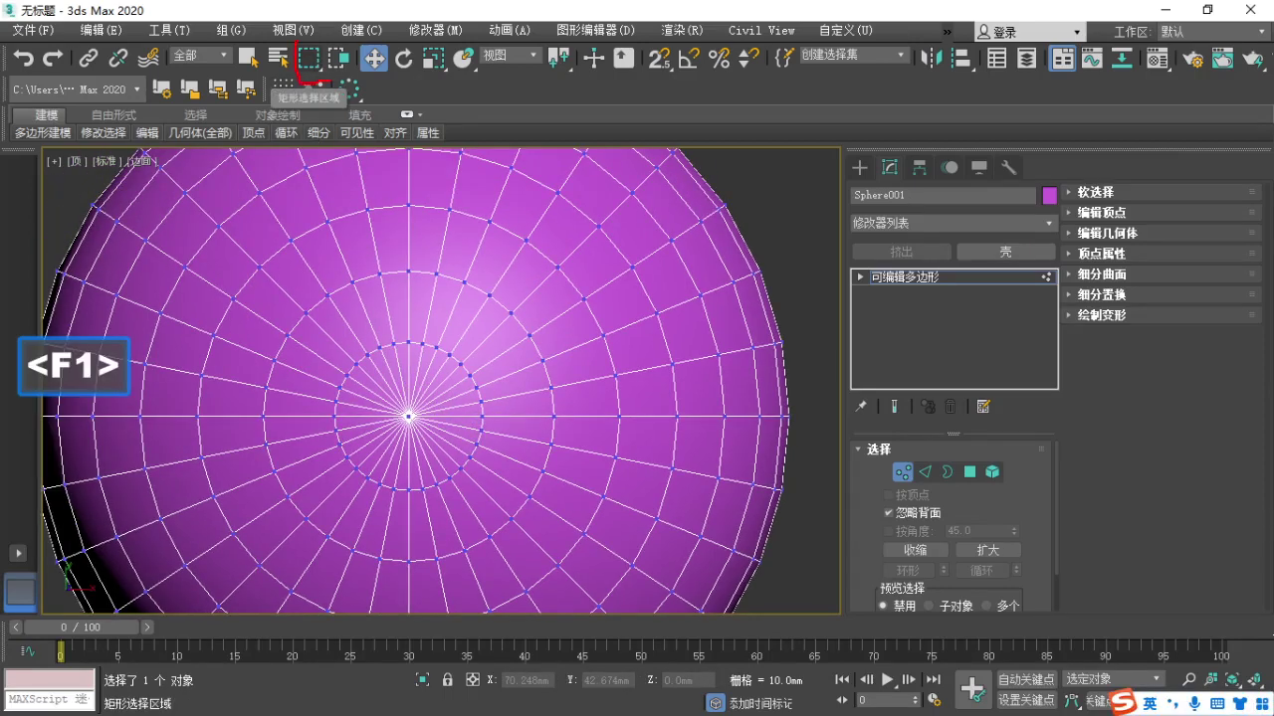
{"action": "key", "text": "Escape"}
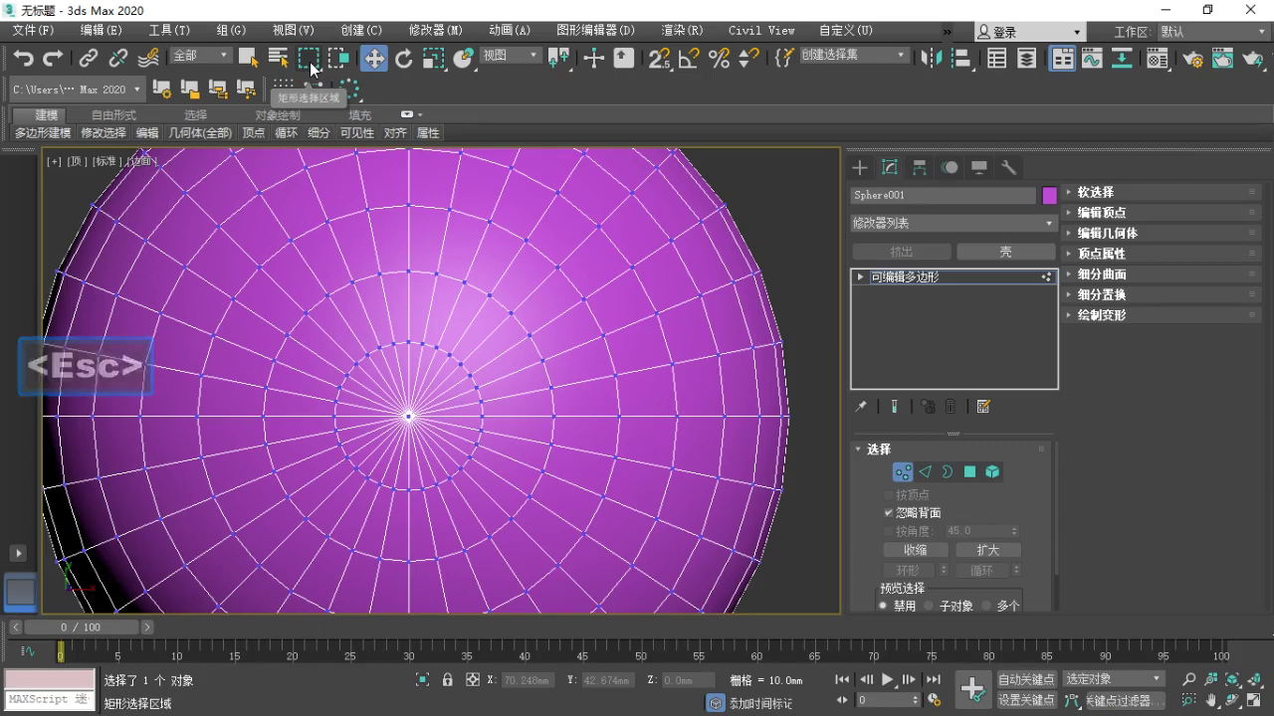
{"action": "left_click_drag", "start_coordinate": [310, 62], "coordinate": [315, 113]}
{"action": "left_click_drag", "start_coordinate": [408, 417], "coordinate": [414, 422]}
{"action": "key", "text": "ctrl+z"}
{"action": "left_click_drag", "start_coordinate": [464, 488], "coordinate": [481, 544]}
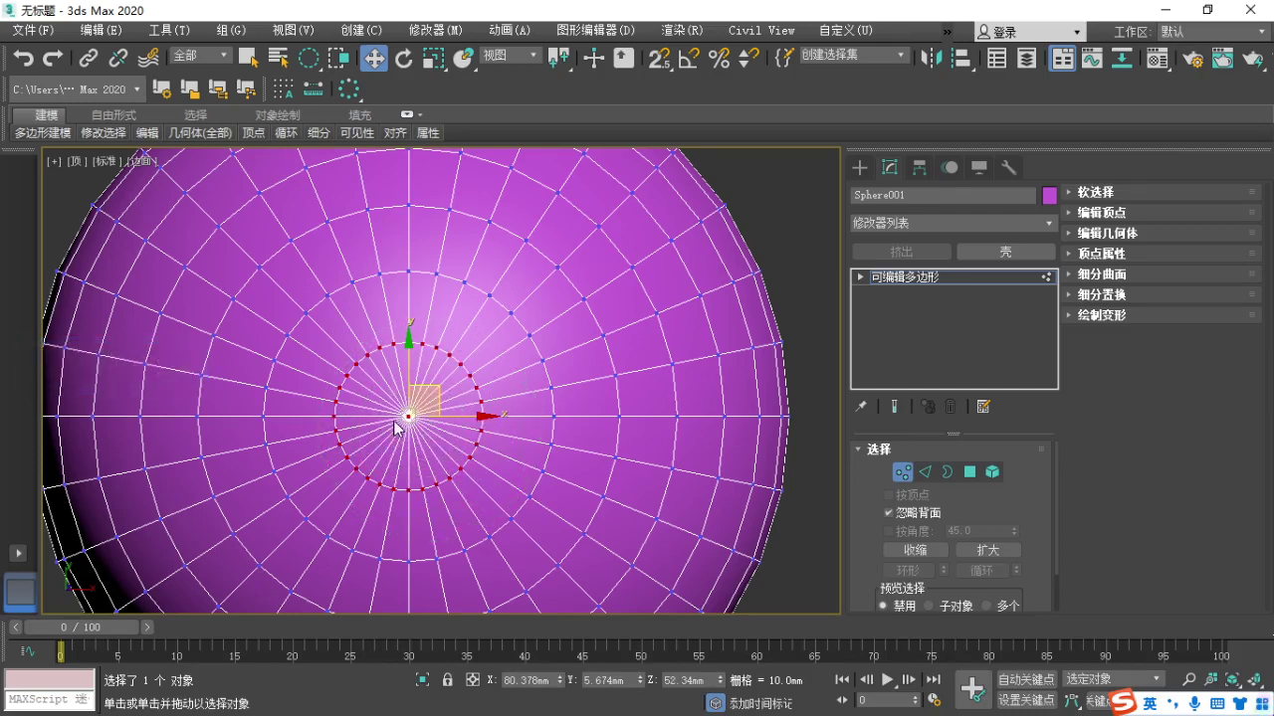
Circle-select the vertices from the pole out to the second ring, and restore the rectangular selection region.
{"action": "left_click_drag", "start_coordinate": [401, 422], "coordinate": [484, 589]}
{"action": "mouse_move", "coordinate": [308, 57]}
{"action": "left_mouse_down"}
{"action": "mouse_move", "coordinate": [321, 101]}
{"action": "mouse_move", "coordinate": [316, 75]}
{"action": "left_mouse_up"}
{"action": "key", "text": "F1"}
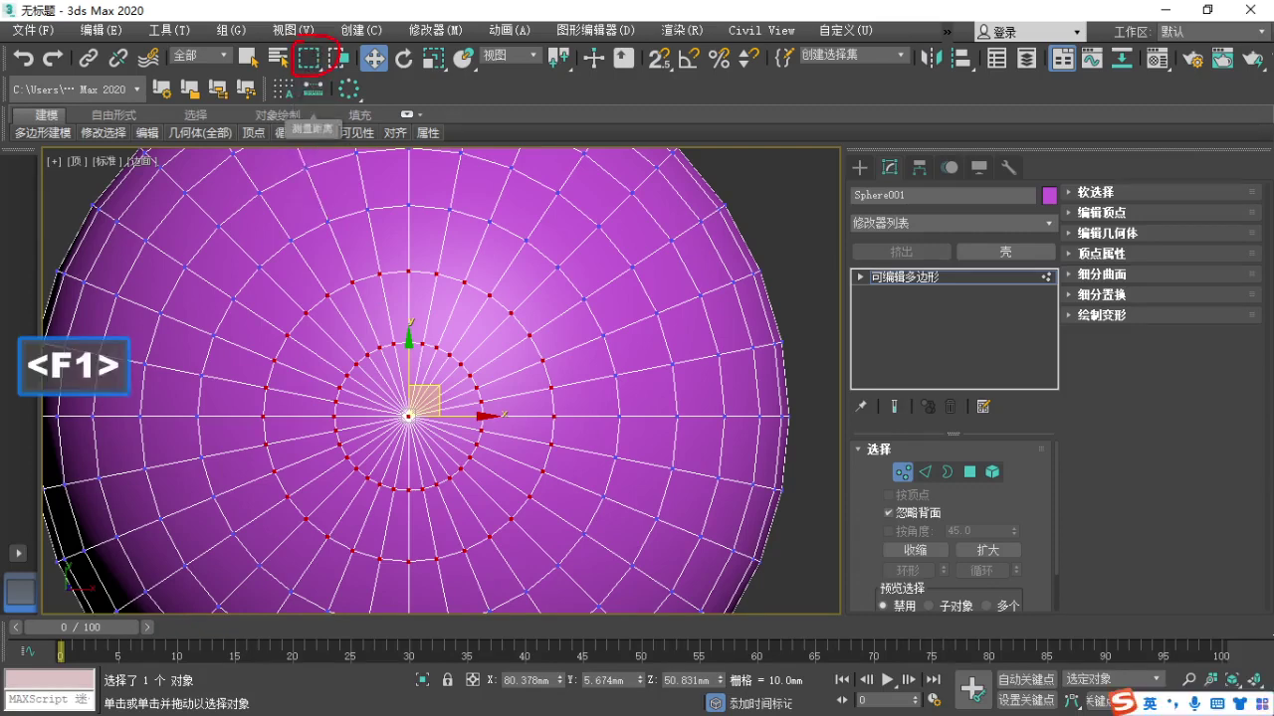
{"action": "key", "text": "Escape"}
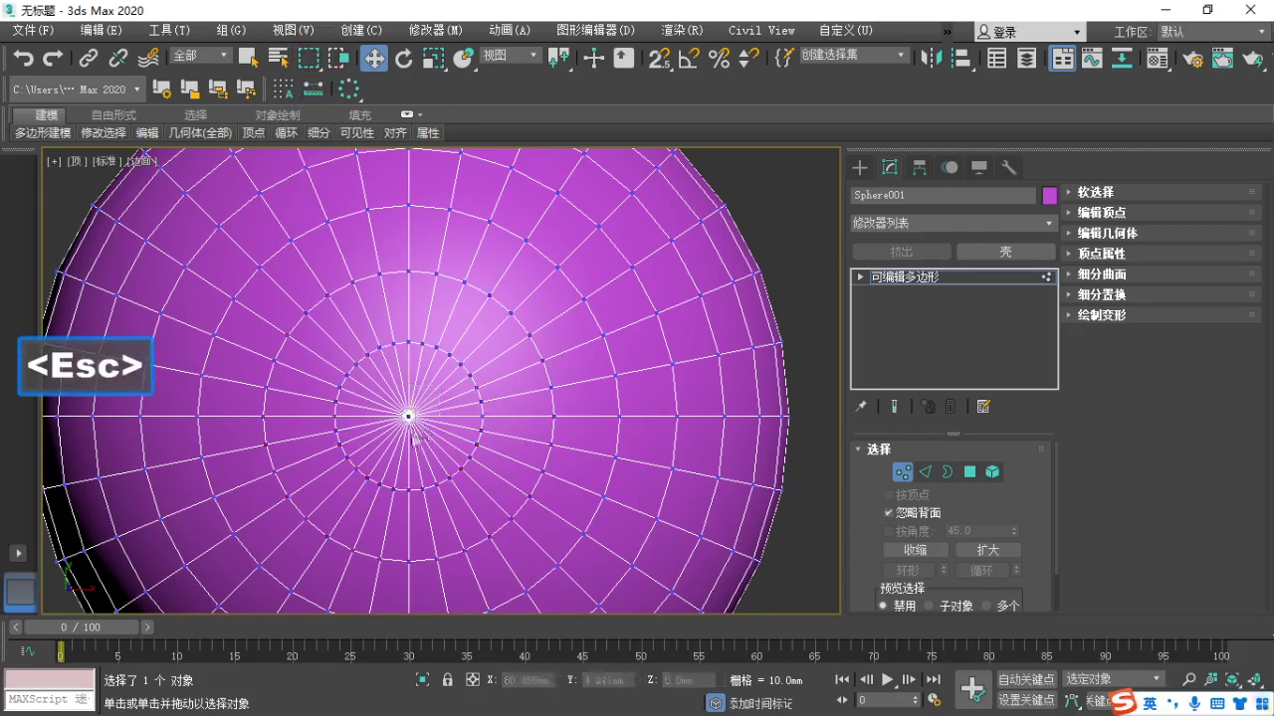
Select only the pole vertex and Grow (扩大) the selection repeatedly out to the fifth ring.
{"action": "key", "text": "F1"}
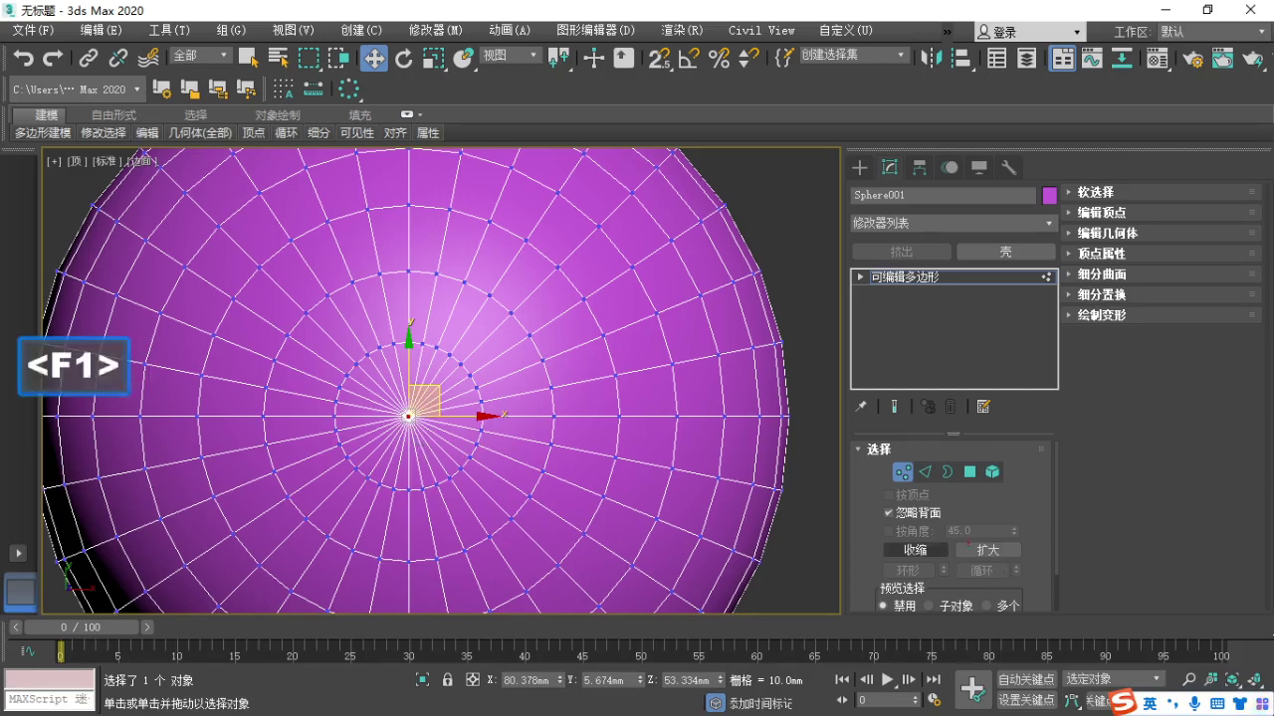
{"action": "key", "text": "Escape"}
{"action": "left_click", "coordinate": [986, 550]}
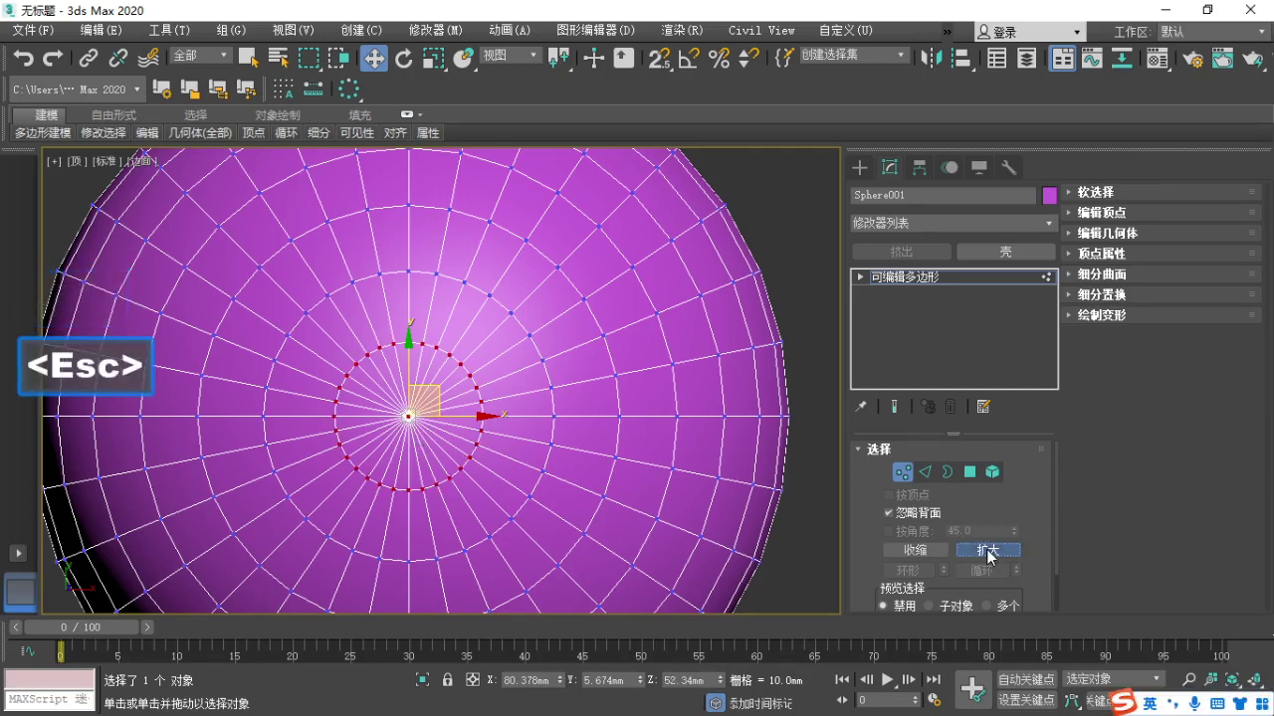
{"action": "left_click", "coordinate": [986, 550]}
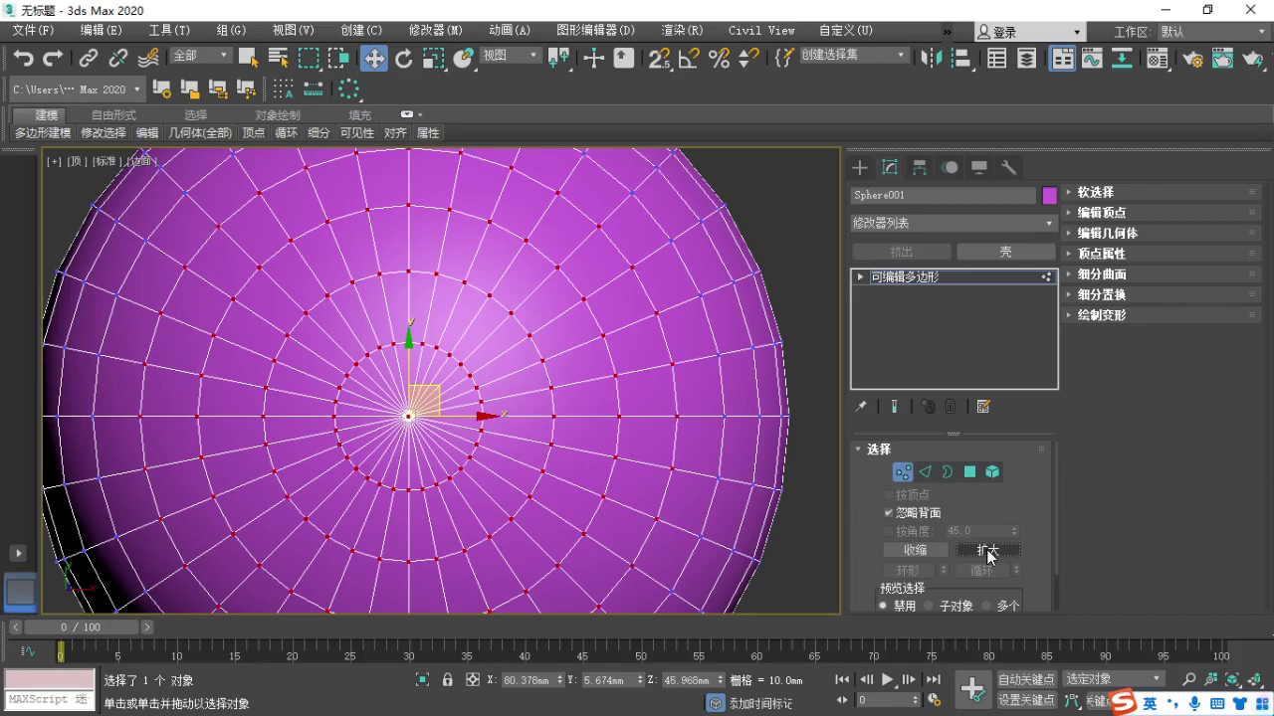
{"action": "left_click", "coordinate": [986, 550]}
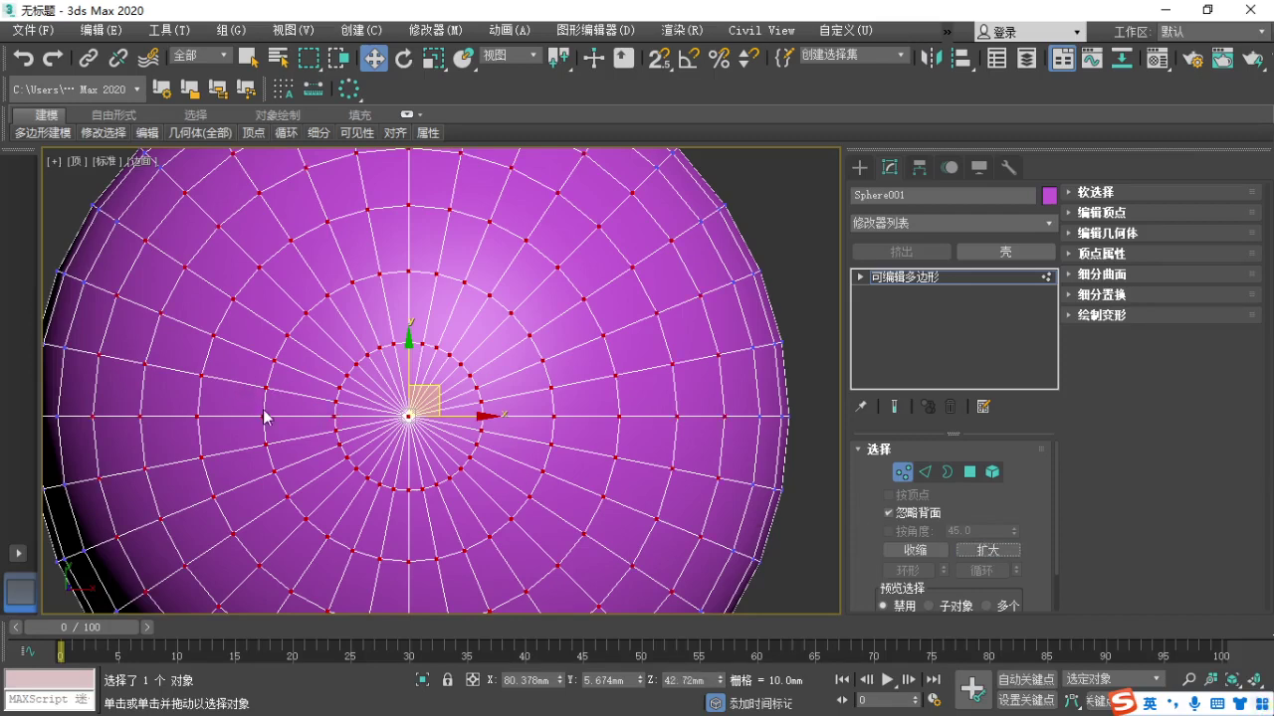
{"action": "scroll", "coordinate": [268, 414], "scroll_direction": "down", "scroll_amount": 2}
{"action": "middle_click_drag", "start_coordinate": [271, 414], "coordinate": [314, 394]}
{"action": "key", "text": "F1"}
{"action": "mouse_move", "coordinate": [286, 254]}
{"action": "left_mouse_down"}
{"action": "mouse_move", "coordinate": [255, 296]}
{"action": "mouse_move", "coordinate": [228, 390]}
{"action": "left_mouse_up"}
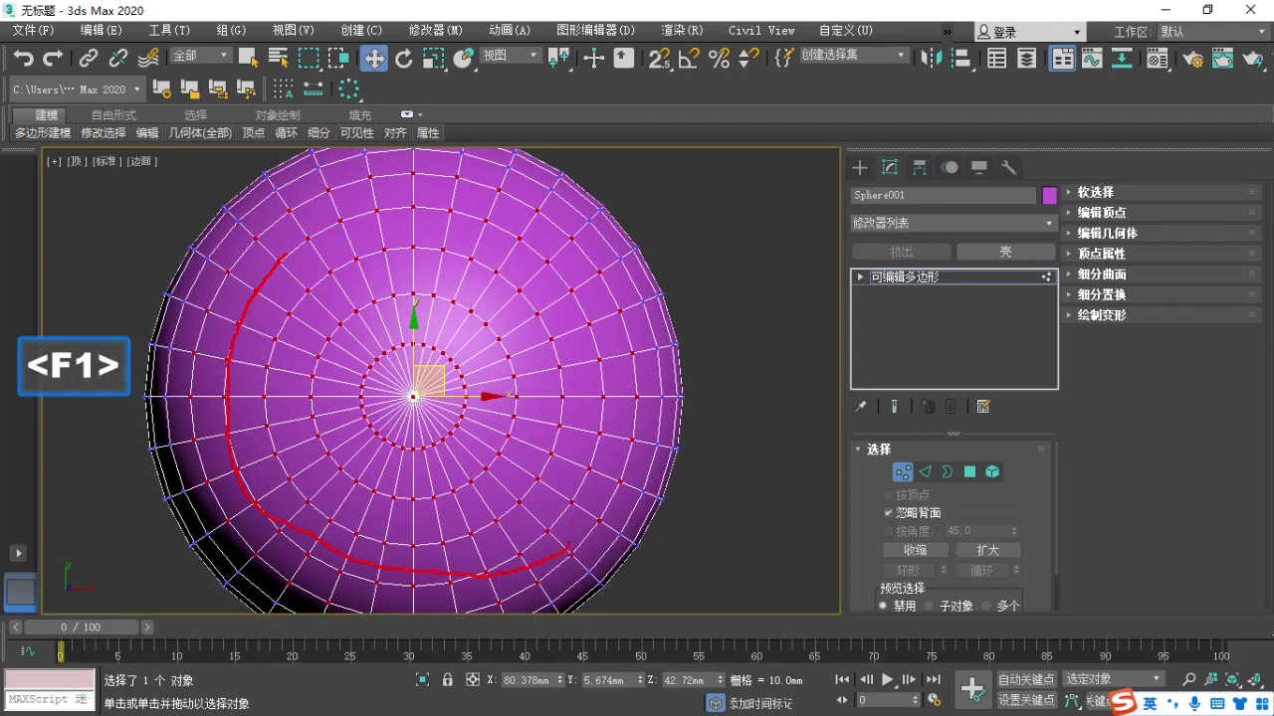
{"action": "mouse_move", "coordinate": [569, 546]}
{"action": "left_mouse_down"}
{"action": "mouse_move", "coordinate": [605, 338]}
{"action": "mouse_move", "coordinate": [476, 237]}
{"action": "mouse_move", "coordinate": [290, 233]}
{"action": "left_mouse_up"}
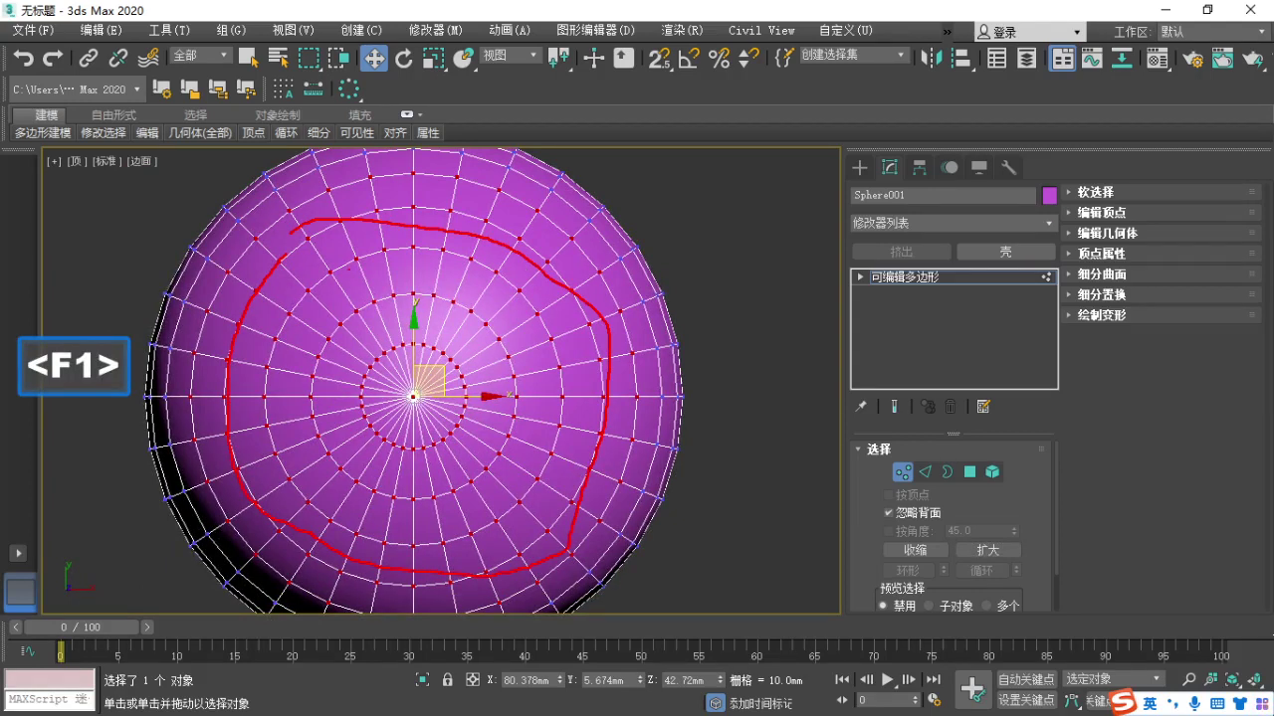
{"action": "mouse_move", "coordinate": [357, 259]}
{"action": "left_mouse_down"}
{"action": "mouse_move", "coordinate": [273, 334]}
{"action": "mouse_move", "coordinate": [318, 503]}
{"action": "mouse_move", "coordinate": [486, 514]}
{"action": "mouse_move", "coordinate": [535, 350]}
{"action": "mouse_move", "coordinate": [408, 266]}
{"action": "mouse_move", "coordinate": [372, 311]}
{"action": "mouse_move", "coordinate": [467, 478]}
{"action": "mouse_move", "coordinate": [438, 298]}
{"action": "left_mouse_up"}
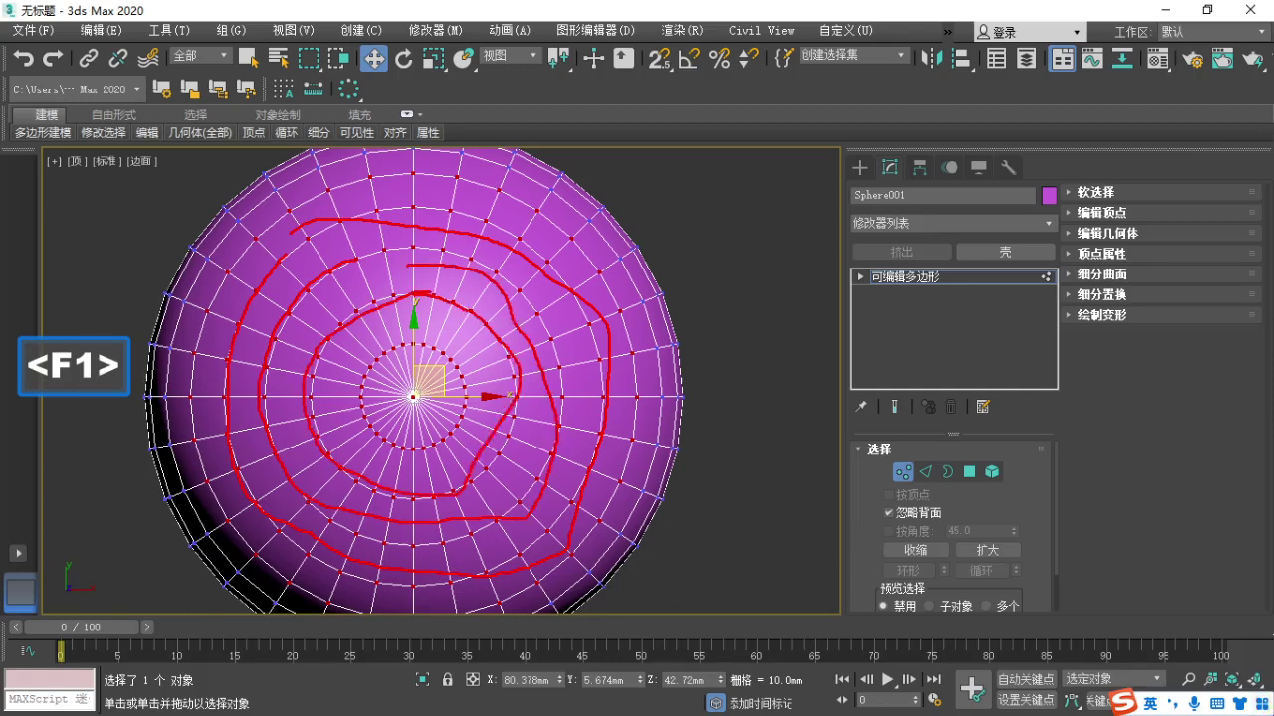
{"action": "key", "text": "Escape"}
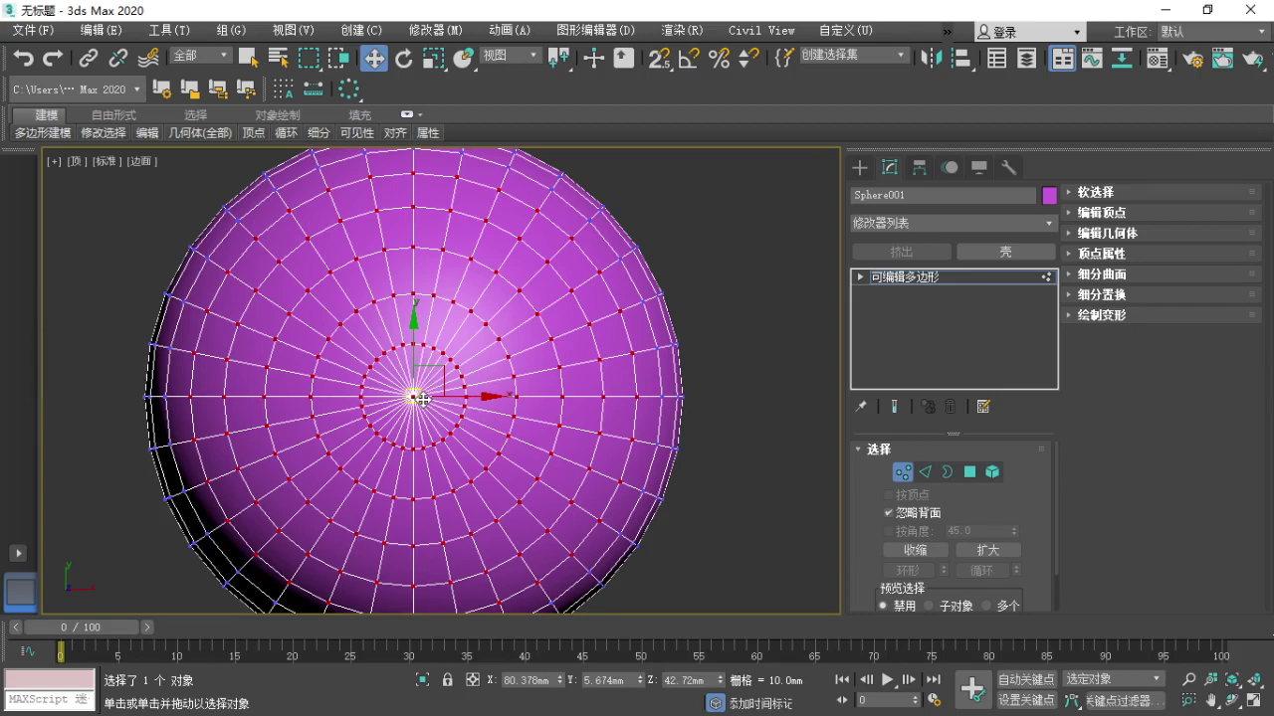
{"action": "key", "text": "F1"}
{"action": "mouse_move", "coordinate": [940, 565]}
{"action": "left_mouse_down"}
{"action": "mouse_move", "coordinate": [892, 567]}
{"action": "mouse_move", "coordinate": [928, 529]}
{"action": "left_mouse_up"}
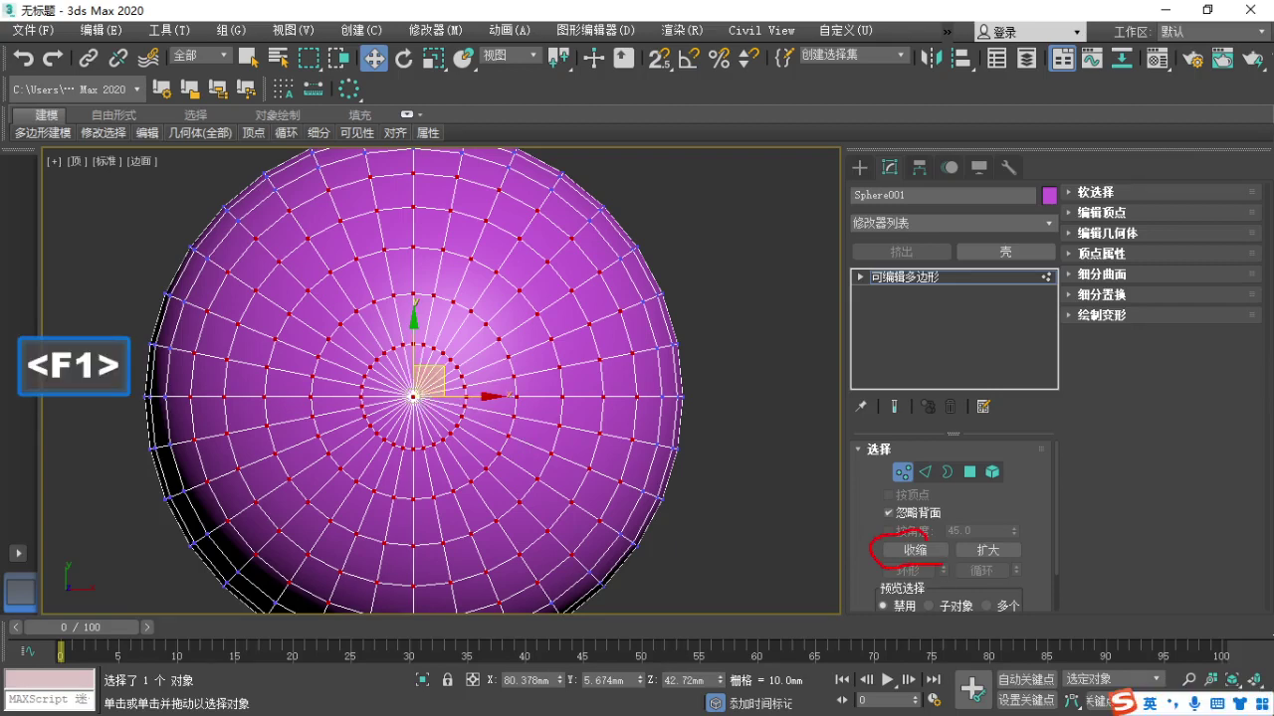
{"action": "key", "text": "Escape"}
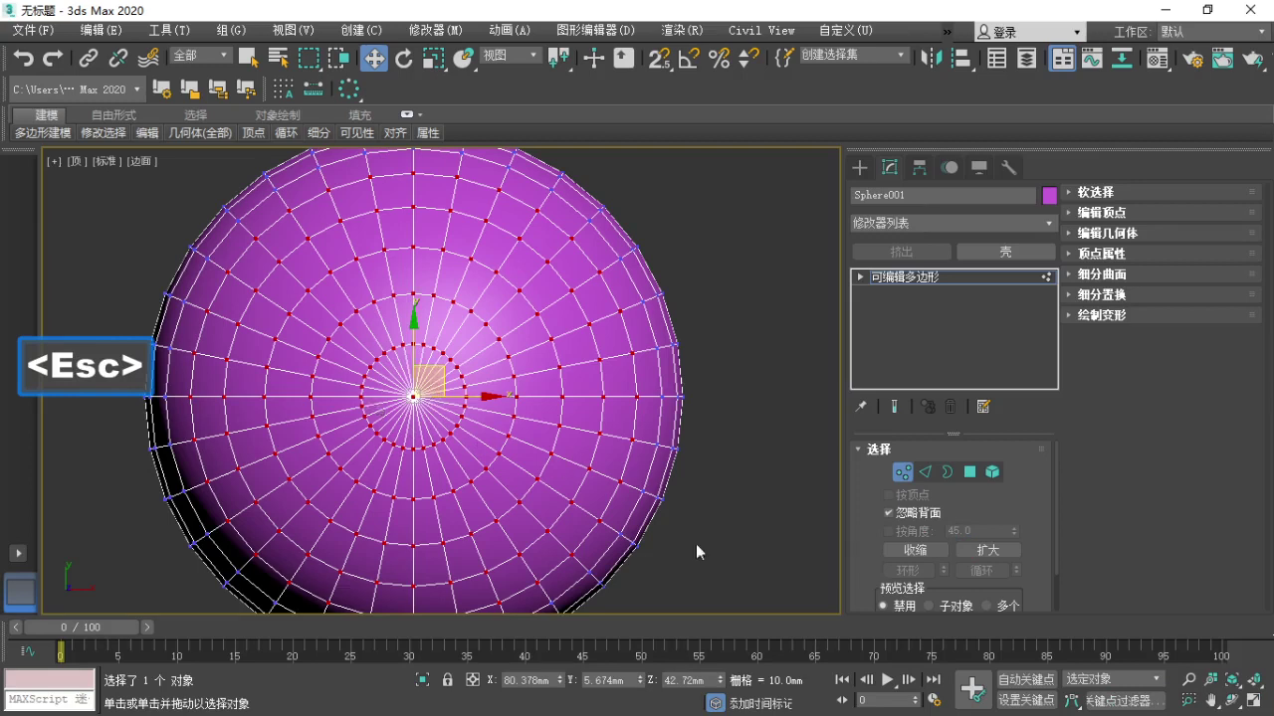
Shrink (收缩) the vertex selection ring by ring until only the pole vertex is selected.
{"action": "left_click", "coordinate": [913, 554]}
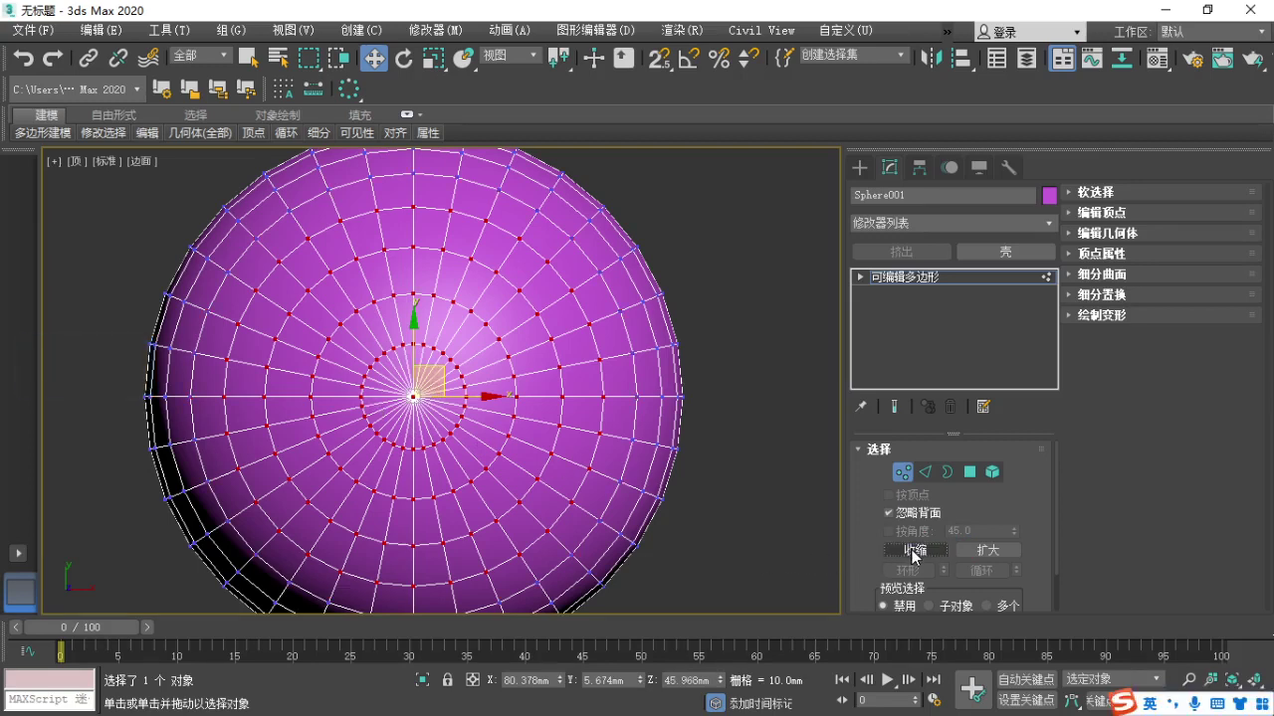
{"action": "left_click", "coordinate": [923, 552]}
{"action": "left_click", "coordinate": [921, 559]}
{"action": "left_click", "coordinate": [920, 553]}
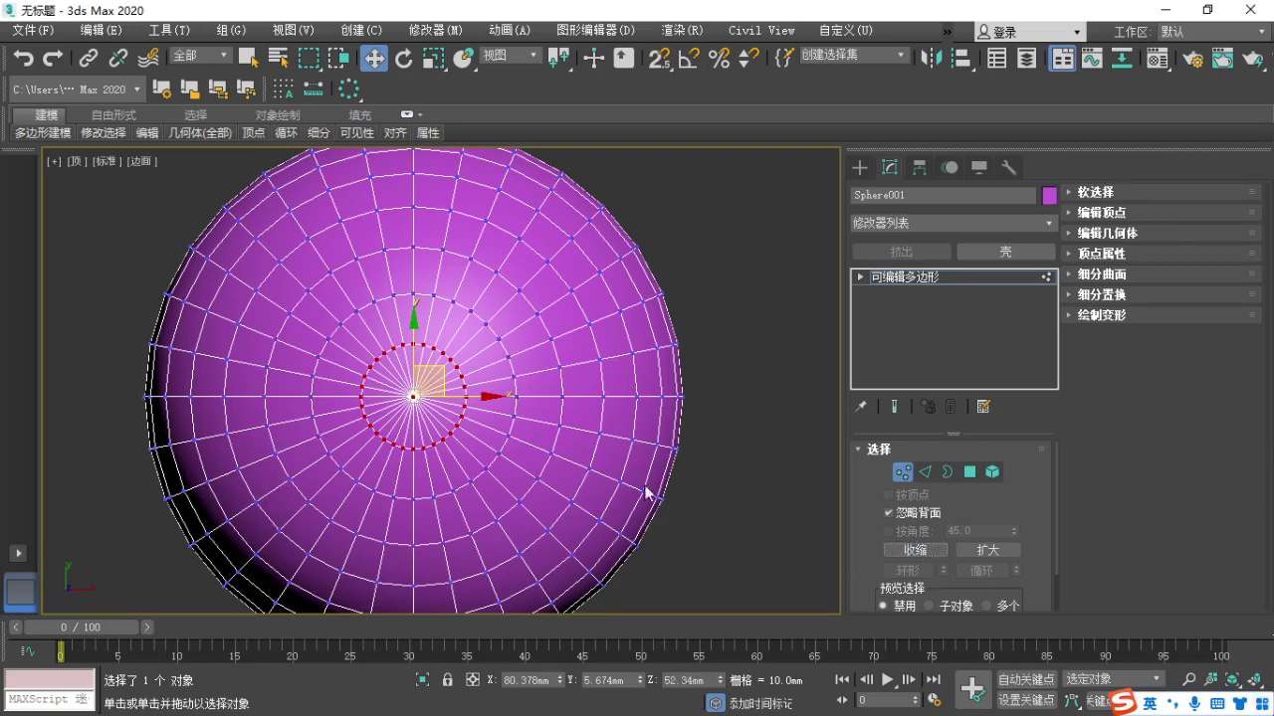
{"action": "left_click", "coordinate": [916, 552]}
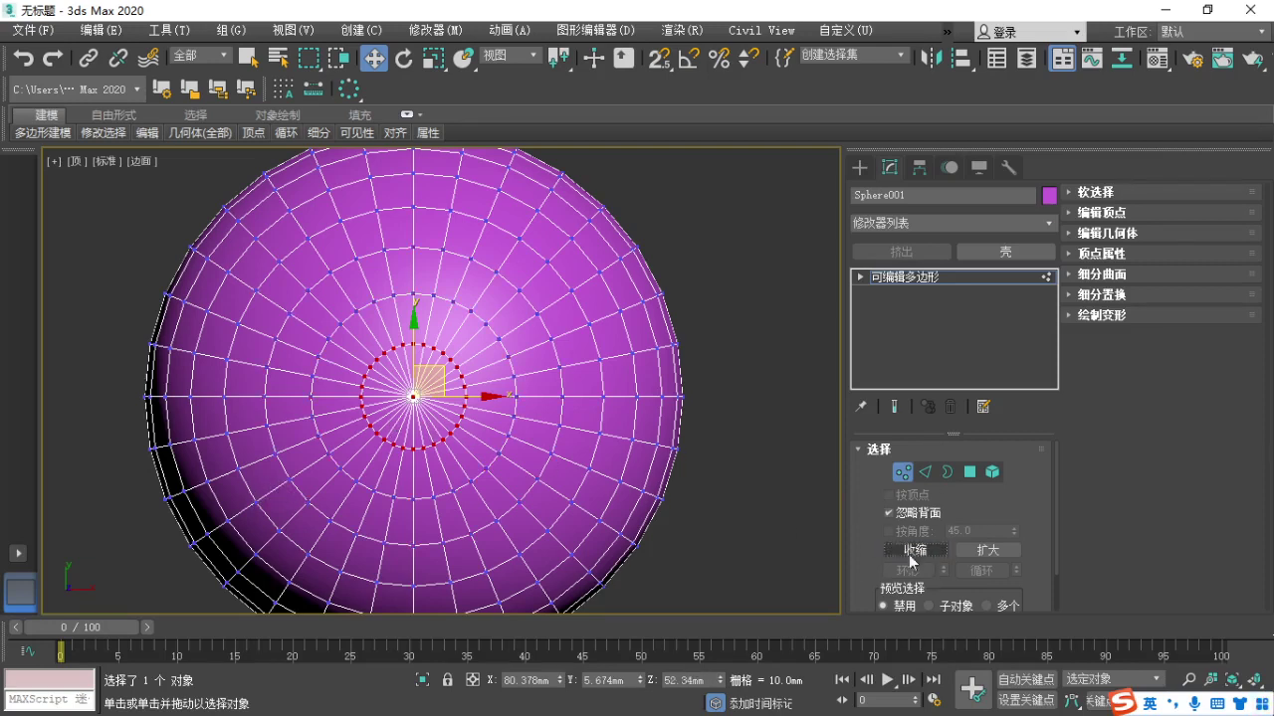
{"action": "scroll", "coordinate": [408, 398], "scroll_direction": "up", "scroll_amount": 5}
{"action": "scroll", "coordinate": [388, 413], "scroll_direction": "up", "scroll_amount": 2}
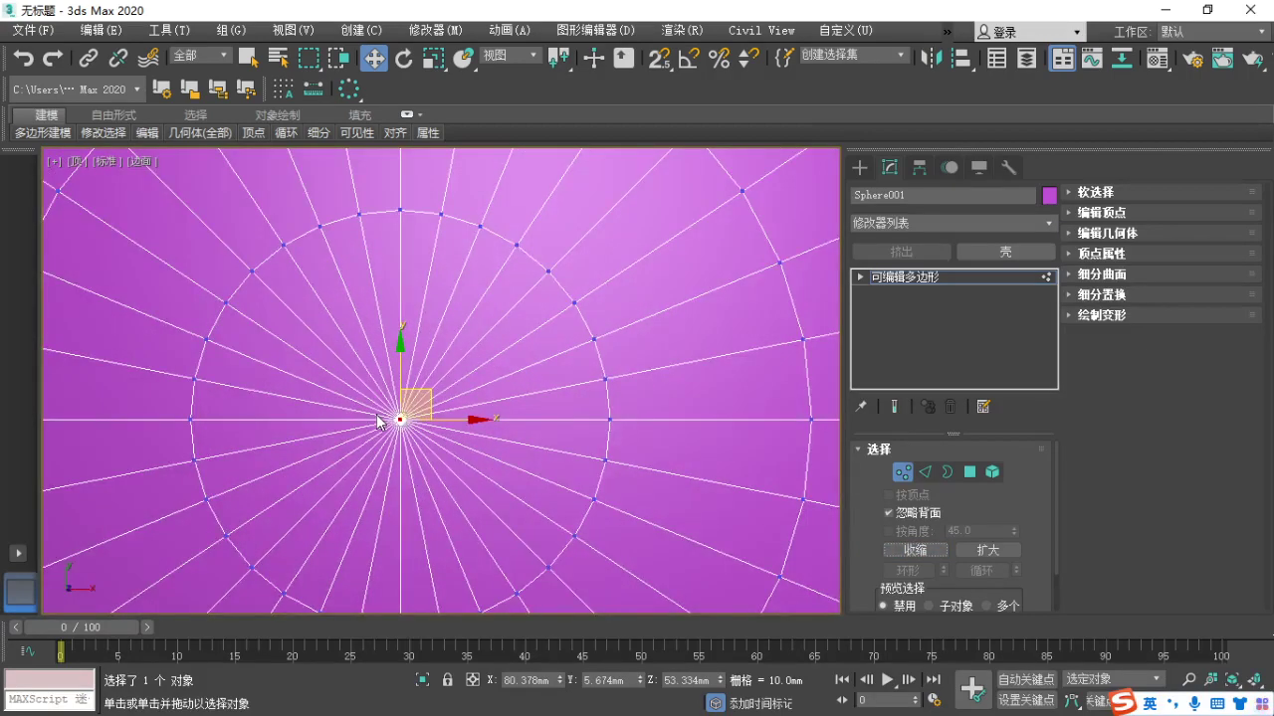
Clear the vertex selection with the whole sphere in view.
{"action": "scroll", "coordinate": [379, 421], "scroll_direction": "down", "scroll_amount": 3}
{"action": "key", "text": "F1"}
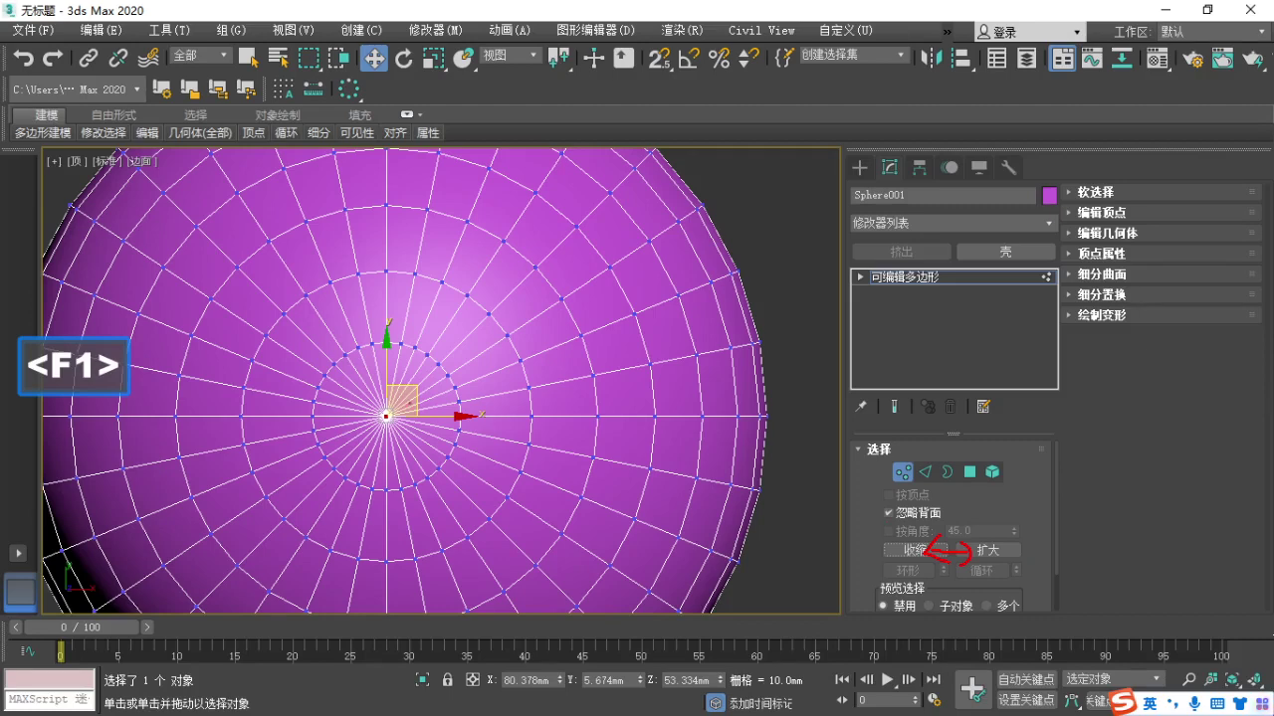
{"action": "key", "text": "Escape"}
{"action": "scroll", "coordinate": [414, 399], "scroll_direction": "down", "scroll_amount": 4}
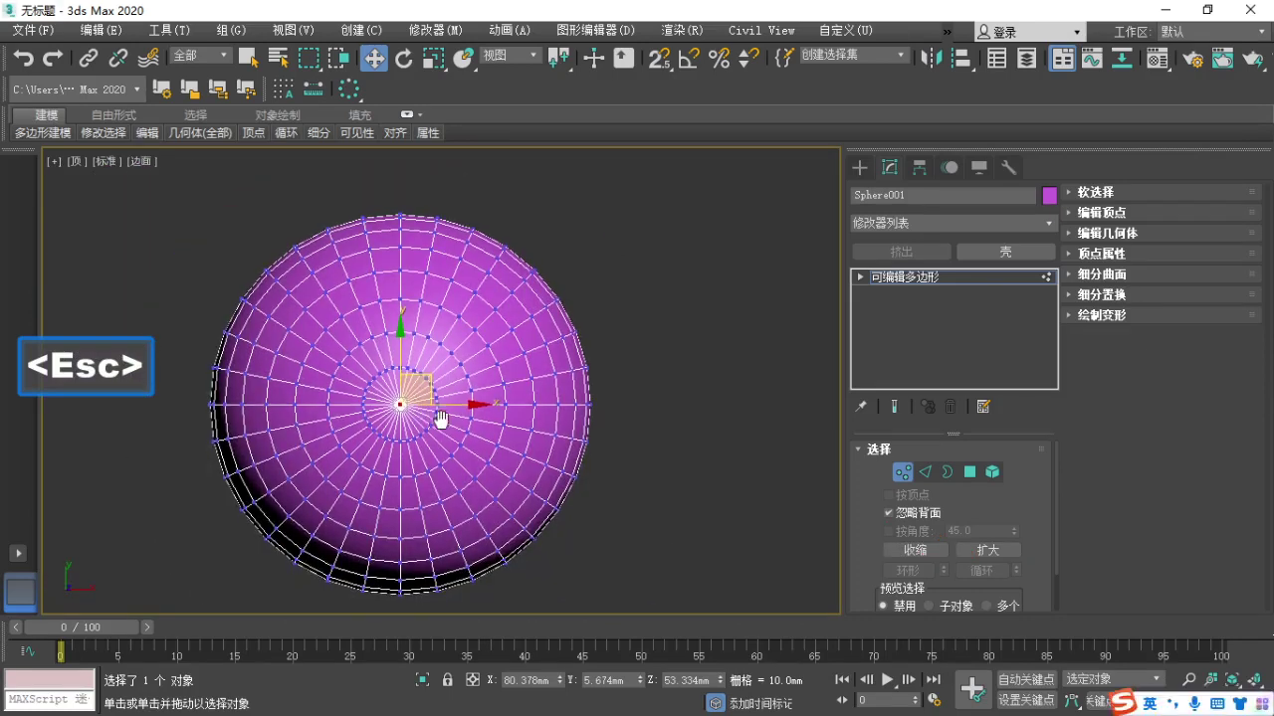
{"action": "left_click", "coordinate": [623, 446]}
{"action": "mouse_move", "coordinate": [862, 546]}
{"action": "left_mouse_down"}
{"action": "mouse_move", "coordinate": [848, 415]}
{"action": "mouse_move", "coordinate": [874, 500]}
{"action": "mouse_move", "coordinate": [961, 518]}
{"action": "left_mouse_up"}
{"action": "key", "text": "F1"}
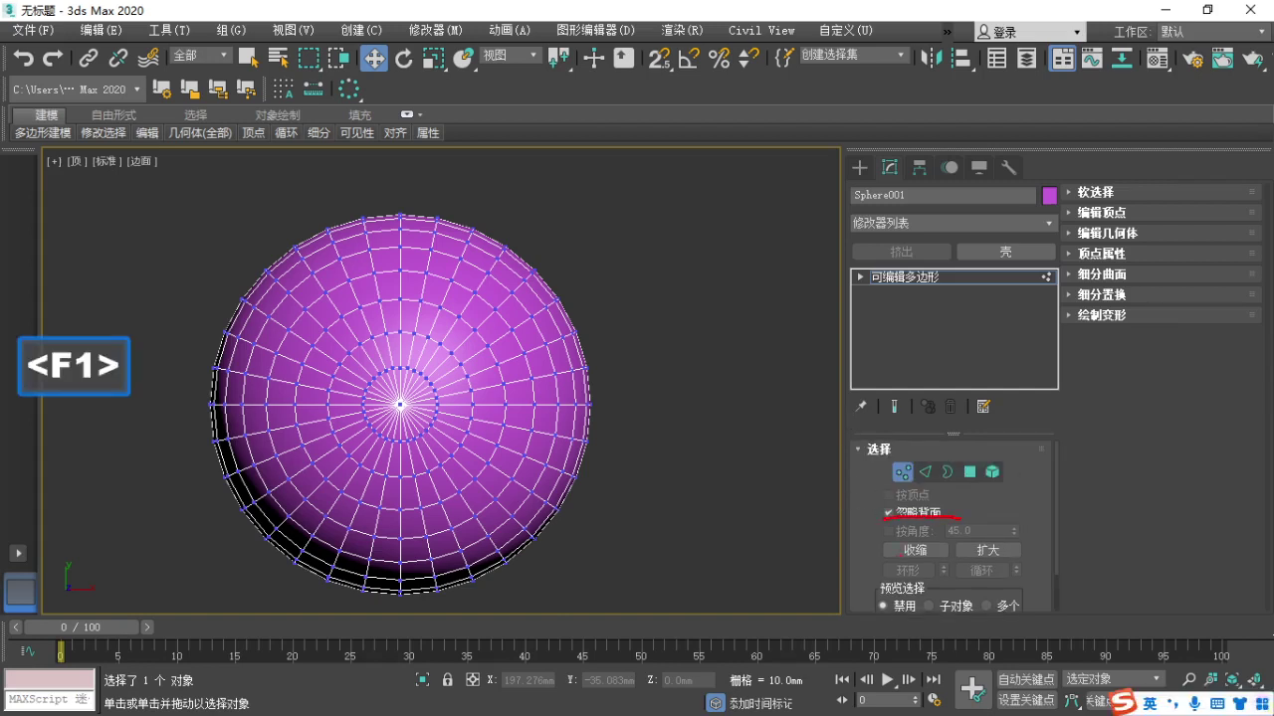
{"action": "key", "text": "Escape"}
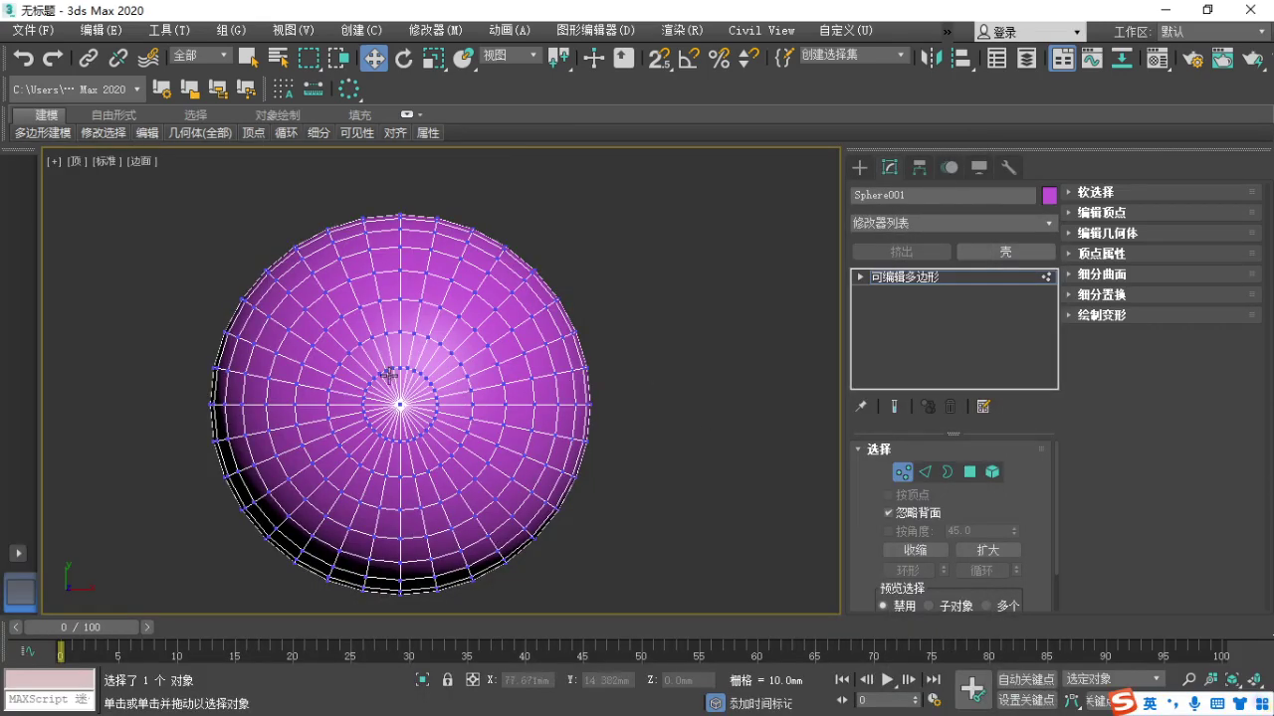
{"action": "scroll", "coordinate": [408, 437], "scroll_direction": "up", "scroll_amount": 5}
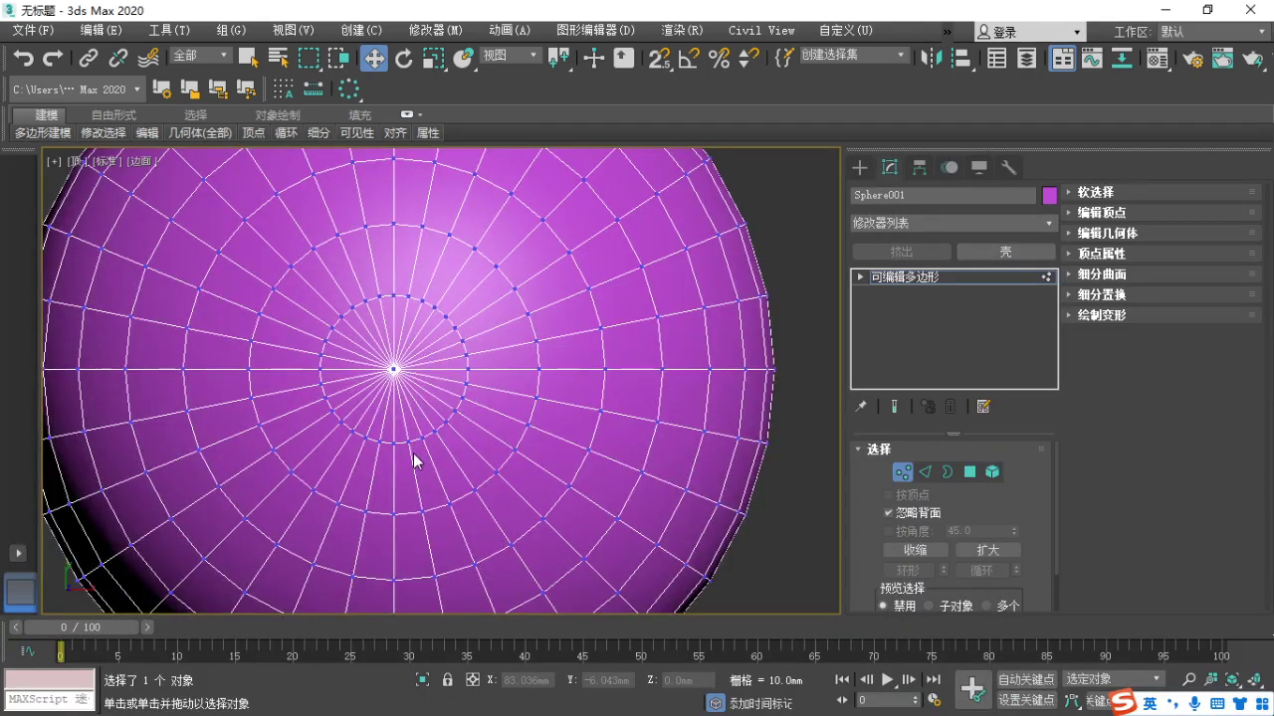
Select the vertex at the sphere's pole and delete it together with its surrounding faces.
{"action": "scroll", "coordinate": [413, 453], "scroll_direction": "up", "scroll_amount": 2}
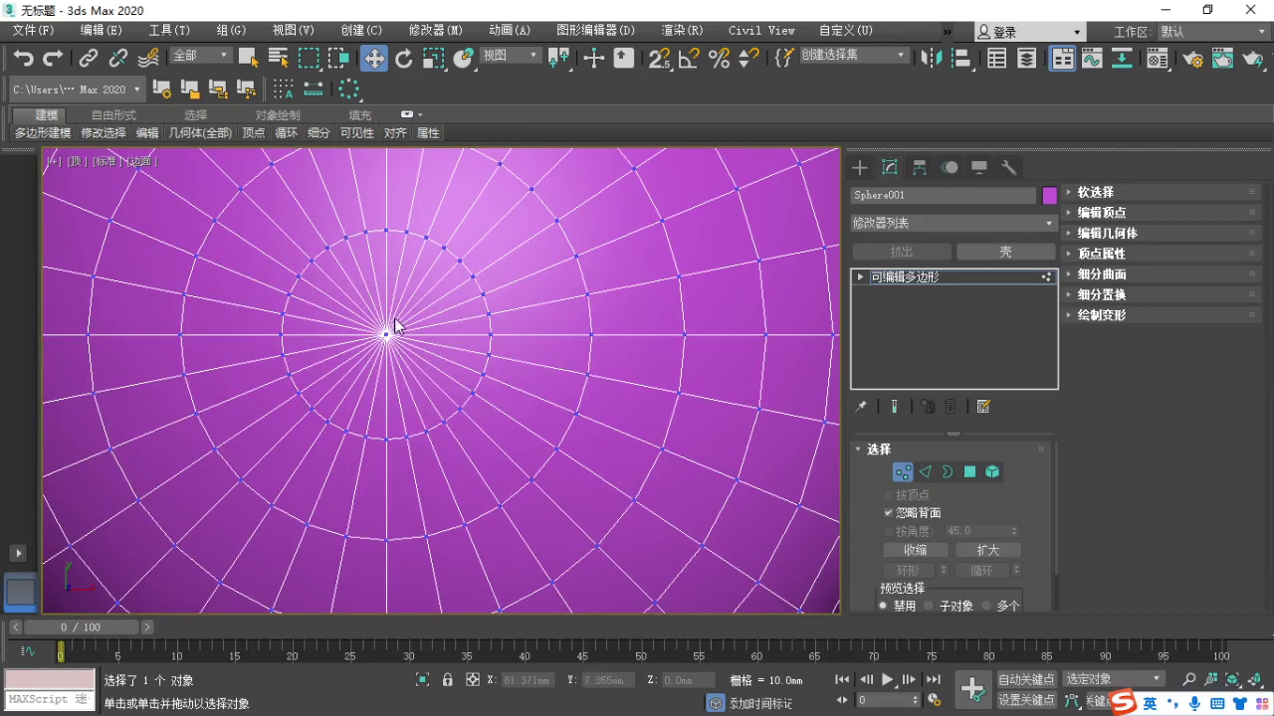
{"action": "key", "text": "F1"}
{"action": "mouse_move", "coordinate": [386, 319]}
{"action": "left_mouse_down"}
{"action": "mouse_move", "coordinate": [370, 332]}
{"action": "mouse_move", "coordinate": [414, 322]}
{"action": "mouse_move", "coordinate": [367, 320]}
{"action": "left_mouse_up"}
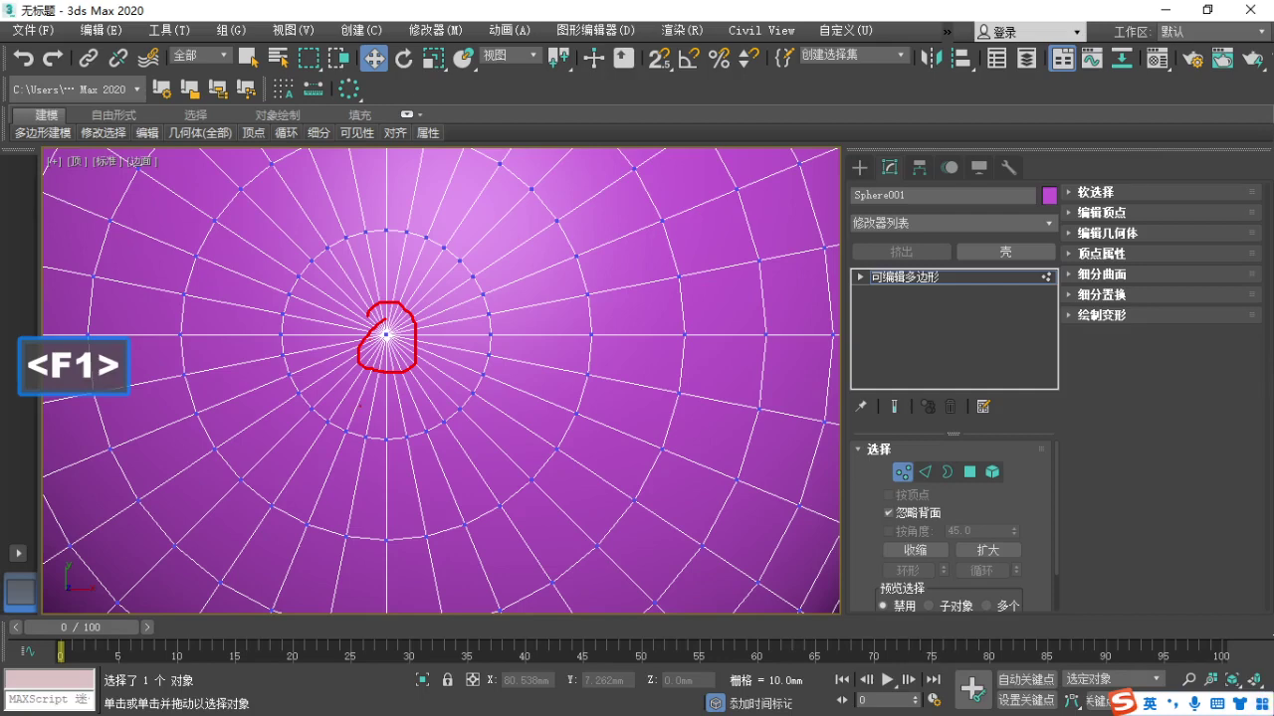
{"action": "key", "text": "Escape"}
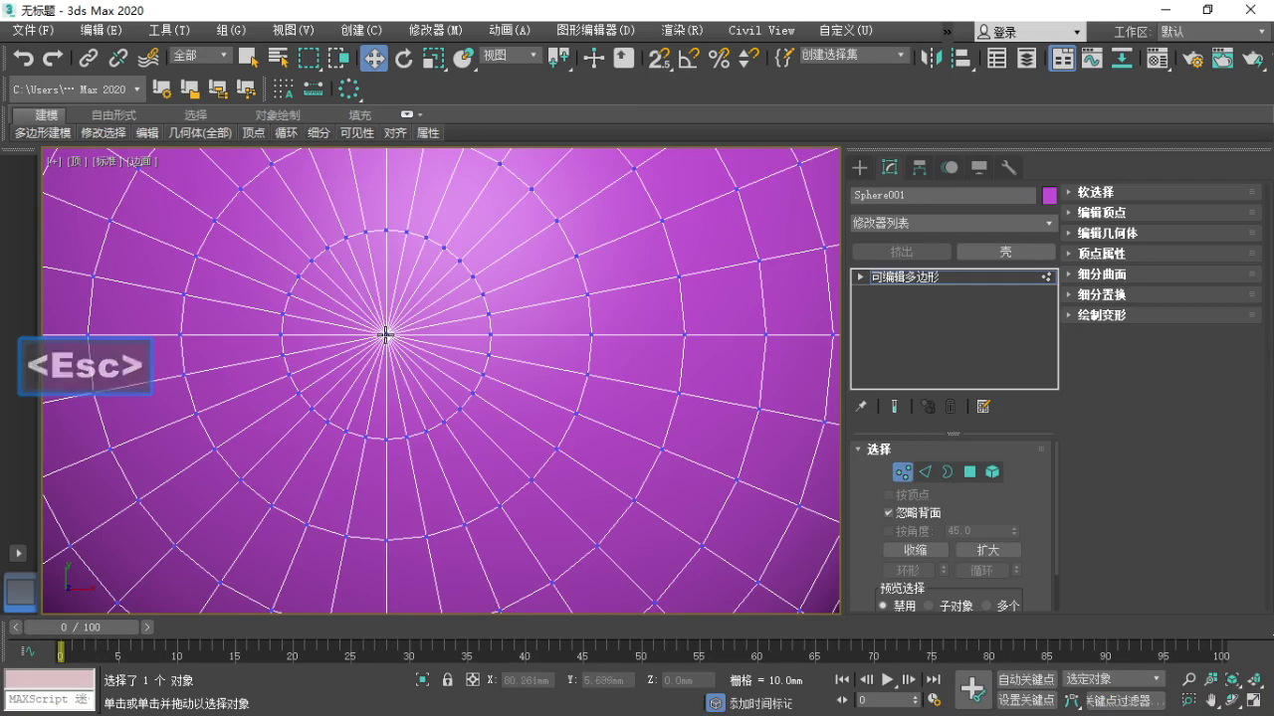
{"action": "left_click", "coordinate": [387, 335]}
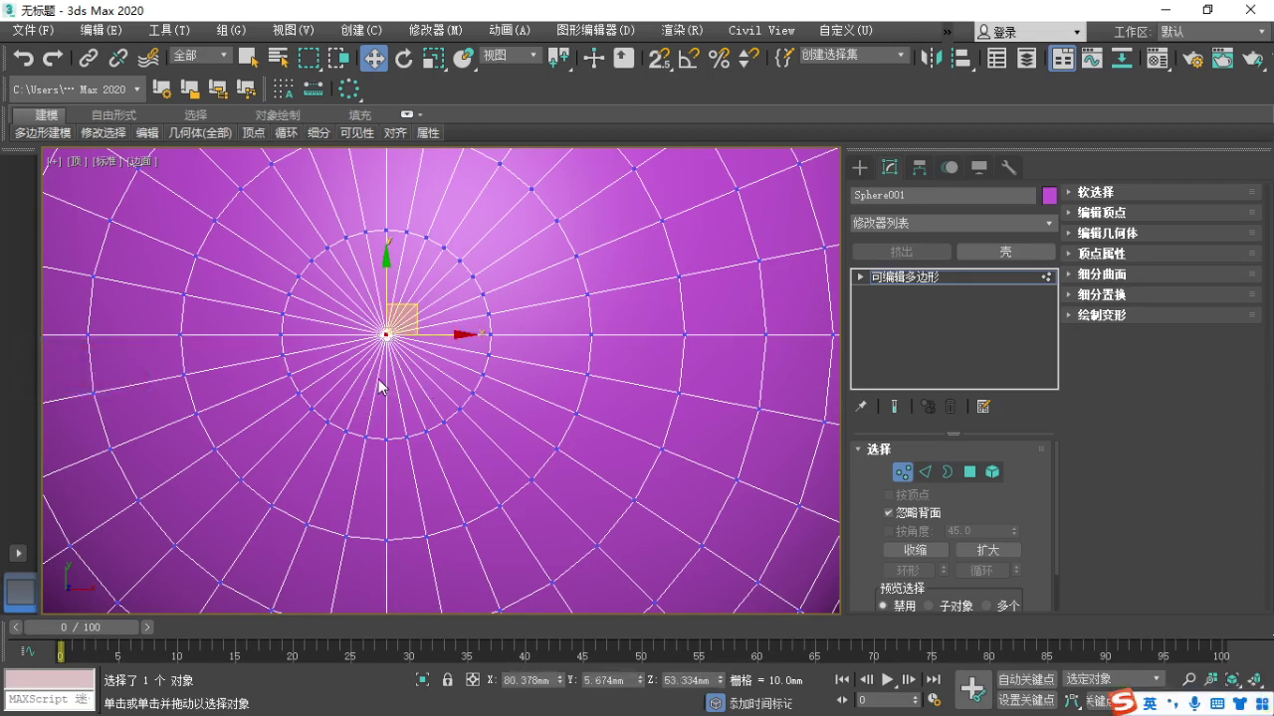
{"action": "key", "text": "Delete"}
Show the opening at the sphere's pole in a Perspective view with edged faces, and undo the vertex deletion.
{"action": "mouse_move", "coordinate": [384, 365]}
{"action": "middle_mouse_down"}
{"action": "mouse_move", "coordinate": [468, 413]}
{"action": "mouse_move", "coordinate": [457, 276]}
{"action": "mouse_move", "coordinate": [338, 193]}
{"action": "mouse_move", "coordinate": [355, 149]}
{"action": "mouse_move", "coordinate": [388, 383]}
{"action": "middle_mouse_up"}
{"action": "scroll", "coordinate": [468, 413], "scroll_direction": "down", "scroll_amount": 5}
{"action": "scroll", "coordinate": [458, 275], "scroll_direction": "down", "scroll_amount": 4}
{"action": "scroll", "coordinate": [472, 410], "scroll_direction": "up", "scroll_amount": 4}
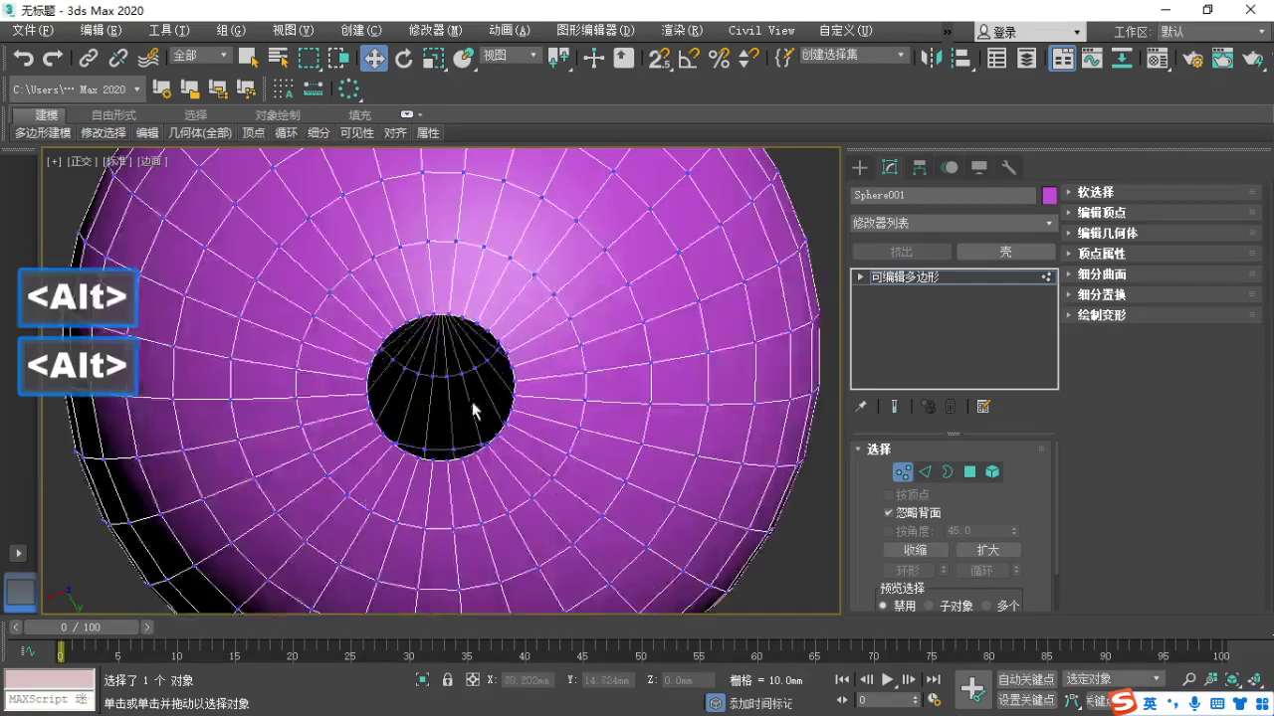
{"action": "middle_click_drag", "start_coordinate": [473, 410], "coordinate": [384, 337], "text": "alt"}
{"action": "key", "text": "p"}
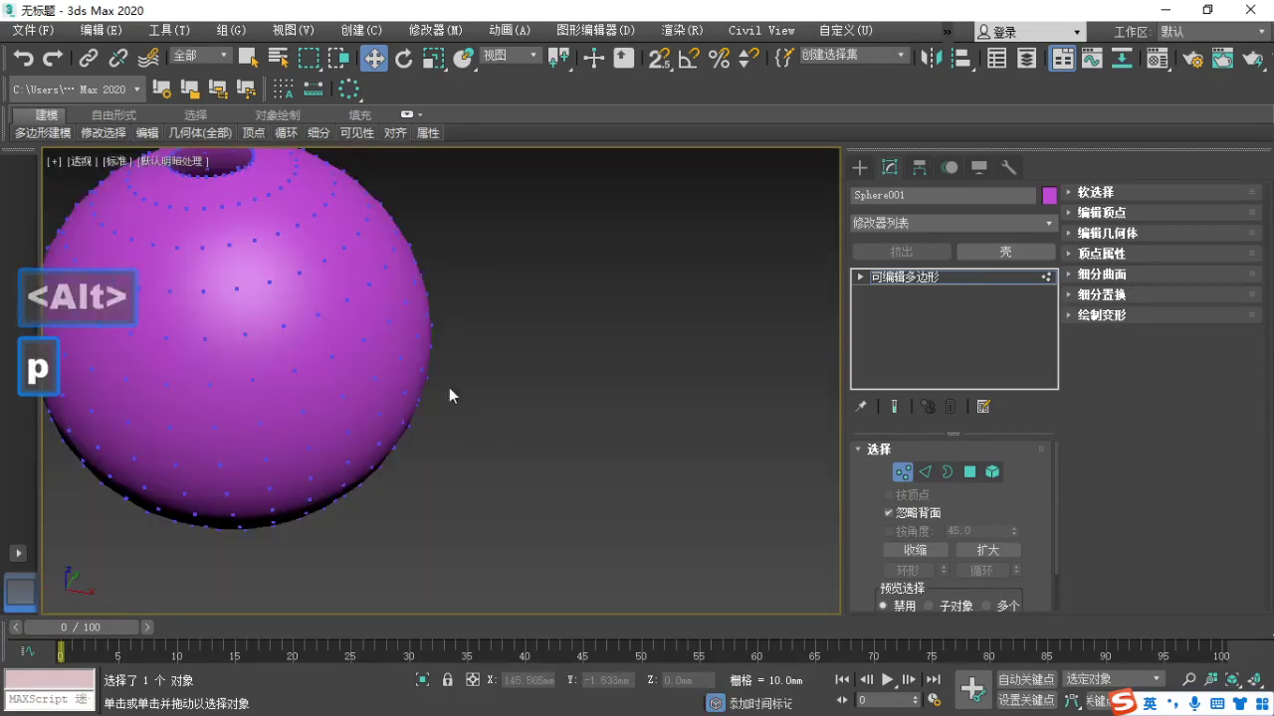
{"action": "middle_click_drag", "start_coordinate": [449, 387], "coordinate": [633, 448]}
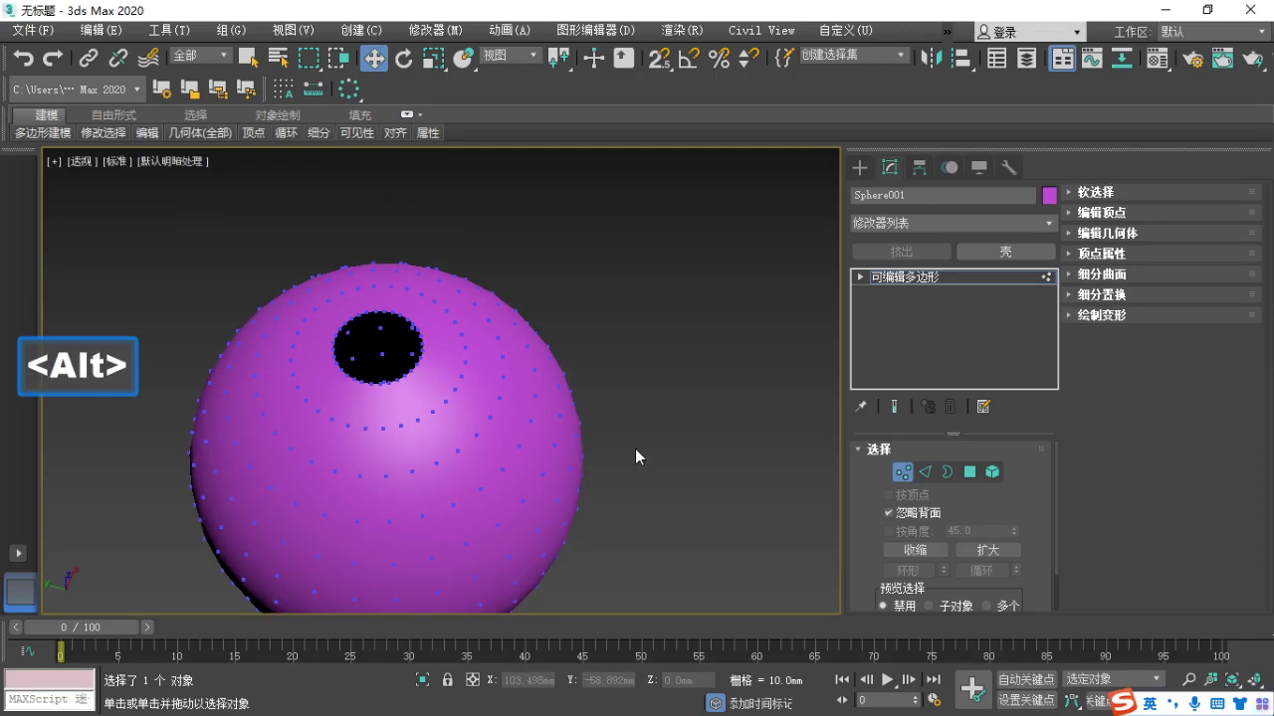
{"action": "key", "text": "F1"}
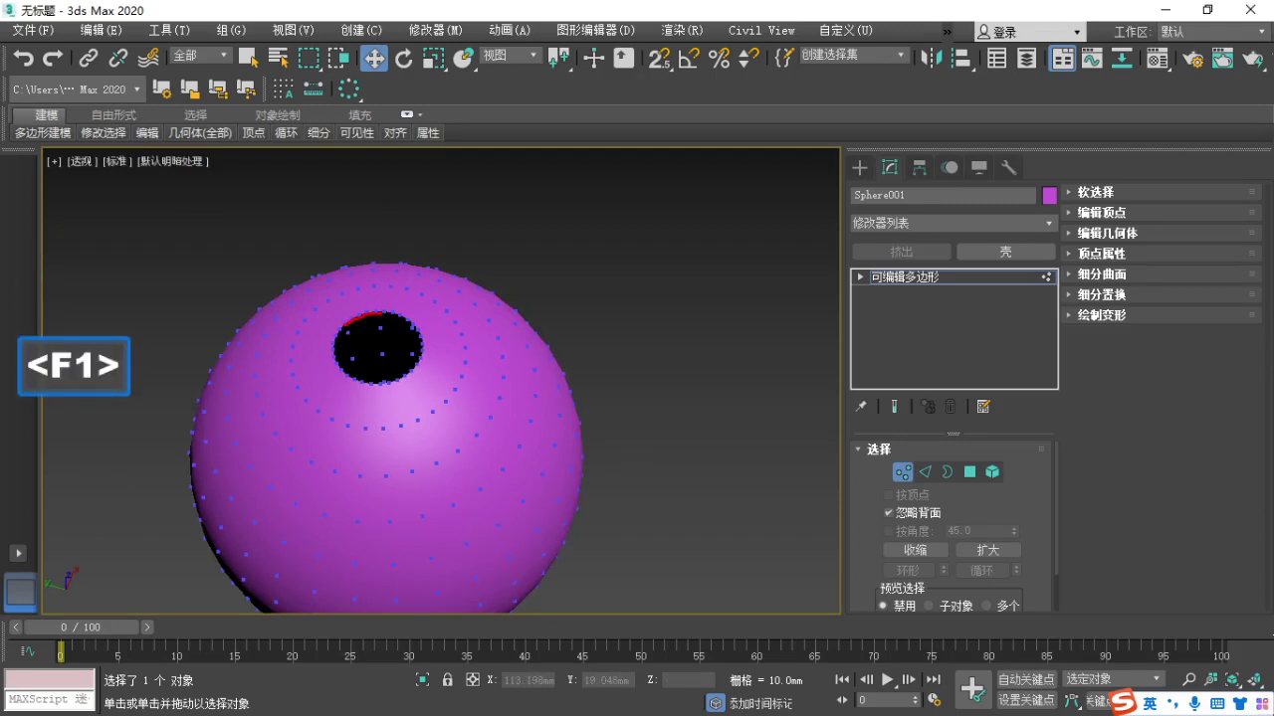
{"action": "left_click_drag", "start_coordinate": [388, 314], "coordinate": [438, 327]}
{"action": "key", "text": "Escape"}
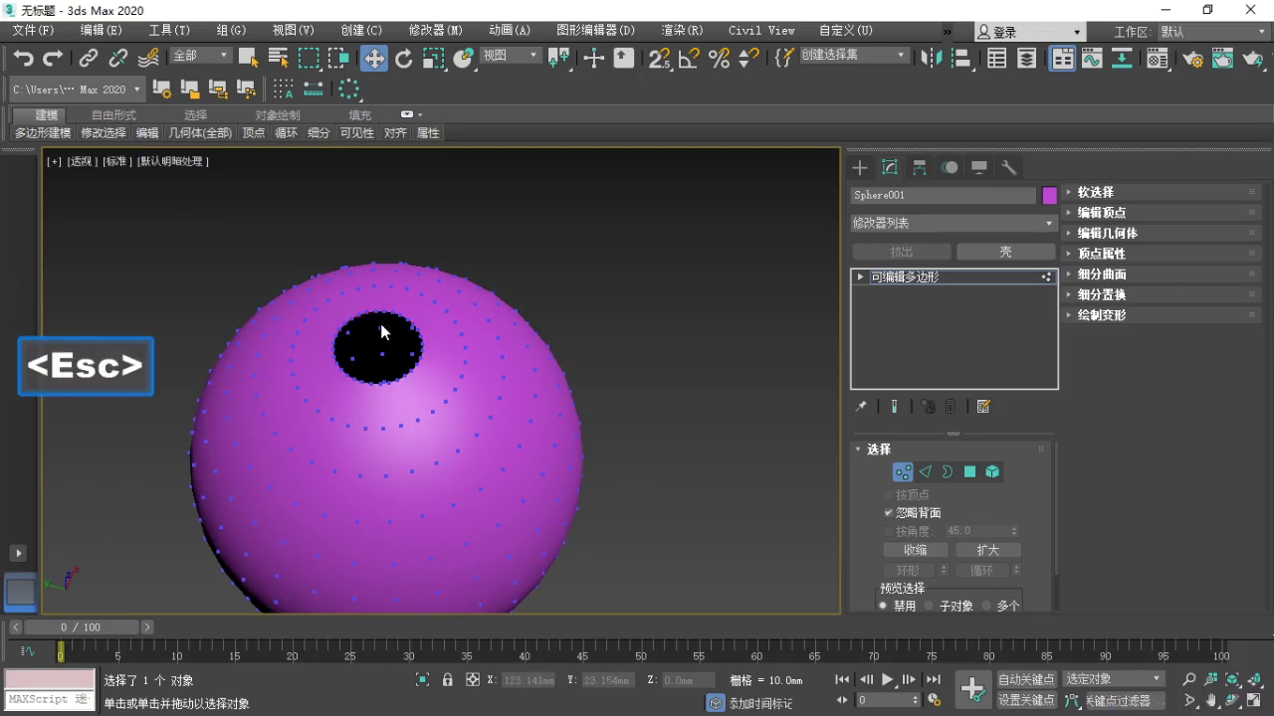
{"action": "key", "text": "F4"}
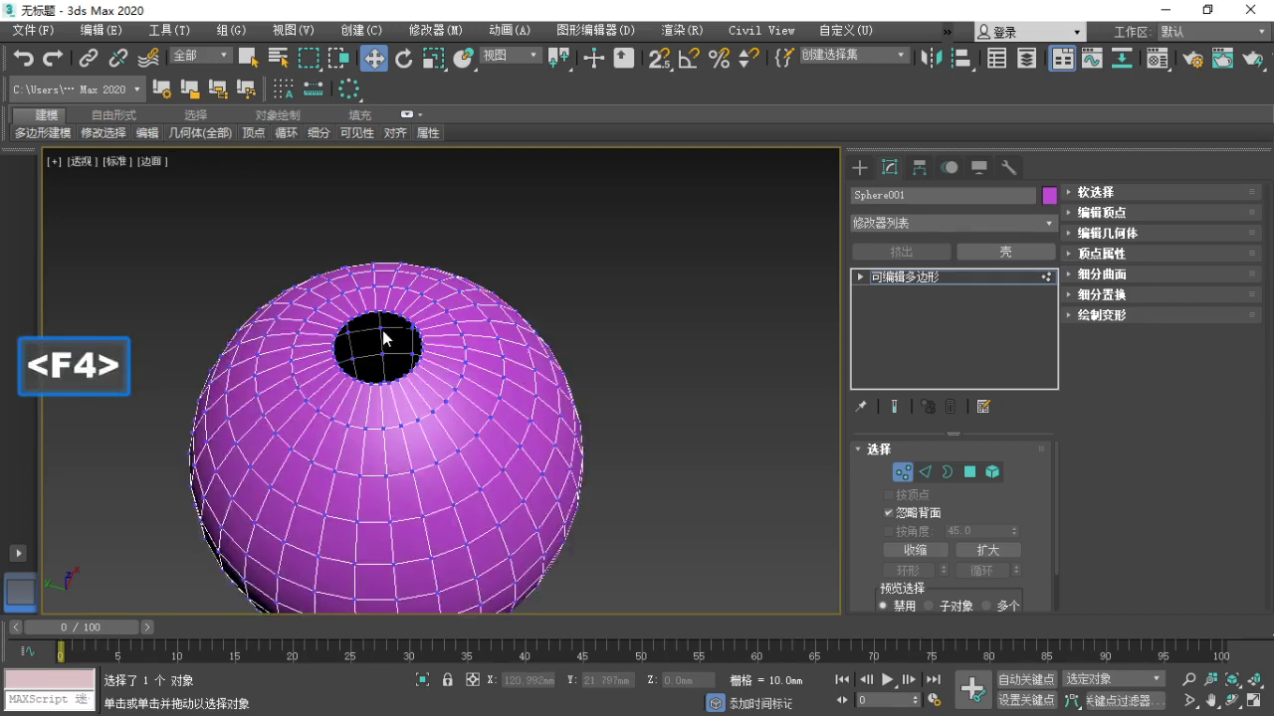
{"action": "key", "text": "ctrl+z"}
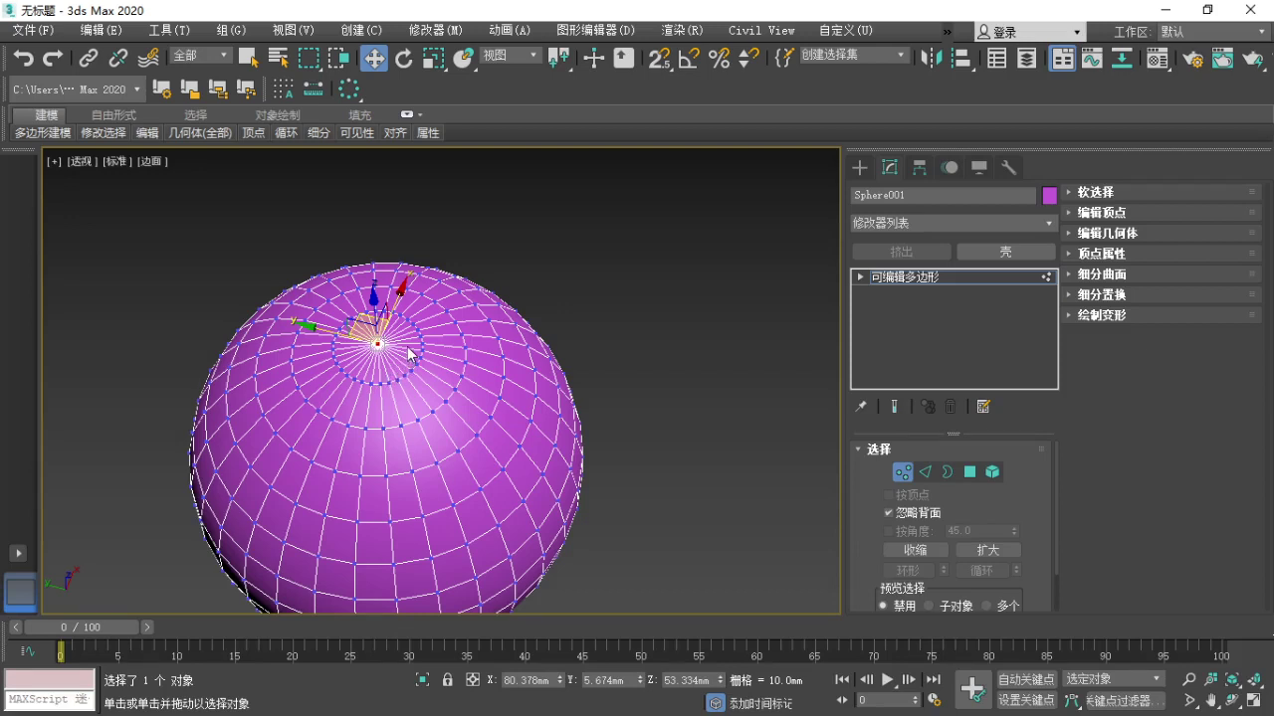
{"action": "key", "text": "F1"}
{"action": "left_click_drag", "start_coordinate": [490, 181], "coordinate": [478, 242]}
{"action": "left_click_drag", "start_coordinate": [487, 181], "coordinate": [471, 243]}
{"action": "mouse_move", "coordinate": [549, 207]}
{"action": "left_mouse_down"}
{"action": "mouse_move", "coordinate": [504, 227]}
{"action": "mouse_move", "coordinate": [558, 242]}
{"action": "left_mouse_up"}
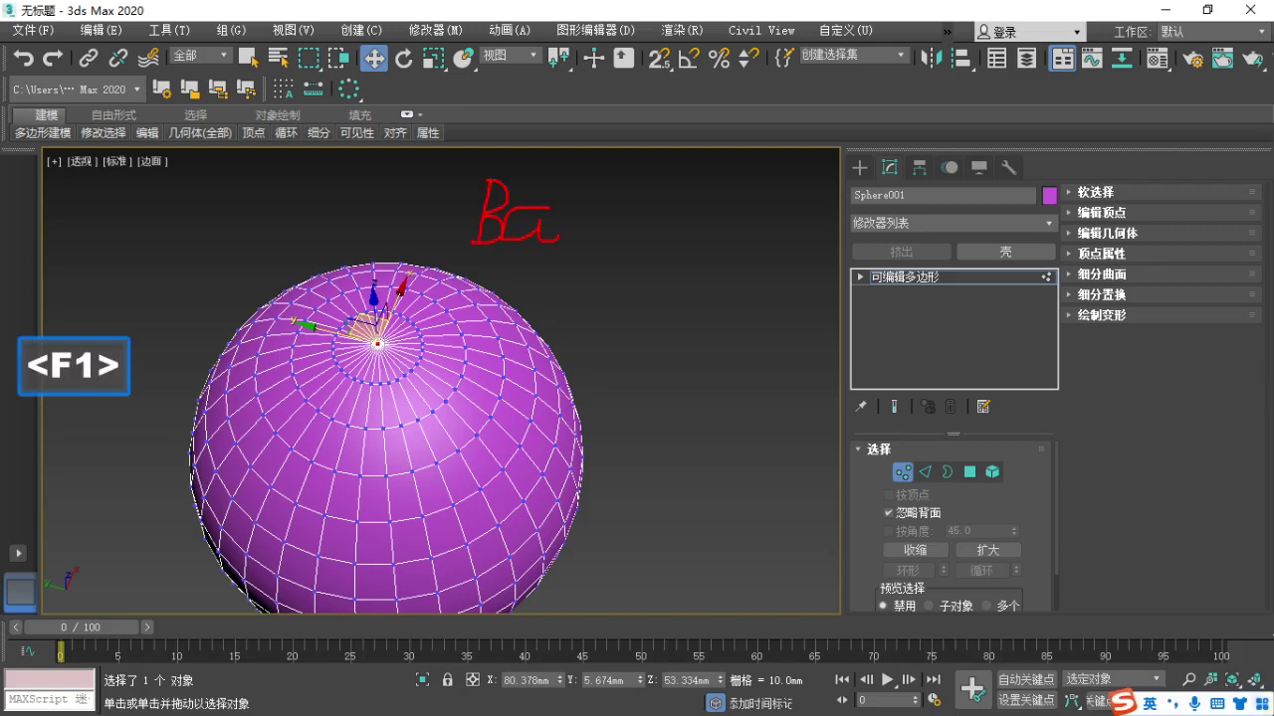
{"action": "left_click_drag", "start_coordinate": [615, 212], "coordinate": [620, 245]}
{"action": "left_click_drag", "start_coordinate": [655, 194], "coordinate": [644, 256]}
{"action": "left_click_drag", "start_coordinate": [676, 214], "coordinate": [639, 248]}
{"action": "mouse_move", "coordinate": [719, 222]}
{"action": "left_mouse_down"}
{"action": "mouse_move", "coordinate": [689, 277]}
{"action": "mouse_move", "coordinate": [722, 308]}
{"action": "mouse_move", "coordinate": [731, 261]}
{"action": "mouse_move", "coordinate": [851, 286]}
{"action": "mouse_move", "coordinate": [888, 311]}
{"action": "left_mouse_up"}
{"action": "left_click_drag", "start_coordinate": [438, 276], "coordinate": [908, 356]}
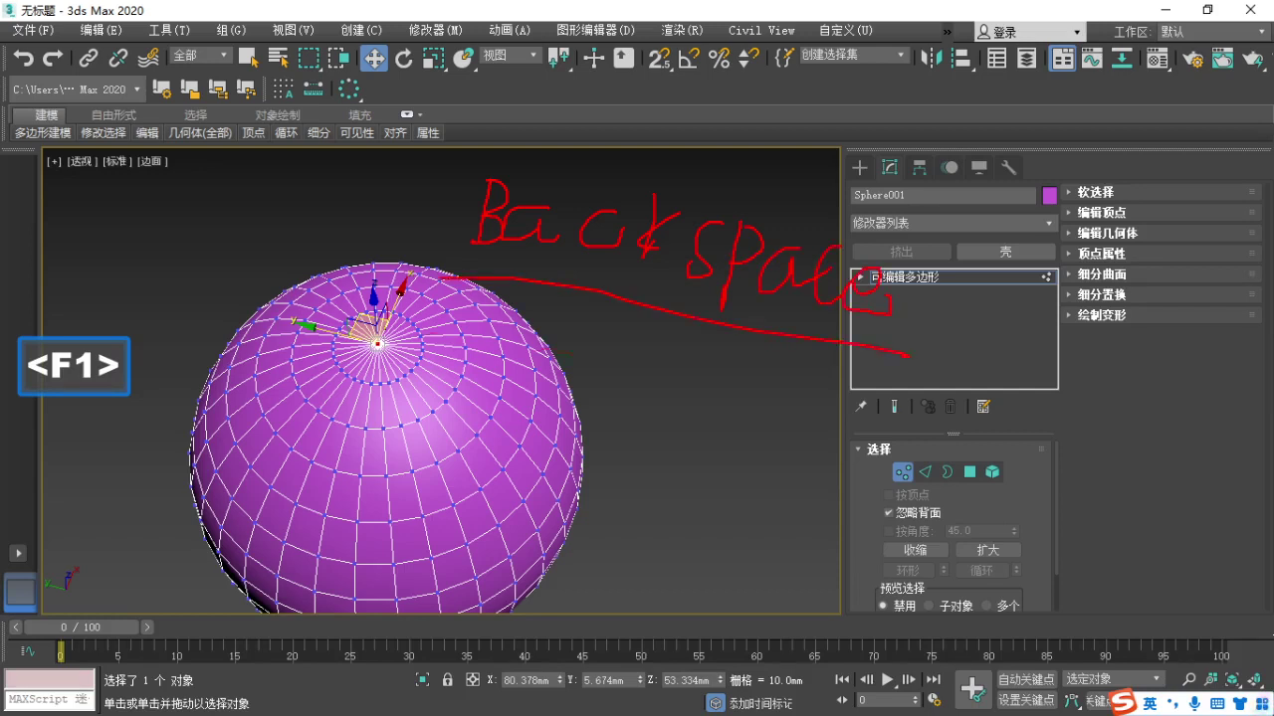
{"action": "left_click_drag", "start_coordinate": [384, 328], "coordinate": [895, 398]}
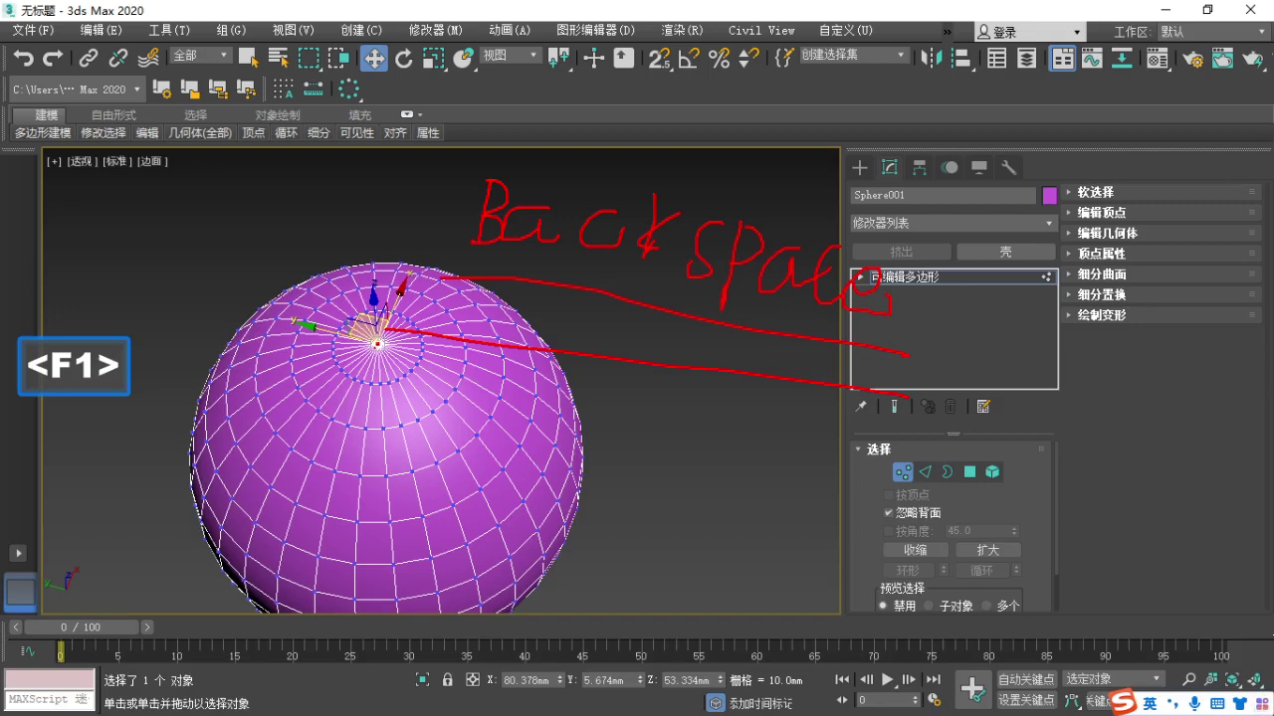
{"action": "key", "text": "Escape"}
Remove the selected pole vertex without deleting the surface, and view the closed cap around it.
{"action": "mouse_move", "coordinate": [394, 364]}
{"action": "middle_mouse_down"}
{"action": "mouse_move", "coordinate": [362, 400]}
{"action": "mouse_move", "coordinate": [446, 390]}
{"action": "middle_mouse_up"}
{"action": "key", "text": "BackSpace"}
{"action": "scroll", "coordinate": [335, 389], "scroll_direction": "up", "scroll_amount": 2}
{"action": "key", "text": "F1"}
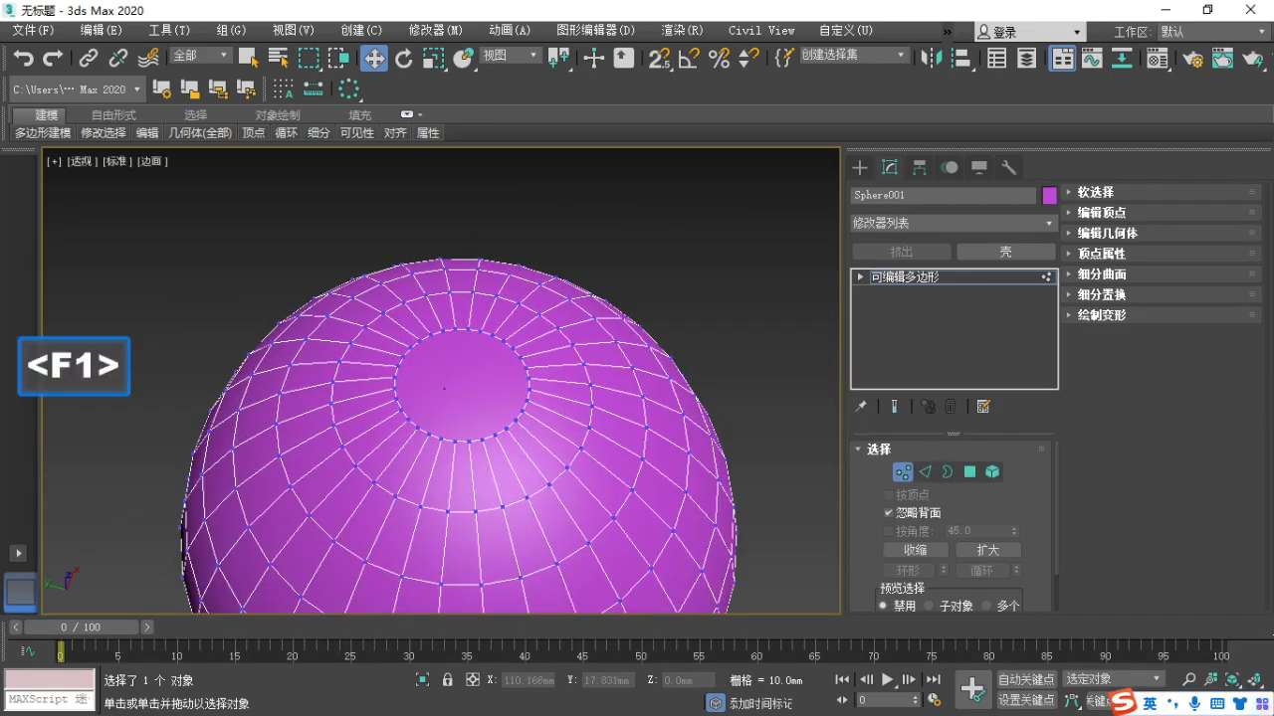
{"action": "mouse_move", "coordinate": [458, 378]}
{"action": "left_mouse_down"}
{"action": "mouse_move", "coordinate": [464, 396]}
{"action": "mouse_move", "coordinate": [470, 375]}
{"action": "left_mouse_up"}
{"action": "mouse_move", "coordinate": [451, 348]}
{"action": "left_mouse_down"}
{"action": "mouse_move", "coordinate": [410, 378]}
{"action": "mouse_move", "coordinate": [487, 355]}
{"action": "mouse_move", "coordinate": [426, 350]}
{"action": "left_mouse_up"}
{"action": "key", "text": "Escape"}
{"action": "scroll", "coordinate": [460, 388], "scroll_direction": "down", "scroll_amount": 3}
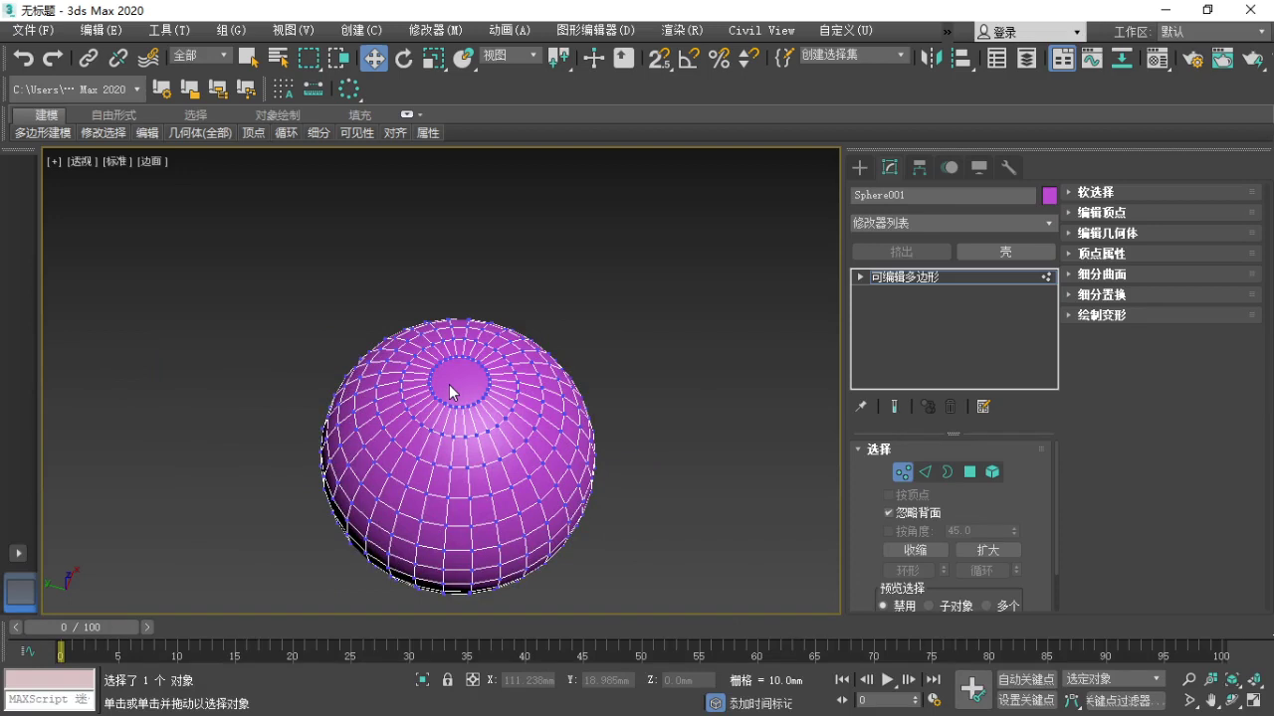
{"action": "scroll", "coordinate": [449, 384], "scroll_direction": "up", "scroll_amount": 3}
{"action": "key", "text": "F1"}
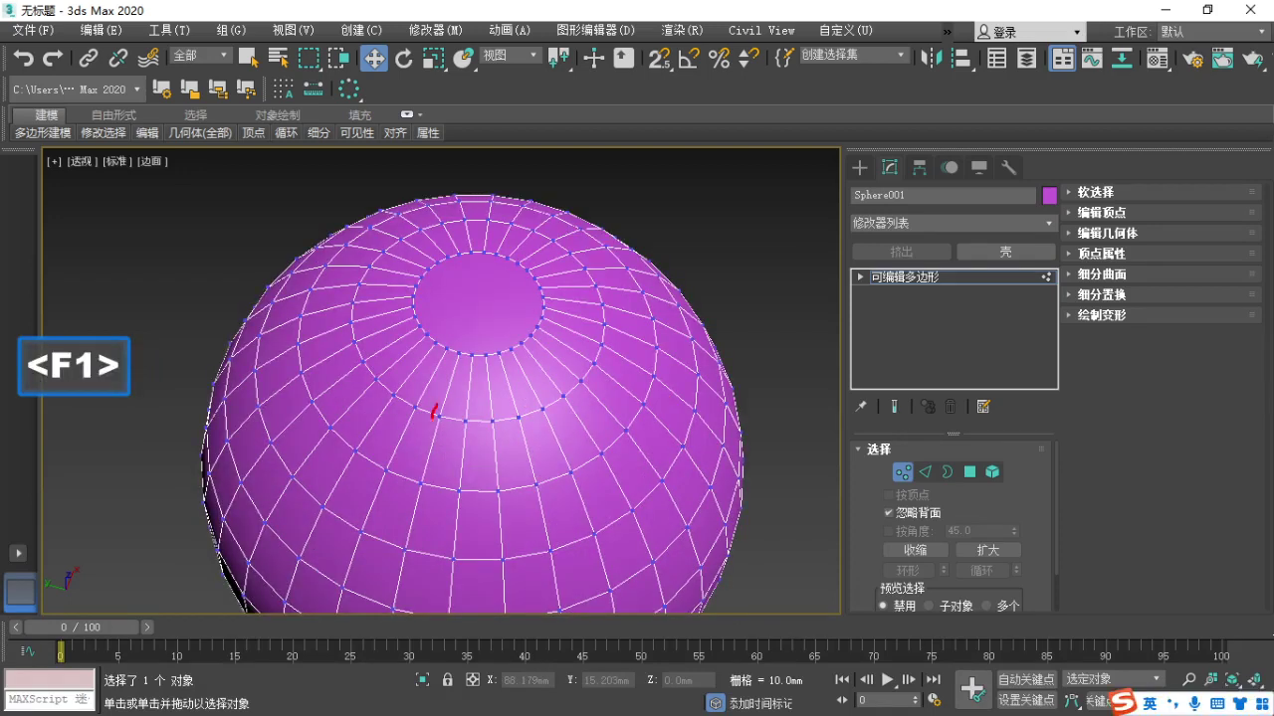
{"action": "left_click_drag", "start_coordinate": [433, 411], "coordinate": [436, 408]}
{"action": "key", "text": "Escape"}
{"action": "key", "text": "F1"}
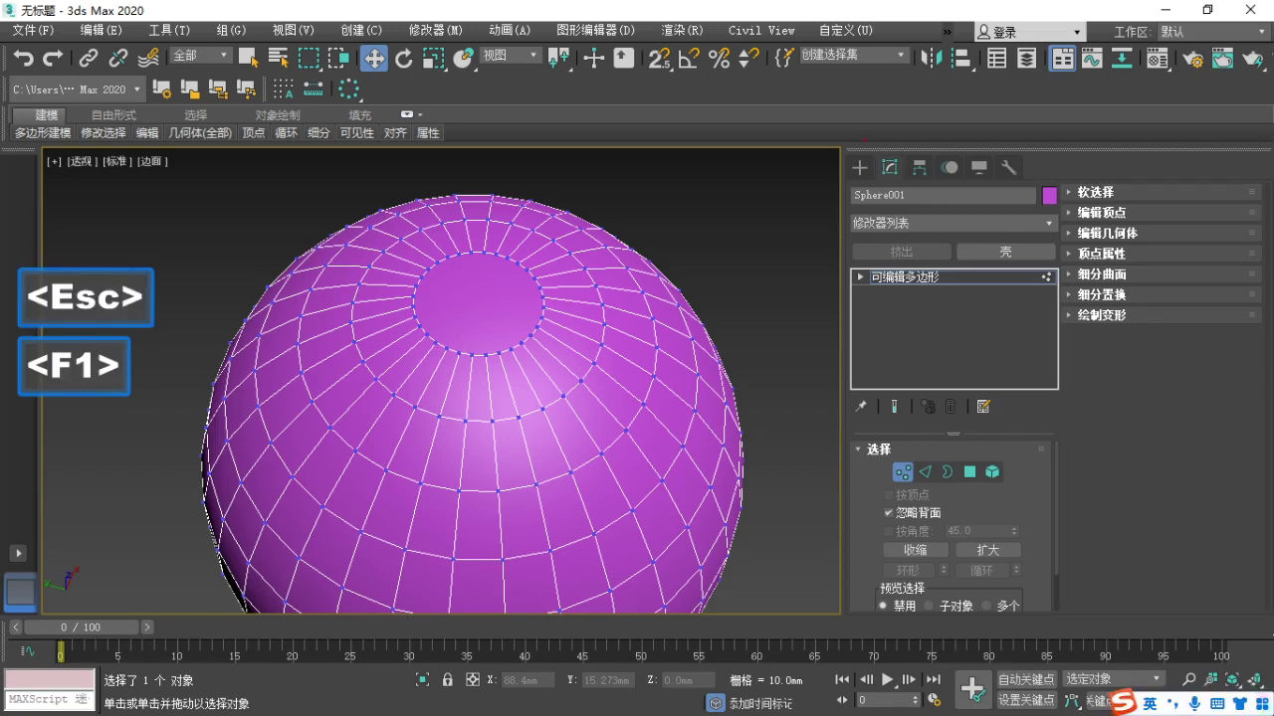
{"action": "left_click_drag", "start_coordinate": [869, 148], "coordinate": [915, 190], "text": "ctrl"}
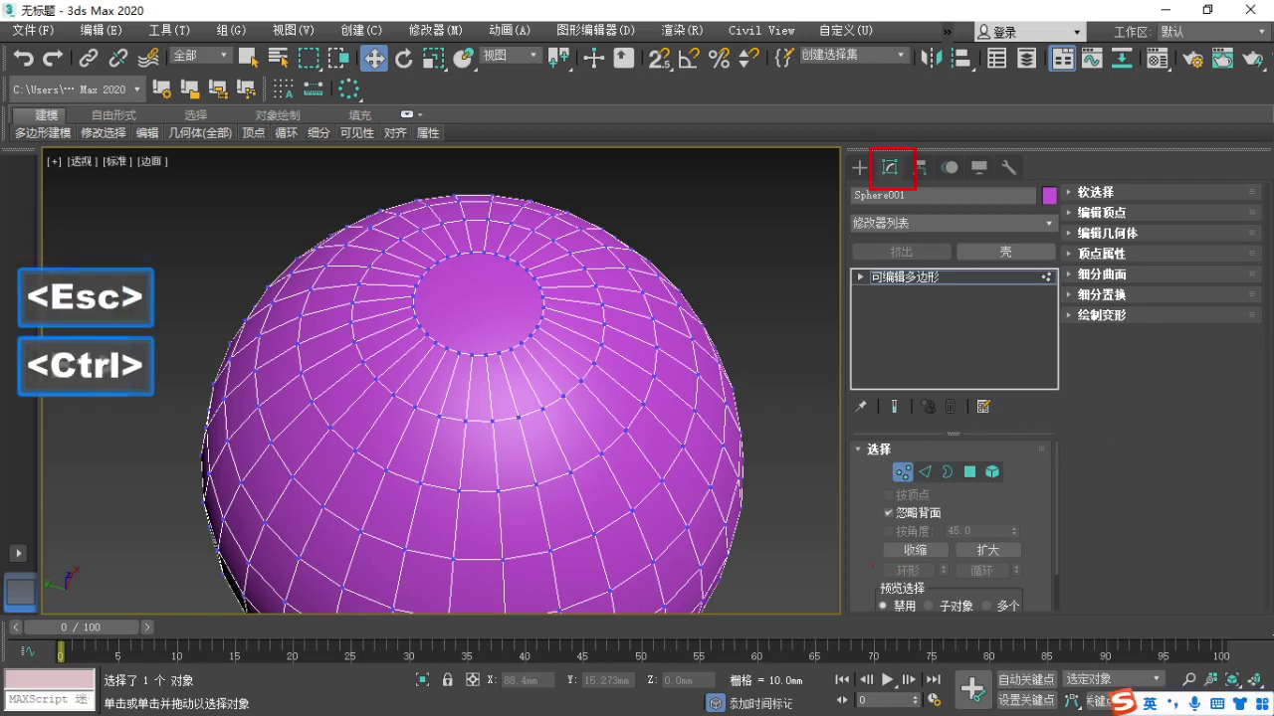
{"action": "key", "text": "Escape"}
{"action": "scroll", "coordinate": [862, 550], "scroll_direction": "down", "scroll_amount": 1}
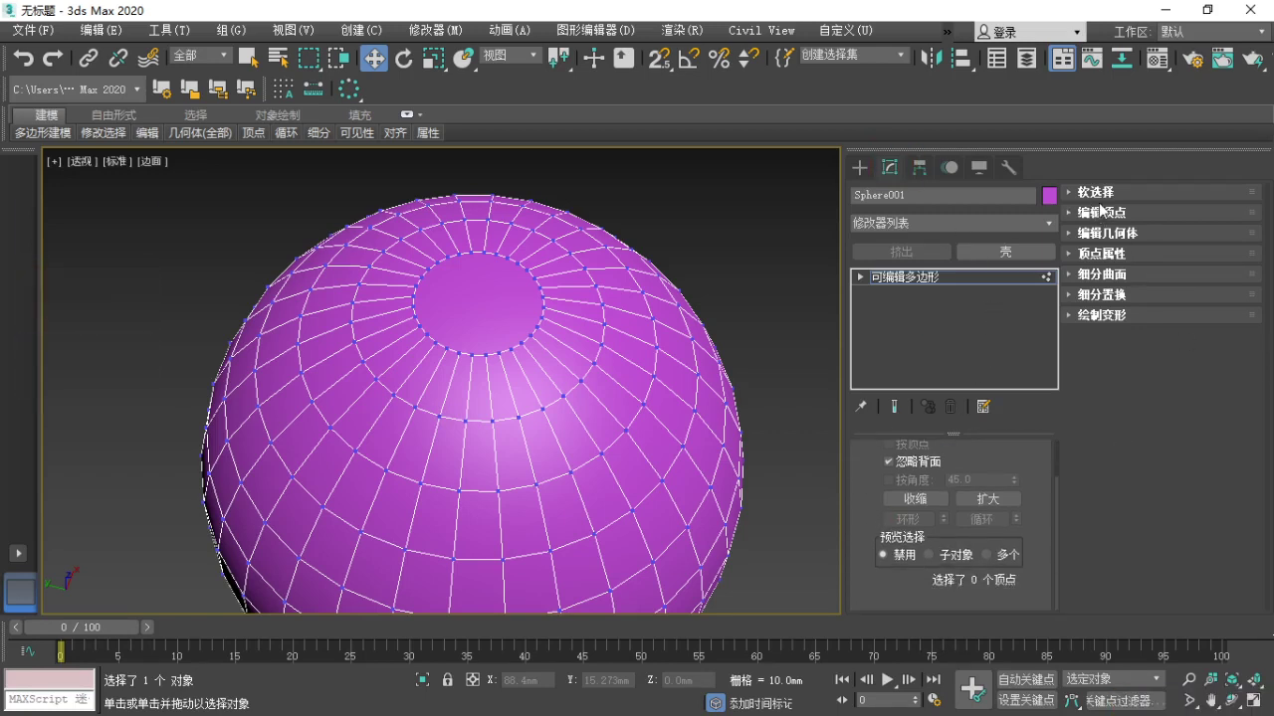
{"action": "key", "text": "F1"}
{"action": "key", "text": "ctrl"}
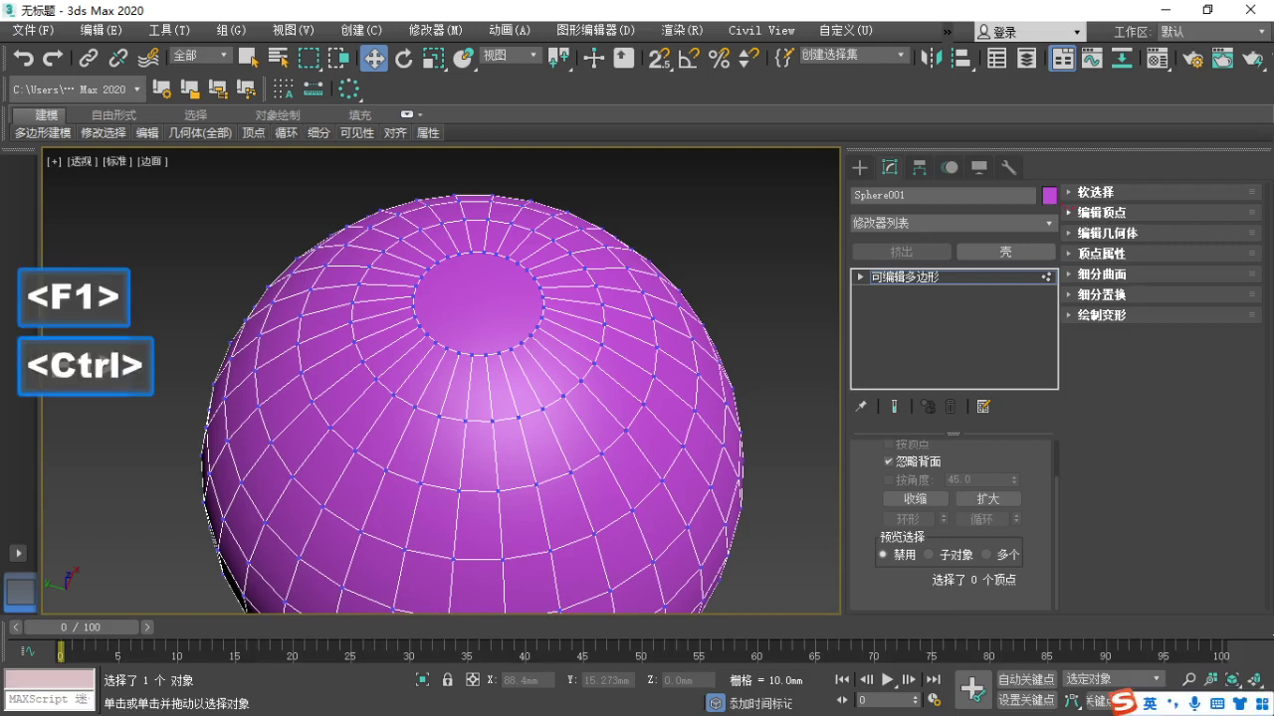
{"action": "key", "text": "Escape"}
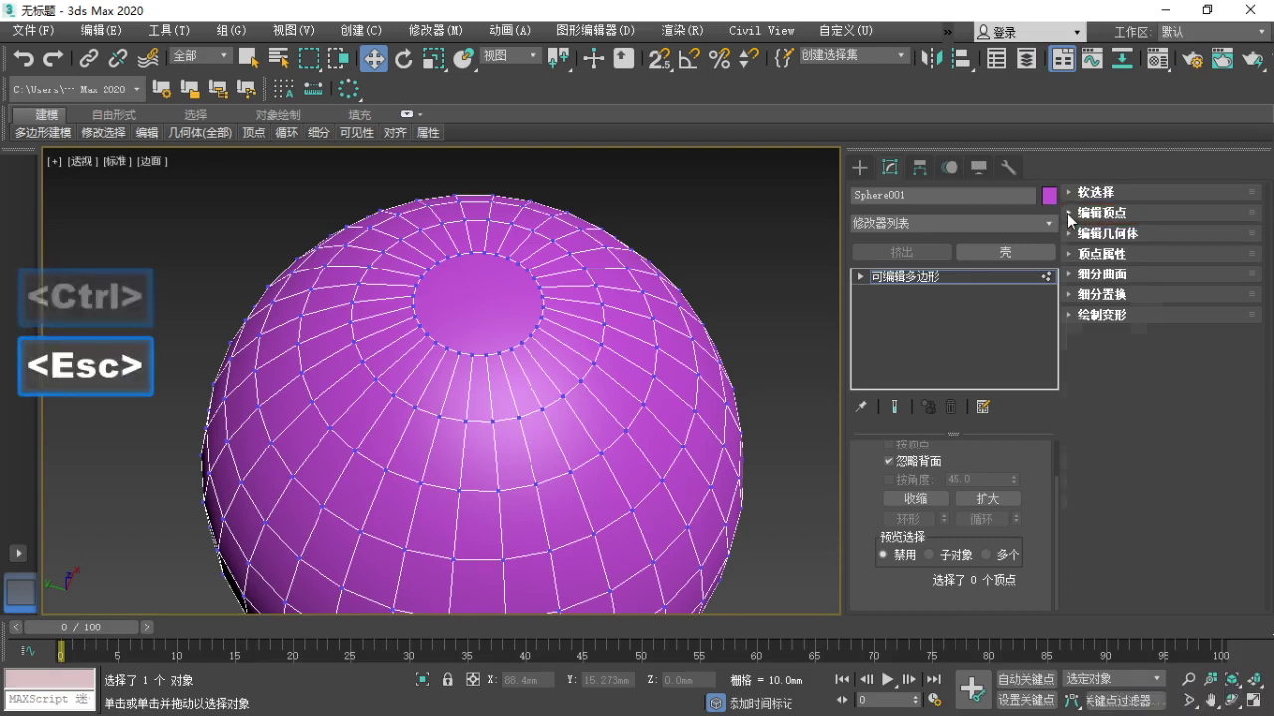
Expand the Edit Vertices (编辑顶点) settings to reach the Remove (移除) command.
{"action": "left_click", "coordinate": [1067, 213]}
{"action": "key", "text": "F1"}
{"action": "key", "text": "ctrl"}
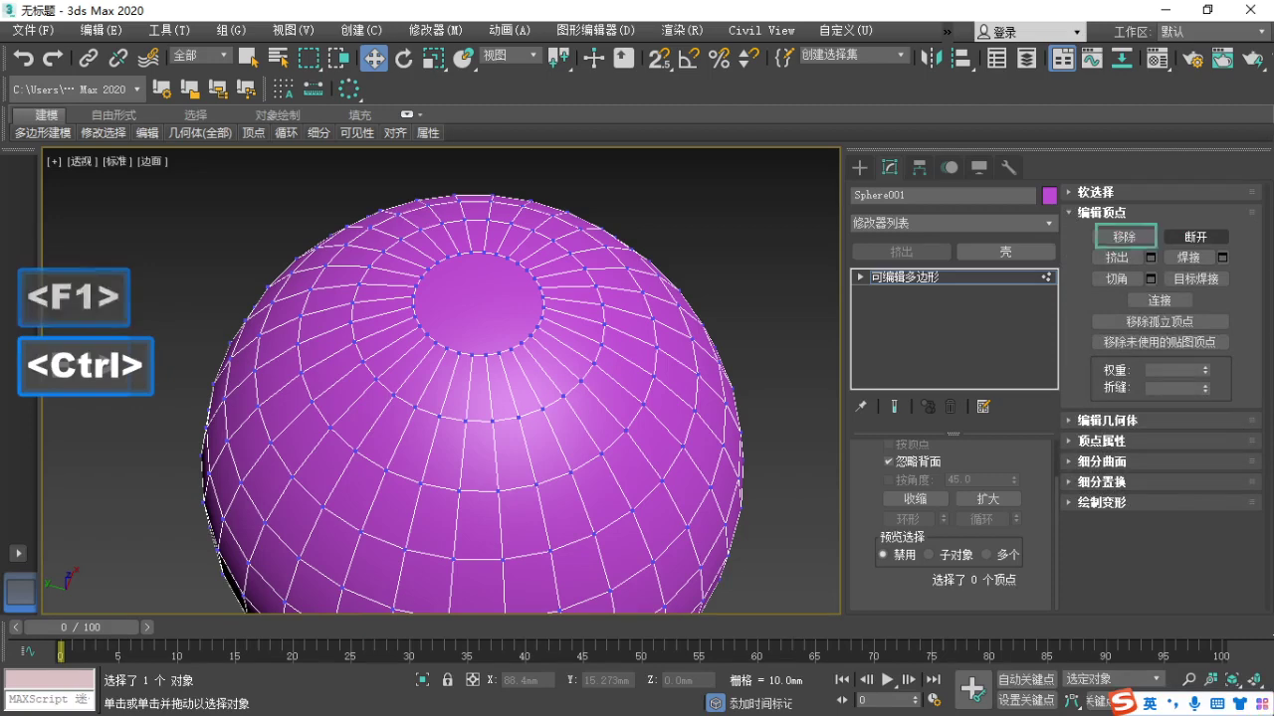
{"action": "key", "text": "F1"}
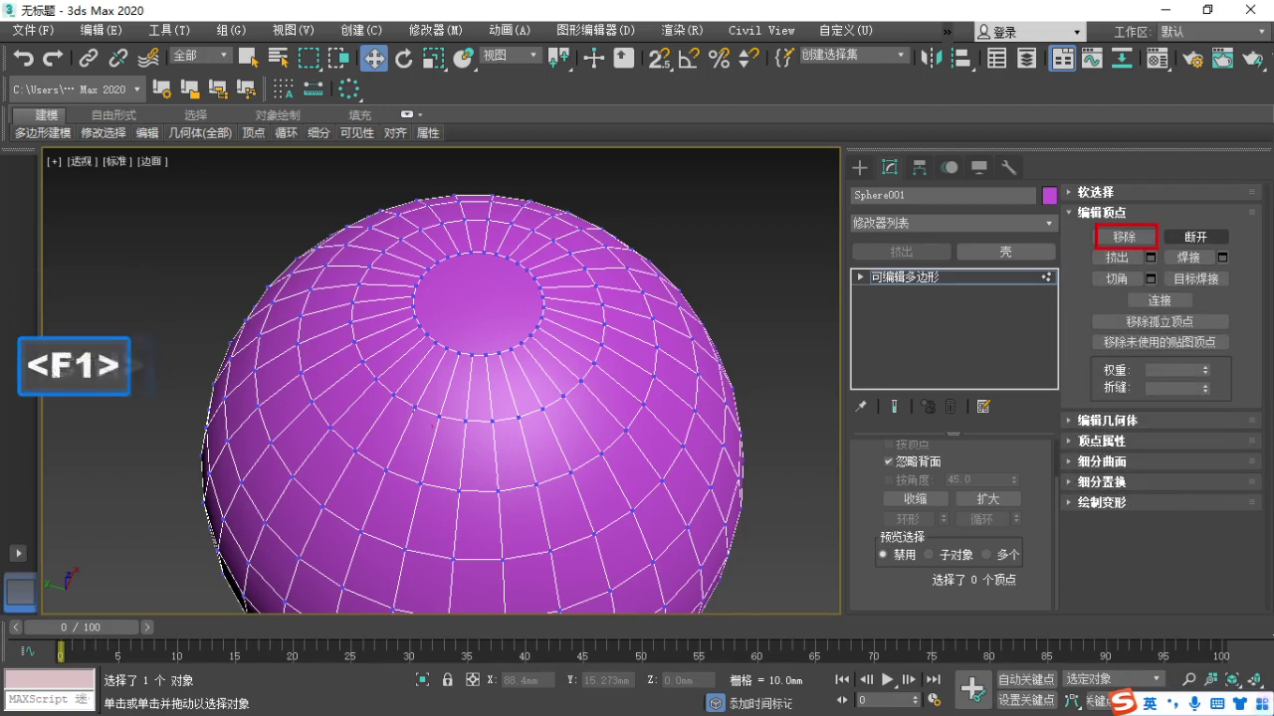
{"action": "key", "text": "Escape"}
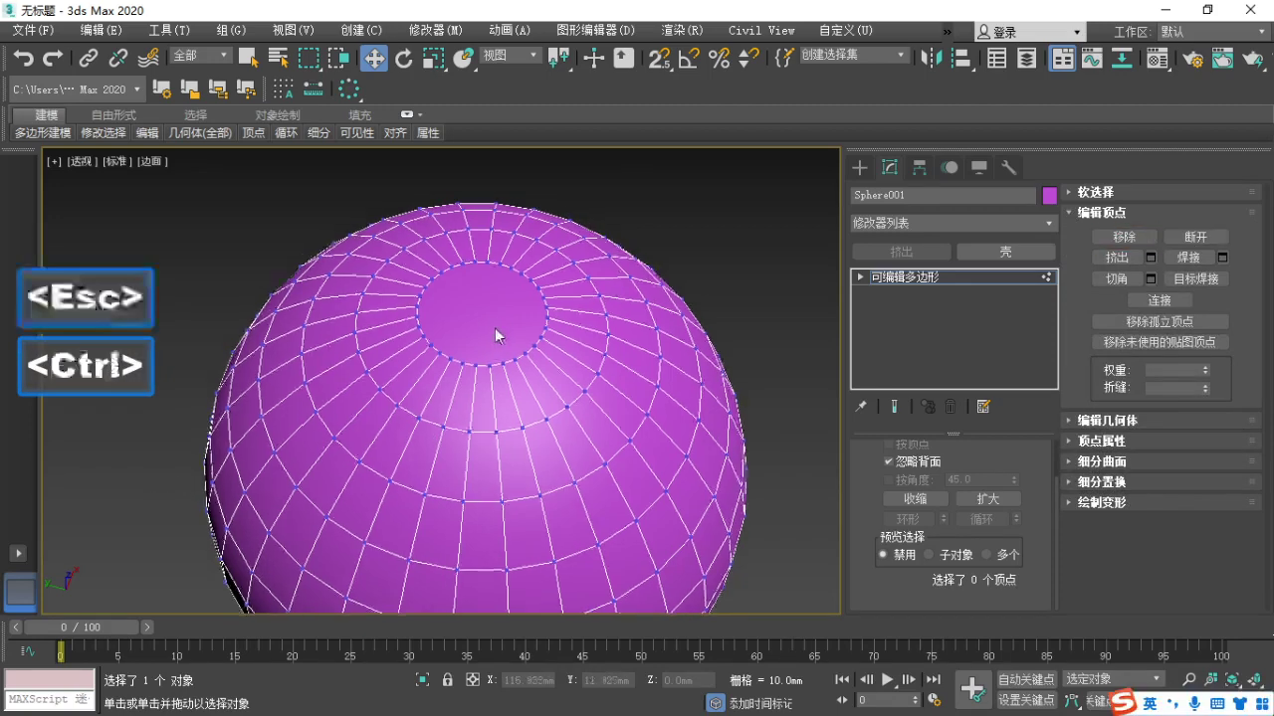
Undo the removal of the pole vertex and restore its selection.
{"action": "key", "text": "ctrl+z"}
{"action": "key", "text": "ctrl+z"}
{"action": "left_click", "coordinate": [505, 312]}
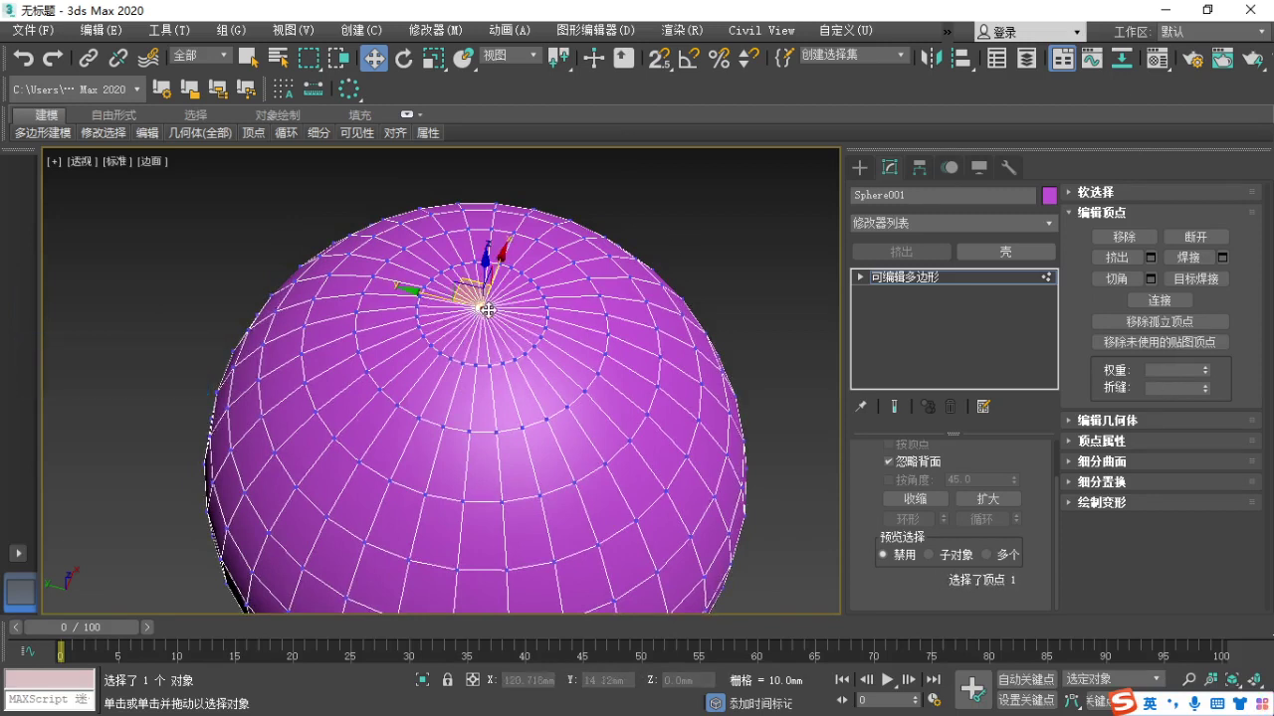
{"action": "key", "text": "ctrl+z"}
Apply the Remove (移除) command to the selected pole vertex, and undo the removal.
{"action": "key", "text": "F1"}
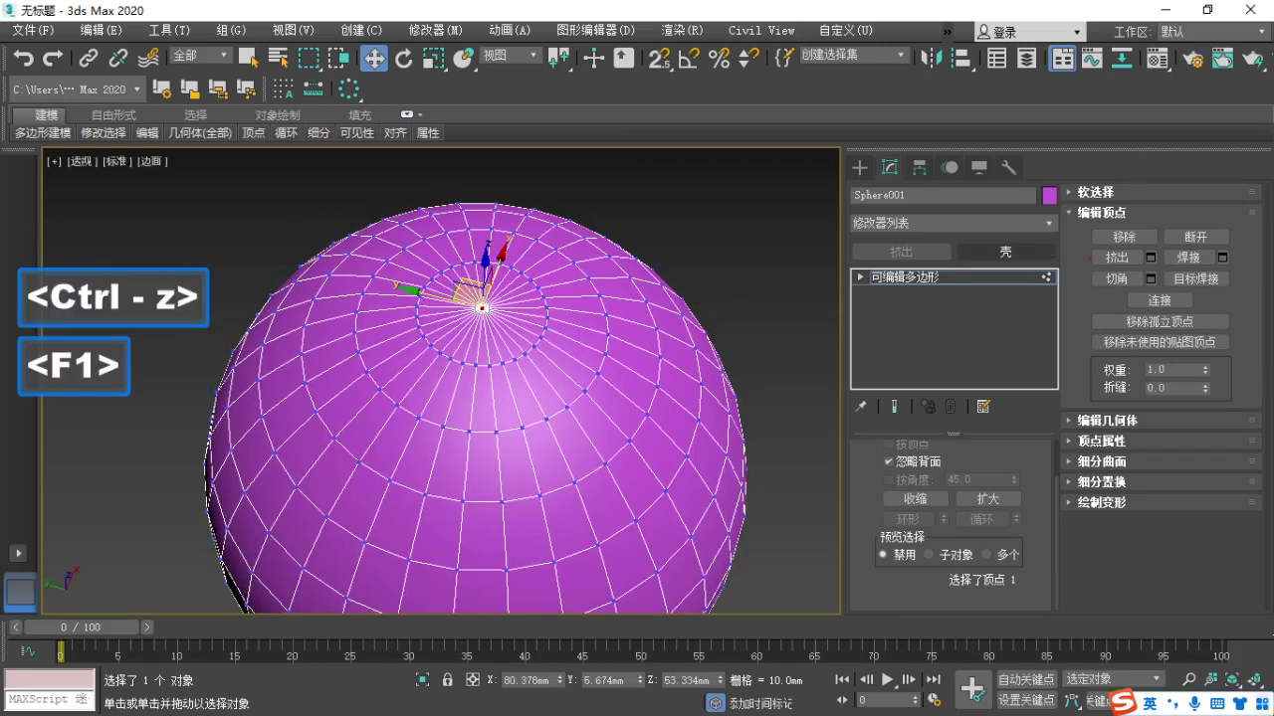
{"action": "key", "text": "Escape"}
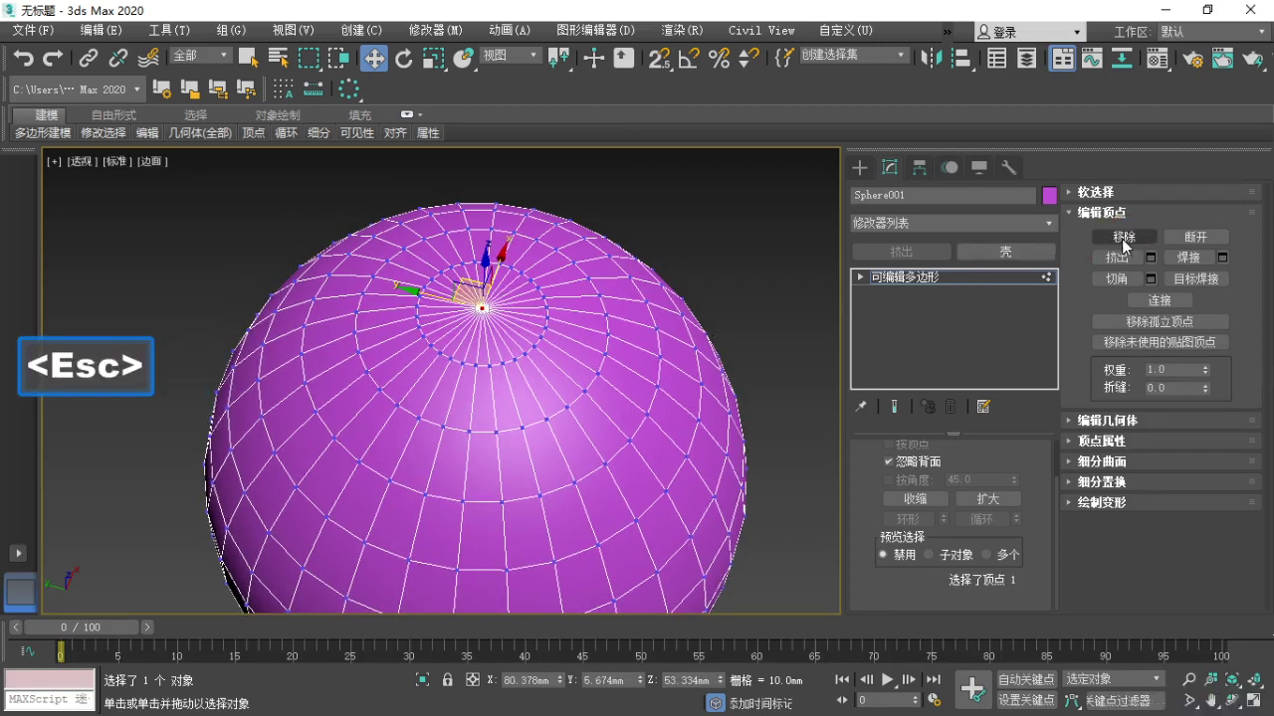
{"action": "left_click", "coordinate": [1121, 239]}
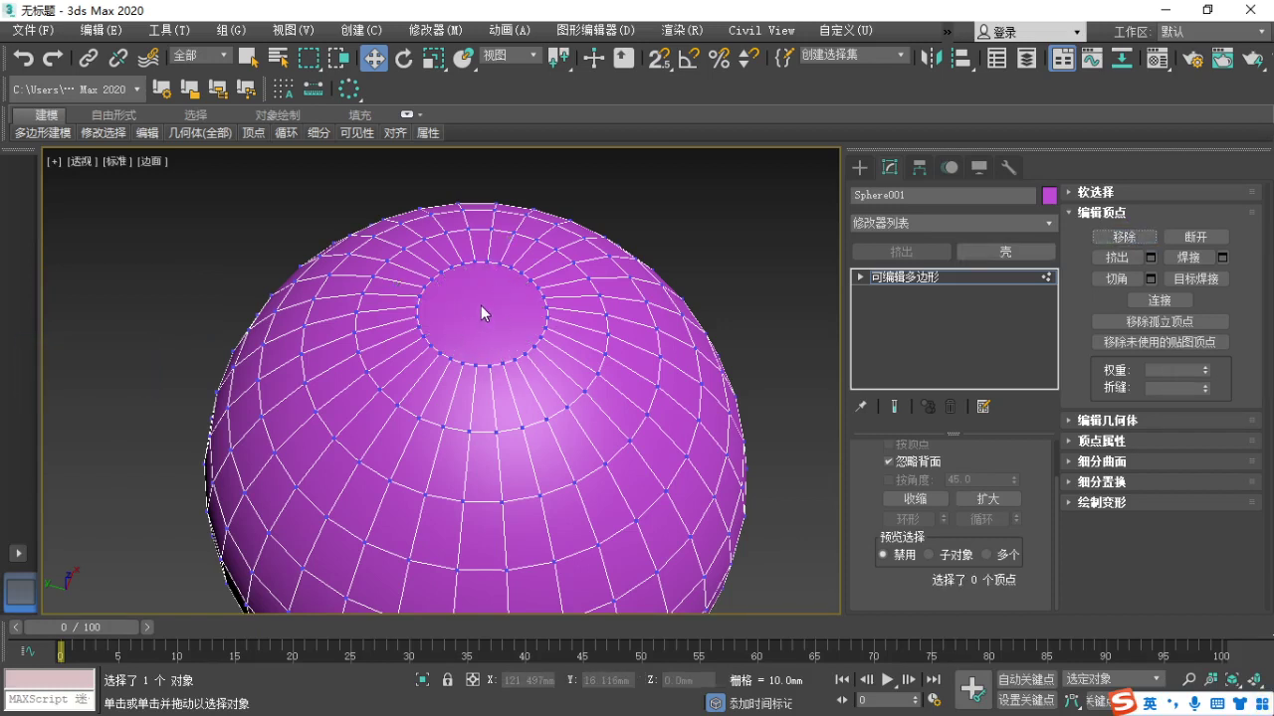
{"action": "key", "text": "ctrl+z"}
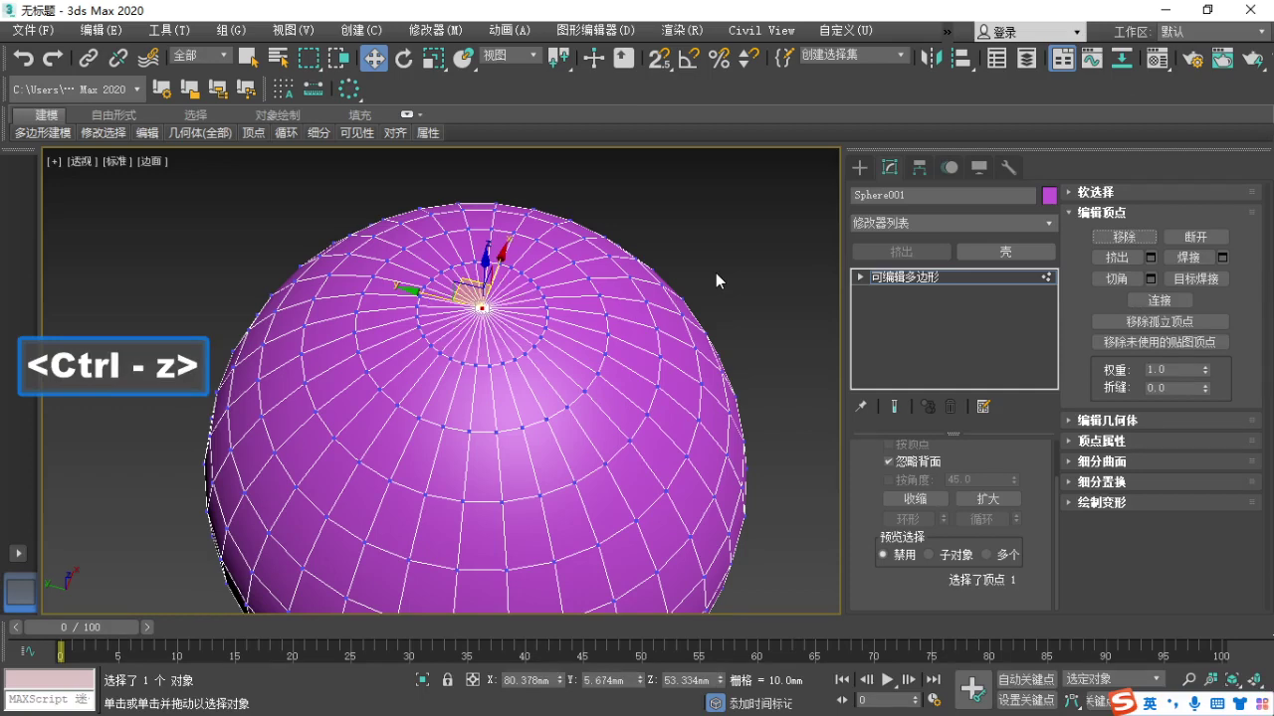
Switch to the mind map, expand the note under 移除 (Remove), and enlarge the vertex functions to 150%.
{"action": "left_click_drag", "start_coordinate": [2, 109], "coordinate": [561, 56]}
{"action": "left_click", "coordinate": [517, 384]}
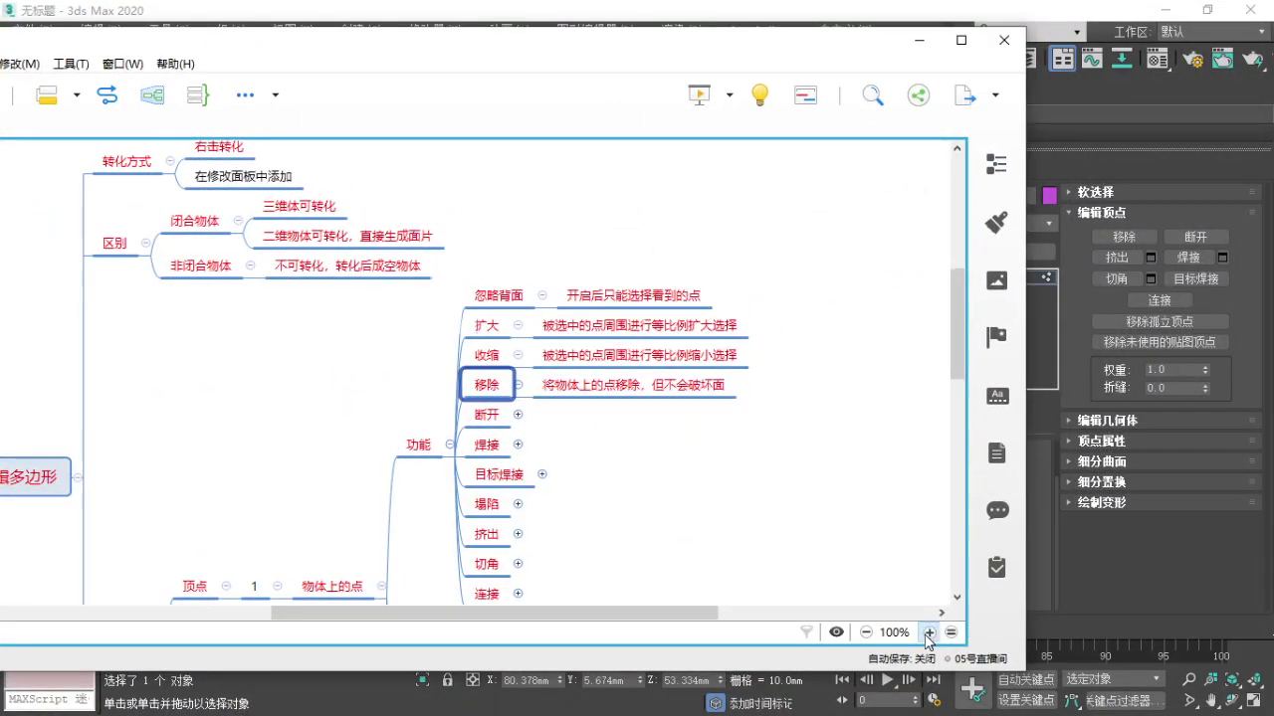
{"action": "left_click", "coordinate": [927, 632]}
{"action": "left_click", "coordinate": [927, 632]}
{"action": "right_click_drag", "start_coordinate": [728, 492], "coordinate": [555, 534]}
{"action": "key", "text": "F1"}
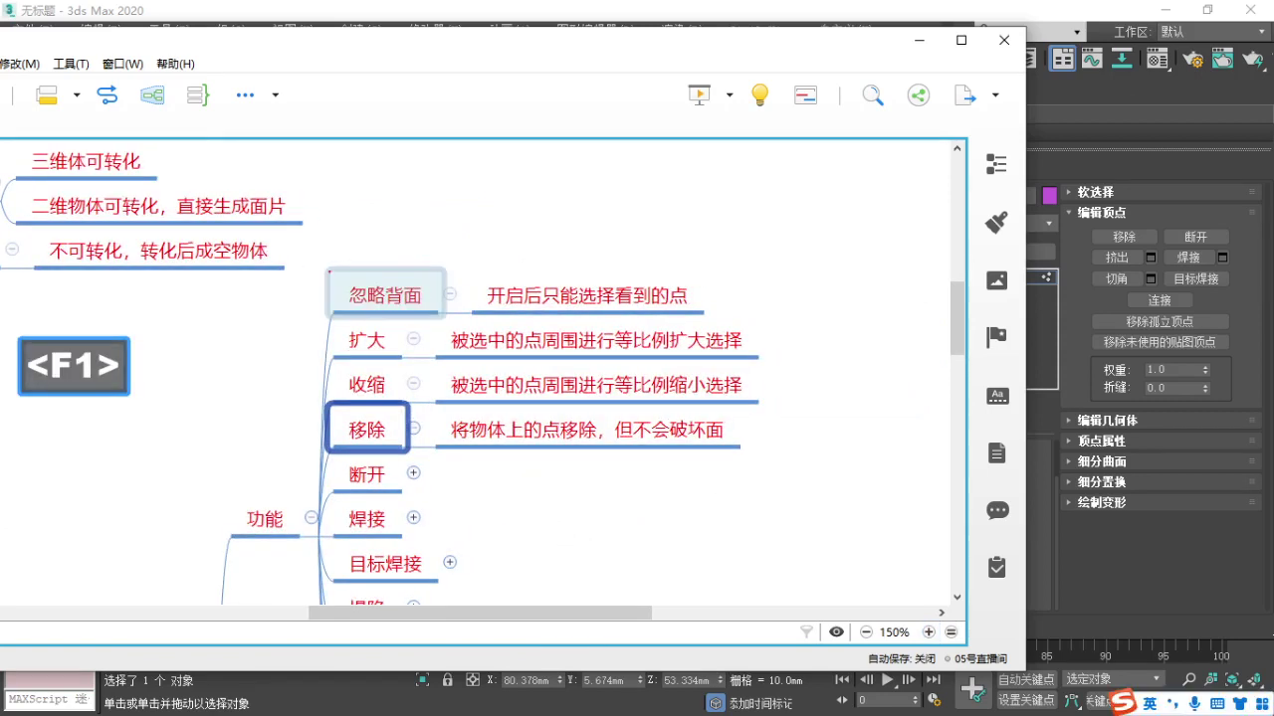
{"action": "mouse_move", "coordinate": [319, 258]}
{"action": "left_mouse_down", "text": "ctrl"}
{"action": "mouse_move", "coordinate": [382, 279]}
{"action": "mouse_move", "coordinate": [735, 311]}
{"action": "left_mouse_up", "text": "ctrl"}
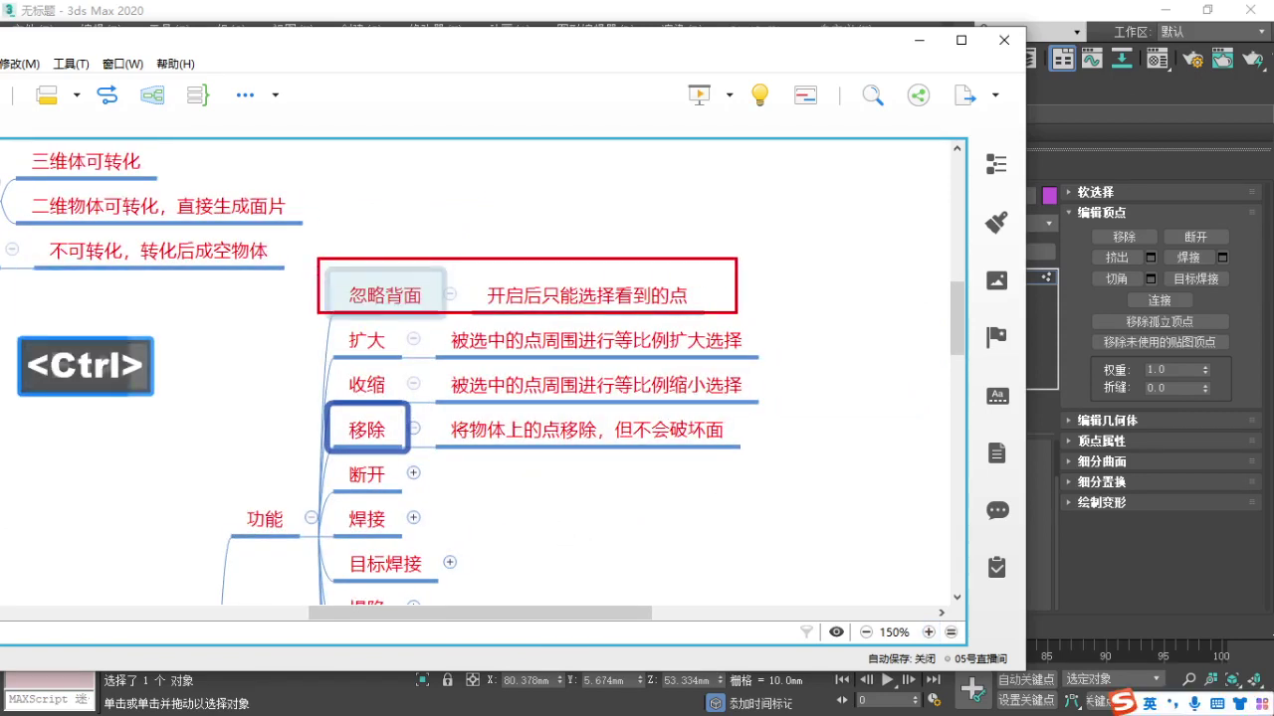
{"action": "key", "text": "F1"}
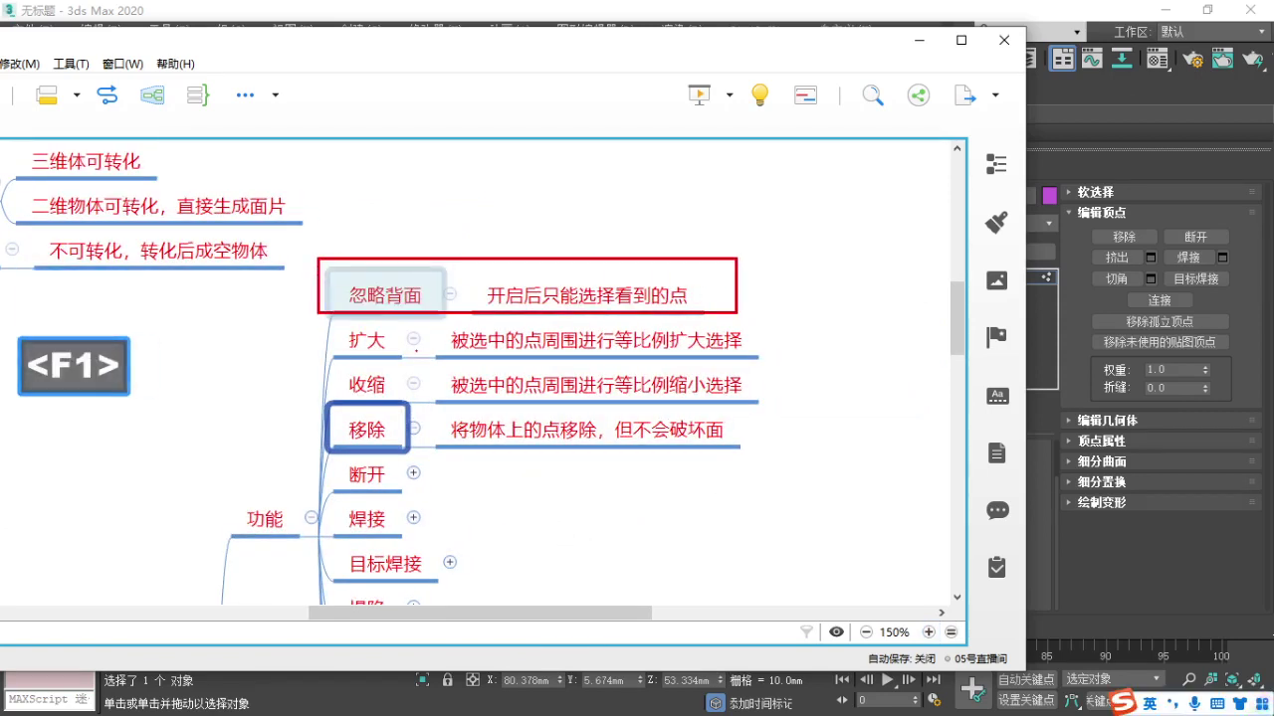
{"action": "left_click_drag", "start_coordinate": [312, 323], "coordinate": [805, 365], "text": "ctrl"}
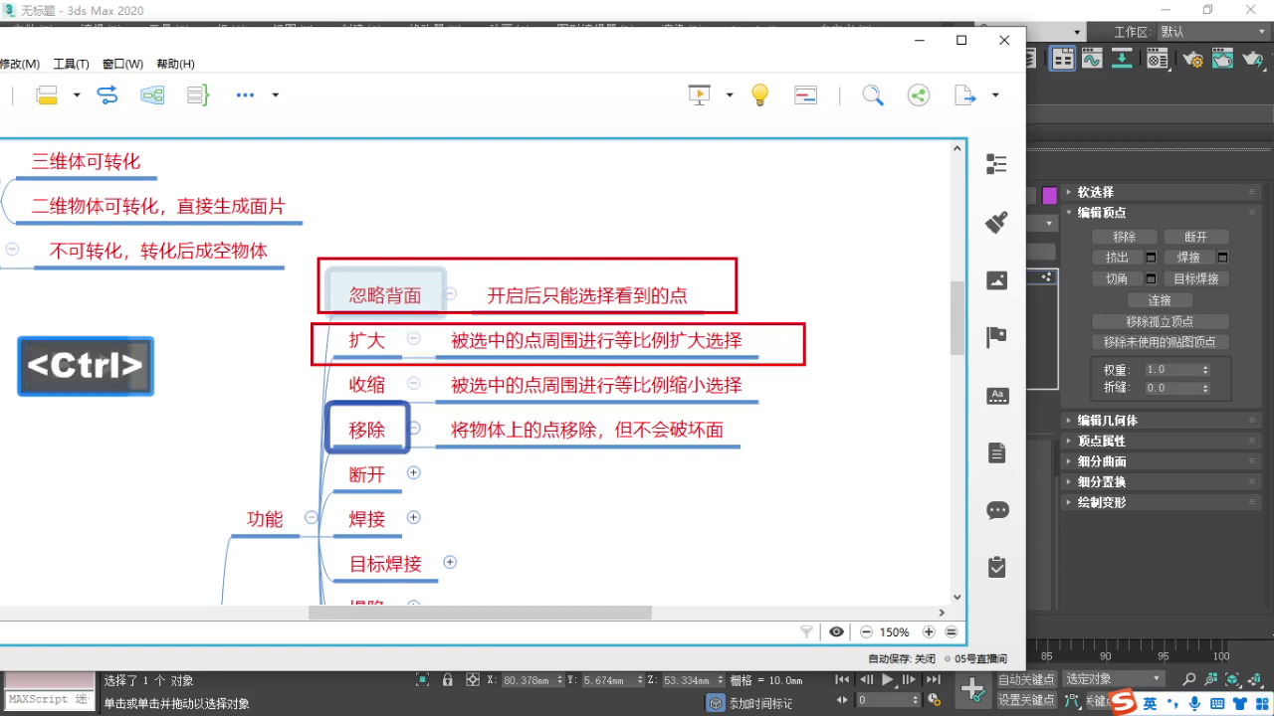
Review the mind map's notes on 忽略背面 (Ignore Backfacing), 扩大 (Grow), 收缩 (Shrink) and 移除 (Remove).
{"action": "key", "text": "F1"}
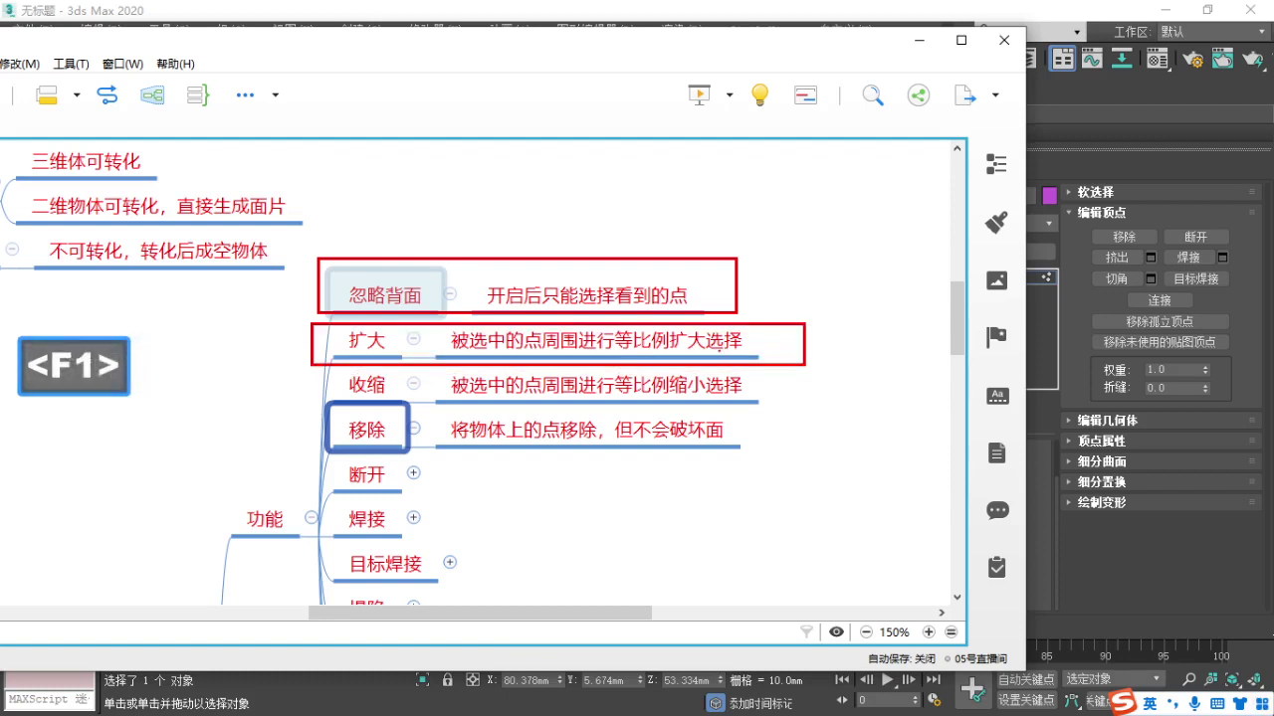
{"action": "left_click_drag", "start_coordinate": [326, 368], "coordinate": [781, 402], "text": "ctrl"}
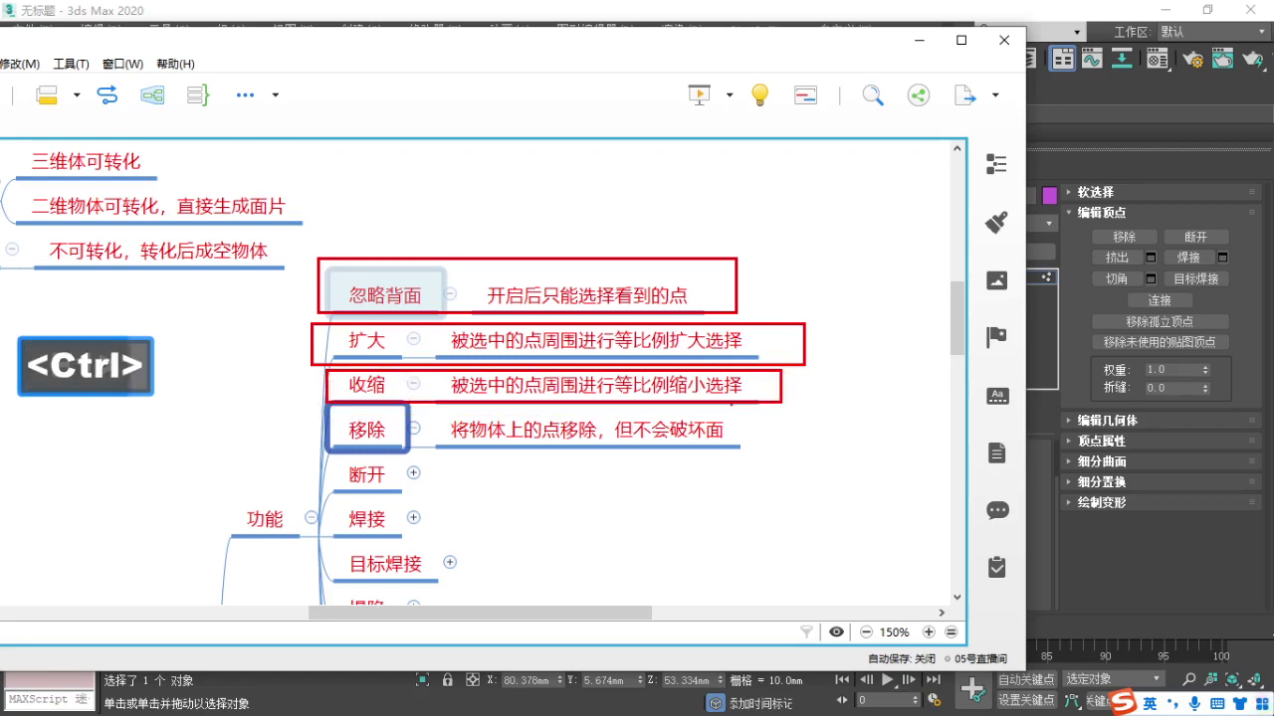
{"action": "key", "text": "F1"}
{"action": "left_click_drag", "start_coordinate": [330, 406], "coordinate": [808, 458], "text": "ctrl"}
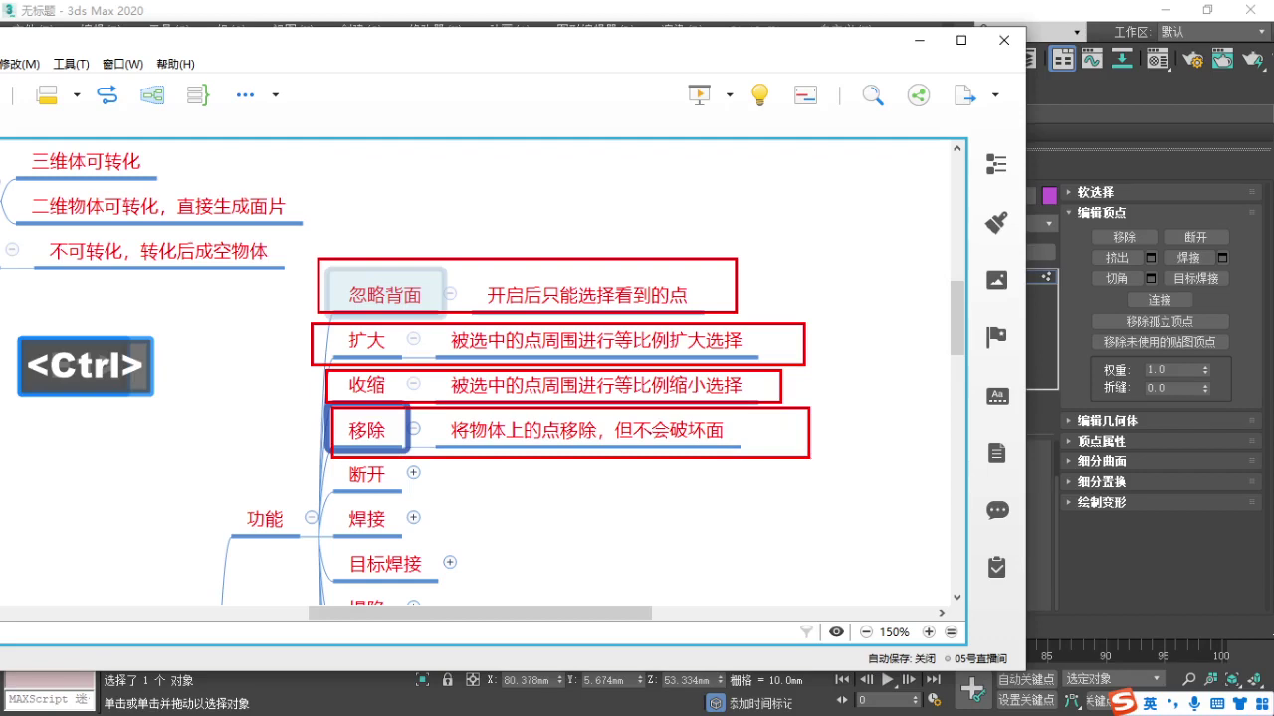
{"action": "key", "text": "F1"}
{"action": "left_click_drag", "start_coordinate": [280, 229], "coordinate": [862, 466], "text": "ctrl"}
{"action": "left_click_drag", "start_coordinate": [904, 408], "coordinate": [957, 323]}
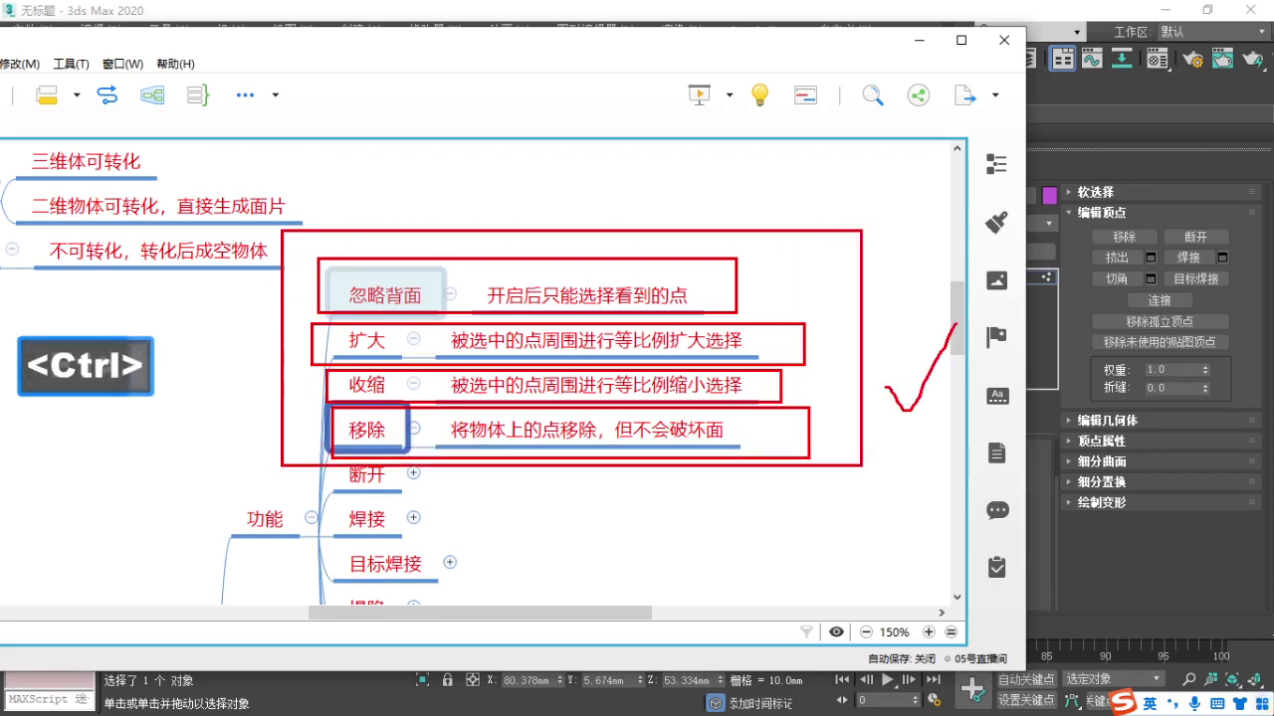
{"action": "key", "text": "F1"}
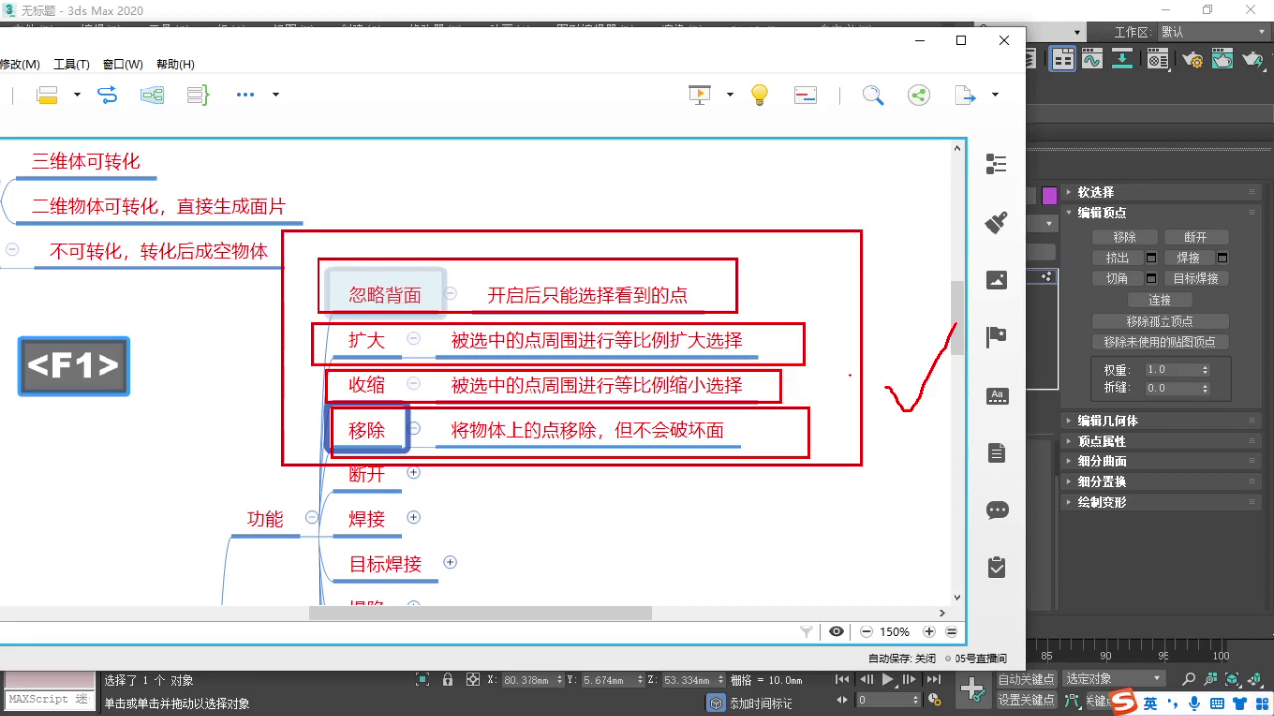
{"action": "key", "text": "Escape"}
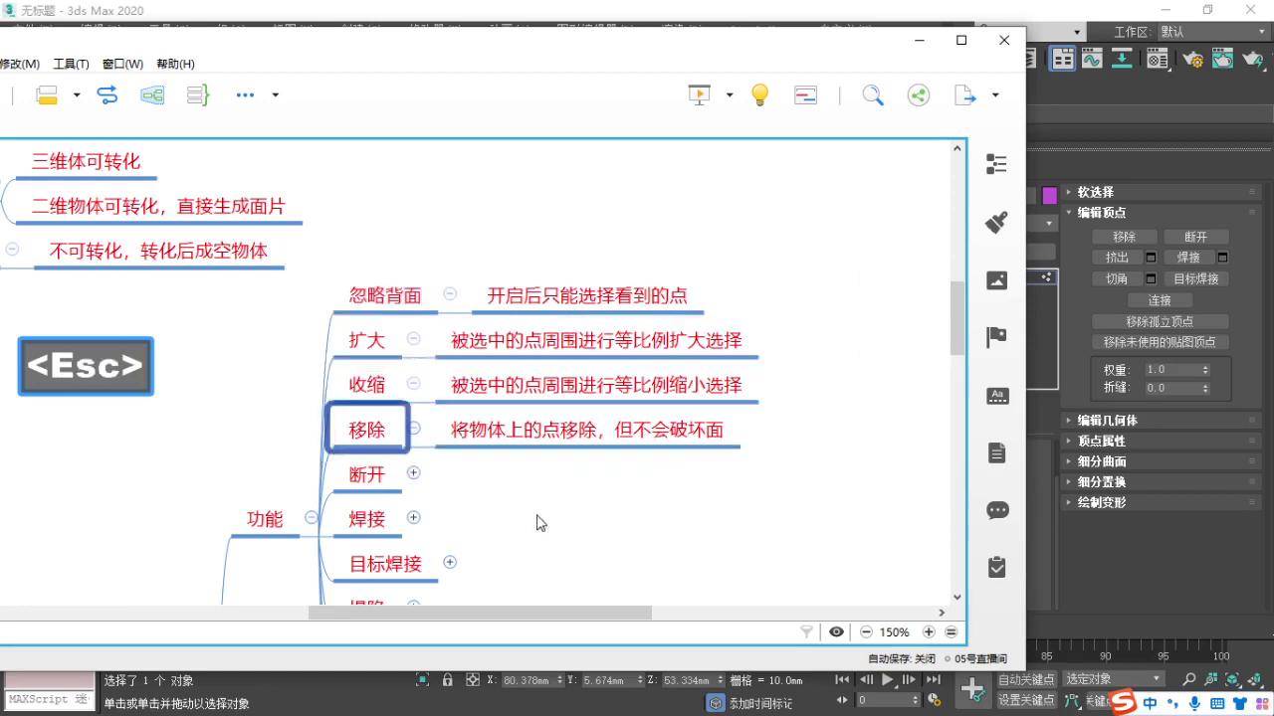
Examine the next vertex functions in the mind map: 断开 (Break), 焊接 (Weld), 目标焊接 (Target Weld) and 塌陷 (Collapse).
{"action": "scroll", "coordinate": [525, 441], "scroll_direction": "down", "scroll_amount": 2}
{"action": "key", "text": "F1"}
{"action": "left_click_drag", "start_coordinate": [351, 402], "coordinate": [408, 404]}
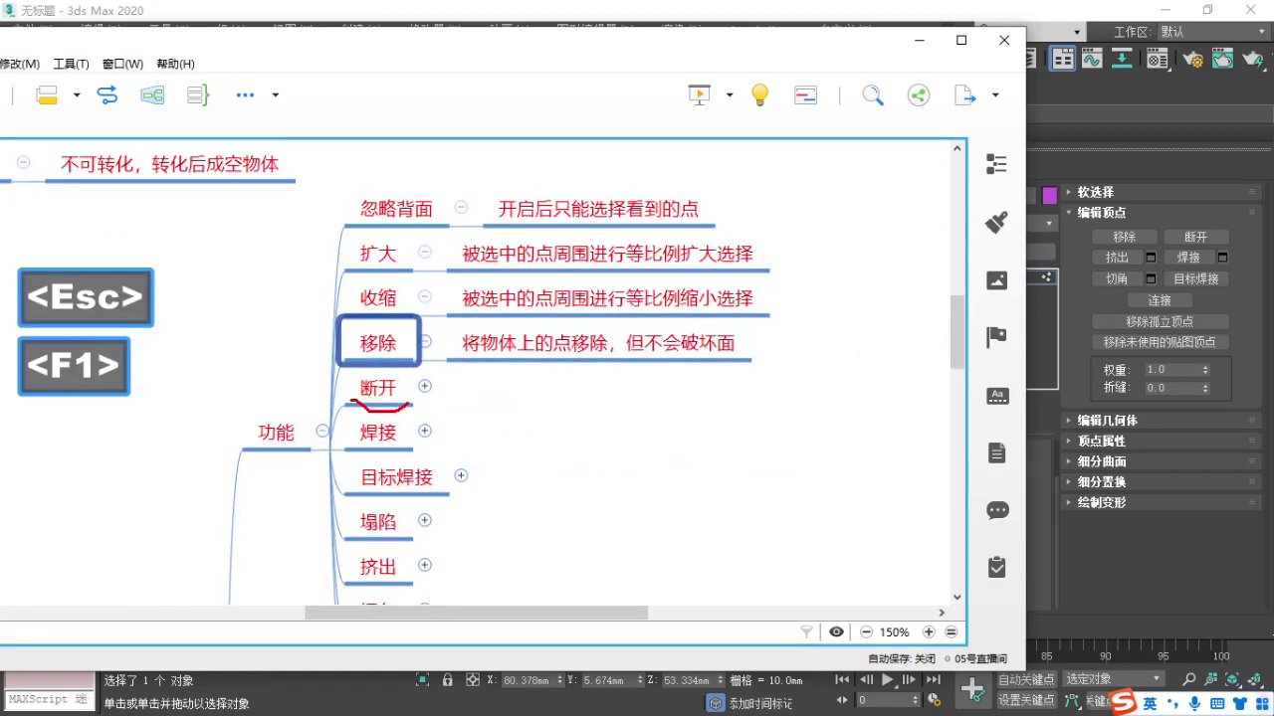
{"action": "mouse_move", "coordinate": [367, 446]}
{"action": "left_mouse_down"}
{"action": "mouse_move", "coordinate": [386, 460]}
{"action": "mouse_move", "coordinate": [409, 451]}
{"action": "left_mouse_up"}
{"action": "left_click_drag", "start_coordinate": [362, 494], "coordinate": [429, 482]}
{"action": "left_click_drag", "start_coordinate": [358, 527], "coordinate": [434, 516]}
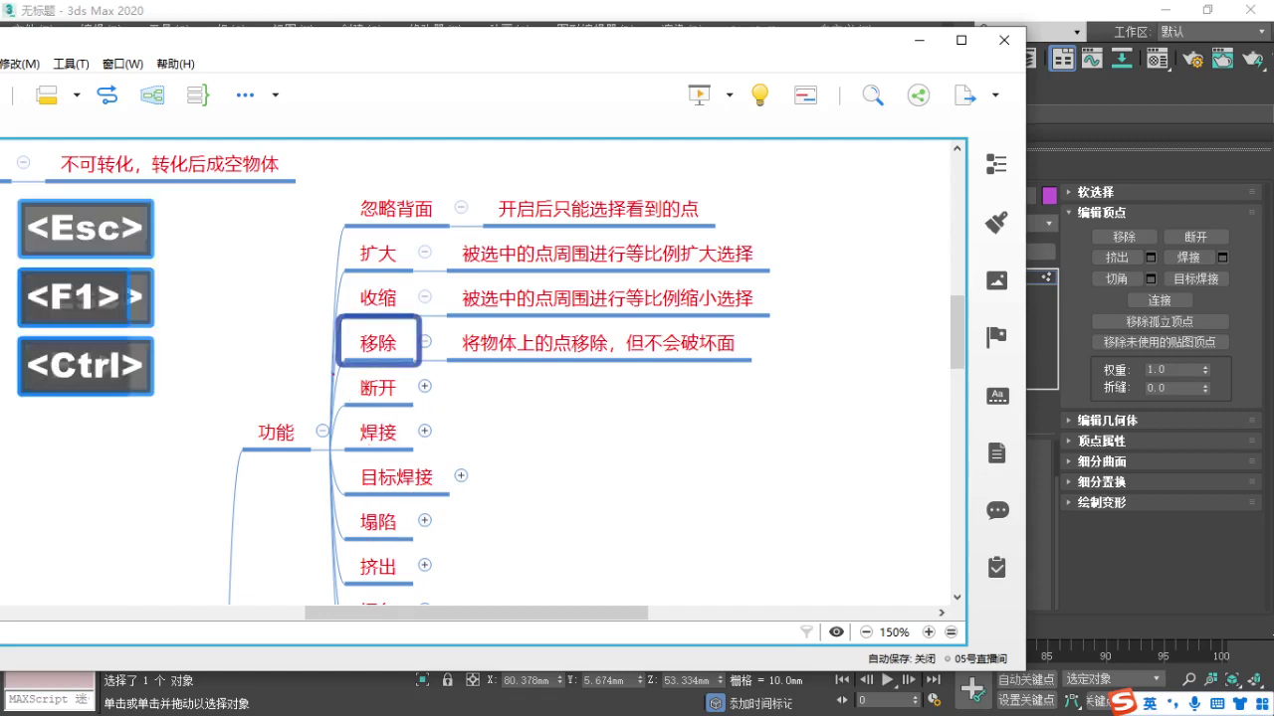
{"action": "mouse_move", "coordinate": [334, 374]}
{"action": "left_mouse_down", "text": "ctrl"}
{"action": "mouse_move", "coordinate": [458, 497]}
{"action": "mouse_move", "coordinate": [457, 542]}
{"action": "left_mouse_up", "text": "ctrl"}
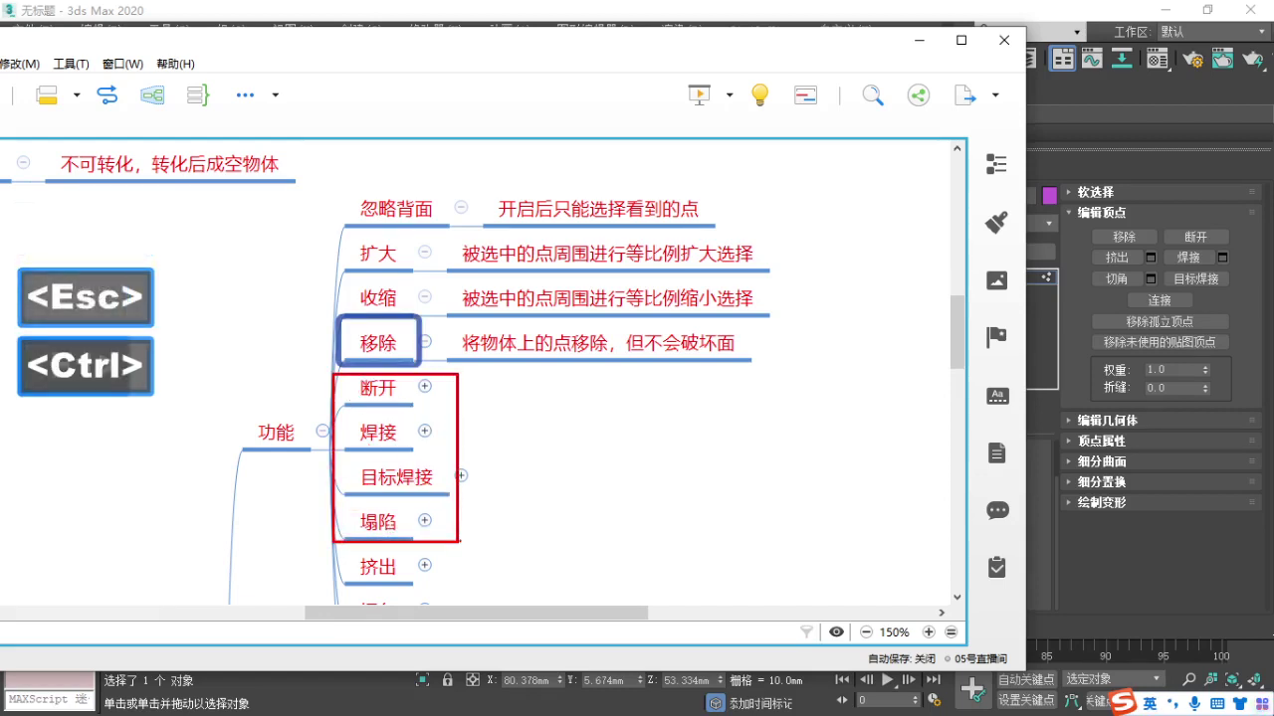
{"action": "key", "text": "F1"}
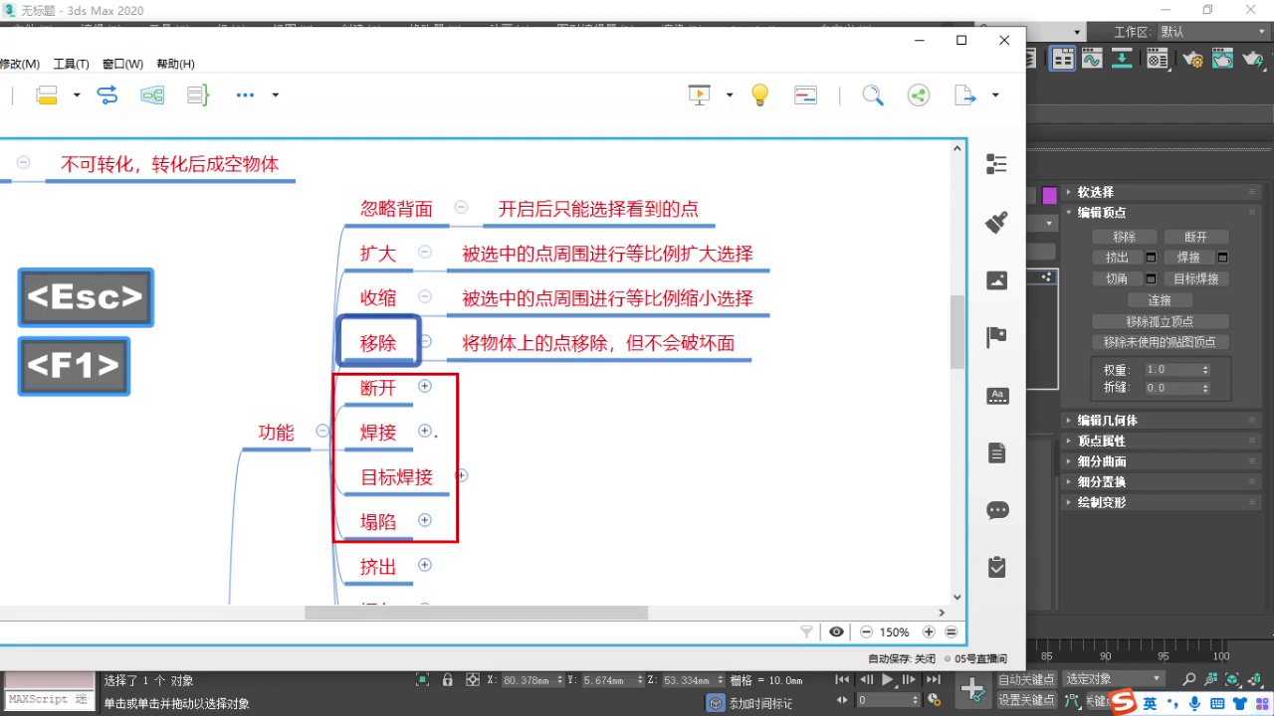
{"action": "mouse_move", "coordinate": [475, 391]}
{"action": "left_mouse_down"}
{"action": "mouse_move", "coordinate": [508, 396]}
{"action": "mouse_move", "coordinate": [513, 478]}
{"action": "mouse_move", "coordinate": [588, 514]}
{"action": "left_mouse_up"}
Switch back to 3ds Max, show the sphere shaded with edged faces in the Front view, and clear the vertex selection.
{"action": "left_click", "coordinate": [915, 40]}
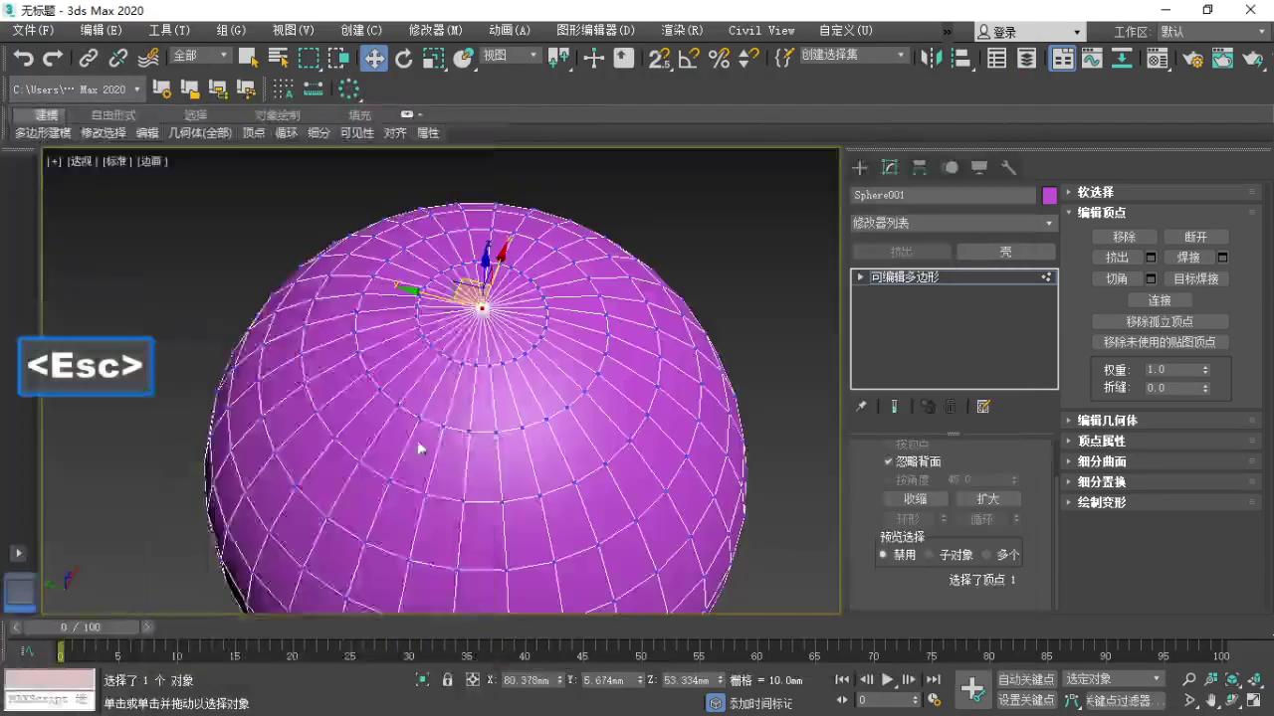
{"action": "key", "text": "f"}
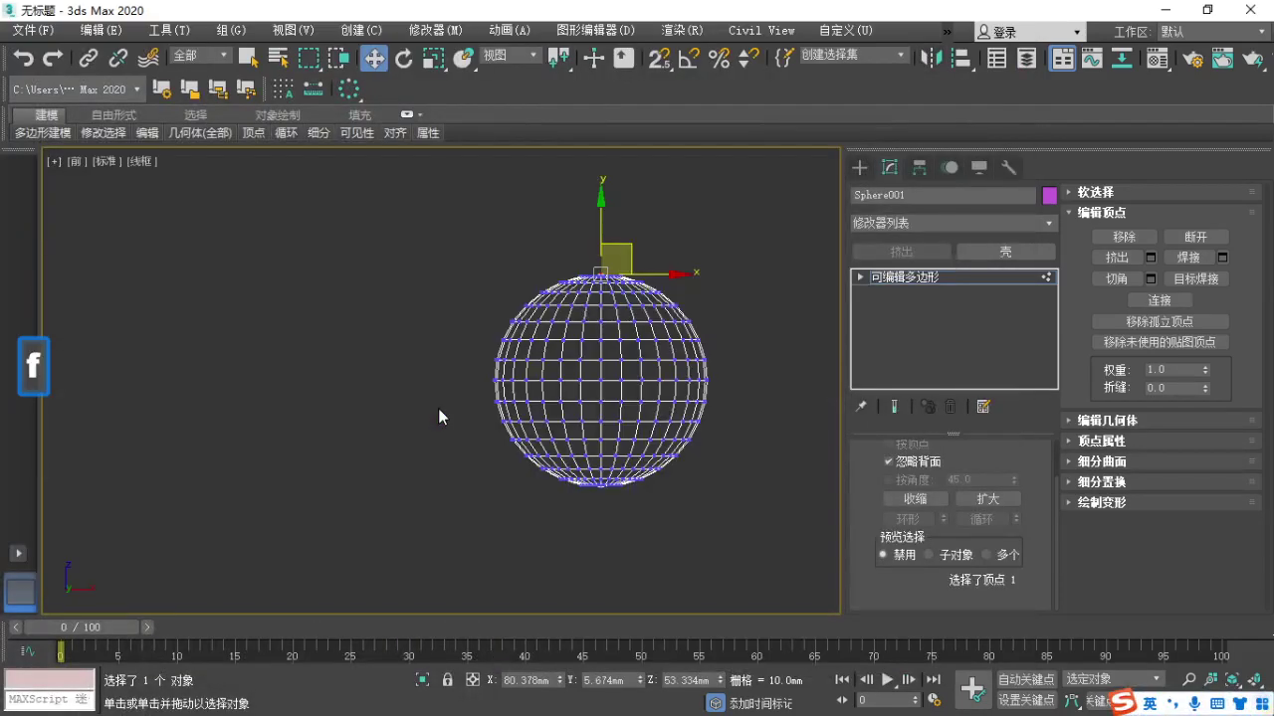
{"action": "key", "text": "F3"}
{"action": "key", "text": "F3"}
{"action": "left_click", "coordinate": [663, 392]}
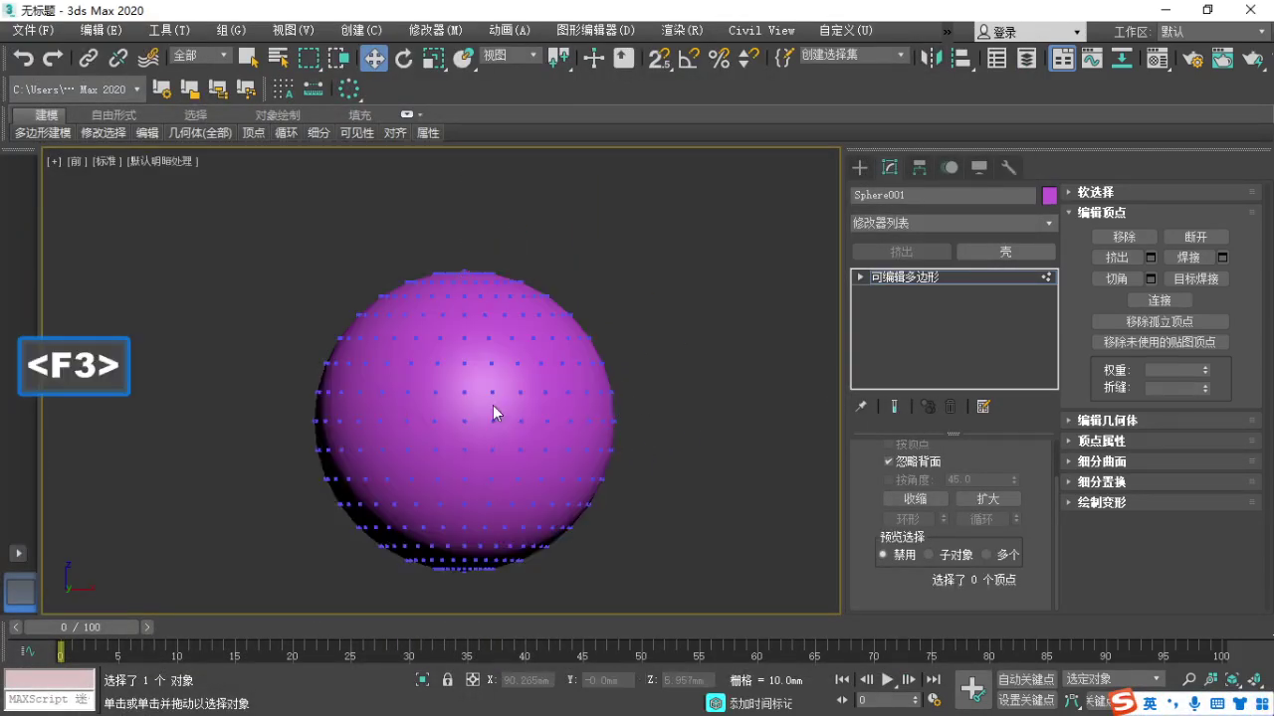
{"action": "key", "text": "F4"}
{"action": "scroll", "coordinate": [492, 405], "scroll_direction": "up", "scroll_amount": 6}
{"action": "scroll", "coordinate": [481, 405], "scroll_direction": "up", "scroll_amount": 4}
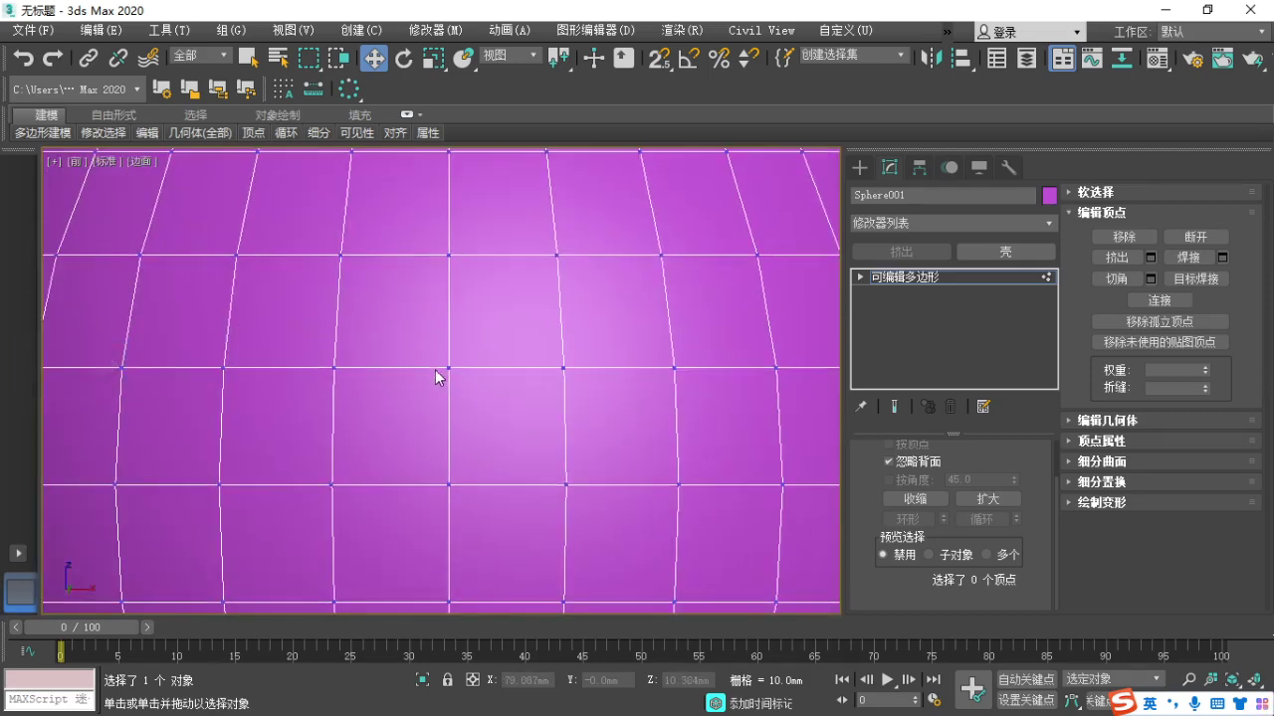
Select a vertex near the middle of the sphere's front, apply Break (断开) to it, and clear the selection.
{"action": "left_click", "coordinate": [468, 386]}
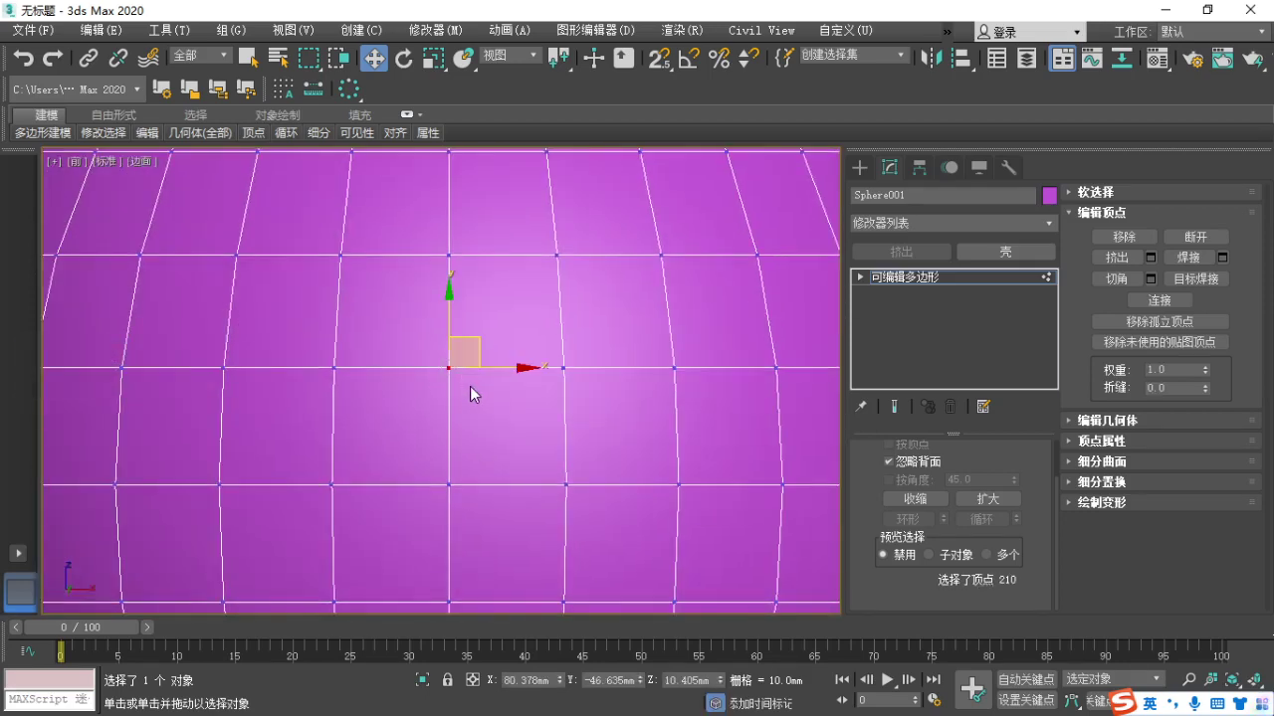
{"action": "scroll", "coordinate": [447, 364], "scroll_direction": "up", "scroll_amount": 3}
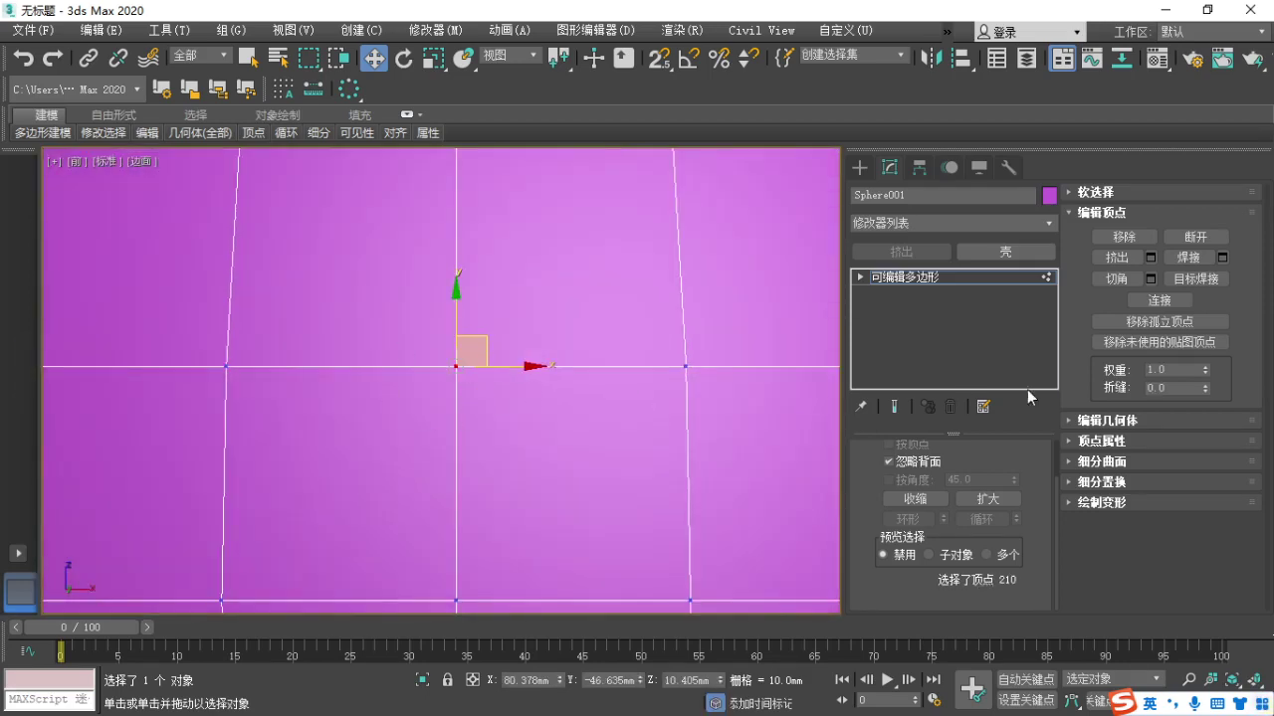
{"action": "key", "text": "F1"}
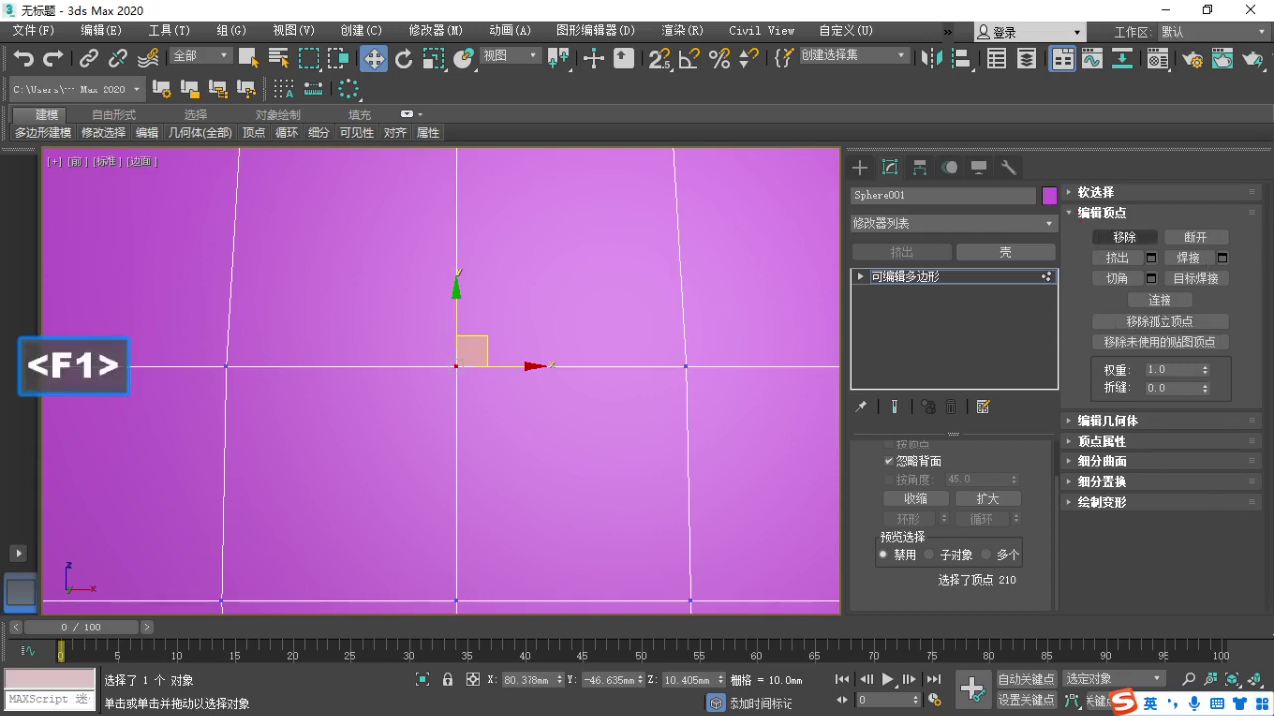
{"action": "key", "text": "ctrl"}
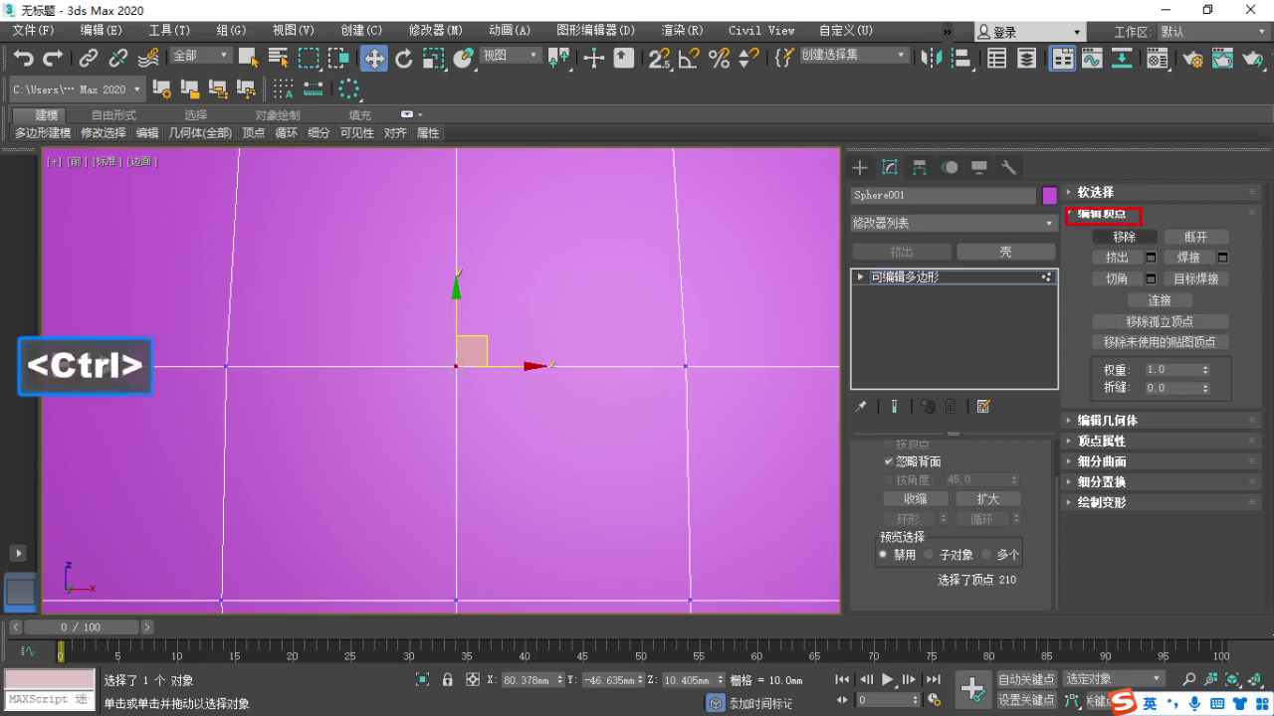
{"action": "key", "text": "Escape"}
{"action": "left_click", "coordinate": [1197, 244]}
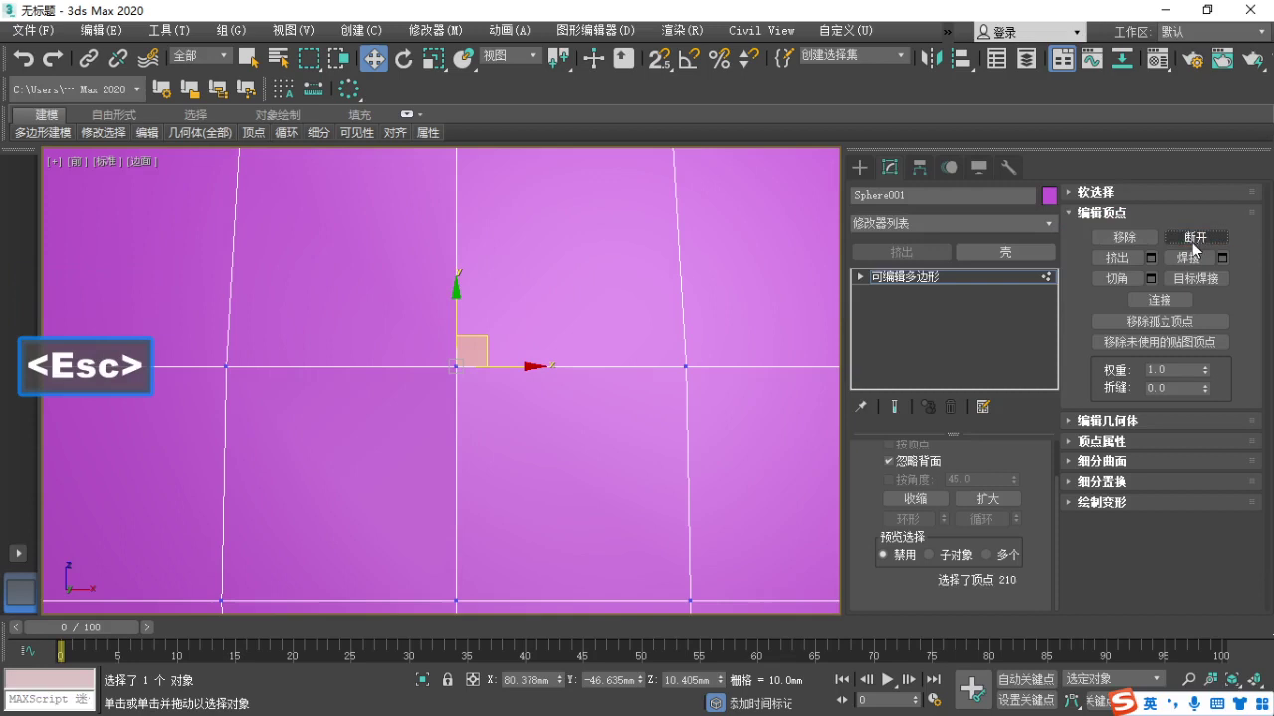
{"action": "left_click", "coordinate": [584, 397]}
Examine the edges meeting at the broken vertex on the sphere's front.
{"action": "key", "text": "F1"}
{"action": "mouse_move", "coordinate": [430, 299]}
{"action": "left_mouse_down"}
{"action": "mouse_move", "coordinate": [480, 446]}
{"action": "mouse_move", "coordinate": [553, 295]}
{"action": "mouse_move", "coordinate": [437, 289]}
{"action": "left_mouse_up"}
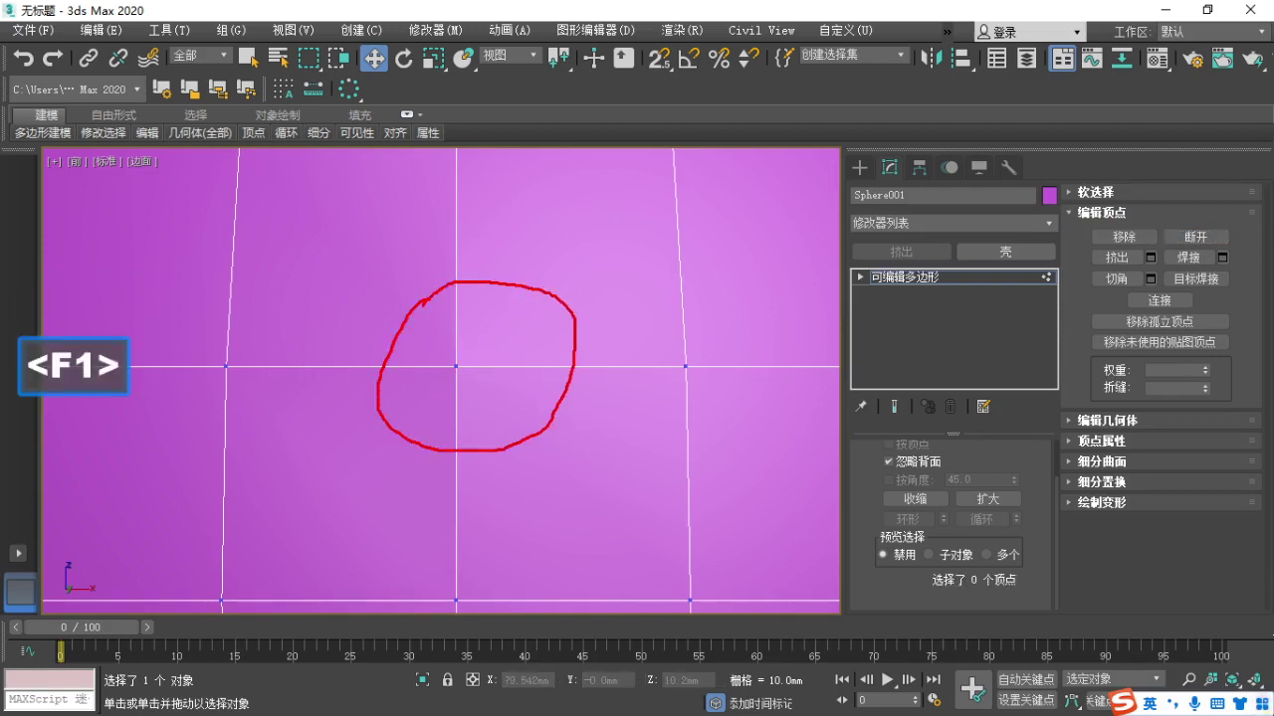
{"action": "left_click_drag", "start_coordinate": [510, 230], "coordinate": [535, 255]}
{"action": "mouse_move", "coordinate": [660, 239]}
{"action": "left_mouse_down"}
{"action": "mouse_move", "coordinate": [693, 271]}
{"action": "mouse_move", "coordinate": [658, 298]}
{"action": "left_mouse_up"}
{"action": "left_click_drag", "start_coordinate": [758, 248], "coordinate": [772, 291]}
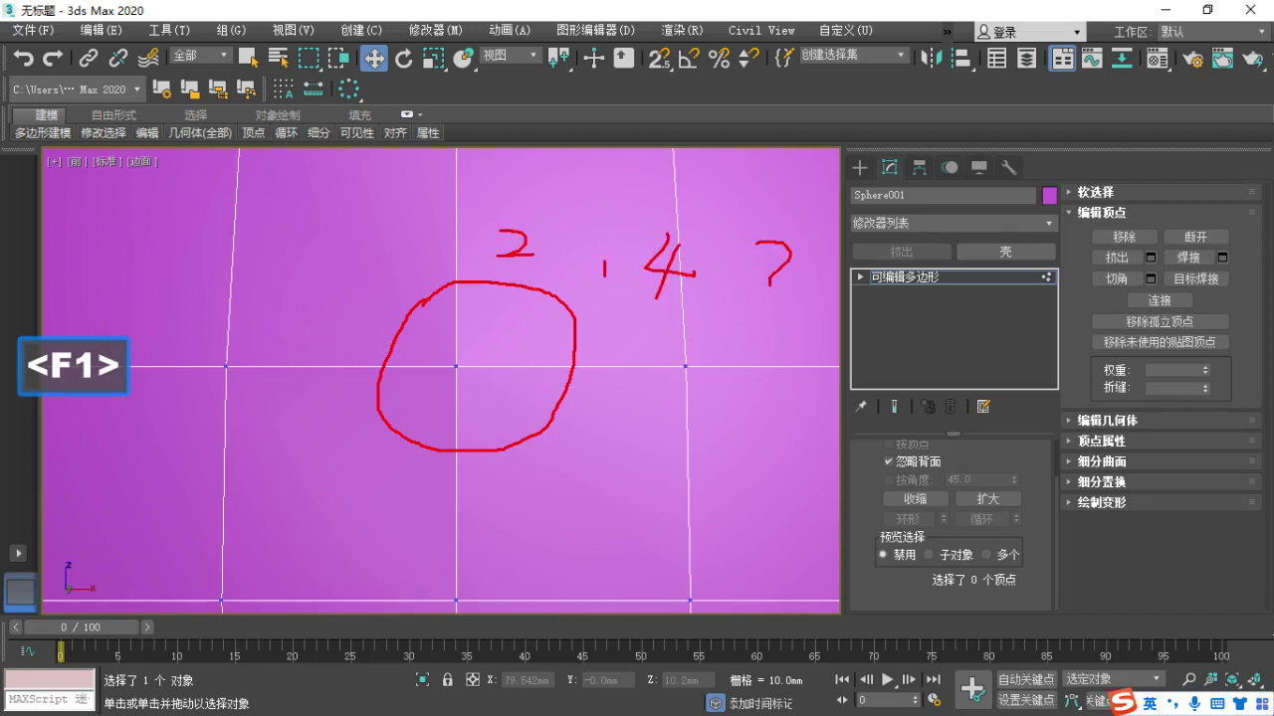
{"action": "left_click", "coordinate": [762, 322]}
{"action": "left_click_drag", "start_coordinate": [645, 370], "coordinate": [768, 368]}
{"action": "left_click_drag", "start_coordinate": [685, 317], "coordinate": [681, 529]}
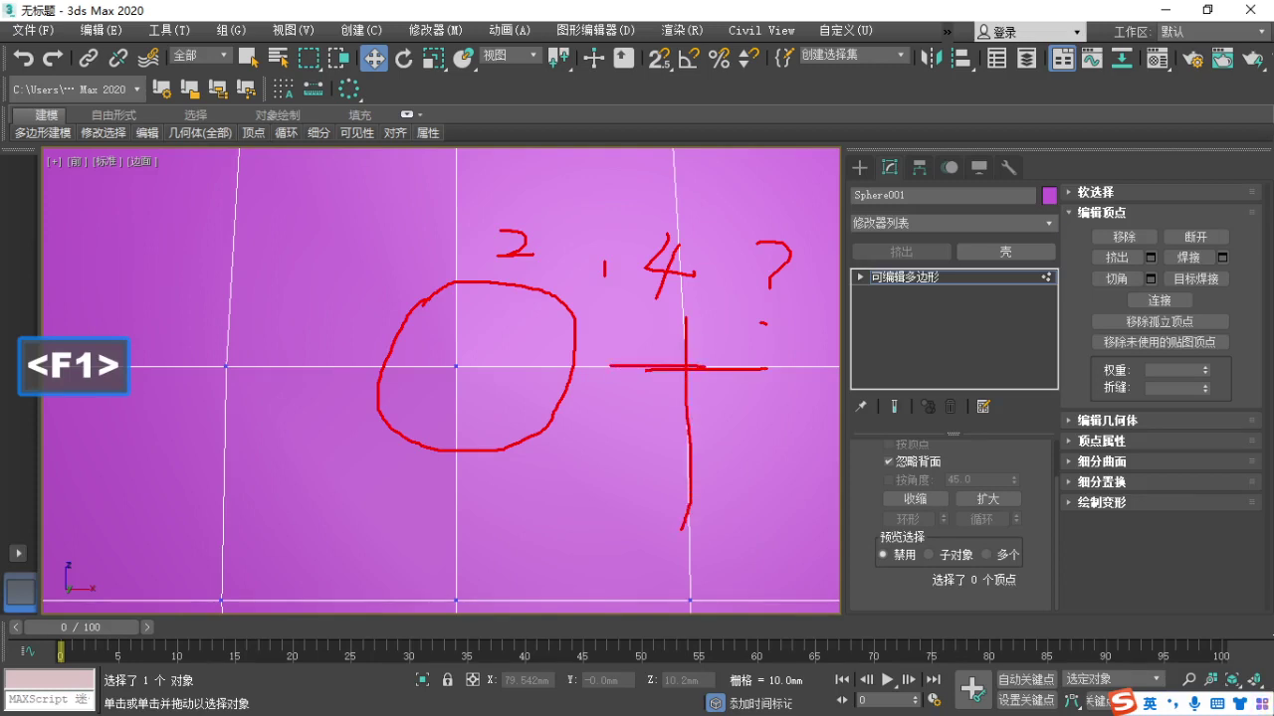
{"action": "key", "text": "Escape"}
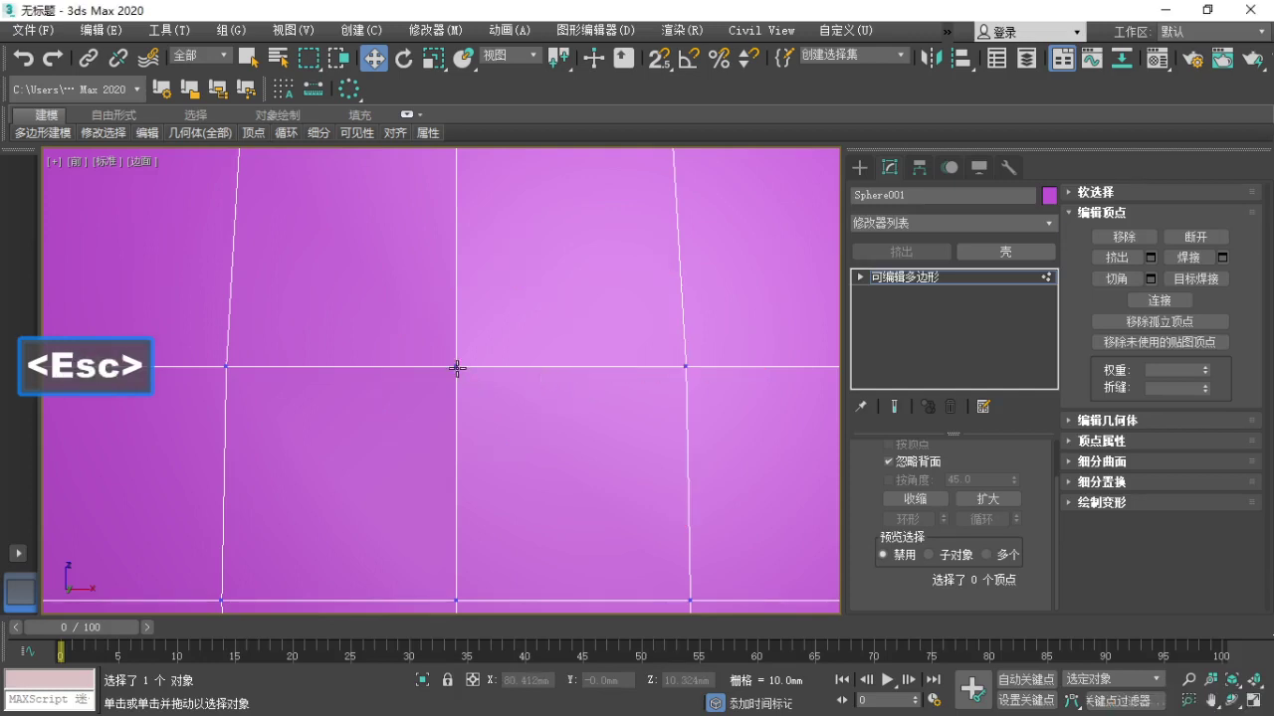
Move the four split vertices diagonally away from their shared point to open a star-shaped gap in the sphere.
{"action": "left_click", "coordinate": [456, 367]}
{"action": "left_click_drag", "start_coordinate": [485, 352], "coordinate": [436, 313]}
{"action": "left_click", "coordinate": [455, 367]}
{"action": "left_click", "coordinate": [456, 367]}
{"action": "left_click", "coordinate": [455, 362]}
{"action": "left_click", "coordinate": [453, 364]}
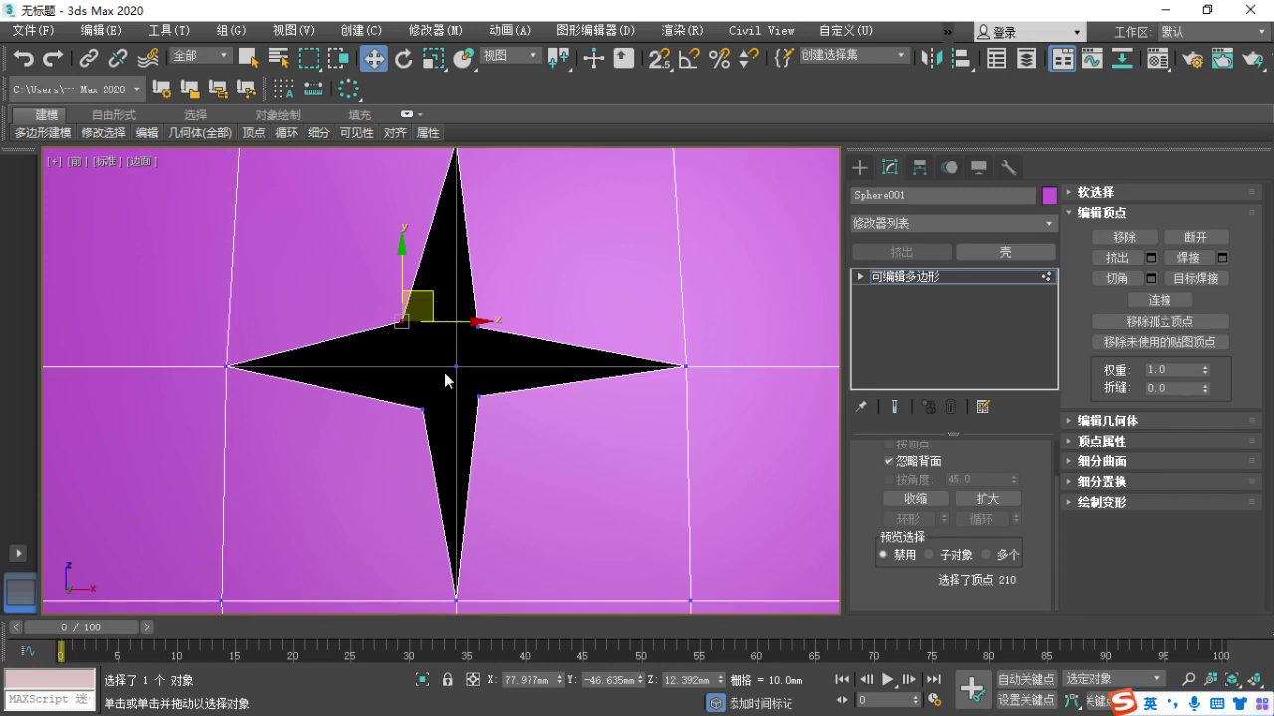
{"action": "key", "text": "F1"}
{"action": "left_click_drag", "start_coordinate": [328, 361], "coordinate": [578, 376]}
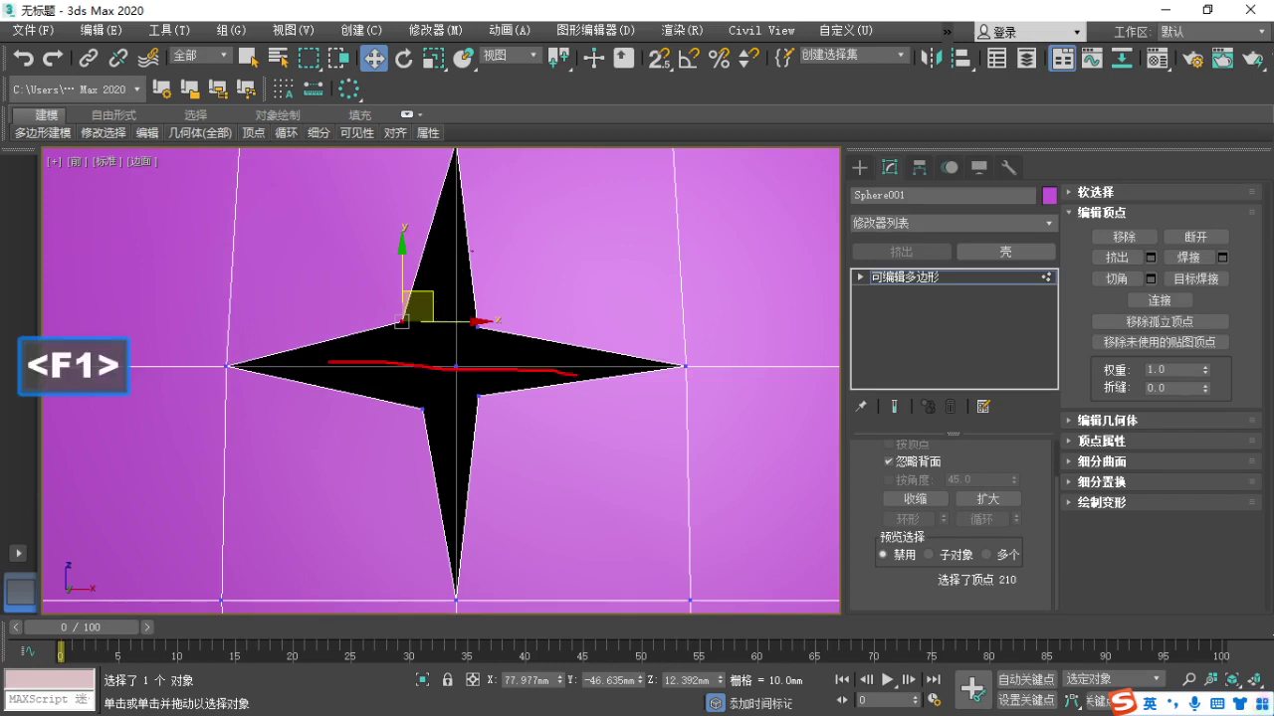
{"action": "left_click_drag", "start_coordinate": [470, 251], "coordinate": [468, 519]}
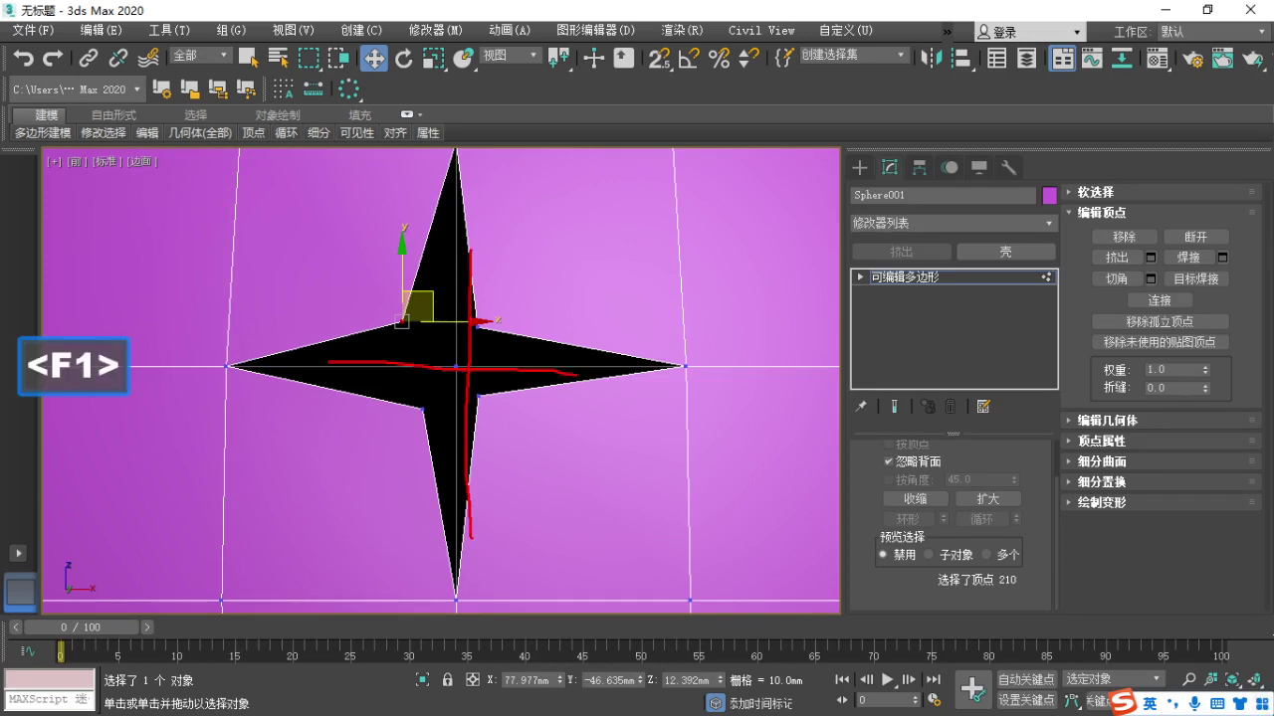
{"action": "key", "text": "Escape"}
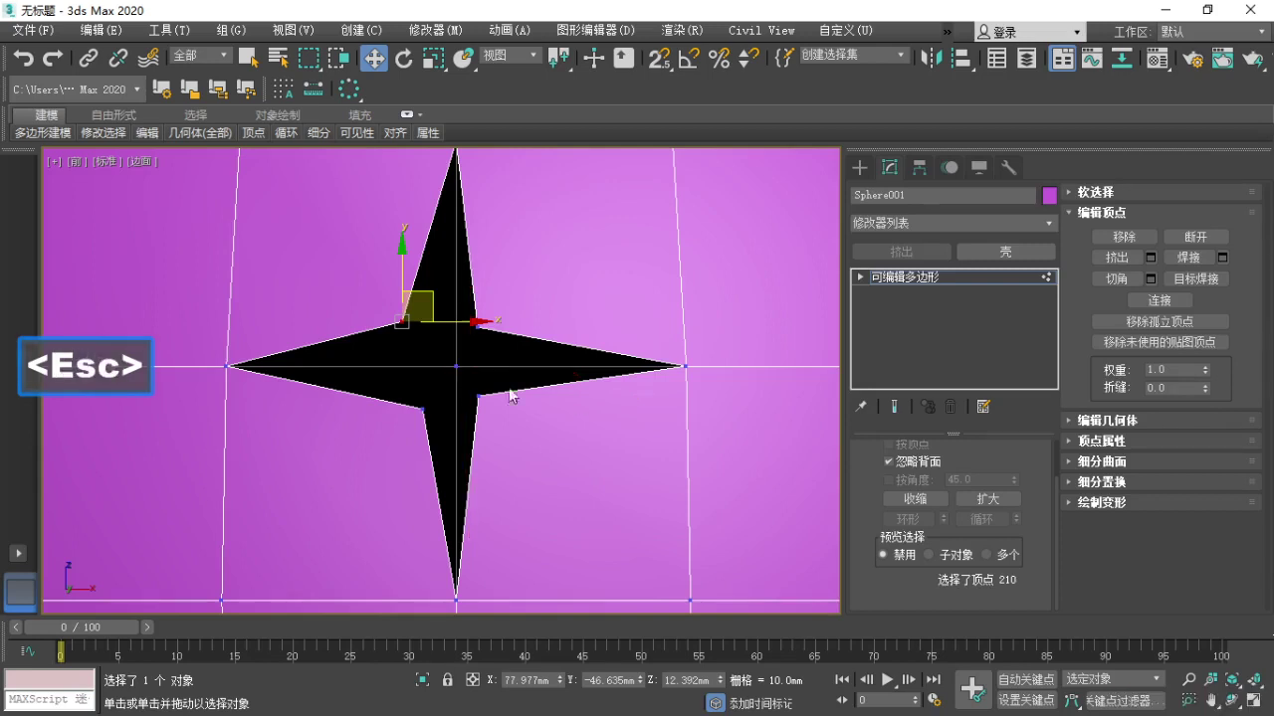
Move the gap's upper-right and lower-right corner vertices slightly farther outward.
{"action": "left_click", "coordinate": [489, 353]}
{"action": "left_click_drag", "start_coordinate": [471, 338], "coordinate": [488, 319]}
{"action": "left_click_drag", "start_coordinate": [472, 407], "coordinate": [496, 430]}
{"action": "scroll", "coordinate": [496, 428], "scroll_direction": "down", "scroll_amount": 6}
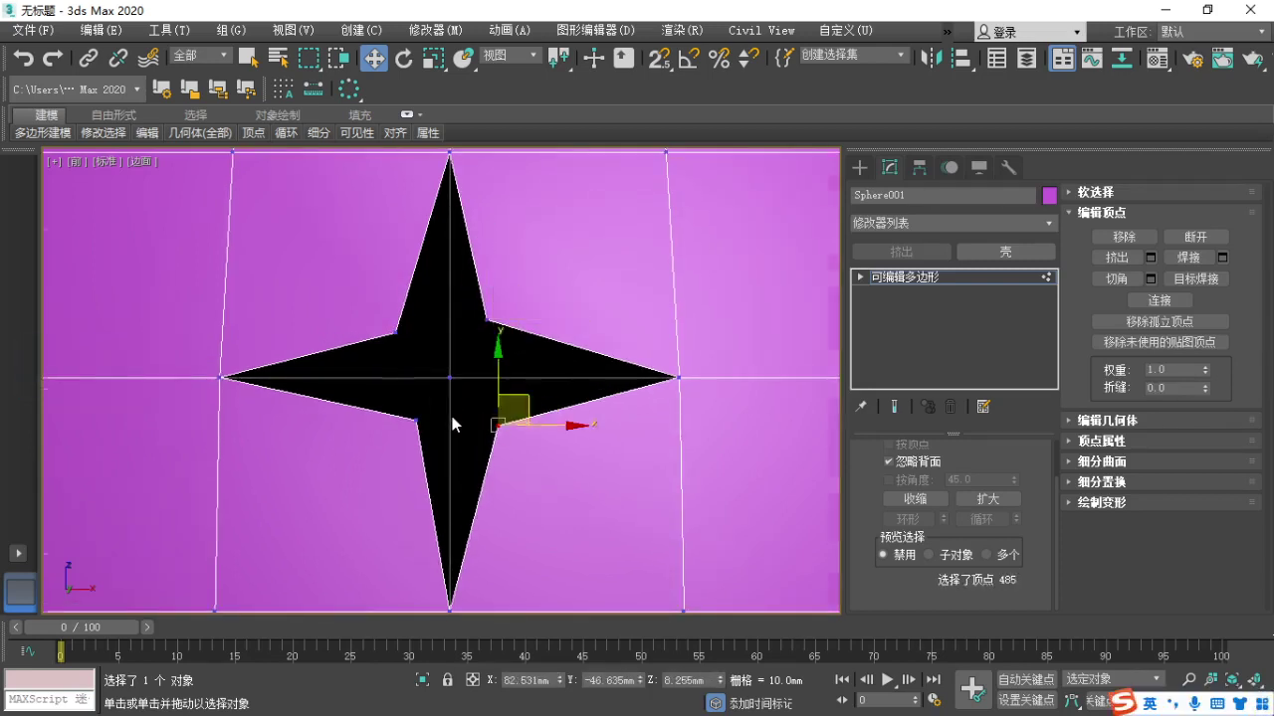
{"action": "middle_click_drag", "start_coordinate": [497, 429], "coordinate": [492, 456], "text": "alt"}
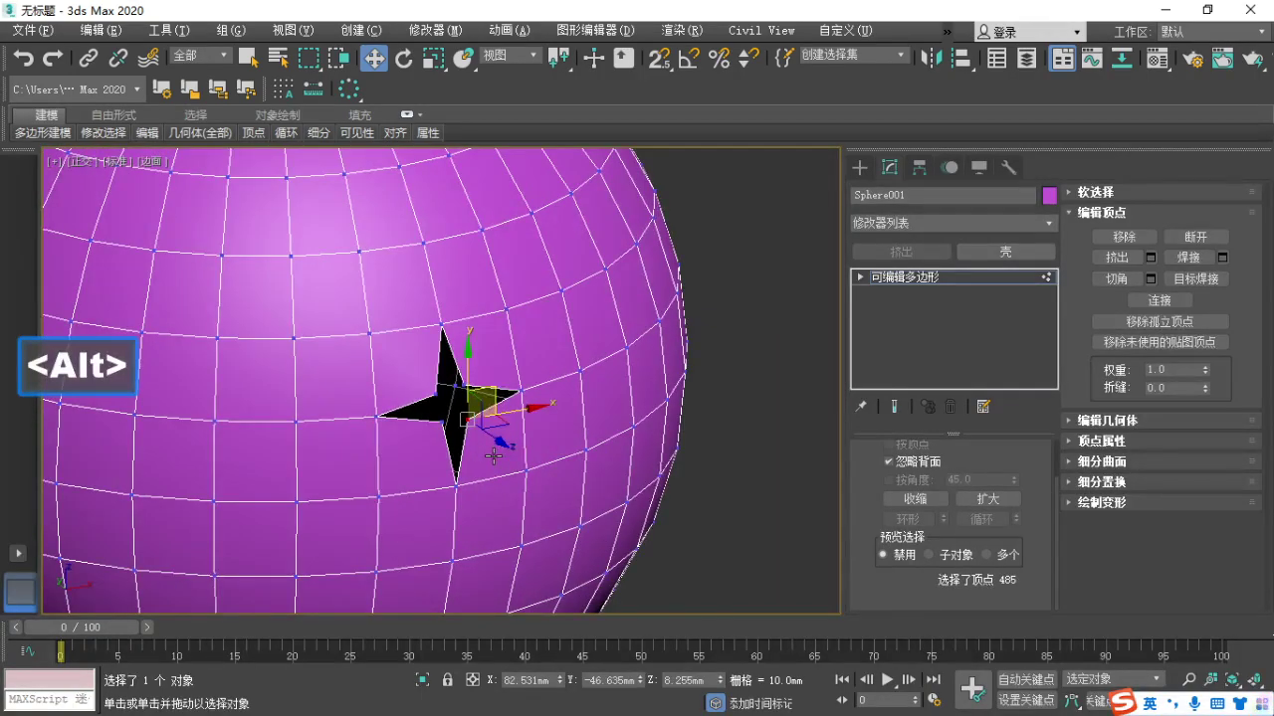
Return to the Front view and examine the separated corner vertices around the star-shaped gap.
{"action": "key", "text": "f"}
{"action": "scroll", "coordinate": [622, 373], "scroll_direction": "up", "scroll_amount": 2}
{"action": "scroll", "coordinate": [622, 373], "scroll_direction": "up", "scroll_amount": 3}
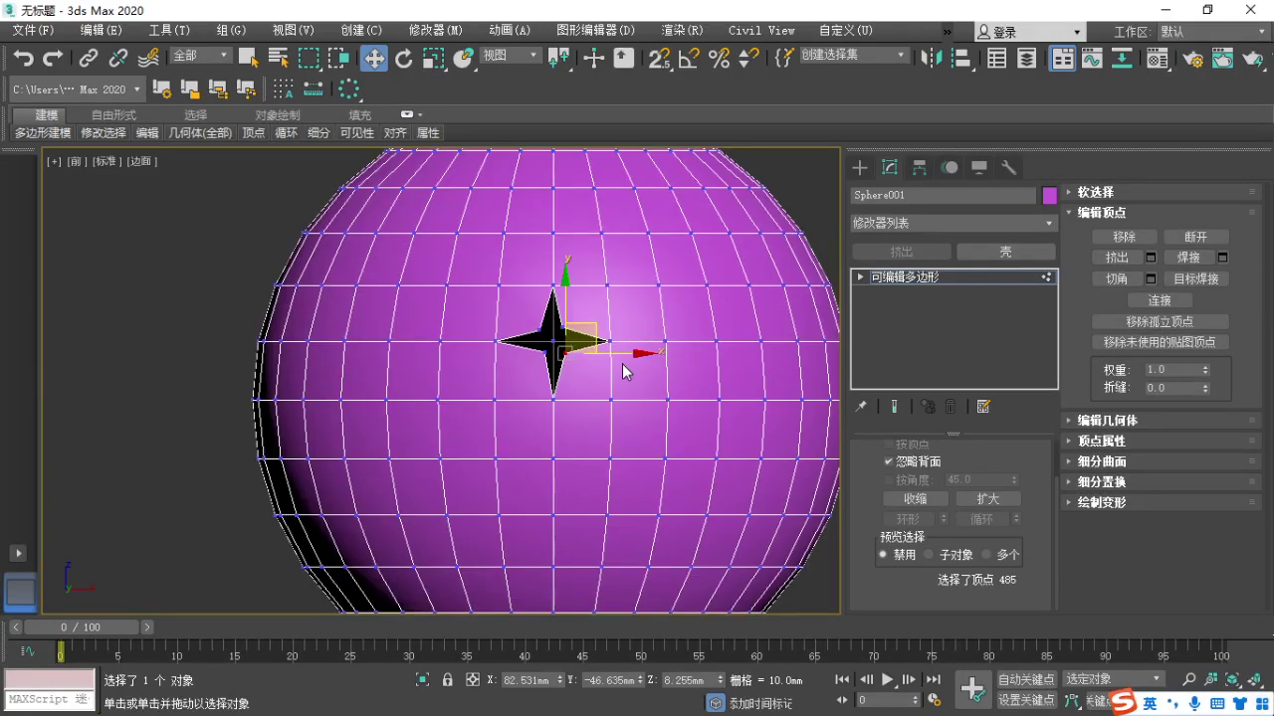
{"action": "middle_click_drag", "start_coordinate": [508, 319], "coordinate": [368, 387]}
{"action": "scroll", "coordinate": [369, 385], "scroll_direction": "up", "scroll_amount": 4}
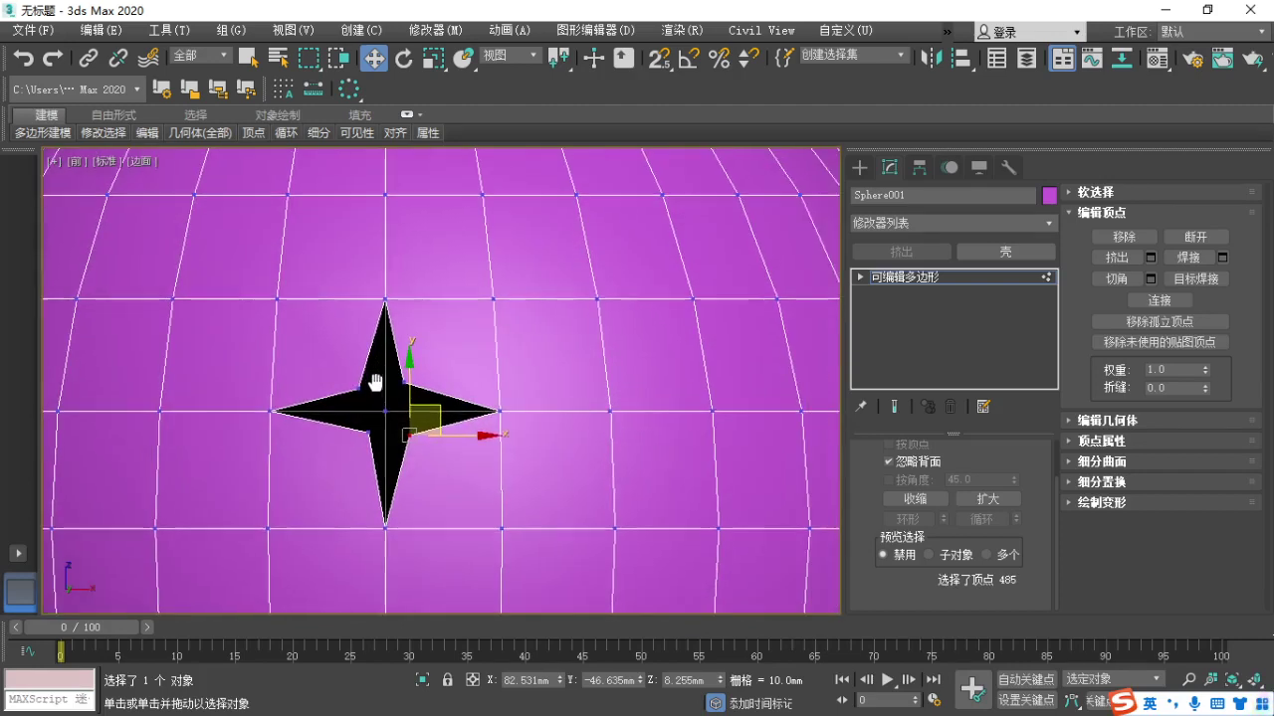
{"action": "middle_click_drag", "start_coordinate": [583, 474], "coordinate": [555, 467]}
{"action": "key", "text": "F1"}
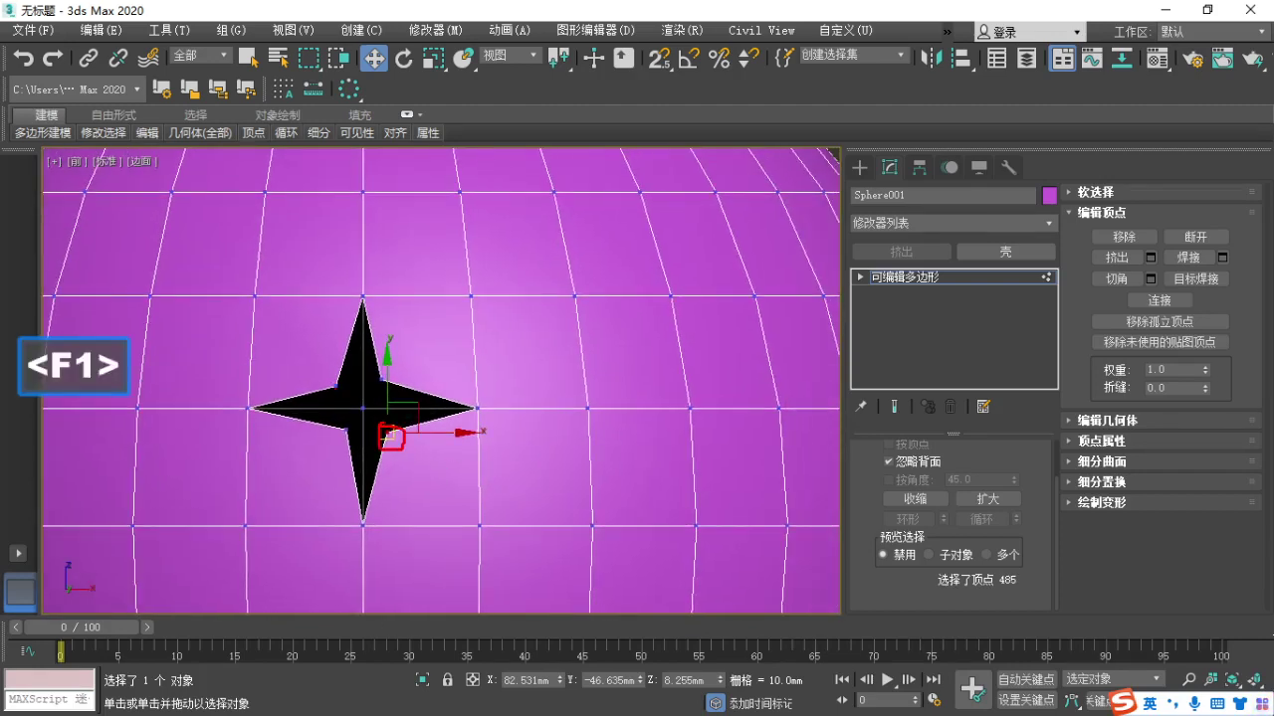
{"action": "mouse_move", "coordinate": [320, 390]}
{"action": "left_mouse_down"}
{"action": "mouse_move", "coordinate": [350, 370]}
{"action": "mouse_move", "coordinate": [346, 394]}
{"action": "left_mouse_up"}
{"action": "key", "text": "Escape"}
Clear the selection and select only the lower-right corner vertex of the star-shaped gap.
{"action": "scroll", "coordinate": [339, 420], "scroll_direction": "up", "scroll_amount": 4}
{"action": "left_click", "coordinate": [412, 427]}
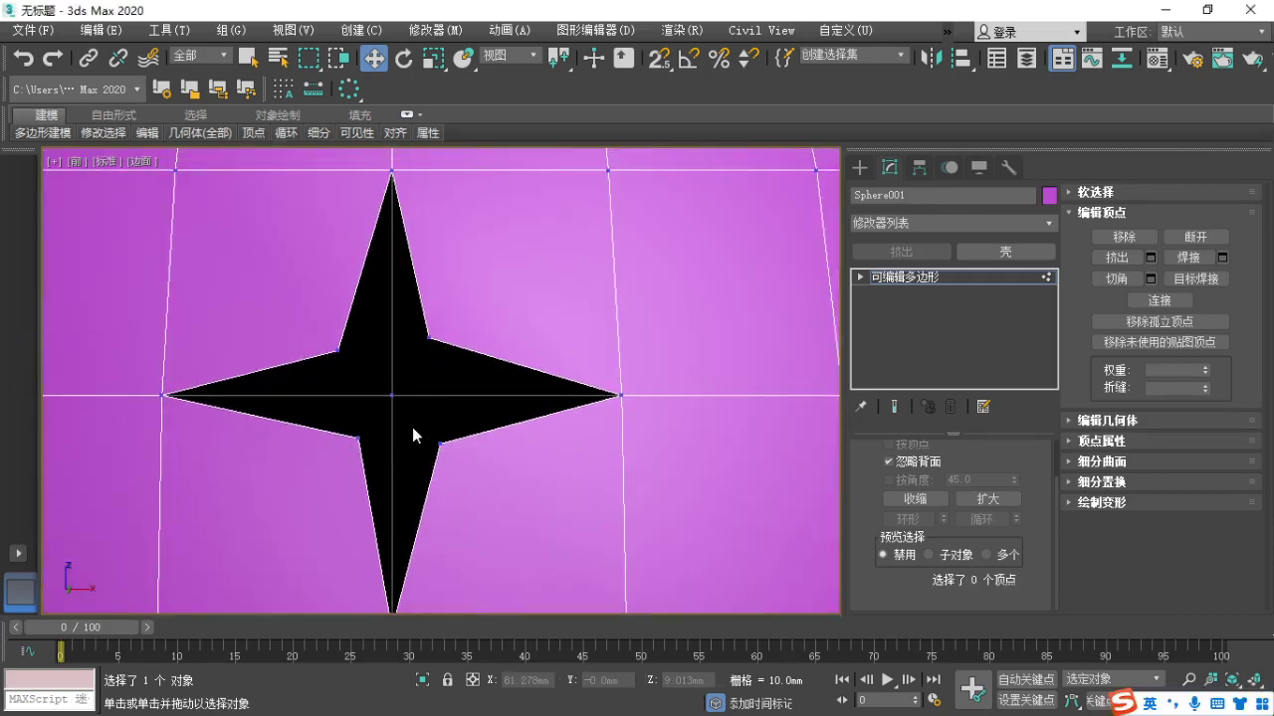
{"action": "left_click_drag", "start_coordinate": [422, 421], "coordinate": [468, 479]}
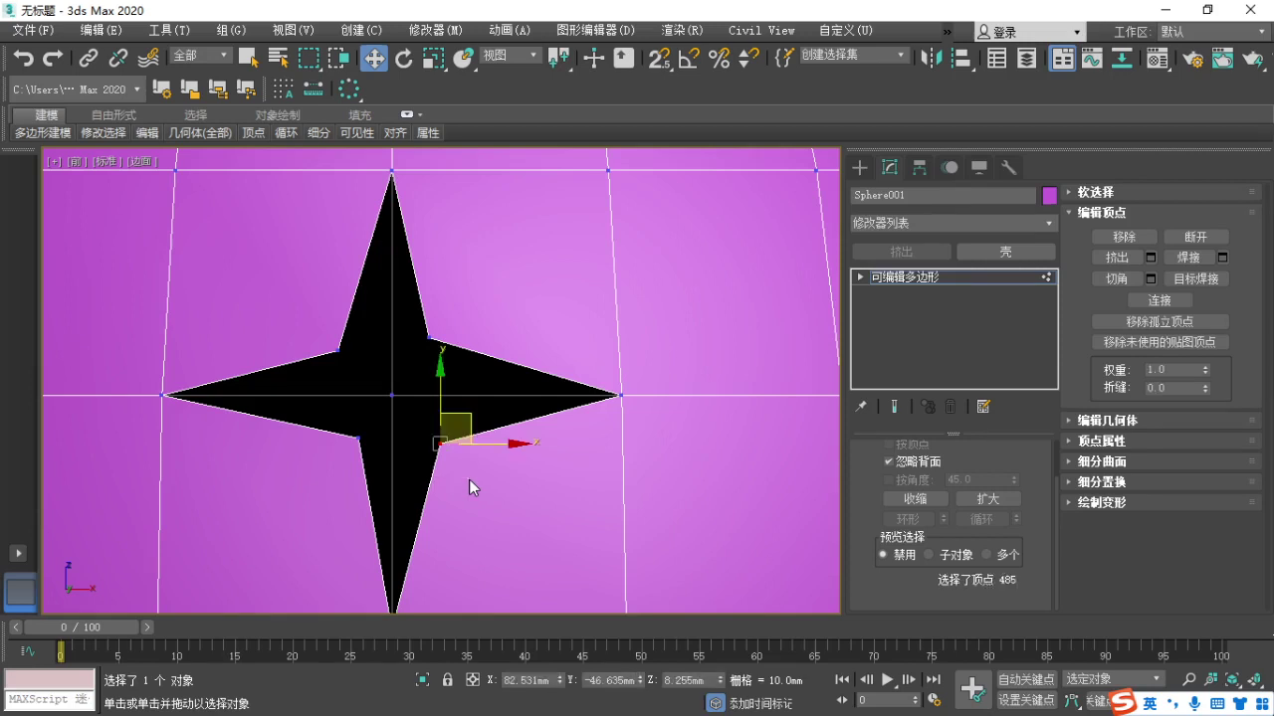
{"action": "key", "text": "F1"}
{"action": "left_click_drag", "start_coordinate": [353, 354], "coordinate": [349, 313]}
{"action": "key", "text": "Escape"}
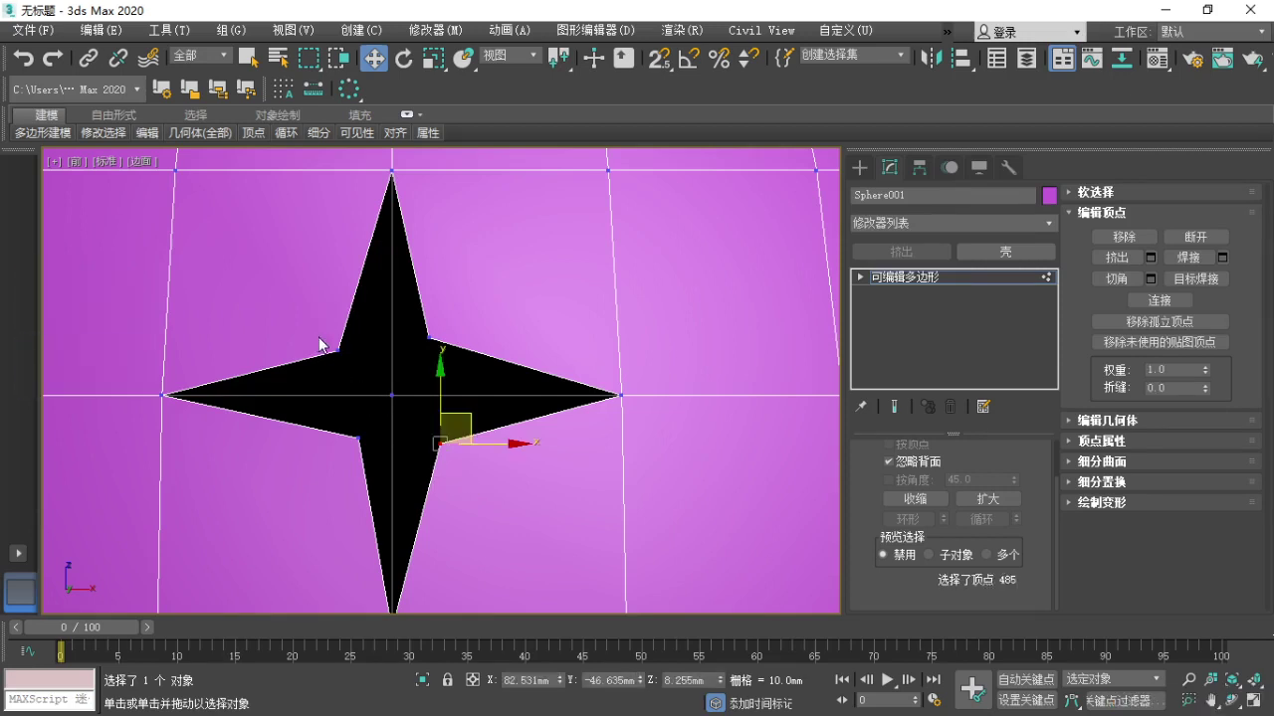
{"action": "key", "text": "F1"}
{"action": "left_click_drag", "start_coordinate": [328, 335], "coordinate": [468, 437]}
{"action": "key", "text": "Escape"}
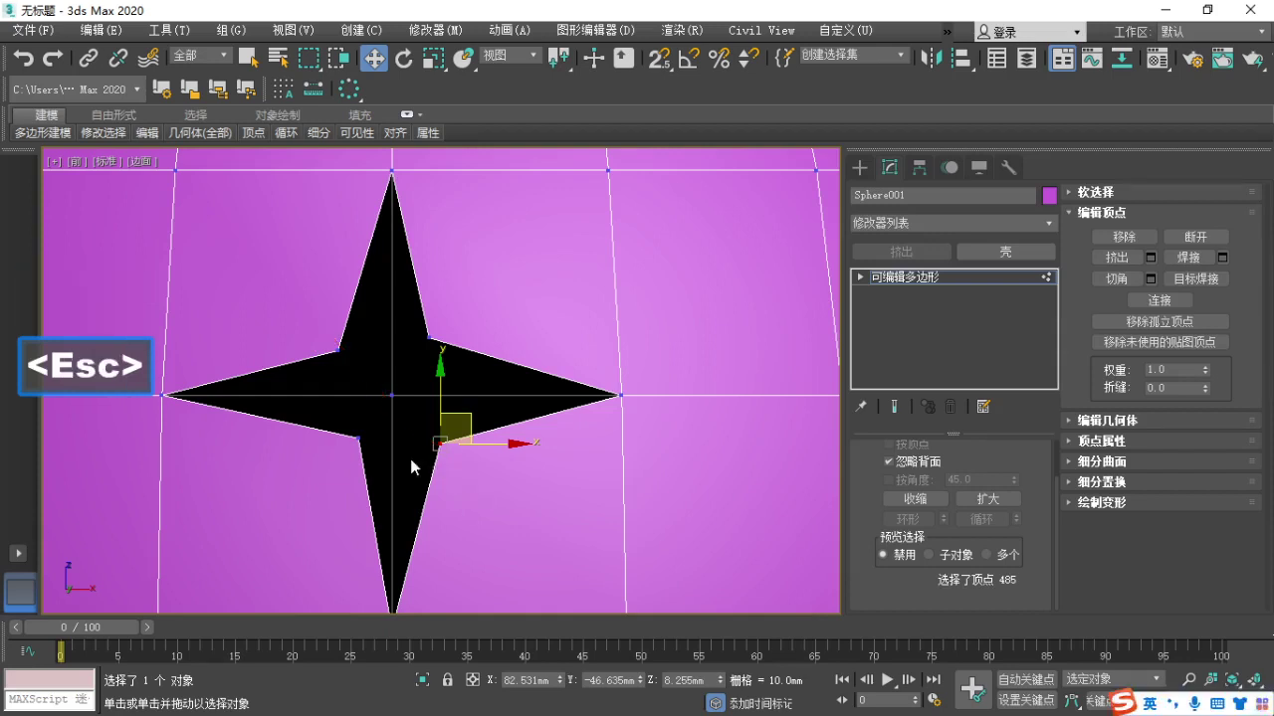
{"action": "left_click", "coordinate": [1205, 239]}
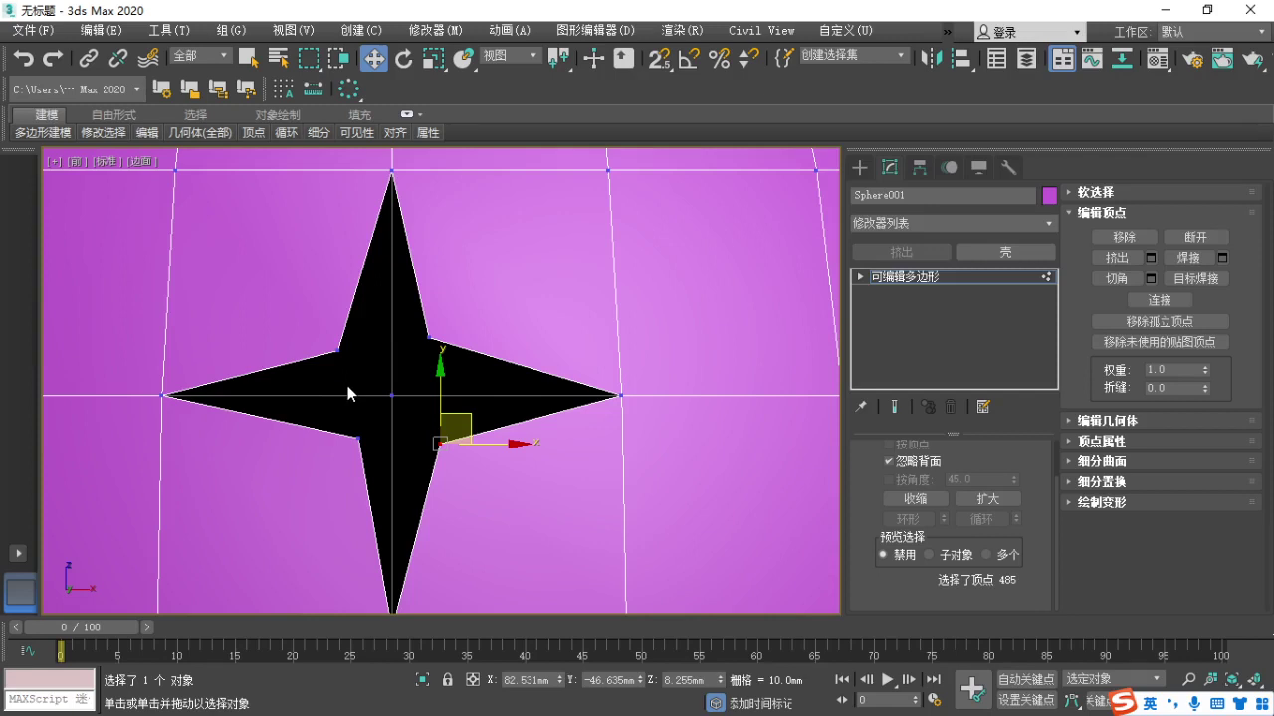
Move the gap's upper-left corner vertex exactly onto the lower-right corner vertex using endpoint snapping.
{"action": "left_click", "coordinate": [339, 351]}
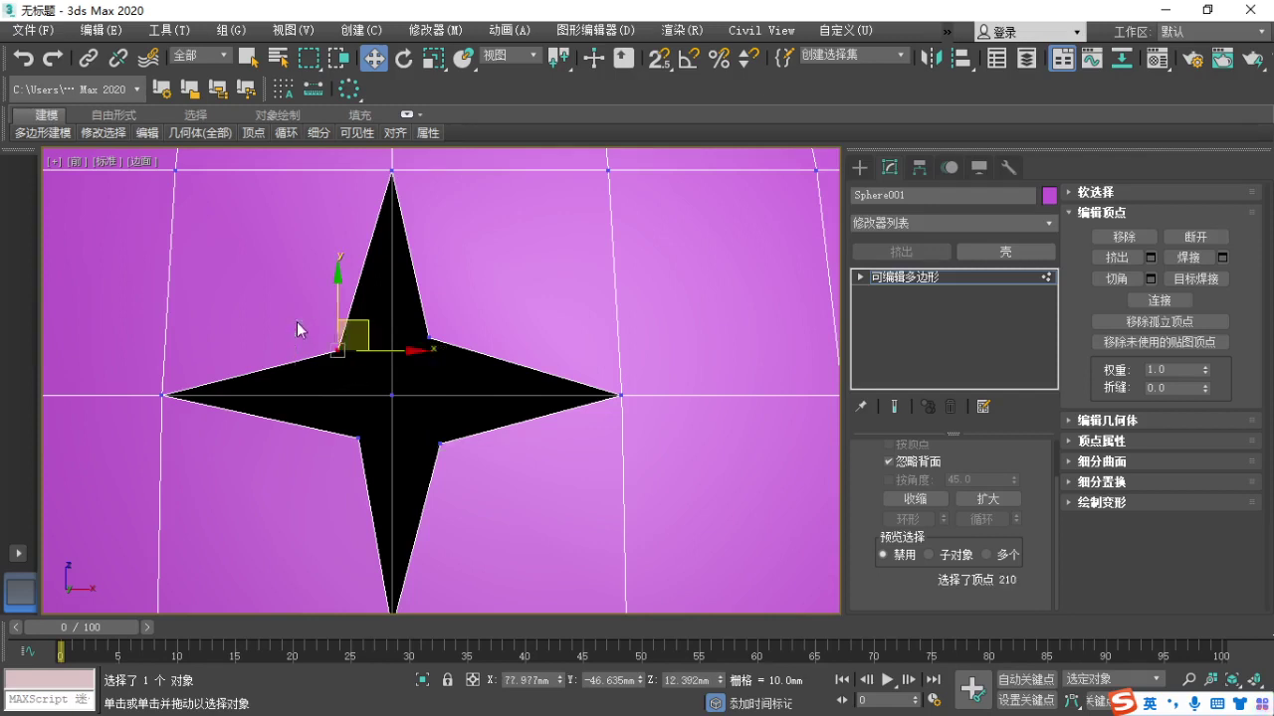
{"action": "left_click_drag", "start_coordinate": [369, 335], "coordinate": [406, 354]}
{"action": "key", "text": "s"}
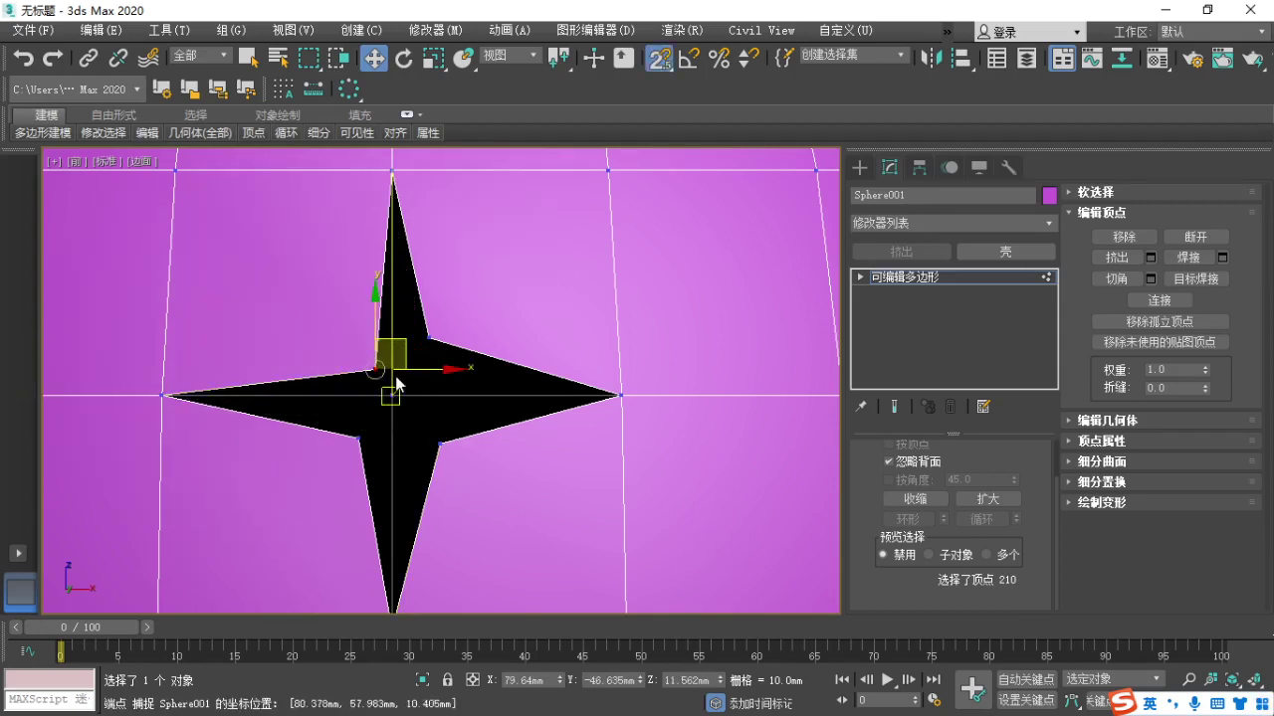
{"action": "left_click_drag", "start_coordinate": [374, 367], "coordinate": [441, 442]}
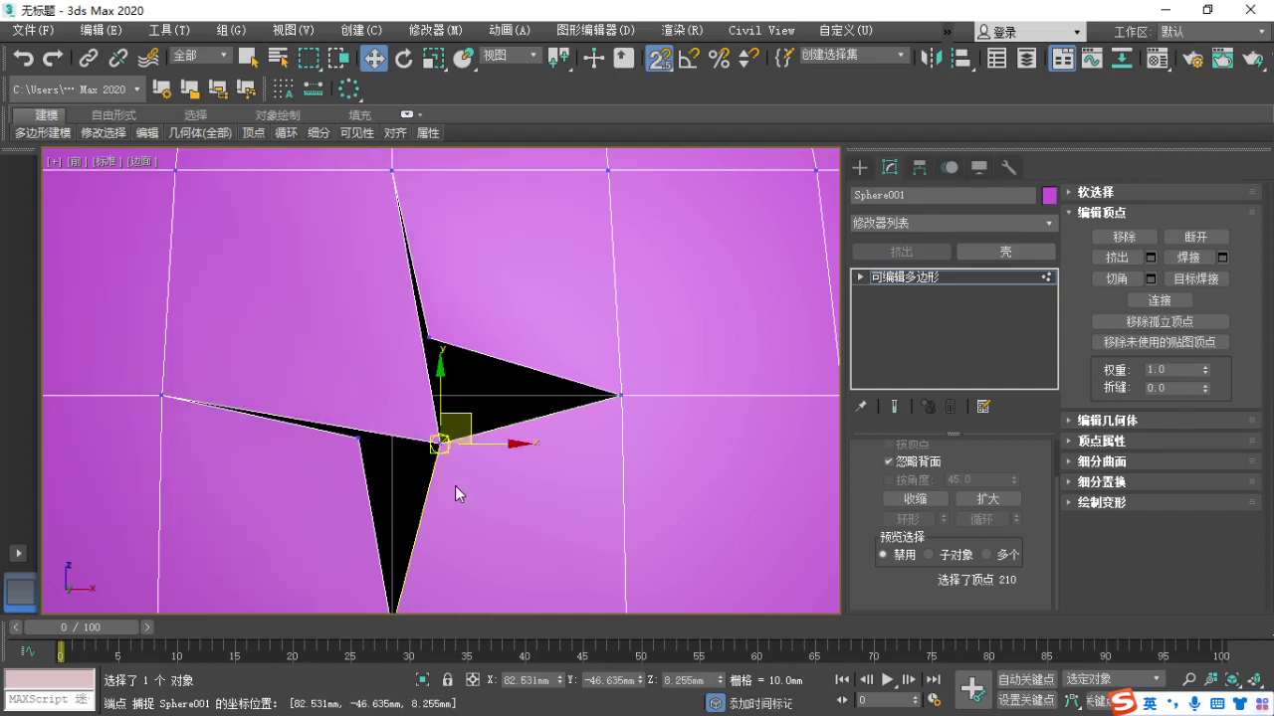
Turn snapping off, weld the two overlapping vertices, and move the merged vertex slightly toward the star's centre.
{"action": "key", "text": "space"}
{"action": "key", "text": "space"}
{"action": "left_click", "coordinate": [417, 464]}
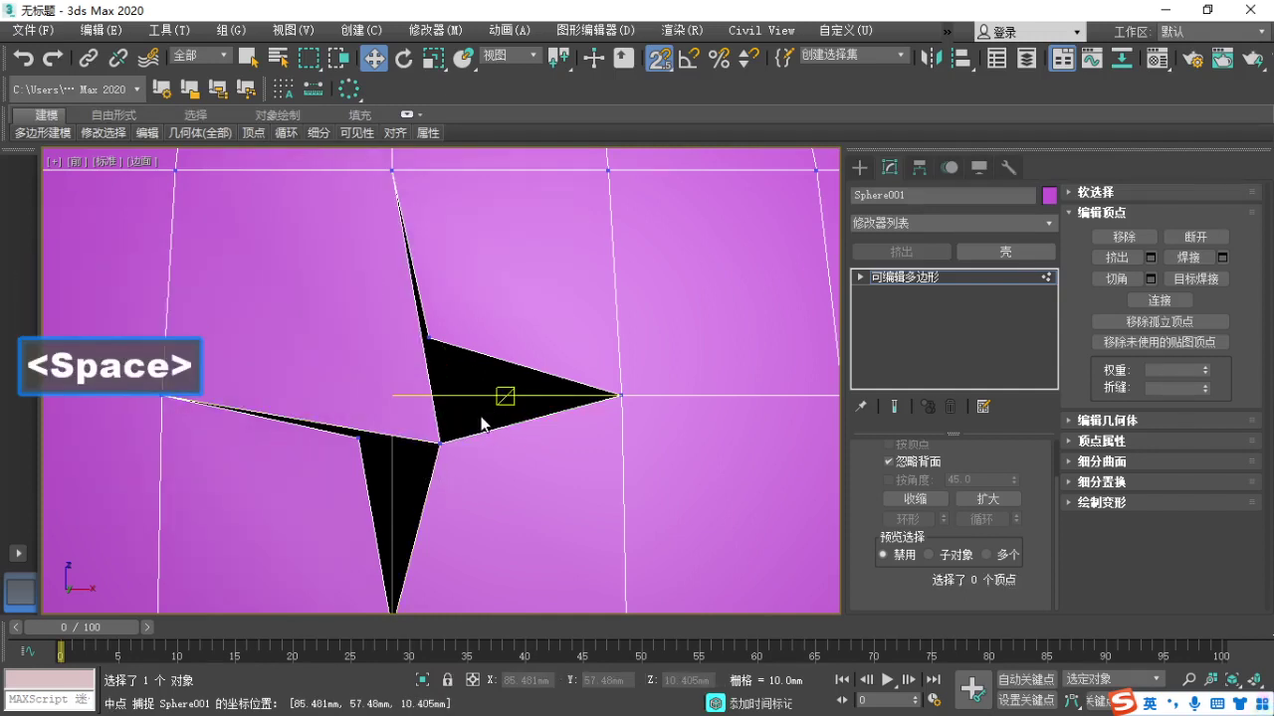
{"action": "key", "text": "s"}
{"action": "left_click_drag", "start_coordinate": [415, 467], "coordinate": [415, 467]}
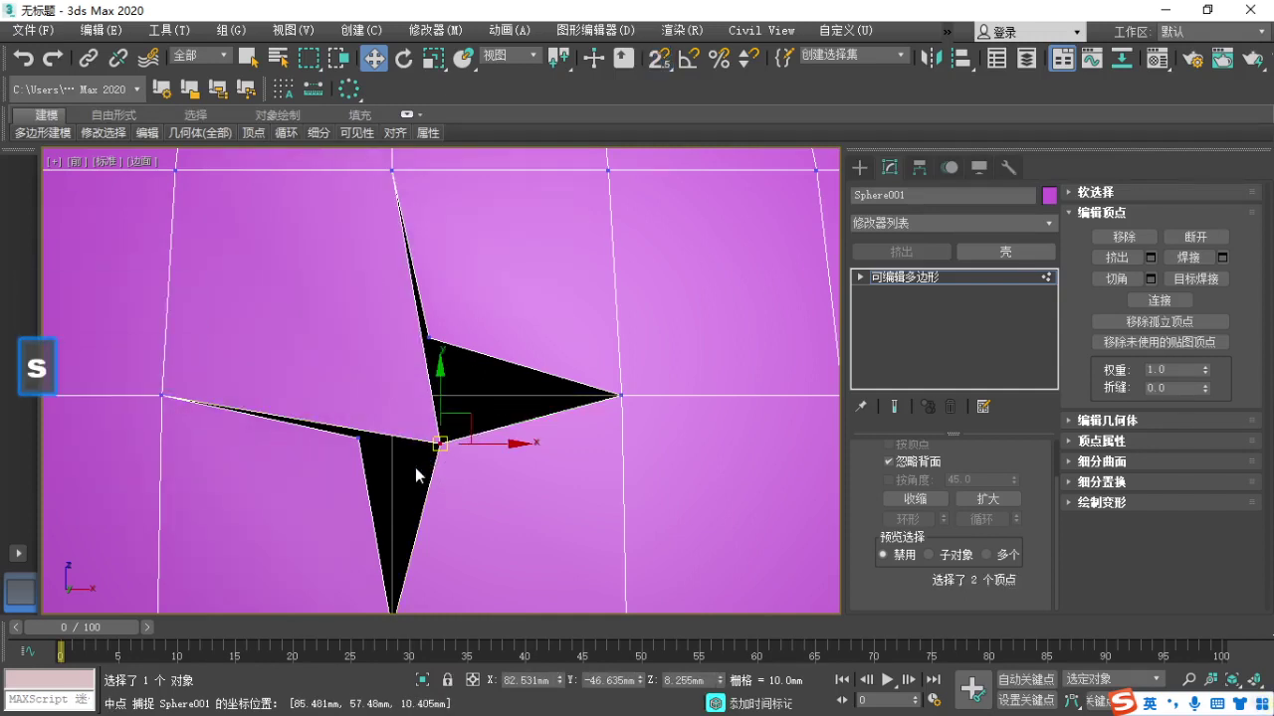
{"action": "left_click", "coordinate": [1190, 260]}
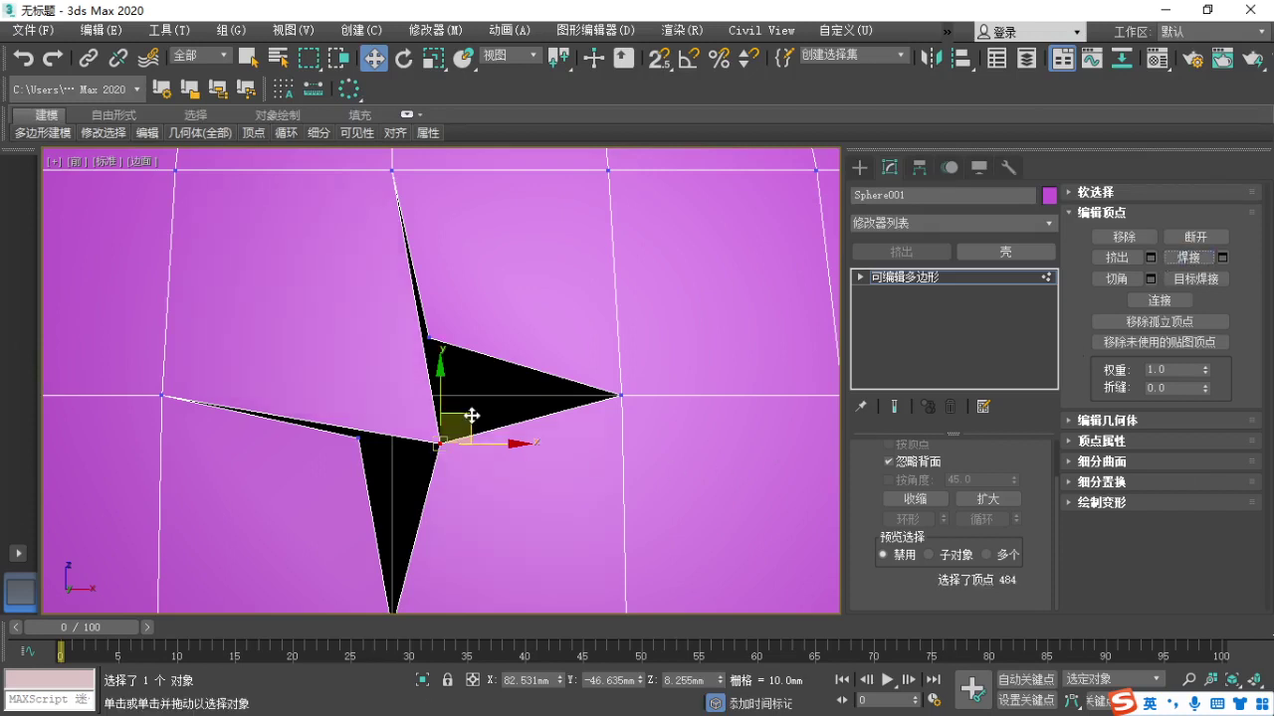
{"action": "left_click_drag", "start_coordinate": [472, 435], "coordinate": [447, 407]}
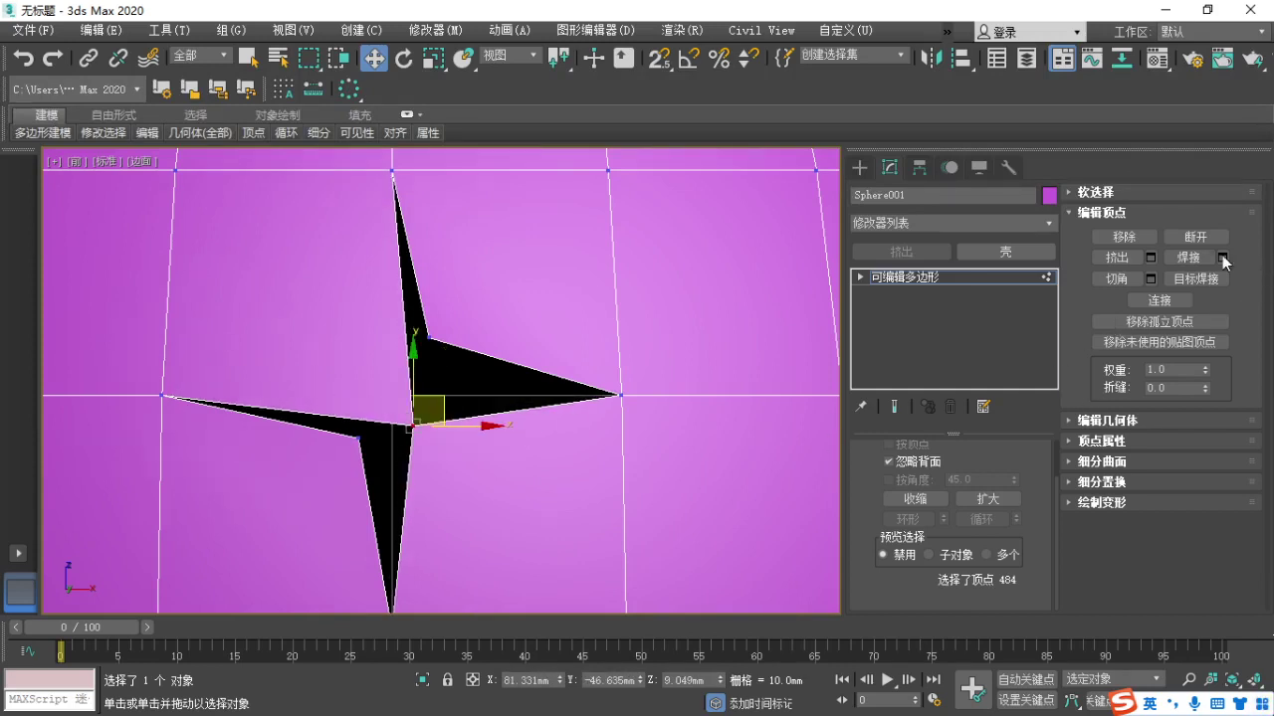
Open the Weld settings, examine the weld threshold, and close them without applying.
{"action": "key", "text": "F1"}
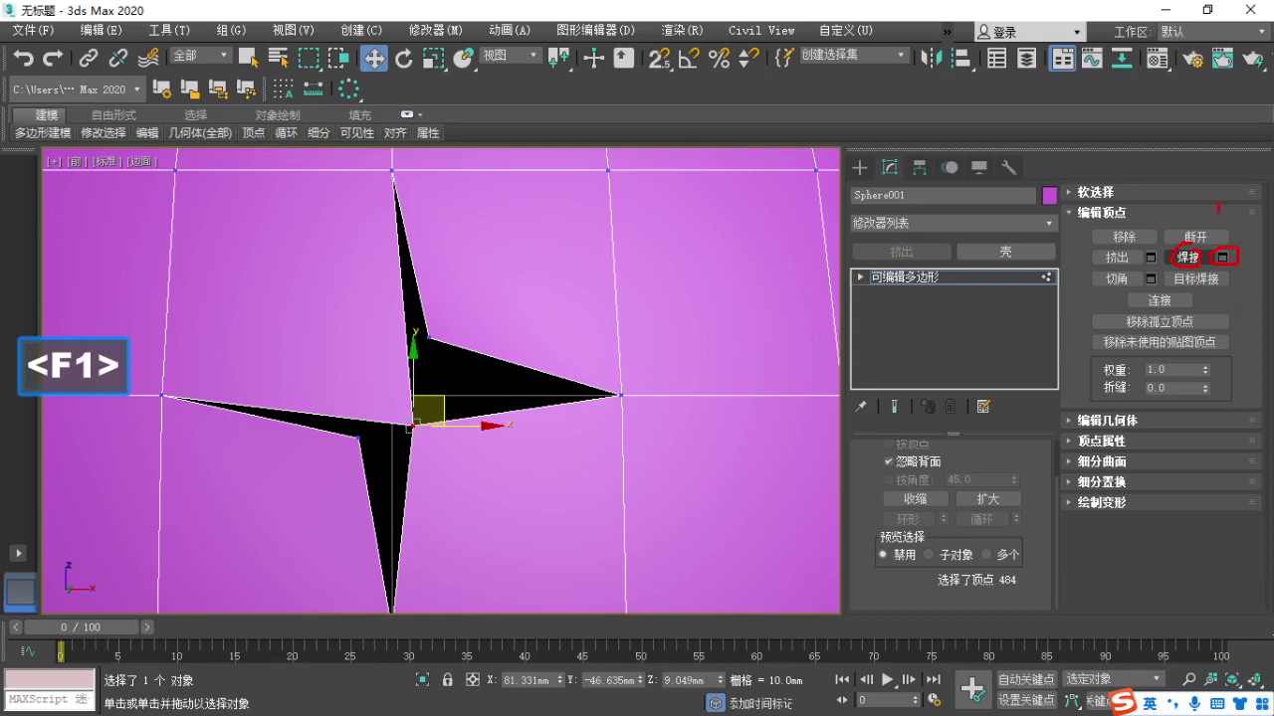
{"action": "key", "text": "Escape"}
{"action": "left_click", "coordinate": [1222, 256]}
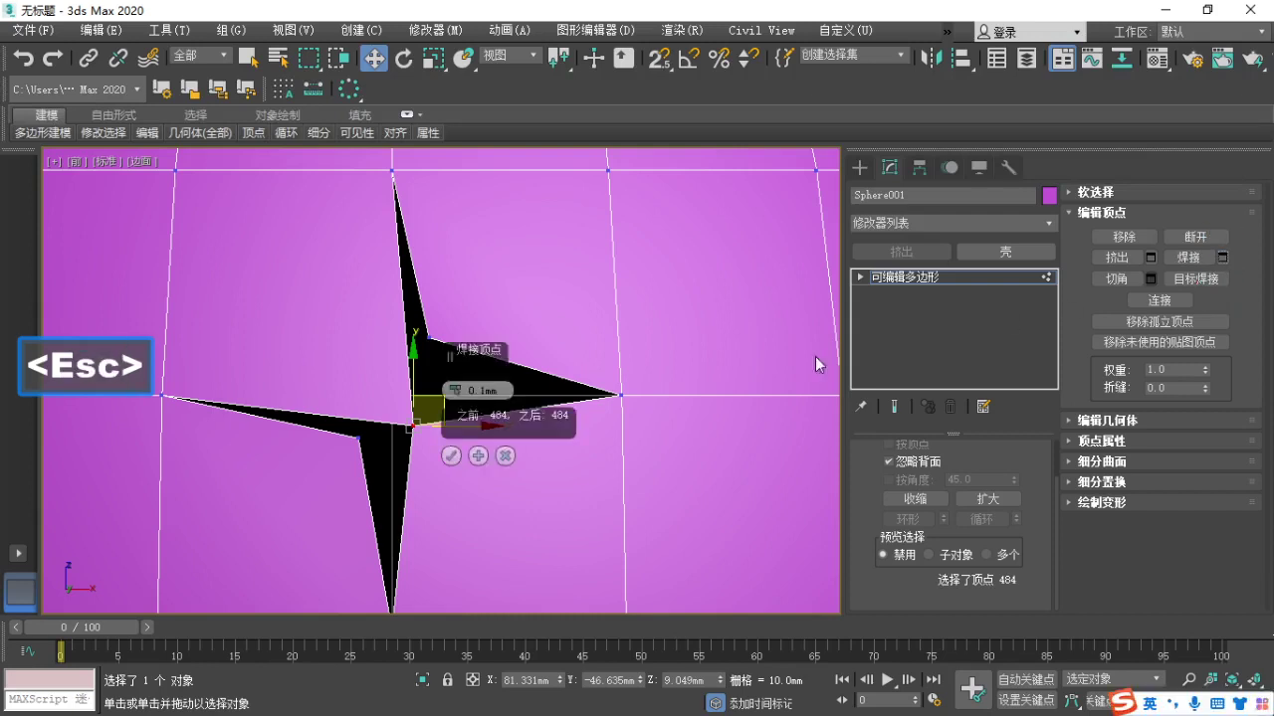
{"action": "left_click_drag", "start_coordinate": [484, 350], "coordinate": [690, 247]}
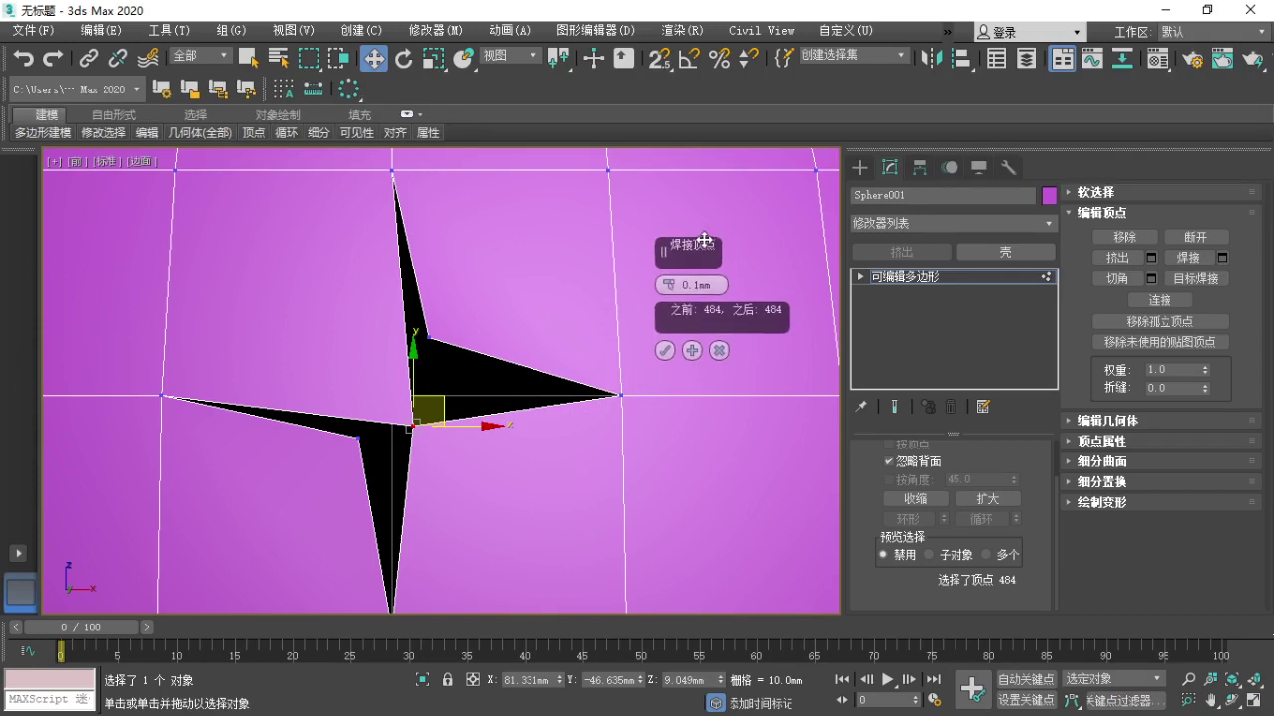
{"action": "key", "text": "F1"}
{"action": "key", "text": "ctrl"}
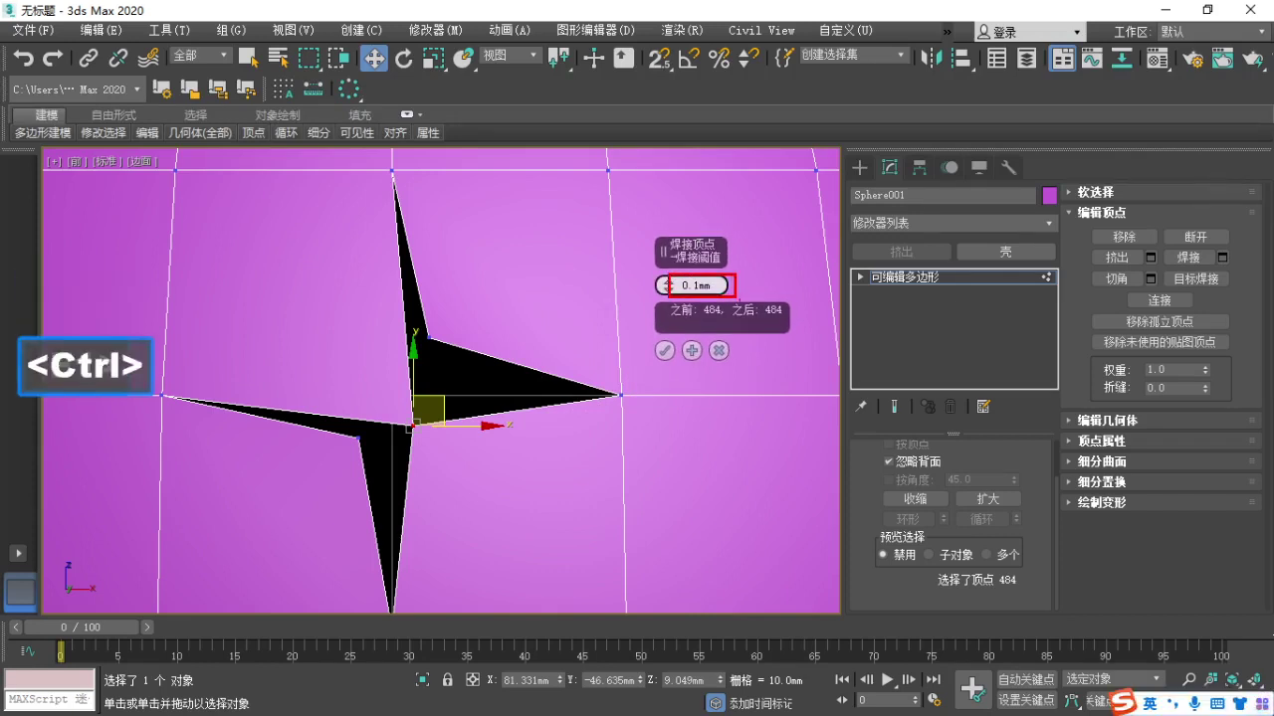
{"action": "key", "text": "F1"}
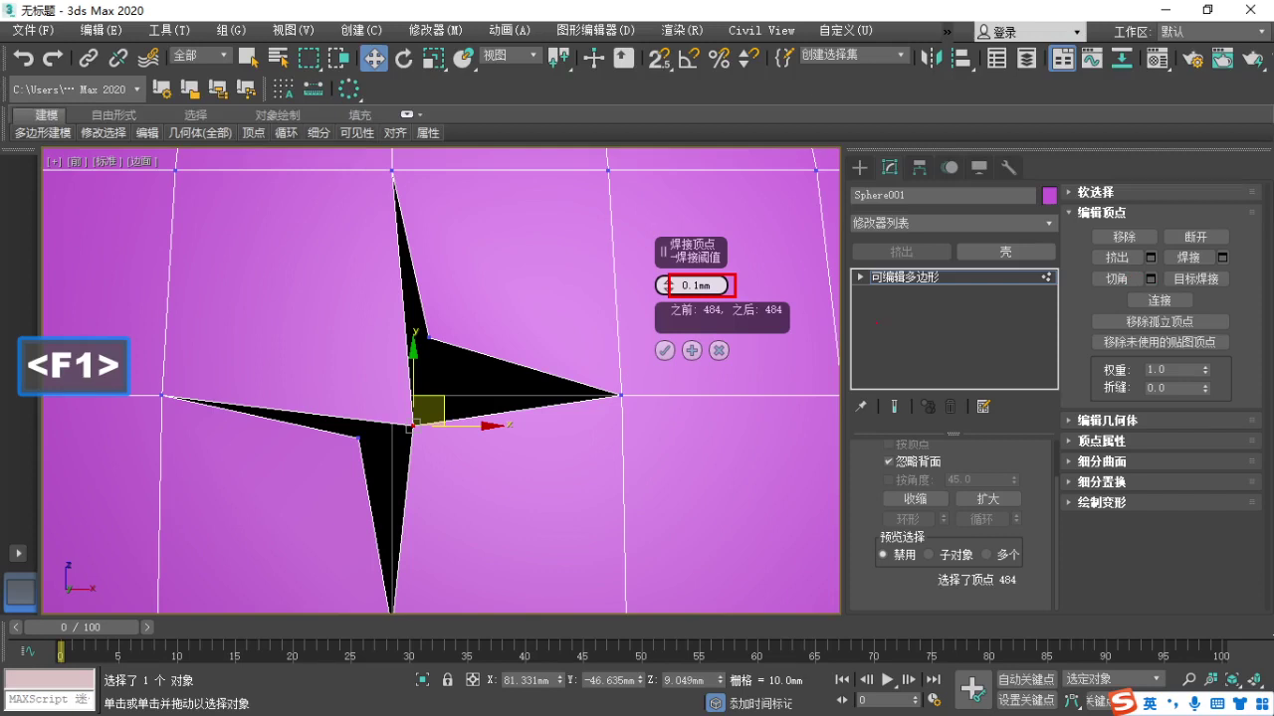
{"action": "key", "text": "Escape"}
{"action": "left_click", "coordinate": [719, 351]}
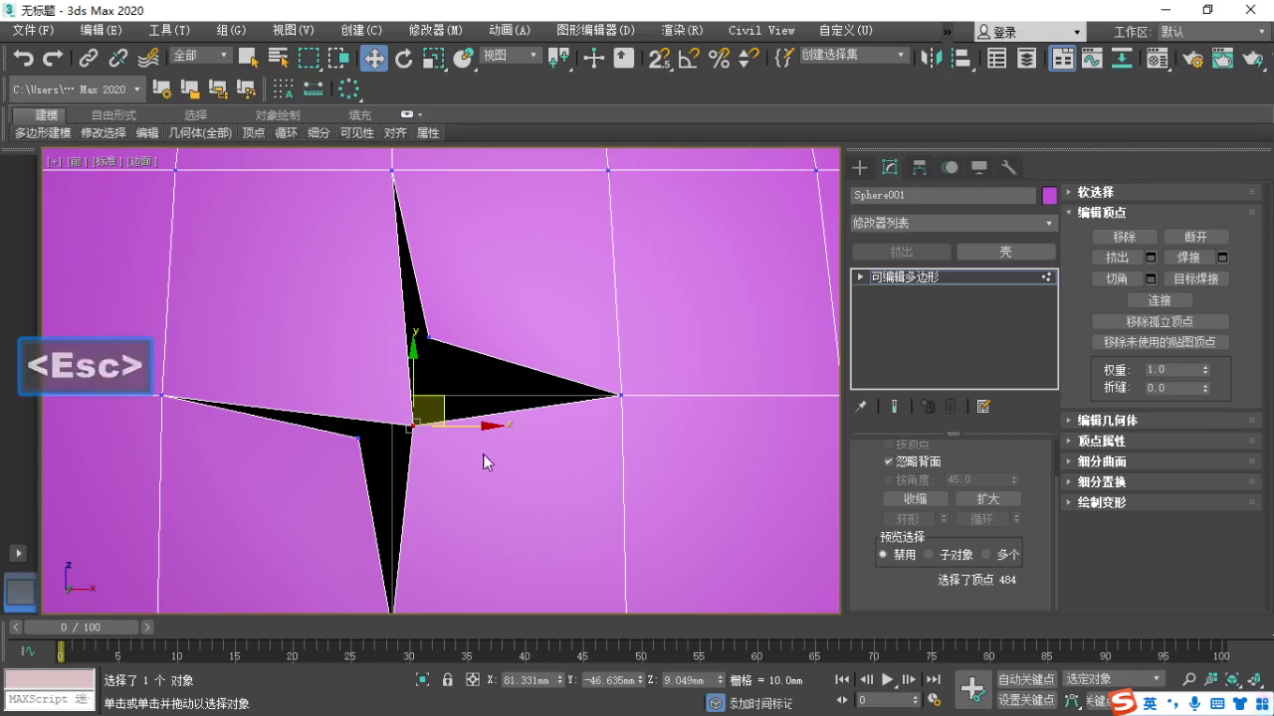
Break the welded vertex and move the separated vertices back out toward the gap's upper-left and lower-right.
{"action": "left_click", "coordinate": [470, 379]}
{"action": "left_click_drag", "start_coordinate": [412, 426], "coordinate": [411, 423]}
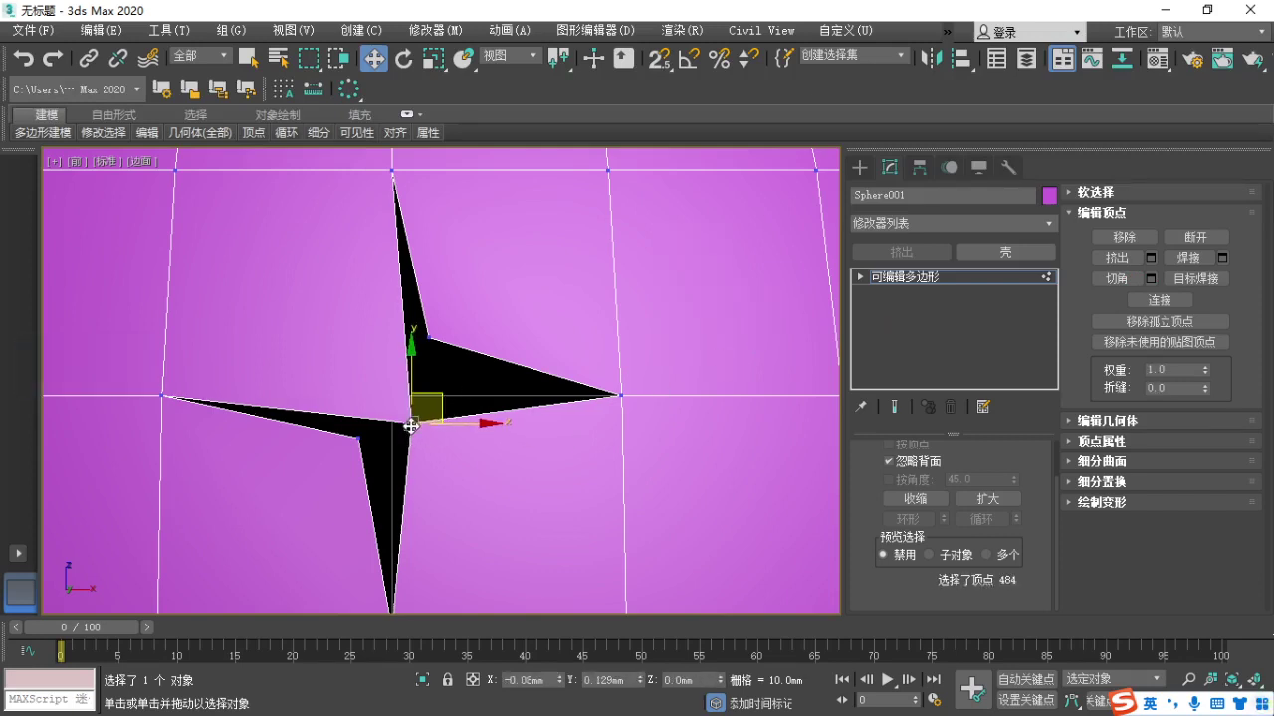
{"action": "left_click", "coordinate": [1195, 237]}
{"action": "left_click", "coordinate": [399, 441]}
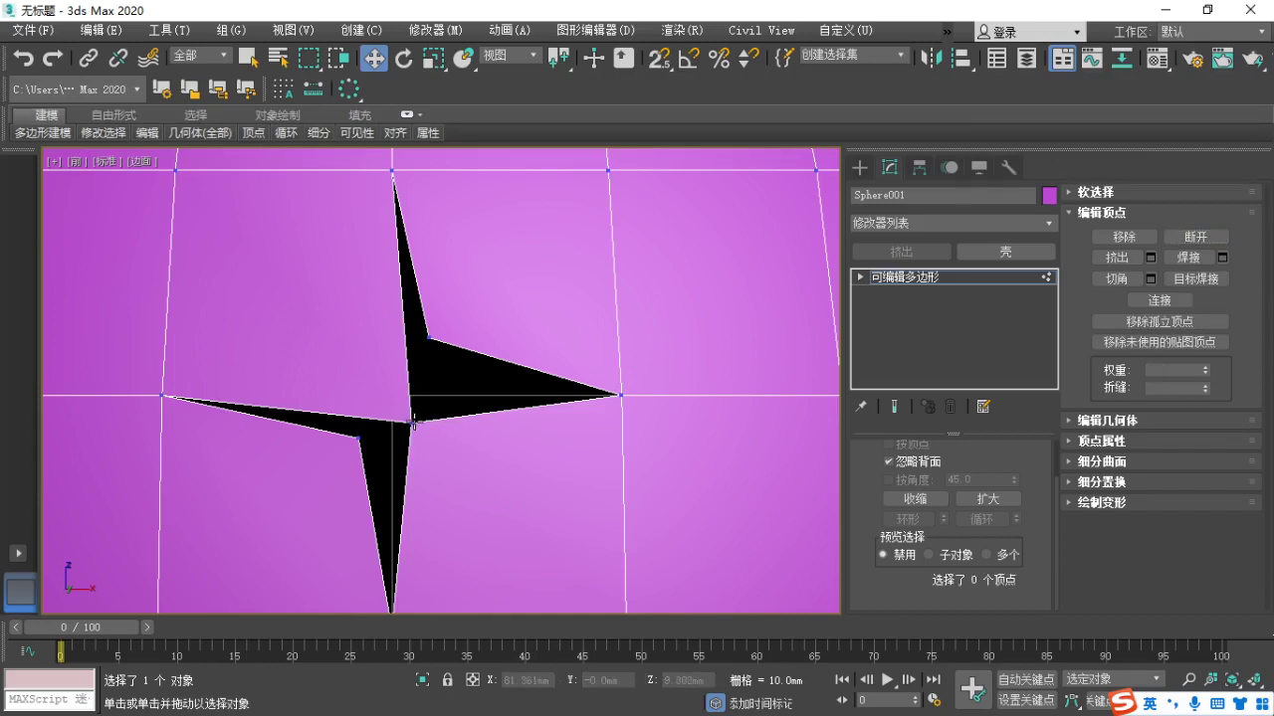
{"action": "left_click_drag", "start_coordinate": [411, 423], "coordinate": [444, 450]}
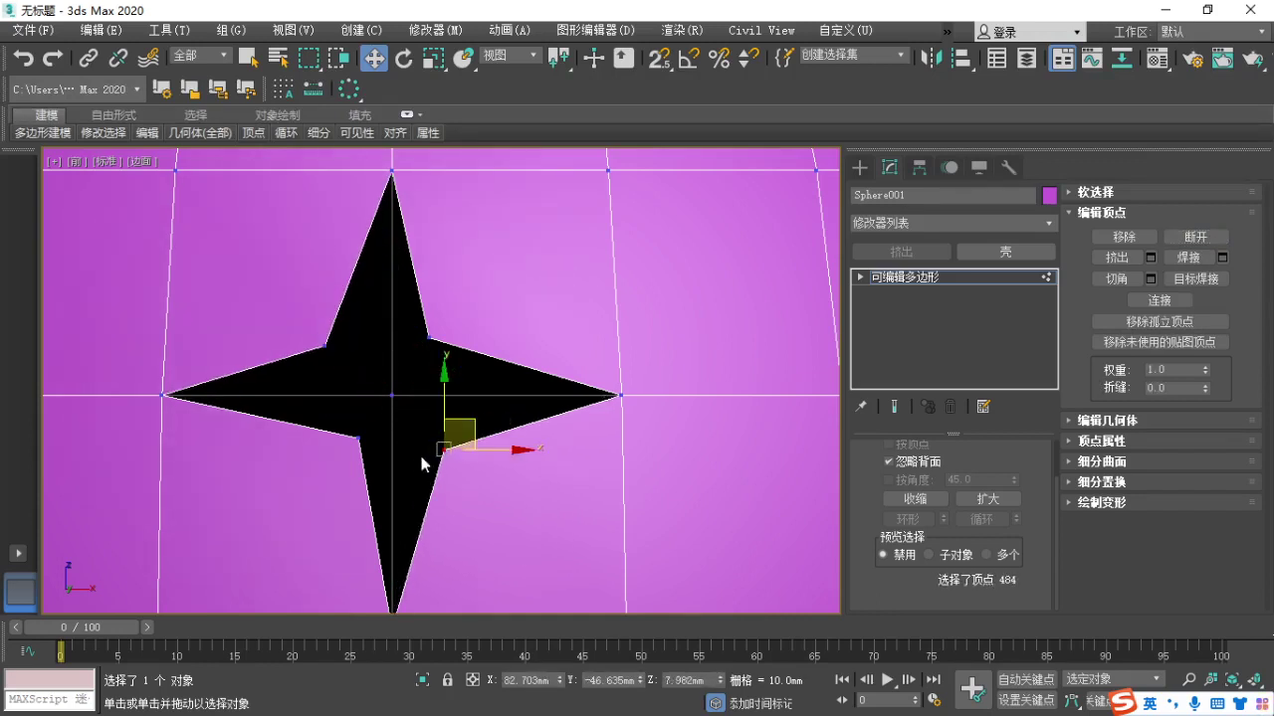
{"action": "left_click", "coordinate": [388, 521]}
{"action": "key", "text": "F1"}
{"action": "left_click_drag", "start_coordinate": [1166, 294], "coordinate": [1204, 268]}
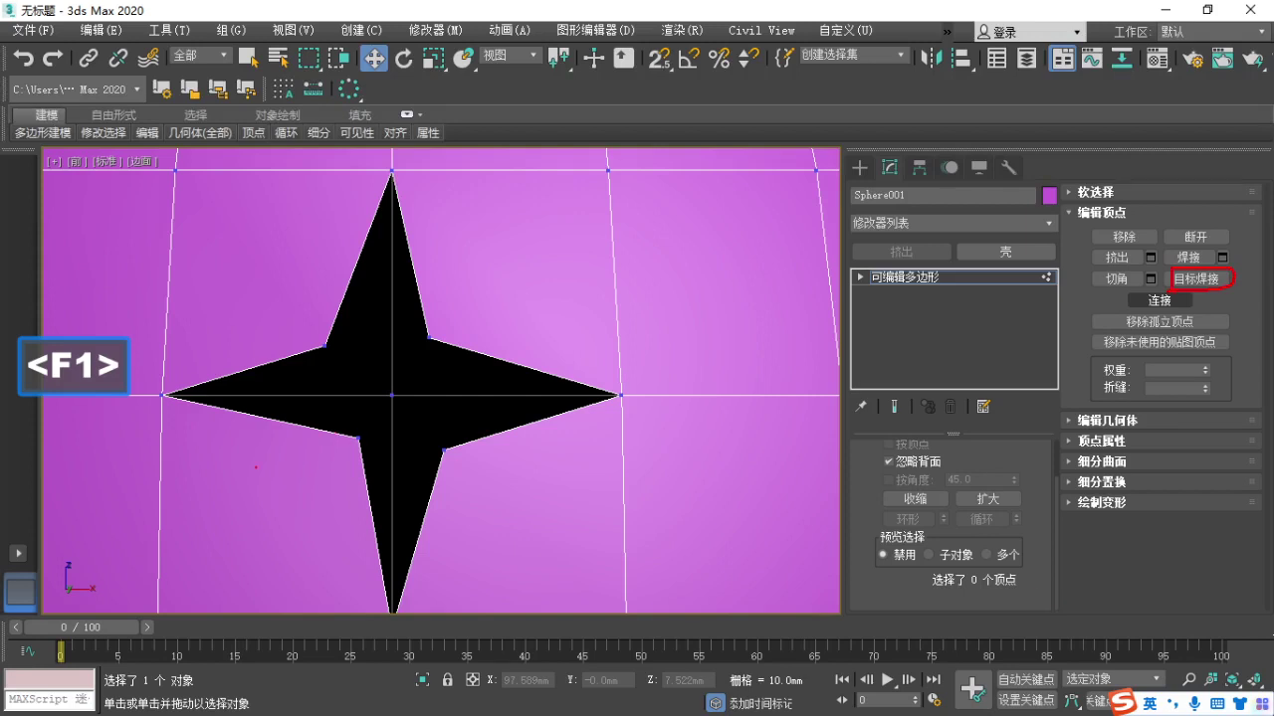
{"action": "key", "text": "Escape"}
{"action": "left_click", "coordinate": [358, 437]}
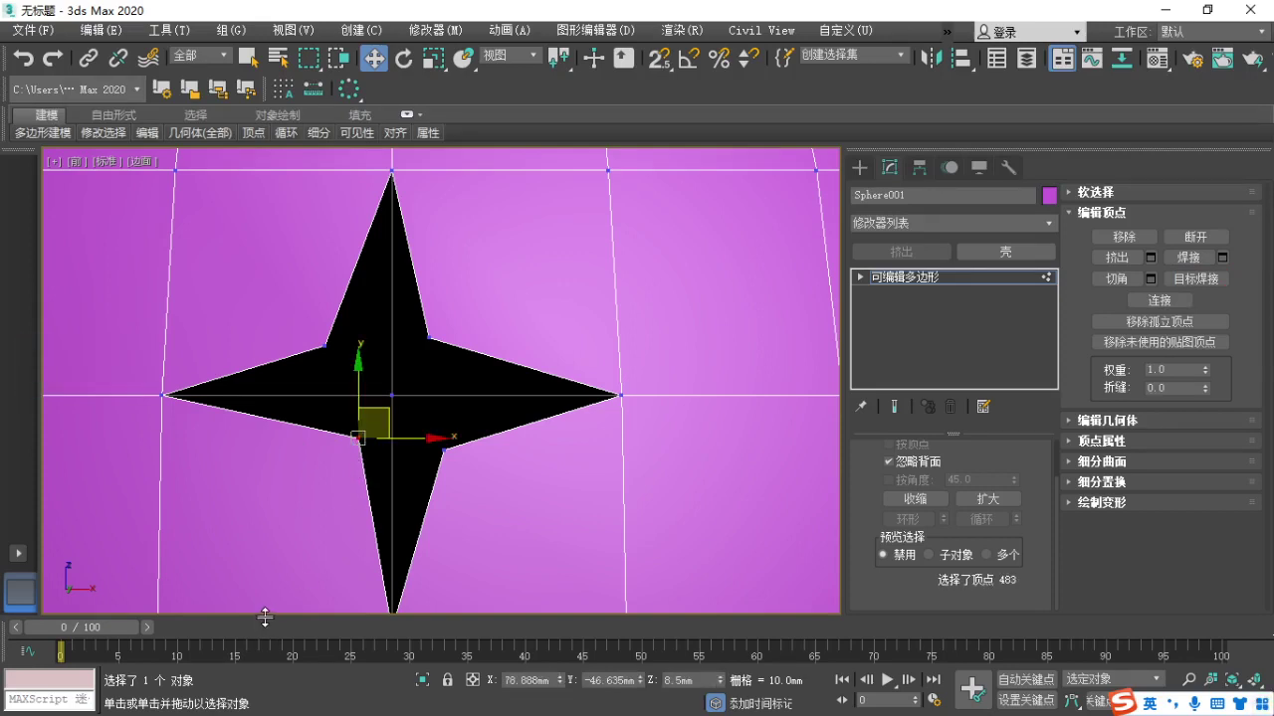
{"action": "key", "text": "F1"}
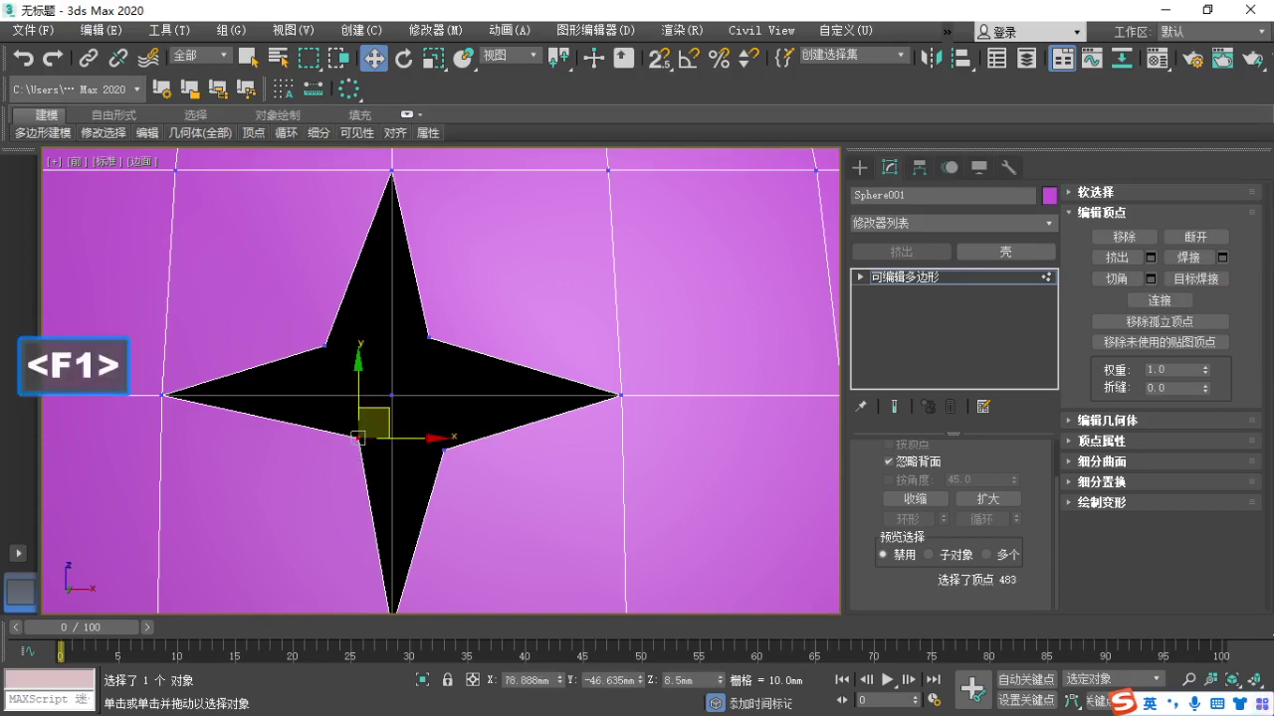
{"action": "mouse_move", "coordinate": [353, 423]}
{"action": "left_mouse_down"}
{"action": "mouse_move", "coordinate": [332, 453]}
{"action": "mouse_move", "coordinate": [373, 437]}
{"action": "left_mouse_up"}
{"action": "mouse_move", "coordinate": [423, 296]}
{"action": "left_mouse_down"}
{"action": "mouse_move", "coordinate": [410, 368]}
{"action": "mouse_move", "coordinate": [368, 343]}
{"action": "left_mouse_up"}
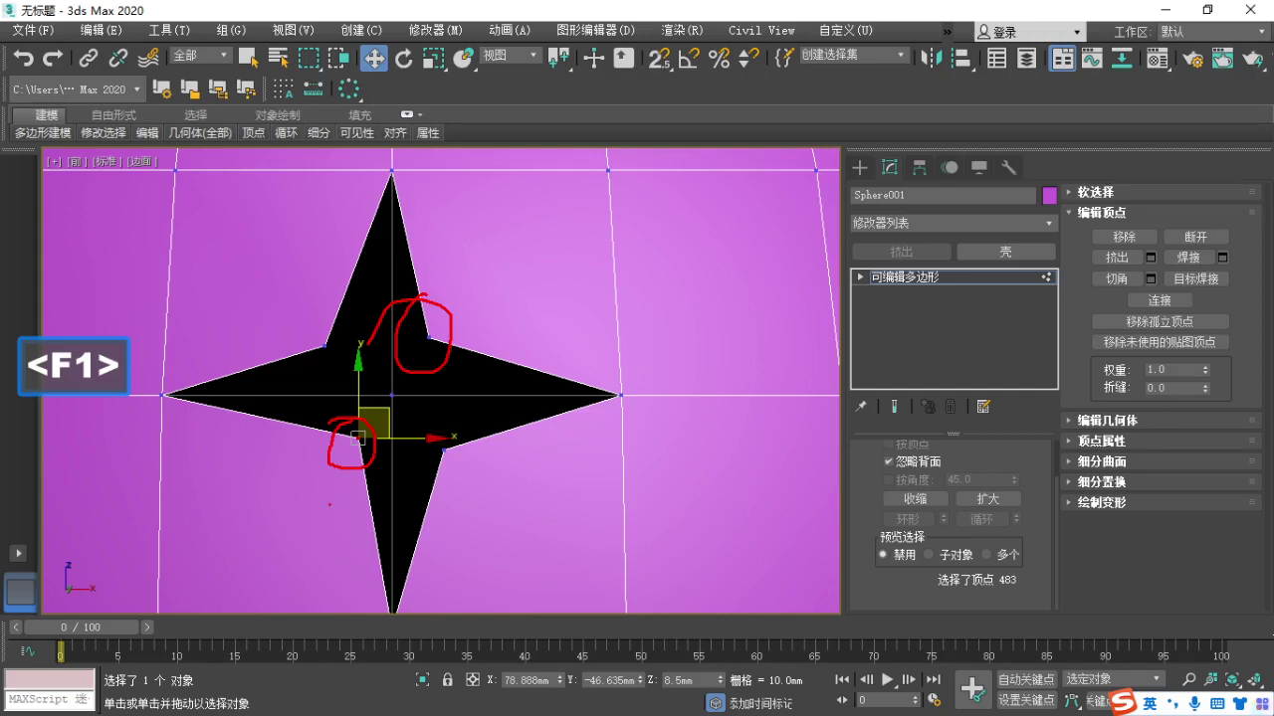
{"action": "key", "text": "Escape"}
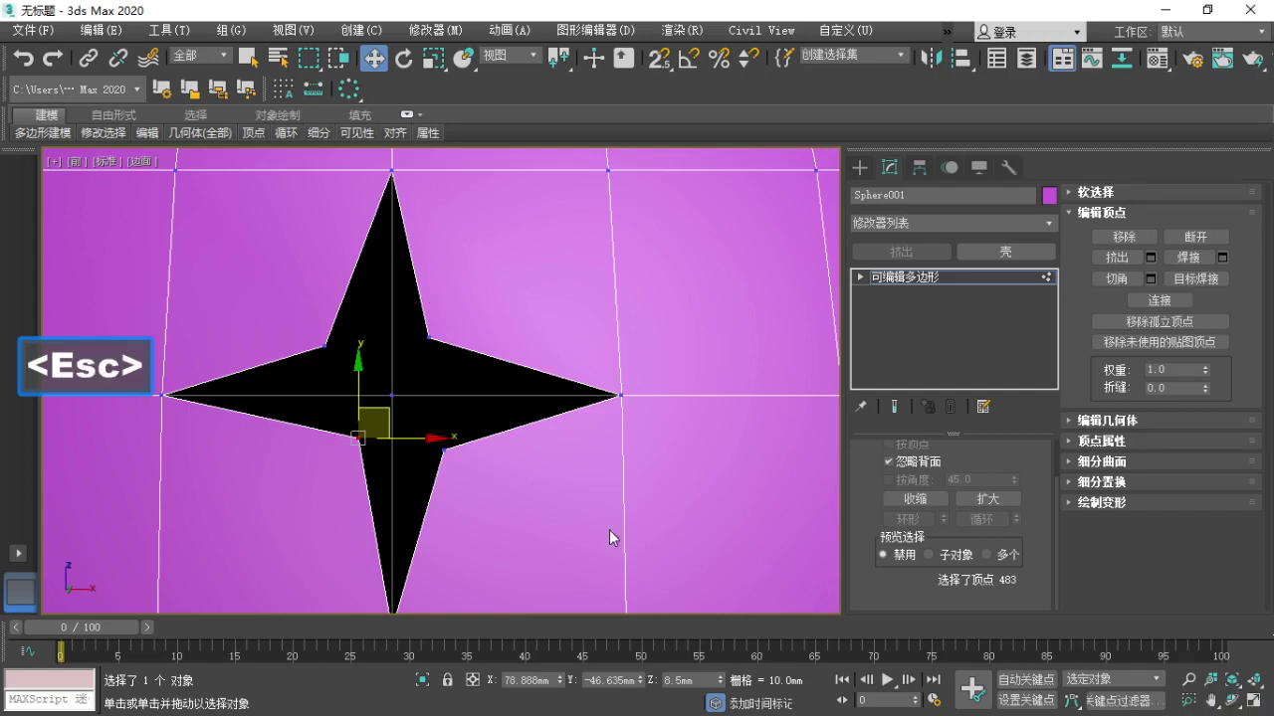
Use Target Weld to merge the gap's lower-left corner vertex into the upper-right corner vertex.
{"action": "left_click", "coordinate": [1191, 283]}
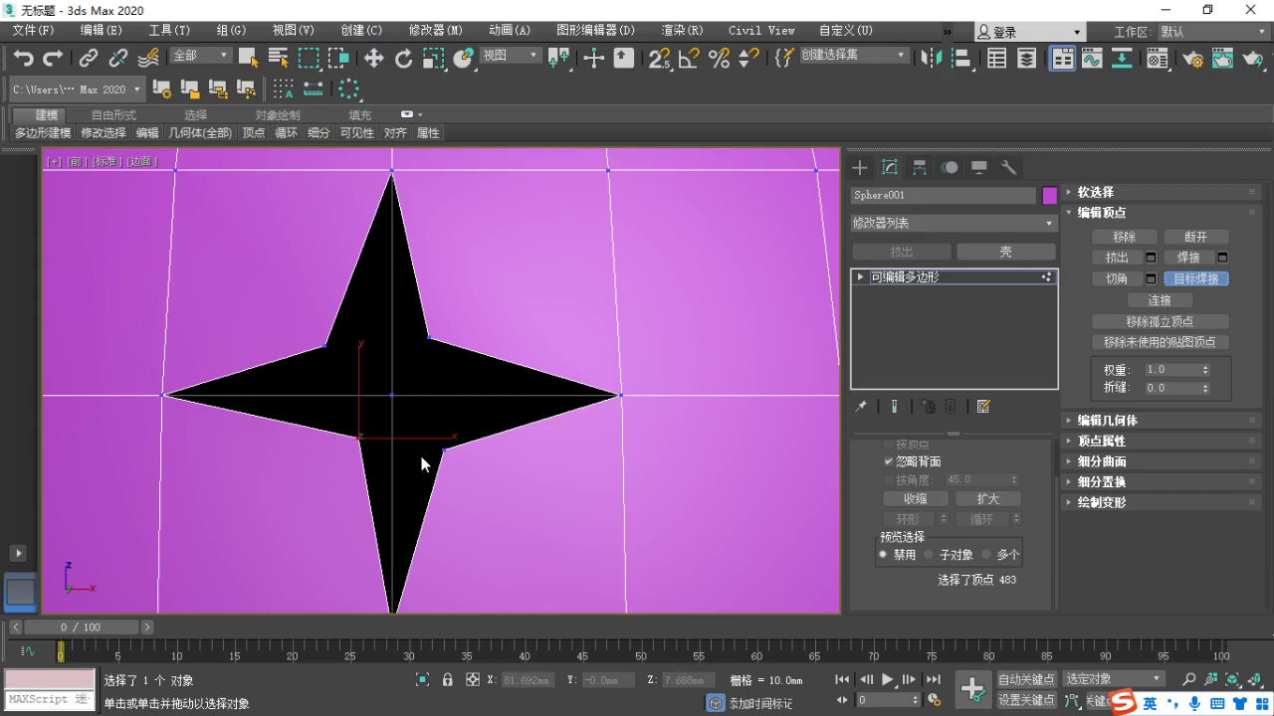
{"action": "left_click", "coordinate": [356, 438]}
{"action": "left_click", "coordinate": [424, 340]}
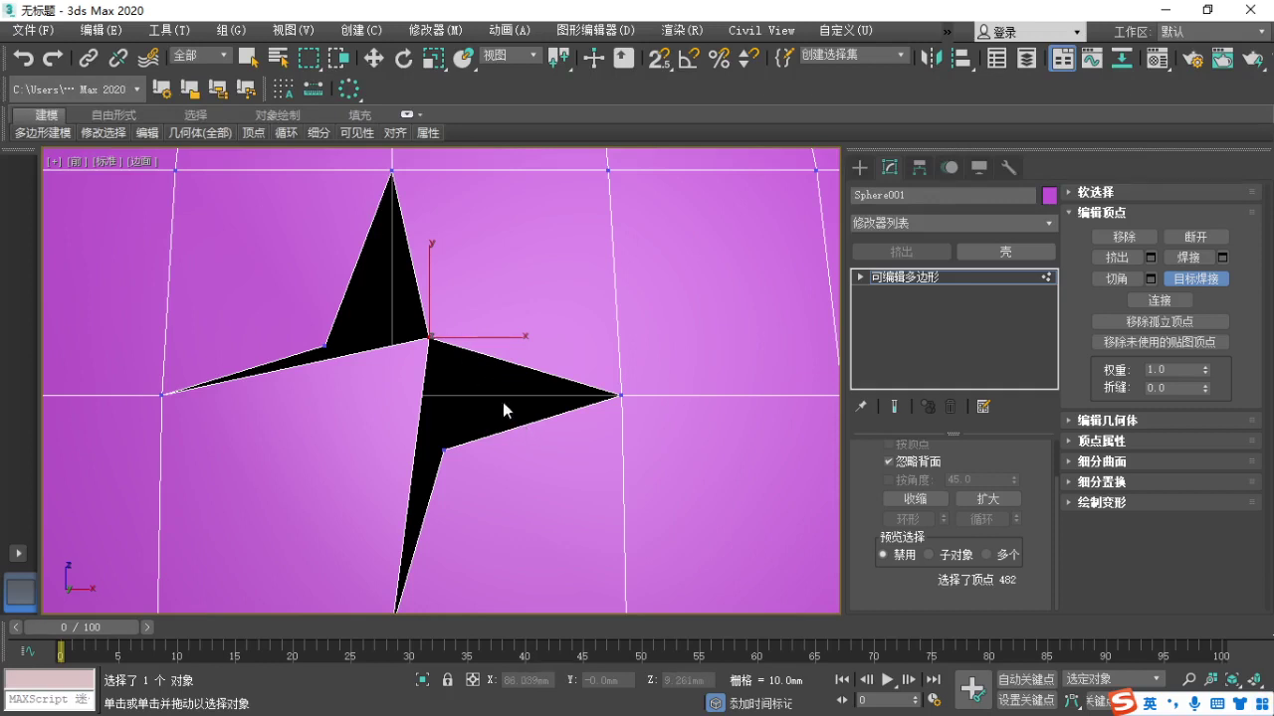
Switch to the Move tool and move the merged vertex to the centre of the gap.
{"action": "key", "text": "w"}
{"action": "left_click", "coordinate": [460, 370]}
{"action": "left_click", "coordinate": [428, 338]}
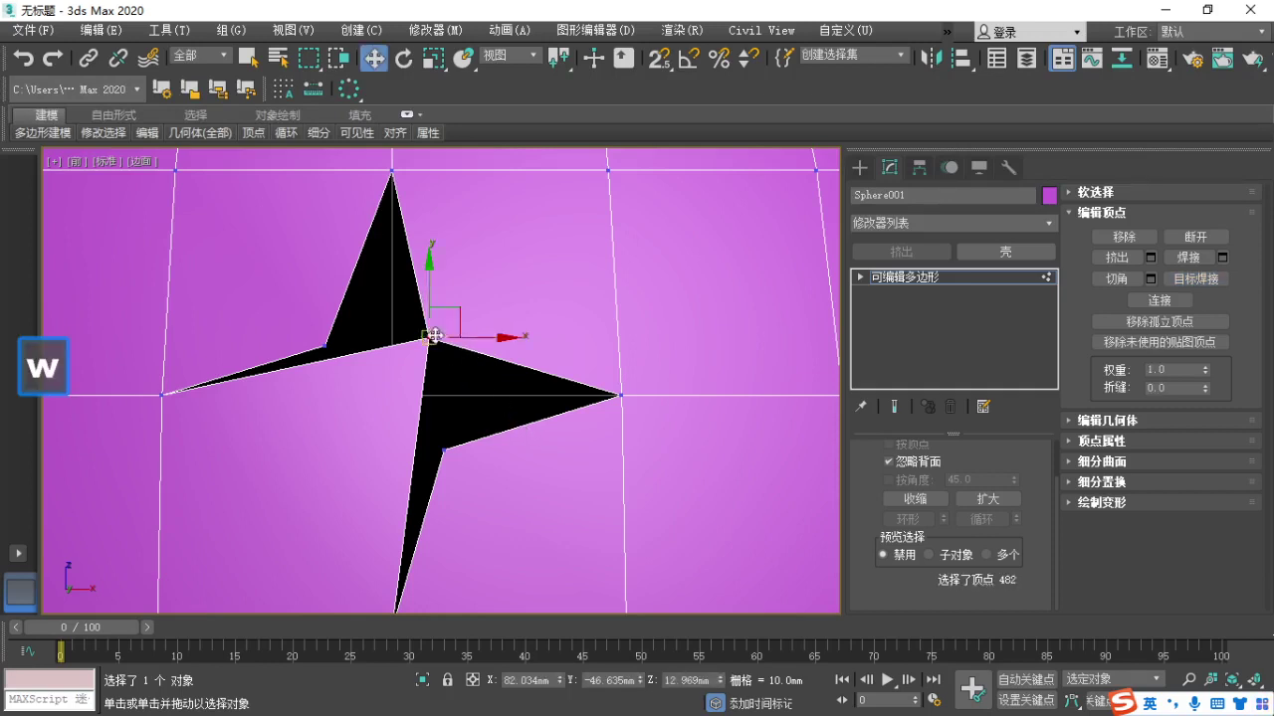
{"action": "left_click_drag", "start_coordinate": [460, 322], "coordinate": [419, 376]}
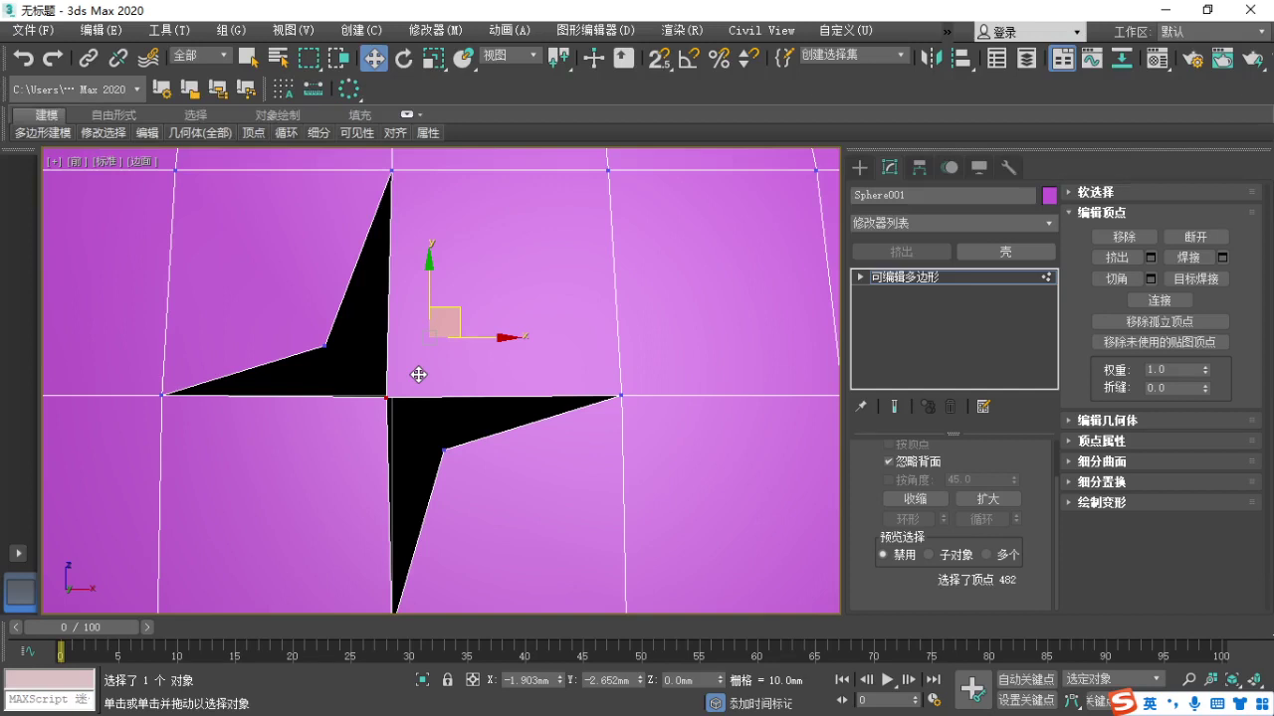
Break the merged vertex and spread its separated vertices and the lower-right corner vertex outward to reopen the star-shaped gap.
{"action": "left_click_drag", "start_coordinate": [419, 375], "coordinate": [471, 316]}
{"action": "left_click", "coordinate": [1195, 236]}
{"action": "left_click", "coordinate": [409, 438]}
{"action": "left_click_drag", "start_coordinate": [387, 398], "coordinate": [313, 455]}
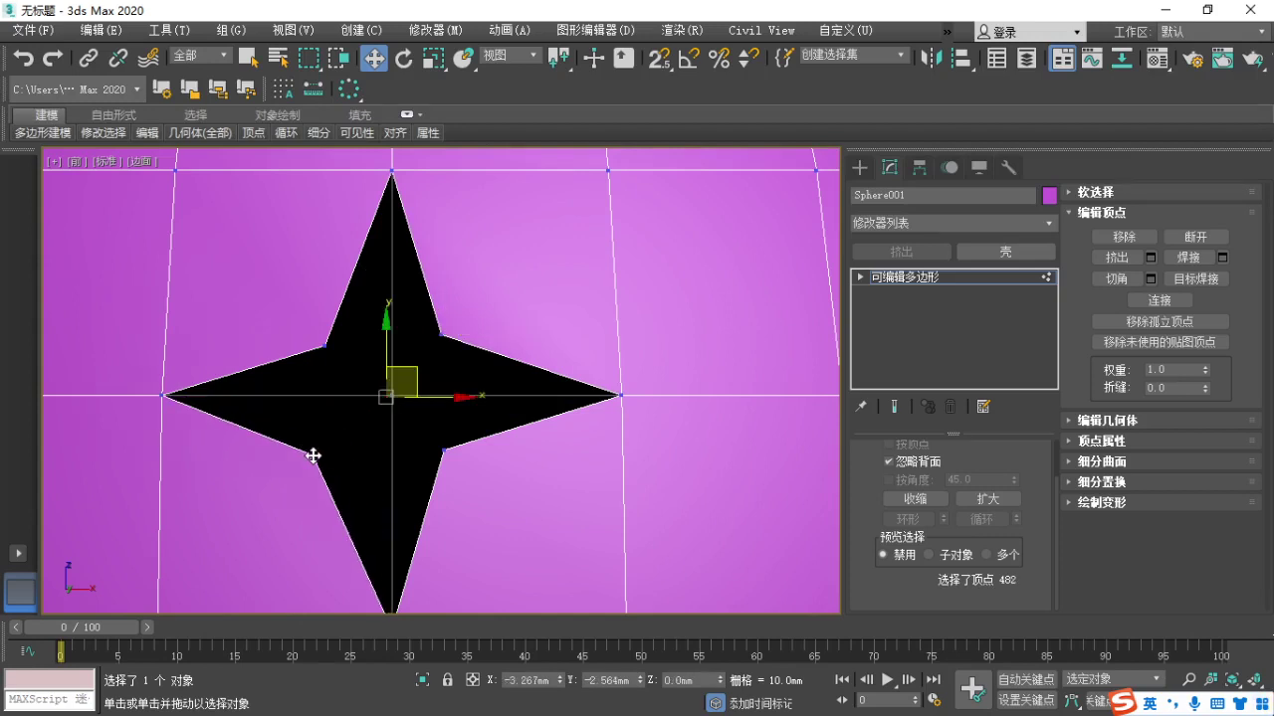
{"action": "left_click", "coordinate": [319, 461]}
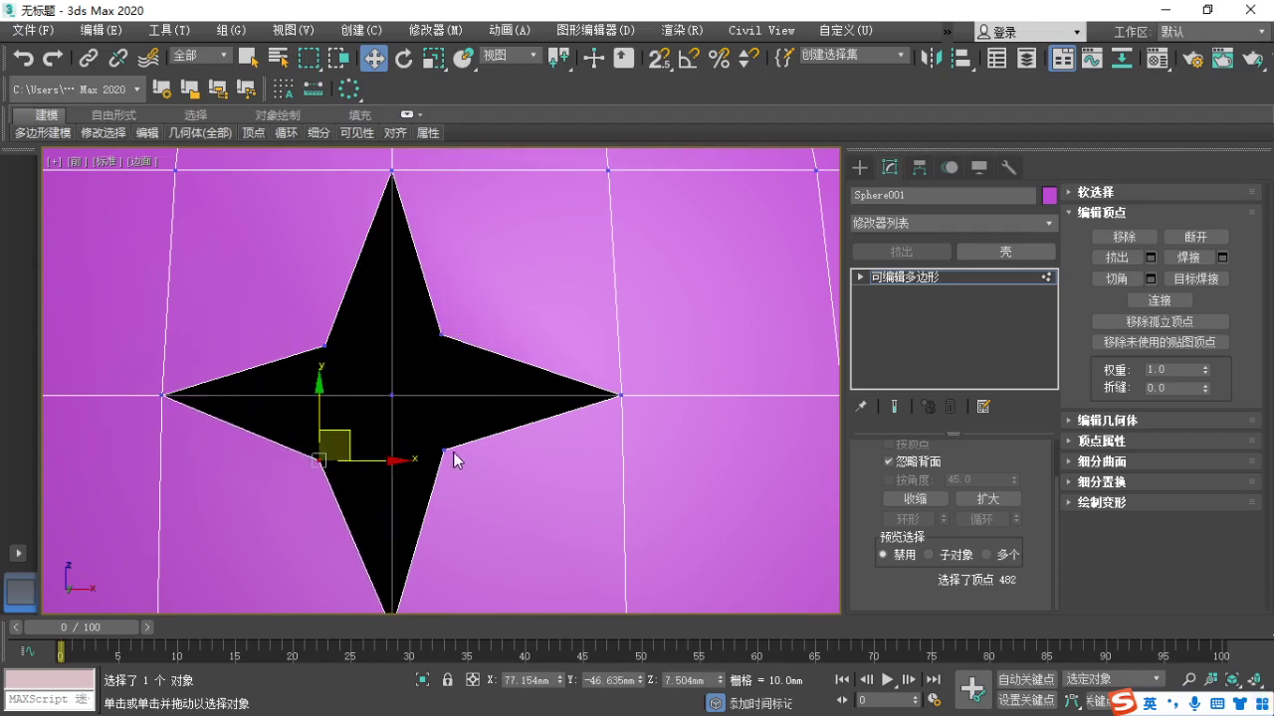
{"action": "left_click_drag", "start_coordinate": [443, 451], "coordinate": [467, 470]}
{"action": "left_click", "coordinate": [440, 461]}
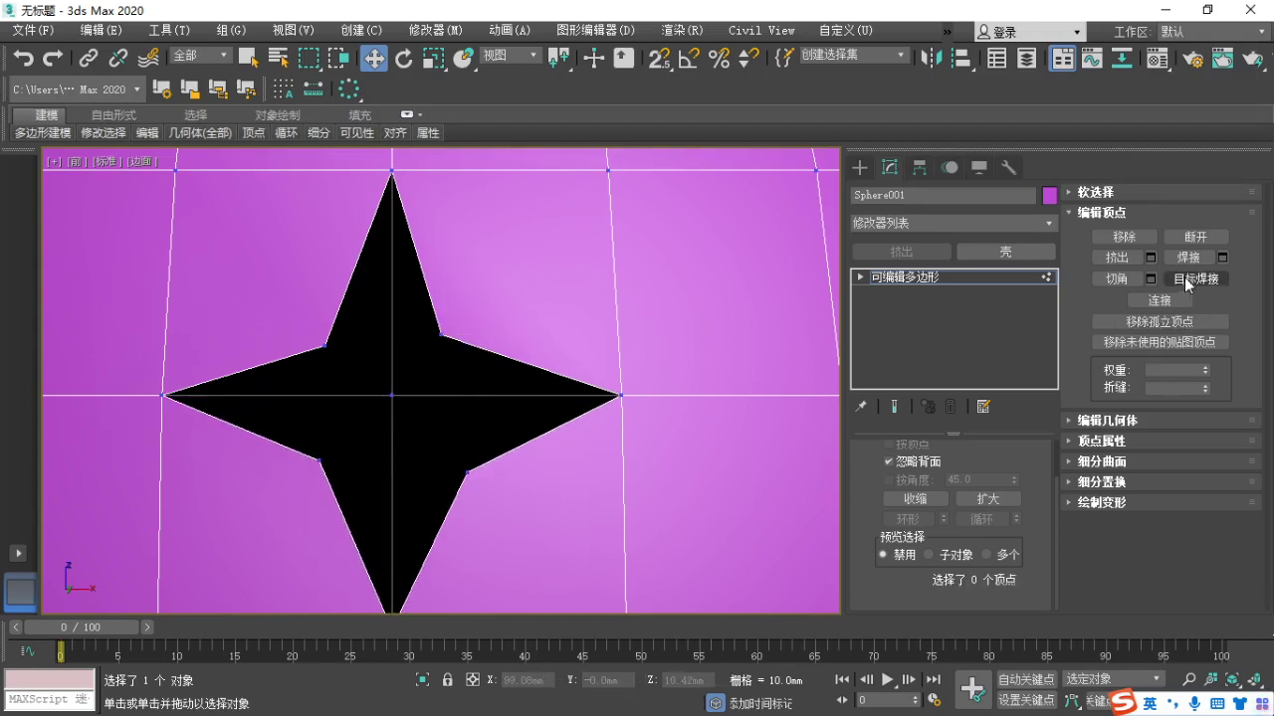
Try Connect on the lower-left corner vertex alone, move that vertex slightly inward, and clear the selection.
{"action": "key", "text": "F1"}
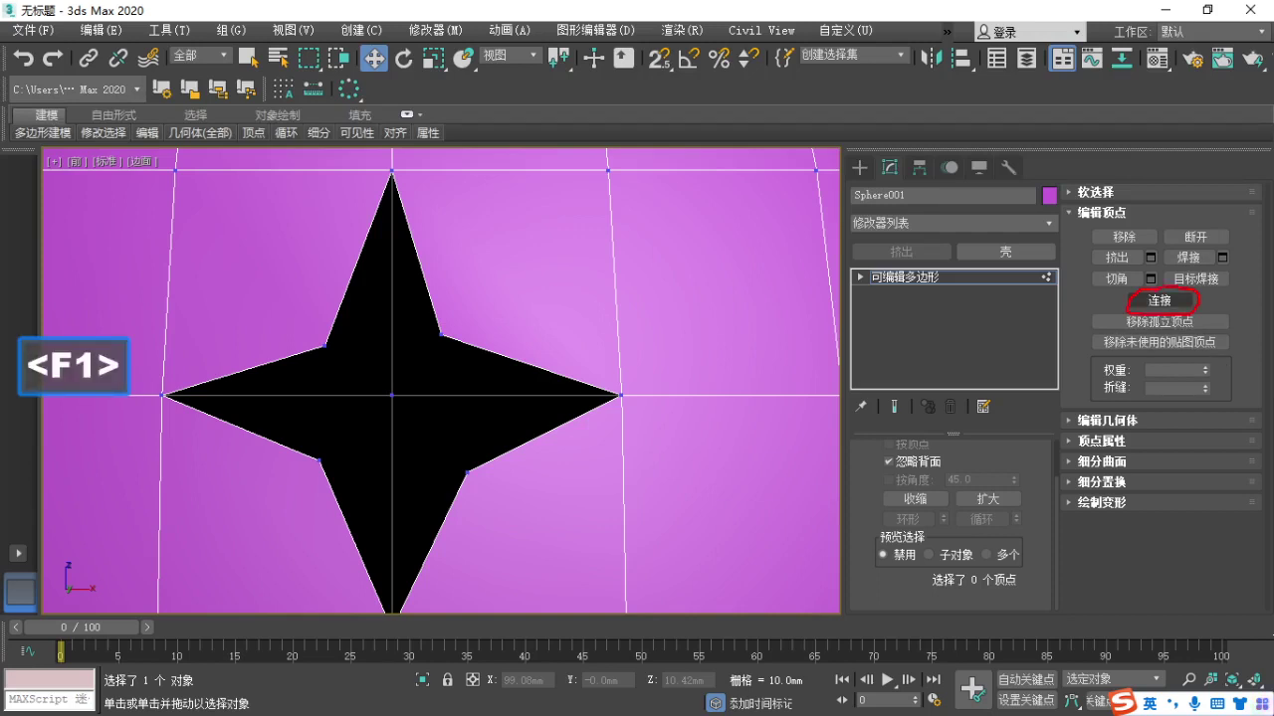
{"action": "key", "text": "Escape"}
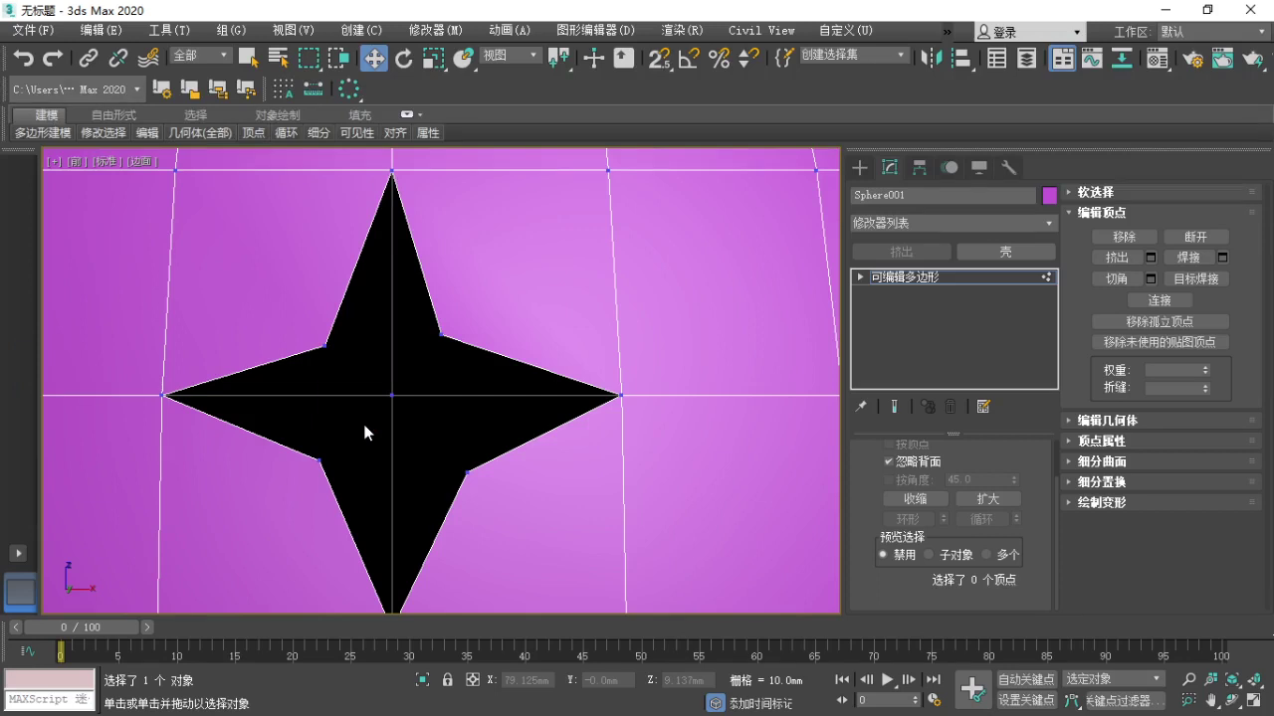
{"action": "left_click", "coordinate": [318, 459]}
{"action": "left_click", "coordinate": [1160, 298]}
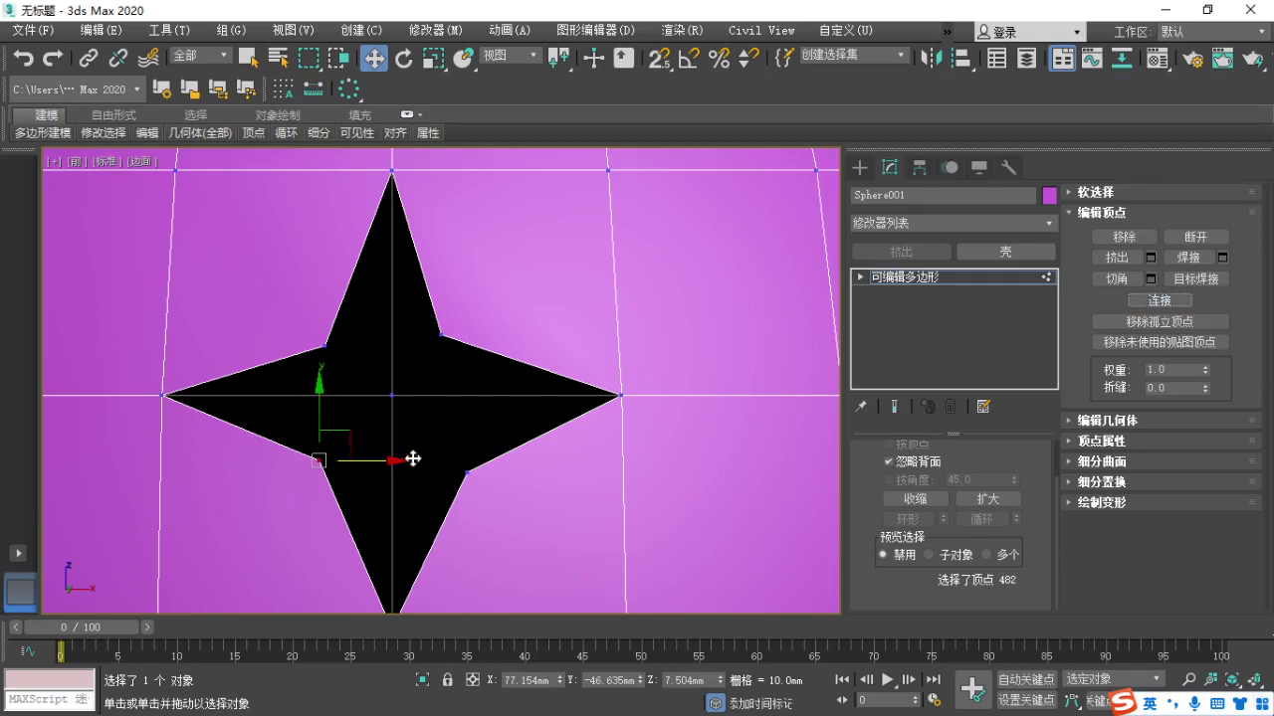
{"action": "mouse_move", "coordinate": [363, 411]}
{"action": "left_mouse_down"}
{"action": "mouse_move", "coordinate": [485, 294]}
{"action": "mouse_move", "coordinate": [369, 405]}
{"action": "left_mouse_up"}
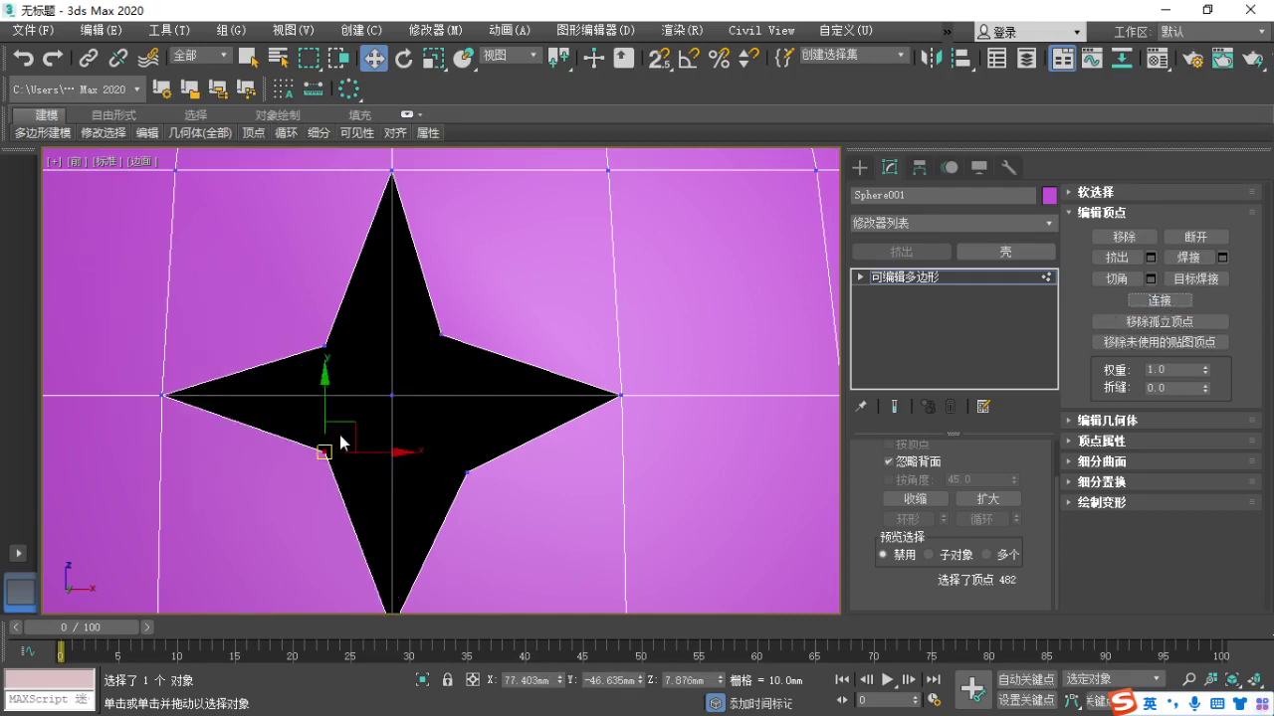
{"action": "left_click", "coordinate": [405, 446]}
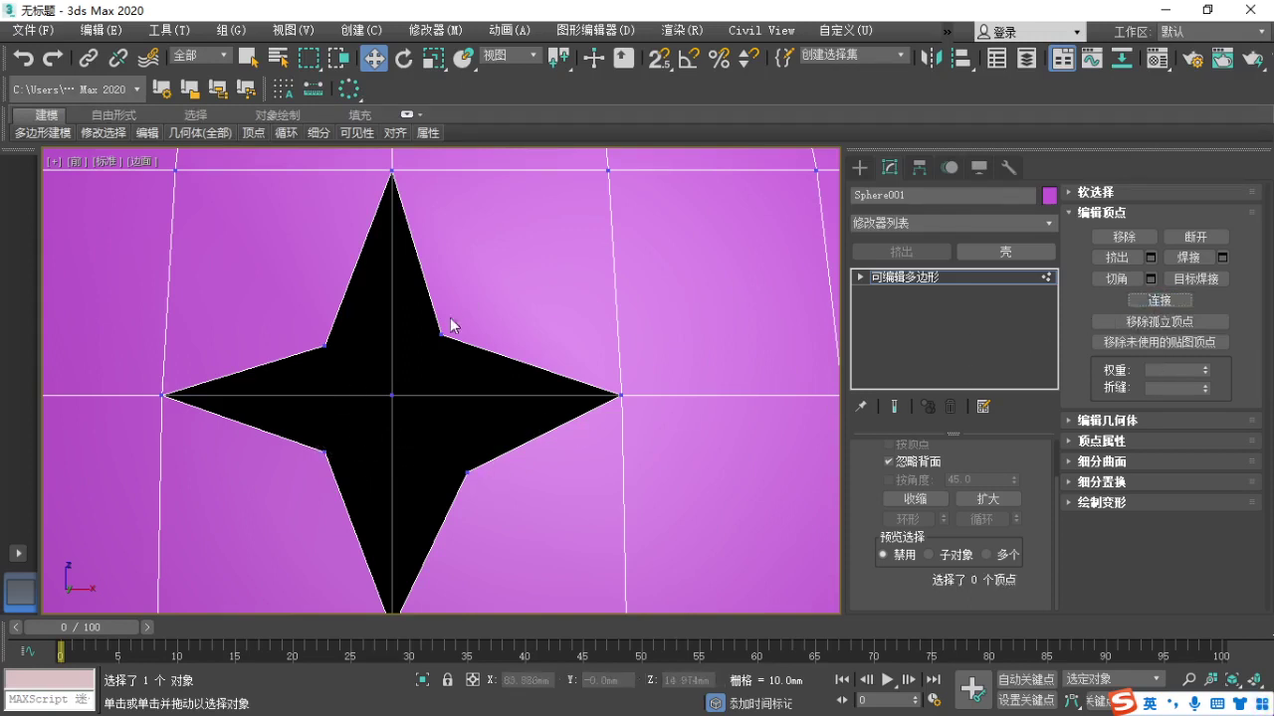
Select the gap's upper-right and lower-left corner vertices, shift them slightly, and try Connect after clearing the selection.
{"action": "middle_click_drag", "start_coordinate": [447, 322], "coordinate": [371, 344]}
{"action": "left_click", "coordinate": [402, 348]}
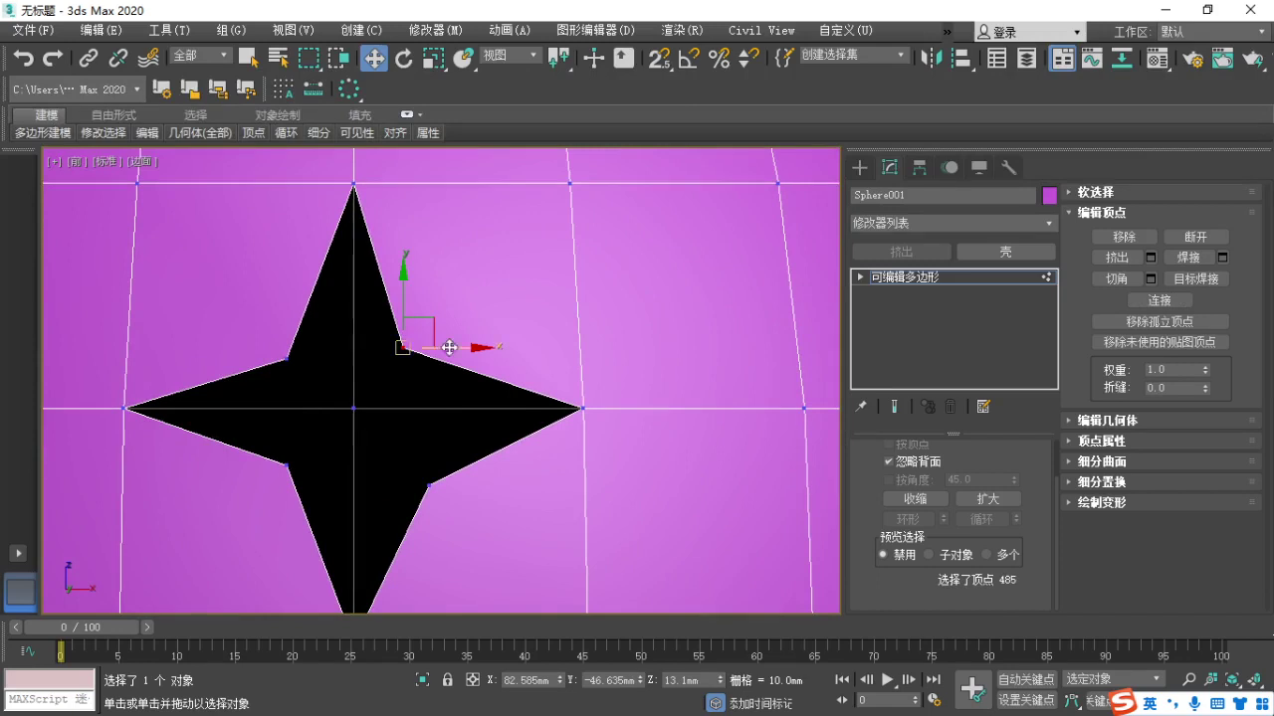
{"action": "left_click", "coordinate": [285, 464], "text": "ctrl"}
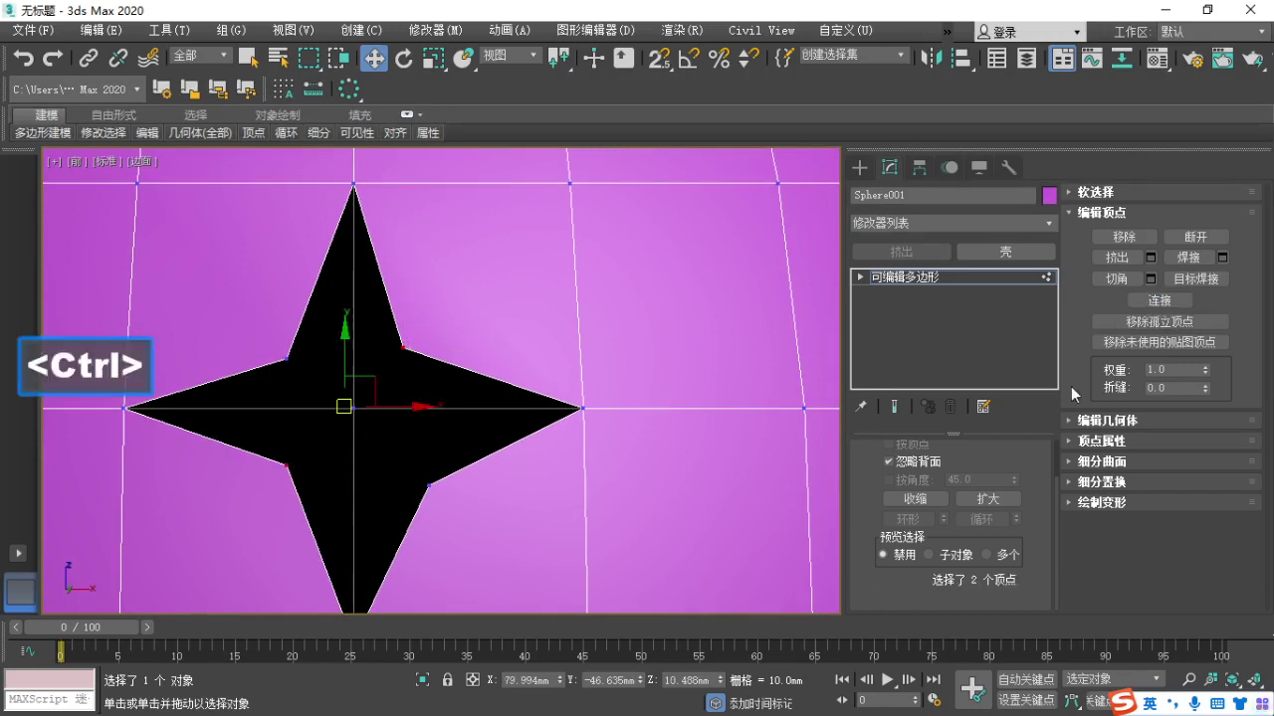
{"action": "left_click_drag", "start_coordinate": [378, 389], "coordinate": [383, 392]}
{"action": "left_click", "coordinate": [374, 472]}
{"action": "left_click", "coordinate": [1181, 300]}
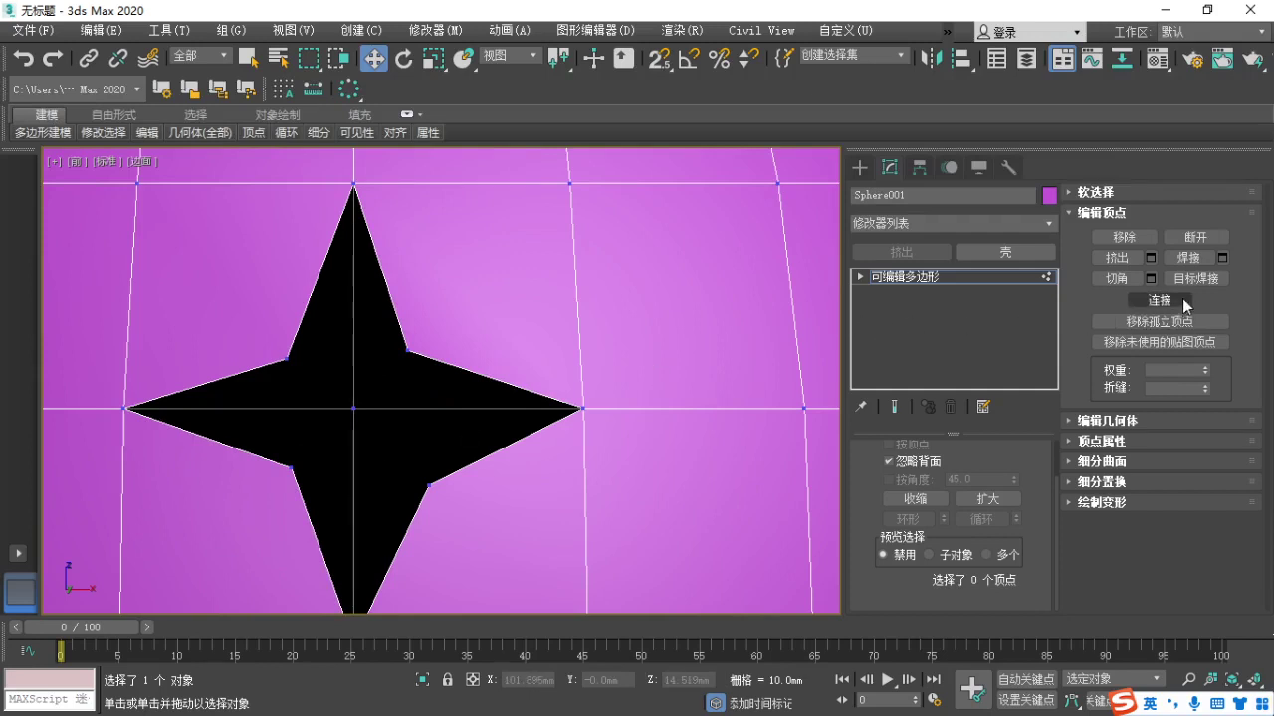
Connect two diagonally opposite vertices of an intact polygon on the sphere, in the second column beyond the gap's right tip.
{"action": "middle_click_drag", "start_coordinate": [598, 369], "coordinate": [326, 427]}
{"action": "key", "text": "F1"}
{"action": "left_click_drag", "start_coordinate": [476, 441], "coordinate": [519, 439]}
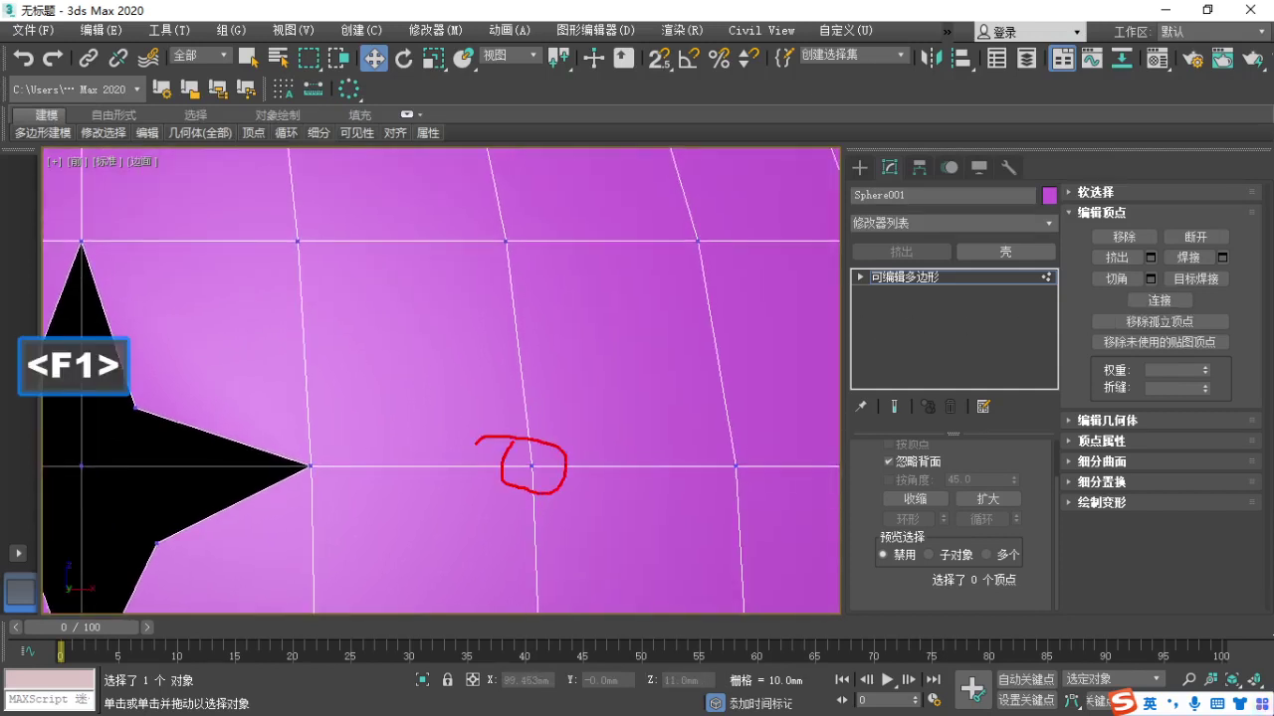
{"action": "left_click_drag", "start_coordinate": [703, 220], "coordinate": [549, 459]}
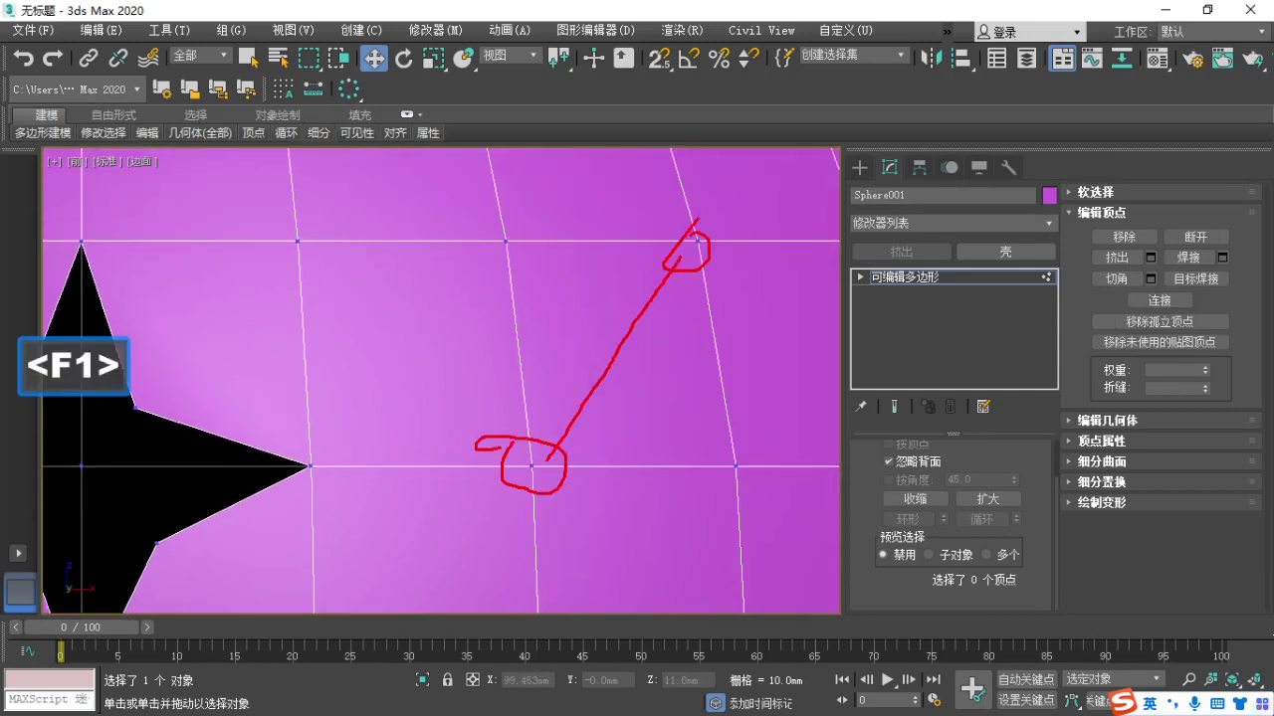
{"action": "key", "text": "Escape"}
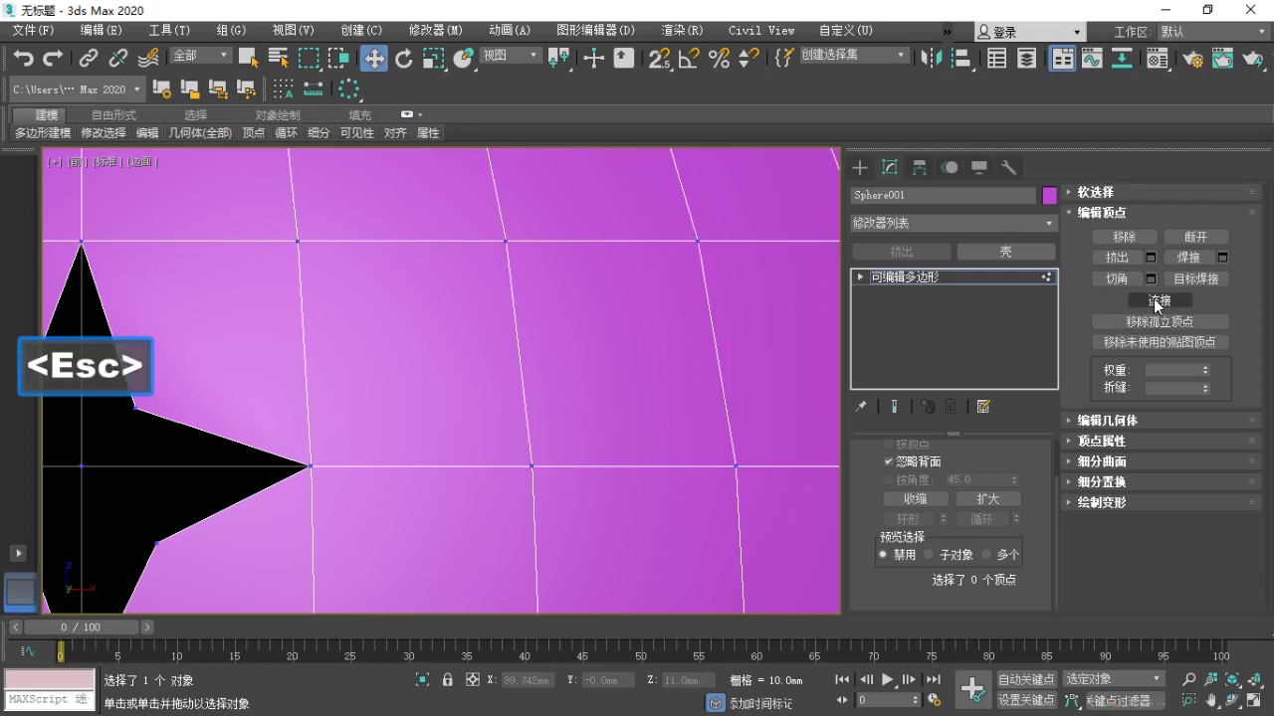
{"action": "left_click_drag", "start_coordinate": [641, 195], "coordinate": [749, 264]}
{"action": "left_click_drag", "start_coordinate": [503, 428], "coordinate": [557, 488], "text": "ctrl"}
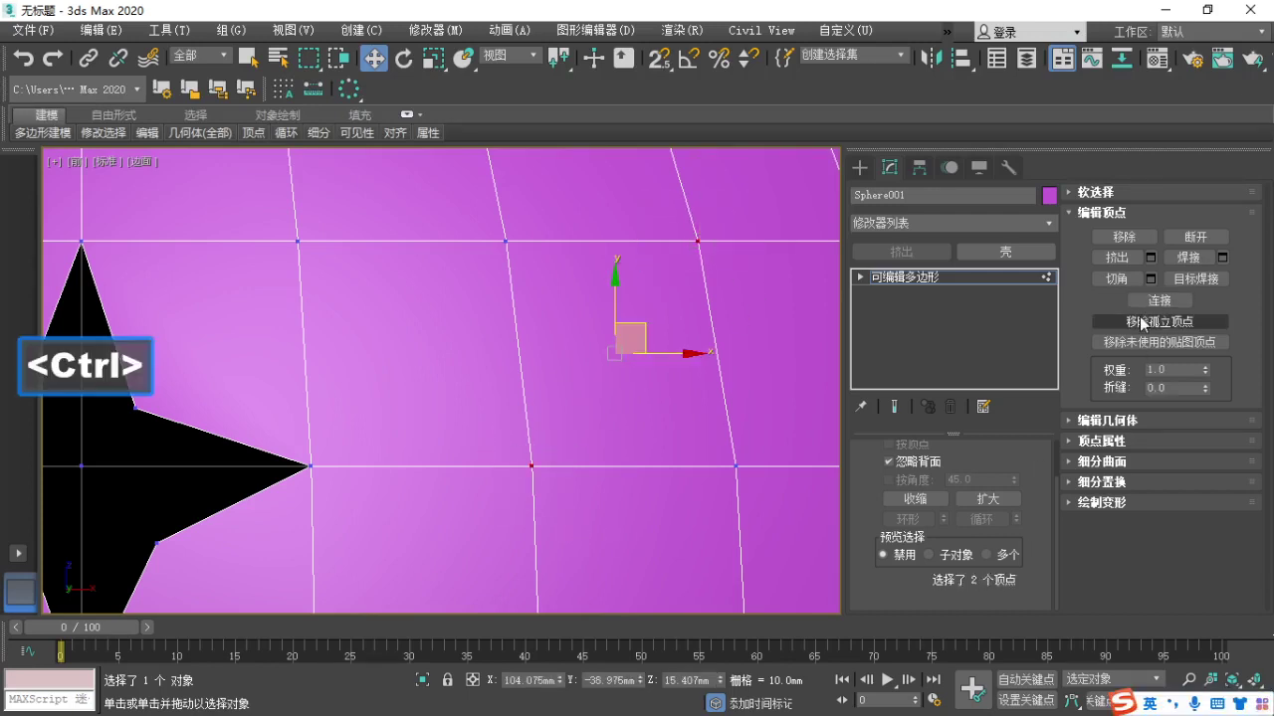
{"action": "left_click", "coordinate": [1156, 300]}
{"action": "left_click", "coordinate": [674, 395]}
{"action": "key", "text": "F1"}
{"action": "left_click_drag", "start_coordinate": [684, 233], "coordinate": [654, 246]}
{"action": "left_click_drag", "start_coordinate": [539, 440], "coordinate": [503, 438]}
{"action": "mouse_move", "coordinate": [589, 320]}
{"action": "left_mouse_down"}
{"action": "mouse_move", "coordinate": [601, 359]}
{"action": "mouse_move", "coordinate": [668, 391]}
{"action": "mouse_move", "coordinate": [625, 393]}
{"action": "left_mouse_up"}
{"action": "left_click_drag", "start_coordinate": [628, 340], "coordinate": [602, 391]}
{"action": "left_click_drag", "start_coordinate": [945, 293], "coordinate": [875, 260]}
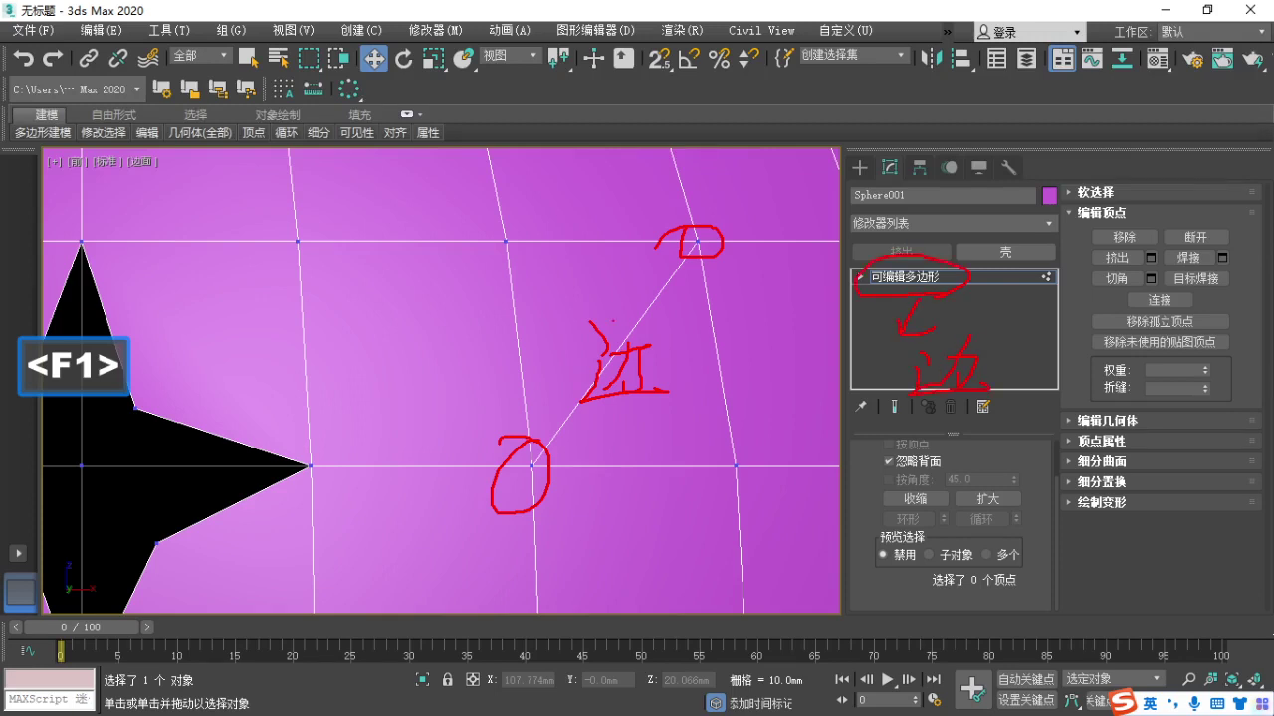
{"action": "mouse_move", "coordinate": [593, 323]}
{"action": "left_mouse_down"}
{"action": "mouse_move", "coordinate": [668, 410]}
{"action": "mouse_move", "coordinate": [570, 326]}
{"action": "left_mouse_up"}
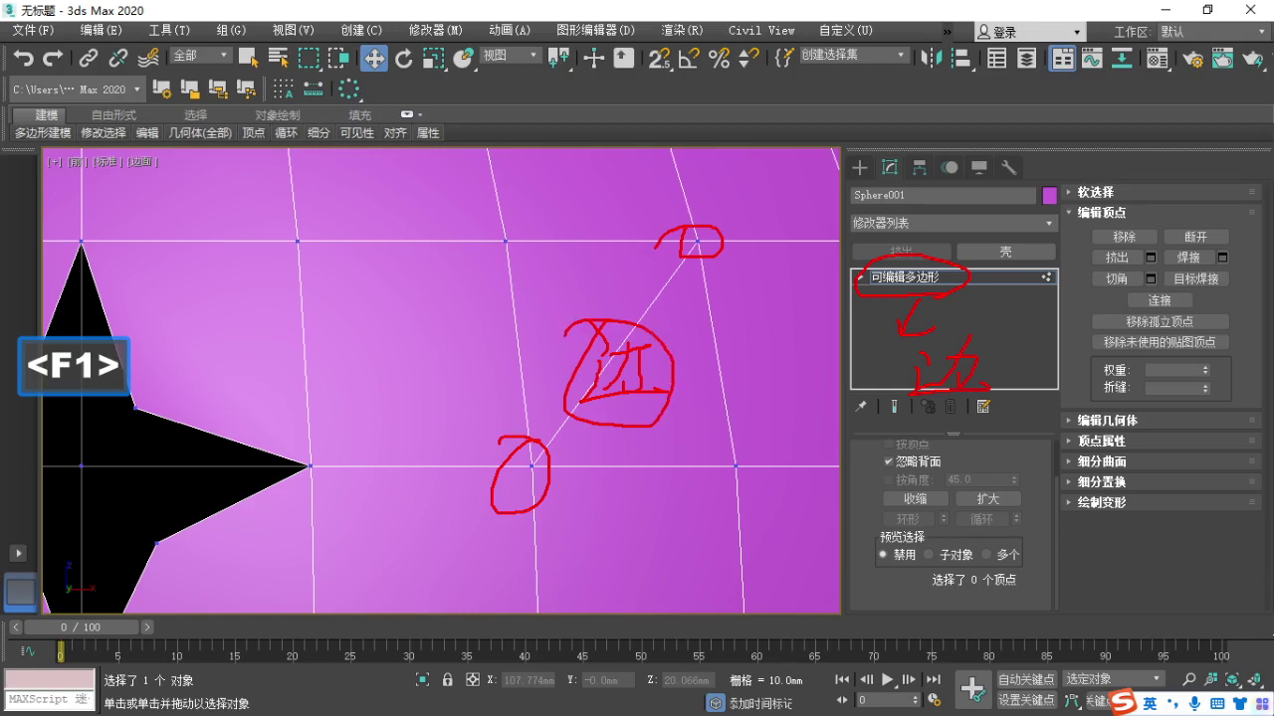
{"action": "key", "text": "Escape"}
Try twice to connect the gap's lower-left and upper-right corner vertices across the opening, clearing the selection each time.
{"action": "scroll", "coordinate": [574, 352], "scroll_direction": "down", "scroll_amount": 4}
{"action": "scroll", "coordinate": [354, 430], "scroll_direction": "up", "scroll_amount": 4}
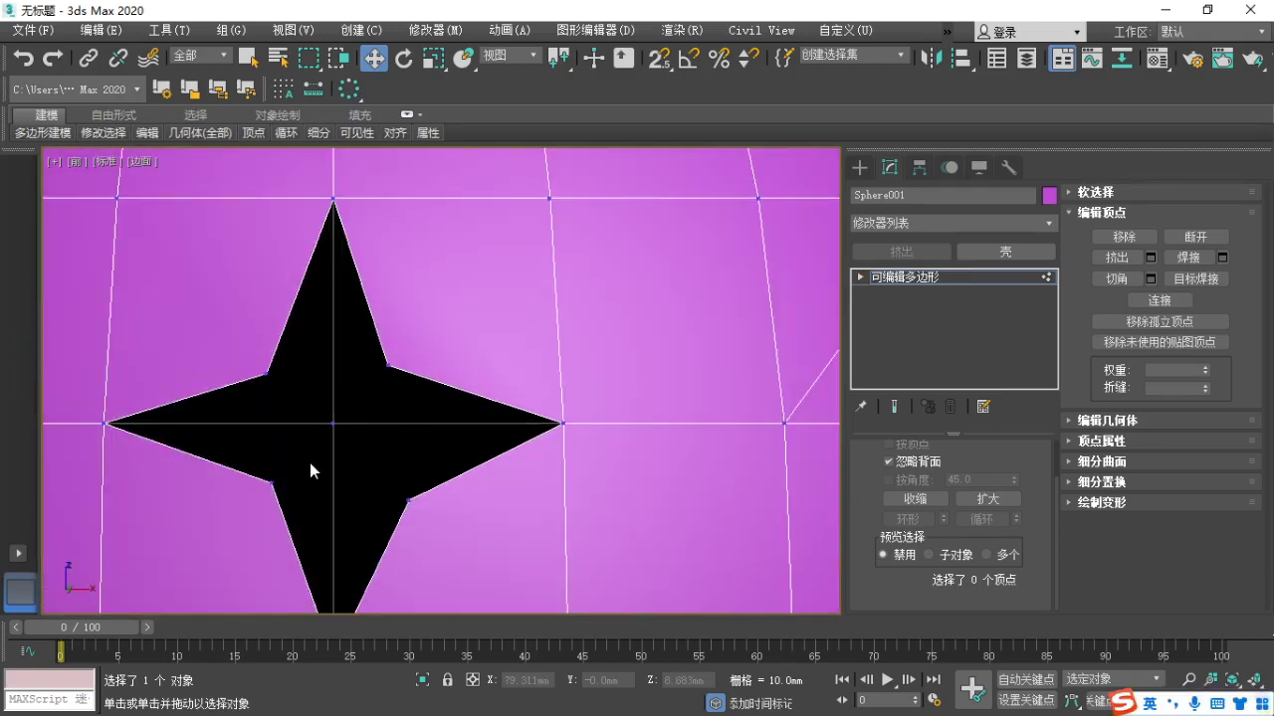
{"action": "middle_click_drag", "start_coordinate": [427, 444], "coordinate": [427, 446]}
{"action": "left_click", "coordinate": [1154, 304]}
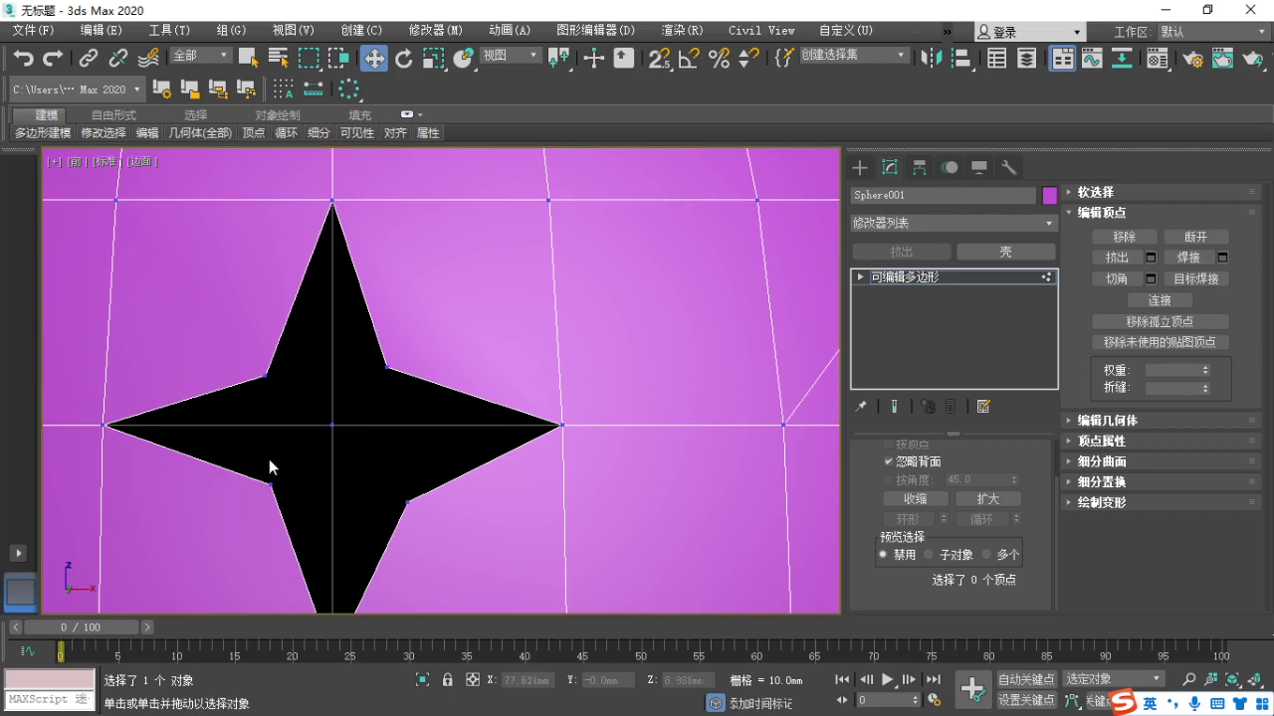
{"action": "left_click_drag", "start_coordinate": [269, 458], "coordinate": [305, 541]}
{"action": "left_click_drag", "start_coordinate": [366, 358], "coordinate": [407, 403], "text": "ctrl"}
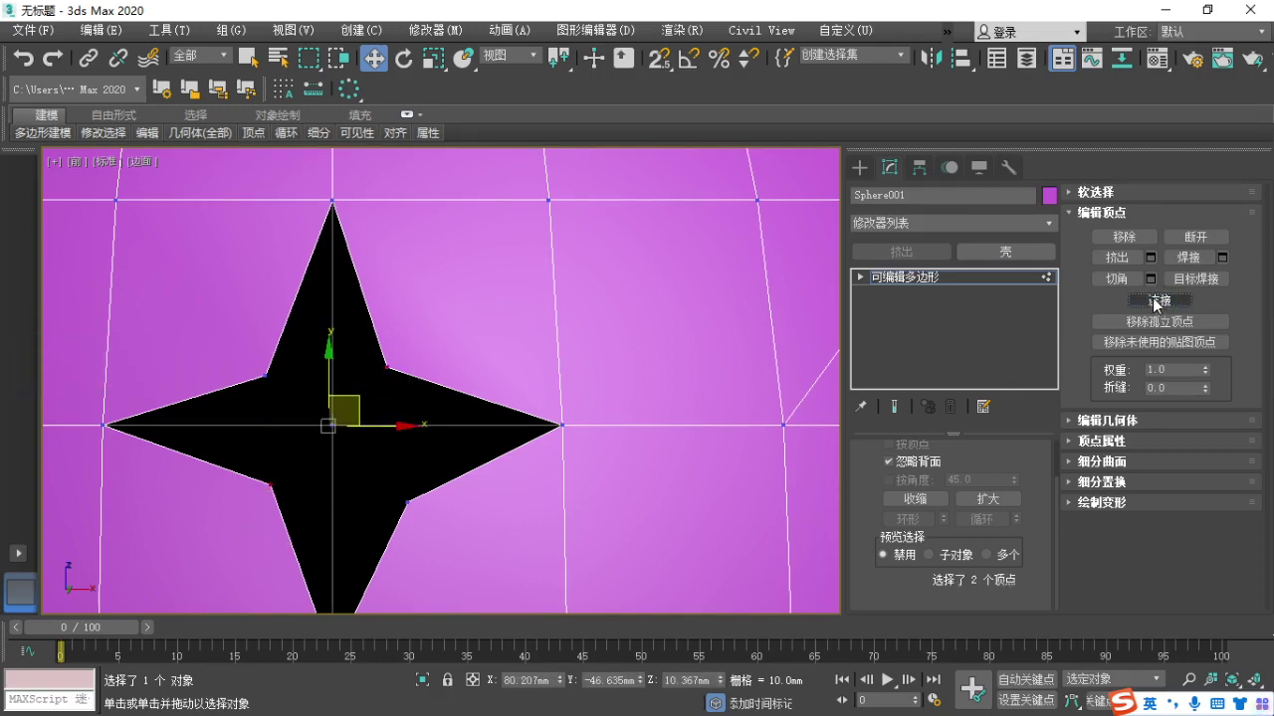
{"action": "left_click", "coordinate": [363, 488]}
{"action": "left_click_drag", "start_coordinate": [251, 464], "coordinate": [310, 527]}
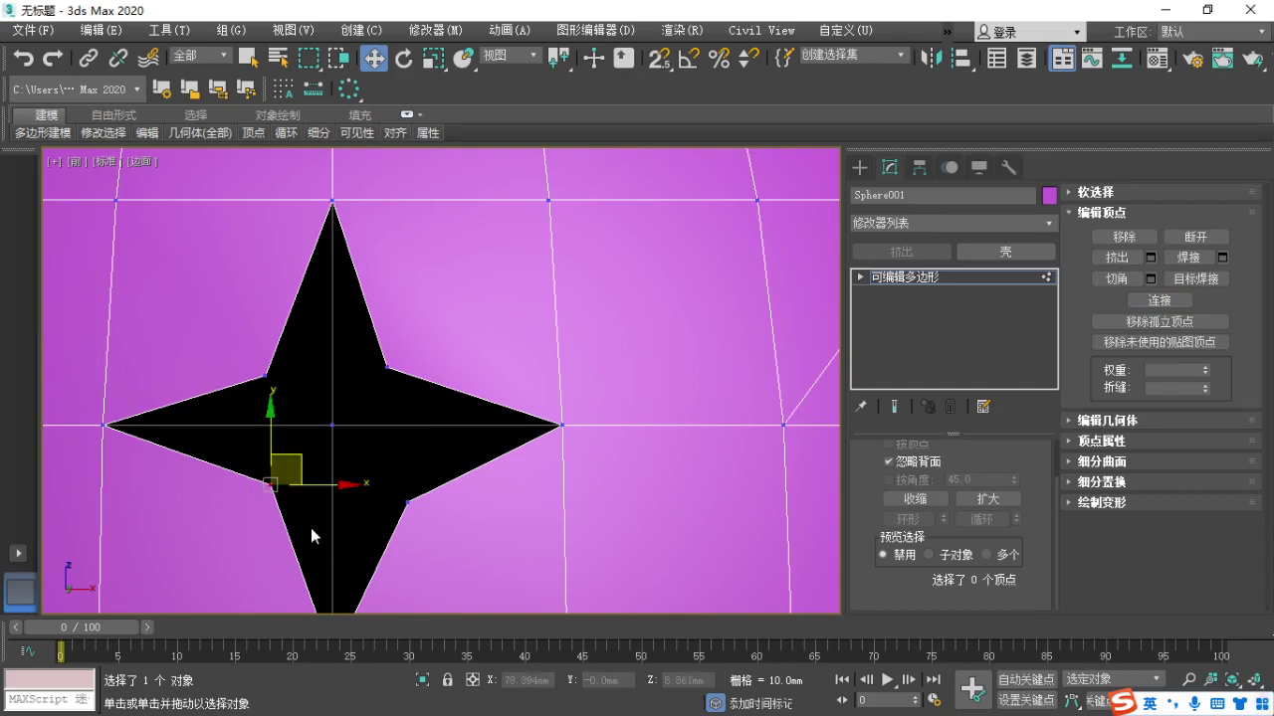
{"action": "left_click_drag", "start_coordinate": [367, 350], "coordinate": [406, 394], "text": "ctrl"}
{"action": "left_click", "coordinate": [1152, 302]}
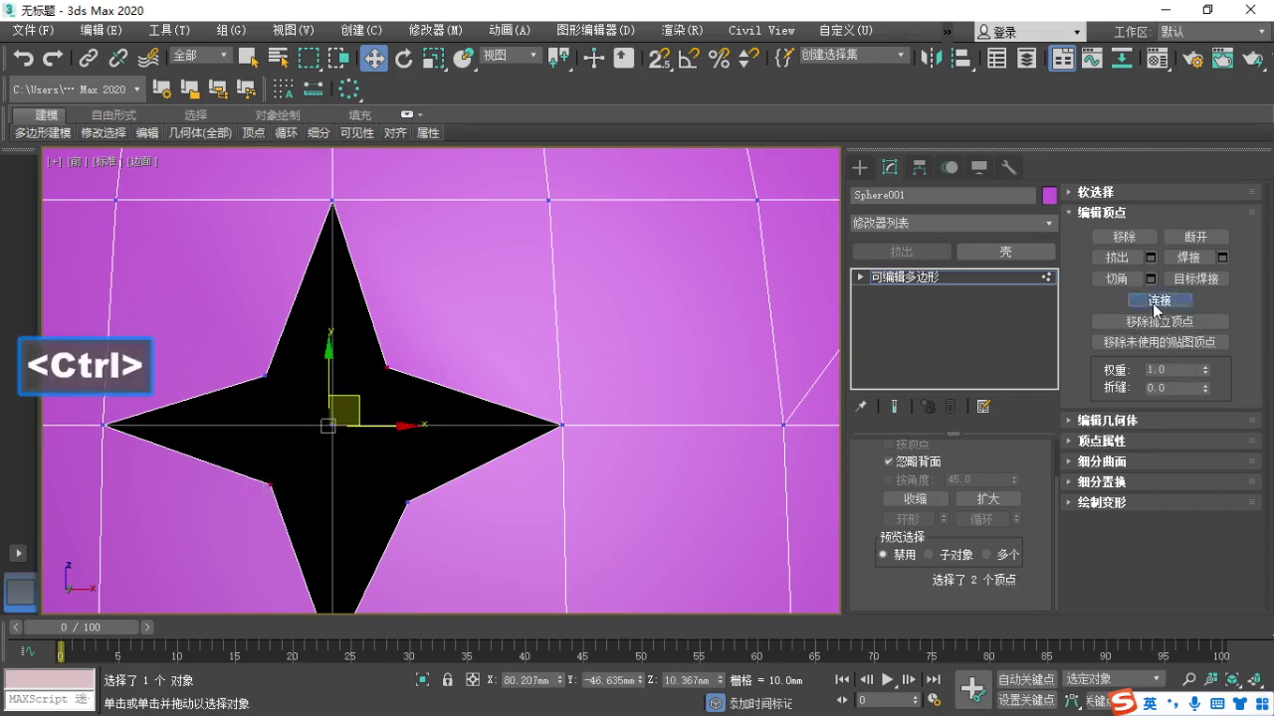
{"action": "left_click", "coordinate": [364, 484]}
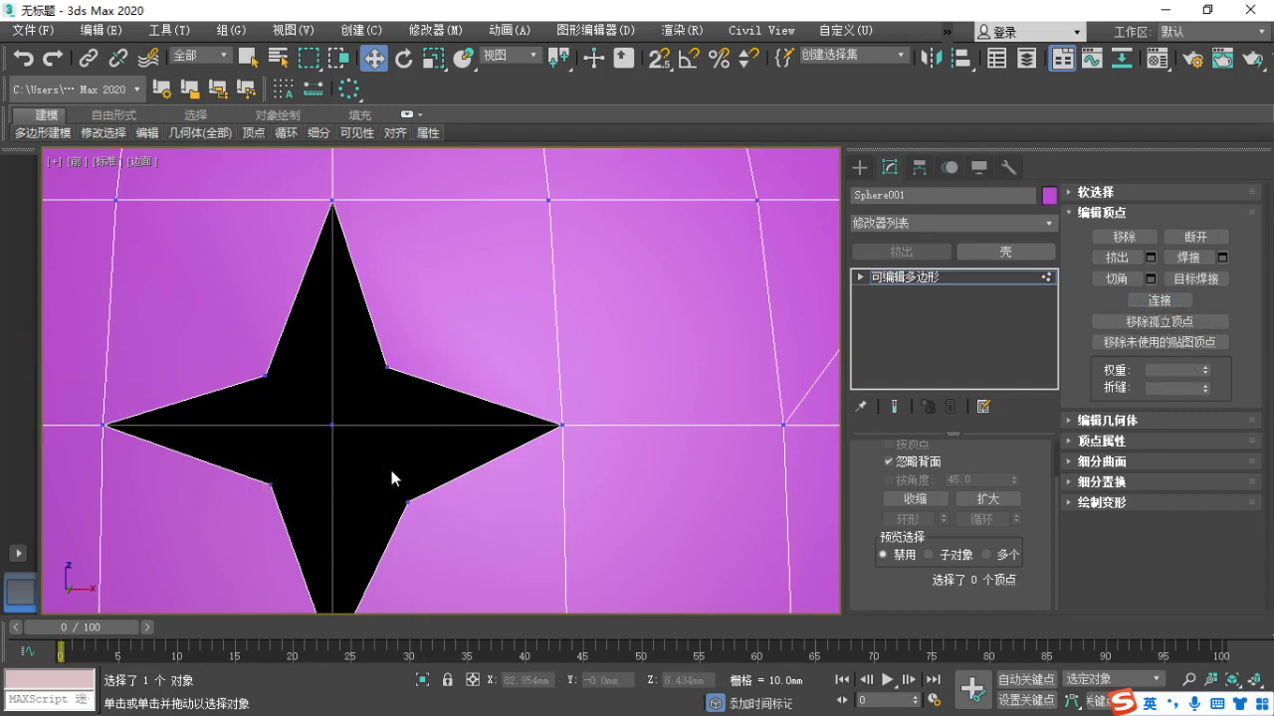
Switch to the mind-map notes to check the 塌陷 (Collapse) topic under 功能, and return to 3ds Max.
{"action": "key", "text": "alt+Tab"}
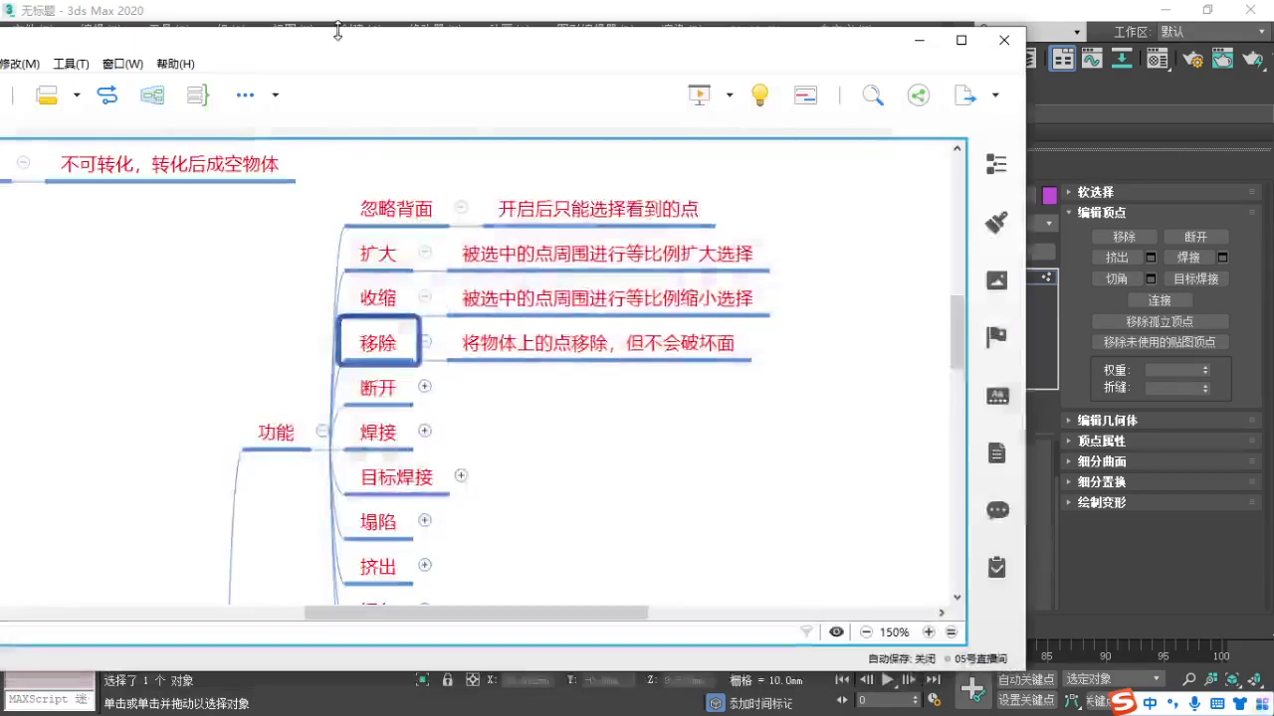
{"action": "left_click_drag", "start_coordinate": [438, 49], "coordinate": [443, 34]}
{"action": "key", "text": "F1"}
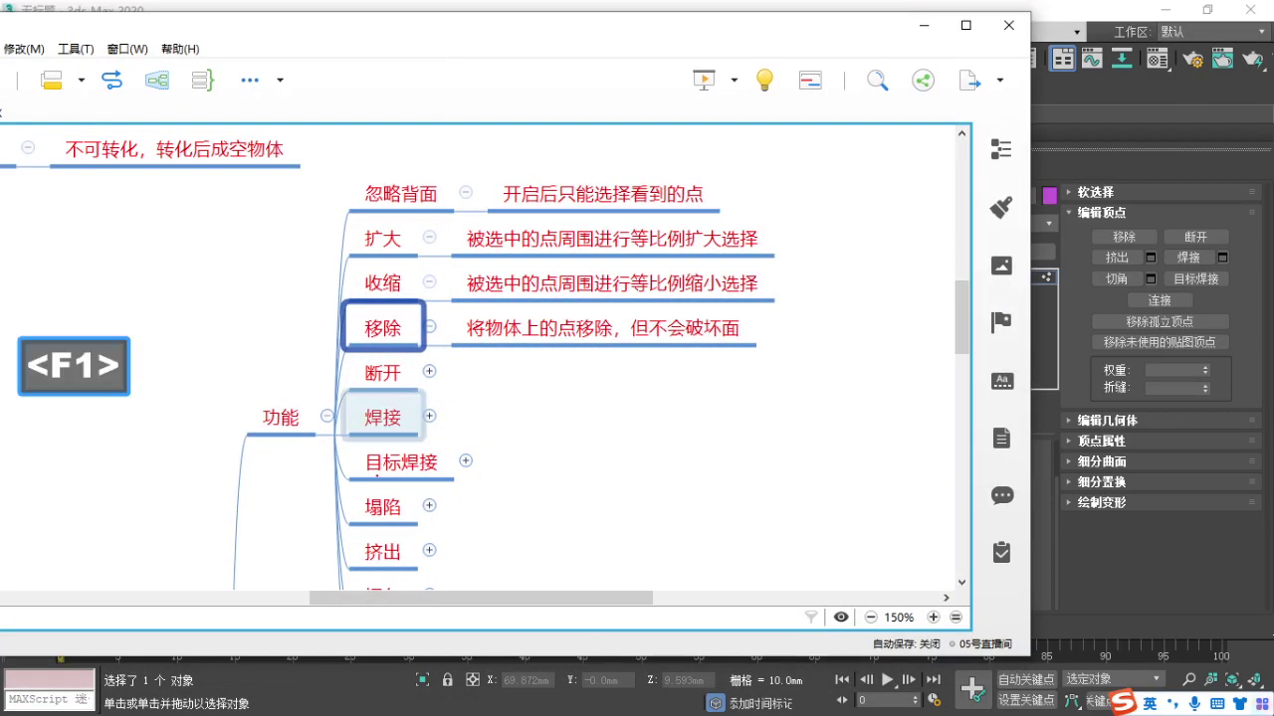
{"action": "mouse_move", "coordinate": [406, 513]}
{"action": "left_mouse_down"}
{"action": "mouse_move", "coordinate": [386, 491]}
{"action": "mouse_move", "coordinate": [381, 525]}
{"action": "left_mouse_up"}
{"action": "key", "text": "Escape"}
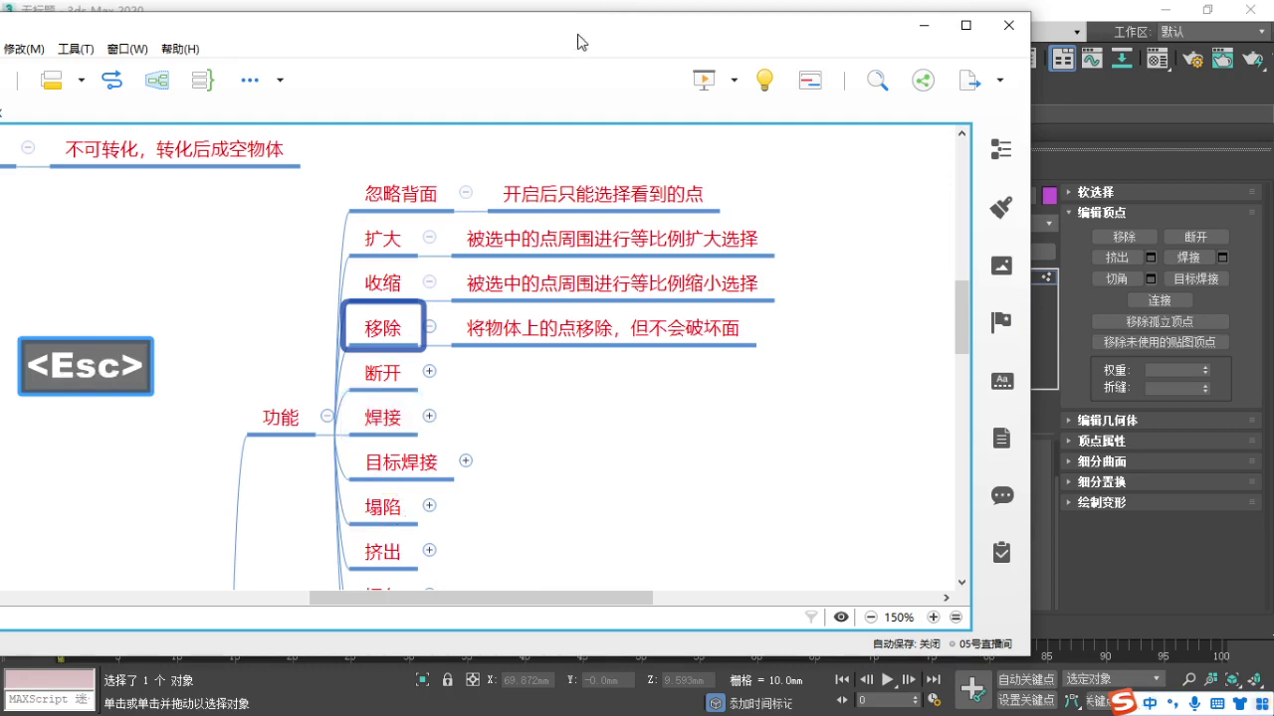
{"action": "left_click", "coordinate": [924, 25]}
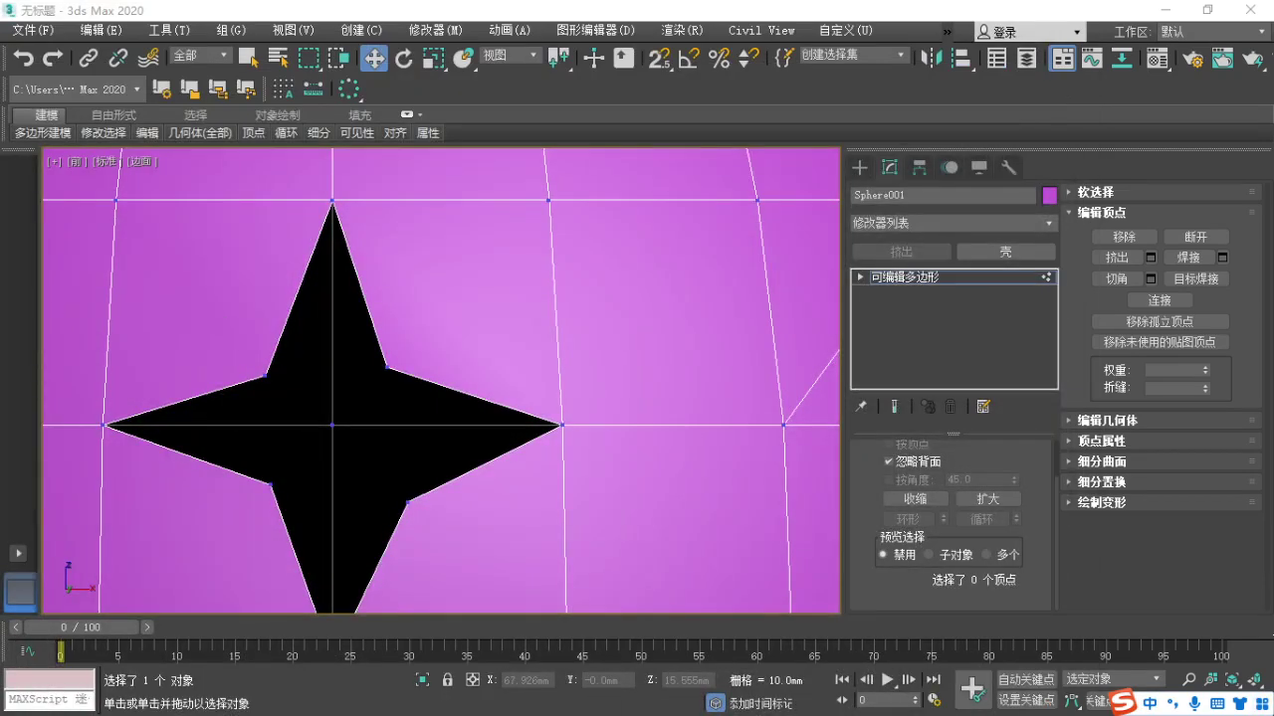
{"action": "scroll", "coordinate": [294, 405], "scroll_direction": "down", "scroll_amount": 1}
{"action": "middle_click_drag", "start_coordinate": [293, 405], "coordinate": [413, 363]}
{"action": "key", "text": "F1"}
{"action": "mouse_move", "coordinate": [413, 362]}
{"action": "left_mouse_down"}
{"action": "mouse_move", "coordinate": [320, 341]}
{"action": "mouse_move", "coordinate": [396, 394]}
{"action": "left_mouse_up"}
{"action": "mouse_move", "coordinate": [507, 313]}
{"action": "left_mouse_down"}
{"action": "mouse_move", "coordinate": [487, 334]}
{"action": "mouse_move", "coordinate": [464, 327]}
{"action": "left_mouse_up"}
{"action": "mouse_move", "coordinate": [526, 456]}
{"action": "left_mouse_down"}
{"action": "mouse_move", "coordinate": [517, 518]}
{"action": "mouse_move", "coordinate": [503, 454]}
{"action": "left_mouse_up"}
{"action": "left_click_drag", "start_coordinate": [365, 435], "coordinate": [398, 486]}
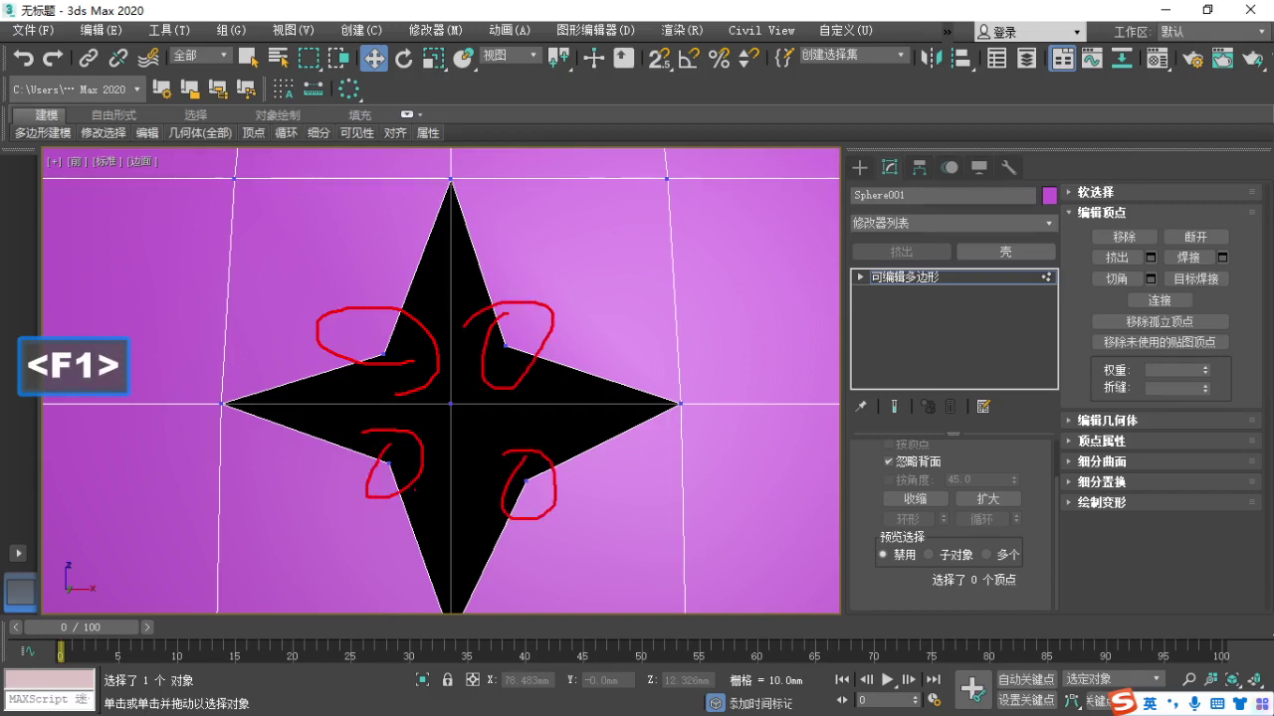
{"action": "key", "text": "Escape"}
Collapse the gap's four separated corner vertices from the Edit Geometry commands and nudge the merged vertex up into line with its row.
{"action": "left_click_drag", "start_coordinate": [324, 259], "coordinate": [650, 586]}
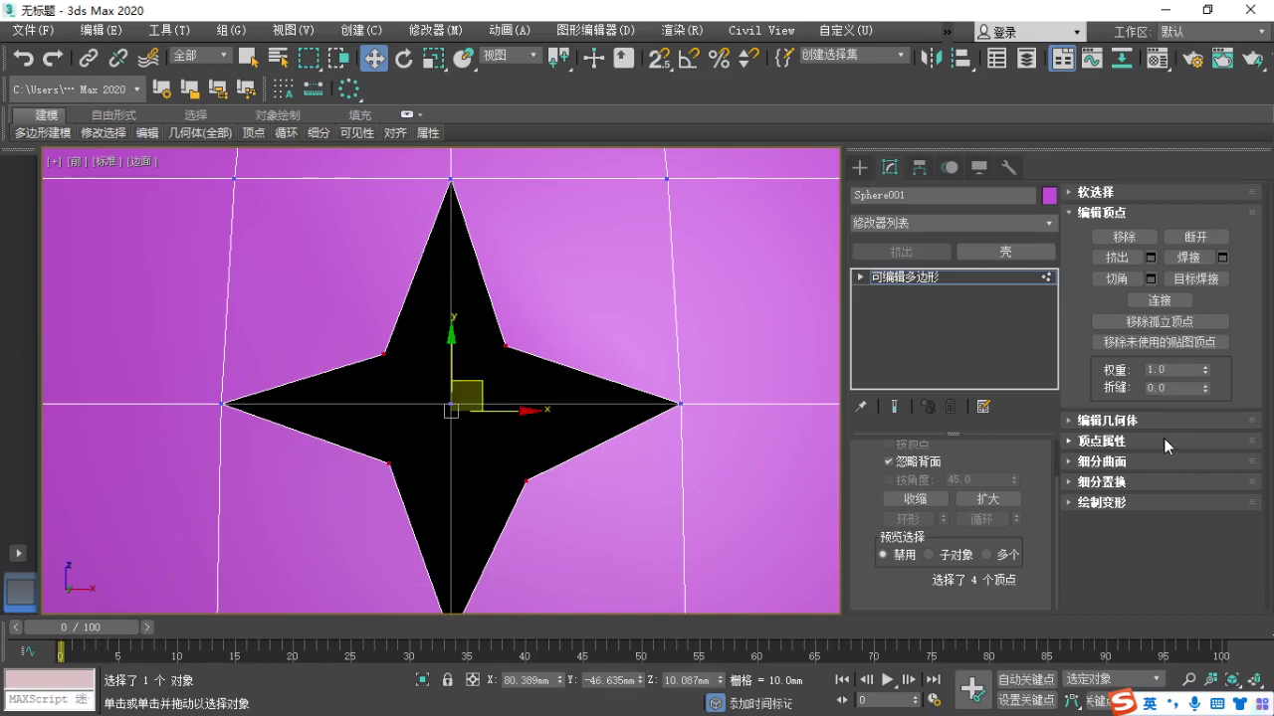
{"action": "key", "text": "F1"}
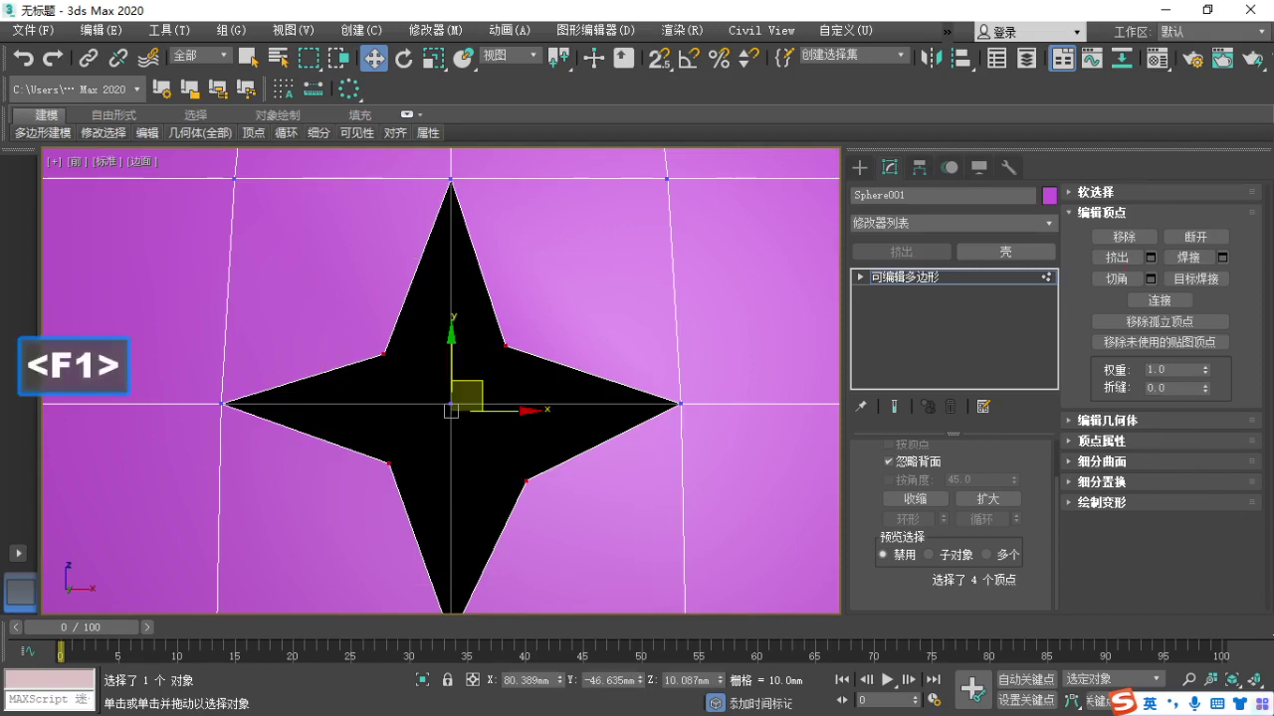
{"action": "key", "text": "ctrl"}
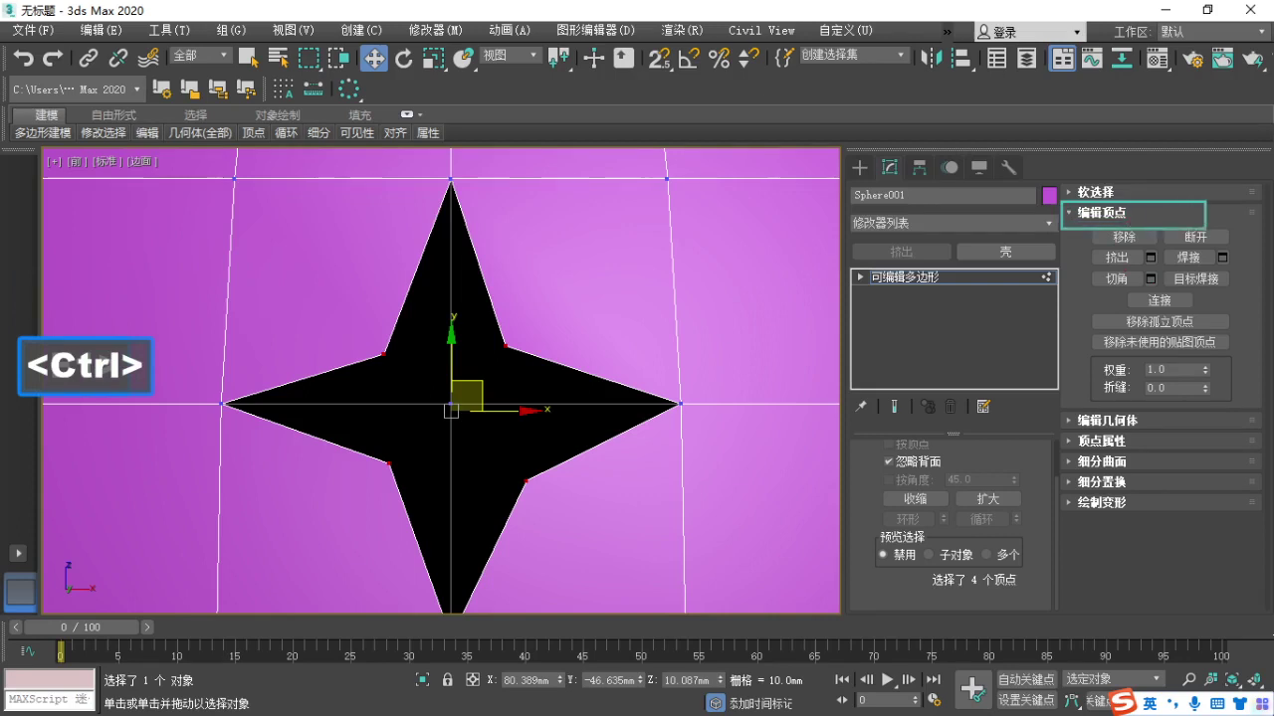
{"action": "key", "text": "ctrl"}
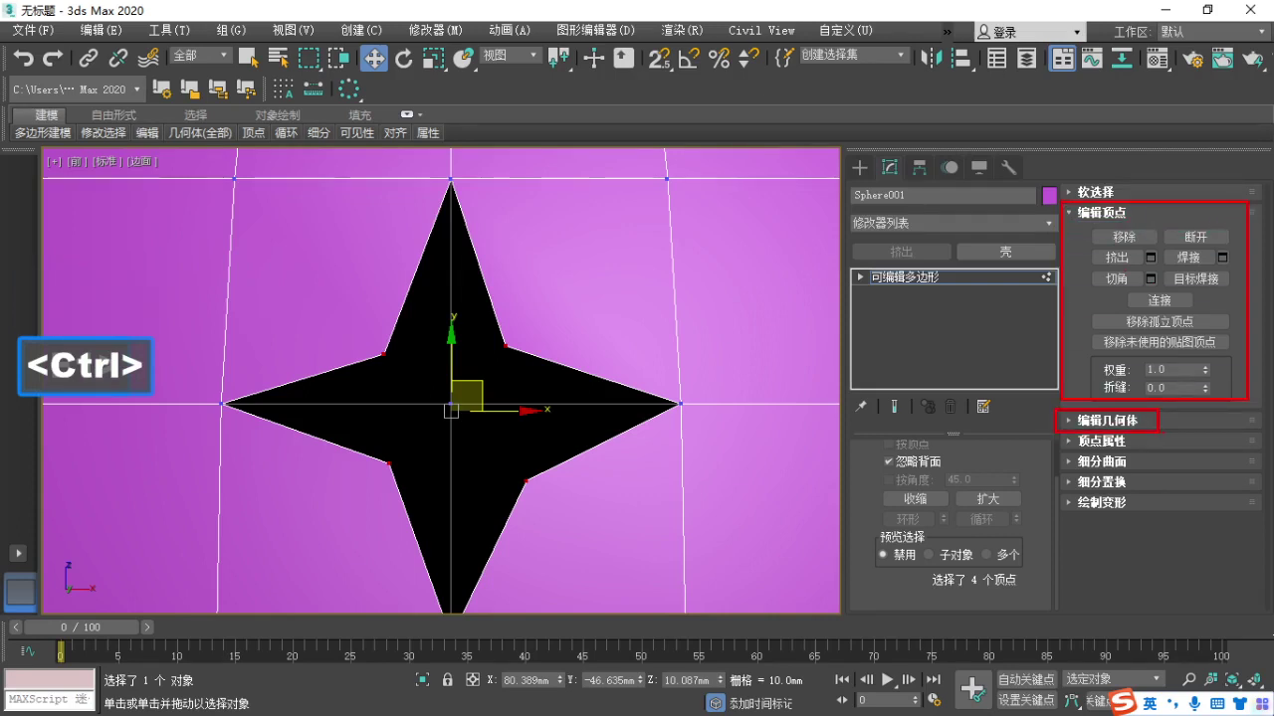
{"action": "key", "text": "F1"}
{"action": "key", "text": "Escape"}
{"action": "left_click", "coordinate": [1067, 421]}
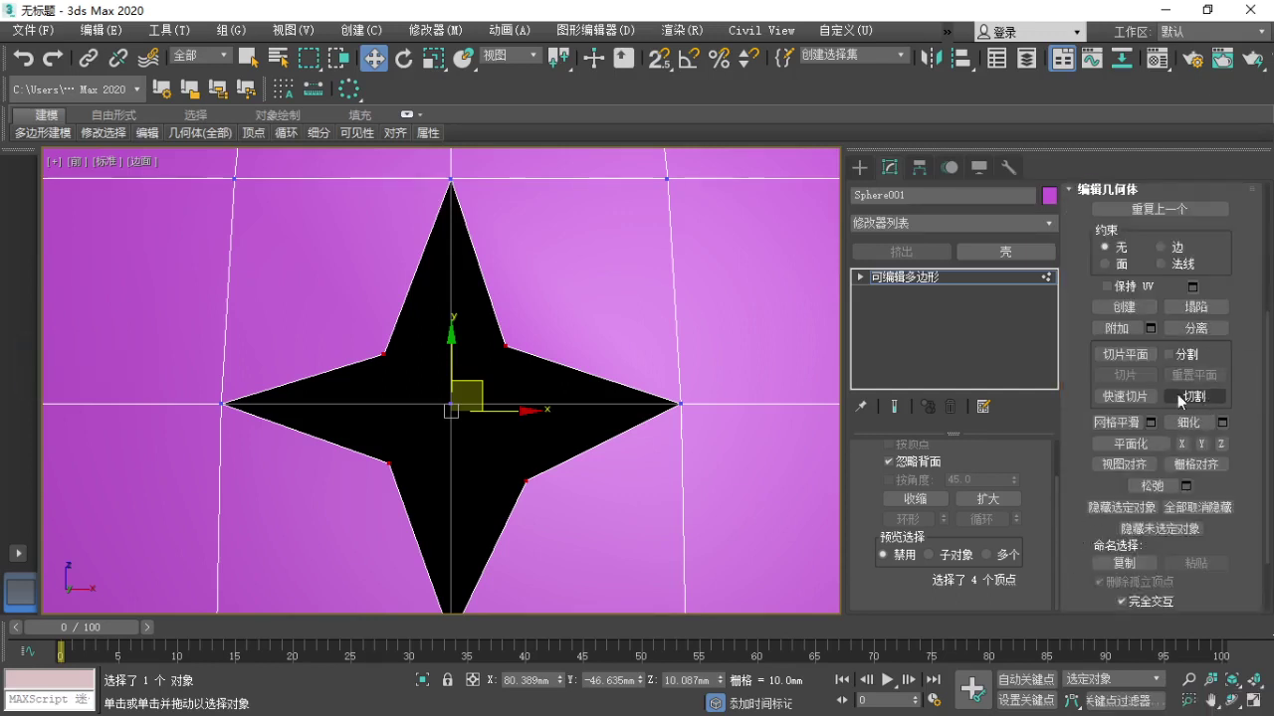
{"action": "key", "text": "F1"}
{"action": "key", "text": "ctrl"}
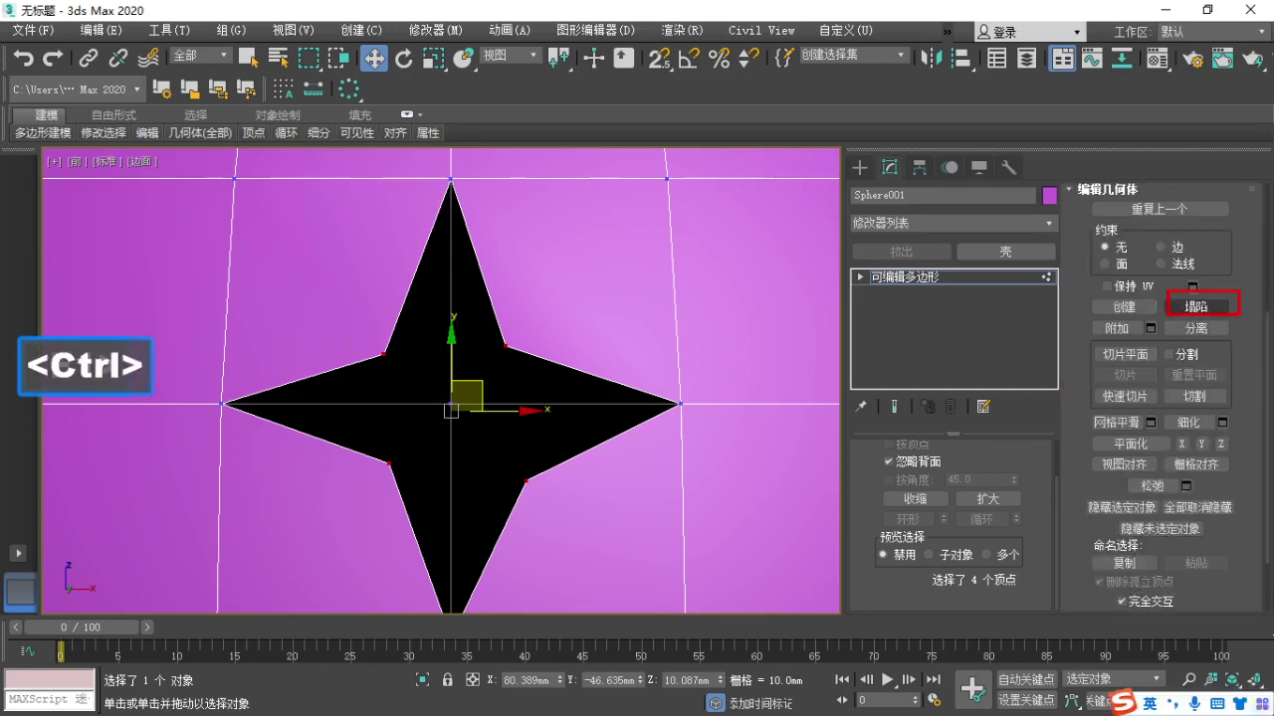
{"action": "key", "text": "ctrl"}
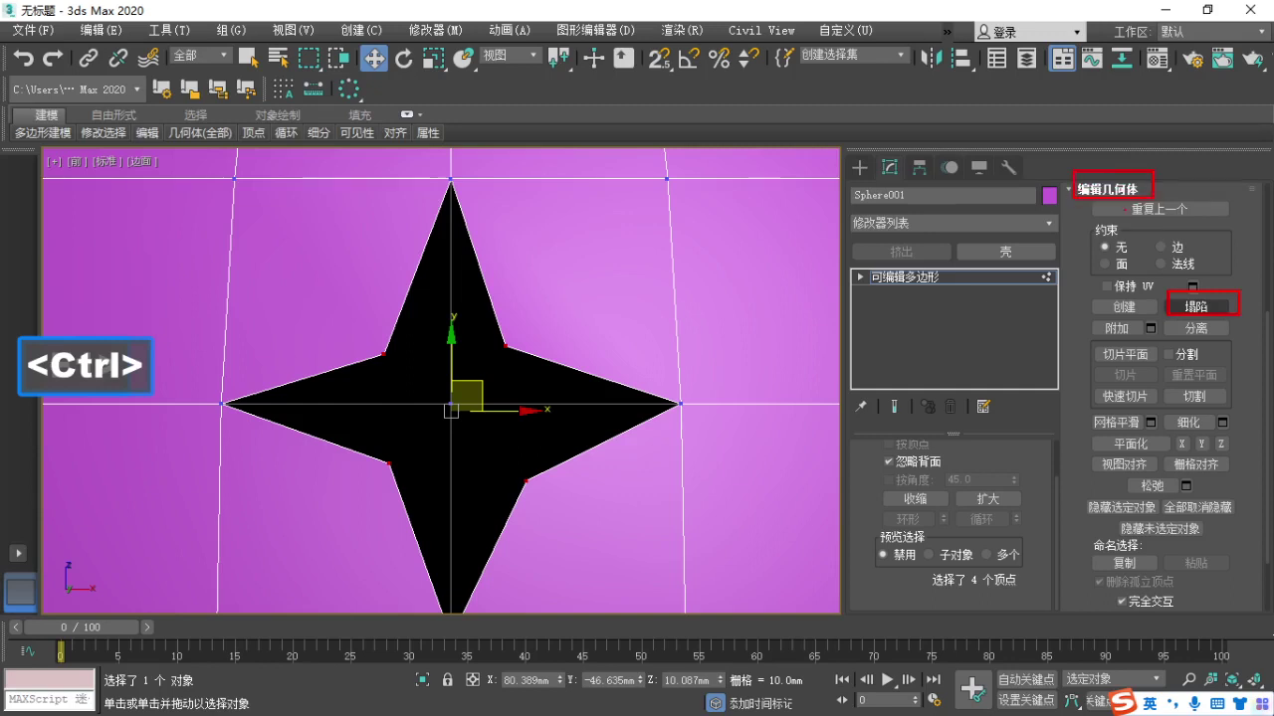
{"action": "key", "text": "F1"}
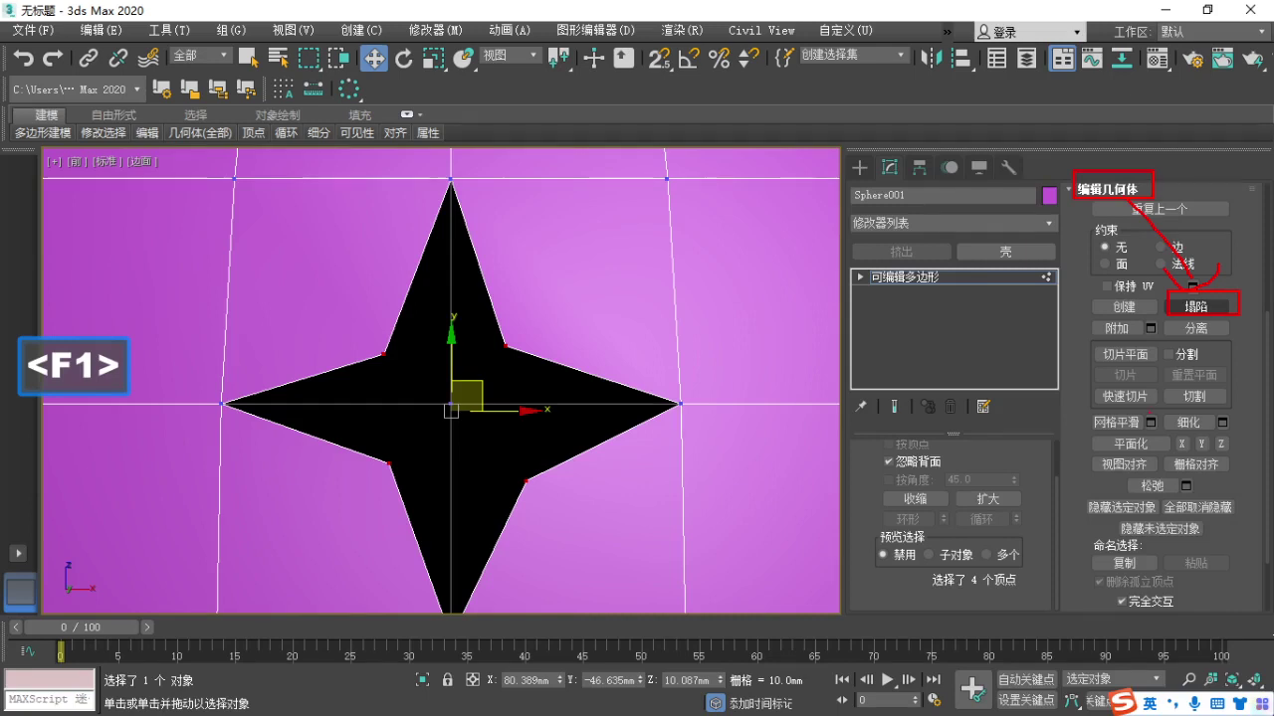
{"action": "key", "text": "Escape"}
{"action": "left_click", "coordinate": [1195, 306]}
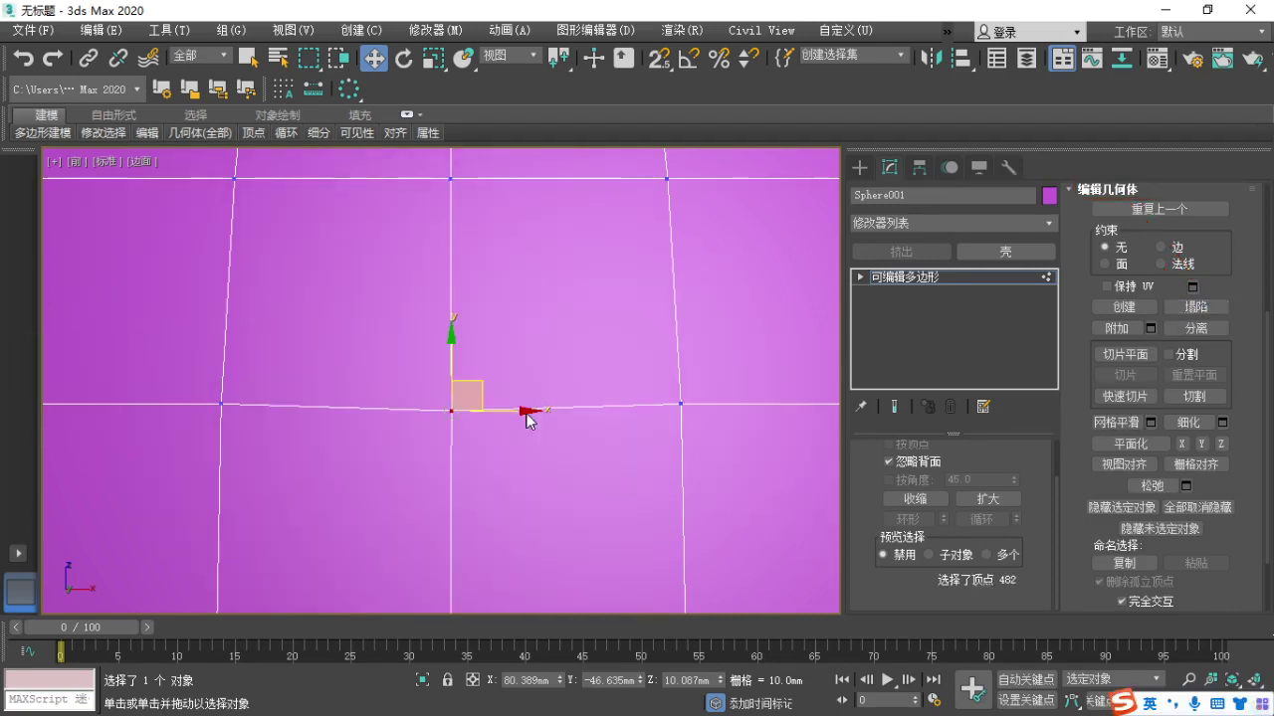
{"action": "mouse_move", "coordinate": [484, 385]}
{"action": "left_mouse_down"}
{"action": "mouse_move", "coordinate": [557, 349]}
{"action": "mouse_move", "coordinate": [464, 383]}
{"action": "mouse_move", "coordinate": [501, 361]}
{"action": "mouse_move", "coordinate": [467, 372]}
{"action": "mouse_move", "coordinate": [583, 370]}
{"action": "mouse_move", "coordinate": [433, 387]}
{"action": "mouse_move", "coordinate": [571, 459]}
{"action": "mouse_move", "coordinate": [607, 364]}
{"action": "mouse_move", "coordinate": [490, 352]}
{"action": "mouse_move", "coordinate": [486, 378]}
{"action": "left_mouse_up"}
{"action": "left_click", "coordinate": [506, 499]}
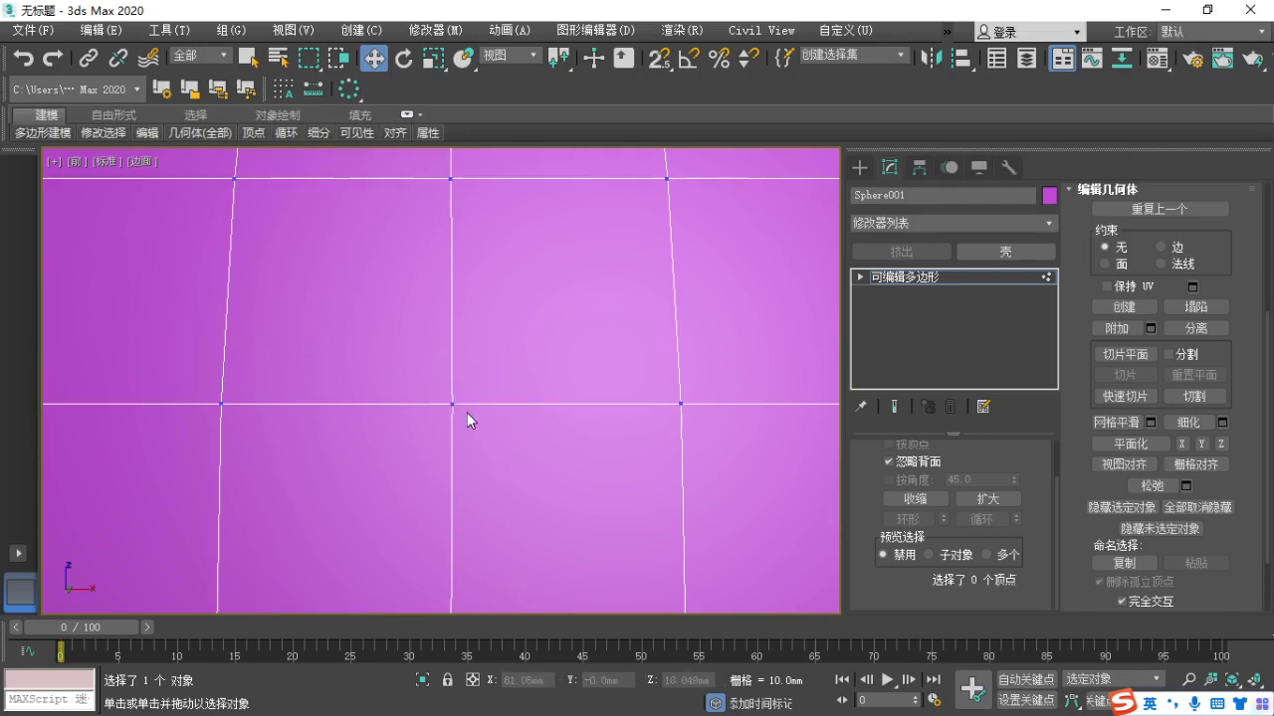
Collapse three neighbouring vertices of one polygon into a single vertex: the recently merged vertex, its right neighbour and the vertex above that neighbour.
{"action": "scroll", "coordinate": [466, 412], "scroll_direction": "down", "scroll_amount": 3}
{"action": "middle_click_drag", "start_coordinate": [488, 430], "coordinate": [437, 448]}
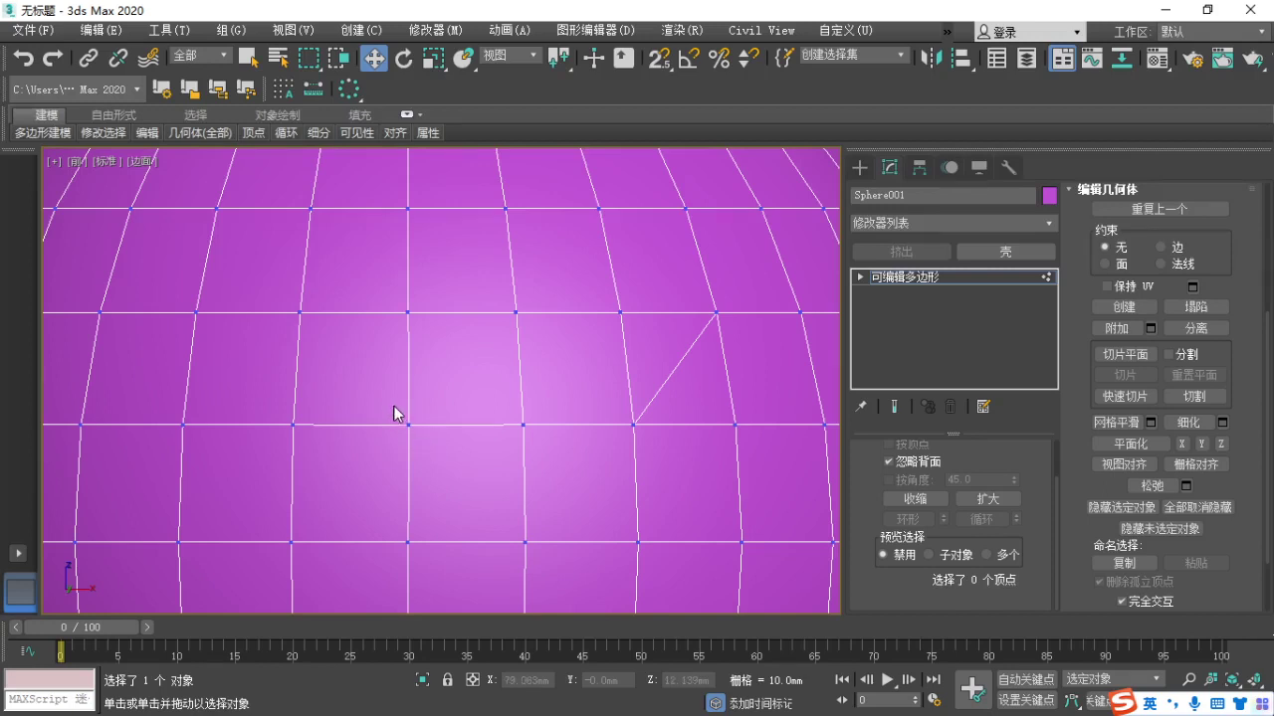
{"action": "left_click_drag", "start_coordinate": [394, 405], "coordinate": [433, 462]}
{"action": "left_click_drag", "start_coordinate": [498, 292], "coordinate": [530, 320], "text": "ctrl"}
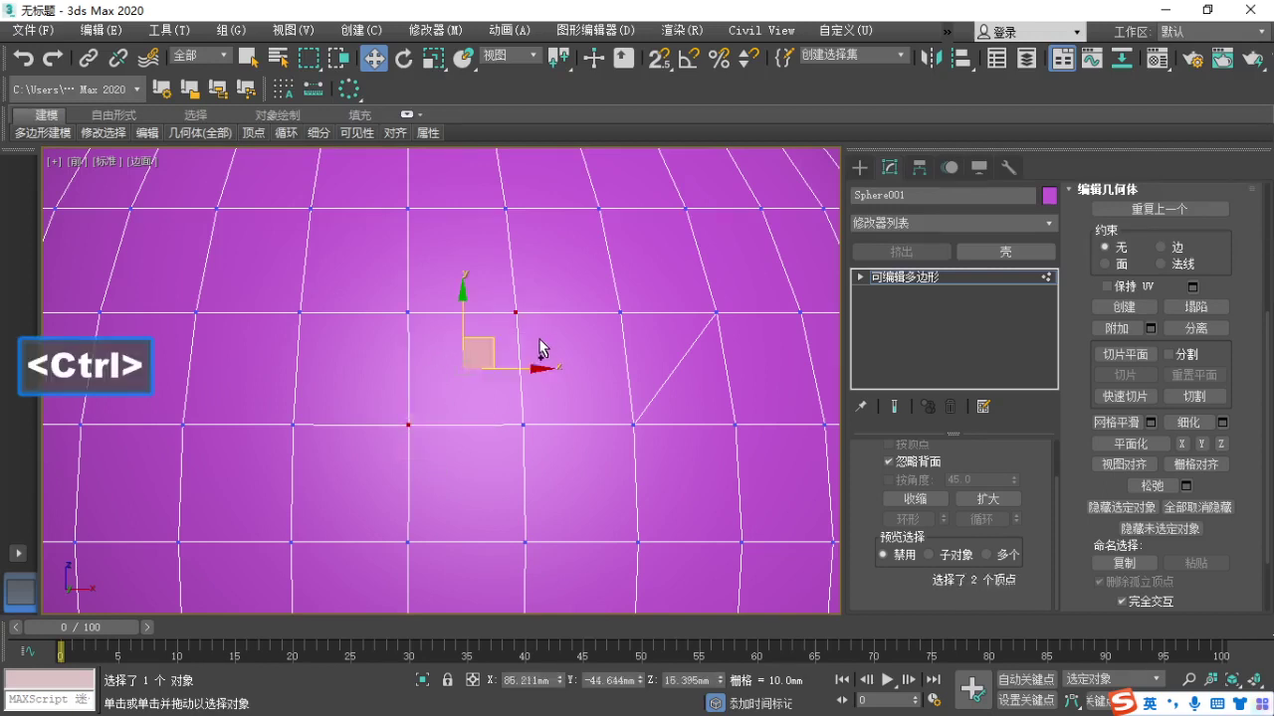
{"action": "left_click_drag", "start_coordinate": [492, 410], "coordinate": [559, 461], "text": "ctrl"}
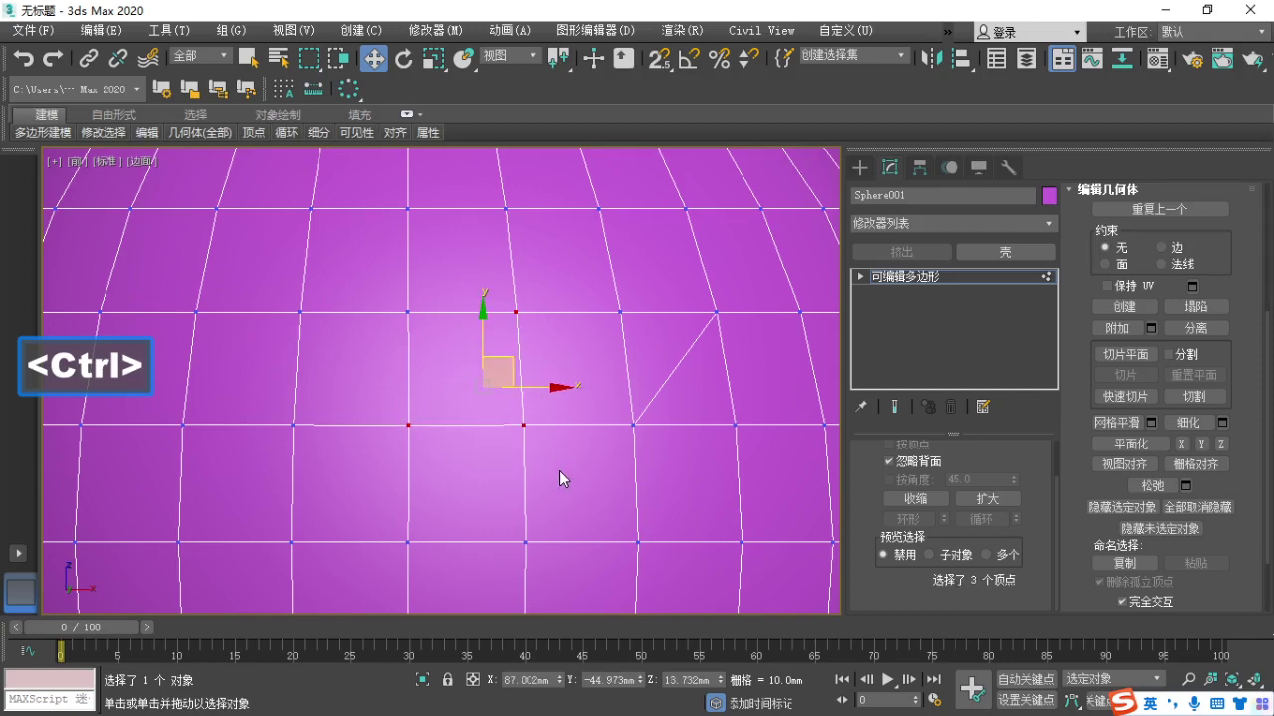
{"action": "left_click", "coordinate": [1194, 308]}
{"action": "left_click", "coordinate": [505, 414]}
{"action": "key", "text": "F1"}
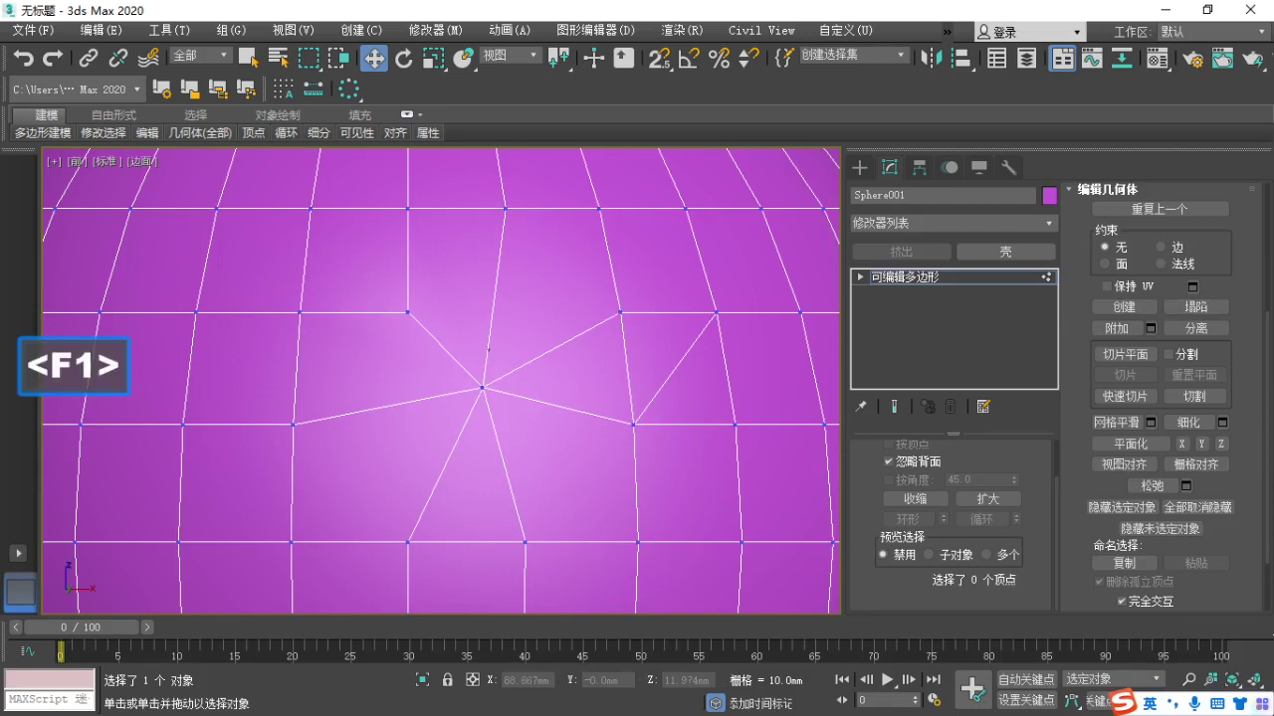
{"action": "mouse_move", "coordinate": [488, 340]}
{"action": "left_mouse_down"}
{"action": "mouse_move", "coordinate": [492, 445]}
{"action": "mouse_move", "coordinate": [483, 354]}
{"action": "left_mouse_up"}
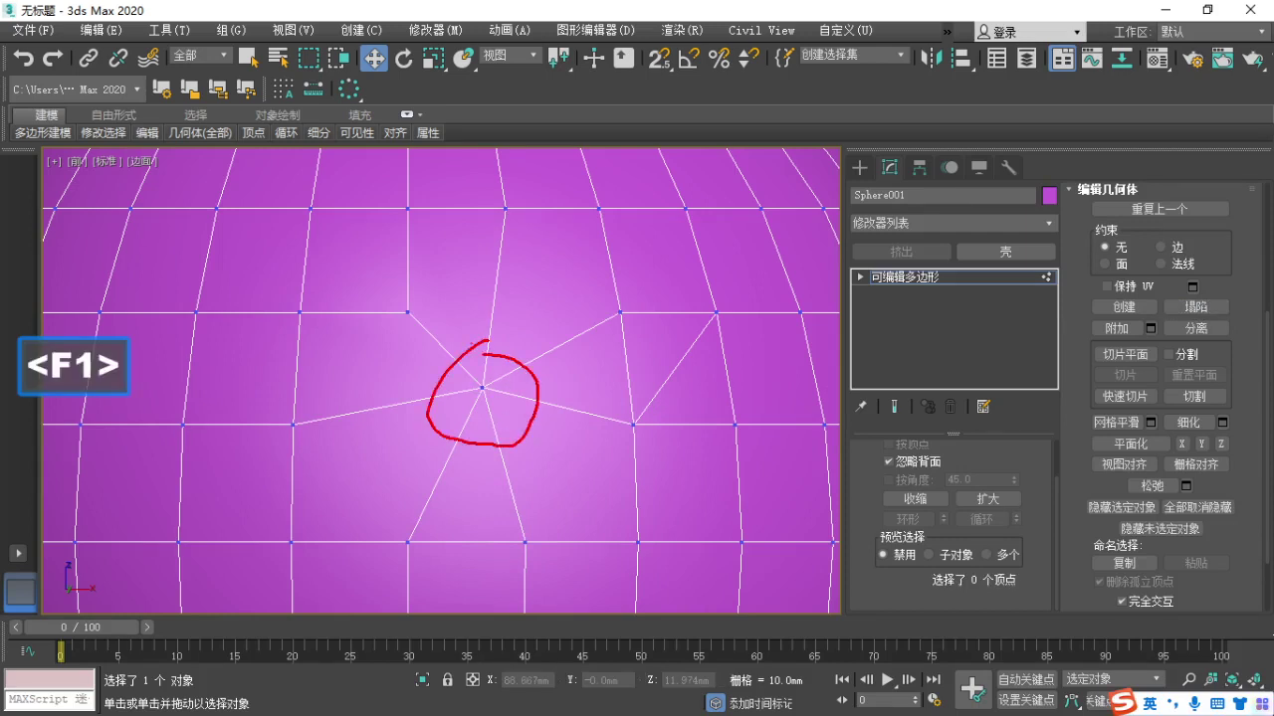
Undo the collapse of the three neighbouring vertices.
{"action": "key", "text": "Escape"}
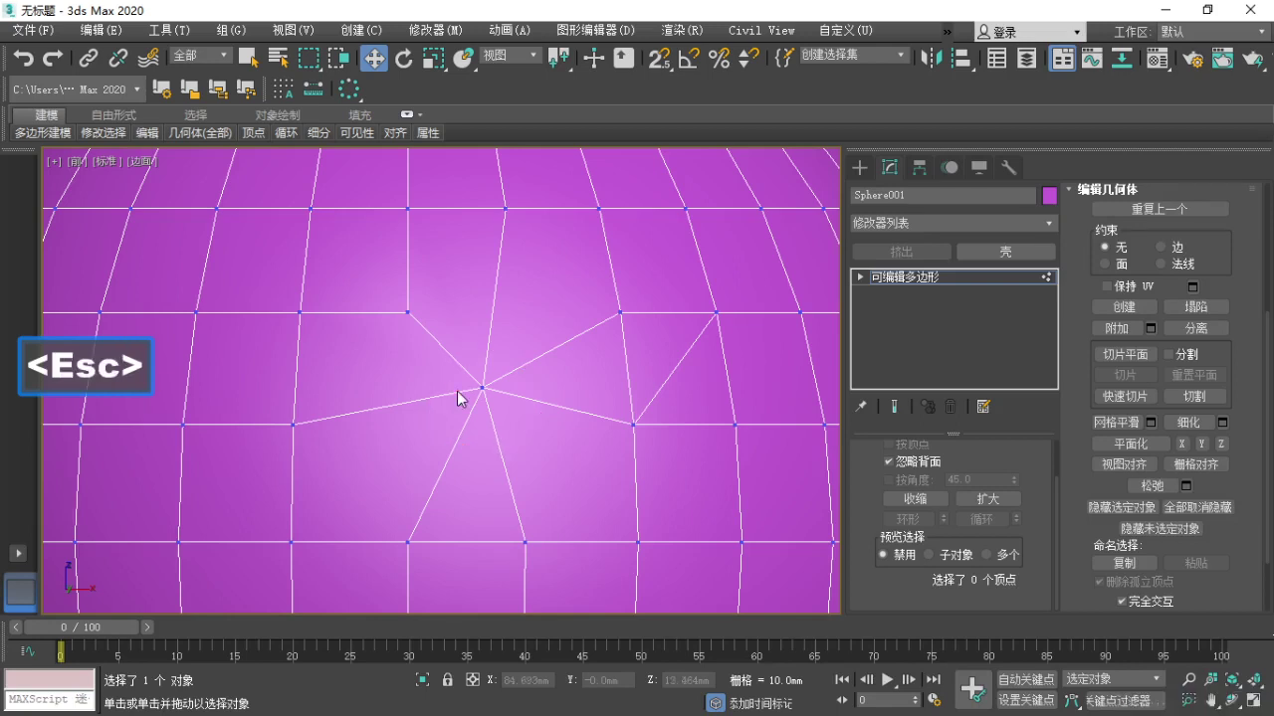
{"action": "key", "text": "ctrl+z"}
{"action": "key", "text": "F1"}
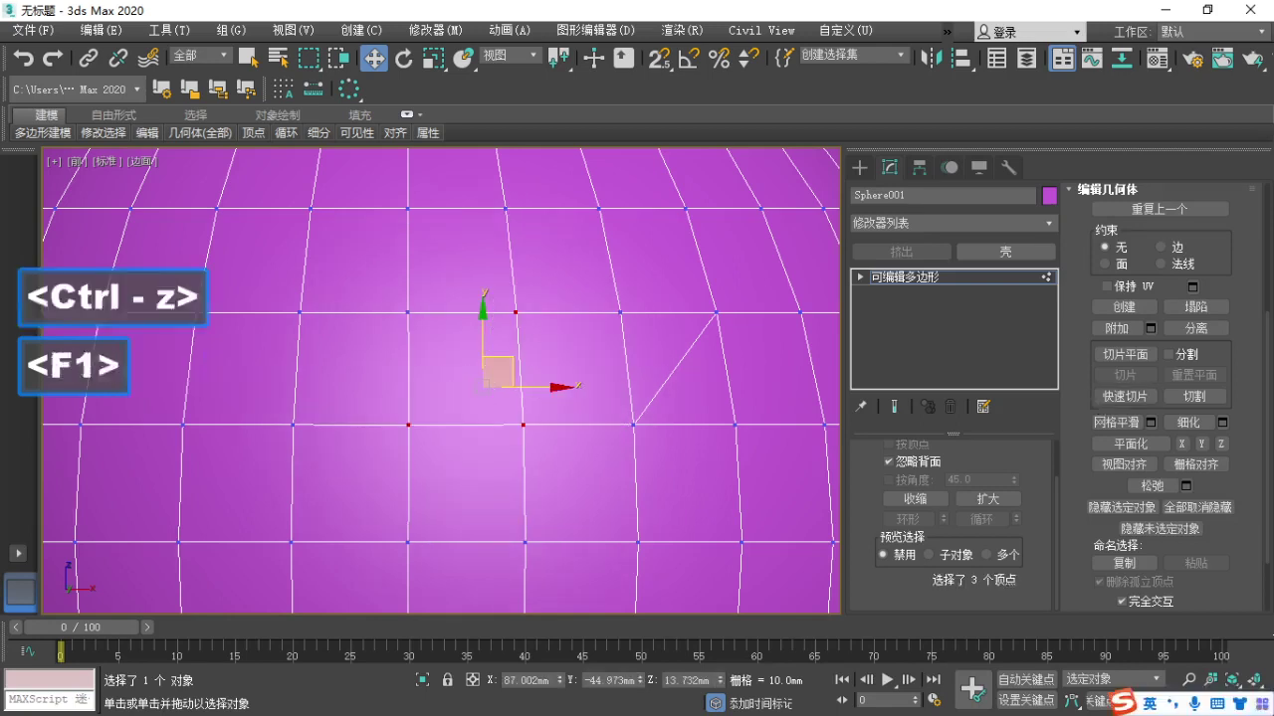
{"action": "left_click_drag", "start_coordinate": [1176, 297], "coordinate": [1215, 313]}
{"action": "key", "text": "Escape"}
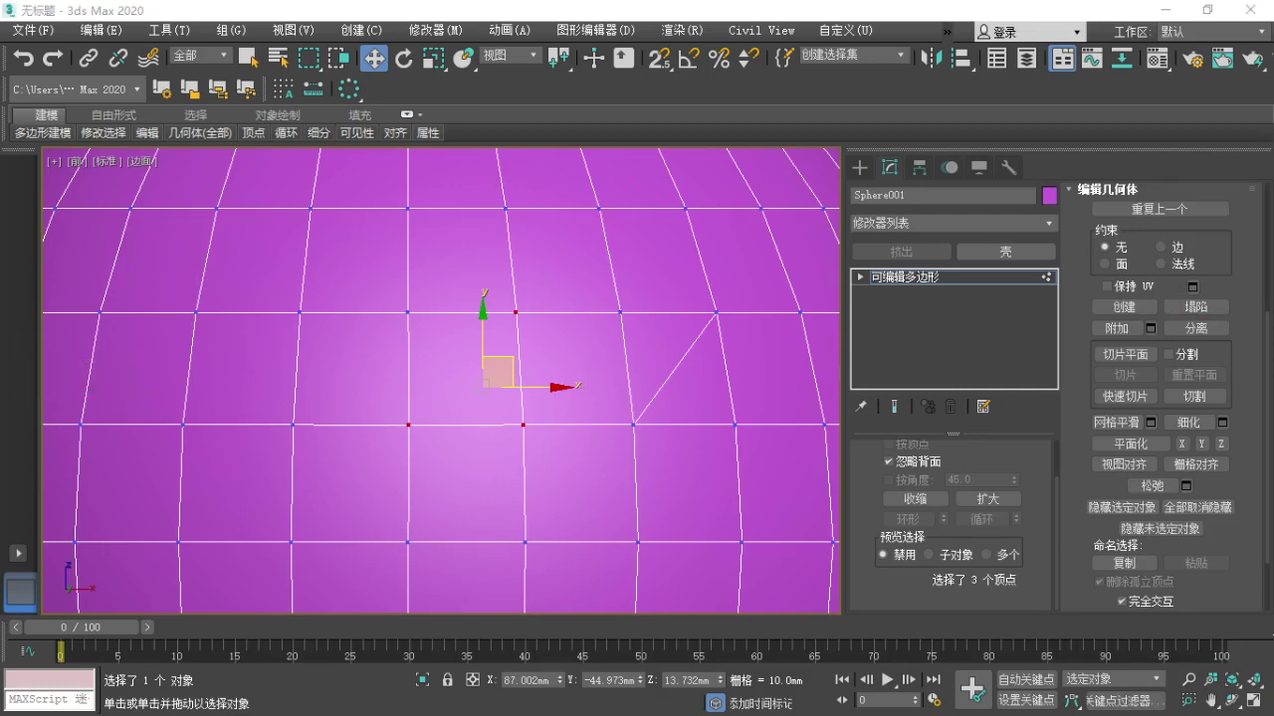
Switch to the mind-map notes and expand the explanations of the 断开, 焊接, 目标焊接 and 塌陷 topics under 功能.
{"action": "scroll", "coordinate": [562, 378], "scroll_direction": "down", "scroll_amount": 2}
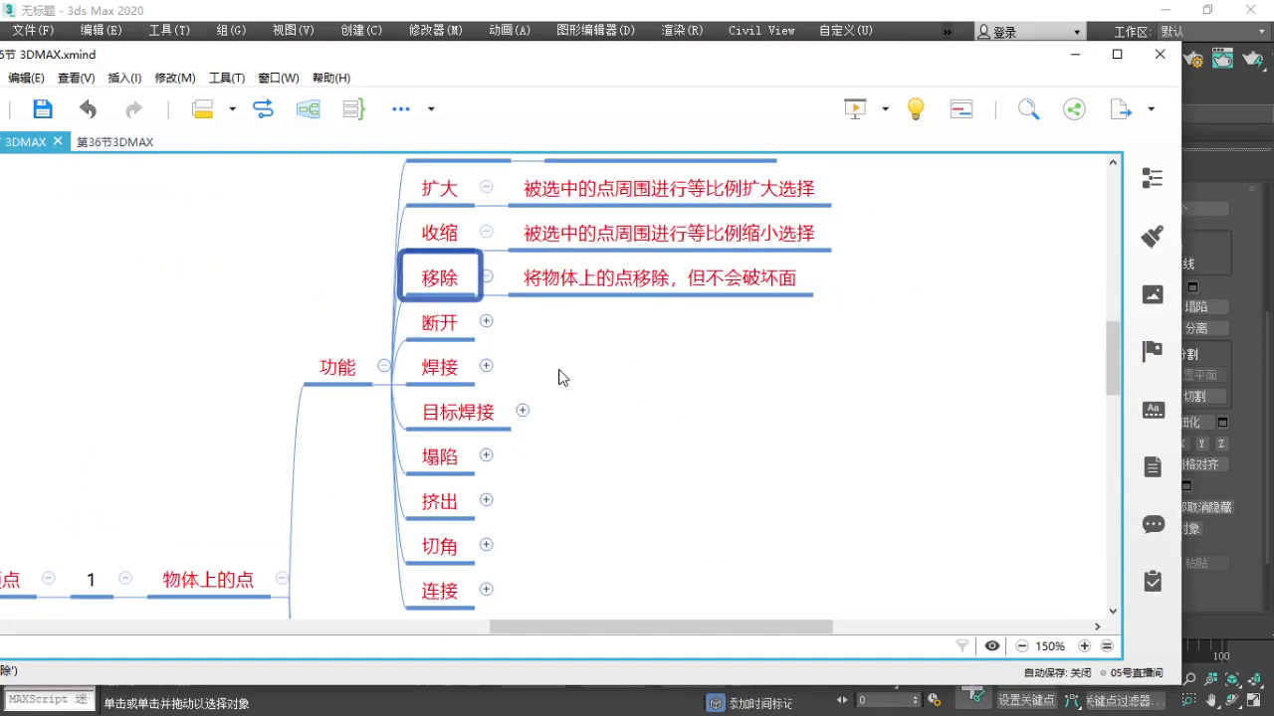
{"action": "left_click", "coordinate": [487, 324]}
{"action": "left_click", "coordinate": [489, 367]}
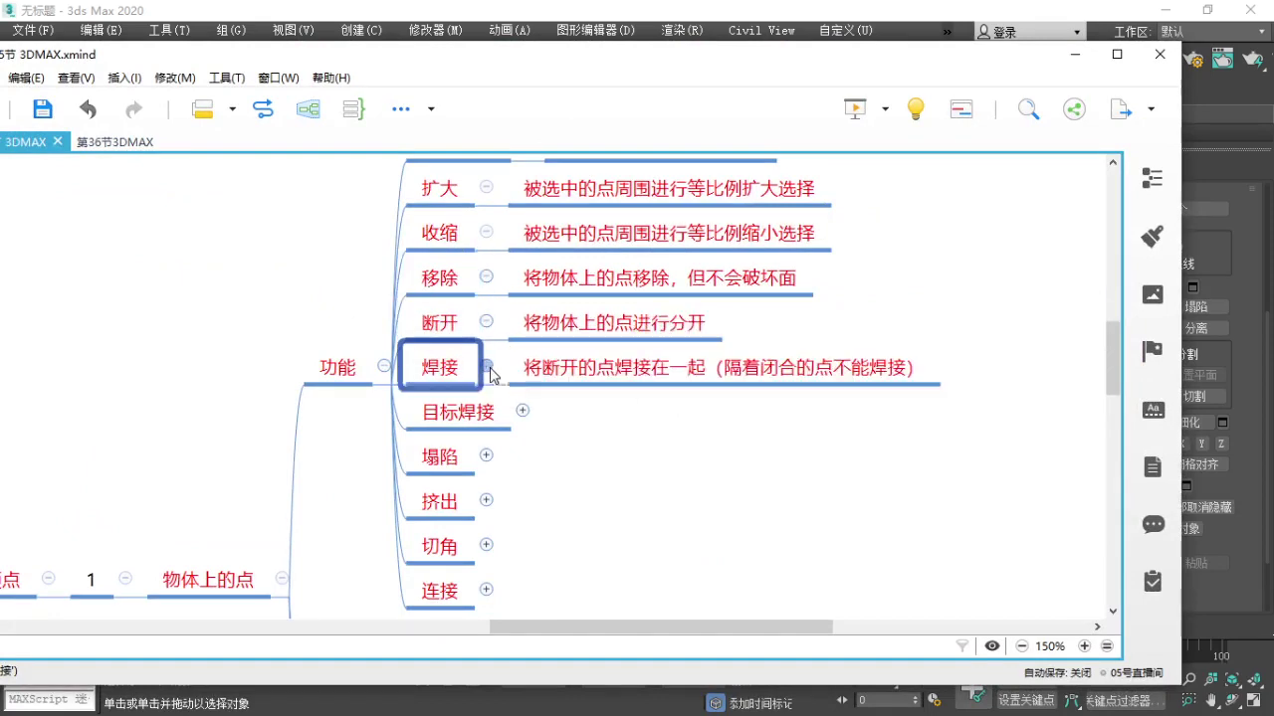
{"action": "left_click", "coordinate": [522, 411]}
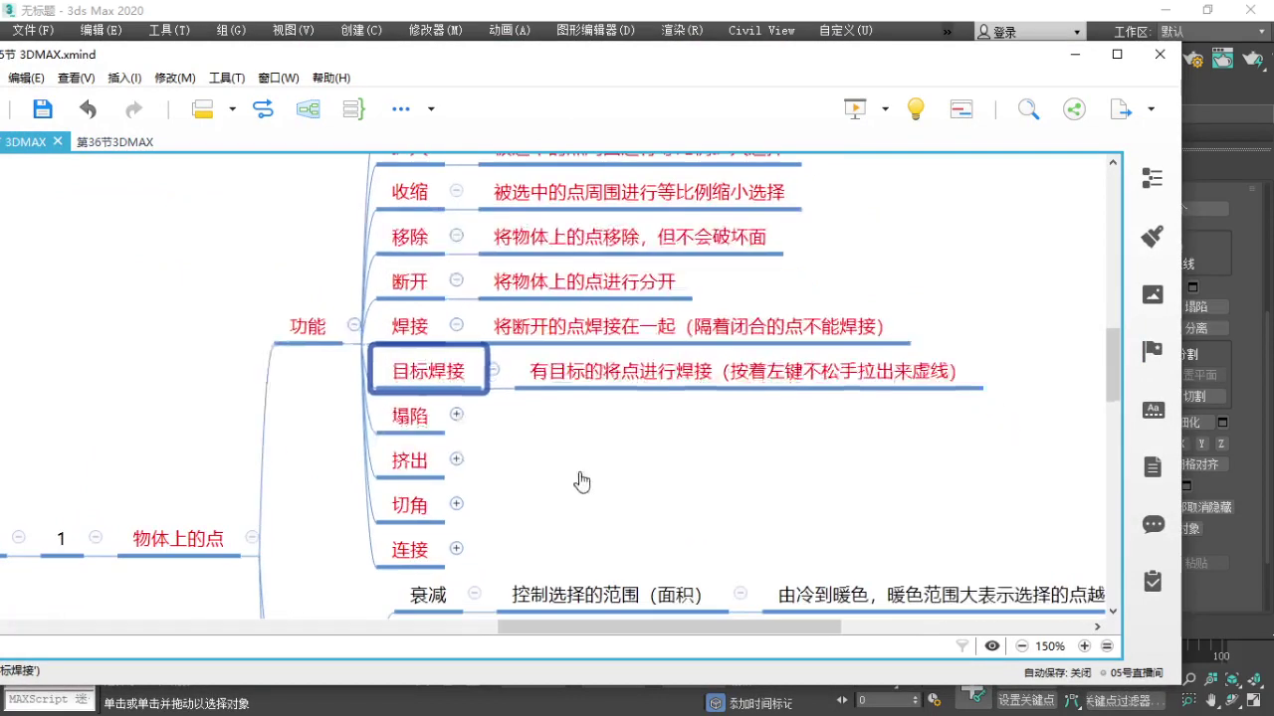
{"action": "left_click", "coordinate": [457, 415]}
{"action": "left_click", "coordinate": [457, 415]}
Review the 断开 (Break) note in the mind map, and briefly check the 挤出 (Extrude) topic, leaving it folded.
{"action": "key", "text": "F1"}
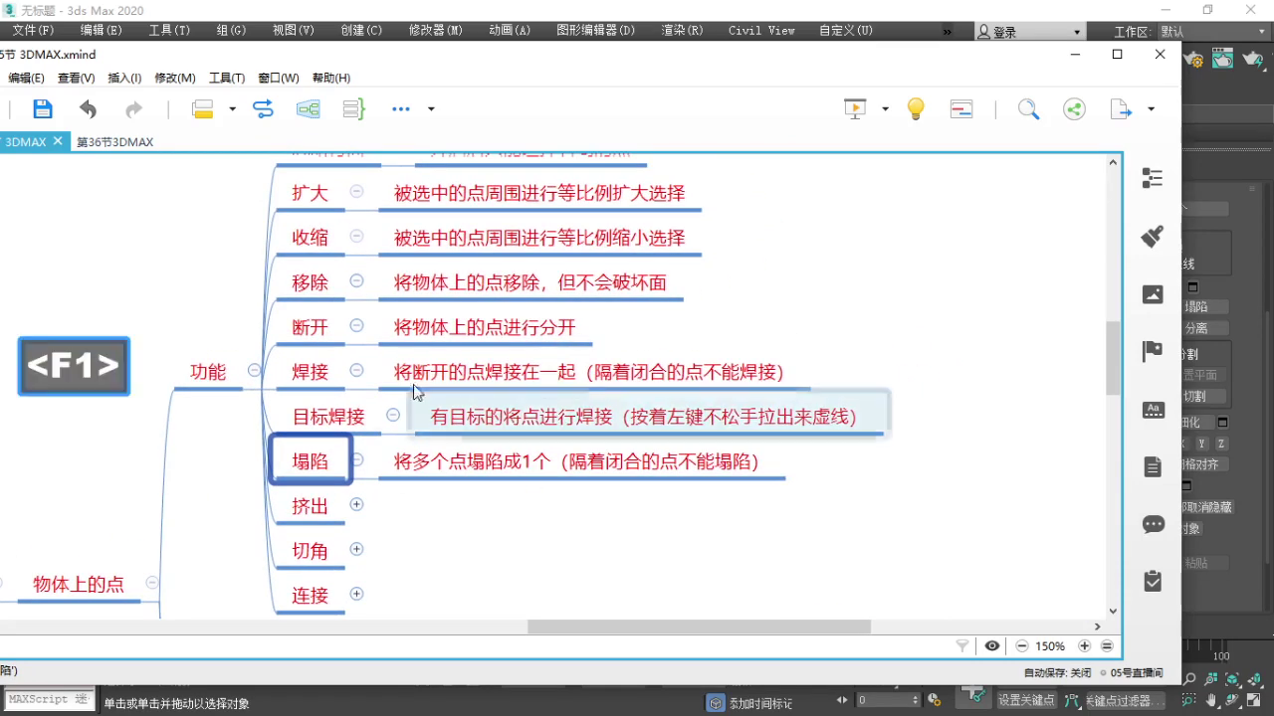
{"action": "mouse_move", "coordinate": [279, 306]}
{"action": "left_mouse_down", "text": "ctrl"}
{"action": "mouse_move", "coordinate": [398, 344]}
{"action": "mouse_move", "coordinate": [656, 344]}
{"action": "left_mouse_up", "text": "ctrl"}
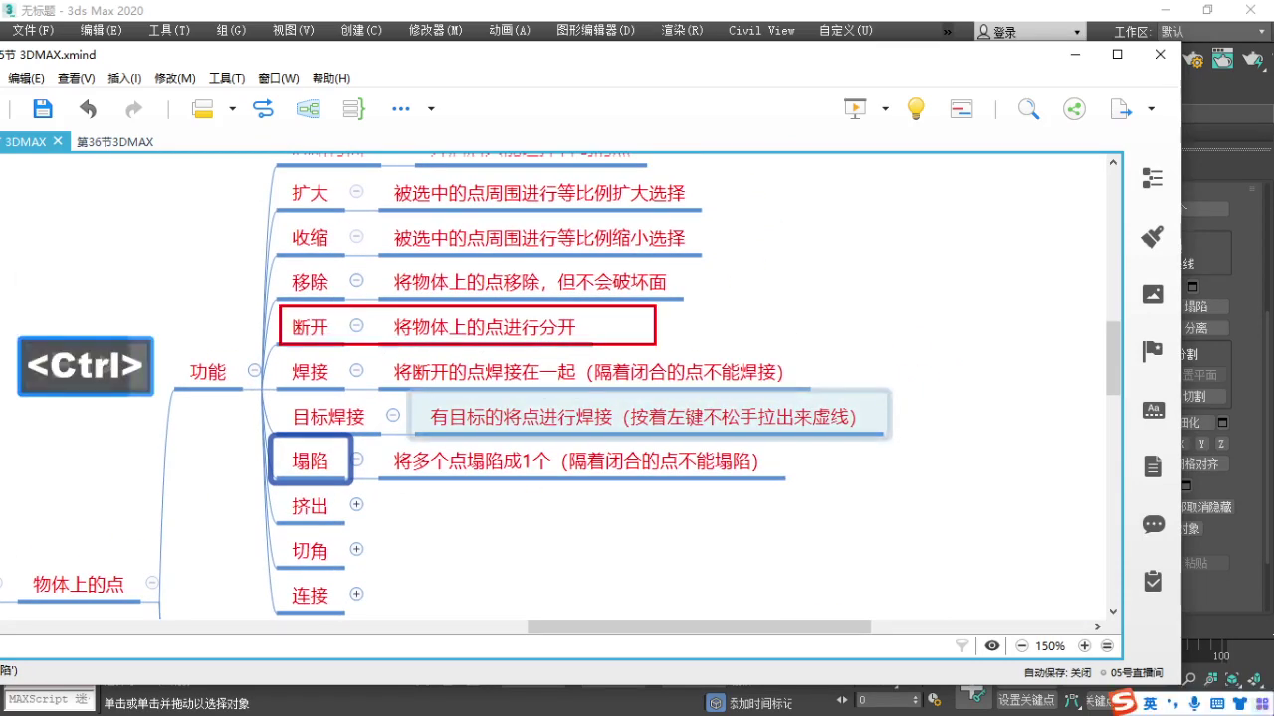
{"action": "key", "text": "F1"}
{"action": "left_click_drag", "start_coordinate": [368, 315], "coordinate": [365, 353]}
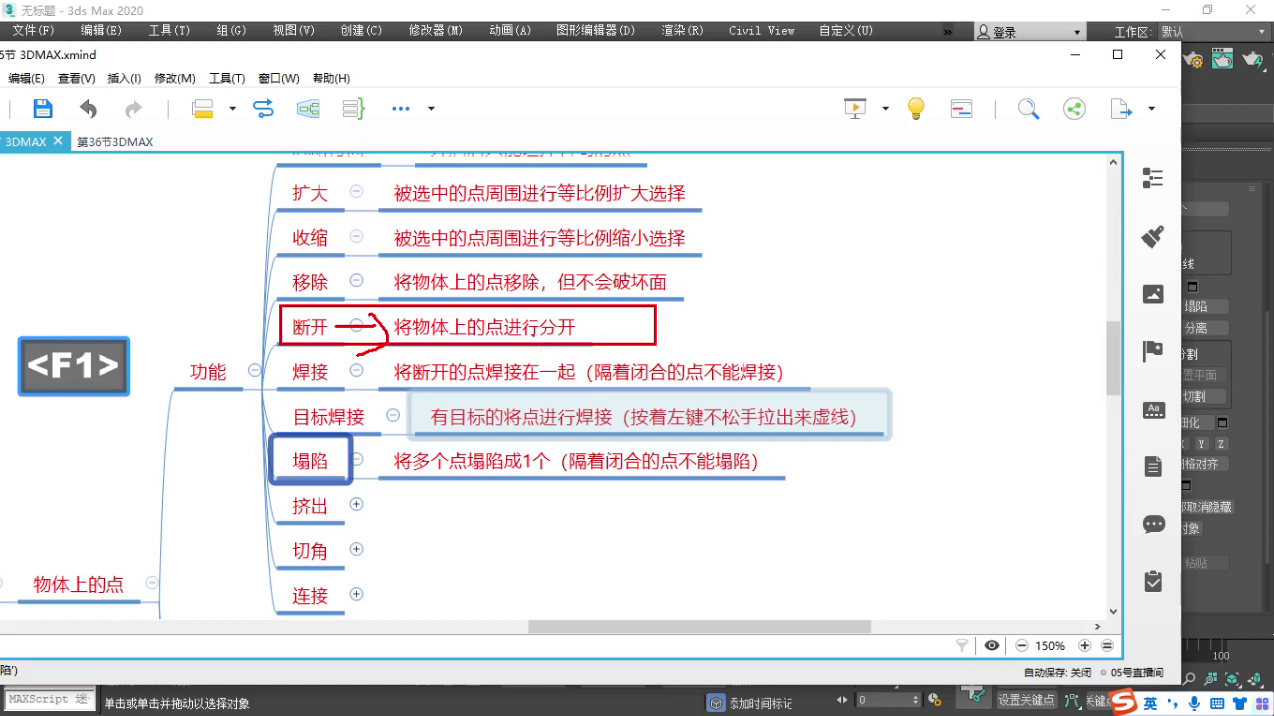
{"action": "key", "text": "Escape"}
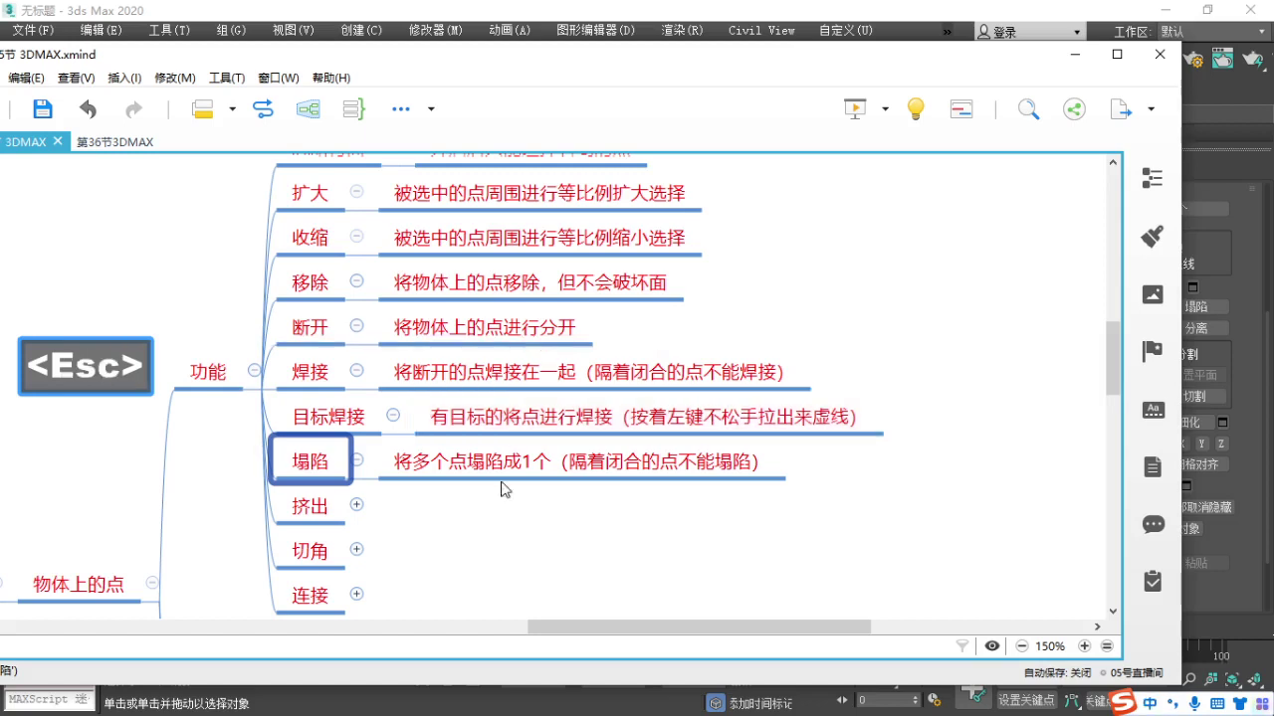
{"action": "left_click", "coordinate": [357, 505]}
{"action": "left_click", "coordinate": [358, 506]}
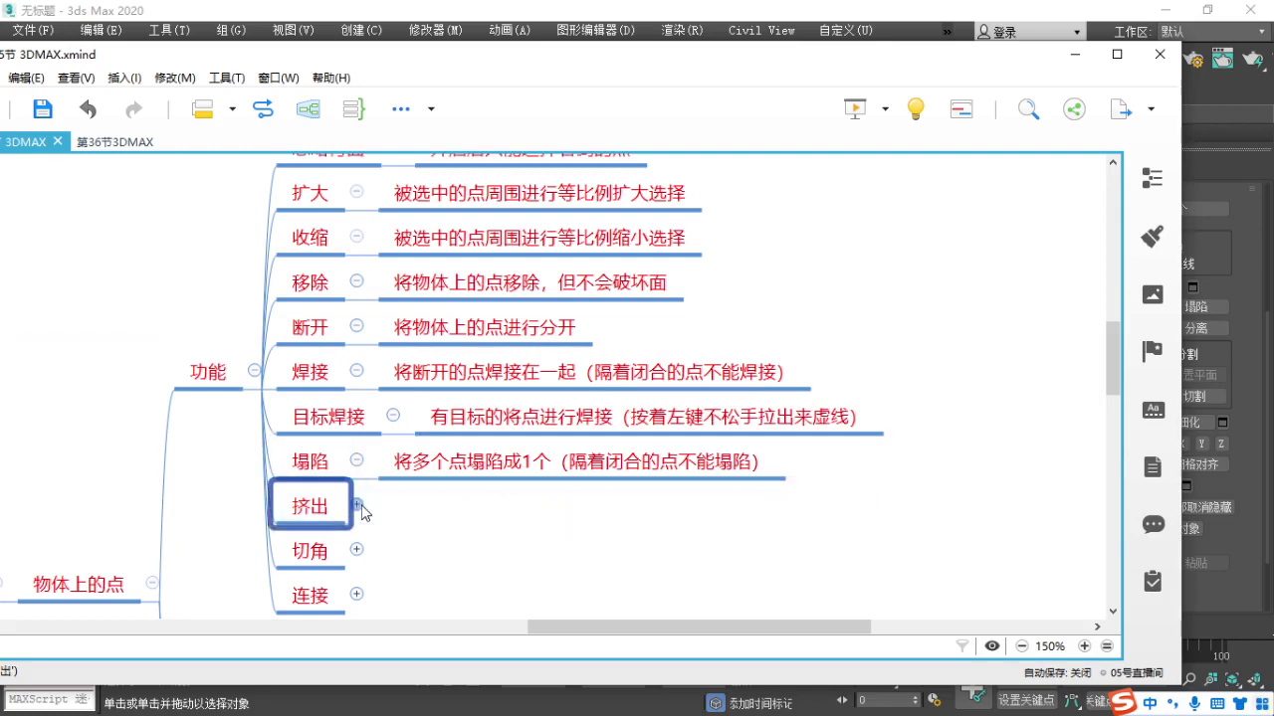
Examine the 焊接 (Weld) note and its bracketed restriction on points separated by closed geometry, and return to 3ds Max.
{"action": "key", "text": "F1"}
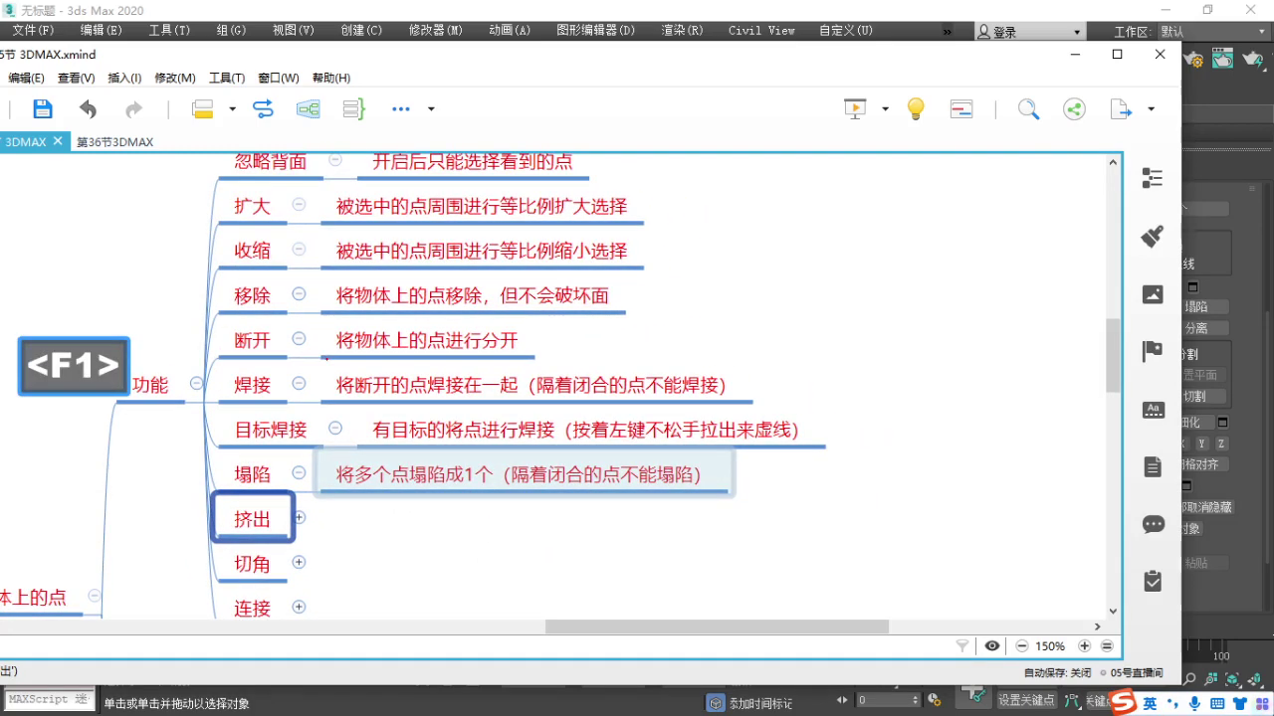
{"action": "mouse_move", "coordinate": [320, 358]}
{"action": "left_mouse_down", "text": "ctrl"}
{"action": "mouse_move", "coordinate": [476, 398]}
{"action": "mouse_move", "coordinate": [782, 410]}
{"action": "left_mouse_up", "text": "ctrl"}
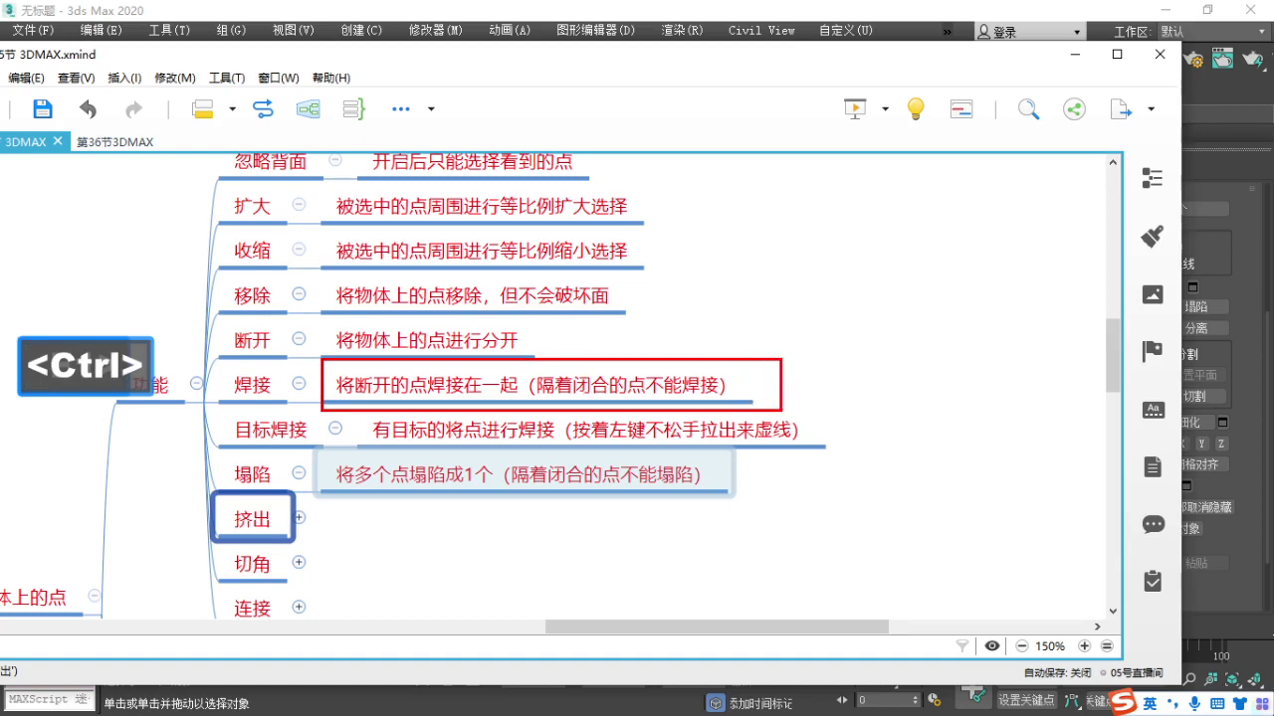
{"action": "key", "text": "F1"}
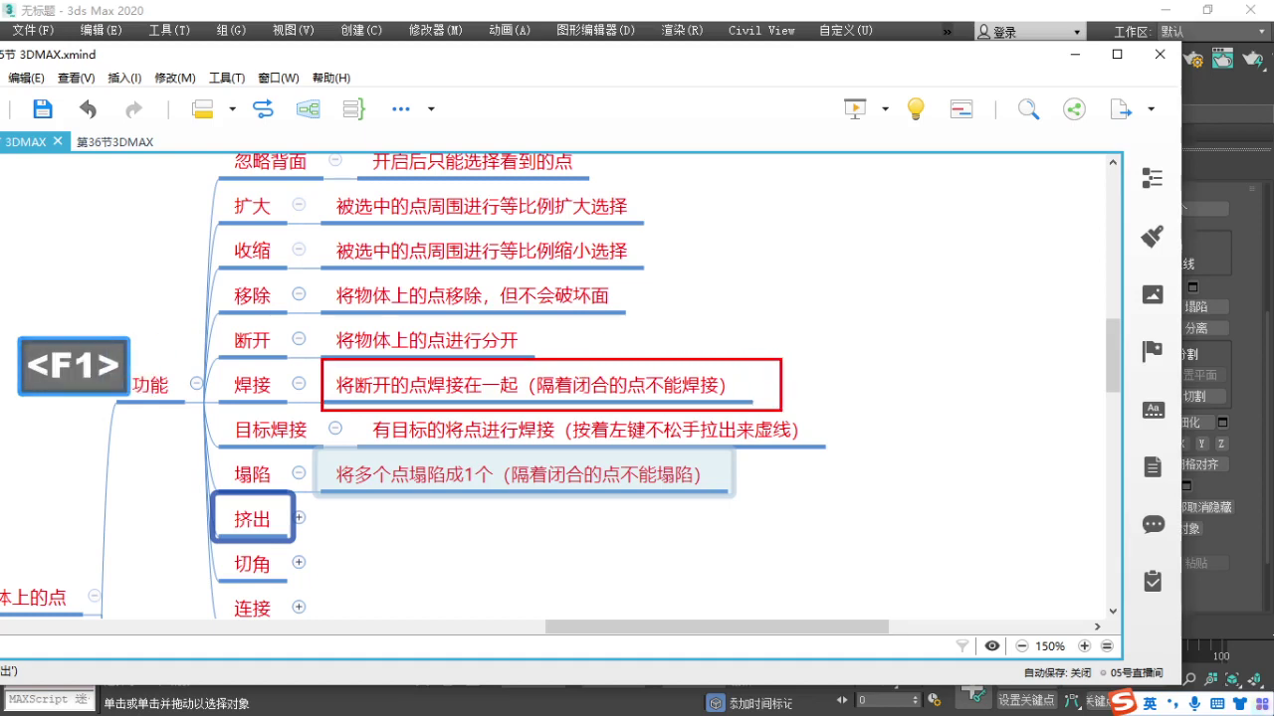
{"action": "mouse_move", "coordinate": [338, 401]}
{"action": "left_mouse_down"}
{"action": "mouse_move", "coordinate": [492, 381]}
{"action": "mouse_move", "coordinate": [473, 374]}
{"action": "left_mouse_up"}
{"action": "key", "text": "Escape"}
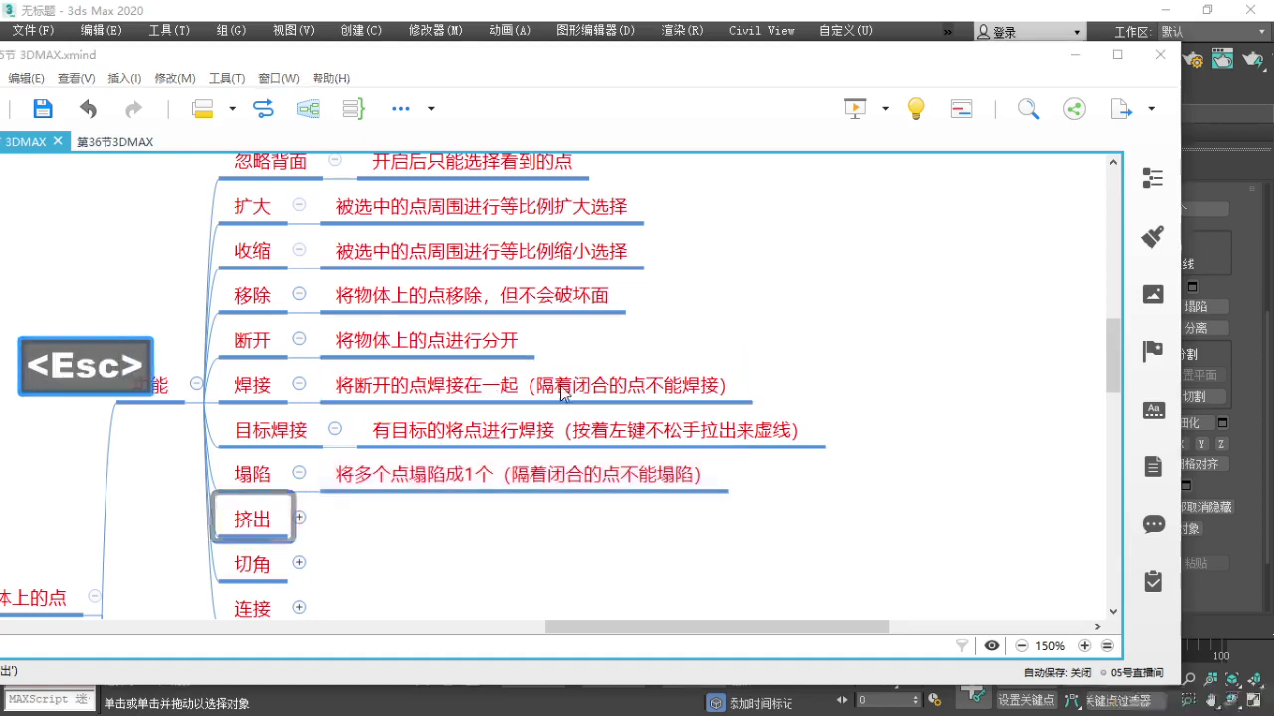
{"action": "key", "text": "F1"}
{"action": "left_click_drag", "start_coordinate": [573, 400], "coordinate": [509, 365]}
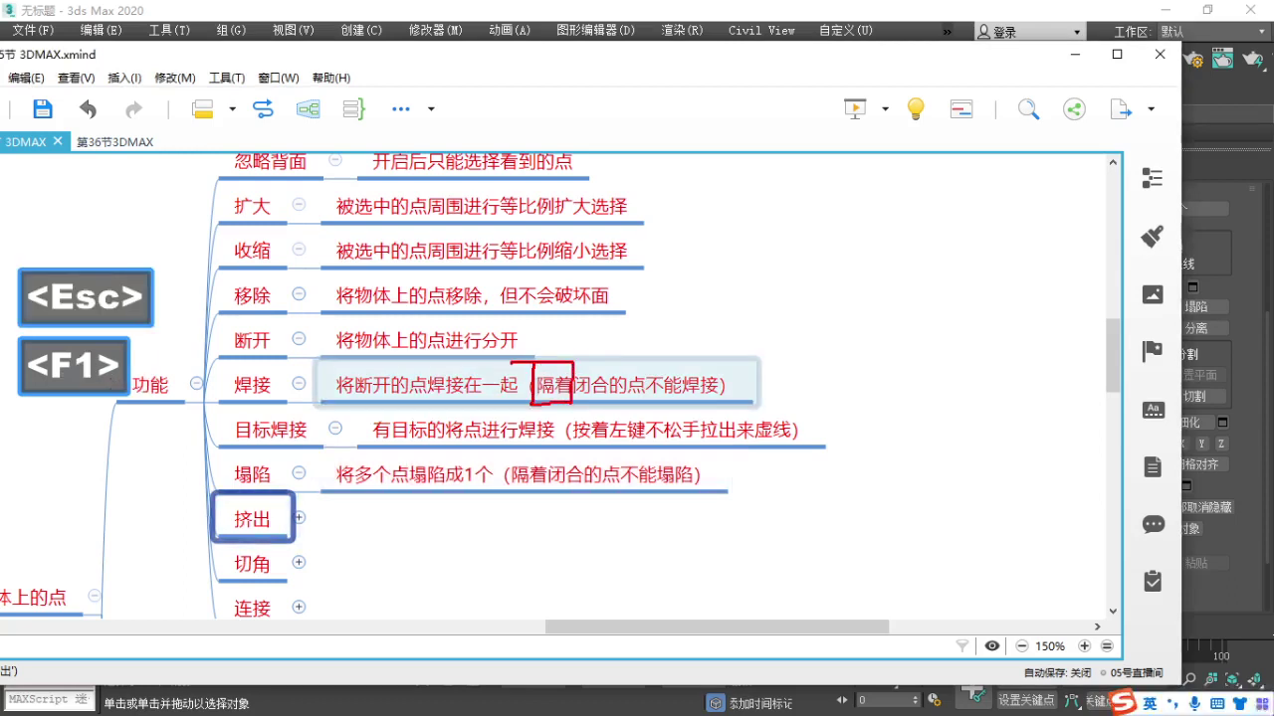
{"action": "left_click_drag", "start_coordinate": [569, 395], "coordinate": [730, 396]}
{"action": "key", "text": "Escape"}
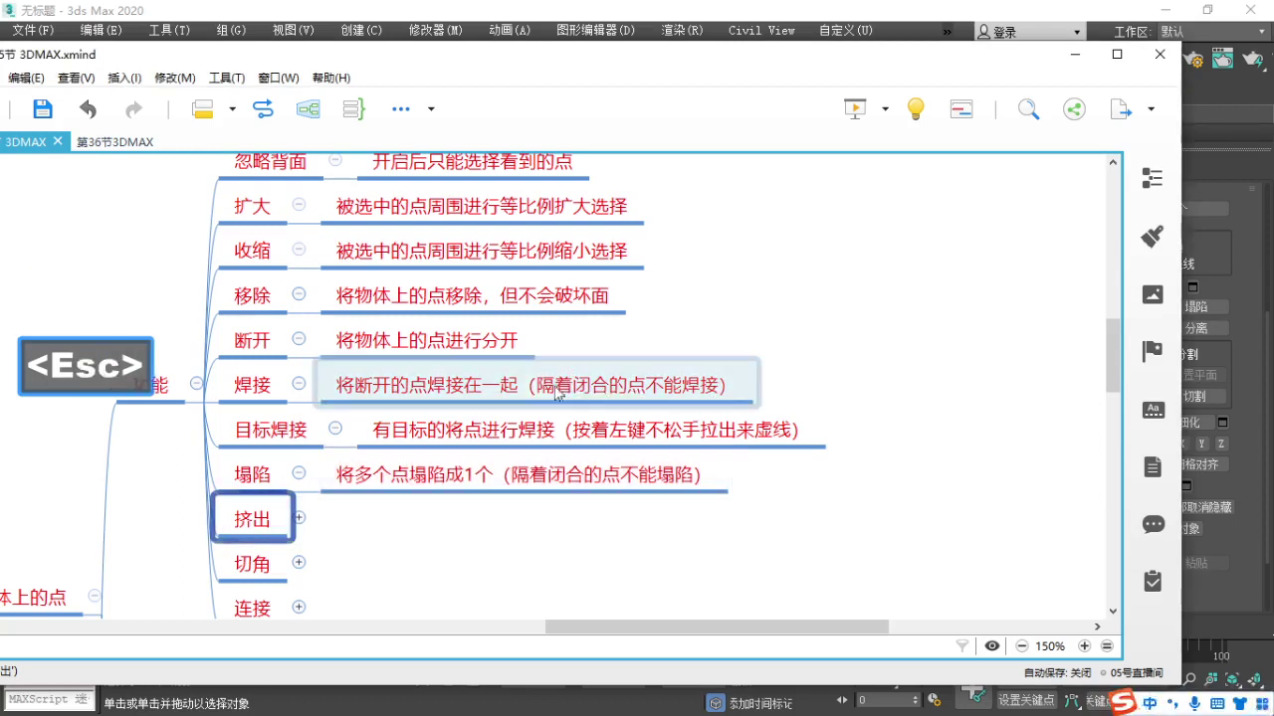
{"action": "key", "text": "F1"}
{"action": "mouse_move", "coordinate": [364, 382]}
{"action": "left_mouse_down"}
{"action": "mouse_move", "coordinate": [772, 393]}
{"action": "mouse_move", "coordinate": [517, 406]}
{"action": "mouse_move", "coordinate": [639, 396]}
{"action": "left_mouse_up"}
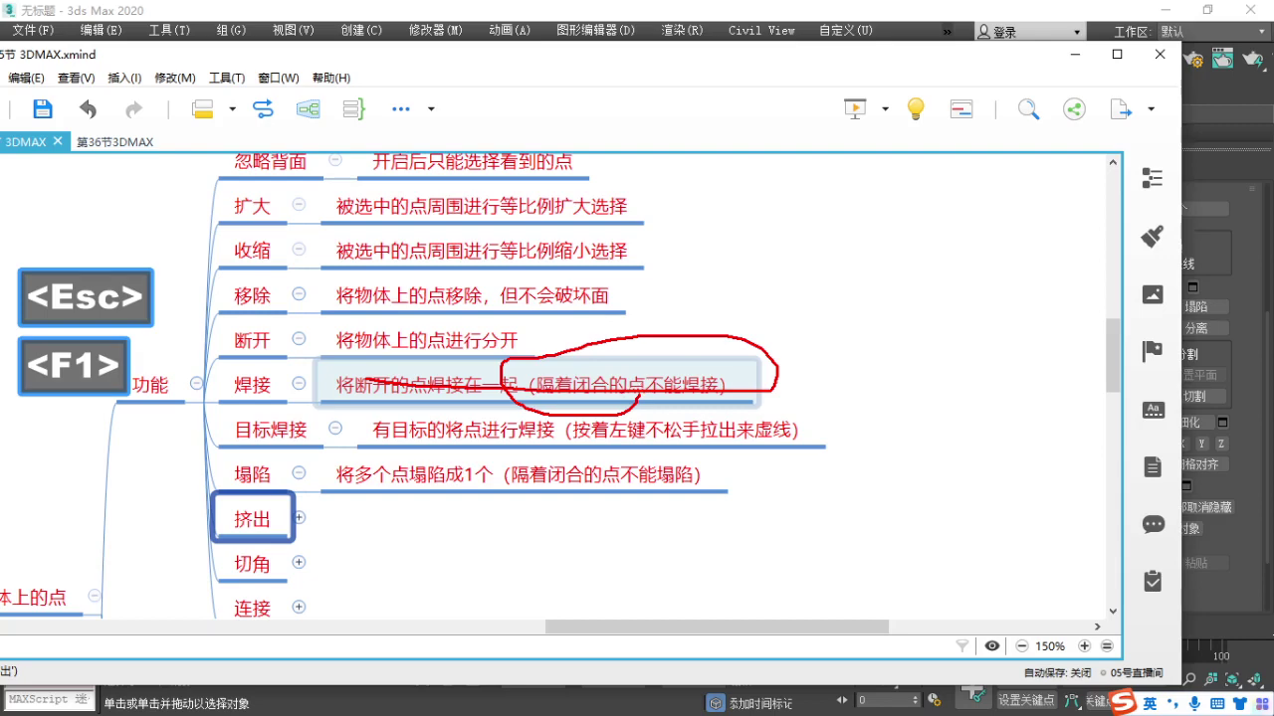
{"action": "key", "text": "Escape"}
{"action": "left_click", "coordinate": [1074, 54]}
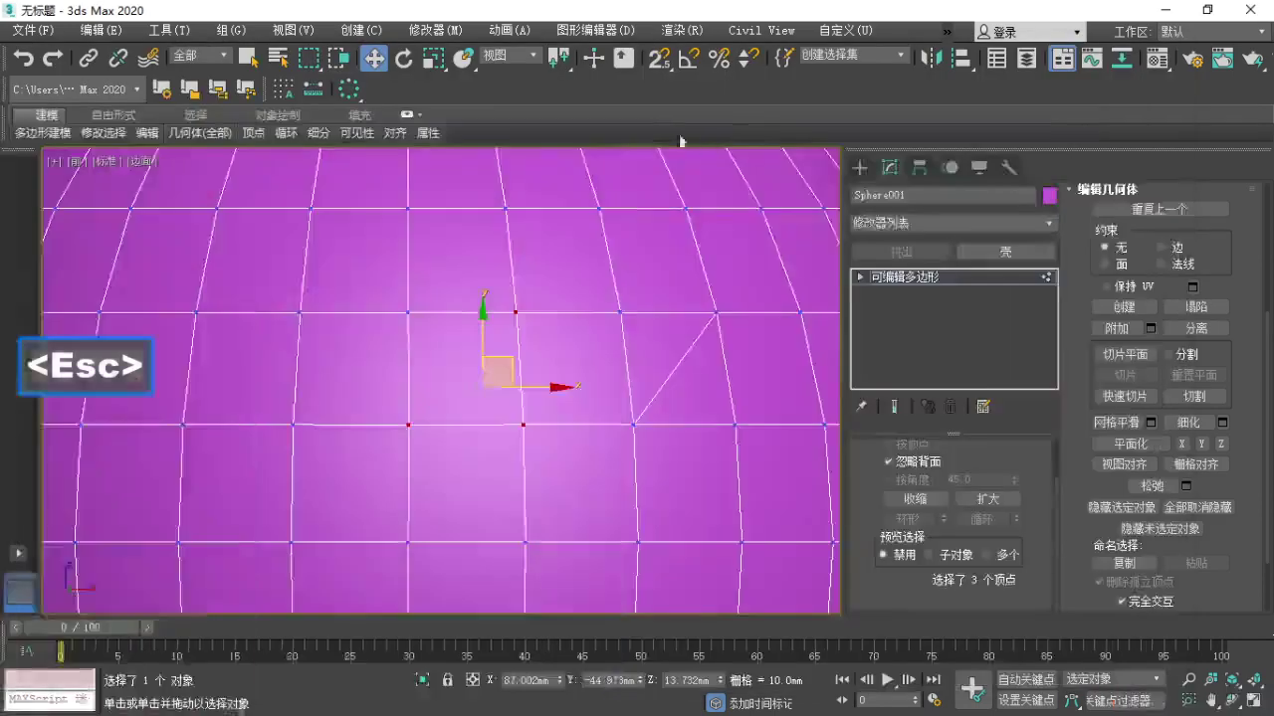
Select only the lower-left one of the three highlighted vertices and break it.
{"action": "scroll", "coordinate": [588, 413], "scroll_direction": "down", "scroll_amount": 5}
{"action": "scroll", "coordinate": [524, 409], "scroll_direction": "up", "scroll_amount": 5}
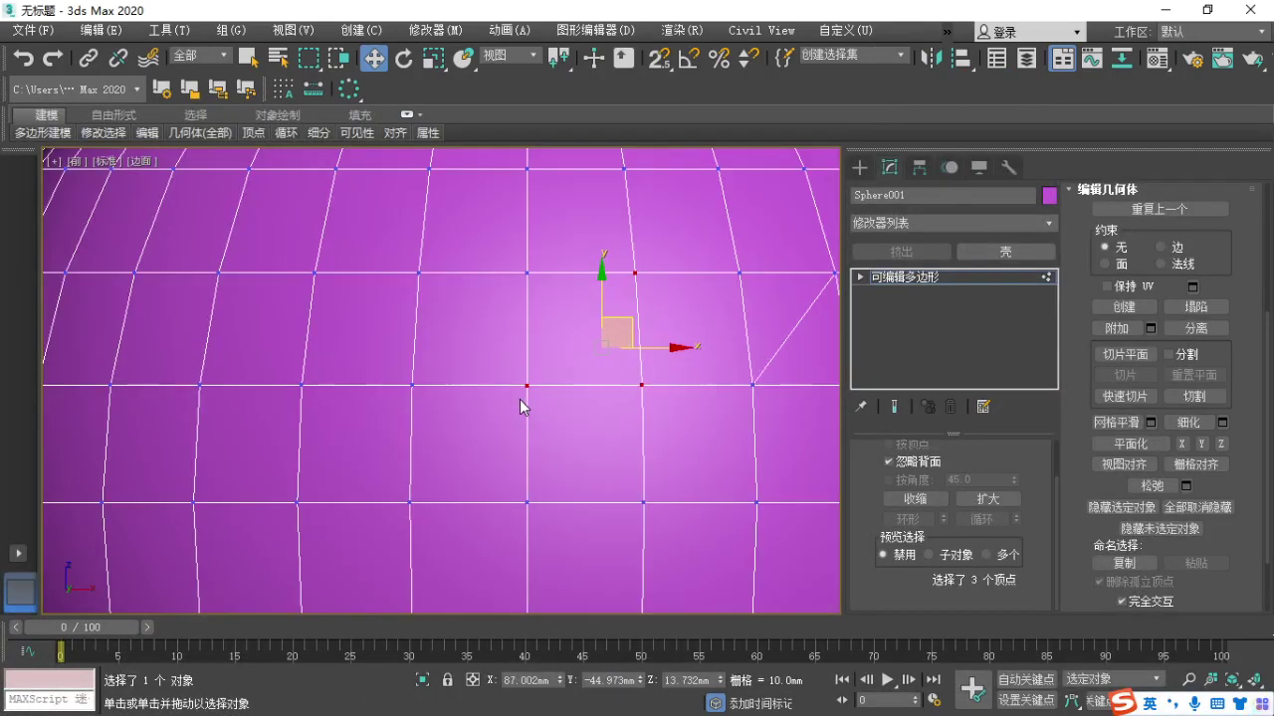
{"action": "left_click", "coordinate": [526, 385]}
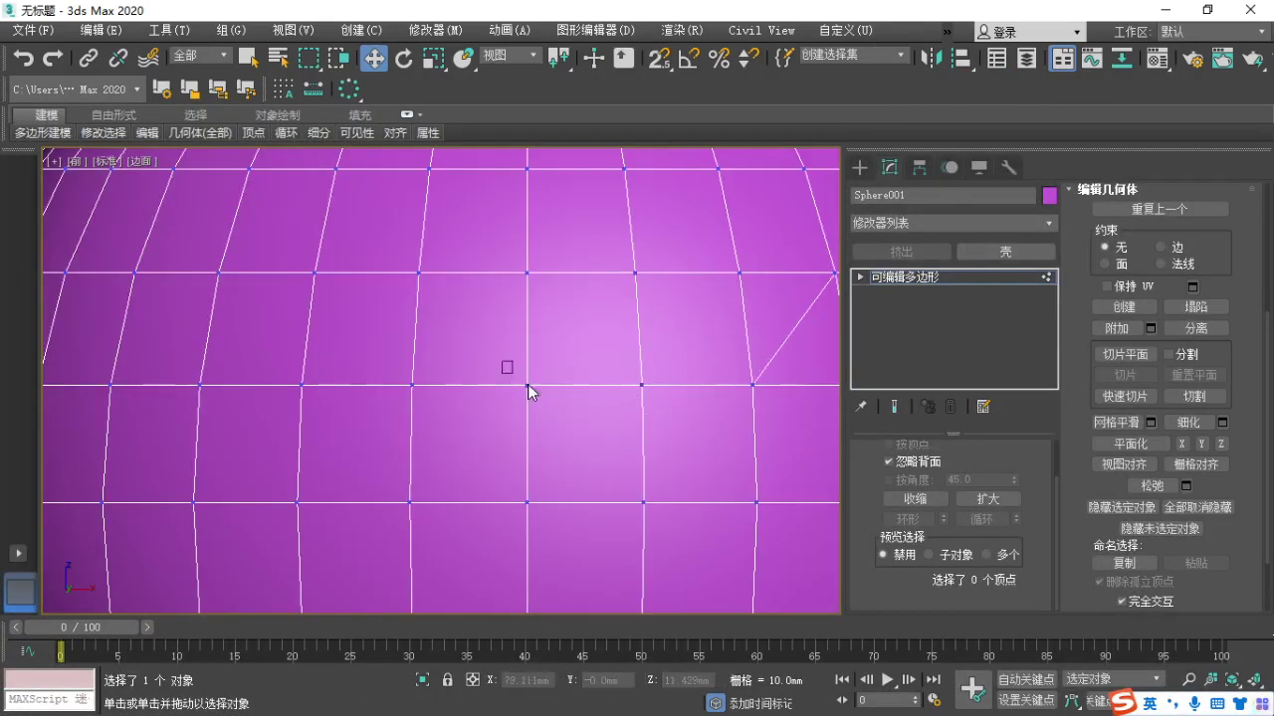
{"action": "left_click", "coordinate": [1196, 311]}
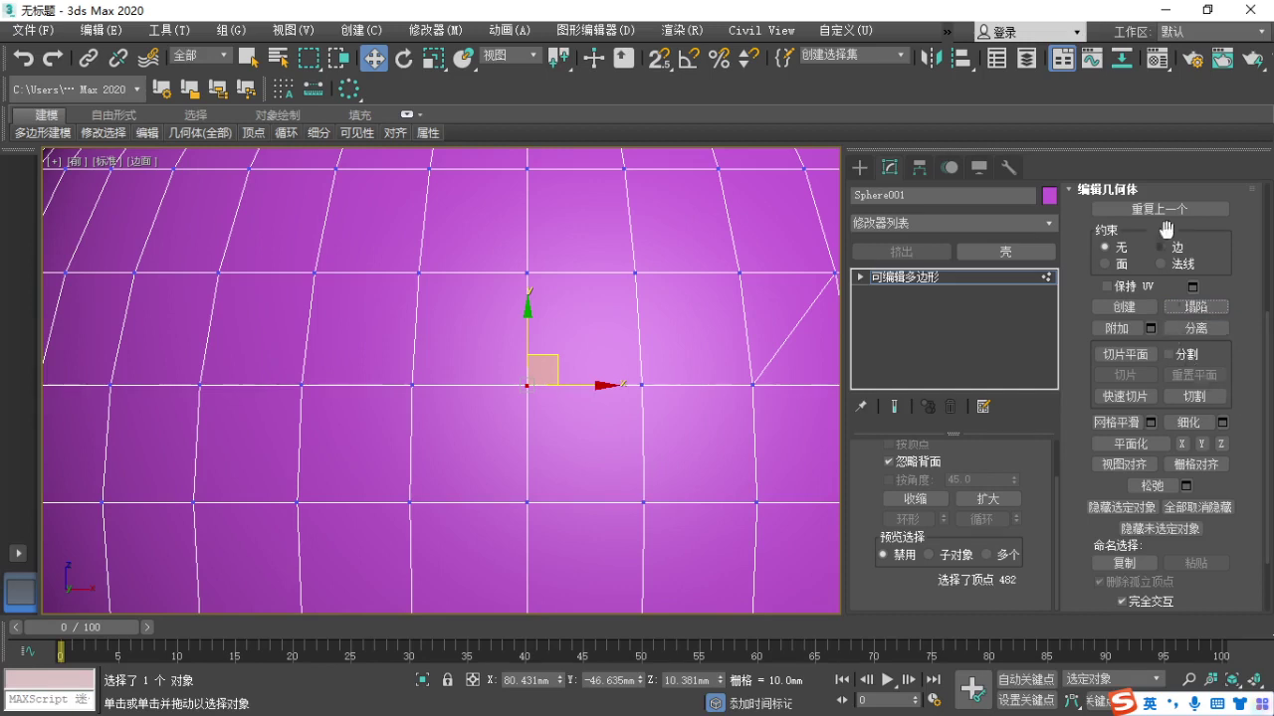
{"action": "scroll", "coordinate": [1065, 448], "scroll_direction": "up", "scroll_amount": 5}
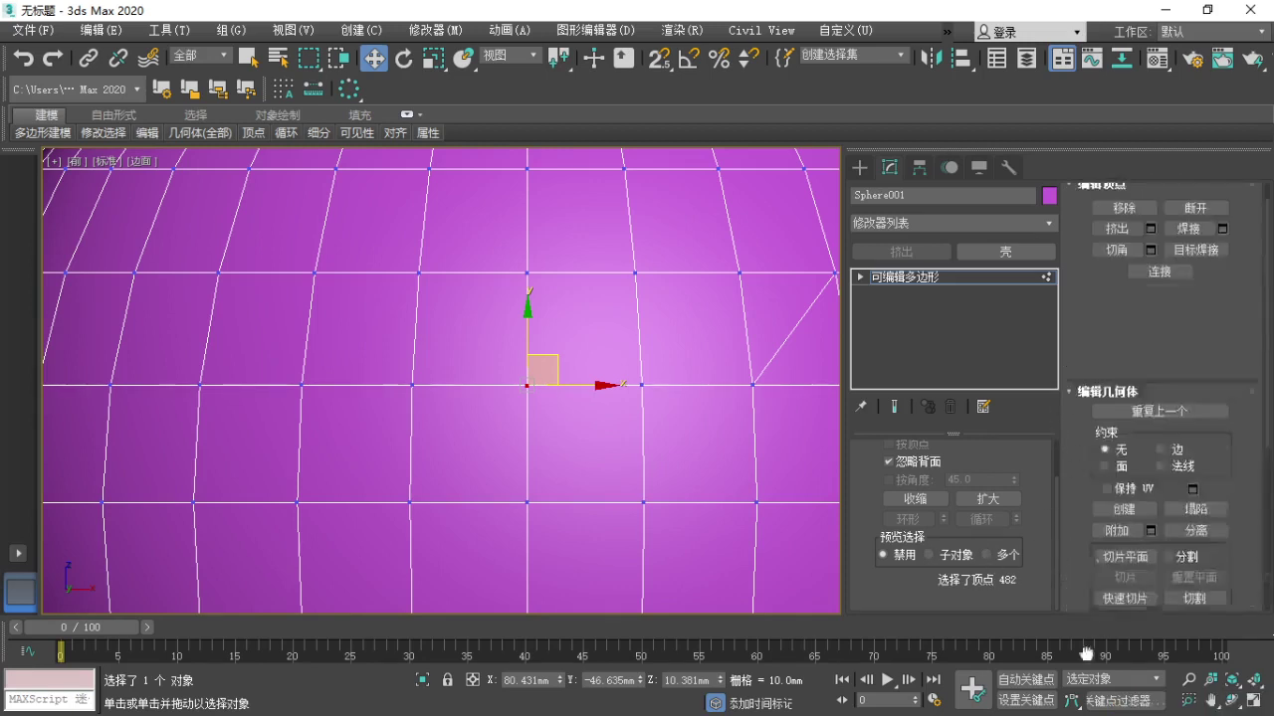
{"action": "left_click", "coordinate": [1178, 217]}
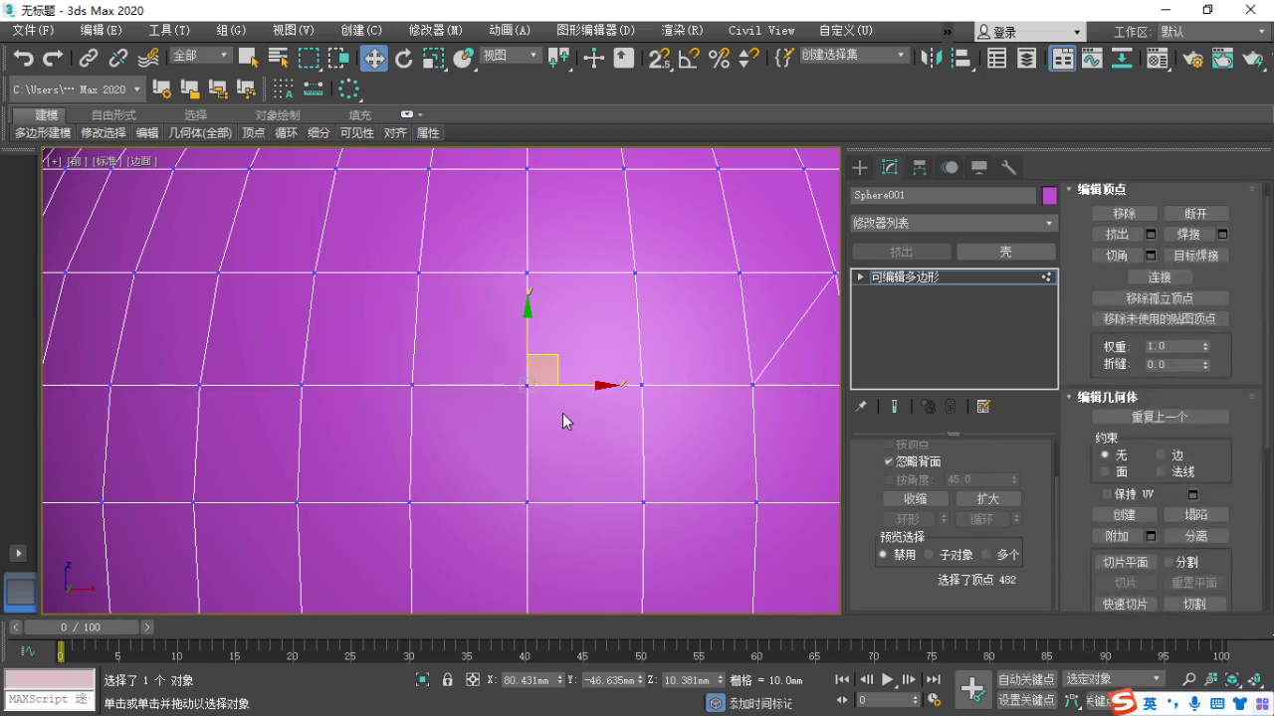
Pull the broken vertex's separate copies outward diagonally to open a four-pointed star-shaped gap in the sphere.
{"action": "left_click_drag", "start_coordinate": [520, 387], "coordinate": [488, 348]}
{"action": "left_click_drag", "start_coordinate": [527, 386], "coordinate": [477, 416]}
{"action": "scroll", "coordinate": [537, 420], "scroll_direction": "up", "scroll_amount": 3}
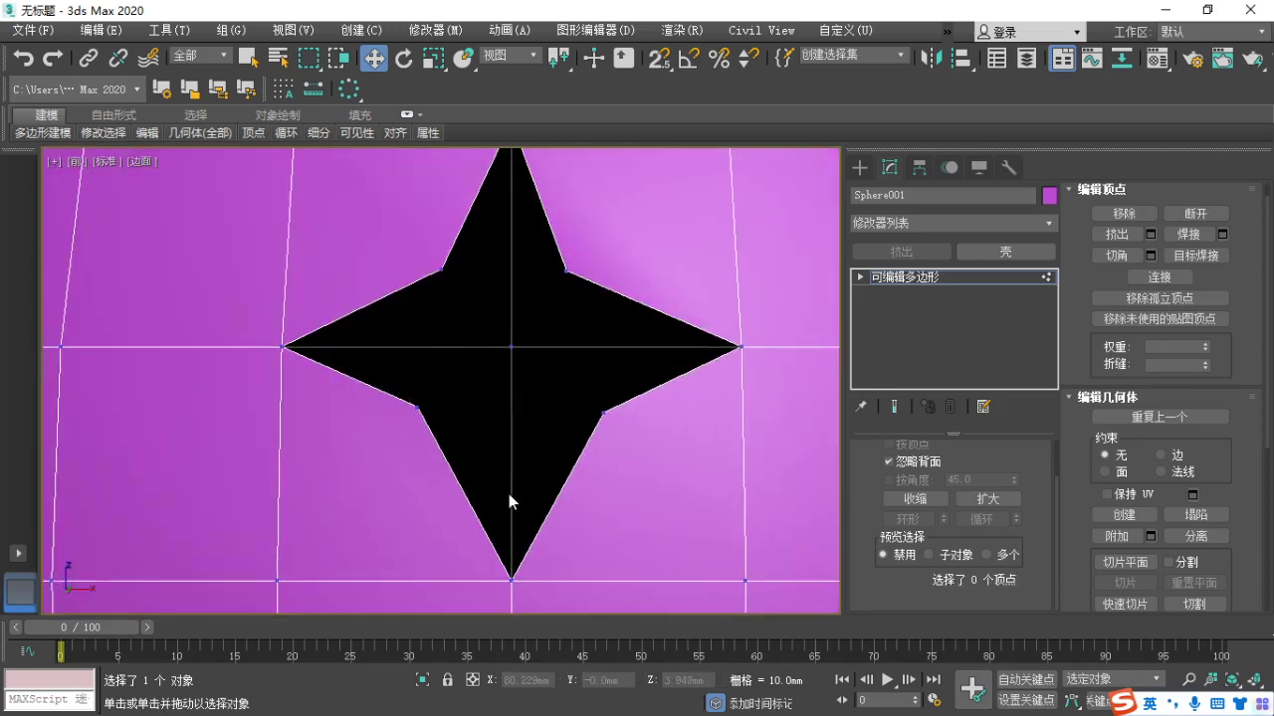
{"action": "middle_click_drag", "start_coordinate": [508, 493], "coordinate": [494, 472]}
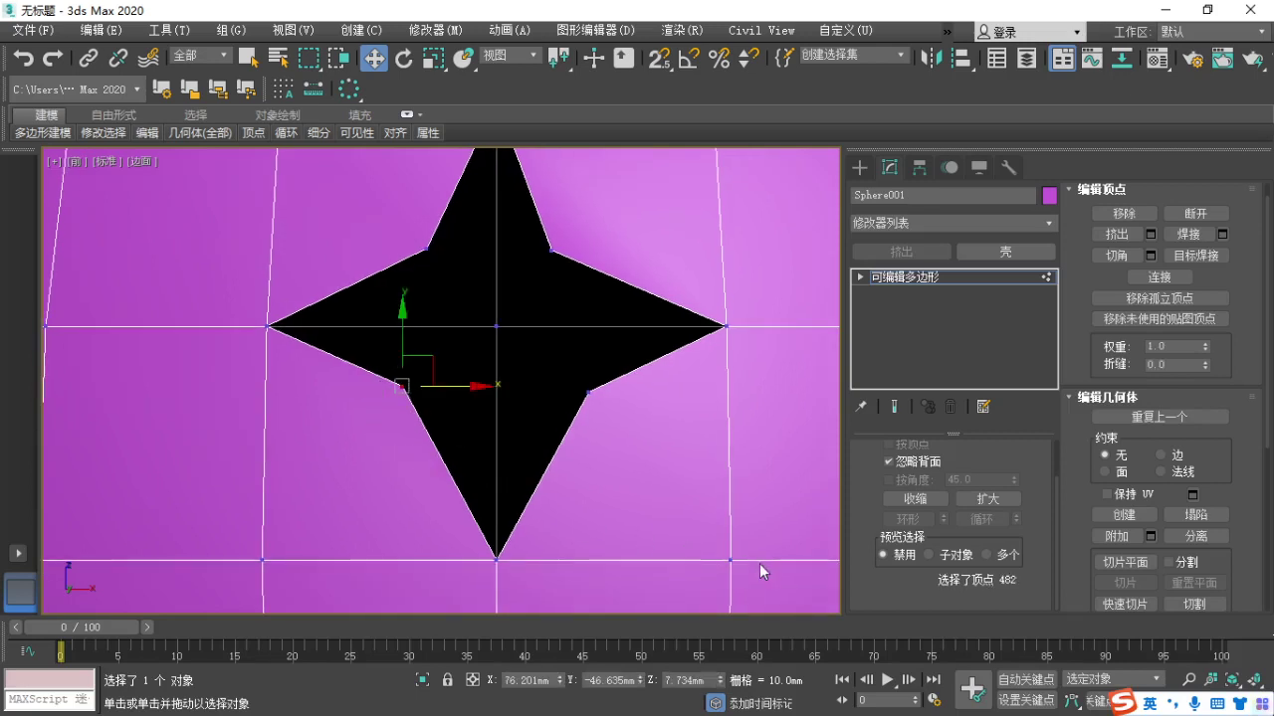
Select the intact grid vertex diagonally below and right of the gap to compare it with the gap's lower-left corner vertex.
{"action": "key", "text": "Escape"}
{"action": "key", "text": "Escape"}
{"action": "key", "text": "Escape"}
{"action": "key", "text": "Escape"}
{"action": "key", "text": "Escape"}
{"action": "key", "text": "Escape"}
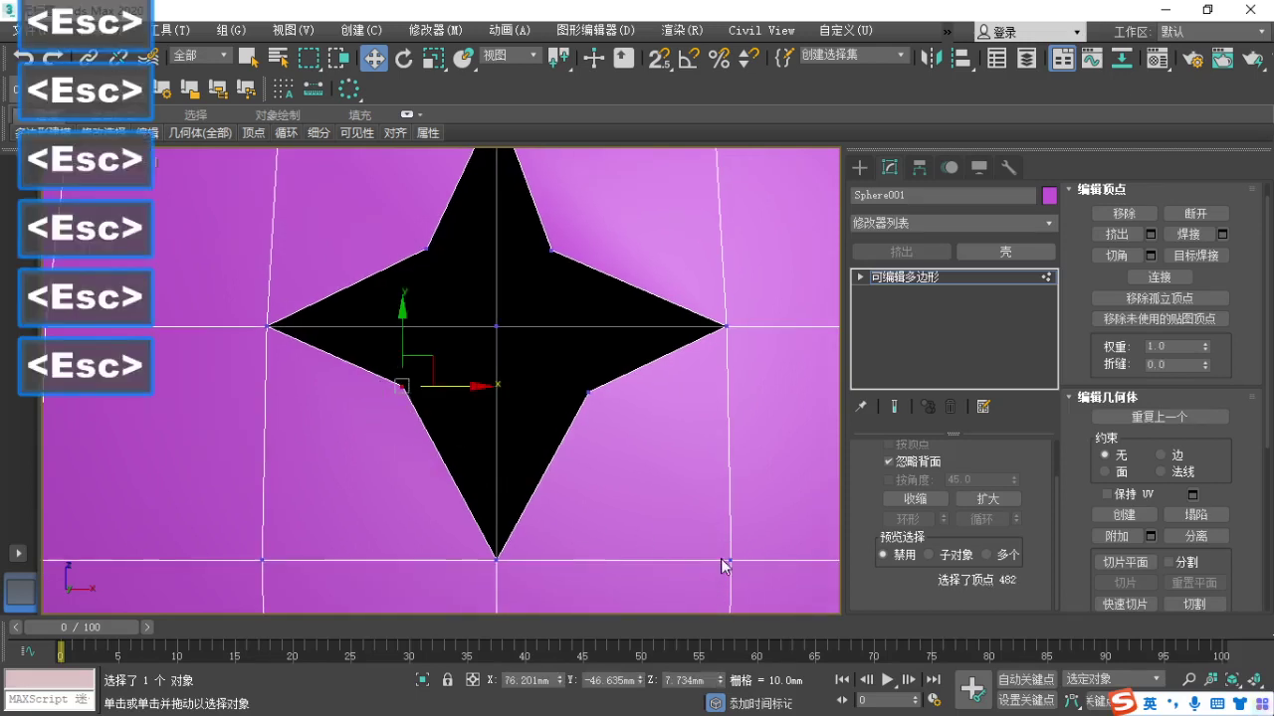
{"action": "left_click_drag", "start_coordinate": [718, 542], "coordinate": [766, 581]}
{"action": "key", "text": "F1"}
{"action": "mouse_move", "coordinate": [405, 359]}
{"action": "left_mouse_down"}
{"action": "mouse_move", "coordinate": [448, 431]}
{"action": "mouse_move", "coordinate": [381, 346]}
{"action": "left_mouse_up"}
{"action": "mouse_move", "coordinate": [730, 510]}
{"action": "left_mouse_down"}
{"action": "mouse_move", "coordinate": [683, 591]}
{"action": "mouse_move", "coordinate": [711, 518]}
{"action": "left_mouse_up"}
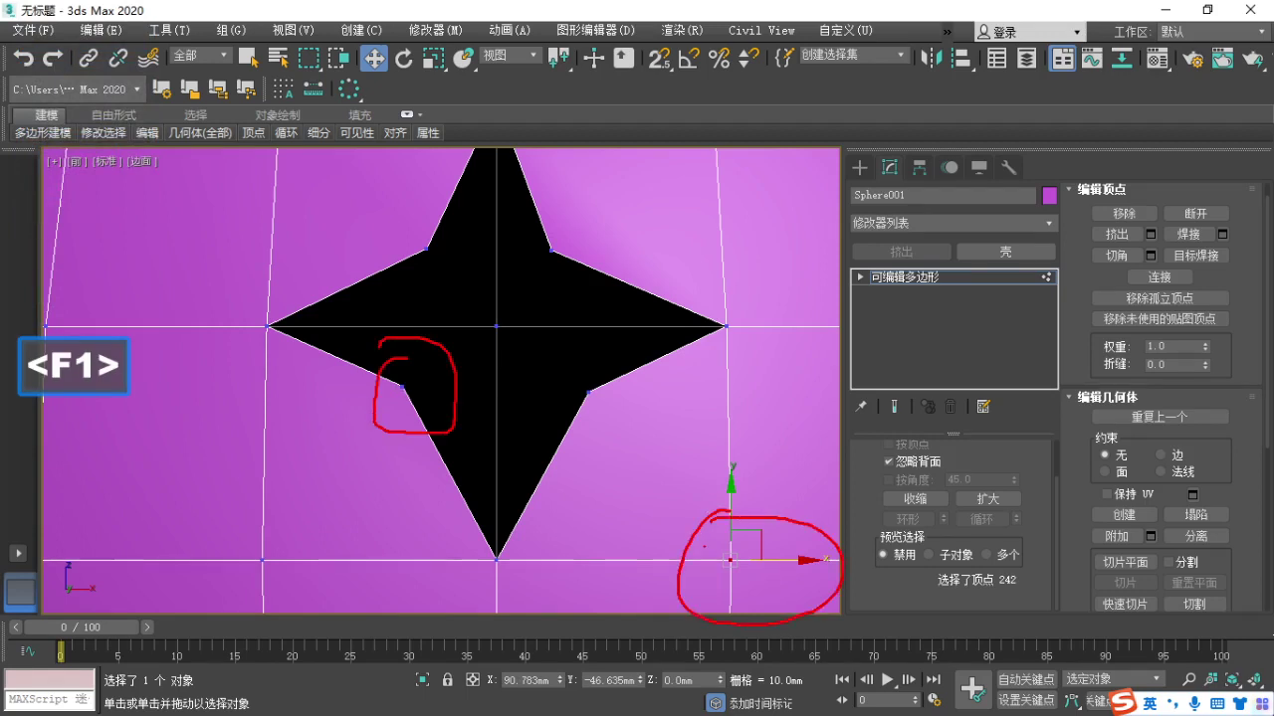
{"action": "key", "text": "Escape"}
Snap the gap's lower-left corner vertex onto the intact grid vertex diagonally below right of the gap, and select both overlapping vertices.
{"action": "middle_click_drag", "start_coordinate": [565, 495], "coordinate": [502, 354]}
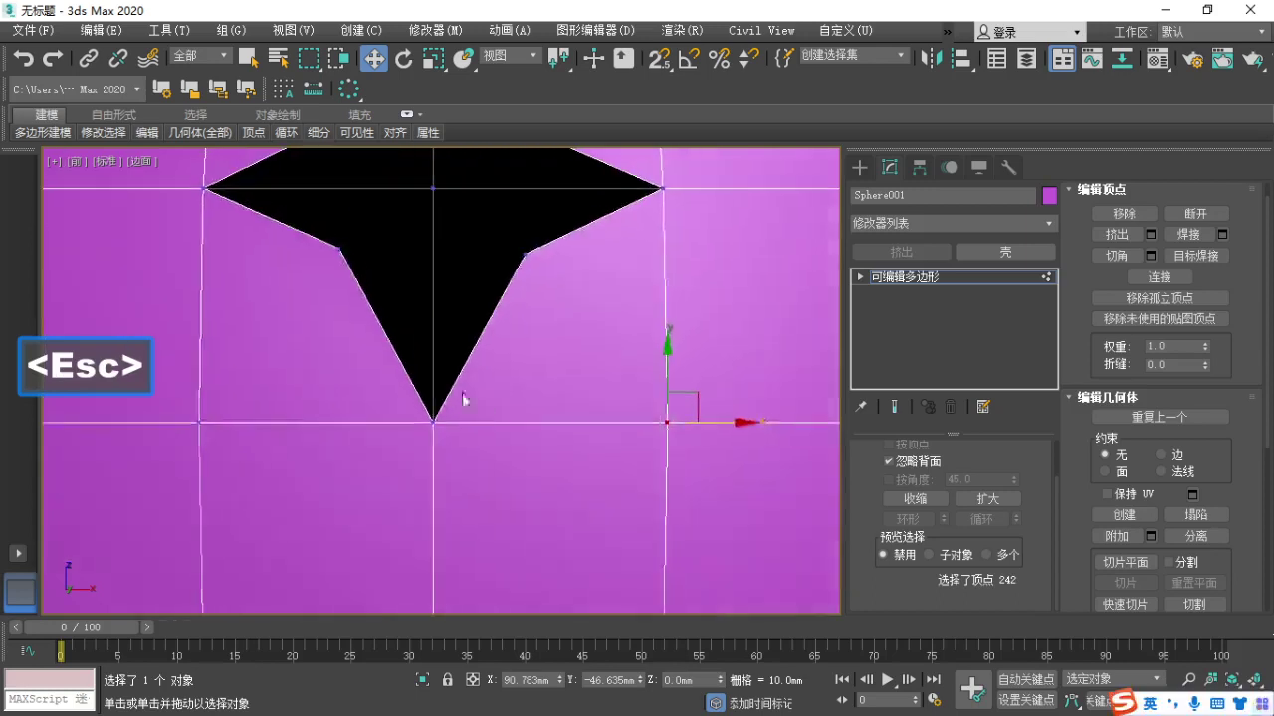
{"action": "left_click", "coordinate": [339, 248]}
{"action": "left_click_drag", "start_coordinate": [340, 249], "coordinate": [681, 403]}
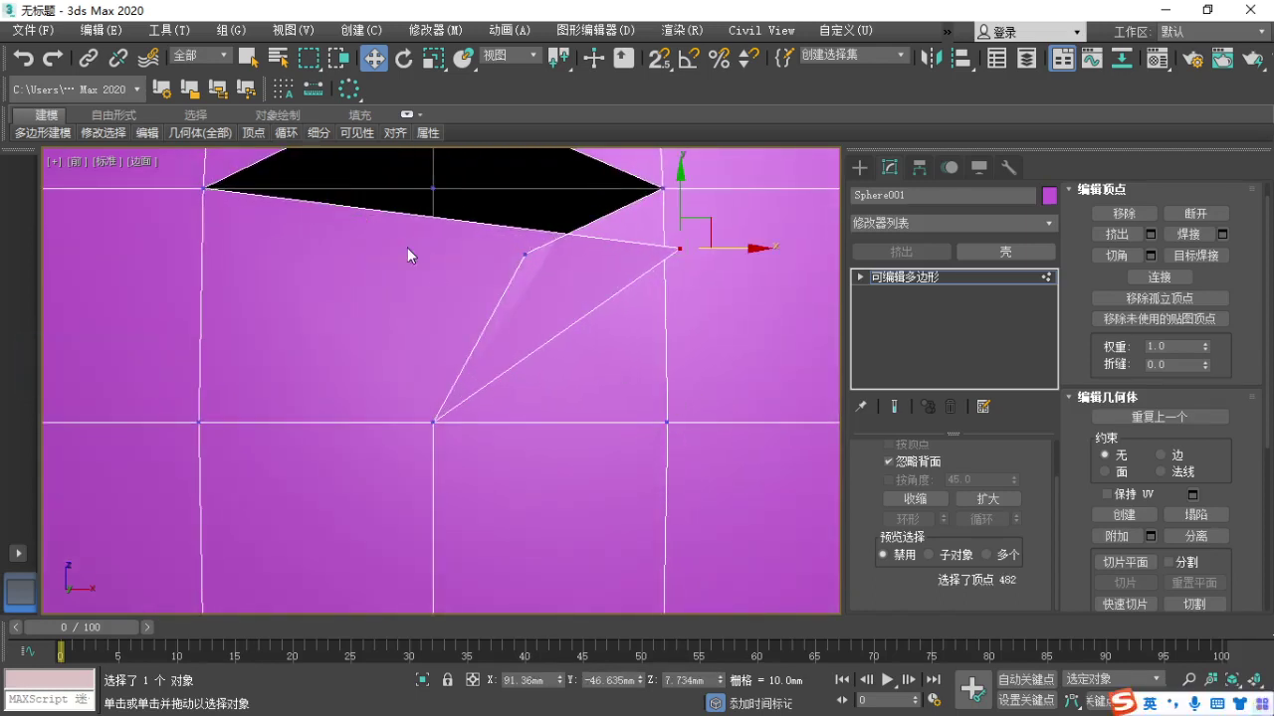
{"action": "left_click_drag", "start_coordinate": [723, 225], "coordinate": [667, 422]}
{"action": "key", "text": "s"}
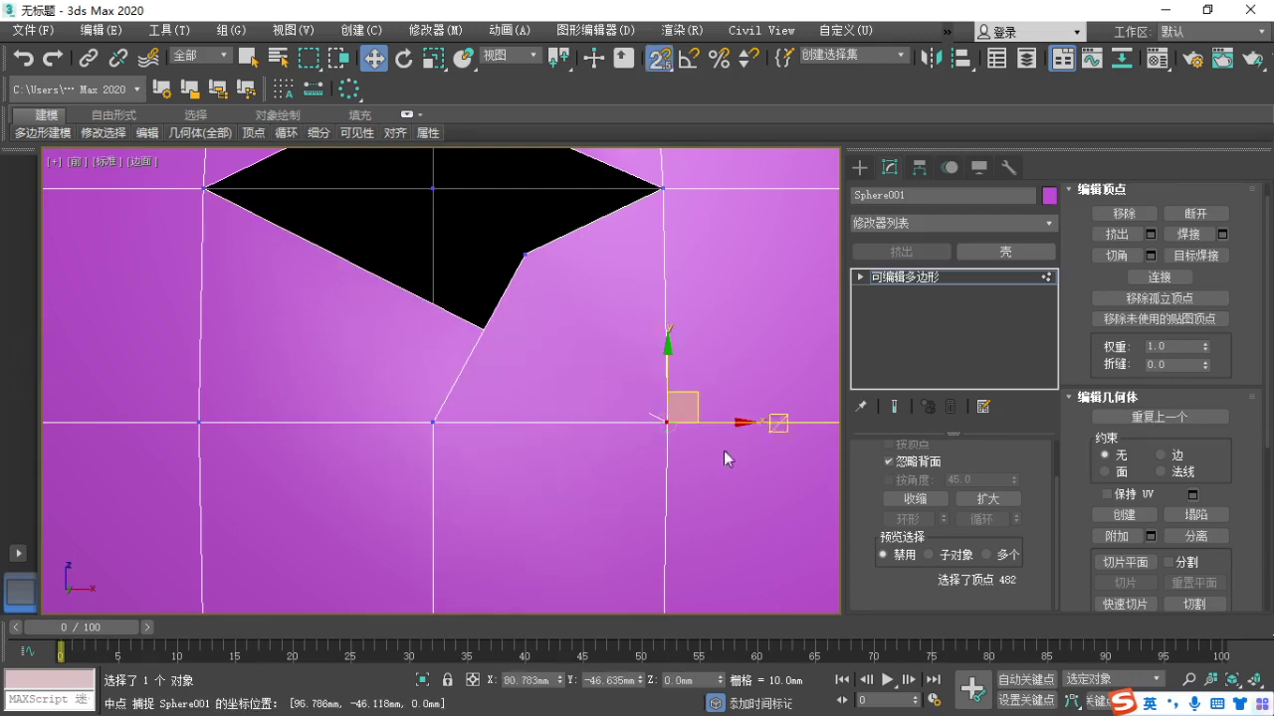
{"action": "left_click_drag", "start_coordinate": [742, 455], "coordinate": [621, 364]}
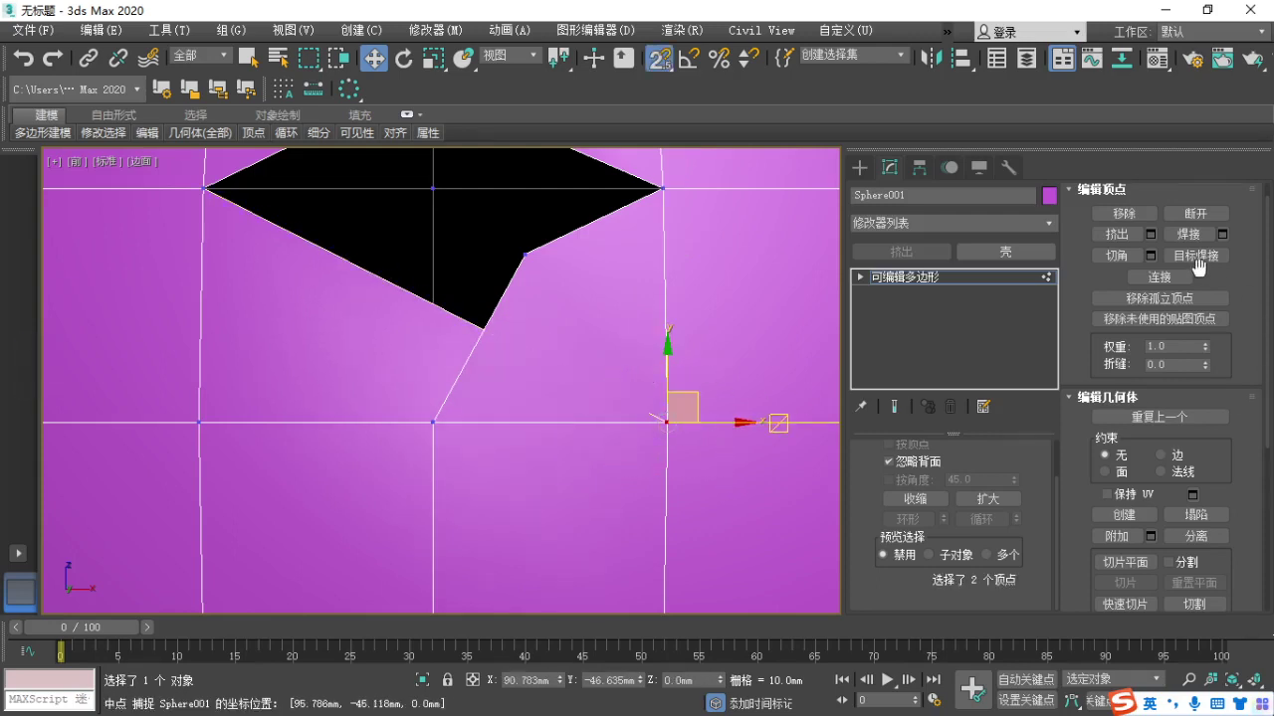
Move the snapped vertex back to the gap's lower-left corner, and shift the intact grid vertex slightly outward to the right.
{"action": "middle_click_drag", "start_coordinate": [673, 469], "coordinate": [675, 479]}
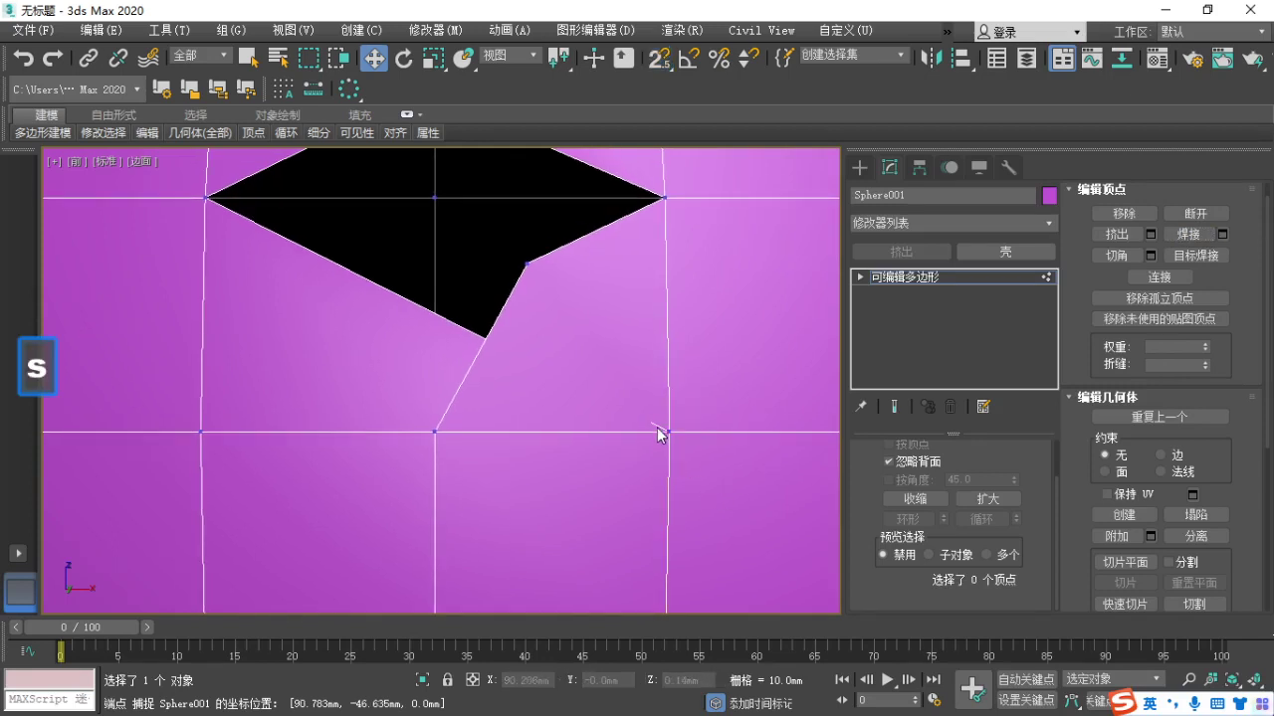
{"action": "left_click", "coordinate": [662, 432]}
{"action": "left_click_drag", "start_coordinate": [699, 402], "coordinate": [796, 497]}
{"action": "left_click_drag", "start_coordinate": [668, 433], "coordinate": [350, 265]}
{"action": "left_click_drag", "start_coordinate": [765, 524], "coordinate": [703, 435]}
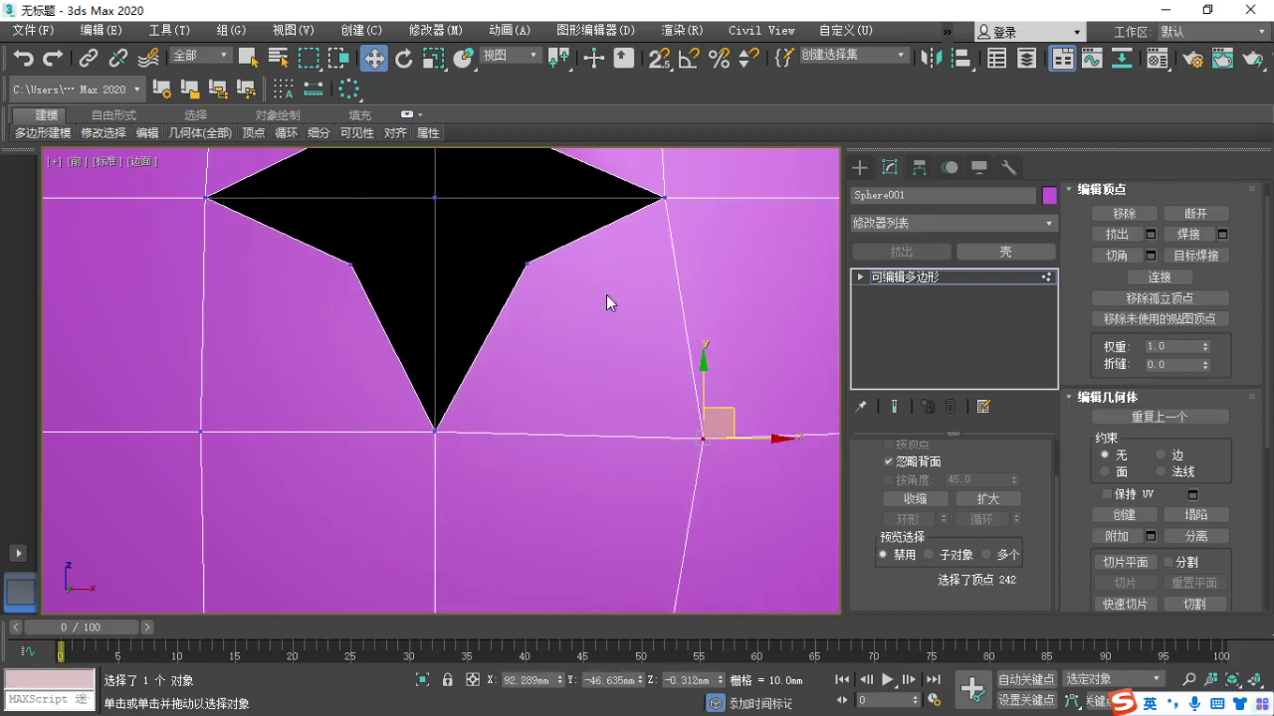
Switch to the XMind notes, review the Weld, Target Weld and Collapse entries by underlining them, and return to 3ds Max.
{"action": "key", "text": "alt+Tab"}
{"action": "key", "text": "F1"}
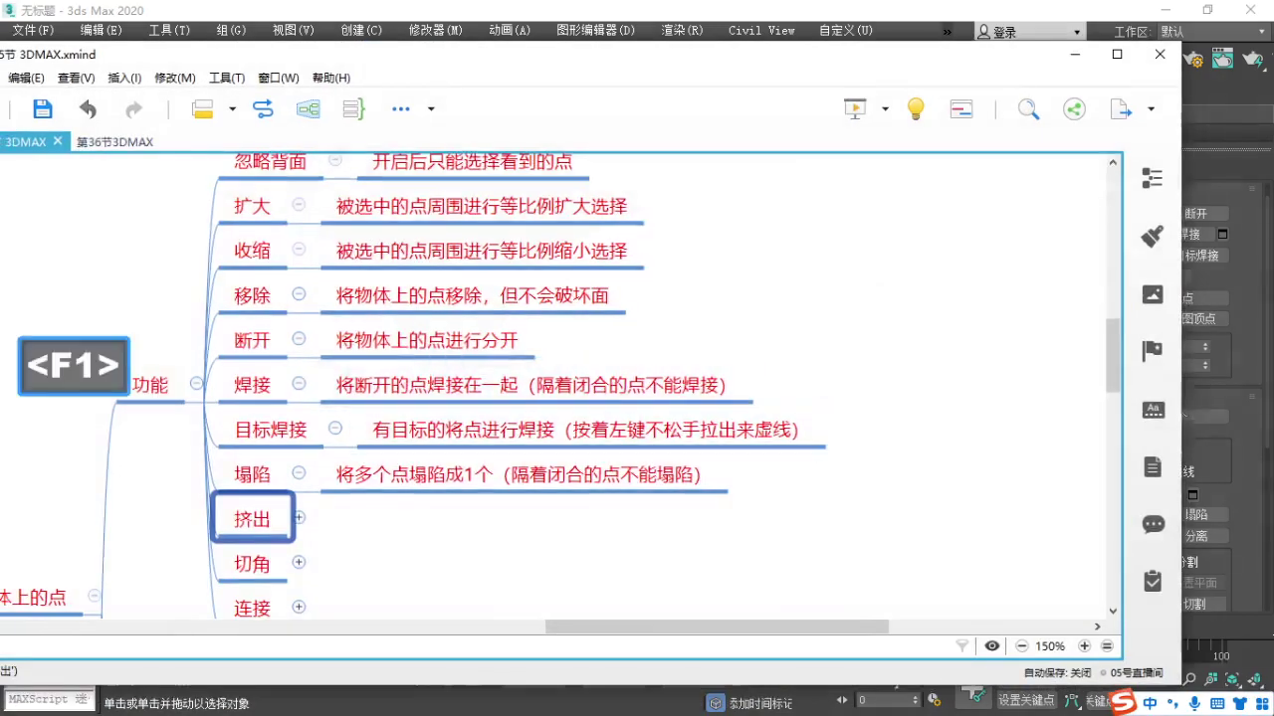
{"action": "mouse_move", "coordinate": [494, 399]}
{"action": "left_mouse_down"}
{"action": "mouse_move", "coordinate": [772, 398]}
{"action": "mouse_move", "coordinate": [657, 362]}
{"action": "mouse_move", "coordinate": [476, 362]}
{"action": "left_mouse_up"}
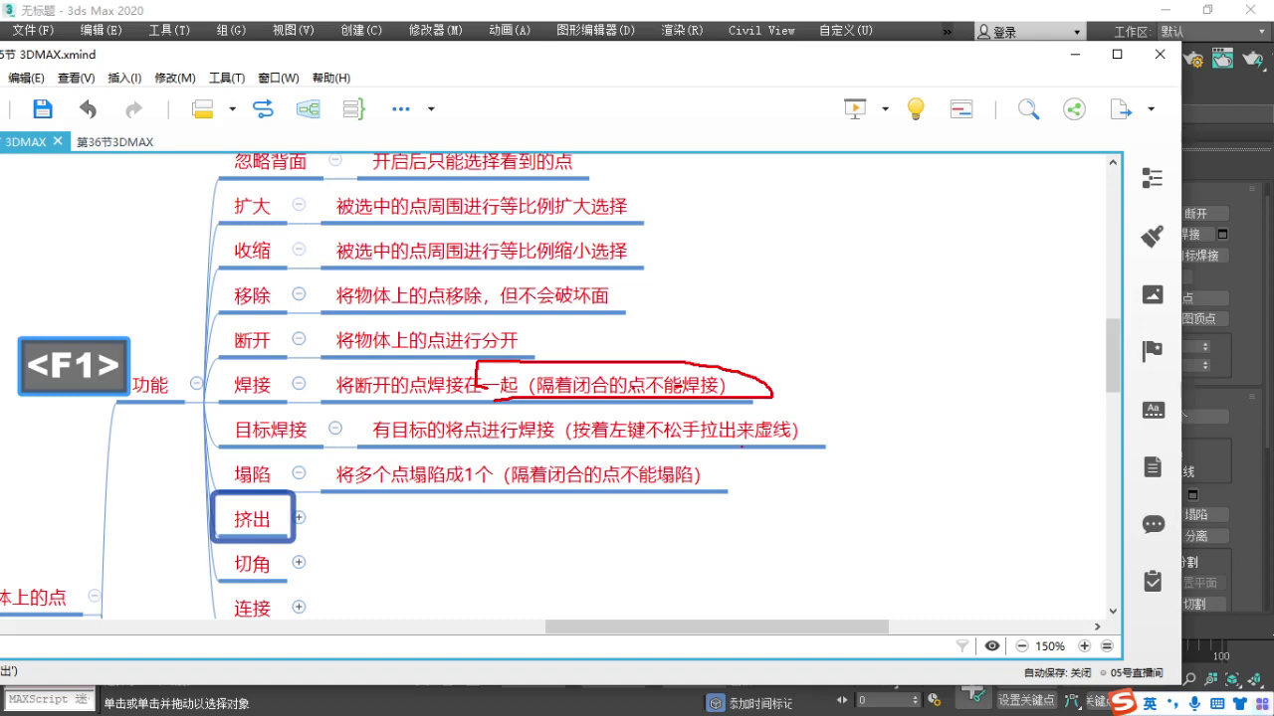
{"action": "key", "text": "Escape"}
{"action": "key", "text": "F1"}
{"action": "left_click_drag", "start_coordinate": [374, 436], "coordinate": [587, 450]}
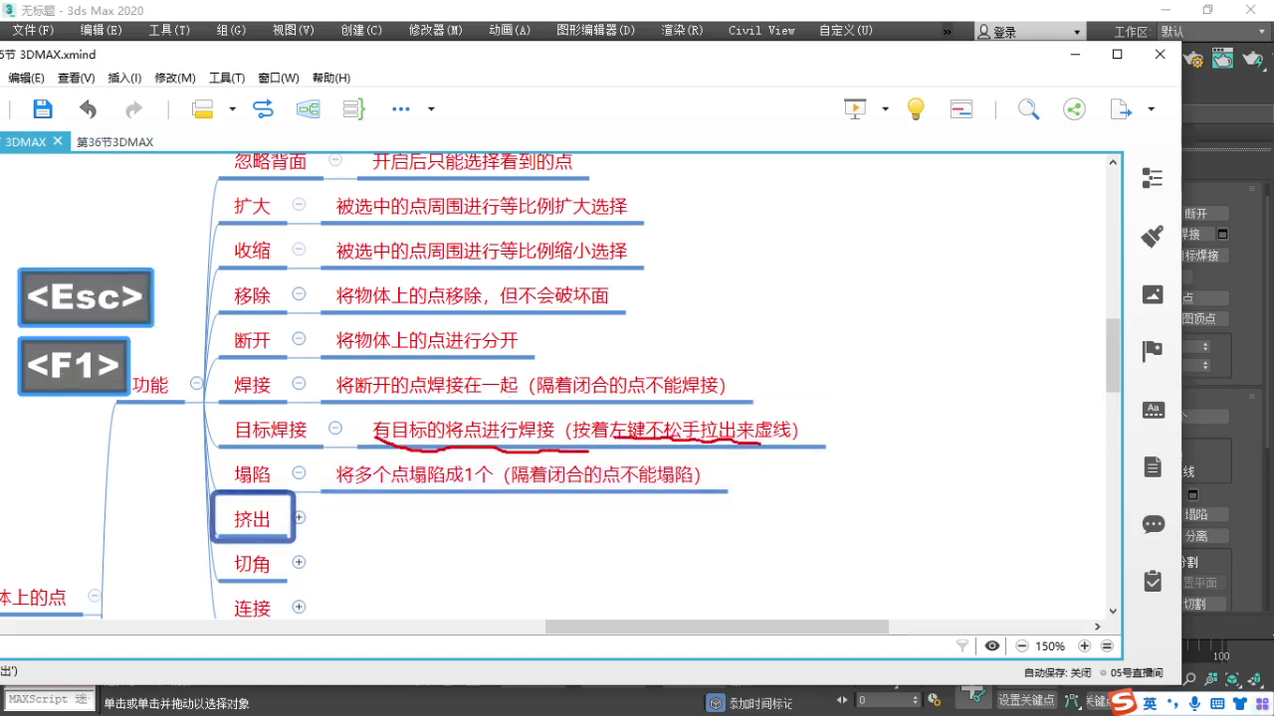
{"action": "key", "text": "Escape"}
{"action": "right_click_drag", "start_coordinate": [480, 532], "coordinate": [461, 483]}
{"action": "key", "text": "F1"}
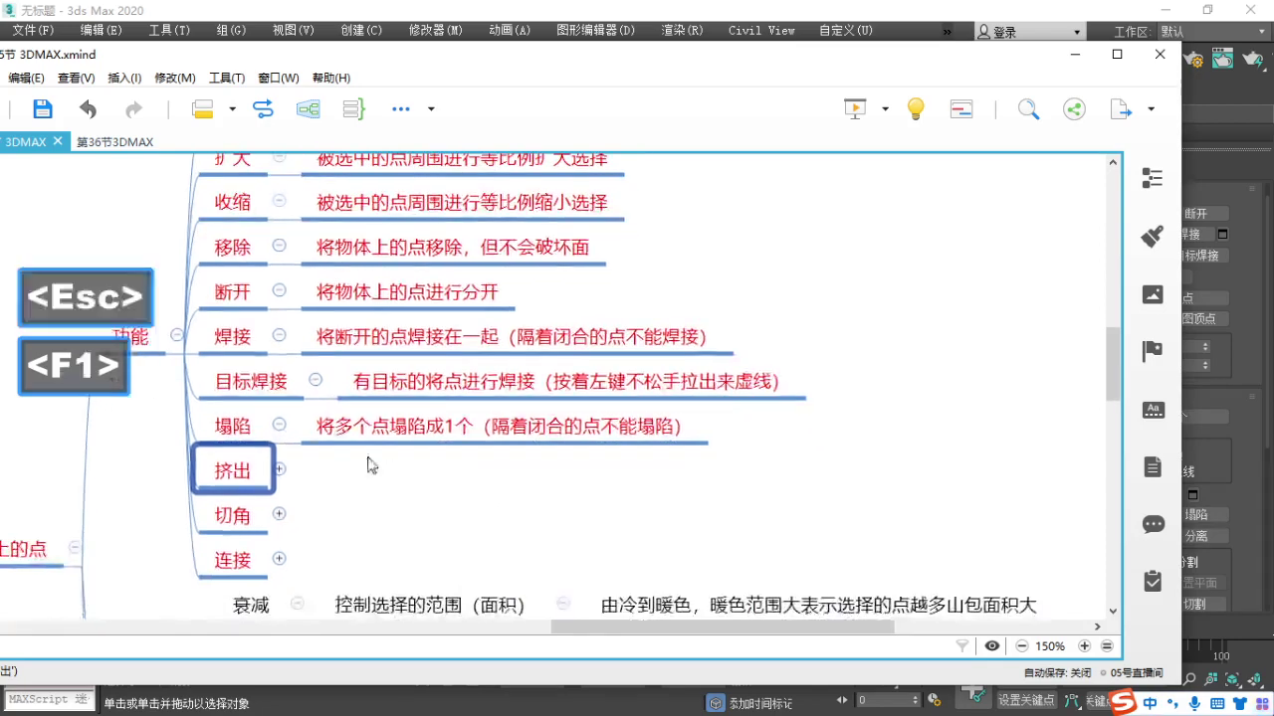
{"action": "left_click_drag", "start_coordinate": [301, 443], "coordinate": [574, 450]}
{"action": "key", "text": "Escape"}
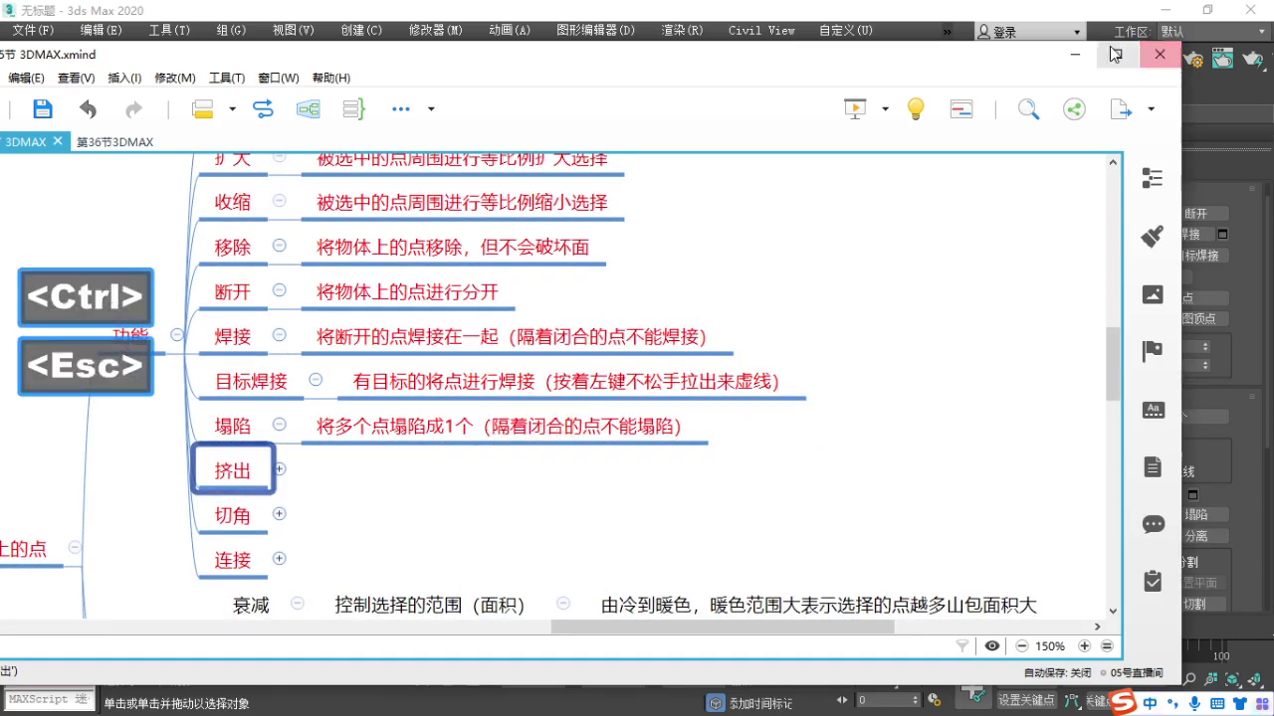
{"action": "left_click", "coordinate": [1075, 53]}
Select the four inner corner vertices of the star-shaped gap and collapse them into one vertex.
{"action": "middle_click_drag", "start_coordinate": [486, 433], "coordinate": [484, 437]}
{"action": "scroll", "coordinate": [484, 438], "scroll_direction": "down", "scroll_amount": 2}
{"action": "middle_click_drag", "start_coordinate": [557, 460], "coordinate": [537, 404]}
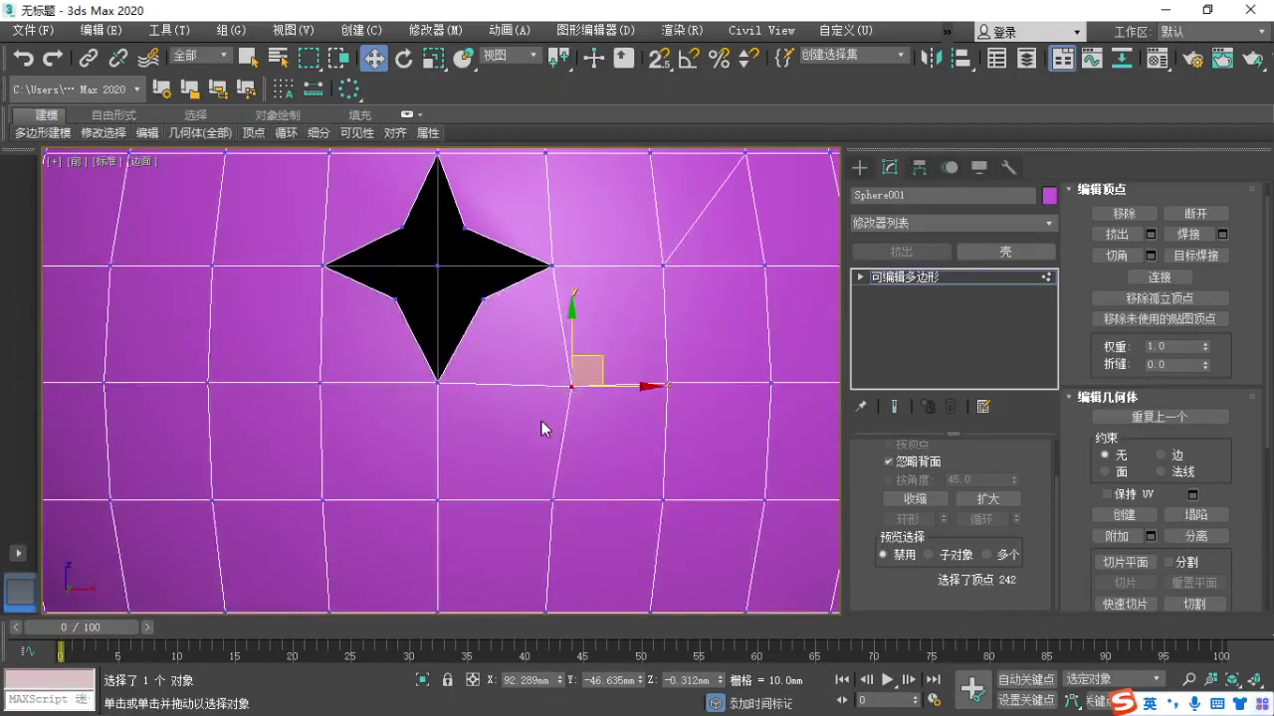
{"action": "scroll", "coordinate": [500, 355], "scroll_direction": "down", "scroll_amount": 1}
{"action": "left_click_drag", "start_coordinate": [379, 239], "coordinate": [523, 354]}
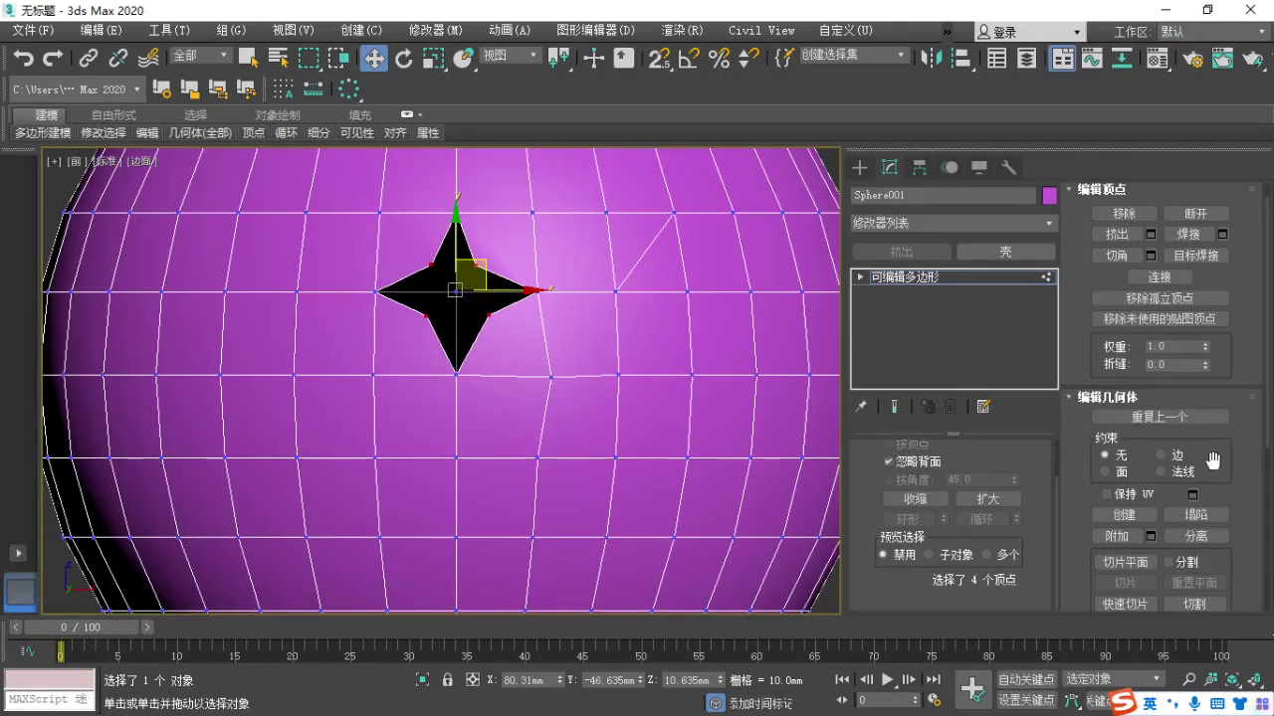
{"action": "left_click", "coordinate": [1160, 515]}
{"action": "left_click", "coordinate": [488, 352]}
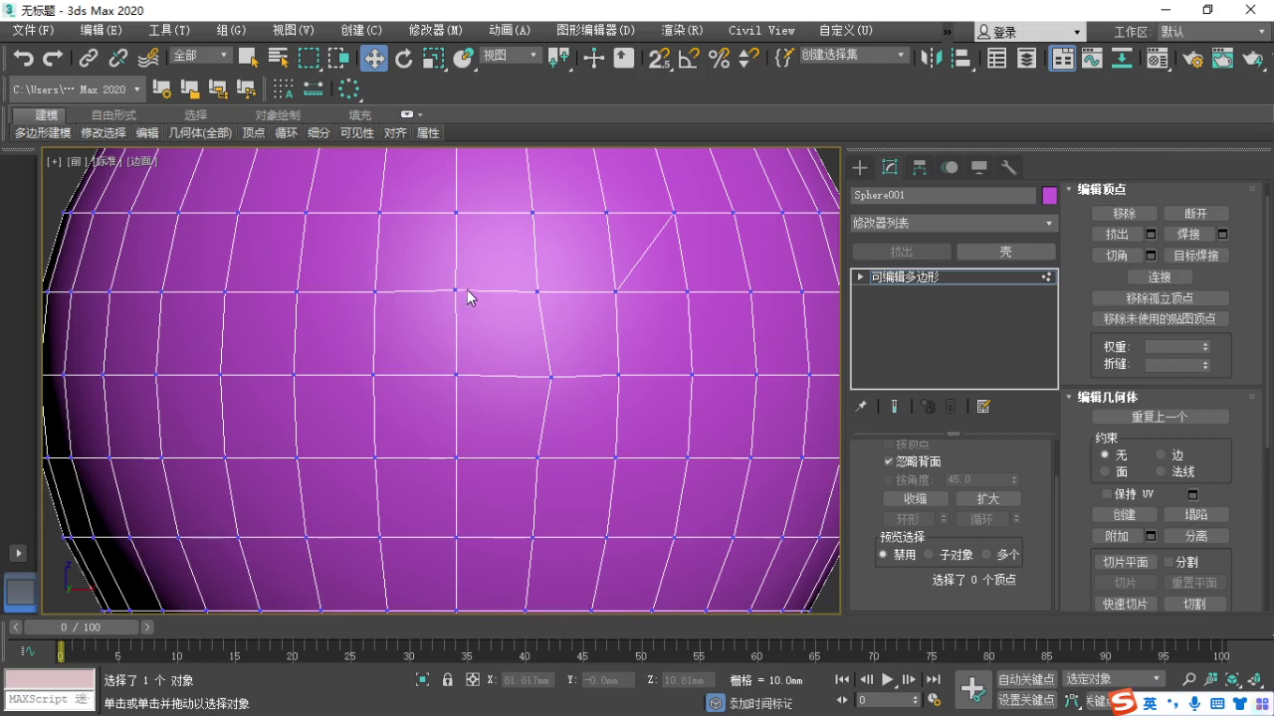
Mark the collapsed vertex and the two grid vertices diagonally below right of it for comparison.
{"action": "key", "text": "F1"}
{"action": "mouse_move", "coordinate": [456, 279]}
{"action": "left_mouse_down"}
{"action": "mouse_move", "coordinate": [434, 312]}
{"action": "mouse_move", "coordinate": [445, 273]}
{"action": "left_mouse_up"}
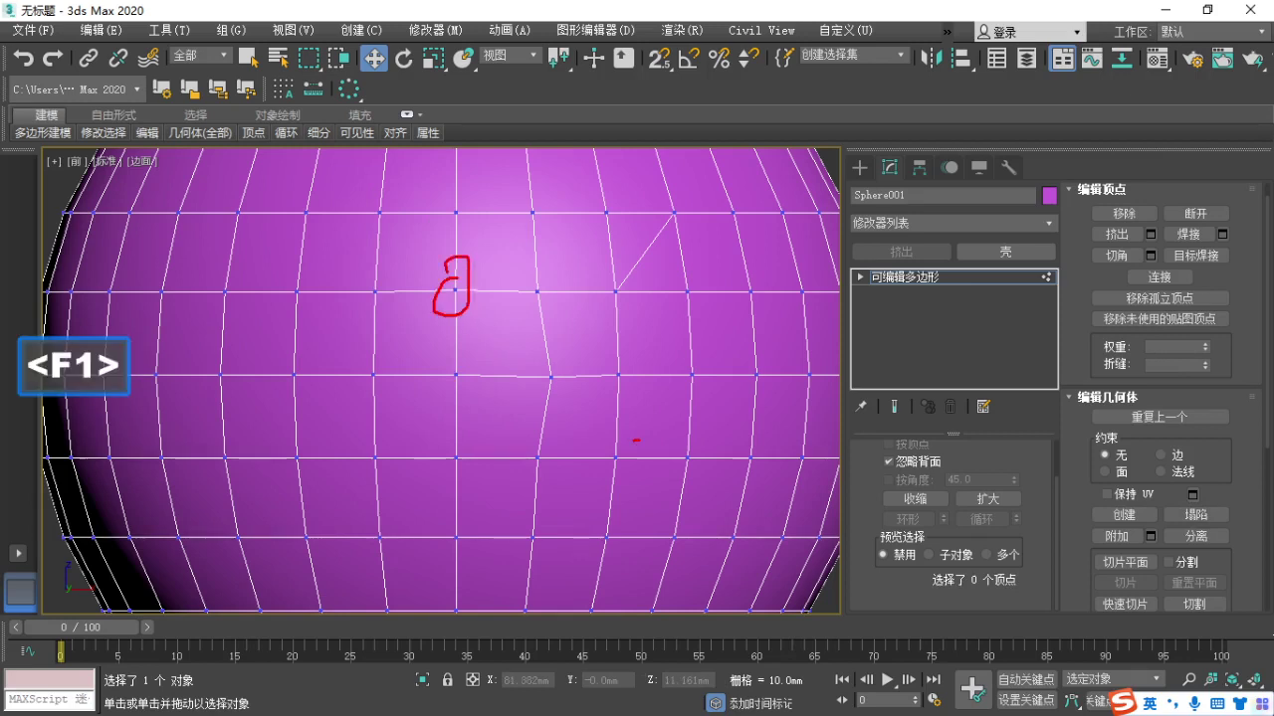
{"action": "left_click_drag", "start_coordinate": [636, 440], "coordinate": [633, 485]}
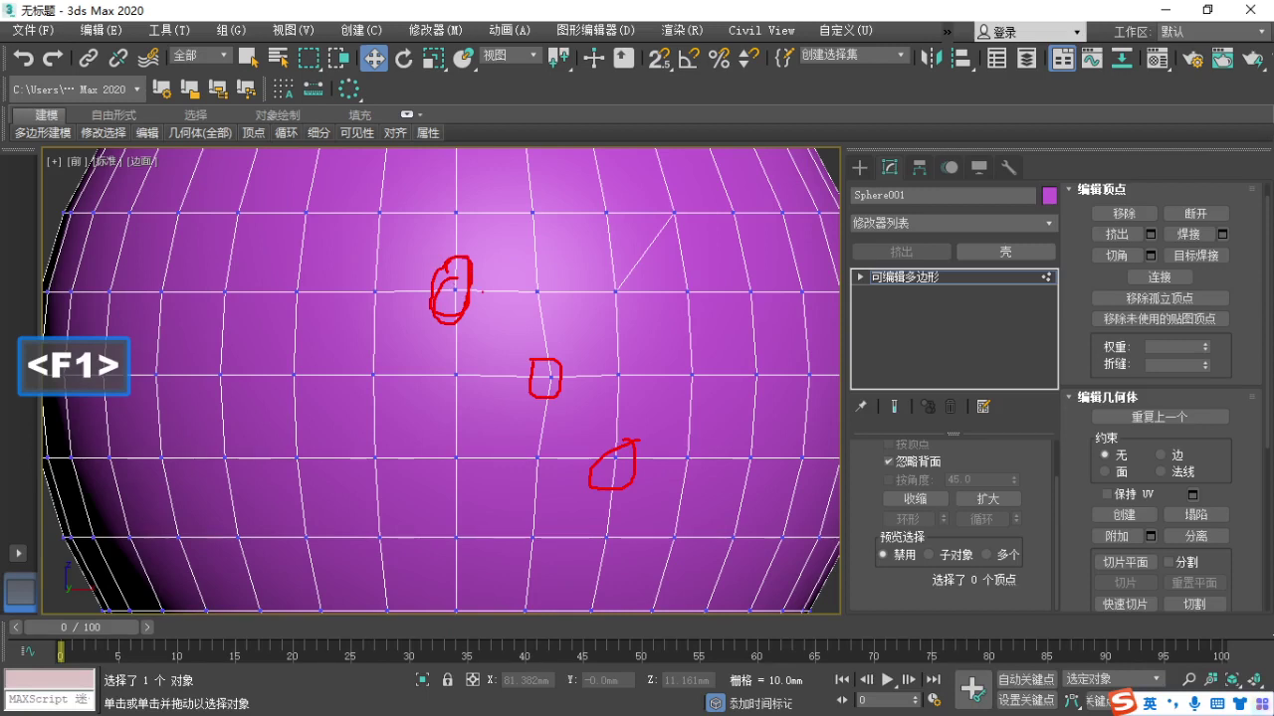
{"action": "key", "text": "Escape"}
Try to collapse the merged vertex with the grid vertex two cells diagonally below right by overlapping and selecting both, and move it back.
{"action": "left_click", "coordinate": [455, 291]}
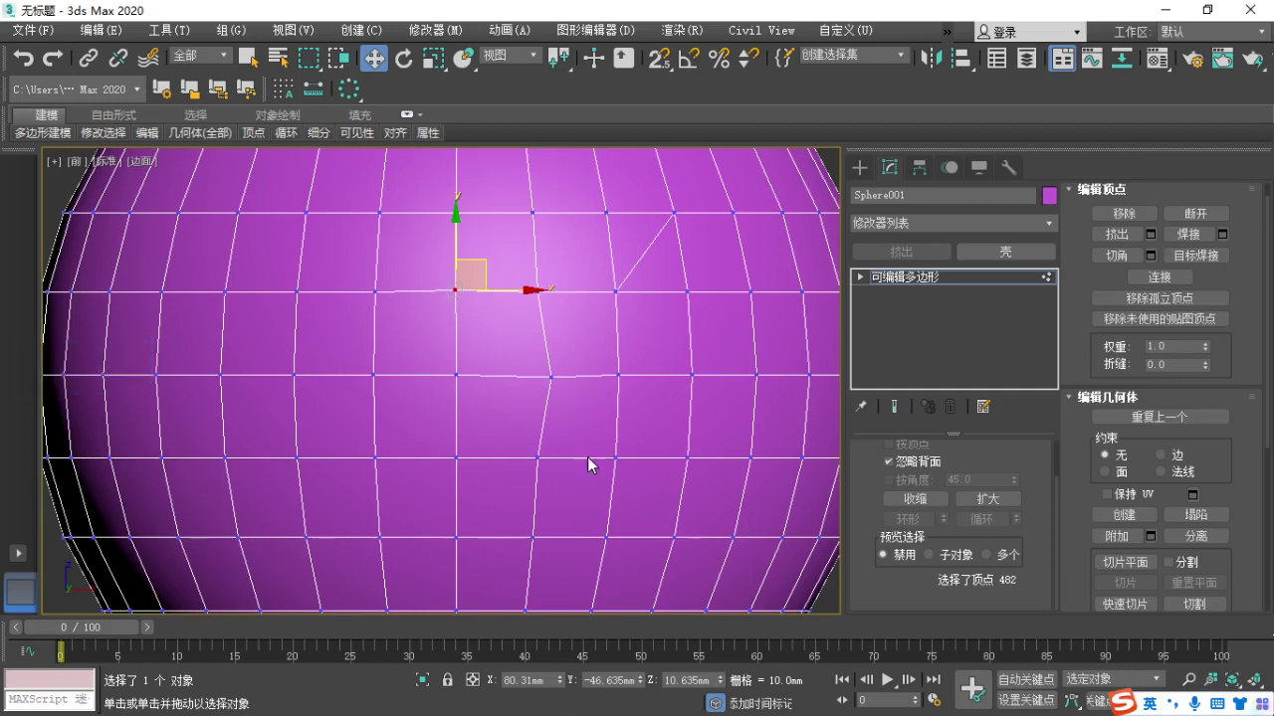
{"action": "left_click_drag", "start_coordinate": [483, 282], "coordinate": [639, 430]}
{"action": "left_click_drag", "start_coordinate": [649, 486], "coordinate": [594, 439]}
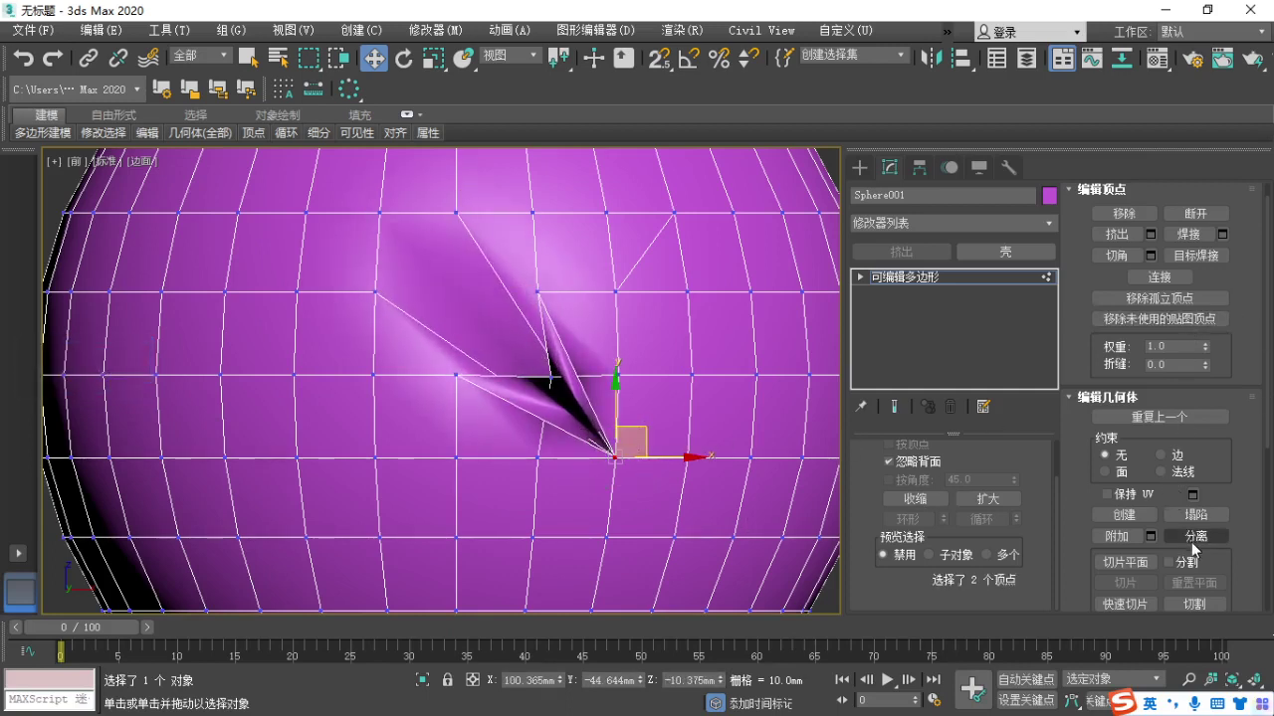
{"action": "left_click_drag", "start_coordinate": [612, 457], "coordinate": [451, 302]}
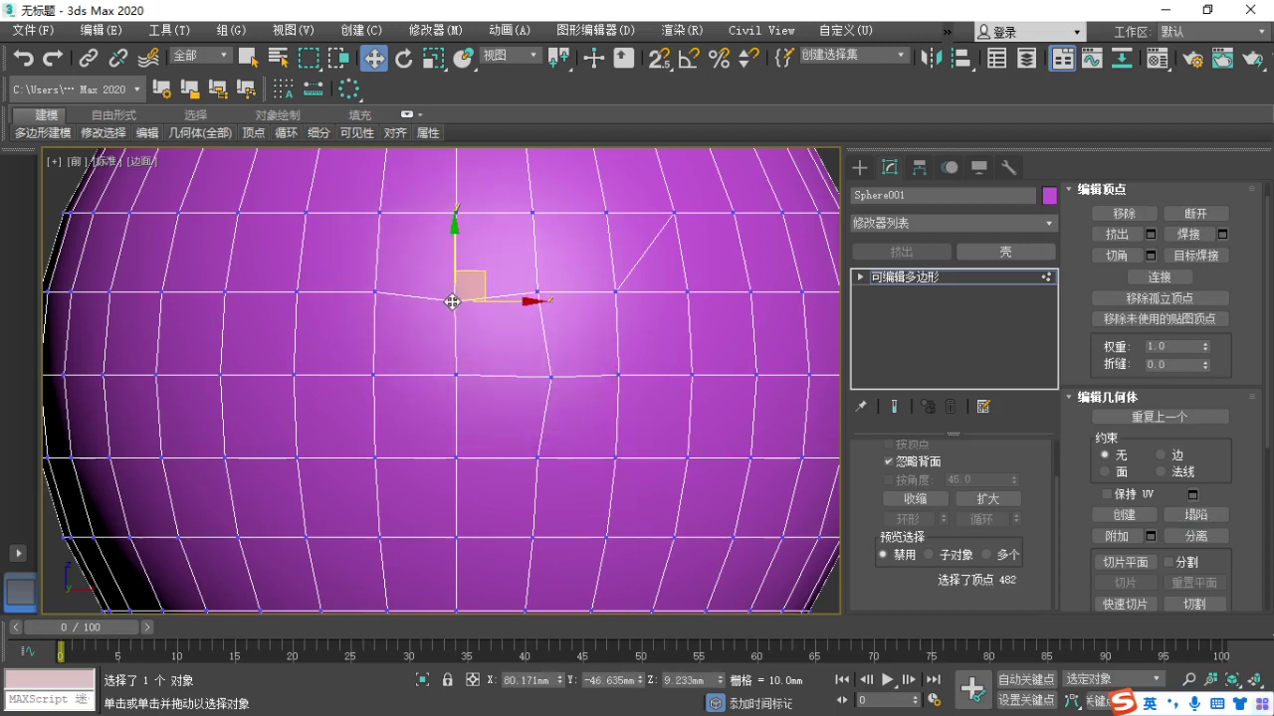
Undo the recent moves of the collapsed vertex and leave vertex editing to work on the whole sphere.
{"action": "key", "text": "ctrl+z"}
{"action": "key", "text": "ctrl+z"}
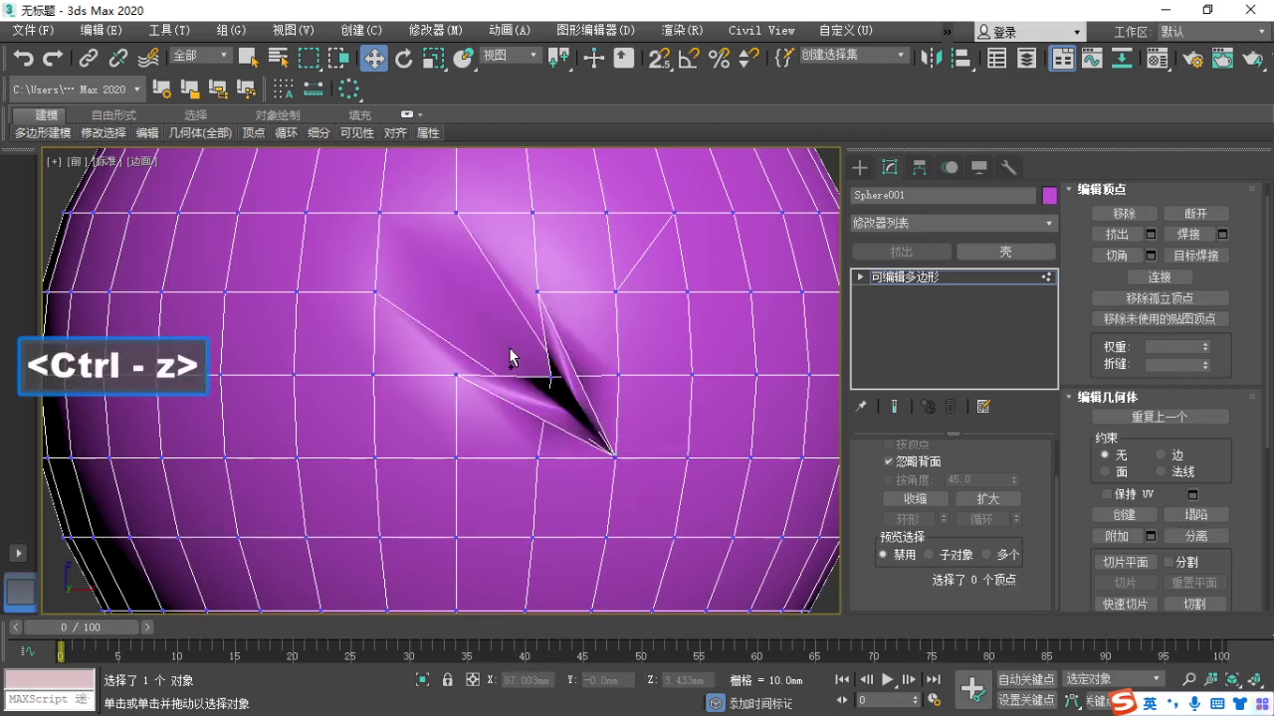
{"action": "key", "text": "ctrl+z"}
{"action": "key", "text": "ctrl+z"}
{"action": "key", "text": "ctrl+z"}
{"action": "scroll", "coordinate": [501, 396], "scroll_direction": "down", "scroll_amount": 6}
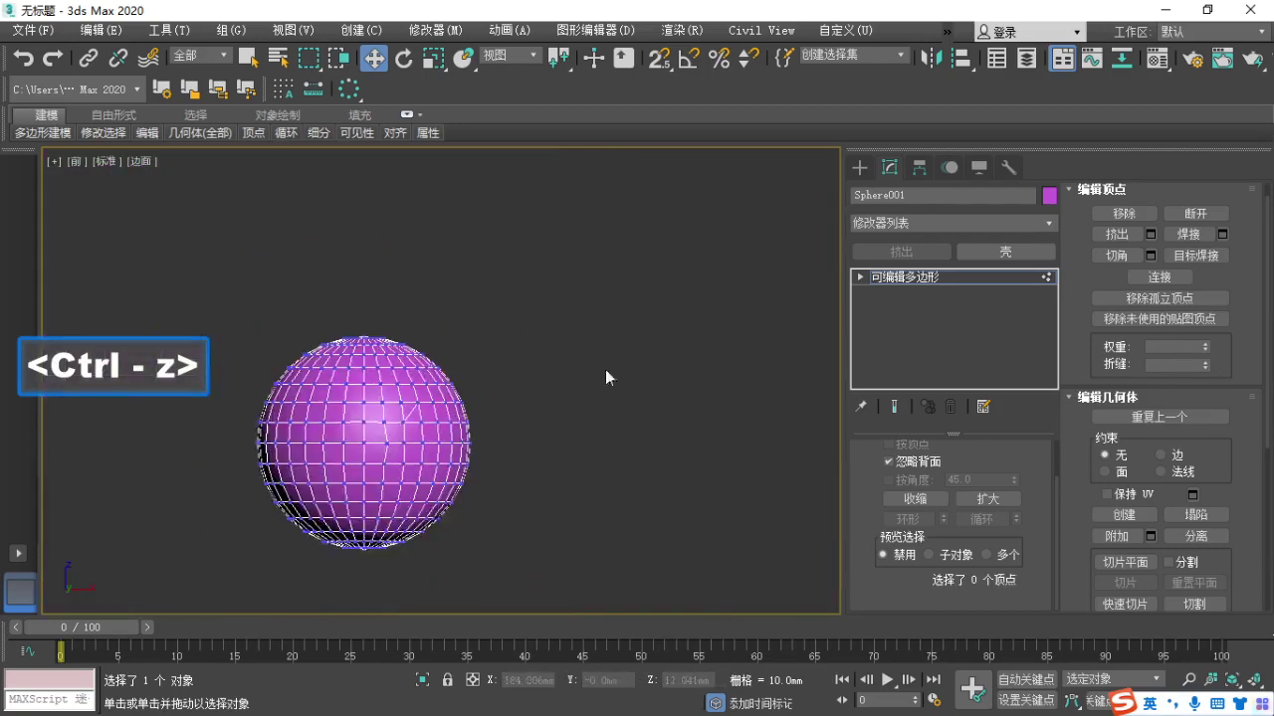
{"action": "left_click", "coordinate": [954, 277]}
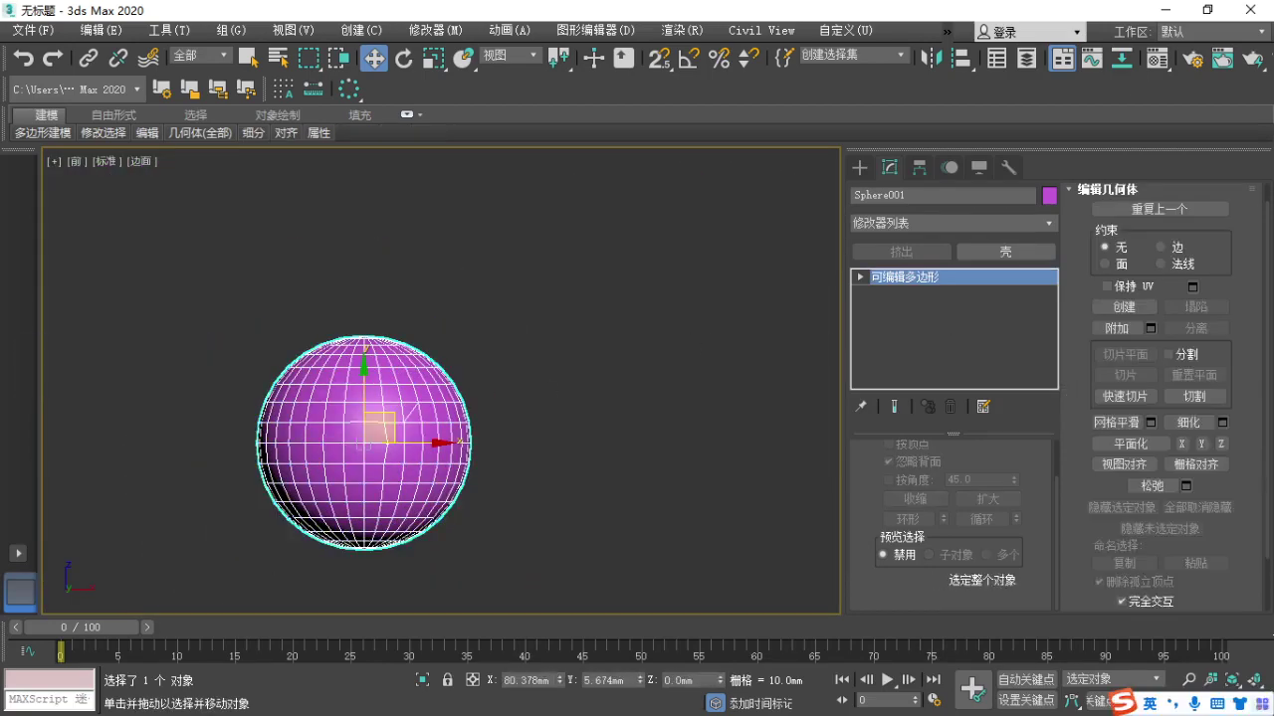
Switch to the XMind notes and review the Break, Weld, Target Weld and Collapse entries as a group, framing and ticking them.
{"action": "key", "text": "alt+Tab"}
{"action": "right_click_drag", "start_coordinate": [405, 485], "coordinate": [396, 537]}
{"action": "key", "text": "F1"}
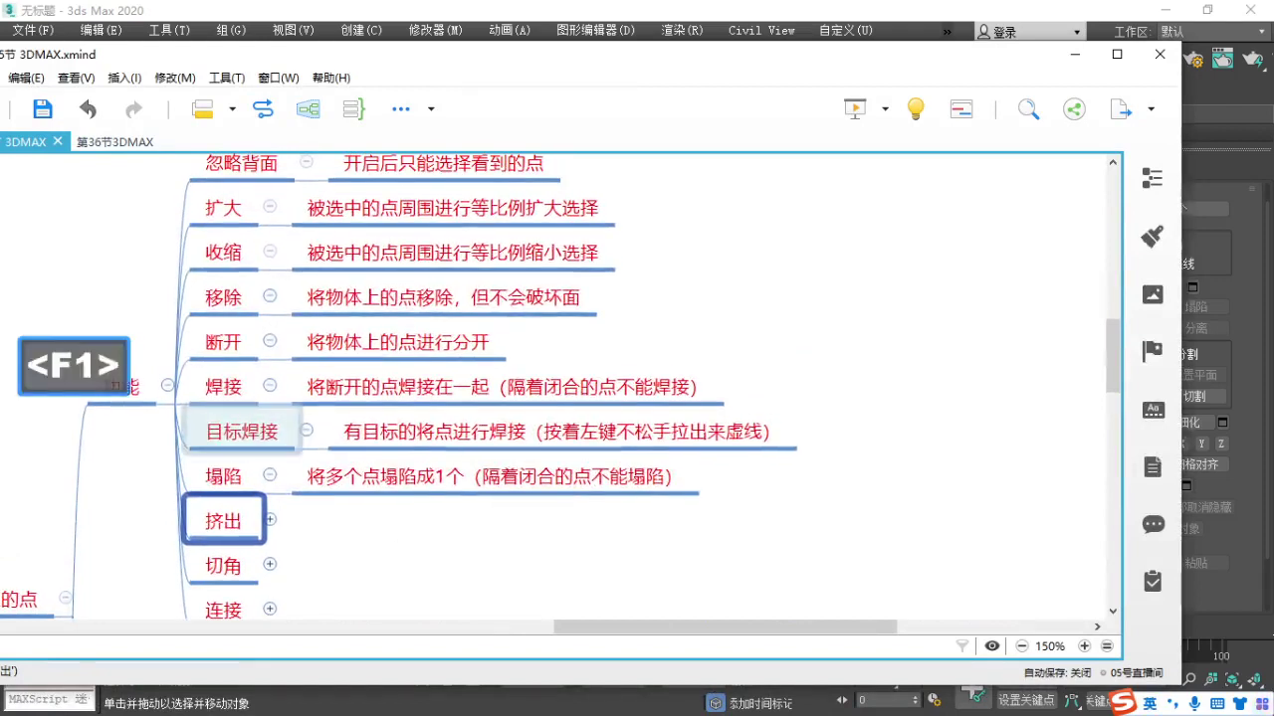
{"action": "mouse_move", "coordinate": [170, 314]}
{"action": "left_mouse_down", "text": "ctrl"}
{"action": "mouse_move", "coordinate": [393, 410]}
{"action": "mouse_move", "coordinate": [825, 505]}
{"action": "left_mouse_up", "text": "ctrl"}
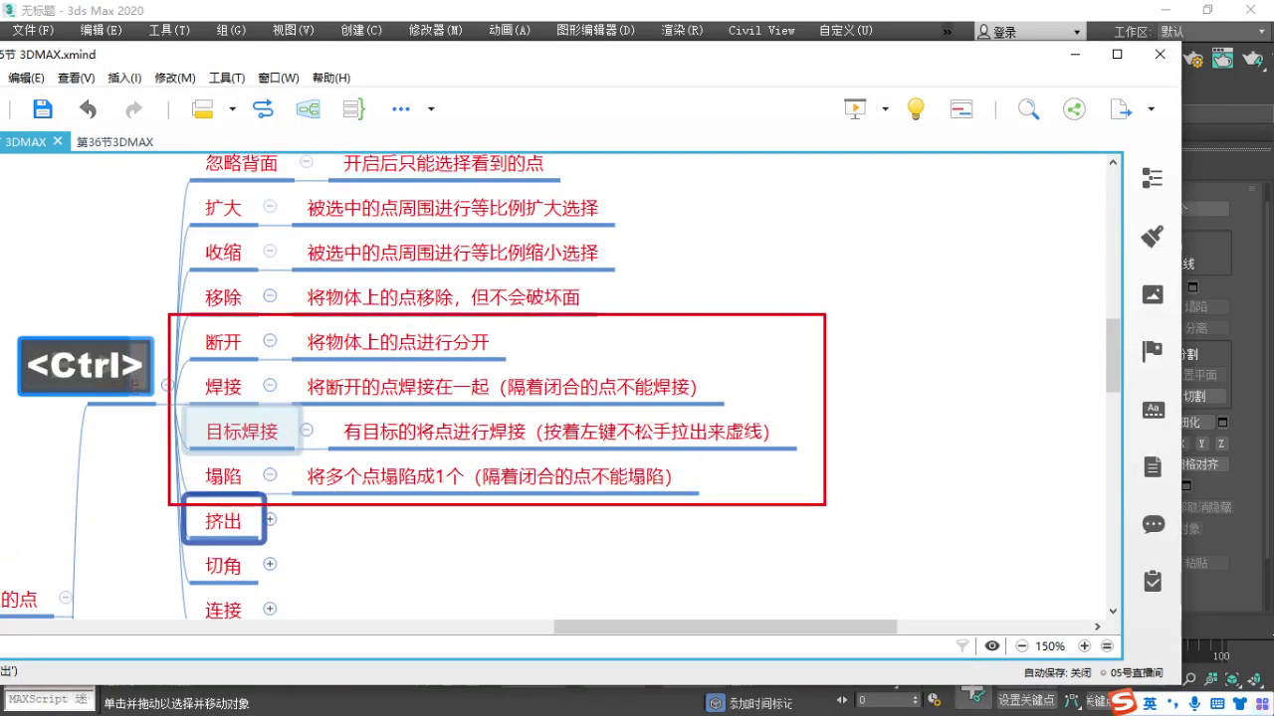
{"action": "left_click_drag", "start_coordinate": [878, 455], "coordinate": [1008, 370]}
{"action": "key", "text": "F1"}
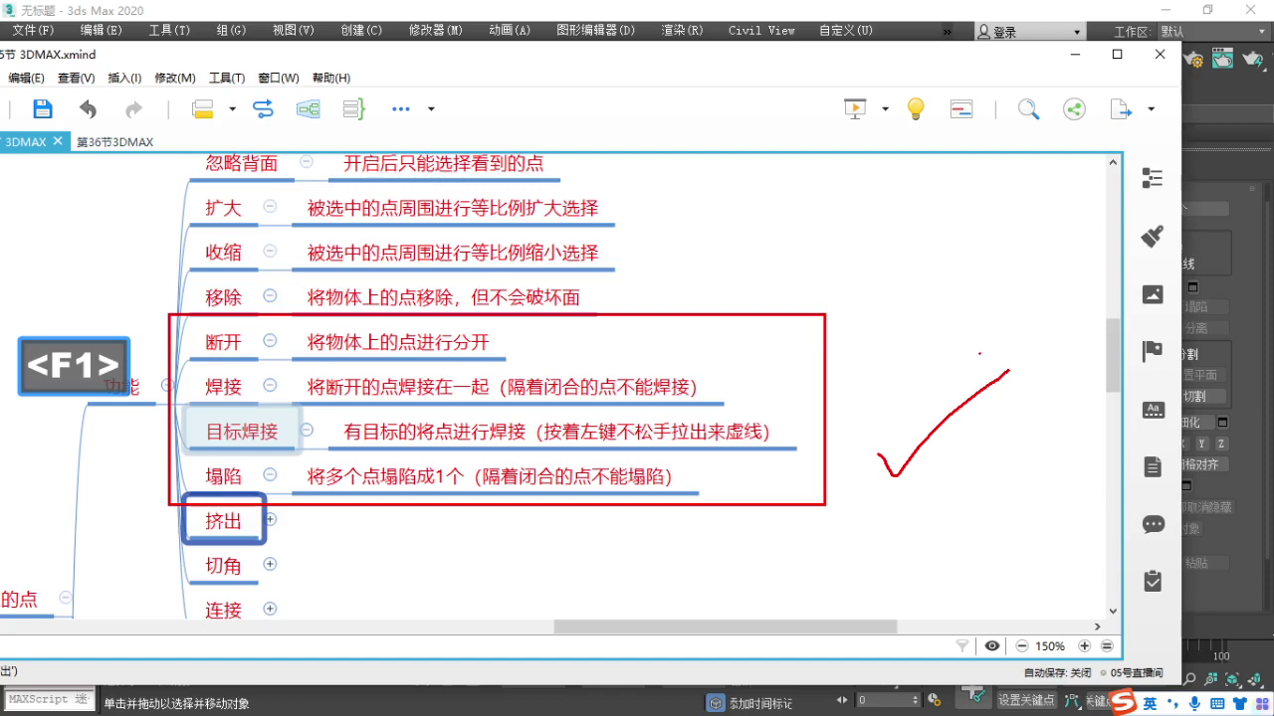
{"action": "key", "text": "Escape"}
Examine the Extrude, Chamfer and Connect entries in the notes, ticking each and circling Extrude, and return to 3ds Max.
{"action": "right_click_drag", "start_coordinate": [304, 540], "coordinate": [395, 454]}
{"action": "key", "text": "F1"}
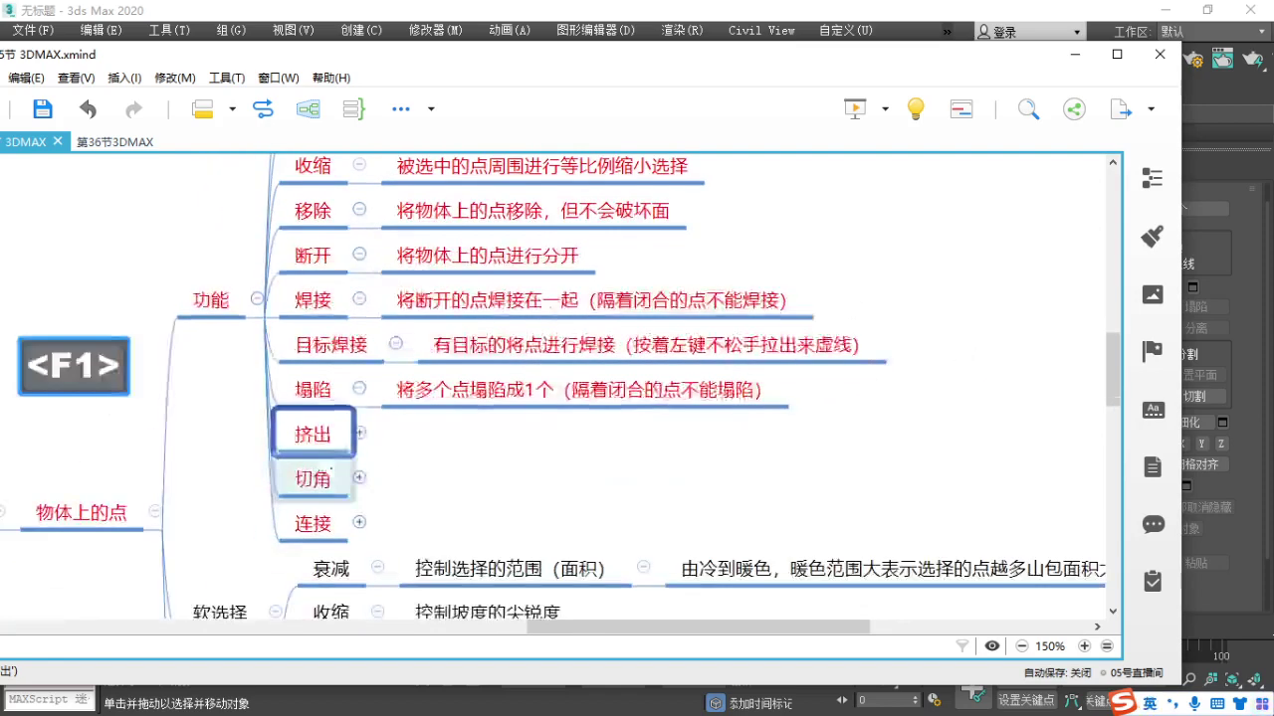
{"action": "left_click_drag", "start_coordinate": [325, 445], "coordinate": [376, 446]}
{"action": "left_click_drag", "start_coordinate": [329, 525], "coordinate": [399, 517]}
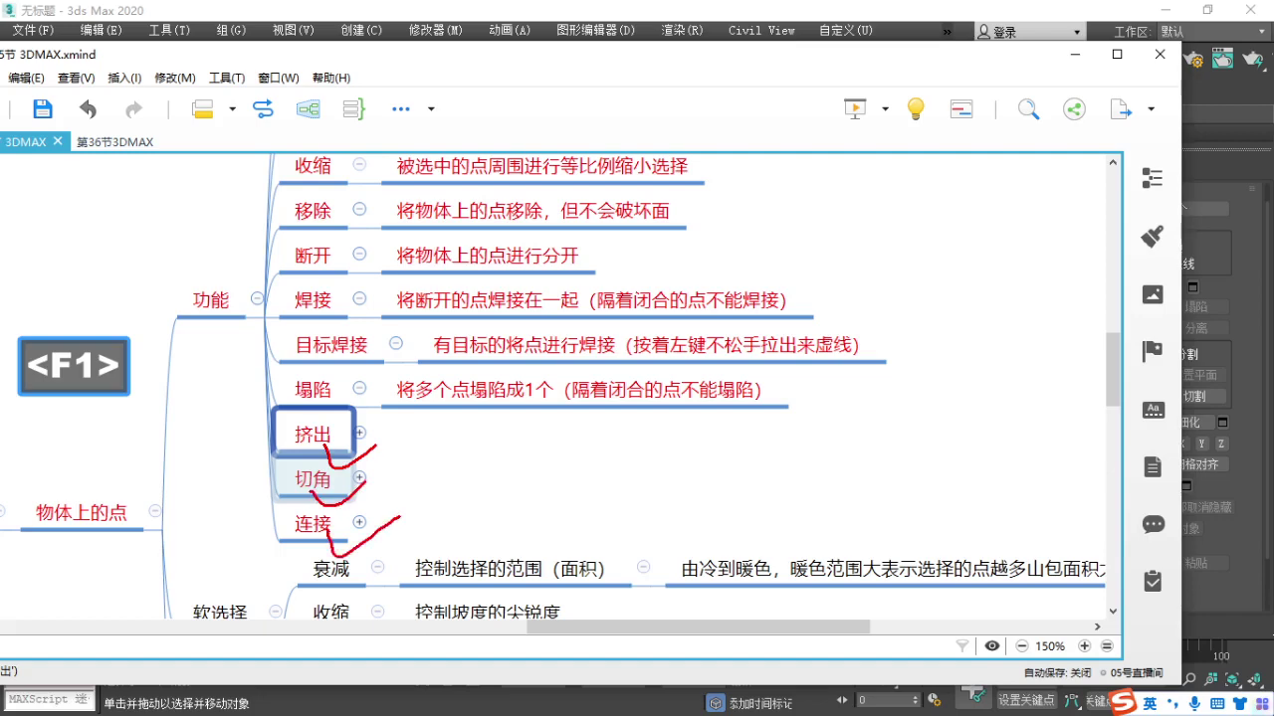
{"action": "key", "text": "Escape"}
{"action": "key", "text": "F1"}
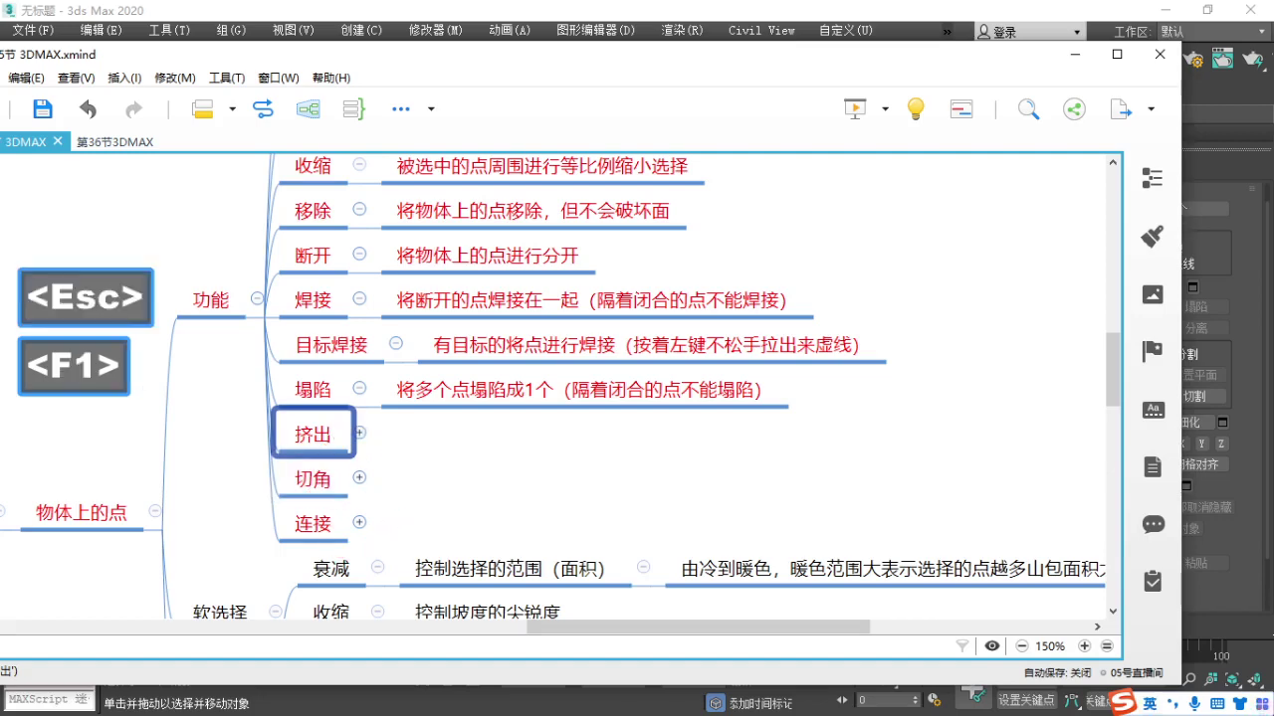
{"action": "left_click_drag", "start_coordinate": [310, 410], "coordinate": [279, 406]}
{"action": "key", "text": "Escape"}
{"action": "left_click", "coordinate": [1074, 54]}
Deselect the sphere, bring its top pole into close view from above, and select the sphere again.
{"action": "middle_click_drag", "start_coordinate": [527, 297], "coordinate": [561, 332]}
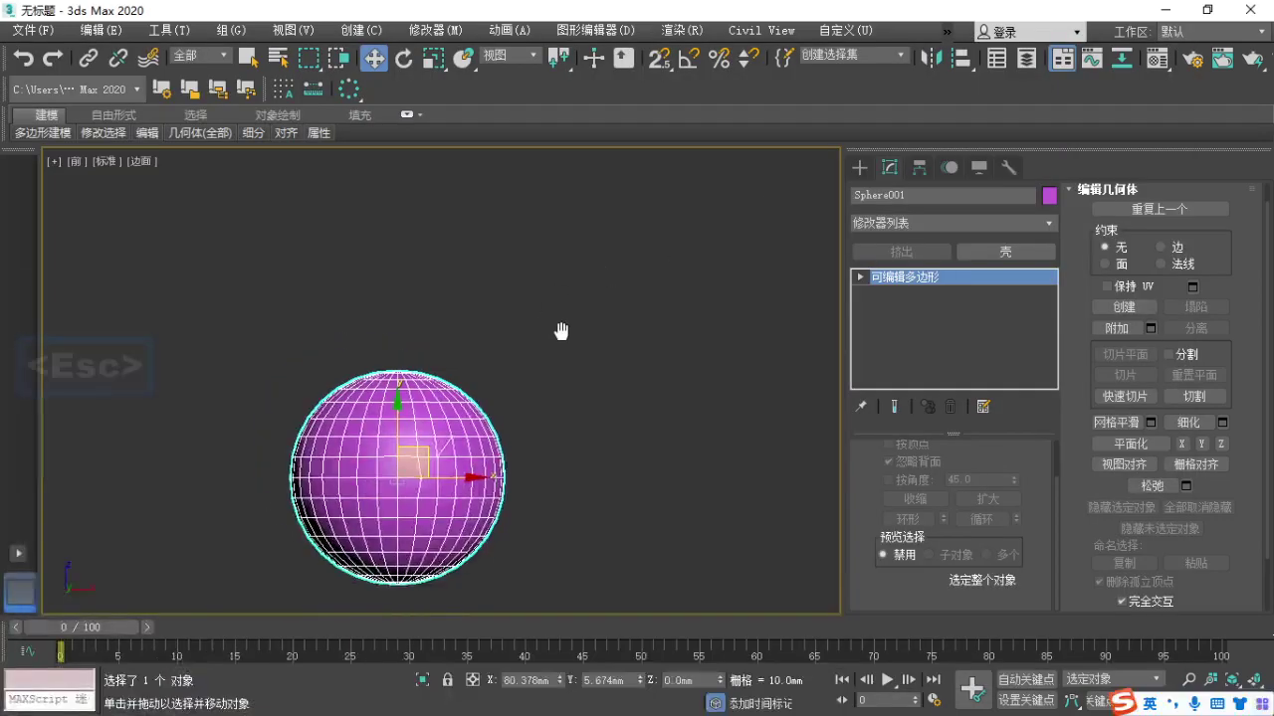
{"action": "left_click", "coordinate": [538, 380]}
{"action": "middle_click_drag", "start_coordinate": [390, 422], "coordinate": [380, 464], "text": "alt"}
{"action": "scroll", "coordinate": [374, 422], "scroll_direction": "up", "scroll_amount": 3}
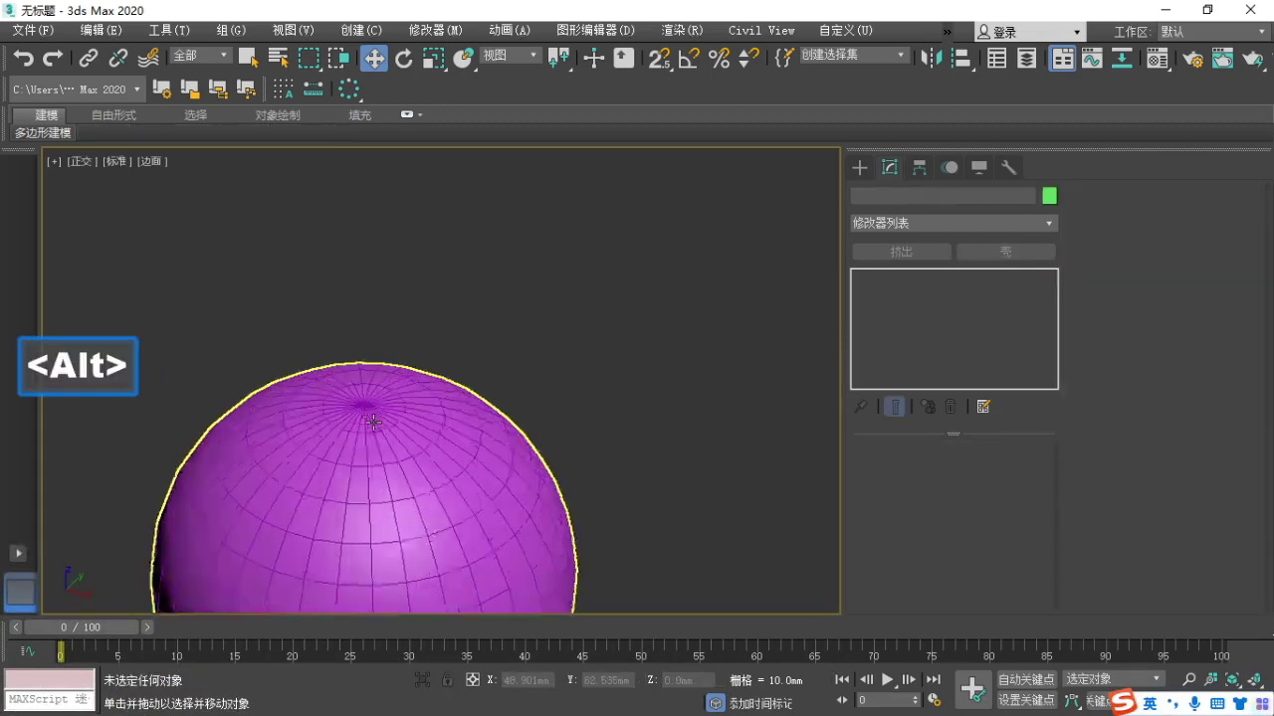
{"action": "left_click", "coordinate": [373, 423]}
{"action": "scroll", "coordinate": [368, 410], "scroll_direction": "up", "scroll_amount": 5}
{"action": "scroll", "coordinate": [399, 404], "scroll_direction": "down", "scroll_amount": 3}
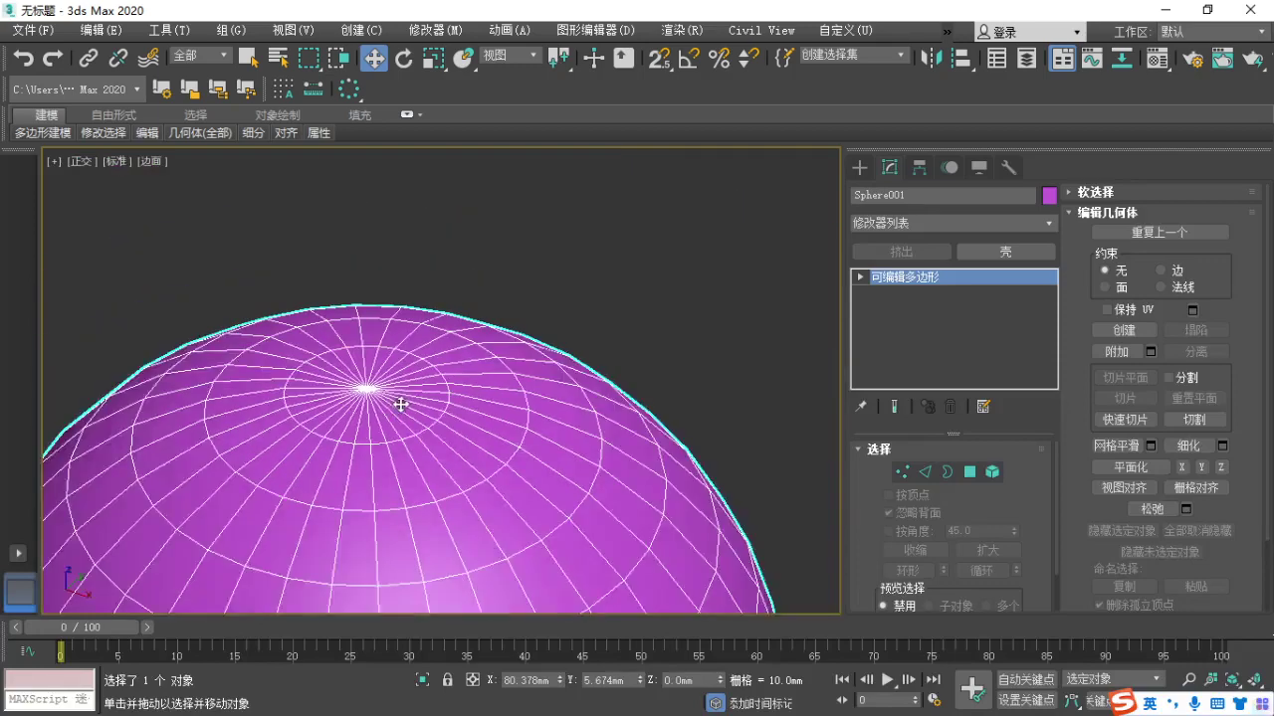
Enter vertex editing on the sphere's editable poly, switch to the perspective view, and select the vertex at its top pole.
{"action": "scroll", "coordinate": [401, 404], "scroll_direction": "down", "scroll_amount": 3}
{"action": "middle_click_drag", "start_coordinate": [398, 398], "coordinate": [441, 356]}
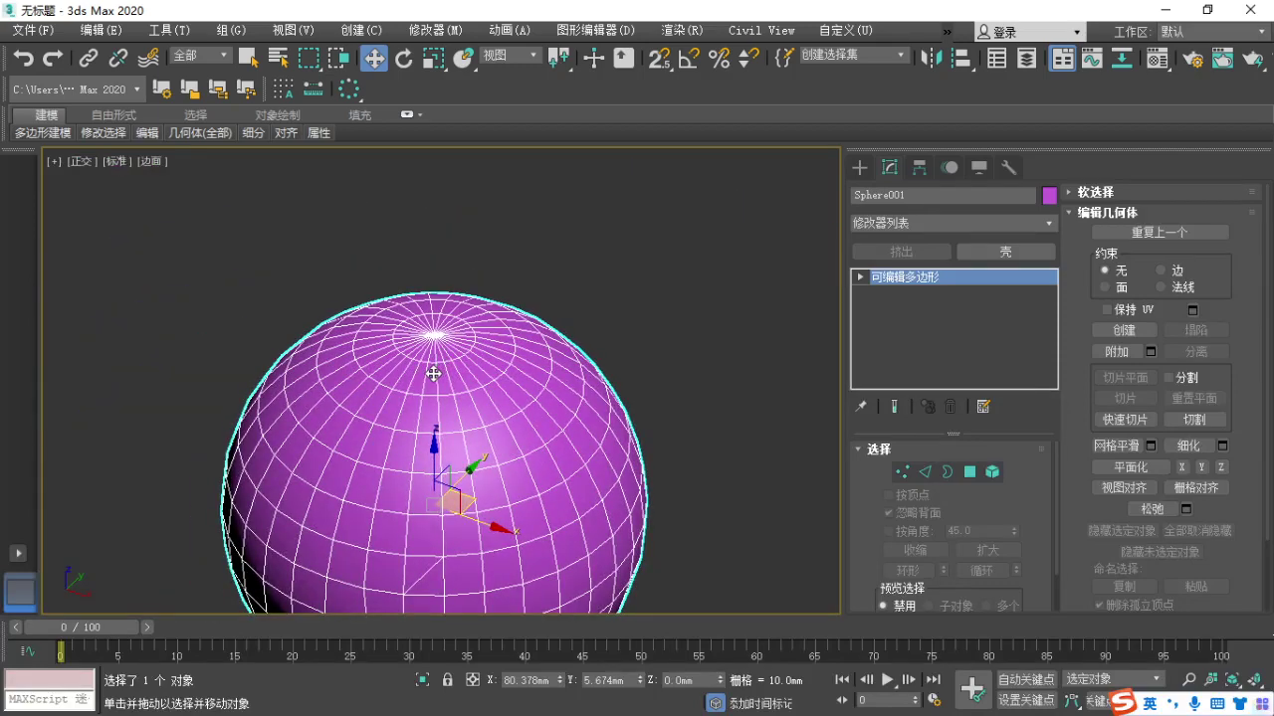
{"action": "scroll", "coordinate": [447, 363], "scroll_direction": "up", "scroll_amount": 3}
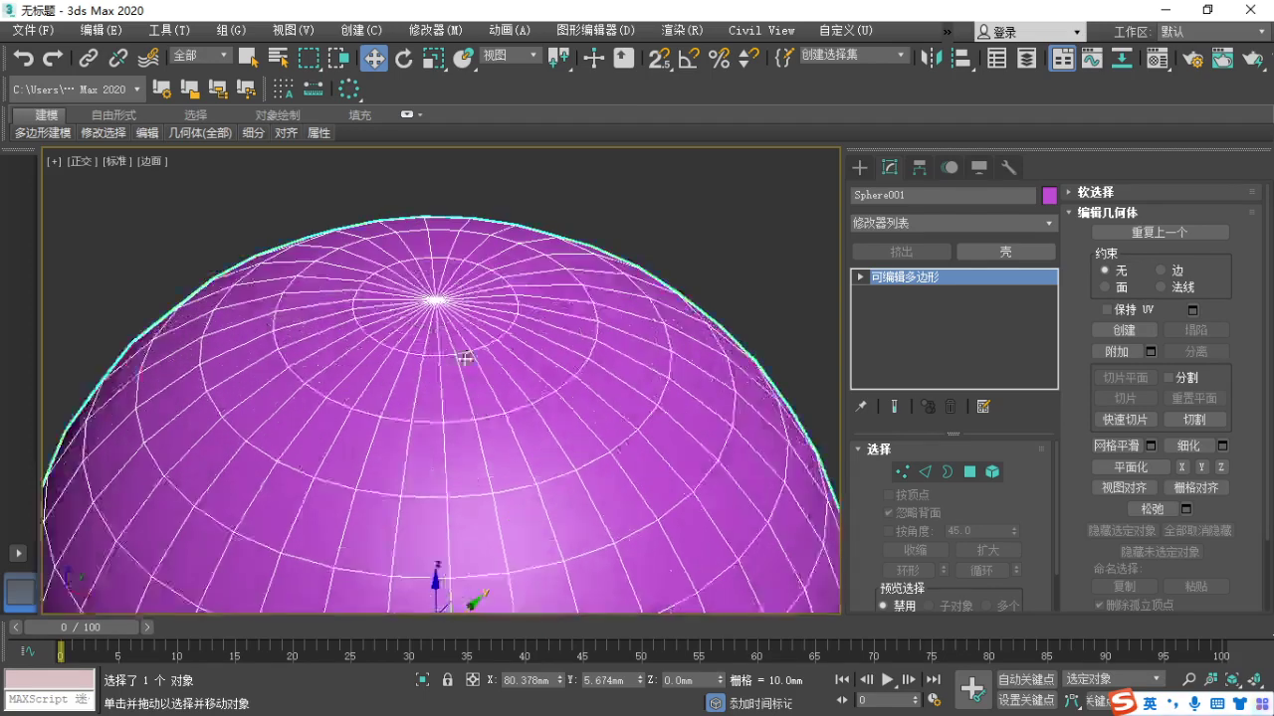
{"action": "middle_click_drag", "start_coordinate": [464, 358], "coordinate": [403, 439], "text": "alt"}
{"action": "left_click", "coordinate": [902, 472]}
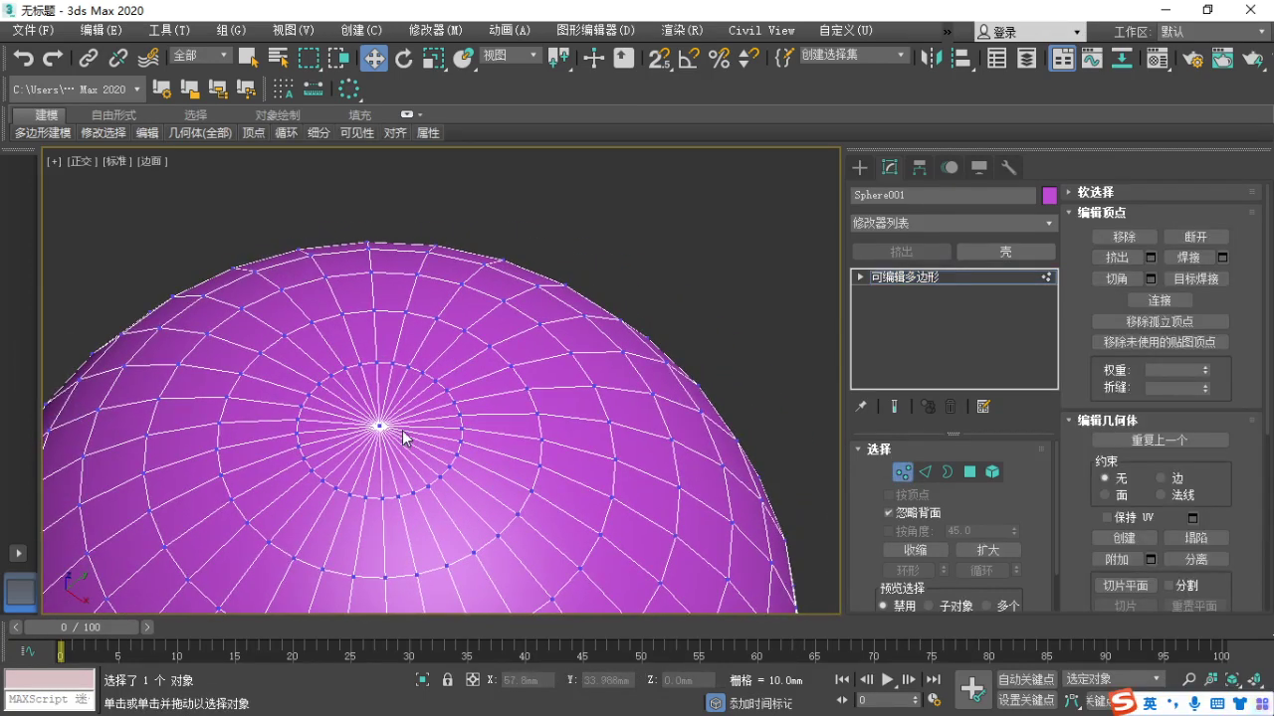
{"action": "key", "text": "p"}
{"action": "middle_click_drag", "start_coordinate": [483, 293], "coordinate": [405, 363]}
{"action": "scroll", "coordinate": [418, 356], "scroll_direction": "up", "scroll_amount": 5}
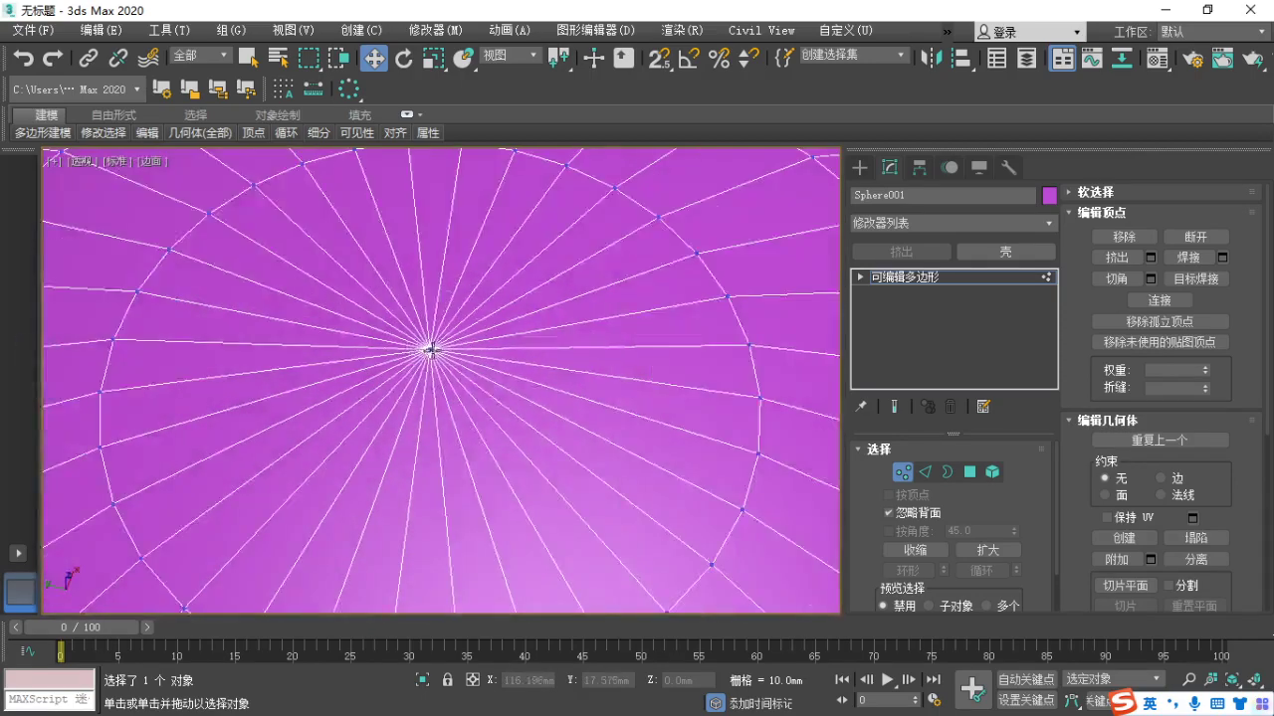
{"action": "left_click", "coordinate": [429, 348]}
{"action": "scroll", "coordinate": [385, 426], "scroll_direction": "down", "scroll_amount": 4}
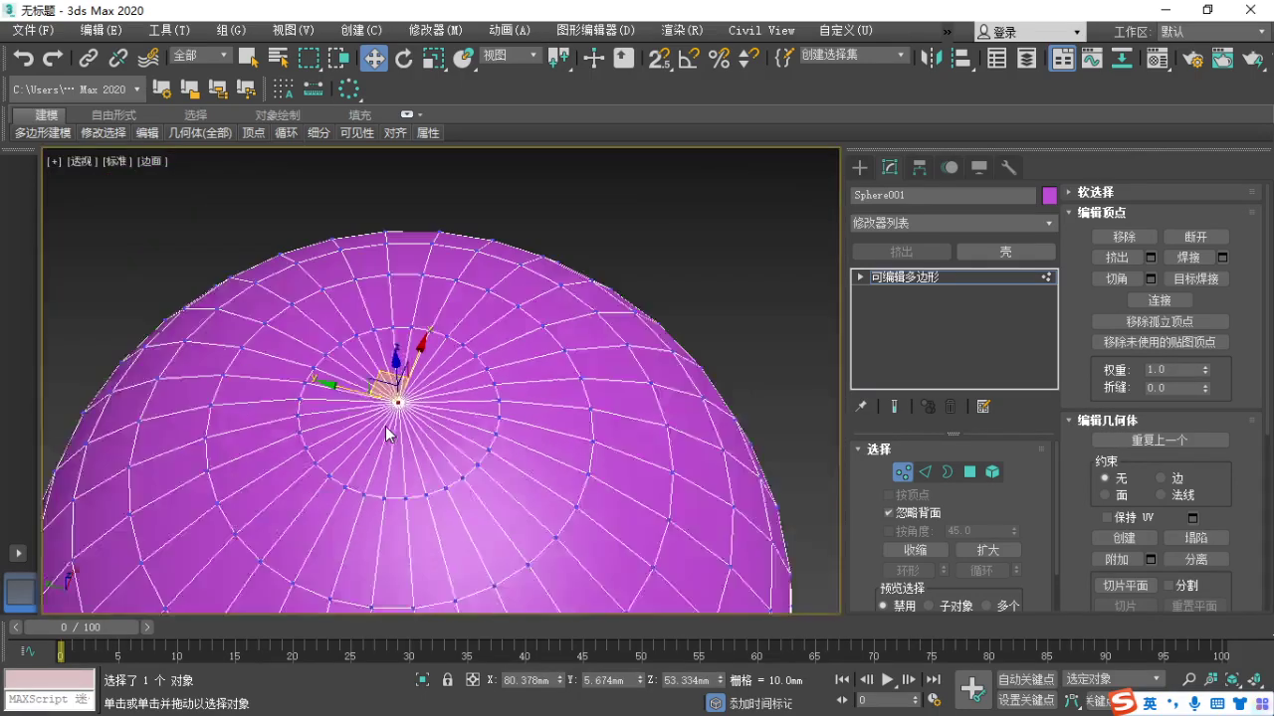
{"action": "key", "text": "F1"}
{"action": "mouse_move", "coordinate": [366, 396]}
{"action": "left_mouse_down"}
{"action": "mouse_move", "coordinate": [412, 239]}
{"action": "mouse_move", "coordinate": [464, 406]}
{"action": "mouse_move", "coordinate": [370, 395]}
{"action": "left_mouse_up"}
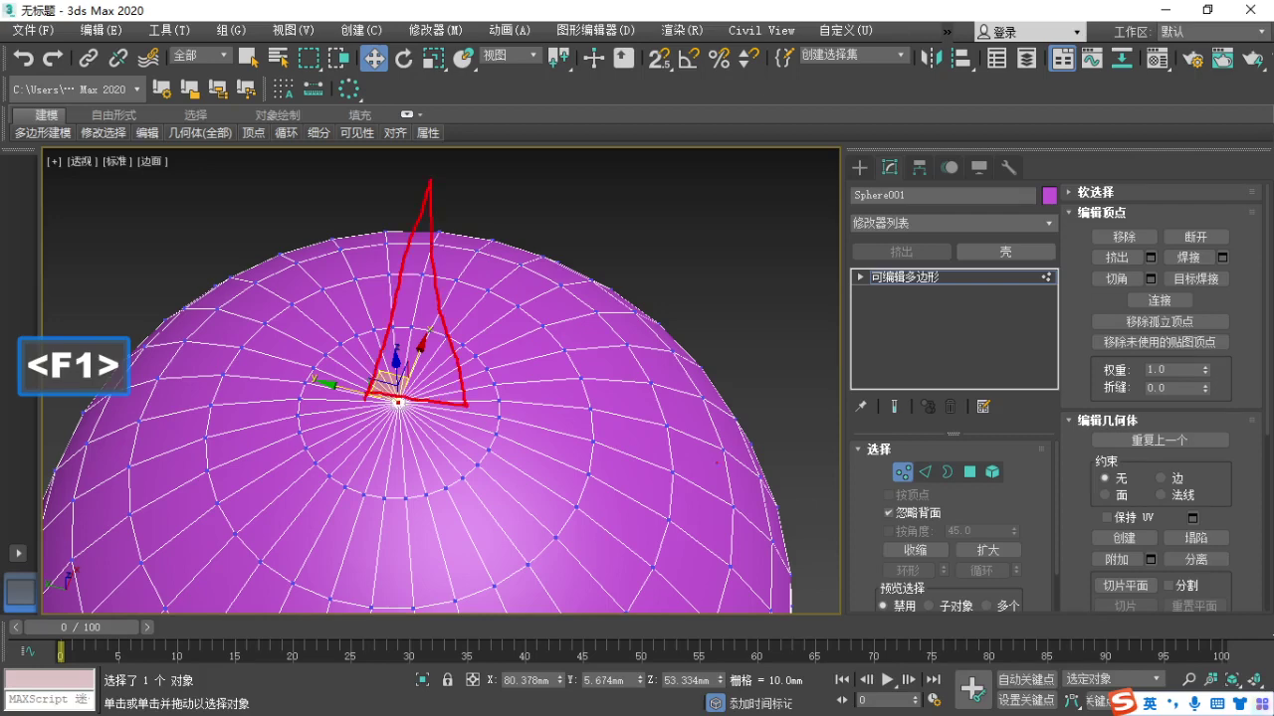
{"action": "key", "text": "Escape"}
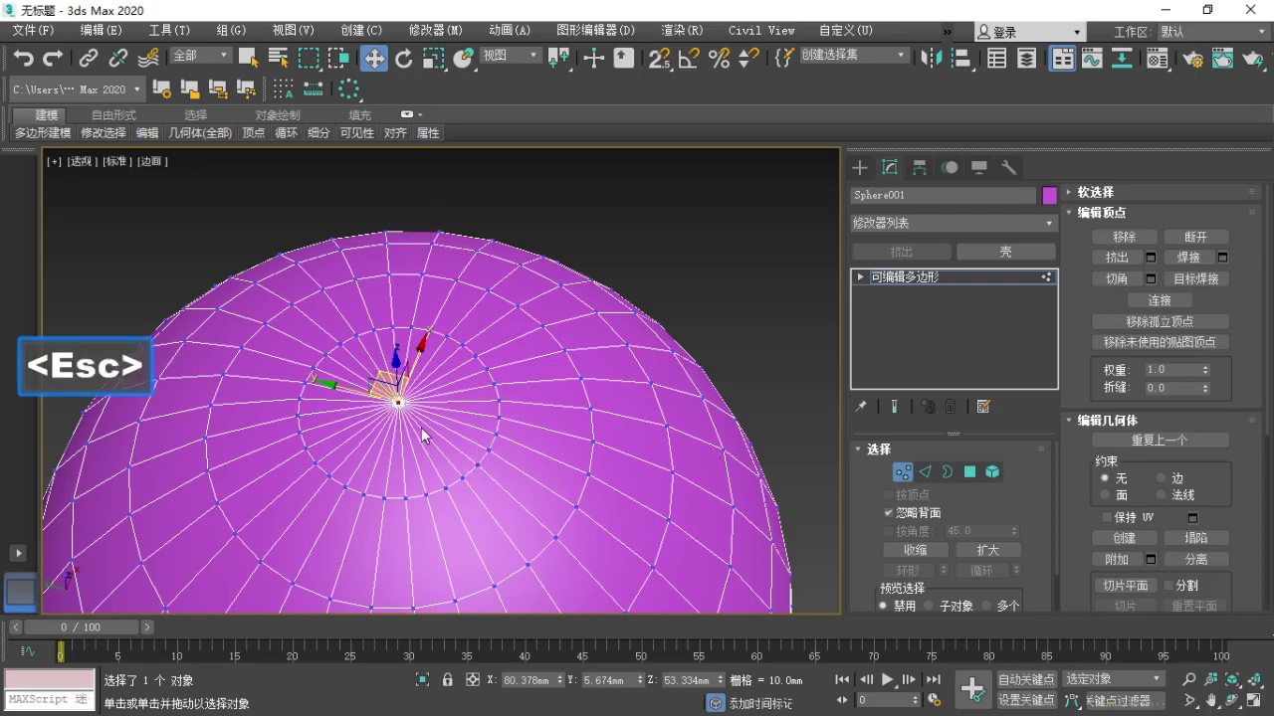
{"action": "key", "text": "F1"}
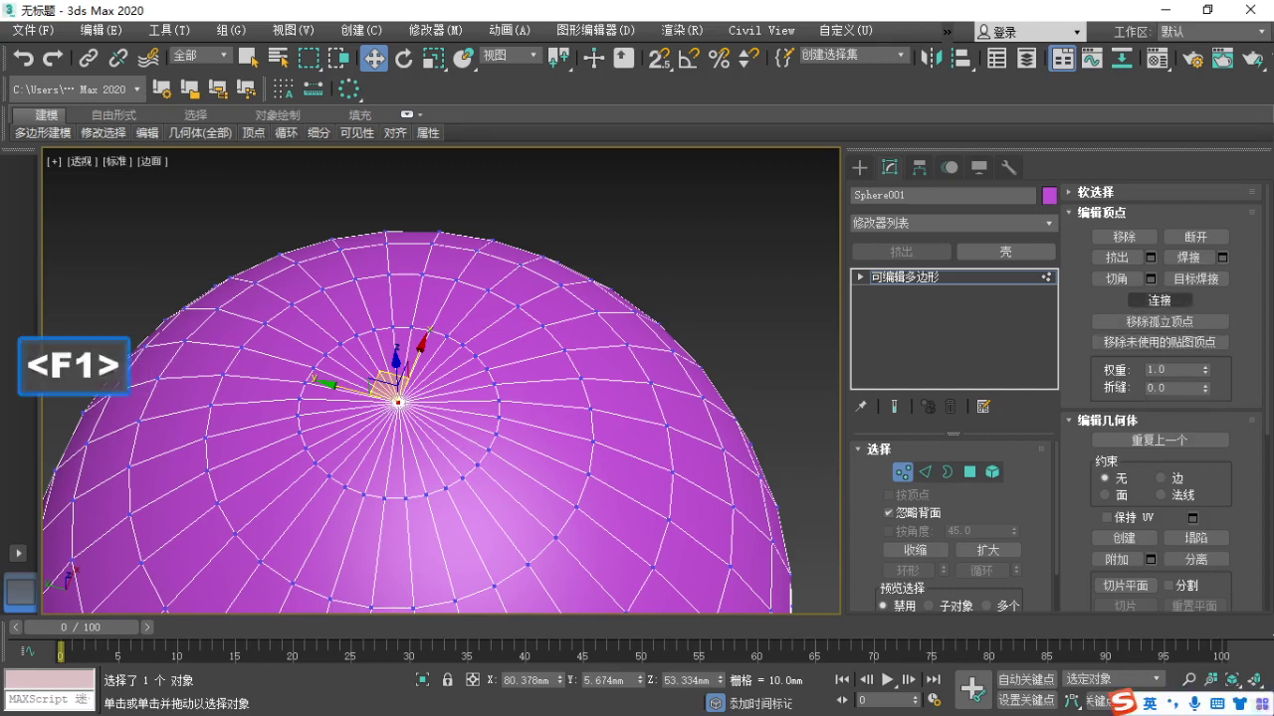
{"action": "key", "text": "ctrl"}
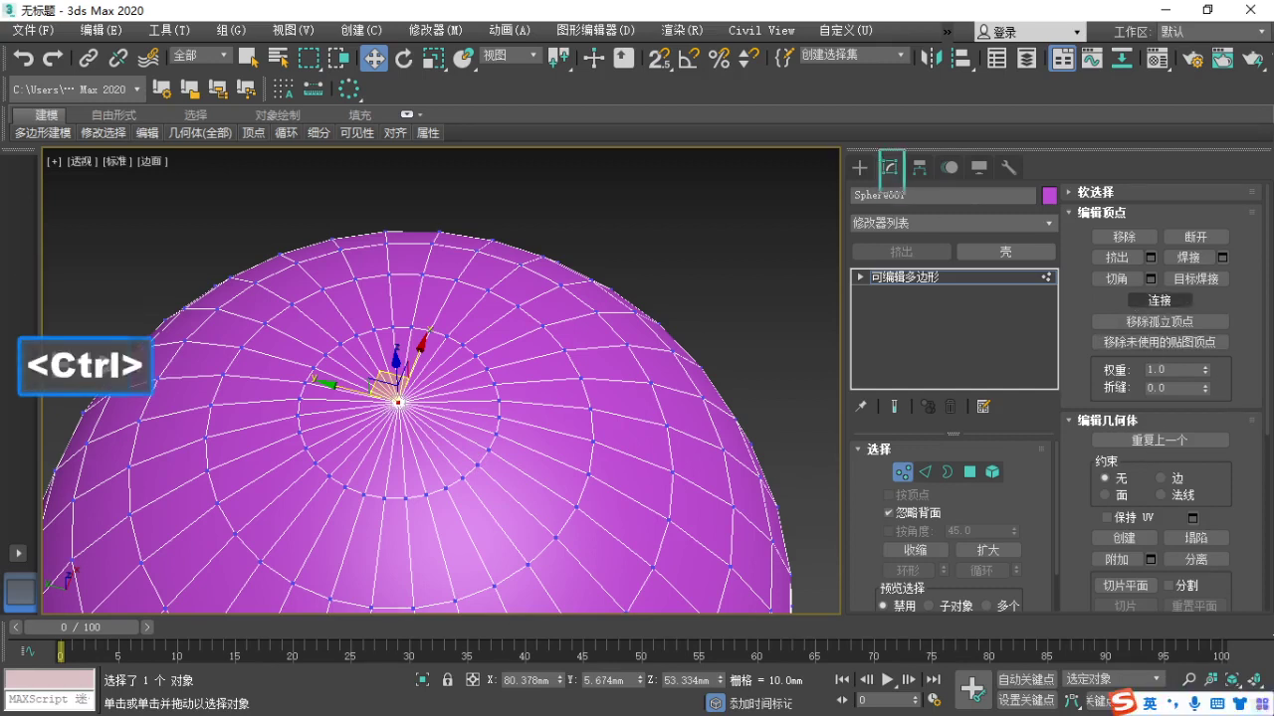
{"action": "left_click_drag", "start_coordinate": [880, 149], "coordinate": [909, 201], "text": "ctrl"}
{"action": "key", "text": "ctrl"}
{"action": "mouse_move", "coordinate": [1071, 203]}
{"action": "left_mouse_down", "text": "ctrl"}
{"action": "mouse_move", "coordinate": [1143, 223]}
{"action": "mouse_move", "coordinate": [1114, 271]}
{"action": "mouse_move", "coordinate": [1174, 271]}
{"action": "left_mouse_up", "text": "ctrl"}
{"action": "key", "text": "Escape"}
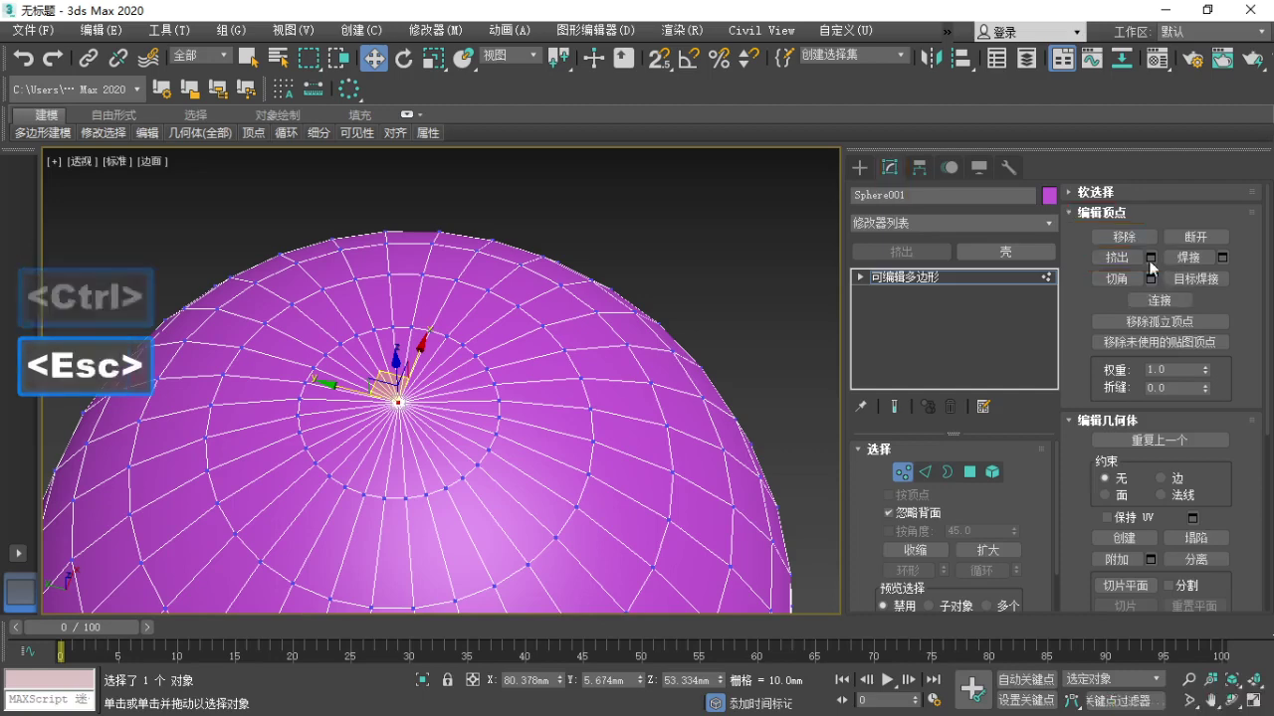
Try a freehand Extrude of the sphere's top pole vertex, and undo the extrusion.
{"action": "left_click", "coordinate": [1115, 257]}
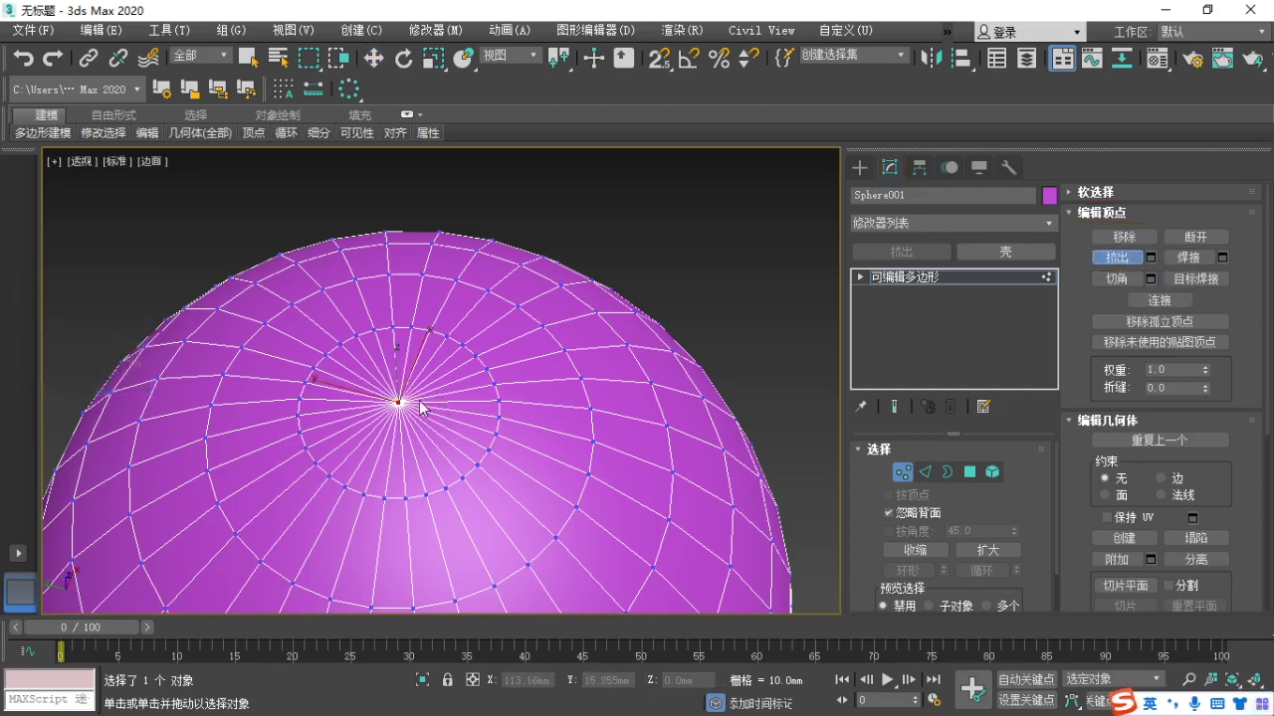
{"action": "scroll", "coordinate": [420, 404], "scroll_direction": "up", "scroll_amount": 5}
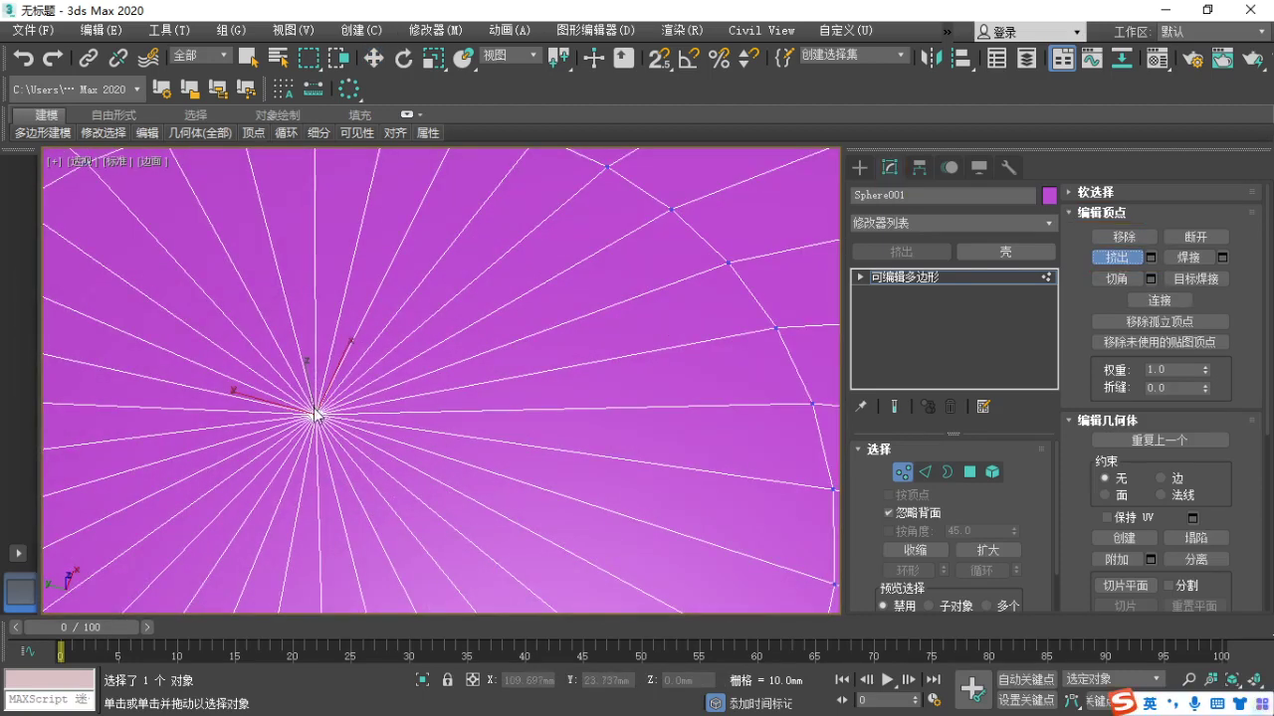
{"action": "middle_click_drag", "start_coordinate": [318, 416], "coordinate": [330, 410]}
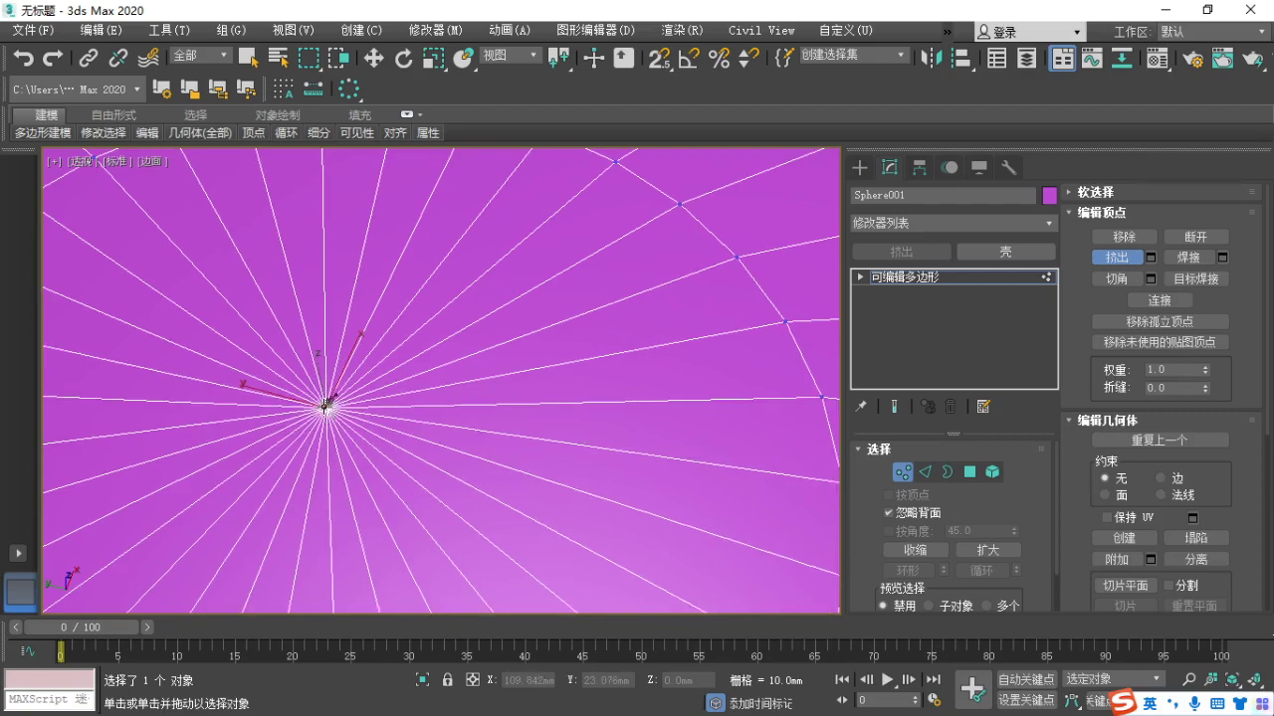
{"action": "left_click_drag", "start_coordinate": [326, 406], "coordinate": [347, 369]}
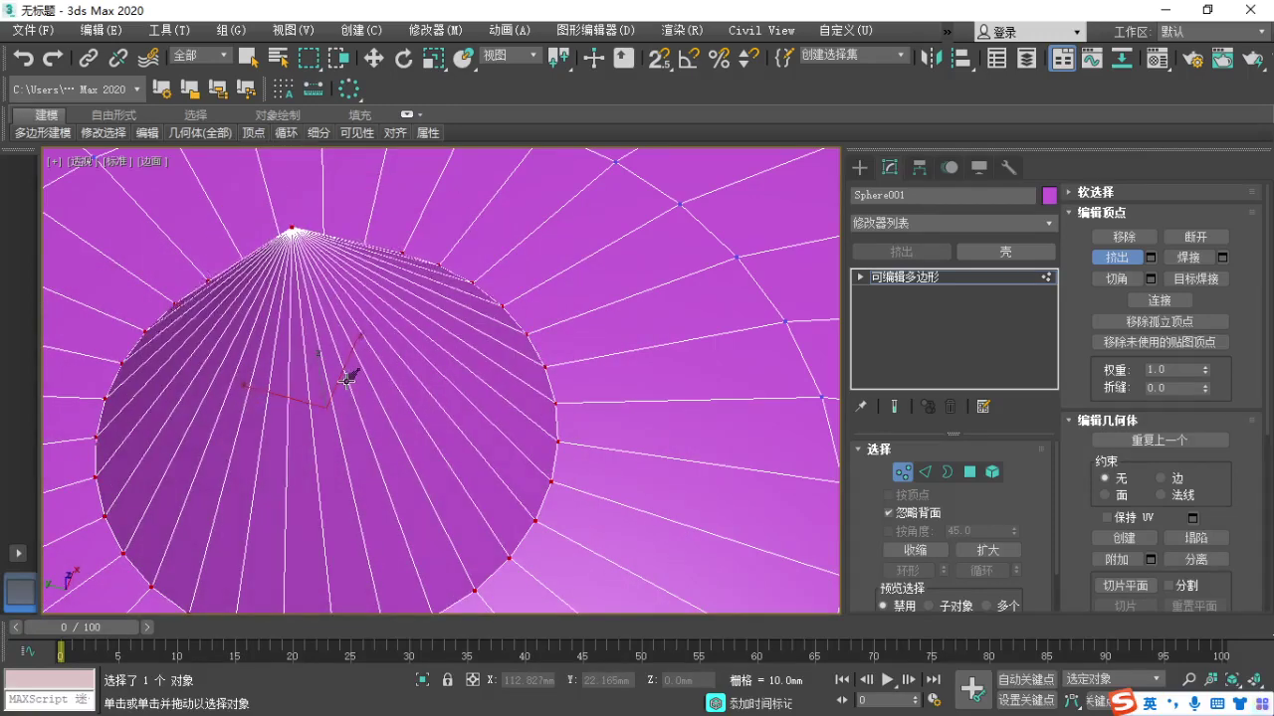
{"action": "key", "text": "w"}
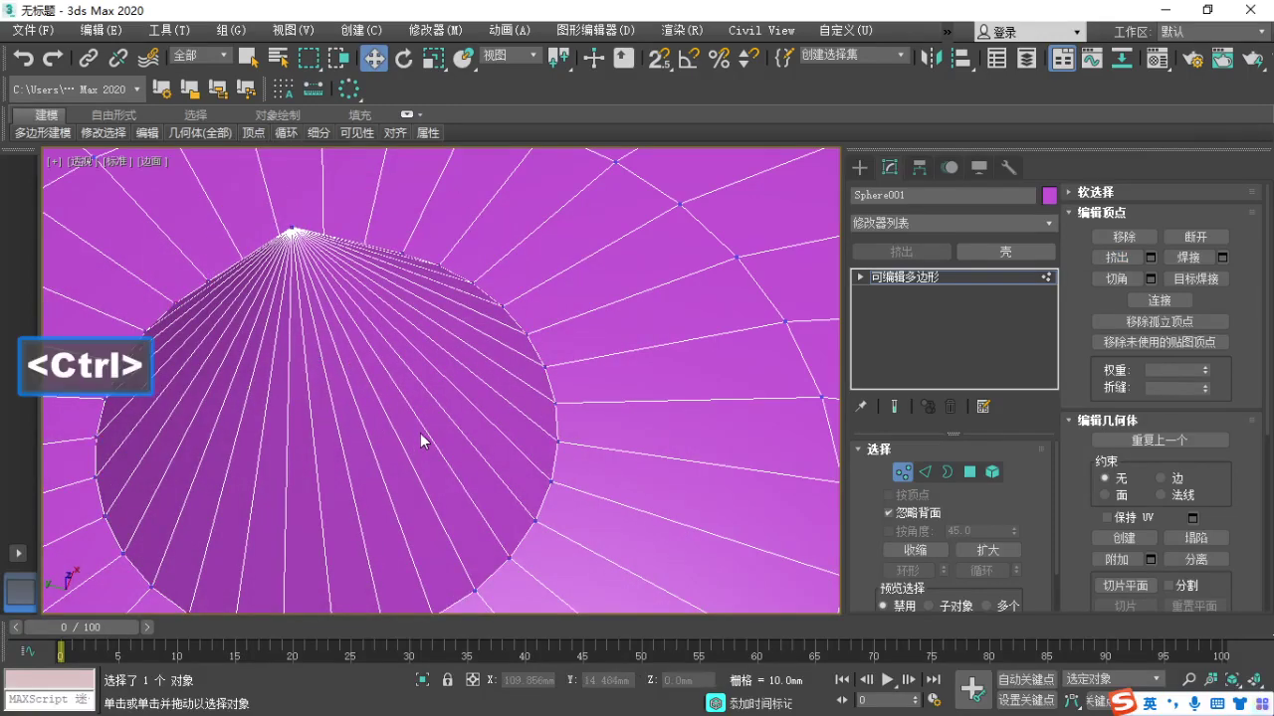
{"action": "key", "text": "ctrl+z"}
{"action": "key", "text": "ctrl+z"}
{"action": "scroll", "coordinate": [502, 370], "scroll_direction": "down", "scroll_amount": 5}
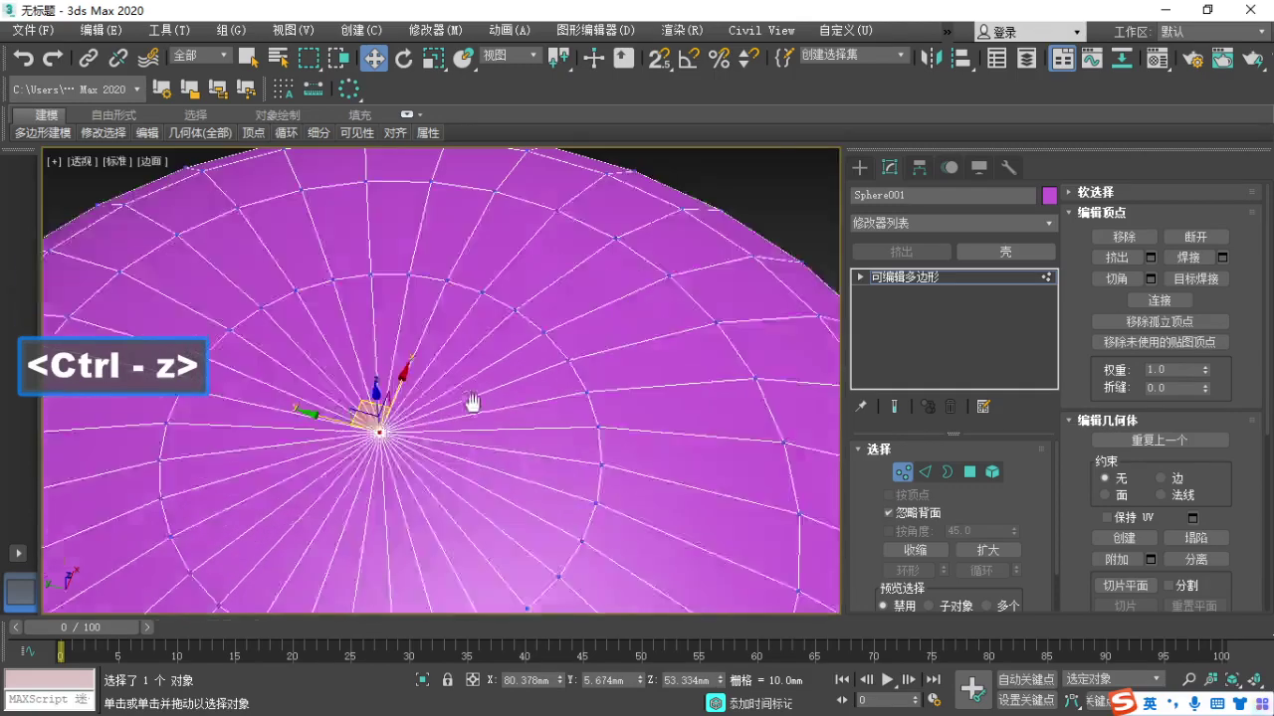
{"action": "key", "text": "alt"}
{"action": "middle_click_drag", "start_coordinate": [455, 483], "coordinate": [500, 435], "text": "alt"}
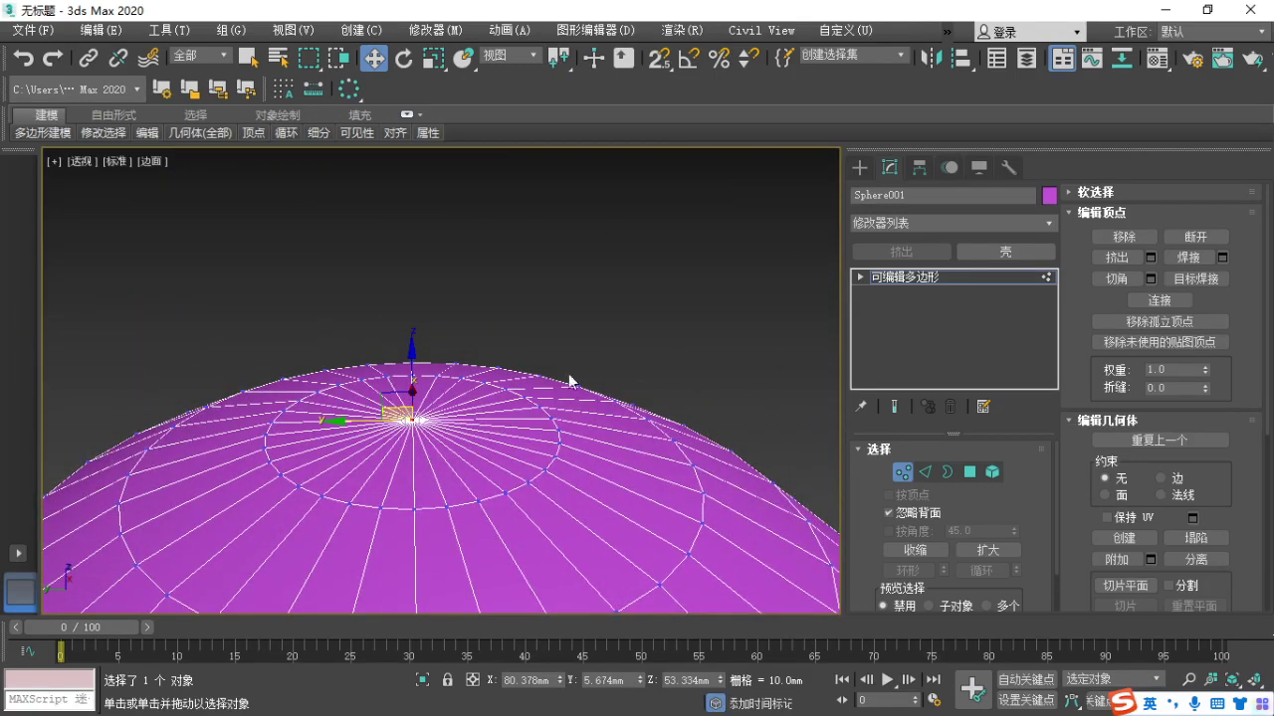
{"action": "key", "text": "F1"}
{"action": "left_click_drag", "start_coordinate": [412, 392], "coordinate": [359, 389]}
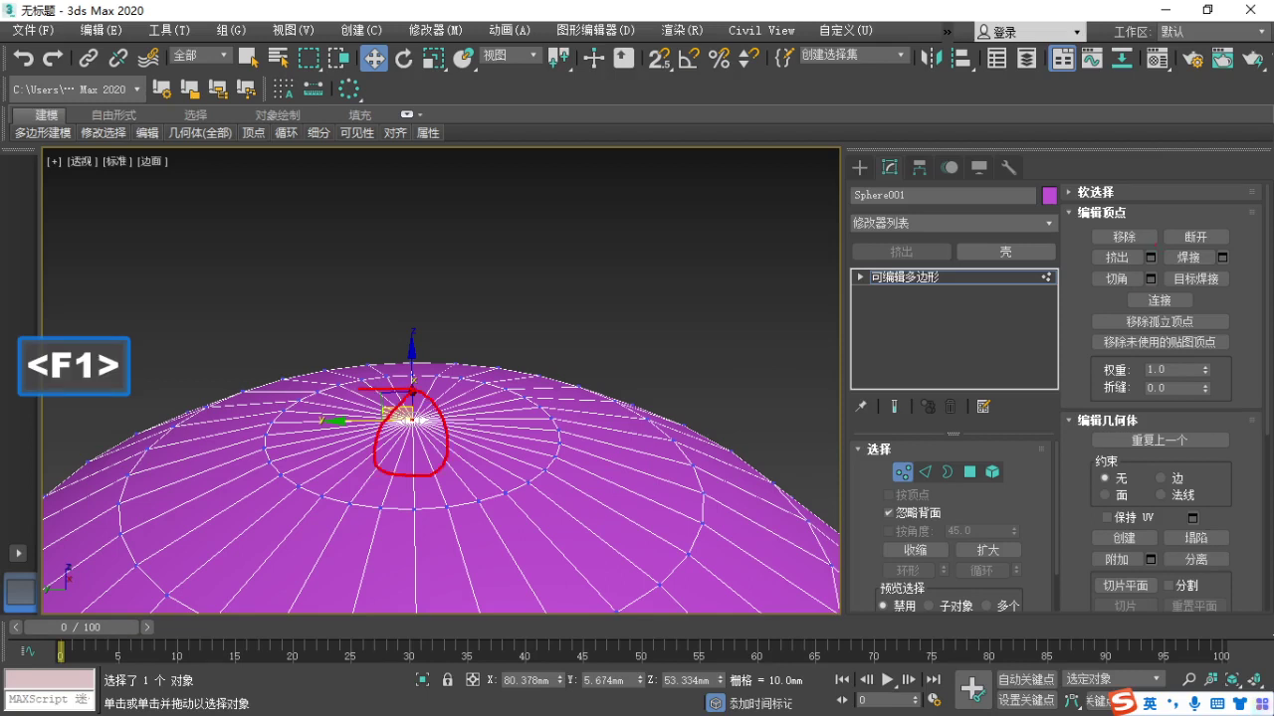
{"action": "key", "text": "ctrl"}
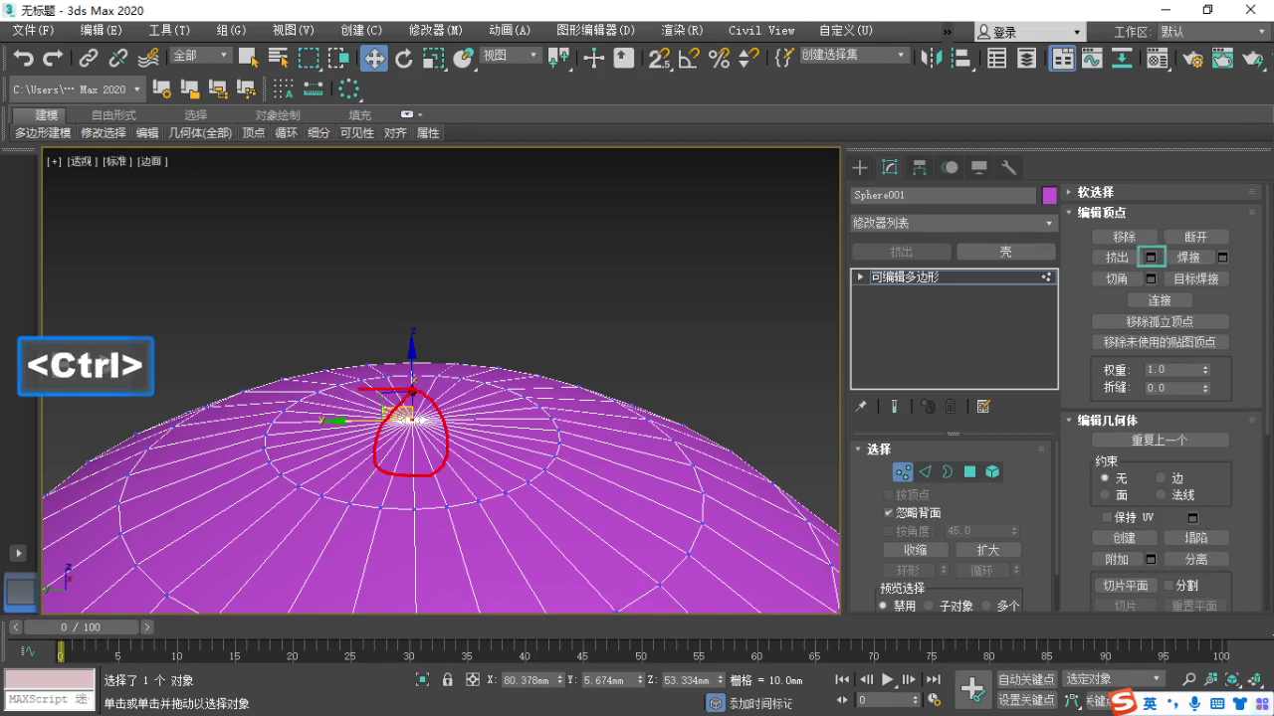
{"action": "left_click_drag", "start_coordinate": [1137, 246], "coordinate": [1167, 268], "text": "ctrl"}
{"action": "key", "text": "F1"}
{"action": "key", "text": "Escape"}
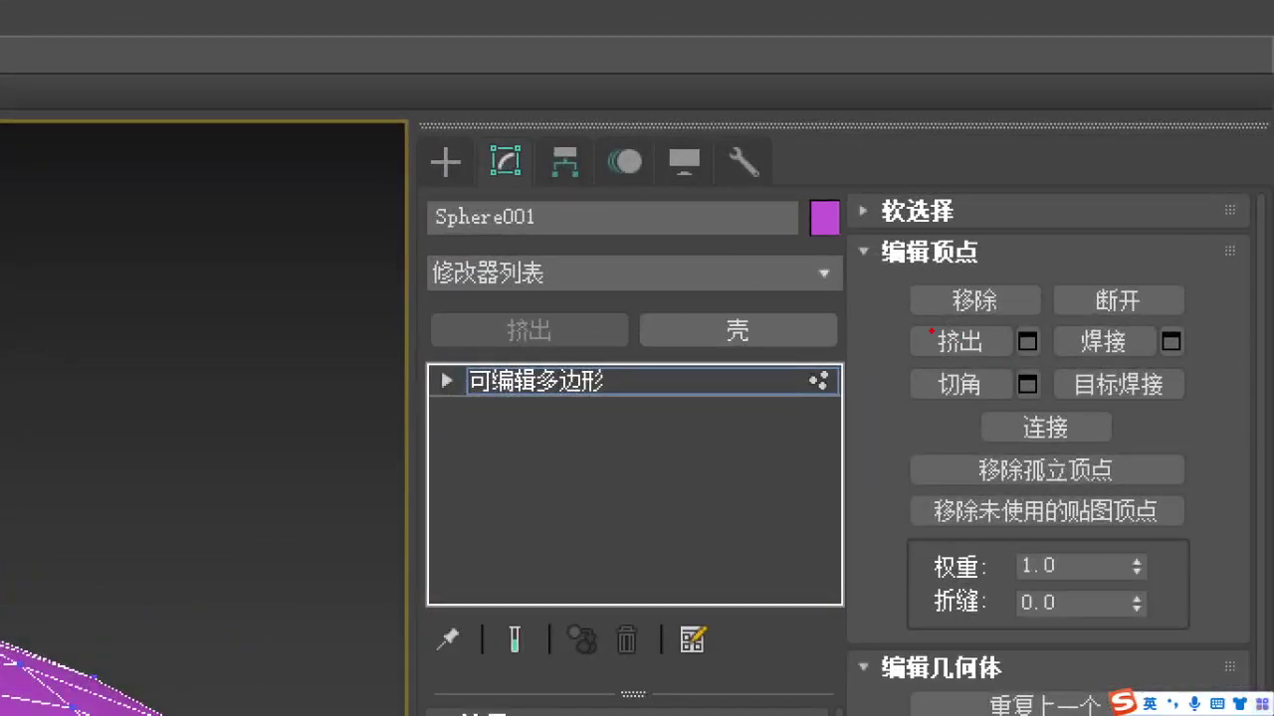
{"action": "left_click_drag", "start_coordinate": [927, 321], "coordinate": [1047, 404], "text": "ctrl"}
{"action": "mouse_move", "coordinate": [1200, 315]}
{"action": "left_mouse_down", "text": "ctrl"}
{"action": "mouse_move", "coordinate": [1157, 381]}
{"action": "mouse_move", "coordinate": [1154, 370]}
{"action": "left_mouse_up", "text": "ctrl"}
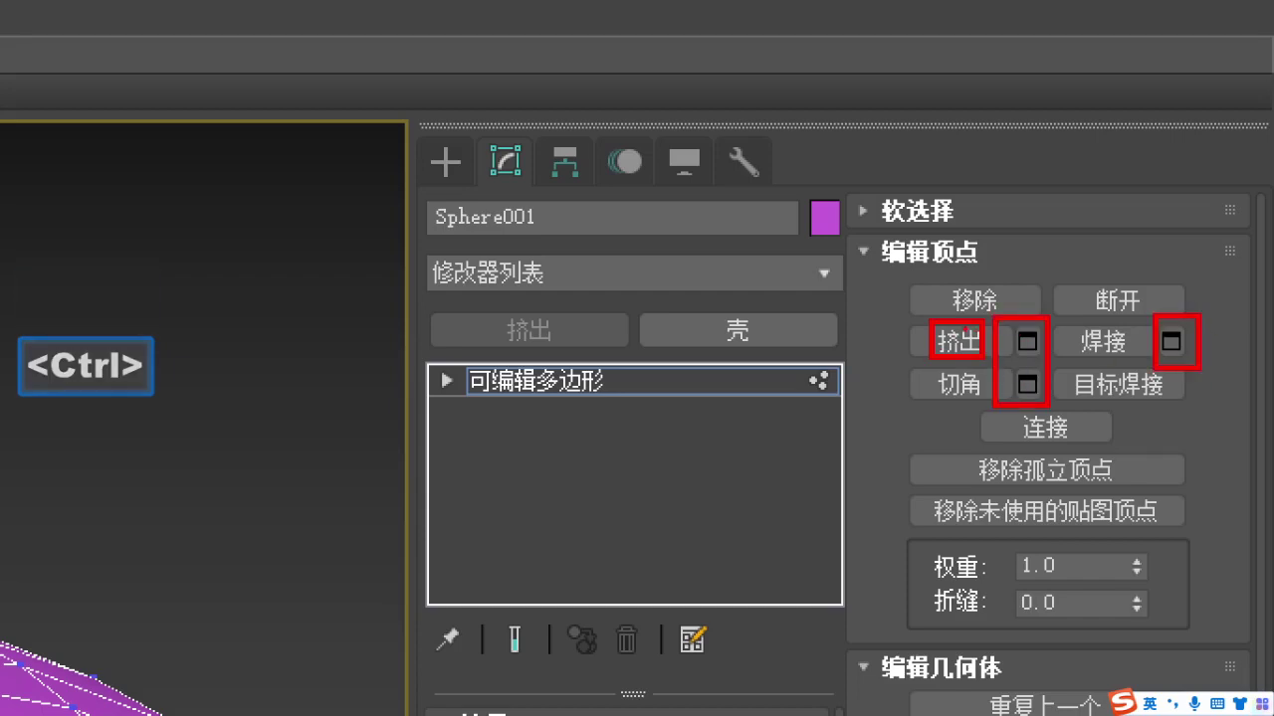
{"action": "key", "text": "Escape"}
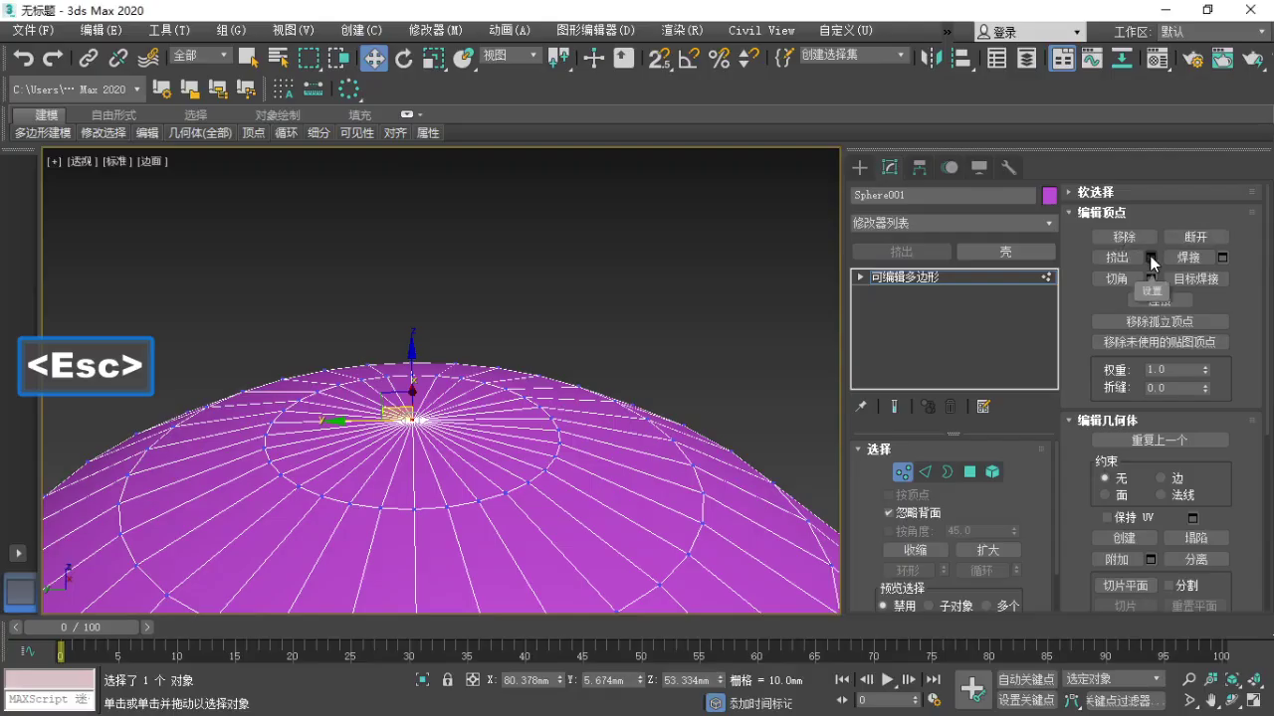
Open the Extrude Vertices settings for the top pole vertex and move the settings caddy closer to the sphere's peak.
{"action": "left_click", "coordinate": [1027, 341]}
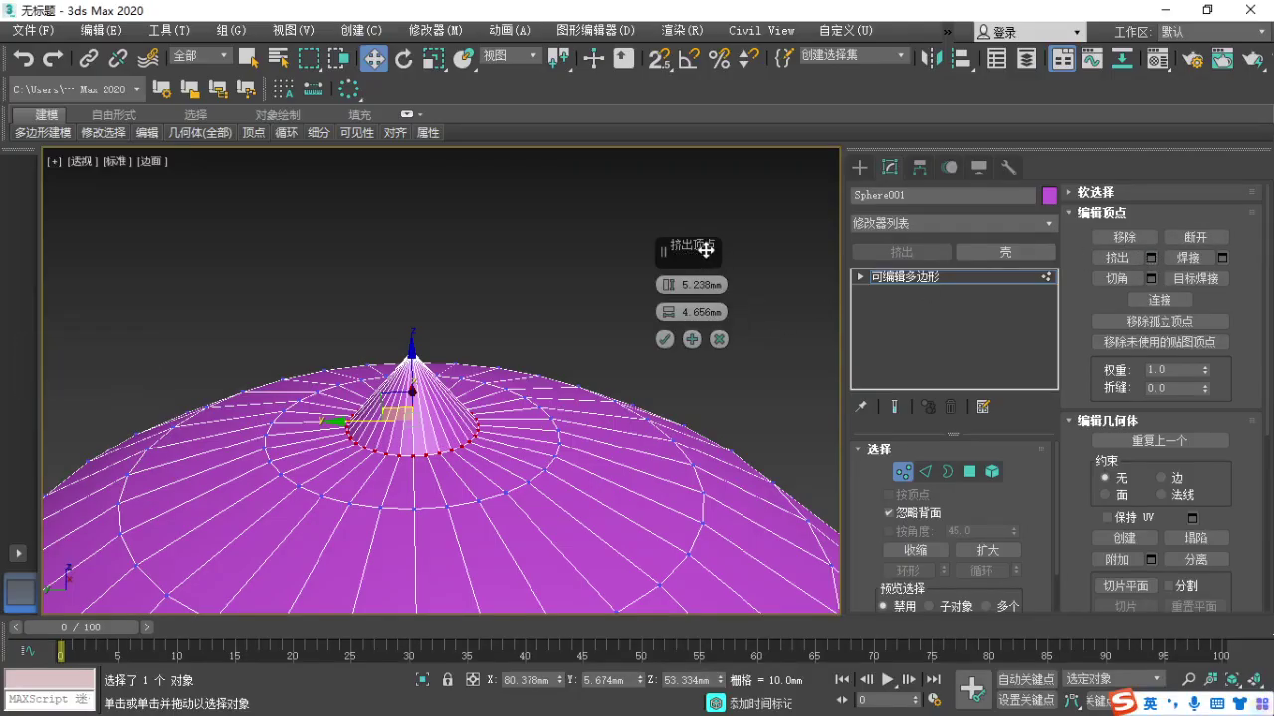
{"action": "left_click_drag", "start_coordinate": [687, 247], "coordinate": [634, 251]}
{"action": "key", "text": "F1"}
{"action": "left_click_drag", "start_coordinate": [601, 295], "coordinate": [690, 296]}
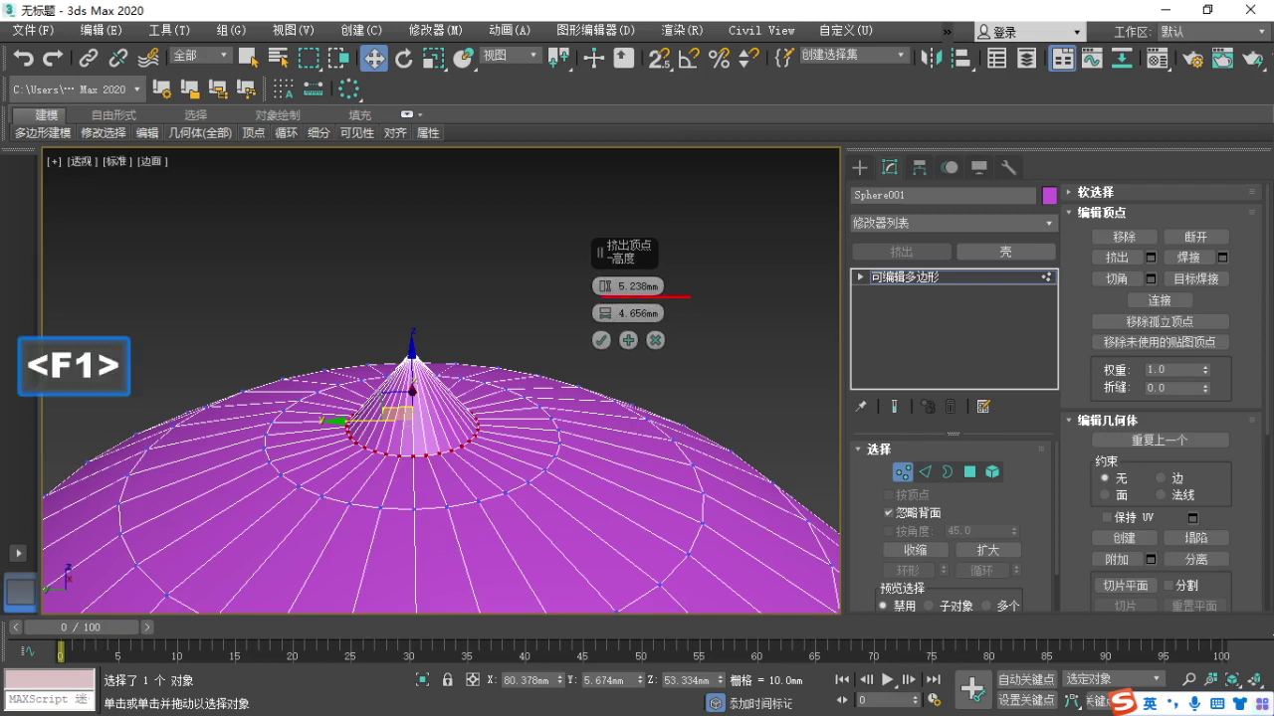
{"action": "key", "text": "Escape"}
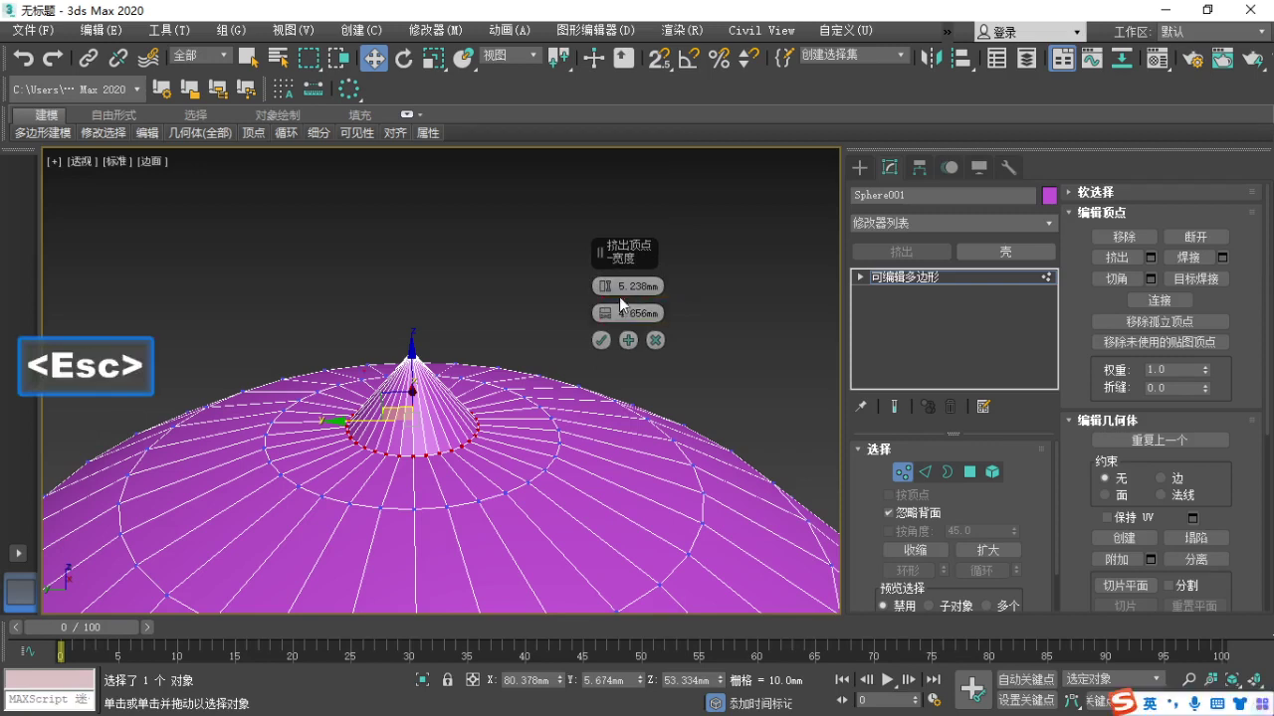
{"action": "left_click", "coordinate": [629, 287]}
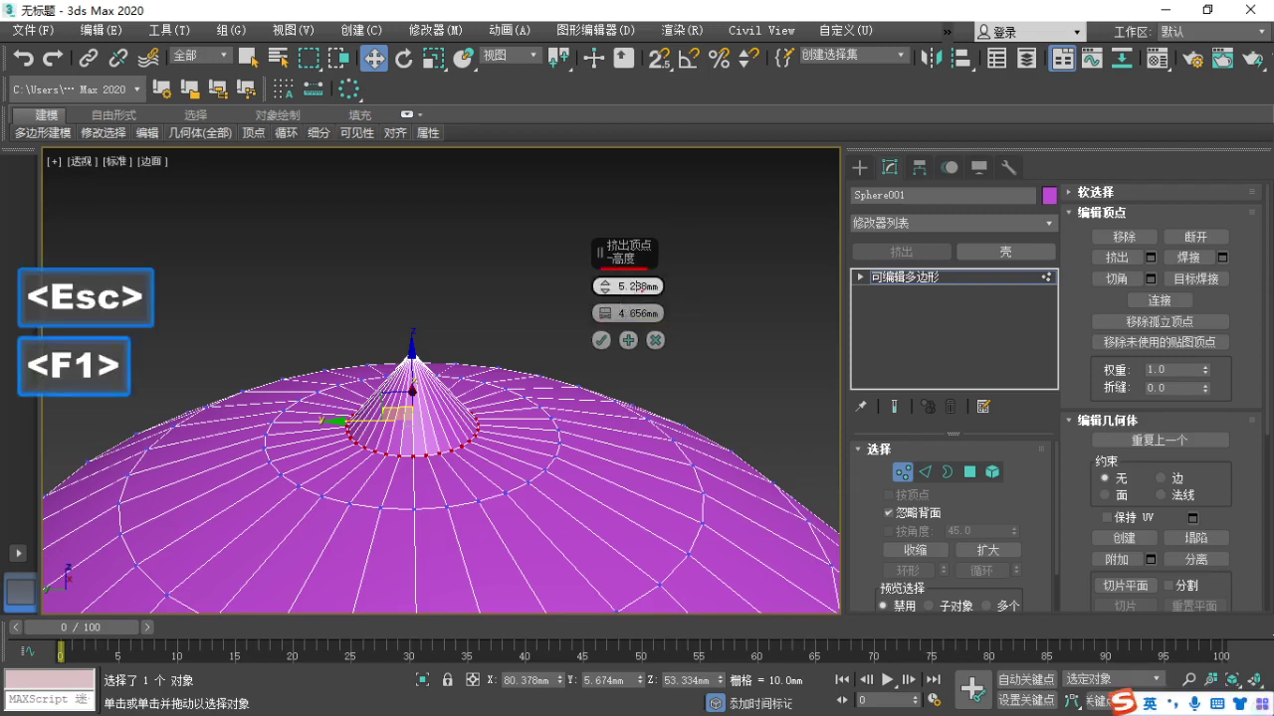
{"action": "key", "text": "F1"}
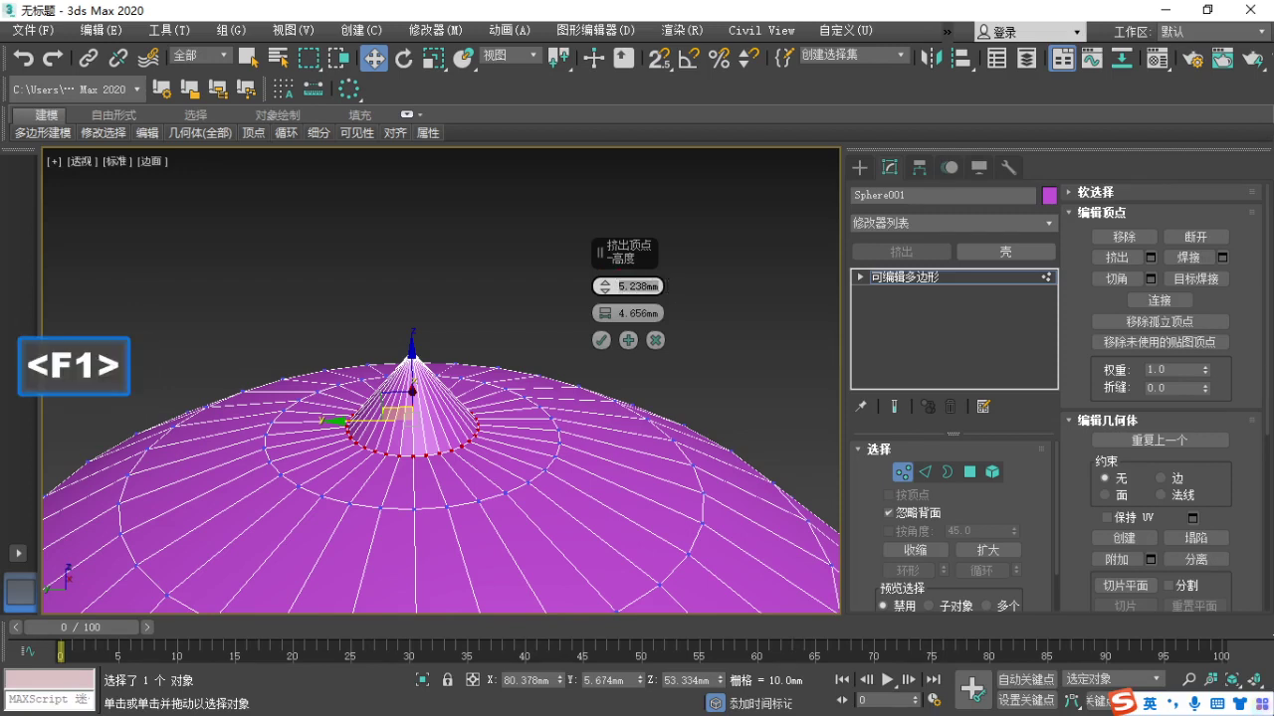
{"action": "key", "text": "Escape"}
{"action": "left_click", "coordinate": [634, 313]}
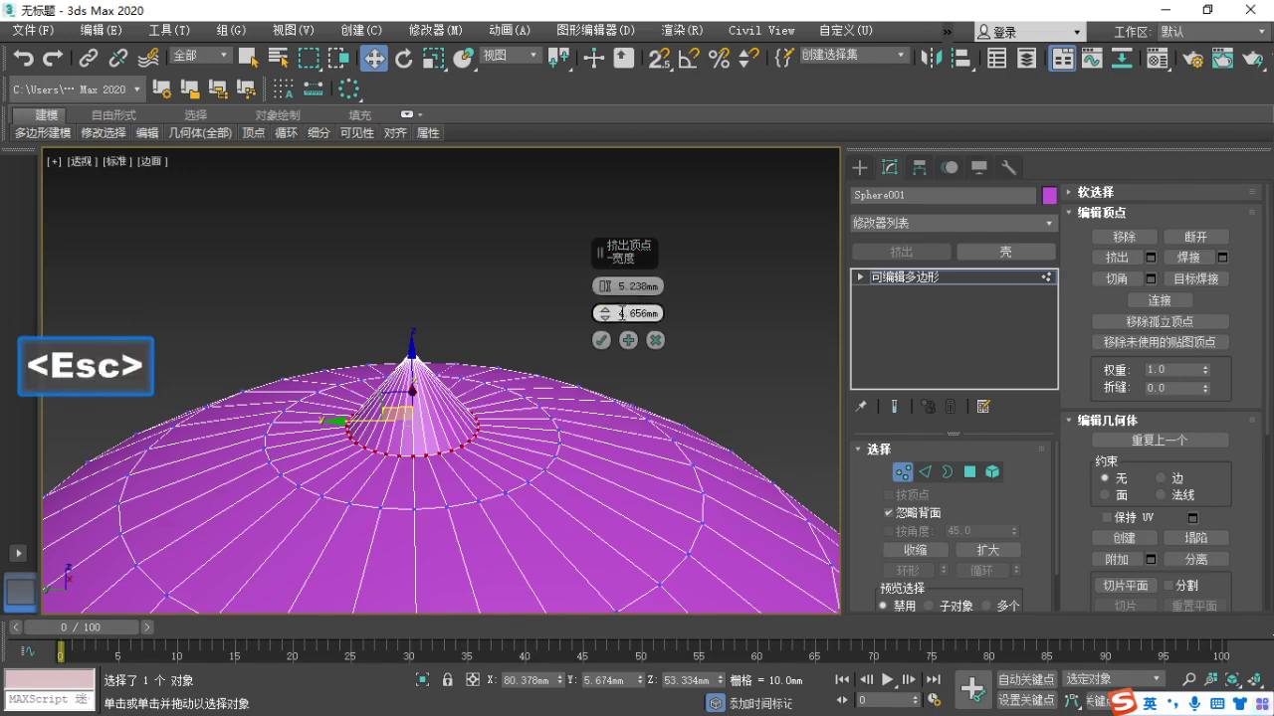
{"action": "key", "text": "F1"}
{"action": "left_click_drag", "start_coordinate": [635, 270], "coordinate": [649, 256]}
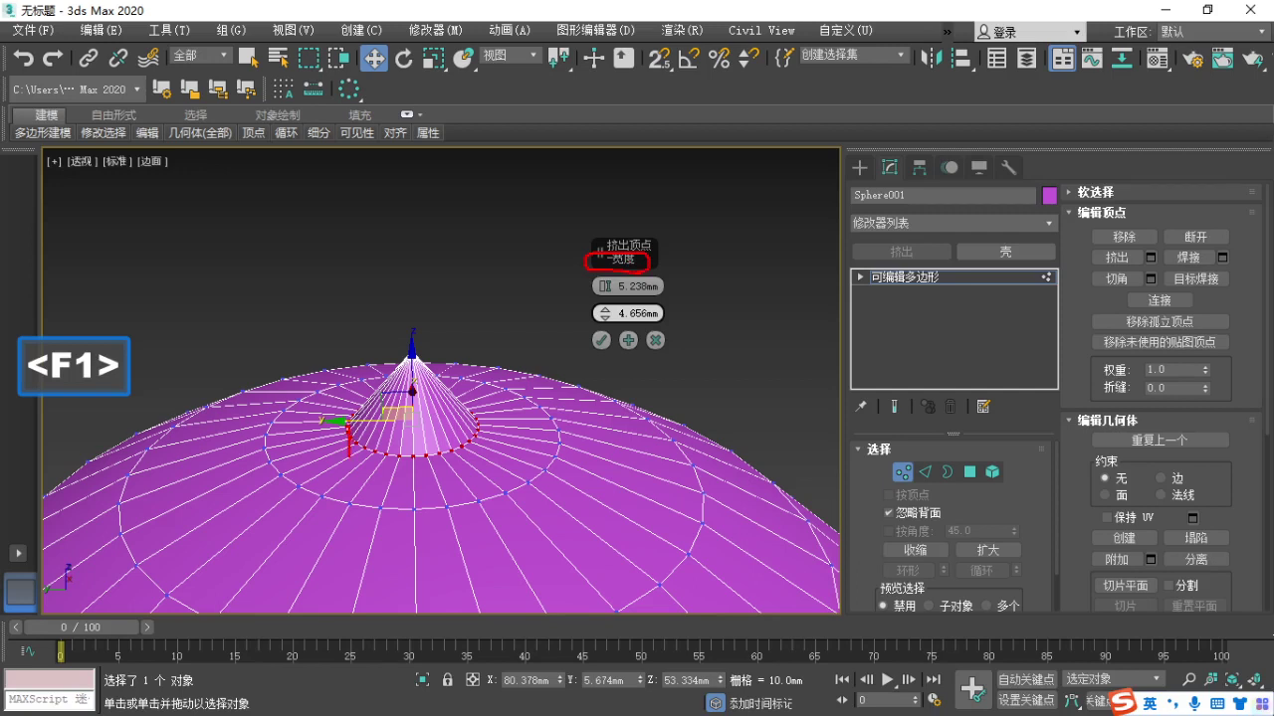
{"action": "mouse_move", "coordinate": [350, 438]}
{"action": "left_mouse_down"}
{"action": "mouse_move", "coordinate": [460, 430]}
{"action": "mouse_move", "coordinate": [475, 467]}
{"action": "left_mouse_up"}
{"action": "key", "text": "Escape"}
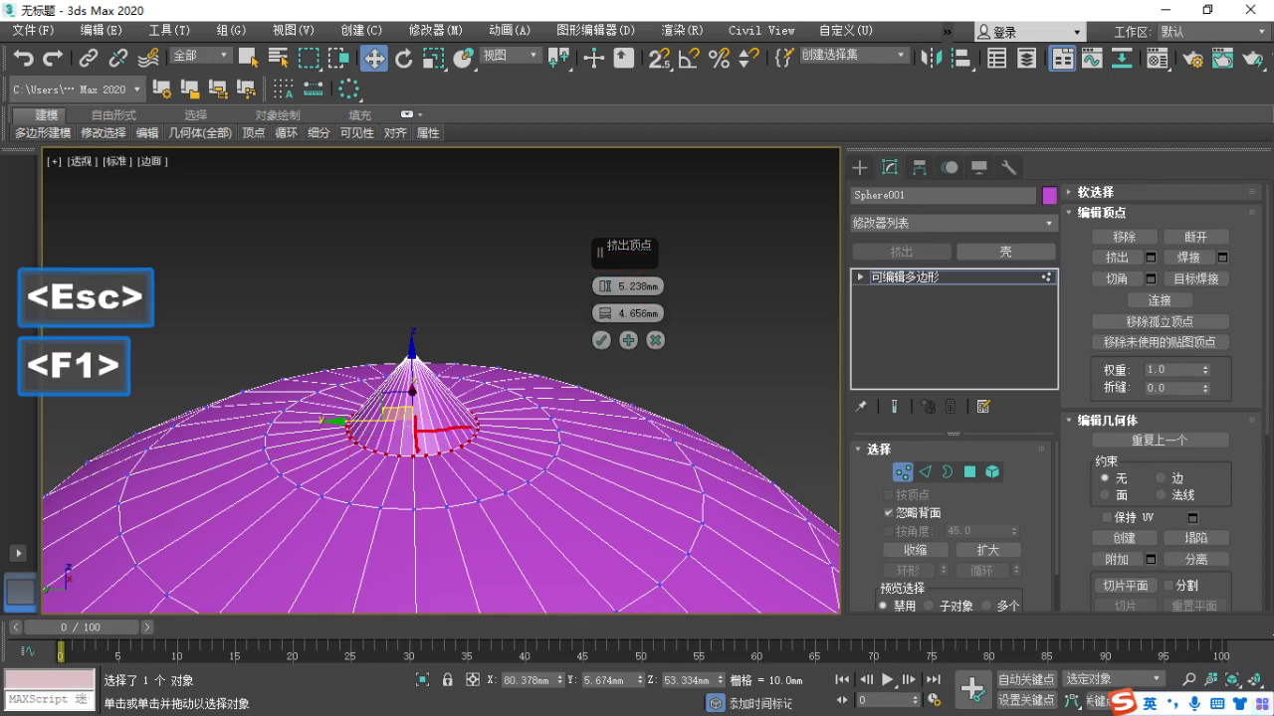
{"action": "key", "text": "Escape"}
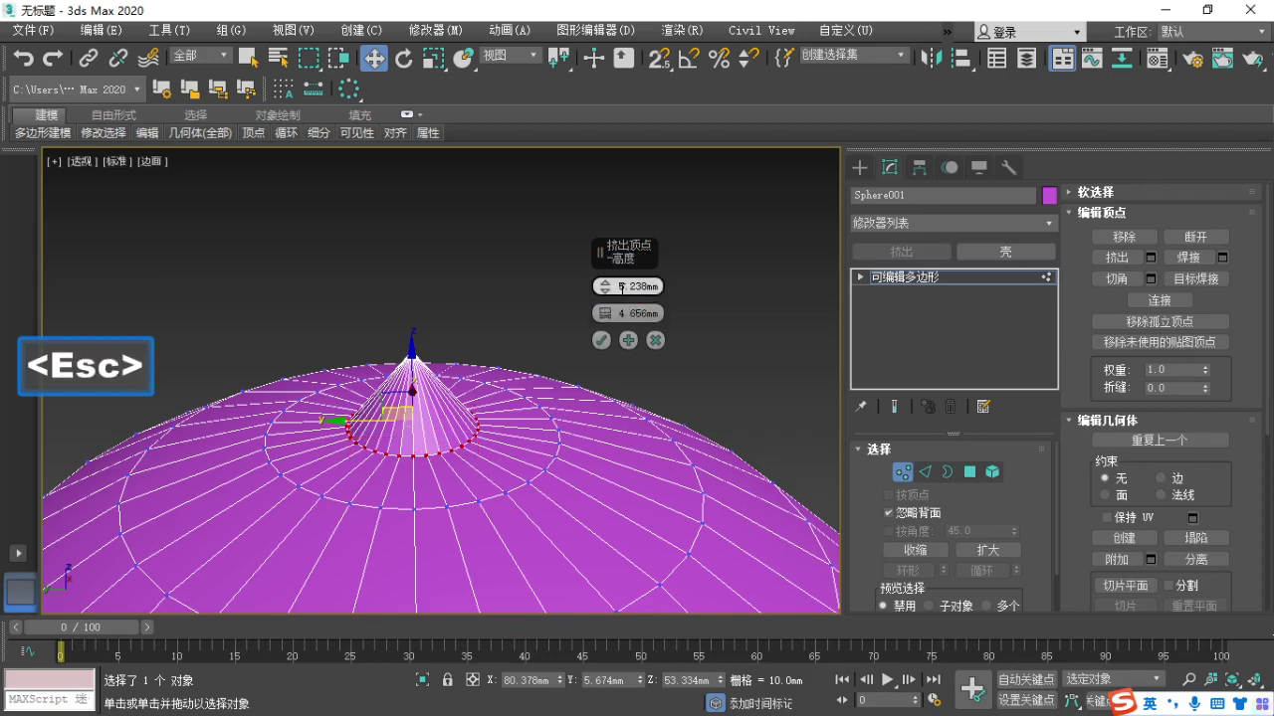
{"action": "key", "text": "F1"}
{"action": "left_click_drag", "start_coordinate": [391, 455], "coordinate": [460, 455]}
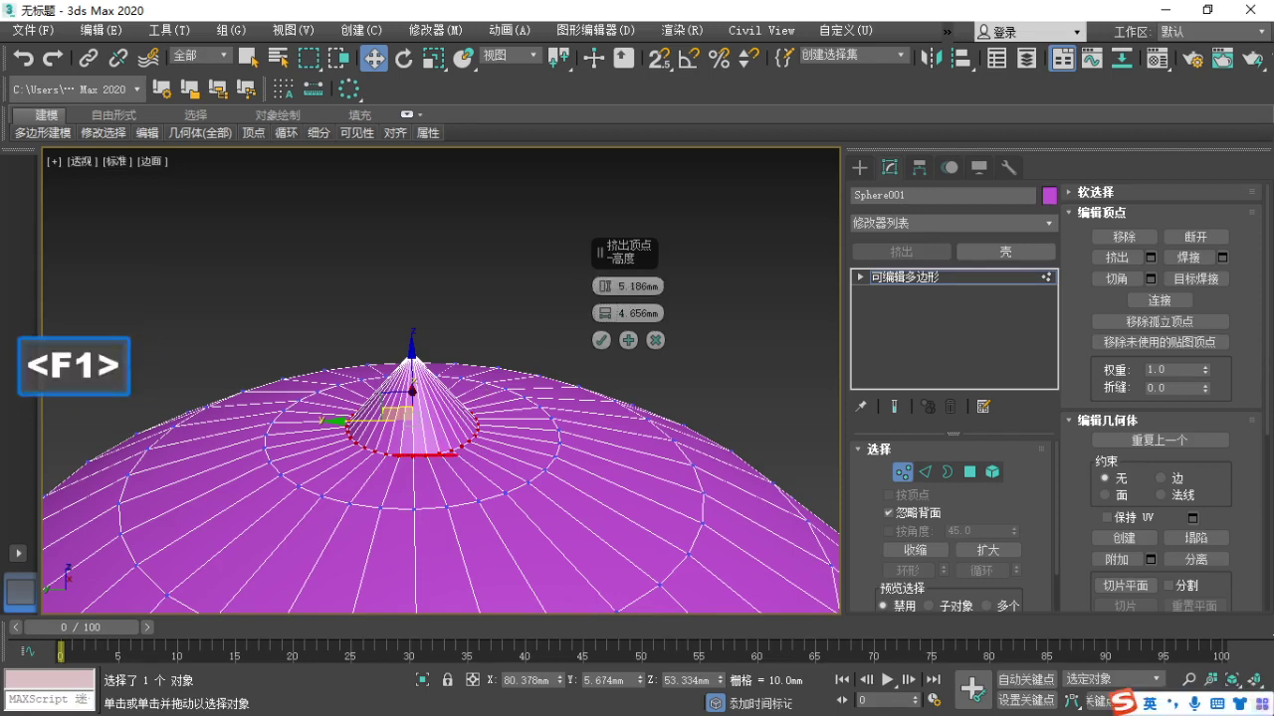
{"action": "left_click_drag", "start_coordinate": [418, 453], "coordinate": [418, 355]}
{"action": "key", "text": "Escape"}
Raise the pole vertex's extrusion height to about 37.4 mm to form a tall spike on the sphere.
{"action": "scroll", "coordinate": [426, 438], "scroll_direction": "up", "scroll_amount": 3}
{"action": "scroll", "coordinate": [427, 455], "scroll_direction": "down", "scroll_amount": 1}
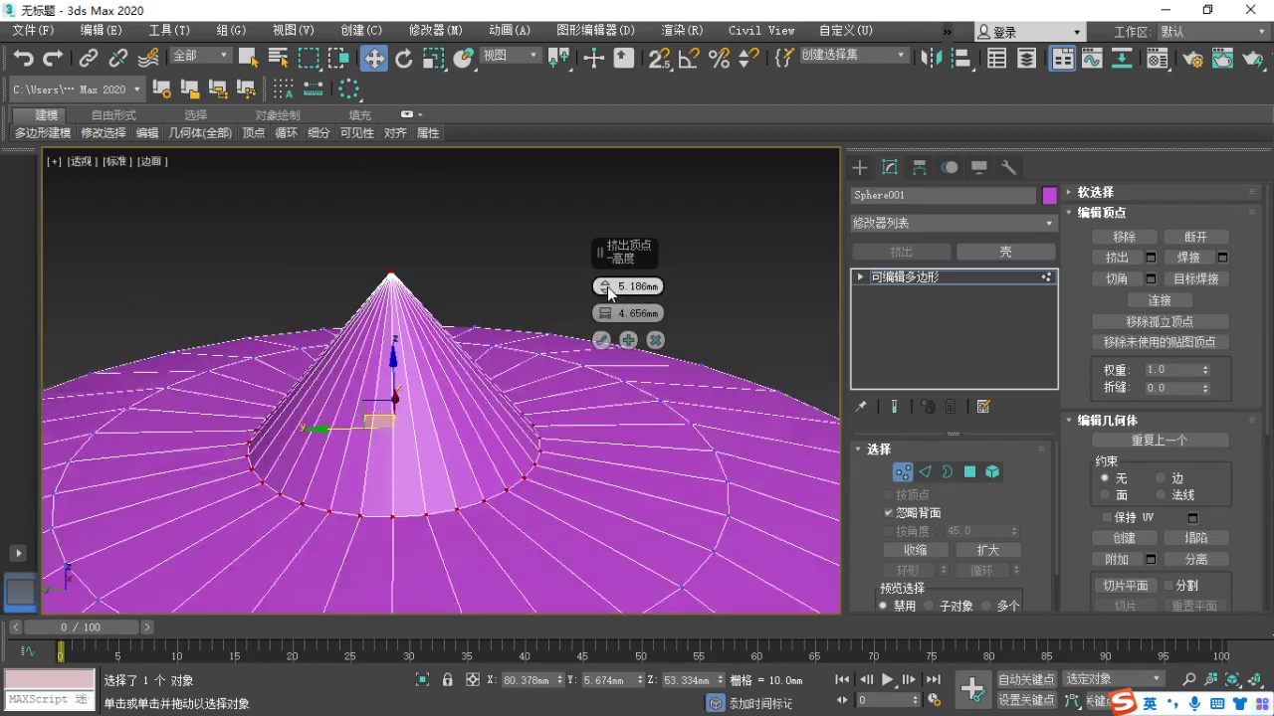
{"action": "left_click_drag", "start_coordinate": [605, 284], "coordinate": [603, 224]}
{"action": "scroll", "coordinate": [605, 256], "scroll_direction": "down", "scroll_amount": 5}
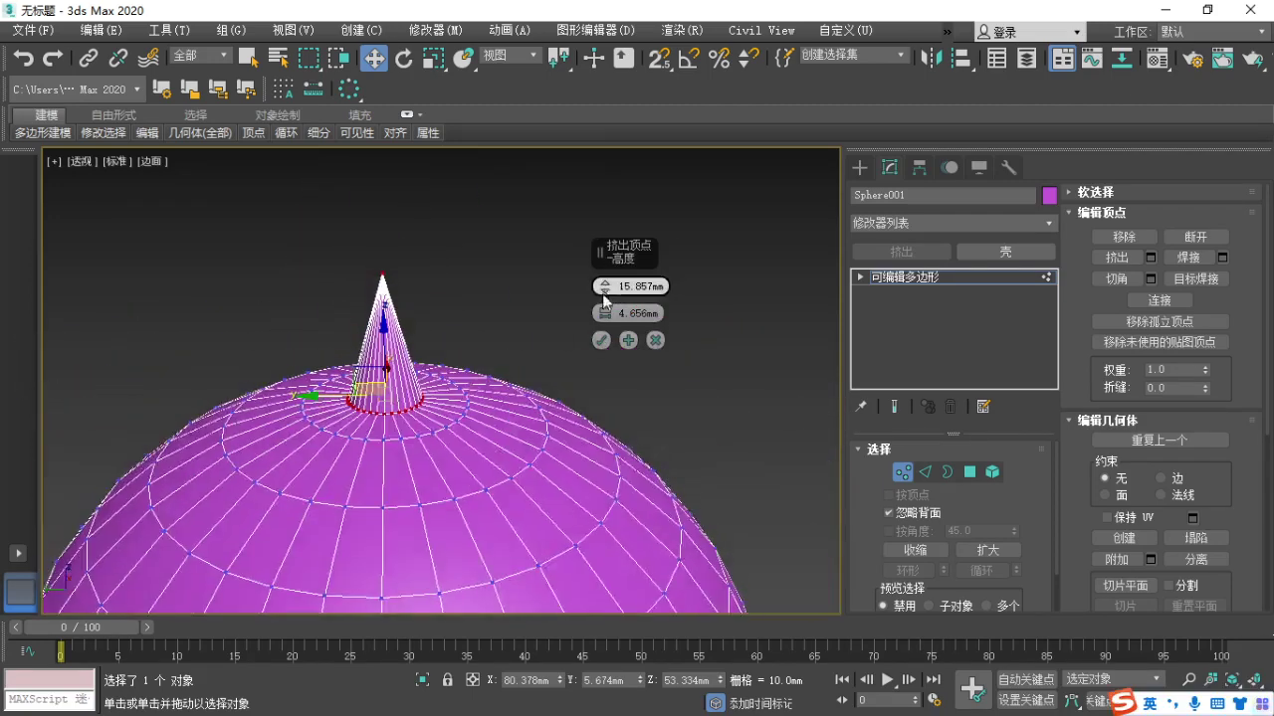
{"action": "left_click_drag", "start_coordinate": [605, 285], "coordinate": [616, 165]}
{"action": "scroll", "coordinate": [432, 367], "scroll_direction": "down", "scroll_amount": 5}
{"action": "middle_click_drag", "start_coordinate": [431, 368], "coordinate": [435, 409]}
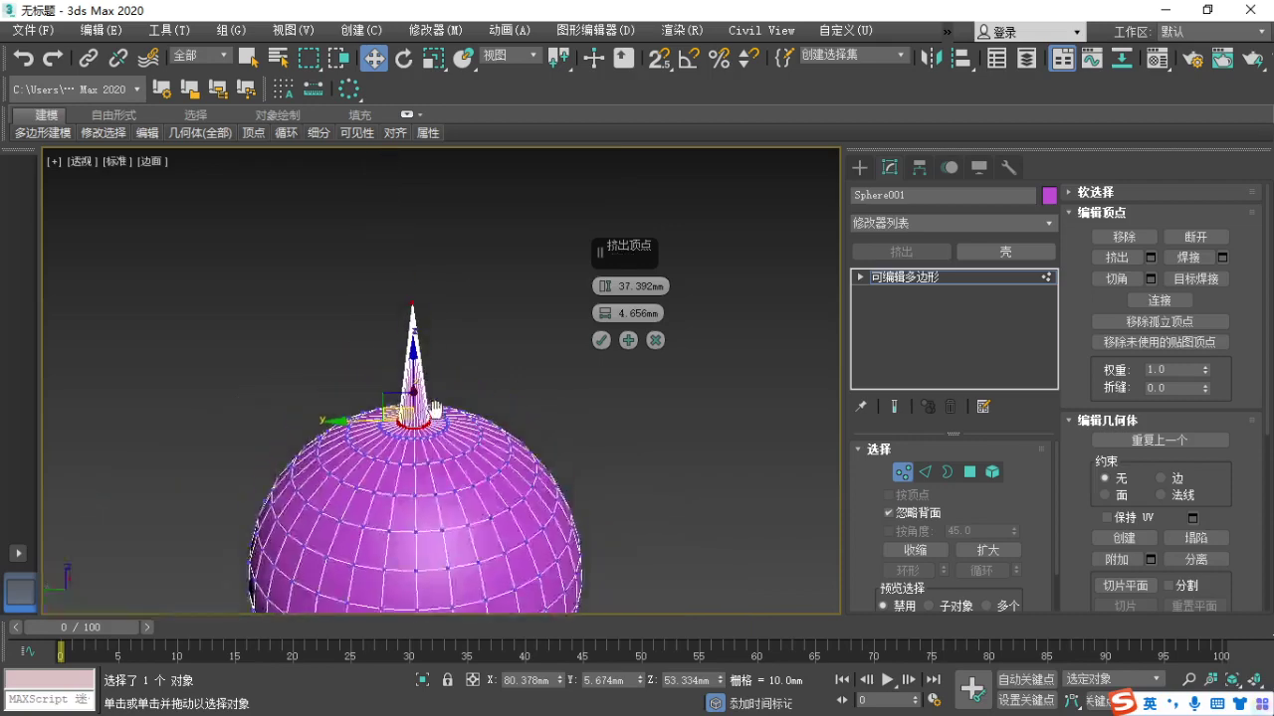
Raise the pole vertex's extrusion height to about 57 mm and widen the spike's base to about 7.76 mm.
{"action": "scroll", "coordinate": [435, 408], "scroll_direction": "up", "scroll_amount": 3}
{"action": "scroll", "coordinate": [438, 439], "scroll_direction": "down", "scroll_amount": 3}
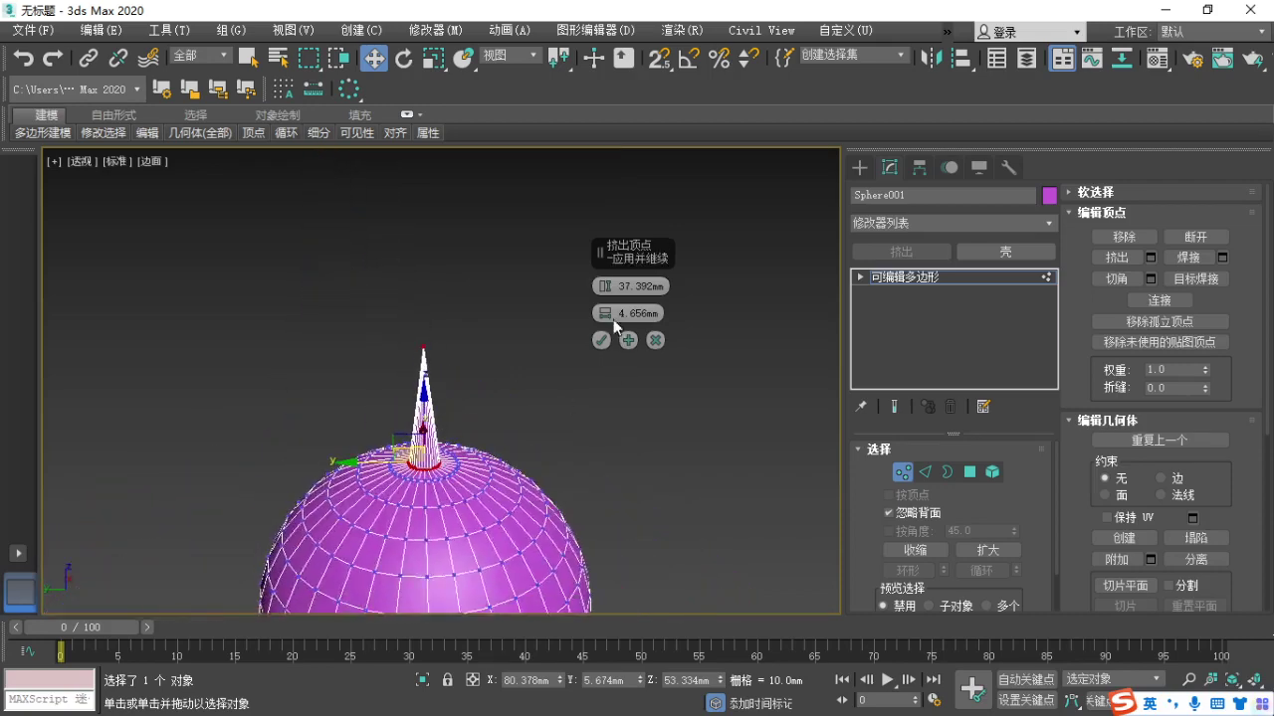
{"action": "left_click_drag", "start_coordinate": [603, 287], "coordinate": [613, 221]}
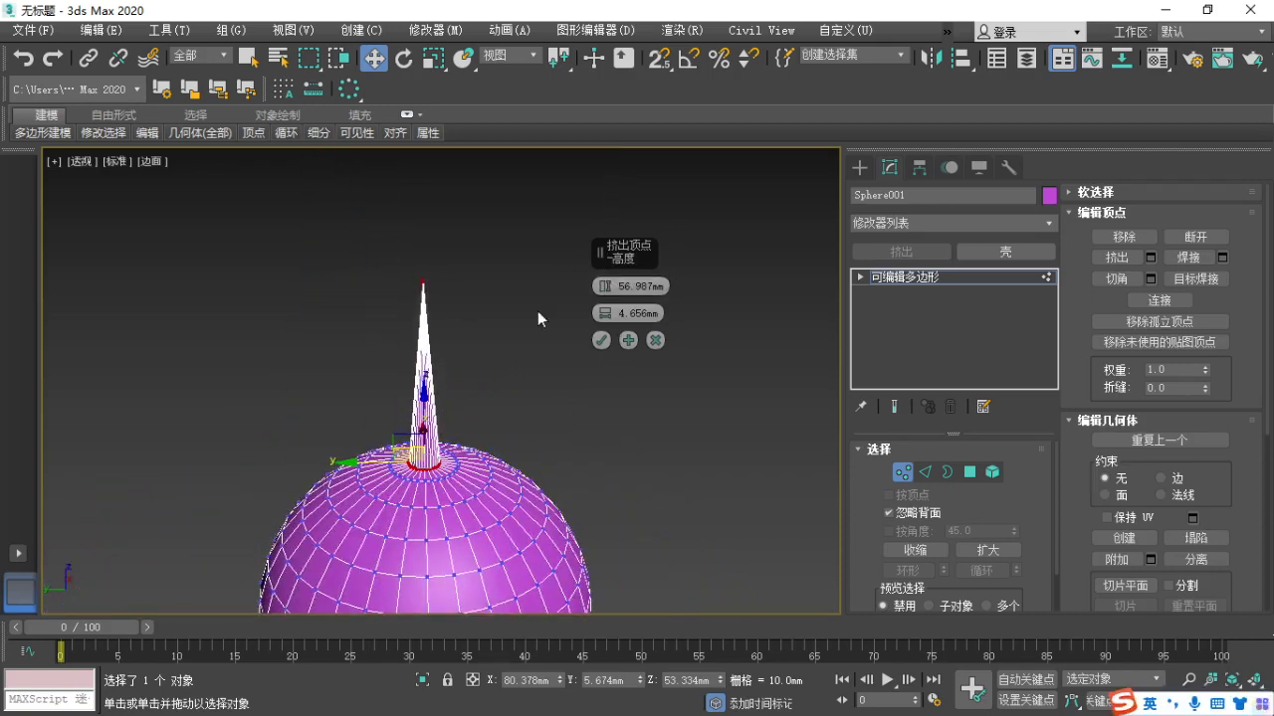
{"action": "scroll", "coordinate": [466, 415], "scroll_direction": "up", "scroll_amount": 3}
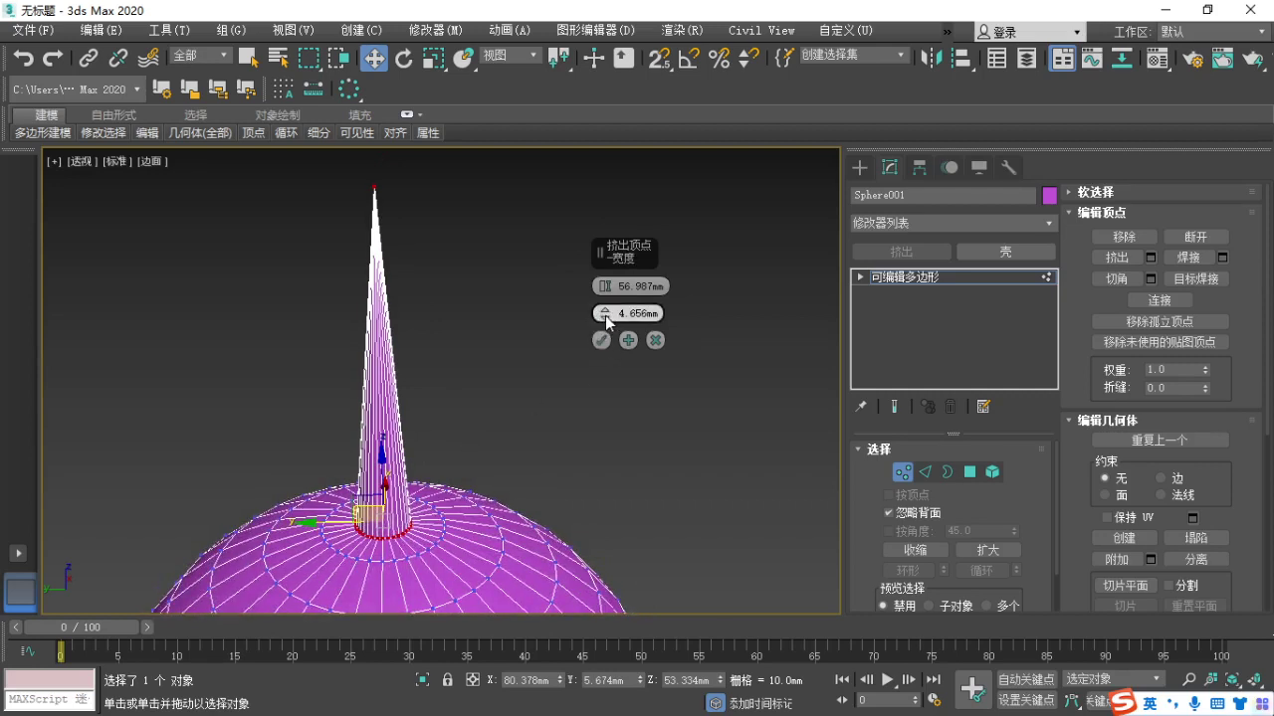
{"action": "mouse_move", "coordinate": [605, 315]}
{"action": "left_mouse_down"}
{"action": "mouse_move", "coordinate": [603, 293]}
{"action": "mouse_move", "coordinate": [672, 318]}
{"action": "mouse_move", "coordinate": [594, 297]}
{"action": "left_mouse_up"}
{"action": "key", "text": "F1"}
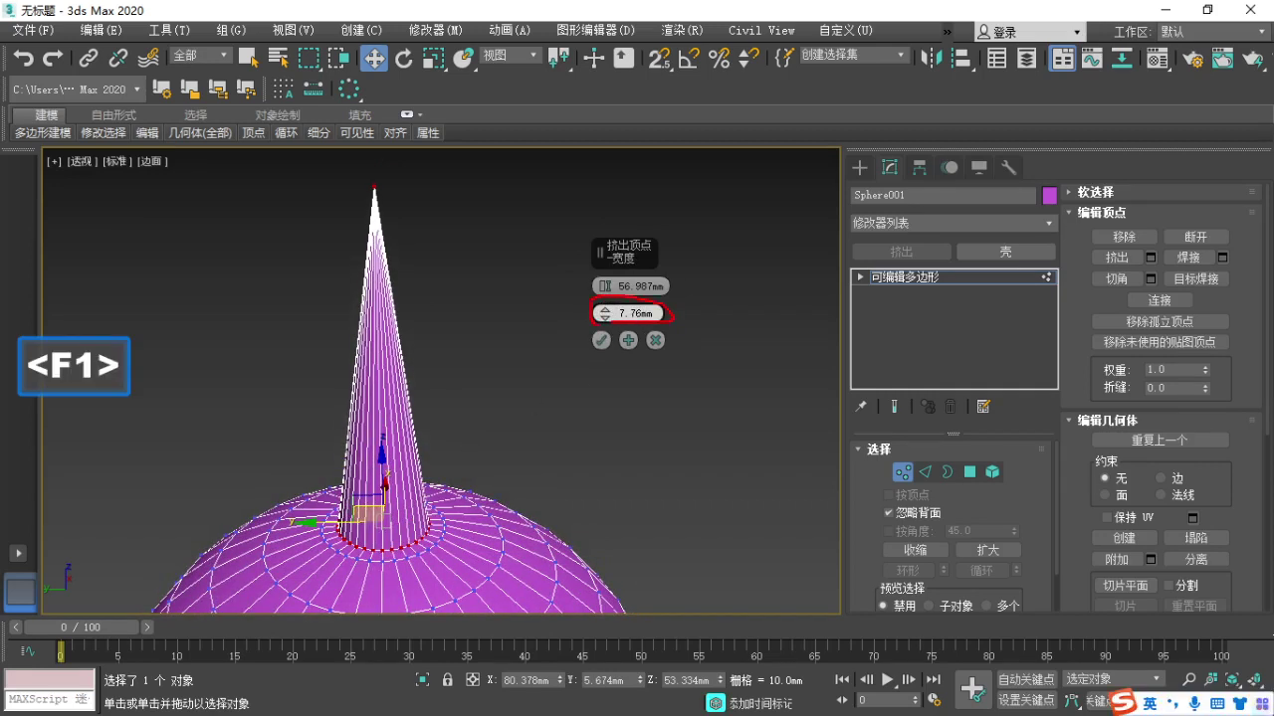
{"action": "key", "text": "Escape"}
{"action": "scroll", "coordinate": [549, 476], "scroll_direction": "down", "scroll_amount": 5}
{"action": "mouse_move", "coordinate": [549, 476]}
{"action": "middle_mouse_down", "text": "alt"}
{"action": "mouse_move", "coordinate": [268, 435]}
{"action": "mouse_move", "coordinate": [229, 512]}
{"action": "mouse_move", "coordinate": [588, 401]}
{"action": "mouse_move", "coordinate": [467, 448]}
{"action": "middle_mouse_up", "text": "alt"}
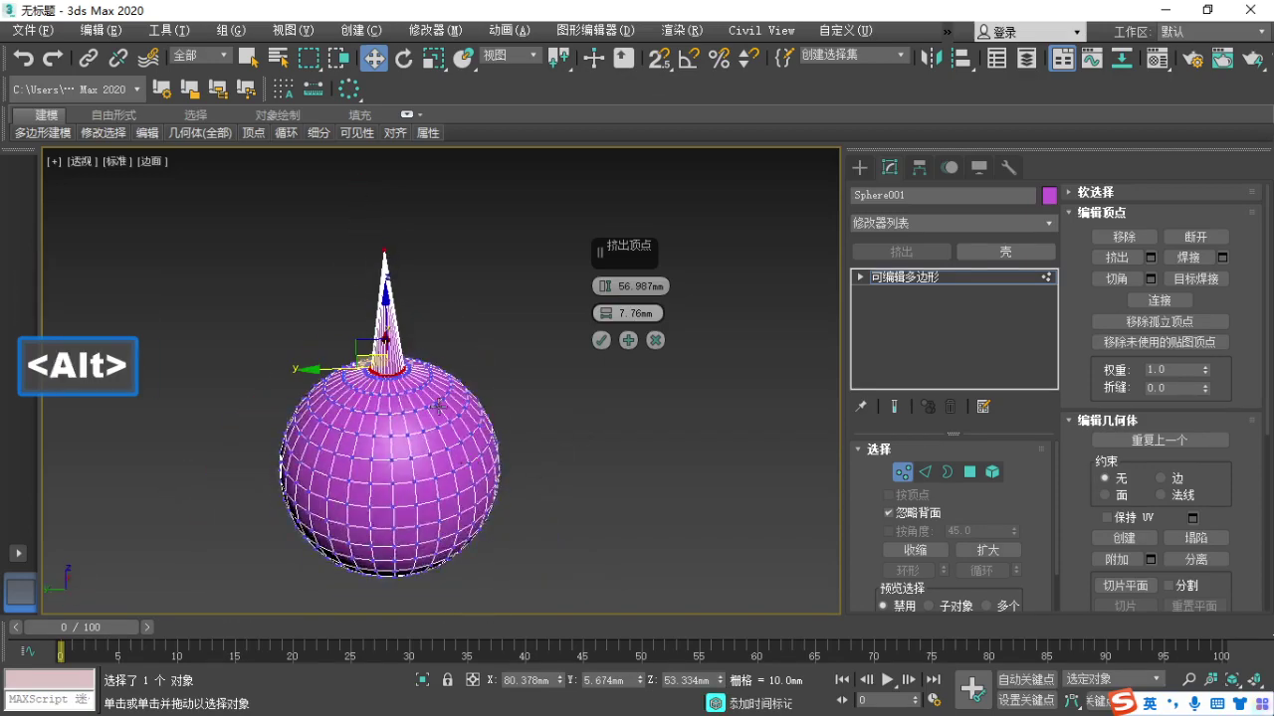
{"action": "scroll", "coordinate": [413, 341], "scroll_direction": "up", "scroll_amount": 3}
{"action": "scroll", "coordinate": [414, 340], "scroll_direction": "down", "scroll_amount": 3}
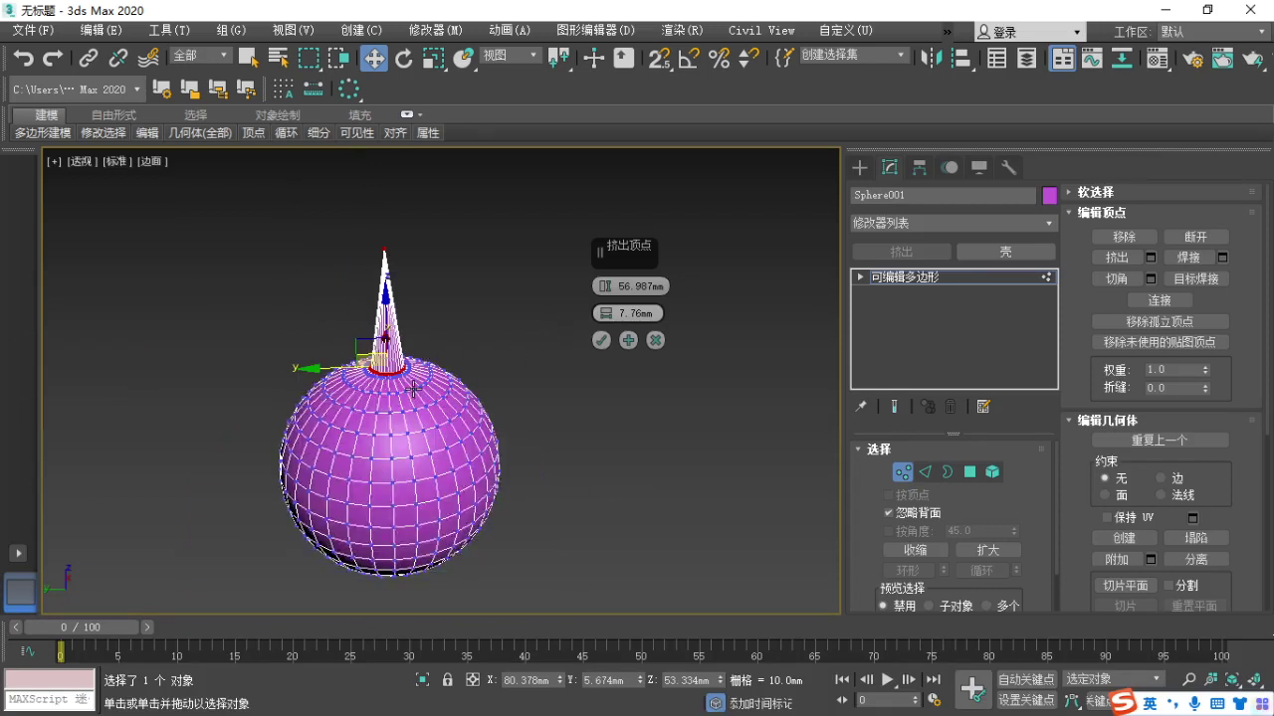
{"action": "scroll", "coordinate": [418, 389], "scroll_direction": "up", "scroll_amount": 3}
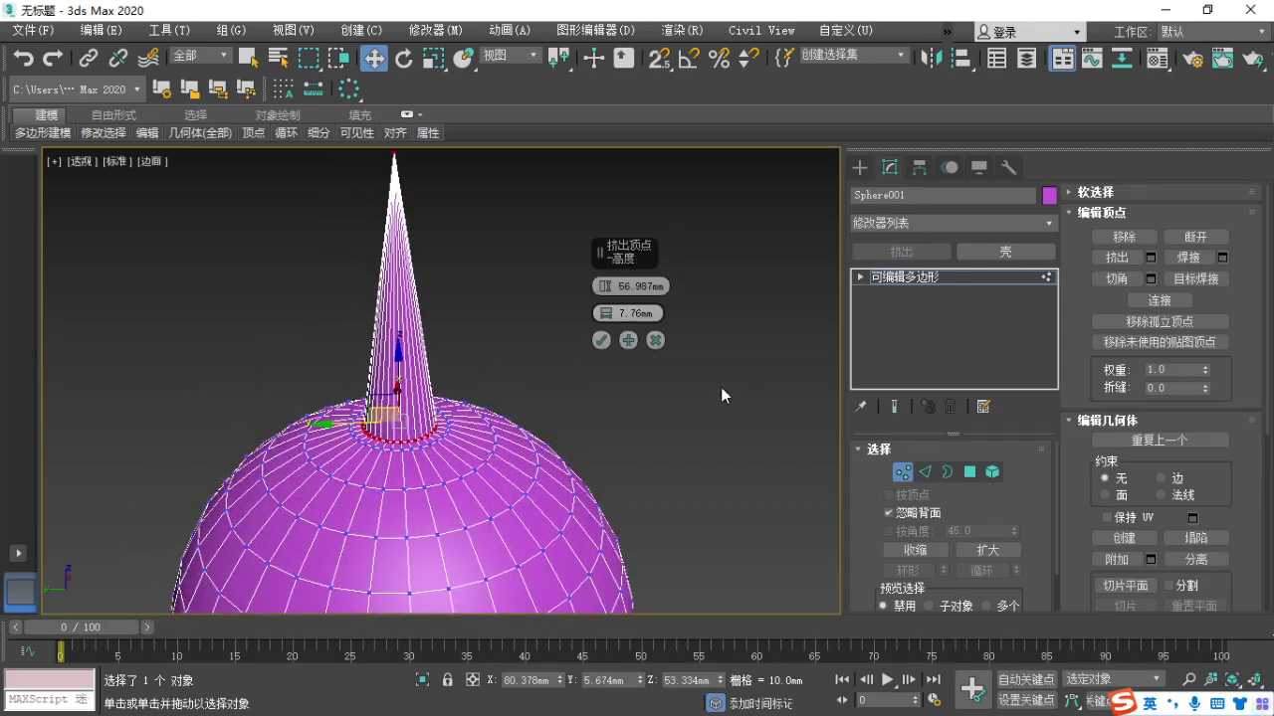
{"action": "key", "text": "F1"}
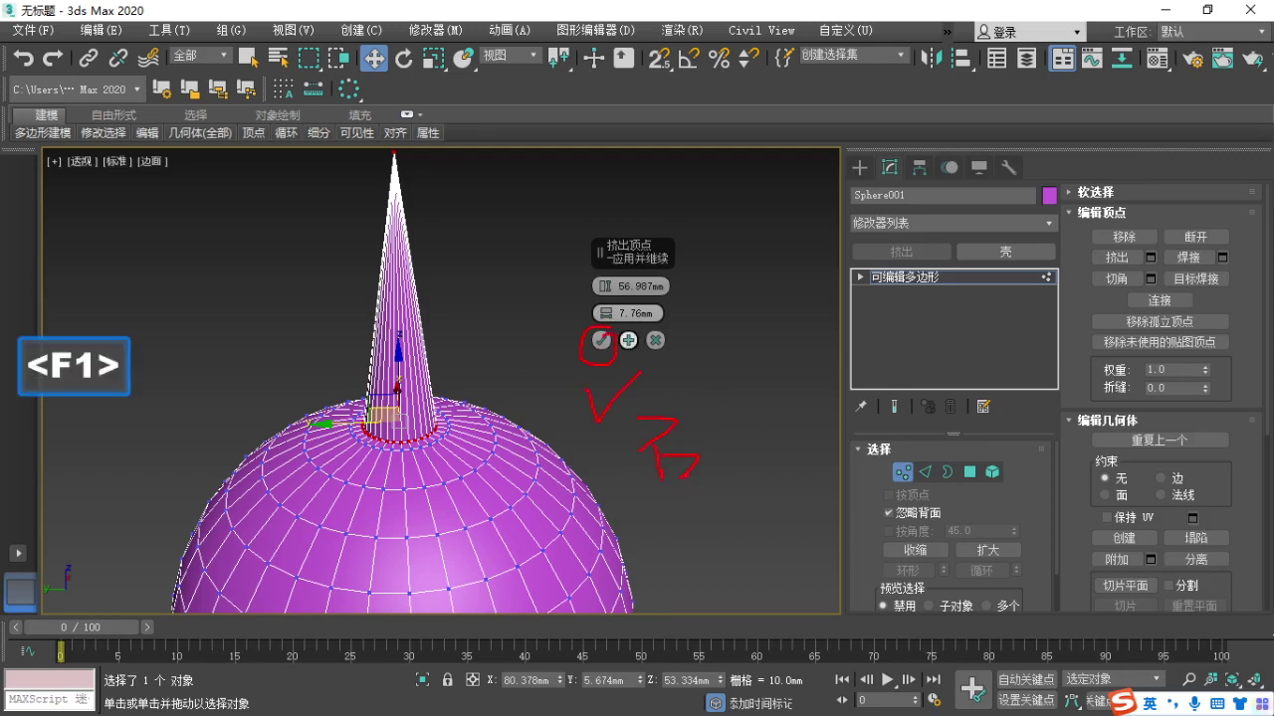
{"action": "left_click_drag", "start_coordinate": [715, 403], "coordinate": [702, 466]}
{"action": "mouse_move", "coordinate": [704, 434]}
{"action": "left_mouse_down"}
{"action": "mouse_move", "coordinate": [765, 430]}
{"action": "mouse_move", "coordinate": [758, 443]}
{"action": "left_mouse_up"}
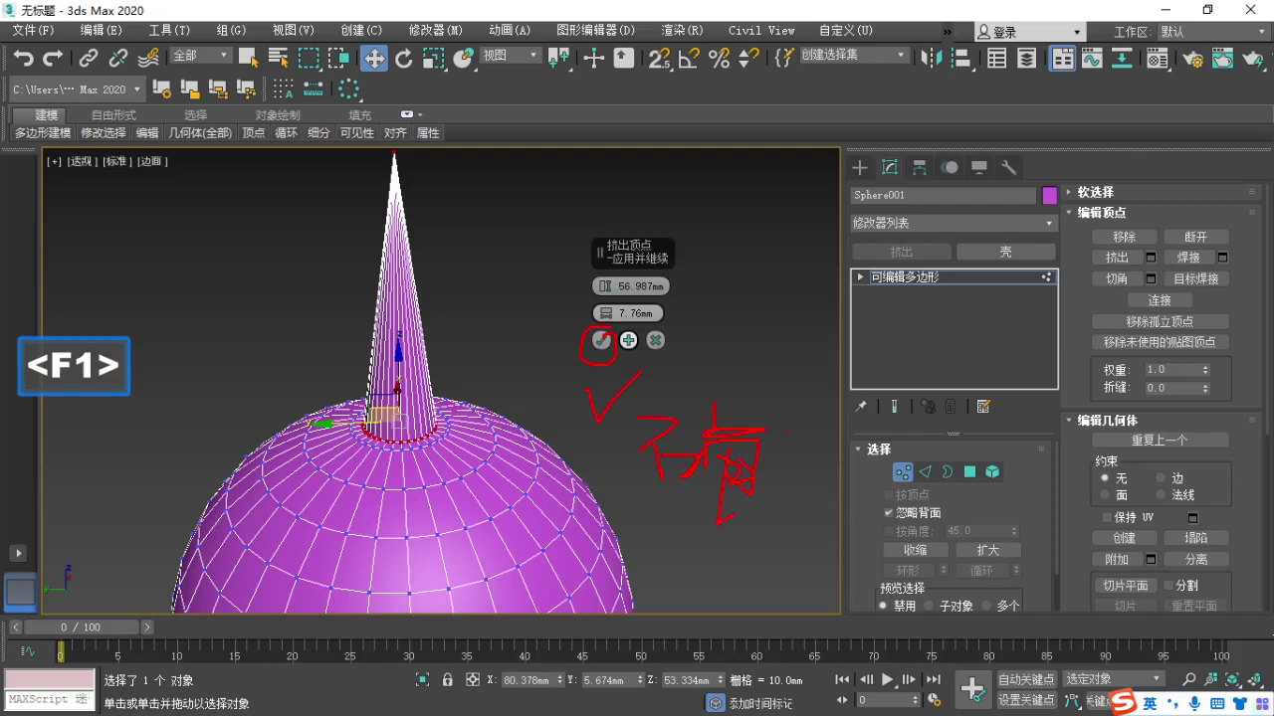
{"action": "left_click_drag", "start_coordinate": [837, 422], "coordinate": [834, 439]}
{"action": "left_click_drag", "start_coordinate": [795, 424], "coordinate": [799, 458]}
{"action": "left_click_drag", "start_coordinate": [787, 441], "coordinate": [854, 462]}
{"action": "mouse_move", "coordinate": [833, 469]}
{"action": "left_mouse_down"}
{"action": "mouse_move", "coordinate": [831, 498]}
{"action": "mouse_move", "coordinate": [867, 484]}
{"action": "left_mouse_up"}
{"action": "mouse_move", "coordinate": [809, 470]}
{"action": "left_mouse_down"}
{"action": "mouse_move", "coordinate": [783, 509]}
{"action": "mouse_move", "coordinate": [897, 512]}
{"action": "left_mouse_up"}
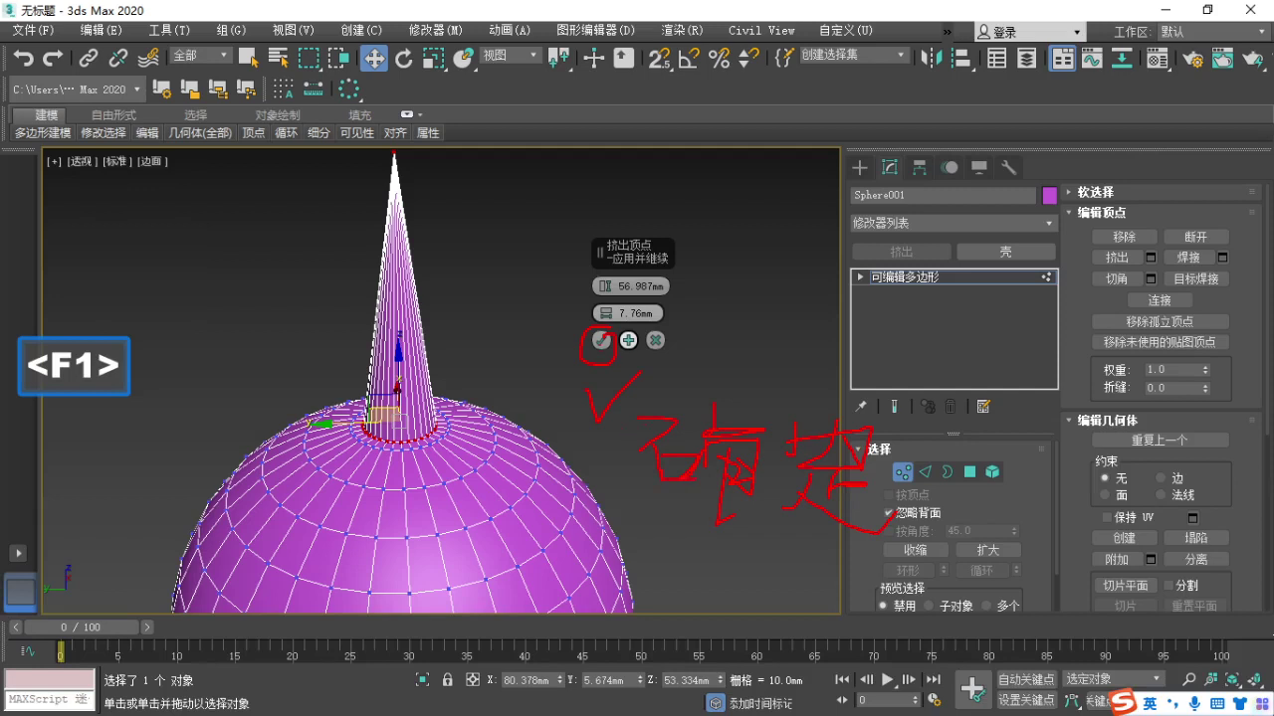
{"action": "left_click_drag", "start_coordinate": [820, 539], "coordinate": [904, 538]}
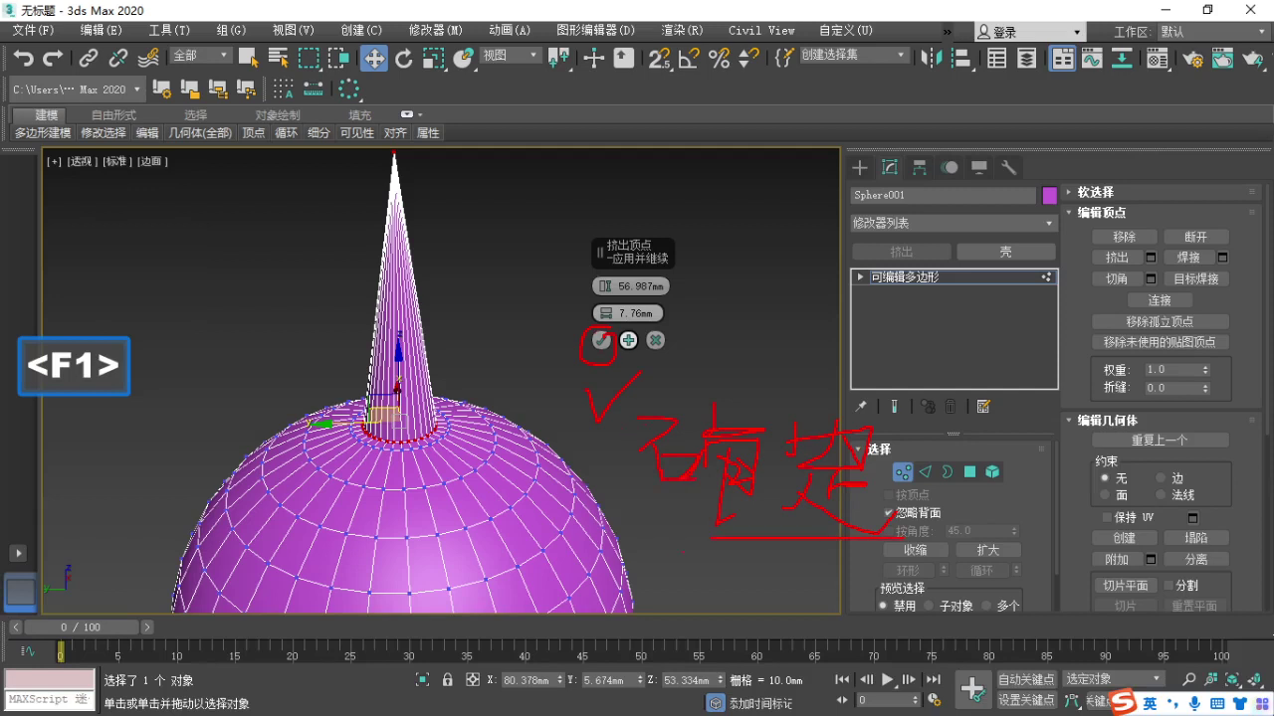
{"action": "left_click_drag", "start_coordinate": [679, 552], "coordinate": [997, 552]}
{"action": "key", "text": "Escape"}
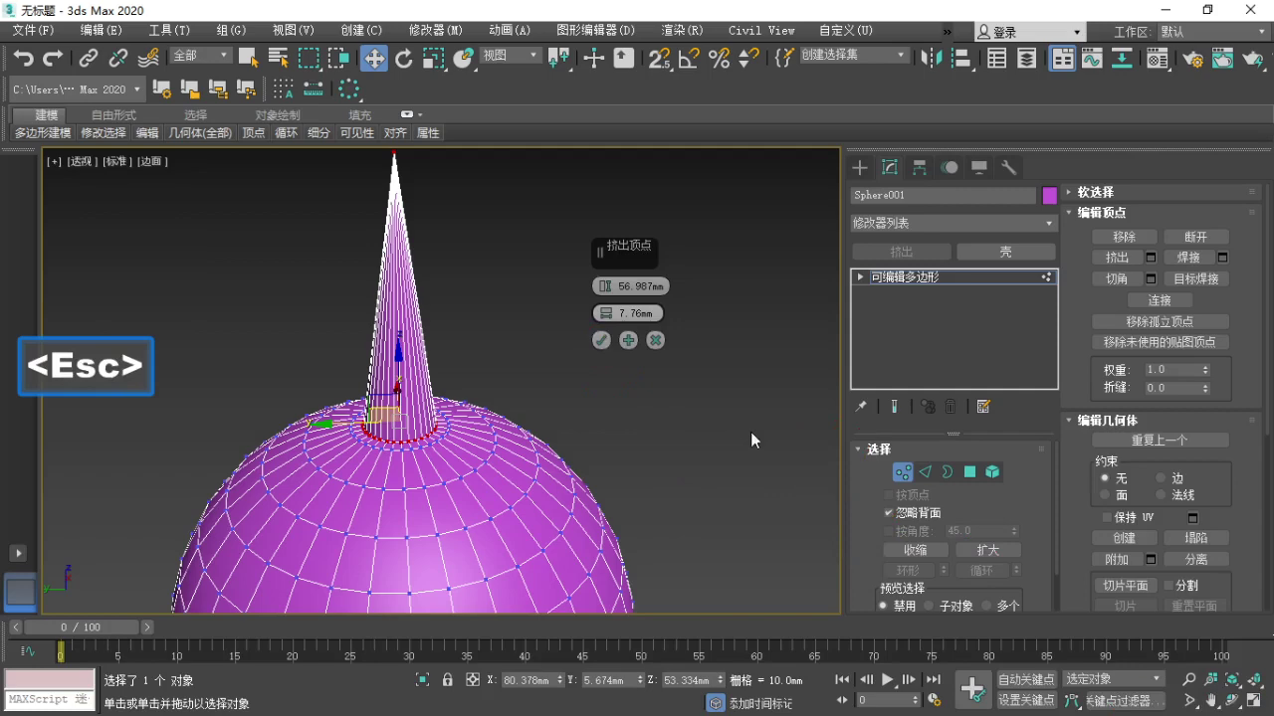
Accept the pole vertex extrusion, clear the vertex selection, and frame the whole spike on the sphere.
{"action": "left_click", "coordinate": [601, 342]}
{"action": "left_click", "coordinate": [460, 364]}
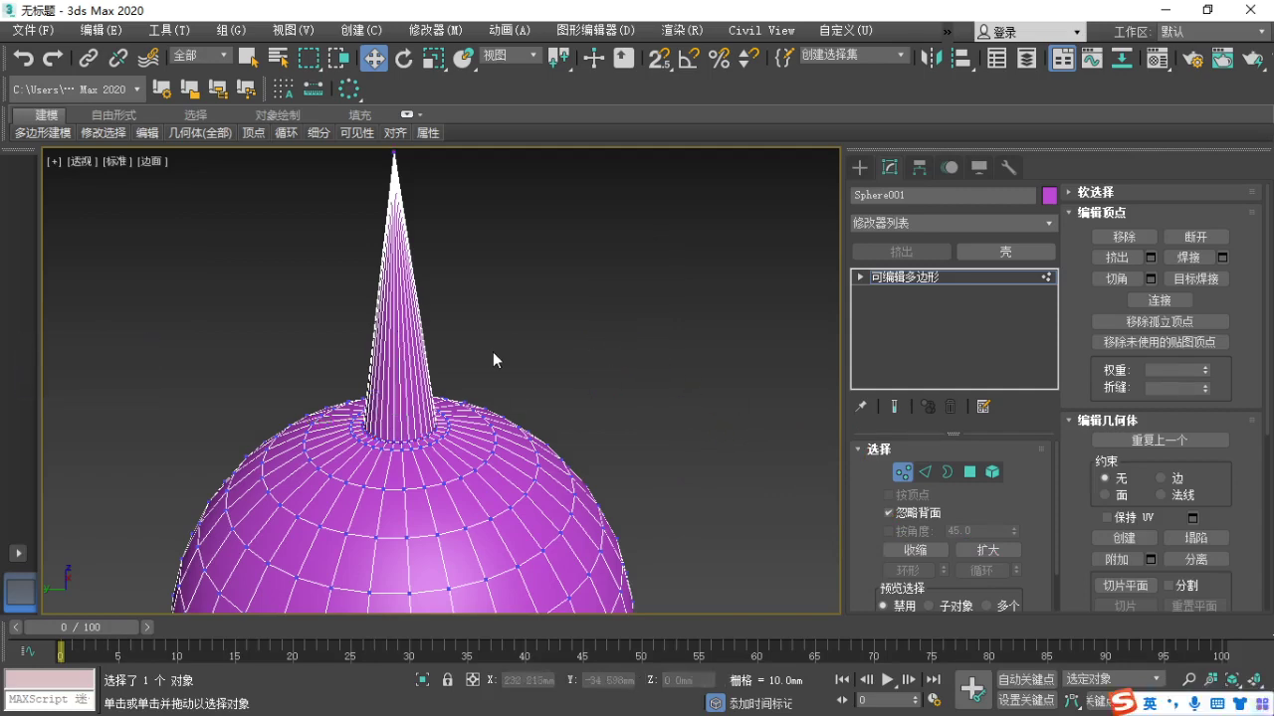
{"action": "scroll", "coordinate": [493, 354], "scroll_direction": "down", "scroll_amount": 5}
{"action": "middle_click_drag", "start_coordinate": [577, 382], "coordinate": [409, 403]}
{"action": "scroll", "coordinate": [355, 417], "scroll_direction": "up", "scroll_amount": 3}
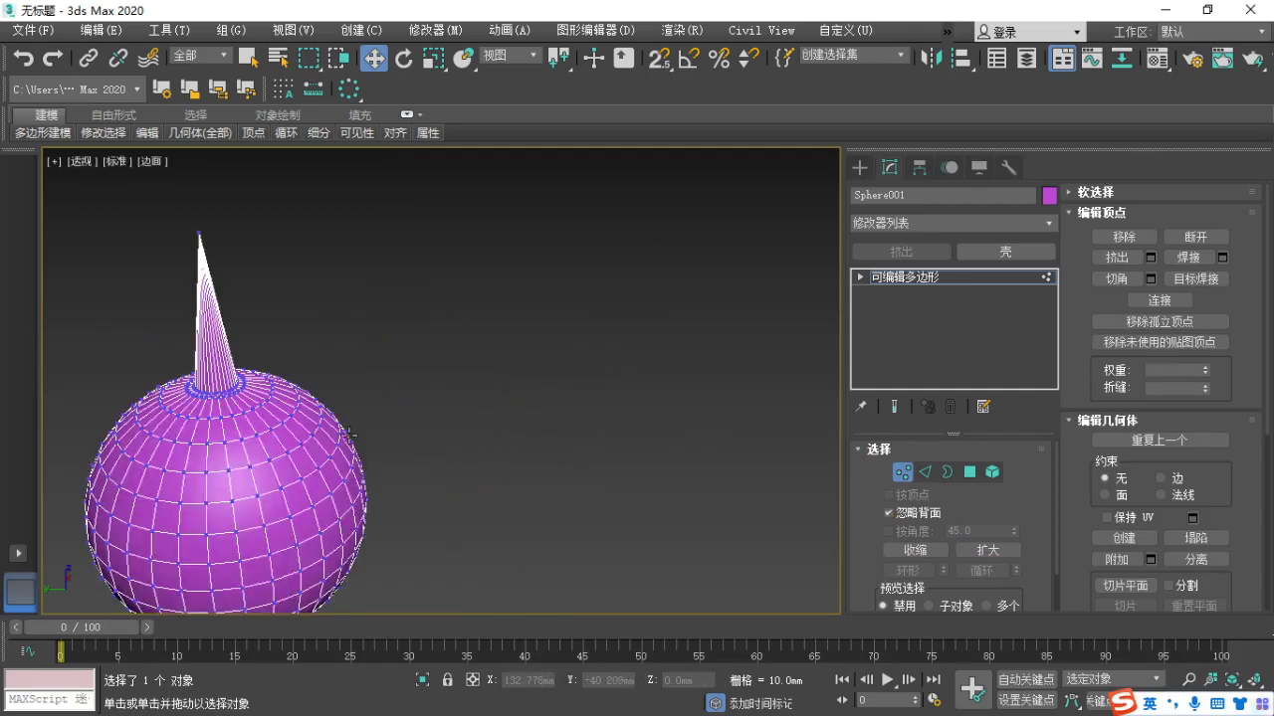
{"action": "middle_click_drag", "start_coordinate": [349, 433], "coordinate": [505, 408]}
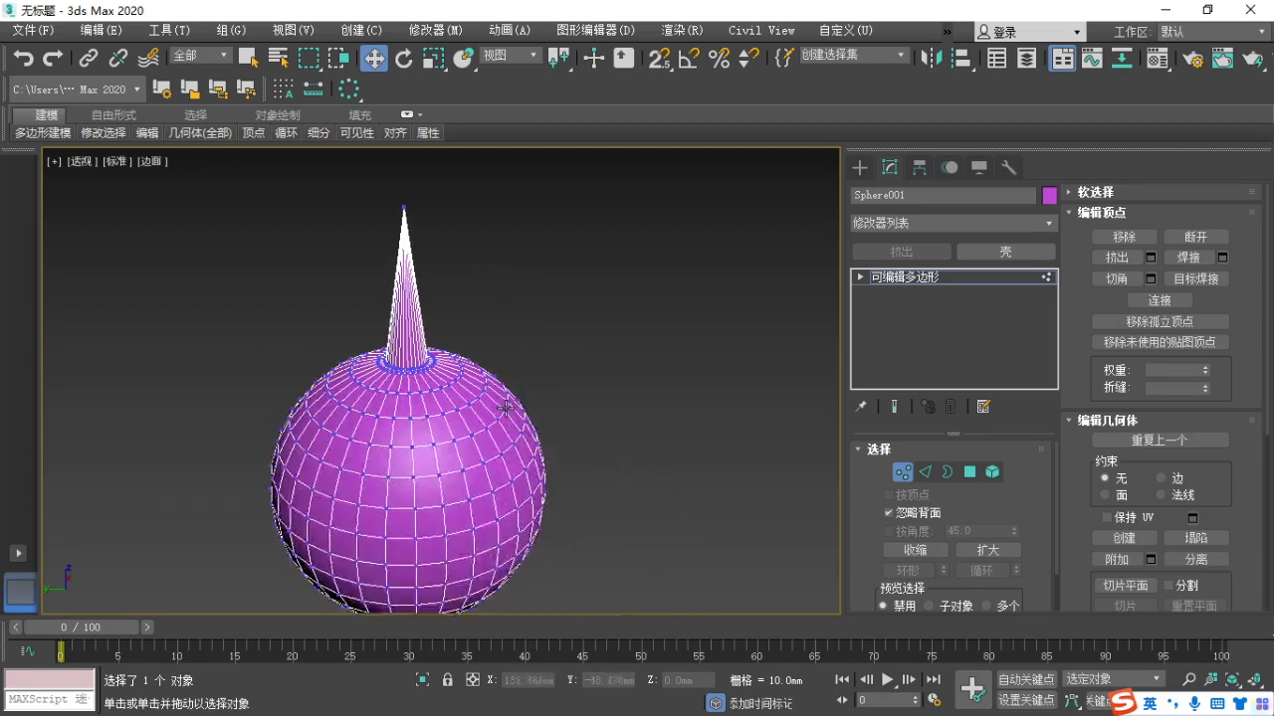
{"action": "key", "text": "F1"}
{"action": "key", "text": "ctrl"}
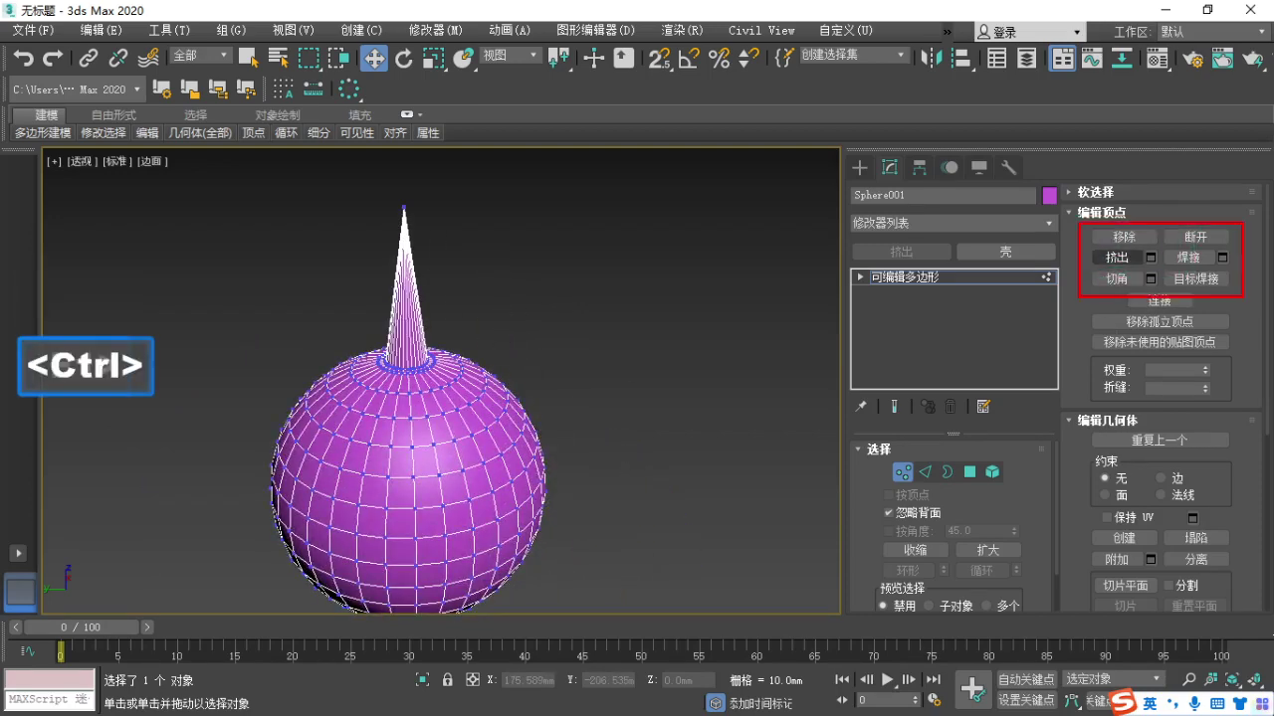
{"action": "key", "text": "Escape"}
Select a vertex on the sphere just below the spike and bring up the vertex editing commands available for it.
{"action": "scroll", "coordinate": [398, 396], "scroll_direction": "up", "scroll_amount": 5}
{"action": "left_click", "coordinate": [406, 405]}
{"action": "right_click", "coordinate": [401, 404]}
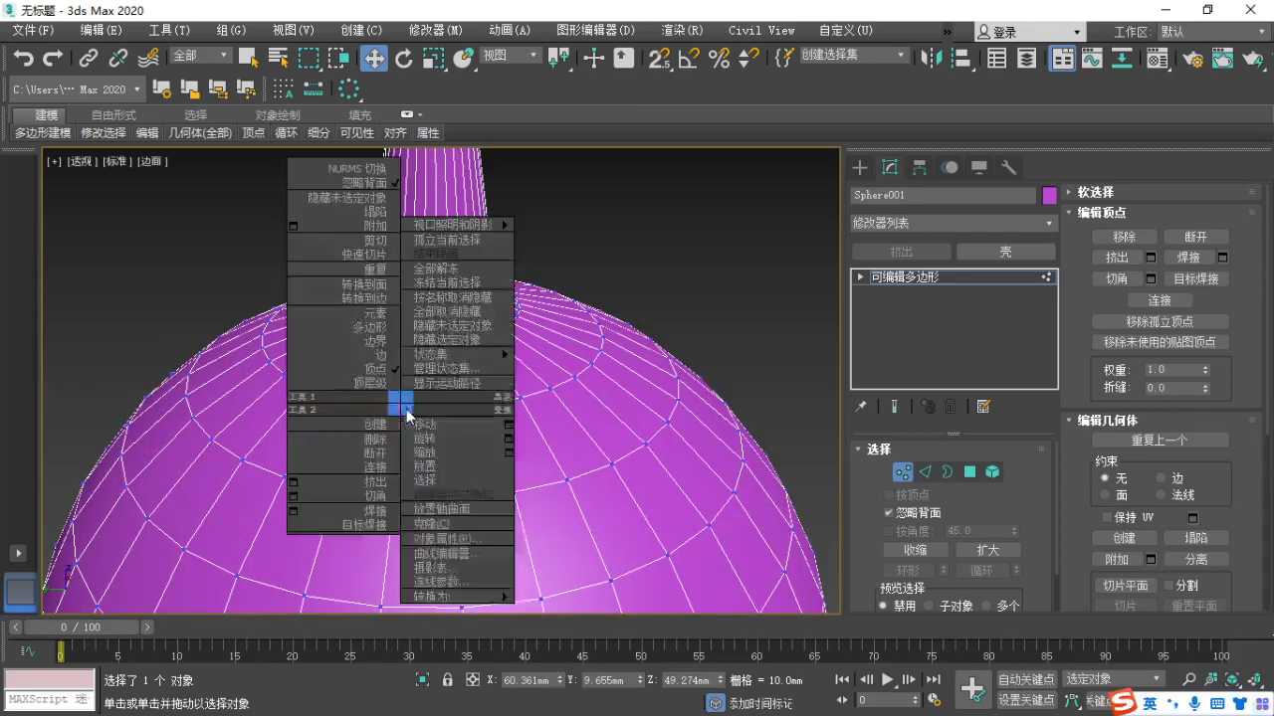
{"action": "key", "text": "F1"}
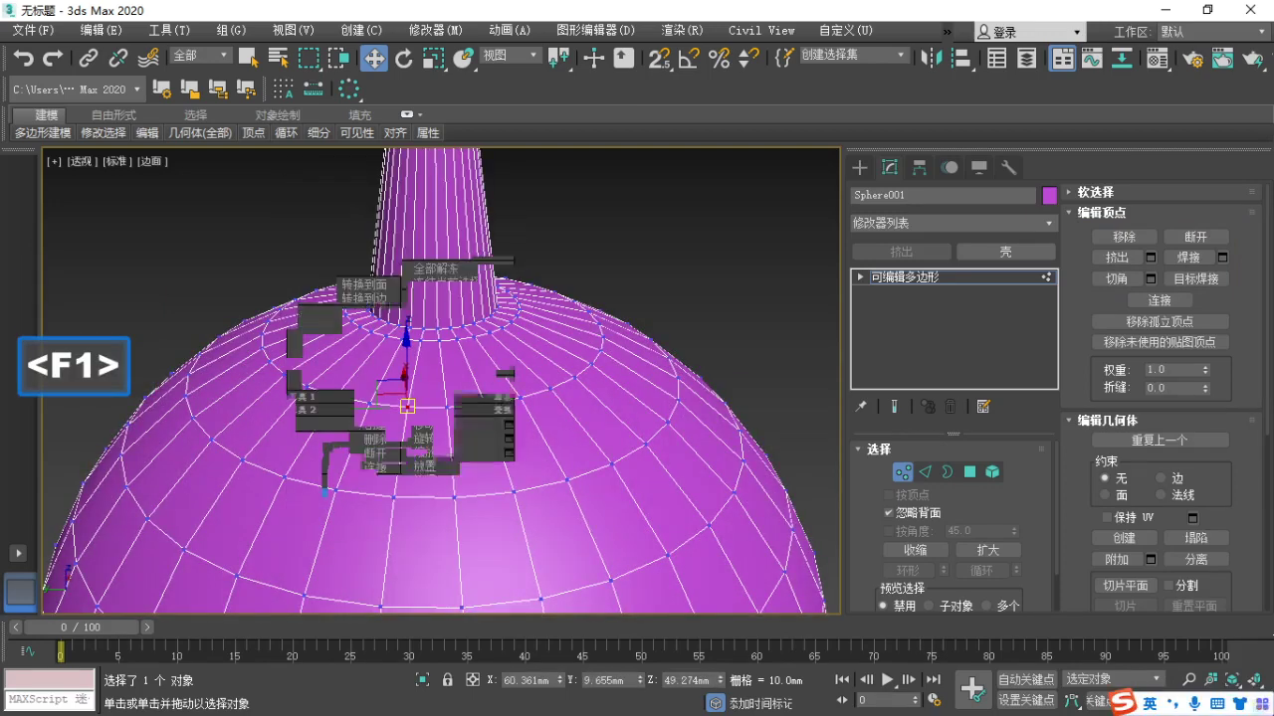
{"action": "right_click", "coordinate": [403, 404]}
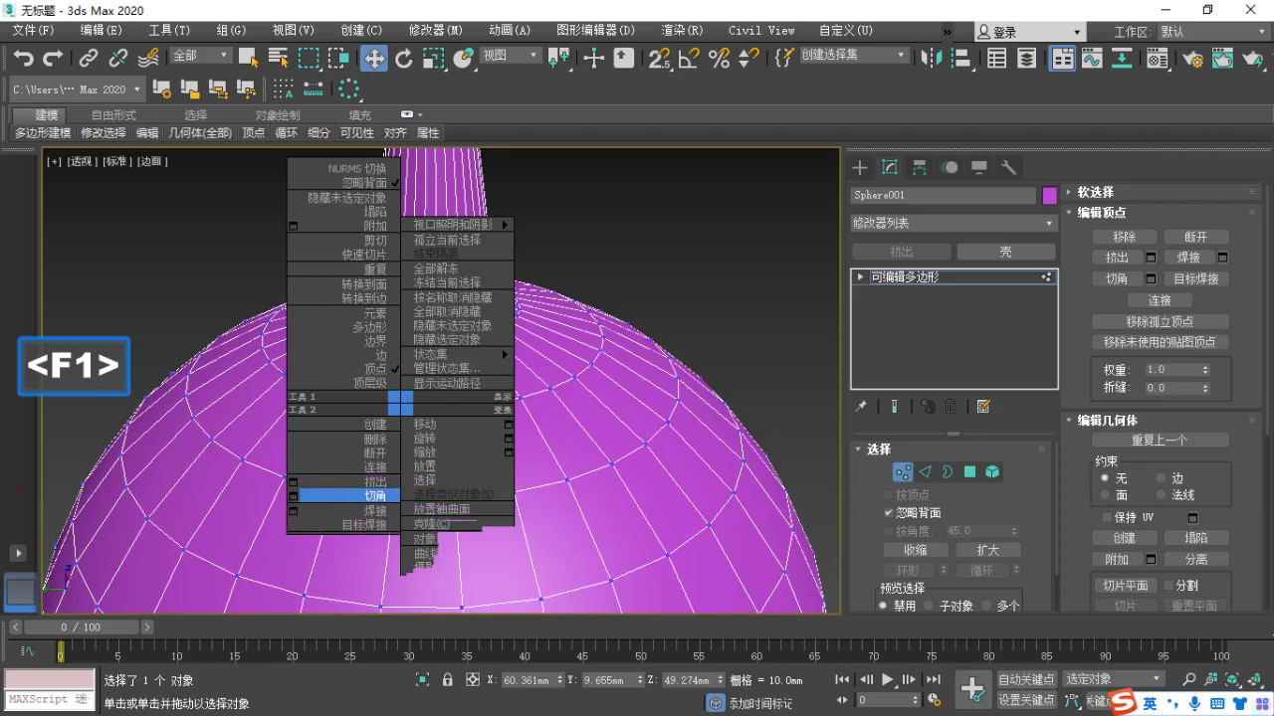
{"action": "left_click_drag", "start_coordinate": [67, 525], "coordinate": [294, 588], "text": "ctrl"}
{"action": "left_click_drag", "start_coordinate": [276, 420], "coordinate": [372, 502], "text": "ctrl"}
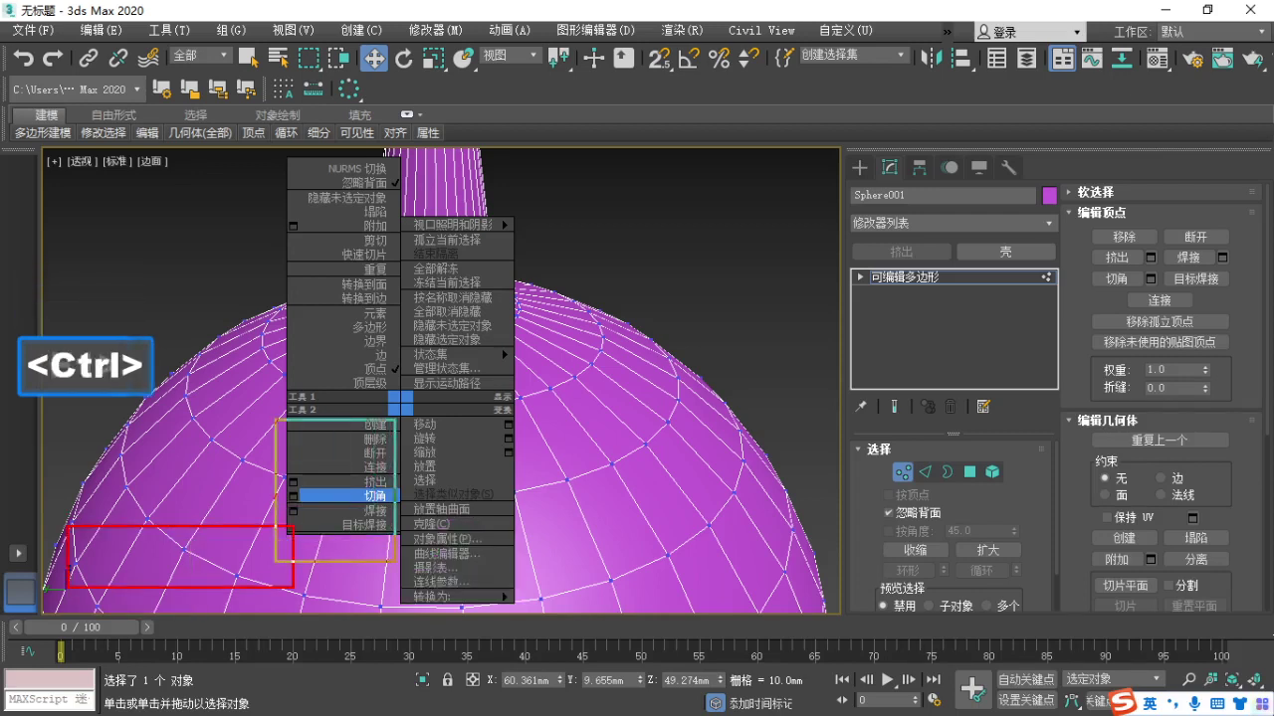
{"action": "key", "text": "F1"}
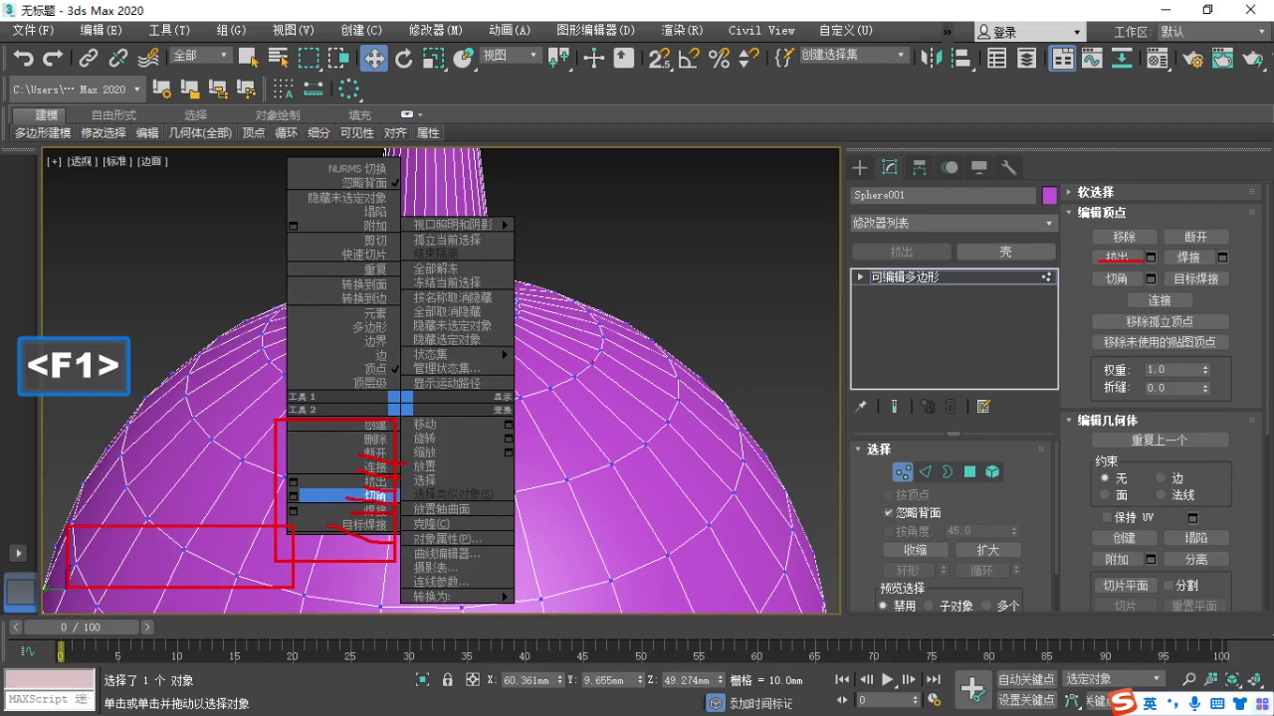
{"action": "left_click_drag", "start_coordinate": [651, 374], "coordinate": [398, 513]}
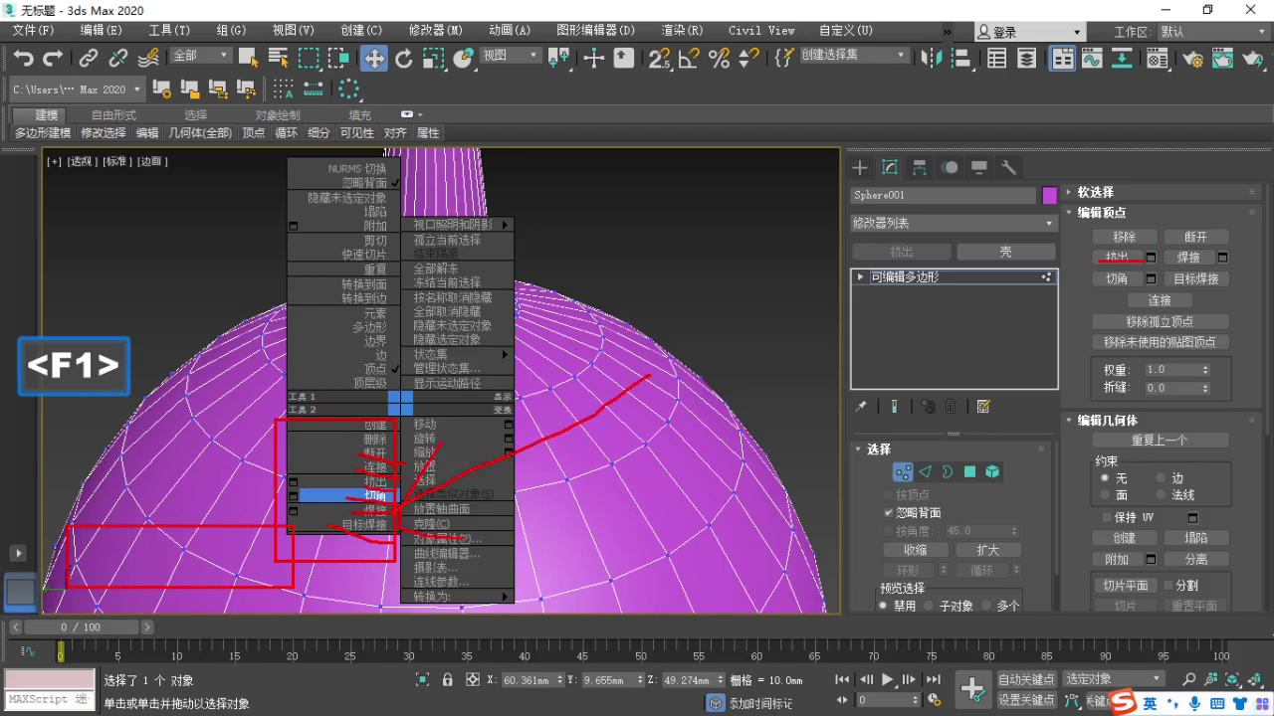
{"action": "key", "text": "ctrl"}
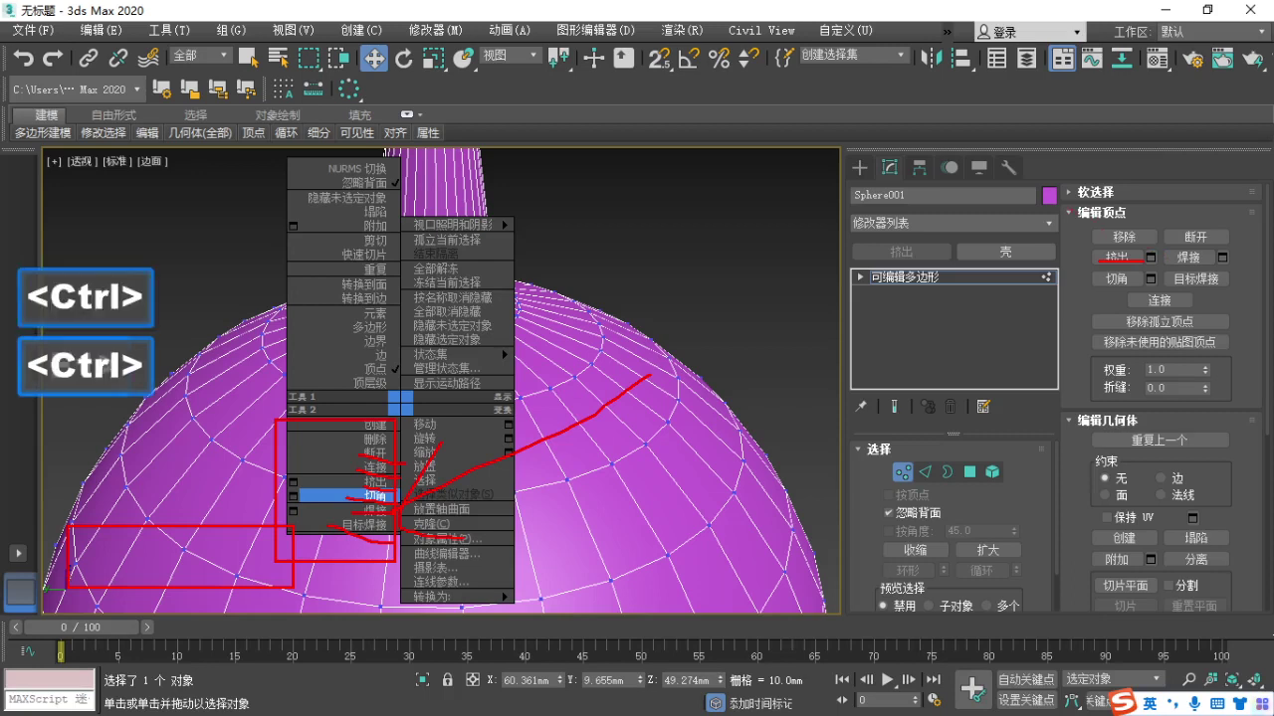
{"action": "mouse_move", "coordinate": [1072, 209]}
{"action": "left_mouse_down", "text": "ctrl"}
{"action": "mouse_move", "coordinate": [1216, 327]}
{"action": "mouse_move", "coordinate": [1246, 402]}
{"action": "left_mouse_up", "text": "ctrl"}
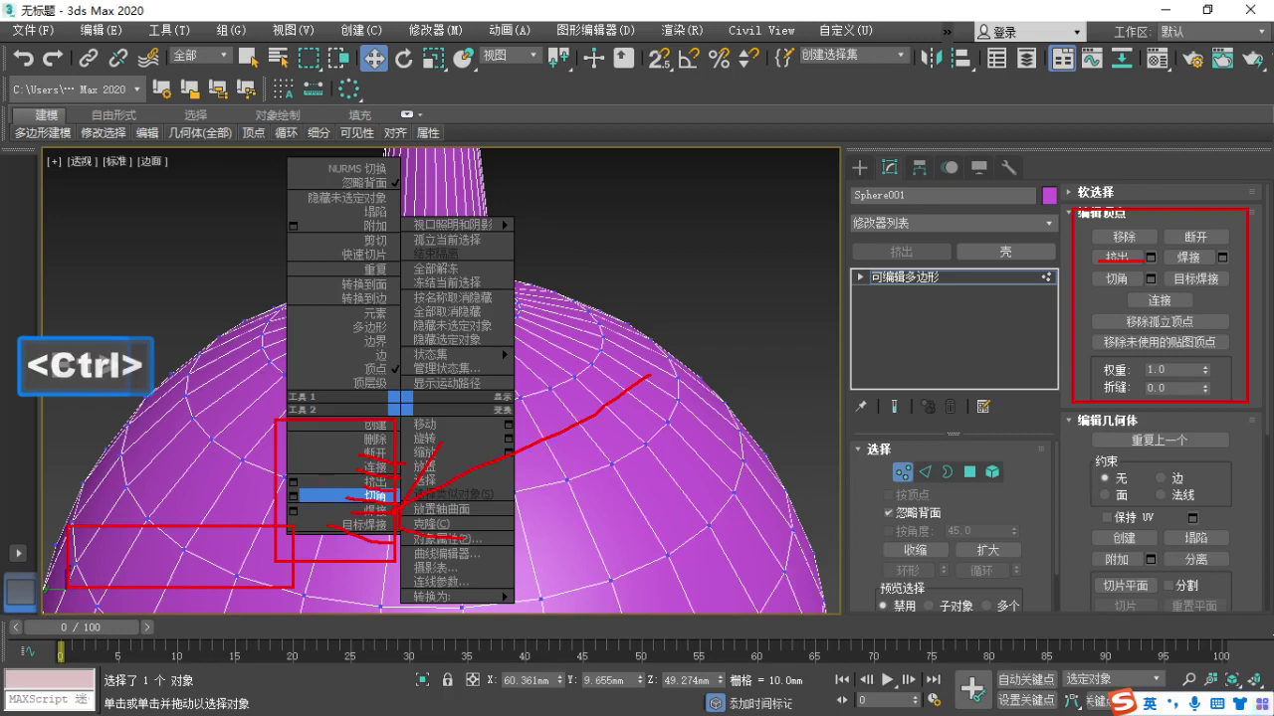
{"action": "key", "text": "F1"}
{"action": "left_click_drag", "start_coordinate": [340, 476], "coordinate": [309, 484]}
{"action": "mouse_move", "coordinate": [317, 475]}
{"action": "left_mouse_down"}
{"action": "mouse_move", "coordinate": [318, 491]}
{"action": "mouse_move", "coordinate": [278, 485]}
{"action": "mouse_move", "coordinate": [311, 488]}
{"action": "left_mouse_up"}
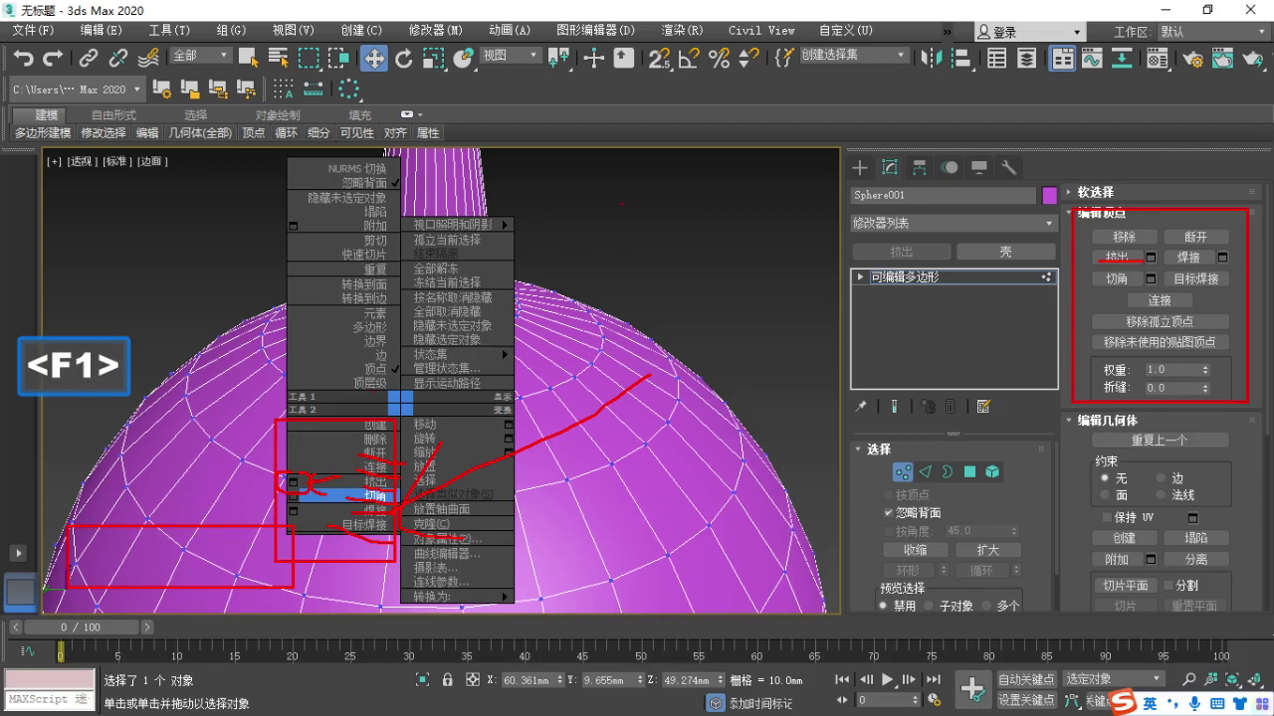
{"action": "left_click_drag", "start_coordinate": [632, 200], "coordinate": [626, 262]}
{"action": "mouse_move", "coordinate": [593, 236]}
{"action": "left_mouse_down"}
{"action": "mouse_move", "coordinate": [683, 225]}
{"action": "mouse_move", "coordinate": [675, 244]}
{"action": "left_mouse_up"}
{"action": "mouse_move", "coordinate": [645, 252]}
{"action": "left_mouse_down"}
{"action": "mouse_move", "coordinate": [600, 276]}
{"action": "mouse_move", "coordinate": [601, 302]}
{"action": "left_mouse_up"}
{"action": "mouse_move", "coordinate": [639, 274]}
{"action": "left_mouse_down"}
{"action": "mouse_move", "coordinate": [623, 297]}
{"action": "mouse_move", "coordinate": [707, 305]}
{"action": "left_mouse_up"}
{"action": "left_click_drag", "start_coordinate": [733, 231], "coordinate": [702, 280]}
{"action": "mouse_move", "coordinate": [728, 253]}
{"action": "left_mouse_down"}
{"action": "mouse_move", "coordinate": [739, 263]}
{"action": "mouse_move", "coordinate": [764, 242]}
{"action": "left_mouse_up"}
{"action": "mouse_move", "coordinate": [763, 241]}
{"action": "left_mouse_down"}
{"action": "mouse_move", "coordinate": [737, 283]}
{"action": "mouse_move", "coordinate": [762, 317]}
{"action": "left_mouse_up"}
{"action": "key", "text": "Escape"}
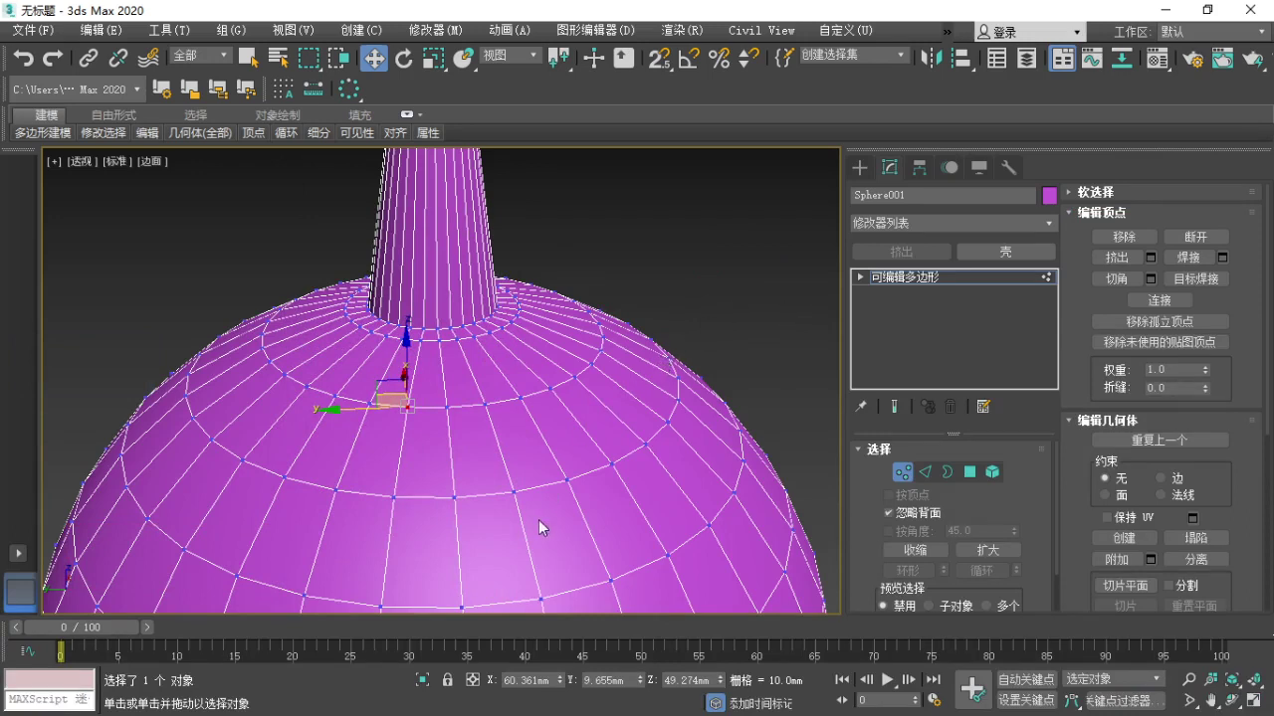
Select a vertex on the sphere's front face, open its Chamfer settings, and move the settings caddy away from the vertex.
{"action": "scroll", "coordinate": [537, 522], "scroll_direction": "down", "scroll_amount": 3}
{"action": "left_click", "coordinate": [463, 448]}
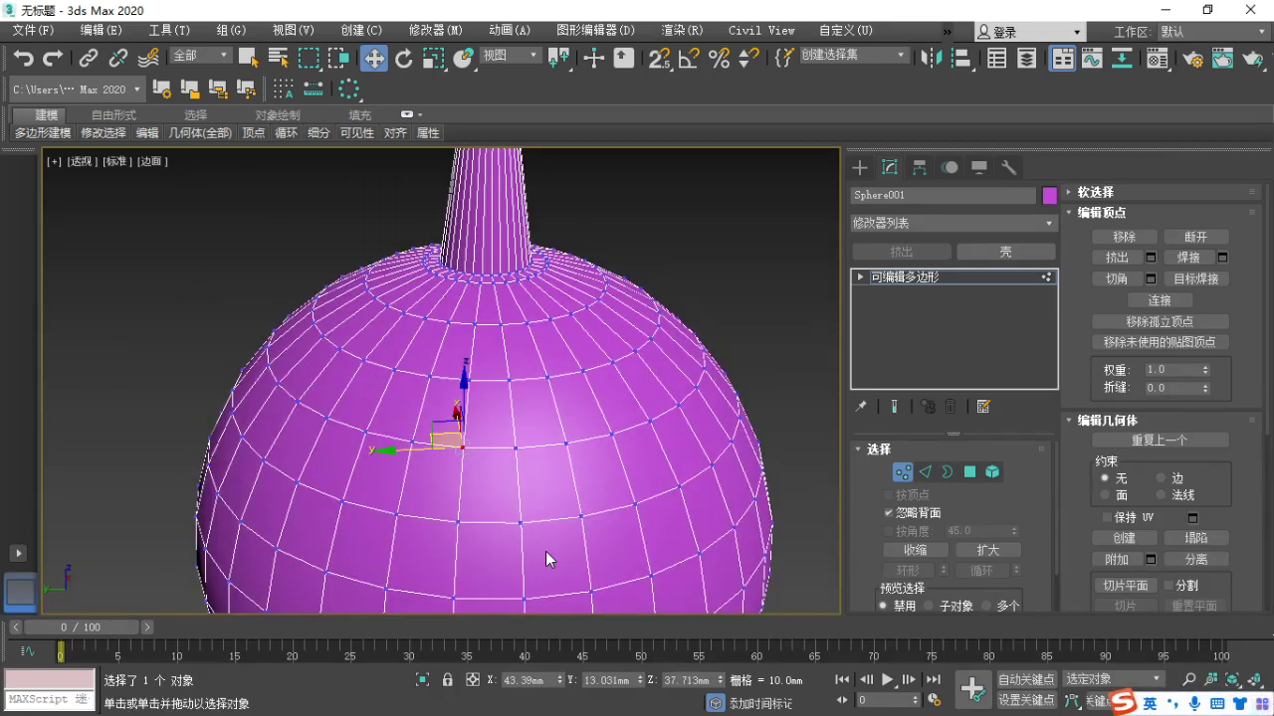
{"action": "key", "text": "F1"}
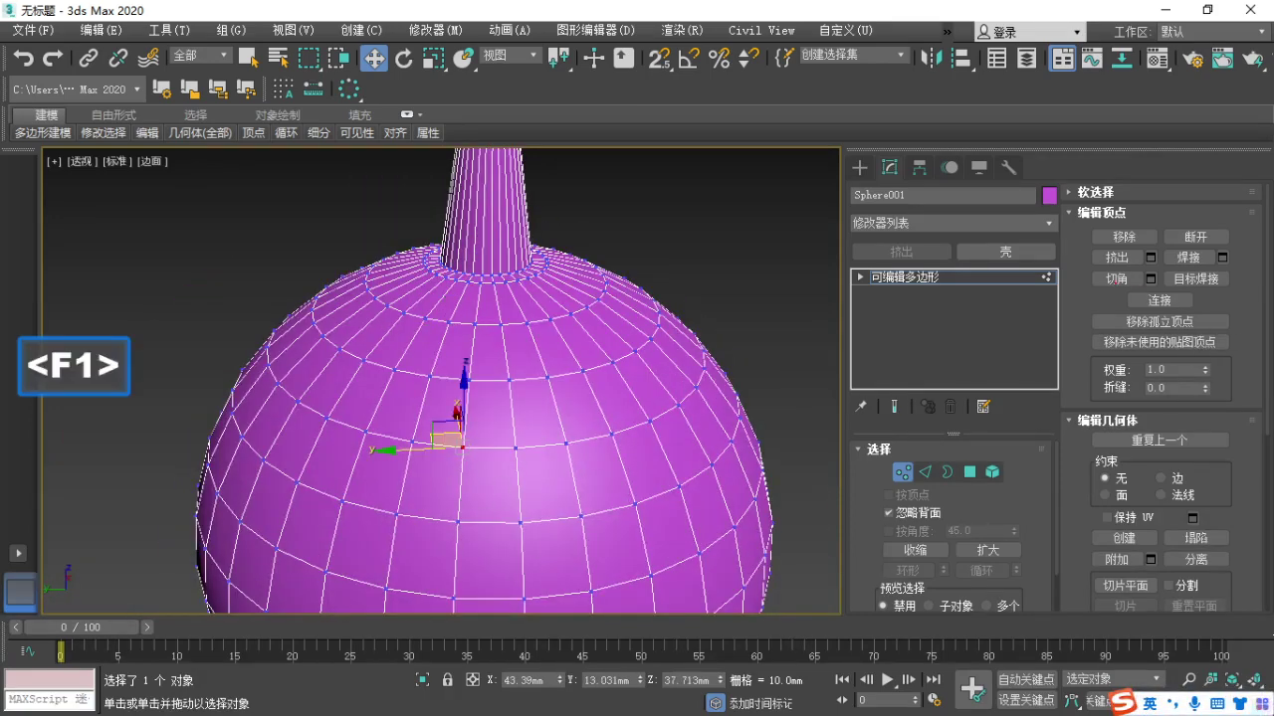
{"action": "mouse_move", "coordinate": [1096, 288]}
{"action": "left_mouse_down"}
{"action": "mouse_move", "coordinate": [1158, 284]}
{"action": "mouse_move", "coordinate": [1102, 269]}
{"action": "mouse_move", "coordinate": [1098, 287]}
{"action": "left_mouse_up"}
{"action": "key", "text": "Escape"}
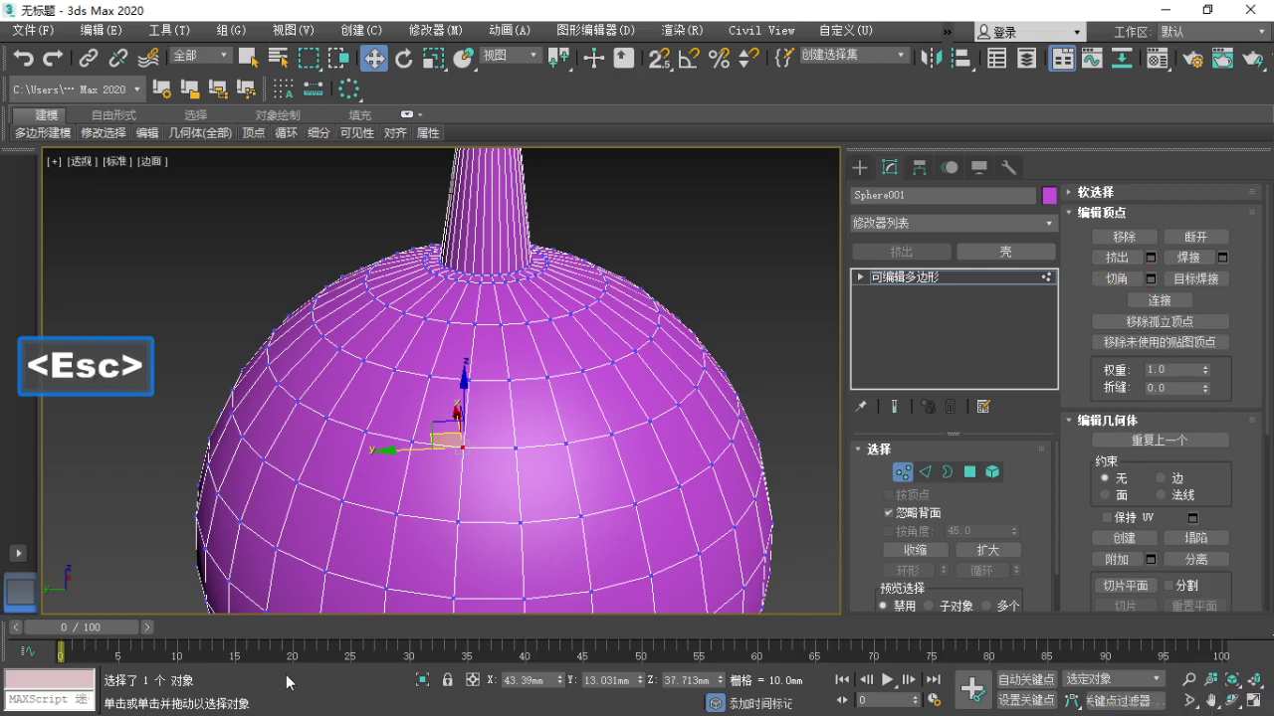
{"action": "middle_click_drag", "start_coordinate": [389, 540], "coordinate": [381, 535]}
{"action": "right_click", "coordinate": [454, 437]}
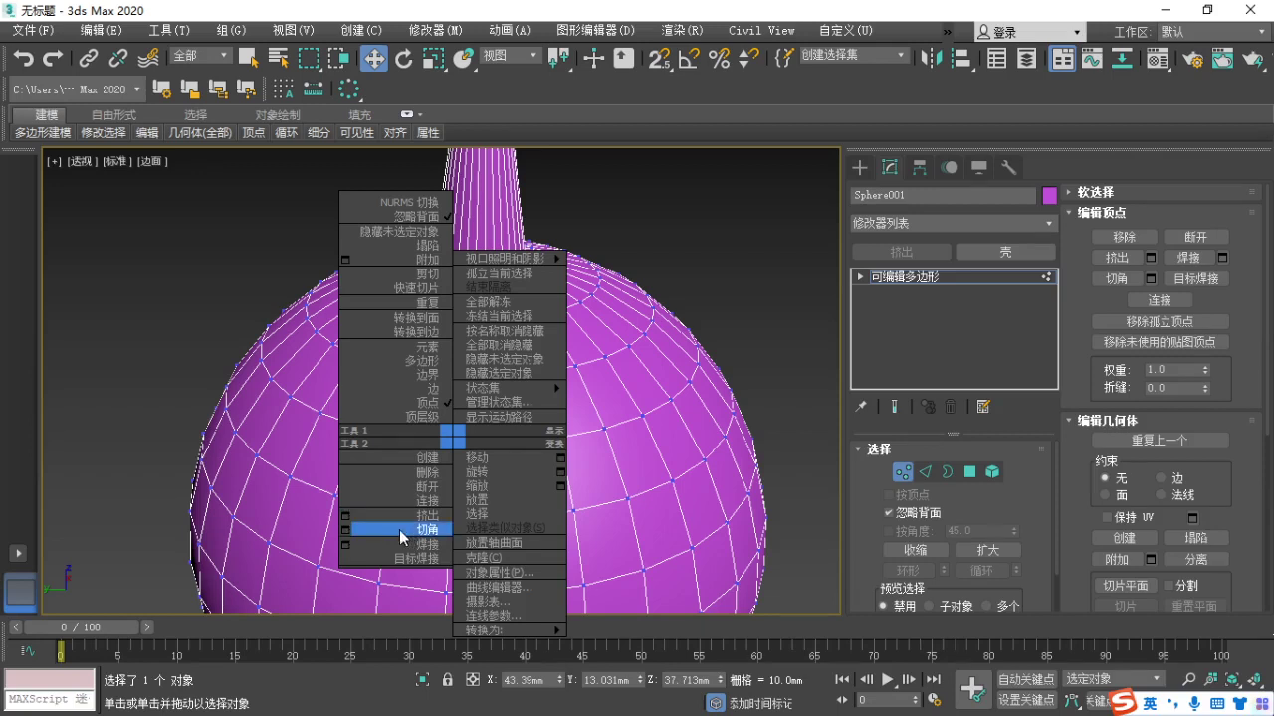
{"action": "left_click", "coordinate": [346, 531]}
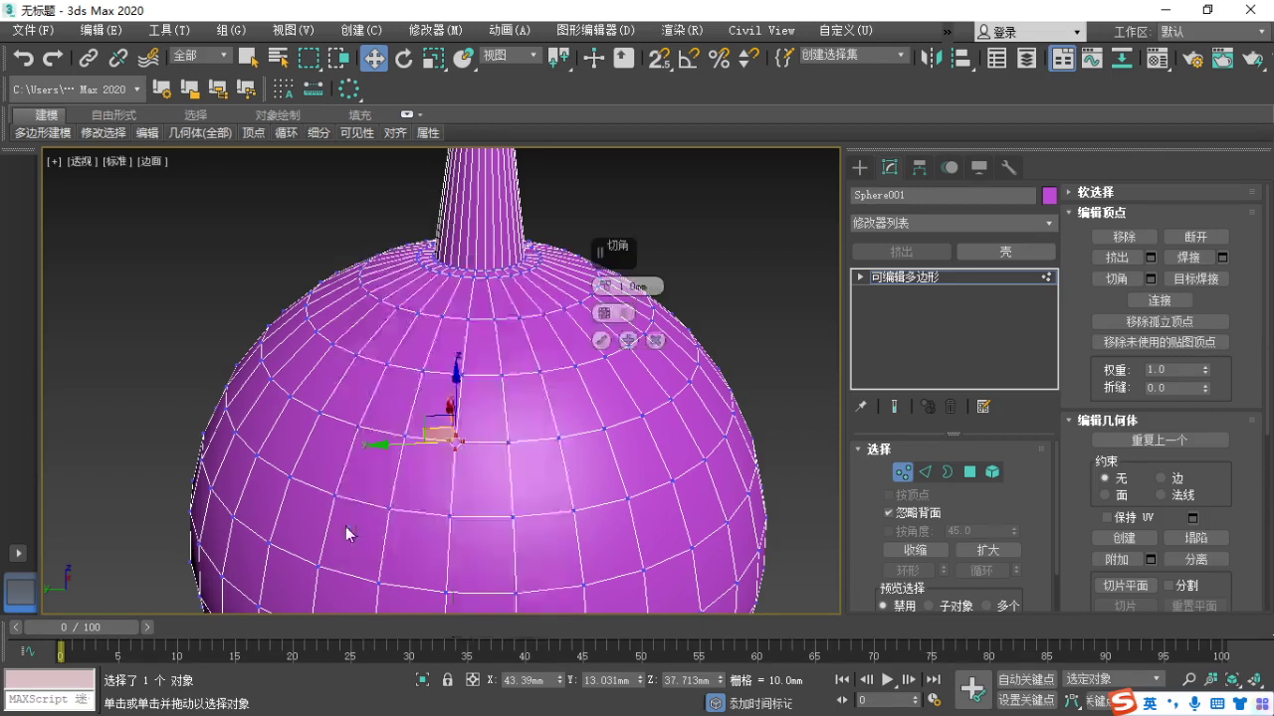
{"action": "left_click_drag", "start_coordinate": [620, 250], "coordinate": [773, 225]}
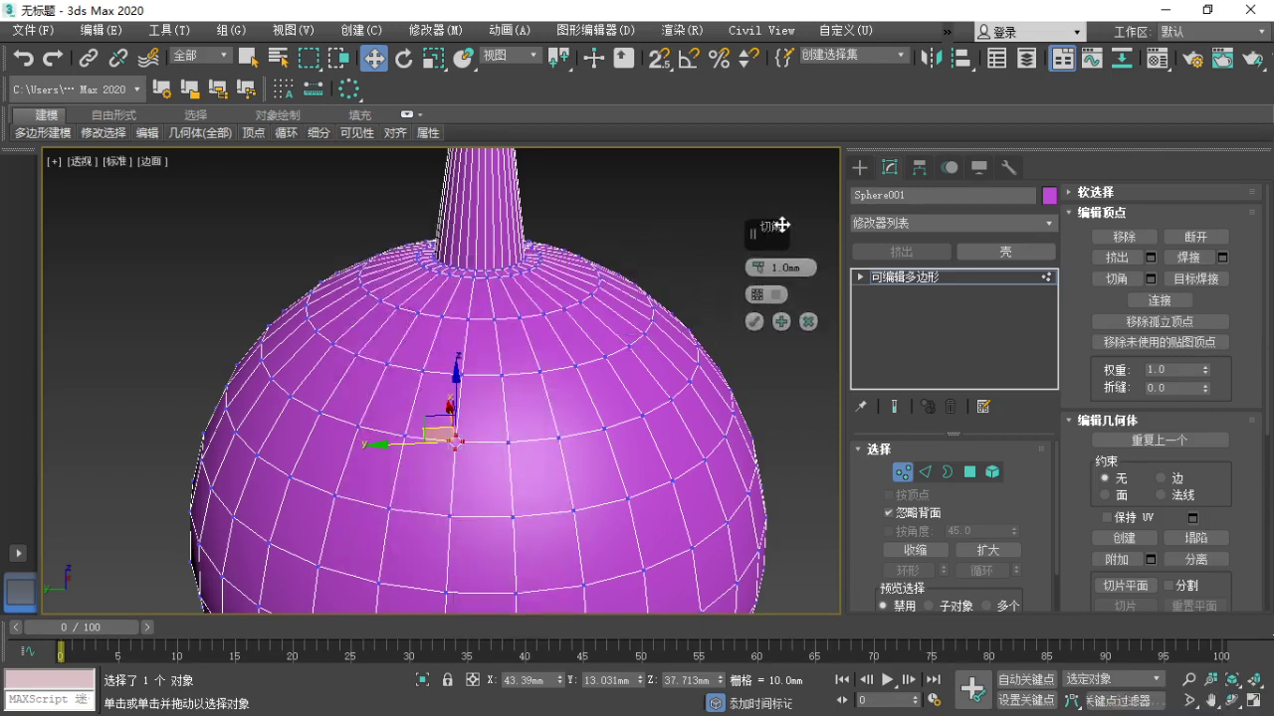
{"action": "scroll", "coordinate": [481, 401], "scroll_direction": "up", "scroll_amount": 4}
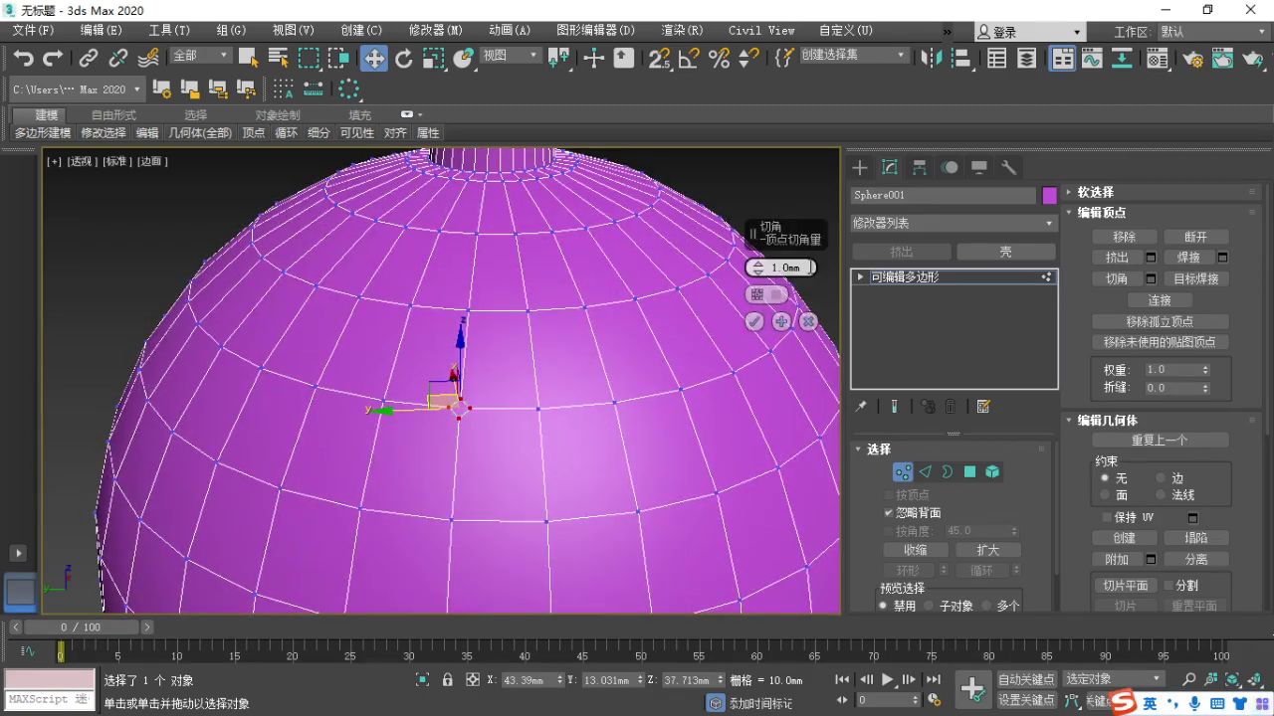
{"action": "key", "text": "F1"}
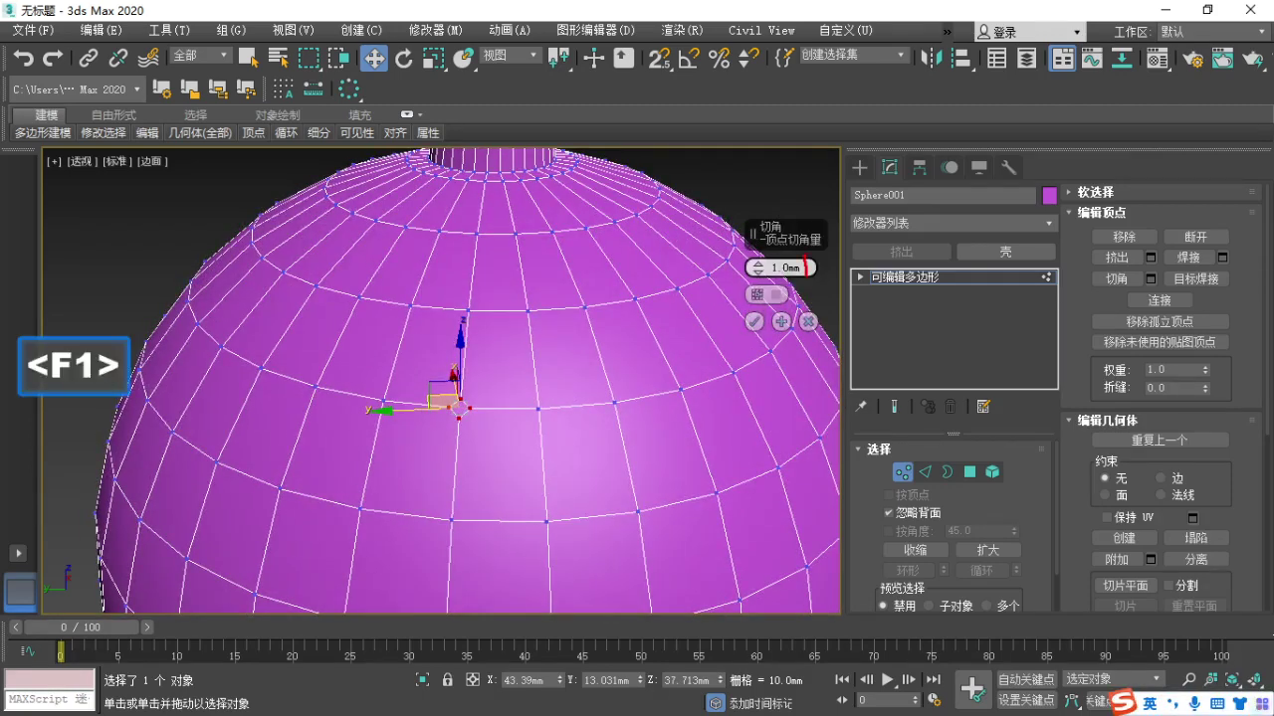
{"action": "mouse_move", "coordinate": [746, 247]}
{"action": "left_mouse_down"}
{"action": "mouse_move", "coordinate": [822, 247]}
{"action": "mouse_move", "coordinate": [792, 245]}
{"action": "mouse_move", "coordinate": [824, 210]}
{"action": "left_mouse_up"}
{"action": "key", "text": "Escape"}
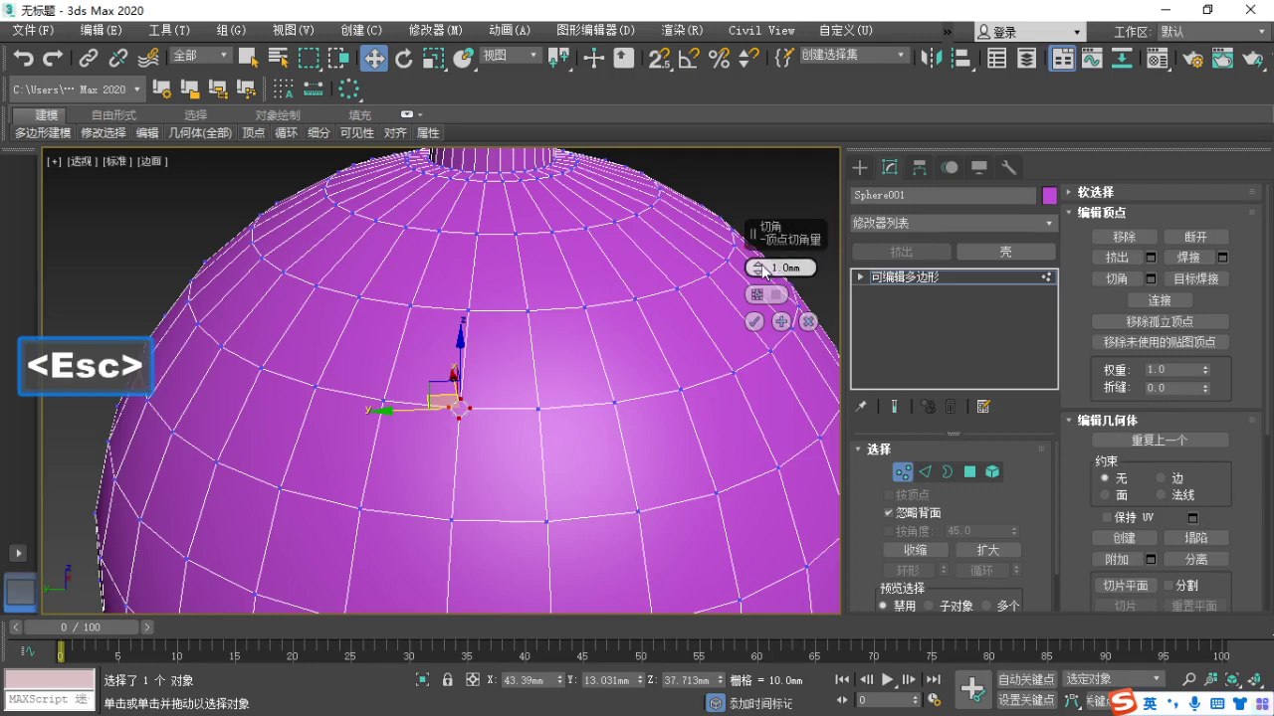
Raise the chamfer amount on the sphere's front vertex to about 6.04 mm.
{"action": "left_click_drag", "start_coordinate": [756, 268], "coordinate": [759, 229]}
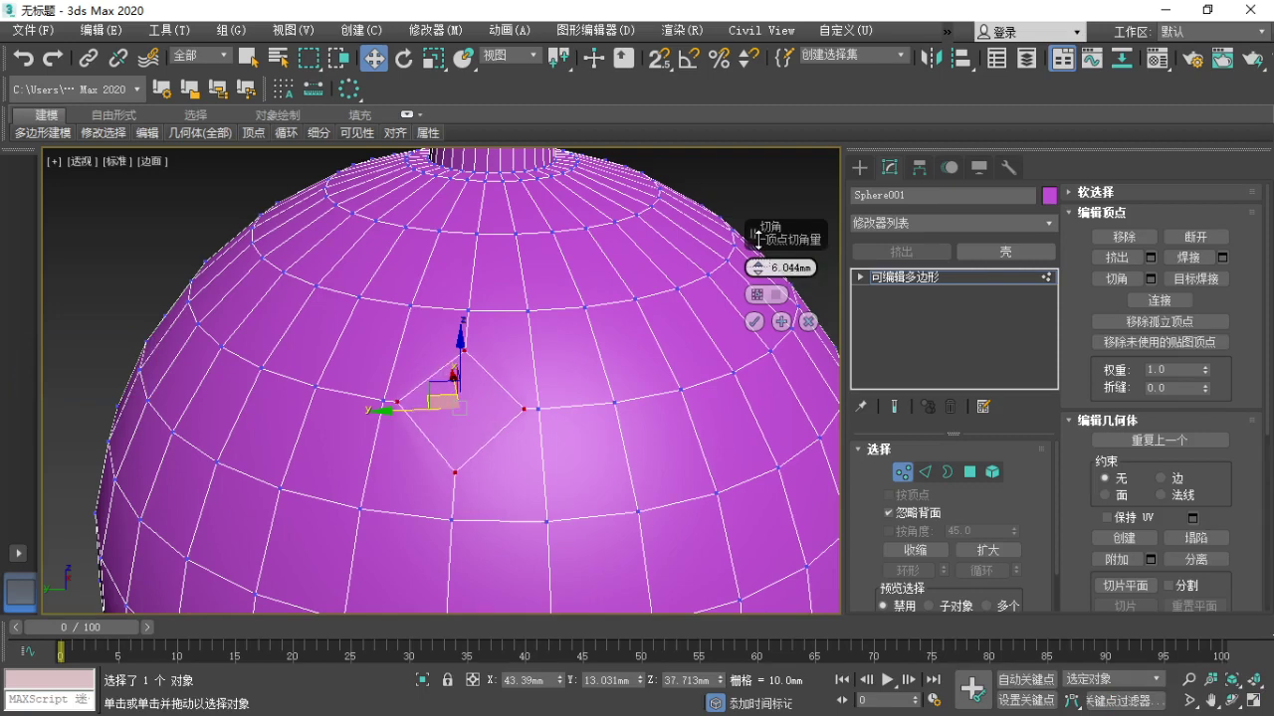
{"action": "scroll", "coordinate": [452, 425], "scroll_direction": "up", "scroll_amount": 2}
{"action": "middle_click_drag", "start_coordinate": [453, 425], "coordinate": [402, 442]}
{"action": "key", "text": "F1"}
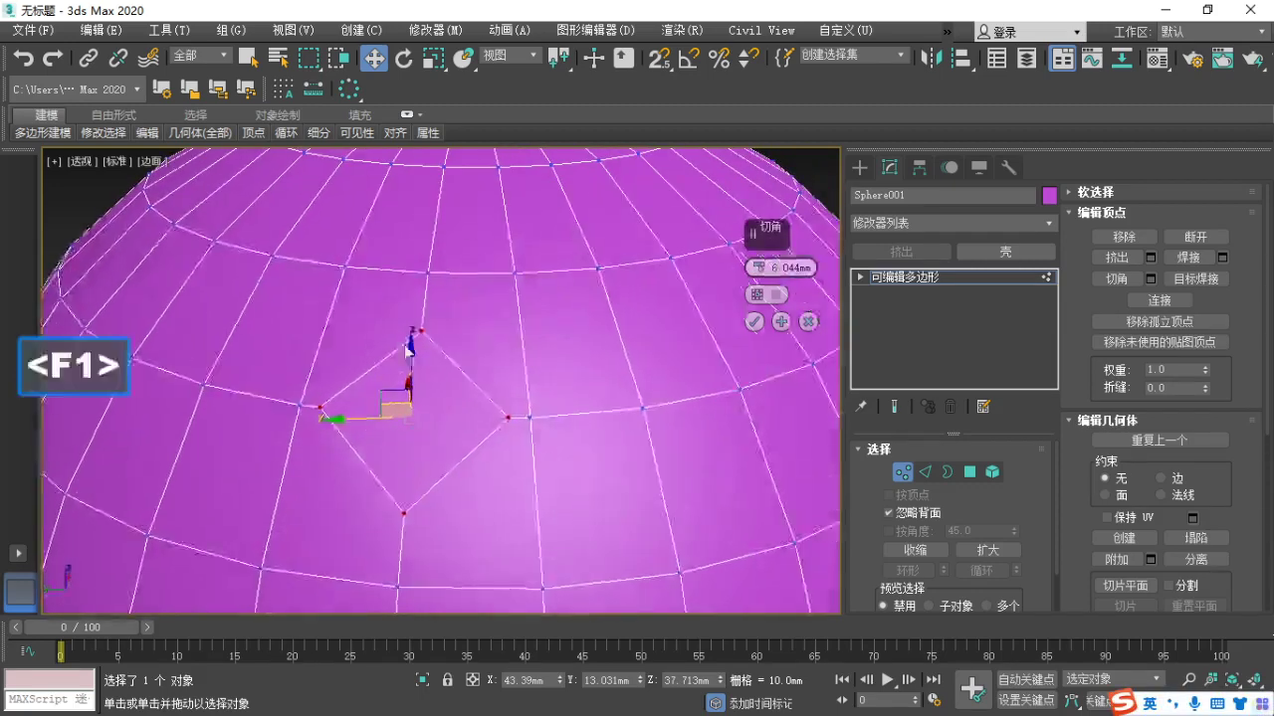
{"action": "mouse_move", "coordinate": [424, 330]}
{"action": "left_mouse_down"}
{"action": "mouse_move", "coordinate": [308, 407]}
{"action": "mouse_move", "coordinate": [407, 537]}
{"action": "mouse_move", "coordinate": [515, 423]}
{"action": "mouse_move", "coordinate": [418, 324]}
{"action": "left_mouse_up"}
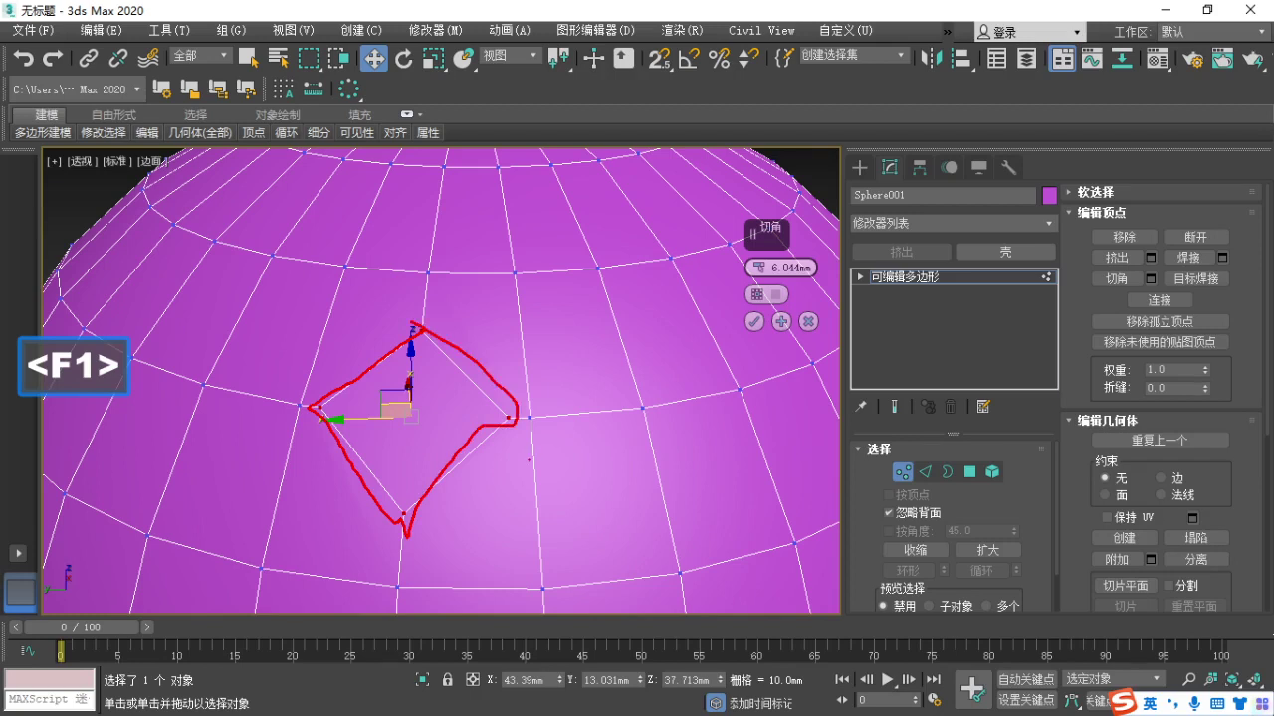
{"action": "mouse_move", "coordinate": [504, 462]}
{"action": "left_mouse_down"}
{"action": "mouse_move", "coordinate": [569, 462]}
{"action": "mouse_move", "coordinate": [545, 478]}
{"action": "mouse_move", "coordinate": [585, 482]}
{"action": "left_mouse_up"}
{"action": "left_click_drag", "start_coordinate": [514, 484], "coordinate": [477, 517]}
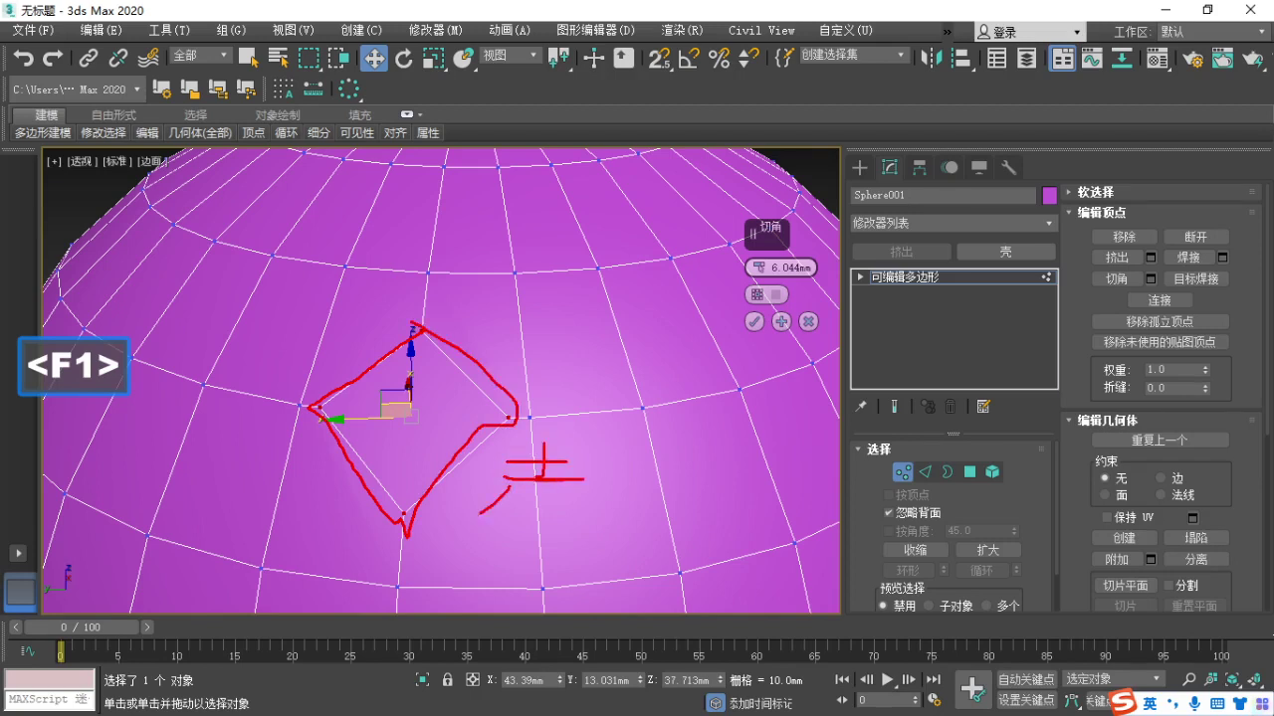
{"action": "left_click_drag", "start_coordinate": [579, 500], "coordinate": [605, 501]}
{"action": "mouse_move", "coordinate": [516, 503]}
{"action": "left_mouse_down"}
{"action": "mouse_move", "coordinate": [555, 511]}
{"action": "mouse_move", "coordinate": [521, 549]}
{"action": "left_mouse_up"}
{"action": "left_click_drag", "start_coordinate": [537, 529], "coordinate": [603, 547]}
{"action": "mouse_move", "coordinate": [486, 476]}
{"action": "left_mouse_down"}
{"action": "mouse_move", "coordinate": [472, 491]}
{"action": "mouse_move", "coordinate": [486, 507]}
{"action": "left_mouse_up"}
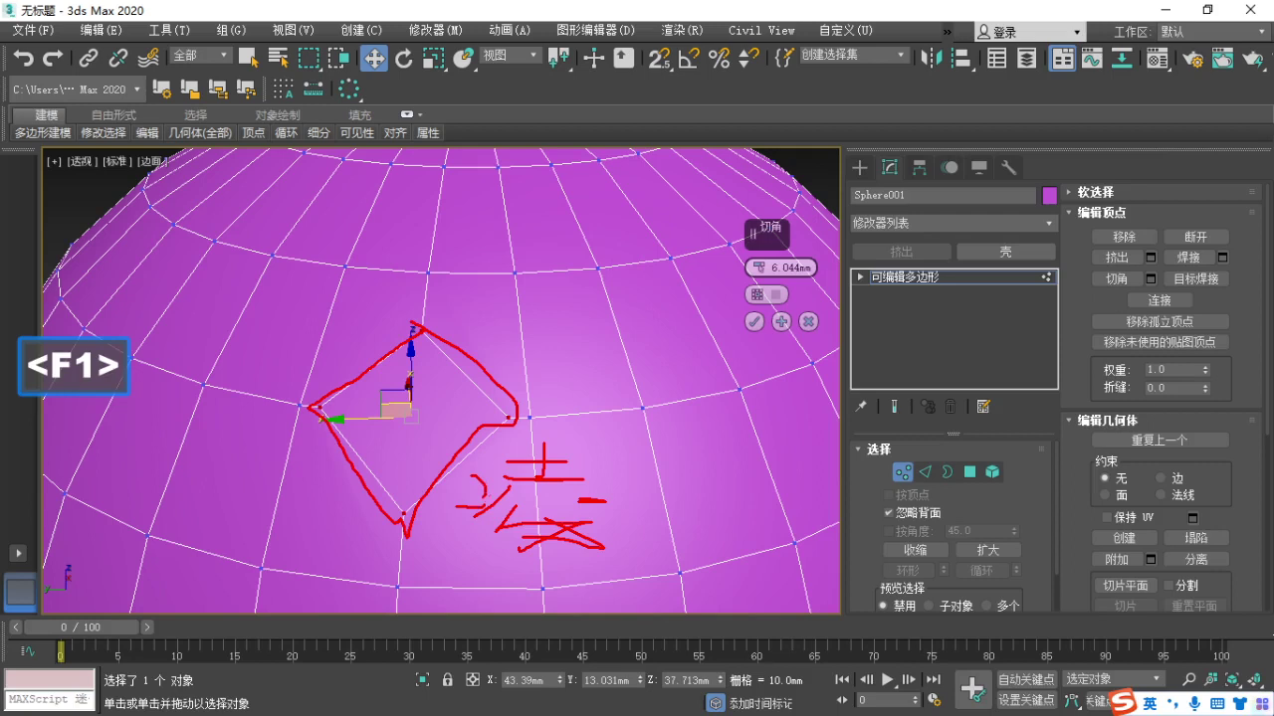
{"action": "left_click_drag", "start_coordinate": [624, 438], "coordinate": [597, 494]}
{"action": "key", "text": "Escape"}
{"action": "key", "text": "F1"}
{"action": "mouse_move", "coordinate": [552, 456]}
{"action": "left_mouse_down"}
{"action": "mouse_move", "coordinate": [654, 479]}
{"action": "mouse_move", "coordinate": [603, 545]}
{"action": "mouse_move", "coordinate": [500, 496]}
{"action": "mouse_move", "coordinate": [610, 571]}
{"action": "left_mouse_up"}
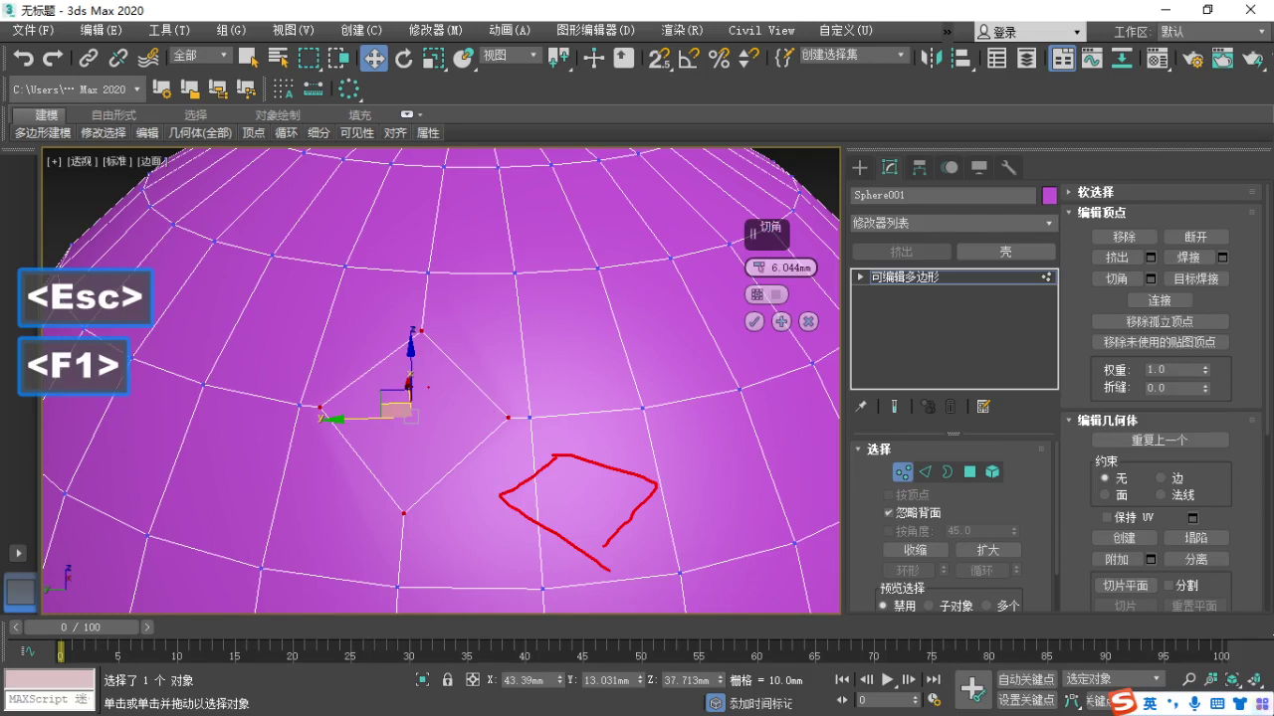
{"action": "key", "text": "Escape"}
{"action": "key", "text": "F1"}
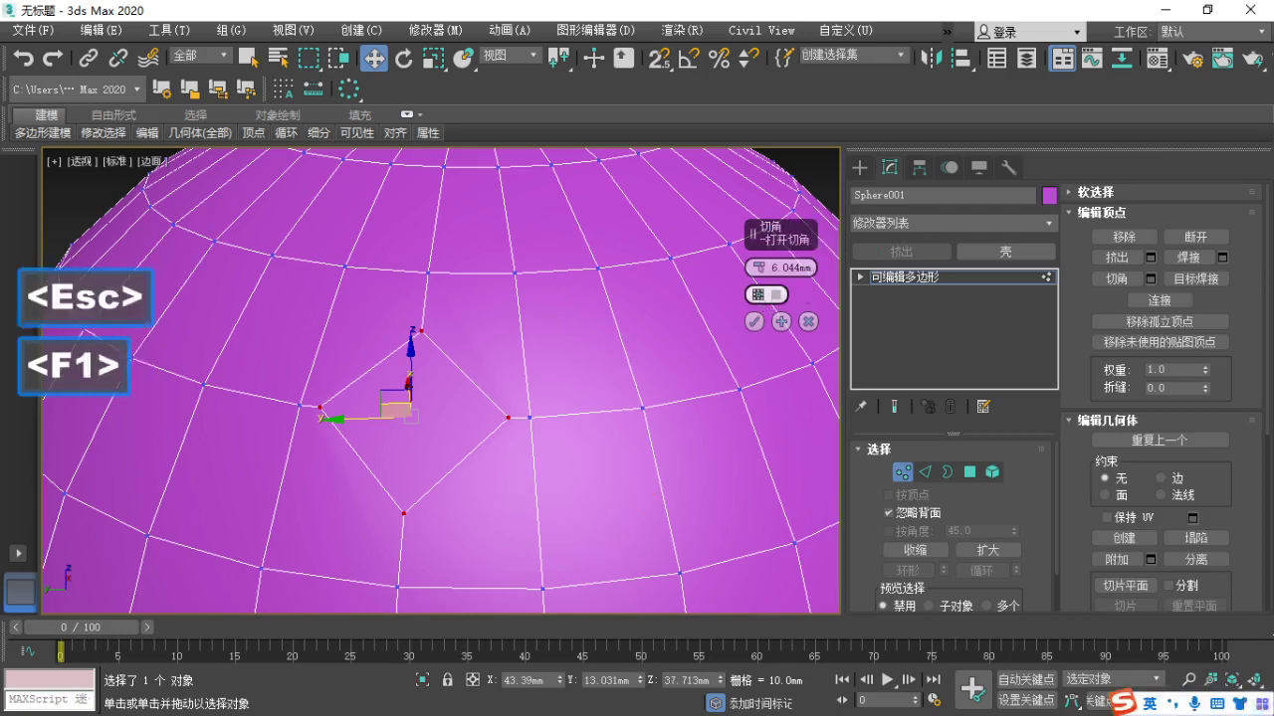
{"action": "mouse_move", "coordinate": [744, 279]}
{"action": "left_mouse_down"}
{"action": "mouse_move", "coordinate": [743, 309]}
{"action": "mouse_move", "coordinate": [796, 309]}
{"action": "mouse_move", "coordinate": [800, 286]}
{"action": "mouse_move", "coordinate": [744, 282]}
{"action": "left_mouse_up"}
{"action": "key", "text": "Escape"}
{"action": "key", "text": "F1"}
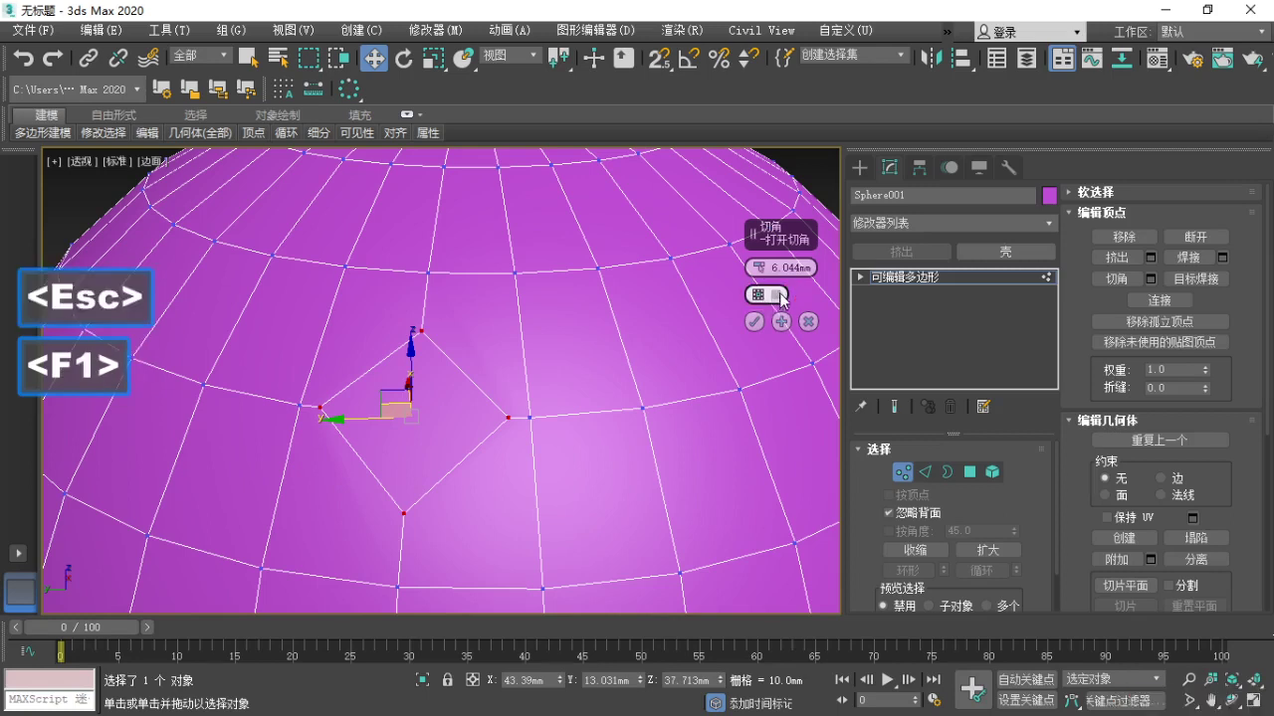
{"action": "mouse_move", "coordinate": [784, 307]}
{"action": "left_mouse_down"}
{"action": "mouse_move", "coordinate": [772, 285]}
{"action": "mouse_move", "coordinate": [787, 297]}
{"action": "left_mouse_up"}
{"action": "key", "text": "Escape"}
Turn on the open chamfer option for the front vertex, inspect the resulting hole, and cancel the chamfer.
{"action": "left_click", "coordinate": [777, 294]}
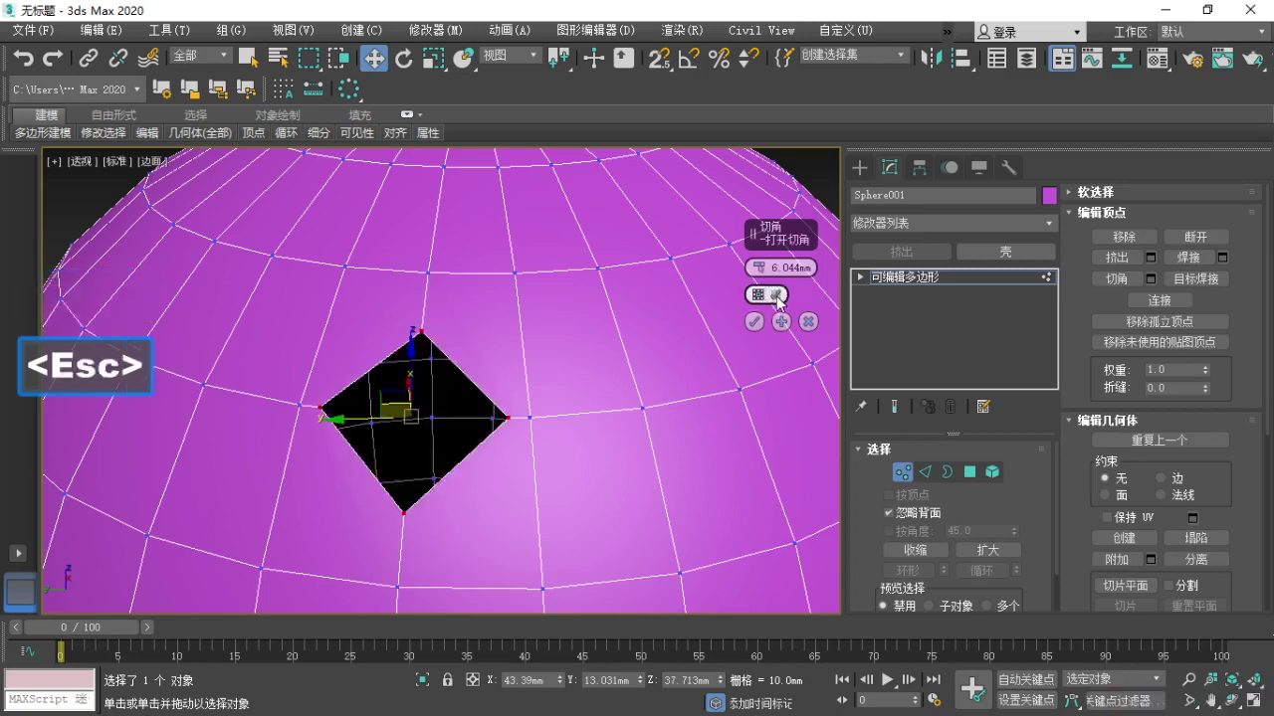
{"action": "middle_click_drag", "start_coordinate": [440, 446], "coordinate": [733, 355], "text": "alt"}
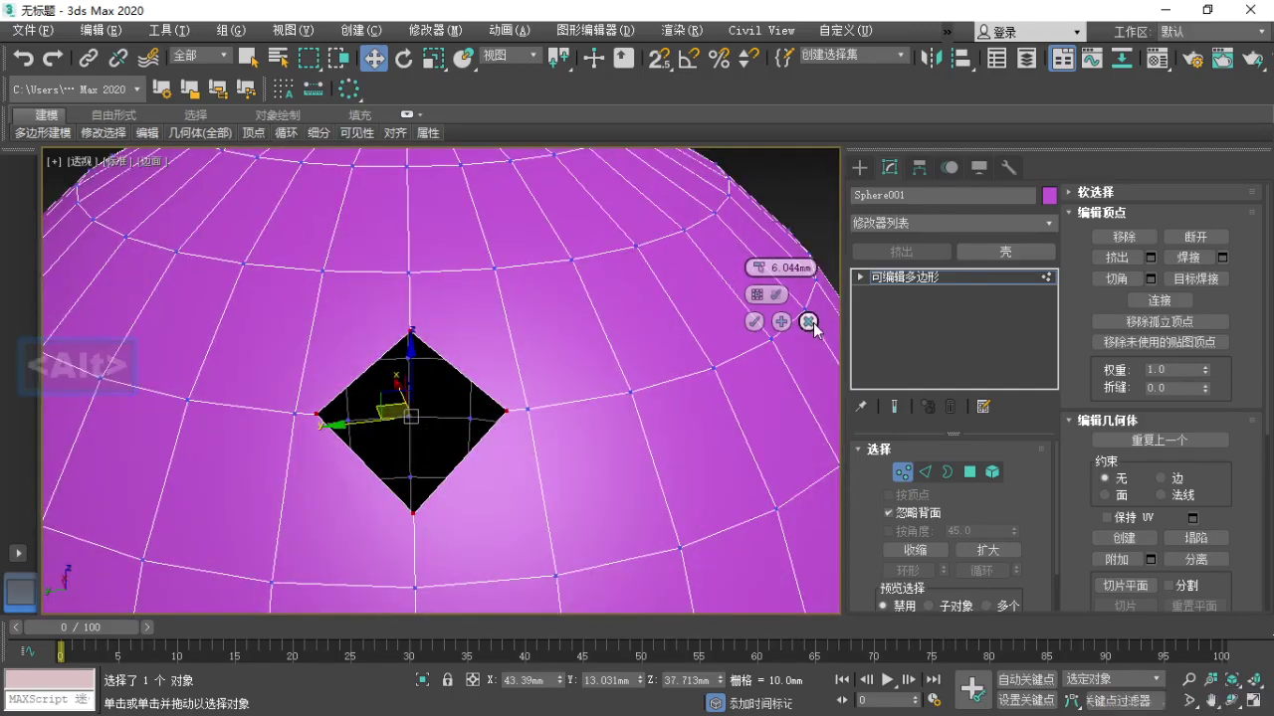
{"action": "left_click", "coordinate": [808, 321]}
Leave vertex editing and delete the spiked sphere from the scene.
{"action": "scroll", "coordinate": [672, 367], "scroll_direction": "down", "scroll_amount": 5}
{"action": "left_click", "coordinate": [915, 277]}
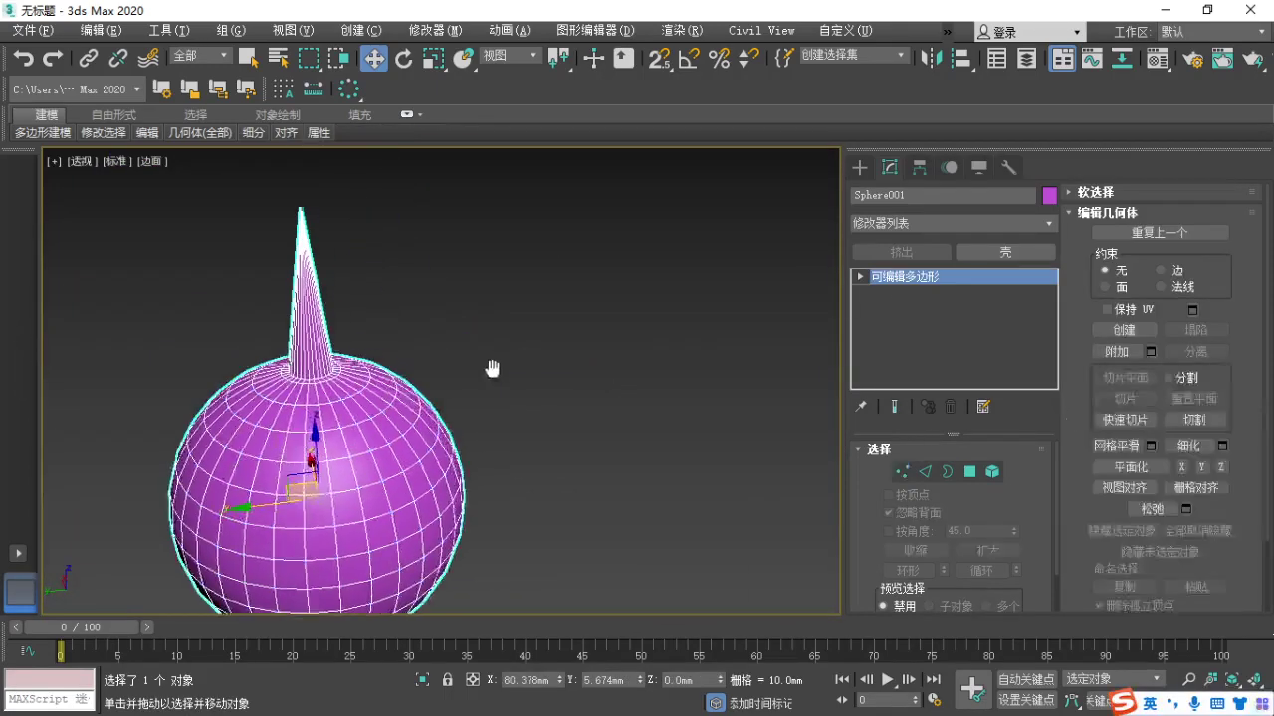
{"action": "key", "text": "Delete"}
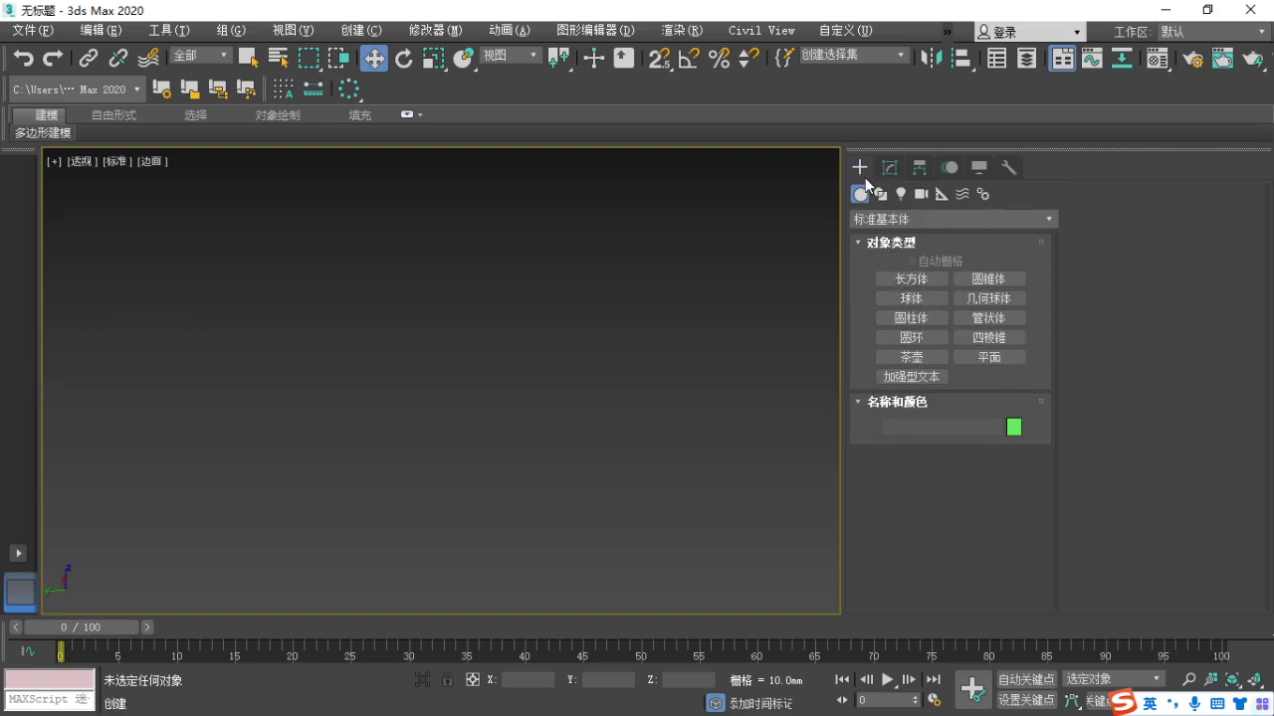
Create a standard sphere in the empty perspective view.
{"action": "key", "text": "F1"}
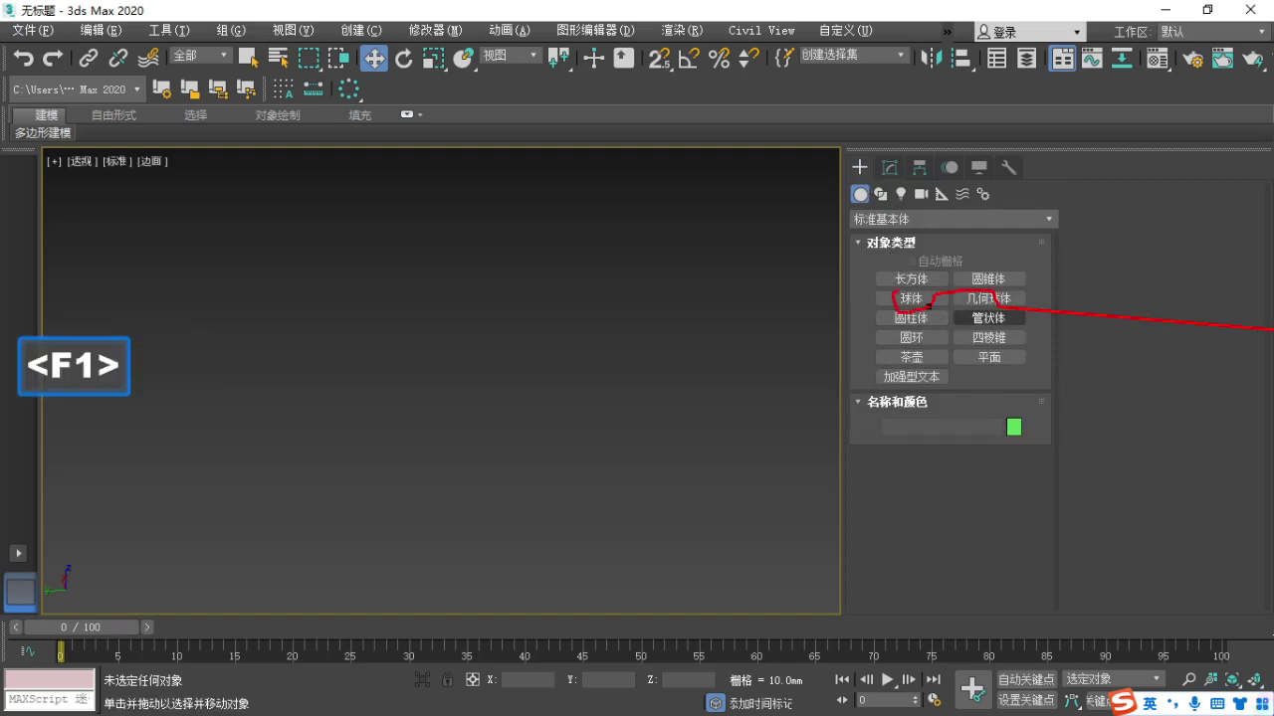
{"action": "key", "text": "Escape"}
{"action": "left_click", "coordinate": [911, 298]}
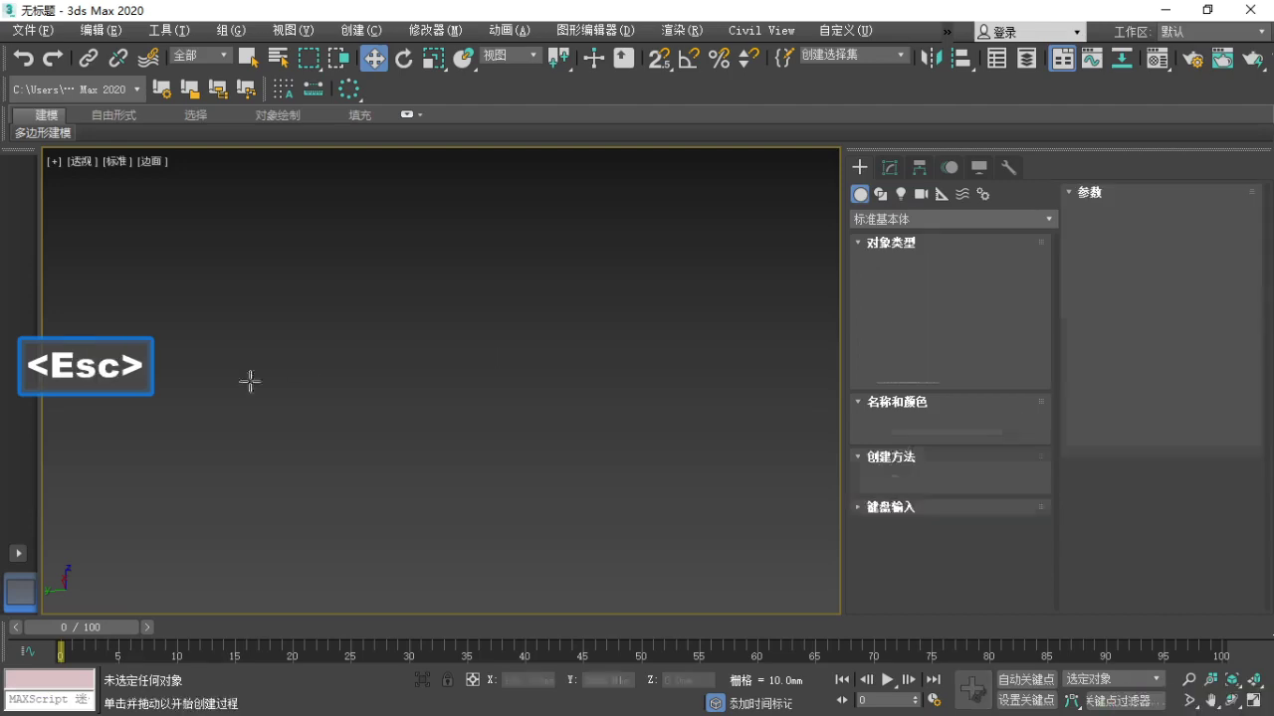
{"action": "mouse_move", "coordinate": [256, 367]}
{"action": "left_mouse_down"}
{"action": "mouse_move", "coordinate": [300, 416]}
{"action": "mouse_move", "coordinate": [395, 384]}
{"action": "left_mouse_up"}
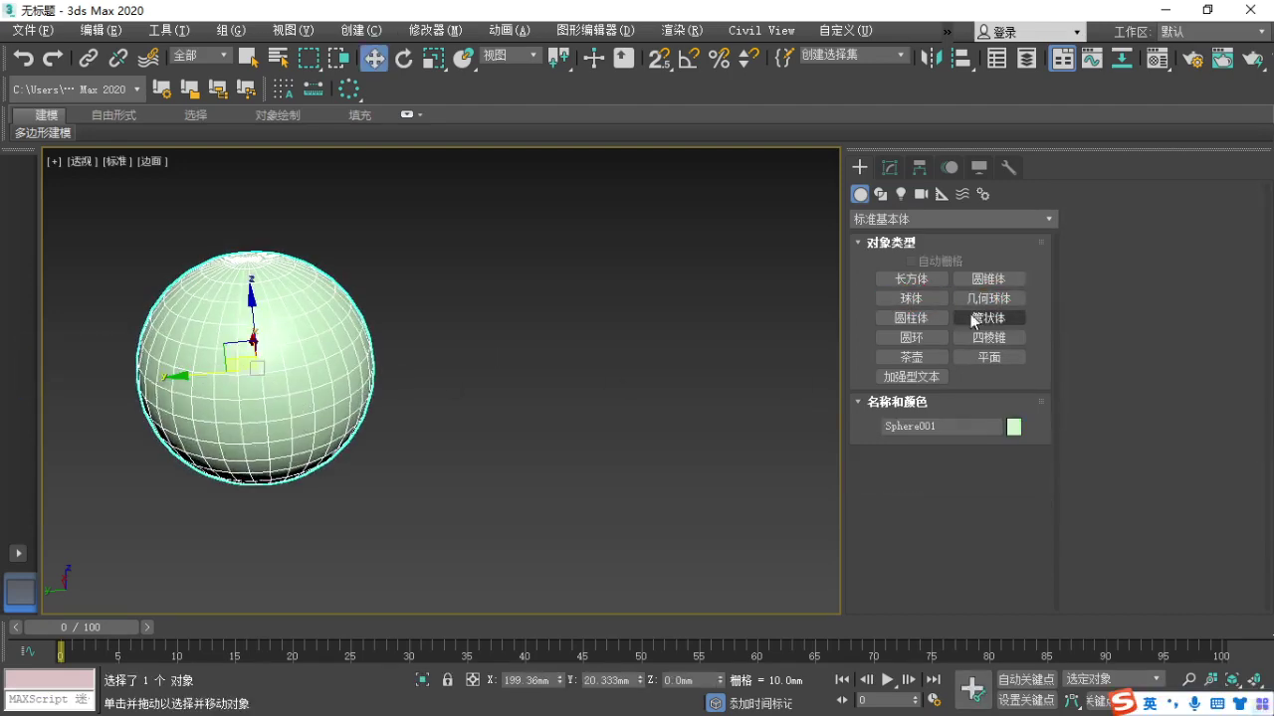
Create a geosphere with a radius of about 64 mm beside the standard sphere and end object creation.
{"action": "left_click", "coordinate": [988, 298]}
{"action": "left_click_drag", "start_coordinate": [571, 319], "coordinate": [629, 283]}
{"action": "right_click", "coordinate": [606, 341]}
{"action": "scroll", "coordinate": [597, 344], "scroll_direction": "up", "scroll_amount": 5}
{"action": "middle_click_drag", "start_coordinate": [591, 354], "coordinate": [598, 418]}
{"action": "scroll", "coordinate": [597, 418], "scroll_direction": "down", "scroll_amount": 2}
{"action": "key", "text": "F1"}
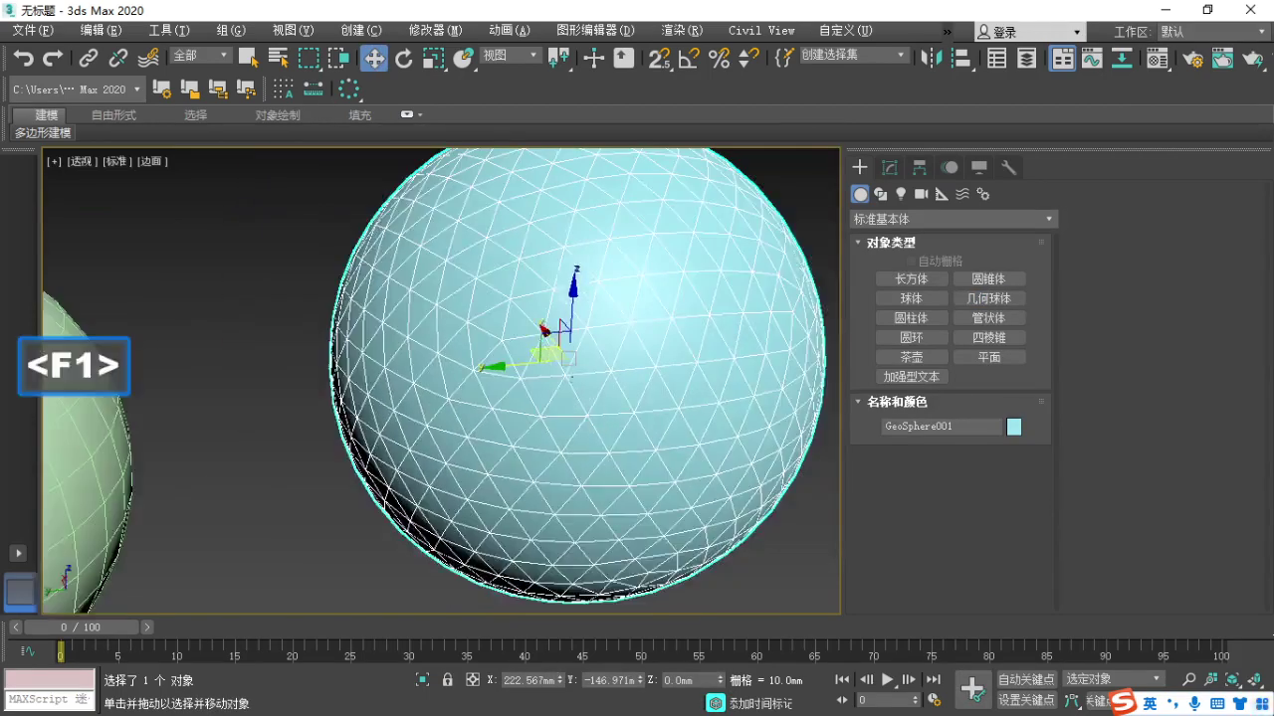
{"action": "left_click_drag", "start_coordinate": [573, 373], "coordinate": [583, 366]}
{"action": "key", "text": "F1"}
{"action": "left_click_drag", "start_coordinate": [61, 460], "coordinate": [72, 453]}
{"action": "key", "text": "Escape"}
Move the geosphere along the Y axis to about -231 mm, farther from the standard sphere.
{"action": "scroll", "coordinate": [259, 510], "scroll_direction": "down", "scroll_amount": 5}
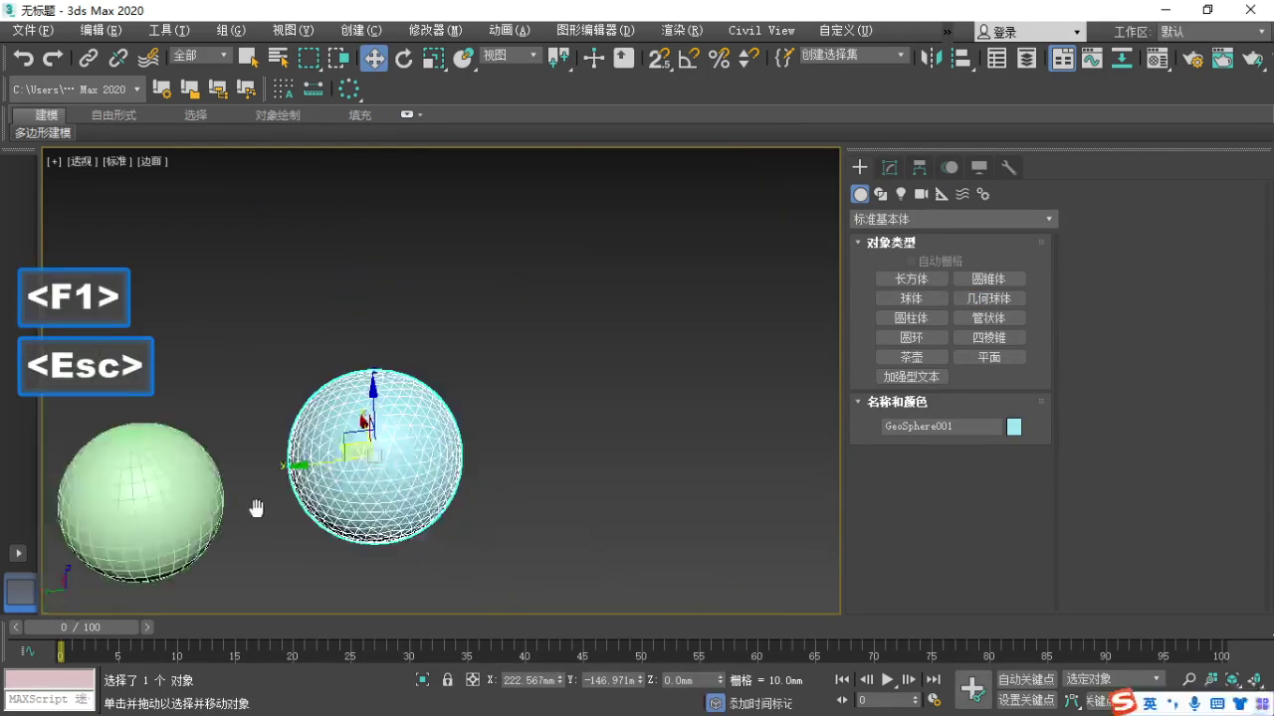
{"action": "left_click_drag", "start_coordinate": [312, 466], "coordinate": [418, 450]}
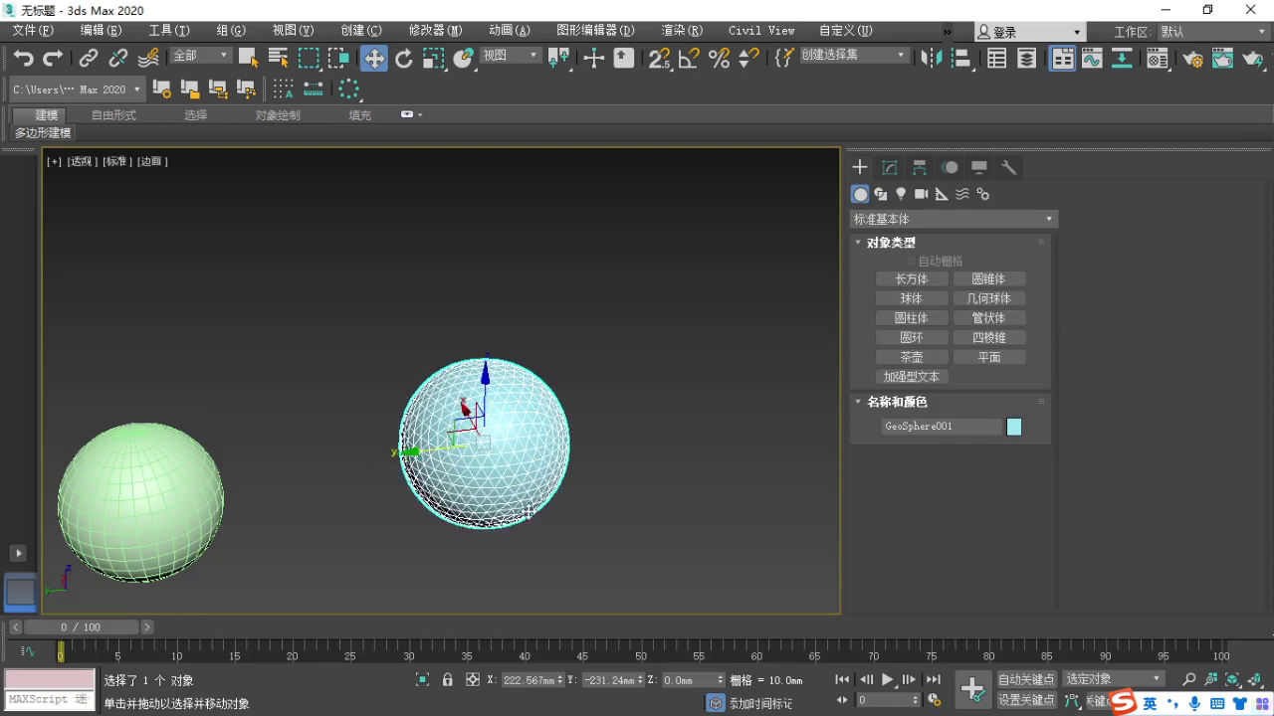
{"action": "scroll", "coordinate": [468, 512], "scroll_direction": "up", "scroll_amount": 2}
{"action": "right_click", "coordinate": [486, 453]}
{"action": "mouse_move", "coordinate": [510, 640]}
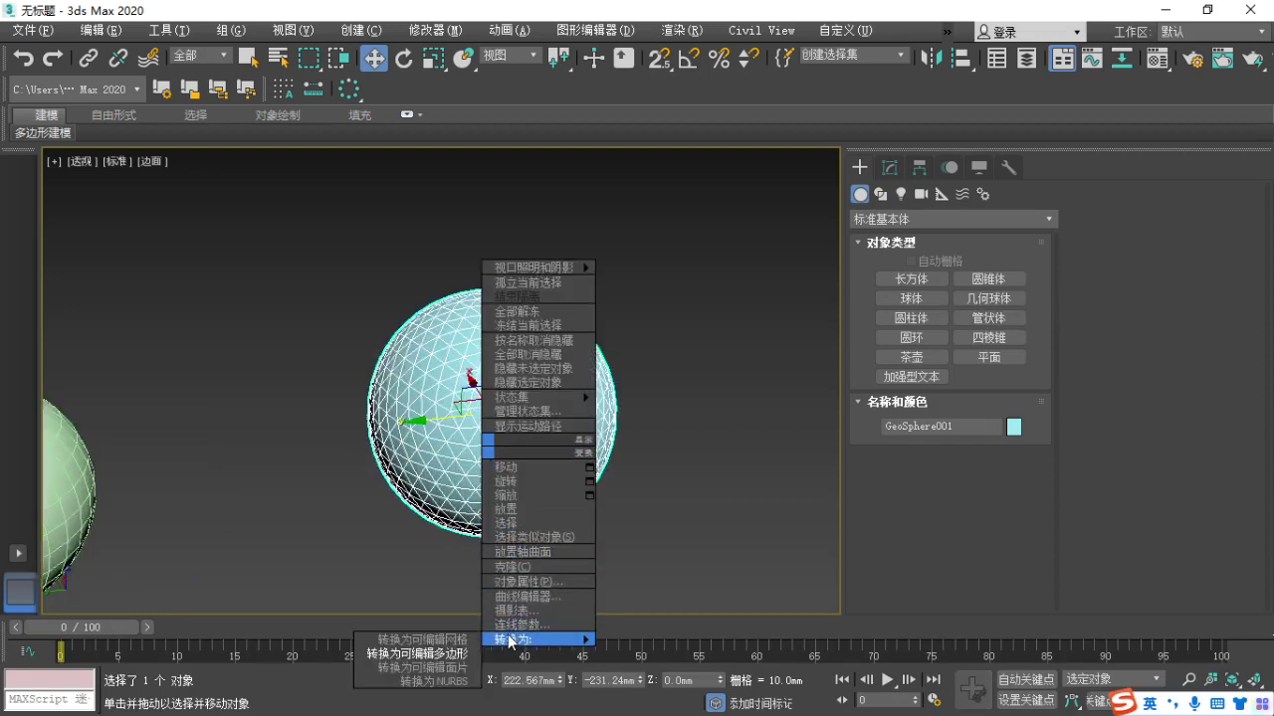
{"action": "left_click", "coordinate": [446, 652]}
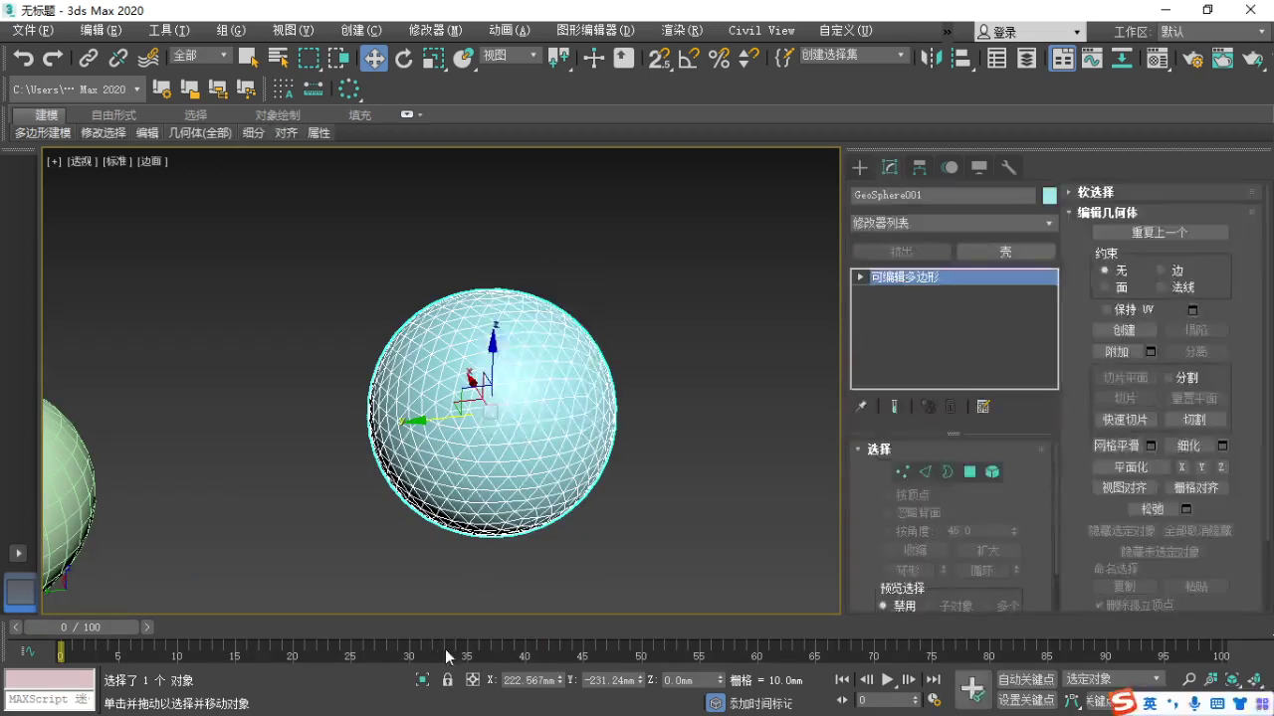
{"action": "key", "text": "ctrl+z"}
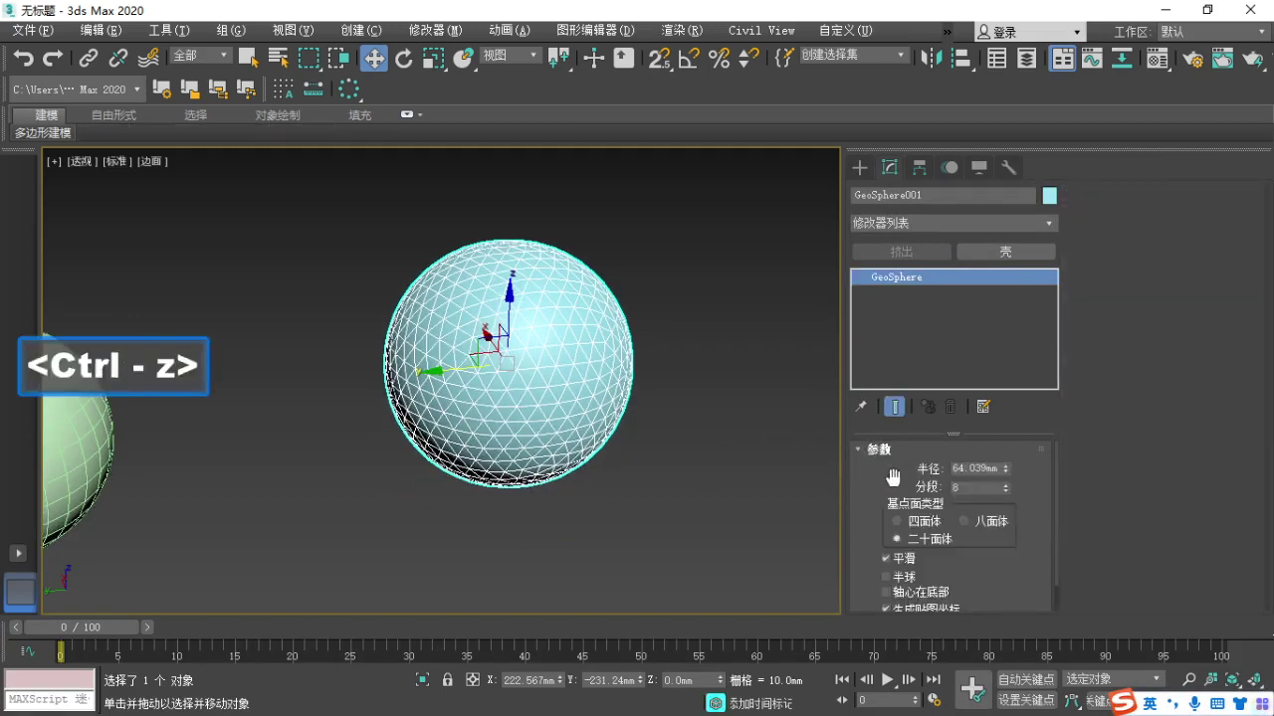
{"action": "key", "text": "F1"}
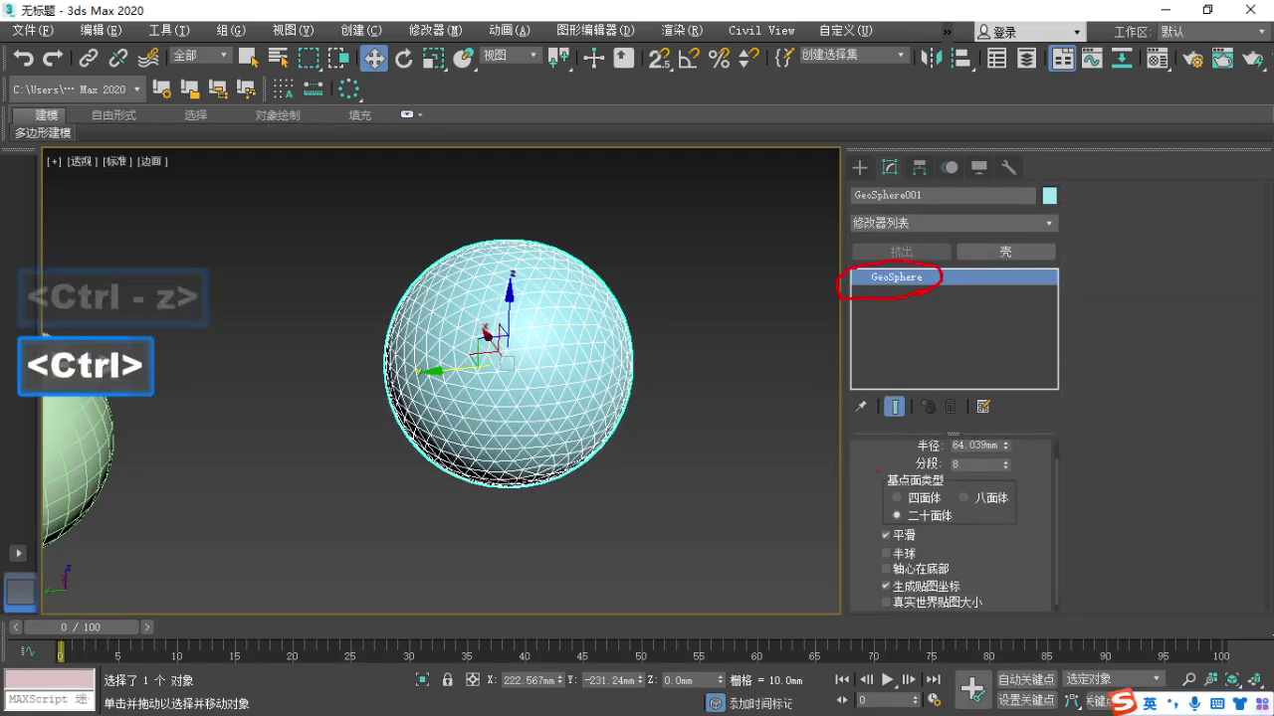
{"action": "left_click_drag", "start_coordinate": [876, 469], "coordinate": [1019, 529], "text": "ctrl"}
{"action": "left_click_drag", "start_coordinate": [873, 152], "coordinate": [907, 183], "text": "ctrl"}
{"action": "key", "text": "F1"}
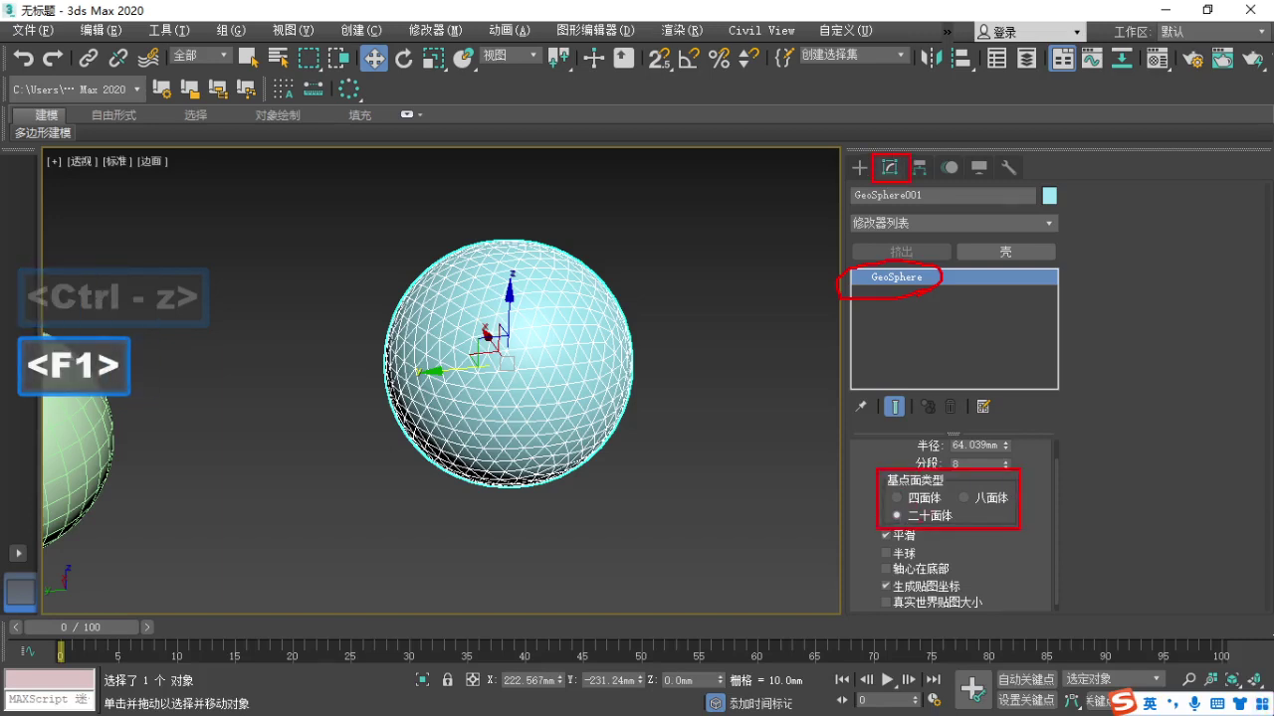
{"action": "key", "text": "Escape"}
Set the geosphere's geodesic base type to octahedron (八面体) and examine its triangular faces up close.
{"action": "left_click", "coordinate": [987, 500]}
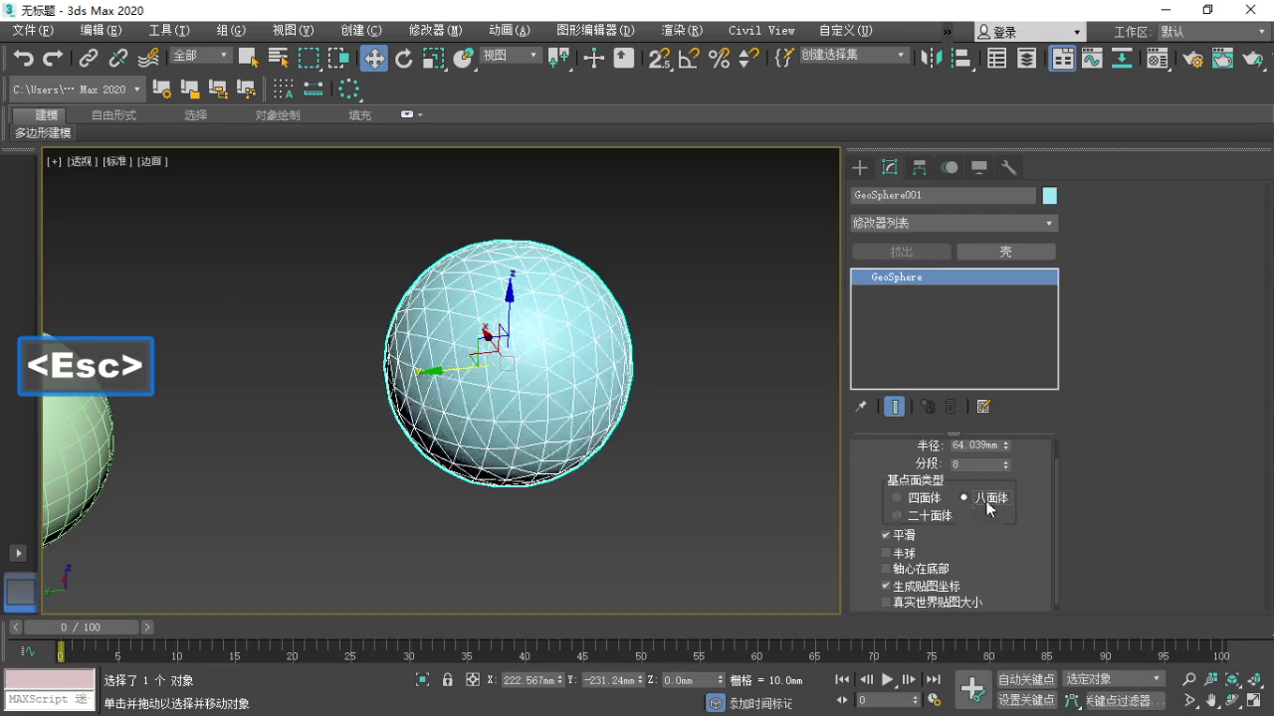
{"action": "scroll", "coordinate": [519, 428], "scroll_direction": "up", "scroll_amount": 5}
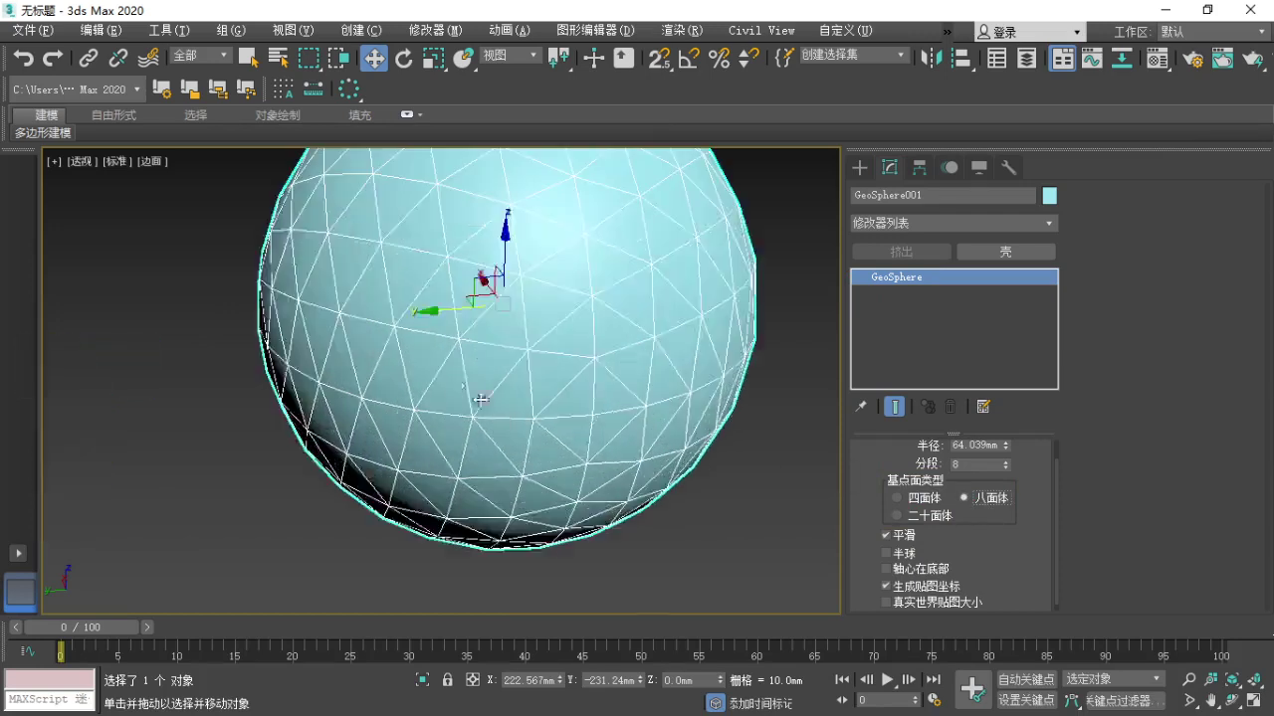
{"action": "key", "text": "F1"}
{"action": "mouse_move", "coordinate": [460, 344]}
{"action": "left_mouse_down"}
{"action": "mouse_move", "coordinate": [397, 422]}
{"action": "mouse_move", "coordinate": [460, 344]}
{"action": "left_mouse_up"}
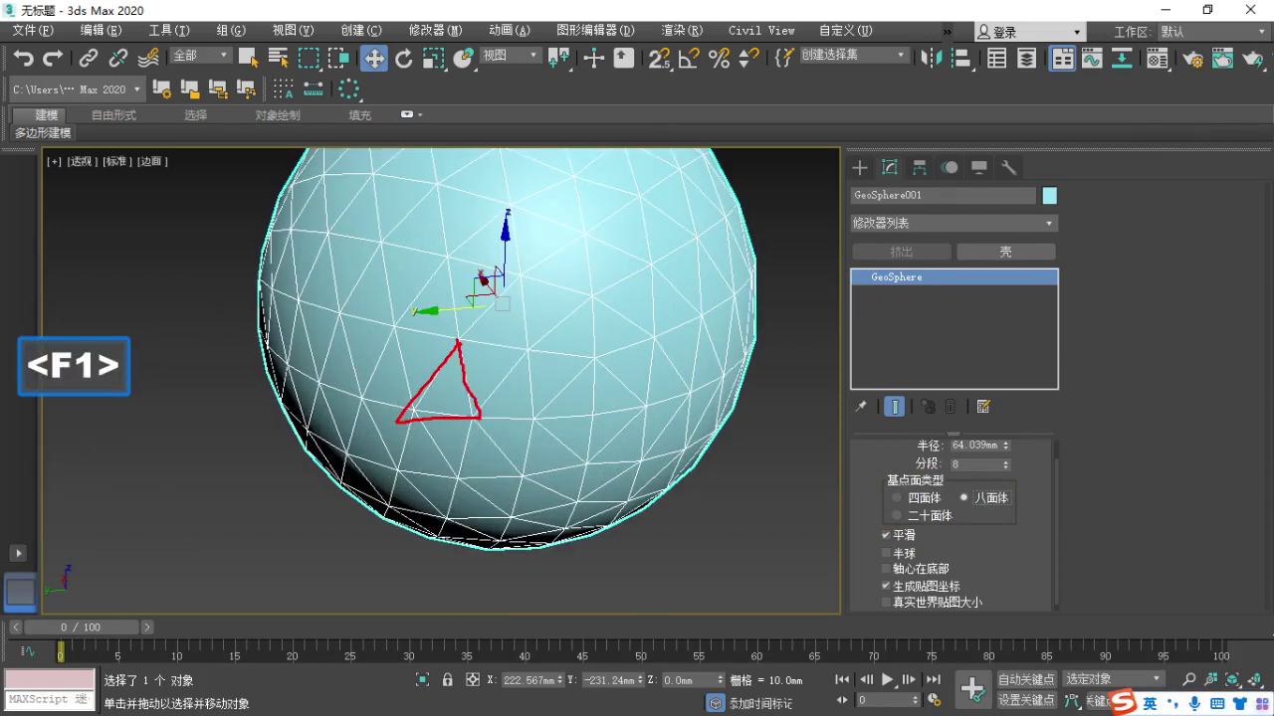
{"action": "key", "text": "Escape"}
Convert the octahedron-based geosphere to an editable poly.
{"action": "right_click", "coordinate": [551, 342]}
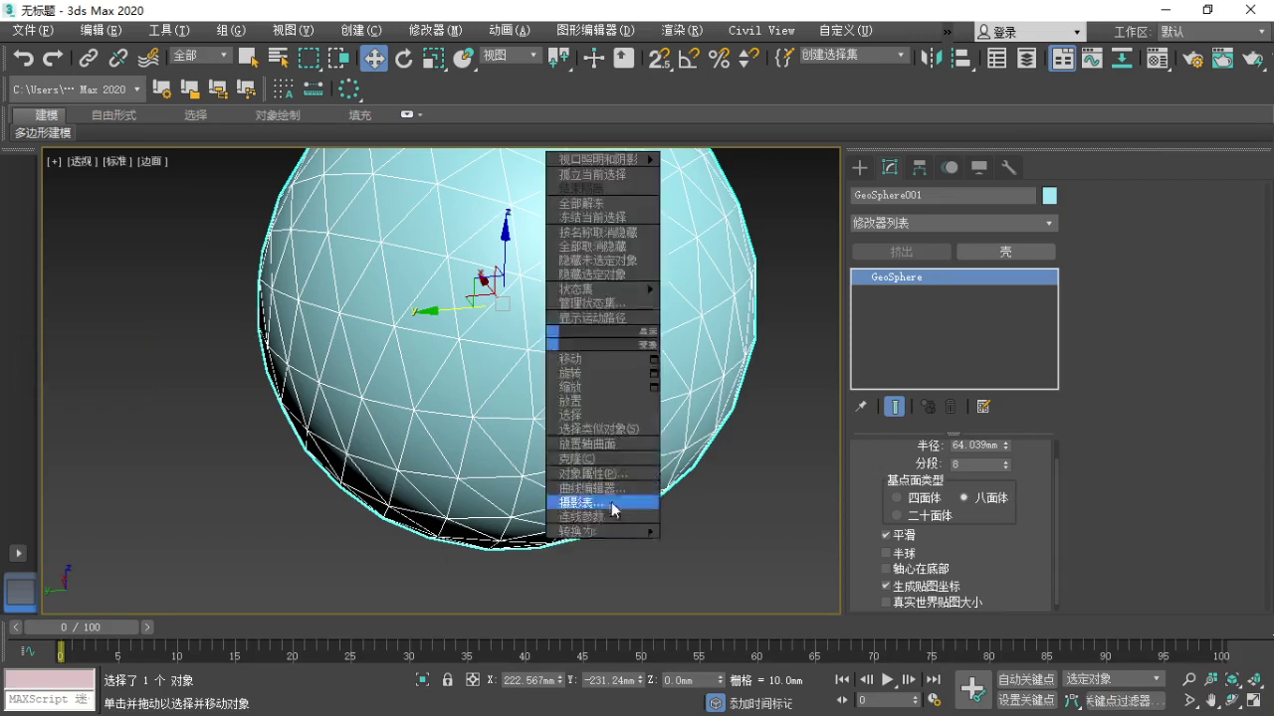
{"action": "mouse_move", "coordinate": [588, 536]}
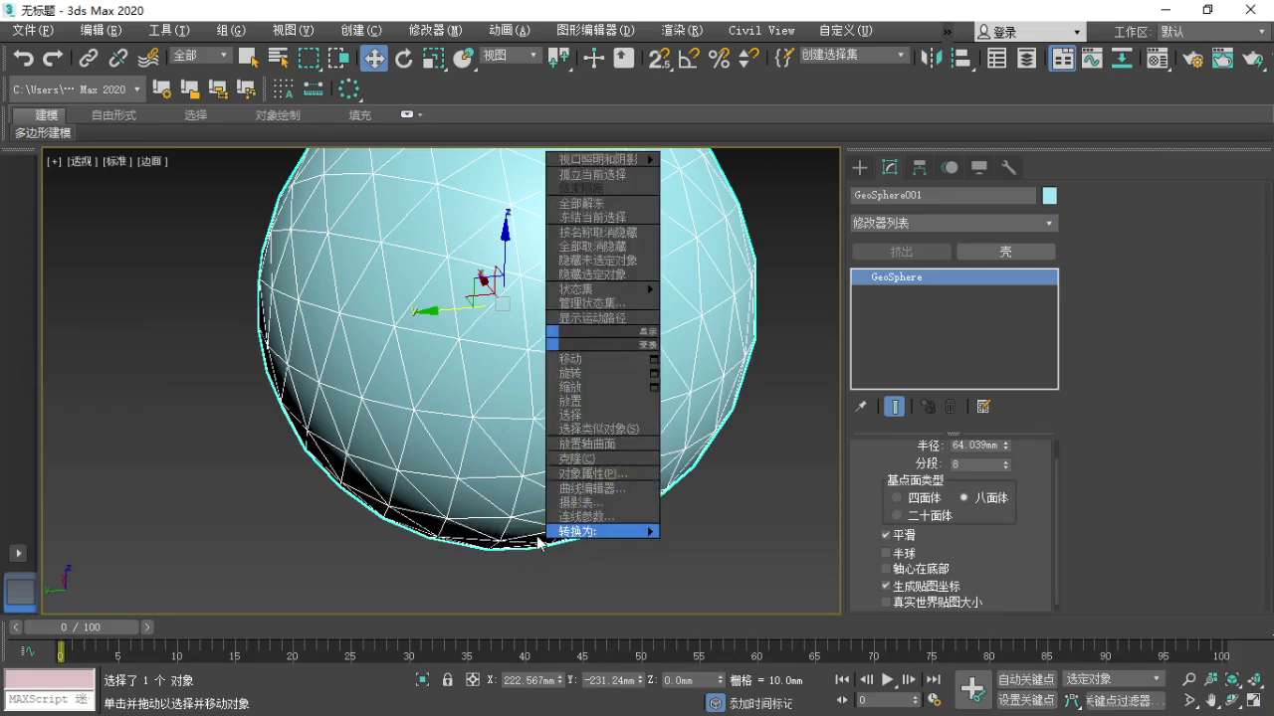
{"action": "left_click", "coordinate": [520, 547]}
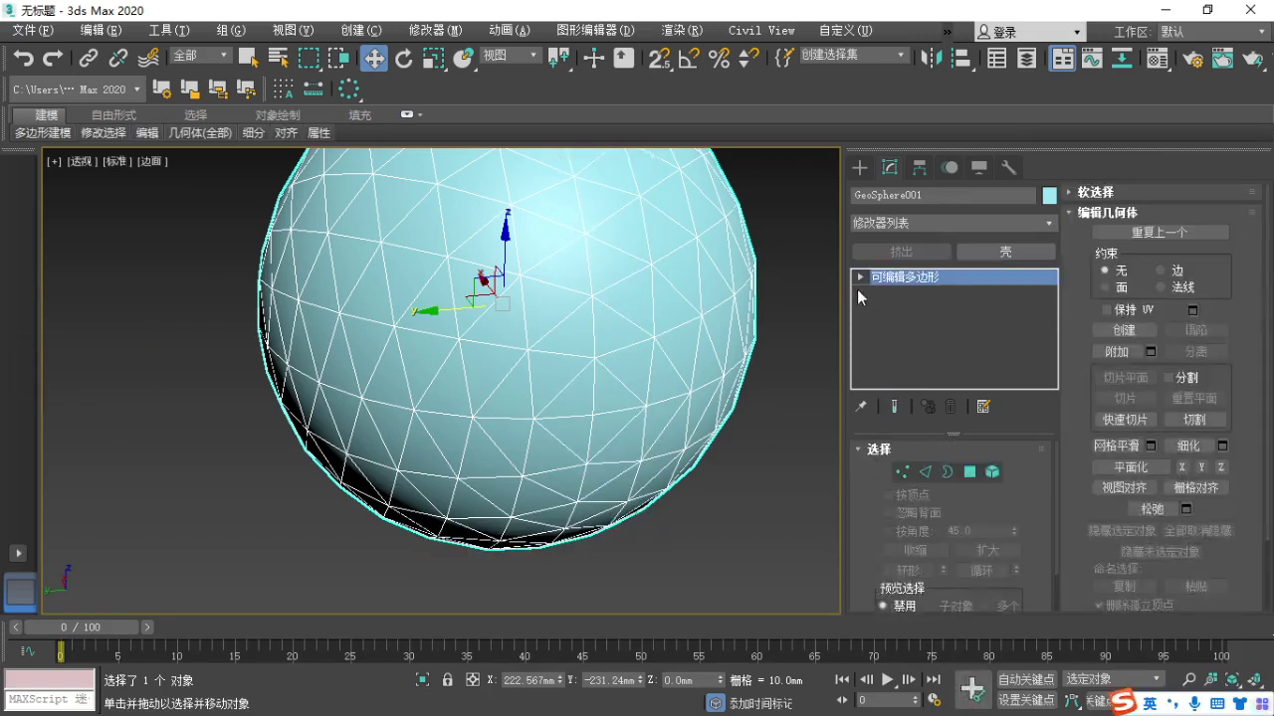
Enter vertex editing on the geosphere and select all of its vertices.
{"action": "key", "text": "1"}
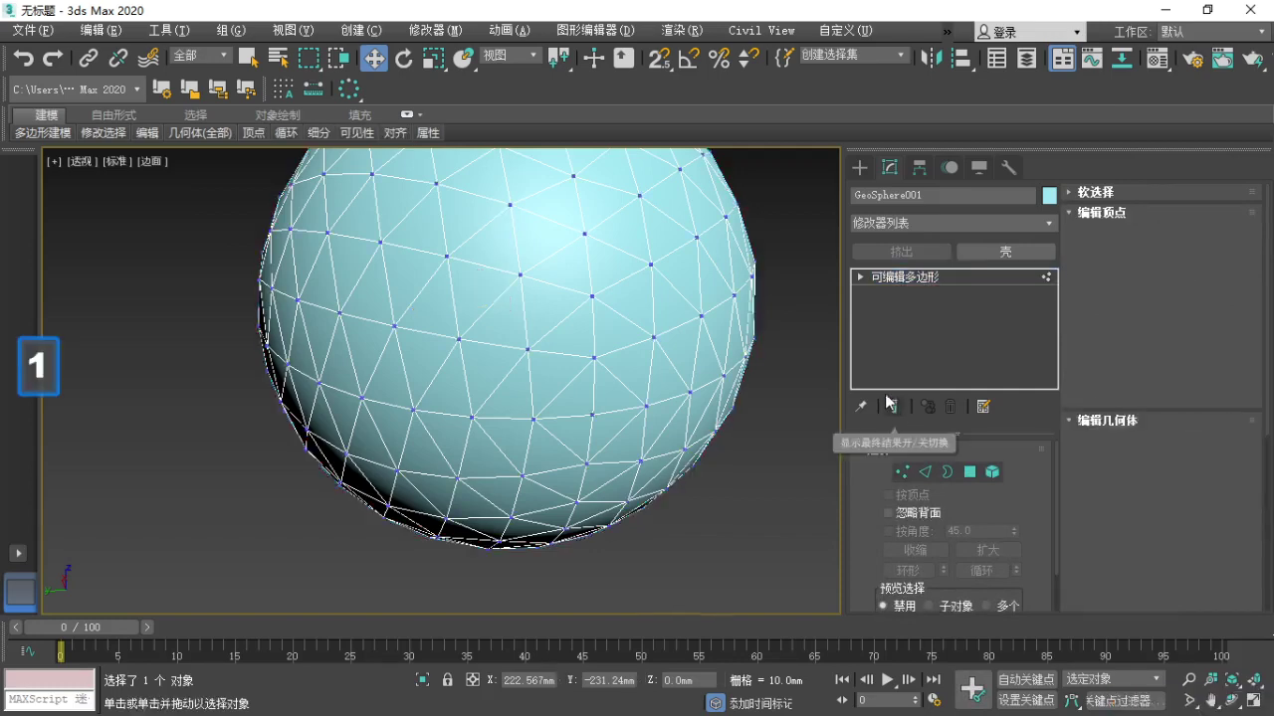
{"action": "scroll", "coordinate": [411, 296], "scroll_direction": "down", "scroll_amount": 5}
{"action": "left_click_drag", "start_coordinate": [392, 244], "coordinate": [680, 544]}
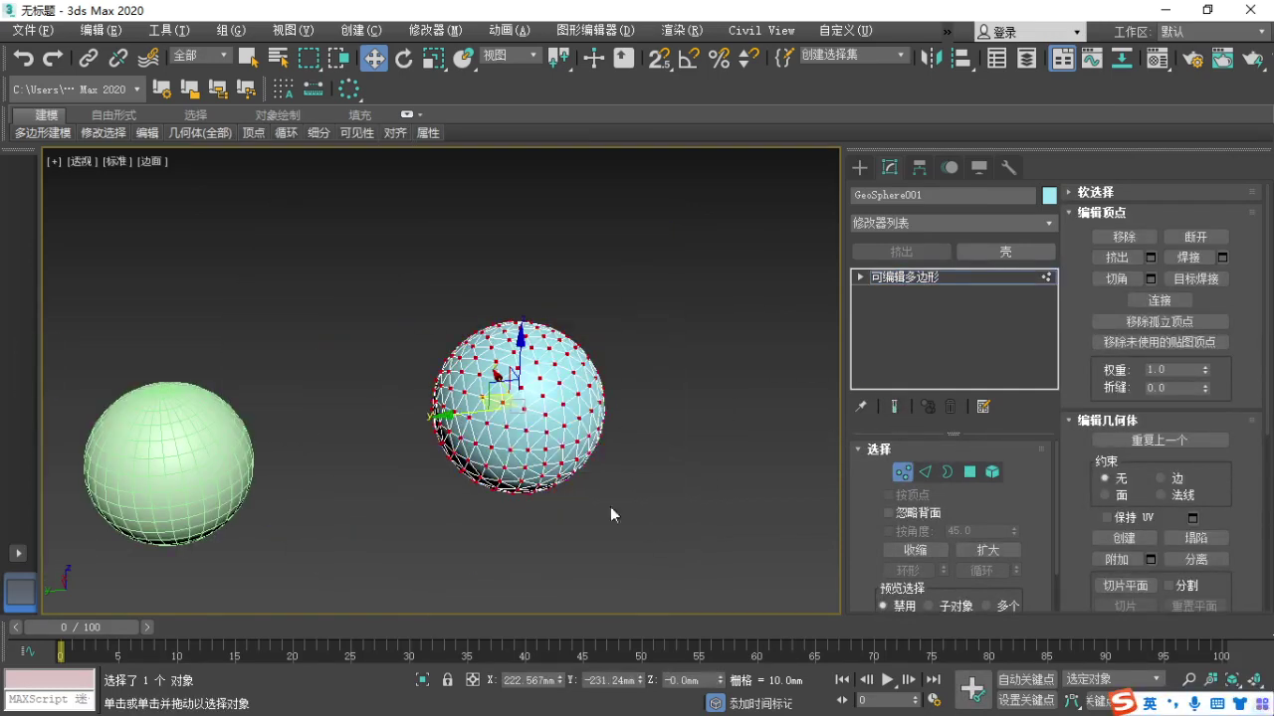
{"action": "scroll", "coordinate": [521, 491], "scroll_direction": "up", "scroll_amount": 5}
{"action": "middle_click_drag", "start_coordinate": [520, 487], "coordinate": [521, 516]}
Open the Chamfer settings for all selected geosphere vertices, raise the amount to about 5.27 mm, and inspect the pattern around the surface.
{"action": "right_click", "coordinate": [491, 443]}
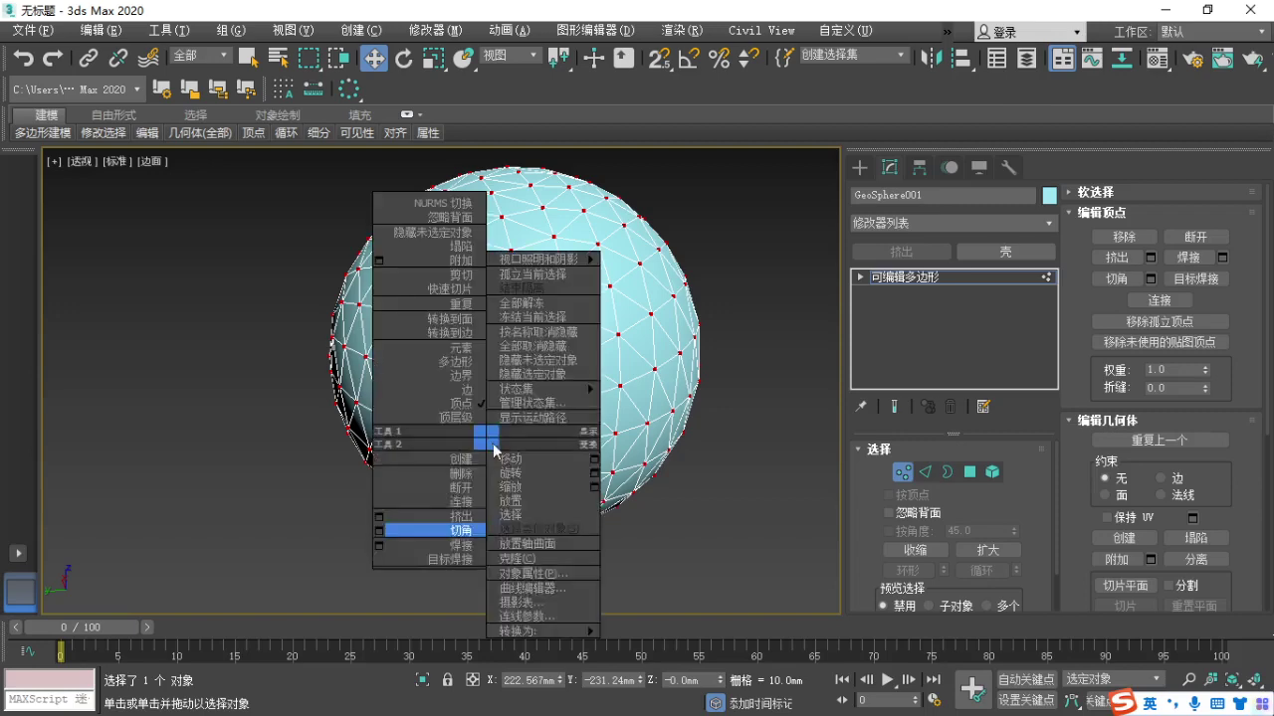
{"action": "left_click", "coordinate": [381, 535]}
{"action": "scroll", "coordinate": [497, 386], "scroll_direction": "up", "scroll_amount": 2}
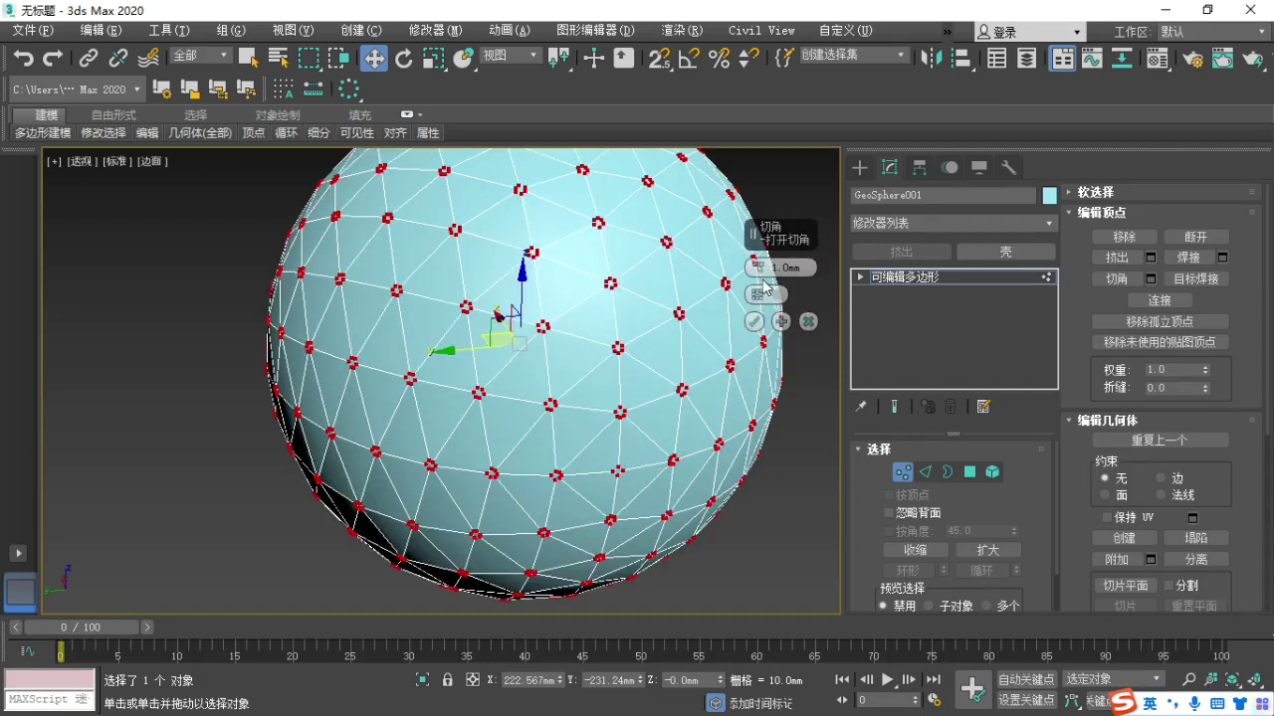
{"action": "left_click_drag", "start_coordinate": [759, 271], "coordinate": [762, 242]}
{"action": "scroll", "coordinate": [483, 407], "scroll_direction": "down", "scroll_amount": 4}
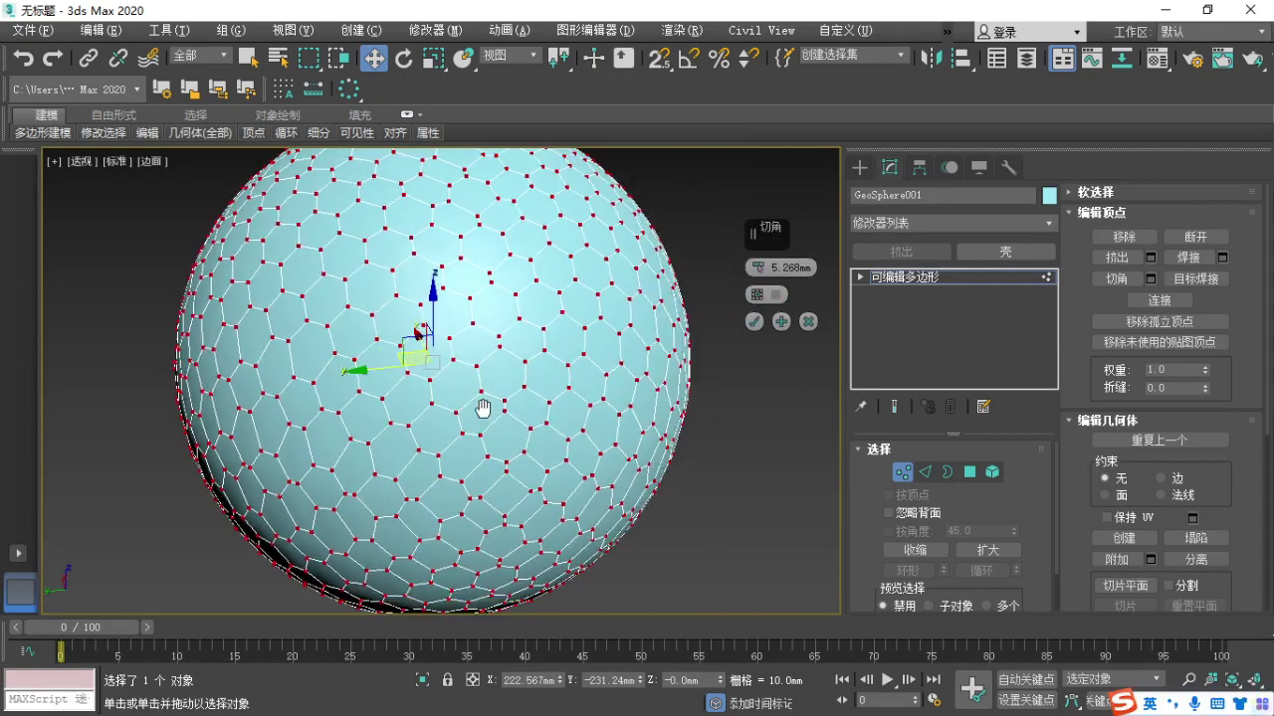
{"action": "mouse_move", "coordinate": [467, 408]}
{"action": "middle_mouse_down", "text": "alt"}
{"action": "mouse_move", "coordinate": [344, 423]}
{"action": "mouse_move", "coordinate": [428, 303]}
{"action": "mouse_move", "coordinate": [318, 406]}
{"action": "middle_mouse_up", "text": "alt"}
{"action": "scroll", "coordinate": [358, 381], "scroll_direction": "up", "scroll_amount": 3}
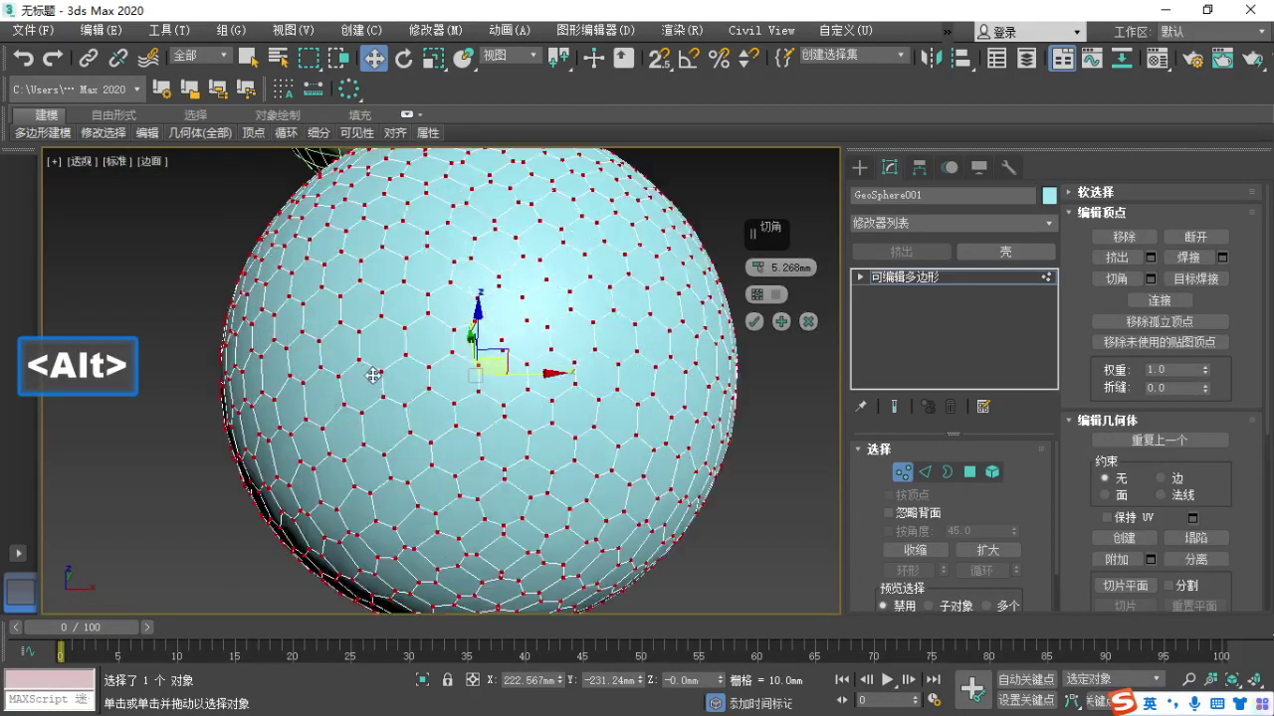
Cancel the vertex chamfer and undo the geosphere back to its parametric state before the poly conversion.
{"action": "left_click", "coordinate": [808, 321]}
{"action": "middle_click_drag", "start_coordinate": [696, 412], "coordinate": [608, 429]}
{"action": "key", "text": "ctrl+z"}
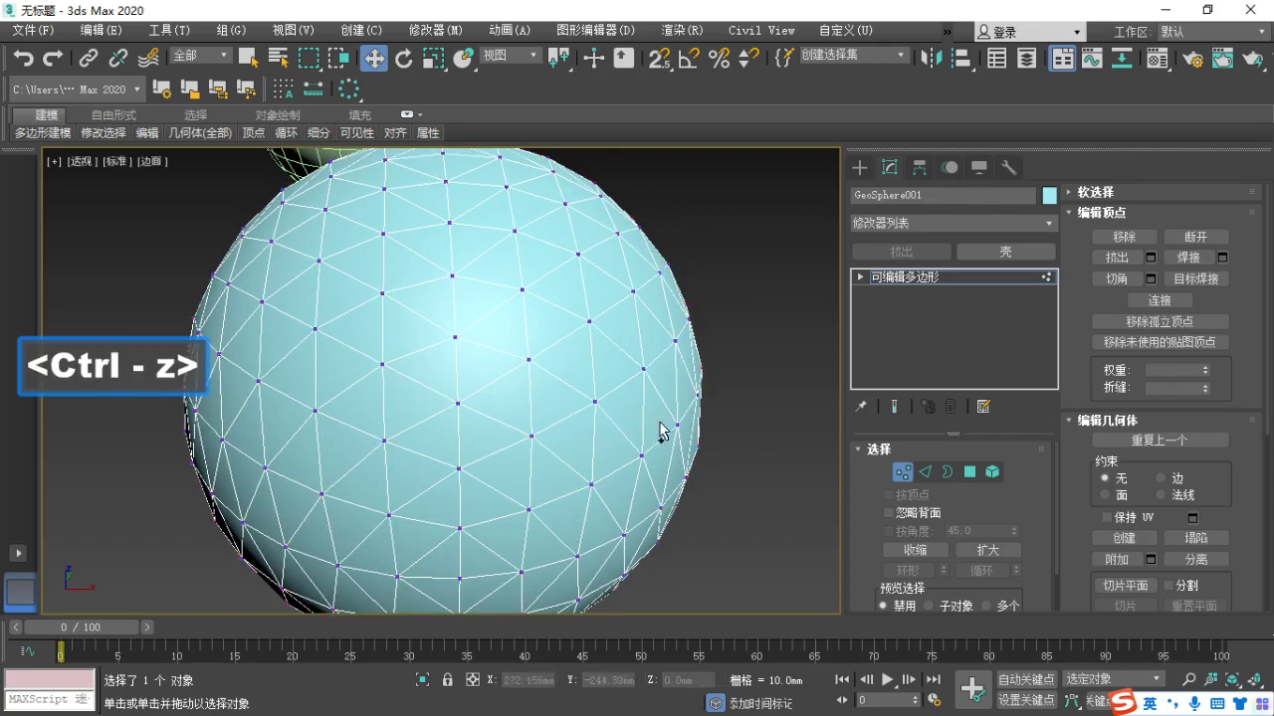
{"action": "key", "text": "ctrl+z"}
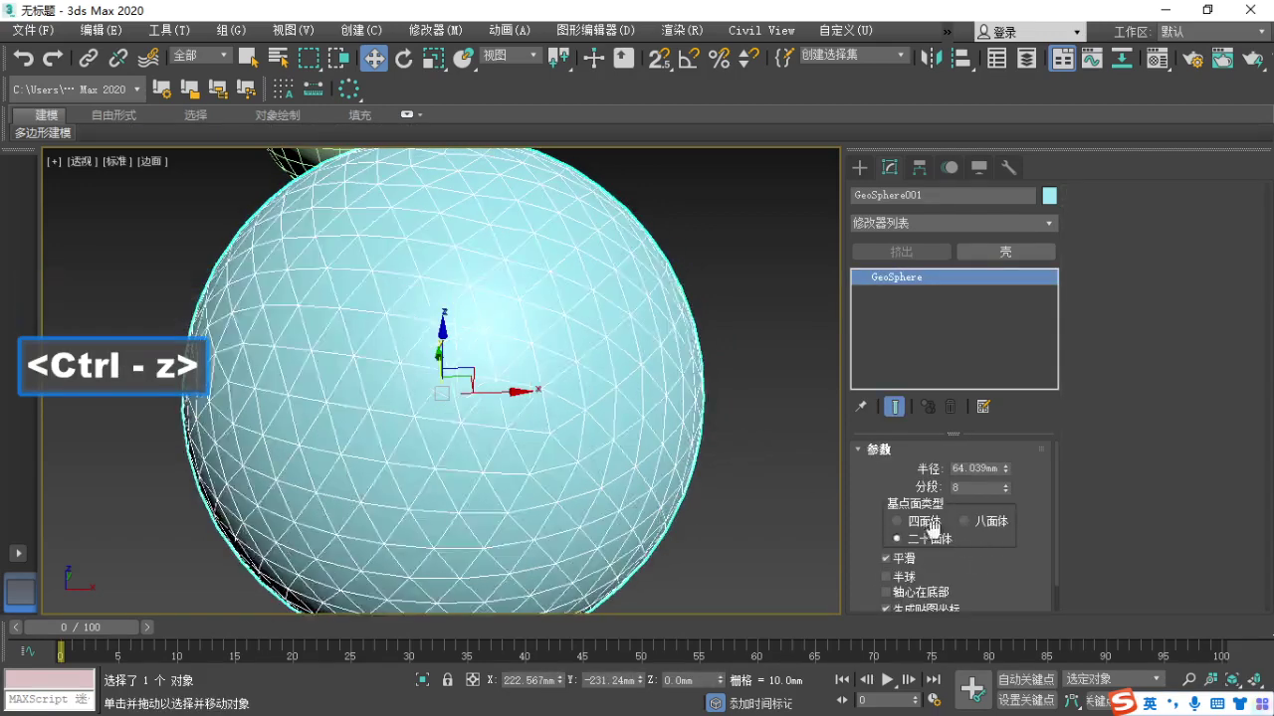
{"action": "key", "text": "F1"}
{"action": "key", "text": "Escape"}
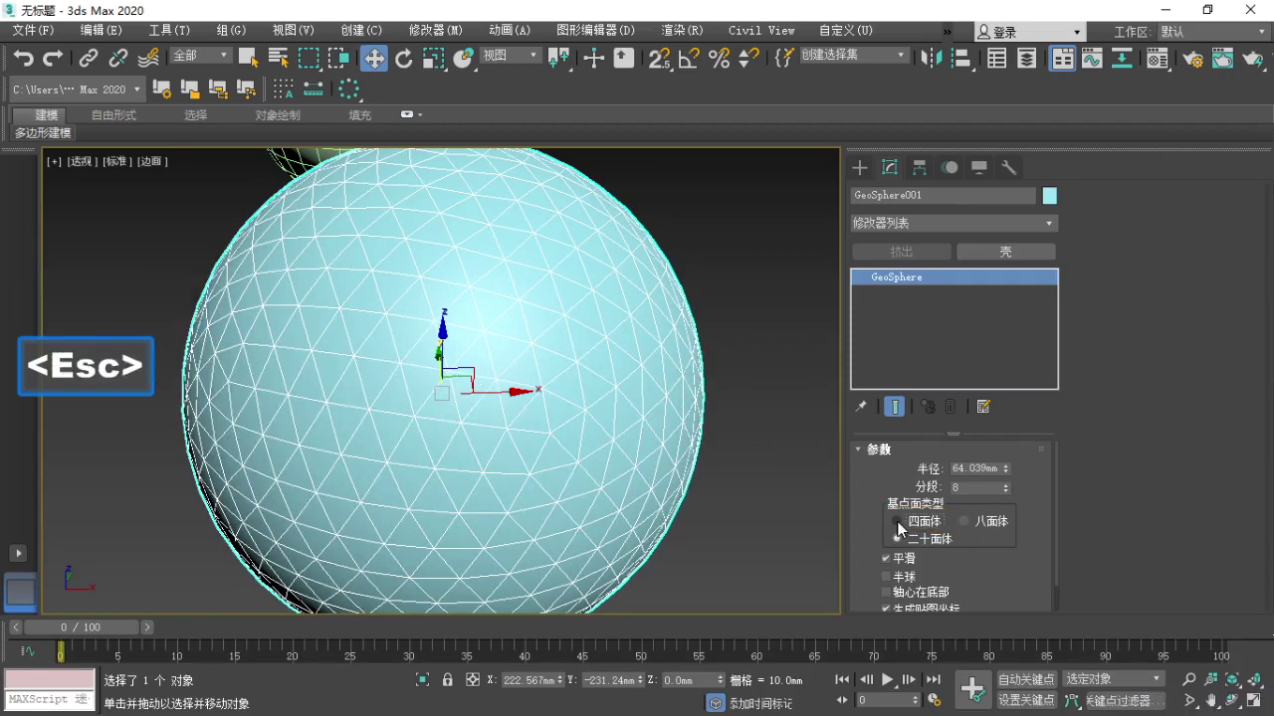
Set the geosphere's geodesic base type to tetrahedron (四面体) and convert it to an editable poly.
{"action": "left_click", "coordinate": [896, 520]}
{"action": "middle_click_drag", "start_coordinate": [543, 454], "coordinate": [477, 376]}
{"action": "scroll", "coordinate": [542, 411], "scroll_direction": "down", "scroll_amount": 3}
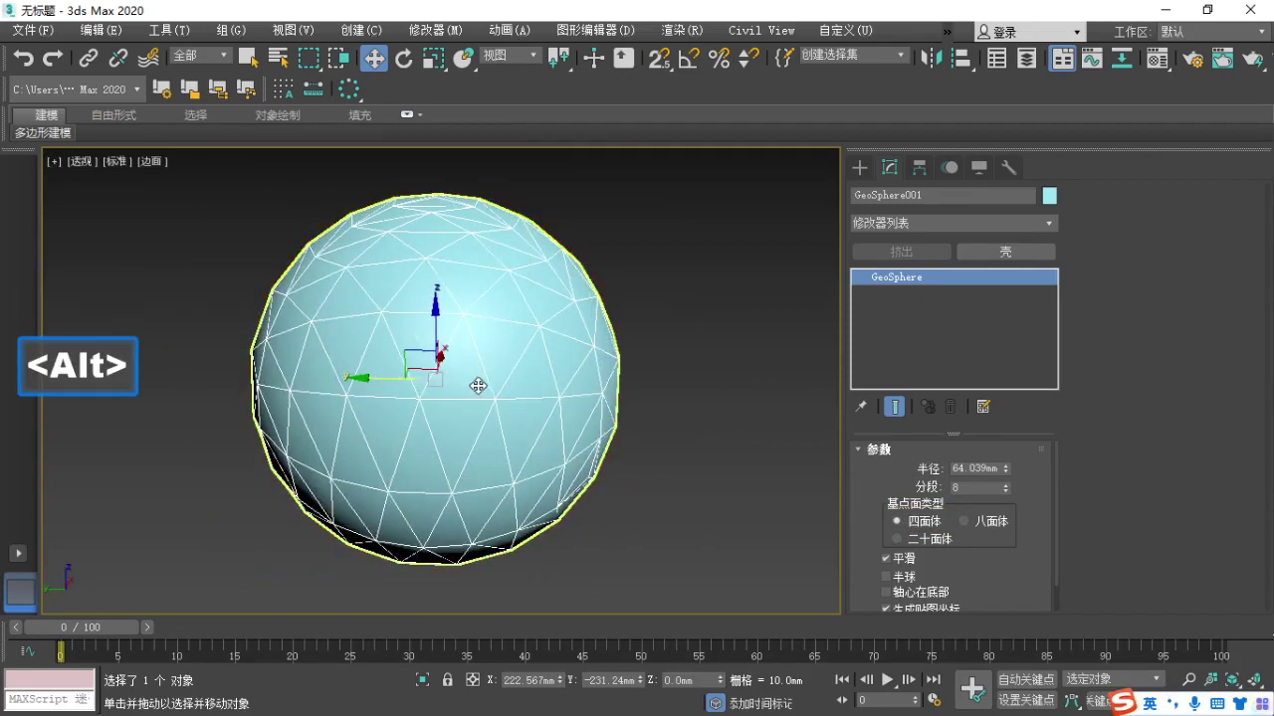
{"action": "right_click", "coordinate": [478, 375]}
{"action": "mouse_move", "coordinate": [519, 573]}
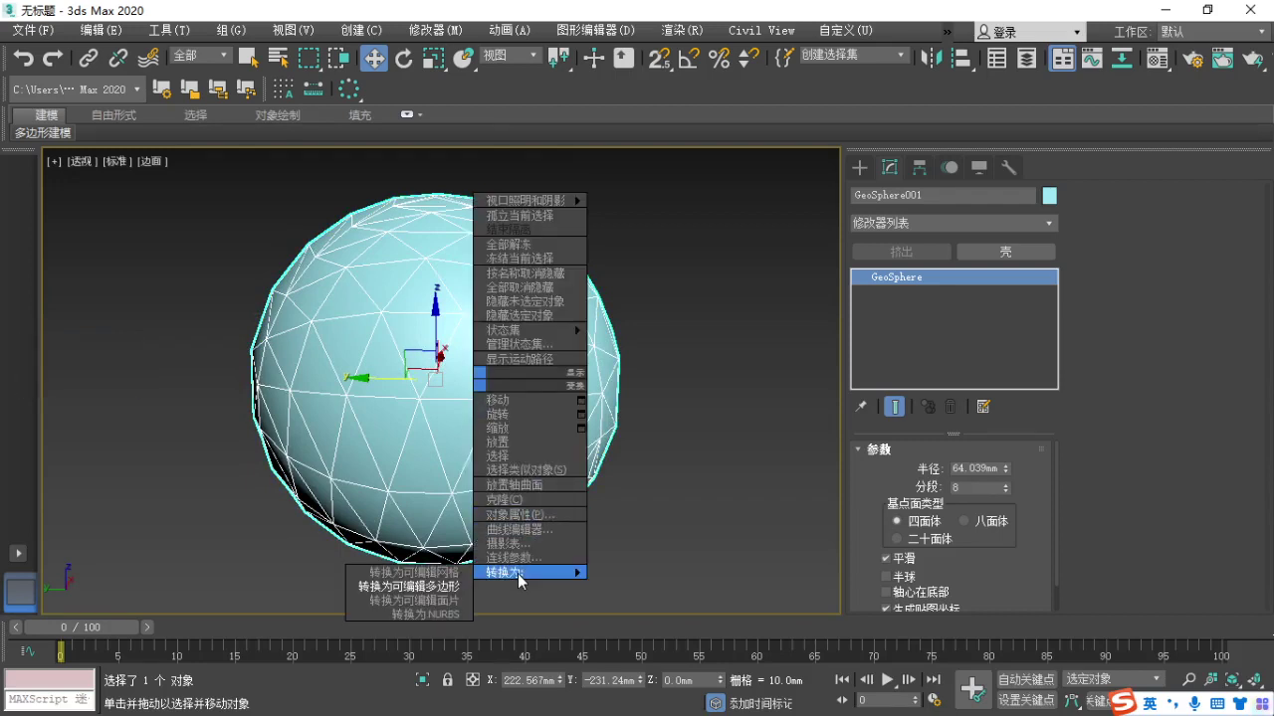
{"action": "left_click", "coordinate": [437, 586]}
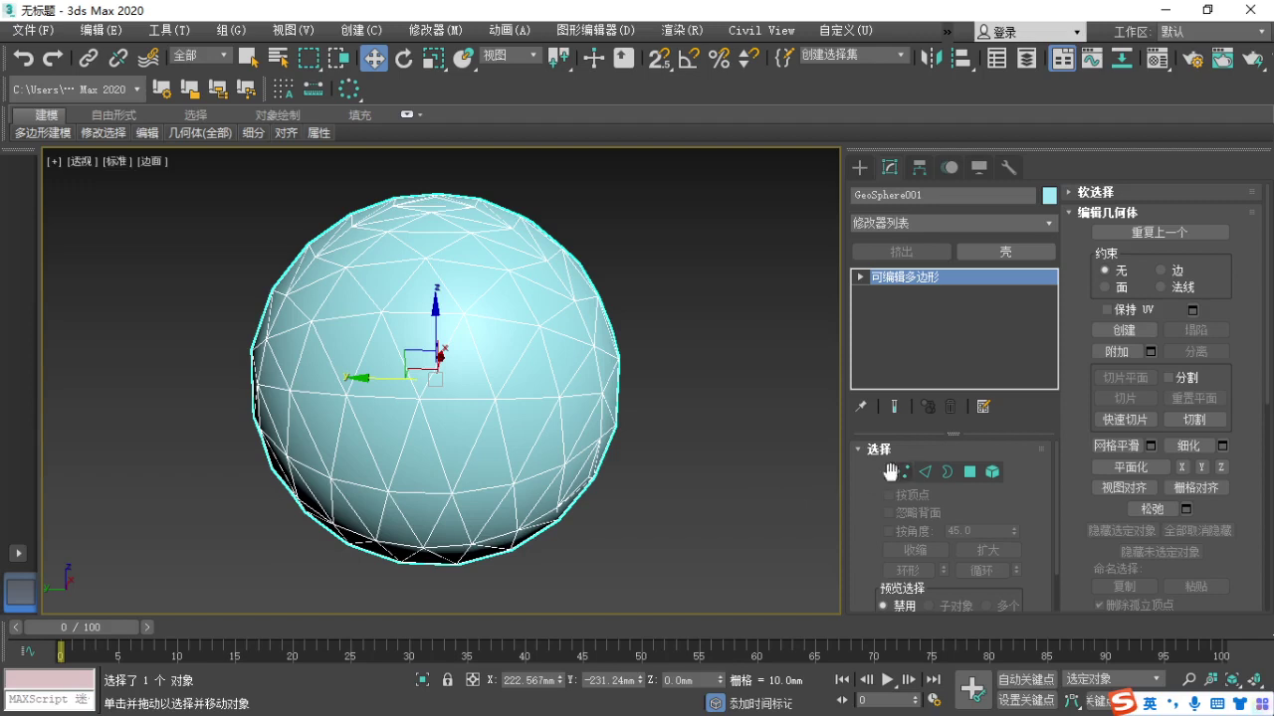
Select all vertices of the tetrahedron-based geosphere and preview a chamfer of about 5.27 mm on them.
{"action": "key", "text": "1"}
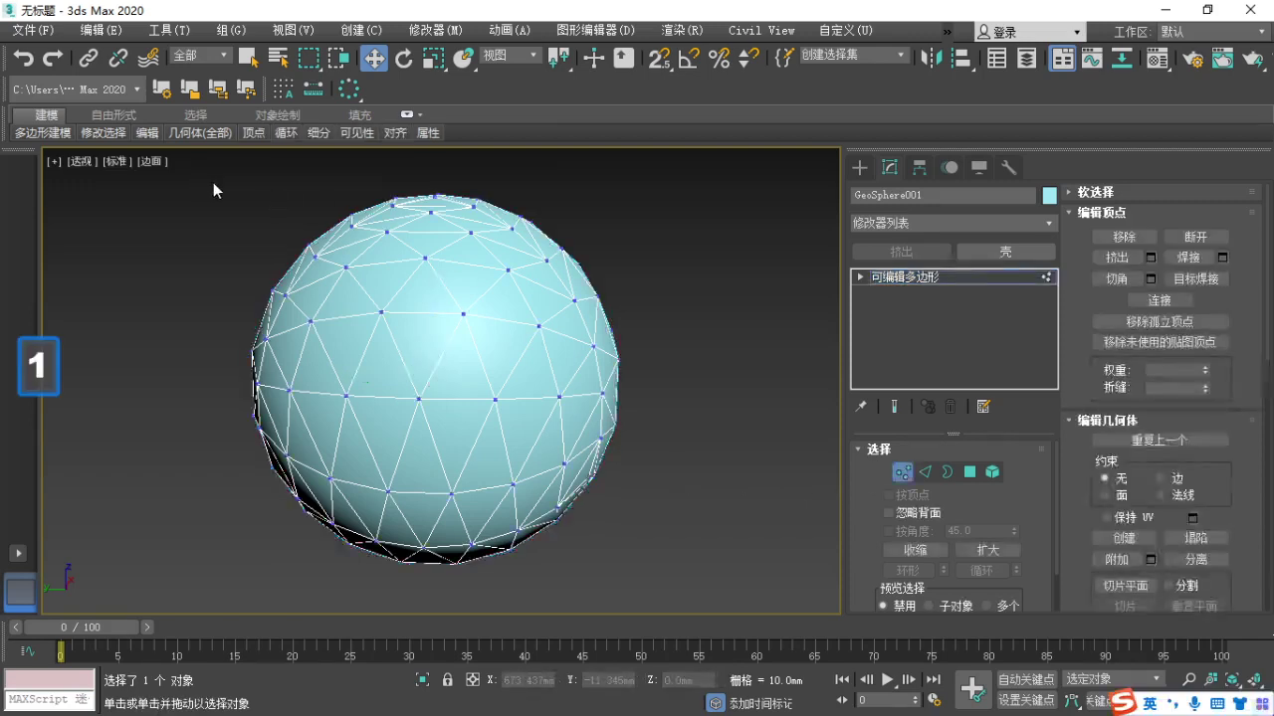
{"action": "left_click_drag", "start_coordinate": [213, 183], "coordinate": [671, 596]}
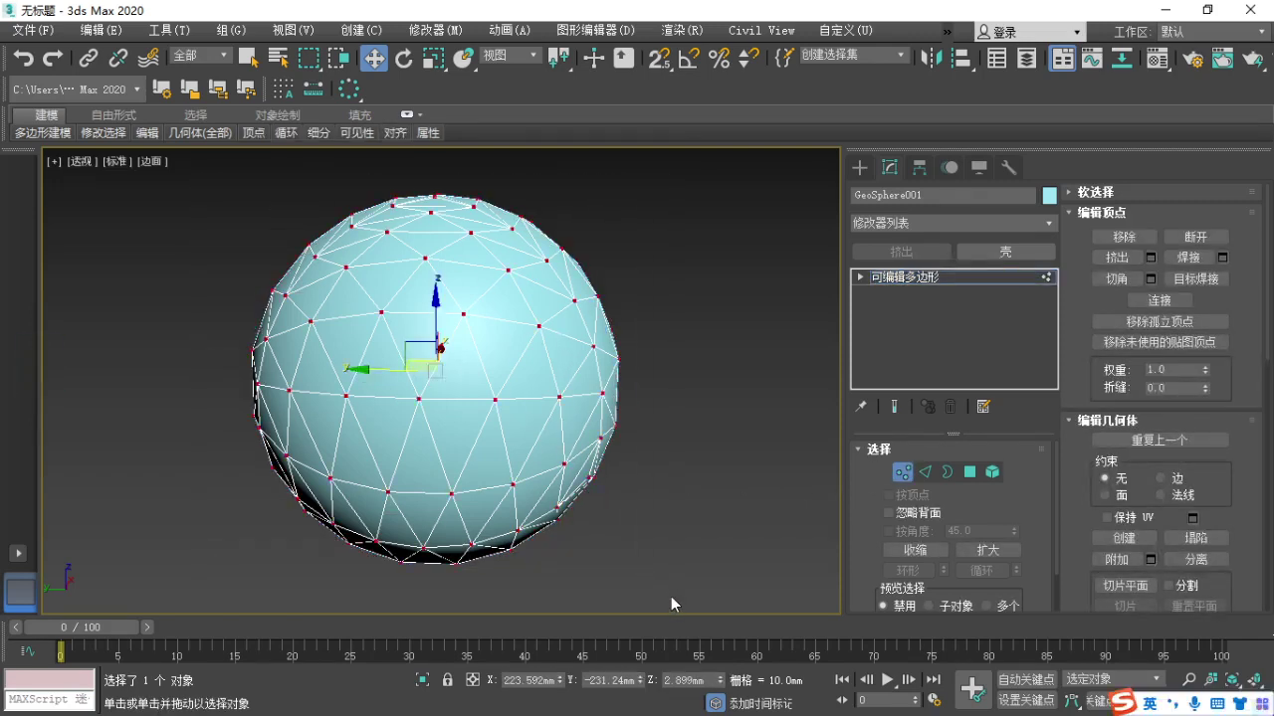
{"action": "right_click", "coordinate": [513, 490]}
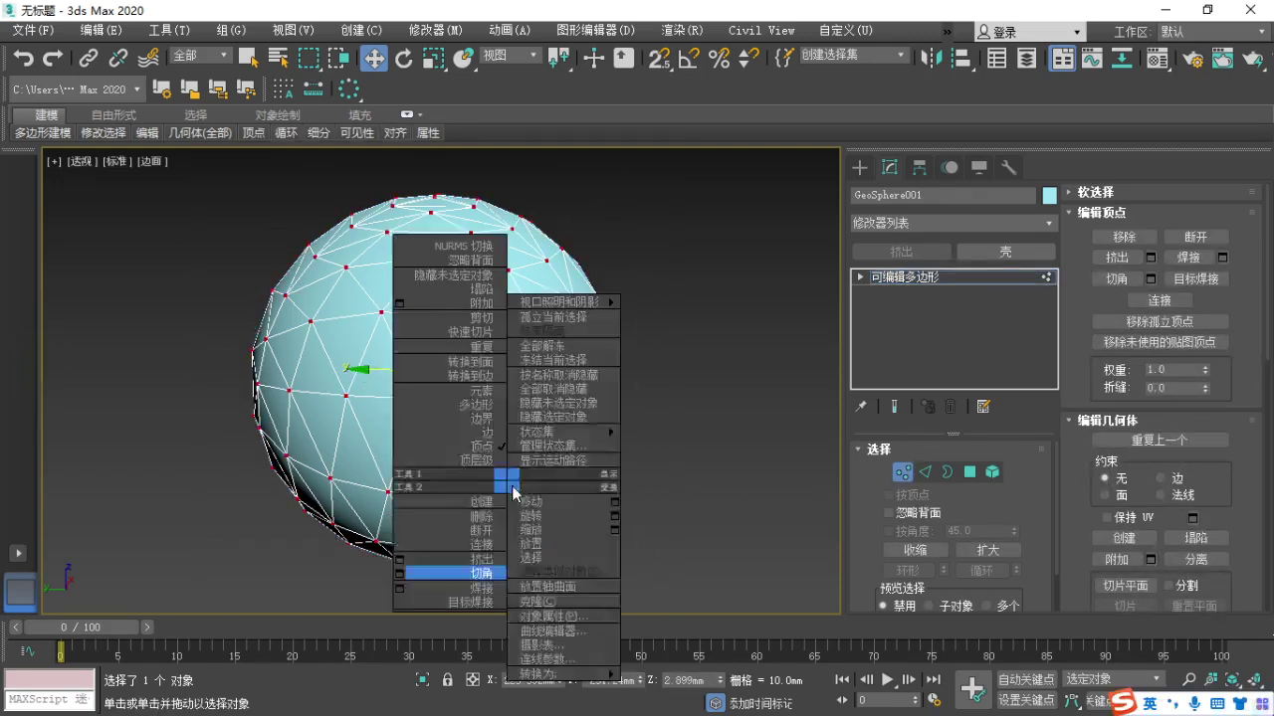
{"action": "left_click", "coordinate": [399, 575]}
{"action": "left_click_drag", "start_coordinate": [763, 274], "coordinate": [752, 246]}
{"action": "middle_click_drag", "start_coordinate": [476, 426], "coordinate": [486, 398], "text": "alt"}
{"action": "scroll", "coordinate": [368, 344], "scroll_direction": "up", "scroll_amount": 5}
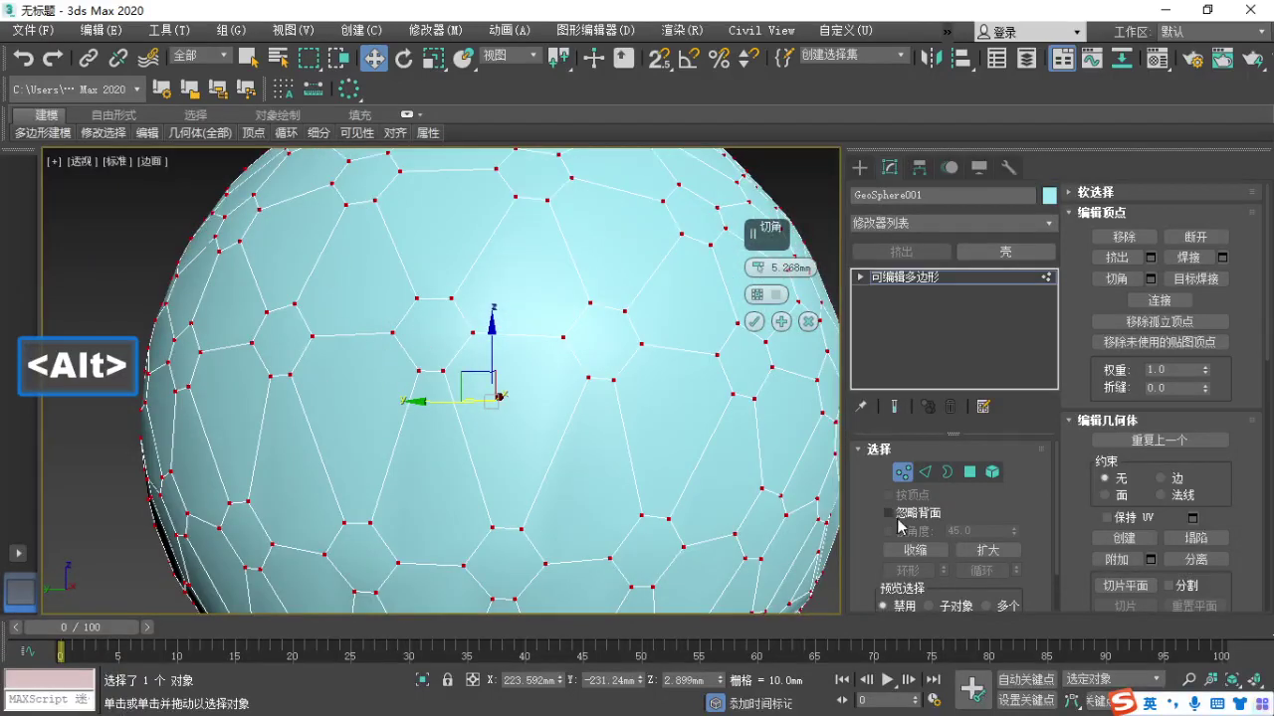
{"action": "key", "text": "F1"}
{"action": "left_click_drag", "start_coordinate": [596, 431], "coordinate": [652, 465]}
{"action": "left_click_drag", "start_coordinate": [620, 434], "coordinate": [614, 495]}
{"action": "left_click_drag", "start_coordinate": [666, 435], "coordinate": [715, 500]}
{"action": "left_click_drag", "start_coordinate": [693, 468], "coordinate": [690, 488]}
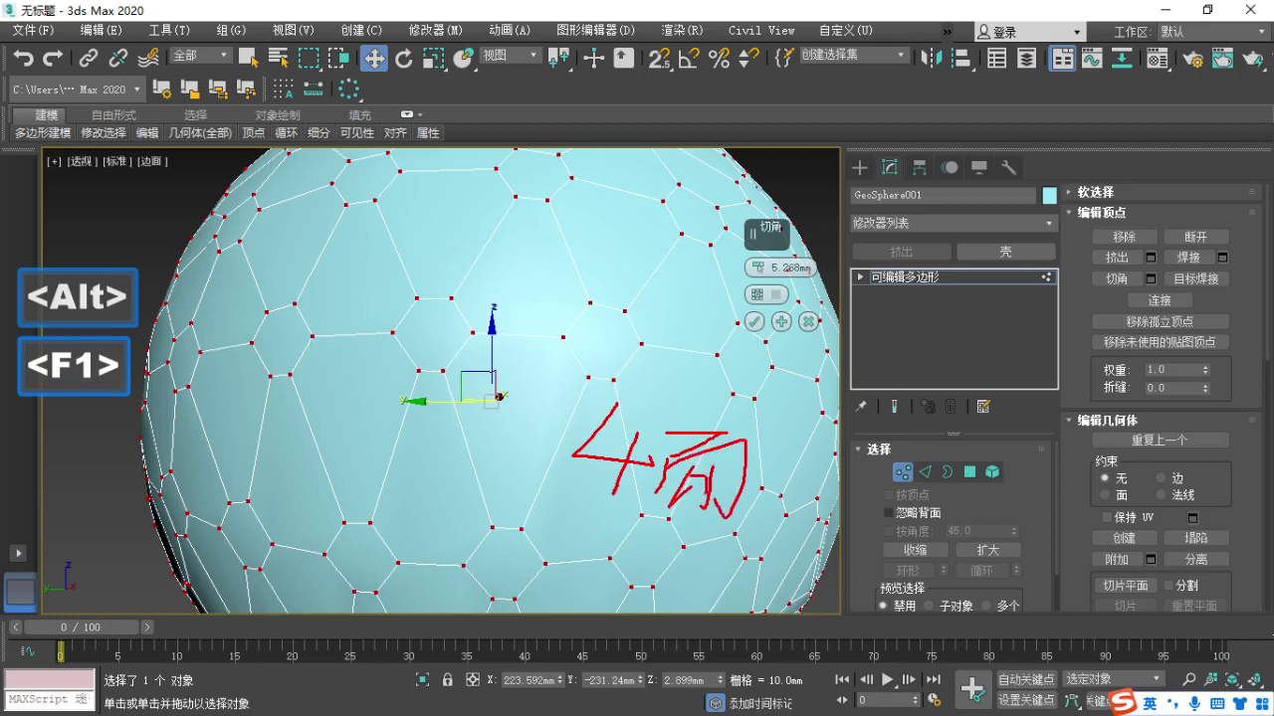
{"action": "left_click_drag", "start_coordinate": [799, 432], "coordinate": [746, 490]}
{"action": "mouse_move", "coordinate": [756, 488]}
{"action": "left_mouse_down"}
{"action": "mouse_move", "coordinate": [754, 524]}
{"action": "mouse_move", "coordinate": [857, 485]}
{"action": "left_mouse_up"}
{"action": "left_click_drag", "start_coordinate": [799, 460], "coordinate": [782, 539]}
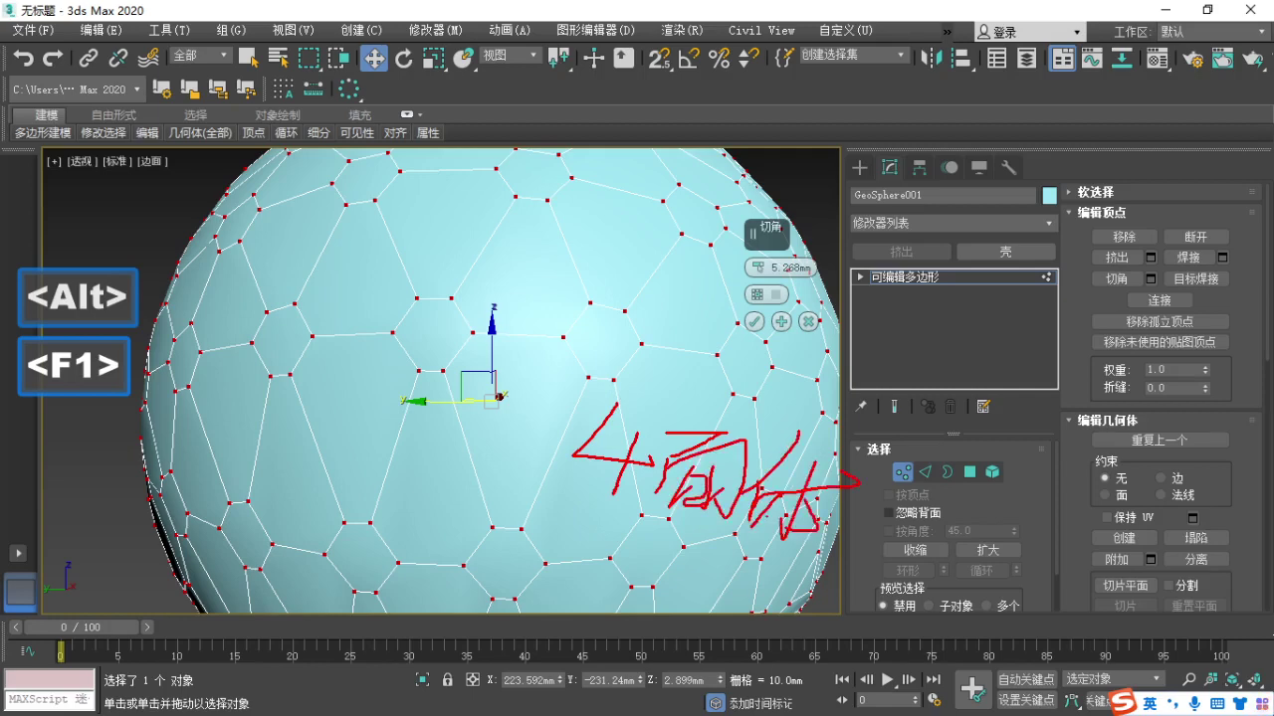
{"action": "key", "text": "Escape"}
Turn on the open chamfer option (打开切角) for the geosphere's vertices, inspect the holes around the surface, and apply the chamfer.
{"action": "scroll", "coordinate": [415, 444], "scroll_direction": "down", "scroll_amount": 5}
{"action": "mouse_move", "coordinate": [415, 443]}
{"action": "middle_mouse_down", "text": "alt"}
{"action": "mouse_move", "coordinate": [465, 265]}
{"action": "mouse_move", "coordinate": [427, 534]}
{"action": "mouse_move", "coordinate": [409, 552]}
{"action": "middle_mouse_up", "text": "alt"}
{"action": "scroll", "coordinate": [413, 398], "scroll_direction": "up", "scroll_amount": 3}
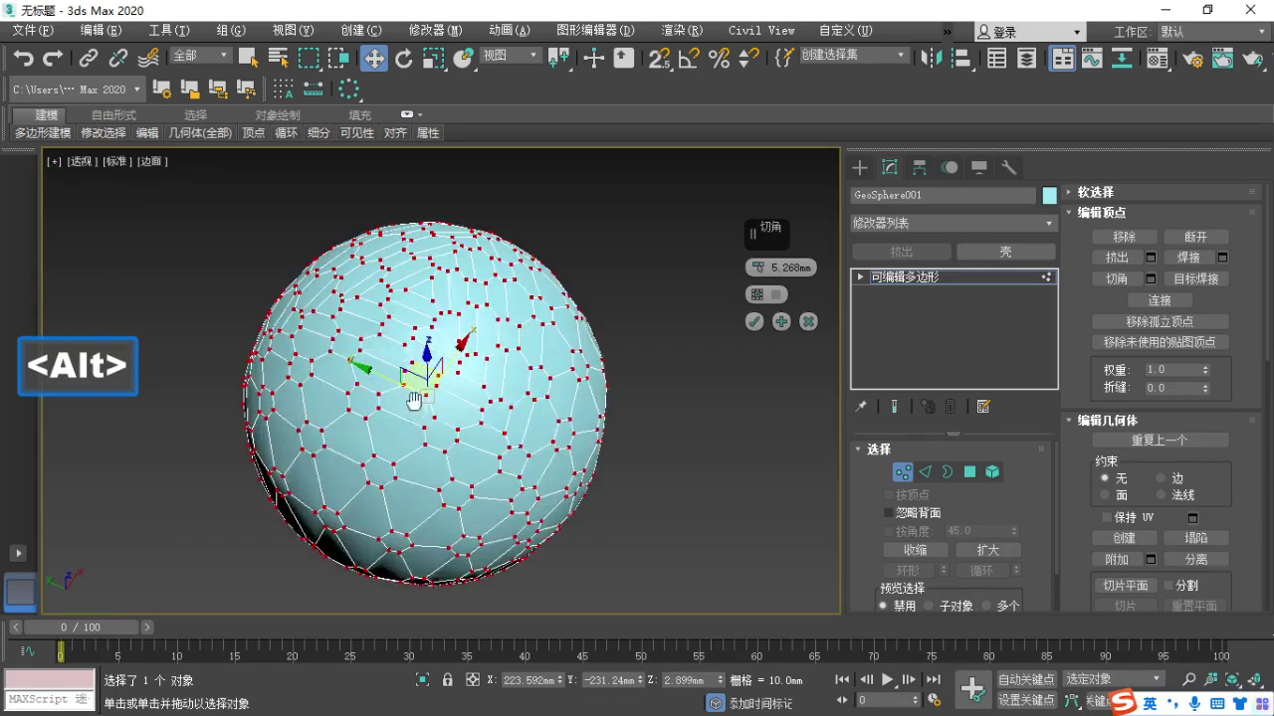
{"action": "scroll", "coordinate": [413, 398], "scroll_direction": "up", "scroll_amount": 2}
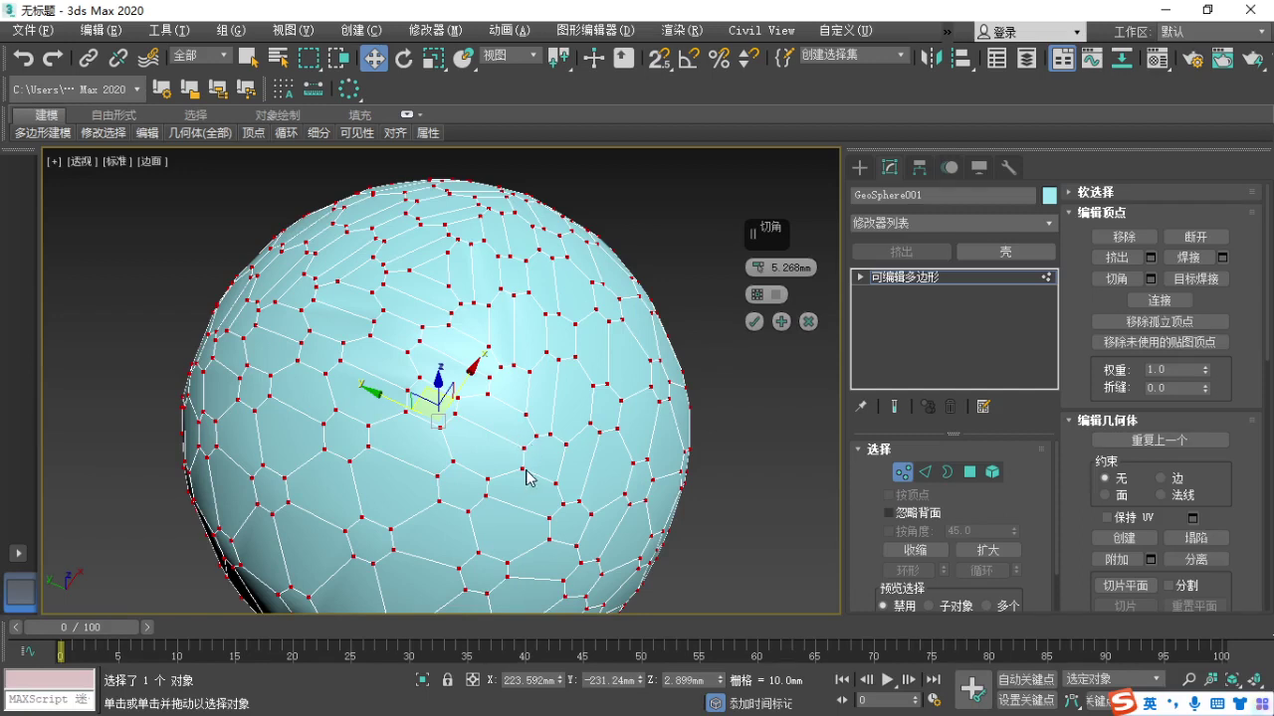
{"action": "key", "text": "F1"}
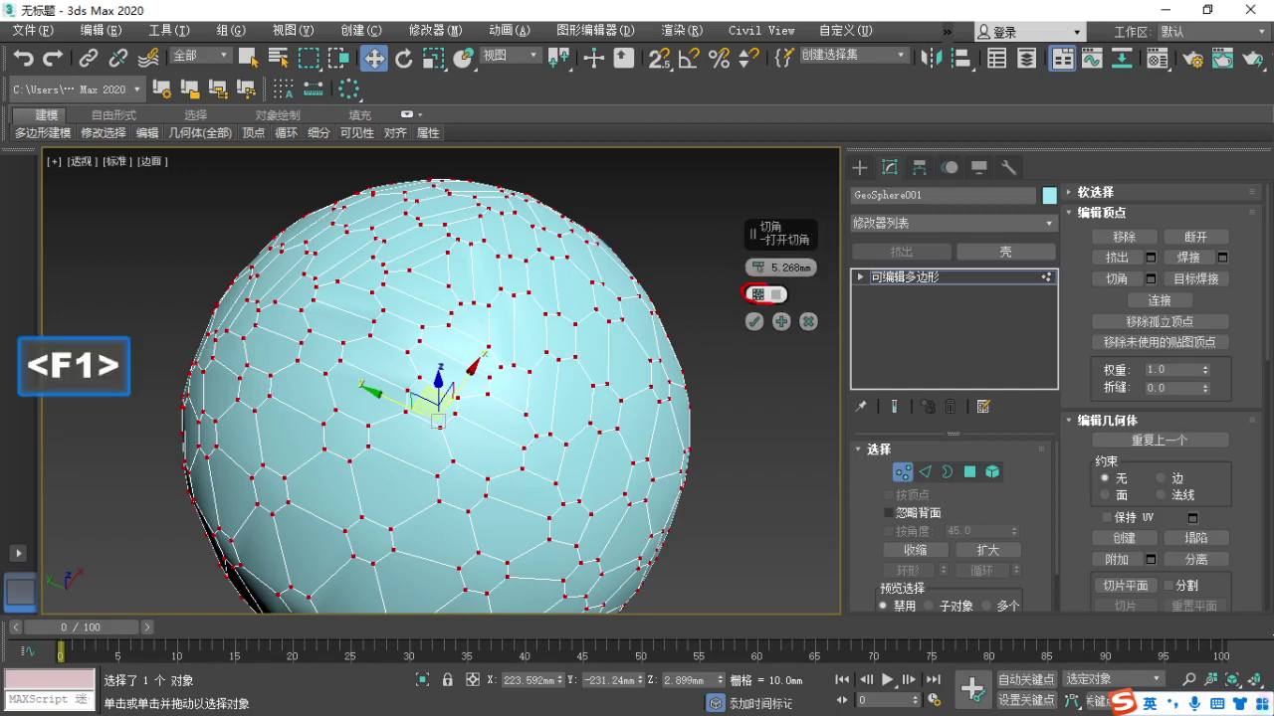
{"action": "key", "text": "Escape"}
{"action": "left_click", "coordinate": [777, 295]}
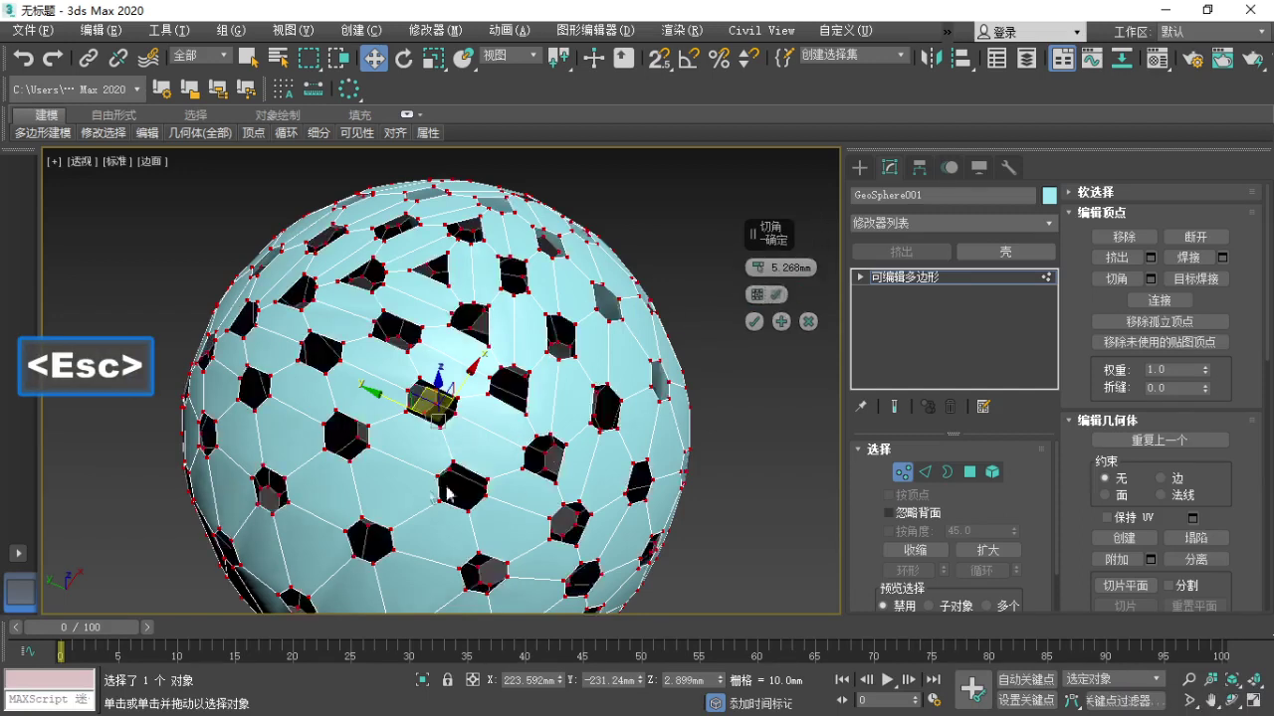
{"action": "middle_click_drag", "start_coordinate": [400, 474], "coordinate": [434, 444], "text": "alt"}
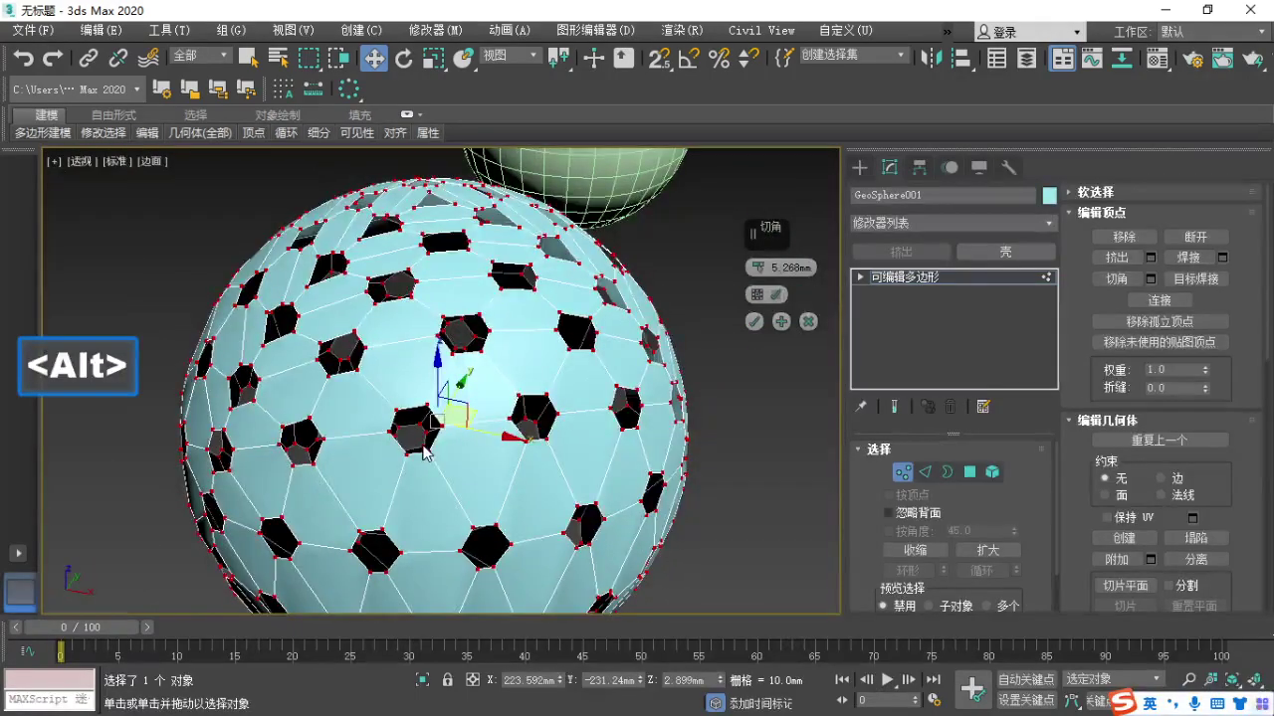
{"action": "scroll", "coordinate": [426, 415], "scroll_direction": "down", "scroll_amount": 2}
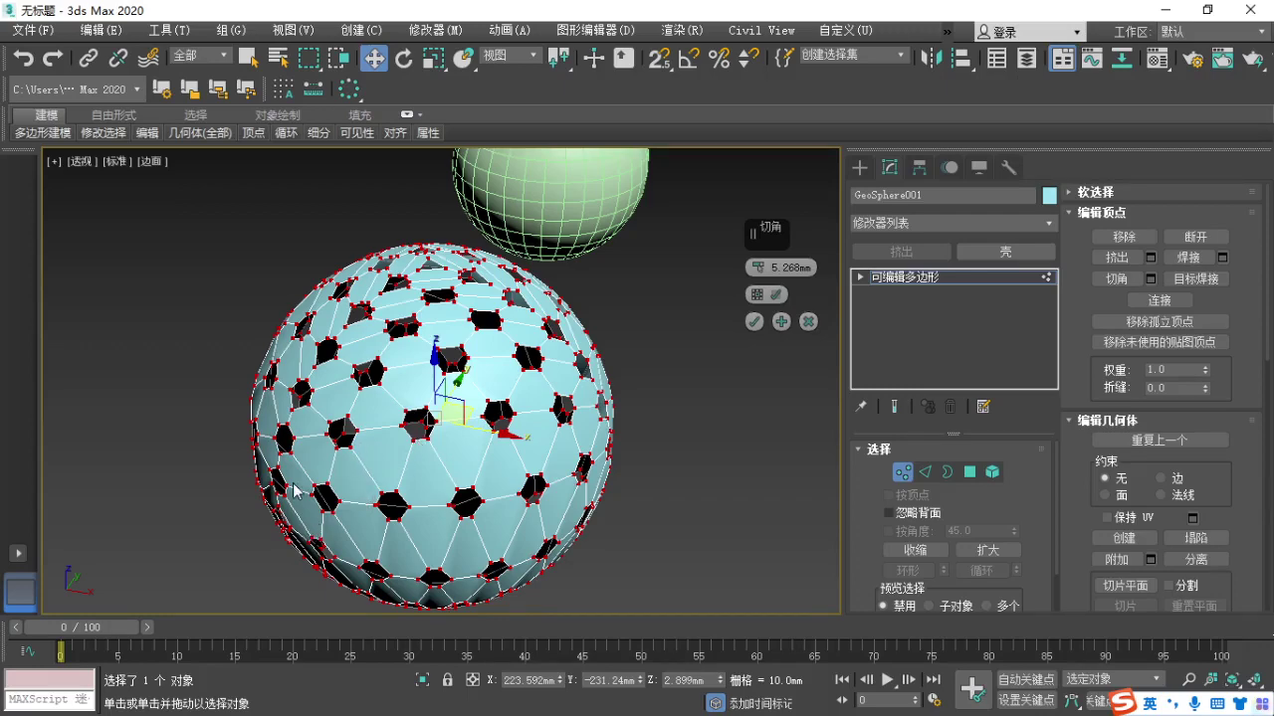
{"action": "middle_click_drag", "start_coordinate": [358, 453], "coordinate": [450, 414]}
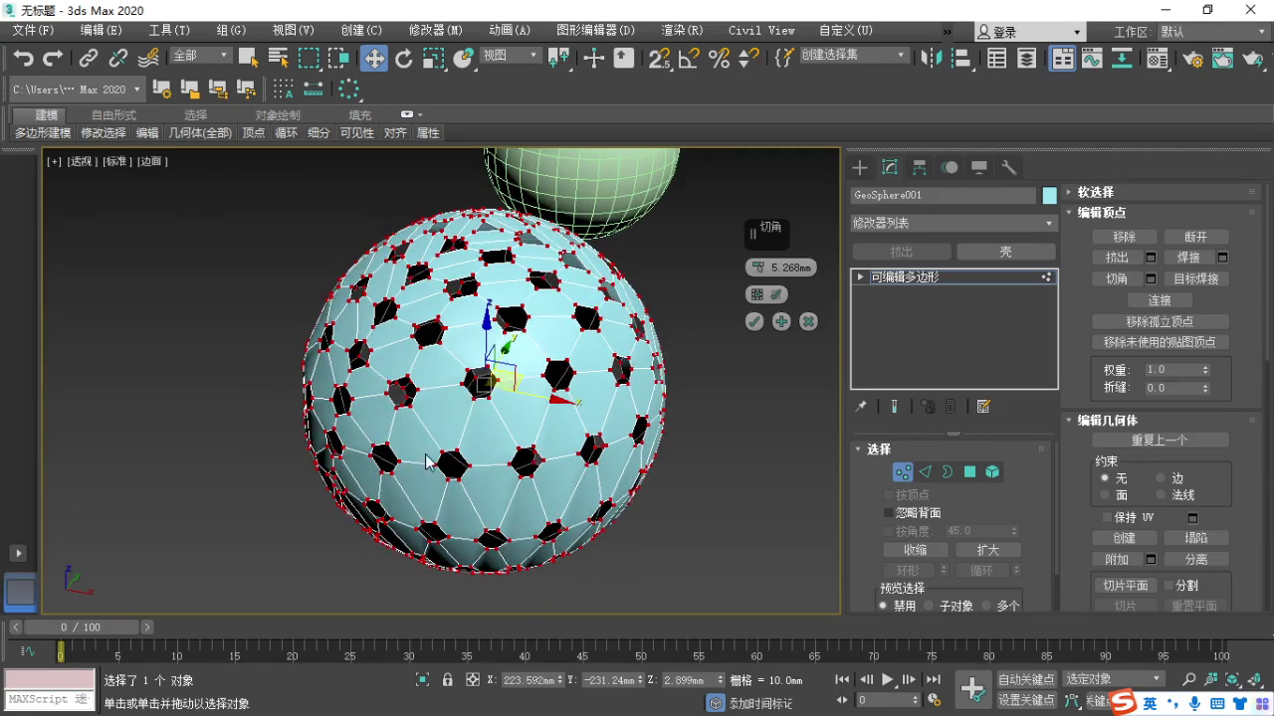
{"action": "middle_click_drag", "start_coordinate": [426, 461], "coordinate": [623, 443], "text": "alt"}
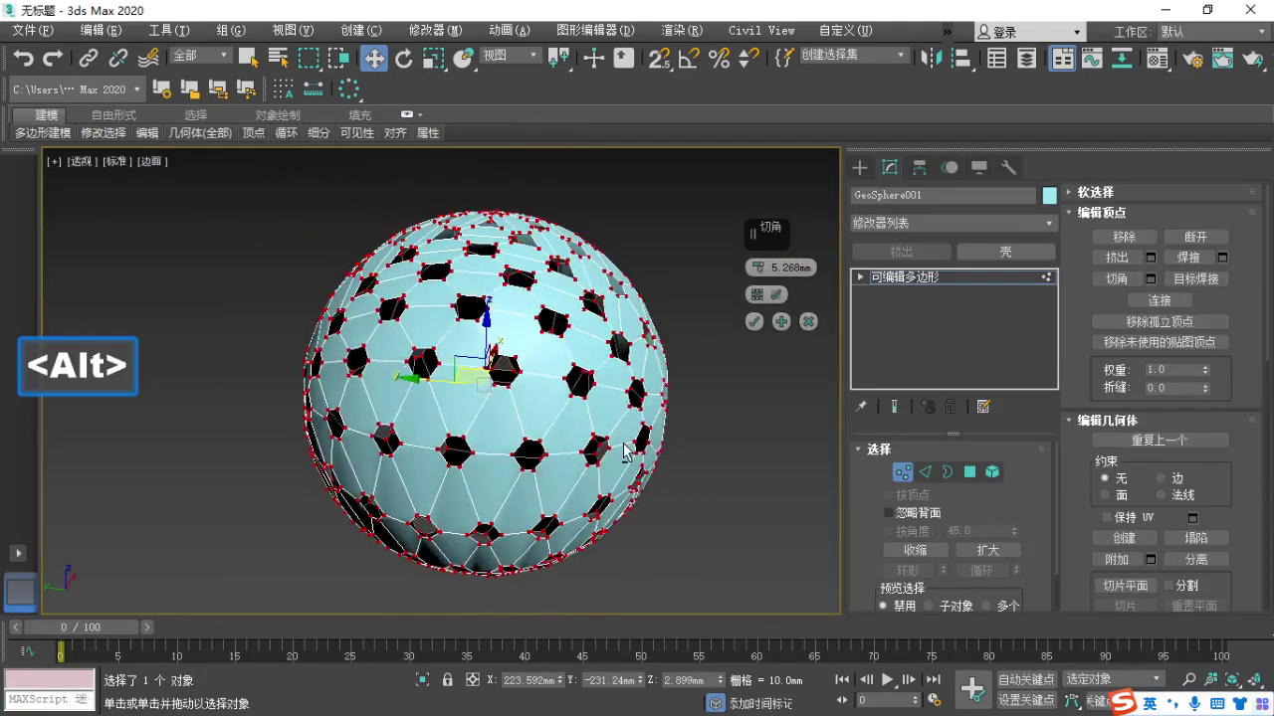
{"action": "left_click", "coordinate": [752, 320]}
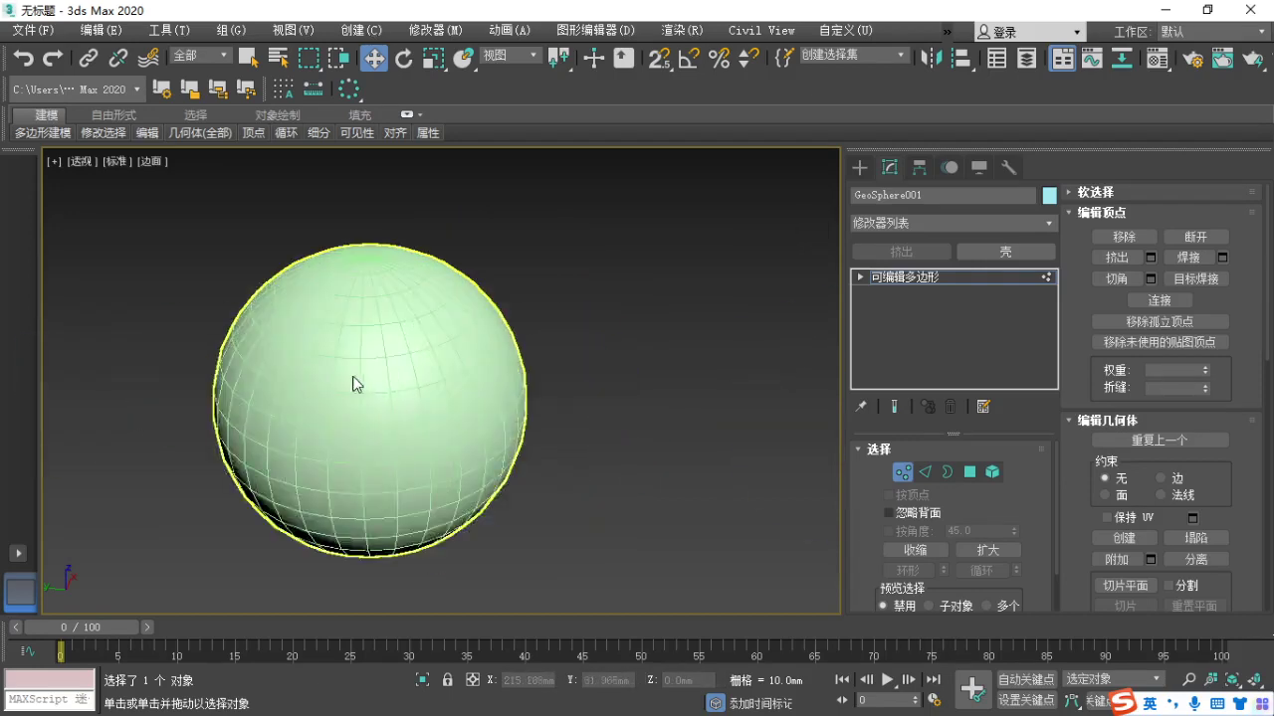
Leave vertex editing on the geosphere and convert the green sphere to an editable poly.
{"action": "scroll", "coordinate": [443, 396], "scroll_direction": "down", "scroll_amount": 3}
{"action": "middle_click_drag", "start_coordinate": [545, 401], "coordinate": [402, 409]}
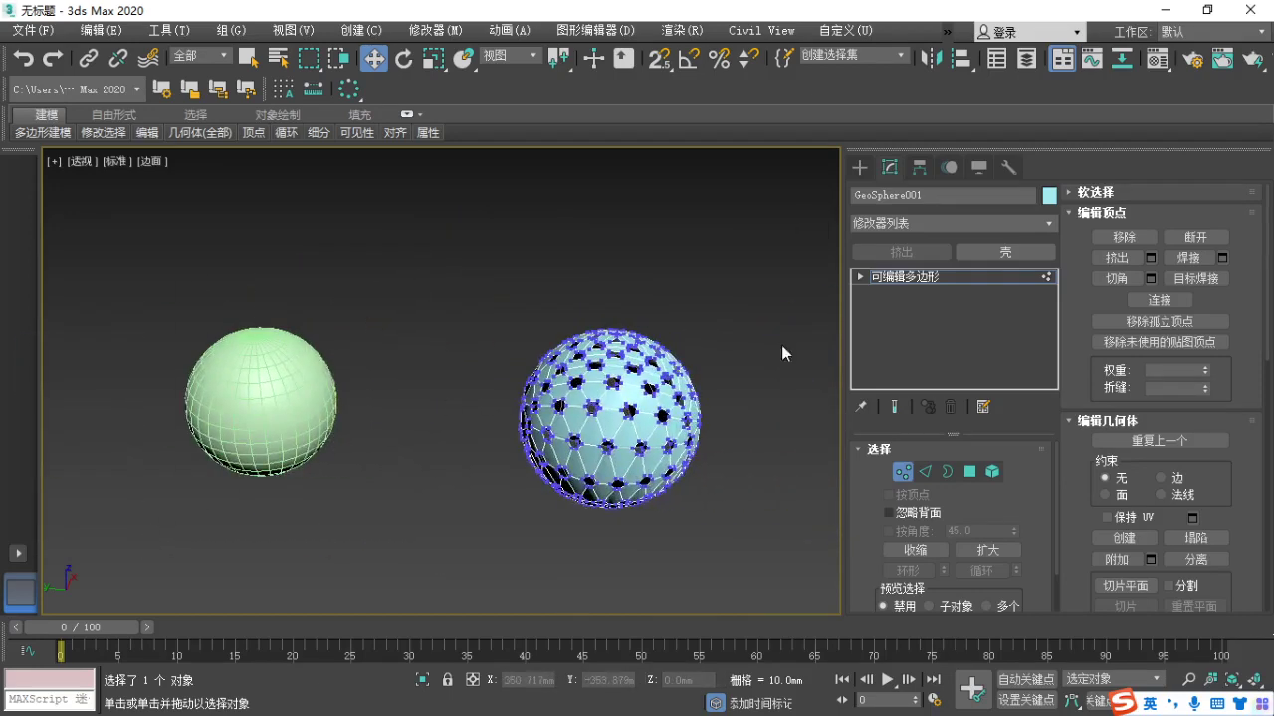
{"action": "left_click", "coordinate": [898, 463]}
{"action": "left_click", "coordinate": [297, 397]}
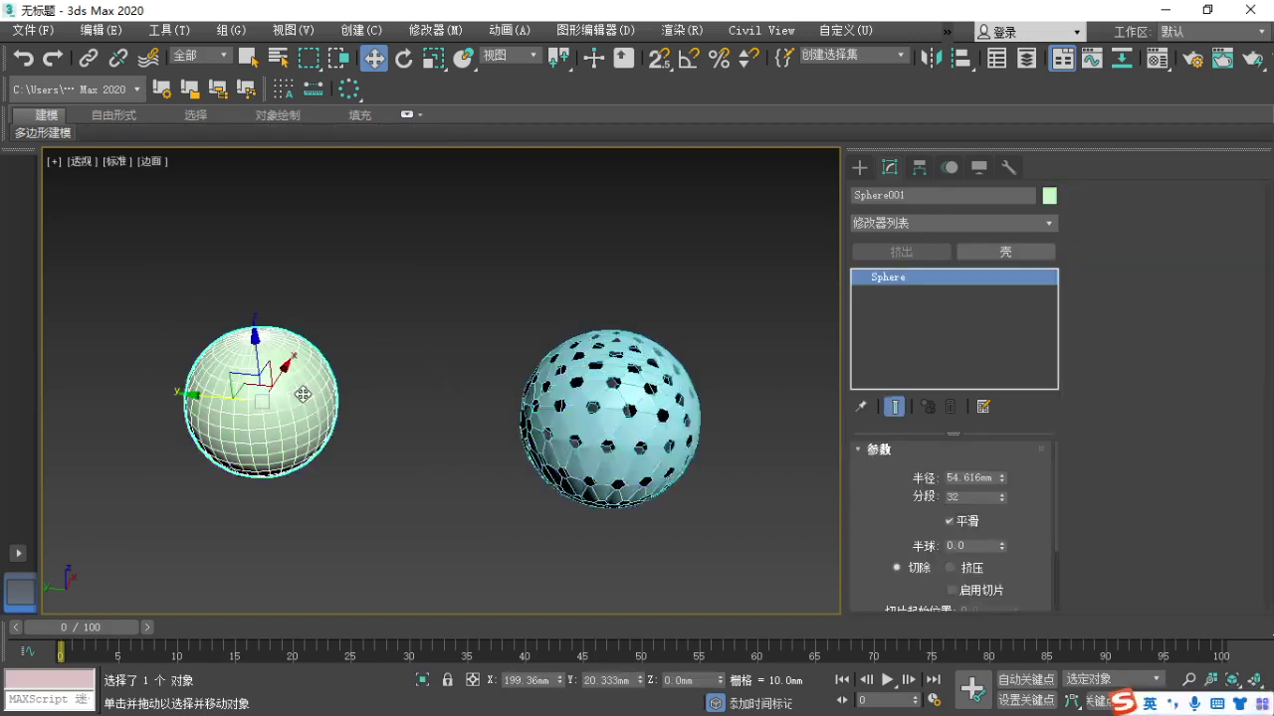
{"action": "scroll", "coordinate": [296, 397], "scroll_direction": "up", "scroll_amount": 2}
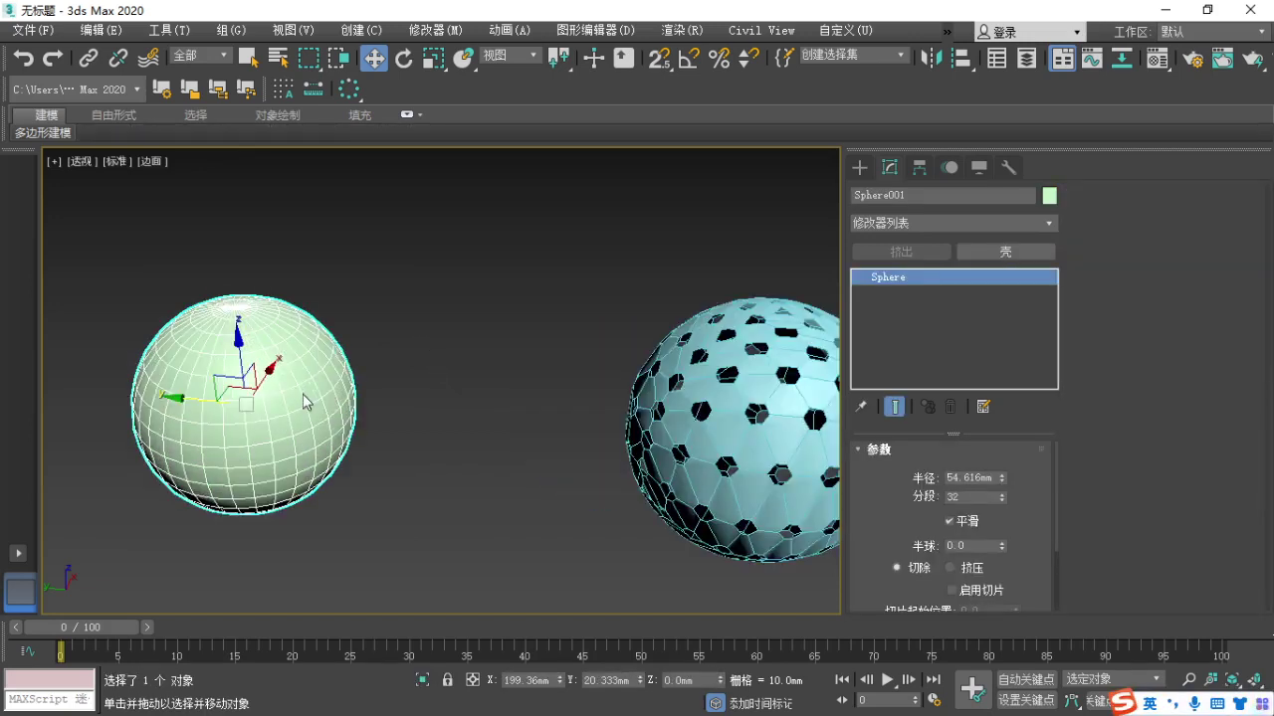
{"action": "right_click", "coordinate": [302, 394]}
{"action": "mouse_move", "coordinate": [349, 581]}
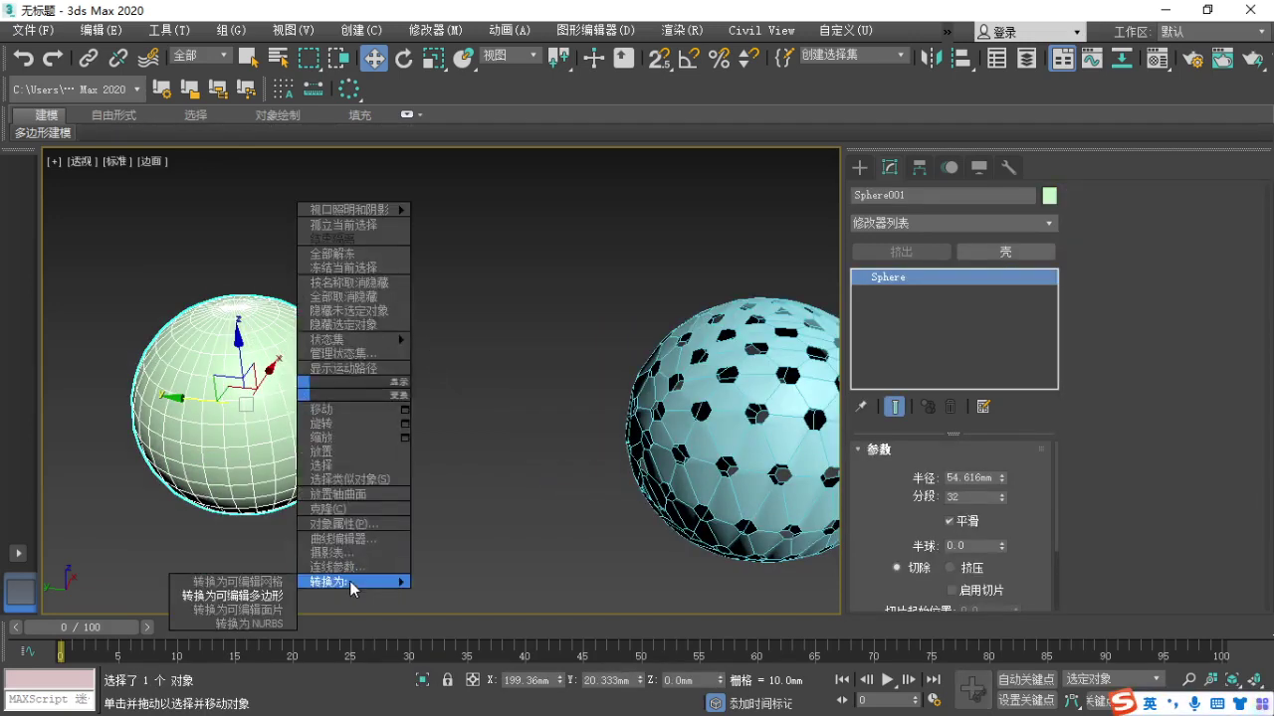
{"action": "left_click", "coordinate": [251, 595]}
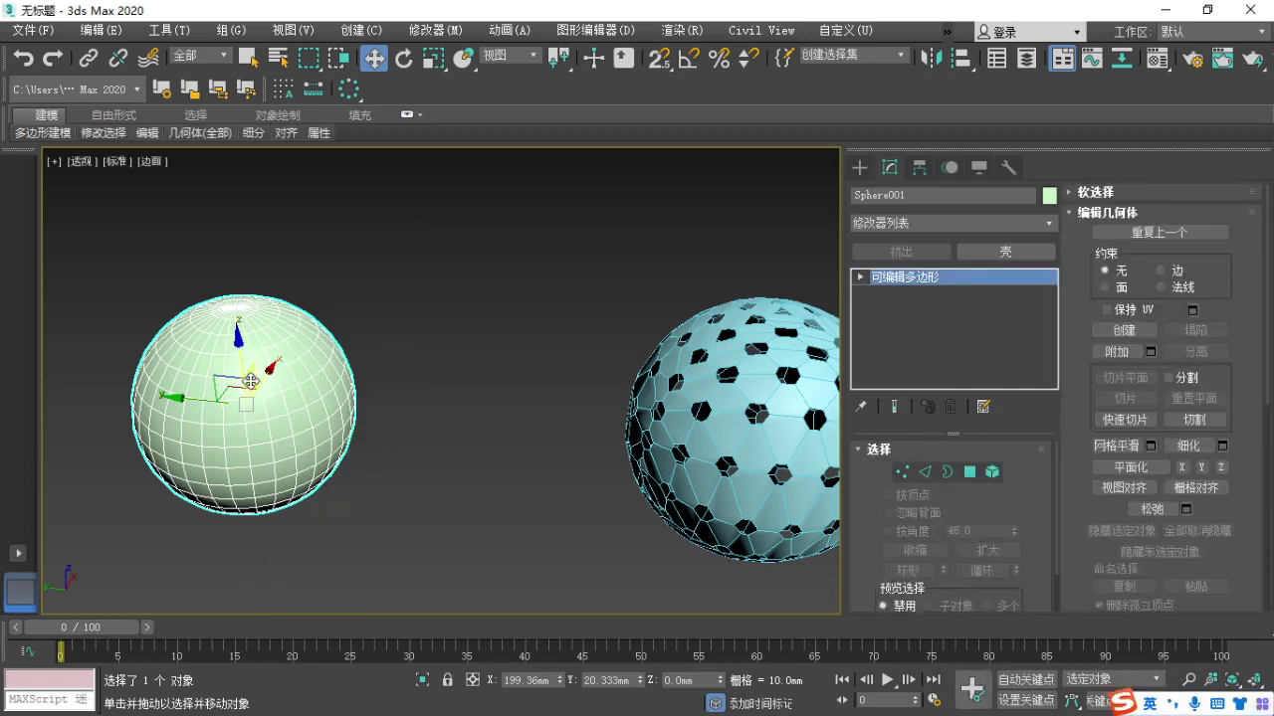
Move the green sphere closer to the geosphere, to about X 227.1 mm, Y -30.1 mm, and select all of its vertices.
{"action": "left_click_drag", "start_coordinate": [250, 381], "coordinate": [312, 398]}
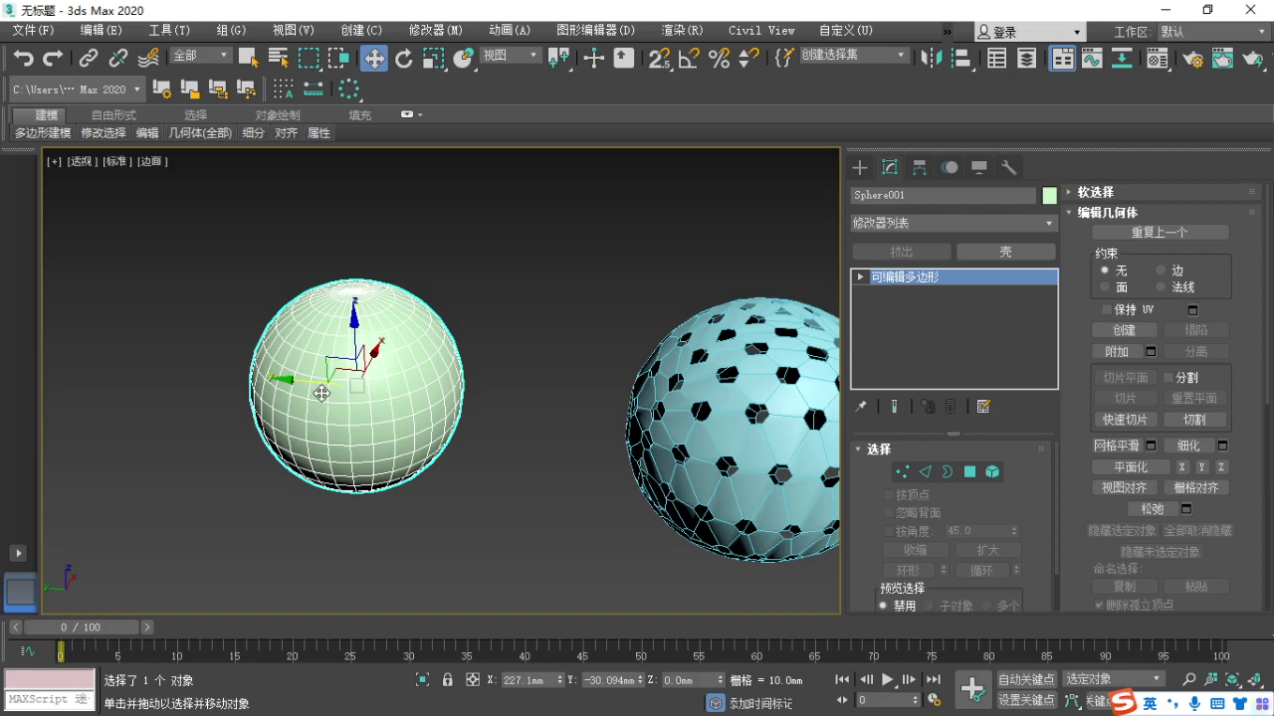
{"action": "mouse_move", "coordinate": [354, 402]}
{"action": "middle_mouse_down"}
{"action": "mouse_move", "coordinate": [435, 452]}
{"action": "mouse_move", "coordinate": [348, 405]}
{"action": "middle_mouse_up"}
{"action": "left_click", "coordinate": [903, 472]}
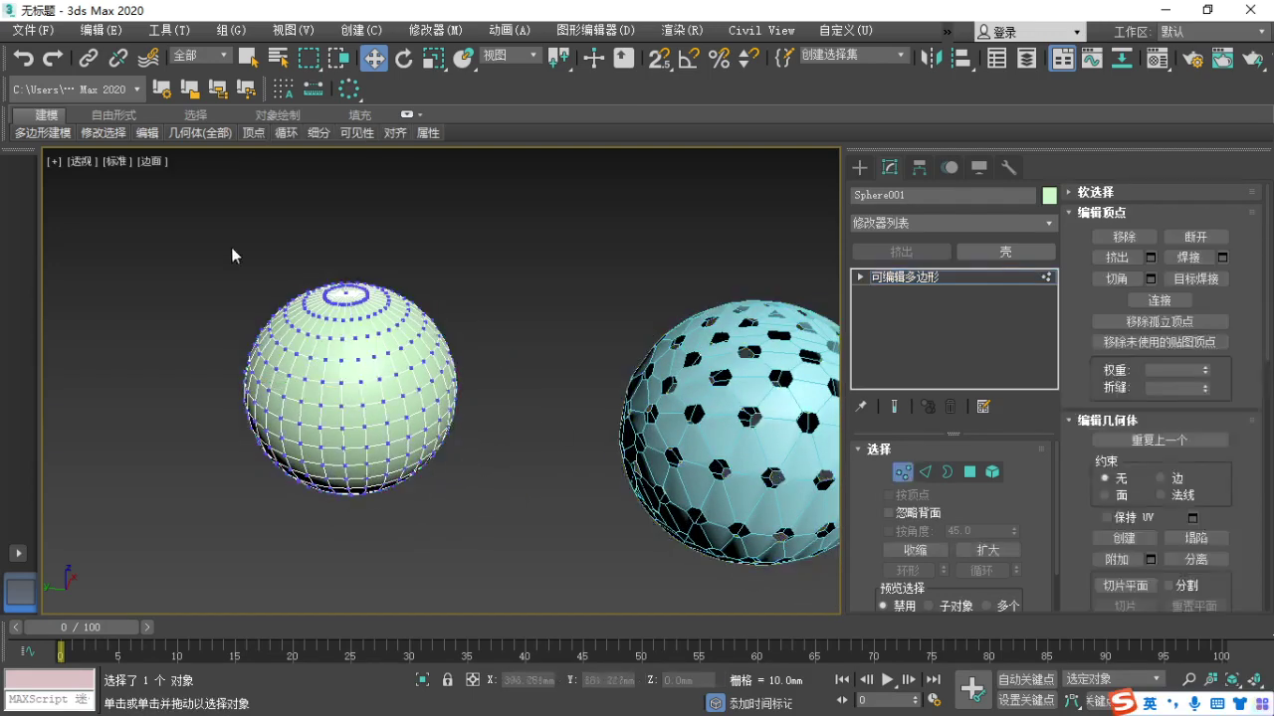
{"action": "left_click_drag", "start_coordinate": [209, 234], "coordinate": [527, 520]}
{"action": "scroll", "coordinate": [342, 436], "scroll_direction": "up", "scroll_amount": 3}
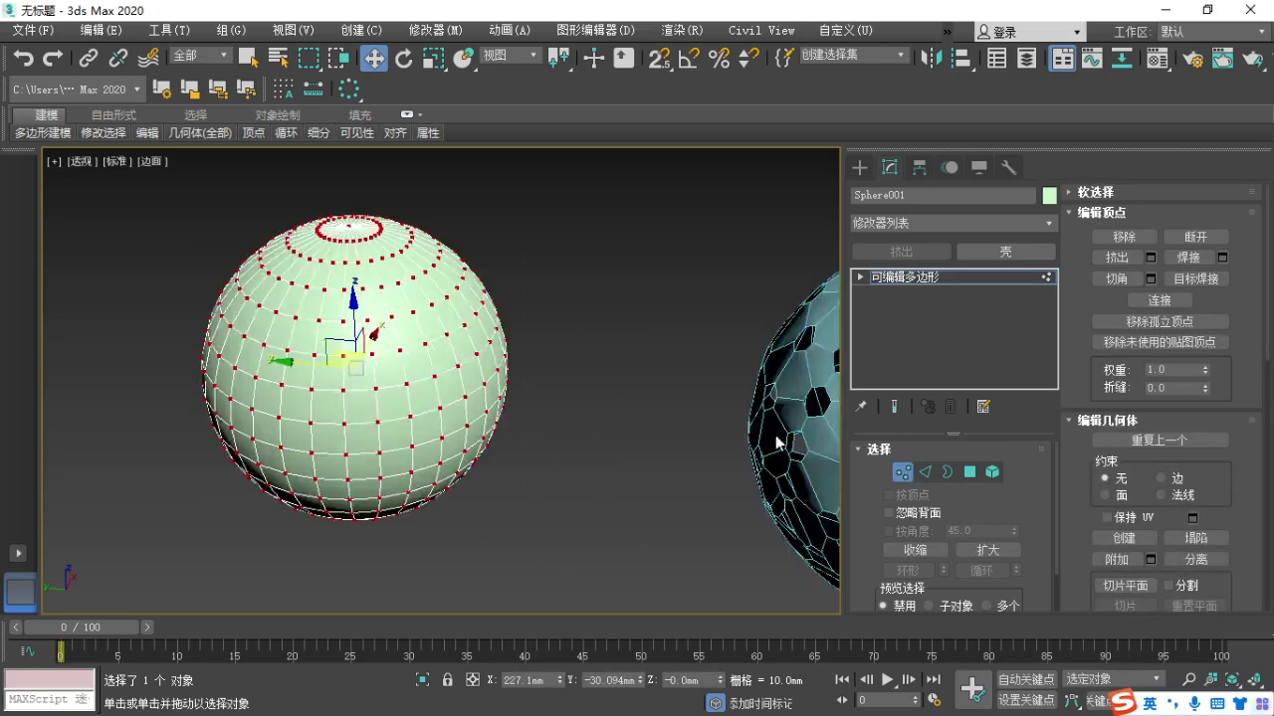
{"action": "right_click", "coordinate": [342, 391]}
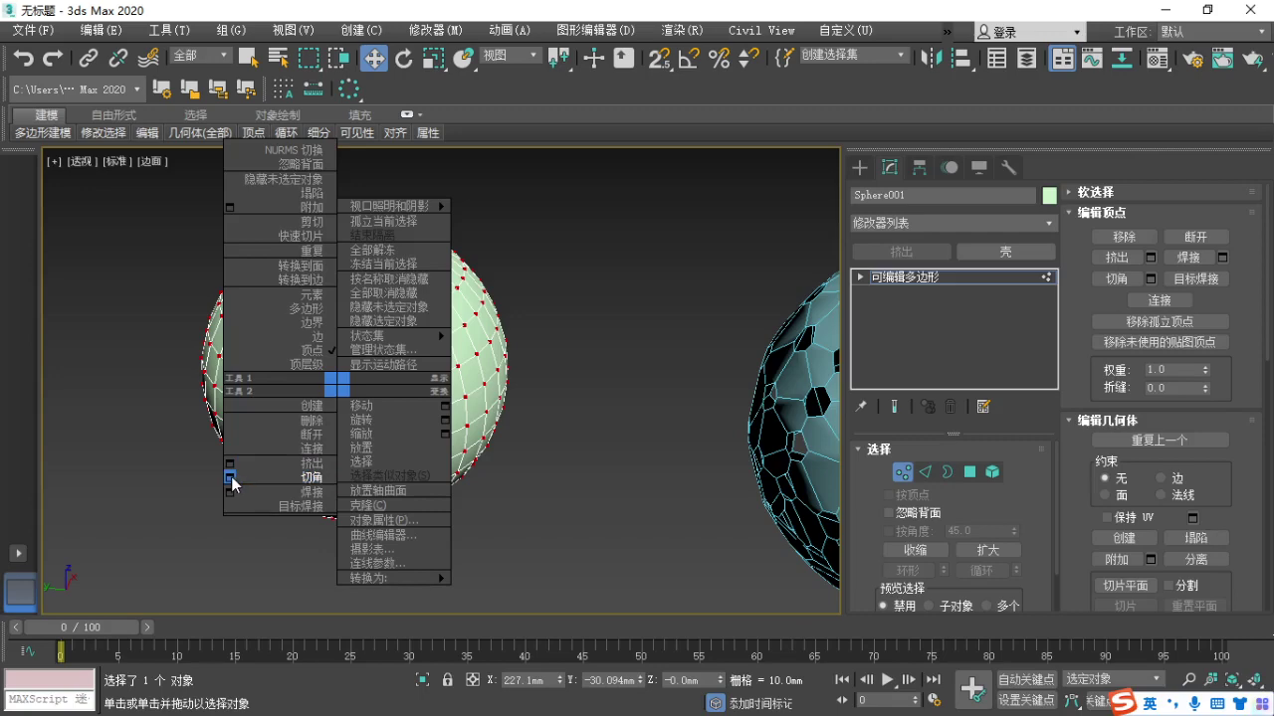
{"action": "left_click", "coordinate": [299, 478]}
{"action": "left_click", "coordinate": [808, 321]}
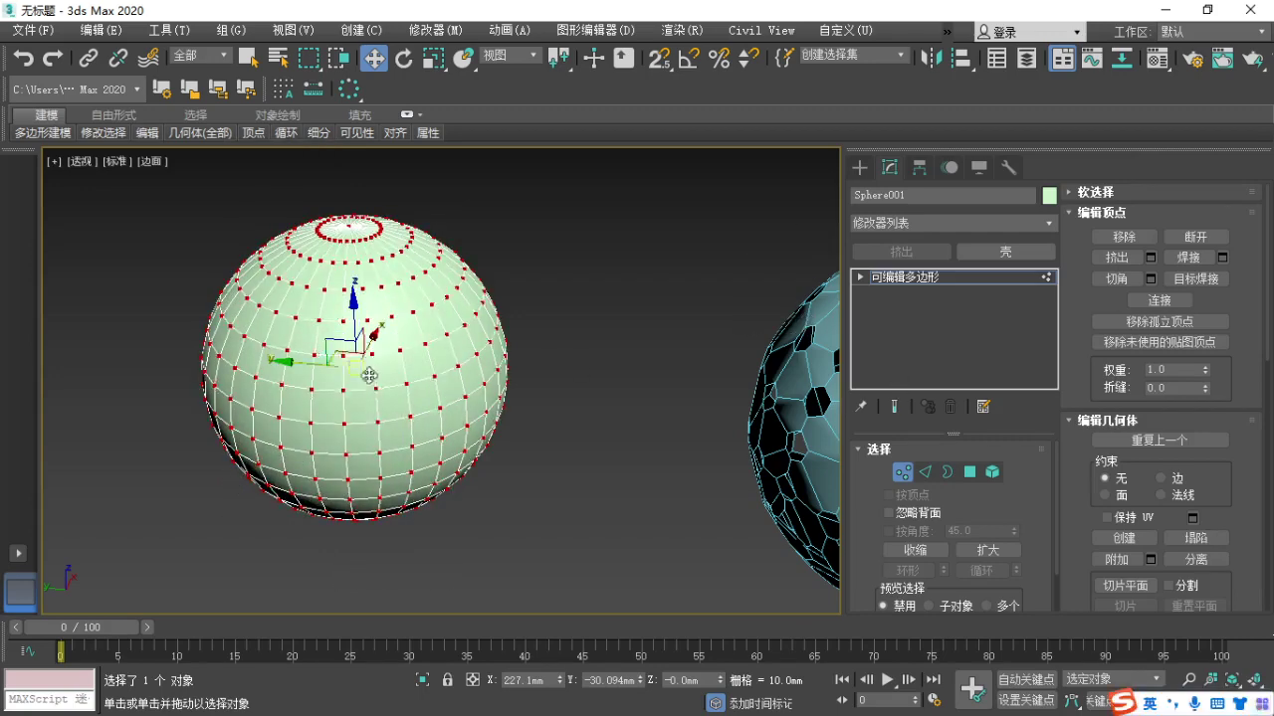
Extrude all selected vertices of the green sphere into spikes about 13.88 mm high and 4.746 mm wide.
{"action": "right_click", "coordinate": [368, 388]}
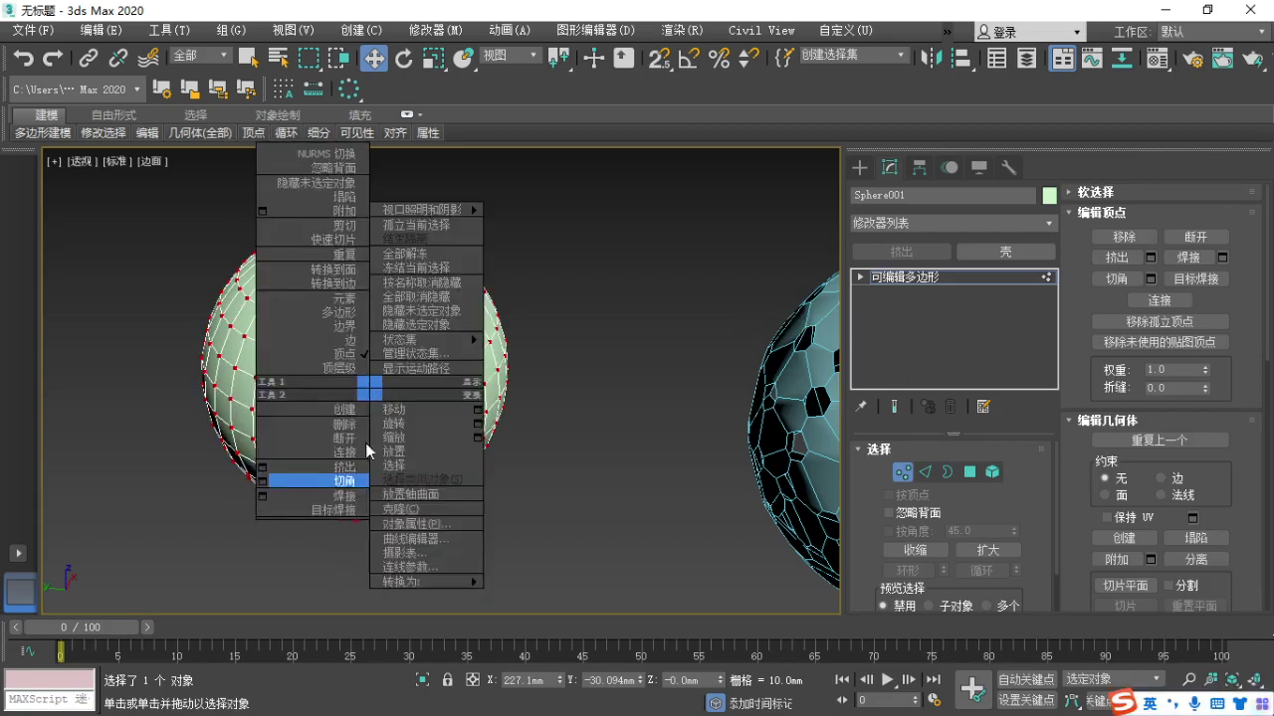
{"action": "left_click", "coordinate": [261, 467]}
{"action": "middle_click_drag", "start_coordinate": [475, 398], "coordinate": [467, 410]}
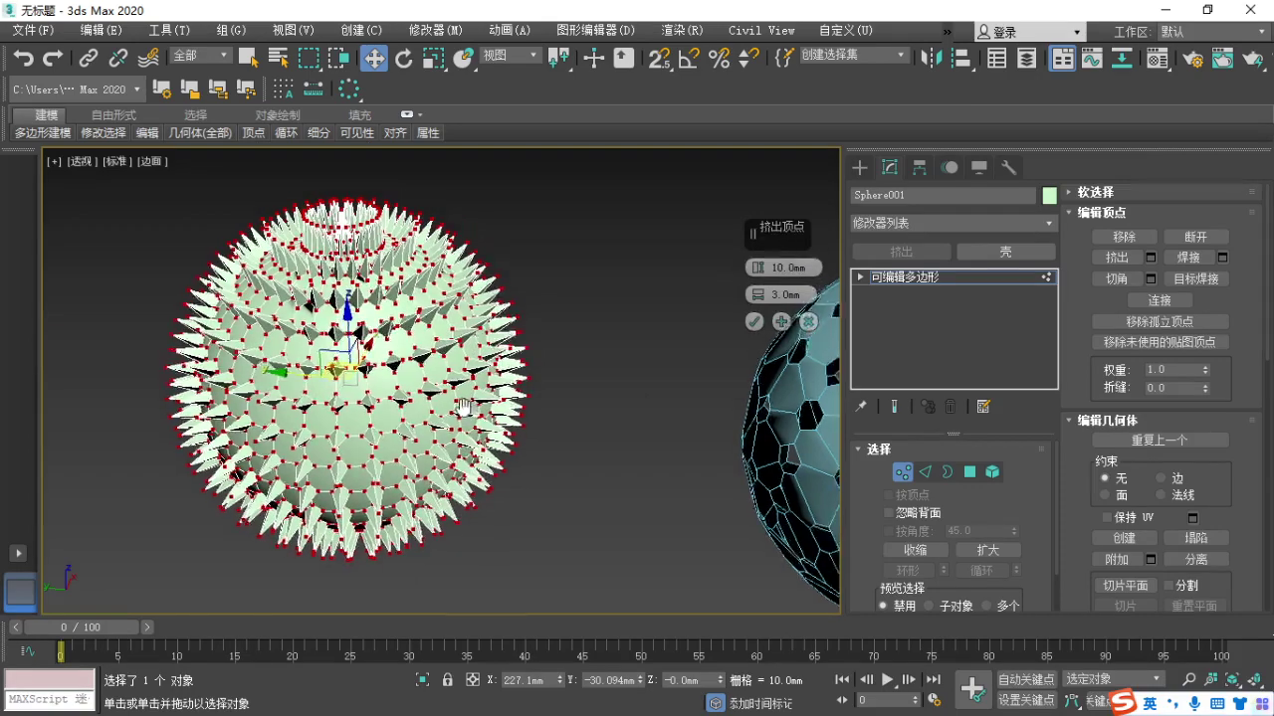
{"action": "mouse_move", "coordinate": [403, 439]}
{"action": "middle_mouse_down", "text": "alt"}
{"action": "mouse_move", "coordinate": [440, 428]}
{"action": "mouse_move", "coordinate": [405, 441]}
{"action": "middle_mouse_up", "text": "alt"}
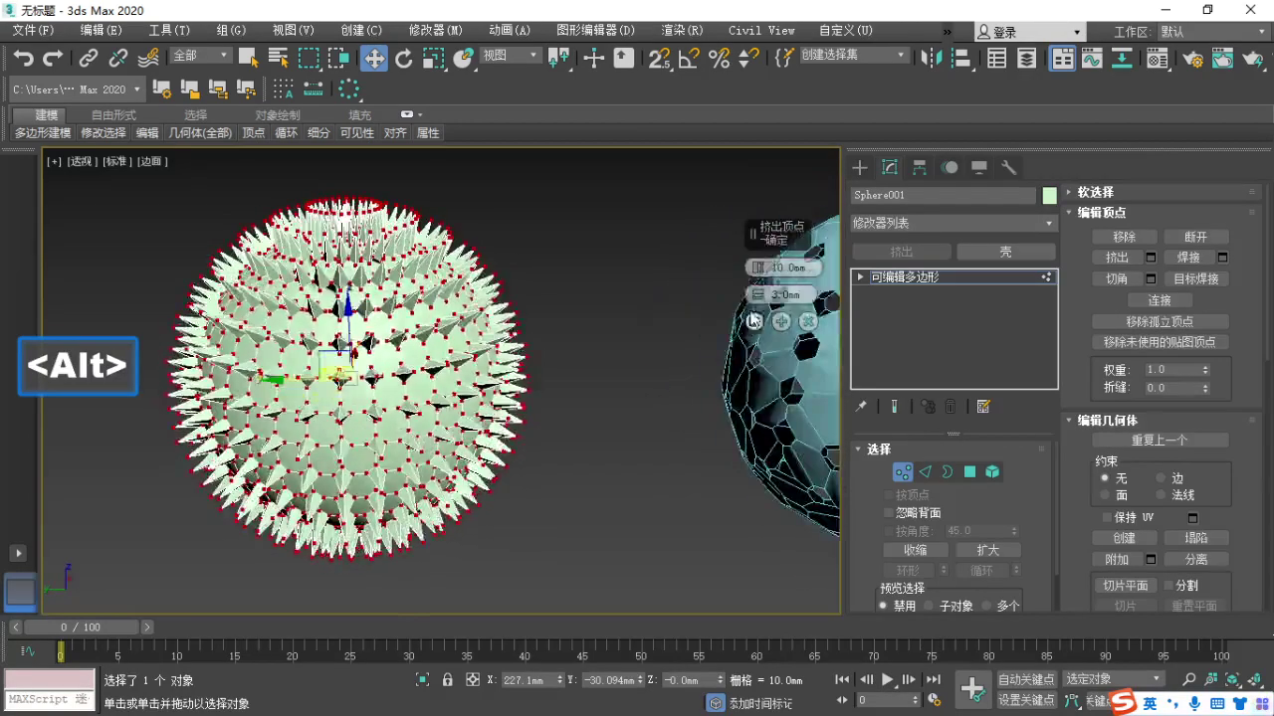
{"action": "left_click_drag", "start_coordinate": [759, 272], "coordinate": [757, 247]}
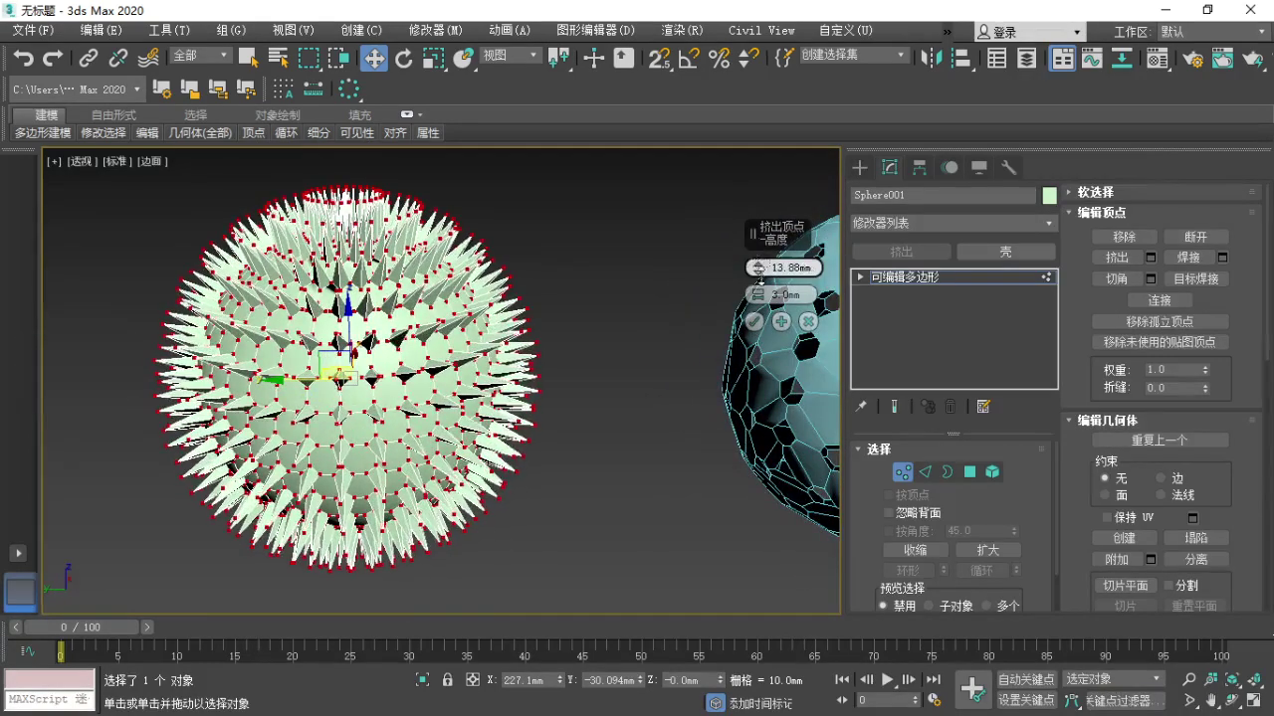
{"action": "left_click_drag", "start_coordinate": [757, 298], "coordinate": [756, 284]}
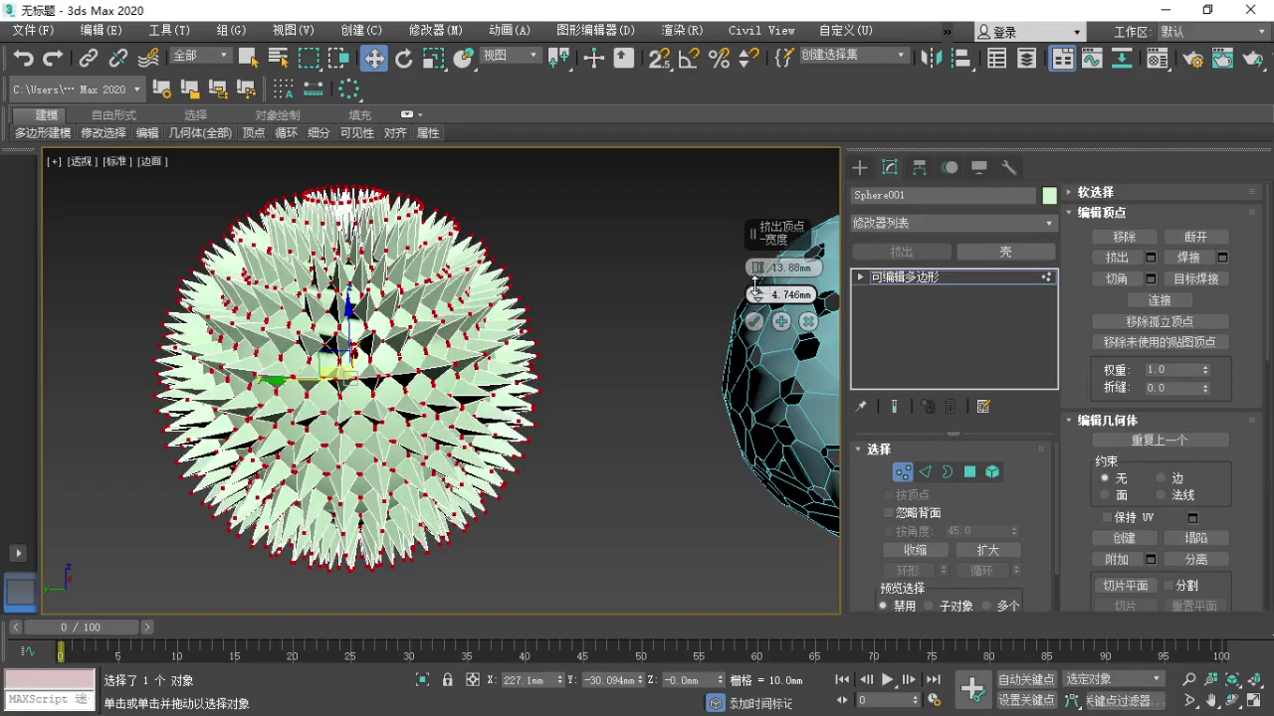
{"action": "middle_click_drag", "start_coordinate": [480, 423], "coordinate": [436, 438], "text": "alt"}
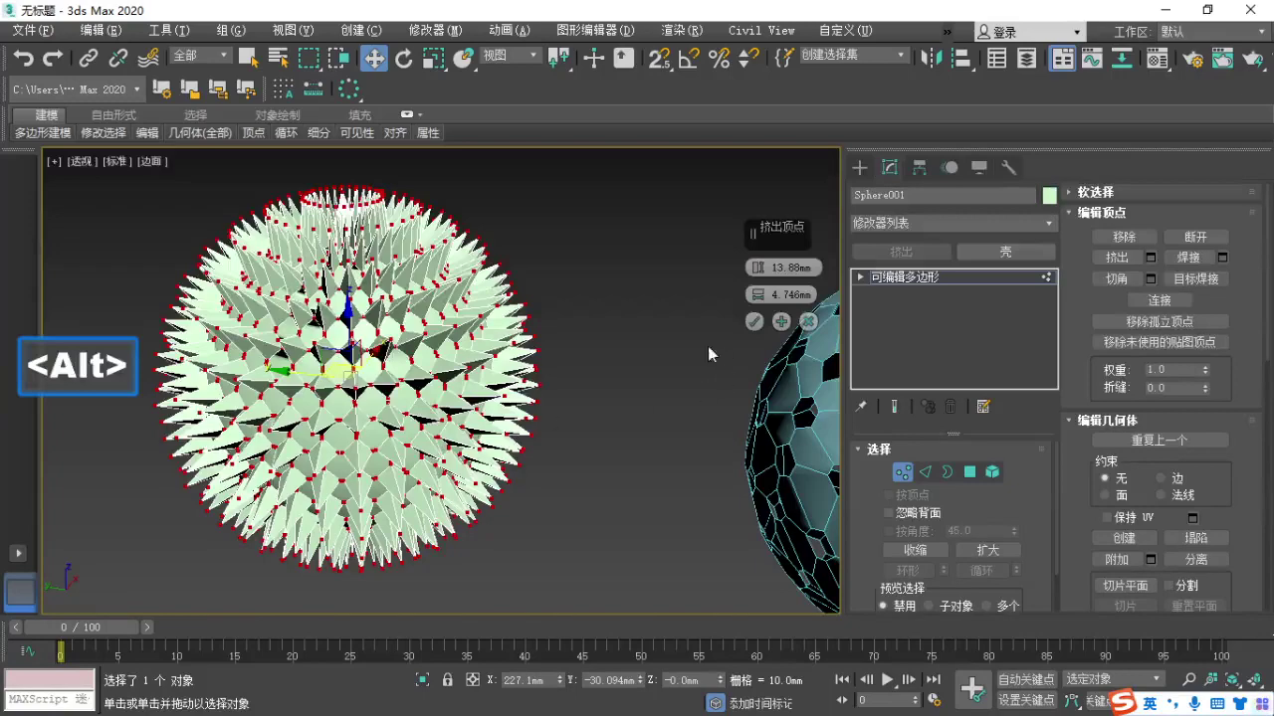
Apply the vertex extrusion, leave vertex editing and deselect the spiked sphere.
{"action": "scroll", "coordinate": [549, 345], "scroll_direction": "down", "scroll_amount": 2}
{"action": "middle_click_drag", "start_coordinate": [550, 344], "coordinate": [338, 372]}
{"action": "scroll", "coordinate": [338, 373], "scroll_direction": "down", "scroll_amount": 2}
{"action": "key", "text": "F1"}
{"action": "left_click_drag", "start_coordinate": [415, 343], "coordinate": [383, 413]}
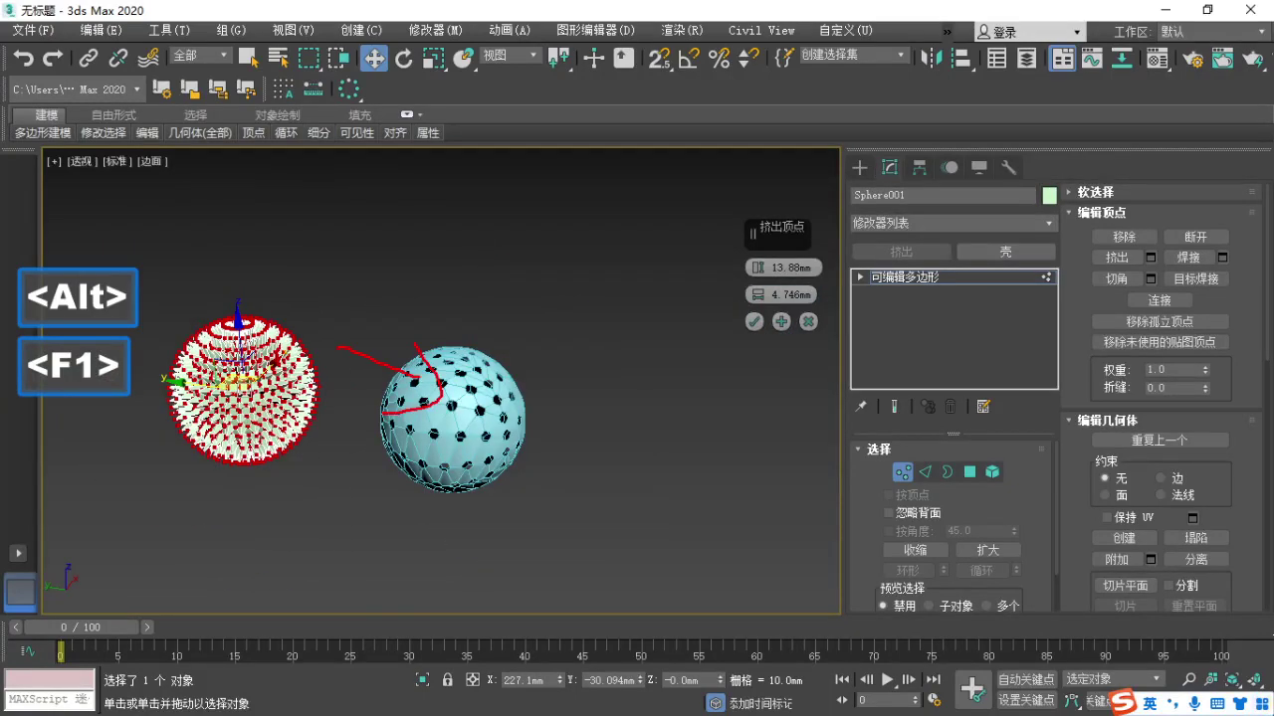
{"action": "key", "text": "Escape"}
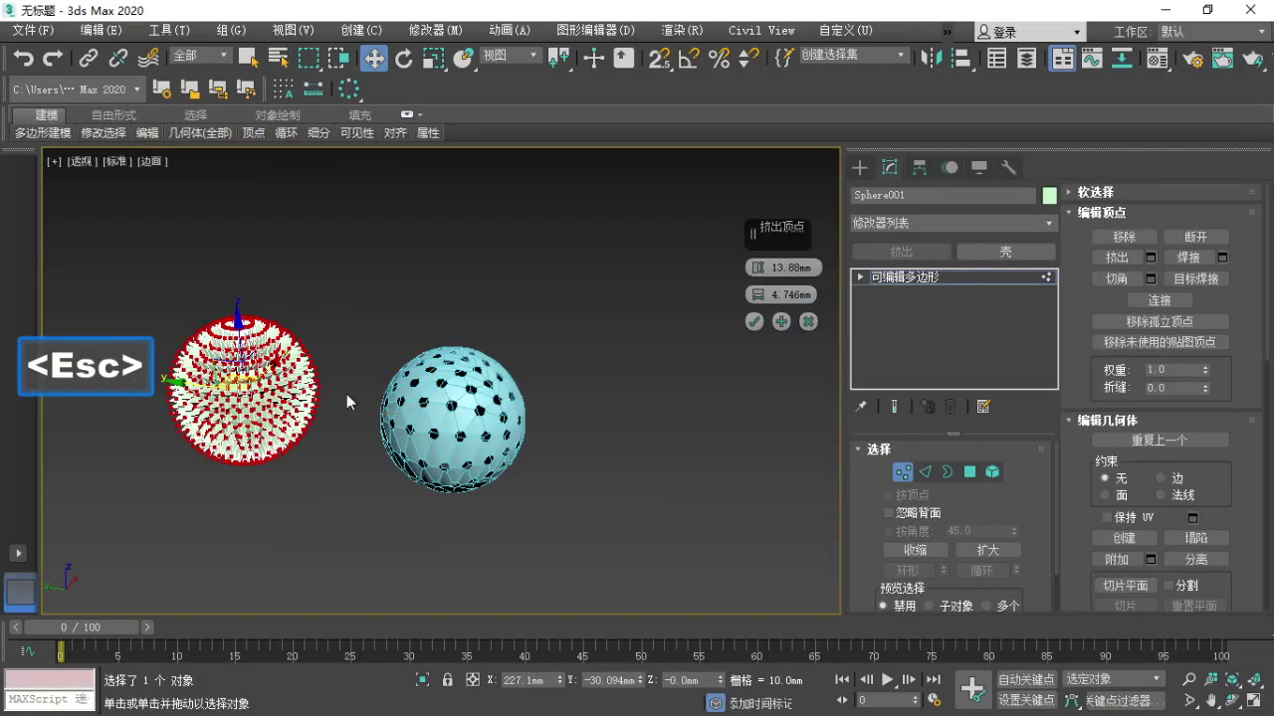
{"action": "scroll", "coordinate": [428, 418], "scroll_direction": "up", "scroll_amount": 3}
{"action": "left_click", "coordinate": [754, 323]}
{"action": "middle_click_drag", "start_coordinate": [388, 457], "coordinate": [450, 456]}
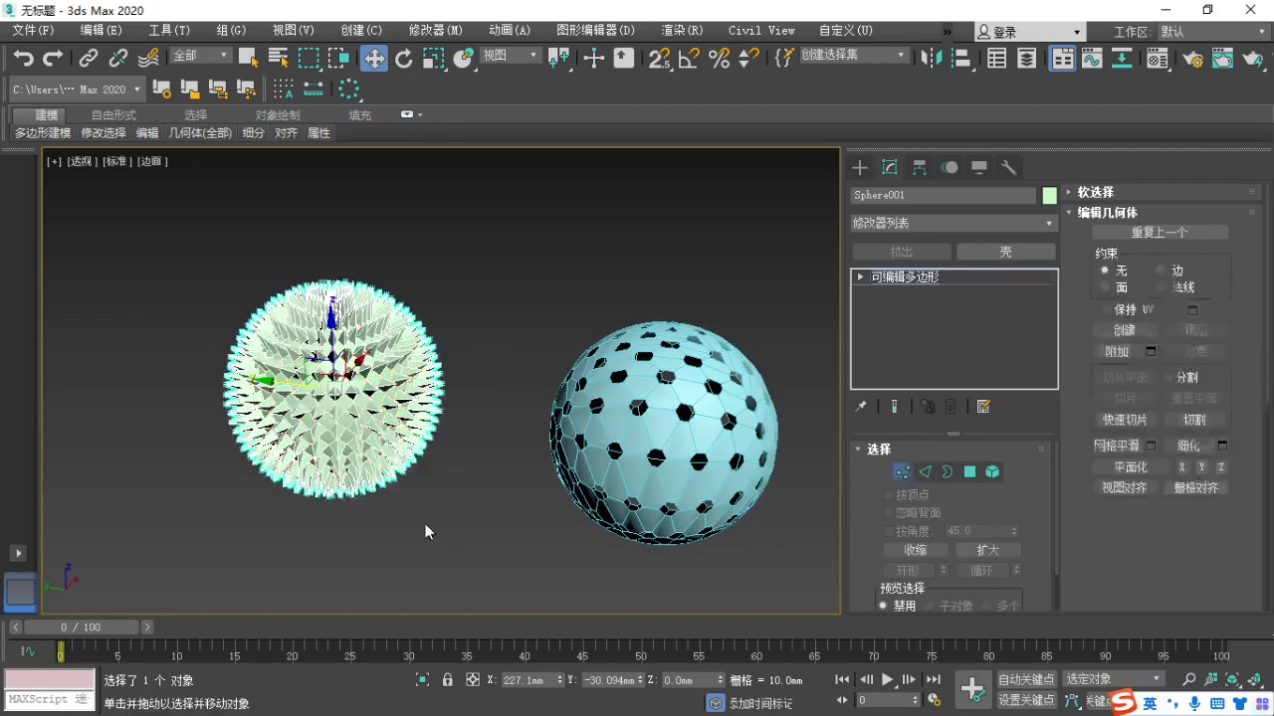
{"action": "left_click", "coordinate": [417, 509]}
Examine the spiked sphere from several angles and compare it with the perforated geosphere.
{"action": "middle_click_drag", "start_coordinate": [416, 510], "coordinate": [421, 392], "text": "alt"}
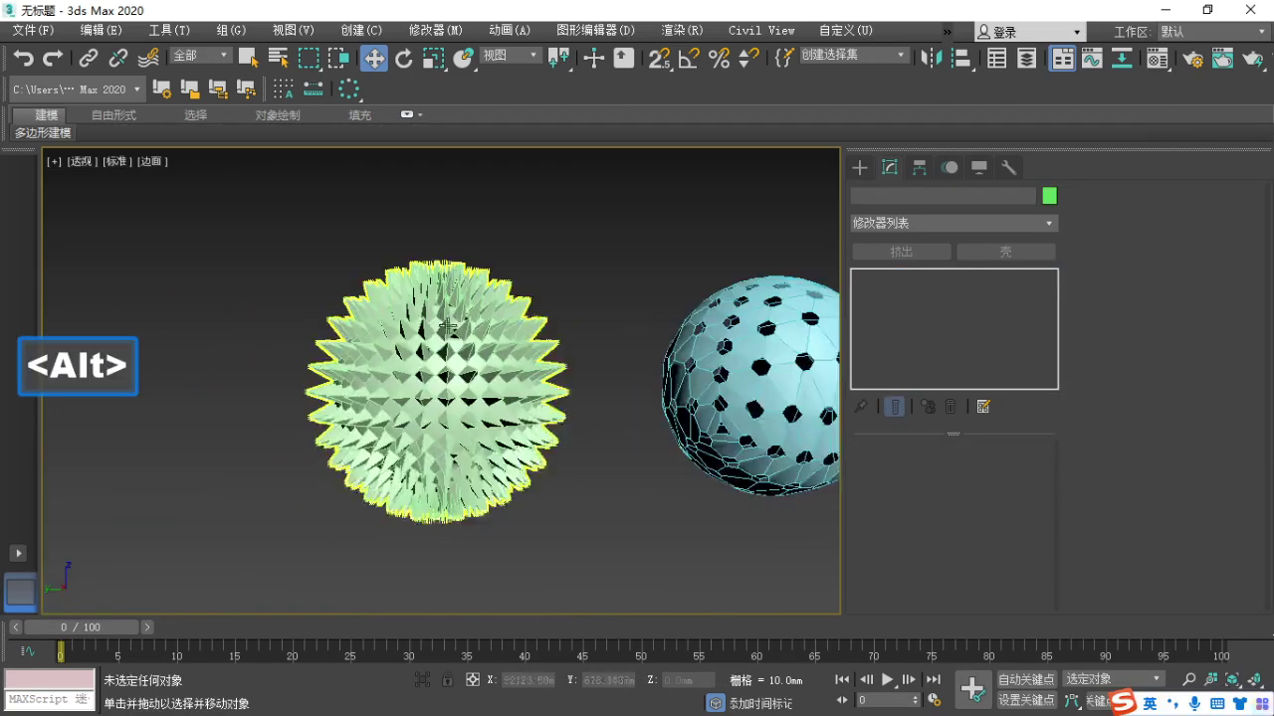
{"action": "scroll", "coordinate": [416, 395], "scroll_direction": "up", "scroll_amount": 3}
{"action": "scroll", "coordinate": [426, 400], "scroll_direction": "down", "scroll_amount": 2}
{"action": "middle_click_drag", "start_coordinate": [565, 414], "coordinate": [433, 441], "text": "alt"}
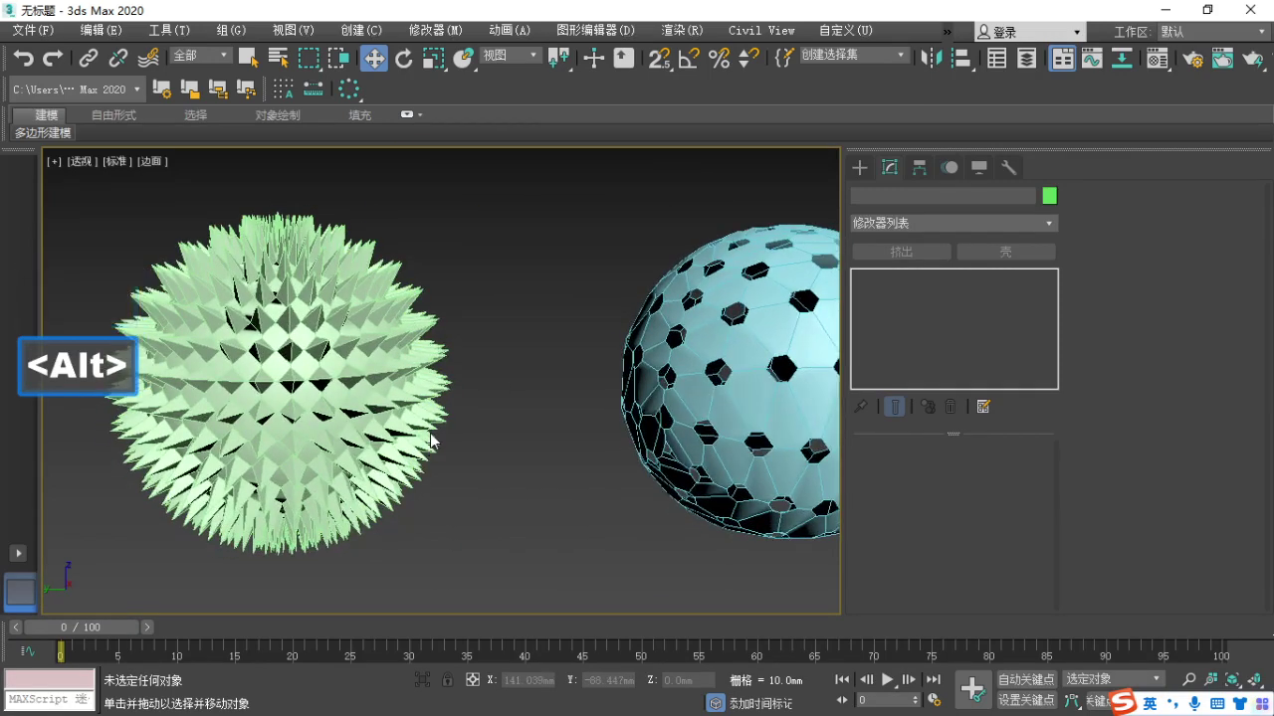
{"action": "key", "text": "p"}
{"action": "middle_click_drag", "start_coordinate": [472, 396], "coordinate": [524, 423], "text": "alt"}
{"action": "key", "text": "F1"}
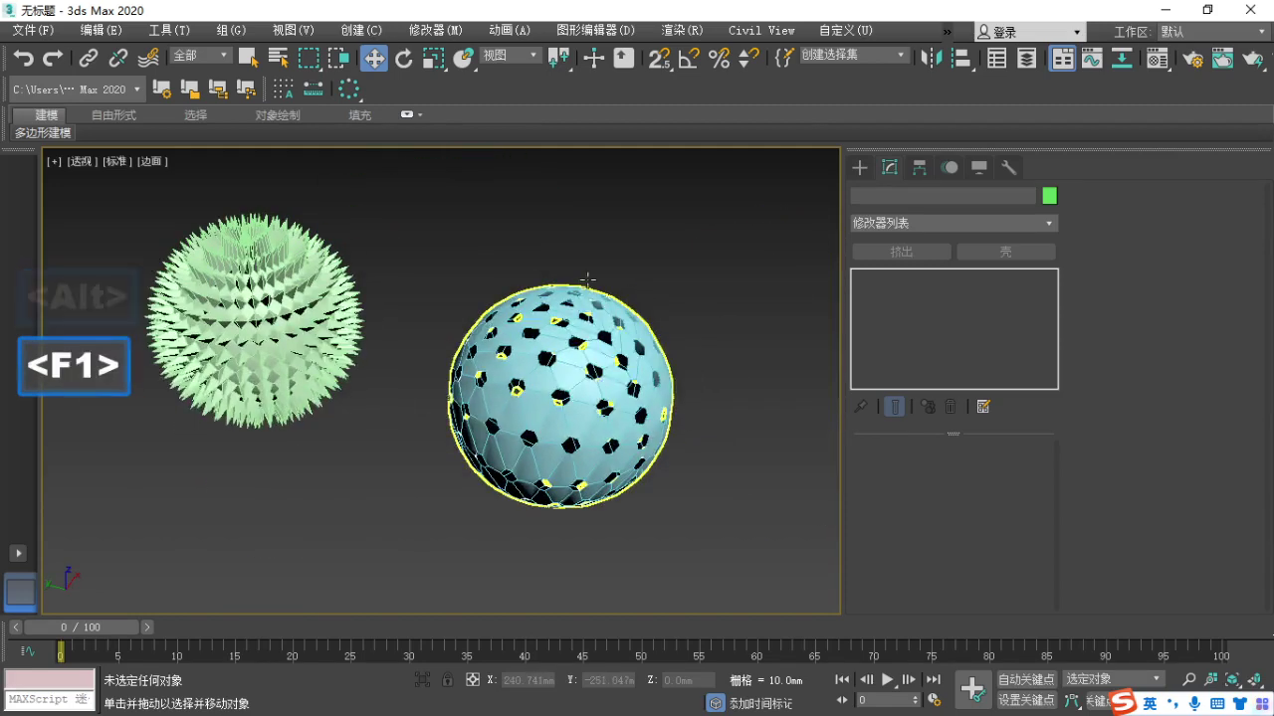
{"action": "mouse_move", "coordinate": [261, 179]}
{"action": "left_mouse_down"}
{"action": "mouse_move", "coordinate": [163, 365]}
{"action": "mouse_move", "coordinate": [269, 201]}
{"action": "left_mouse_up"}
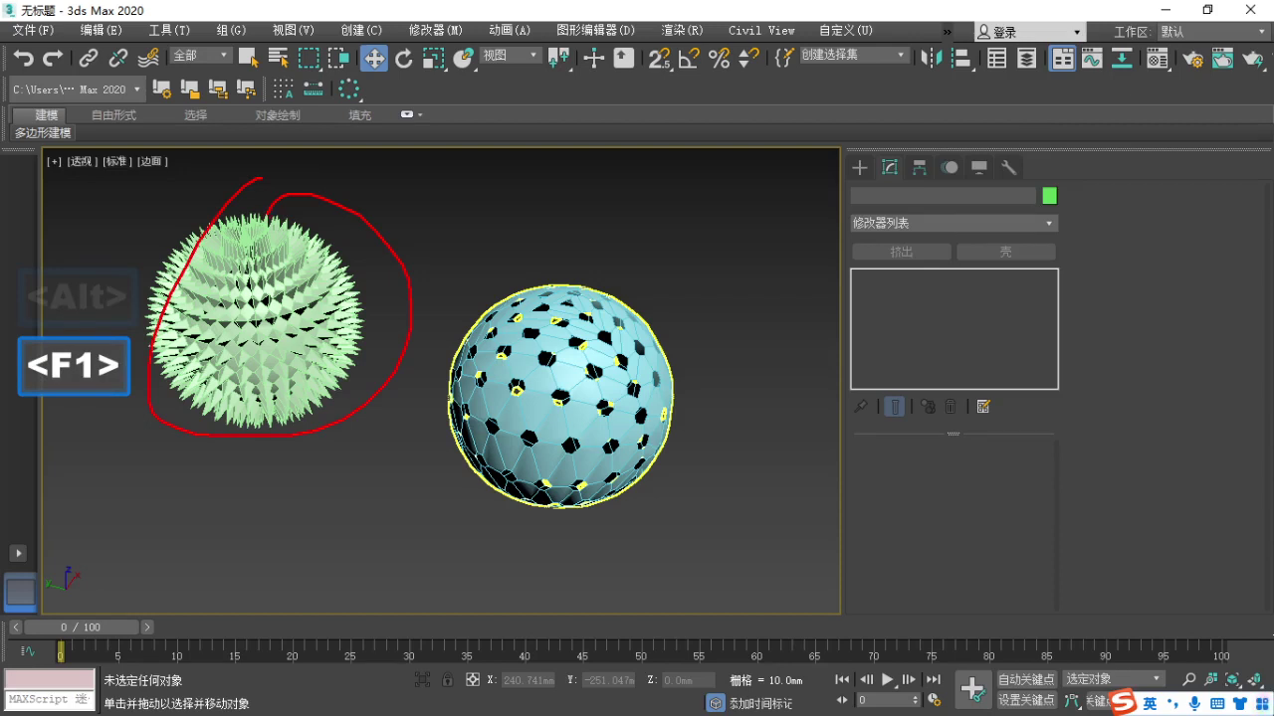
{"action": "key", "text": "Escape"}
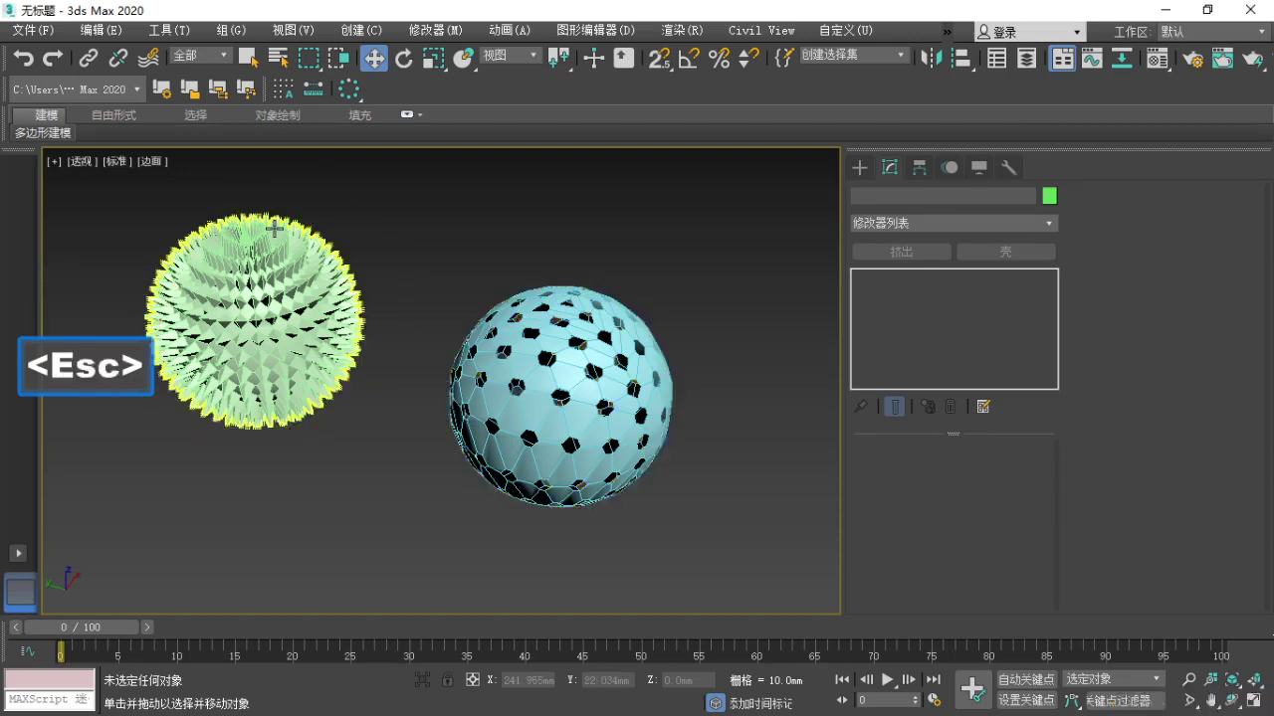
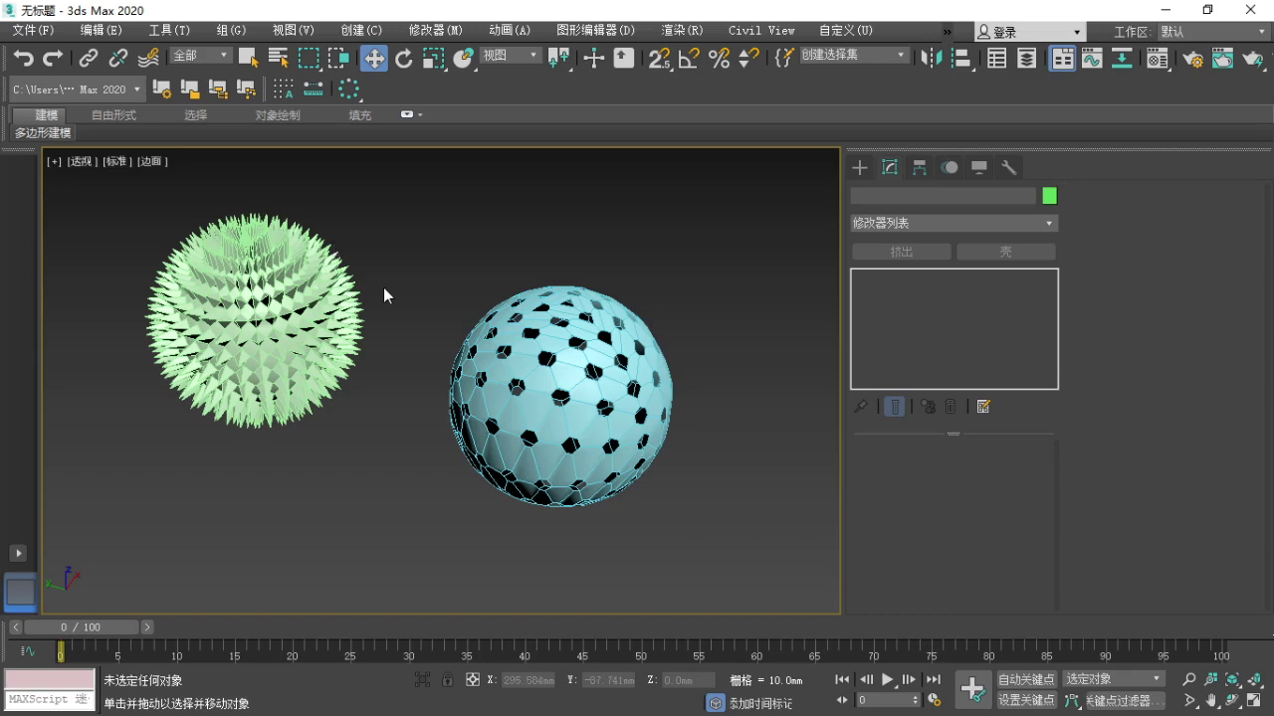
Switch the viewport to a wireframe top view with both spheres framed and free space beside them.
{"action": "key", "text": "t"}
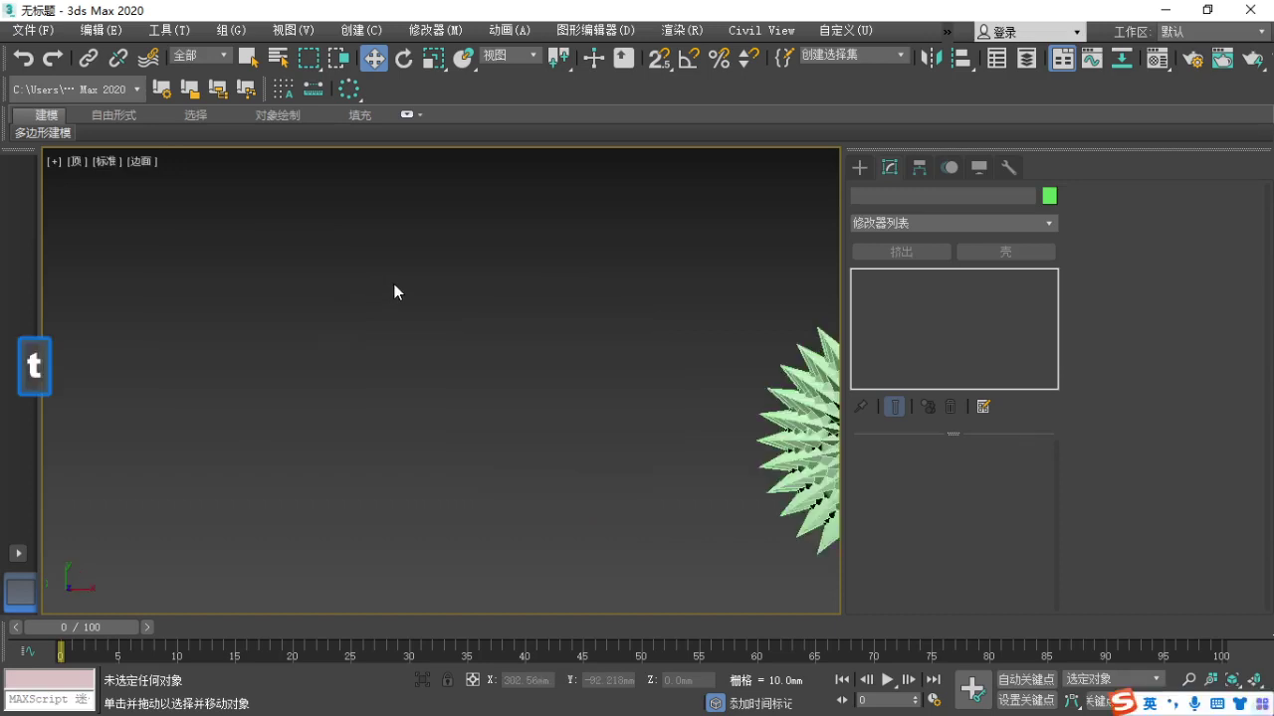
{"action": "key", "text": "ctrl+alt+z"}
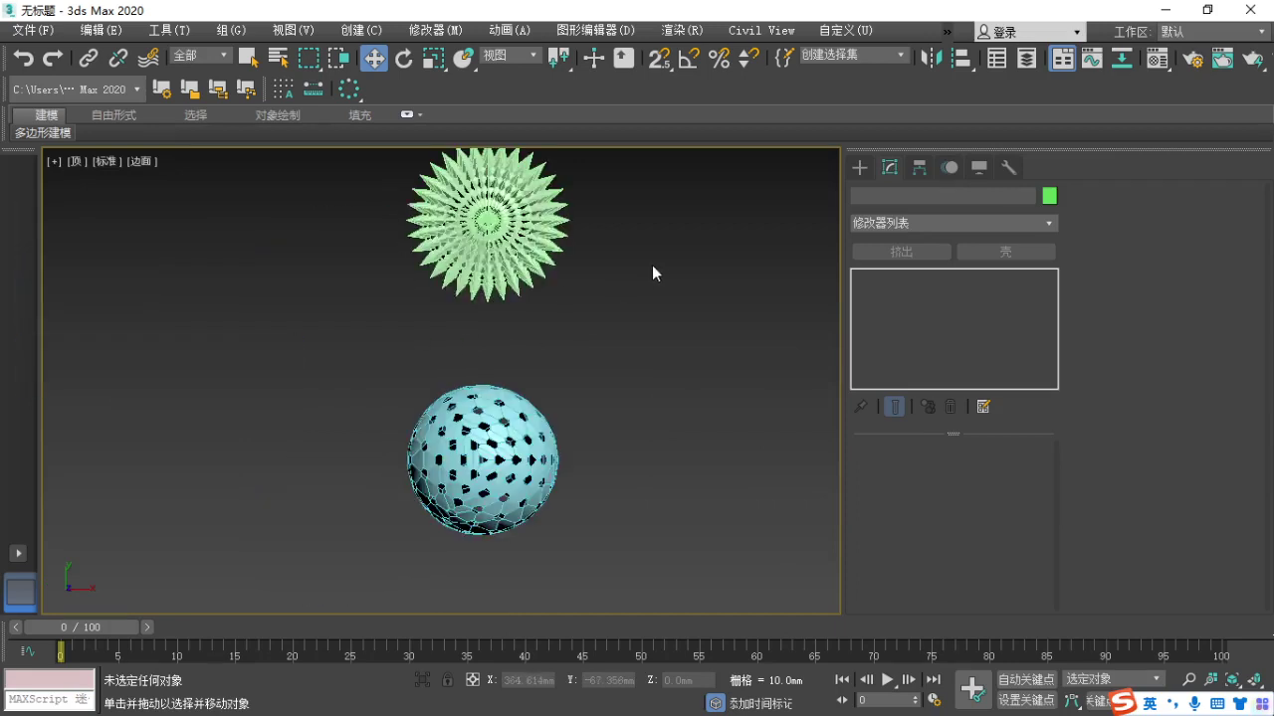
{"action": "key", "text": "F3"}
{"action": "left_click", "coordinate": [861, 167]}
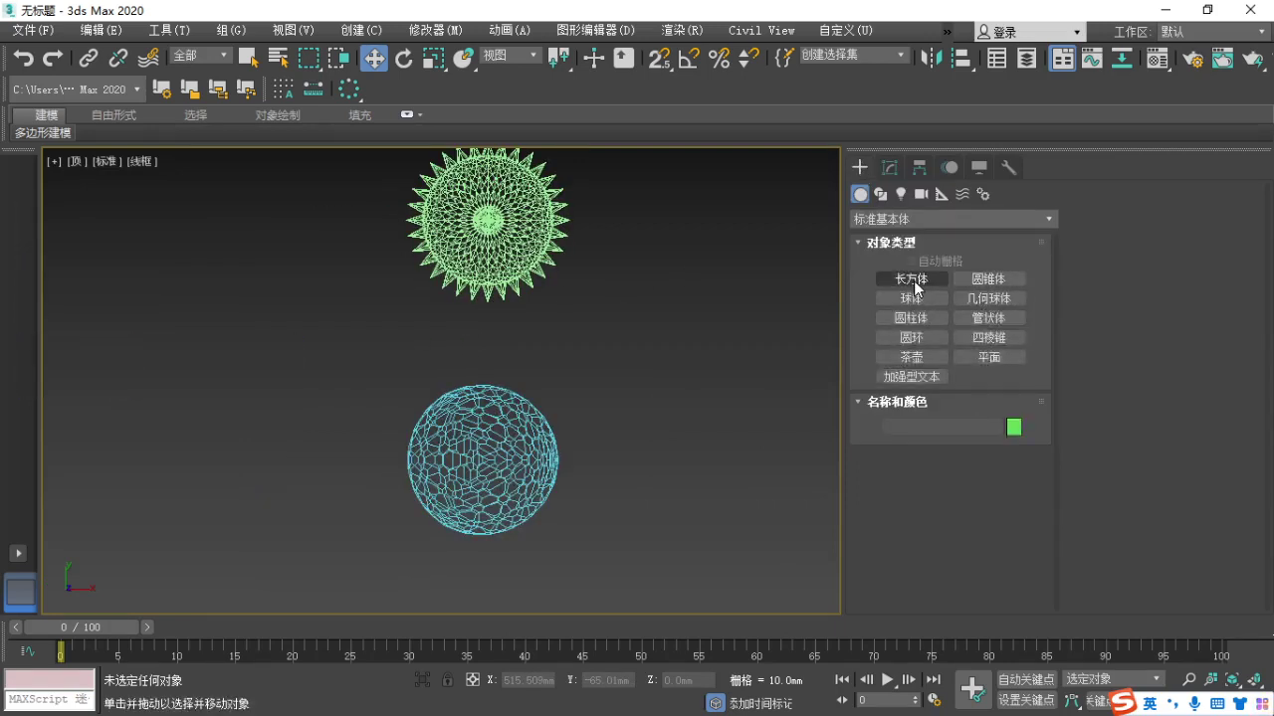
{"action": "middle_click_drag", "start_coordinate": [717, 329], "coordinate": [638, 314]}
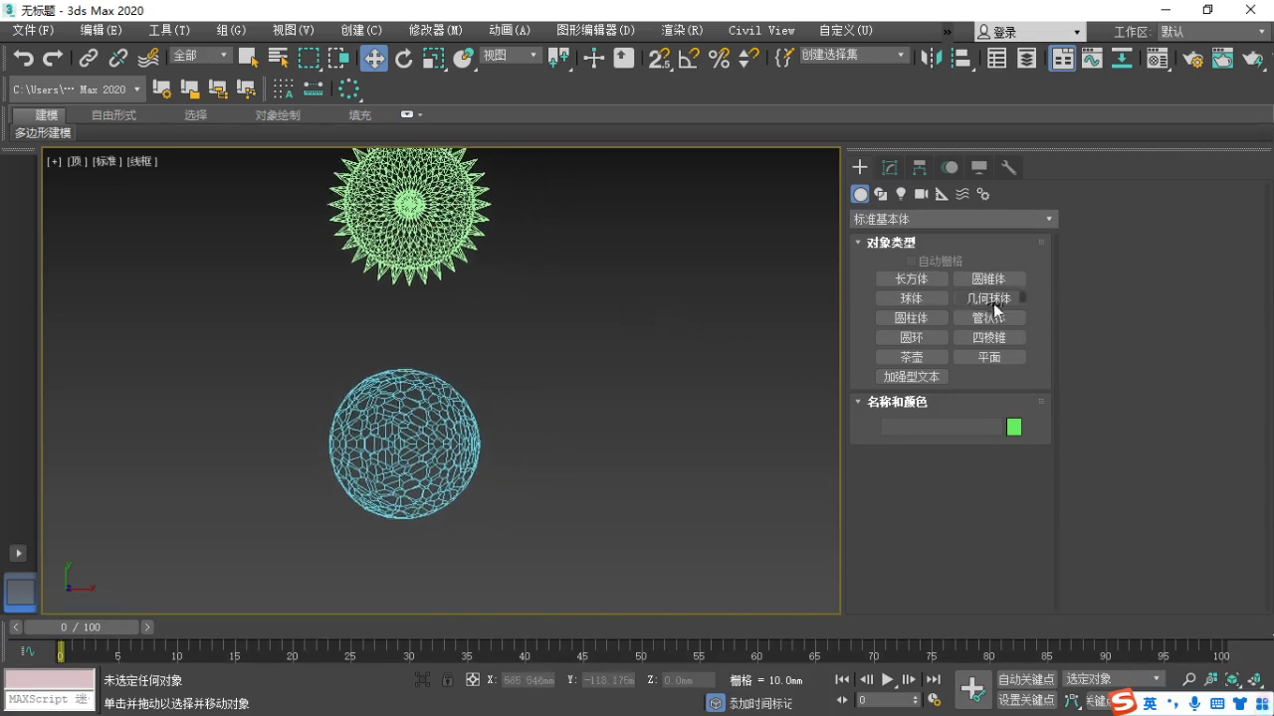
{"action": "left_click", "coordinate": [912, 285]}
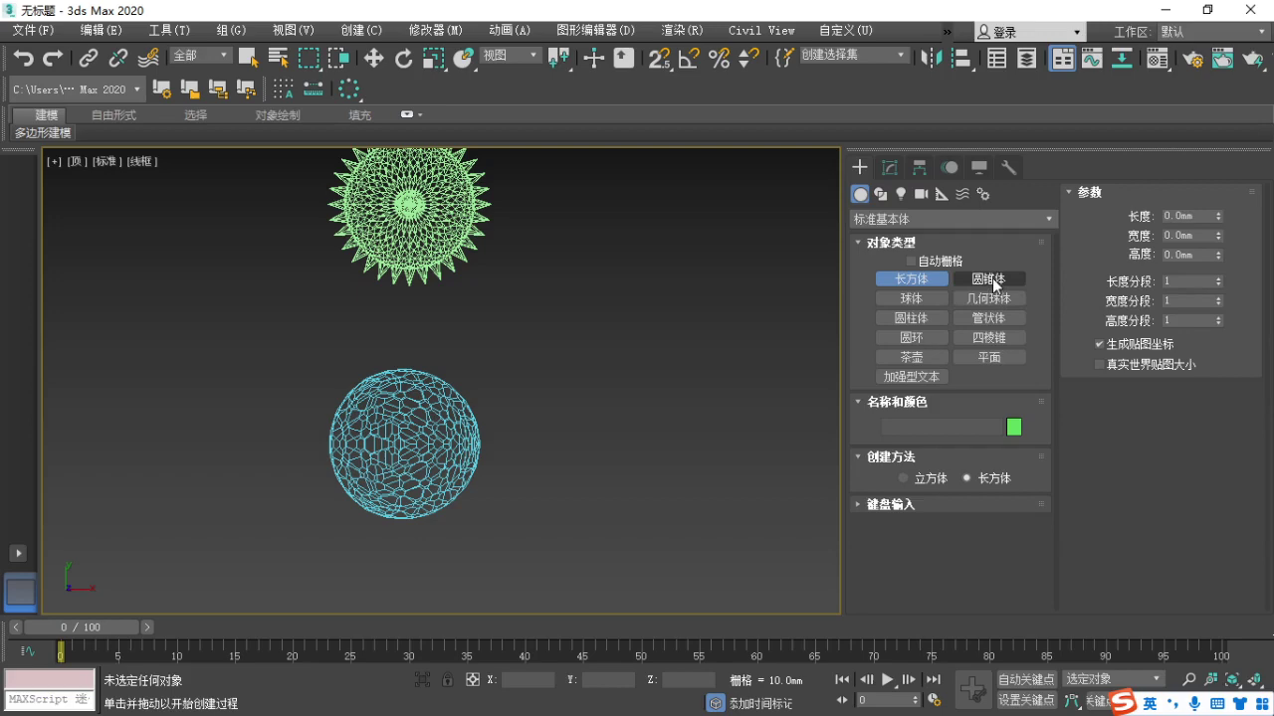
{"action": "left_click", "coordinate": [912, 298]}
{"action": "left_click_drag", "start_coordinate": [615, 307], "coordinate": [677, 353]}
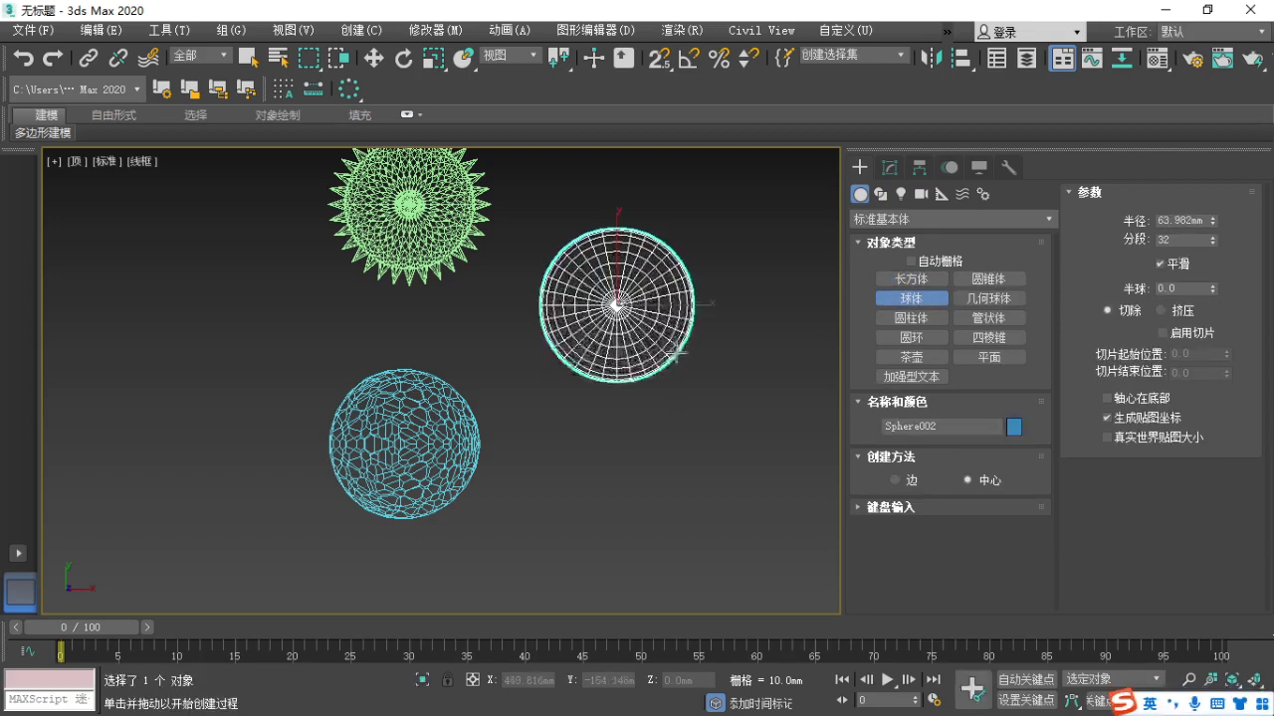
{"action": "left_click", "coordinate": [663, 314]}
{"action": "right_click", "coordinate": [660, 317]}
{"action": "middle_click_drag", "start_coordinate": [635, 351], "coordinate": [598, 365]}
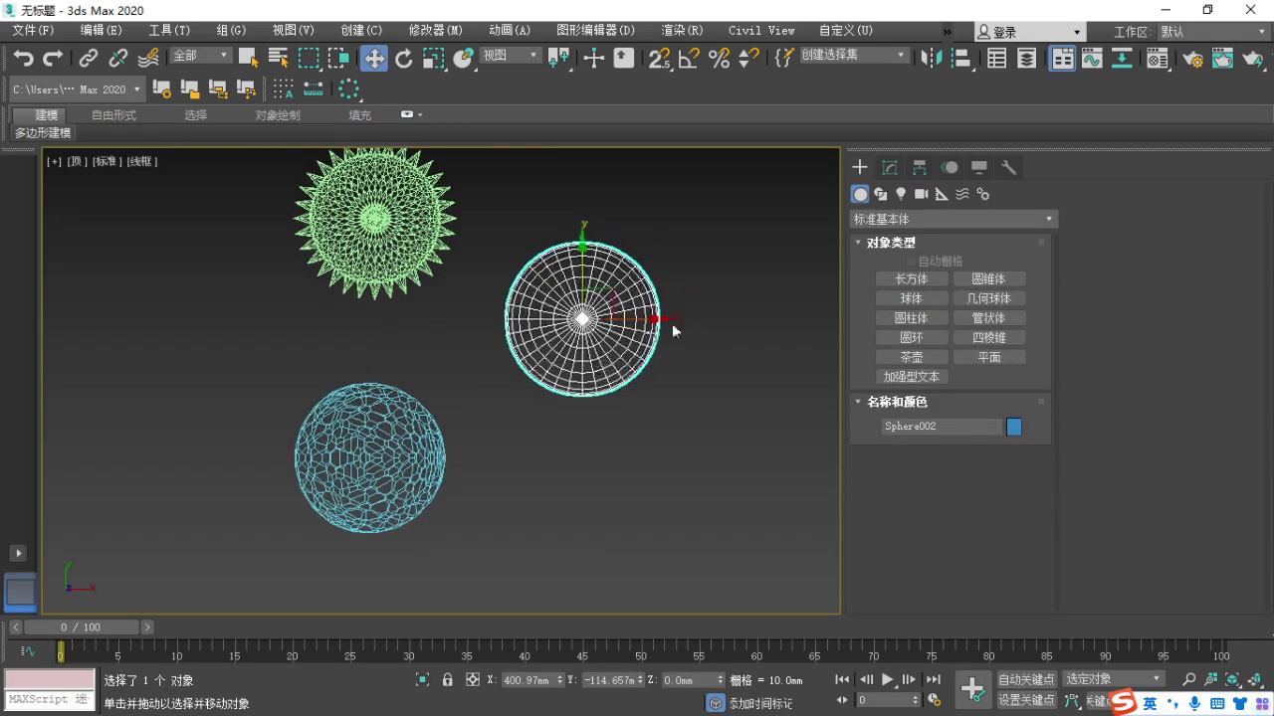
{"action": "key", "text": "Delete"}
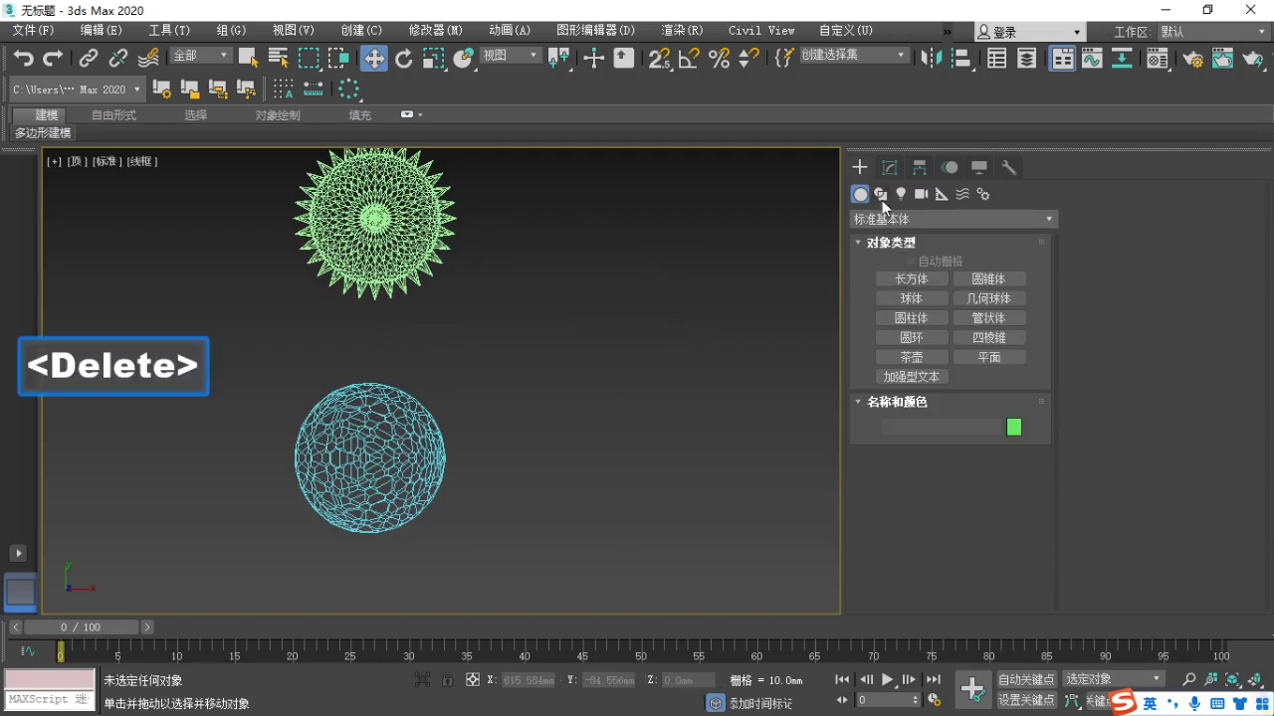
Draw an upright rectangular plane about 222.8 mm long and 99.3 mm wide beside the two spheres.
{"action": "left_click", "coordinate": [996, 362]}
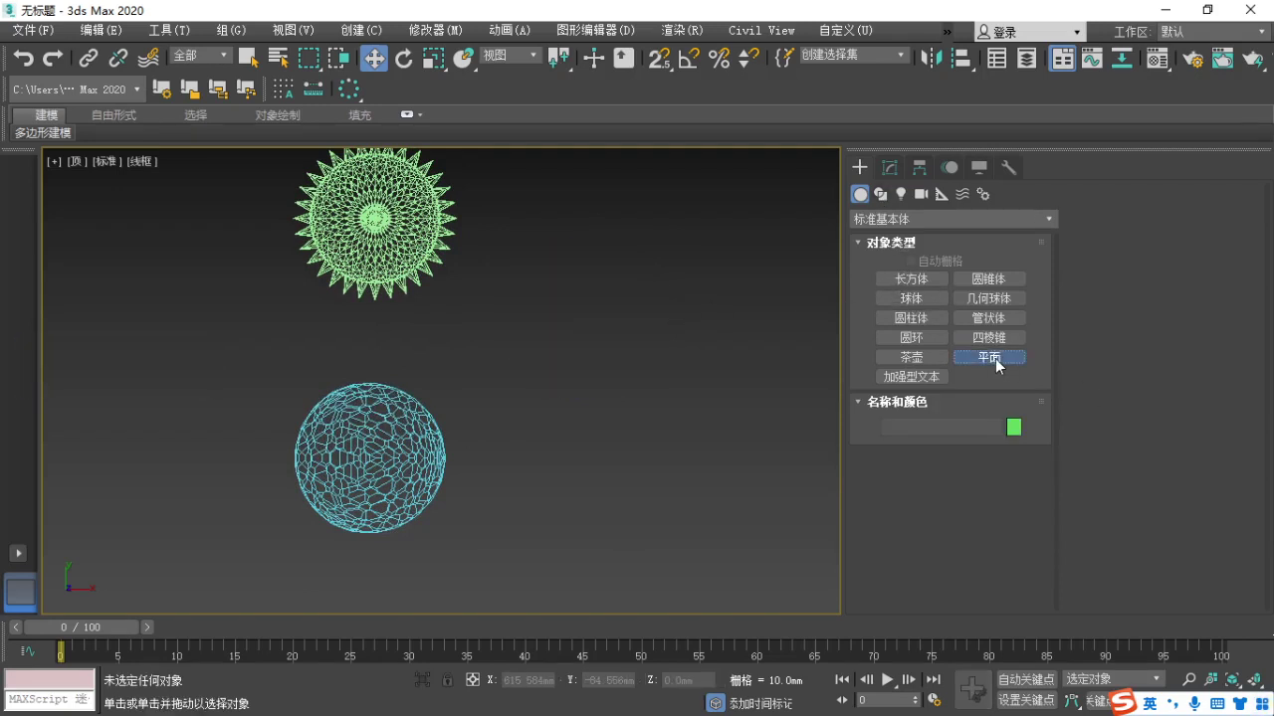
{"action": "key", "text": "F1"}
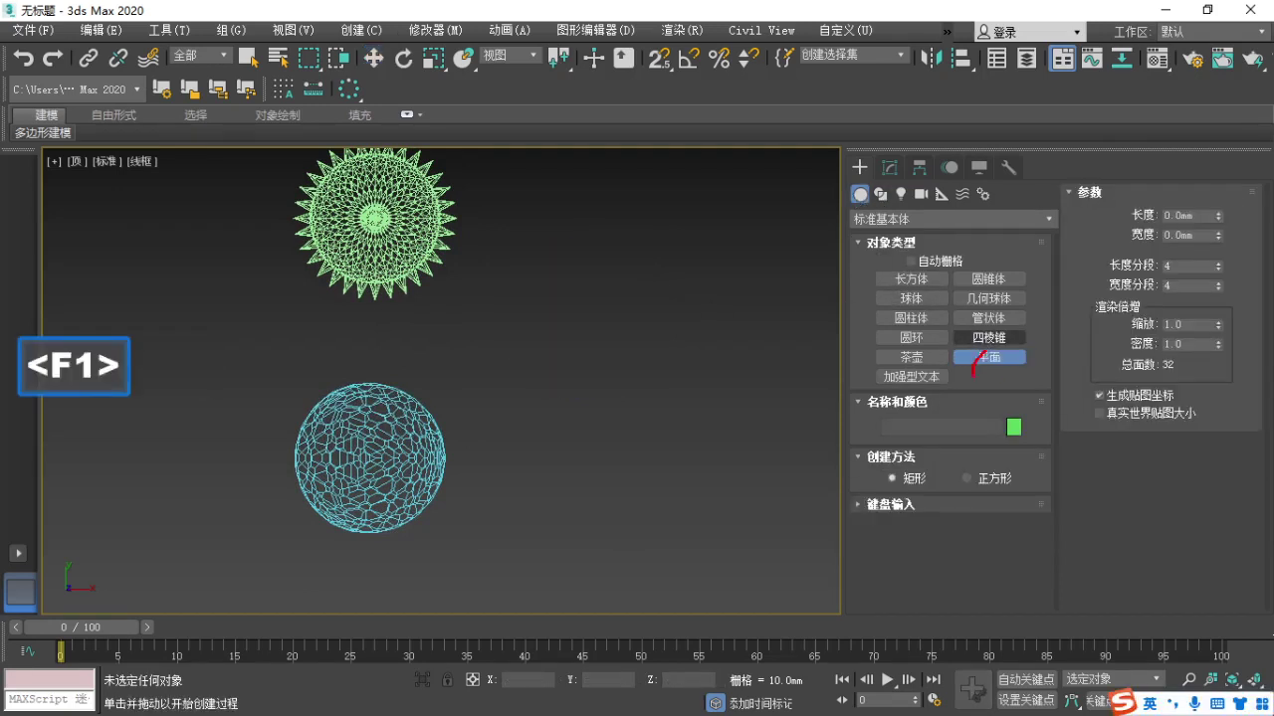
{"action": "key", "text": "Escape"}
{"action": "left_click_drag", "start_coordinate": [572, 212], "coordinate": [702, 486]}
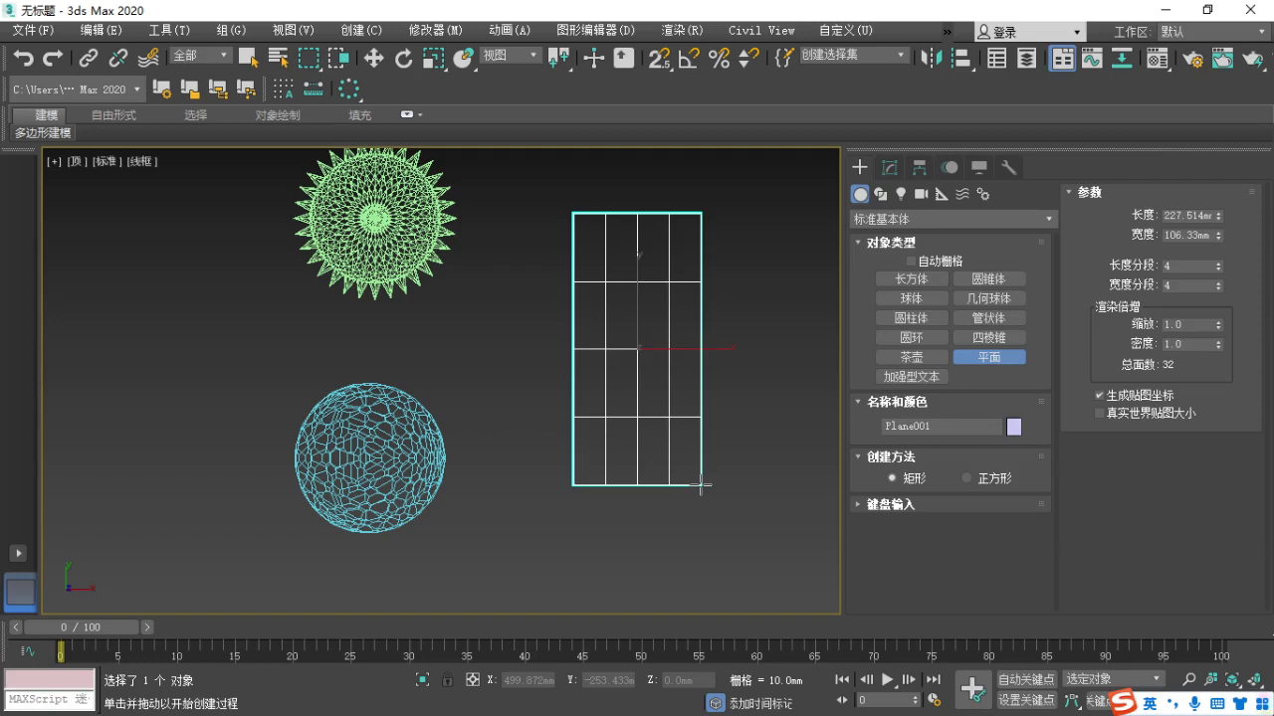
{"action": "left_click_drag", "start_coordinate": [701, 486], "coordinate": [693, 480]}
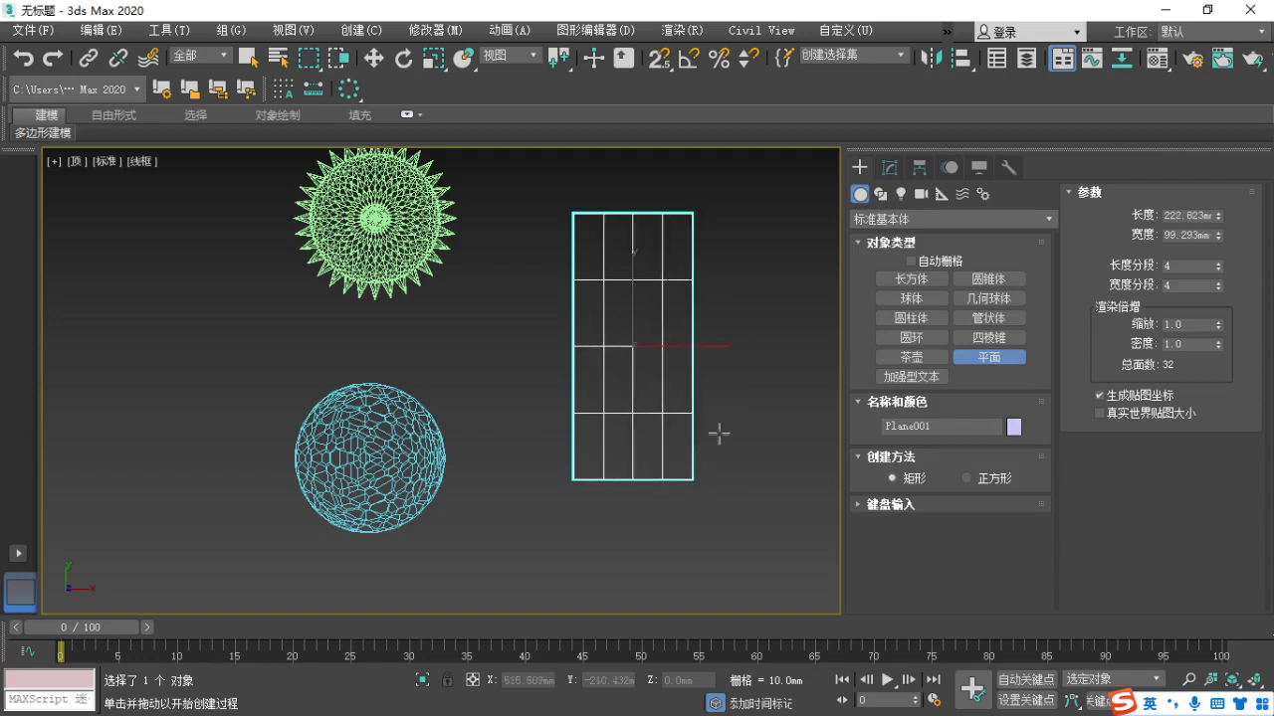
{"action": "right_click", "coordinate": [726, 420]}
{"action": "middle_click_drag", "start_coordinate": [725, 428], "coordinate": [594, 439]}
{"action": "scroll", "coordinate": [540, 387], "scroll_direction": "up", "scroll_amount": 4}
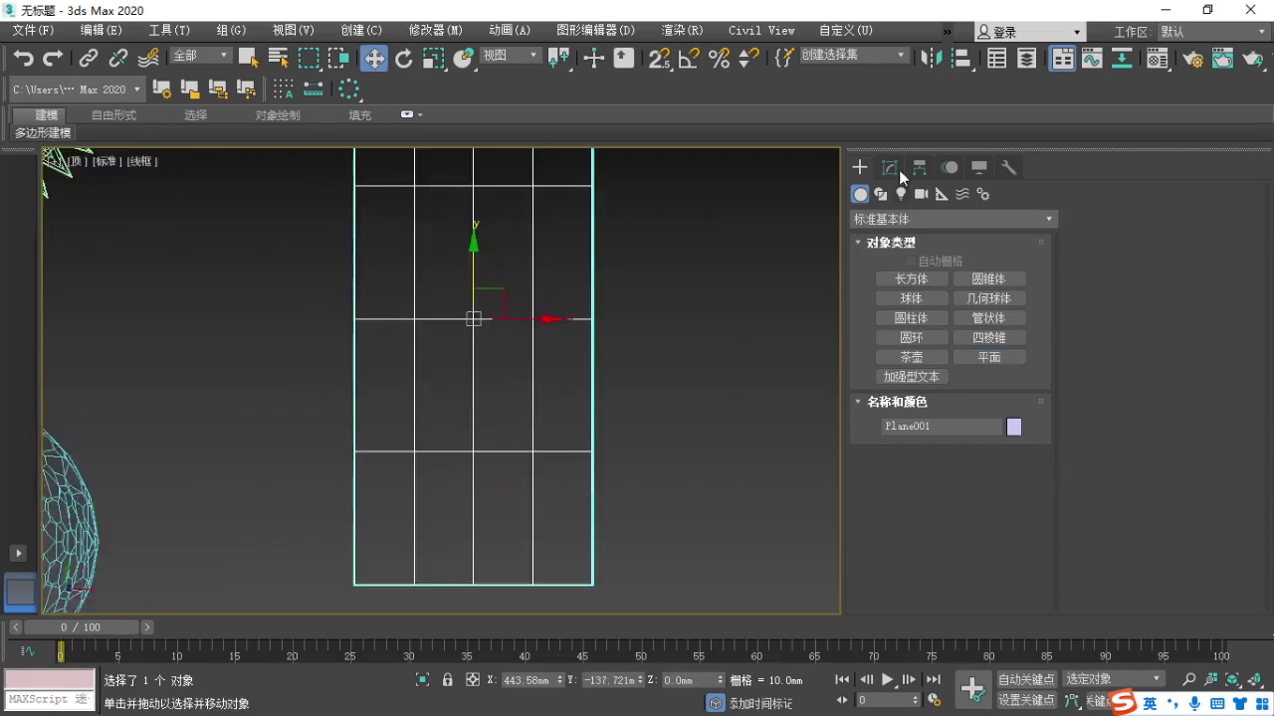
Set both the length segments and the width segments of the plane to 1.
{"action": "left_click", "coordinate": [893, 168]}
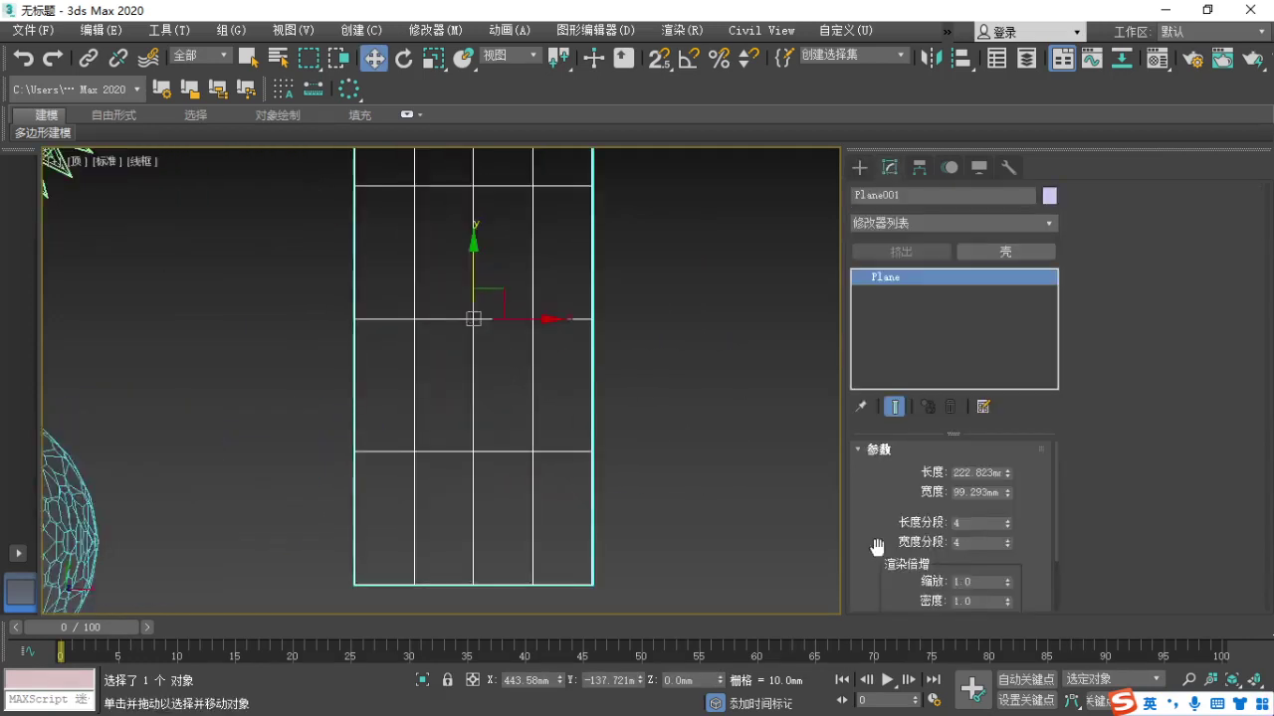
{"action": "left_click", "coordinate": [1007, 526]}
{"action": "left_click", "coordinate": [1007, 527]}
{"action": "left_click", "coordinate": [1008, 546]}
{"action": "left_click", "coordinate": [1008, 541]}
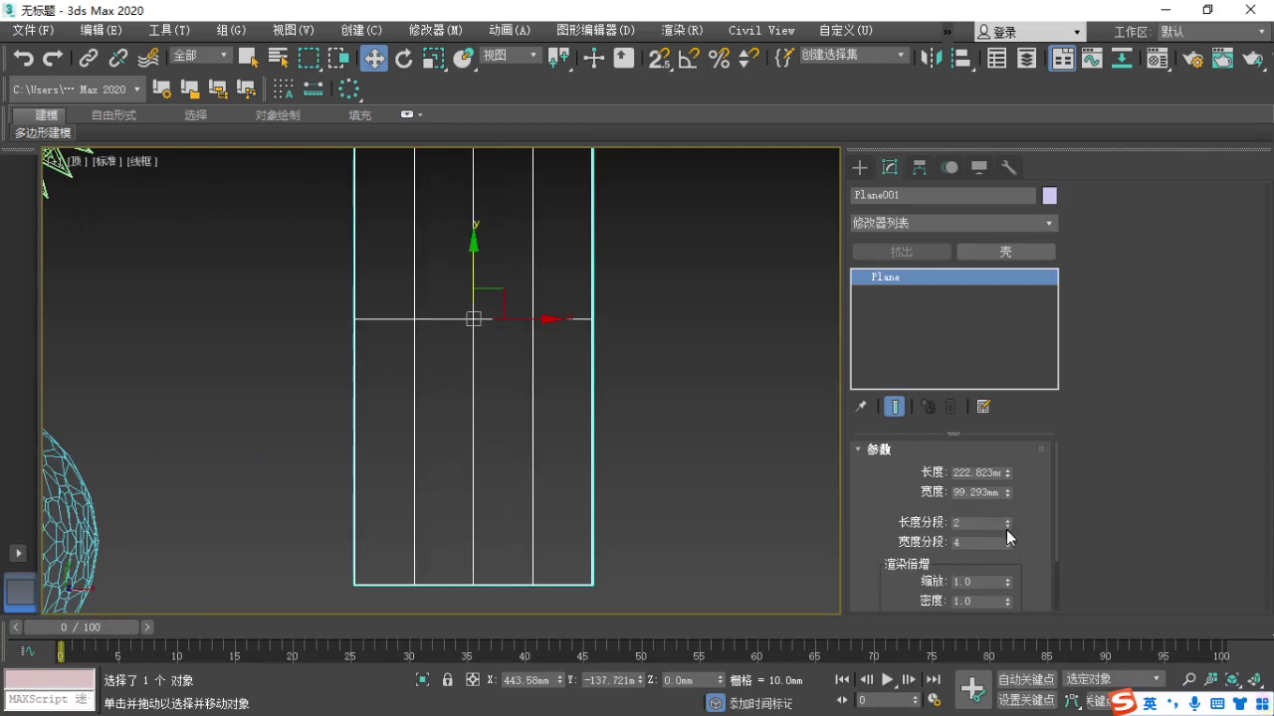
{"action": "left_click", "coordinate": [1007, 527]}
{"action": "left_click", "coordinate": [1007, 546]}
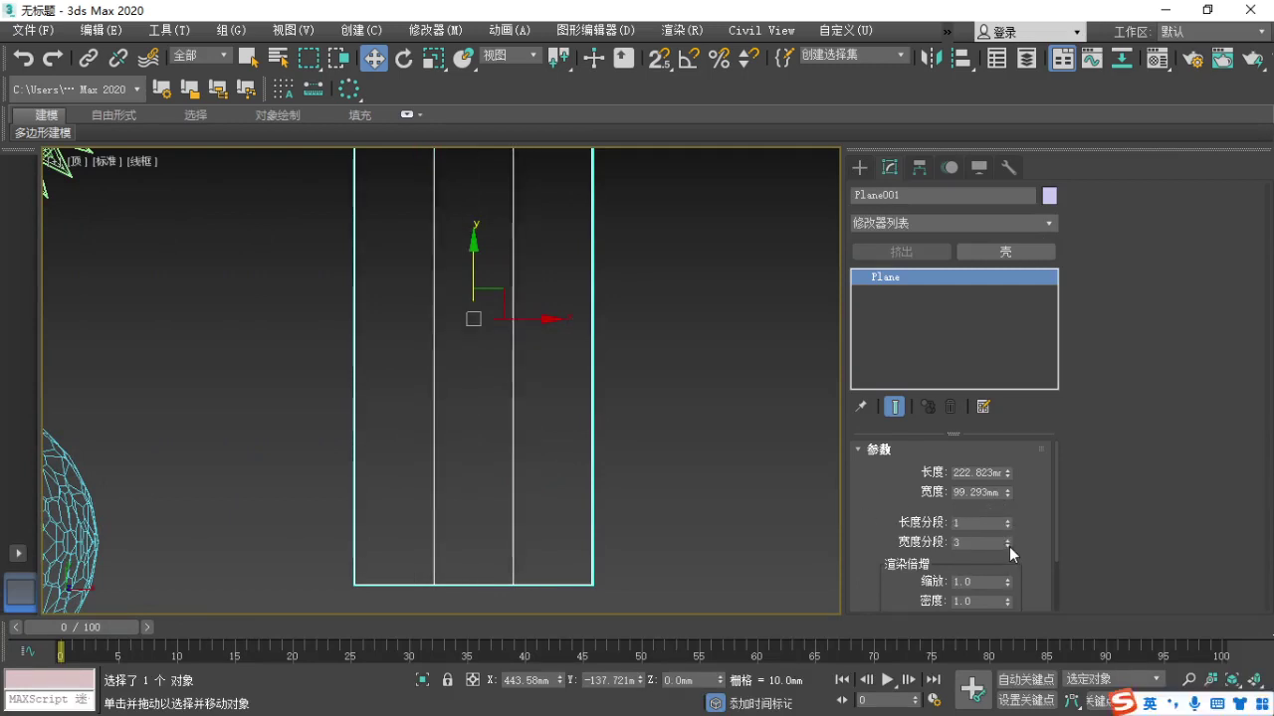
{"action": "left_click", "coordinate": [1007, 547]}
{"action": "left_click", "coordinate": [1007, 546]}
{"action": "scroll", "coordinate": [557, 398], "scroll_direction": "down", "scroll_amount": 4}
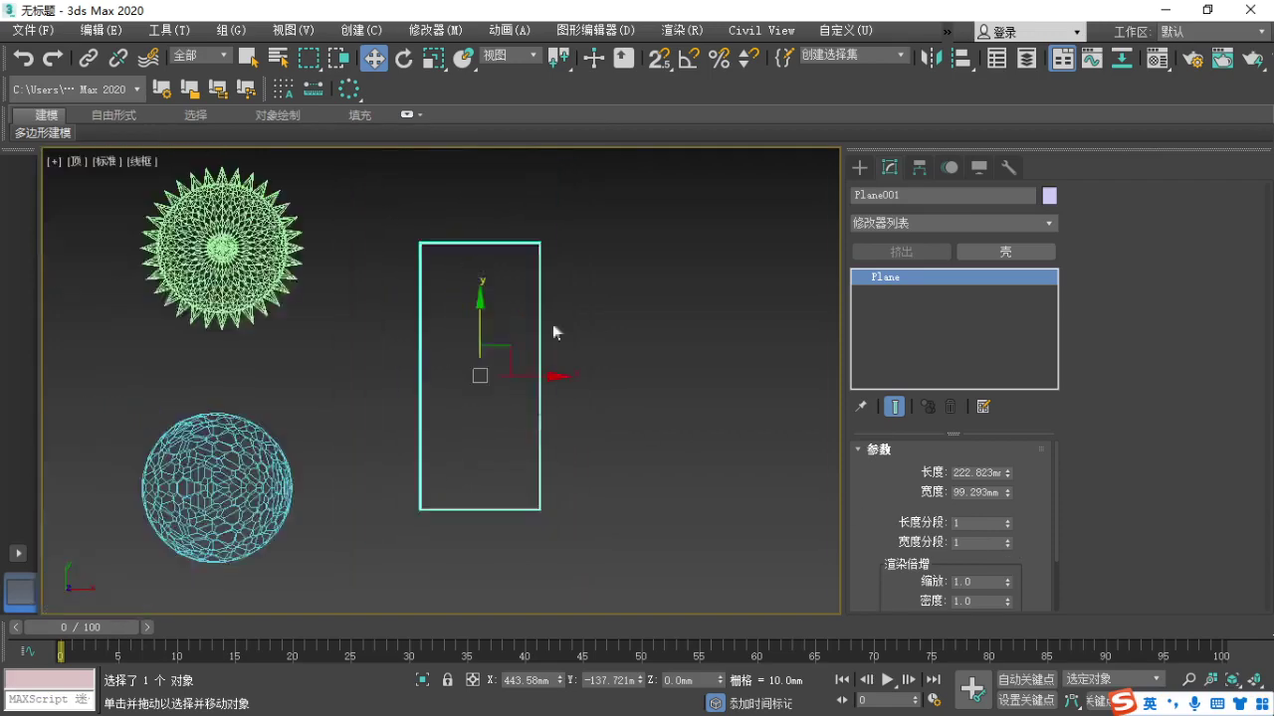
{"action": "scroll", "coordinate": [591, 362], "scroll_direction": "up", "scroll_amount": 2}
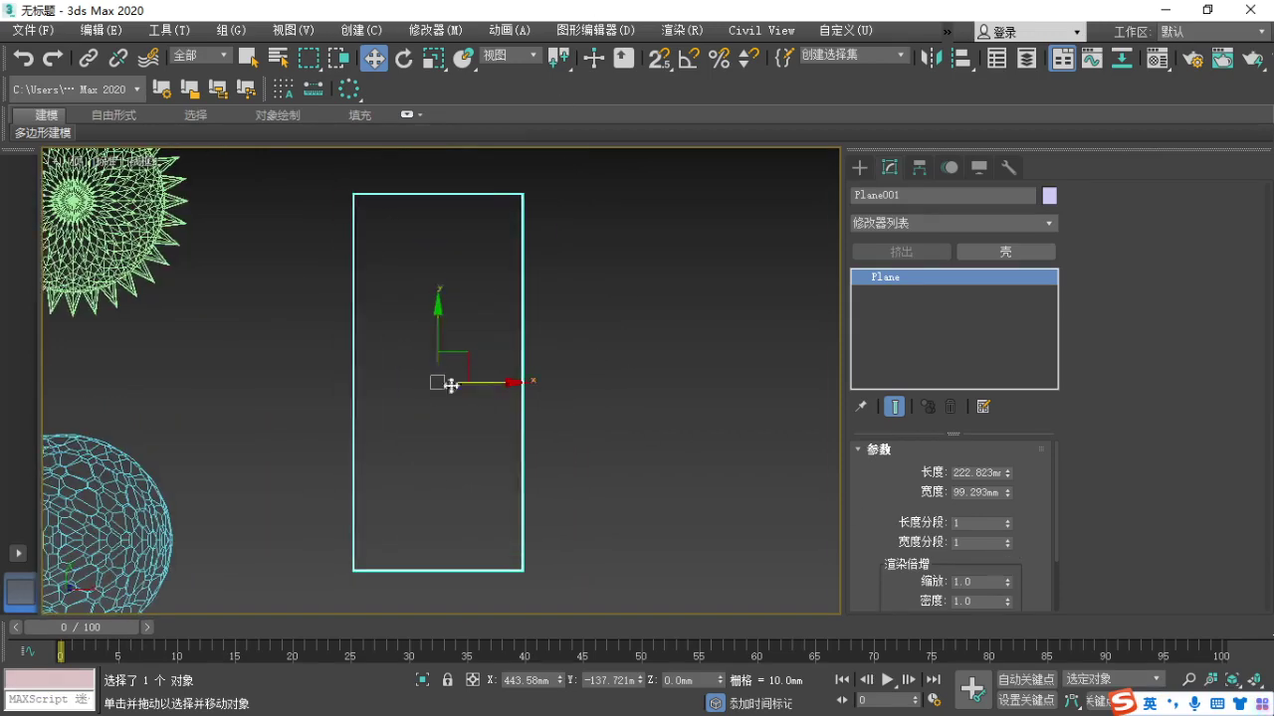
{"action": "key", "text": "F1"}
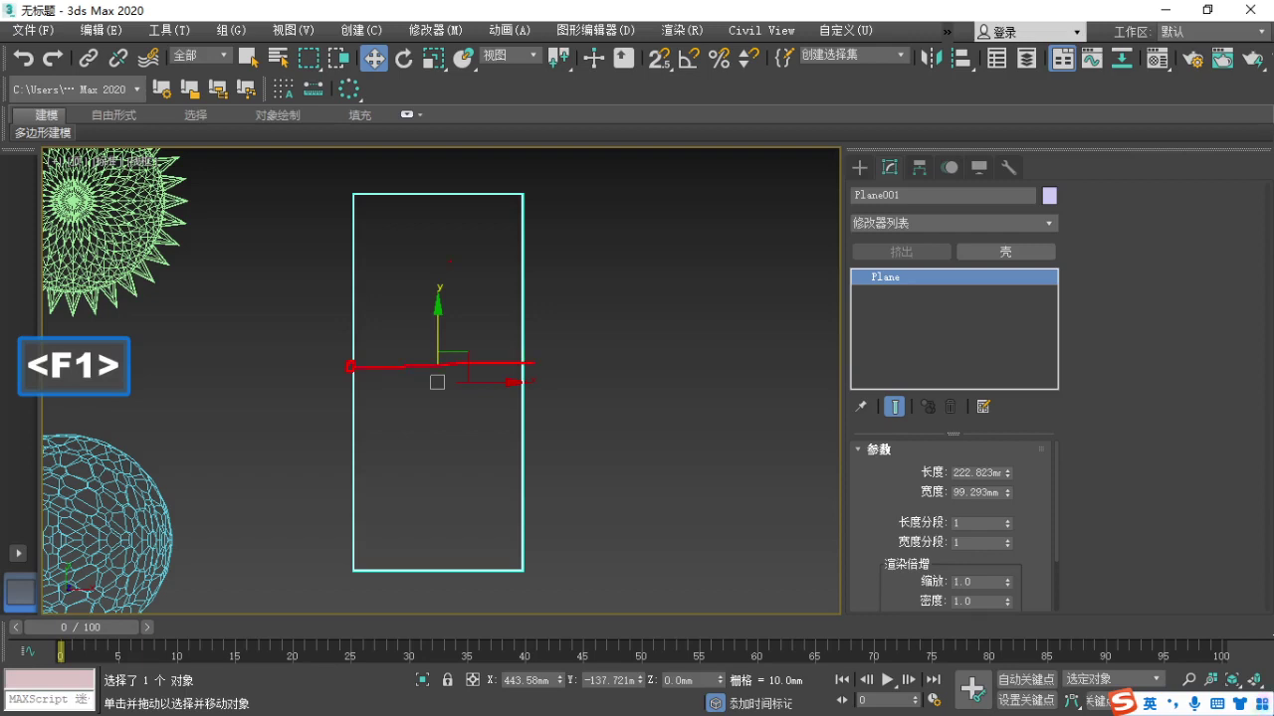
{"action": "key", "text": "Escape"}
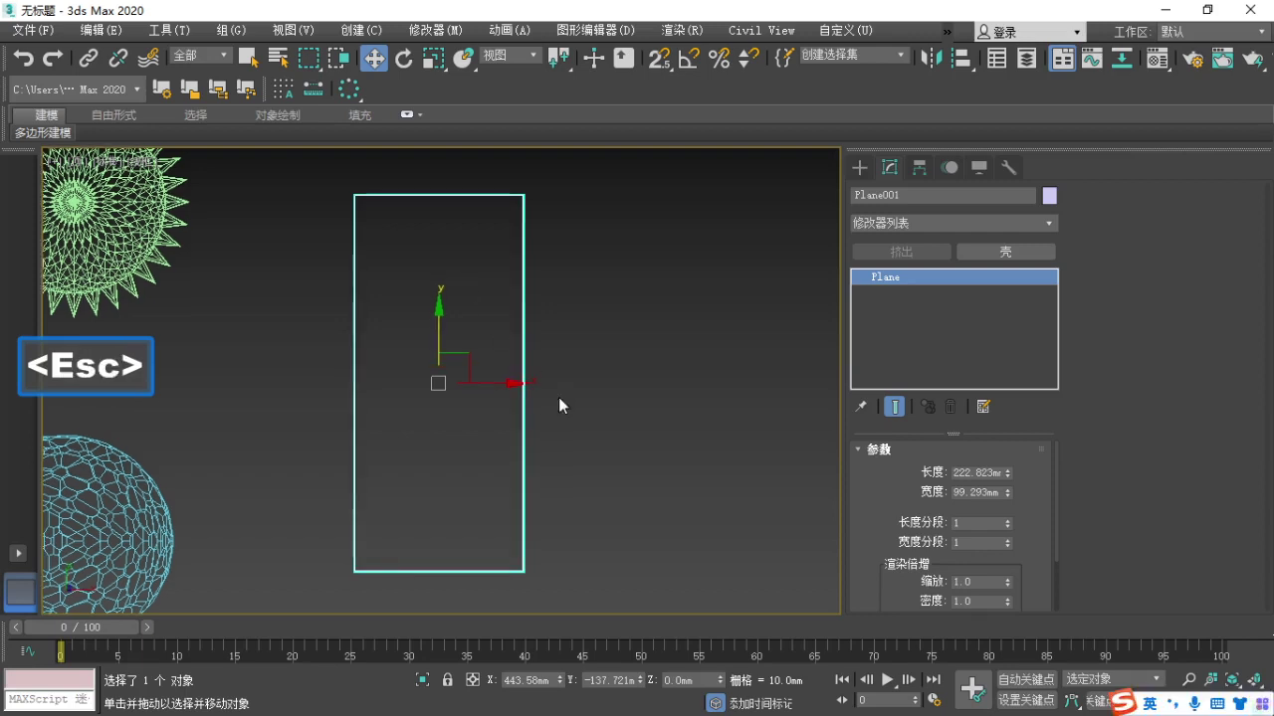
Delete the rectangular plane and frame the remaining spheres in a shaded front view.
{"action": "right_click", "coordinate": [520, 379]}
{"action": "left_click", "coordinate": [446, 462]}
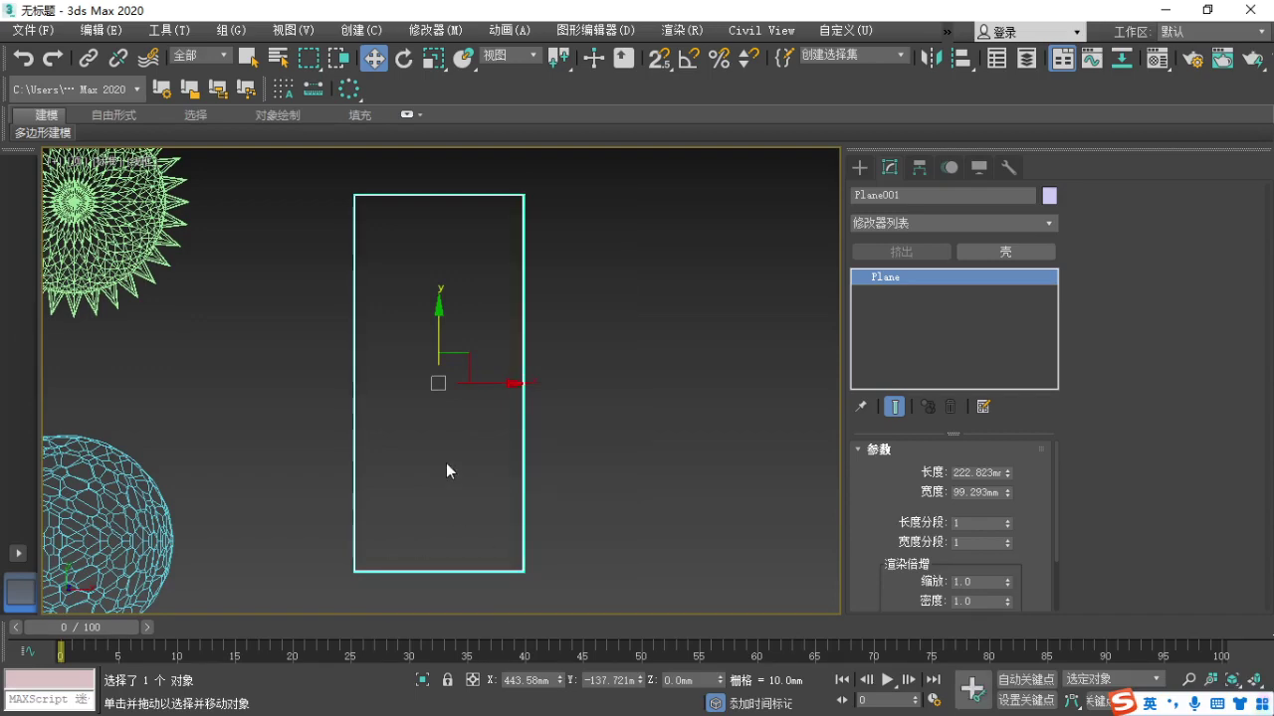
{"action": "key", "text": "F3"}
{"action": "middle_click_drag", "start_coordinate": [645, 393], "coordinate": [508, 398], "text": "alt"}
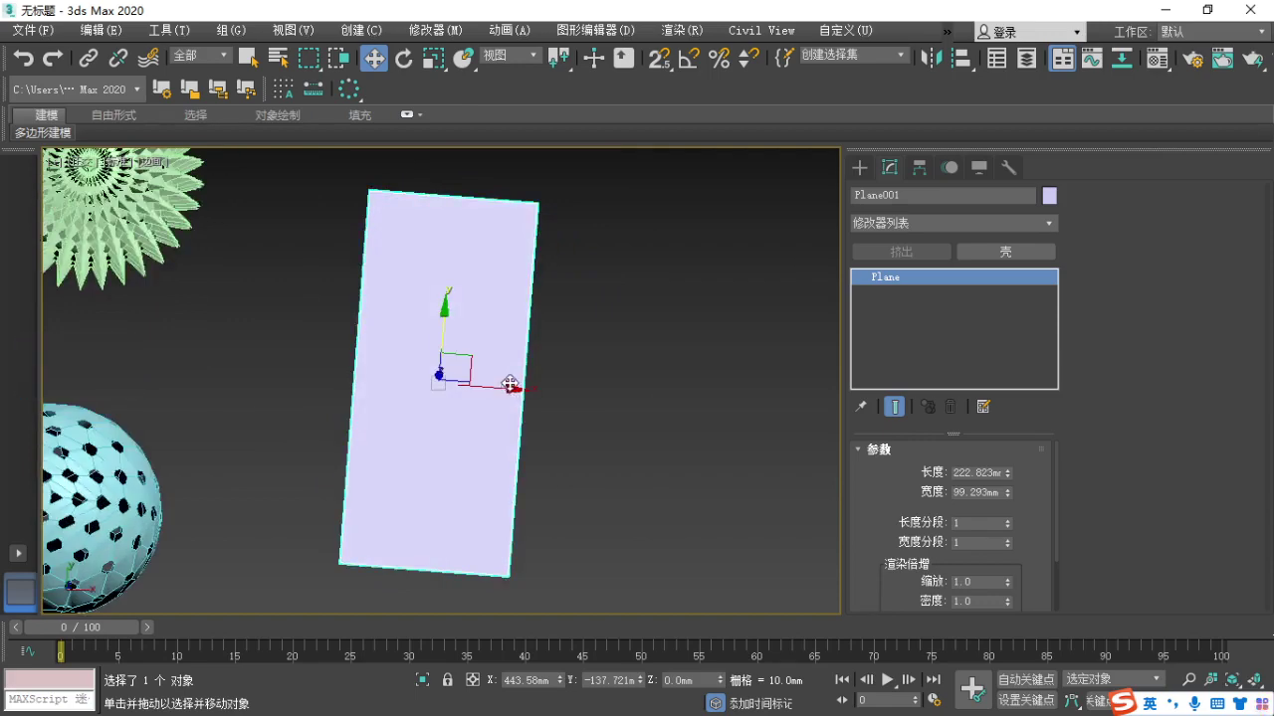
{"action": "key", "text": "Delete"}
{"action": "key", "text": "f"}
{"action": "key", "text": "ctrl+alt+z"}
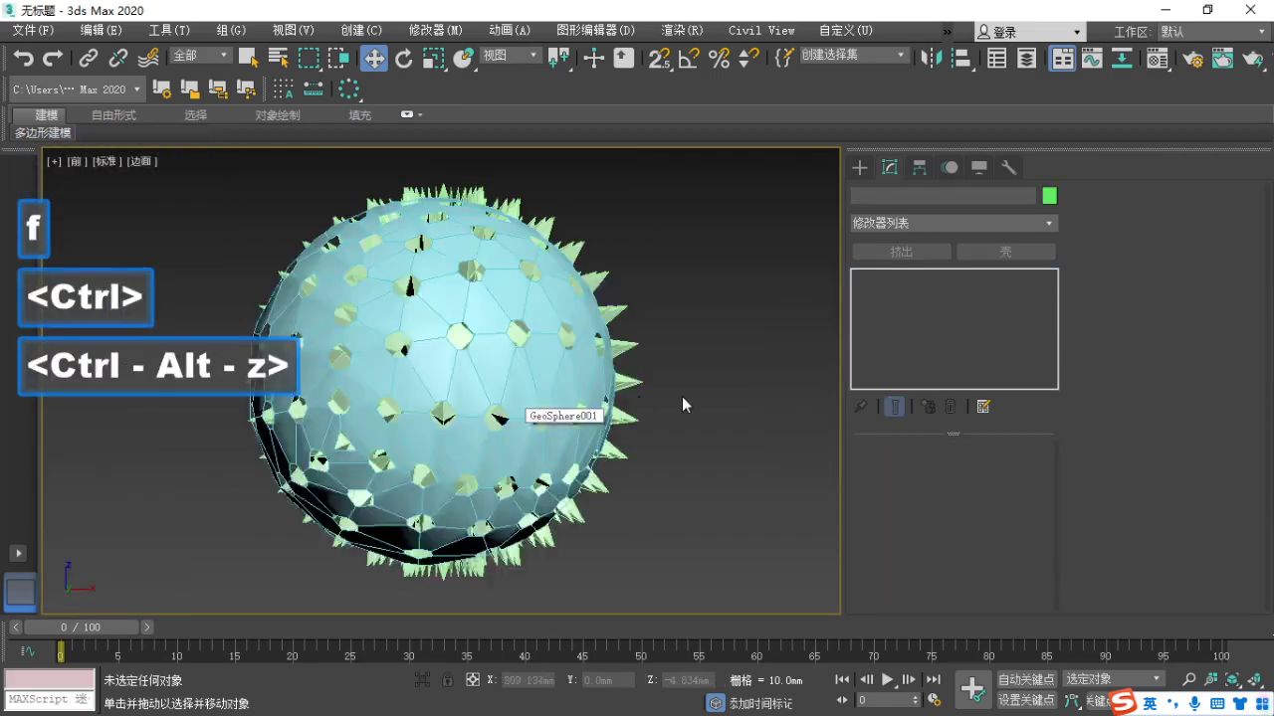
Draw an upright rectangular plane about 275 mm long and 113 mm wide beside the spheres in the front view.
{"action": "scroll", "coordinate": [401, 402], "scroll_direction": "down", "scroll_amount": 8}
{"action": "left_click", "coordinate": [860, 167]}
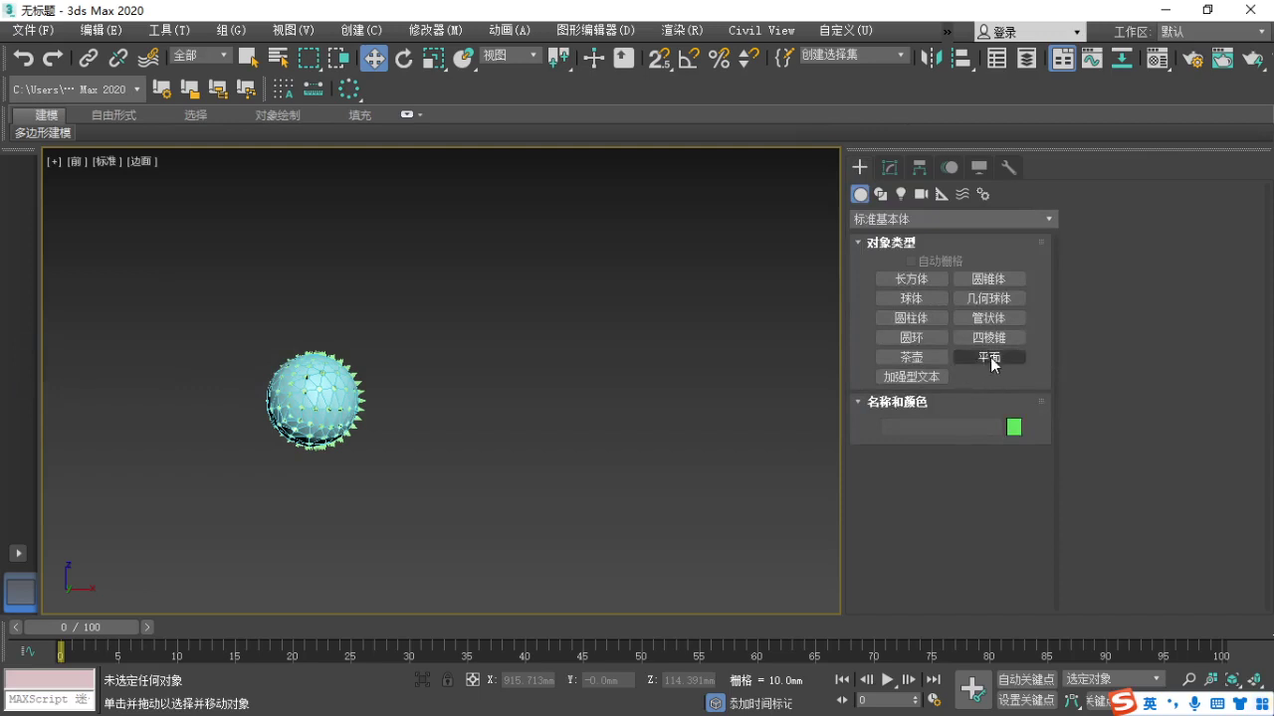
{"action": "left_click", "coordinate": [990, 358]}
{"action": "left_click_drag", "start_coordinate": [511, 304], "coordinate": [595, 506]}
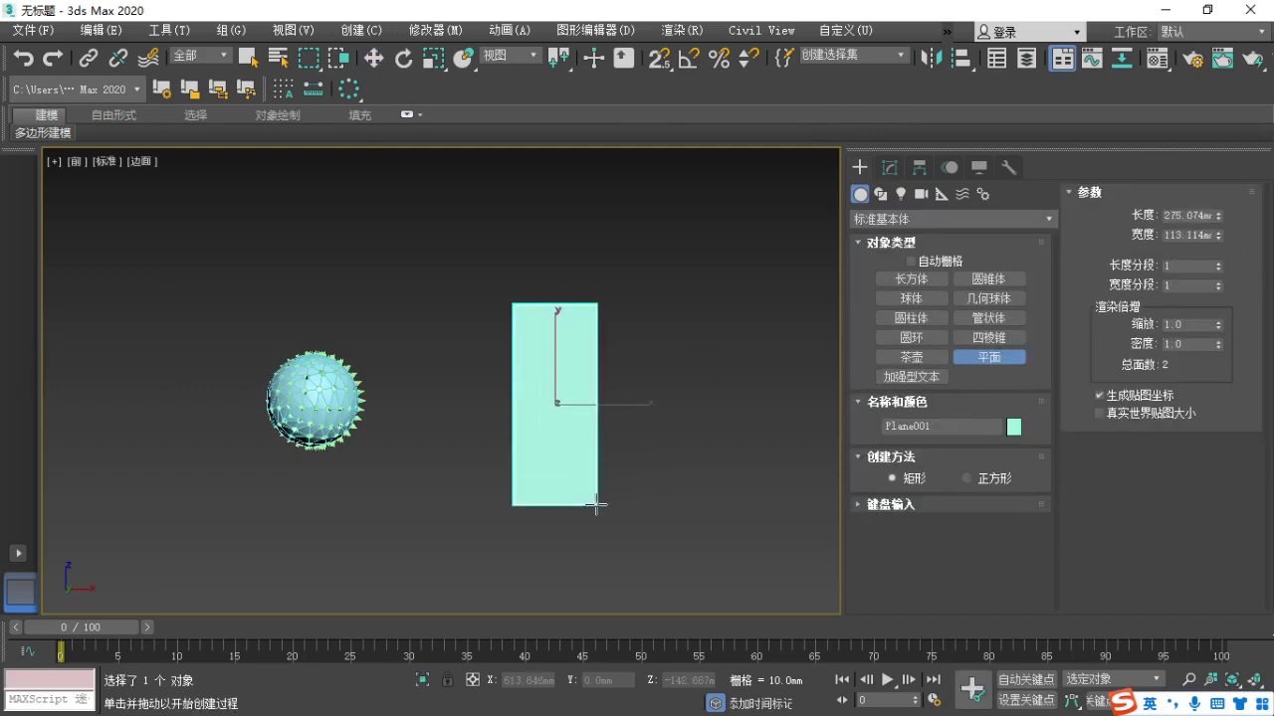
{"action": "key", "text": "w"}
{"action": "scroll", "coordinate": [751, 437], "scroll_direction": "up", "scroll_amount": 3}
{"action": "left_click", "coordinate": [890, 167]}
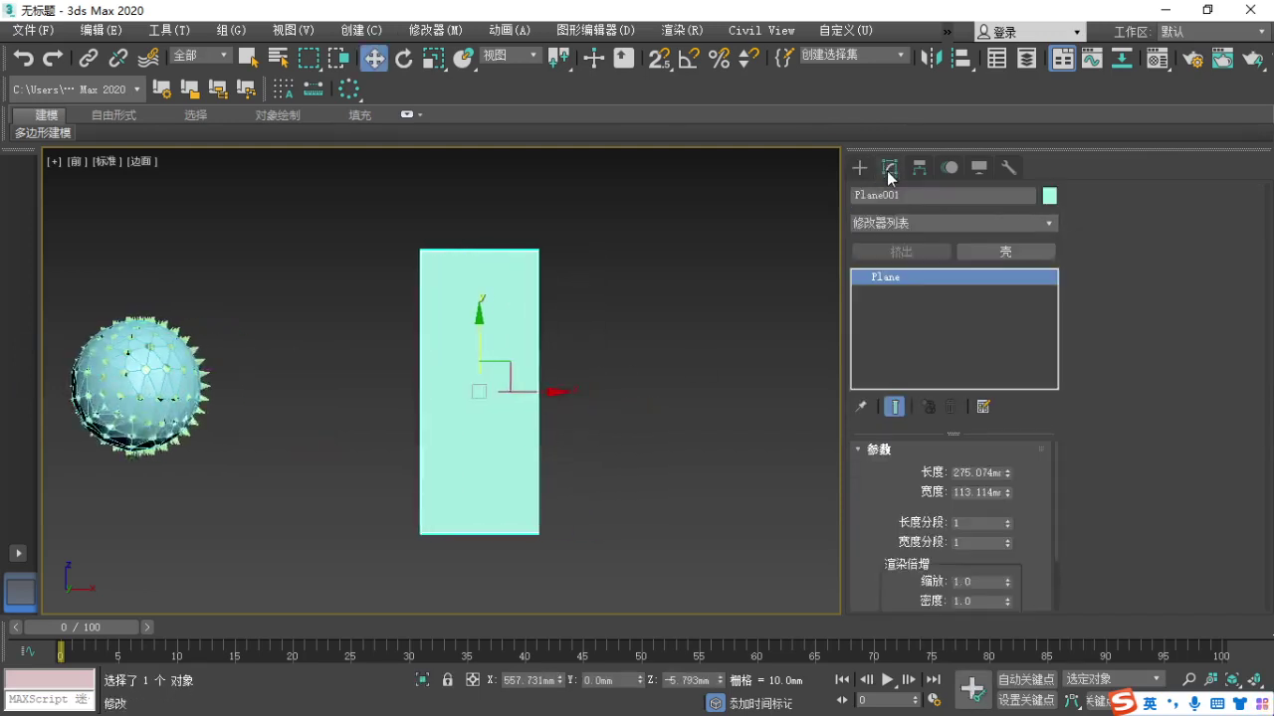
{"action": "middle_click_drag", "start_coordinate": [567, 398], "coordinate": [574, 426]}
Convert the plane to an editable poly in wireframe display and enter its vertex level.
{"action": "key", "text": "F3"}
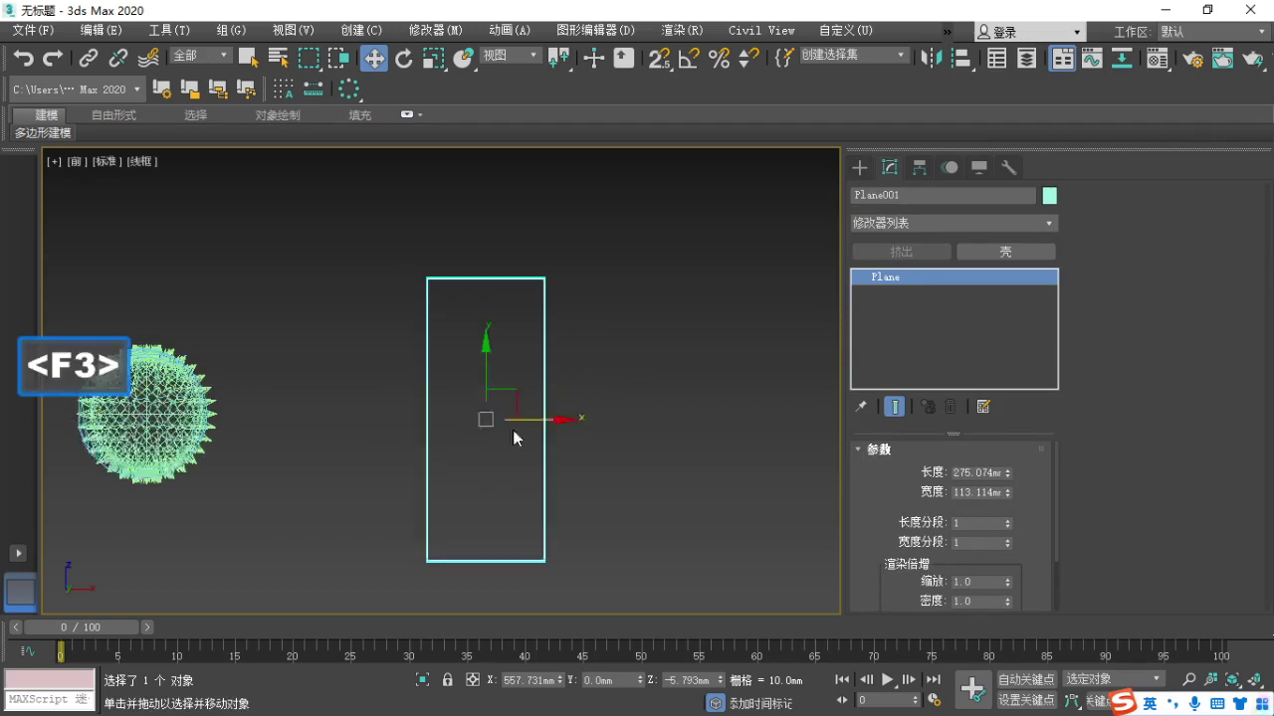
{"action": "scroll", "coordinate": [512, 430], "scroll_direction": "up", "scroll_amount": 2}
{"action": "right_click", "coordinate": [551, 426]}
{"action": "mouse_move", "coordinate": [582, 616]}
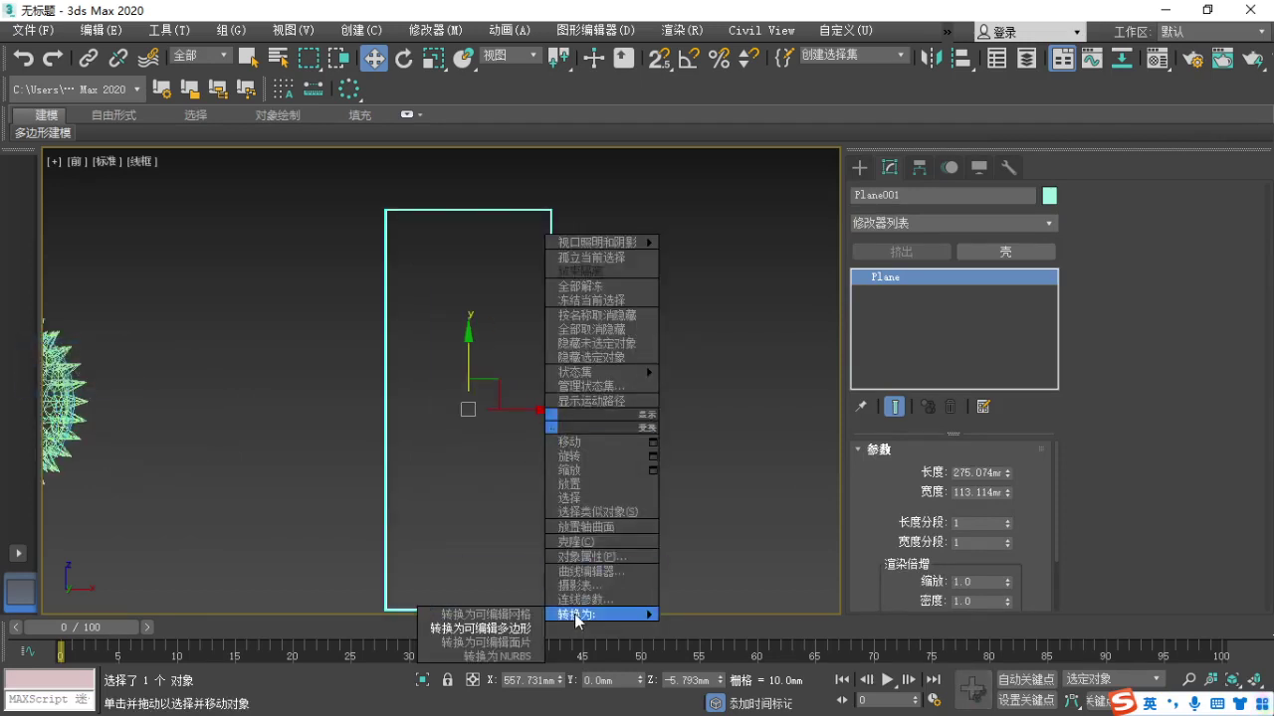
{"action": "left_click", "coordinate": [495, 629]}
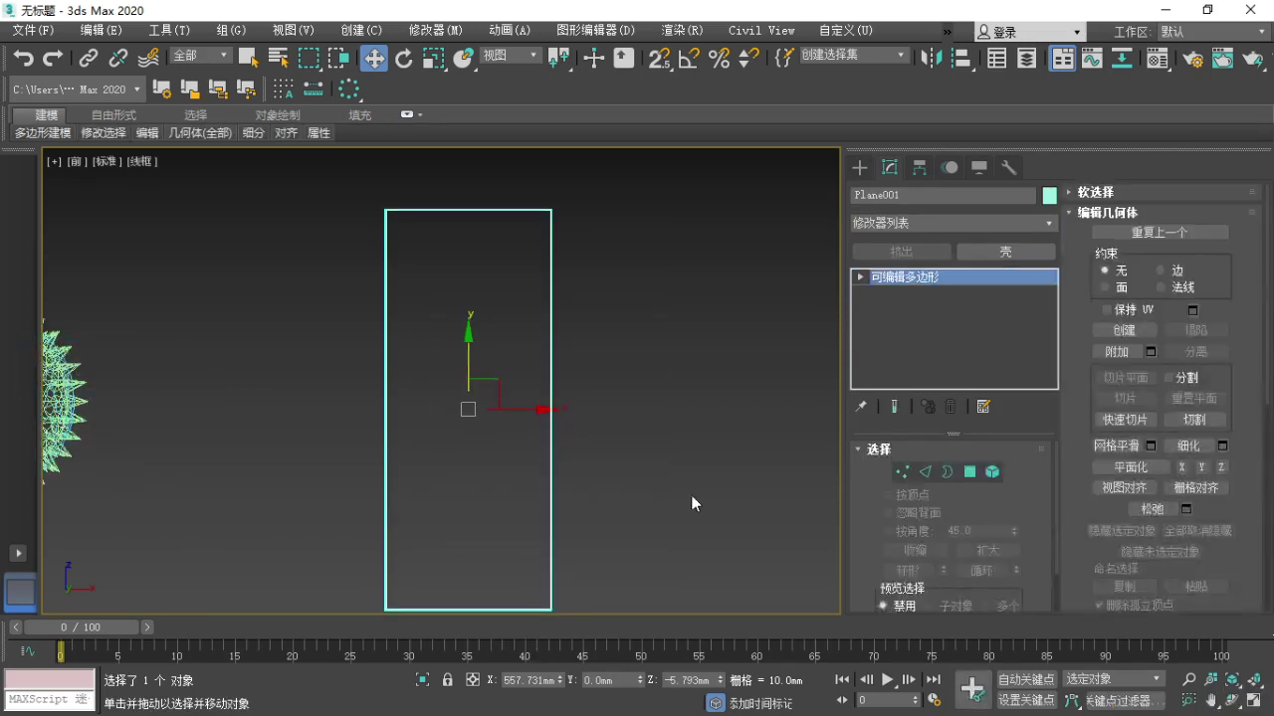
{"action": "key", "text": "1"}
{"action": "middle_click_drag", "start_coordinate": [684, 490], "coordinate": [608, 475]}
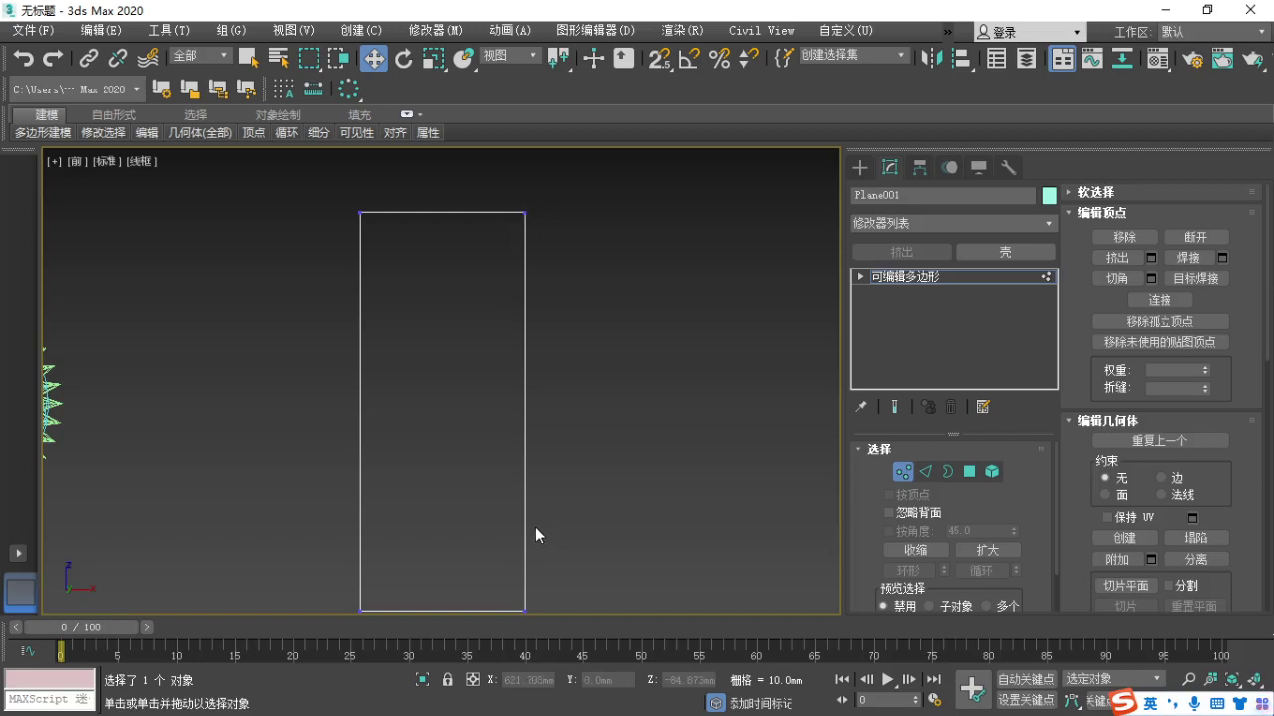
At edge level, insert a vertex snapped to the midpoint of each of the plane's two long edges.
{"action": "key", "text": "F1"}
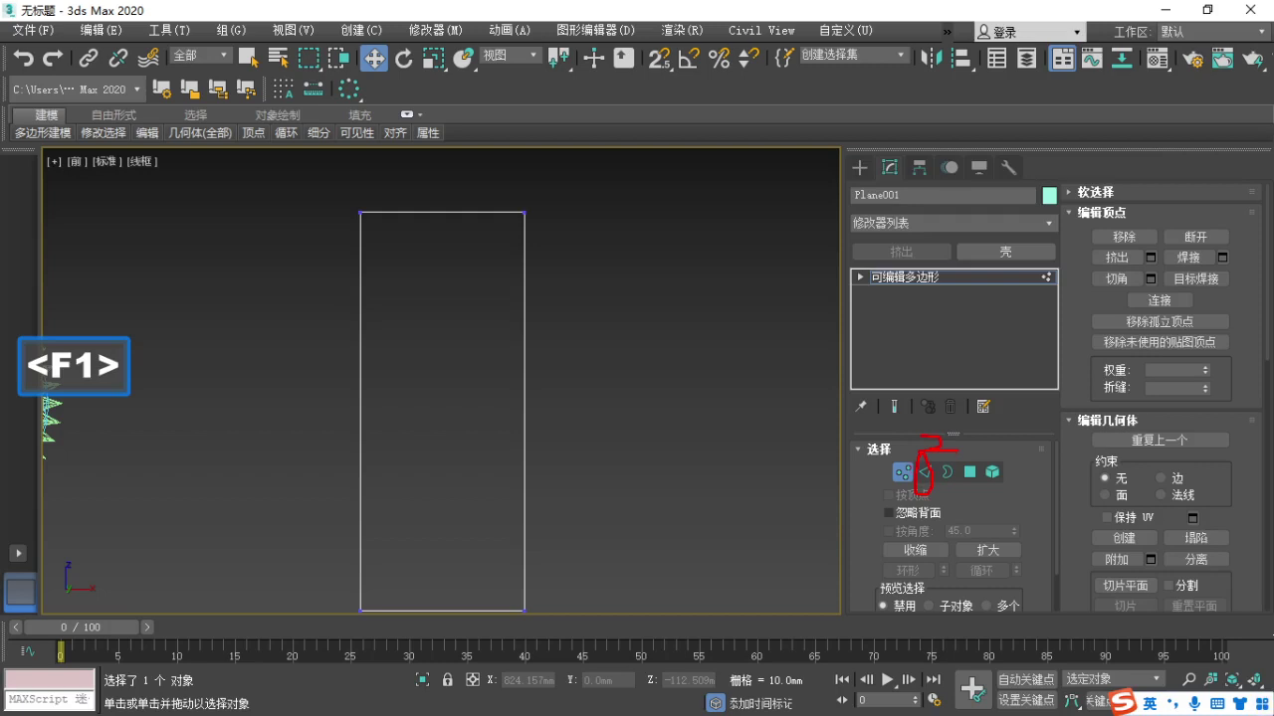
{"action": "key", "text": "Escape"}
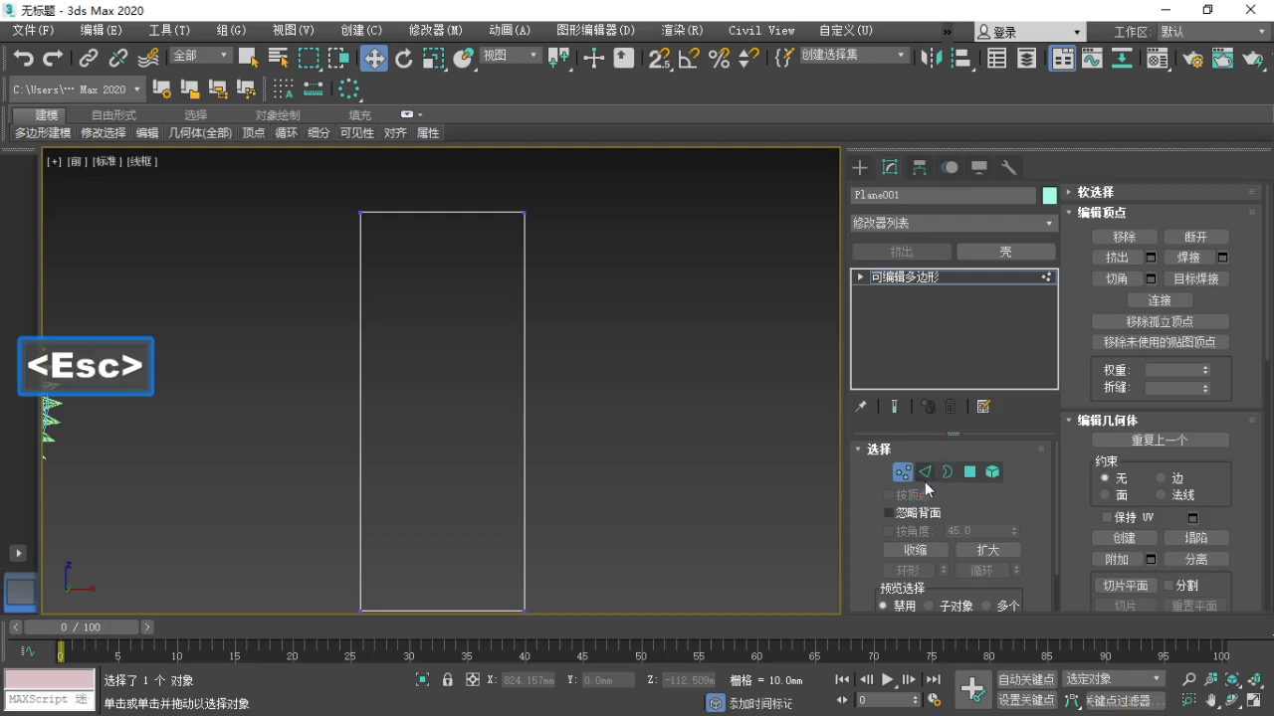
{"action": "left_click", "coordinate": [927, 473]}
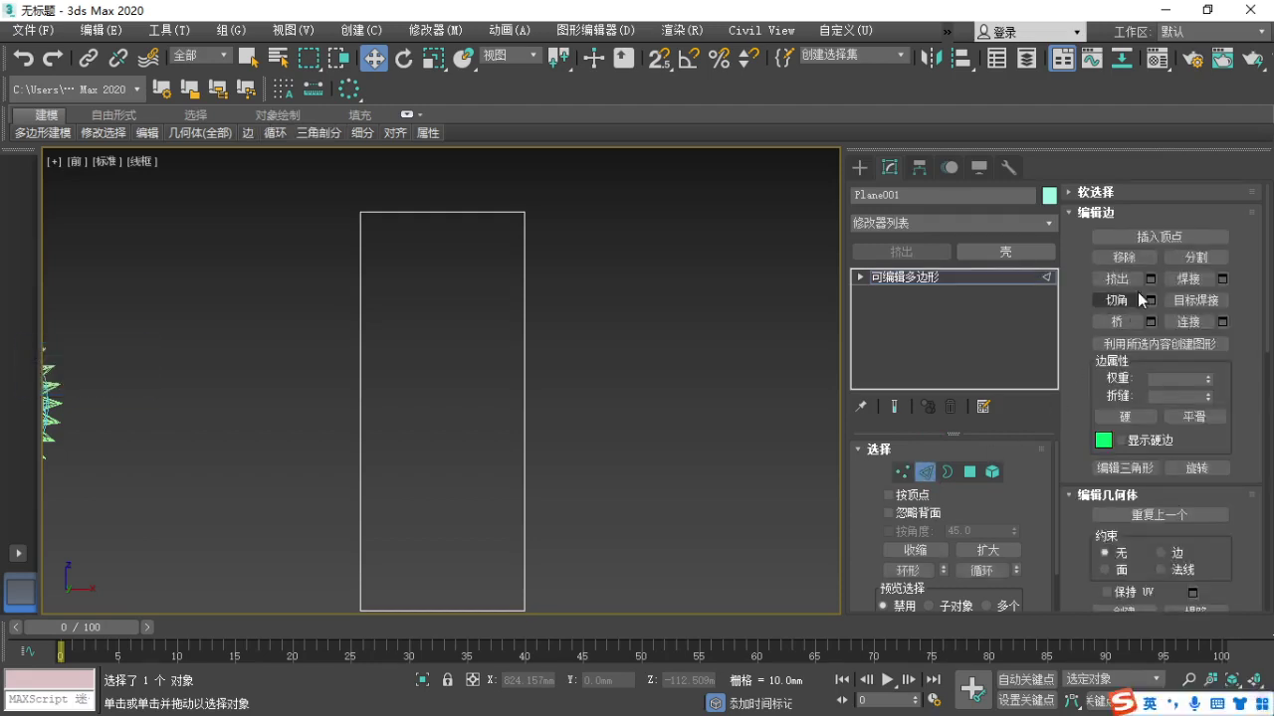
{"action": "key", "text": "F1"}
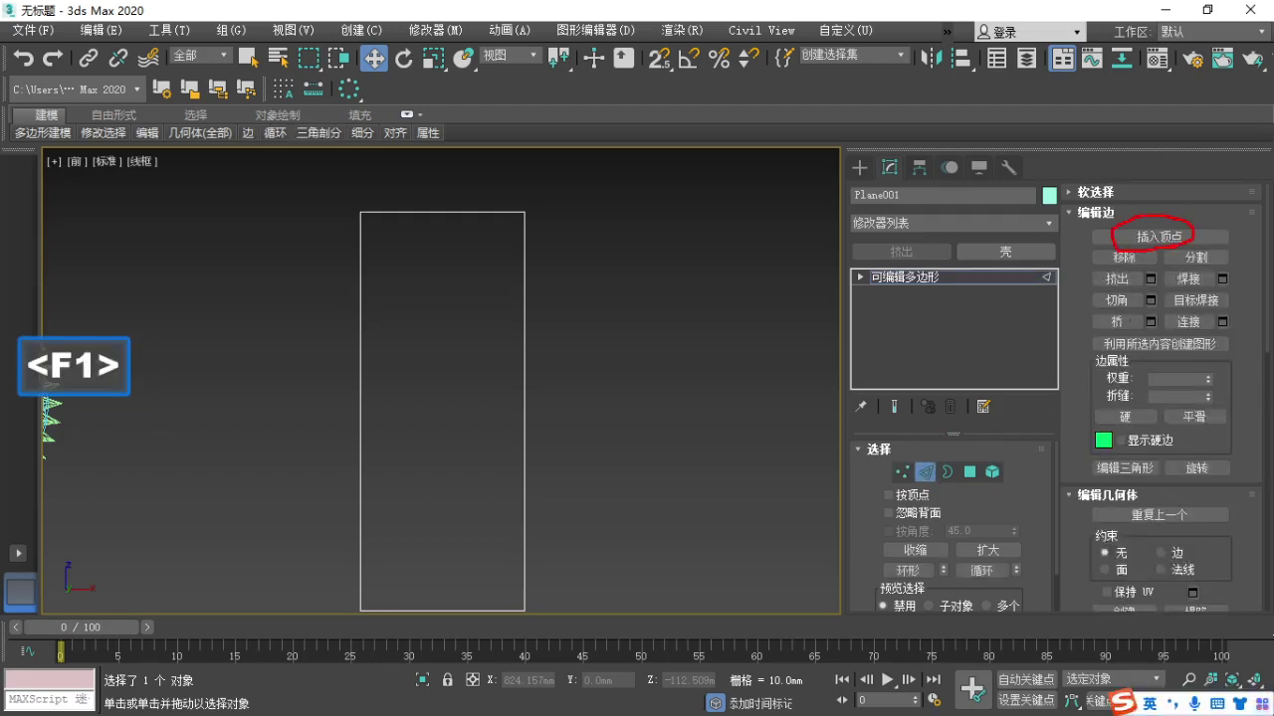
{"action": "key", "text": "Escape"}
{"action": "left_click", "coordinate": [1166, 238]}
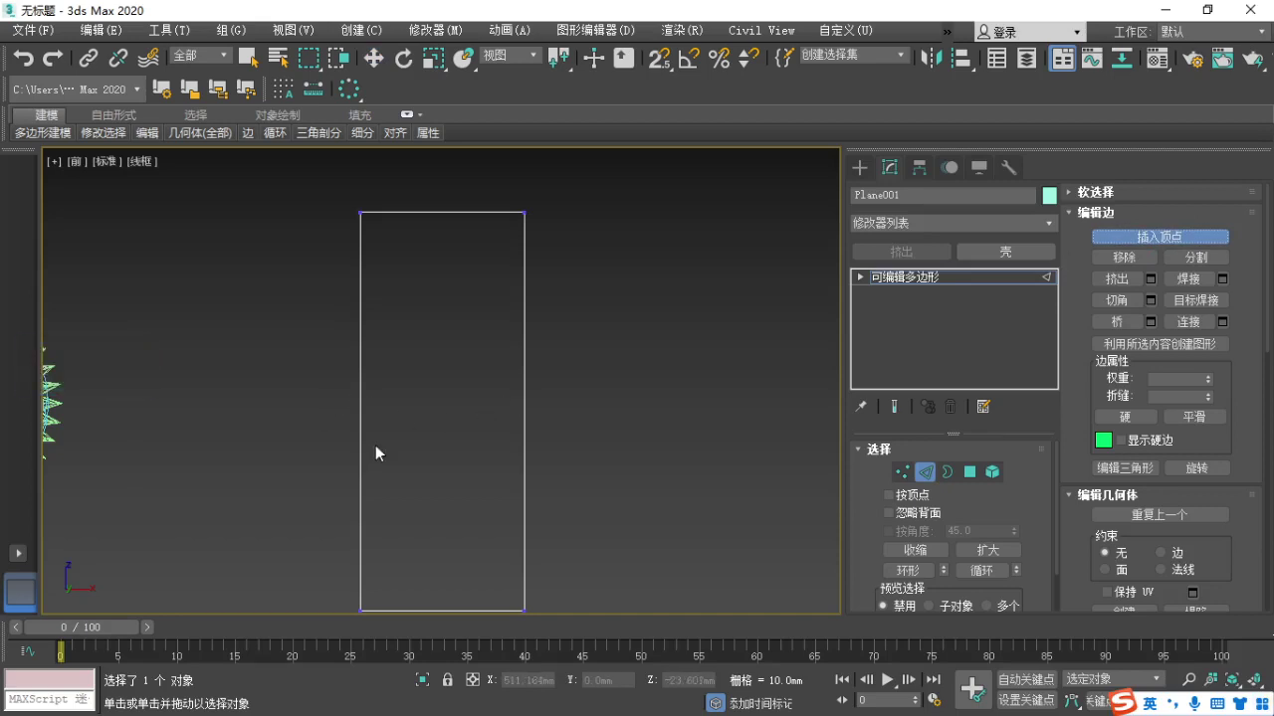
{"action": "middle_click_drag", "start_coordinate": [375, 445], "coordinate": [378, 419]}
{"action": "key", "text": "s"}
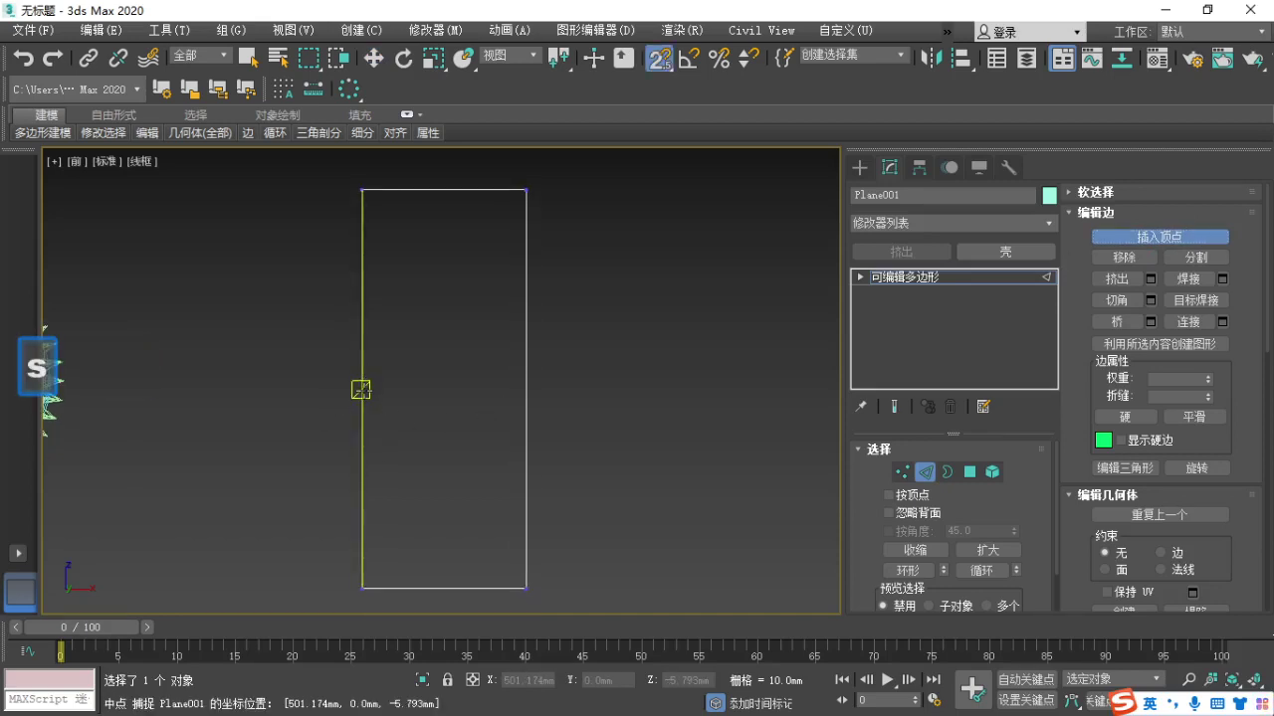
{"action": "left_click", "coordinate": [360, 389]}
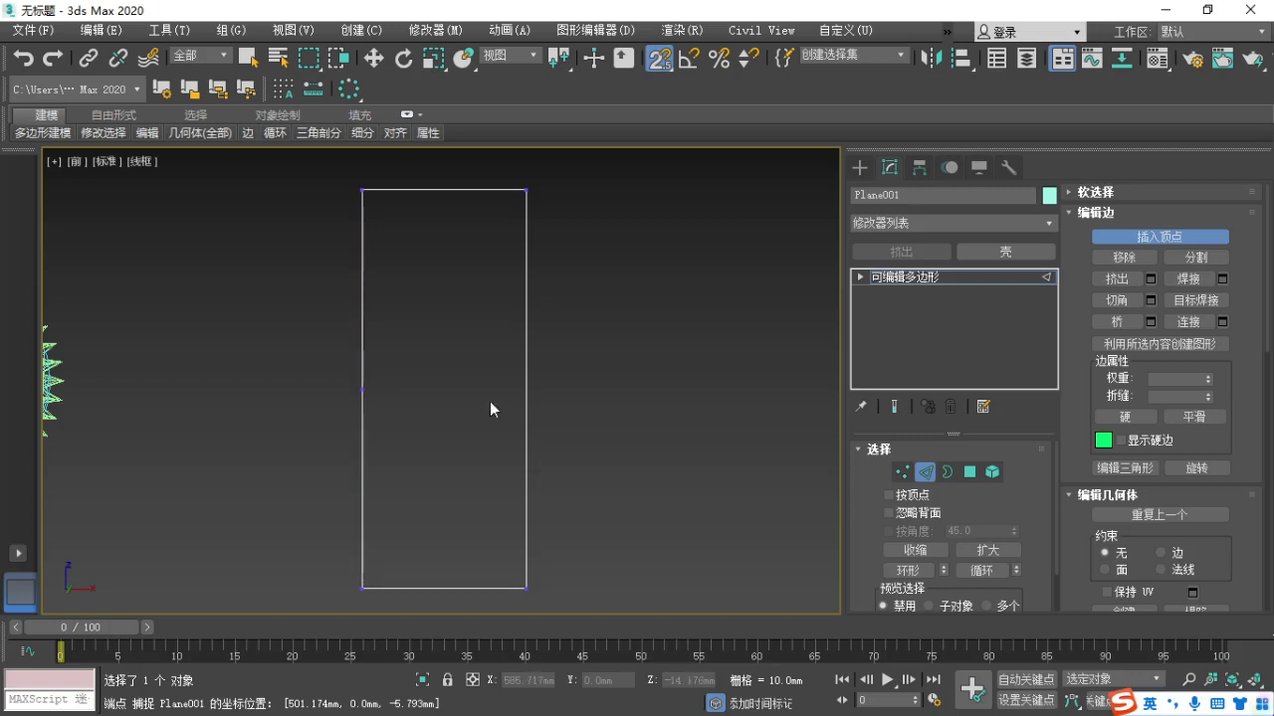
{"action": "left_click", "coordinate": [525, 389]}
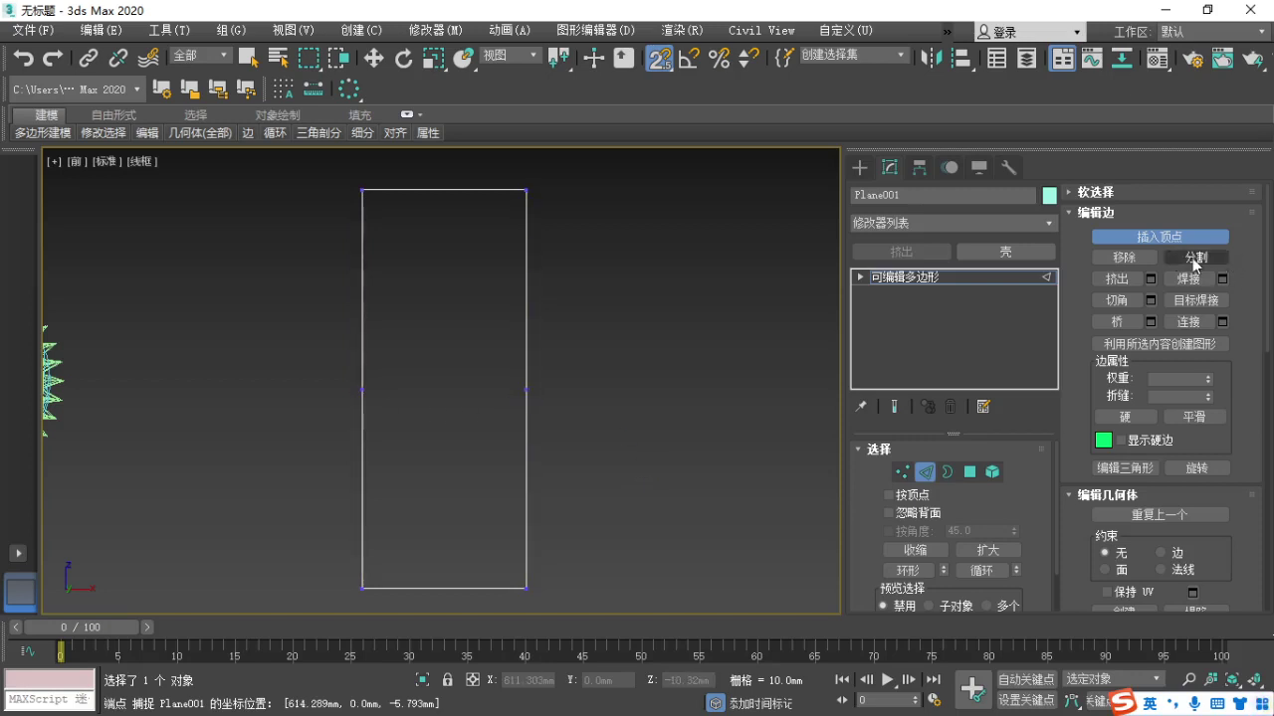
{"action": "key", "text": "F1"}
{"action": "key", "text": "Escape"}
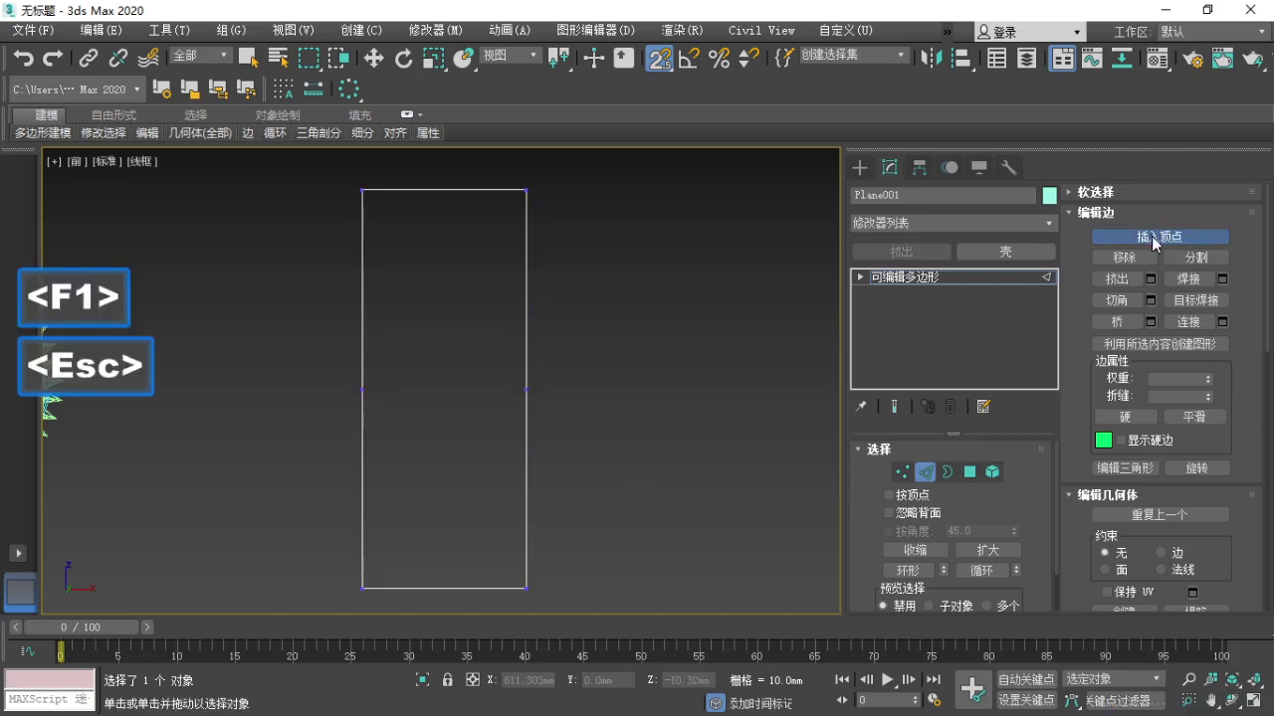
{"action": "key", "text": "F1"}
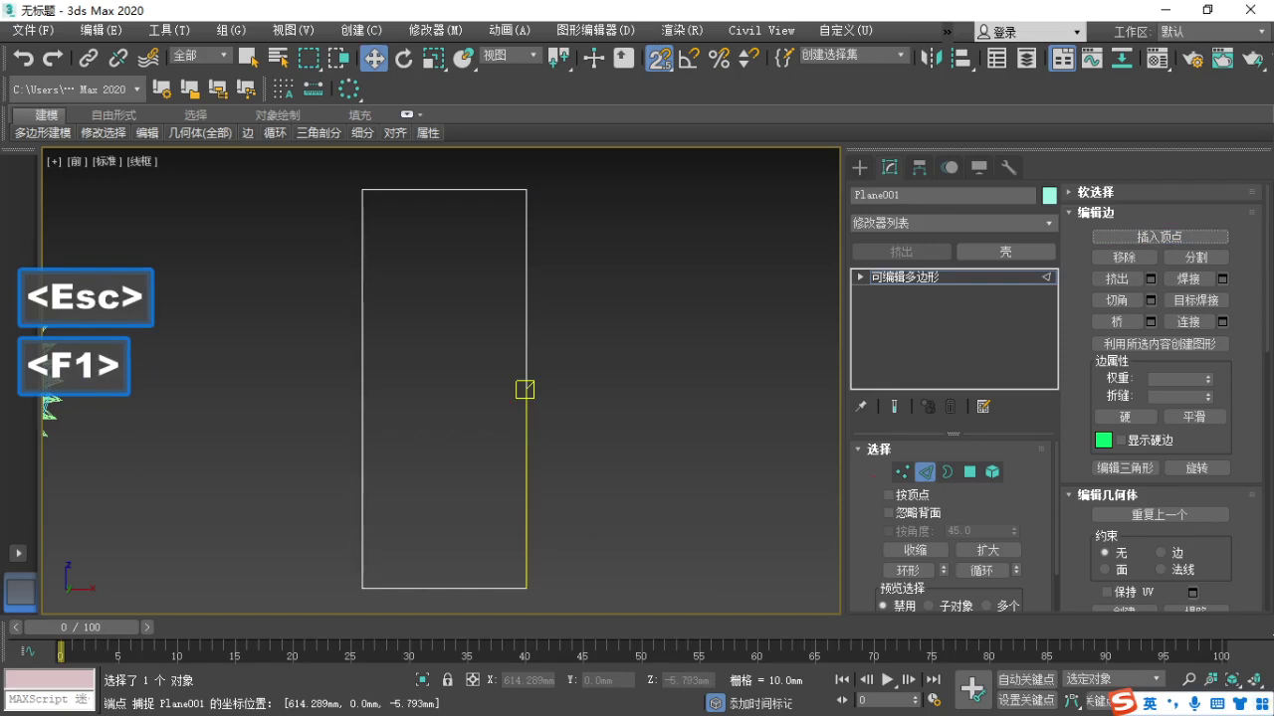
{"action": "key", "text": "F1"}
{"action": "key", "text": "Escape"}
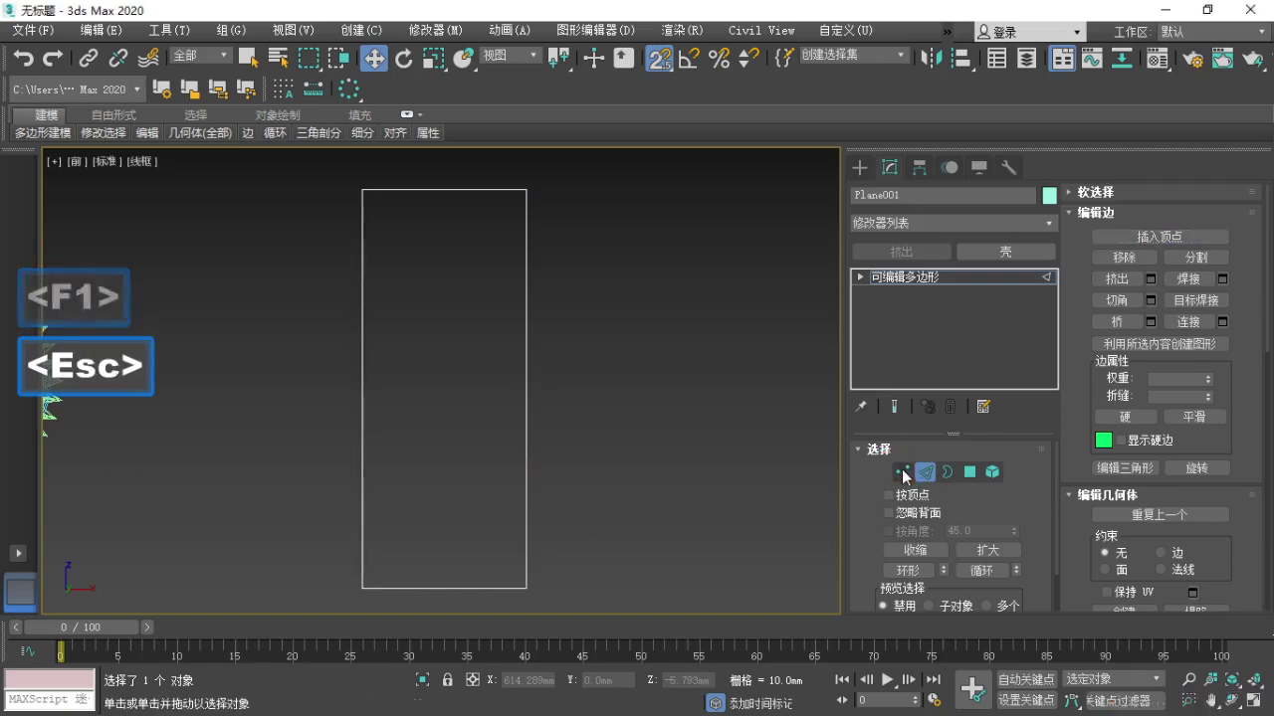
Select the two inserted midpoint vertices at vertex level and connect them with an edge across the plane.
{"action": "left_click", "coordinate": [902, 472]}
{"action": "left_click", "coordinate": [571, 422]}
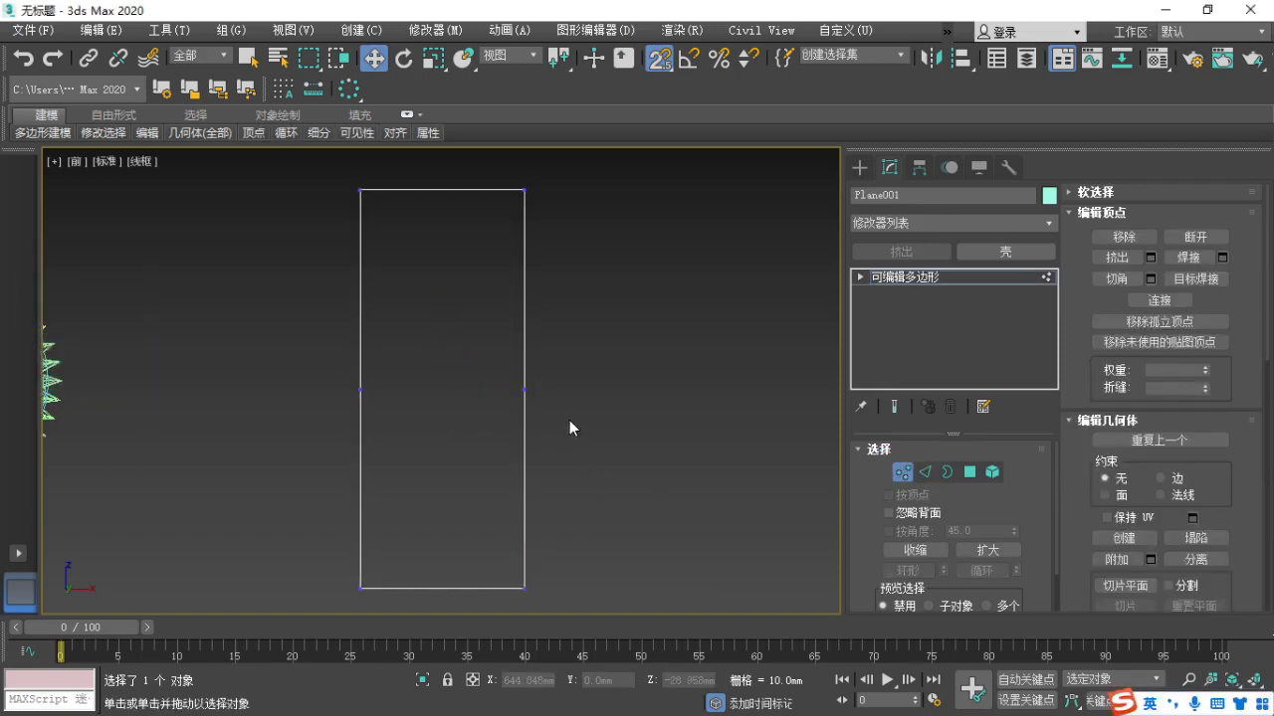
{"action": "left_click_drag", "start_coordinate": [568, 414], "coordinate": [275, 377]}
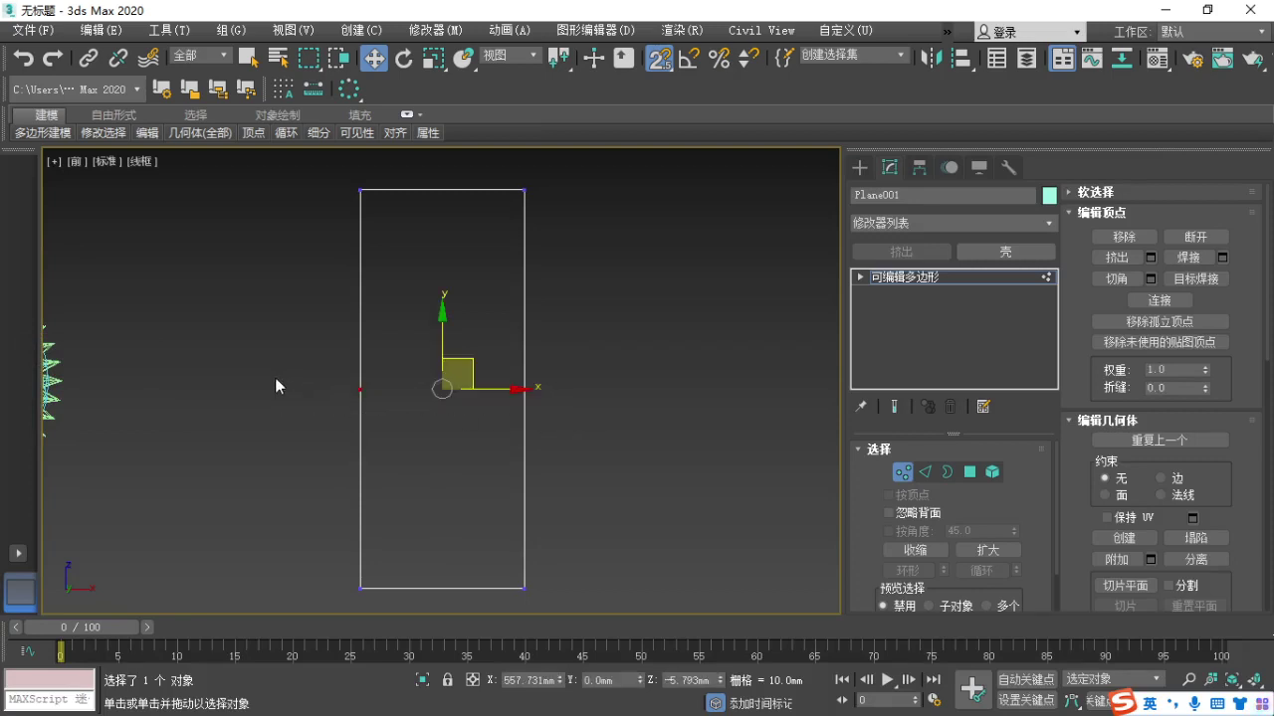
{"action": "key", "text": "F1"}
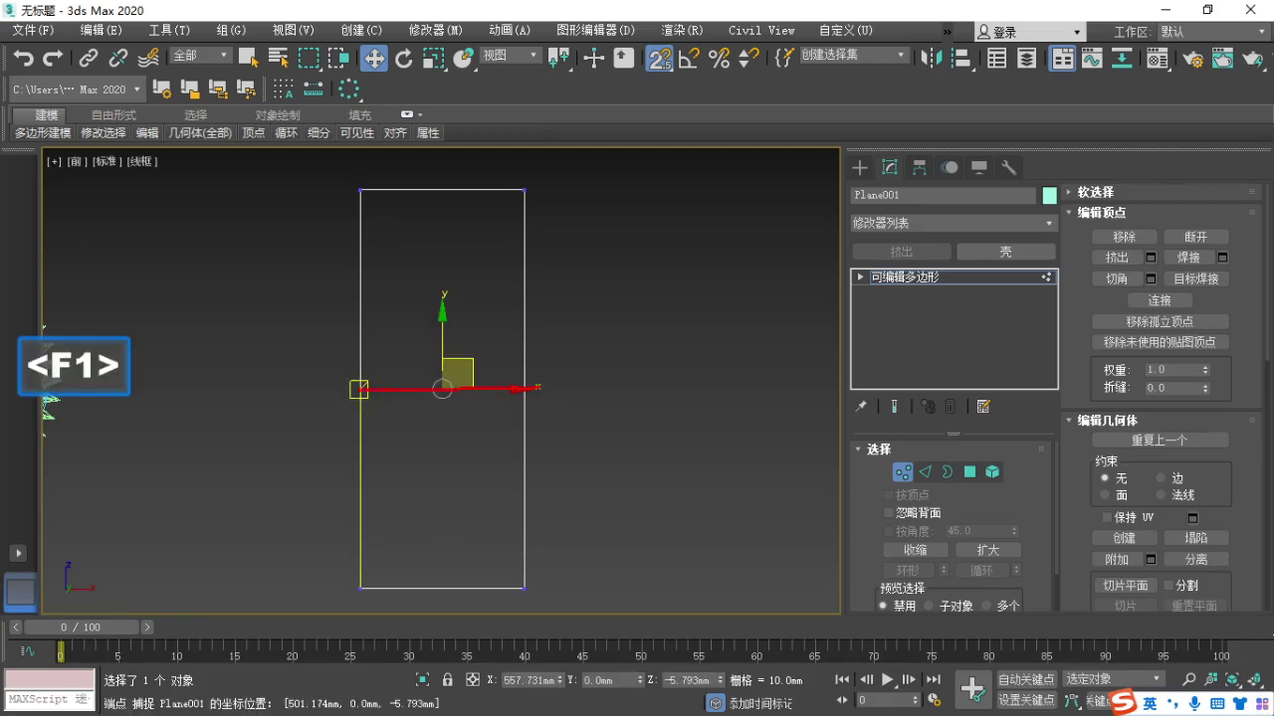
{"action": "key", "text": "Escape"}
{"action": "right_click", "coordinate": [362, 396]}
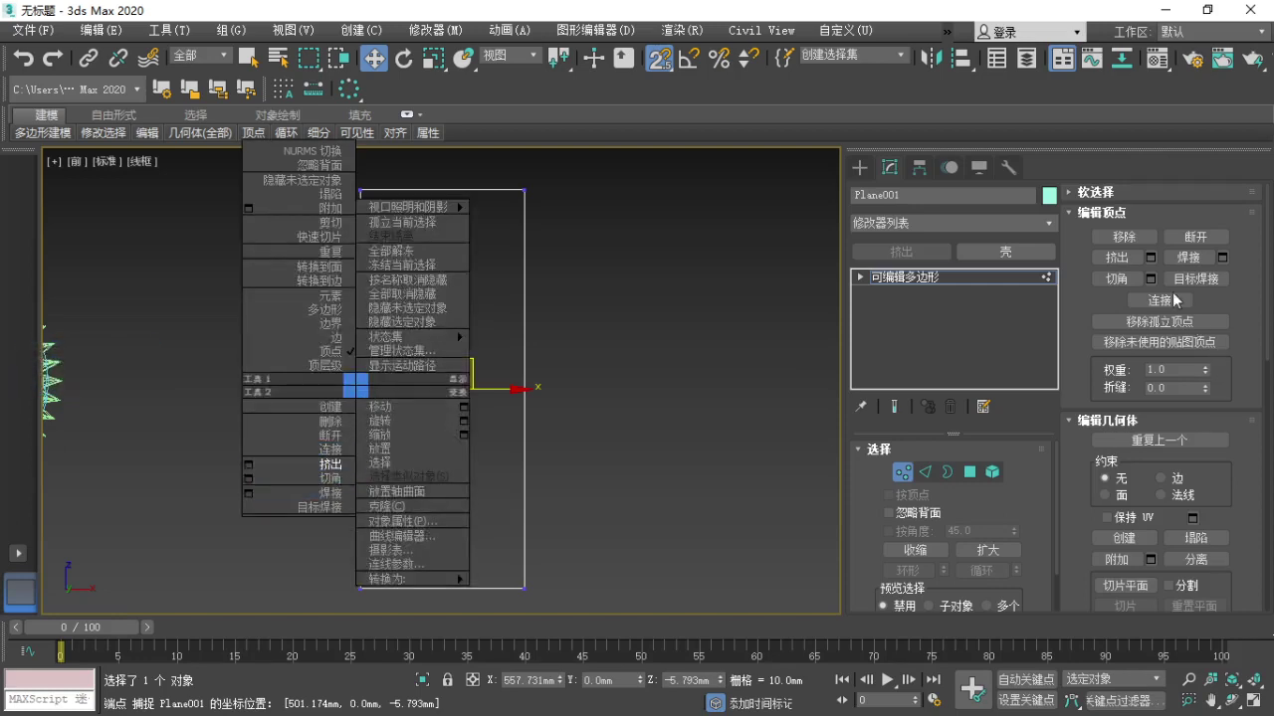
{"action": "left_click", "coordinate": [1144, 299]}
{"action": "key", "text": "F1"}
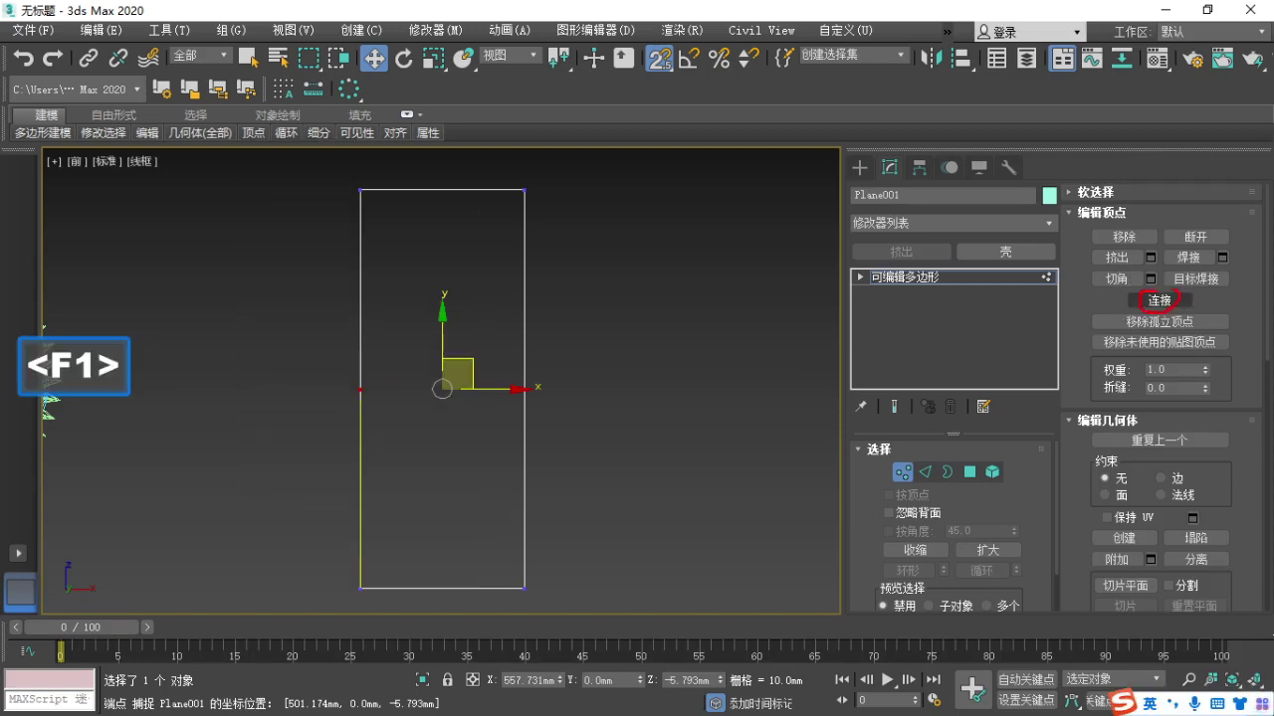
{"action": "key", "text": "Escape"}
{"action": "left_click", "coordinate": [1154, 302]}
{"action": "left_click", "coordinate": [673, 500]}
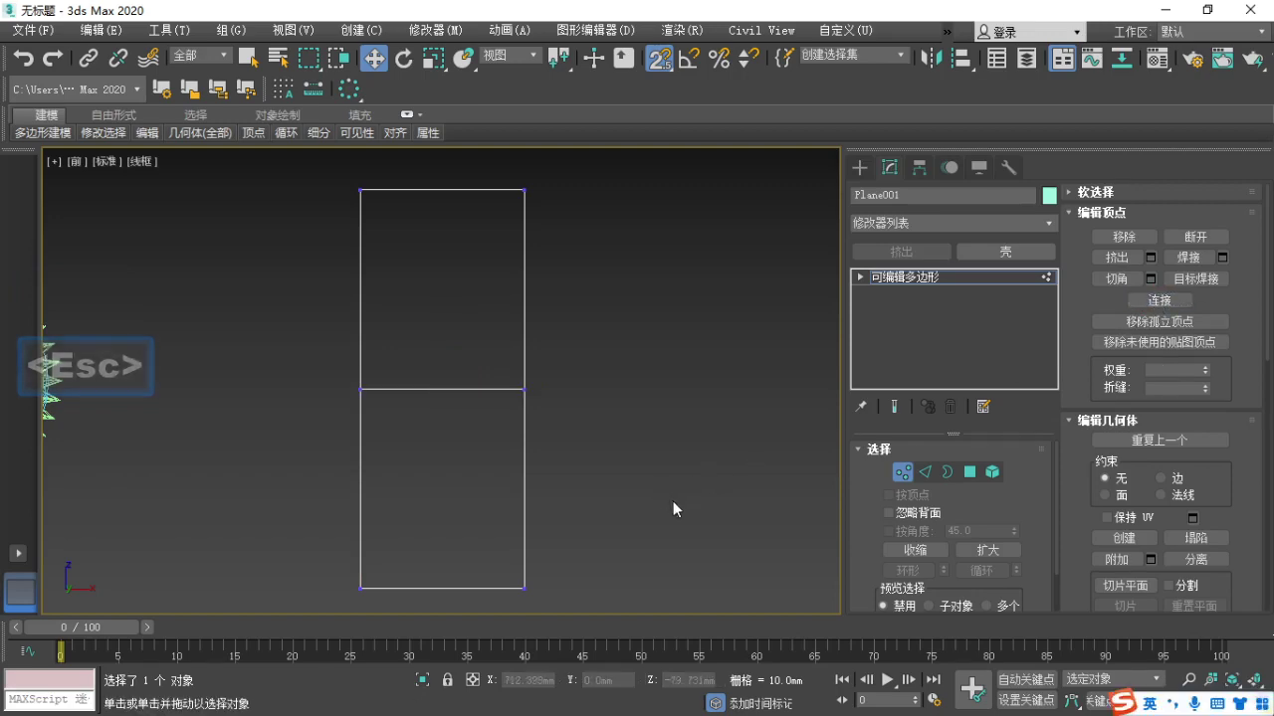
Leave the vertex level and deselect the divided plane, keeping it centred in the front view.
{"action": "middle_click_drag", "start_coordinate": [556, 494], "coordinate": [559, 523], "text": "alt"}
{"action": "key", "text": "f"}
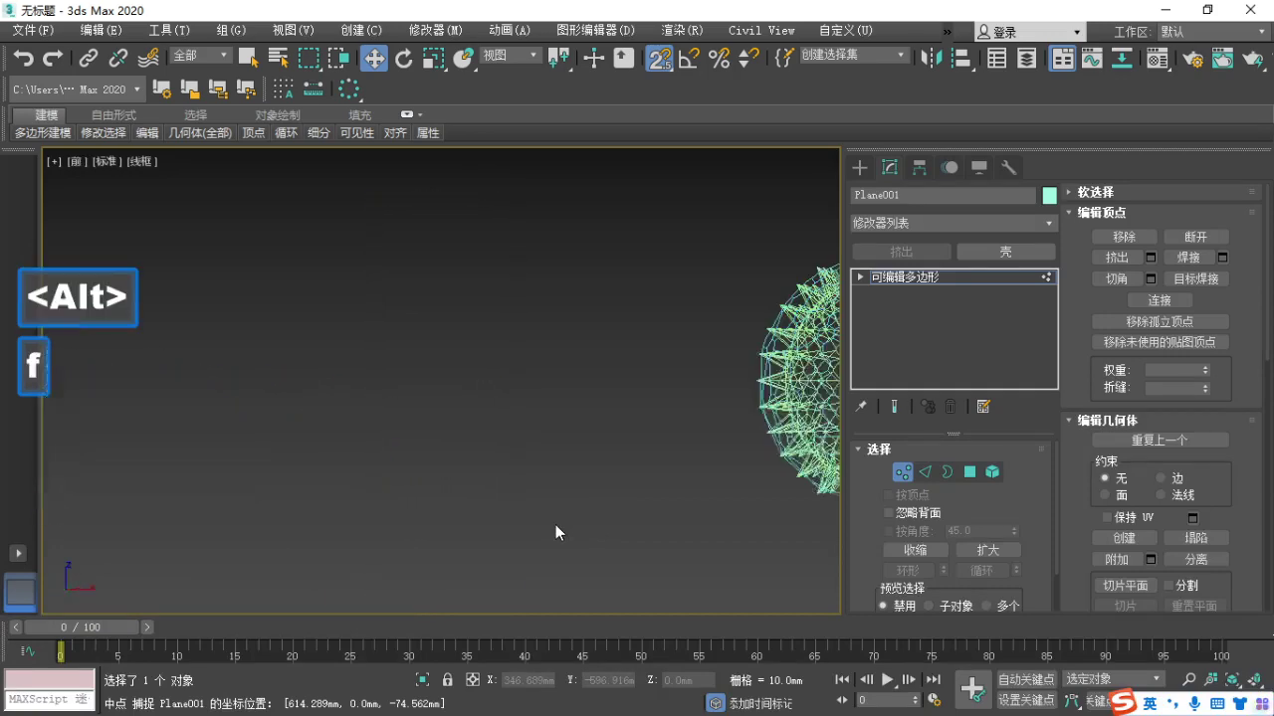
{"action": "key", "text": "alt"}
{"action": "key", "text": "ctrl+alt+z"}
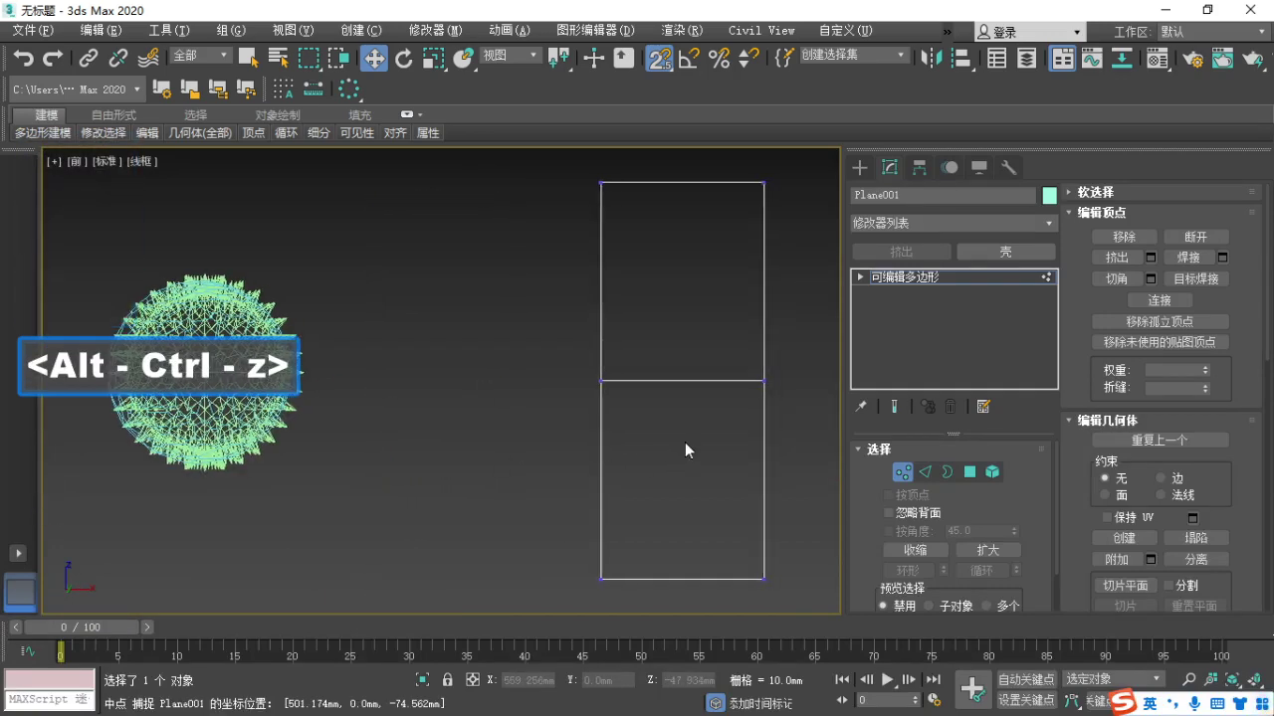
{"action": "key", "text": "z"}
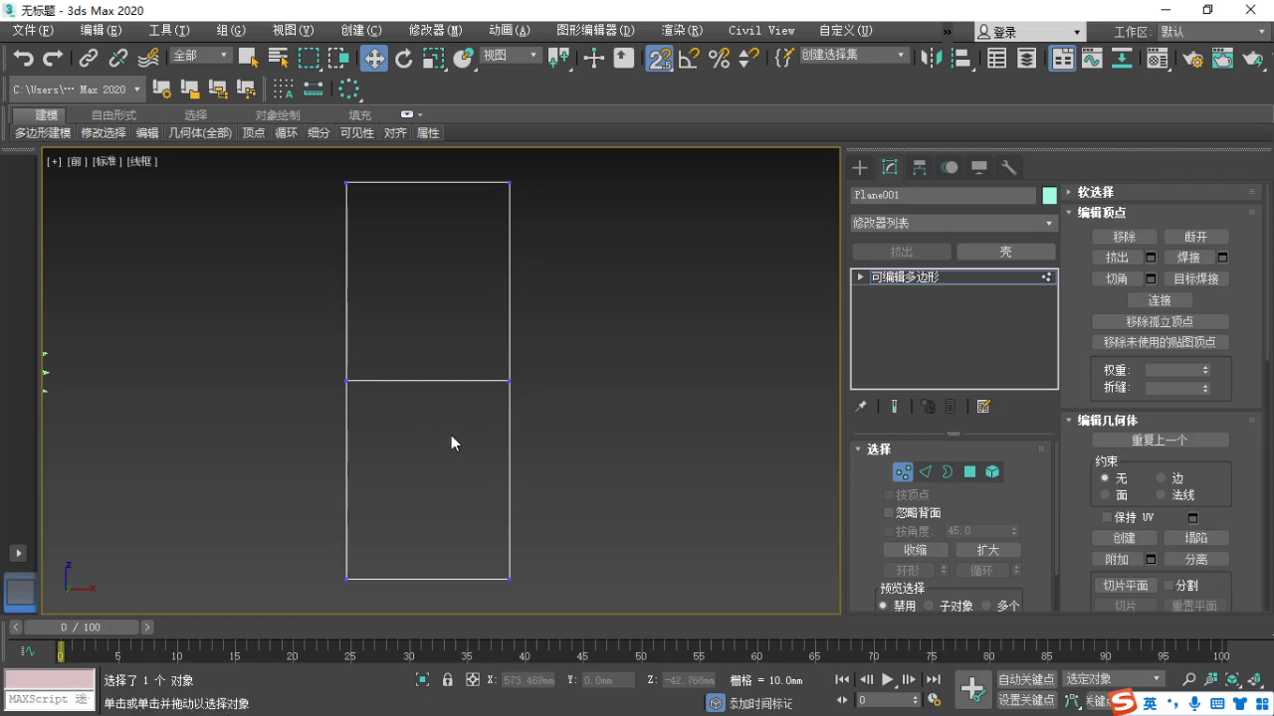
{"action": "left_click", "coordinate": [945, 276]}
{"action": "left_click", "coordinate": [615, 449]}
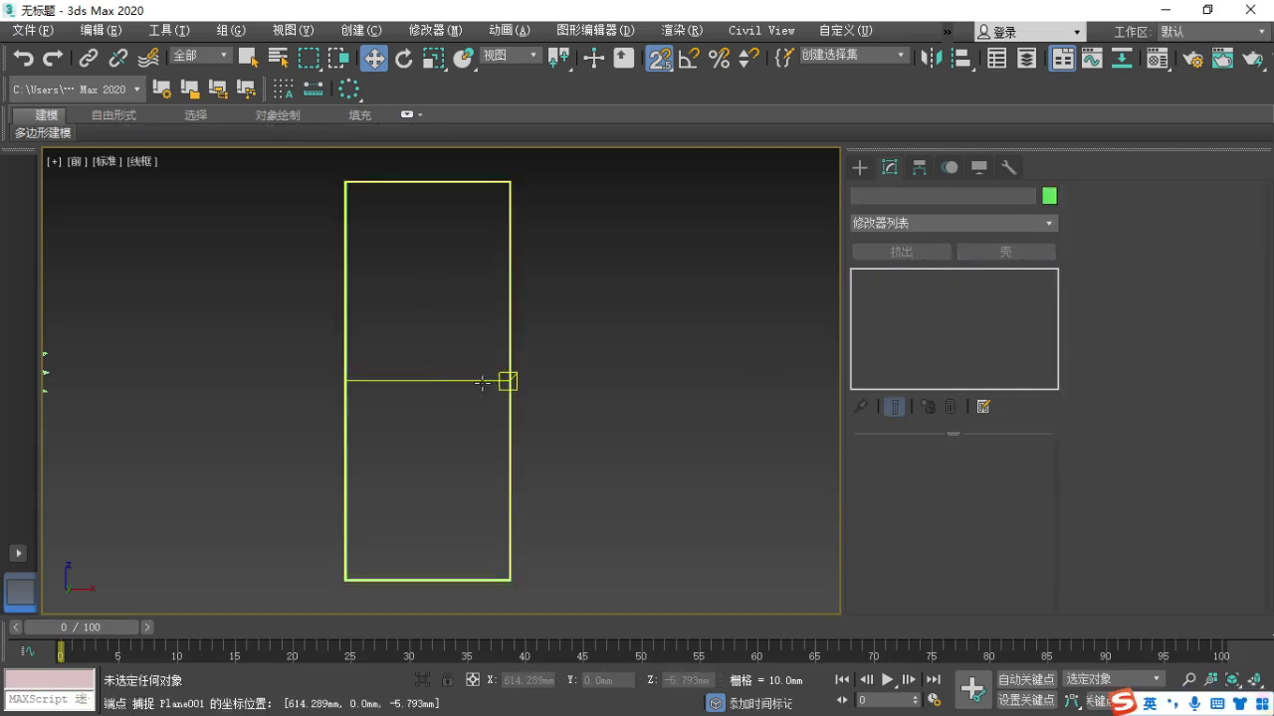
{"action": "key", "text": "w"}
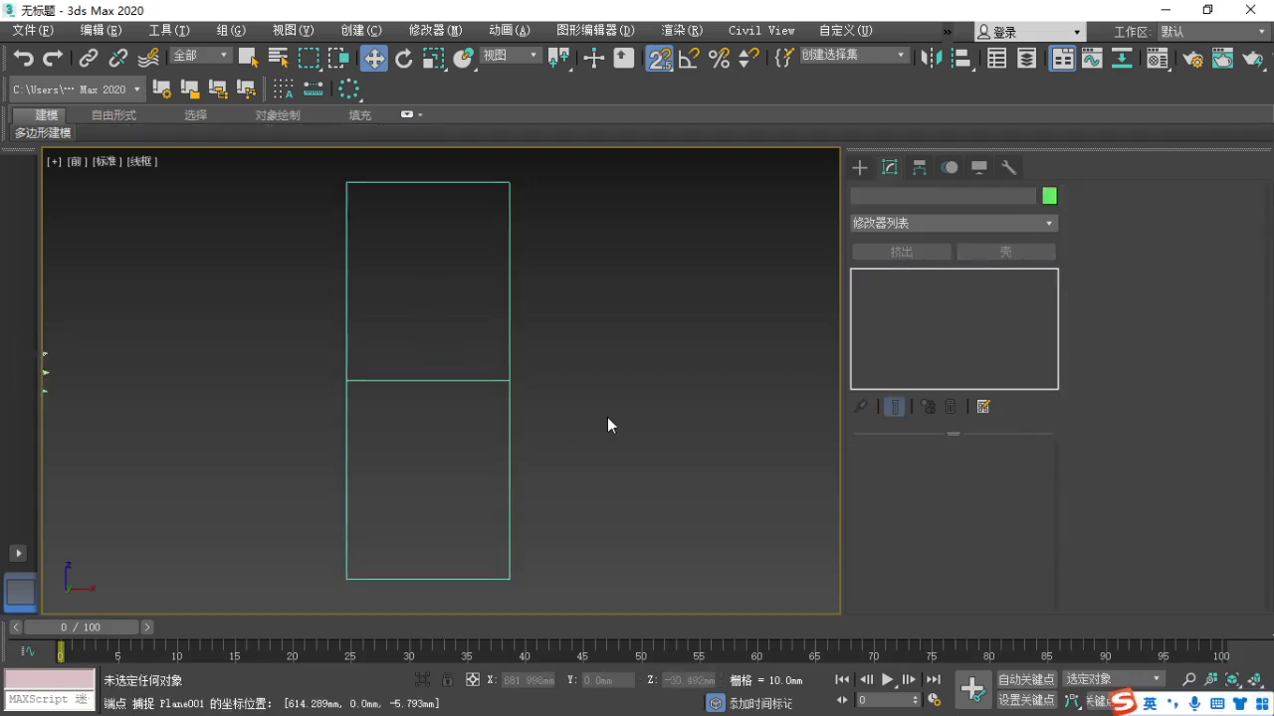
{"action": "key", "text": "F1"}
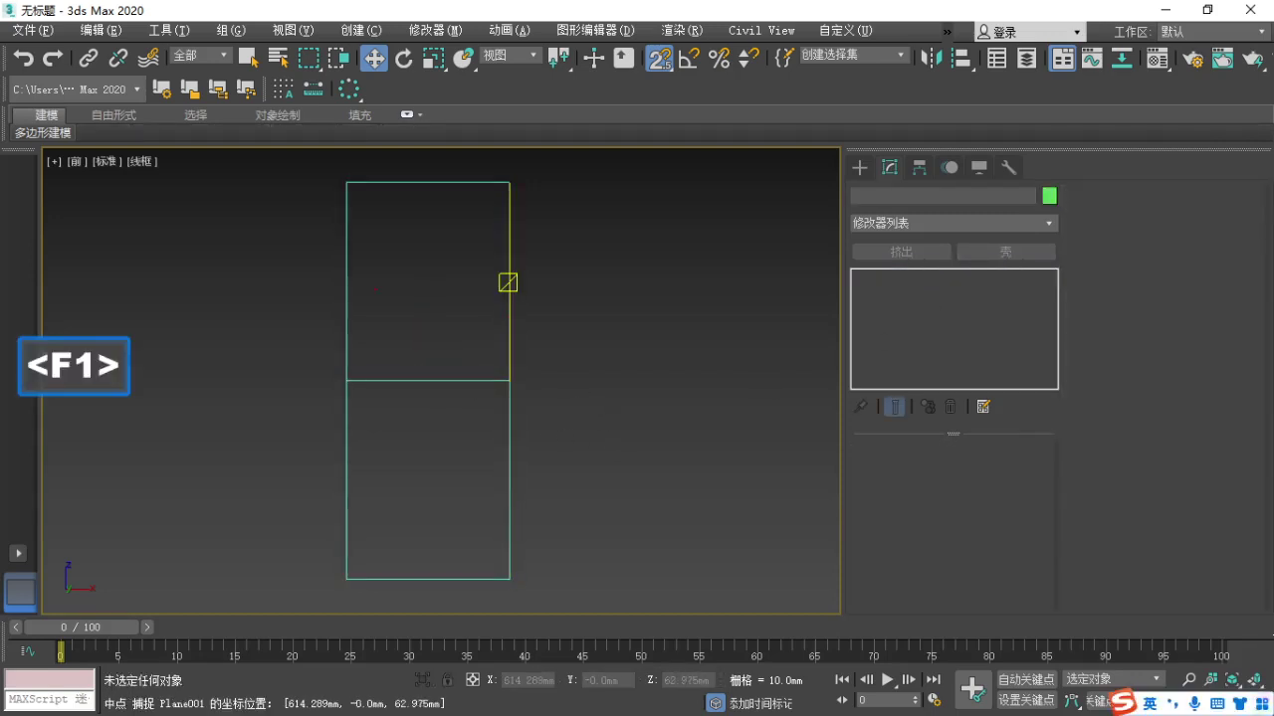
{"action": "left_click_drag", "start_coordinate": [358, 282], "coordinate": [502, 288]}
{"action": "key", "text": "Escape"}
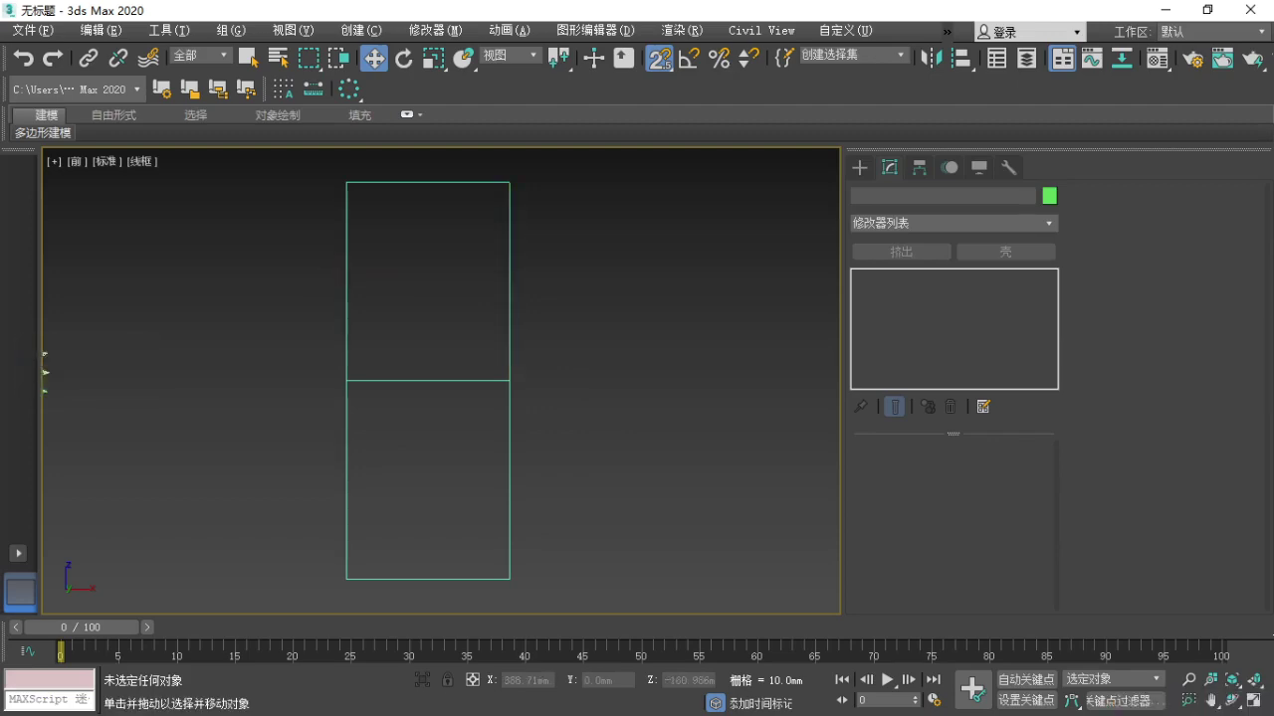
Switch to the XMind notes and expand the 挤出, 切角 and 连接 branches to reveal their descriptions.
{"action": "key", "text": "alt+Tab"}
{"action": "scroll", "coordinate": [384, 403], "scroll_direction": "down", "scroll_amount": 1}
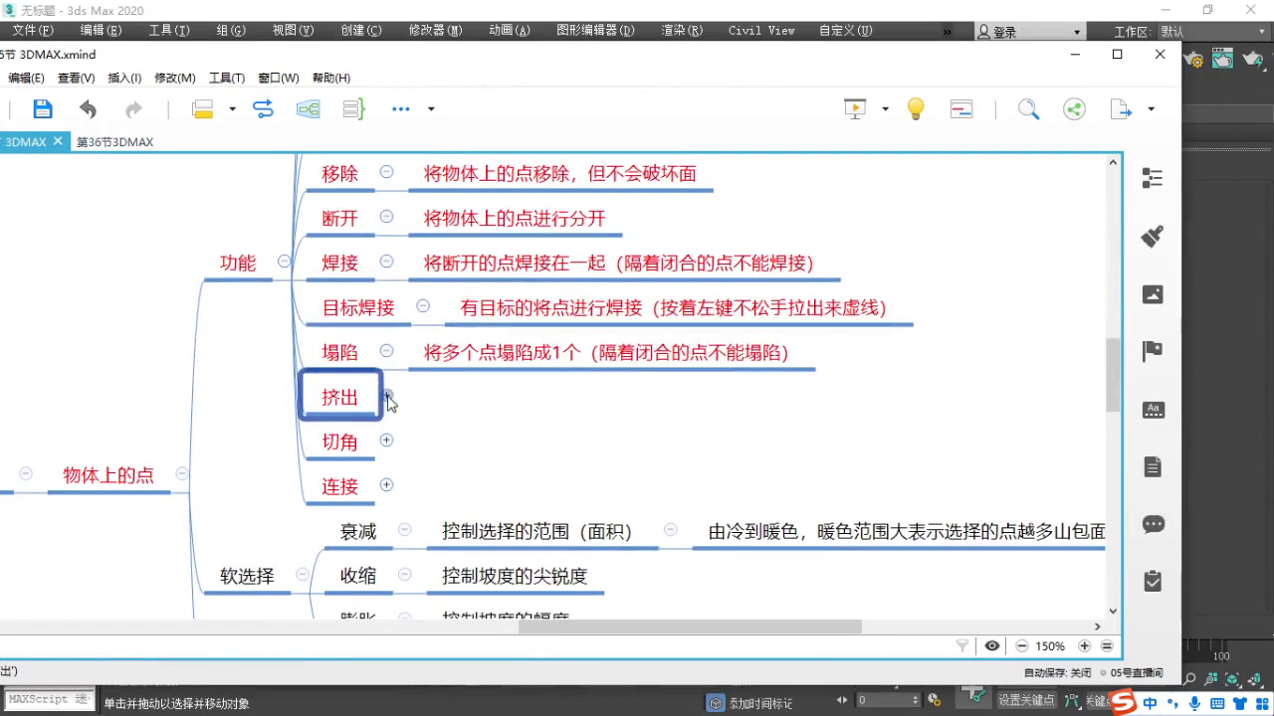
{"action": "left_click", "coordinate": [362, 399]}
{"action": "left_click", "coordinate": [326, 432]}
{"action": "left_click", "coordinate": [325, 476]}
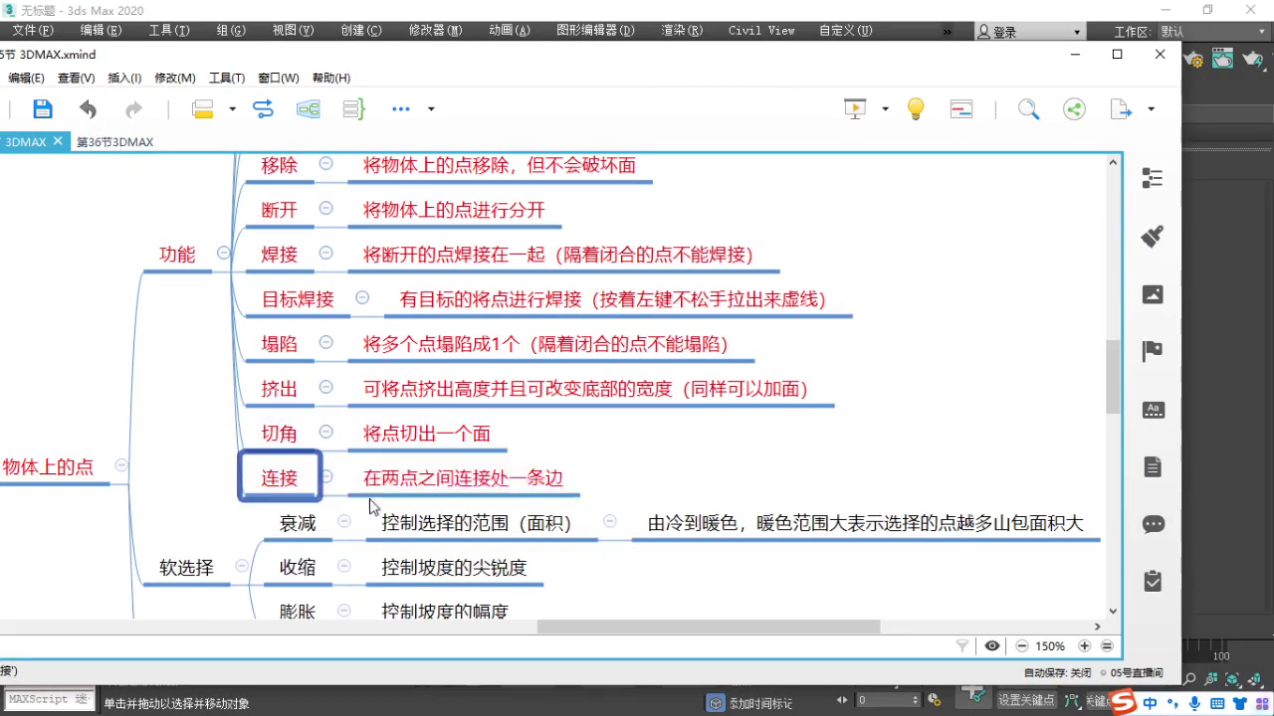
Examine the 挤出 note on extruding a point's height, changing the base width and adding faces.
{"action": "key", "text": "F1"}
{"action": "mouse_move", "coordinate": [207, 361]}
{"action": "left_mouse_down", "text": "ctrl"}
{"action": "mouse_move", "coordinate": [579, 488]}
{"action": "mouse_move", "coordinate": [902, 523]}
{"action": "left_mouse_up", "text": "ctrl"}
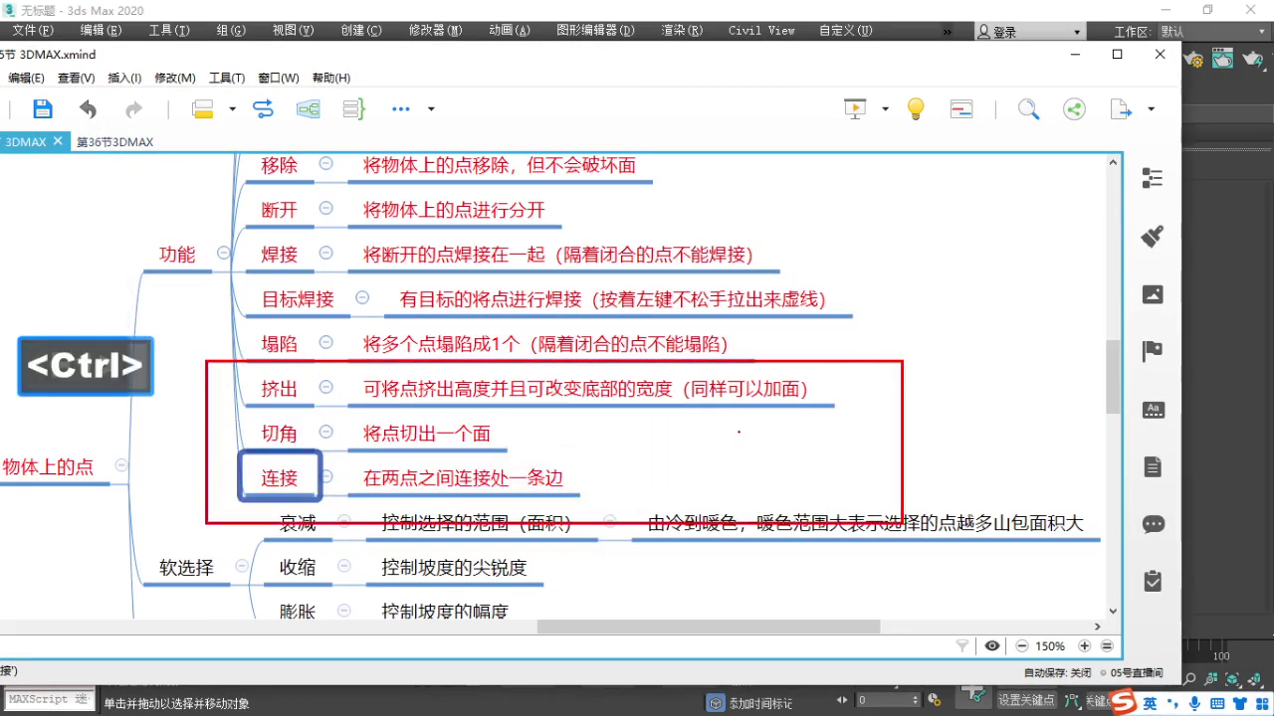
{"action": "key", "text": "F1"}
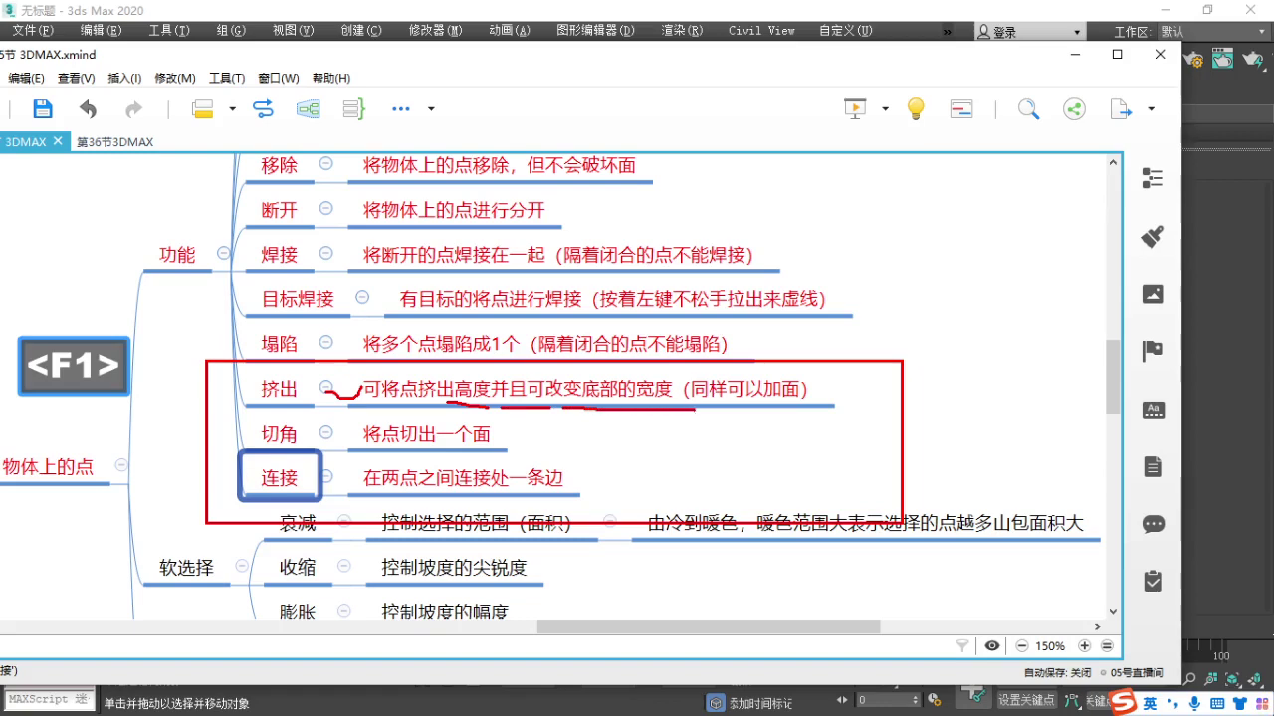
{"action": "mouse_move", "coordinate": [745, 416]}
{"action": "left_mouse_down"}
{"action": "mouse_move", "coordinate": [815, 409]}
{"action": "mouse_move", "coordinate": [699, 358]}
{"action": "mouse_move", "coordinate": [470, 367]}
{"action": "mouse_move", "coordinate": [668, 412]}
{"action": "left_mouse_up"}
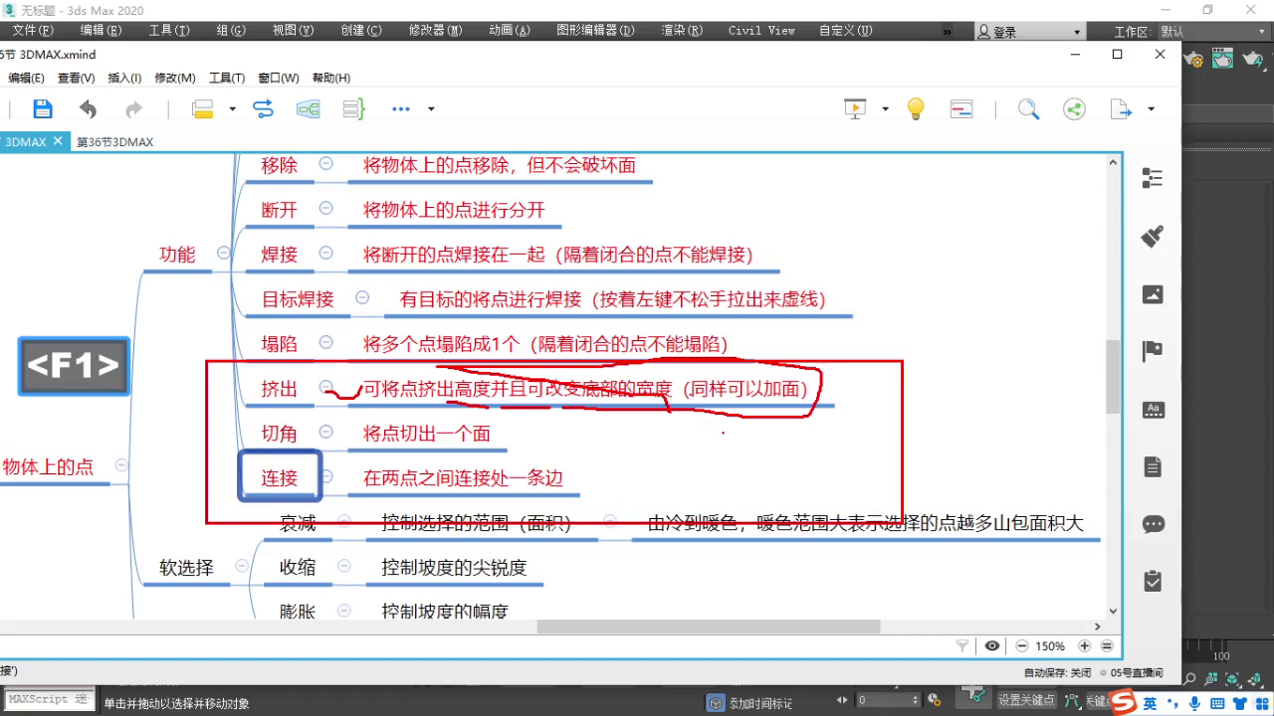
{"action": "mouse_move", "coordinate": [681, 426]}
{"action": "left_mouse_down"}
{"action": "mouse_move", "coordinate": [835, 432]}
{"action": "mouse_move", "coordinate": [844, 364]}
{"action": "mouse_move", "coordinate": [680, 364]}
{"action": "left_mouse_up"}
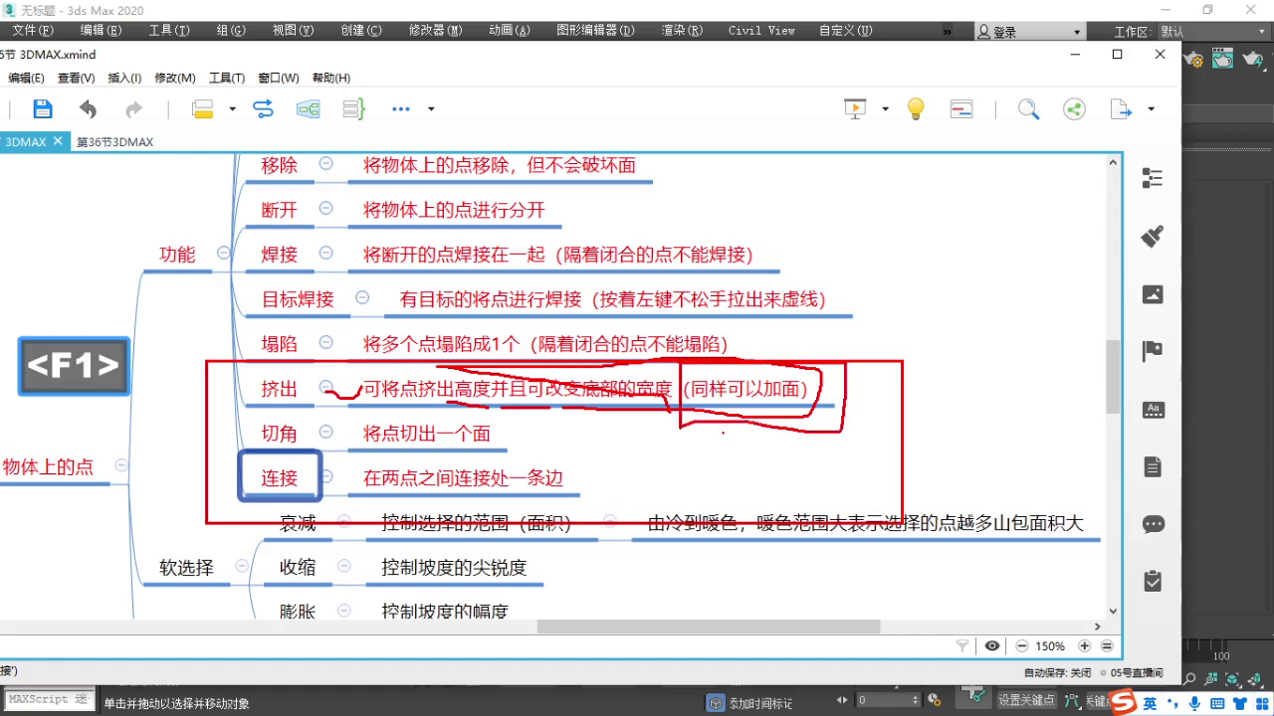
{"action": "key", "text": "Escape"}
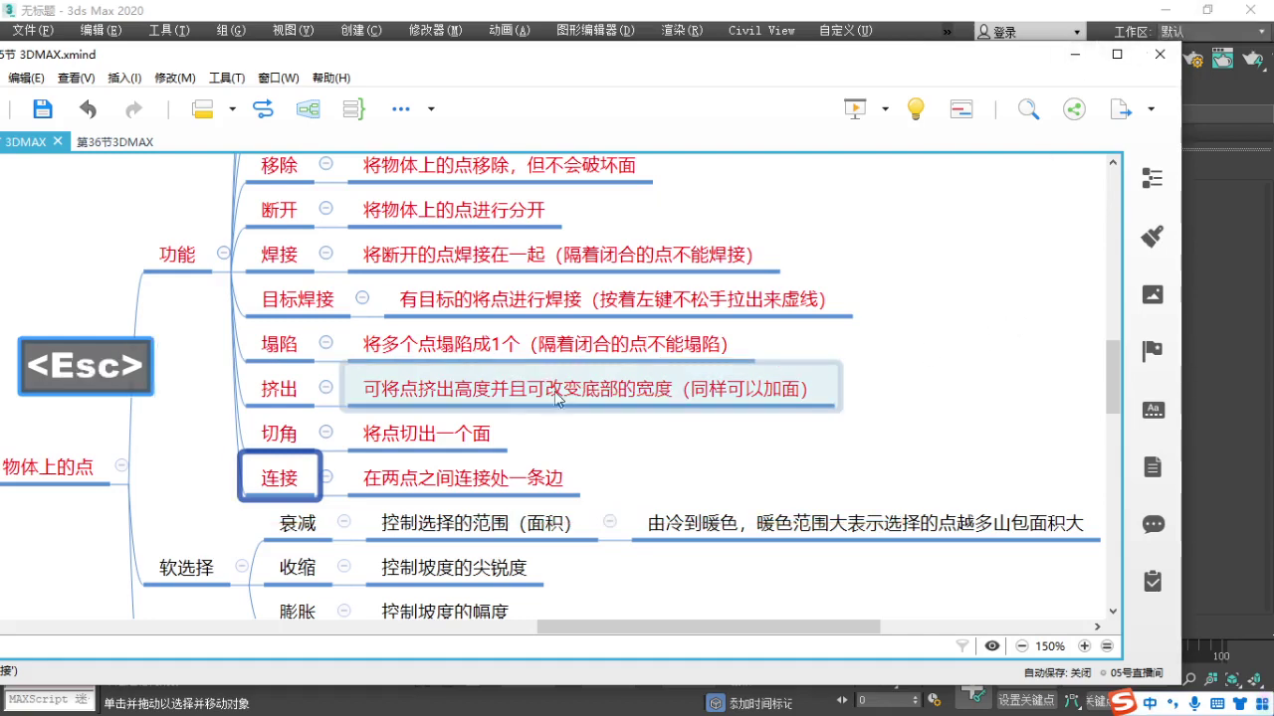
{"action": "key", "text": "F1"}
{"action": "mouse_move", "coordinate": [300, 374]}
{"action": "left_mouse_down"}
{"action": "mouse_move", "coordinate": [308, 410]}
{"action": "mouse_move", "coordinate": [305, 370]}
{"action": "left_mouse_up"}
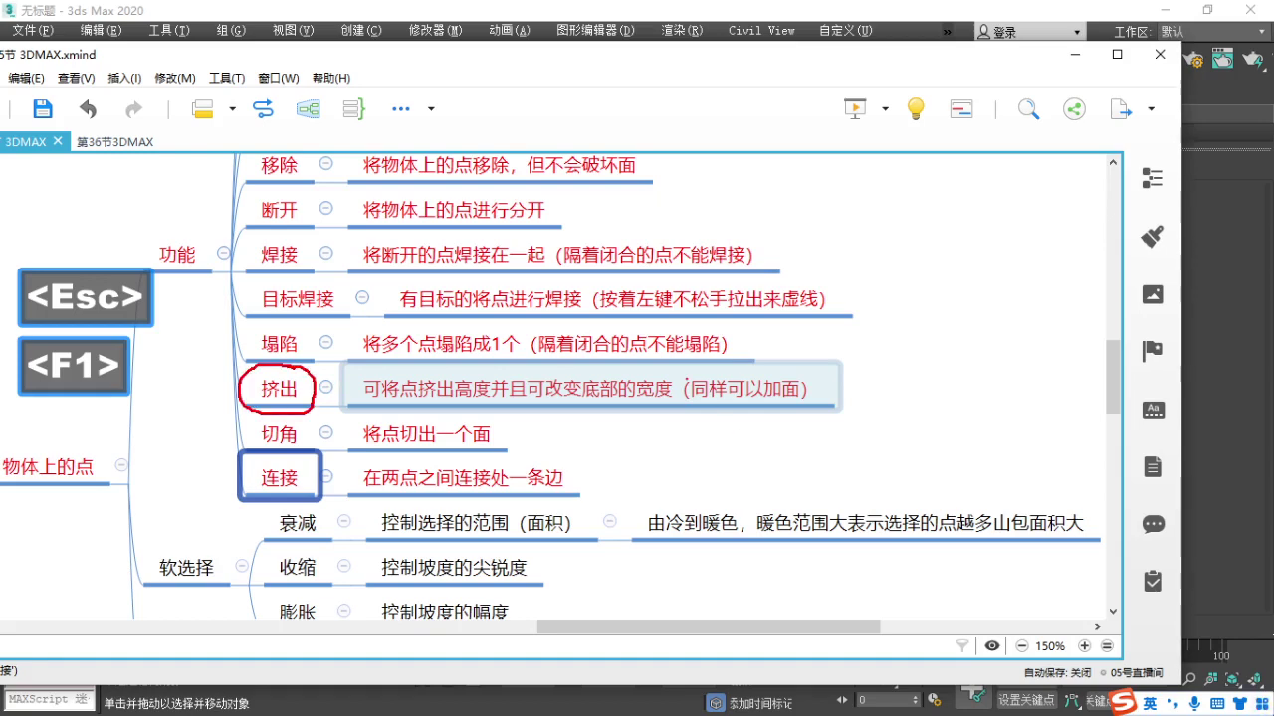
{"action": "mouse_move", "coordinate": [666, 420]}
{"action": "left_mouse_down"}
{"action": "mouse_move", "coordinate": [780, 425]}
{"action": "mouse_move", "coordinate": [844, 370]}
{"action": "mouse_move", "coordinate": [646, 376]}
{"action": "left_mouse_up"}
{"action": "key", "text": "Escape"}
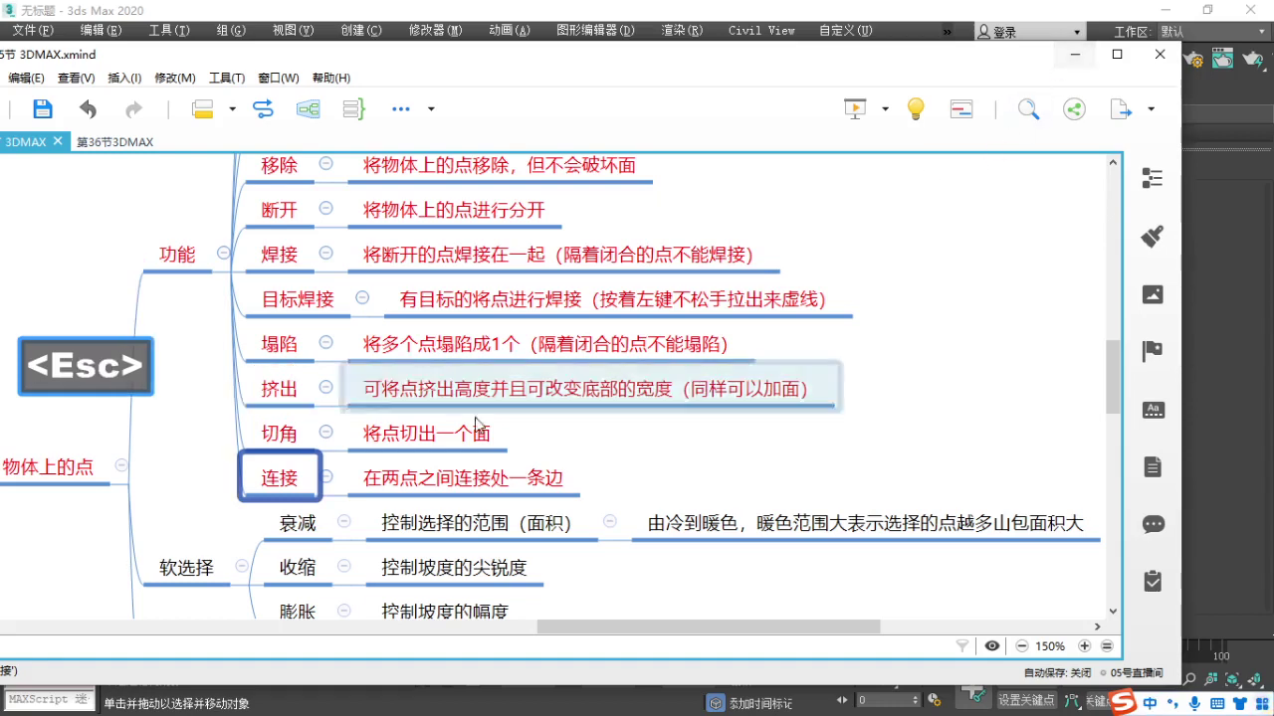
Examine the 切角 note on cutting a point into a face and compare it with the 挤出 note.
{"action": "key", "text": "Down"}
{"action": "mouse_move", "coordinate": [258, 417]}
{"action": "left_mouse_down", "text": "ctrl"}
{"action": "mouse_move", "coordinate": [279, 432]}
{"action": "mouse_move", "coordinate": [523, 469]}
{"action": "mouse_move", "coordinate": [520, 456]}
{"action": "left_mouse_up", "text": "ctrl"}
{"action": "key", "text": "ctrl"}
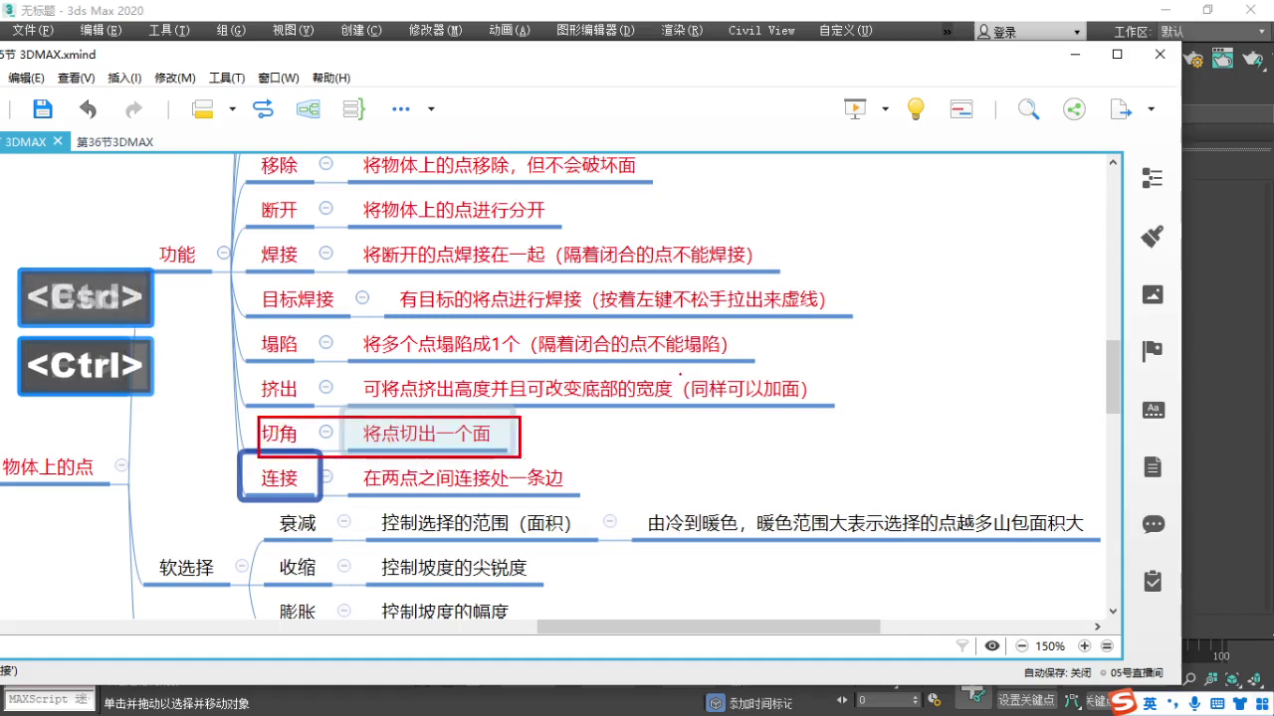
{"action": "mouse_move", "coordinate": [294, 369]}
{"action": "left_mouse_down", "text": "ctrl"}
{"action": "mouse_move", "coordinate": [297, 406]}
{"action": "mouse_move", "coordinate": [816, 396]}
{"action": "mouse_move", "coordinate": [703, 382]}
{"action": "left_mouse_up", "text": "ctrl"}
{"action": "key", "text": "Escape"}
Return to 3ds Max, switch to shaded display, delete all objects in the scene and turn snapping off.
{"action": "left_click", "coordinate": [1075, 55]}
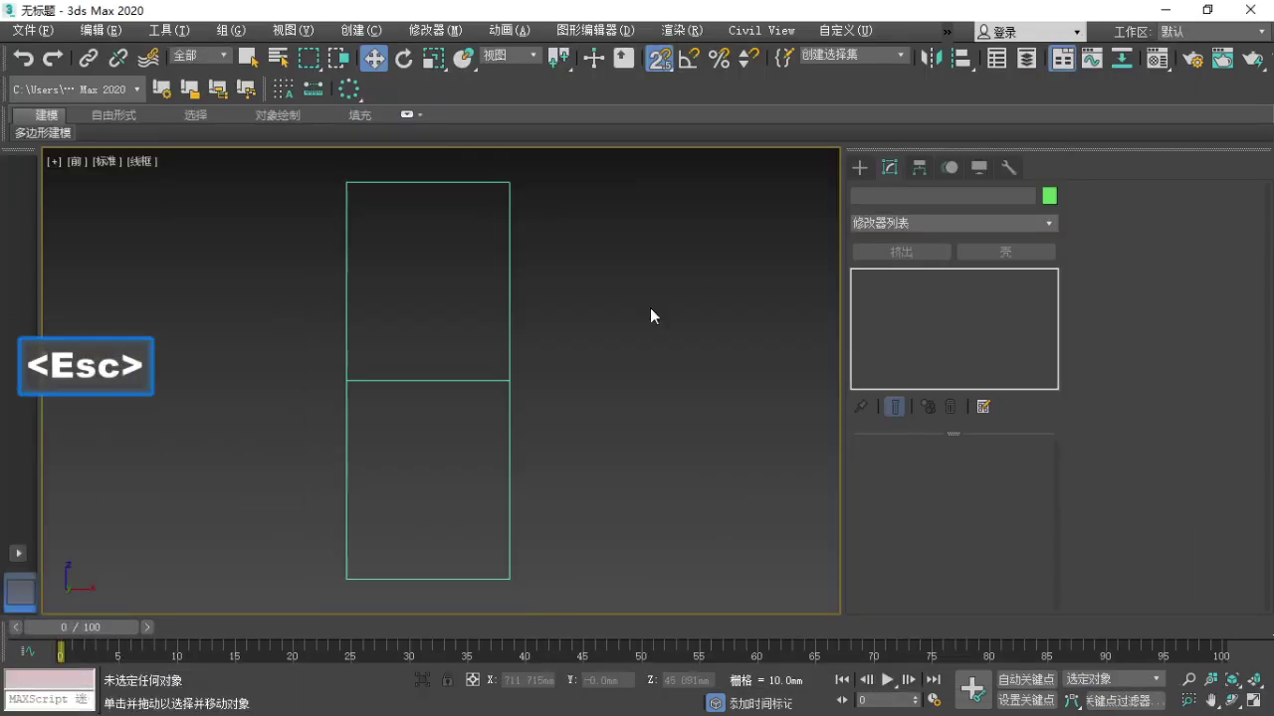
{"action": "scroll", "coordinate": [541, 407], "scroll_direction": "down", "scroll_amount": 7}
{"action": "scroll", "coordinate": [442, 412], "scroll_direction": "up", "scroll_amount": 8}
{"action": "key", "text": "F3"}
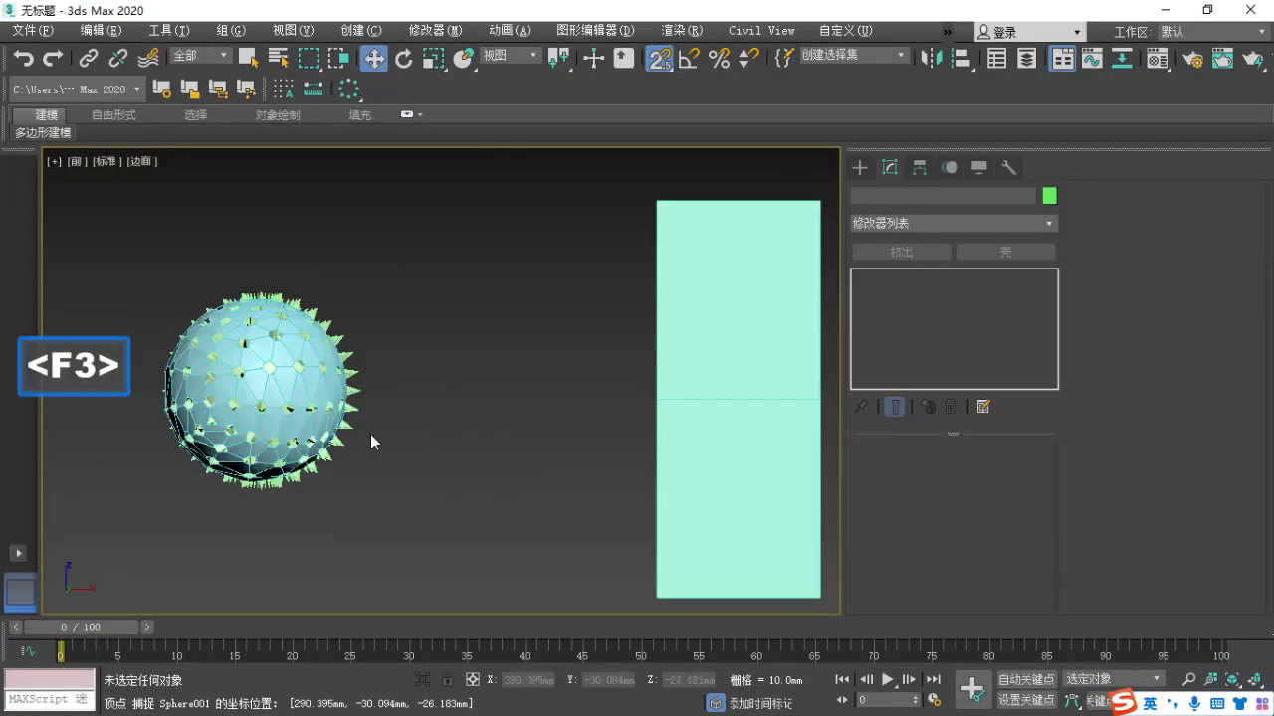
{"action": "mouse_move", "coordinate": [371, 434]}
{"action": "middle_mouse_down", "text": "alt"}
{"action": "mouse_move", "coordinate": [333, 458]}
{"action": "mouse_move", "coordinate": [373, 440]}
{"action": "middle_mouse_up", "text": "alt"}
{"action": "scroll", "coordinate": [431, 400], "scroll_direction": "down", "scroll_amount": 5}
{"action": "left_click_drag", "start_coordinate": [591, 528], "coordinate": [252, 261]}
{"action": "key", "text": "Delete"}
{"action": "key", "text": "s"}
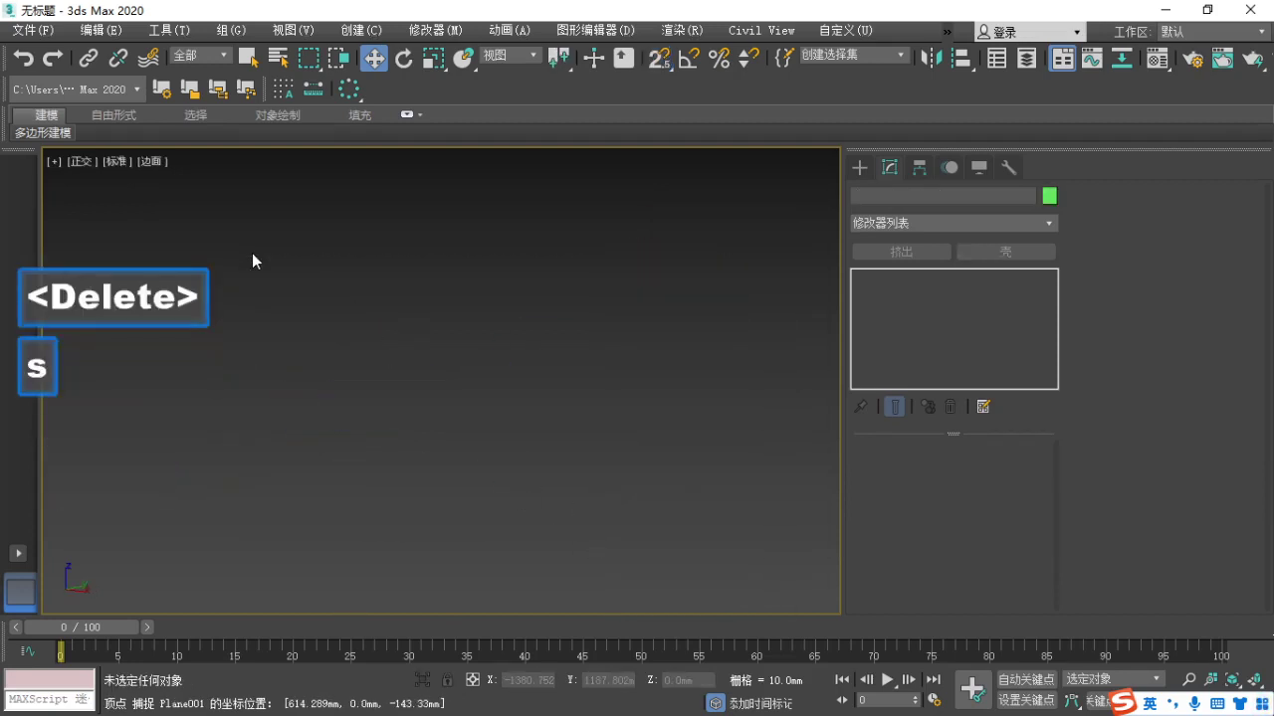
Create a standard sphere near the centre of the top view.
{"action": "key", "text": "t"}
{"action": "key", "text": "ctrl+alt+z"}
{"action": "left_click", "coordinate": [859, 167]}
{"action": "left_click", "coordinate": [912, 297]}
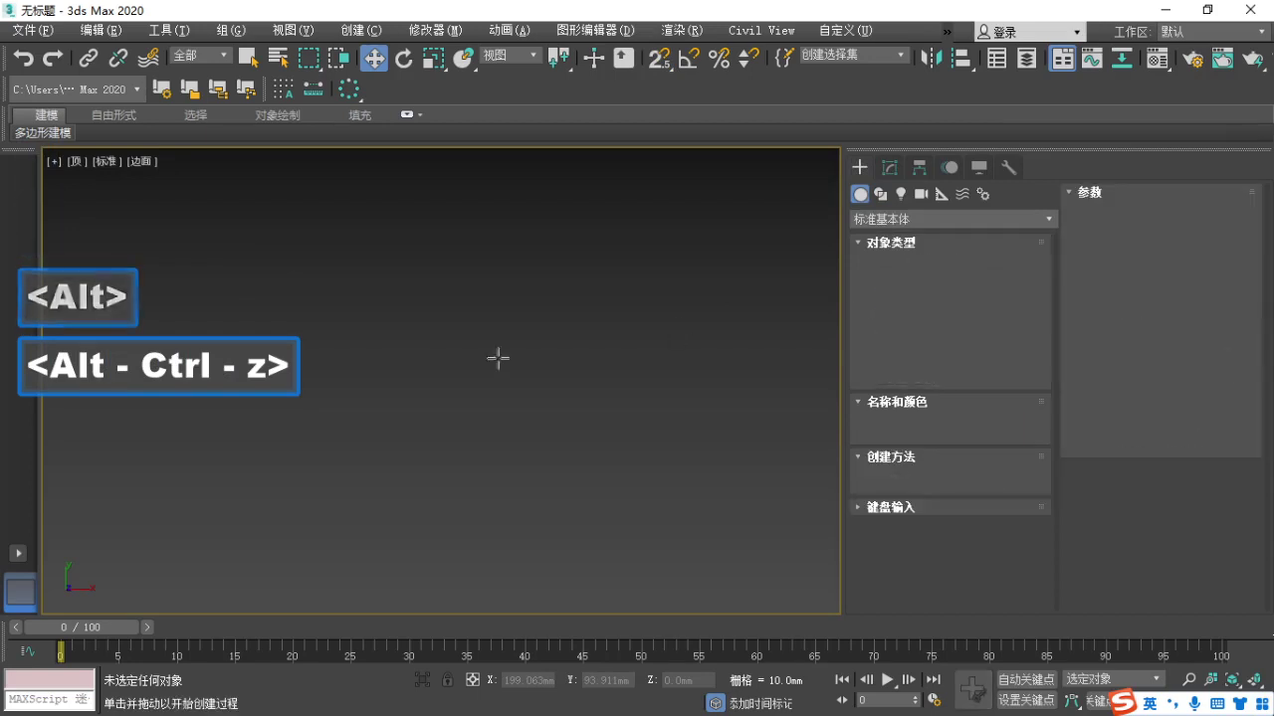
{"action": "left_click_drag", "start_coordinate": [422, 362], "coordinate": [485, 421]}
{"action": "right_click", "coordinate": [486, 406]}
Convert the sphere to an editable poly and enter its vertex level with the top pole in close view.
{"action": "right_click", "coordinate": [473, 391]}
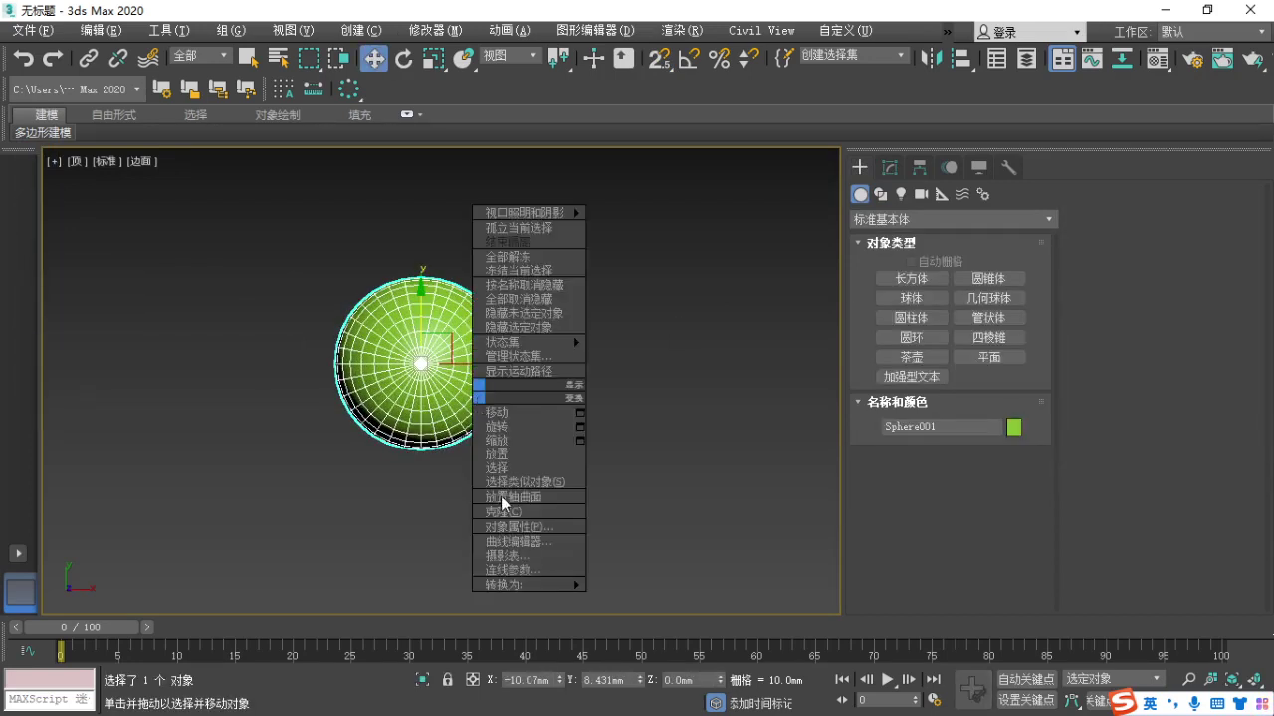
{"action": "mouse_move", "coordinate": [502, 580]}
{"action": "left_click", "coordinate": [443, 599]}
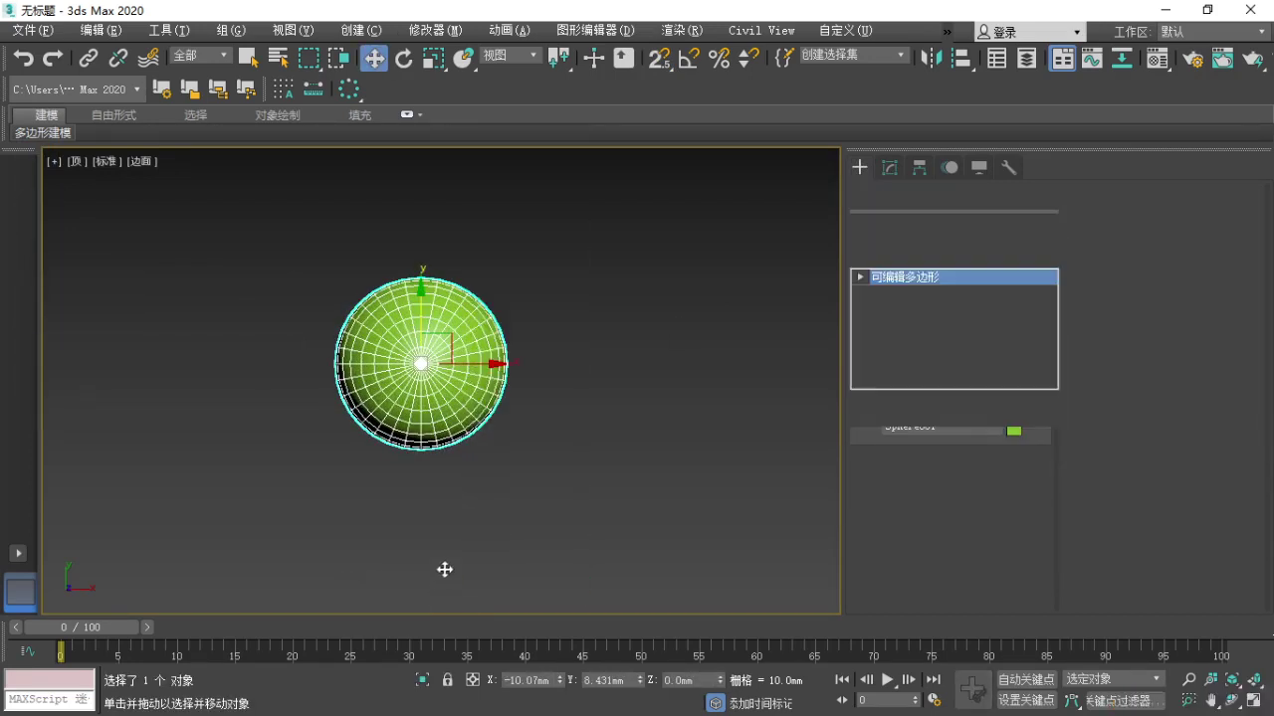
{"action": "middle_click_drag", "start_coordinate": [469, 416], "coordinate": [388, 328], "text": "alt"}
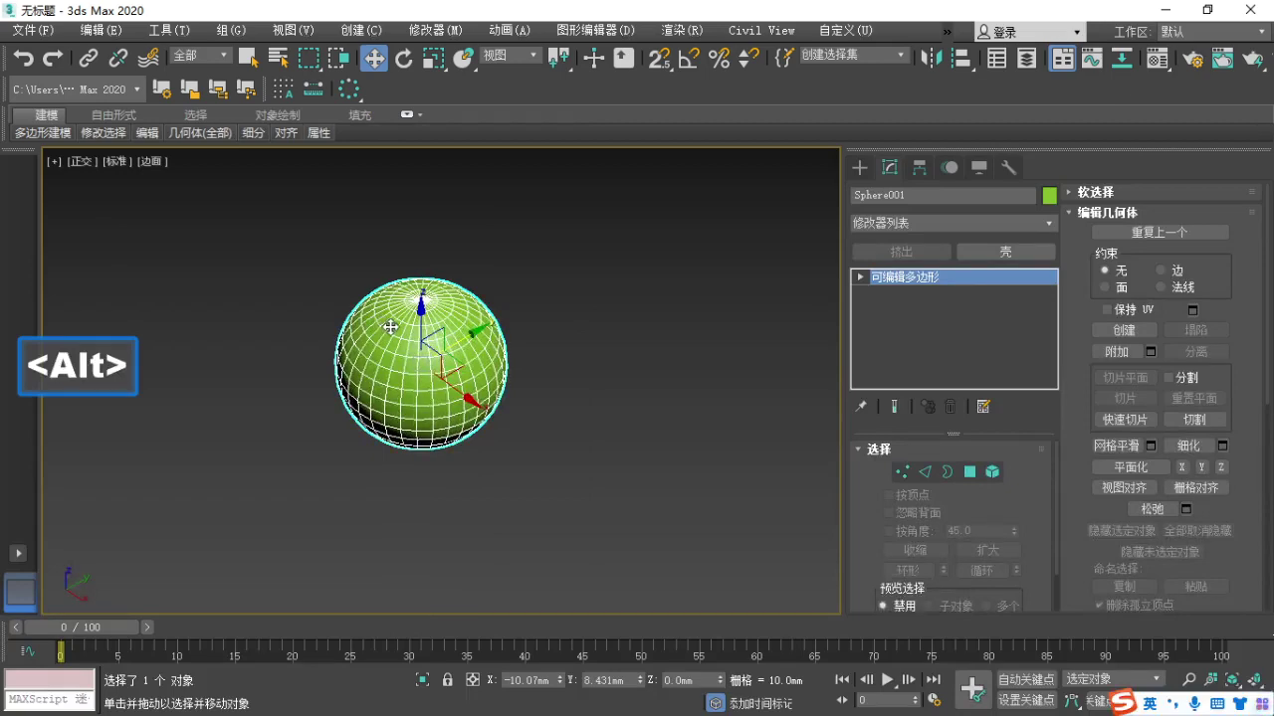
{"action": "key", "text": "1"}
{"action": "scroll", "coordinate": [413, 347], "scroll_direction": "up", "scroll_amount": 3}
{"action": "scroll", "coordinate": [447, 275], "scroll_direction": "up", "scroll_amount": 3}
{"action": "middle_click_drag", "start_coordinate": [449, 276], "coordinate": [458, 510]}
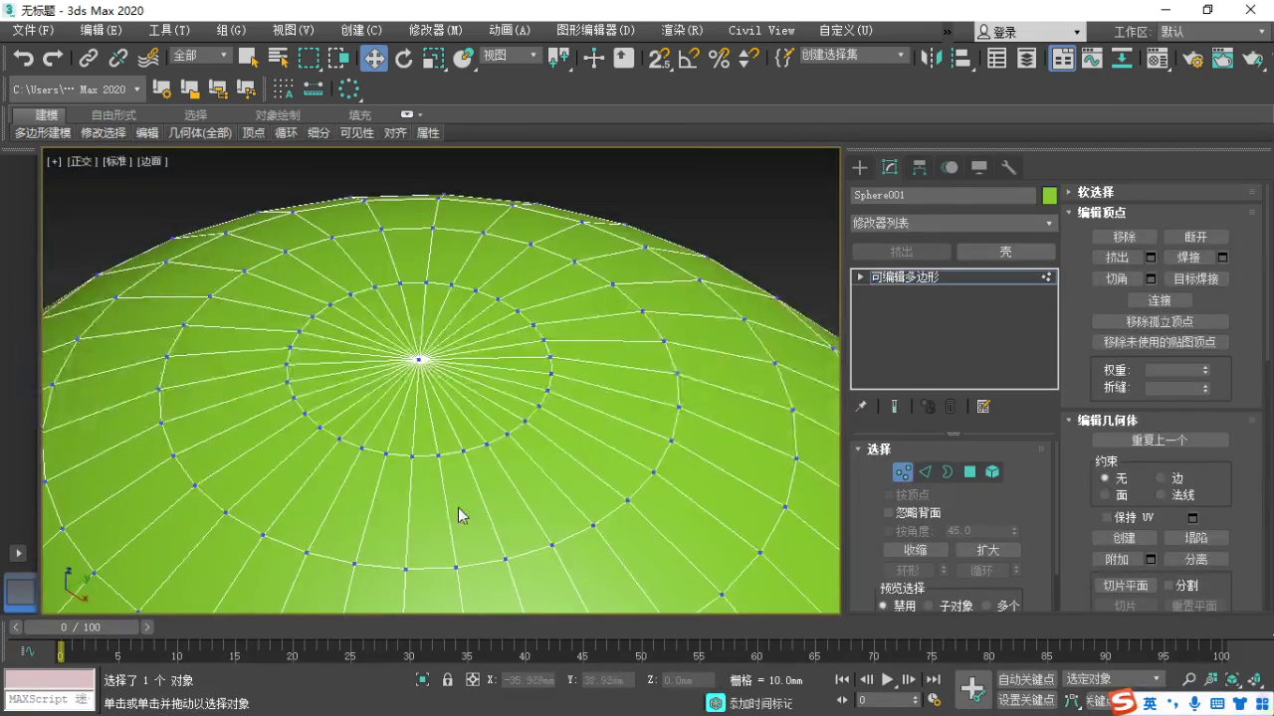
{"action": "scroll", "coordinate": [441, 391], "scroll_direction": "up", "scroll_amount": 1}
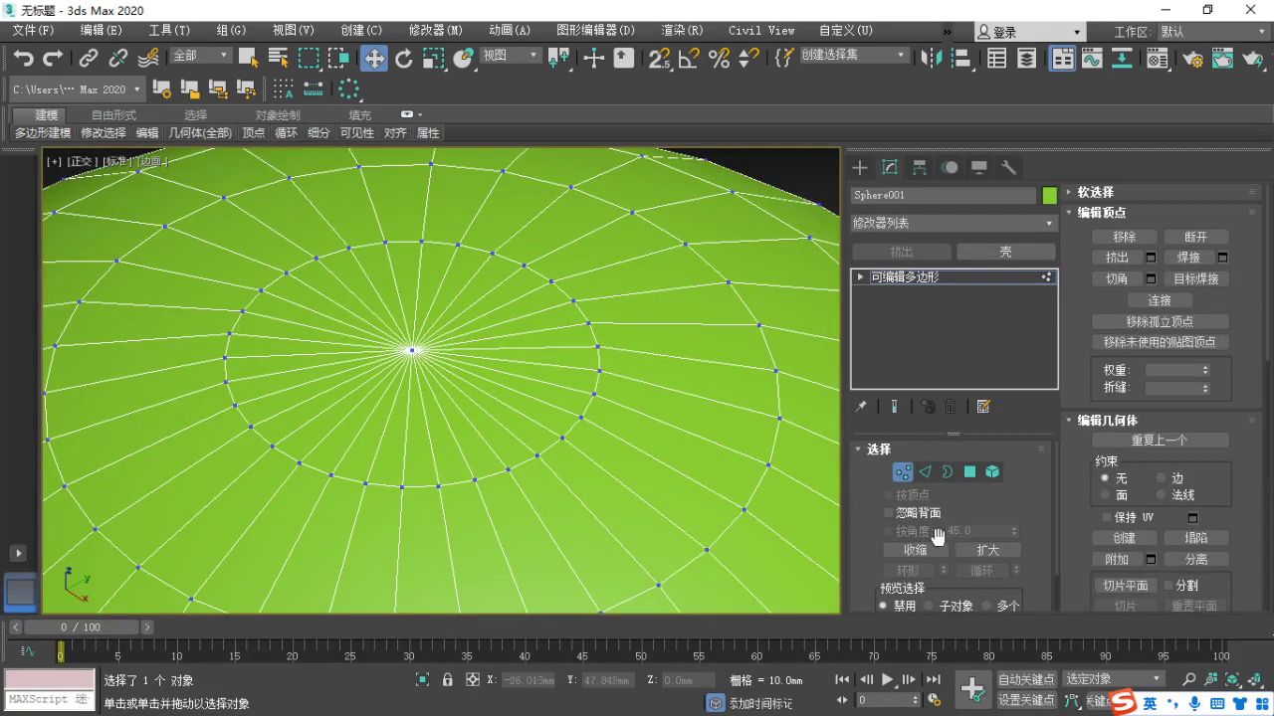
Enable Ignore Backfacing and select the single vertex at the sphere's top pole.
{"action": "left_click", "coordinate": [890, 514]}
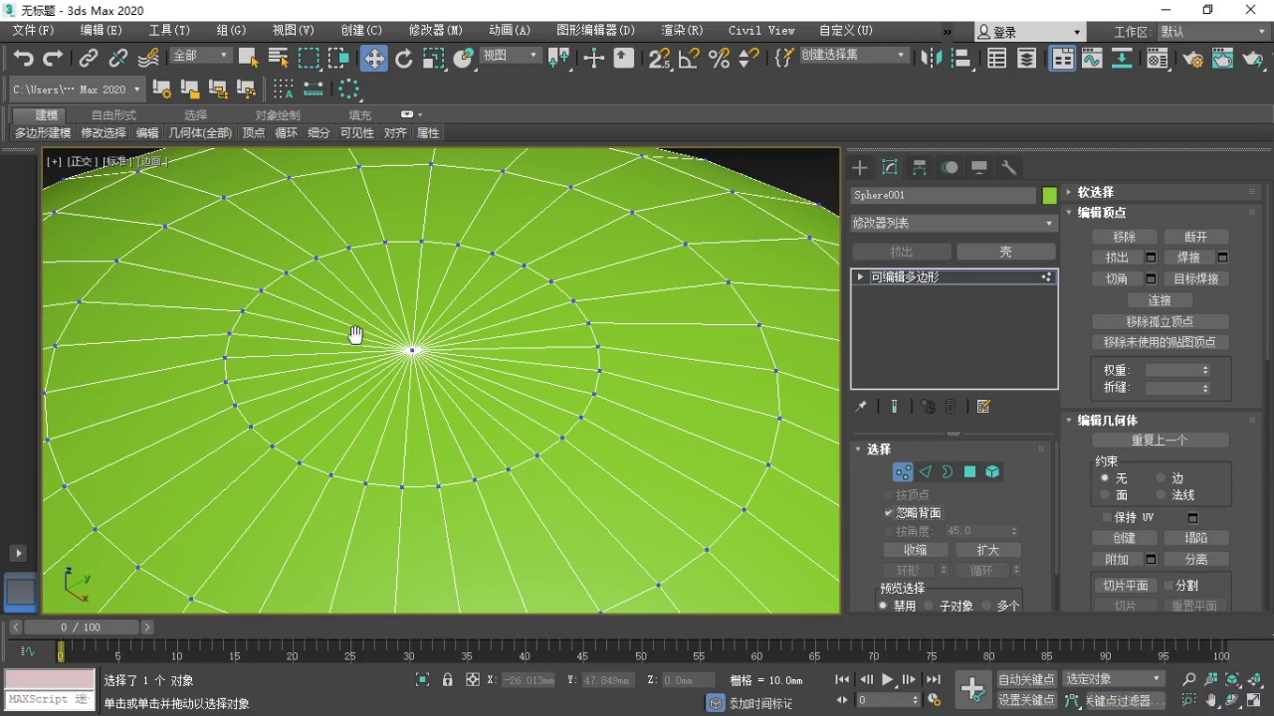
{"action": "left_click", "coordinate": [411, 349]}
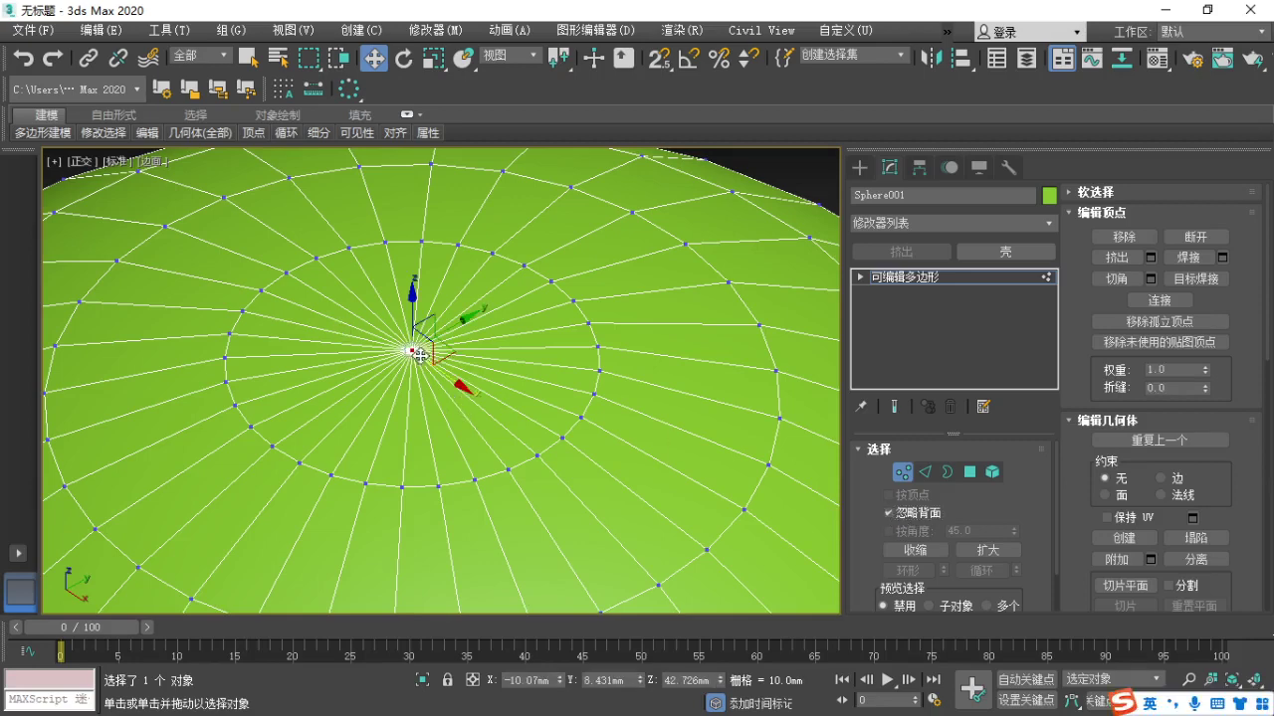
{"action": "key", "text": "F1"}
{"action": "mouse_move", "coordinate": [366, 306]}
{"action": "left_mouse_down"}
{"action": "mouse_move", "coordinate": [312, 350]}
{"action": "mouse_move", "coordinate": [396, 435]}
{"action": "mouse_move", "coordinate": [517, 367]}
{"action": "mouse_move", "coordinate": [442, 294]}
{"action": "mouse_move", "coordinate": [364, 303]}
{"action": "left_mouse_up"}
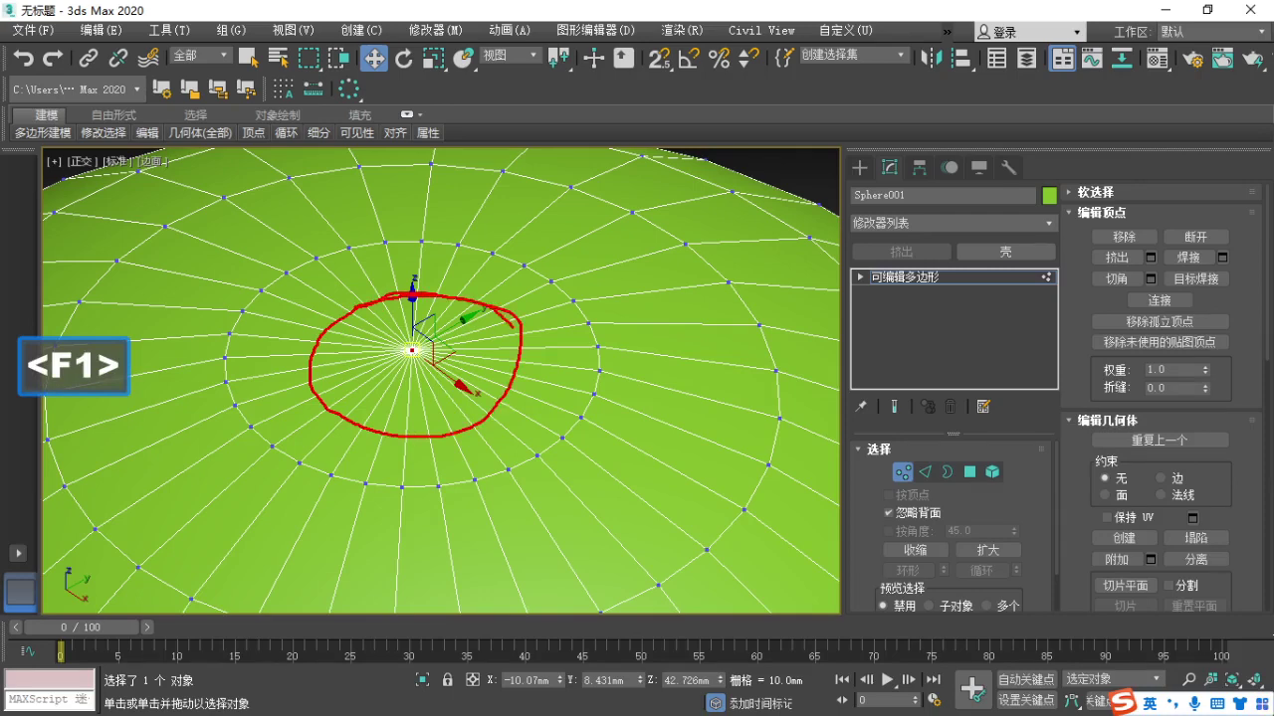
{"action": "mouse_move", "coordinate": [513, 324]}
{"action": "left_mouse_down"}
{"action": "mouse_move", "coordinate": [482, 417]}
{"action": "mouse_move", "coordinate": [364, 419]}
{"action": "left_mouse_up"}
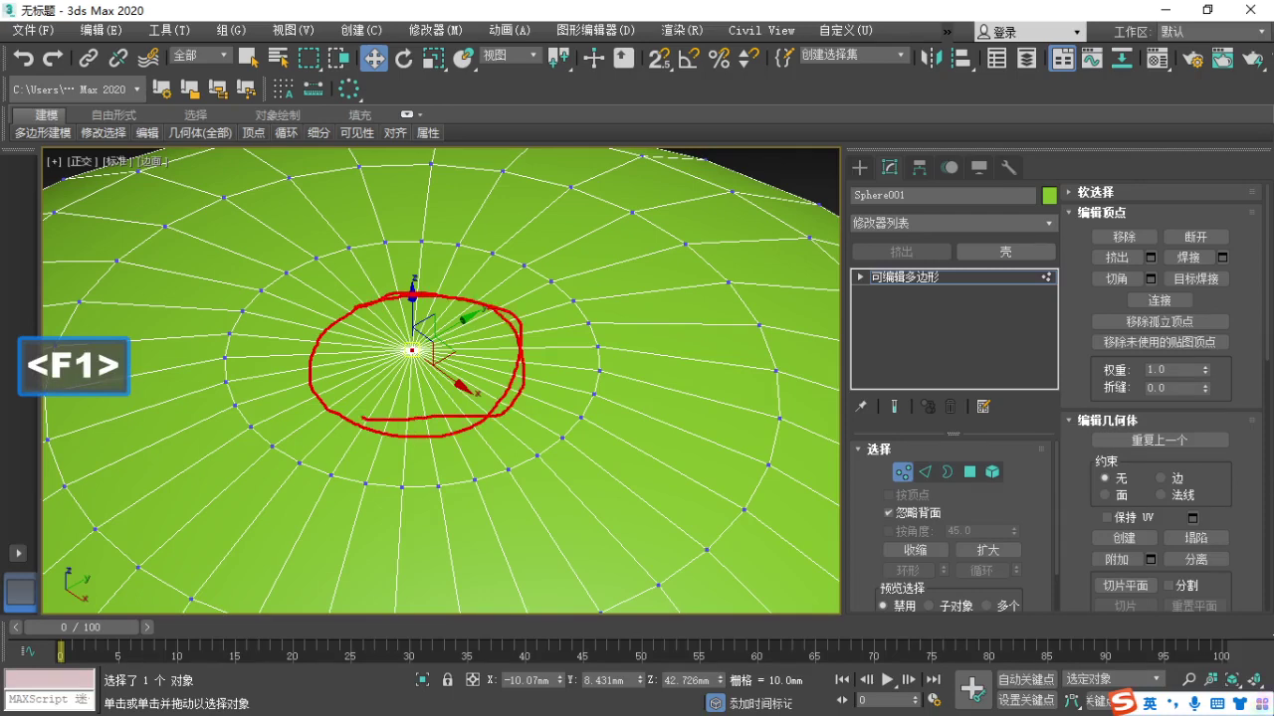
{"action": "mouse_move", "coordinate": [496, 251]}
{"action": "left_mouse_down"}
{"action": "mouse_move", "coordinate": [553, 275]}
{"action": "mouse_move", "coordinate": [597, 403]}
{"action": "mouse_move", "coordinate": [361, 469]}
{"action": "mouse_move", "coordinate": [216, 348]}
{"action": "mouse_move", "coordinate": [350, 249]}
{"action": "mouse_move", "coordinate": [478, 250]}
{"action": "left_mouse_up"}
{"action": "key", "text": "Escape"}
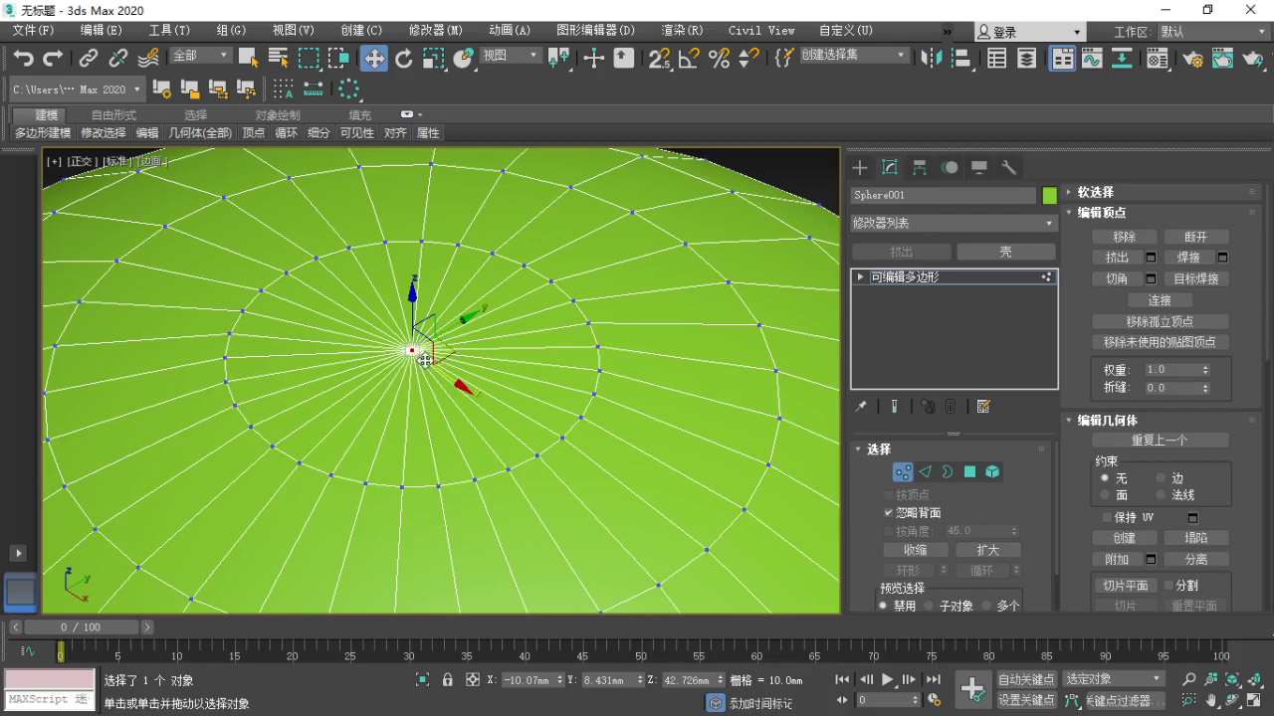
Open the Extrude settings for the selected pole vertex and set the extrusion height to 0 mm.
{"action": "right_click", "coordinate": [406, 347]}
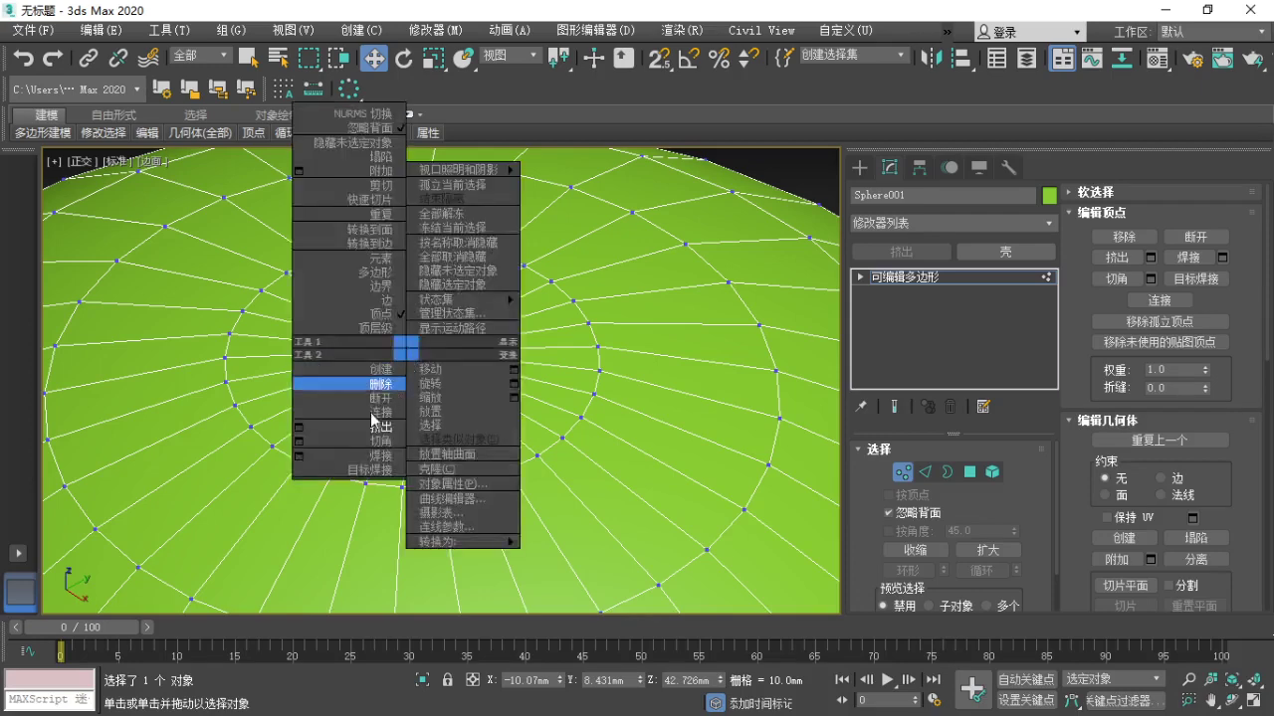
{"action": "left_click", "coordinate": [298, 427]}
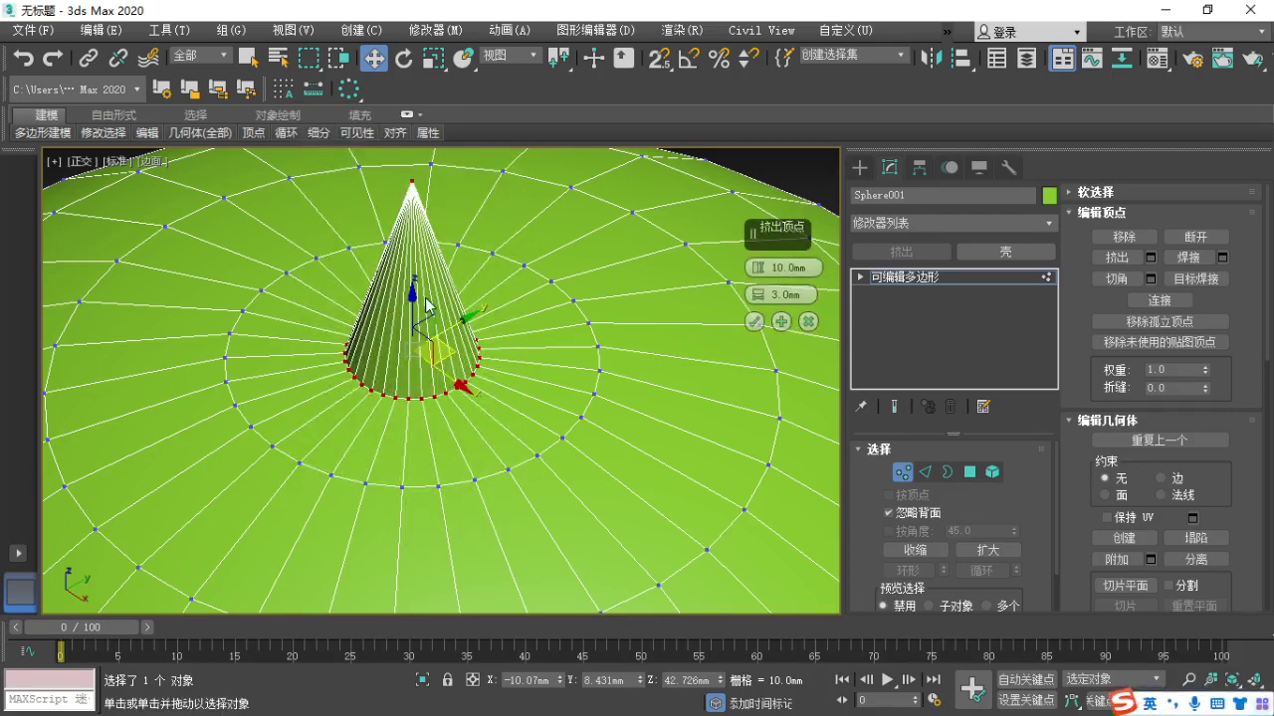
{"action": "key", "text": "F1"}
{"action": "left_click_drag", "start_coordinate": [755, 278], "coordinate": [823, 273]}
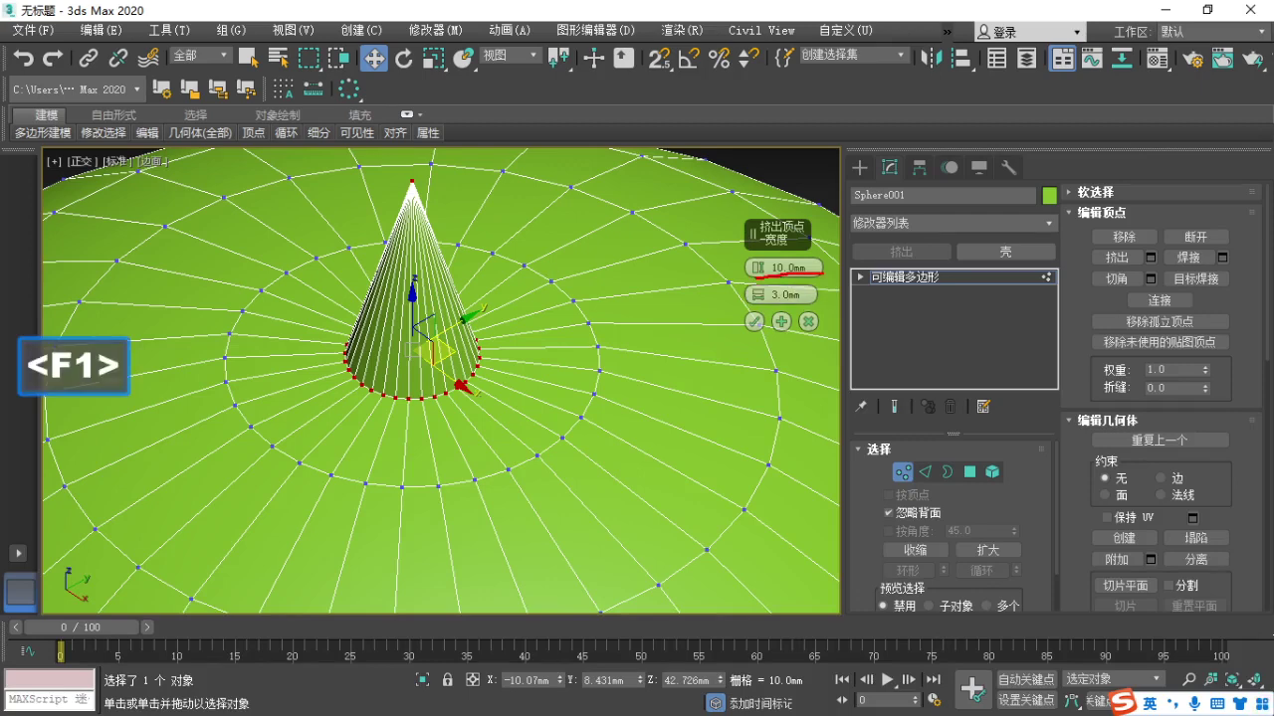
{"action": "key", "text": "Escape"}
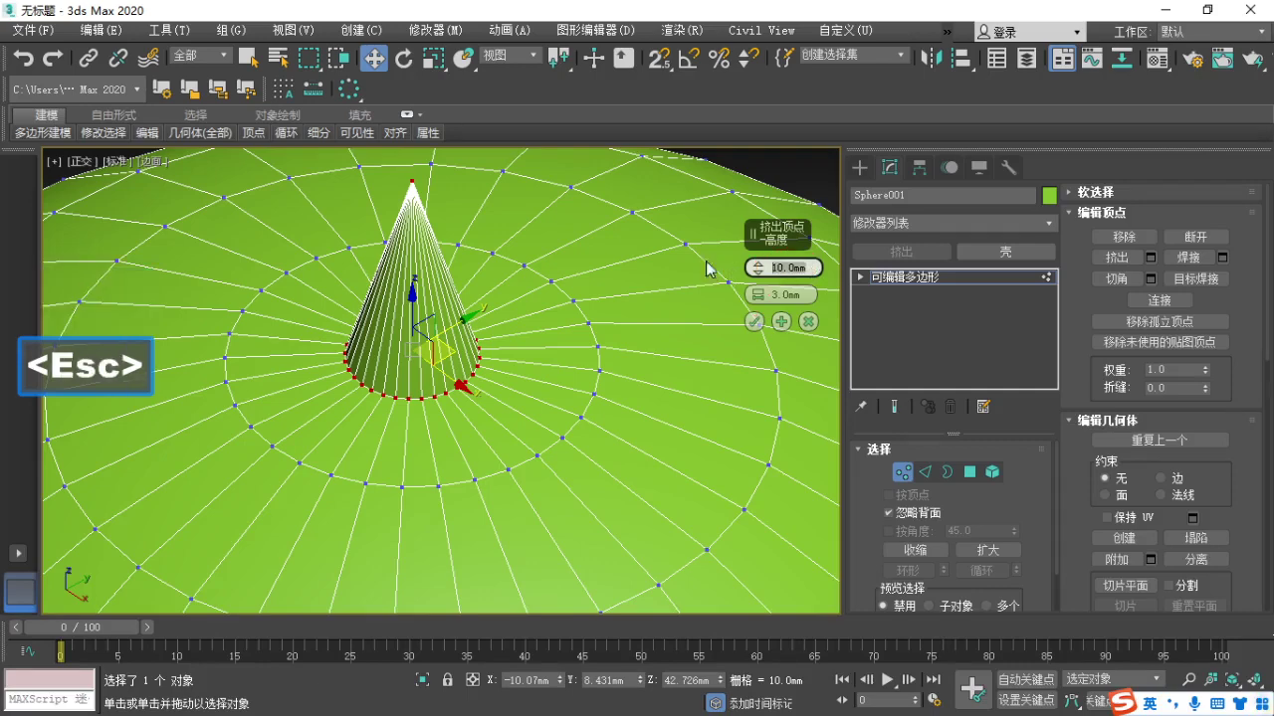
{"action": "type", "text": "0"}
{"action": "key", "text": "Return"}
Widen the vertex extrusion's base to about 5.196 mm and apply the extrusion.
{"action": "middle_click_drag", "start_coordinate": [429, 374], "coordinate": [429, 388]}
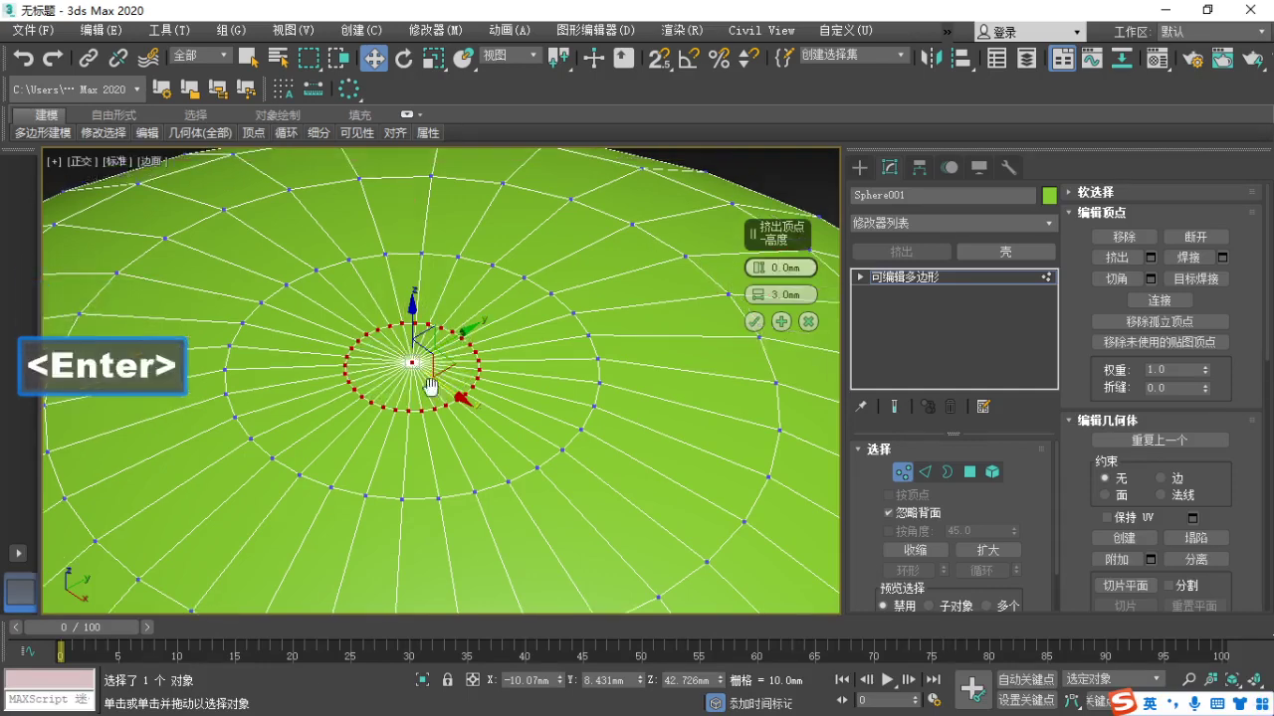
{"action": "scroll", "coordinate": [427, 391], "scroll_direction": "up", "scroll_amount": 2}
{"action": "key", "text": "F1"}
{"action": "left_click_drag", "start_coordinate": [737, 305], "coordinate": [817, 304]}
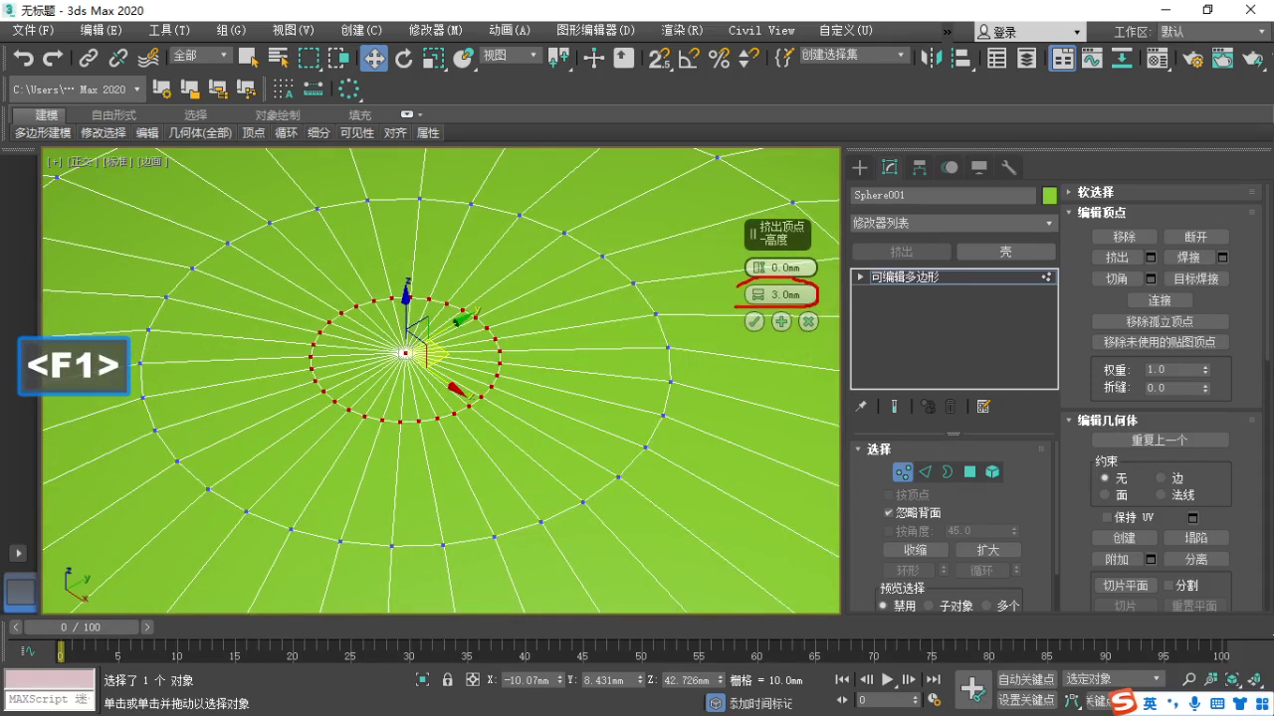
{"action": "mouse_move", "coordinate": [429, 299]}
{"action": "left_mouse_down"}
{"action": "mouse_move", "coordinate": [344, 319]}
{"action": "mouse_move", "coordinate": [386, 412]}
{"action": "mouse_move", "coordinate": [452, 305]}
{"action": "mouse_move", "coordinate": [402, 307]}
{"action": "left_mouse_up"}
{"action": "key", "text": "Escape"}
{"action": "left_click_drag", "start_coordinate": [758, 295], "coordinate": [752, 214]}
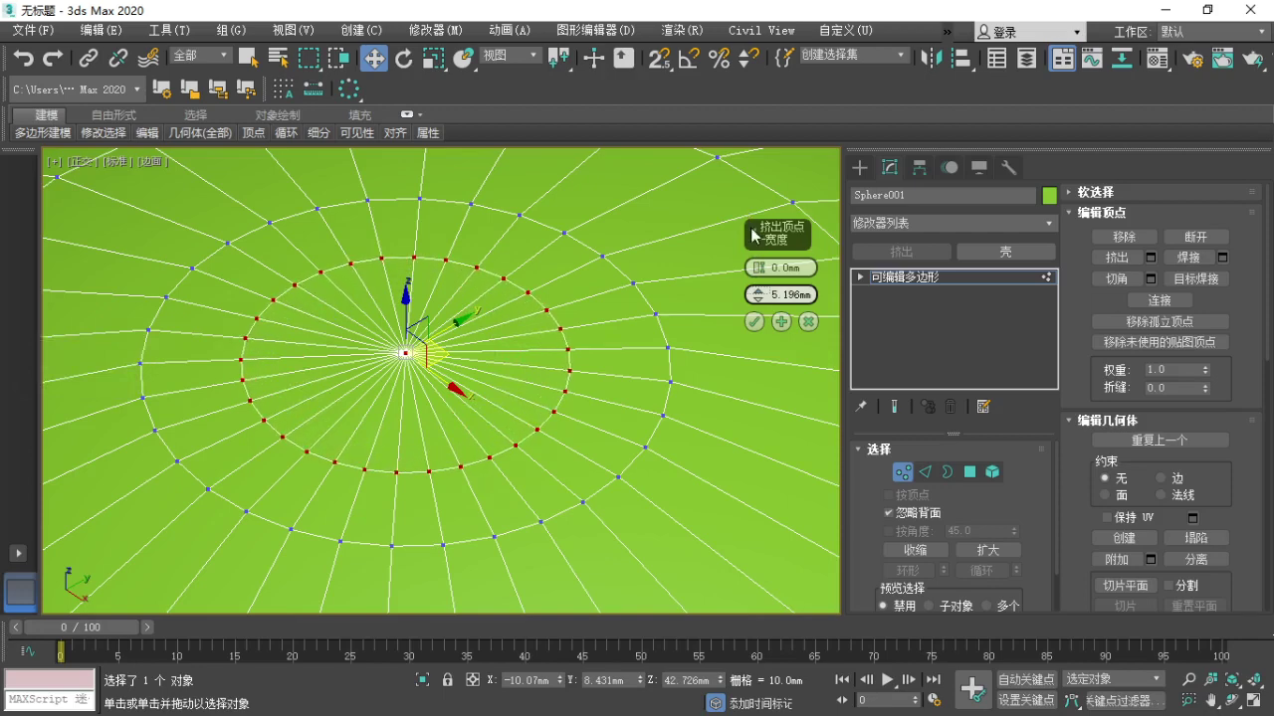
{"action": "key", "text": "F1"}
{"action": "key", "text": "Escape"}
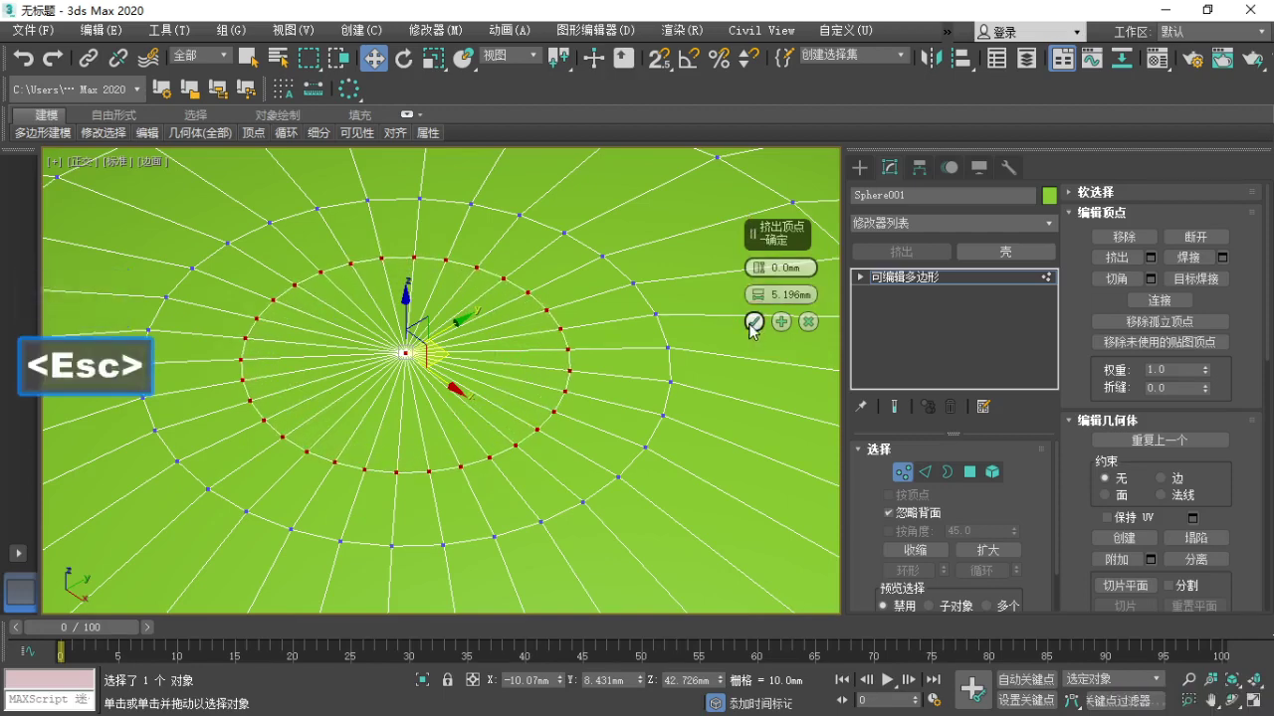
{"action": "middle_click_drag", "start_coordinate": [435, 494], "coordinate": [477, 521], "text": "alt"}
{"action": "scroll", "coordinate": [424, 447], "scroll_direction": "down", "scroll_amount": 6}
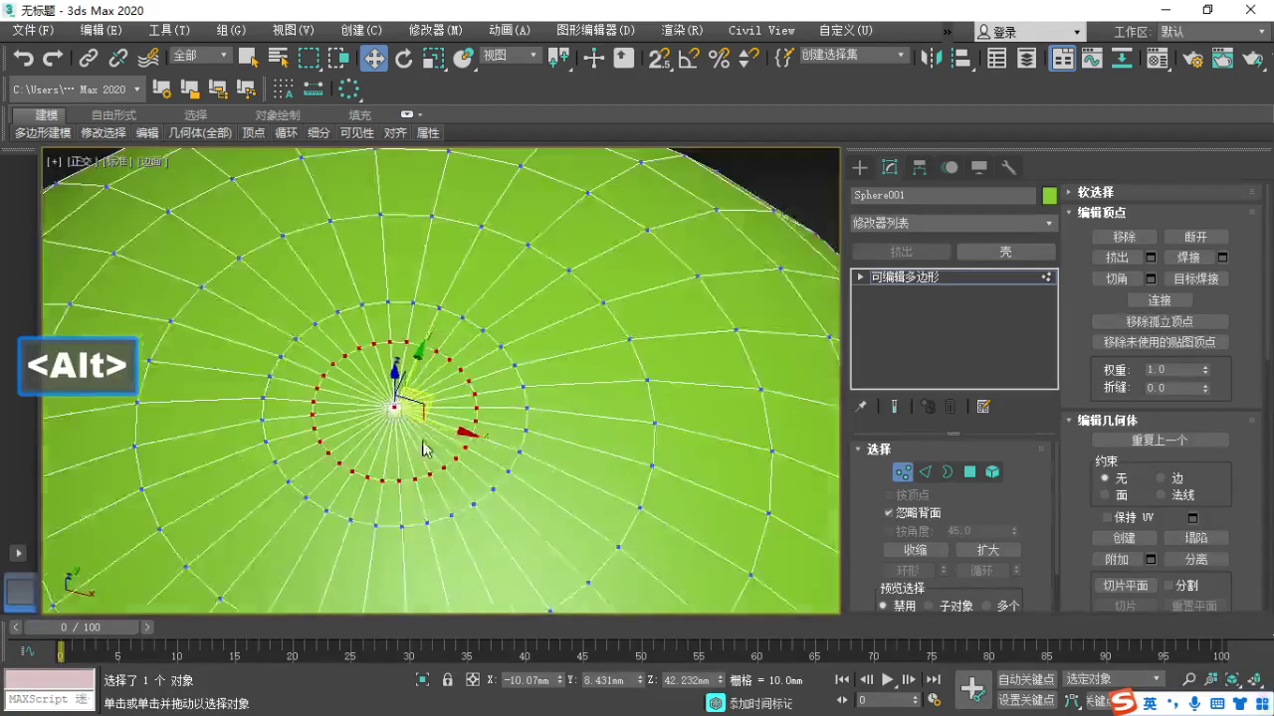
Deselect the vertices and examine the added ring of edges around the sphere's pole.
{"action": "left_click", "coordinate": [636, 311]}
{"action": "scroll", "coordinate": [422, 425], "scroll_direction": "up", "scroll_amount": 6}
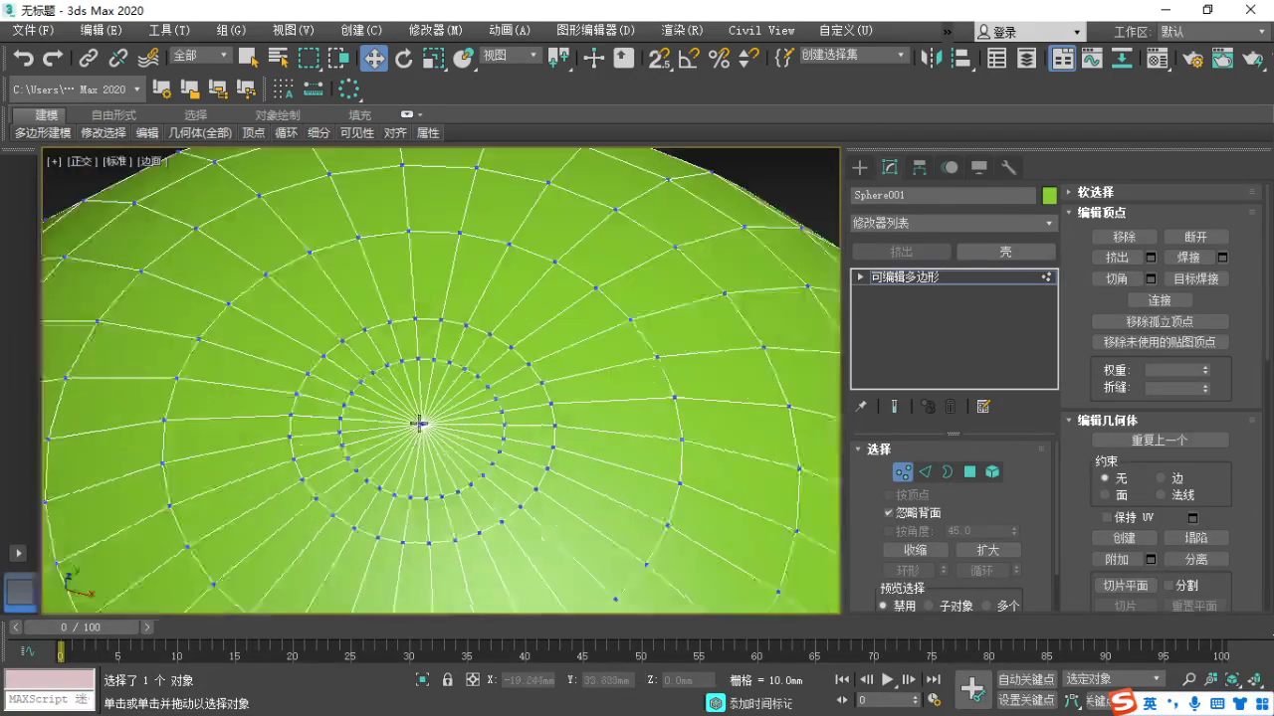
{"action": "key", "text": "F1"}
{"action": "mouse_move", "coordinate": [396, 335]}
{"action": "left_mouse_down"}
{"action": "mouse_move", "coordinate": [332, 374]}
{"action": "mouse_move", "coordinate": [533, 426]}
{"action": "mouse_move", "coordinate": [368, 351]}
{"action": "left_mouse_up"}
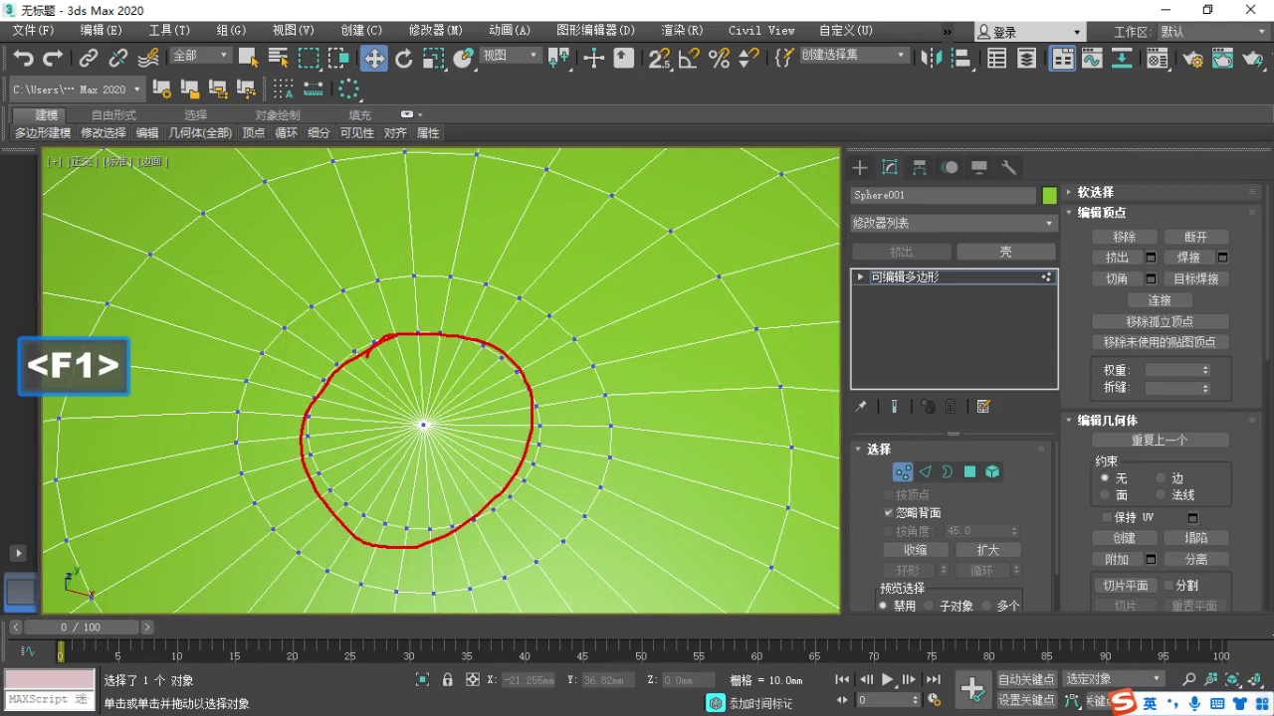
{"action": "key", "text": "Escape"}
{"action": "key", "text": "F1"}
{"action": "left_click_drag", "start_coordinate": [422, 356], "coordinate": [427, 368]}
{"action": "mouse_move", "coordinate": [392, 374]}
{"action": "left_mouse_down"}
{"action": "mouse_move", "coordinate": [481, 372]}
{"action": "mouse_move", "coordinate": [427, 406]}
{"action": "left_mouse_up"}
{"action": "left_click_drag", "start_coordinate": [424, 392], "coordinate": [456, 408]}
{"action": "mouse_move", "coordinate": [416, 409]}
{"action": "left_mouse_down"}
{"action": "mouse_move", "coordinate": [484, 422]}
{"action": "mouse_move", "coordinate": [457, 455]}
{"action": "mouse_move", "coordinate": [472, 440]}
{"action": "left_mouse_up"}
{"action": "mouse_move", "coordinate": [583, 386]}
{"action": "left_mouse_down"}
{"action": "mouse_move", "coordinate": [653, 388]}
{"action": "mouse_move", "coordinate": [537, 462]}
{"action": "left_mouse_up"}
{"action": "left_click_drag", "start_coordinate": [601, 367], "coordinate": [585, 410]}
{"action": "left_click_drag", "start_coordinate": [570, 418], "coordinate": [611, 430]}
{"action": "mouse_move", "coordinate": [595, 422]}
{"action": "left_mouse_down"}
{"action": "mouse_move", "coordinate": [625, 450]}
{"action": "mouse_move", "coordinate": [631, 486]}
{"action": "left_mouse_up"}
{"action": "mouse_move", "coordinate": [706, 413]}
{"action": "left_mouse_down"}
{"action": "mouse_move", "coordinate": [754, 428]}
{"action": "mouse_move", "coordinate": [746, 469]}
{"action": "left_mouse_up"}
{"action": "left_click_drag", "start_coordinate": [718, 461], "coordinate": [784, 432]}
{"action": "left_click_drag", "start_coordinate": [737, 389], "coordinate": [770, 457]}
{"action": "left_click_drag", "start_coordinate": [767, 464], "coordinate": [789, 478]}
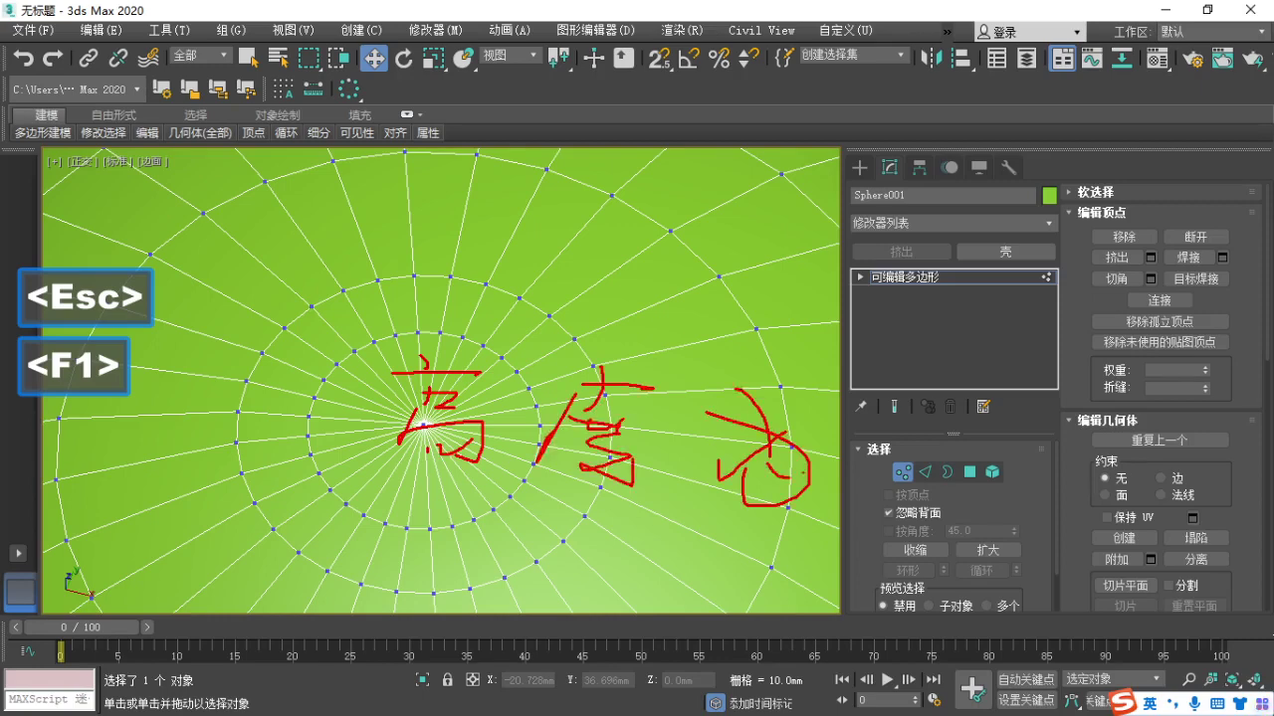
{"action": "left_click_drag", "start_coordinate": [876, 446], "coordinate": [832, 450]}
{"action": "left_click_drag", "start_coordinate": [337, 477], "coordinate": [822, 504]}
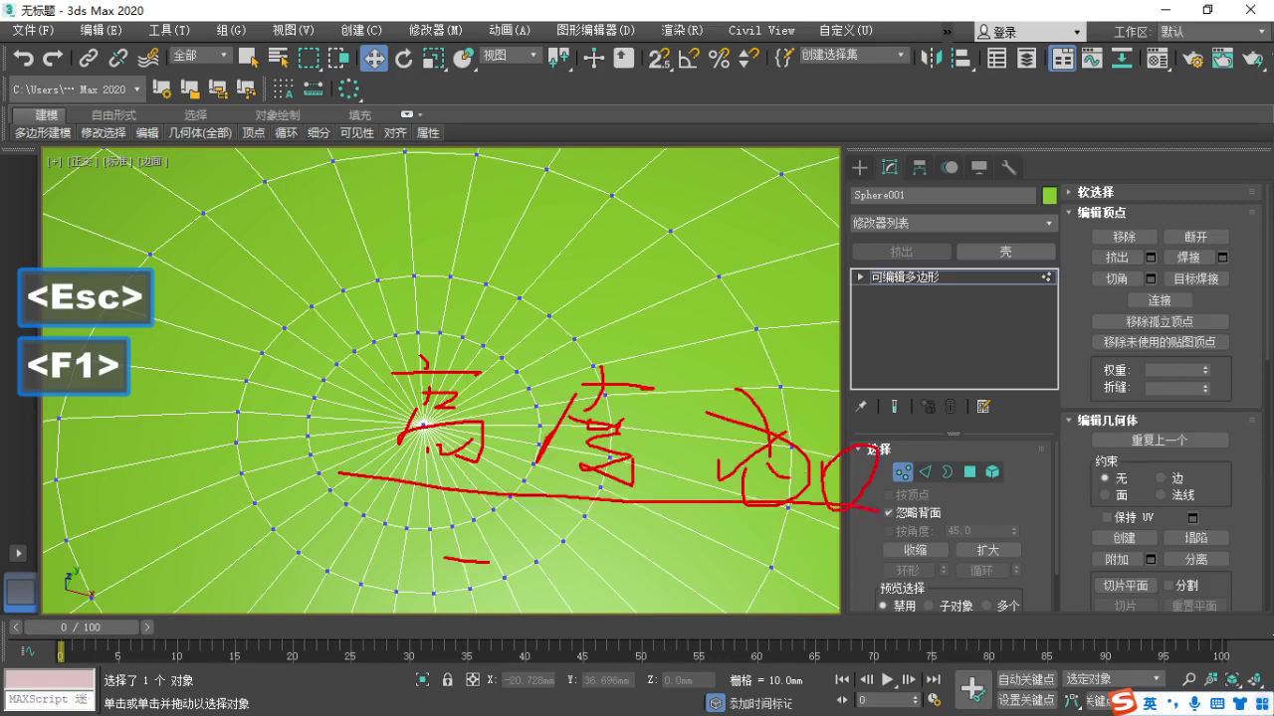
{"action": "key", "text": "Escape"}
Switch to the XMind notes and add 将高度改为0 inside the parentheses at the end of the 挤出 description.
{"action": "key", "text": "alt+Tab"}
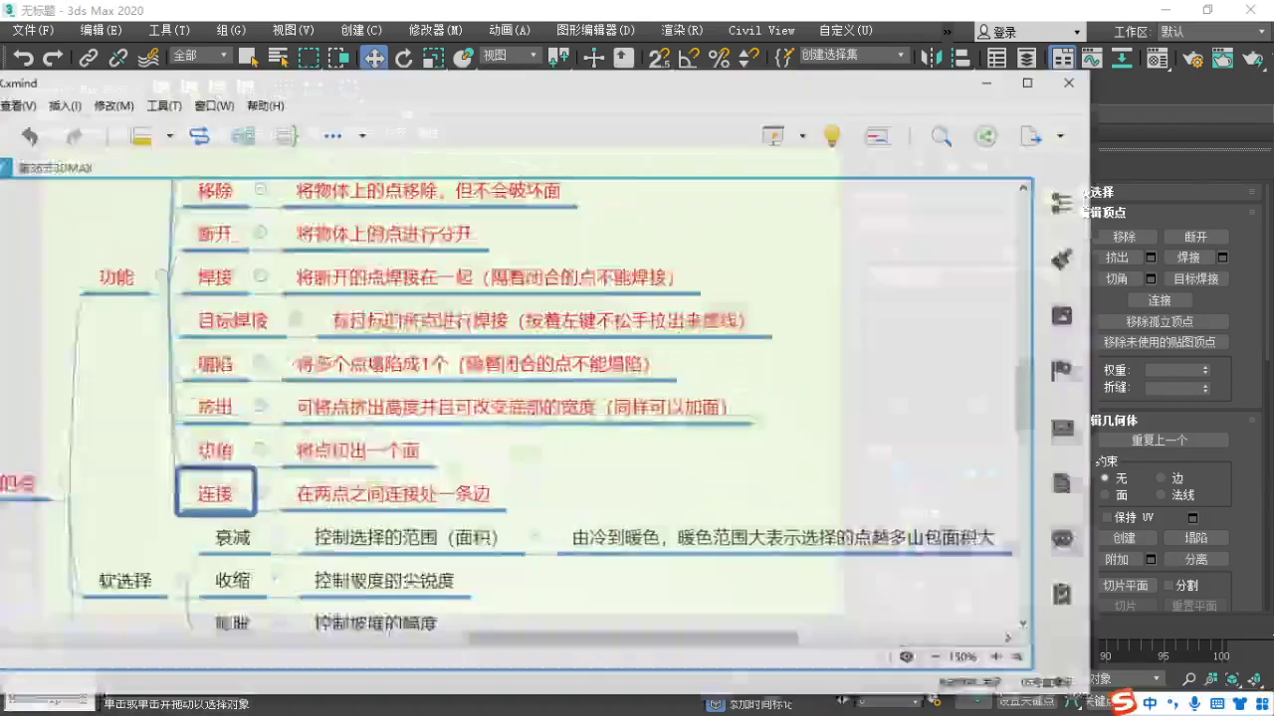
{"action": "double_click", "coordinate": [763, 389]}
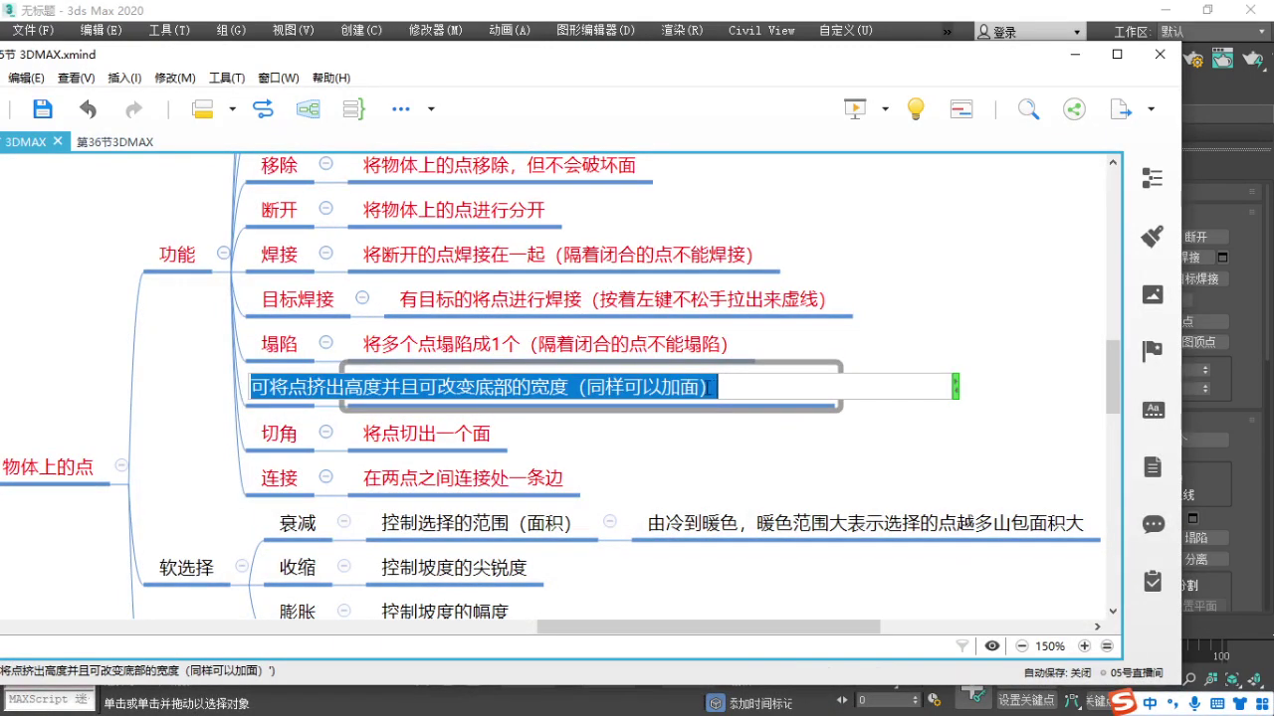
{"action": "left_click", "coordinate": [717, 384]}
{"action": "type", "text": "jainggaosu"}
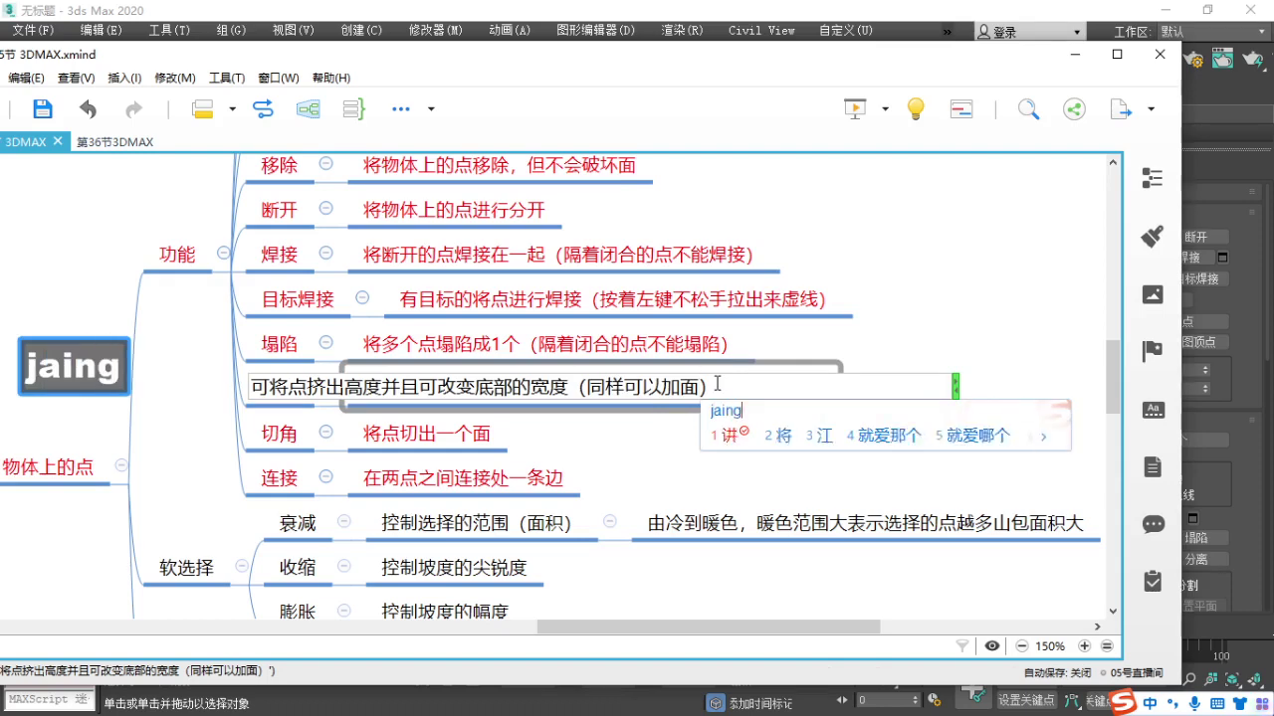
{"action": "key", "text": "BackSpace"}
{"action": "key", "text": "BackSpace"}
{"action": "key", "text": "BackSpace"}
{"action": "key", "text": "BackSpace"}
{"action": "key", "text": "BackSpace"}
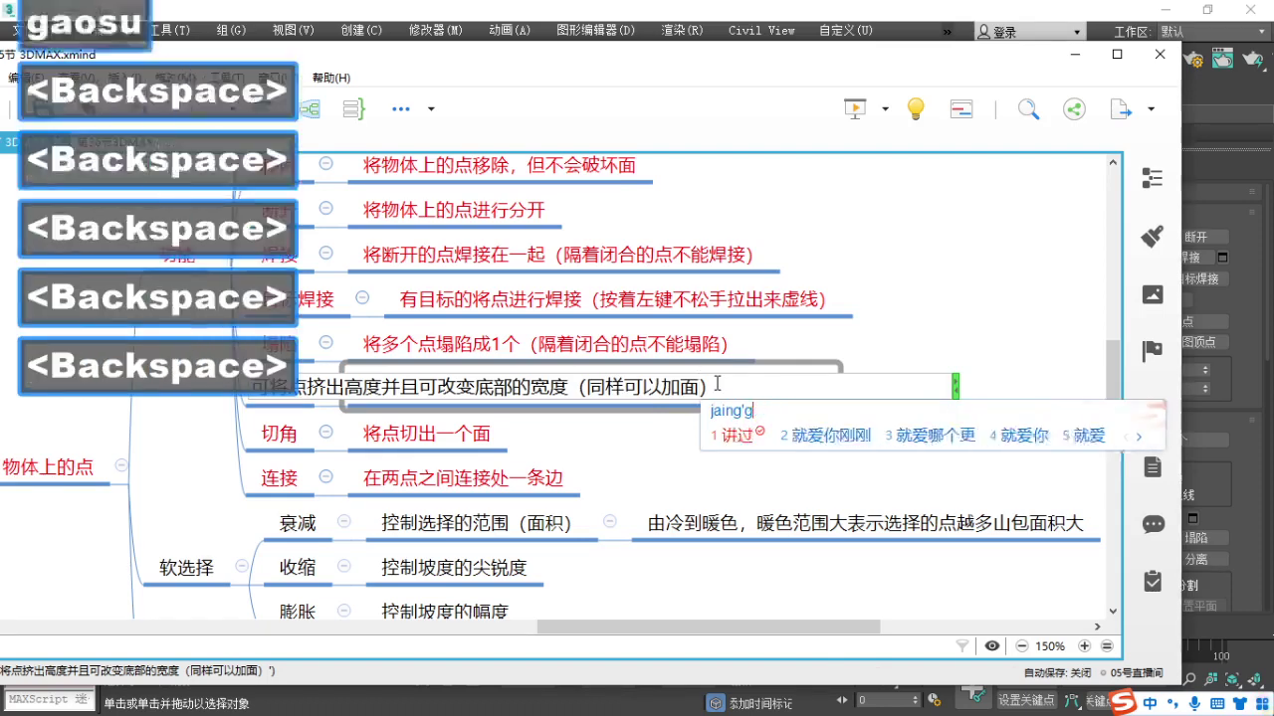
{"action": "type", "text": "2gaodu"}
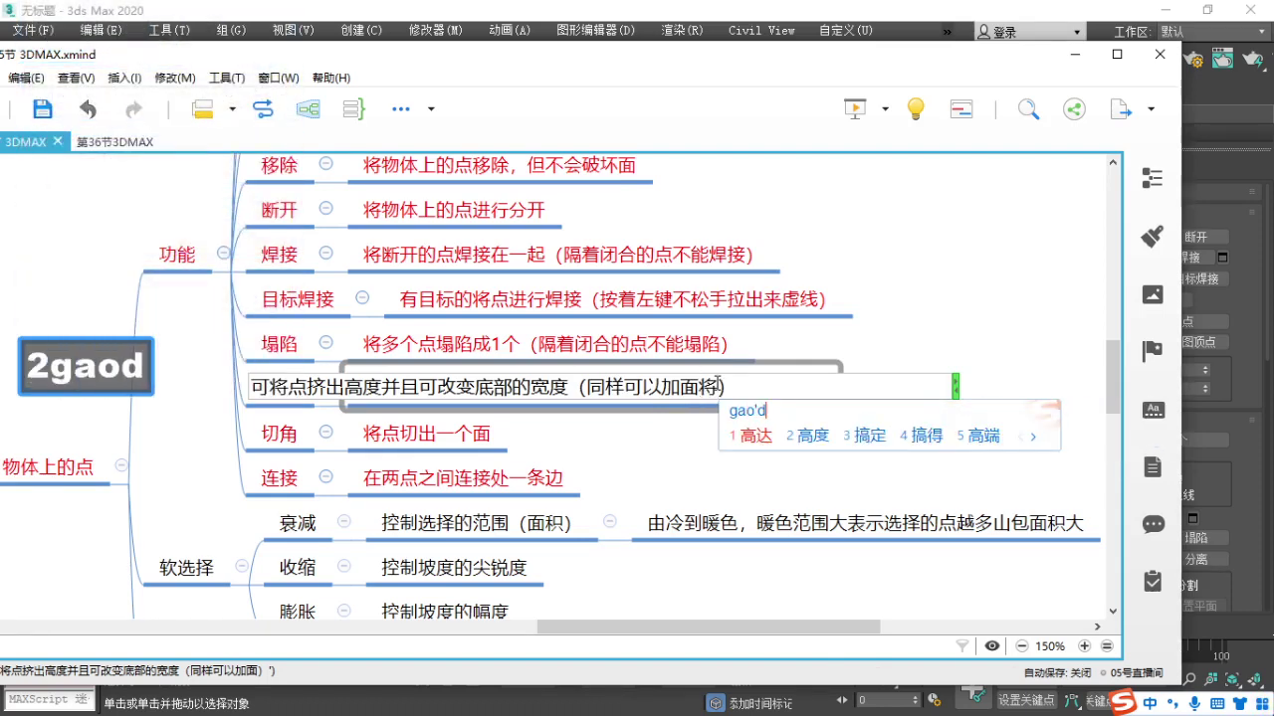
{"action": "key", "text": "space"}
{"action": "key", "text": "BackSpace"}
{"action": "type", "text": "du"}
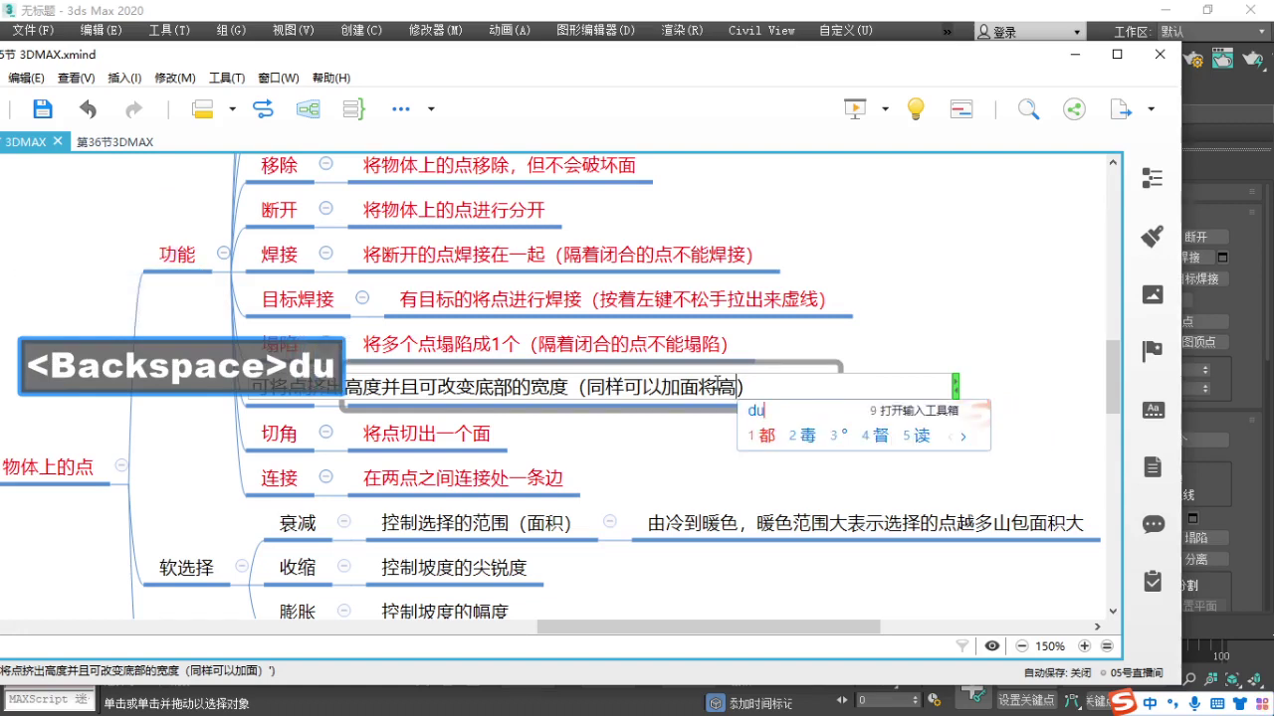
{"action": "key", "text": "BackSpace"}
{"action": "key", "text": "BackSpace"}
{"action": "type", "text": "dugaiwei"}
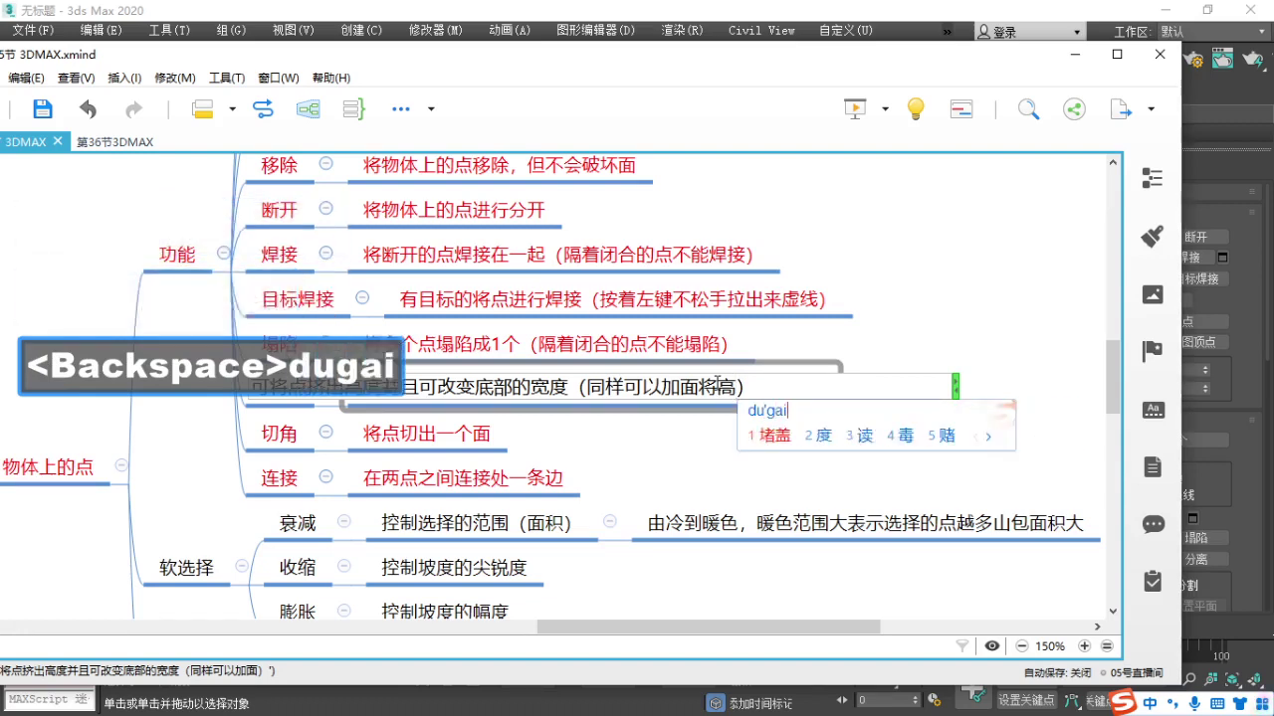
{"action": "key", "text": "space"}
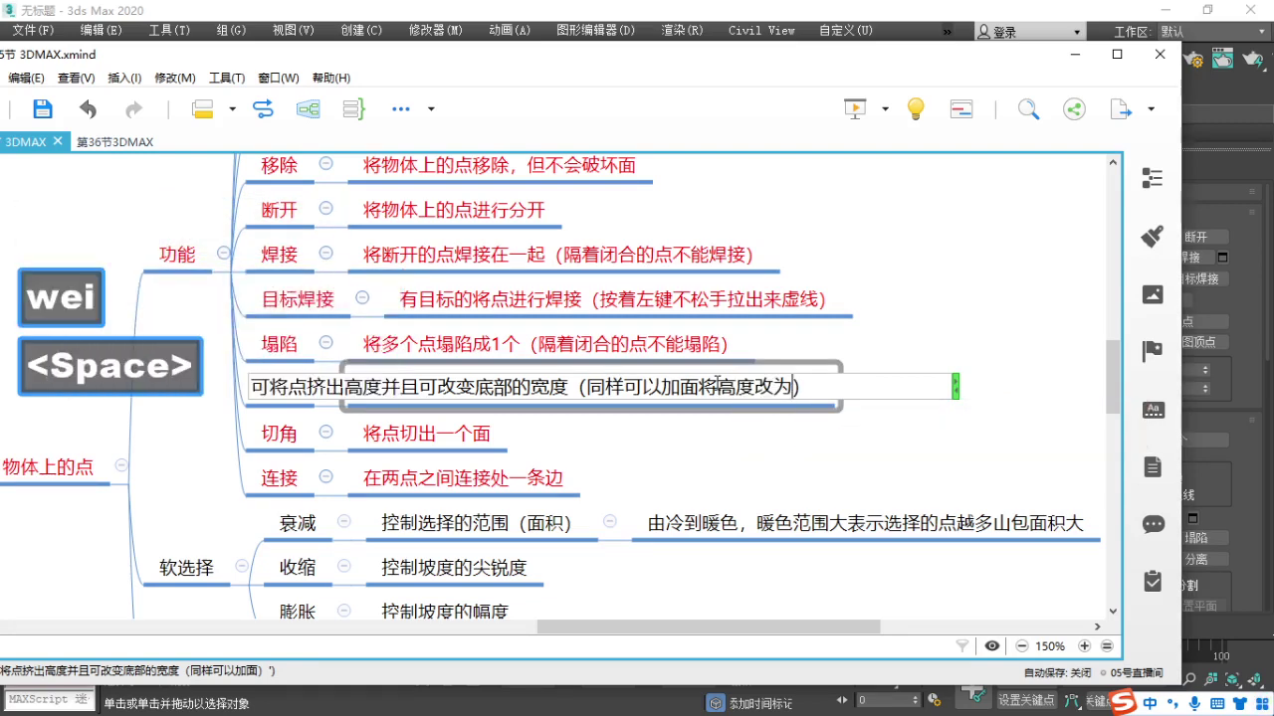
{"action": "type", "text": "0"}
{"action": "left_click", "coordinate": [1047, 288]}
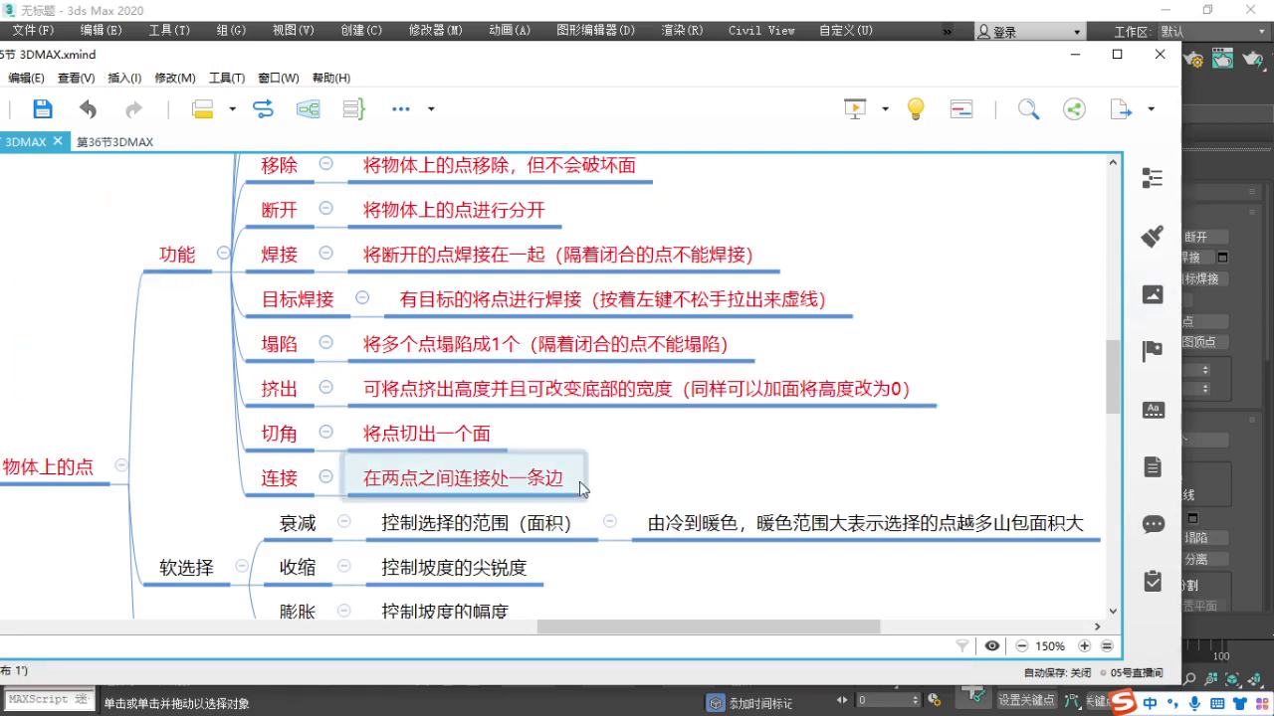
Review the 切角 and 连接 notes, followed by the whole group from 挤出 to 连接, in the mind map.
{"action": "left_click", "coordinate": [428, 434]}
{"action": "key", "text": "F1"}
{"action": "mouse_move", "coordinate": [235, 412]}
{"action": "left_mouse_down", "text": "ctrl"}
{"action": "mouse_move", "coordinate": [538, 468]}
{"action": "mouse_move", "coordinate": [562, 455]}
{"action": "left_mouse_up", "text": "ctrl"}
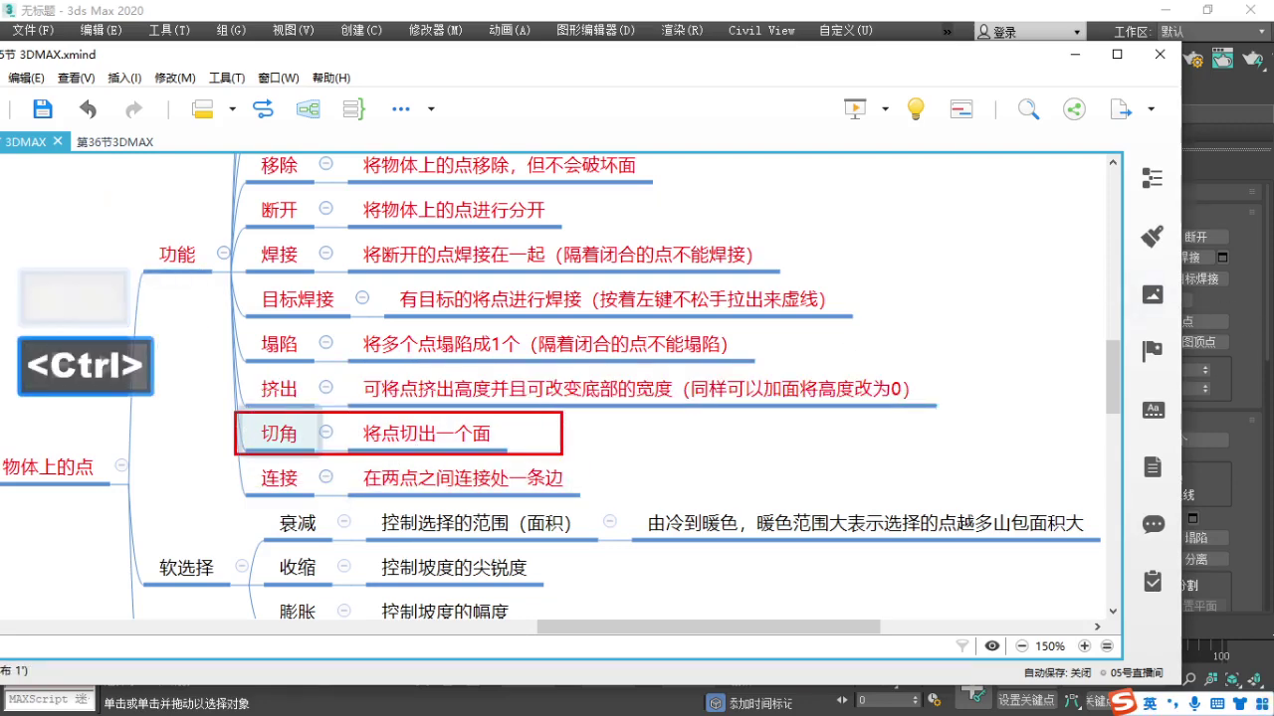
{"action": "key", "text": "F1"}
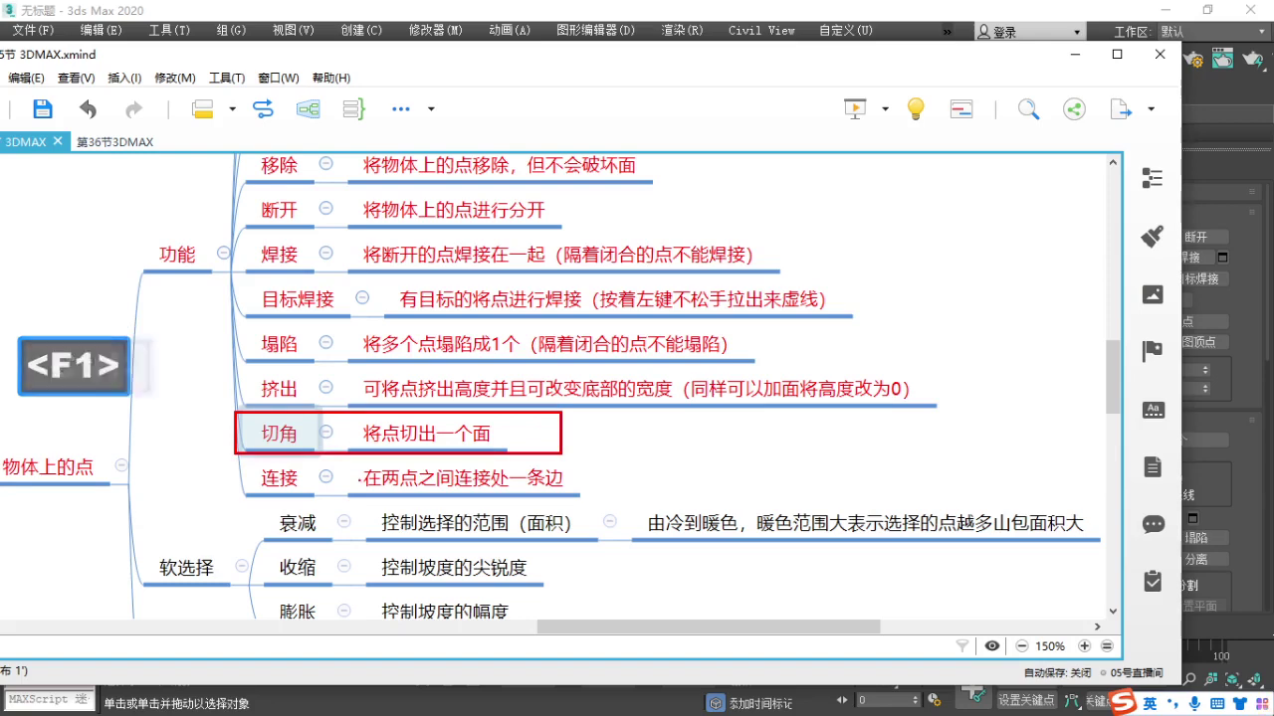
{"action": "key", "text": "Escape"}
{"action": "key", "text": "F1"}
{"action": "mouse_move", "coordinate": [232, 456]}
{"action": "left_mouse_down", "text": "ctrl"}
{"action": "mouse_move", "coordinate": [328, 502]}
{"action": "mouse_move", "coordinate": [619, 502]}
{"action": "left_mouse_up", "text": "ctrl"}
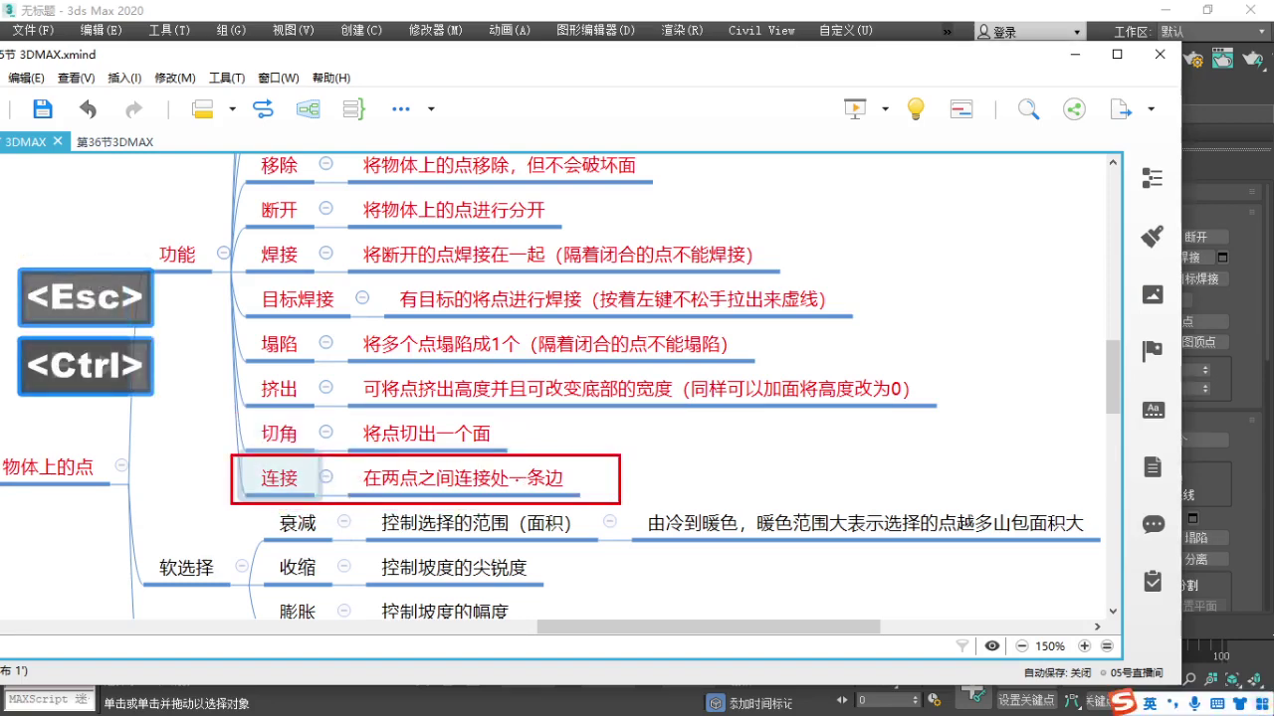
{"action": "key", "text": "F1"}
{"action": "left_click_drag", "start_coordinate": [538, 461], "coordinate": [575, 492]}
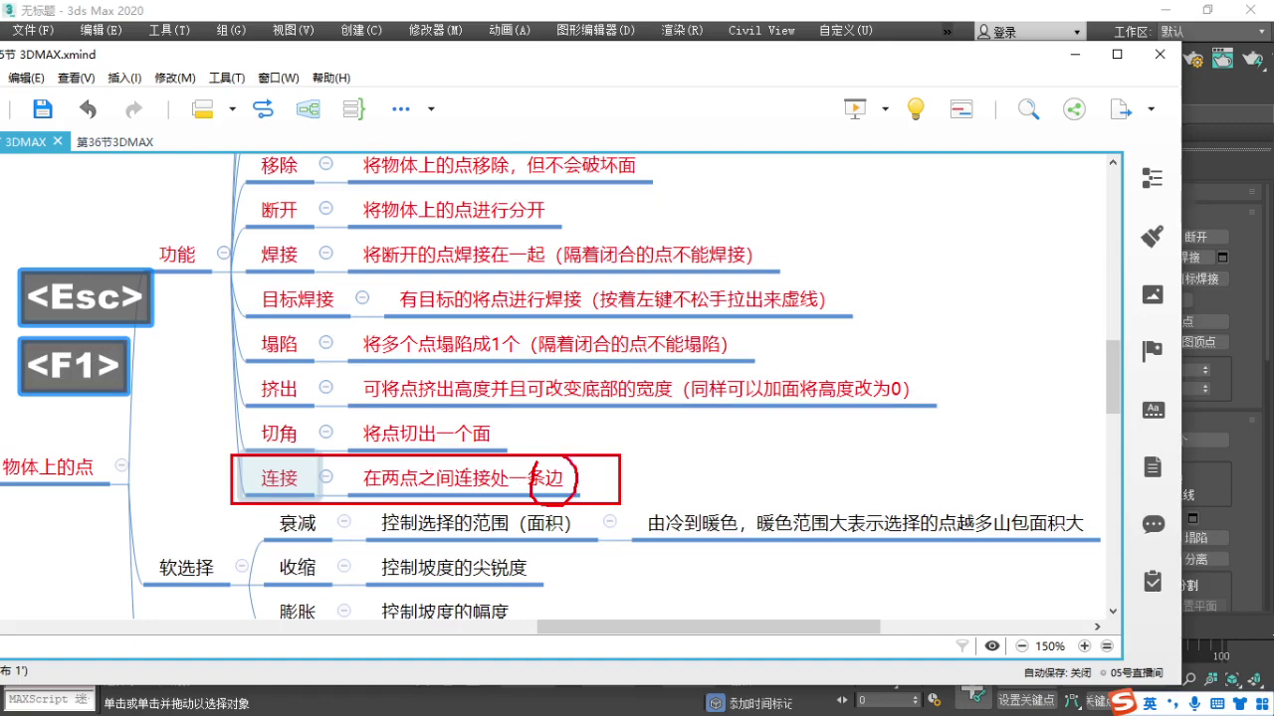
{"action": "key", "text": "Escape"}
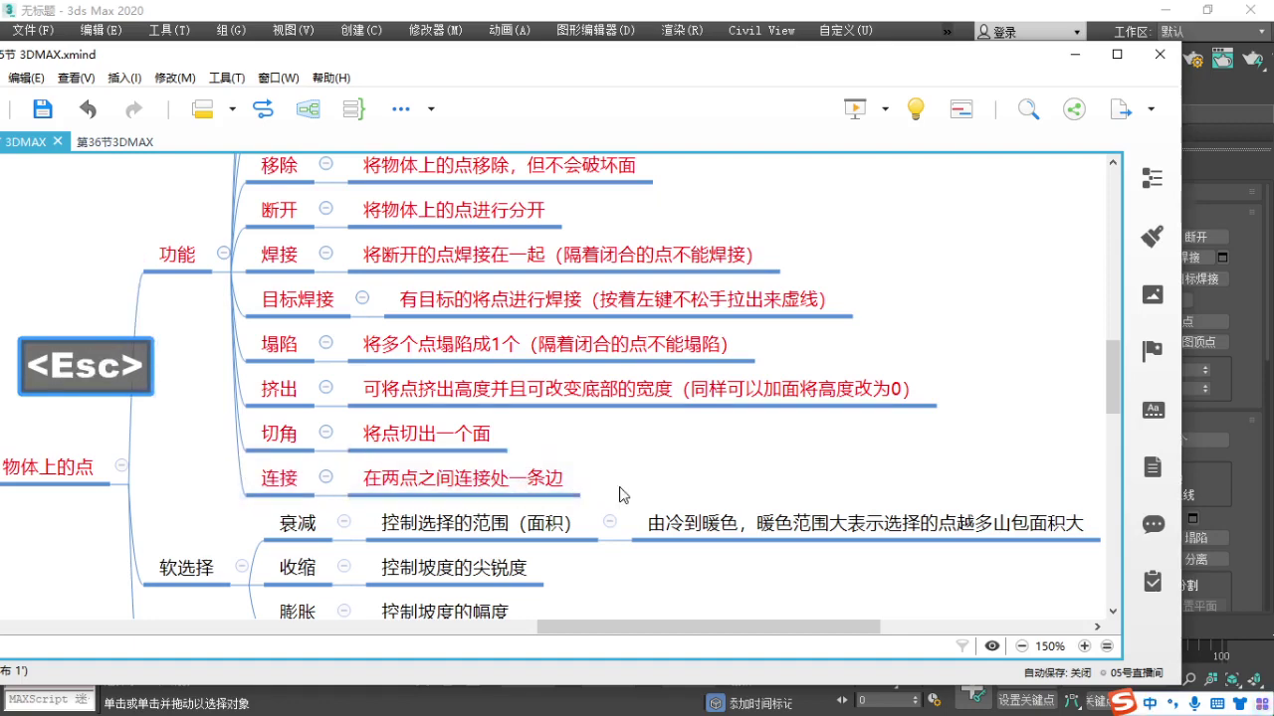
{"action": "key", "text": "F1"}
{"action": "key", "text": "ctrl"}
{"action": "key", "text": "Escape"}
{"action": "left_click_drag", "start_coordinate": [221, 365], "coordinate": [958, 505], "text": "ctrl"}
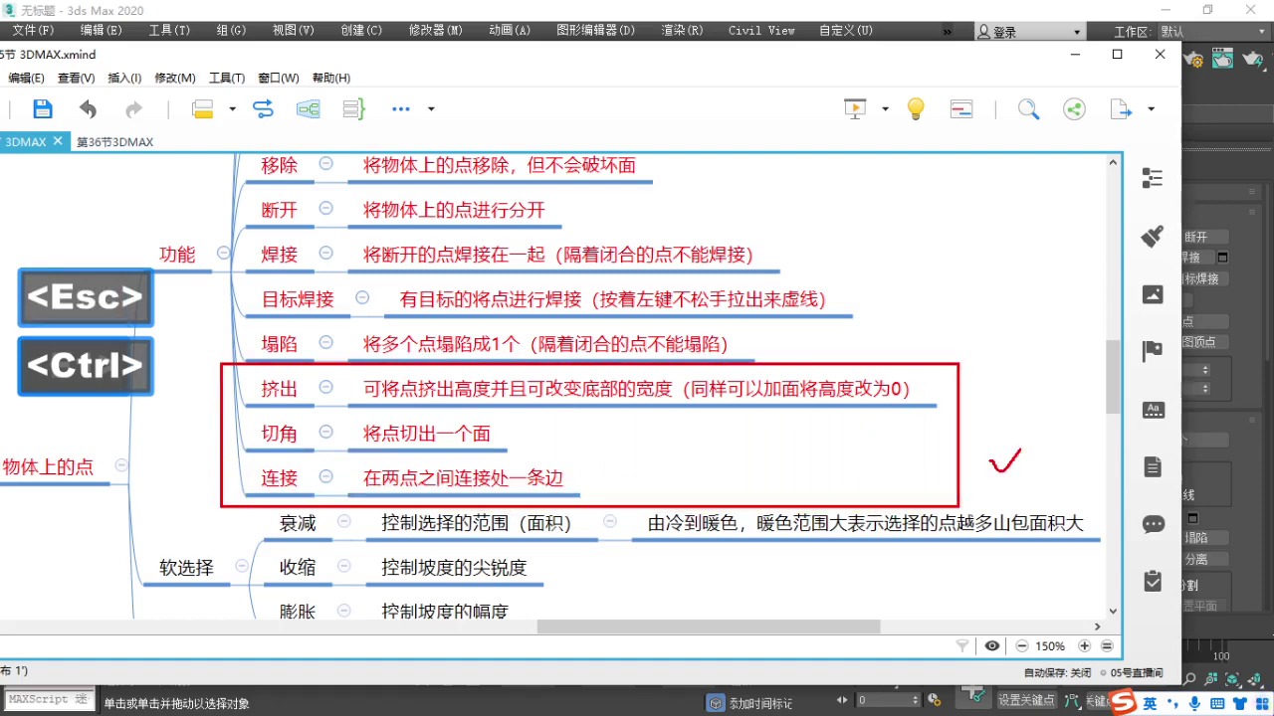
{"action": "left_click_drag", "start_coordinate": [1020, 452], "coordinate": [1055, 404]}
{"action": "key", "text": "F1"}
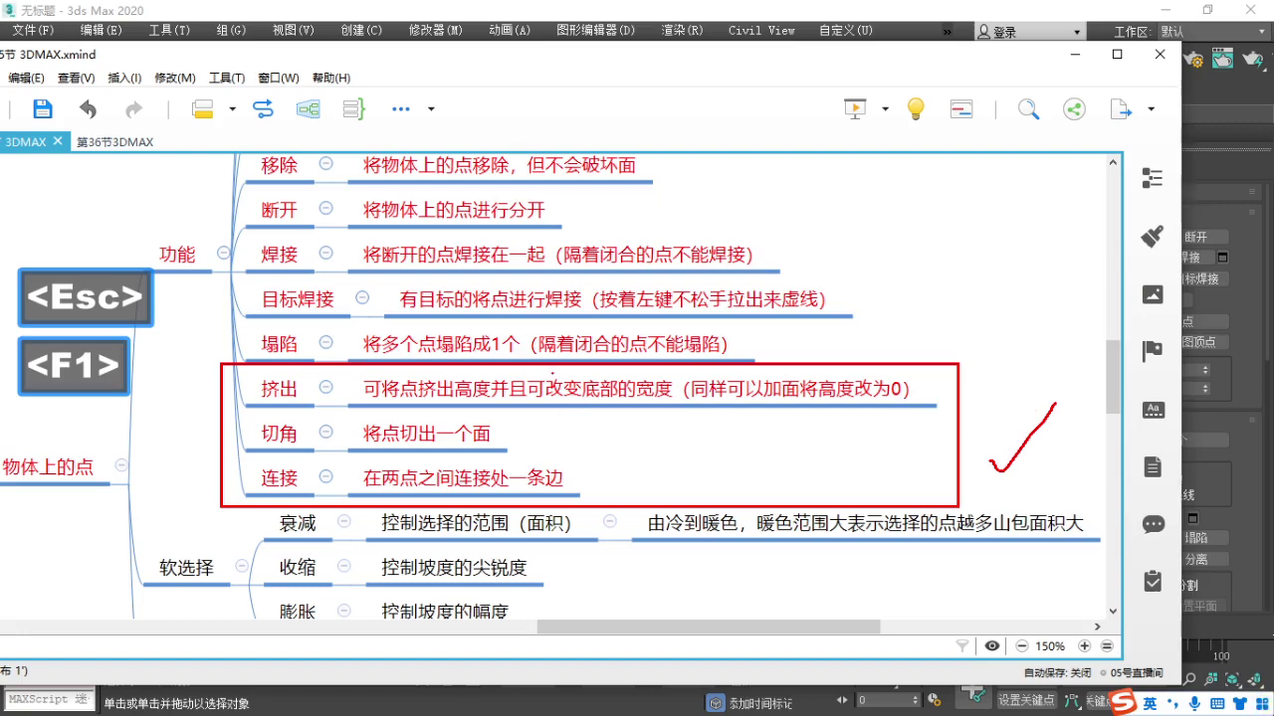
{"action": "key", "text": "Escape"}
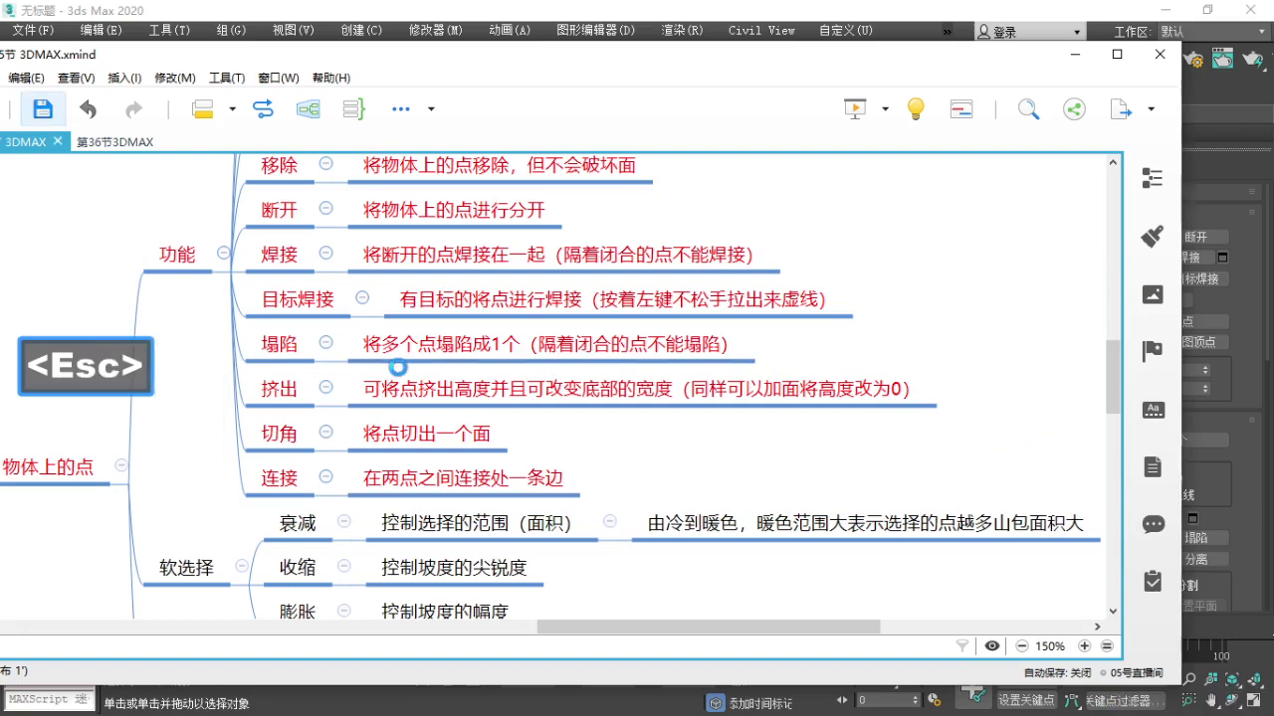
Return to 3ds Max, leave the sphere's vertex editing level and deselect the sphere.
{"action": "left_click", "coordinate": [1074, 54]}
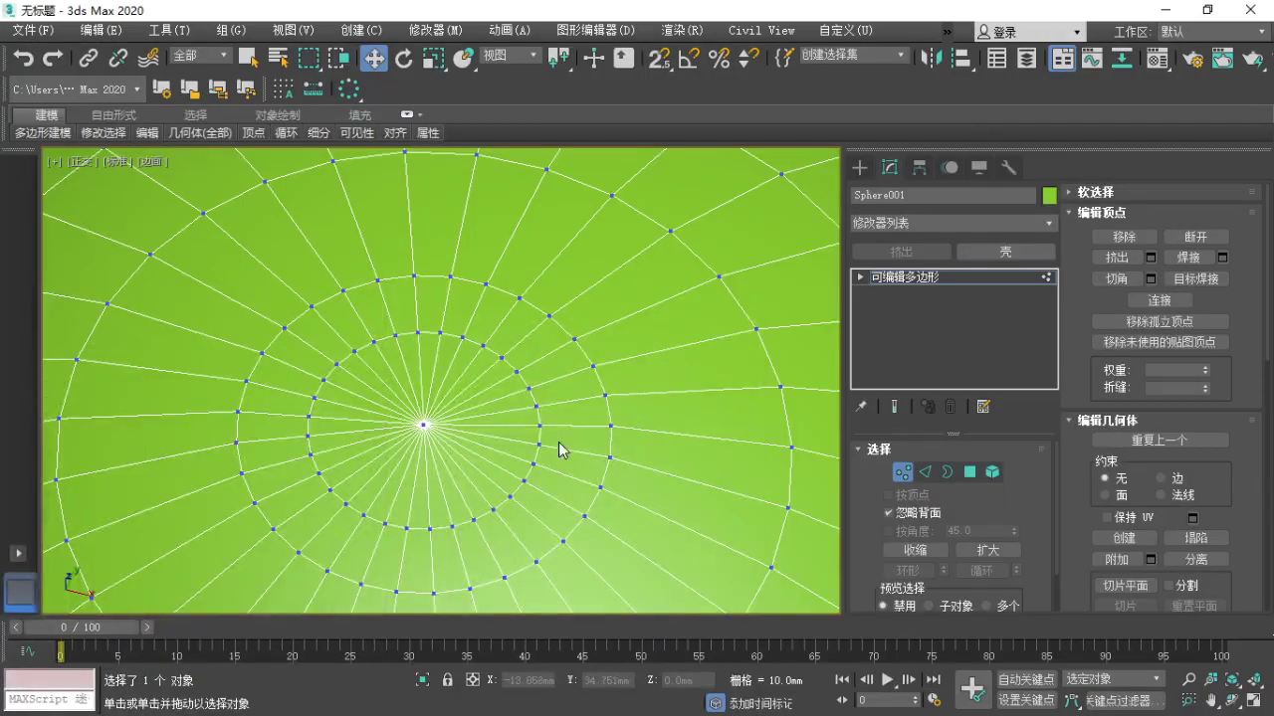
{"action": "scroll", "coordinate": [397, 482], "scroll_direction": "down", "scroll_amount": 6}
{"action": "middle_click_drag", "start_coordinate": [403, 468], "coordinate": [381, 411]}
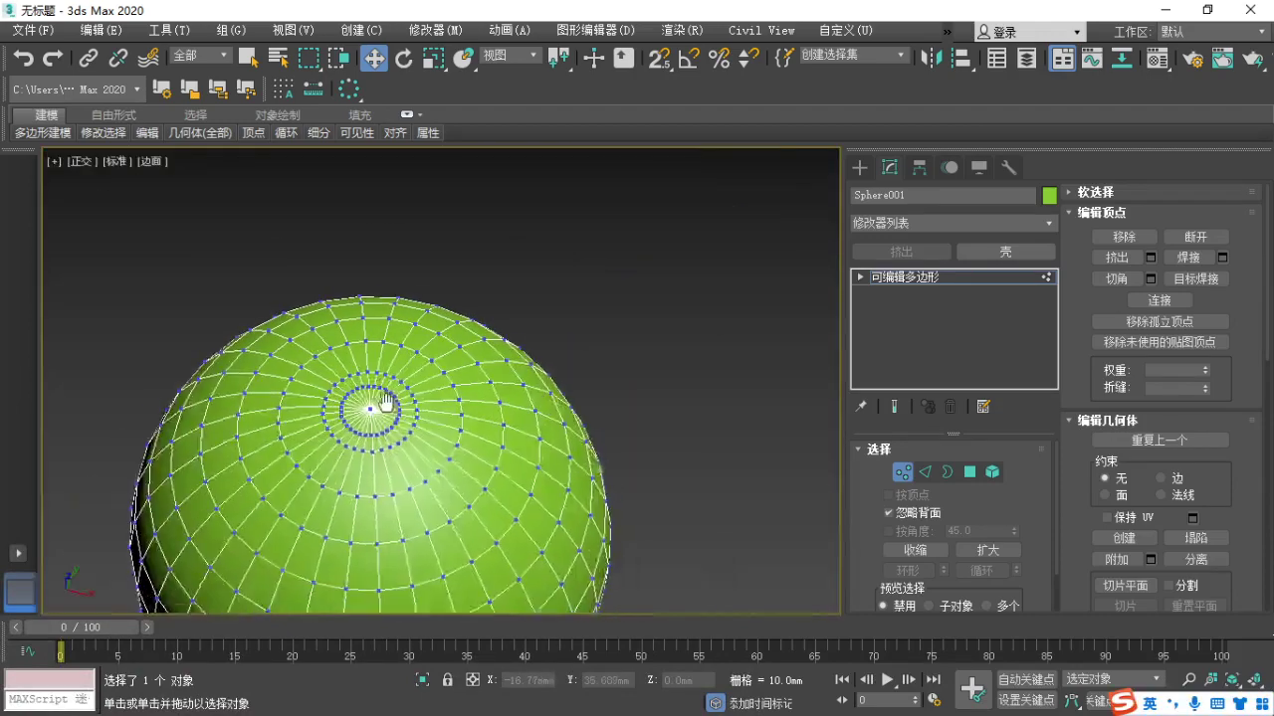
{"action": "left_click", "coordinate": [921, 277]}
{"action": "left_click", "coordinate": [639, 343]}
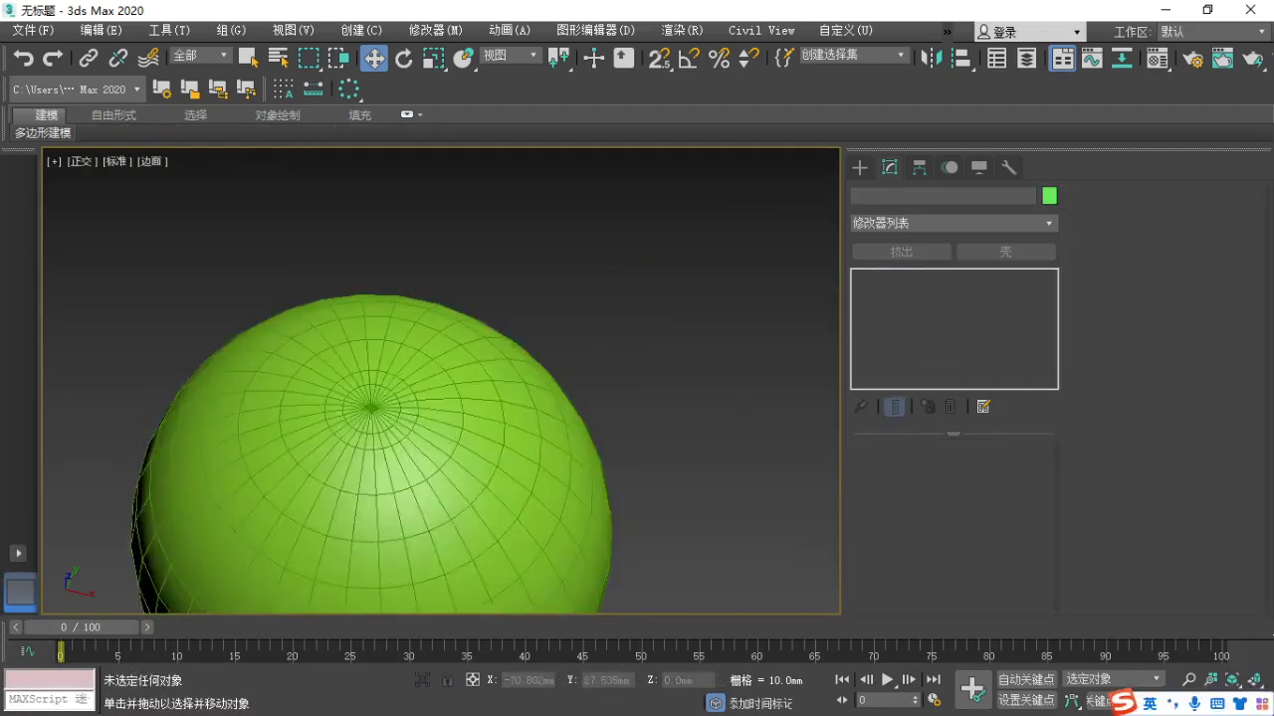
{"action": "key", "text": "alt+Tab"}
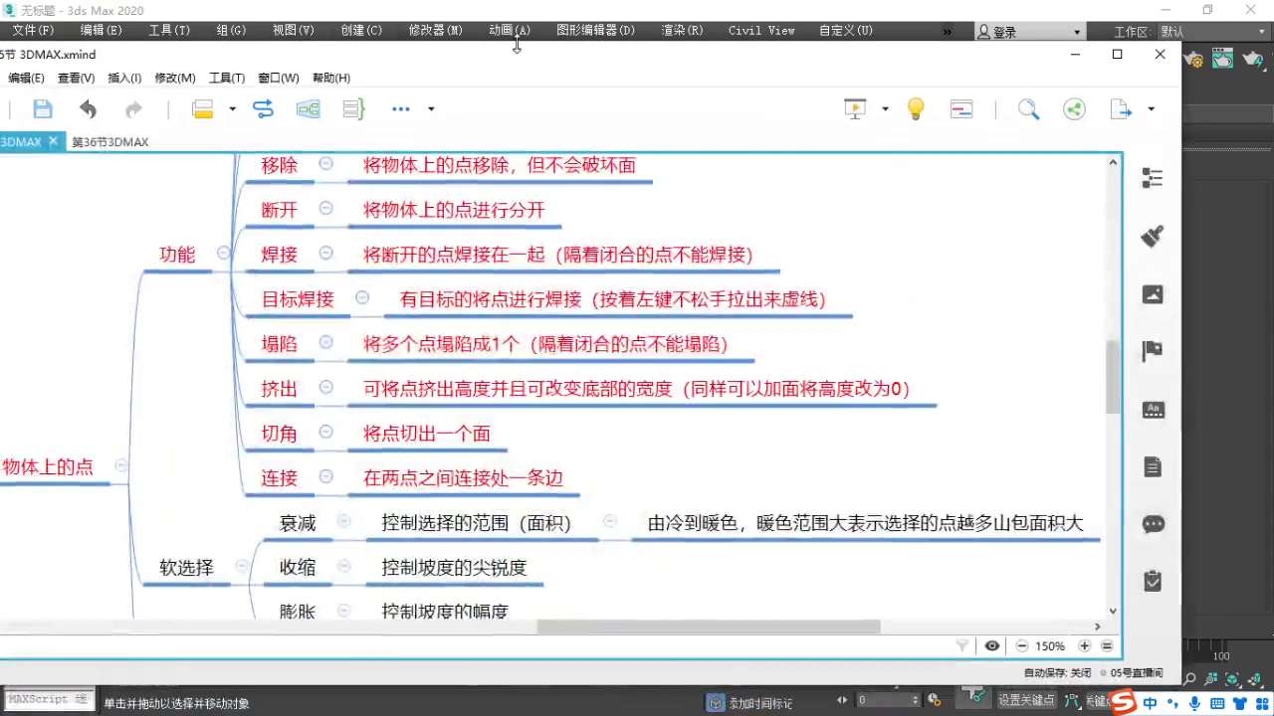
{"action": "left_click", "coordinate": [1074, 54]}
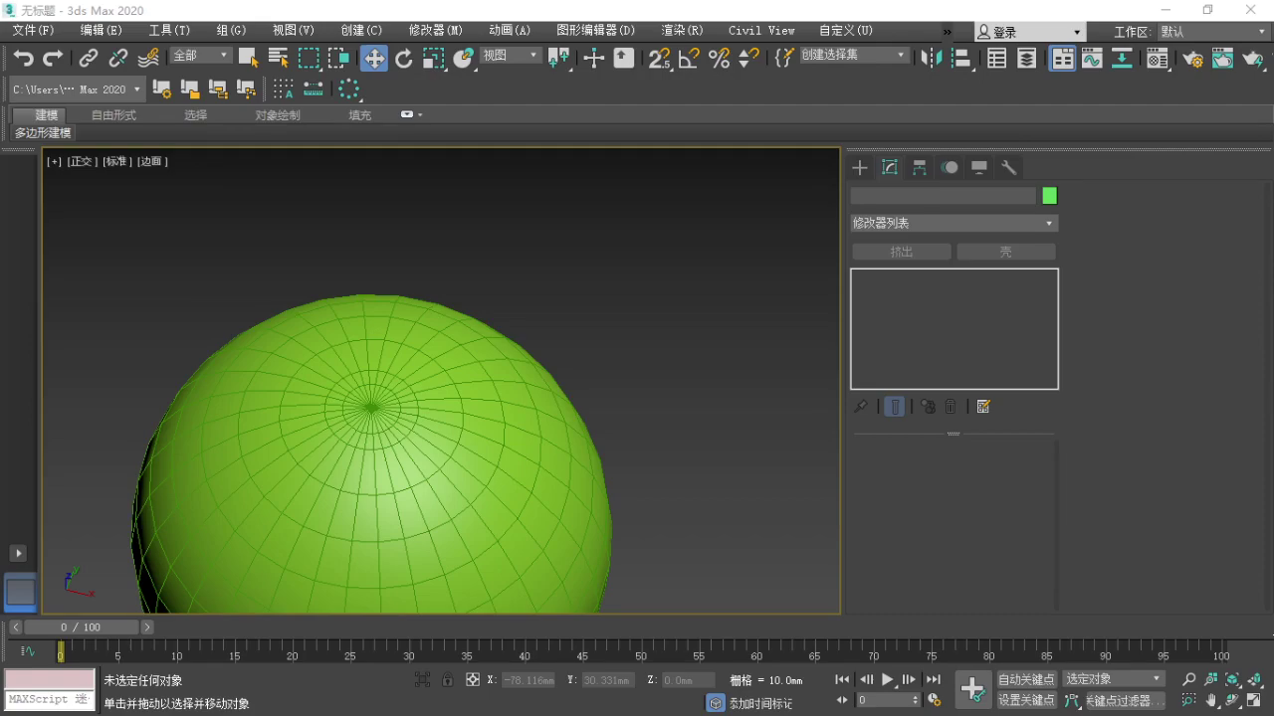
Switch to the 360 browser and run an image search for 微地形.
{"action": "key", "text": "alt+Tab"}
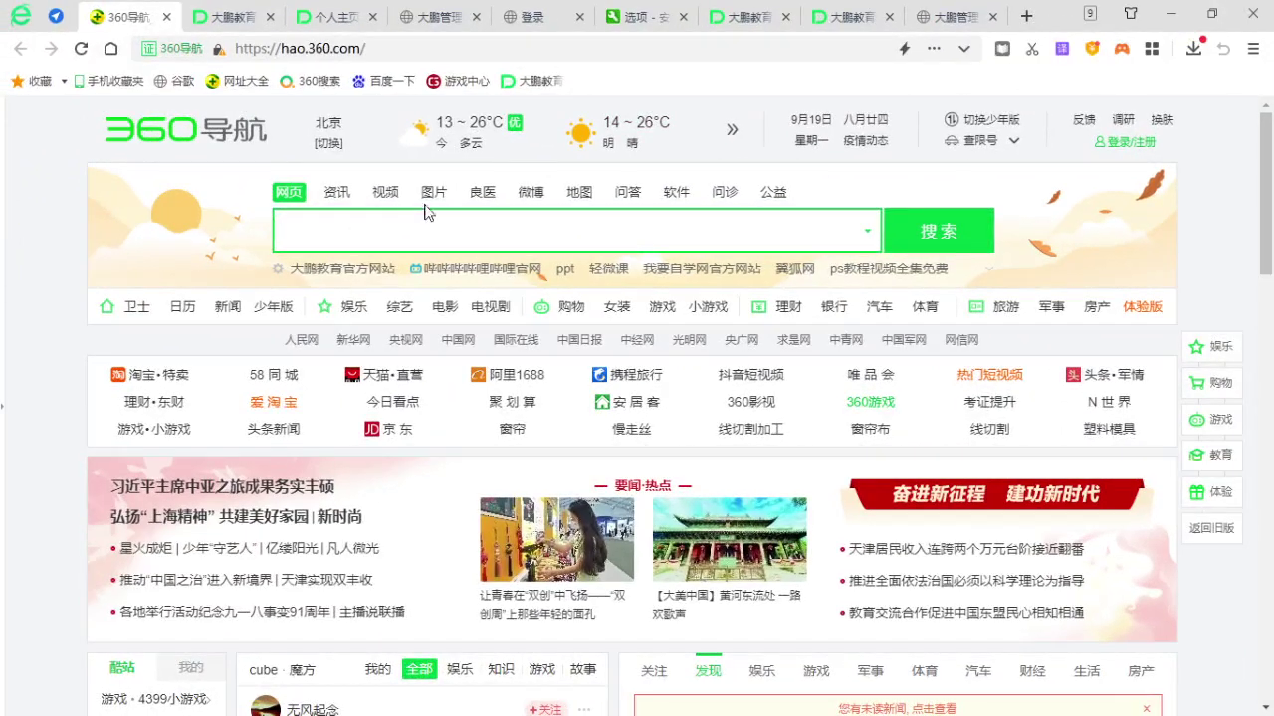
{"action": "left_click", "coordinate": [433, 192]}
{"action": "left_click", "coordinate": [304, 233]}
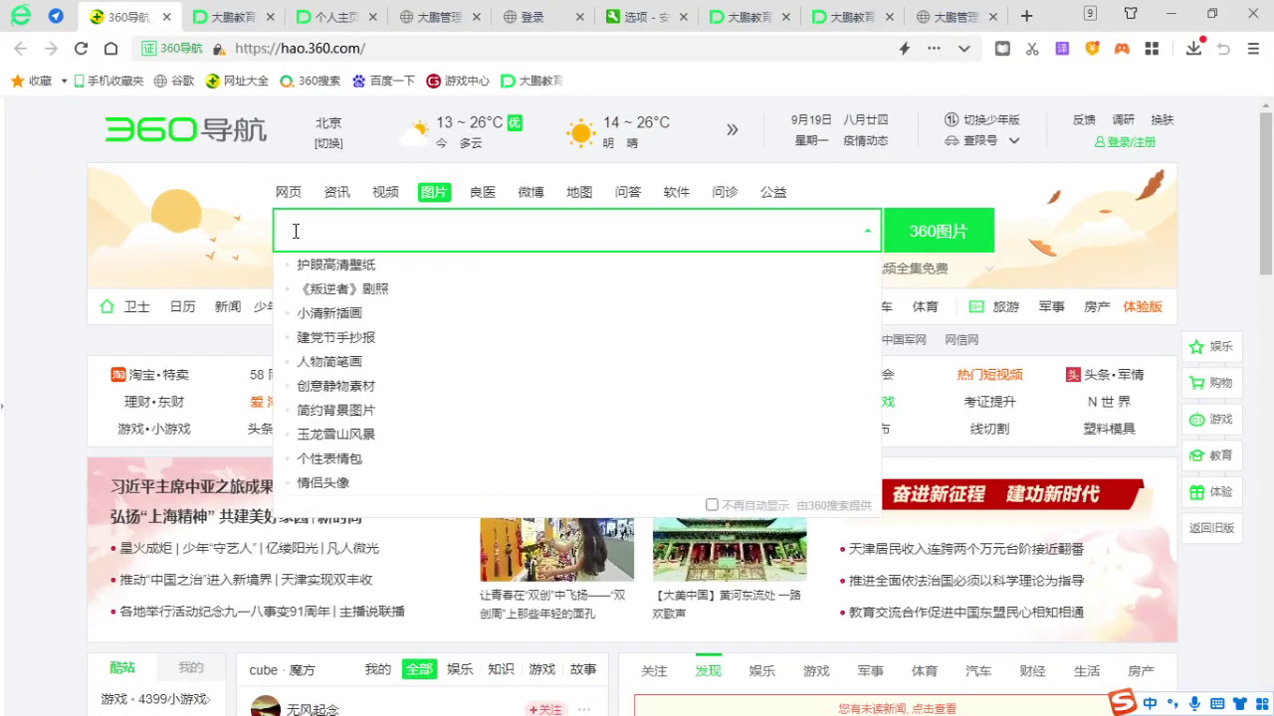
{"action": "type", "text": "wei"}
{"action": "type", "text": "dixing"}
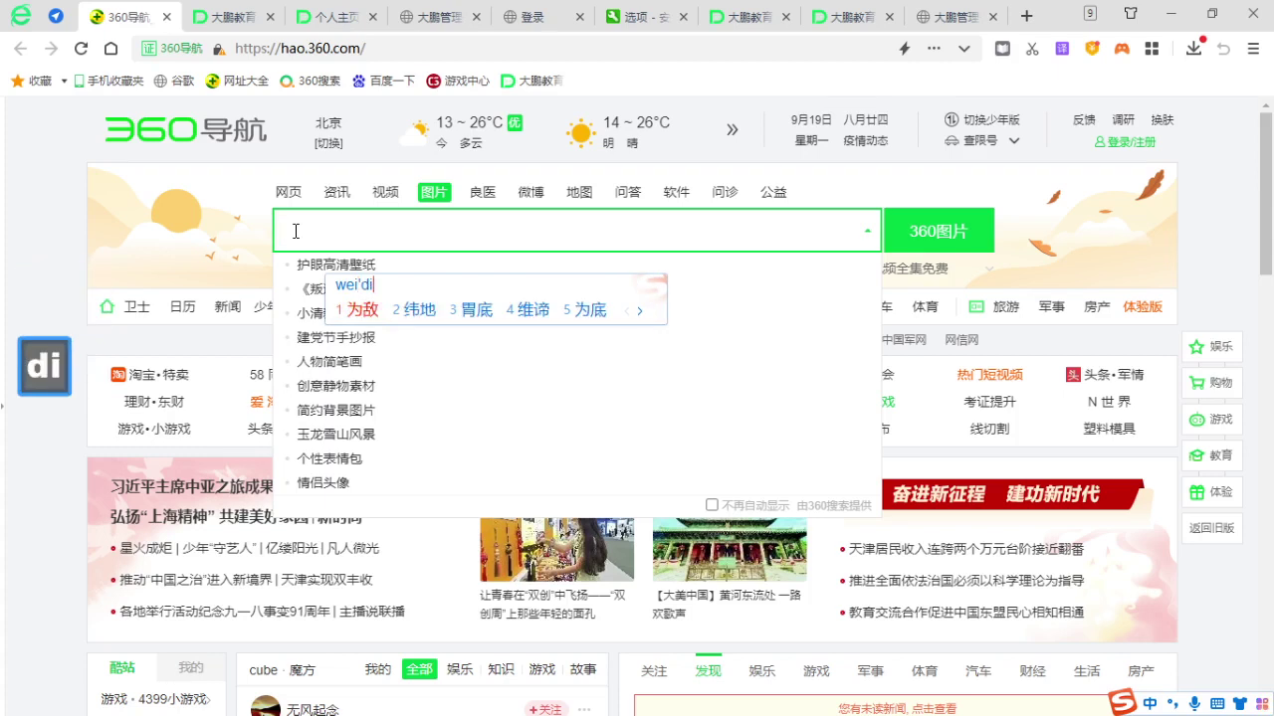
{"action": "key", "text": "space"}
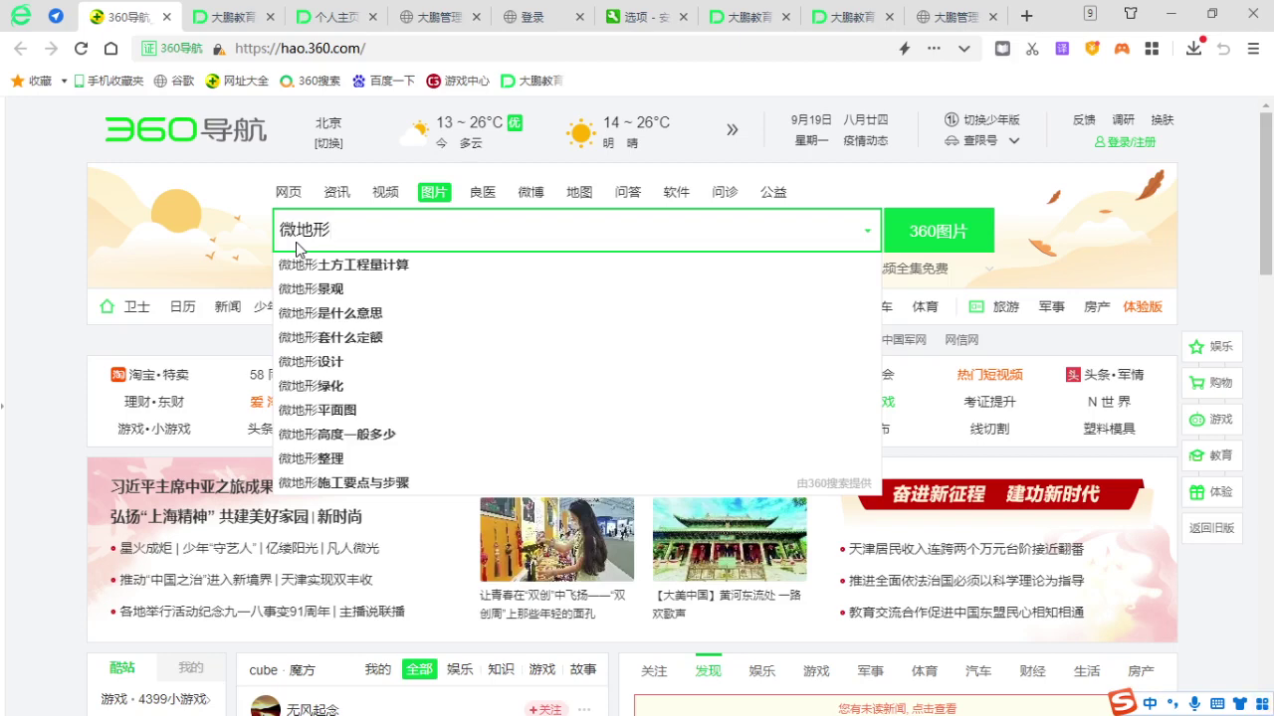
{"action": "key", "text": "Return"}
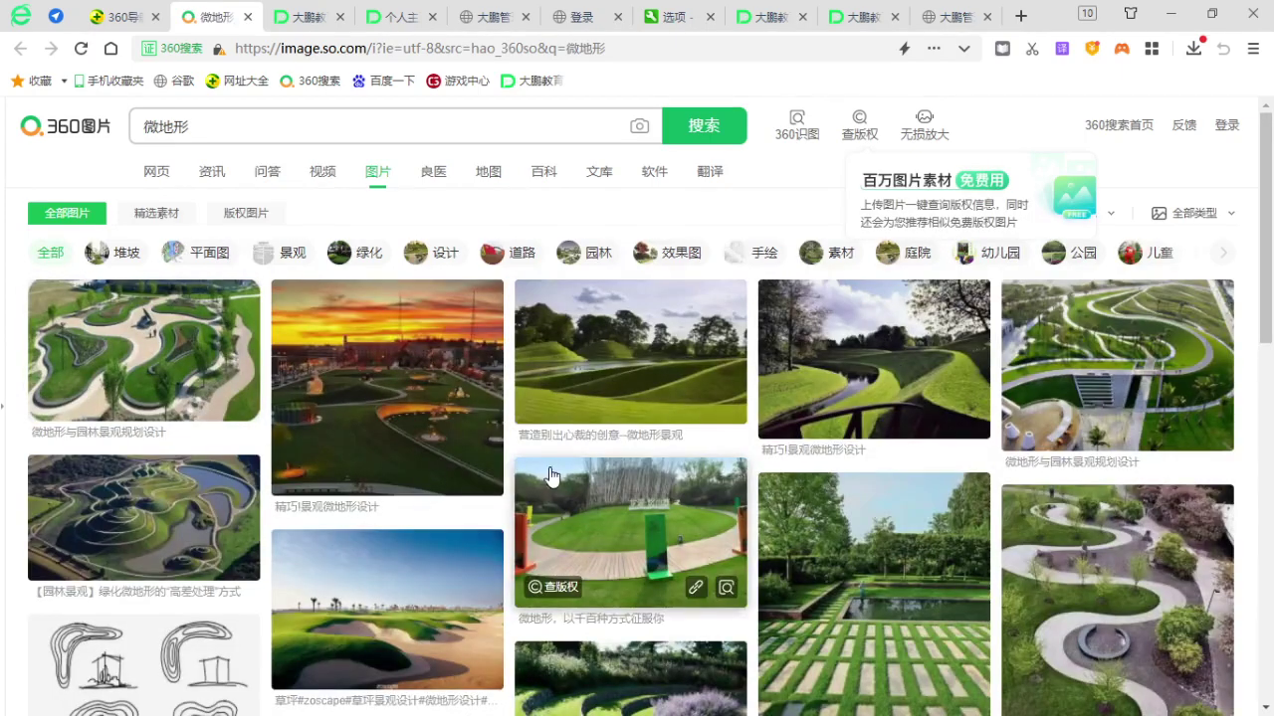
Browse the 微地形 image results and examine the grassy mounds and the winding-path garden as terrain references.
{"action": "scroll", "coordinate": [556, 475], "scroll_direction": "down", "scroll_amount": 2}
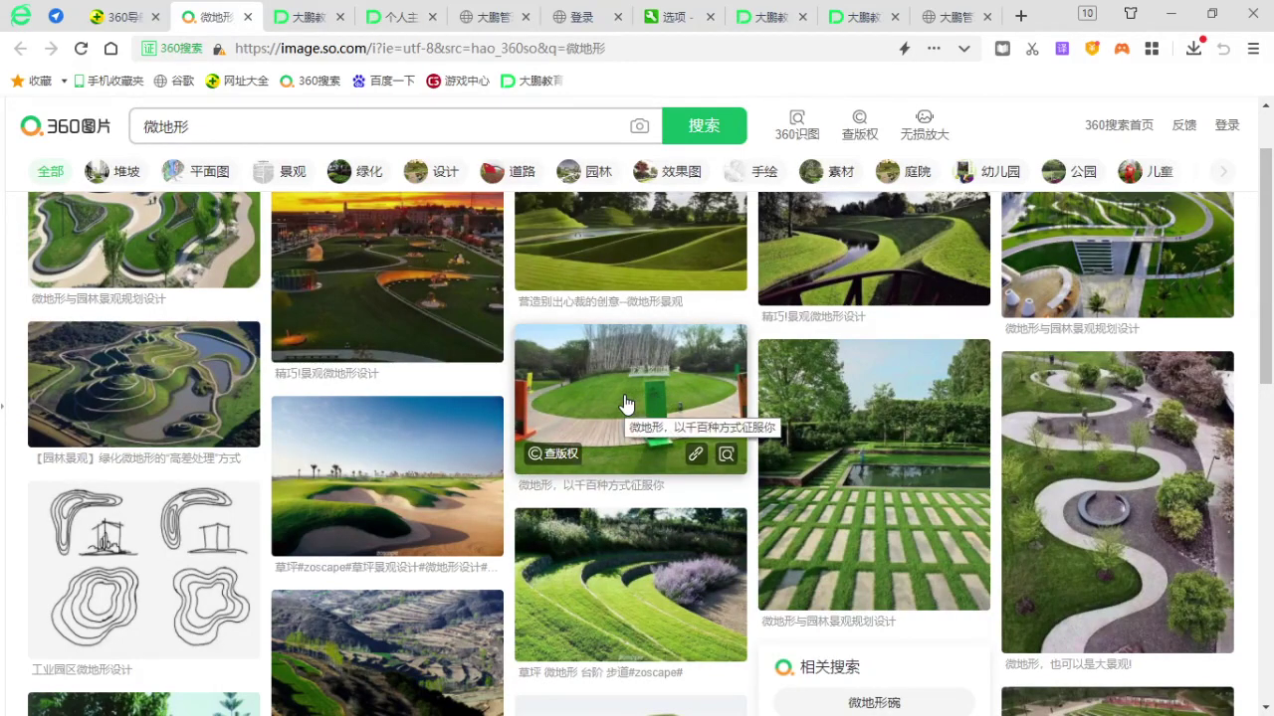
{"action": "scroll", "coordinate": [624, 403], "scroll_direction": "down", "scroll_amount": 2}
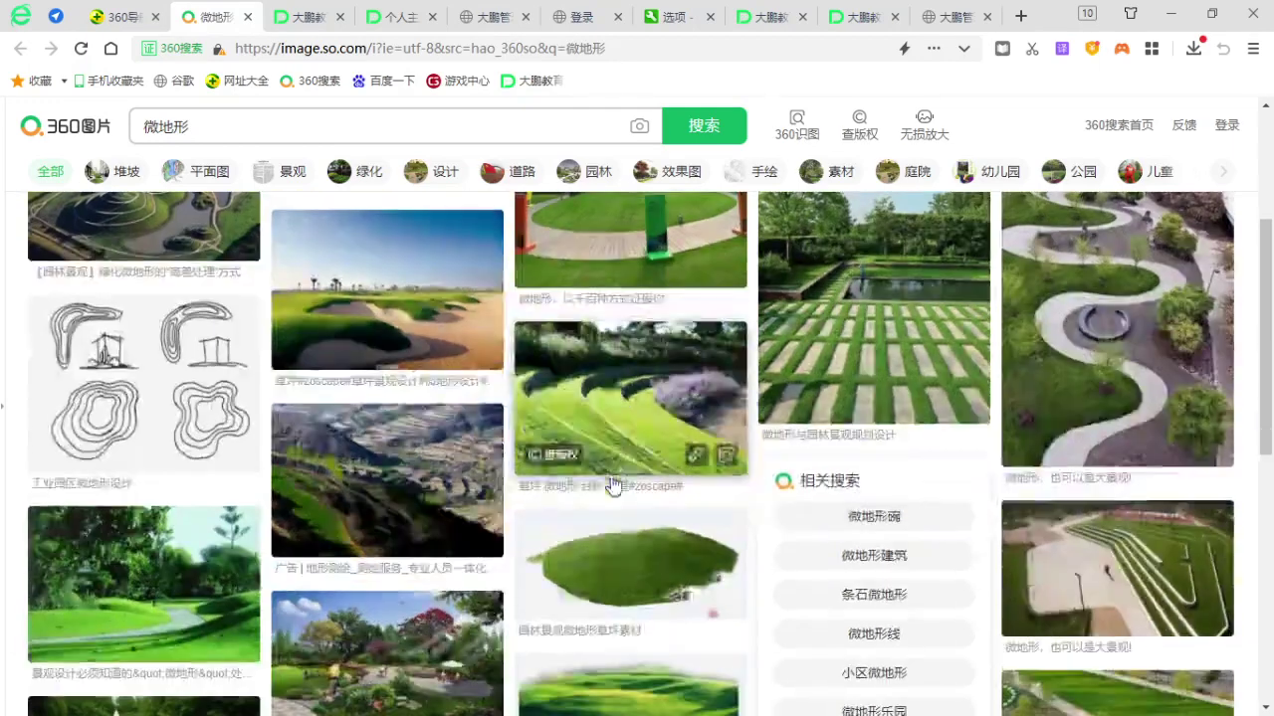
{"action": "key", "text": "F1"}
{"action": "mouse_move", "coordinate": [635, 507]}
{"action": "left_mouse_down"}
{"action": "mouse_move", "coordinate": [544, 587]}
{"action": "mouse_move", "coordinate": [643, 635]}
{"action": "mouse_move", "coordinate": [615, 505]}
{"action": "left_mouse_up"}
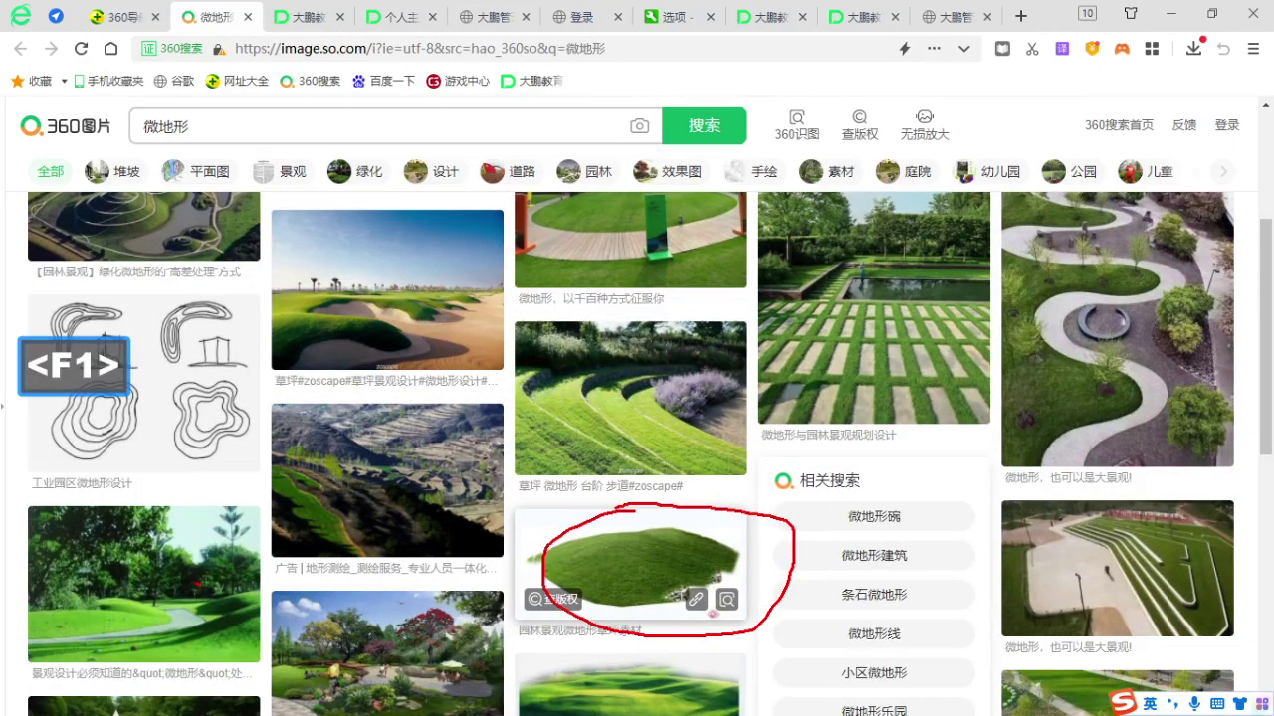
{"action": "mouse_move", "coordinate": [189, 581]}
{"action": "left_mouse_down"}
{"action": "mouse_move", "coordinate": [223, 685]}
{"action": "mouse_move", "coordinate": [184, 575]}
{"action": "left_mouse_up"}
{"action": "key", "text": "Escape"}
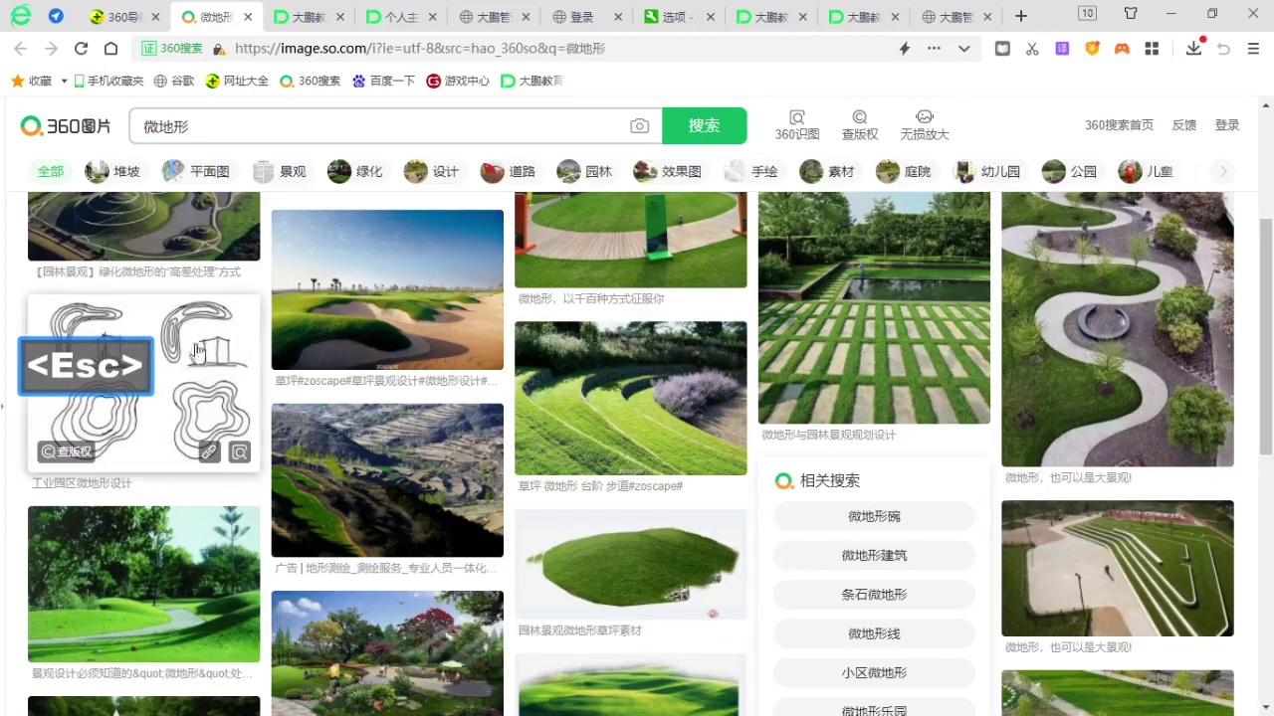
{"action": "scroll", "coordinate": [810, 514], "scroll_direction": "down", "scroll_amount": 2}
{"action": "scroll", "coordinate": [990, 465], "scroll_direction": "up", "scroll_amount": 4}
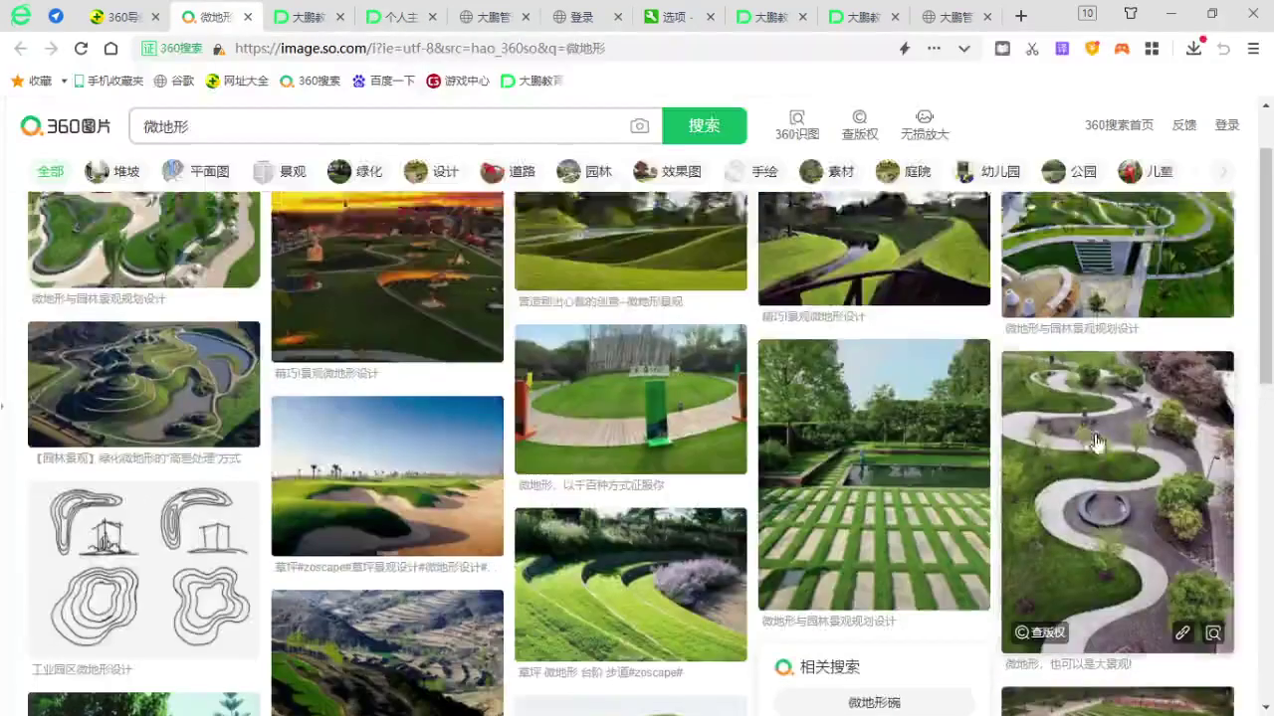
{"action": "key", "text": "F1"}
{"action": "mouse_move", "coordinate": [1116, 435]}
{"action": "left_mouse_down"}
{"action": "mouse_move", "coordinate": [1074, 469]}
{"action": "mouse_move", "coordinate": [1116, 433]}
{"action": "left_mouse_up"}
{"action": "key", "text": "Escape"}
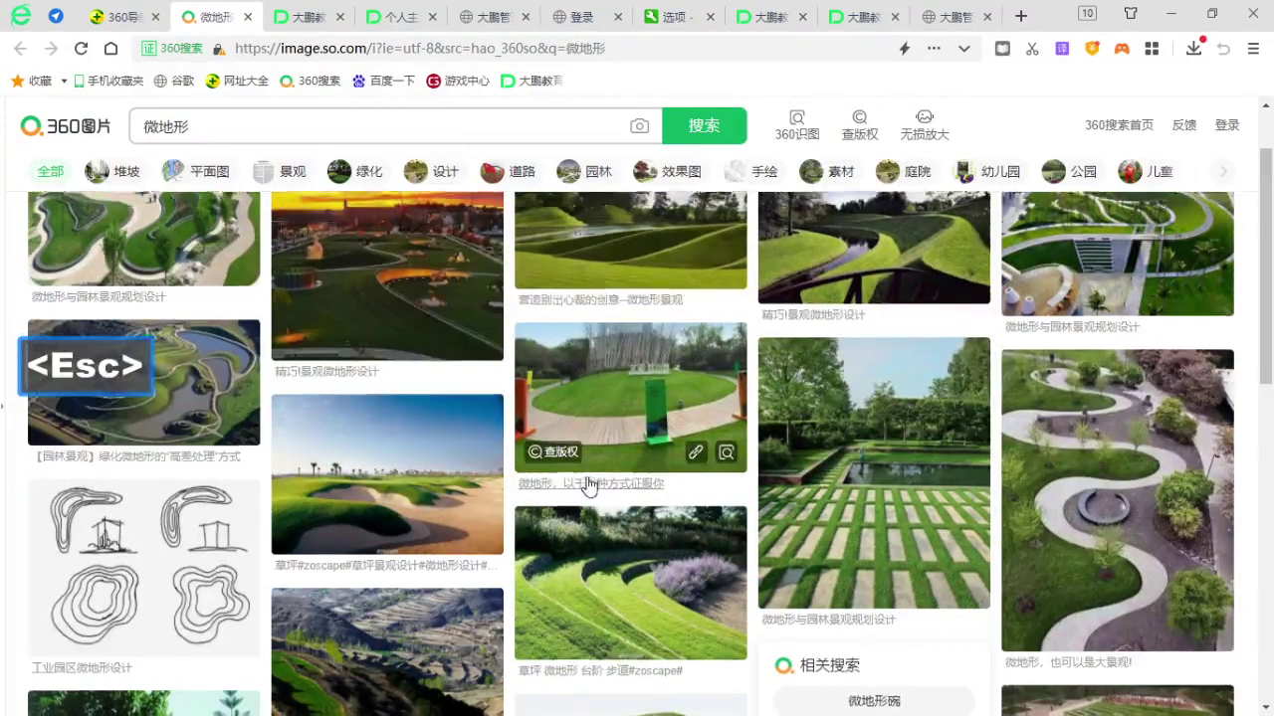
Browse further down the 微地形 image results for more terrain references.
{"action": "scroll", "coordinate": [588, 487], "scroll_direction": "down", "scroll_amount": 3}
{"action": "scroll", "coordinate": [634, 325], "scroll_direction": "down", "scroll_amount": 2}
{"action": "key", "text": "F1"}
{"action": "mouse_move", "coordinate": [687, 231]}
{"action": "left_mouse_down"}
{"action": "mouse_move", "coordinate": [611, 229]}
{"action": "mouse_move", "coordinate": [736, 239]}
{"action": "mouse_move", "coordinate": [657, 230]}
{"action": "left_mouse_up"}
{"action": "key", "text": "Escape"}
{"action": "scroll", "coordinate": [649, 493], "scroll_direction": "down", "scroll_amount": 2}
Examine the sloping lawn and its edge along the paved path in the 绿化形式/微地形 photo.
{"action": "key", "text": "F1"}
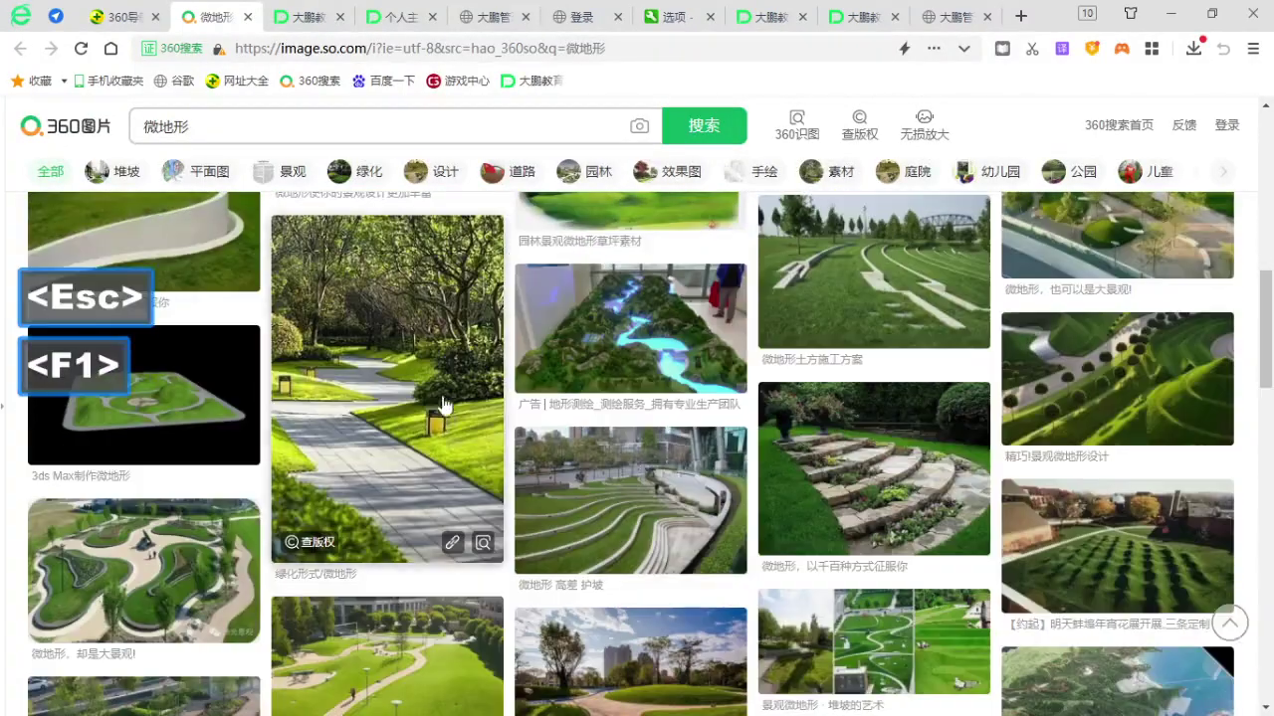
{"action": "mouse_move", "coordinate": [418, 332]}
{"action": "left_mouse_down"}
{"action": "mouse_move", "coordinate": [501, 504]}
{"action": "mouse_move", "coordinate": [496, 334]}
{"action": "left_mouse_up"}
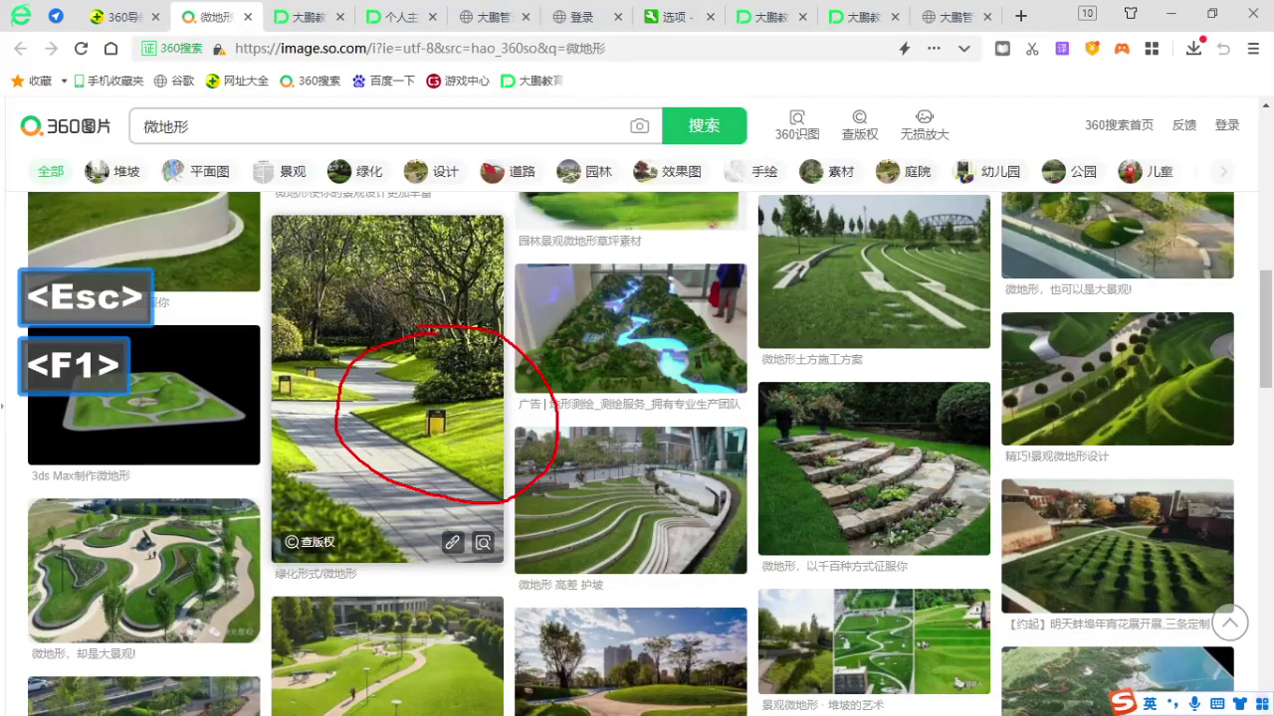
{"action": "key", "text": "Escape"}
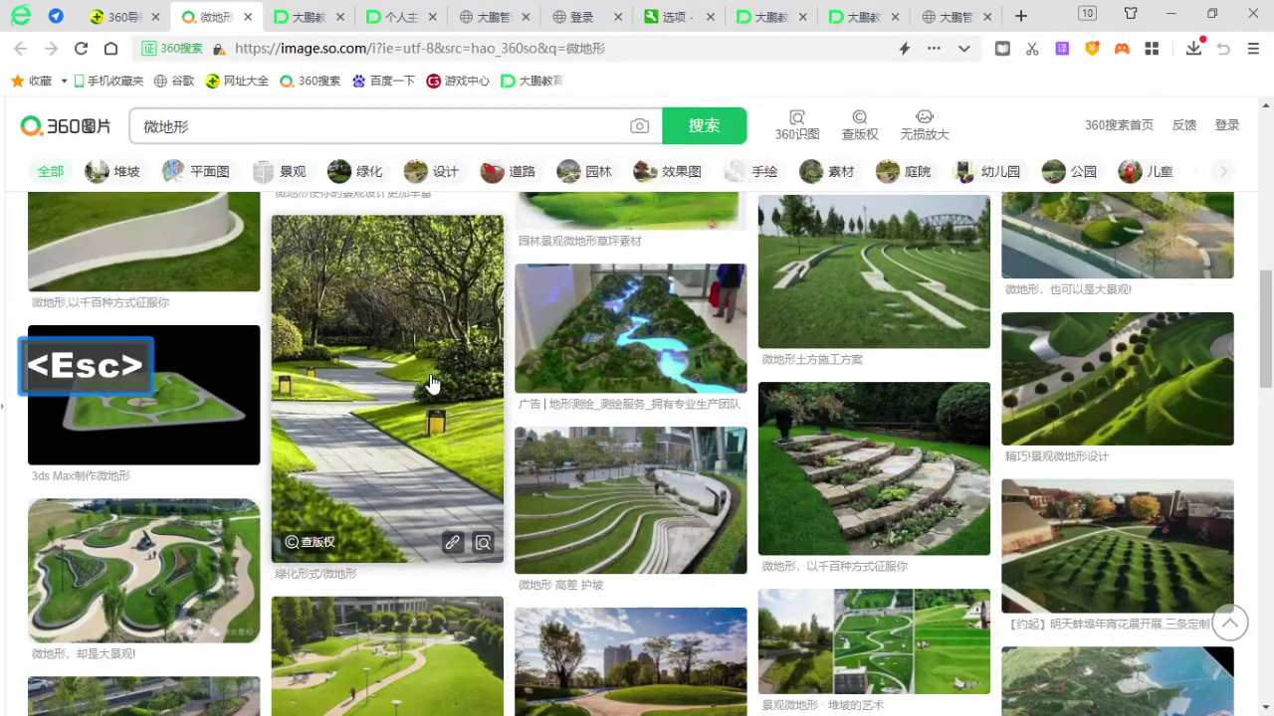
{"action": "key", "text": "F1"}
{"action": "mouse_move", "coordinate": [447, 340]}
{"action": "left_mouse_down"}
{"action": "mouse_move", "coordinate": [350, 403]}
{"action": "mouse_move", "coordinate": [496, 519]}
{"action": "mouse_move", "coordinate": [456, 317]}
{"action": "left_mouse_up"}
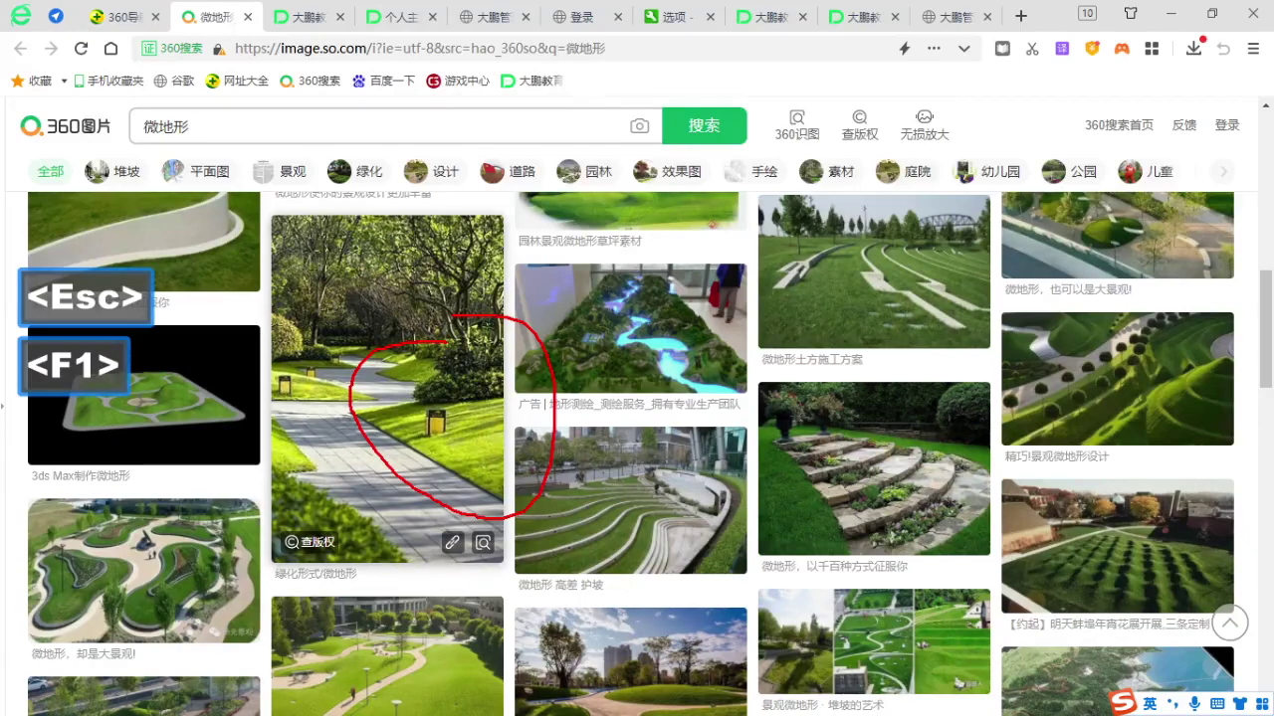
{"action": "key", "text": "Escape"}
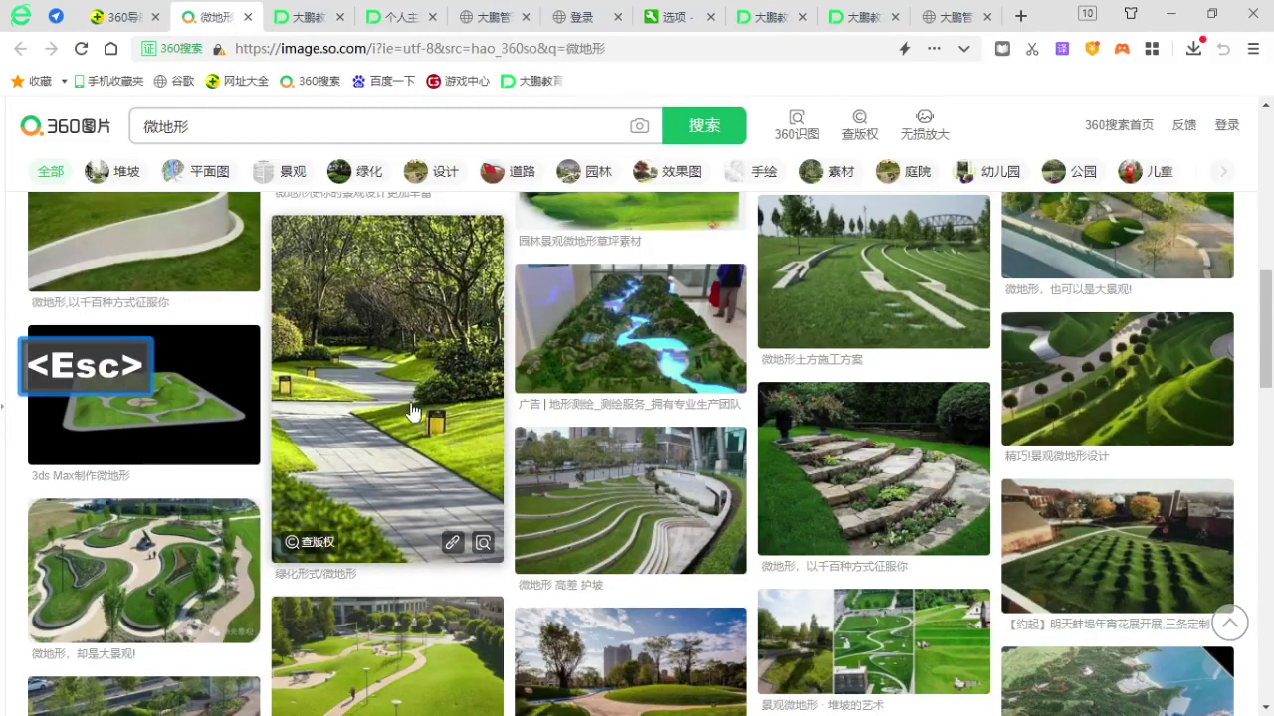
{"action": "key", "text": "F1"}
{"action": "left_click_drag", "start_coordinate": [453, 387], "coordinate": [468, 383]}
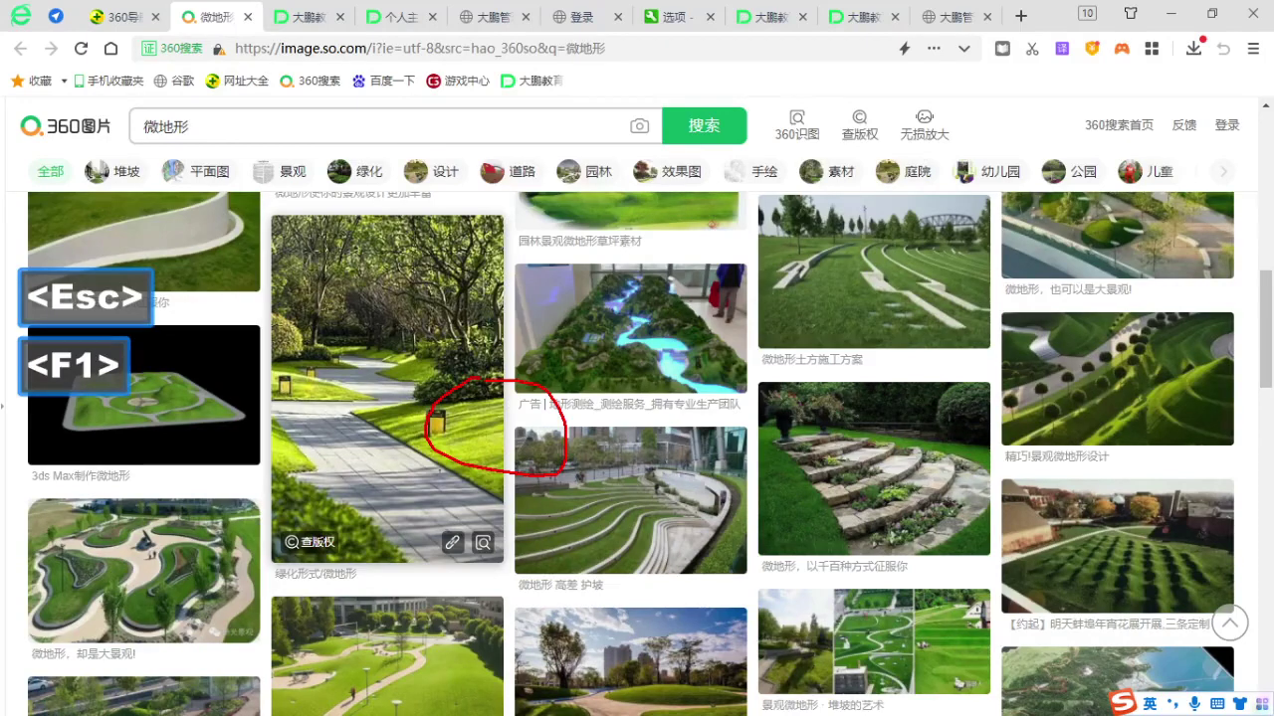
{"action": "left_click_drag", "start_coordinate": [360, 408], "coordinate": [513, 521]}
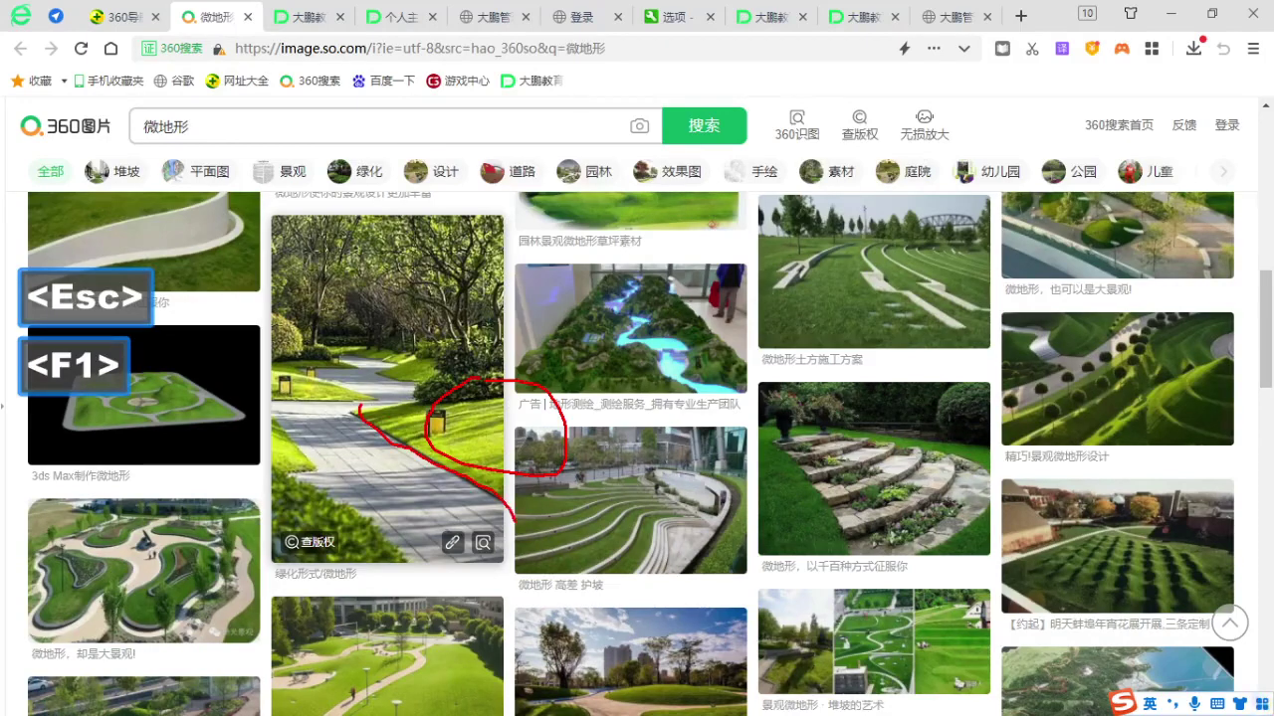
{"action": "left_click_drag", "start_coordinate": [422, 456], "coordinate": [529, 426]}
{"action": "left_click_drag", "start_coordinate": [448, 480], "coordinate": [518, 460]}
{"action": "key", "text": "Escape"}
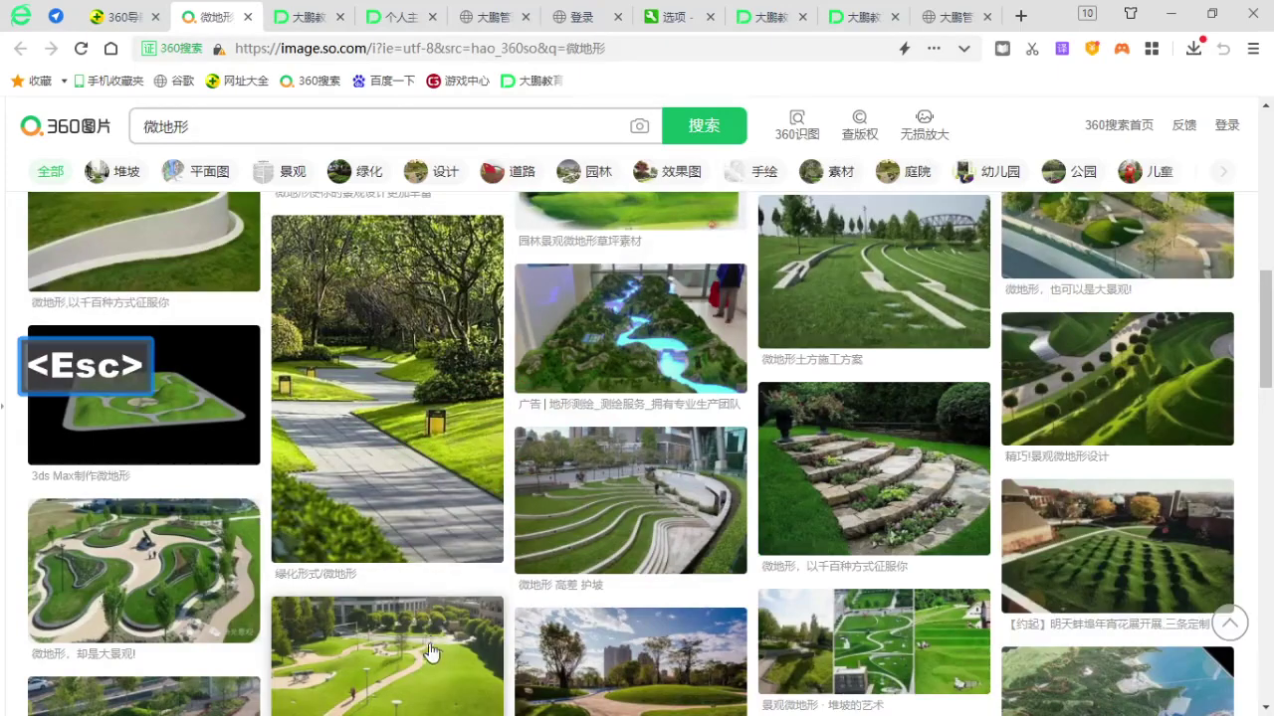
Examine the park photo with the winding path across an open lawn, below the 绿化形式/微地形 photo.
{"action": "scroll", "coordinate": [427, 649], "scroll_direction": "down", "scroll_amount": 2}
{"action": "scroll", "coordinate": [427, 650], "scroll_direction": "up", "scroll_amount": 1}
{"action": "key", "text": "F1"}
{"action": "mouse_move", "coordinate": [340, 562]}
{"action": "left_mouse_down"}
{"action": "mouse_move", "coordinate": [422, 547]}
{"action": "mouse_move", "coordinate": [447, 669]}
{"action": "mouse_move", "coordinate": [428, 543]}
{"action": "left_mouse_up"}
{"action": "key", "text": "Escape"}
Return to 3ds Max and show the scene in the top view as wireframe, framed on the sphere.
{"action": "left_click", "coordinate": [1173, 12]}
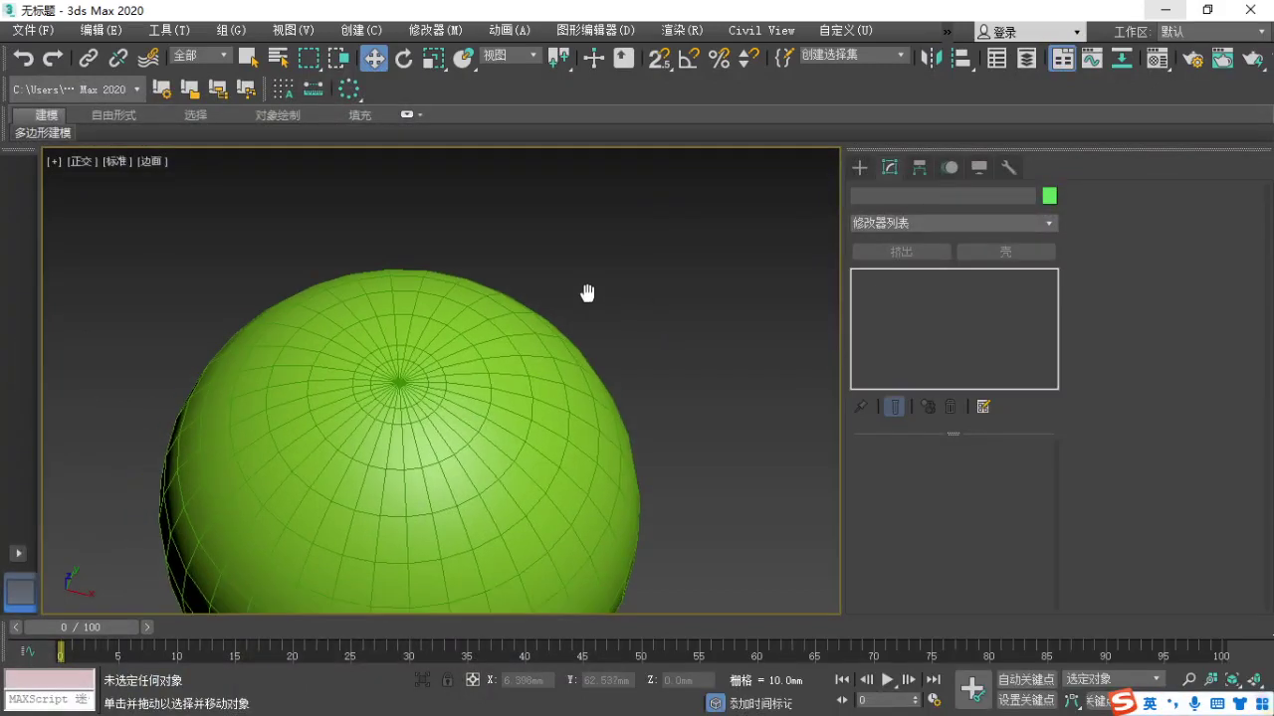
{"action": "key", "text": "t"}
{"action": "key", "text": "g"}
{"action": "key", "text": "alt+ctrl+z"}
{"action": "scroll", "coordinate": [553, 356], "scroll_direction": "up", "scroll_amount": 4}
{"action": "key", "text": "F3"}
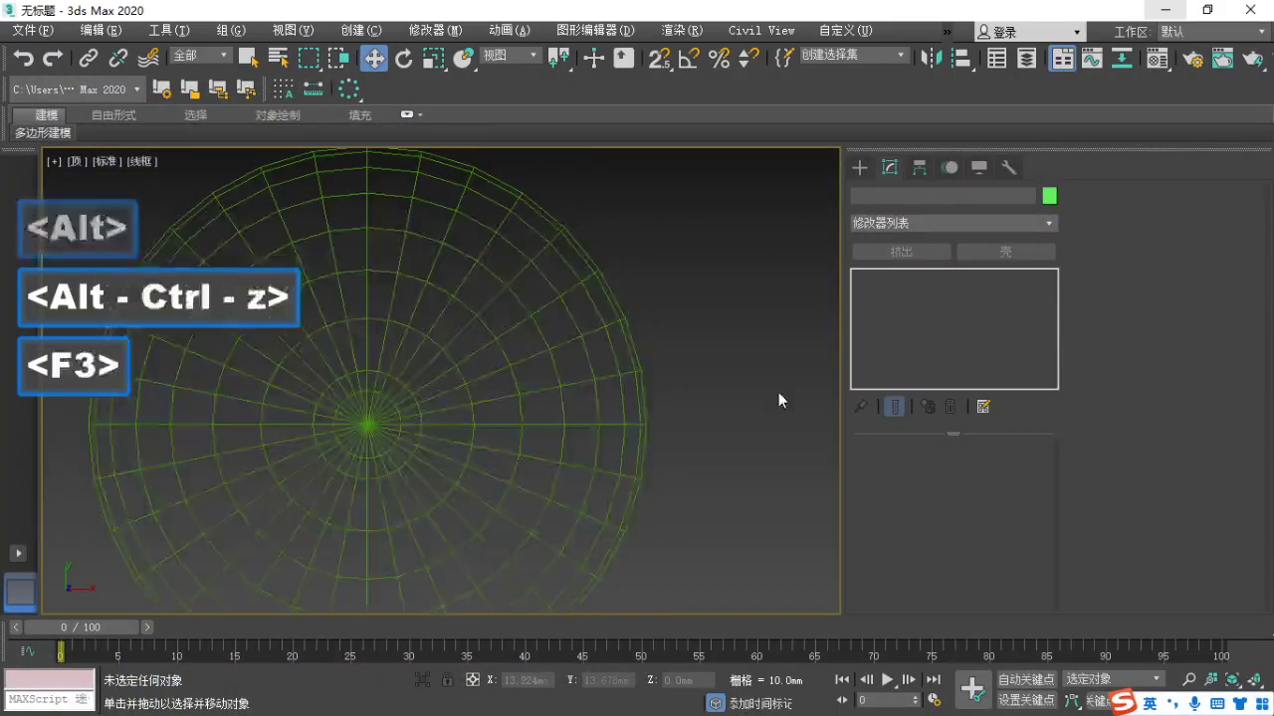
Select the sphere and delete it from the scene.
{"action": "scroll", "coordinate": [388, 378], "scroll_direction": "down", "scroll_amount": 6}
{"action": "left_click", "coordinate": [386, 372]}
{"action": "key", "text": "Delete"}
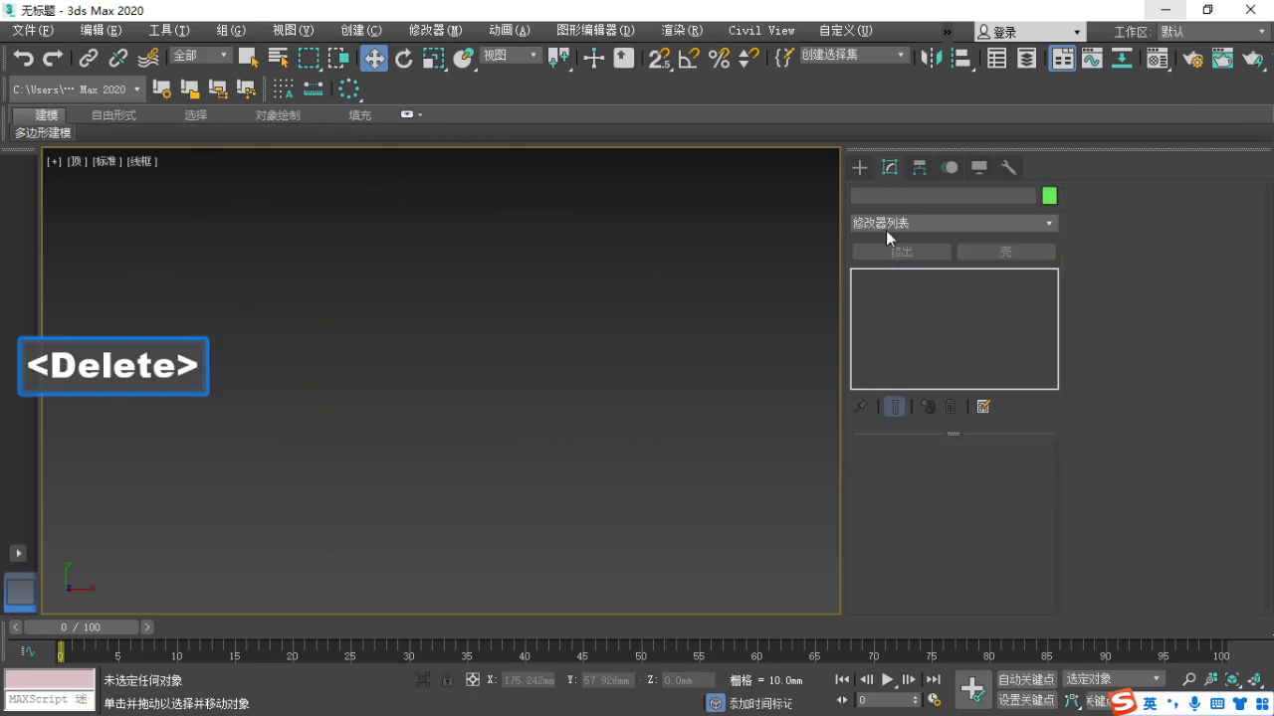
Create a rectangular 平面 (plane) primitive about 156 mm long and 184 mm wide in the top view.
{"action": "left_click", "coordinate": [860, 167]}
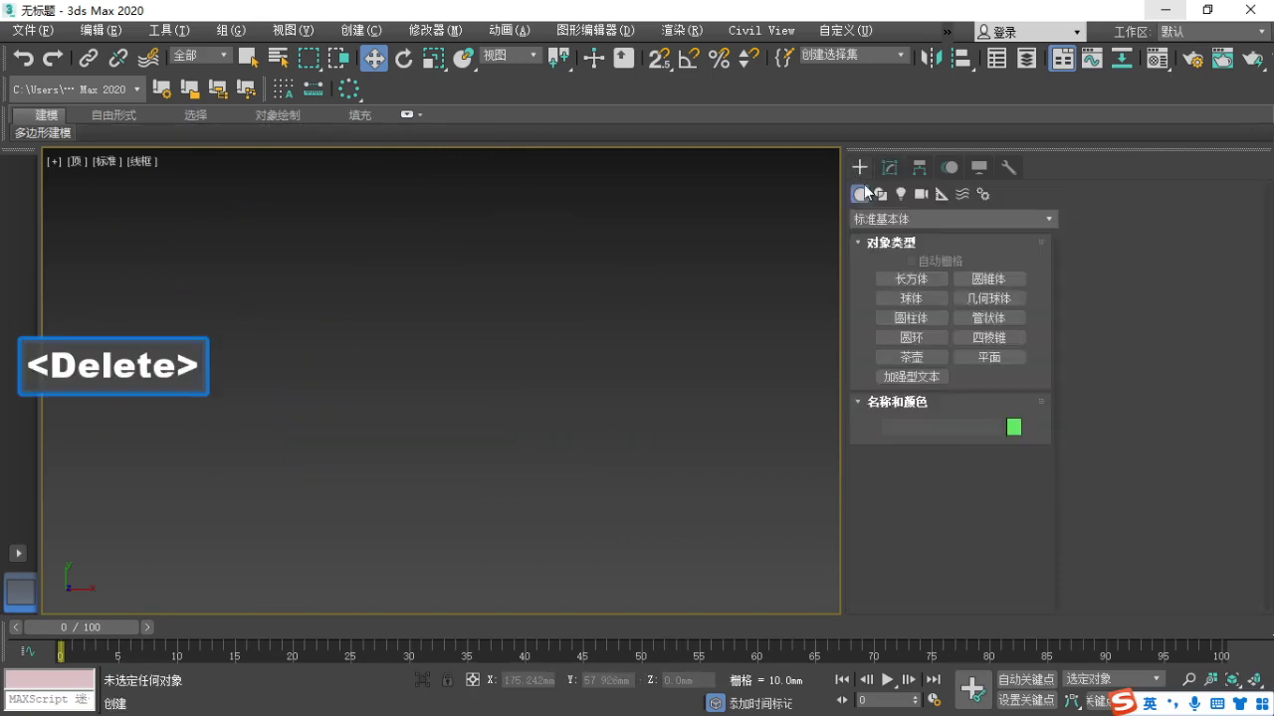
{"action": "left_click", "coordinate": [988, 357]}
{"action": "key", "text": "F2"}
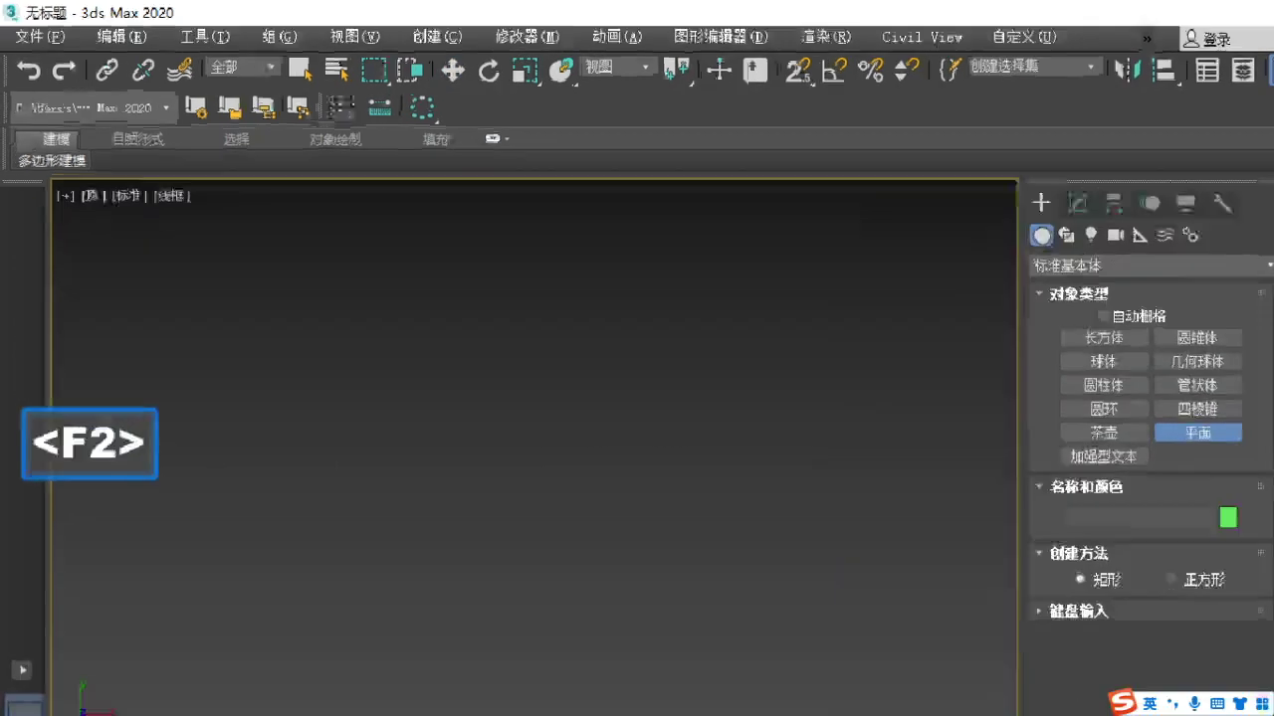
{"action": "mouse_move", "coordinate": [120, 228]}
{"action": "left_mouse_down"}
{"action": "mouse_move", "coordinate": [228, 207]}
{"action": "mouse_move", "coordinate": [117, 239]}
{"action": "left_mouse_up"}
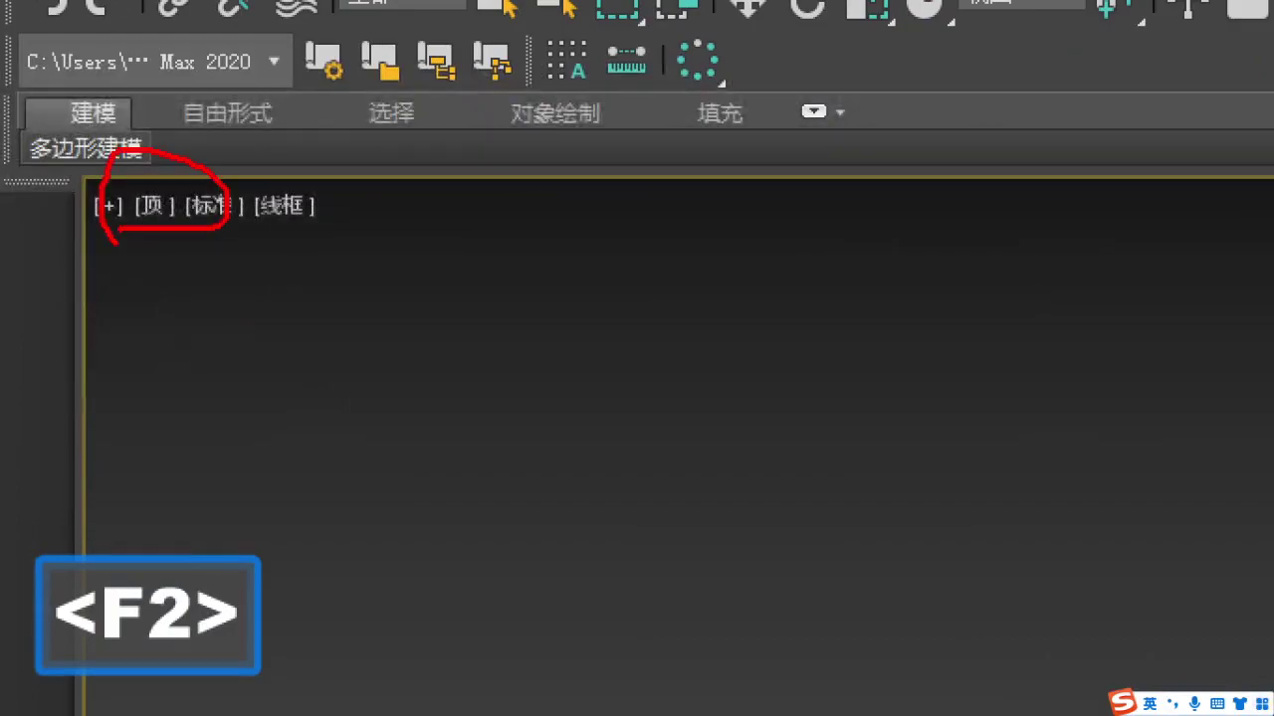
{"action": "key", "text": "Escape"}
{"action": "key", "text": "F1"}
{"action": "mouse_move", "coordinate": [952, 366]}
{"action": "left_mouse_down"}
{"action": "mouse_move", "coordinate": [1020, 350]}
{"action": "mouse_move", "coordinate": [953, 361]}
{"action": "left_mouse_up"}
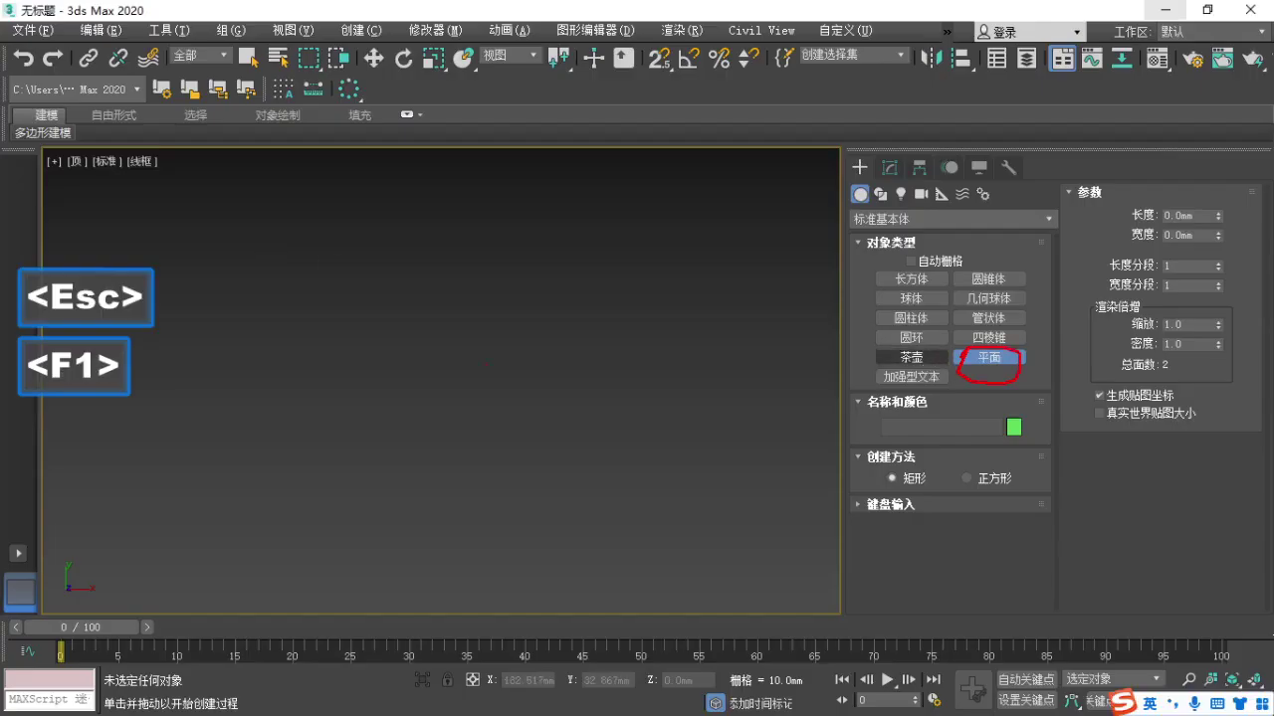
{"action": "mouse_move", "coordinate": [283, 223]}
{"action": "left_mouse_down"}
{"action": "mouse_move", "coordinate": [534, 498]}
{"action": "mouse_move", "coordinate": [707, 585]}
{"action": "left_mouse_up"}
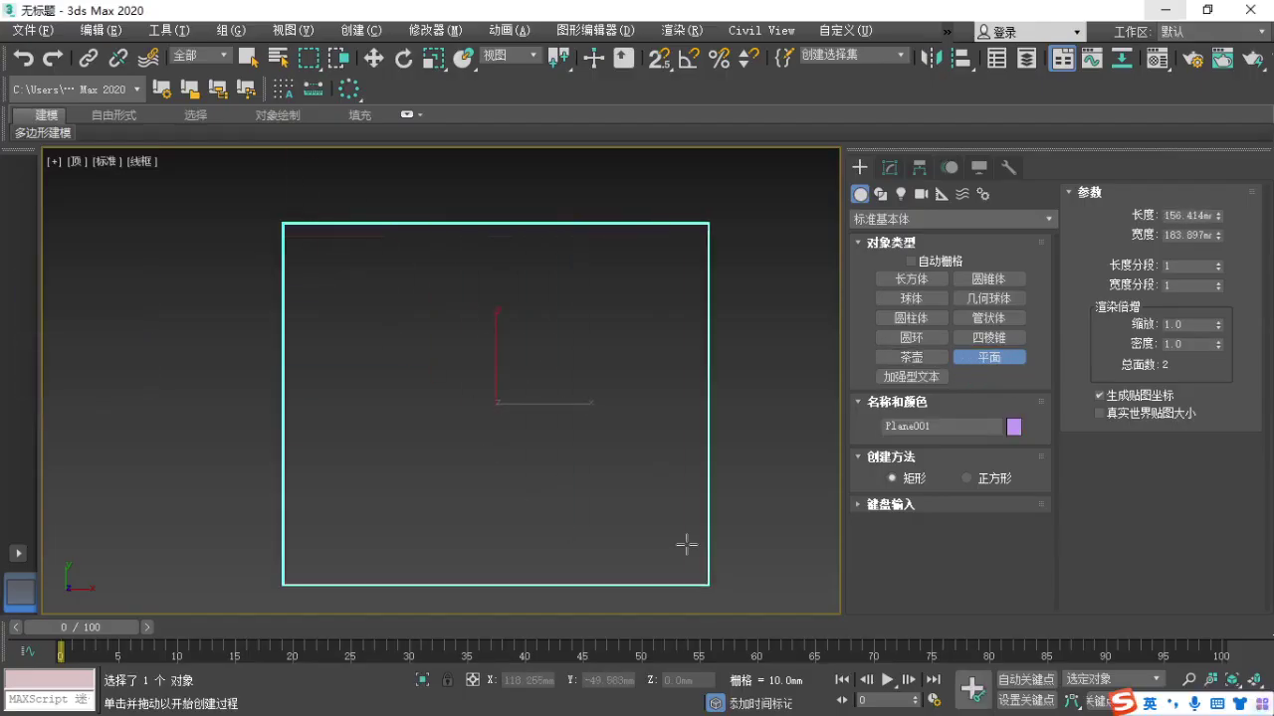
{"action": "key", "text": "w"}
Set the plane's length and width to 5000 mm each and fit it in the view.
{"action": "left_click", "coordinate": [891, 169]}
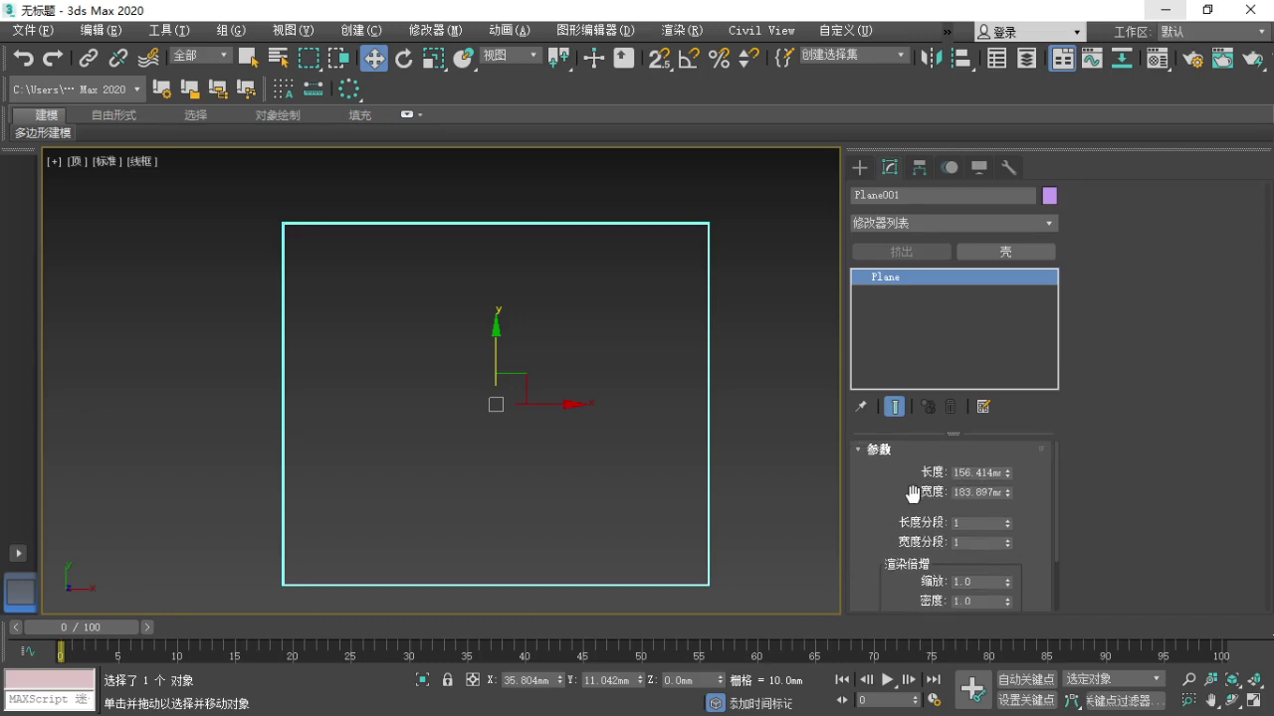
{"action": "middle_click_drag", "start_coordinate": [645, 456], "coordinate": [551, 433]}
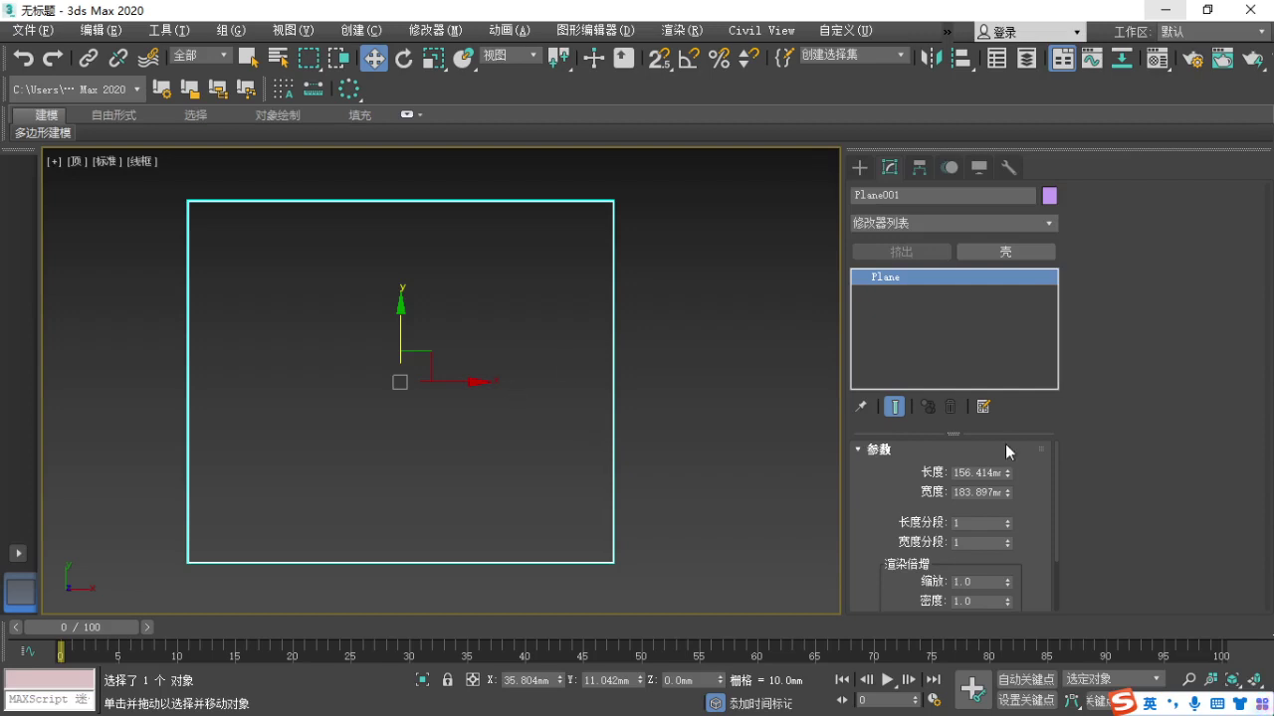
{"action": "double_click", "coordinate": [983, 473]}
{"action": "type", "text": "5000"}
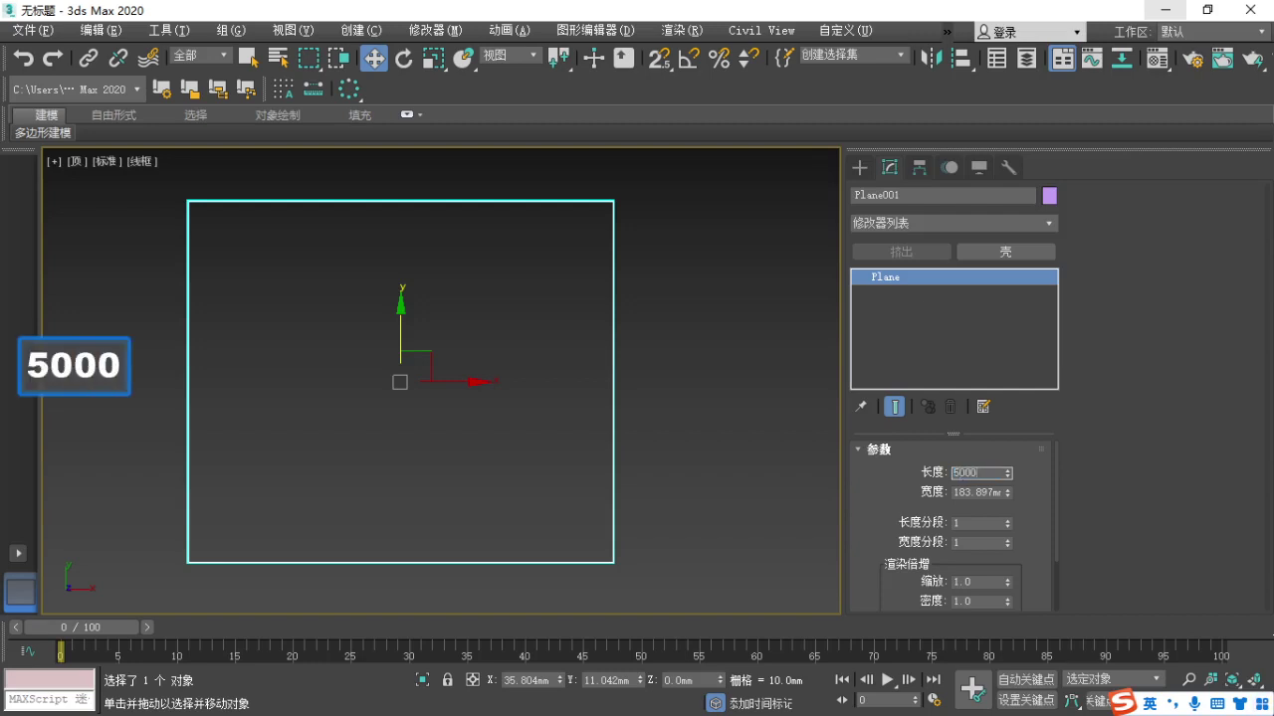
{"action": "key", "text": "Tab"}
{"action": "type", "text": "5000"}
{"action": "key", "text": "Return"}
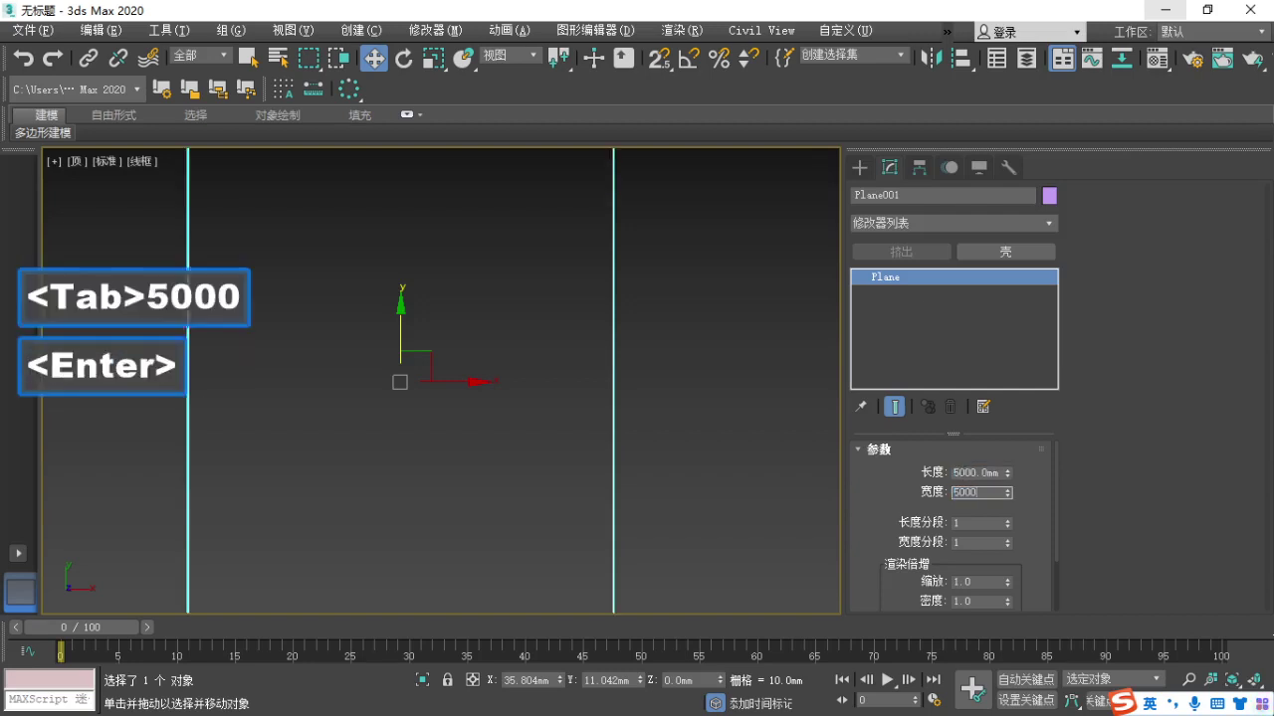
{"action": "scroll", "coordinate": [460, 424], "scroll_direction": "down", "scroll_amount": 12}
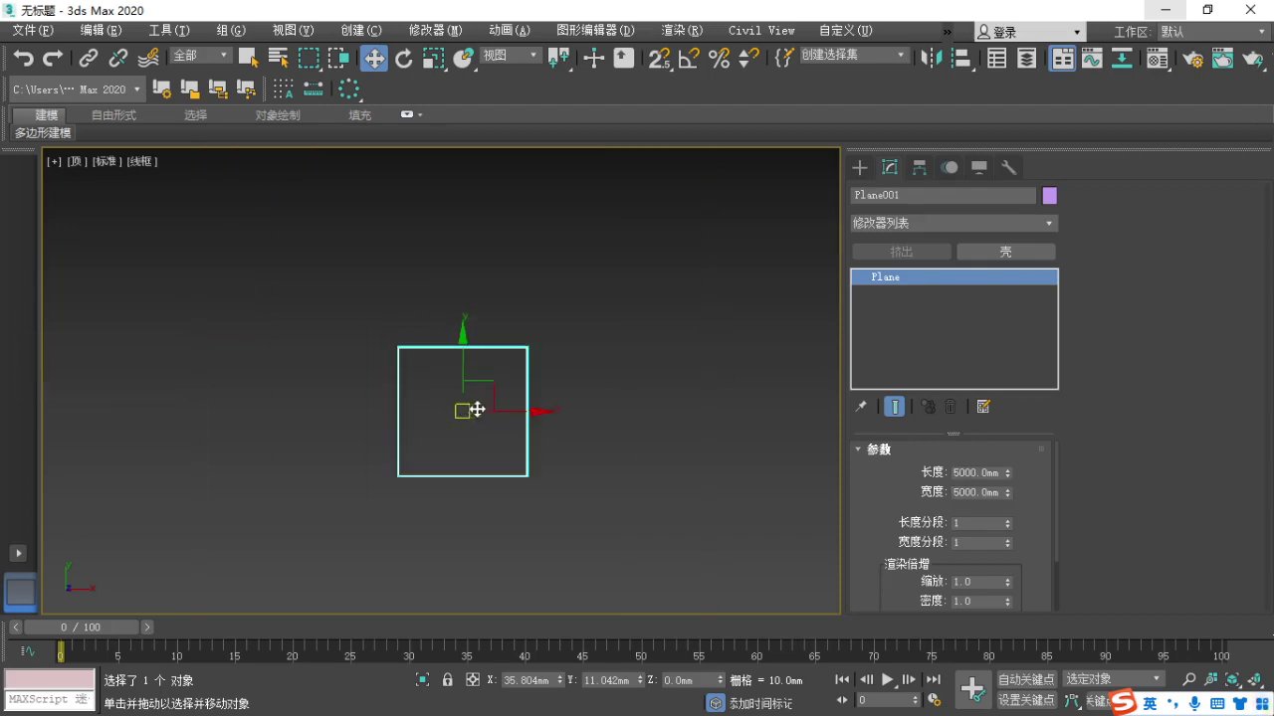
{"action": "middle_click_drag", "start_coordinate": [494, 410], "coordinate": [454, 390]}
{"action": "scroll", "coordinate": [454, 390], "scroll_direction": "up", "scroll_amount": 2}
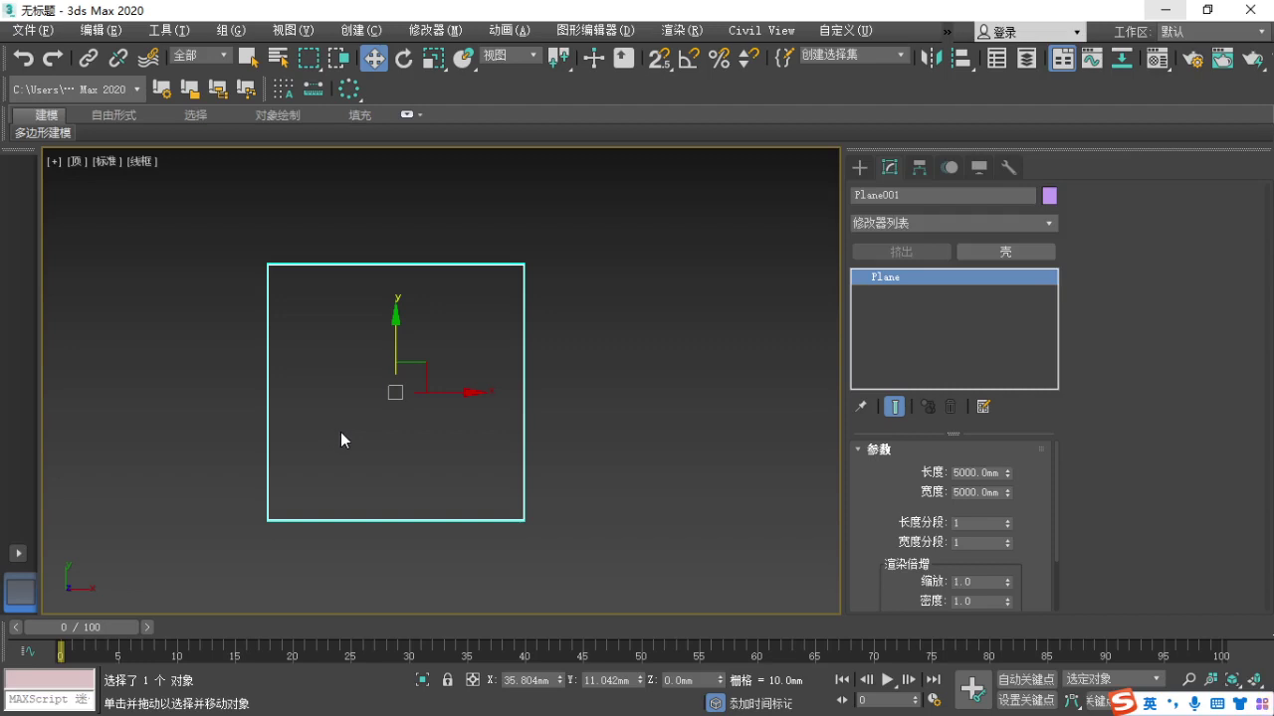
{"action": "key", "text": "F1"}
{"action": "left_click_drag", "start_coordinate": [396, 389], "coordinate": [568, 237]}
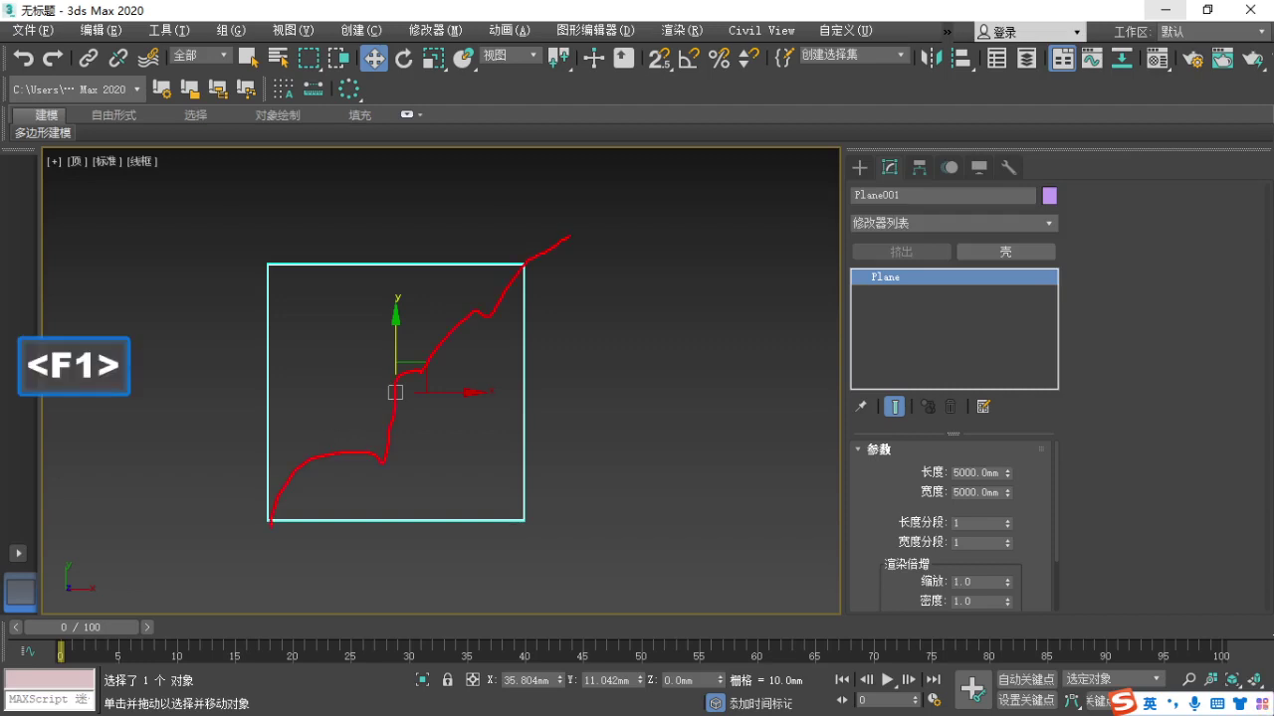
{"action": "key", "text": "Escape"}
Set the plane's length segments and width segments to 100 each and check the resulting grid density.
{"action": "scroll", "coordinate": [427, 466], "scroll_direction": "up", "scroll_amount": 2}
{"action": "middle_click_drag", "start_coordinate": [427, 466], "coordinate": [441, 474]}
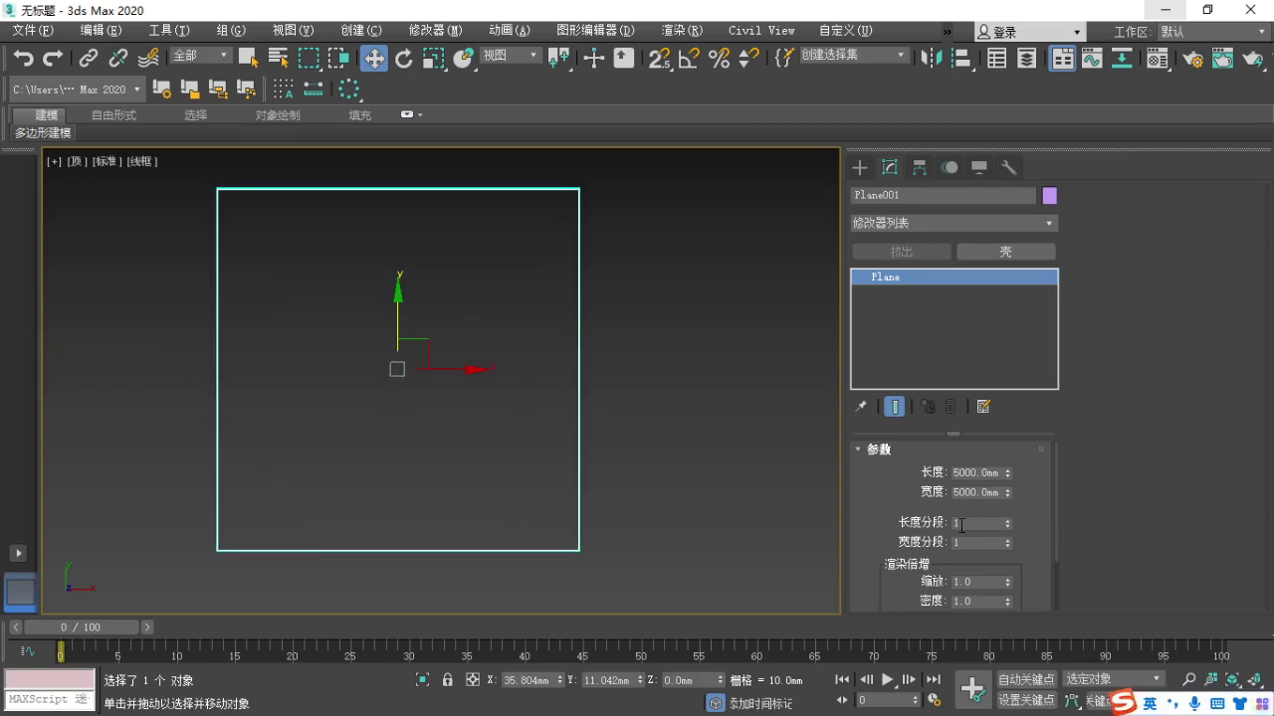
{"action": "key", "text": "F1"}
{"action": "mouse_move", "coordinate": [985, 531]}
{"action": "left_mouse_down"}
{"action": "mouse_move", "coordinate": [953, 504]}
{"action": "mouse_move", "coordinate": [996, 530]}
{"action": "left_mouse_up"}
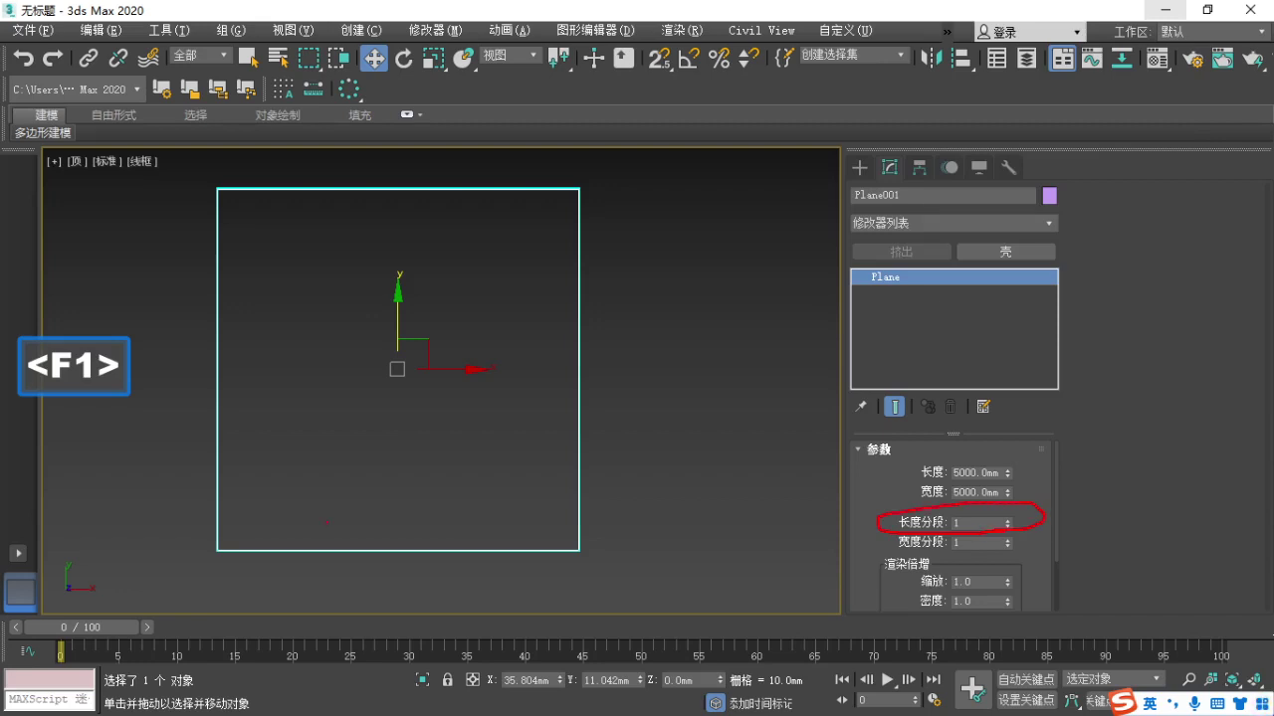
{"action": "key", "text": "Escape"}
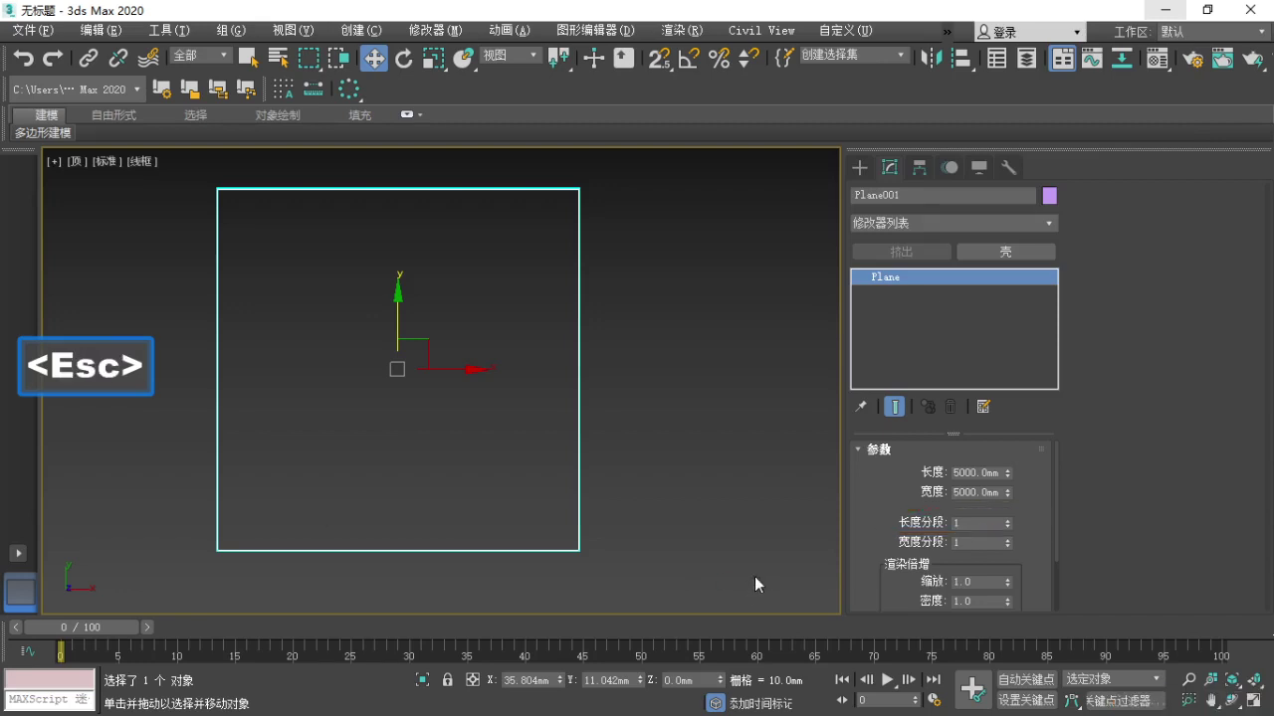
{"action": "double_click", "coordinate": [980, 523]}
{"action": "type", "text": "100"}
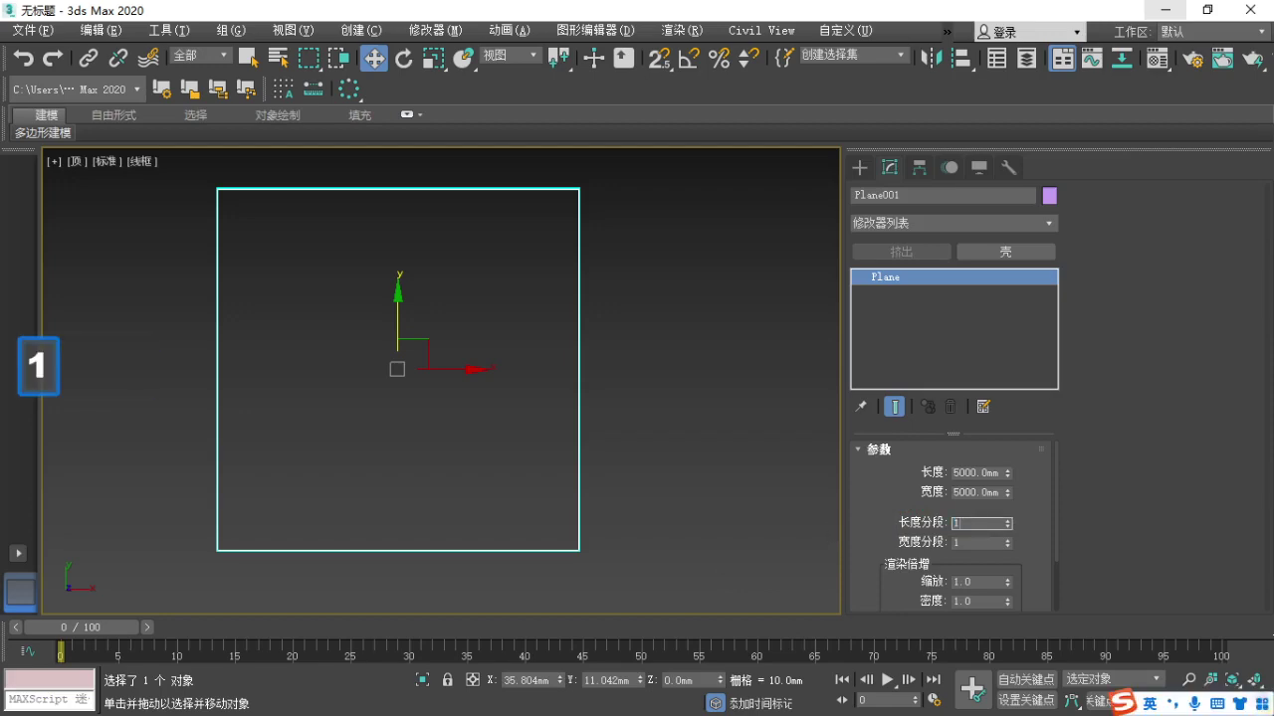
{"action": "key", "text": "Tab"}
{"action": "type", "text": "100"}
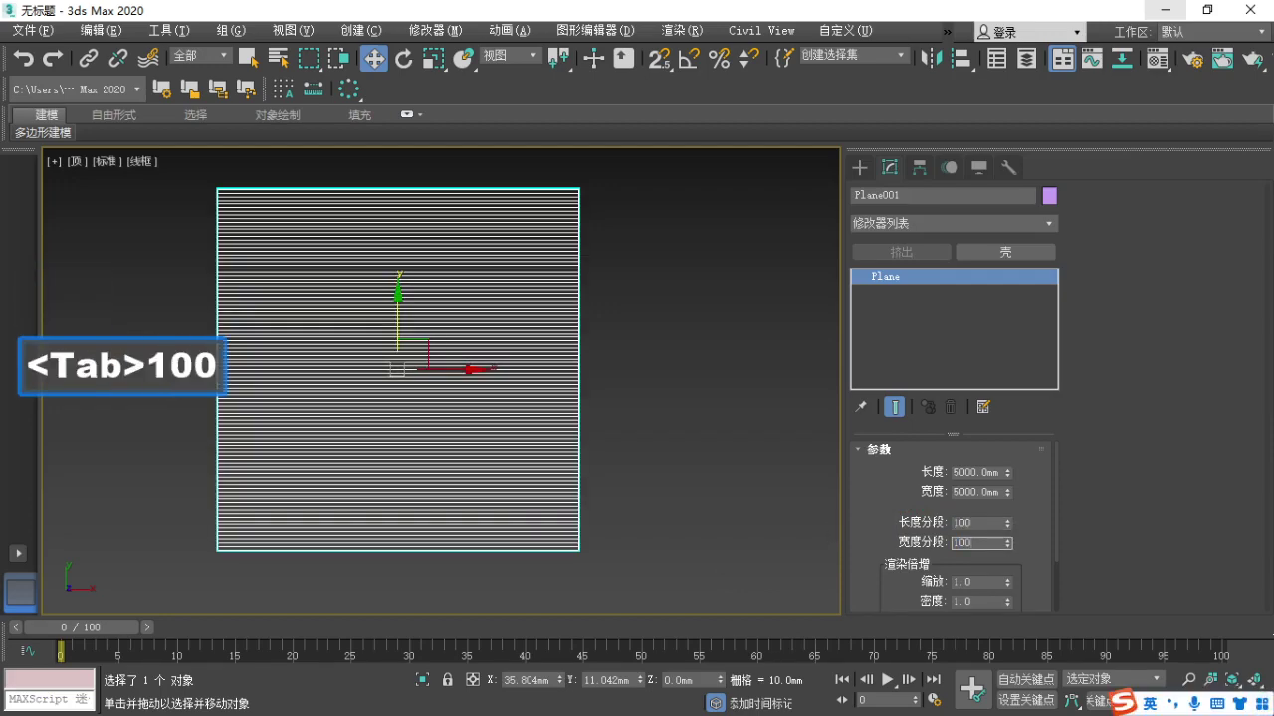
{"action": "key", "text": "Return"}
{"action": "middle_click_drag", "start_coordinate": [576, 413], "coordinate": [566, 439]}
{"action": "scroll", "coordinate": [415, 412], "scroll_direction": "up", "scroll_amount": 5}
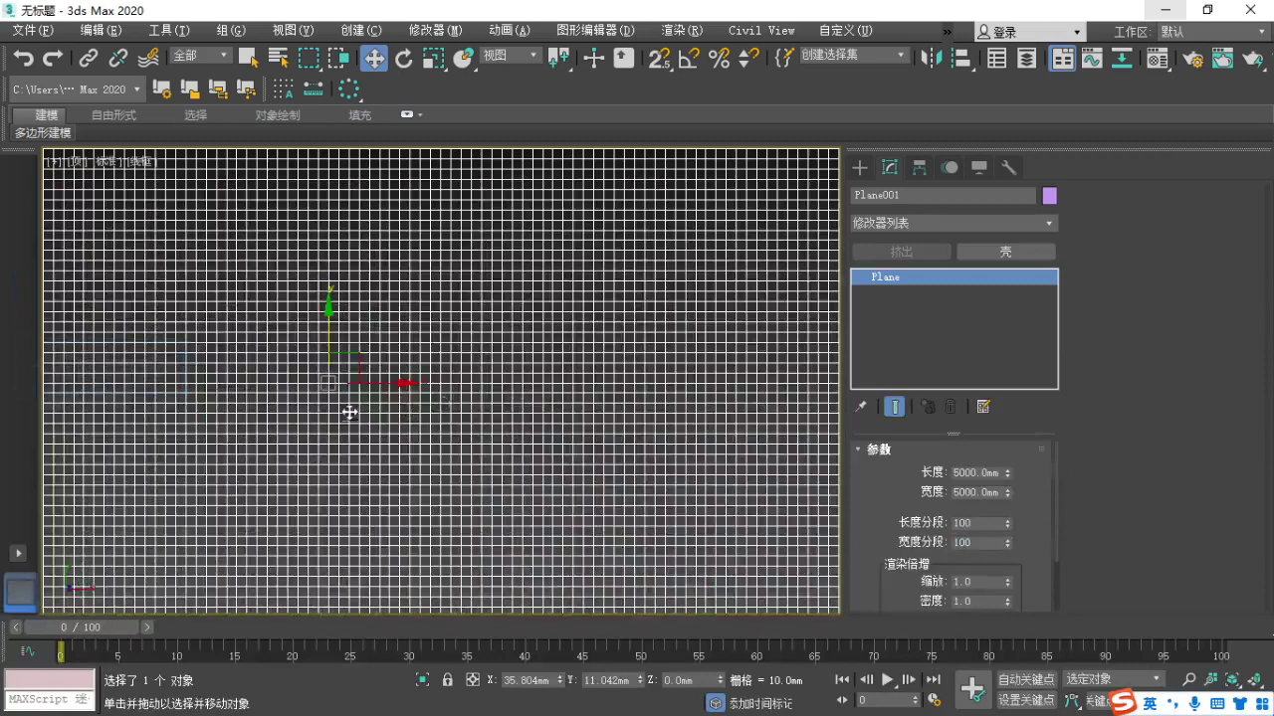
{"action": "scroll", "coordinate": [351, 416], "scroll_direction": "down", "scroll_amount": 5}
{"action": "scroll", "coordinate": [399, 408], "scroll_direction": "up", "scroll_amount": 3}
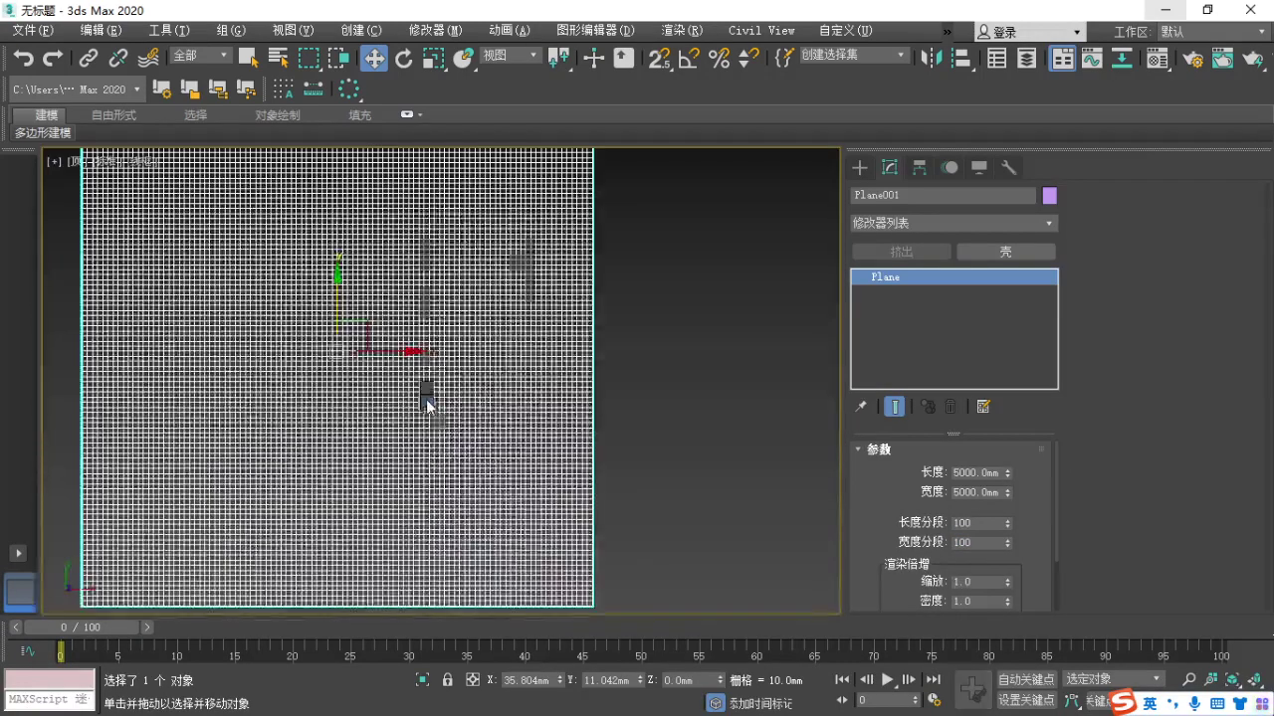
{"action": "right_click", "coordinate": [423, 398]}
{"action": "mouse_move", "coordinate": [499, 594]}
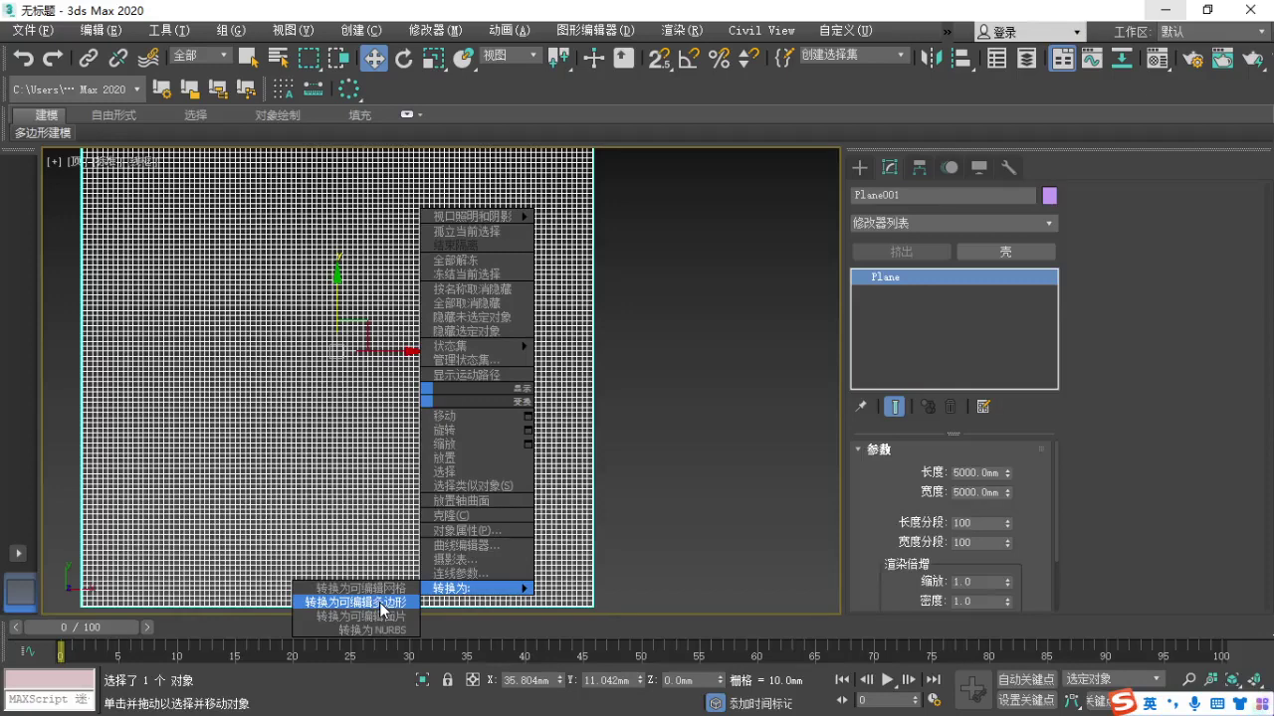
{"action": "key", "text": "F1"}
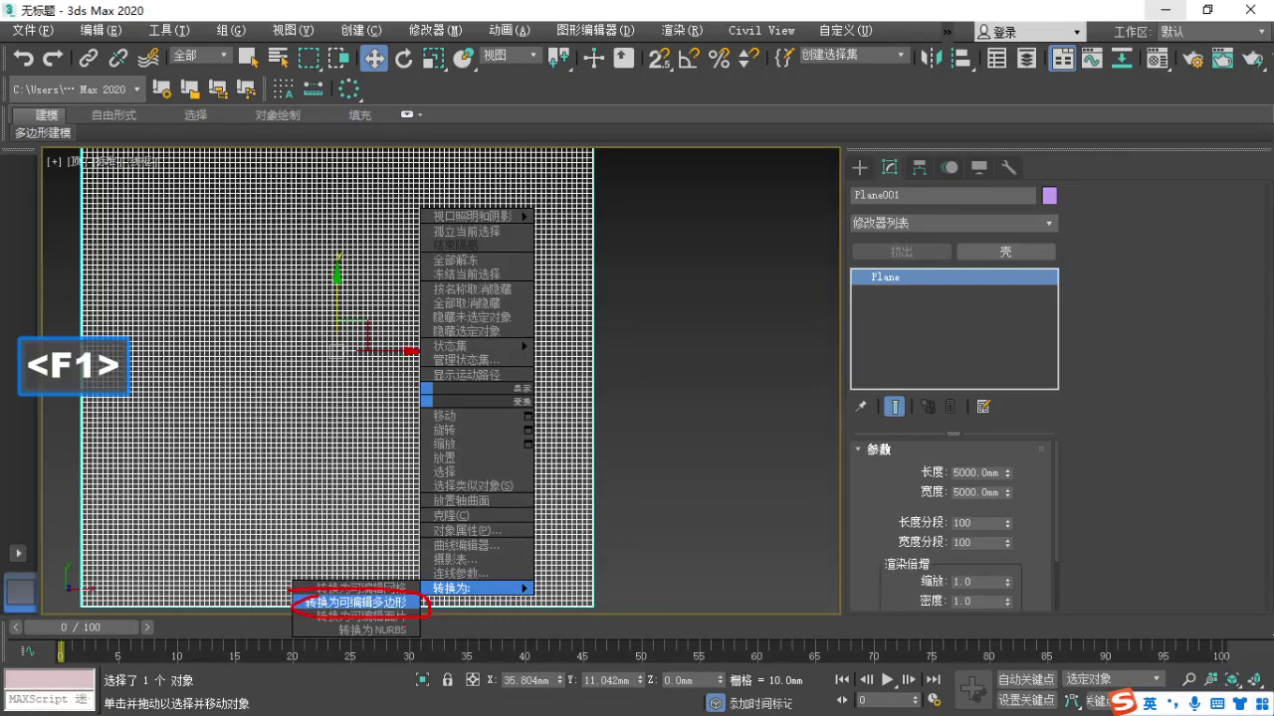
{"action": "key", "text": "Escape"}
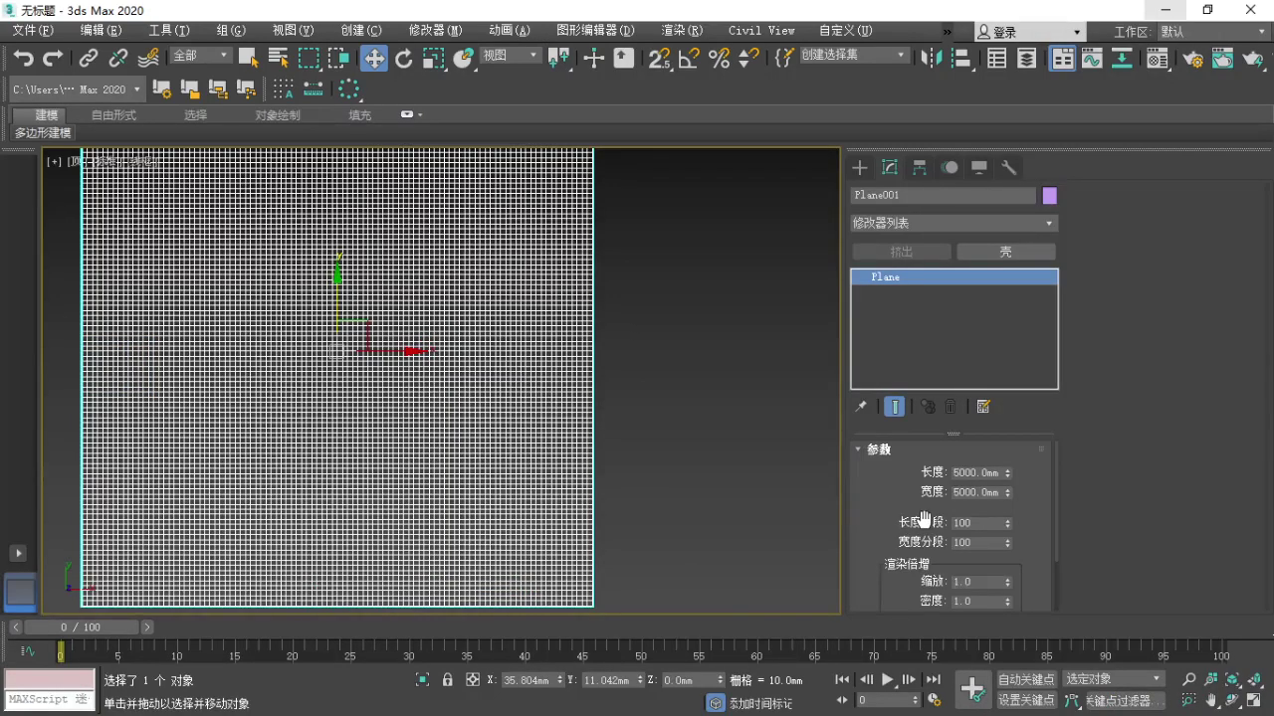
Convert the subdivided plane to an editable poly (可编辑多边形).
{"action": "right_click", "coordinate": [401, 381]}
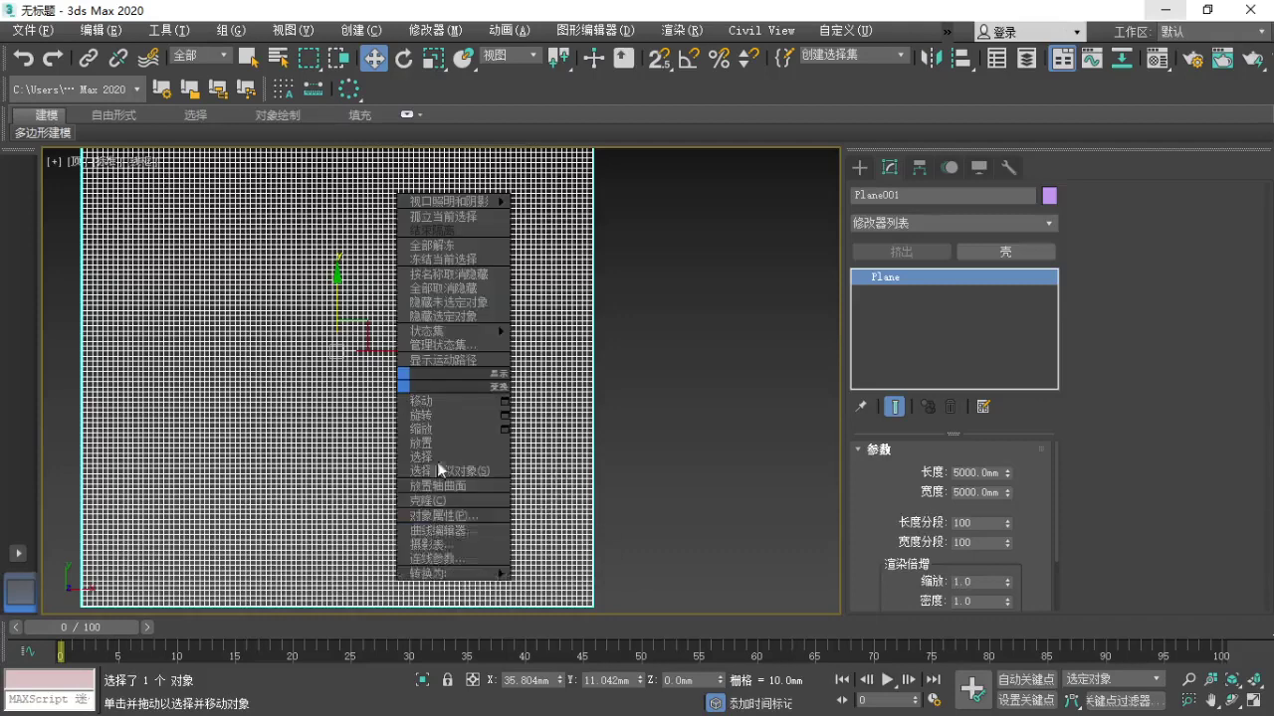
{"action": "mouse_move", "coordinate": [414, 574]}
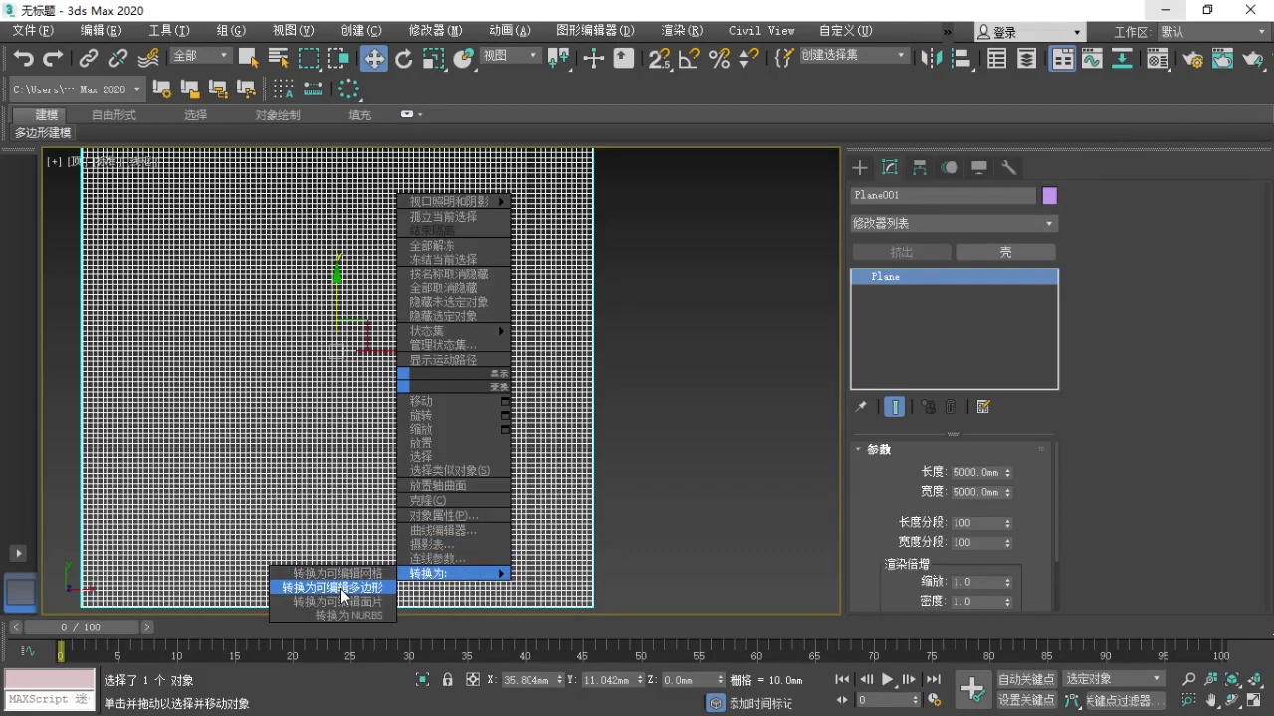
{"action": "left_click", "coordinate": [342, 588]}
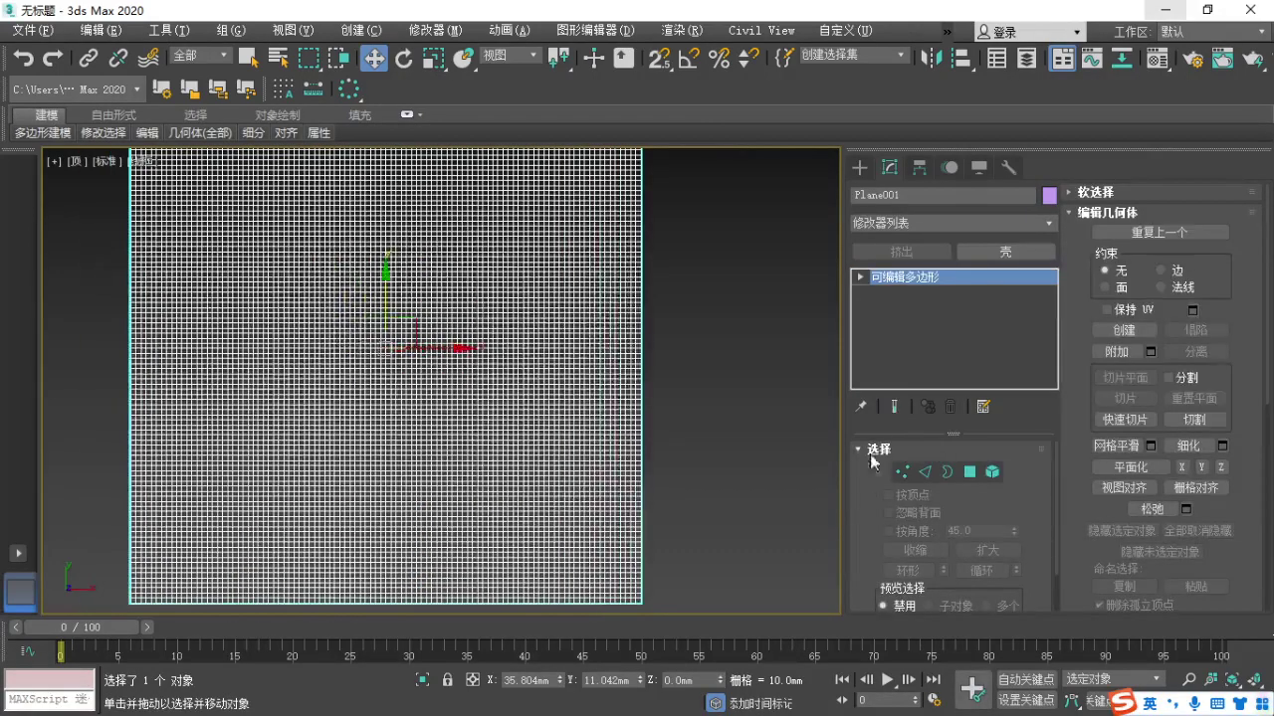
Collapse the 选择 (Selection) settings and expand the 软选择 (Soft Selection) settings of the editable poly.
{"action": "left_click", "coordinate": [859, 449]}
{"action": "key", "text": "F1"}
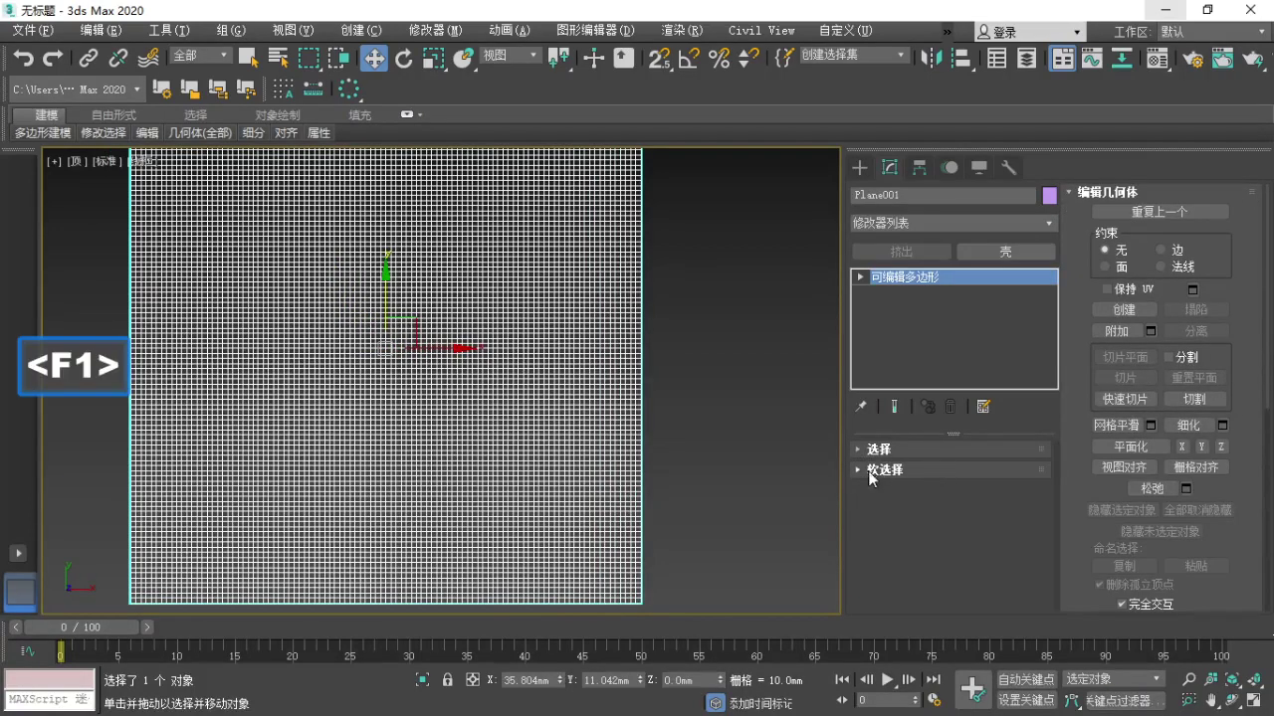
{"action": "left_click_drag", "start_coordinate": [861, 464], "coordinate": [905, 481]}
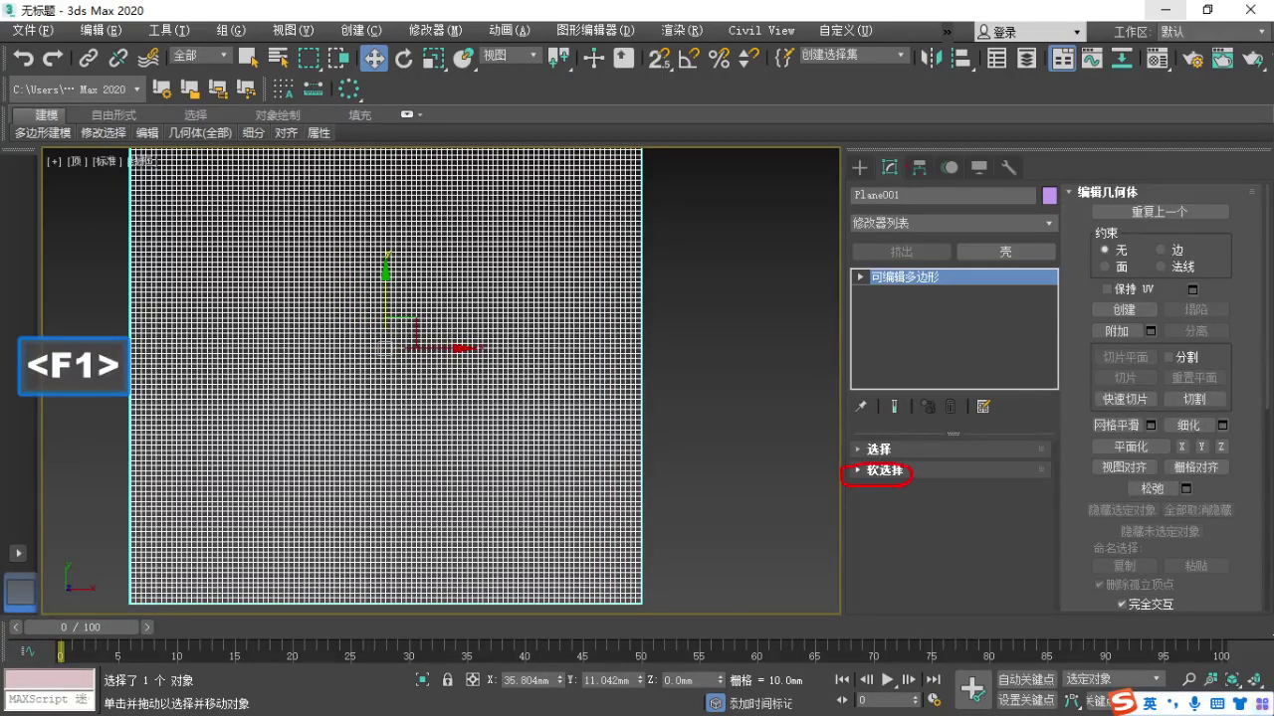
{"action": "left_click_drag", "start_coordinate": [881, 160], "coordinate": [888, 148]}
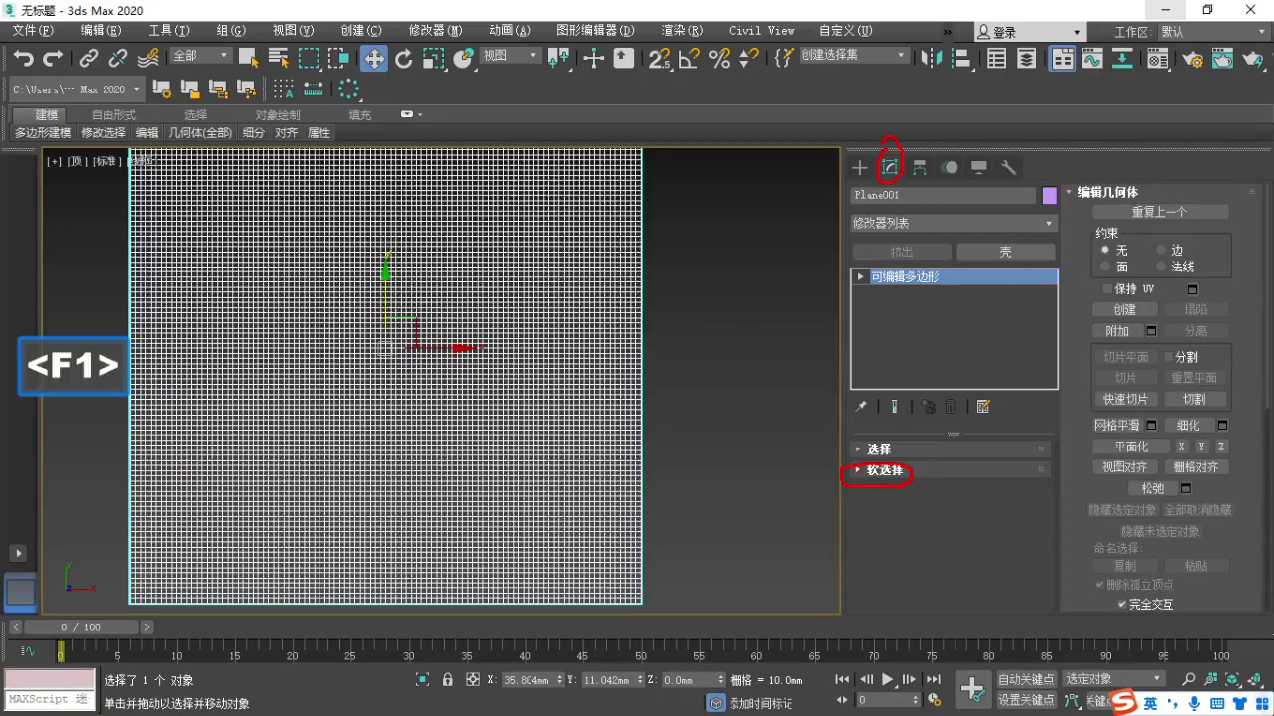
{"action": "left_click_drag", "start_coordinate": [847, 460], "coordinate": [970, 494], "text": "ctrl"}
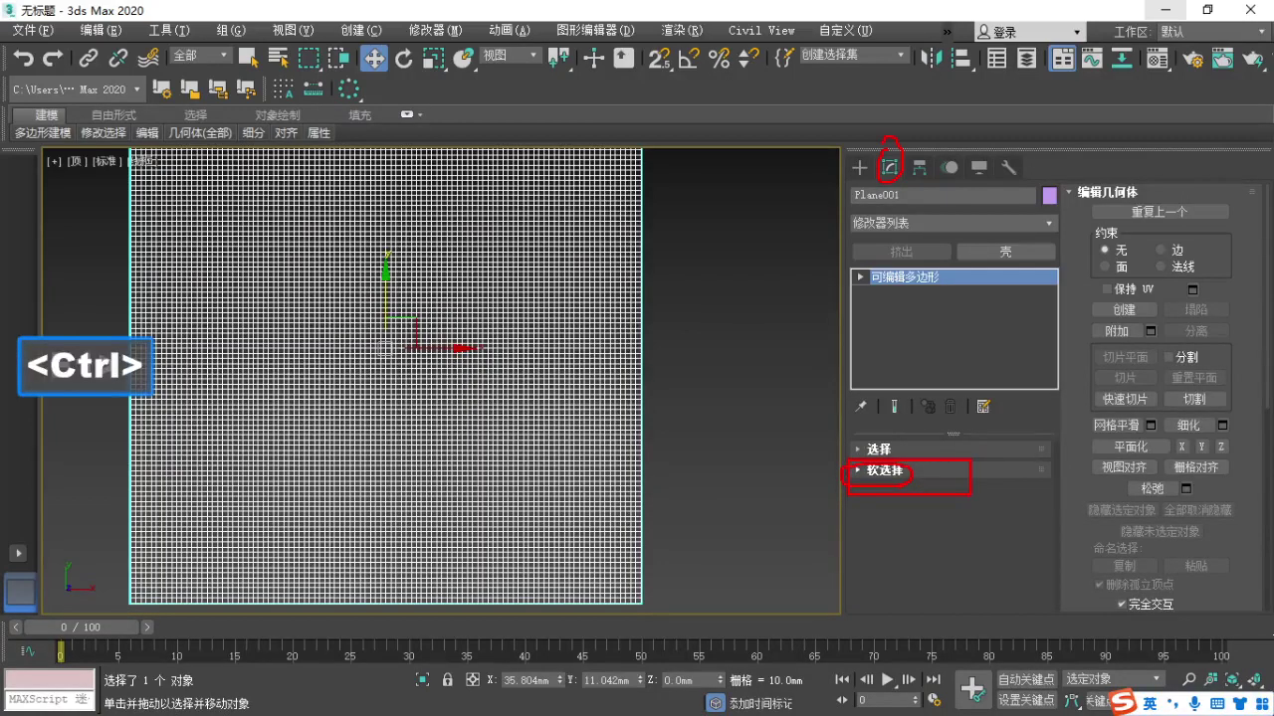
{"action": "key", "text": "F1"}
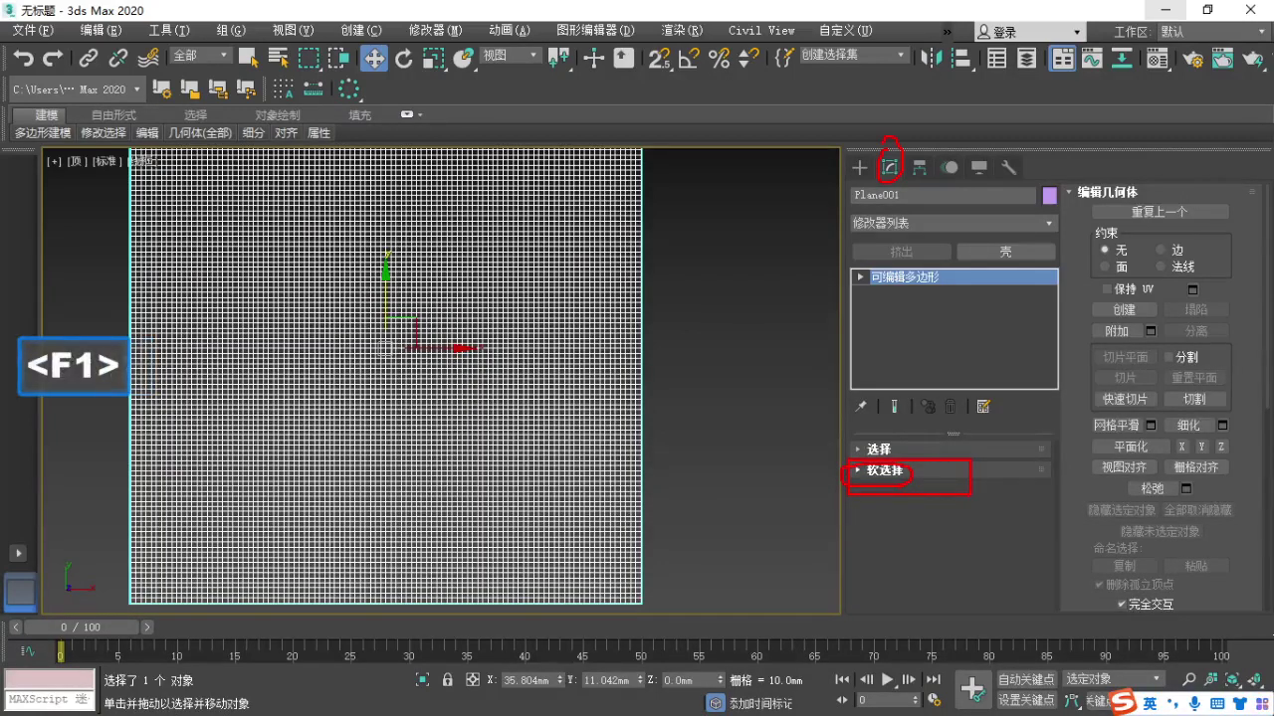
{"action": "key", "text": "Escape"}
{"action": "left_click", "coordinate": [857, 470]}
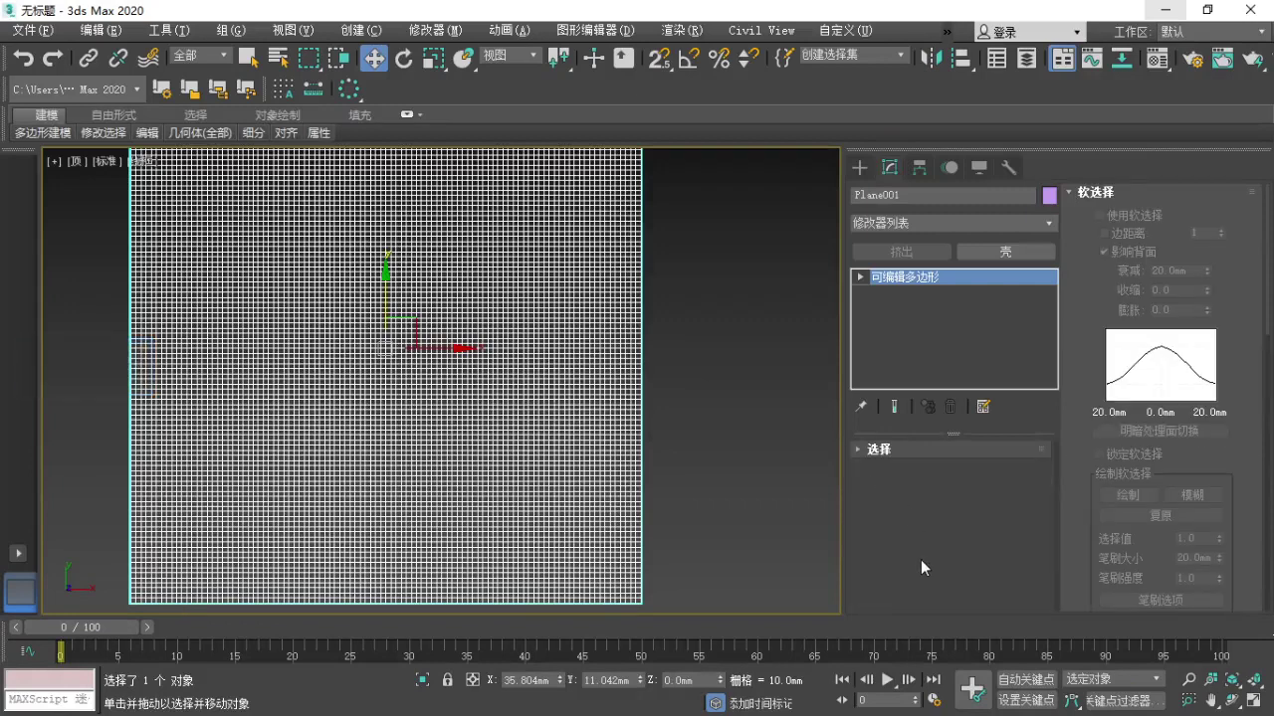
{"action": "key", "text": "F1"}
{"action": "left_click_drag", "start_coordinate": [1064, 178], "coordinate": [1156, 204], "text": "ctrl"}
{"action": "key", "text": "Escape"}
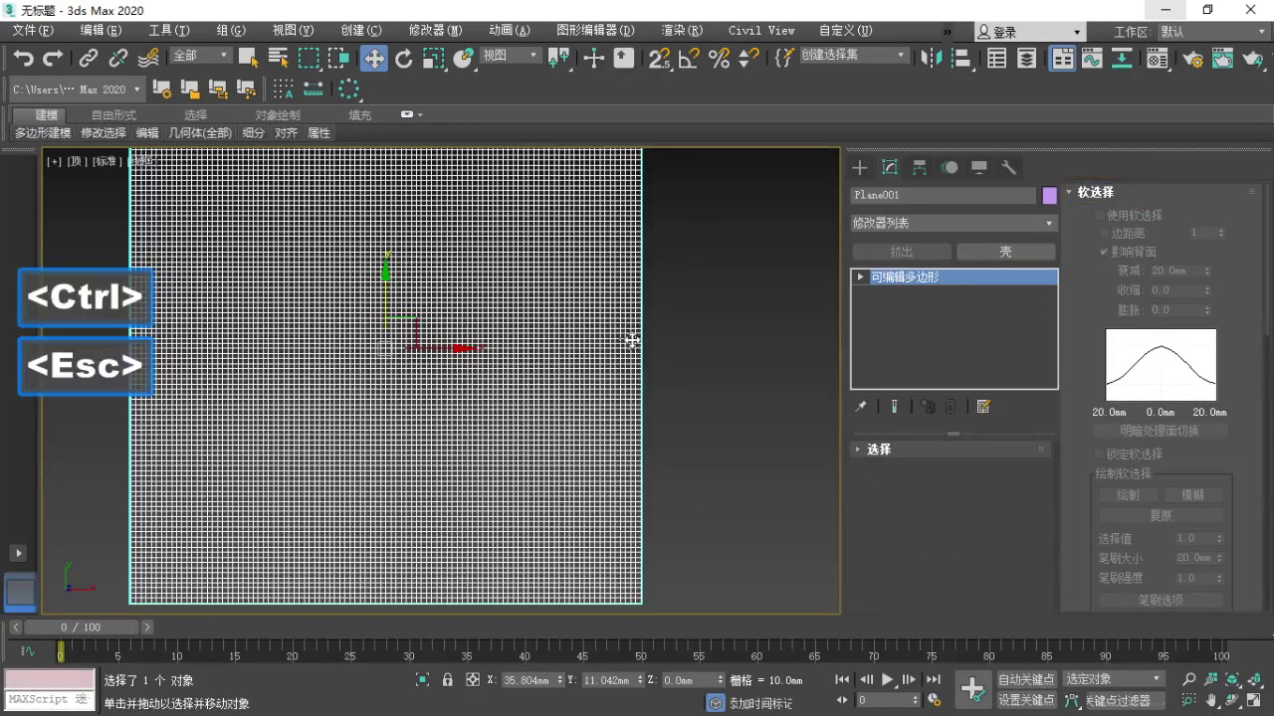
Switch the editable poly to 顶点 (Vertex) level and enable 使用软选择 (Use Soft Selection).
{"action": "left_click", "coordinate": [859, 276]}
{"action": "left_click", "coordinate": [892, 293]}
{"action": "key", "text": "F1"}
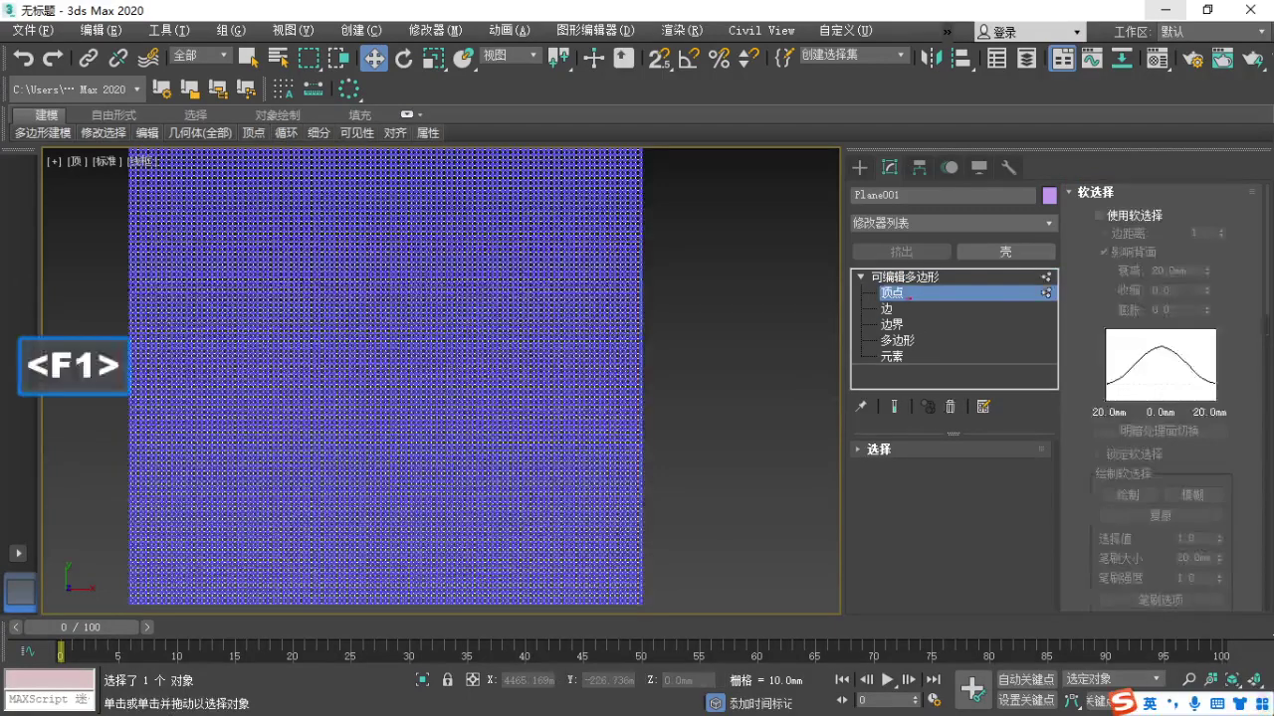
{"action": "left_click_drag", "start_coordinate": [900, 271], "coordinate": [911, 296]}
{"action": "mouse_move", "coordinate": [1144, 196]}
{"action": "left_mouse_down"}
{"action": "mouse_move", "coordinate": [1256, 288]}
{"action": "mouse_move", "coordinate": [1160, 195]}
{"action": "left_mouse_up"}
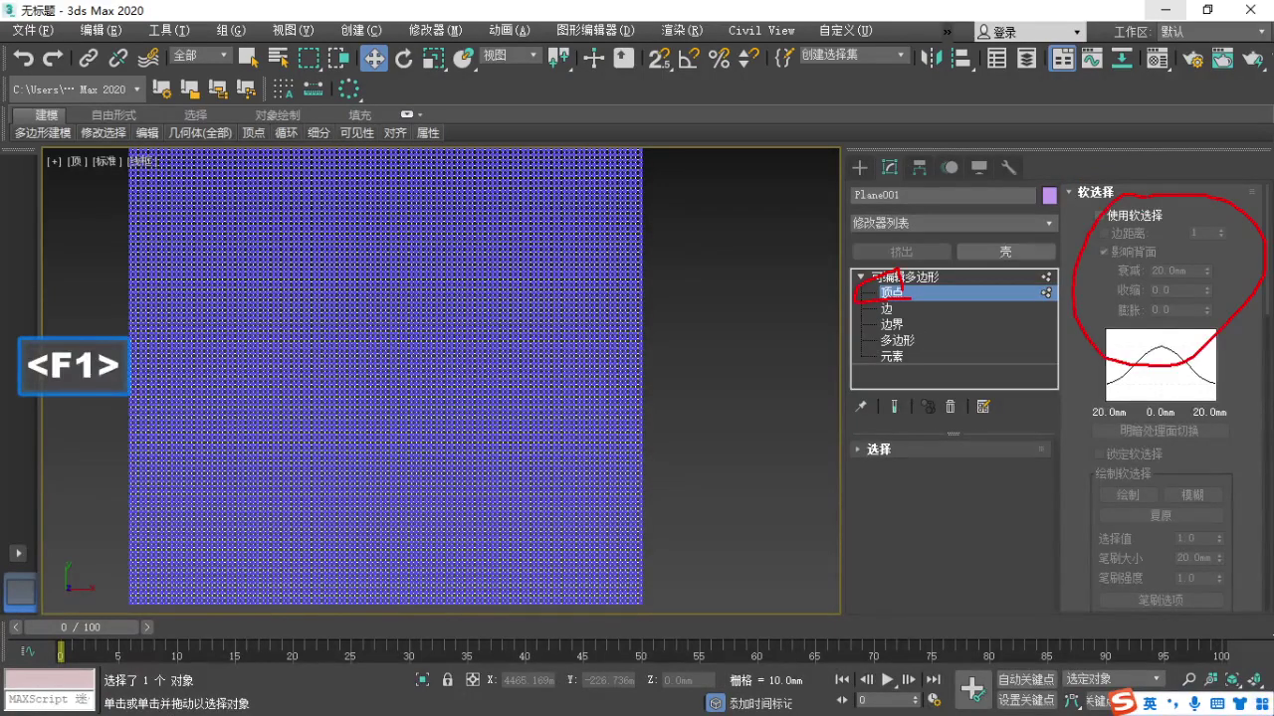
{"action": "key", "text": "Escape"}
{"action": "key", "text": "F1"}
{"action": "left_click_drag", "start_coordinate": [1087, 228], "coordinate": [1174, 224]}
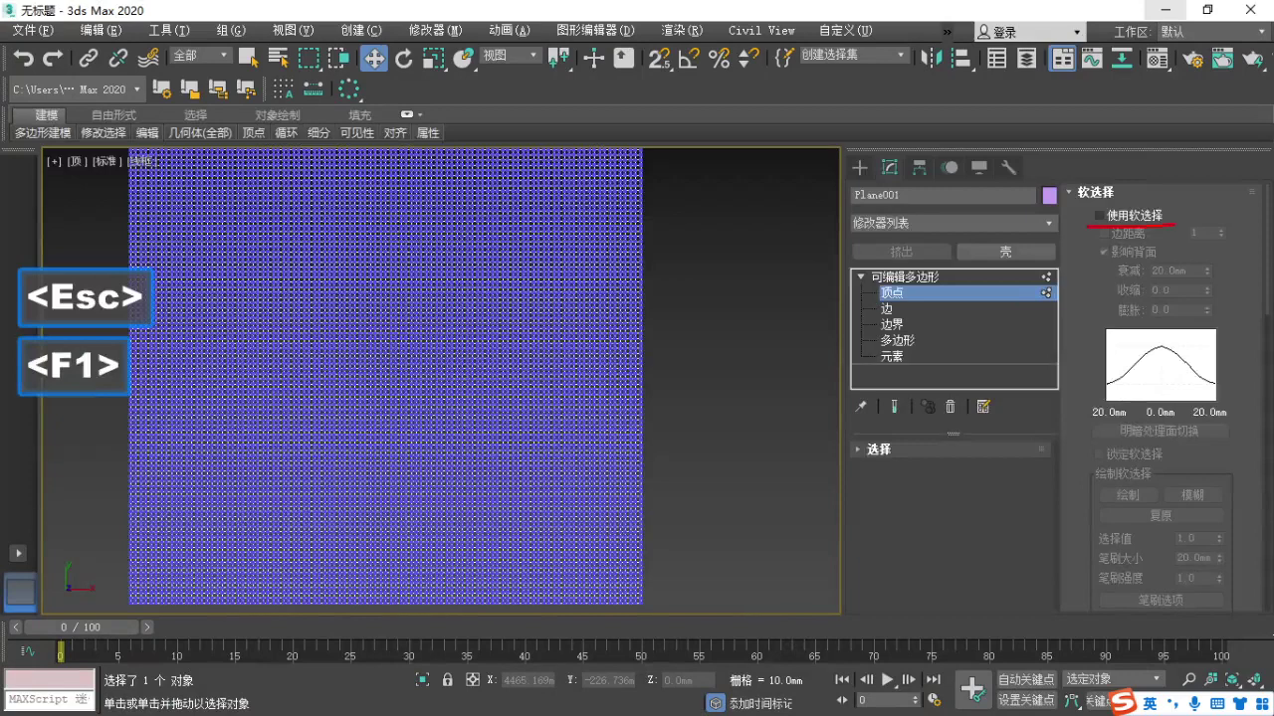
{"action": "key", "text": "Escape"}
{"action": "left_click", "coordinate": [1099, 215]}
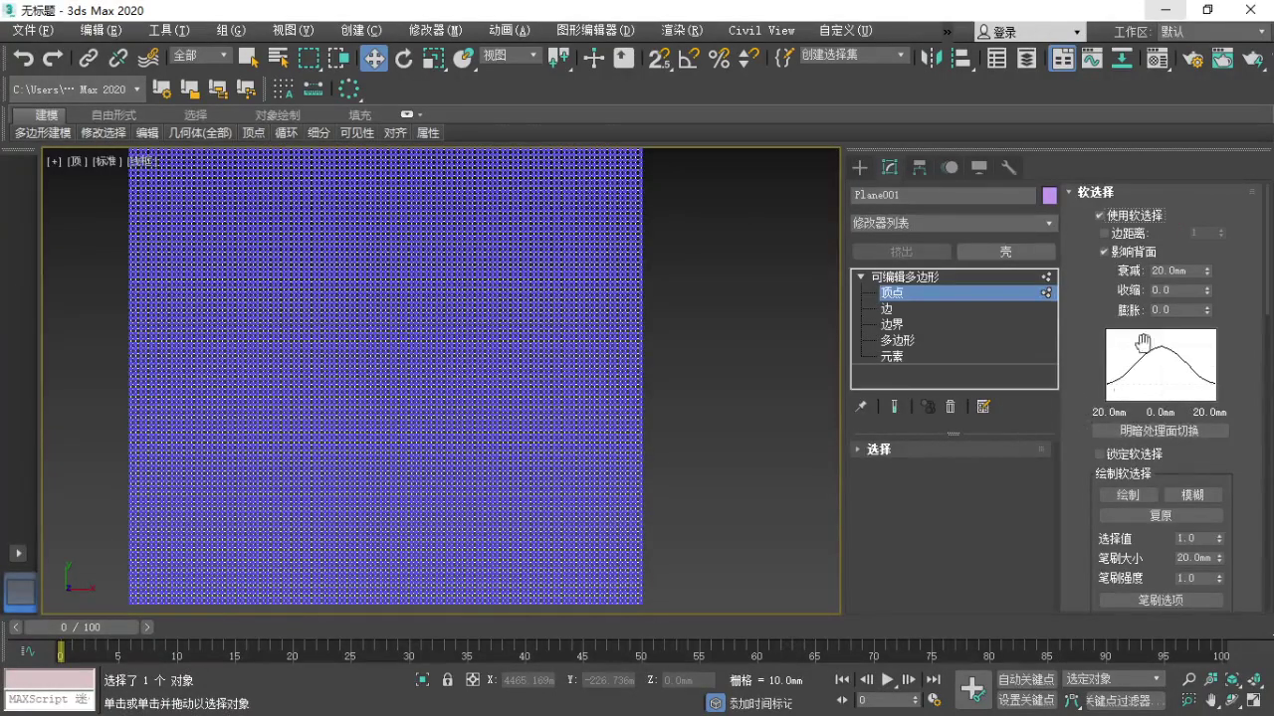
{"action": "key", "text": "F1"}
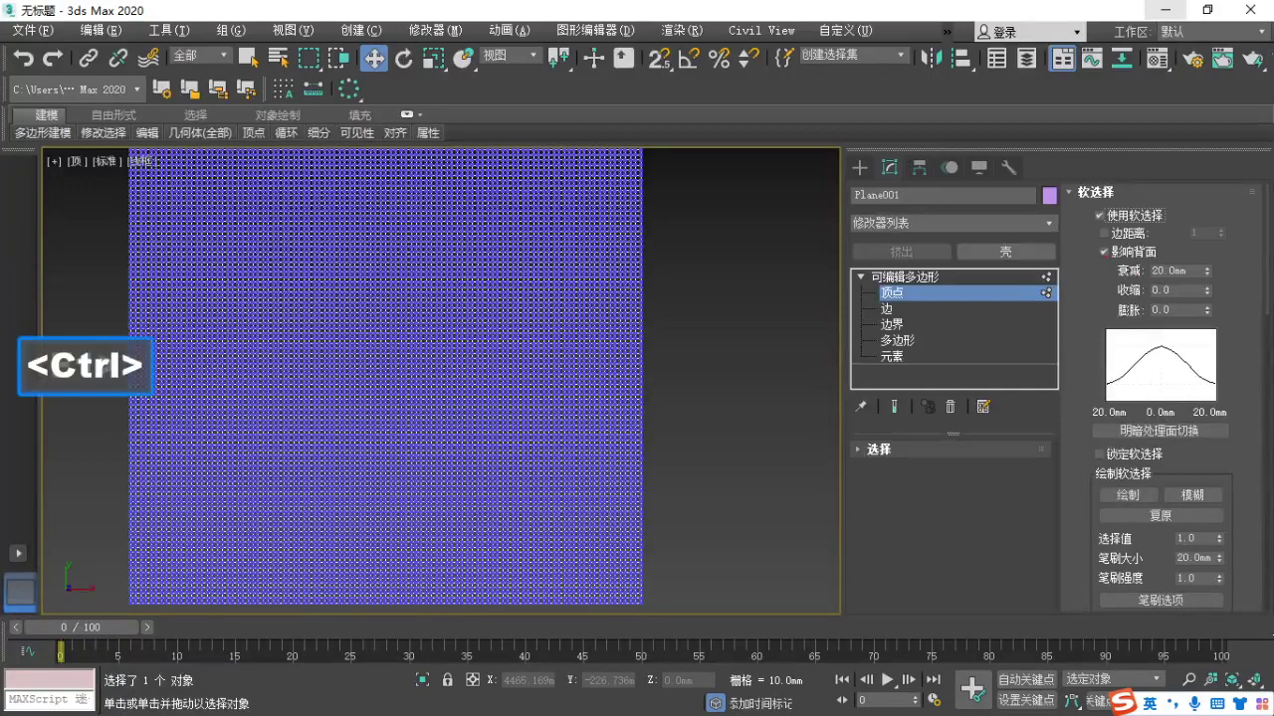
{"action": "mouse_move", "coordinate": [1104, 257]}
{"action": "left_mouse_down", "text": "ctrl"}
{"action": "mouse_move", "coordinate": [1218, 354]}
{"action": "mouse_move", "coordinate": [1219, 463]}
{"action": "left_mouse_up", "text": "ctrl"}
{"action": "key", "text": "Escape"}
Select a single vertex in the lower-right area of the plane's grid.
{"action": "middle_click_drag", "start_coordinate": [644, 393], "coordinate": [673, 375]}
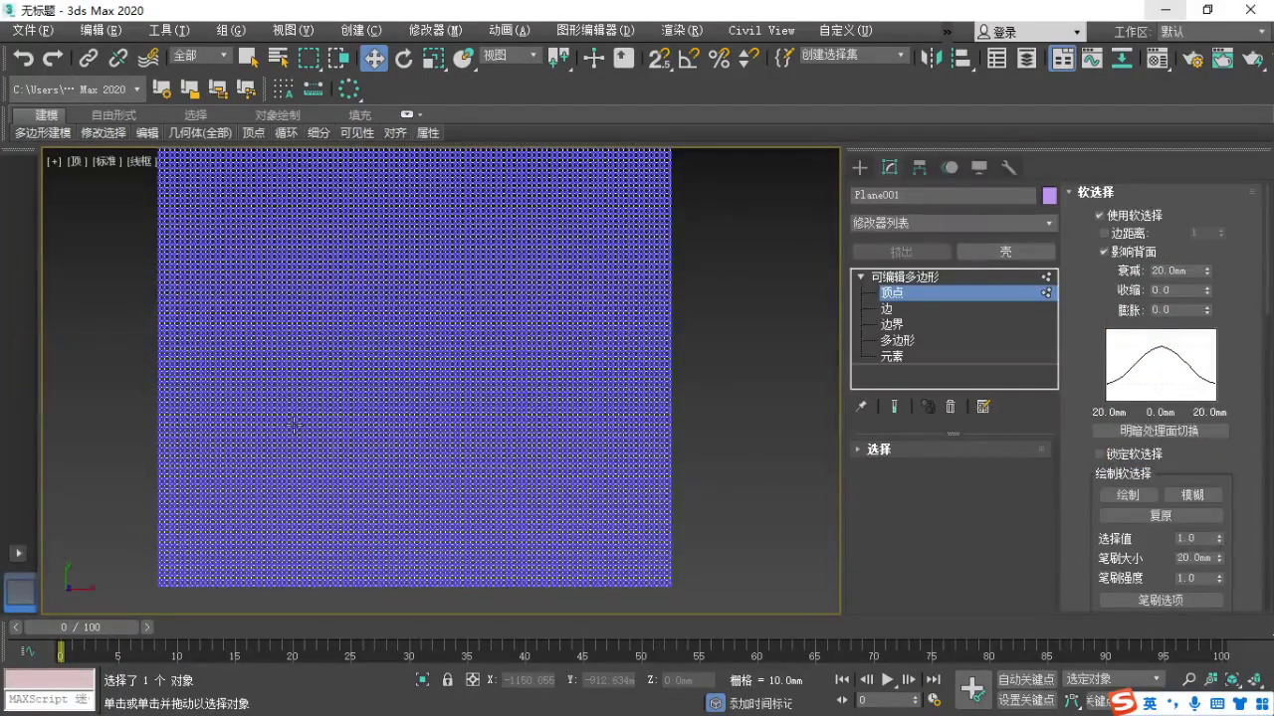
{"action": "left_click", "coordinate": [523, 461]}
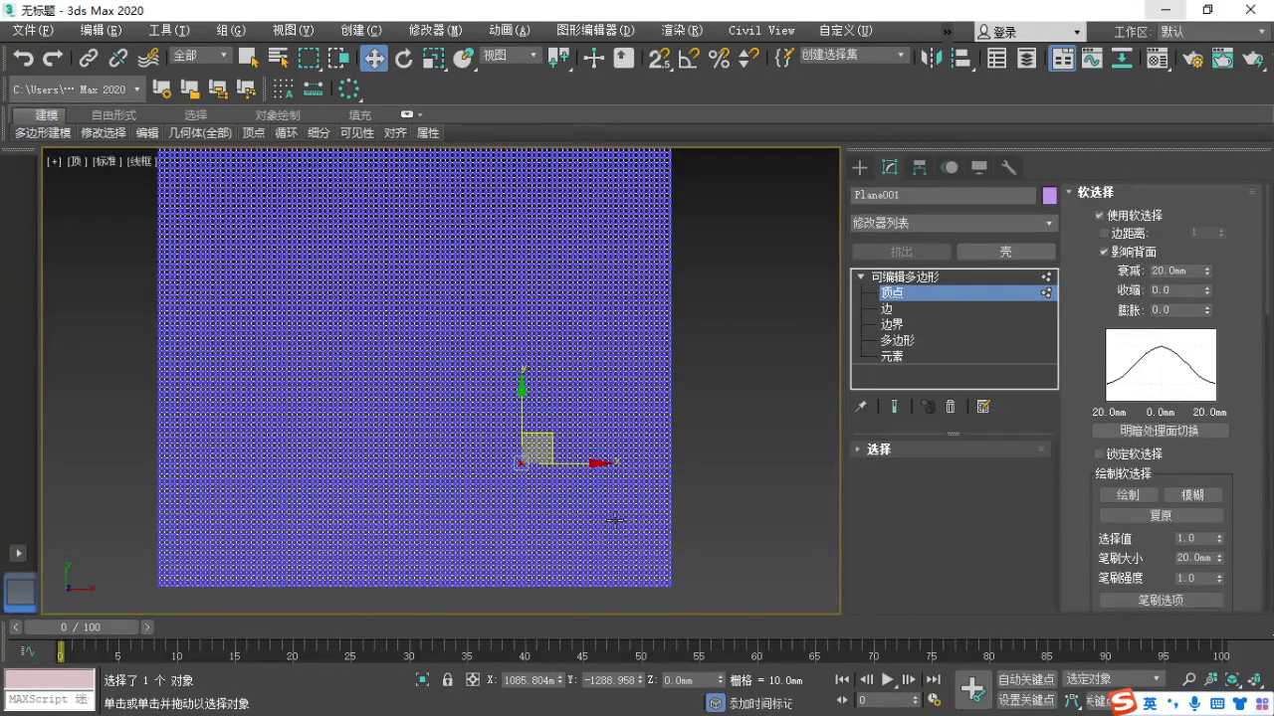
{"action": "key", "text": "F1"}
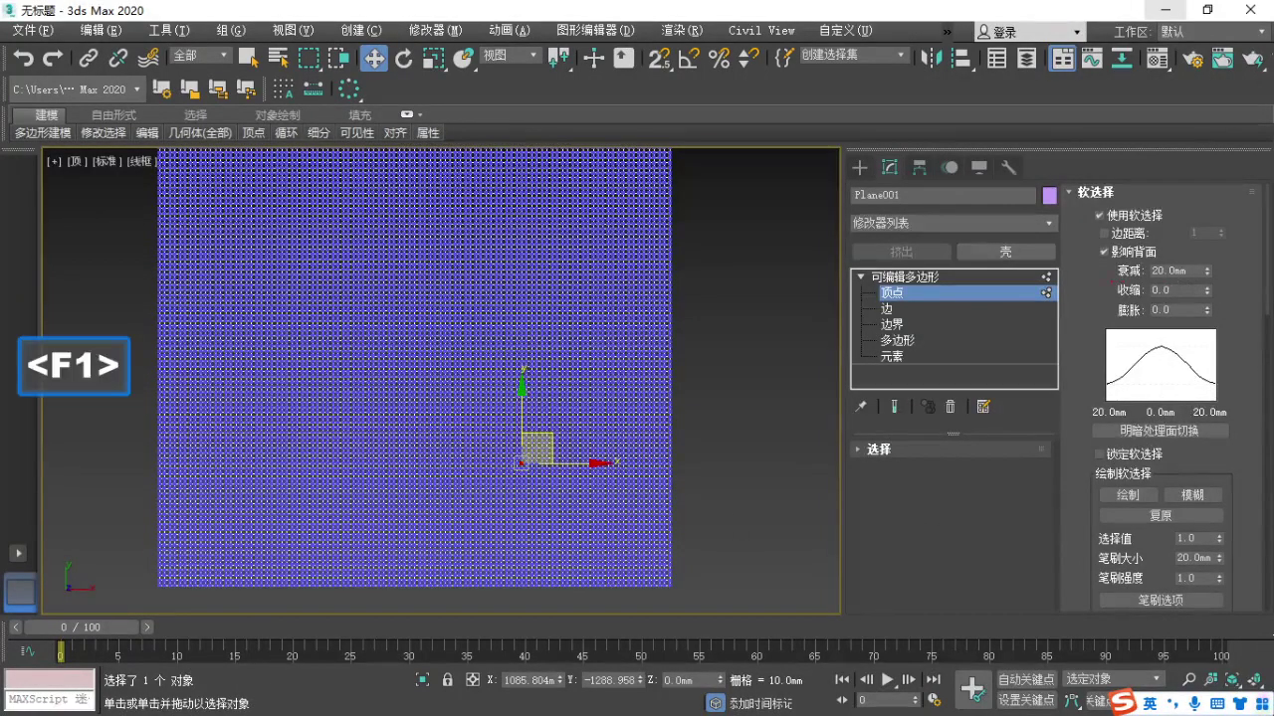
{"action": "left_click_drag", "start_coordinate": [1111, 281], "coordinate": [1213, 278]}
{"action": "left_click_drag", "start_coordinate": [1104, 320], "coordinate": [1272, 320]}
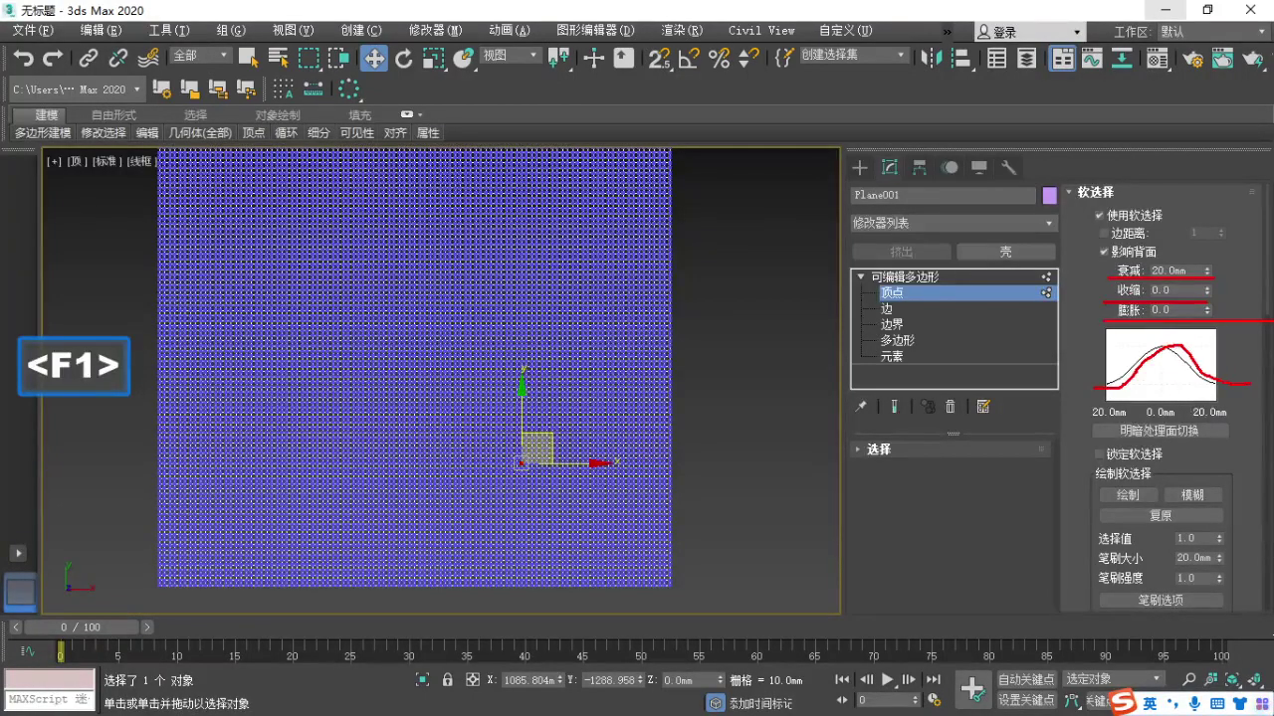
{"action": "key", "text": "Escape"}
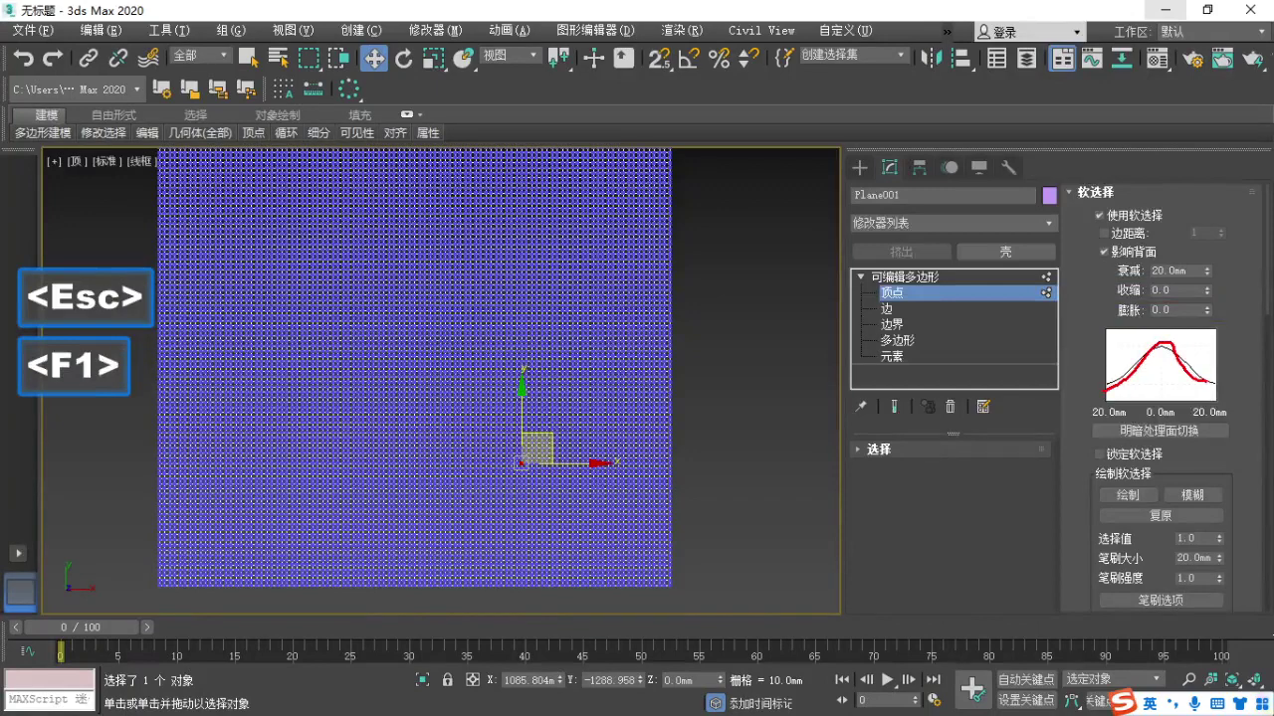
{"action": "key", "text": "Escape"}
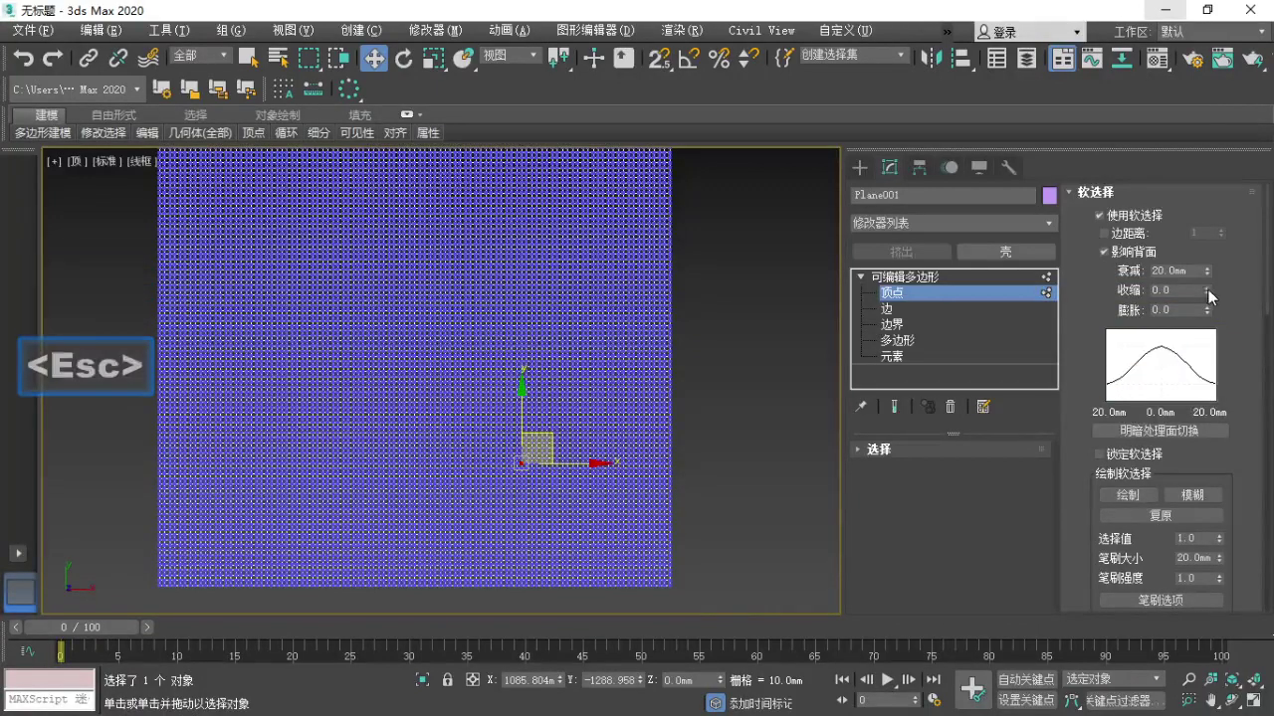
Try soft selection 收缩 (pinch) values of 0.85, -0.04 and -0.08 to compare the falloff curve shapes.
{"action": "left_click_drag", "start_coordinate": [1206, 290], "coordinate": [1218, 210]}
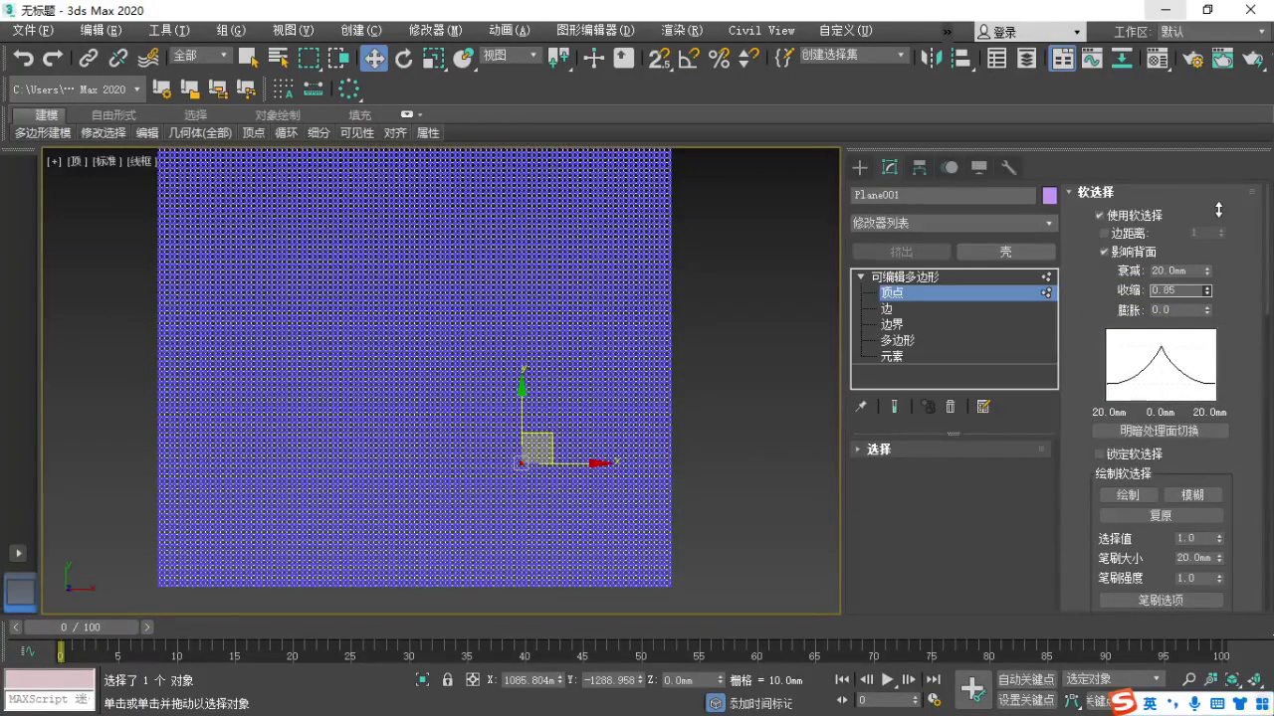
{"action": "key", "text": "F1"}
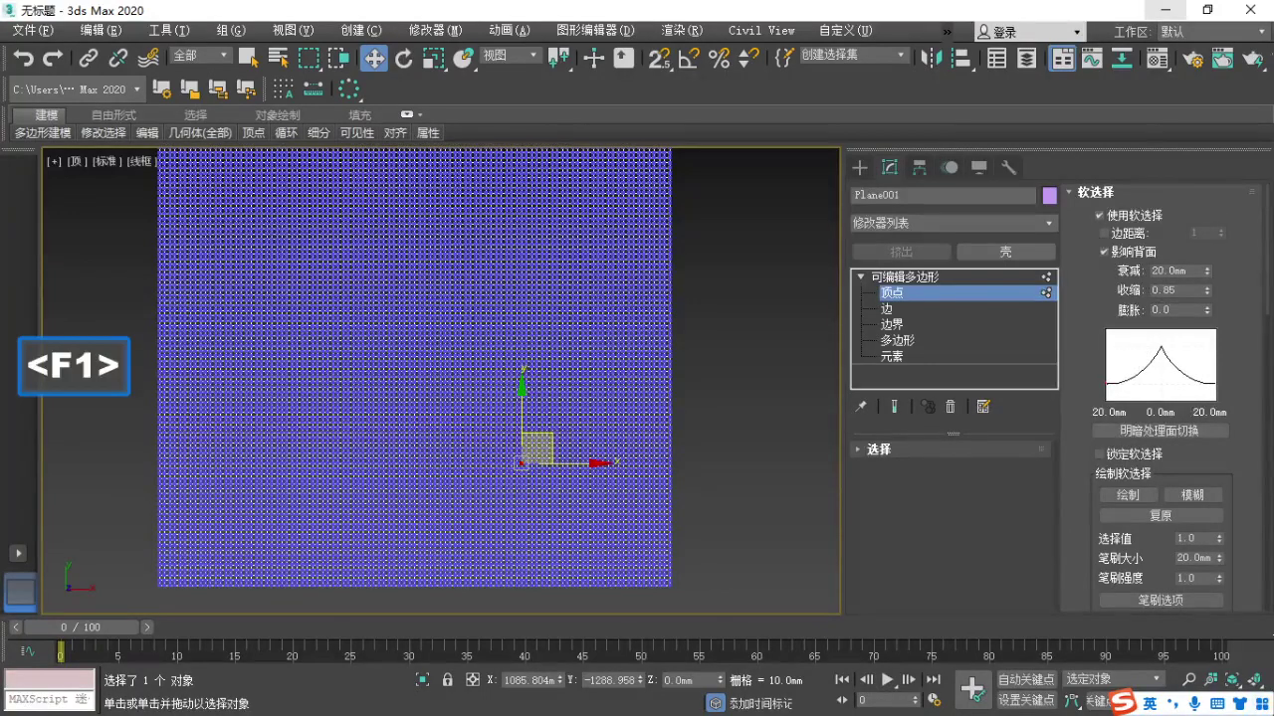
{"action": "key", "text": "Escape"}
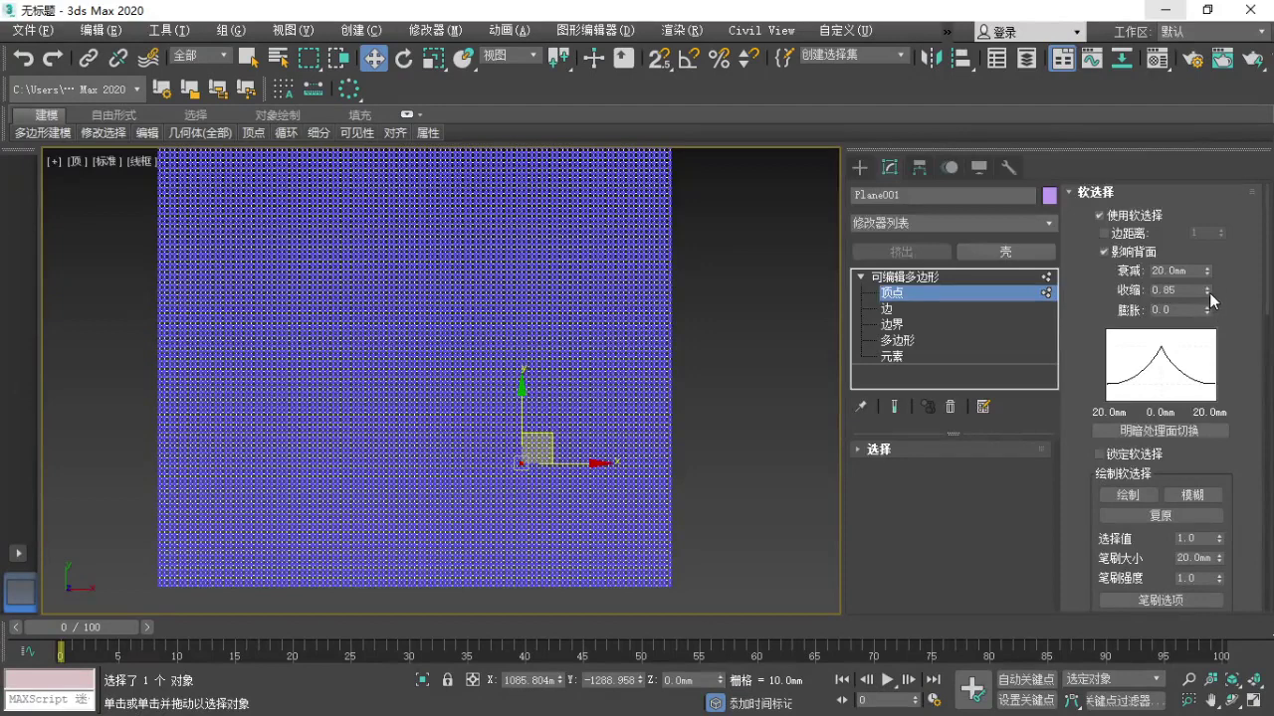
{"action": "left_click_drag", "start_coordinate": [1209, 292], "coordinate": [1260, 375]}
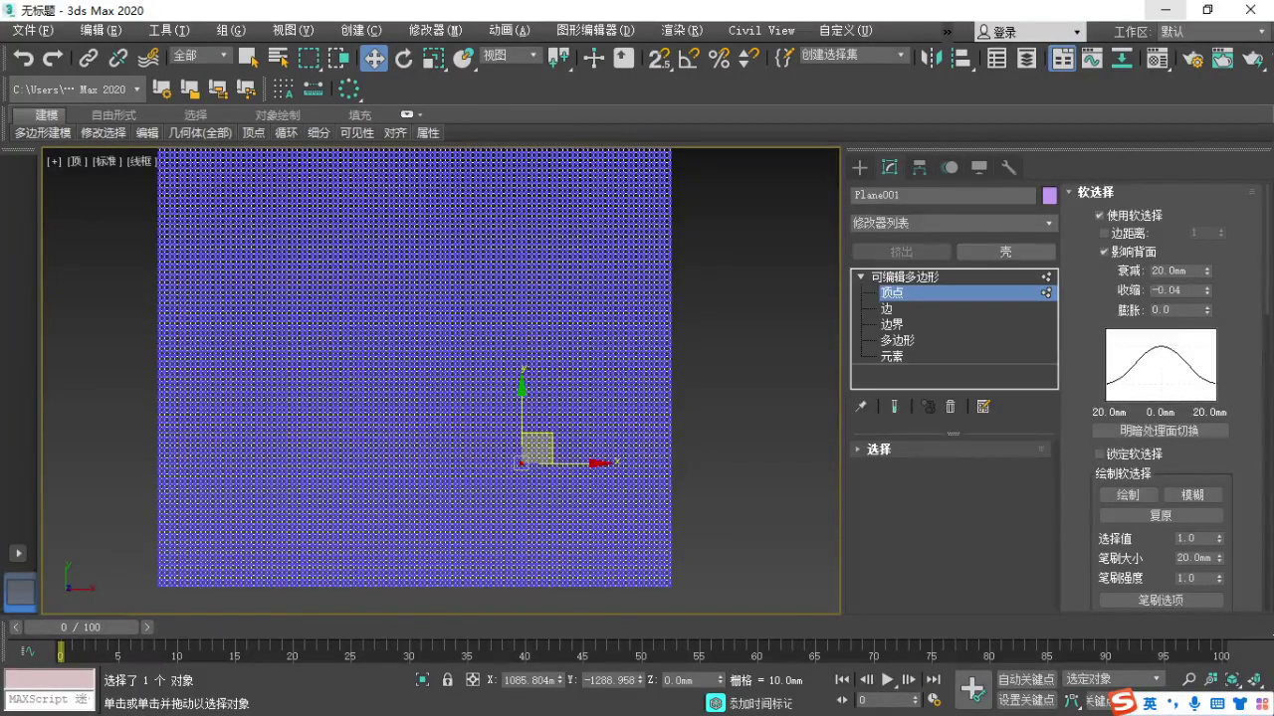
{"action": "key", "text": "Escape"}
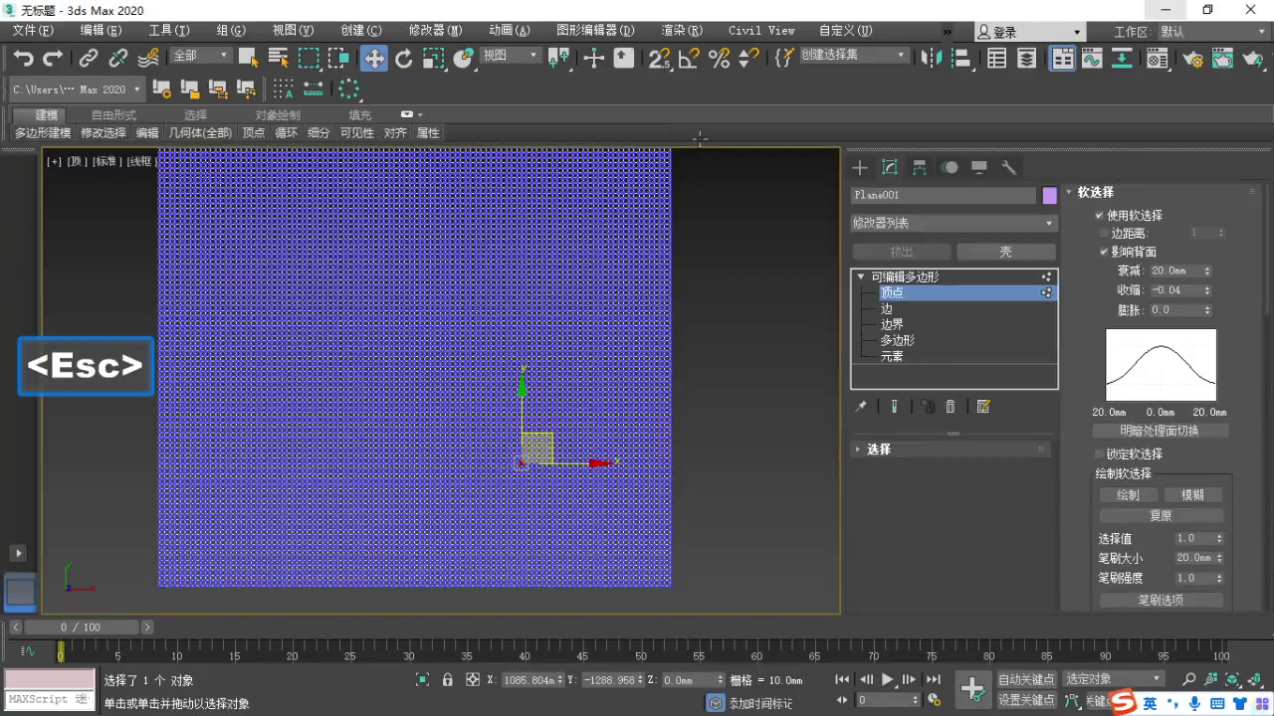
{"action": "left_click", "coordinate": [1207, 293]}
{"action": "left_click", "coordinate": [1207, 293]}
{"action": "left_click", "coordinate": [1207, 293]}
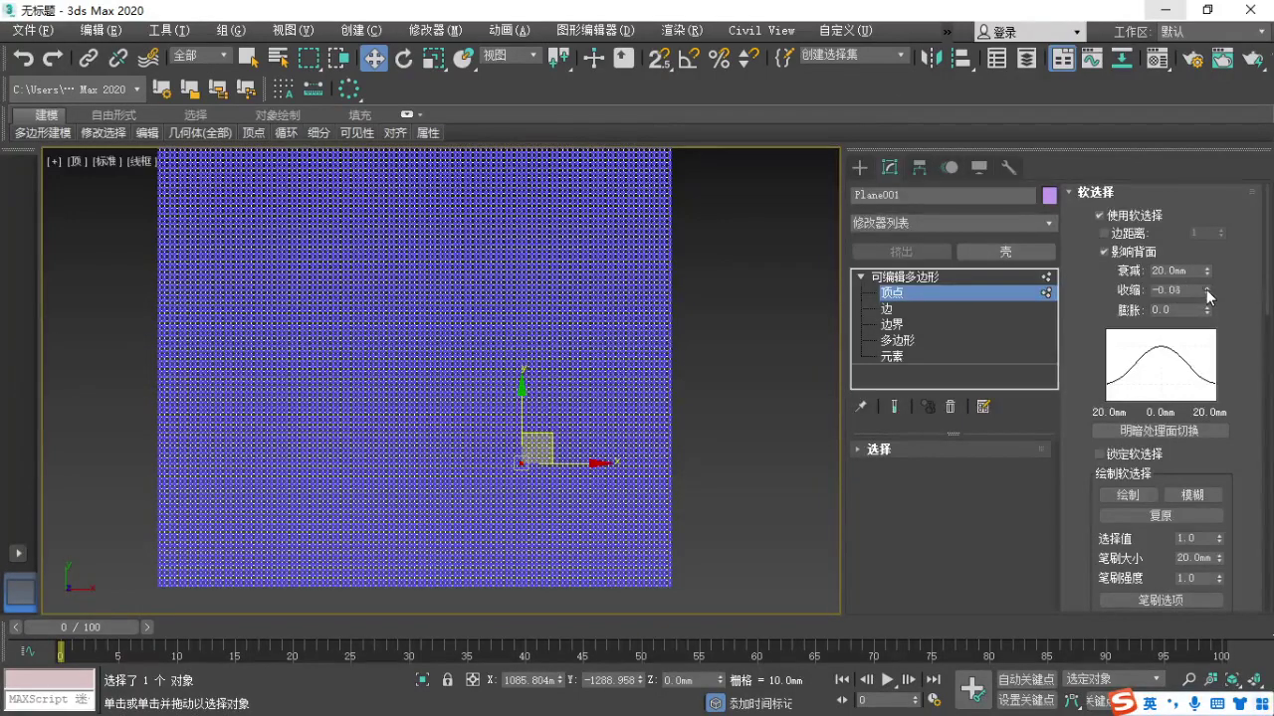
Set the soft selection's 衰减 (falloff) to 56.8 mm, 收缩 (pinch) to 0.03 and 膨胀 (bubble) to 0.67, and inspect the affected vertices.
{"action": "left_click_drag", "start_coordinate": [1207, 290], "coordinate": [1219, 164]}
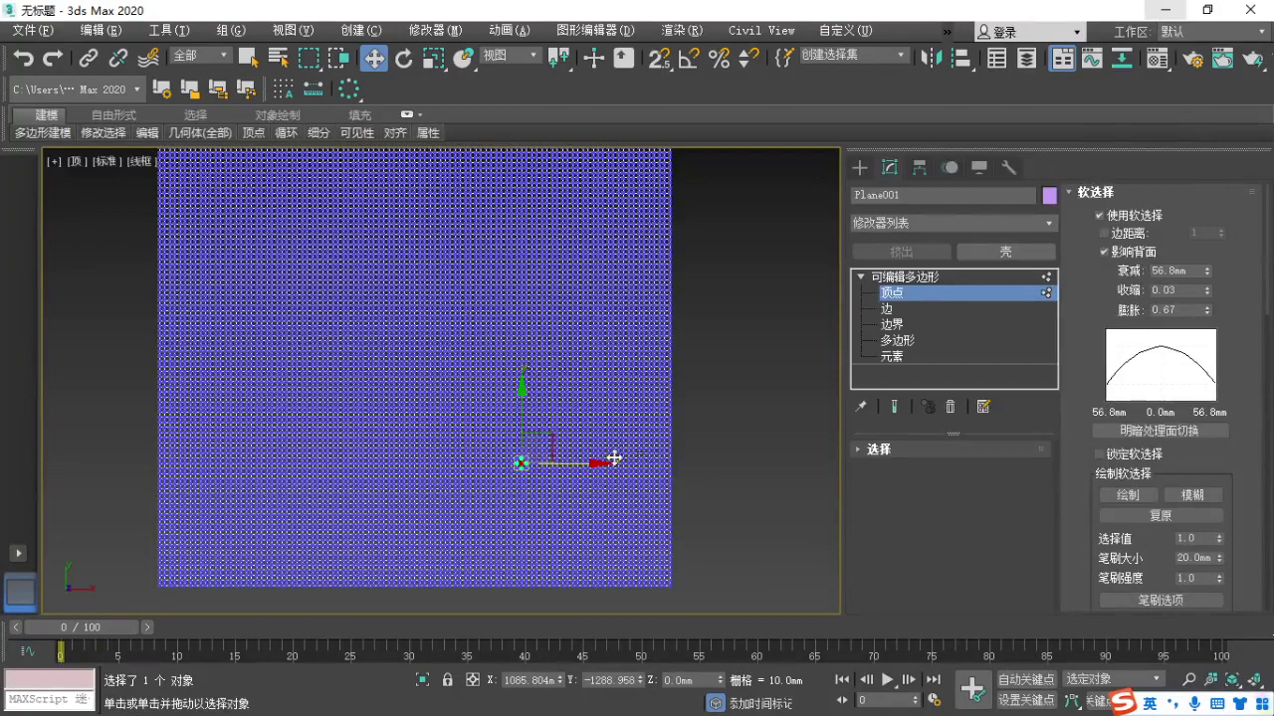
{"action": "scroll", "coordinate": [614, 457], "scroll_direction": "up", "scroll_amount": 3}
{"action": "middle_click_drag", "start_coordinate": [614, 458], "coordinate": [1251, 369]}
{"action": "key", "text": "F1"}
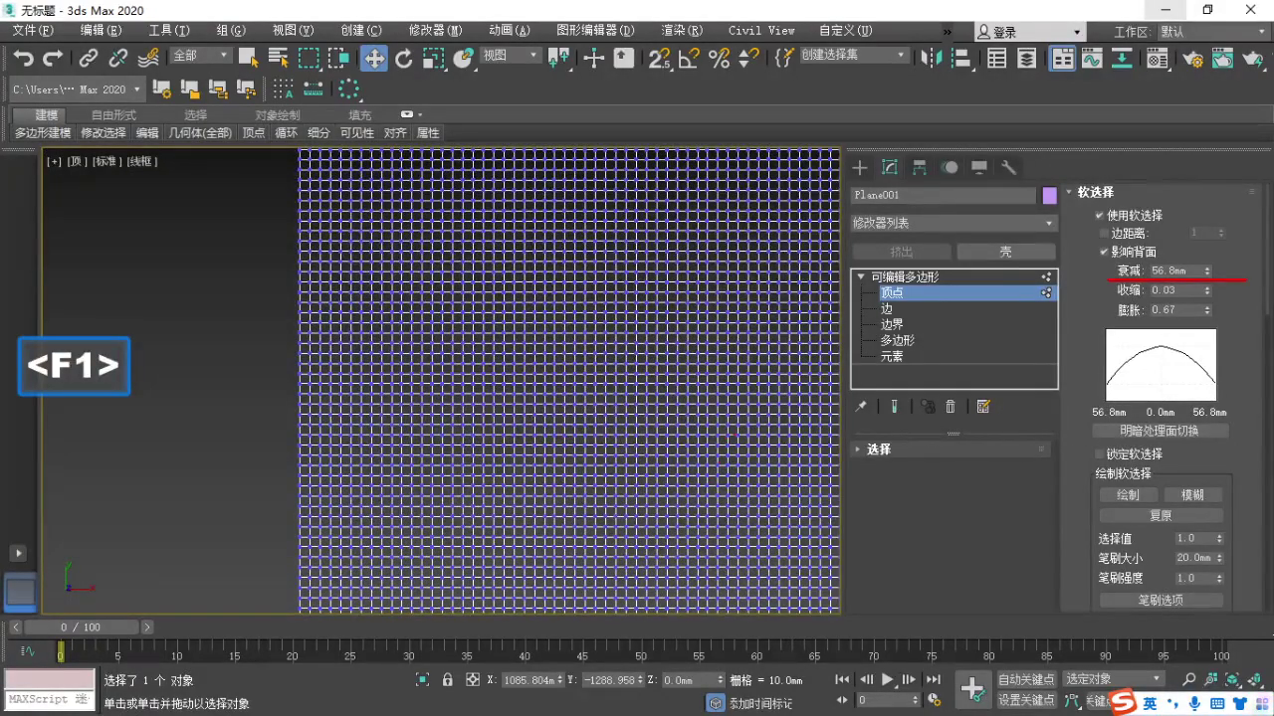
{"action": "key", "text": "Escape"}
{"action": "scroll", "coordinate": [517, 378], "scroll_direction": "down", "scroll_amount": 4}
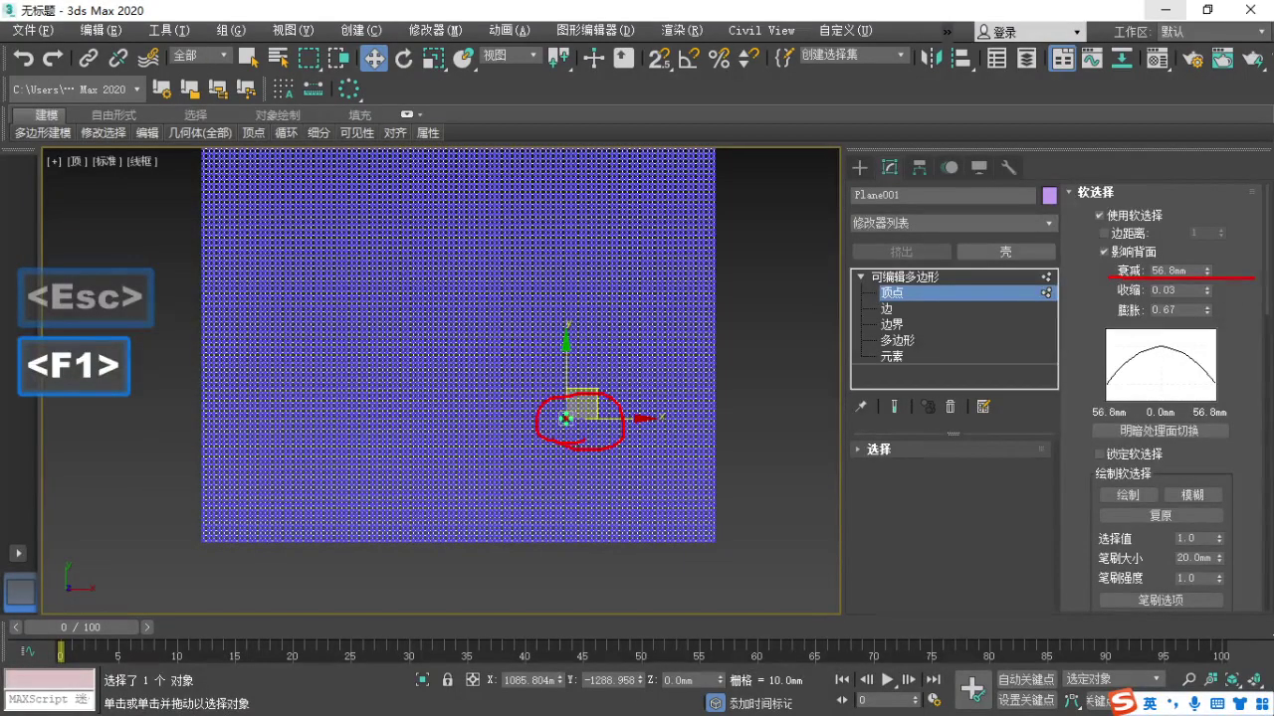
{"action": "scroll", "coordinate": [587, 438], "scroll_direction": "up", "scroll_amount": 2}
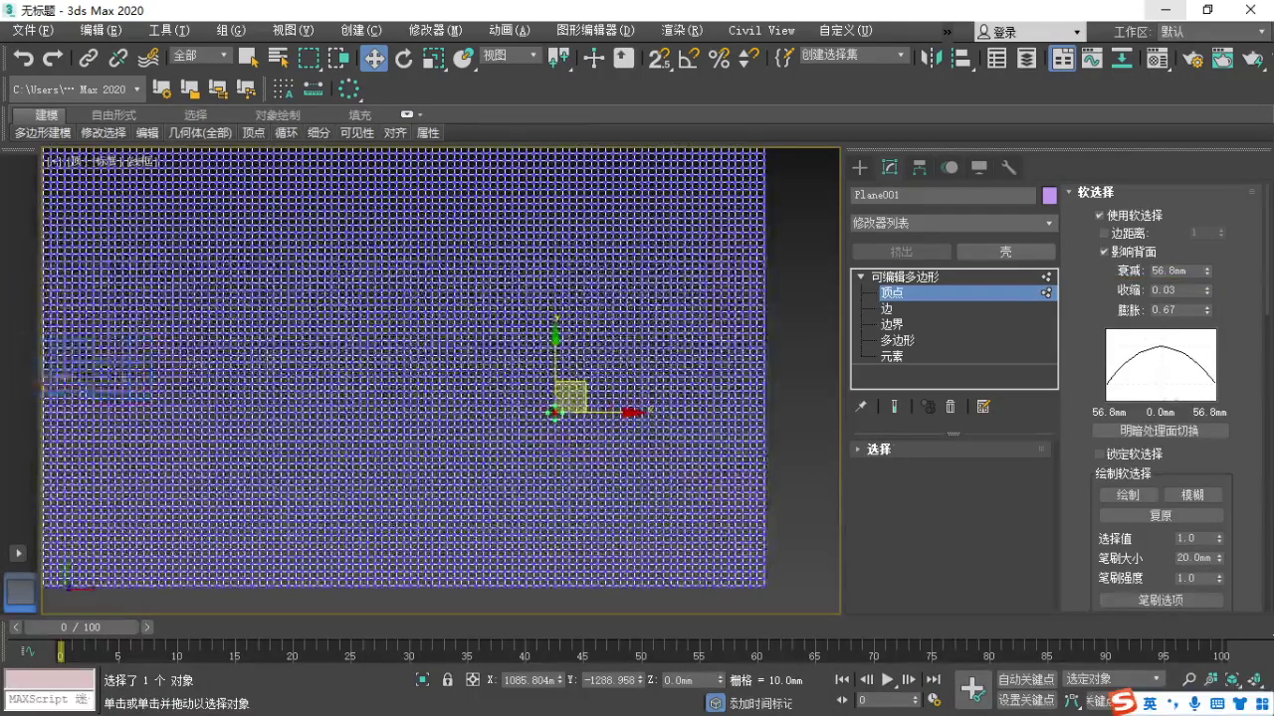
Increase the soft-selection falloff around the selected plane vertex to about 1100 mm.
{"action": "key", "text": "F1"}
{"action": "key", "text": "Escape"}
{"action": "key", "text": "F1"}
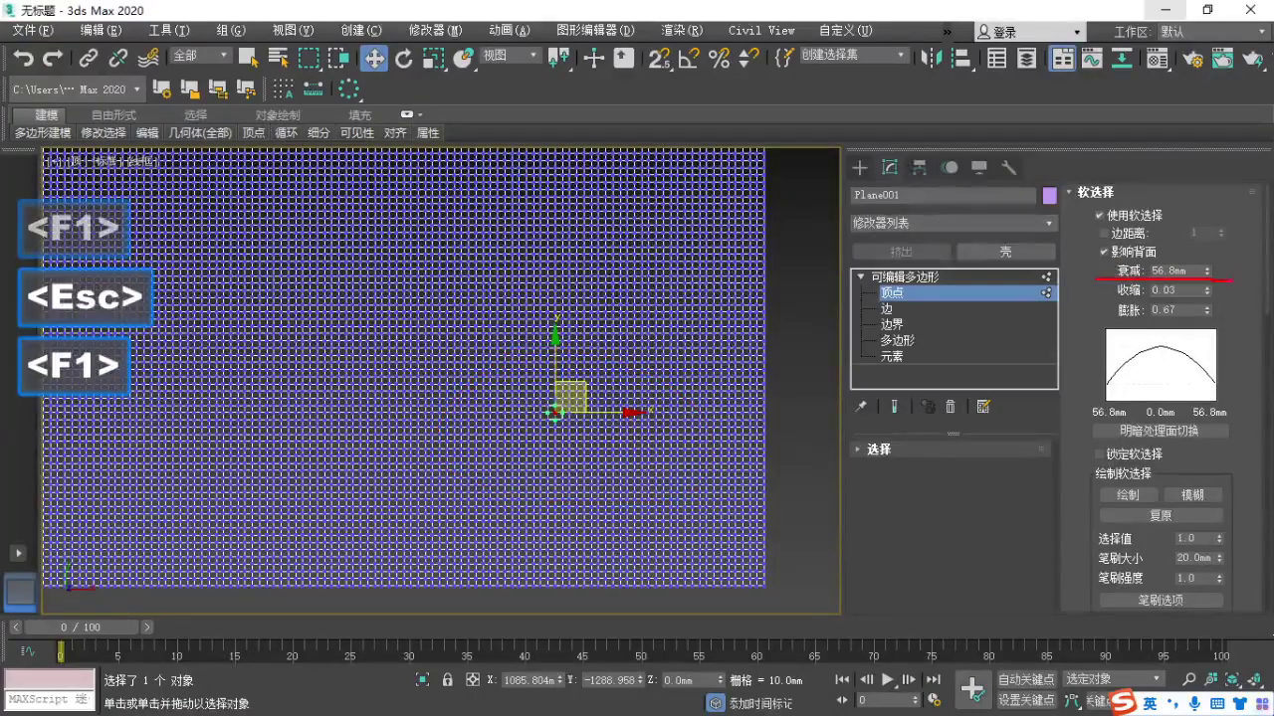
{"action": "key", "text": "Escape"}
{"action": "left_click_drag", "start_coordinate": [1208, 271], "coordinate": [1154, 255]}
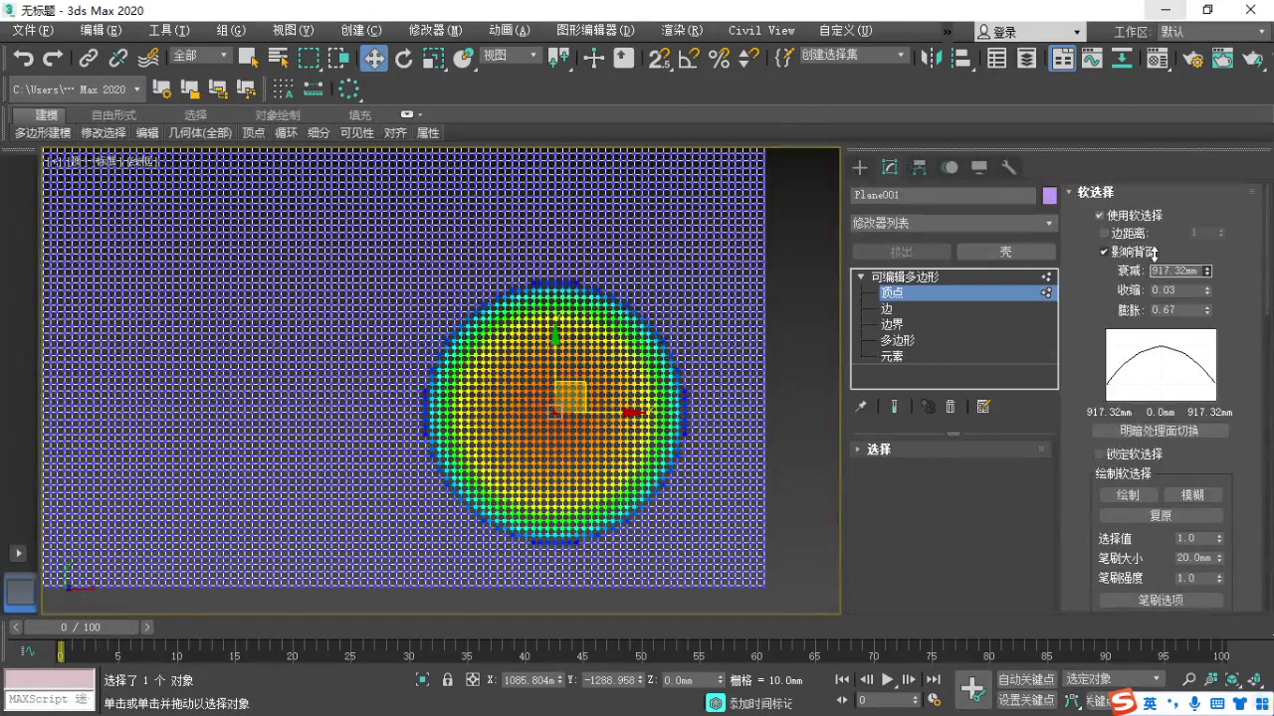
{"action": "left_click_drag", "start_coordinate": [1152, 253], "coordinate": [1184, 663]}
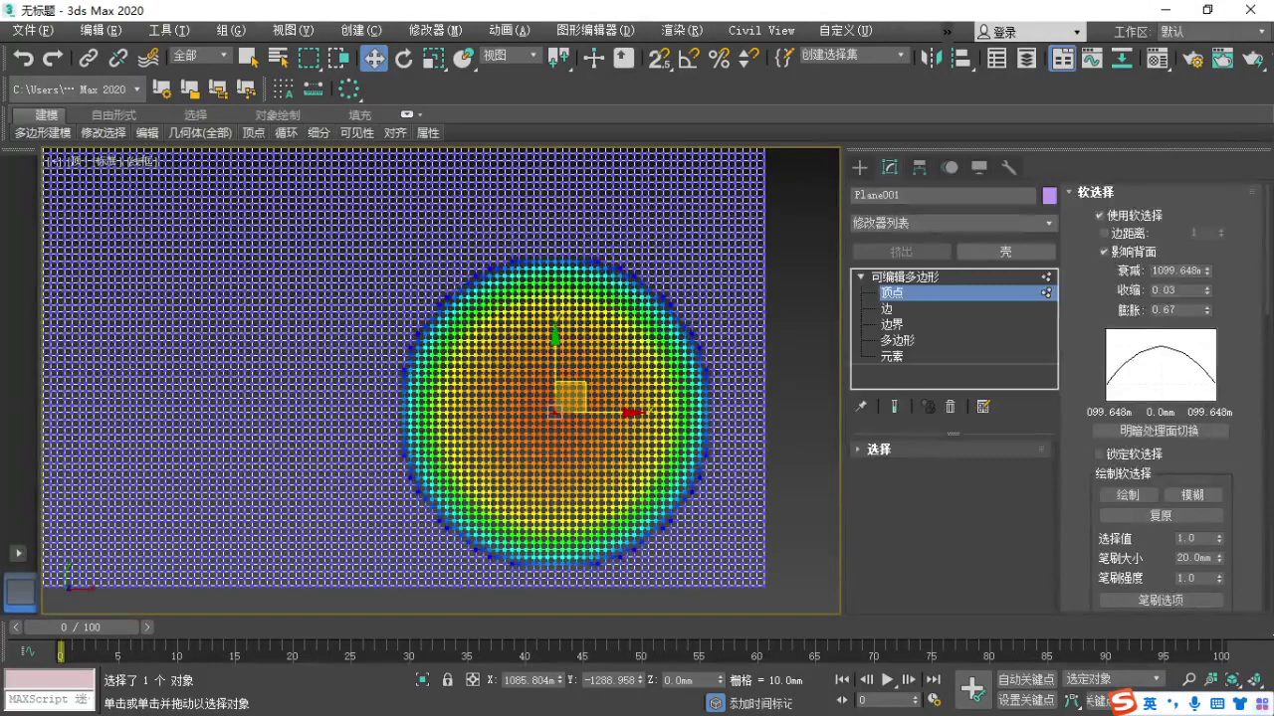
Raise the soft-selected vertices along Z to about 227 mm in the perspective view to form a broad hill.
{"action": "middle_click_drag", "start_coordinate": [660, 441], "coordinate": [615, 456]}
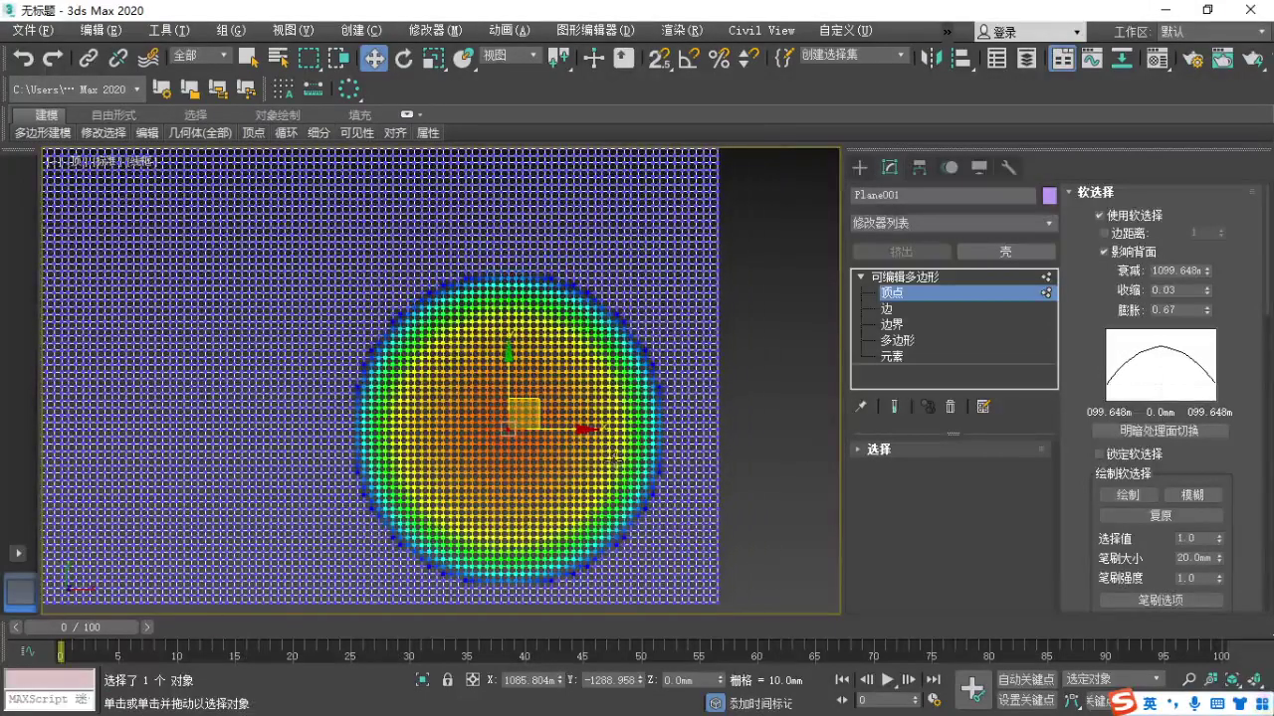
{"action": "key", "text": "p"}
{"action": "scroll", "coordinate": [588, 457], "scroll_direction": "down", "scroll_amount": 6}
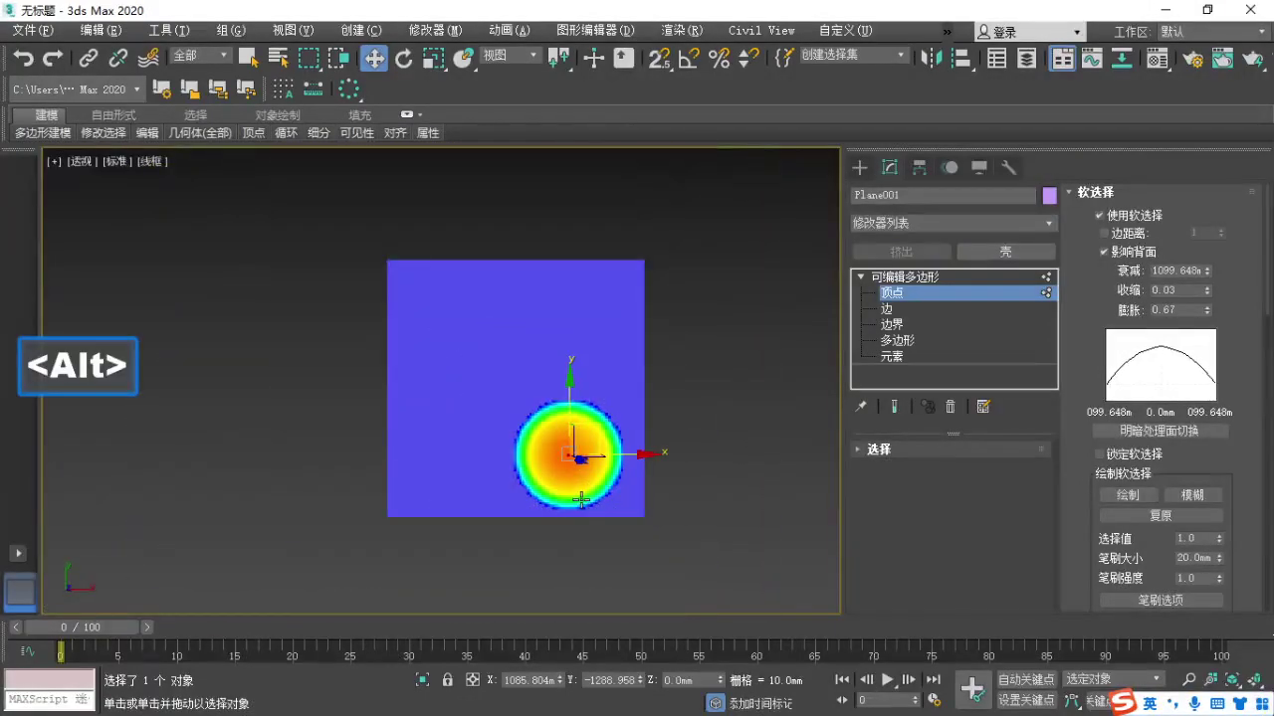
{"action": "middle_click_drag", "start_coordinate": [580, 511], "coordinate": [579, 457], "text": "alt"}
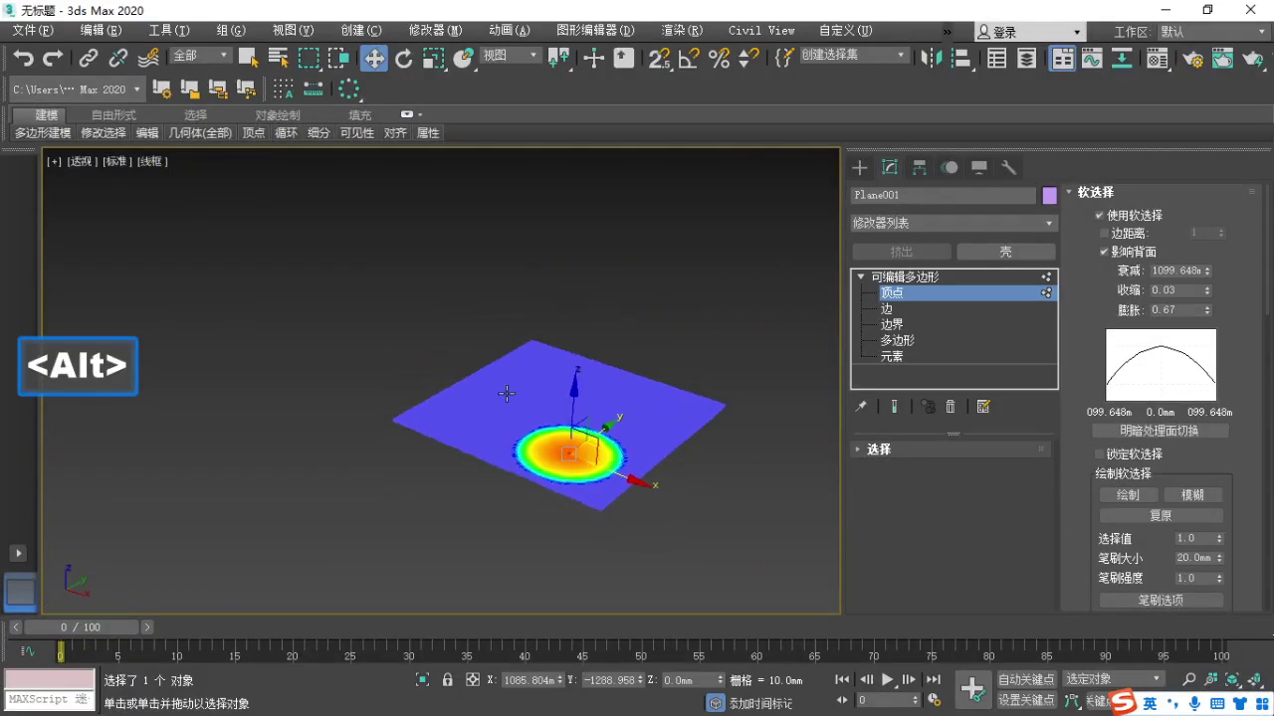
{"action": "scroll", "coordinate": [579, 455], "scroll_direction": "up", "scroll_amount": 6}
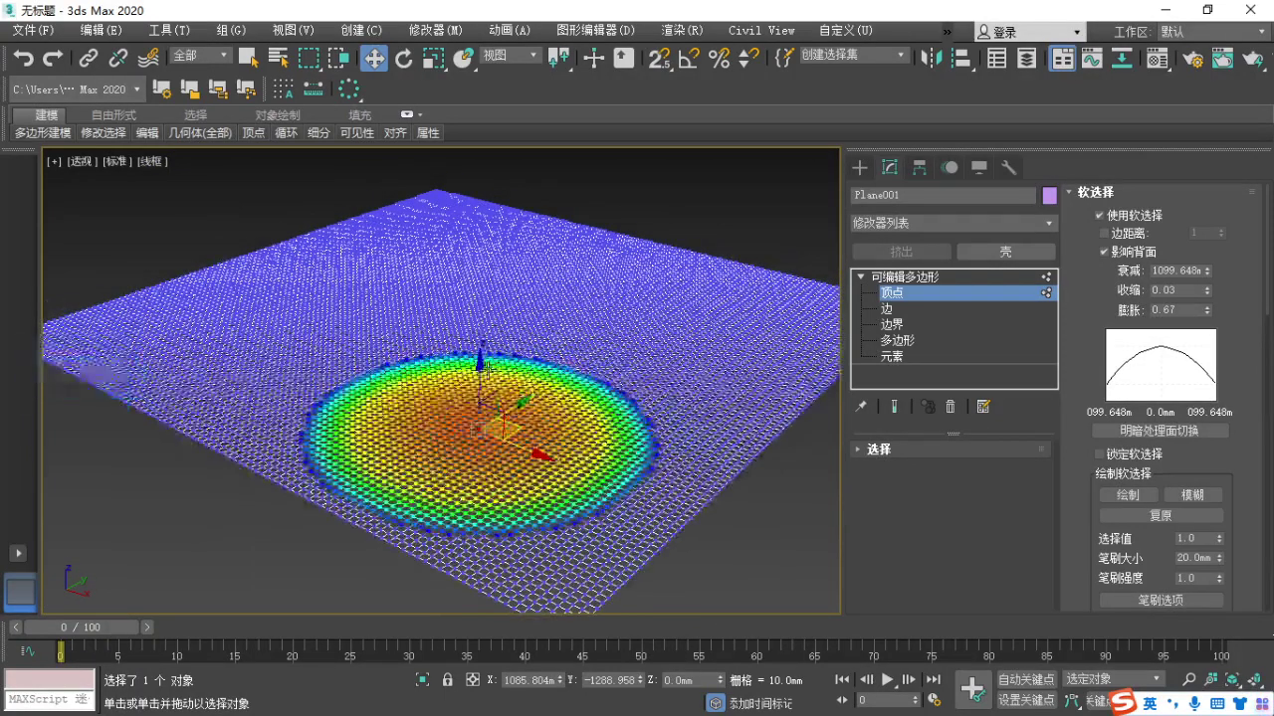
{"action": "key", "text": "F1"}
{"action": "left_click_drag", "start_coordinate": [602, 204], "coordinate": [697, 245]}
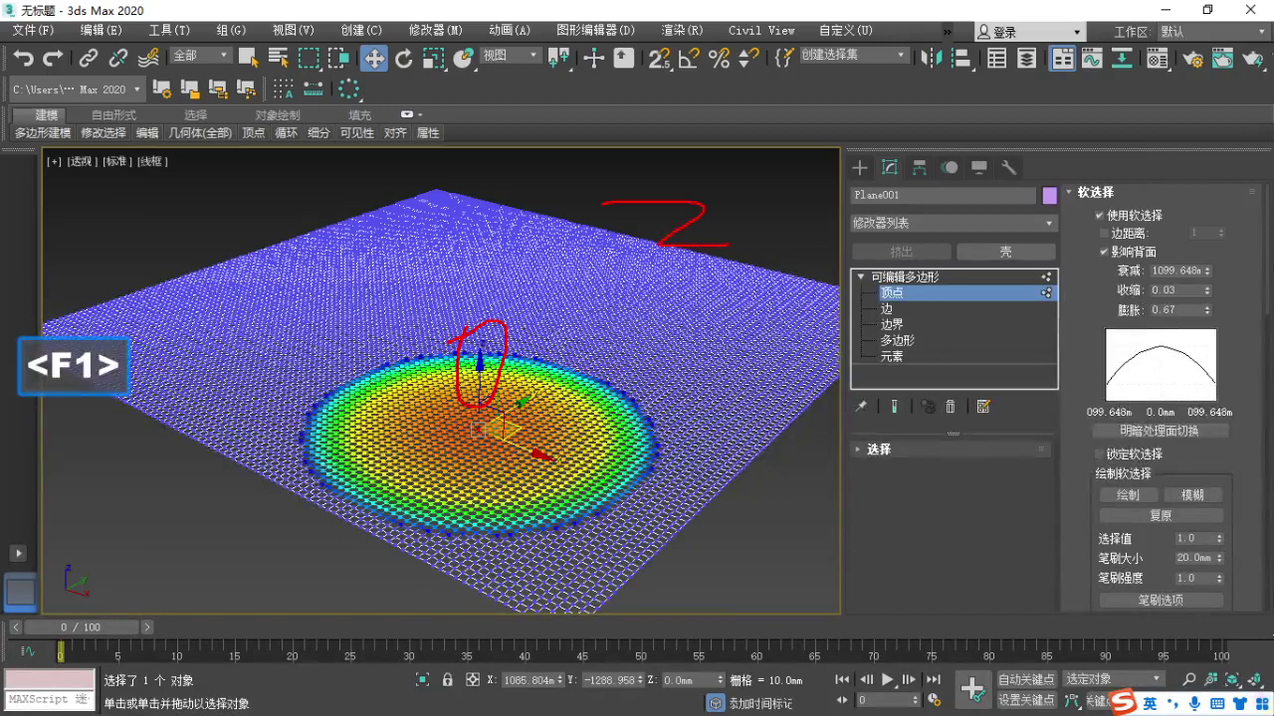
{"action": "key", "text": "Escape"}
{"action": "left_click_drag", "start_coordinate": [482, 375], "coordinate": [483, 318]}
{"action": "middle_click_drag", "start_coordinate": [574, 506], "coordinate": [628, 490], "text": "alt"}
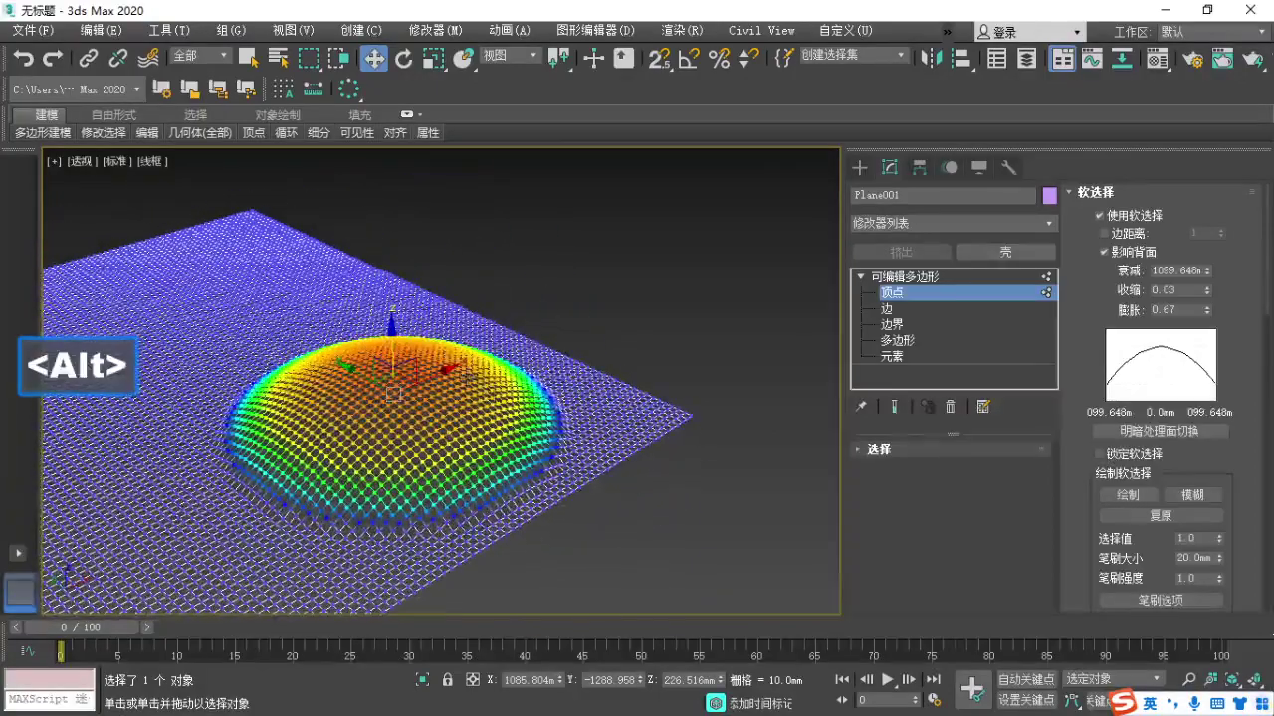
{"action": "key", "text": "F1"}
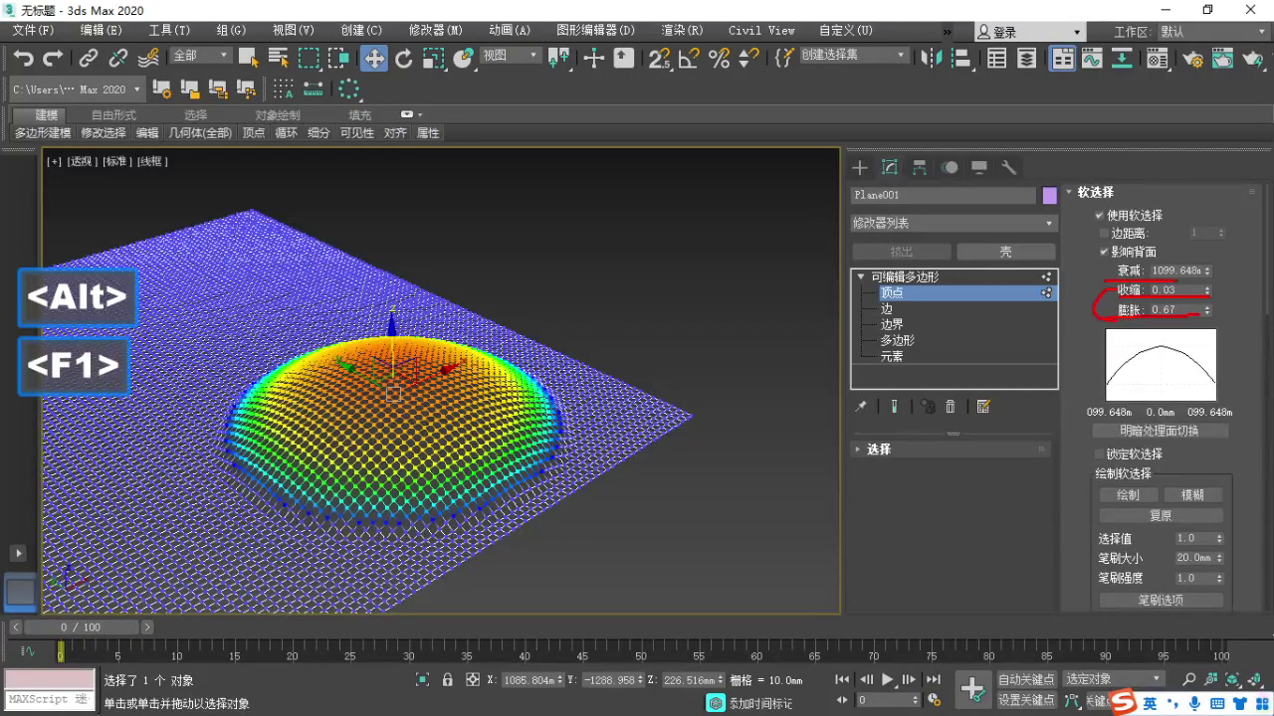
{"action": "key", "text": "Escape"}
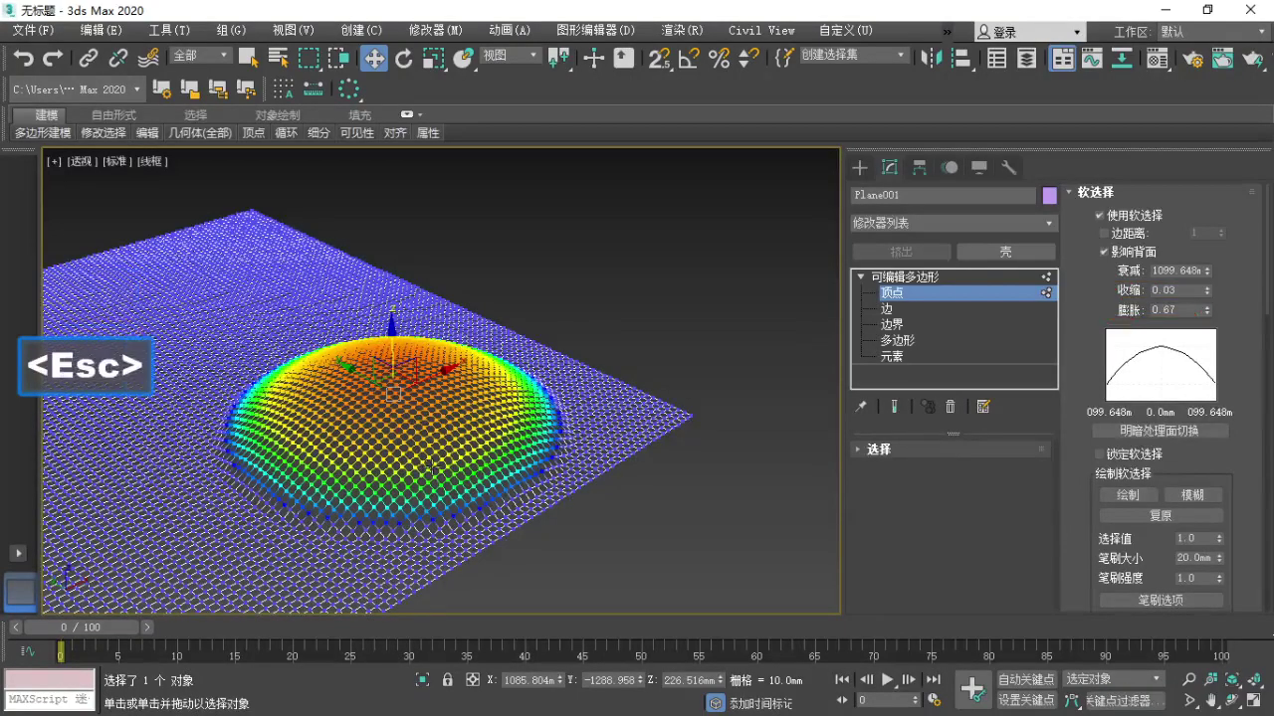
Form a smaller hill beside the broad one, using a vertex at its edge, a falloff of about 627 mm and a height of about 192 mm.
{"action": "middle_click_drag", "start_coordinate": [322, 393], "coordinate": [502, 378]}
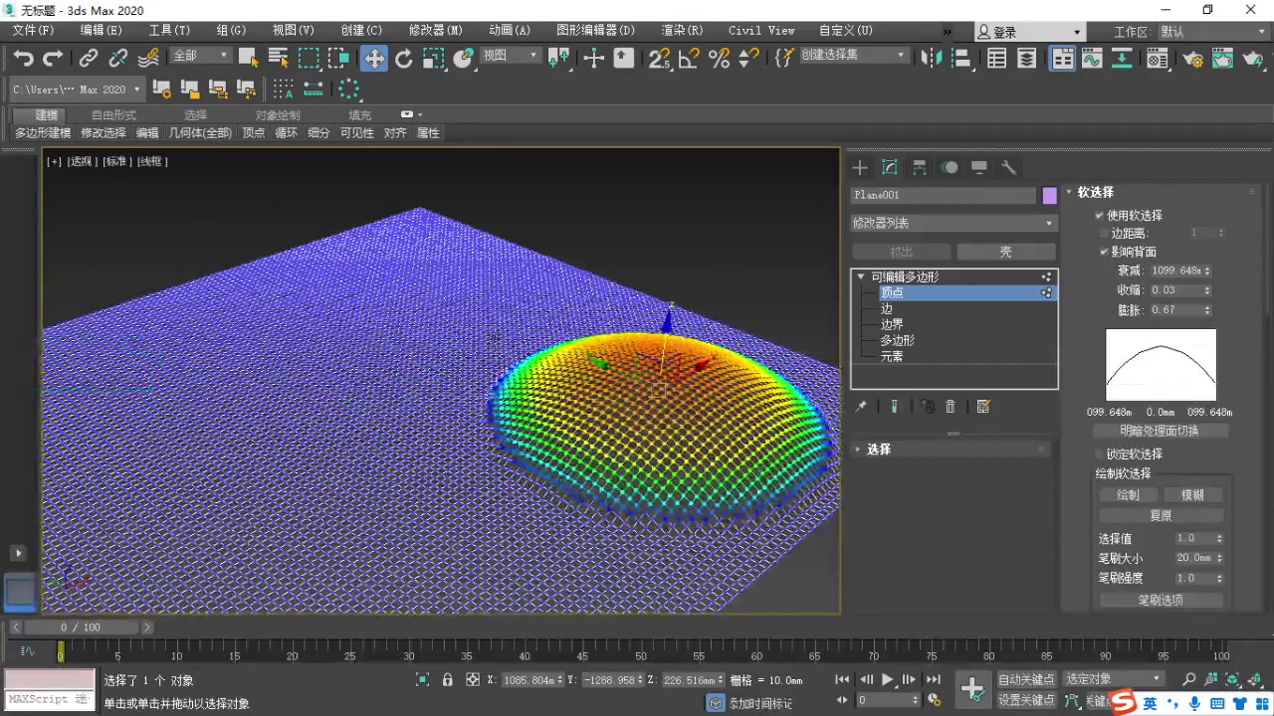
{"action": "left_click", "coordinate": [491, 333]}
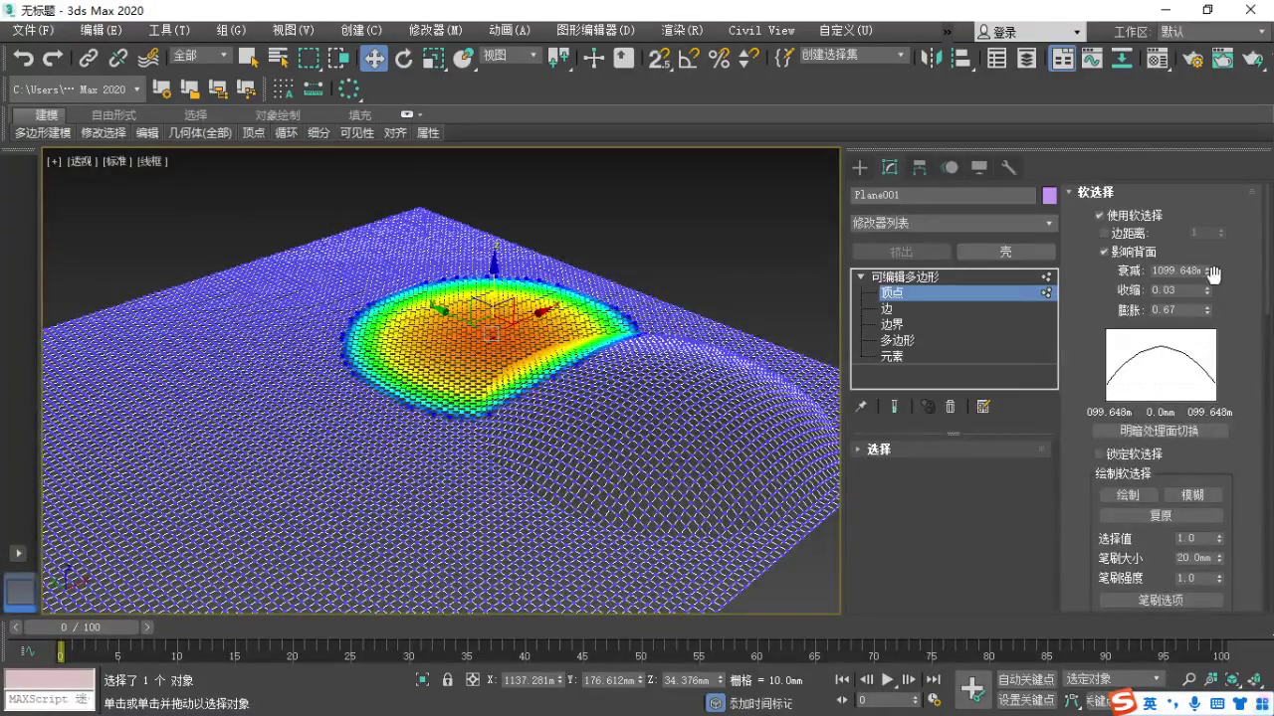
{"action": "left_click_drag", "start_coordinate": [1208, 274], "coordinate": [1212, 321]}
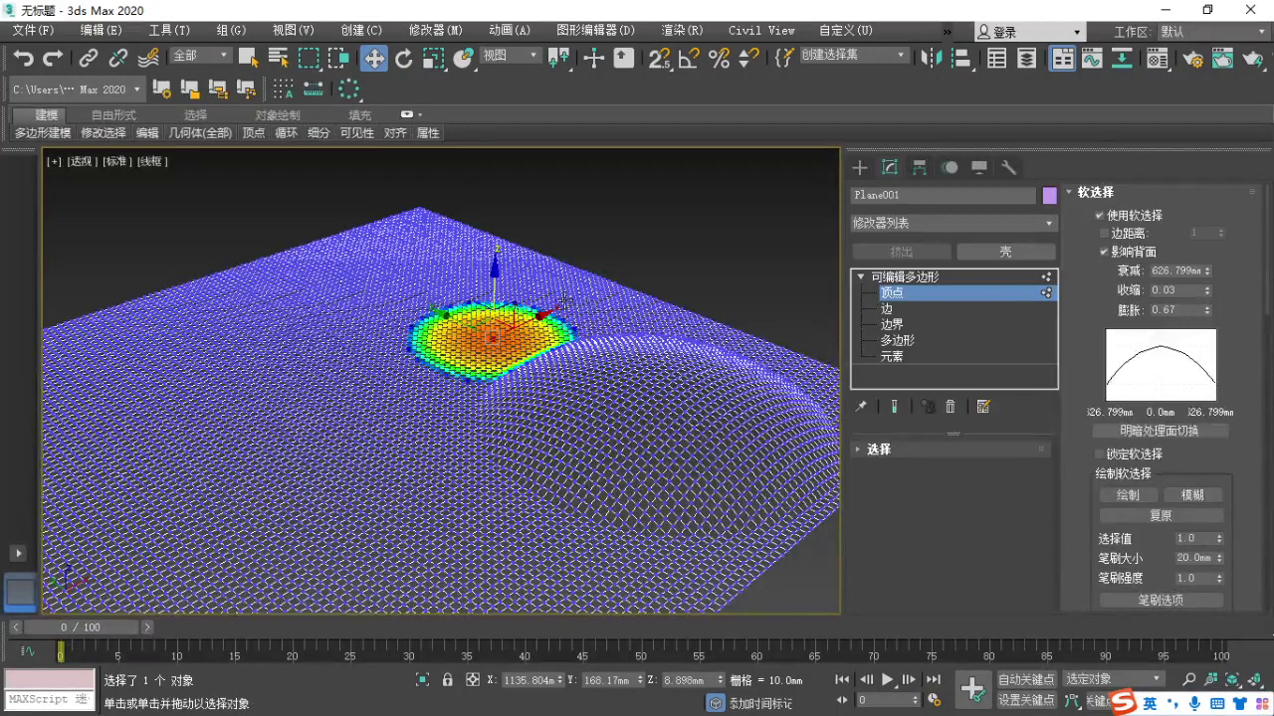
{"action": "left_click_drag", "start_coordinate": [498, 269], "coordinate": [502, 246]}
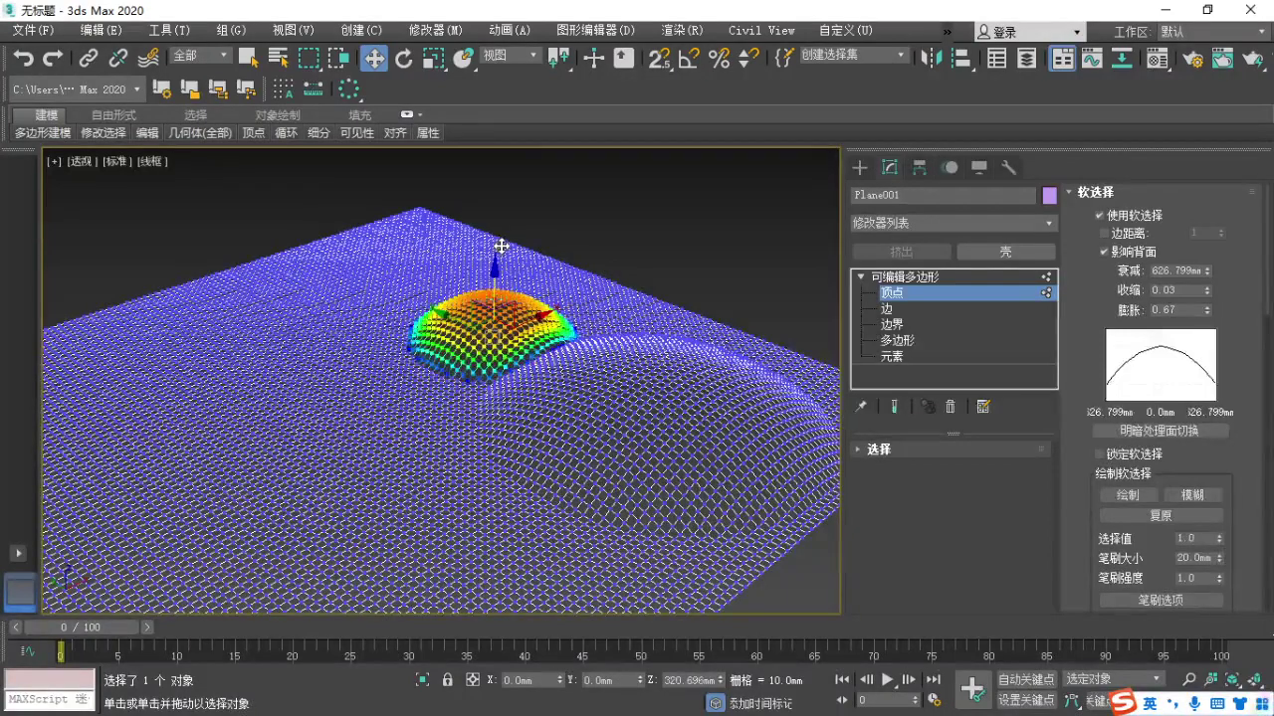
Form a third hill beside the small one about 324 mm high, with falloff about 846 mm, pinch -0.18 and bubble 0.19.
{"action": "scroll", "coordinate": [617, 376], "scroll_direction": "down", "scroll_amount": 3}
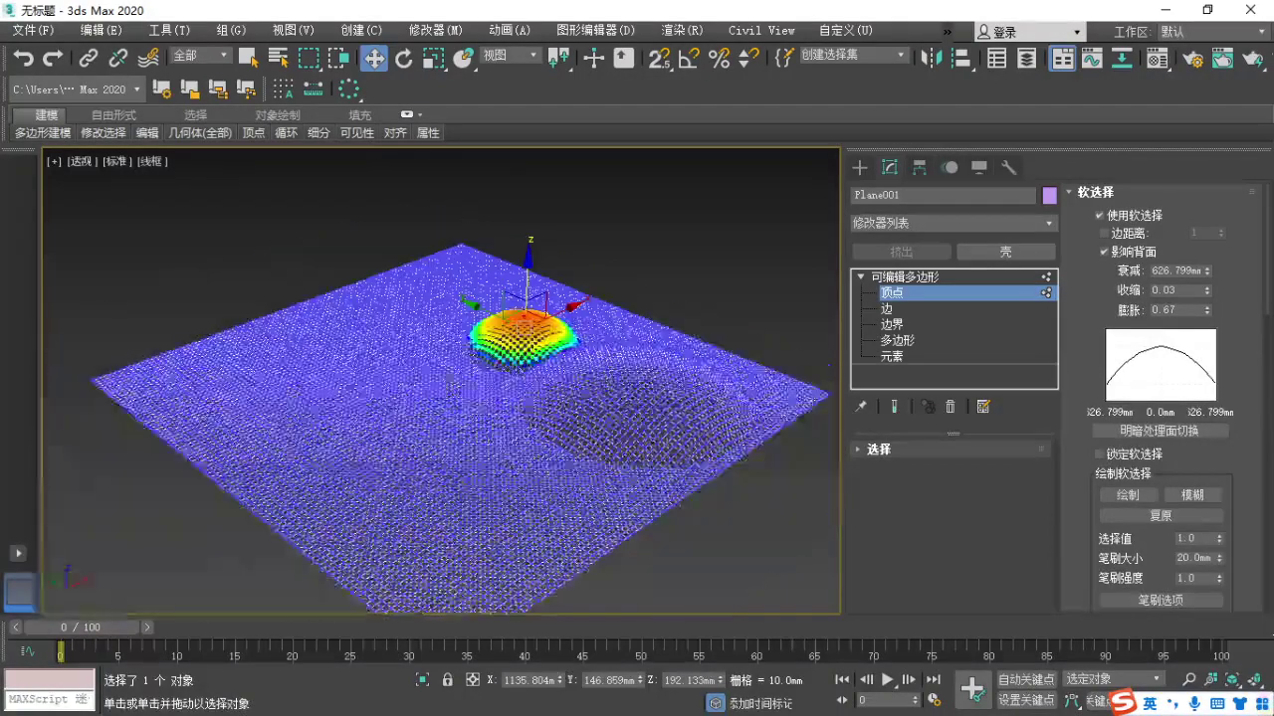
{"action": "left_click", "coordinate": [399, 374]}
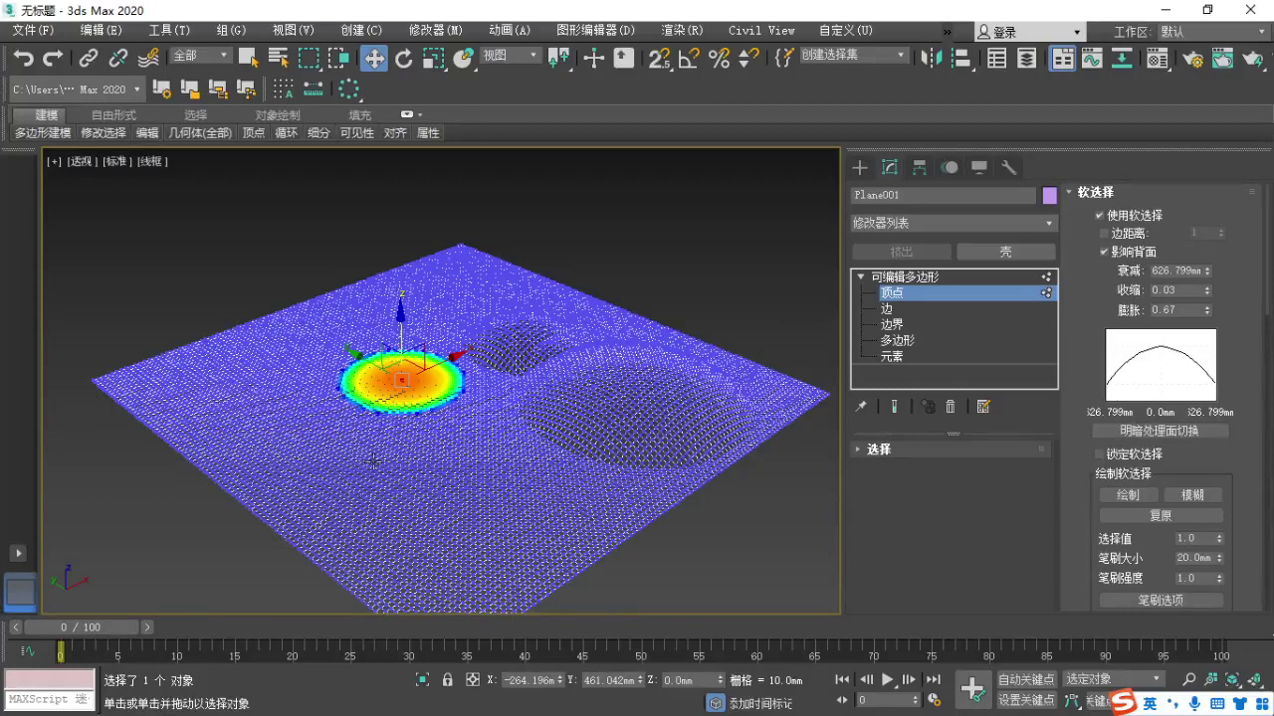
{"action": "left_click_drag", "start_coordinate": [1211, 271], "coordinate": [1180, 239]}
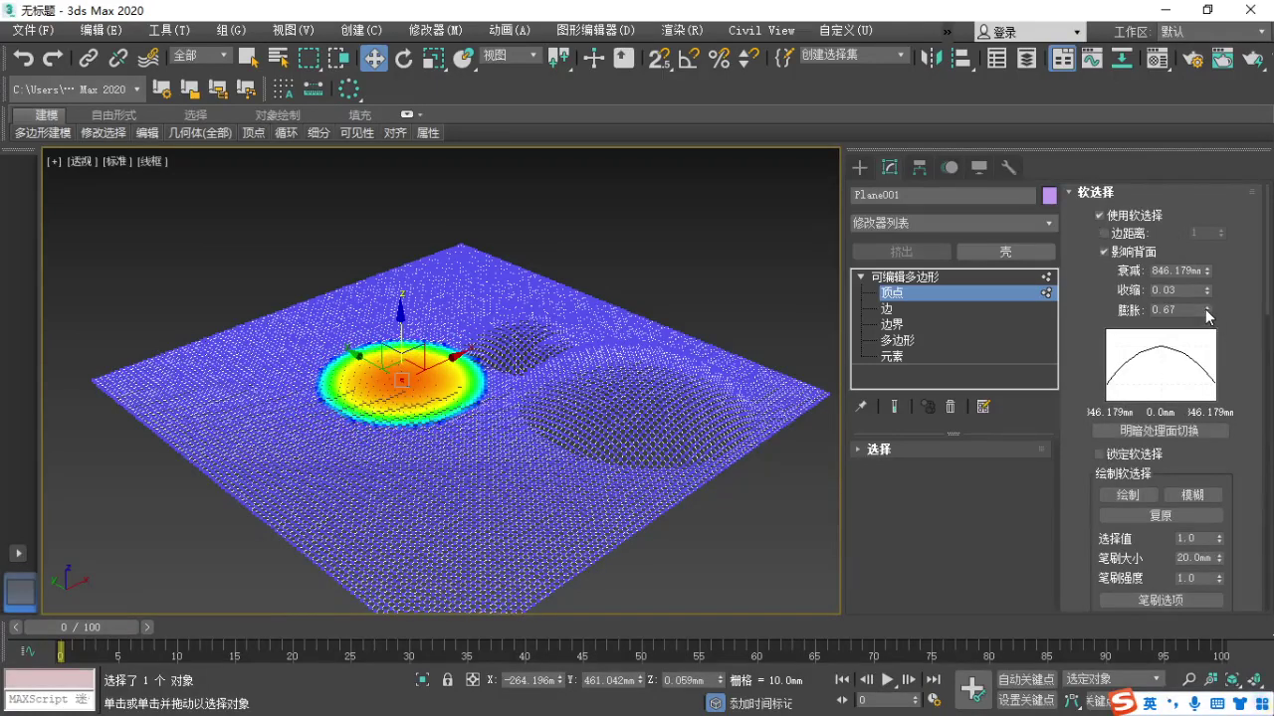
{"action": "left_click_drag", "start_coordinate": [1208, 317], "coordinate": [1222, 342]}
{"action": "key", "text": "ctrl+z"}
{"action": "mouse_move", "coordinate": [1210, 294]}
{"action": "left_mouse_down"}
{"action": "mouse_move", "coordinate": [1231, 334]}
{"action": "mouse_move", "coordinate": [1212, 316]}
{"action": "left_mouse_up"}
{"action": "left_click_drag", "start_coordinate": [400, 329], "coordinate": [392, 300]}
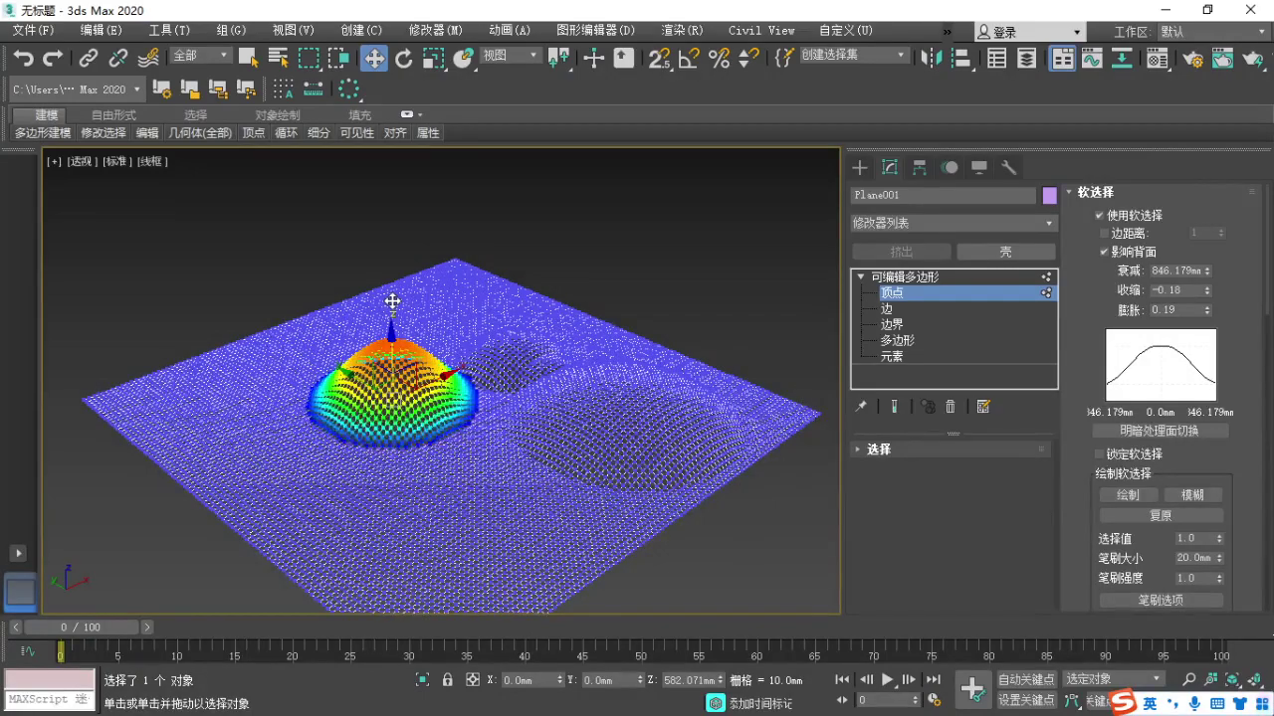
Raise a fourth hill near the empty corner beside the broad hill to about 446 mm, with a falloff of about 1227 mm.
{"action": "middle_click_drag", "start_coordinate": [392, 301], "coordinate": [379, 443], "text": "alt"}
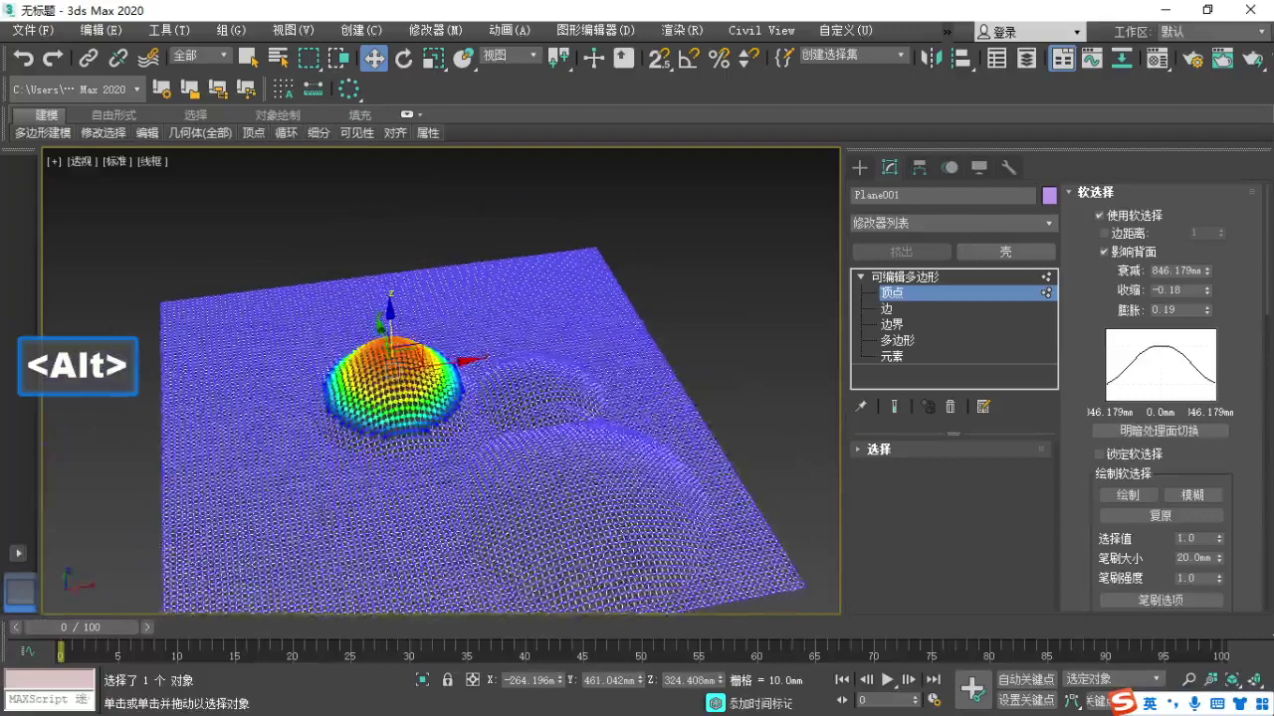
{"action": "left_click", "coordinate": [309, 527]}
{"action": "middle_click_drag", "start_coordinate": [308, 527], "coordinate": [323, 472]}
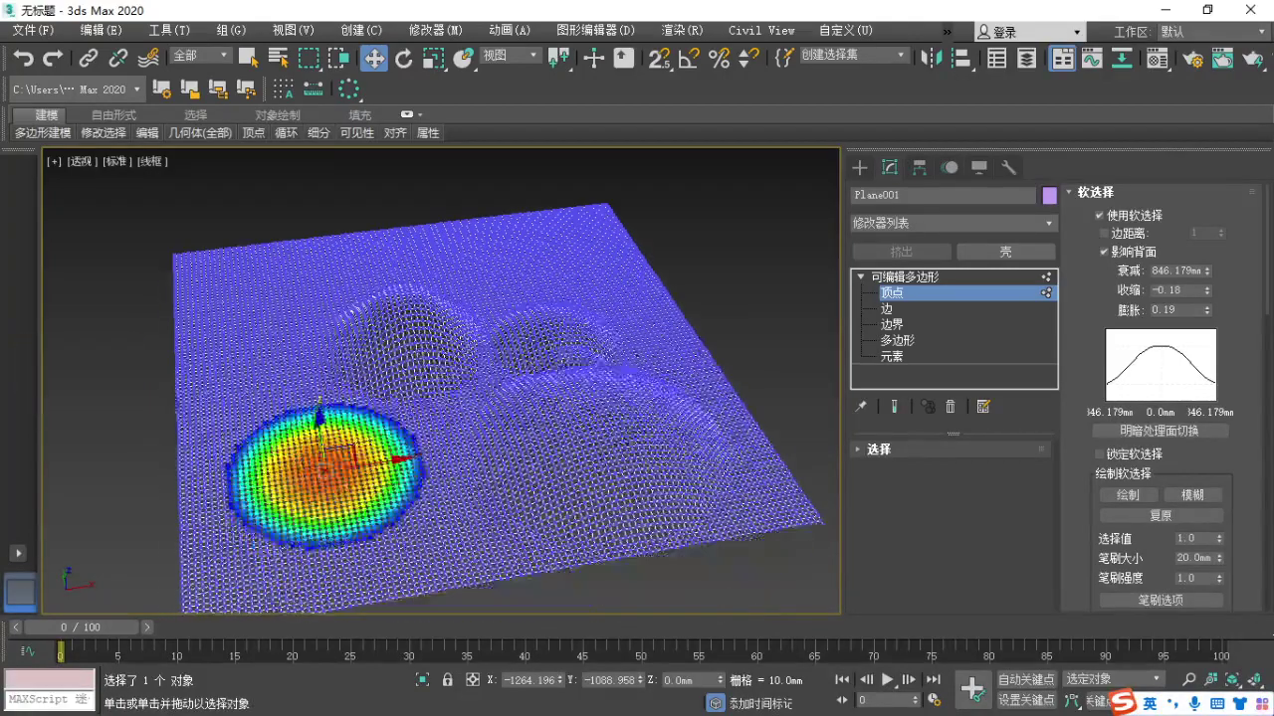
{"action": "left_click_drag", "start_coordinate": [1206, 272], "coordinate": [1208, 228]}
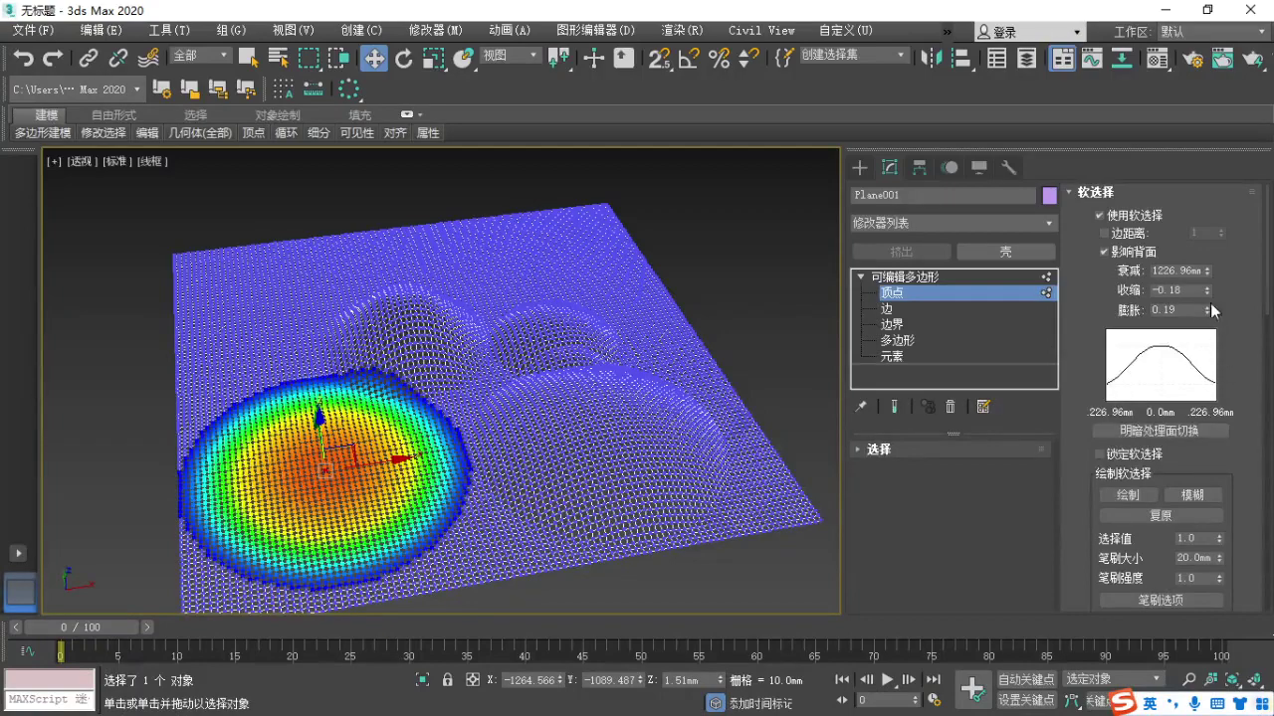
{"action": "middle_click_drag", "start_coordinate": [329, 453], "coordinate": [341, 455], "text": "alt"}
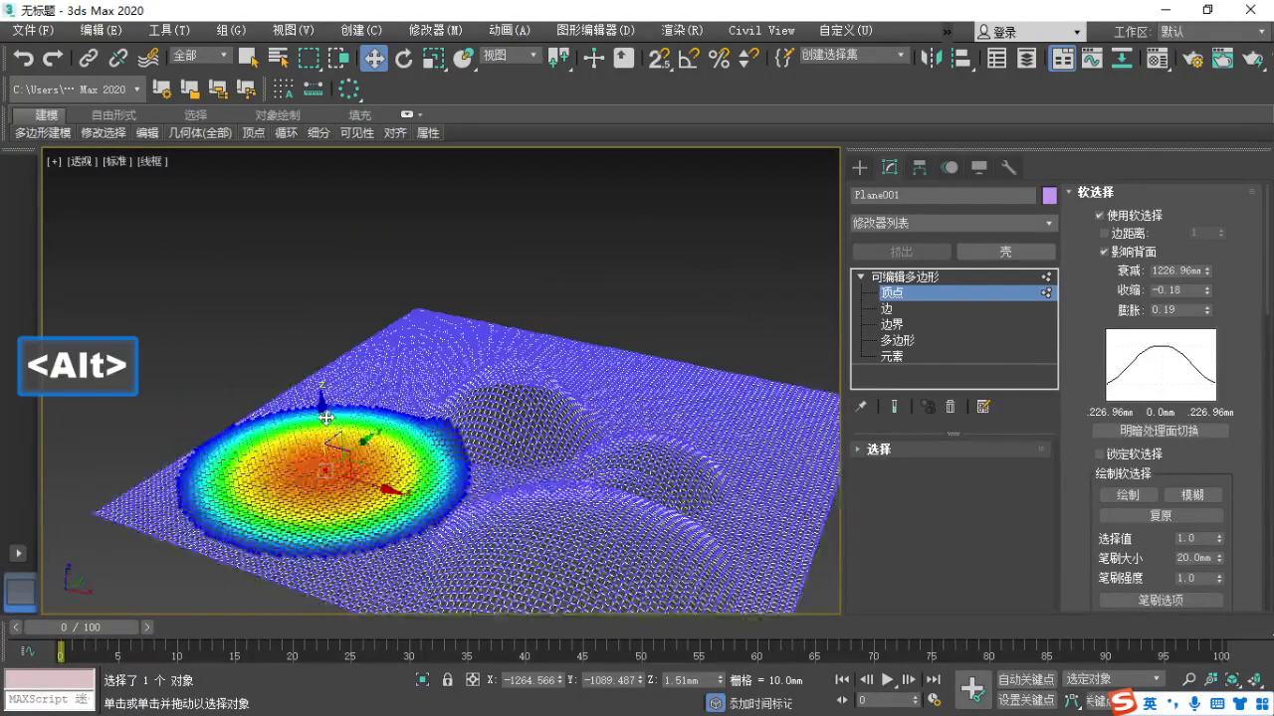
{"action": "left_click_drag", "start_coordinate": [326, 418], "coordinate": [317, 365]}
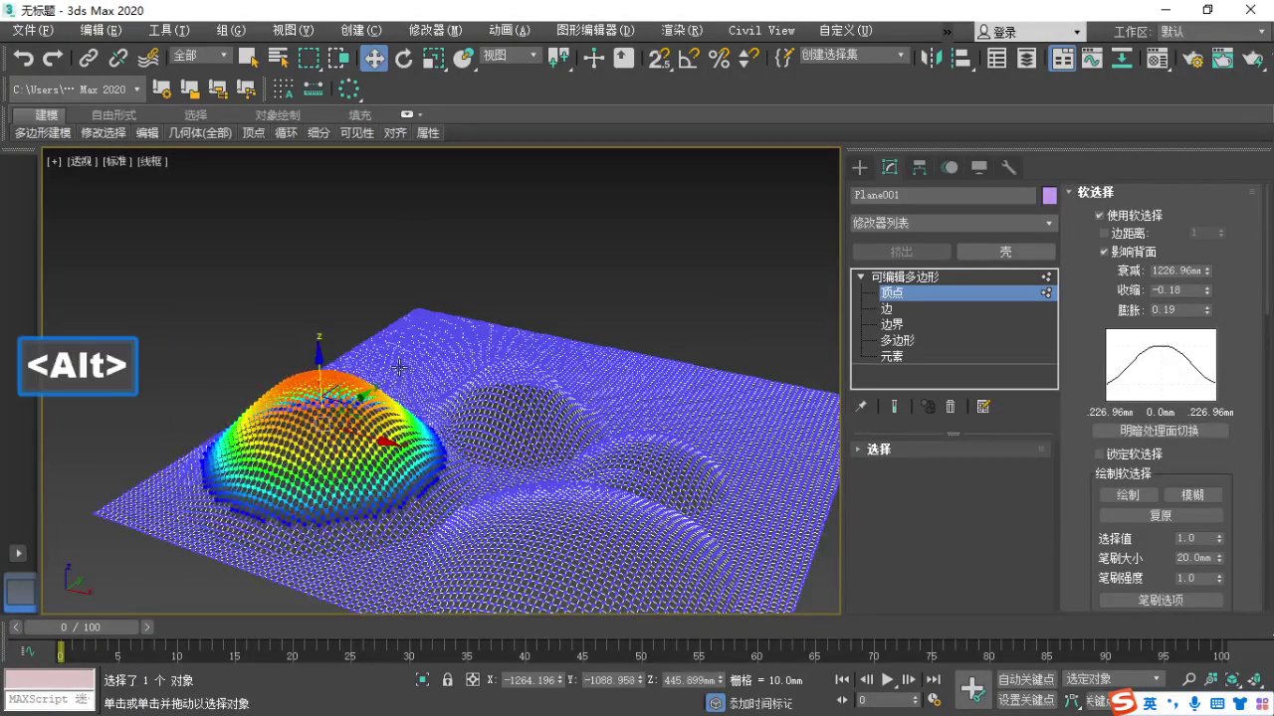
Switch the viewport from wireframe to shaded display to show the hills as a solid surface.
{"action": "middle_click_drag", "start_coordinate": [312, 329], "coordinate": [520, 516], "text": "alt"}
{"action": "scroll", "coordinate": [480, 412], "scroll_direction": "up", "scroll_amount": 5}
{"action": "key", "text": "F4"}
{"action": "key", "text": "F3"}
{"action": "scroll", "coordinate": [427, 404], "scroll_direction": "down", "scroll_amount": 3}
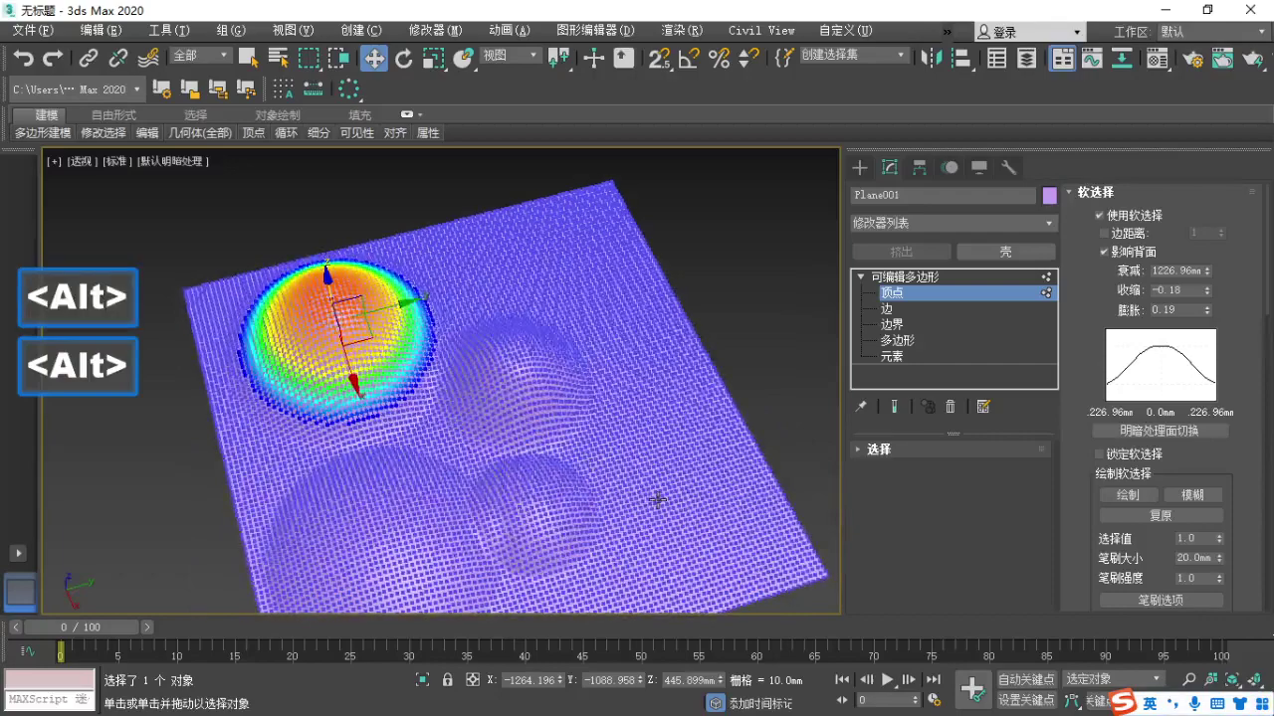
Select a vertex in the flat area near the plane's edge and examine the hill layout from top and angled views.
{"action": "middle_click_drag", "start_coordinate": [656, 500], "coordinate": [649, 466], "text": "alt"}
{"action": "left_click", "coordinate": [651, 444]}
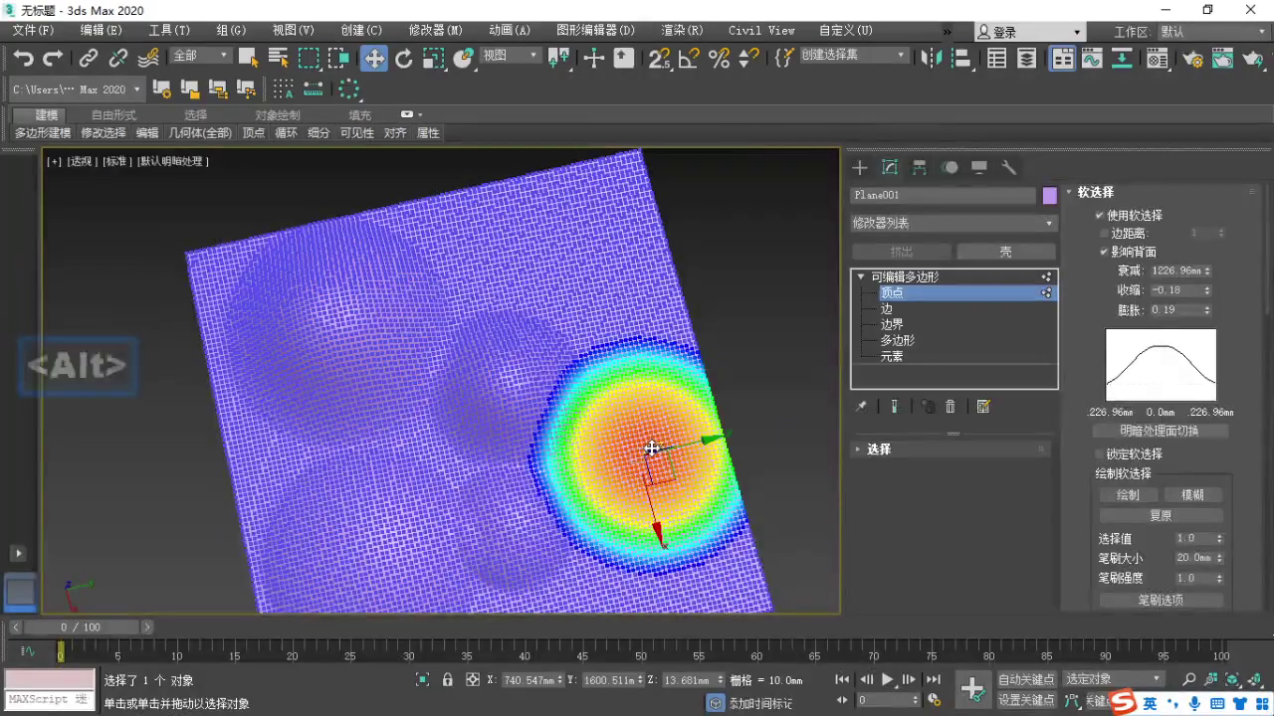
{"action": "mouse_move", "coordinate": [652, 448]}
{"action": "middle_mouse_down"}
{"action": "mouse_move", "coordinate": [624, 425]}
{"action": "mouse_move", "coordinate": [651, 432]}
{"action": "middle_mouse_up"}
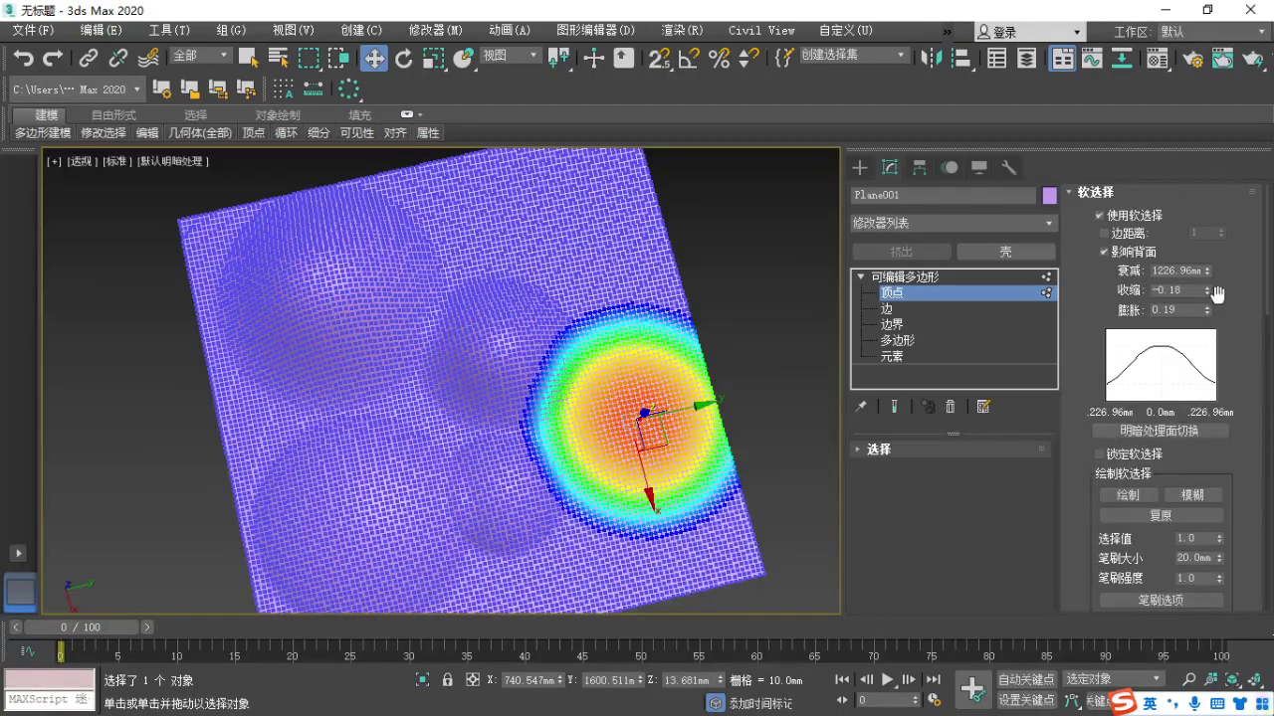
{"action": "middle_click_drag", "start_coordinate": [738, 435], "coordinate": [597, 485], "text": "alt"}
{"action": "key", "text": "t"}
{"action": "scroll", "coordinate": [568, 370], "scroll_direction": "up", "scroll_amount": 3}
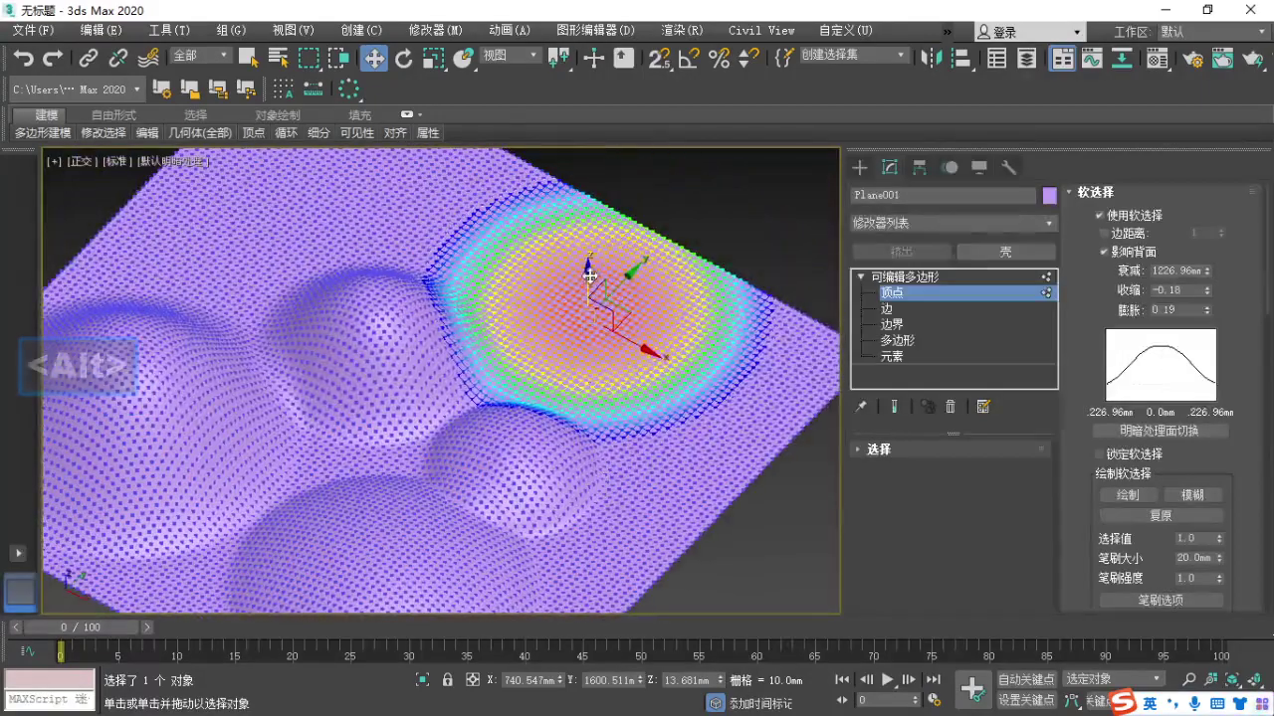
{"action": "key", "text": "t"}
{"action": "key", "text": "ctrl+alt+z"}
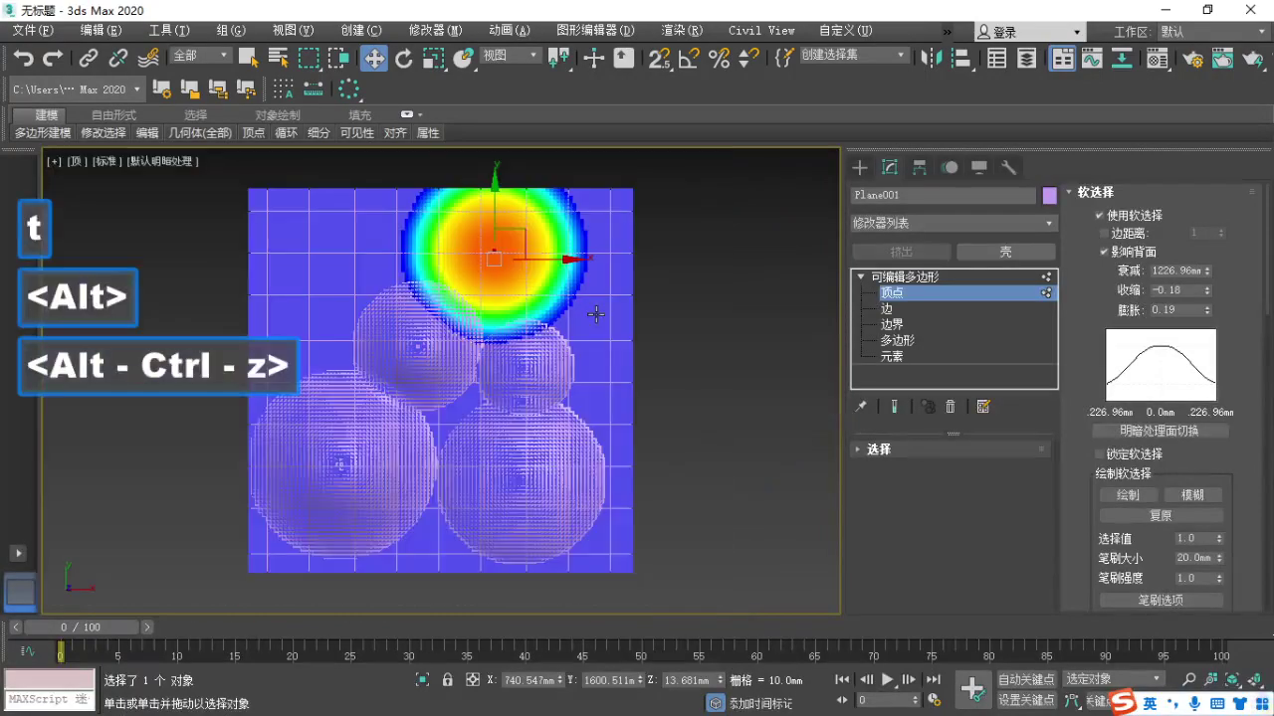
{"action": "scroll", "coordinate": [520, 321], "scroll_direction": "up", "scroll_amount": 2}
{"action": "middle_click_drag", "start_coordinate": [551, 345], "coordinate": [514, 346]}
{"action": "scroll", "coordinate": [577, 371], "scroll_direction": "down", "scroll_amount": 4}
{"action": "scroll", "coordinate": [514, 347], "scroll_direction": "up", "scroll_amount": 4}
{"action": "scroll", "coordinate": [518, 341], "scroll_direction": "down", "scroll_amount": 2}
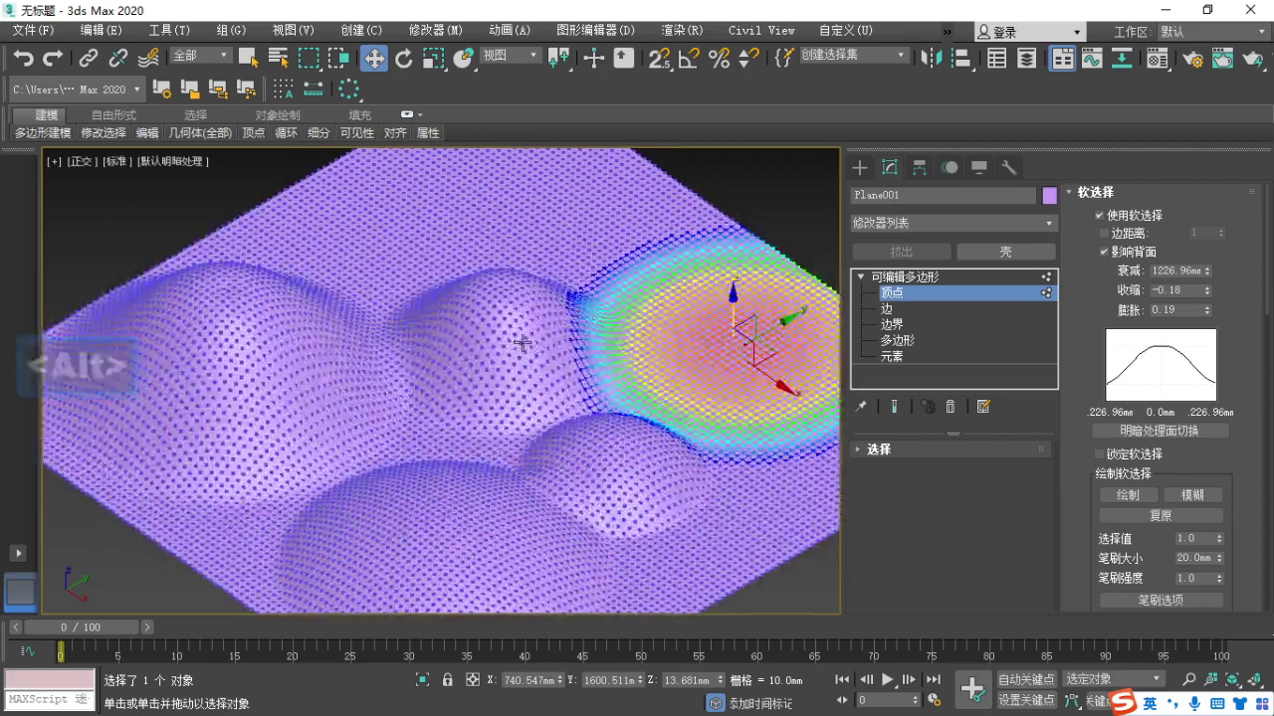
{"action": "scroll", "coordinate": [534, 347], "scroll_direction": "down", "scroll_amount": 3}
{"action": "scroll", "coordinate": [534, 328], "scroll_direction": "up", "scroll_amount": 2}
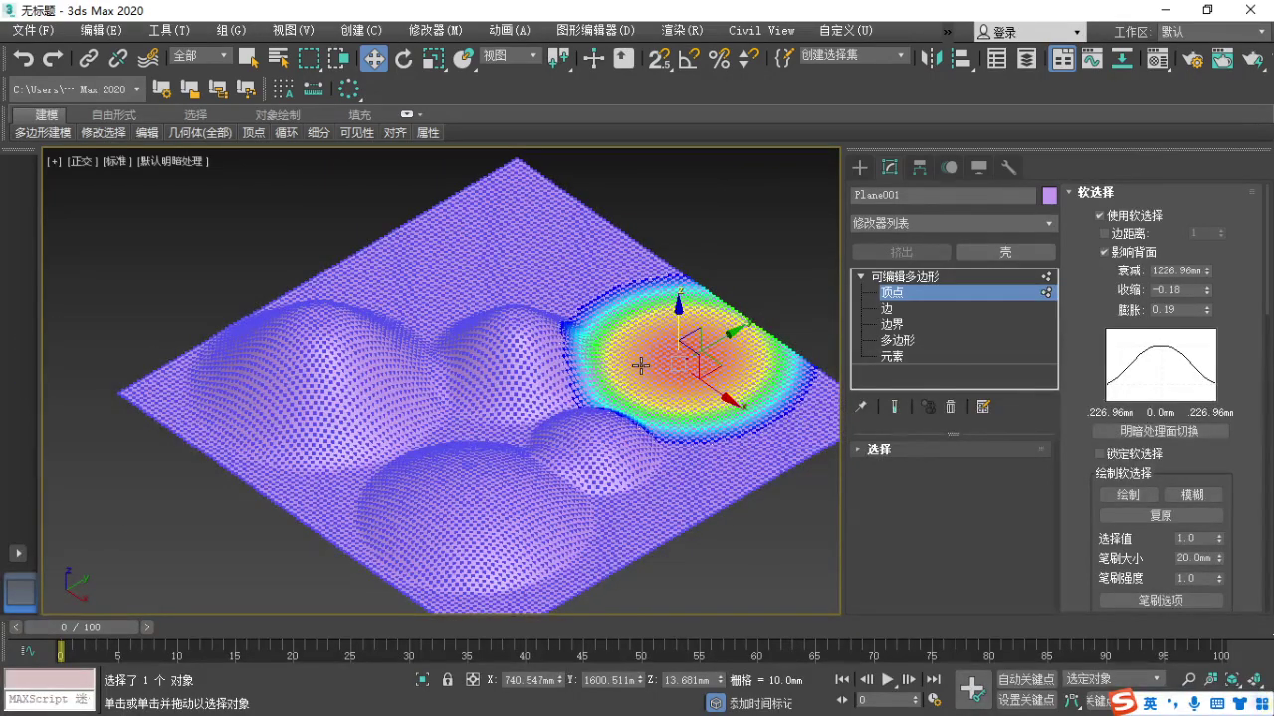
{"action": "key", "text": "F1"}
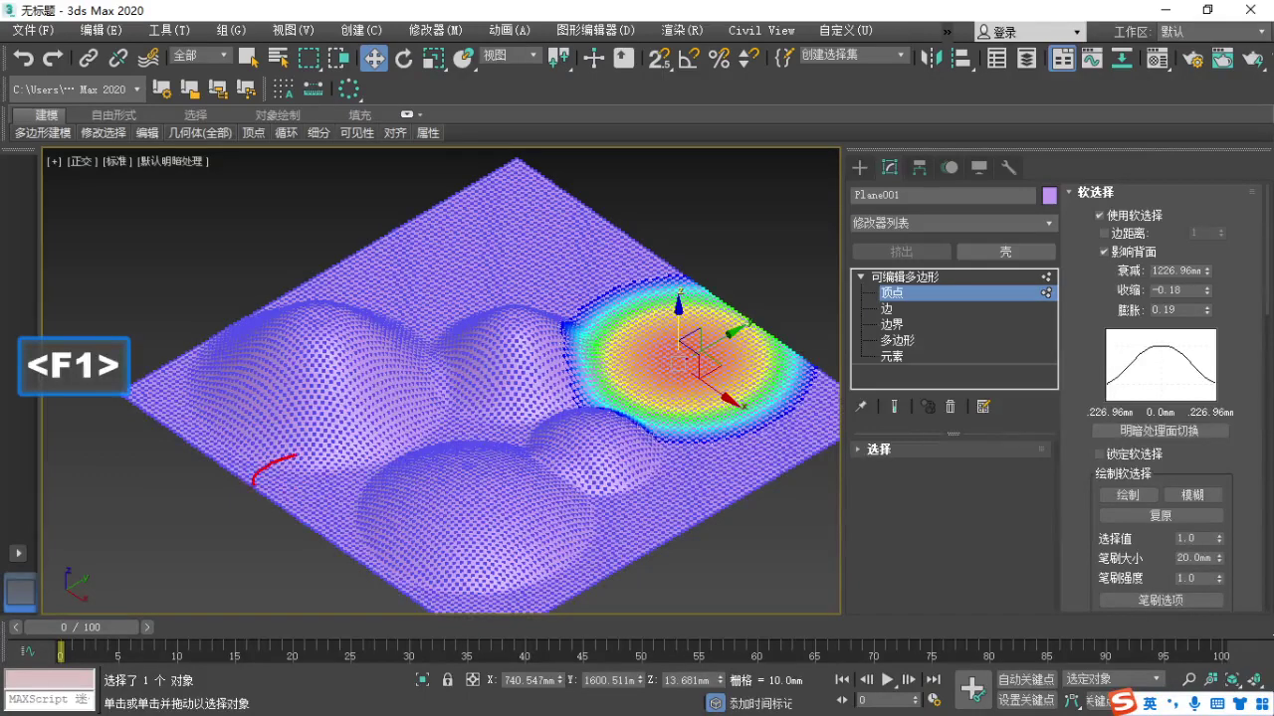
{"action": "mouse_move", "coordinate": [297, 454]}
{"action": "left_mouse_down"}
{"action": "mouse_move", "coordinate": [561, 380]}
{"action": "mouse_move", "coordinate": [845, 353]}
{"action": "left_mouse_up"}
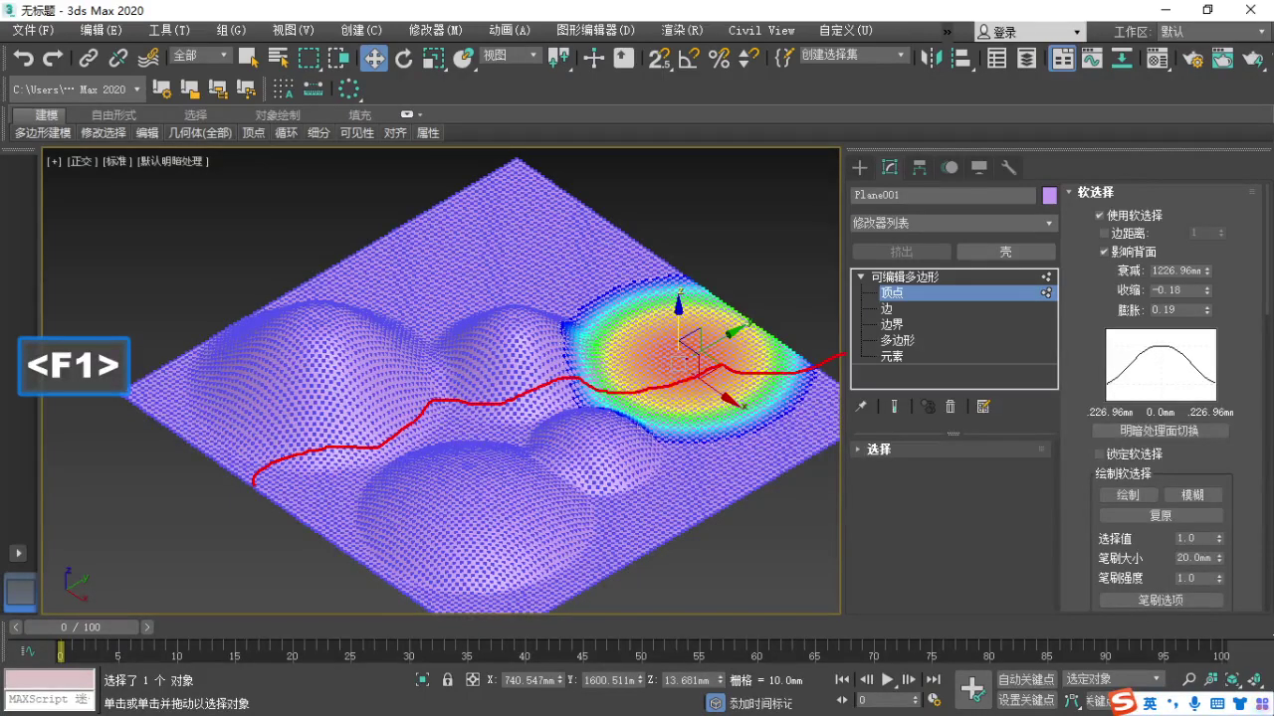
{"action": "key", "text": "Escape"}
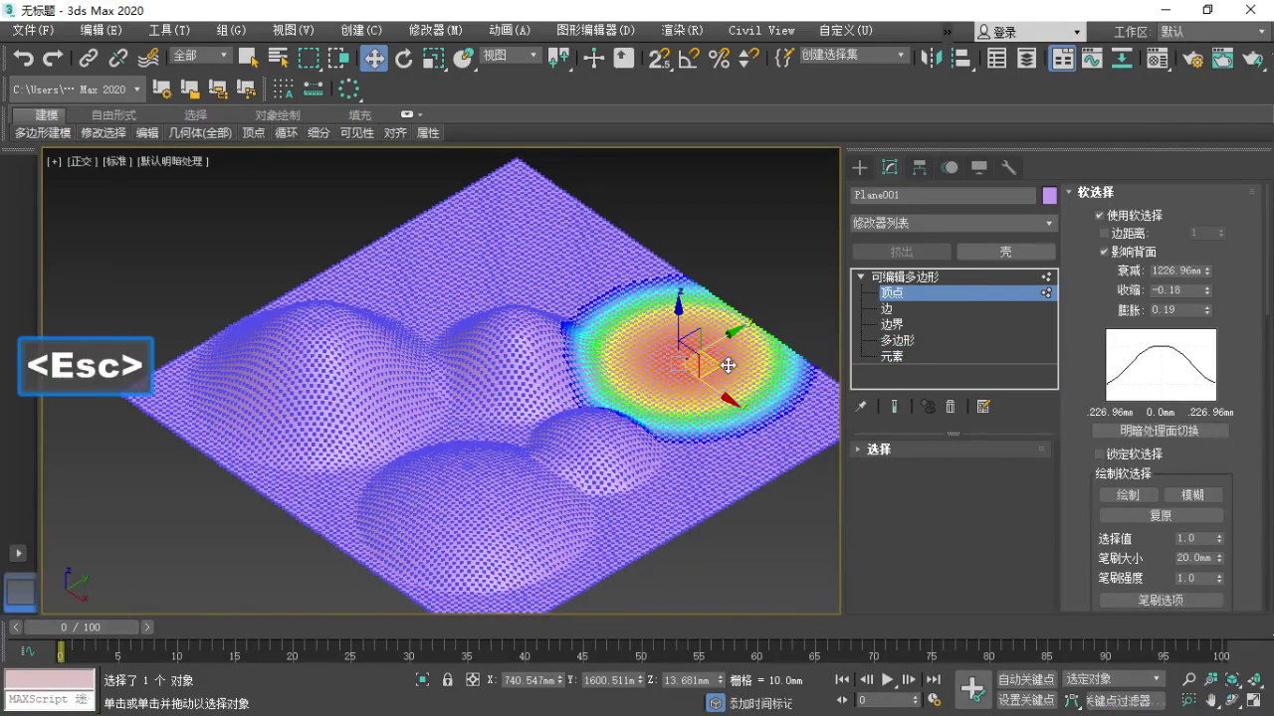
Raise a broad hill near the plane's far corner and a smaller one beside it with falloff 785.254 mm and pinch -0.19.
{"action": "left_click", "coordinate": [490, 281]}
{"action": "mouse_move", "coordinate": [490, 241]}
{"action": "left_mouse_down"}
{"action": "mouse_move", "coordinate": [487, 198]}
{"action": "mouse_move", "coordinate": [490, 239]}
{"action": "left_mouse_up"}
{"action": "left_click", "coordinate": [666, 321]}
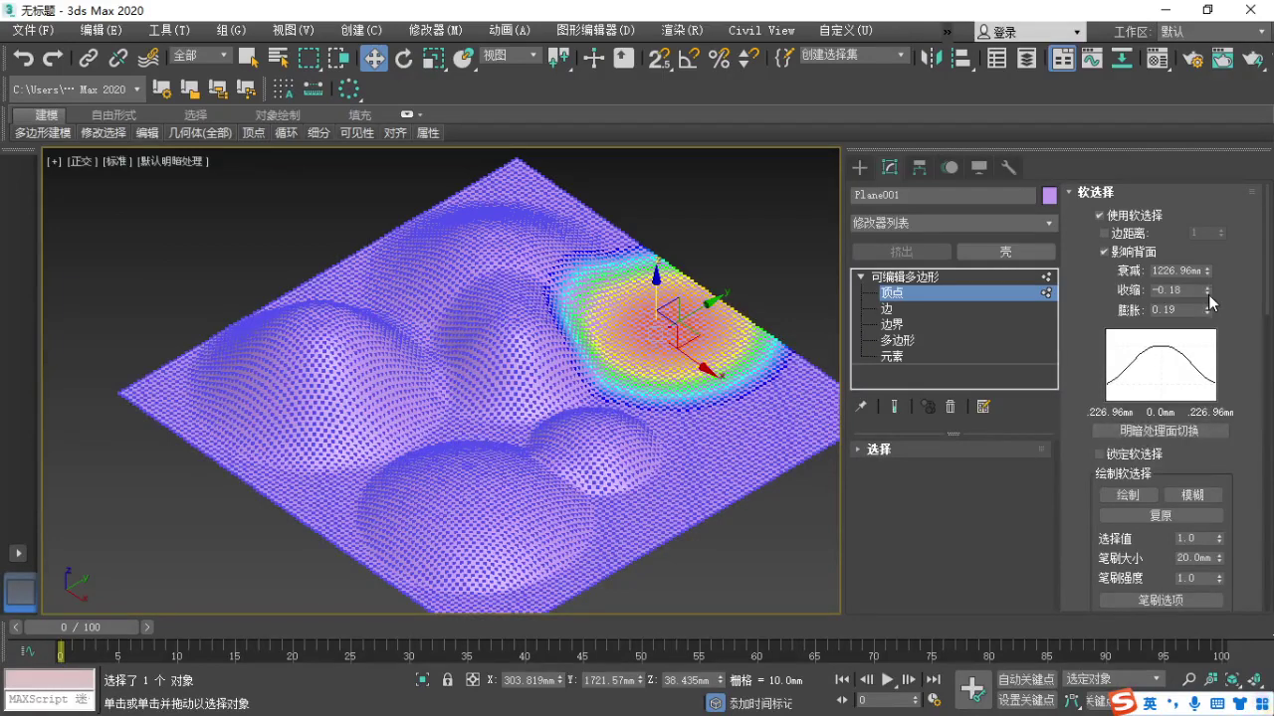
{"action": "left_click_drag", "start_coordinate": [1208, 272], "coordinate": [1210, 303]}
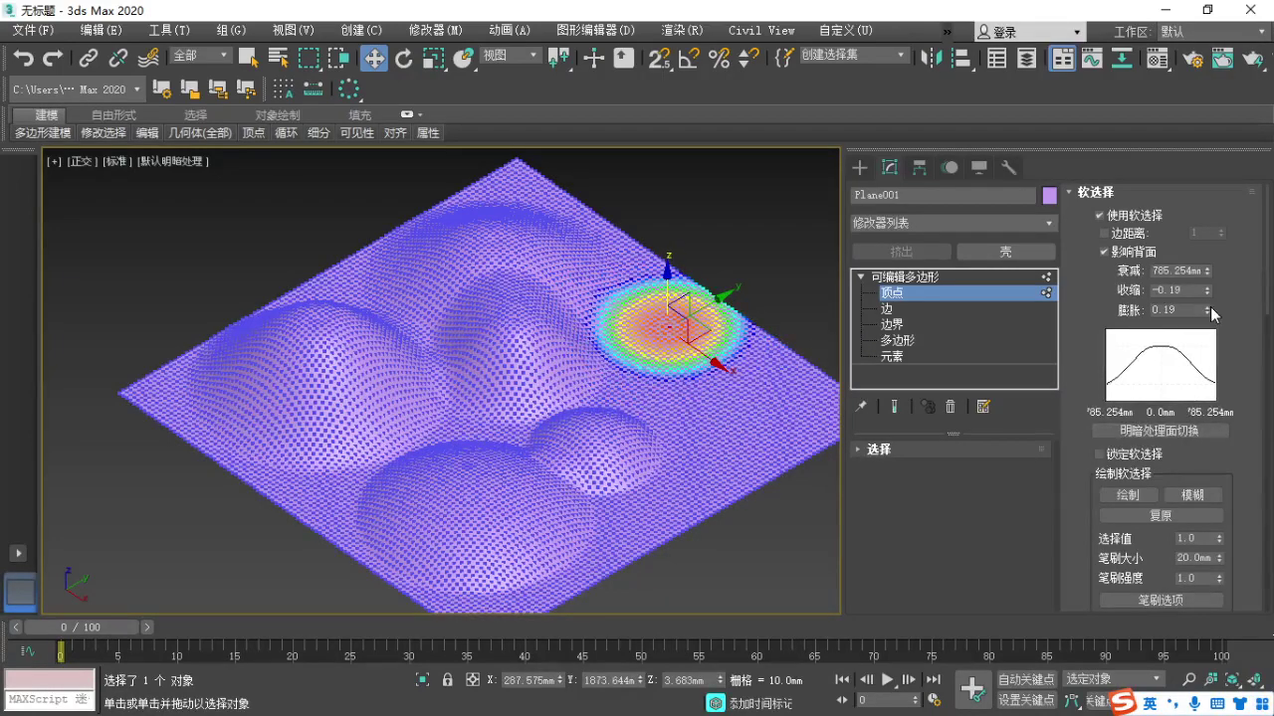
{"action": "left_click_drag", "start_coordinate": [668, 283], "coordinate": [675, 260]}
{"action": "left_click", "coordinate": [781, 261]}
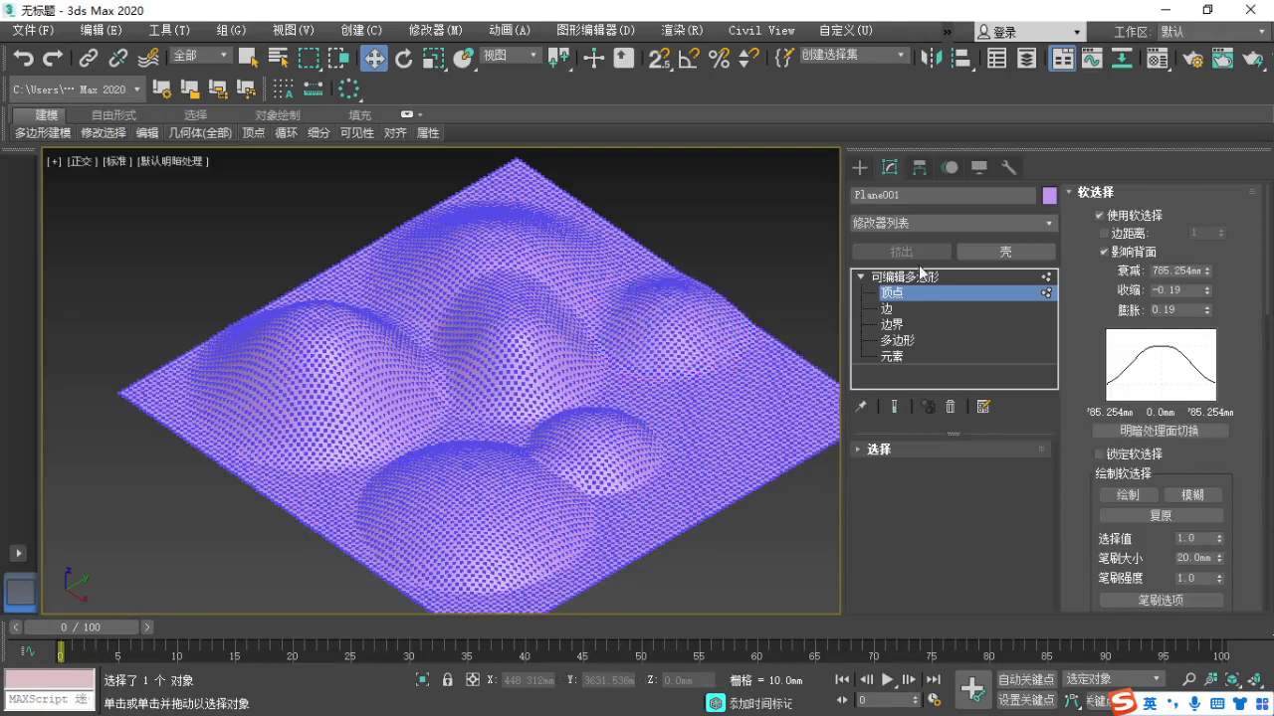
Leave vertex editing and change the terrain's object color to green.
{"action": "left_click", "coordinate": [925, 289]}
{"action": "left_click", "coordinate": [778, 252]}
{"action": "middle_click_drag", "start_coordinate": [777, 251], "coordinate": [419, 476], "text": "alt"}
{"action": "left_click", "coordinate": [475, 444]}
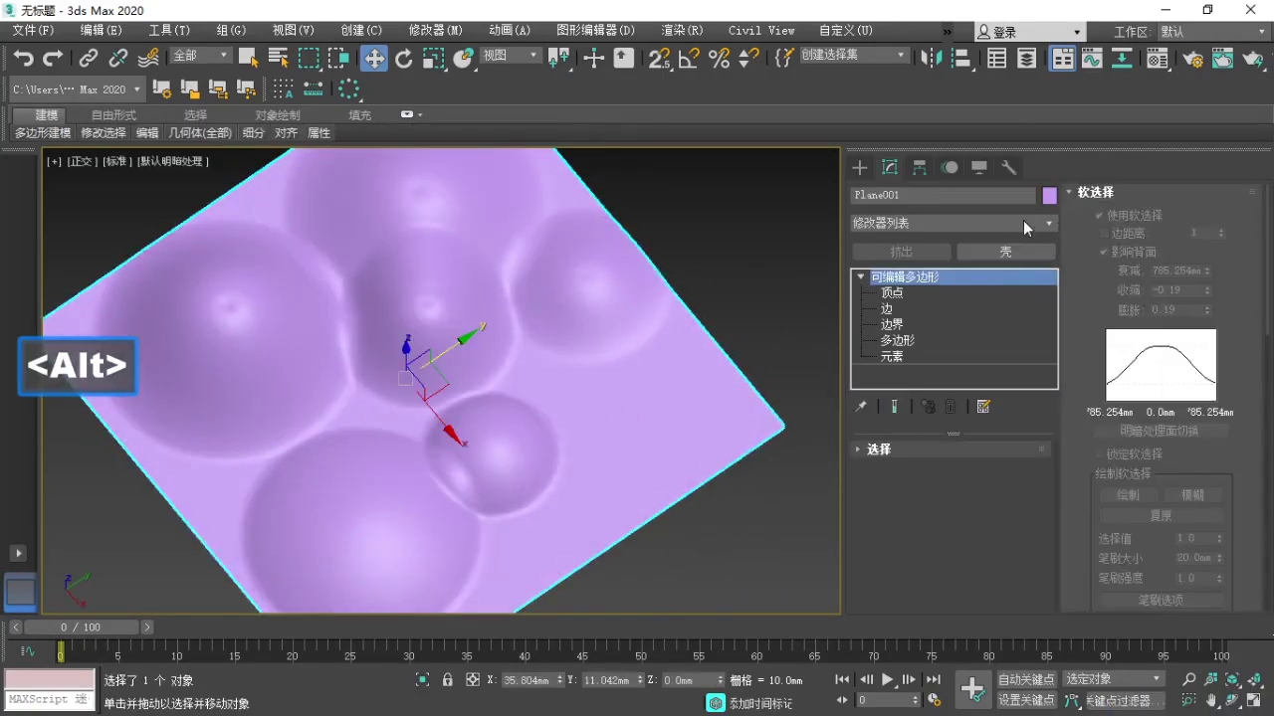
{"action": "left_click", "coordinate": [1049, 196]}
{"action": "left_click", "coordinate": [797, 225]}
{"action": "left_click", "coordinate": [926, 377]}
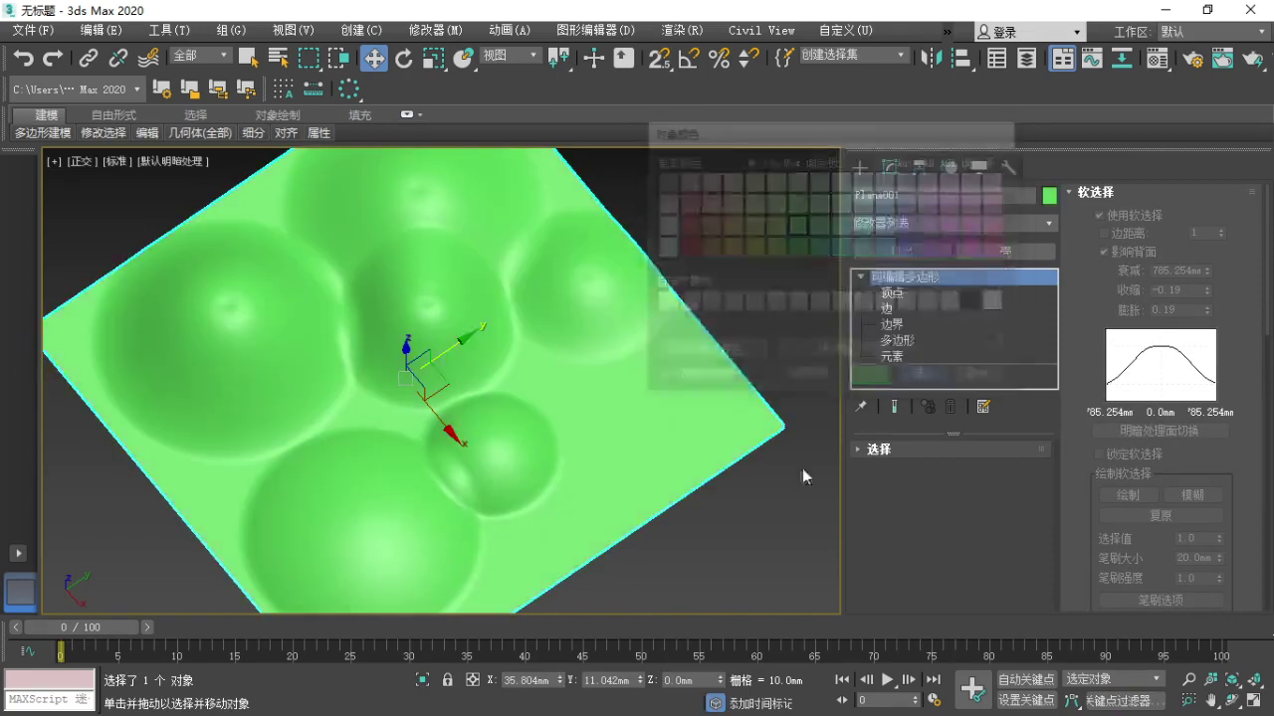
{"action": "left_click", "coordinate": [802, 468]}
{"action": "middle_click_drag", "start_coordinate": [449, 468], "coordinate": [661, 378], "text": "alt"}
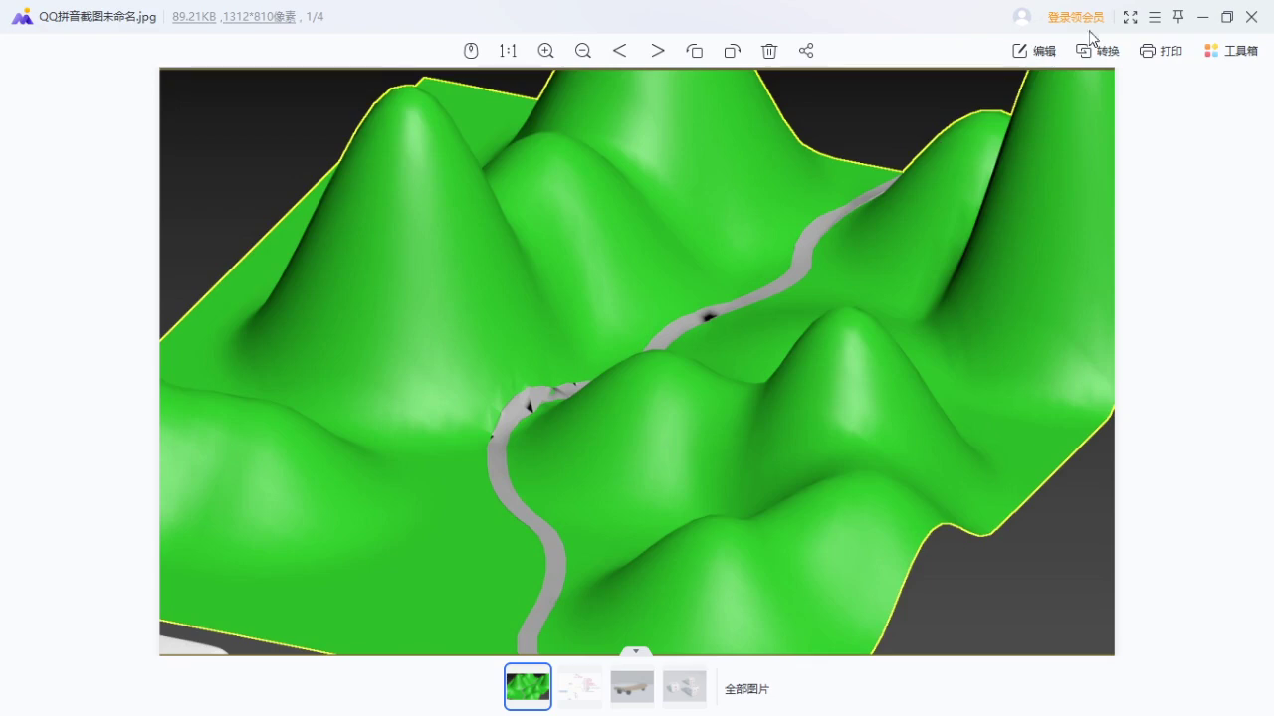
Close the reference image of green hills with a road and examine the peaks in the realistic terrain image up close.
{"action": "left_click_drag", "start_coordinate": [756, 20], "coordinate": [696, 5]}
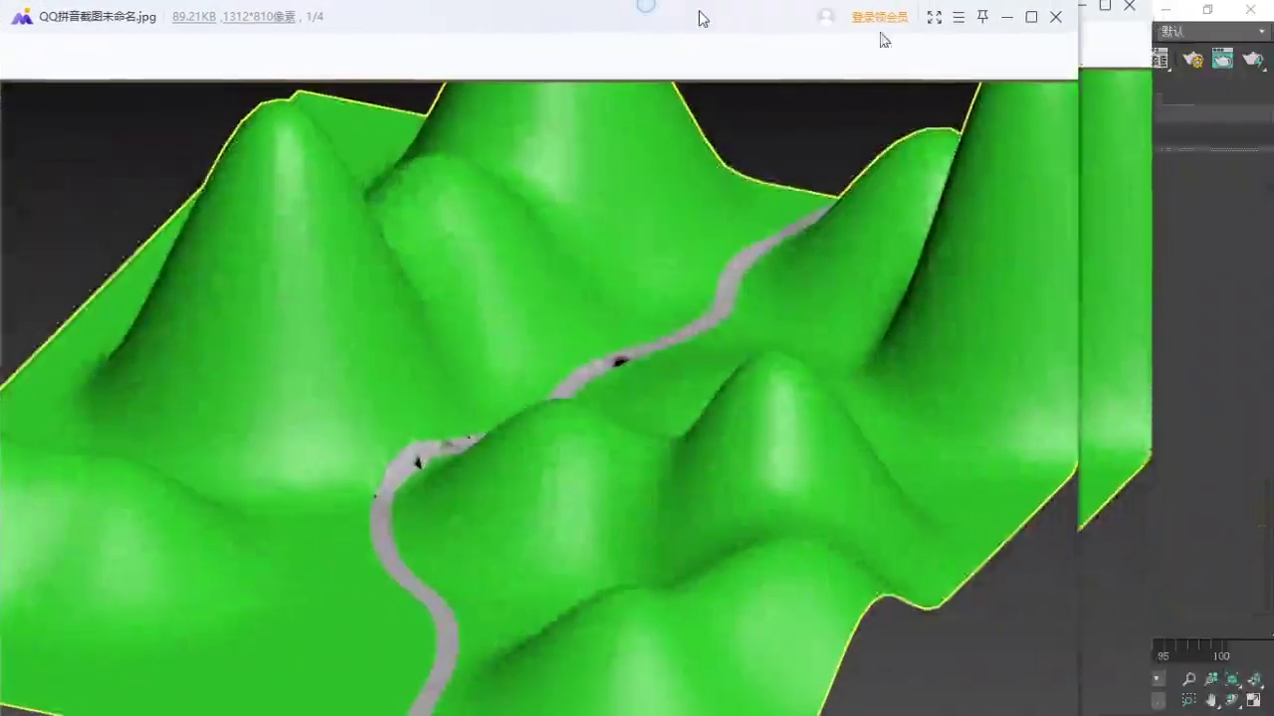
{"action": "left_click", "coordinate": [1251, 16]}
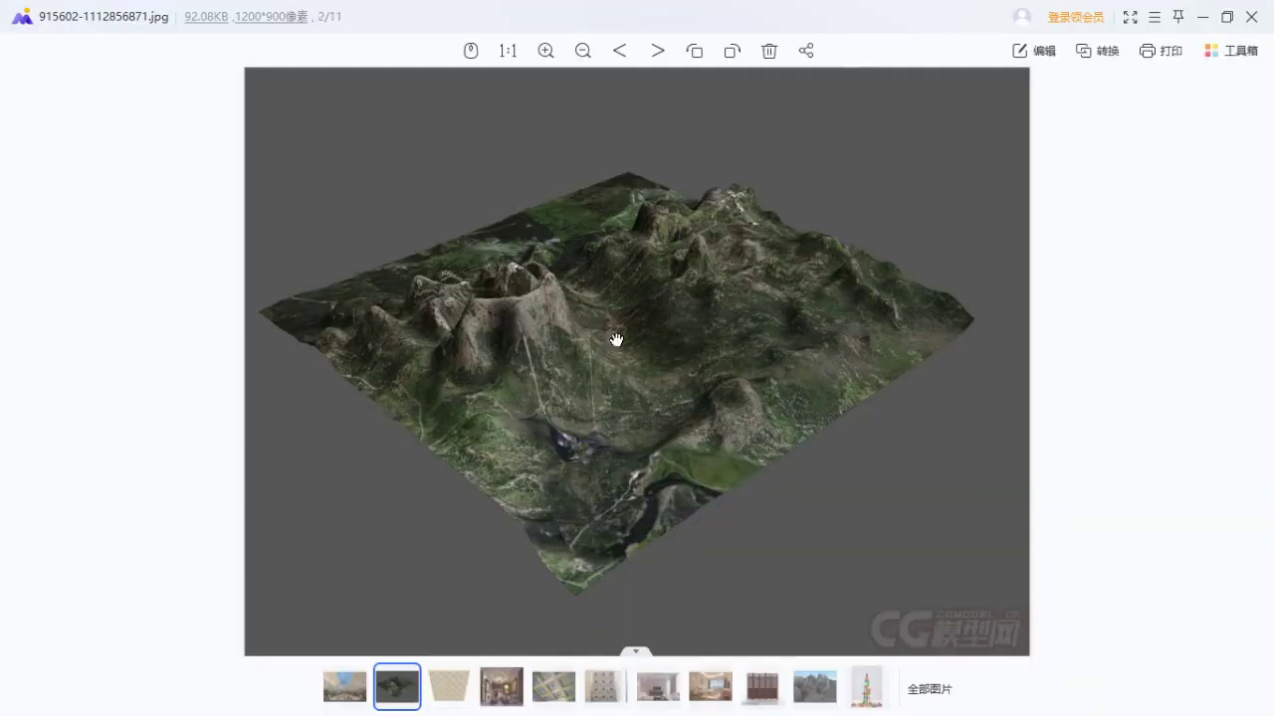
{"action": "scroll", "coordinate": [643, 345], "scroll_direction": "up", "scroll_amount": 1}
{"action": "scroll", "coordinate": [645, 322], "scroll_direction": "up", "scroll_amount": 3}
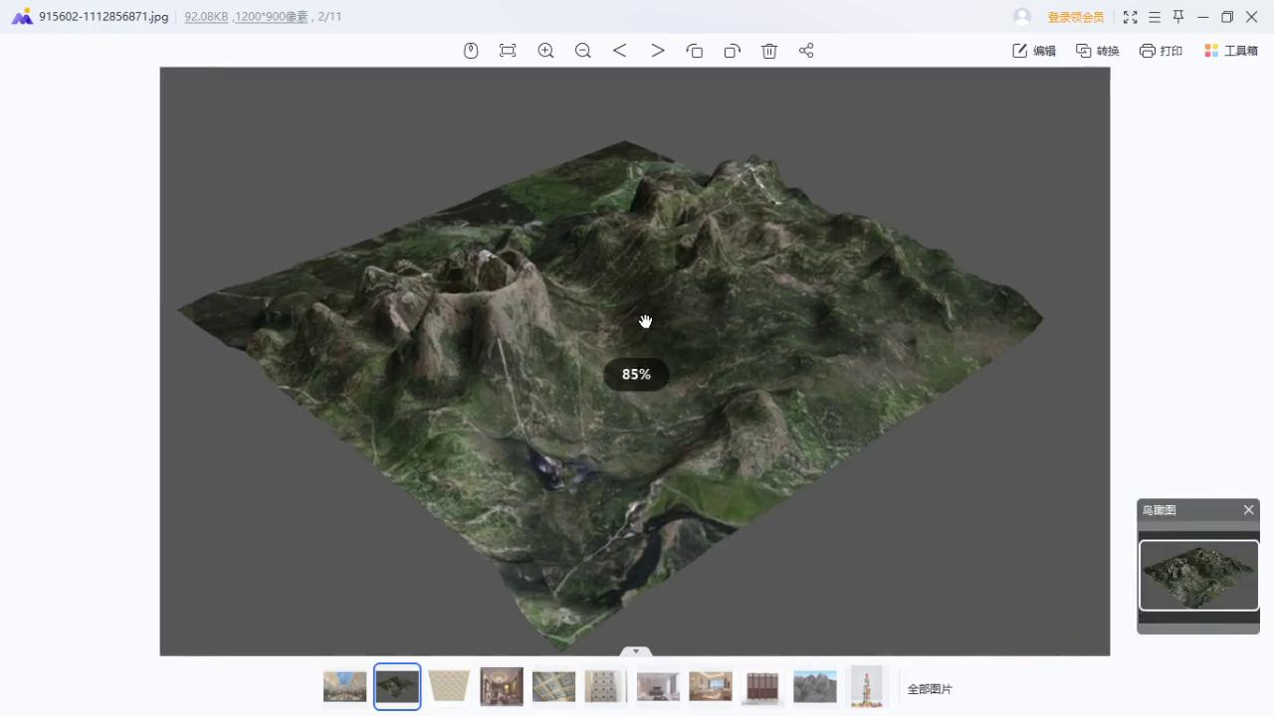
{"action": "scroll", "coordinate": [543, 279], "scroll_direction": "up", "scroll_amount": 2}
{"action": "key", "text": "F1"}
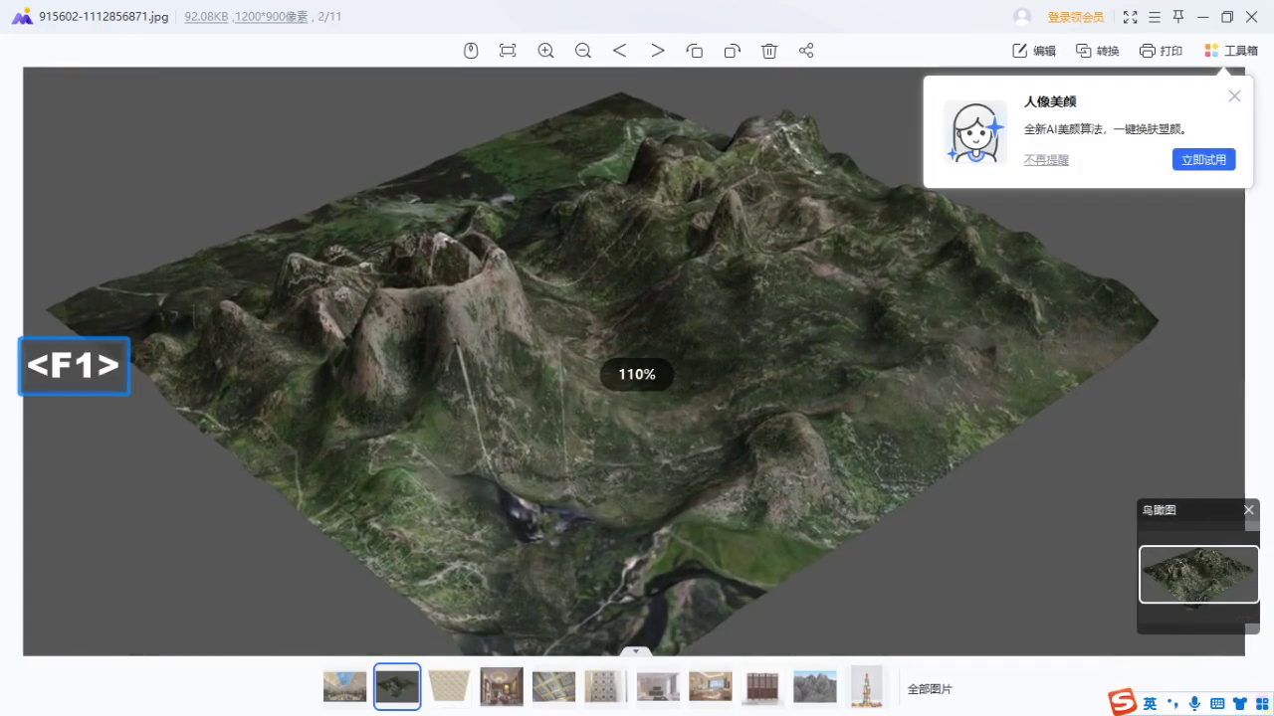
{"action": "mouse_move", "coordinate": [329, 247]}
{"action": "left_mouse_down"}
{"action": "mouse_move", "coordinate": [497, 338]}
{"action": "mouse_move", "coordinate": [438, 211]}
{"action": "left_mouse_up"}
{"action": "mouse_move", "coordinate": [786, 131]}
{"action": "left_mouse_down"}
{"action": "mouse_move", "coordinate": [636, 283]}
{"action": "mouse_move", "coordinate": [886, 378]}
{"action": "left_mouse_up"}
{"action": "key", "text": "Escape"}
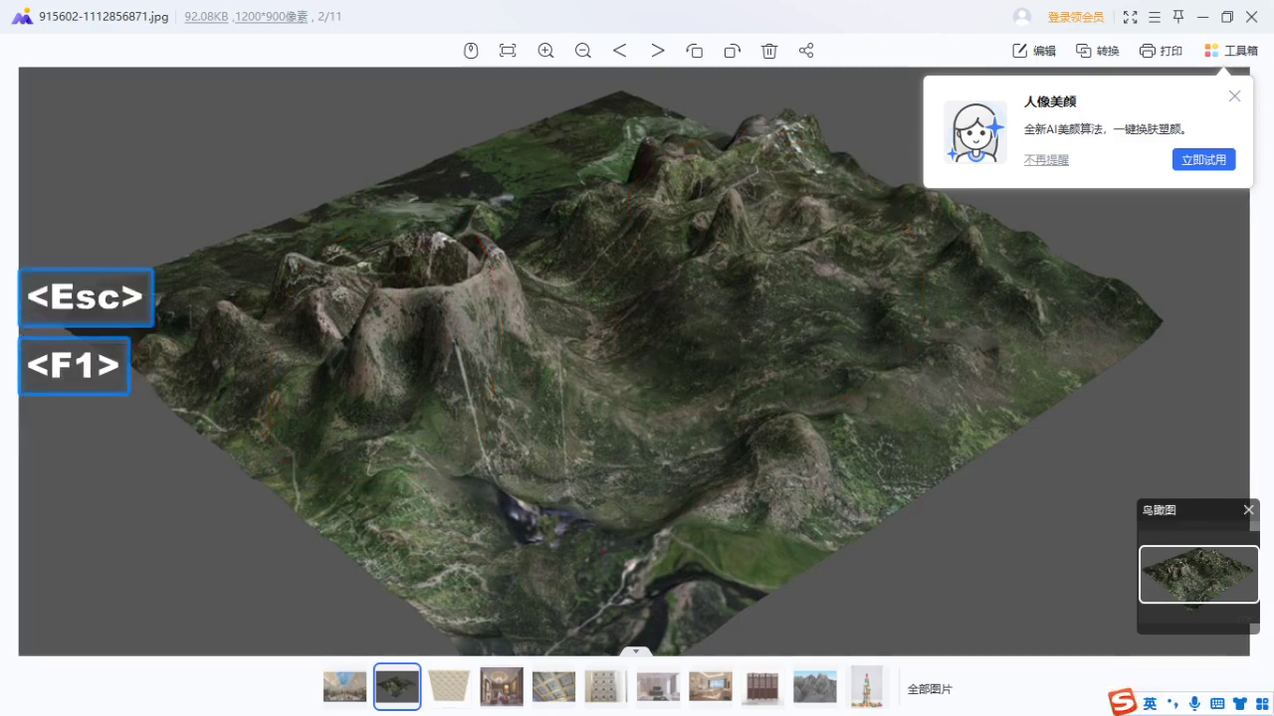
Trace a temporary road route through the valley in the realistic terrain image, clear it, and look over the whole terrain.
{"action": "left_click_drag", "start_coordinate": [592, 480], "coordinate": [578, 343]}
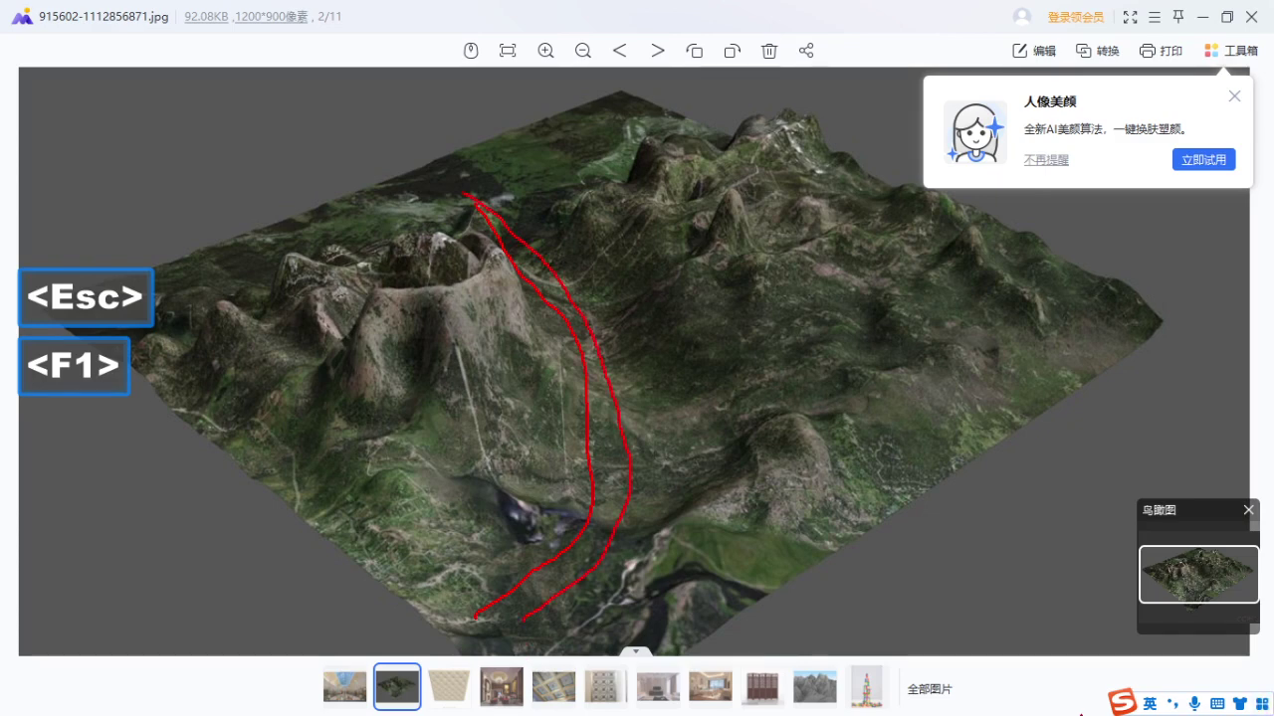
{"action": "key", "text": "Escape"}
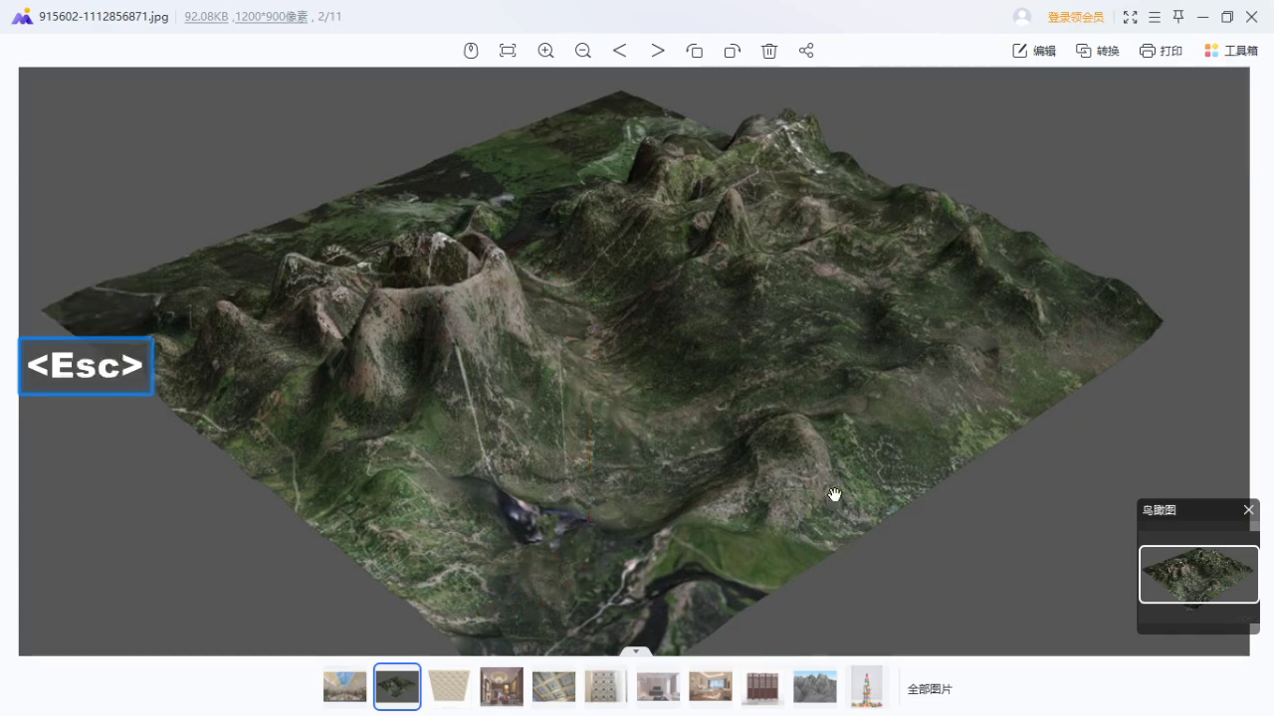
{"action": "mouse_move", "coordinate": [731, 371]}
{"action": "left_mouse_down"}
{"action": "mouse_move", "coordinate": [617, 401]}
{"action": "mouse_move", "coordinate": [706, 367]}
{"action": "left_mouse_up"}
{"action": "scroll", "coordinate": [713, 380], "scroll_direction": "down", "scroll_amount": 1}
{"action": "scroll", "coordinate": [713, 380], "scroll_direction": "down", "scroll_amount": 2}
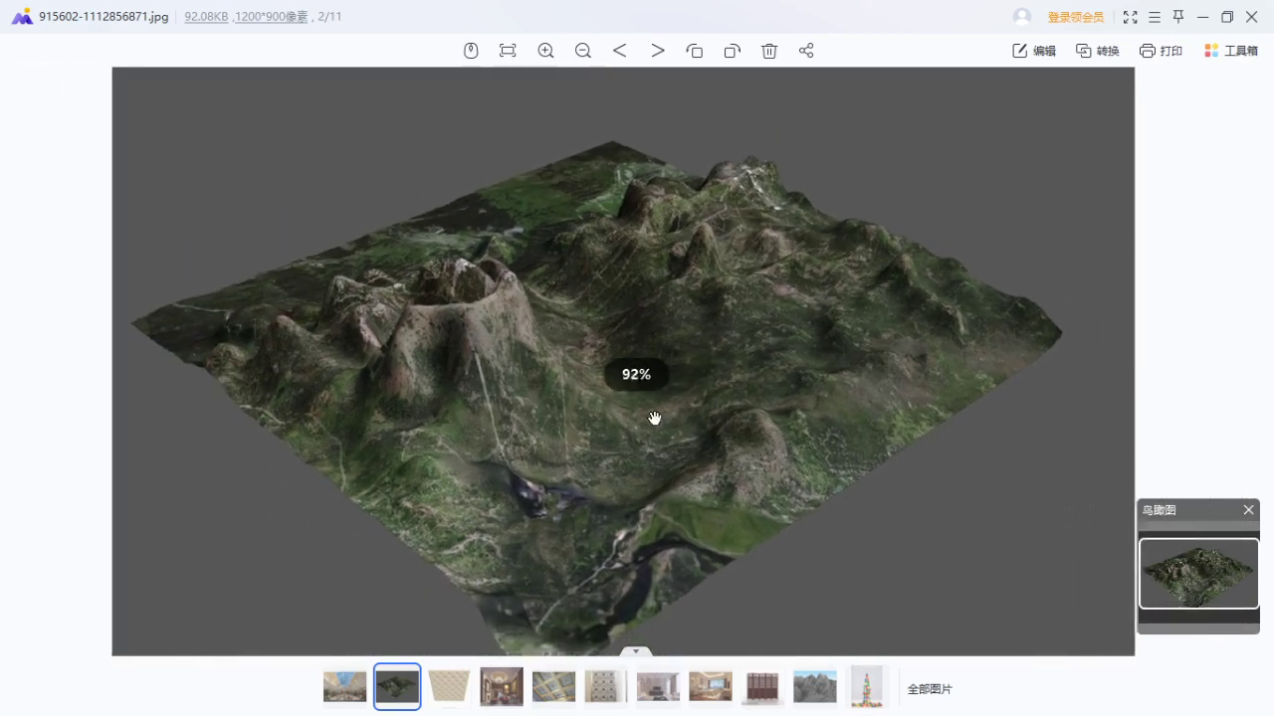
{"action": "left_click_drag", "start_coordinate": [678, 435], "coordinate": [597, 461]}
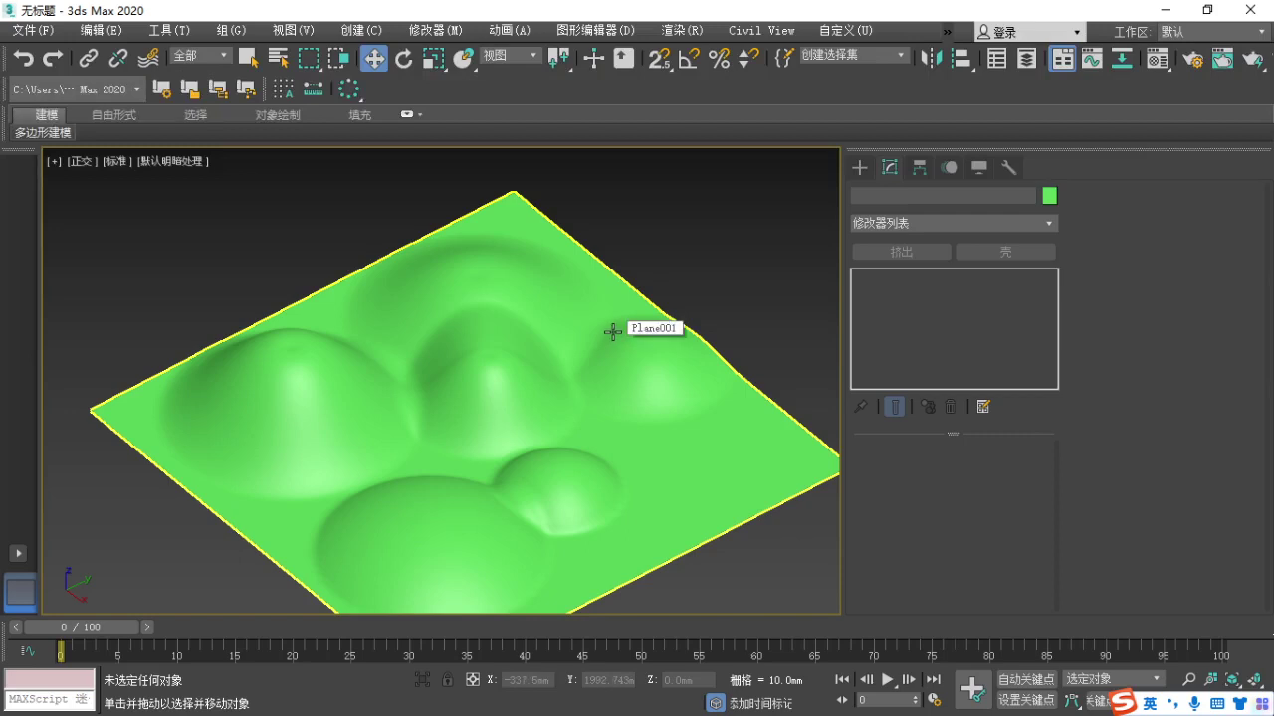
Switch back to 3ds Max and examine the hill layout from the top in shaded and wireframe display, then at an angle.
{"action": "scroll", "coordinate": [596, 350], "scroll_direction": "down", "scroll_amount": 2}
{"action": "key", "text": "t"}
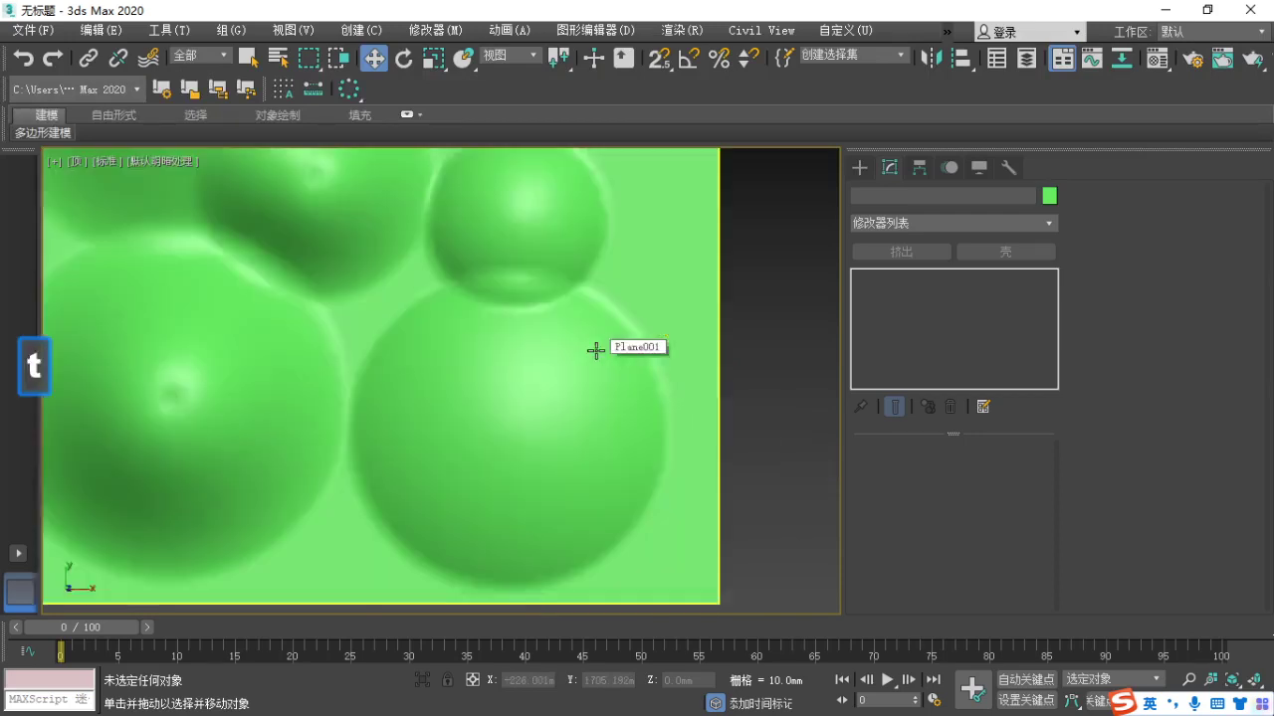
{"action": "scroll", "coordinate": [591, 349], "scroll_direction": "down", "scroll_amount": 2}
{"action": "middle_click_drag", "start_coordinate": [592, 349], "coordinate": [585, 373]}
{"action": "key", "text": "F3"}
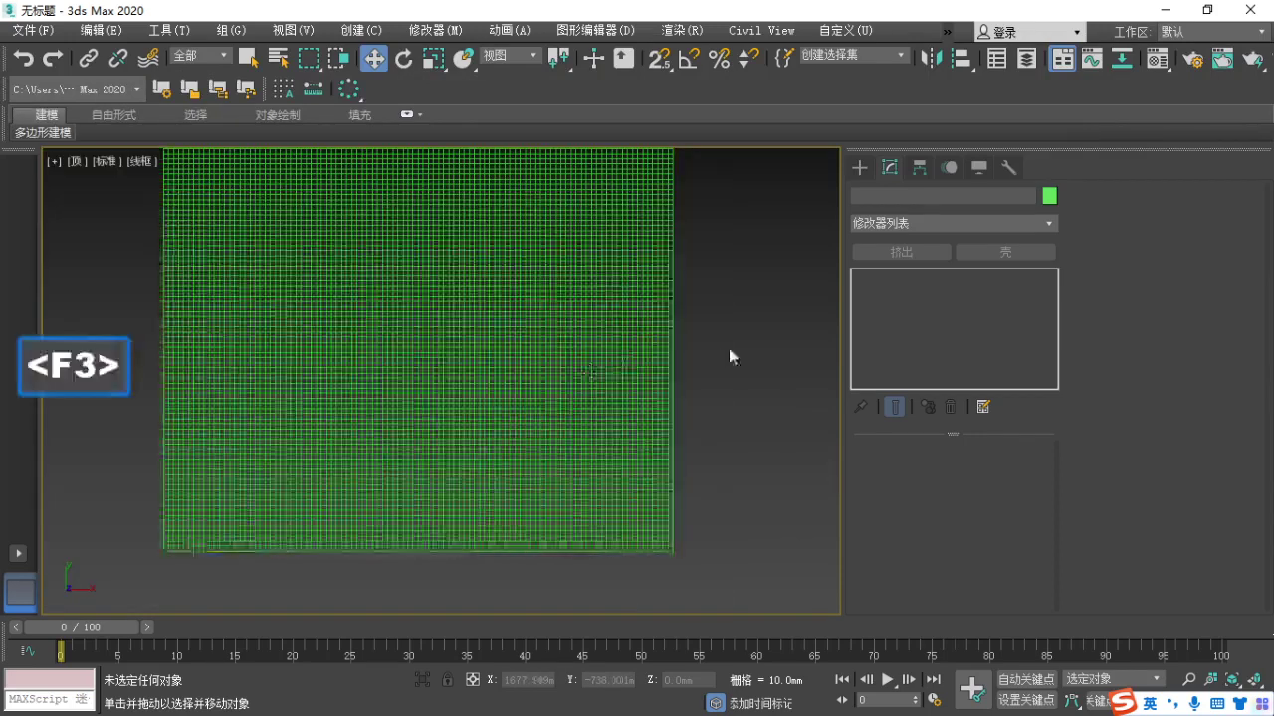
{"action": "key", "text": "F3"}
{"action": "scroll", "coordinate": [561, 367], "scroll_direction": "down", "scroll_amount": 2}
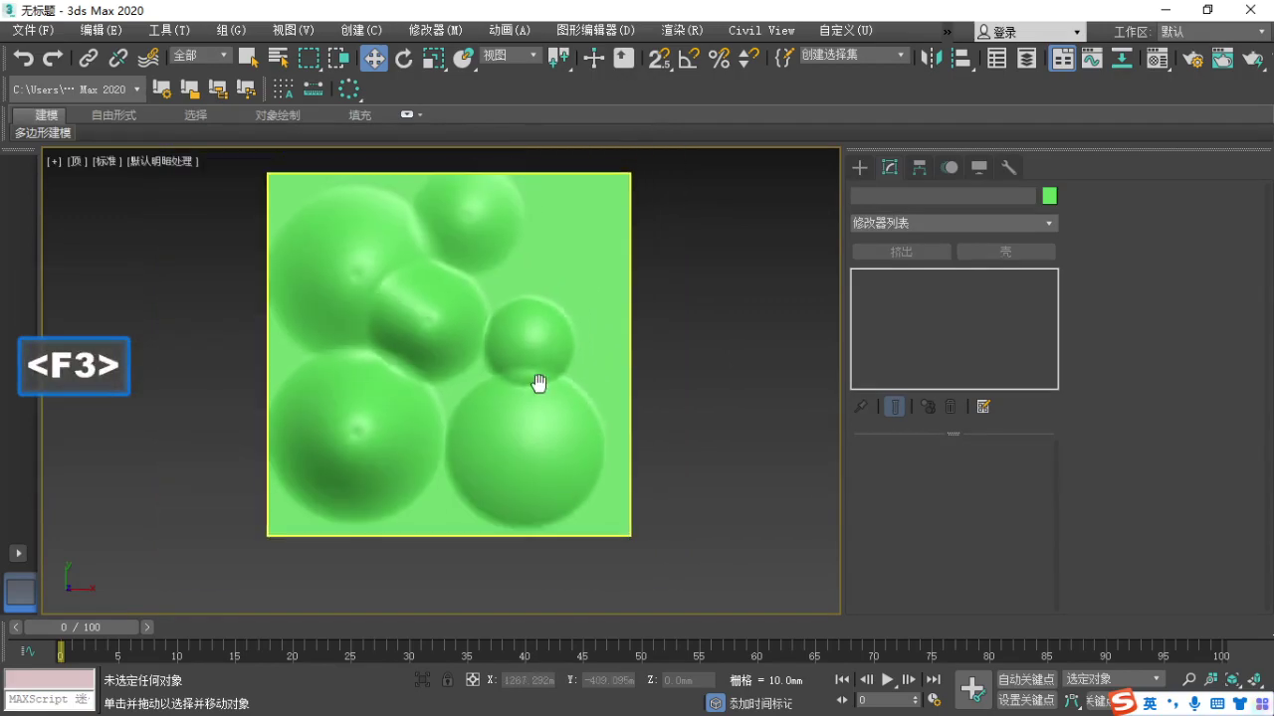
{"action": "key", "text": "F3"}
{"action": "left_click", "coordinate": [498, 461]}
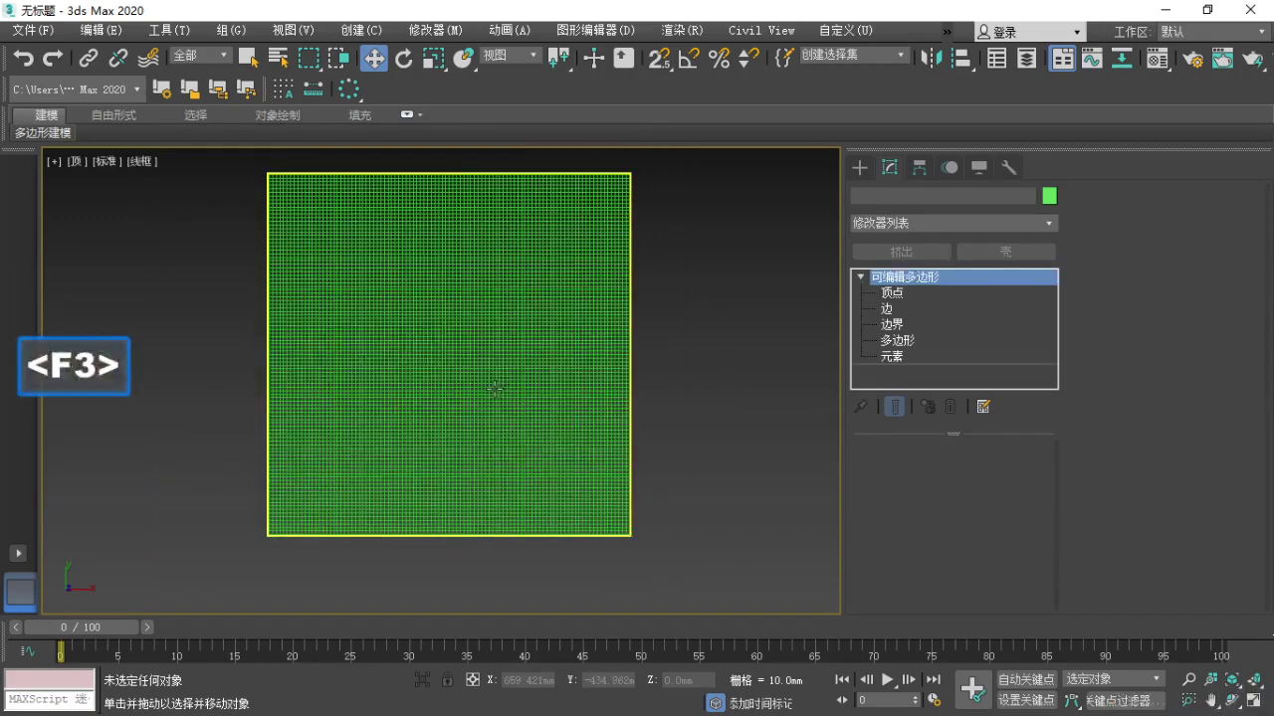
{"action": "middle_click_drag", "start_coordinate": [498, 460], "coordinate": [393, 358], "text": "alt"}
{"action": "key", "text": "F3"}
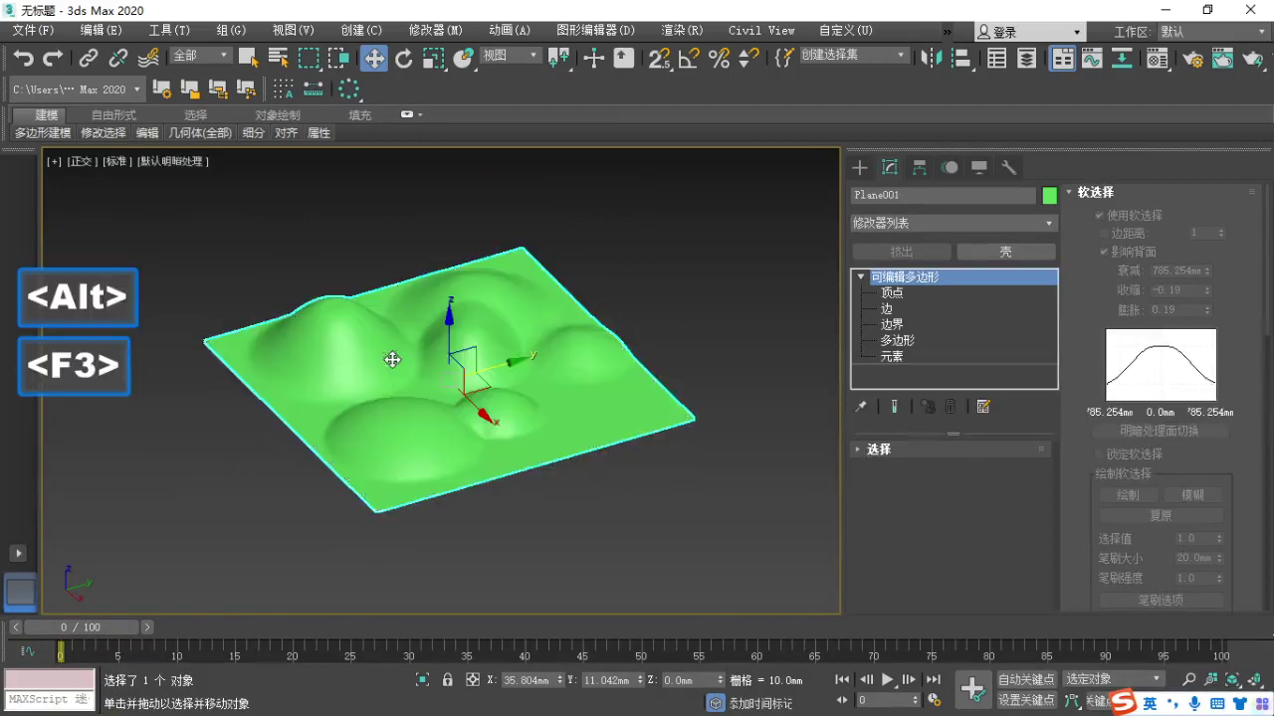
{"action": "scroll", "coordinate": [338, 336], "scroll_direction": "up", "scroll_amount": 4}
{"action": "scroll", "coordinate": [441, 398], "scroll_direction": "down", "scroll_amount": 4}
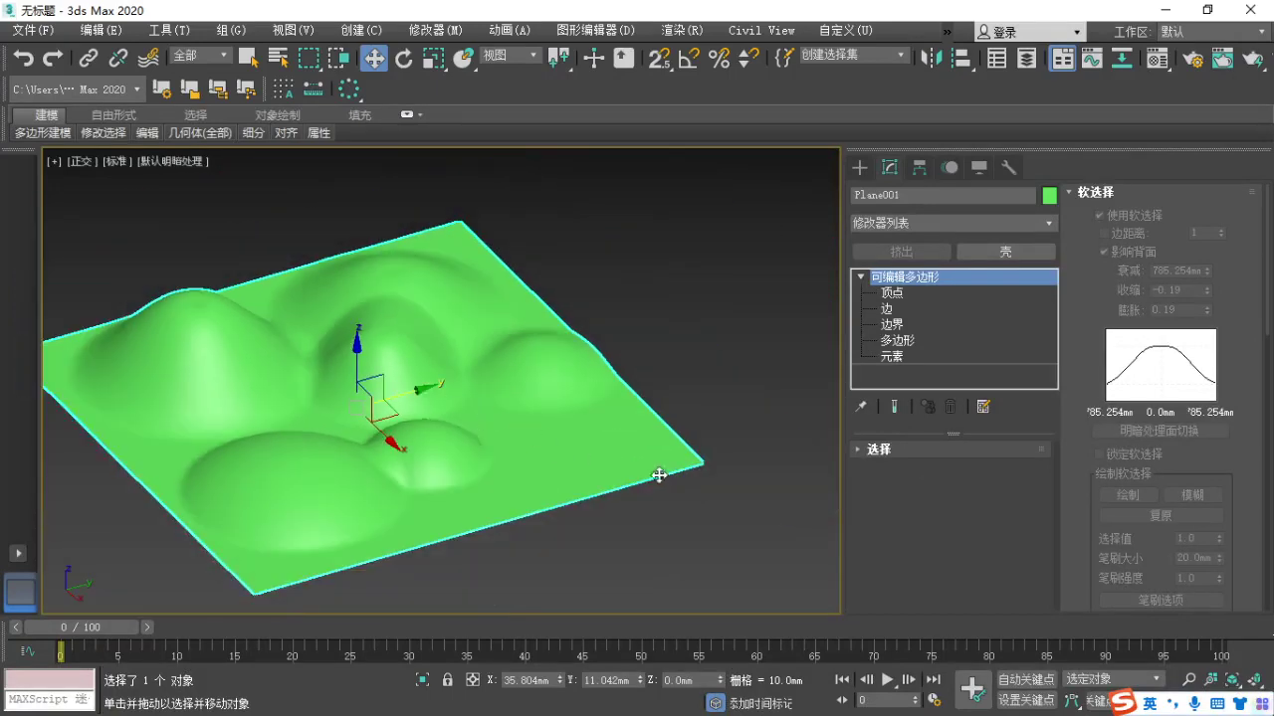
Raise a hill with a dimpled peak at the plane's open edge beside the small hill, using pinch -0.62.
{"action": "left_click", "coordinate": [631, 455]}
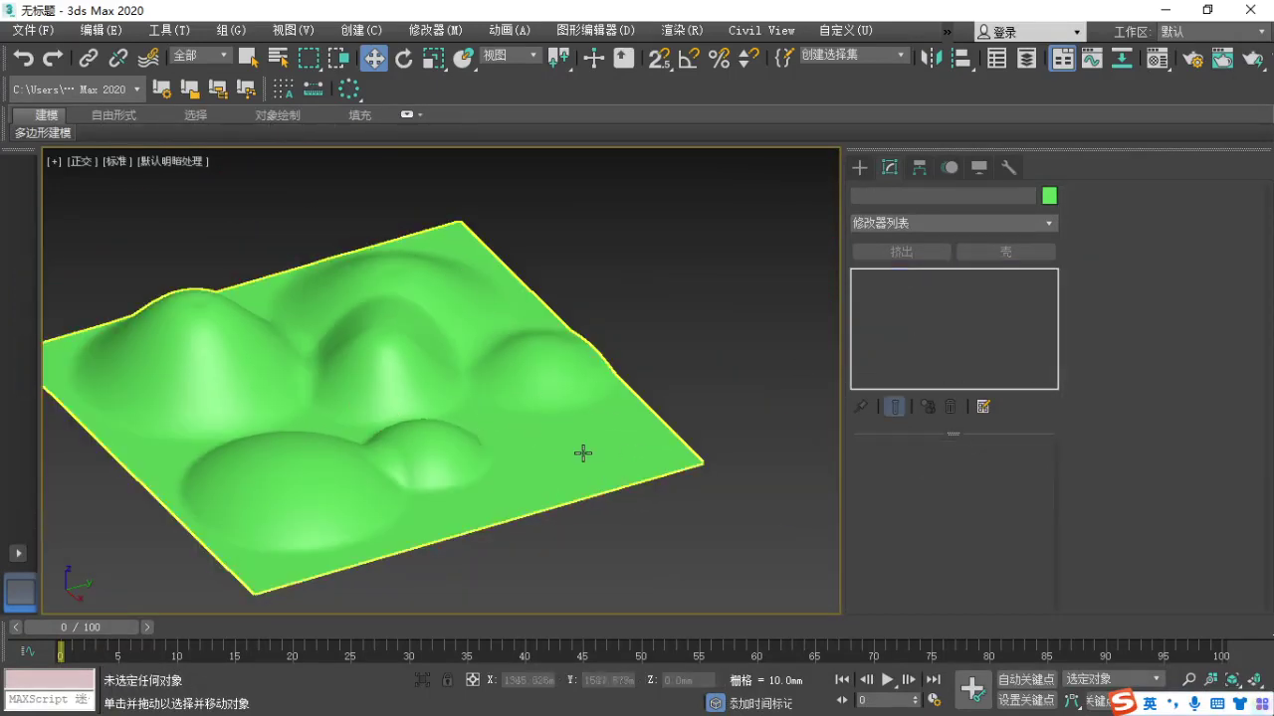
{"action": "left_click", "coordinate": [583, 451]}
{"action": "left_click", "coordinate": [891, 294]}
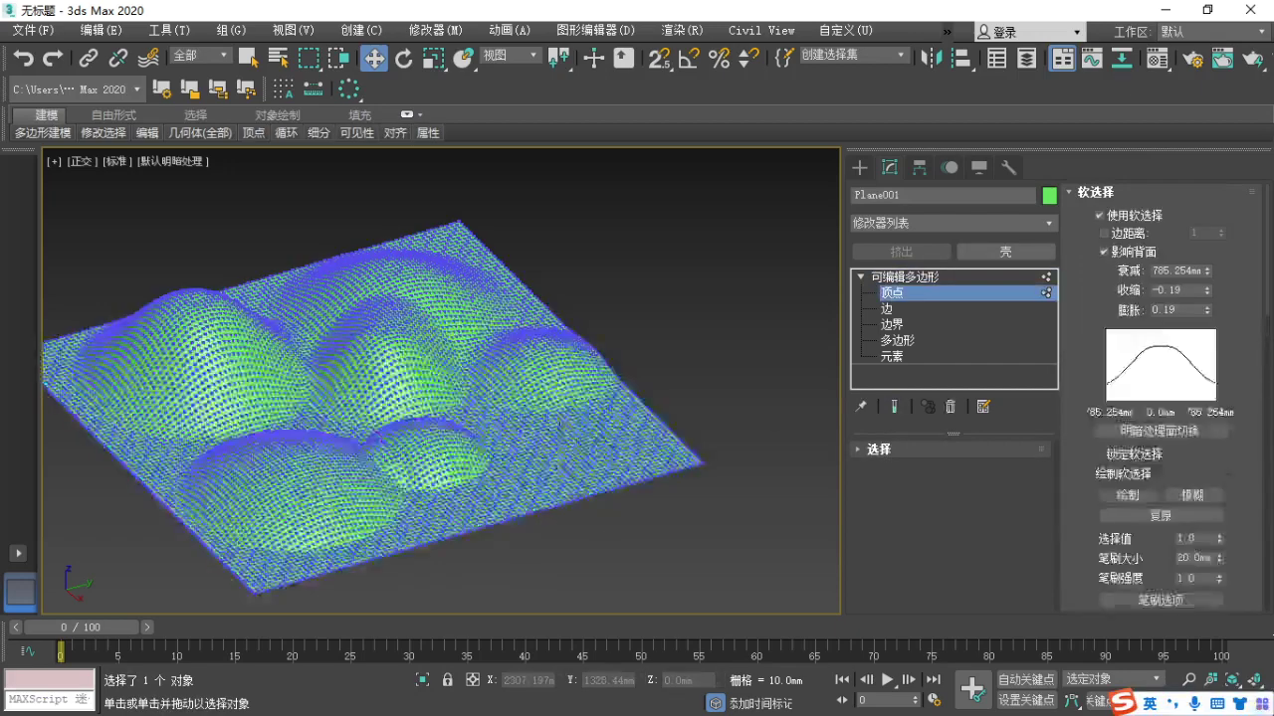
{"action": "left_click", "coordinate": [563, 429]}
{"action": "left_click", "coordinate": [539, 490]}
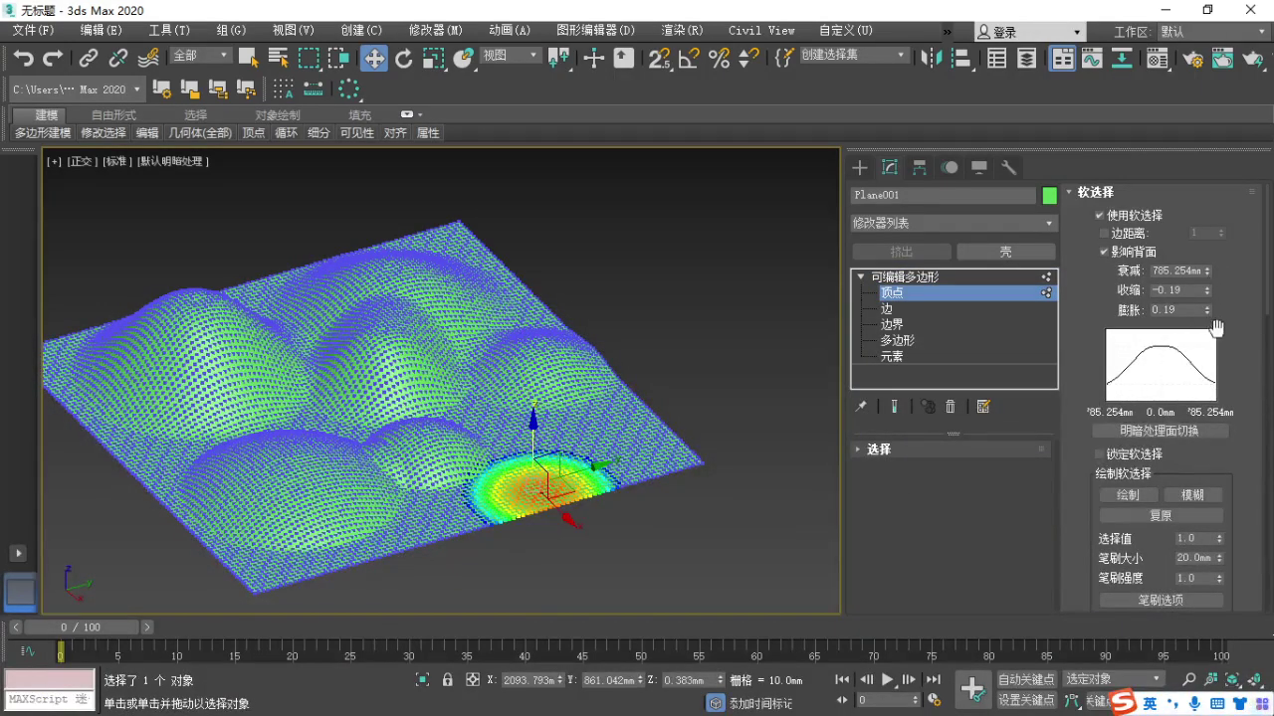
{"action": "mouse_move", "coordinate": [1208, 292]}
{"action": "left_mouse_down"}
{"action": "mouse_move", "coordinate": [1202, 336]}
{"action": "mouse_move", "coordinate": [1171, 329]}
{"action": "left_mouse_up"}
{"action": "key", "text": "F1"}
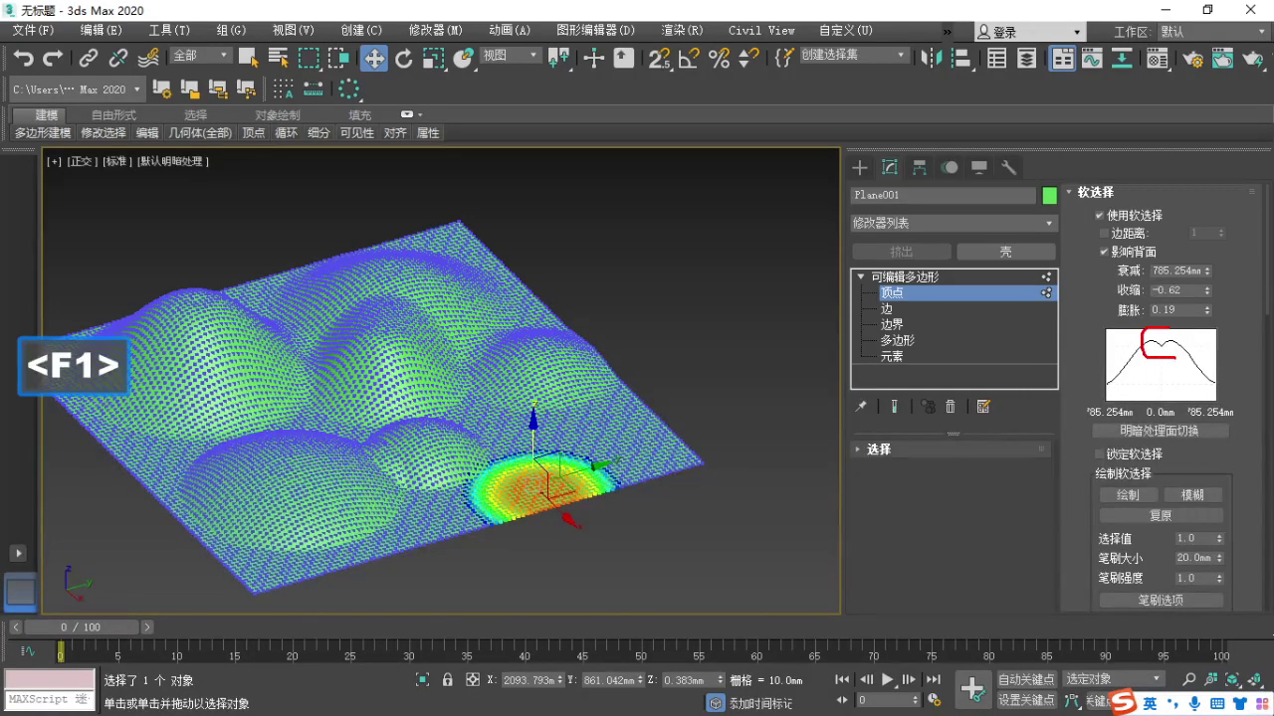
{"action": "key", "text": "Escape"}
{"action": "left_click_drag", "start_coordinate": [531, 431], "coordinate": [528, 374]}
Show the mesh edges on the shaded terrain and examine the dimpled peak of the new edge hill up close.
{"action": "scroll", "coordinate": [542, 426], "scroll_direction": "up", "scroll_amount": 6}
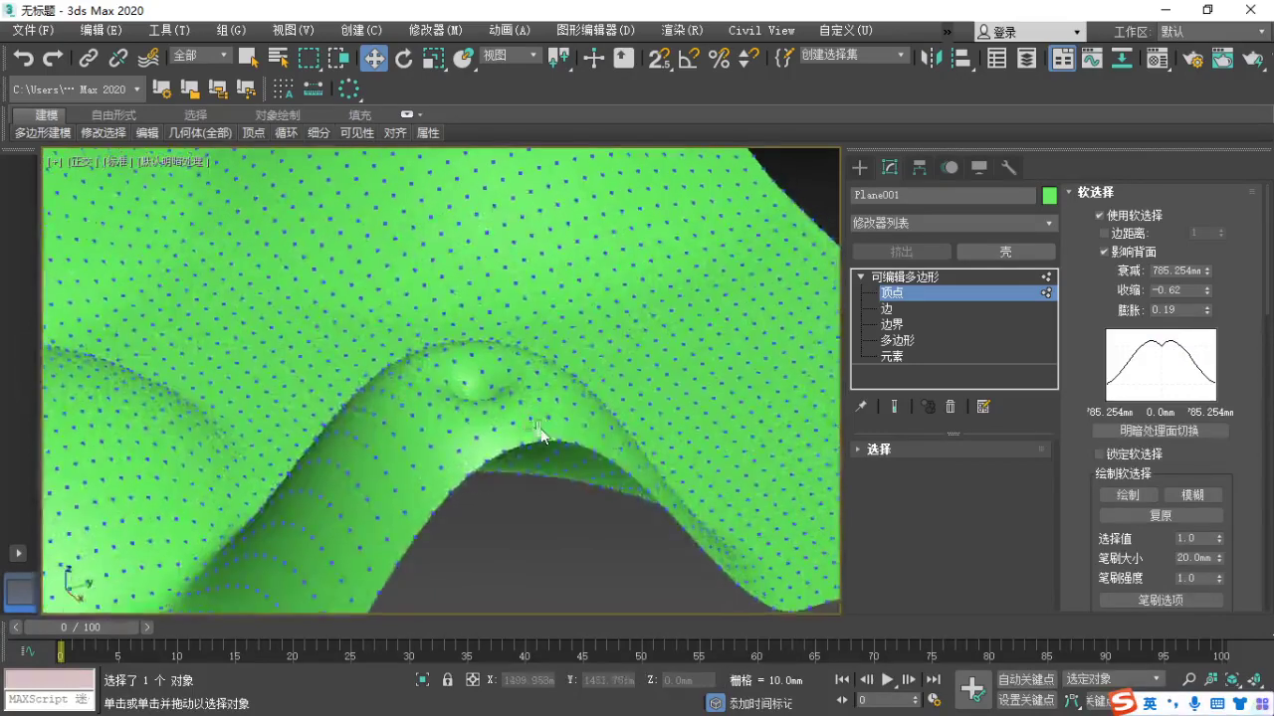
{"action": "key", "text": "F4"}
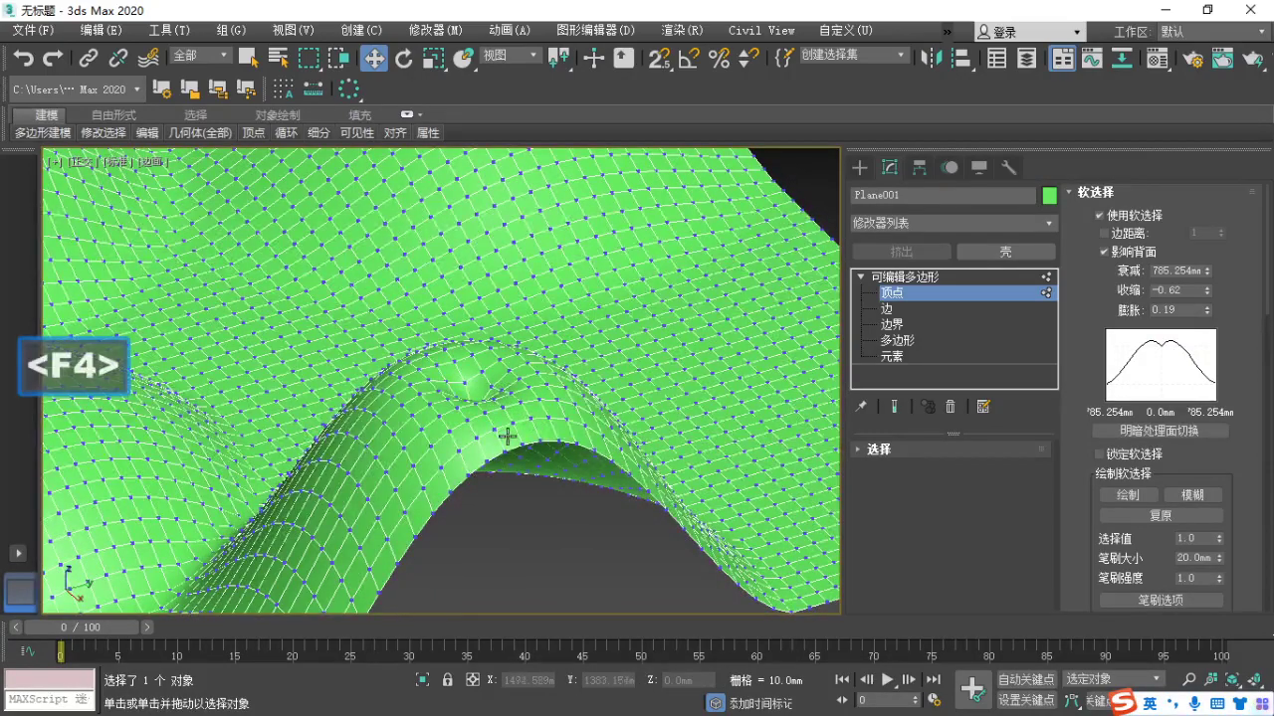
{"action": "middle_click_drag", "start_coordinate": [505, 434], "coordinate": [580, 454], "text": "alt"}
{"action": "scroll", "coordinate": [577, 456], "scroll_direction": "down", "scroll_amount": 8}
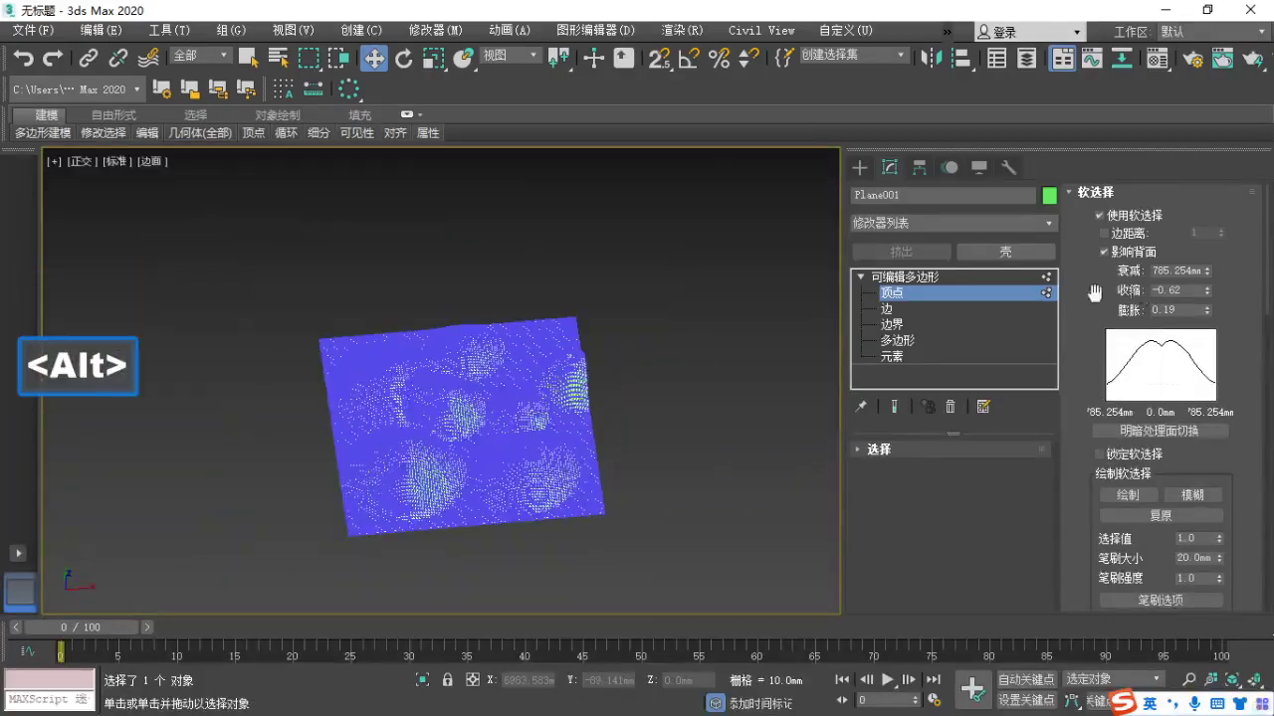
Leave vertex editing and display the whole terrain in a shaded top view without mesh edges.
{"action": "left_click", "coordinate": [904, 276]}
{"action": "left_click", "coordinate": [690, 367]}
{"action": "key", "text": "t"}
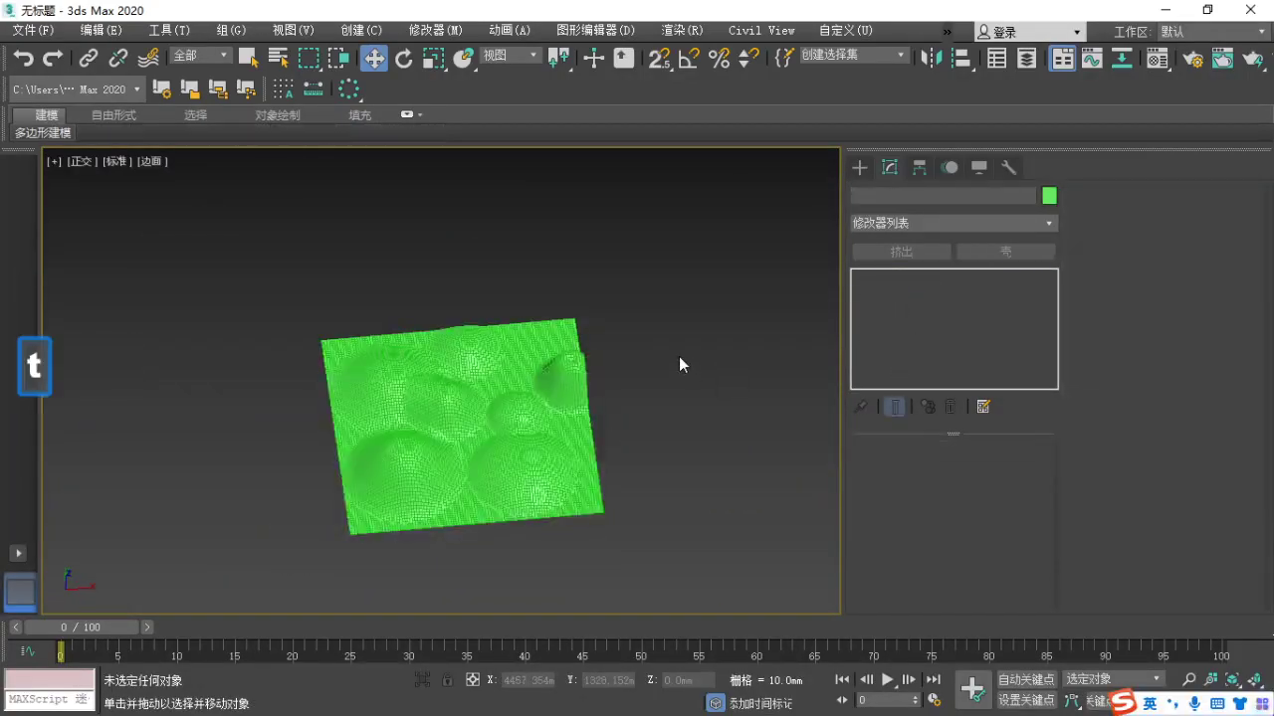
{"action": "key", "text": "alt+ctrl+z"}
{"action": "key", "text": "F3"}
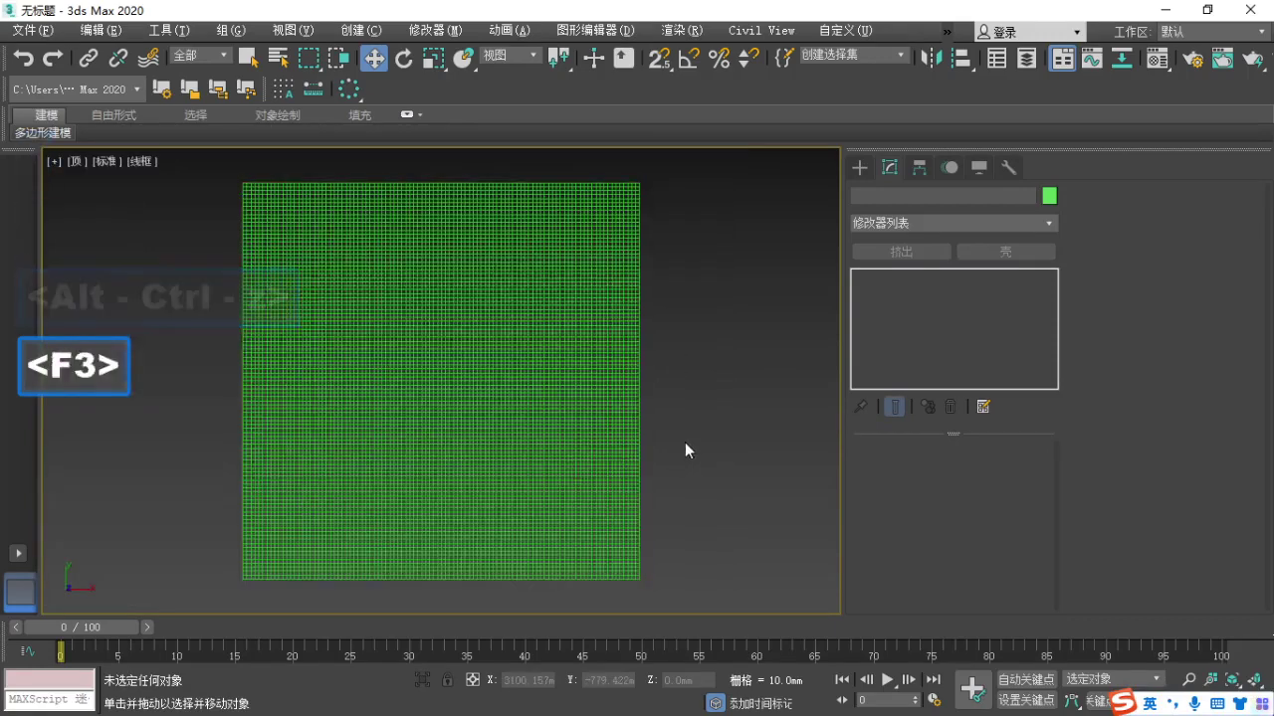
{"action": "key", "text": "F3"}
{"action": "left_click", "coordinate": [583, 452]}
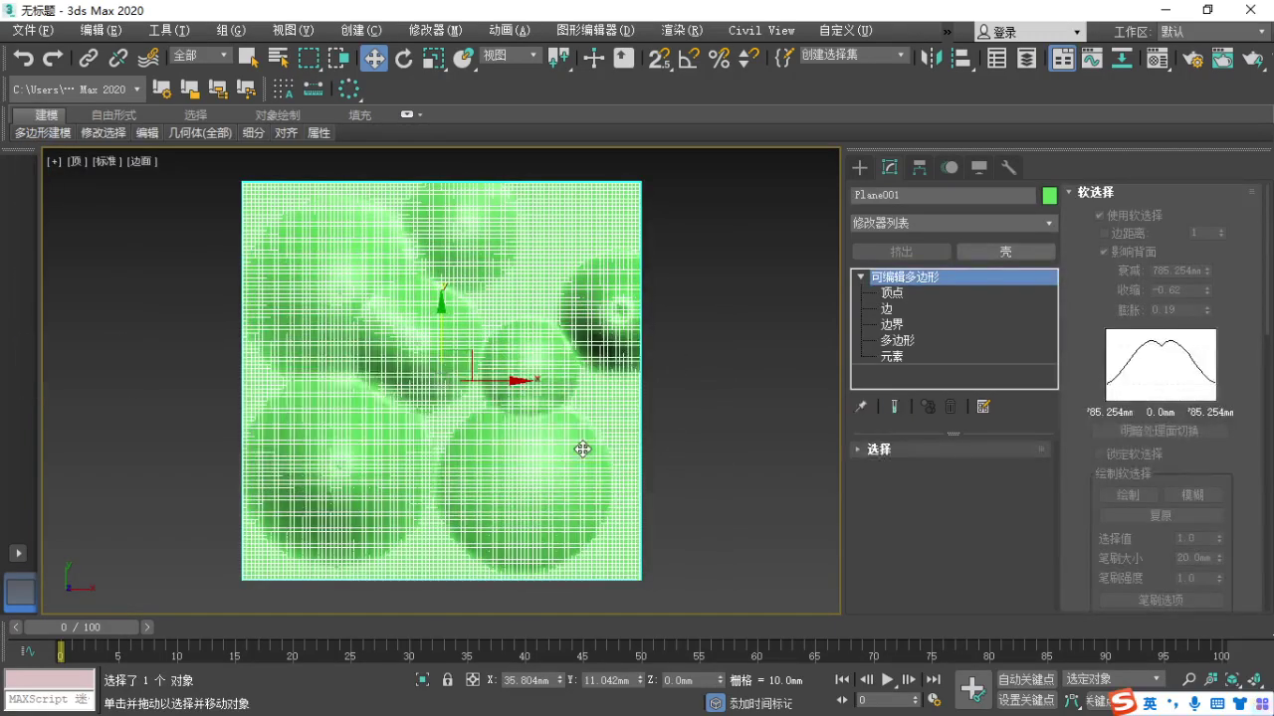
{"action": "key", "text": "F4"}
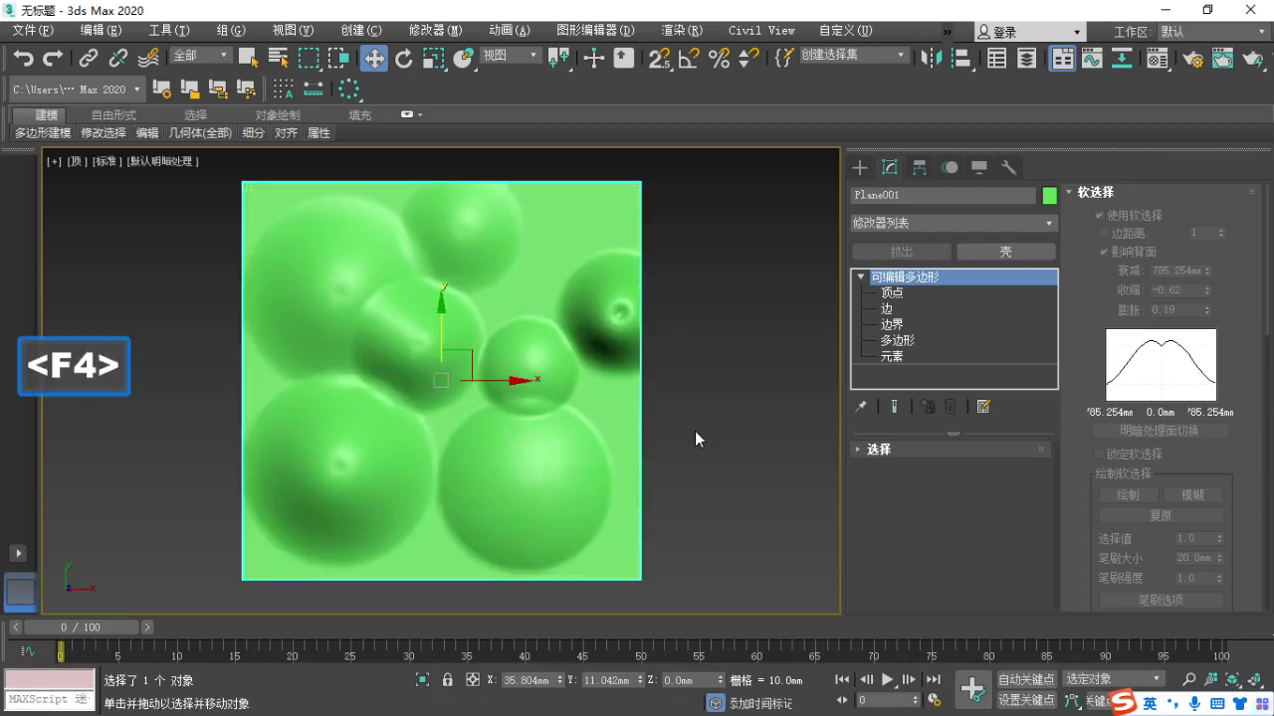
Mark both edges of a winding road through the valleys as a temporary screen annotation, clear it and display the terrain in wireframe.
{"action": "left_click", "coordinate": [695, 430]}
{"action": "key", "text": "F1"}
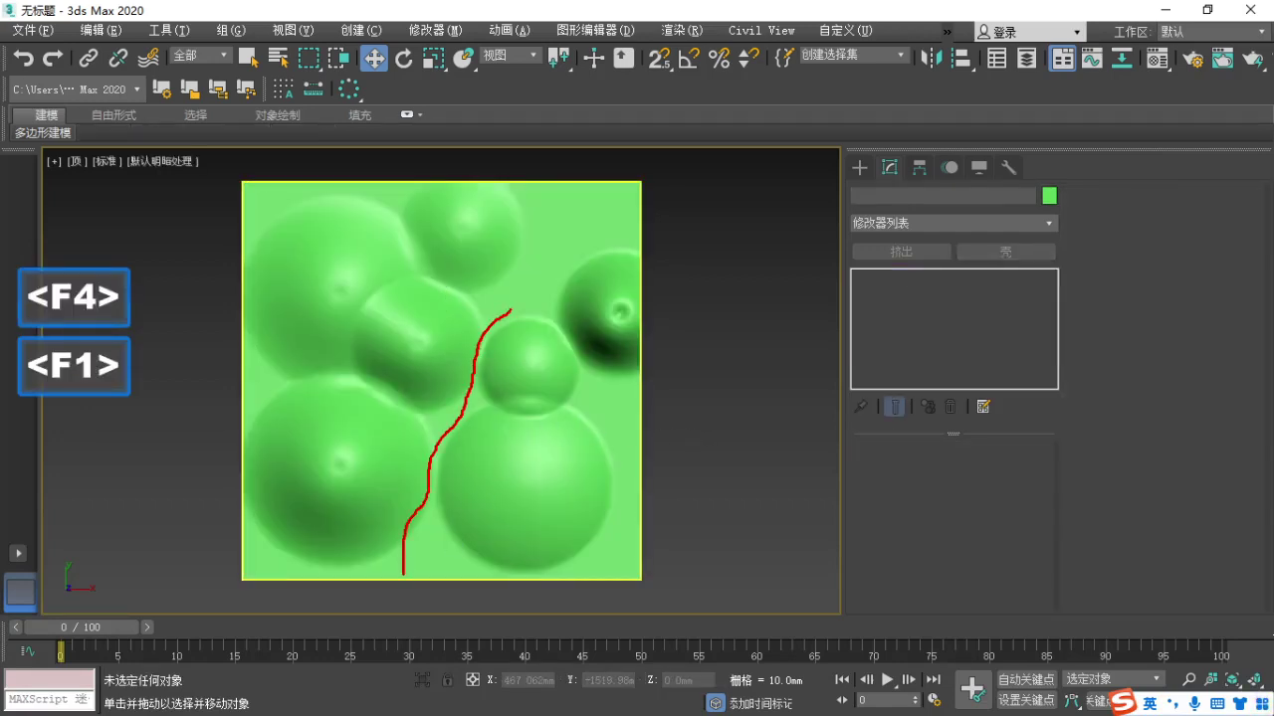
{"action": "left_click_drag", "start_coordinate": [539, 227], "coordinate": [568, 171]}
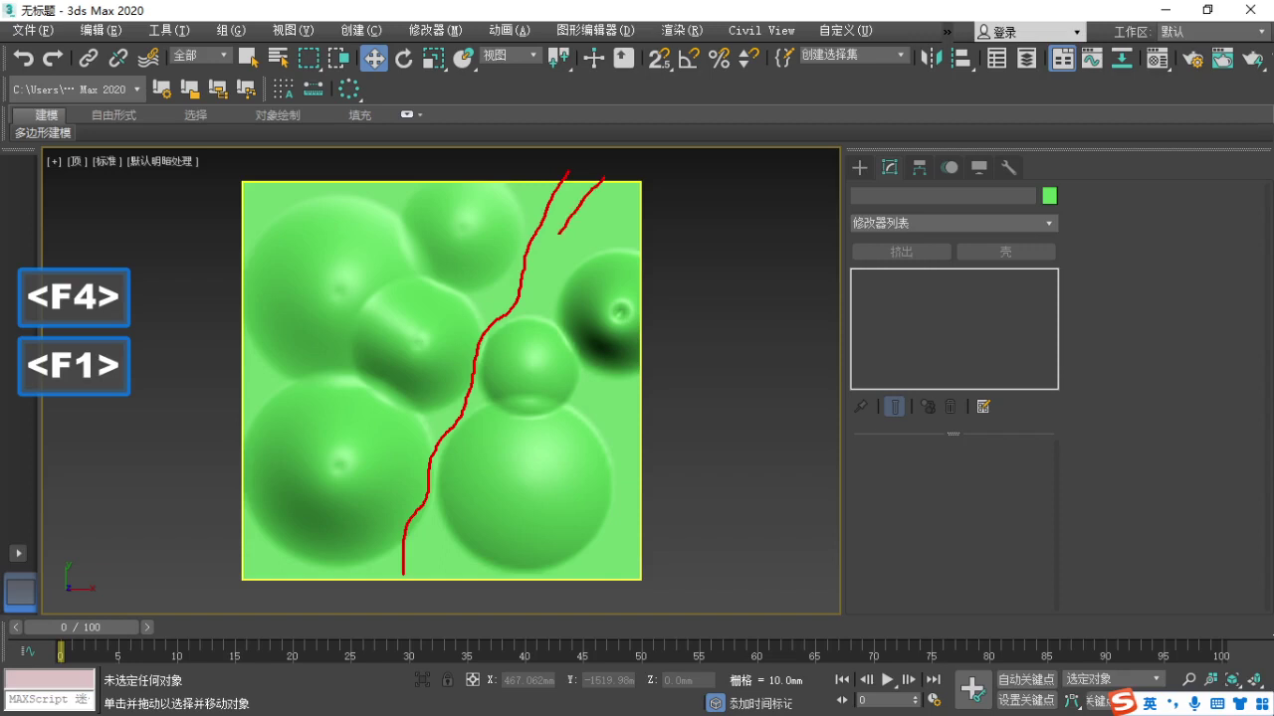
{"action": "left_click_drag", "start_coordinate": [532, 295], "coordinate": [500, 346]}
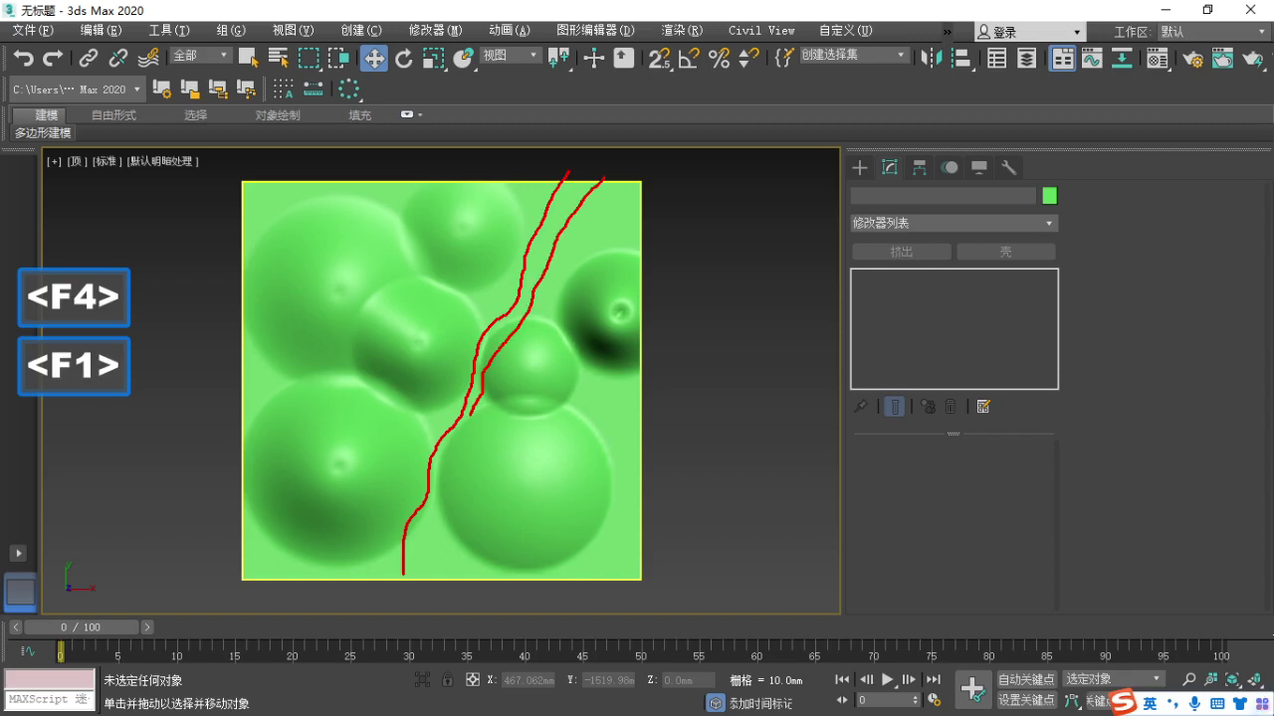
{"action": "left_click_drag", "start_coordinate": [451, 453], "coordinate": [450, 489]}
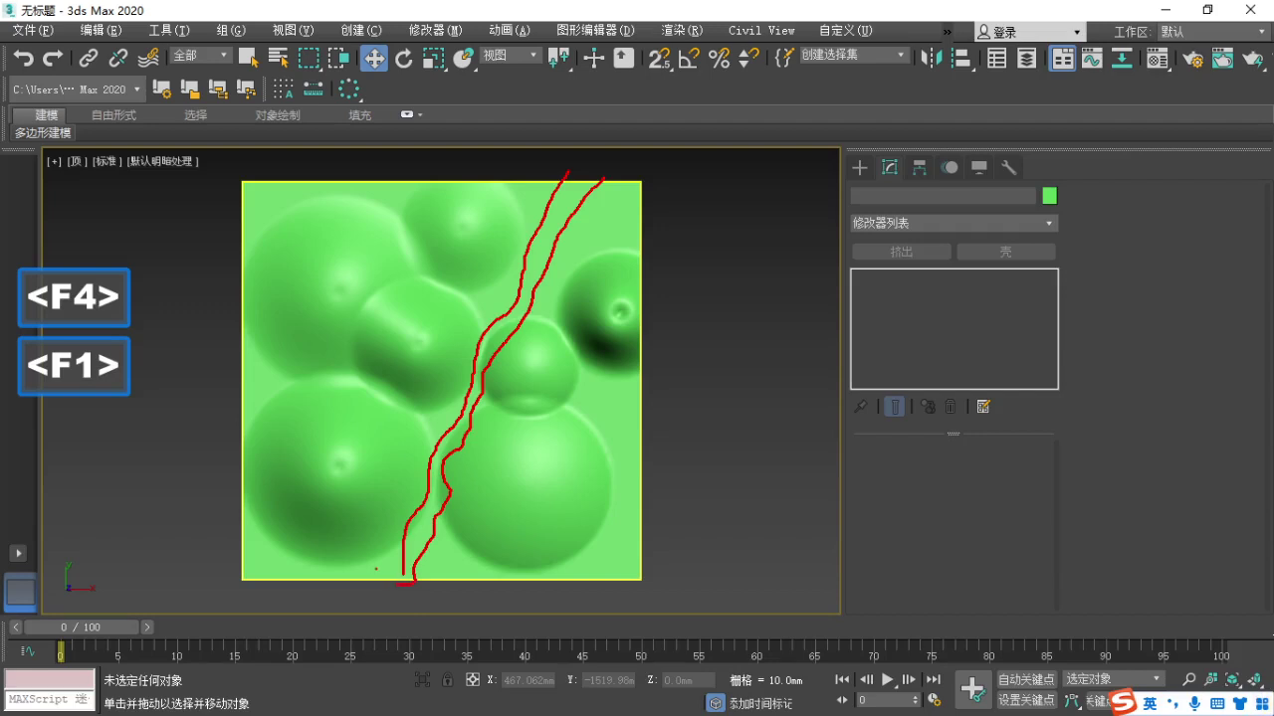
{"action": "key", "text": "Escape"}
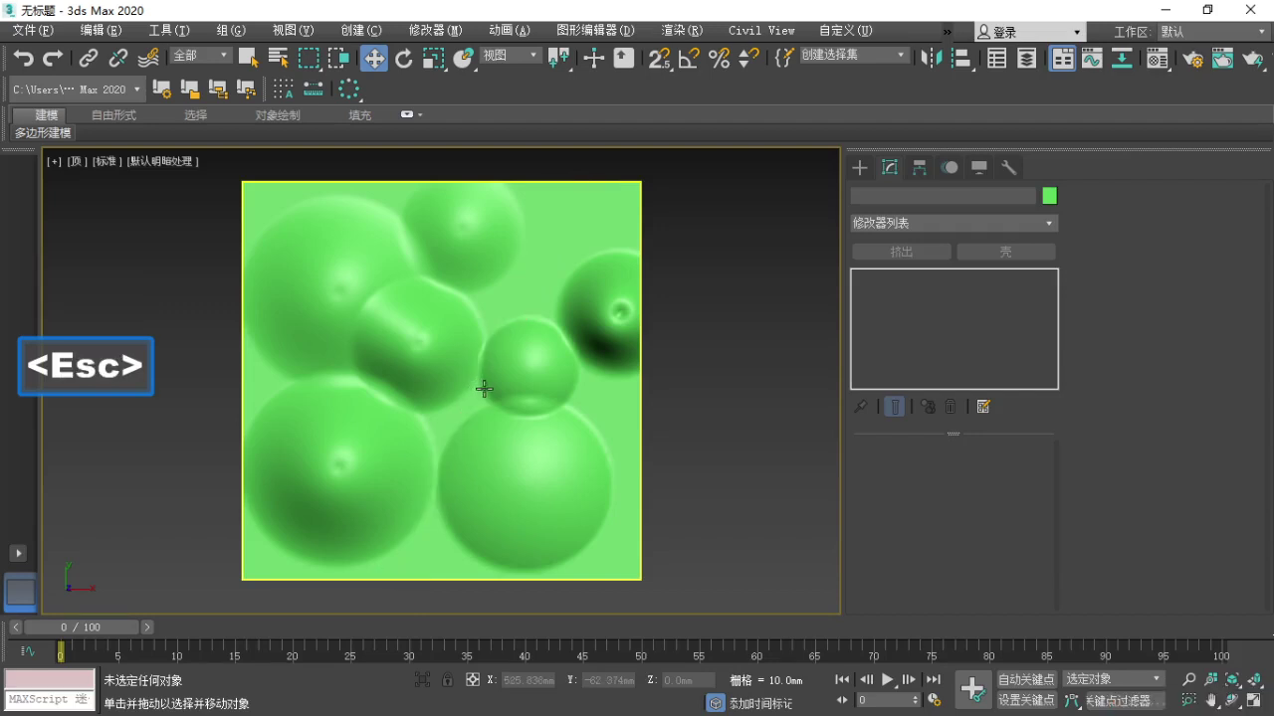
{"action": "scroll", "coordinate": [468, 388], "scroll_direction": "down", "scroll_amount": 3}
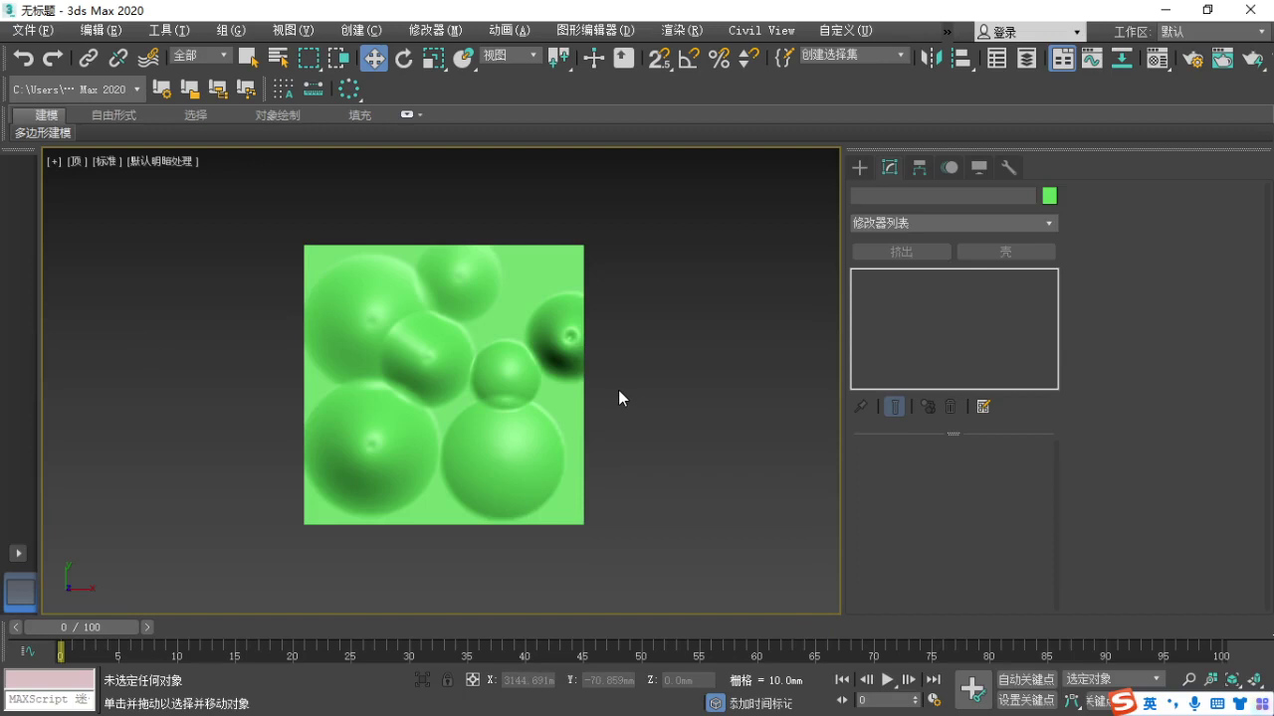
{"action": "key", "text": "F3"}
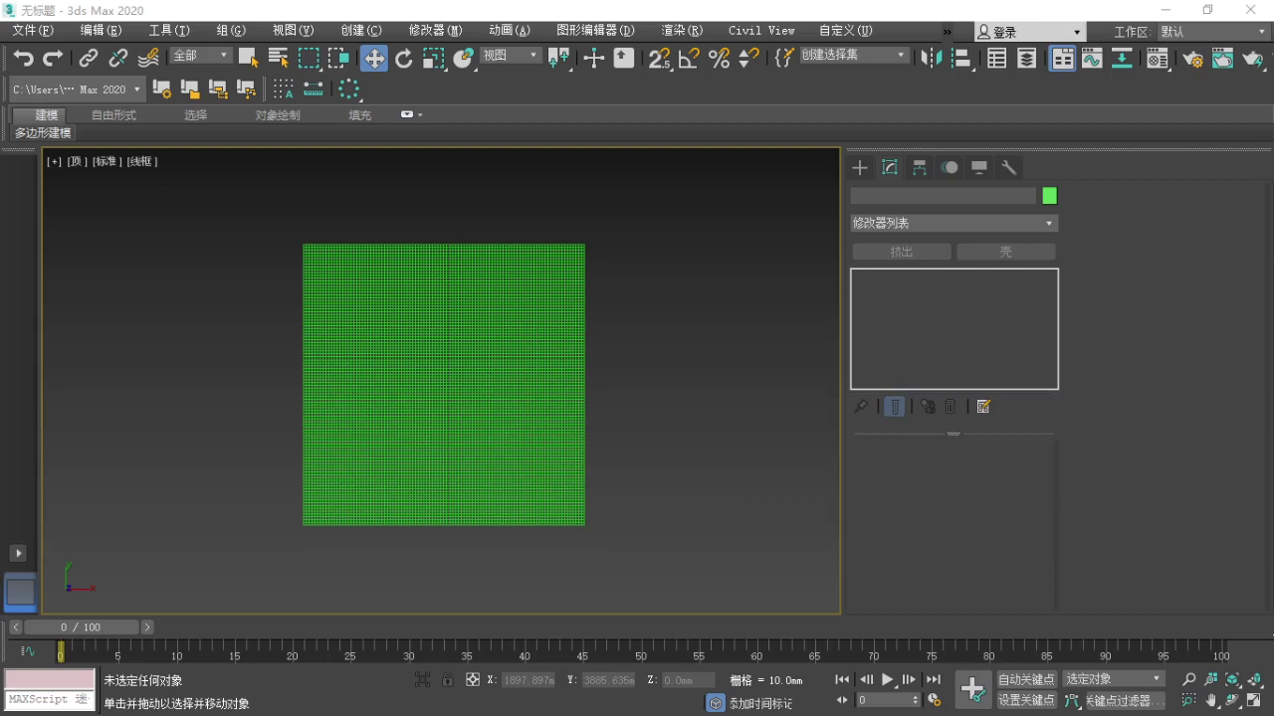
Compose an on-screen class-break notice reading 下课休息10分钟20:00上课.
{"action": "type", "text": "xiak"}
{"action": "key", "text": "space"}
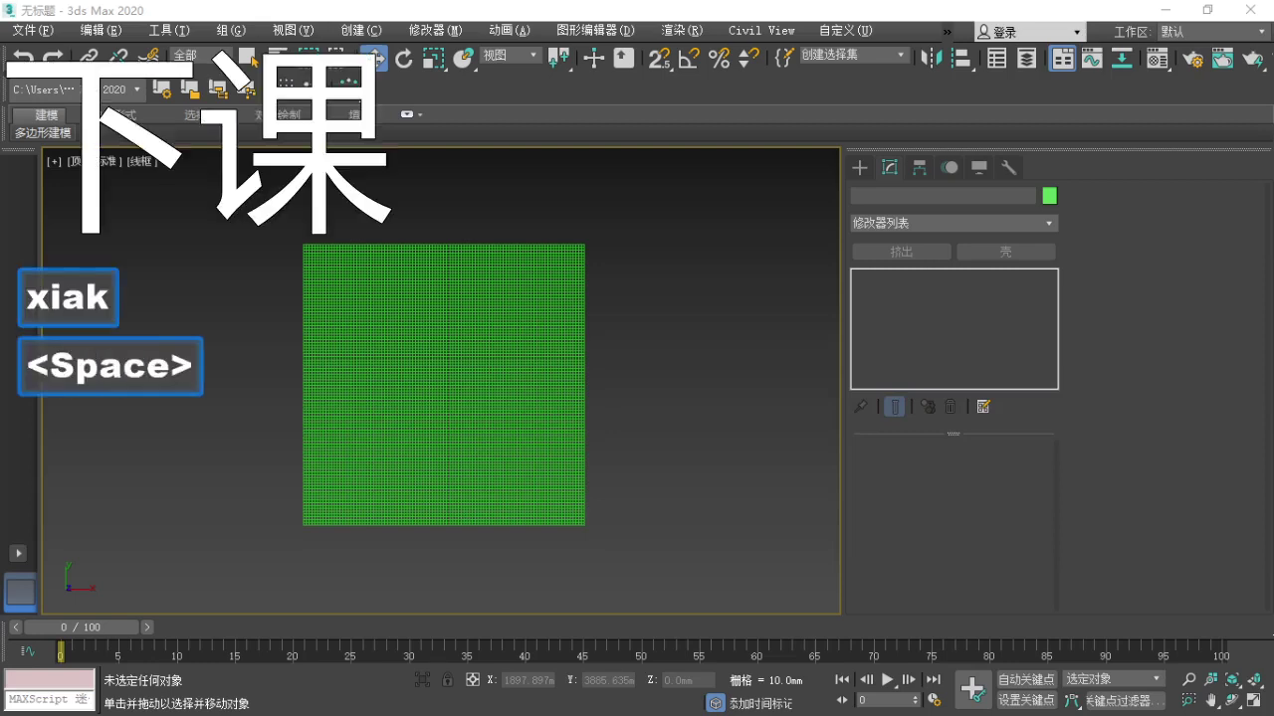
{"action": "type", "text": "xiux"}
{"action": "key", "text": "space"}
{"action": "type", "text": "10fenzong"}
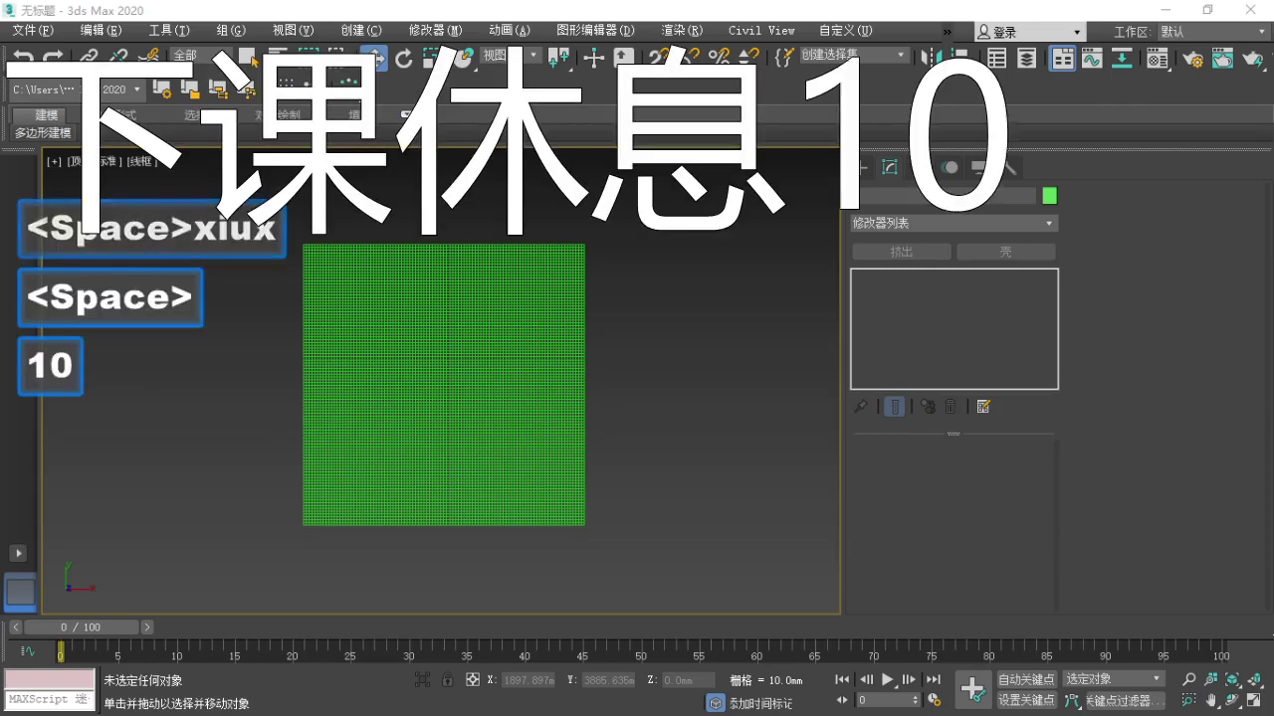
{"action": "key", "text": "space"}
{"action": "key", "text": "BackSpace"}
{"action": "key", "text": "BackSpace"}
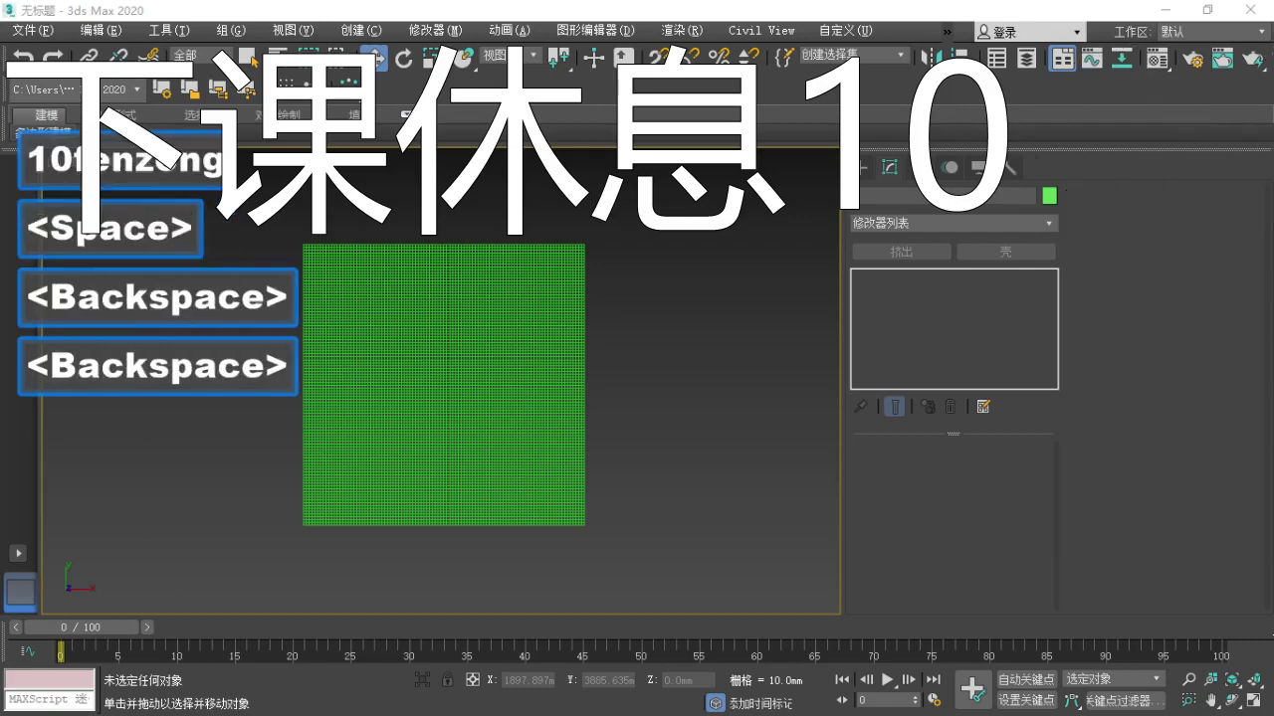
{"action": "type", "text": "fenzh"}
{"action": "key", "text": "space"}
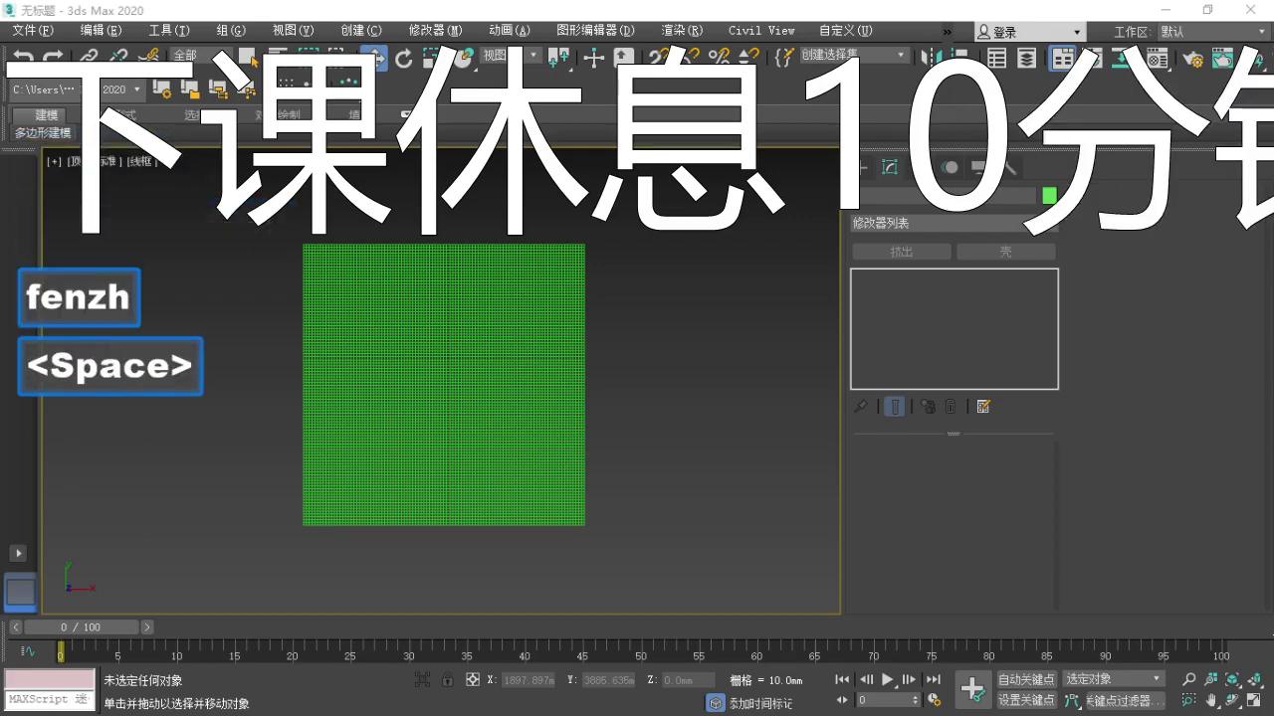
{"action": "type", "text": "2"}
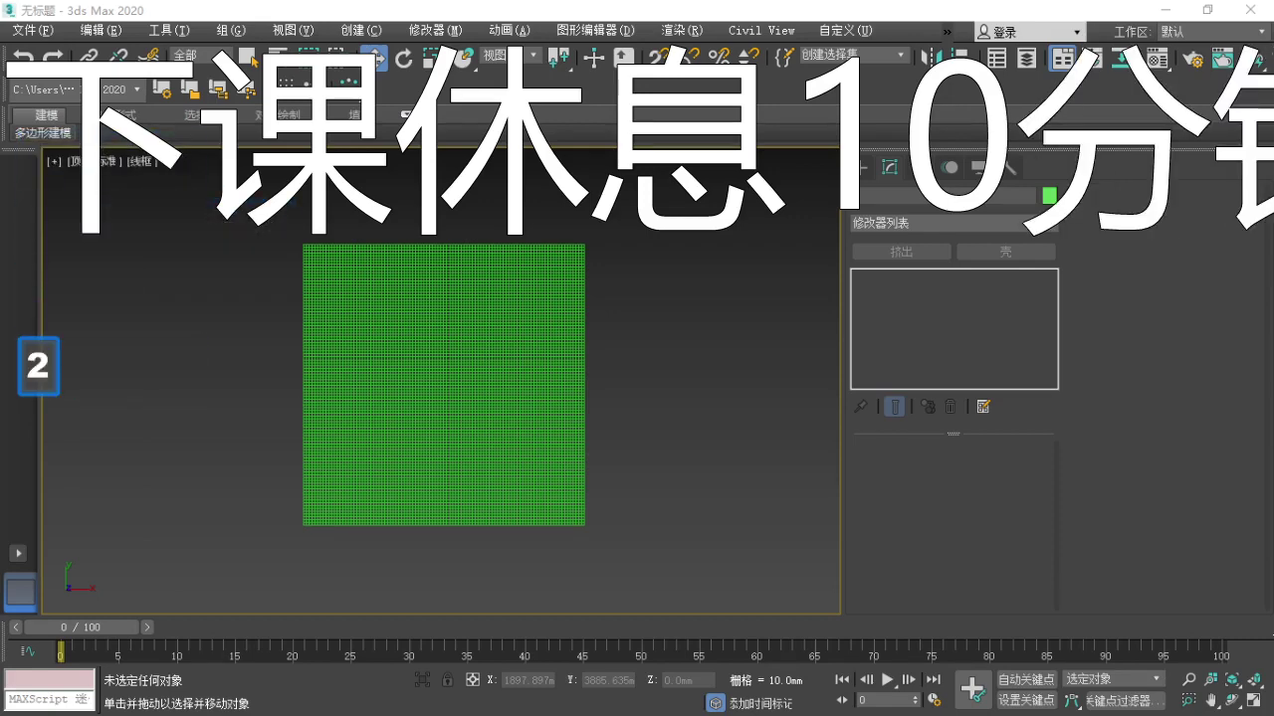
{"action": "type", "text": "0"}
{"action": "key", "text": "ctrl+space"}
{"action": "type", "text": ":00"}
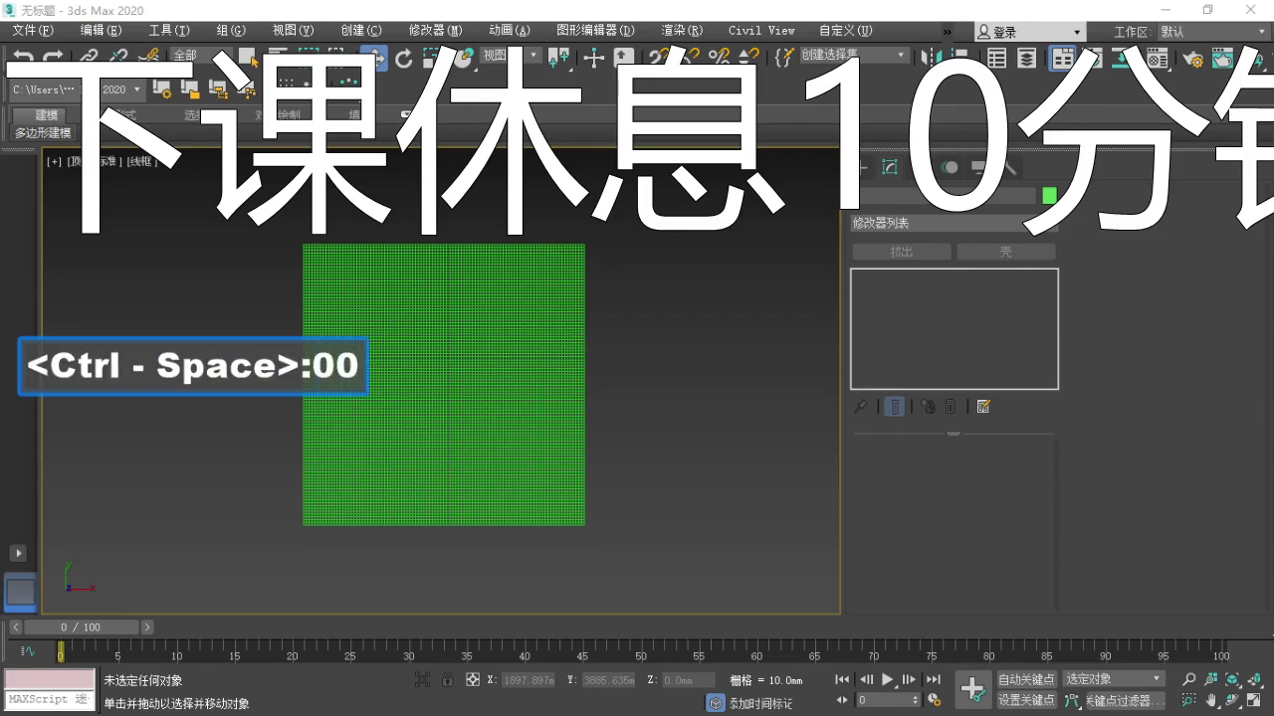
{"action": "key", "text": "ctrl+space"}
{"action": "type", "text": "sa"}
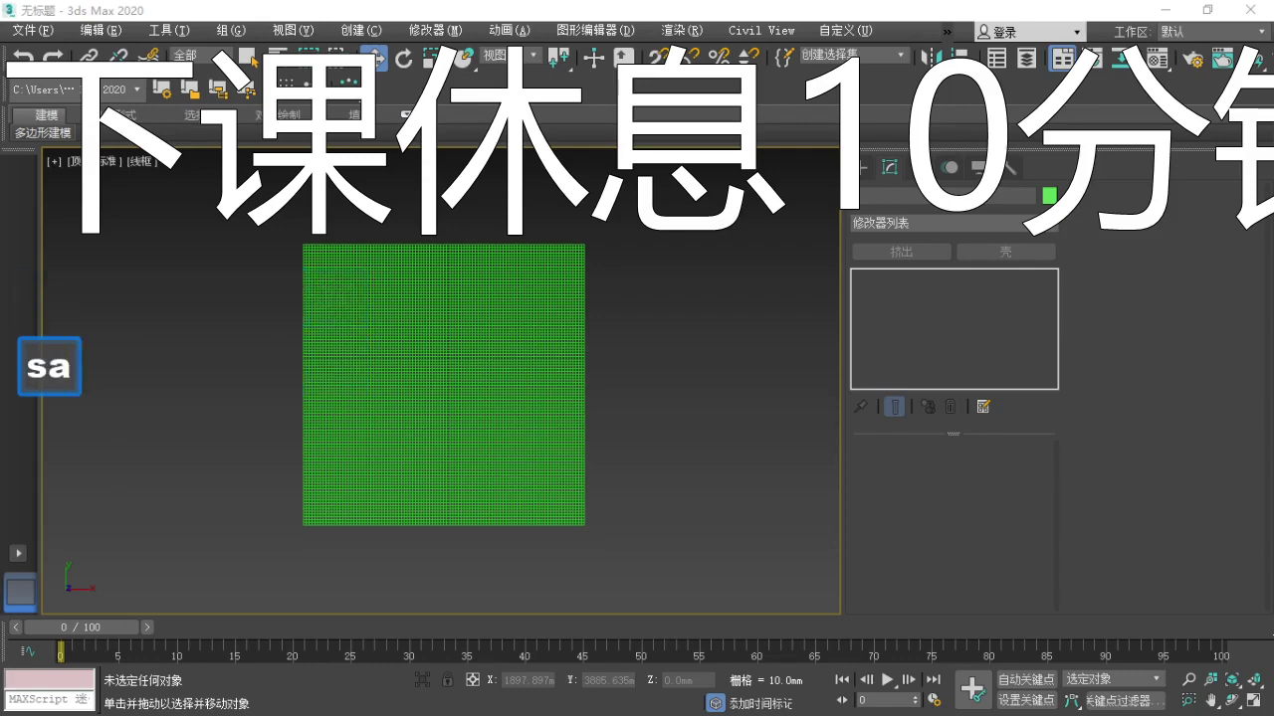
{"action": "key", "text": "BackSpace"}
{"action": "type", "text": "hnagk"}
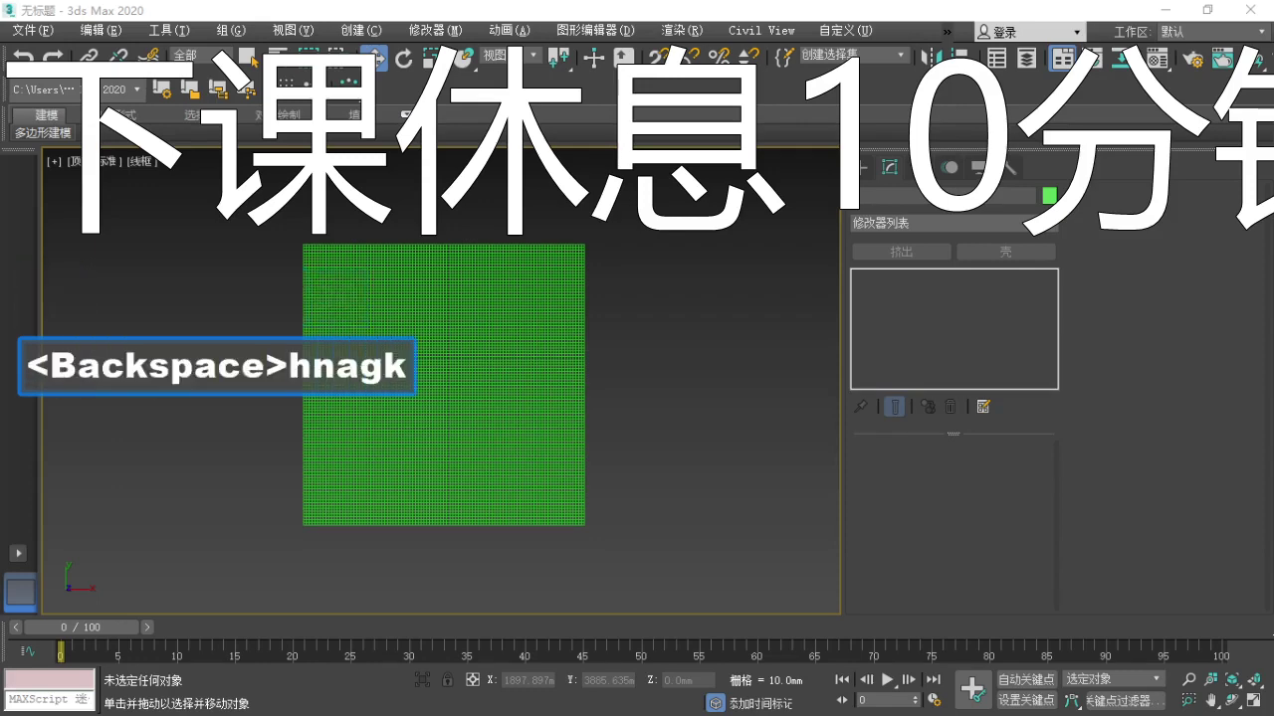
{"action": "key", "text": "space"}
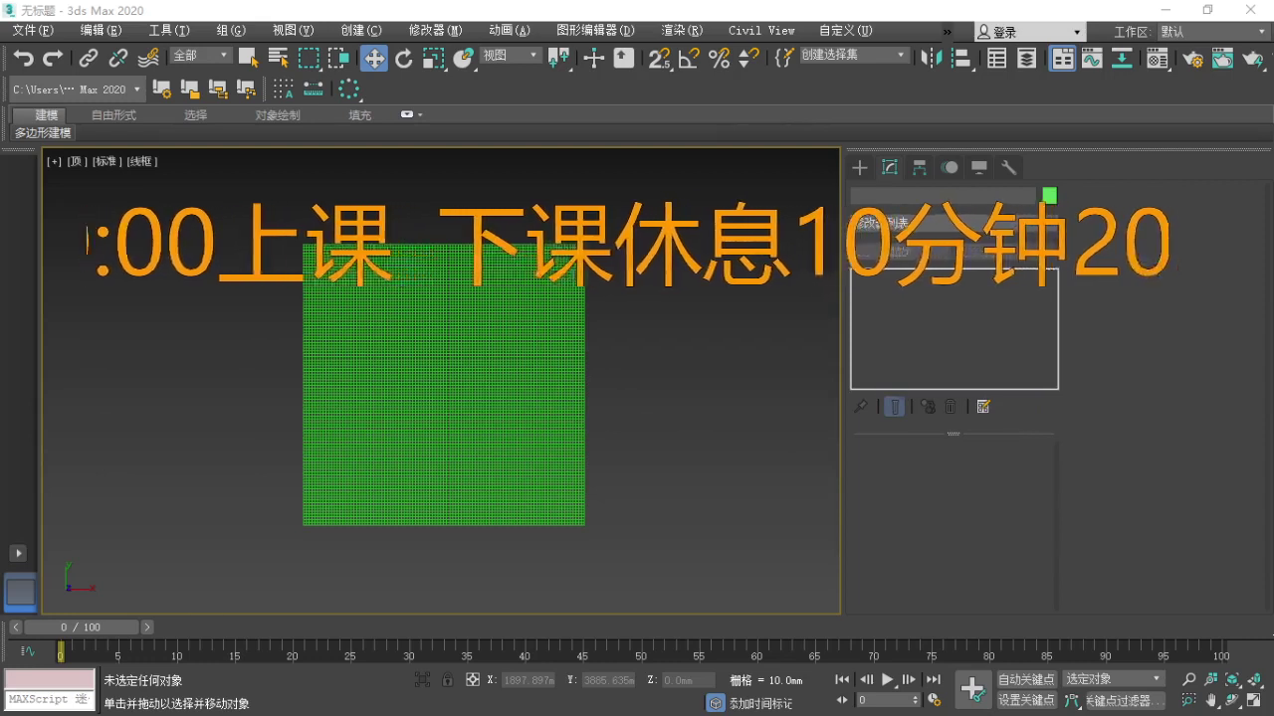
{"action": "type", "text": "pqq42"}
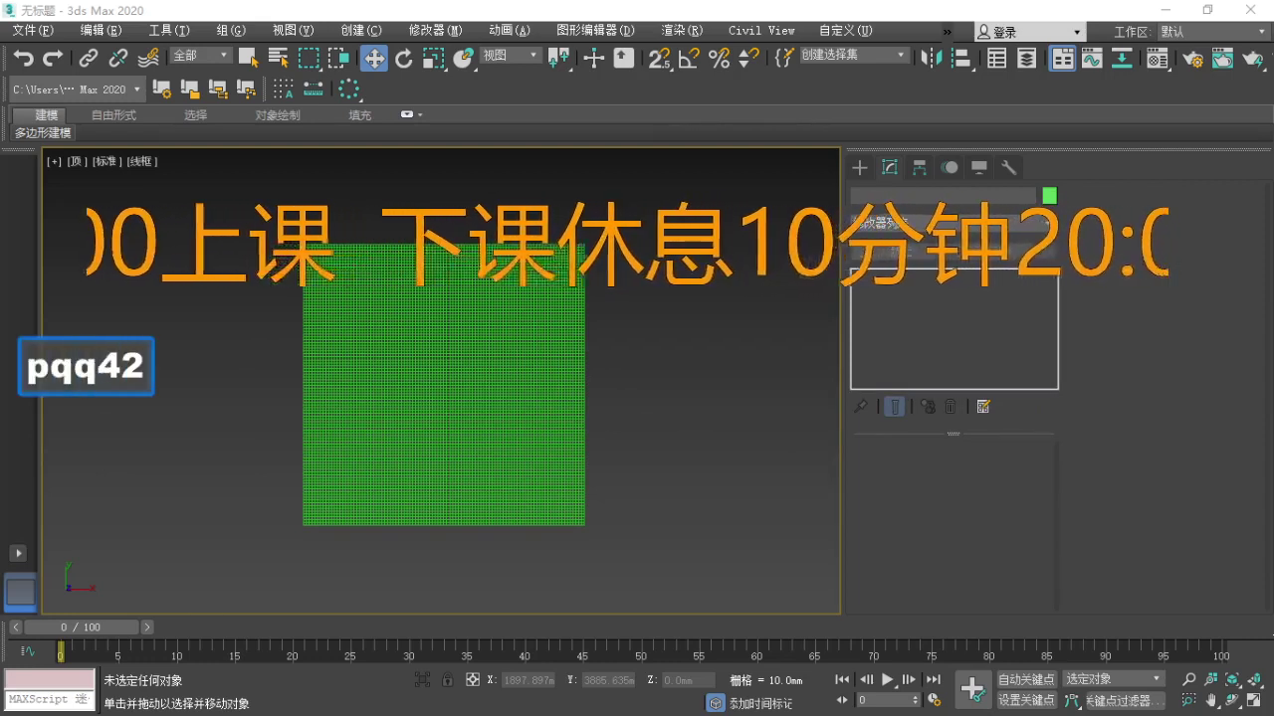
{"action": "key", "text": "BackSpace"}
{"action": "key", "text": "BackSpace"}
{"action": "key", "text": "BackSpace"}
{"action": "key", "text": "BackSpace"}
{"action": "key", "text": "BackSpace"}
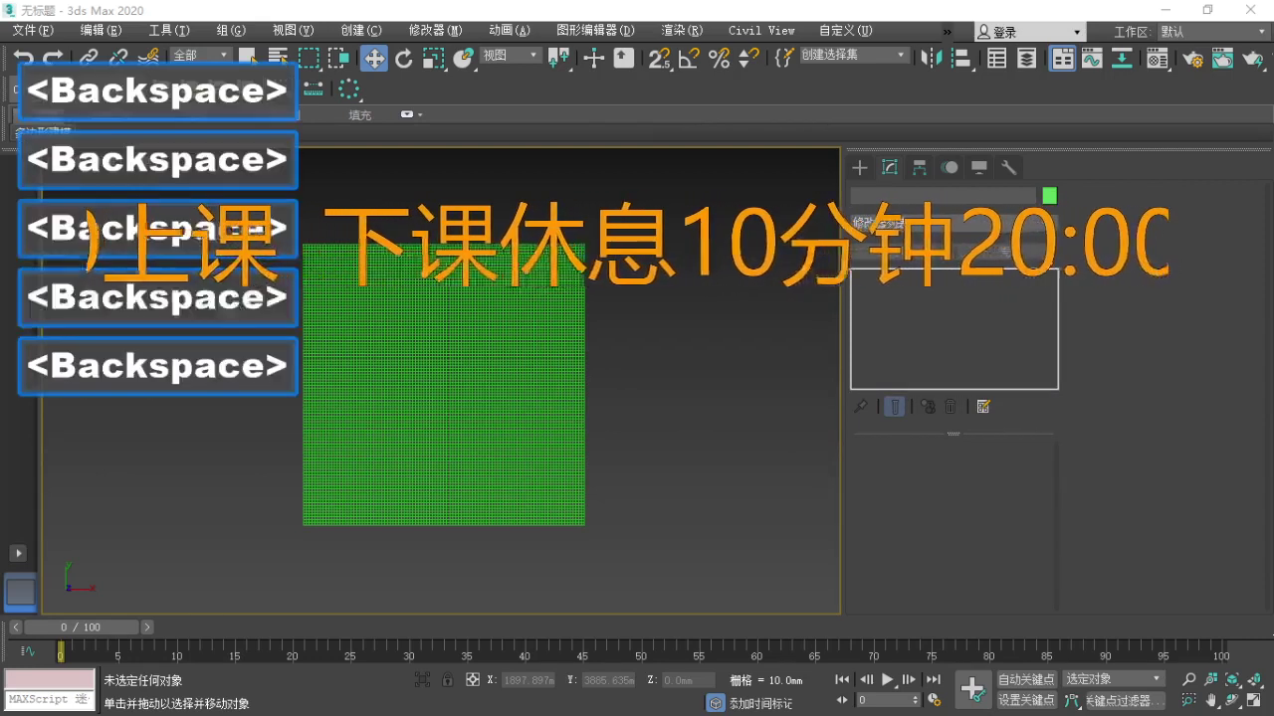
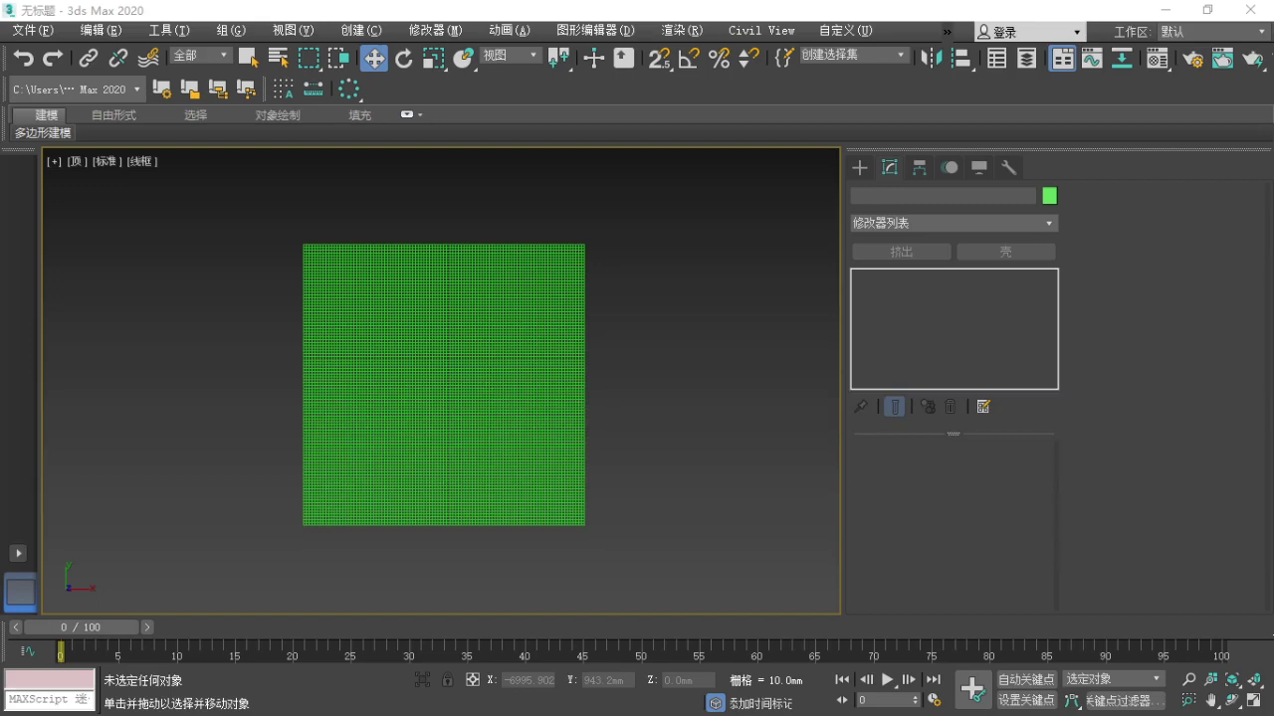
Trace a winding road route between the hills as a temporary annotation over the wireframe and shaded terrain, and clear it.
{"action": "left_click", "coordinate": [488, 406]}
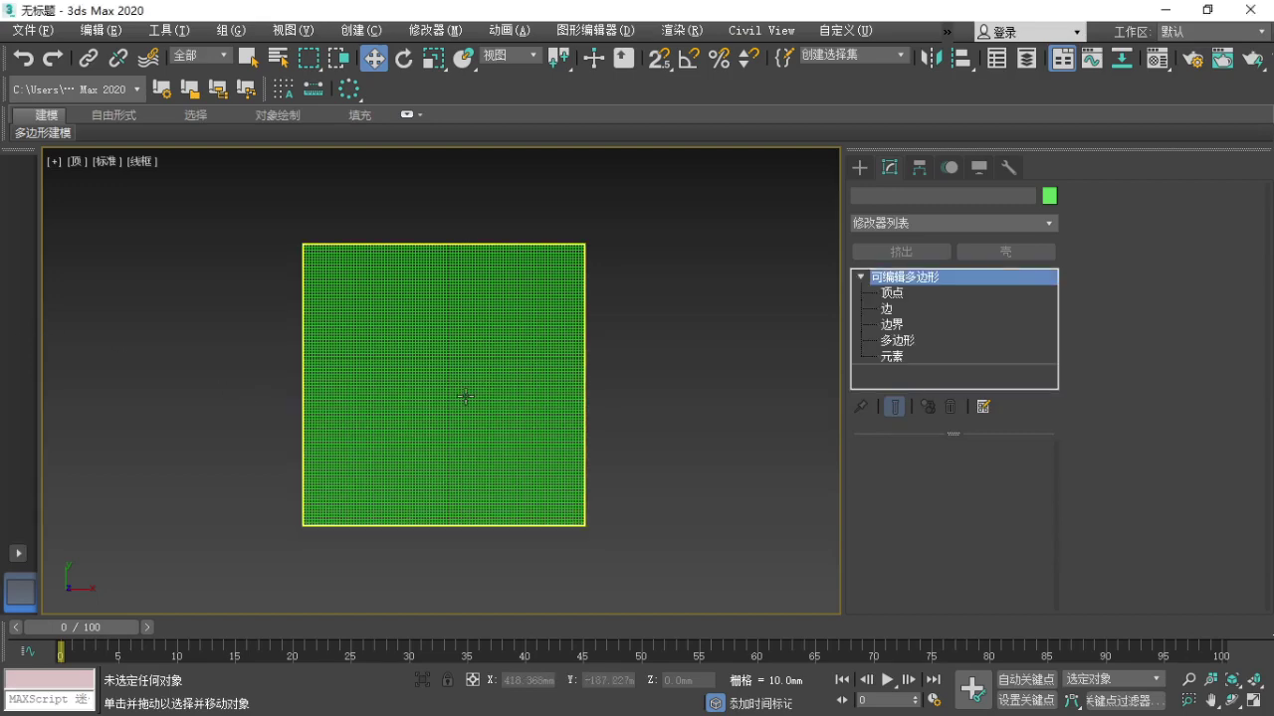
{"action": "left_click_drag", "start_coordinate": [457, 423], "coordinate": [434, 435]}
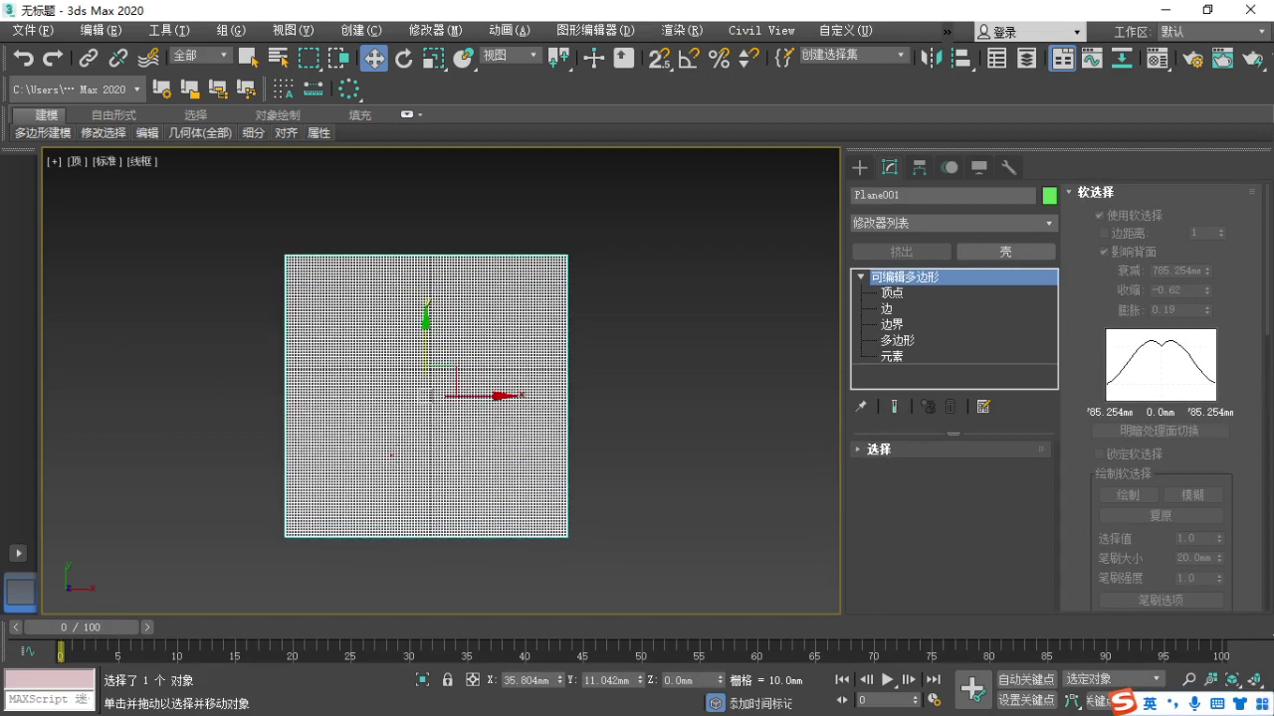
{"action": "mouse_move", "coordinate": [260, 525]}
{"action": "left_mouse_down"}
{"action": "mouse_move", "coordinate": [469, 369]}
{"action": "mouse_move", "coordinate": [548, 276]}
{"action": "mouse_move", "coordinate": [319, 539]}
{"action": "mouse_move", "coordinate": [469, 422]}
{"action": "mouse_move", "coordinate": [580, 281]}
{"action": "left_mouse_up"}
{"action": "key", "text": "Escape"}
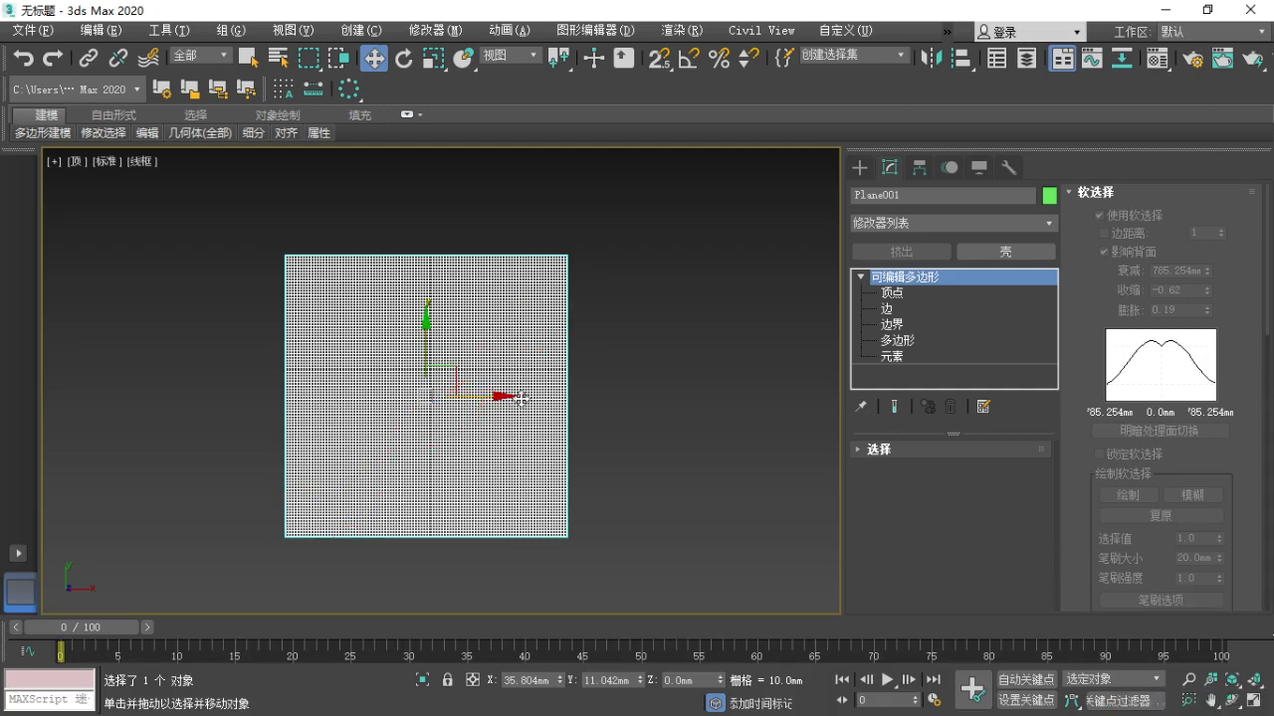
{"action": "scroll", "coordinate": [483, 474], "scroll_direction": "up", "scroll_amount": 3}
{"action": "key", "text": "F3"}
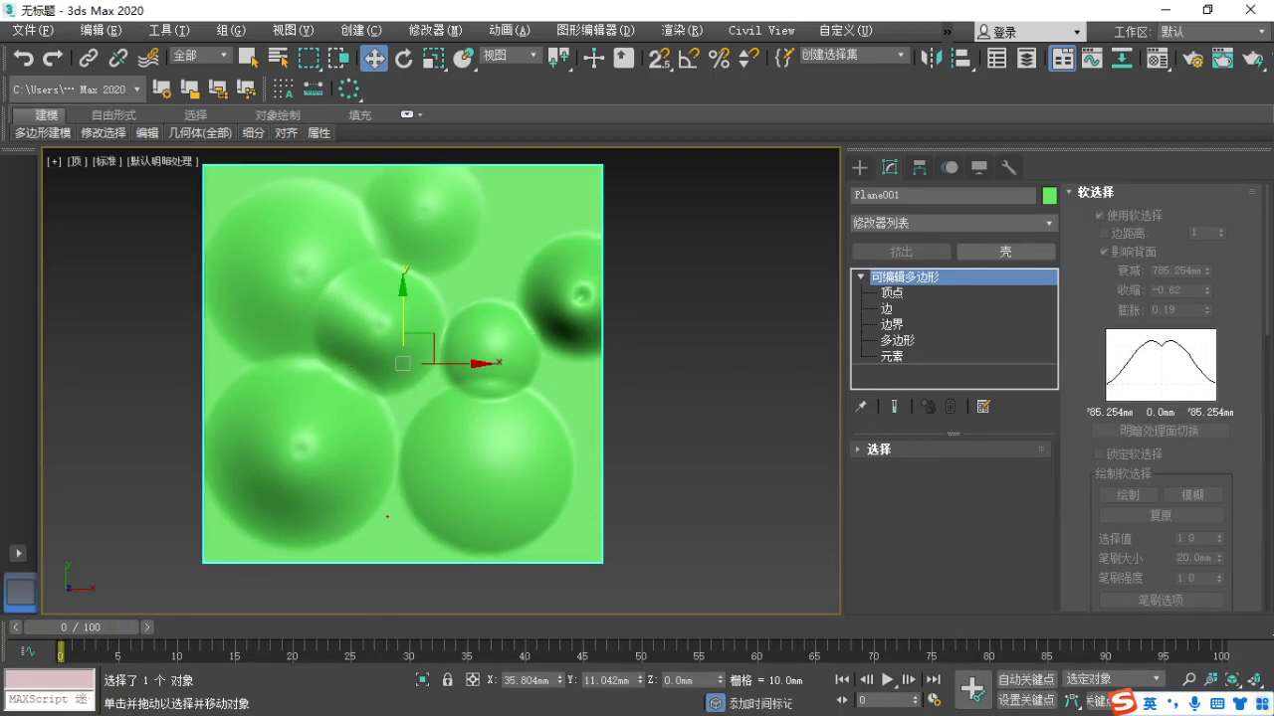
{"action": "mouse_move", "coordinate": [311, 573]}
{"action": "left_mouse_down"}
{"action": "mouse_move", "coordinate": [459, 230]}
{"action": "mouse_move", "coordinate": [572, 163]}
{"action": "left_mouse_up"}
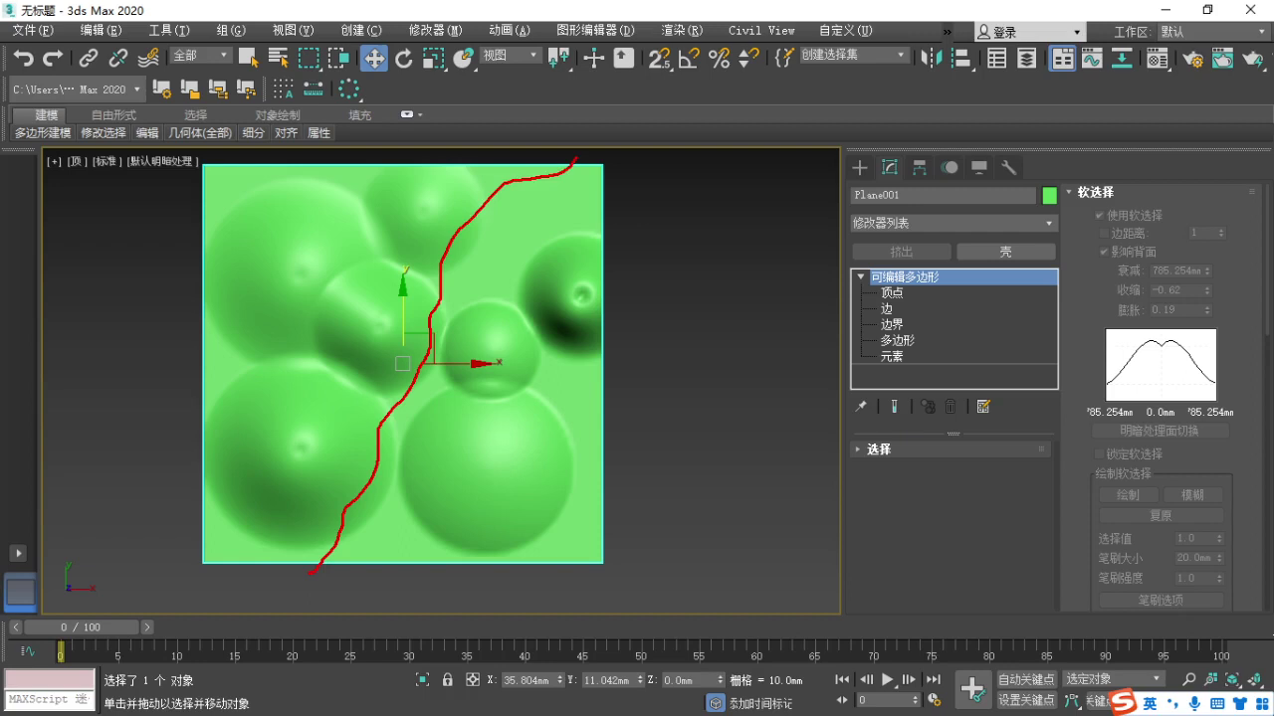
{"action": "left_click", "coordinate": [697, 439]}
{"action": "key", "text": "F3"}
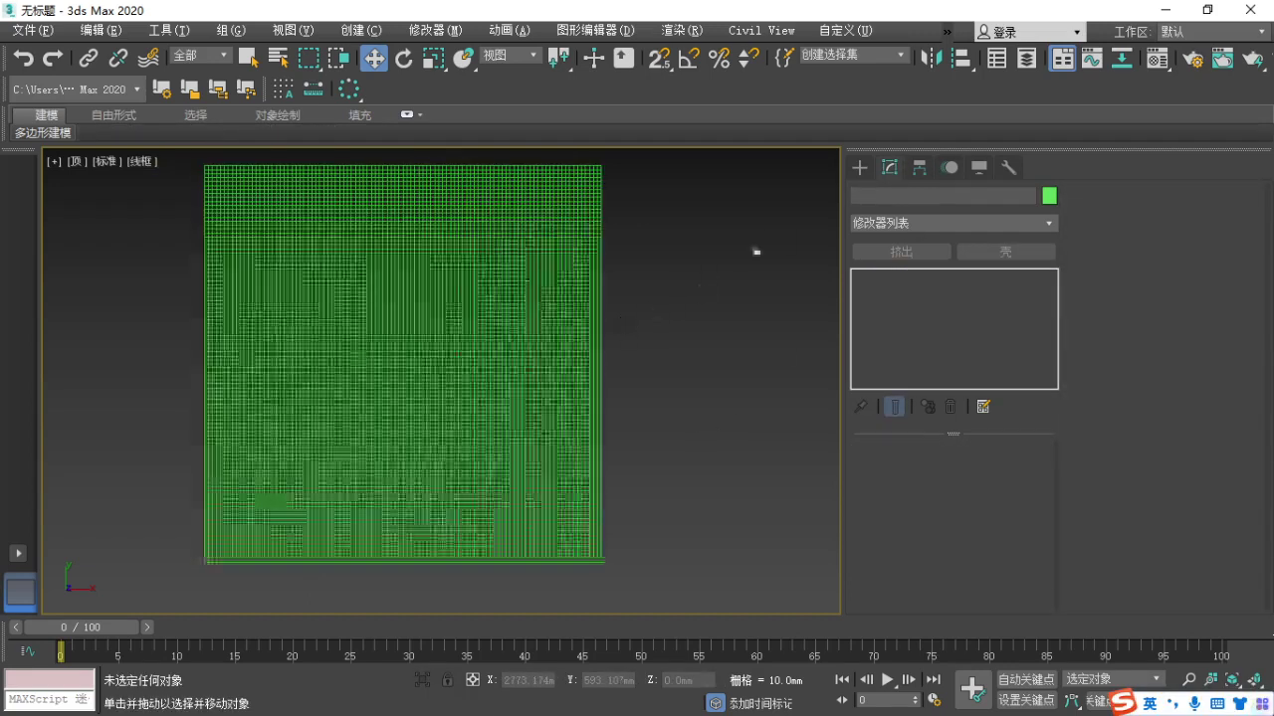
Draw a curved open Line spline in the top view, winding from the terrain's lower edge between the hills to its upper edge.
{"action": "left_click", "coordinate": [860, 167]}
{"action": "left_click", "coordinate": [880, 194]}
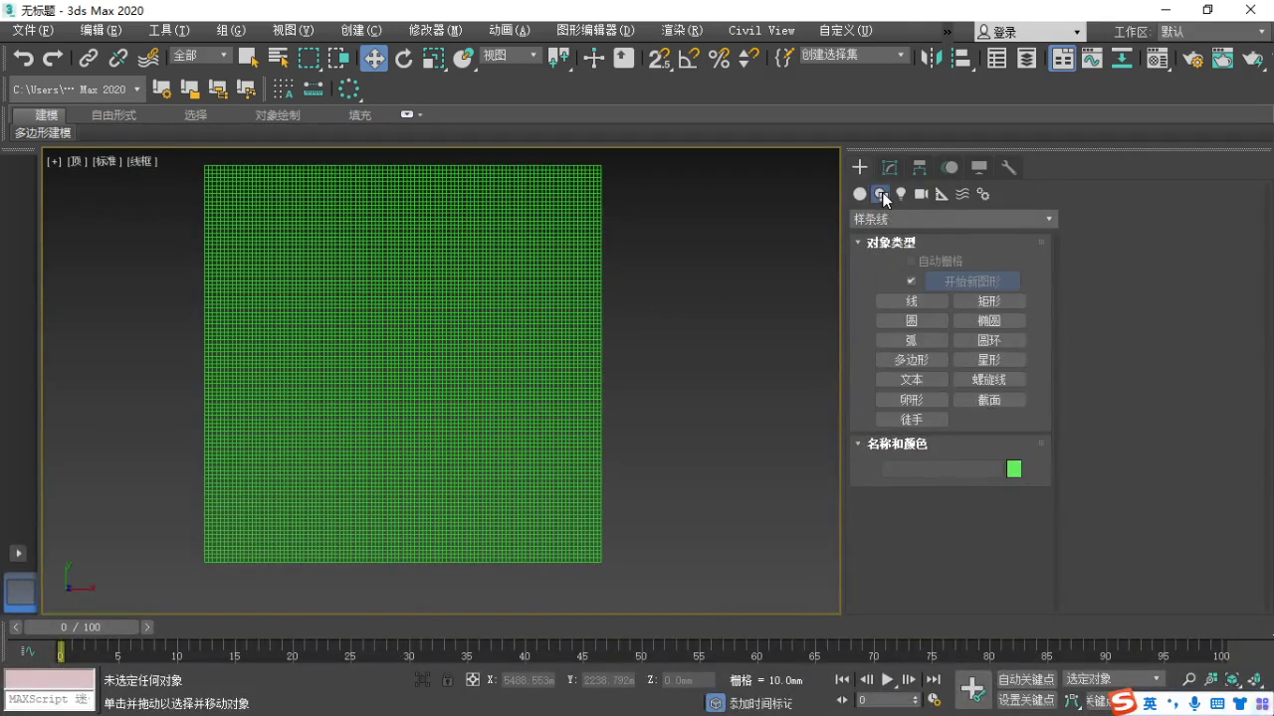
{"action": "left_click", "coordinate": [910, 301]}
{"action": "key", "text": "F3"}
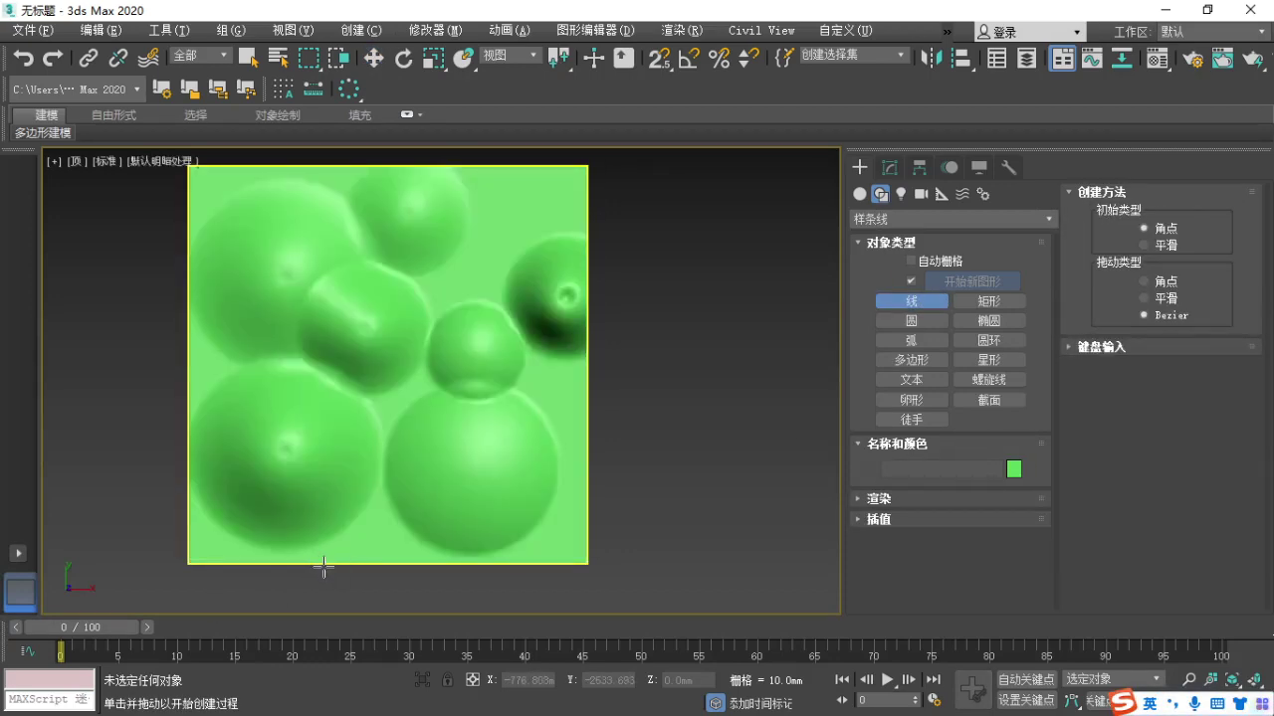
{"action": "left_click", "coordinate": [315, 567]}
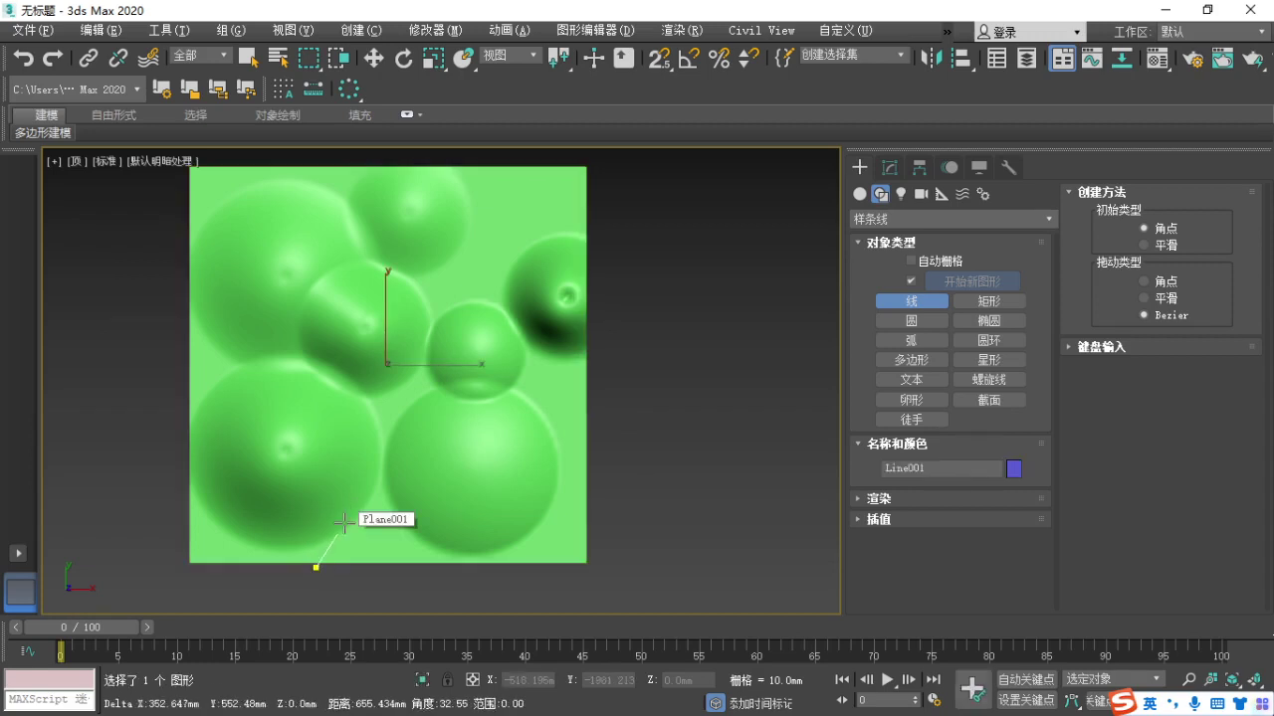
{"action": "left_click", "coordinate": [343, 522]}
{"action": "key", "text": "F3"}
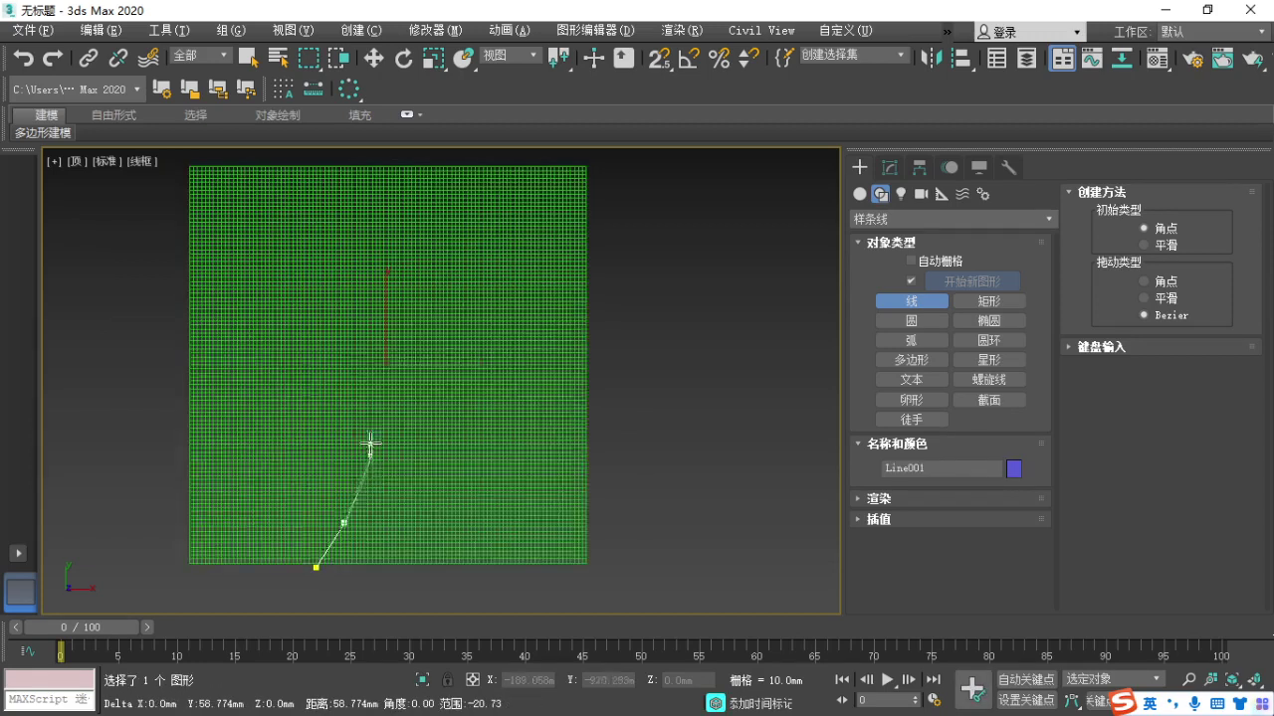
{"action": "left_click_drag", "start_coordinate": [370, 442], "coordinate": [370, 427]}
{"action": "left_click", "coordinate": [390, 389]}
{"action": "left_click", "coordinate": [409, 381]}
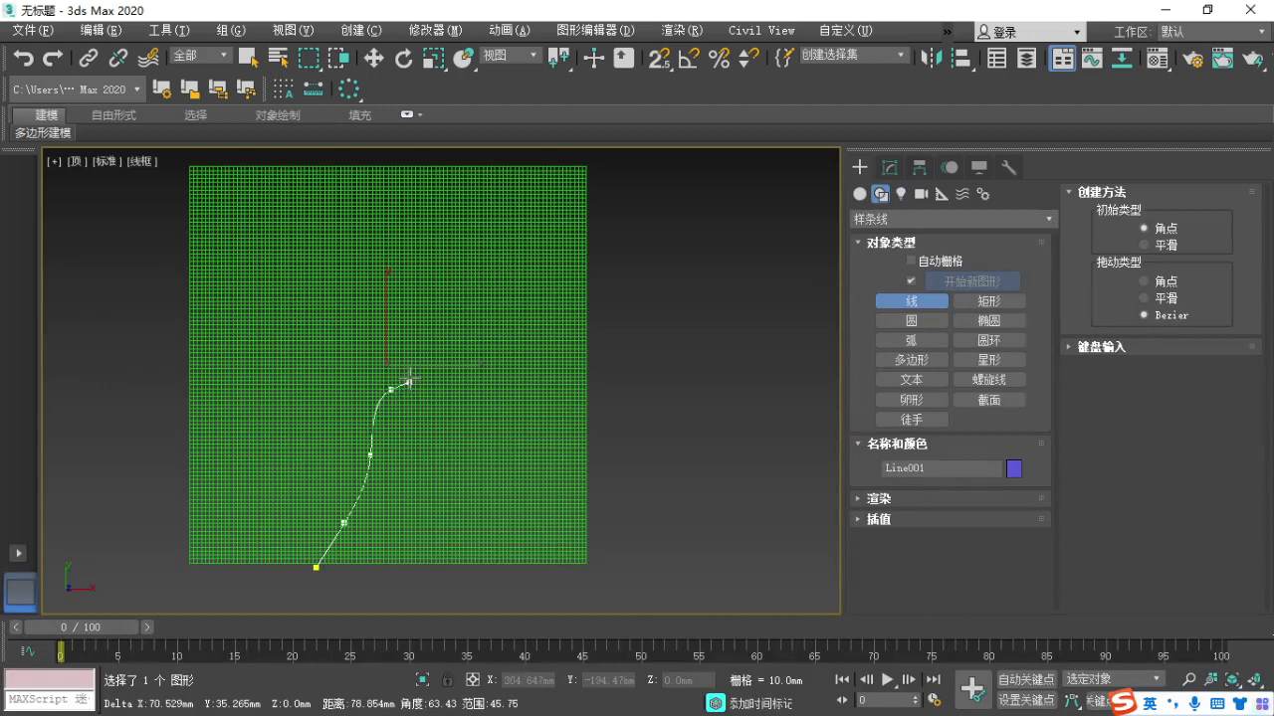
{"action": "left_click", "coordinate": [424, 329]}
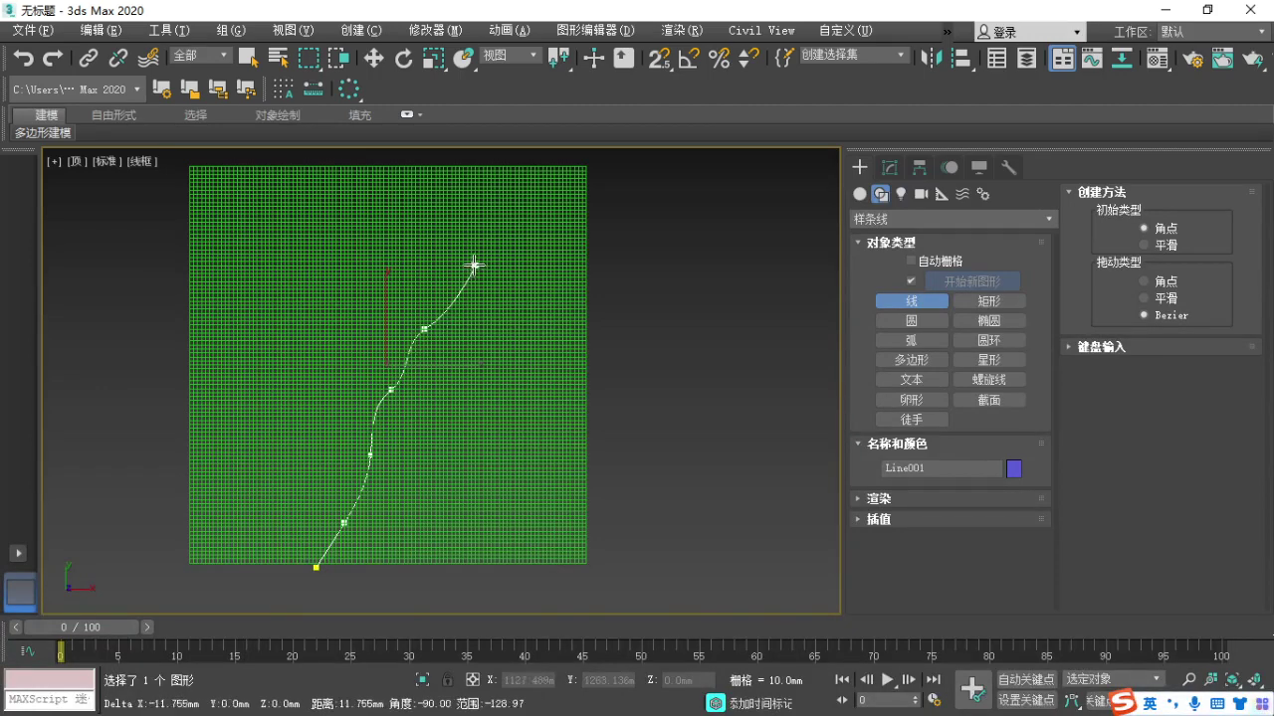
{"action": "left_click_drag", "start_coordinate": [475, 264], "coordinate": [496, 176]}
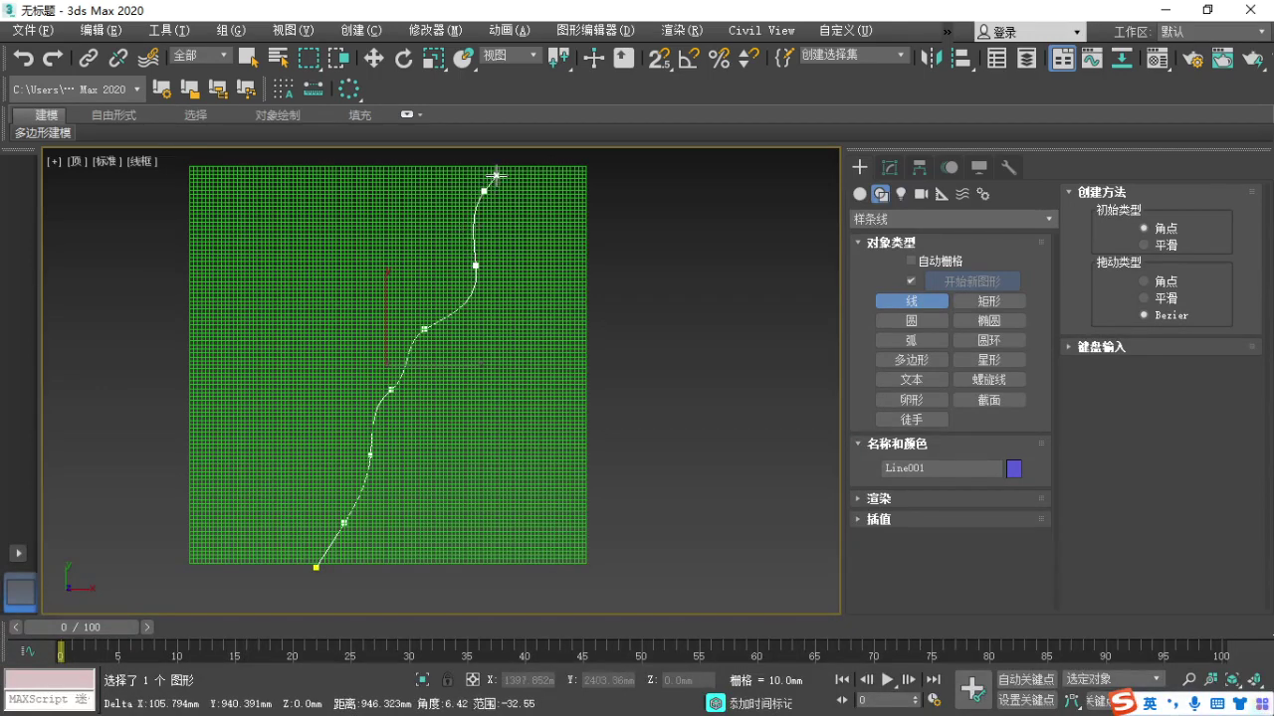
{"action": "left_click", "coordinate": [509, 165]}
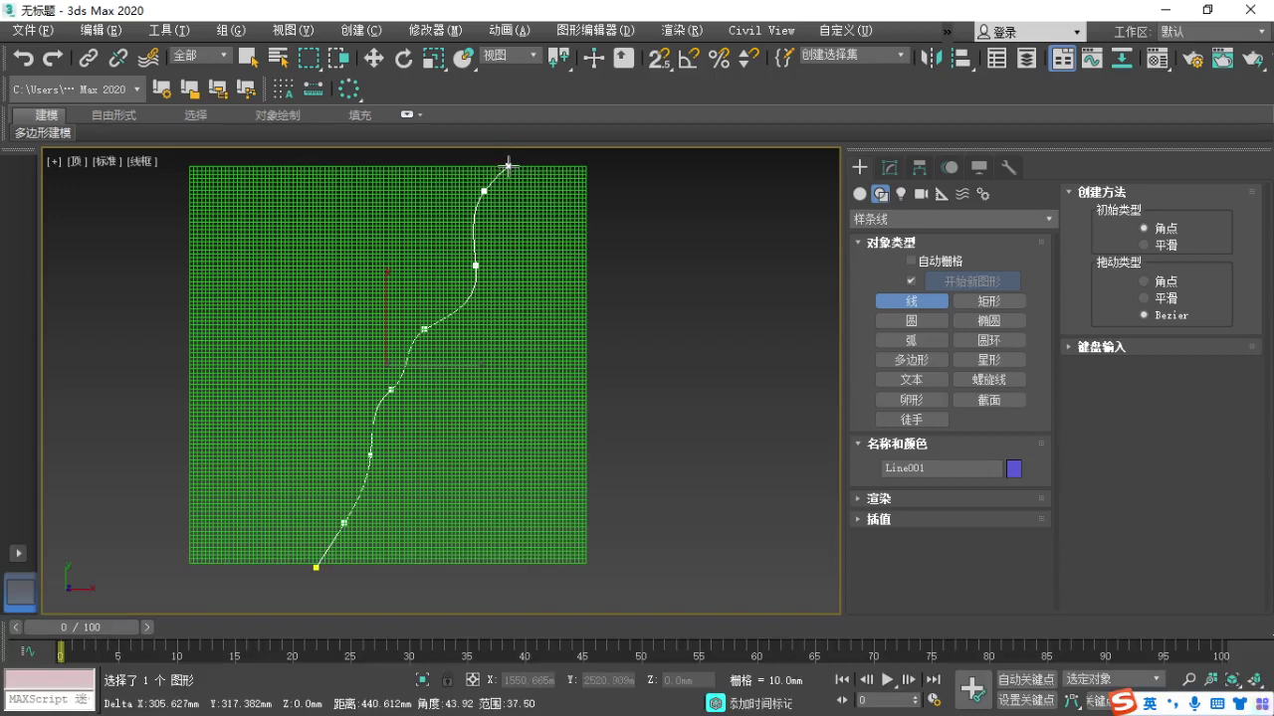
{"action": "right_click", "coordinate": [716, 255]}
{"action": "right_click", "coordinate": [694, 355]}
Edit the road line at vertex level and shift its third vertex sideways into the gap between the two lower hills.
{"action": "key", "text": "F3"}
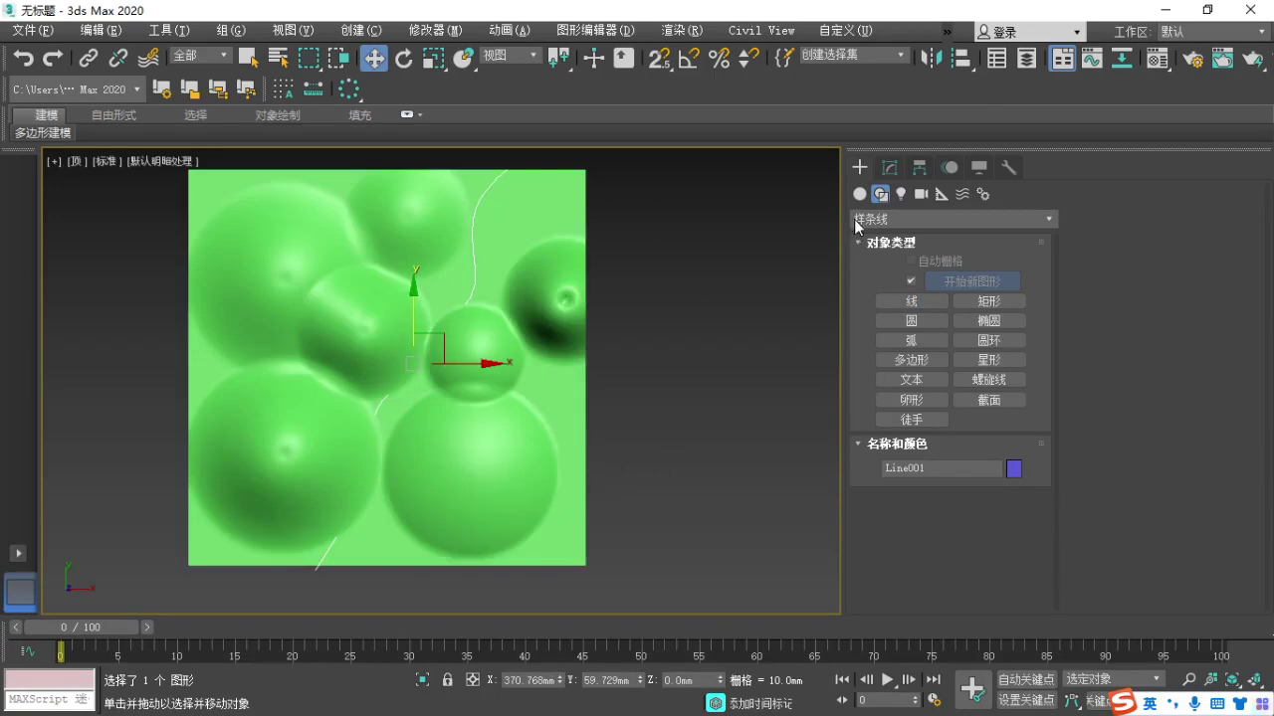
{"action": "left_click", "coordinate": [890, 167]}
{"action": "left_click", "coordinate": [860, 277]}
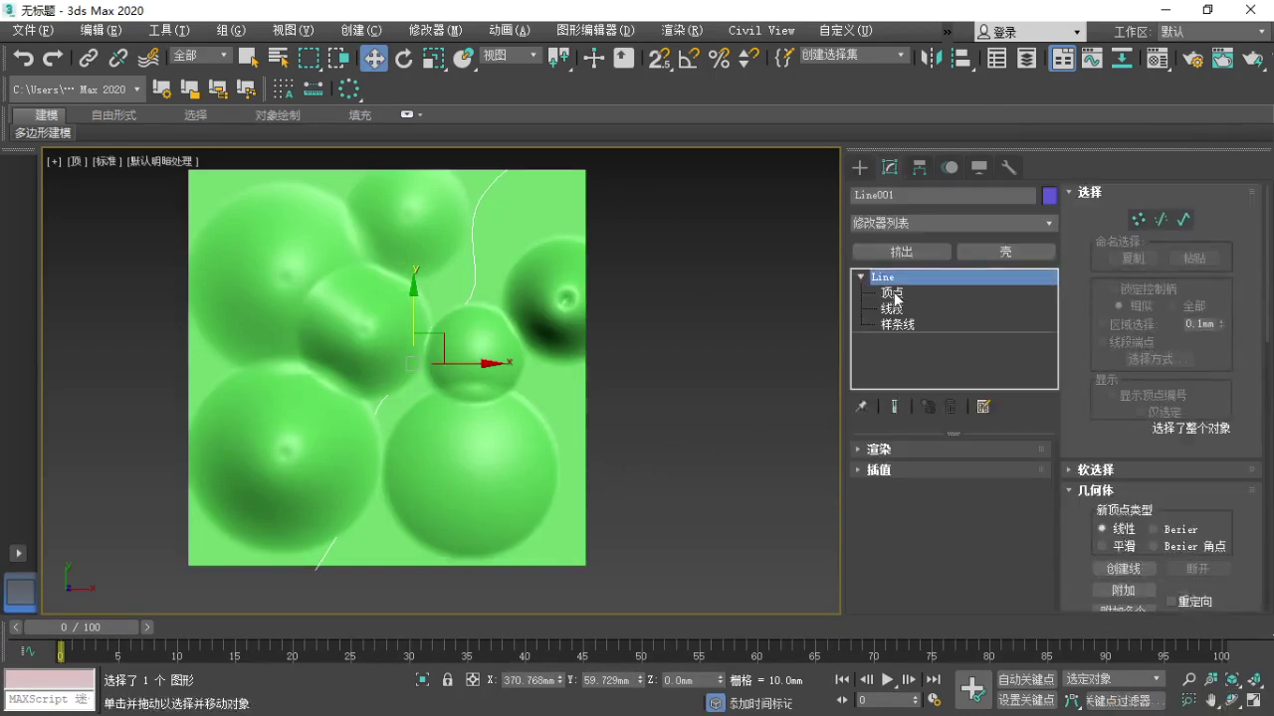
{"action": "left_click", "coordinate": [892, 292]}
{"action": "scroll", "coordinate": [402, 426], "scroll_direction": "up", "scroll_amount": 6}
{"action": "key", "text": "F3"}
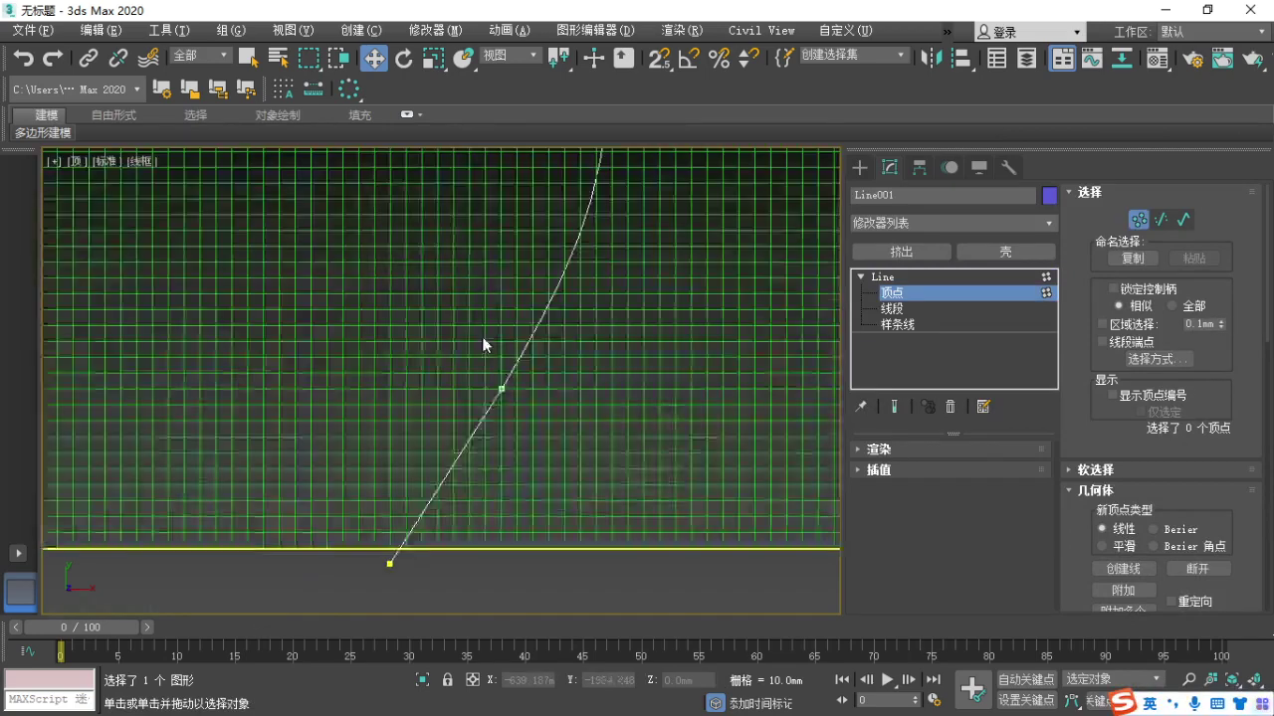
{"action": "scroll", "coordinate": [384, 441], "scroll_direction": "down", "scroll_amount": 2}
{"action": "left_click", "coordinate": [465, 278]}
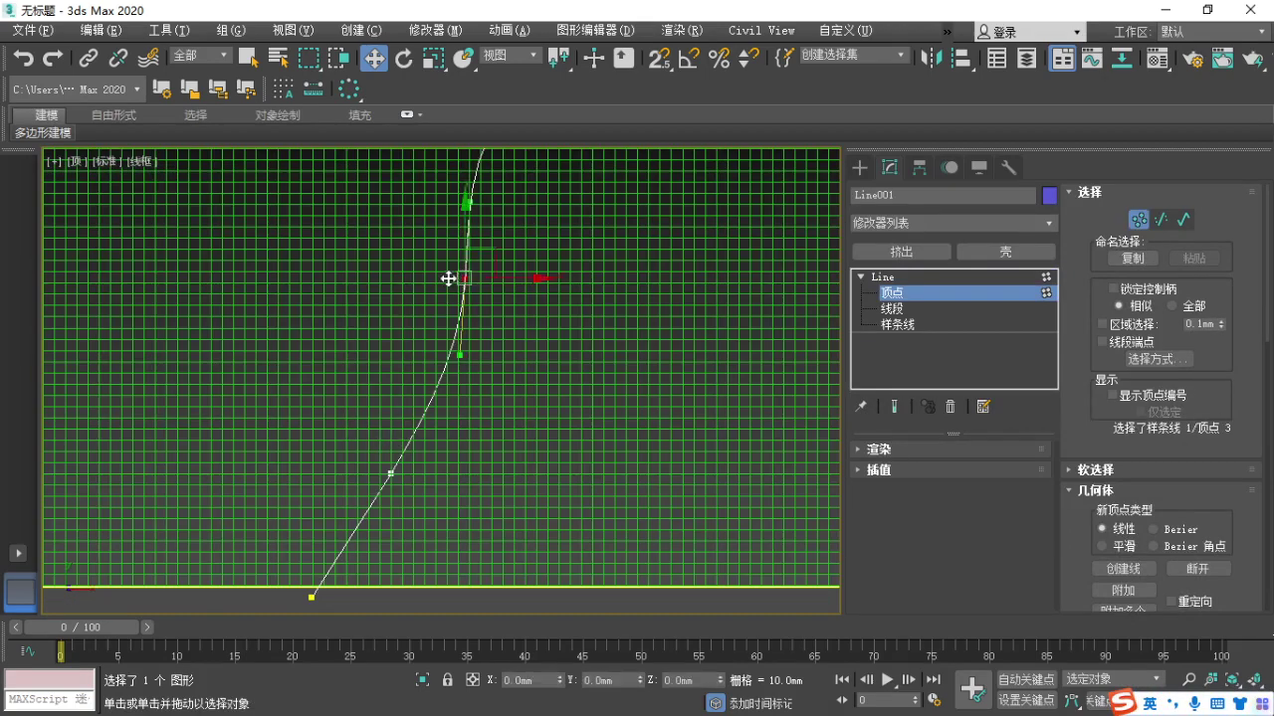
{"action": "left_click_drag", "start_coordinate": [501, 272], "coordinate": [474, 269]}
{"action": "key", "text": "F3"}
{"action": "scroll", "coordinate": [490, 294], "scroll_direction": "down", "scroll_amount": 1}
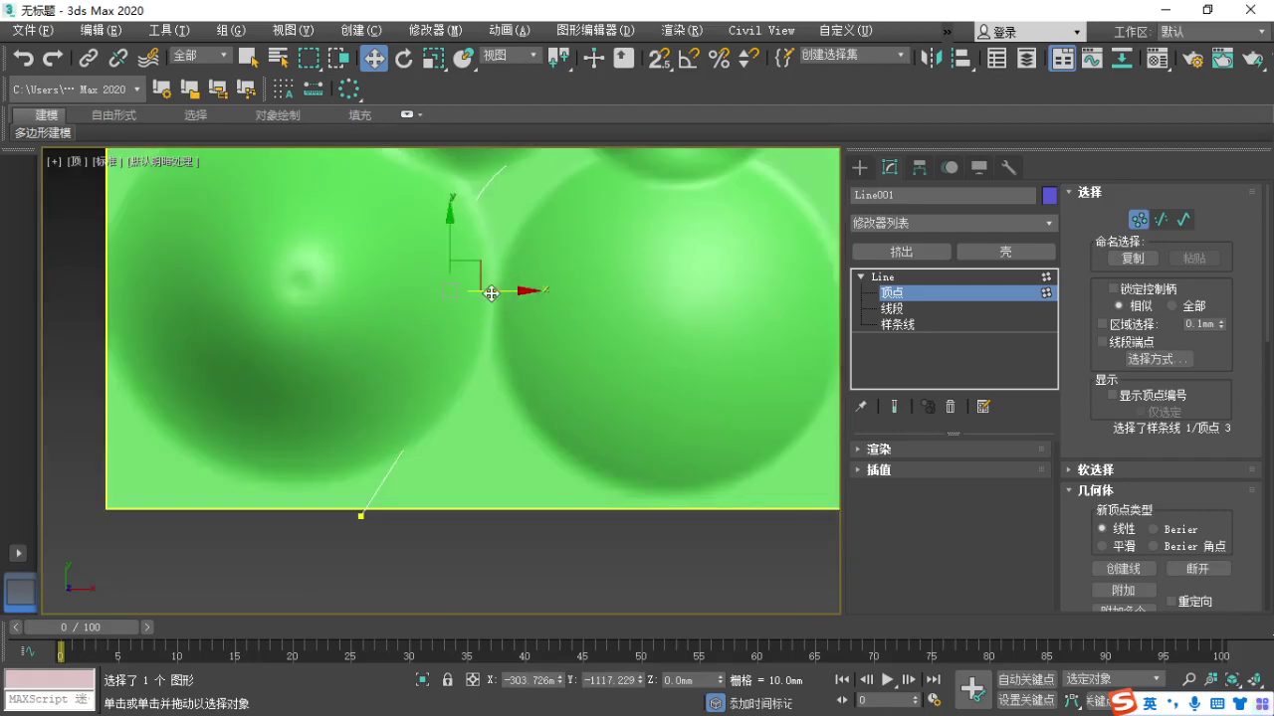
Shift the line's second vertex away from the lower-left hill, convert it to Bezier and adjust its handle for a smooth bend.
{"action": "key", "text": "F3"}
{"action": "left_click_drag", "start_coordinate": [423, 434], "coordinate": [453, 434]}
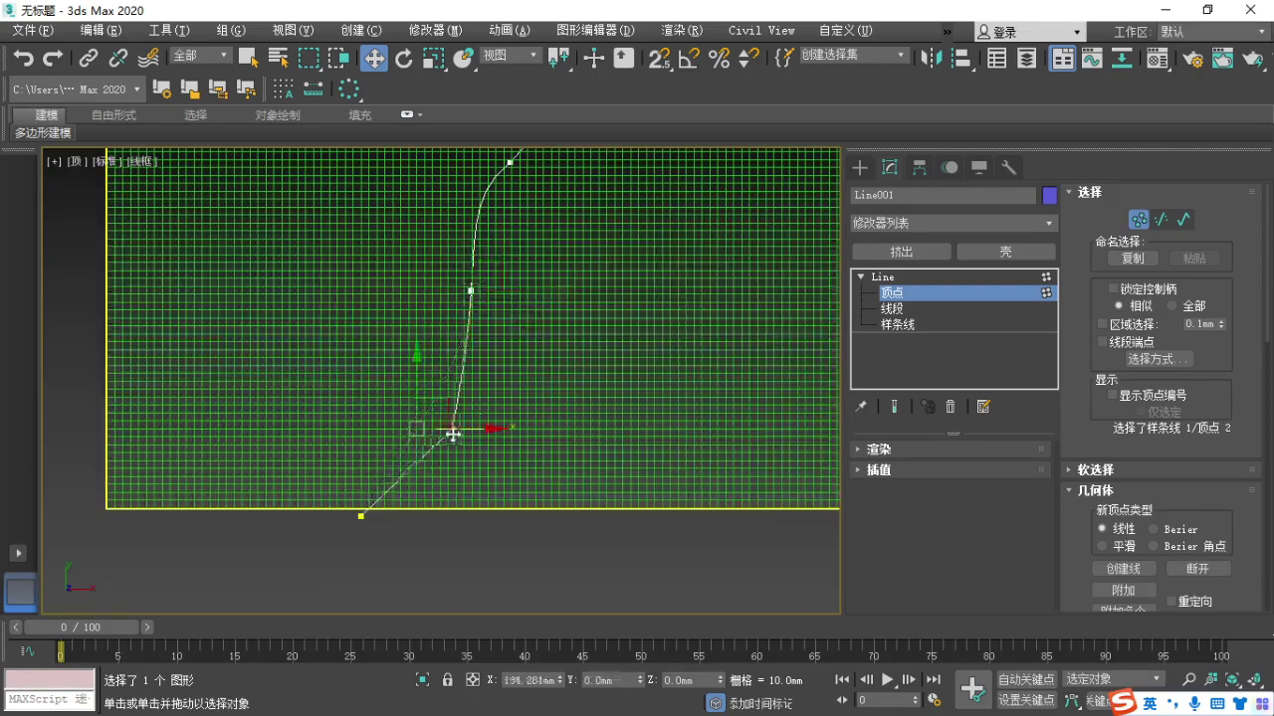
{"action": "right_click", "coordinate": [454, 422]}
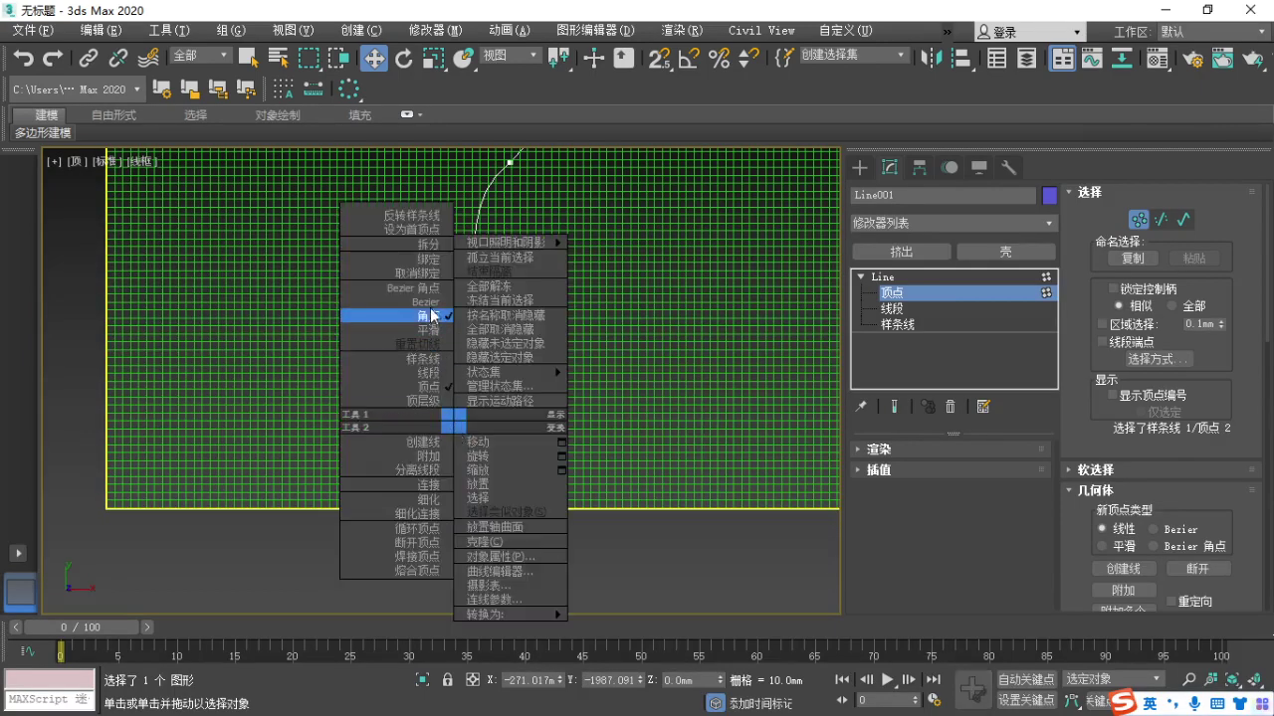
{"action": "left_click", "coordinate": [431, 315]}
{"action": "scroll", "coordinate": [468, 408], "scroll_direction": "down", "scroll_amount": 2}
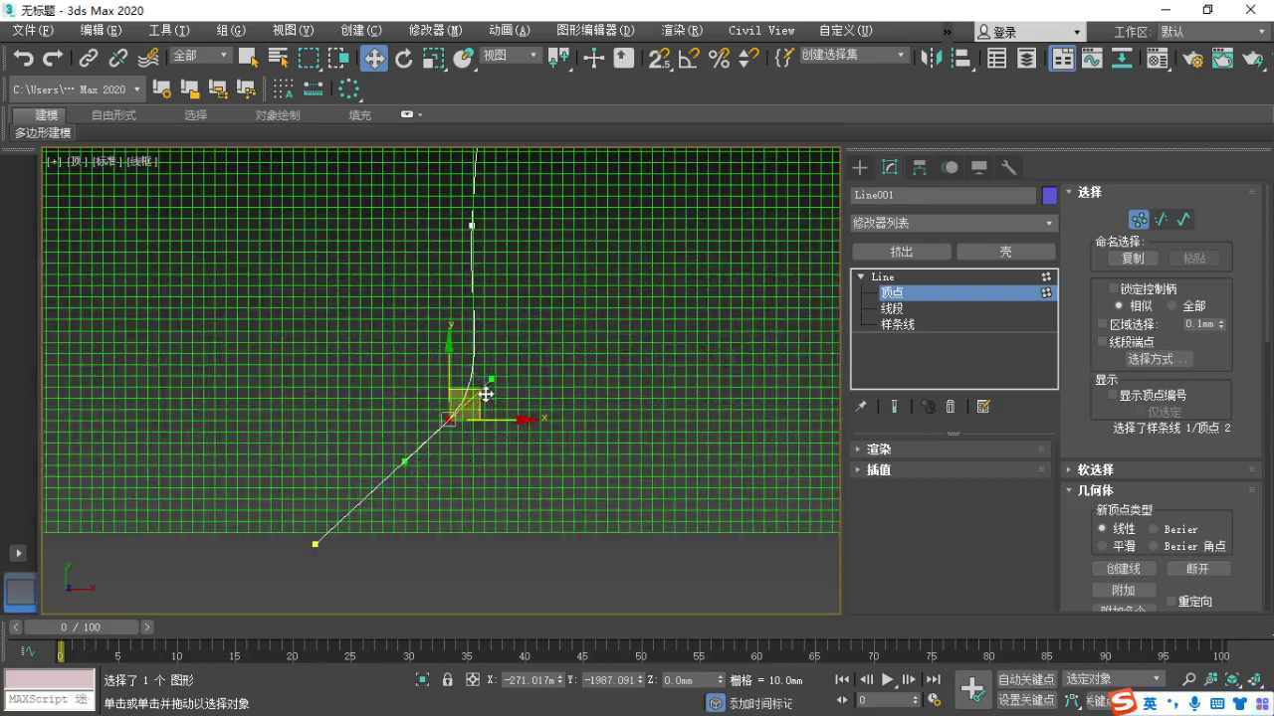
{"action": "left_click_drag", "start_coordinate": [493, 380], "coordinate": [483, 362]}
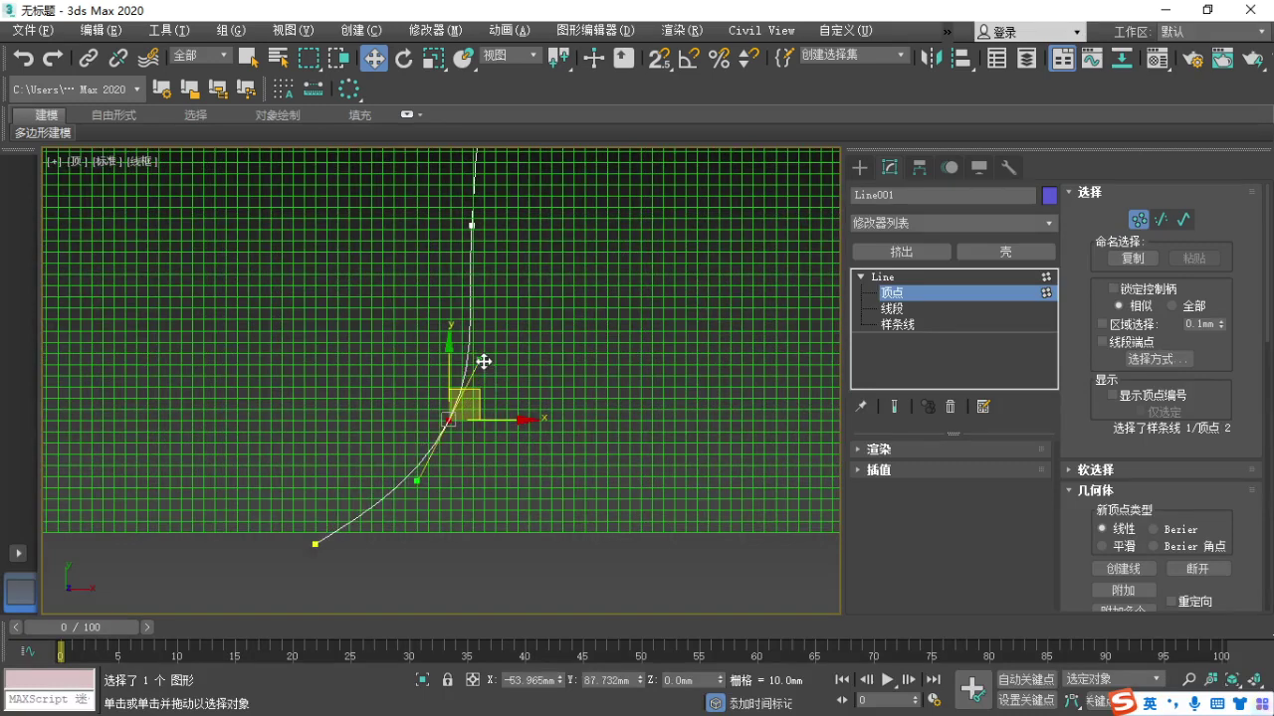
Move the line's first vertex onto the terrain's lower edge, leave vertex editing and check the route in shaded display.
{"action": "left_click", "coordinate": [314, 543]}
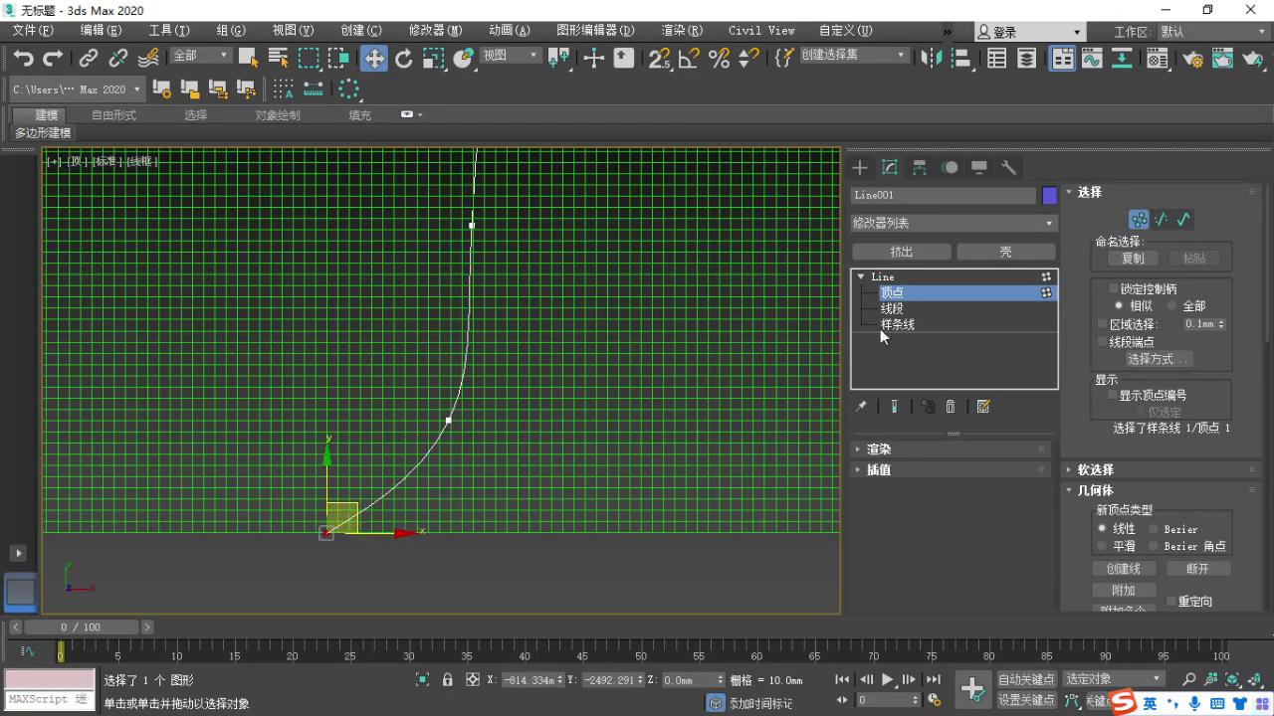
{"action": "left_click", "coordinate": [880, 277]}
{"action": "scroll", "coordinate": [517, 407], "scroll_direction": "up", "scroll_amount": 5}
{"action": "key", "text": "F3"}
{"action": "scroll", "coordinate": [457, 428], "scroll_direction": "down", "scroll_amount": 3}
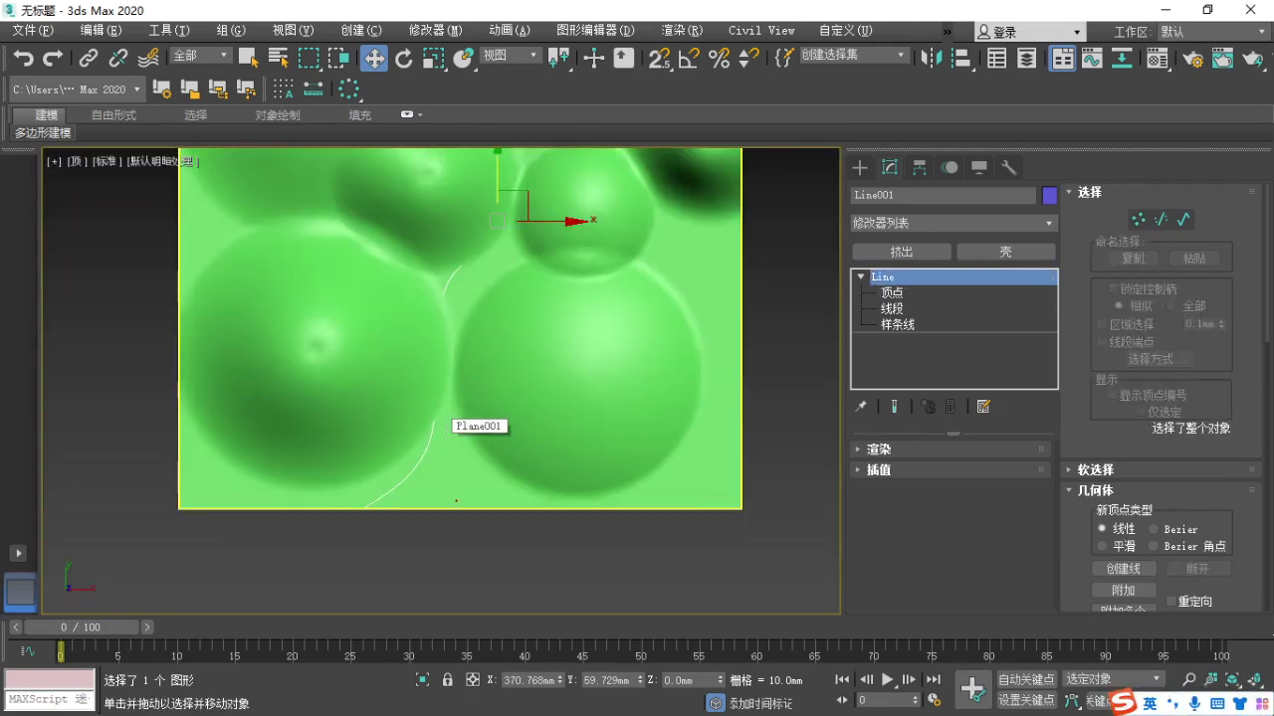
Trace the road's second edge beside the line as a temporary annotation and clear it.
{"action": "mouse_move", "coordinate": [458, 491]}
{"action": "left_mouse_down"}
{"action": "mouse_move", "coordinate": [464, 365]}
{"action": "mouse_move", "coordinate": [516, 217]}
{"action": "left_mouse_up"}
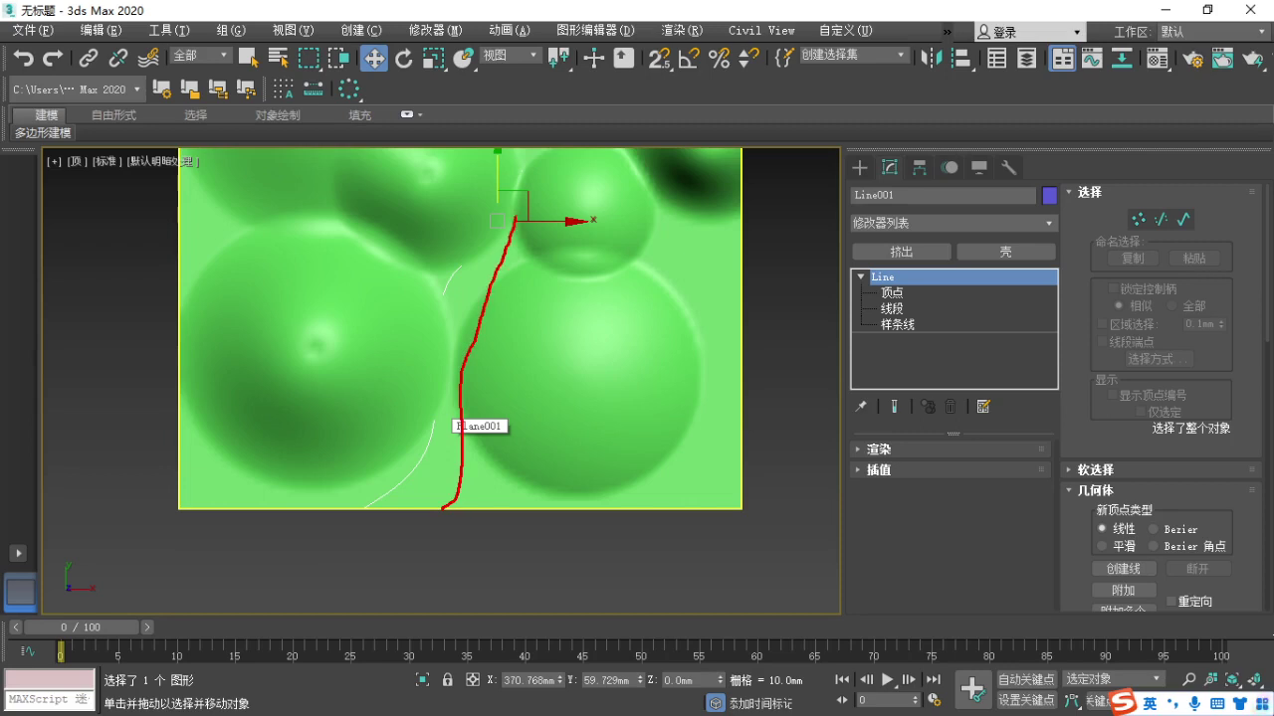
{"action": "key", "text": "Escape"}
{"action": "middle_click_drag", "start_coordinate": [445, 441], "coordinate": [435, 467]}
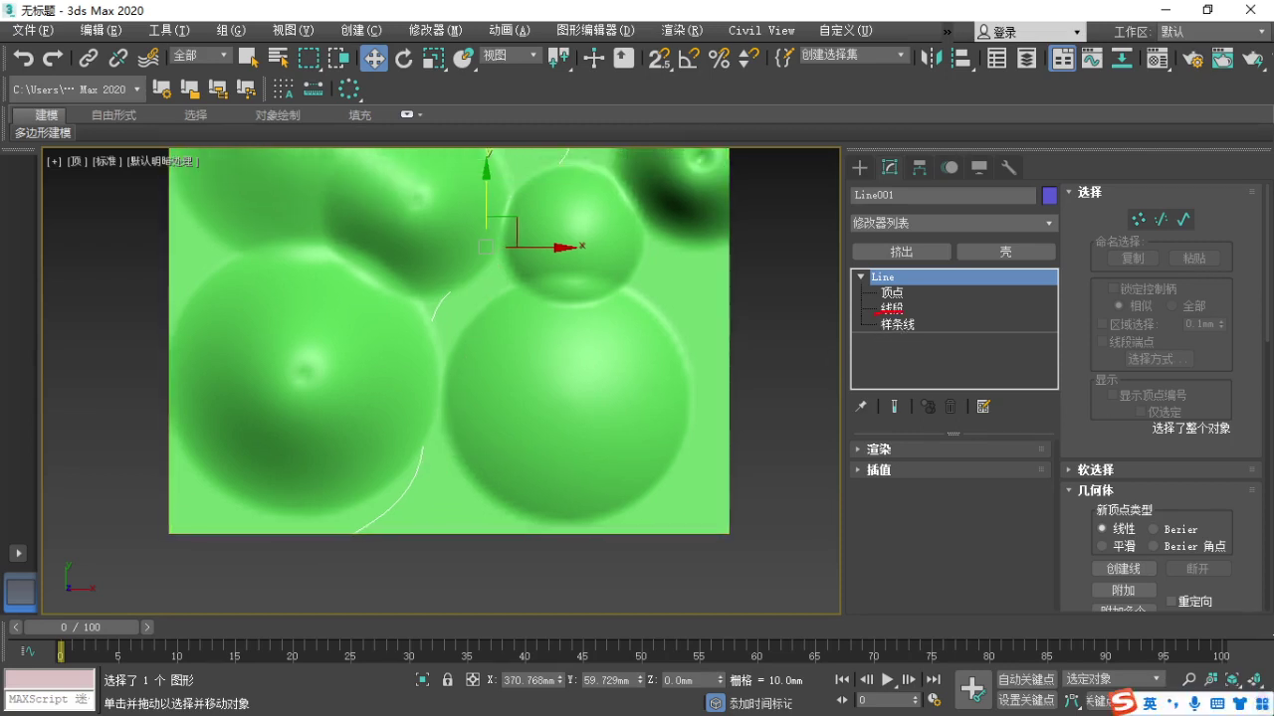
Select the whole spline at spline level and outline it by about -150 mm to form a closed road strip.
{"action": "left_click", "coordinate": [895, 327]}
{"action": "key", "text": "F3"}
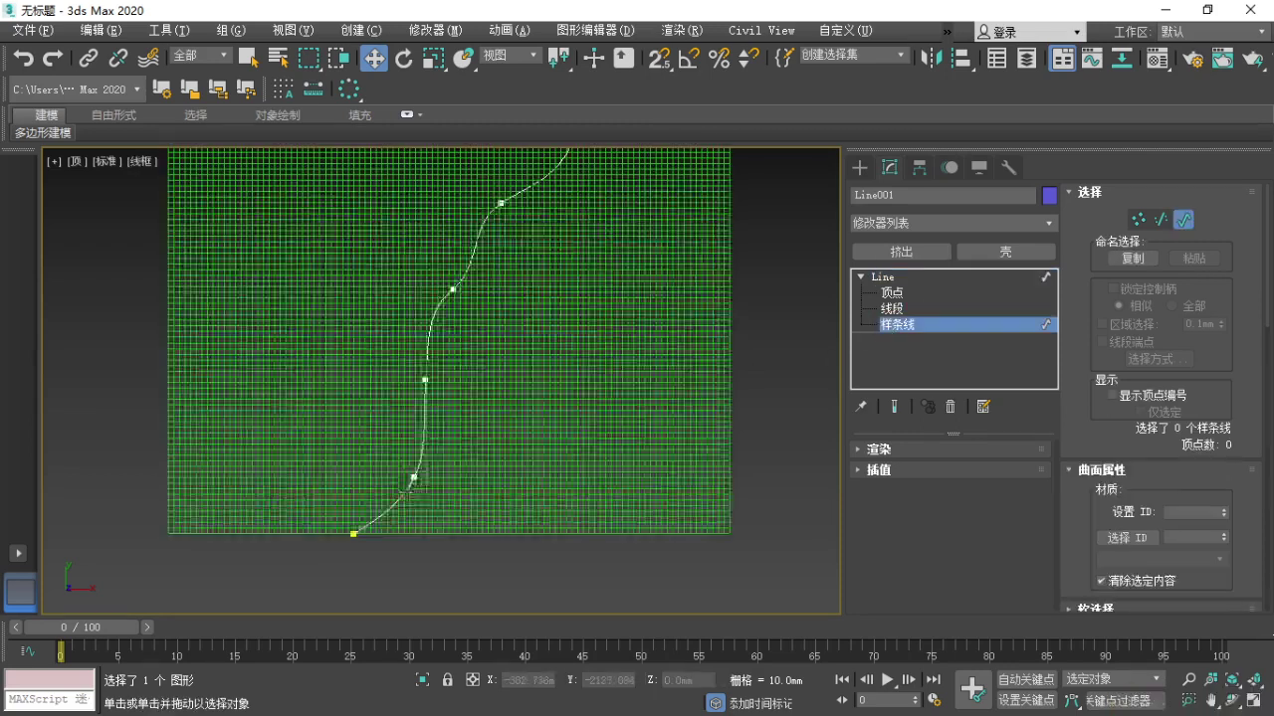
{"action": "left_click", "coordinate": [413, 480]}
{"action": "key", "text": "F3"}
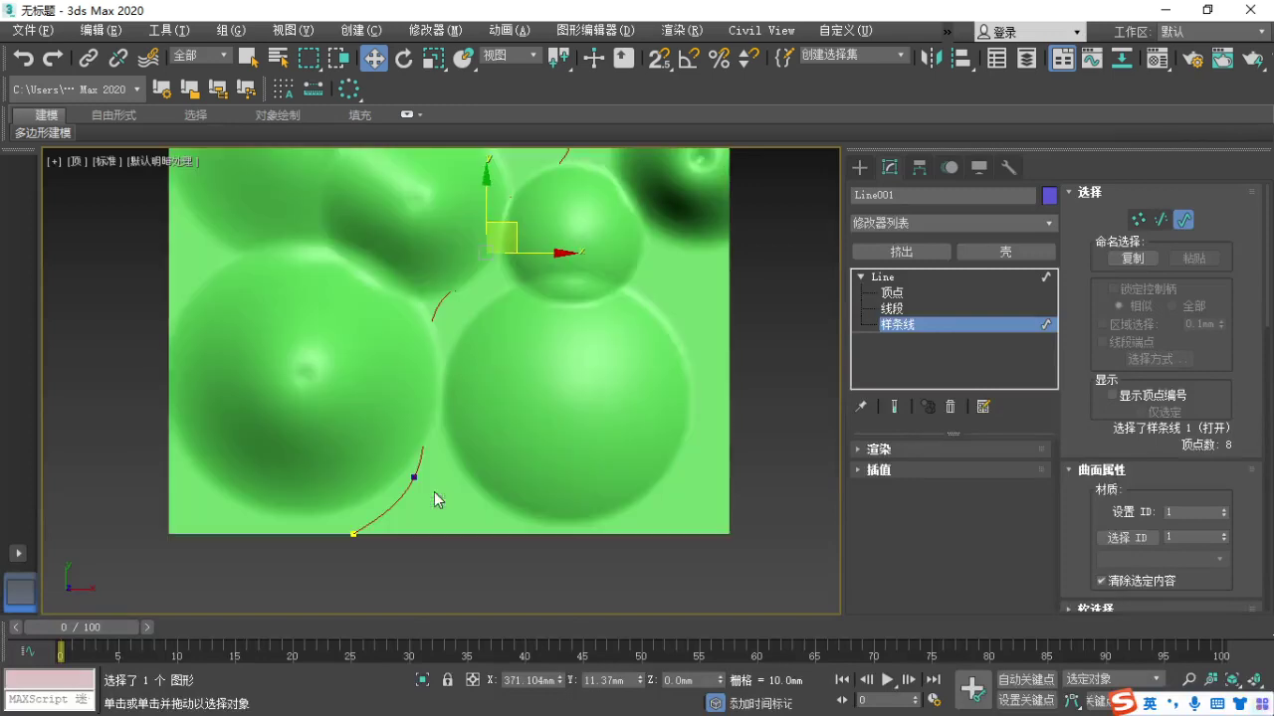
{"action": "left_click_drag", "start_coordinate": [1087, 432], "coordinate": [1091, 232]}
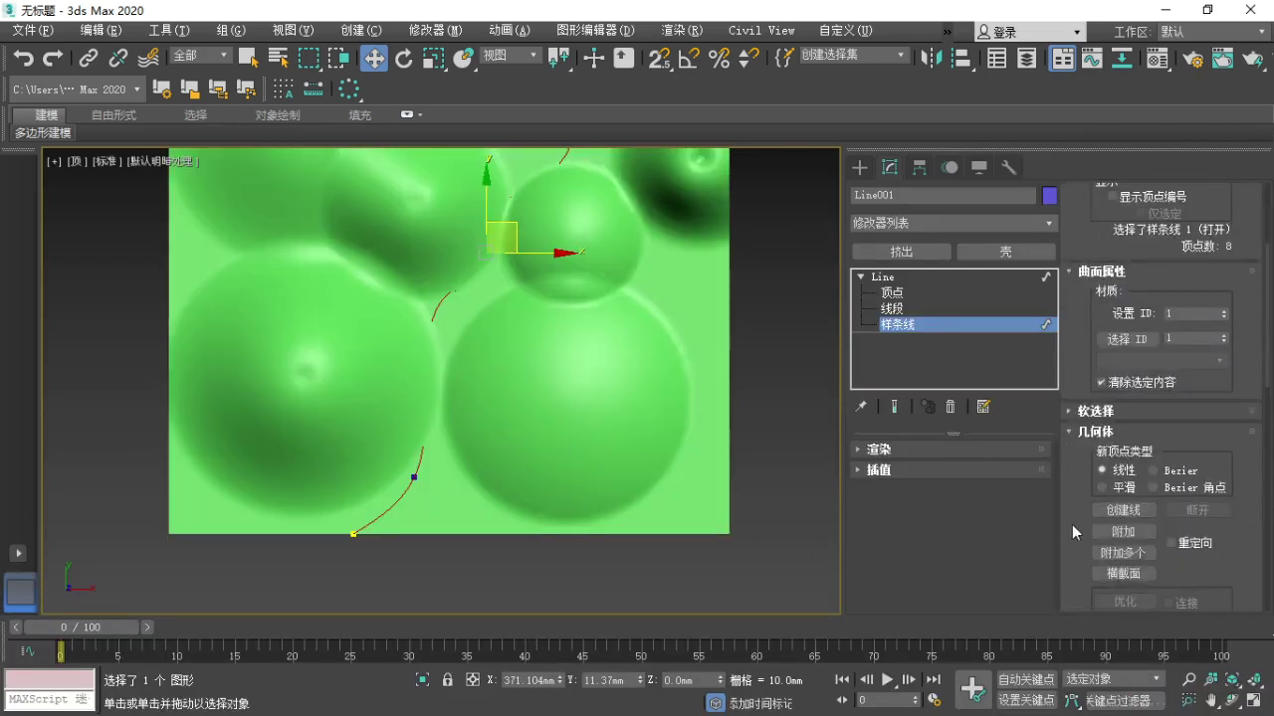
{"action": "scroll", "coordinate": [1105, 378], "scroll_direction": "down", "scroll_amount": 10}
{"action": "left_click", "coordinate": [1123, 447]}
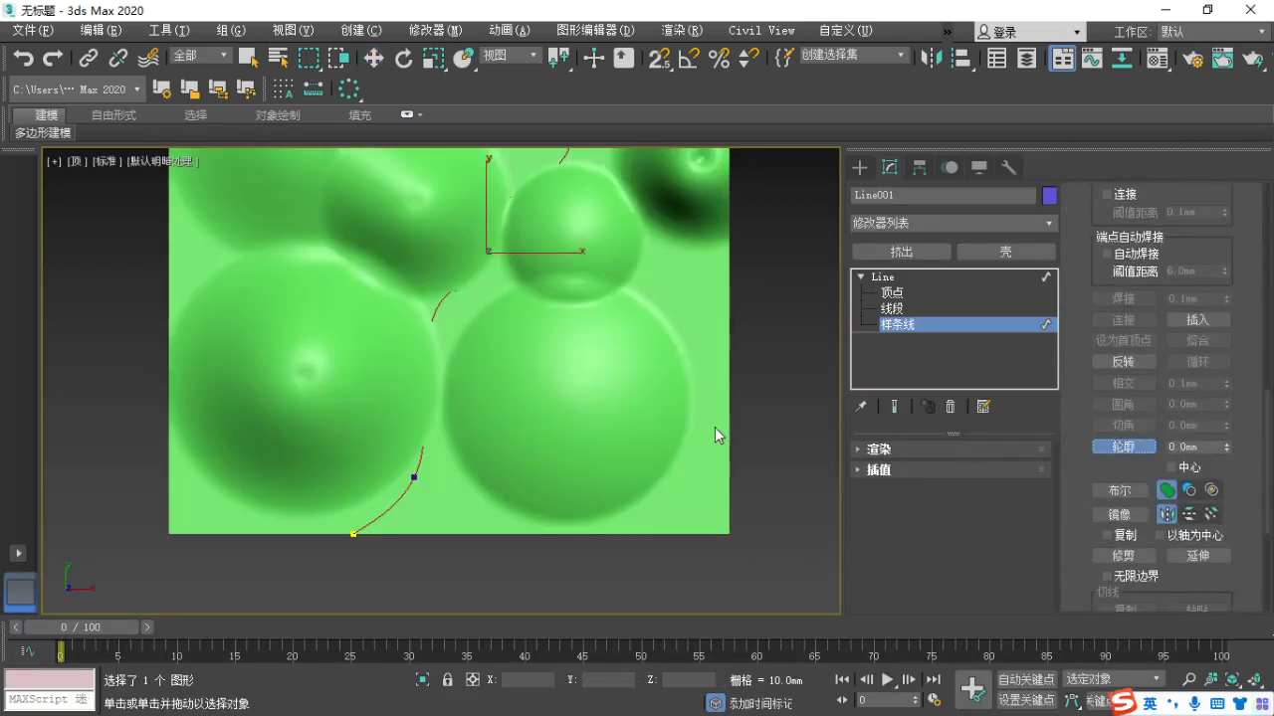
{"action": "left_click_drag", "start_coordinate": [415, 478], "coordinate": [445, 494]}
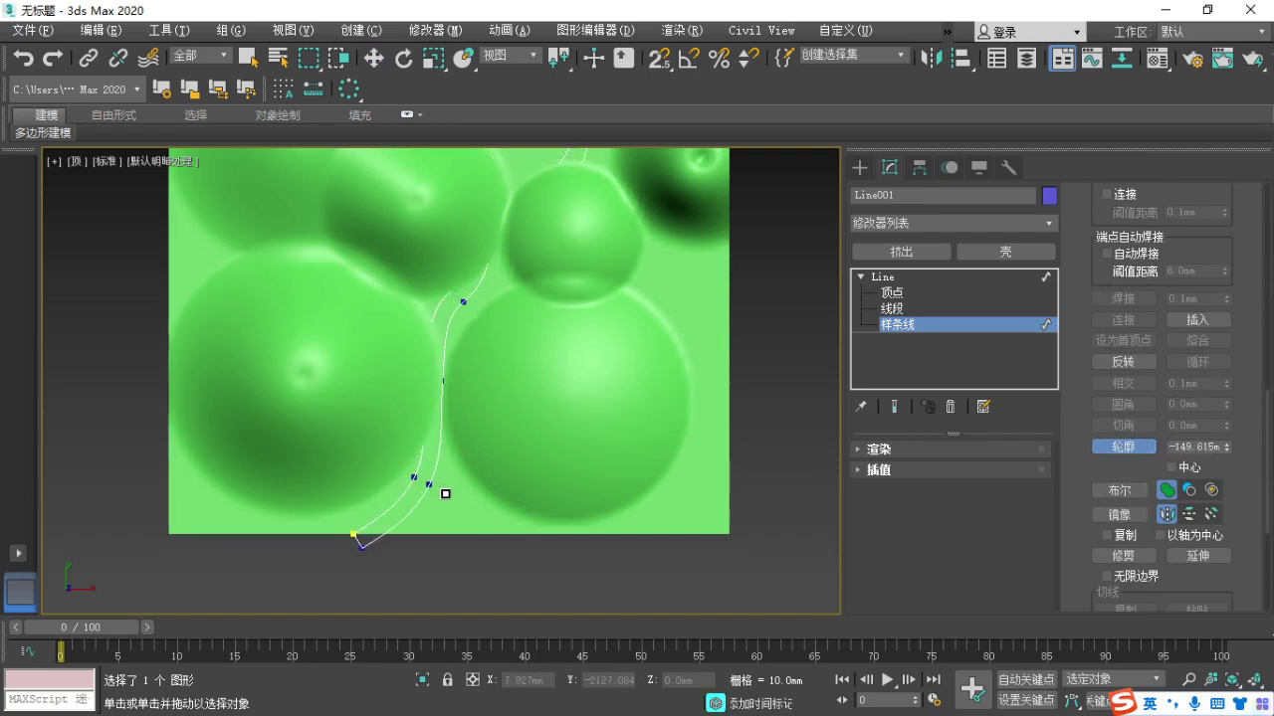
{"action": "left_click_drag", "start_coordinate": [448, 493], "coordinate": [448, 495]}
{"action": "right_click", "coordinate": [492, 465]}
Leave spline editing and move the road outline along X to about 407 mm, centring it in the valleys.
{"action": "middle_click_drag", "start_coordinate": [543, 356], "coordinate": [422, 332]}
{"action": "scroll", "coordinate": [389, 522], "scroll_direction": "down", "scroll_amount": 2}
{"action": "scroll", "coordinate": [386, 418], "scroll_direction": "up", "scroll_amount": 3}
{"action": "scroll", "coordinate": [386, 418], "scroll_direction": "down", "scroll_amount": 1}
{"action": "left_click", "coordinate": [881, 277]}
{"action": "left_click_drag", "start_coordinate": [432, 361], "coordinate": [441, 361]}
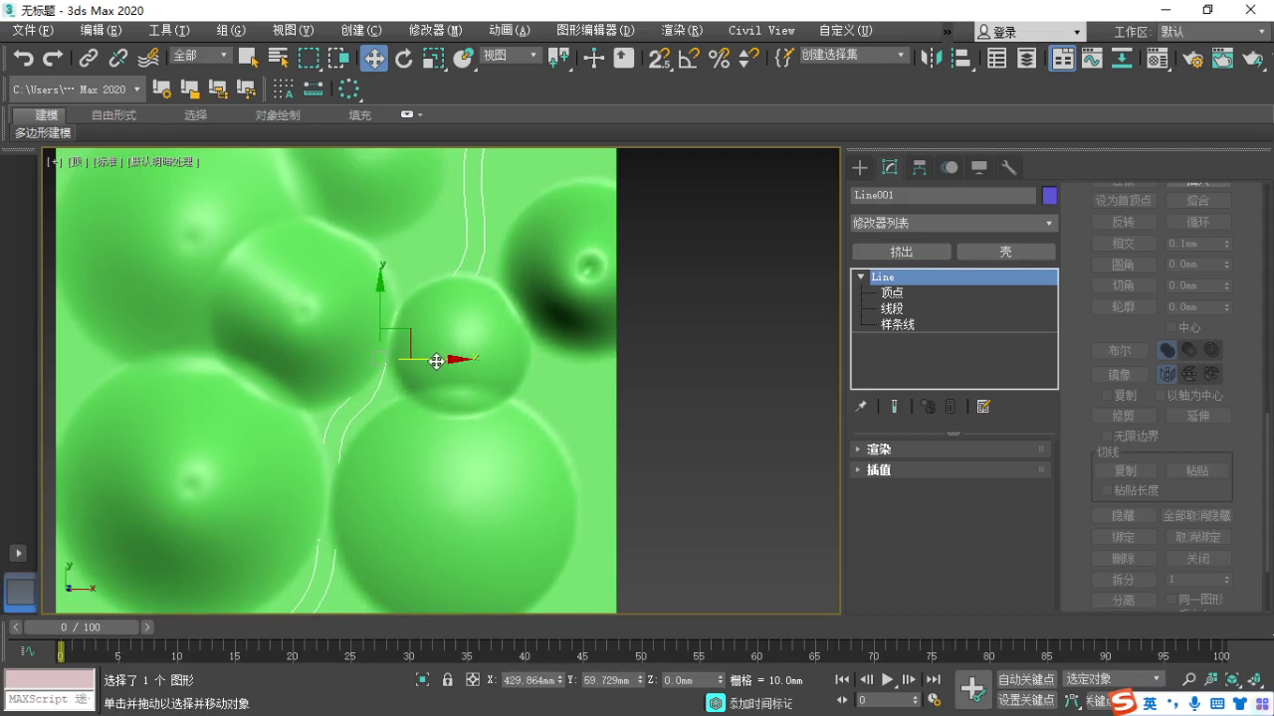
{"action": "scroll", "coordinate": [439, 360], "scroll_direction": "down", "scroll_amount": 2}
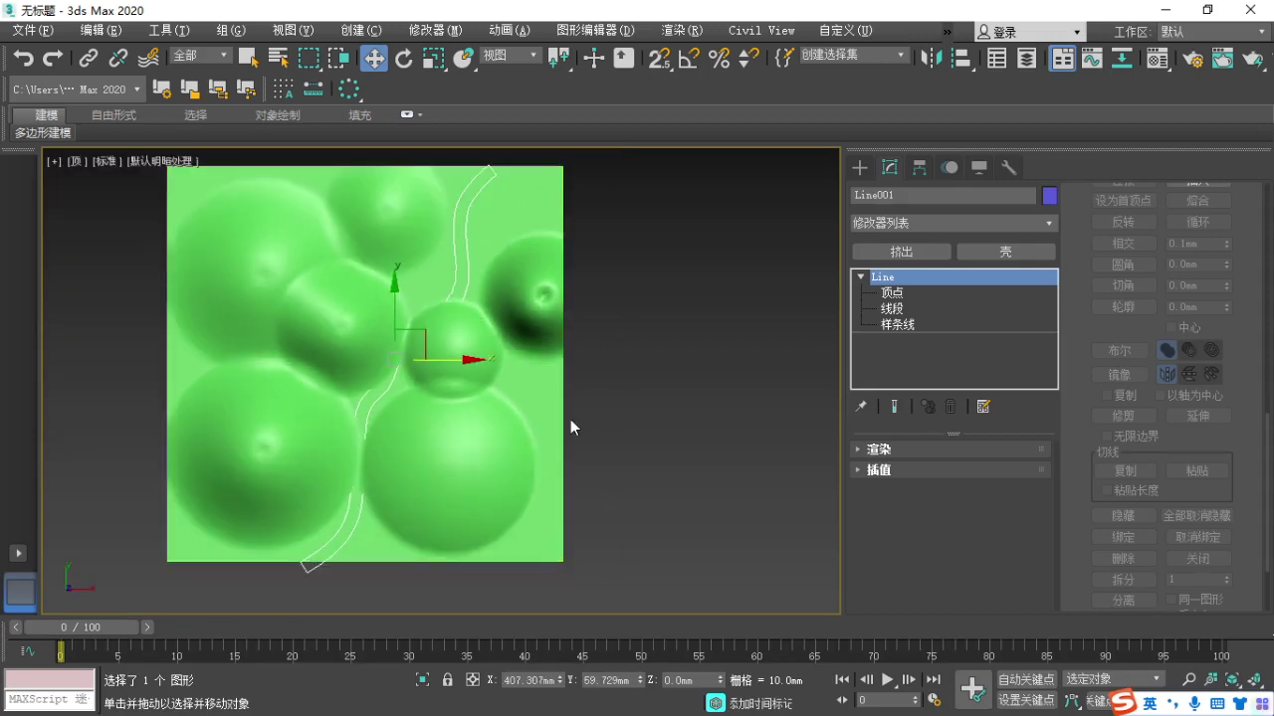
{"action": "scroll", "coordinate": [559, 410], "scroll_direction": "down", "scroll_amount": 2}
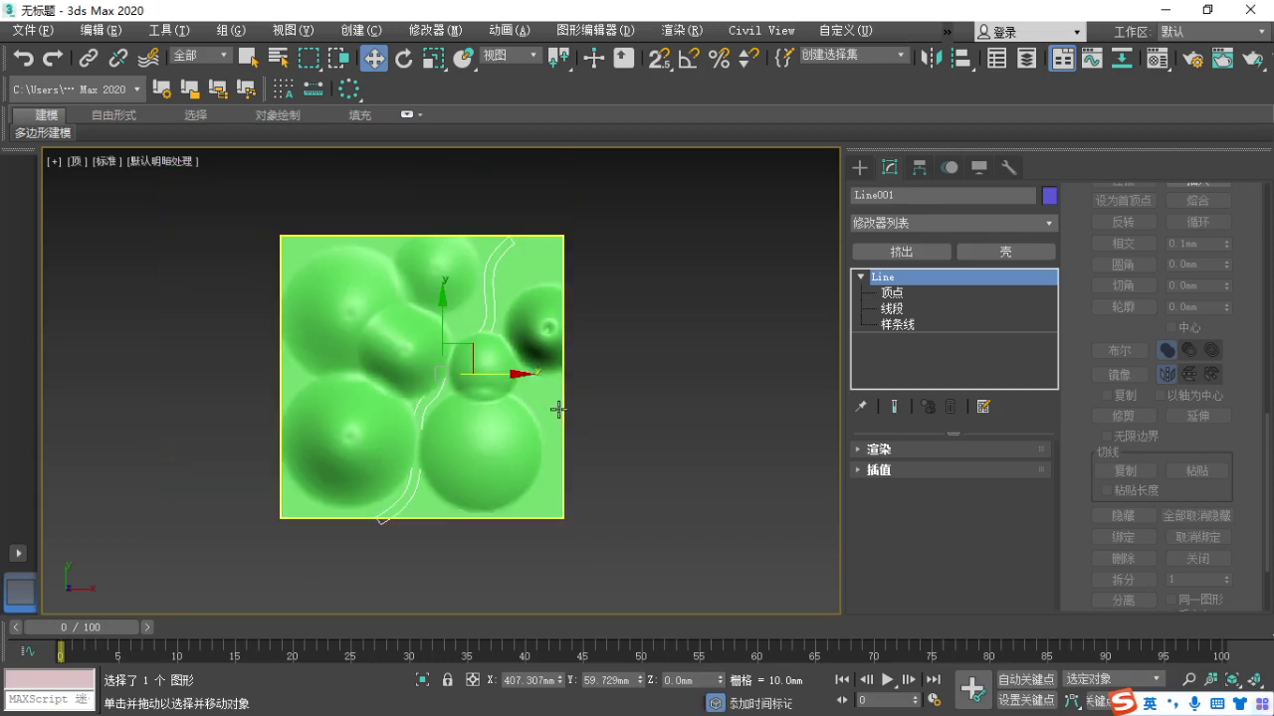
{"action": "scroll", "coordinate": [454, 461], "scroll_direction": "up", "scroll_amount": 2}
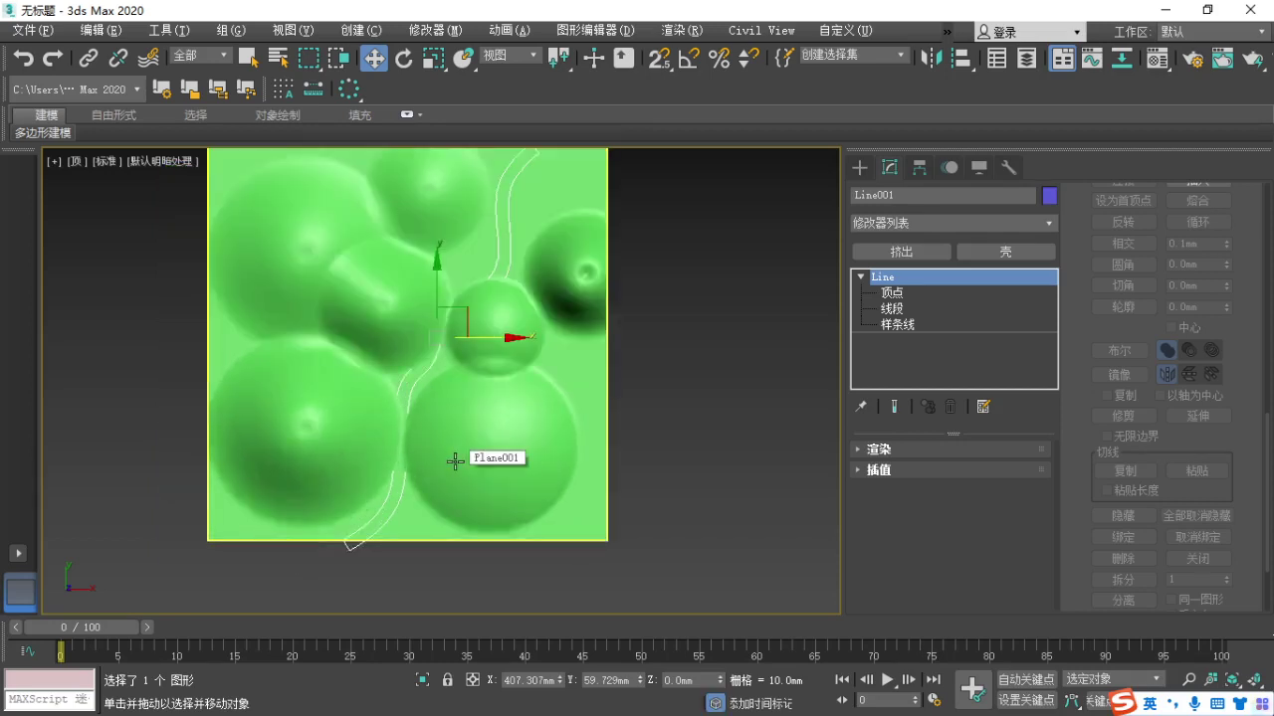
{"action": "middle_click_drag", "start_coordinate": [426, 362], "coordinate": [483, 401]}
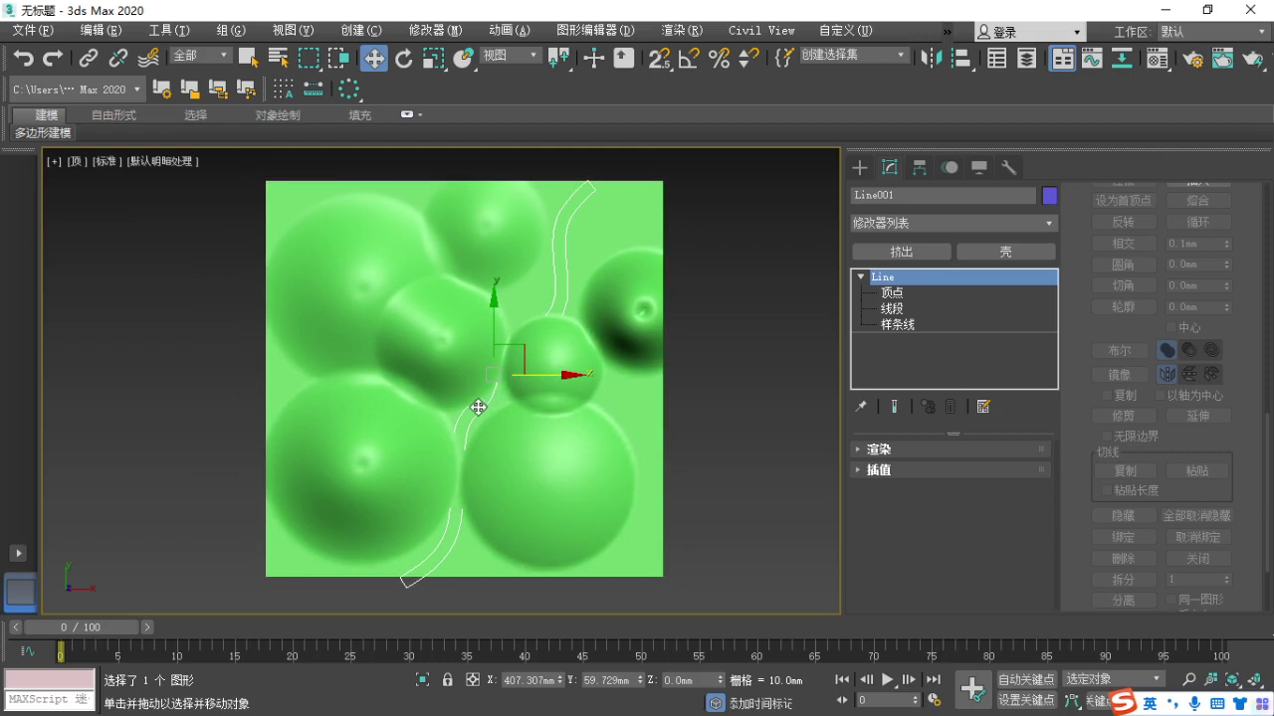
{"action": "left_click_drag", "start_coordinate": [535, 375], "coordinate": [534, 373]}
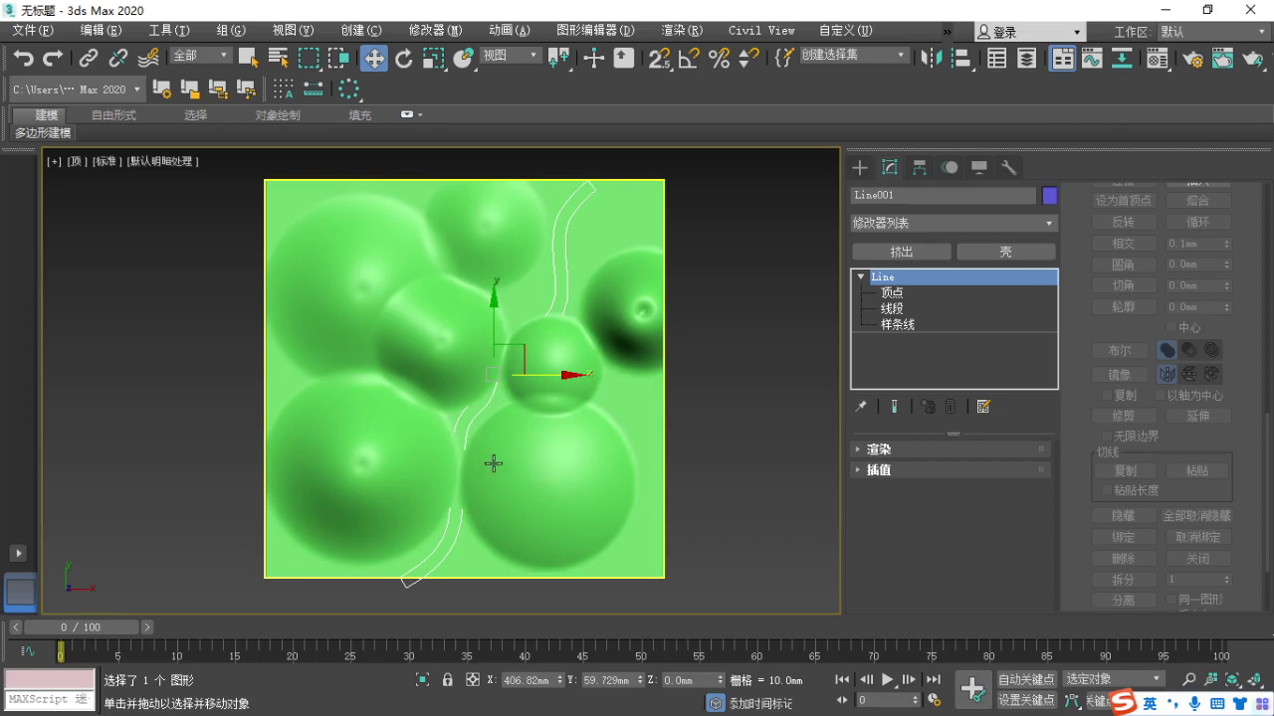
Raise the road outline above the terrain to Z 282.411 mm in the front view and view it in perspective.
{"action": "key", "text": "f"}
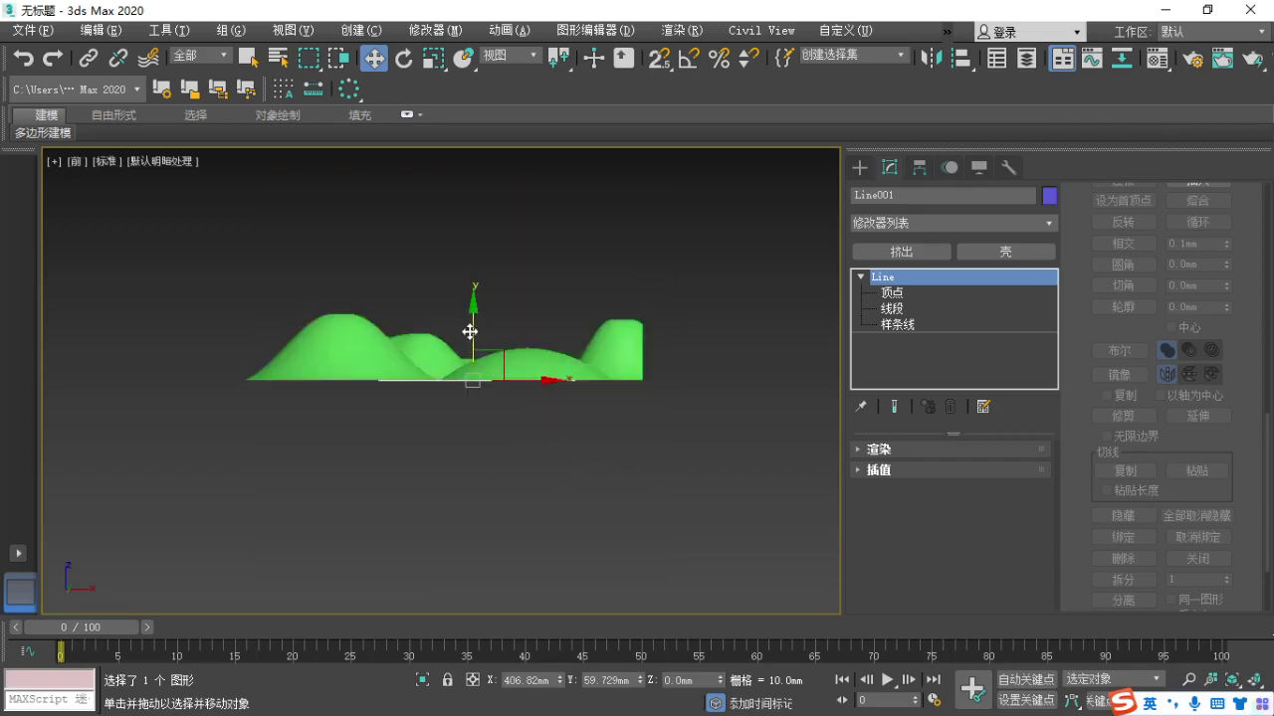
{"action": "left_click_drag", "start_coordinate": [474, 314], "coordinate": [475, 304]}
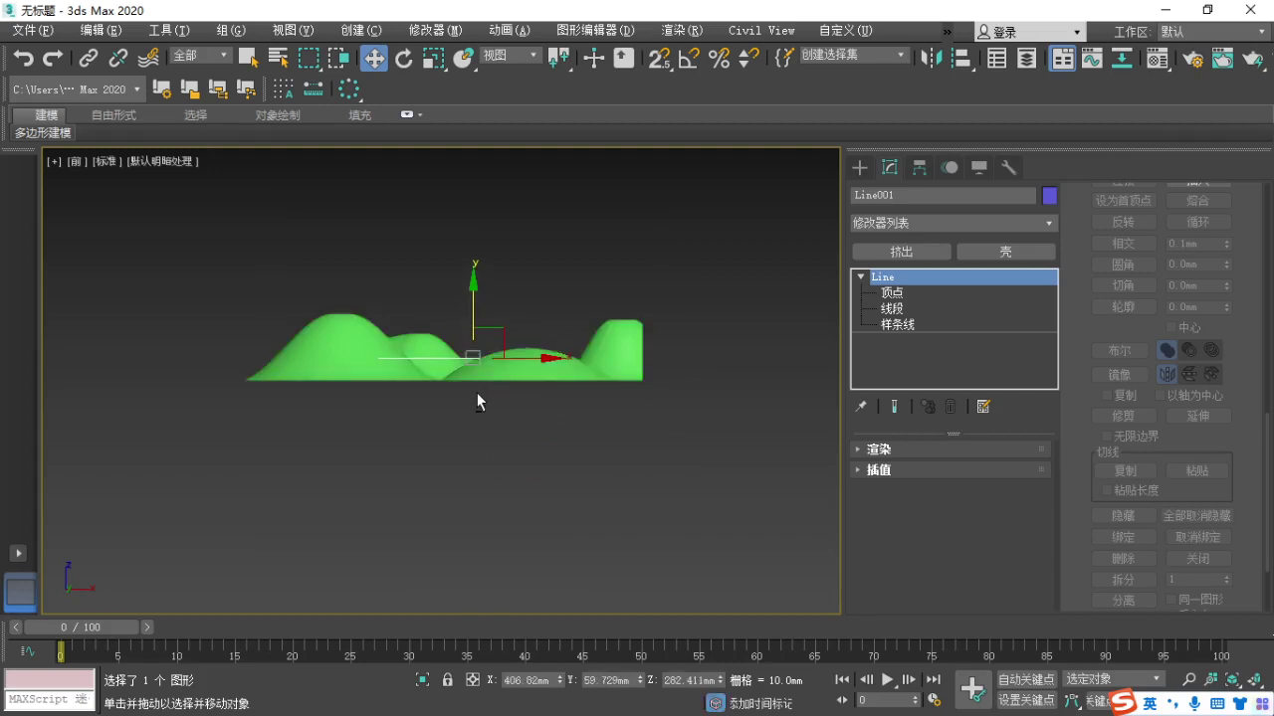
{"action": "middle_click_drag", "start_coordinate": [477, 392], "coordinate": [455, 455], "text": "alt"}
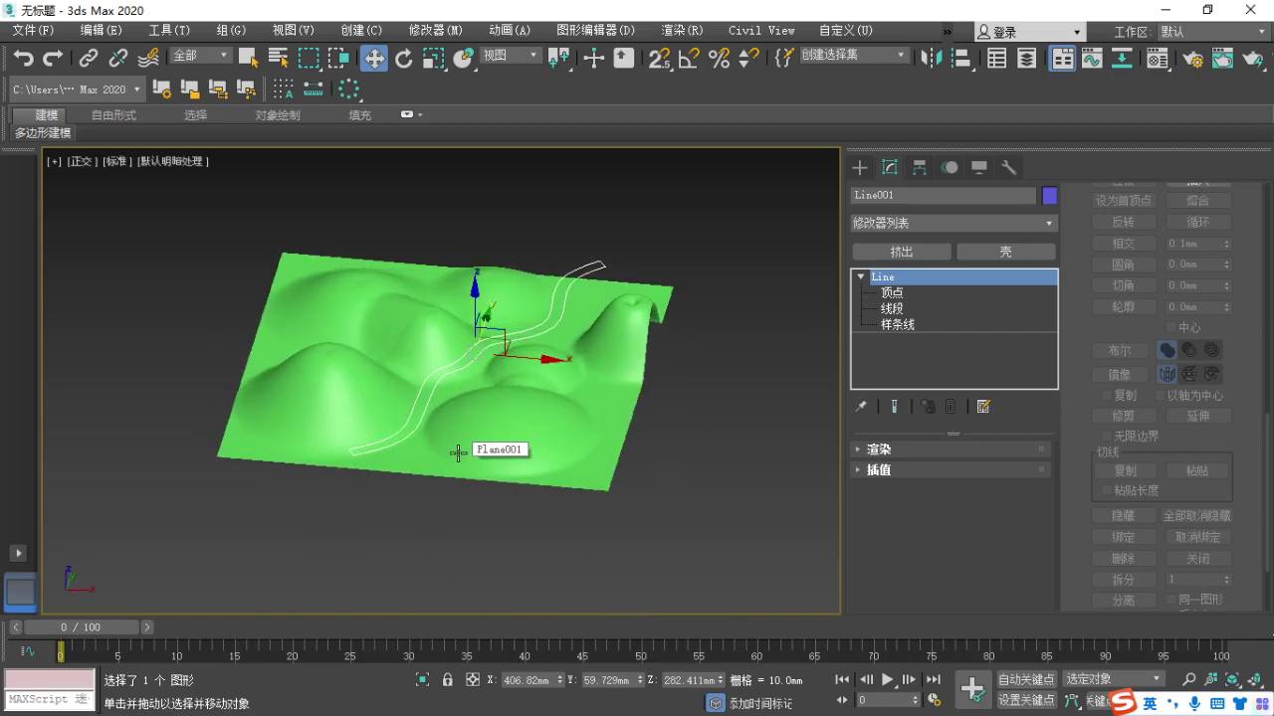
{"action": "key", "text": "p"}
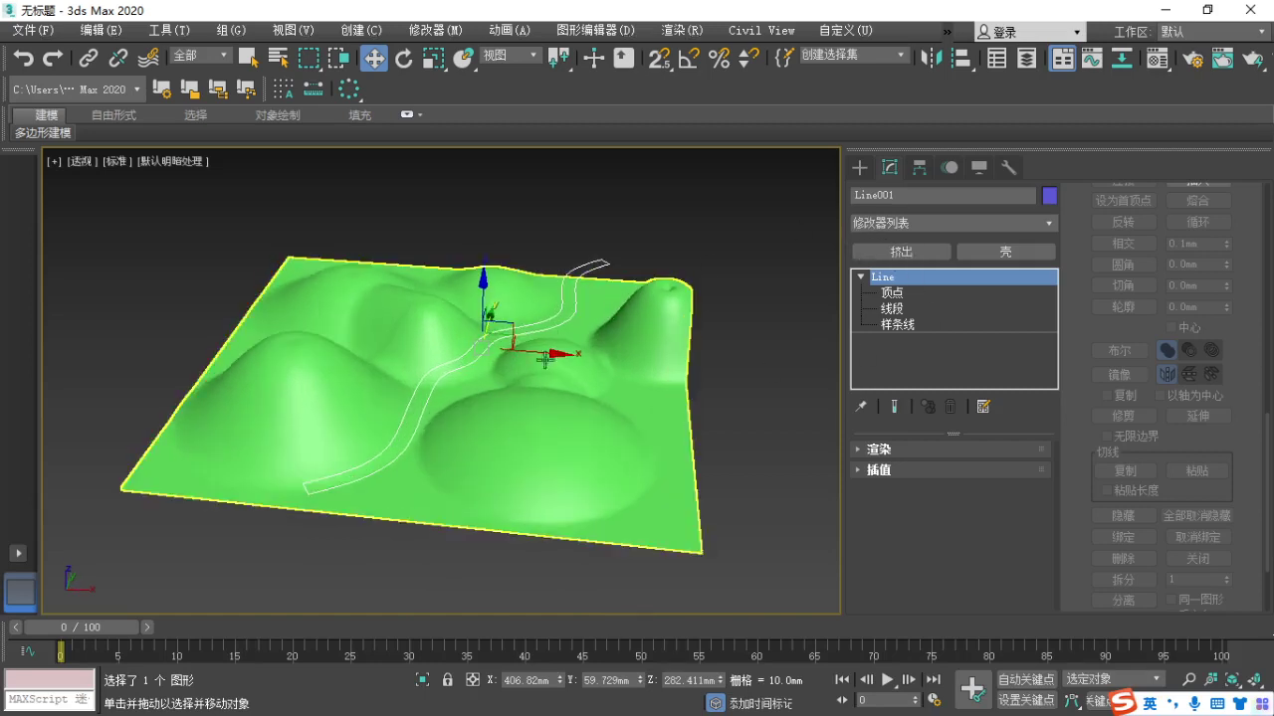
Bring up the Compound Objects geometry types and mark ShapeMerge with a temporary annotation.
{"action": "left_click", "coordinate": [862, 168]}
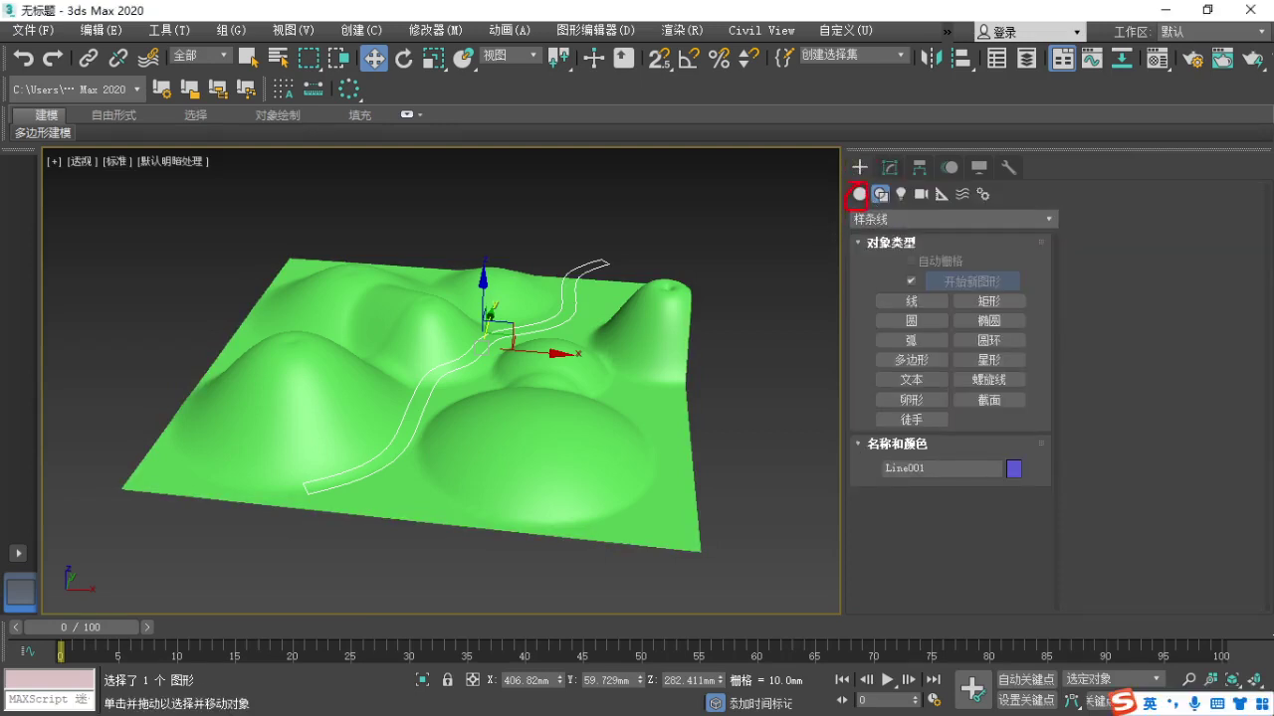
{"action": "left_click", "coordinate": [859, 194]}
{"action": "left_click", "coordinate": [982, 220]}
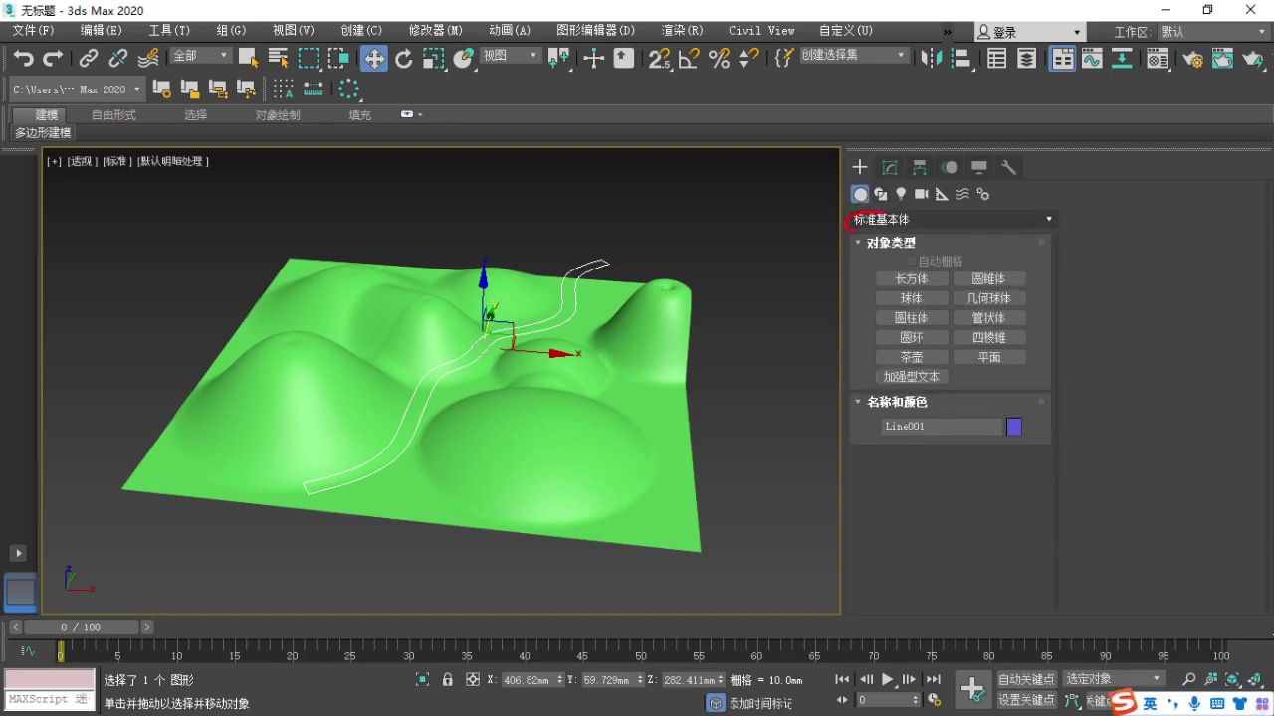
{"action": "left_click", "coordinate": [1047, 218]}
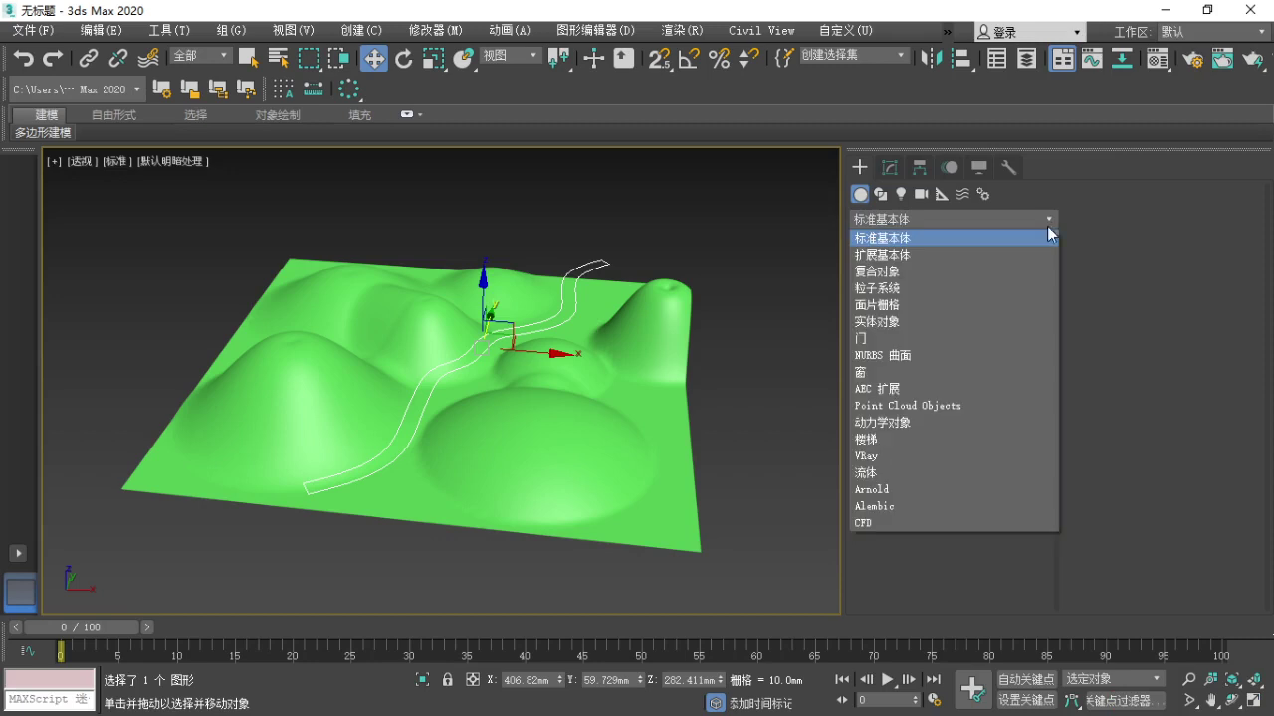
{"action": "left_click", "coordinate": [881, 272]}
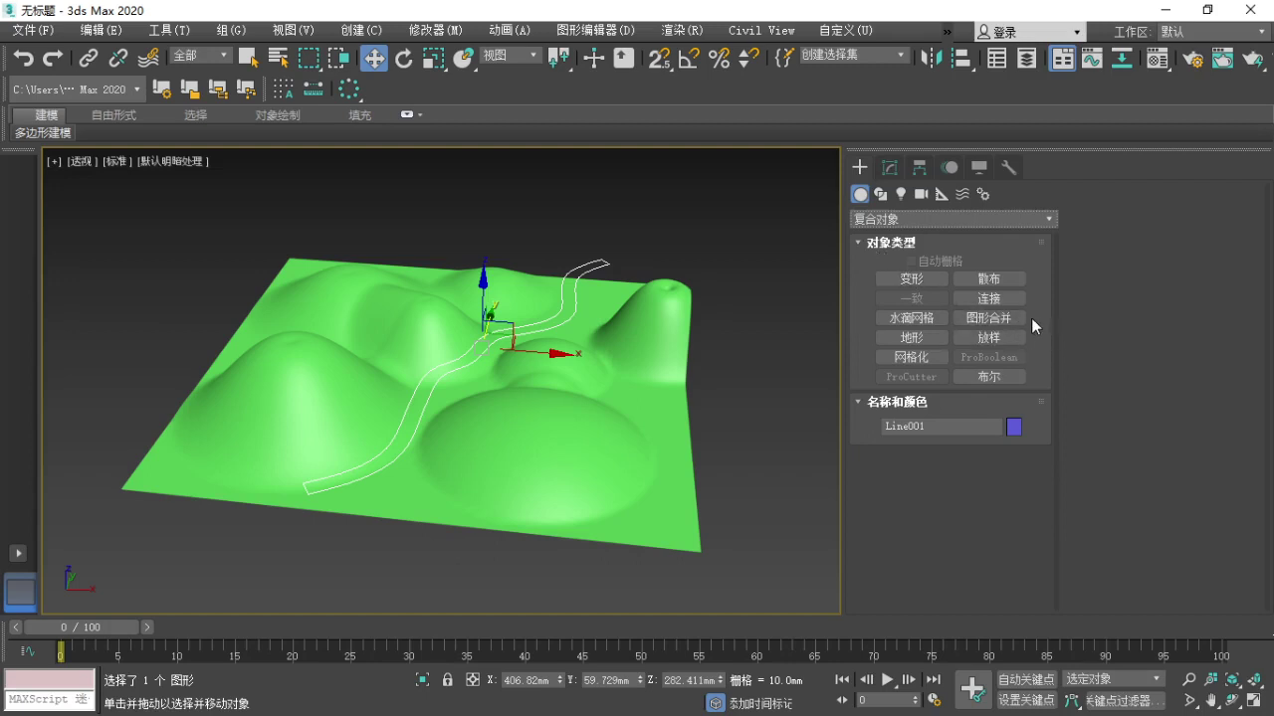
{"action": "left_click", "coordinate": [1023, 317]}
{"action": "left_click_drag", "start_coordinate": [957, 326], "coordinate": [1021, 306]}
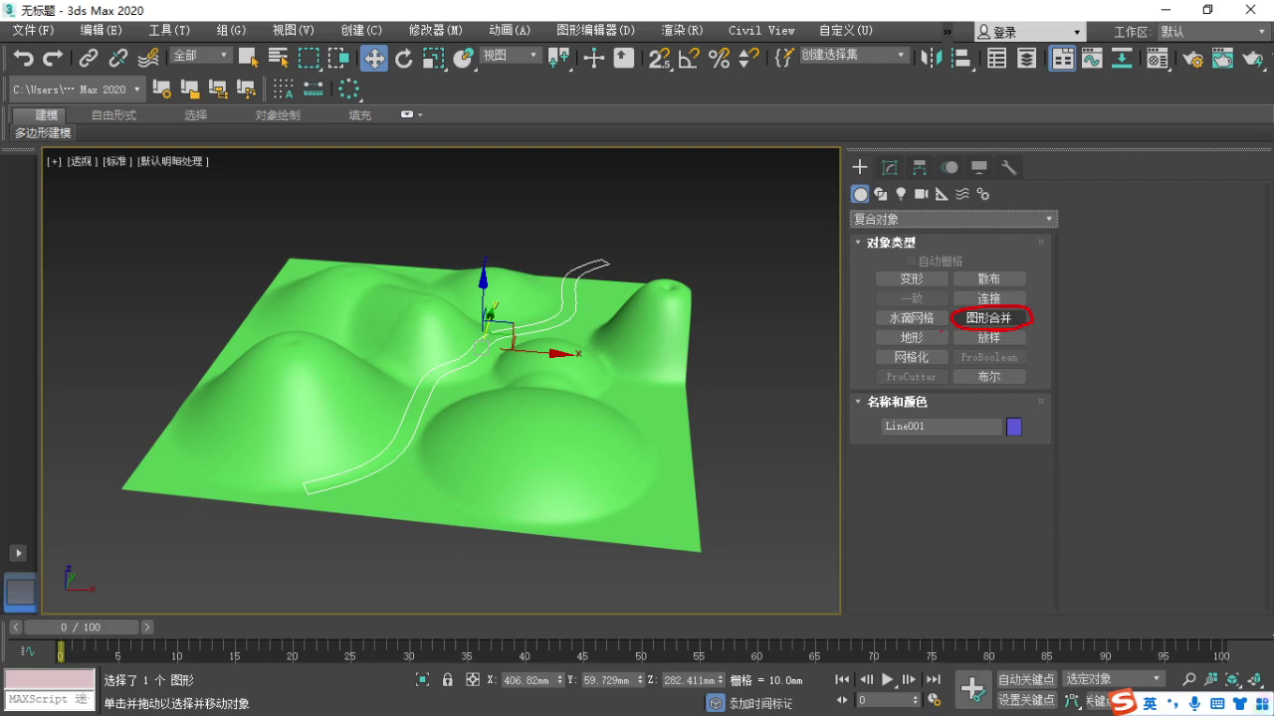
{"action": "left_click", "coordinate": [986, 320]}
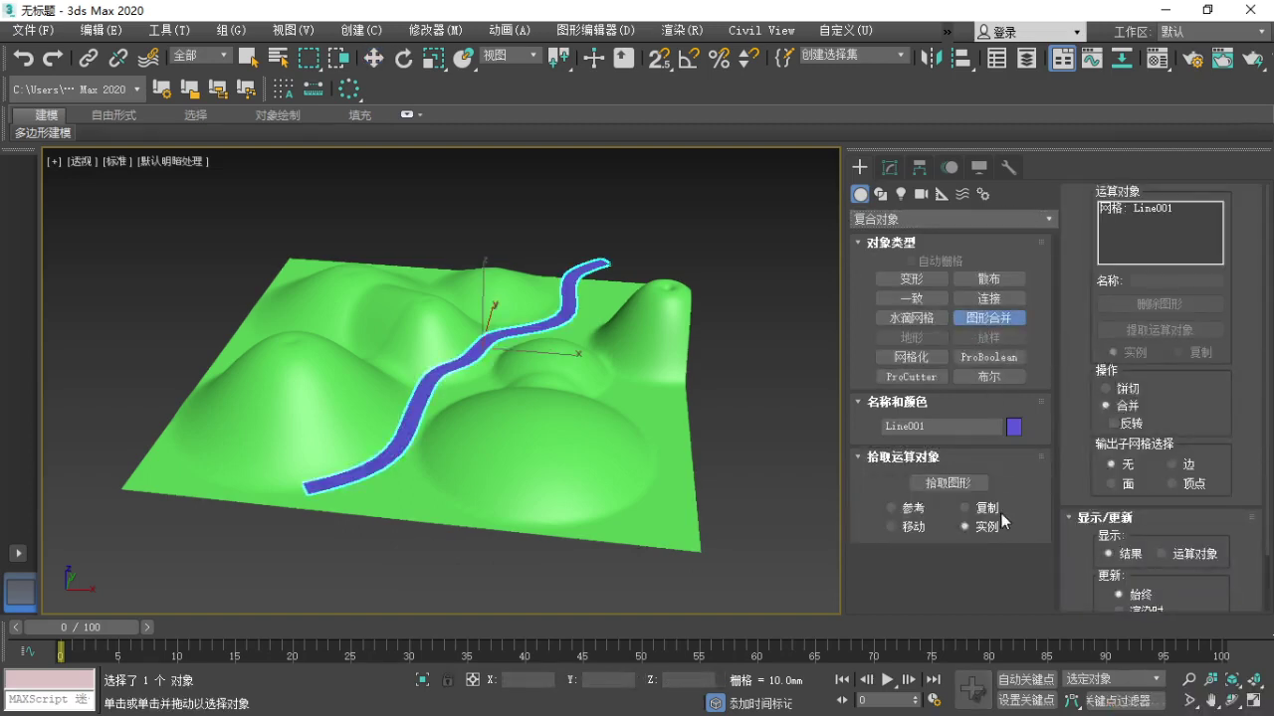
{"action": "key", "text": "ctrl+2"}
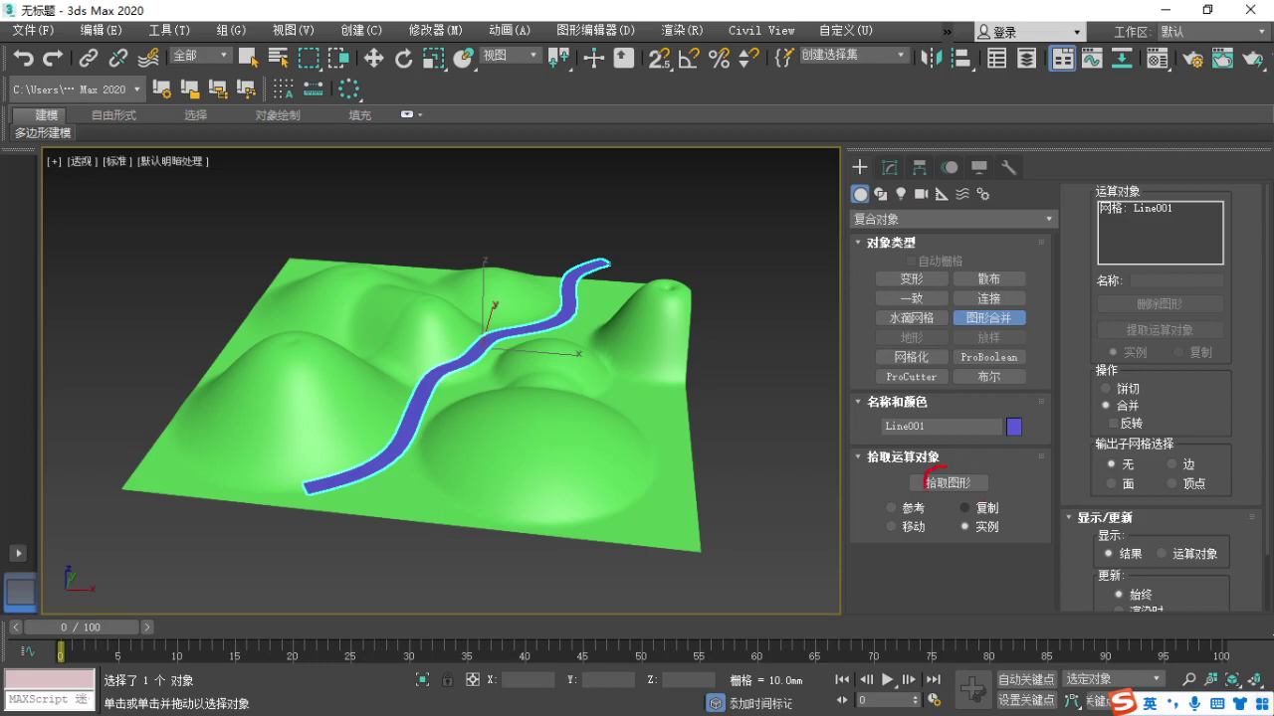
{"action": "left_click_drag", "start_coordinate": [962, 496], "coordinate": [942, 460]}
{"action": "key", "text": "Escape"}
{"action": "middle_click_drag", "start_coordinate": [694, 398], "coordinate": [728, 389]}
{"action": "key", "text": "ctrl+z"}
Select the hilly terrain plane as the base object and mark it with a temporary annotation, clearing it.
{"action": "left_click", "coordinate": [387, 503]}
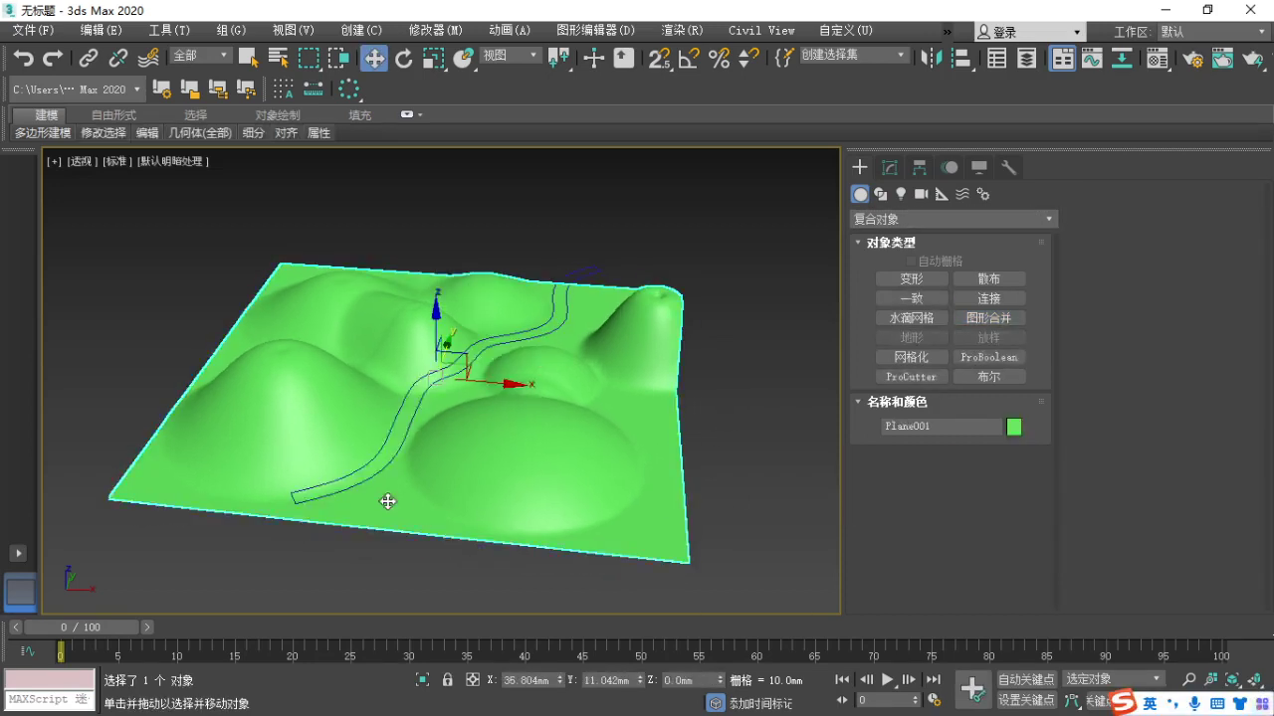
{"action": "left_click", "coordinate": [588, 285]}
{"action": "middle_click_drag", "start_coordinate": [654, 266], "coordinate": [657, 283]}
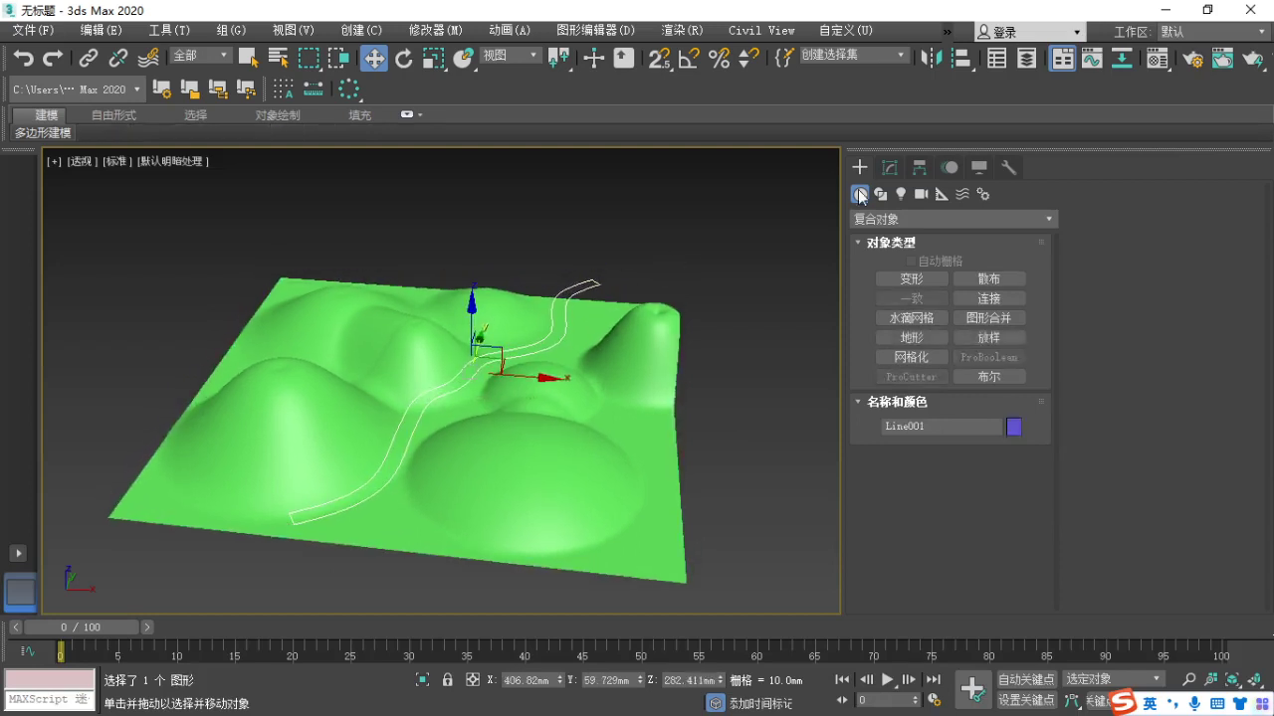
{"action": "left_click", "coordinate": [890, 168]}
{"action": "mouse_move", "coordinate": [674, 222]}
{"action": "middle_mouse_down"}
{"action": "mouse_move", "coordinate": [676, 245]}
{"action": "mouse_move", "coordinate": [690, 238]}
{"action": "middle_mouse_up"}
{"action": "left_click", "coordinate": [520, 479]}
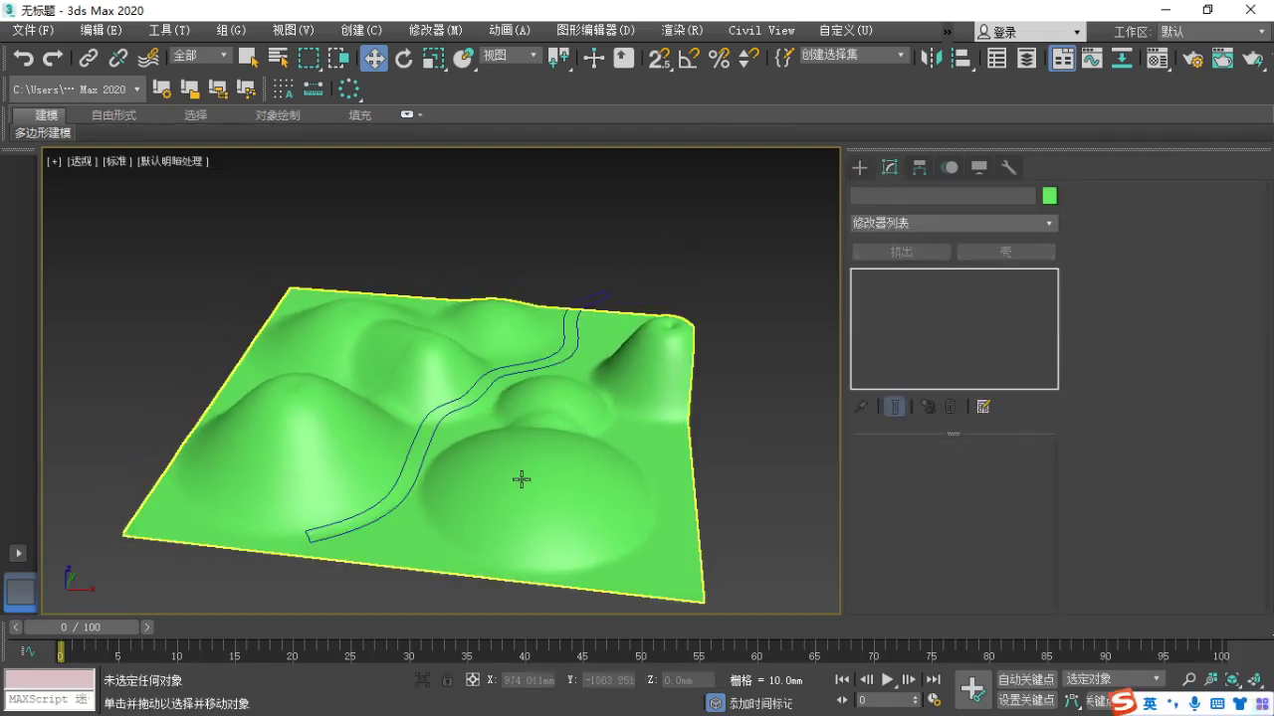
{"action": "middle_click_drag", "start_coordinate": [516, 493], "coordinate": [536, 462]}
{"action": "mouse_move", "coordinate": [483, 498]}
{"action": "left_mouse_down"}
{"action": "mouse_move", "coordinate": [450, 538]}
{"action": "mouse_move", "coordinate": [469, 487]}
{"action": "left_mouse_up"}
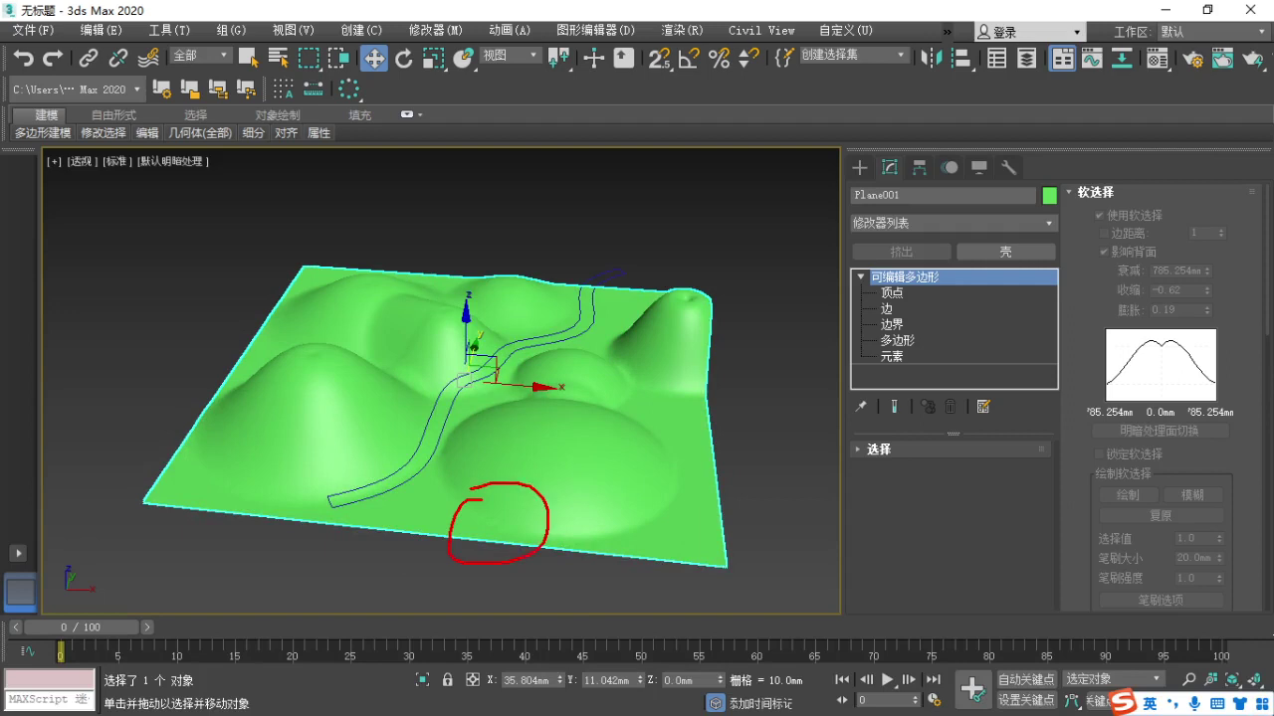
{"action": "key", "text": "Escape"}
Apply ShapeMerge to the terrain and pick the road outline above it as an instanced shape.
{"action": "left_click", "coordinate": [862, 167]}
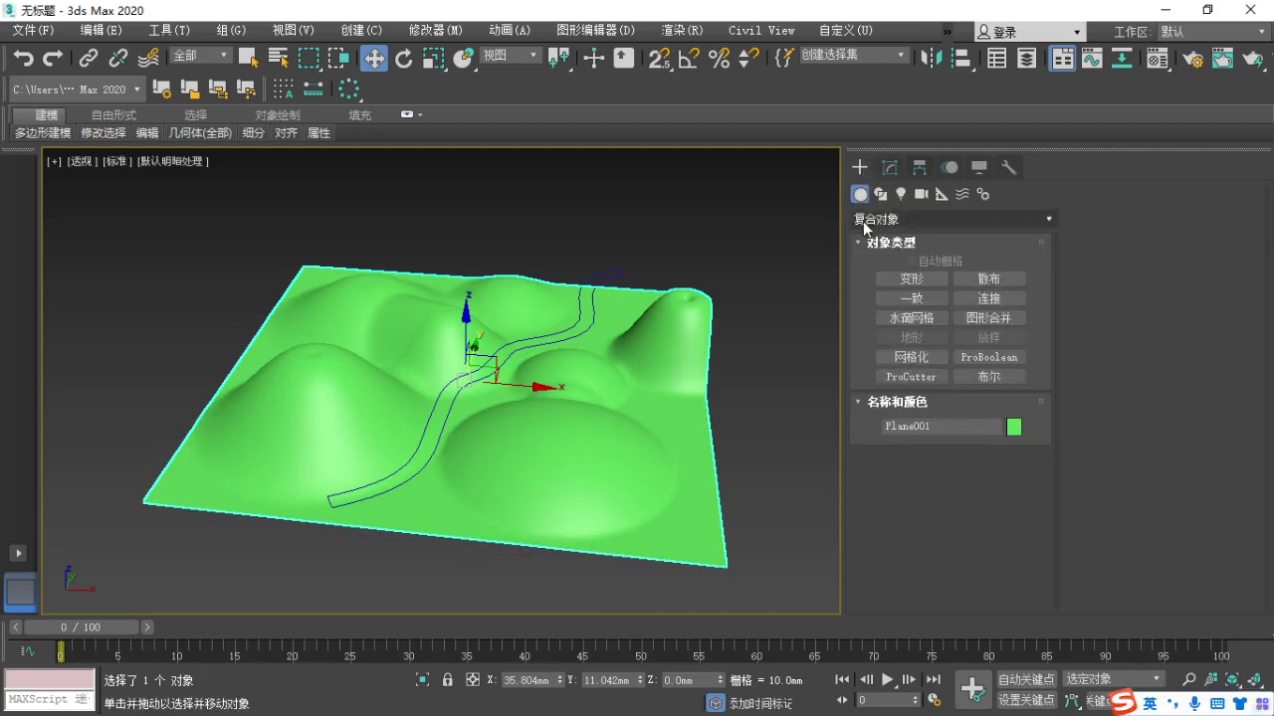
{"action": "left_click", "coordinate": [990, 319]}
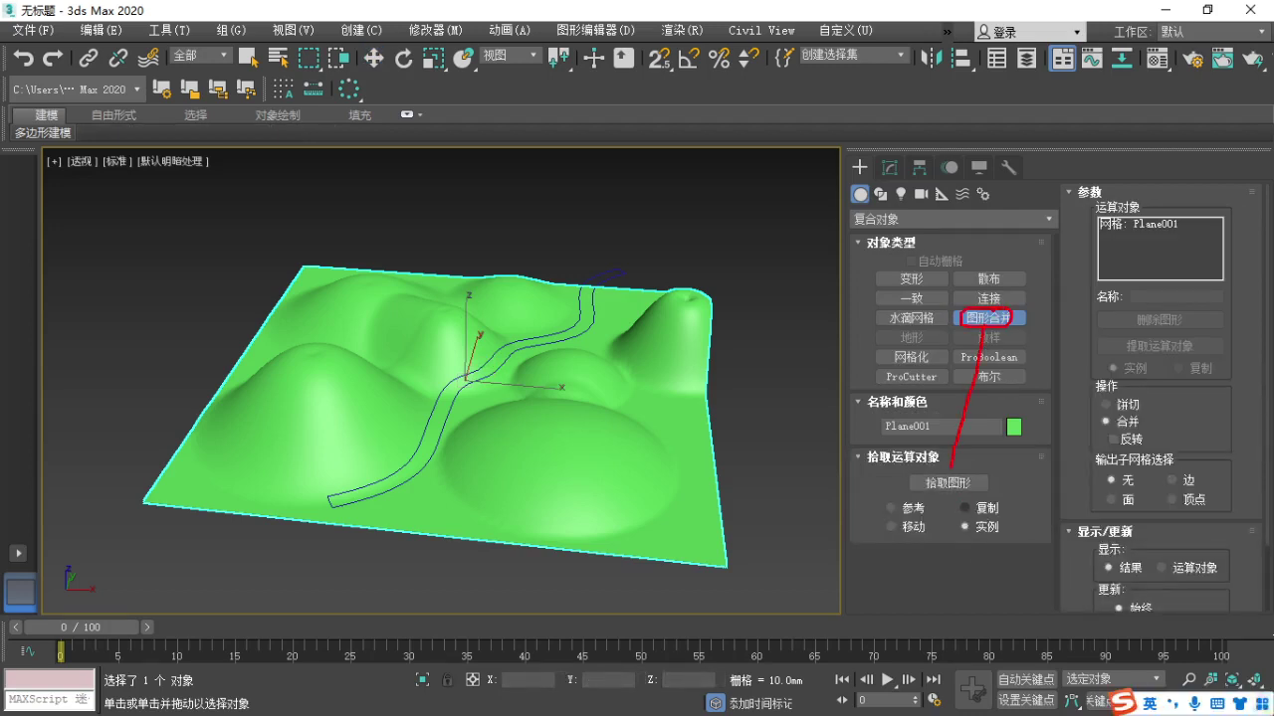
{"action": "left_click", "coordinate": [946, 485]}
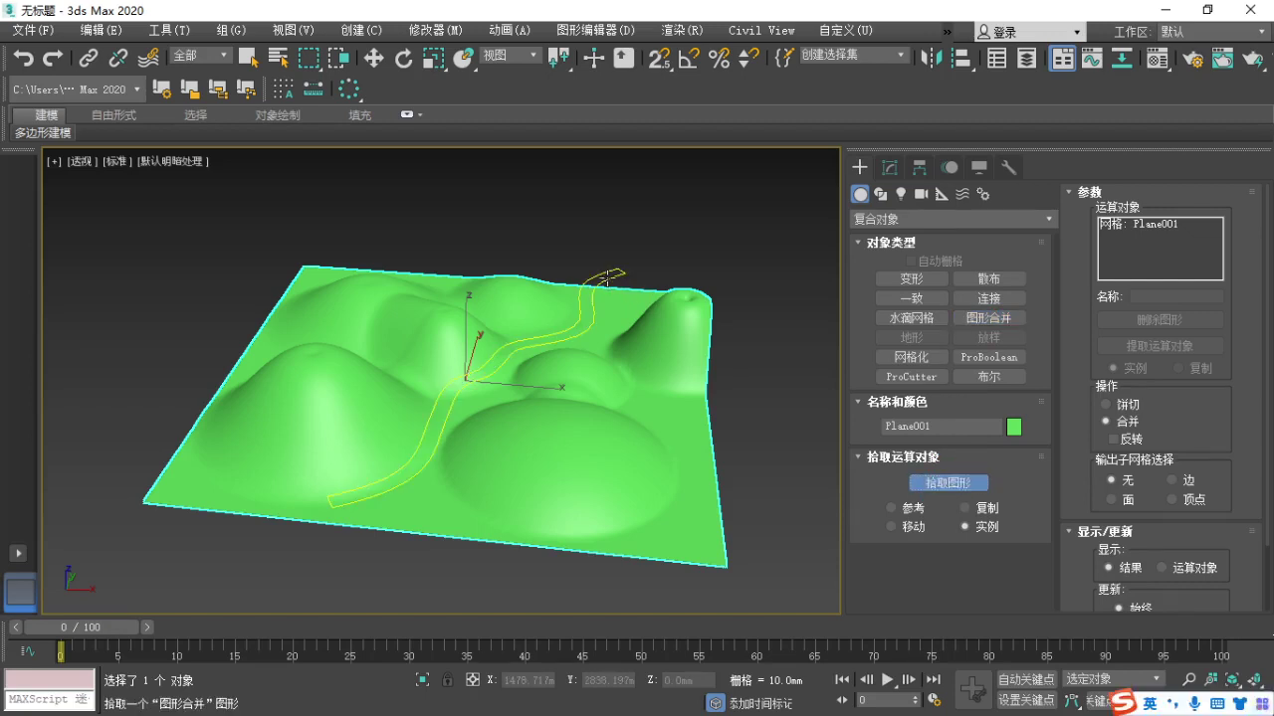
{"action": "left_click", "coordinate": [607, 281]}
{"action": "middle_click_drag", "start_coordinate": [558, 417], "coordinate": [545, 420]}
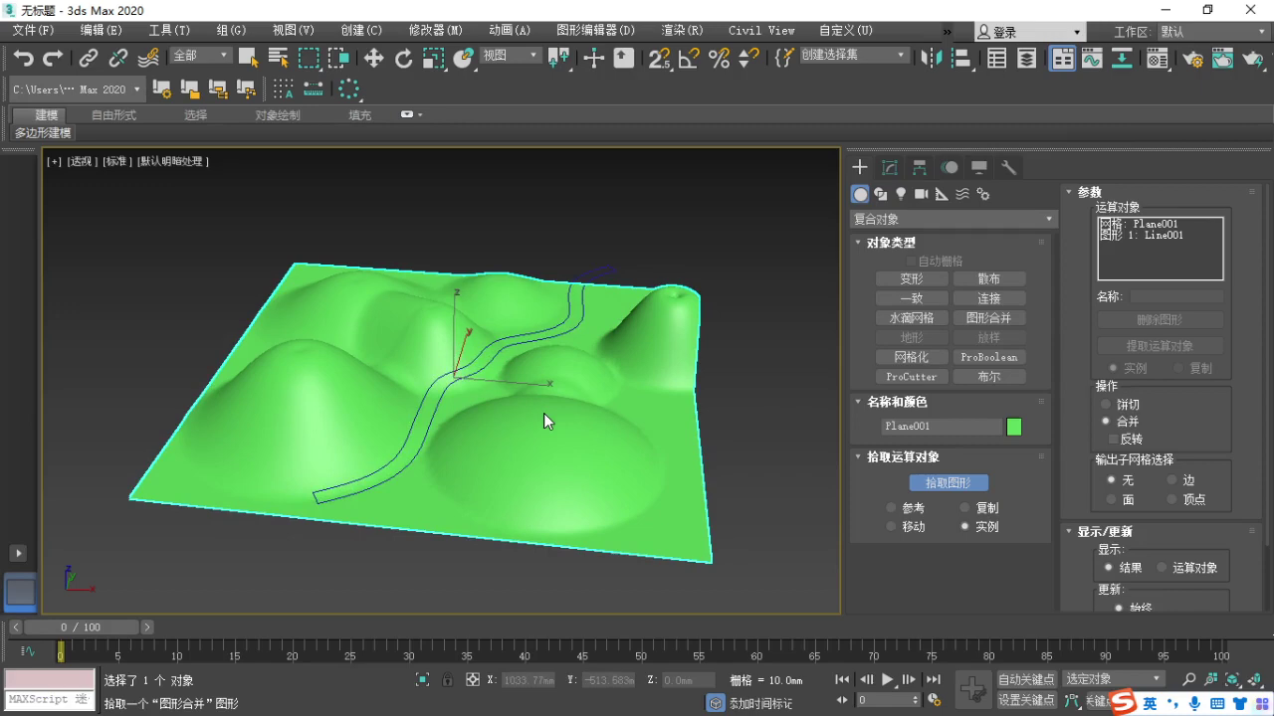
Display edged faces on the terrain and trace the mesh along the road valley with temporary annotations, clearing them.
{"action": "key", "text": "F4"}
{"action": "scroll", "coordinate": [401, 520], "scroll_direction": "up", "scroll_amount": 4}
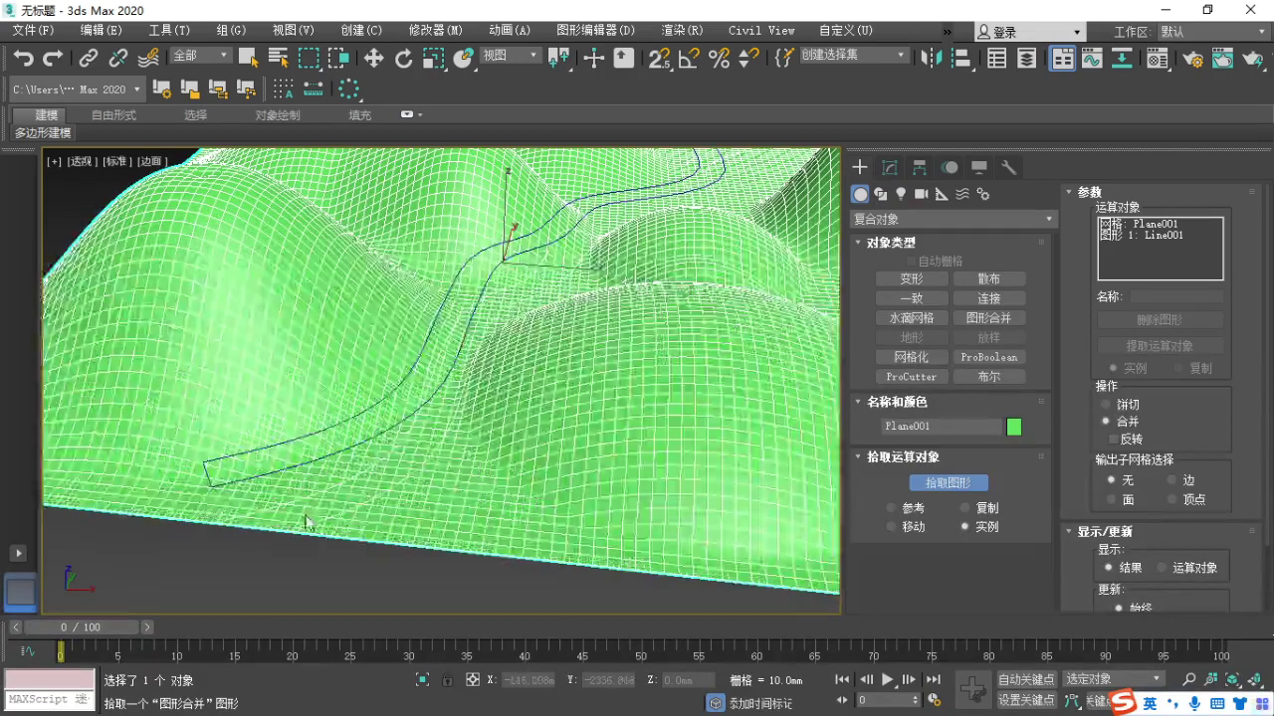
{"action": "mouse_move", "coordinate": [291, 529]}
{"action": "left_mouse_down"}
{"action": "mouse_move", "coordinate": [390, 487]}
{"action": "mouse_move", "coordinate": [450, 430]}
{"action": "left_mouse_up"}
{"action": "mouse_move", "coordinate": [484, 361]}
{"action": "left_mouse_down"}
{"action": "mouse_move", "coordinate": [500, 317]}
{"action": "mouse_move", "coordinate": [607, 242]}
{"action": "mouse_move", "coordinate": [703, 205]}
{"action": "left_mouse_up"}
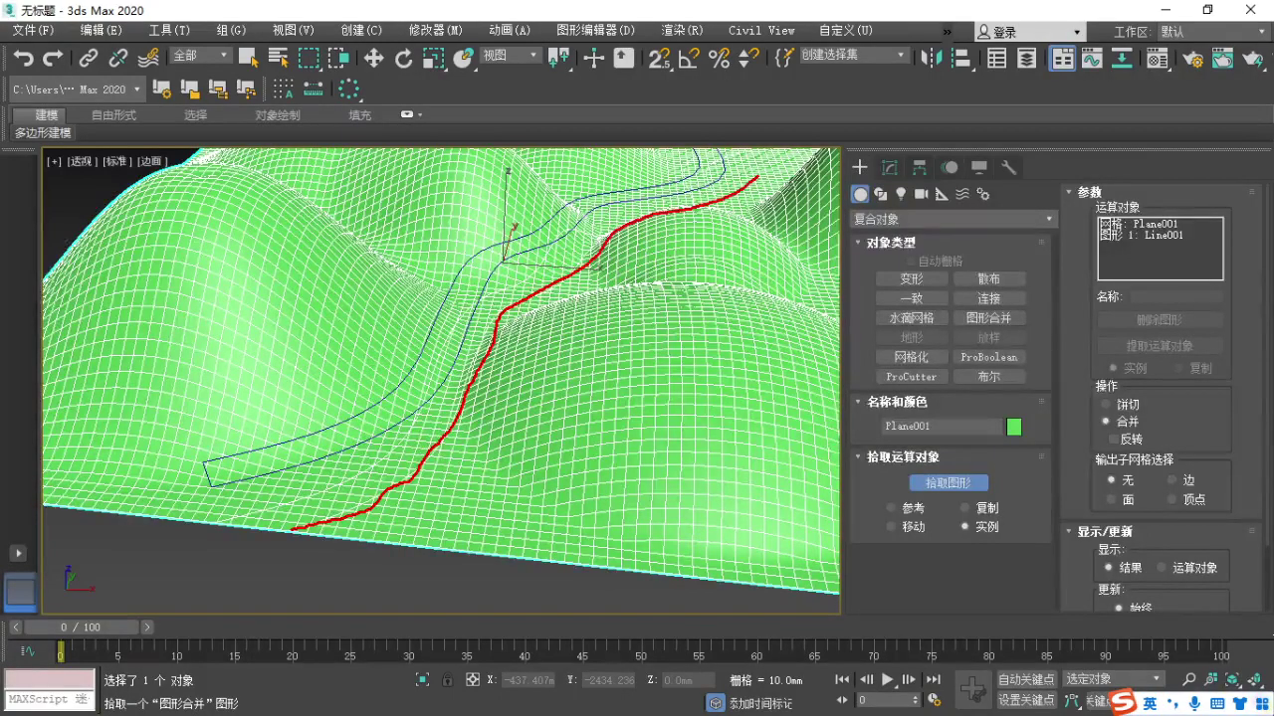
{"action": "key", "text": "Escape"}
{"action": "scroll", "coordinate": [617, 347], "scroll_direction": "down", "scroll_amount": 3}
{"action": "middle_click_drag", "start_coordinate": [569, 387], "coordinate": [540, 418]}
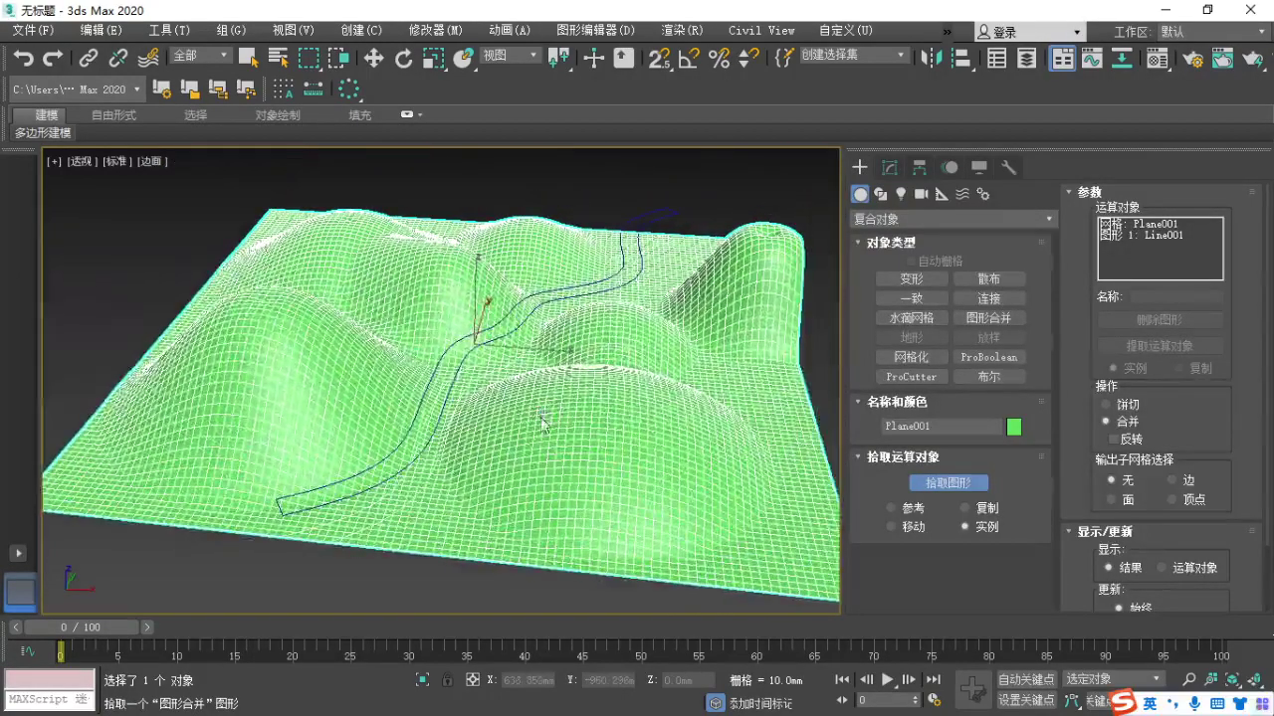
{"action": "scroll", "coordinate": [453, 435], "scroll_direction": "up", "scroll_amount": 4}
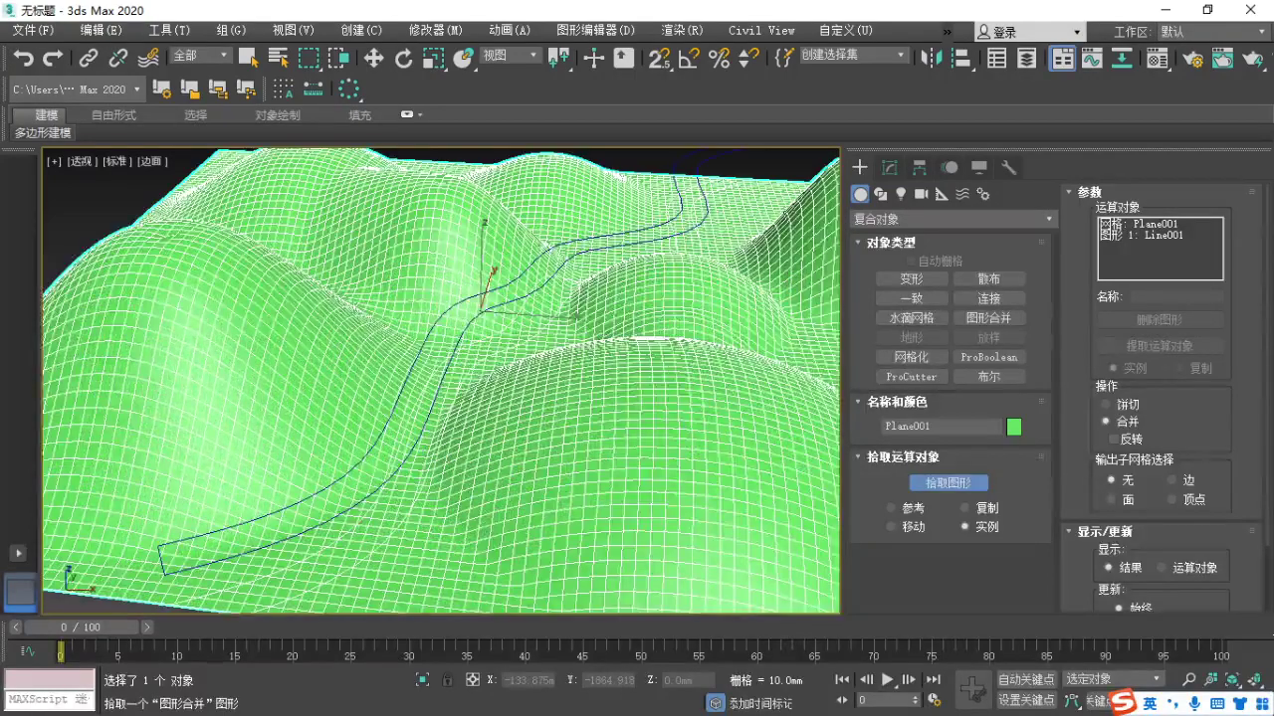
{"action": "mouse_move", "coordinate": [356, 523]}
{"action": "left_mouse_down"}
{"action": "mouse_move", "coordinate": [388, 439]}
{"action": "mouse_move", "coordinate": [436, 372]}
{"action": "mouse_move", "coordinate": [539, 288]}
{"action": "mouse_move", "coordinate": [663, 239]}
{"action": "left_mouse_up"}
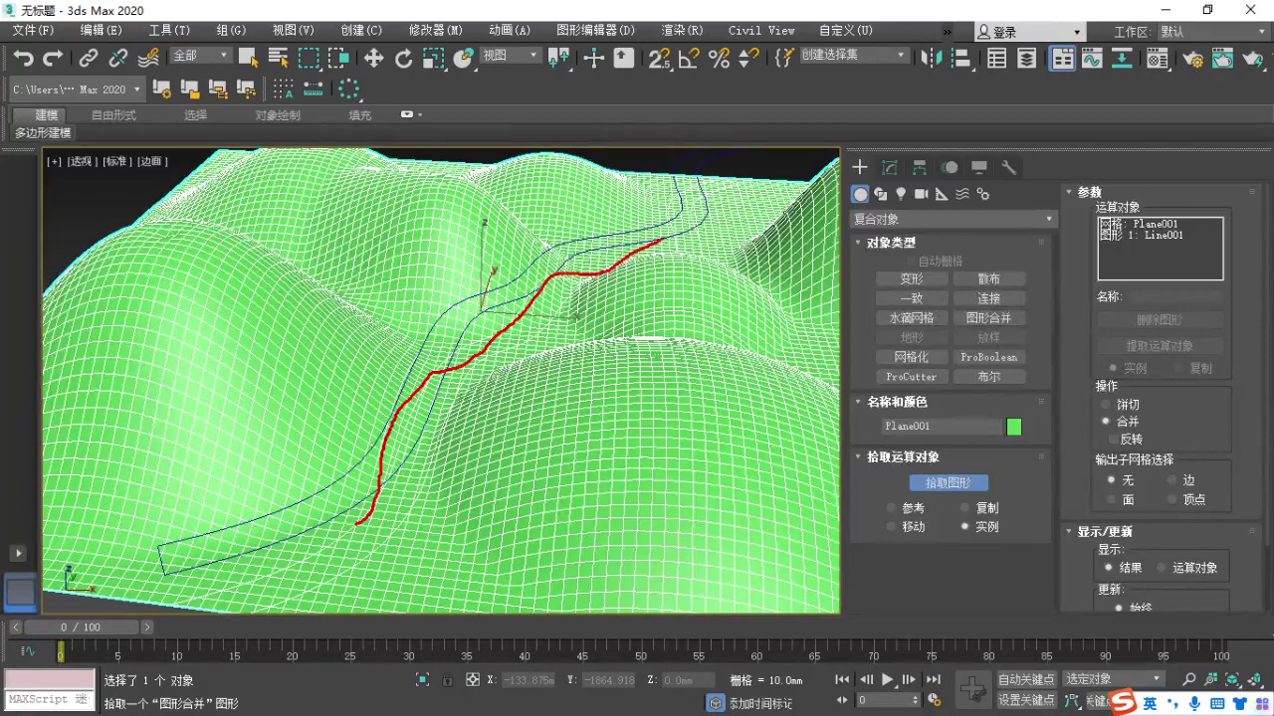
{"action": "scroll", "coordinate": [538, 437], "scroll_direction": "down", "scroll_amount": 3}
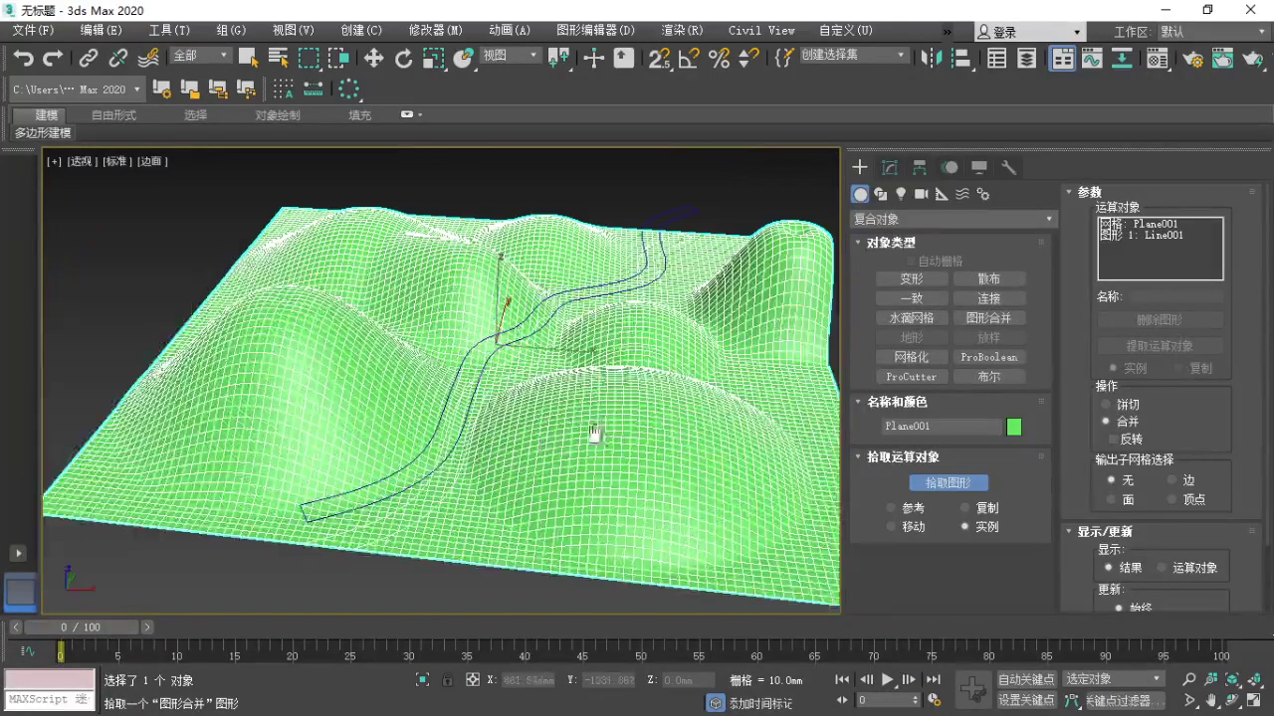
{"action": "middle_click_drag", "start_coordinate": [594, 434], "coordinate": [493, 429]}
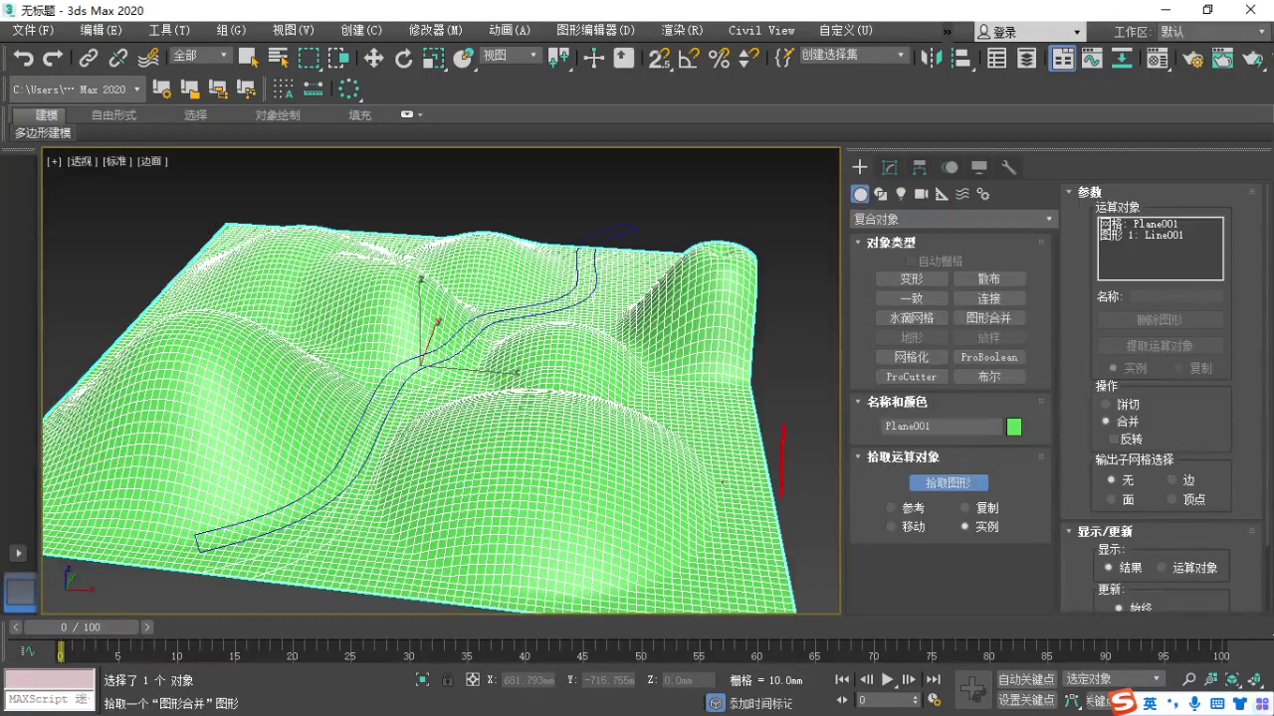
Annotate the numbered ShapeMerge workflow, marking Compound Objects, Pick Shape and the road outline, and clear the notes.
{"action": "mouse_move", "coordinate": [682, 426]}
{"action": "left_mouse_down"}
{"action": "mouse_move", "coordinate": [664, 474]}
{"action": "mouse_move", "coordinate": [729, 475]}
{"action": "left_mouse_up"}
{"action": "left_click_drag", "start_coordinate": [781, 408], "coordinate": [824, 488]}
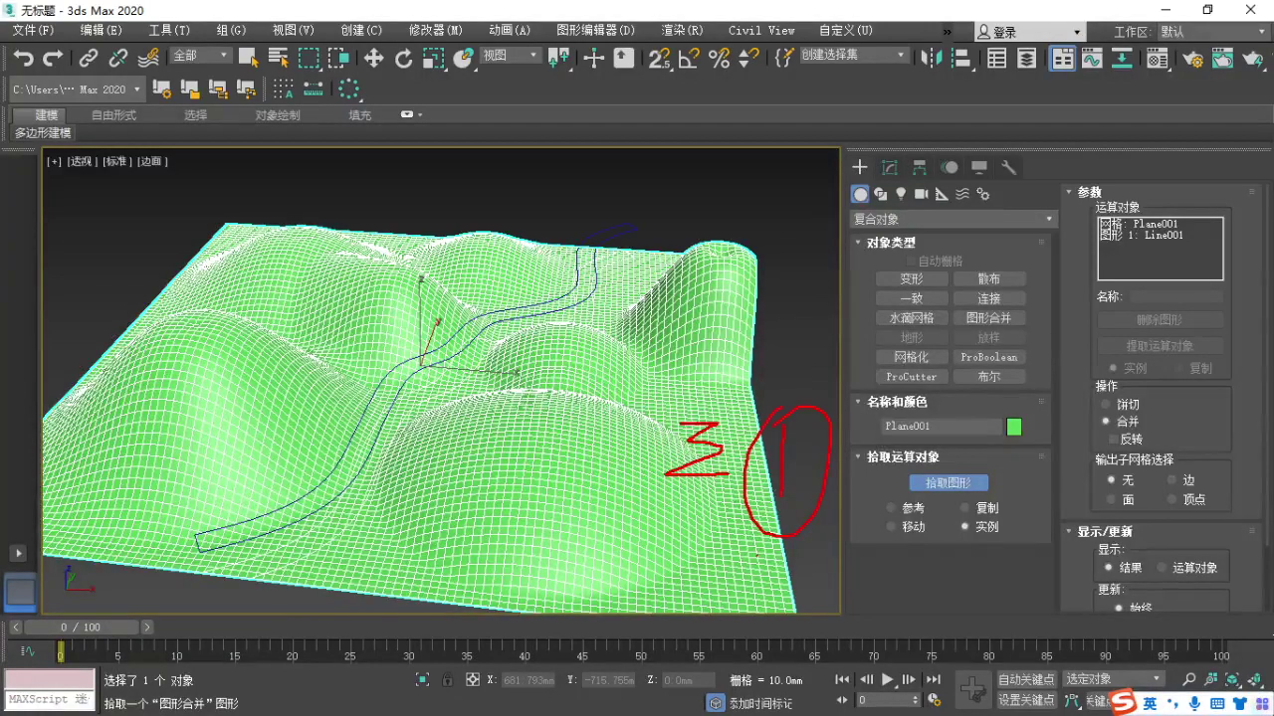
{"action": "mouse_move", "coordinate": [762, 545]}
{"action": "left_mouse_down"}
{"action": "mouse_move", "coordinate": [784, 543]}
{"action": "mouse_move", "coordinate": [774, 587]}
{"action": "left_mouse_up"}
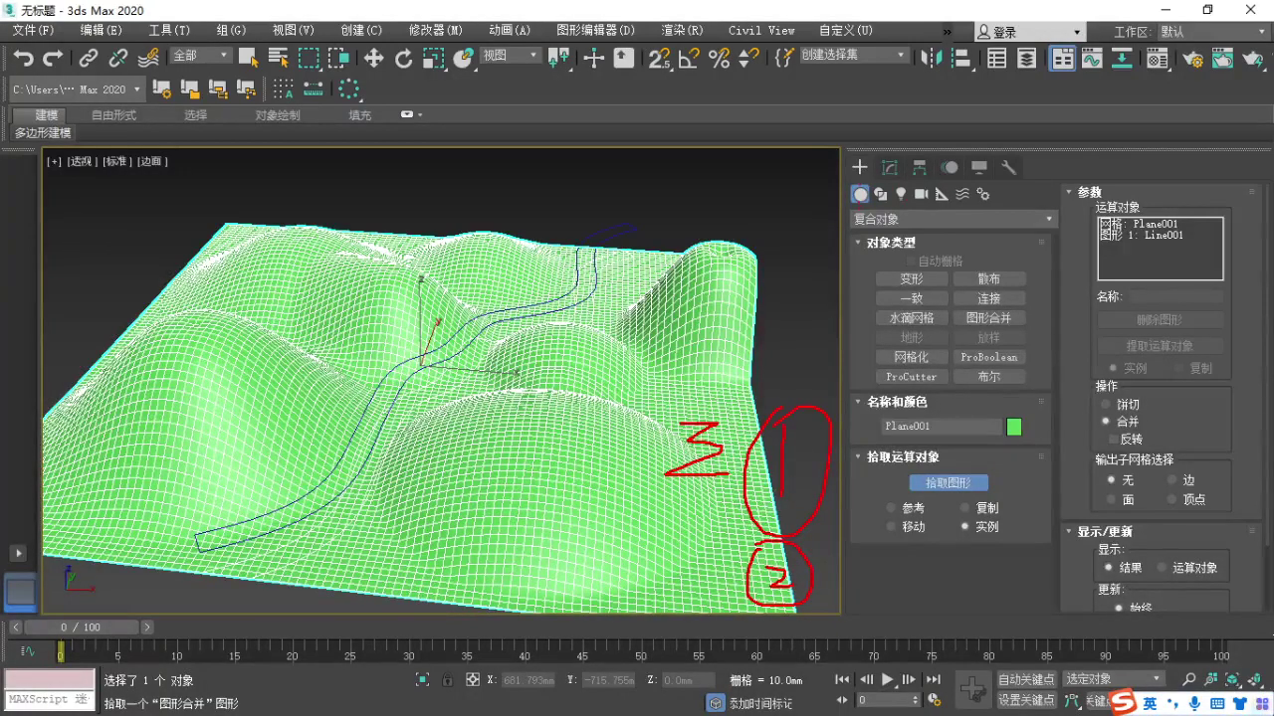
{"action": "left_click_drag", "start_coordinate": [844, 207], "coordinate": [916, 236]}
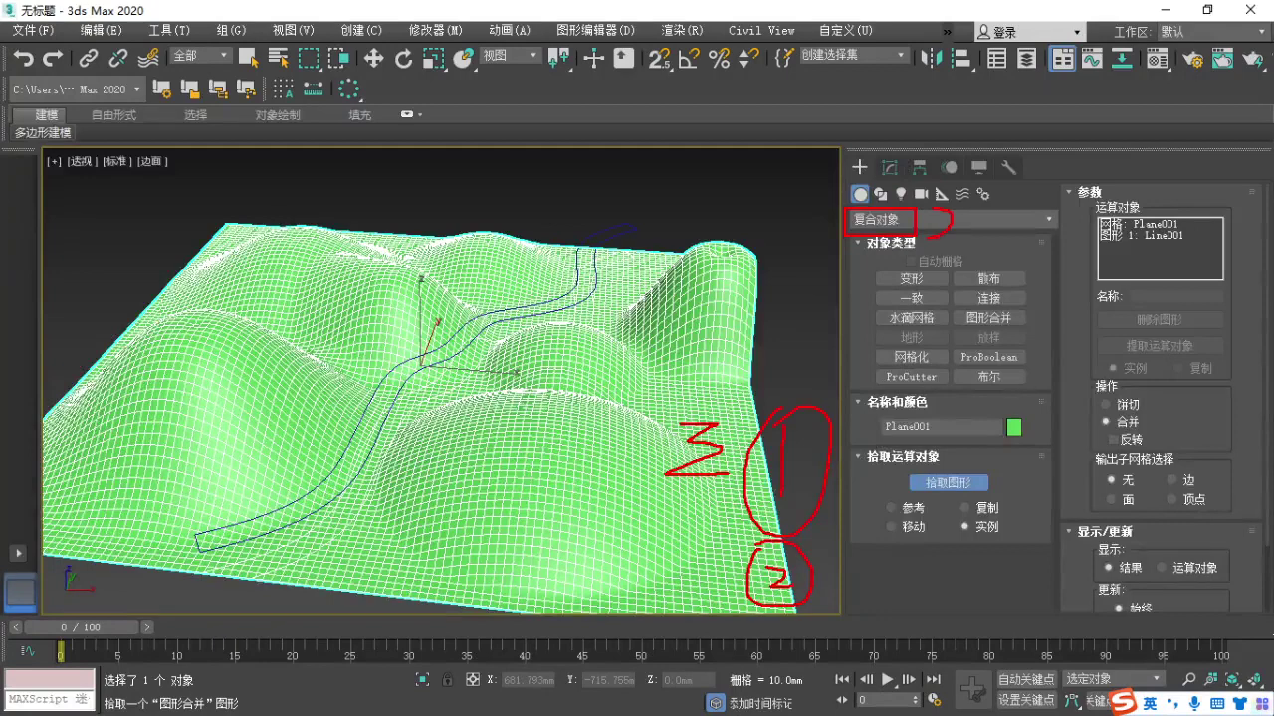
{"action": "mouse_move", "coordinate": [657, 520]}
{"action": "left_mouse_down"}
{"action": "mouse_move", "coordinate": [627, 572]}
{"action": "mouse_move", "coordinate": [684, 587]}
{"action": "mouse_move", "coordinate": [684, 612]}
{"action": "left_mouse_up"}
{"action": "mouse_move", "coordinate": [687, 570]}
{"action": "left_mouse_down"}
{"action": "mouse_move", "coordinate": [718, 602]}
{"action": "mouse_move", "coordinate": [684, 595]}
{"action": "left_mouse_up"}
{"action": "left_click_drag", "start_coordinate": [691, 591], "coordinate": [724, 577]}
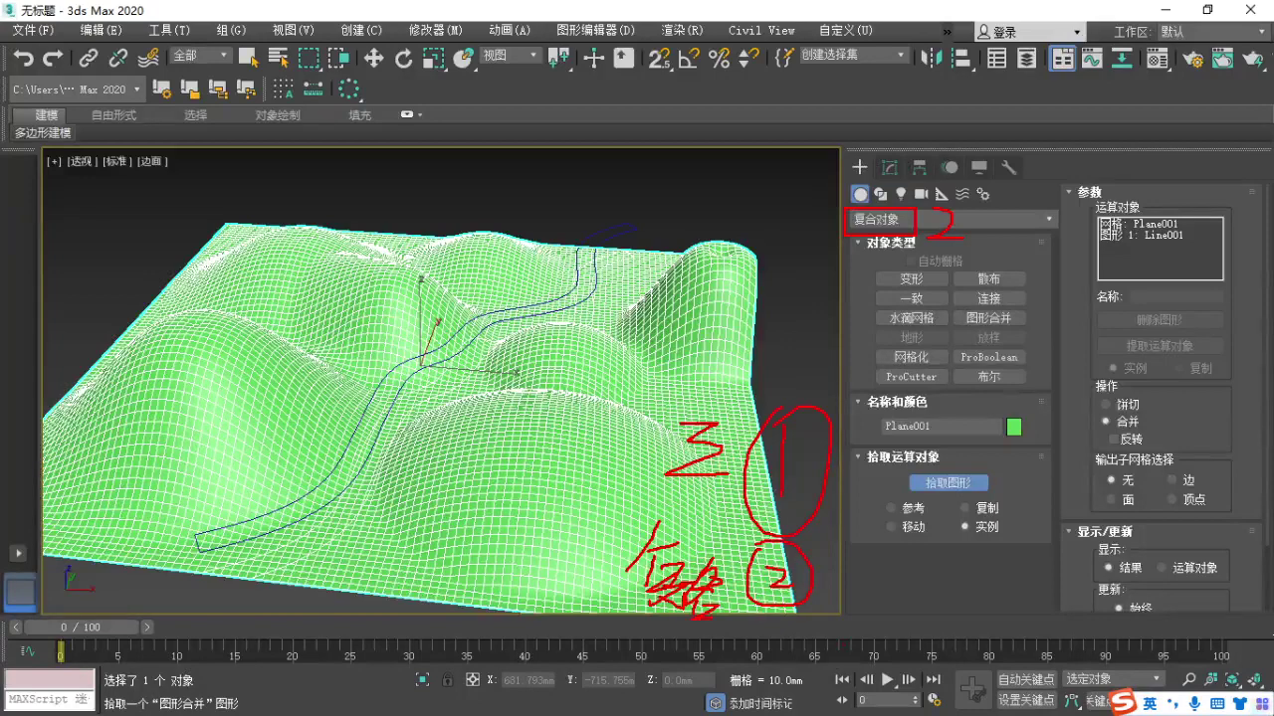
{"action": "mouse_move", "coordinate": [921, 463]}
{"action": "left_mouse_down"}
{"action": "mouse_move", "coordinate": [954, 481]}
{"action": "mouse_move", "coordinate": [953, 500]}
{"action": "left_mouse_up"}
{"action": "mouse_move", "coordinate": [889, 475]}
{"action": "left_mouse_down"}
{"action": "mouse_move", "coordinate": [851, 418]}
{"action": "mouse_move", "coordinate": [601, 301]}
{"action": "left_mouse_up"}
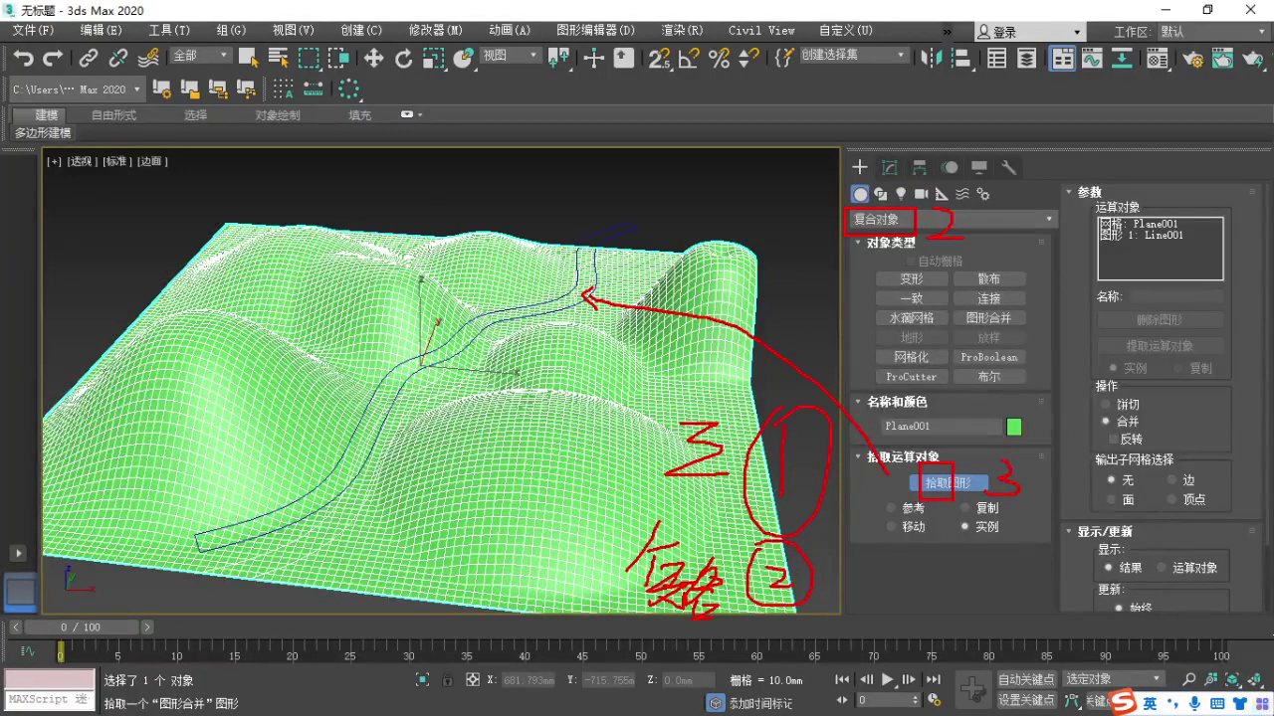
{"action": "left_click_drag", "start_coordinate": [310, 525], "coordinate": [337, 531]}
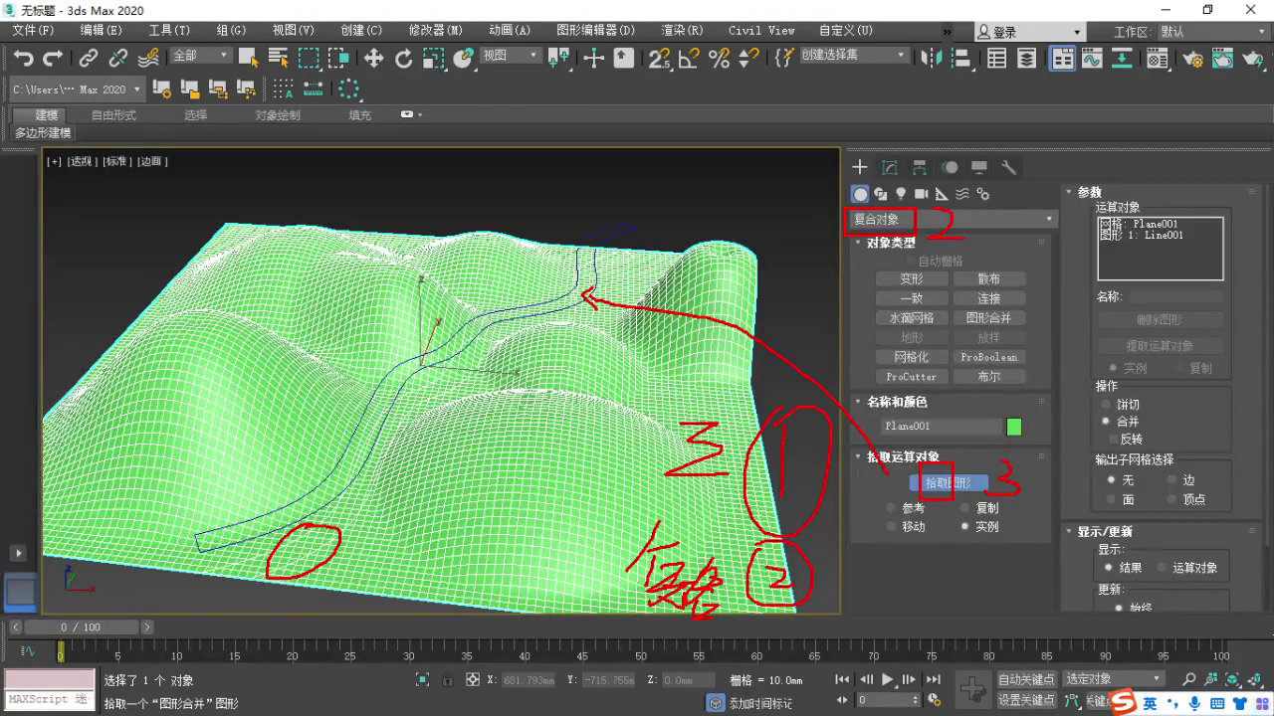
{"action": "key", "text": "Escape"}
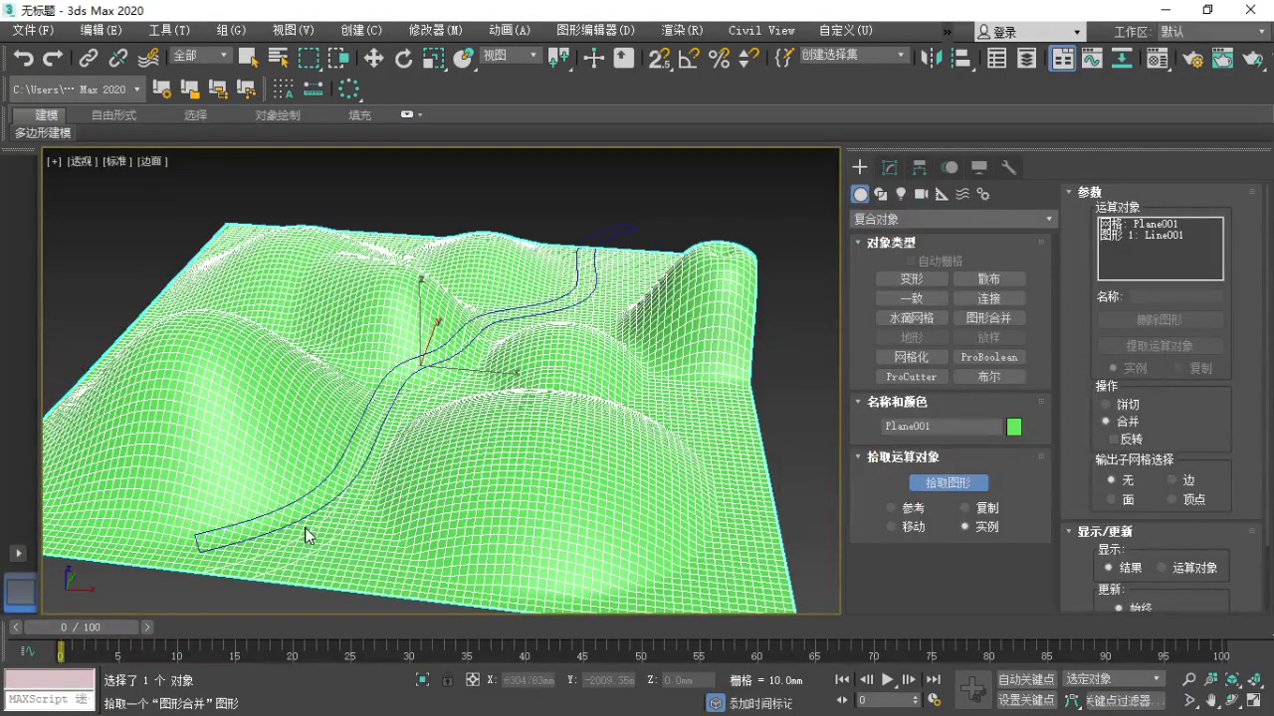
Mark the near end of the road and the terrain beside it with temporary annotations and clear them.
{"action": "key", "text": "ctrl+2"}
{"action": "mouse_move", "coordinate": [314, 479]}
{"action": "left_mouse_down"}
{"action": "mouse_move", "coordinate": [325, 481]}
{"action": "mouse_move", "coordinate": [350, 396]}
{"action": "mouse_move", "coordinate": [384, 399]}
{"action": "left_mouse_up"}
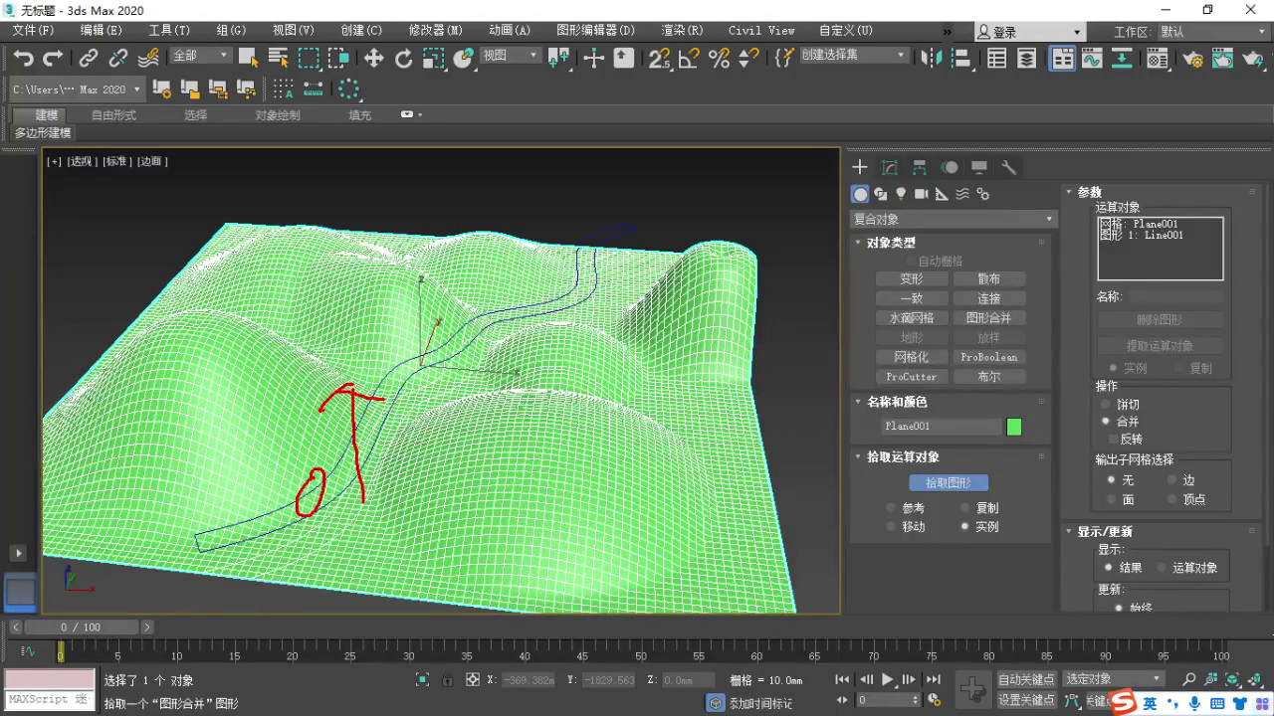
{"action": "key", "text": "Escape"}
{"action": "middle_click_drag", "start_coordinate": [631, 479], "coordinate": [649, 428]}
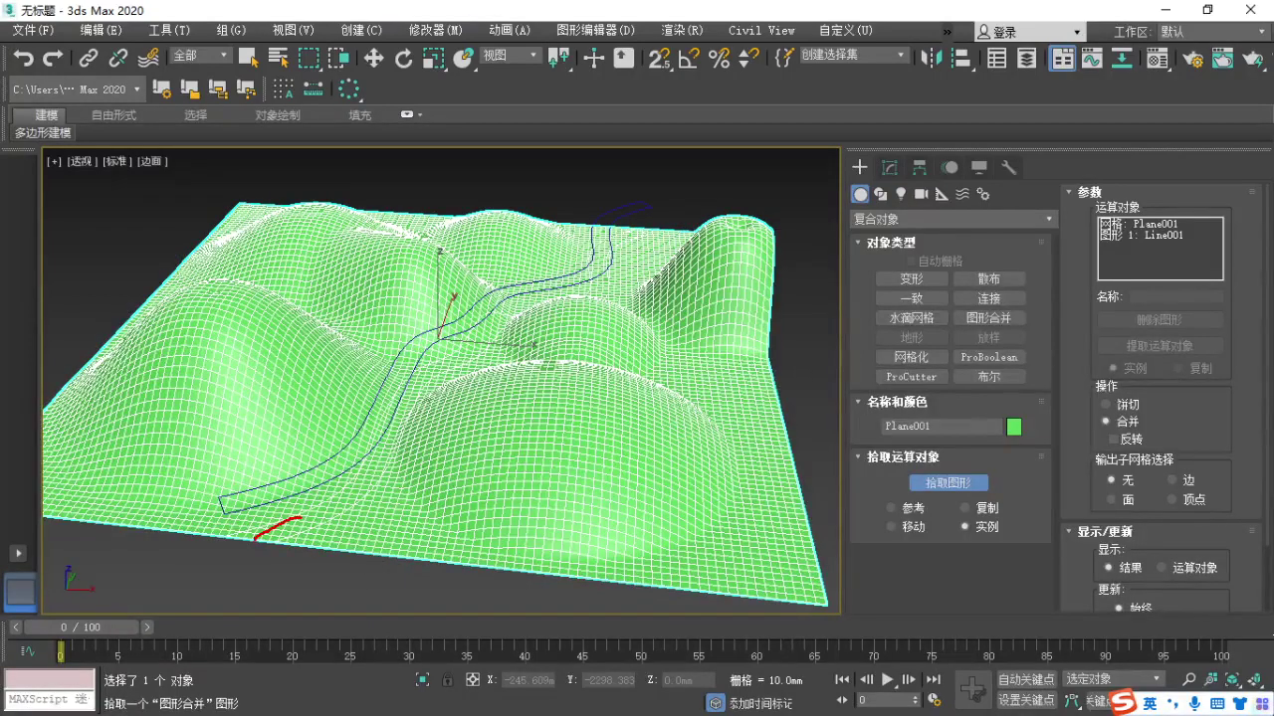
{"action": "left_click_drag", "start_coordinate": [300, 518], "coordinate": [257, 541]}
{"action": "left_click_drag", "start_coordinate": [376, 489], "coordinate": [393, 463]}
{"action": "key", "text": "Escape"}
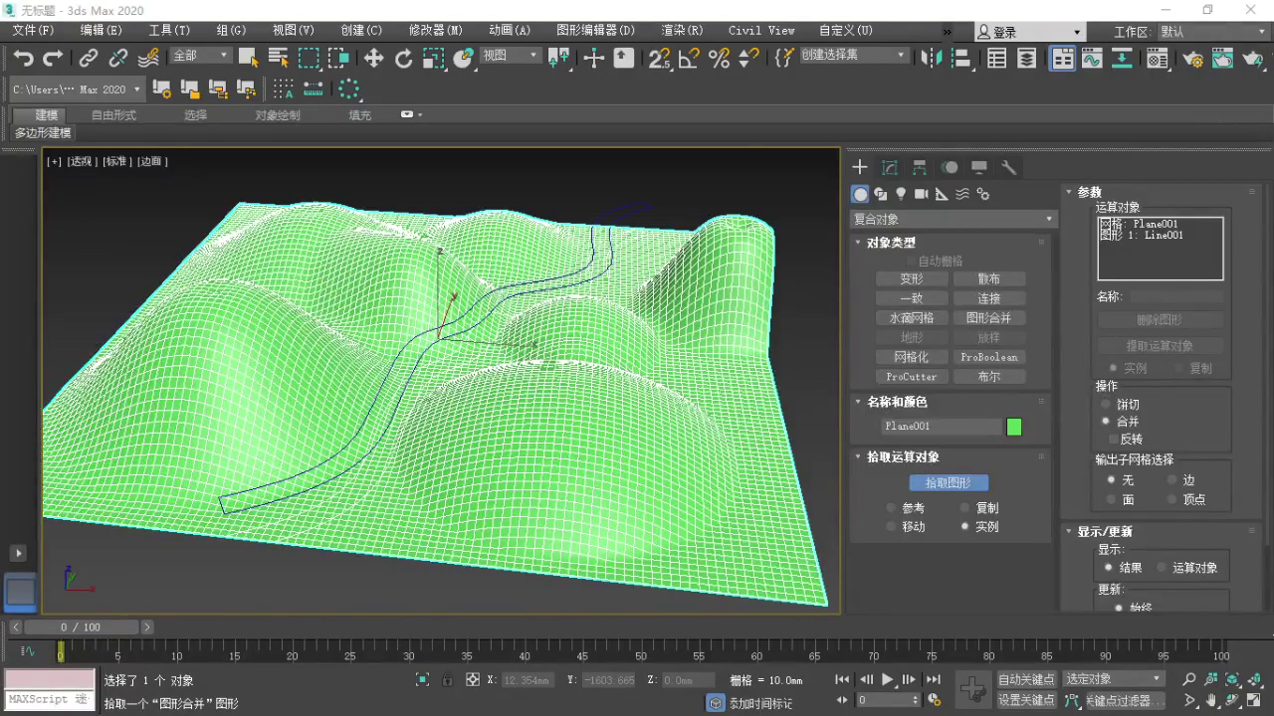
Switch to the browser's micro-terrain image results and mark the paths in the reference photos, clearing the marks.
{"action": "key", "text": "alt+Tab"}
{"action": "mouse_move", "coordinate": [407, 379]}
{"action": "left_mouse_down"}
{"action": "mouse_move", "coordinate": [404, 439]}
{"action": "mouse_move", "coordinate": [400, 386]}
{"action": "left_mouse_up"}
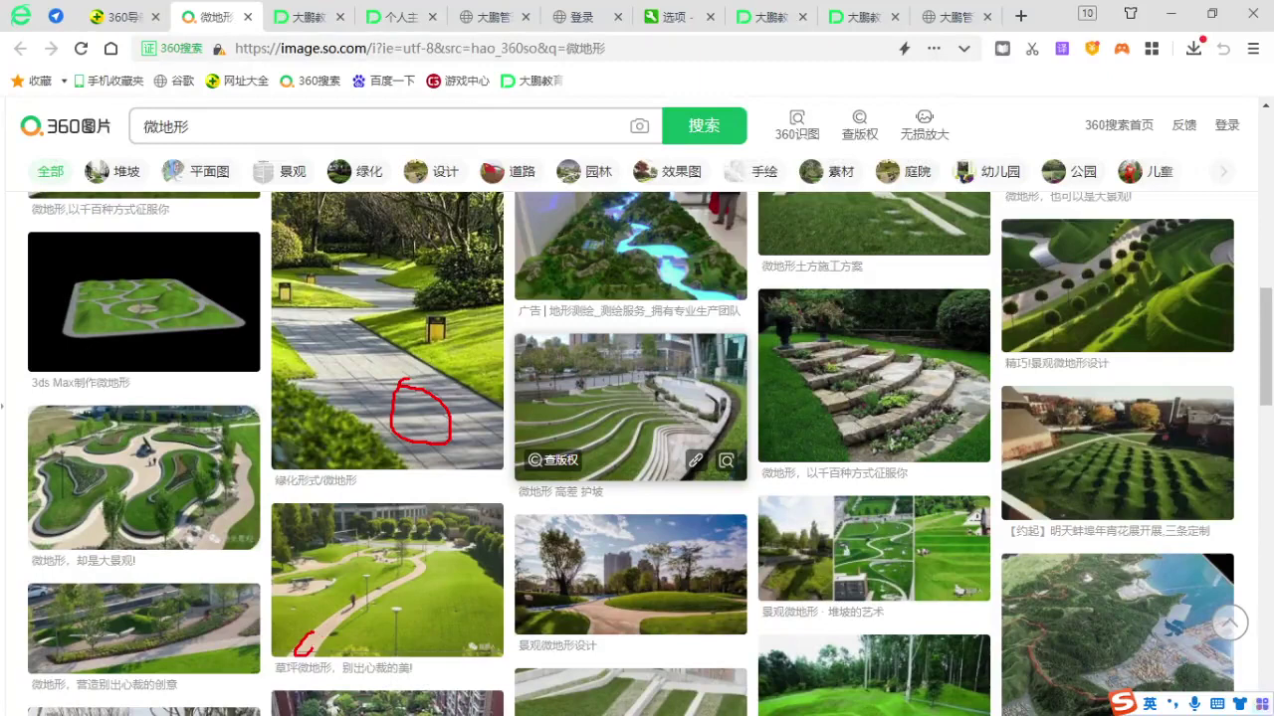
{"action": "key", "text": "Escape"}
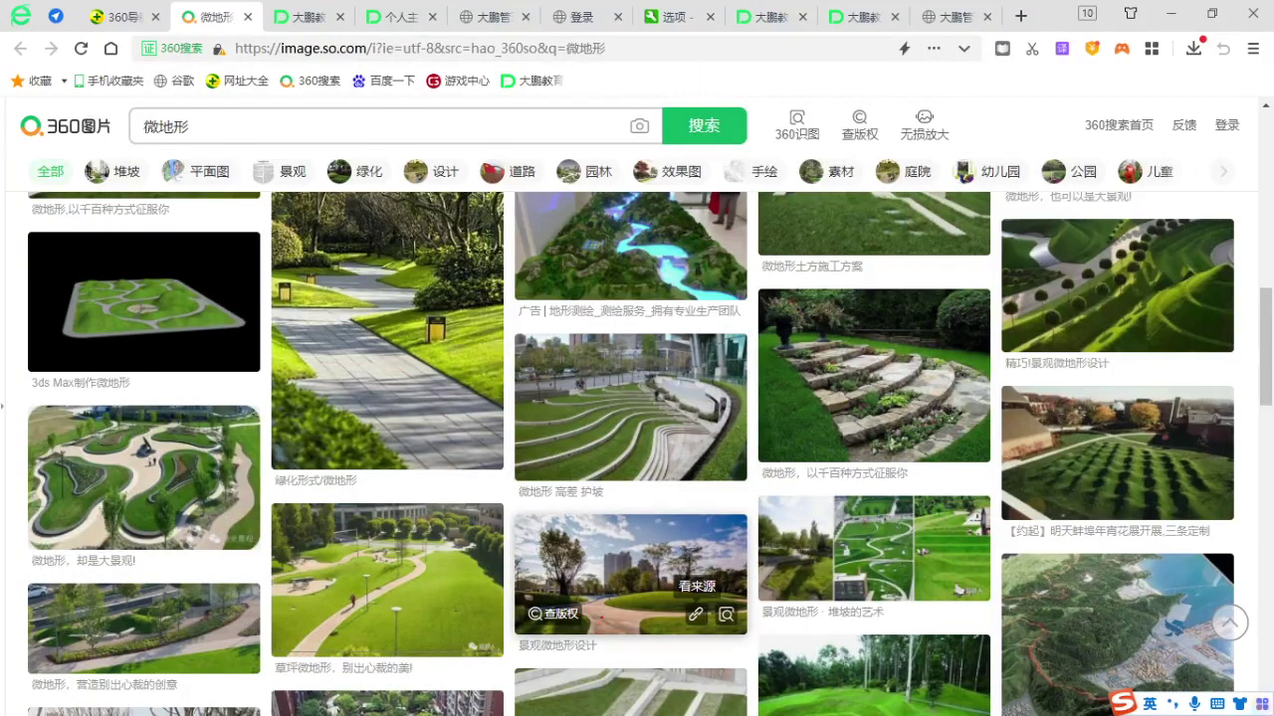
{"action": "left_click_drag", "start_coordinate": [604, 613], "coordinate": [597, 618]}
{"action": "key", "text": "Escape"}
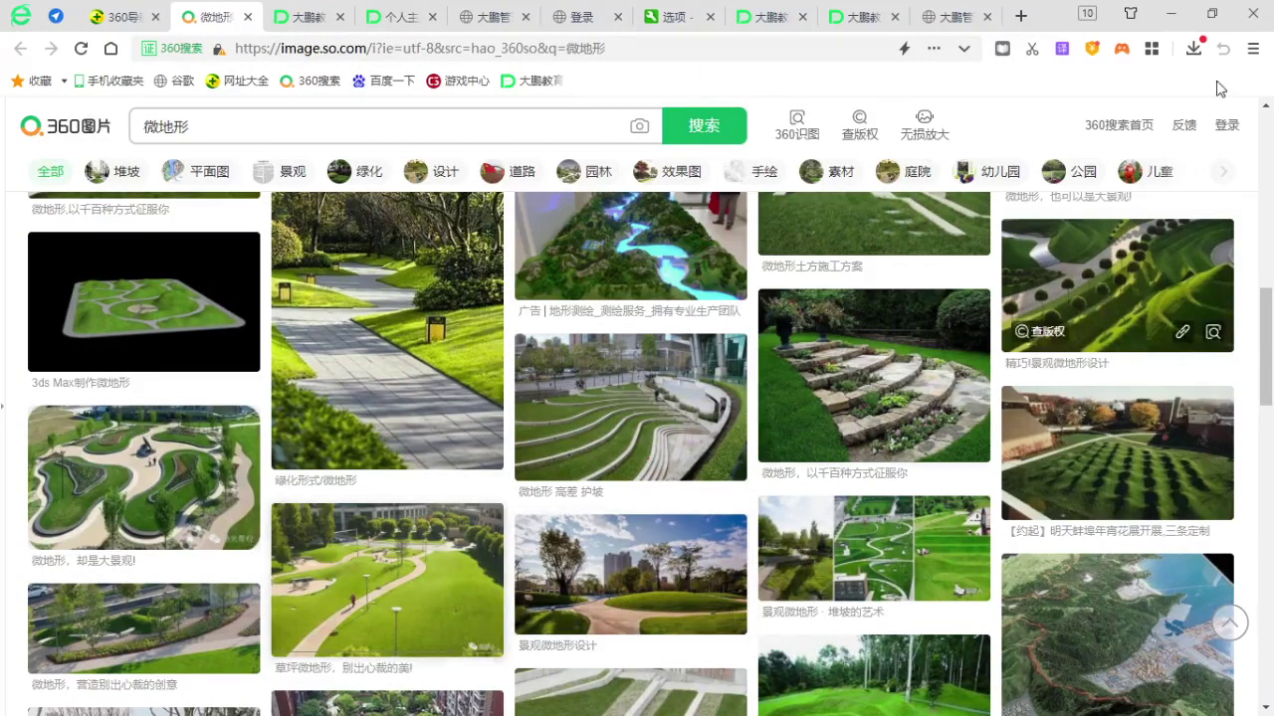
Switch back to 3ds Max and stop picking shapes for the terrain's ShapeMerge.
{"action": "left_click", "coordinate": [1170, 14]}
{"action": "middle_click_drag", "start_coordinate": [433, 380], "coordinate": [483, 345]}
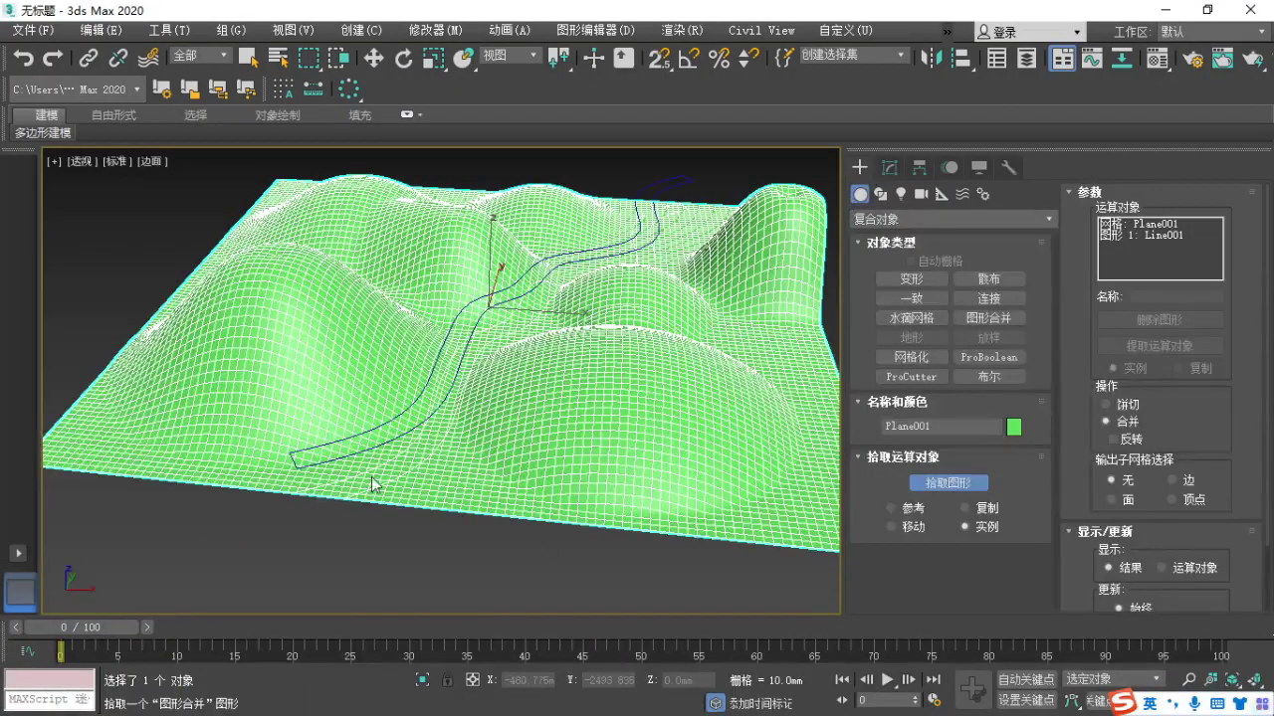
{"action": "middle_click_drag", "start_coordinate": [611, 456], "coordinate": [605, 462]}
{"action": "scroll", "coordinate": [545, 515], "scroll_direction": "down", "scroll_amount": 4}
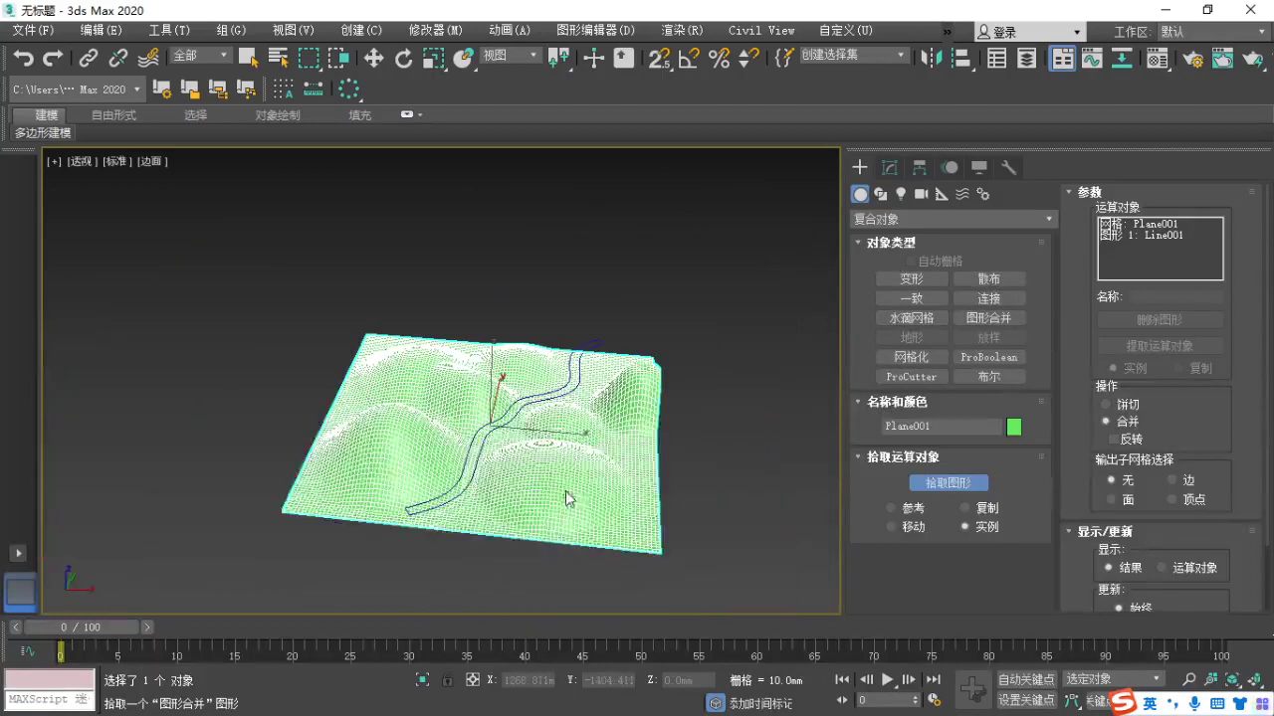
{"action": "left_click", "coordinate": [945, 483]}
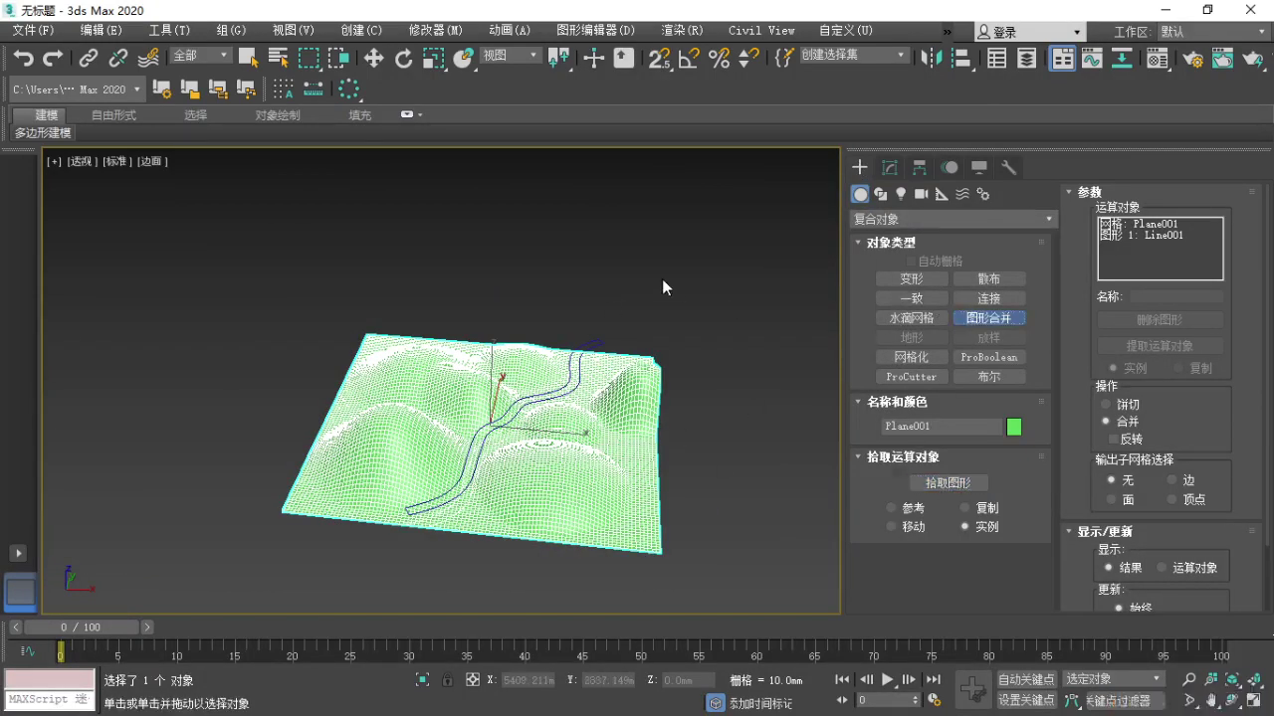
Clone the hilly terrain along the X axis, placing the copy beside the original.
{"action": "key", "text": "w"}
{"action": "left_click", "coordinate": [708, 346]}
{"action": "left_click", "coordinate": [583, 469]}
{"action": "middle_click_drag", "start_coordinate": [583, 469], "coordinate": [447, 465]}
{"action": "left_click_drag", "start_coordinate": [426, 431], "coordinate": [773, 474], "text": "shift"}
{"action": "left_click", "coordinate": [627, 446]}
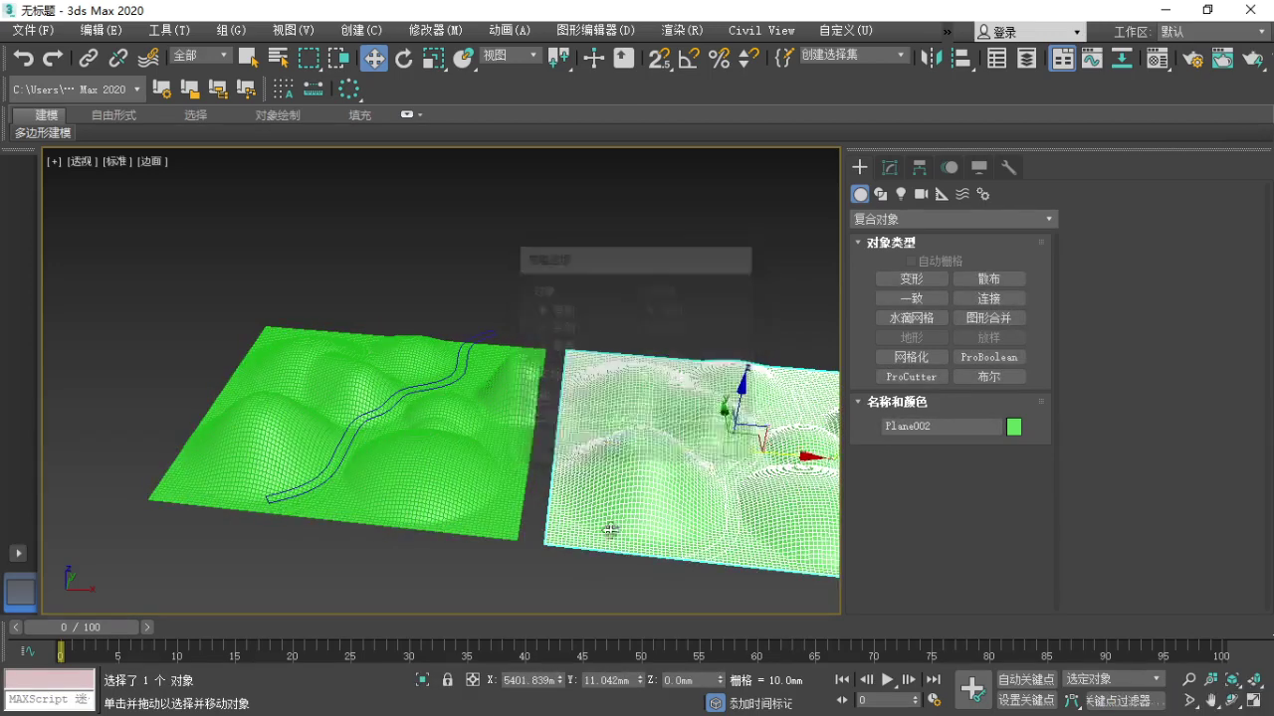
{"action": "left_click", "coordinate": [598, 577]}
Compare the original terrain and its road with the cloned terrain beside it.
{"action": "middle_click_drag", "start_coordinate": [598, 577], "coordinate": [421, 535]}
{"action": "left_click", "coordinate": [161, 441]}
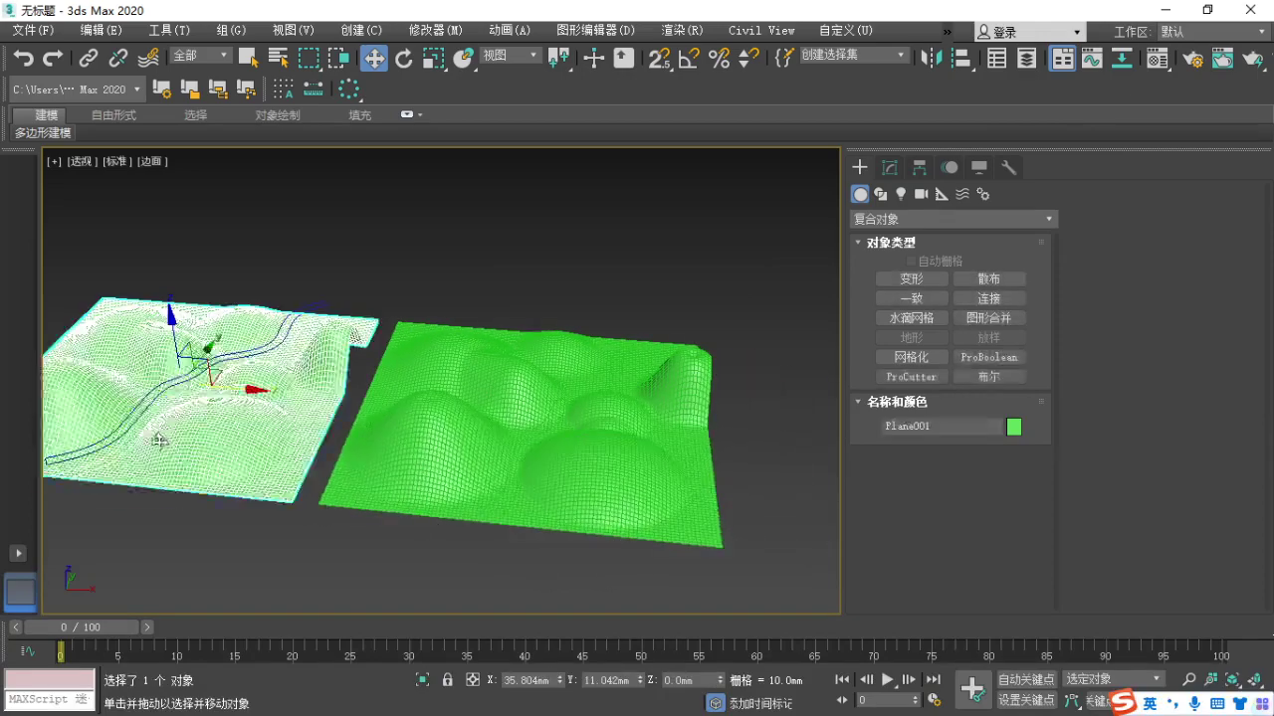
{"action": "scroll", "coordinate": [160, 456], "scroll_direction": "up", "scroll_amount": 4}
{"action": "middle_click_drag", "start_coordinate": [235, 463], "coordinate": [361, 460]}
{"action": "scroll", "coordinate": [312, 464], "scroll_direction": "up", "scroll_amount": 2}
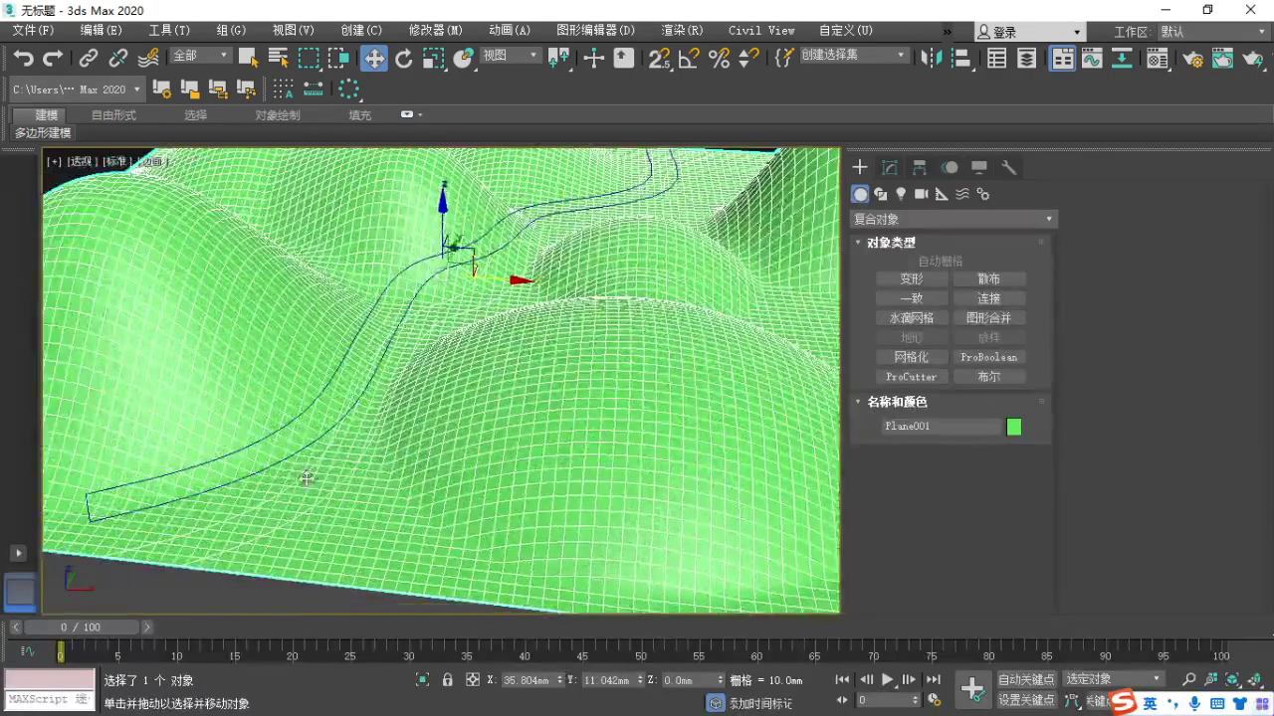
{"action": "scroll", "coordinate": [304, 495], "scroll_direction": "down", "scroll_amount": 2}
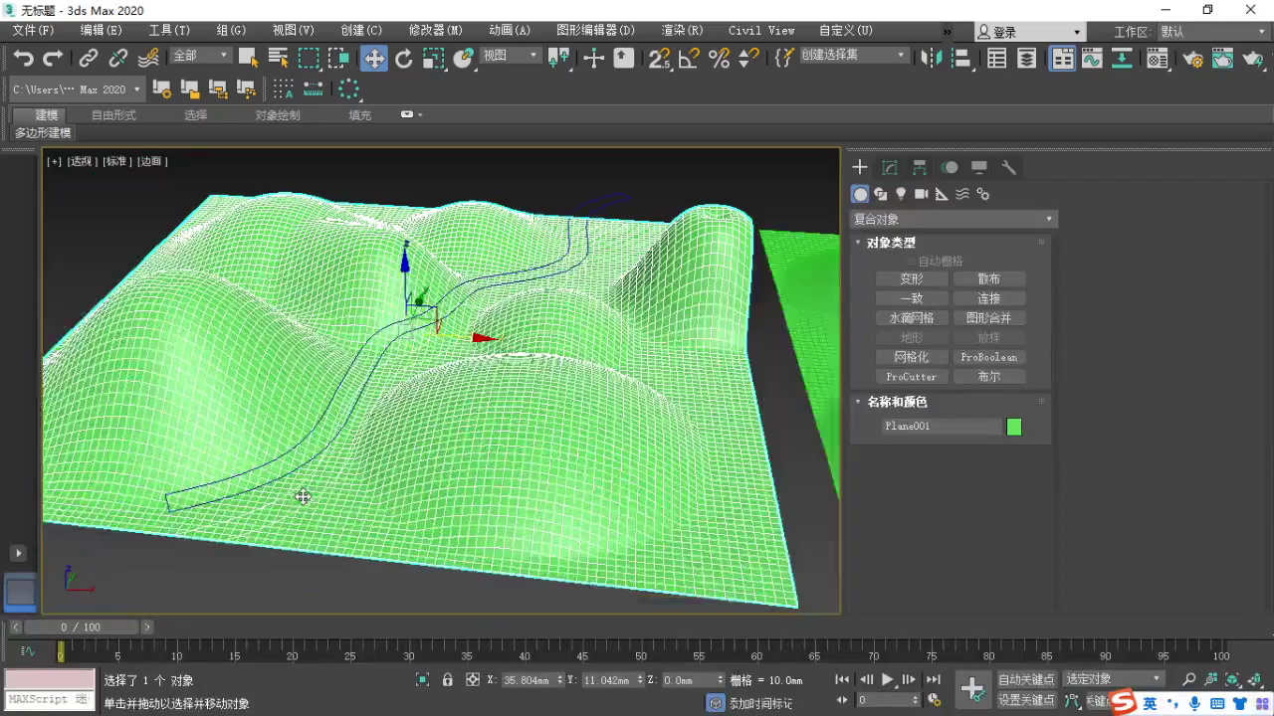
{"action": "middle_click_drag", "start_coordinate": [779, 514], "coordinate": [517, 505]}
{"action": "scroll", "coordinate": [517, 505], "scroll_direction": "down", "scroll_amount": 2}
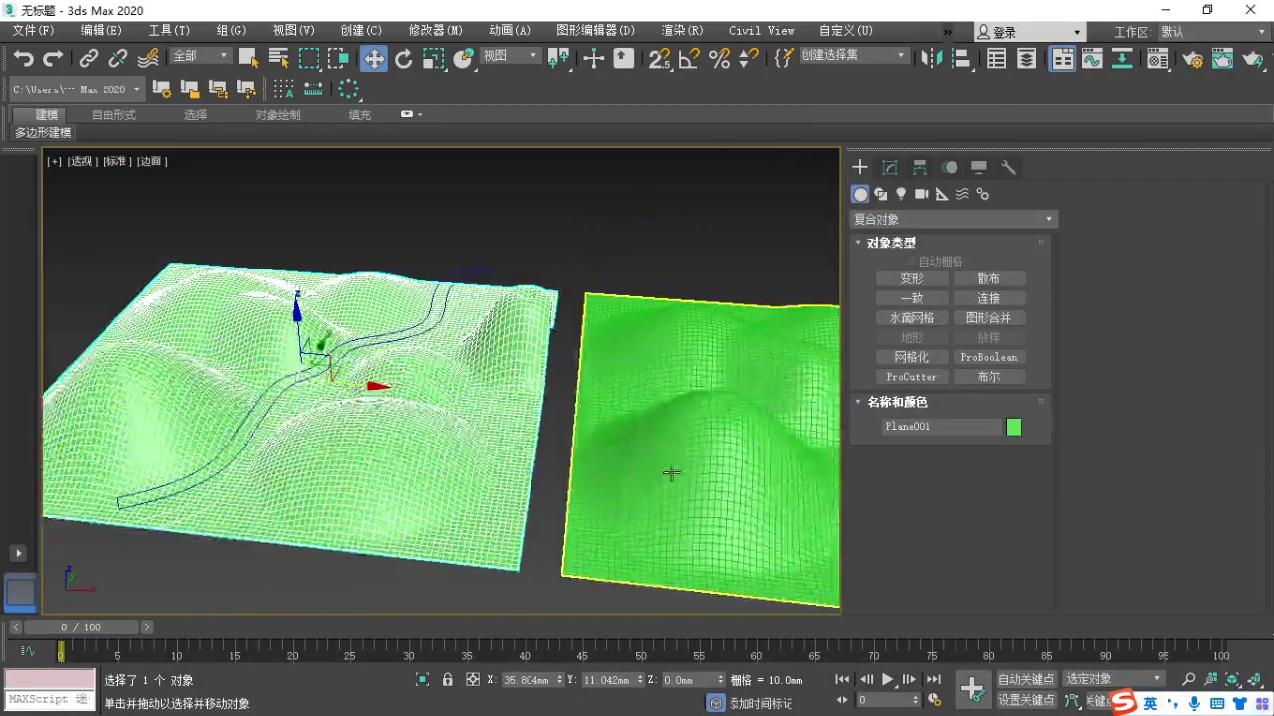
{"action": "left_click", "coordinate": [759, 515]}
{"action": "middle_click_drag", "start_coordinate": [759, 515], "coordinate": [620, 487]}
{"action": "scroll", "coordinate": [286, 398], "scroll_direction": "up", "scroll_amount": 3}
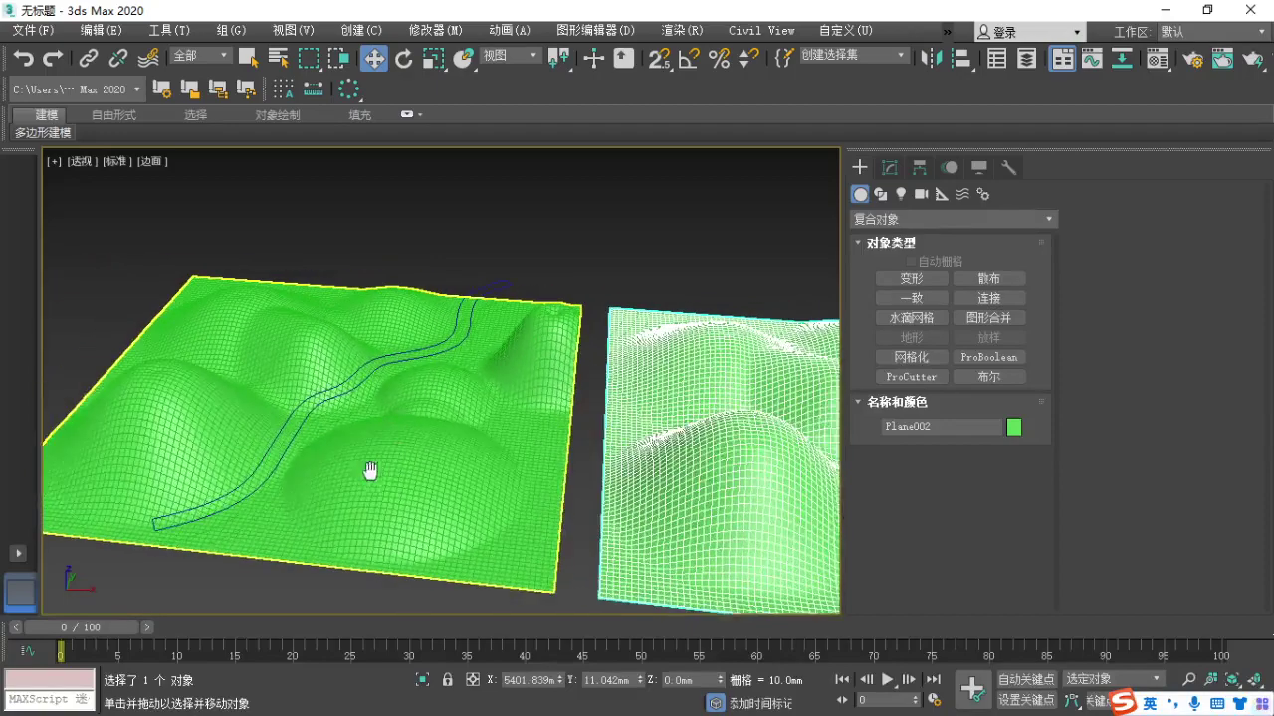
Select the original terrain and choose the Plane001 mesh at its upper ShapeMerge's Operands level.
{"action": "left_click", "coordinate": [395, 466]}
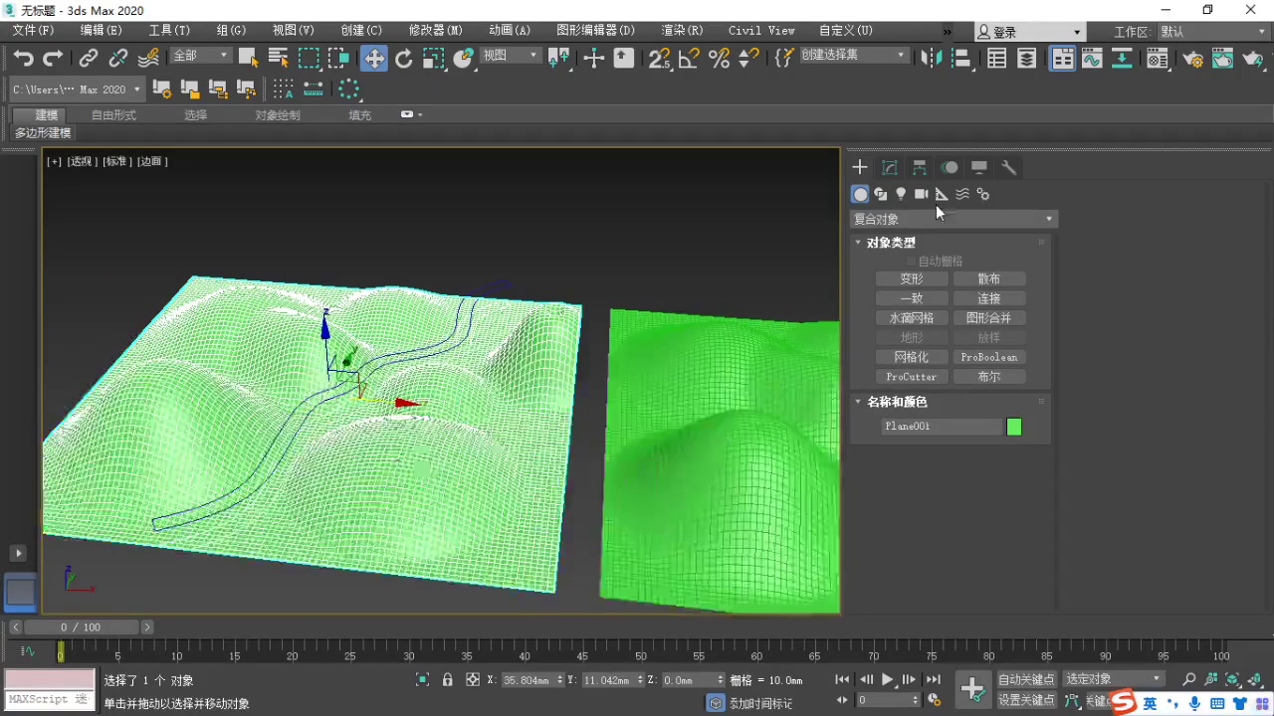
{"action": "left_click", "coordinate": [890, 168]}
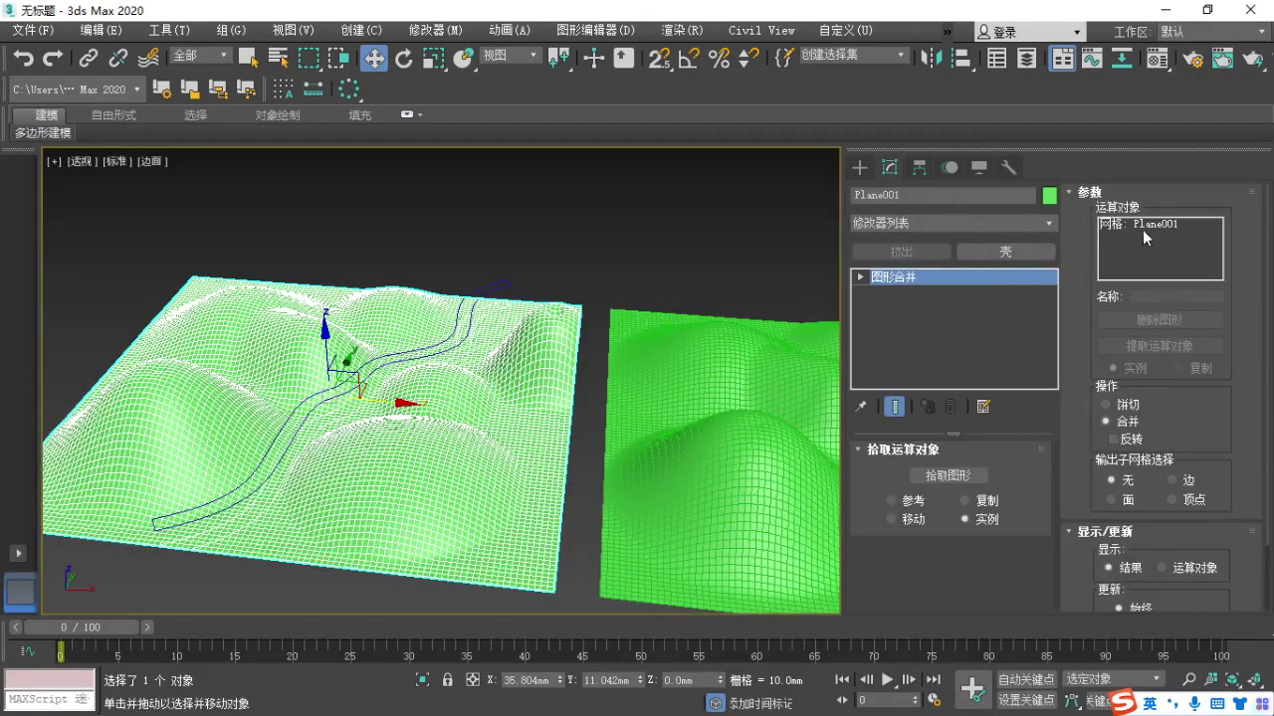
{"action": "middle_click_drag", "start_coordinate": [471, 505], "coordinate": [503, 455]}
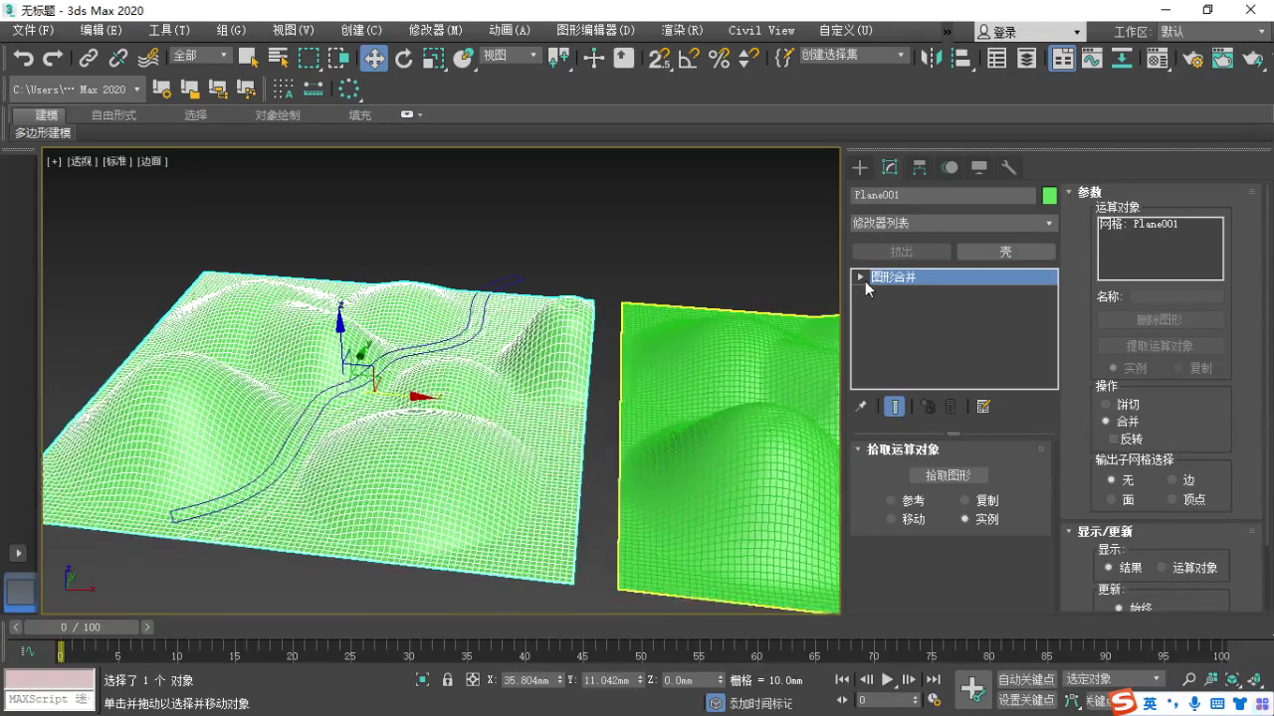
{"action": "left_click", "coordinate": [860, 276]}
{"action": "left_click", "coordinate": [901, 295]}
{"action": "left_click", "coordinate": [1144, 223]}
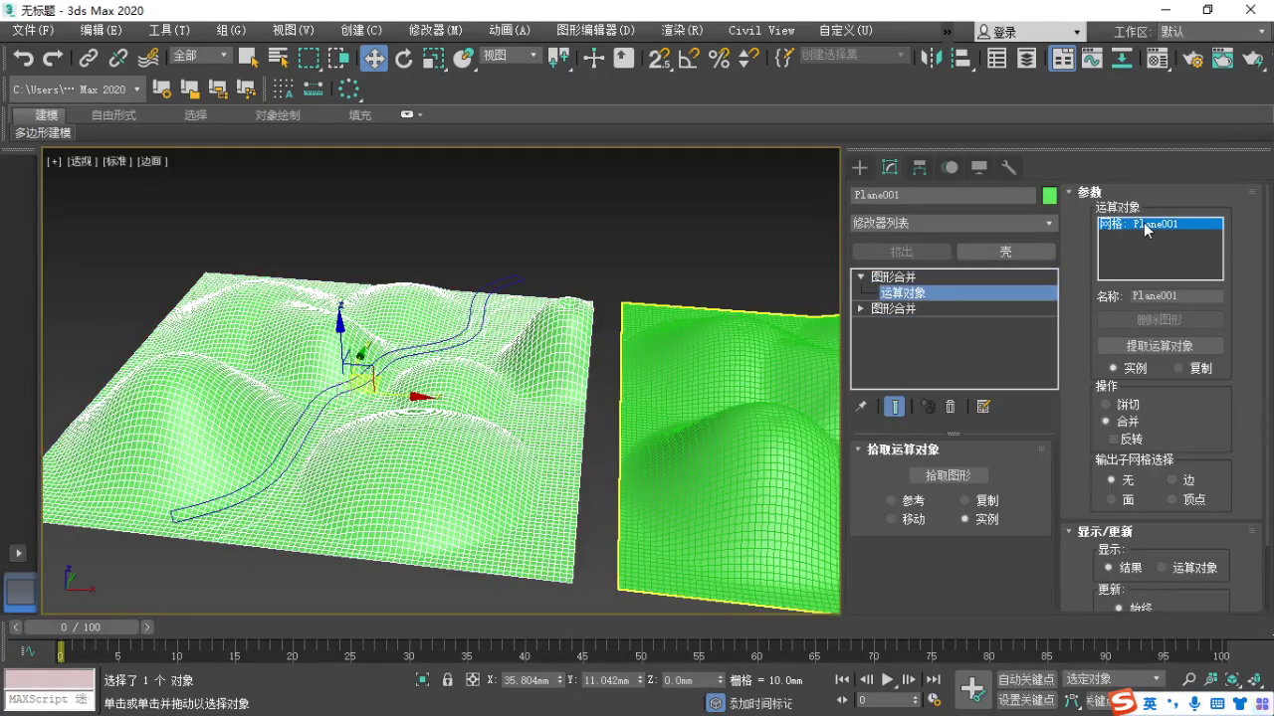
Set the upper ShapeMerge's operation to Cookie Cutter with Invert enabled.
{"action": "middle_click_drag", "start_coordinate": [380, 463], "coordinate": [463, 457]}
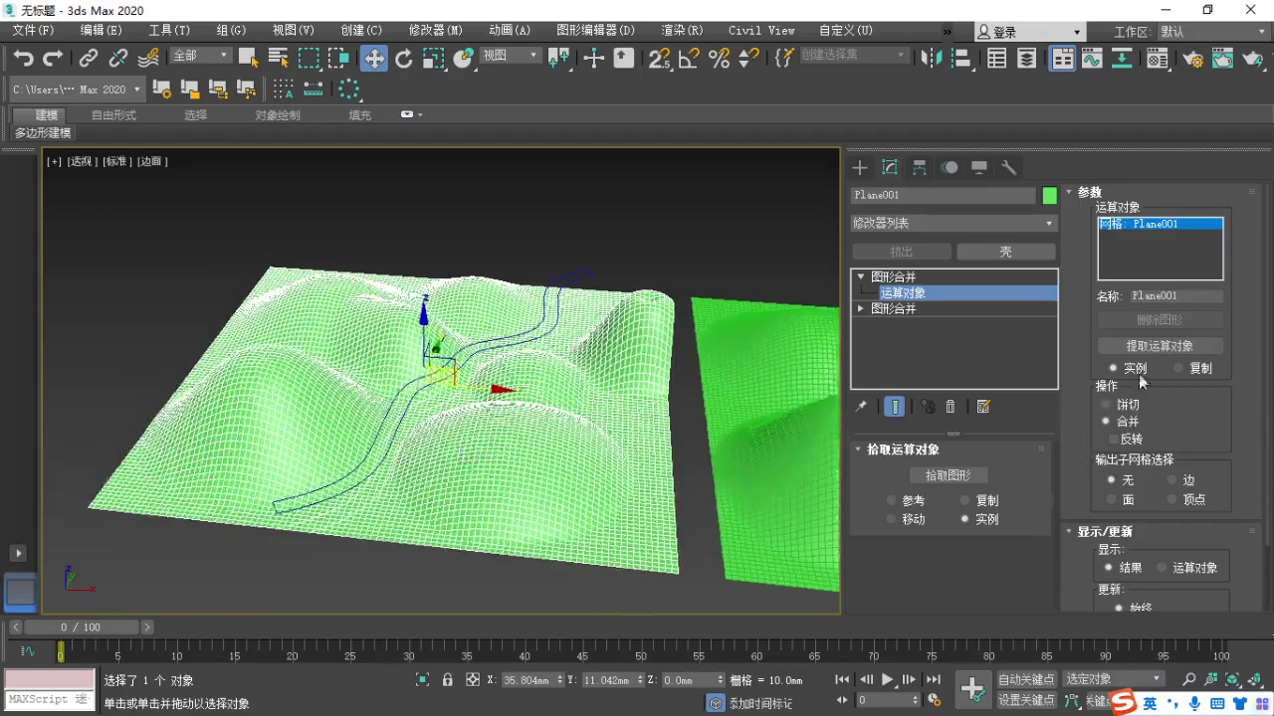
{"action": "scroll", "coordinate": [341, 514], "scroll_direction": "up", "scroll_amount": 5}
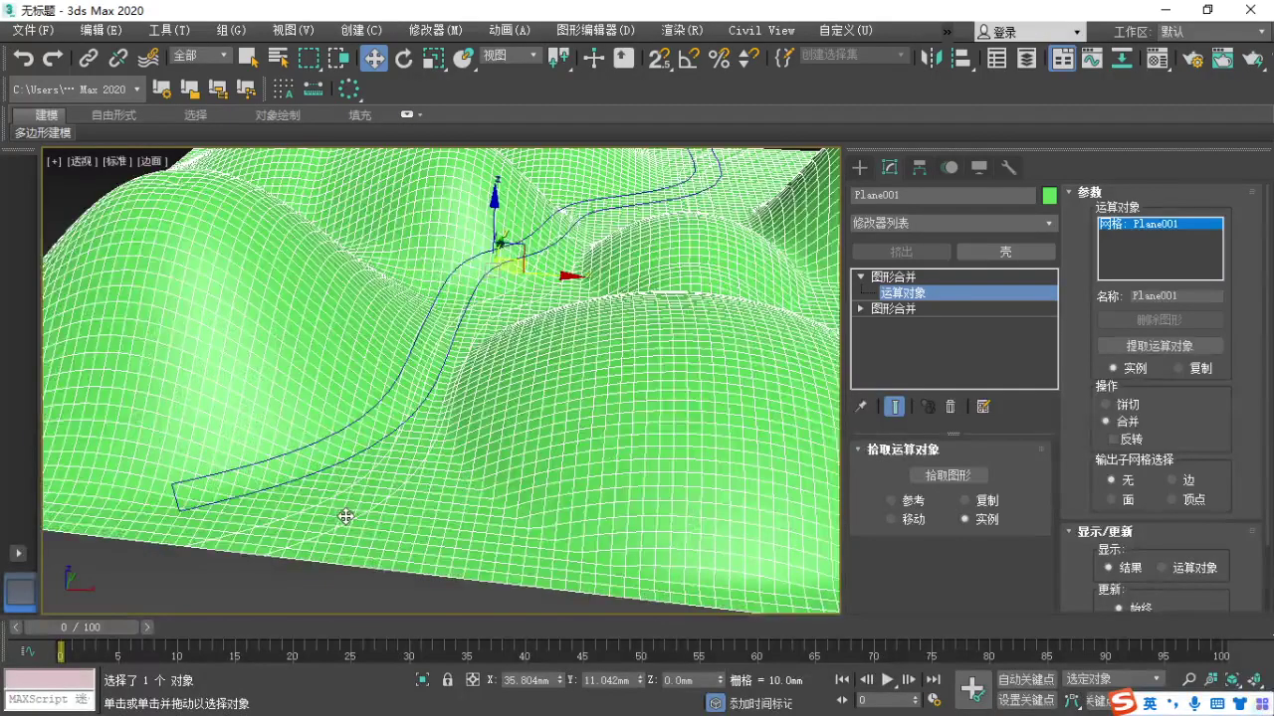
{"action": "scroll", "coordinate": [345, 516], "scroll_direction": "down", "scroll_amount": 5}
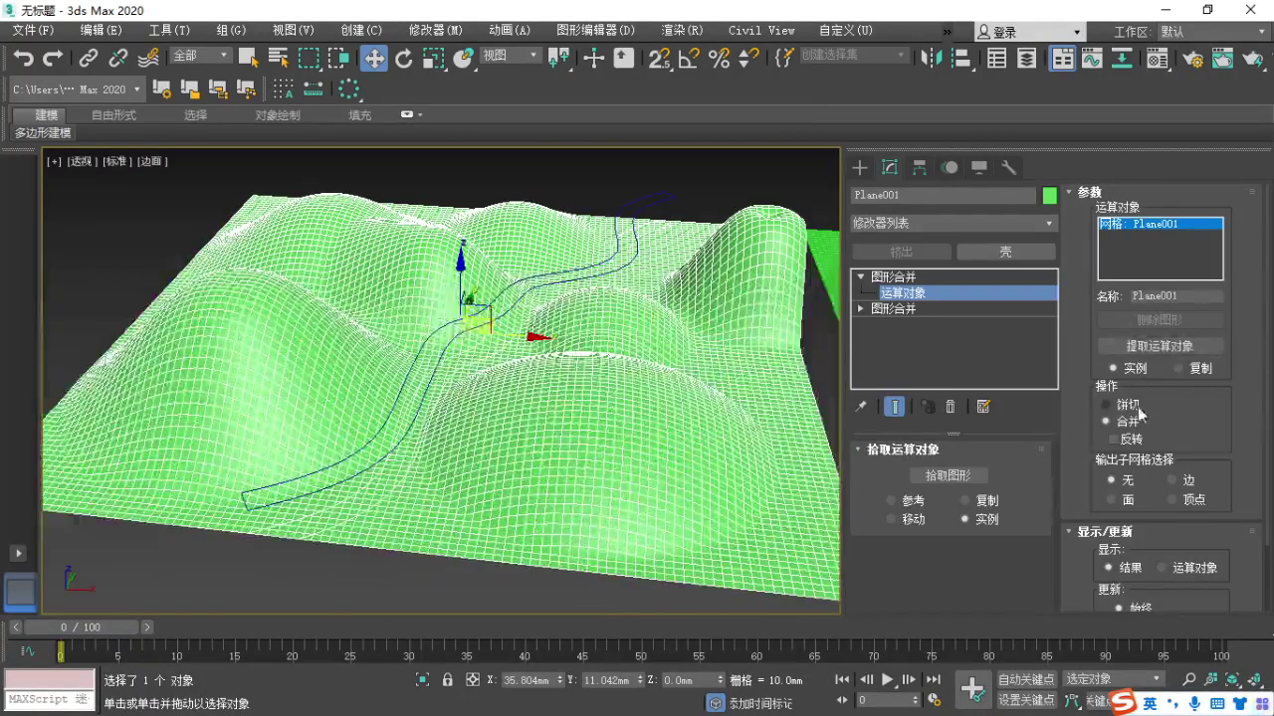
{"action": "left_click", "coordinate": [1108, 405]}
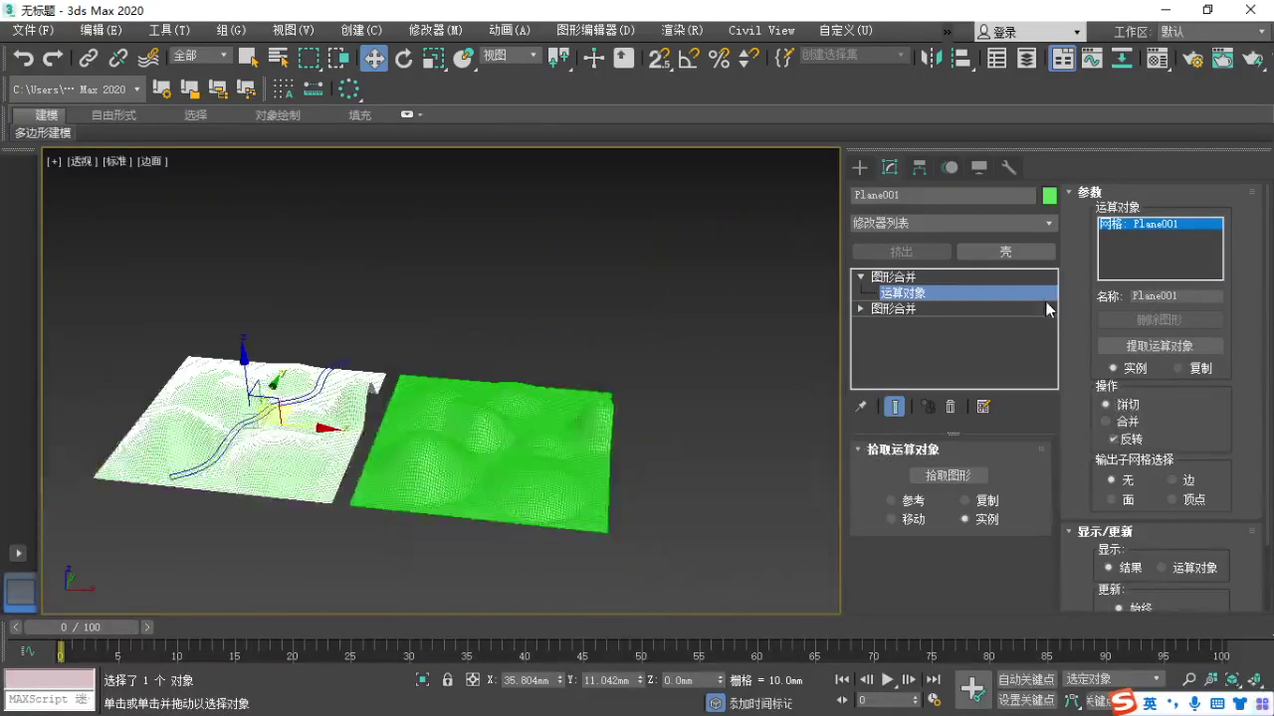
Compare the operands of the two ShapeMerge levels in the original terrain's modifier stack.
{"action": "left_click", "coordinate": [892, 293]}
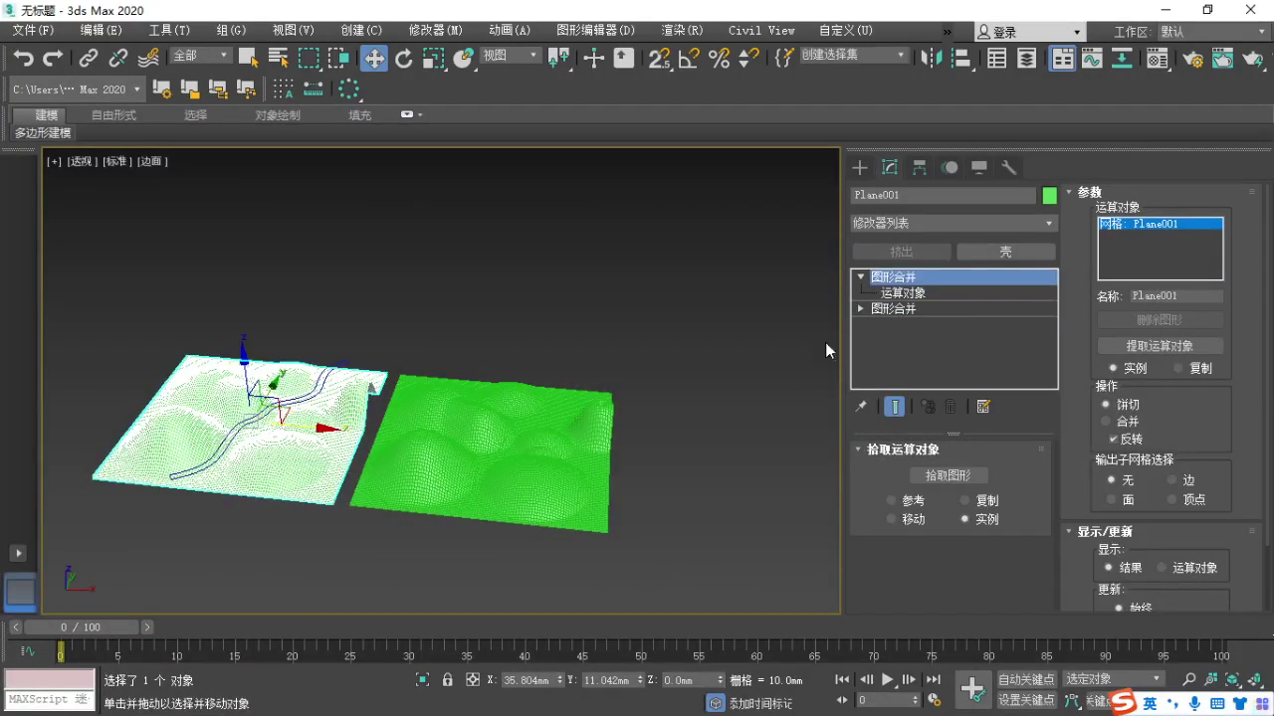
{"action": "left_click", "coordinate": [769, 341]}
{"action": "left_click", "coordinate": [256, 461]}
{"action": "left_click", "coordinate": [883, 309]}
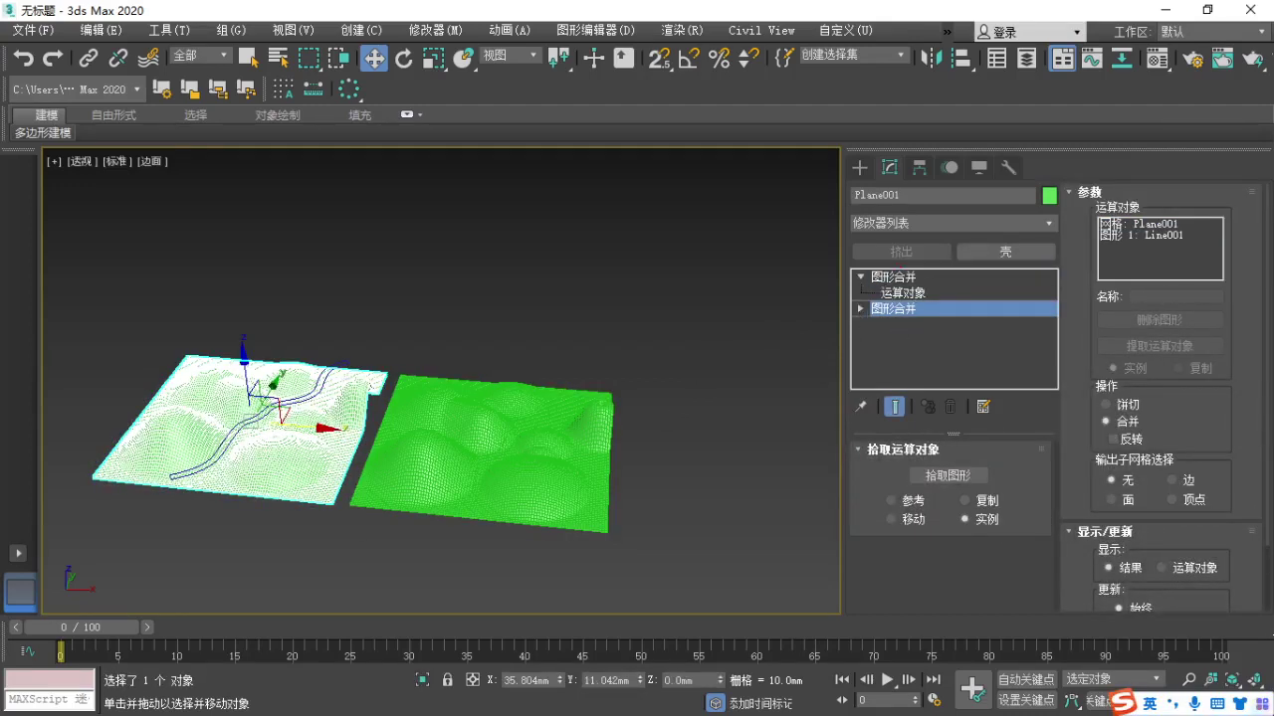
{"action": "right_click", "coordinate": [878, 278]}
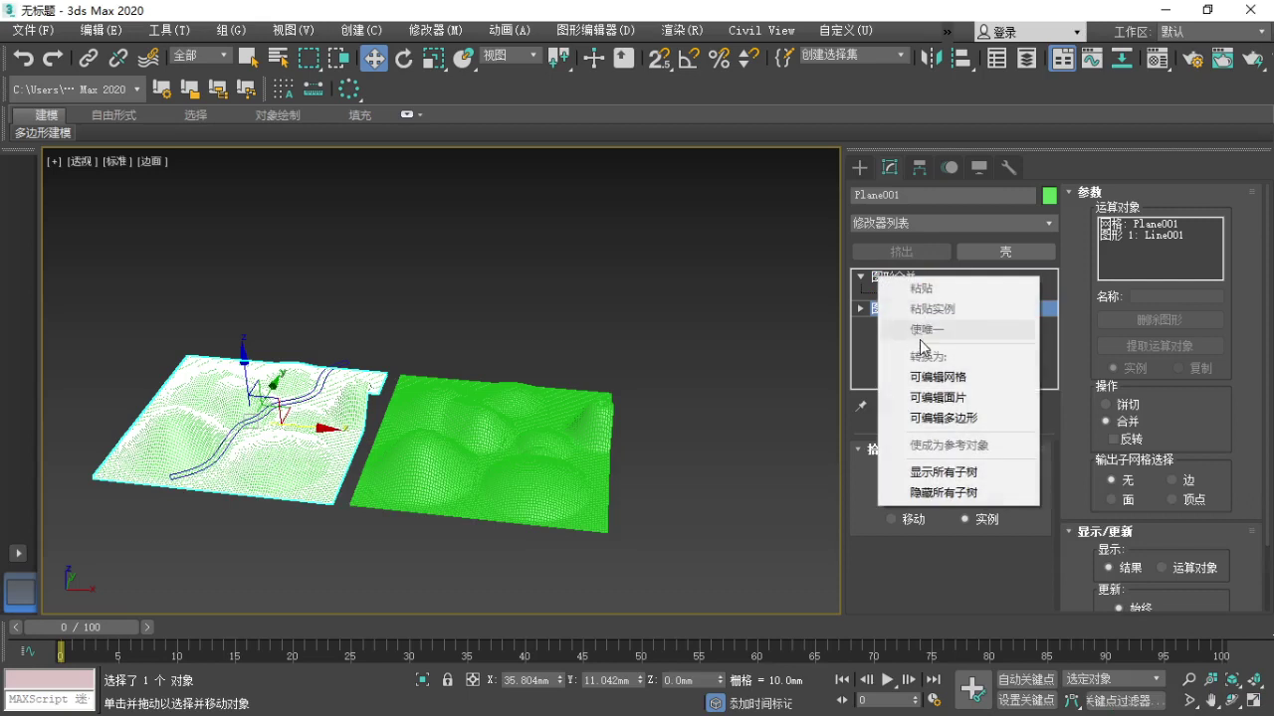
{"action": "left_click", "coordinate": [727, 311]}
{"action": "left_click", "coordinate": [268, 456]}
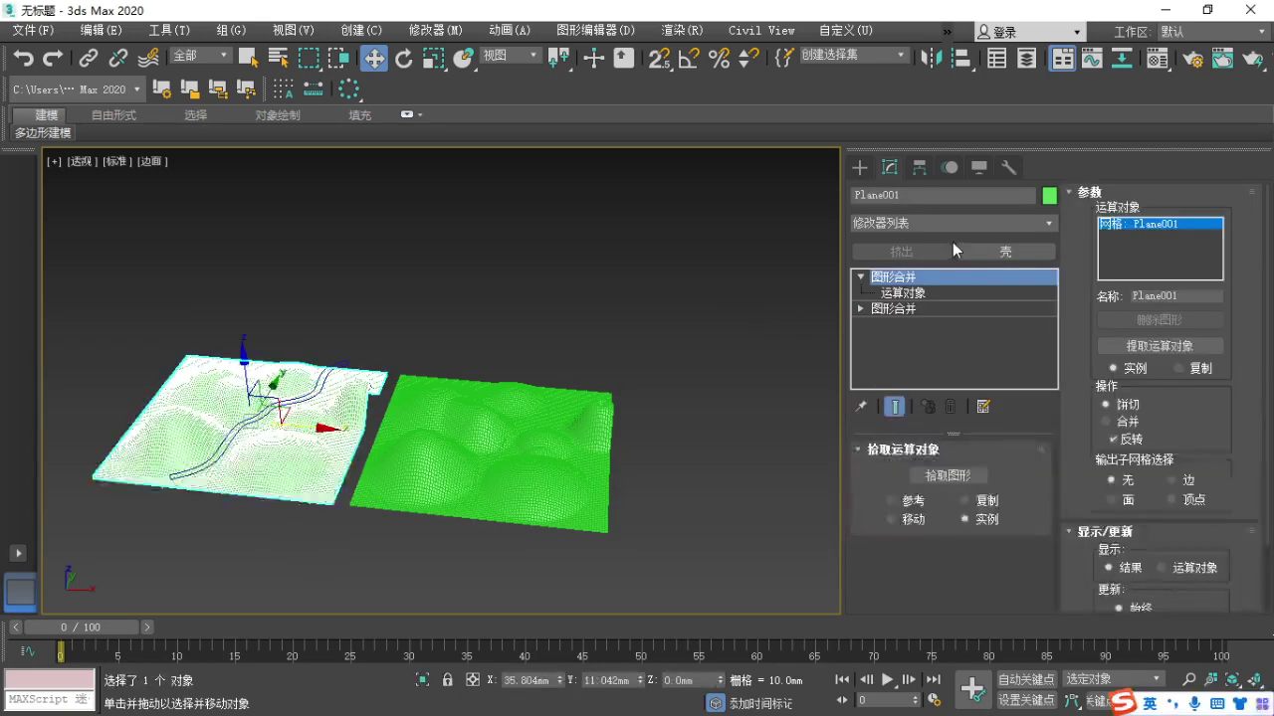
{"action": "right_click", "coordinate": [886, 282]}
{"action": "left_click", "coordinate": [941, 412]}
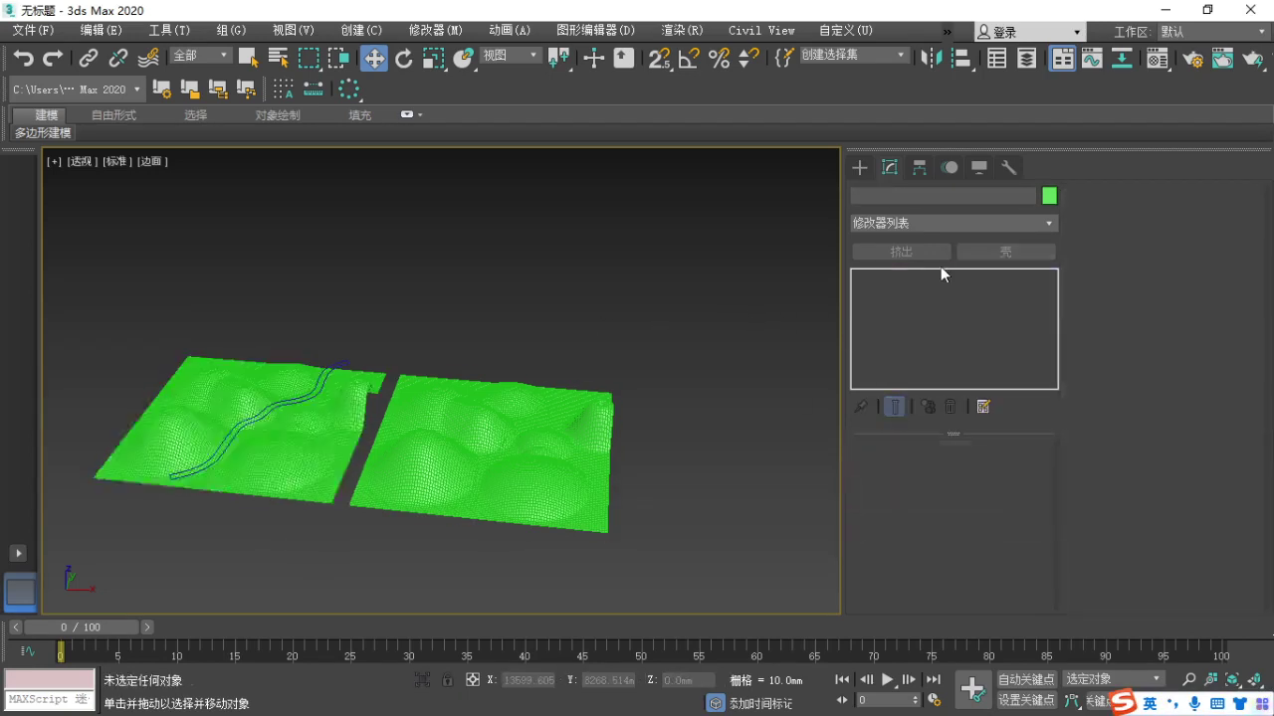
{"action": "key", "text": "ctrl+z"}
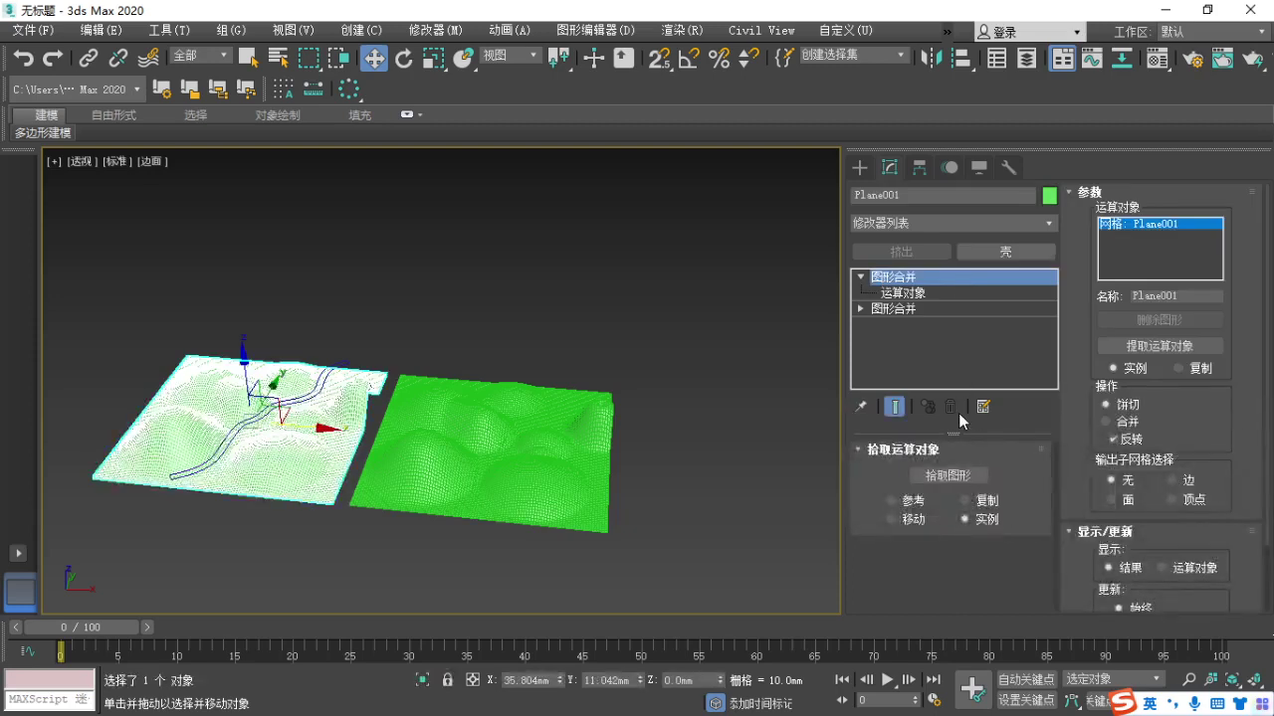
Open the lower ShapeMerge level, mark its Line001 operand and link it to the road with temporary annotations, clearing them.
{"action": "left_click", "coordinate": [861, 276]}
{"action": "left_click", "coordinate": [860, 294]}
{"action": "left_click", "coordinate": [861, 294]}
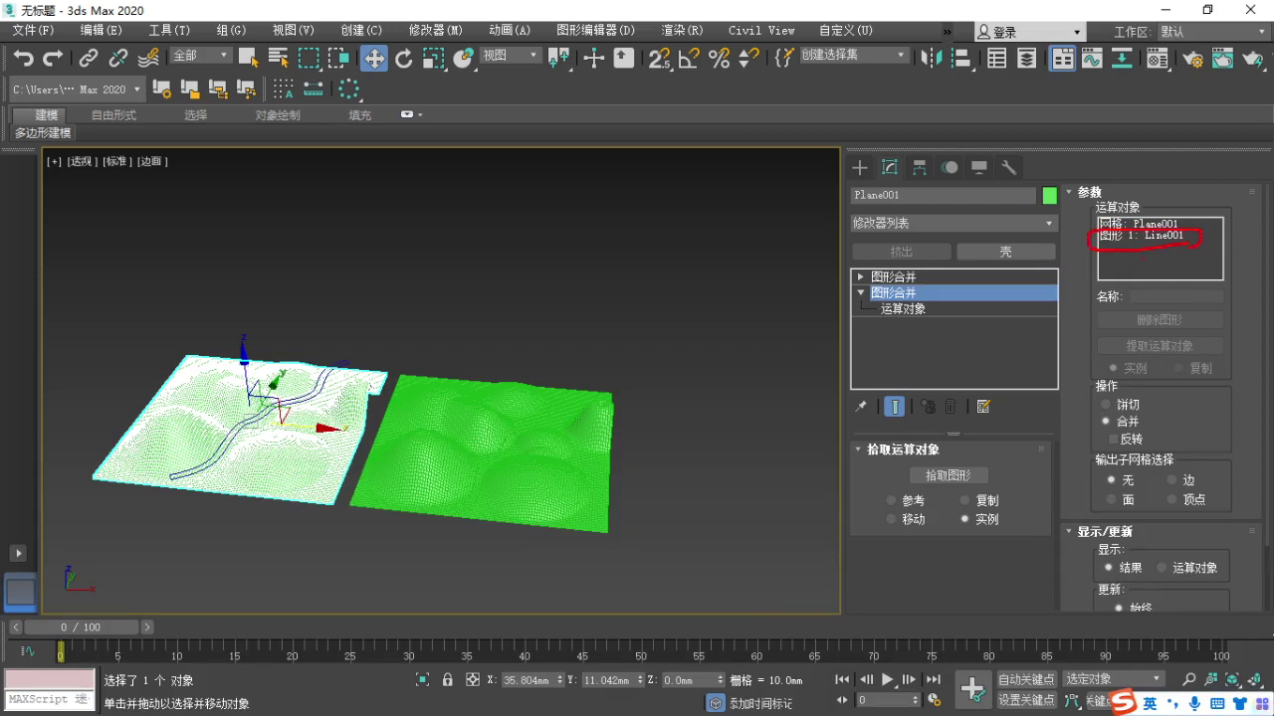
{"action": "left_click_drag", "start_coordinate": [1142, 259], "coordinate": [505, 291]}
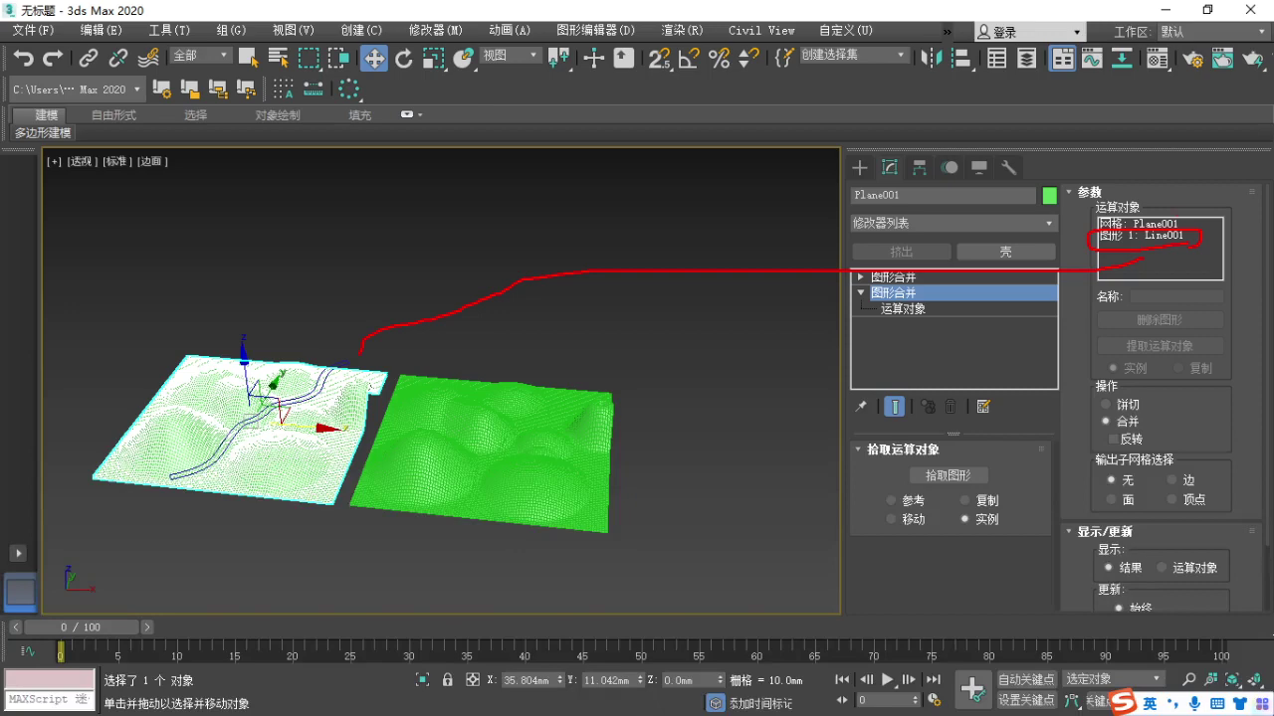
{"action": "left_click_drag", "start_coordinate": [1181, 216], "coordinate": [692, 273]}
{"action": "scroll", "coordinate": [592, 295], "scroll_direction": "up", "scroll_amount": 5}
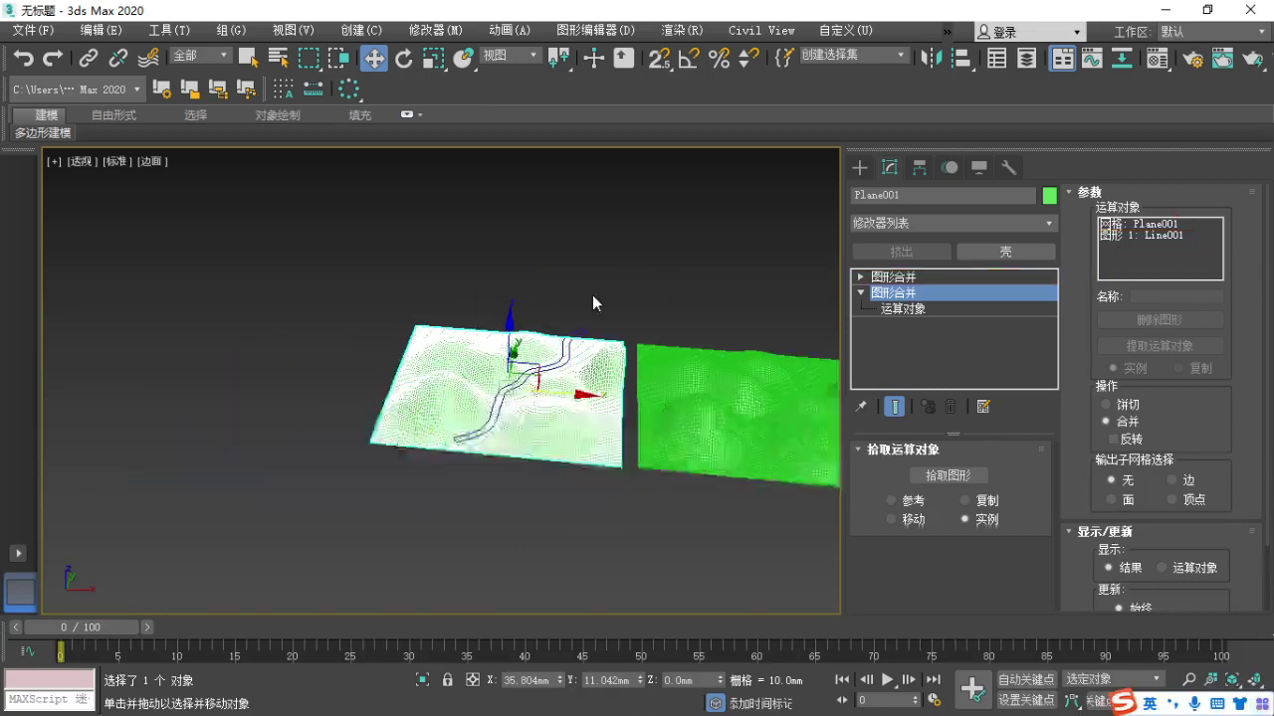
Select the lower ShapeMerge's Line001 shape operand and set the operation to Cookie Cutter to cut the road out of the terrain.
{"action": "left_click", "coordinate": [1116, 235]}
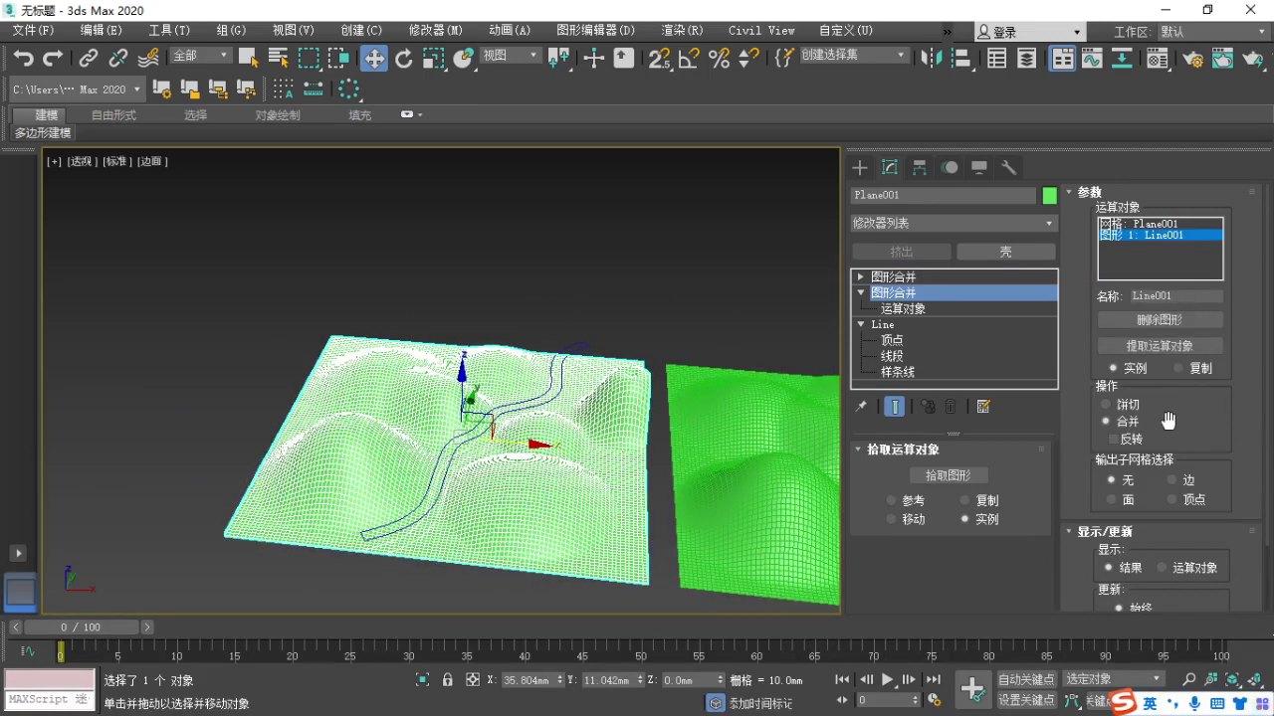
{"action": "left_click", "coordinate": [1106, 405]}
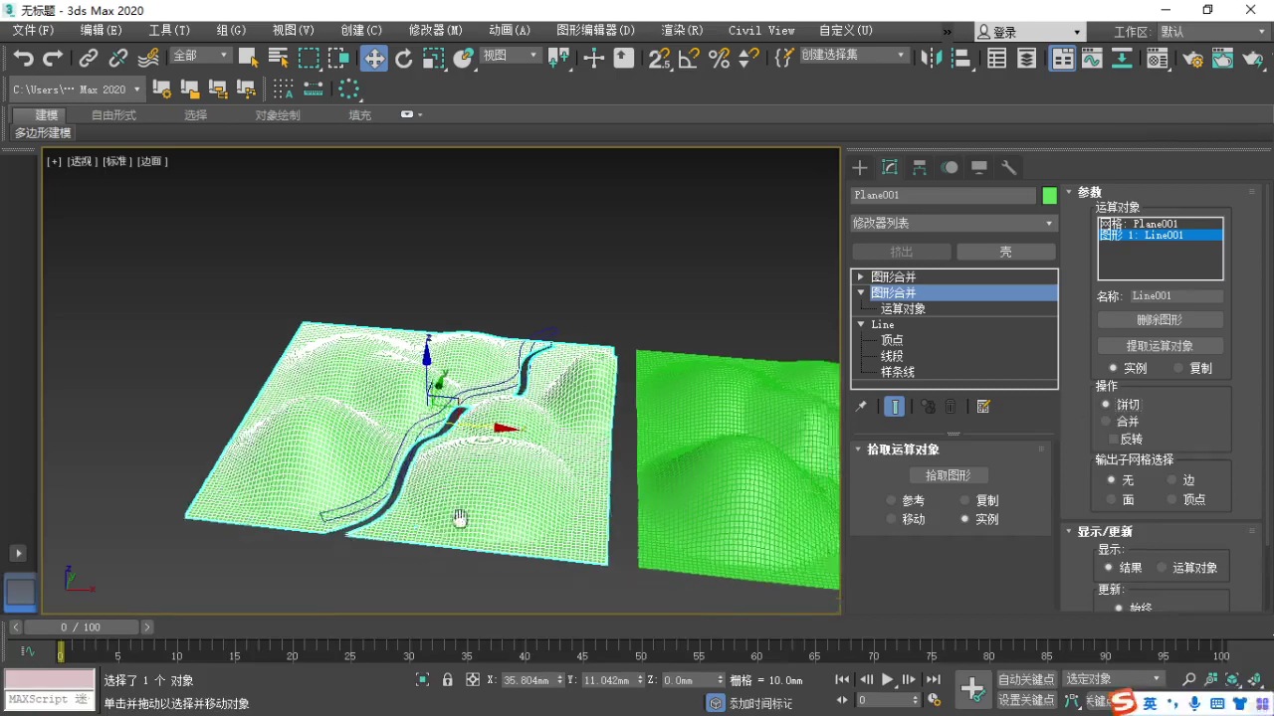
{"action": "scroll", "coordinate": [202, 471], "scroll_direction": "up", "scroll_amount": 5}
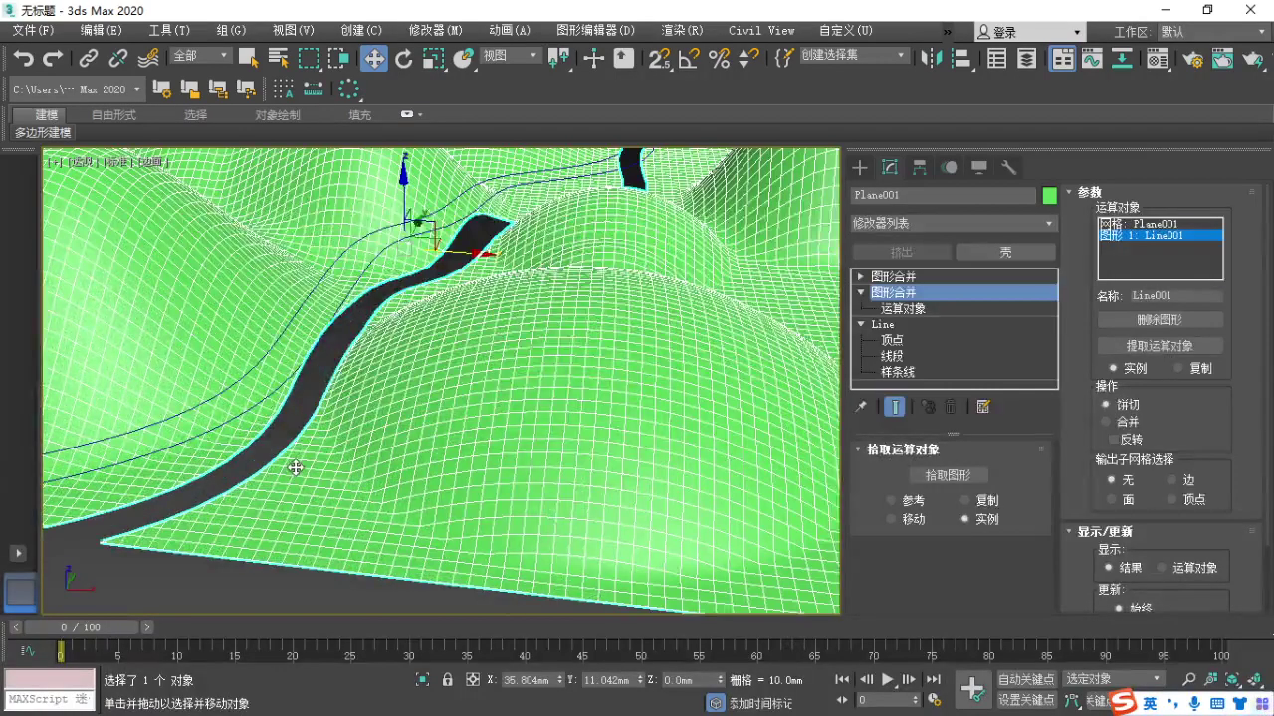
{"action": "scroll", "coordinate": [232, 490], "scroll_direction": "down", "scroll_amount": 5}
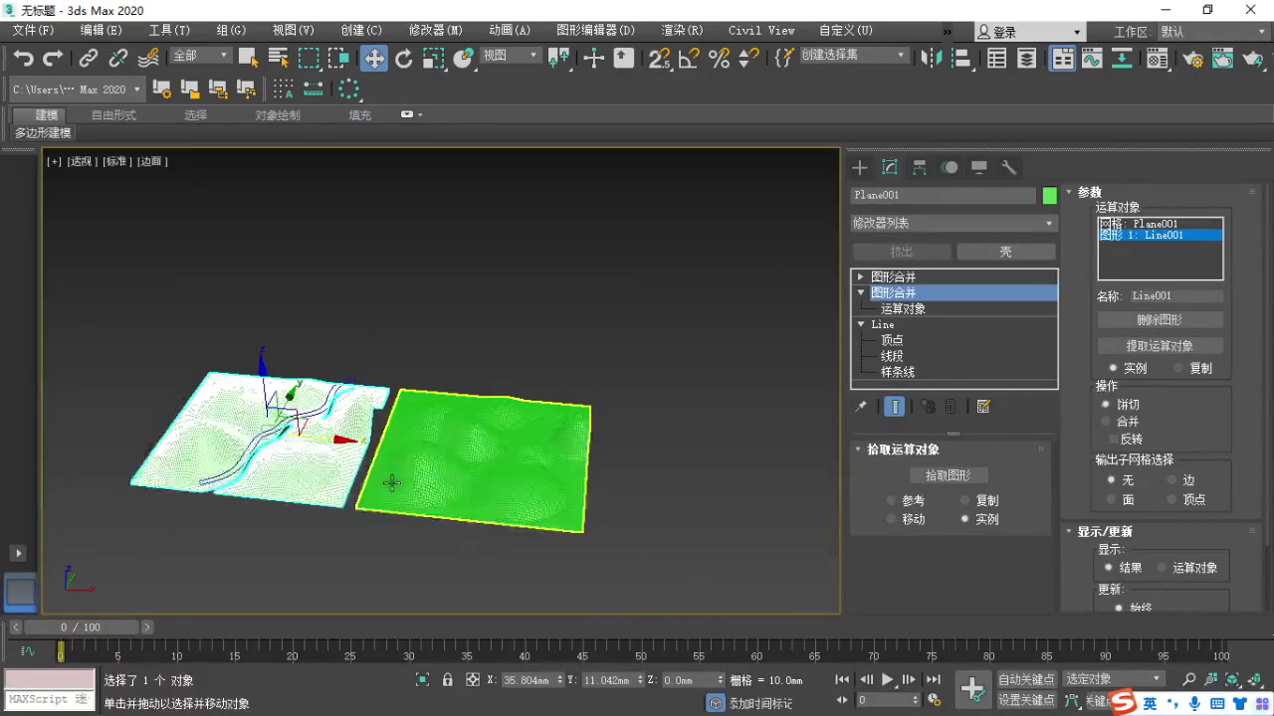
Select the cloned terrain and trace a road course through its valley with a temporary annotation, clearing it.
{"action": "left_click", "coordinate": [525, 470]}
{"action": "scroll", "coordinate": [477, 501], "scroll_direction": "up", "scroll_amount": 4}
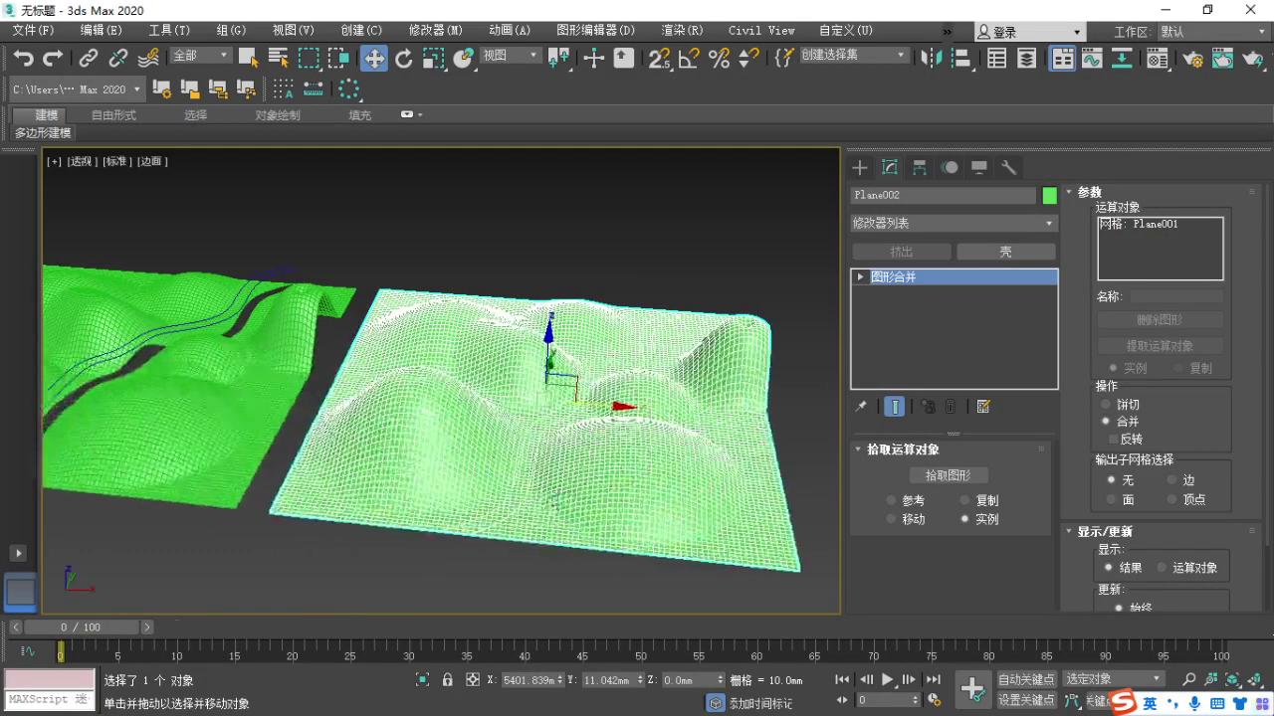
{"action": "left_click_drag", "start_coordinate": [445, 535], "coordinate": [494, 517]}
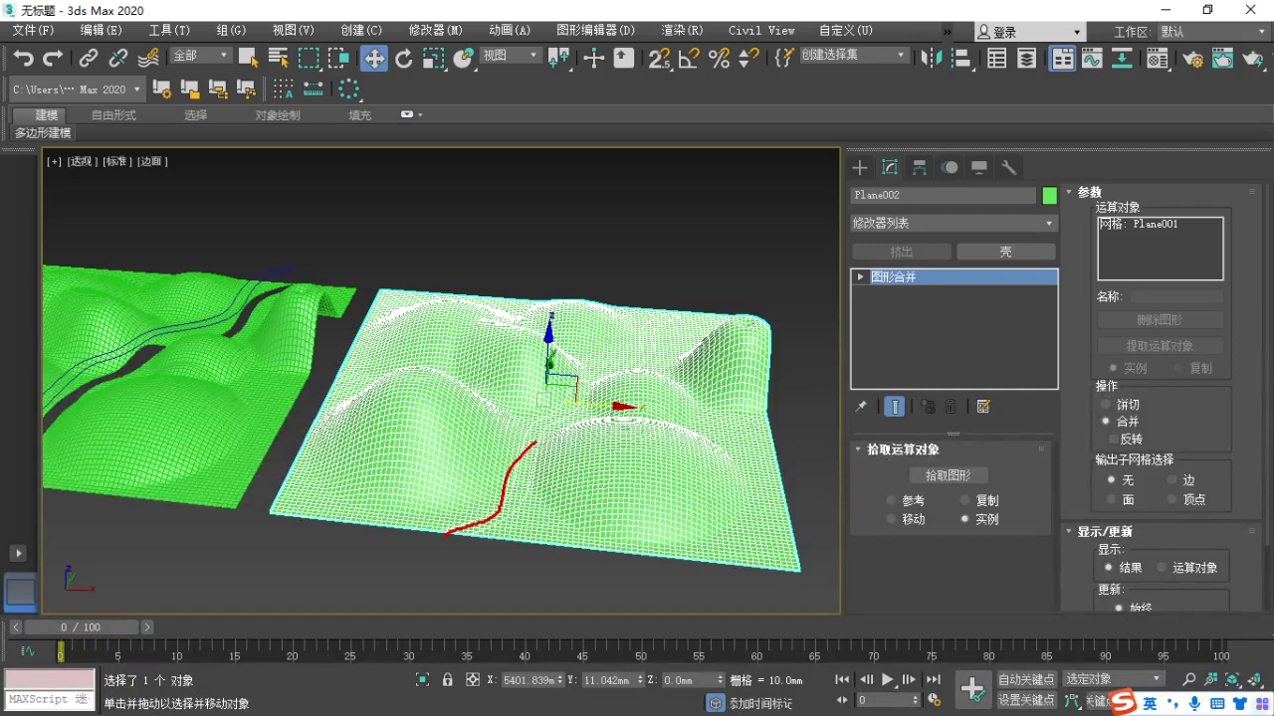
{"action": "key", "text": "Escape"}
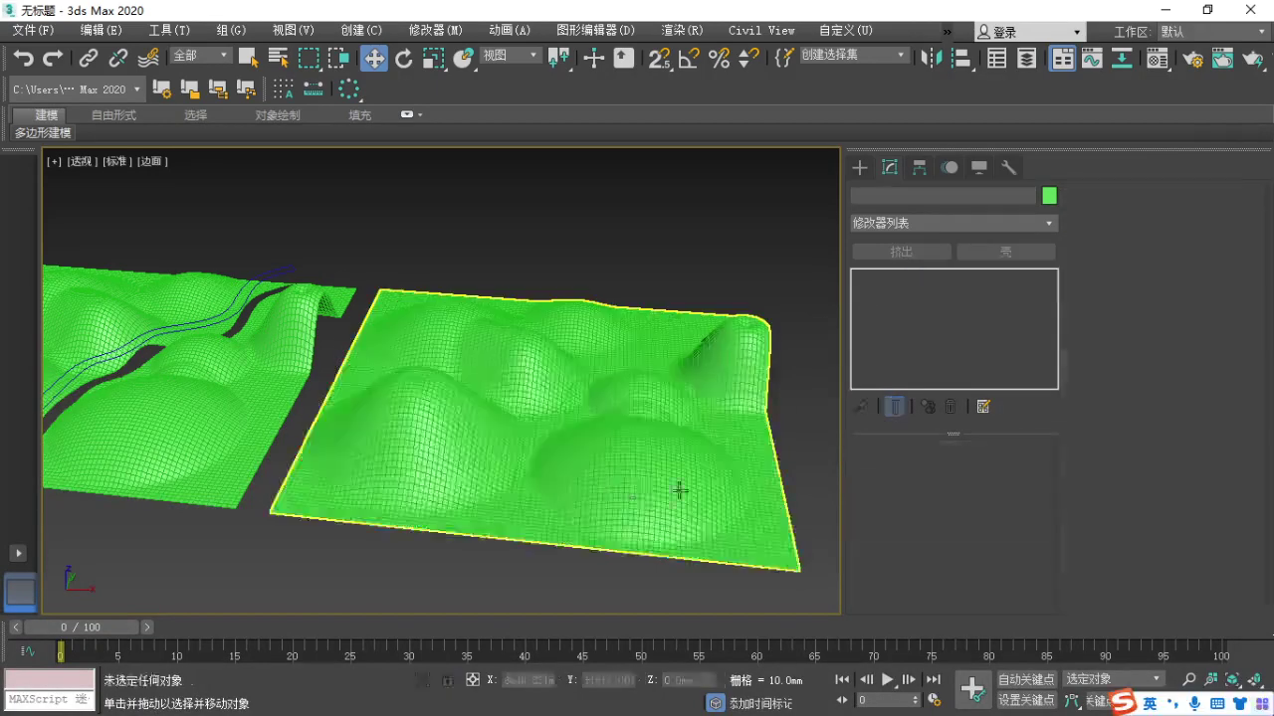
In the cloned terrain's lower ShapeMerge, select the Line001 operand and set Cookie Cutter with Invert to keep only the road strip.
{"action": "left_click", "coordinate": [861, 277]}
{"action": "left_click", "coordinate": [895, 293]}
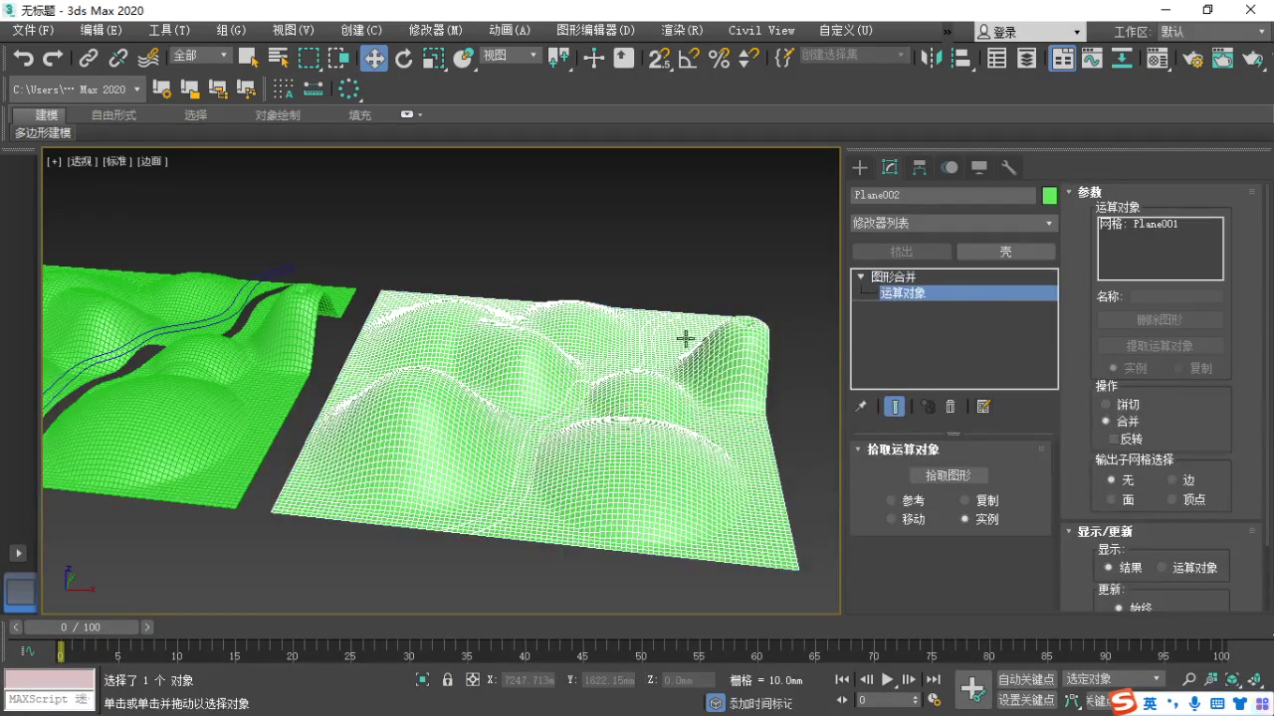
{"action": "left_click", "coordinate": [522, 476]}
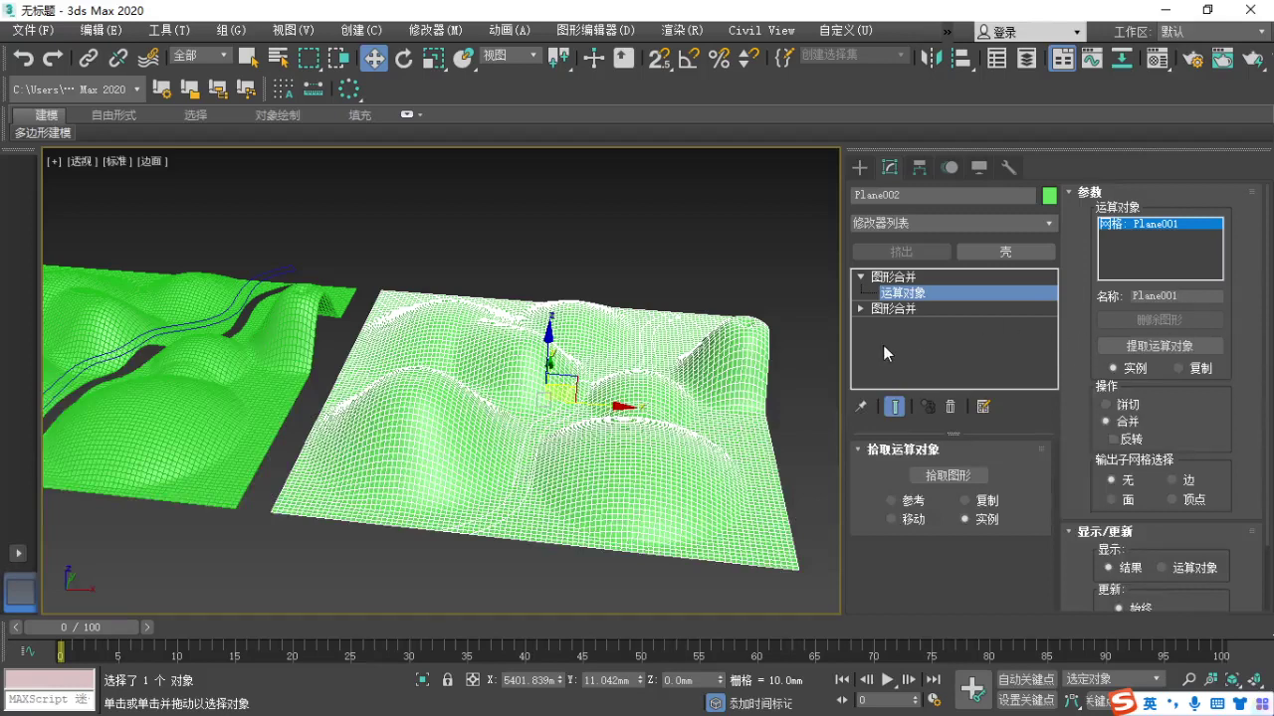
{"action": "left_click", "coordinate": [865, 309]}
{"action": "left_click", "coordinate": [916, 325]}
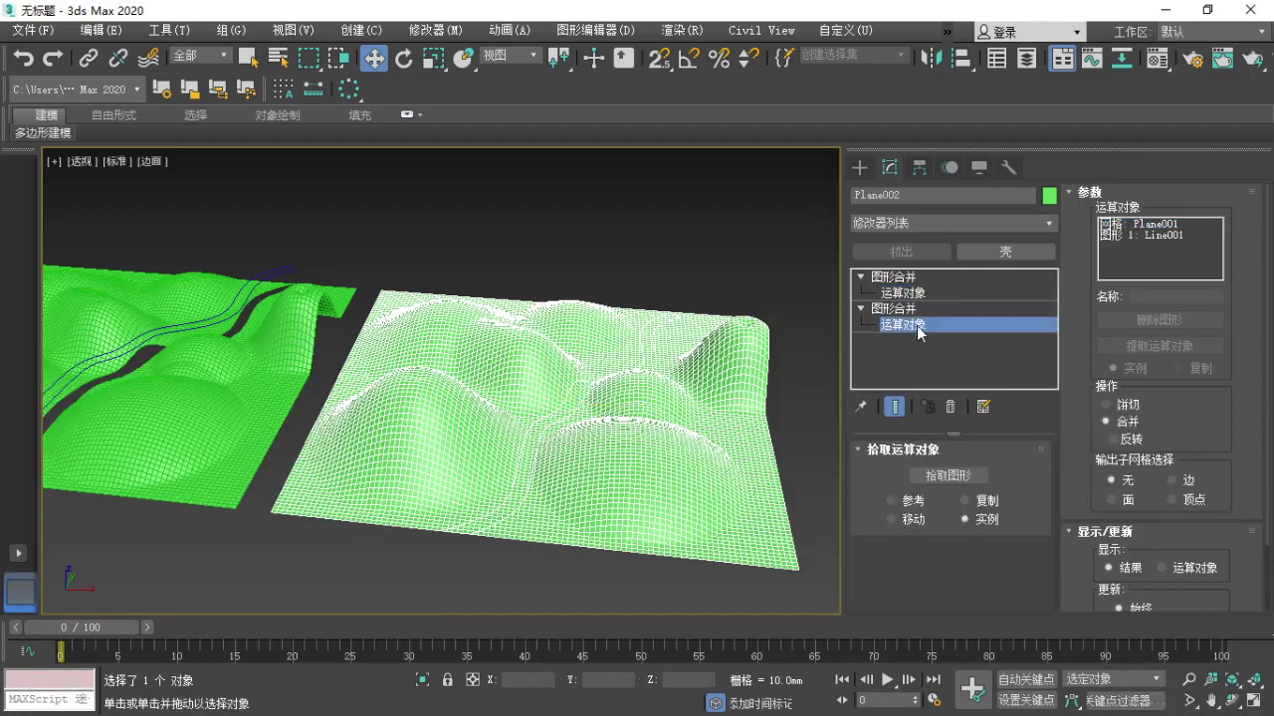
{"action": "left_click", "coordinate": [1136, 237]}
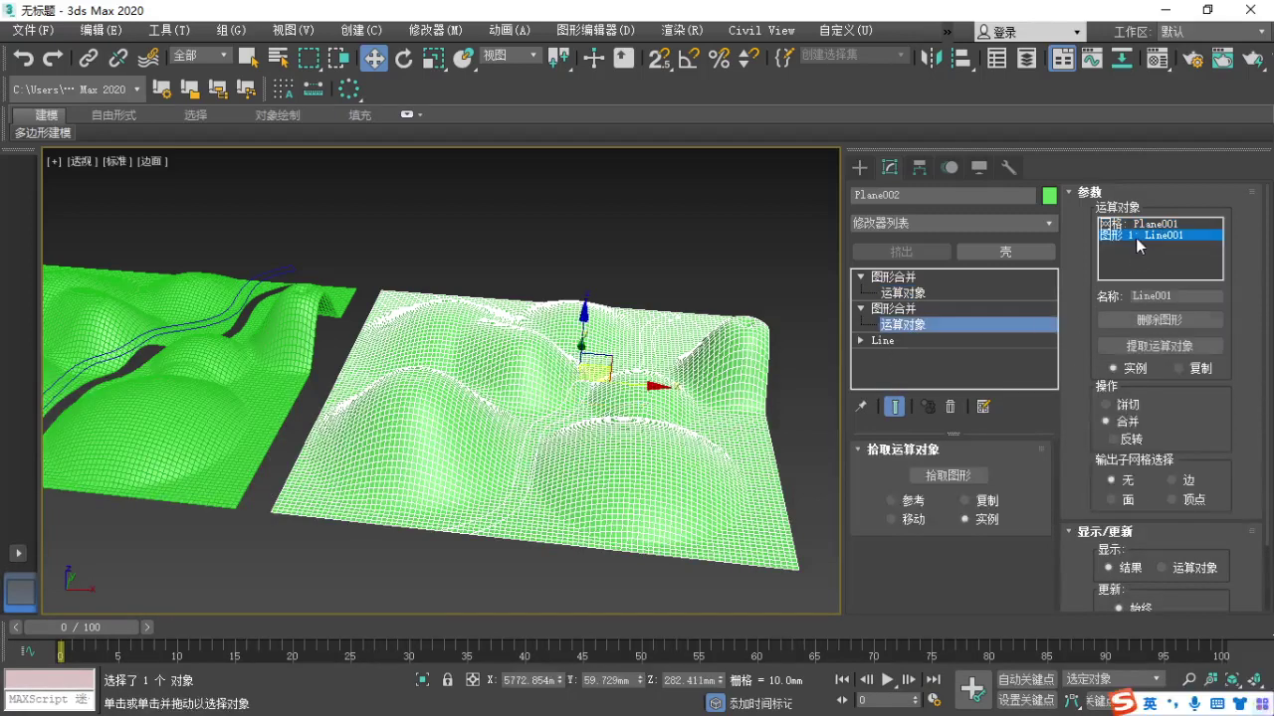
{"action": "left_click", "coordinate": [1107, 406]}
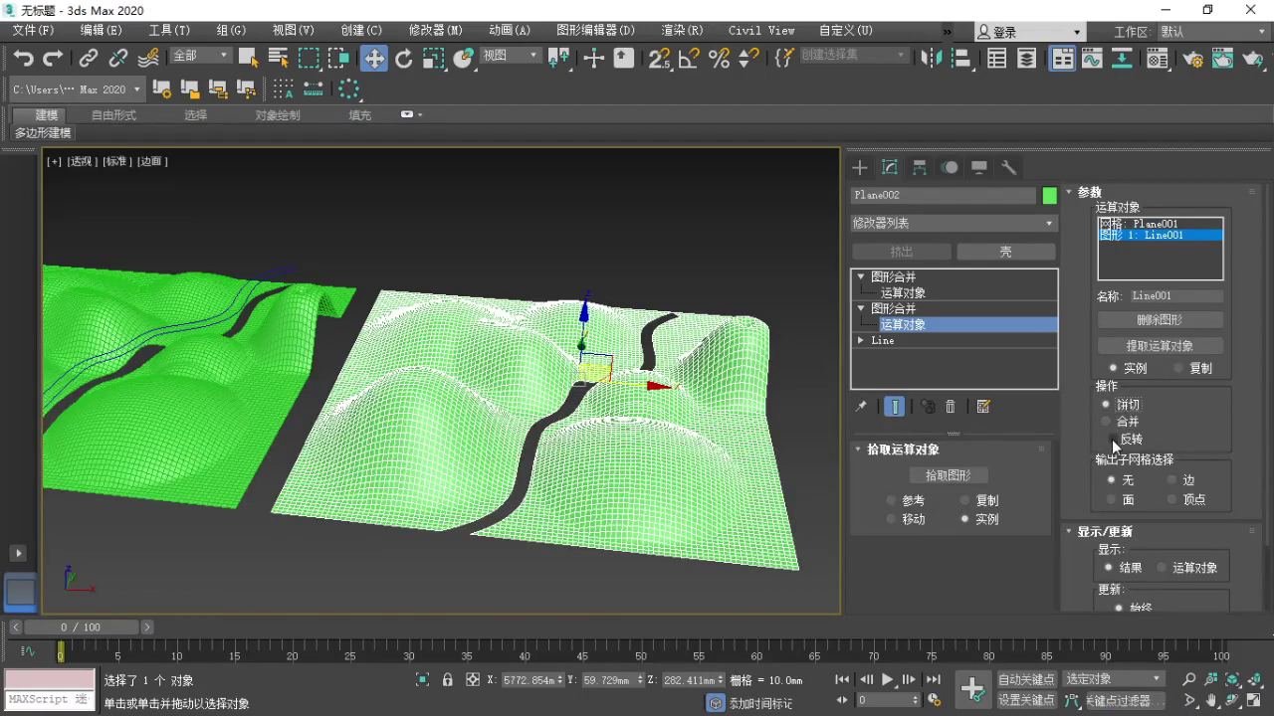
{"action": "left_click_drag", "start_coordinate": [1099, 408], "coordinate": [1138, 406]}
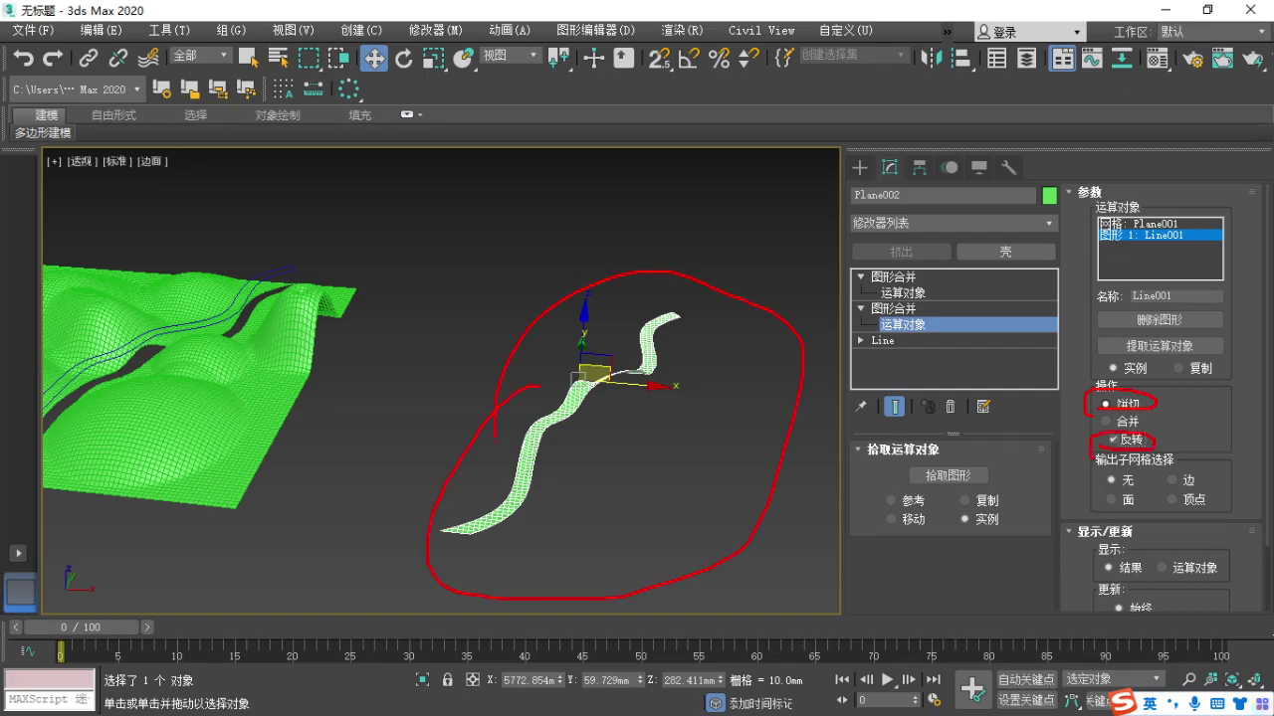
{"action": "key", "text": "Escape"}
Change the isolated road strip's object colour from the palette to grey.
{"action": "middle_click_drag", "start_coordinate": [519, 486], "coordinate": [646, 530]}
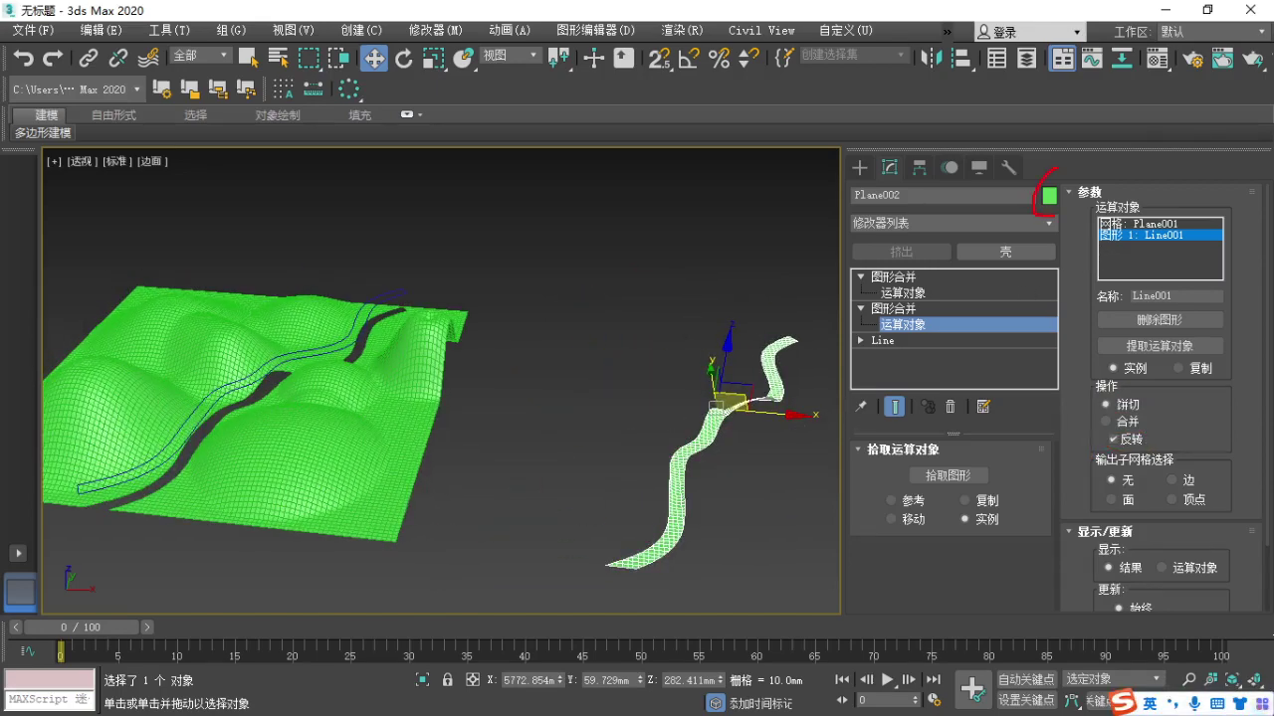
{"action": "left_click", "coordinate": [1049, 196]}
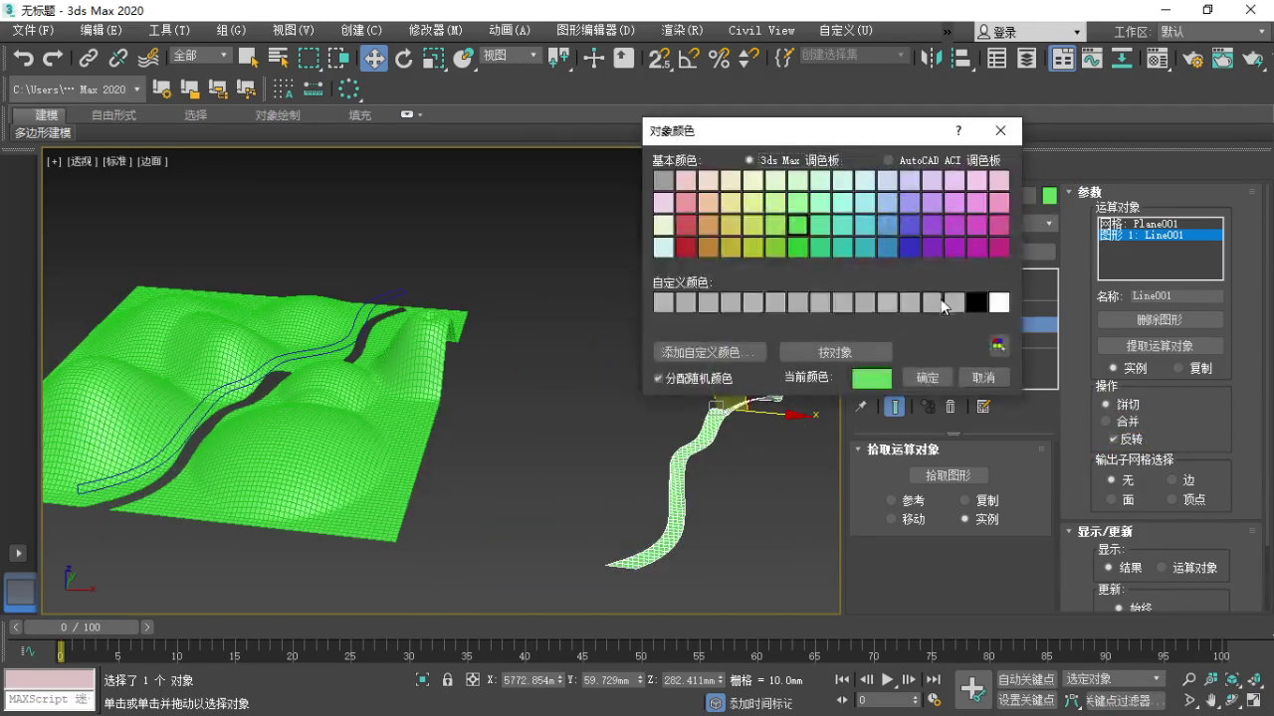
{"action": "left_click", "coordinate": [944, 303]}
{"action": "left_click", "coordinate": [927, 377]}
Try to move the grey road strip into the road gap of the original terrain, aligning it in the Top view.
{"action": "left_click_drag", "start_coordinate": [770, 418], "coordinate": [274, 397]}
{"action": "key", "text": "t"}
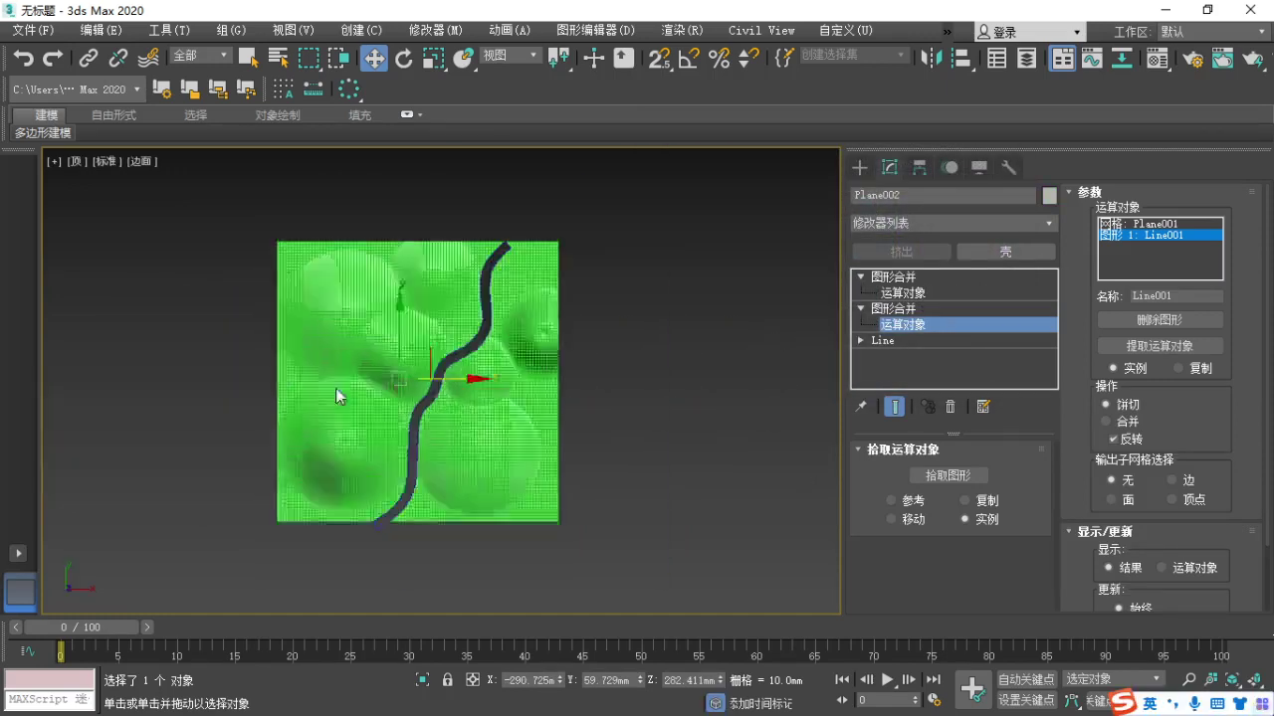
{"action": "scroll", "coordinate": [380, 386], "scroll_direction": "down", "scroll_amount": 2}
{"action": "left_click_drag", "start_coordinate": [437, 381], "coordinate": [483, 390]}
{"action": "key", "text": "F3"}
{"action": "scroll", "coordinate": [443, 395], "scroll_direction": "up", "scroll_amount": 6}
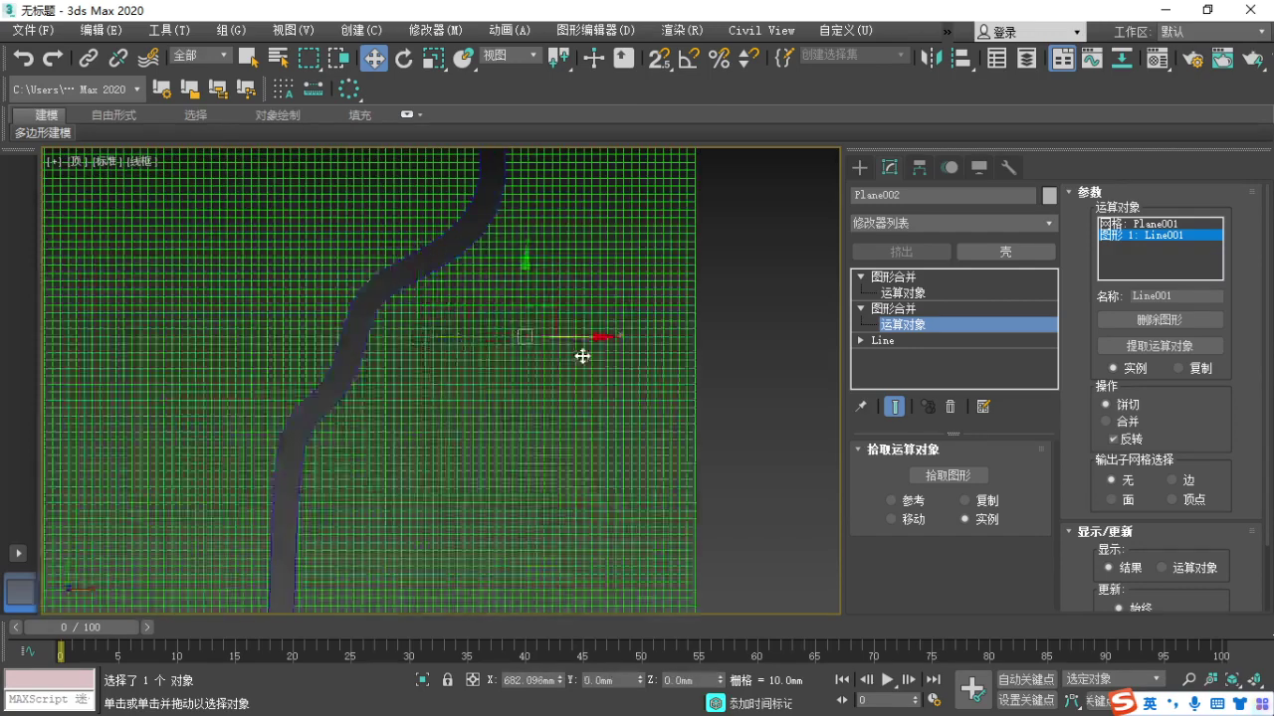
{"action": "key", "text": "F3"}
Check both ShapeMerge levels of the road copy in perspective and toggle the lower level's Invert option to find the missing strip.
{"action": "left_click", "coordinate": [891, 277]}
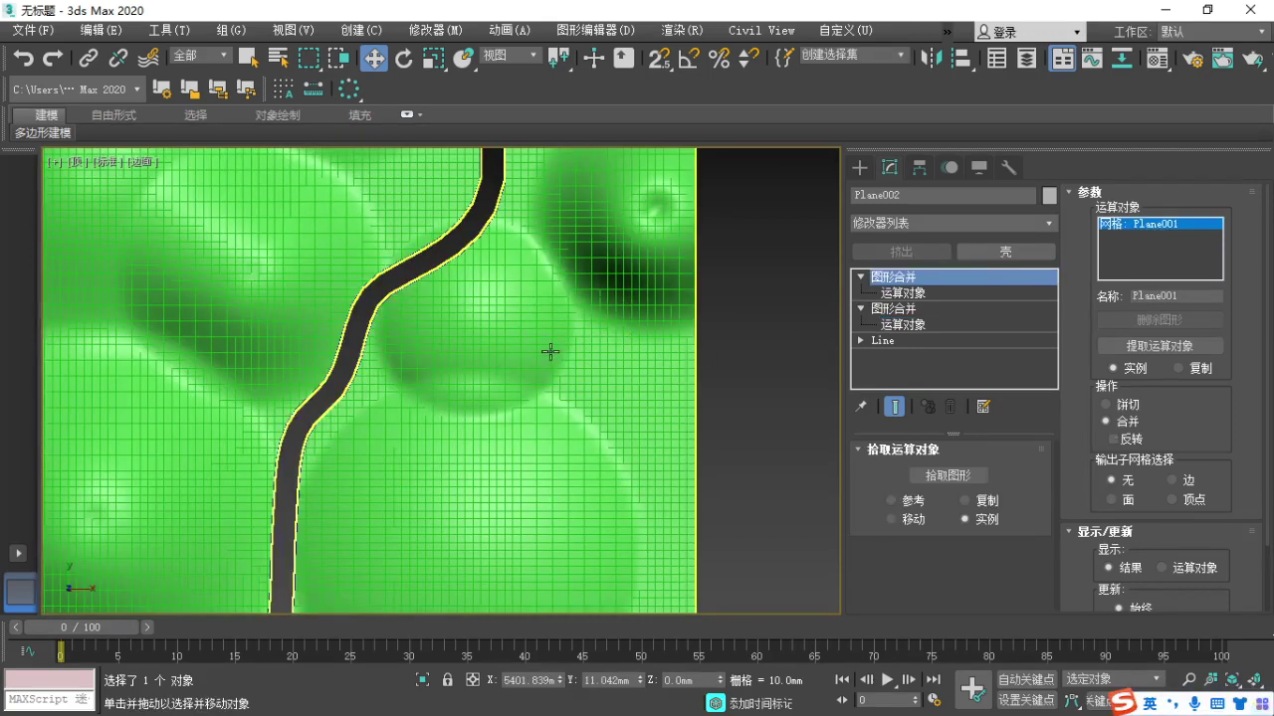
{"action": "scroll", "coordinate": [550, 351], "scroll_direction": "down", "scroll_amount": 8}
{"action": "middle_click_drag", "start_coordinate": [548, 416], "coordinate": [487, 318], "text": "alt"}
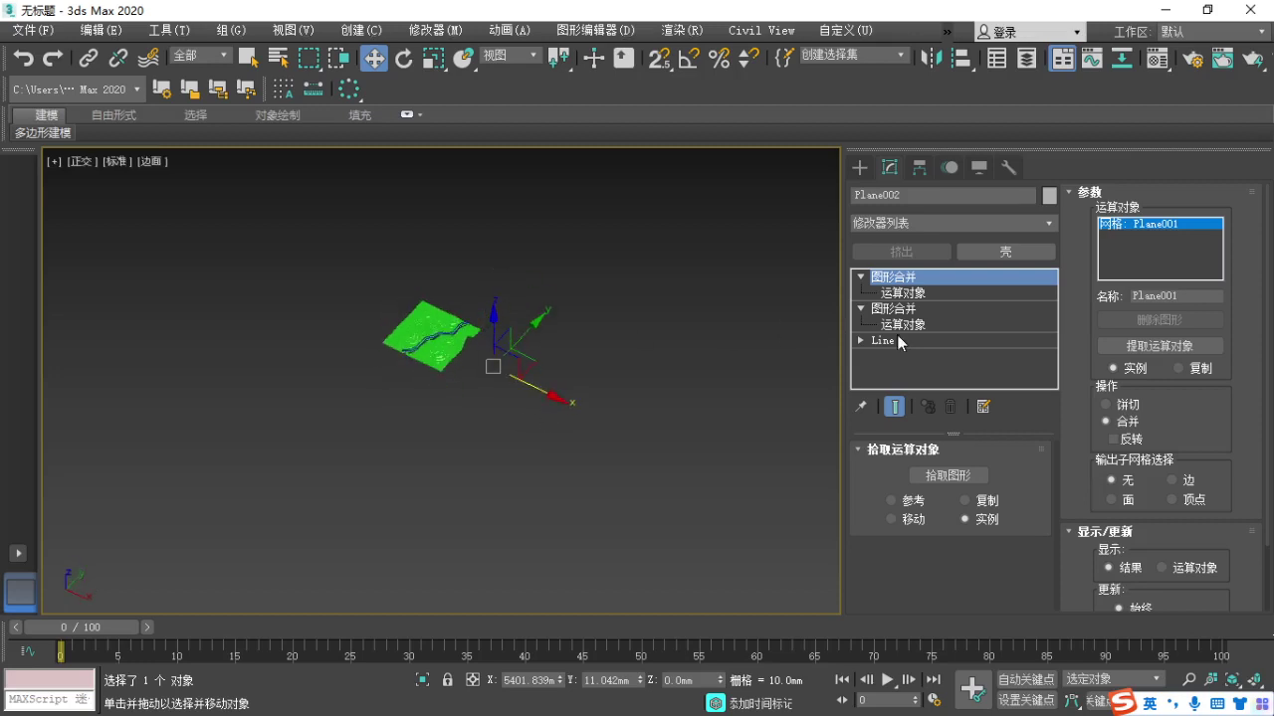
{"action": "left_click", "coordinate": [898, 309]}
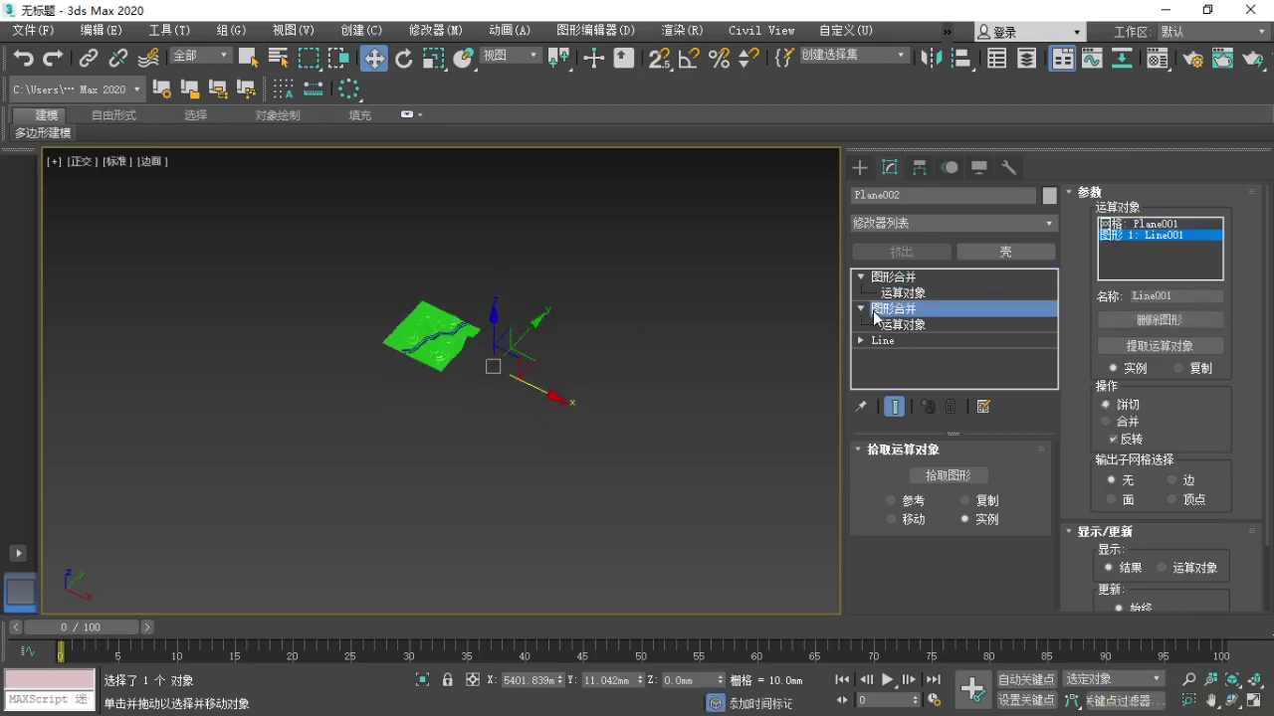
{"action": "middle_click_drag", "start_coordinate": [673, 459], "coordinate": [633, 429], "text": "alt"}
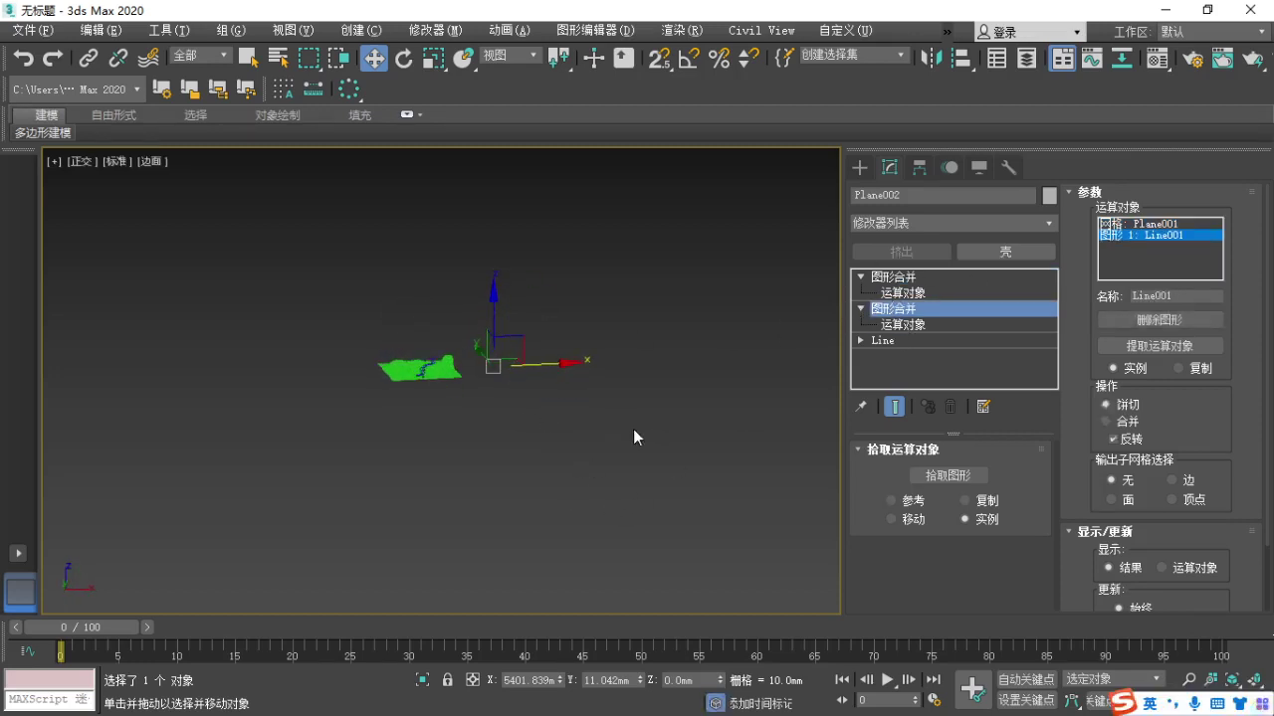
{"action": "key", "text": "p"}
{"action": "scroll", "coordinate": [497, 393], "scroll_direction": "up", "scroll_amount": 6}
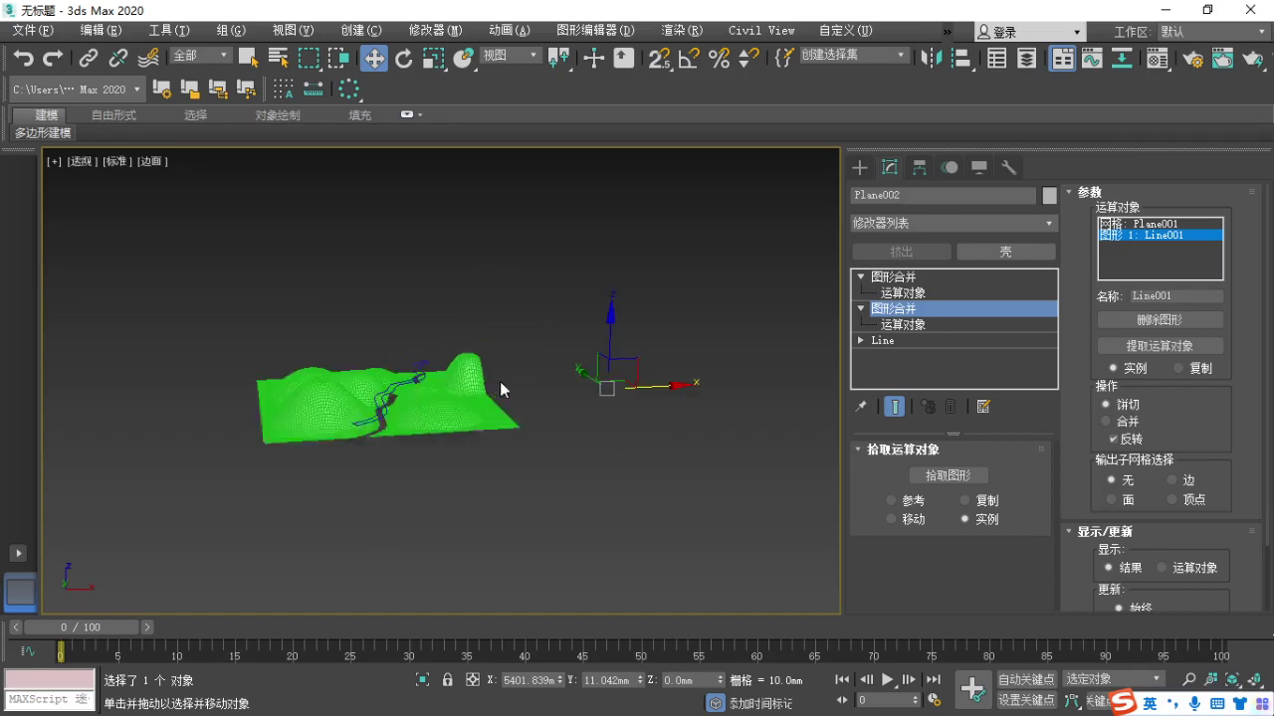
{"action": "middle_click_drag", "start_coordinate": [575, 399], "coordinate": [569, 468], "text": "alt"}
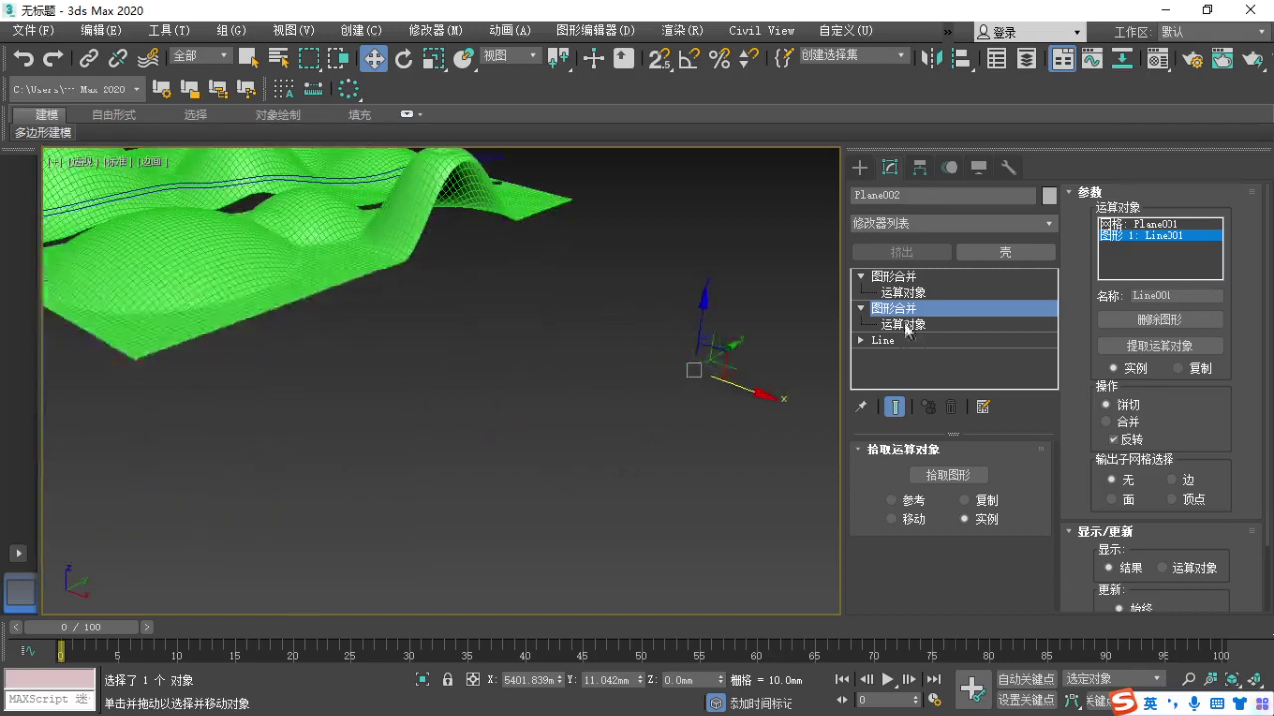
{"action": "left_click", "coordinate": [862, 309]}
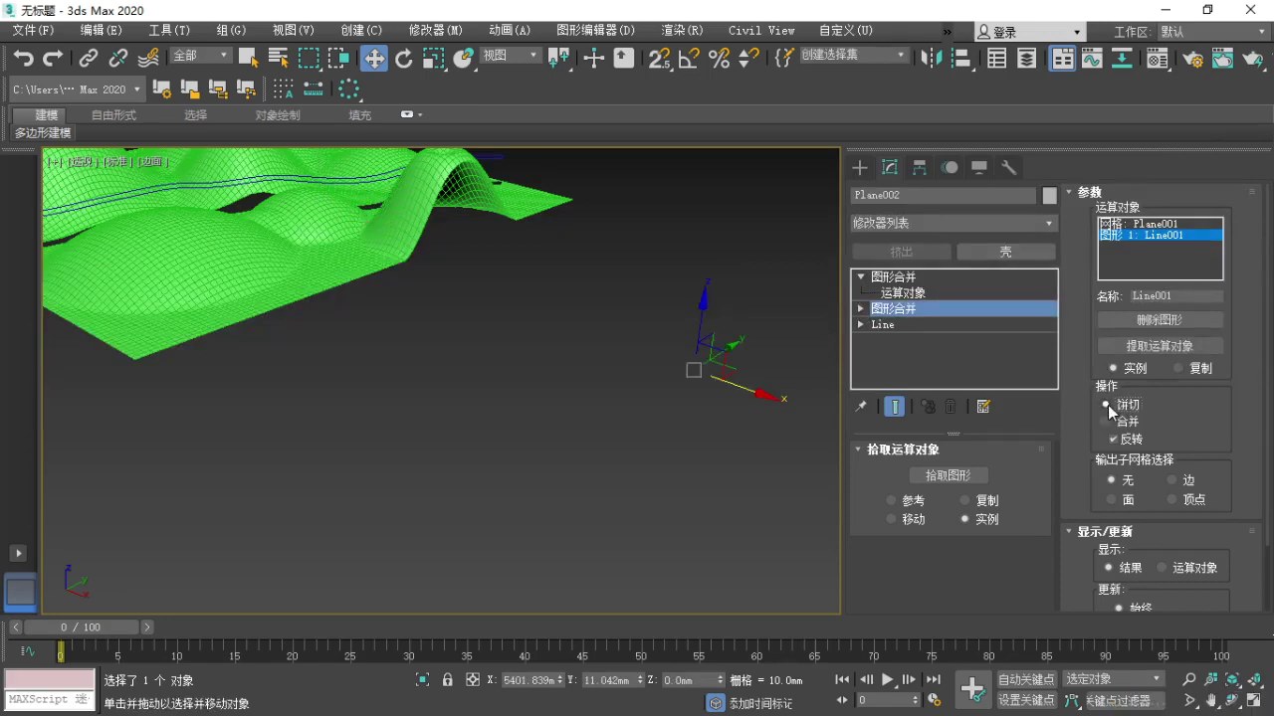
{"action": "left_click", "coordinate": [1115, 440]}
{"action": "left_click", "coordinate": [1115, 441]}
Clone the original cut terrain as a copy named Plane002 and place it beside the original.
{"action": "left_click", "coordinate": [537, 418]}
{"action": "scroll", "coordinate": [477, 443], "scroll_direction": "up", "scroll_amount": 5}
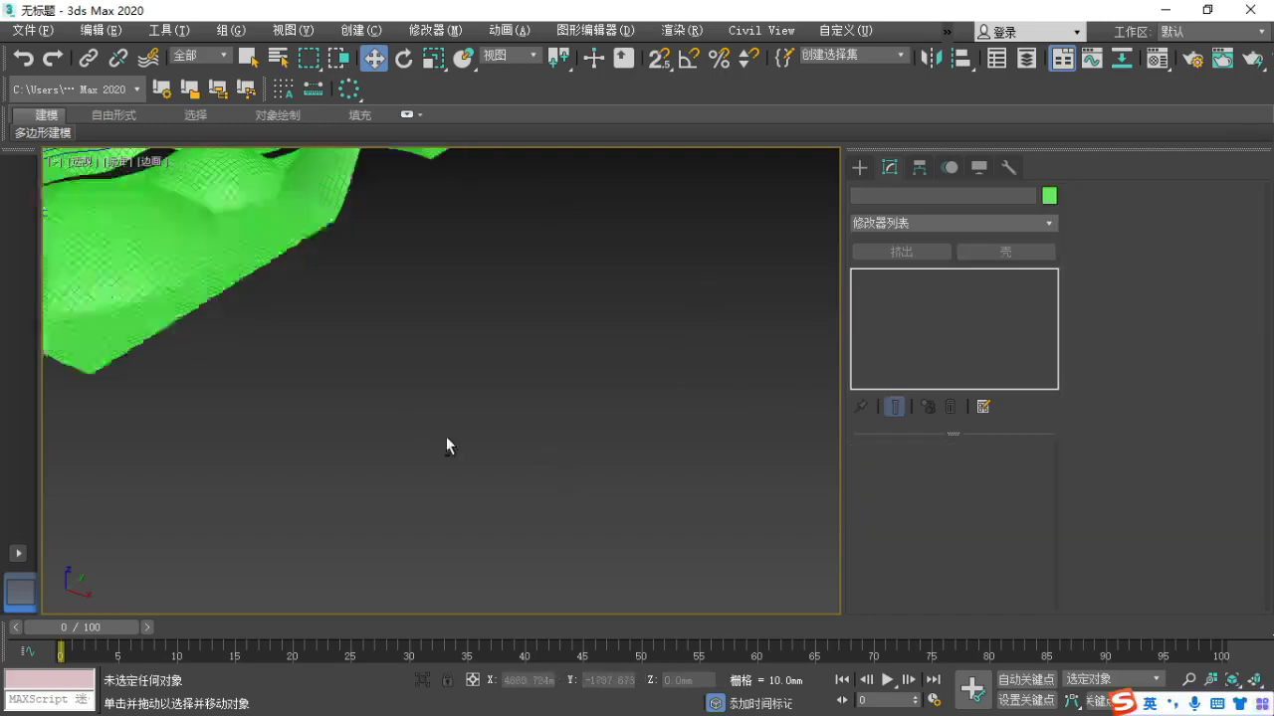
{"action": "left_click_drag", "start_coordinate": [282, 184], "coordinate": [281, 183]}
{"action": "scroll", "coordinate": [395, 338], "scroll_direction": "down", "scroll_amount": 4}
{"action": "middle_click_drag", "start_coordinate": [538, 388], "coordinate": [503, 414]}
{"action": "left_click", "coordinate": [502, 412]}
{"action": "left_click", "coordinate": [158, 430]}
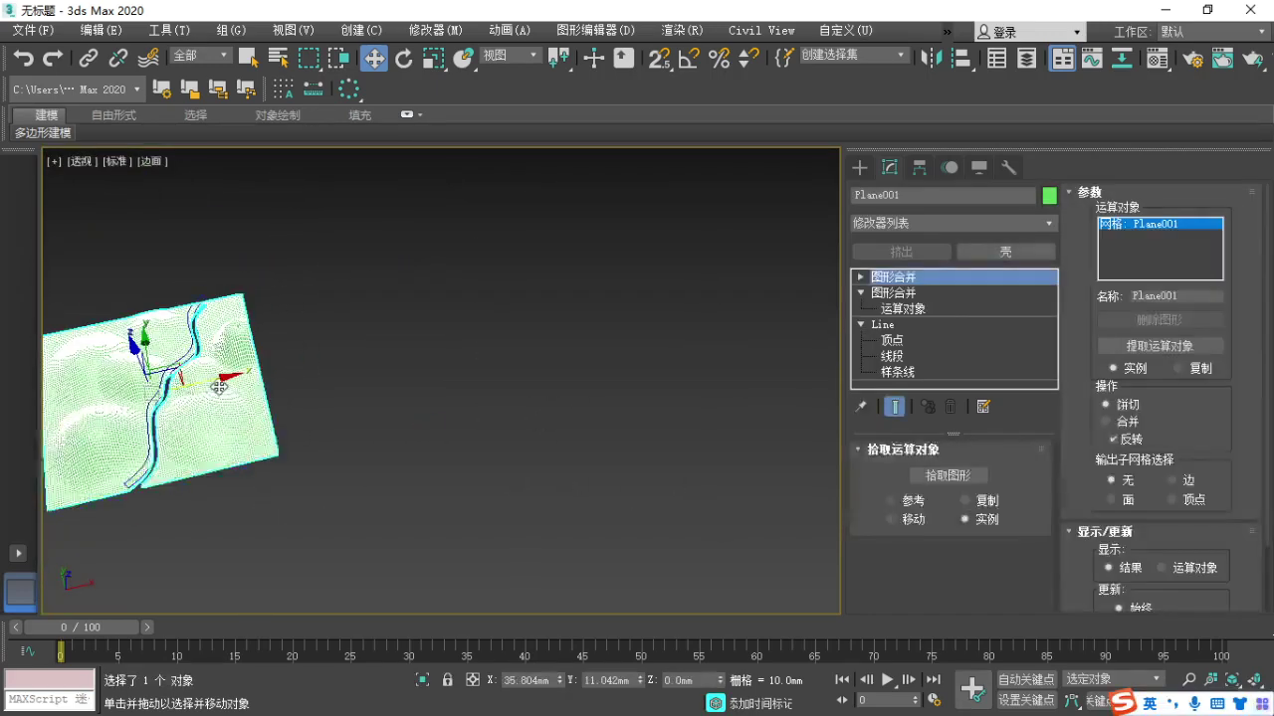
{"action": "left_click_drag", "start_coordinate": [218, 384], "coordinate": [500, 370]}
{"action": "left_click", "coordinate": [647, 445]}
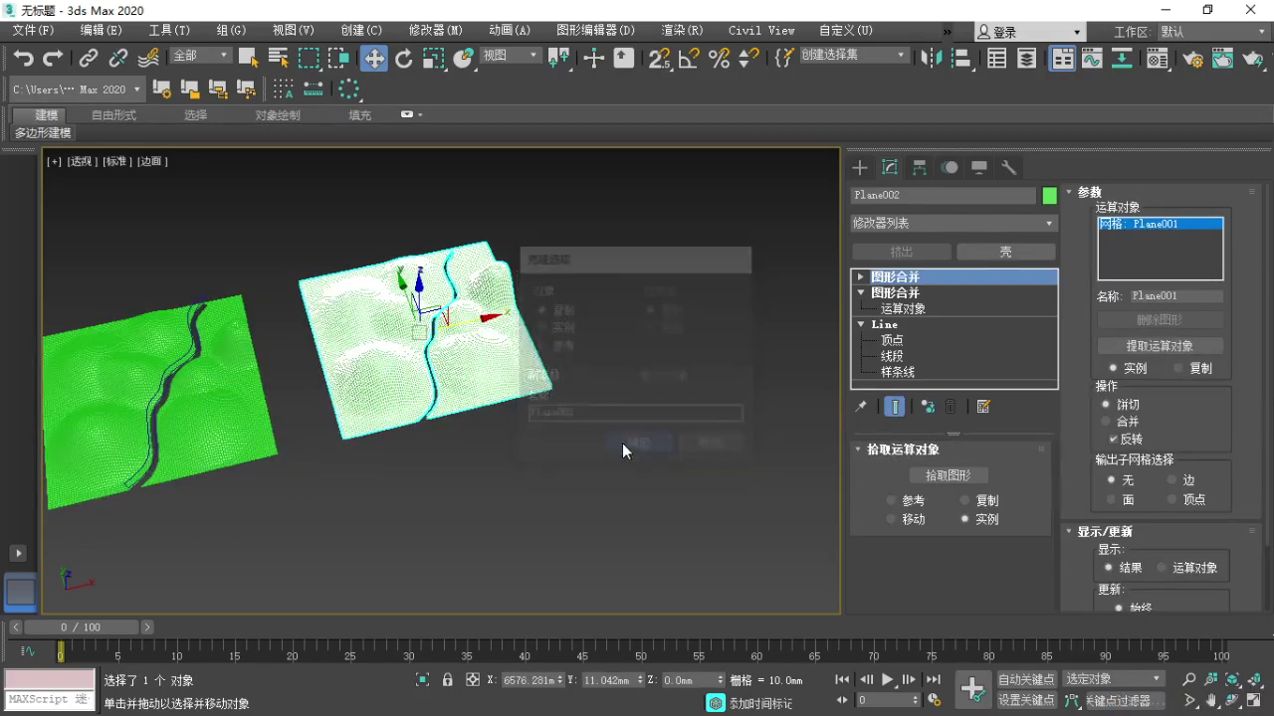
Try to fill the road gap in the new clone by setting its ShapeMerge operation to Merge without Invert.
{"action": "left_click", "coordinate": [895, 301]}
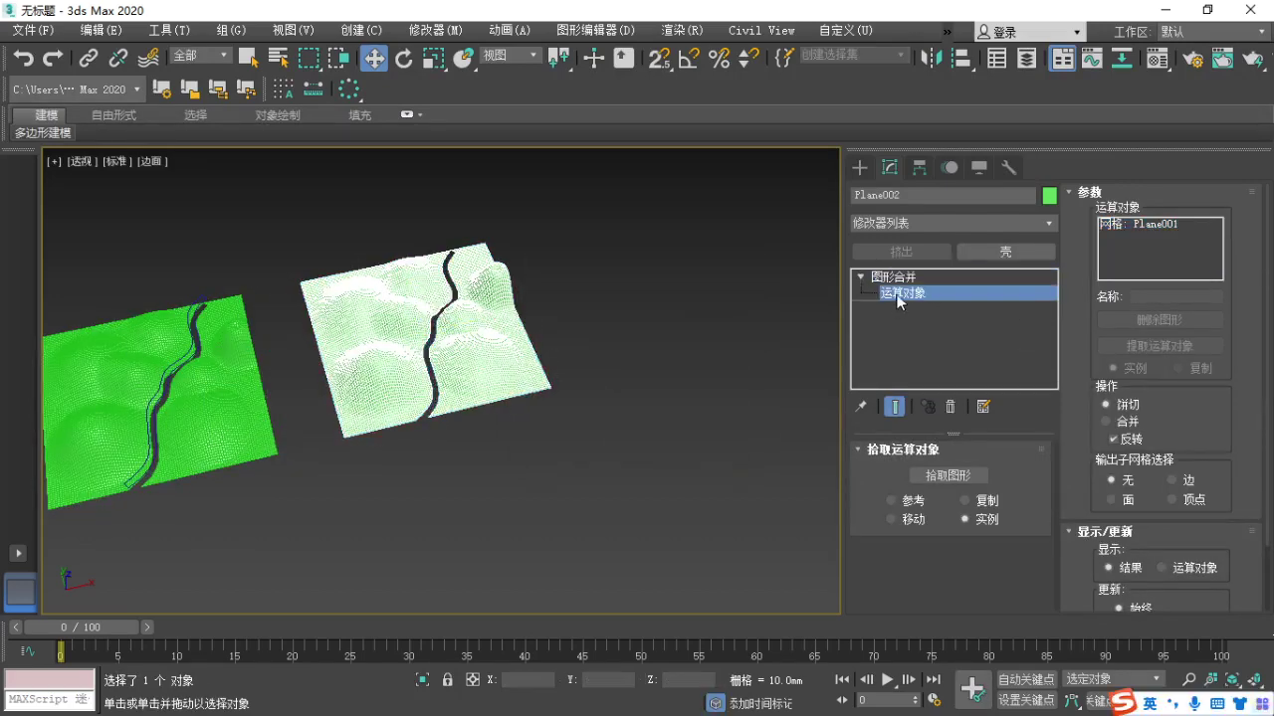
{"action": "left_click", "coordinate": [881, 295]}
{"action": "middle_click_drag", "start_coordinate": [640, 383], "coordinate": [453, 400], "text": "alt"}
{"action": "left_click", "coordinate": [514, 407]}
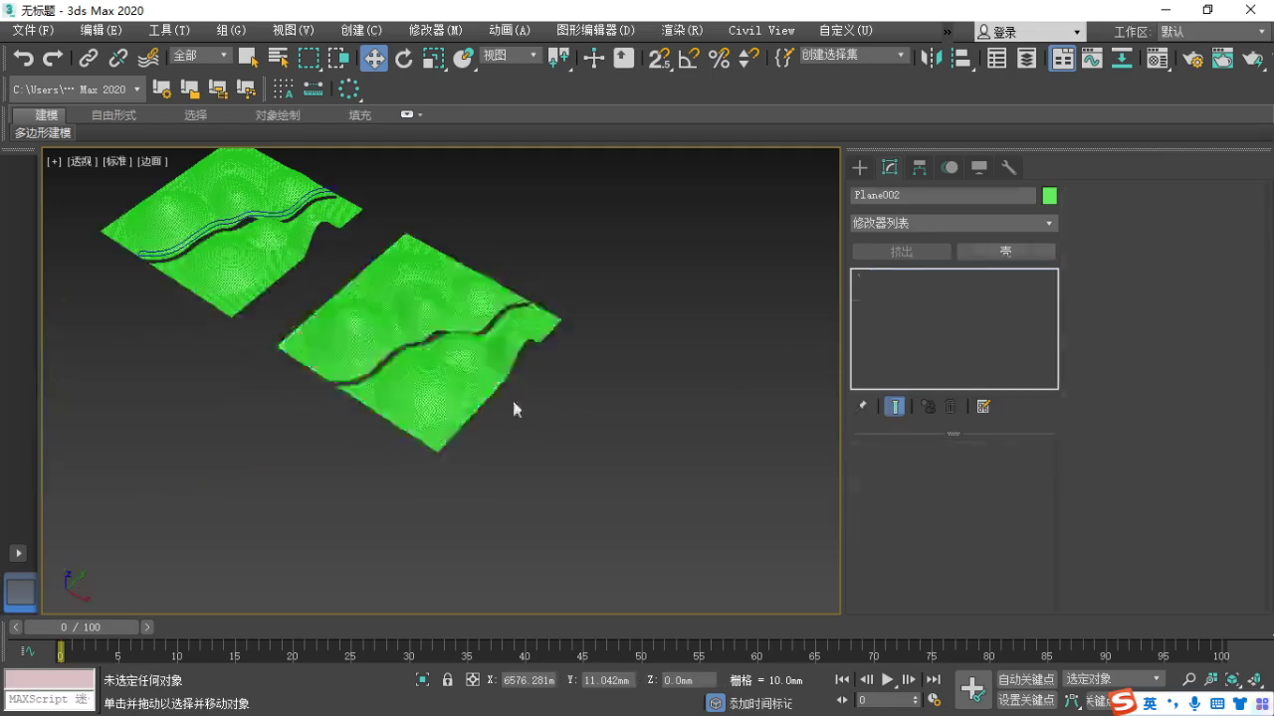
{"action": "left_click", "coordinate": [477, 398]}
{"action": "left_click", "coordinate": [1106, 422]}
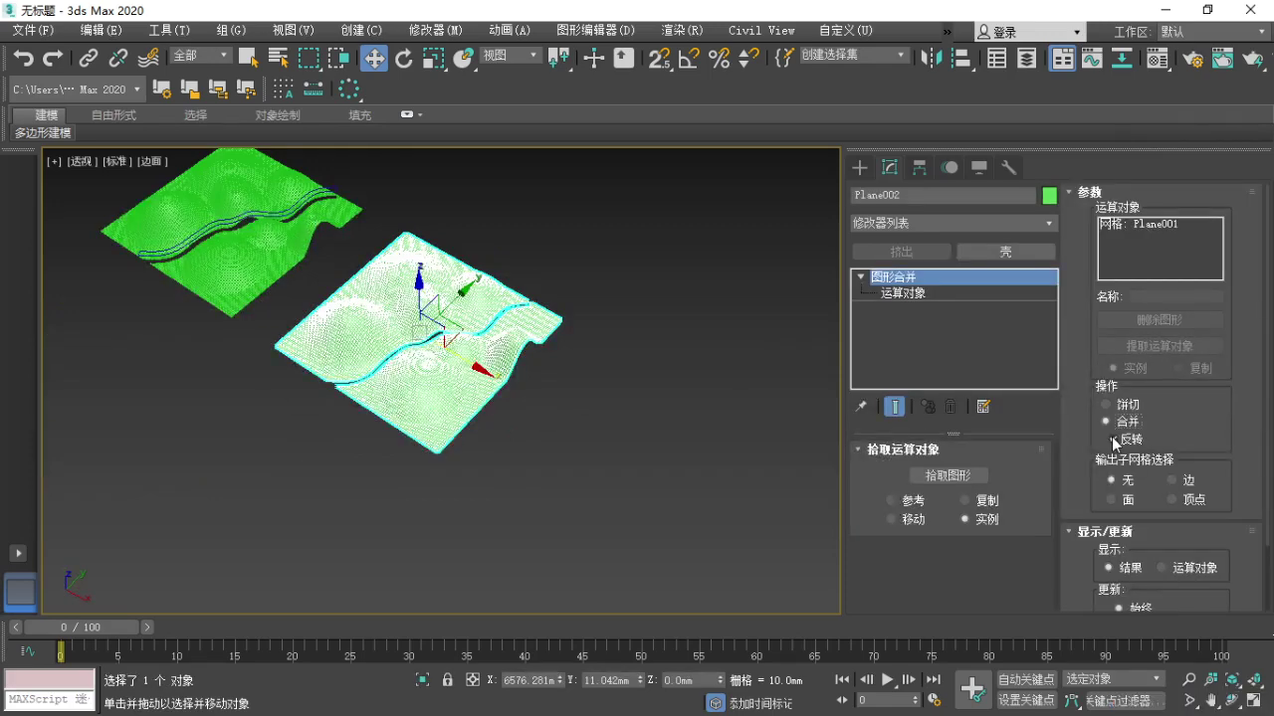
{"action": "key", "text": "z"}
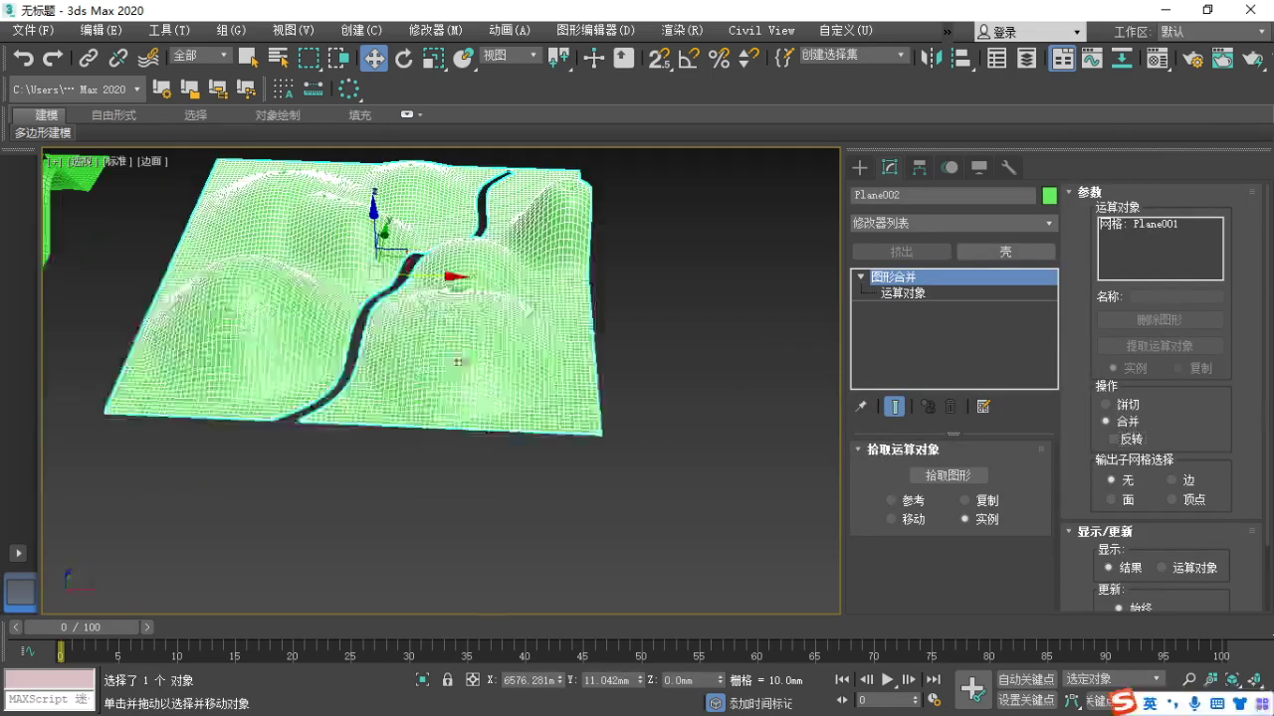
Recheck the clone's ShapeMerge operand level against the original terrain and discard the clone.
{"action": "left_click", "coordinate": [725, 468]}
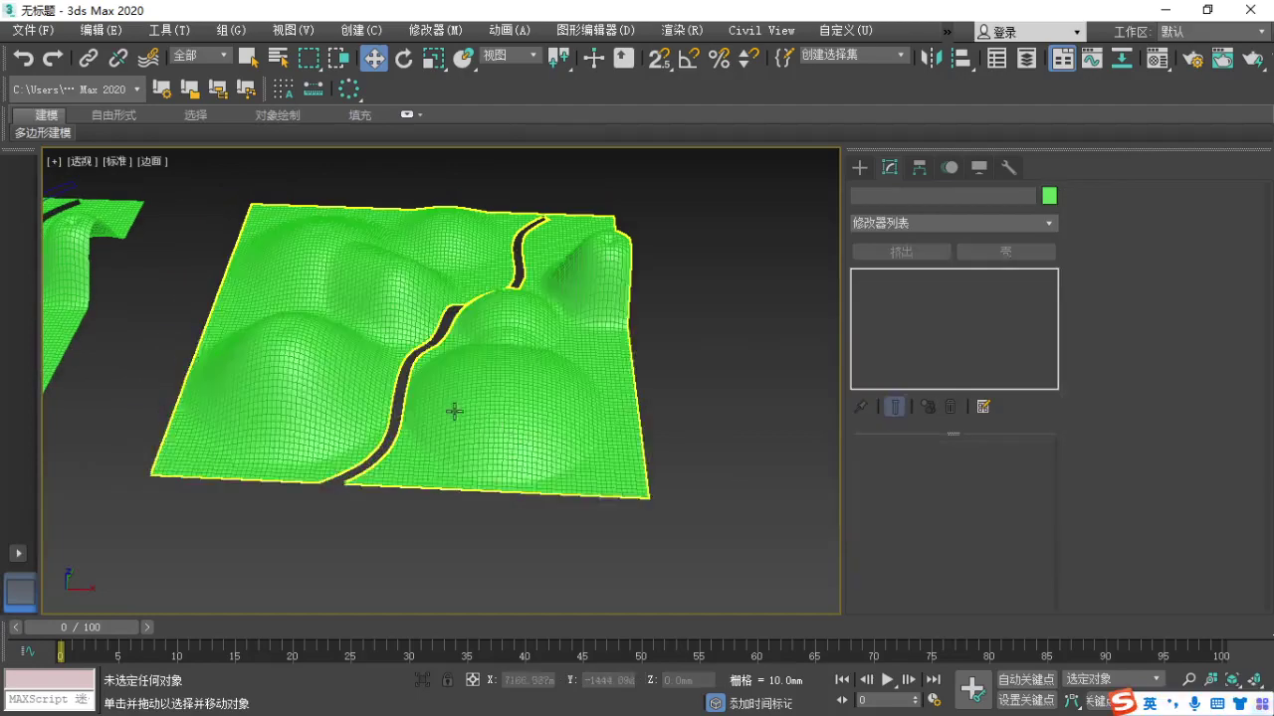
{"action": "left_click", "coordinate": [447, 401]}
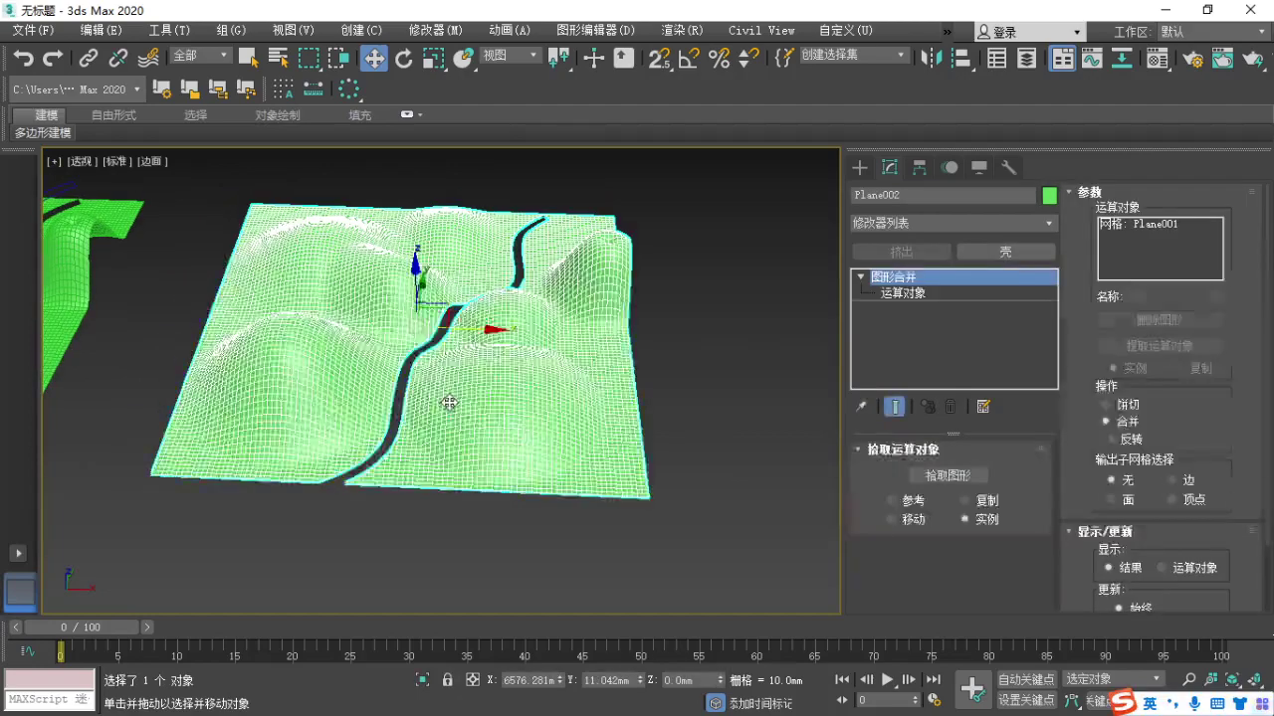
{"action": "left_click", "coordinate": [897, 293]}
{"action": "left_click", "coordinate": [889, 278]}
{"action": "scroll", "coordinate": [577, 431], "scroll_direction": "down", "scroll_amount": 5}
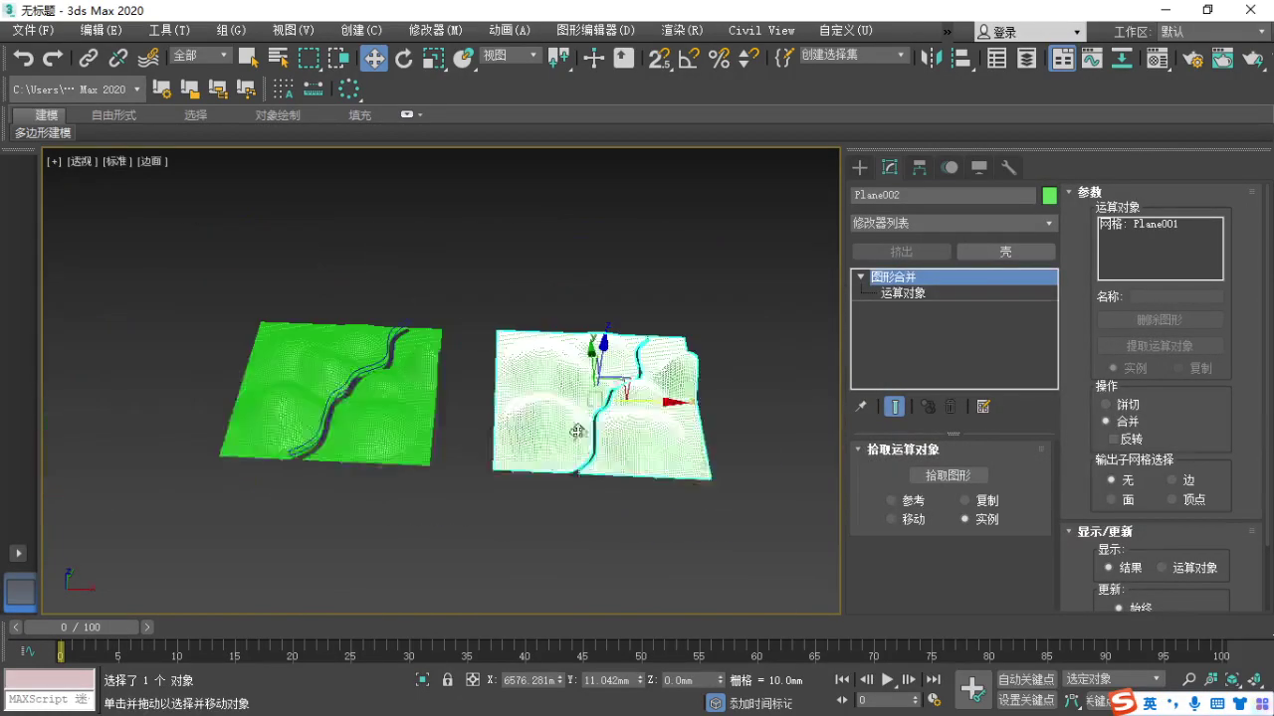
{"action": "middle_click_drag", "start_coordinate": [577, 431], "coordinate": [540, 483], "text": "alt"}
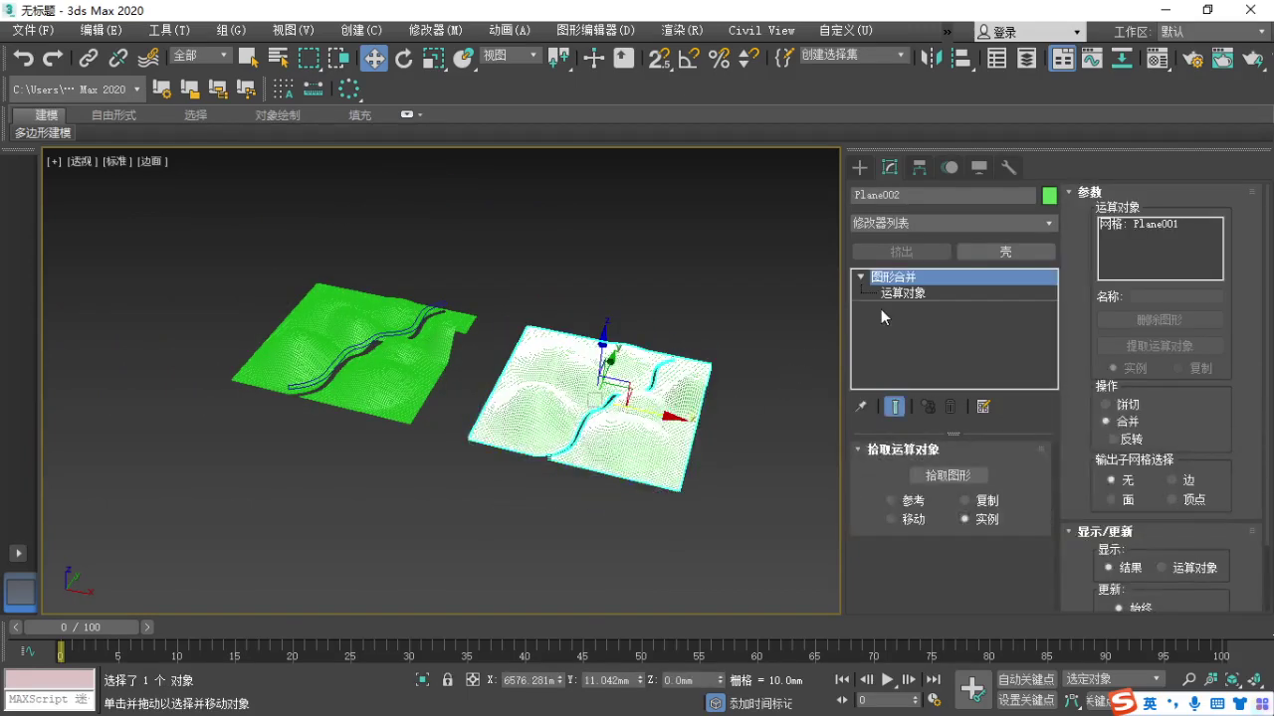
{"action": "left_click", "coordinate": [899, 293]}
{"action": "left_click", "coordinate": [639, 441]}
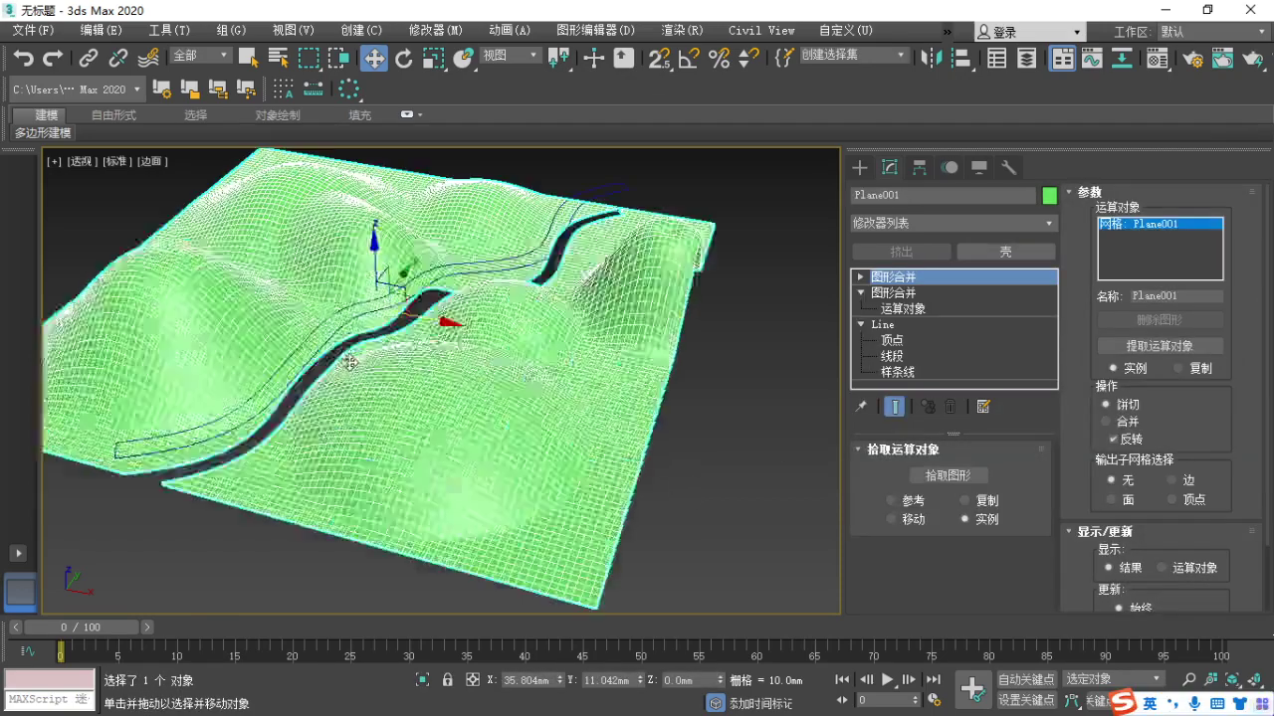
Set the original terrain's upper and lower ShapeMerge operations to Merge, restoring the surface in the road gap.
{"action": "scroll", "coordinate": [350, 363], "scroll_direction": "down", "scroll_amount": 2}
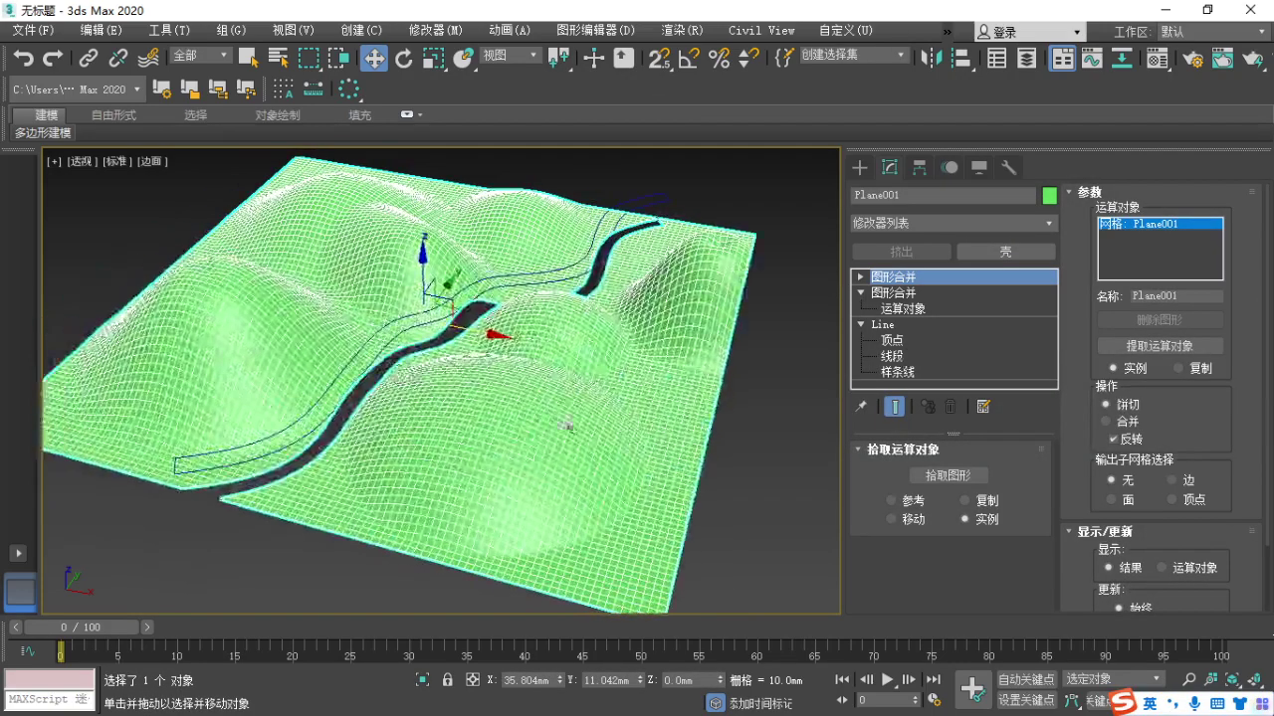
{"action": "scroll", "coordinate": [350, 363], "scroll_direction": "down", "scroll_amount": 3}
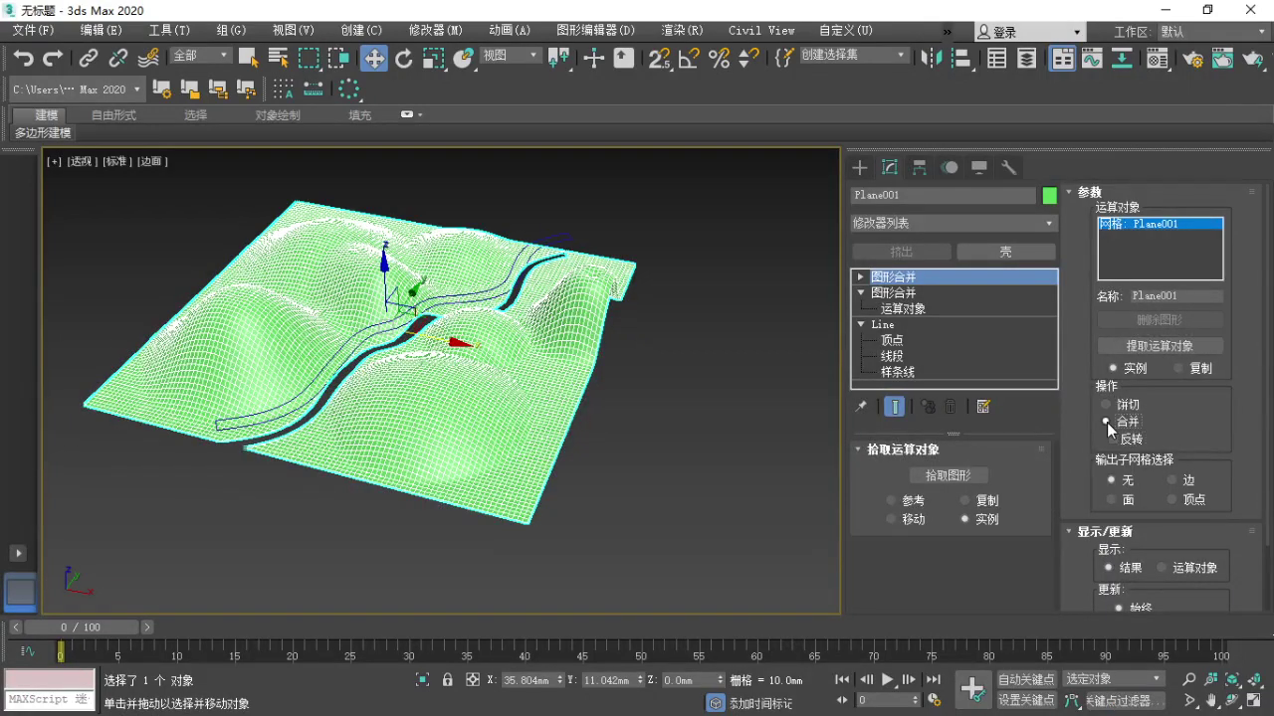
{"action": "left_click", "coordinate": [1108, 404]}
{"action": "left_click", "coordinate": [1105, 420]}
{"action": "left_click", "coordinate": [901, 309]}
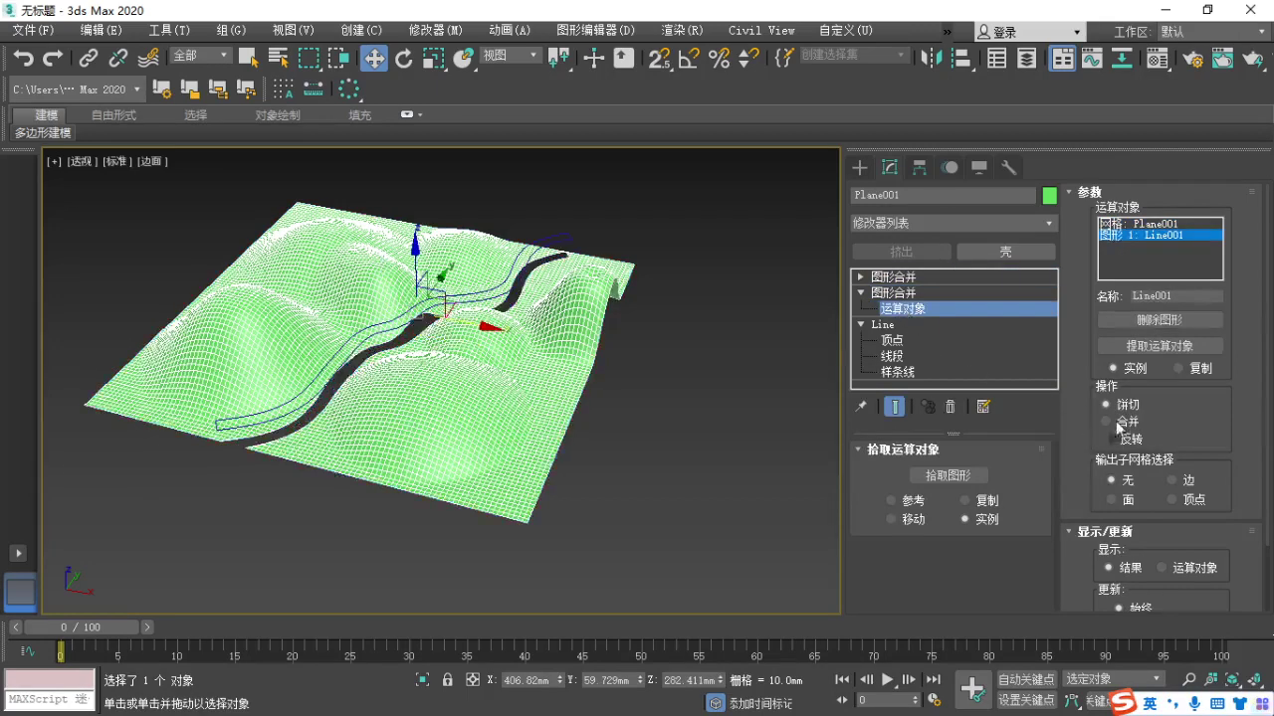
{"action": "left_click", "coordinate": [899, 310]}
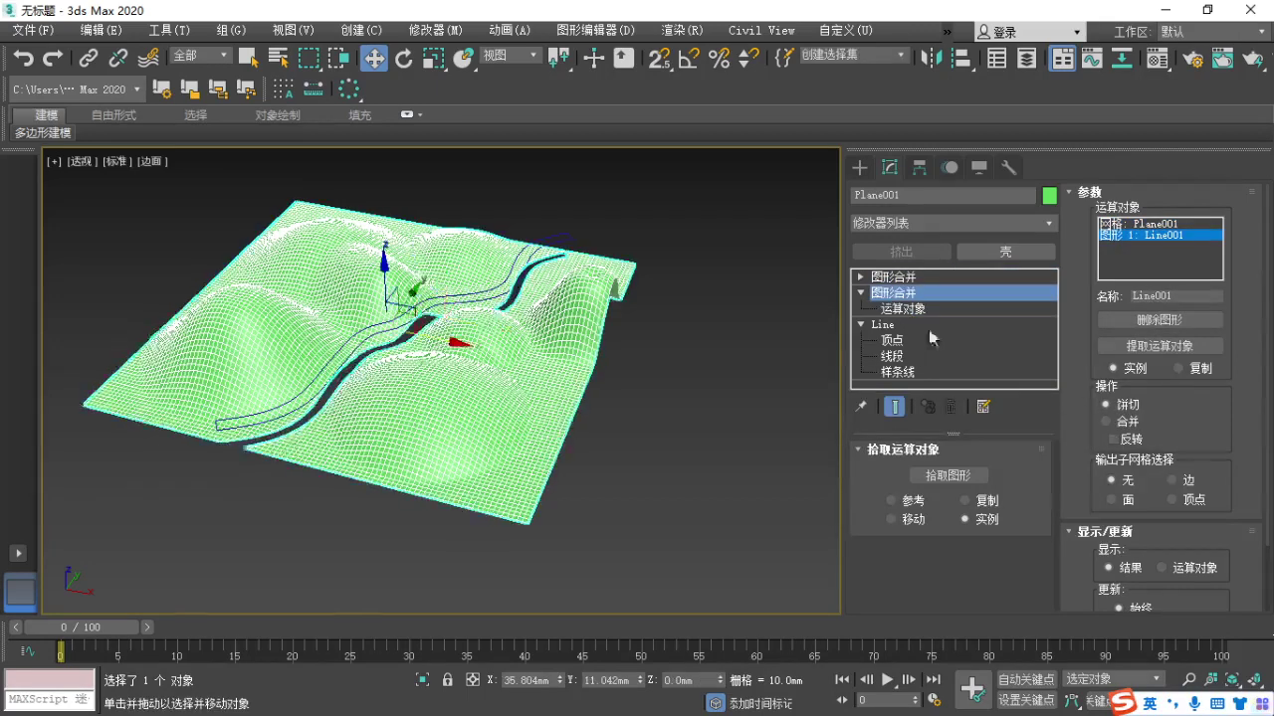
{"action": "left_click", "coordinate": [1106, 421]}
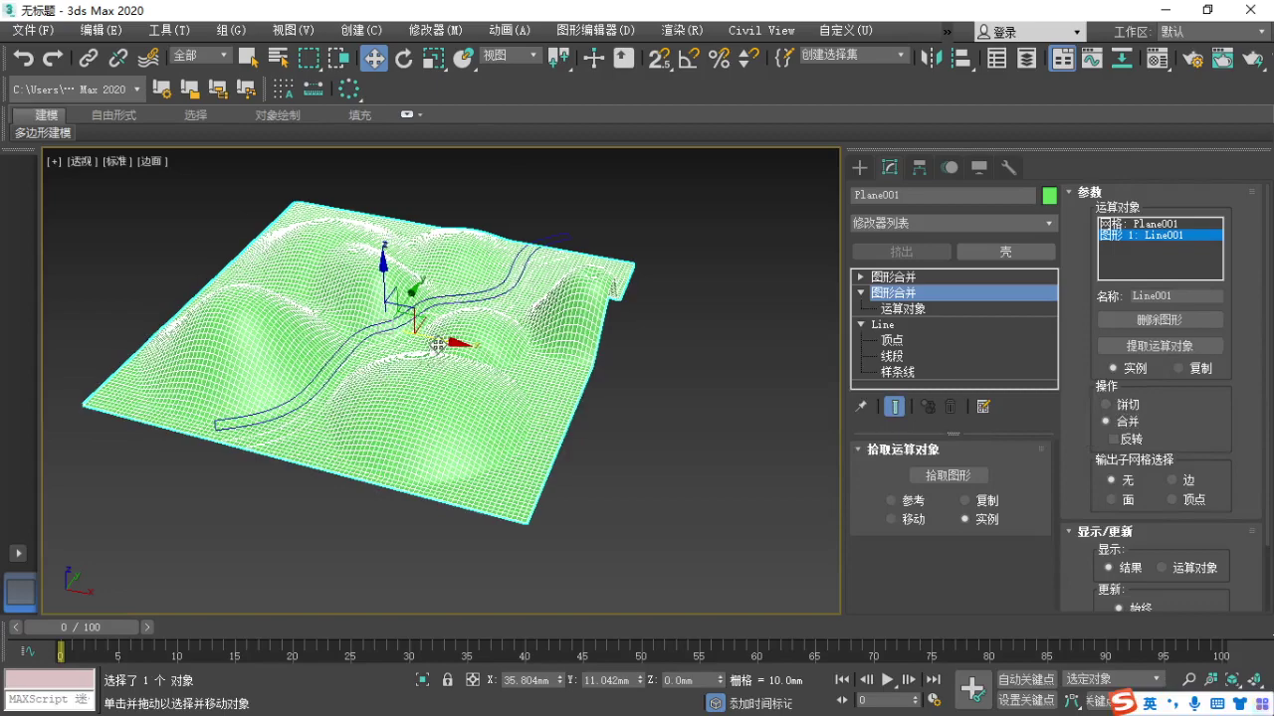
Clone the restored terrain as a copy named Plane002 and place it beside the original.
{"action": "mouse_move", "coordinate": [438, 343]}
{"action": "left_mouse_down", "text": "shift"}
{"action": "mouse_move", "coordinate": [626, 368]}
{"action": "mouse_move", "coordinate": [912, 468]}
{"action": "left_mouse_up", "text": "shift"}
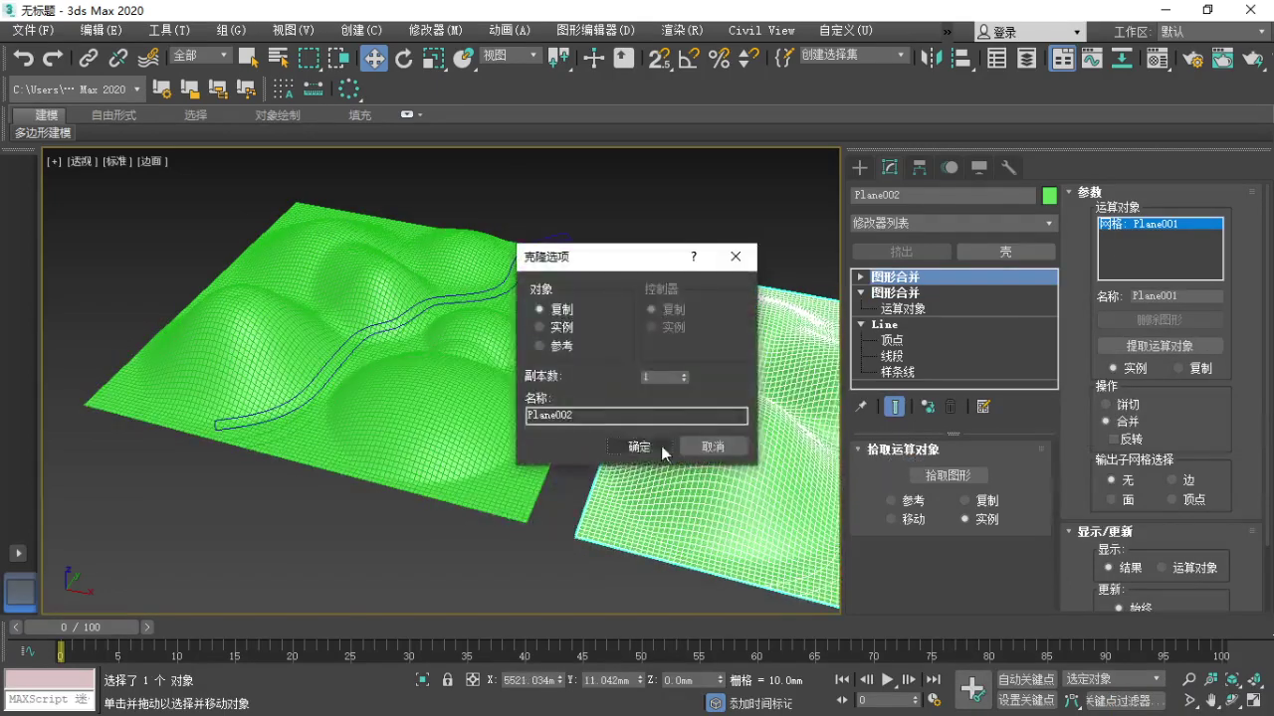
{"action": "left_click", "coordinate": [653, 450]}
{"action": "middle_click_drag", "start_coordinate": [426, 414], "coordinate": [208, 388]}
{"action": "middle_click_drag", "start_coordinate": [632, 456], "coordinate": [617, 434]}
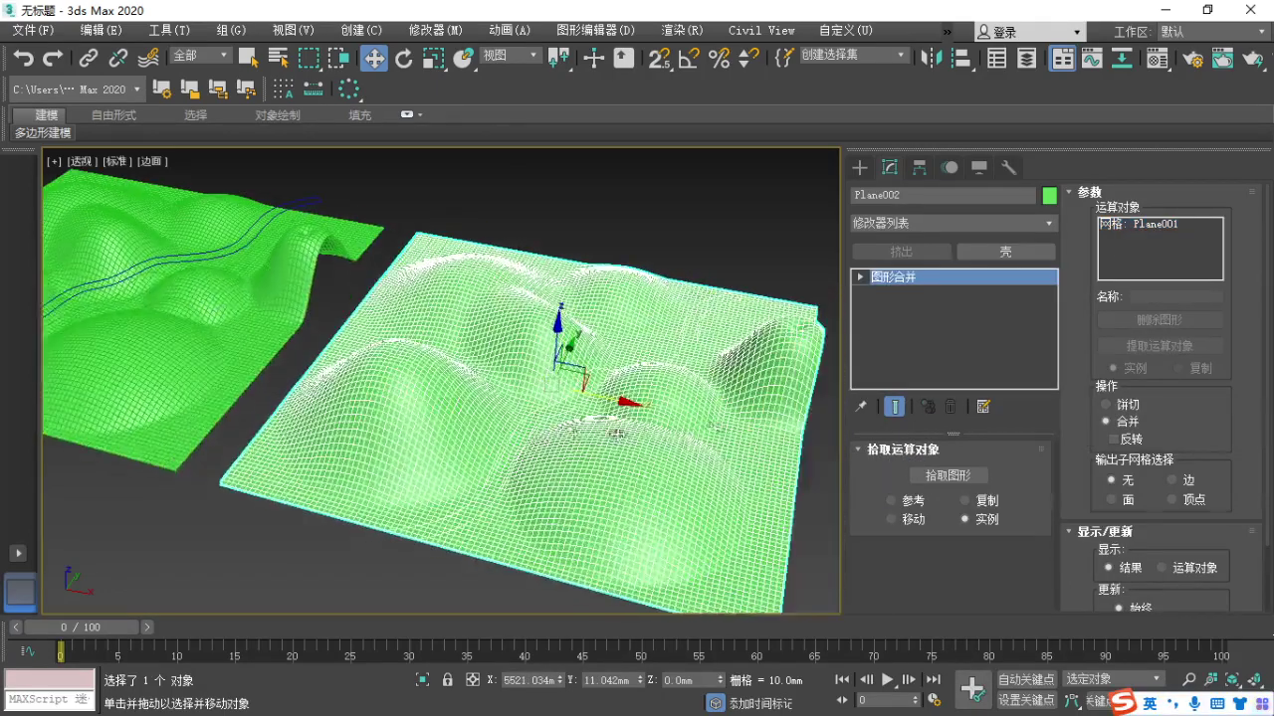
Check the clone's ShapeMerge operand level for the road shape and delete the clone.
{"action": "left_click", "coordinate": [859, 278]}
{"action": "left_click", "coordinate": [899, 294]}
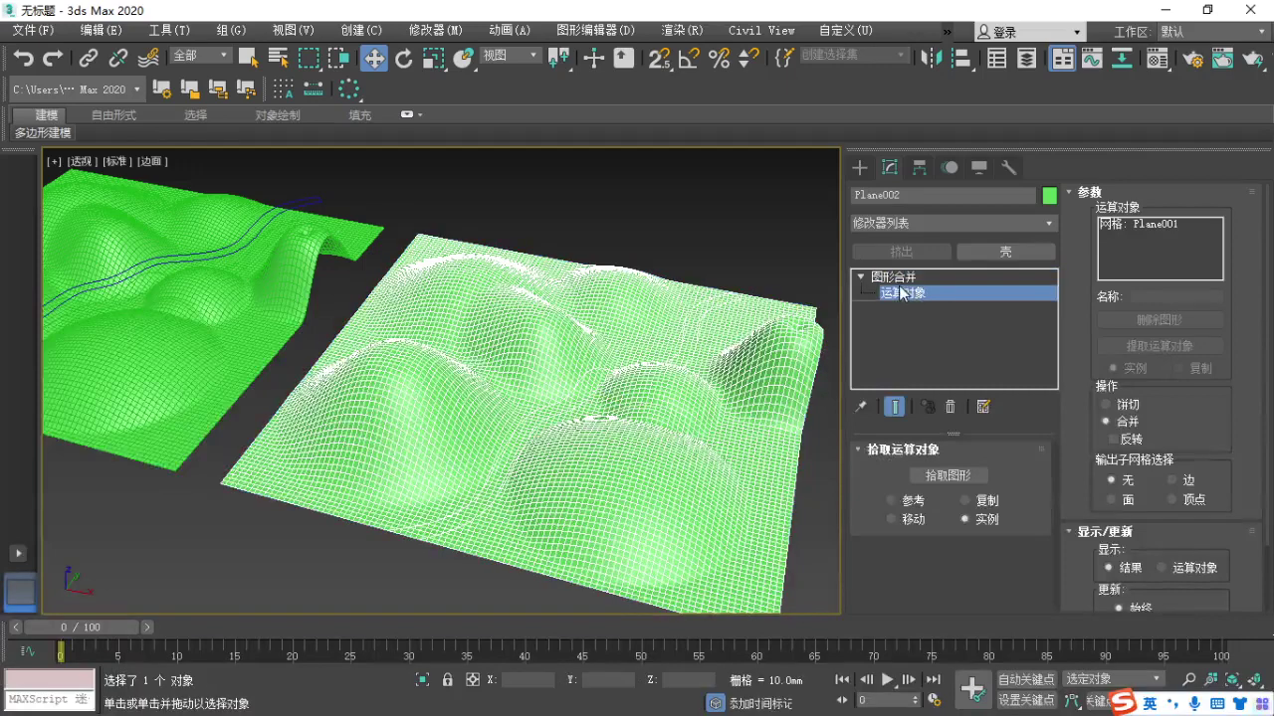
{"action": "left_click", "coordinate": [900, 294]}
{"action": "left_click", "coordinate": [768, 478]}
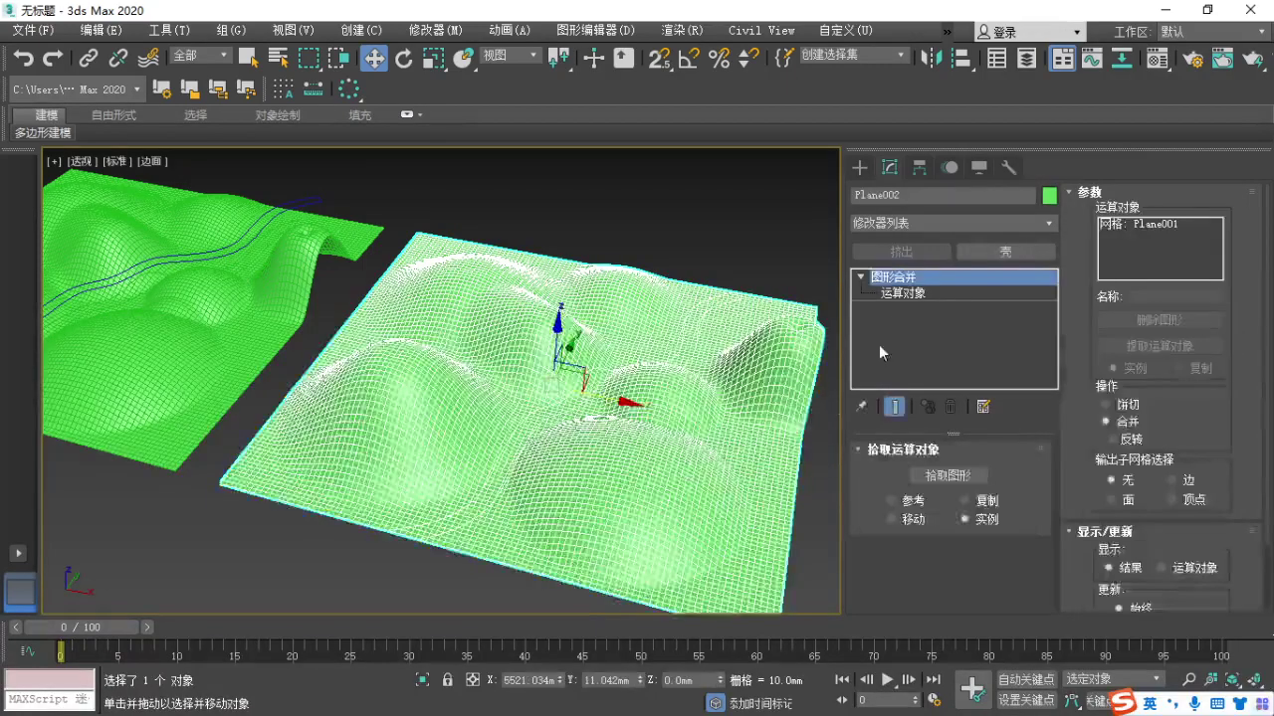
{"action": "left_click", "coordinate": [900, 294]}
{"action": "left_click", "coordinate": [893, 279]}
{"action": "left_click", "coordinate": [892, 294]}
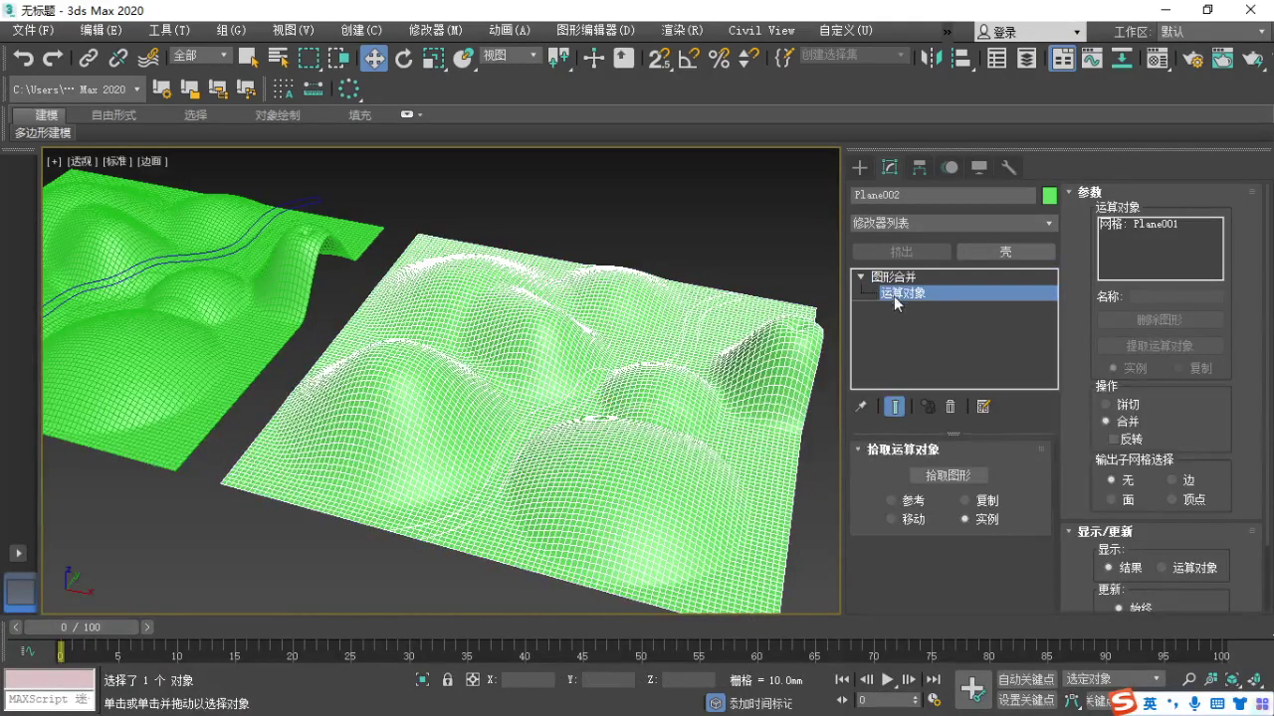
{"action": "middle_click_drag", "start_coordinate": [550, 463], "coordinate": [559, 466]}
{"action": "scroll", "coordinate": [558, 465], "scroll_direction": "down", "scroll_amount": 5}
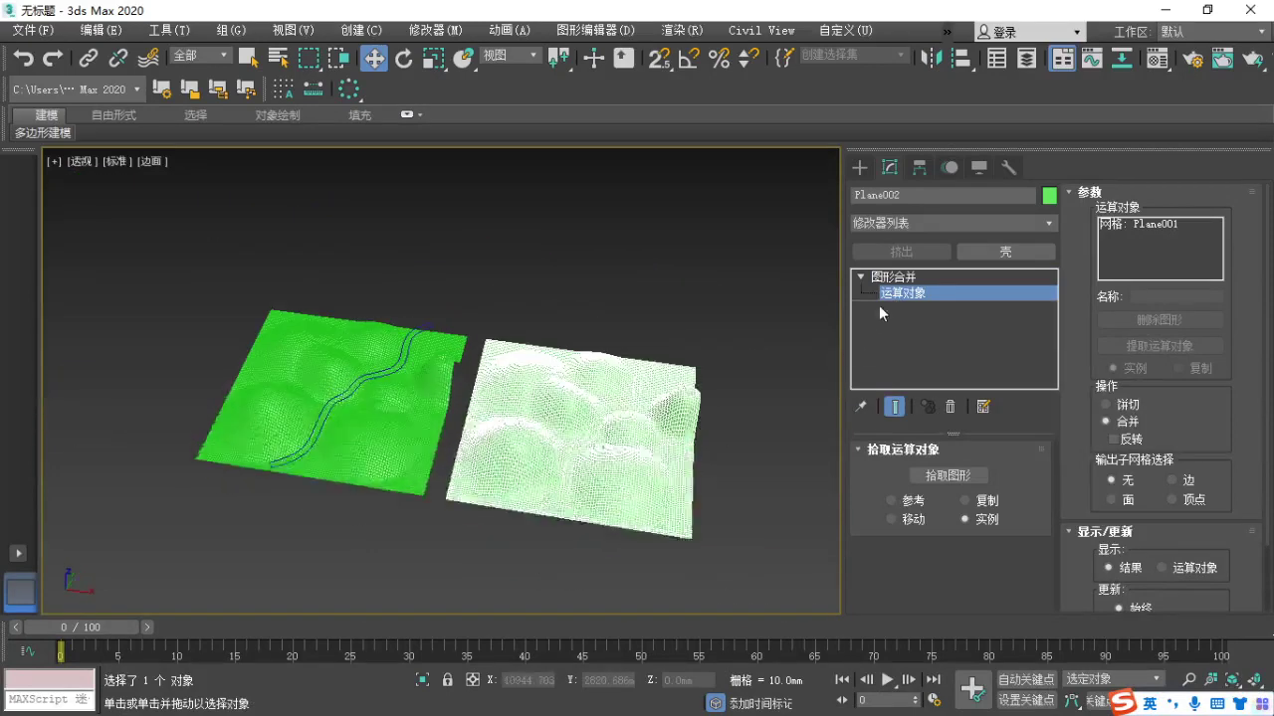
{"action": "left_click", "coordinate": [614, 454]}
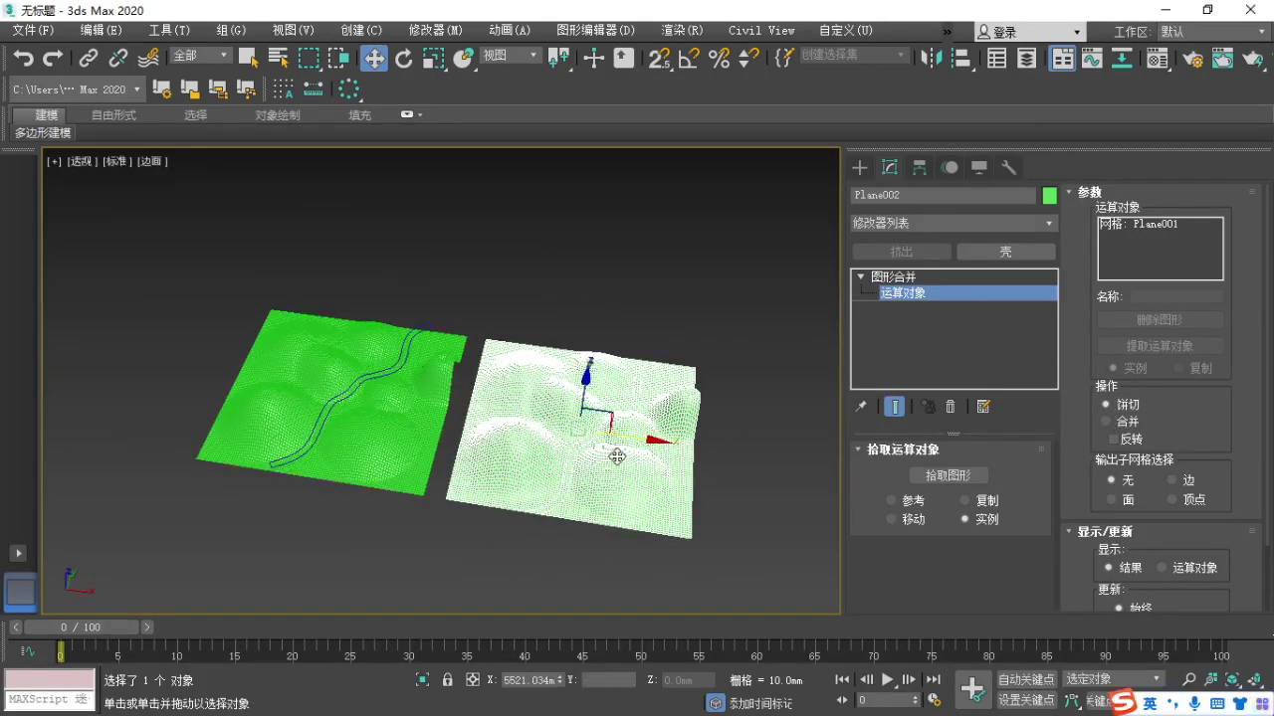
{"action": "key", "text": "Delete"}
Examine the original terrain's two stacked ShapeMerge levels and their operands in the top view.
{"action": "left_click", "coordinate": [407, 432]}
{"action": "scroll", "coordinate": [352, 426], "scroll_direction": "up", "scroll_amount": 5}
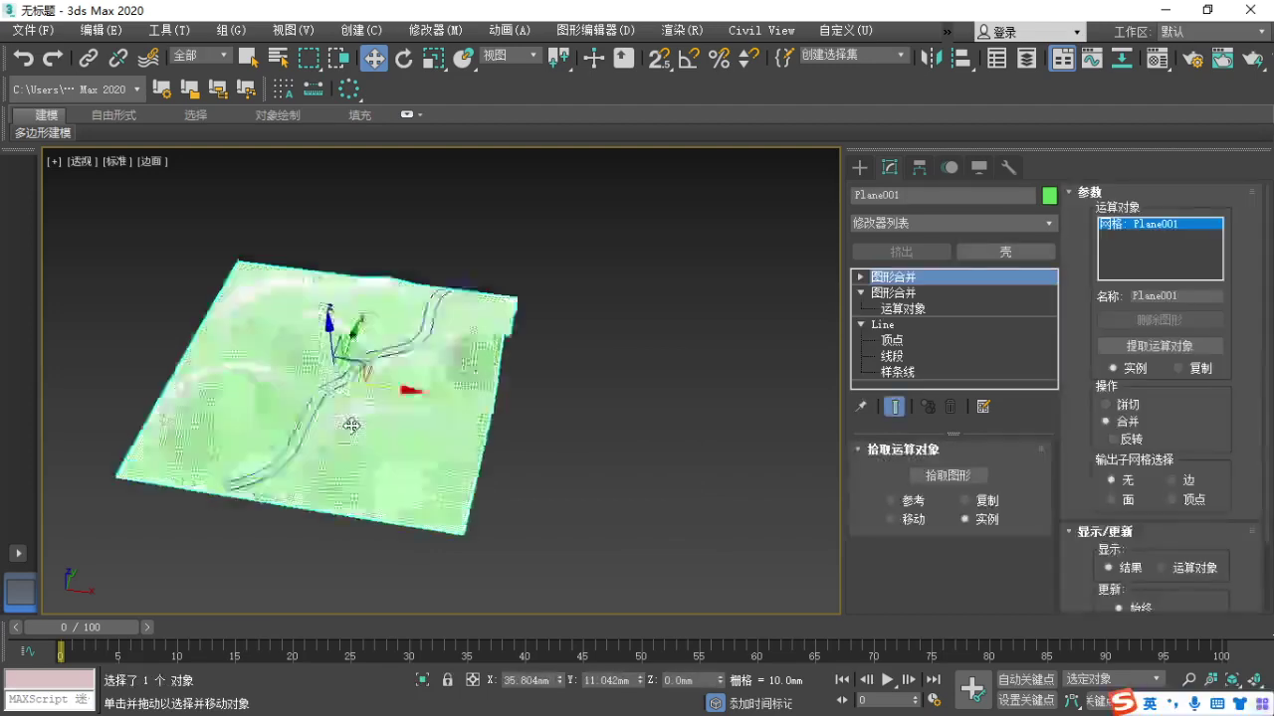
{"action": "middle_click_drag", "start_coordinate": [352, 426], "coordinate": [415, 442]}
{"action": "key", "text": "t"}
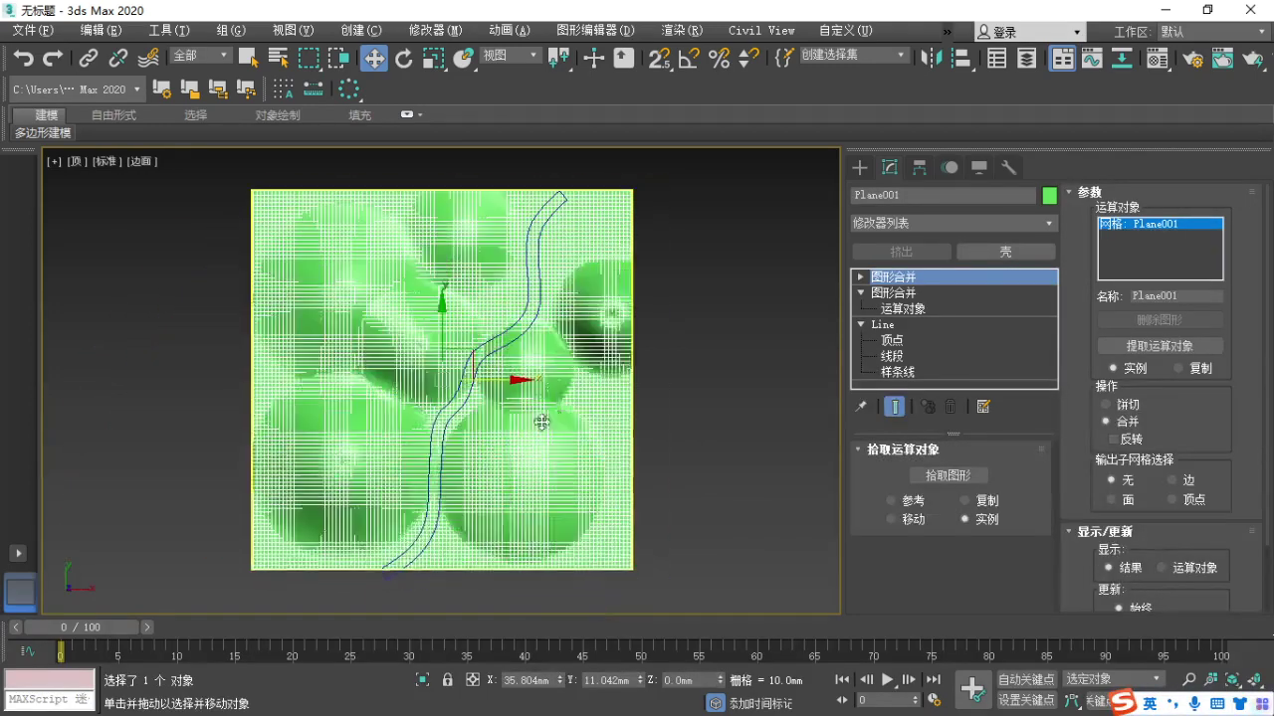
{"action": "right_click", "coordinate": [940, 276]}
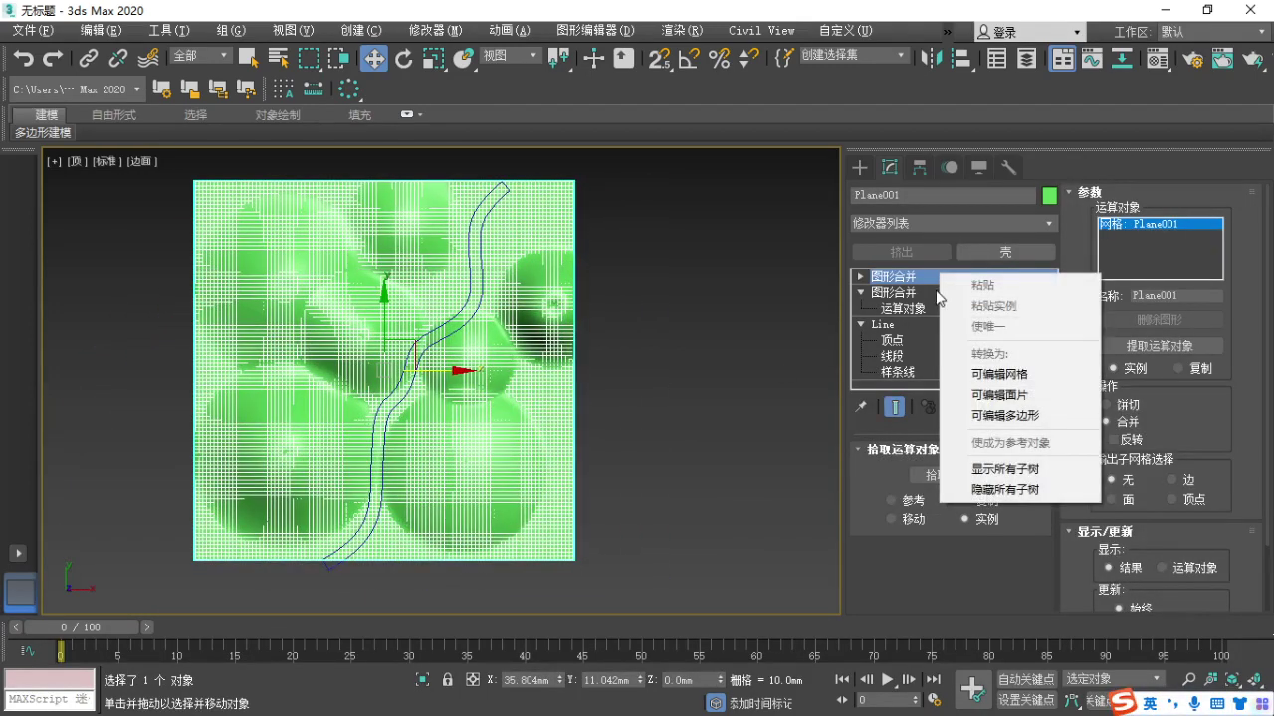
{"action": "left_click", "coordinate": [891, 279]}
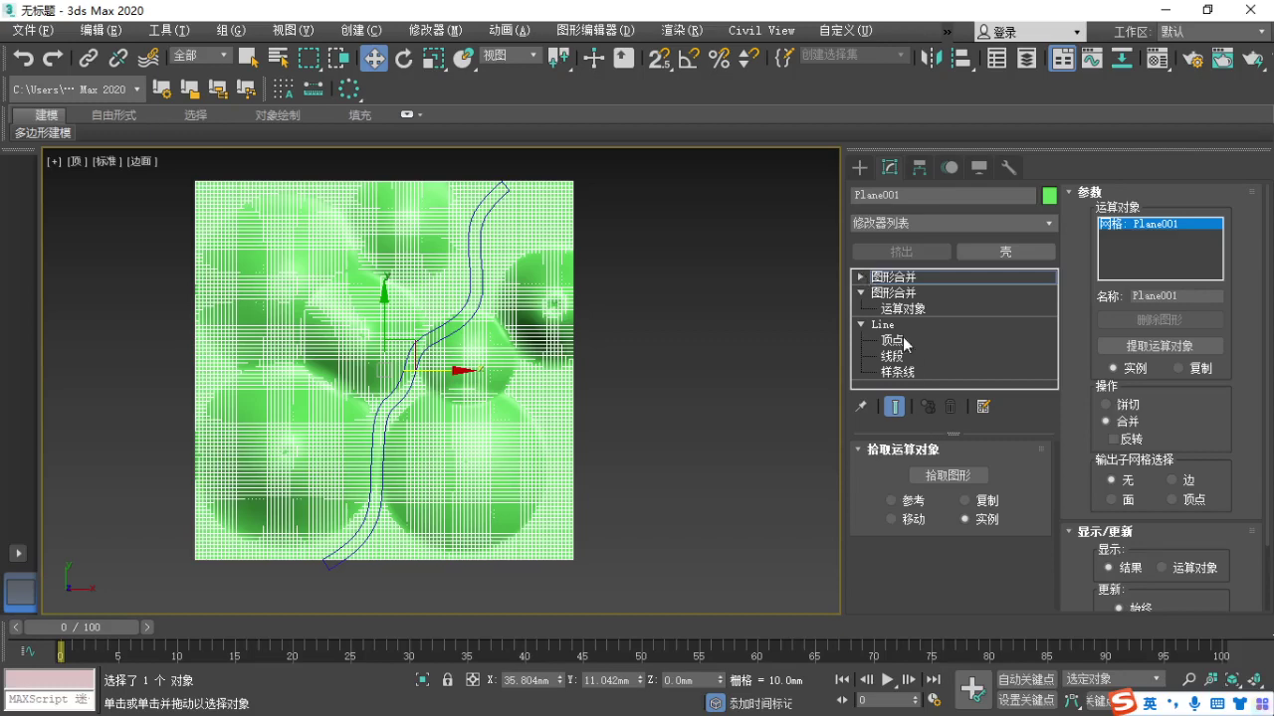
{"action": "left_click", "coordinate": [898, 291]}
{"action": "middle_click_drag", "start_coordinate": [659, 396], "coordinate": [541, 409]}
{"action": "left_click", "coordinate": [896, 293]}
{"action": "left_click", "coordinate": [861, 293]}
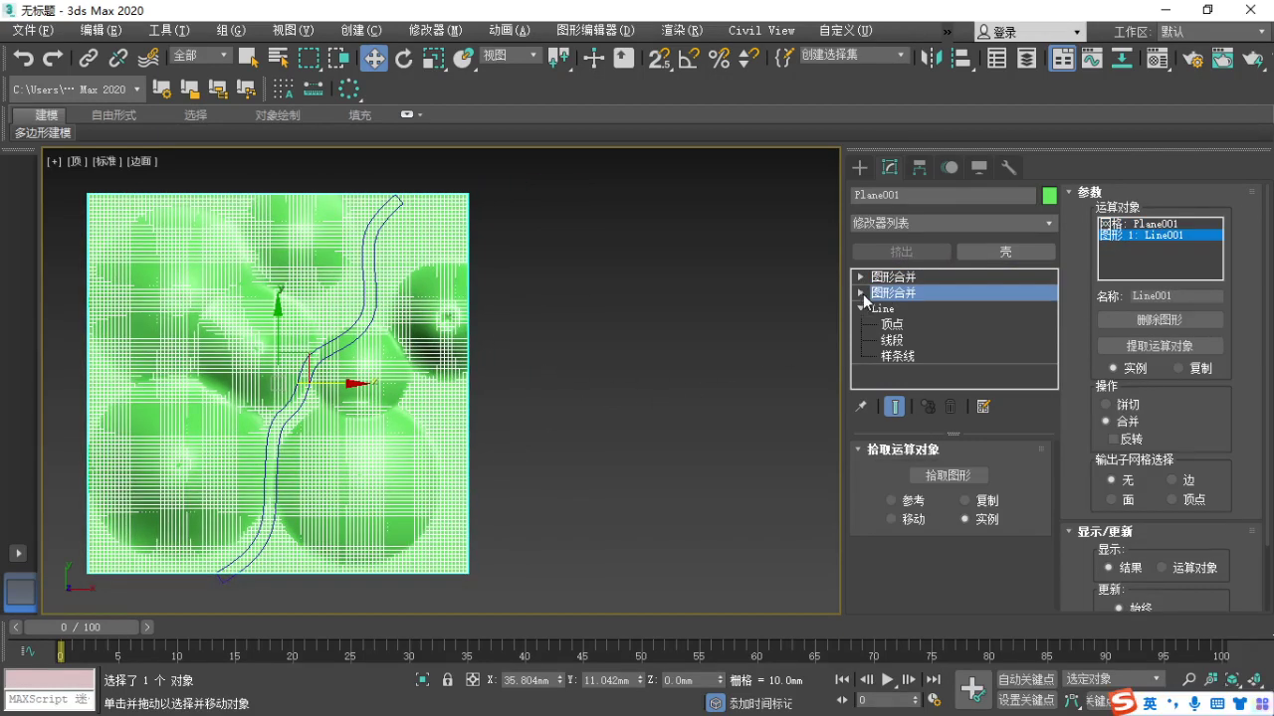
Clone the original terrain in the top view as a copy named Plane002 placed beside it.
{"action": "middle_click_drag", "start_coordinate": [334, 382], "coordinate": [331, 395]}
{"action": "left_click_drag", "start_coordinate": [332, 395], "coordinate": [724, 413], "text": "shift"}
{"action": "left_click", "coordinate": [705, 445]}
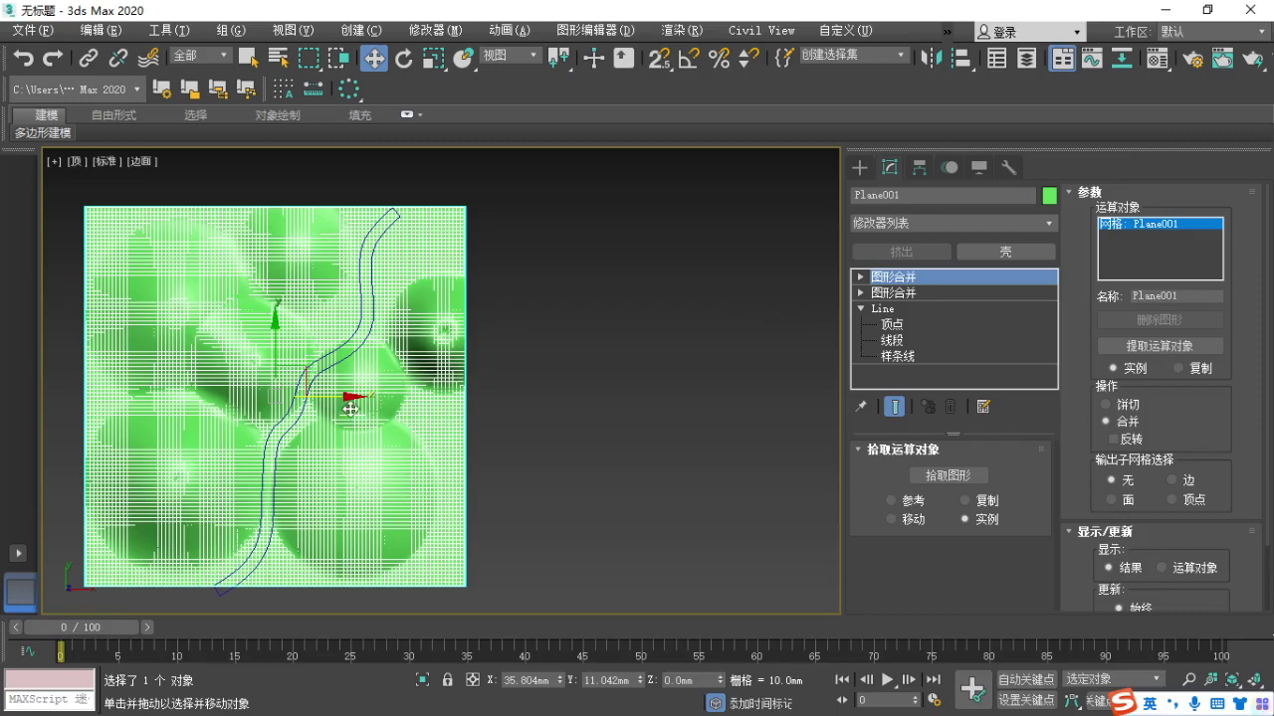
{"action": "left_click", "coordinate": [564, 477]}
{"action": "left_click", "coordinate": [343, 398]}
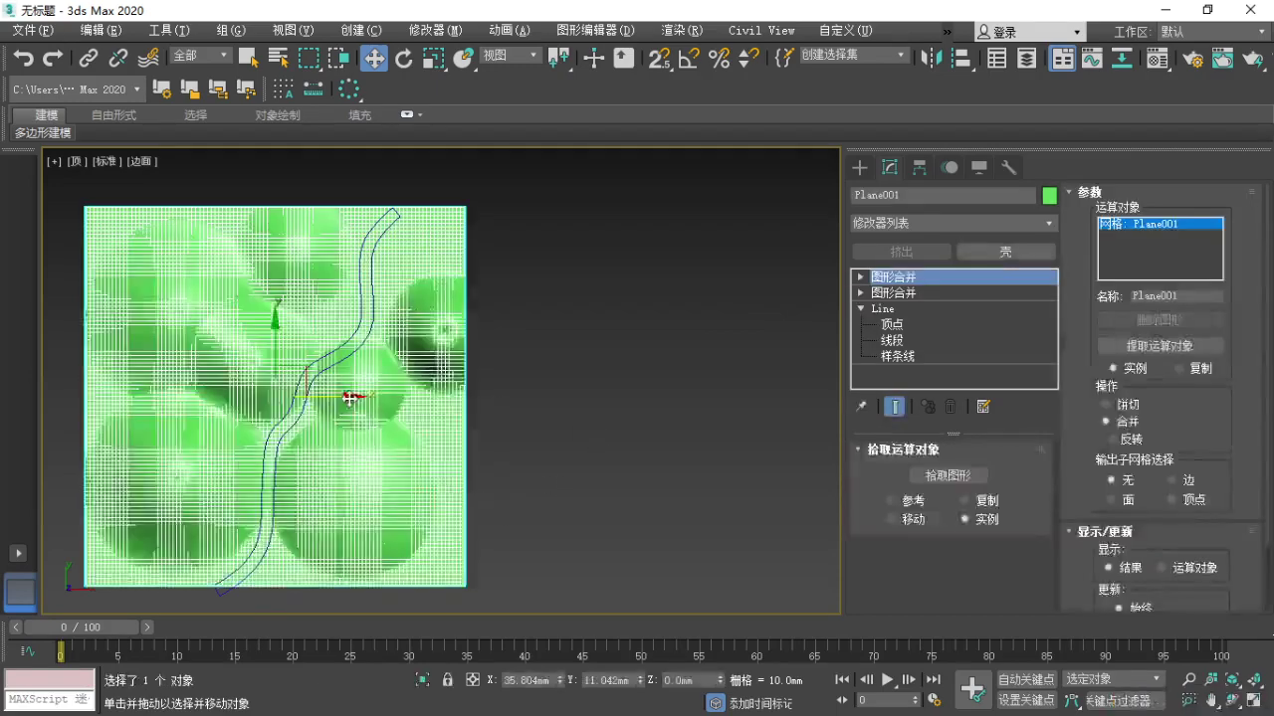
{"action": "mouse_move", "coordinate": [340, 398]}
{"action": "left_mouse_down", "text": "shift"}
{"action": "mouse_move", "coordinate": [781, 401]}
{"action": "mouse_move", "coordinate": [748, 398]}
{"action": "left_mouse_up", "text": "shift"}
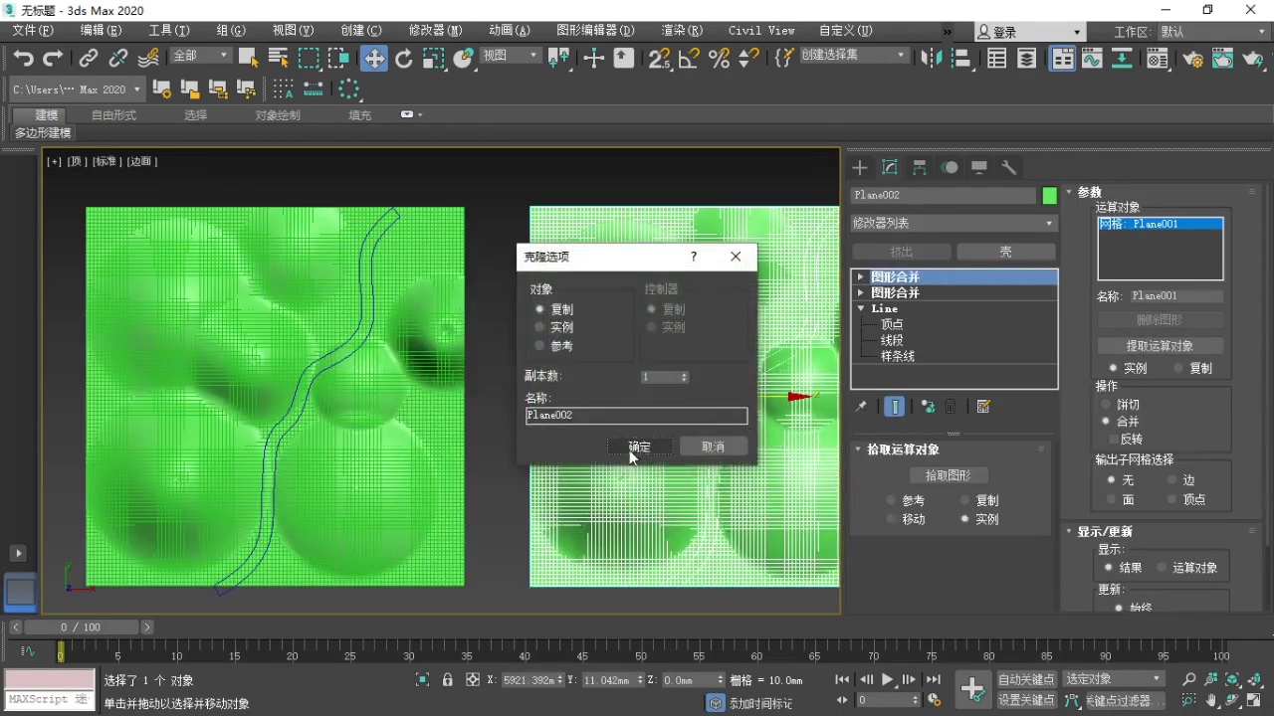
{"action": "left_click", "coordinate": [640, 448]}
{"action": "left_click", "coordinate": [511, 446]}
{"action": "left_click", "coordinate": [787, 479]}
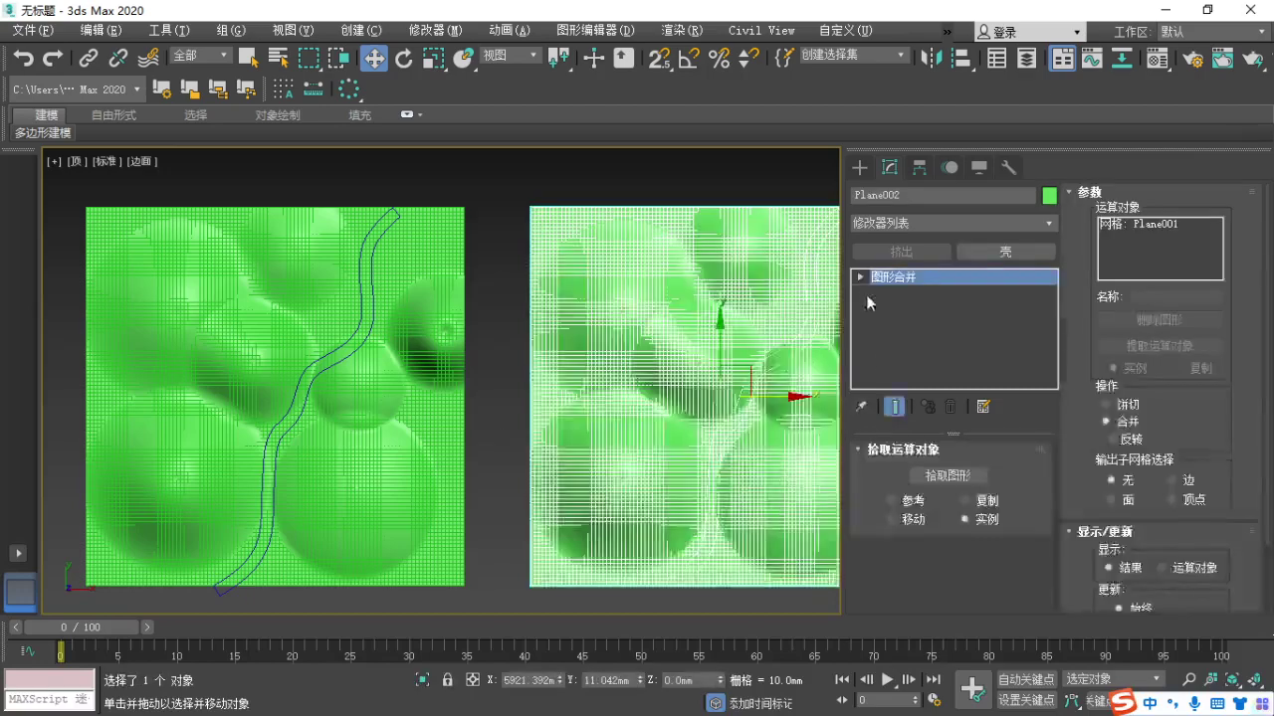
Inspect the top-view clone's ShapeMerge operand level in an orbited view and discard the clone.
{"action": "left_click", "coordinate": [861, 278]}
{"action": "left_click", "coordinate": [891, 294]}
{"action": "middle_click_drag", "start_coordinate": [703, 505], "coordinate": [653, 509], "text": "alt"}
{"action": "left_click", "coordinate": [517, 400]}
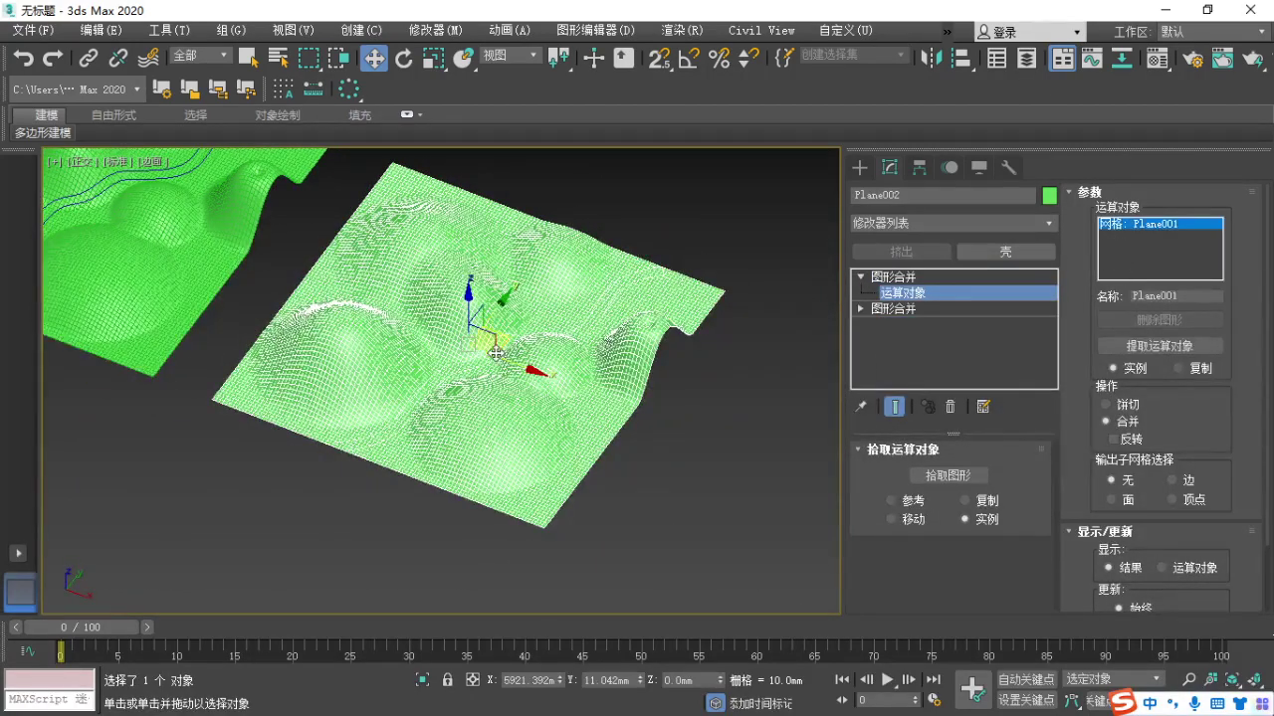
{"action": "middle_click_drag", "start_coordinate": [494, 333], "coordinate": [650, 404]}
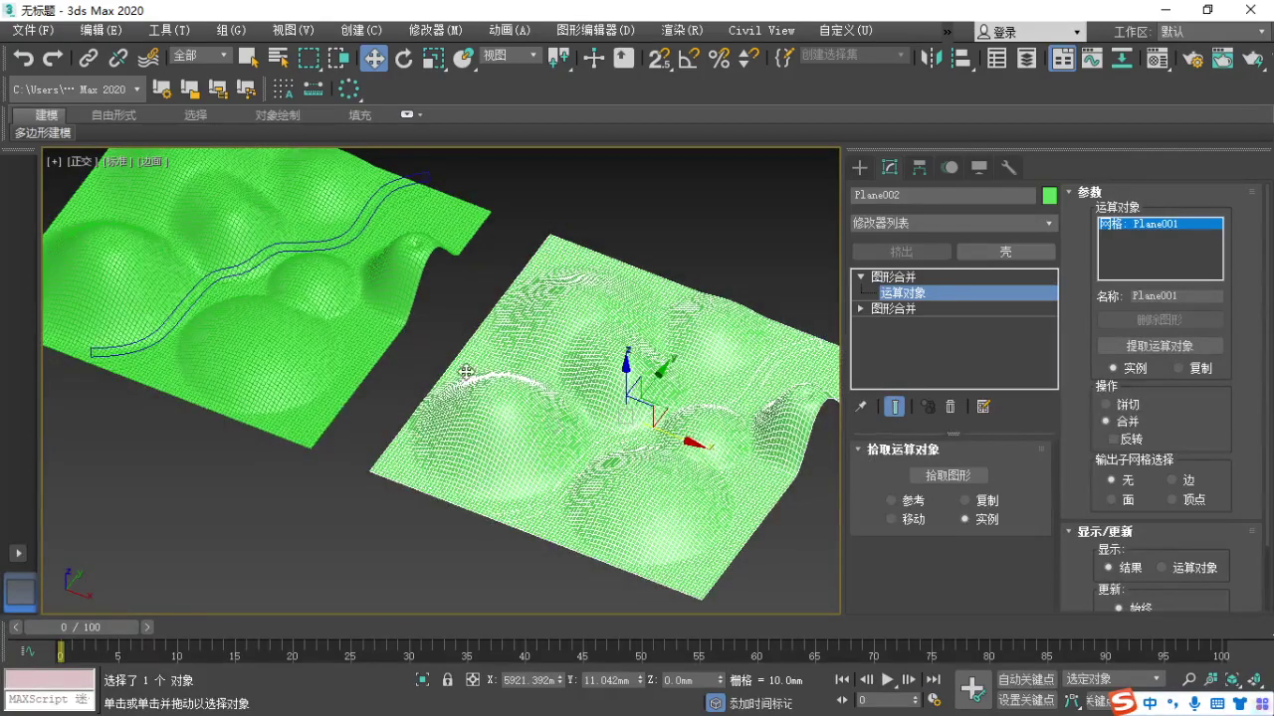
{"action": "key", "text": "Delete"}
Examine the original terrain's mesh along the road spline from close up and from a lower angle.
{"action": "left_click", "coordinate": [270, 324]}
{"action": "scroll", "coordinate": [210, 308], "scroll_direction": "up", "scroll_amount": 4}
{"action": "middle_click_drag", "start_coordinate": [210, 297], "coordinate": [398, 374]}
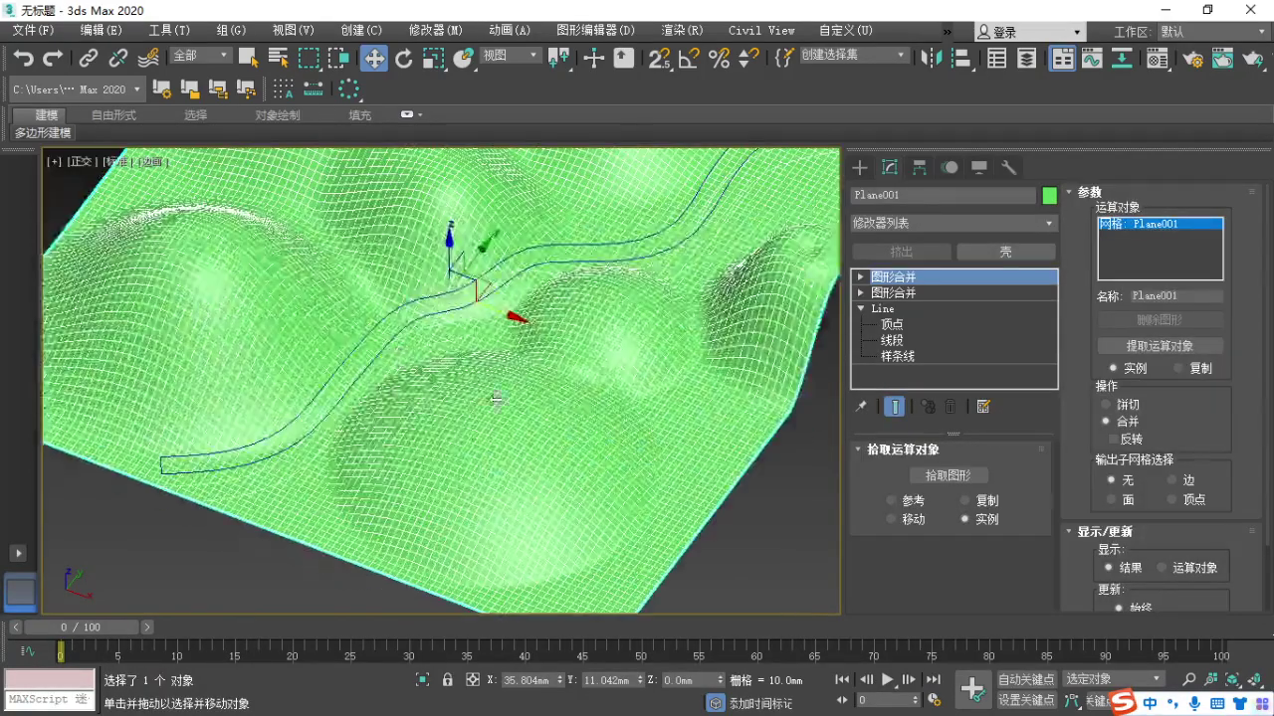
{"action": "scroll", "coordinate": [448, 340], "scroll_direction": "up", "scroll_amount": 3}
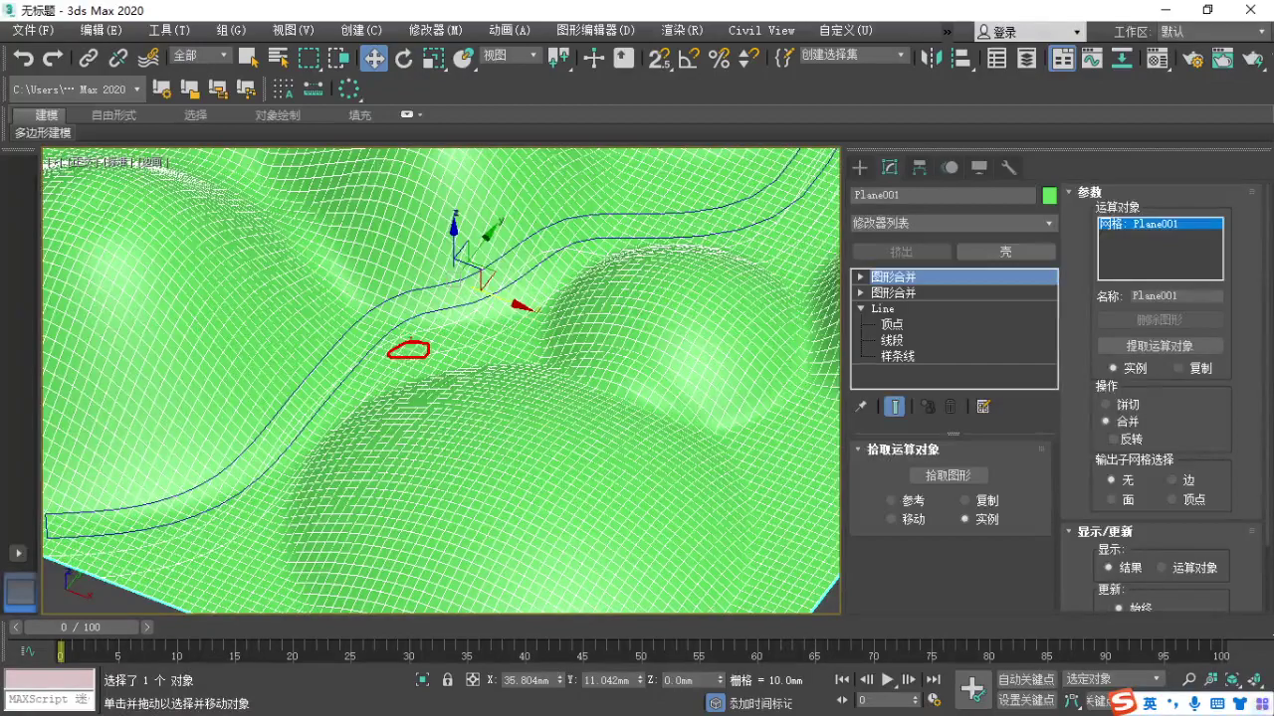
{"action": "scroll", "coordinate": [418, 342], "scroll_direction": "down", "scroll_amount": 3}
{"action": "mouse_move", "coordinate": [446, 273]}
{"action": "left_mouse_down"}
{"action": "mouse_move", "coordinate": [455, 239]}
{"action": "mouse_move", "coordinate": [455, 290]}
{"action": "left_mouse_up"}
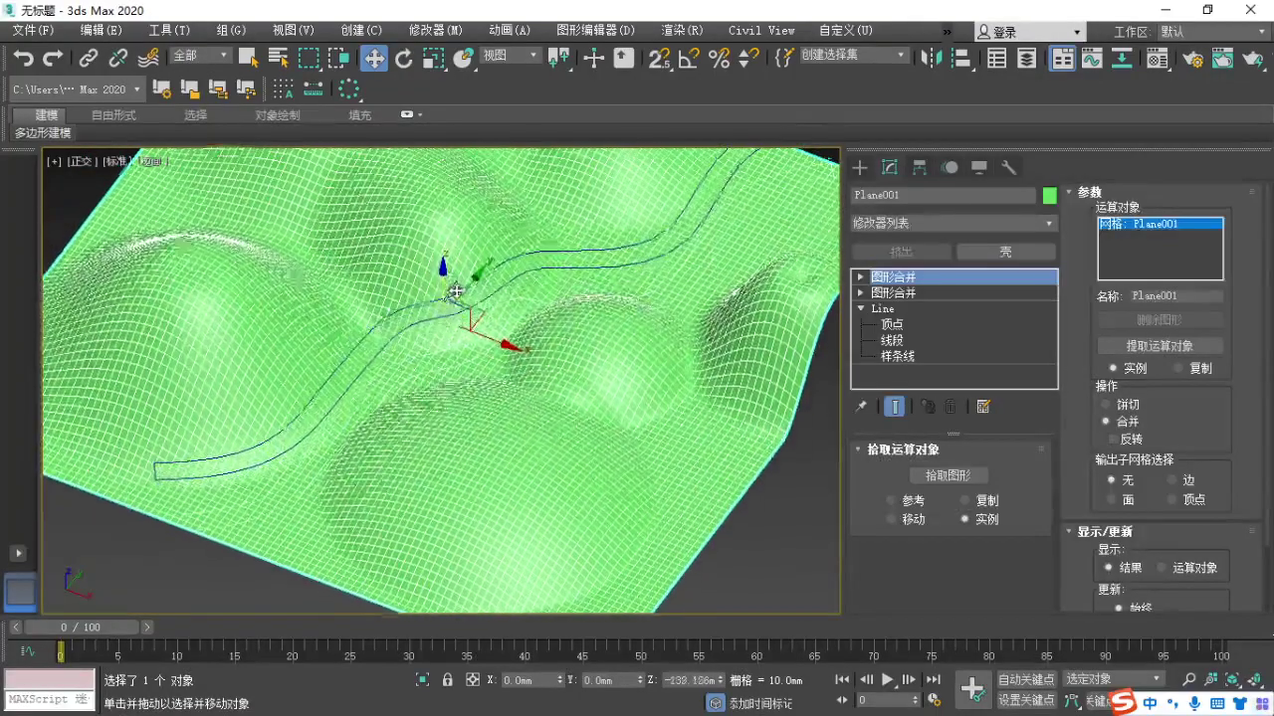
{"action": "middle_click_drag", "start_coordinate": [455, 292], "coordinate": [455, 489], "text": "alt"}
{"action": "left_click", "coordinate": [715, 527]}
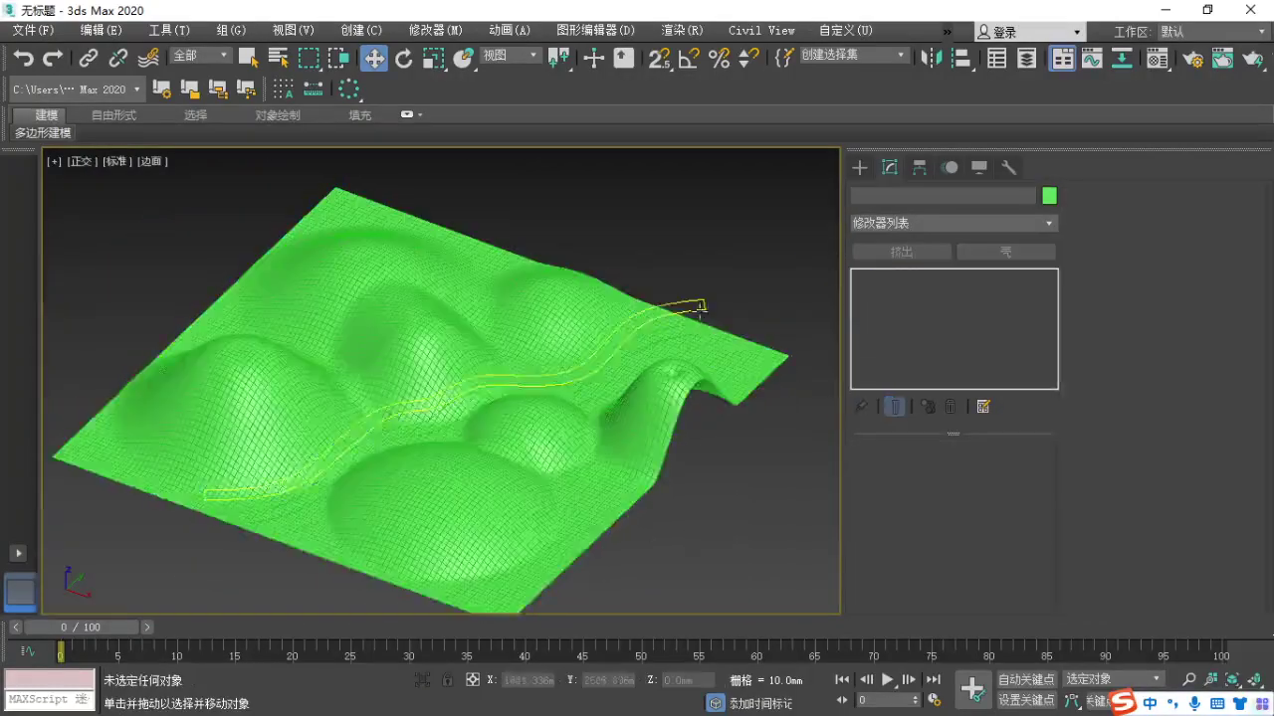
{"action": "left_click", "coordinate": [699, 347]}
{"action": "right_click", "coordinate": [903, 282]}
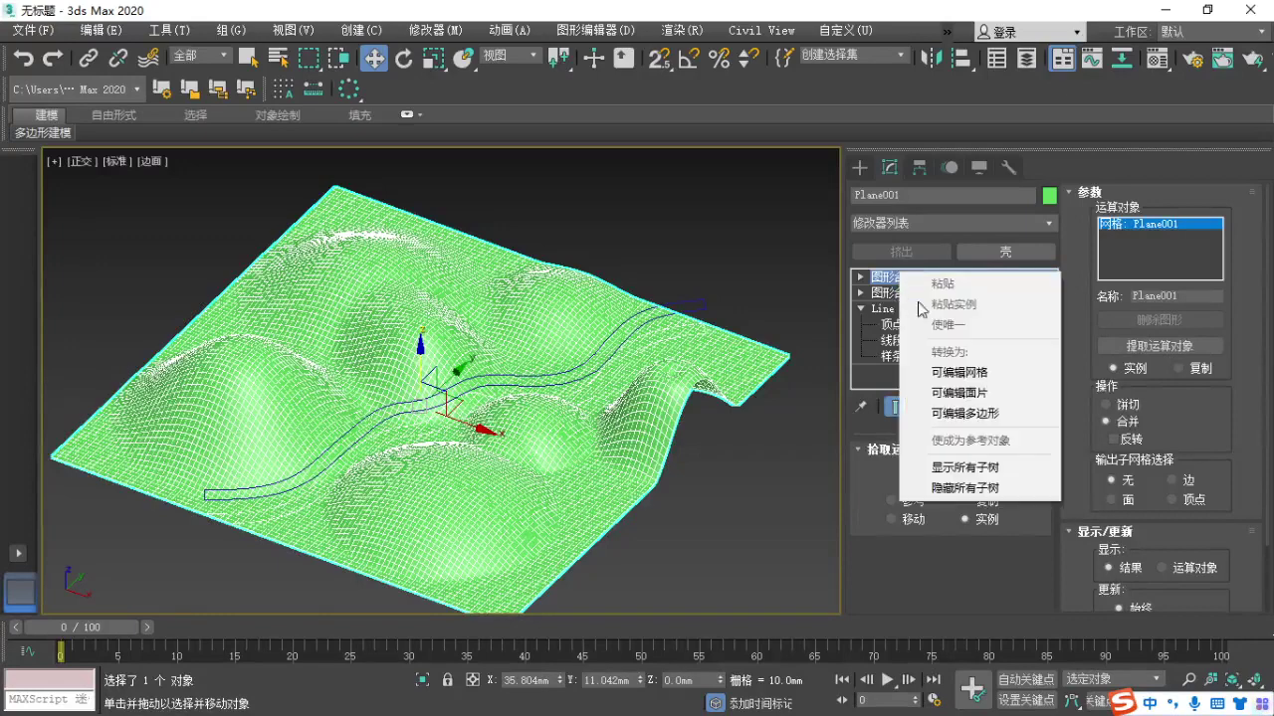
{"action": "left_click", "coordinate": [759, 255]}
{"action": "left_click", "coordinate": [668, 373]}
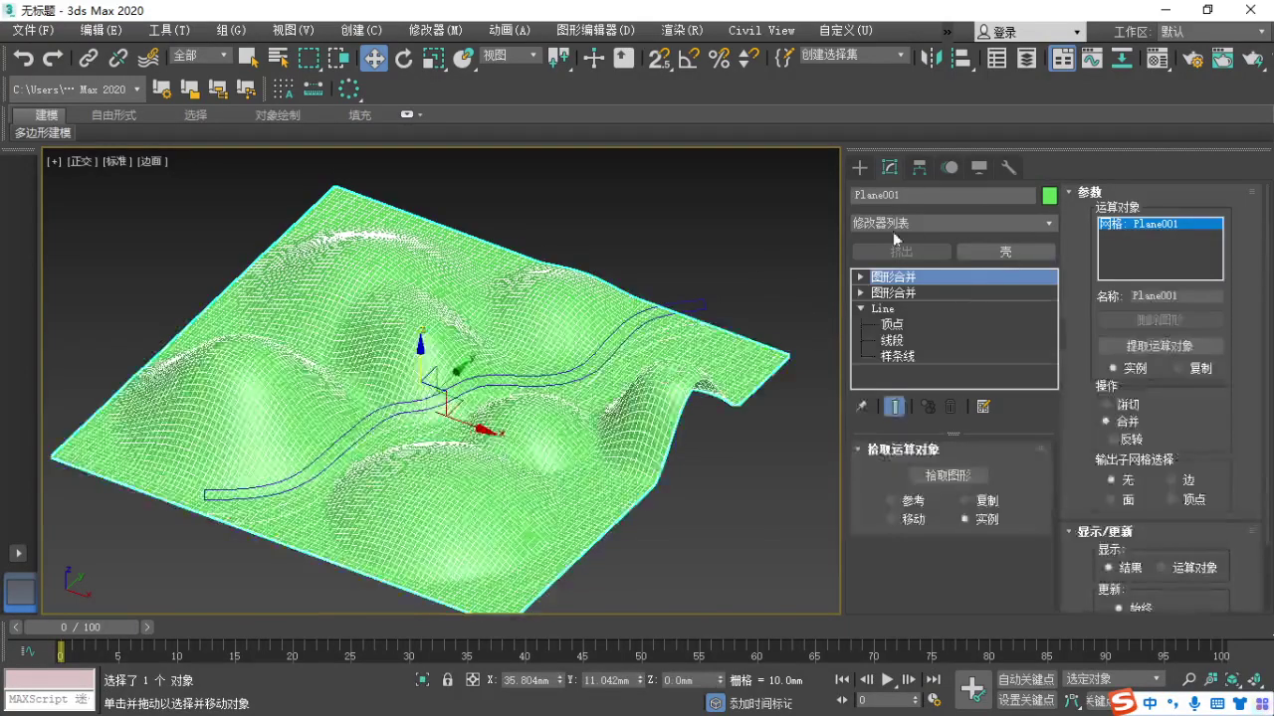
Apply a new ShapeMerge compound to the original terrain, picking the road spline Line001 as its shape.
{"action": "left_click", "coordinate": [860, 169]}
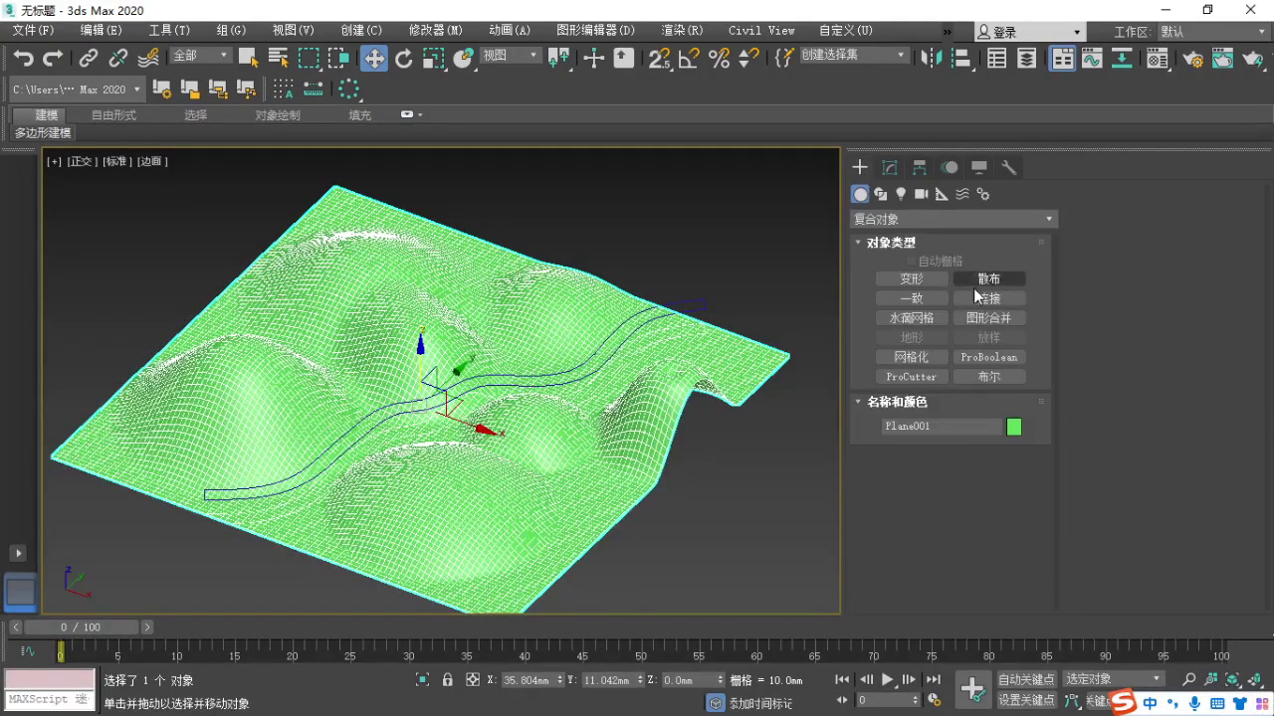
{"action": "left_click", "coordinate": [990, 319]}
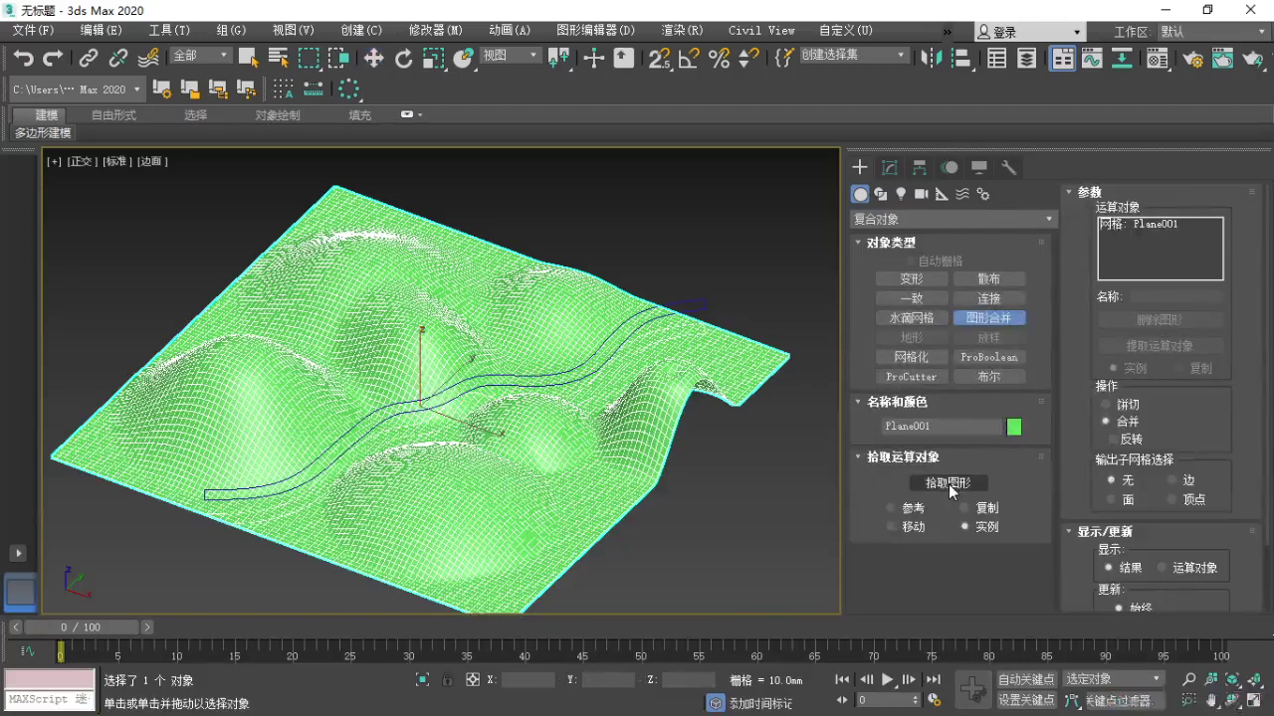
{"action": "left_click", "coordinate": [945, 483]}
{"action": "left_click", "coordinate": [694, 314]}
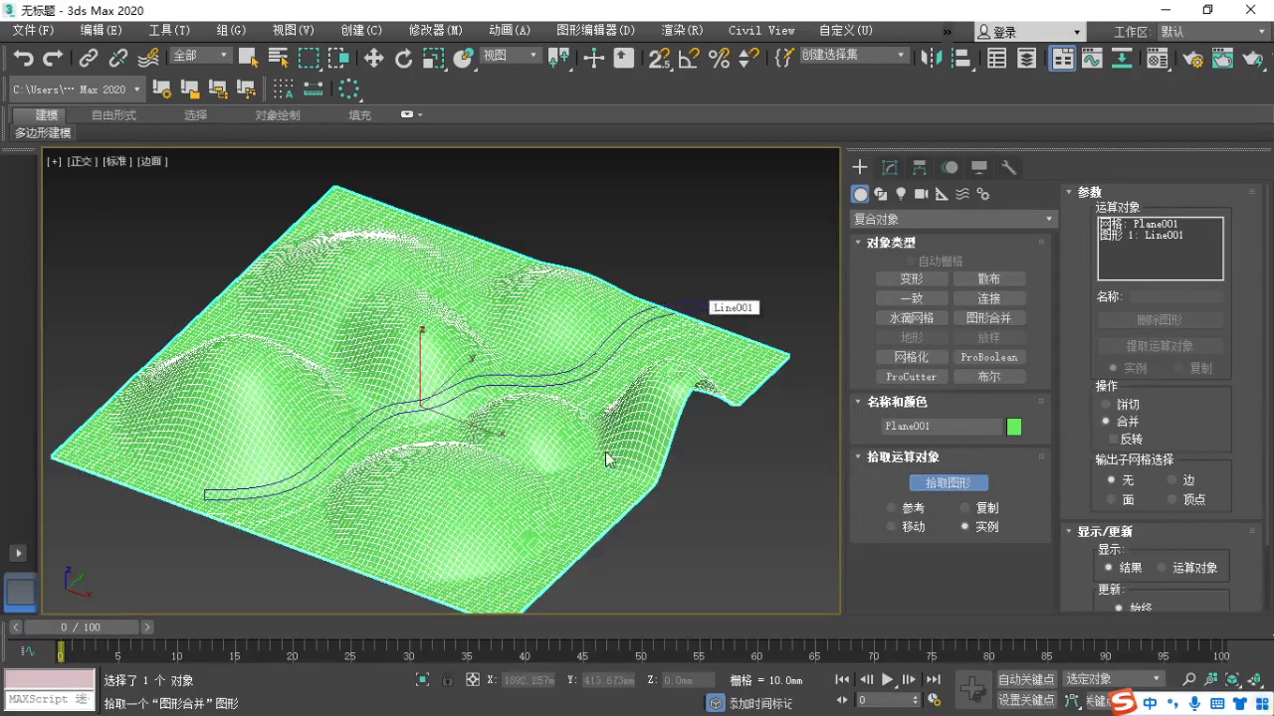
{"action": "middle_click_drag", "start_coordinate": [694, 314], "coordinate": [416, 489], "text": "alt"}
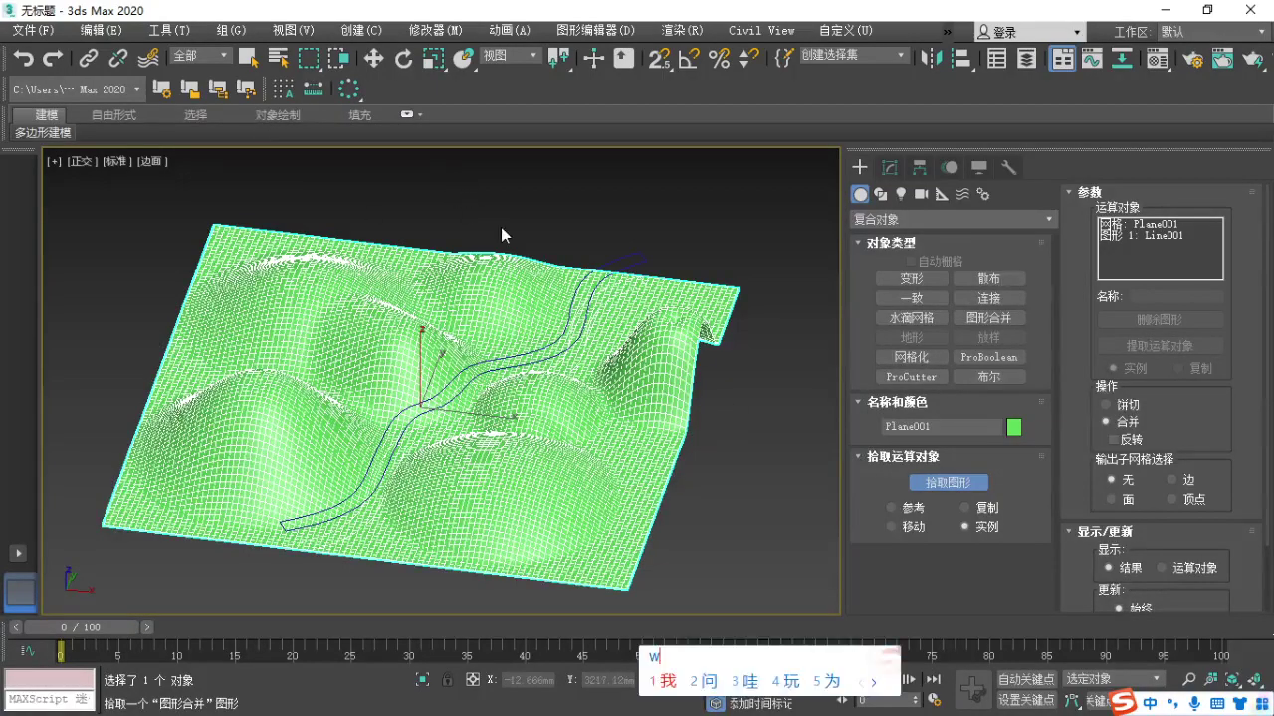
{"action": "key", "text": "w"}
Clone the newly merged terrain as Plane002 and place it beside the original.
{"action": "middle_click_drag", "start_coordinate": [645, 272], "coordinate": [520, 262]}
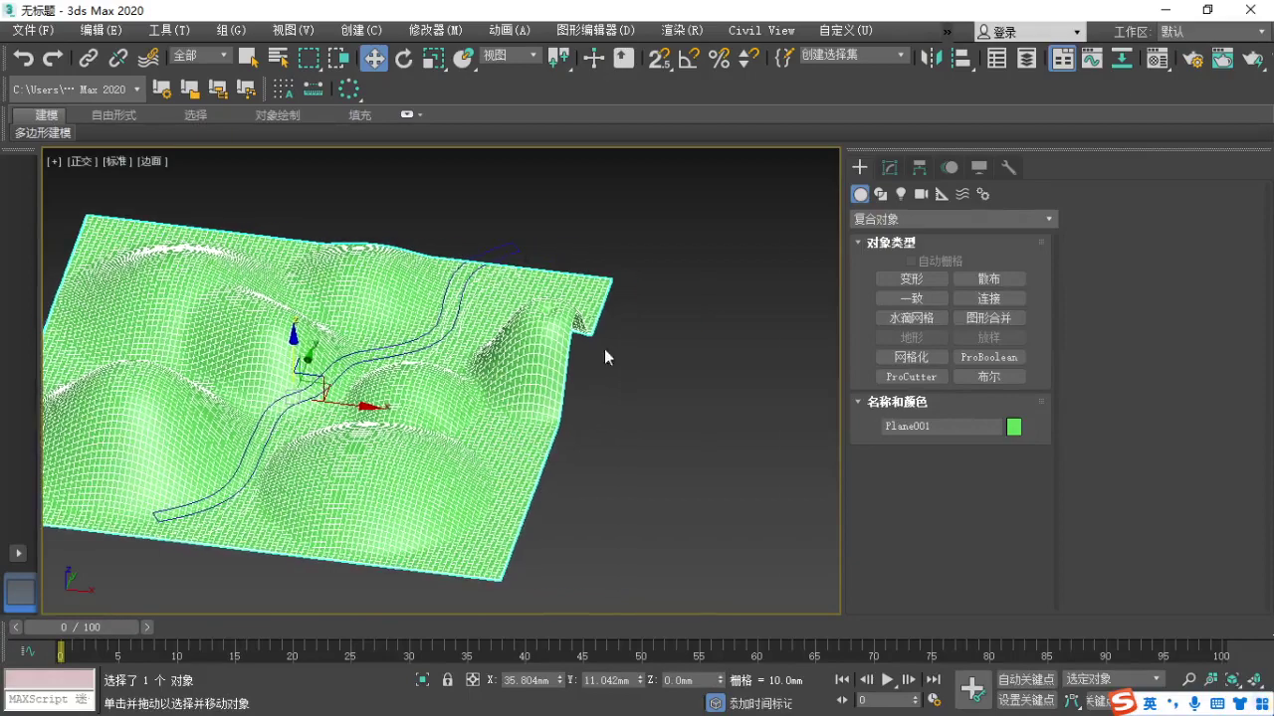
{"action": "left_click", "coordinate": [606, 349]}
{"action": "left_click", "coordinate": [502, 355]}
{"action": "left_click_drag", "start_coordinate": [328, 406], "coordinate": [972, 494], "text": "shift"}
{"action": "left_click", "coordinate": [640, 447]}
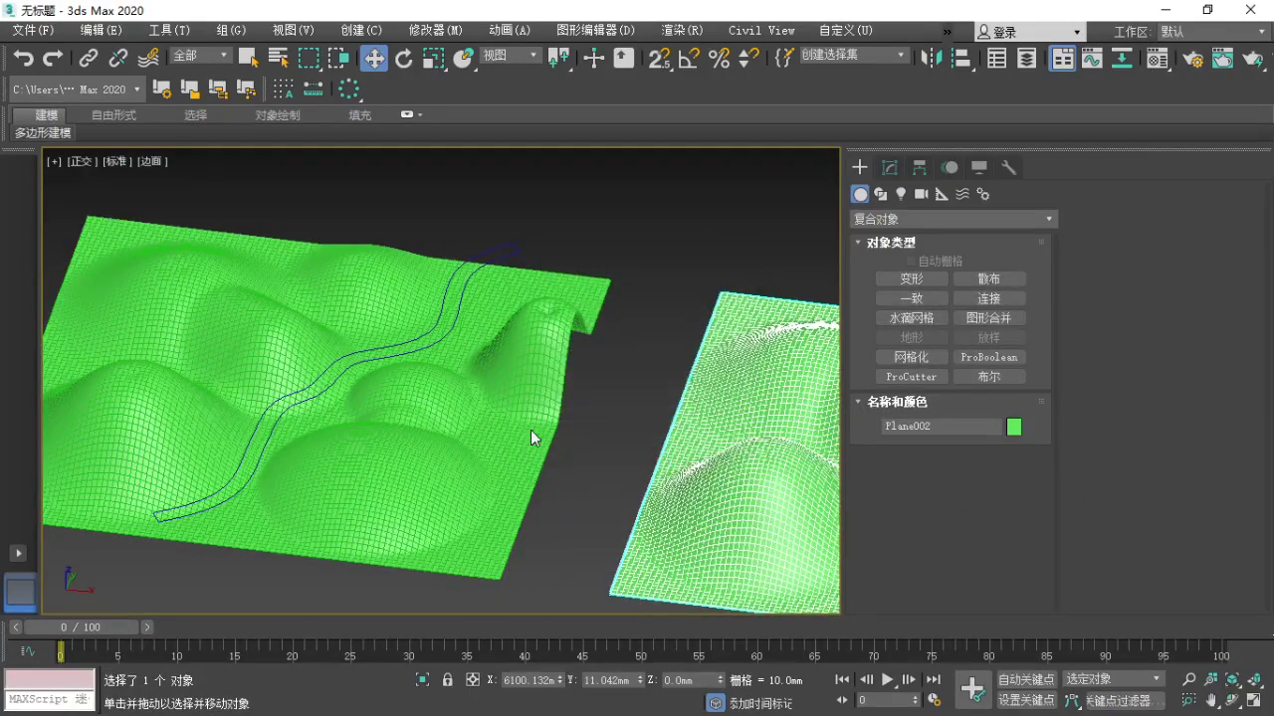
Set the original terrain's Line001 operation to Cookie Cutter with Invert off, cutting the road strip out of the surface.
{"action": "left_click", "coordinate": [342, 398]}
{"action": "left_click", "coordinate": [890, 167]}
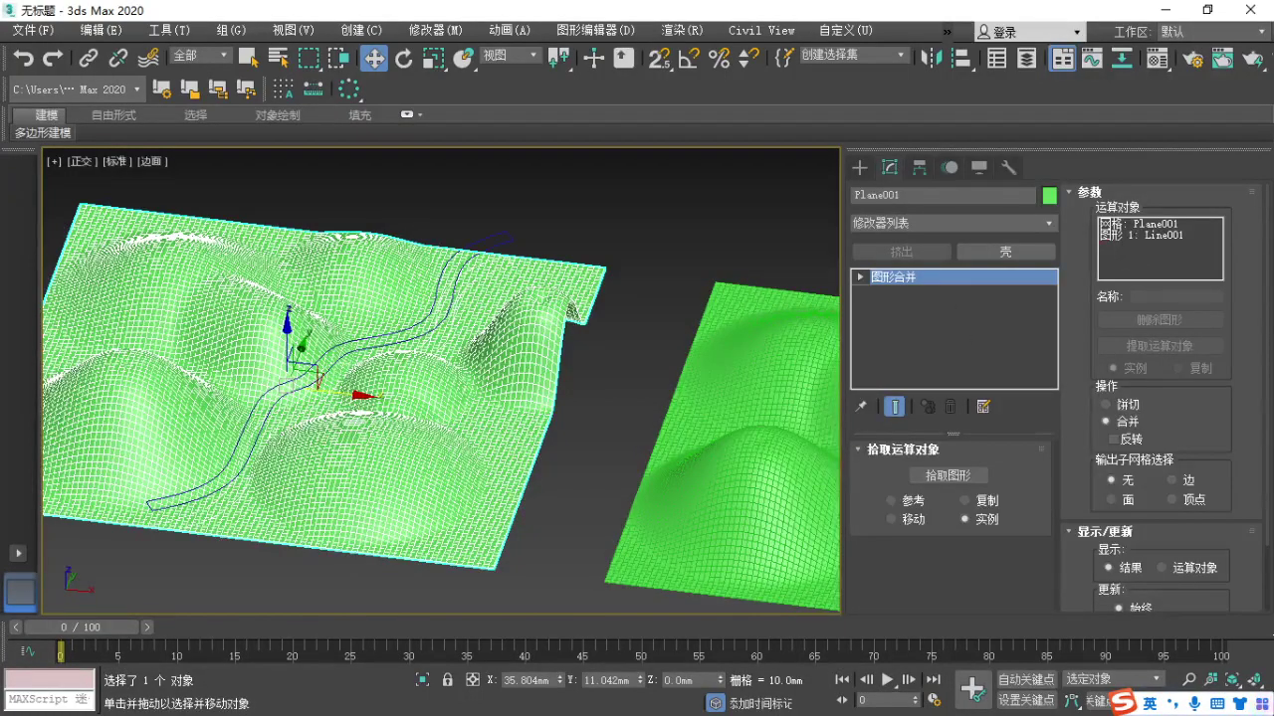
{"action": "left_click_drag", "start_coordinate": [1099, 245], "coordinate": [1194, 234]}
{"action": "left_click", "coordinate": [1123, 236]}
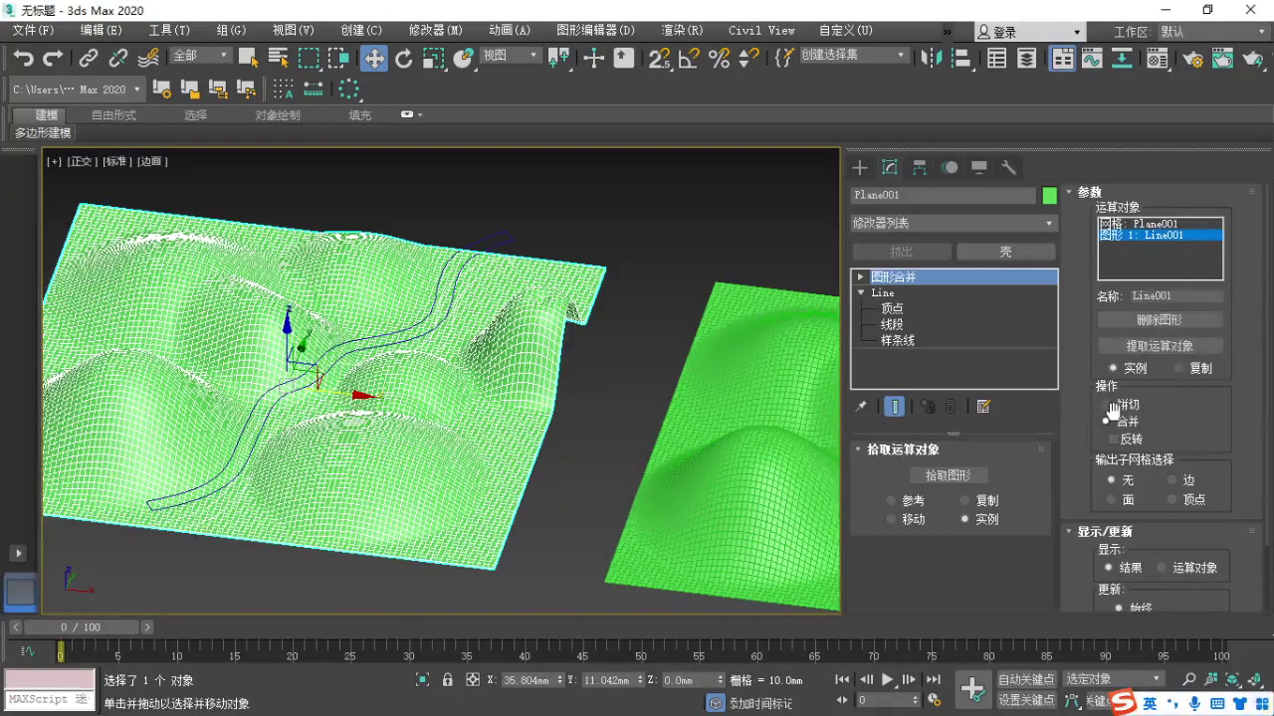
{"action": "left_click", "coordinate": [1105, 406]}
{"action": "left_click", "coordinate": [1114, 439]}
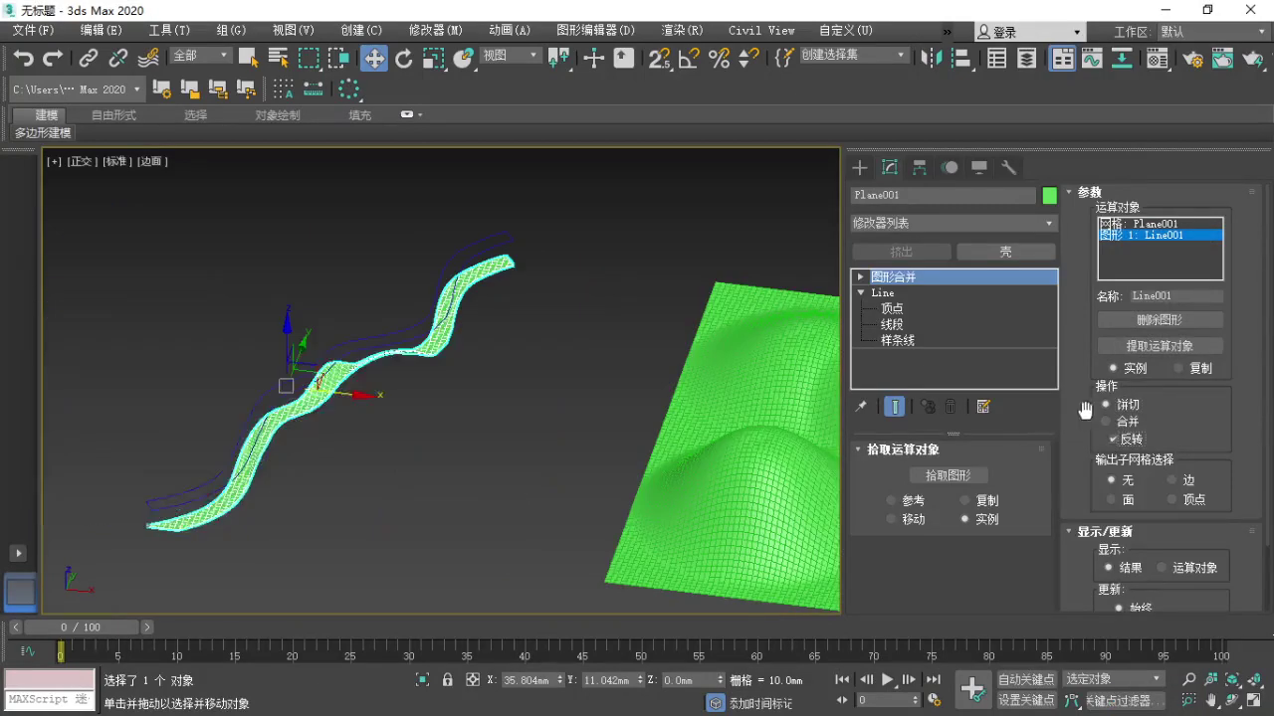
{"action": "left_click", "coordinate": [1112, 443]}
Set the cloned terrain Plane002's Line001 operation to Cookie Cutter with Invert on, keeping only the road strip.
{"action": "left_click", "coordinate": [787, 421]}
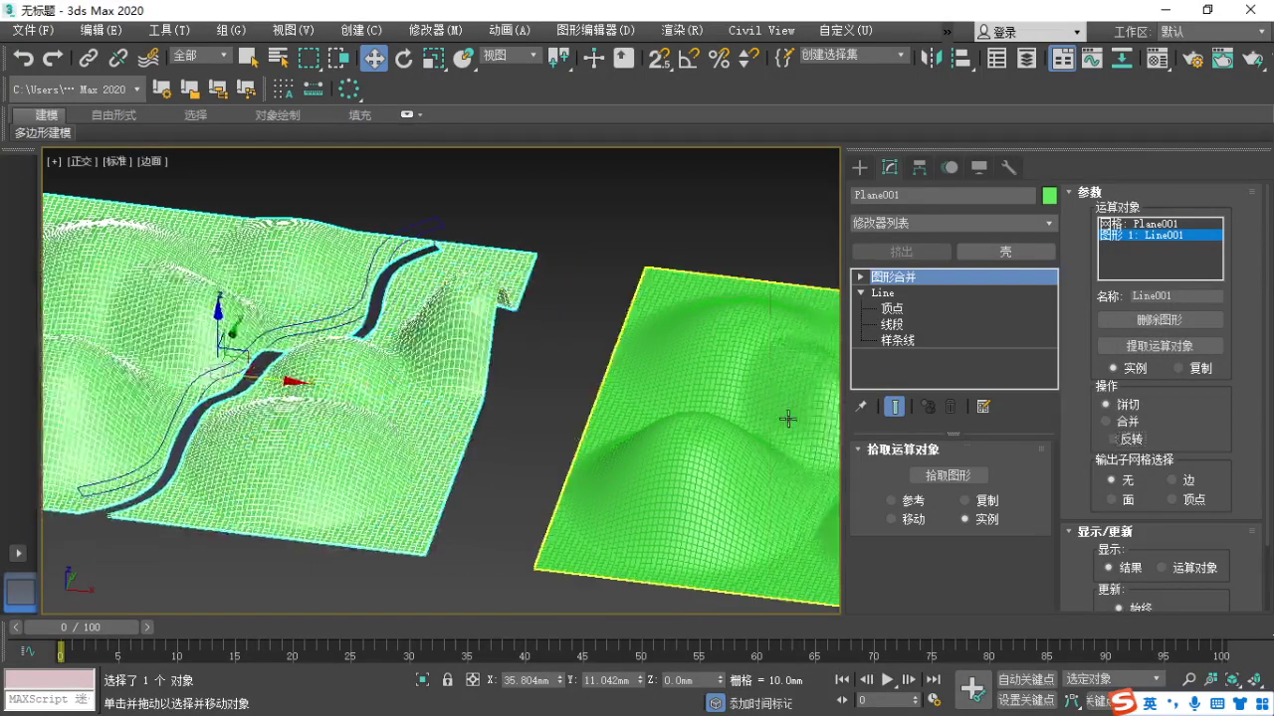
{"action": "middle_click_drag", "start_coordinate": [544, 440], "coordinate": [520, 440]}
{"action": "left_click", "coordinate": [1141, 237]}
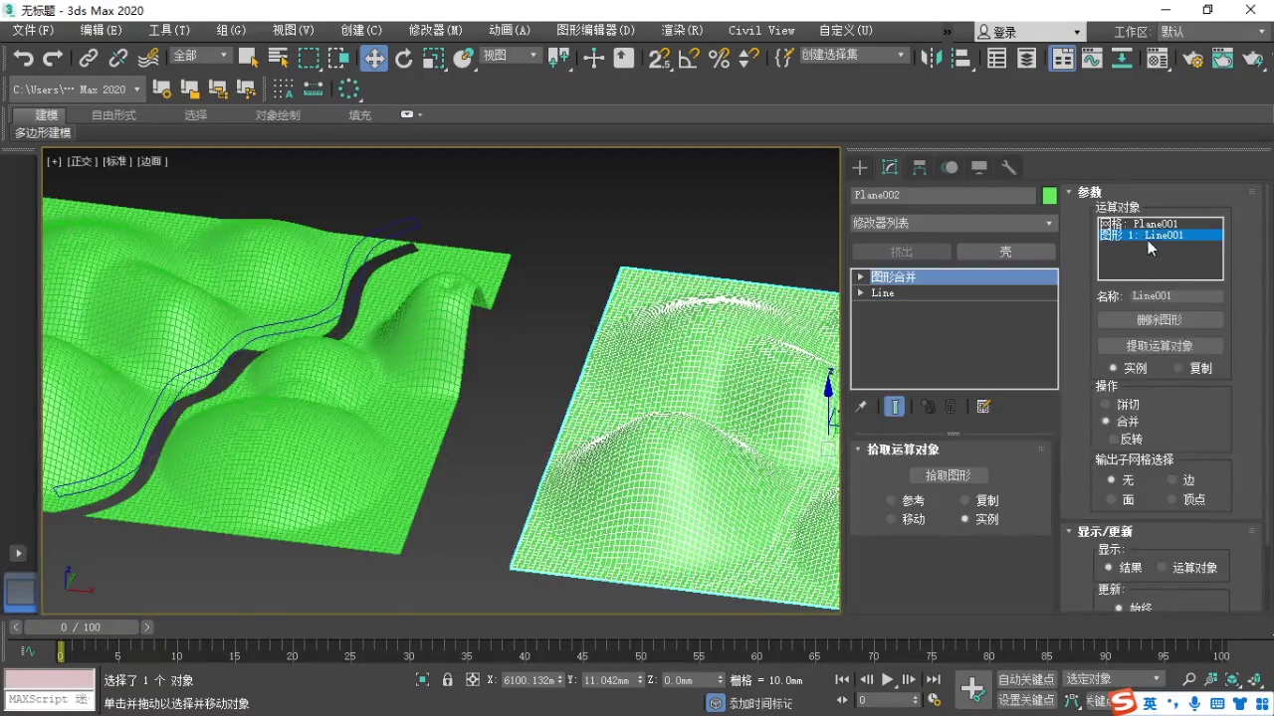
{"action": "left_click", "coordinate": [1108, 403]}
{"action": "left_click", "coordinate": [1112, 438]}
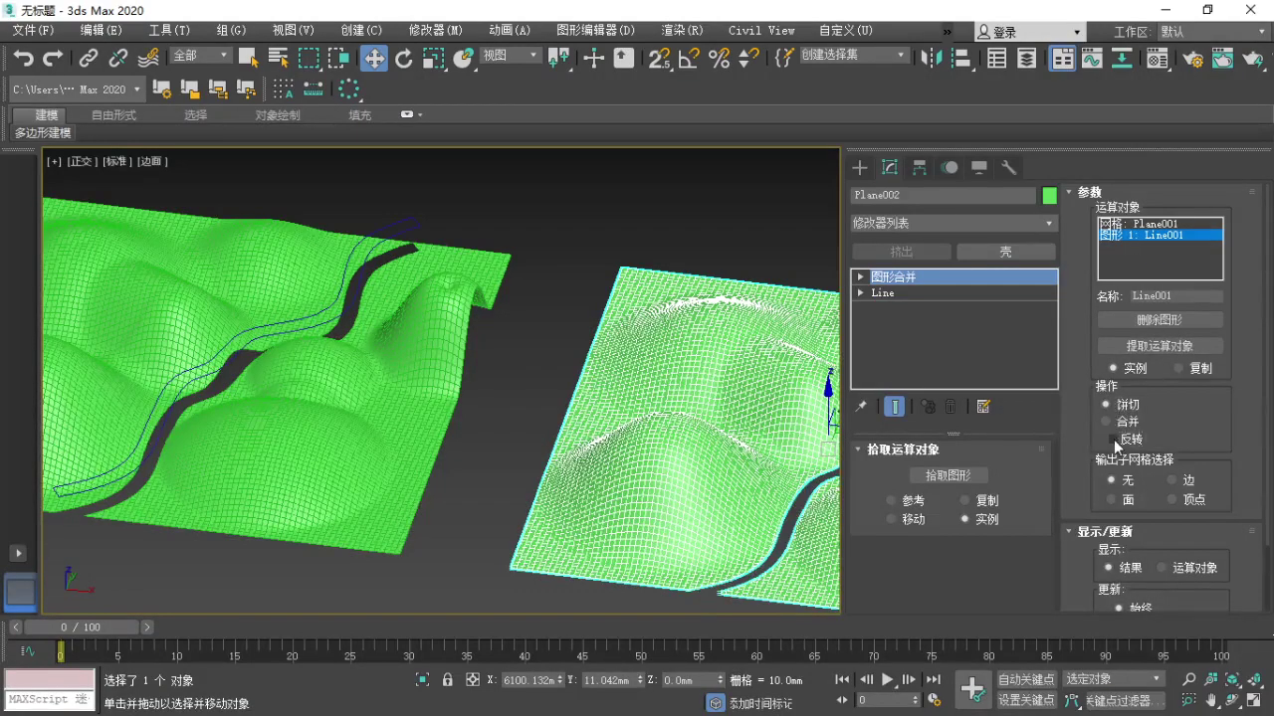
{"action": "middle_click_drag", "start_coordinate": [831, 475], "coordinate": [622, 432]}
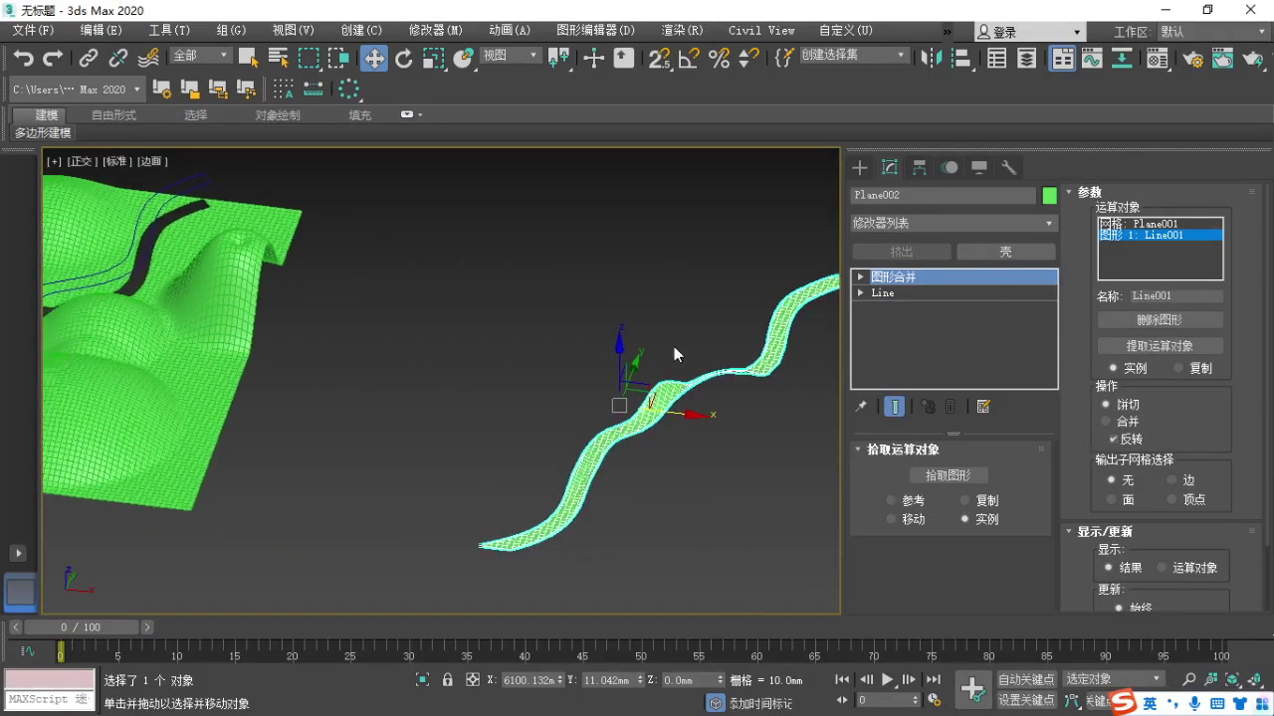
{"action": "middle_click_drag", "start_coordinate": [674, 353], "coordinate": [714, 353]}
Try to move the mesh operand of the Plane002 road strip toward the terrain, and undo the move.
{"action": "left_click", "coordinate": [935, 277]}
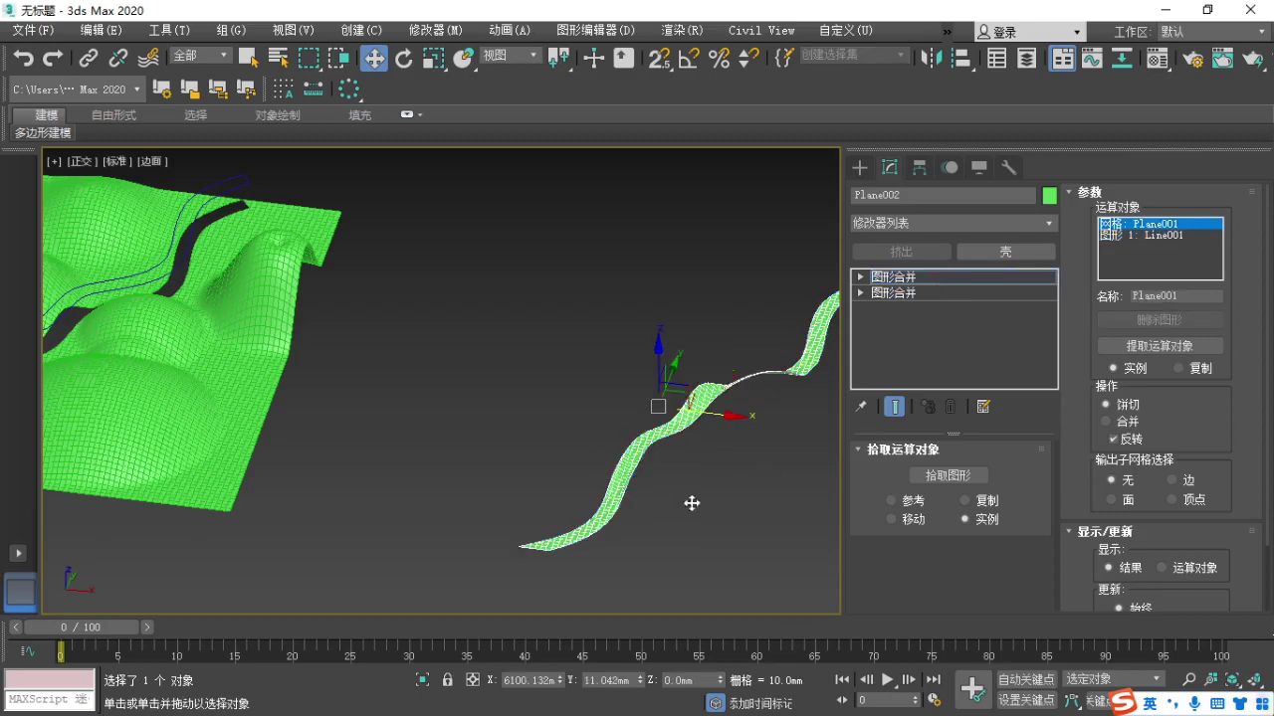
{"action": "right_click", "coordinate": [735, 447]}
{"action": "key", "text": "space"}
{"action": "left_click_drag", "start_coordinate": [721, 418], "coordinate": [523, 392]}
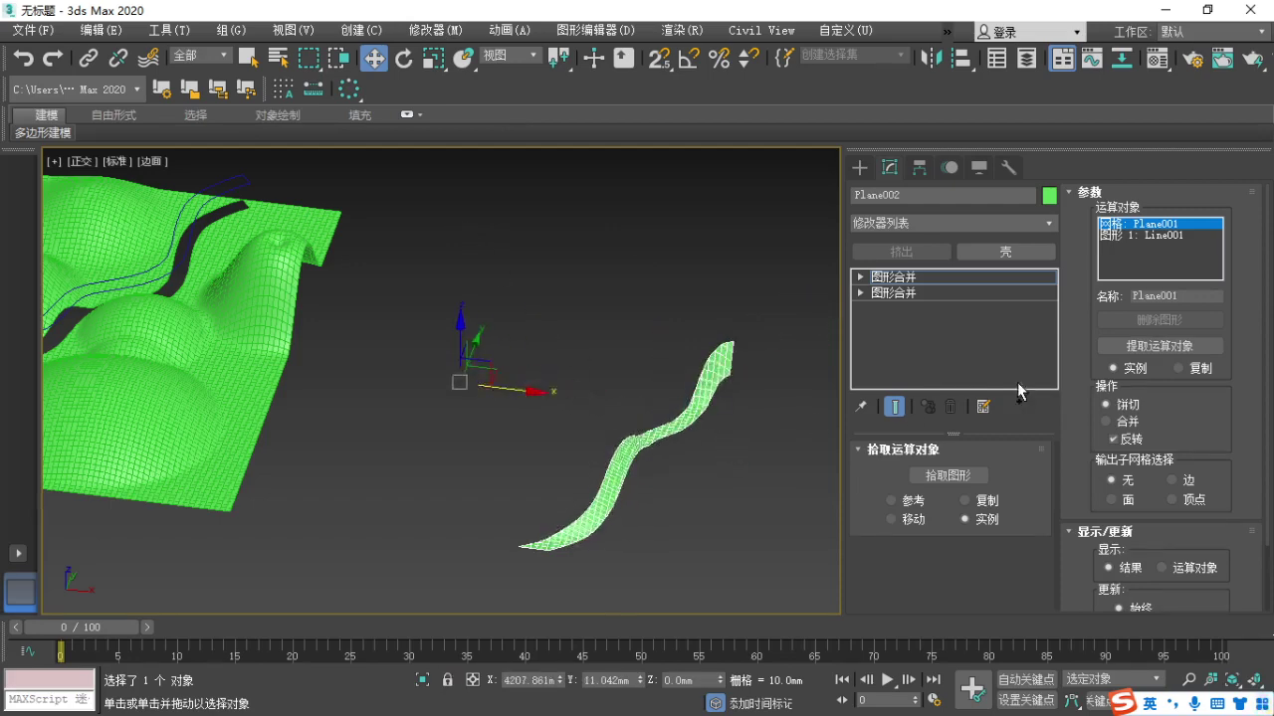
{"action": "key", "text": "ctrl+z"}
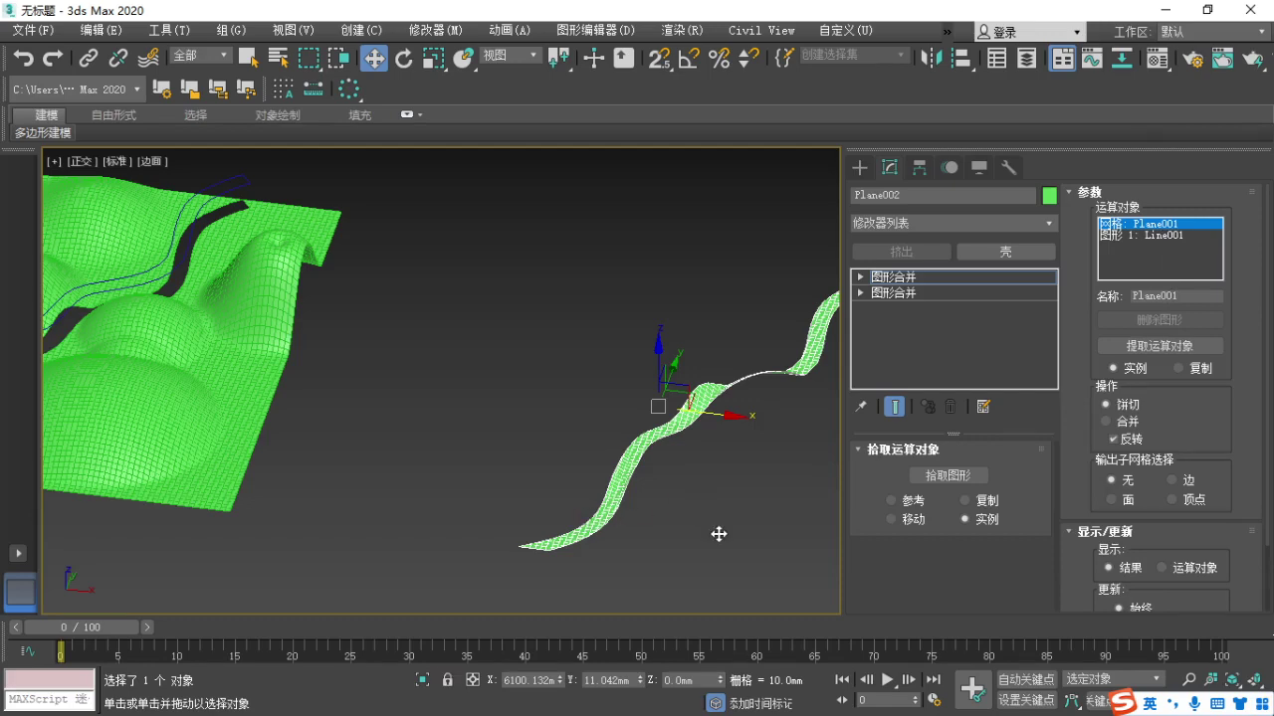
Convert the Plane002 road strip to an Editable Poly.
{"action": "right_click", "coordinate": [651, 439]}
{"action": "mouse_move", "coordinate": [679, 629]}
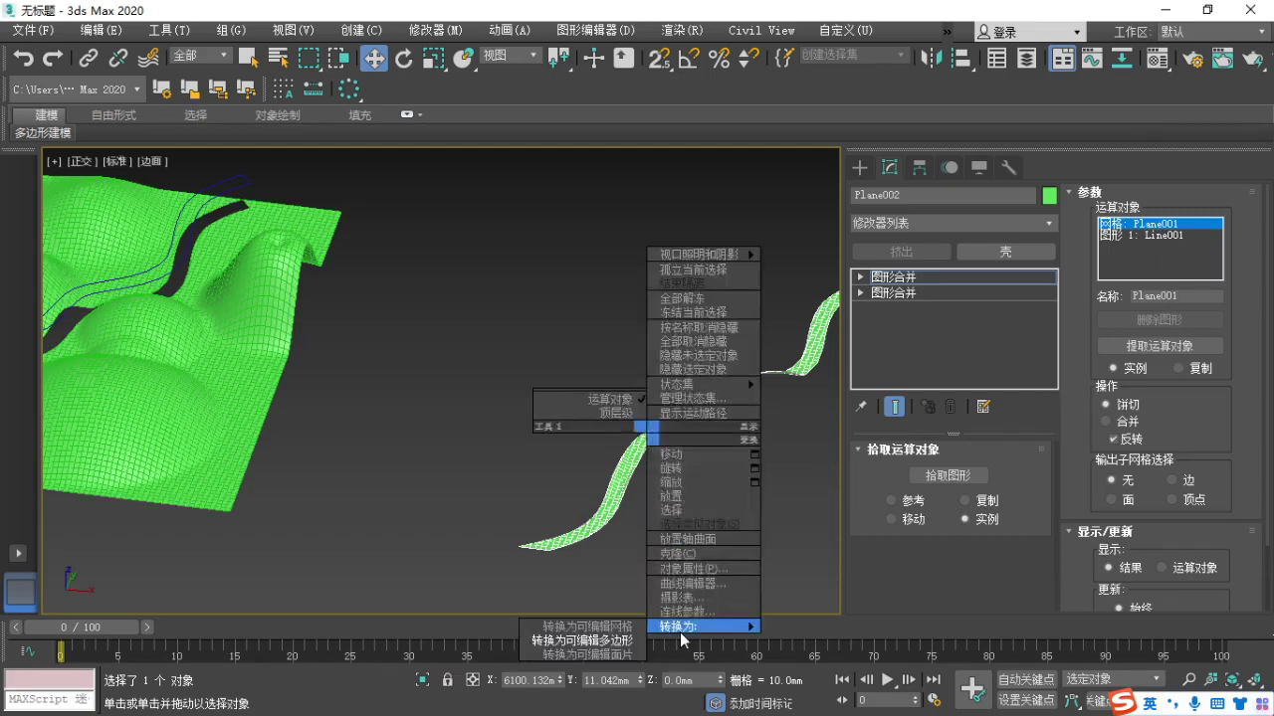
{"action": "left_click", "coordinate": [612, 641]}
{"action": "middle_click_drag", "start_coordinate": [736, 469], "coordinate": [603, 475]}
{"action": "left_click", "coordinate": [602, 458]}
{"action": "left_click", "coordinate": [519, 424]}
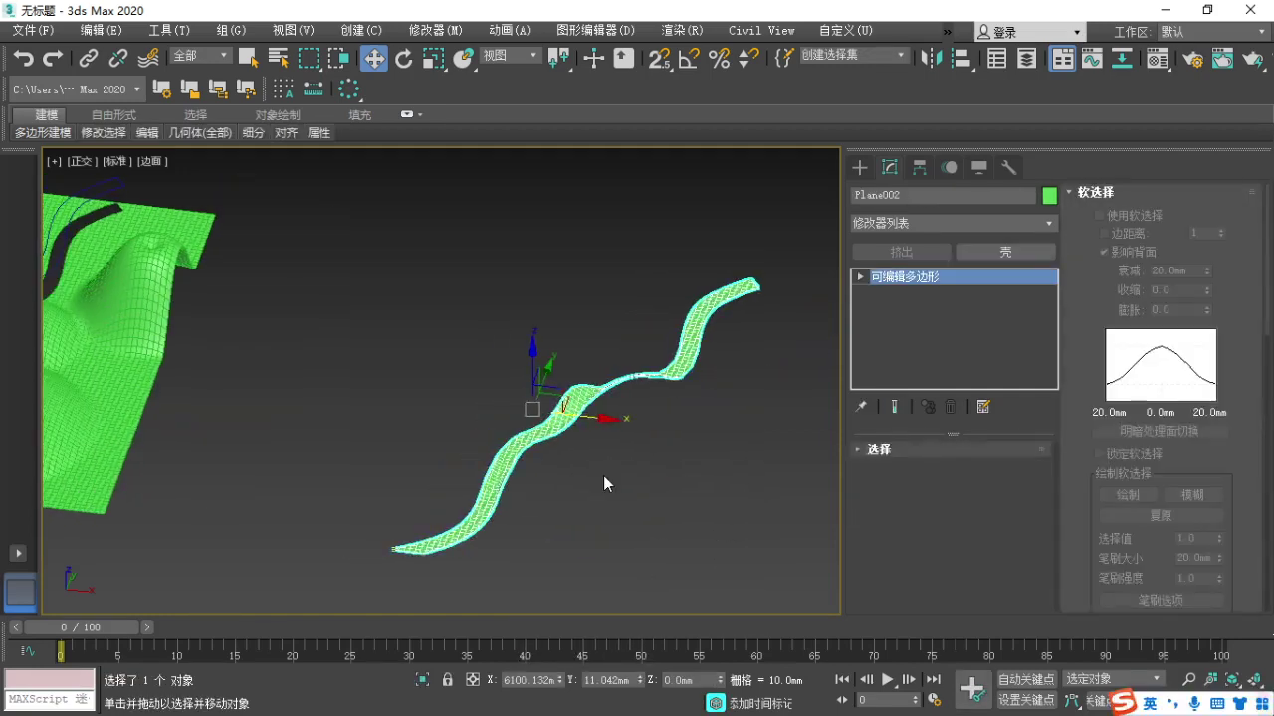
Move the Plane002 road strip along X in the top view until it roughly covers the gap in the terrain.
{"action": "key", "text": "t"}
{"action": "scroll", "coordinate": [602, 472], "scroll_direction": "down", "scroll_amount": 3}
{"action": "middle_click_drag", "start_coordinate": [709, 478], "coordinate": [608, 472]}
{"action": "left_click_drag", "start_coordinate": [677, 432], "coordinate": [507, 425]}
{"action": "scroll", "coordinate": [473, 430], "scroll_direction": "up", "scroll_amount": 6}
{"action": "scroll", "coordinate": [442, 438], "scroll_direction": "up", "scroll_amount": 5}
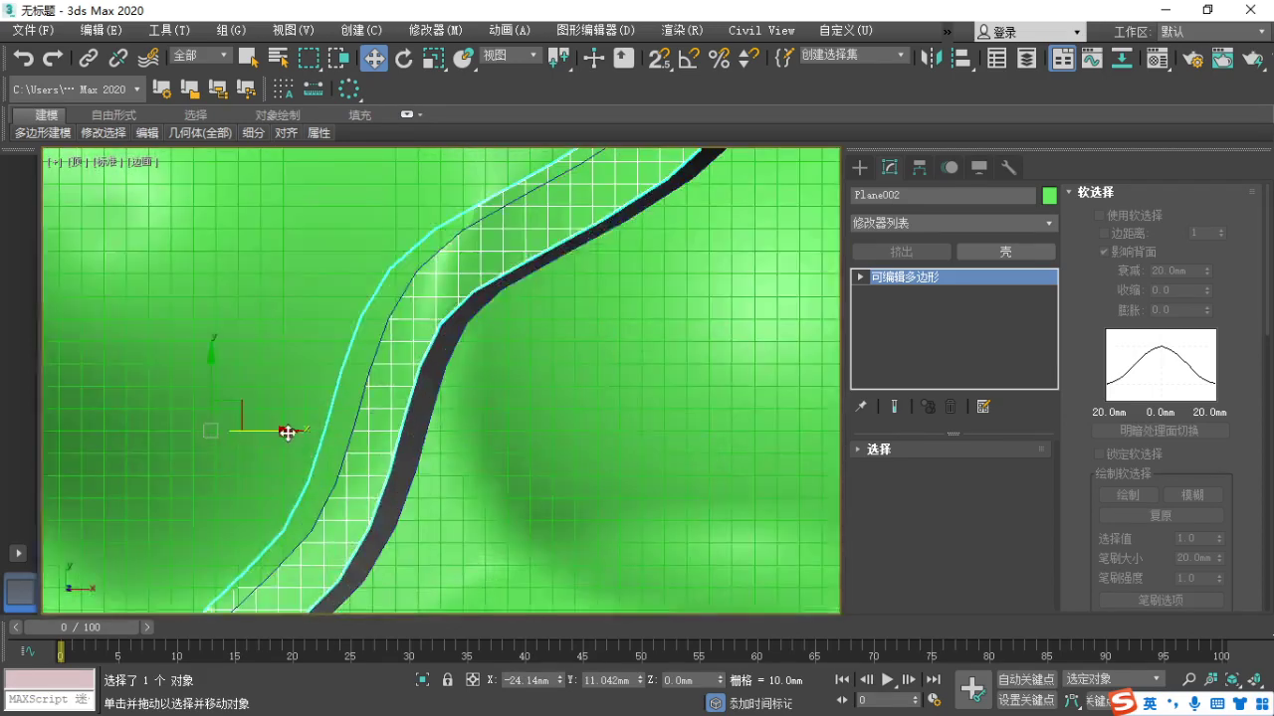
{"action": "left_click_drag", "start_coordinate": [285, 432], "coordinate": [311, 438]}
Turn on 2.5D snapping and snap the road strip's upper end corner onto the matching corner of the terrain cutout.
{"action": "scroll", "coordinate": [407, 531], "scroll_direction": "up", "scroll_amount": 1}
{"action": "middle_click_drag", "start_coordinate": [408, 525], "coordinate": [444, 457]}
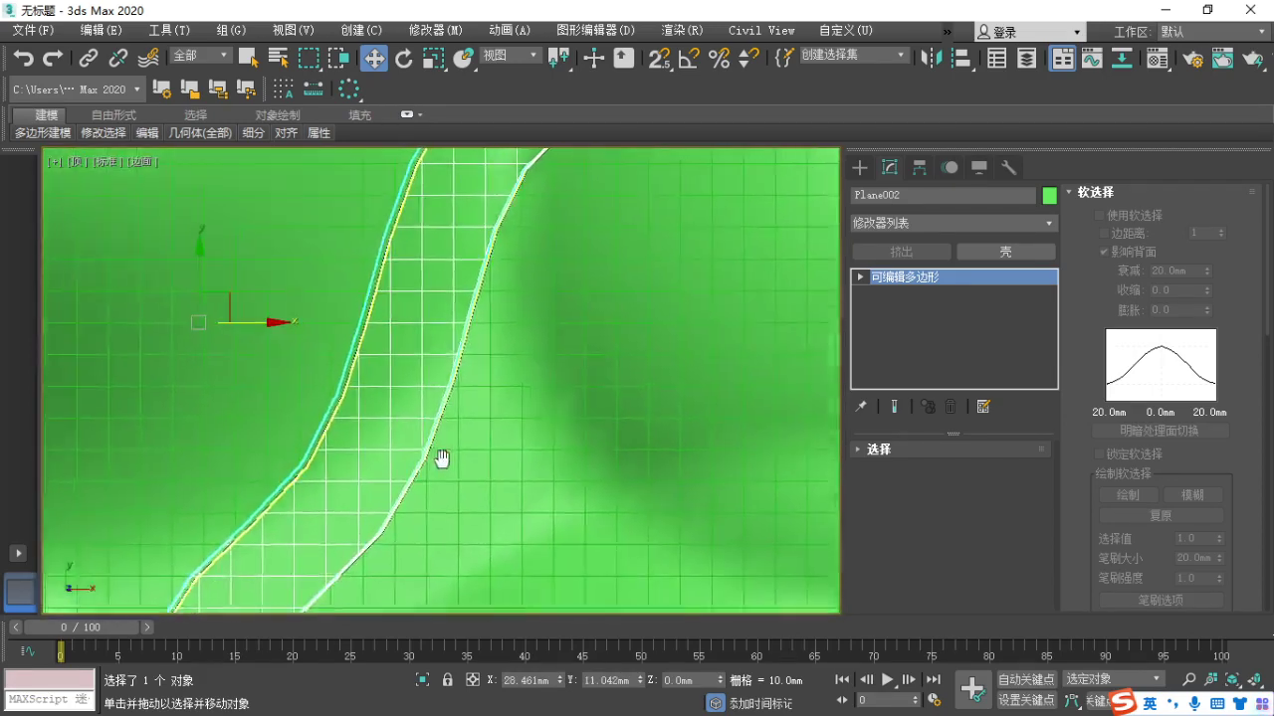
{"action": "scroll", "coordinate": [426, 438], "scroll_direction": "up", "scroll_amount": 3}
{"action": "middle_click_drag", "start_coordinate": [403, 406], "coordinate": [468, 419]}
{"action": "scroll", "coordinate": [398, 392], "scroll_direction": "down", "scroll_amount": 7}
{"action": "middle_click_drag", "start_coordinate": [381, 332], "coordinate": [361, 479]}
{"action": "middle_click_drag", "start_coordinate": [552, 255], "coordinate": [458, 458]}
{"action": "scroll", "coordinate": [460, 221], "scroll_direction": "up", "scroll_amount": 4}
{"action": "middle_click_drag", "start_coordinate": [510, 170], "coordinate": [477, 306]}
{"action": "scroll", "coordinate": [478, 304], "scroll_direction": "up", "scroll_amount": 3}
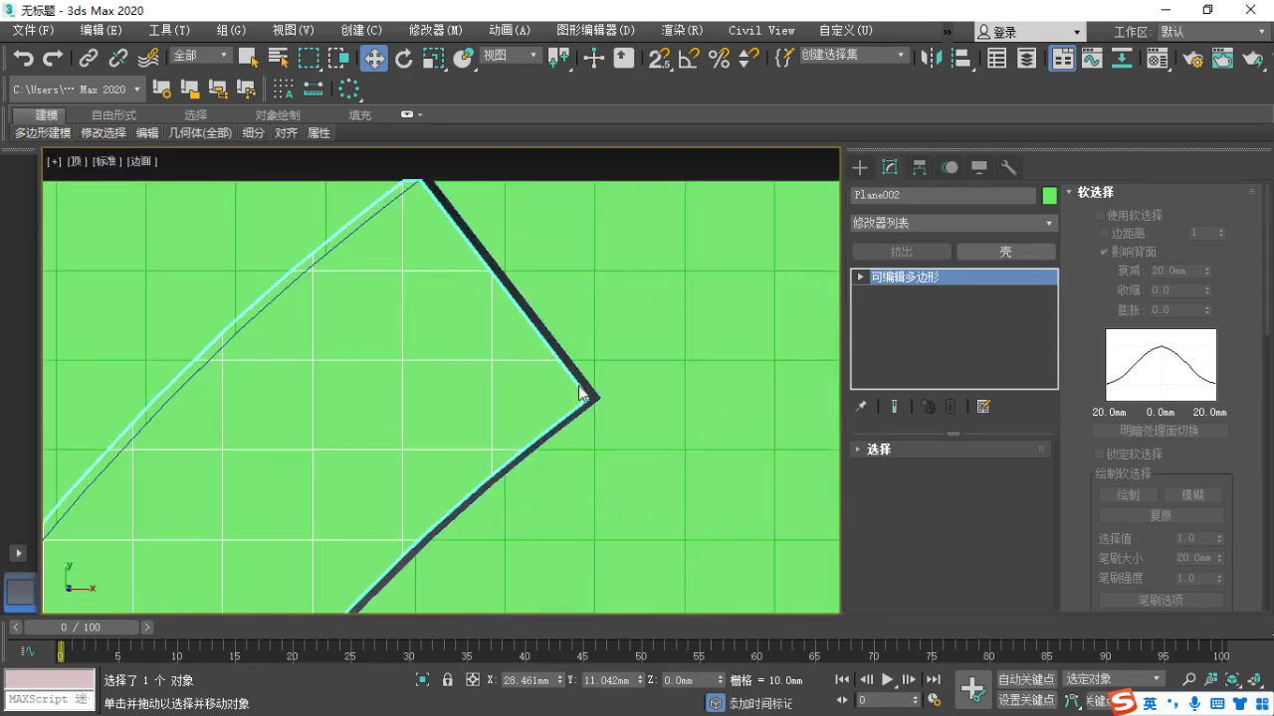
{"action": "key", "text": "s"}
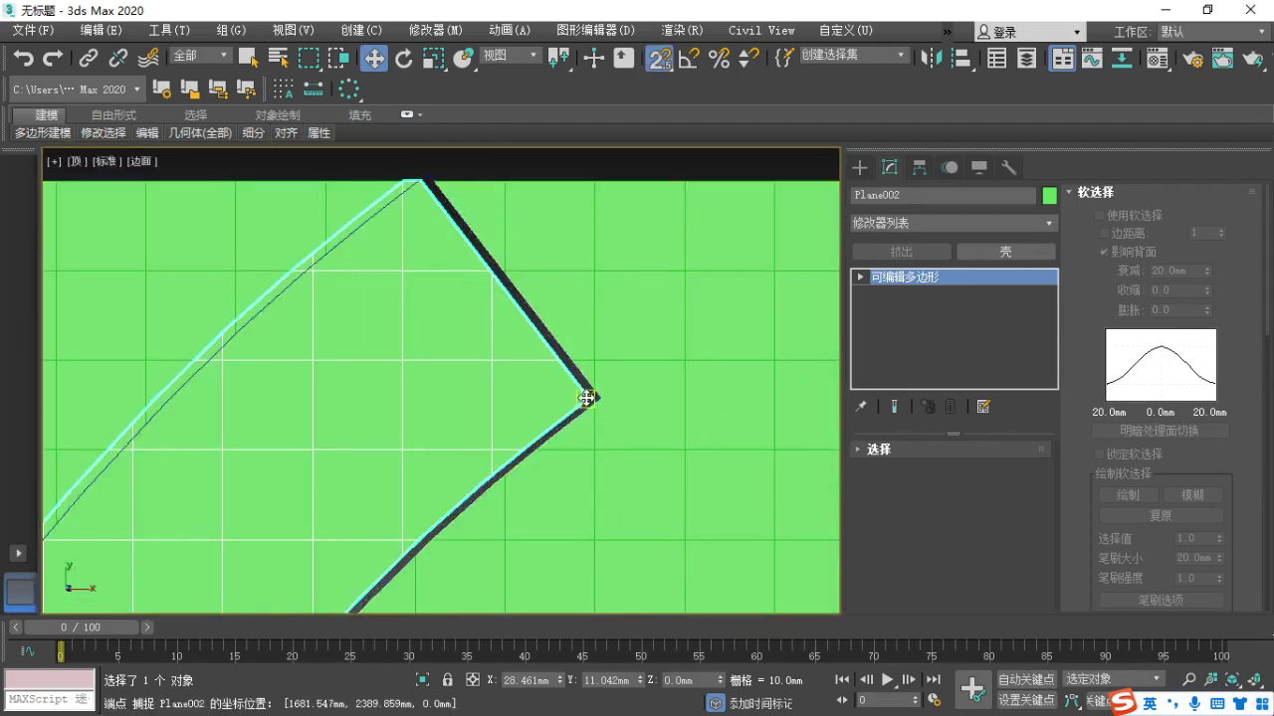
{"action": "left_click_drag", "start_coordinate": [587, 398], "coordinate": [597, 398]}
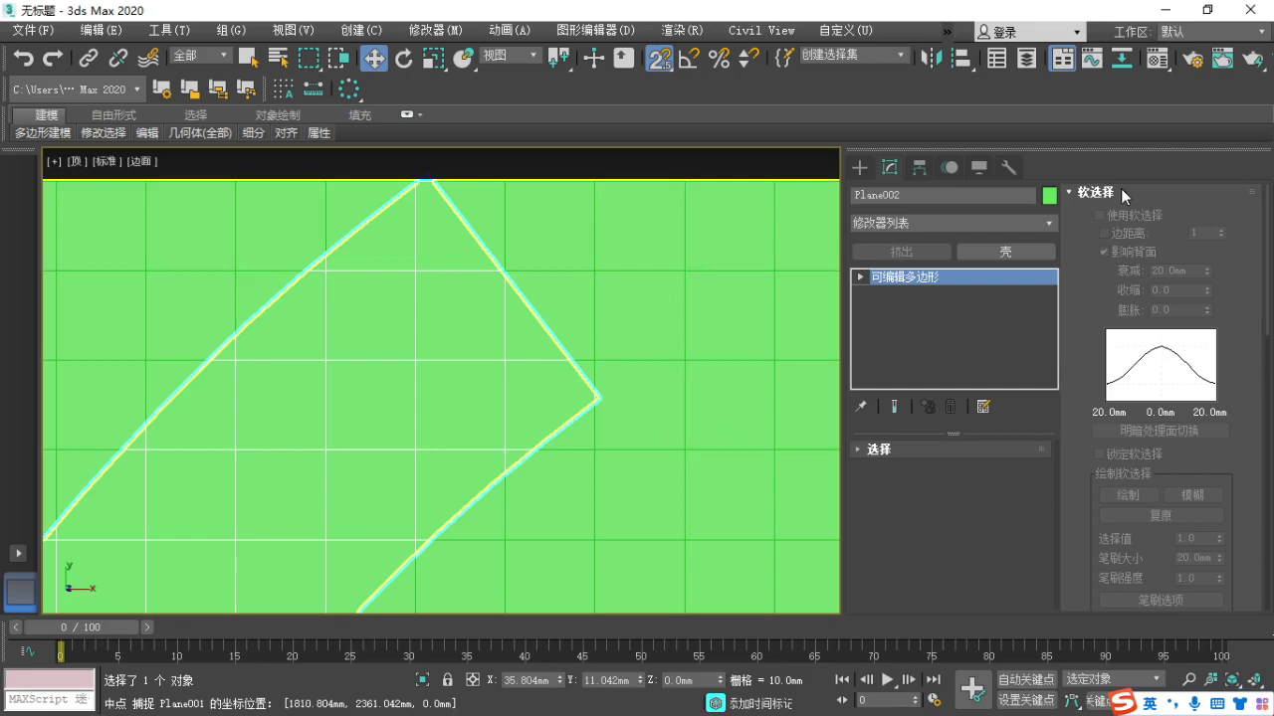
Change the Plane002 road strip's object colour to grey and deselect it.
{"action": "left_click", "coordinate": [1049, 195]}
{"action": "left_click", "coordinate": [908, 302]}
{"action": "left_click", "coordinate": [924, 376]}
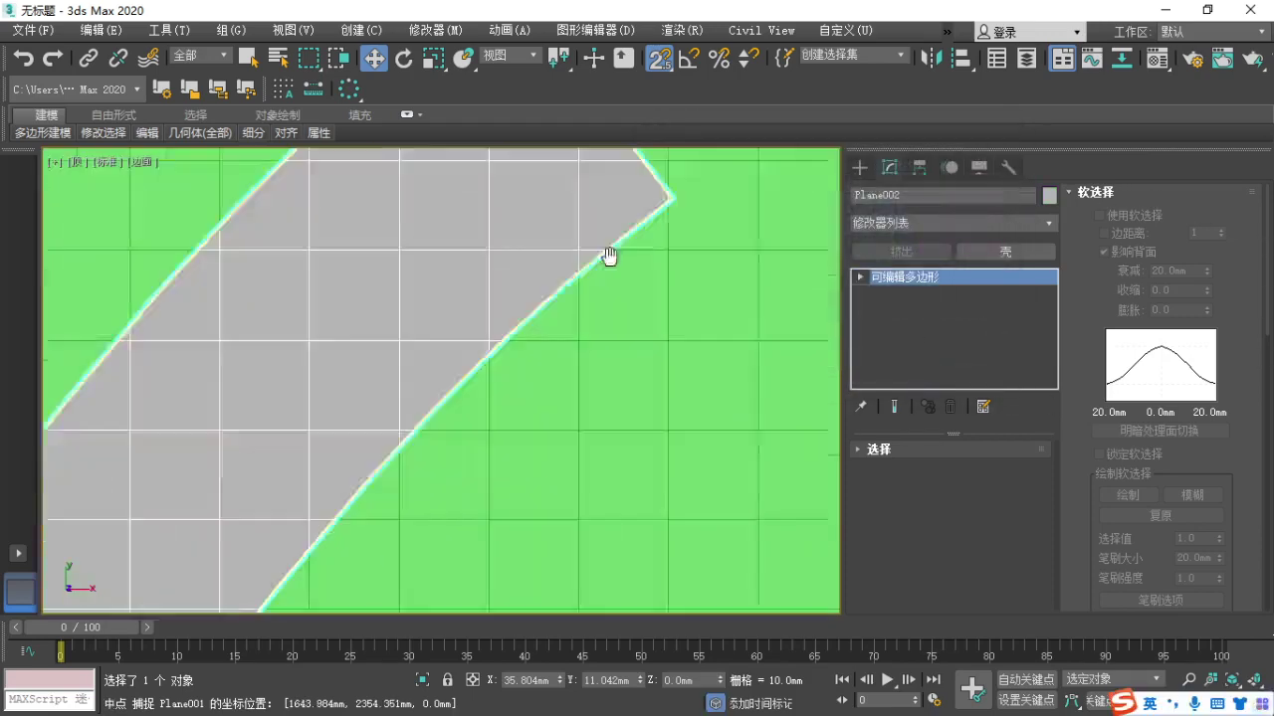
{"action": "scroll", "coordinate": [605, 255], "scroll_direction": "down", "scroll_amount": 8}
{"action": "middle_click_drag", "start_coordinate": [489, 537], "coordinate": [412, 440], "text": "alt"}
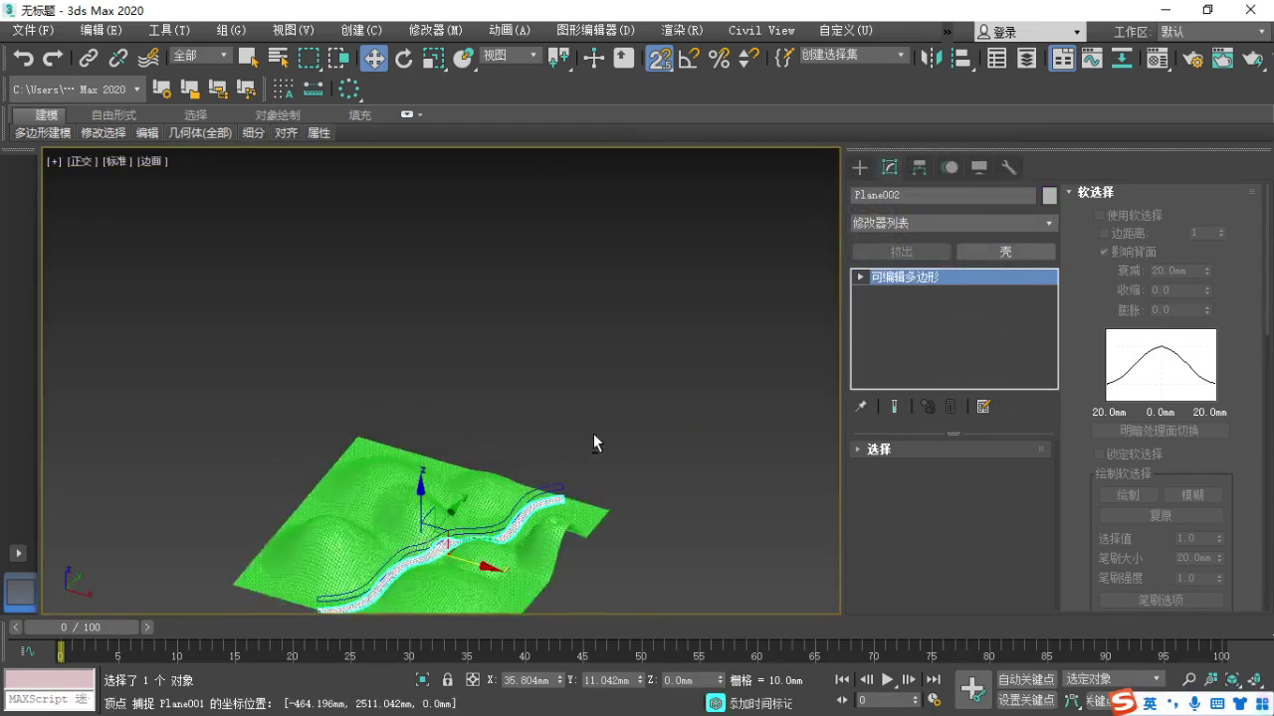
{"action": "left_click", "coordinate": [577, 564]}
Remove the Line001 road spline from above the terrain.
{"action": "middle_click_drag", "start_coordinate": [548, 577], "coordinate": [530, 414]}
{"action": "scroll", "coordinate": [407, 416], "scroll_direction": "up", "scroll_amount": 5}
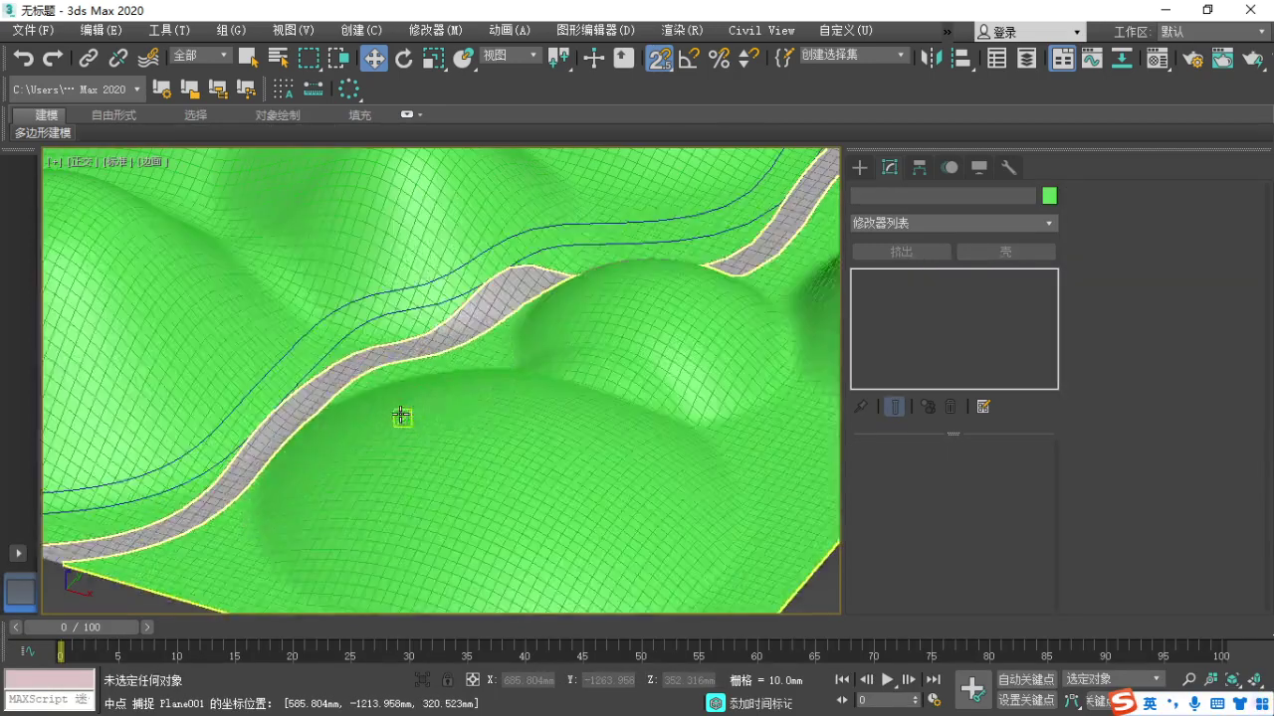
{"action": "scroll", "coordinate": [392, 469], "scroll_direction": "down", "scroll_amount": 3}
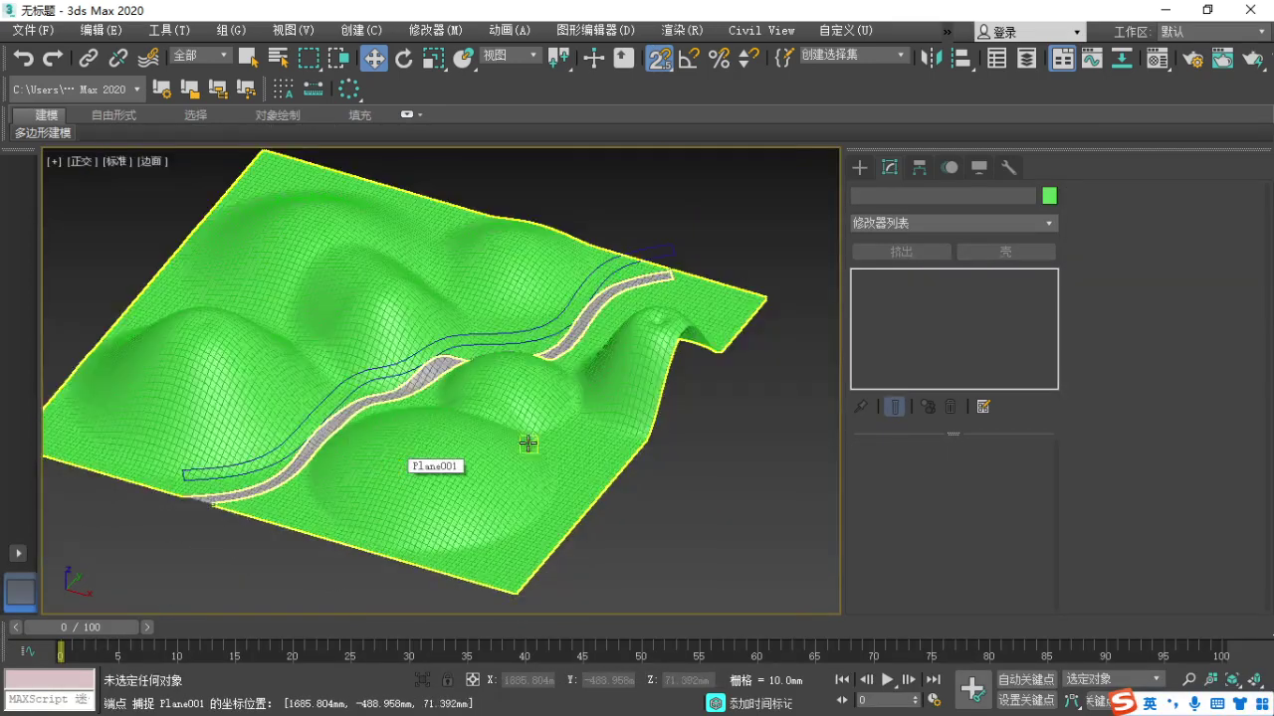
{"action": "middle_click_drag", "start_coordinate": [305, 501], "coordinate": [469, 464], "text": "alt"}
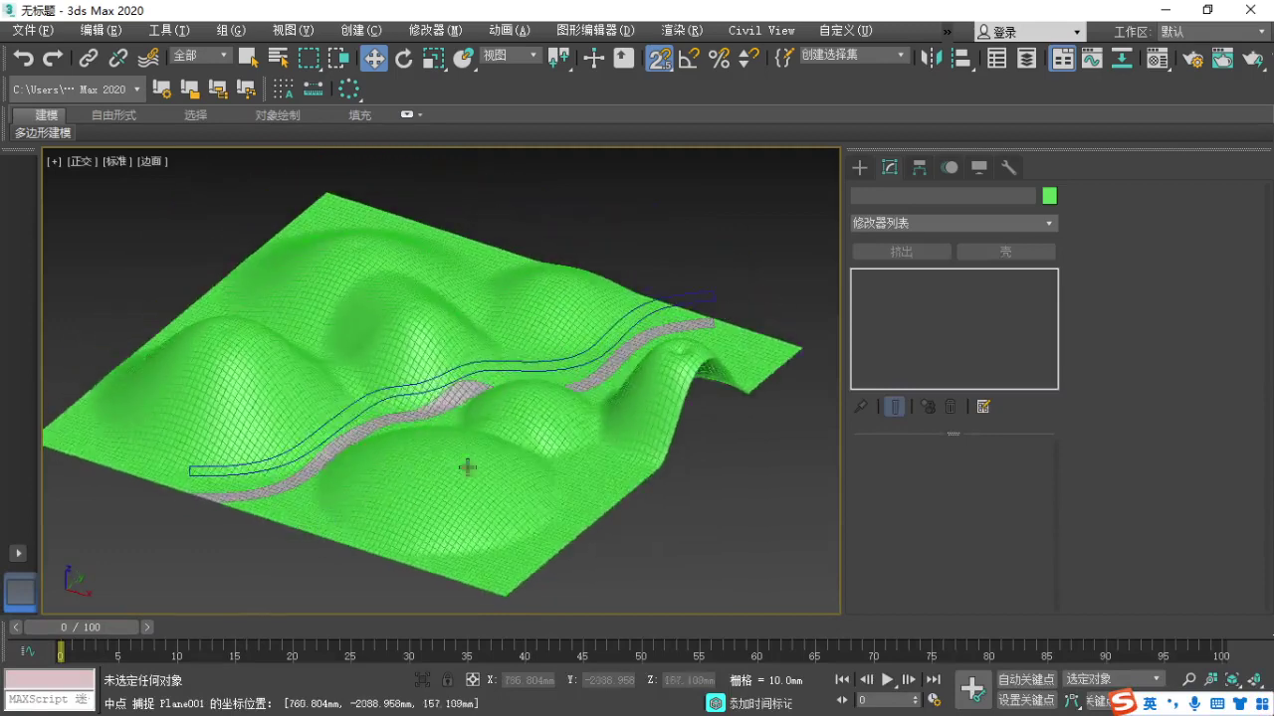
{"action": "left_click", "coordinate": [714, 294]}
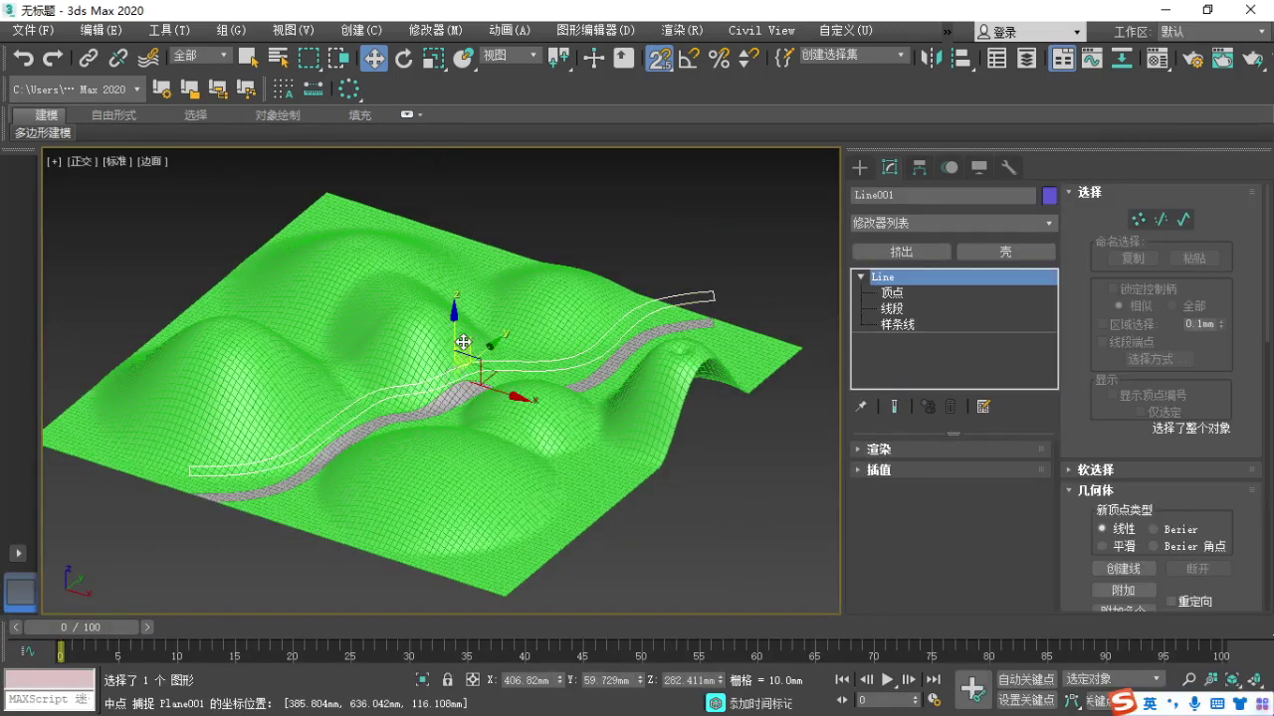
{"action": "left_click_drag", "start_coordinate": [458, 334], "coordinate": [428, 213]}
{"action": "left_click", "coordinate": [734, 263]}
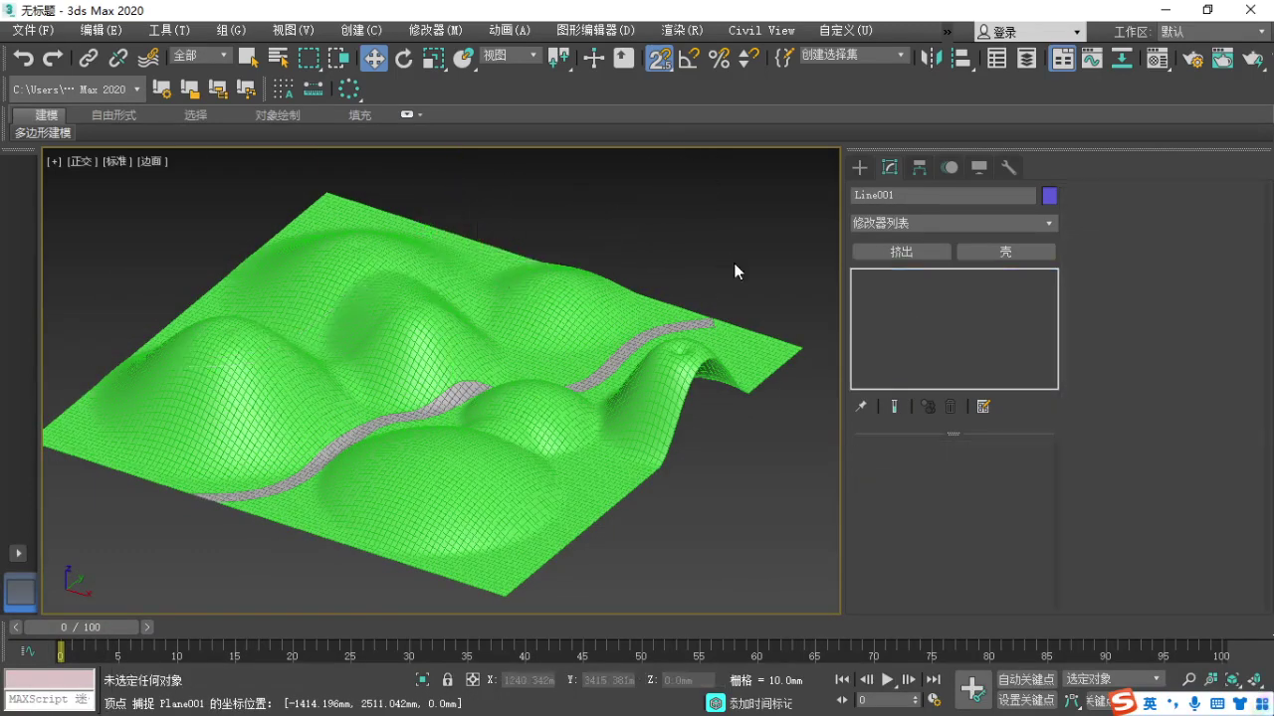
Clone the Plane002 road strip as a copy named Plane003 and place it beside the terrain along X.
{"action": "scroll", "coordinate": [214, 497], "scroll_direction": "up", "scroll_amount": 6}
{"action": "middle_click_drag", "start_coordinate": [234, 502], "coordinate": [360, 503], "text": "alt"}
{"action": "scroll", "coordinate": [360, 502], "scroll_direction": "up", "scroll_amount": 5}
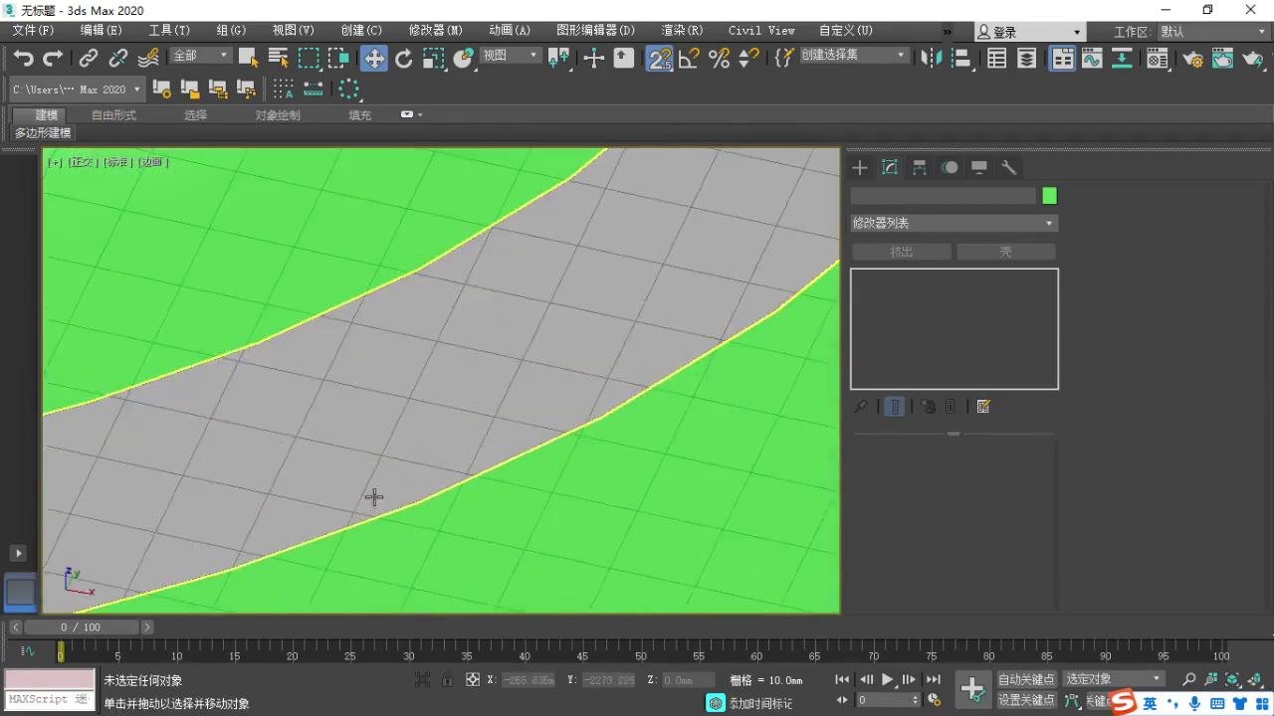
{"action": "left_click", "coordinate": [377, 403]}
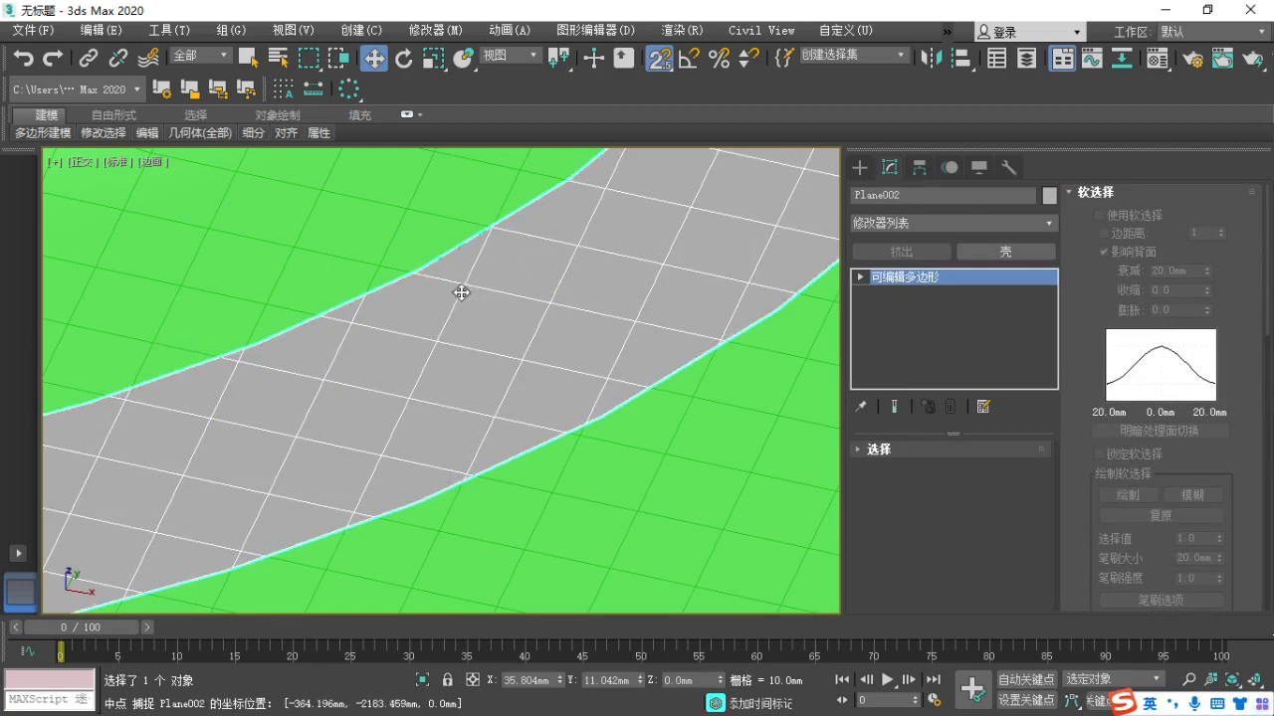
{"action": "scroll", "coordinate": [464, 369], "scroll_direction": "down", "scroll_amount": 6}
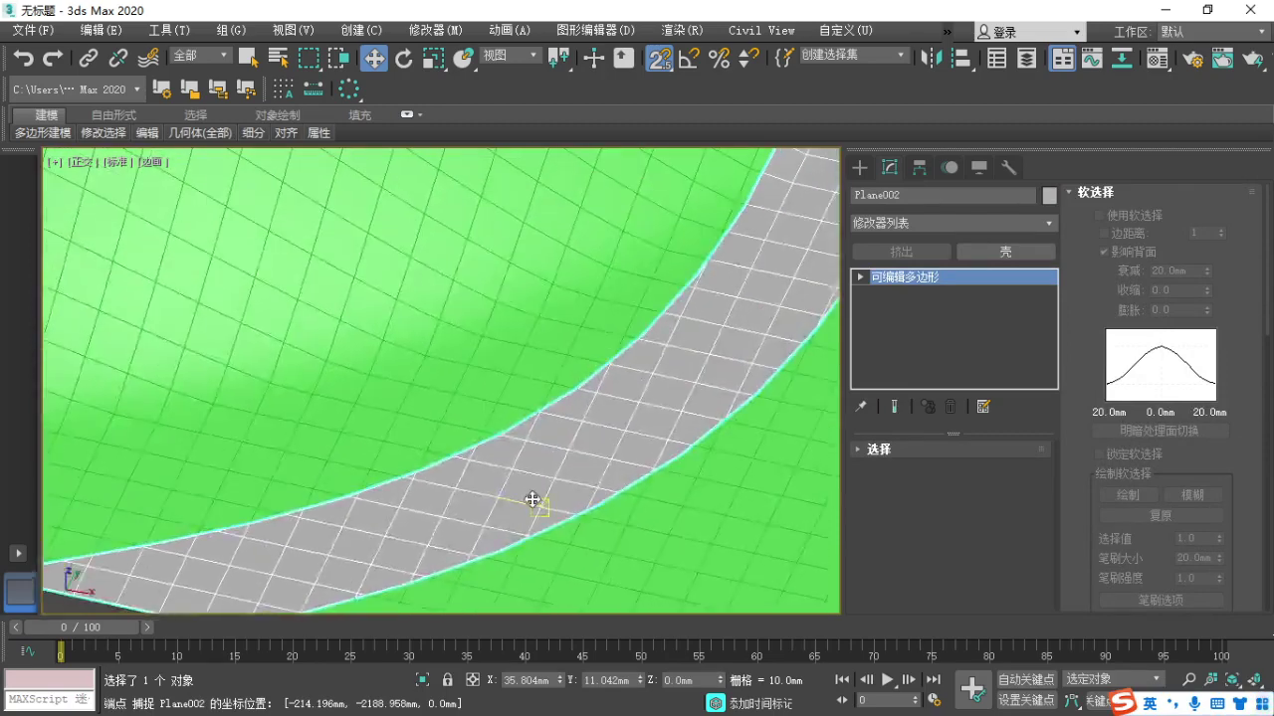
{"action": "key", "text": "t"}
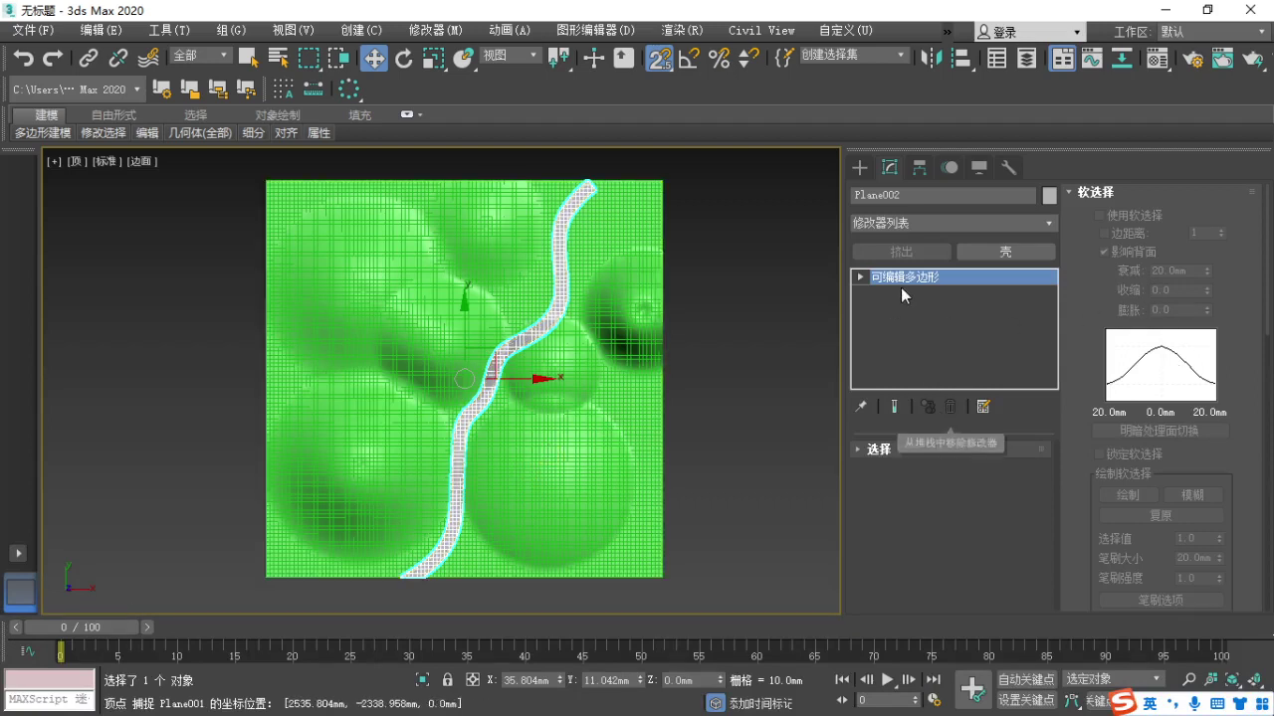
{"action": "left_click", "coordinate": [858, 277]}
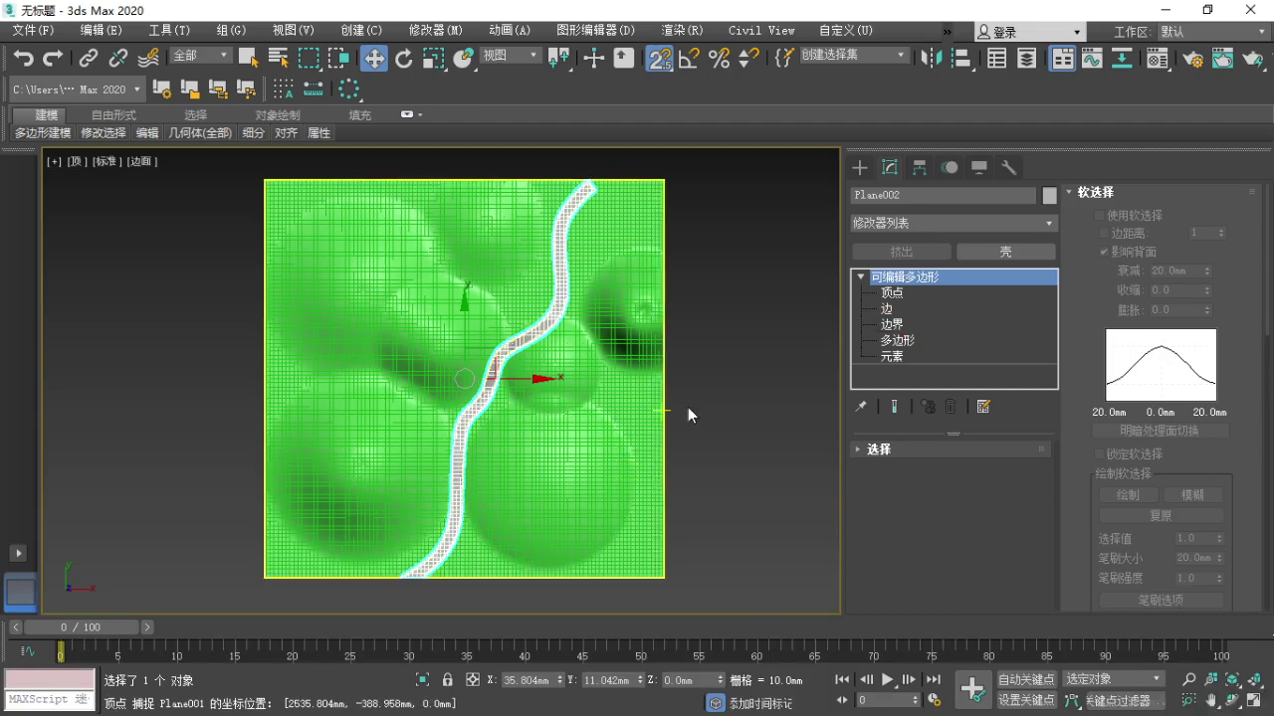
{"action": "middle_click_drag", "start_coordinate": [688, 407], "coordinate": [584, 421]}
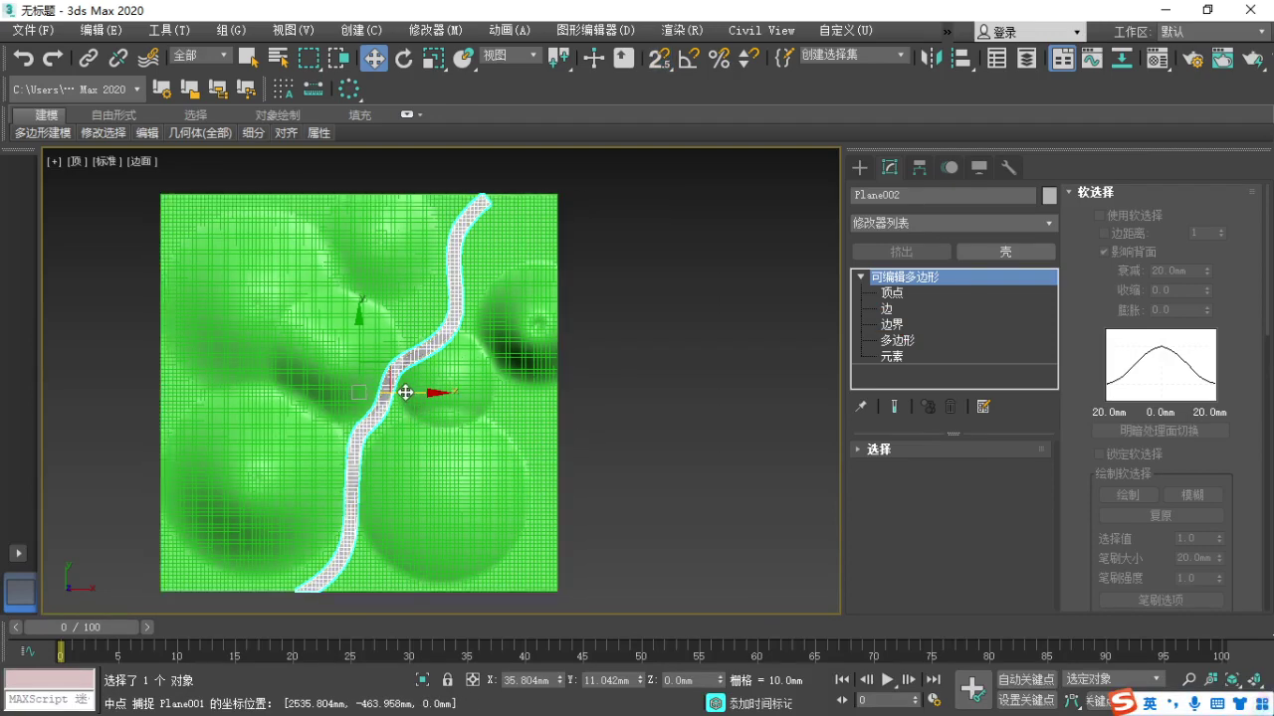
{"action": "key", "text": "shift"}
{"action": "left_click_drag", "start_coordinate": [414, 391], "coordinate": [680, 422], "text": "shift"}
{"action": "left_click", "coordinate": [640, 447]}
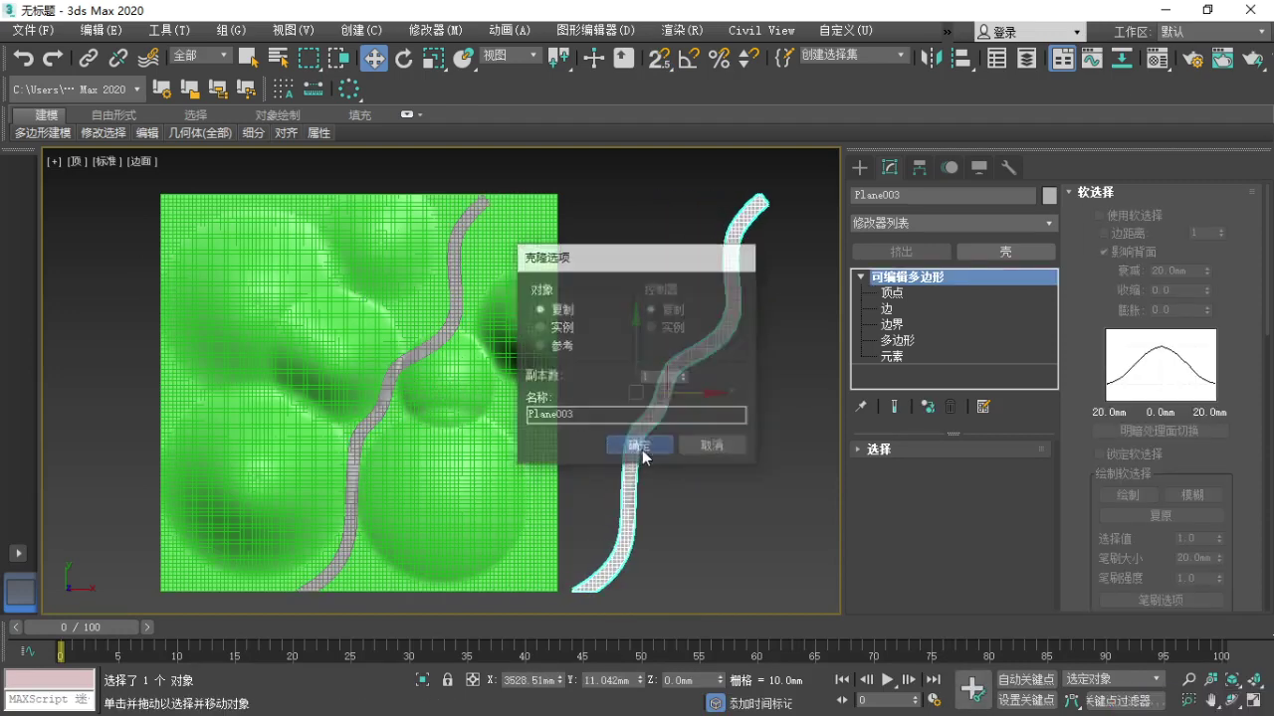
{"action": "middle_click_drag", "start_coordinate": [685, 395], "coordinate": [614, 372]}
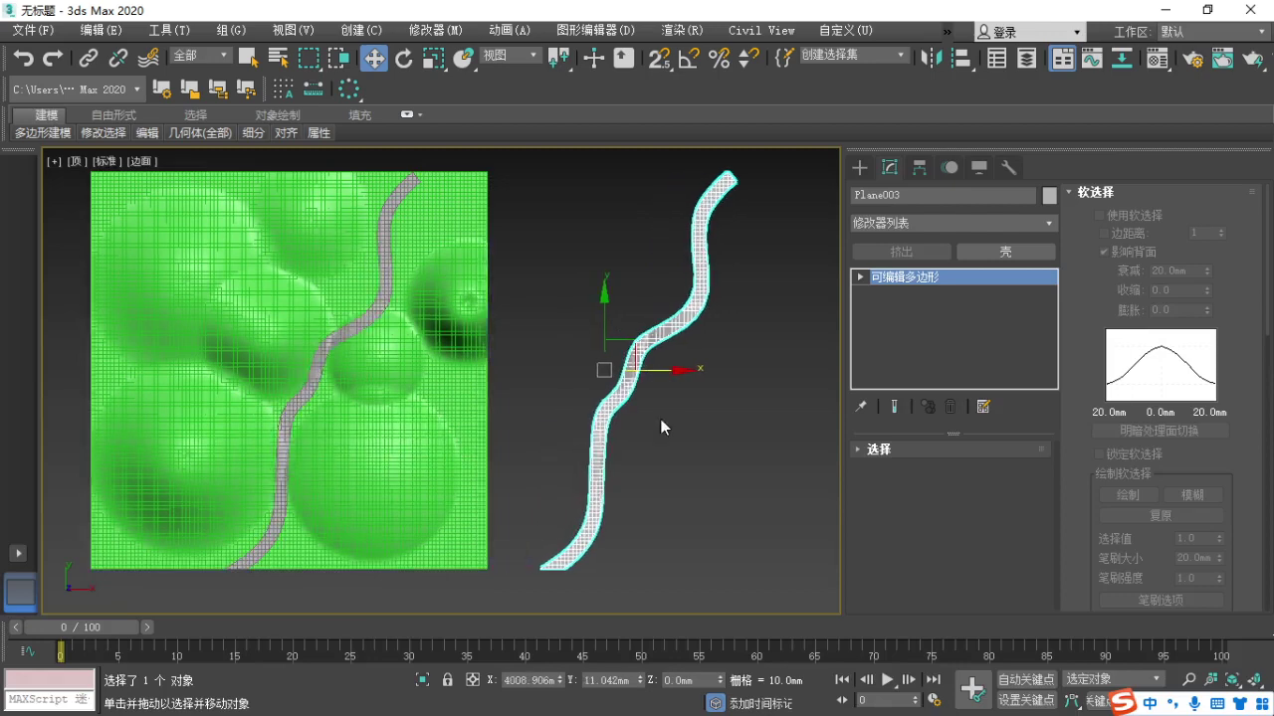
{"action": "left_click", "coordinate": [661, 419]}
{"action": "scroll", "coordinate": [631, 412], "scroll_direction": "up", "scroll_amount": 6}
{"action": "left_click_drag", "start_coordinate": [573, 393], "coordinate": [647, 386]}
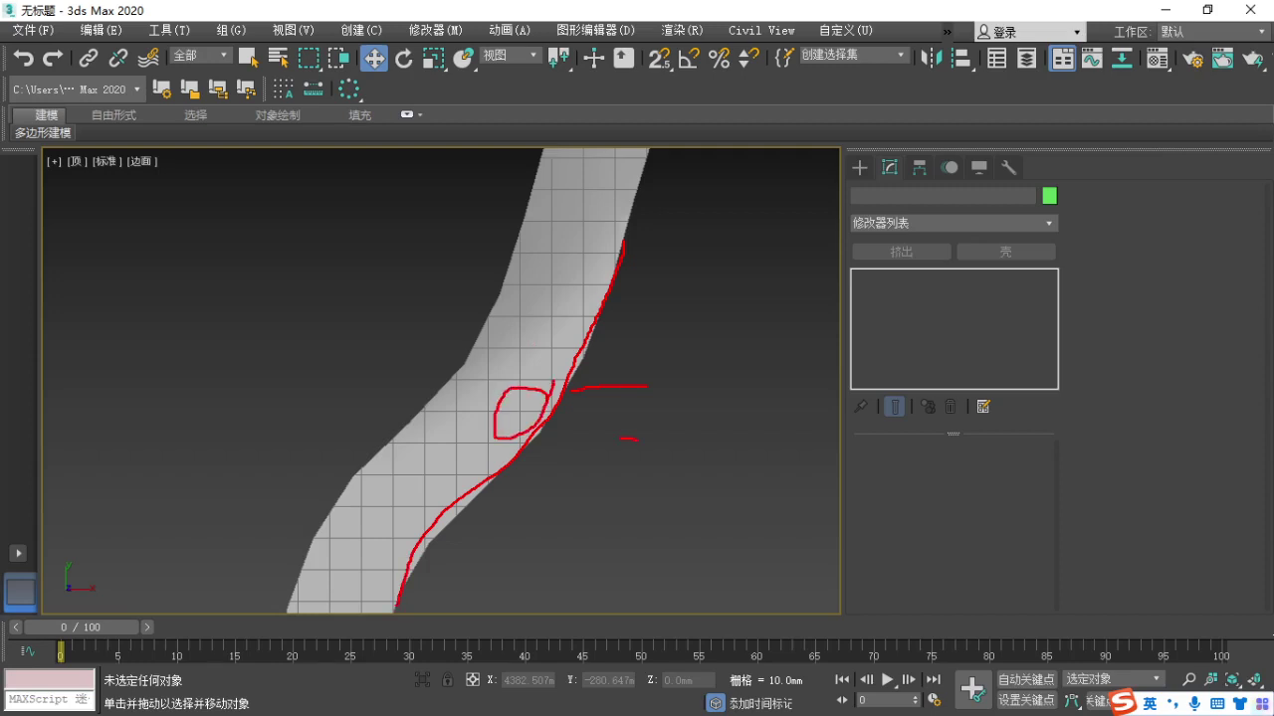
{"action": "key", "text": "Escape"}
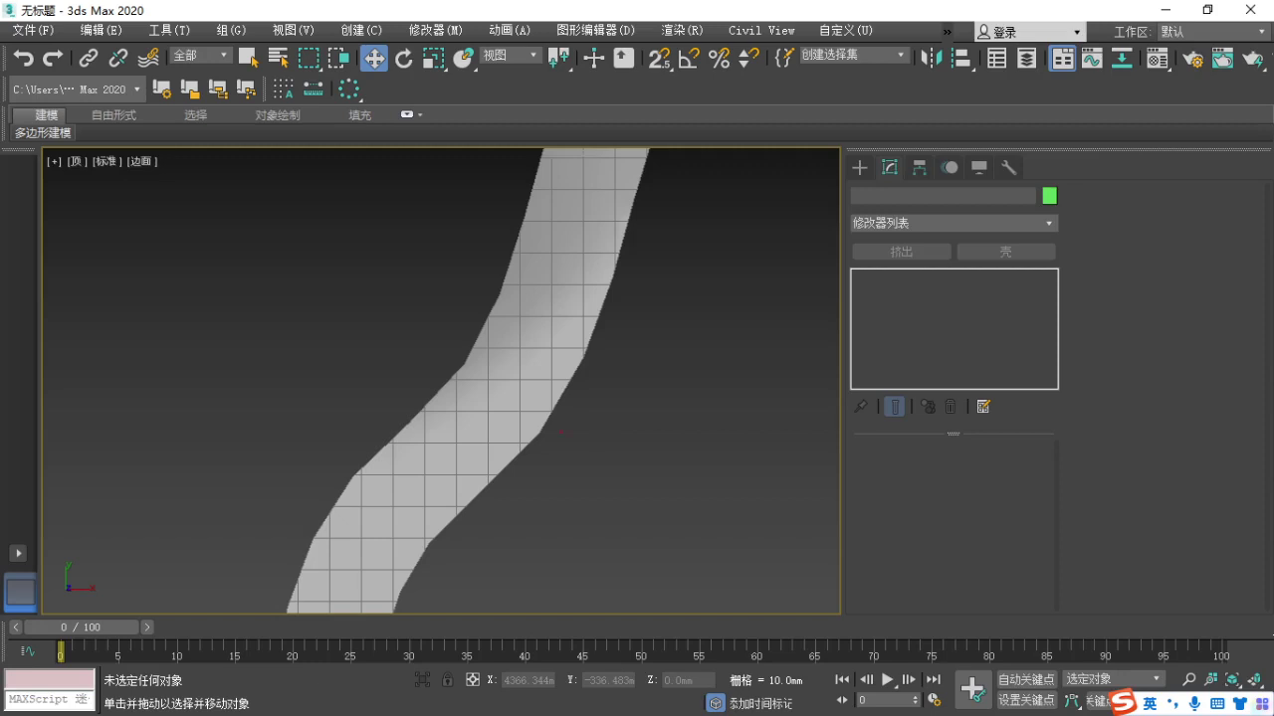
Enter the Border sub-object level of the Plane003 road copy and select its outer border.
{"action": "left_click", "coordinate": [547, 407]}
{"action": "scroll", "coordinate": [574, 451], "scroll_direction": "down", "scroll_amount": 2}
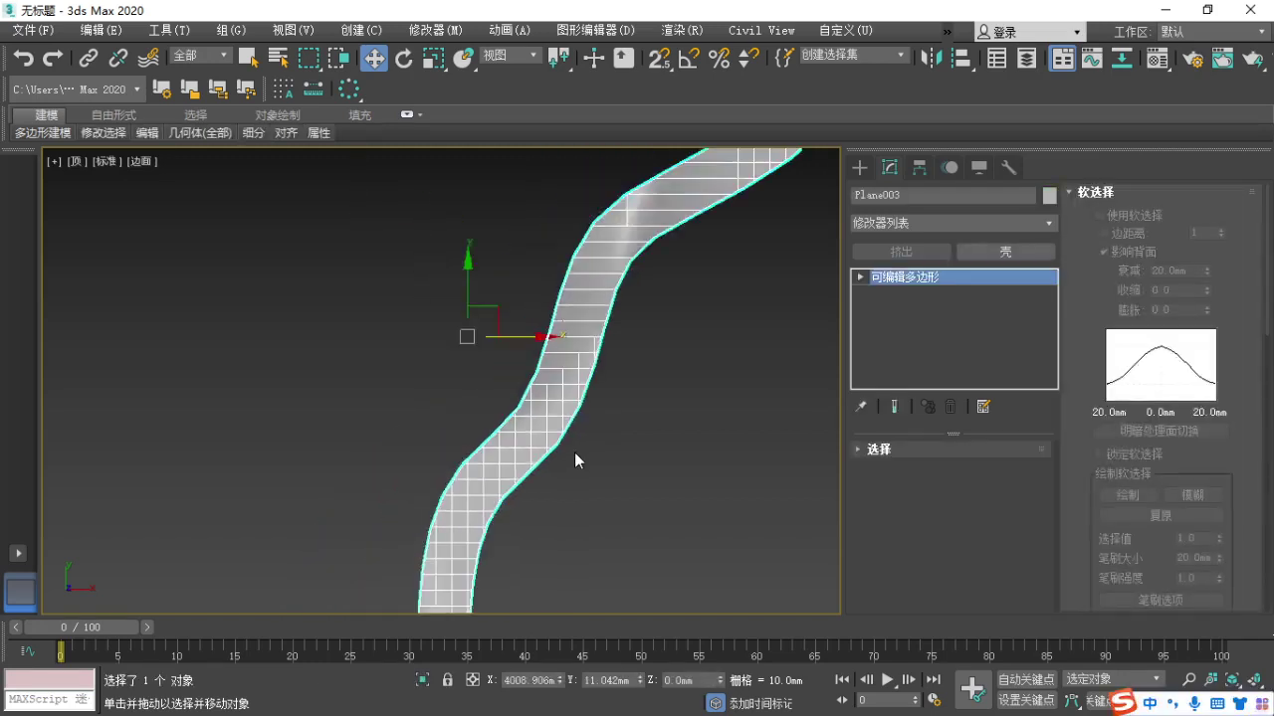
{"action": "scroll", "coordinate": [574, 452], "scroll_direction": "down", "scroll_amount": 1}
{"action": "left_click", "coordinate": [860, 277]}
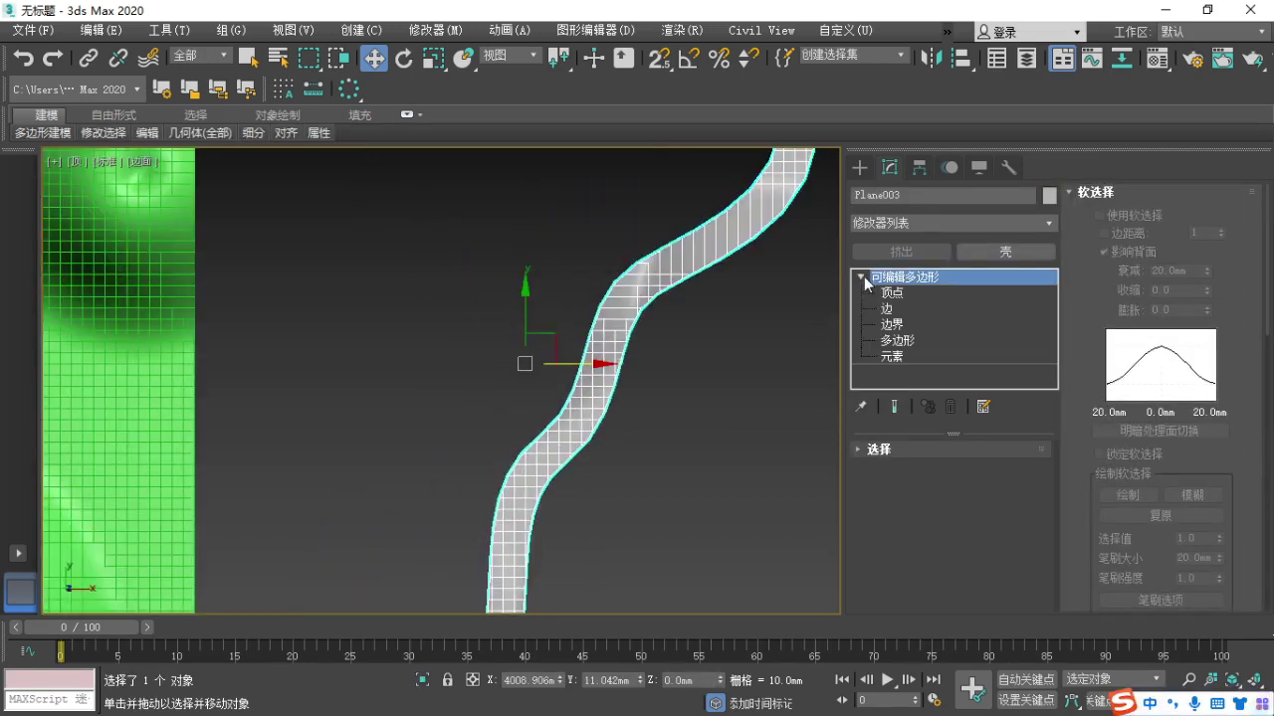
{"action": "left_click", "coordinate": [875, 332]}
{"action": "left_click", "coordinate": [946, 328]}
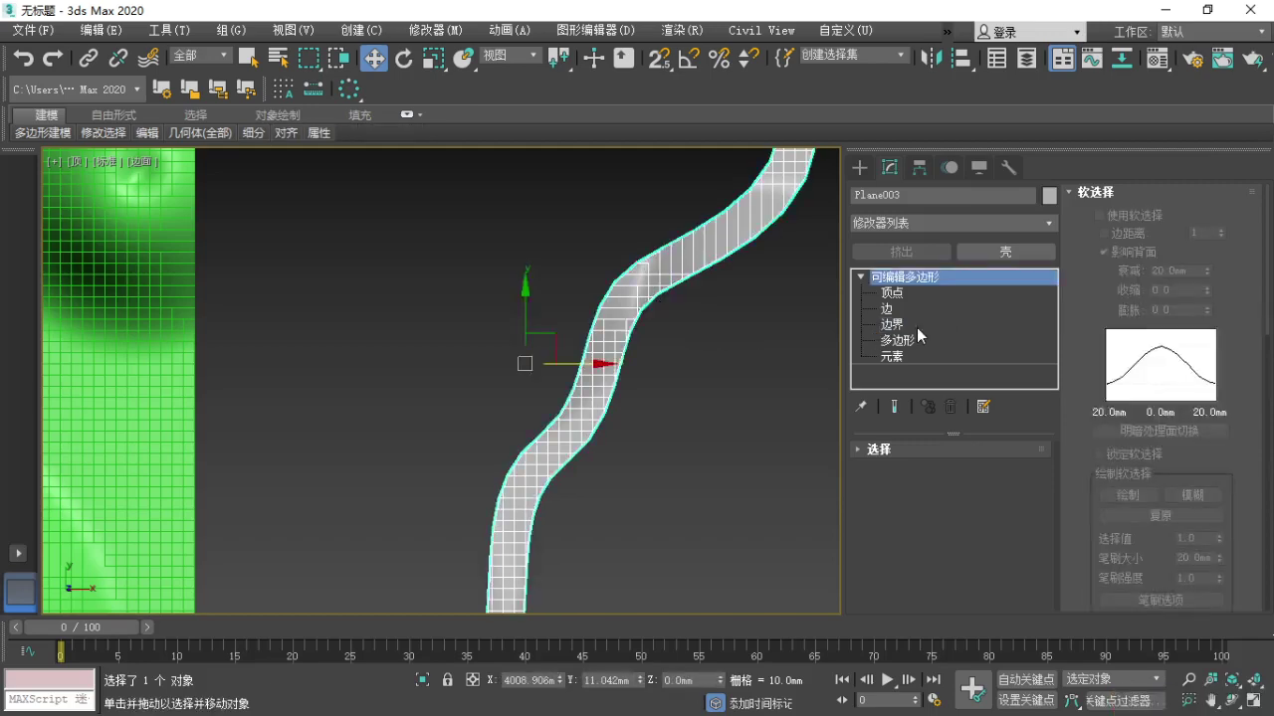
{"action": "left_click", "coordinate": [914, 328]}
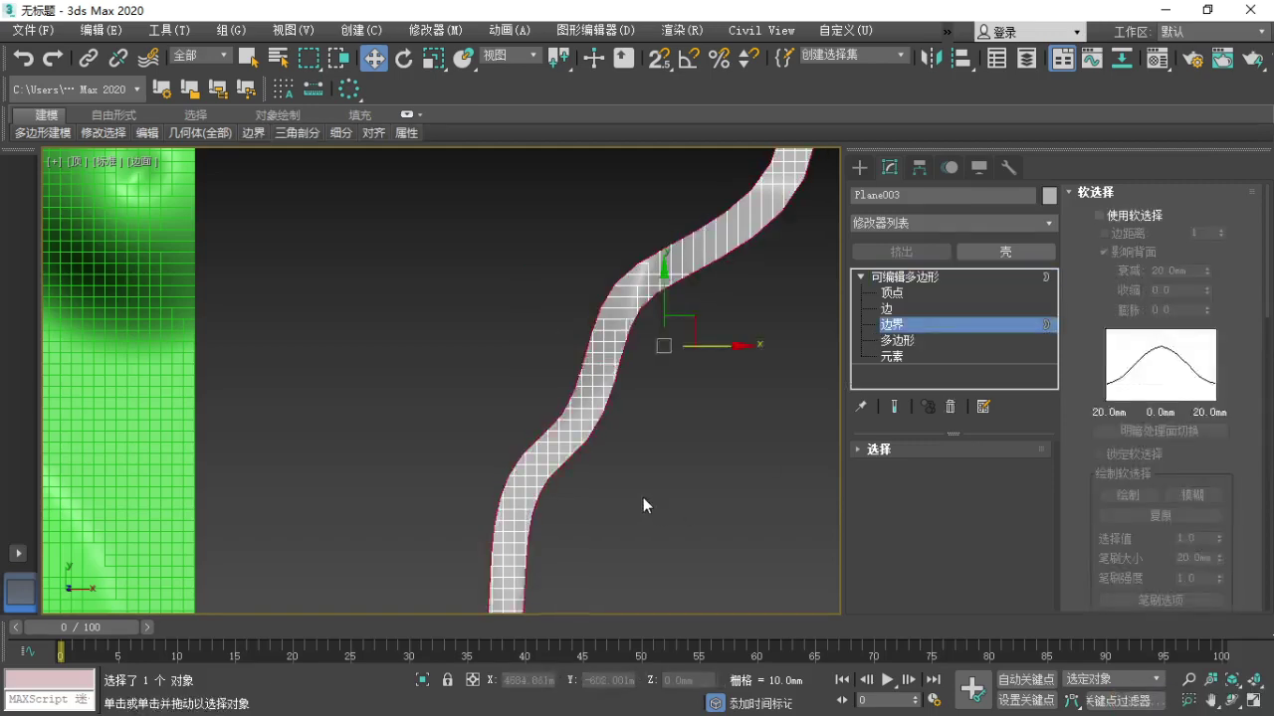
Switch the top view to wireframe display and reselect the outer border of the Plane003 road copy.
{"action": "scroll", "coordinate": [499, 462], "scroll_direction": "down", "scroll_amount": 2}
{"action": "scroll", "coordinate": [498, 461], "scroll_direction": "up", "scroll_amount": 5}
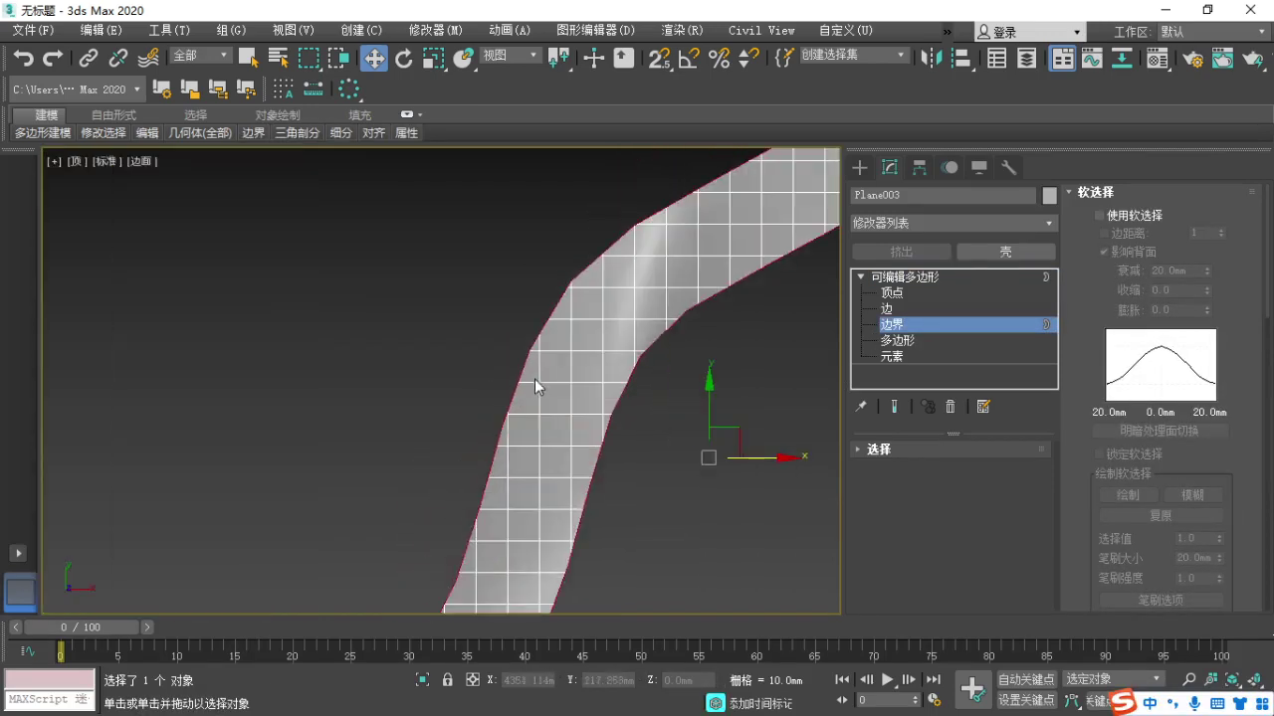
{"action": "scroll", "coordinate": [534, 379], "scroll_direction": "up", "scroll_amount": 3}
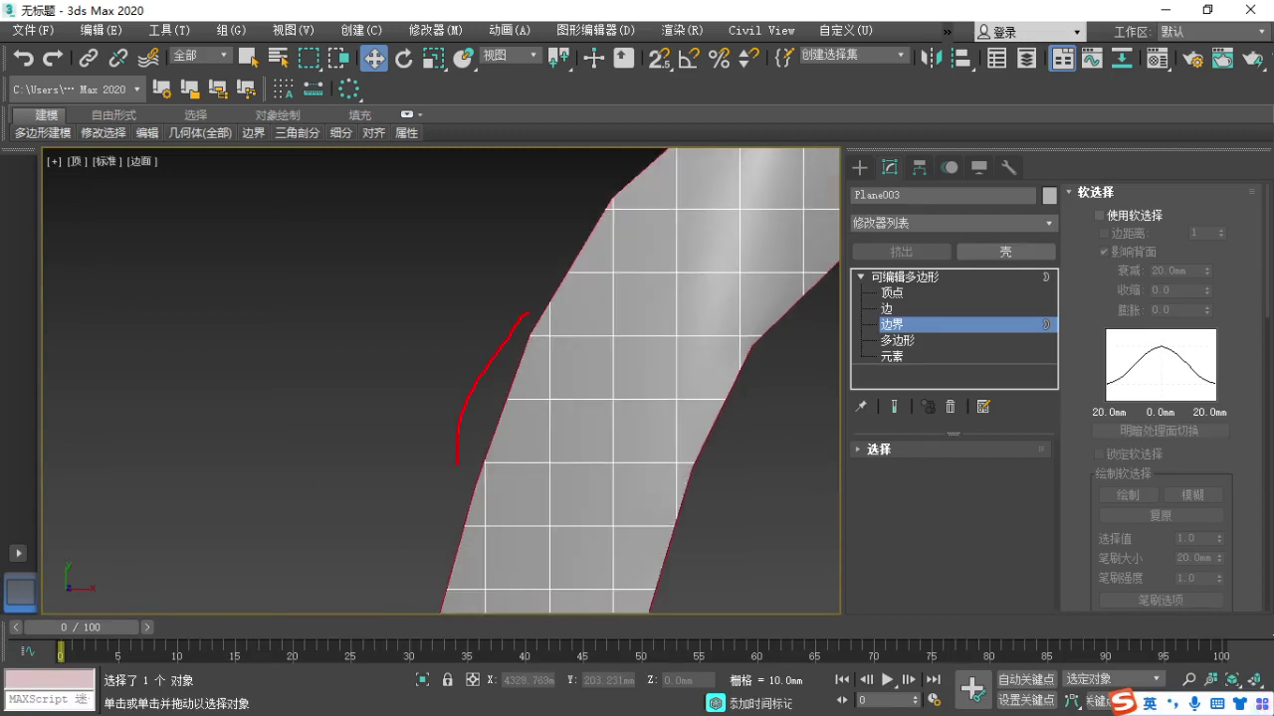
{"action": "key", "text": "F3"}
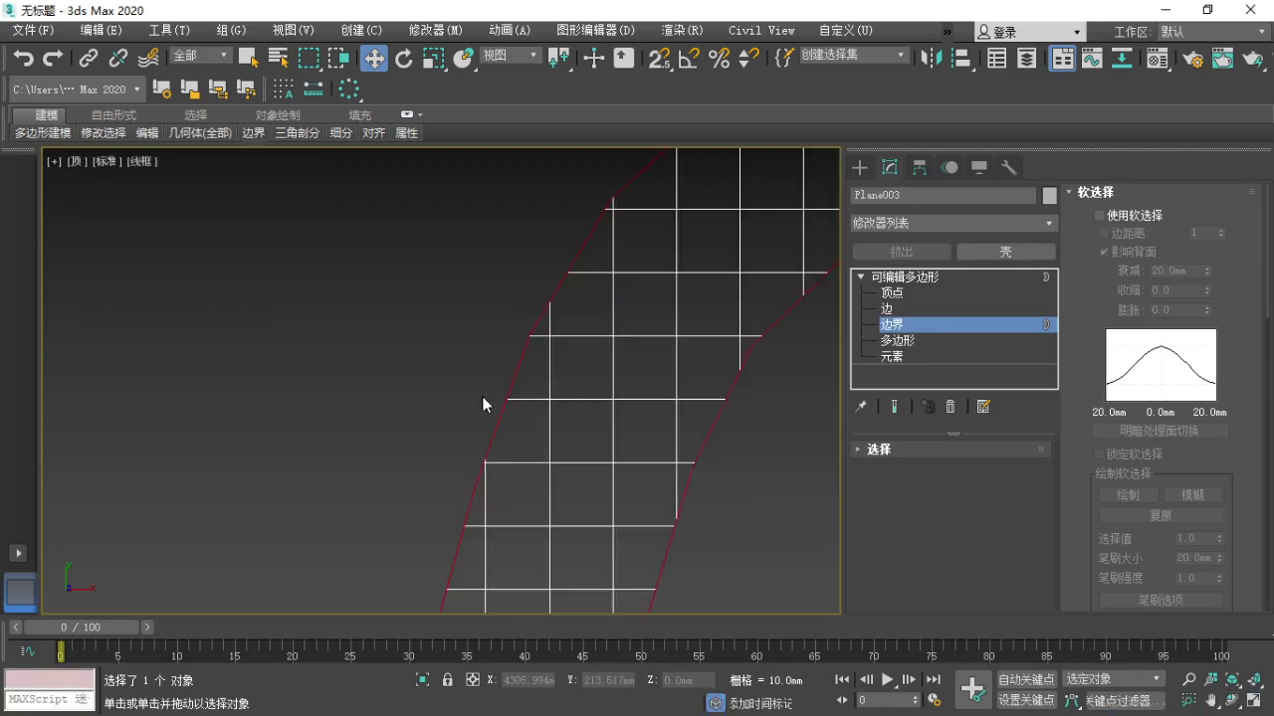
{"action": "scroll", "coordinate": [482, 396], "scroll_direction": "down", "scroll_amount": 3}
{"action": "scroll", "coordinate": [506, 398], "scroll_direction": "down", "scroll_amount": 2}
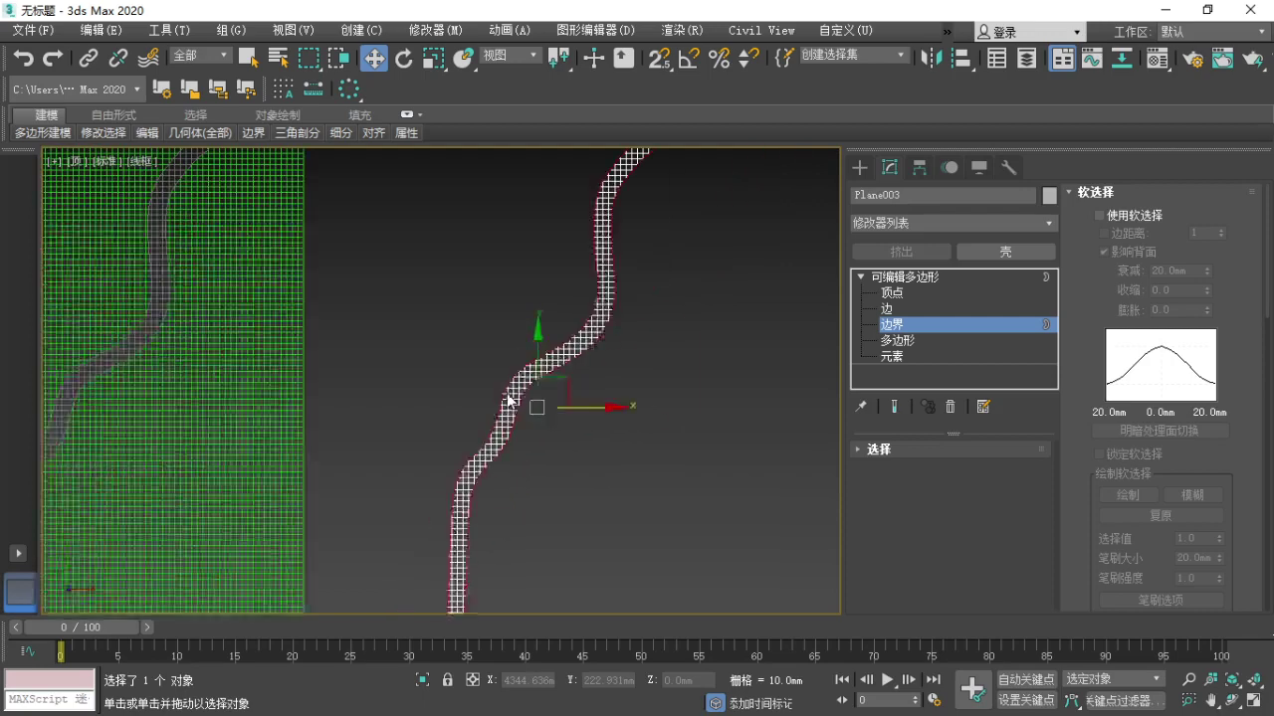
{"action": "scroll", "coordinate": [508, 408], "scroll_direction": "up", "scroll_amount": 3}
{"action": "scroll", "coordinate": [485, 371], "scroll_direction": "down", "scroll_amount": 5}
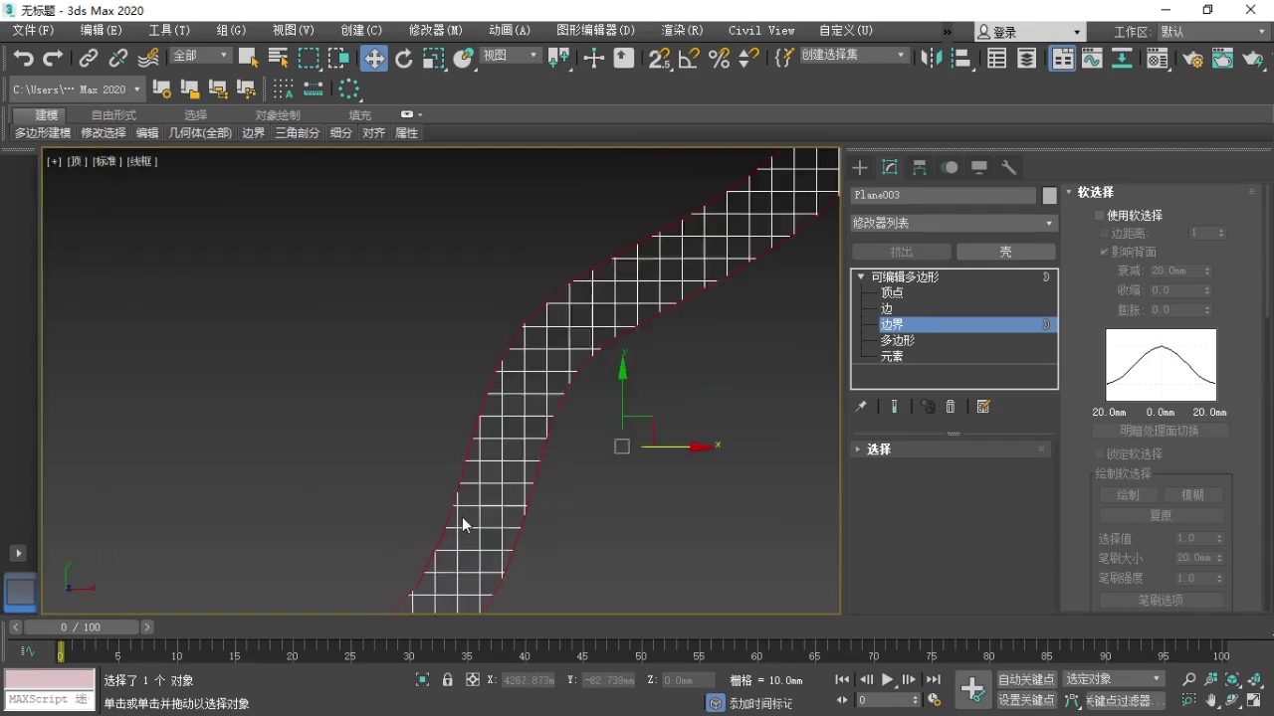
{"action": "scroll", "coordinate": [521, 488], "scroll_direction": "down", "scroll_amount": 2}
{"action": "scroll", "coordinate": [521, 488], "scroll_direction": "down", "scroll_amount": 4}
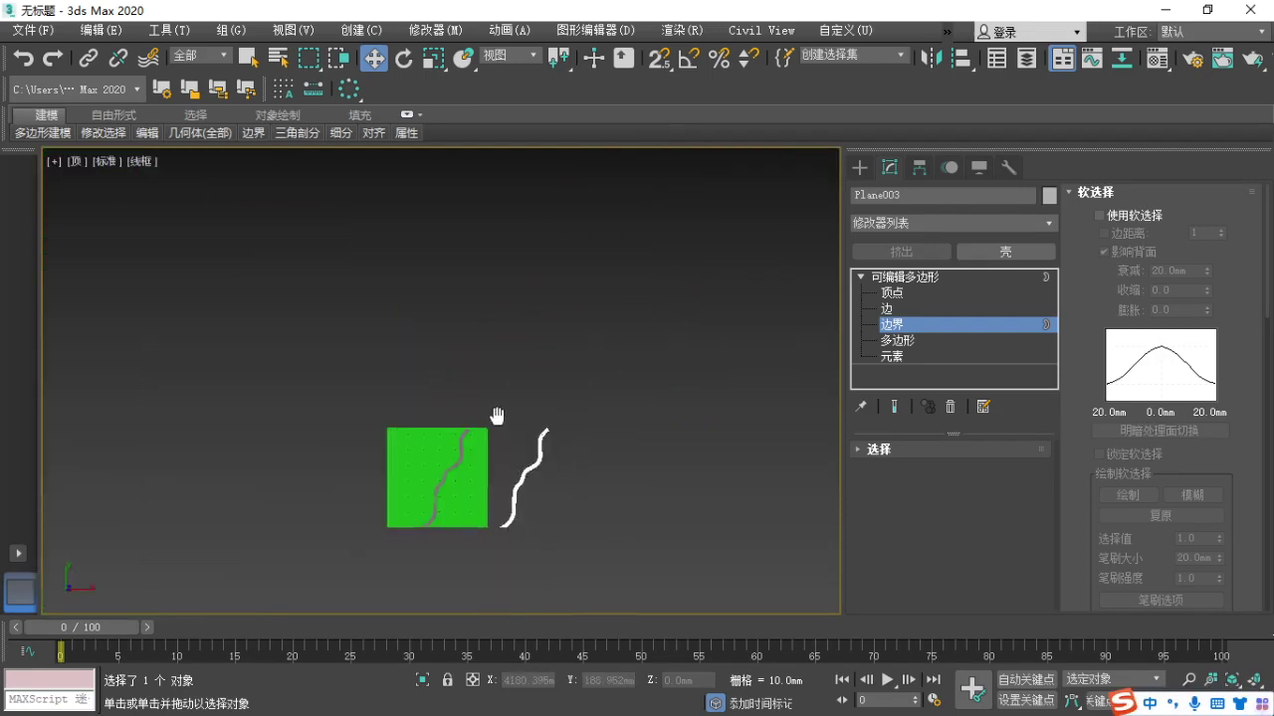
{"action": "scroll", "coordinate": [497, 421], "scroll_direction": "up", "scroll_amount": 3}
{"action": "left_click_drag", "start_coordinate": [430, 239], "coordinate": [630, 552]}
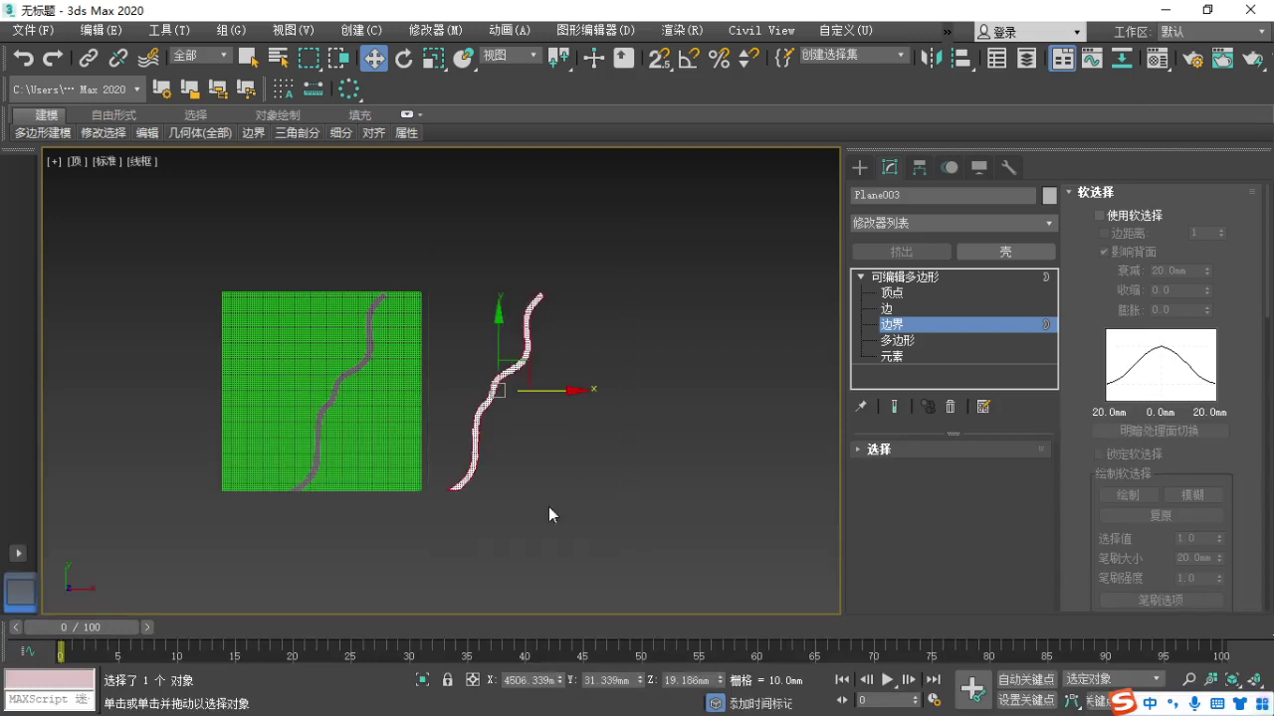
Inspect the Plane003 road copy's border in wireframe against the road cut into the terrain, and bring the Edit Borders options into view.
{"action": "scroll", "coordinate": [358, 372], "scroll_direction": "up", "scroll_amount": 3}
{"action": "scroll", "coordinate": [489, 458], "scroll_direction": "up", "scroll_amount": 2}
{"action": "scroll", "coordinate": [485, 472], "scroll_direction": "down", "scroll_amount": 5}
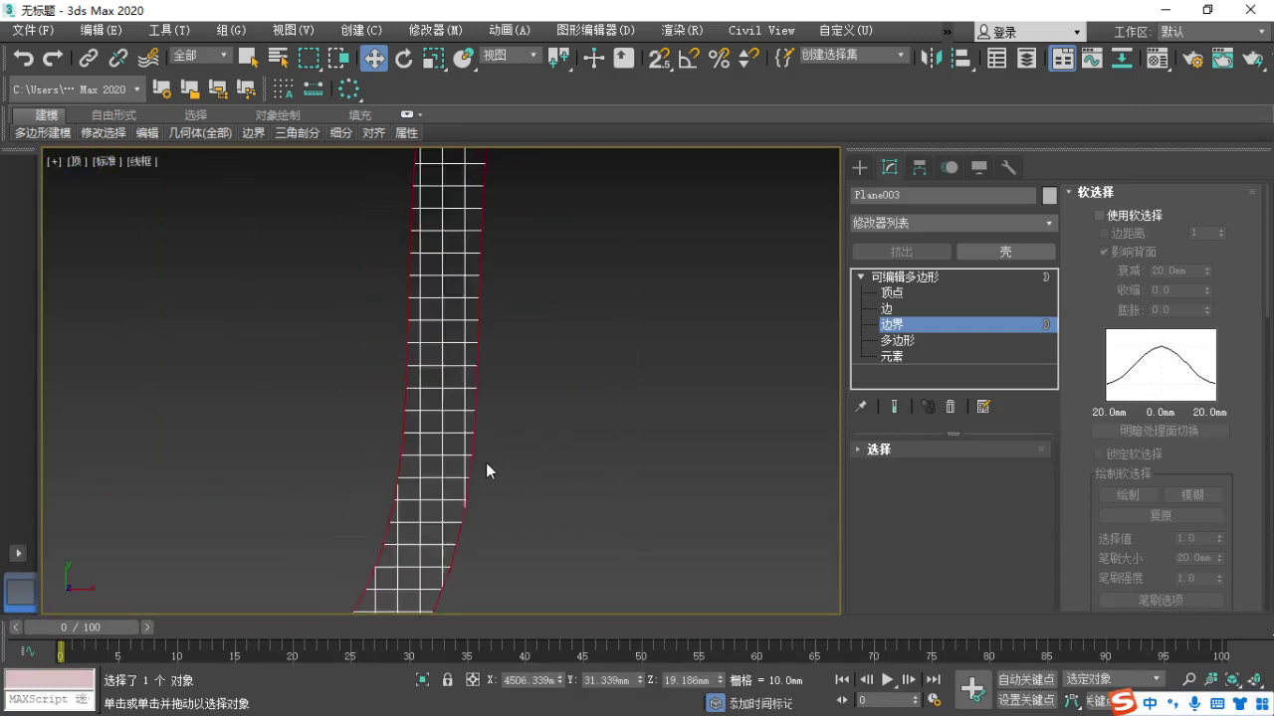
{"action": "middle_click_drag", "start_coordinate": [515, 418], "coordinate": [439, 551]}
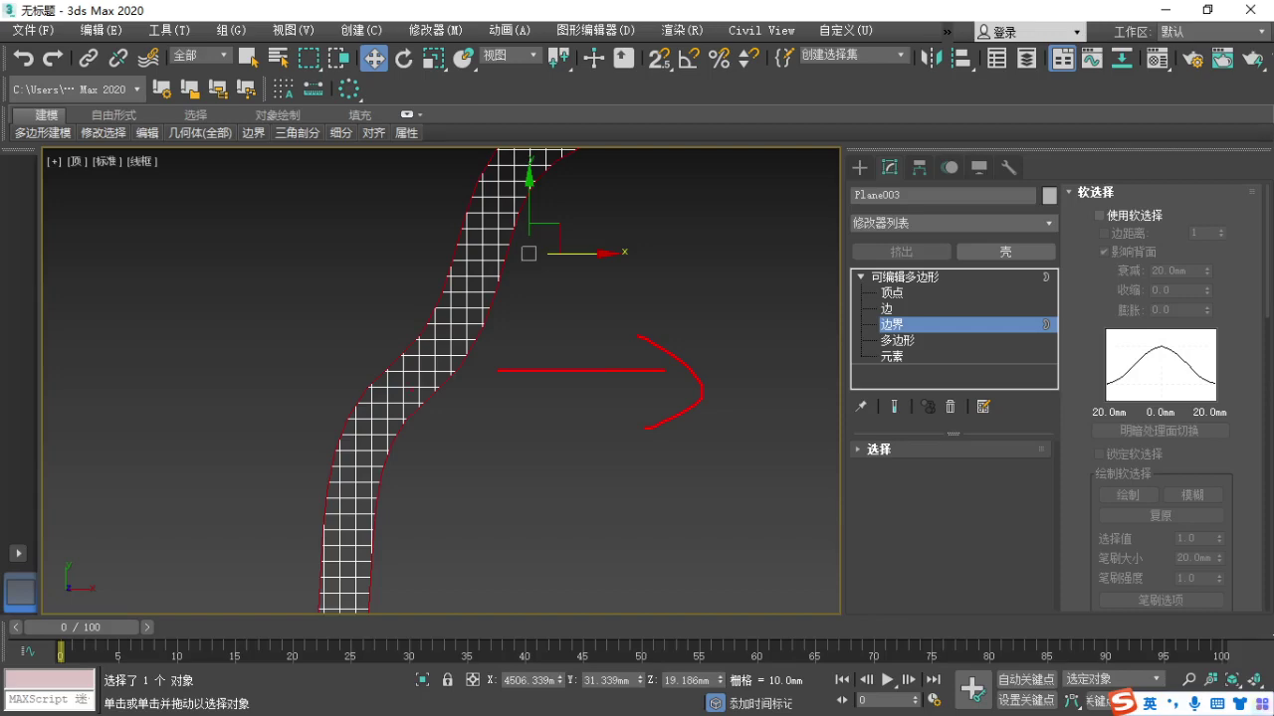
{"action": "scroll", "coordinate": [448, 453], "scroll_direction": "down", "scroll_amount": 3}
{"action": "scroll", "coordinate": [304, 454], "scroll_direction": "up", "scroll_amount": 5}
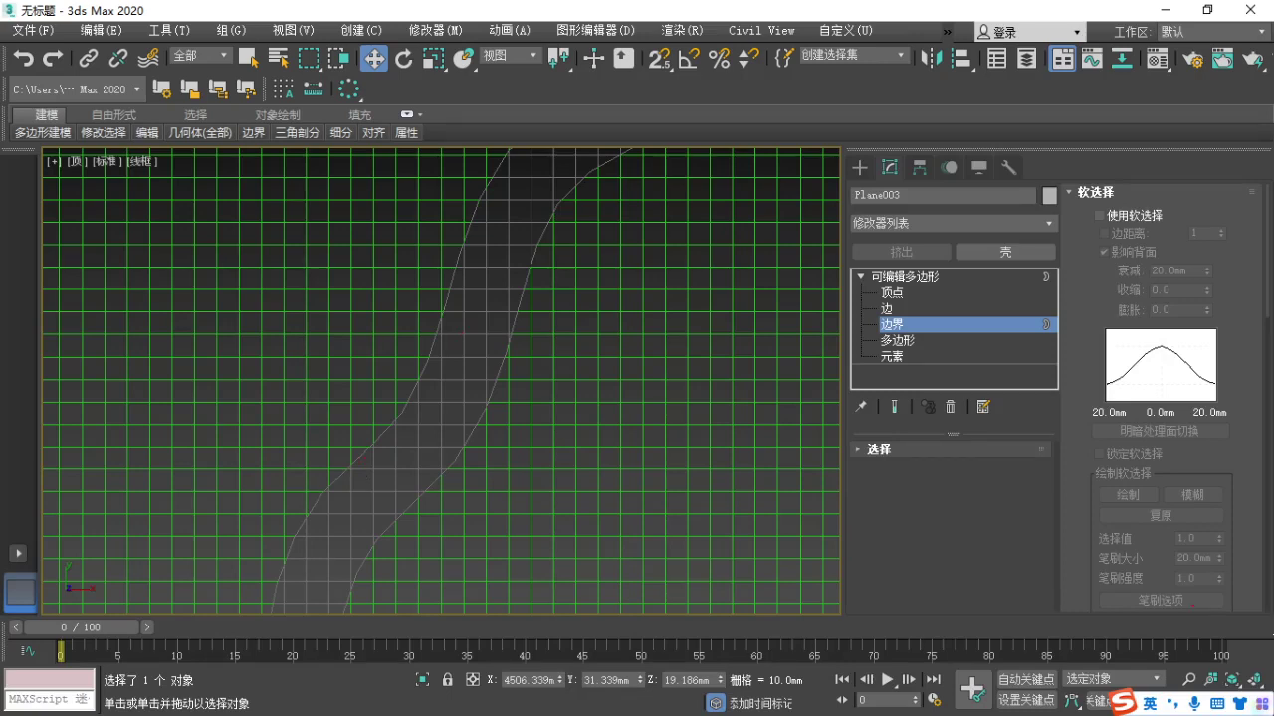
{"action": "scroll", "coordinate": [452, 464], "scroll_direction": "down", "scroll_amount": 2}
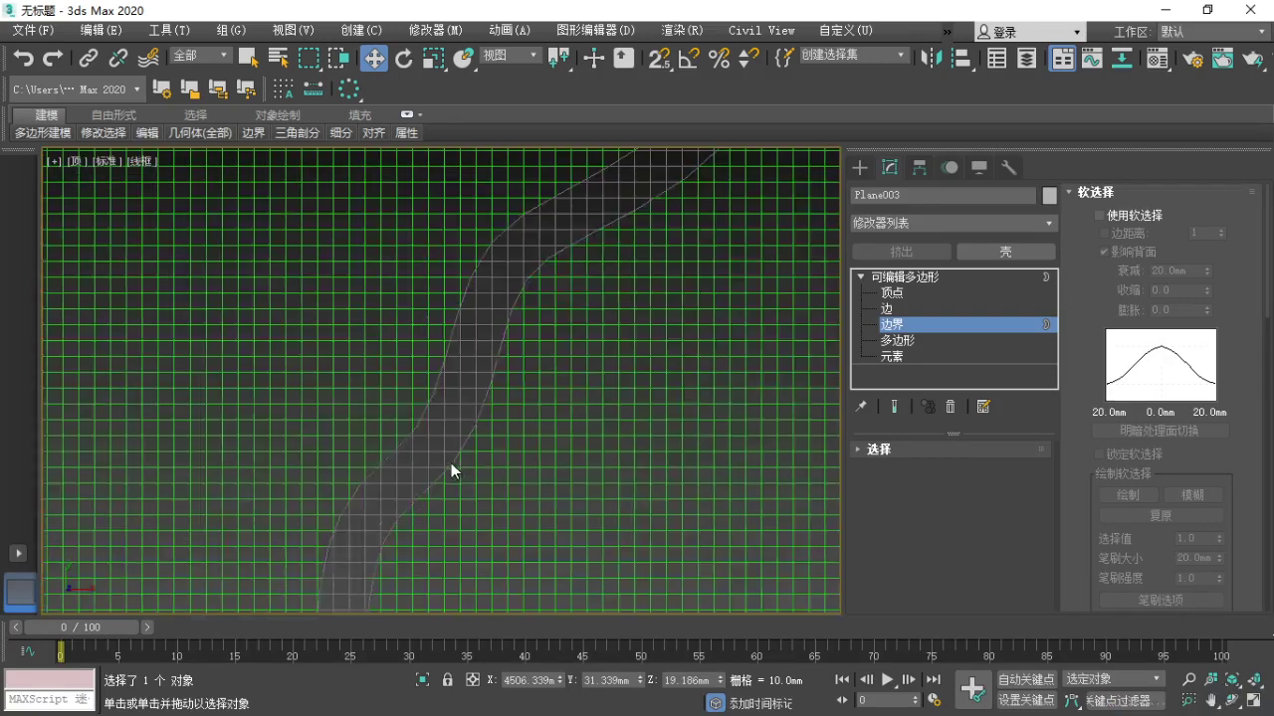
{"action": "scroll", "coordinate": [451, 463], "scroll_direction": "down", "scroll_amount": 6}
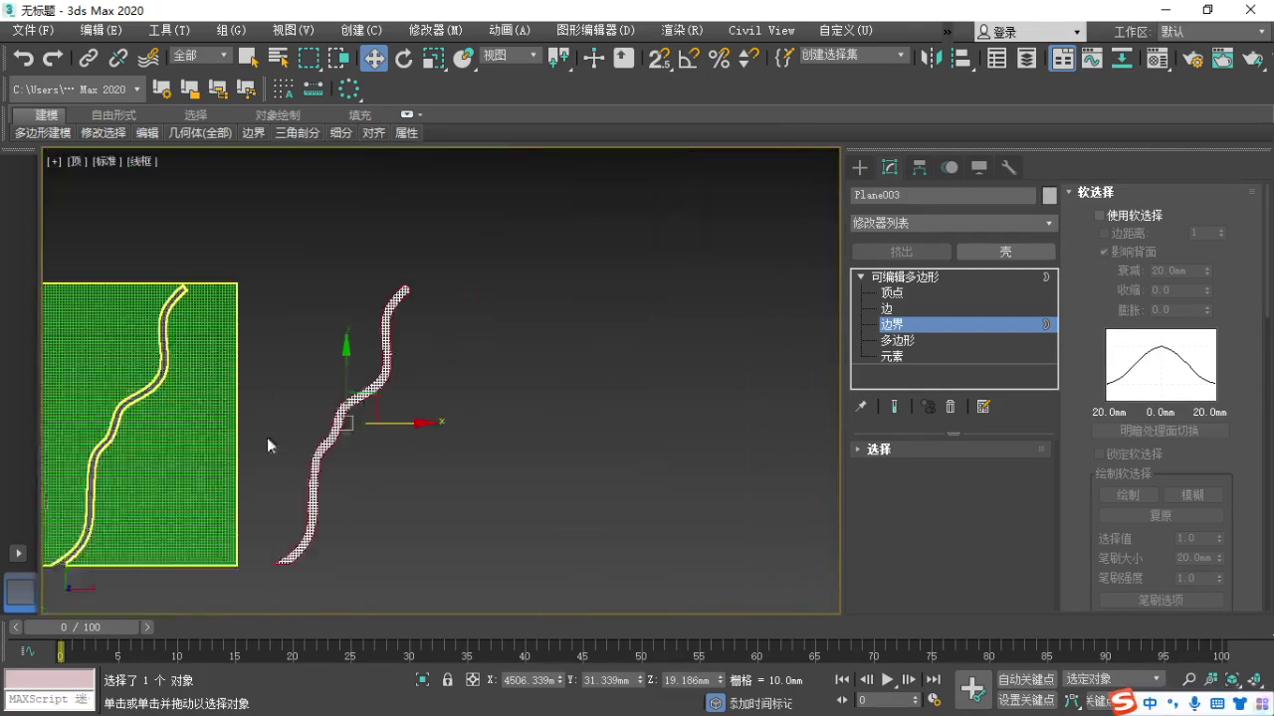
{"action": "scroll", "coordinate": [332, 445], "scroll_direction": "up", "scroll_amount": 3}
{"action": "scroll", "coordinate": [332, 445], "scroll_direction": "up", "scroll_amount": 2}
{"action": "middle_click_drag", "start_coordinate": [405, 457], "coordinate": [656, 453]}
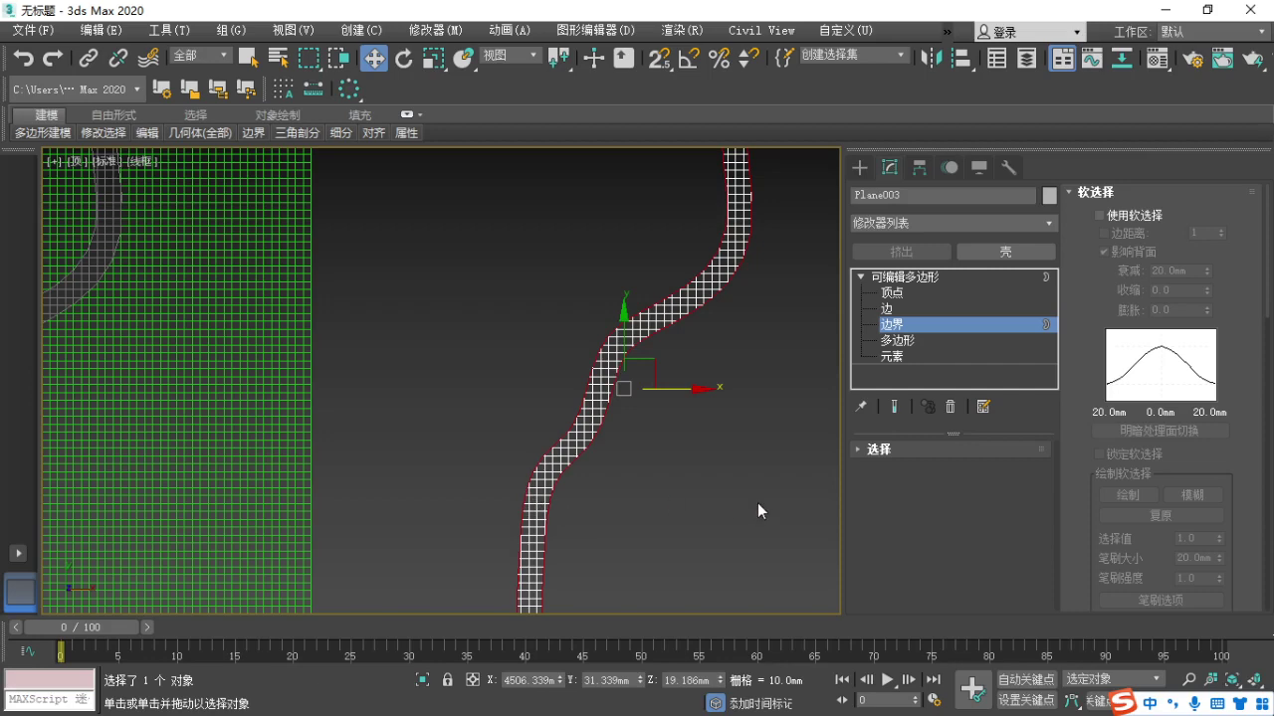
{"action": "key", "text": "ctrl+2"}
{"action": "left_click_drag", "start_coordinate": [603, 312], "coordinate": [581, 307]}
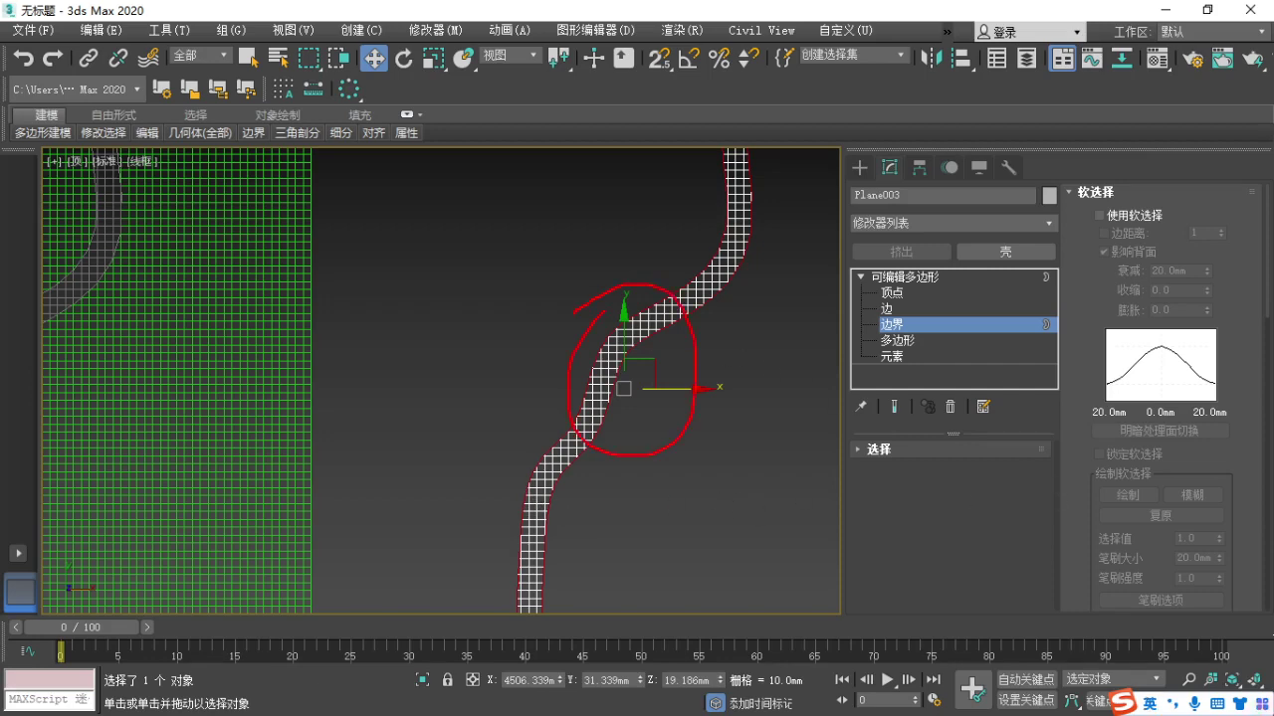
{"action": "left_click", "coordinate": [1074, 195]}
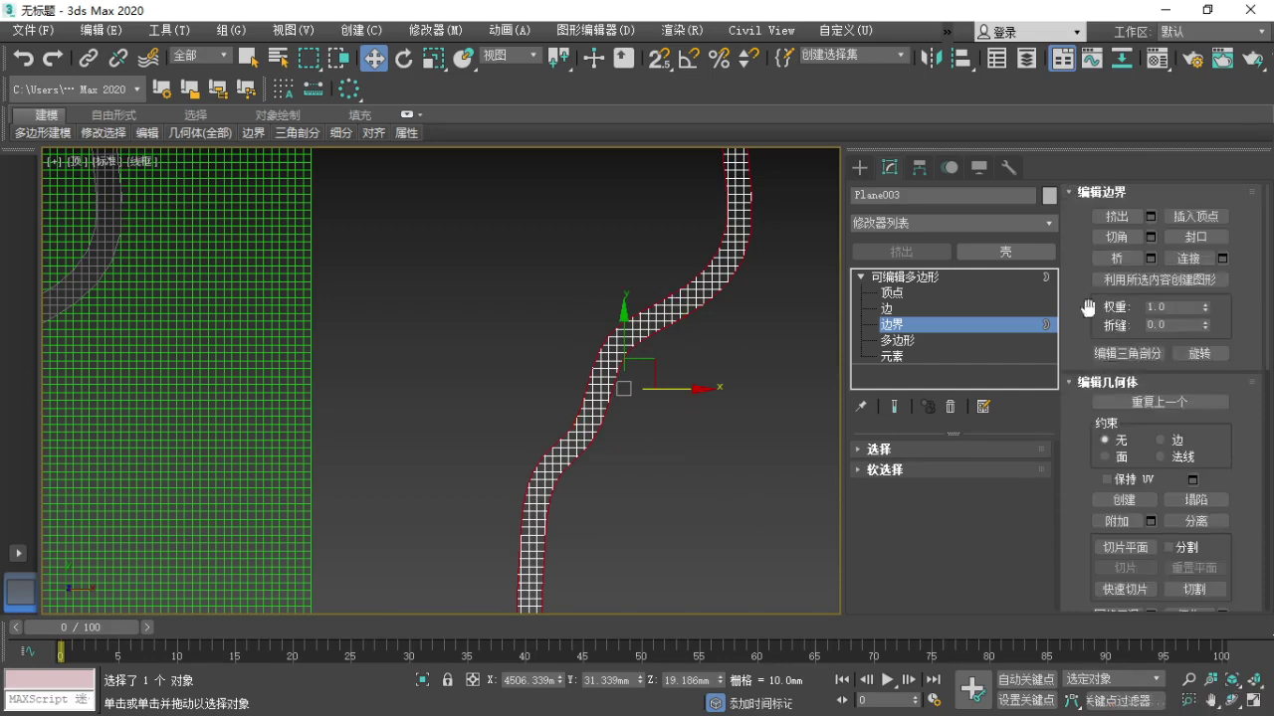
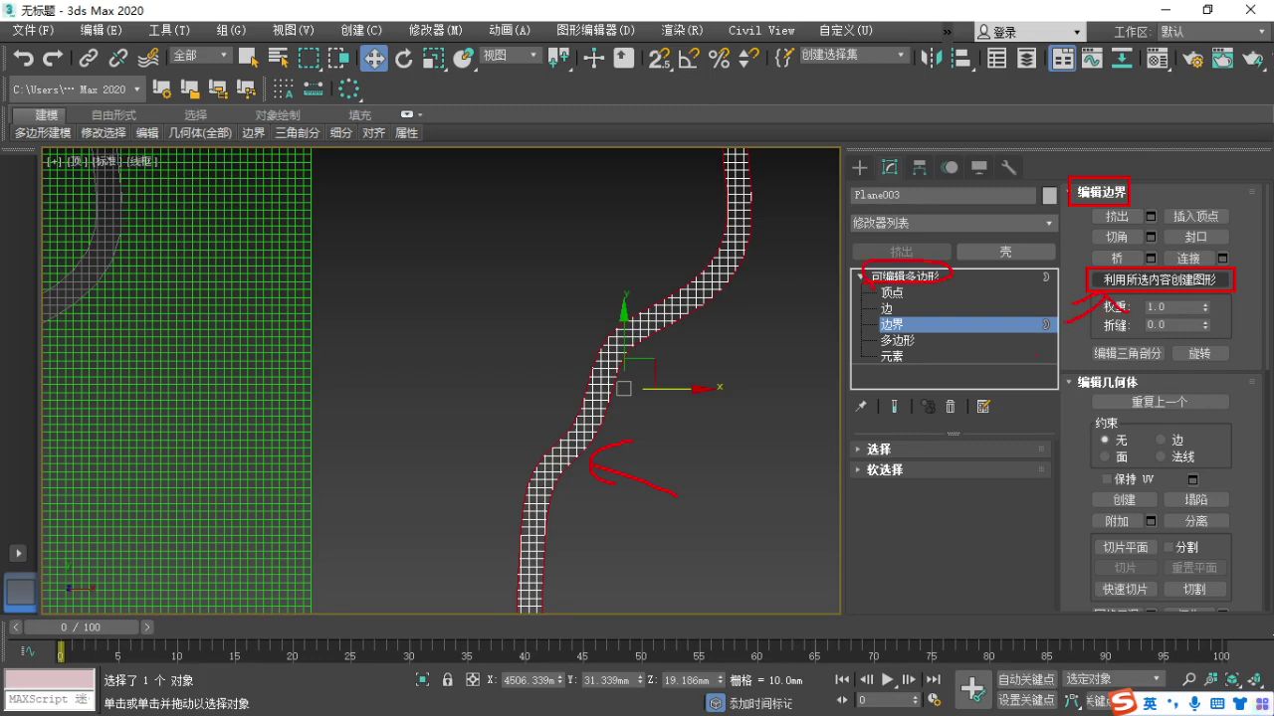
{"action": "left_click_drag", "start_coordinate": [422, 211], "coordinate": [446, 265]}
{"action": "left_click_drag", "start_coordinate": [499, 224], "coordinate": [497, 284]}
{"action": "left_click_drag", "start_coordinate": [527, 208], "coordinate": [553, 272]}
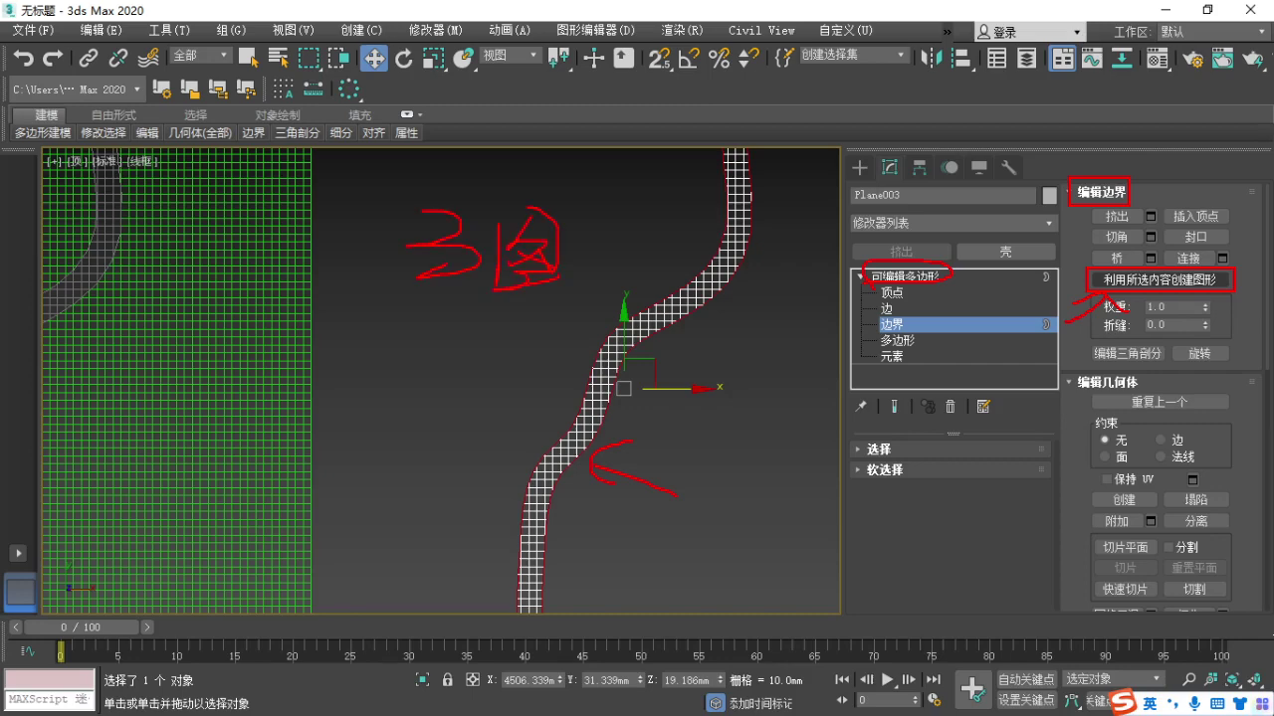
{"action": "left_click_drag", "start_coordinate": [650, 205], "coordinate": [631, 244]}
{"action": "left_click_drag", "start_coordinate": [601, 260], "coordinate": [679, 270]}
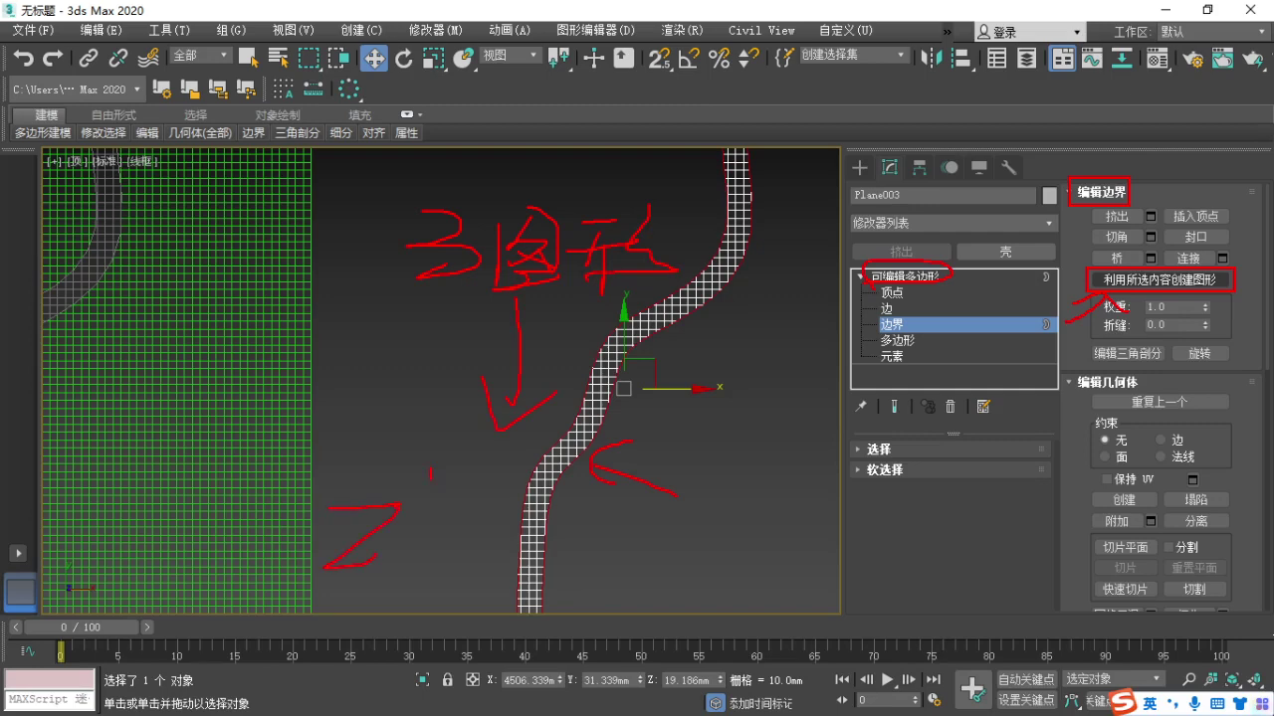
{"action": "left_click_drag", "start_coordinate": [484, 503], "coordinate": [534, 586]}
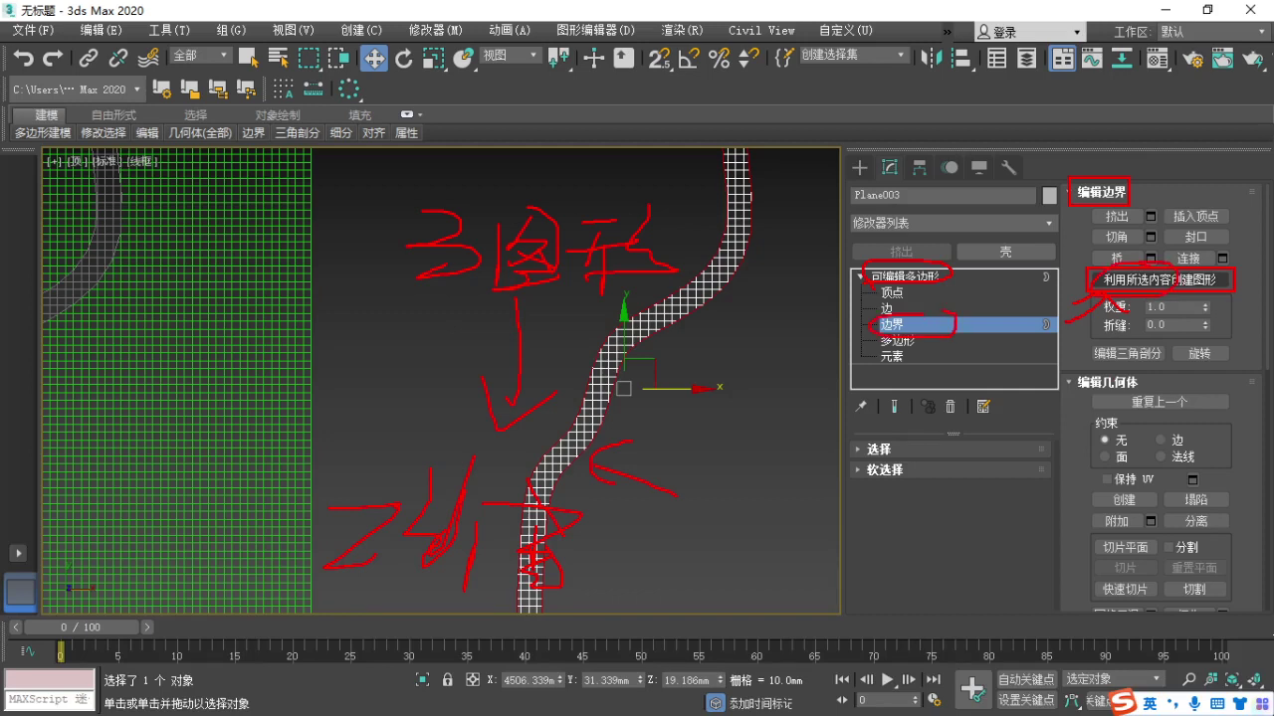
{"action": "left_click_drag", "start_coordinate": [956, 329], "coordinate": [1063, 318]}
Create a shape named 图形001 from the selected border of the Plane003 road copy, using the Smooth shape type.
{"action": "left_click", "coordinate": [1153, 280]}
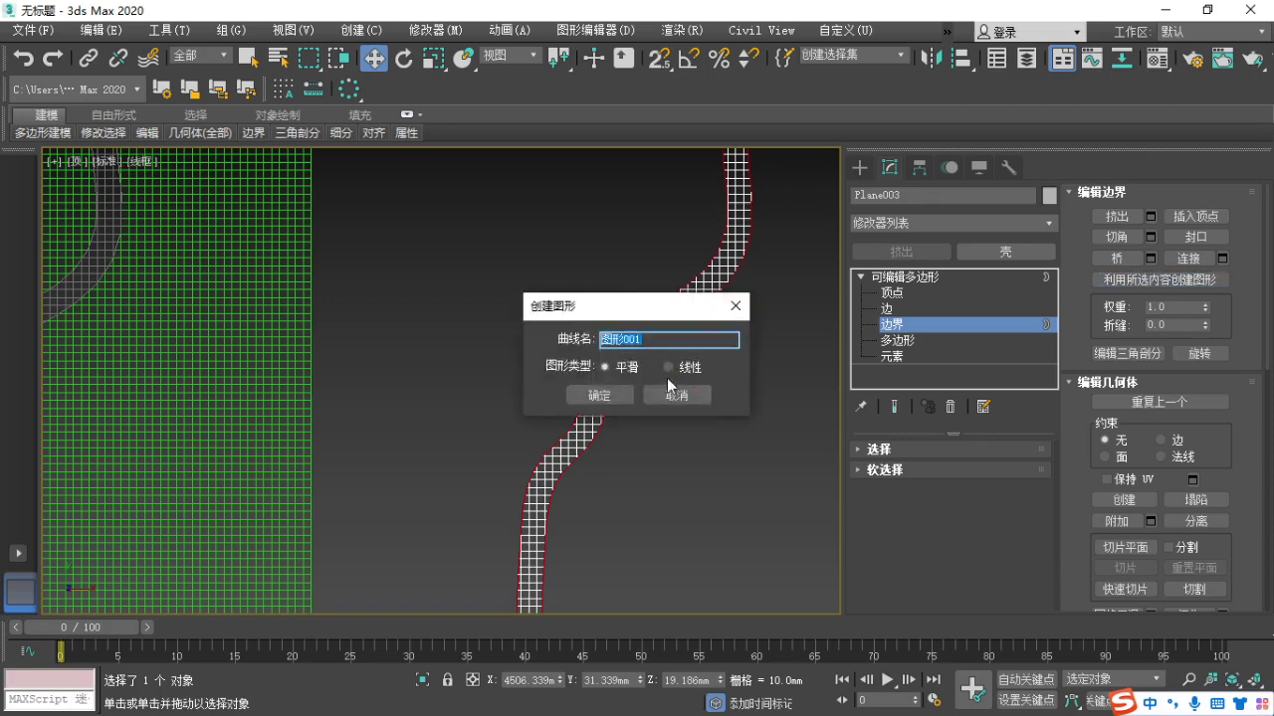
{"action": "key", "text": "shift"}
{"action": "key", "text": "shift"}
{"action": "left_click_drag", "start_coordinate": [594, 304], "coordinate": [741, 347]}
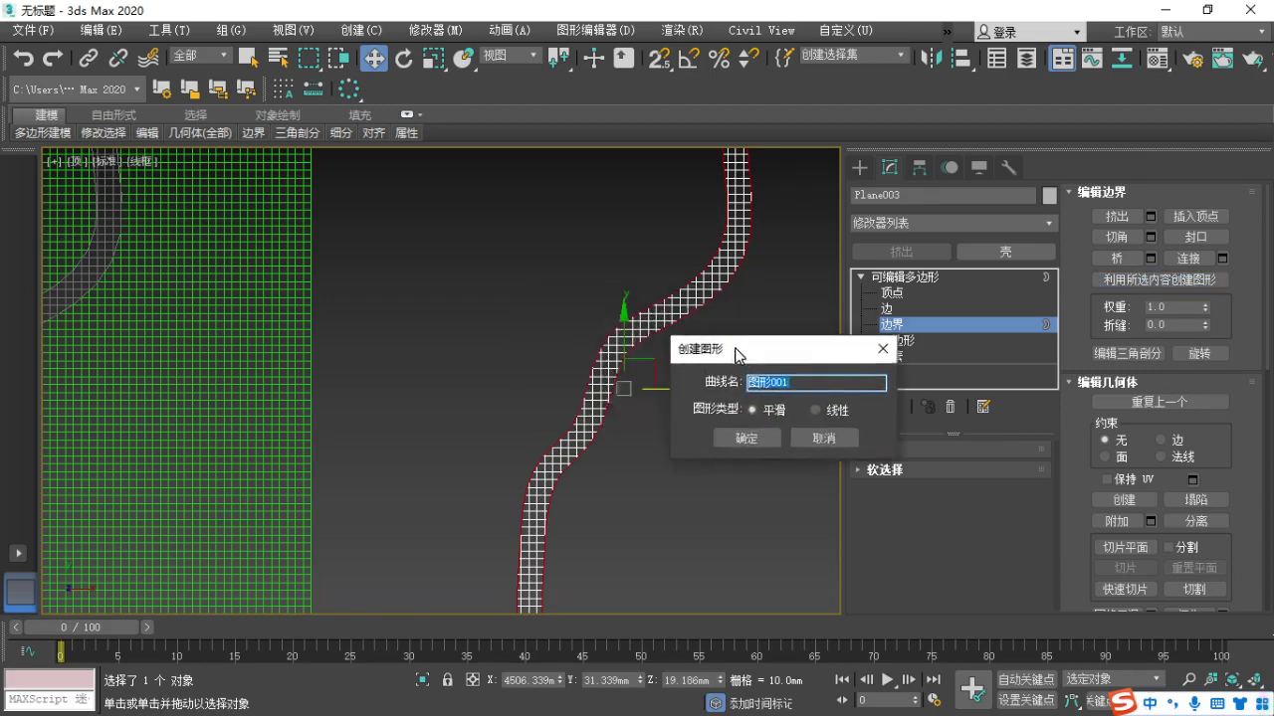
{"action": "key", "text": "shift"}
{"action": "key", "text": "shift"}
{"action": "left_click", "coordinate": [742, 437]}
{"action": "middle_click_drag", "start_coordinate": [738, 441], "coordinate": [611, 436]}
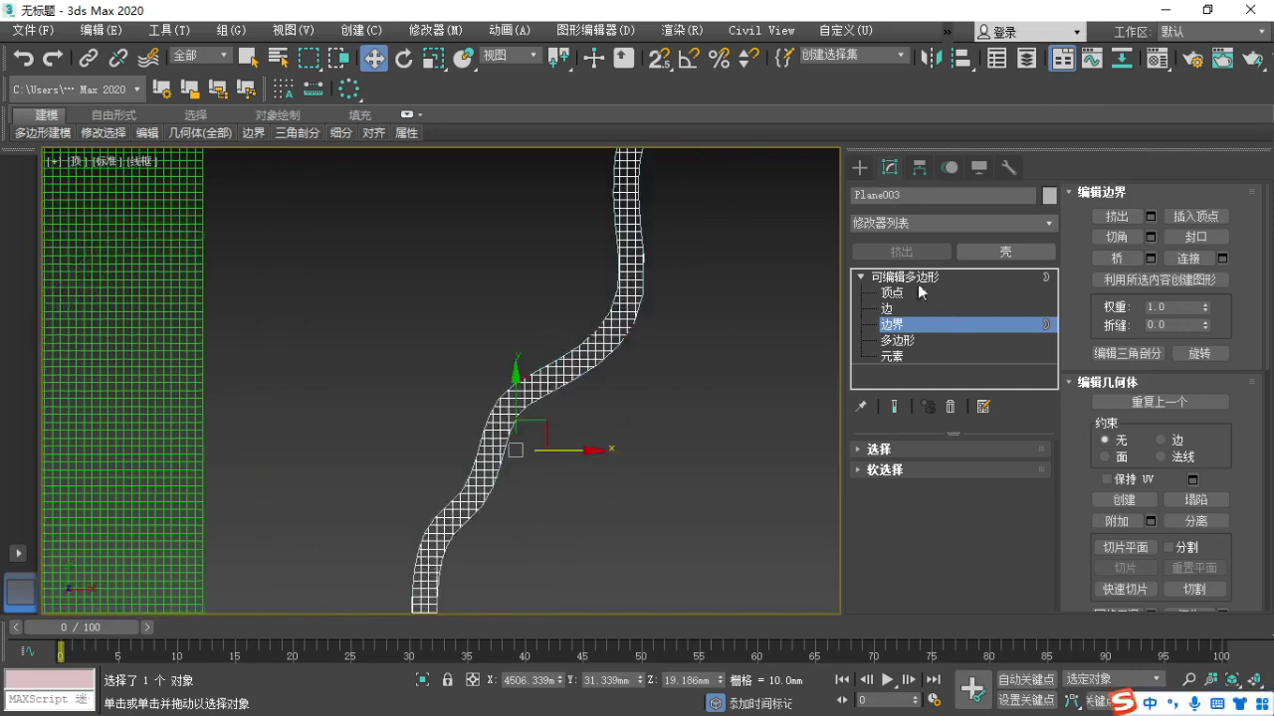
Leave the Border level of Plane003 and move the road mesh about 860 mm along X, away from its extracted outline.
{"action": "left_click", "coordinate": [915, 277]}
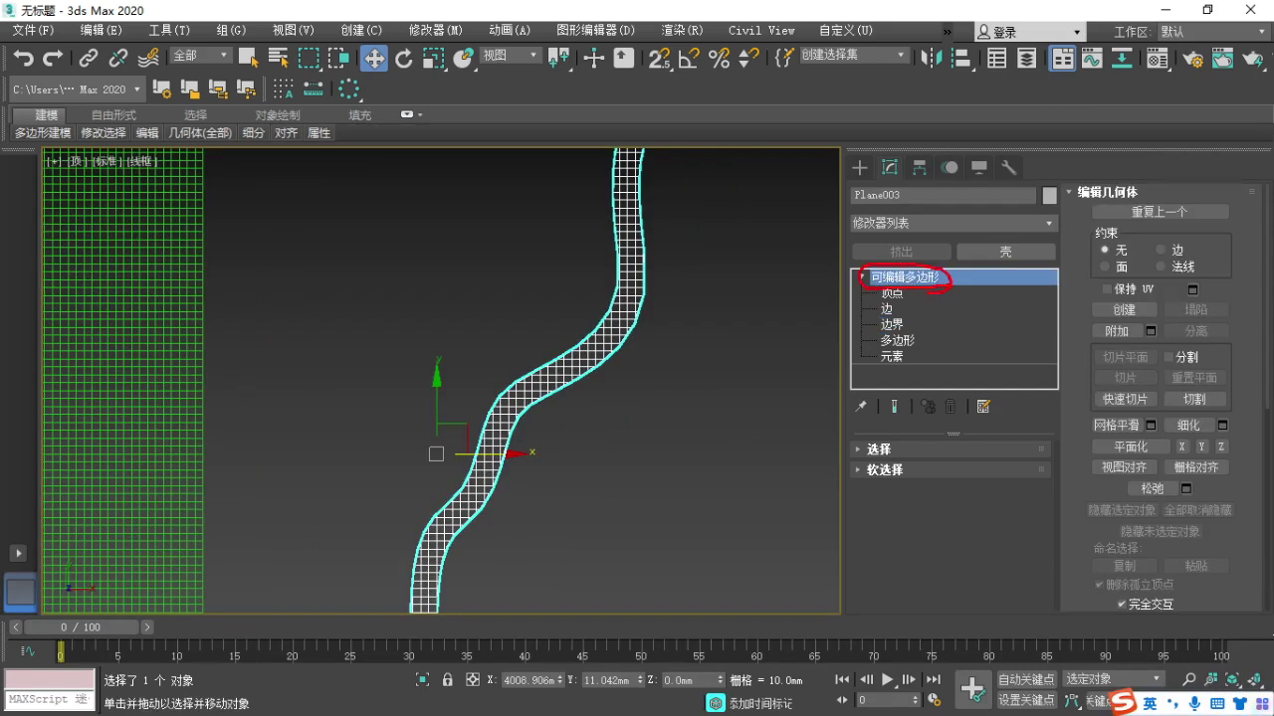
{"action": "left_click", "coordinate": [711, 376]}
{"action": "scroll", "coordinate": [517, 413], "scroll_direction": "up", "scroll_amount": 5}
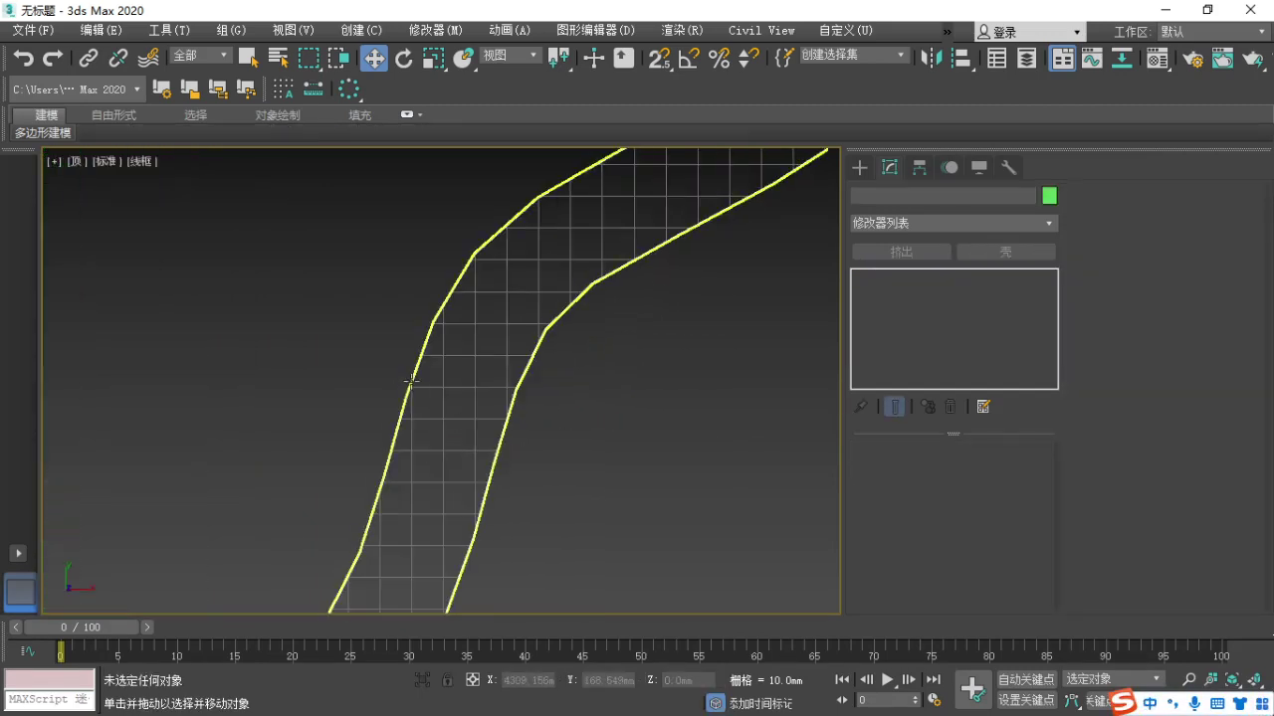
{"action": "left_click", "coordinate": [411, 379]}
{"action": "scroll", "coordinate": [503, 449], "scroll_direction": "down", "scroll_amount": 2}
{"action": "left_click_drag", "start_coordinate": [404, 446], "coordinate": [677, 499]}
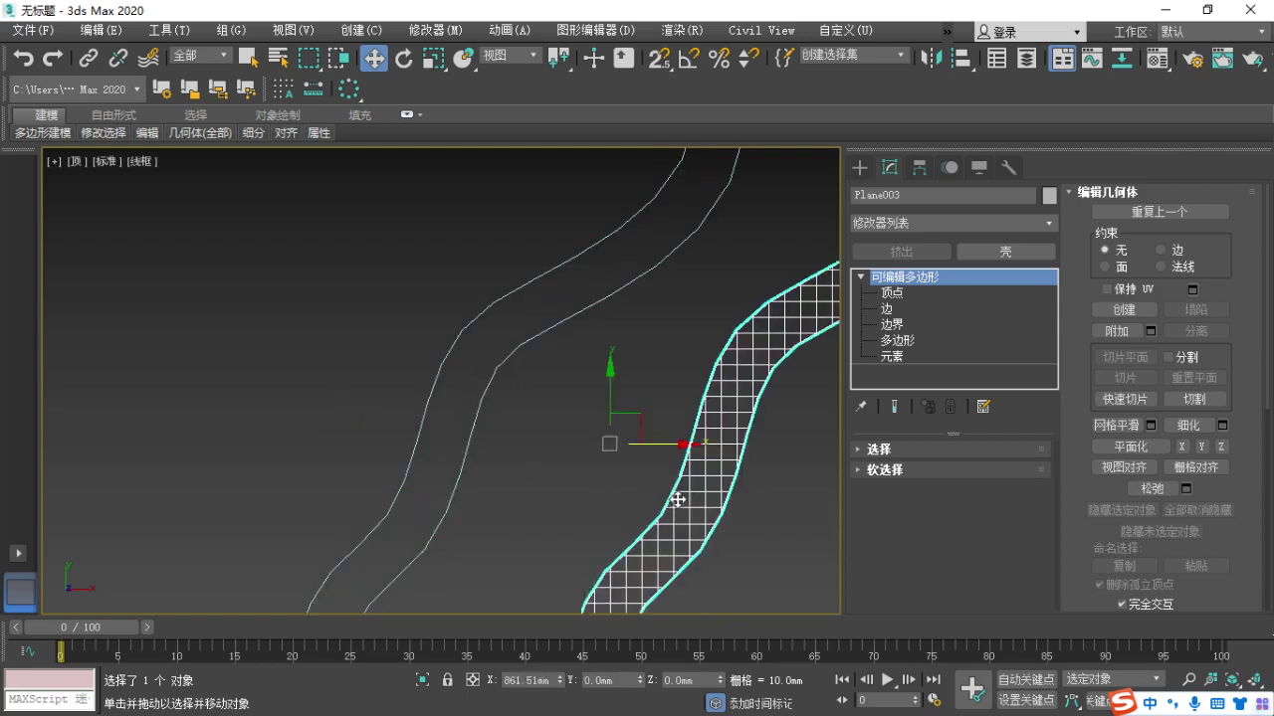
Select the extracted 图形001 road outline and examine its curves and both ends.
{"action": "left_click", "coordinate": [475, 430]}
{"action": "left_click", "coordinate": [471, 426]}
{"action": "scroll", "coordinate": [472, 426], "scroll_direction": "up", "scroll_amount": 3}
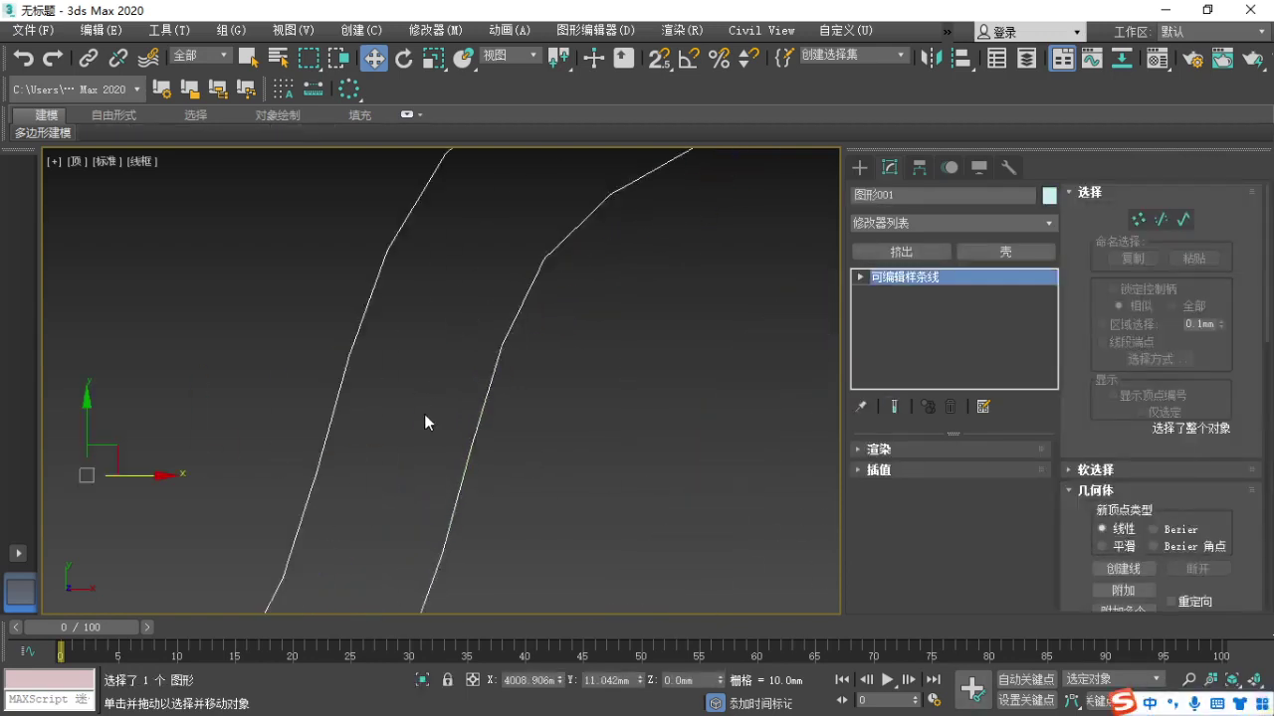
{"action": "scroll", "coordinate": [424, 414], "scroll_direction": "down", "scroll_amount": 3}
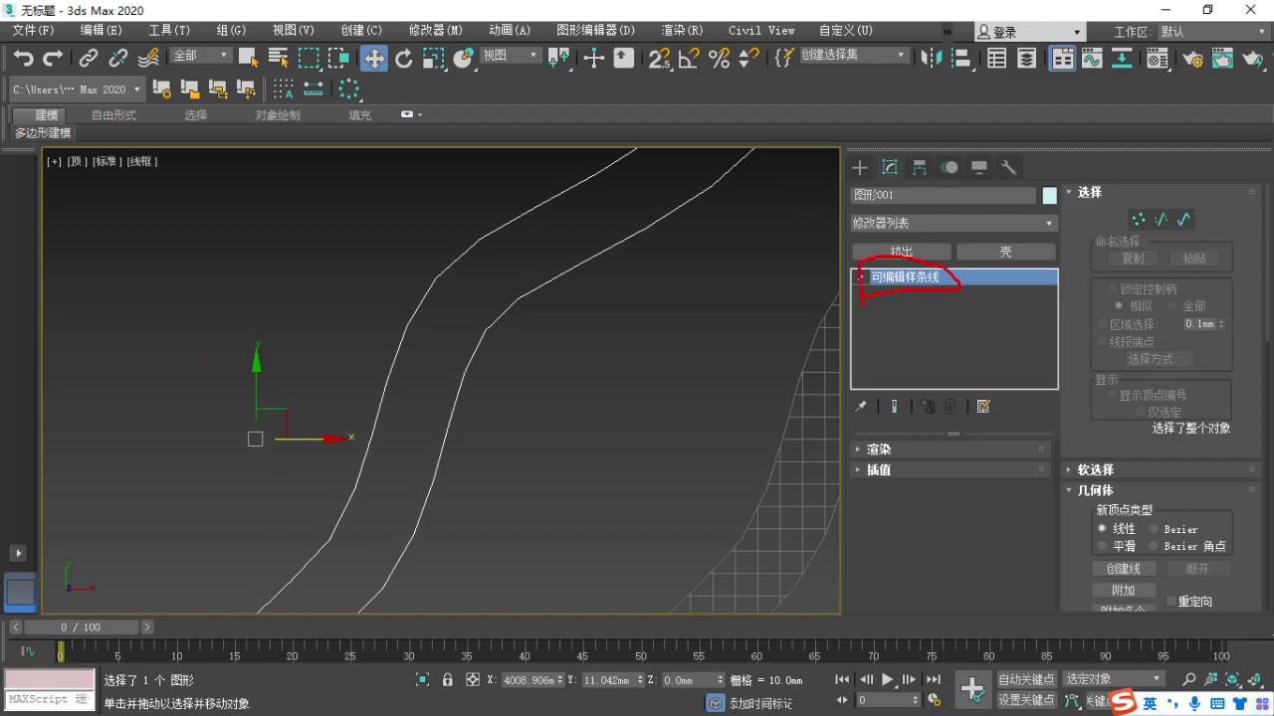
{"action": "scroll", "coordinate": [449, 418], "scroll_direction": "down", "scroll_amount": 5}
{"action": "scroll", "coordinate": [523, 244], "scroll_direction": "up", "scroll_amount": 7}
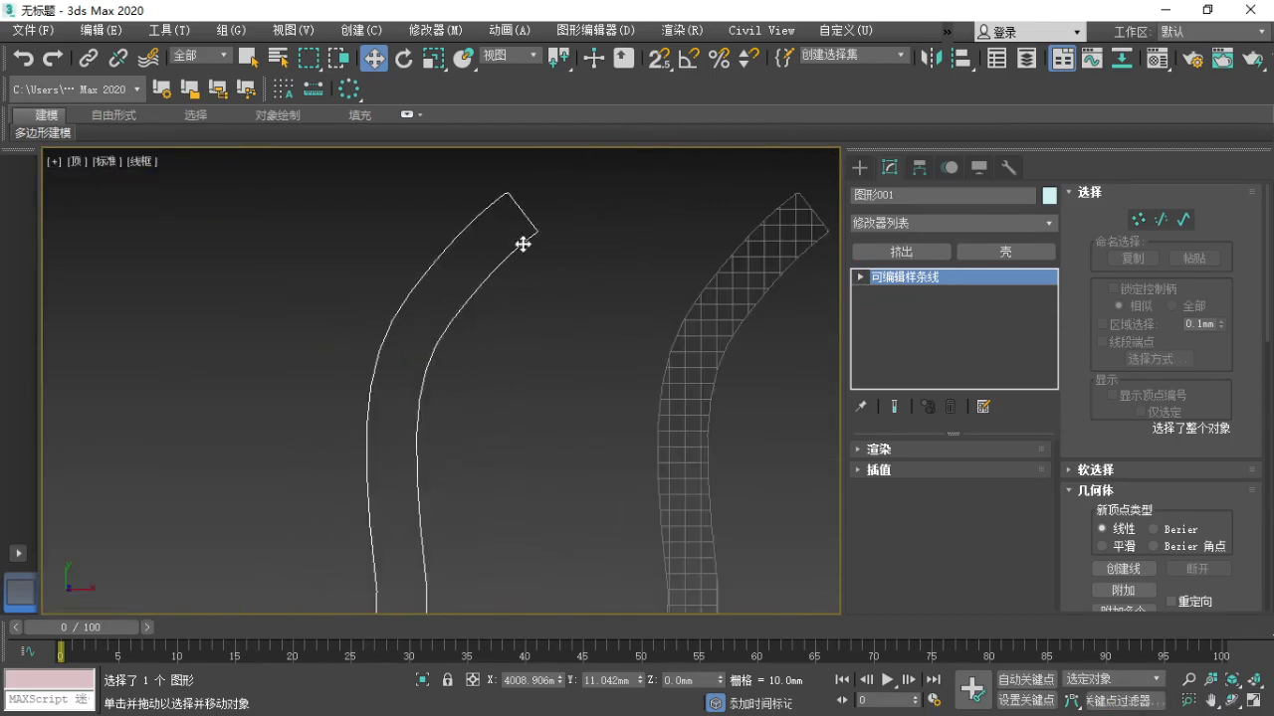
{"action": "scroll", "coordinate": [561, 293], "scroll_direction": "down", "scroll_amount": 5}
{"action": "scroll", "coordinate": [496, 418], "scroll_direction": "up", "scroll_amount": 6}
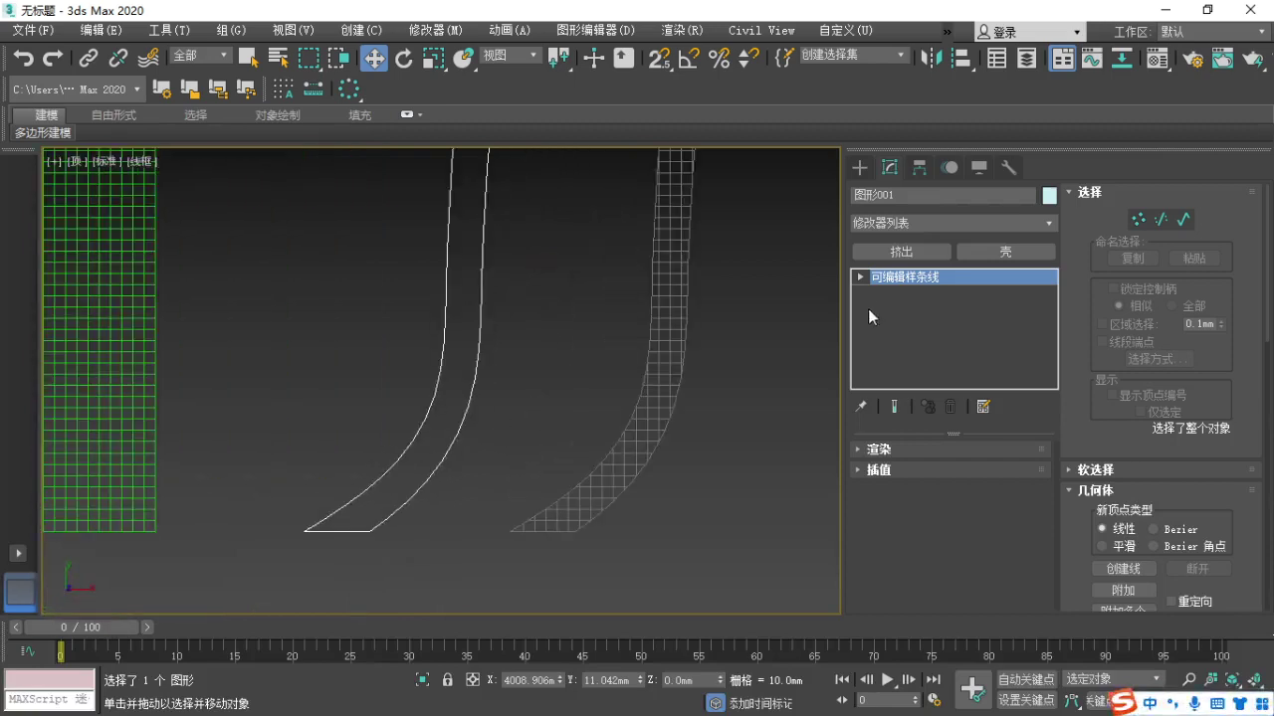
Enter the Spline sub-object level of 图形001 and select its closed spline.
{"action": "left_click", "coordinate": [861, 277]}
{"action": "left_click", "coordinate": [898, 325]}
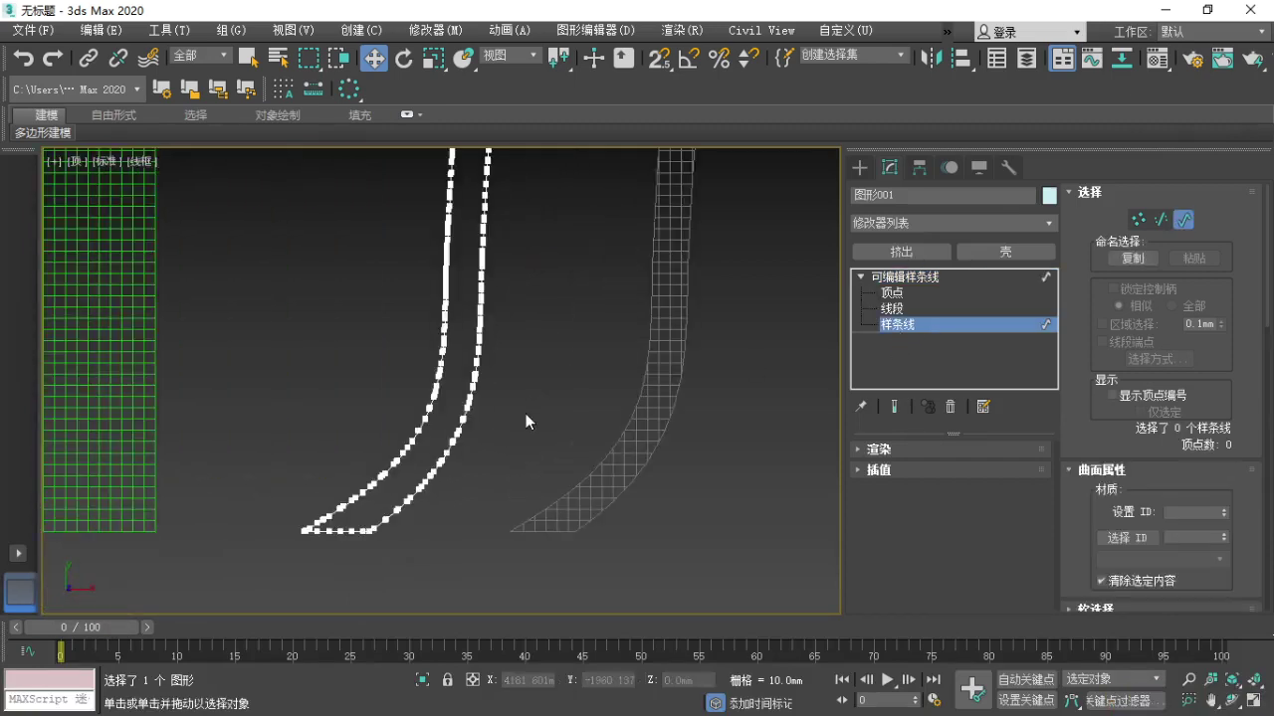
{"action": "left_click_drag", "start_coordinate": [526, 416], "coordinate": [279, 270]}
{"action": "scroll", "coordinate": [415, 453], "scroll_direction": "down", "scroll_amount": 5}
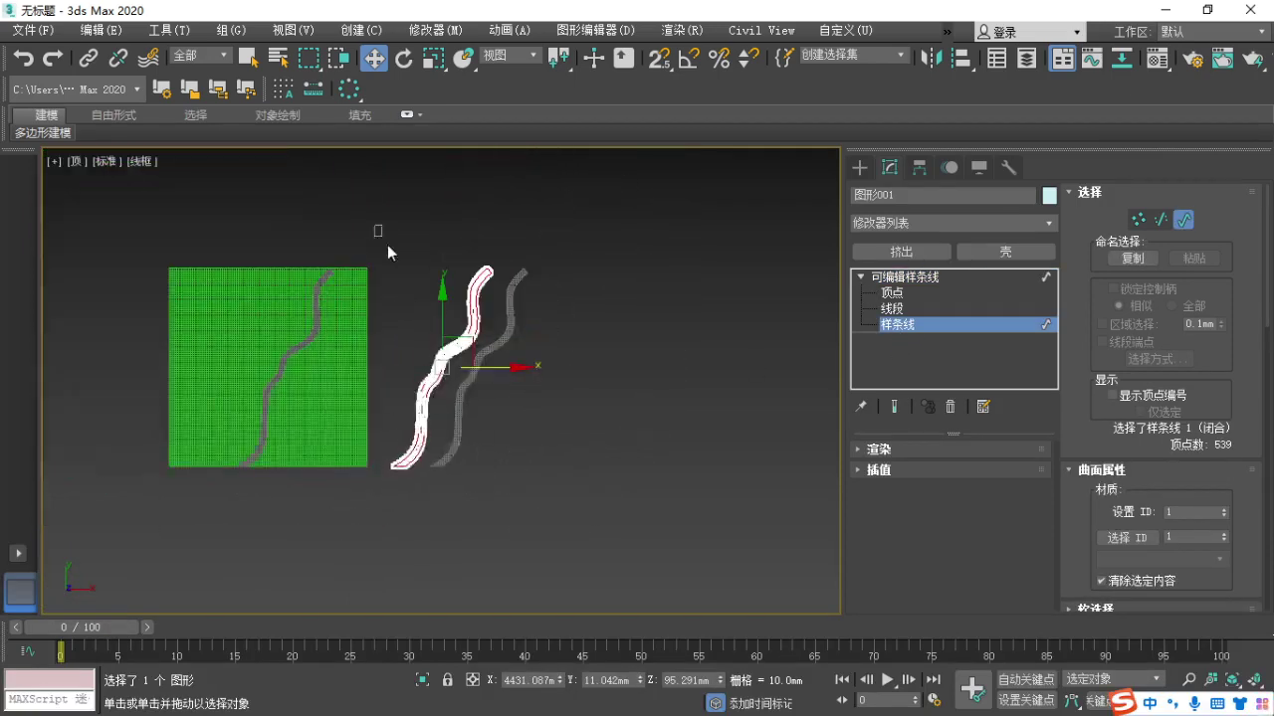
Turn on the Center option for outlining, activate Outline for the road's closed spline, and inspect the outline's lower end.
{"action": "left_click_drag", "start_coordinate": [1096, 450], "coordinate": [1093, 64]}
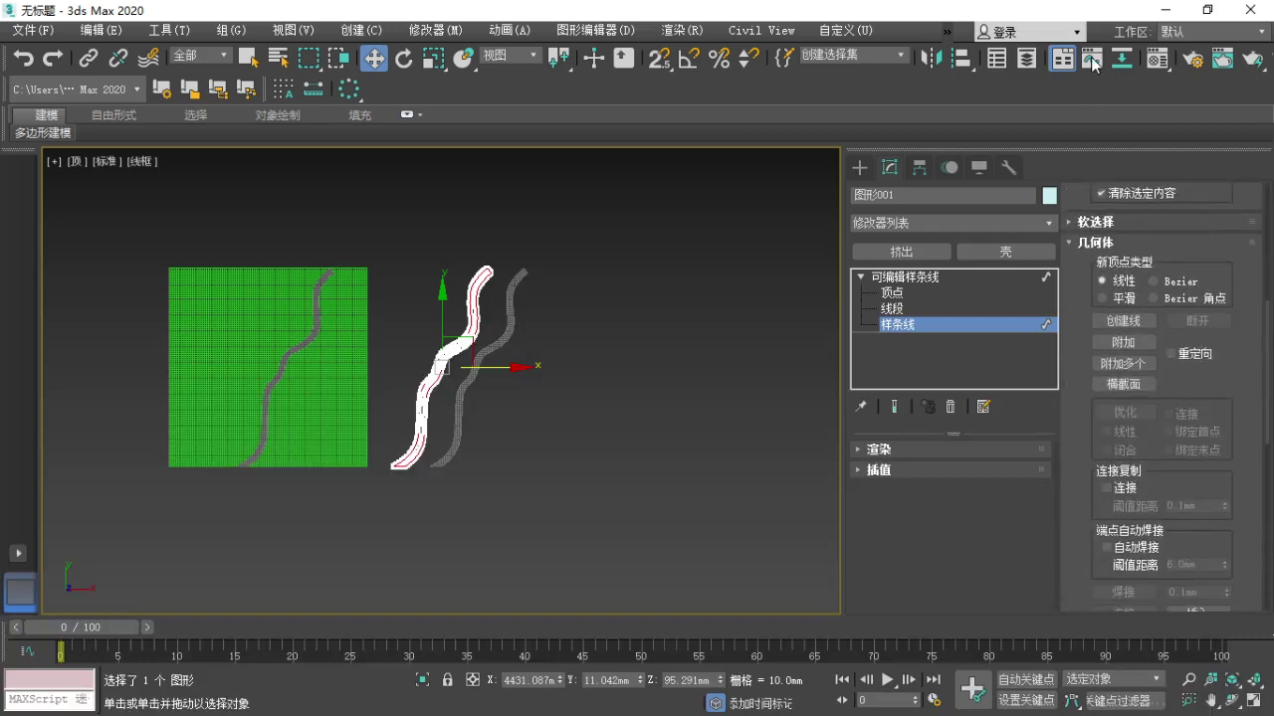
{"action": "scroll", "coordinate": [1080, 498], "scroll_direction": "down", "scroll_amount": 5}
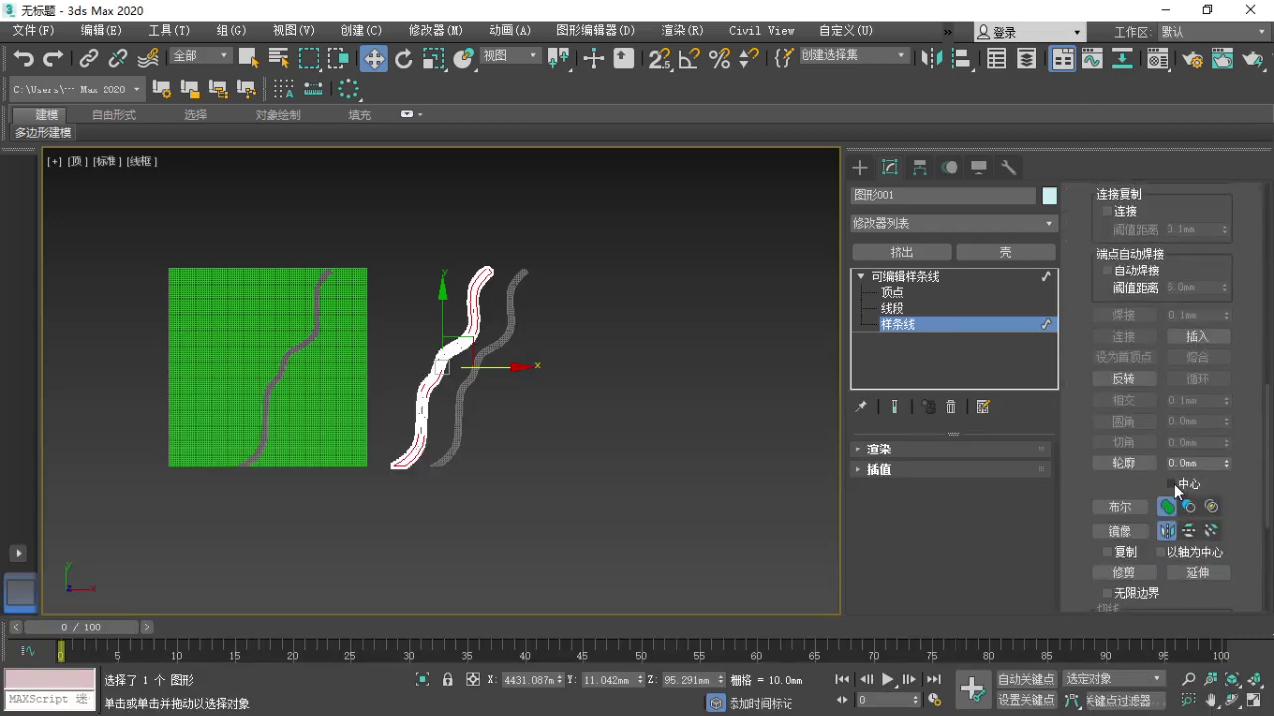
{"action": "middle_click_drag", "start_coordinate": [415, 479], "coordinate": [403, 475]}
{"action": "scroll", "coordinate": [384, 457], "scroll_direction": "up", "scroll_amount": 12}
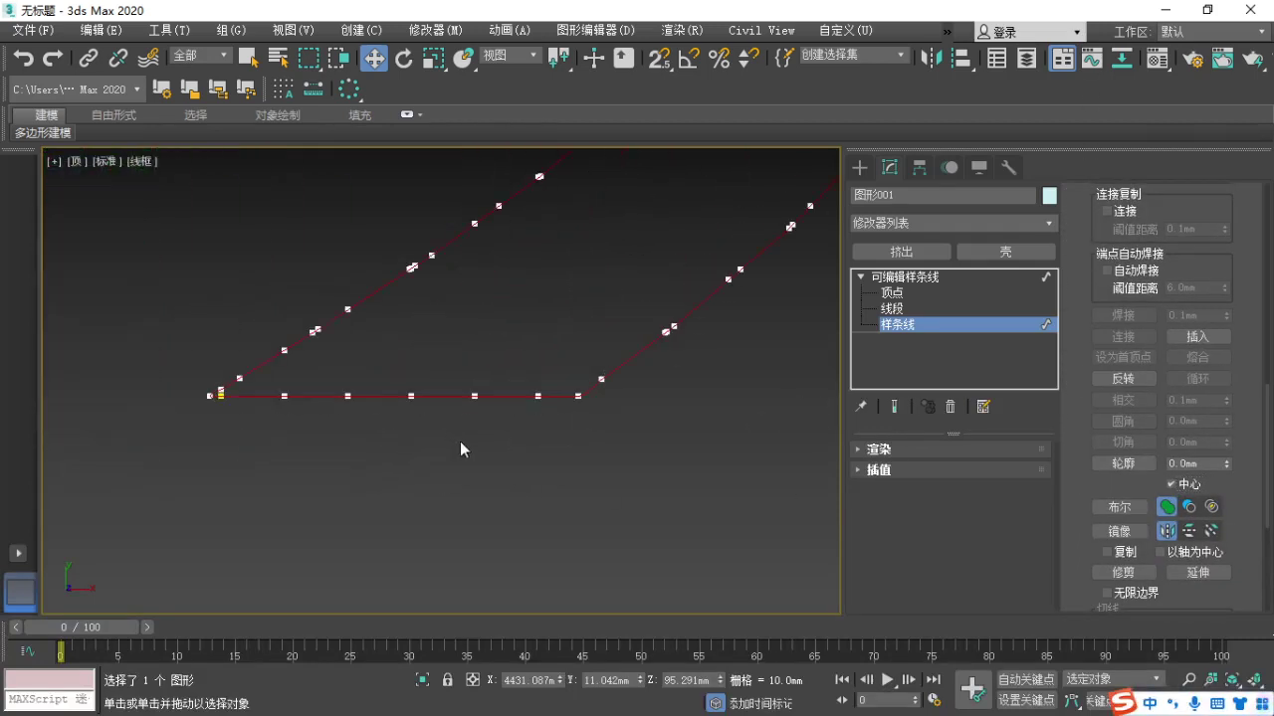
{"action": "middle_click_drag", "start_coordinate": [460, 441], "coordinate": [466, 446]}
{"action": "left_click", "coordinate": [1124, 464]}
{"action": "scroll", "coordinate": [270, 425], "scroll_direction": "up", "scroll_amount": 5}
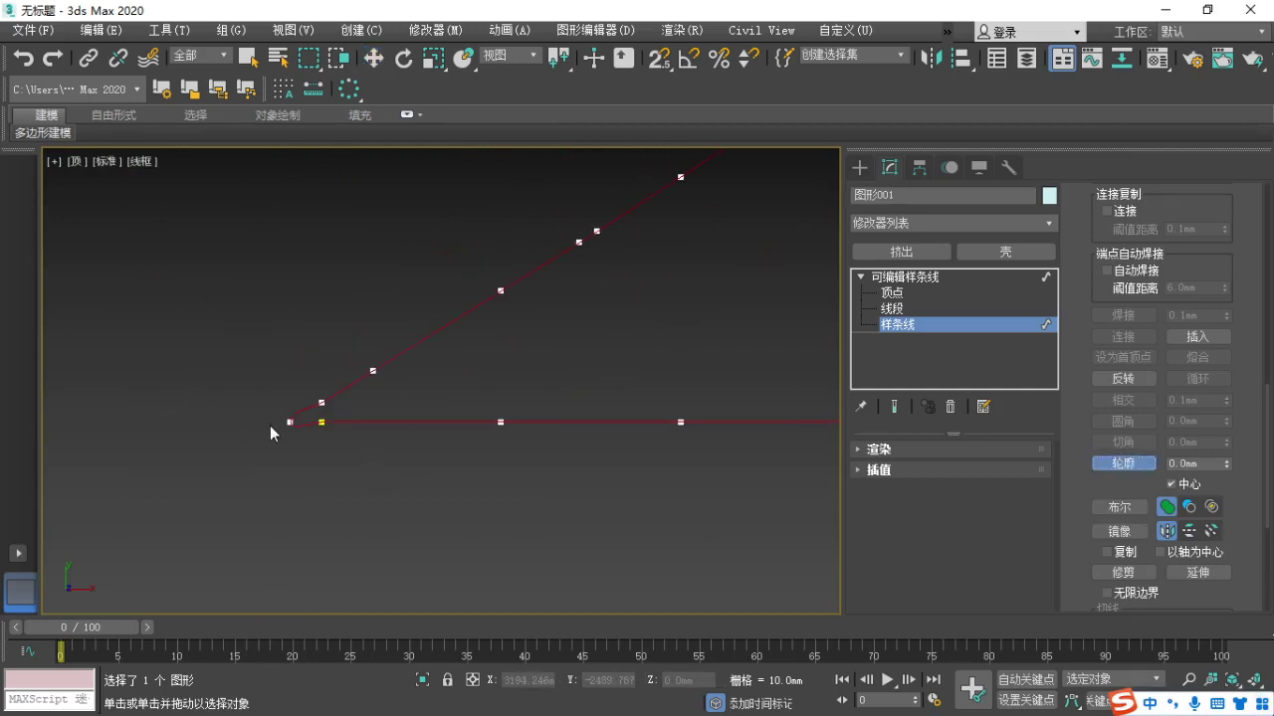
{"action": "scroll", "coordinate": [448, 462], "scroll_direction": "down", "scroll_amount": 5}
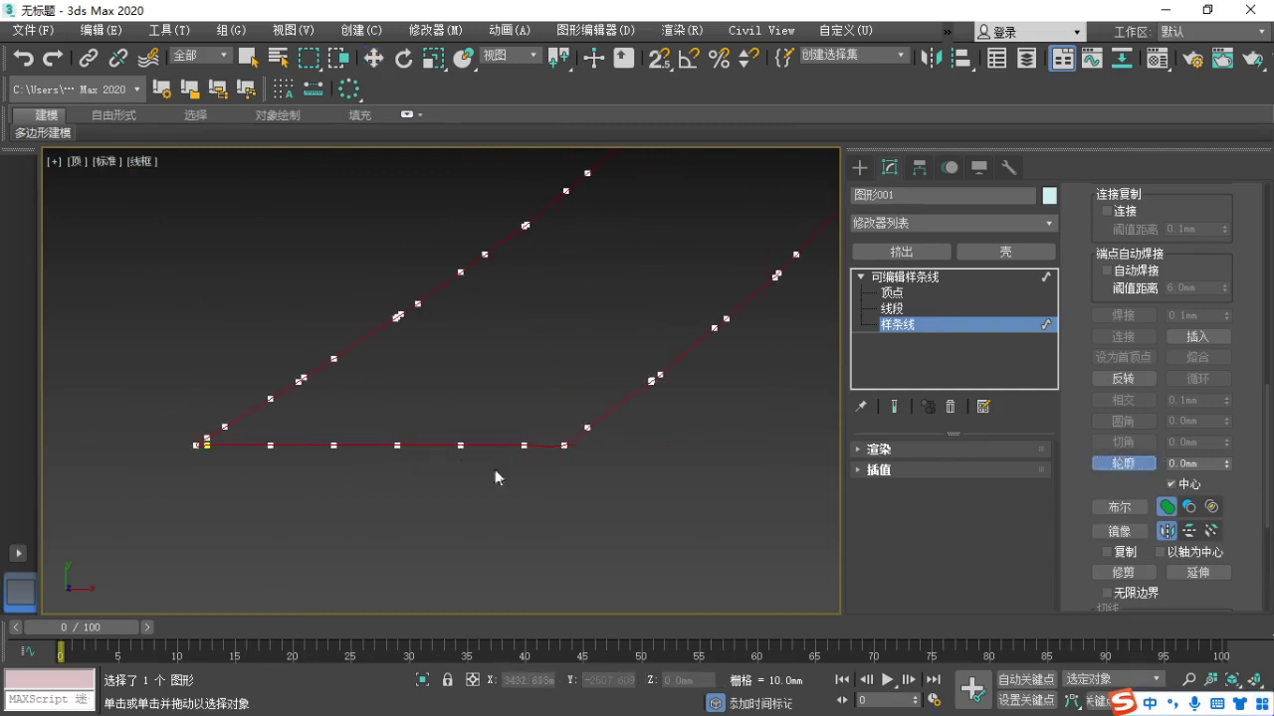
Switch 图形001 to the Vertex level and convert the sharp tip vertex at the road outline's lower-left end to Corner.
{"action": "left_click", "coordinate": [890, 293]}
{"action": "scroll", "coordinate": [209, 445], "scroll_direction": "up", "scroll_amount": 5}
{"action": "left_click", "coordinate": [211, 444]}
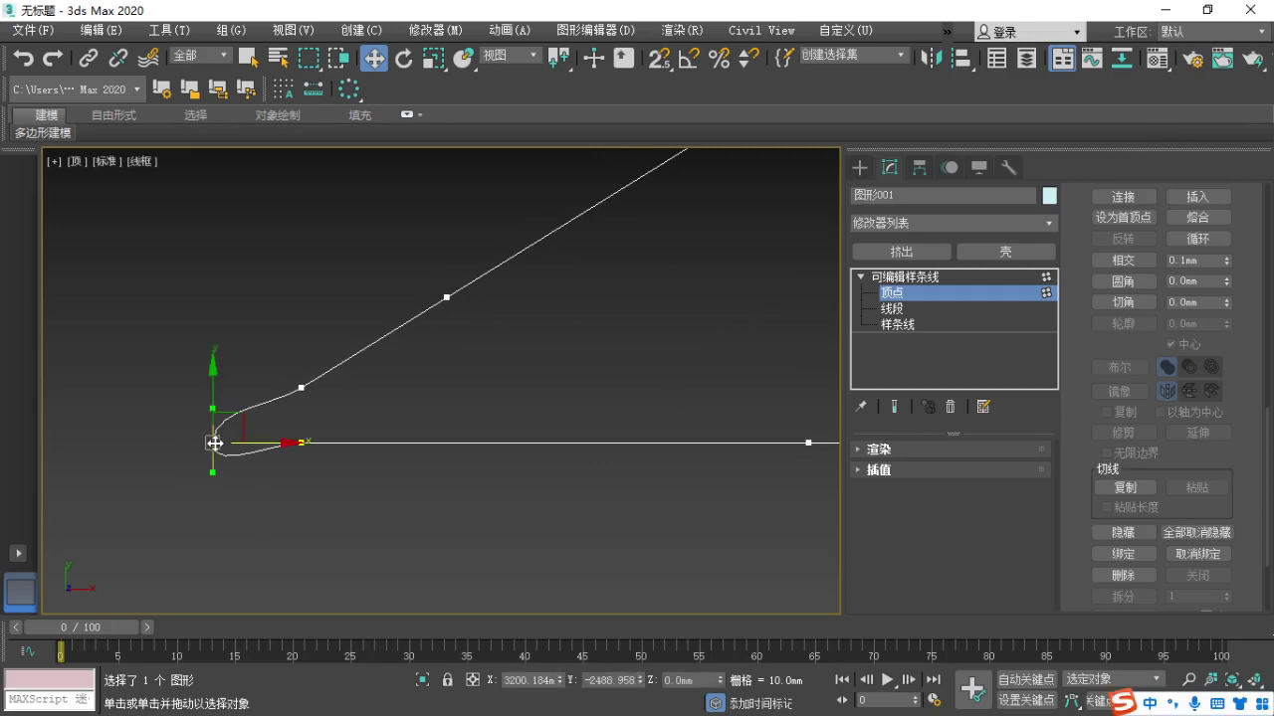
{"action": "right_click", "coordinate": [213, 444]}
{"action": "left_click", "coordinate": [181, 333]}
{"action": "middle_click_drag", "start_coordinate": [556, 534], "coordinate": [467, 534]}
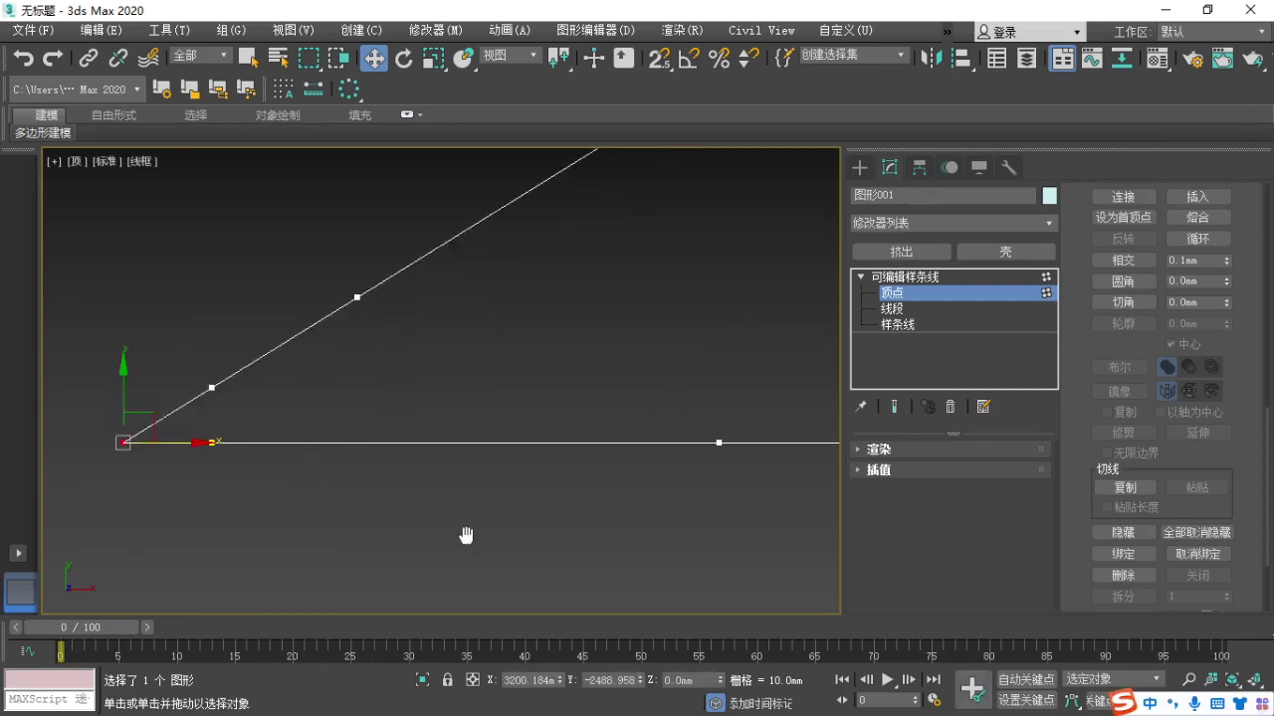
Convert the vertex at the lower-right corner of the road outline to Corner.
{"action": "scroll", "coordinate": [467, 534], "scroll_direction": "down", "scroll_amount": 5}
{"action": "middle_click_drag", "start_coordinate": [567, 503], "coordinate": [153, 503]}
{"action": "scroll", "coordinate": [426, 498], "scroll_direction": "down", "scroll_amount": 5}
{"action": "scroll", "coordinate": [312, 517], "scroll_direction": "up", "scroll_amount": 5}
{"action": "left_click", "coordinate": [309, 520]}
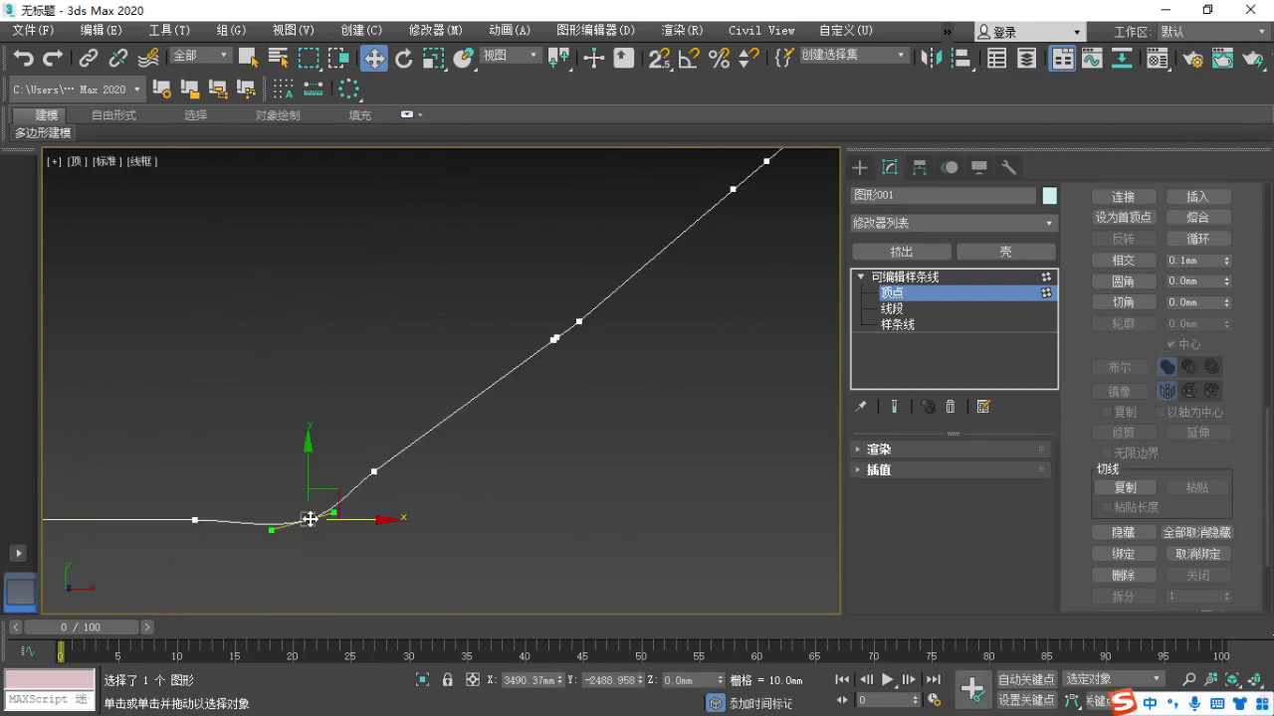
{"action": "right_click", "coordinate": [307, 515]}
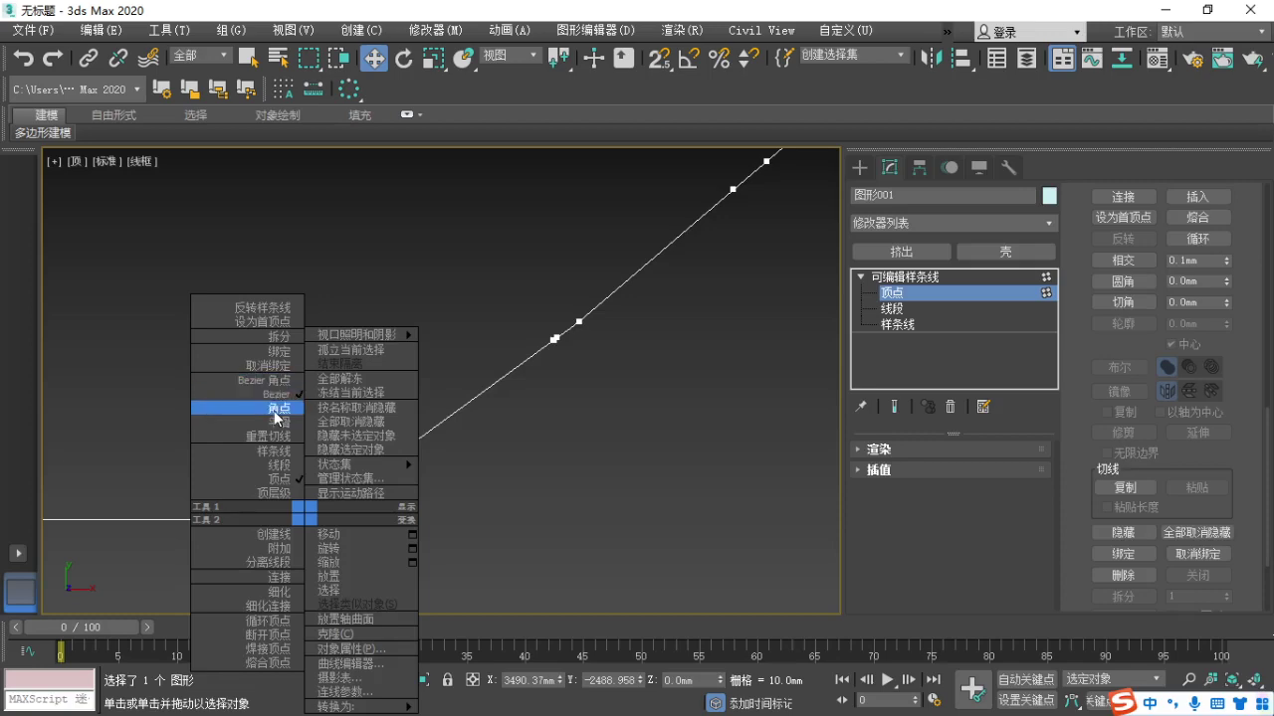
{"action": "left_click", "coordinate": [276, 420]}
Examine the corner vertices at the upper end of the road outline.
{"action": "scroll", "coordinate": [420, 526], "scroll_direction": "down", "scroll_amount": 5}
{"action": "middle_click_drag", "start_coordinate": [420, 525], "coordinate": [336, 603]}
{"action": "scroll", "coordinate": [318, 592], "scroll_direction": "down", "scroll_amount": 2}
{"action": "scroll", "coordinate": [430, 396], "scroll_direction": "up", "scroll_amount": 7}
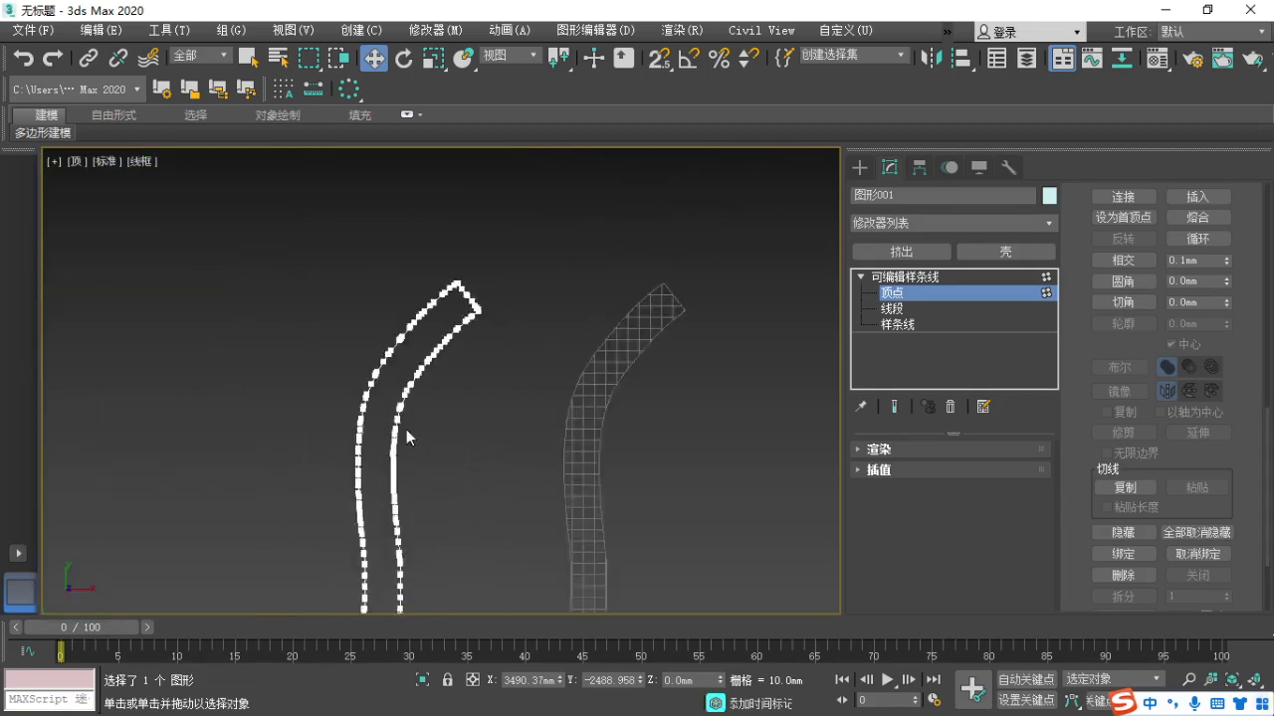
{"action": "scroll", "coordinate": [511, 231], "scroll_direction": "down", "scroll_amount": 4}
{"action": "scroll", "coordinate": [289, 406], "scroll_direction": "up", "scroll_amount": 6}
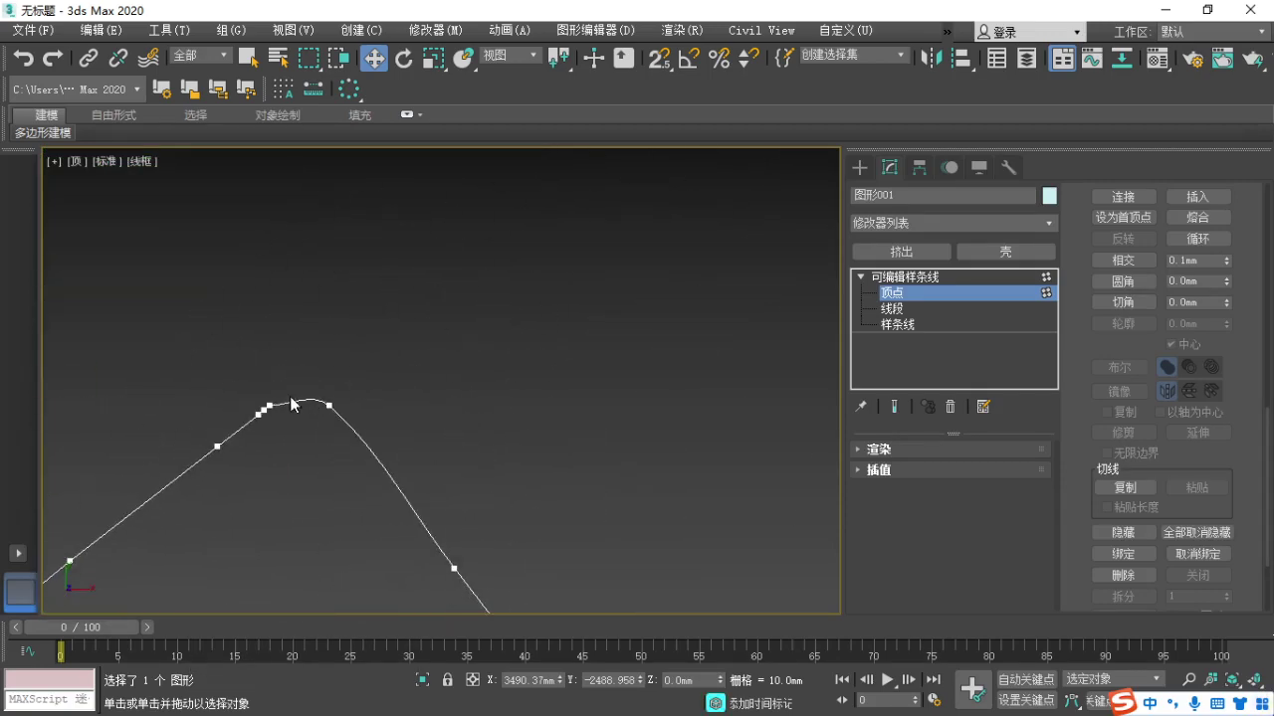
Convert the vertex at the far end of the outline's blunt upper tip to a corner point.
{"action": "left_click", "coordinate": [287, 401]}
{"action": "right_click", "coordinate": [286, 400]}
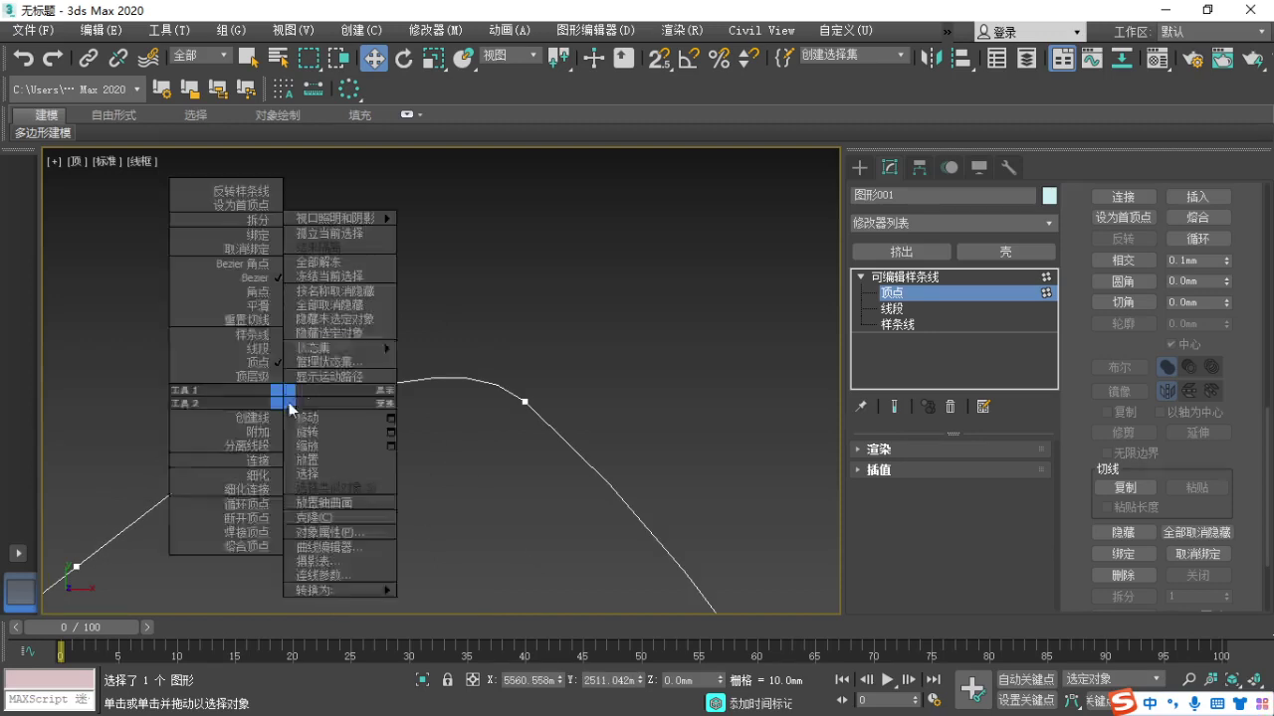
{"action": "left_click", "coordinate": [257, 302]}
{"action": "left_click", "coordinate": [524, 401]}
{"action": "right_click", "coordinate": [519, 396]}
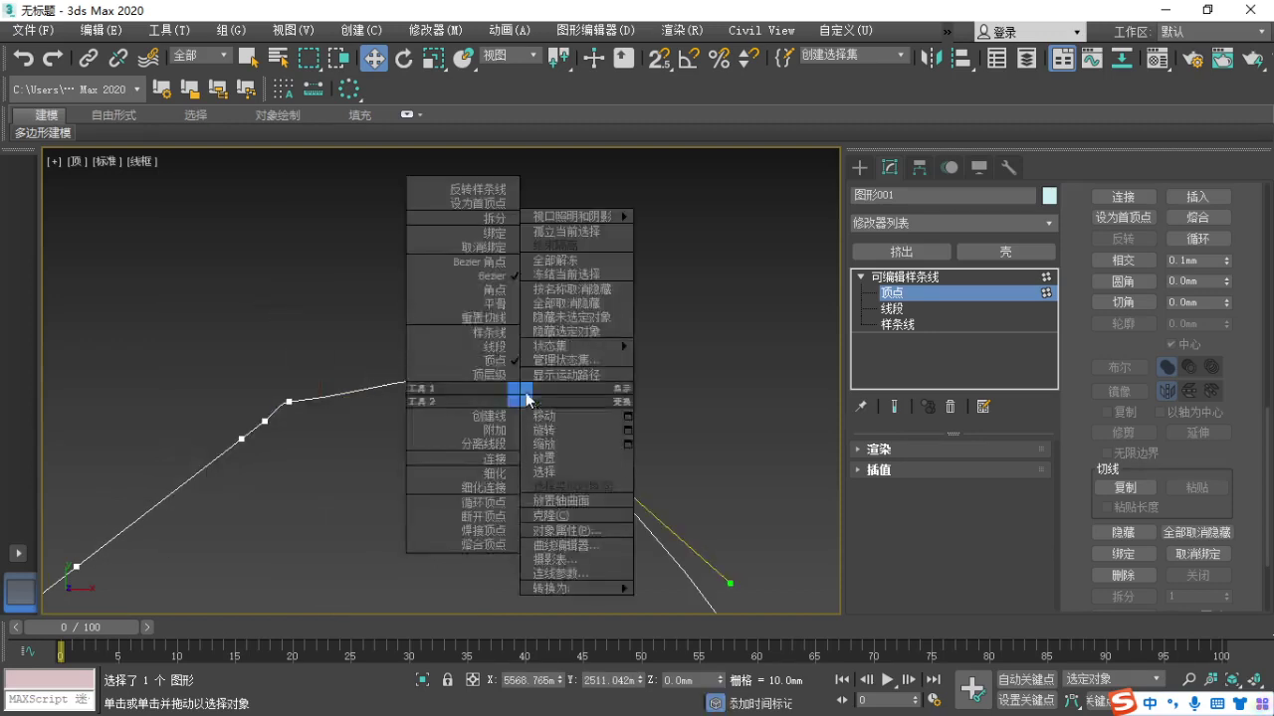
{"action": "left_click", "coordinate": [494, 293]}
{"action": "scroll", "coordinate": [424, 321], "scroll_direction": "down", "scroll_amount": 4}
{"action": "scroll", "coordinate": [418, 334], "scroll_direction": "up", "scroll_amount": 4}
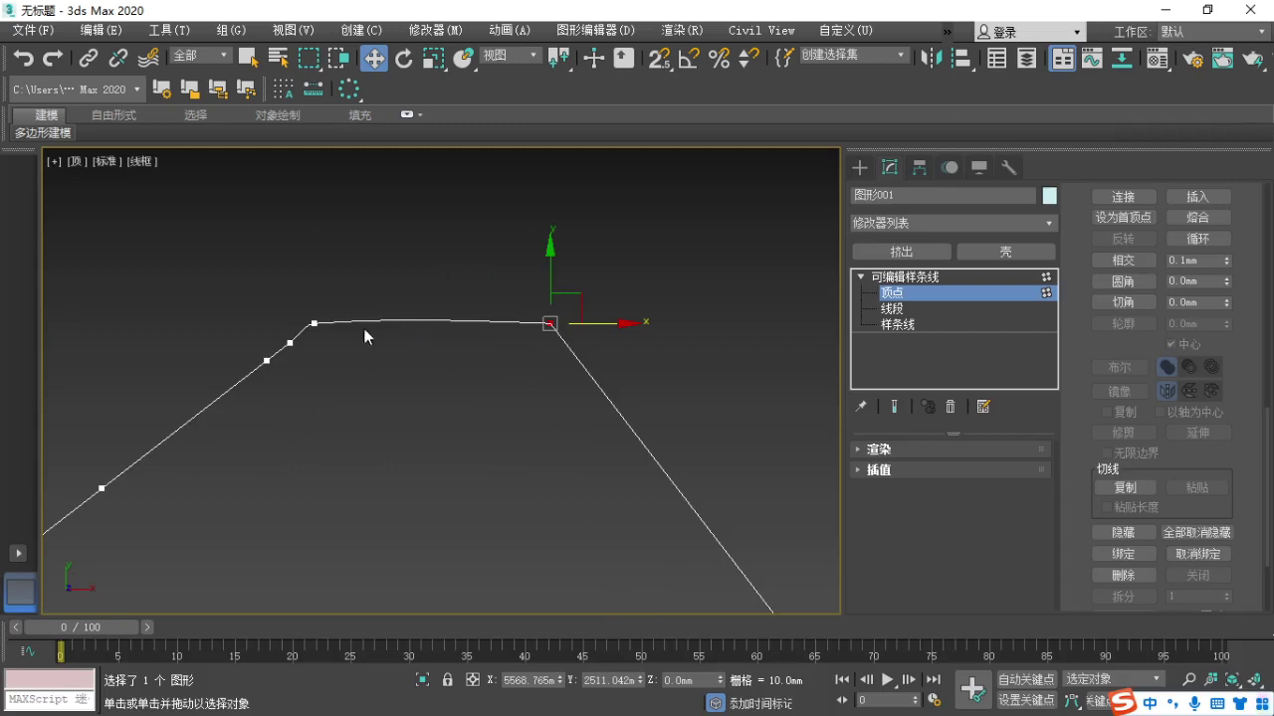
Move the other upper-tip vertex outward to form a sharp peak and convert it to a corner point.
{"action": "left_click", "coordinate": [313, 324]}
{"action": "left_click_drag", "start_coordinate": [345, 301], "coordinate": [478, 250]}
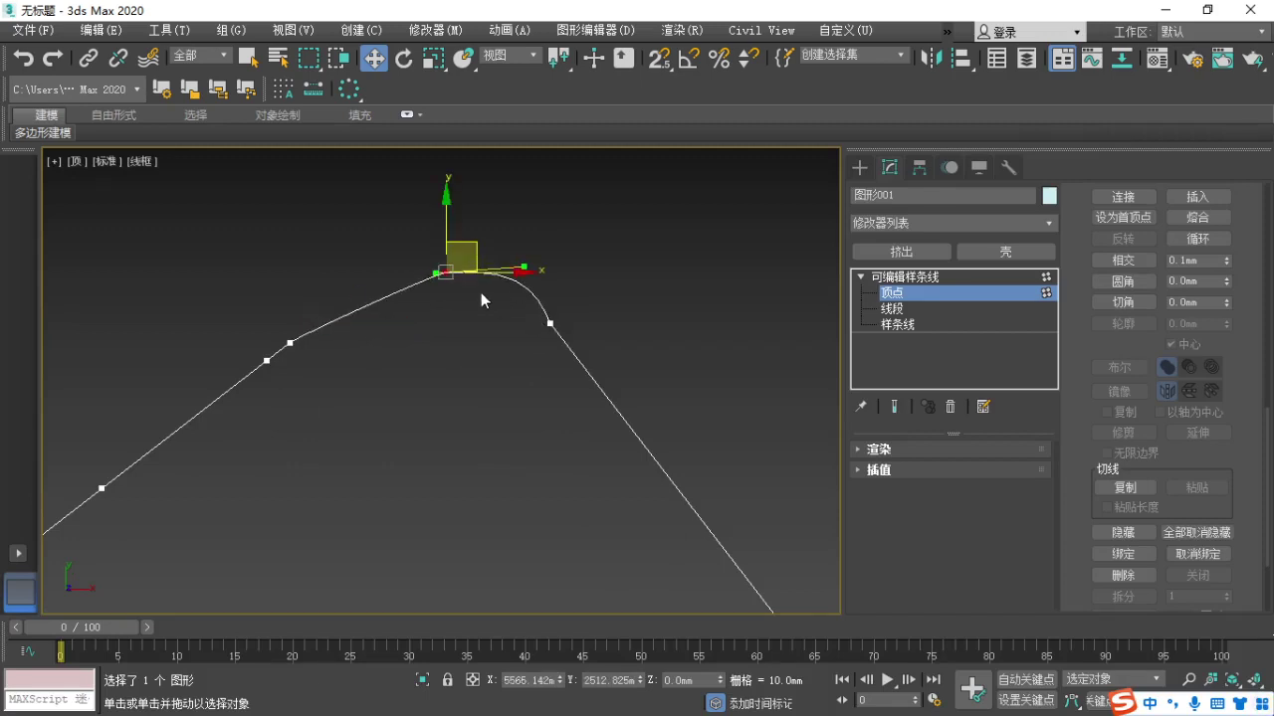
{"action": "right_click", "coordinate": [443, 271]}
{"action": "left_click", "coordinate": [414, 163]}
{"action": "left_click_drag", "start_coordinate": [467, 247], "coordinate": [486, 190]}
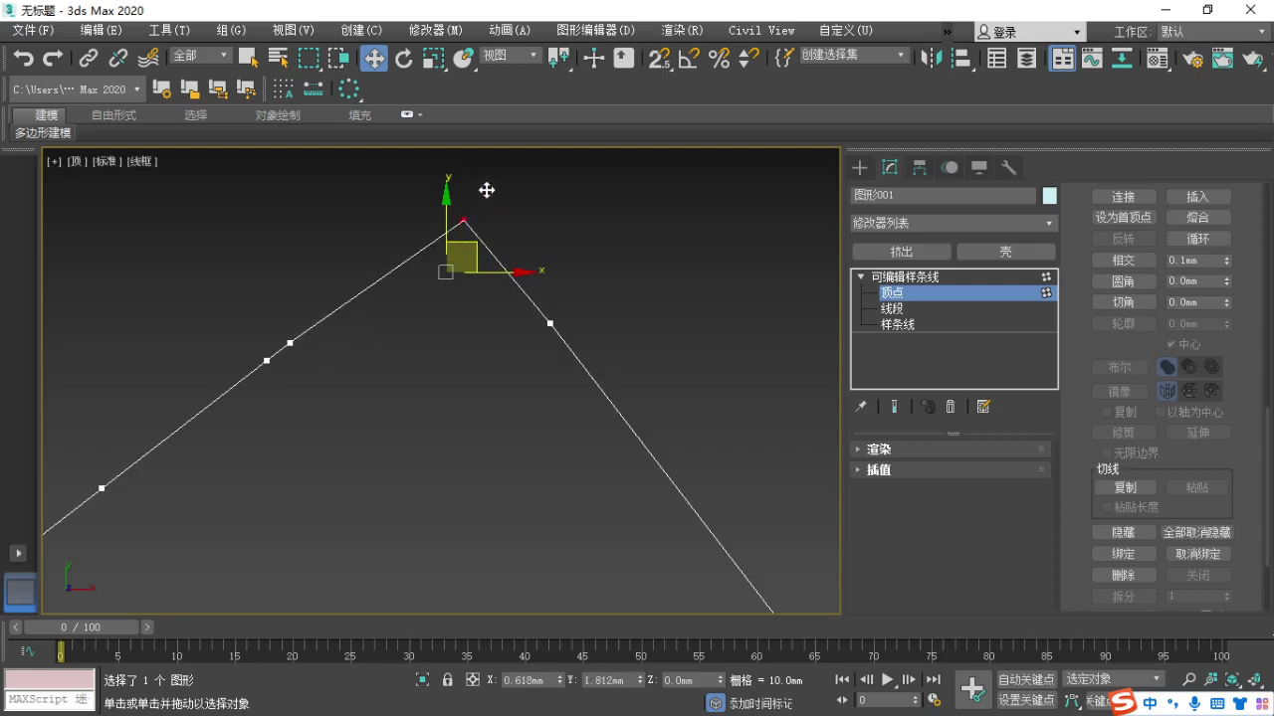
Convert the rounded vertex at the lower end of the strip's short upper edge to a corner point.
{"action": "scroll", "coordinate": [494, 289], "scroll_direction": "down", "scroll_amount": 8}
{"action": "middle_click_drag", "start_coordinate": [667, 477], "coordinate": [477, 327]}
{"action": "scroll", "coordinate": [448, 319], "scroll_direction": "up", "scroll_amount": 5}
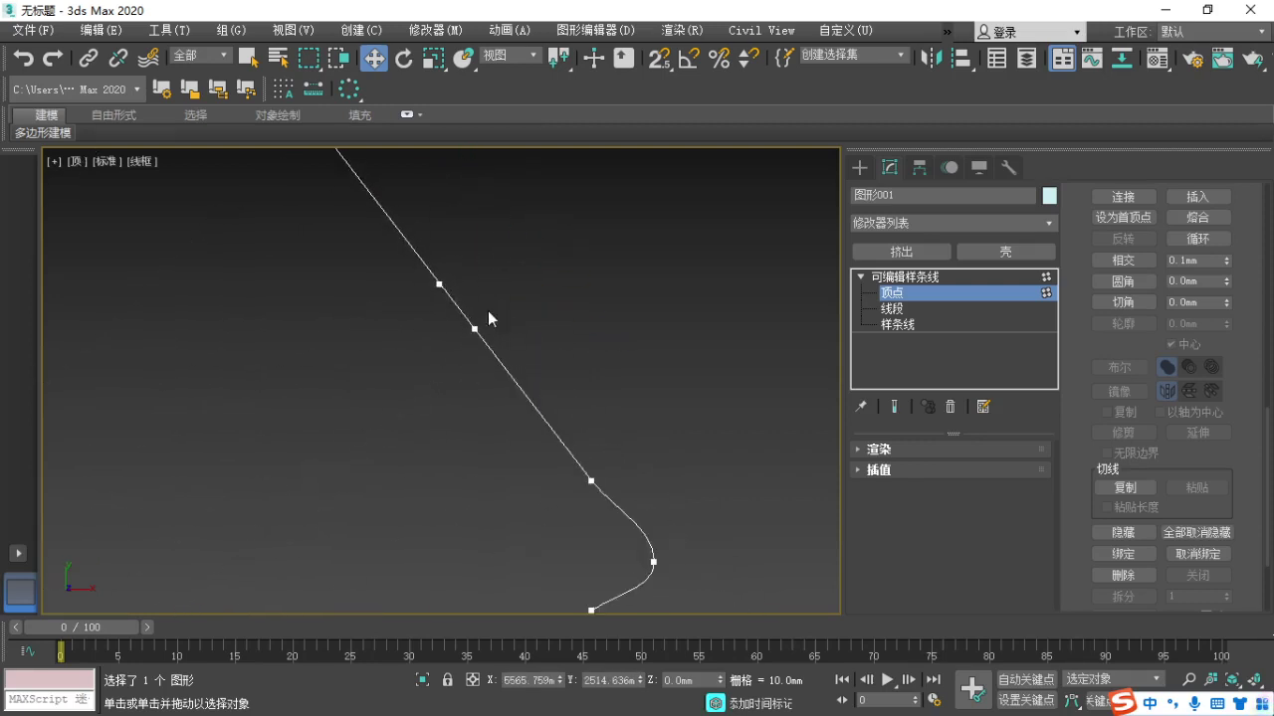
{"action": "left_click", "coordinate": [653, 563]}
{"action": "right_click", "coordinate": [647, 444]}
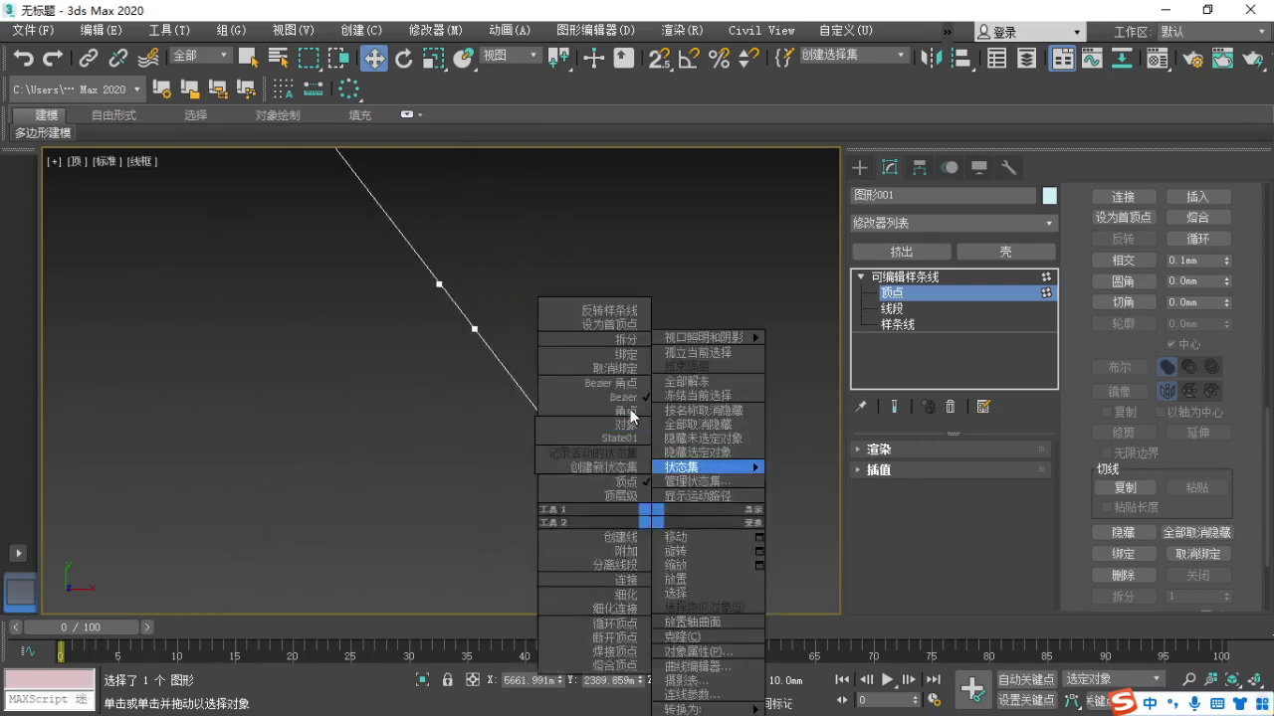
{"action": "left_click", "coordinate": [627, 453]}
{"action": "right_click", "coordinate": [651, 509]}
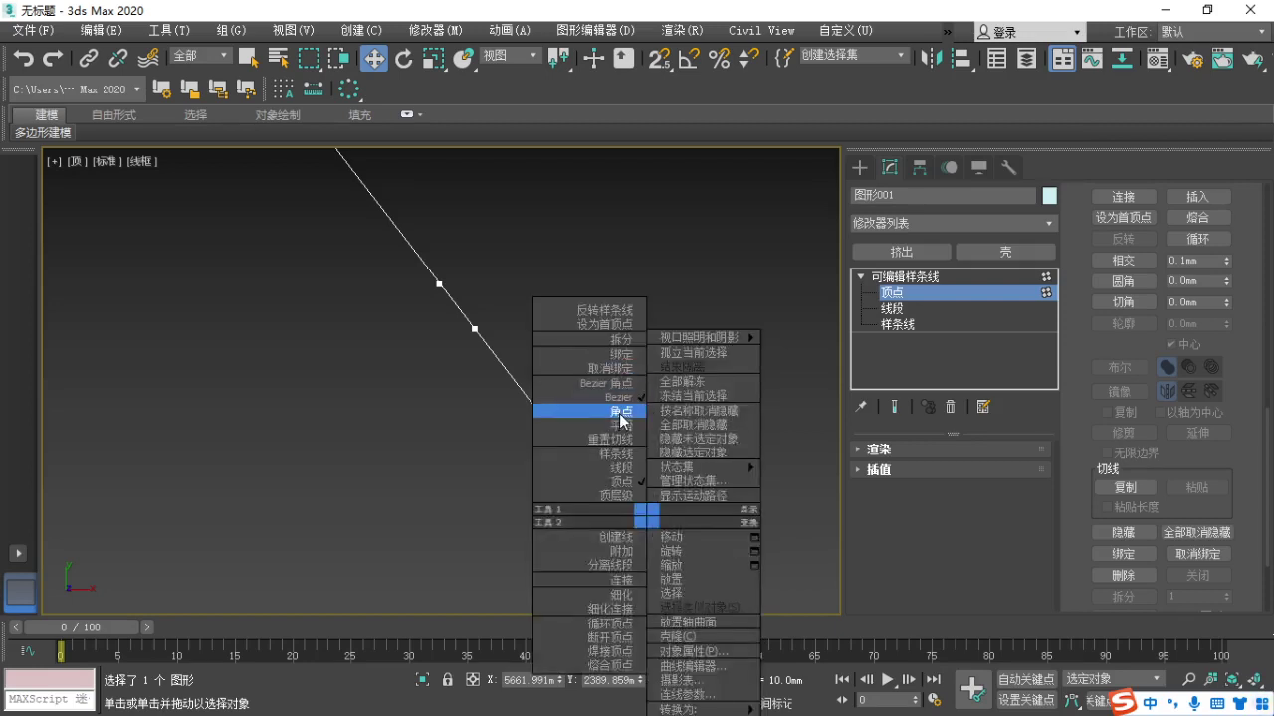
{"action": "left_click", "coordinate": [617, 412]}
Switch to spline level and examine the whole curved strip outline, from its upper end down to the pointed base.
{"action": "scroll", "coordinate": [651, 446], "scroll_direction": "down", "scroll_amount": 5}
{"action": "left_click", "coordinate": [901, 327]}
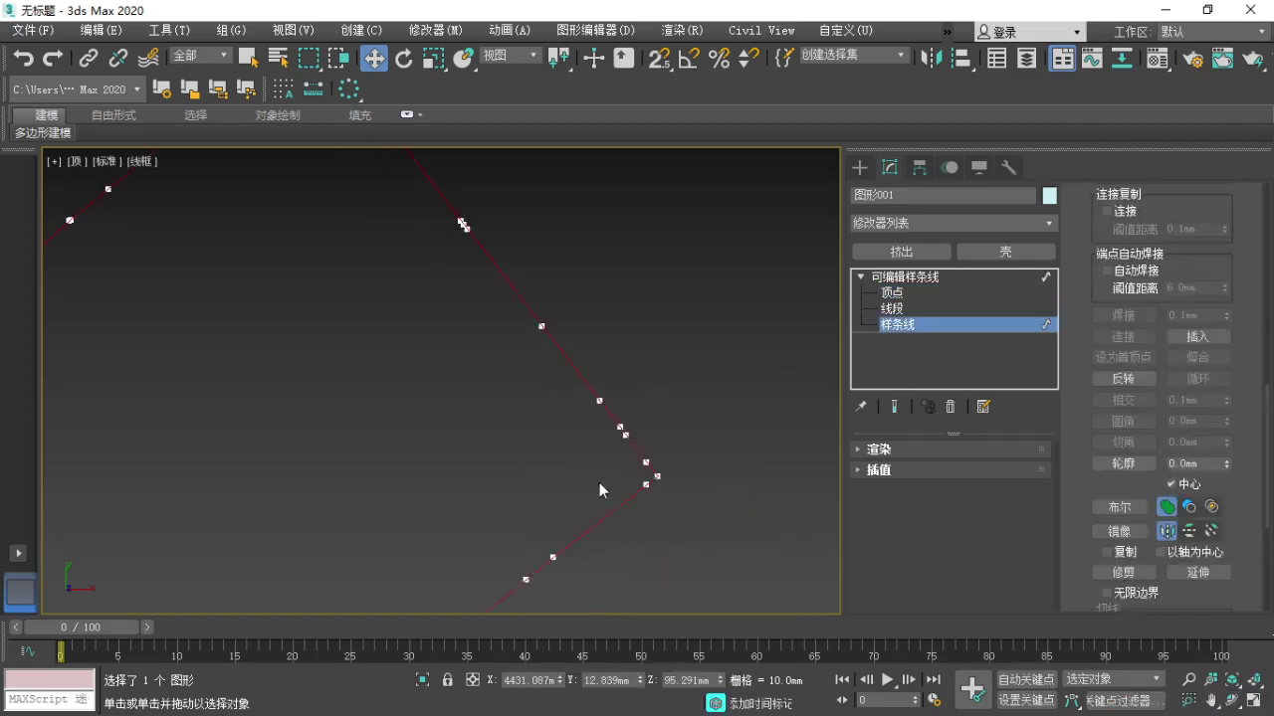
{"action": "scroll", "coordinate": [595, 482], "scroll_direction": "down", "scroll_amount": 5}
{"action": "middle_click_drag", "start_coordinate": [587, 483], "coordinate": [601, 391]}
{"action": "key", "text": "shift"}
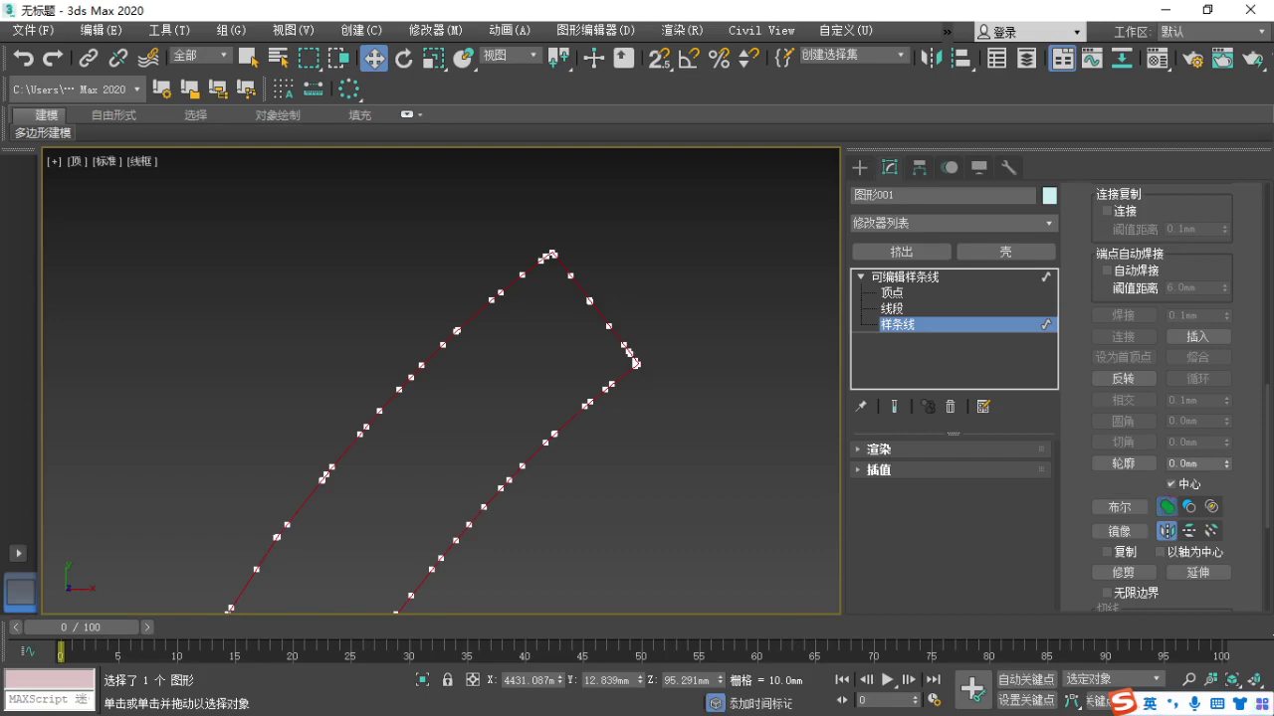
{"action": "key", "text": "Escape"}
{"action": "scroll", "coordinate": [520, 503], "scroll_direction": "down", "scroll_amount": 5}
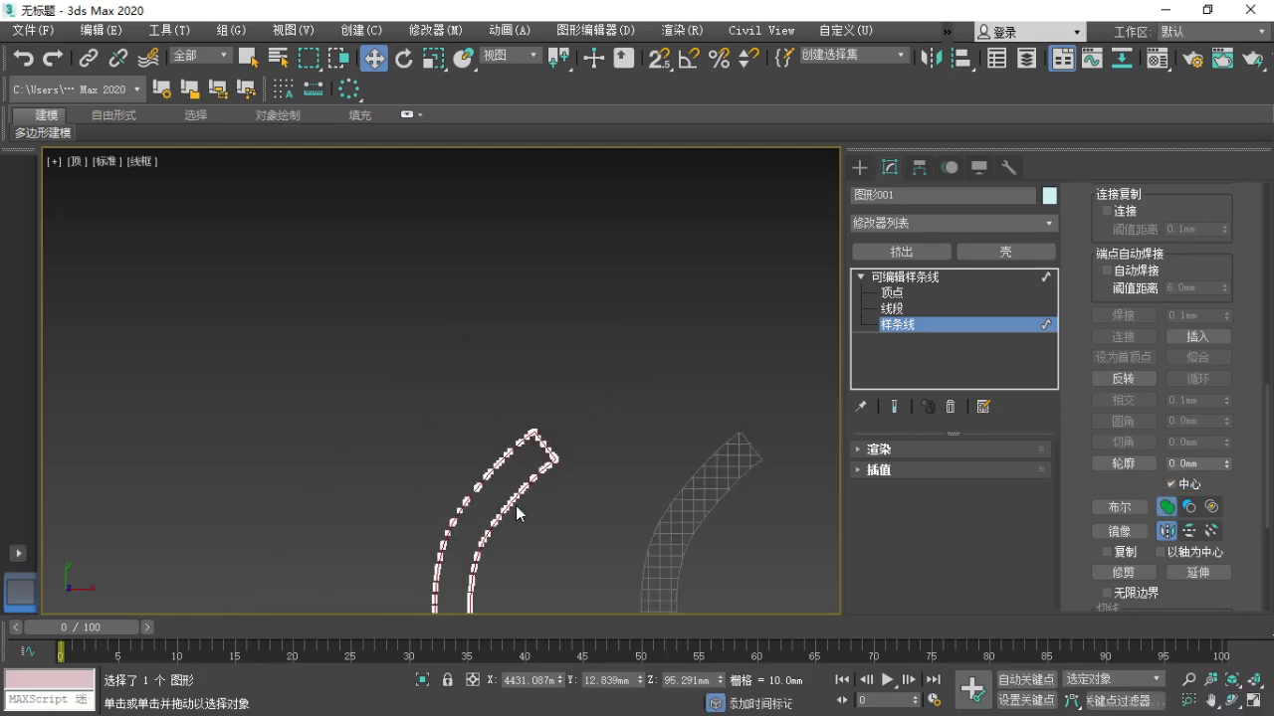
{"action": "mouse_move", "coordinate": [518, 511]}
{"action": "middle_mouse_down"}
{"action": "mouse_move", "coordinate": [547, 364]}
{"action": "mouse_move", "coordinate": [675, 222]}
{"action": "middle_mouse_up"}
{"action": "middle_click_drag", "start_coordinate": [617, 454], "coordinate": [663, 205]}
{"action": "scroll", "coordinate": [440, 556], "scroll_direction": "up", "scroll_amount": 4}
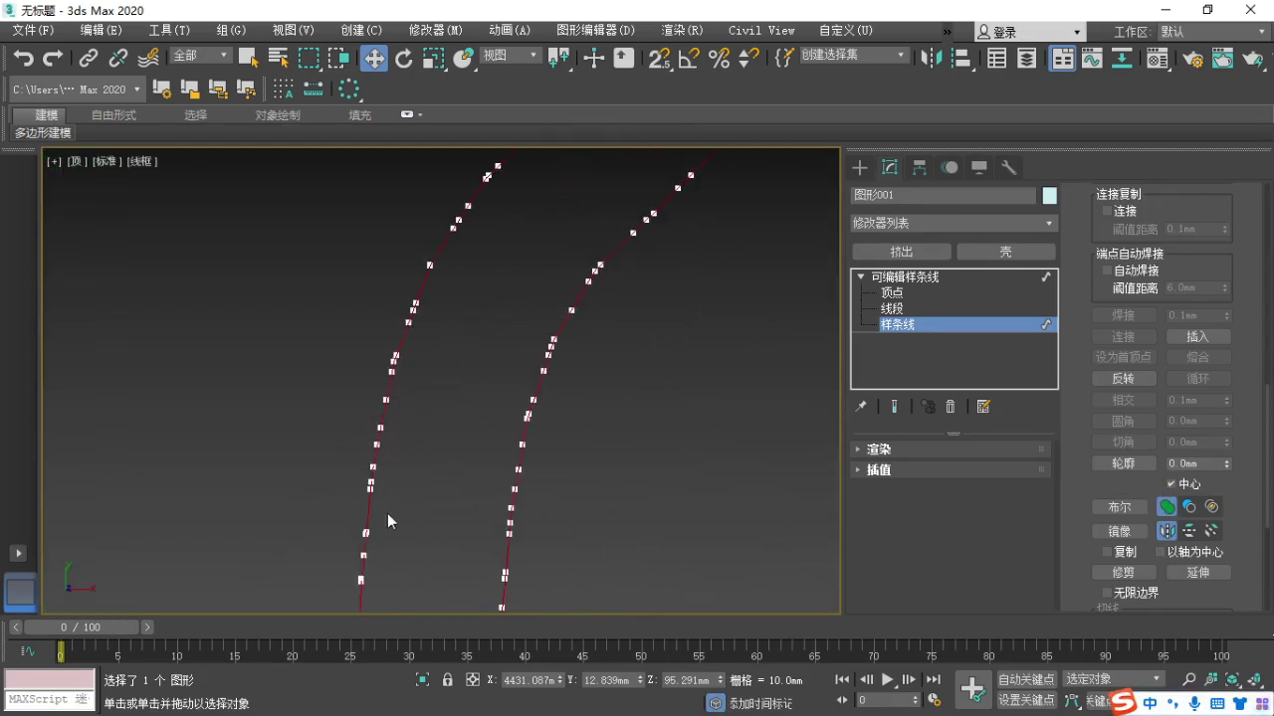
{"action": "scroll", "coordinate": [412, 516], "scroll_direction": "down", "scroll_amount": 5}
{"action": "scroll", "coordinate": [441, 522], "scroll_direction": "up", "scroll_amount": 6}
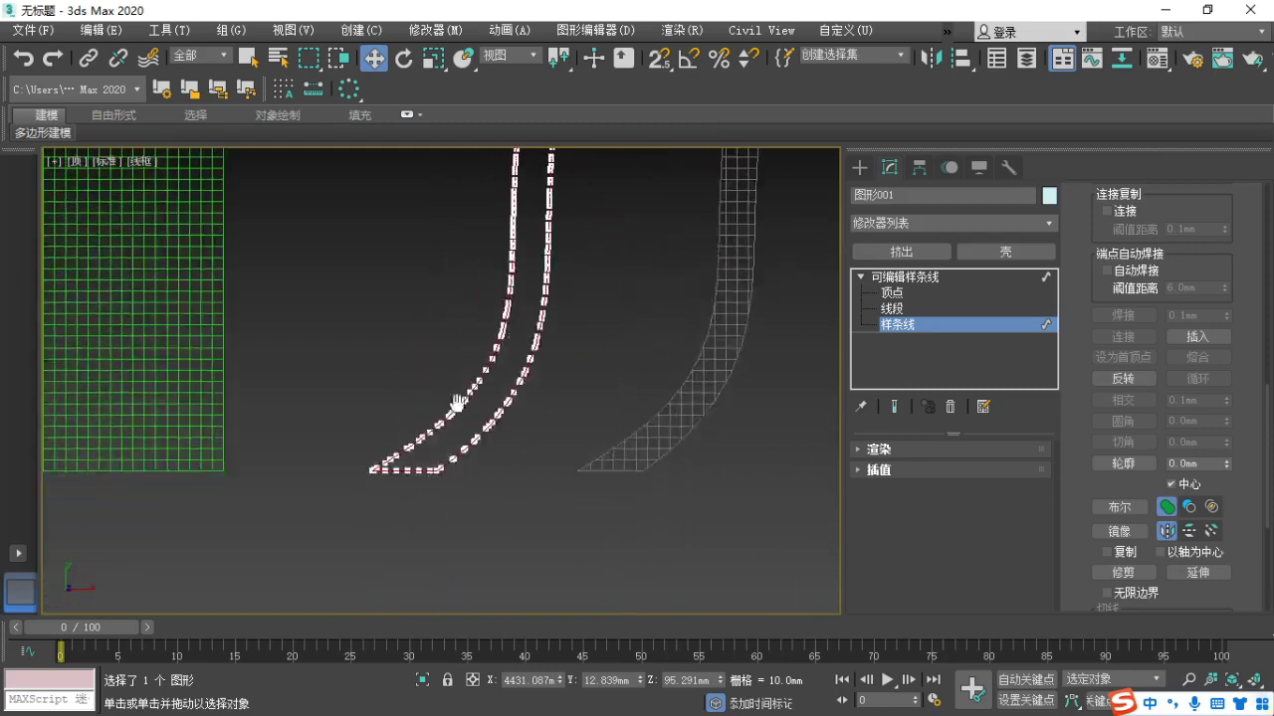
{"action": "middle_click_drag", "start_coordinate": [439, 514], "coordinate": [604, 348]}
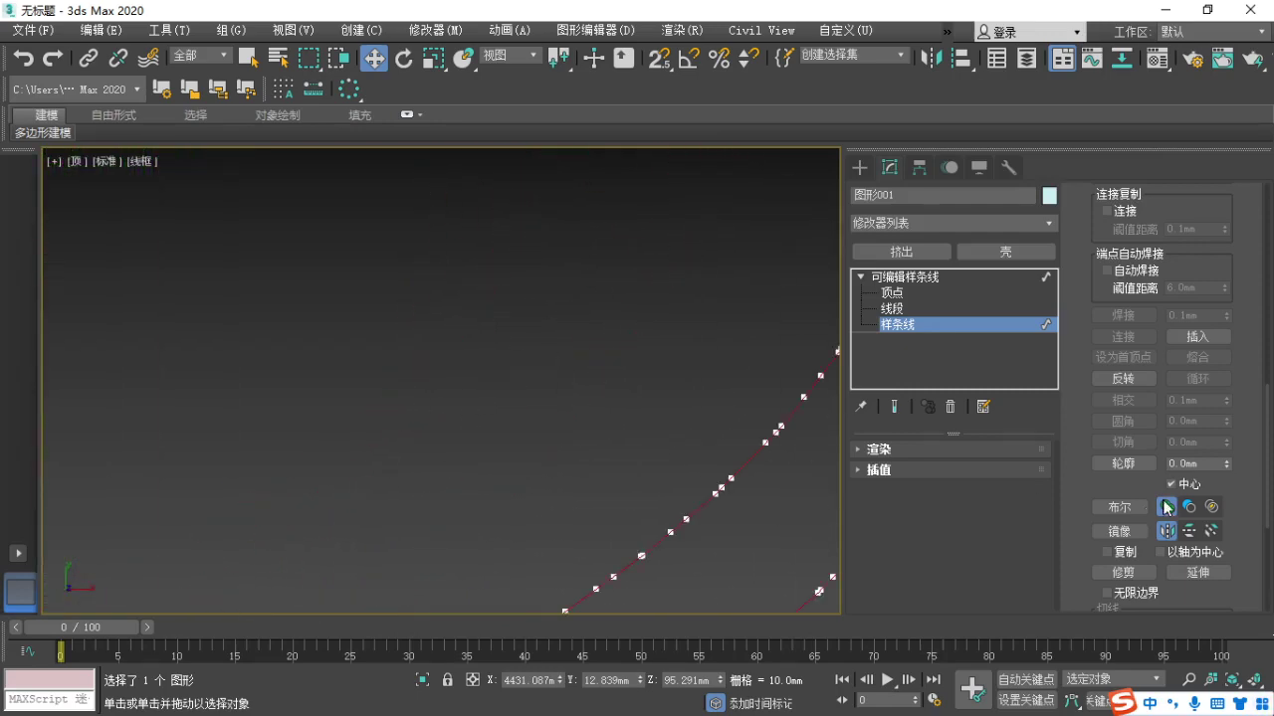
Outline the closed spline with a narrow offset centred on the original line.
{"action": "left_click", "coordinate": [1125, 465]}
{"action": "middle_click_drag", "start_coordinate": [525, 413], "coordinate": [442, 227]}
{"action": "scroll", "coordinate": [441, 237], "scroll_direction": "down", "scroll_amount": 4}
{"action": "scroll", "coordinate": [491, 335], "scroll_direction": "up", "scroll_amount": 6}
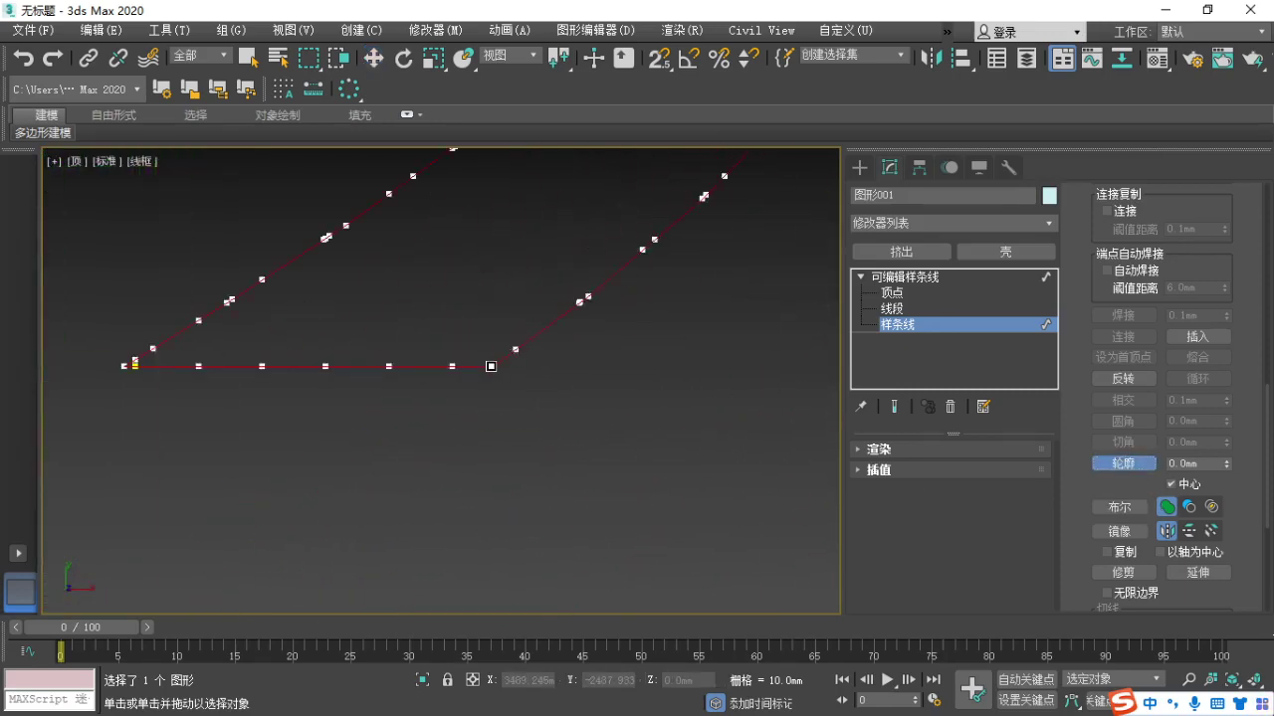
{"action": "left_click_drag", "start_coordinate": [490, 369], "coordinate": [492, 358]}
At vertex level, separate the crossing inner vertices at the pointed base tip and select the tip vertices.
{"action": "left_click", "coordinate": [888, 293]}
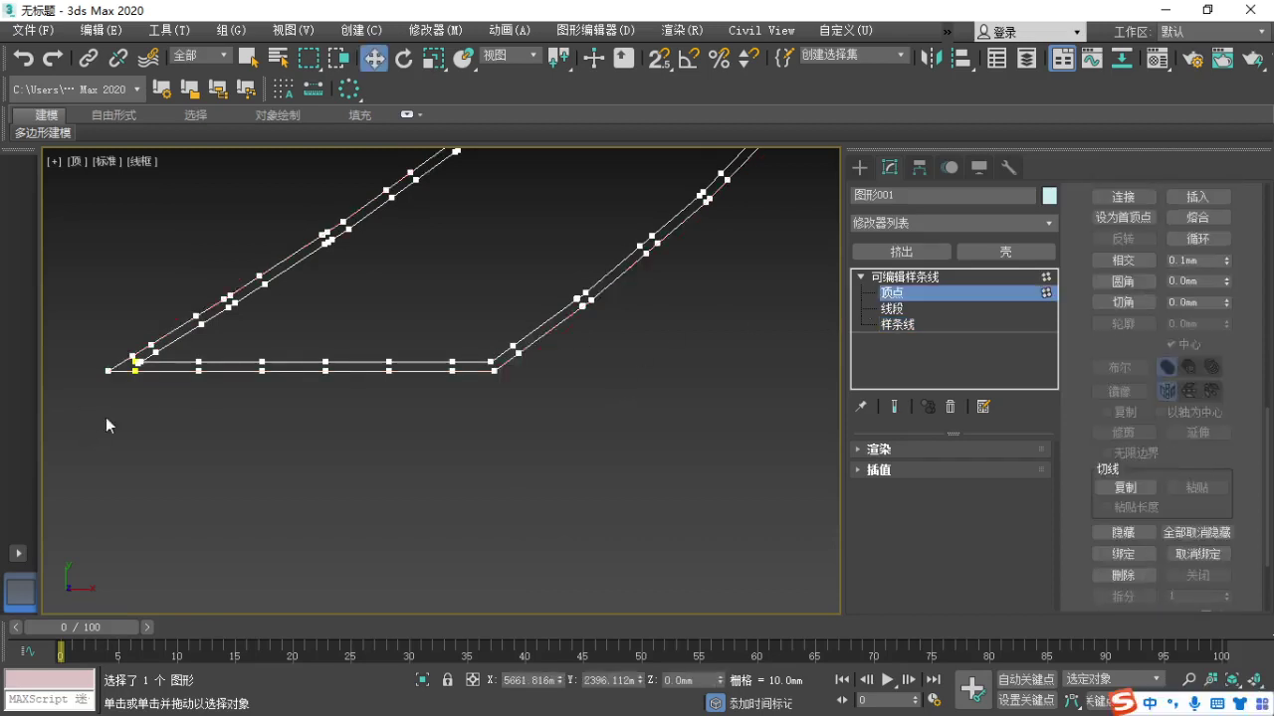
{"action": "scroll", "coordinate": [236, 318], "scroll_direction": "up", "scroll_amount": 10}
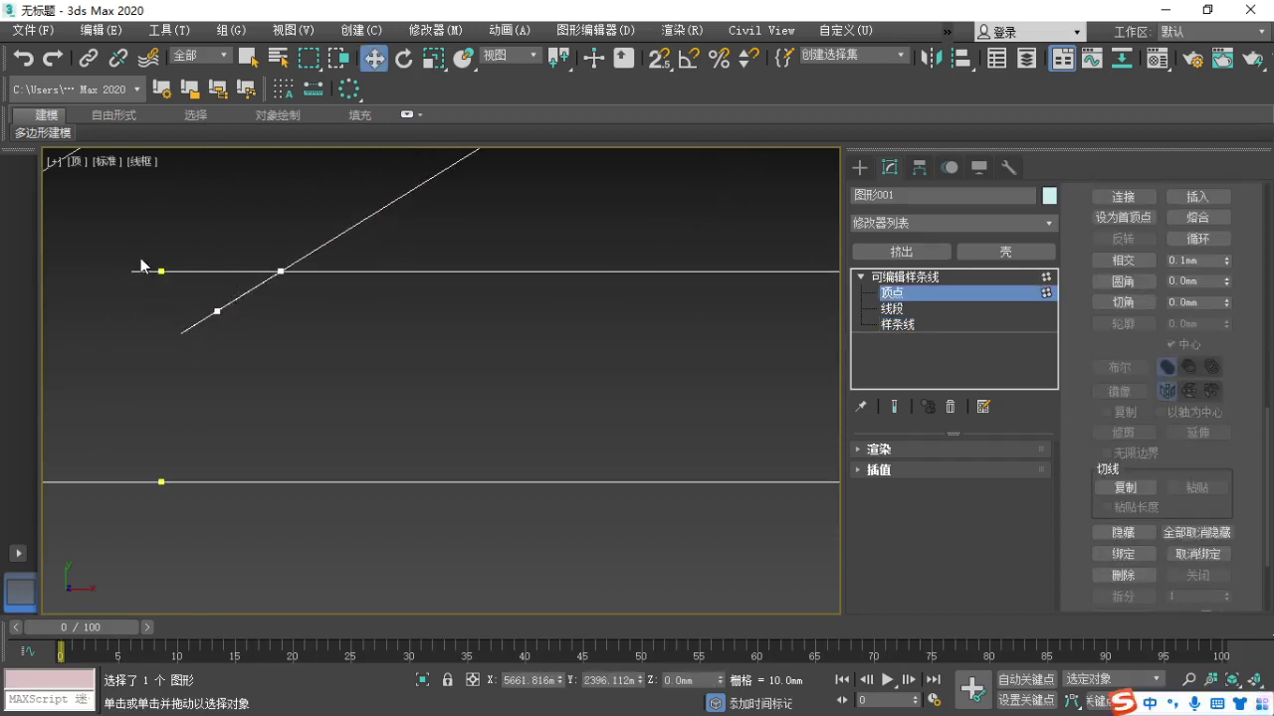
{"action": "left_click_drag", "start_coordinate": [121, 269], "coordinate": [225, 393]}
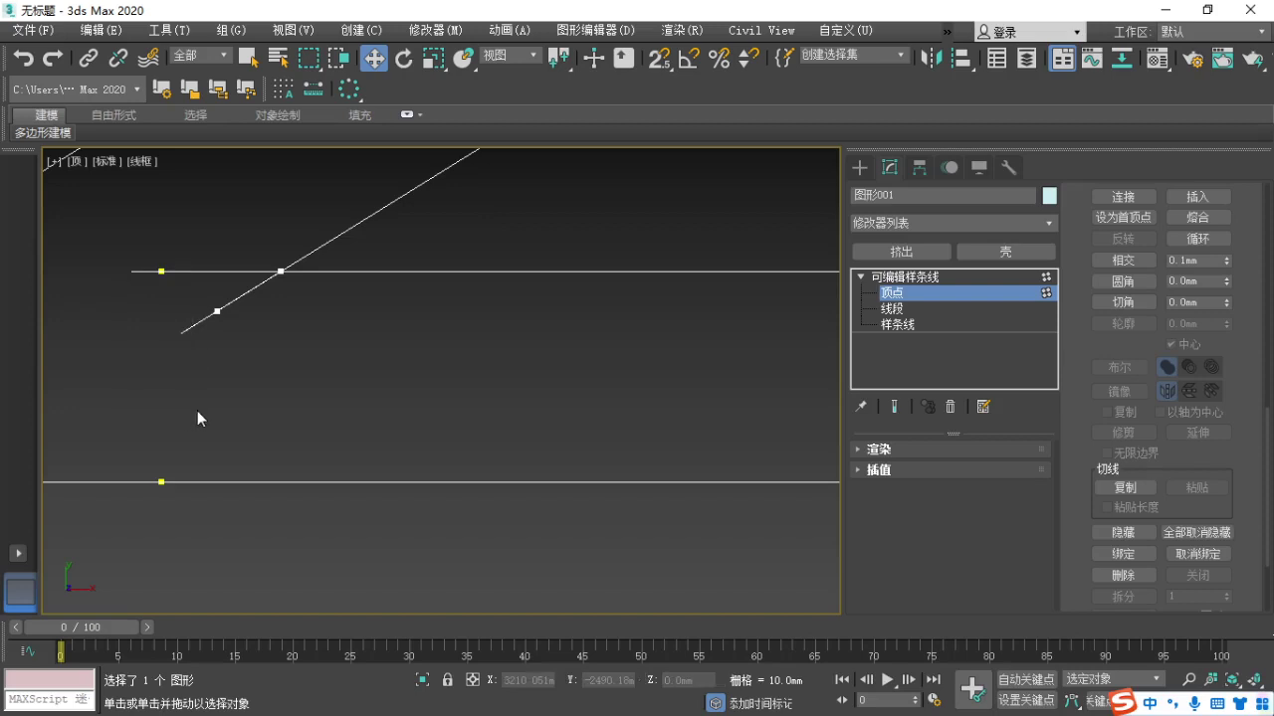
{"action": "left_click", "coordinate": [219, 311]}
{"action": "left_click_drag", "start_coordinate": [222, 308], "coordinate": [285, 191]}
{"action": "middle_click_drag", "start_coordinate": [299, 260], "coordinate": [278, 313]}
{"action": "left_click_drag", "start_coordinate": [99, 245], "coordinate": [309, 381]}
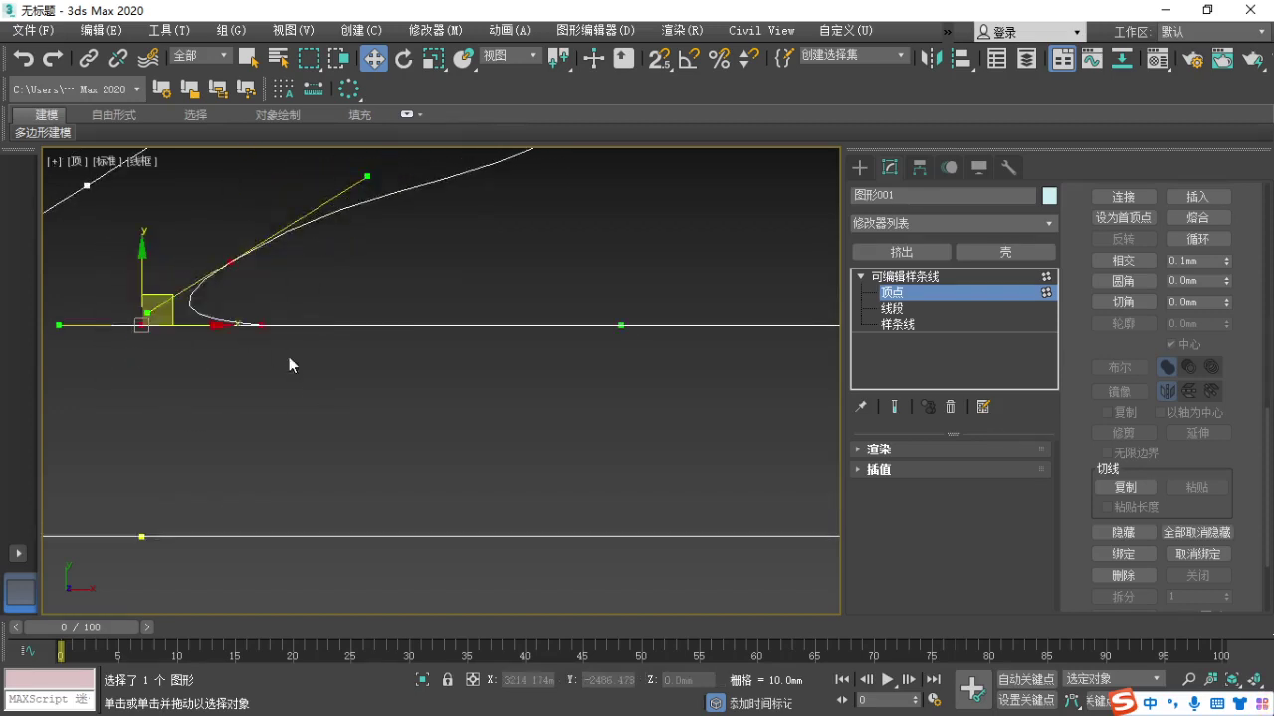
Convert the selected inner tip vertices to corner points.
{"action": "left_click", "coordinate": [262, 325]}
{"action": "right_click", "coordinate": [253, 323]}
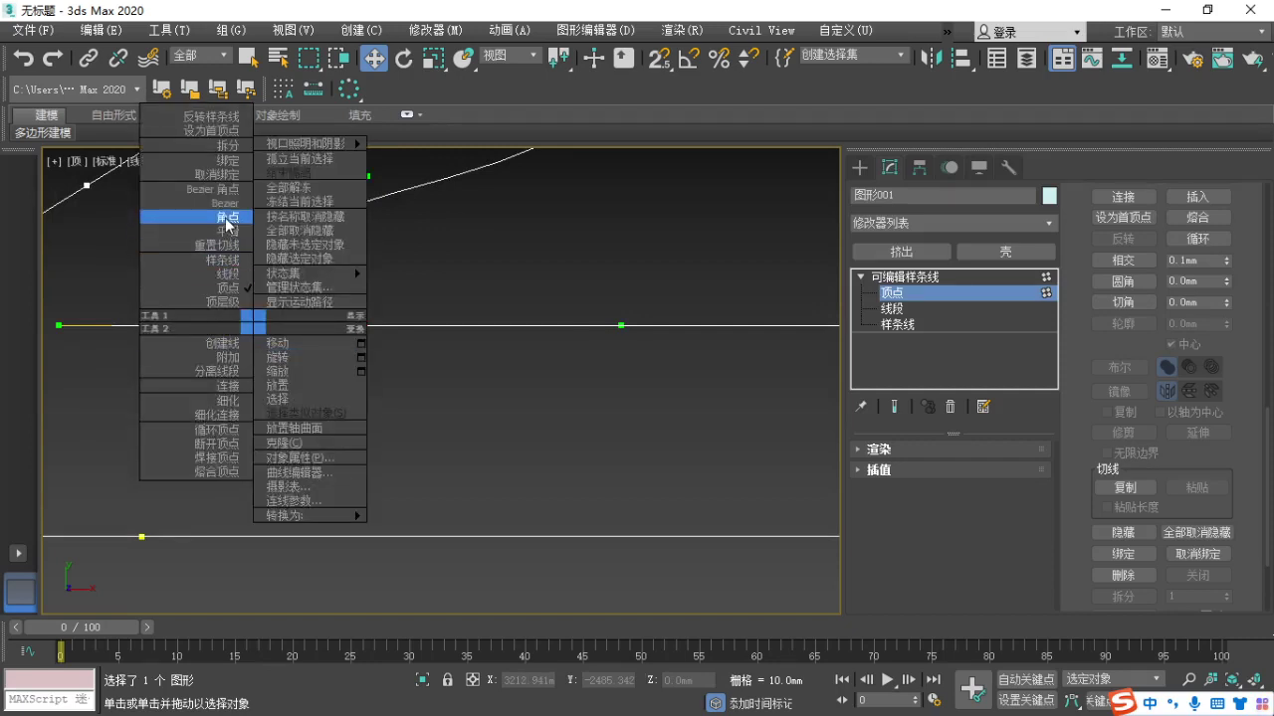
{"action": "left_click", "coordinate": [227, 217]}
{"action": "left_click", "coordinate": [241, 281]}
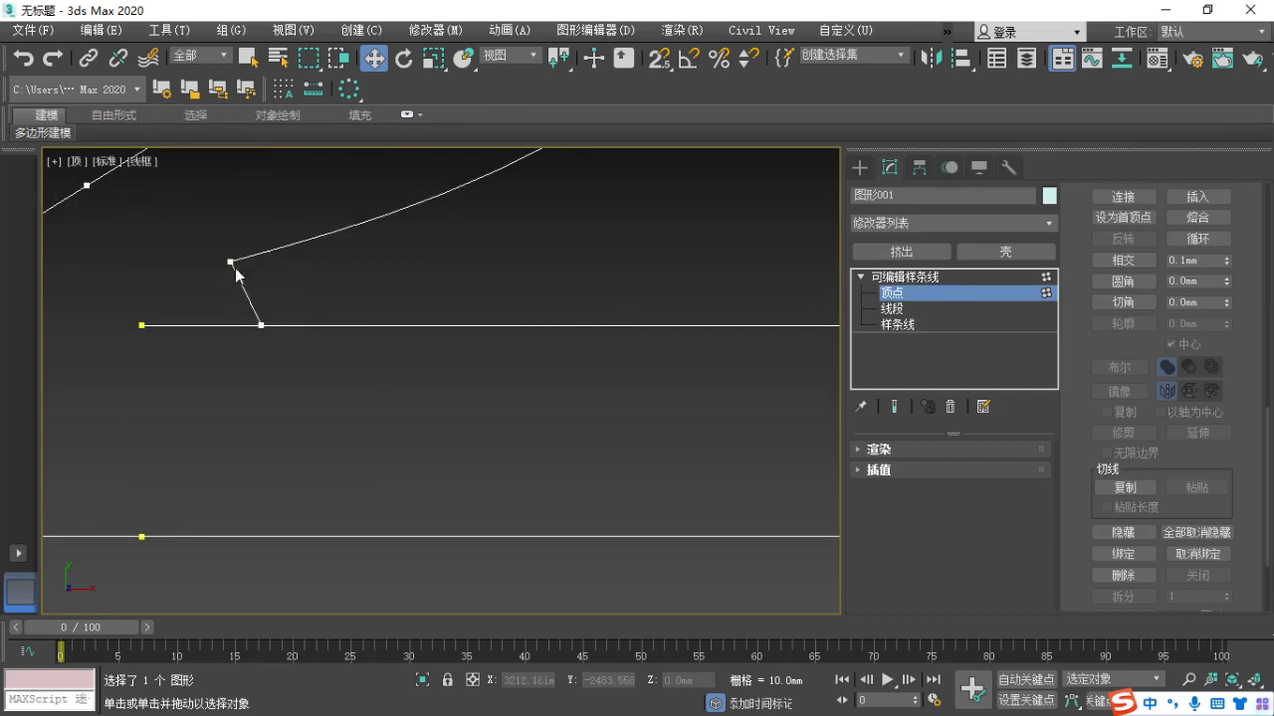
Delete the protruding first vertex of the inner outline and move the adjacent tip vertex down to the baseline.
{"action": "left_click", "coordinate": [141, 326]}
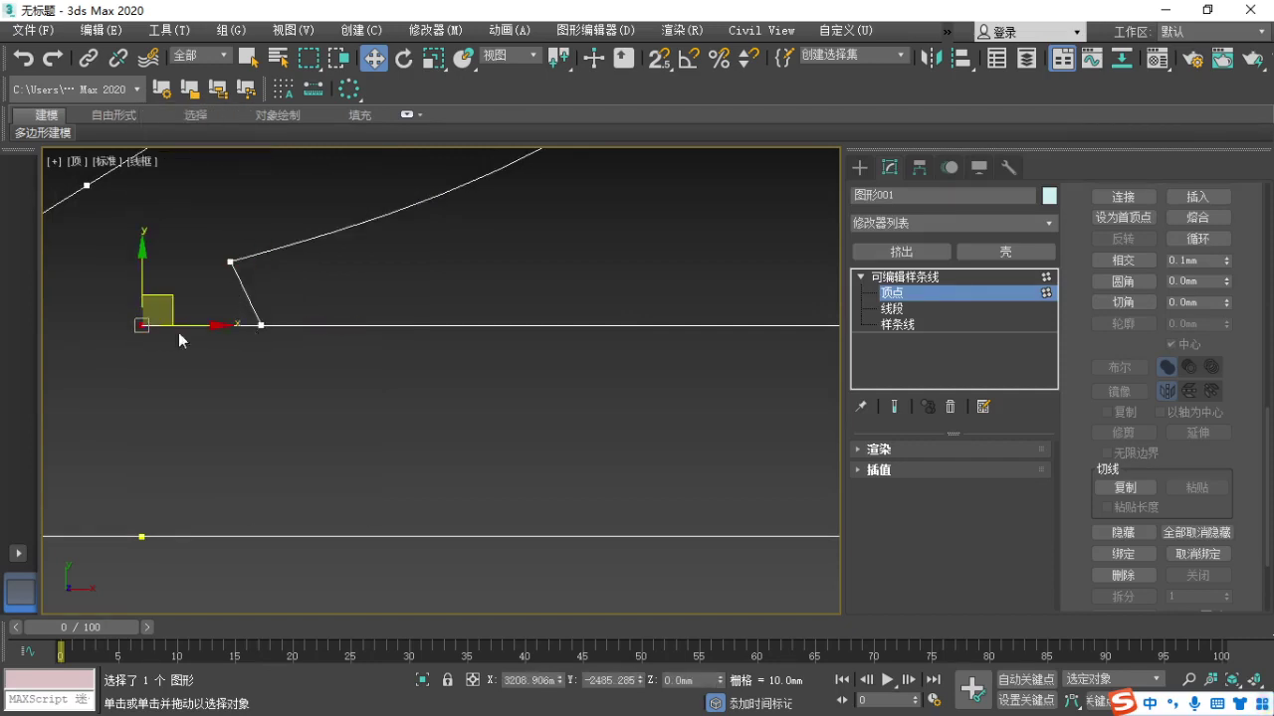
{"action": "left_click", "coordinate": [365, 363]}
{"action": "left_click", "coordinate": [261, 325]}
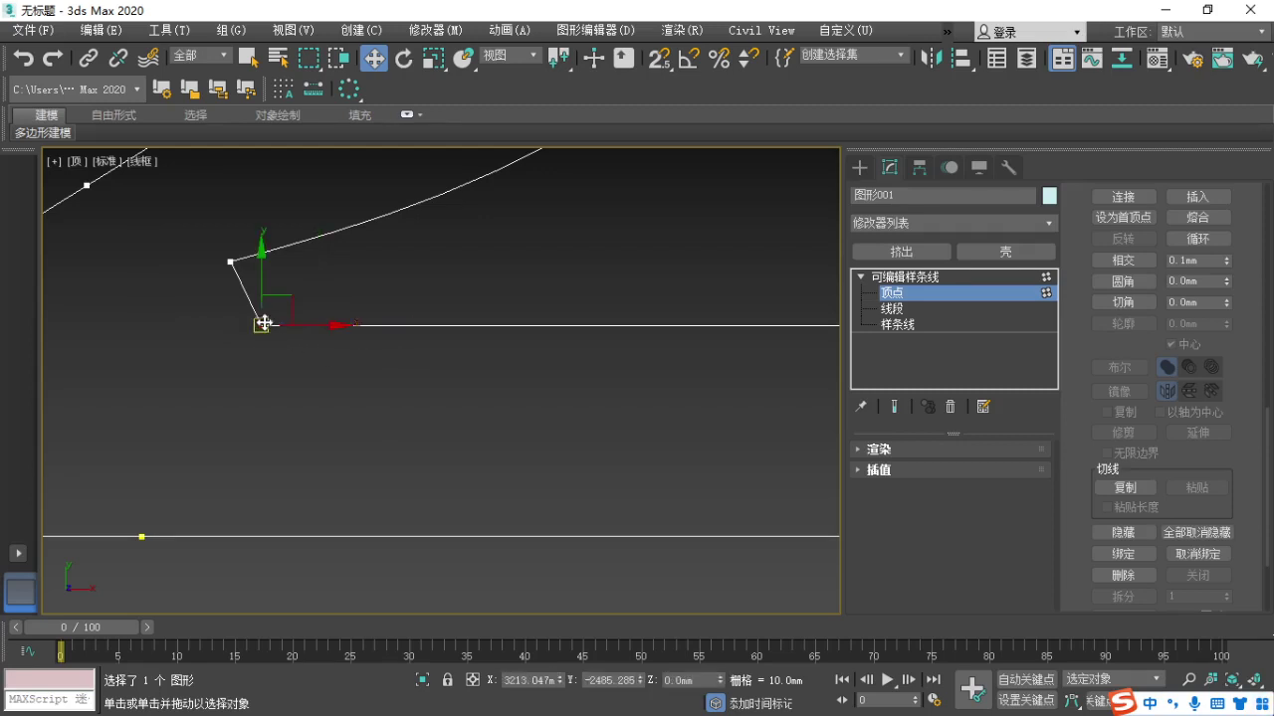
{"action": "left_click", "coordinate": [230, 259]}
{"action": "left_click_drag", "start_coordinate": [256, 244], "coordinate": [191, 305]}
Examine the doubled outline along the strip's base and at both of its lower corners.
{"action": "scroll", "coordinate": [336, 405], "scroll_direction": "down", "scroll_amount": 4}
{"action": "middle_click_drag", "start_coordinate": [616, 429], "coordinate": [2, 434]}
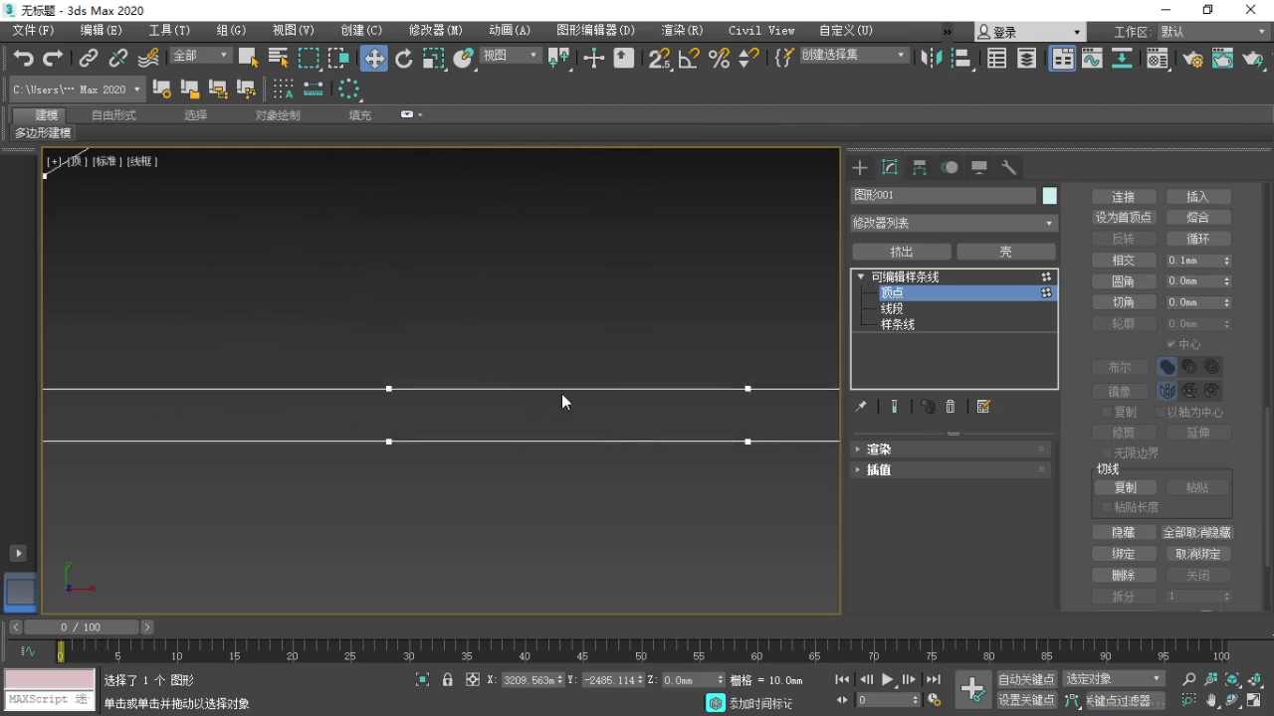
{"action": "middle_click_drag", "start_coordinate": [672, 443], "coordinate": [369, 454]}
{"action": "scroll", "coordinate": [369, 454], "scroll_direction": "down", "scroll_amount": 2}
{"action": "middle_click_drag", "start_coordinate": [524, 454], "coordinate": [198, 460]}
{"action": "scroll", "coordinate": [198, 460], "scroll_direction": "down", "scroll_amount": 3}
{"action": "scroll", "coordinate": [269, 442], "scroll_direction": "up", "scroll_amount": 4}
{"action": "scroll", "coordinate": [480, 482], "scroll_direction": "down", "scroll_amount": 2}
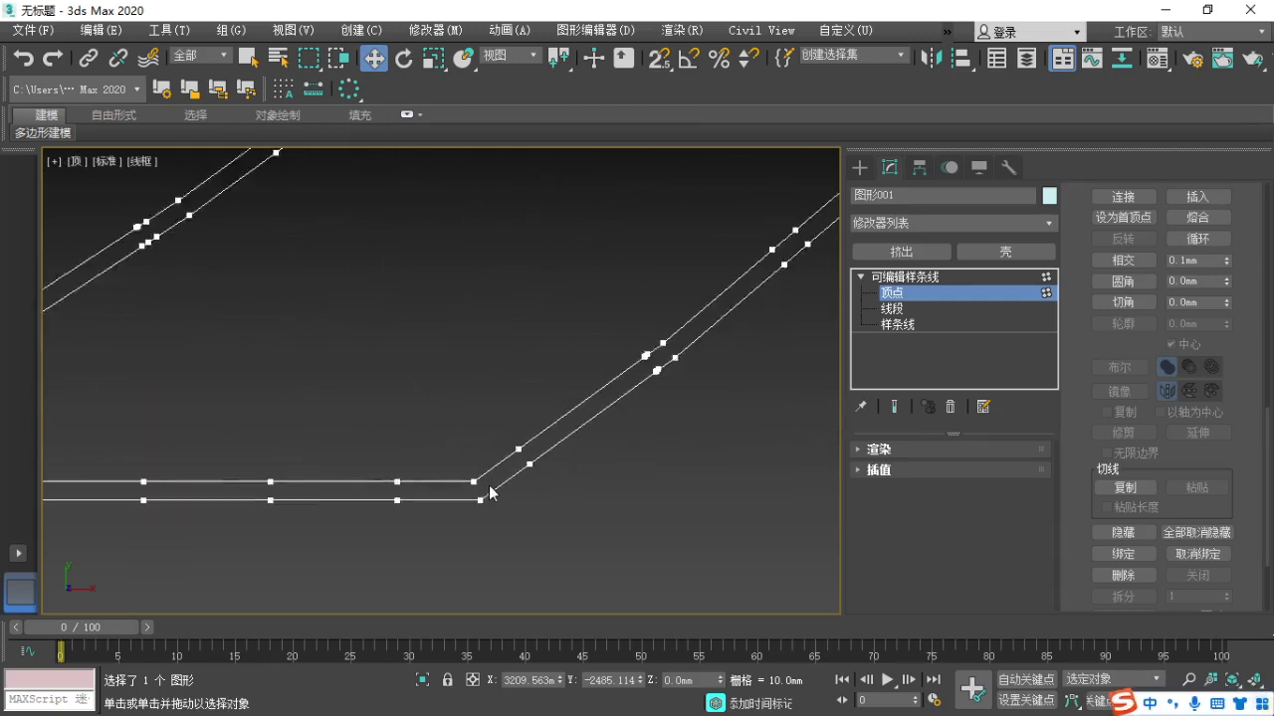
{"action": "scroll", "coordinate": [490, 493], "scroll_direction": "down", "scroll_amount": 6}
{"action": "scroll", "coordinate": [400, 487], "scroll_direction": "up", "scroll_amount": 6}
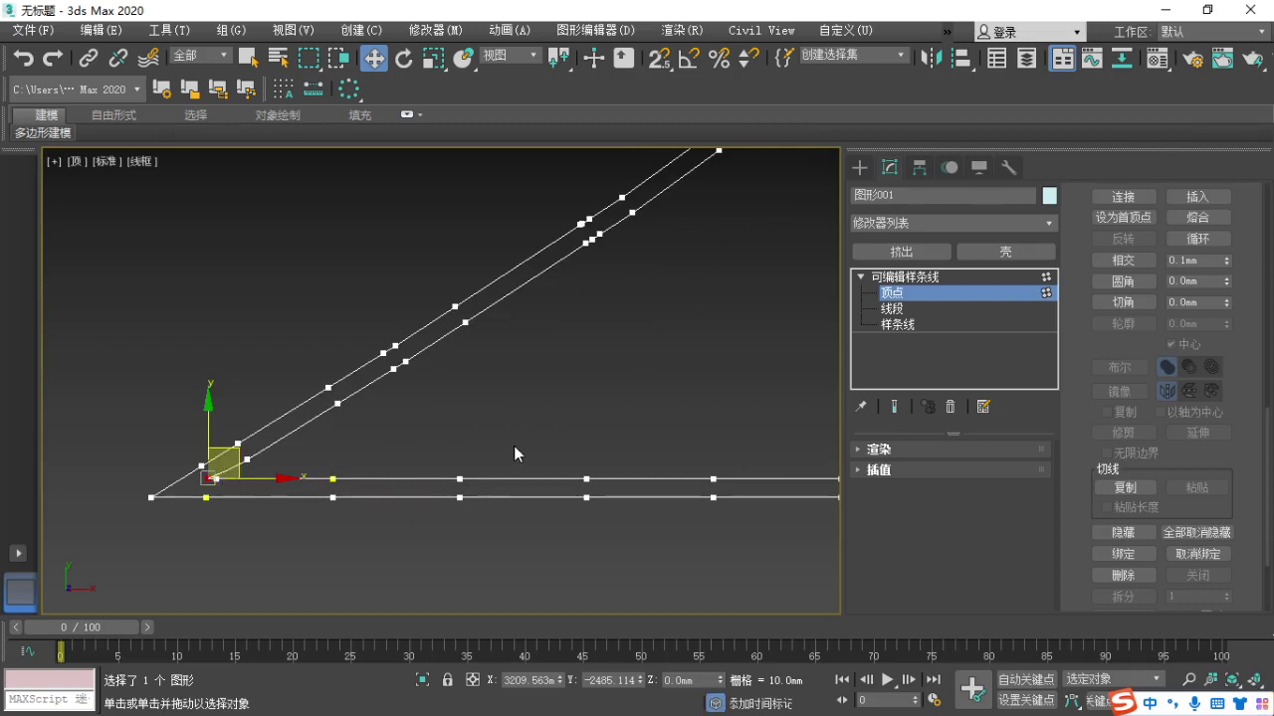
{"action": "left_click_drag", "start_coordinate": [557, 414], "coordinate": [610, 424]}
{"action": "key", "text": "Escape"}
{"action": "middle_click_drag", "start_coordinate": [627, 402], "coordinate": [502, 420]}
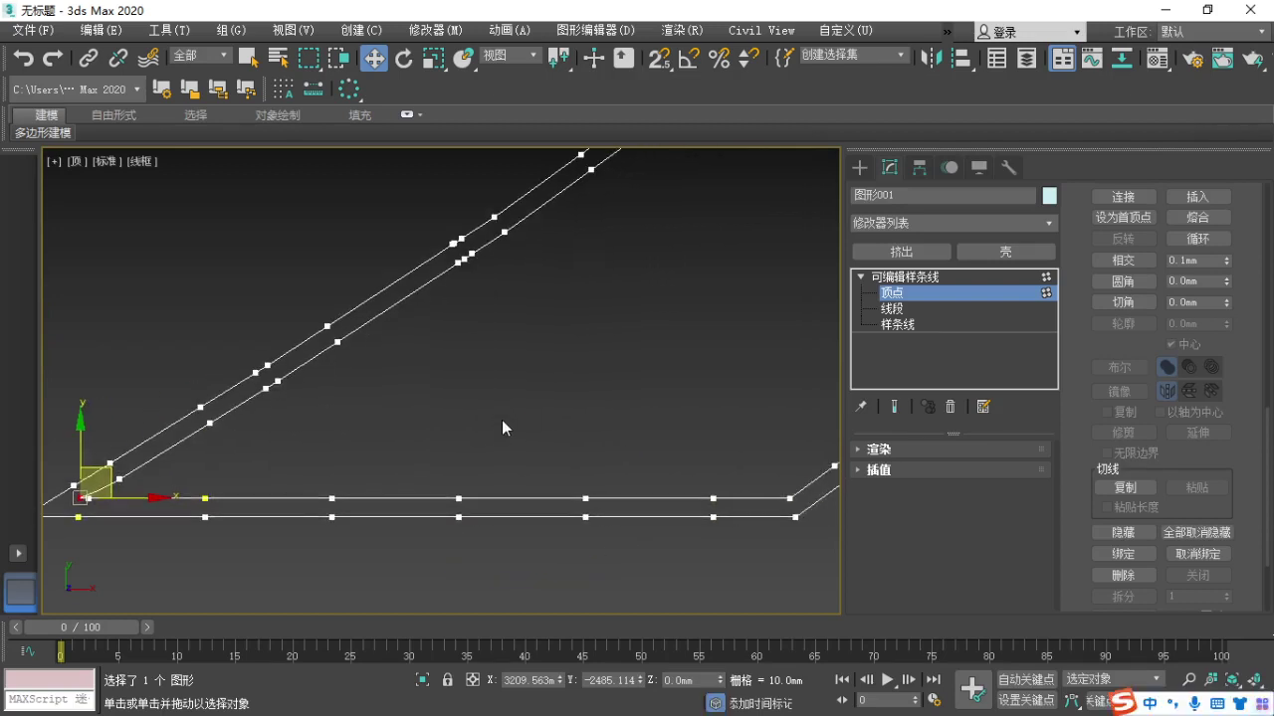
{"action": "scroll", "coordinate": [501, 420], "scroll_direction": "down", "scroll_amount": 2}
{"action": "scroll", "coordinate": [512, 419], "scroll_direction": "down", "scroll_amount": 5}
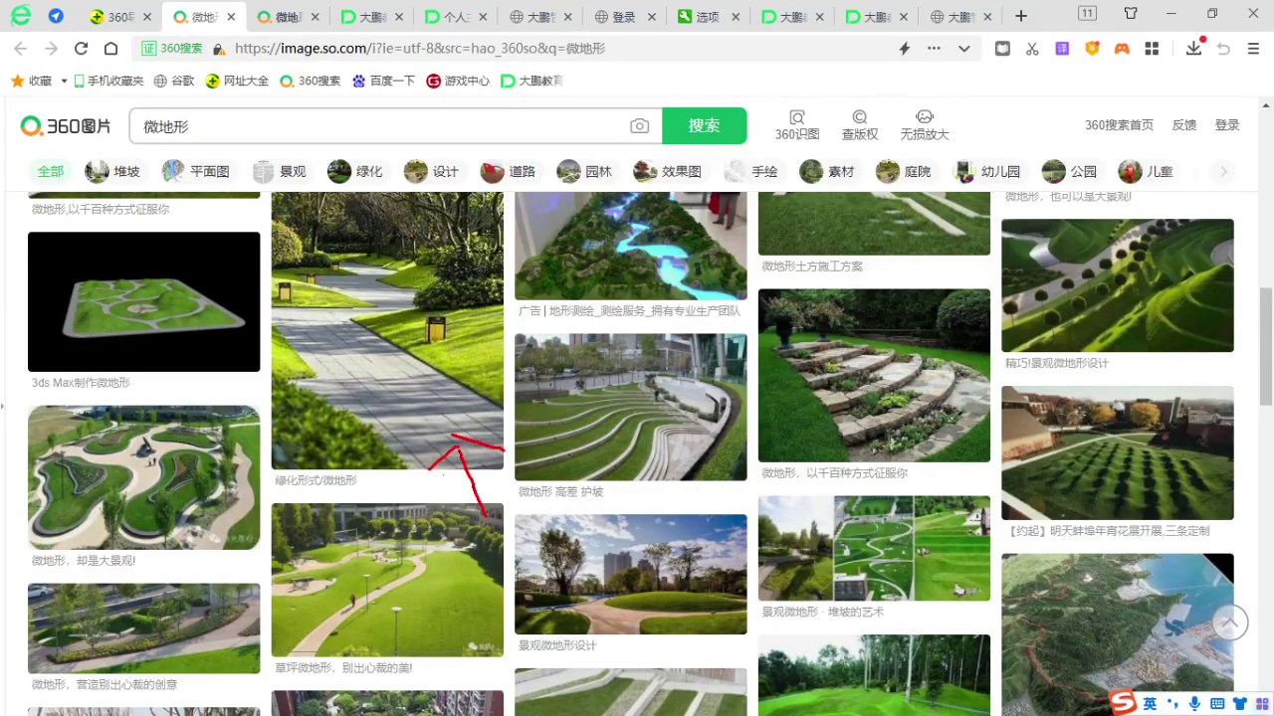
Clear the markup over the landscape path reference images and switch back to 3ds Max at the strip's base.
{"action": "key", "text": "Escape"}
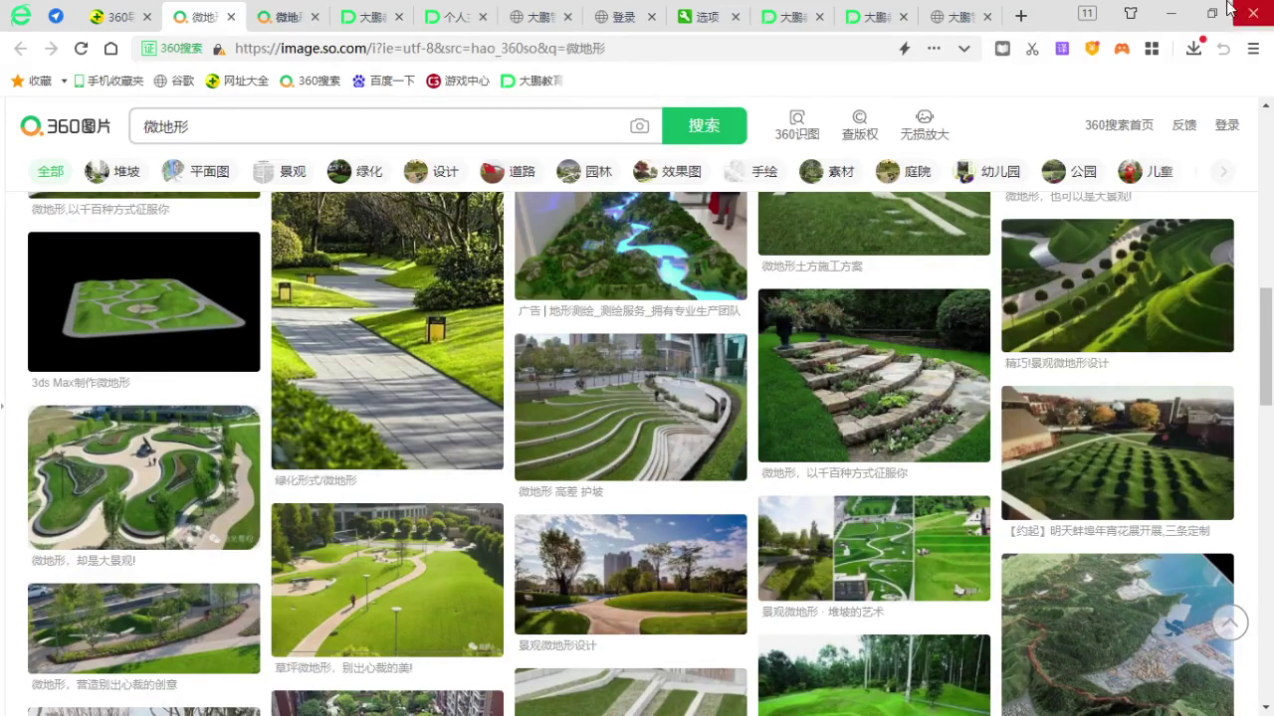
{"action": "left_click", "coordinate": [1171, 14]}
{"action": "scroll", "coordinate": [502, 433], "scroll_direction": "up", "scroll_amount": 3}
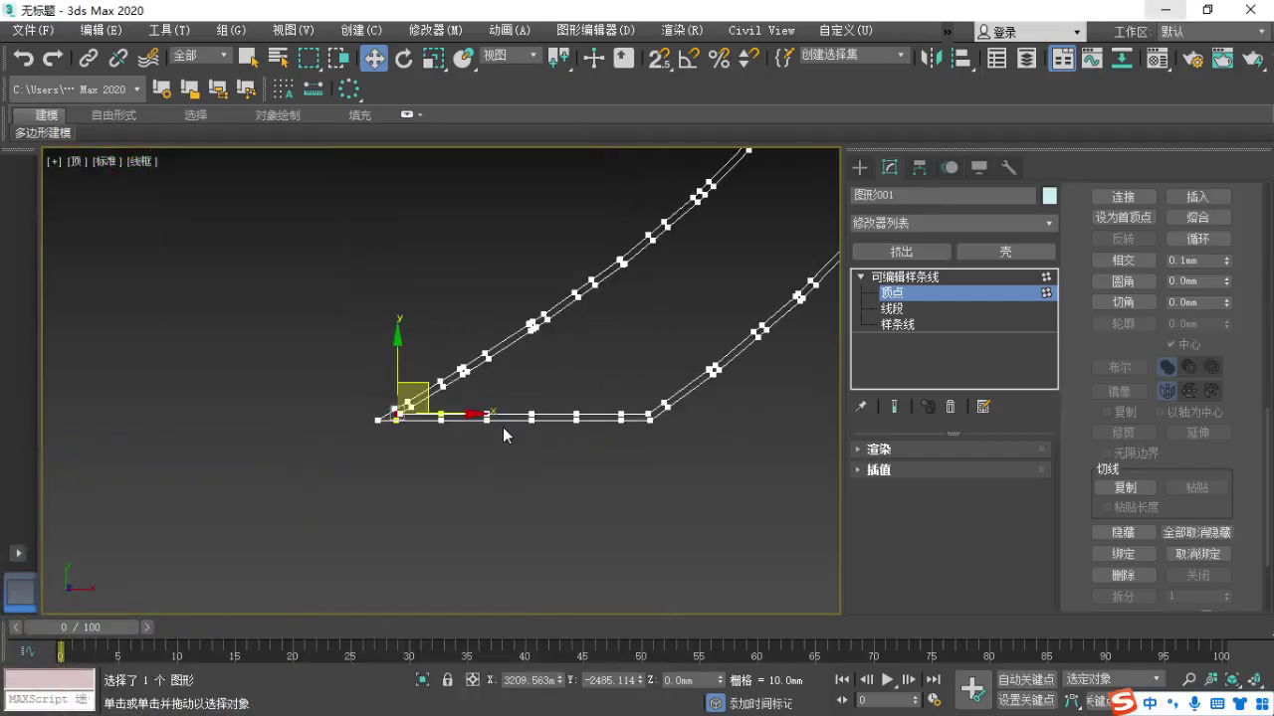
{"action": "middle_click_drag", "start_coordinate": [632, 461], "coordinate": [587, 481]}
Undo the inner tip vertex edits and the spline outline to restore the single-line shape.
{"action": "key", "text": "ctrl+z"}
{"action": "key", "text": "ctrl+z"}
{"action": "key", "text": "ctrl+z"}
{"action": "key", "text": "ctrl+z"}
{"action": "key", "text": "ctrl+z"}
{"action": "key", "text": "ctrl+z"}
{"action": "key", "text": "ctrl+z"}
{"action": "key", "text": "ctrl+z"}
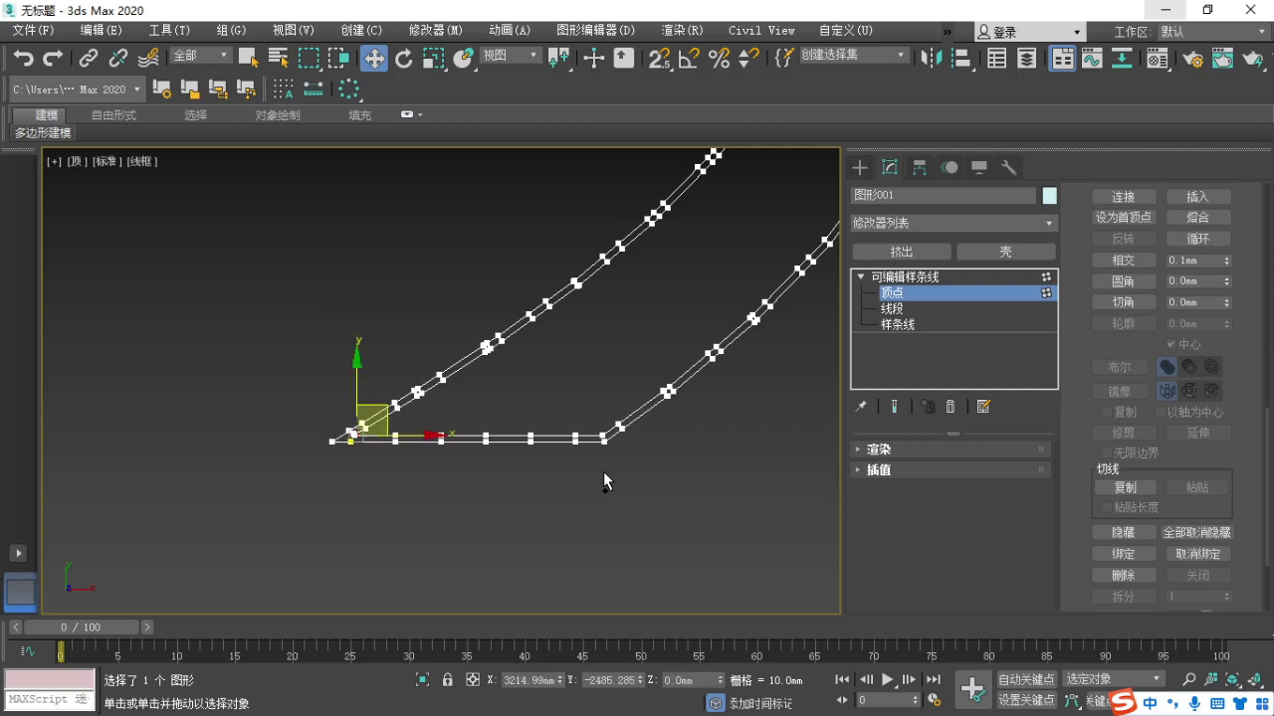
{"action": "key", "text": "ctrl+z"}
{"action": "key", "text": "ctrl+z"}
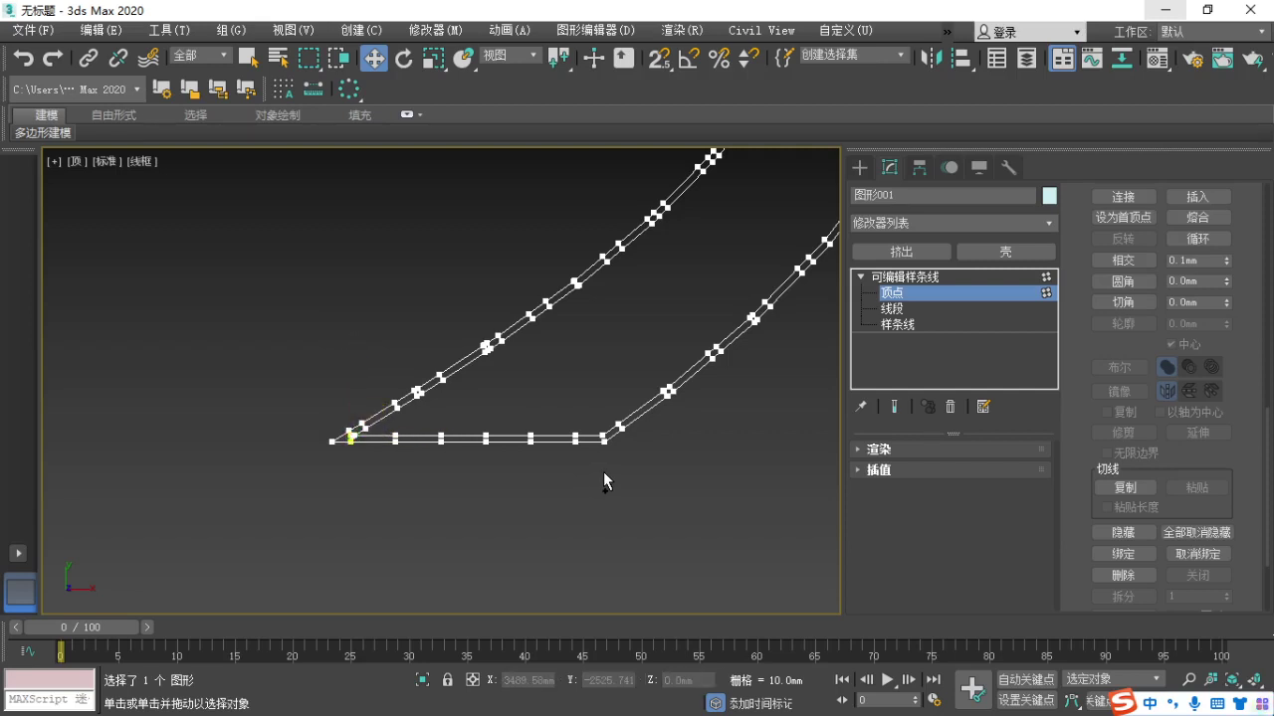
{"action": "middle_click_drag", "start_coordinate": [626, 468], "coordinate": [583, 491]}
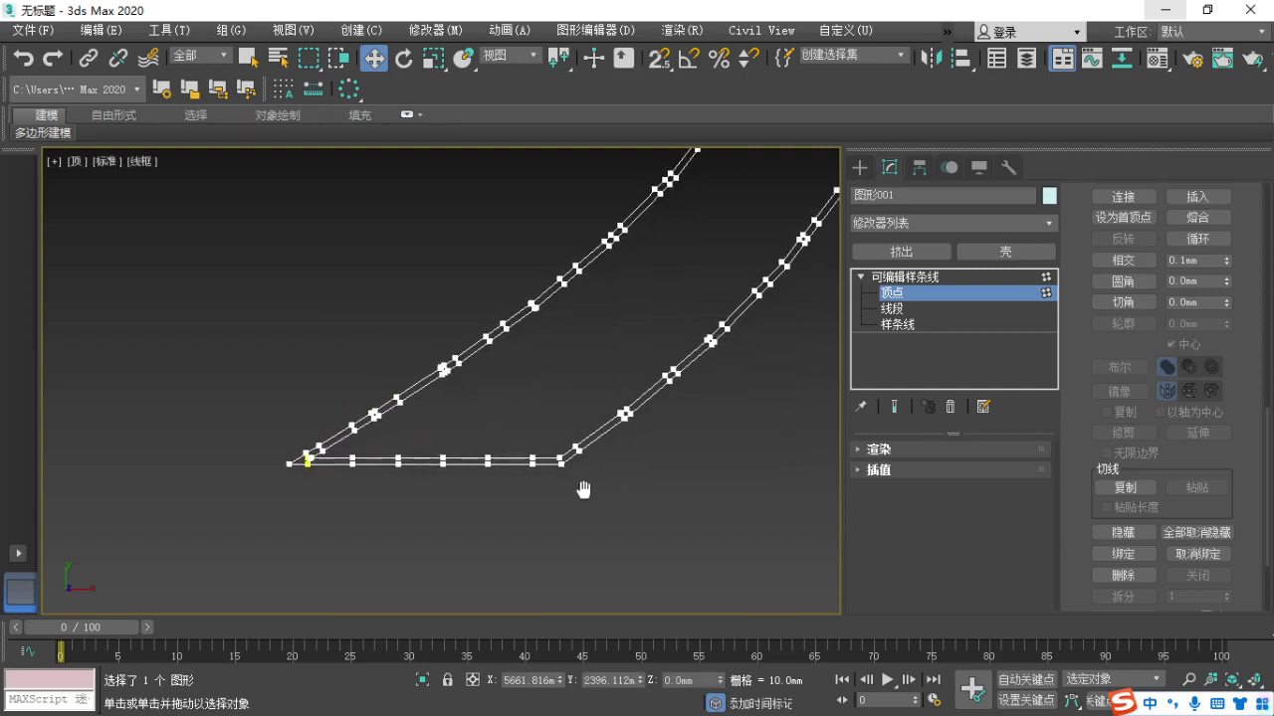
Delete the straight spline segments closing the path strip's base between its two lower corners.
{"action": "left_click", "coordinate": [892, 309]}
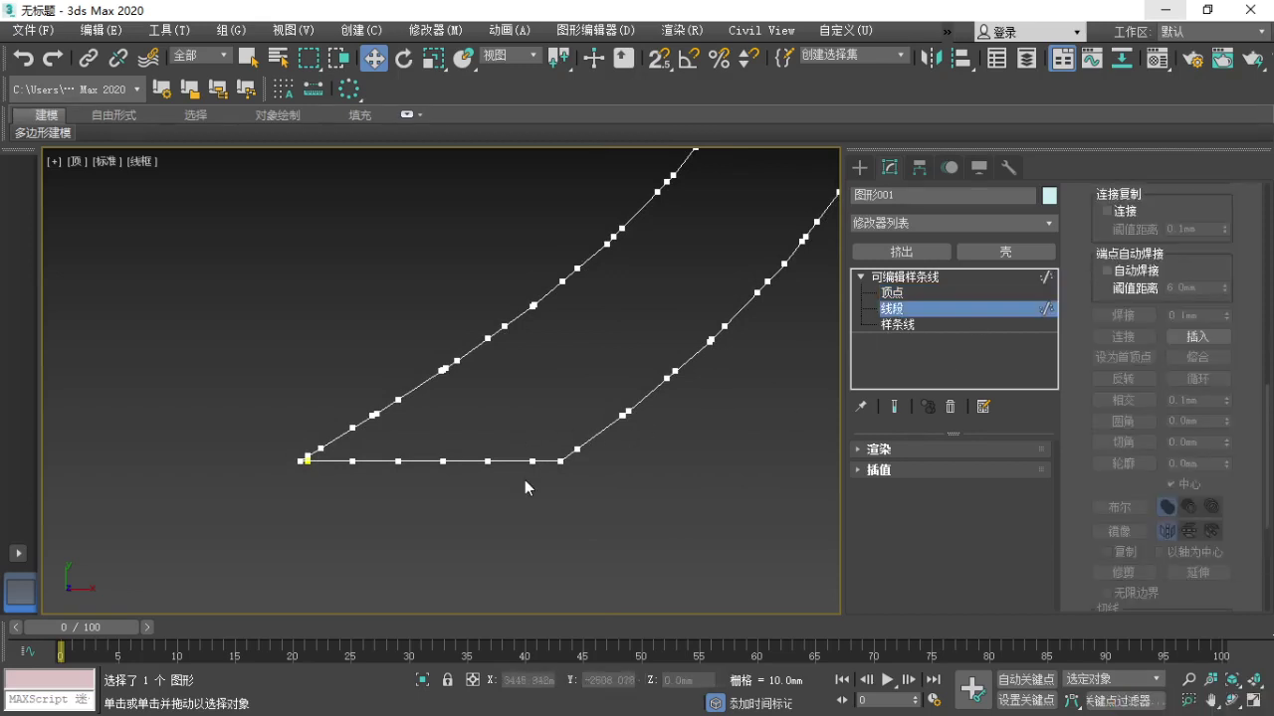
{"action": "left_click_drag", "start_coordinate": [533, 476], "coordinate": [442, 461]}
{"action": "left_click_drag", "start_coordinate": [326, 464], "coordinate": [333, 465]}
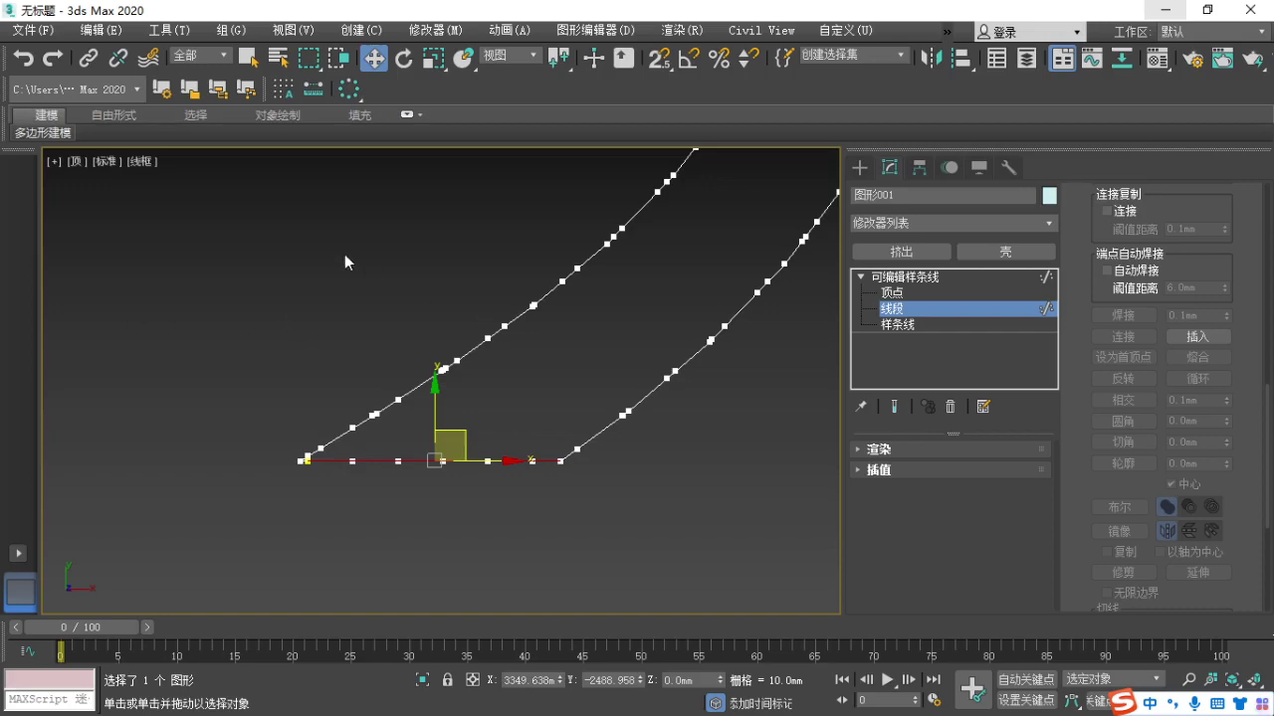
{"action": "key", "text": "Delete"}
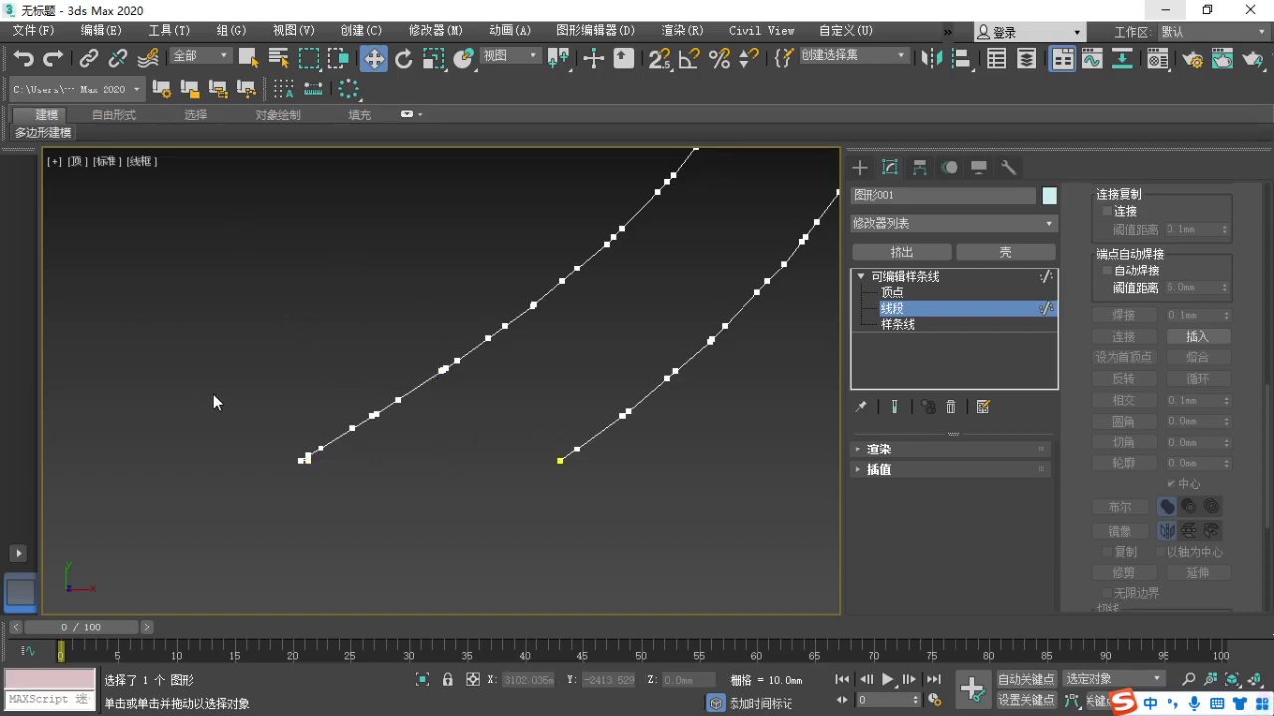
Delete the short spline segments closing the path strip's upper end, leaving its two long edges as separate splines.
{"action": "scroll", "coordinate": [397, 444], "scroll_direction": "up", "scroll_amount": 8}
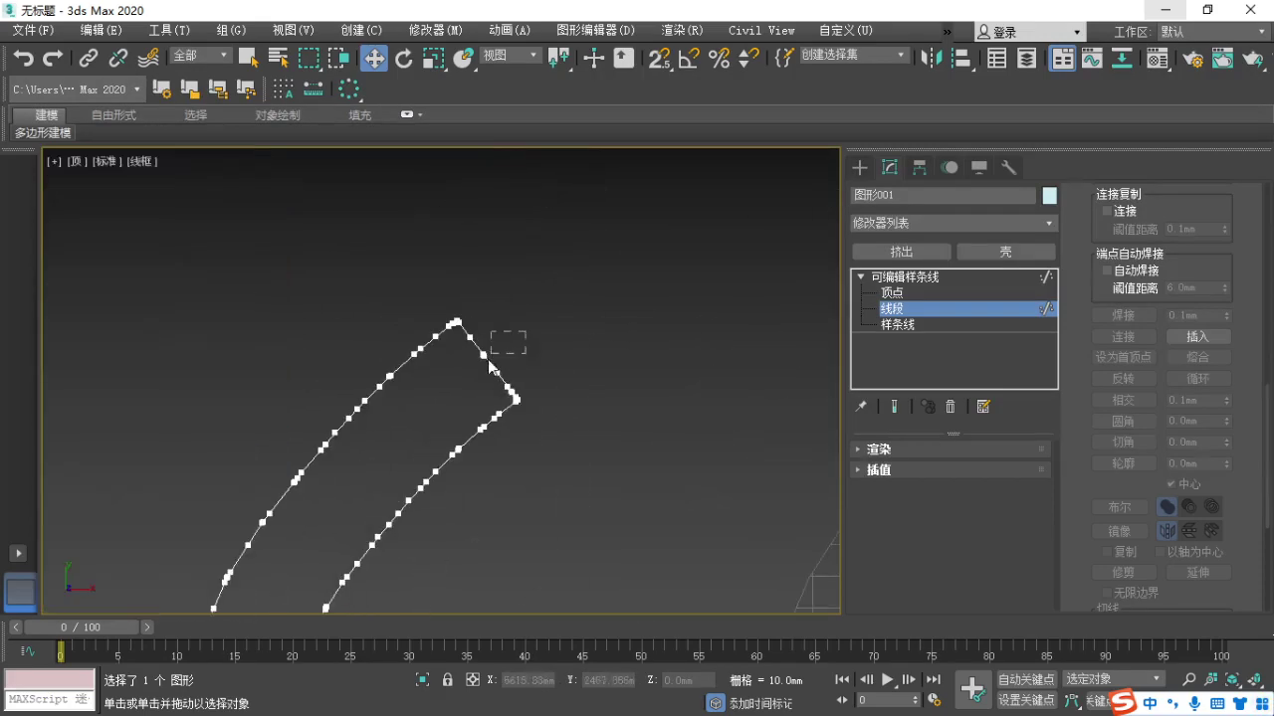
{"action": "left_click_drag", "start_coordinate": [460, 382], "coordinate": [461, 381]}
{"action": "scroll", "coordinate": [468, 381], "scroll_direction": "up", "scroll_amount": 5}
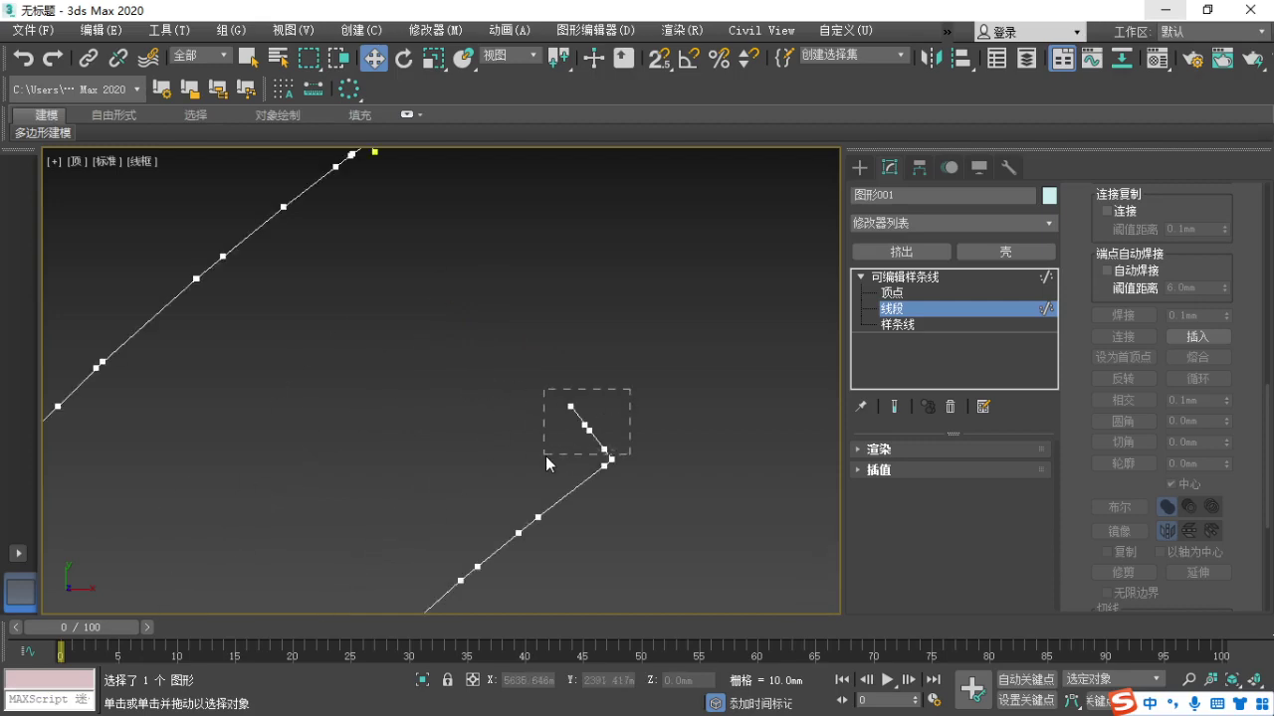
{"action": "left_click_drag", "start_coordinate": [545, 457], "coordinate": [543, 456]}
{"action": "key", "text": "Delete"}
{"action": "middle_click_drag", "start_coordinate": [406, 187], "coordinate": [390, 385]}
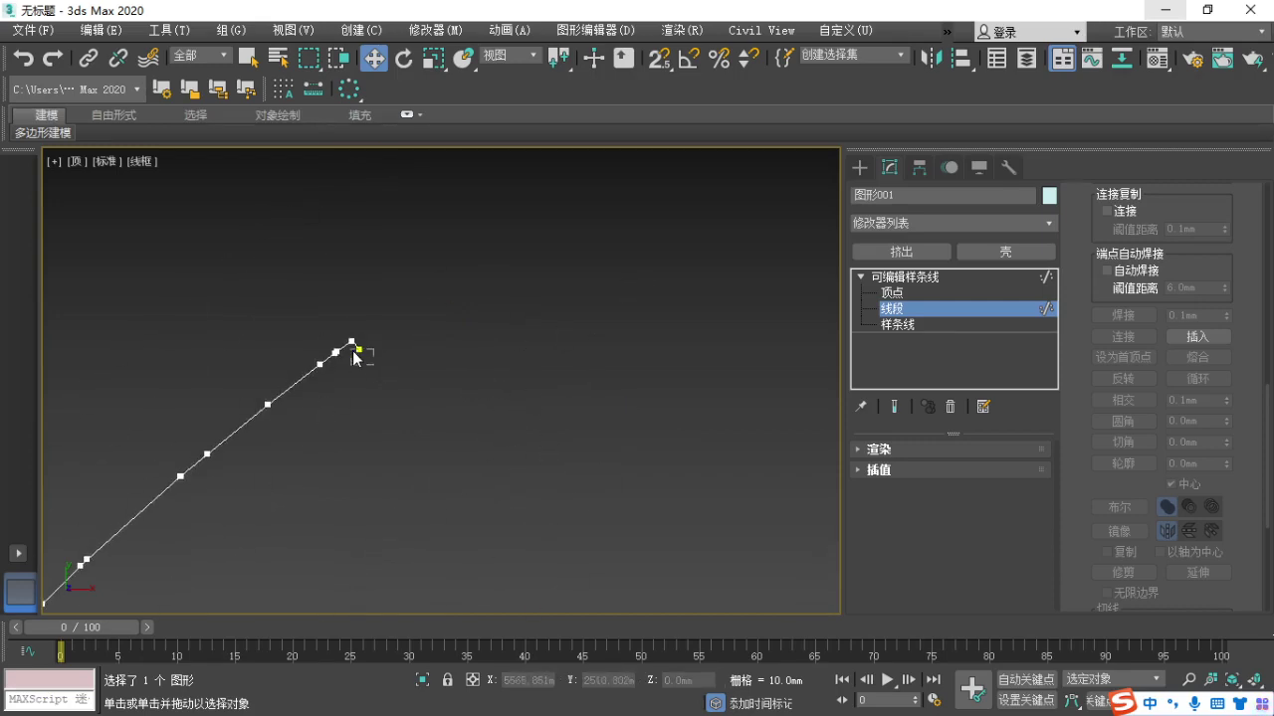
{"action": "scroll", "coordinate": [382, 384], "scroll_direction": "down", "scroll_amount": 5}
{"action": "middle_click_drag", "start_coordinate": [367, 451], "coordinate": [707, 151]}
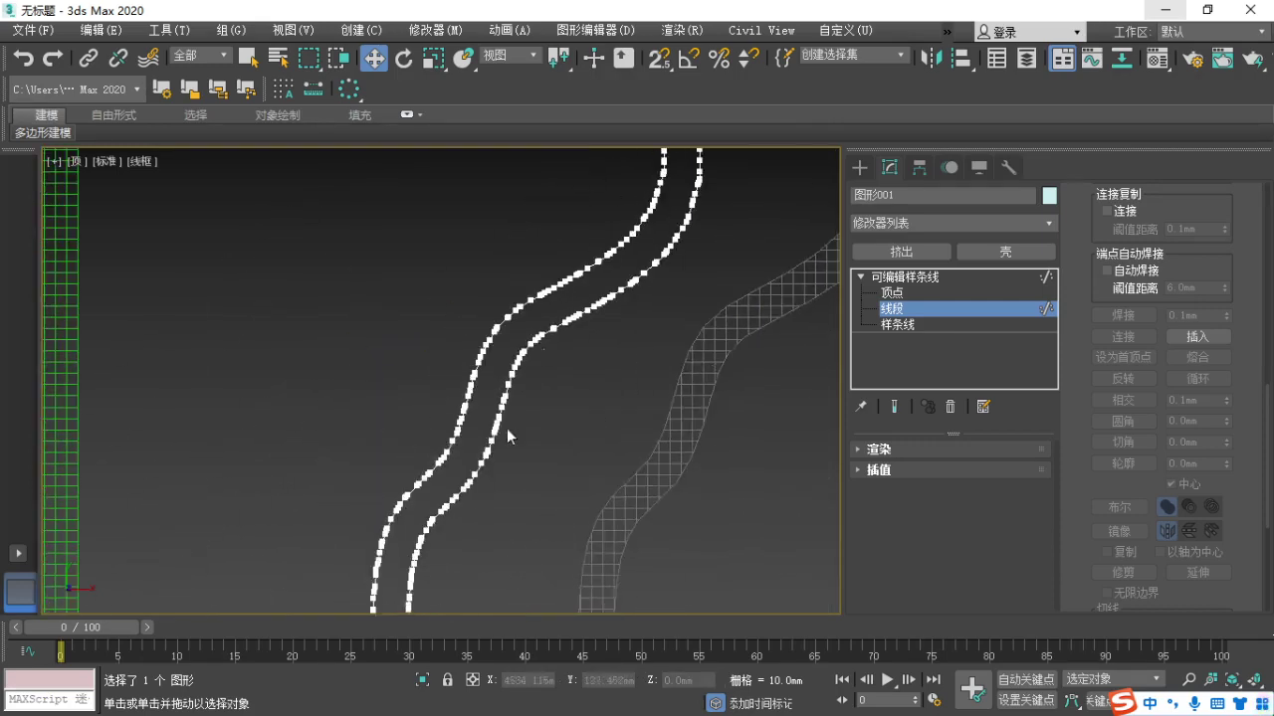
Select both long edge splines and outline them about 9.55 mm wide, centred on the original lines.
{"action": "middle_click_drag", "start_coordinate": [543, 605], "coordinate": [645, 290]}
{"action": "left_click", "coordinate": [898, 326]}
{"action": "scroll", "coordinate": [448, 264], "scroll_direction": "down", "scroll_amount": 6}
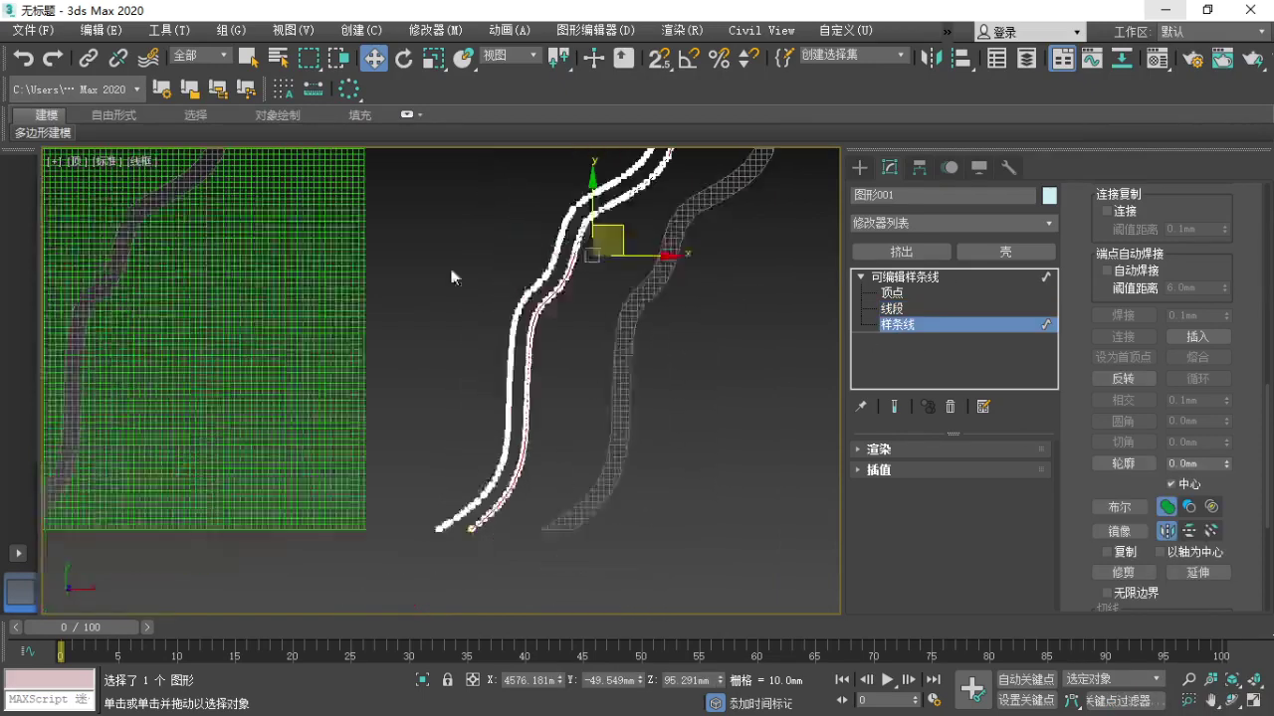
{"action": "left_click_drag", "start_coordinate": [606, 189], "coordinate": [455, 480]}
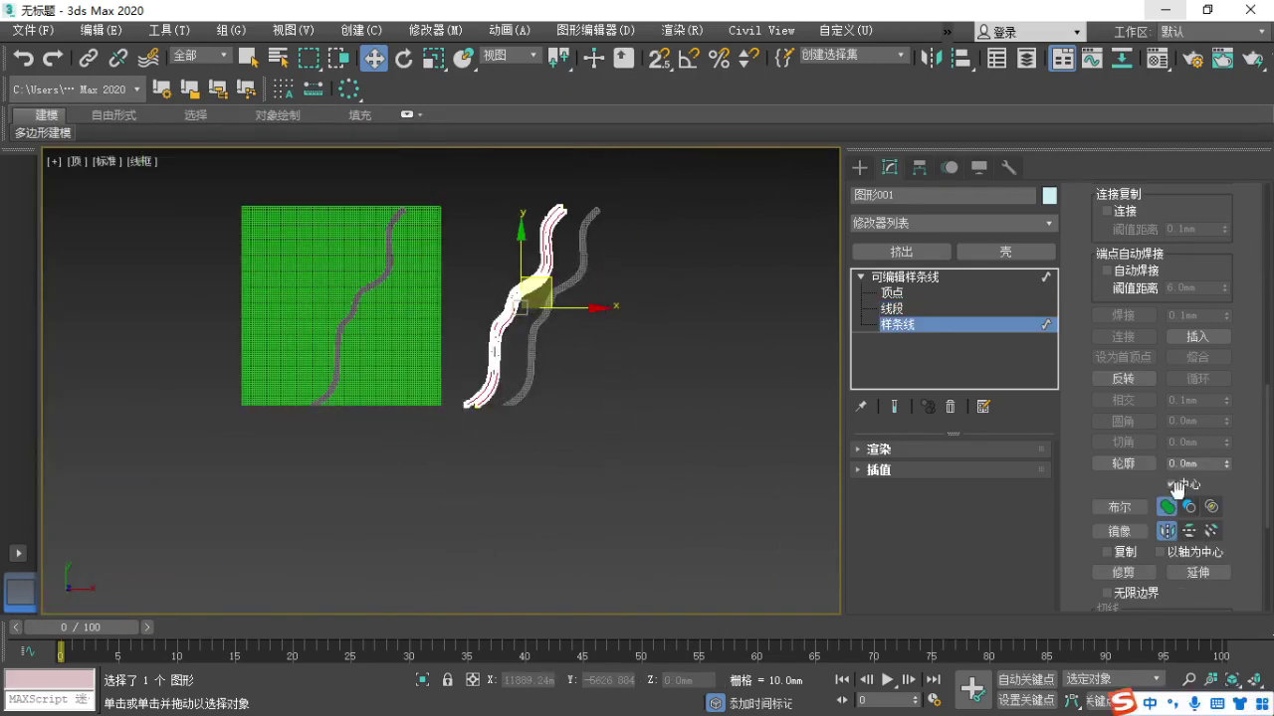
{"action": "left_click", "coordinate": [1122, 463]}
{"action": "scroll", "coordinate": [462, 427], "scroll_direction": "up", "scroll_amount": 8}
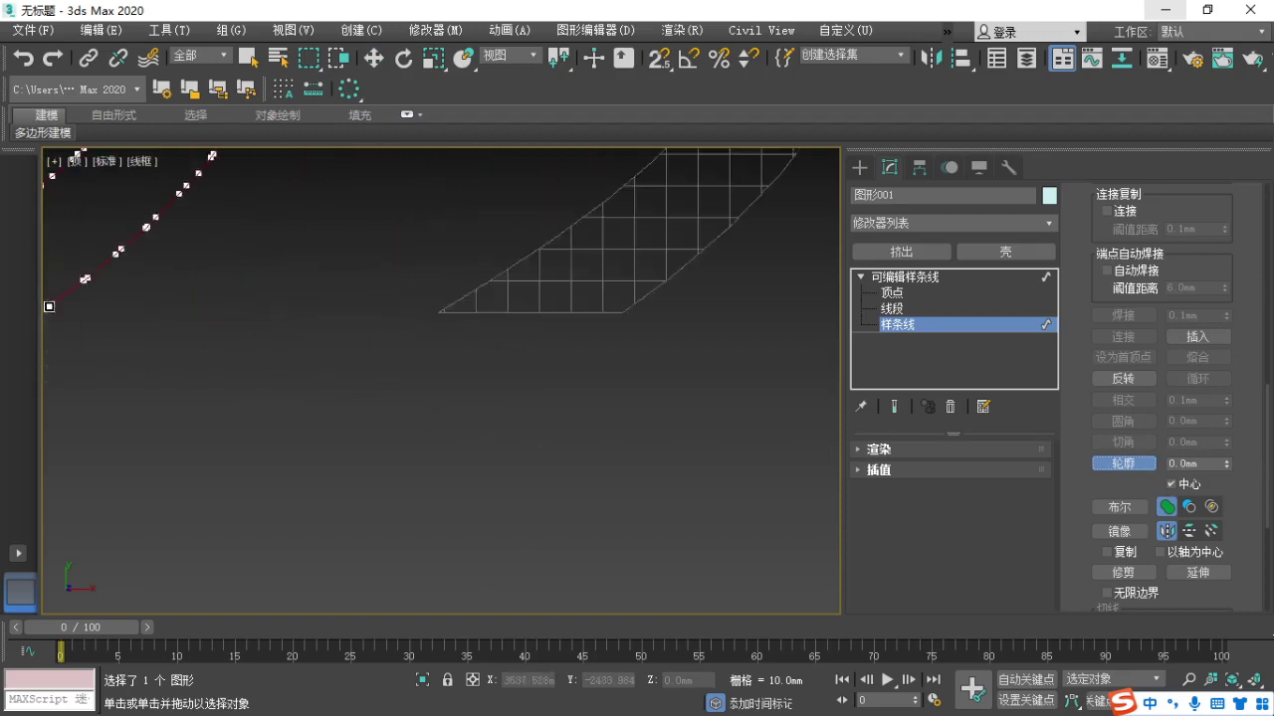
{"action": "scroll", "coordinate": [504, 461], "scroll_direction": "up", "scroll_amount": 3}
{"action": "left_click_drag", "start_coordinate": [505, 418], "coordinate": [509, 408]}
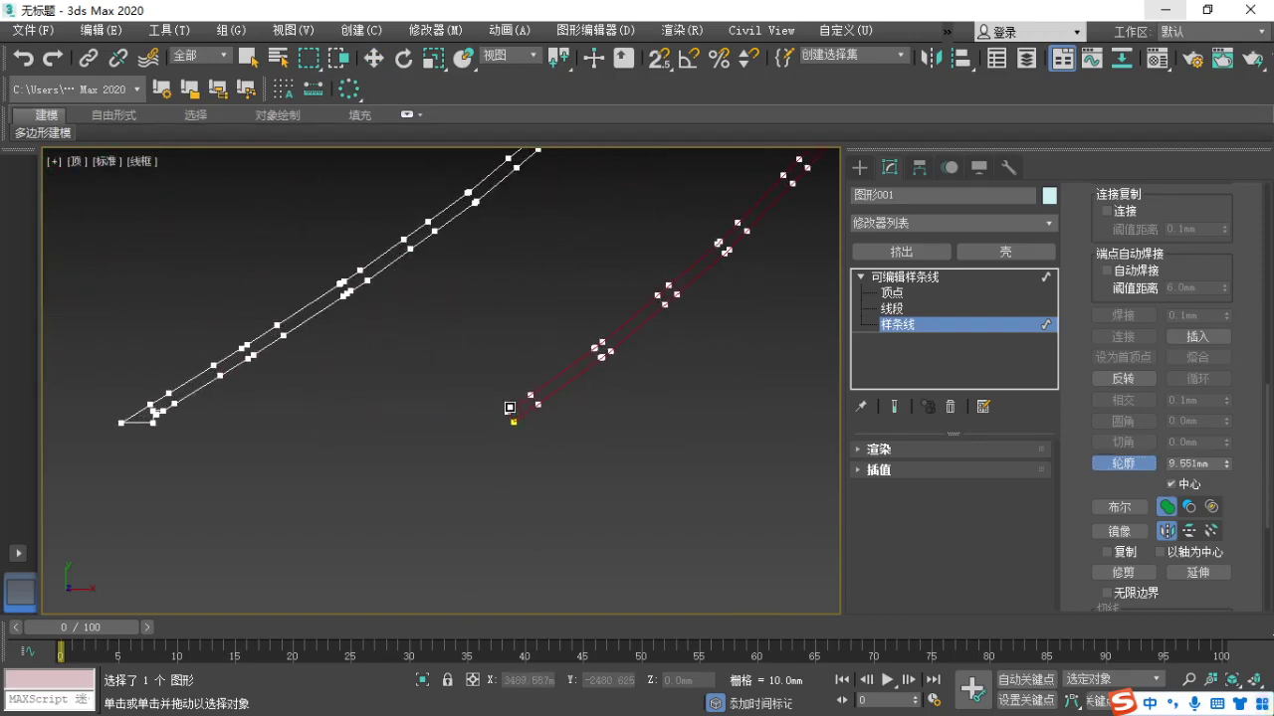
Delete the stray vertex in the notch at the lower end of the outer border outline.
{"action": "left_click", "coordinate": [892, 294]}
{"action": "scroll", "coordinate": [338, 370], "scroll_direction": "up", "scroll_amount": 6}
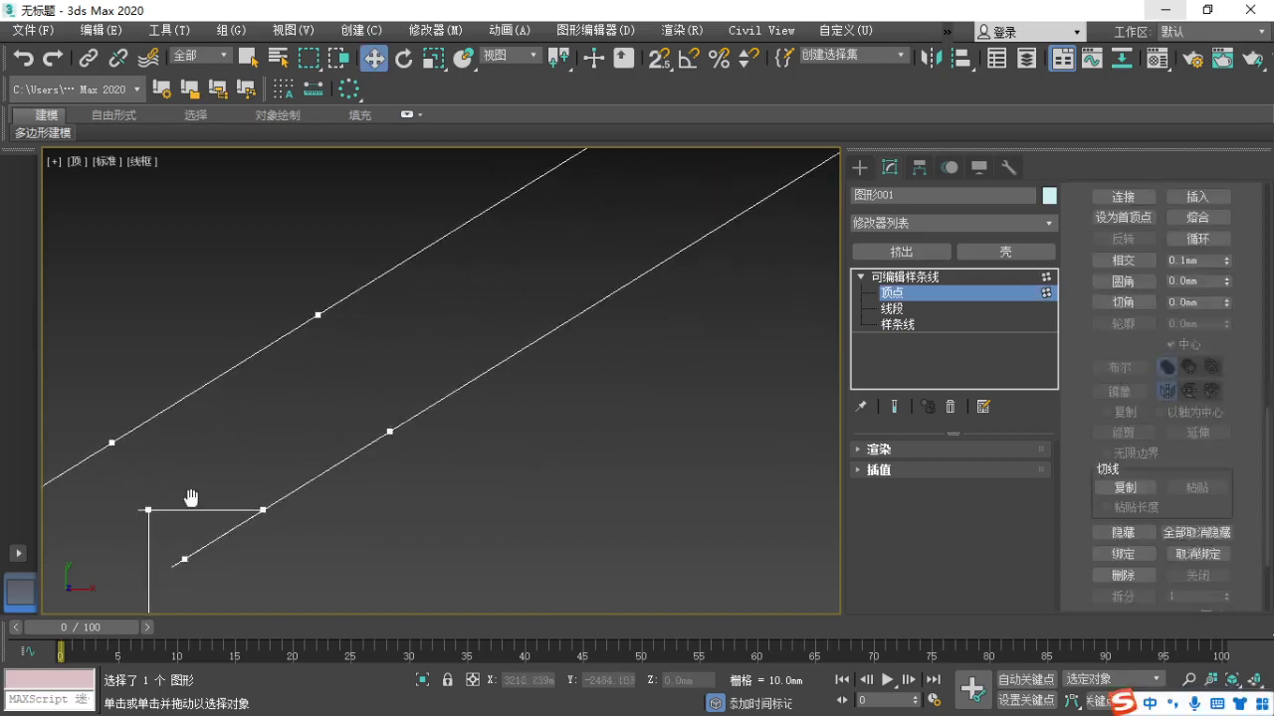
{"action": "left_click", "coordinate": [277, 479]}
{"action": "key", "text": "Delete"}
Convert the kinked vertices at the outer border's lower end to the Corner type.
{"action": "left_click_drag", "start_coordinate": [241, 429], "coordinate": [310, 502]}
{"action": "right_click", "coordinate": [307, 497]}
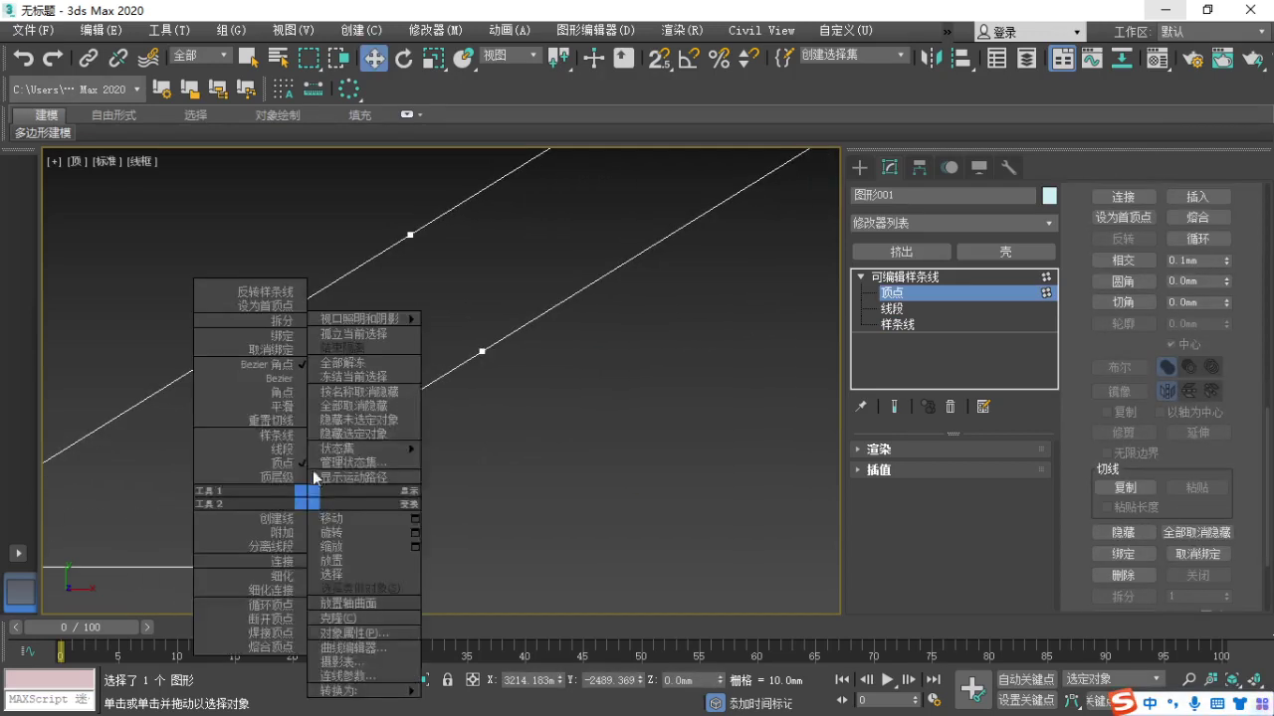
{"action": "left_click", "coordinate": [283, 392]}
{"action": "right_click", "coordinate": [316, 504]}
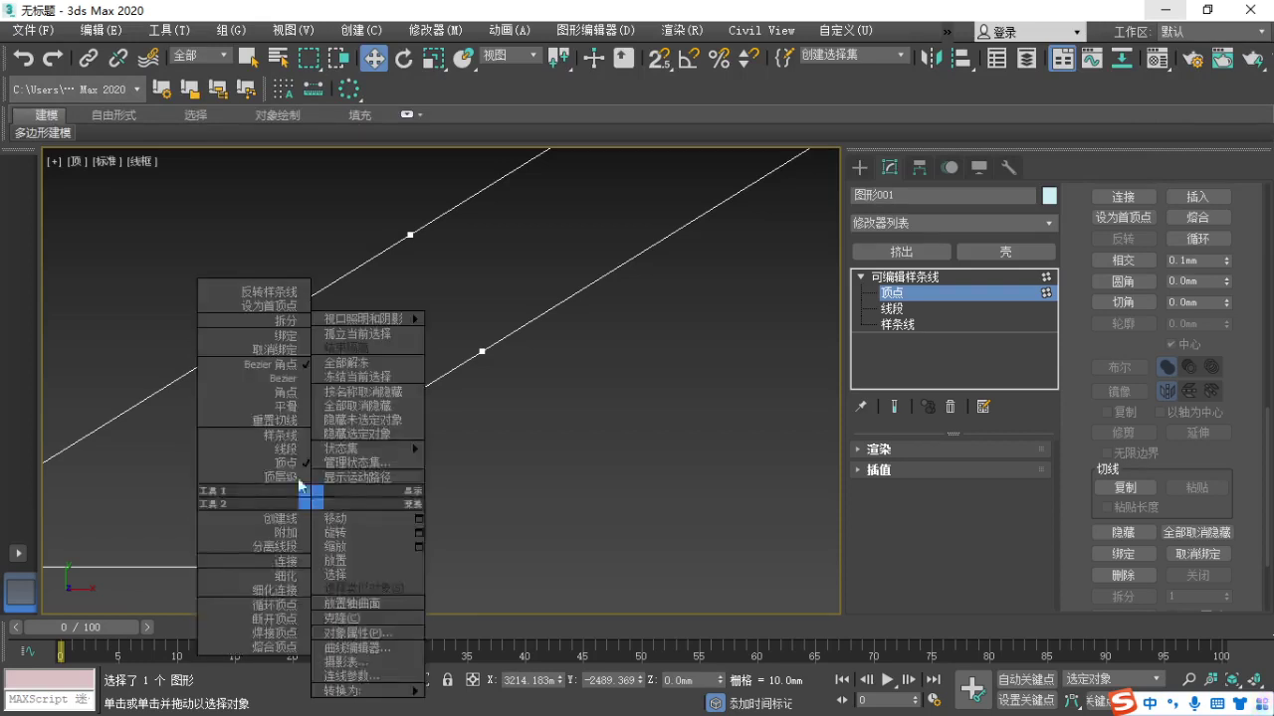
{"action": "left_click", "coordinate": [254, 404]}
Move the notch vertex into line with the border's inner edge and shift the base corner vertex along the baseline.
{"action": "middle_click_drag", "start_coordinate": [338, 519], "coordinate": [360, 472]}
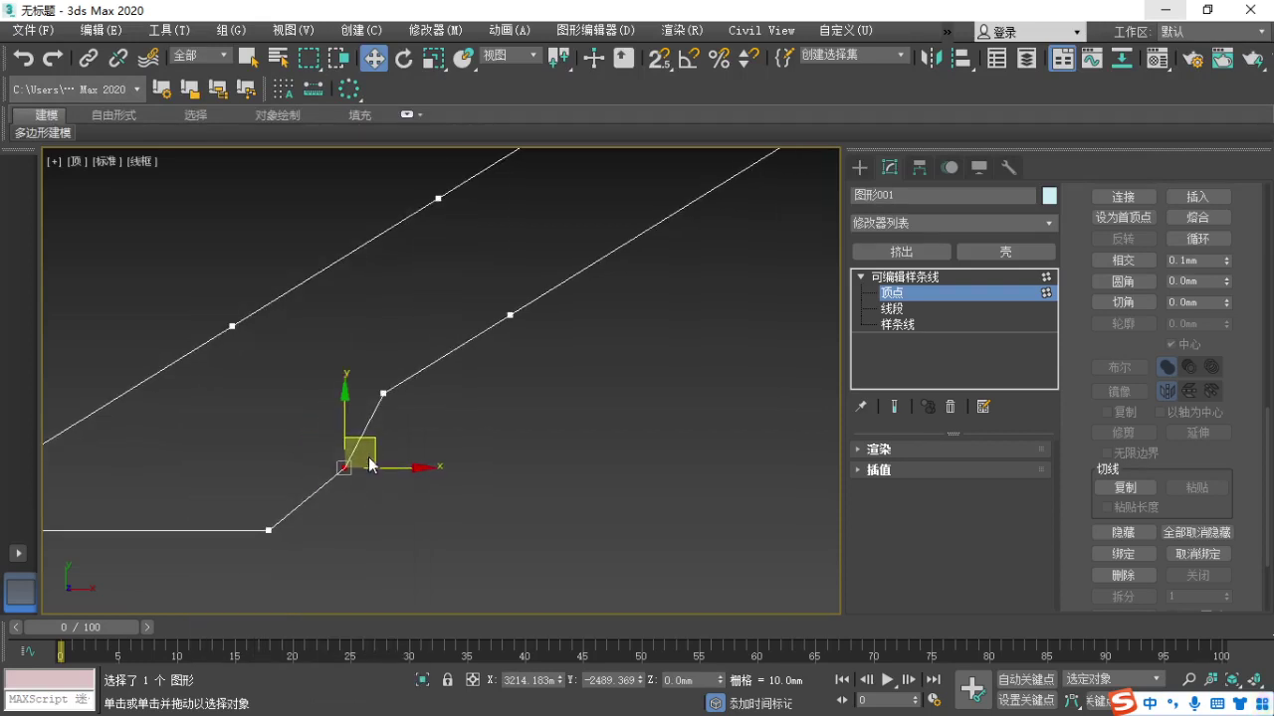
{"action": "left_click_drag", "start_coordinate": [360, 471], "coordinate": [240, 530]}
{"action": "left_click", "coordinate": [270, 533]}
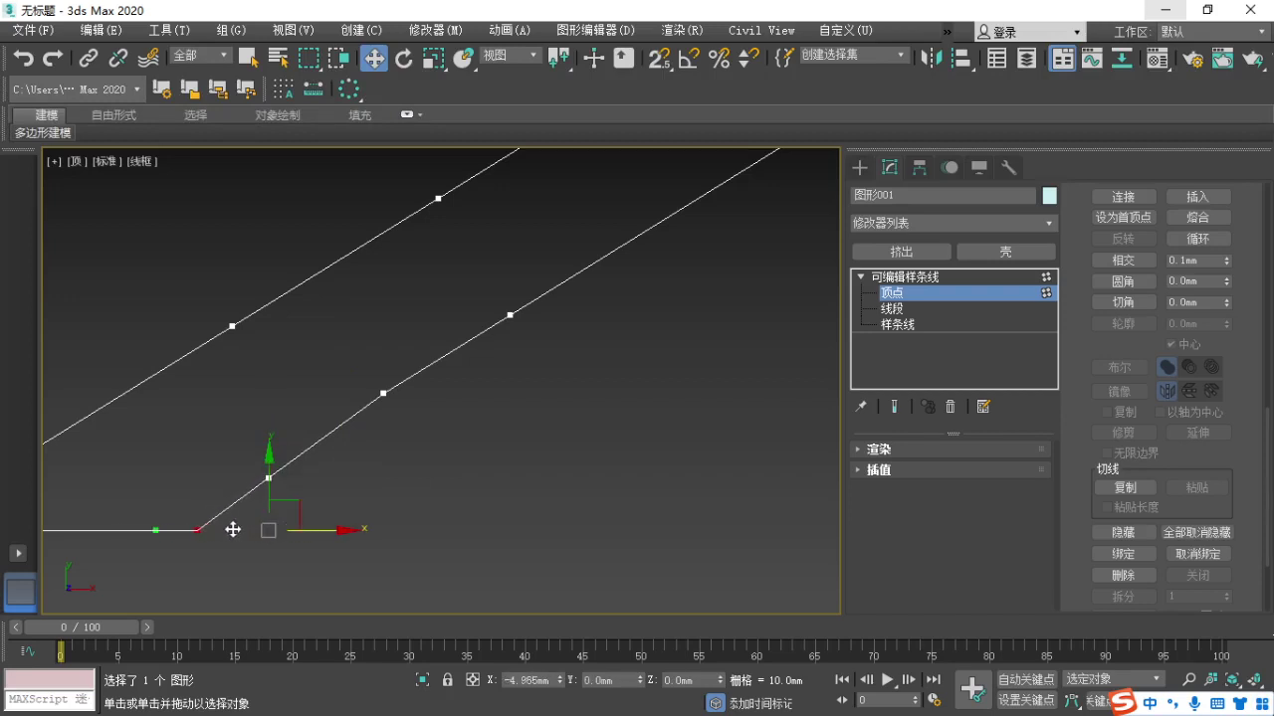
Leave vertex editing and apply an Extrude modifier to the outlined path borders.
{"action": "left_click", "coordinate": [874, 278]}
{"action": "scroll", "coordinate": [757, 329], "scroll_direction": "down", "scroll_amount": 3}
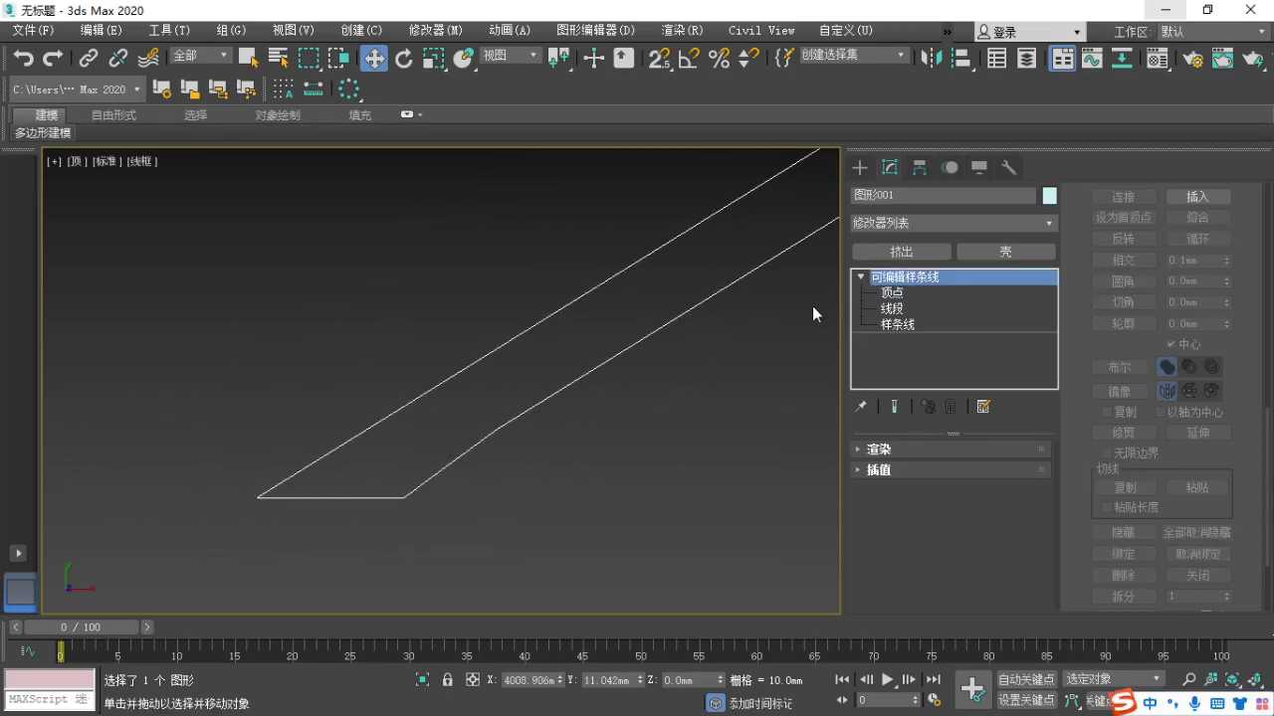
{"action": "left_click", "coordinate": [899, 256]}
{"action": "scroll", "coordinate": [696, 497], "scroll_direction": "down", "scroll_amount": 4}
{"action": "left_click_drag", "start_coordinate": [1003, 483], "coordinate": [982, 408]}
{"action": "scroll", "coordinate": [594, 391], "scroll_direction": "down", "scroll_amount": 3}
{"action": "middle_click_drag", "start_coordinate": [594, 391], "coordinate": [283, 511]}
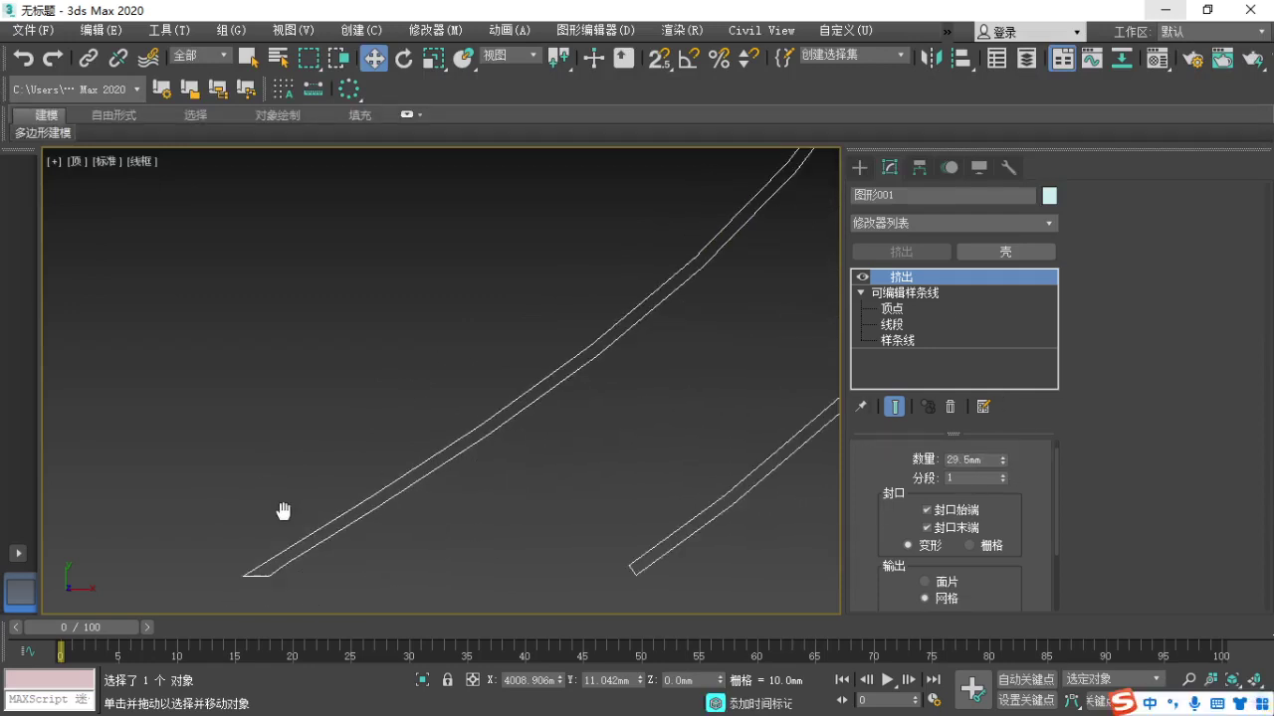
Examine the extruded borders' surfaces and edge divisions in a shaded, angled view.
{"action": "scroll", "coordinate": [483, 430], "scroll_direction": "down", "scroll_amount": 8}
{"action": "scroll", "coordinate": [592, 203], "scroll_direction": "up", "scroll_amount": 7}
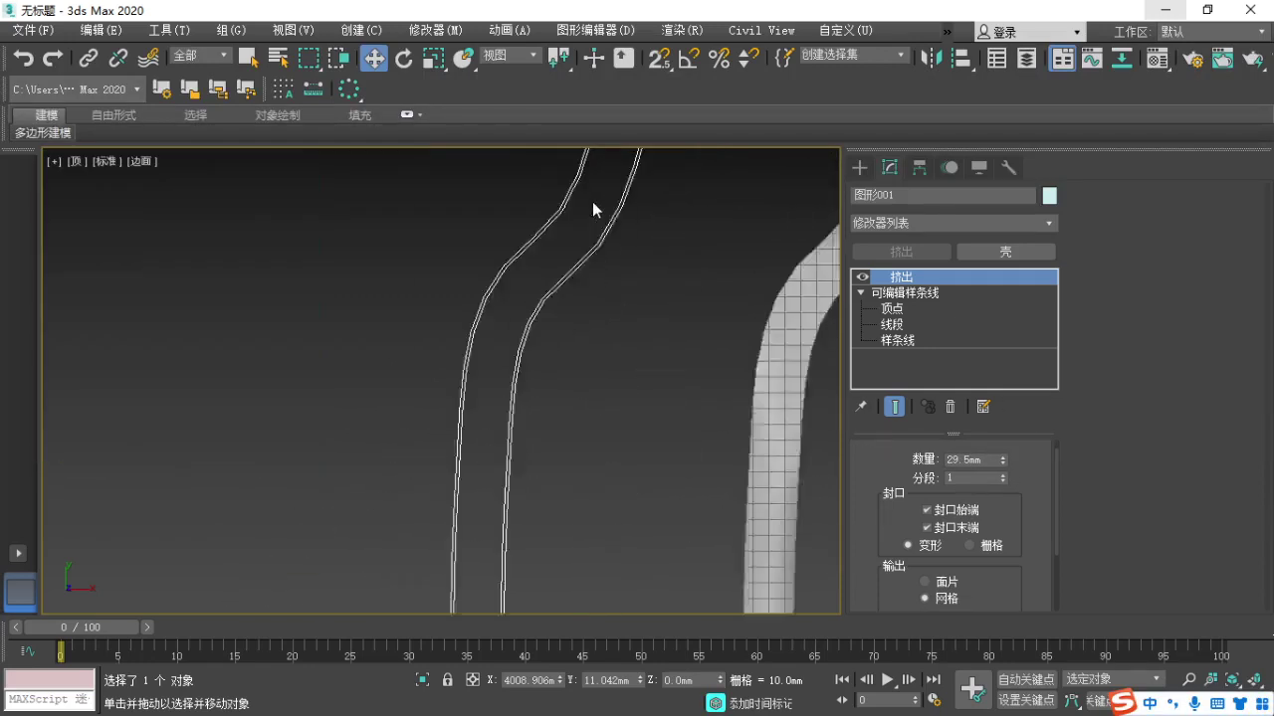
{"action": "middle_click_drag", "start_coordinate": [592, 203], "coordinate": [494, 315]}
{"action": "scroll", "coordinate": [560, 386], "scroll_direction": "down", "scroll_amount": 5}
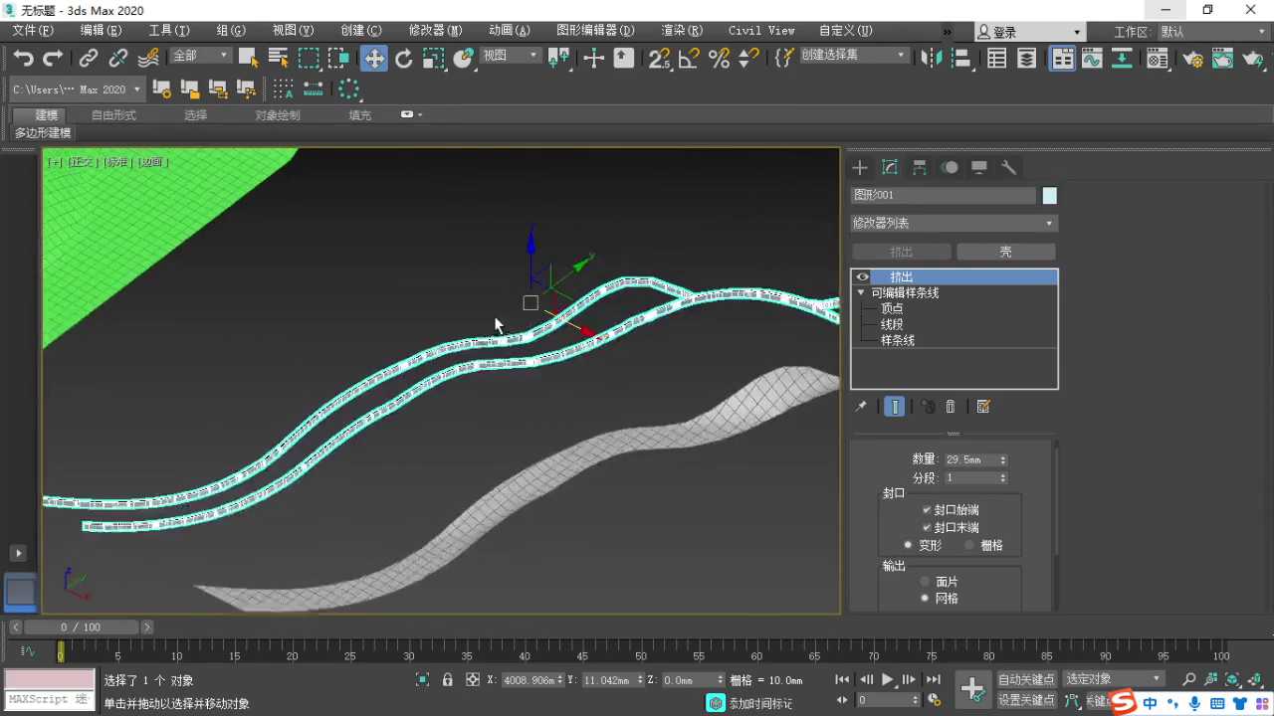
{"action": "left_click", "coordinate": [540, 377]}
{"action": "scroll", "coordinate": [465, 329], "scroll_direction": "up", "scroll_amount": 5}
{"action": "left_click", "coordinate": [381, 336]}
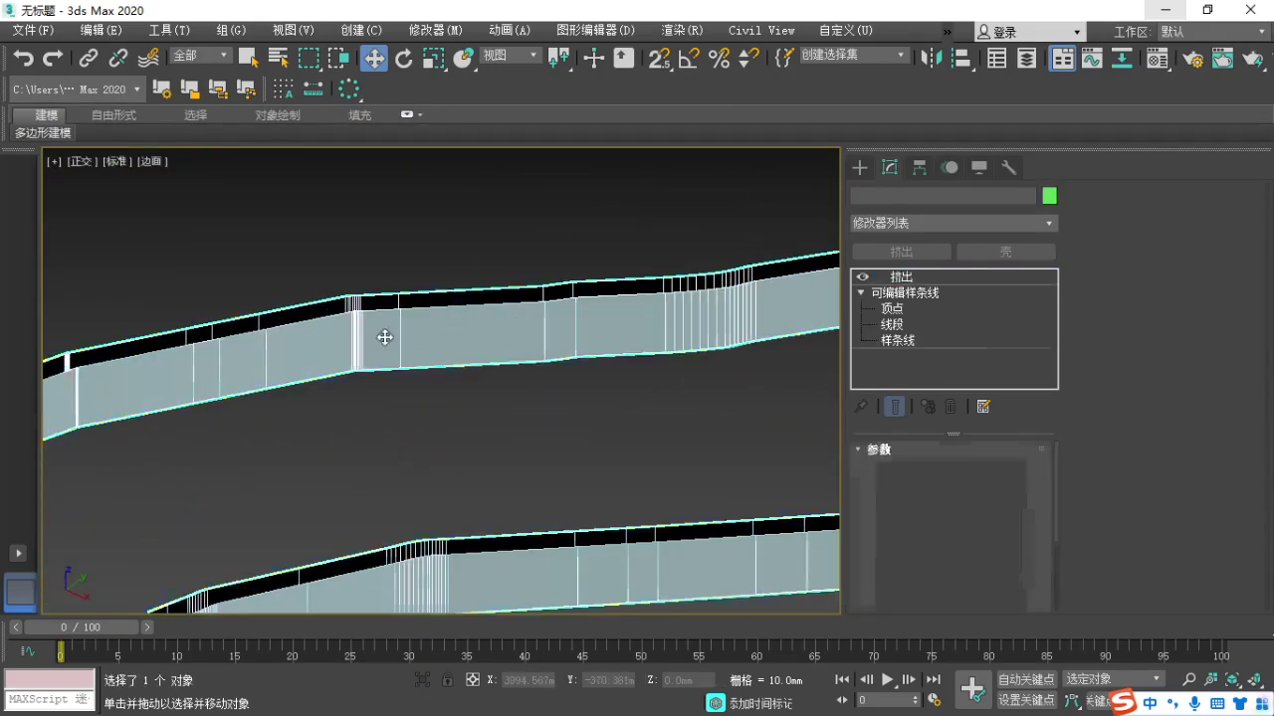
{"action": "middle_click_drag", "start_coordinate": [381, 342], "coordinate": [440, 392], "text": "alt"}
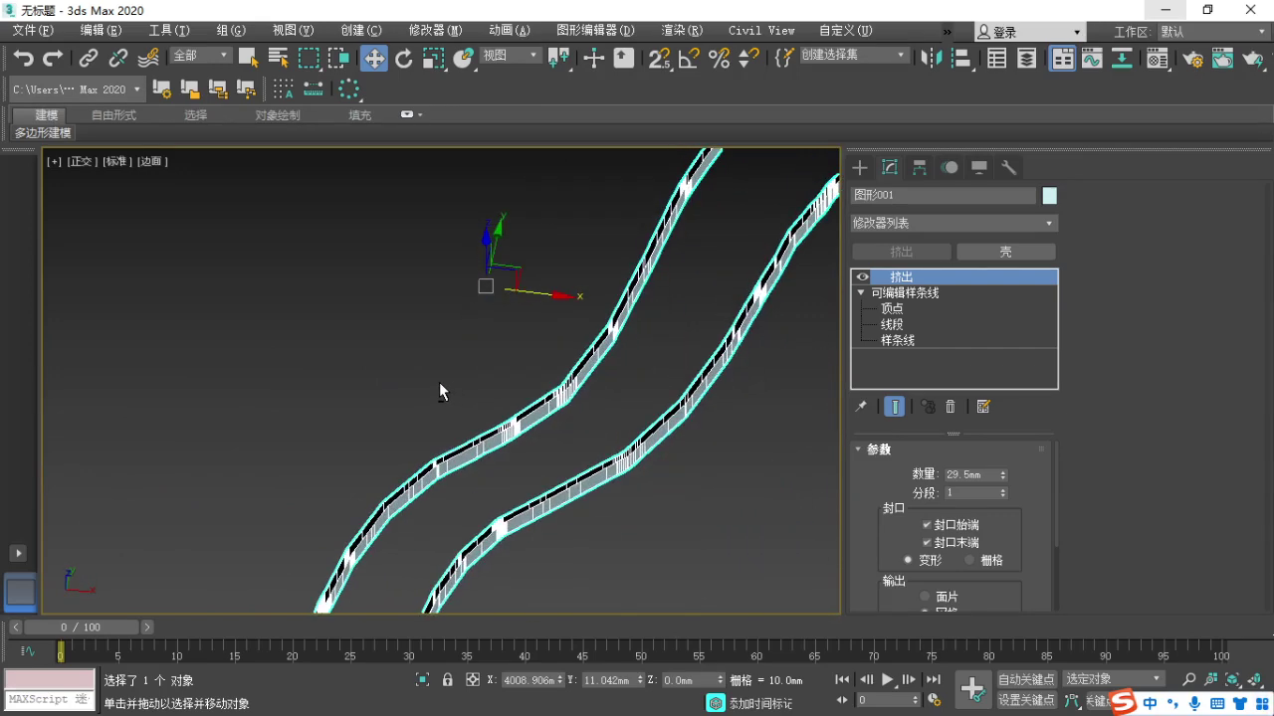
Try an extrusion amount of 100 mm for the path borders.
{"action": "left_click_drag", "start_coordinate": [987, 475], "coordinate": [877, 482]}
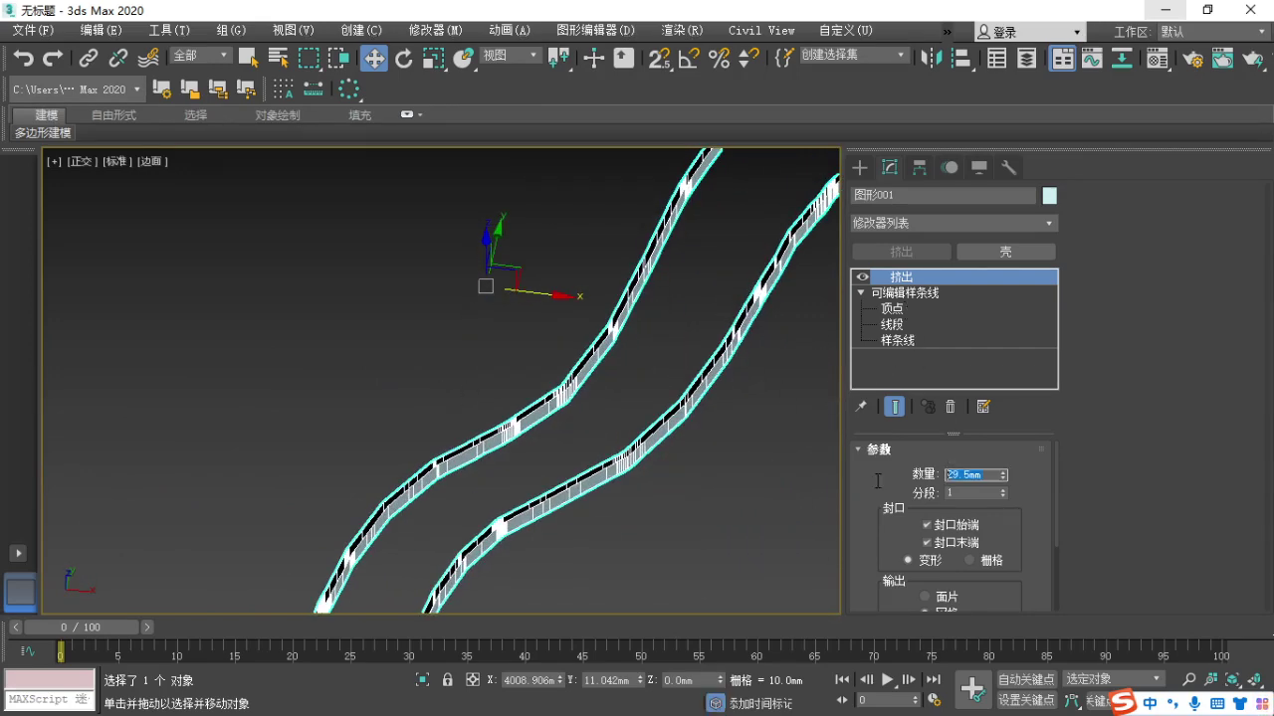
{"action": "key", "text": "Return"}
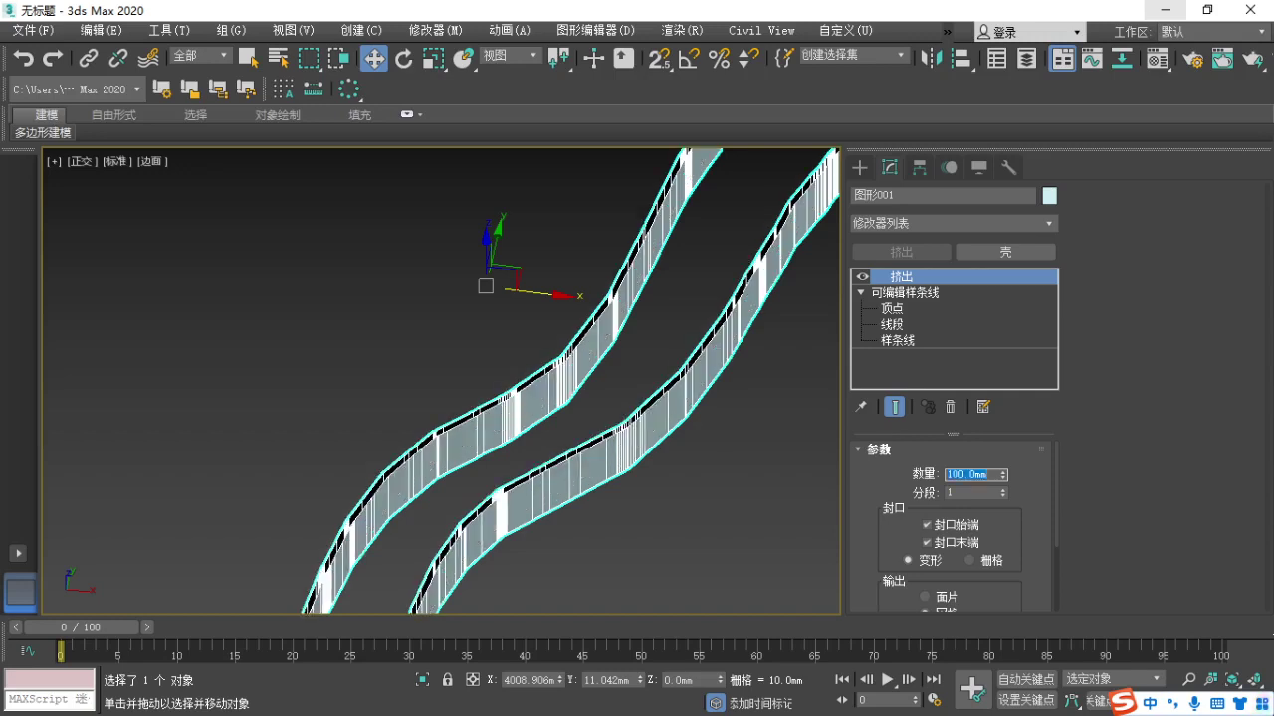
{"action": "middle_click_drag", "start_coordinate": [621, 488], "coordinate": [237, 428], "text": "alt"}
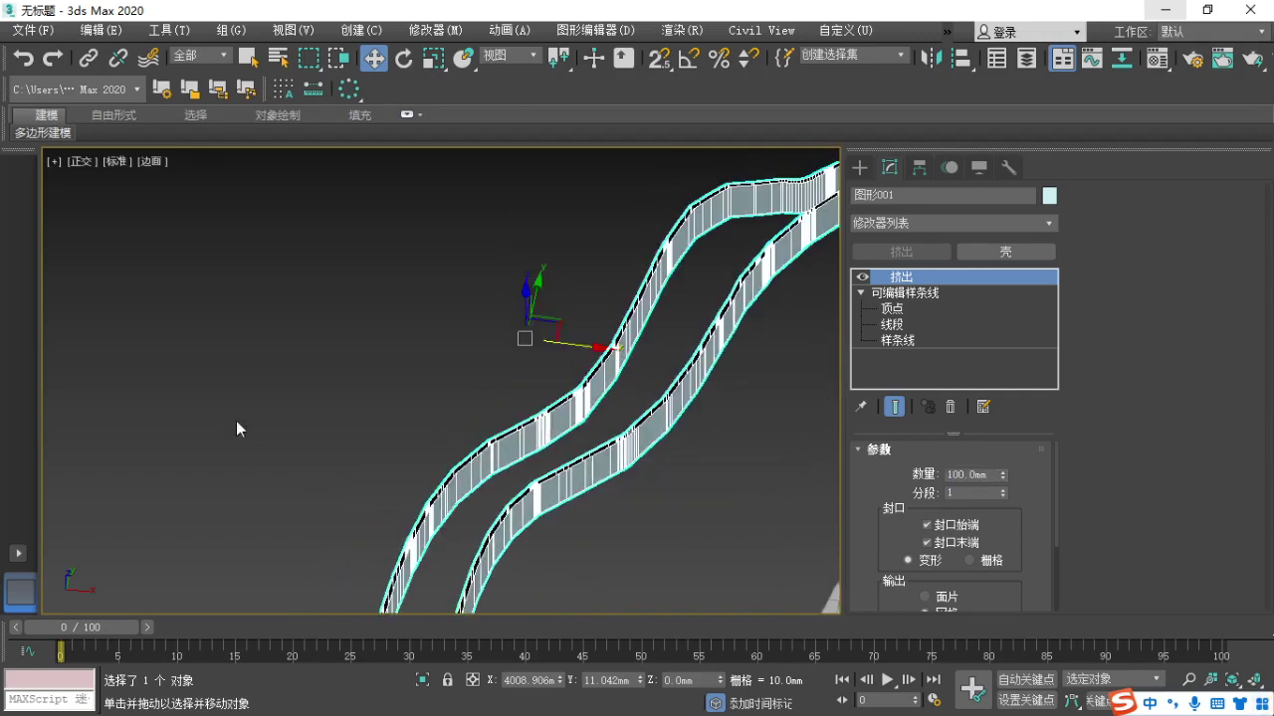
Set the path borders' extrusion amount to 20 mm.
{"action": "left_click_drag", "start_coordinate": [992, 475], "coordinate": [651, 474]}
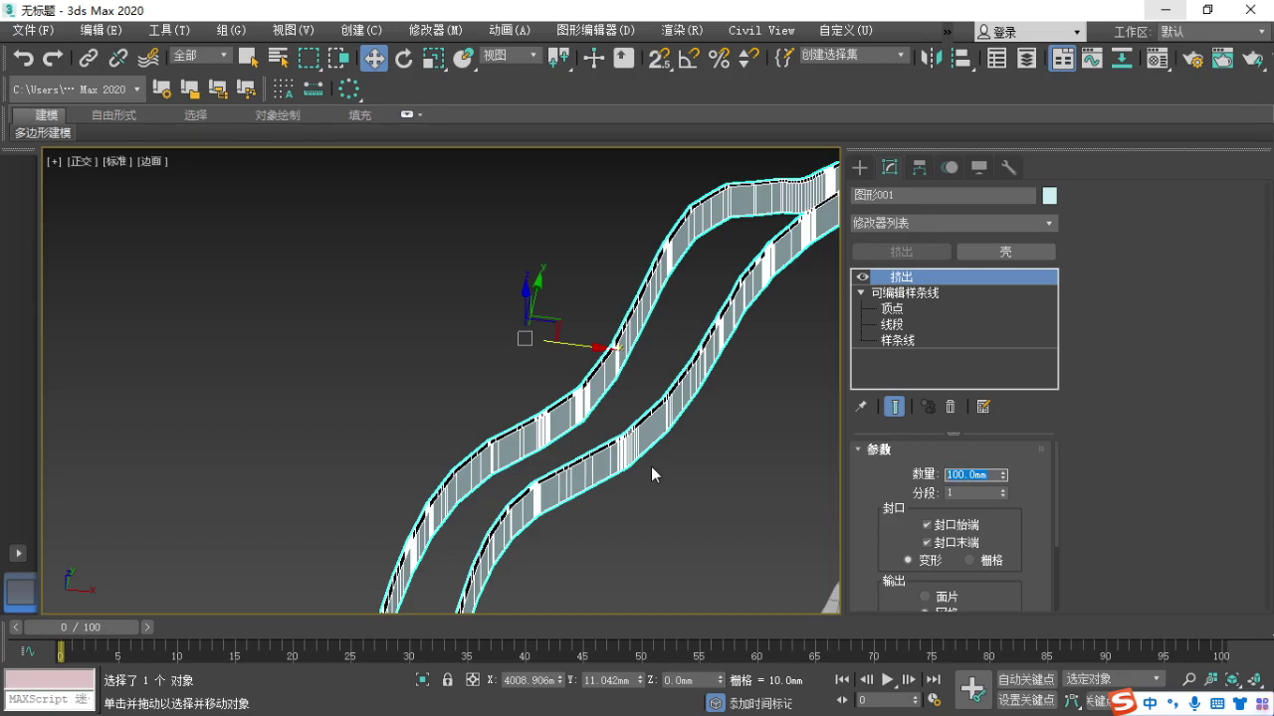
{"action": "type", "text": "20"}
{"action": "key", "text": "Return"}
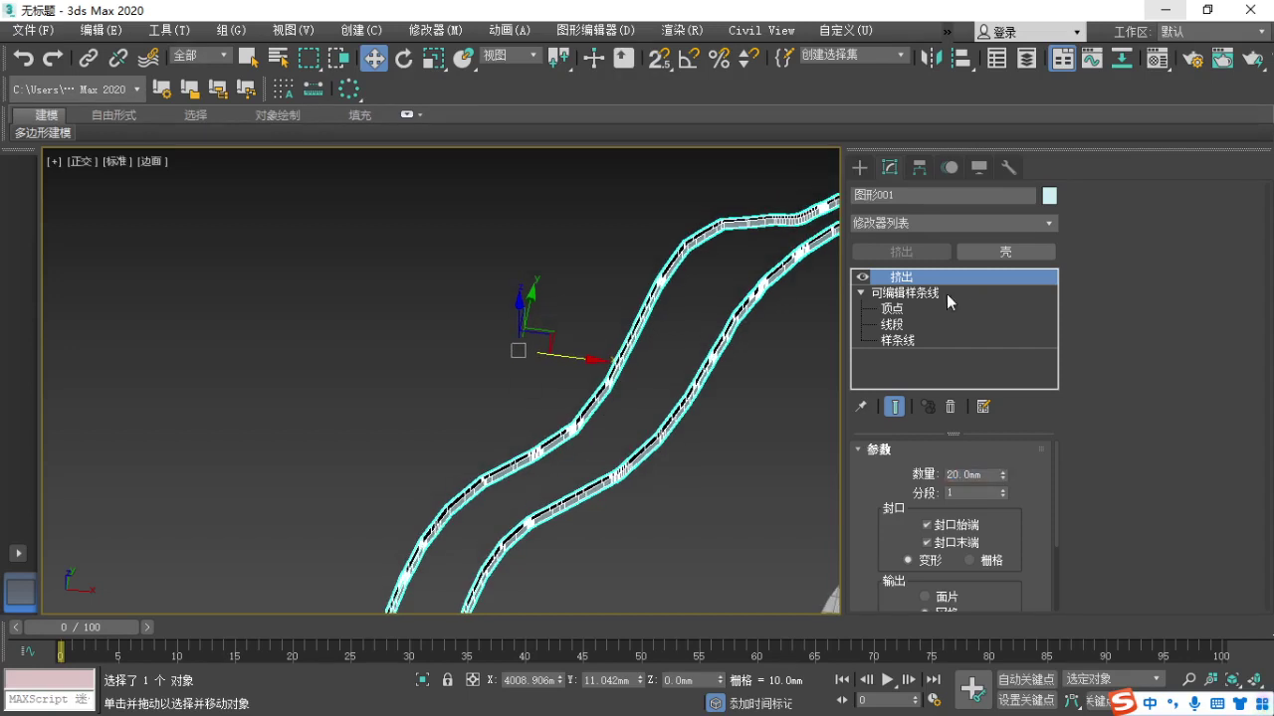
Try to weld all of the border spline's vertices with a 0.1 mm threshold.
{"action": "left_click", "coordinate": [862, 277]}
{"action": "left_click", "coordinate": [891, 308]}
{"action": "scroll", "coordinate": [629, 417], "scroll_direction": "down", "scroll_amount": 6}
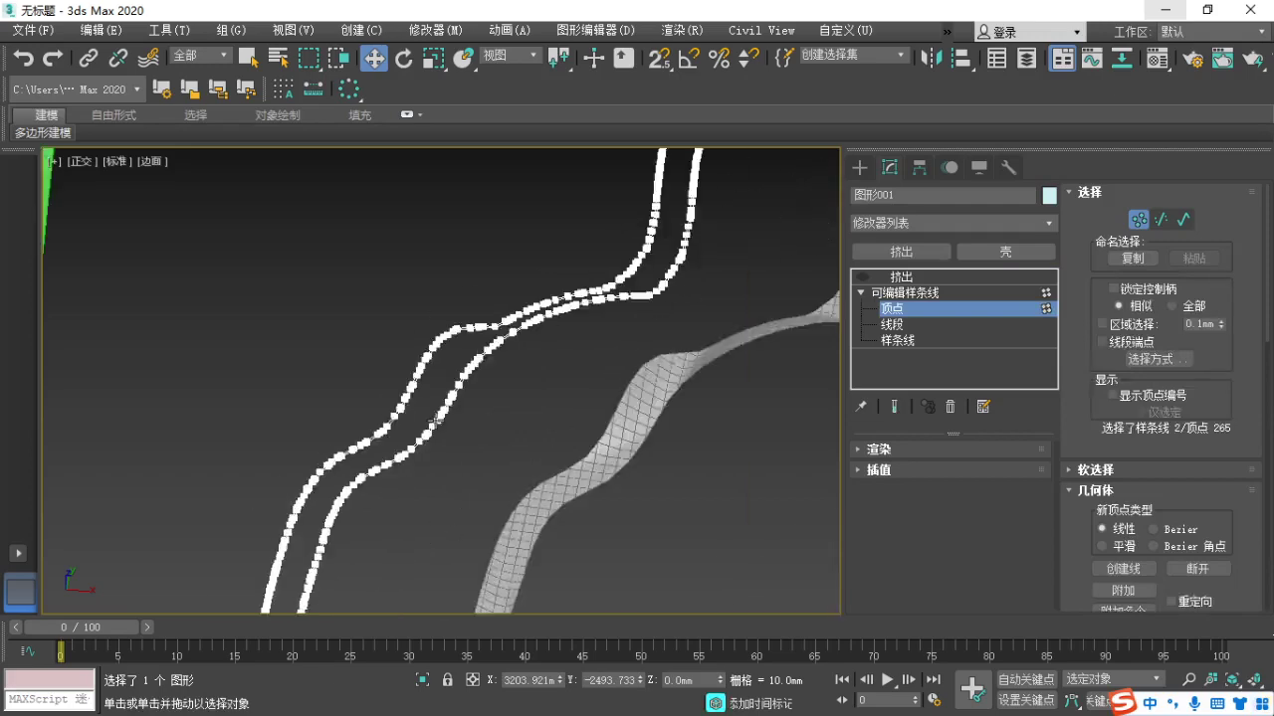
{"action": "key", "text": "ctrl+a"}
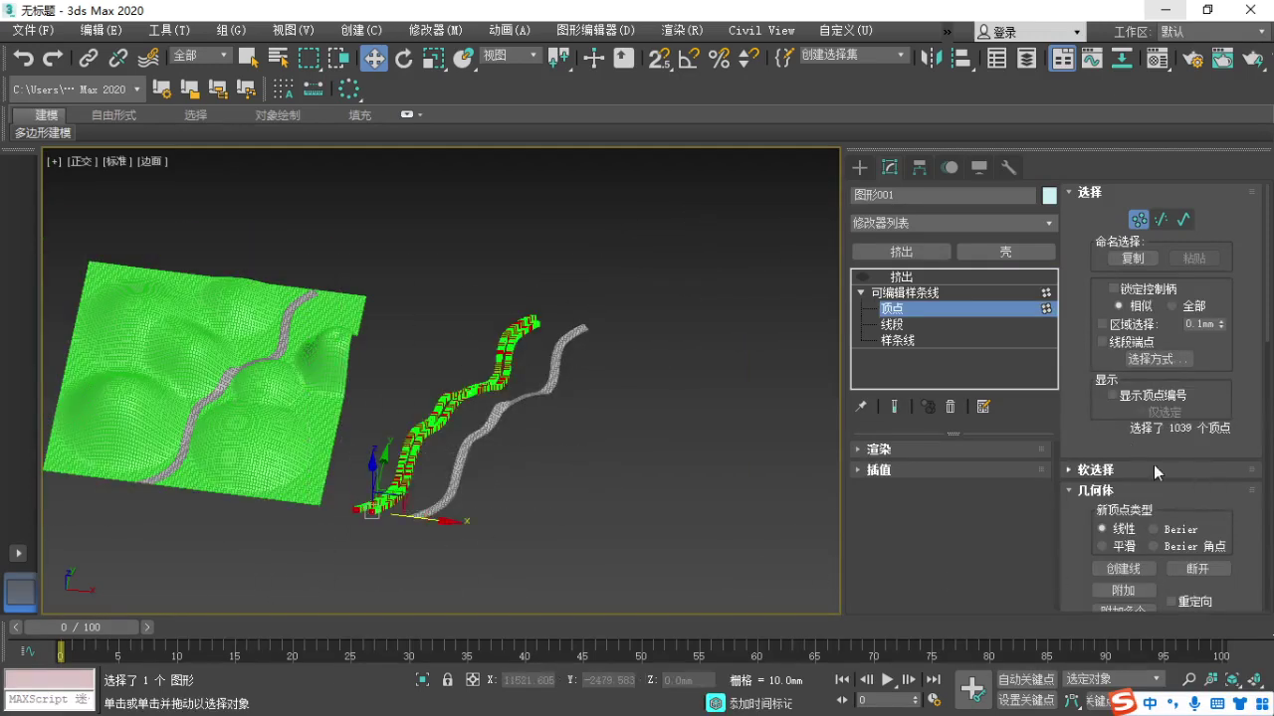
{"action": "left_click_drag", "start_coordinate": [1154, 472], "coordinate": [1115, 214]}
{"action": "left_click_drag", "start_coordinate": [1086, 473], "coordinate": [1099, 304]}
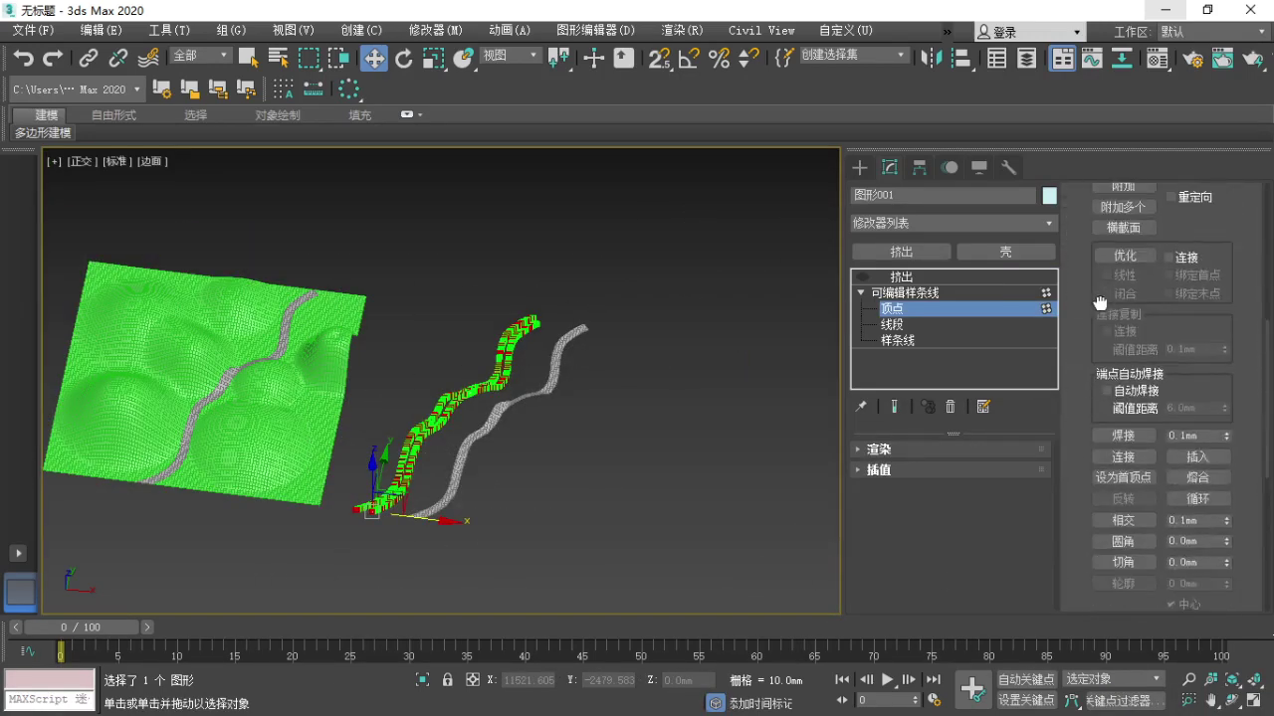
{"action": "left_click", "coordinate": [1123, 438]}
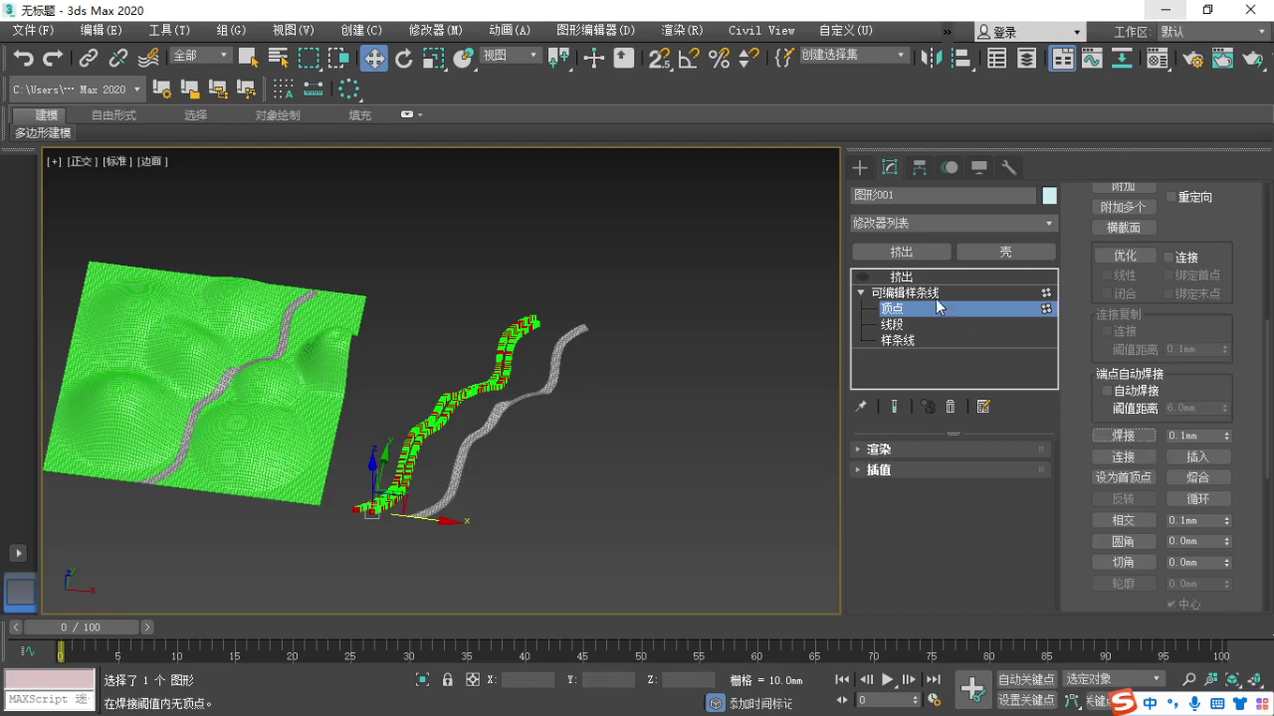
Return to the Extrude level and inspect the edge divisions along the extruded borders up close.
{"action": "left_click", "coordinate": [902, 280]}
{"action": "left_click", "coordinate": [527, 476]}
{"action": "scroll", "coordinate": [526, 475], "scroll_direction": "up", "scroll_amount": 10}
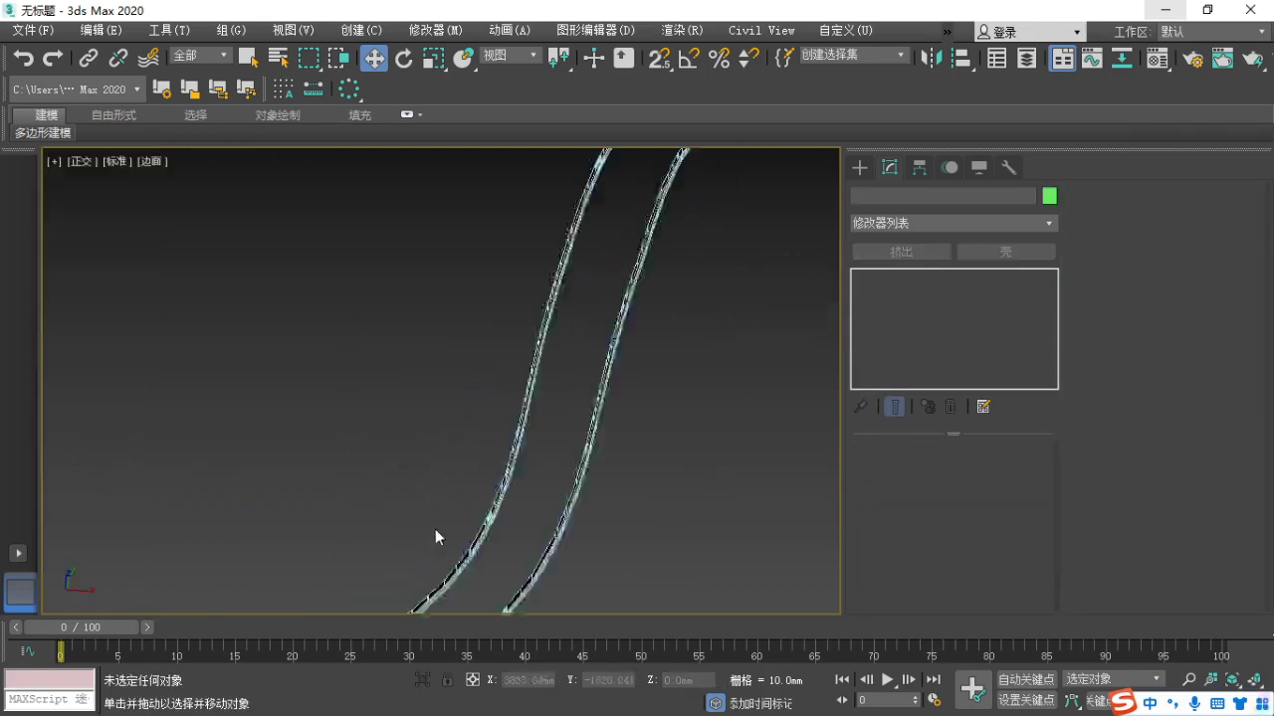
{"action": "left_click", "coordinate": [562, 452]}
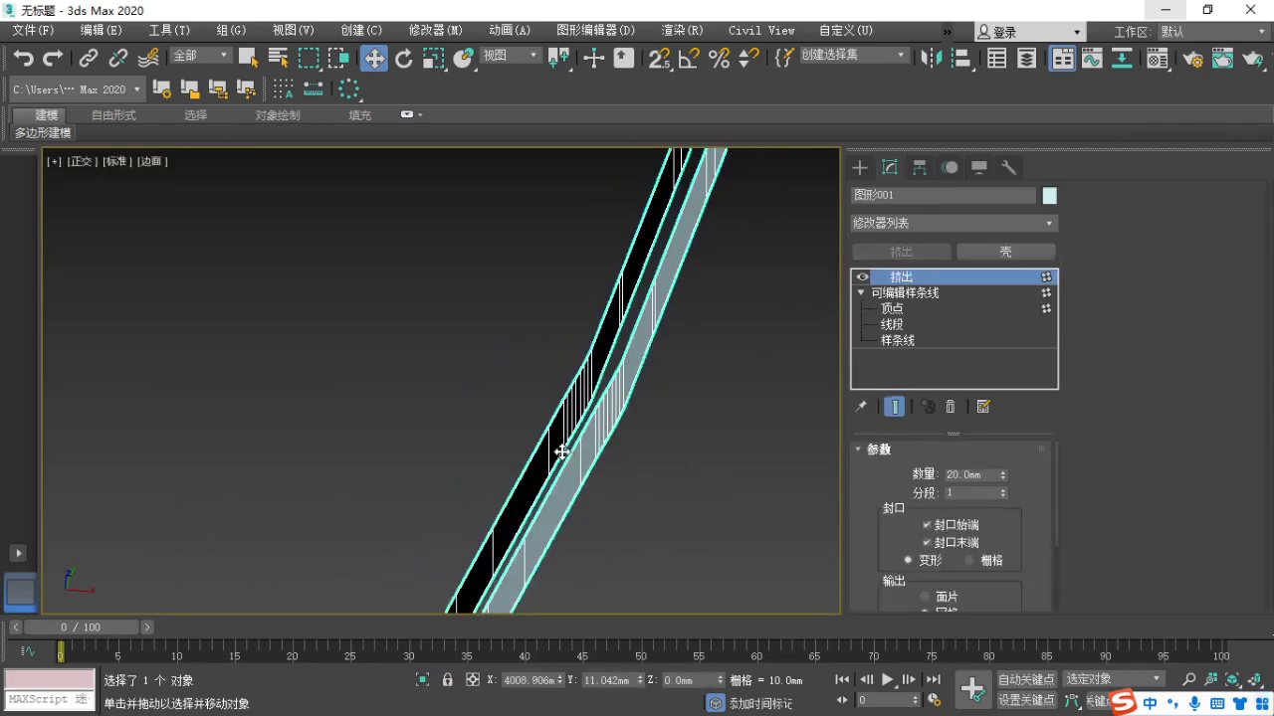
Return to the border spline's vertex level and switch the viewport to the Top view.
{"action": "left_click", "coordinate": [893, 310]}
{"action": "key", "text": "t"}
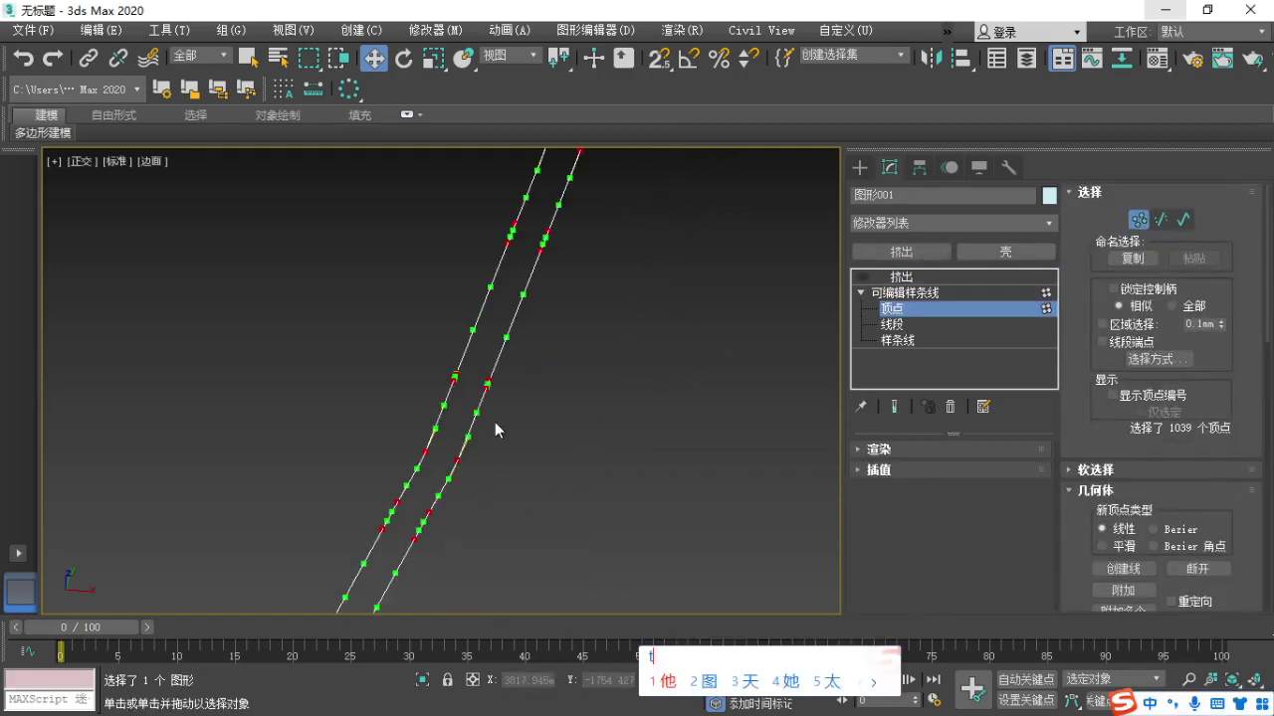
{"action": "key", "text": "shift"}
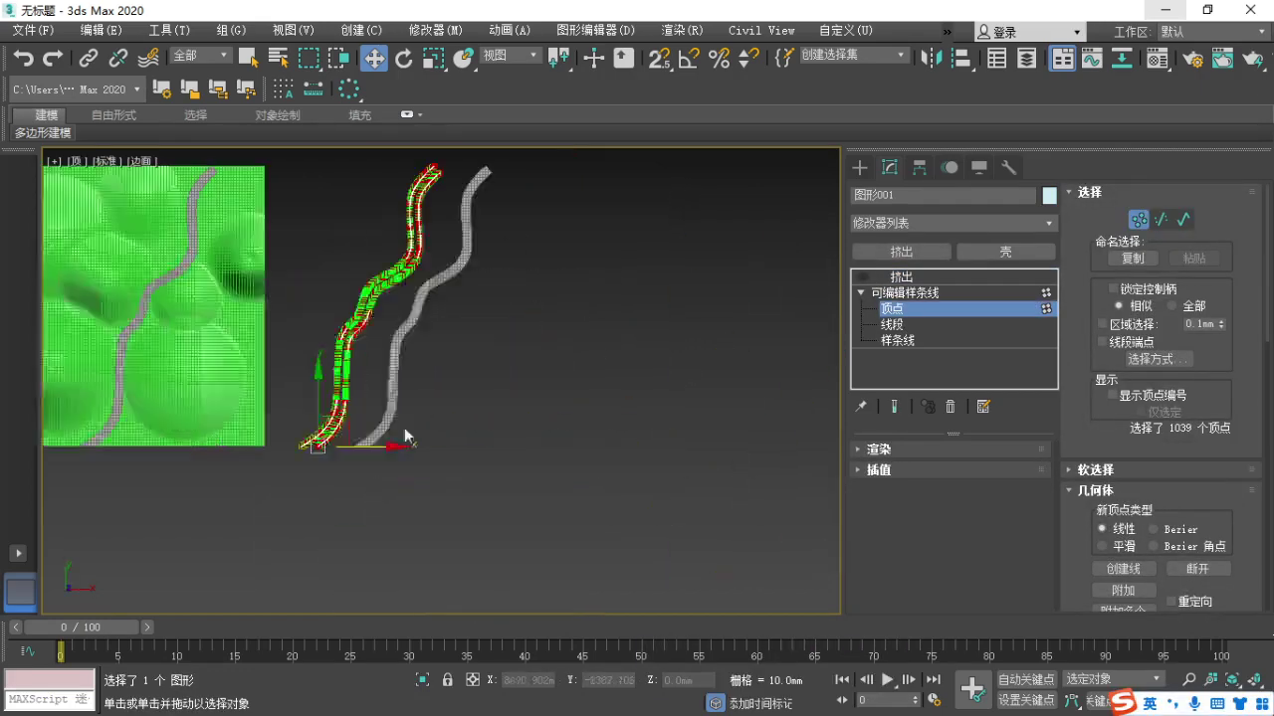
Examine the vertices at the lower ends of the border splines and select the end corner vertex of one border.
{"action": "scroll", "coordinate": [405, 427], "scroll_direction": "up", "scroll_amount": 15}
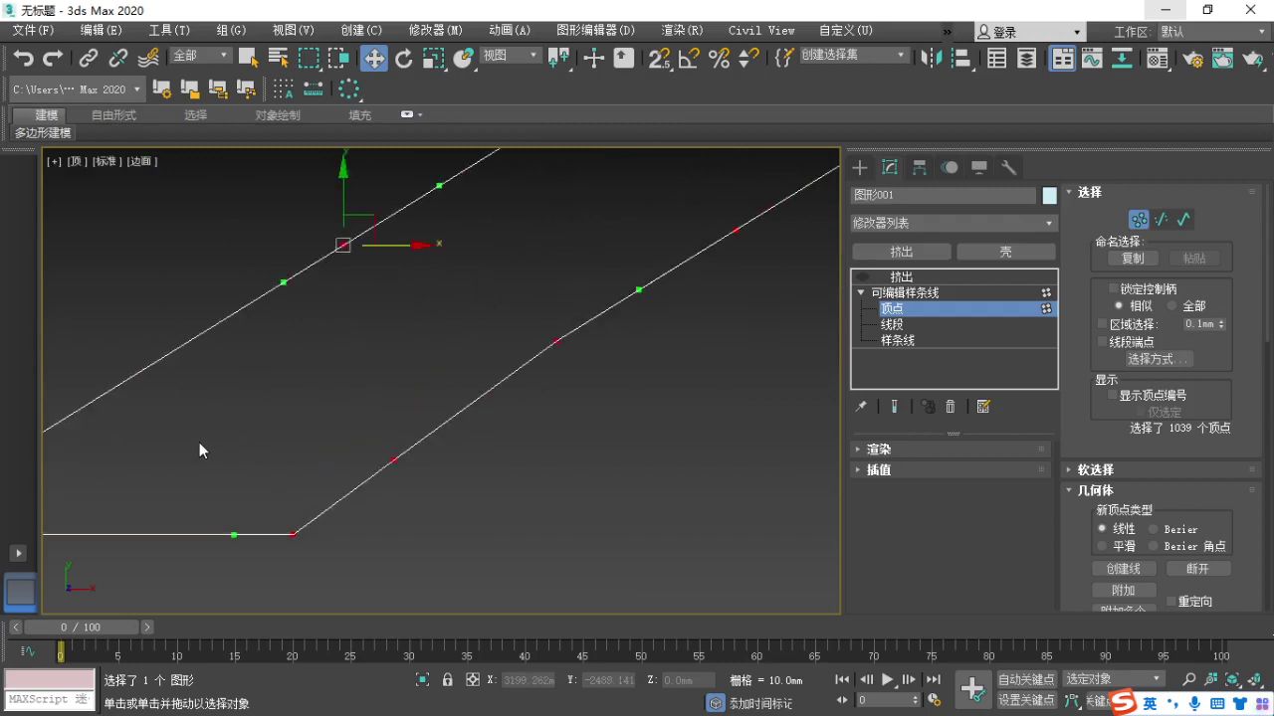
{"action": "scroll", "coordinate": [398, 497], "scroll_direction": "down", "scroll_amount": 9}
{"action": "middle_click_drag", "start_coordinate": [512, 488], "coordinate": [114, 291]}
{"action": "scroll", "coordinate": [559, 378], "scroll_direction": "up", "scroll_amount": 8}
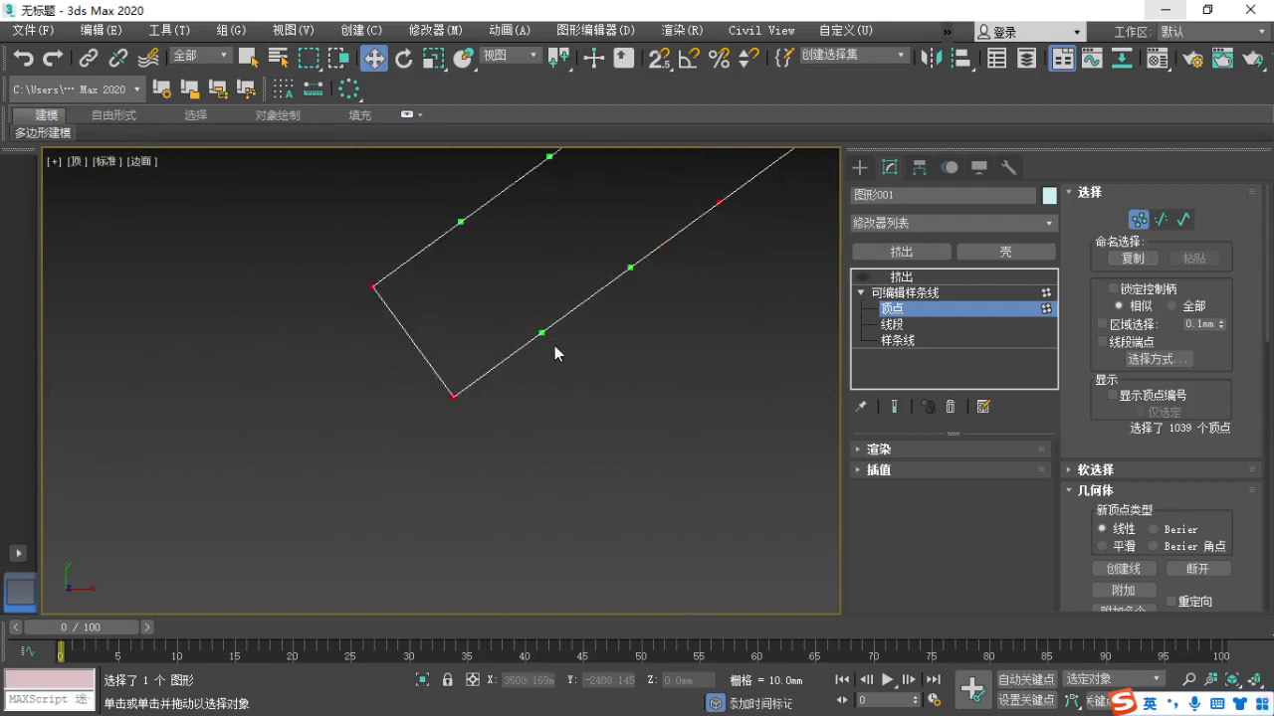
{"action": "scroll", "coordinate": [554, 346], "scroll_direction": "up", "scroll_amount": 5}
{"action": "scroll", "coordinate": [426, 435], "scroll_direction": "down", "scroll_amount": 6}
{"action": "left_click", "coordinate": [406, 449]}
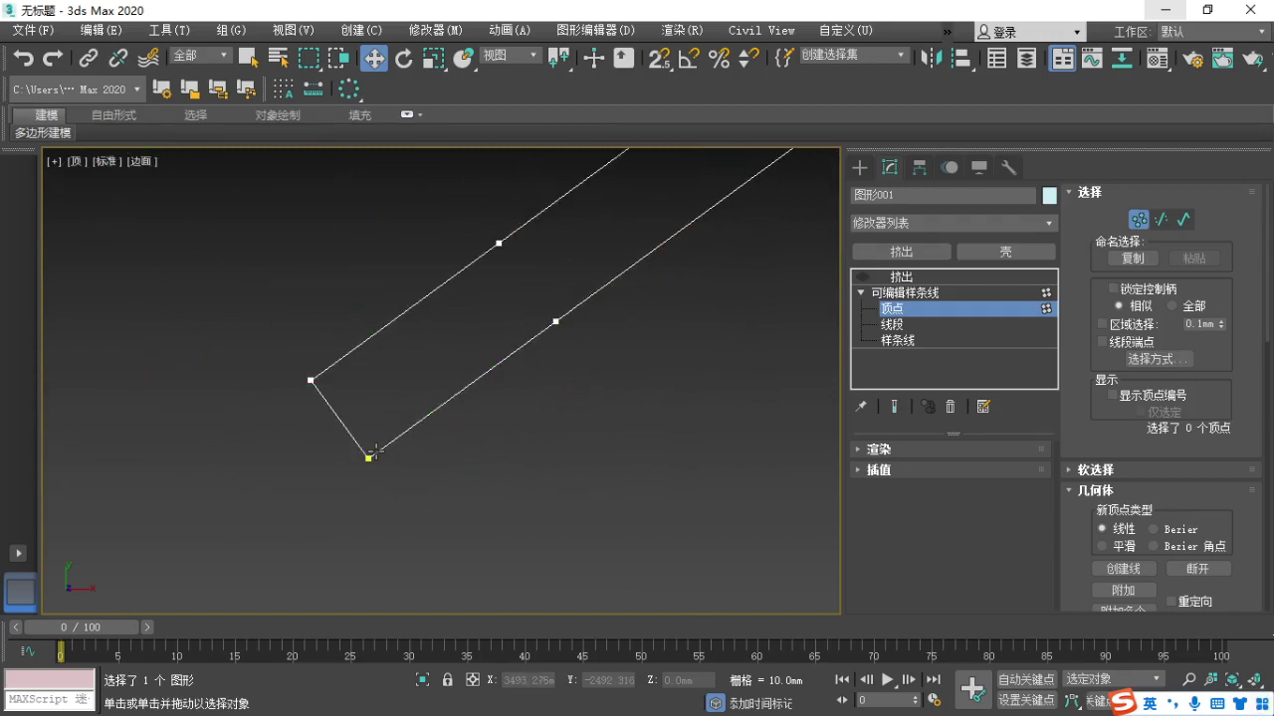
{"action": "left_click", "coordinate": [369, 458]}
{"action": "left_click_drag", "start_coordinate": [401, 454], "coordinate": [438, 510]}
{"action": "right_click", "coordinate": [438, 509]}
{"action": "scroll", "coordinate": [453, 495], "scroll_direction": "down", "scroll_amount": 9}
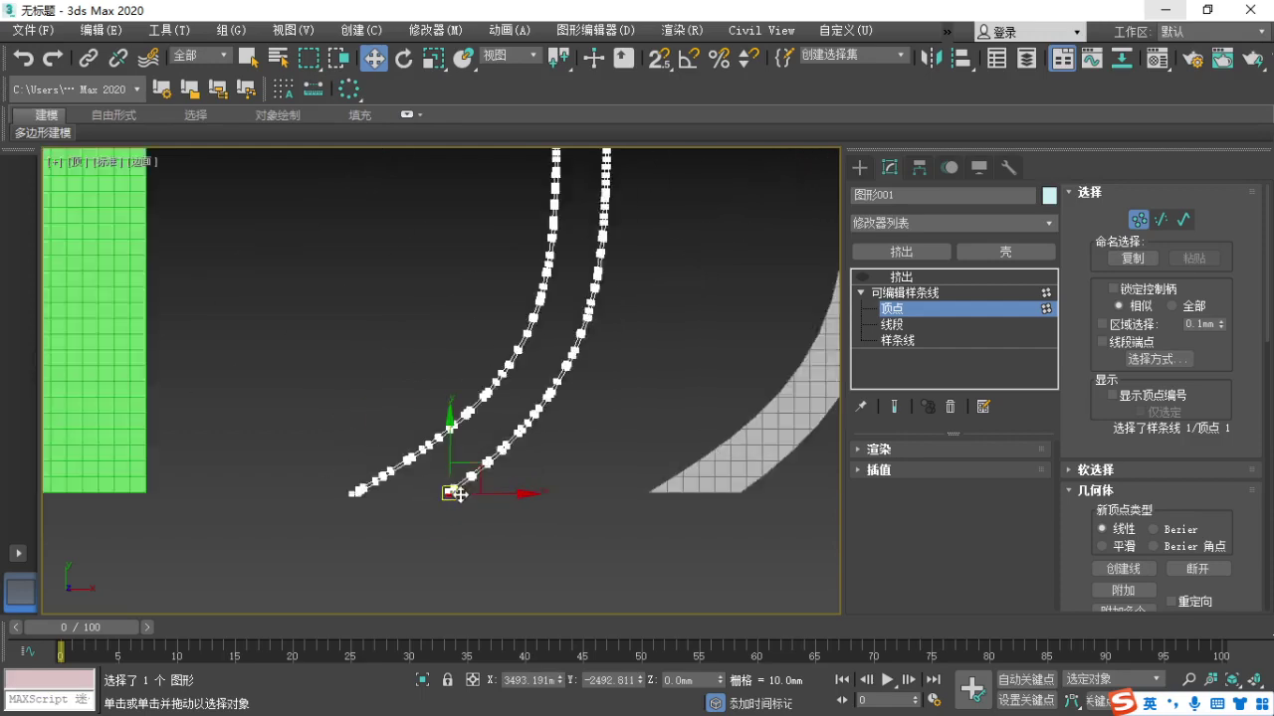
Try moving one of the closely spaced vertices beside the border's upper end corner, and undo the move.
{"action": "scroll", "coordinate": [460, 495], "scroll_direction": "down", "scroll_amount": 8}
{"action": "middle_click_drag", "start_coordinate": [567, 286], "coordinate": [328, 520]}
{"action": "scroll", "coordinate": [381, 373], "scroll_direction": "up", "scroll_amount": 20}
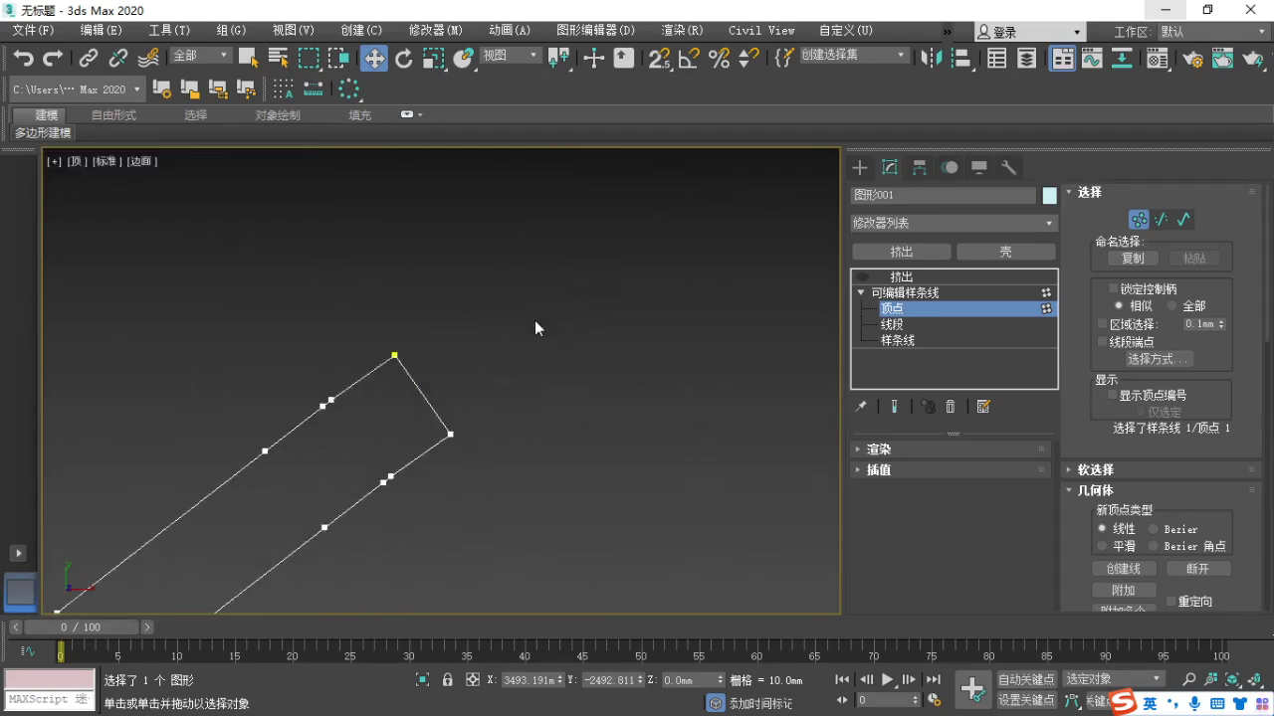
{"action": "scroll", "coordinate": [474, 344], "scroll_direction": "up", "scroll_amount": 5}
{"action": "middle_click_drag", "start_coordinate": [245, 381], "coordinate": [587, 265]}
{"action": "middle_click_drag", "start_coordinate": [268, 438], "coordinate": [478, 341]}
{"action": "left_click", "coordinate": [455, 357]}
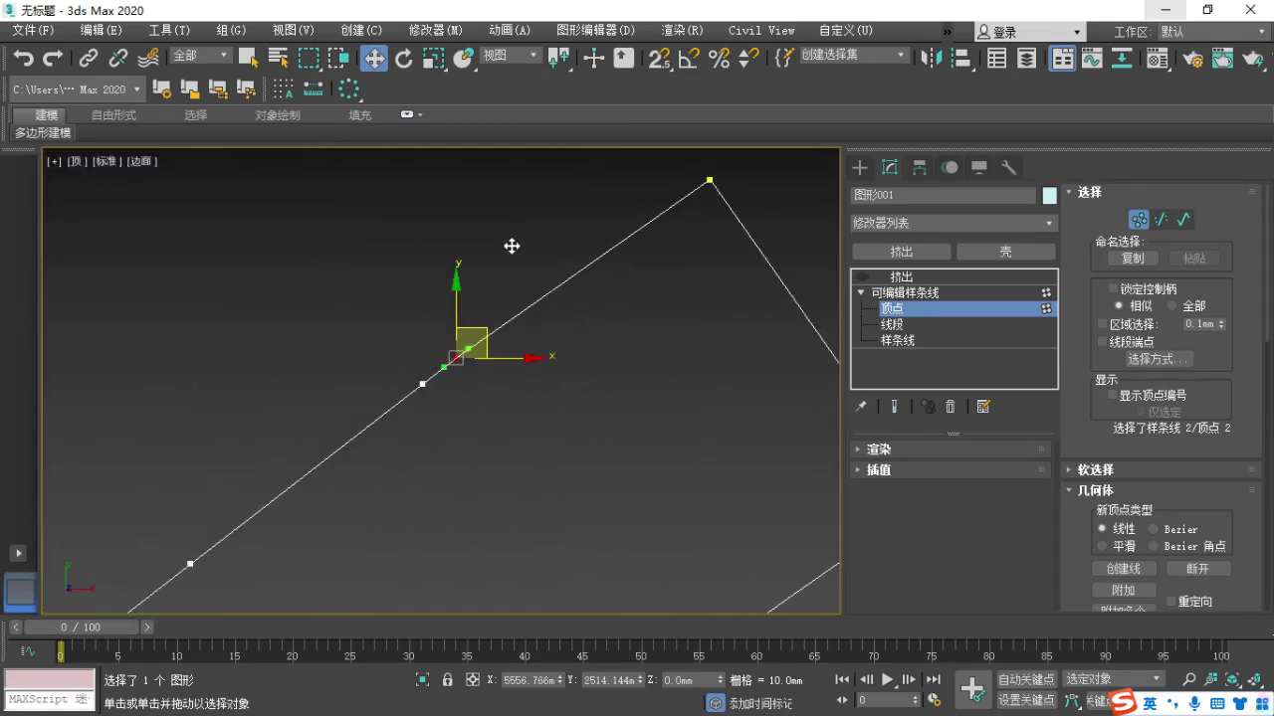
{"action": "left_click_drag", "start_coordinate": [512, 246], "coordinate": [514, 236]}
{"action": "key", "text": "ctrl+z"}
{"action": "scroll", "coordinate": [492, 354], "scroll_direction": "down", "scroll_amount": 20}
{"action": "middle_click_drag", "start_coordinate": [411, 512], "coordinate": [498, 321]}
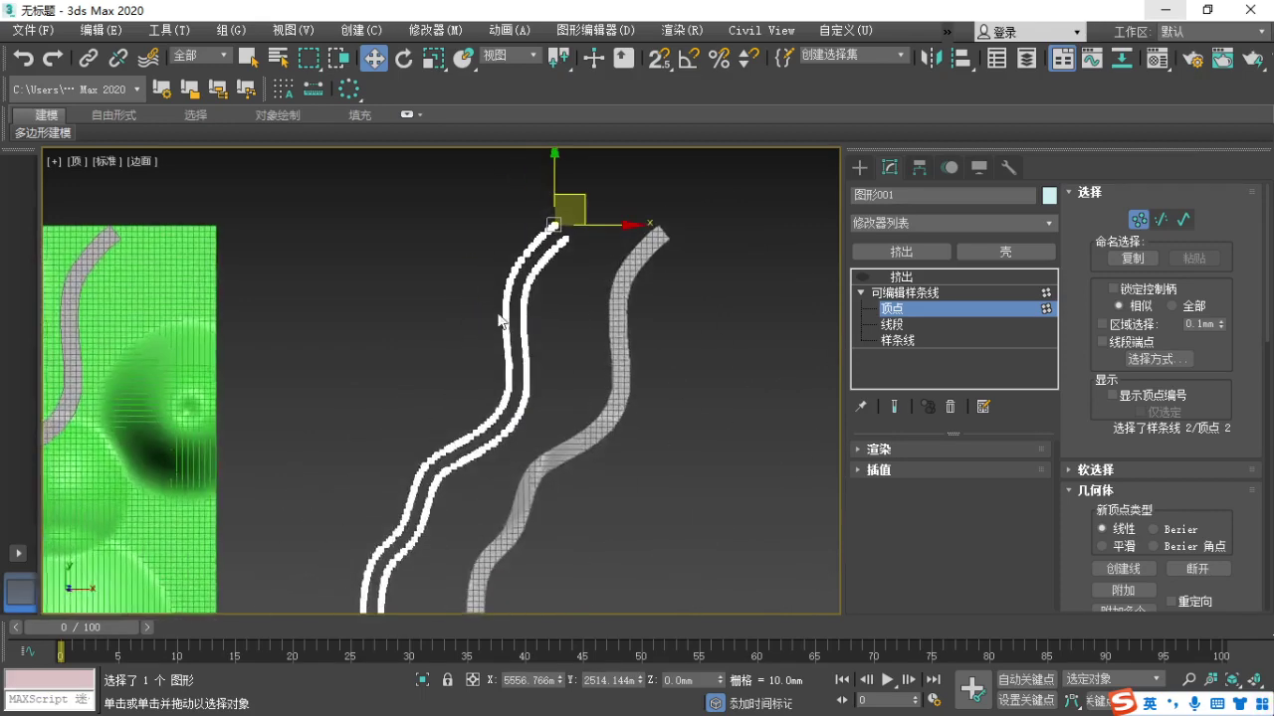
Select all vertices of the border spline and weld them with a 10 mm threshold.
{"action": "scroll", "coordinate": [499, 320], "scroll_direction": "down", "scroll_amount": 5}
{"action": "left_click_drag", "start_coordinate": [396, 225], "coordinate": [527, 452]}
{"action": "scroll", "coordinate": [424, 339], "scroll_direction": "up", "scroll_amount": 3}
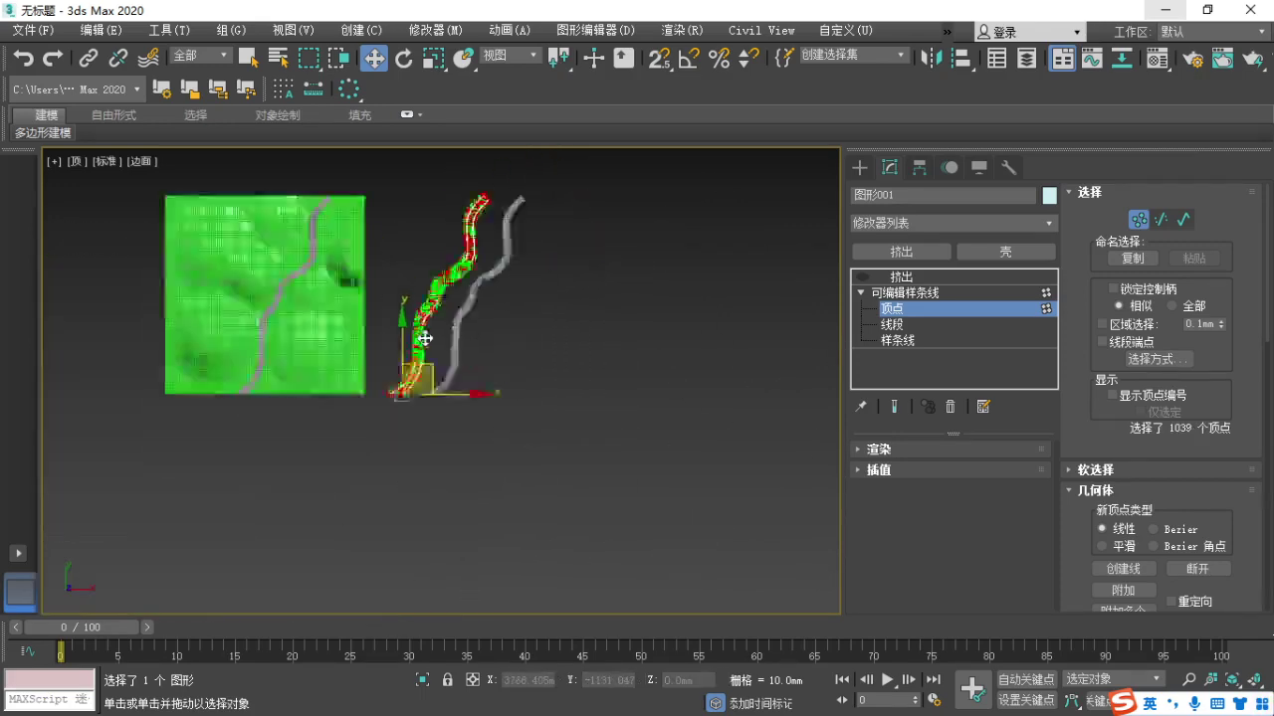
{"action": "scroll", "coordinate": [425, 338], "scroll_direction": "up", "scroll_amount": 3}
{"action": "scroll", "coordinate": [1149, 404], "scroll_direction": "down", "scroll_amount": 3}
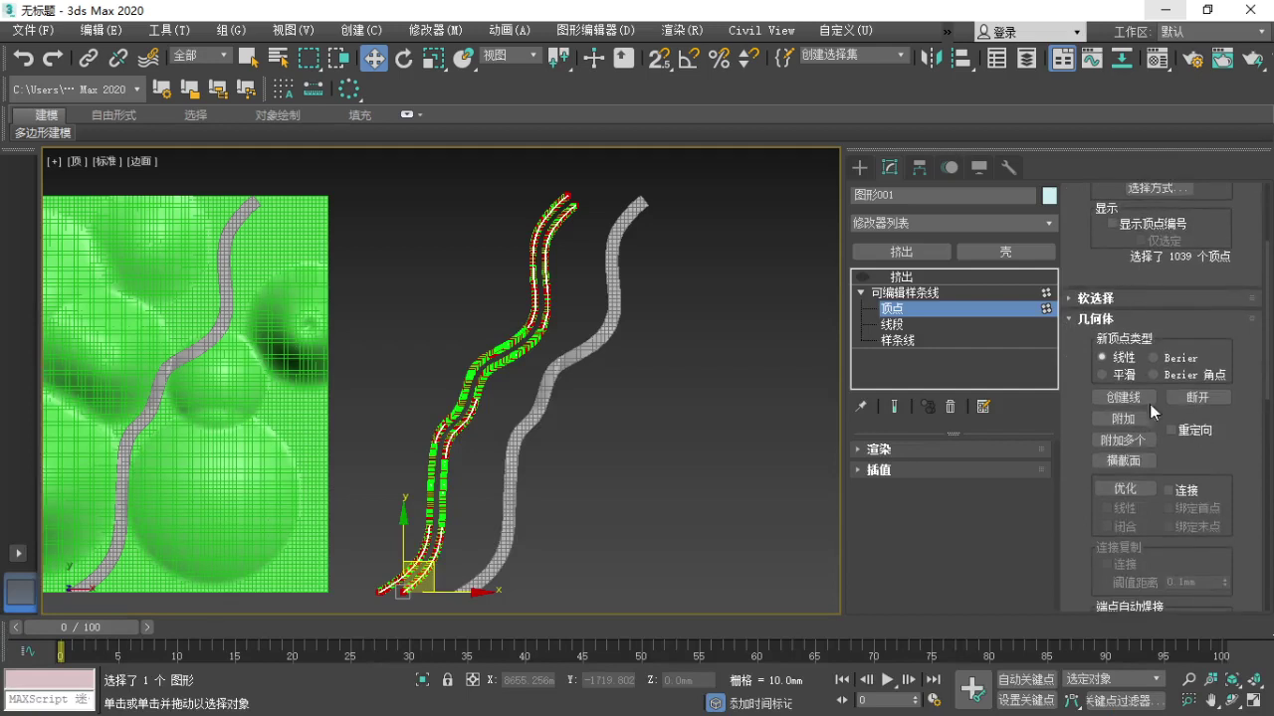
{"action": "scroll", "coordinate": [1159, 448], "scroll_direction": "down", "scroll_amount": 5}
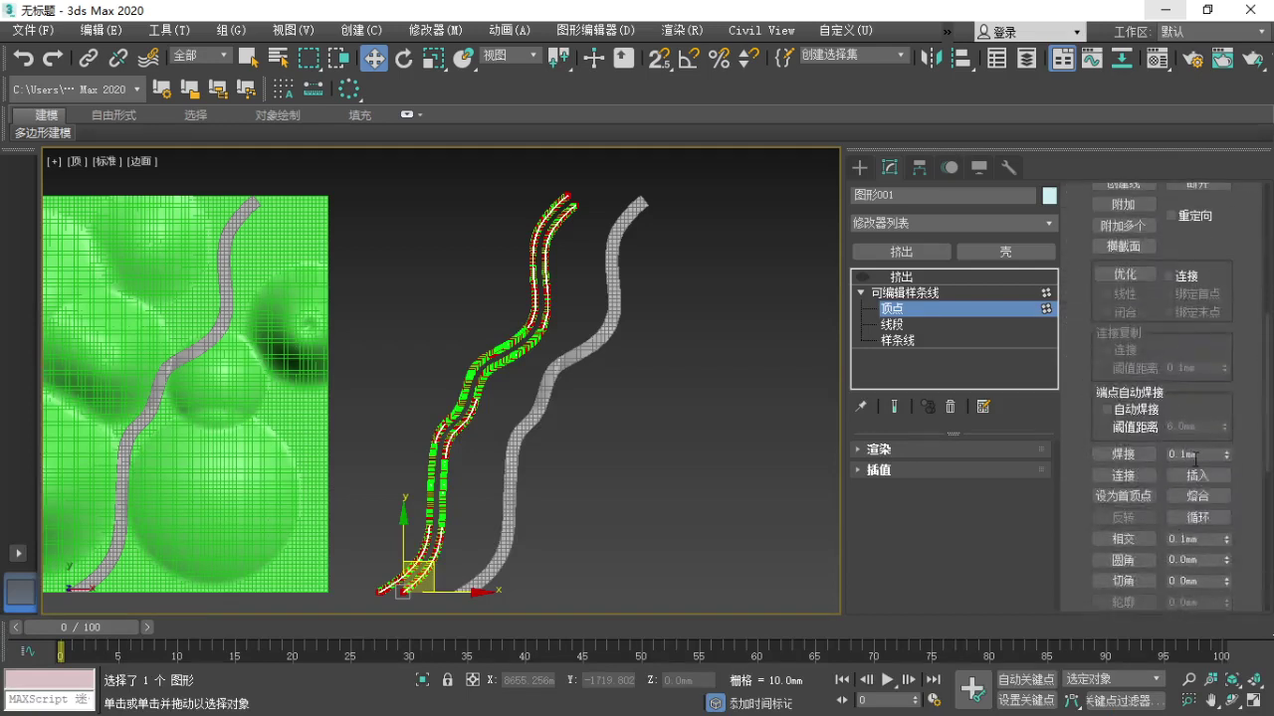
{"action": "double_click", "coordinate": [1195, 455]}
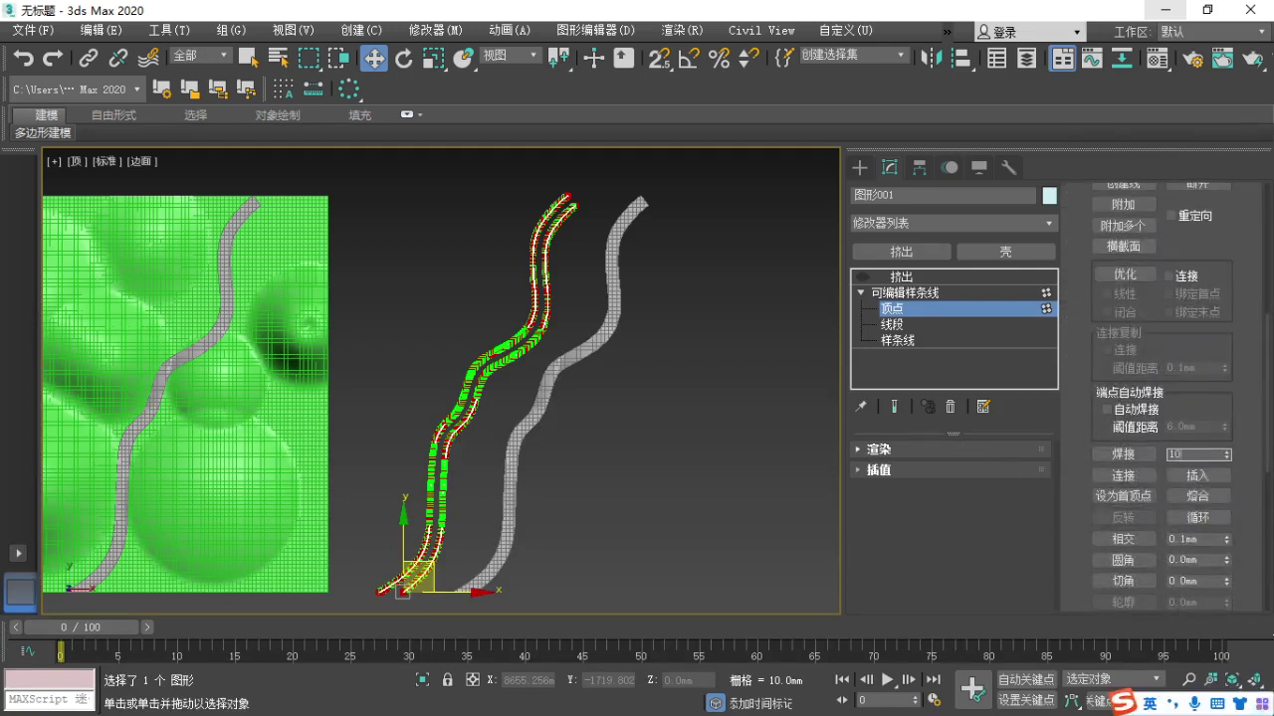
{"action": "left_click", "coordinate": [1122, 455]}
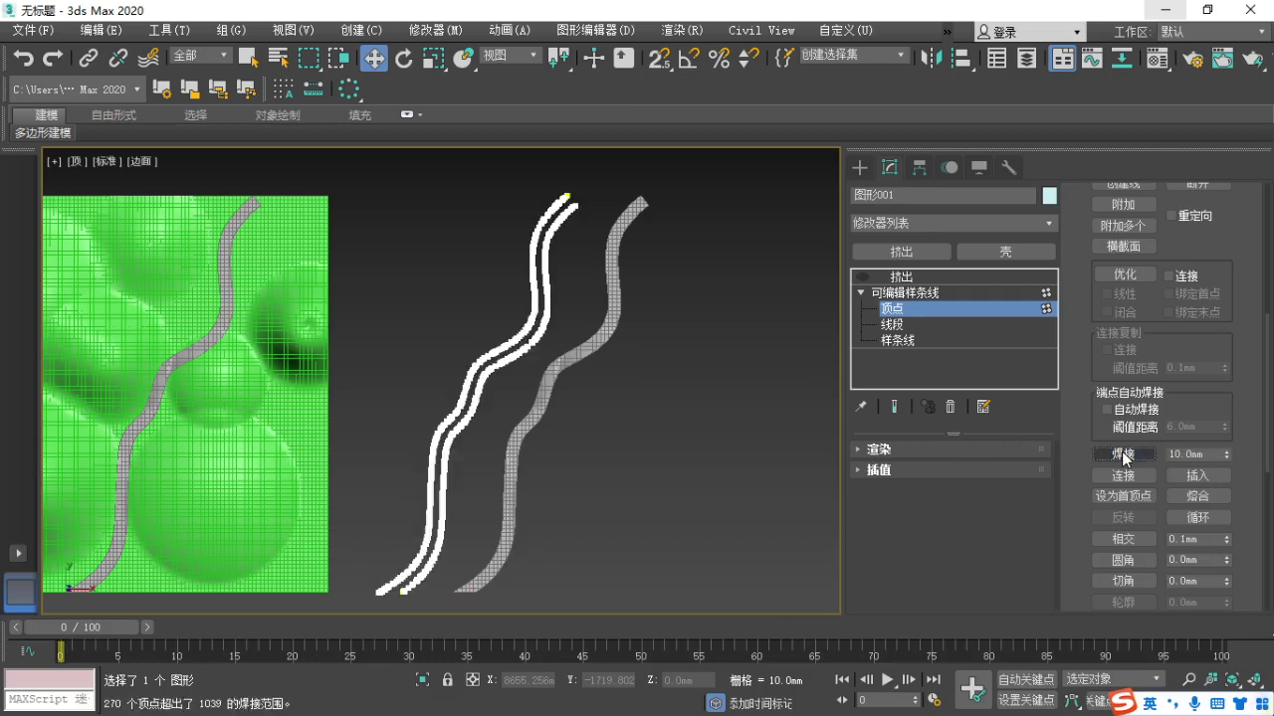
Return to the Extrude level, deselect the borders, and check their bends and width up close in wireframe and shaded display.
{"action": "left_click", "coordinate": [868, 279]}
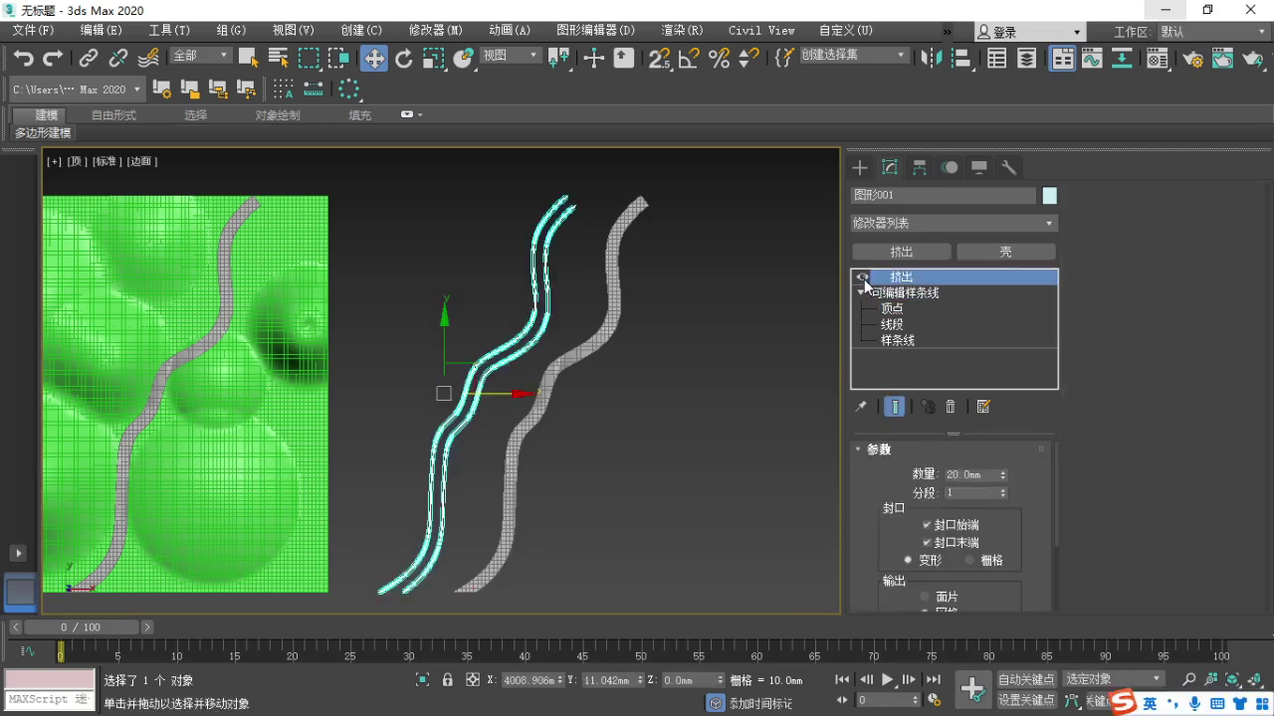
{"action": "left_click", "coordinate": [596, 468]}
{"action": "key", "text": "F3"}
{"action": "scroll", "coordinate": [444, 435], "scroll_direction": "up", "scroll_amount": 10}
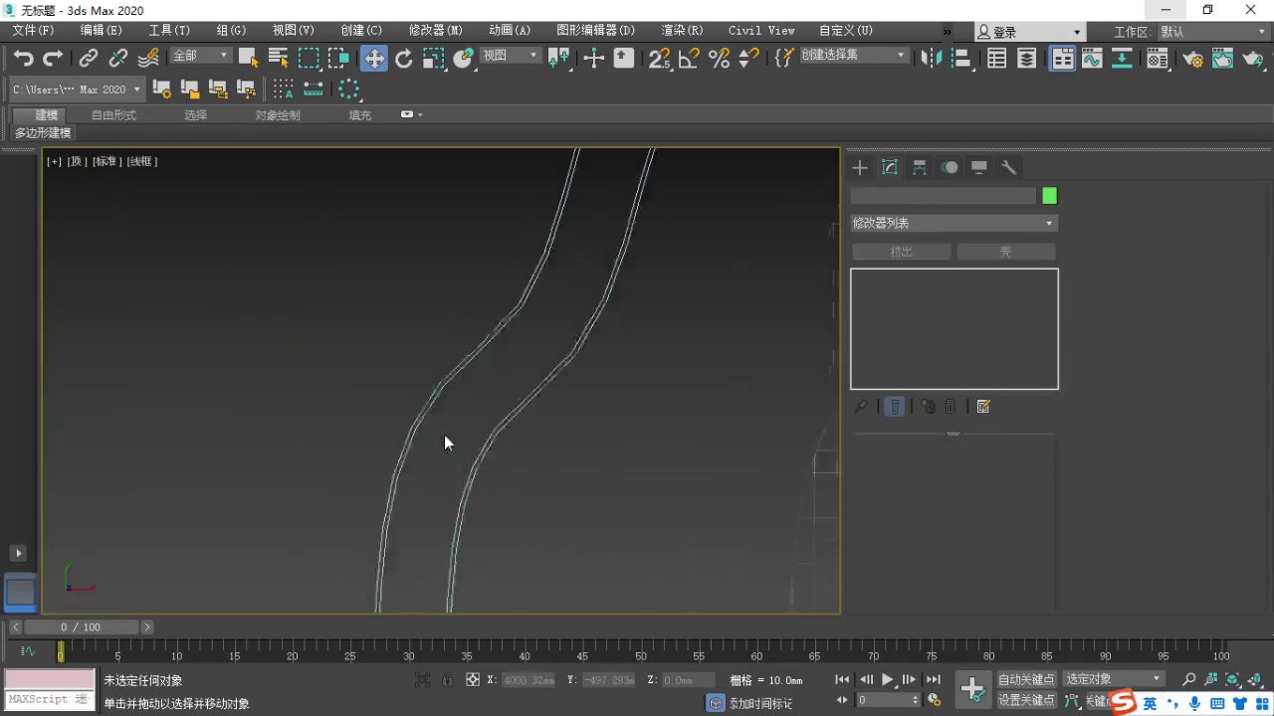
{"action": "key", "text": "F3"}
{"action": "scroll", "coordinate": [335, 401], "scroll_direction": "down", "scroll_amount": 4}
{"action": "key", "text": "F4"}
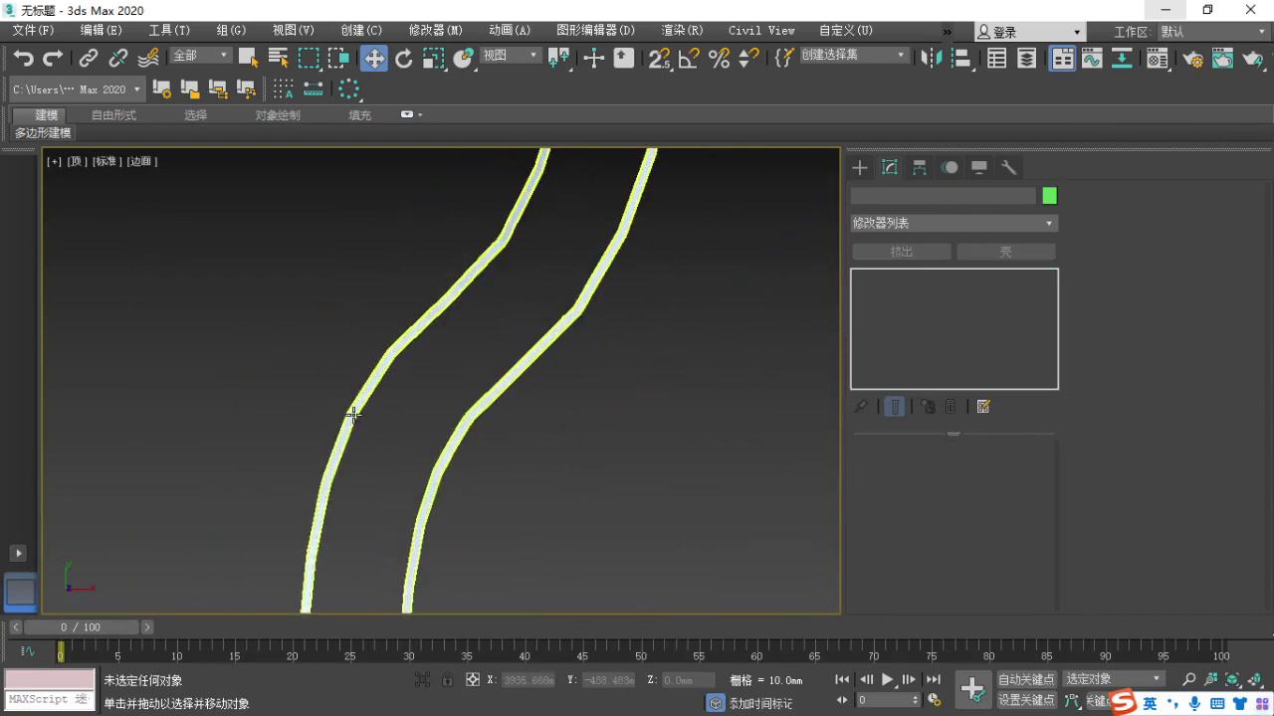
{"action": "key", "text": "F4"}
{"action": "scroll", "coordinate": [356, 417], "scroll_direction": "up", "scroll_amount": 5}
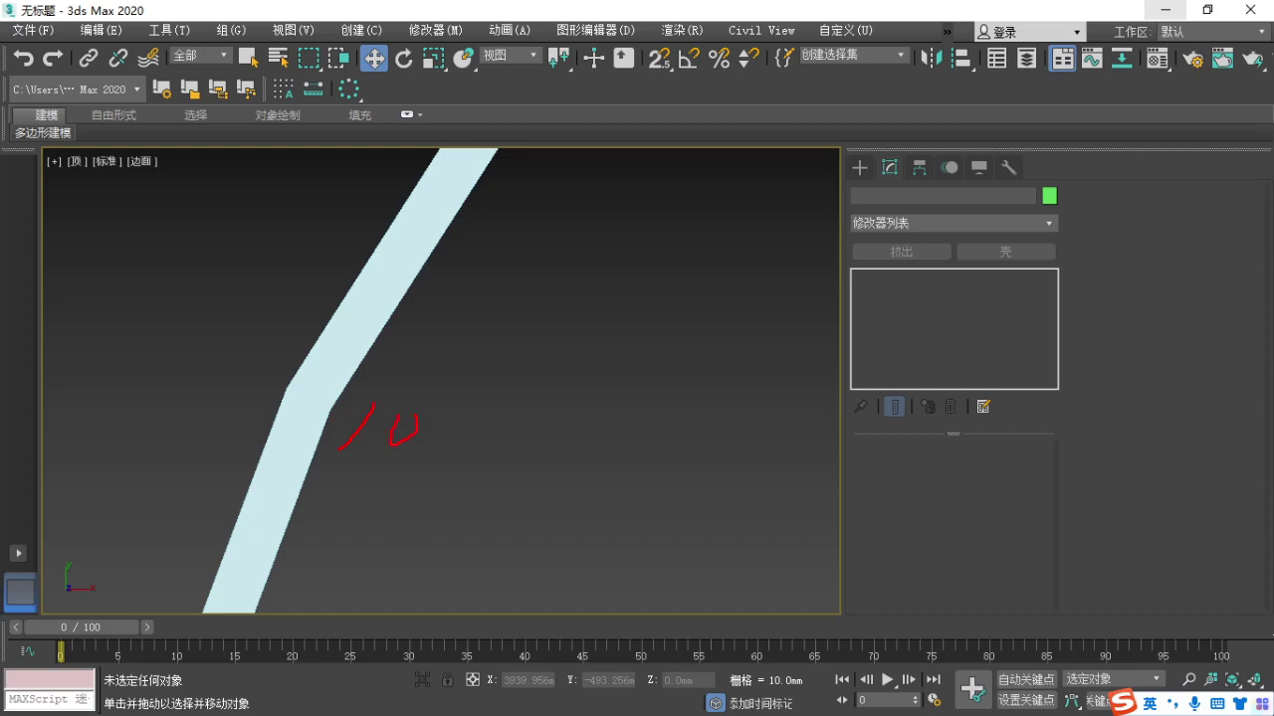
{"action": "key", "text": "Escape"}
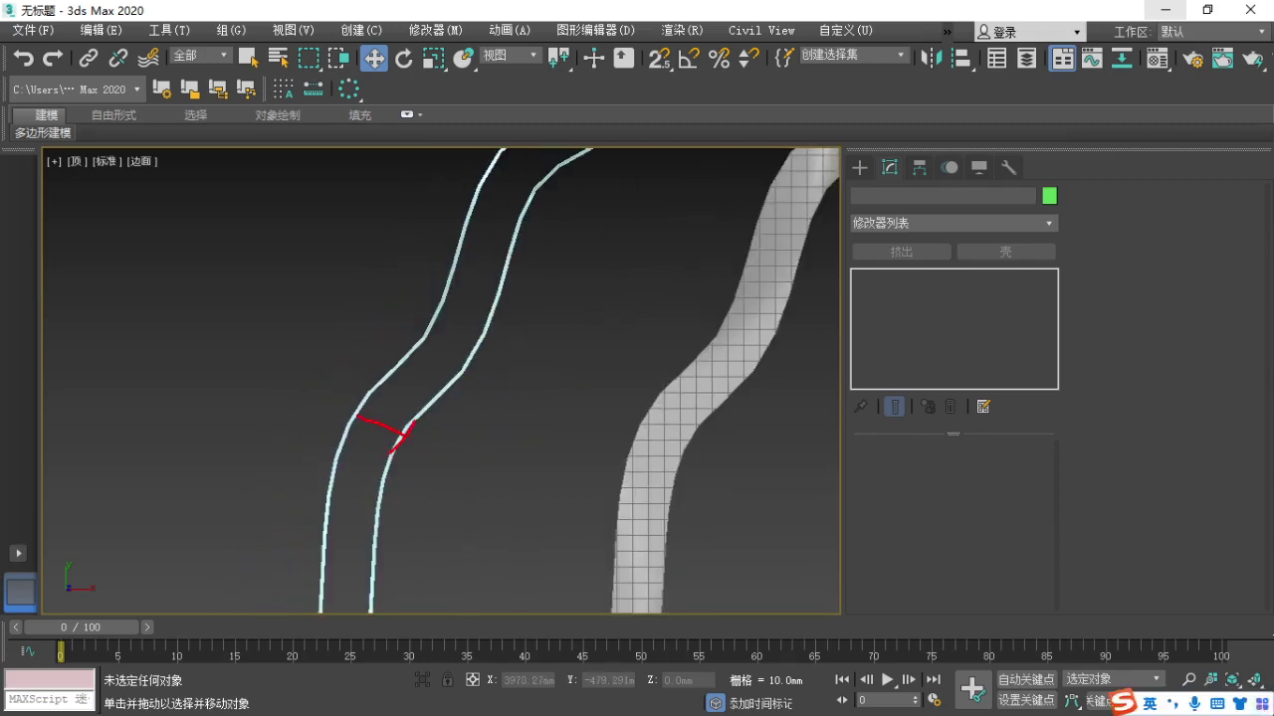
{"action": "scroll", "coordinate": [339, 422], "scroll_direction": "up", "scroll_amount": 5}
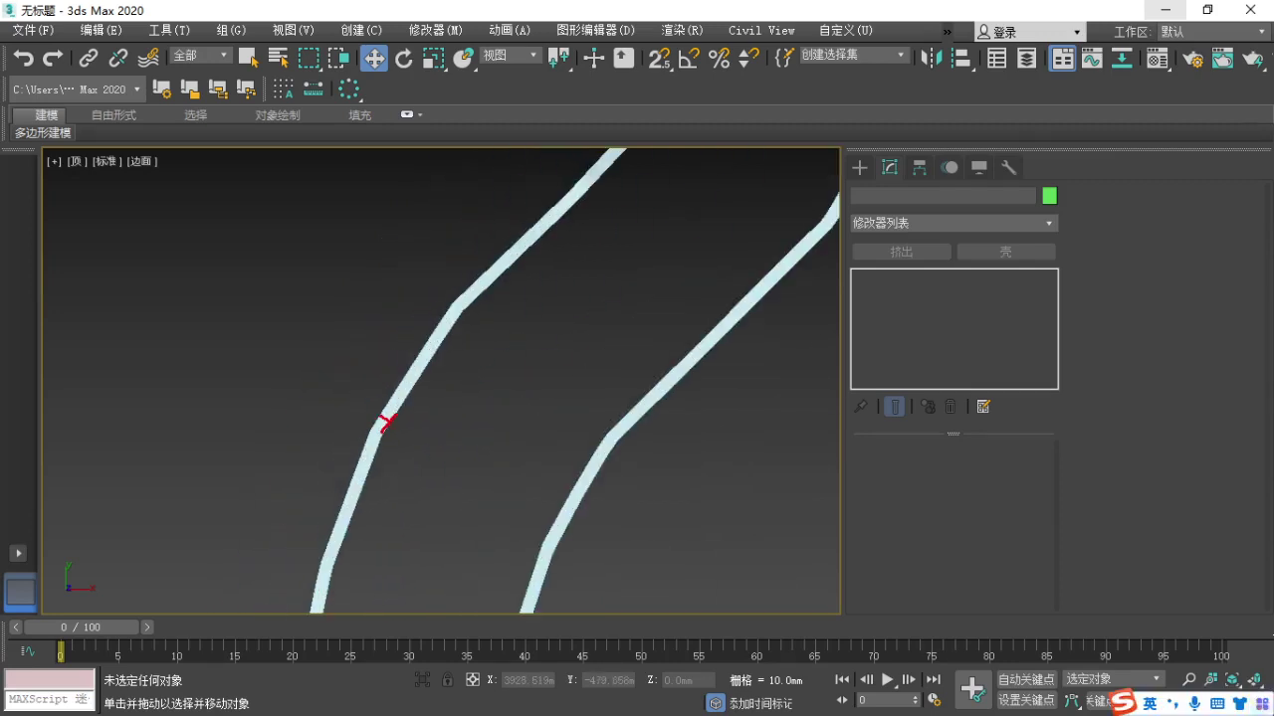
{"action": "scroll", "coordinate": [381, 440], "scroll_direction": "down", "scroll_amount": 6}
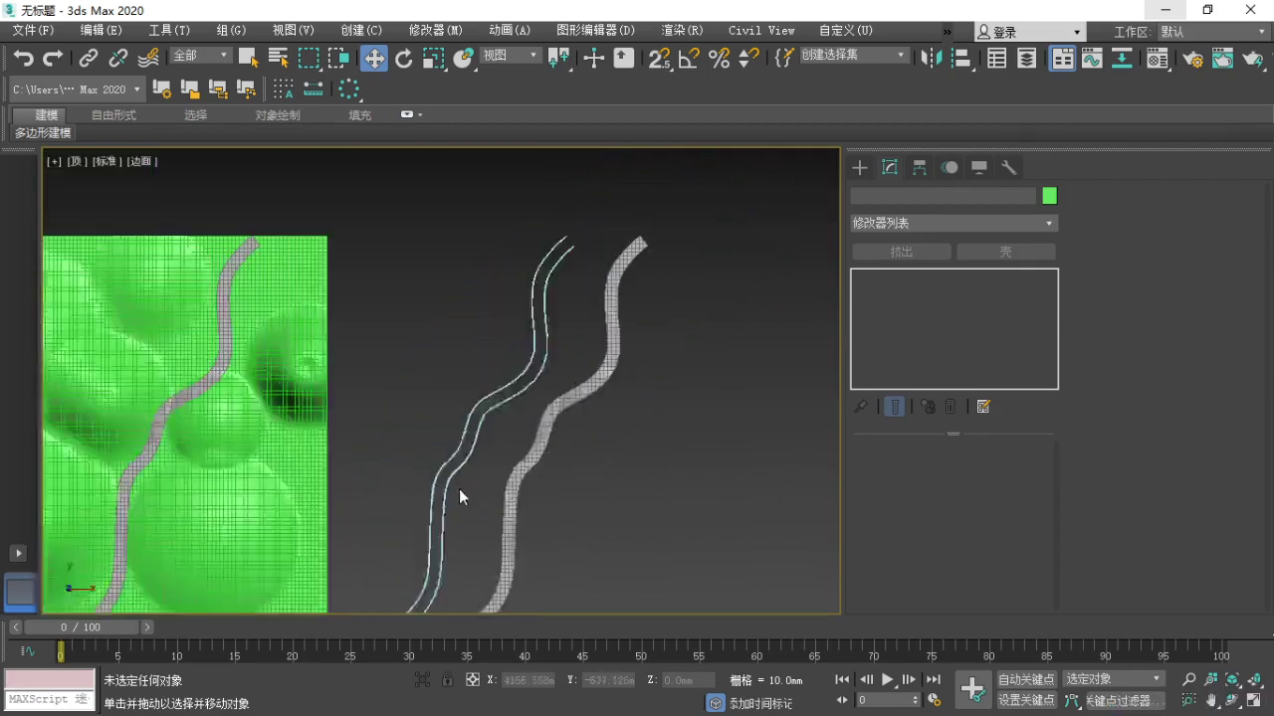
Move the extruded borders along the X axis onto the path edges in the green terrain.
{"action": "left_click", "coordinate": [605, 465]}
{"action": "left_click_drag", "start_coordinate": [663, 384], "coordinate": [356, 384]}
{"action": "scroll", "coordinate": [300, 420], "scroll_direction": "up", "scroll_amount": 5}
{"action": "scroll", "coordinate": [300, 421], "scroll_direction": "up", "scroll_amount": 5}
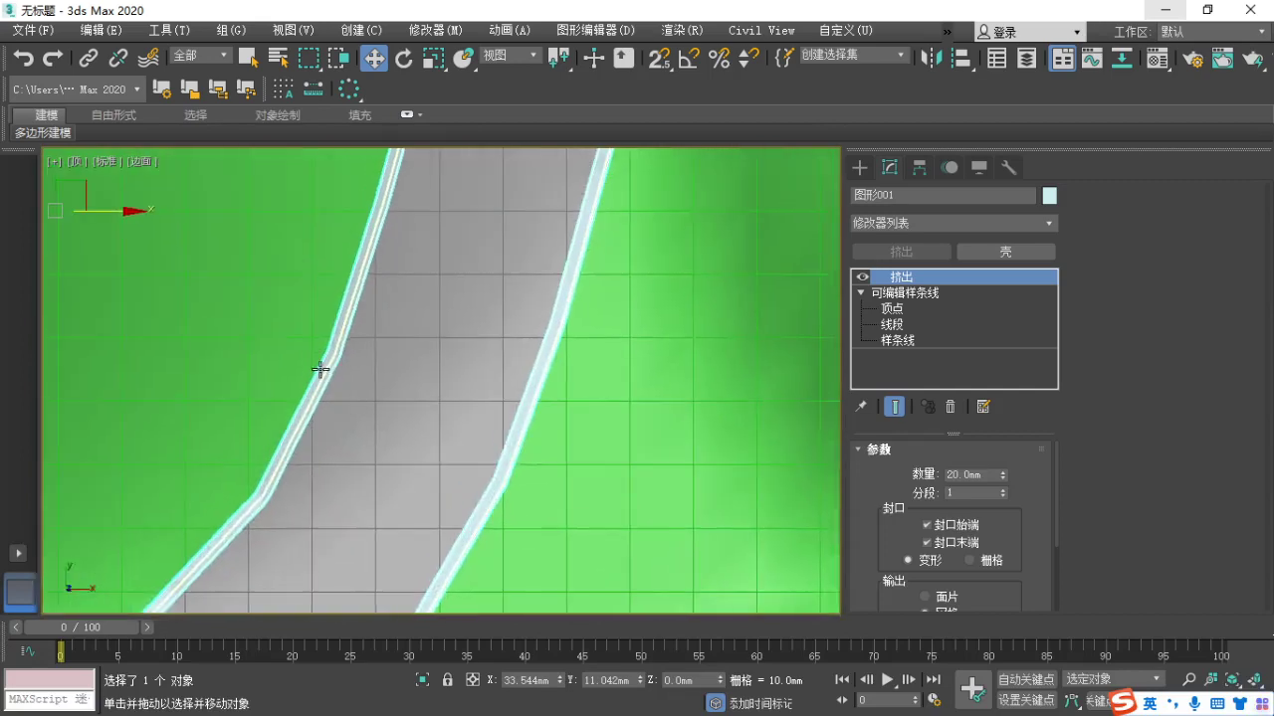
View the borders against the terrain from the front and at an angle, and set their extrusion amount to 10 mm.
{"action": "key", "text": "f"}
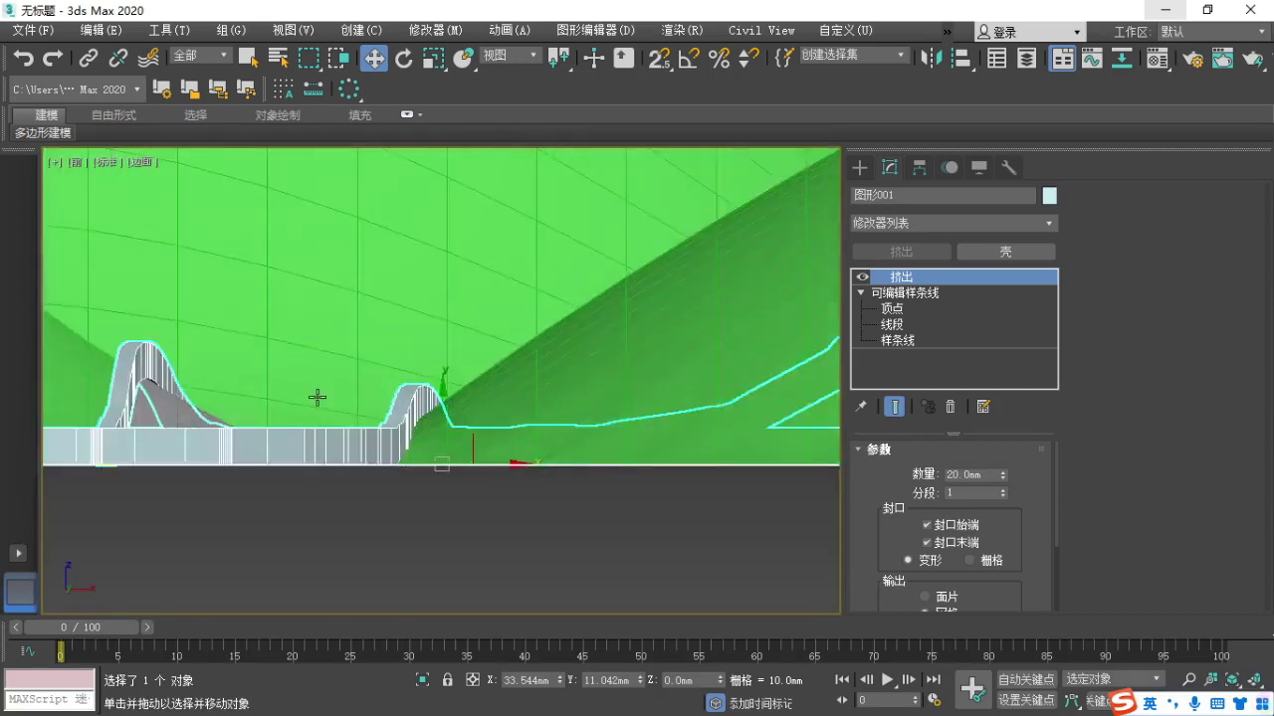
{"action": "middle_click_drag", "start_coordinate": [316, 397], "coordinate": [507, 376], "text": "alt"}
{"action": "left_click_drag", "start_coordinate": [973, 475], "coordinate": [895, 476]}
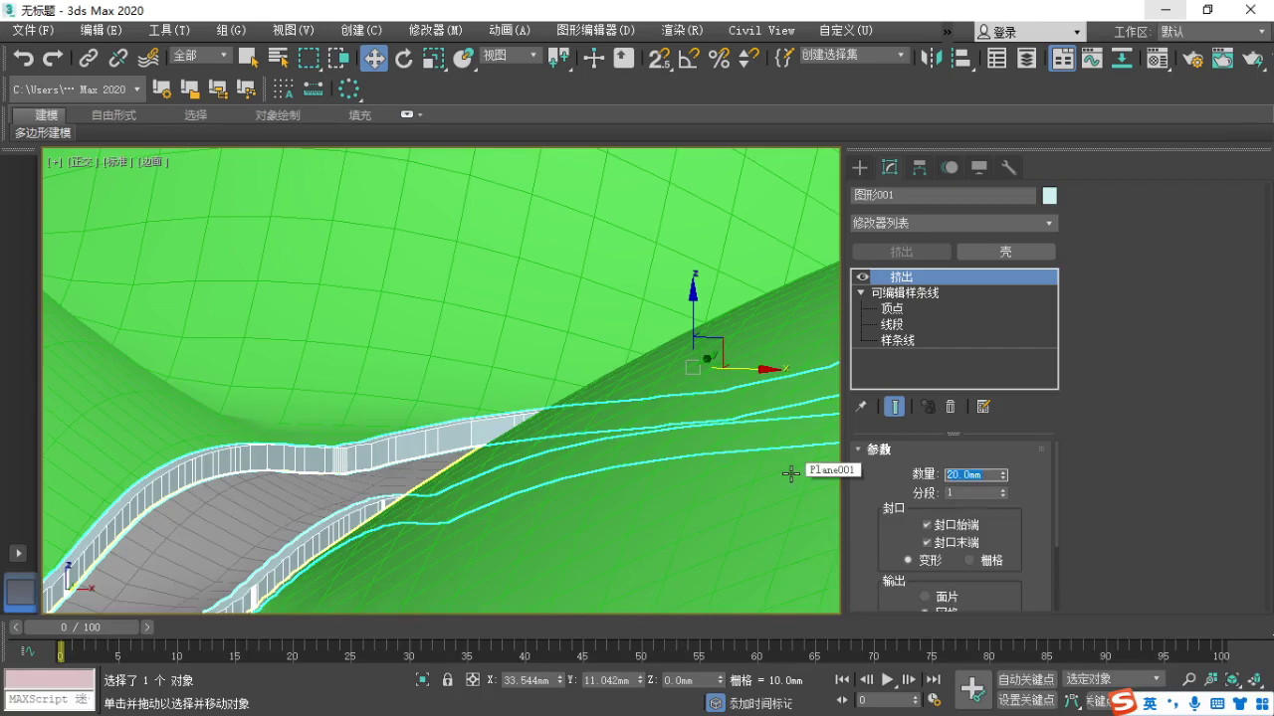
{"action": "key", "text": "Return"}
Check the borders' height along the path on the terrain and set their extrusion amount to 5 mm.
{"action": "middle_click_drag", "start_coordinate": [440, 467], "coordinate": [643, 392]}
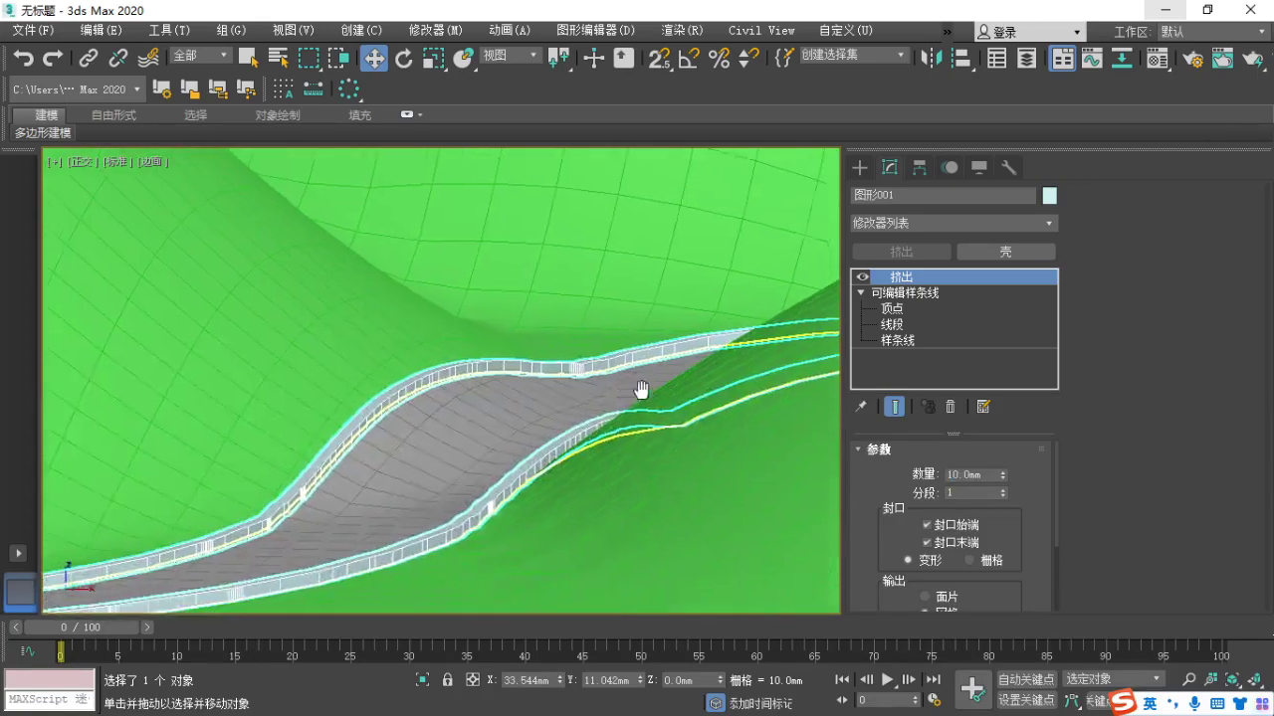
{"action": "scroll", "coordinate": [428, 454], "scroll_direction": "down", "scroll_amount": 5}
{"action": "middle_click_drag", "start_coordinate": [470, 452], "coordinate": [358, 508], "text": "alt"}
{"action": "scroll", "coordinate": [470, 463], "scroll_direction": "down", "scroll_amount": 3}
{"action": "middle_click_drag", "start_coordinate": [498, 467], "coordinate": [458, 404]}
{"action": "left_click", "coordinate": [698, 557]}
{"action": "scroll", "coordinate": [471, 352], "scroll_direction": "up", "scroll_amount": 10}
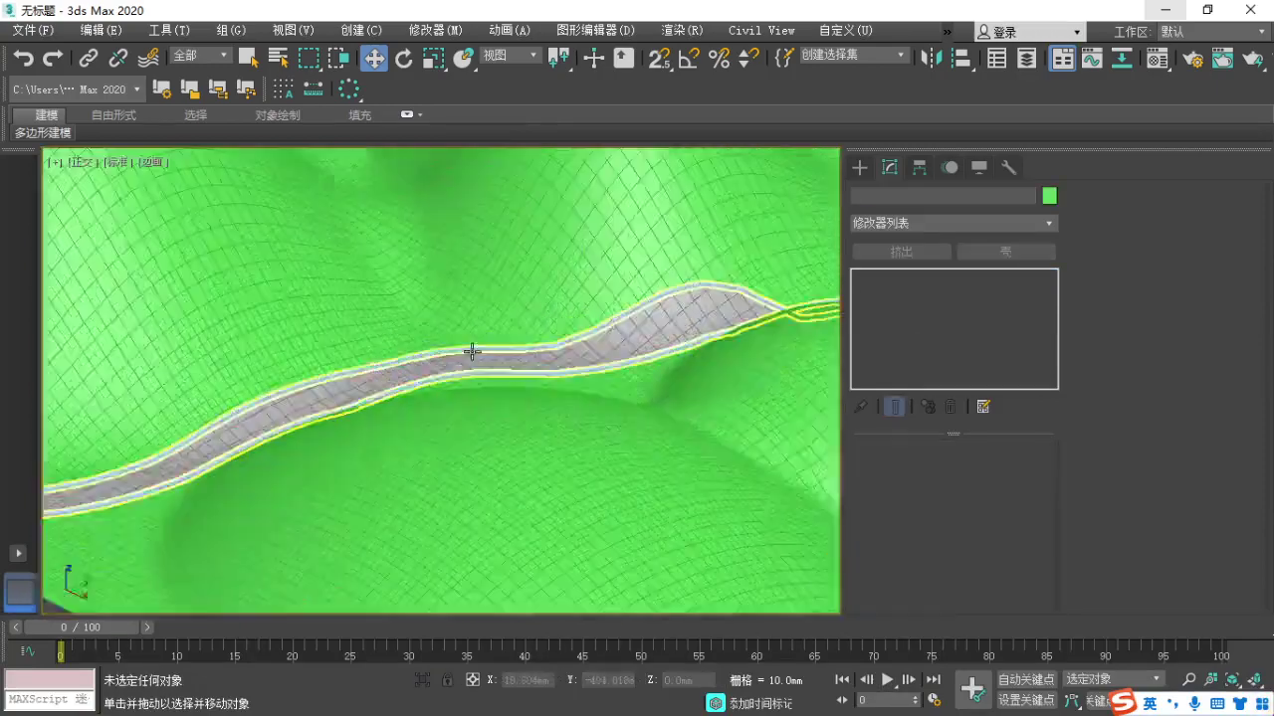
{"action": "left_click", "coordinate": [461, 321]}
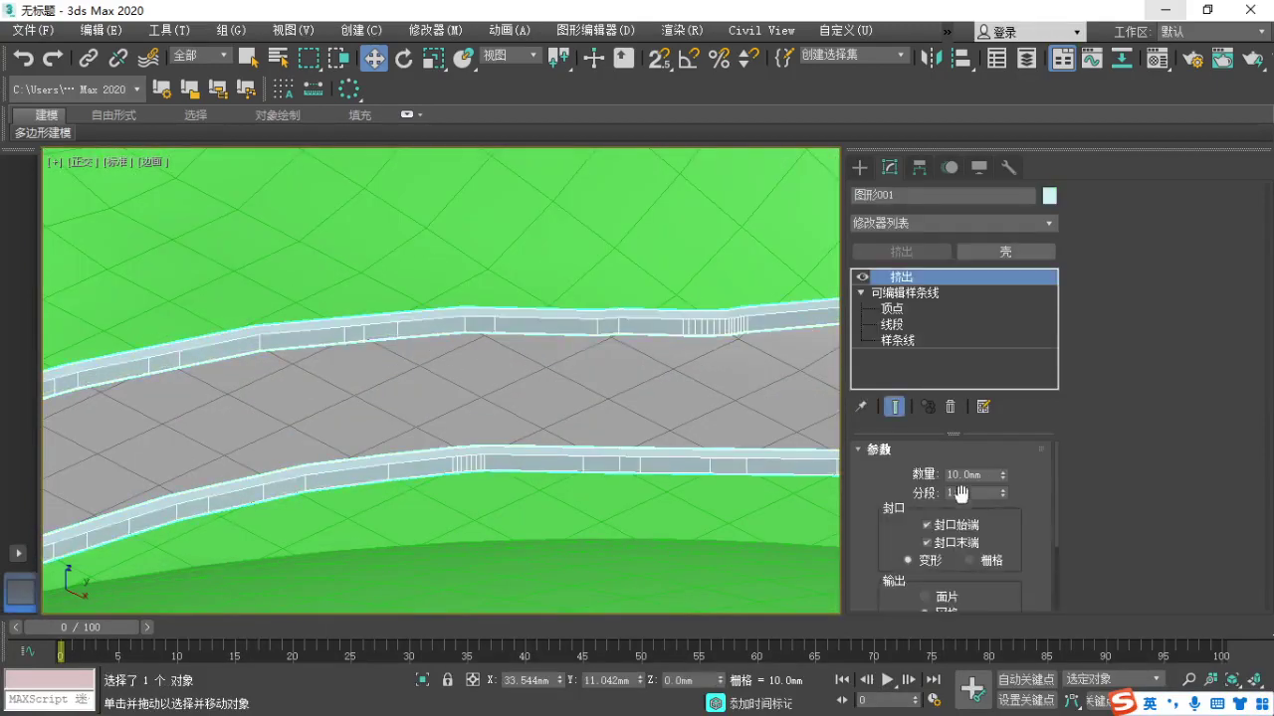
{"action": "type", "text": "5"}
{"action": "key", "text": "Return"}
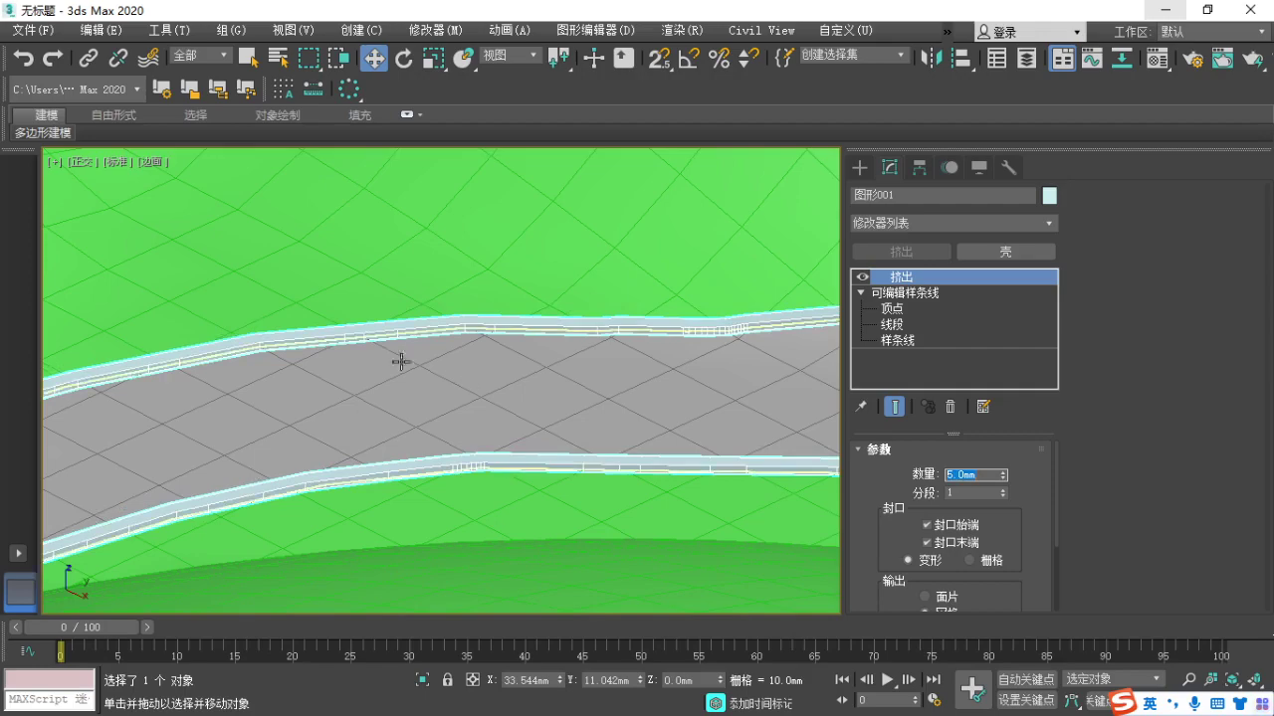
Deselect the borders and examine how they follow the path across the whole terrain from several angles.
{"action": "scroll", "coordinate": [398, 361], "scroll_direction": "up", "scroll_amount": 5}
{"action": "scroll", "coordinate": [404, 448], "scroll_direction": "down", "scroll_amount": 10}
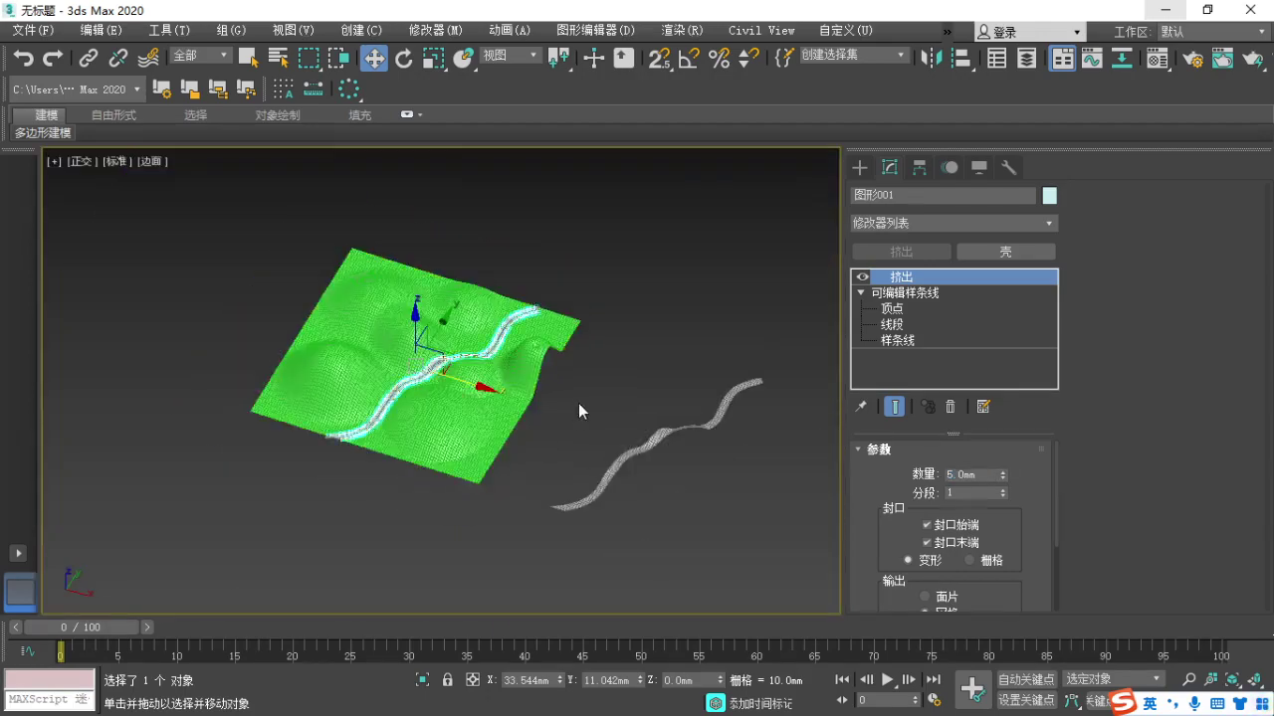
{"action": "left_click", "coordinate": [579, 405]}
{"action": "scroll", "coordinate": [461, 404], "scroll_direction": "up", "scroll_amount": 7}
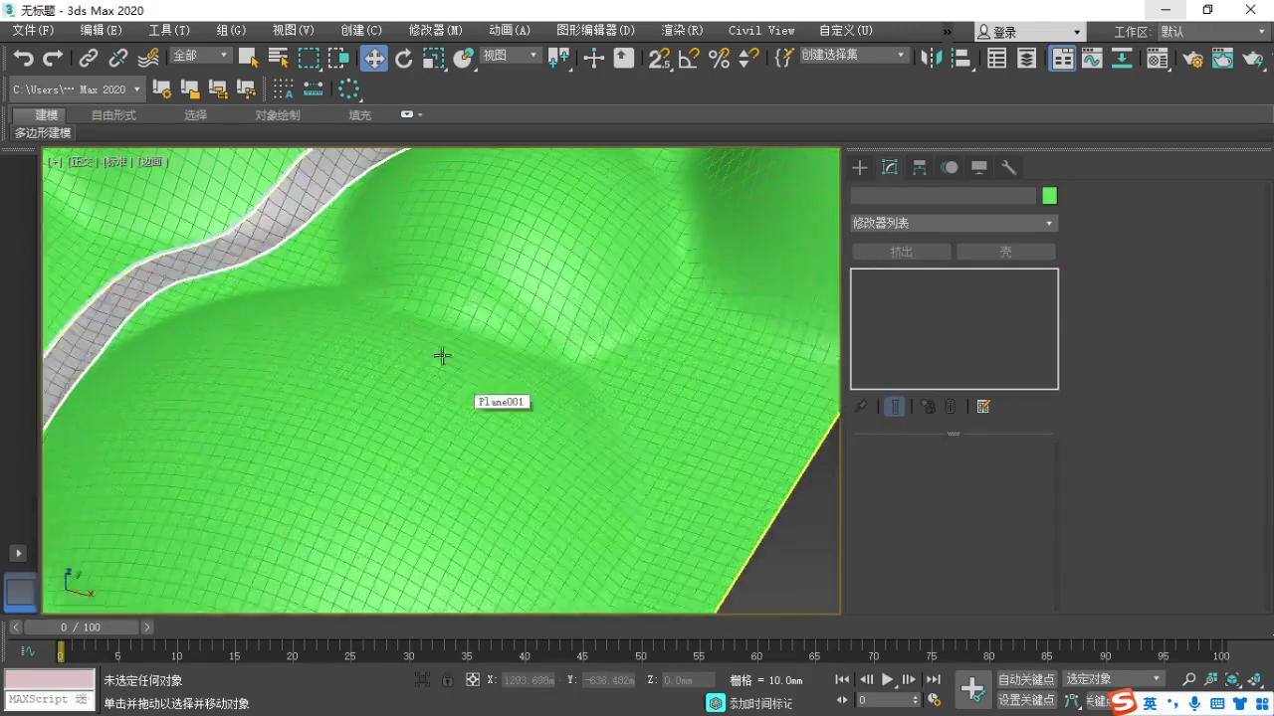
{"action": "middle_click_drag", "start_coordinate": [443, 355], "coordinate": [554, 407]}
{"action": "scroll", "coordinate": [493, 328], "scroll_direction": "down", "scroll_amount": 6}
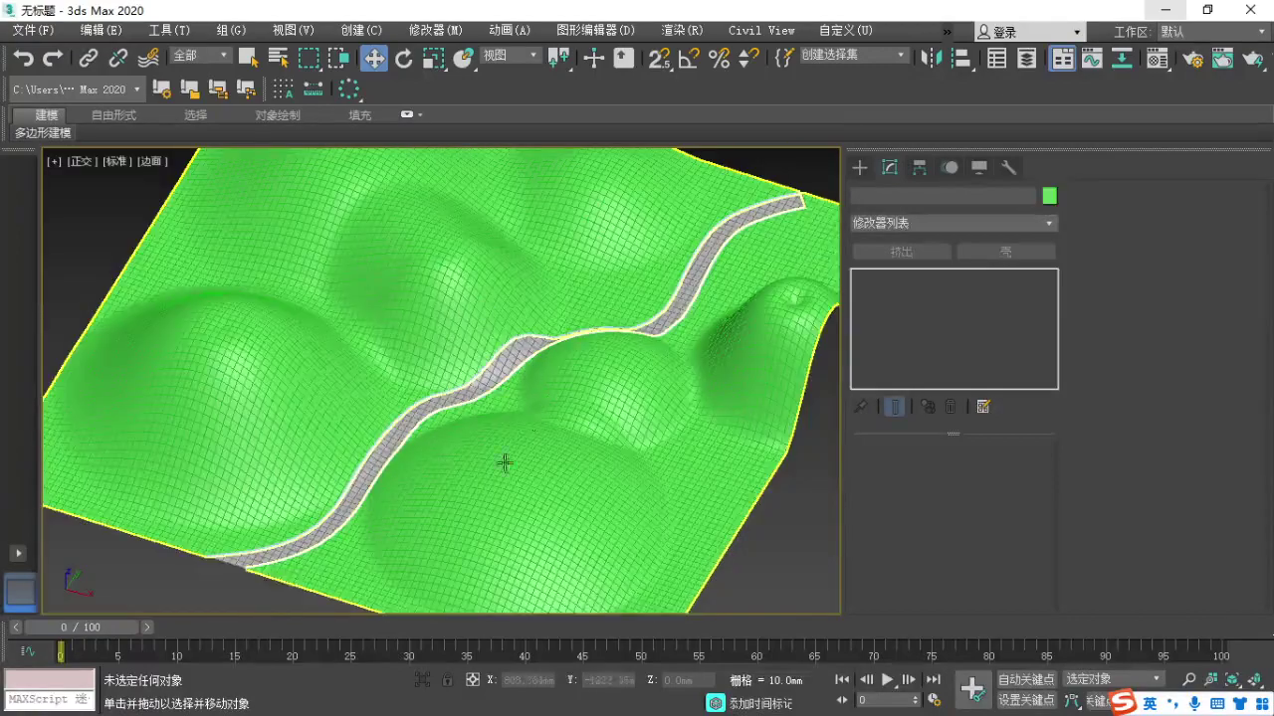
{"action": "scroll", "coordinate": [427, 401], "scroll_direction": "down", "scroll_amount": 5}
{"action": "middle_click_drag", "start_coordinate": [427, 401], "coordinate": [554, 414], "text": "alt"}
{"action": "middle_click_drag", "start_coordinate": [642, 391], "coordinate": [538, 397]}
{"action": "scroll", "coordinate": [291, 496], "scroll_direction": "up", "scroll_amount": 5}
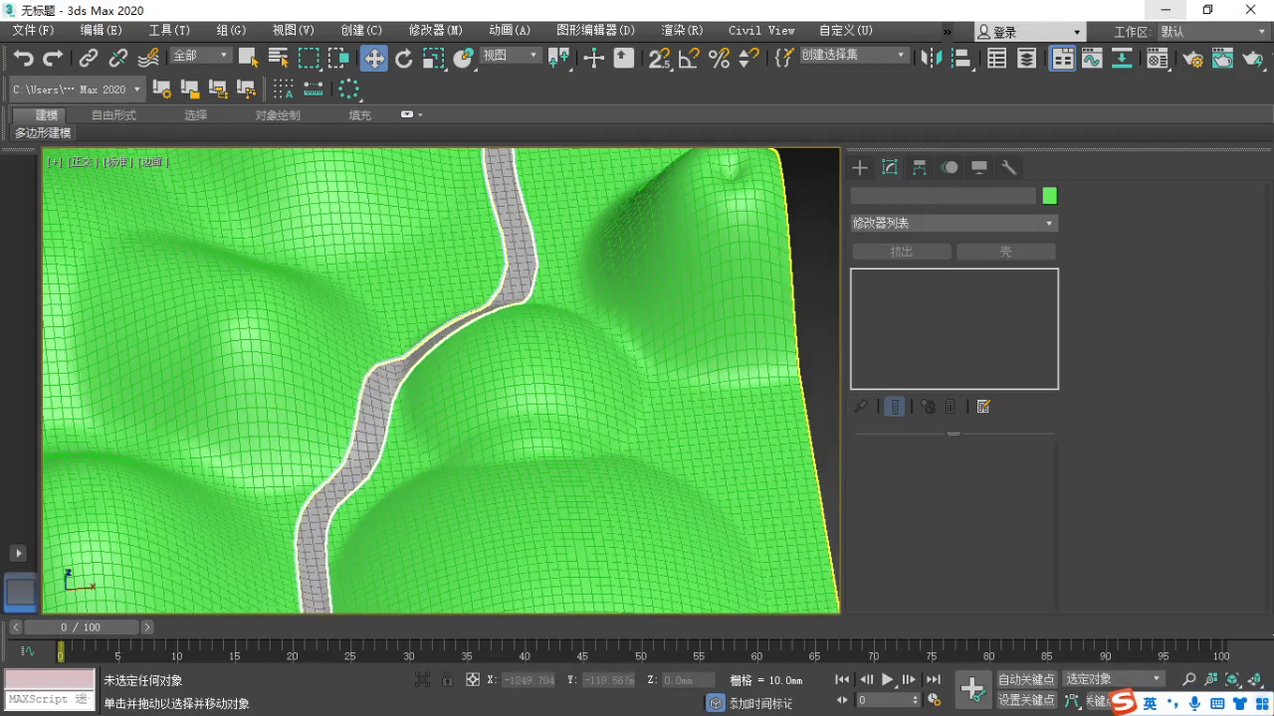
Switch to the XMind course notes and review the soft selection (软选择) branch, marking its falloff (衰减) entry temporarily.
{"action": "key", "text": "alt+Tab"}
{"action": "right_click_drag", "start_coordinate": [162, 607], "coordinate": [424, 388]}
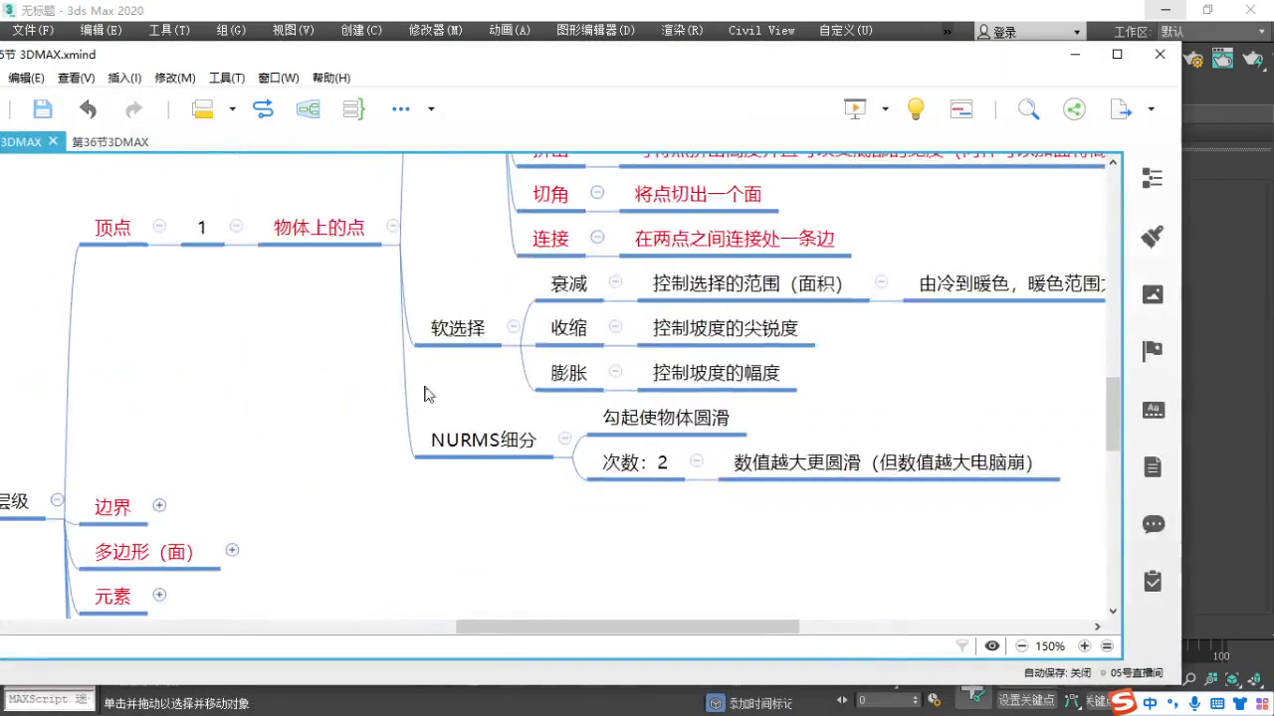
{"action": "right_click_drag", "start_coordinate": [382, 458], "coordinate": [103, 598]}
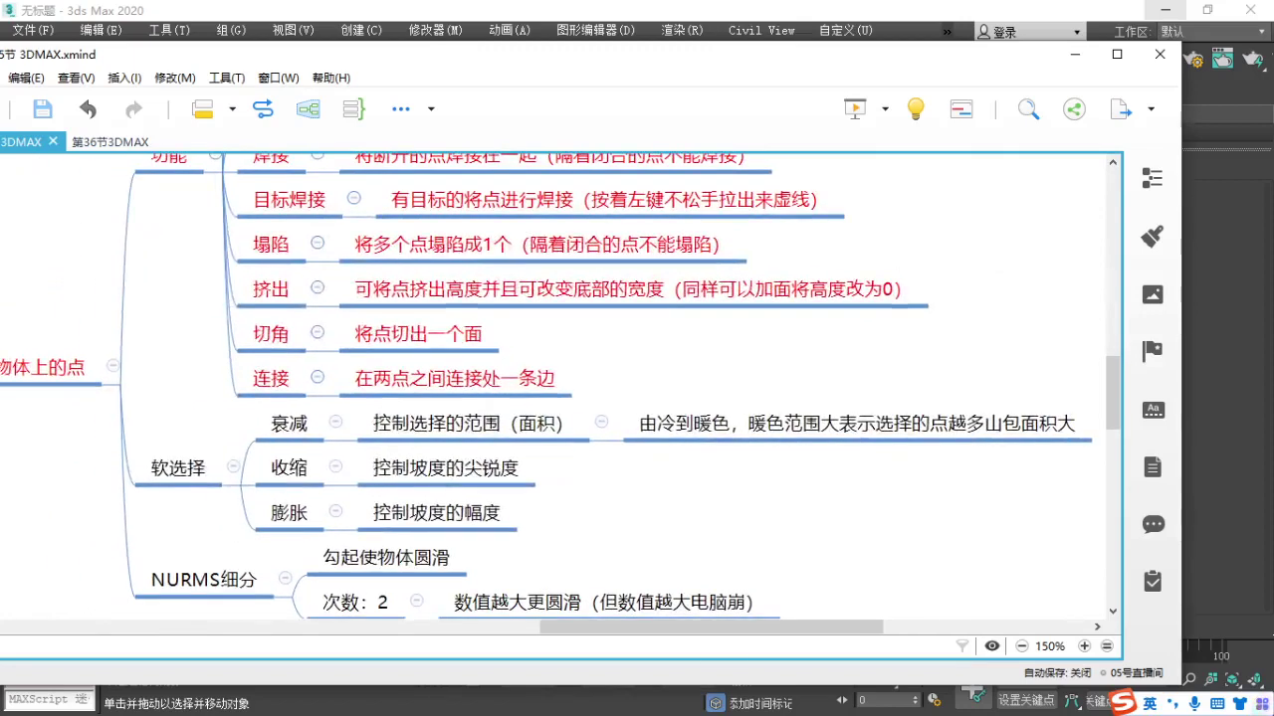
{"action": "left_click_drag", "start_coordinate": [160, 447], "coordinate": [211, 519]}
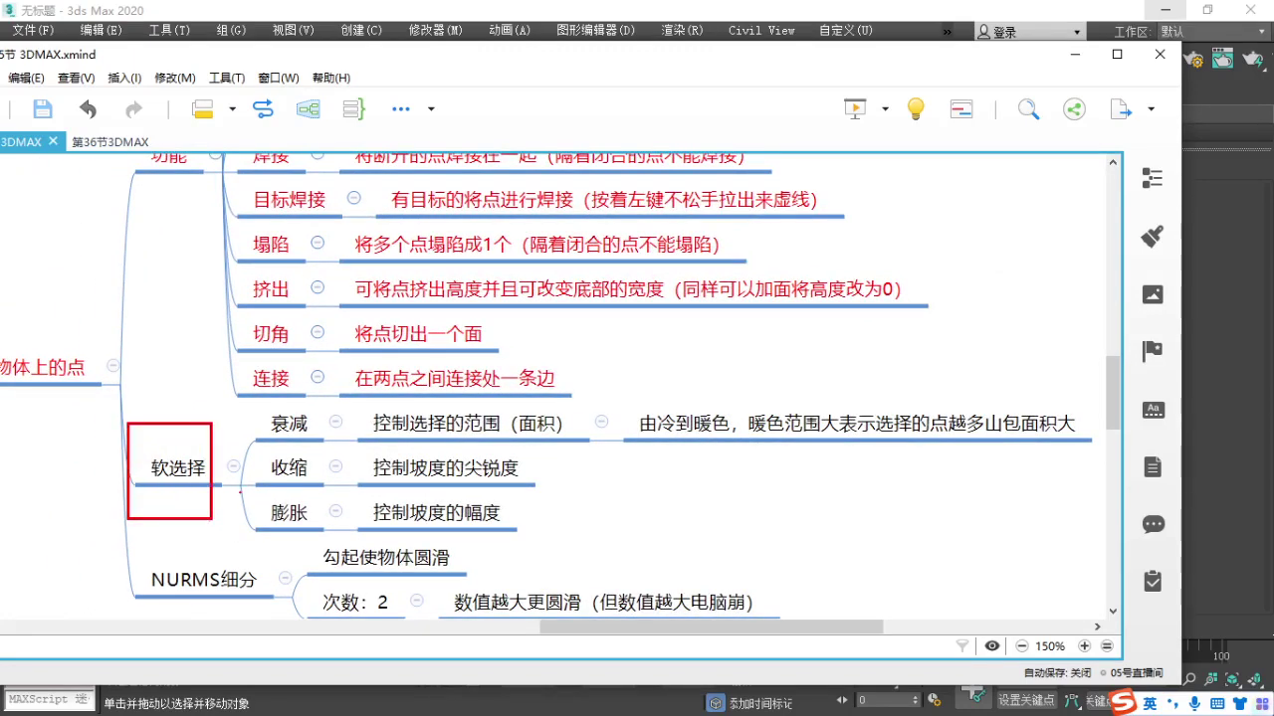
{"action": "left_click_drag", "start_coordinate": [315, 439], "coordinate": [597, 440]}
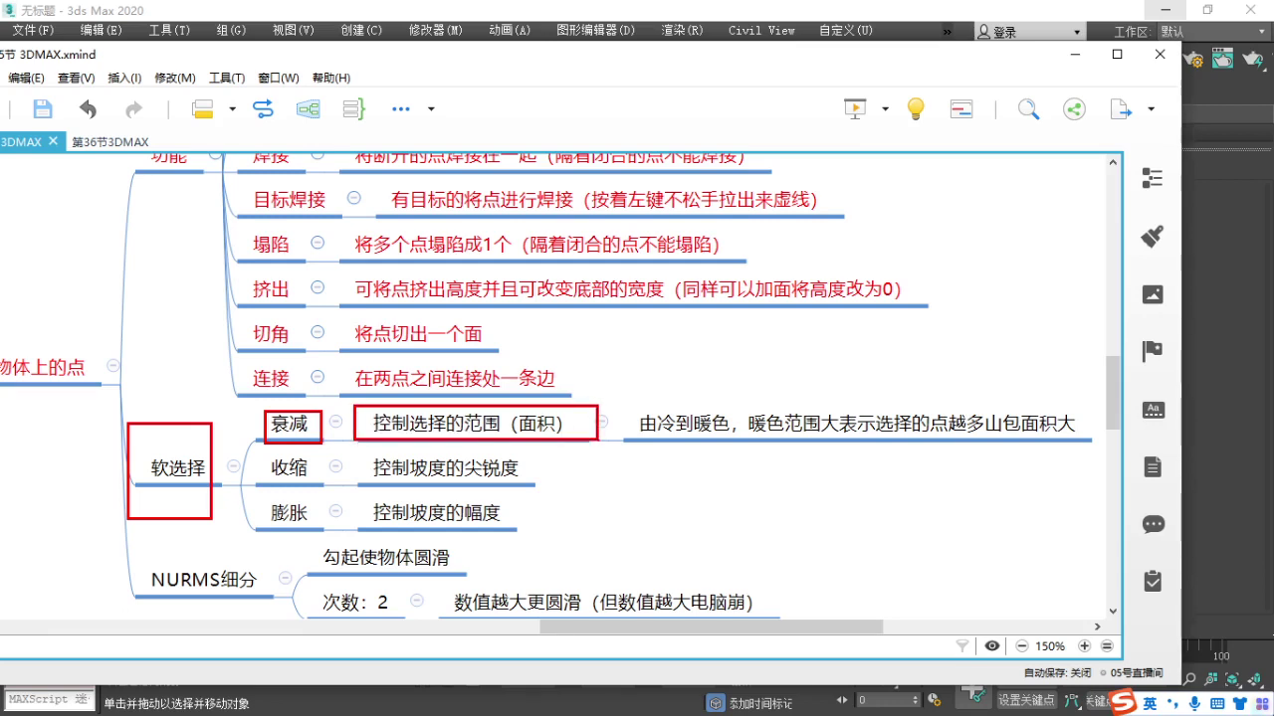
{"action": "key", "text": "Escape"}
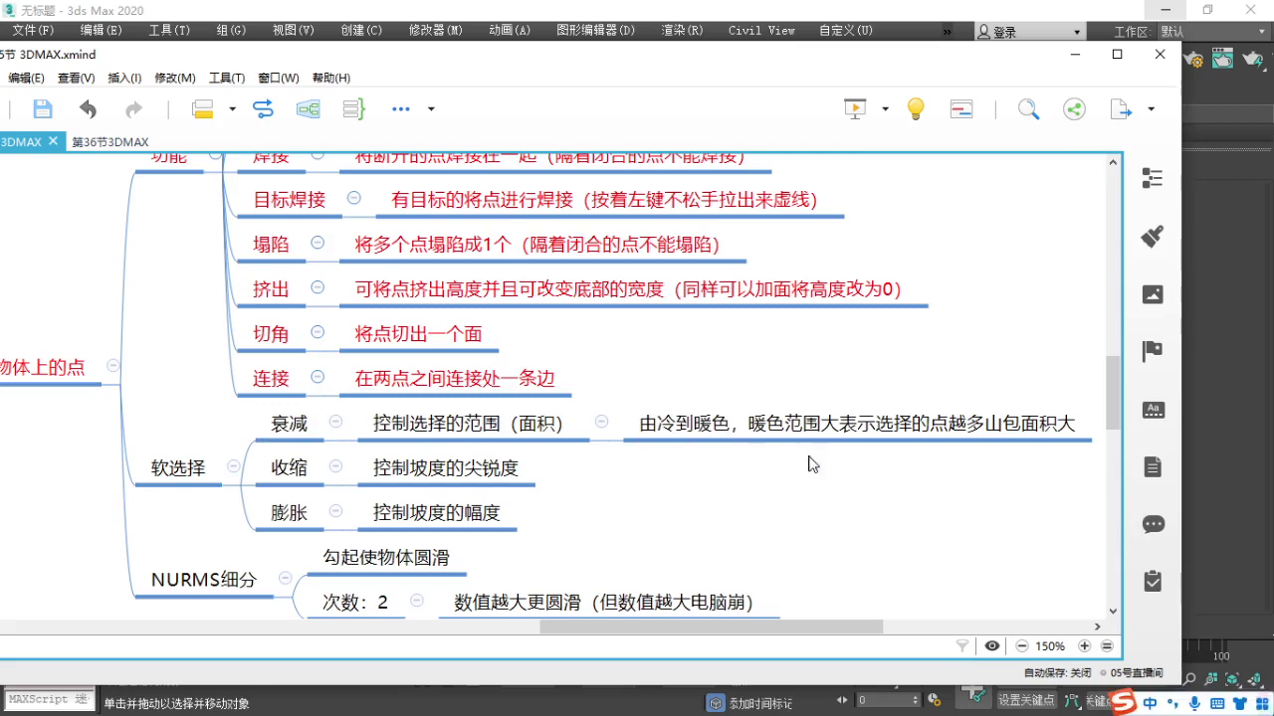
Review the falloff (衰减), pinch (收缩) and bubble (膨胀) entries under soft selection (软选择), marking their descriptions temporarily.
{"action": "left_click", "coordinate": [862, 453]}
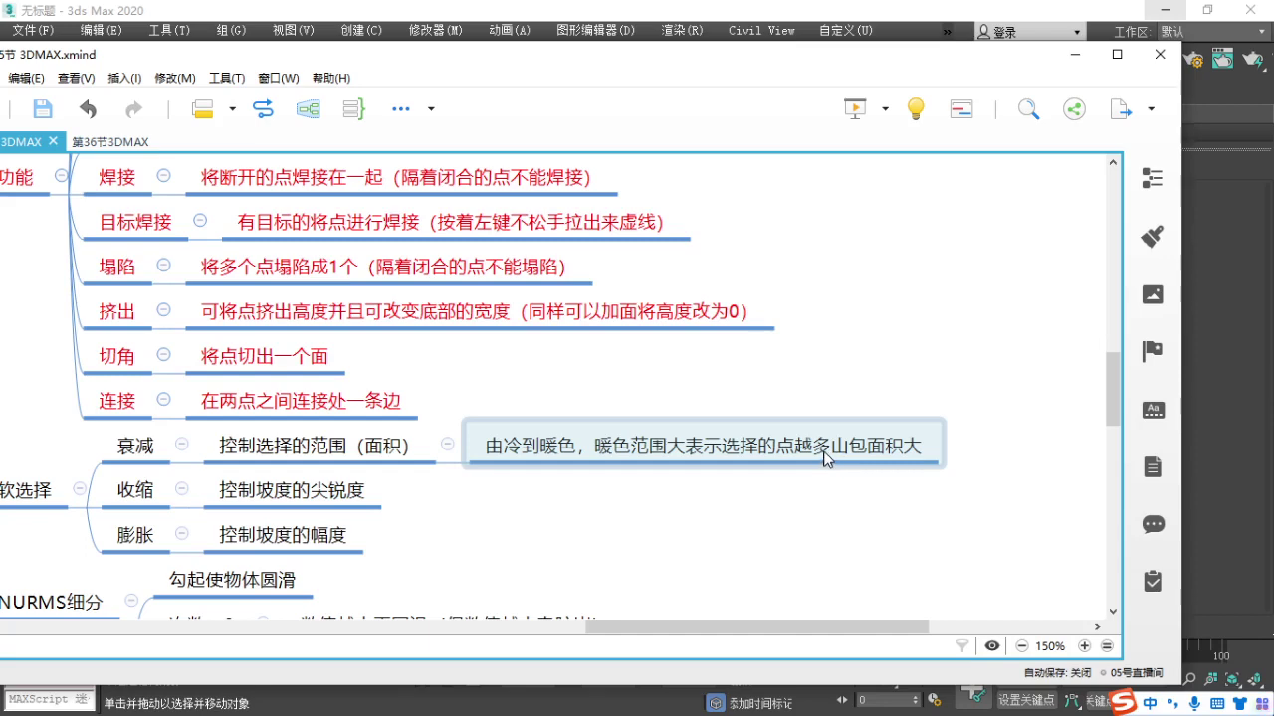
{"action": "left_click", "coordinate": [513, 537]}
{"action": "right_click_drag", "start_coordinate": [512, 538], "coordinate": [624, 501]}
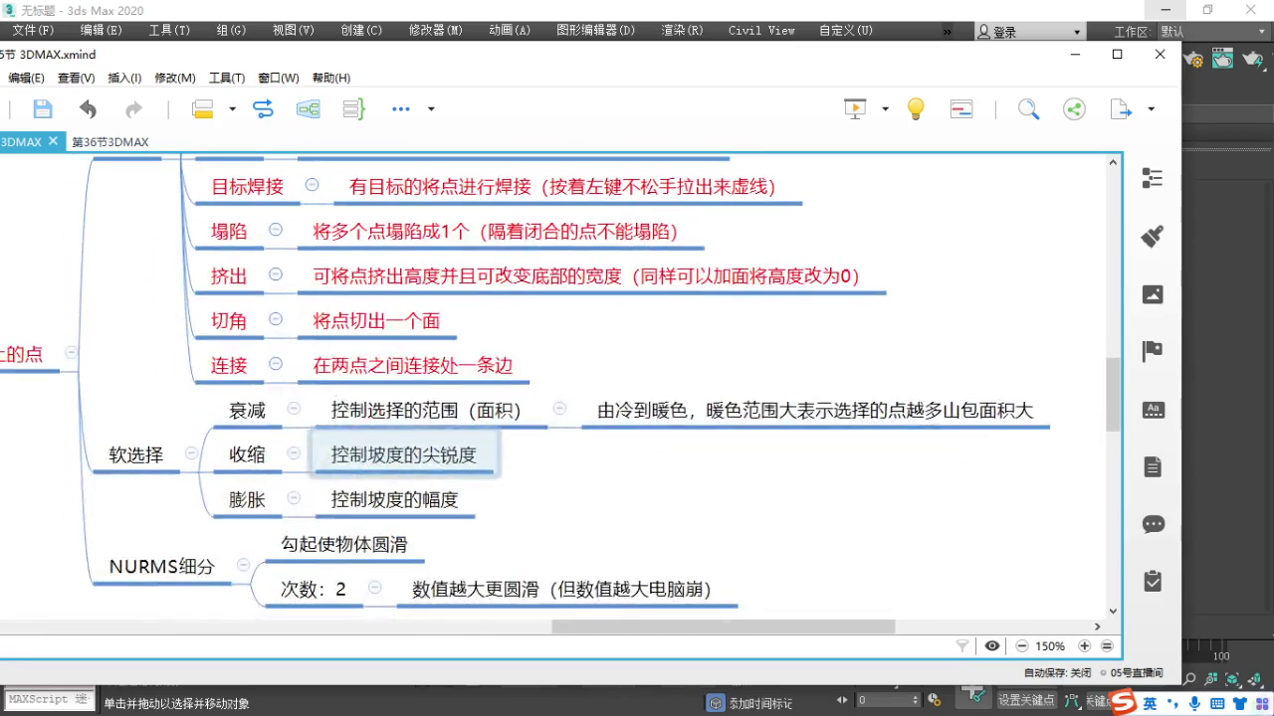
{"action": "left_click_drag", "start_coordinate": [296, 436], "coordinate": [292, 471]}
{"action": "left_click_drag", "start_coordinate": [309, 485], "coordinate": [297, 538]}
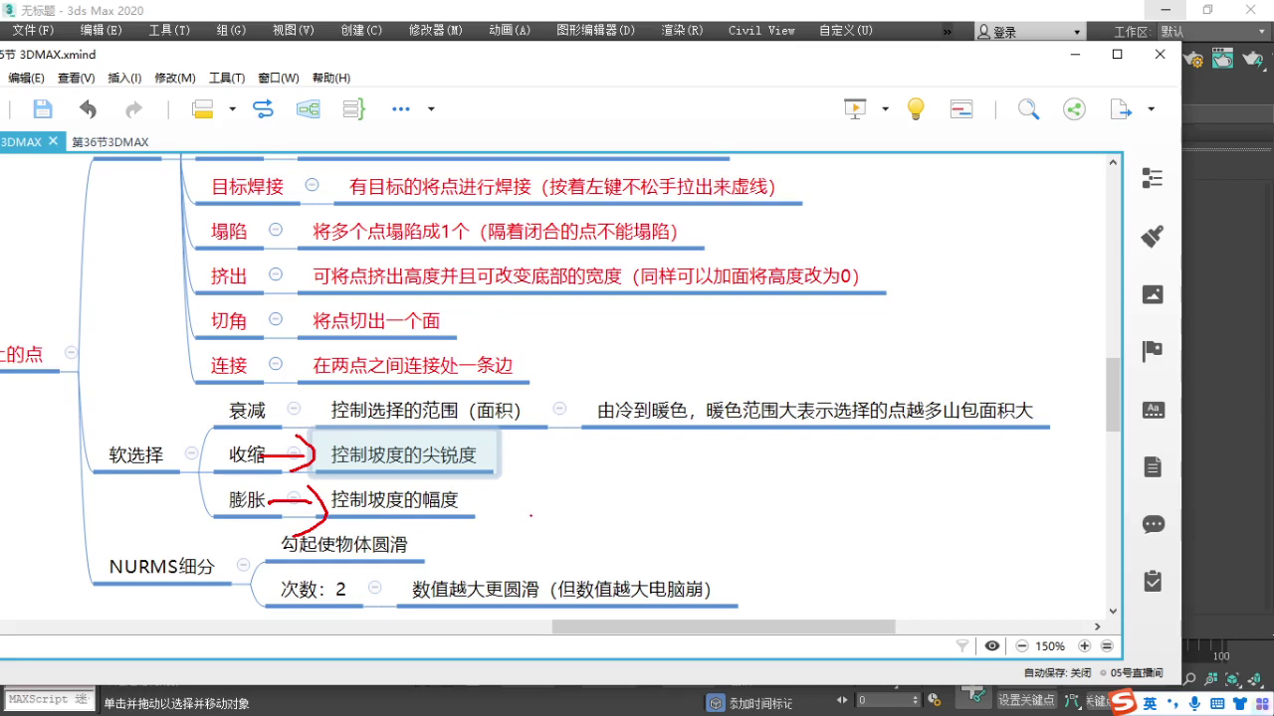
{"action": "mouse_move", "coordinate": [229, 519]}
{"action": "left_mouse_down"}
{"action": "mouse_move", "coordinate": [350, 476]}
{"action": "mouse_move", "coordinate": [185, 529]}
{"action": "left_mouse_up"}
{"action": "right_click", "coordinate": [196, 526]}
Review the NURMS subdivision (NURMS细分) branch below soft selection, framing its smoothing and iteration notes temporarily.
{"action": "right_click_drag", "start_coordinate": [165, 563], "coordinate": [463, 479]}
{"action": "key", "text": "shift"}
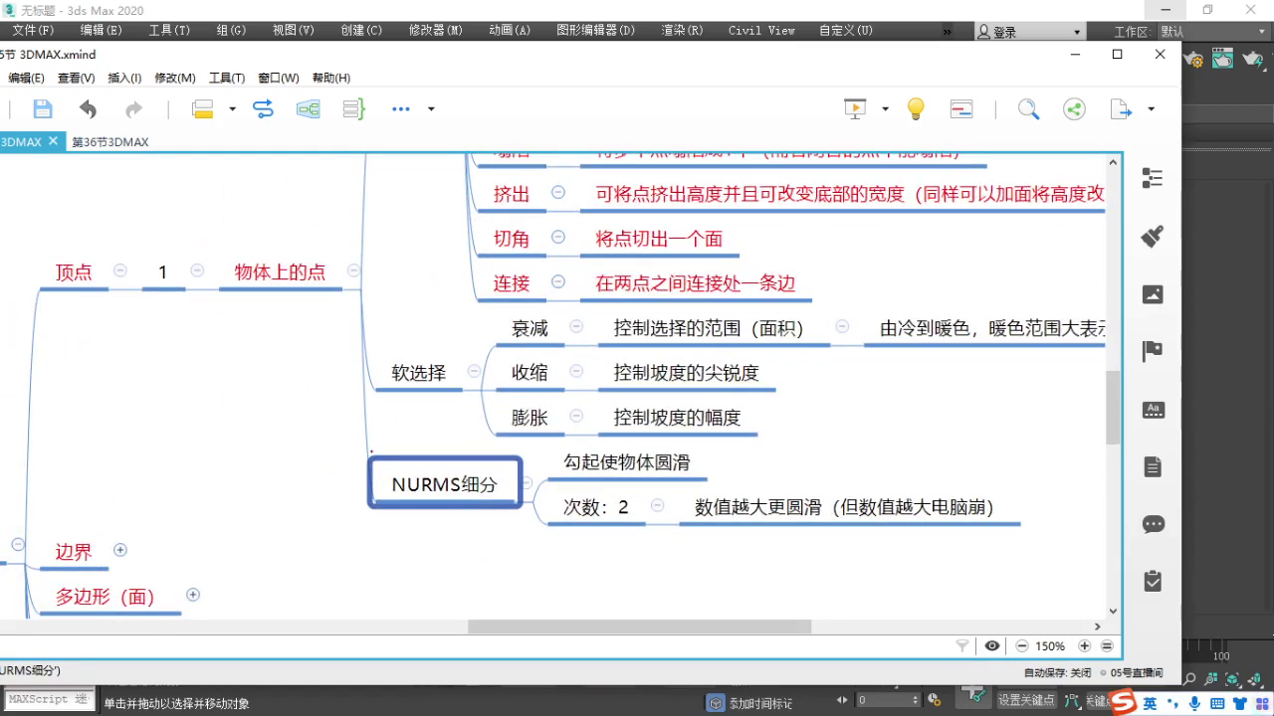
{"action": "mouse_move", "coordinate": [329, 440]}
{"action": "left_mouse_down"}
{"action": "mouse_move", "coordinate": [528, 539]}
{"action": "mouse_move", "coordinate": [1095, 562]}
{"action": "left_mouse_up"}
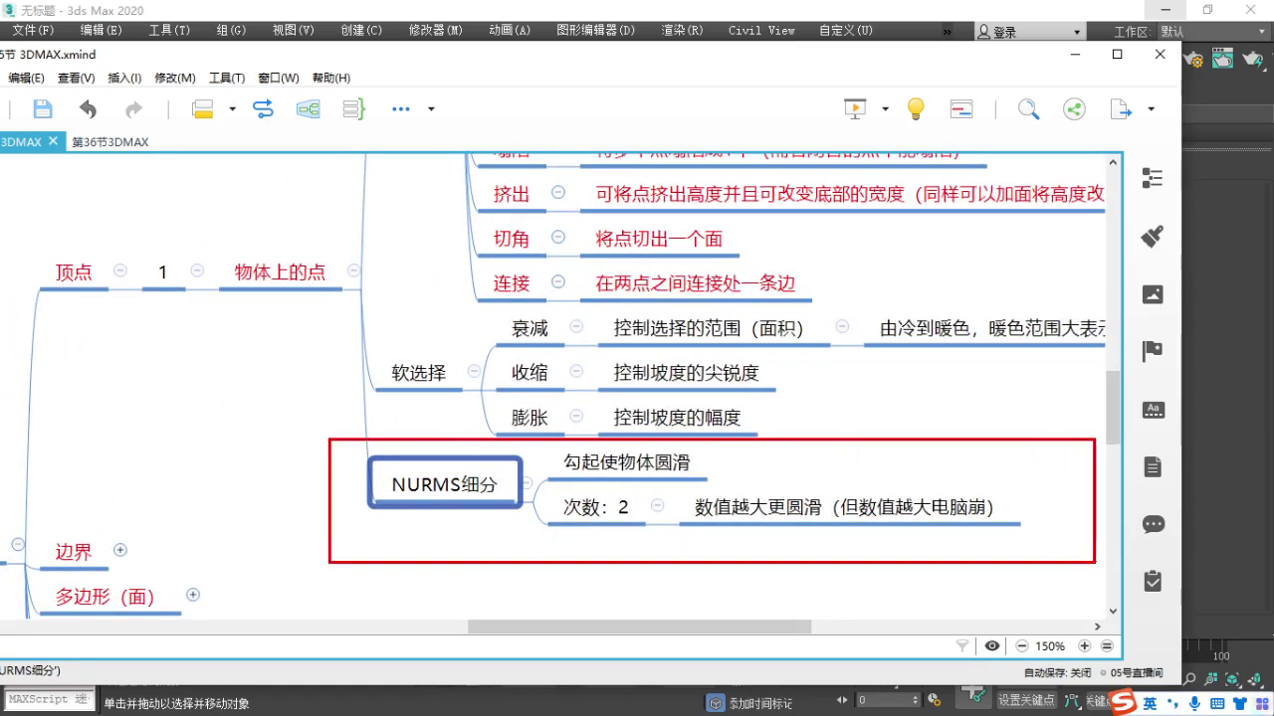
{"action": "right_click", "coordinate": [684, 524]}
{"action": "mouse_move", "coordinate": [390, 537]}
{"action": "right_mouse_down"}
{"action": "mouse_move", "coordinate": [579, 523]}
{"action": "mouse_move", "coordinate": [618, 420]}
{"action": "right_mouse_up"}
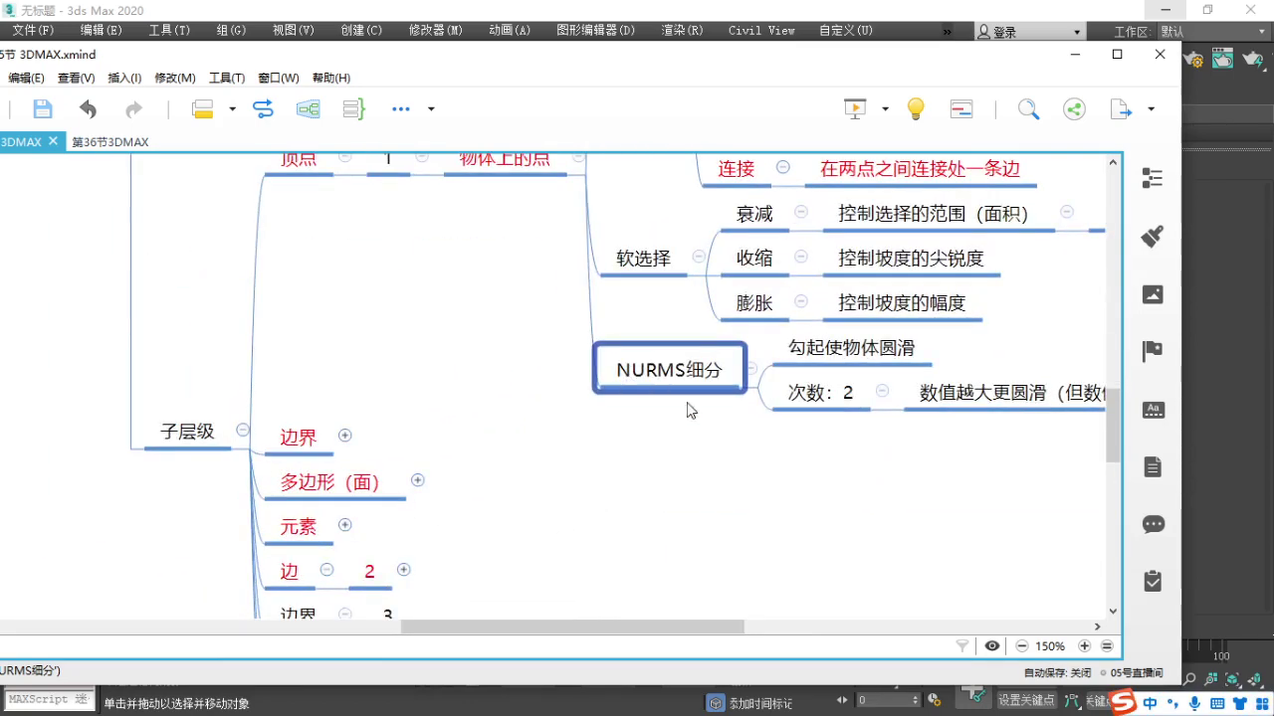
{"action": "key", "text": "shift"}
{"action": "left_click_drag", "start_coordinate": [700, 356], "coordinate": [772, 347]}
{"action": "key", "text": "Escape"}
Collapse the NURMS细分 branch and expand the collapsed border (边界) branch under the sub-levels (子层级).
{"action": "left_click", "coordinate": [752, 369]}
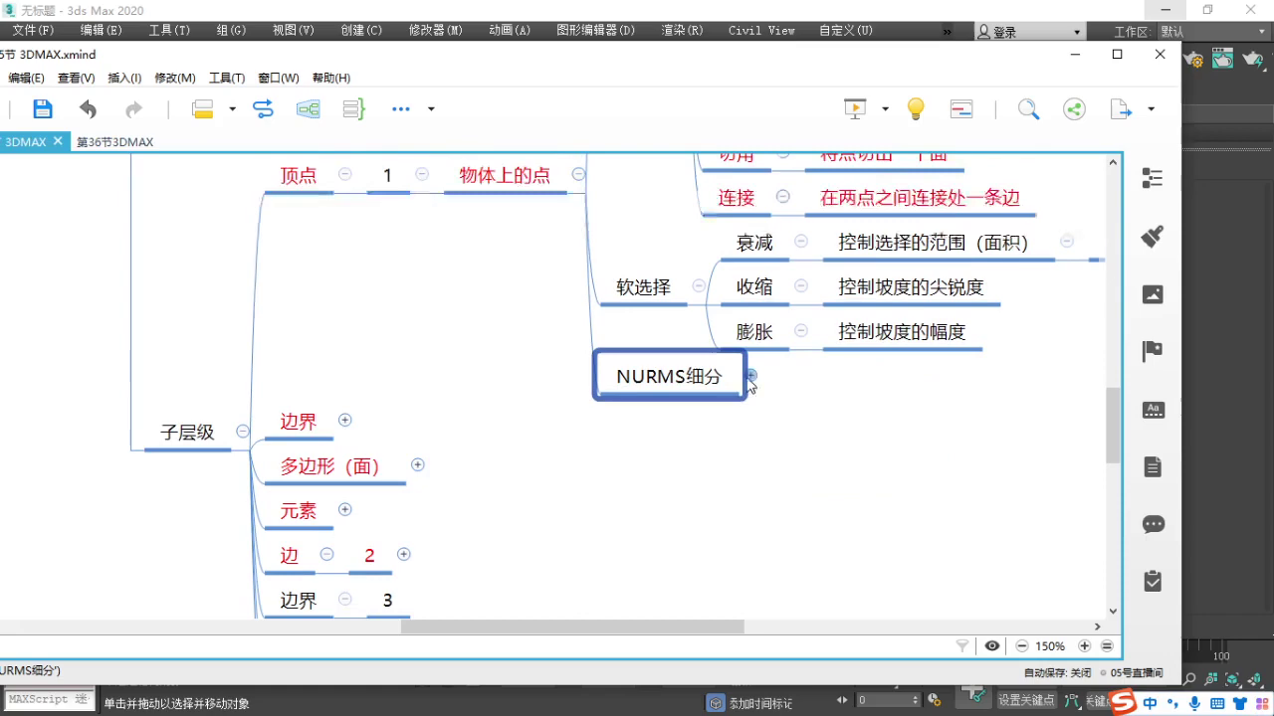
{"action": "left_click", "coordinate": [557, 494]}
{"action": "left_click", "coordinate": [405, 362]}
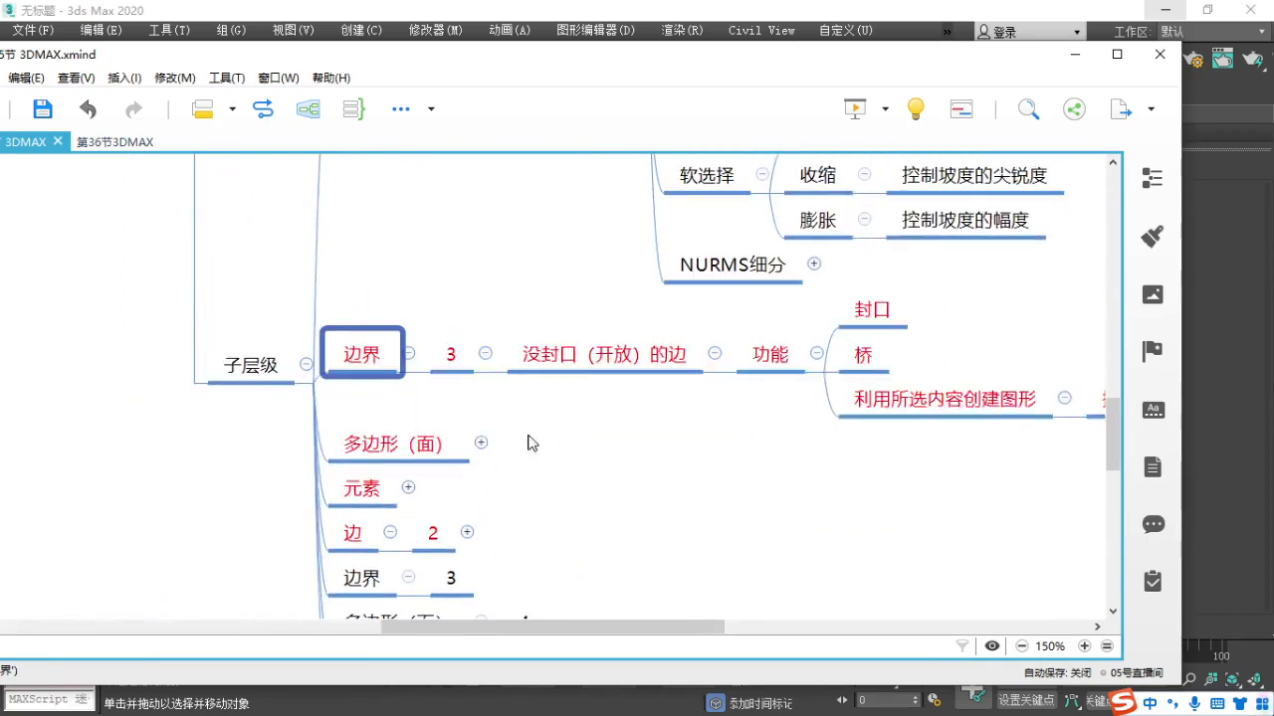
Review the border's number 3 and its open-edge definition (没封口(开放)的边), circling them temporarily.
{"action": "key", "text": "shift"}
{"action": "mouse_move", "coordinate": [241, 438]}
{"action": "left_mouse_down"}
{"action": "mouse_move", "coordinate": [290, 498]}
{"action": "mouse_move", "coordinate": [249, 426]}
{"action": "left_mouse_up"}
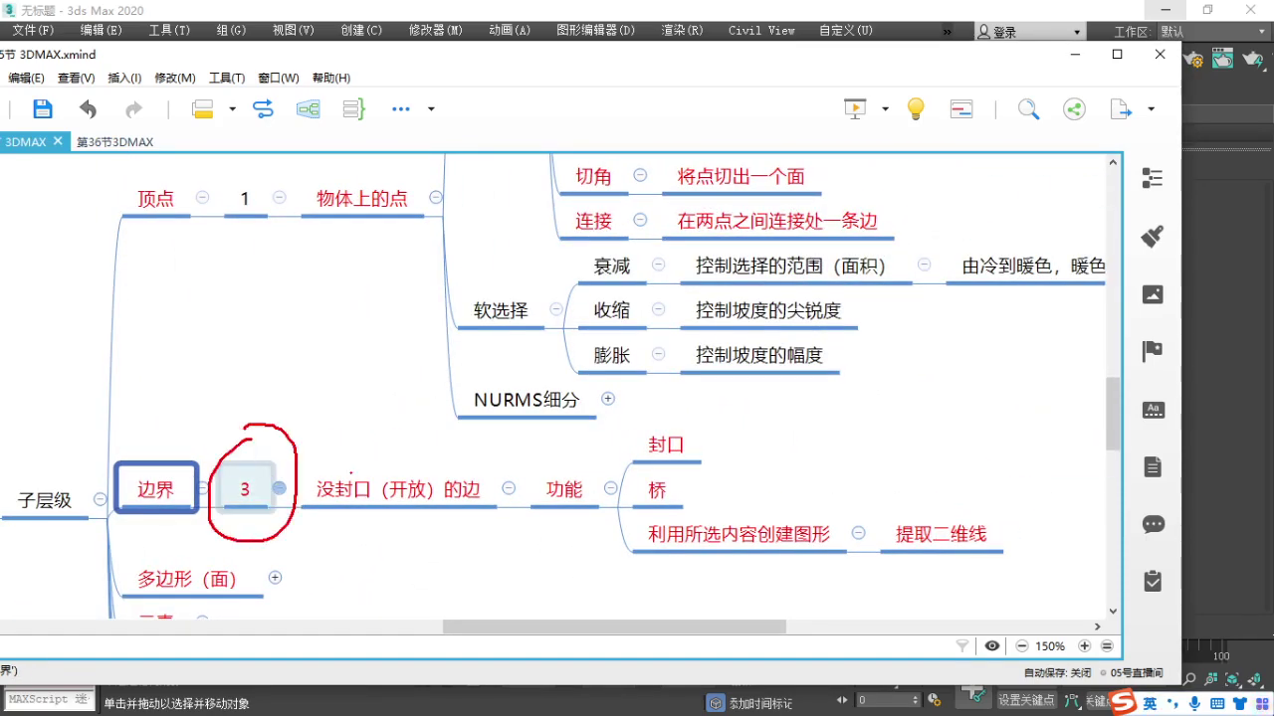
{"action": "left_click_drag", "start_coordinate": [315, 488], "coordinate": [301, 459]}
{"action": "mouse_move", "coordinate": [428, 461]}
{"action": "left_mouse_down"}
{"action": "mouse_move", "coordinate": [370, 475]}
{"action": "mouse_move", "coordinate": [504, 474]}
{"action": "mouse_move", "coordinate": [382, 468]}
{"action": "left_mouse_up"}
{"action": "key", "text": "Escape"}
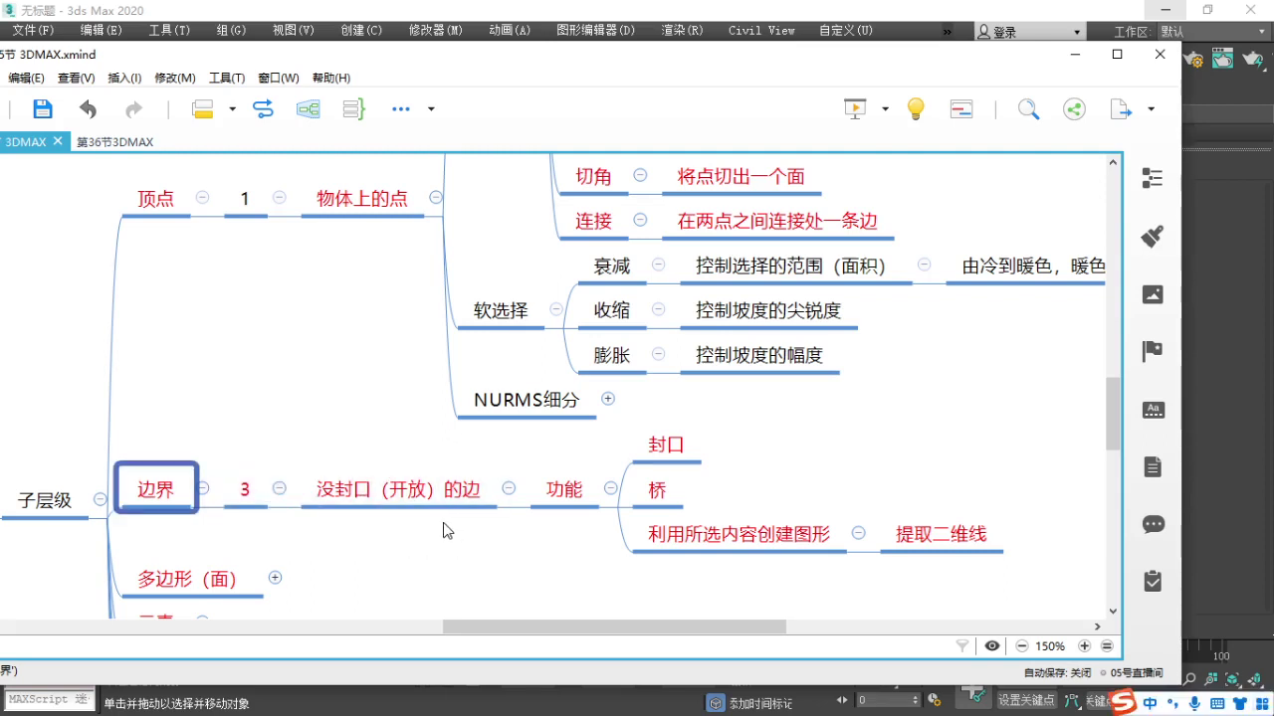
{"action": "mouse_move", "coordinate": [403, 450]}
{"action": "left_mouse_down"}
{"action": "mouse_move", "coordinate": [453, 547]}
{"action": "mouse_move", "coordinate": [438, 460]}
{"action": "left_mouse_up"}
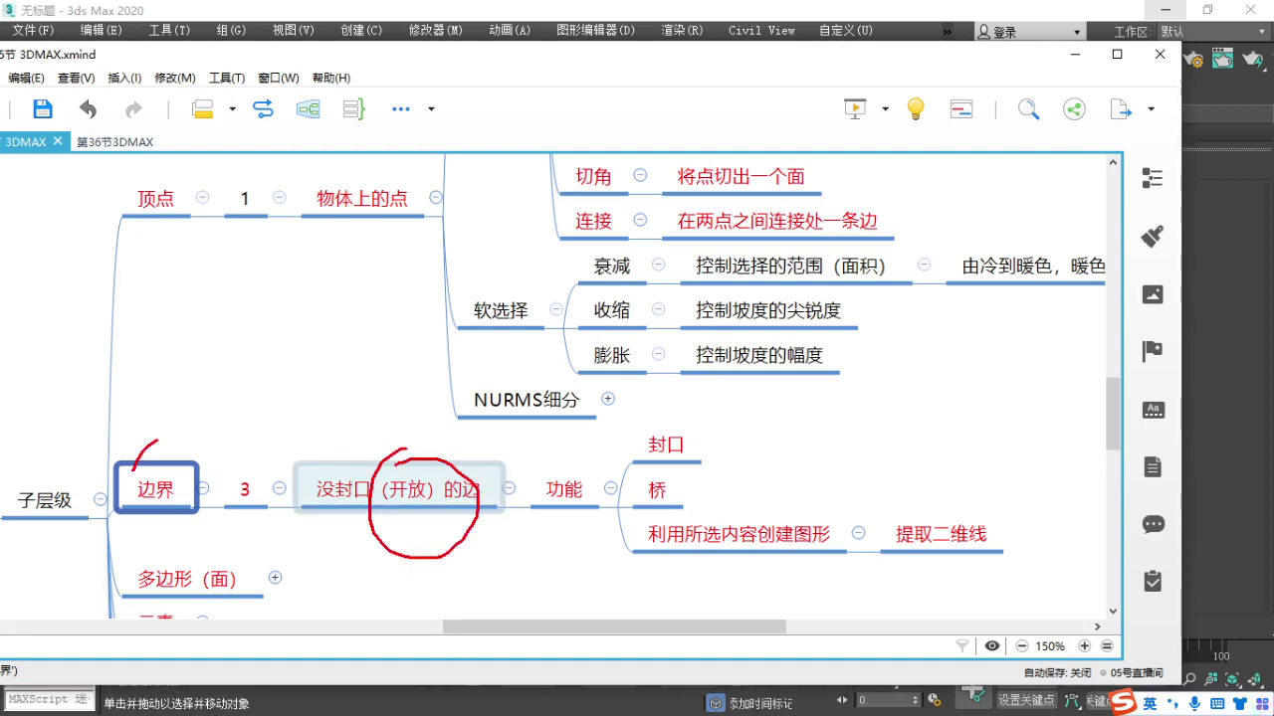
{"action": "left_click_drag", "start_coordinate": [135, 465], "coordinate": [160, 430]}
{"action": "left_click_drag", "start_coordinate": [233, 467], "coordinate": [245, 462]}
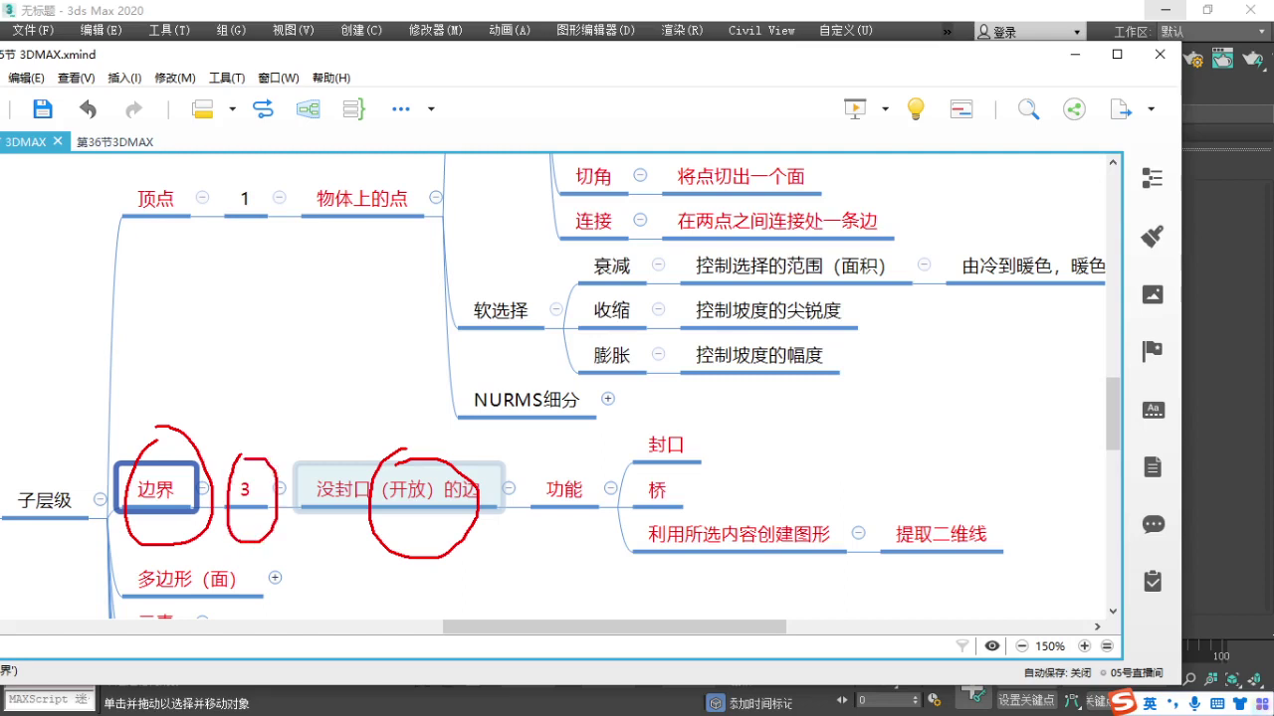
{"action": "key", "text": "Escape"}
Review the border functions 封口, 桥 and 利用所选内容创建图形, marking each entry temporarily.
{"action": "right_click_drag", "start_coordinate": [582, 551], "coordinate": [408, 555]}
{"action": "key", "text": "shift"}
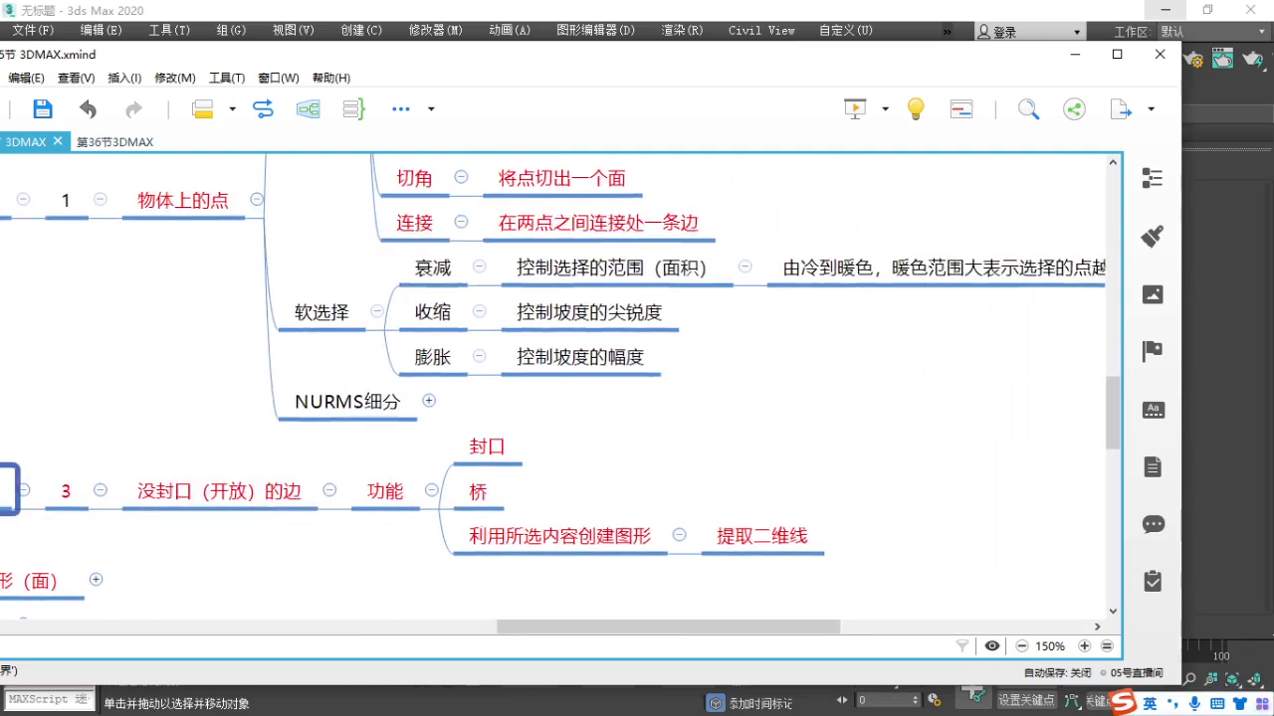
{"action": "mouse_move", "coordinate": [433, 510]}
{"action": "left_mouse_down"}
{"action": "mouse_move", "coordinate": [686, 567]}
{"action": "mouse_move", "coordinate": [841, 567]}
{"action": "left_mouse_up"}
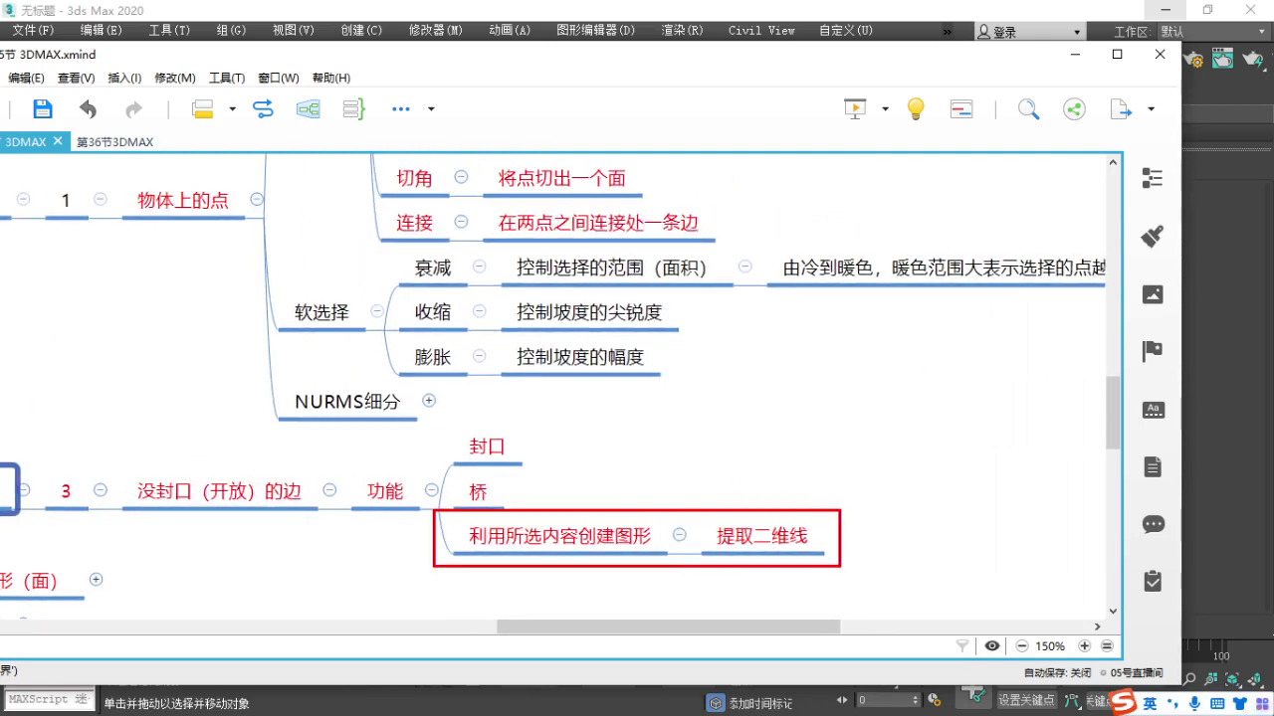
{"action": "left_click_drag", "start_coordinate": [687, 520], "coordinate": [688, 561]}
{"action": "key", "text": "e"}
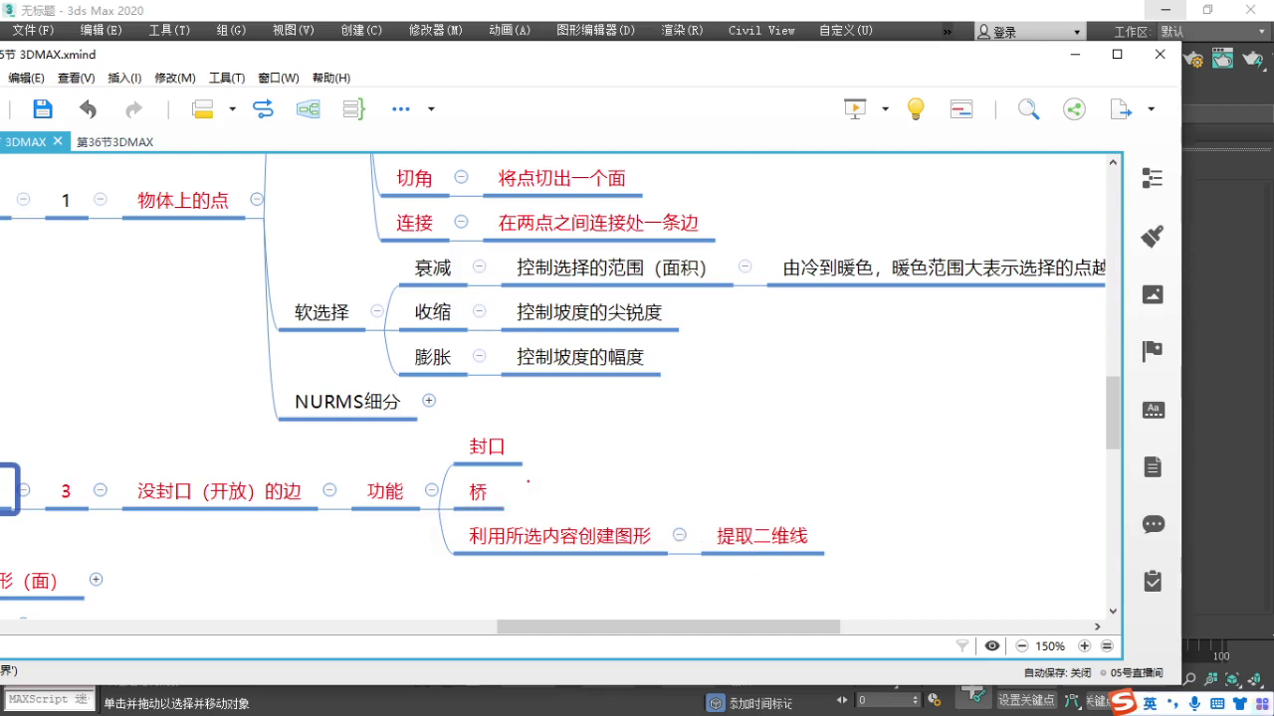
{"action": "mouse_move", "coordinate": [455, 430]}
{"action": "left_mouse_down"}
{"action": "mouse_move", "coordinate": [515, 468]}
{"action": "mouse_move", "coordinate": [537, 527]}
{"action": "left_mouse_up"}
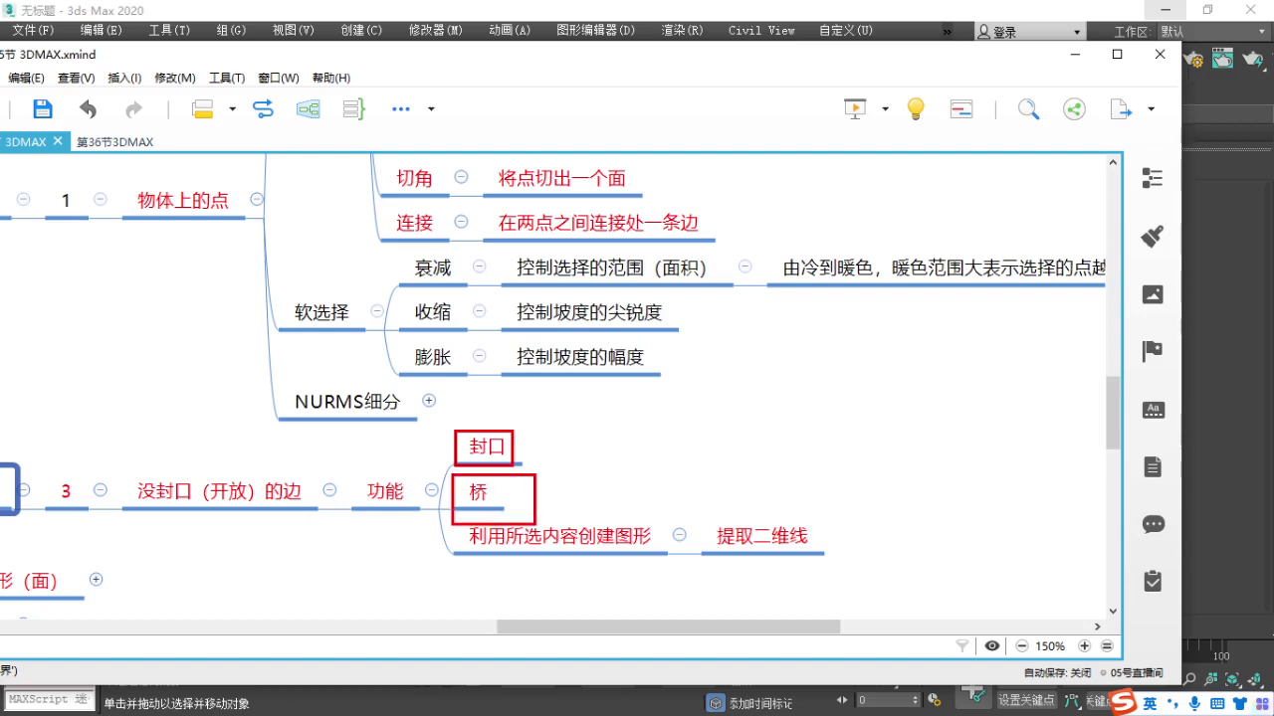
{"action": "key", "text": "e"}
{"action": "right_click_drag", "start_coordinate": [147, 533], "coordinate": [380, 555]}
{"action": "mouse_move", "coordinate": [239, 468]}
{"action": "left_mouse_down"}
{"action": "mouse_move", "coordinate": [177, 525]}
{"action": "mouse_move", "coordinate": [189, 476]}
{"action": "left_mouse_up"}
{"action": "key", "text": "Escape"}
Switch to 3ds Max and delete the separate path mesh and the entire terrain from the scene.
{"action": "left_click", "coordinate": [1080, 57]}
{"action": "middle_click_drag", "start_coordinate": [651, 285], "coordinate": [348, 380]}
{"action": "scroll", "coordinate": [348, 380], "scroll_direction": "down", "scroll_amount": 4}
{"action": "left_click", "coordinate": [859, 168]}
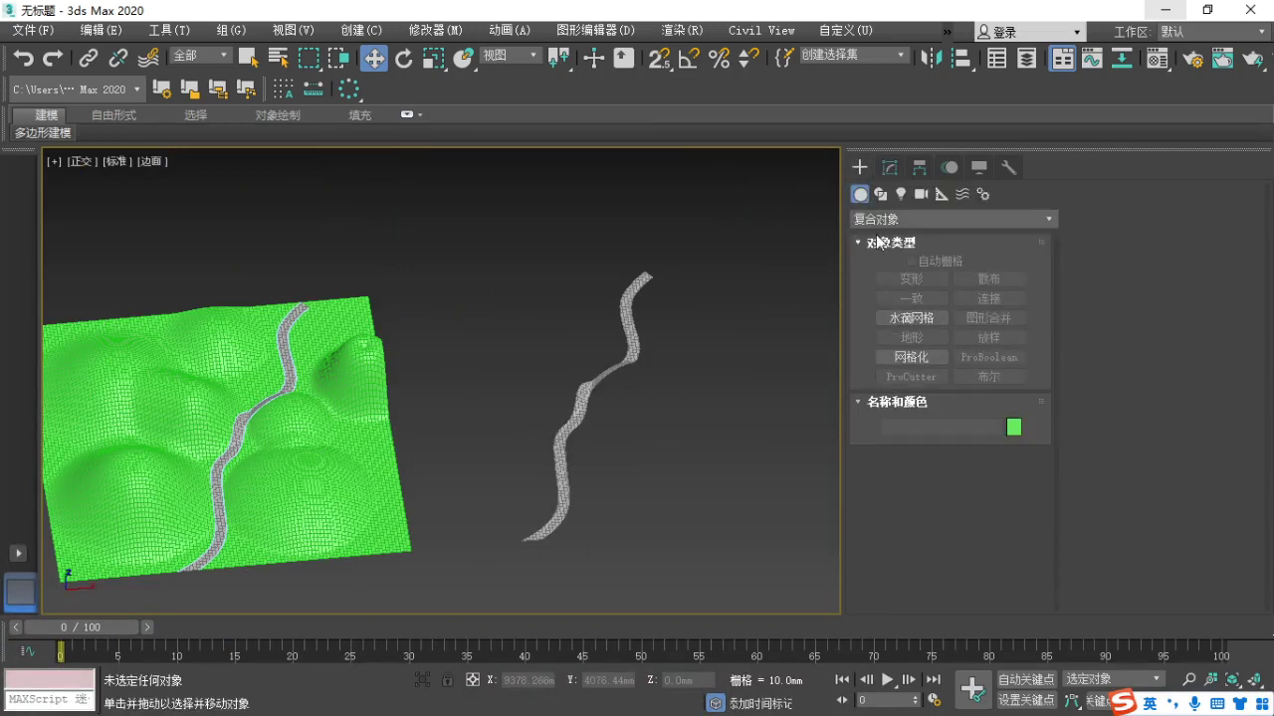
{"action": "left_click_drag", "start_coordinate": [474, 619], "coordinate": [474, 622]}
{"action": "key", "text": "Delete"}
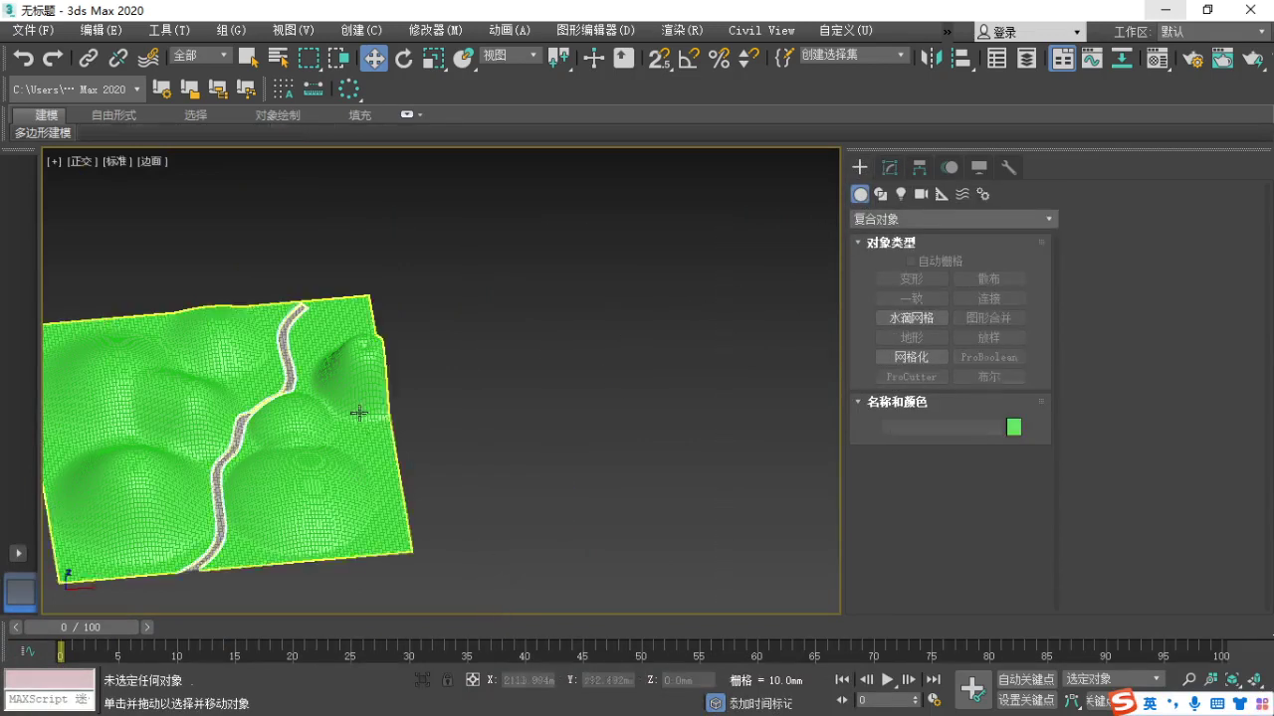
{"action": "middle_click_drag", "start_coordinate": [439, 376], "coordinate": [524, 409]}
{"action": "key", "text": "ctrl+a"}
{"action": "key", "text": "Delete"}
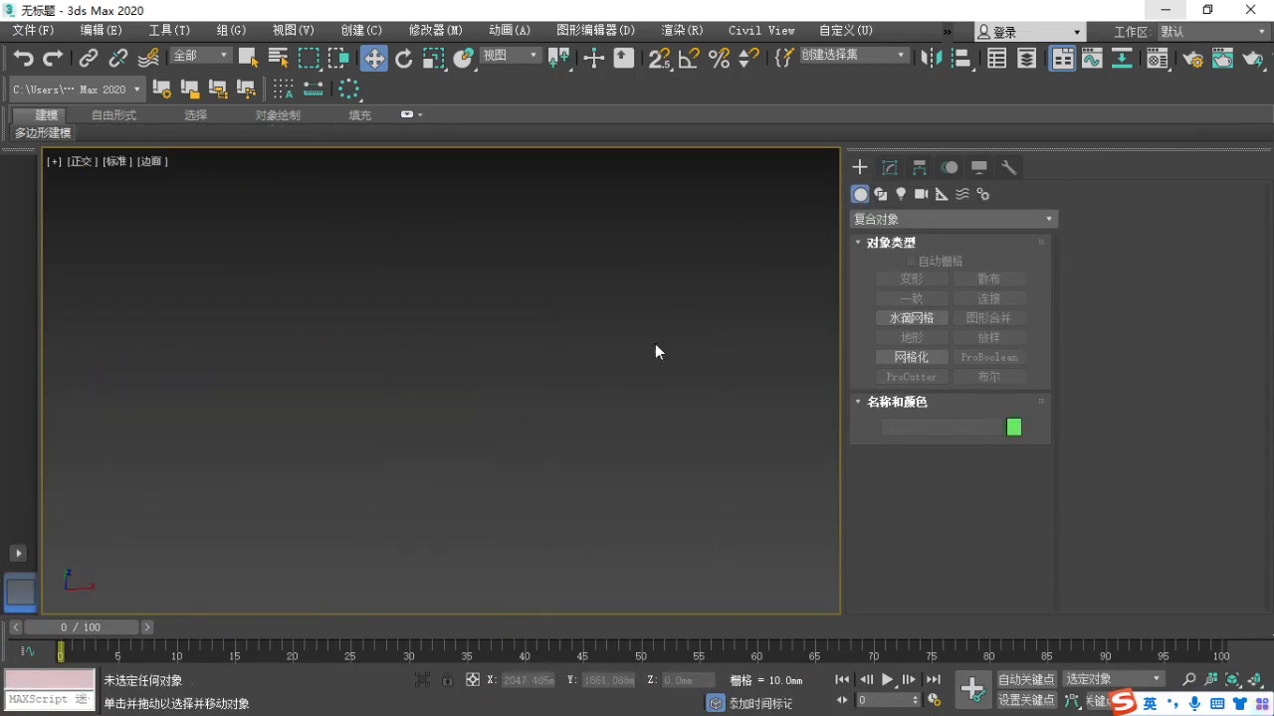
Create a standard primitive sphere with a radius of about 52 mm in the top view.
{"action": "left_click", "coordinate": [880, 219]}
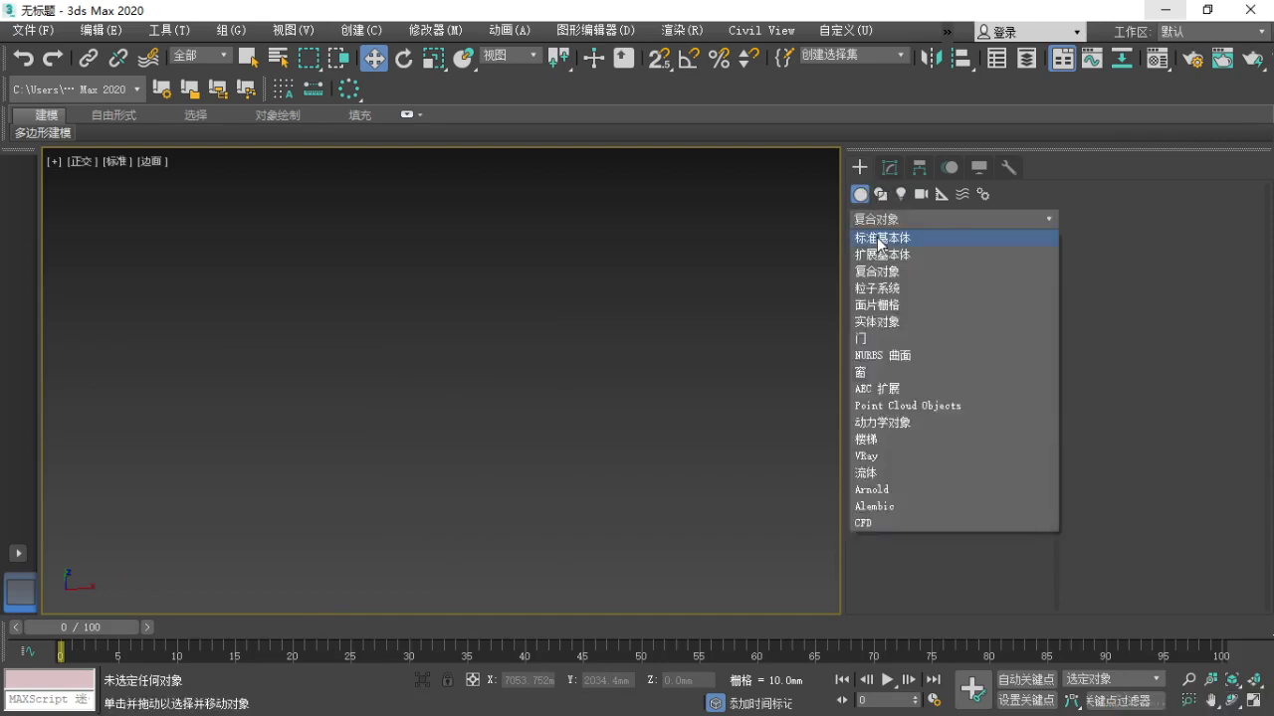
{"action": "left_click", "coordinate": [880, 247]}
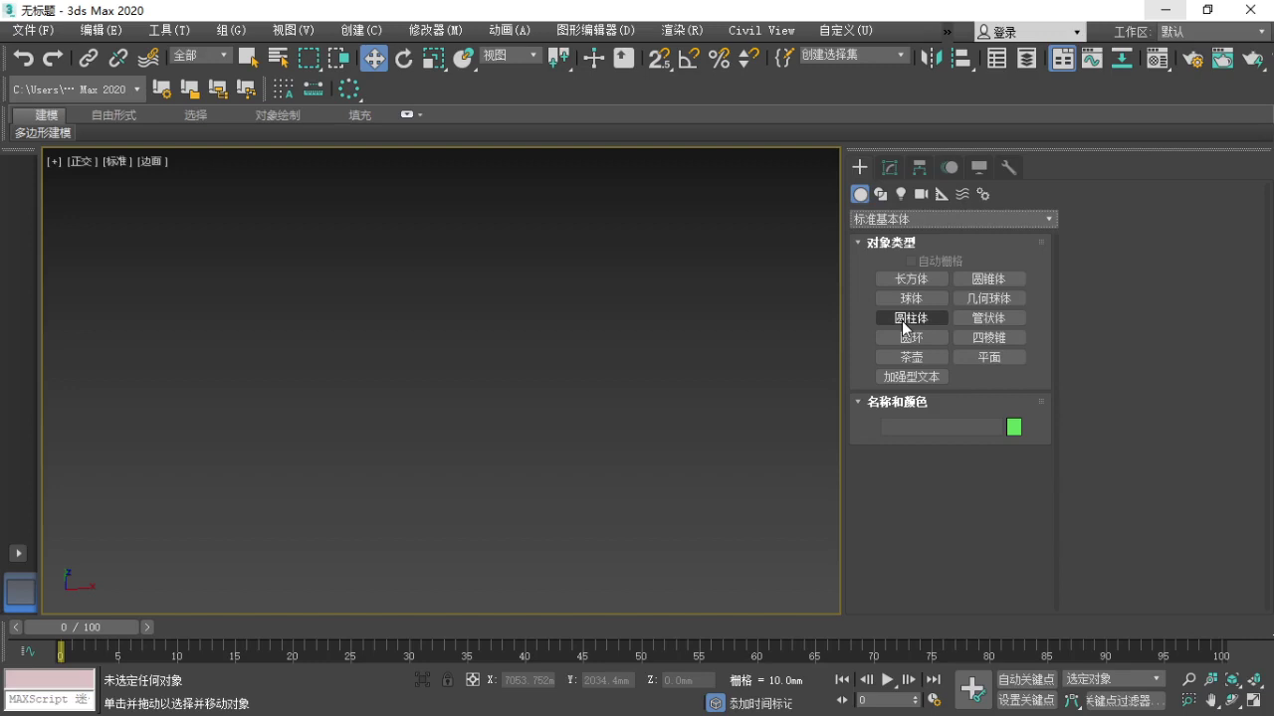
{"action": "left_click", "coordinate": [903, 321]}
{"action": "left_click", "coordinate": [883, 303]}
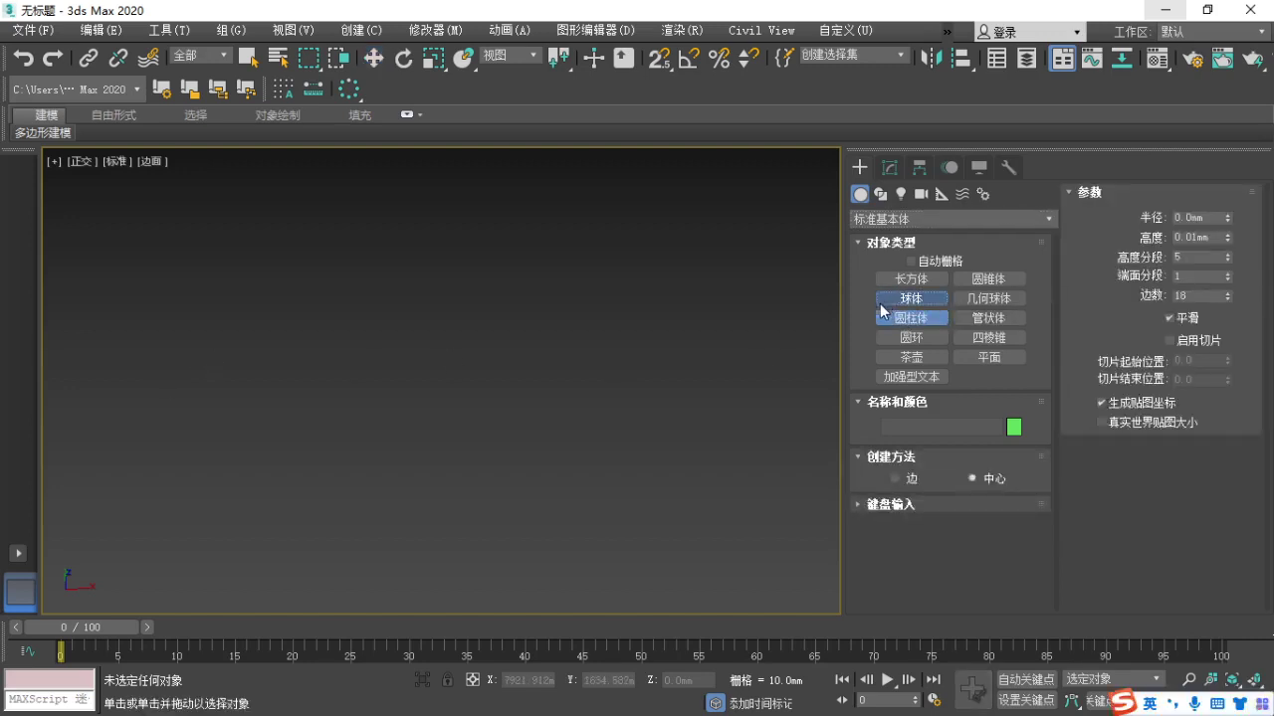
{"action": "key", "text": "t"}
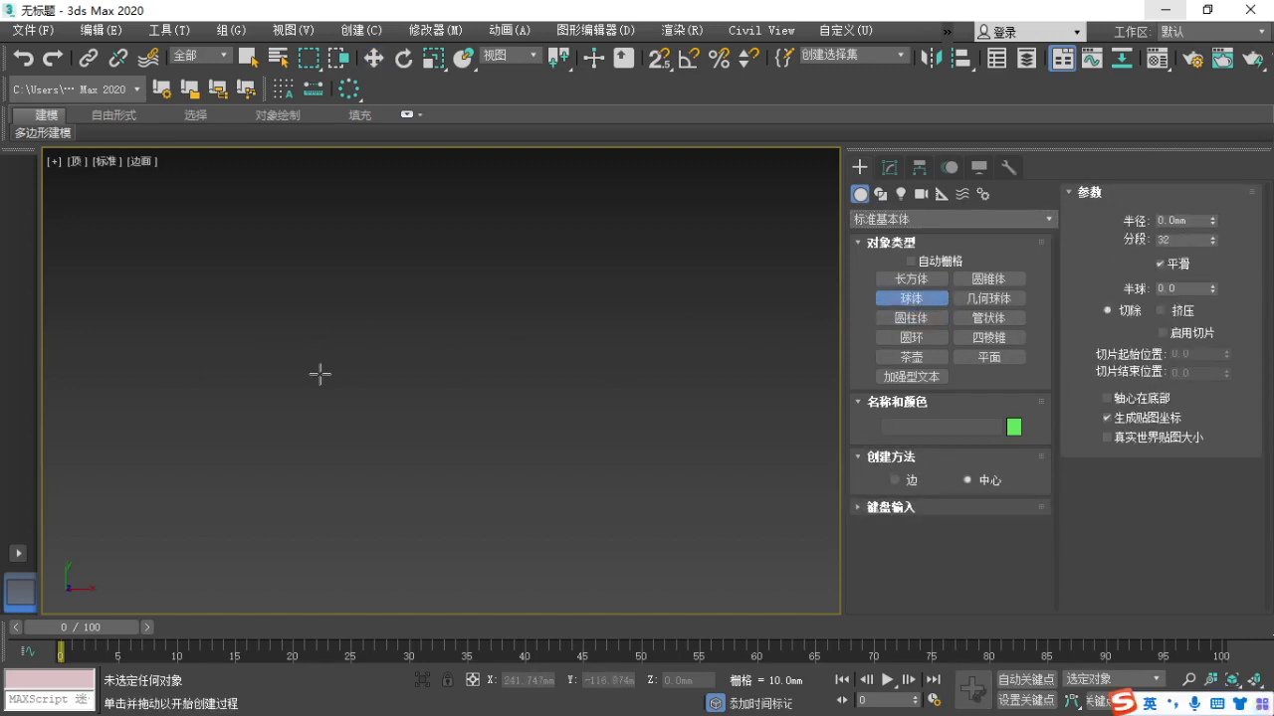
{"action": "left_click_drag", "start_coordinate": [272, 351], "coordinate": [350, 405]}
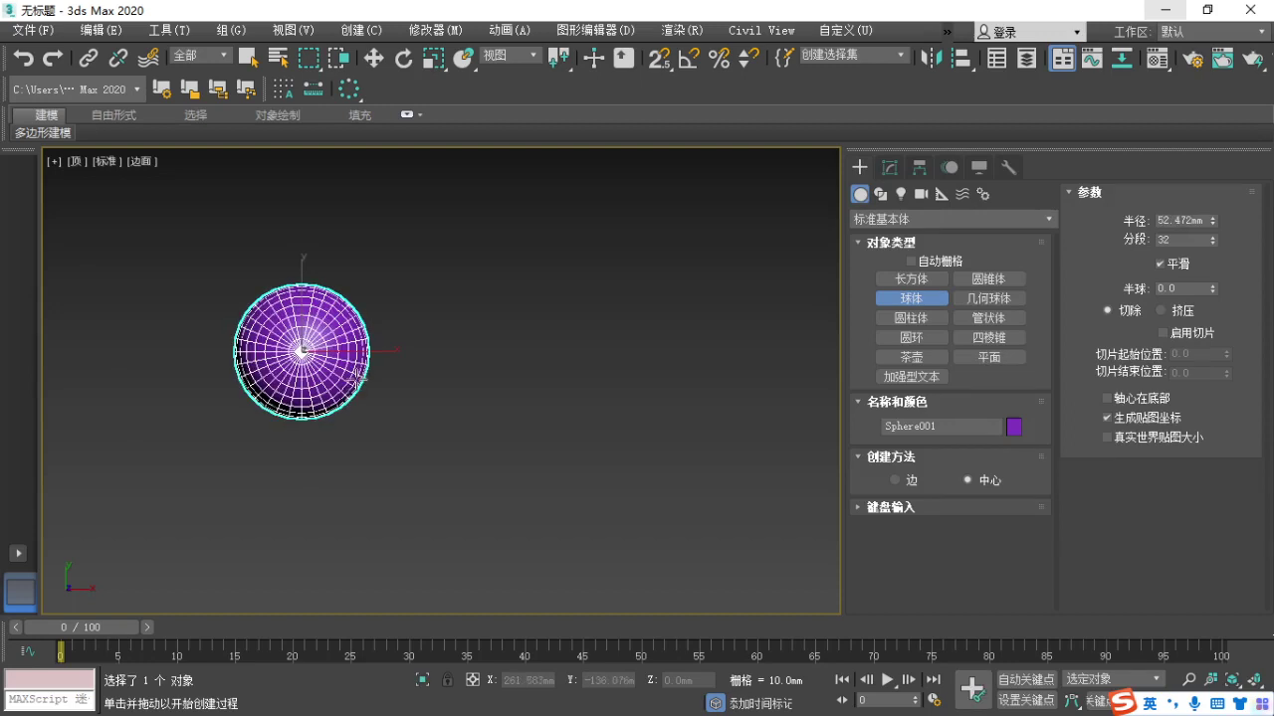
Clone the sphere along the X axis, leaving a clear gap between the original and the copy.
{"action": "key", "text": "w"}
{"action": "middle_click_drag", "start_coordinate": [341, 372], "coordinate": [276, 377]}
{"action": "left_click_drag", "start_coordinate": [275, 355], "coordinate": [557, 396], "text": "shift"}
{"action": "left_click", "coordinate": [625, 446]}
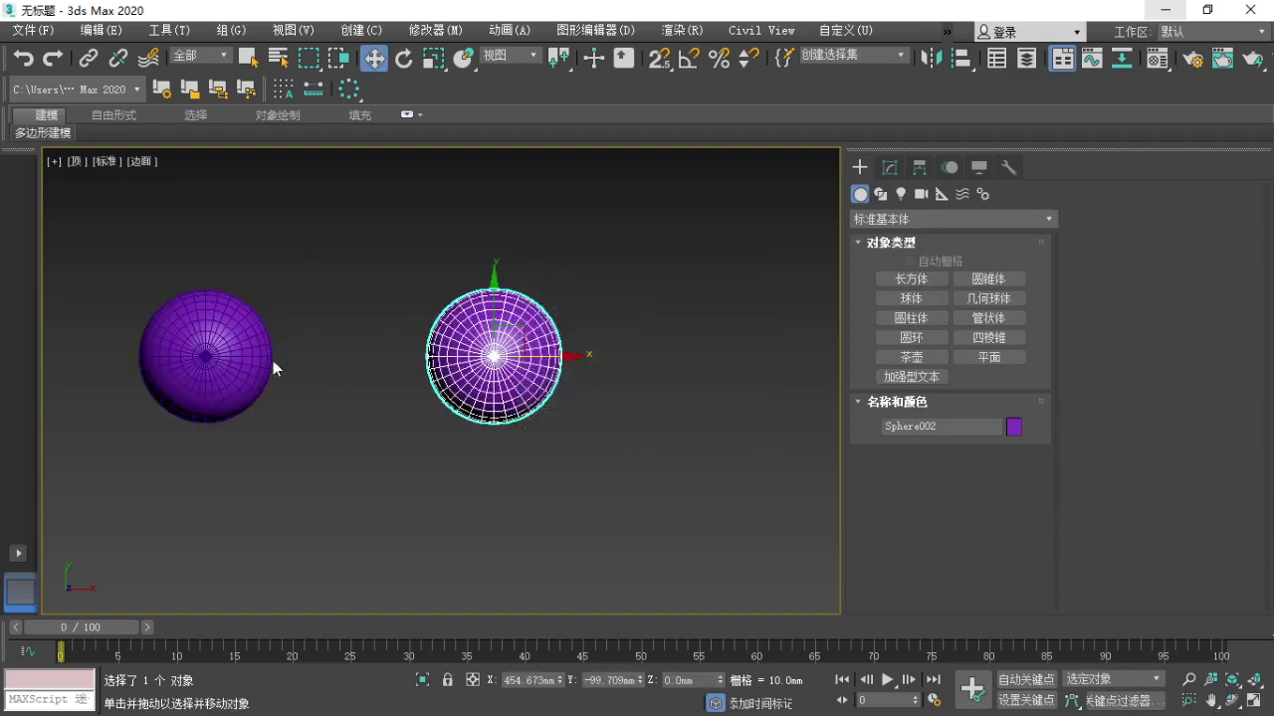
Convert the copied sphere to an Editable Poly.
{"action": "middle_click_drag", "start_coordinate": [439, 454], "coordinate": [446, 455]}
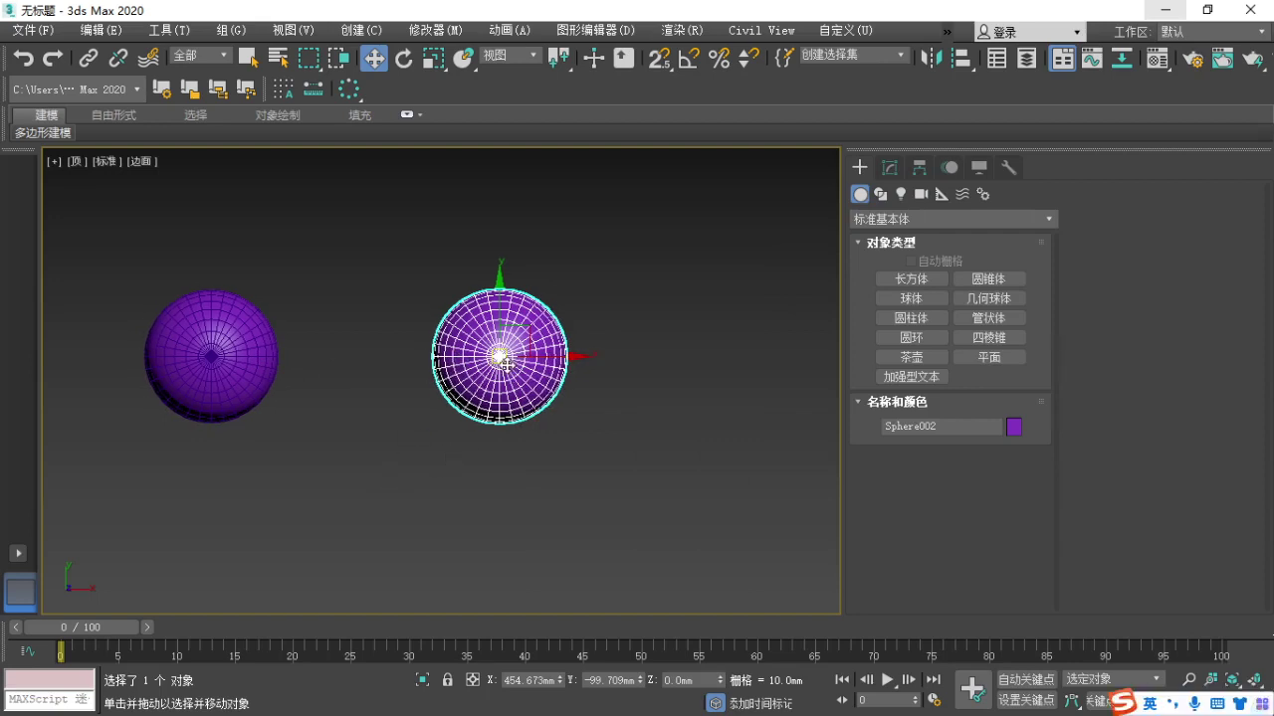
{"action": "right_click", "coordinate": [453, 358]}
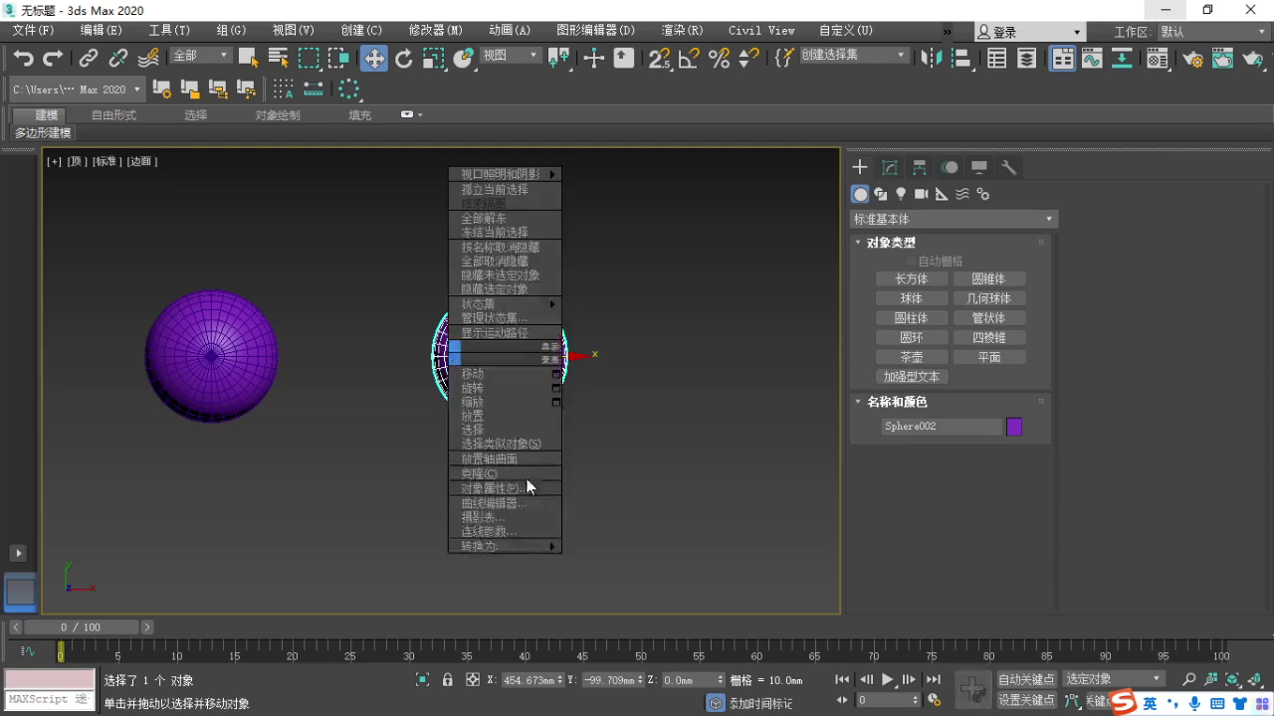
{"action": "mouse_move", "coordinate": [480, 551]}
{"action": "left_click", "coordinate": [441, 561]}
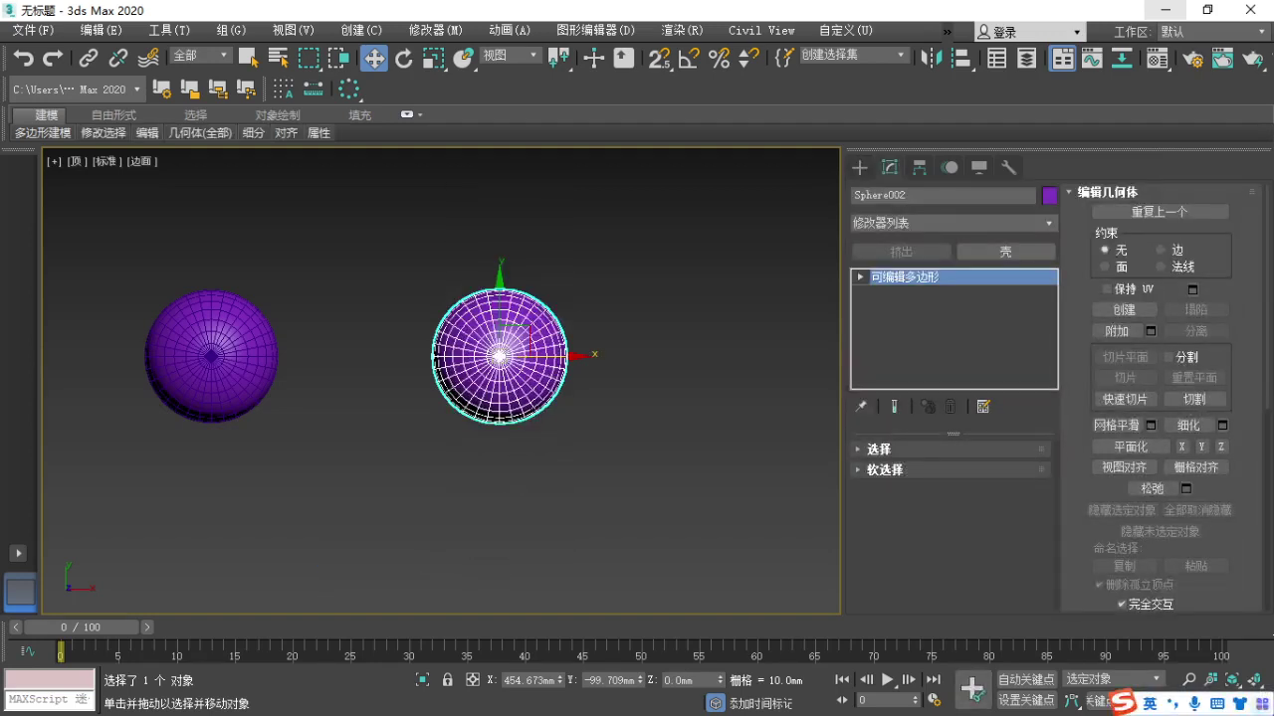
Attach the original sphere to the converted copy and move the combined object about 88 mm along X.
{"action": "left_click_drag", "start_coordinate": [478, 259], "coordinate": [437, 260]}
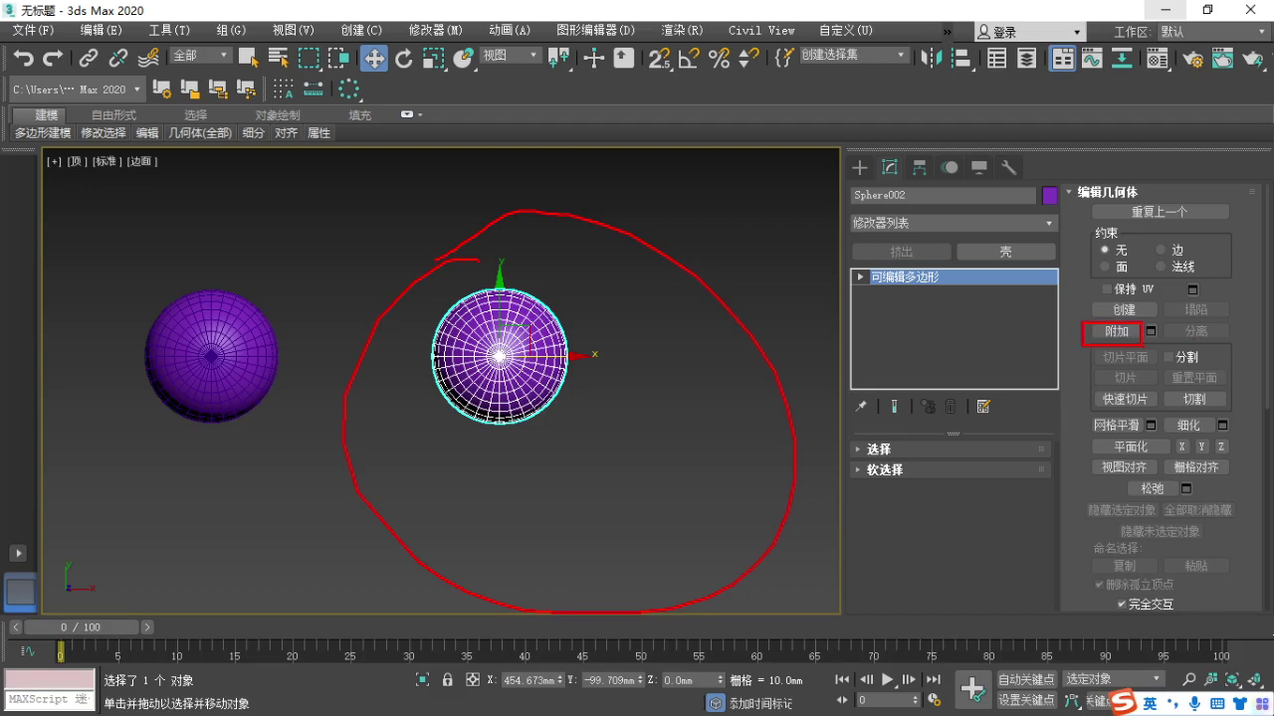
{"action": "right_click", "coordinate": [489, 335]}
{"action": "mouse_move", "coordinate": [534, 531]}
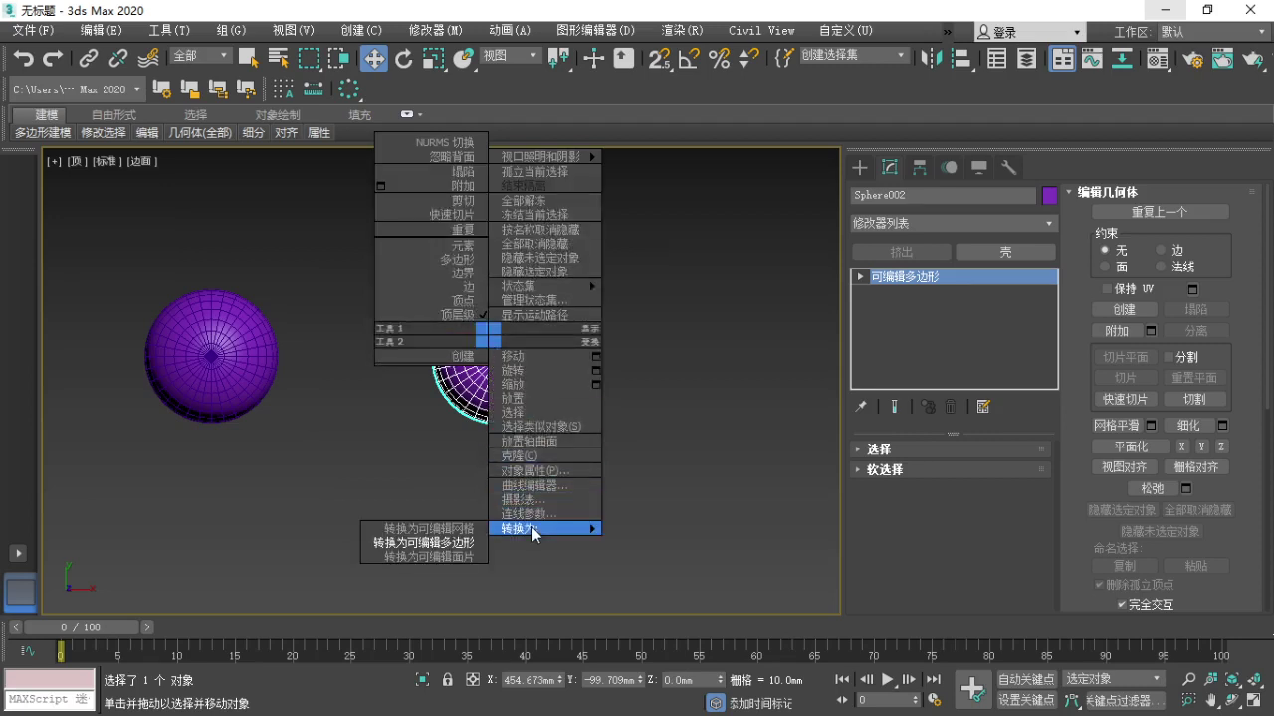
{"action": "left_click", "coordinate": [460, 187]}
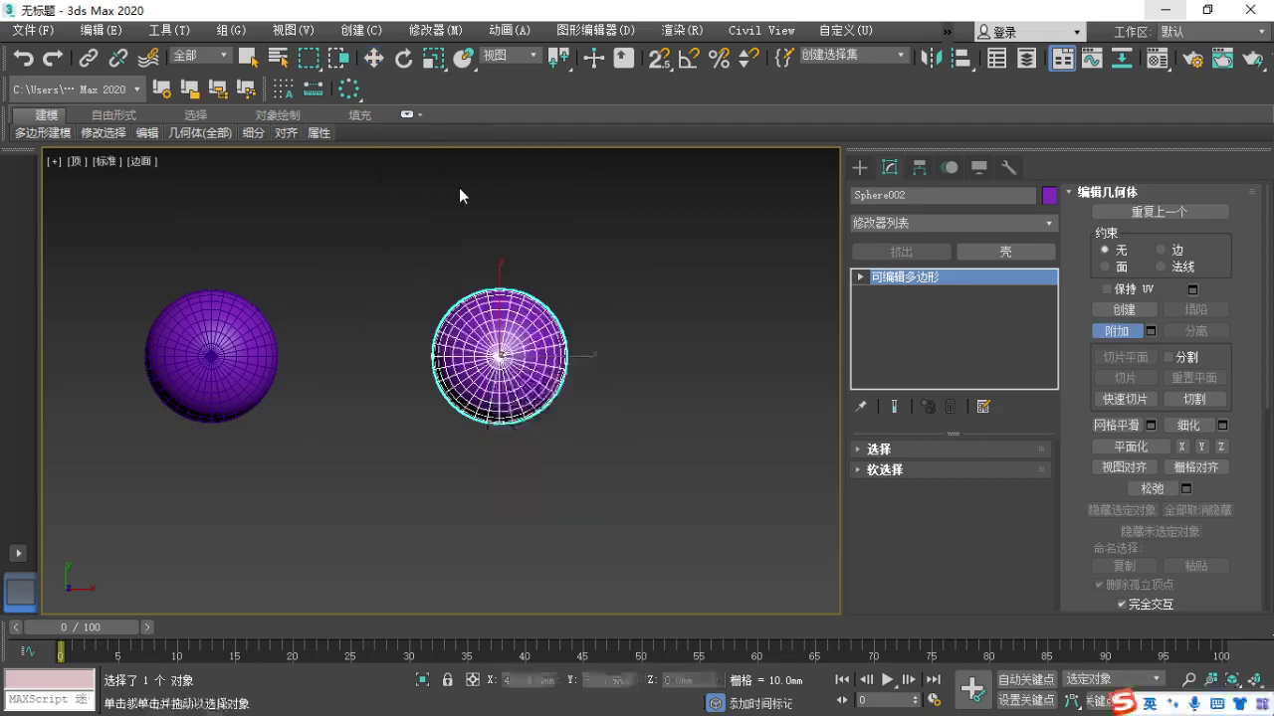
{"action": "left_click", "coordinate": [247, 345]}
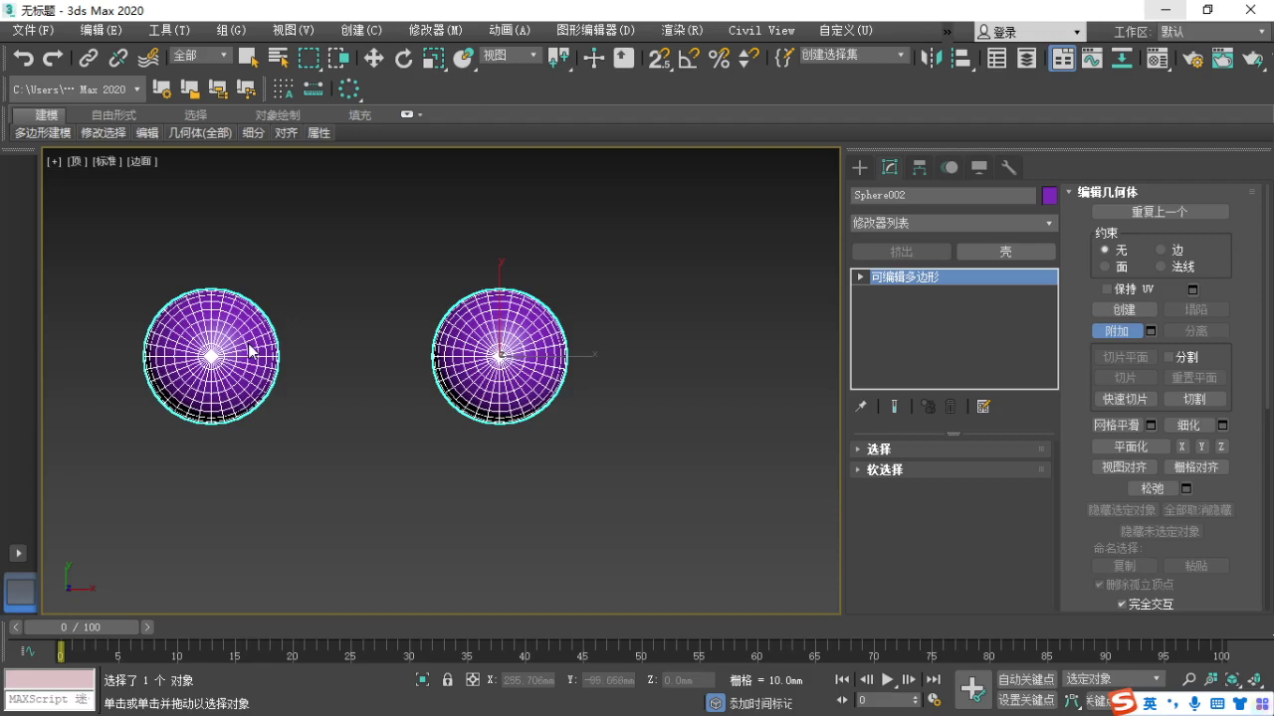
{"action": "middle_click_drag", "start_coordinate": [476, 426], "coordinate": [495, 443]}
{"action": "right_click", "coordinate": [474, 440]}
{"action": "left_click_drag", "start_coordinate": [570, 379], "coordinate": [665, 386]}
{"action": "middle_click_drag", "start_coordinate": [583, 410], "coordinate": [548, 430]}
Enter the Border (边界) sub-object level of the combined spheres and view them from an angle.
{"action": "left_click", "coordinate": [859, 275]}
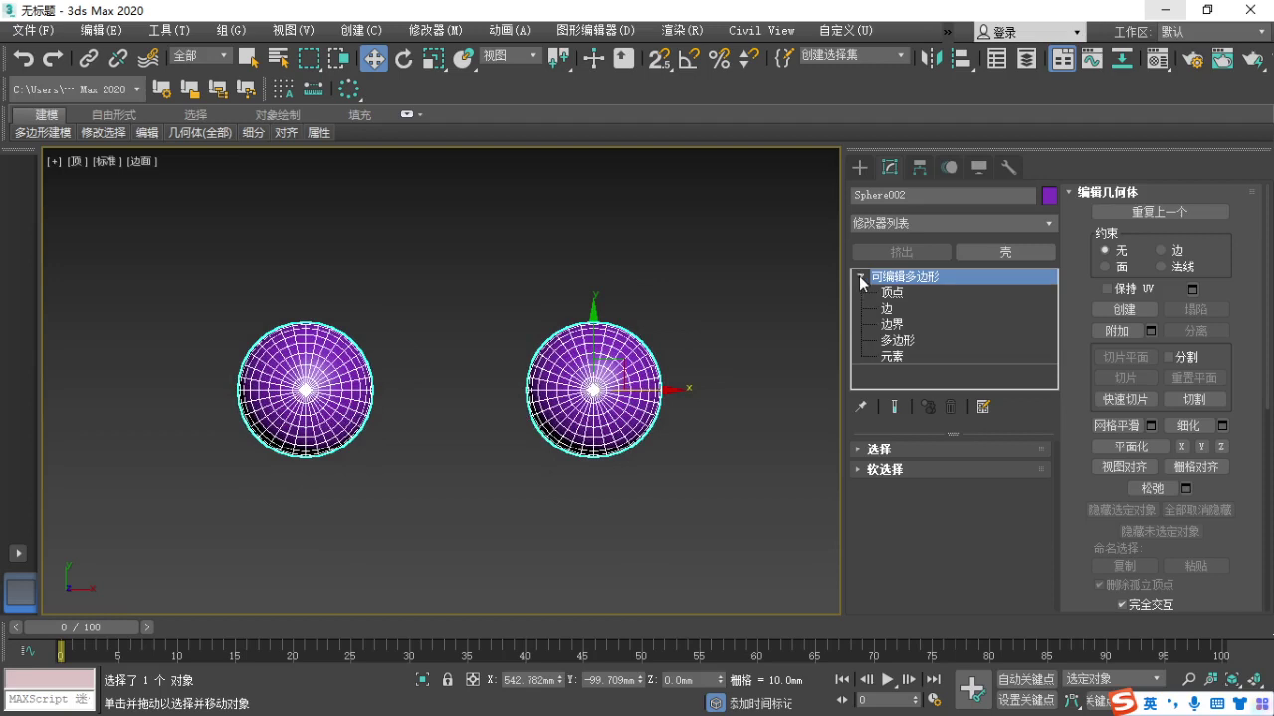
{"action": "left_click", "coordinate": [891, 324]}
{"action": "middle_click_drag", "start_coordinate": [533, 466], "coordinate": [537, 398]}
{"action": "scroll", "coordinate": [609, 430], "scroll_direction": "up", "scroll_amount": 2}
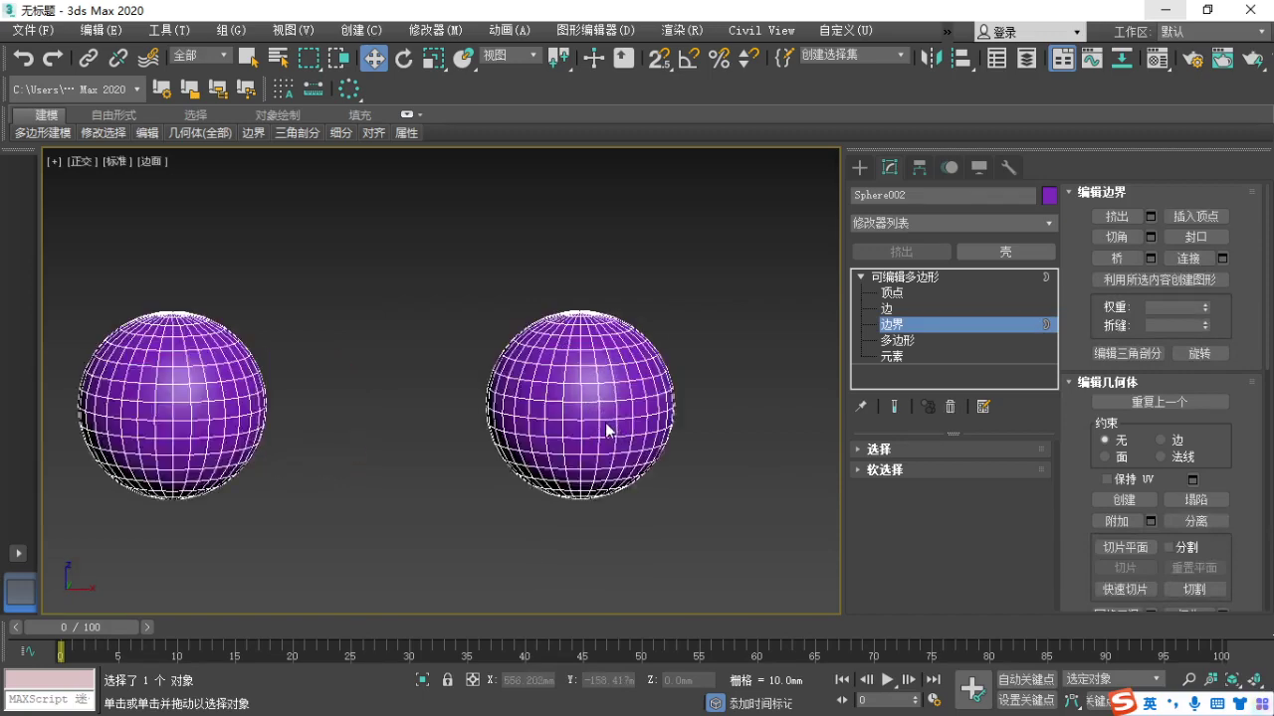
{"action": "middle_click_drag", "start_coordinate": [606, 424], "coordinate": [602, 420]}
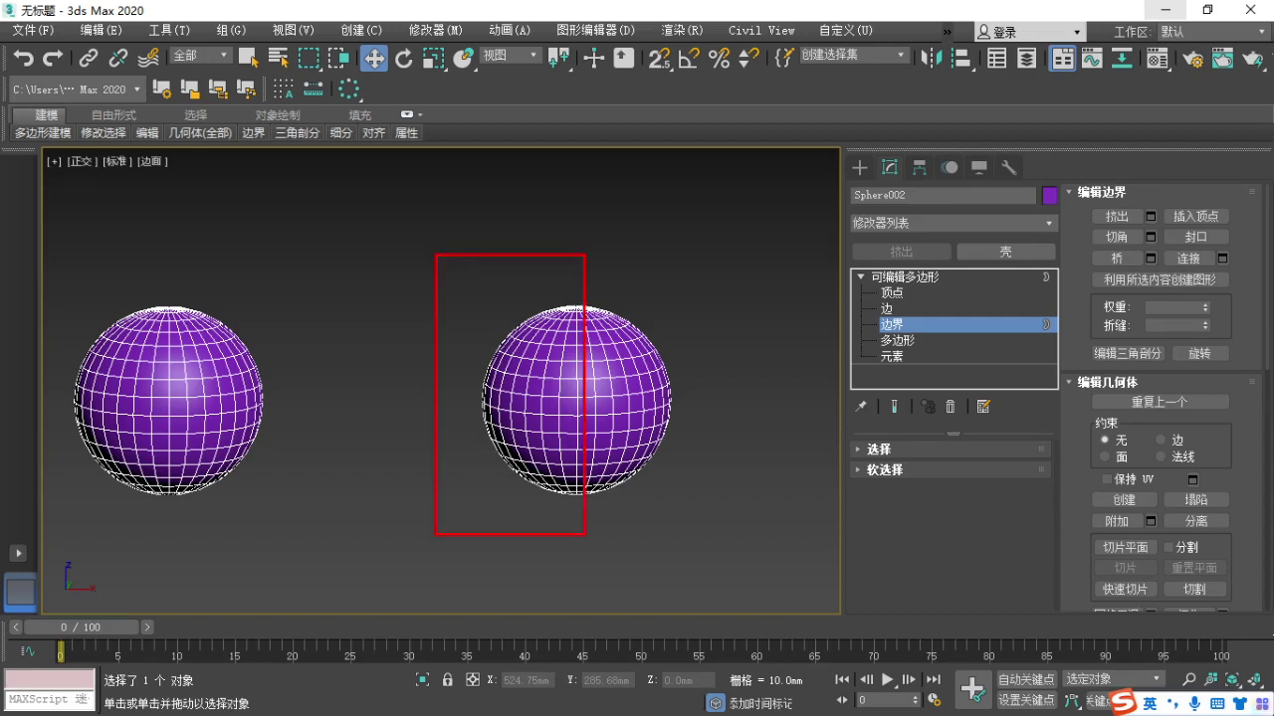
In the front view, delete the polygons of the facing halves of both spheres, leaving two outward-facing half spheres.
{"action": "key", "text": "f"}
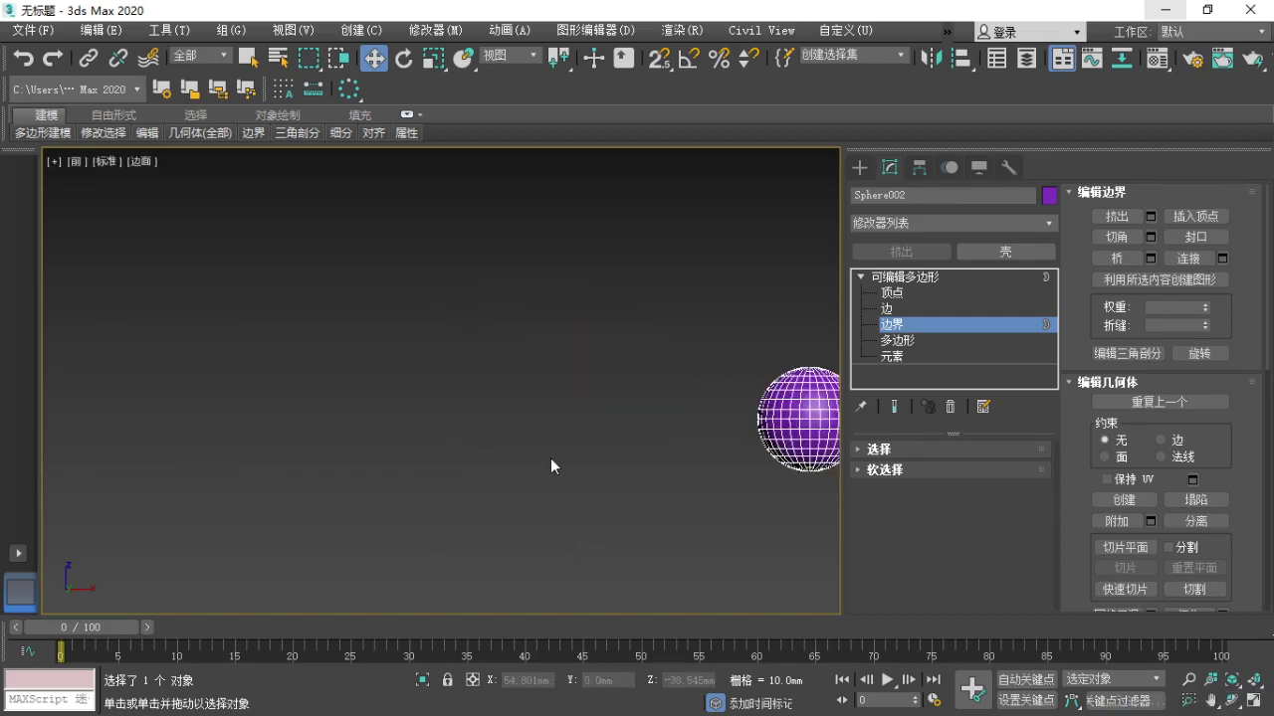
{"action": "key", "text": "z"}
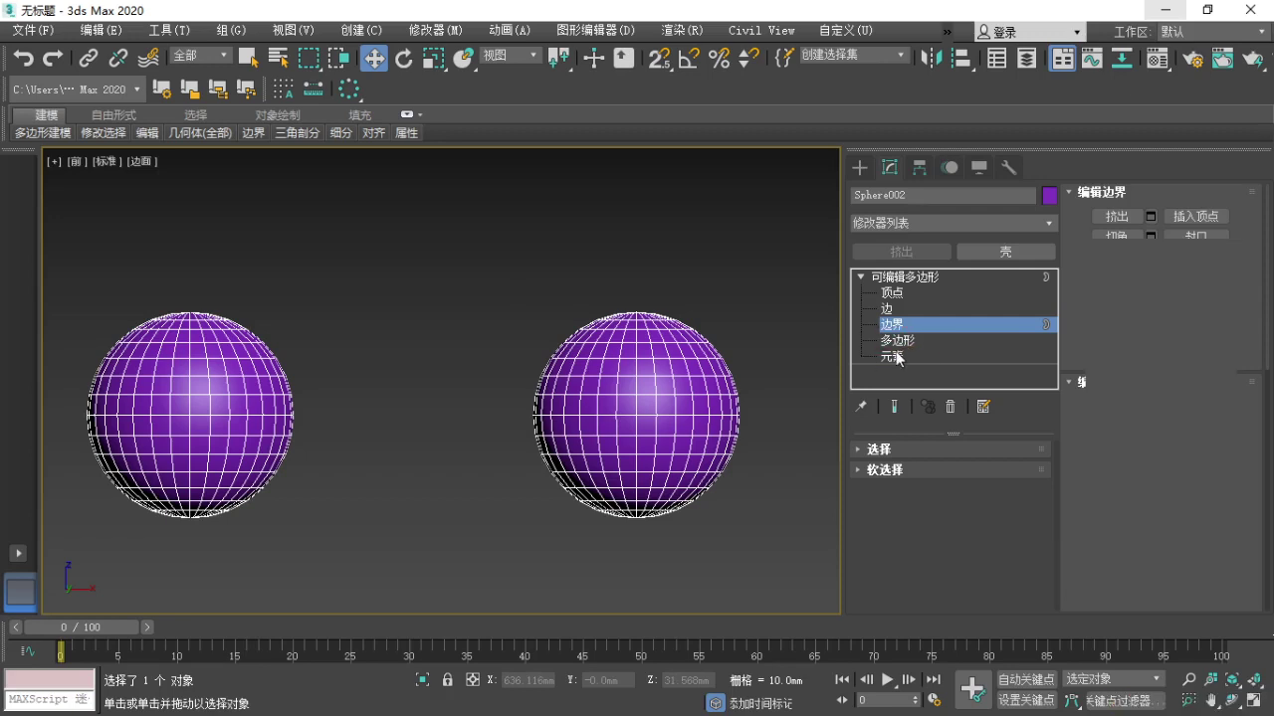
{"action": "key", "text": "4"}
{"action": "left_click_drag", "start_coordinate": [428, 209], "coordinate": [637, 549]}
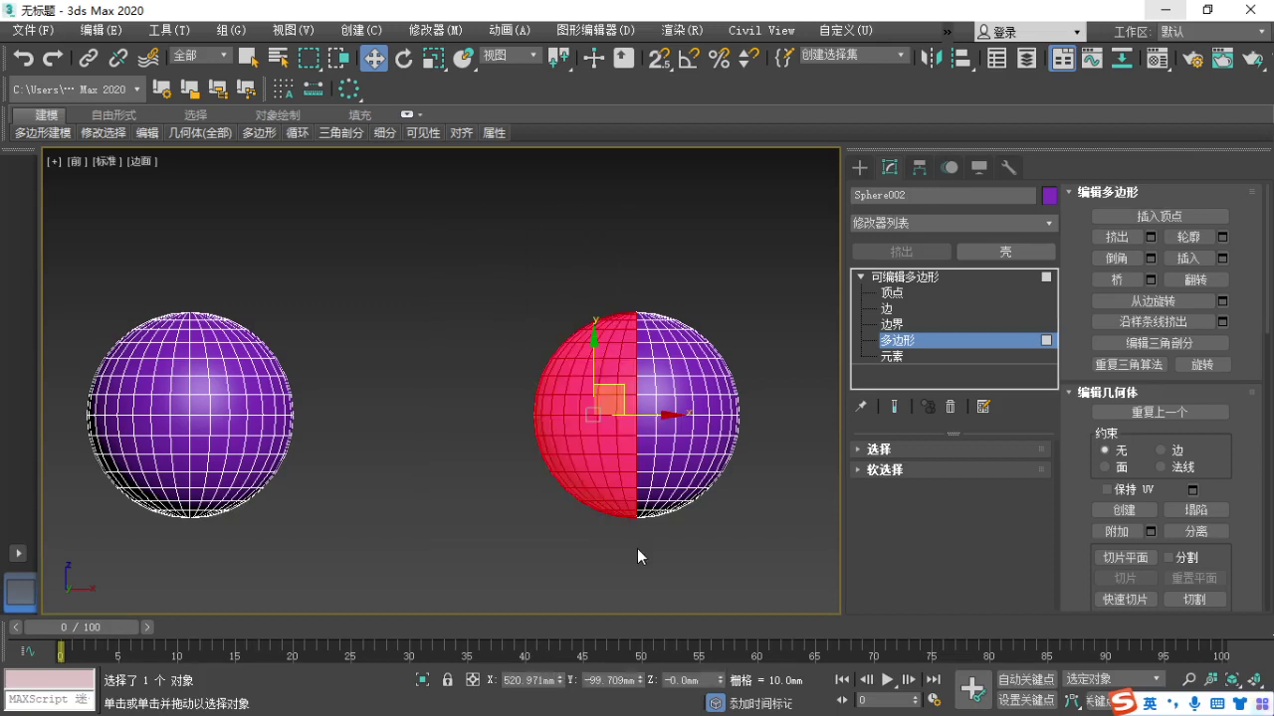
{"action": "key", "text": "Delete"}
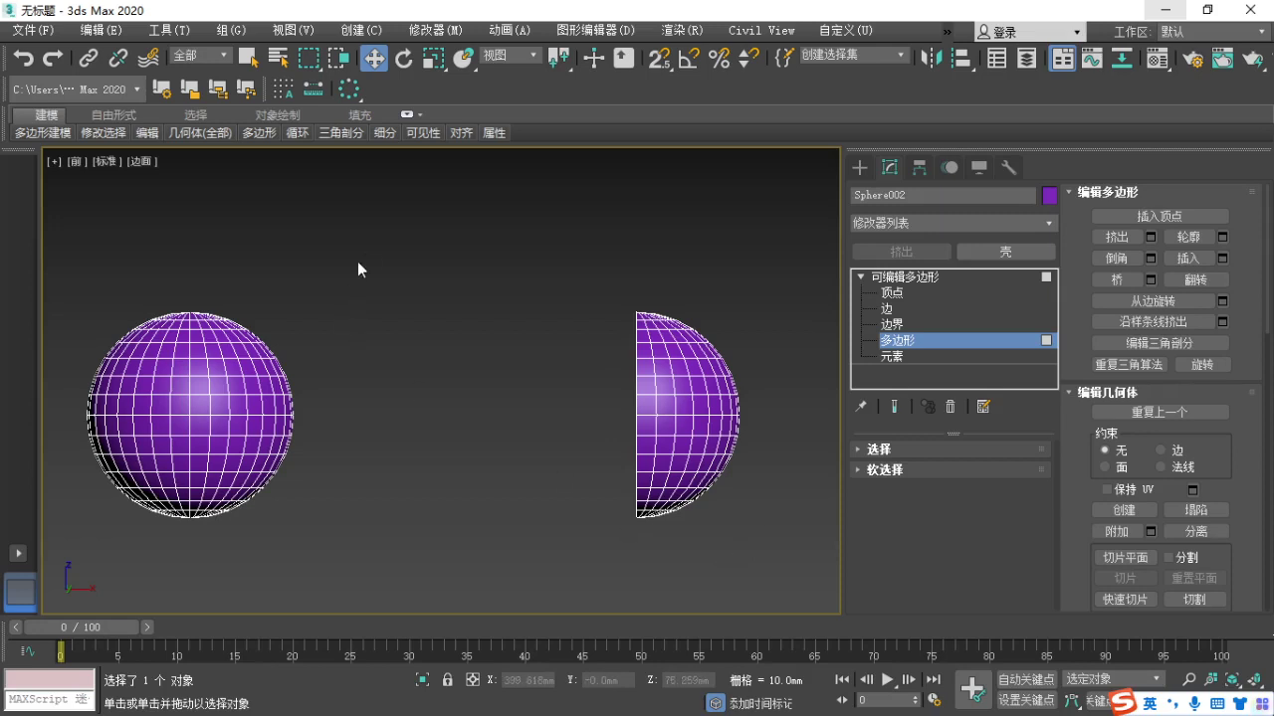
{"action": "left_click_drag", "start_coordinate": [370, 240], "coordinate": [192, 574]}
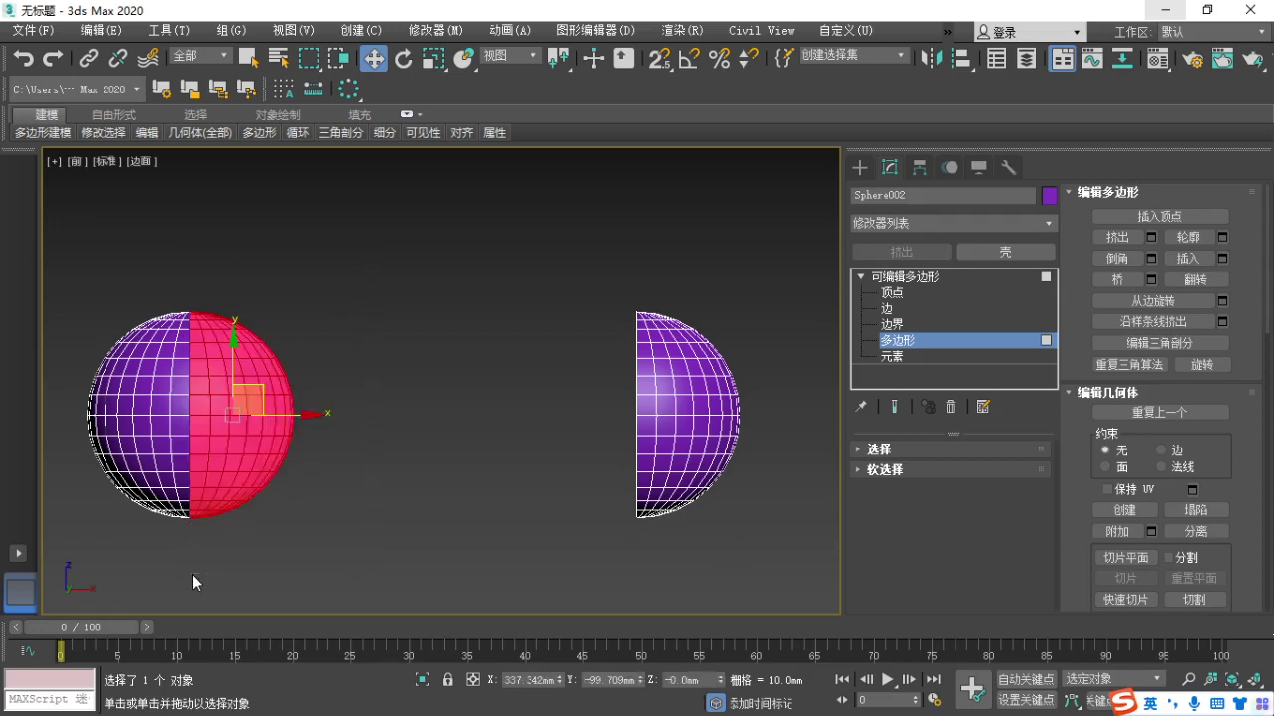
{"action": "key", "text": "Delete"}
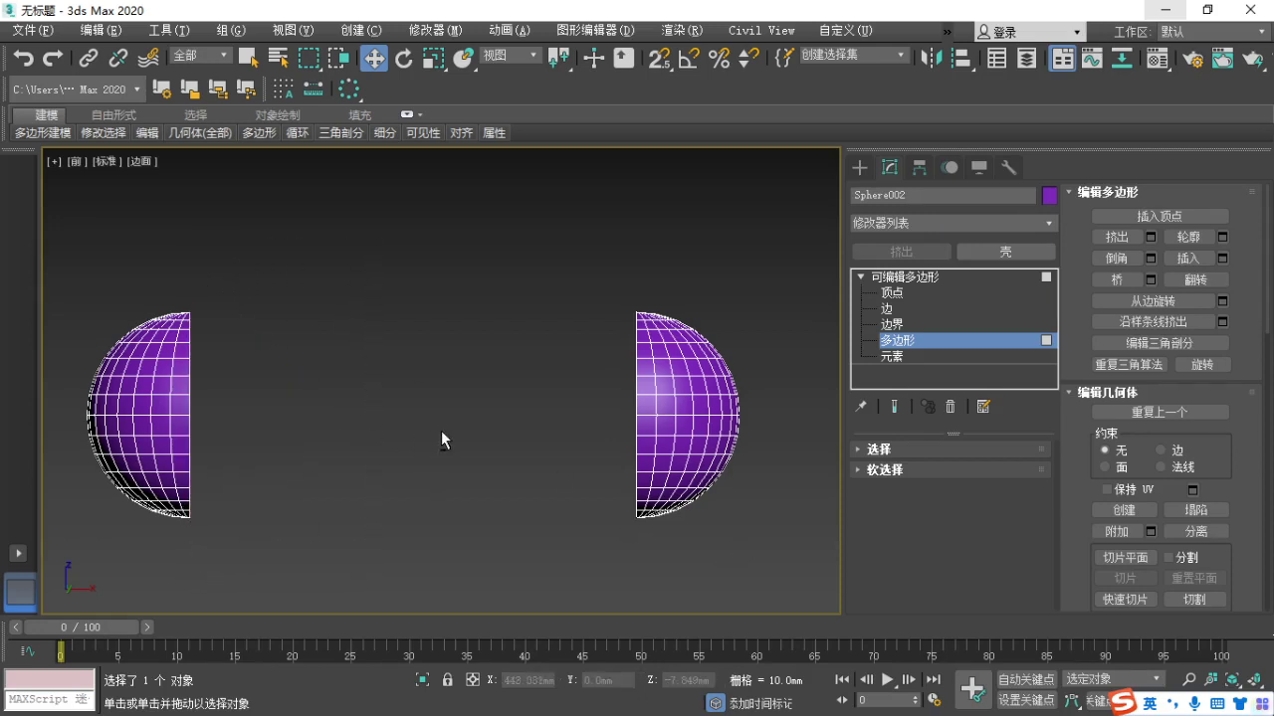
Select the open borders of both half spheres at the Border (边界) sub-object level.
{"action": "middle_click_drag", "start_coordinate": [441, 431], "coordinate": [406, 477], "text": "alt"}
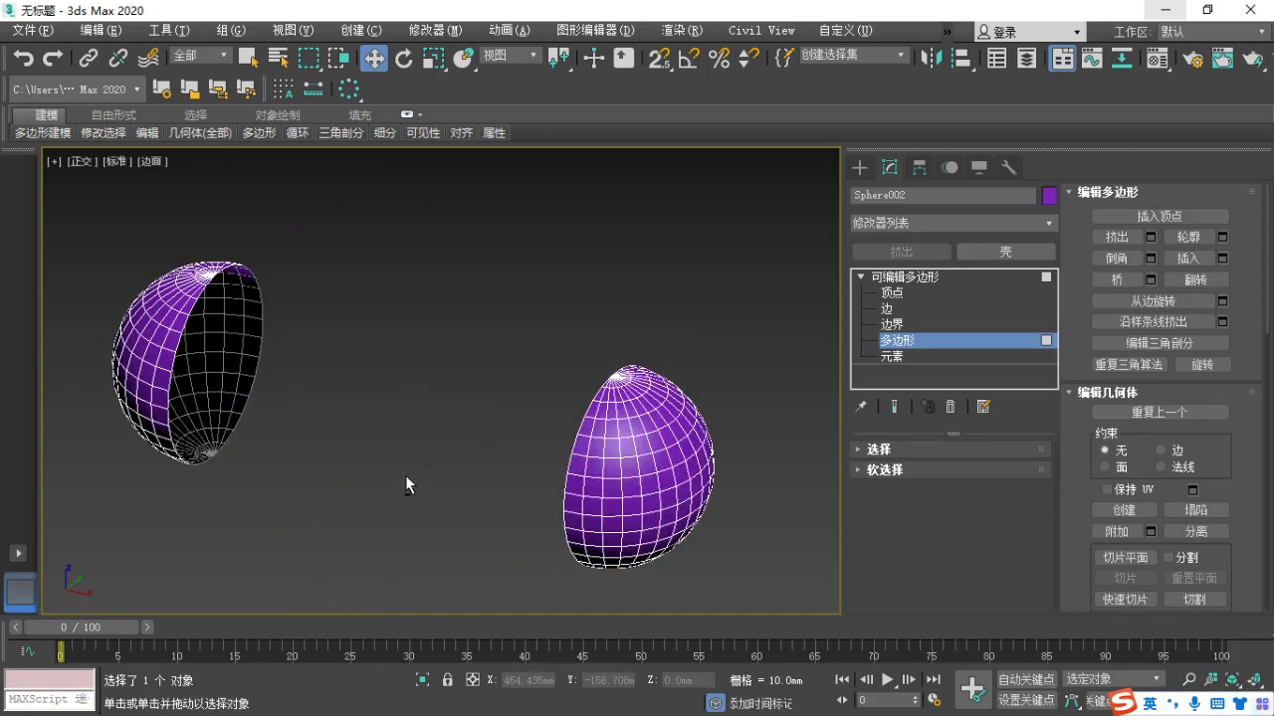
{"action": "left_click_drag", "start_coordinate": [230, 246], "coordinate": [145, 438]}
{"action": "left_click", "coordinate": [892, 324]}
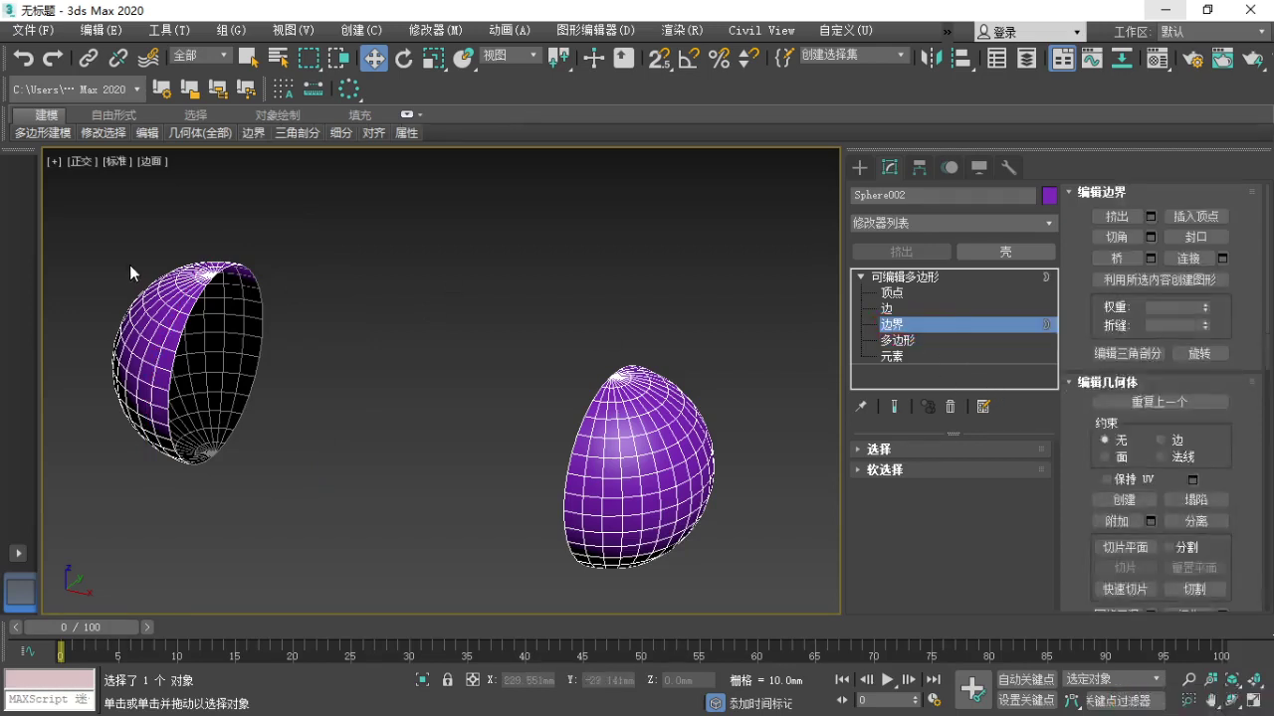
{"action": "key", "text": "3"}
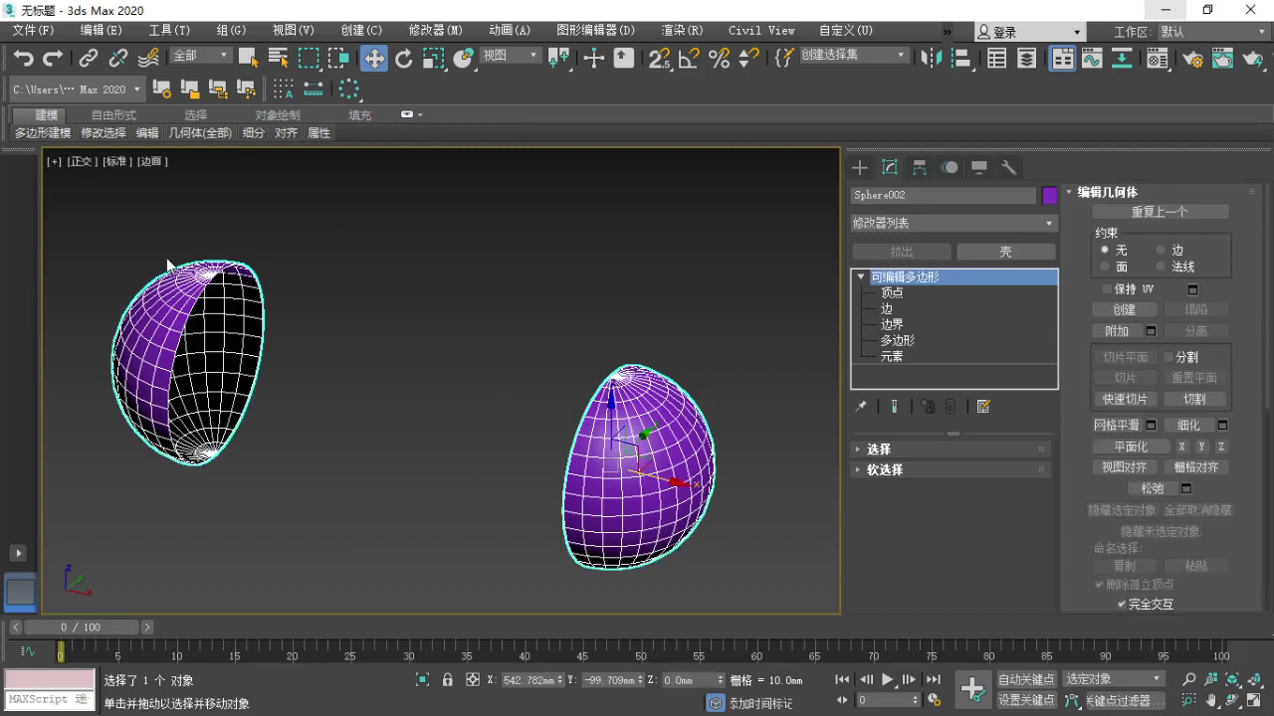
{"action": "left_click", "coordinate": [891, 326]}
{"action": "left_click_drag", "start_coordinate": [128, 225], "coordinate": [341, 546]}
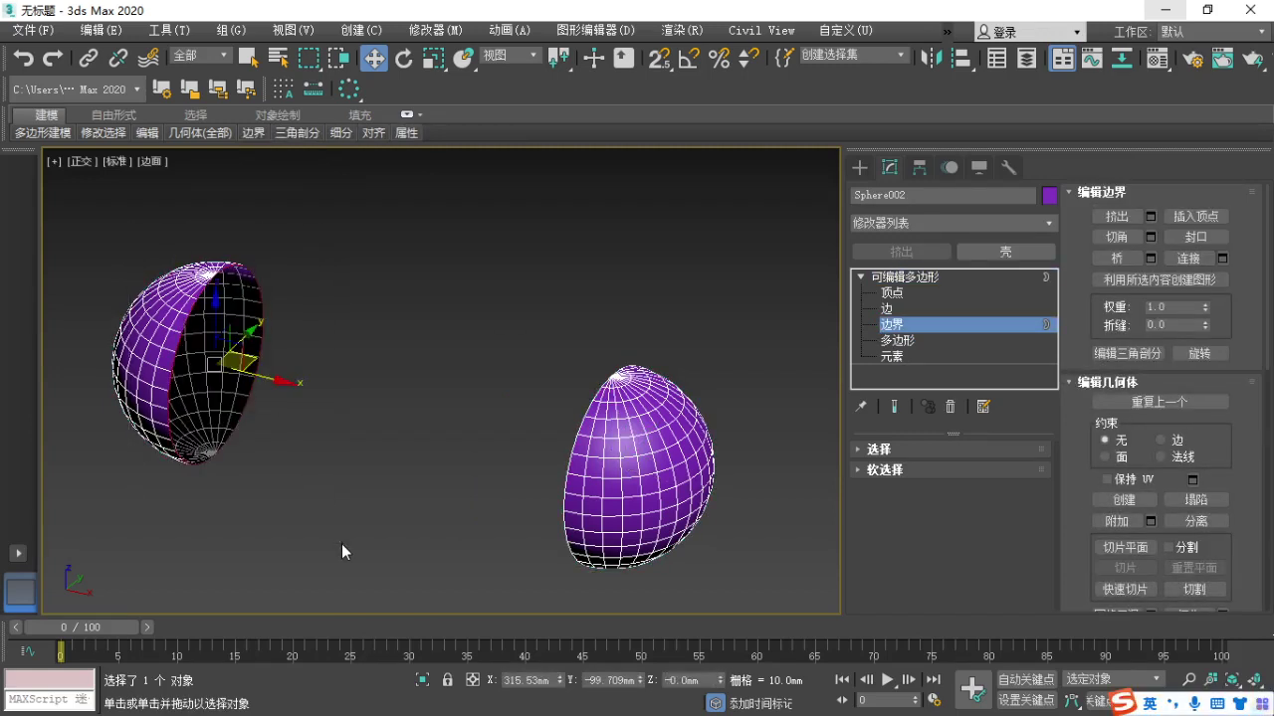
{"action": "left_click_drag", "start_coordinate": [496, 301], "coordinate": [673, 611]}
{"action": "middle_click_drag", "start_coordinate": [386, 474], "coordinate": [338, 510], "text": "alt"}
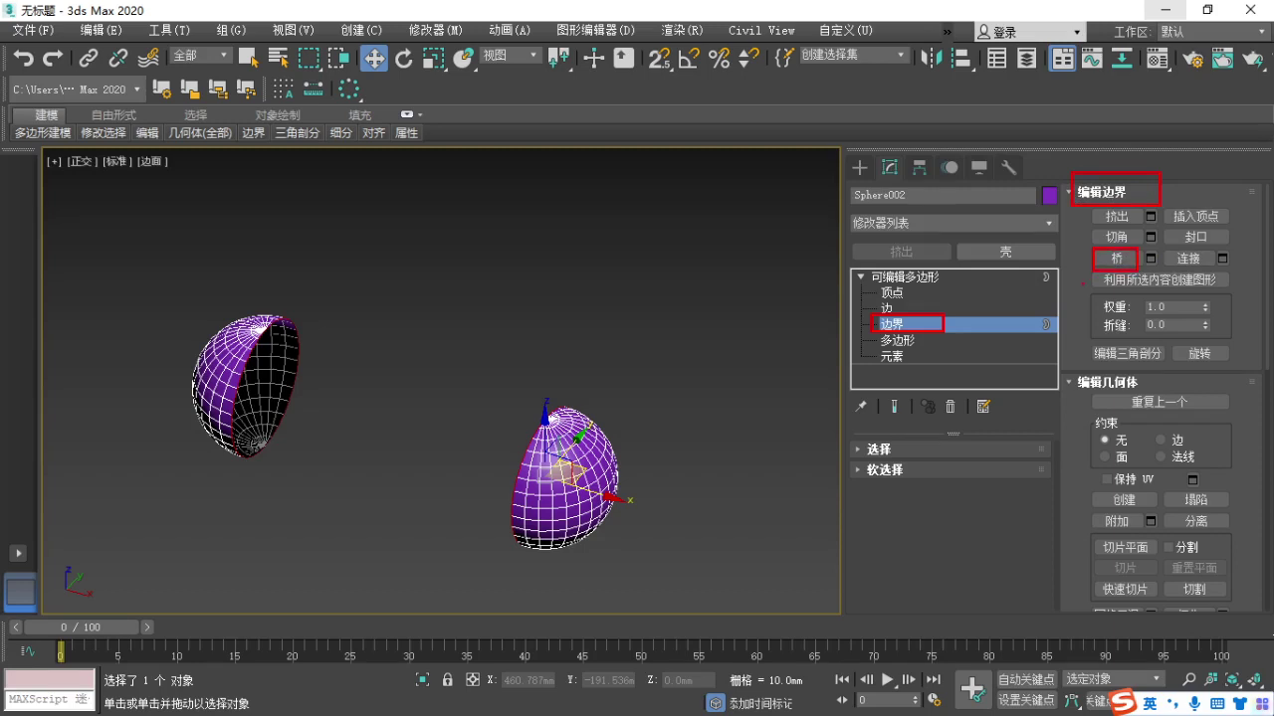
Bridge (桥) the two selected borders into a capsule, then leave the sub-object level and deselect the object.
{"action": "left_click", "coordinate": [1119, 261]}
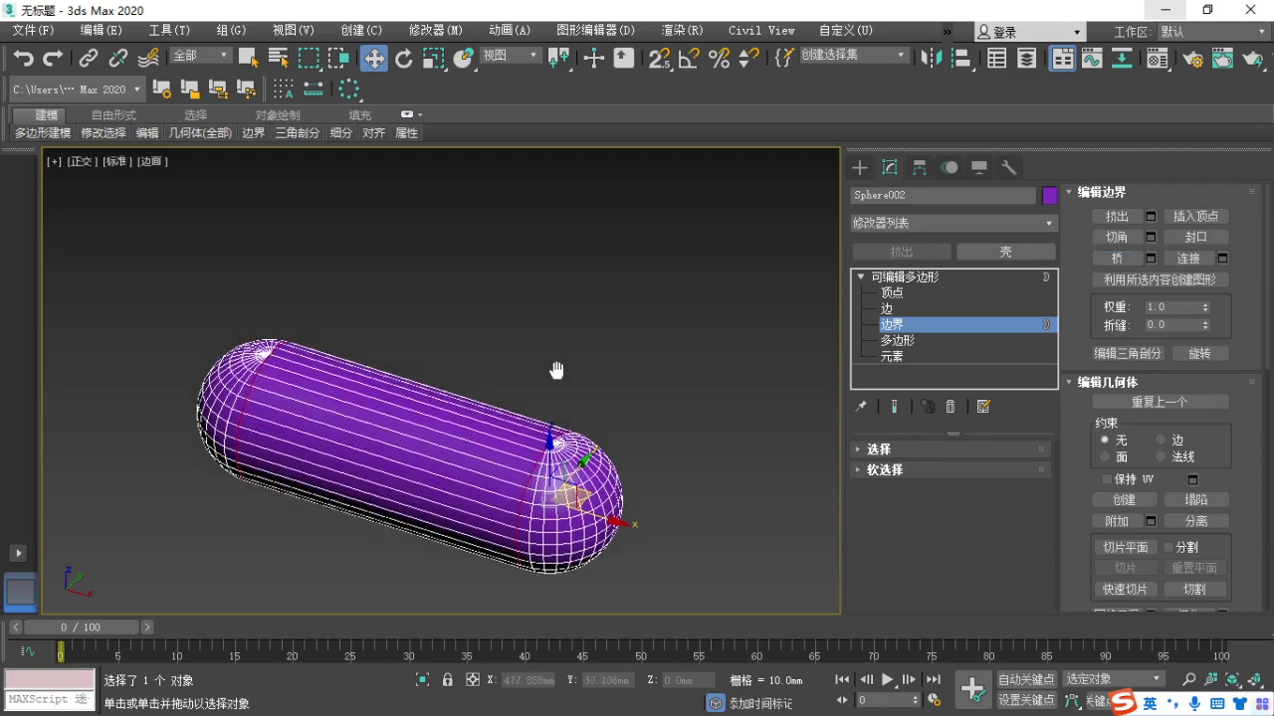
{"action": "middle_click_drag", "start_coordinate": [556, 370], "coordinate": [561, 374]}
{"action": "middle_click_drag", "start_coordinate": [387, 450], "coordinate": [383, 418], "text": "alt"}
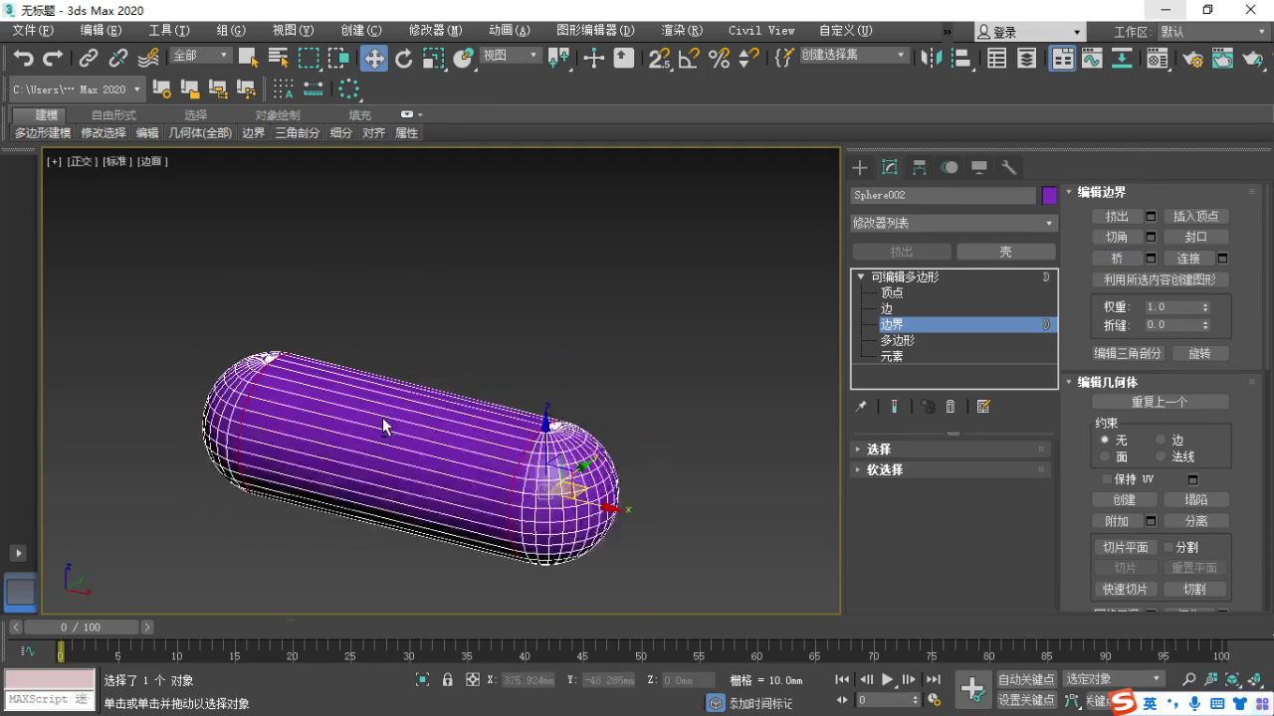
{"action": "left_click", "coordinate": [899, 278]}
{"action": "left_click", "coordinate": [673, 440]}
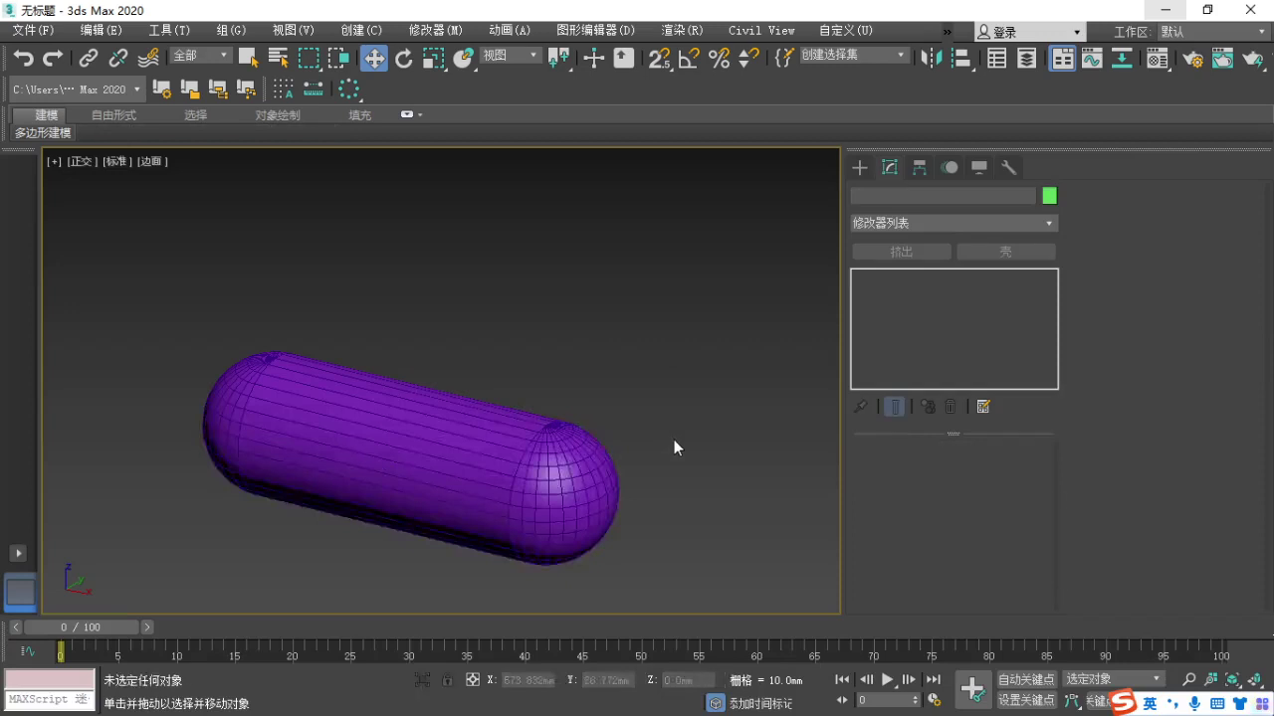
{"action": "middle_click_drag", "start_coordinate": [492, 400], "coordinate": [434, 396], "text": "alt"}
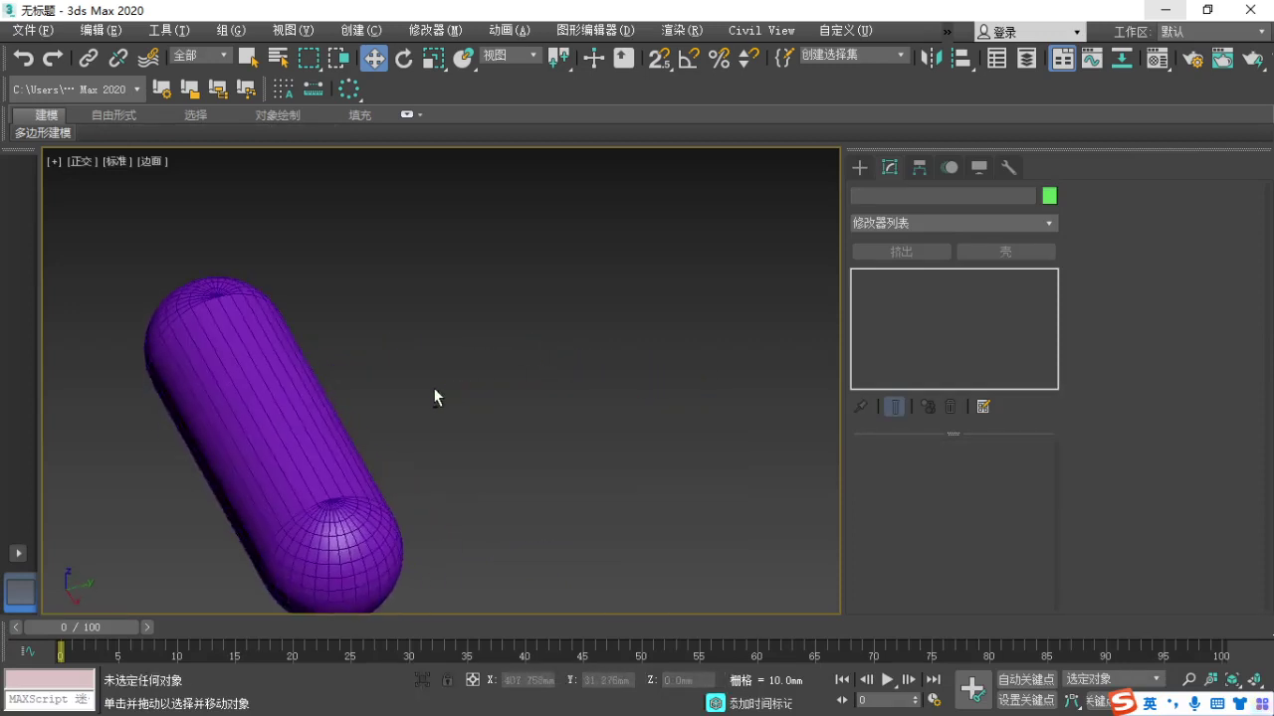
{"action": "middle_click_drag", "start_coordinate": [379, 432], "coordinate": [461, 440], "text": "alt"}
{"action": "middle_click_drag", "start_coordinate": [459, 439], "coordinate": [491, 404], "text": "alt"}
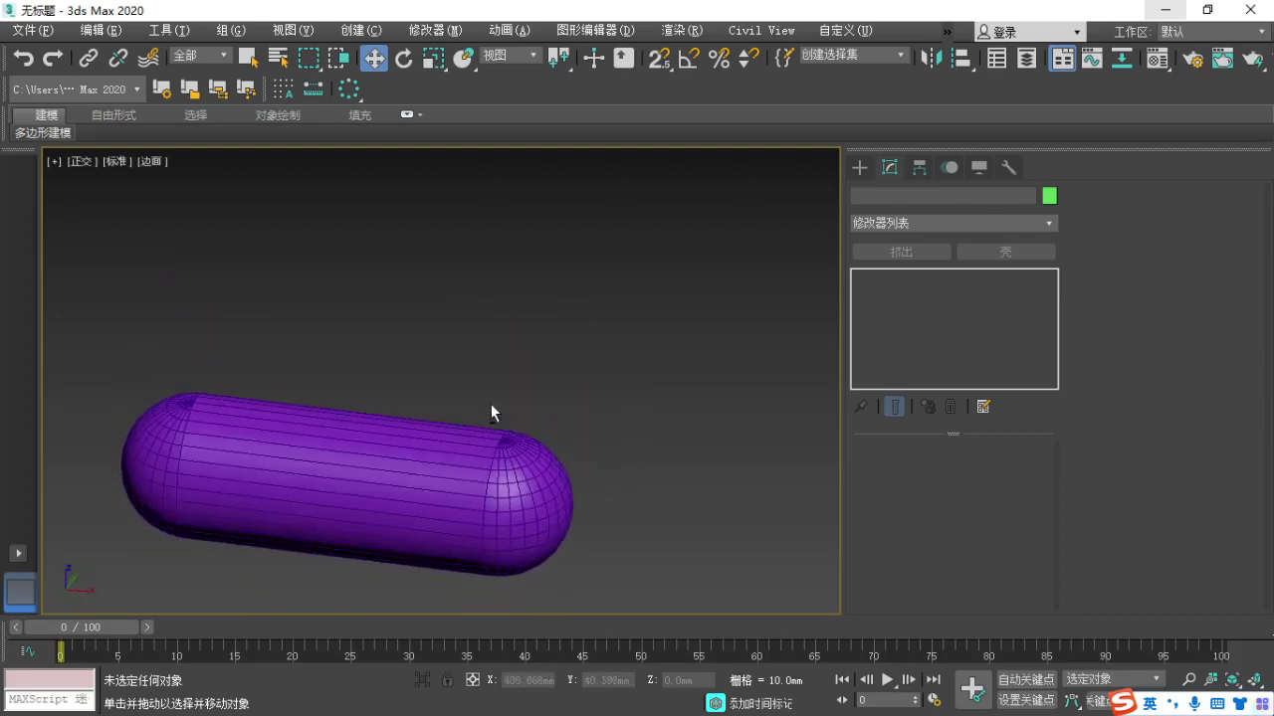
Select the capsule, examine its borders at the Border (边界) sub-object level and clear the border selection.
{"action": "left_click", "coordinate": [428, 449]}
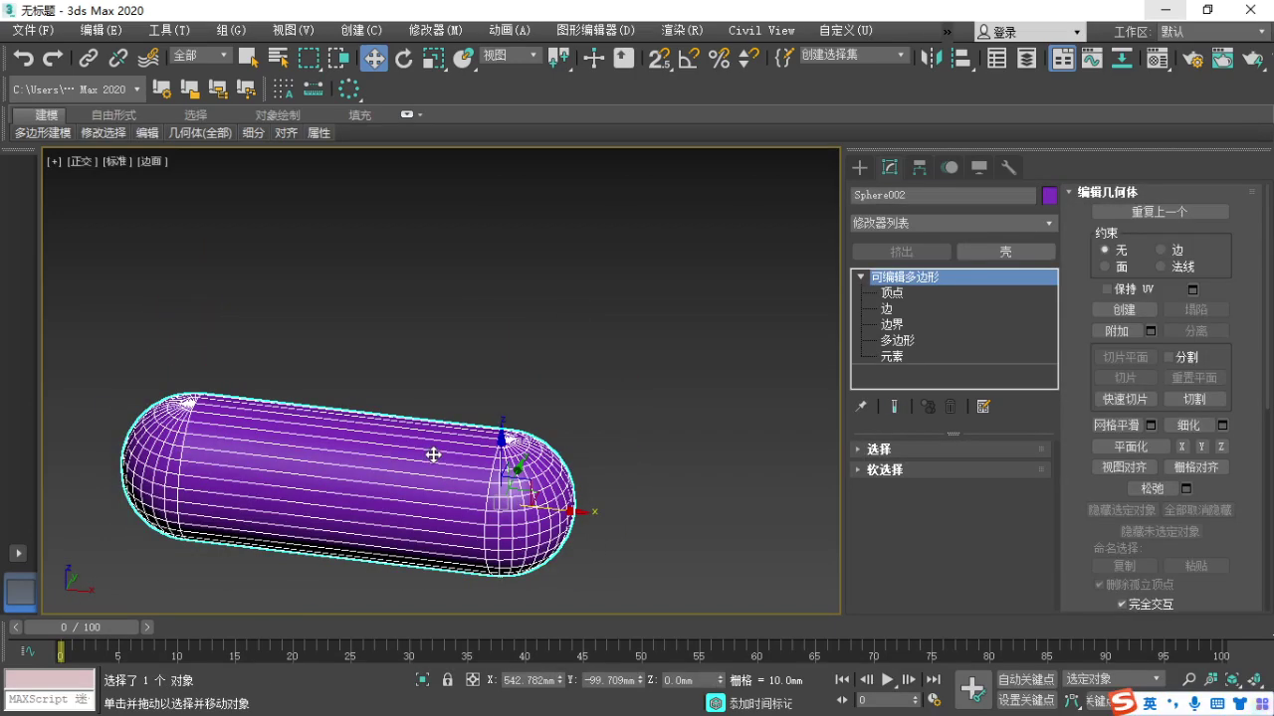
{"action": "middle_click_drag", "start_coordinate": [449, 446], "coordinate": [490, 408]}
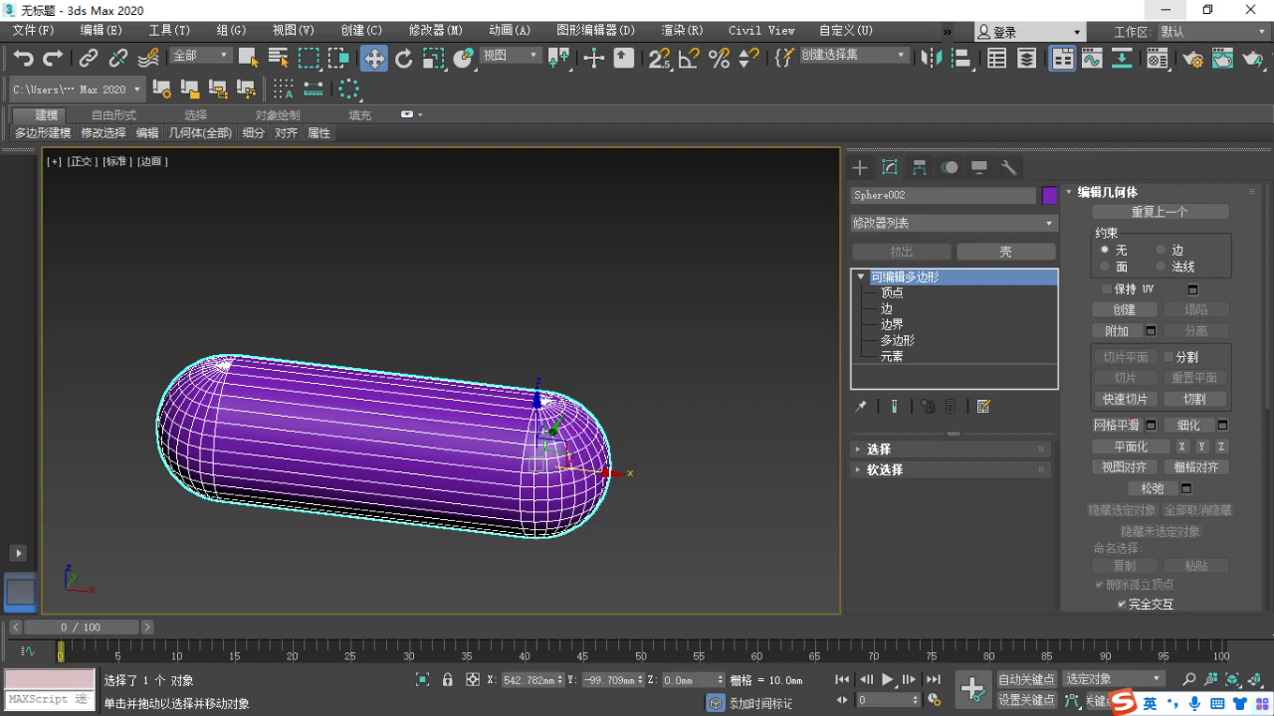
{"action": "left_click", "coordinate": [460, 356]}
{"action": "left_click", "coordinate": [477, 442]}
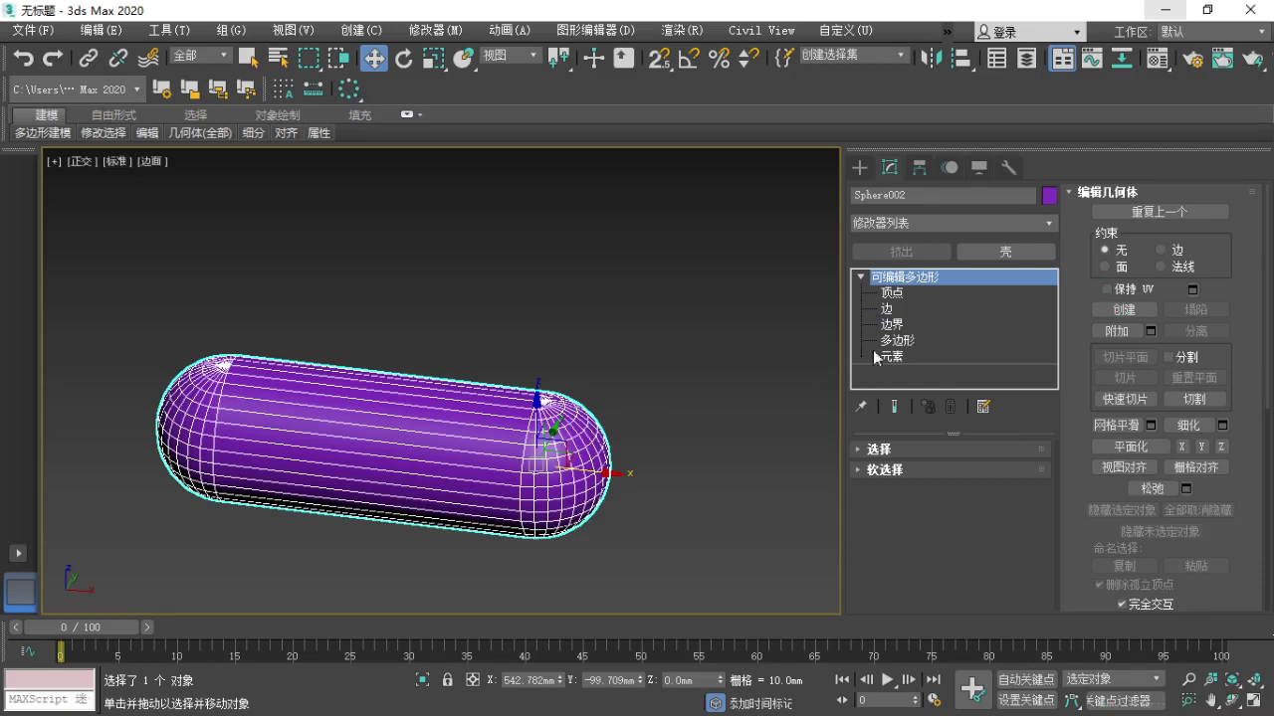
{"action": "left_click", "coordinate": [898, 325]}
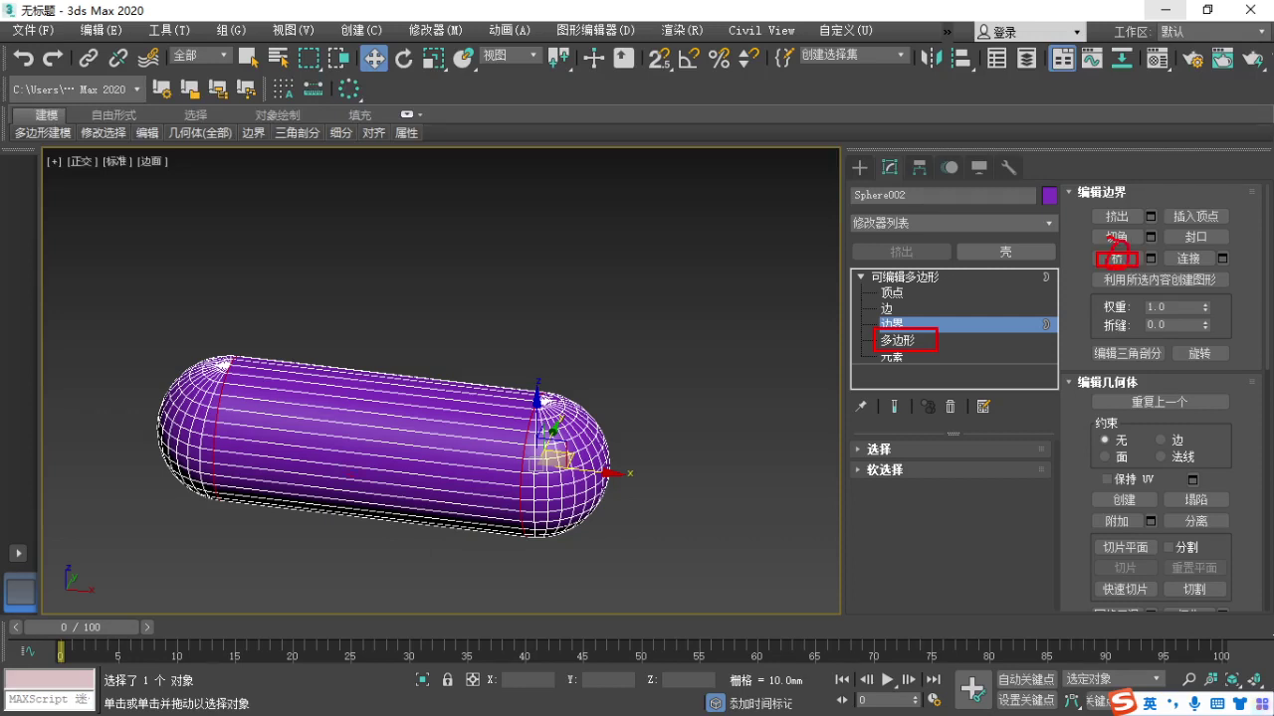
{"action": "key", "text": "Escape"}
{"action": "middle_click_drag", "start_coordinate": [668, 510], "coordinate": [545, 488]}
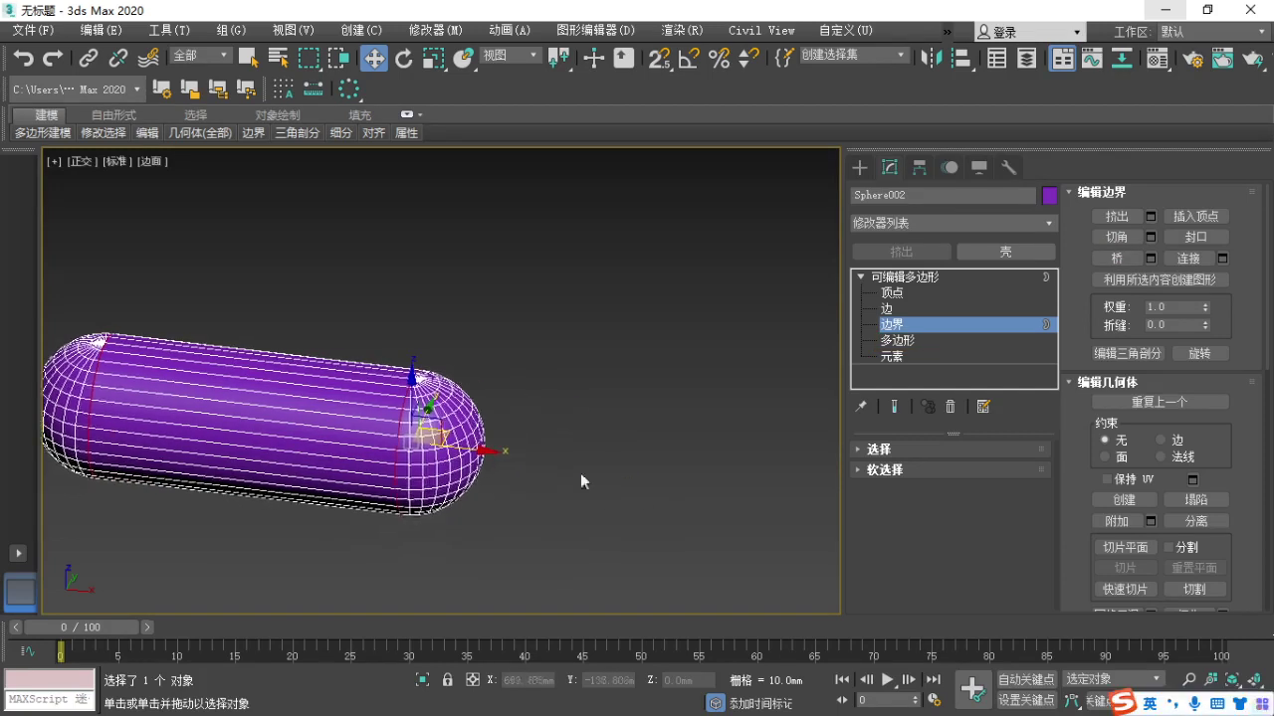
{"action": "left_click", "coordinate": [590, 465]}
In the top view, create a sphere with a radius of about 45 mm beside the capsule's rounded end.
{"action": "key", "text": "t"}
{"action": "middle_click_drag", "start_coordinate": [726, 438], "coordinate": [435, 455]}
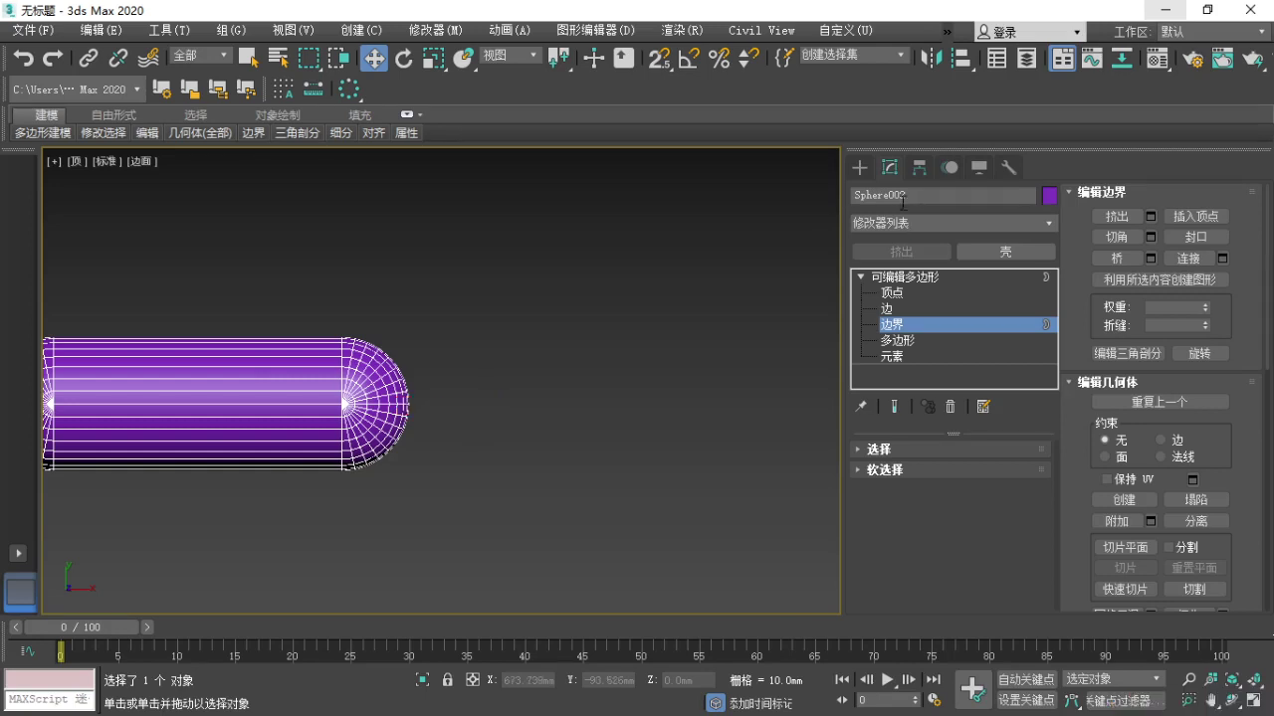
{"action": "left_click", "coordinate": [859, 167]}
{"action": "left_click", "coordinate": [911, 299]}
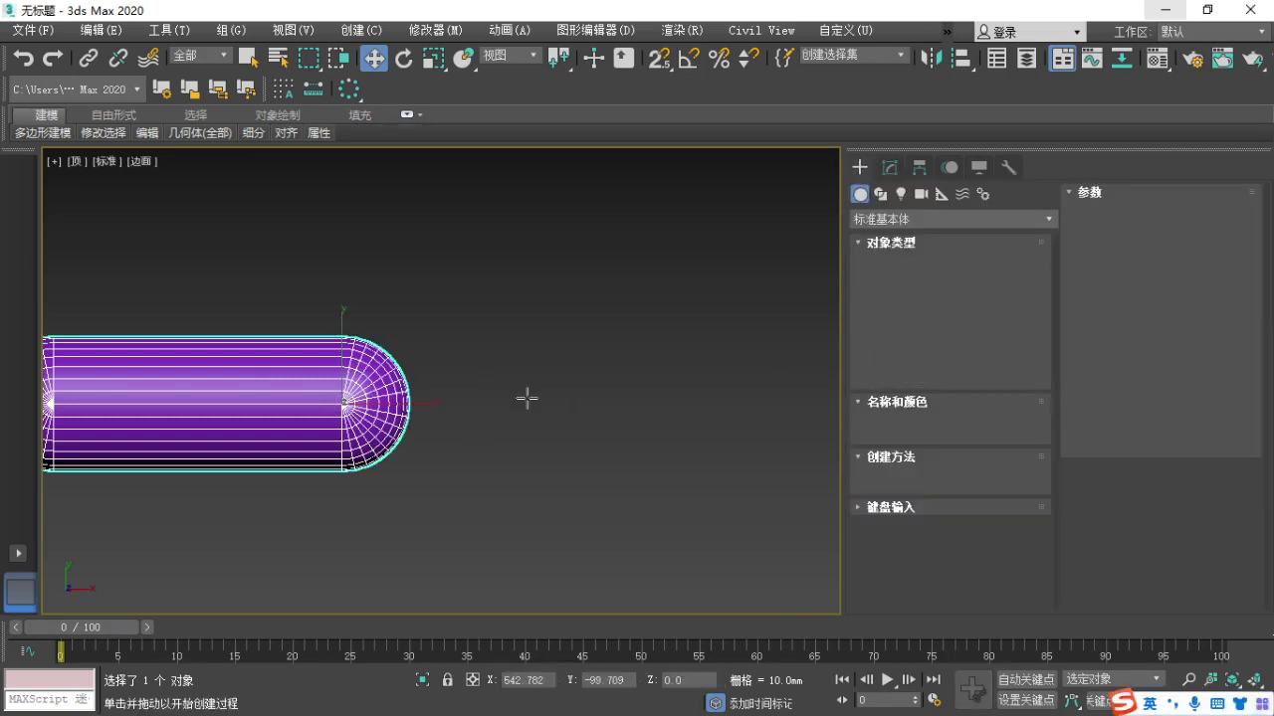
{"action": "left_click_drag", "start_coordinate": [568, 402], "coordinate": [606, 448]}
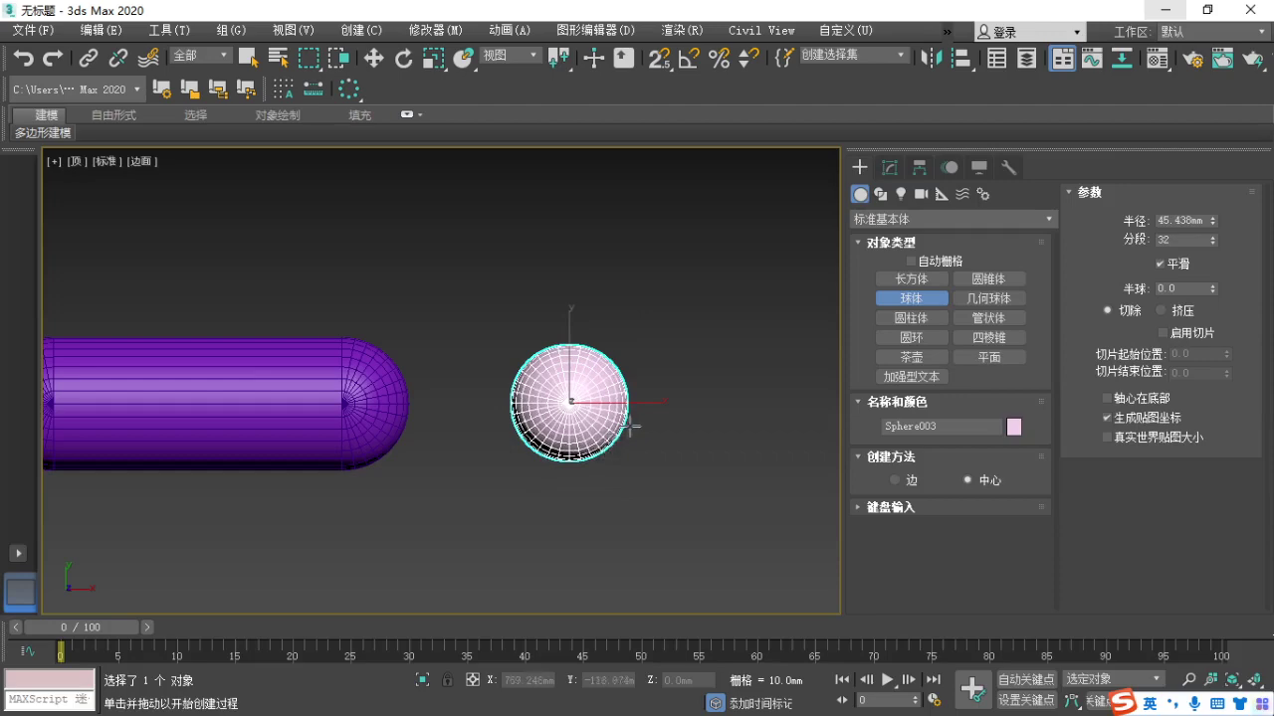
{"action": "key", "text": "w"}
{"action": "middle_click_drag", "start_coordinate": [606, 447], "coordinate": [497, 339], "text": "alt"}
Attach (附加) the new sphere to the capsule, then end the attaching and deselect the combined object.
{"action": "left_click", "coordinate": [368, 410]}
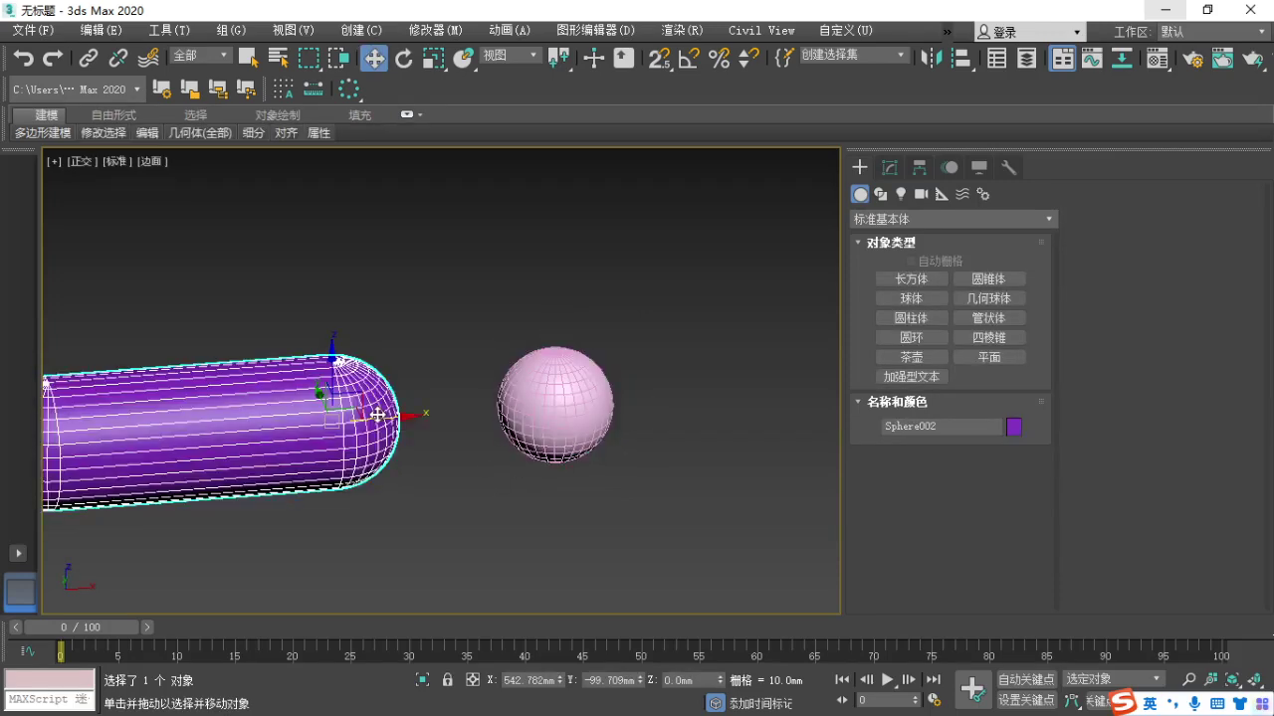
{"action": "right_click", "coordinate": [371, 408]}
{"action": "left_click", "coordinate": [345, 345]}
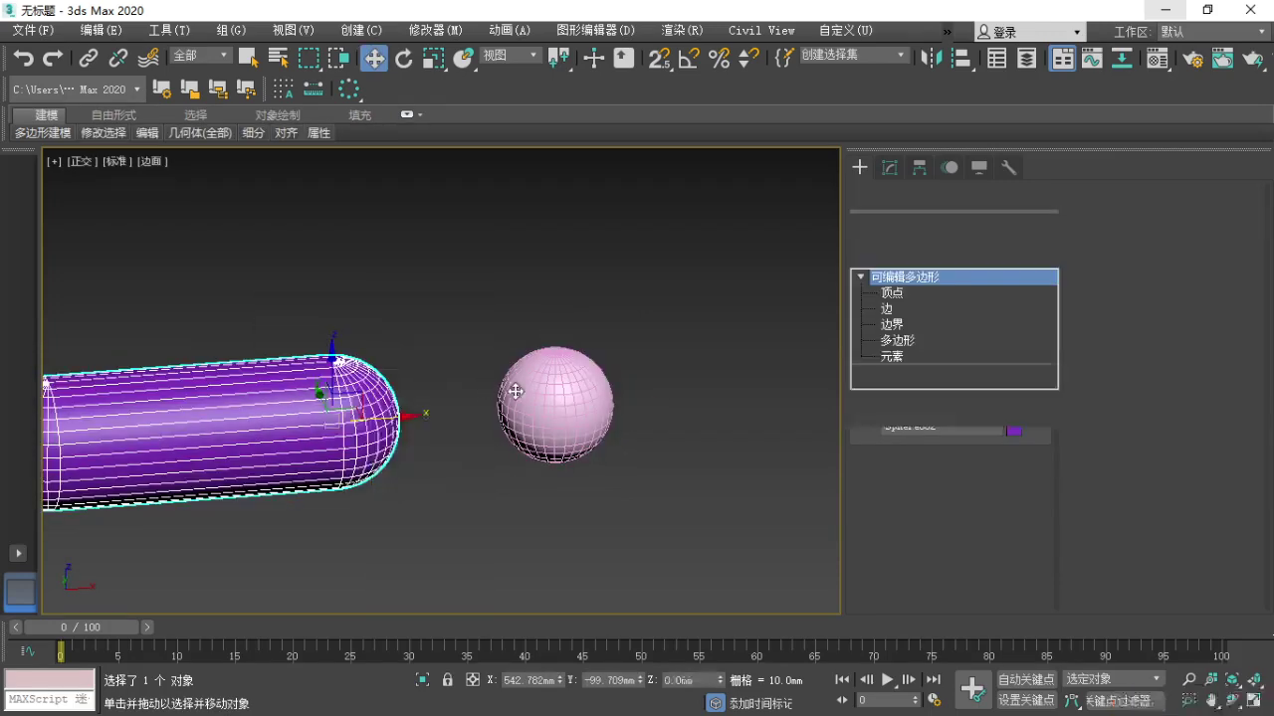
{"action": "left_click", "coordinate": [537, 448]}
{"action": "middle_click_drag", "start_coordinate": [443, 493], "coordinate": [373, 493], "text": "alt"}
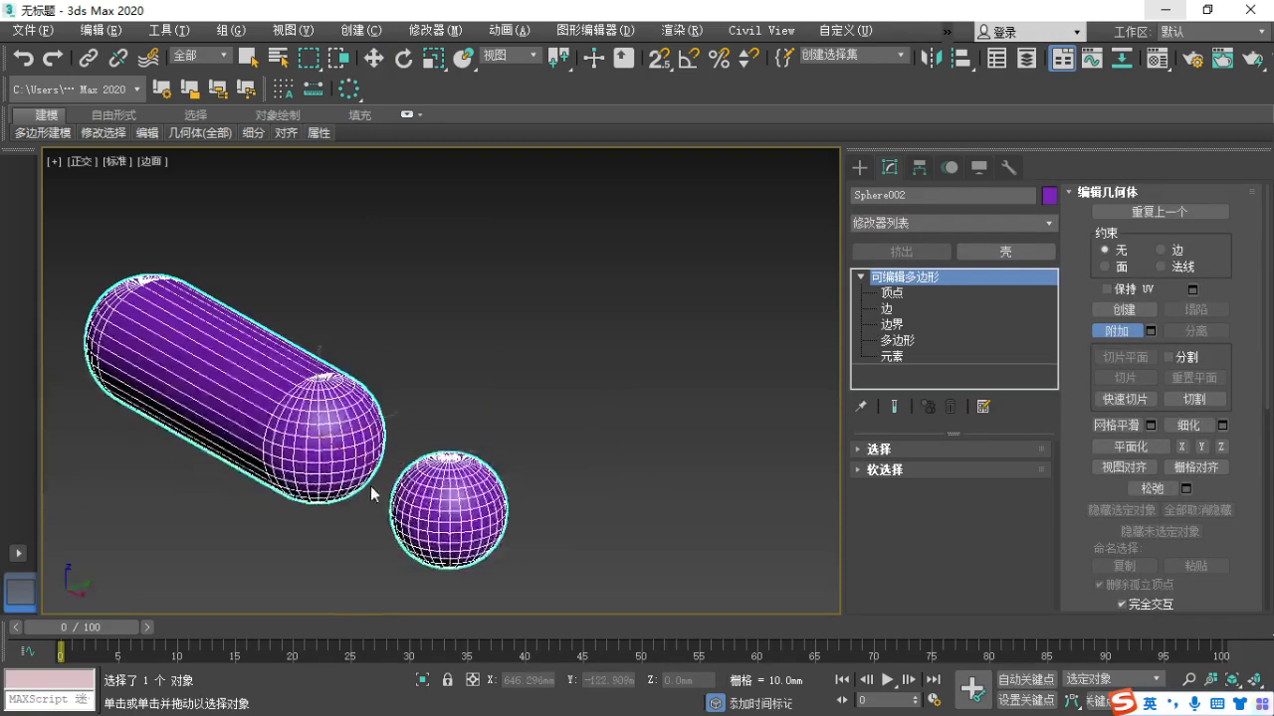
{"action": "left_click", "coordinate": [635, 427]}
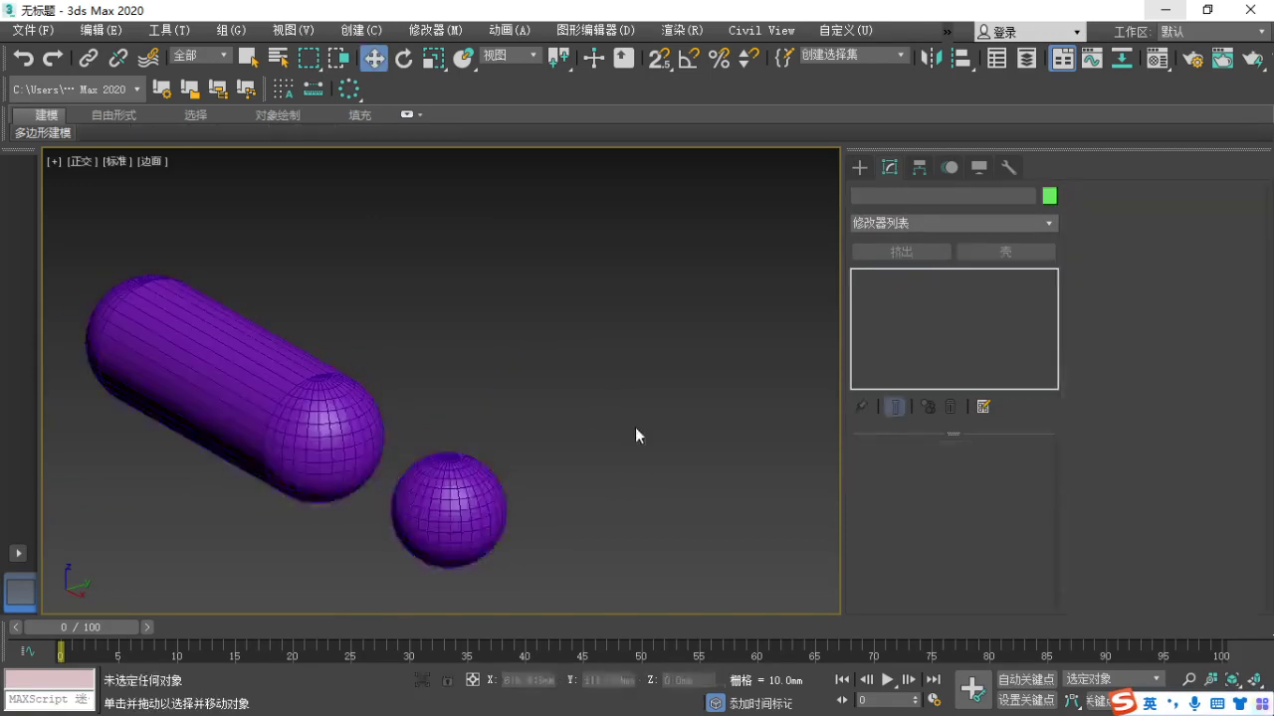
{"action": "key", "text": "w"}
Enter the Polygon (多边形) sub-object level of the combined object and select single faces on the small sphere one after another.
{"action": "left_click", "coordinate": [474, 477]}
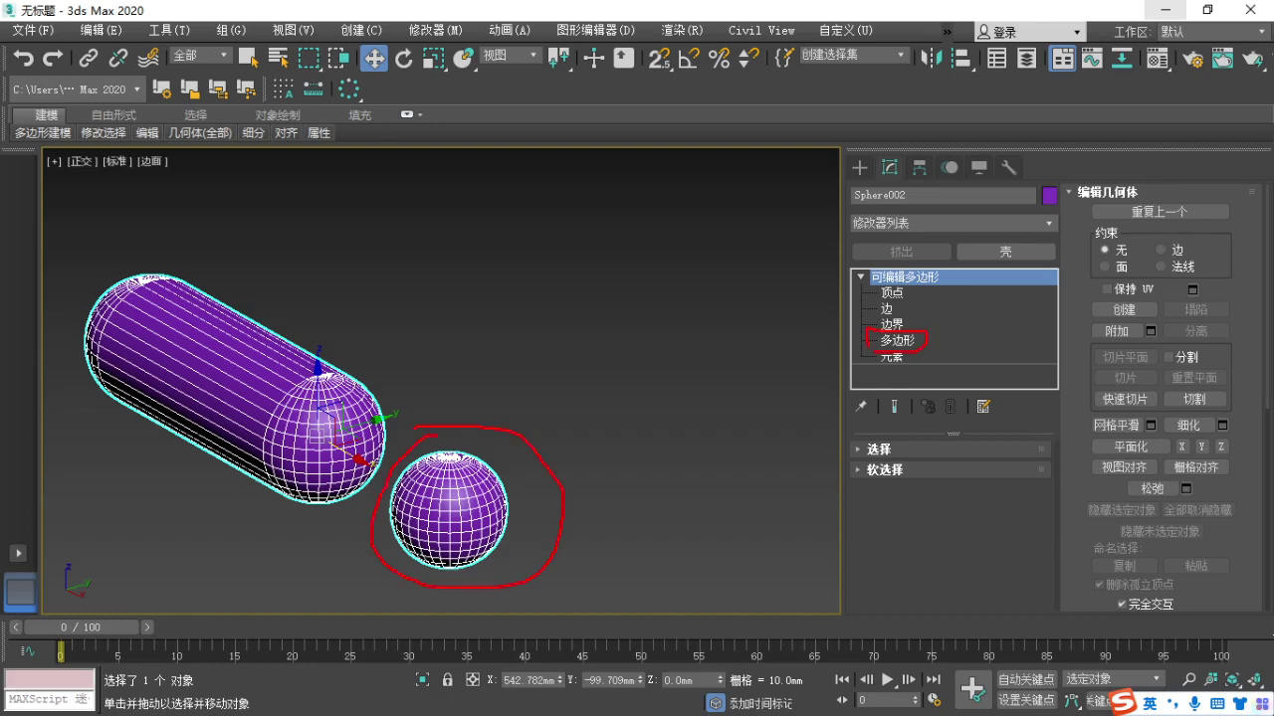
{"action": "scroll", "coordinate": [428, 530], "scroll_direction": "up", "scroll_amount": 5}
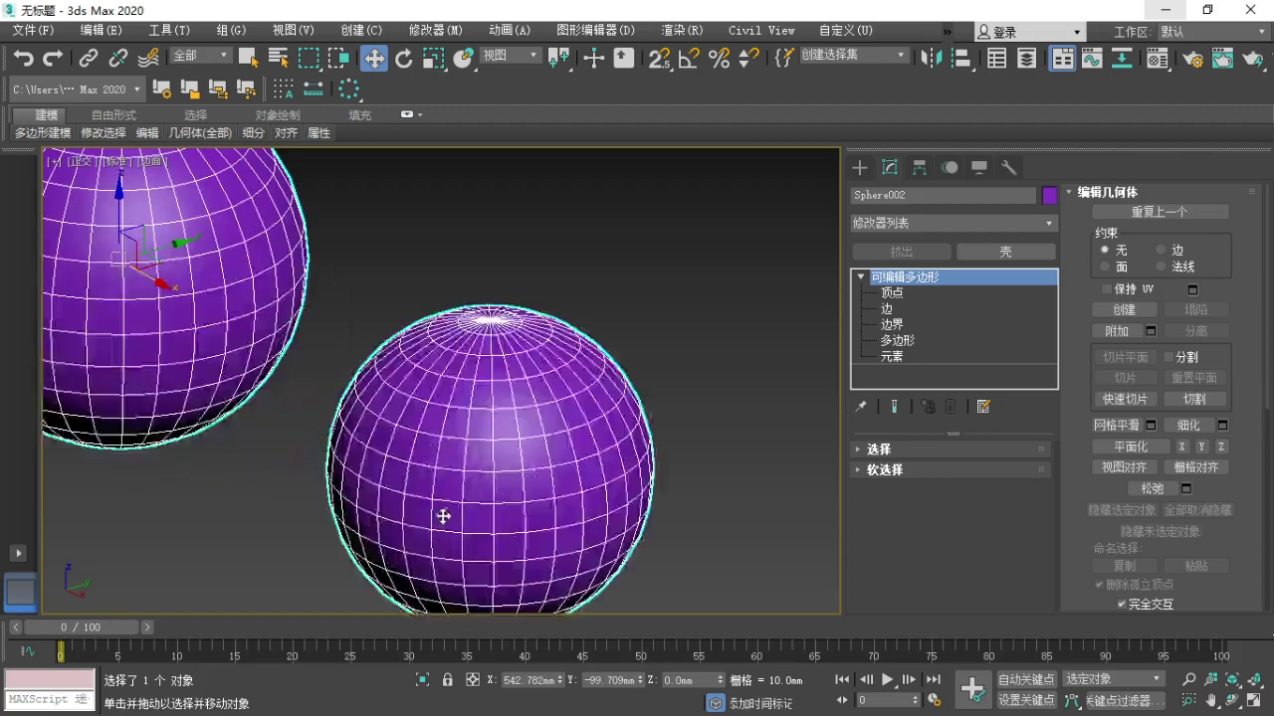
{"action": "left_click", "coordinate": [893, 342]}
{"action": "left_click", "coordinate": [487, 454]}
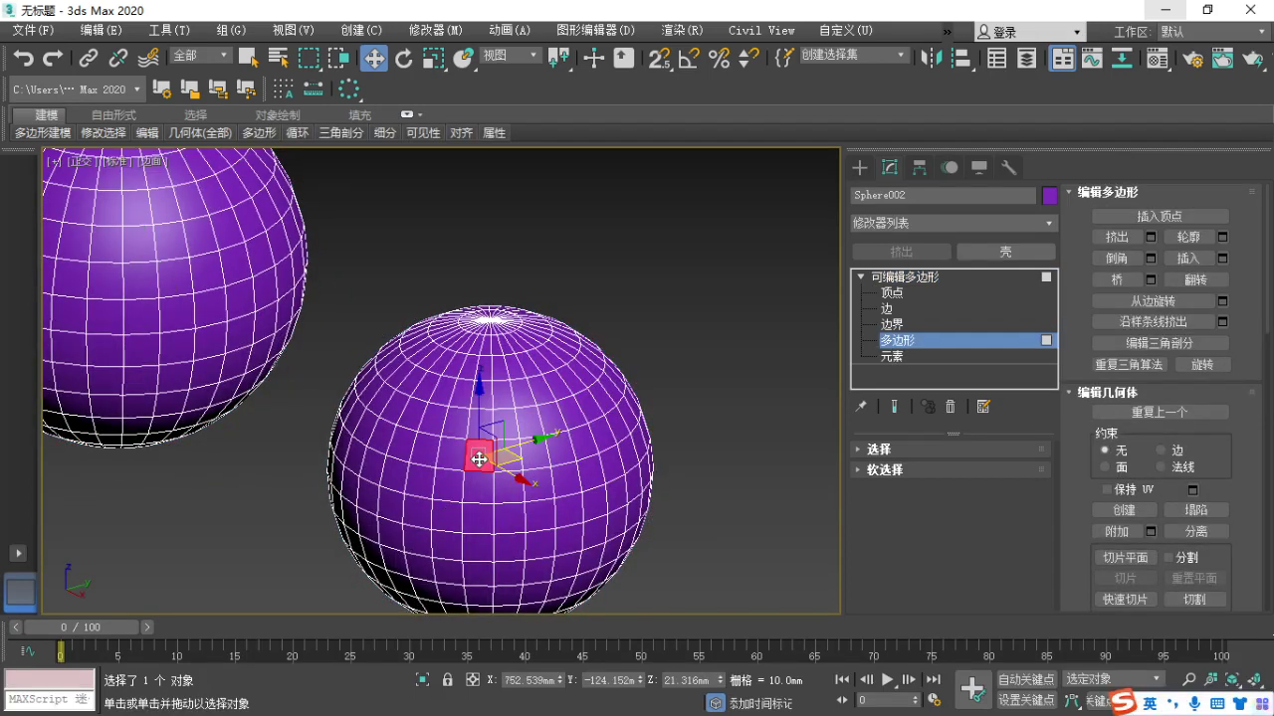
{"action": "left_click", "coordinate": [503, 490]}
{"action": "left_click", "coordinate": [470, 518]}
{"action": "left_click", "coordinate": [450, 521]}
{"action": "left_click", "coordinate": [420, 508]}
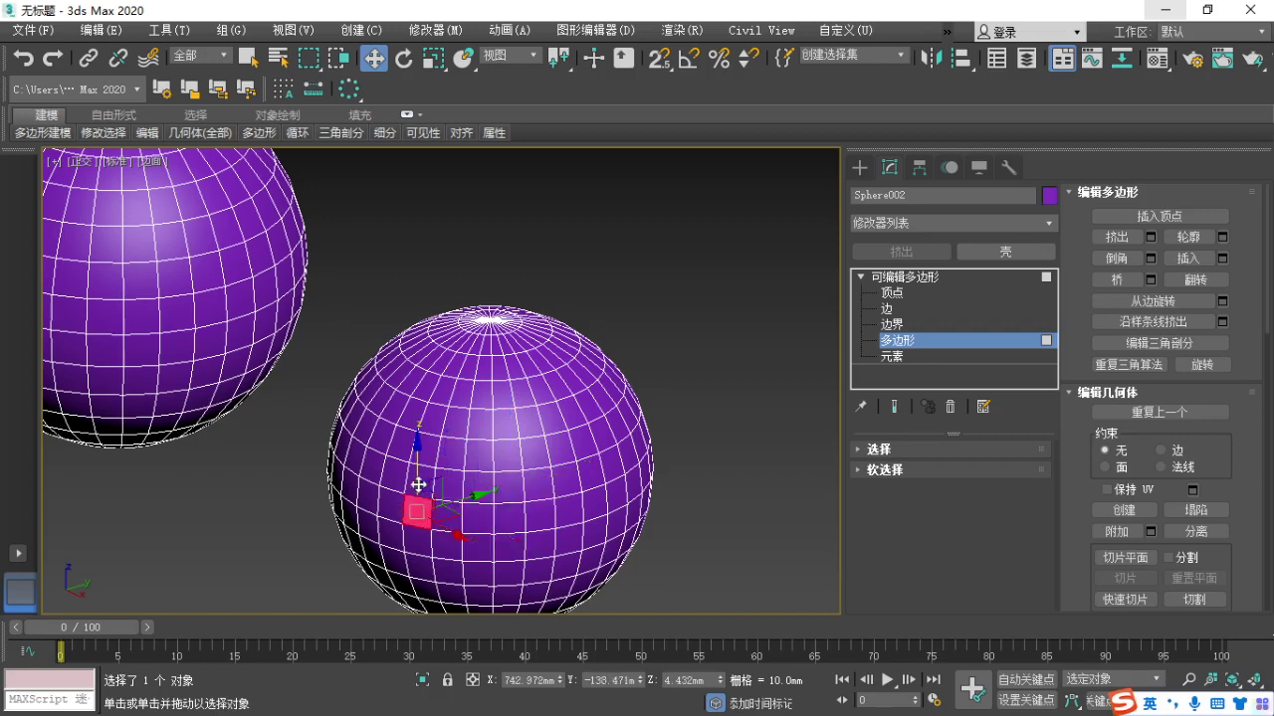
{"action": "left_click", "coordinate": [456, 450]}
{"action": "left_click", "coordinate": [538, 452]}
{"action": "left_click", "coordinate": [506, 486]}
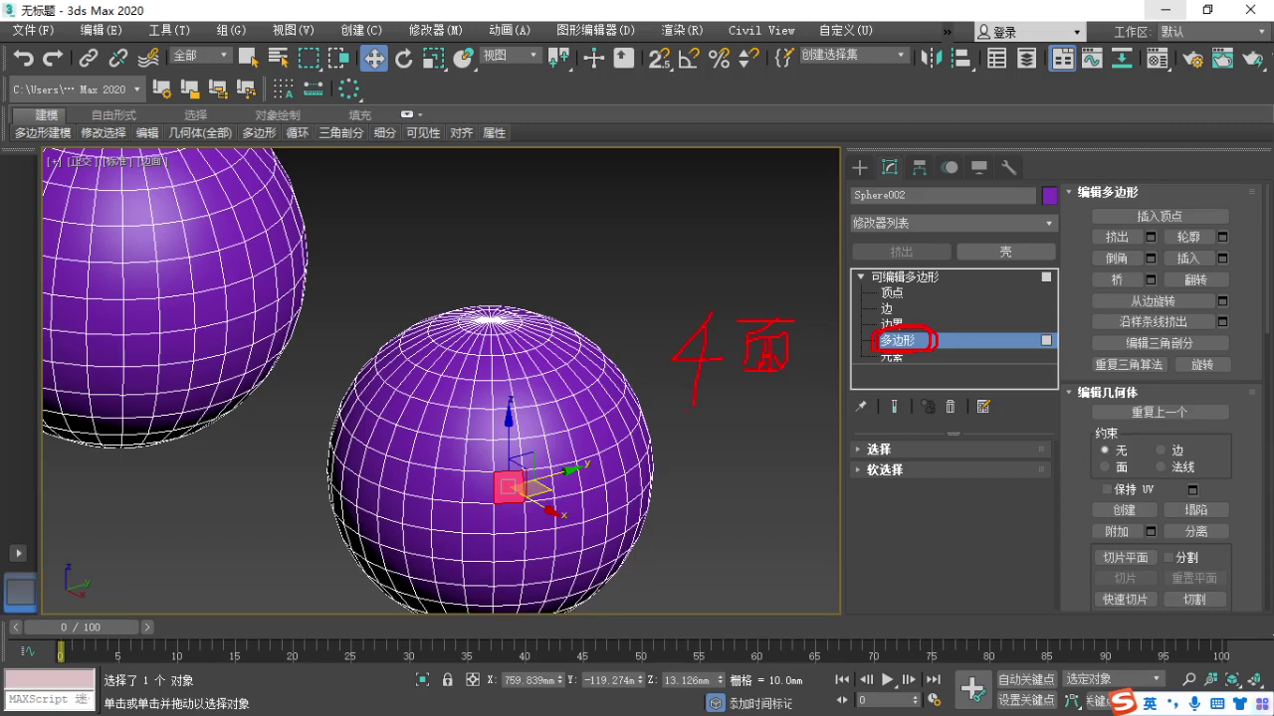
Pick a few more single faces on the small sphere, then region-select the polygons across the sphere.
{"action": "key", "text": "Escape"}
{"action": "left_click", "coordinate": [478, 460]}
{"action": "left_click", "coordinate": [449, 456]}
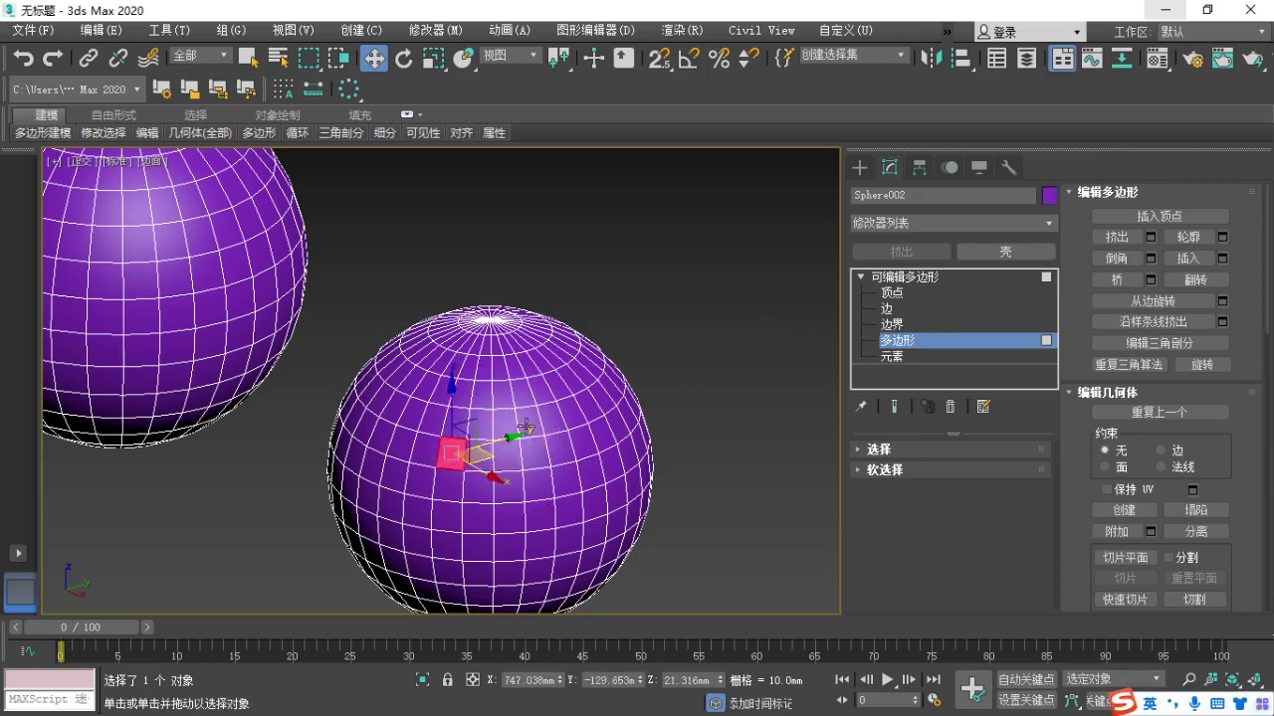
{"action": "left_click", "coordinate": [526, 425]}
{"action": "left_click_drag", "start_coordinate": [319, 245], "coordinate": [711, 650]}
{"action": "middle_click_drag", "start_coordinate": [660, 476], "coordinate": [687, 398]}
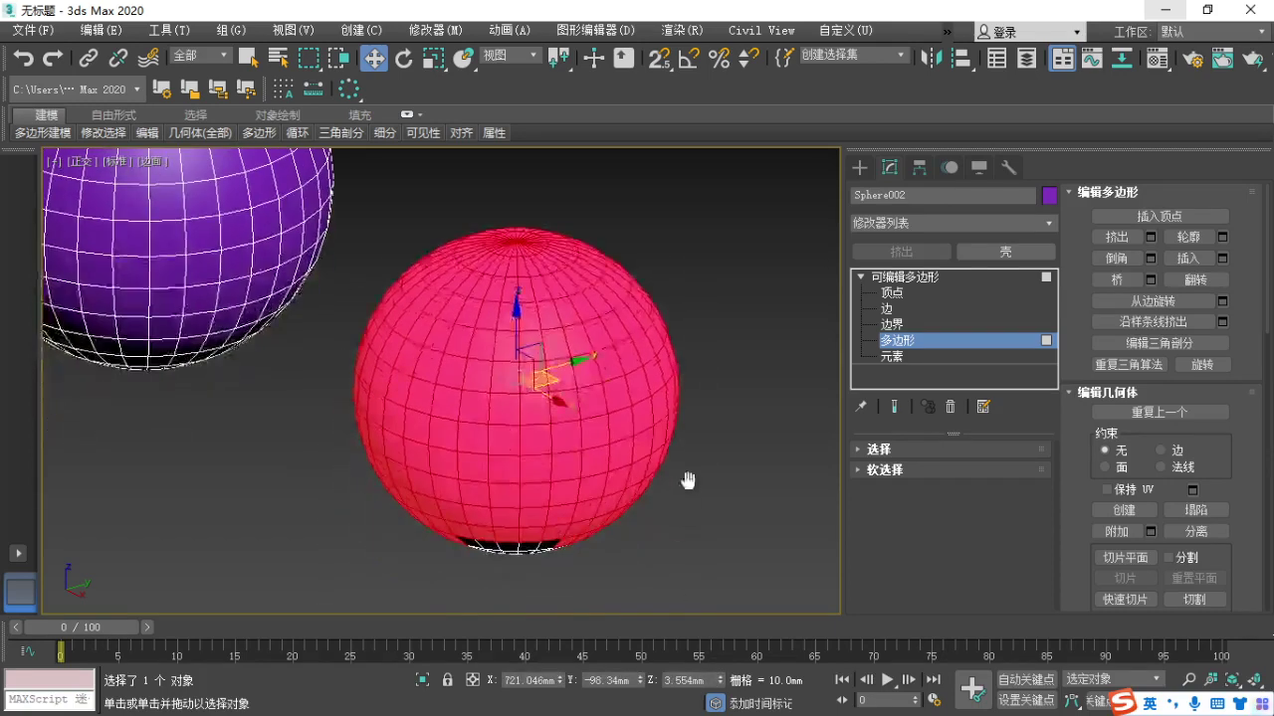
Region-select the small sphere's polygons again, then switch to the Element (元素) level and select the whole small sphere.
{"action": "left_click", "coordinate": [361, 185]}
{"action": "left_click_drag", "start_coordinate": [361, 185], "coordinate": [712, 646]}
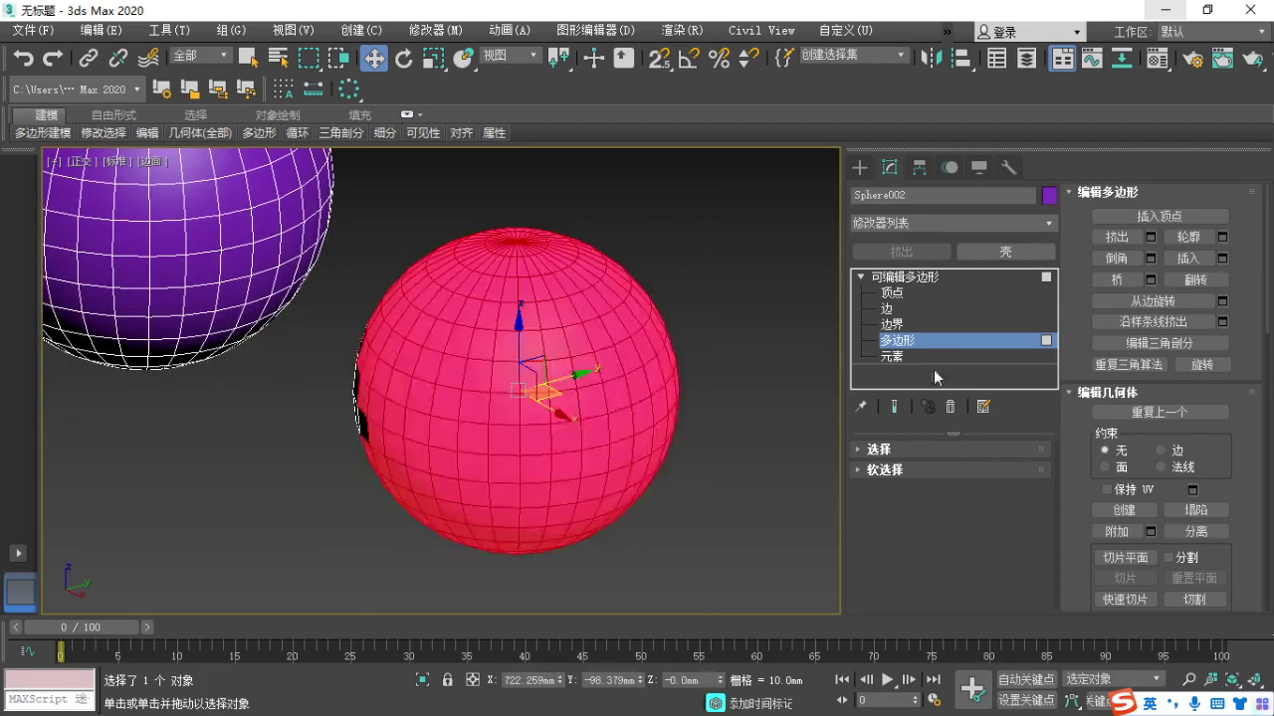
{"action": "left_click", "coordinate": [891, 356]}
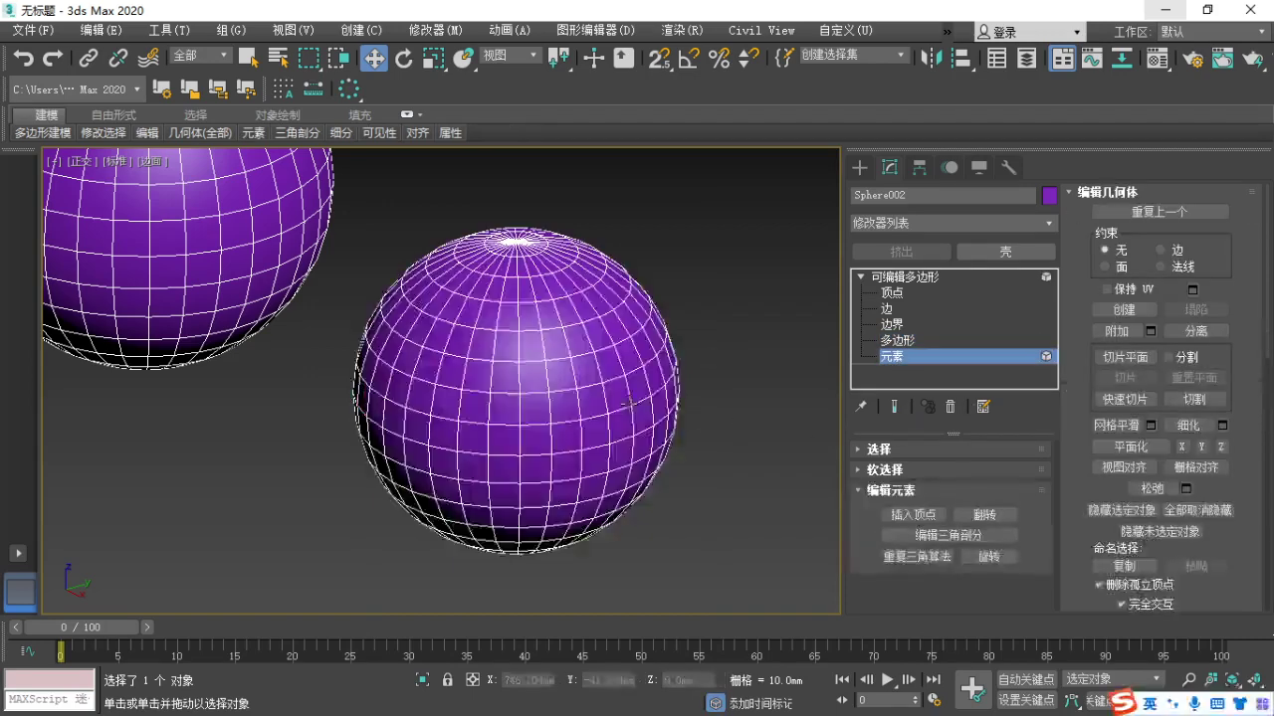
{"action": "left_click", "coordinate": [593, 374]}
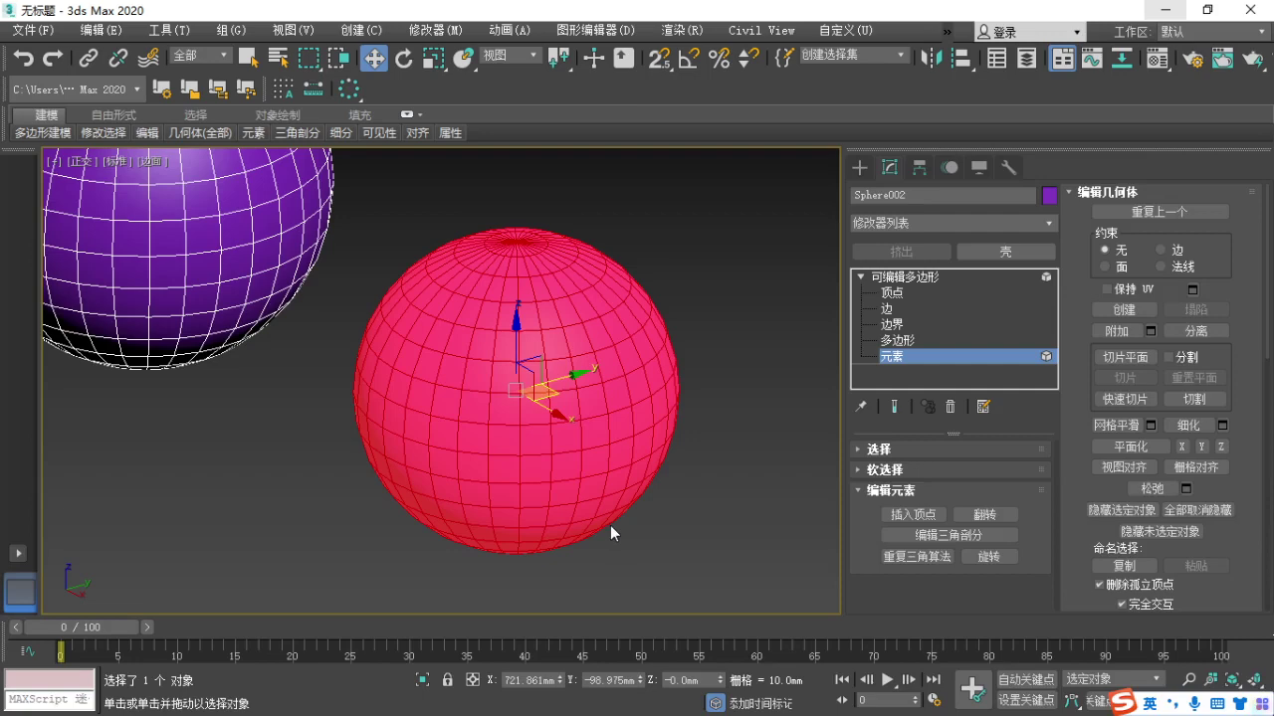
Leave the sub-object level, then re-enter the Element (元素) level and select the small sphere as one element.
{"action": "left_click", "coordinate": [896, 340]}
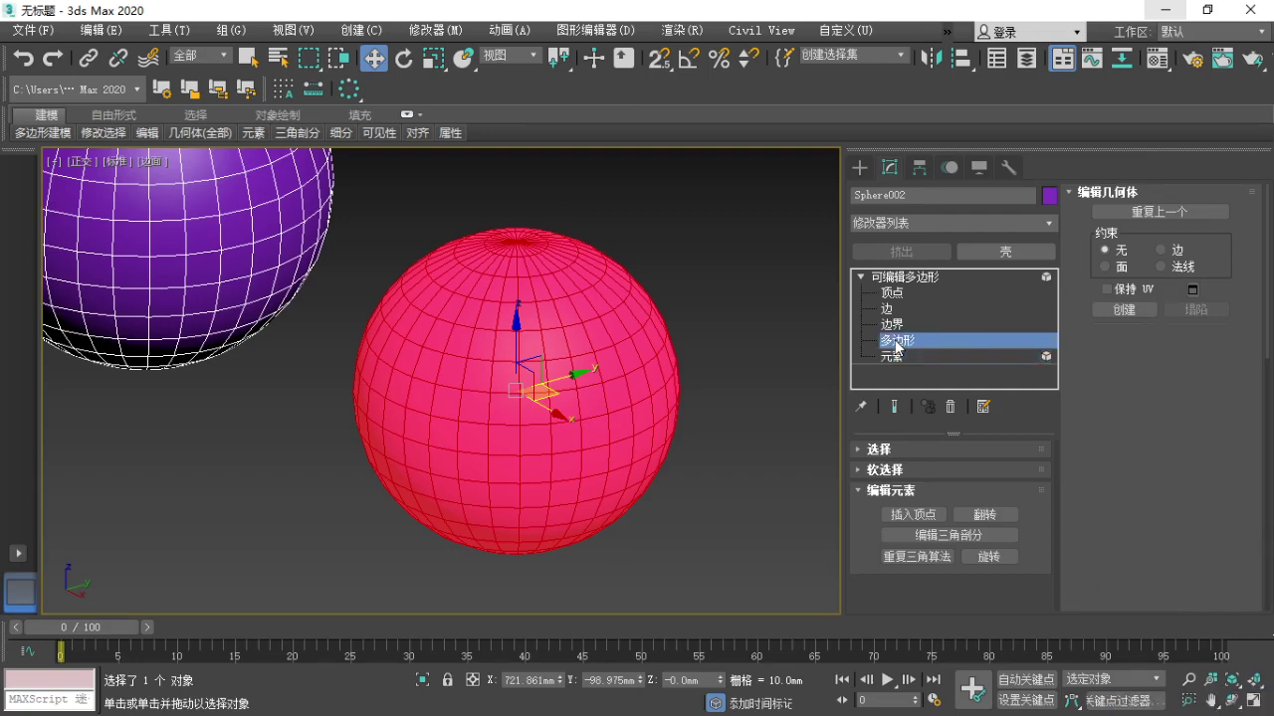
{"action": "key", "text": "4"}
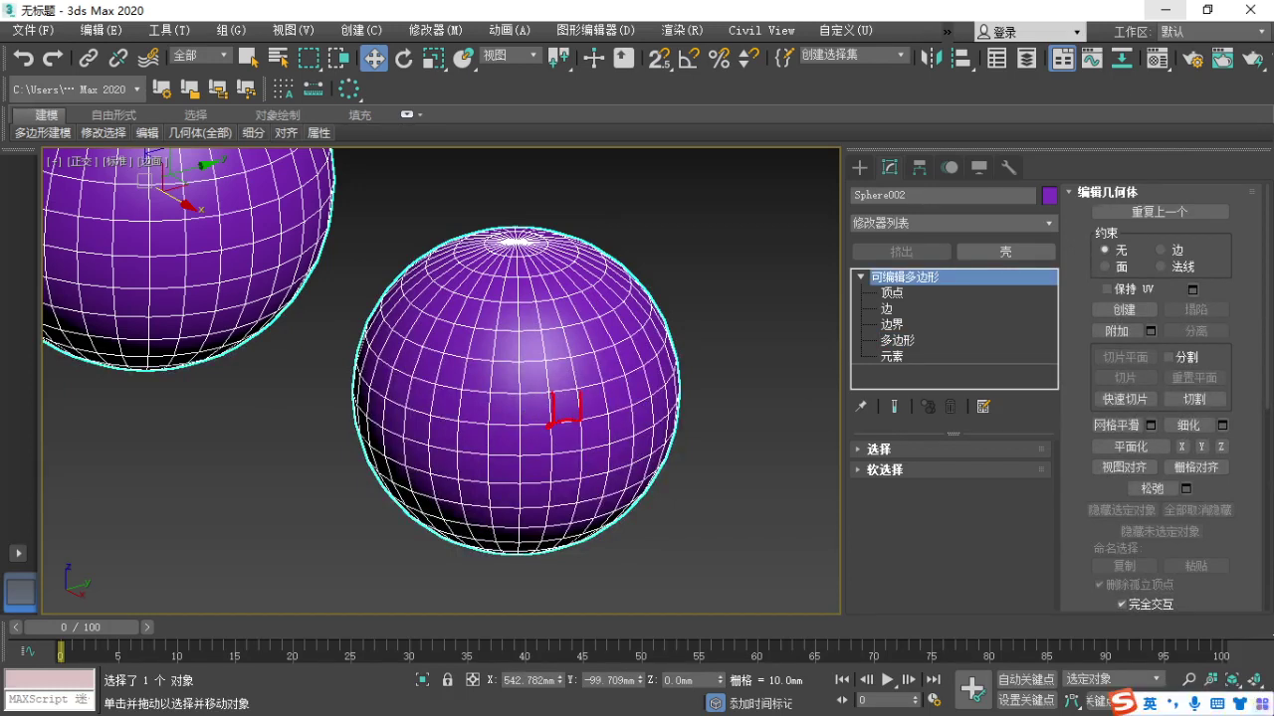
{"action": "left_click", "coordinate": [893, 356]}
{"action": "left_click", "coordinate": [712, 368]}
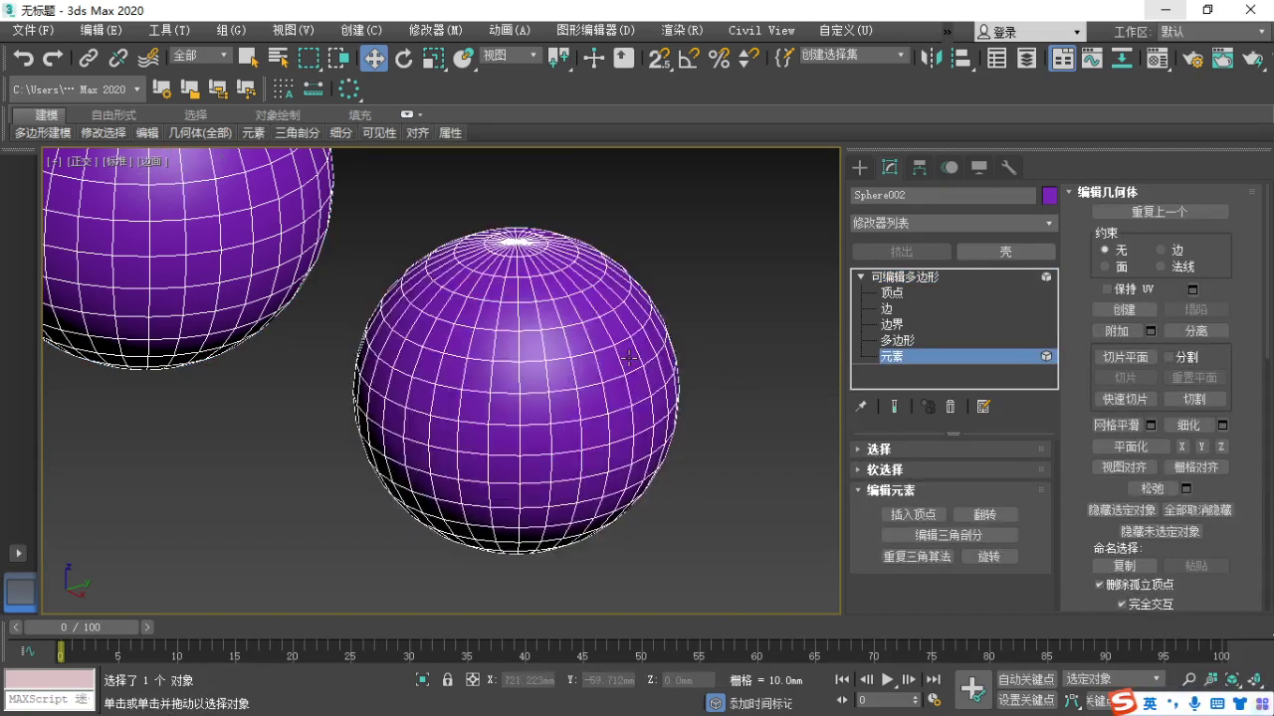
{"action": "left_click", "coordinate": [614, 361]}
{"action": "middle_click_drag", "start_coordinate": [695, 435], "coordinate": [717, 483]}
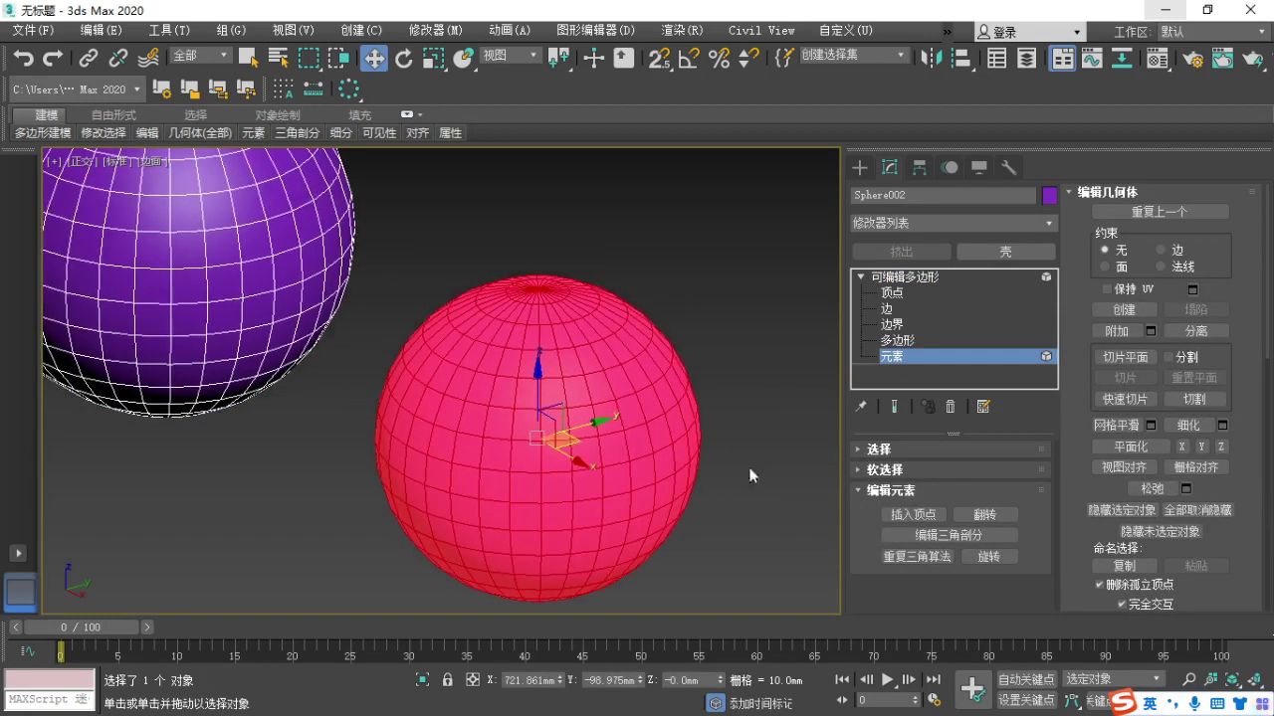
Return to the Polygon (多边形) level, clear the selection and select one face on the capsule's rounded end.
{"action": "left_click", "coordinate": [895, 340]}
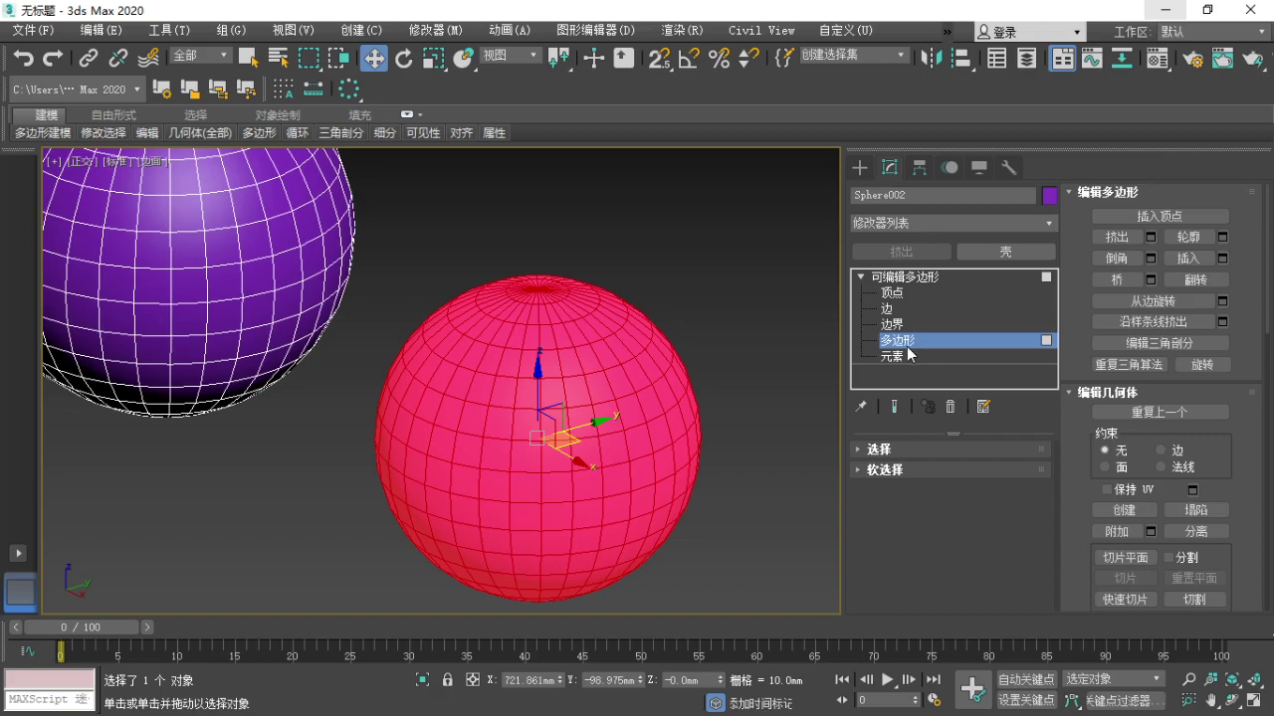
{"action": "left_click", "coordinate": [673, 335]}
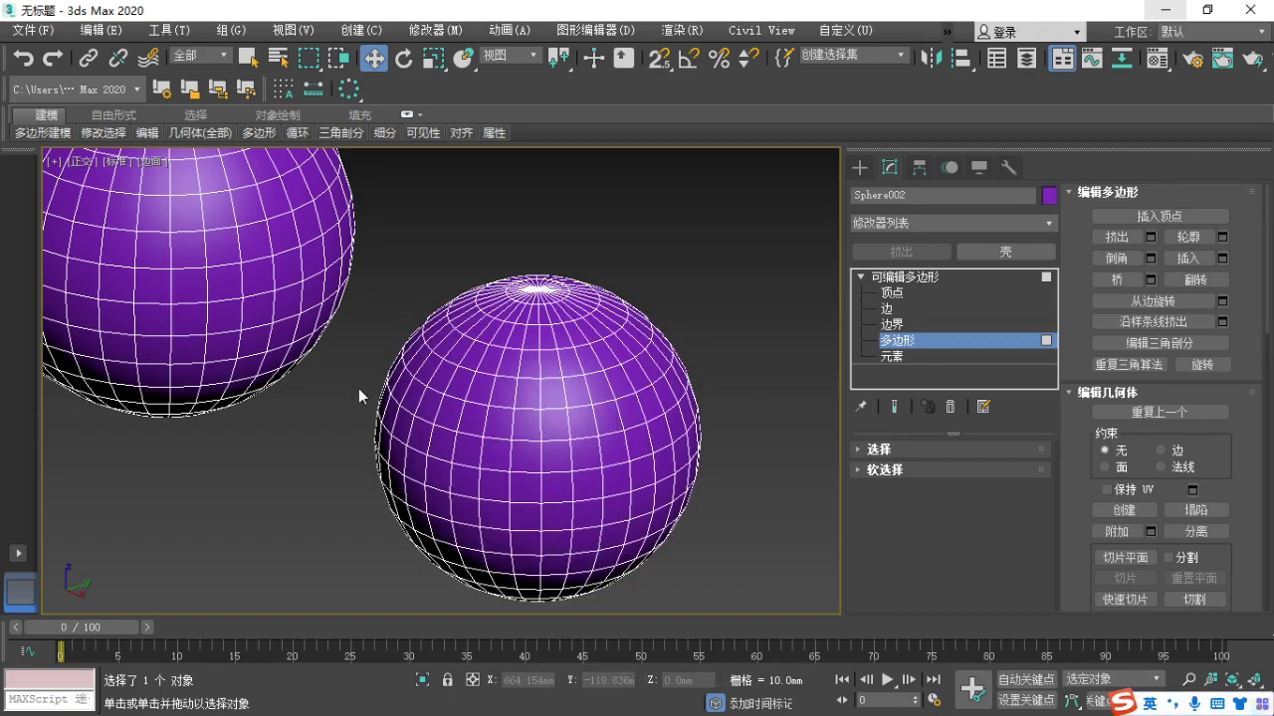
{"action": "left_click", "coordinate": [256, 275]}
Add the facing polygon on the small sphere to the selection, bridge (桥) the two faces and deselect the result.
{"action": "middle_click_drag", "start_coordinate": [288, 424], "coordinate": [515, 412], "text": "alt"}
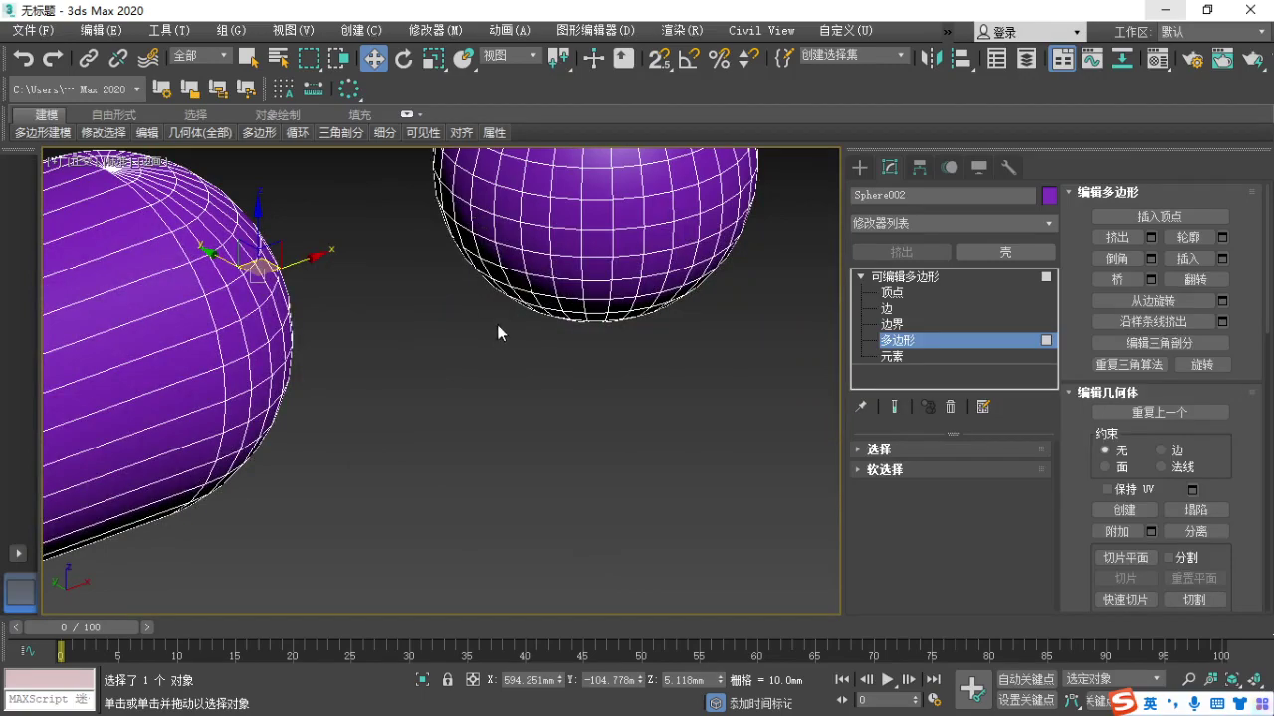
{"action": "scroll", "coordinate": [491, 332], "scroll_direction": "up", "scroll_amount": 2}
{"action": "middle_click_drag", "start_coordinate": [492, 332], "coordinate": [489, 455]}
{"action": "middle_click_drag", "start_coordinate": [488, 455], "coordinate": [590, 459], "text": "alt"}
{"action": "scroll", "coordinate": [374, 386], "scroll_direction": "down", "scroll_amount": 6}
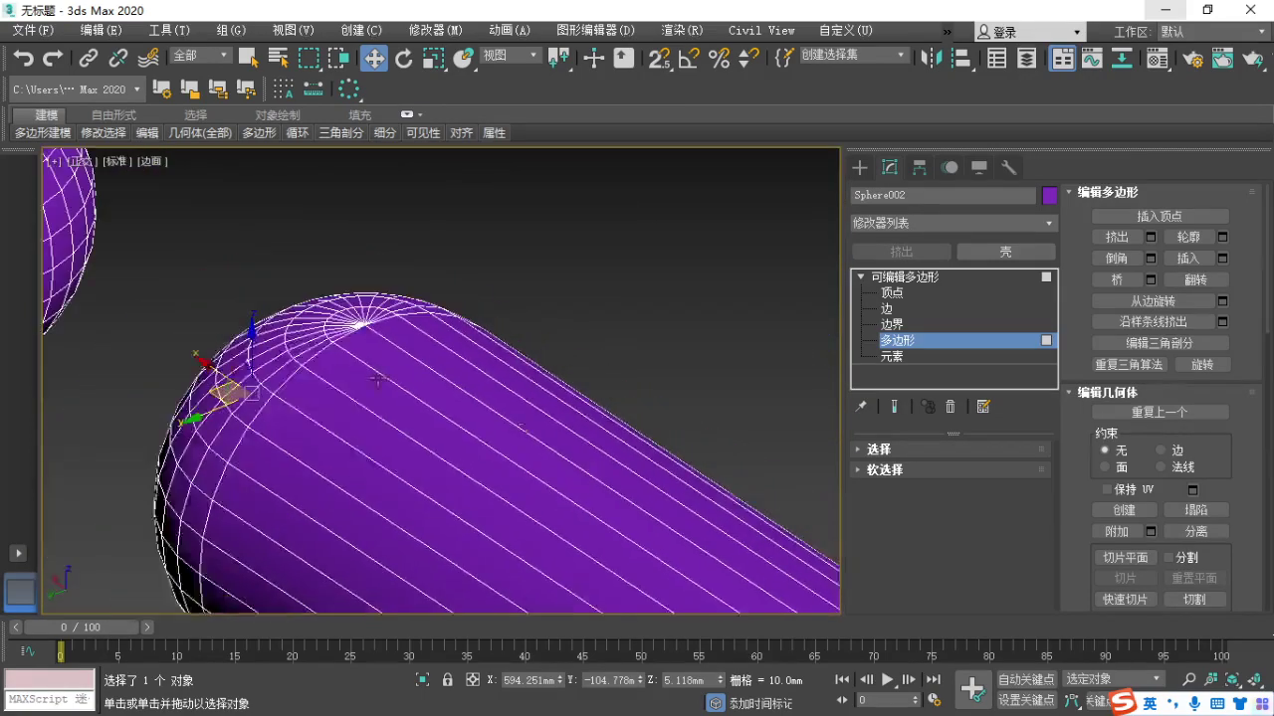
{"action": "left_click", "coordinate": [352, 383]}
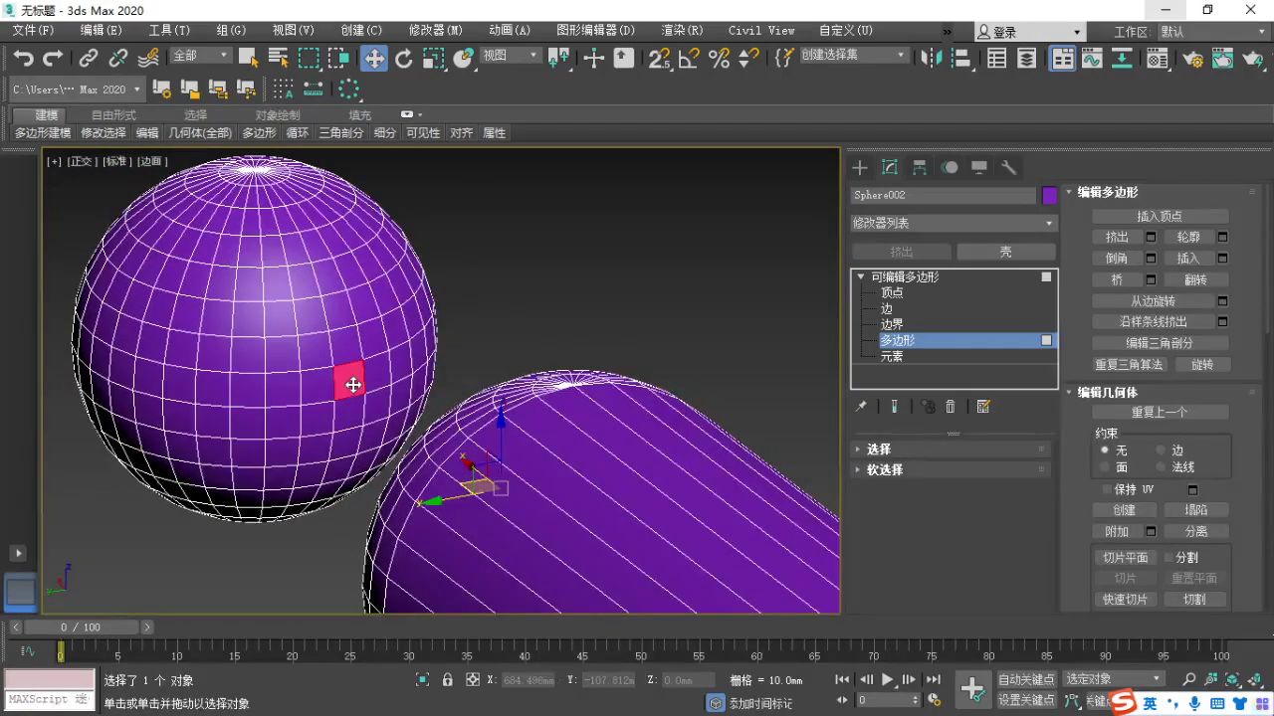
{"action": "middle_click_drag", "start_coordinate": [363, 435], "coordinate": [478, 436], "text": "alt"}
{"action": "middle_click_drag", "start_coordinate": [544, 503], "coordinate": [211, 502], "text": "alt"}
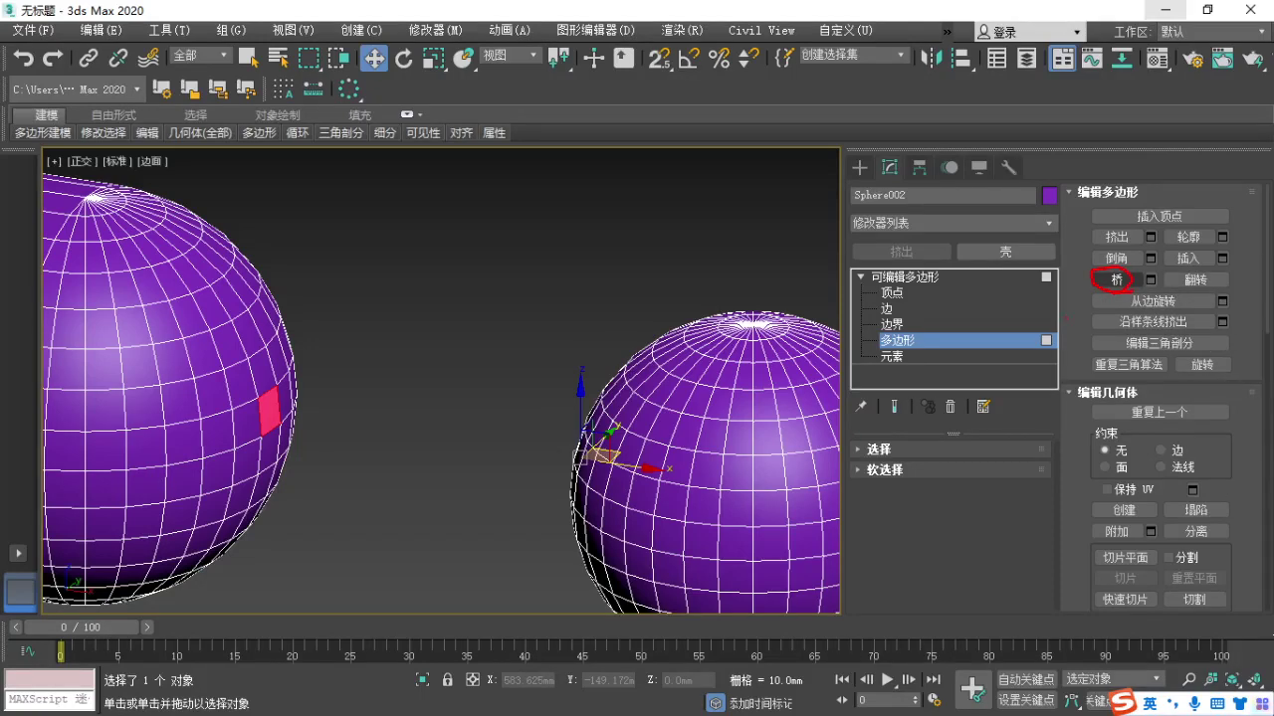
{"action": "left_click", "coordinate": [1115, 280]}
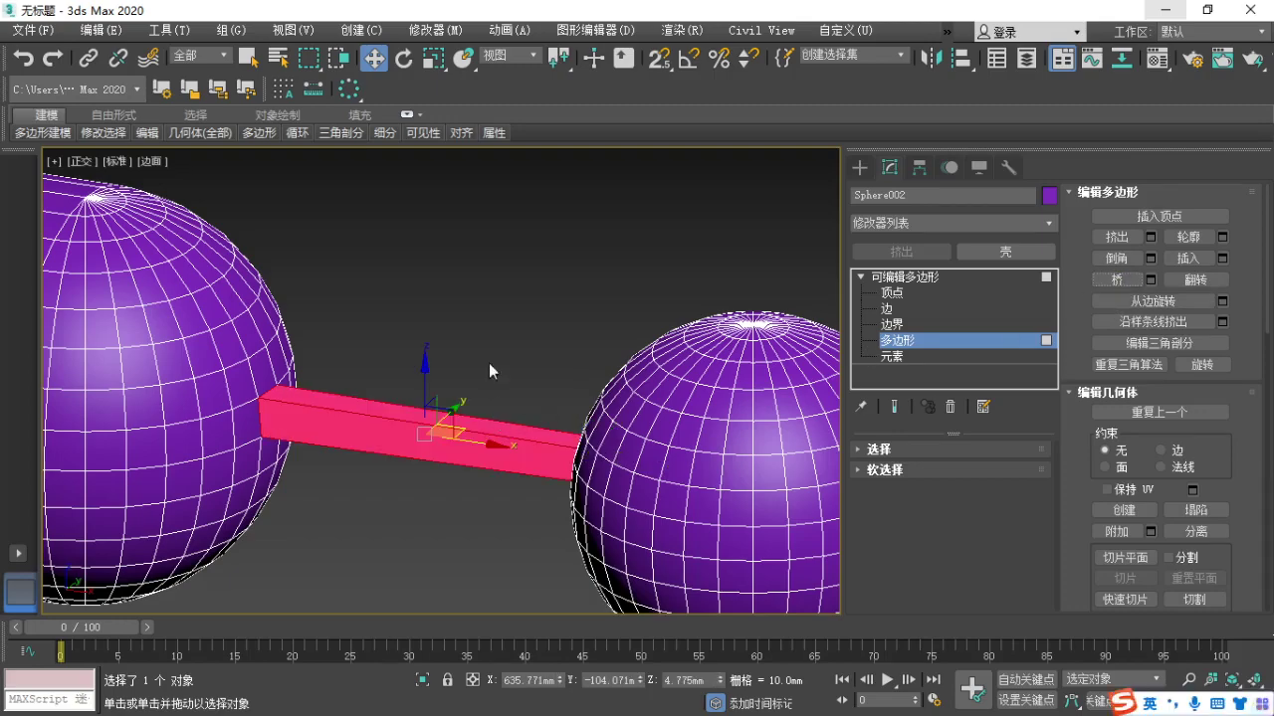
{"action": "left_click", "coordinate": [431, 494]}
Examine the new bridge between the capsule and the small sphere from both sides and close up.
{"action": "middle_click_drag", "start_coordinate": [483, 457], "coordinate": [349, 481], "text": "alt"}
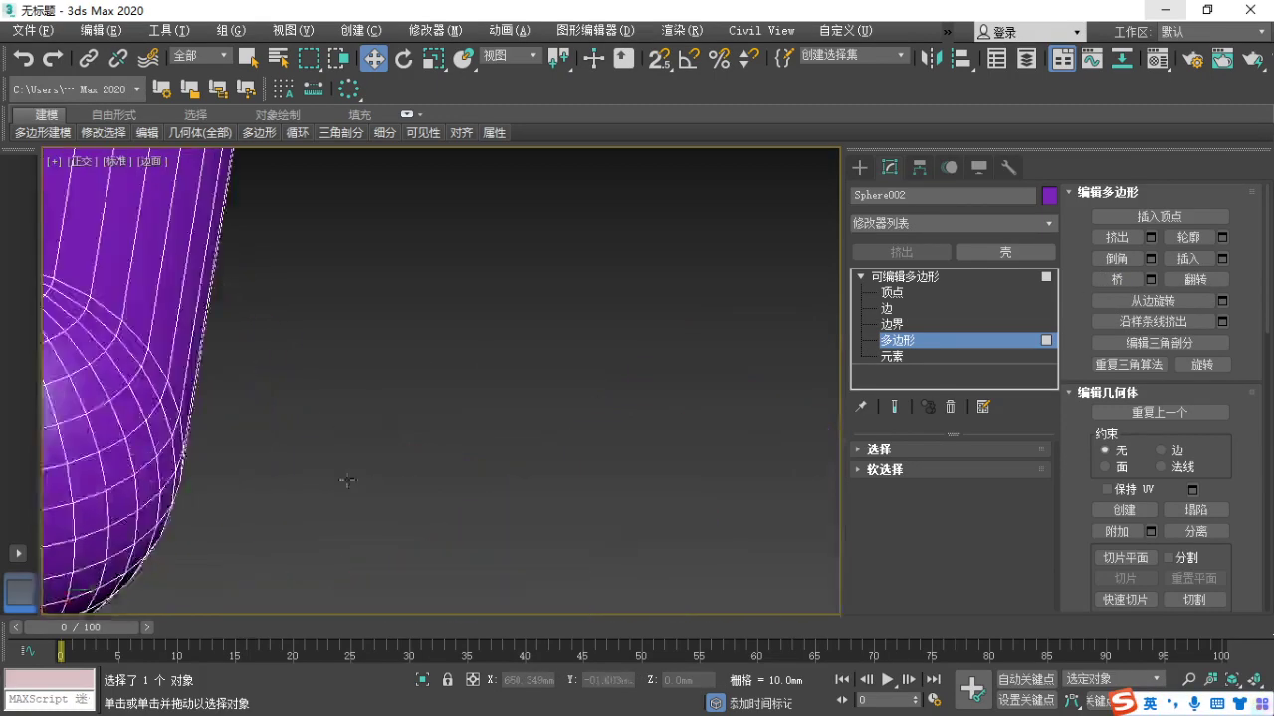
{"action": "middle_click_drag", "start_coordinate": [219, 460], "coordinate": [659, 402]}
{"action": "middle_click_drag", "start_coordinate": [507, 465], "coordinate": [384, 497], "text": "alt"}
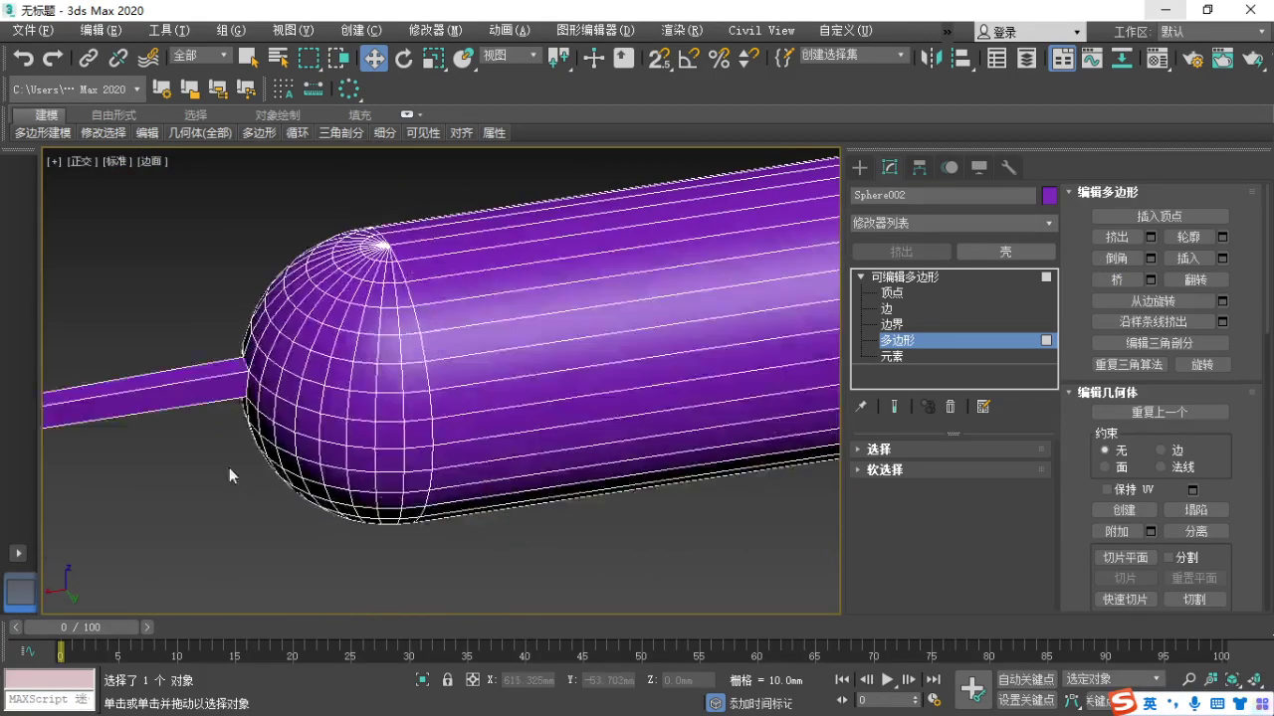
{"action": "middle_click_drag", "start_coordinate": [392, 419], "coordinate": [415, 422]}
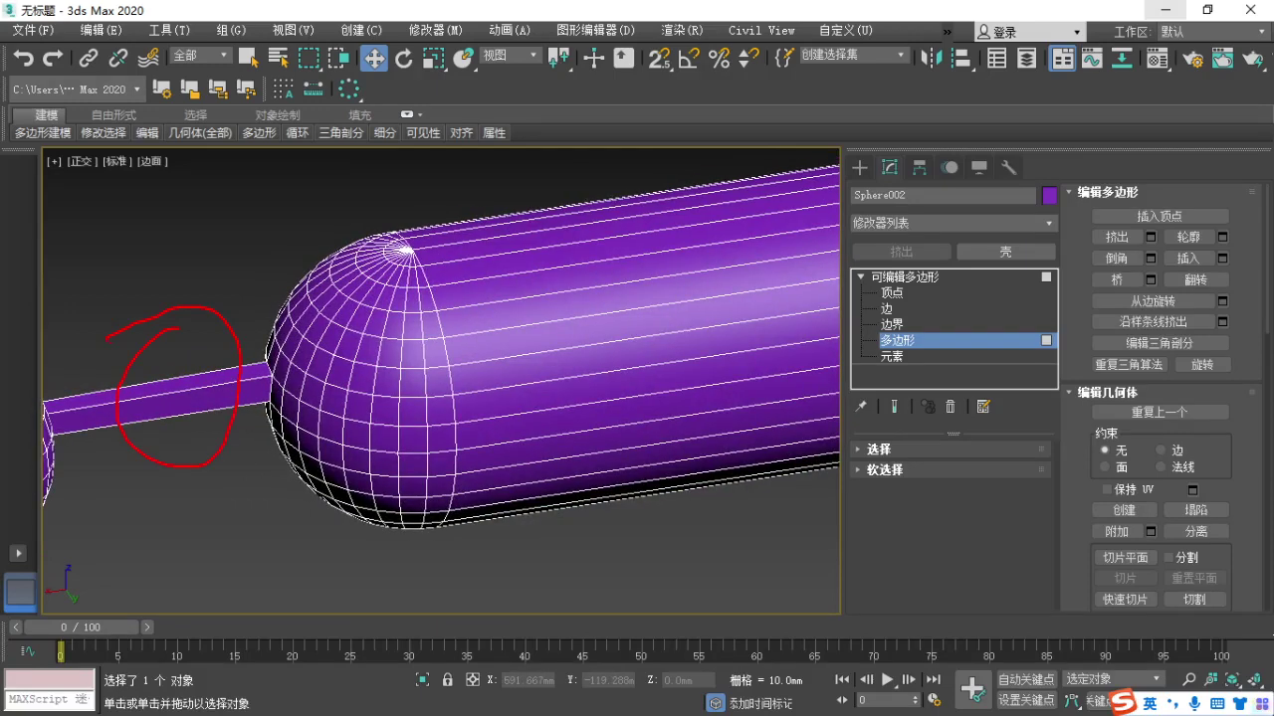
{"action": "middle_click_drag", "start_coordinate": [319, 469], "coordinate": [420, 438]}
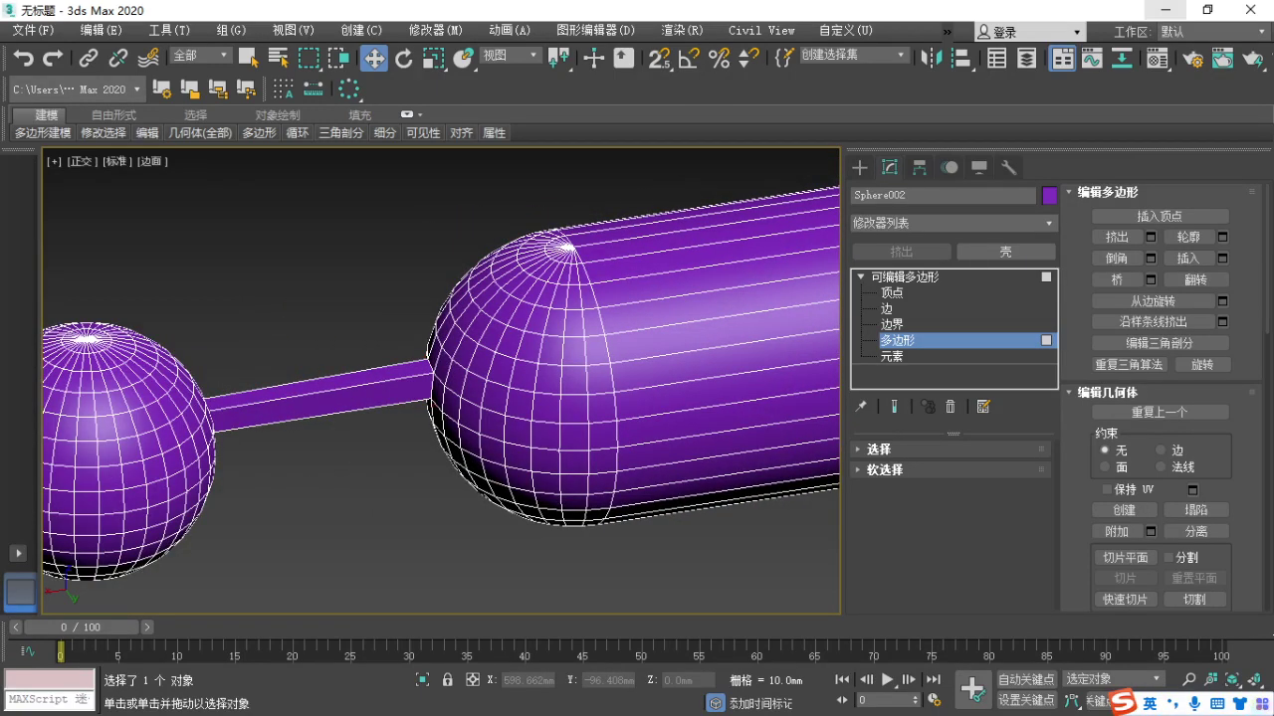
{"action": "middle_click_drag", "start_coordinate": [346, 464], "coordinate": [608, 520], "text": "alt"}
{"action": "middle_click_drag", "start_coordinate": [681, 467], "coordinate": [293, 411]}
{"action": "scroll", "coordinate": [397, 408], "scroll_direction": "up", "scroll_amount": 4}
{"action": "middle_click_drag", "start_coordinate": [397, 408], "coordinate": [257, 317]}
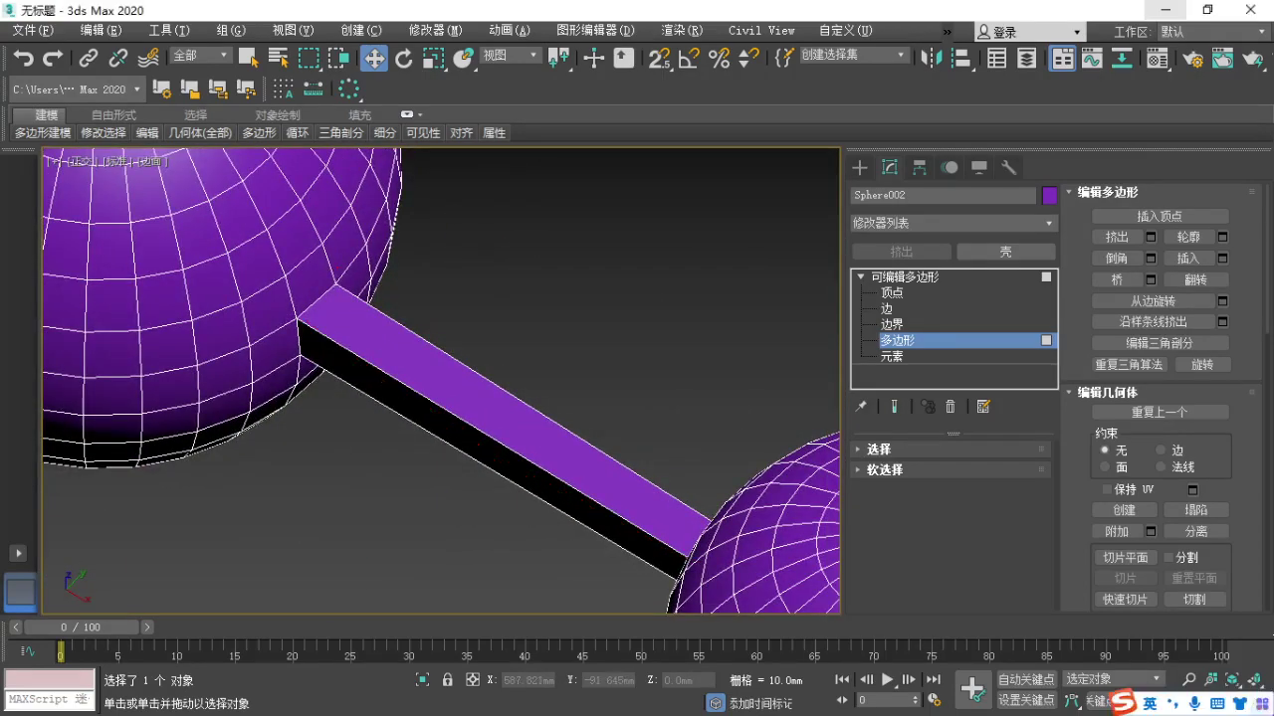
Inspect where the bridge meets the capsule and the sphere, and follow its long edges between them.
{"action": "mouse_move", "coordinate": [232, 366]}
{"action": "left_mouse_down"}
{"action": "mouse_move", "coordinate": [437, 276]}
{"action": "mouse_move", "coordinate": [311, 219]}
{"action": "left_mouse_up"}
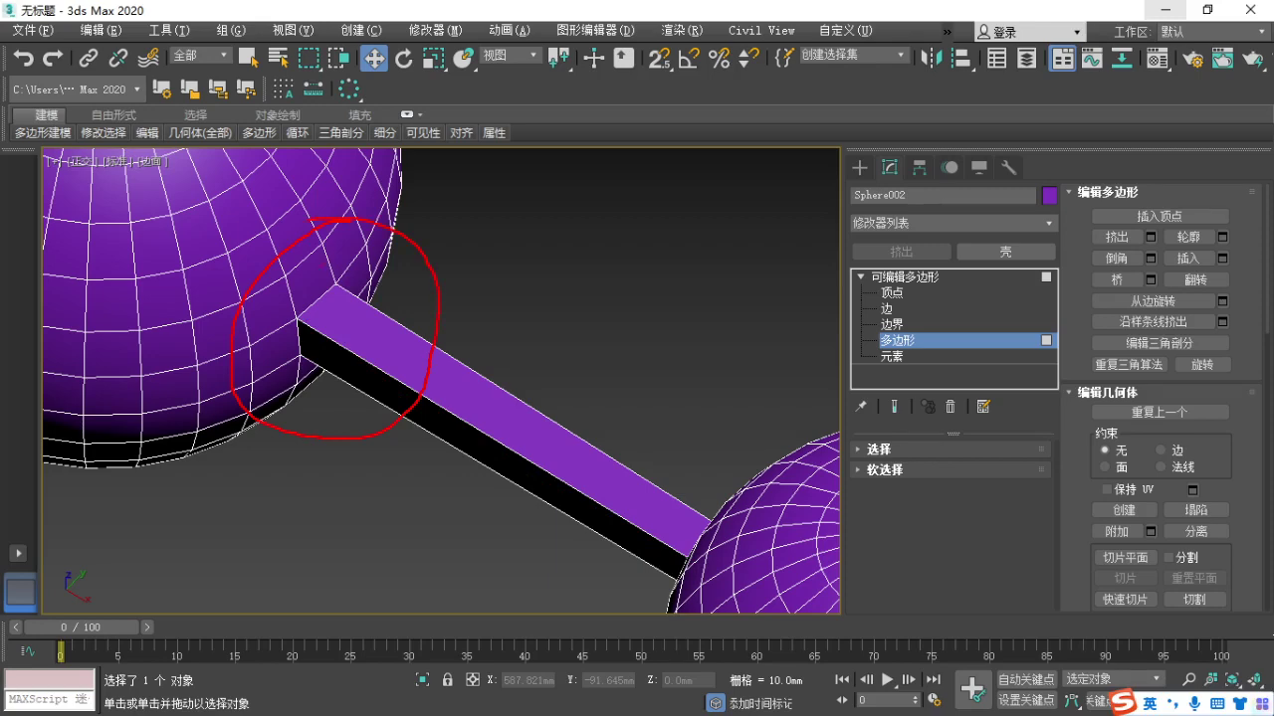
{"action": "key", "text": "Escape"}
{"action": "middle_click_drag", "start_coordinate": [644, 506], "coordinate": [575, 412]}
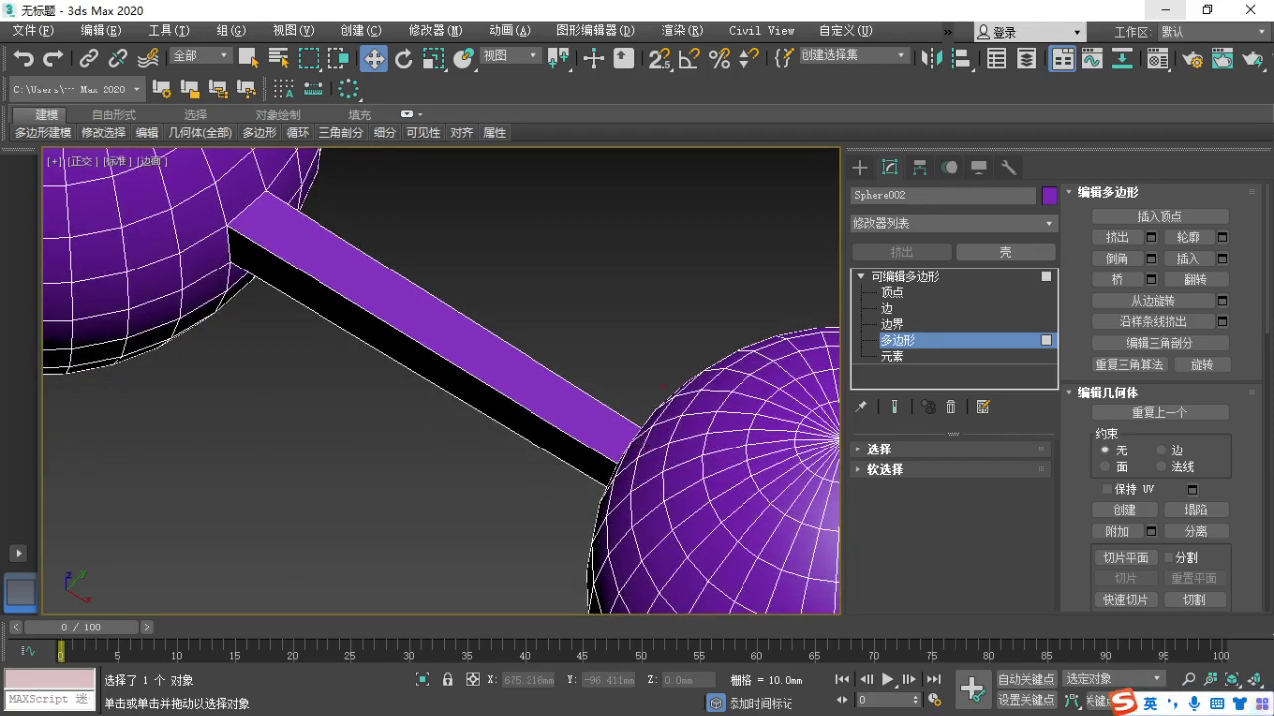
{"action": "left_click_drag", "start_coordinate": [659, 388], "coordinate": [701, 382]}
{"action": "key", "text": "Escape"}
{"action": "middle_click_drag", "start_coordinate": [558, 382], "coordinate": [614, 435]}
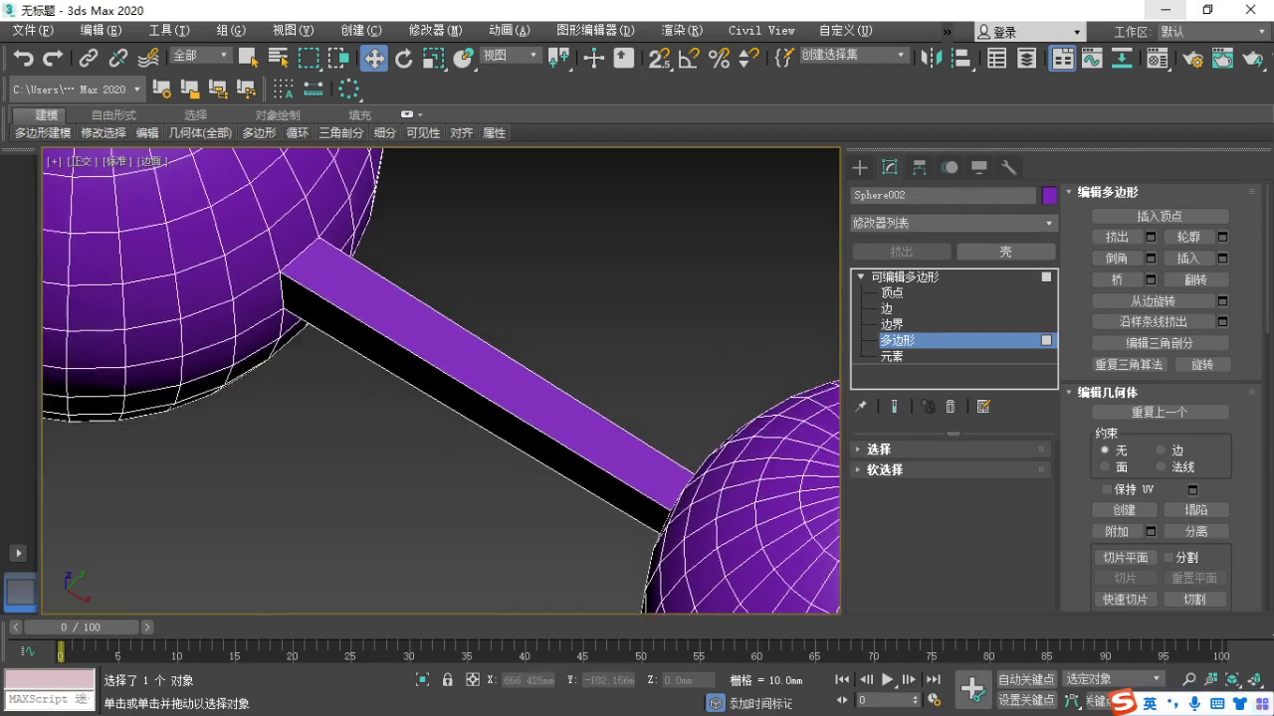
{"action": "left_click_drag", "start_coordinate": [662, 508], "coordinate": [286, 274]}
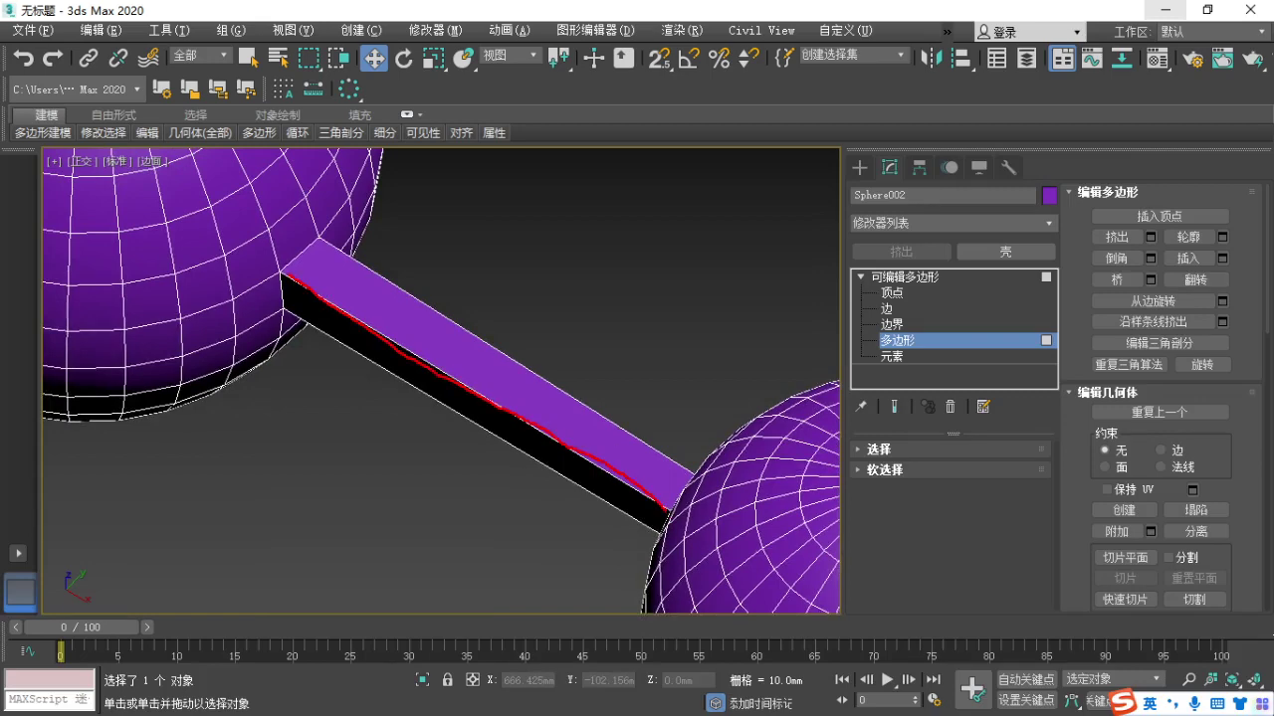
{"action": "left_click_drag", "start_coordinate": [694, 475], "coordinate": [332, 249]}
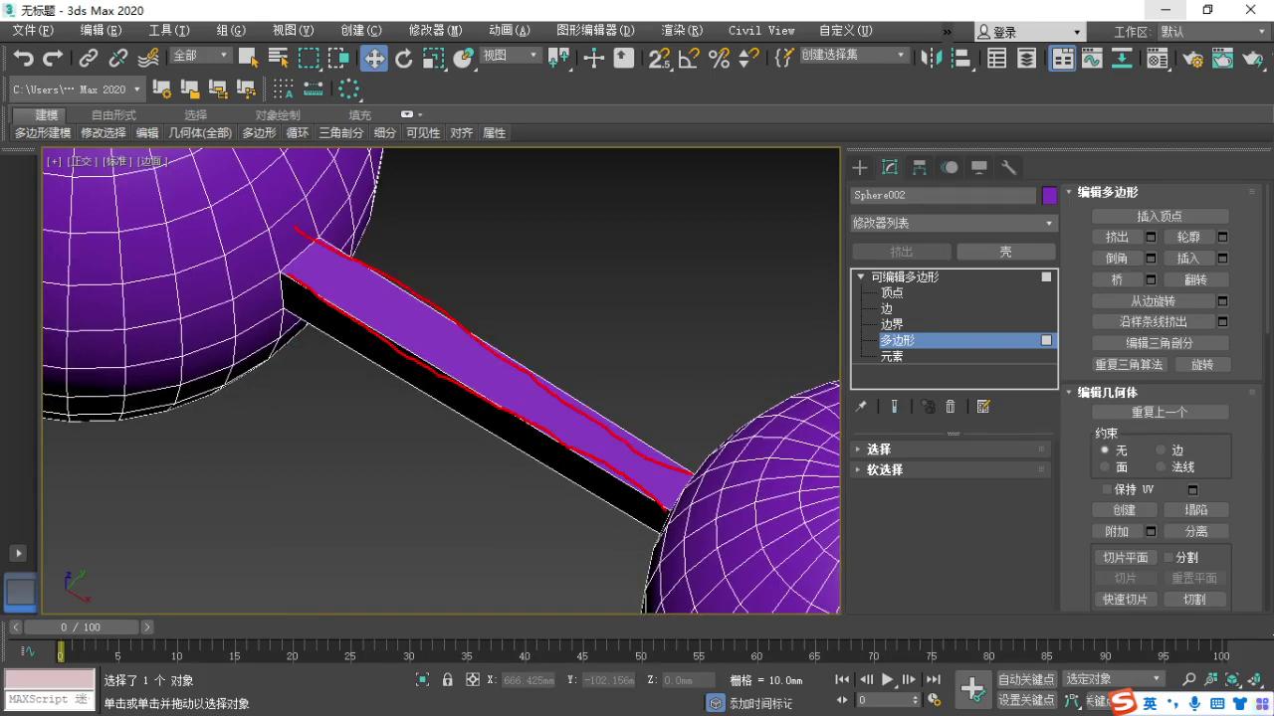
{"action": "key", "text": "Escape"}
{"action": "scroll", "coordinate": [465, 437], "scroll_direction": "down", "scroll_amount": 2}
{"action": "mouse_move", "coordinate": [465, 437]}
{"action": "middle_mouse_down", "text": "alt"}
{"action": "mouse_move", "coordinate": [432, 460]}
{"action": "mouse_move", "coordinate": [487, 474]}
{"action": "middle_mouse_up", "text": "alt"}
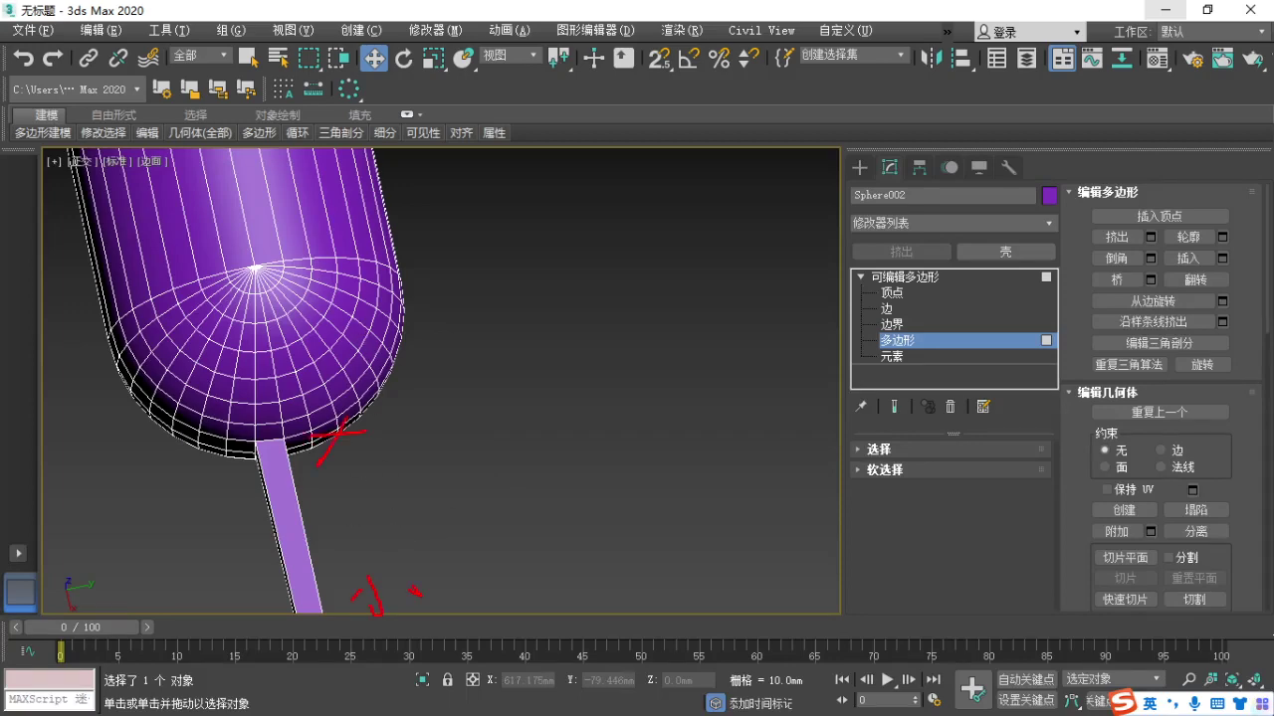
{"action": "key", "text": "Escape"}
{"action": "mouse_move", "coordinate": [399, 473]}
{"action": "middle_mouse_down", "text": "alt"}
{"action": "mouse_move", "coordinate": [419, 496]}
{"action": "mouse_move", "coordinate": [529, 427]}
{"action": "middle_mouse_up", "text": "alt"}
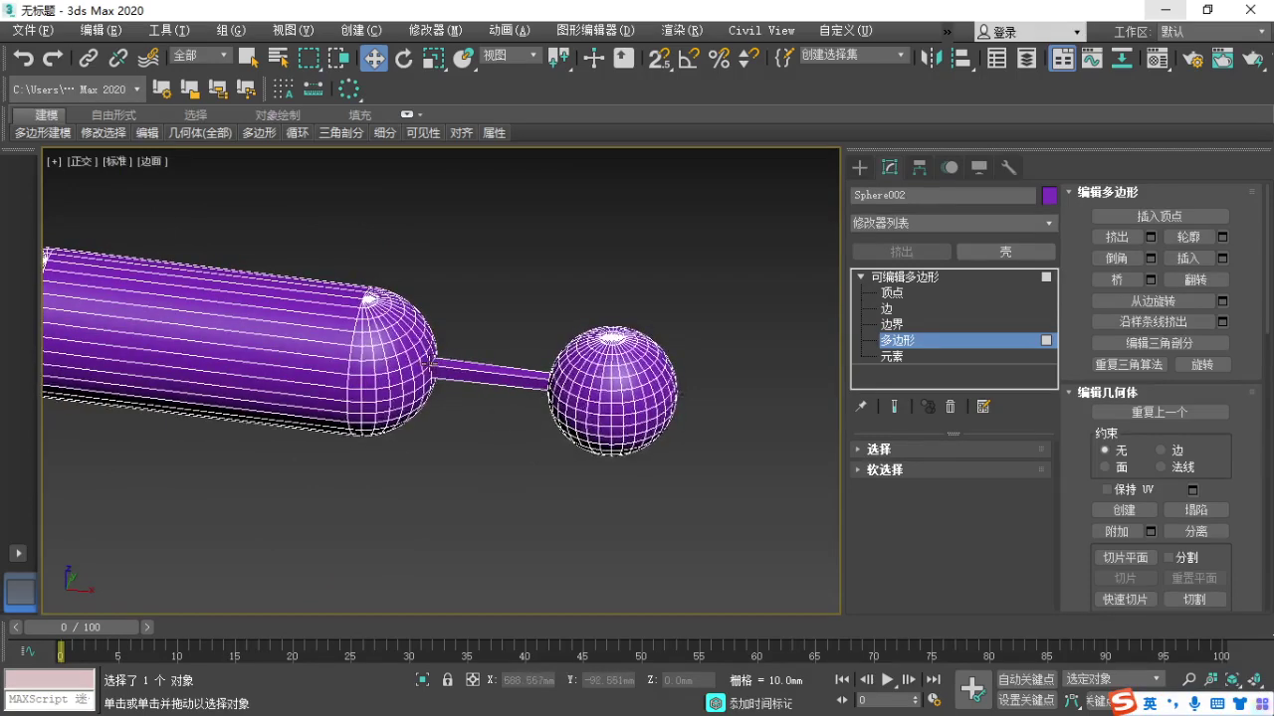
{"action": "scroll", "coordinate": [434, 368], "scroll_direction": "up", "scroll_amount": 3}
{"action": "middle_click_drag", "start_coordinate": [613, 423], "coordinate": [471, 456]}
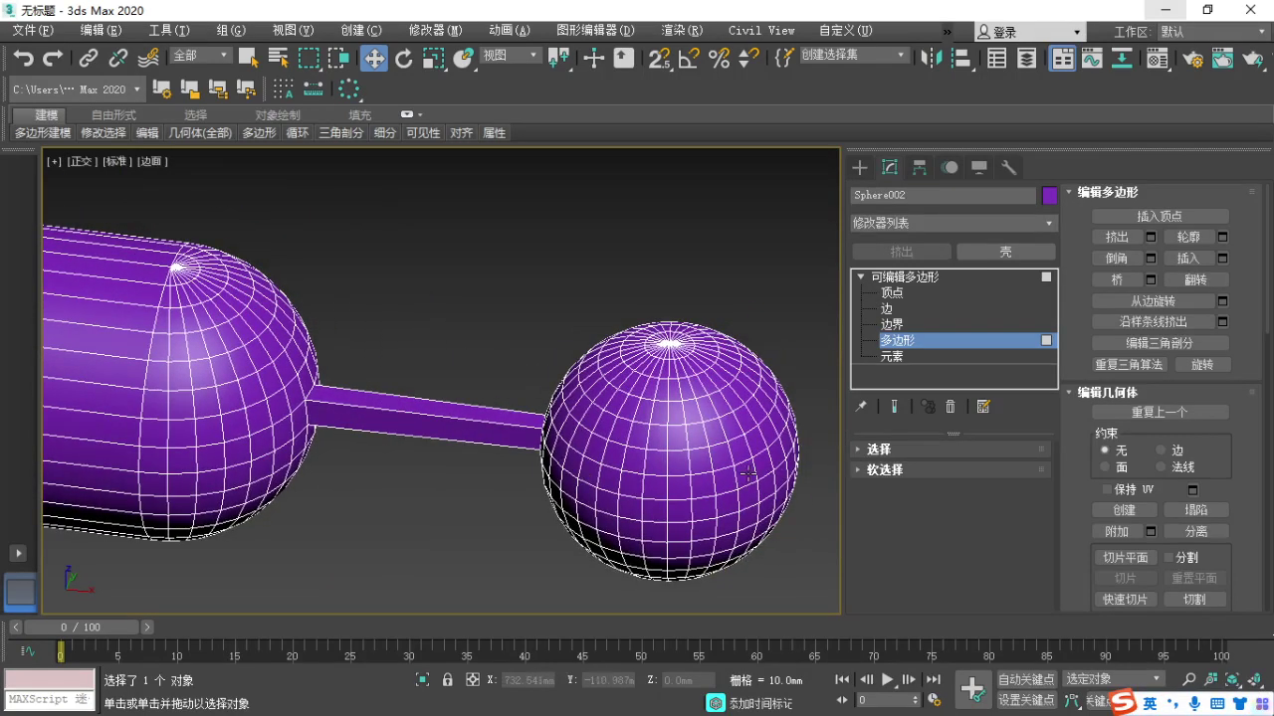
Switch to the XMind mind map and review the 边界 branch with its shortcut number and the 桥 function.
{"action": "key", "text": "alt+Tab"}
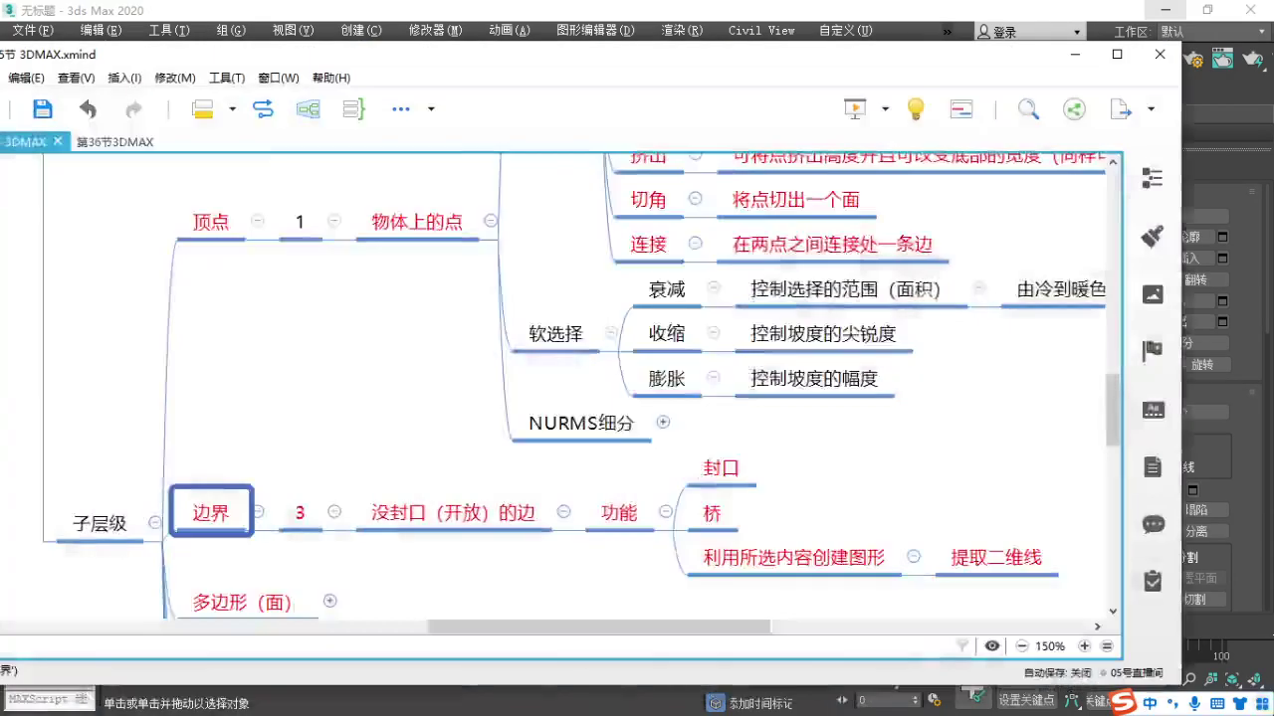
{"action": "right_click_drag", "start_coordinate": [406, 429], "coordinate": [384, 273]}
{"action": "left_click", "coordinate": [402, 357]}
{"action": "scroll", "coordinate": [402, 435], "scroll_direction": "down", "scroll_amount": 2}
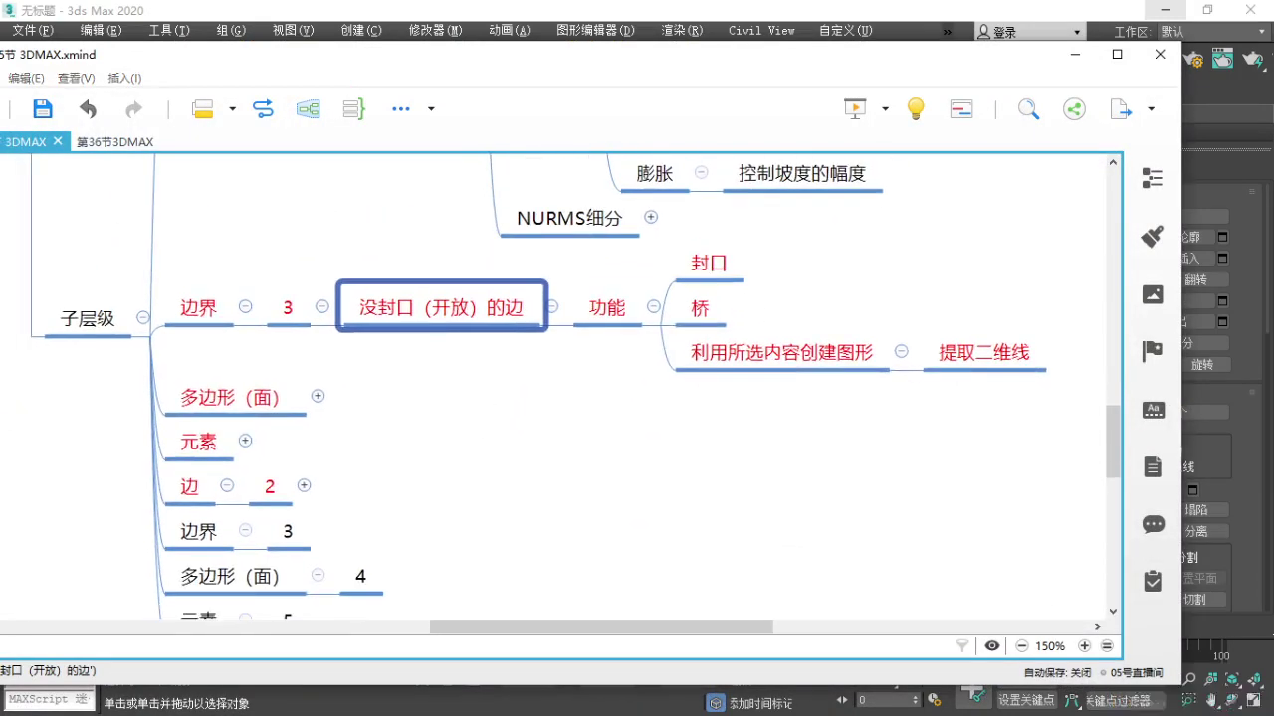
{"action": "left_click_drag", "start_coordinate": [177, 278], "coordinate": [302, 333]}
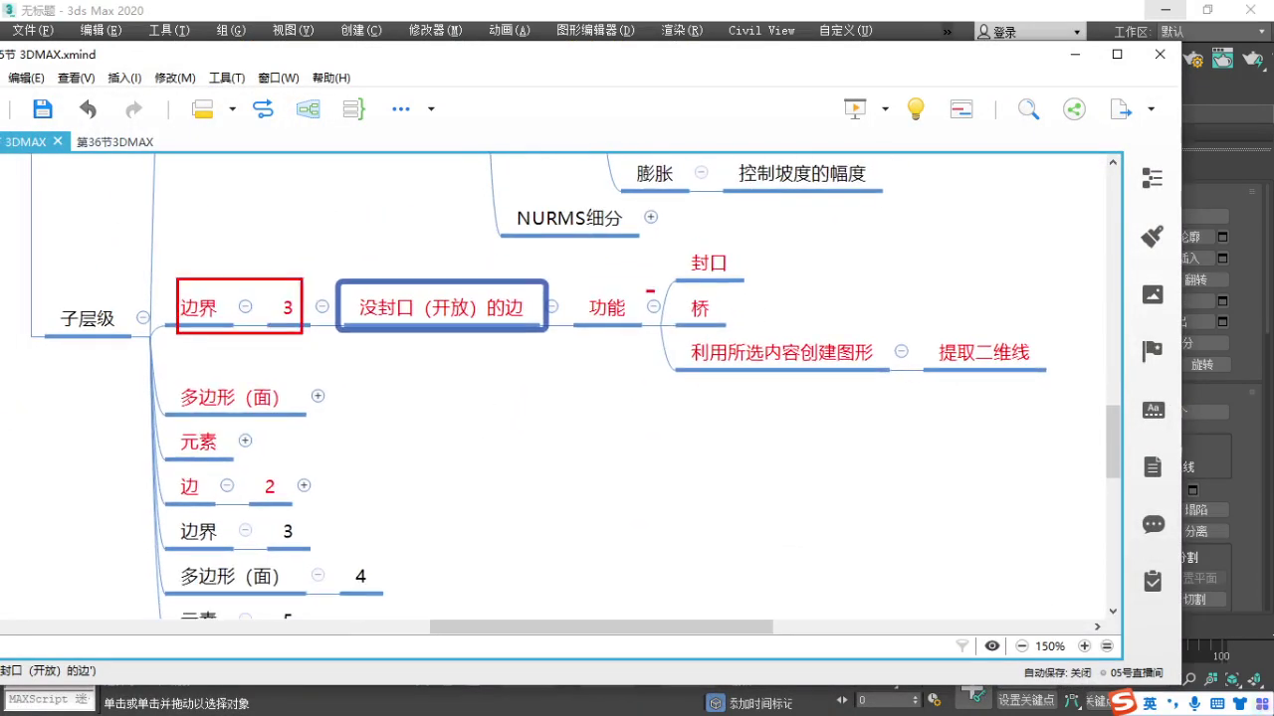
{"action": "left_click_drag", "start_coordinate": [646, 291], "coordinate": [741, 324]}
{"action": "key", "text": "Escape"}
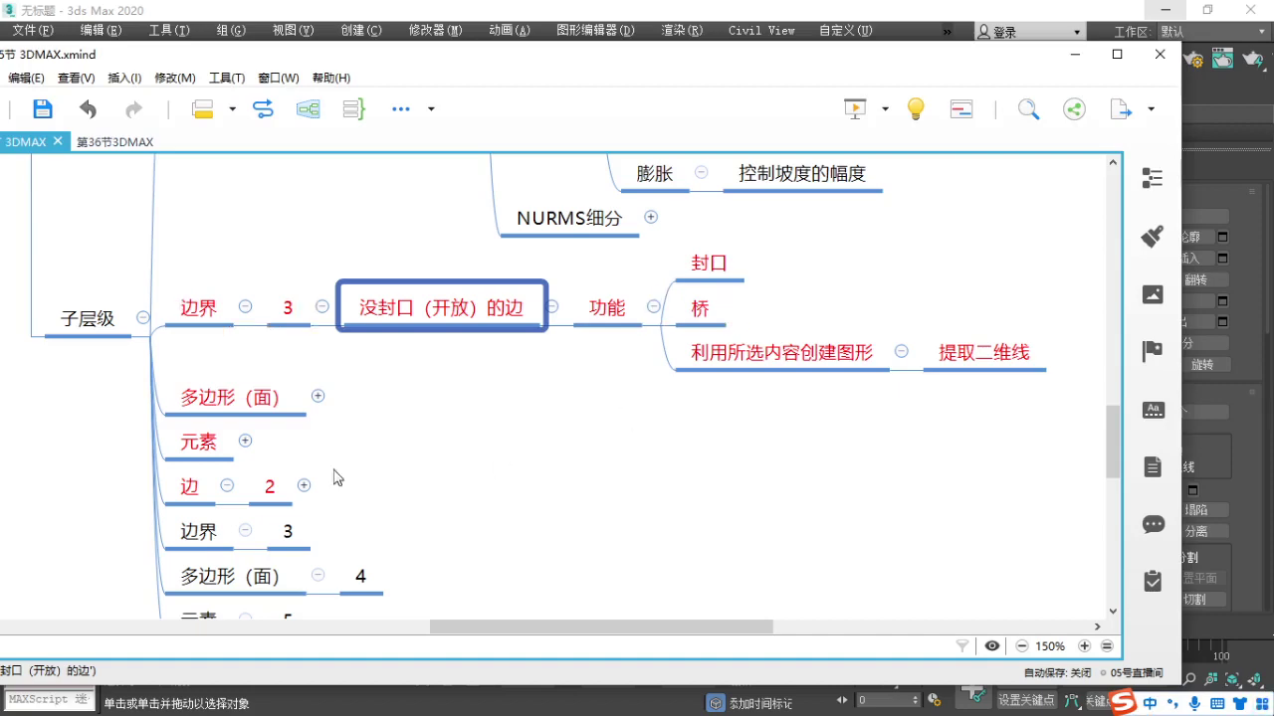
Expand the 多边形（面） branch and collapse its 倒角, 插入 and 挤出 topics.
{"action": "left_click", "coordinate": [319, 396]}
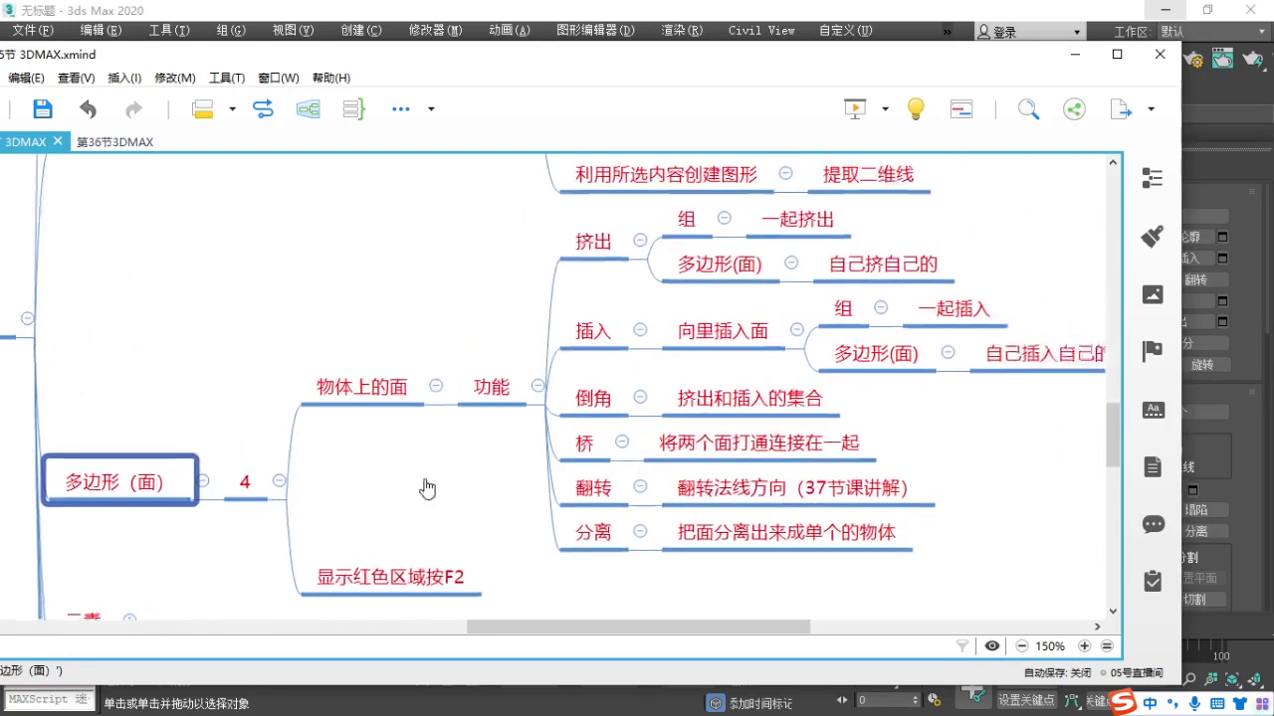
{"action": "left_click", "coordinate": [621, 398]}
{"action": "left_click", "coordinate": [621, 332]}
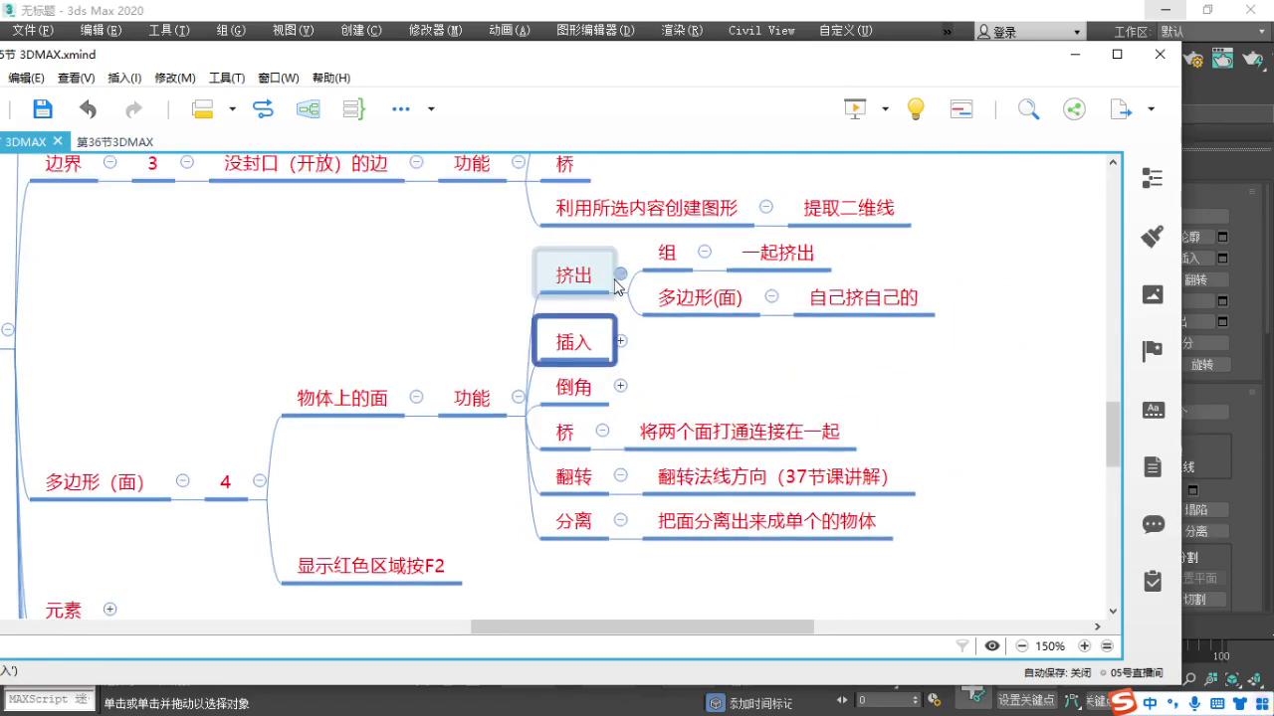
{"action": "left_click", "coordinate": [619, 275]}
Move the 桥 topic above 挤出 in the polygon functions list and collapse the 翻转 topic.
{"action": "left_click_drag", "start_coordinate": [565, 422], "coordinate": [542, 279]}
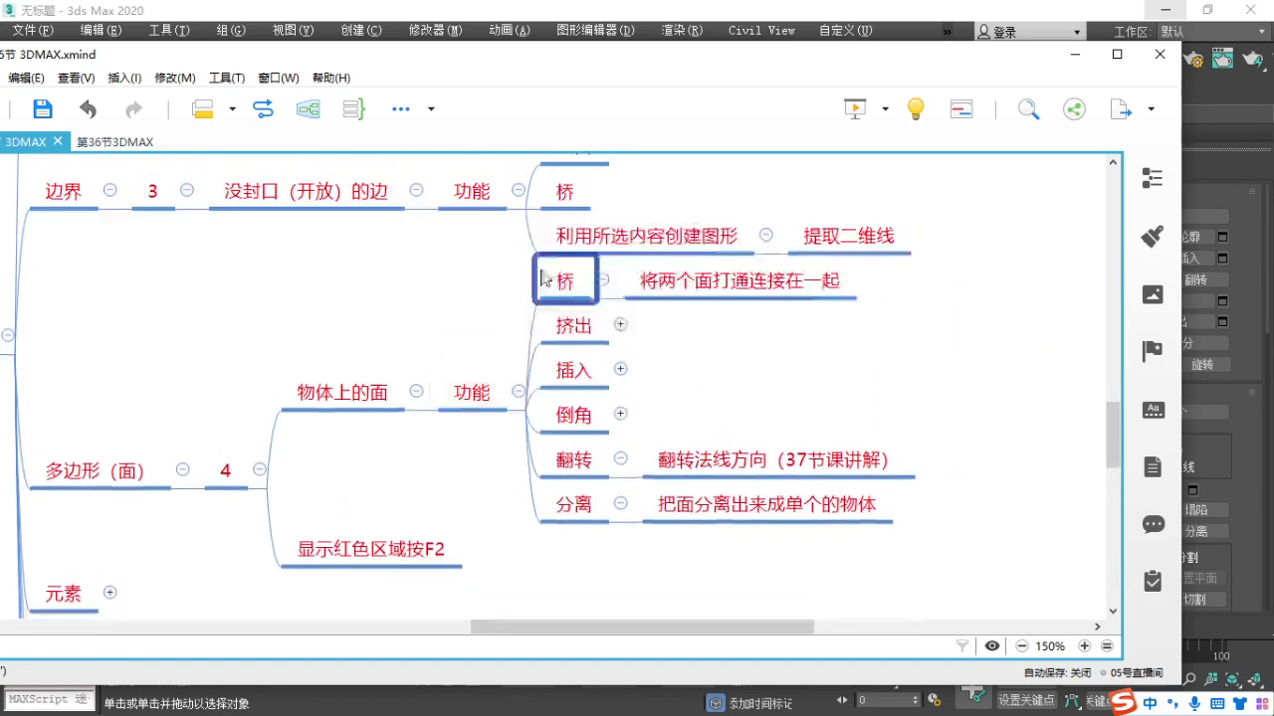
{"action": "right_click_drag", "start_coordinate": [704, 349], "coordinate": [667, 508]}
{"action": "right_click_drag", "start_coordinate": [577, 597], "coordinate": [668, 487]}
{"action": "left_click", "coordinate": [669, 514]}
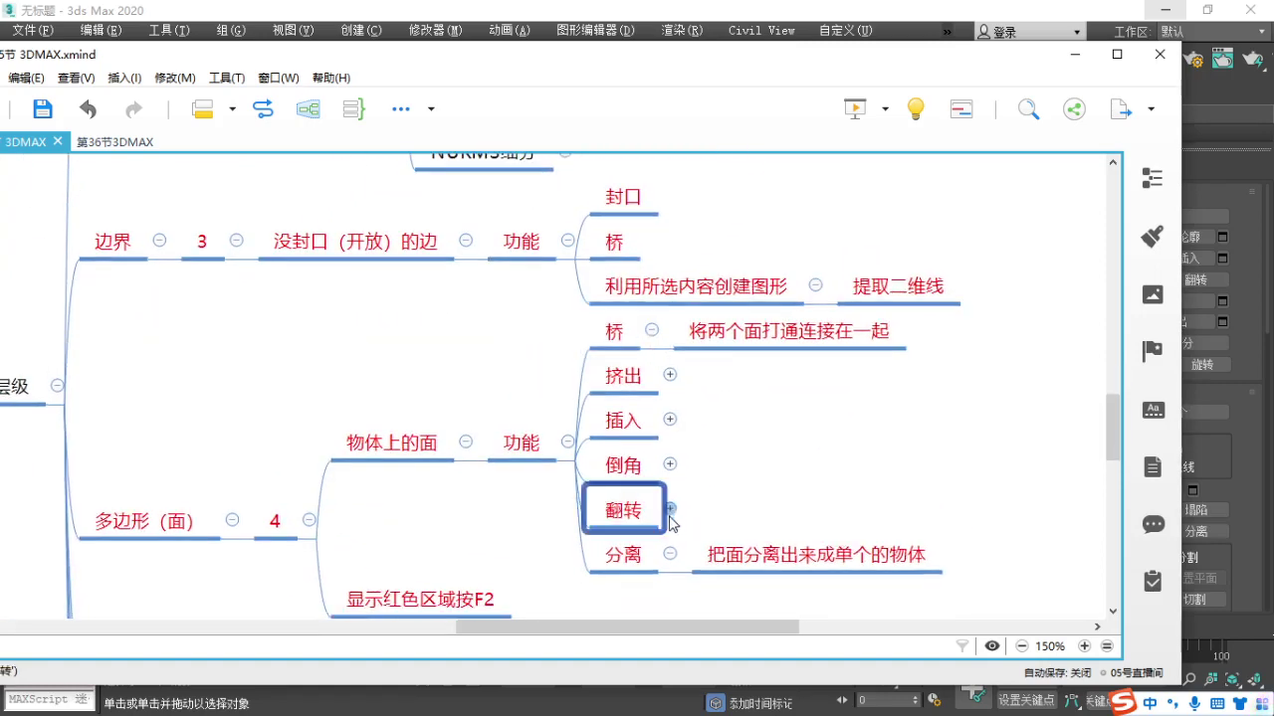
Collapse the 分离 topic and compare the 桥 function under 多边形（面） with the one under 边界.
{"action": "left_click", "coordinate": [670, 553]}
{"action": "right_click_drag", "start_coordinate": [734, 424], "coordinate": [683, 465]}
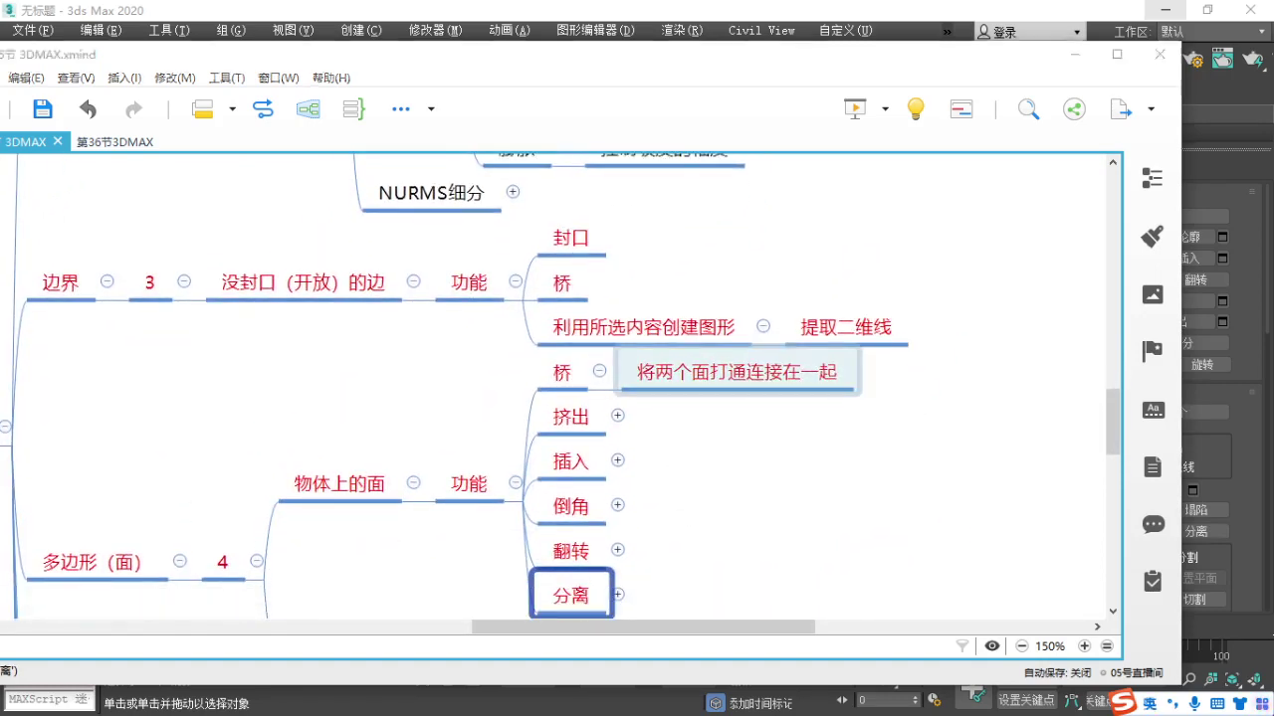
{"action": "mouse_move", "coordinate": [29, 511]}
{"action": "left_mouse_down"}
{"action": "mouse_move", "coordinate": [57, 534]}
{"action": "mouse_move", "coordinate": [326, 619]}
{"action": "left_mouse_up"}
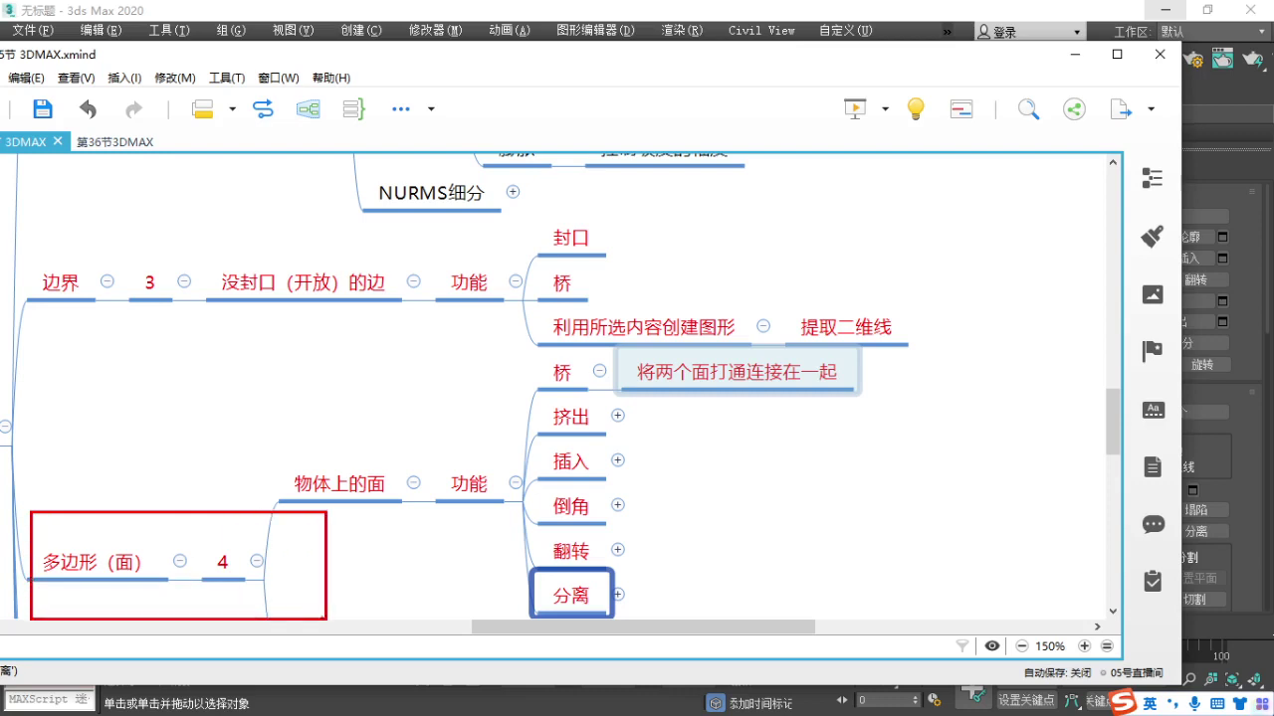
{"action": "left_click_drag", "start_coordinate": [291, 431], "coordinate": [503, 529]}
{"action": "mouse_move", "coordinate": [536, 346]}
{"action": "left_mouse_down"}
{"action": "mouse_move", "coordinate": [605, 377]}
{"action": "mouse_move", "coordinate": [897, 402]}
{"action": "left_mouse_up"}
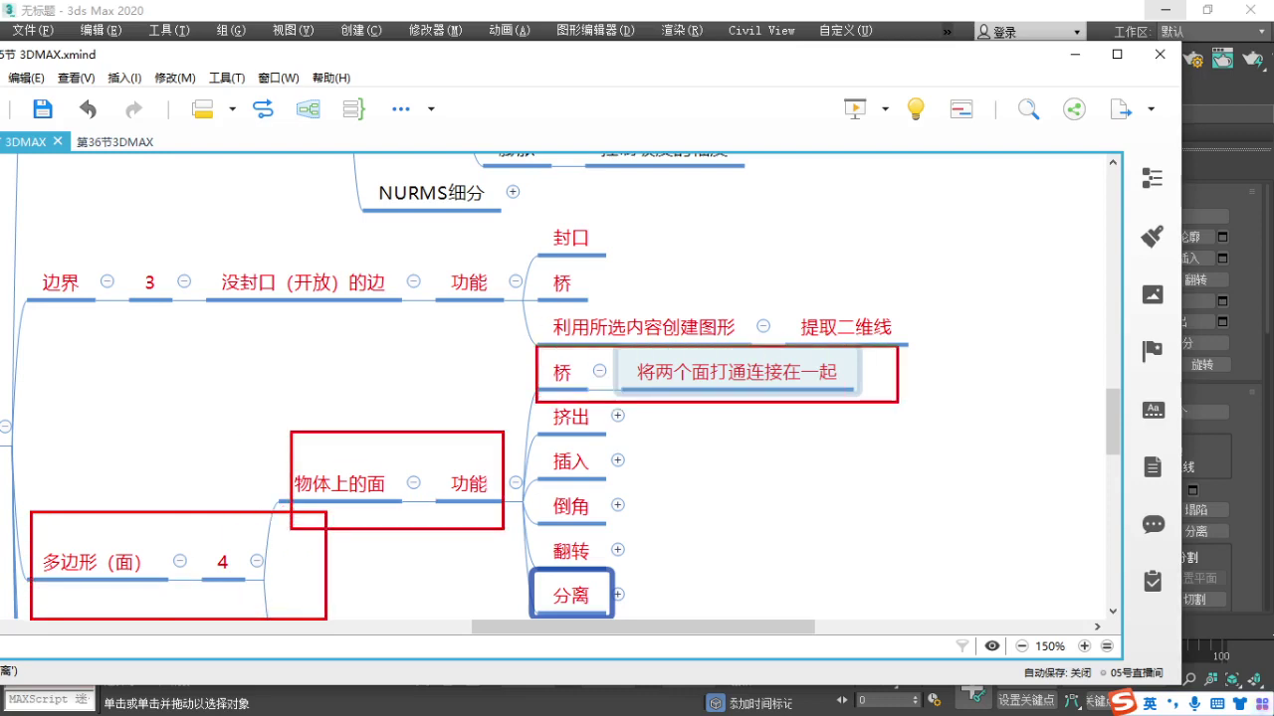
{"action": "mouse_move", "coordinate": [510, 256]}
{"action": "left_mouse_down"}
{"action": "mouse_move", "coordinate": [654, 299]}
{"action": "mouse_move", "coordinate": [942, 309]}
{"action": "mouse_move", "coordinate": [943, 381]}
{"action": "left_mouse_up"}
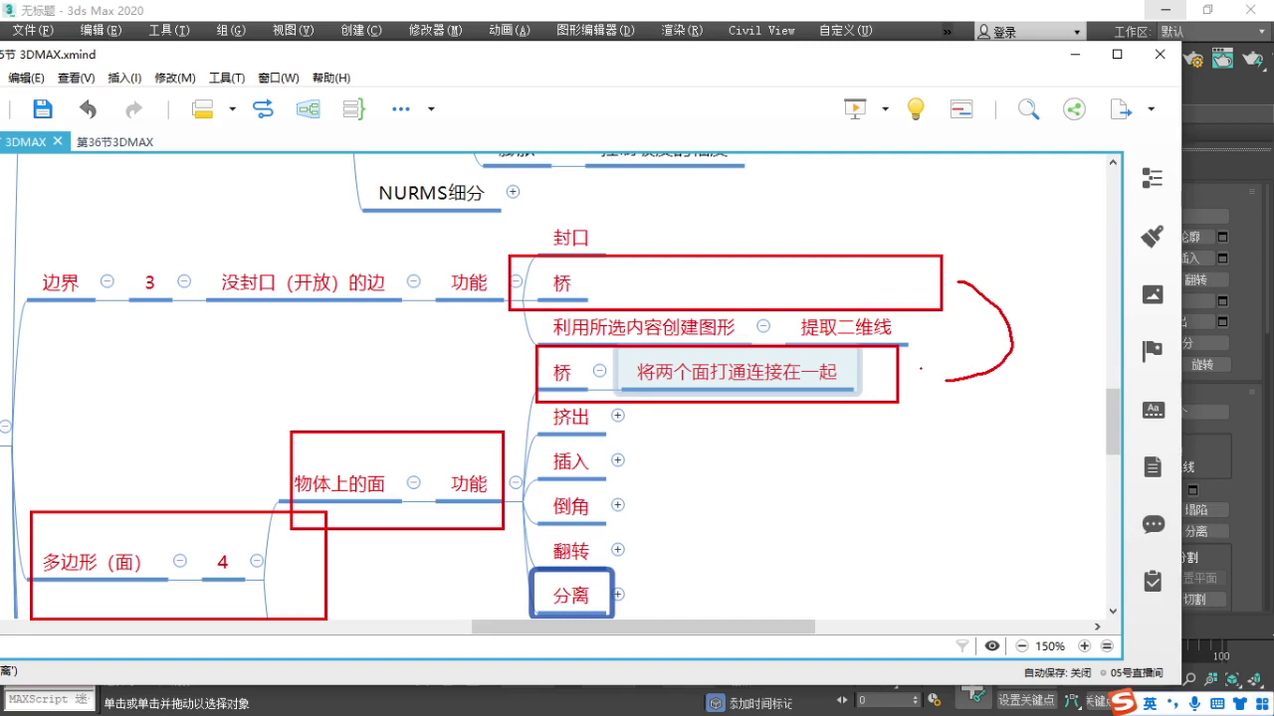
{"action": "key", "text": "Escape"}
Review the 元素 branch with its 翻转 and 分离 functions and collapse its shortcut topic 5.
{"action": "mouse_move", "coordinate": [350, 577]}
{"action": "right_mouse_down"}
{"action": "mouse_move", "coordinate": [524, 421]}
{"action": "mouse_move", "coordinate": [527, 401]}
{"action": "right_mouse_up"}
{"action": "left_click", "coordinate": [306, 407]}
{"action": "right_click_drag", "start_coordinate": [709, 494], "coordinate": [605, 541]}
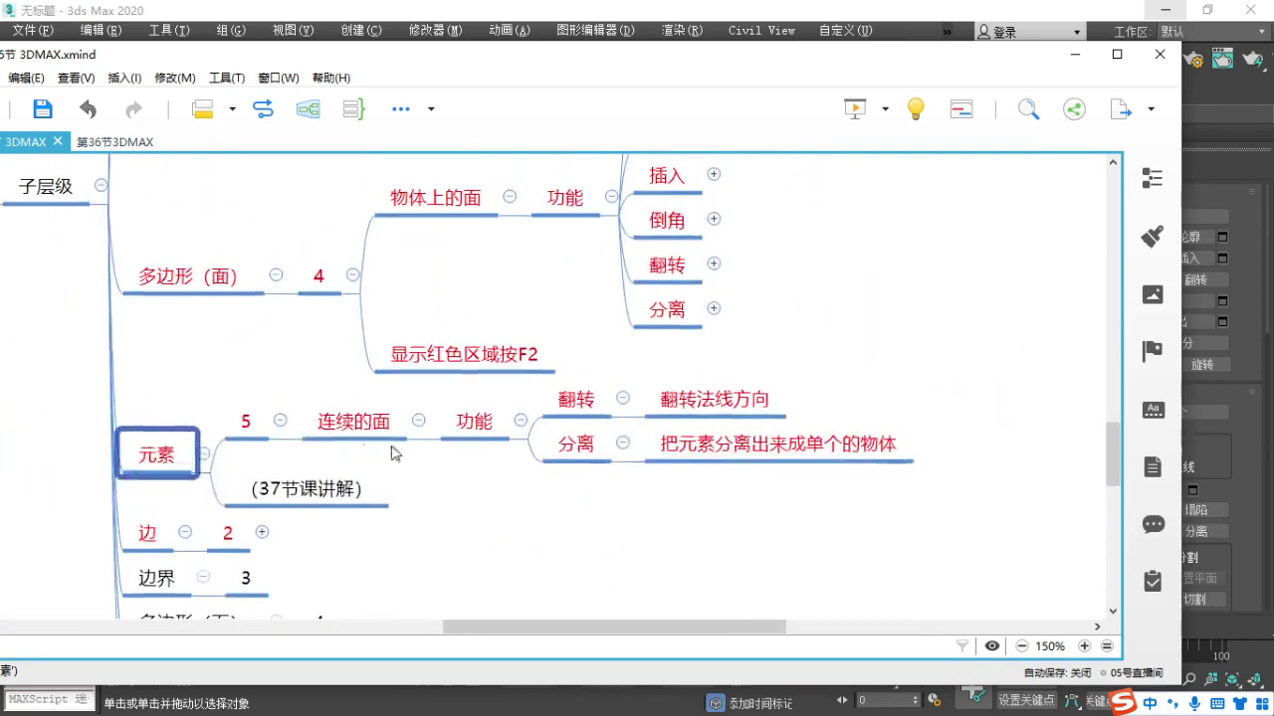
{"action": "key", "text": "ctrl+2"}
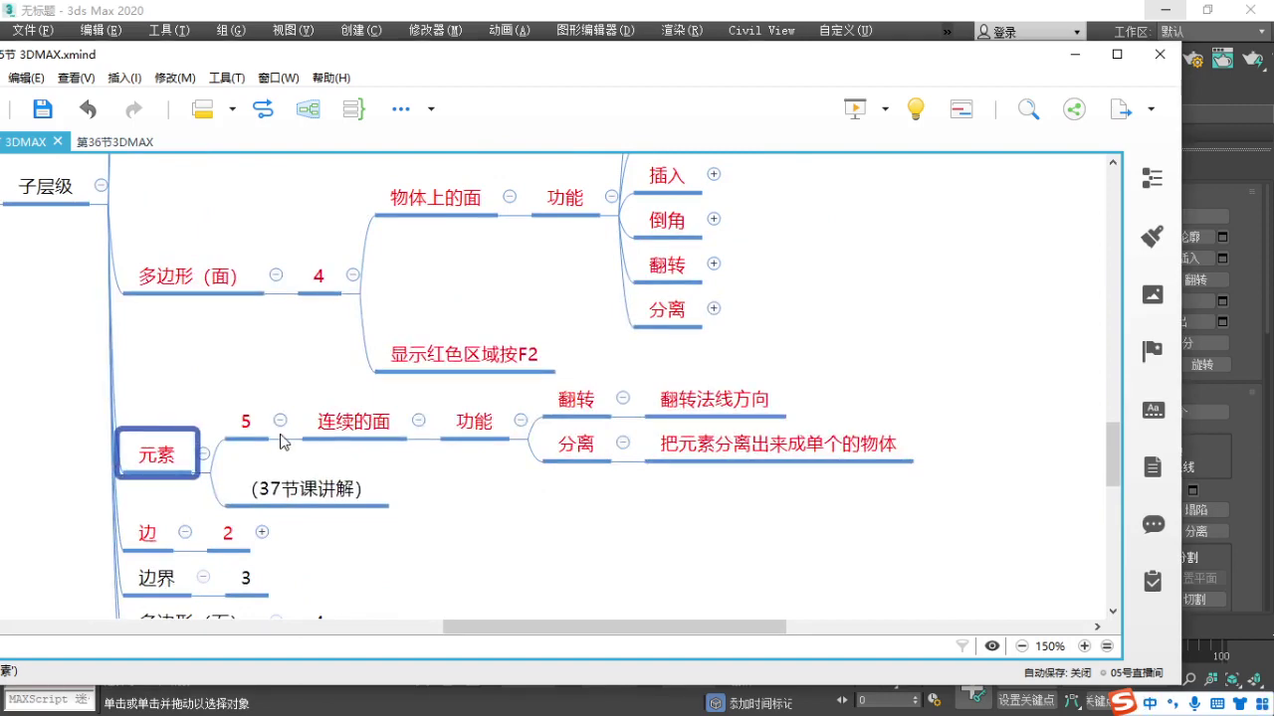
{"action": "left_click", "coordinate": [246, 421]}
{"action": "left_click", "coordinate": [281, 421]}
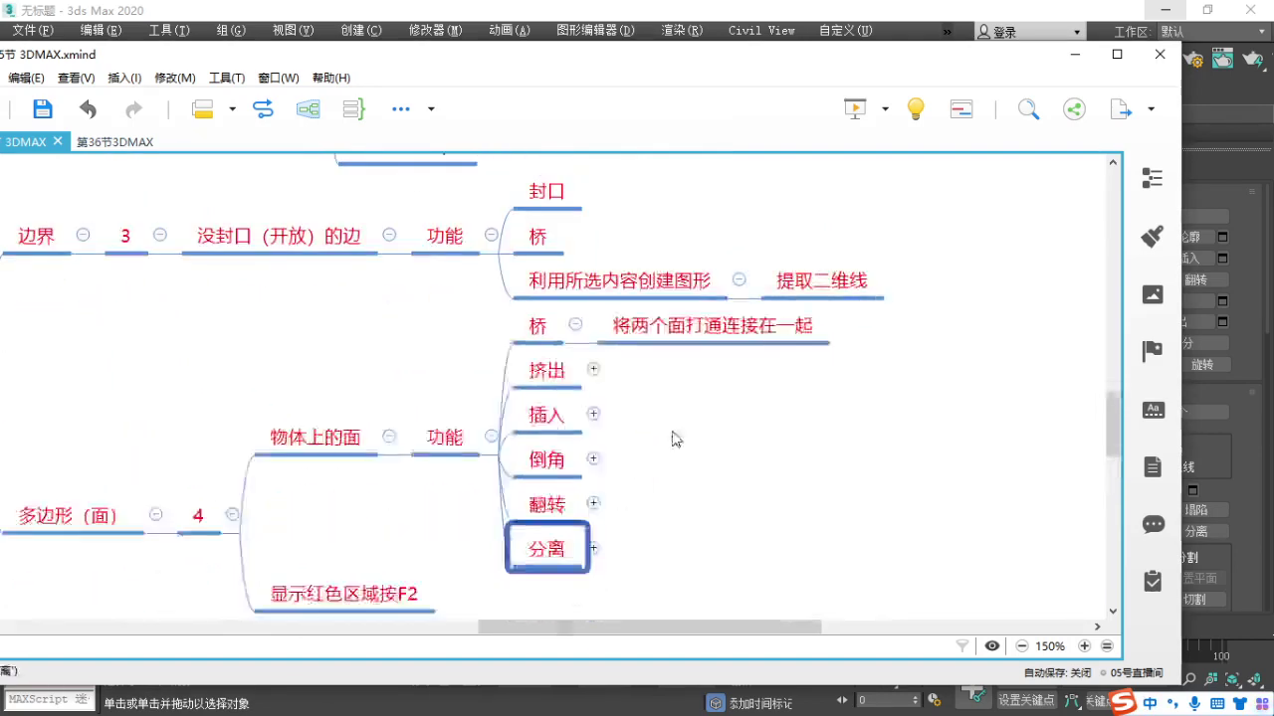
Mark the 桥 function of the 多边形（面） branch with a red box and cross out the functions from 挤出 to 分离.
{"action": "key", "text": "shift"}
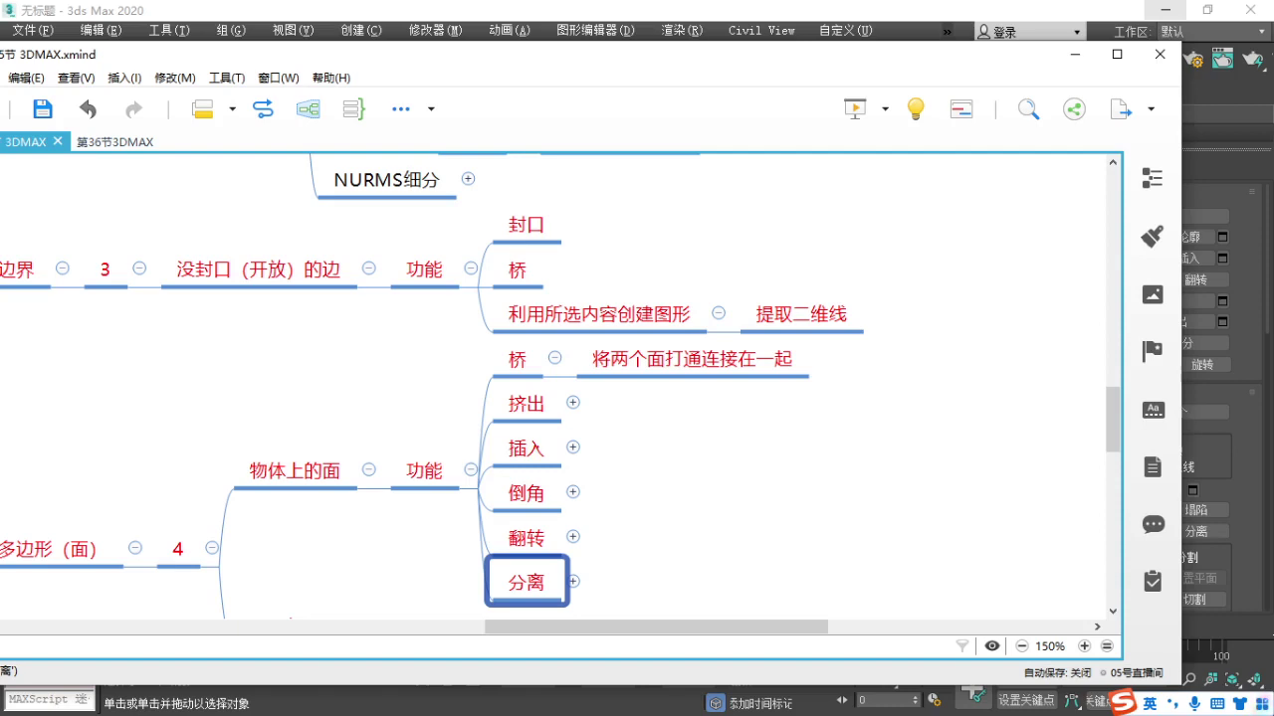
{"action": "right_click_drag", "start_coordinate": [269, 496], "coordinate": [392, 444]}
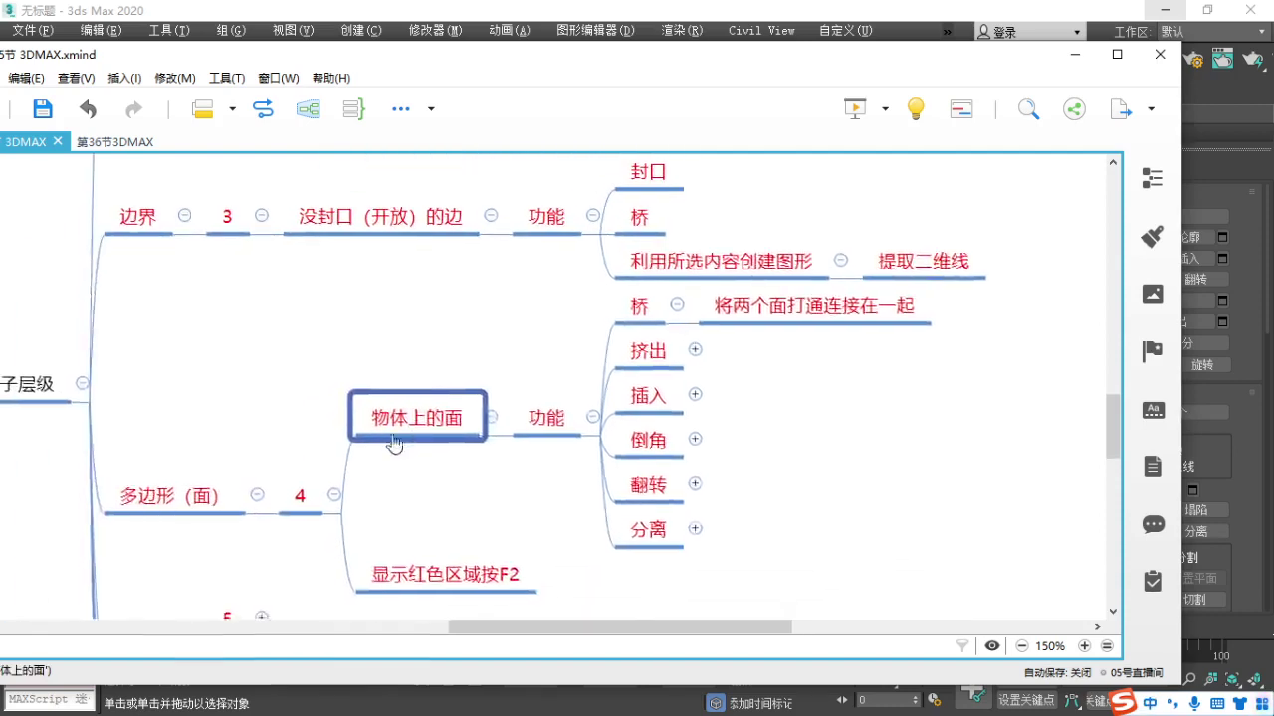
{"action": "mouse_move", "coordinate": [609, 290]}
{"action": "left_mouse_down"}
{"action": "mouse_move", "coordinate": [774, 329]}
{"action": "mouse_move", "coordinate": [933, 332]}
{"action": "left_mouse_up"}
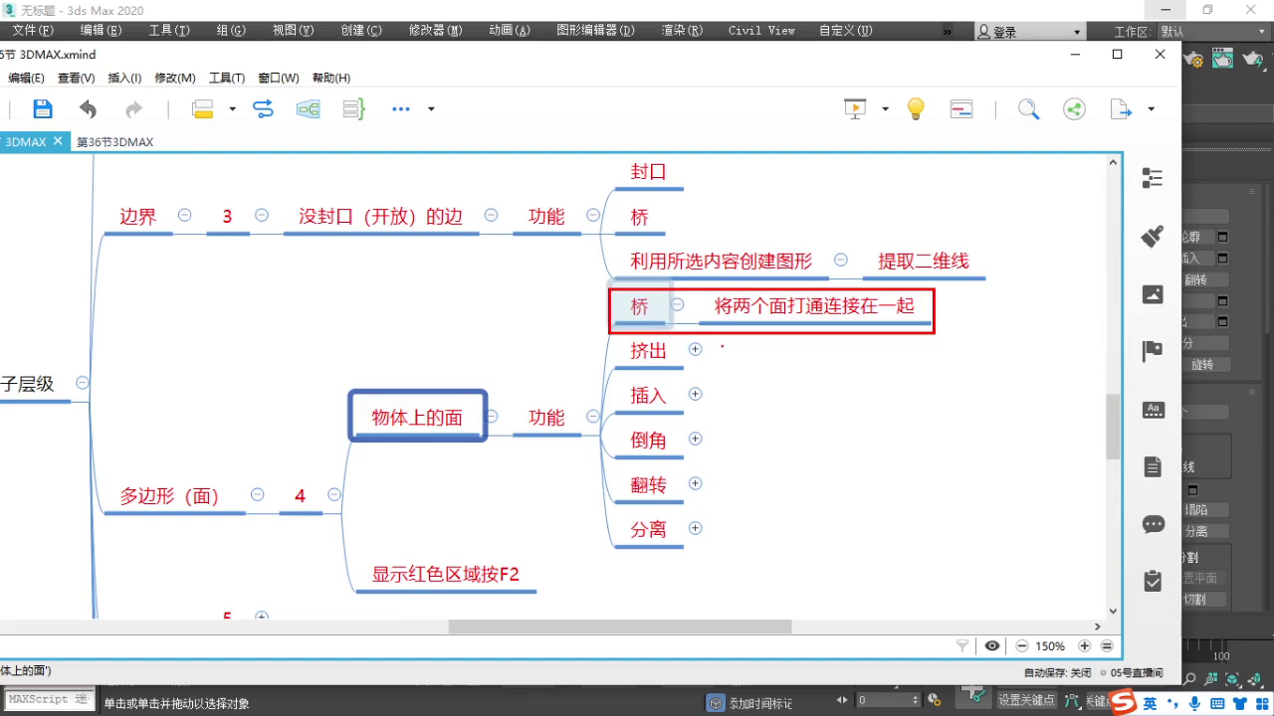
{"action": "left_click_drag", "start_coordinate": [718, 348], "coordinate": [653, 389]}
{"action": "left_click_drag", "start_coordinate": [664, 355], "coordinate": [707, 416]}
{"action": "mouse_move", "coordinate": [711, 414]}
{"action": "left_mouse_down"}
{"action": "mouse_move", "coordinate": [637, 487]}
{"action": "mouse_move", "coordinate": [636, 476]}
{"action": "left_mouse_up"}
{"action": "mouse_move", "coordinate": [645, 438]}
{"action": "left_mouse_down"}
{"action": "mouse_move", "coordinate": [683, 514]}
{"action": "mouse_move", "coordinate": [637, 550]}
{"action": "left_mouse_up"}
{"action": "left_click_drag", "start_coordinate": [652, 517], "coordinate": [700, 565]}
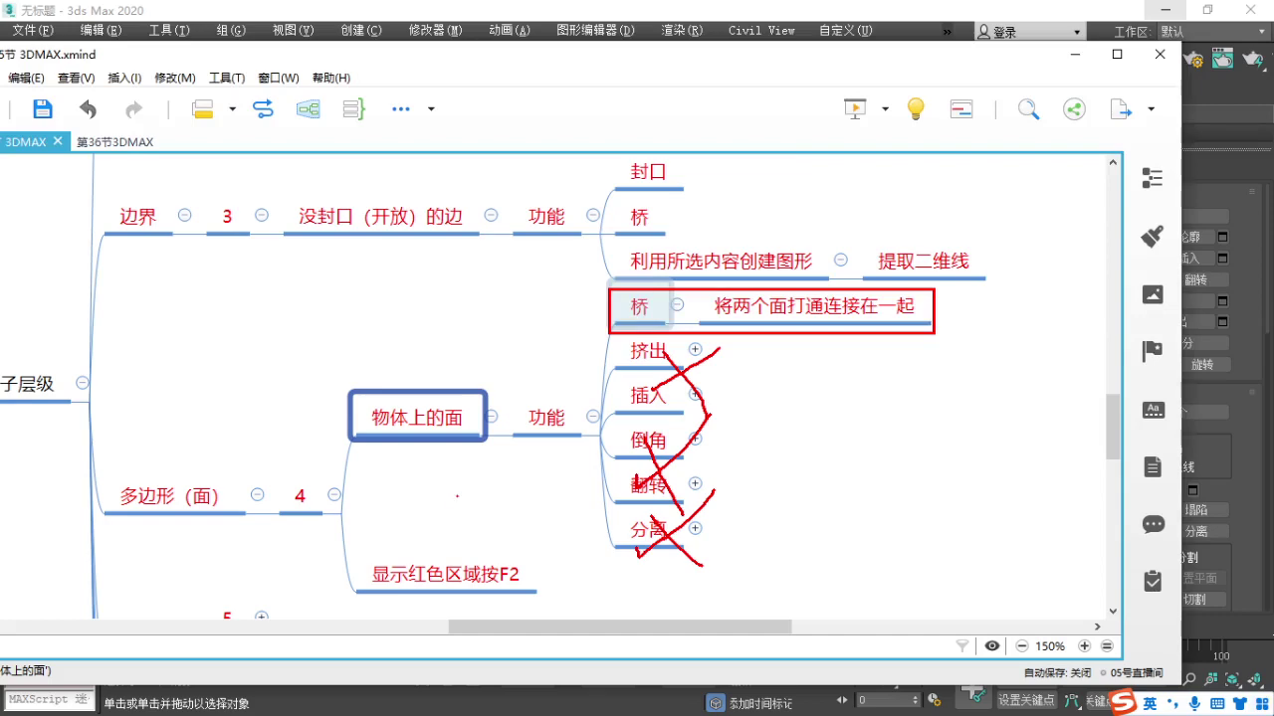
{"action": "key", "text": "Escape"}
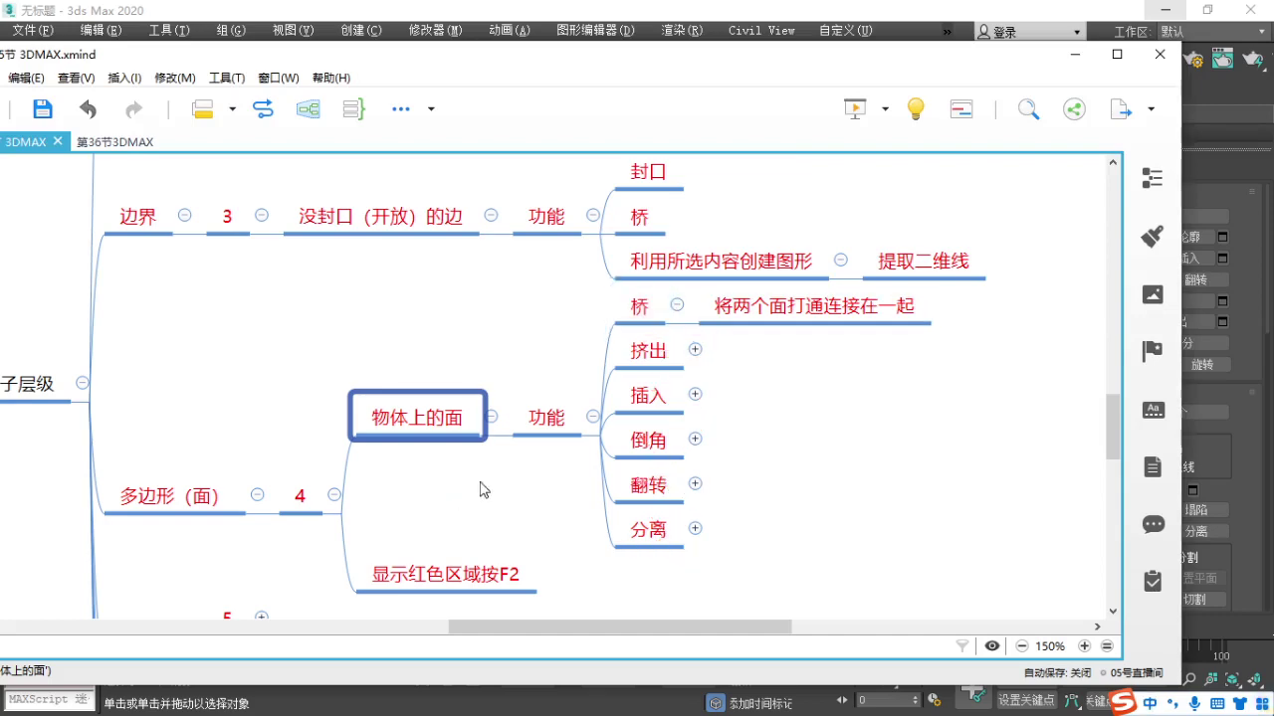
Collapse topic 4 of the 多边形（面） branch and mark the 边界 branch and its functions with red boxes.
{"action": "left_click", "coordinate": [334, 495]}
{"action": "mouse_move", "coordinate": [512, 417]}
{"action": "right_mouse_down"}
{"action": "mouse_move", "coordinate": [517, 436]}
{"action": "mouse_move", "coordinate": [477, 497]}
{"action": "mouse_move", "coordinate": [549, 553]}
{"action": "right_mouse_up"}
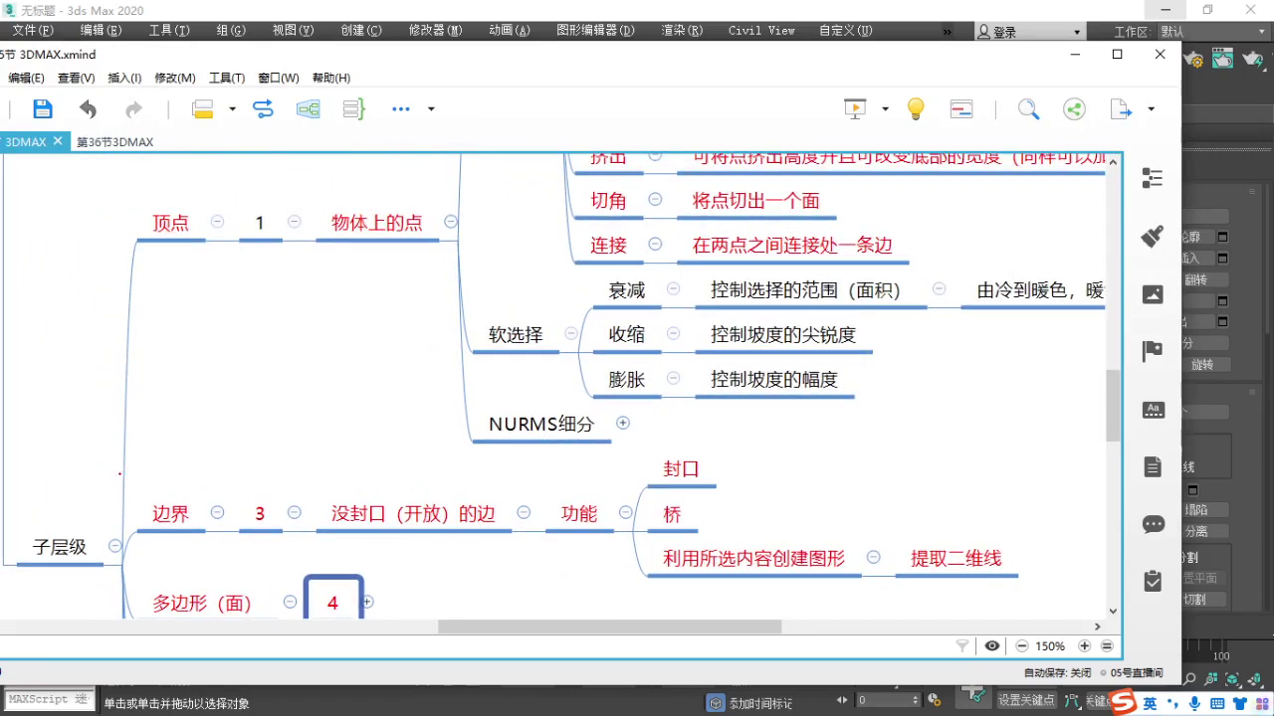
{"action": "left_click_drag", "start_coordinate": [119, 474], "coordinate": [601, 550]}
{"action": "mouse_move", "coordinate": [634, 503]}
{"action": "left_mouse_down"}
{"action": "mouse_move", "coordinate": [860, 580]}
{"action": "mouse_move", "coordinate": [1021, 583]}
{"action": "left_mouse_up"}
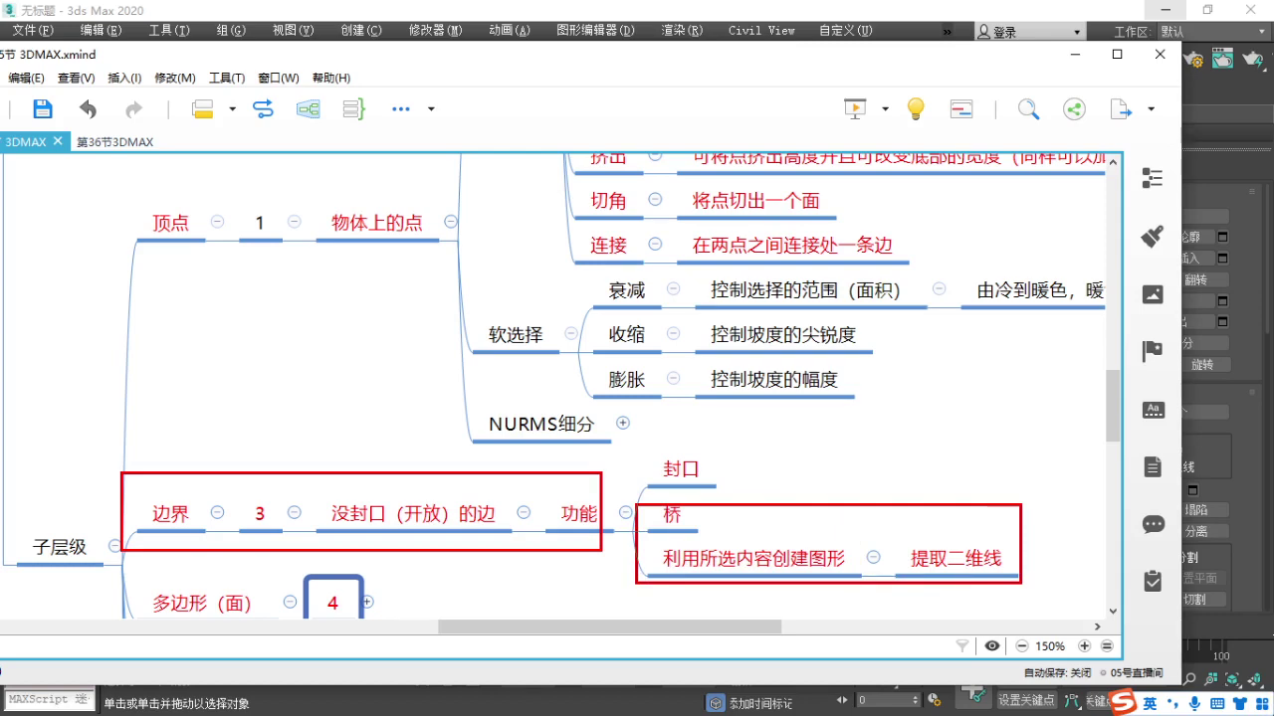
{"action": "mouse_move", "coordinate": [687, 431]}
{"action": "left_mouse_down"}
{"action": "mouse_move", "coordinate": [731, 476]}
{"action": "mouse_move", "coordinate": [649, 437]}
{"action": "left_mouse_up"}
{"action": "key", "text": "Escape"}
Switch to 3ds Max and delete a single polygon on the front of the sphere to open a hole.
{"action": "left_click", "coordinate": [1075, 55]}
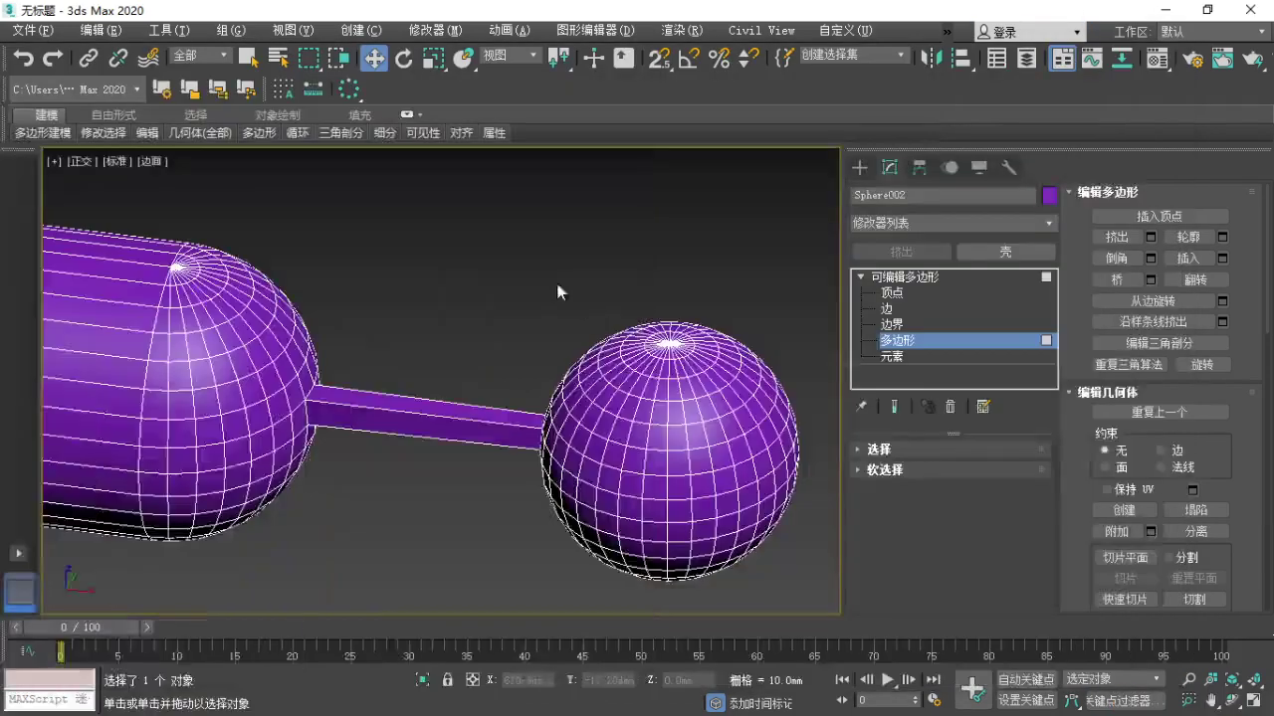
{"action": "middle_click_drag", "start_coordinate": [545, 430], "coordinate": [502, 378]}
{"action": "scroll", "coordinate": [624, 299], "scroll_direction": "up", "scroll_amount": 4}
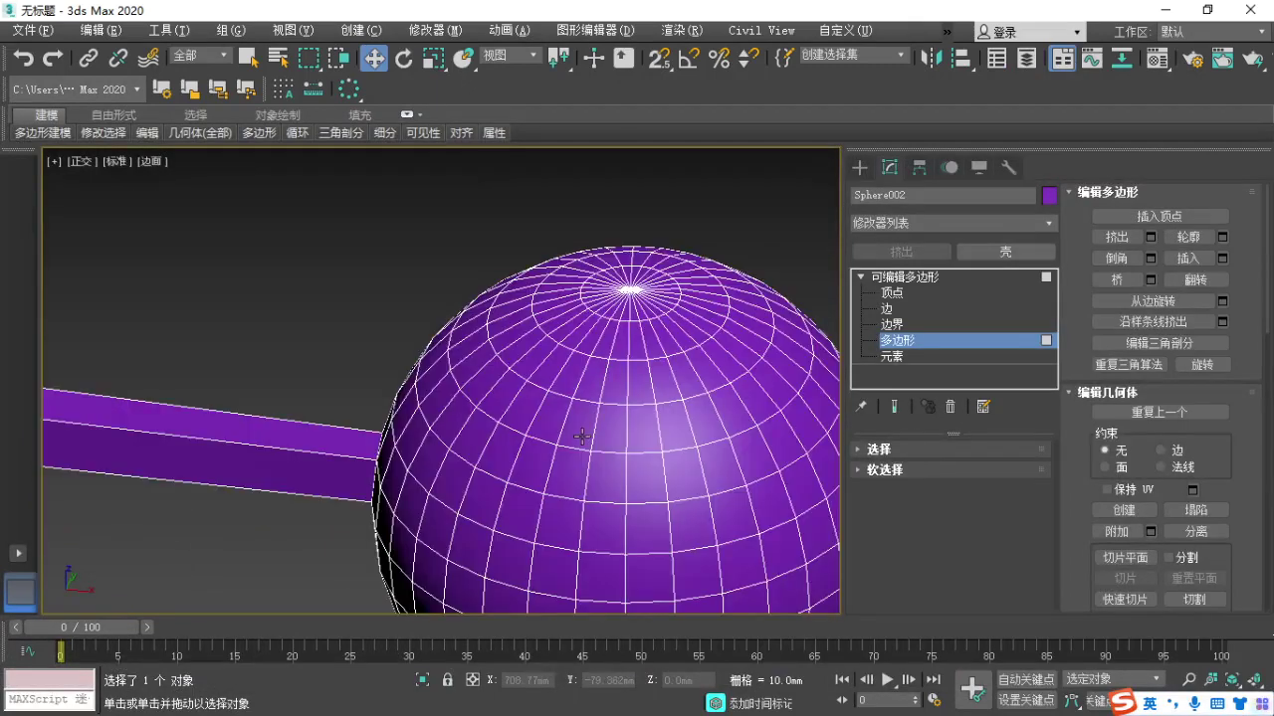
{"action": "left_click", "coordinate": [579, 435]}
{"action": "scroll", "coordinate": [579, 435], "scroll_direction": "down", "scroll_amount": 4}
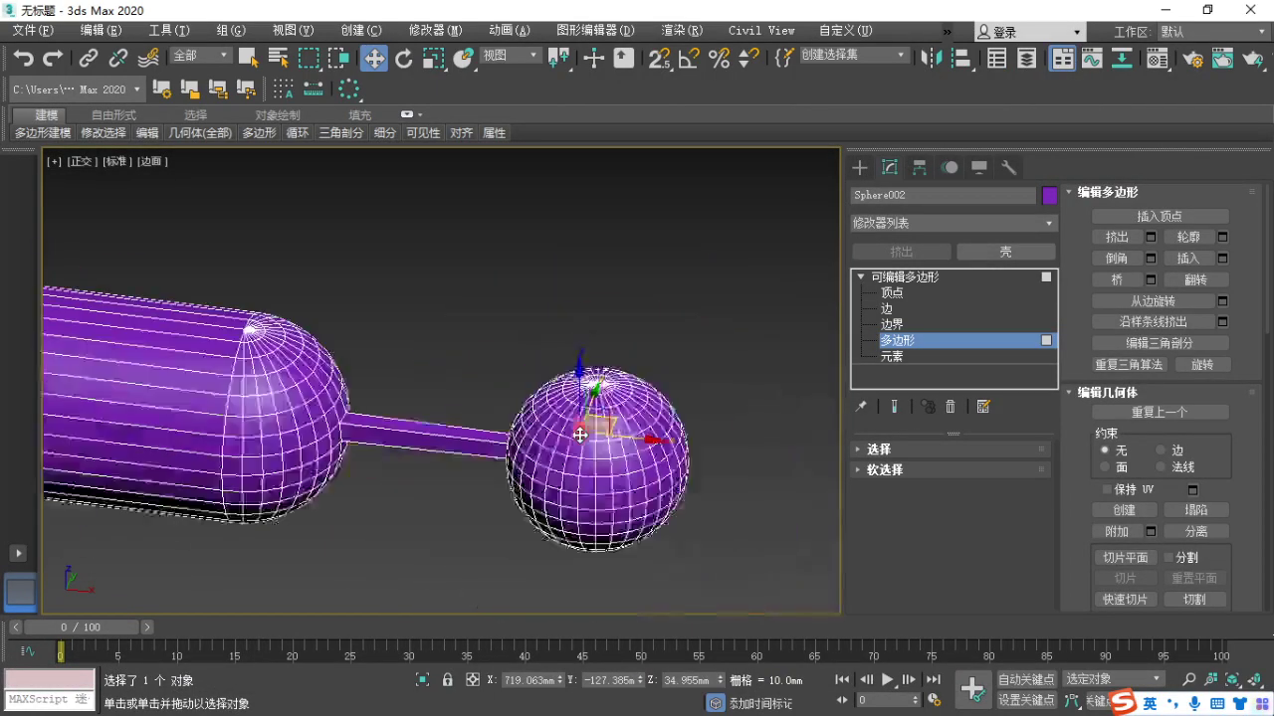
{"action": "scroll", "coordinate": [577, 427], "scroll_direction": "up", "scroll_amount": 6}
{"action": "scroll", "coordinate": [519, 408], "scroll_direction": "up", "scroll_amount": 3}
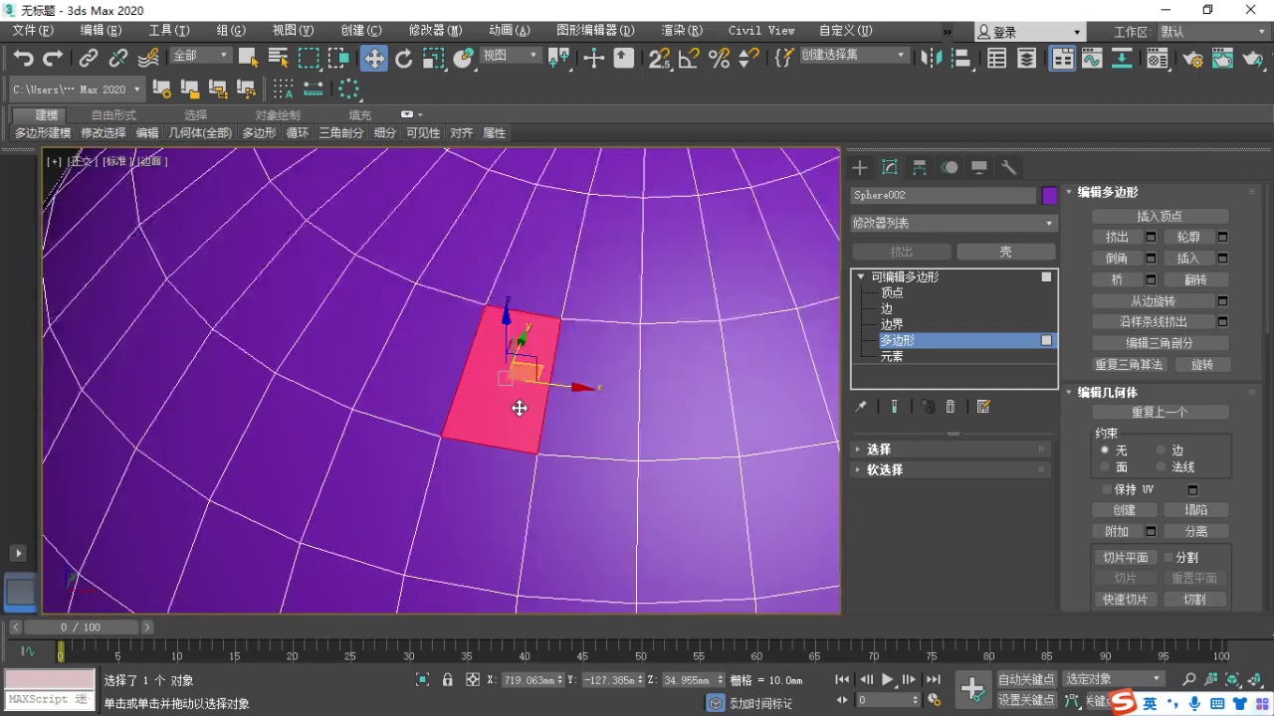
{"action": "key", "text": "Delete"}
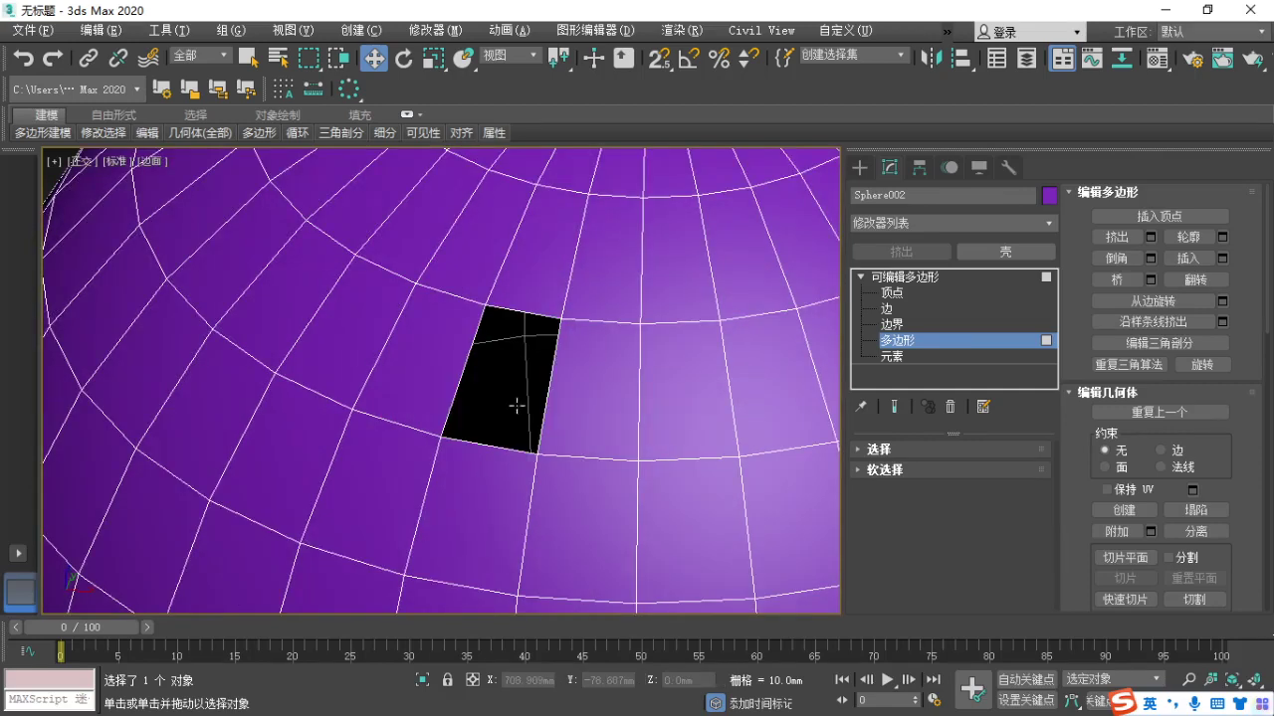
{"action": "scroll", "coordinate": [507, 400], "scroll_direction": "down", "scroll_amount": 3}
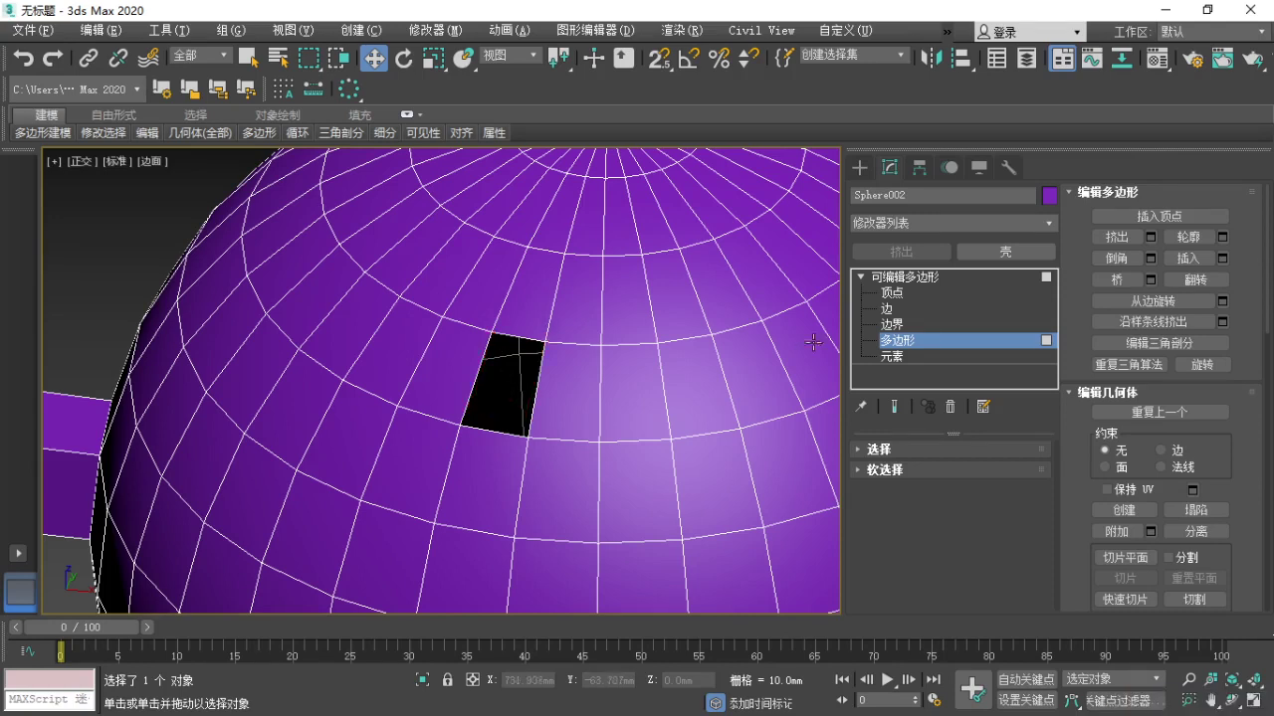
At the 边界 sub-object level, select the border of the sphere's hole and close it with 封口.
{"action": "left_click", "coordinate": [892, 324]}
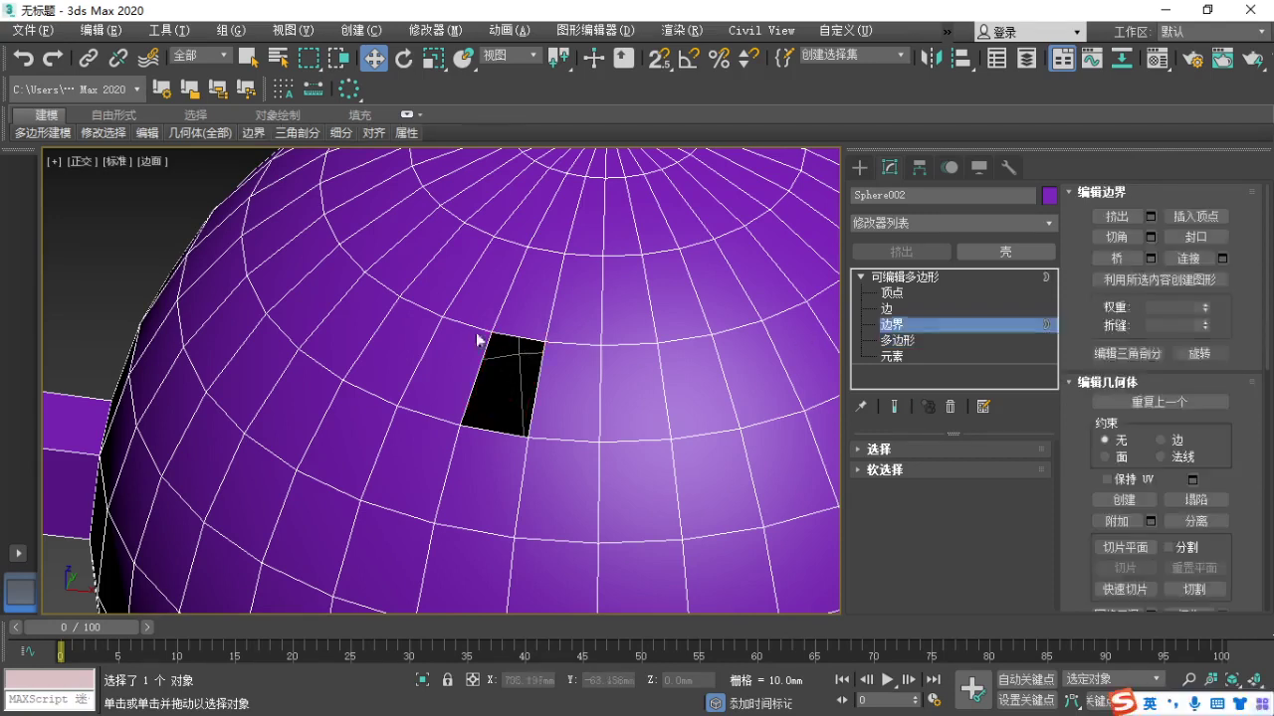
{"action": "left_click_drag", "start_coordinate": [469, 313], "coordinate": [423, 316]}
{"action": "mouse_move", "coordinate": [498, 427]}
{"action": "middle_mouse_down", "text": "alt"}
{"action": "mouse_move", "coordinate": [408, 462]}
{"action": "mouse_move", "coordinate": [327, 434]}
{"action": "mouse_move", "coordinate": [575, 453]}
{"action": "mouse_move", "coordinate": [543, 483]}
{"action": "mouse_move", "coordinate": [506, 438]}
{"action": "middle_mouse_up", "text": "alt"}
{"action": "right_click", "coordinate": [497, 431]}
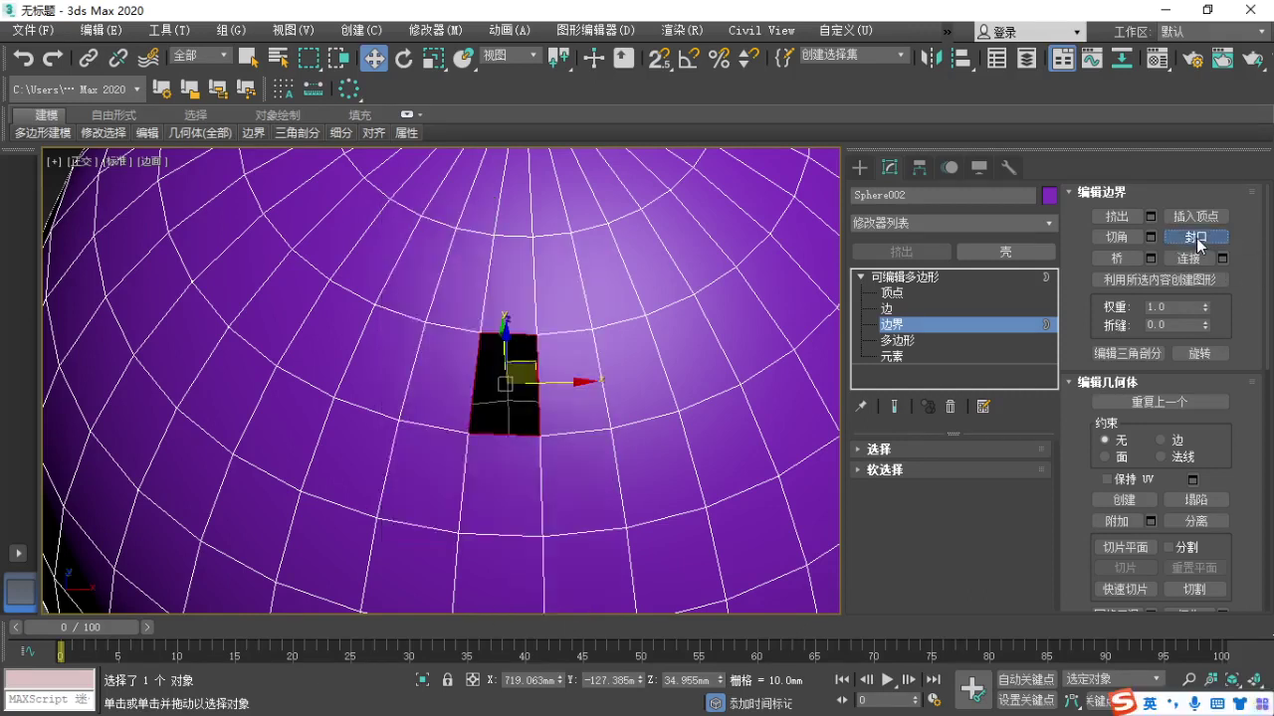
{"action": "left_click", "coordinate": [1196, 237]}
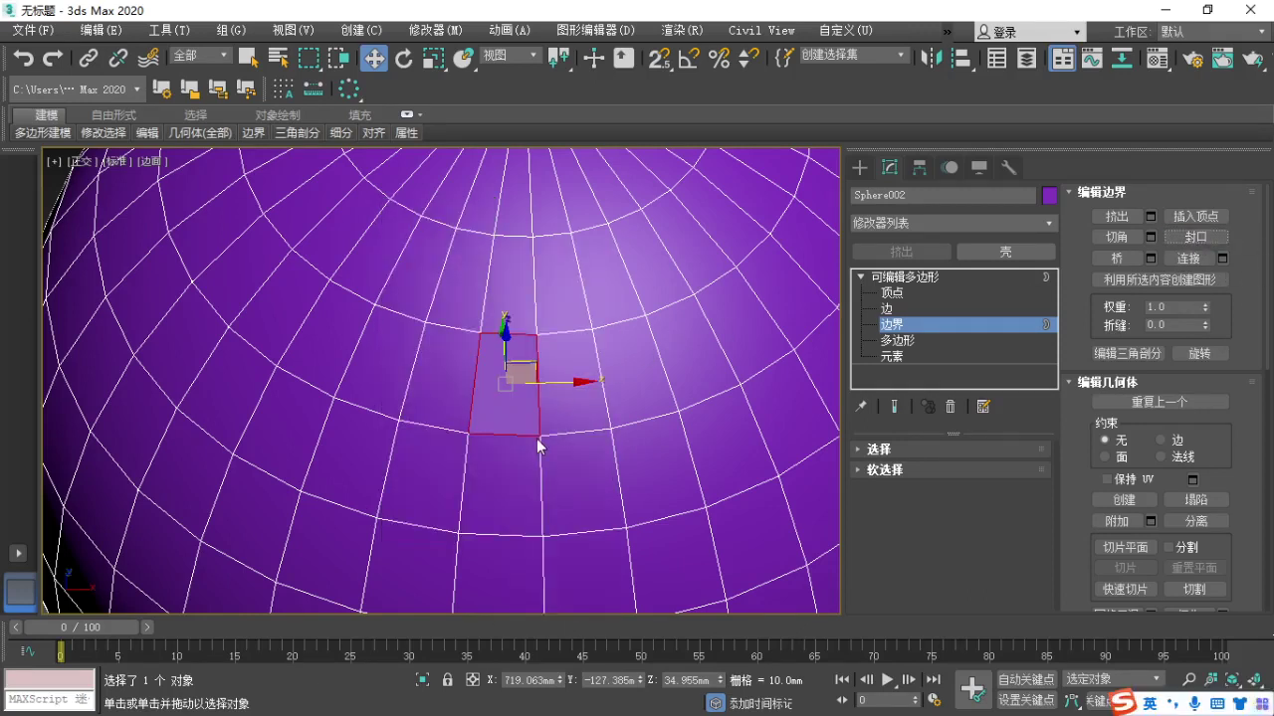
{"action": "middle_click_drag", "start_coordinate": [537, 439], "coordinate": [497, 375], "text": "alt"}
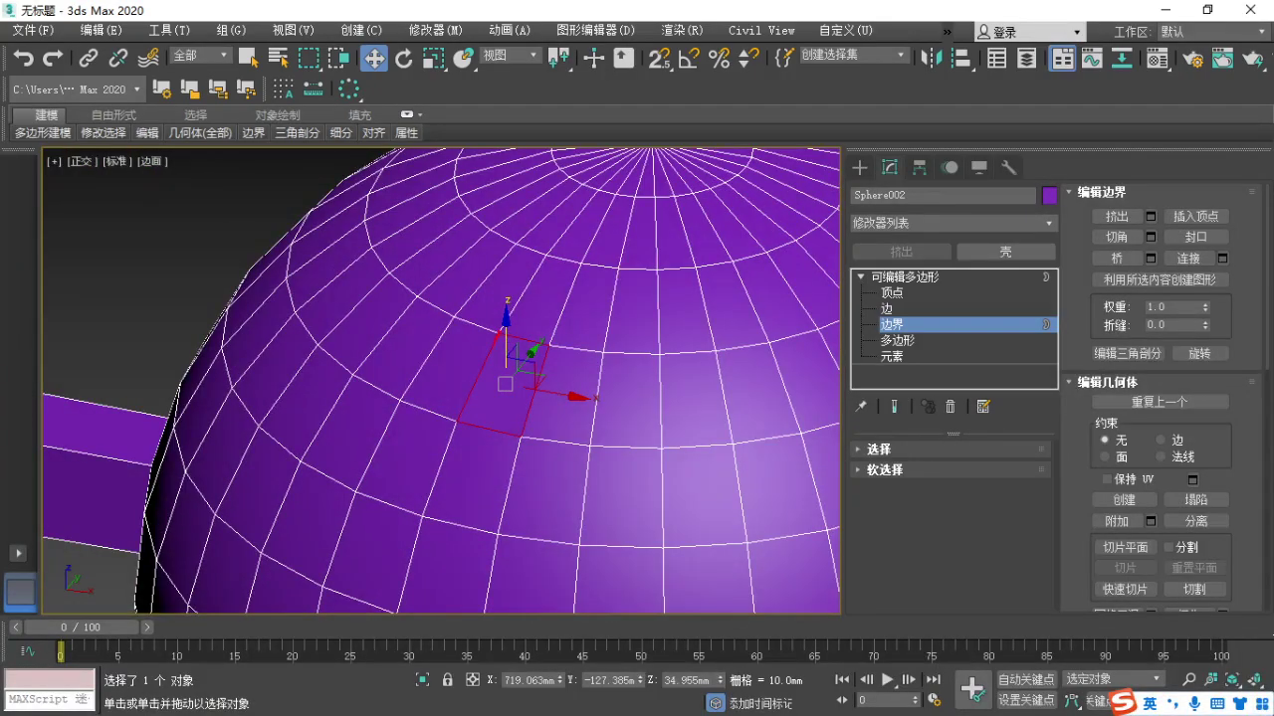
{"action": "mouse_move", "coordinate": [497, 334]}
{"action": "left_mouse_down"}
{"action": "mouse_move", "coordinate": [450, 427]}
{"action": "mouse_move", "coordinate": [516, 438]}
{"action": "left_mouse_up"}
{"action": "left_click_drag", "start_coordinate": [549, 349], "coordinate": [524, 438]}
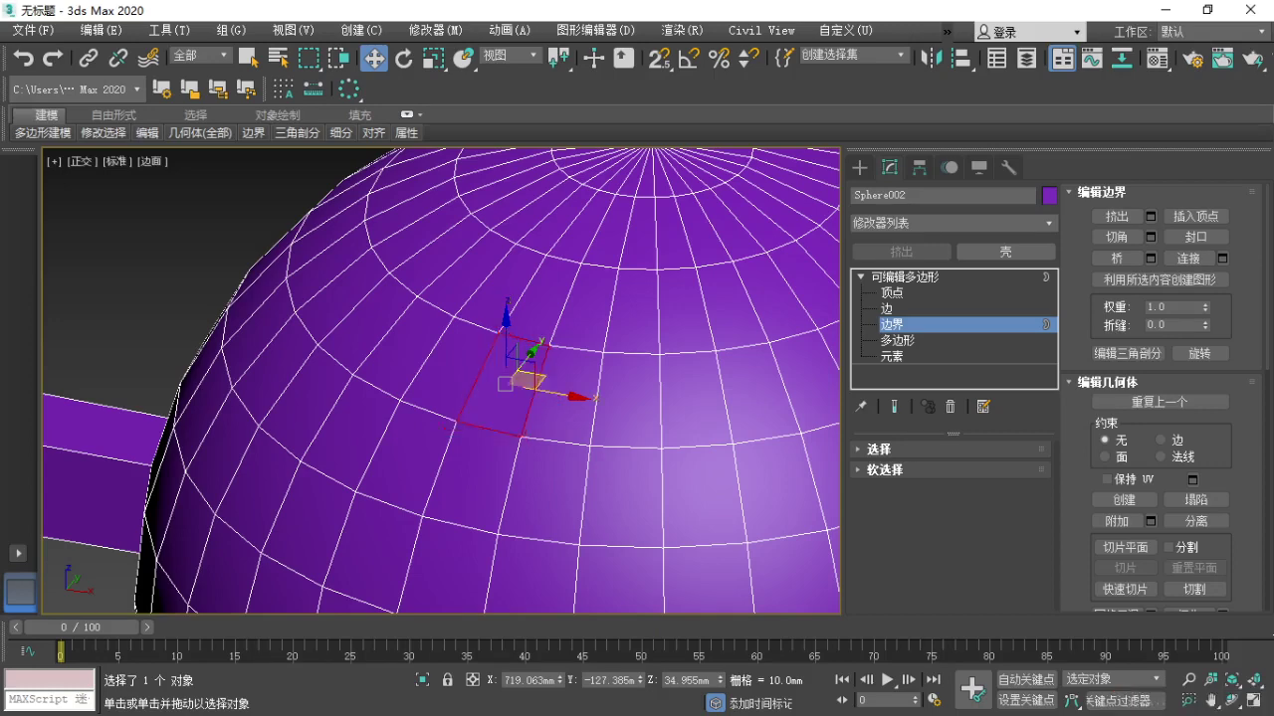
Switch to the XMind mind map and mark the 封口 function of the 边界 branch.
{"action": "key", "text": "alt+Tab"}
{"action": "middle_click_drag", "start_coordinate": [750, 497], "coordinate": [667, 504]}
{"action": "left_click_drag", "start_coordinate": [556, 453], "coordinate": [630, 493], "text": "ctrl"}
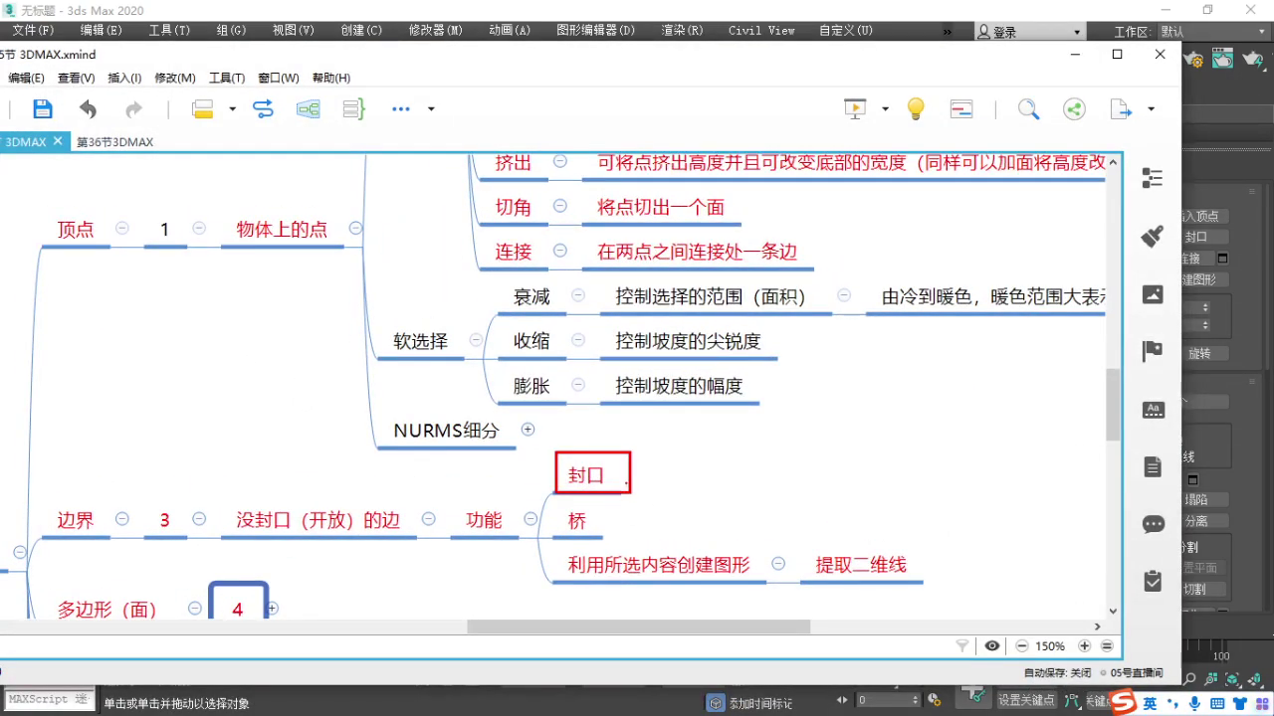
{"action": "left_click", "coordinate": [661, 479]}
{"action": "scroll", "coordinate": [694, 430], "scroll_direction": "up", "scroll_amount": 1}
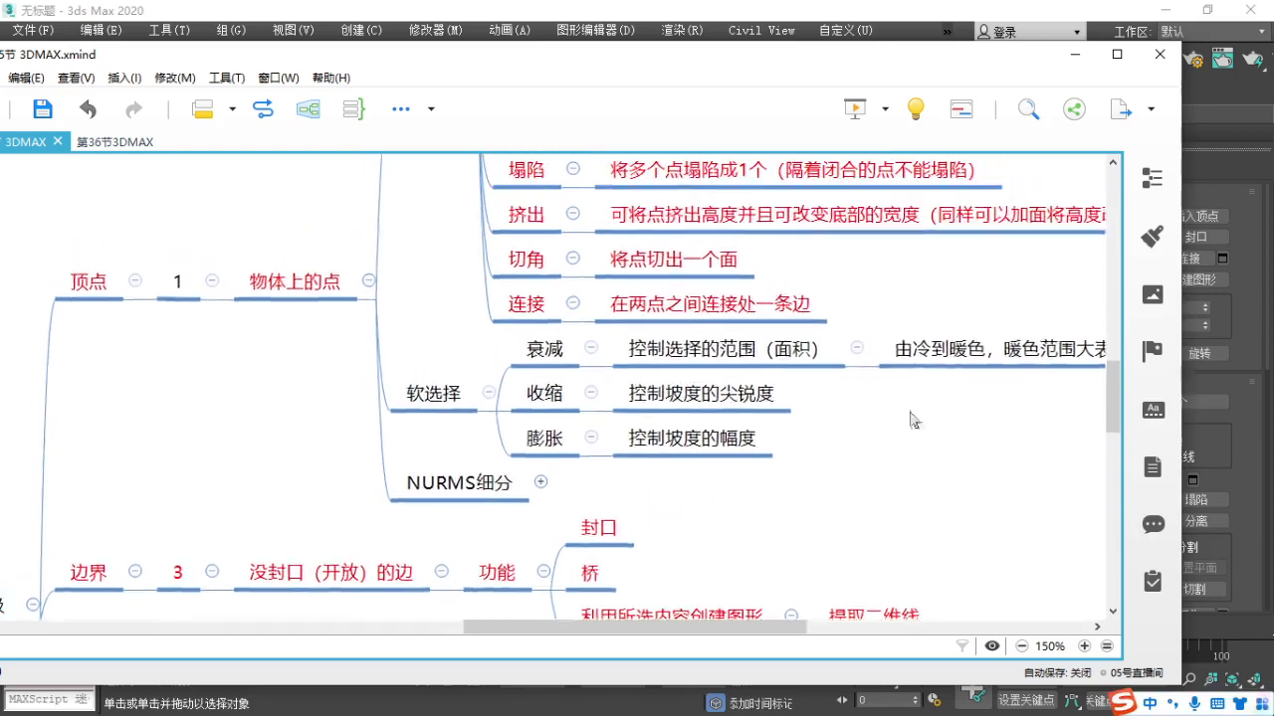
Review the whole 边界 branch from its shortcut number to 提取二维线, marking it with a red box and a tick.
{"action": "left_click", "coordinate": [1022, 647]}
{"action": "left_click", "coordinate": [1022, 647]}
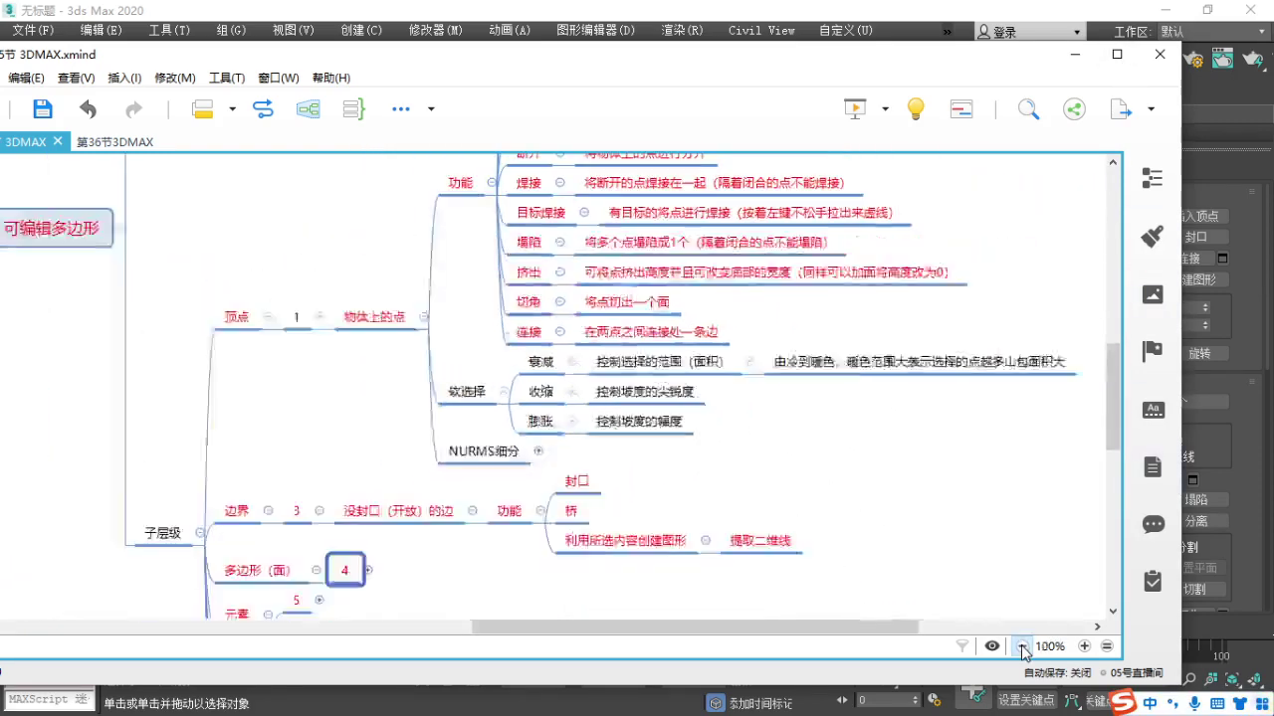
{"action": "left_click", "coordinate": [1022, 647]}
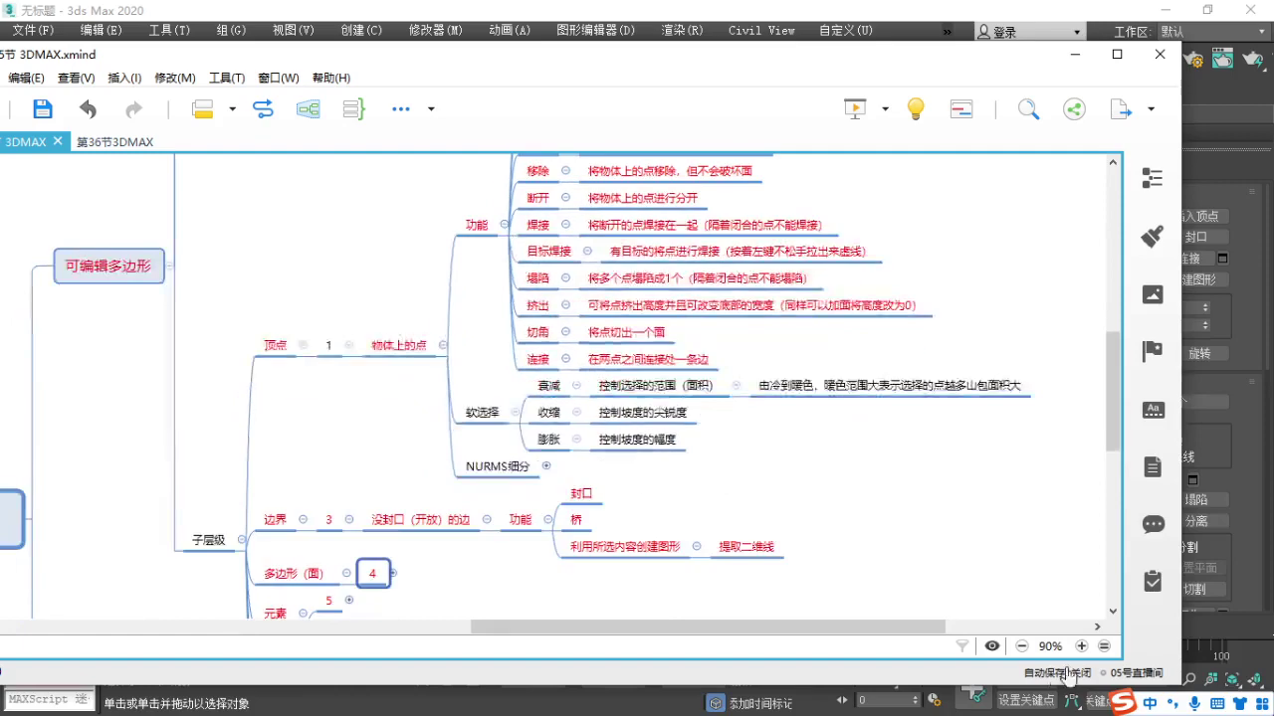
{"action": "left_click", "coordinate": [1083, 647]}
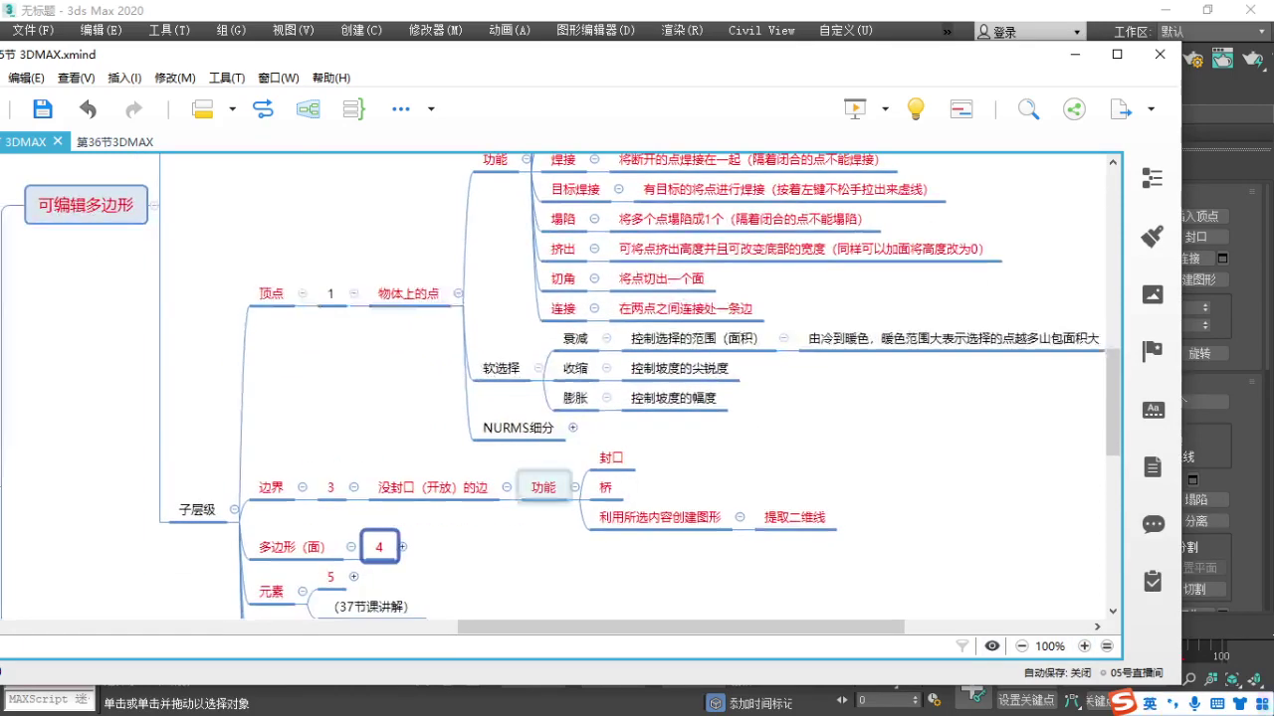
{"action": "left_click", "coordinate": [1084, 646]}
{"action": "right_click_drag", "start_coordinate": [863, 514], "coordinate": [857, 519]}
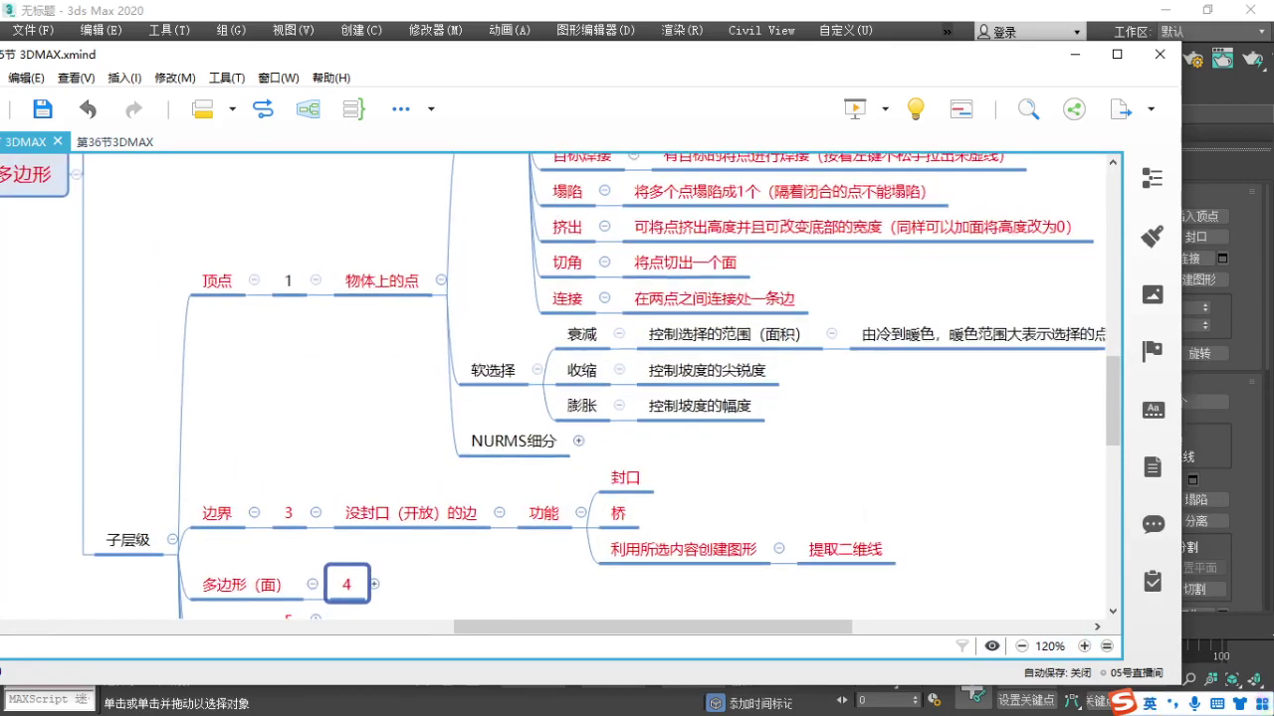
{"action": "mouse_move", "coordinate": [162, 459]}
{"action": "left_mouse_down"}
{"action": "mouse_move", "coordinate": [707, 565]}
{"action": "mouse_move", "coordinate": [961, 570]}
{"action": "left_mouse_up"}
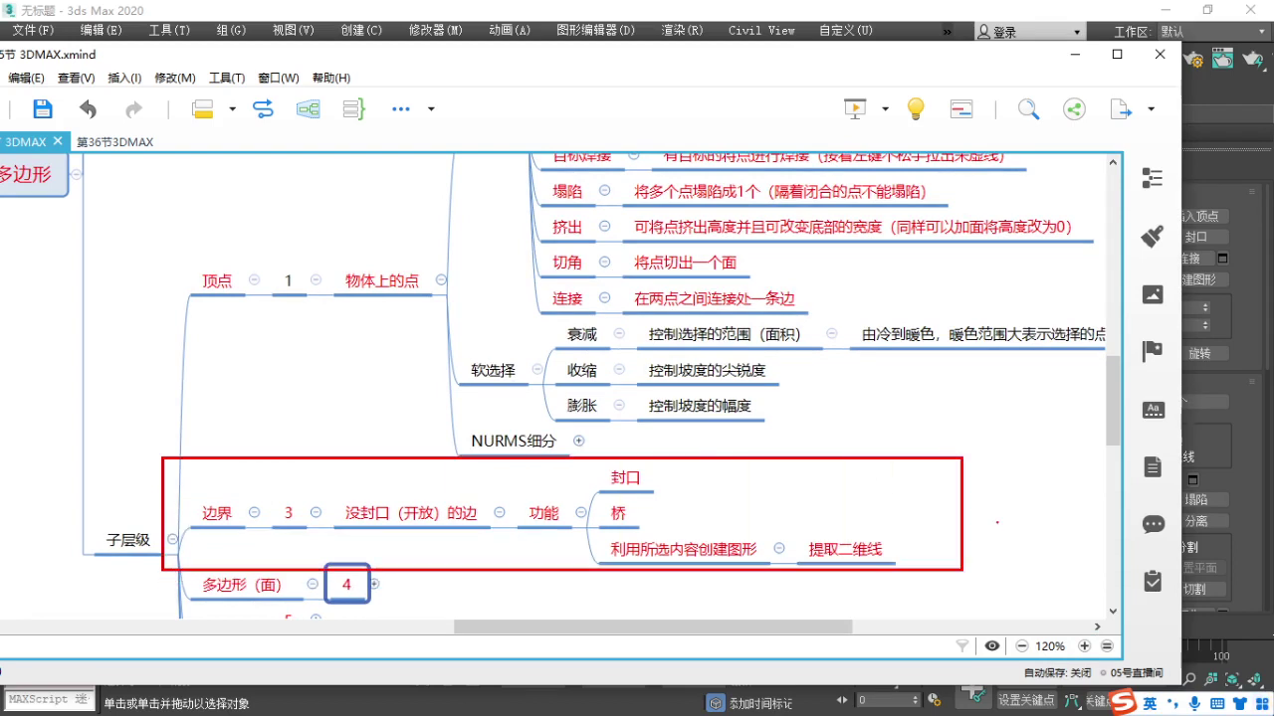
{"action": "left_click_drag", "start_coordinate": [1005, 516], "coordinate": [1086, 456]}
{"action": "mouse_move", "coordinate": [1000, 518]}
{"action": "left_mouse_down"}
{"action": "mouse_move", "coordinate": [1076, 553]}
{"action": "mouse_move", "coordinate": [1112, 438]}
{"action": "left_mouse_up"}
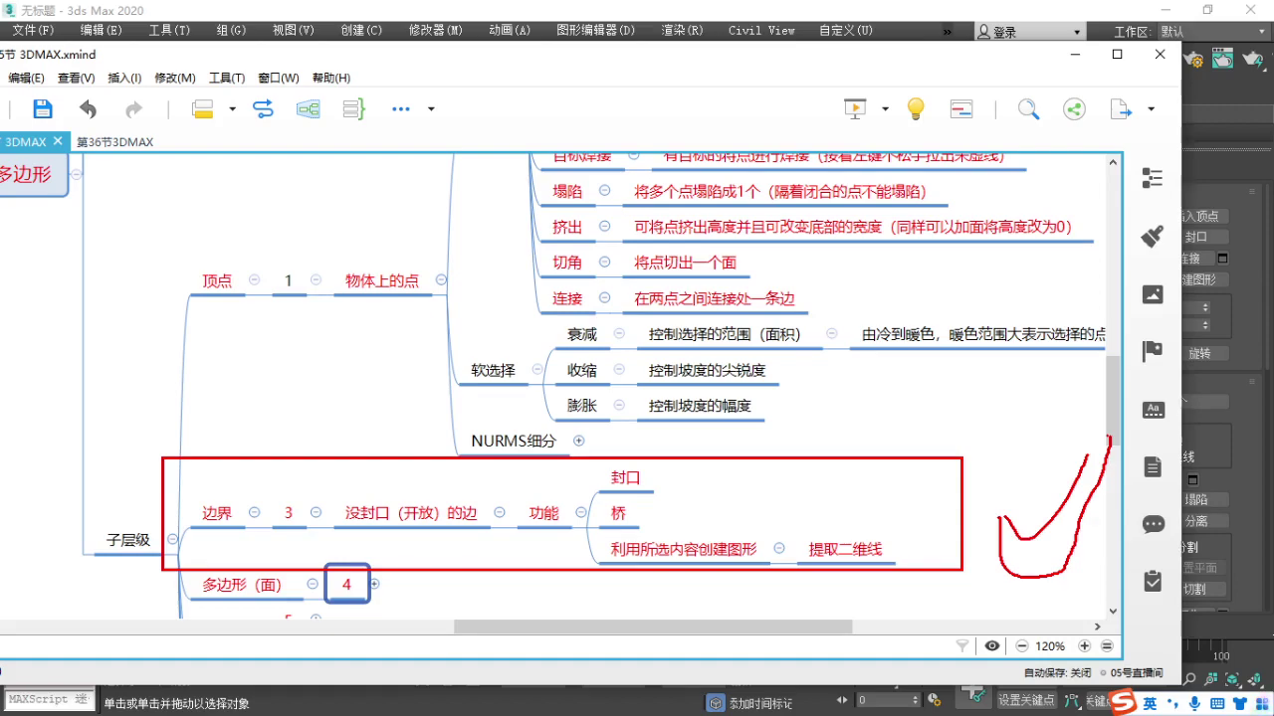
{"action": "key", "text": "Escape"}
Switch to 3ds Max and return the sphere from 边界 to the top 可编辑多边形 level.
{"action": "left_click", "coordinate": [1072, 57]}
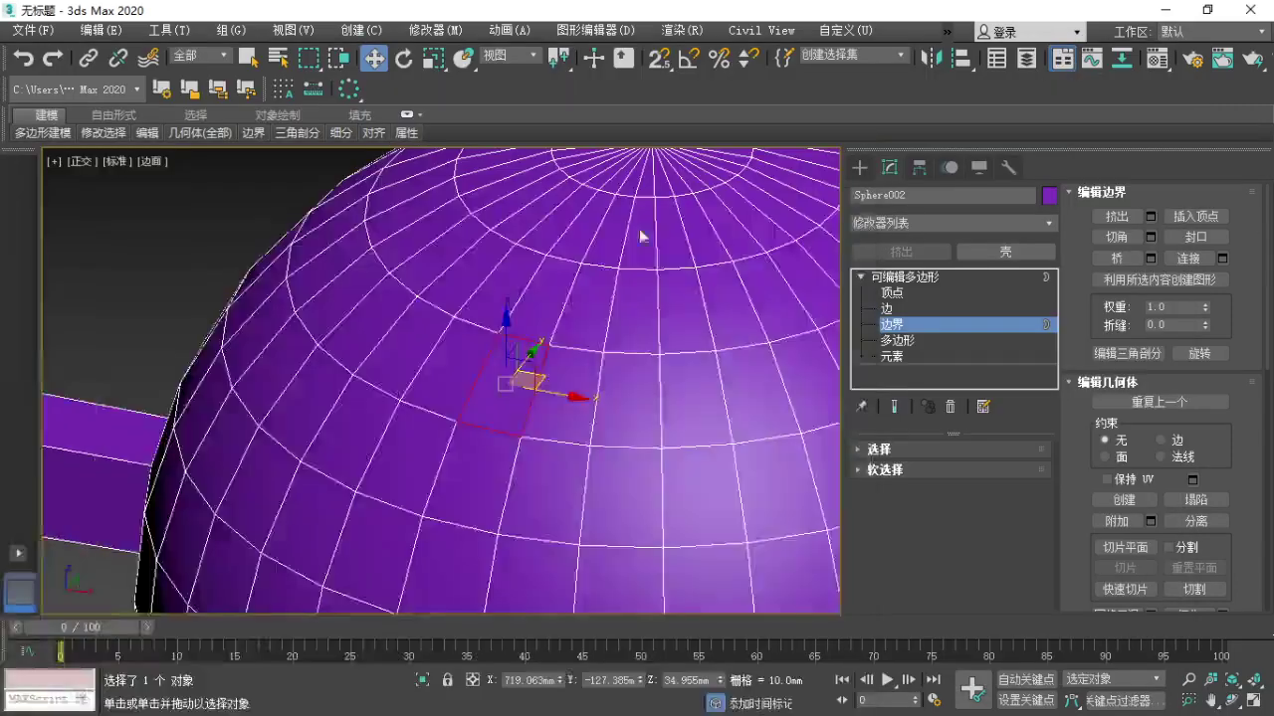
{"action": "key", "text": "2"}
{"action": "scroll", "coordinate": [625, 306], "scroll_direction": "down", "scroll_amount": 6}
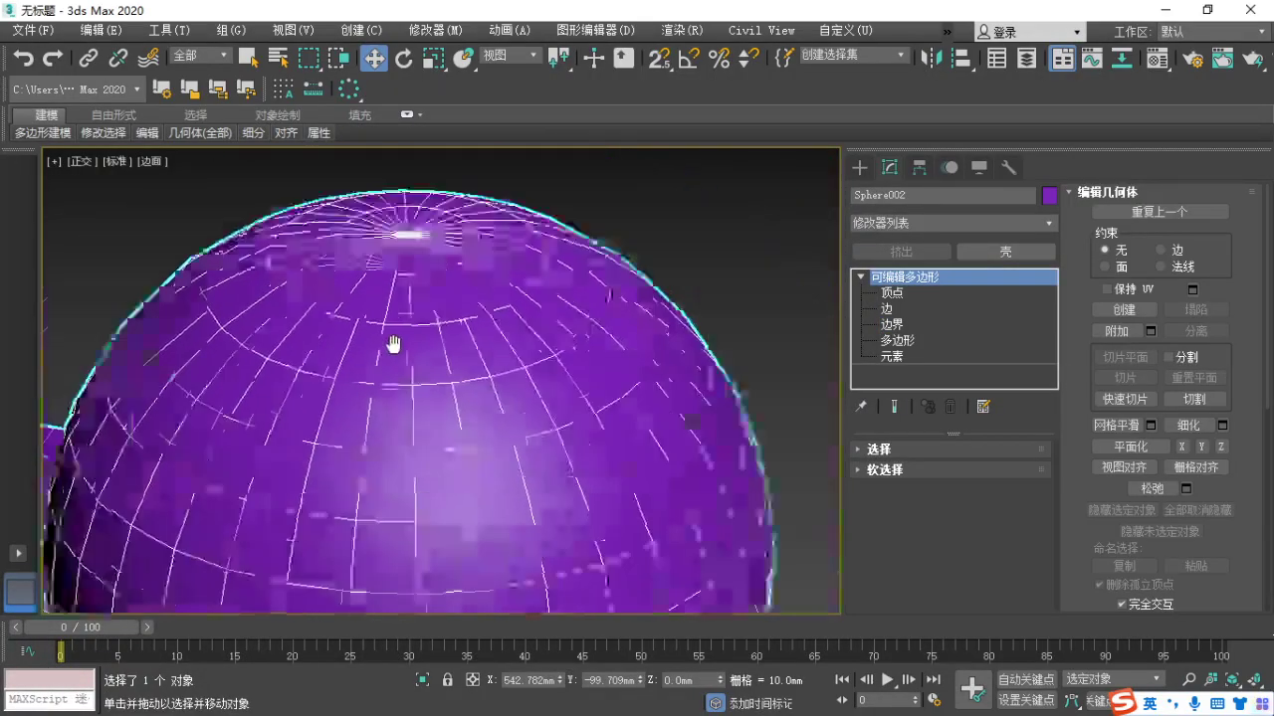
Deselect the sphere, go to the top view and delete all the practice objects in the scene.
{"action": "left_click", "coordinate": [614, 304]}
{"action": "key", "text": "t"}
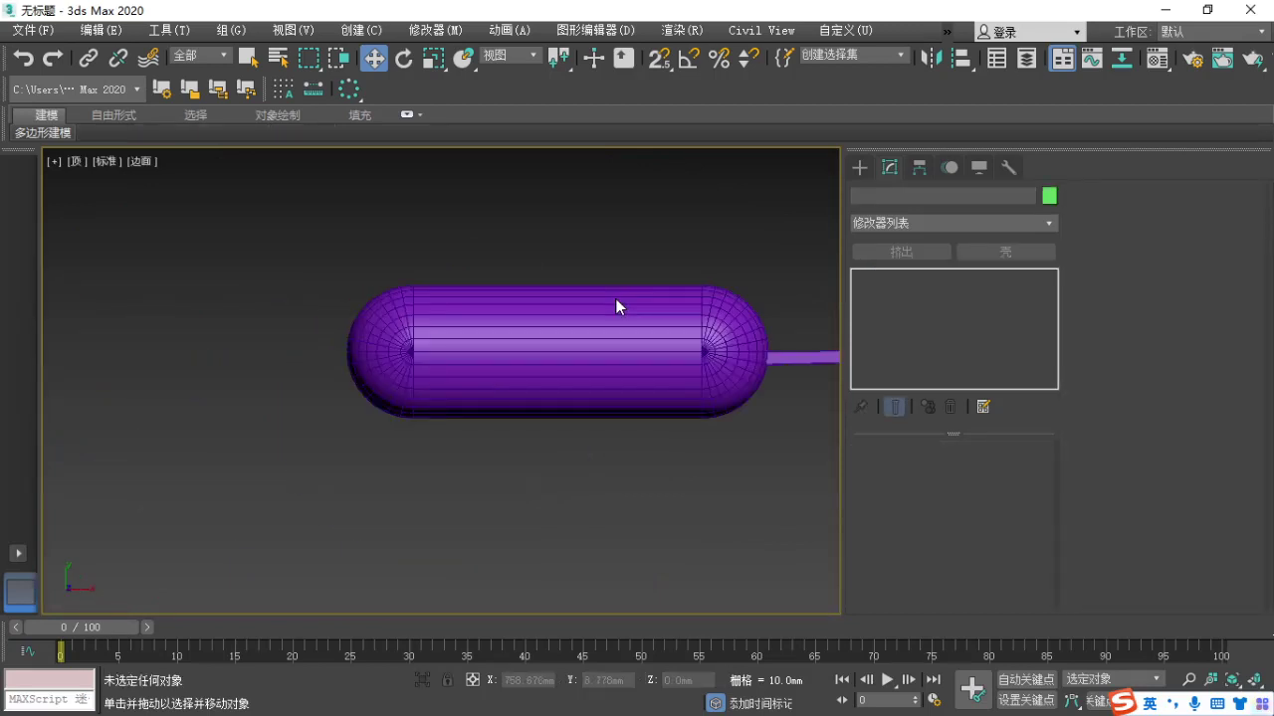
{"action": "scroll", "coordinate": [551, 279], "scroll_direction": "down", "scroll_amount": 3}
{"action": "scroll", "coordinate": [518, 384], "scroll_direction": "up", "scroll_amount": 1}
{"action": "scroll", "coordinate": [517, 384], "scroll_direction": "down", "scroll_amount": 3}
{"action": "left_click_drag", "start_coordinate": [723, 494], "coordinate": [152, 283]}
{"action": "key", "text": "Delete"}
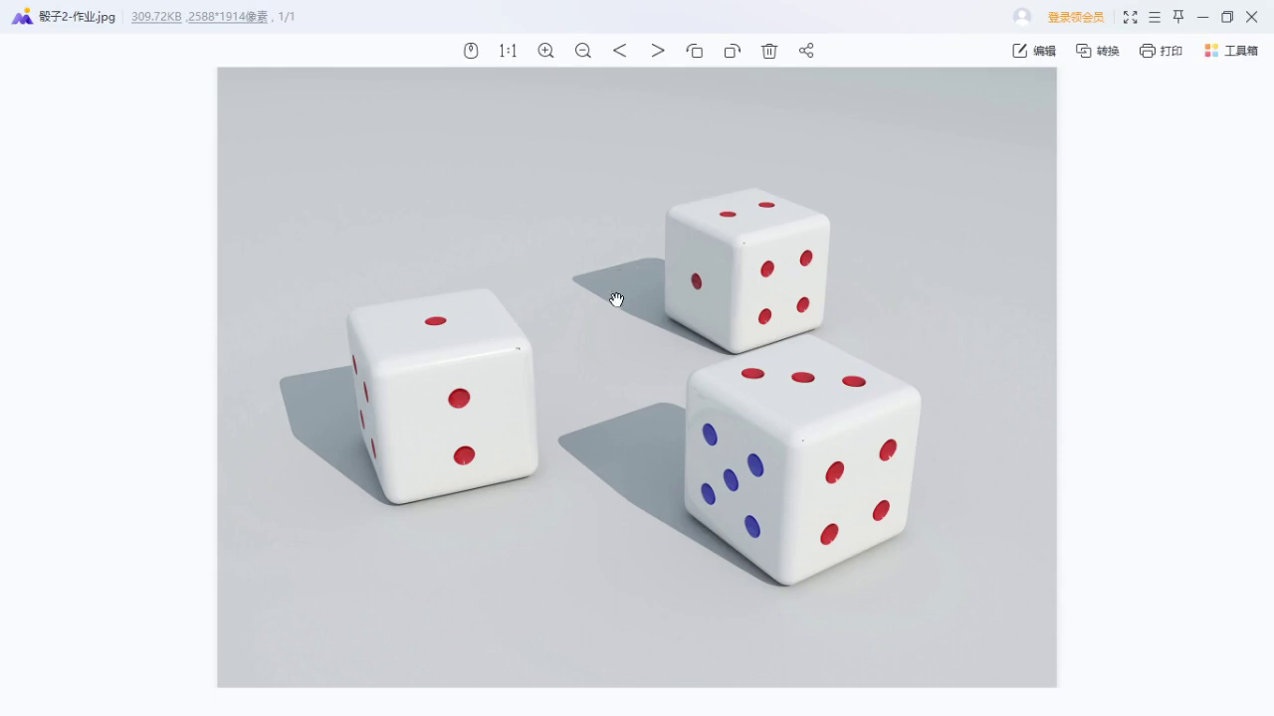
Switch to the reference picture 骰子2-作业.jpg, circle the group of three dice in red and clear the marks.
{"action": "key", "text": "F1"}
{"action": "left_click_drag", "start_coordinate": [295, 132], "coordinate": [294, 199]}
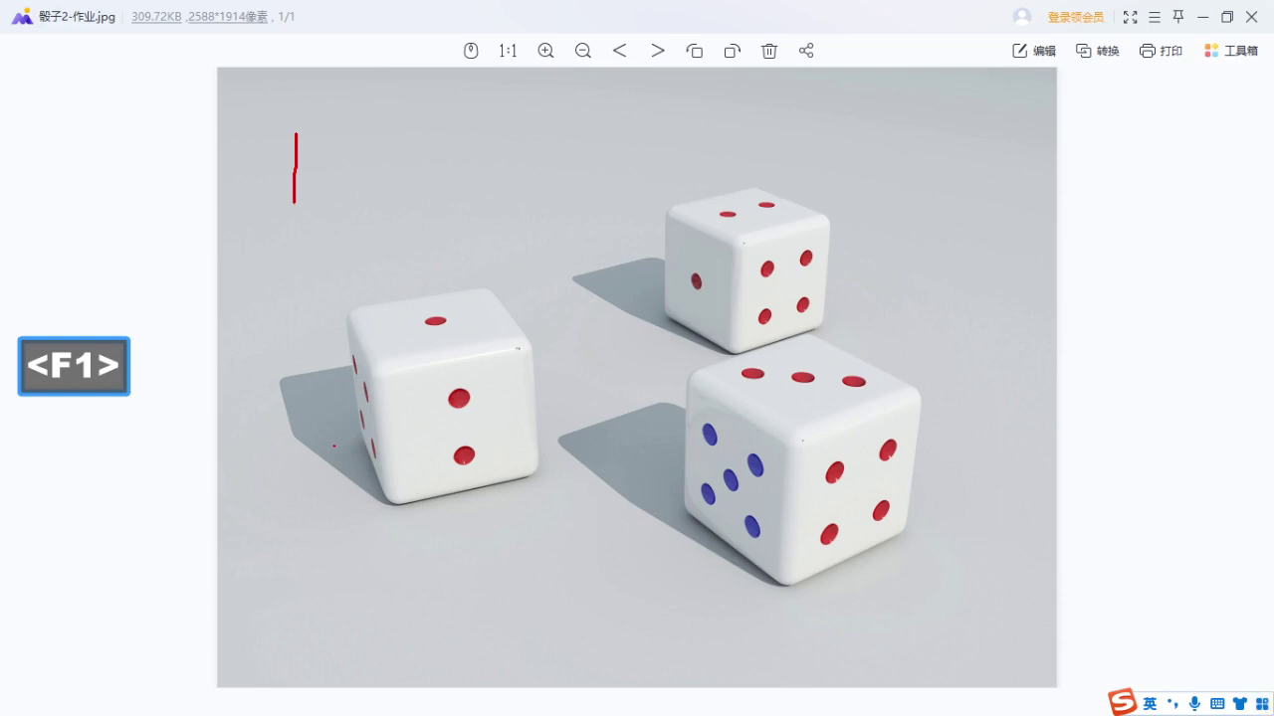
{"action": "left_click_drag", "start_coordinate": [458, 195], "coordinate": [376, 232]}
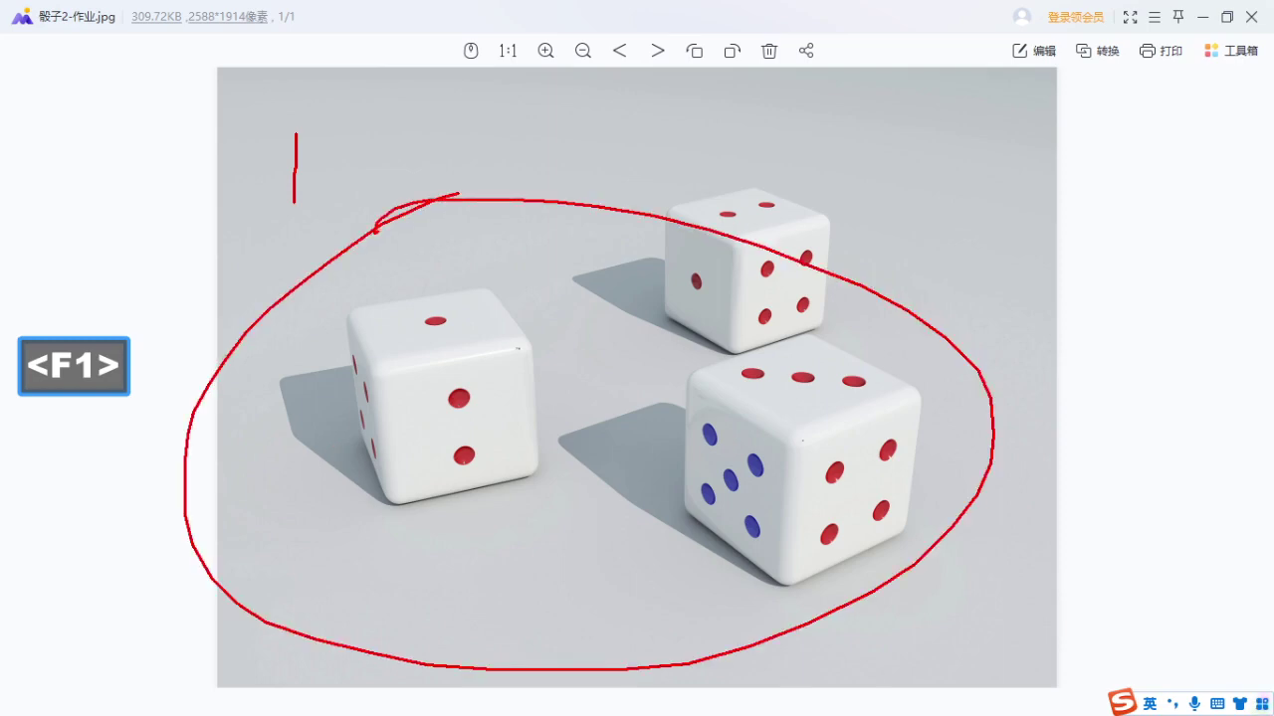
{"action": "key", "text": "Escape"}
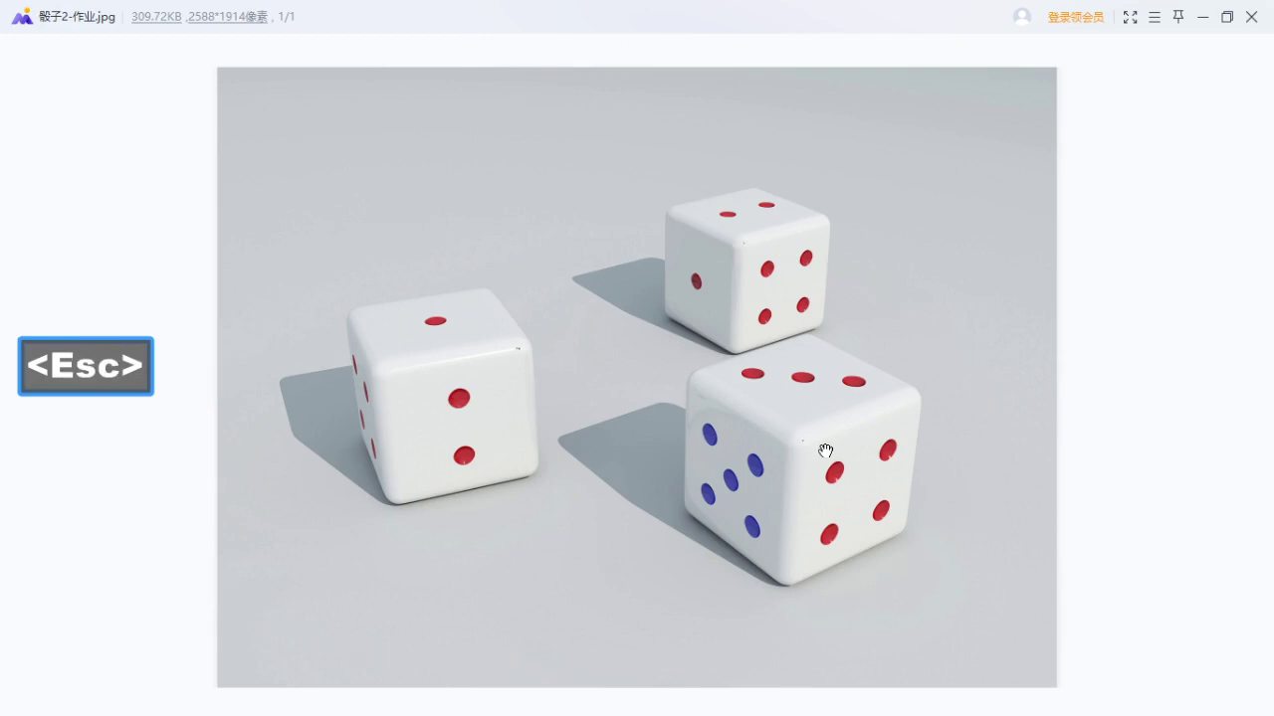
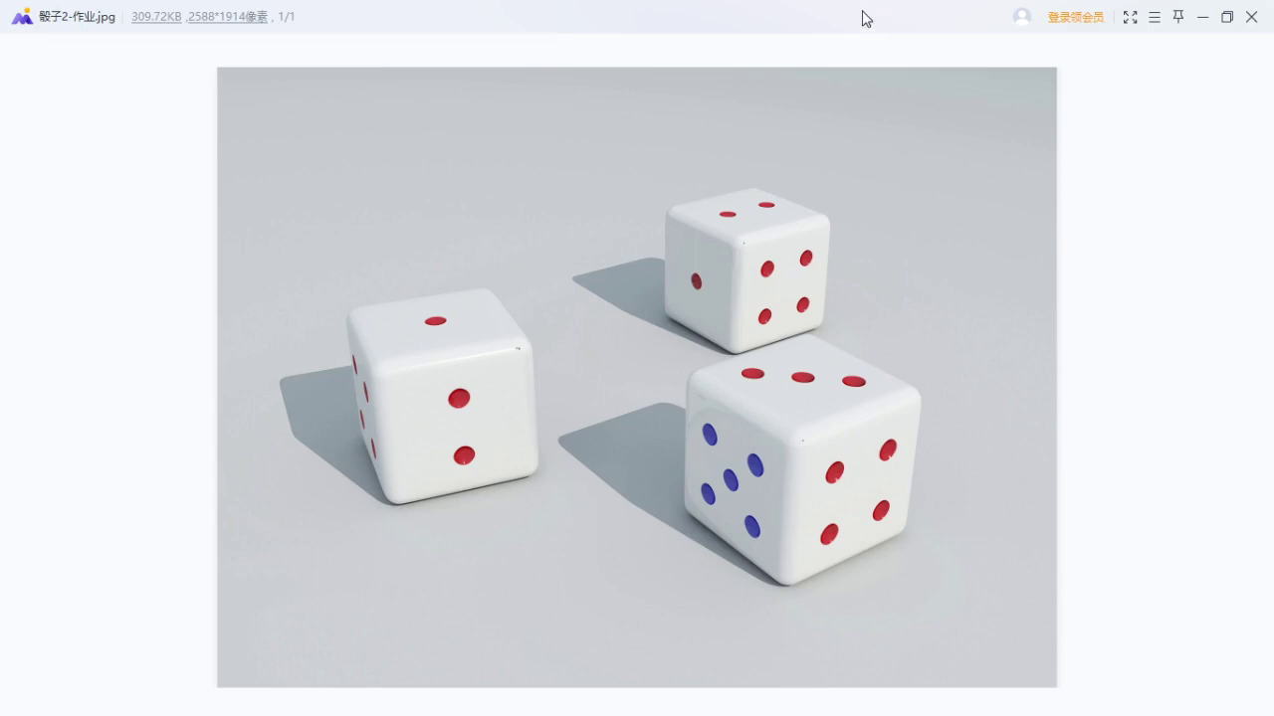
Shift the dice picture aside to free up blank space and handwrite 分析 in red above the front die.
{"action": "mouse_move", "coordinate": [429, 238]}
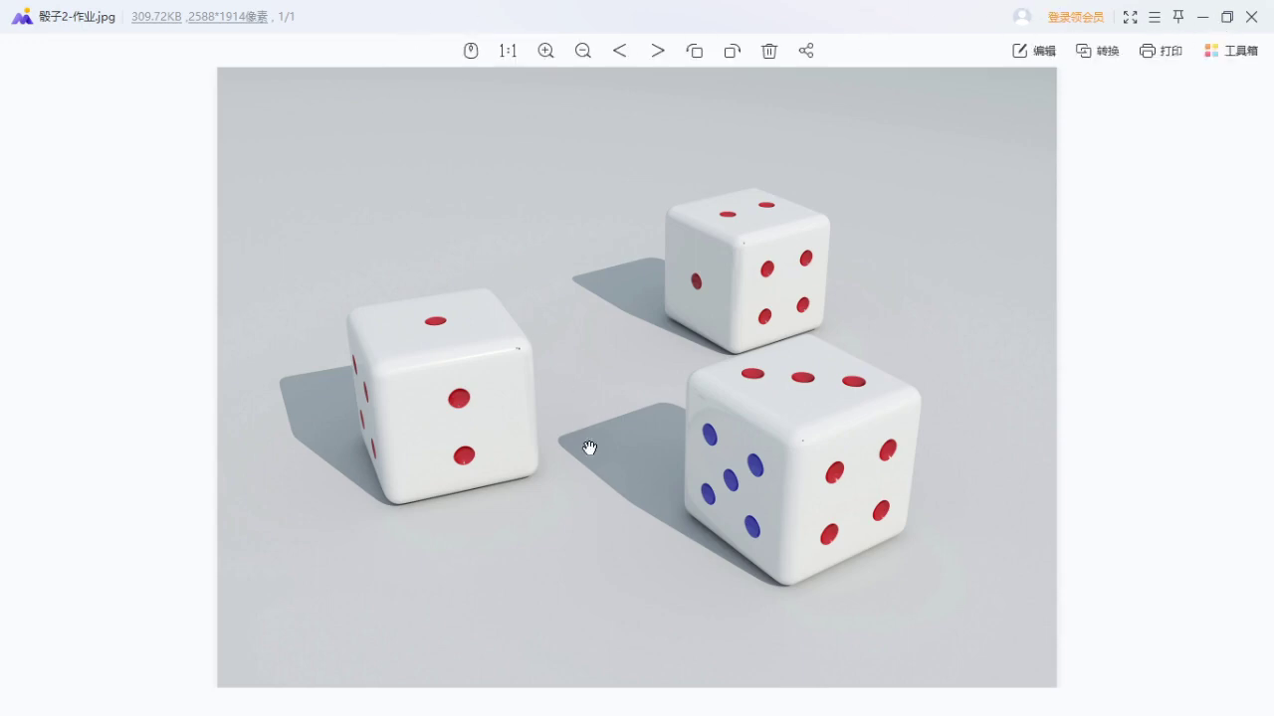
{"action": "left_click_drag", "start_coordinate": [588, 447], "coordinate": [528, 409]}
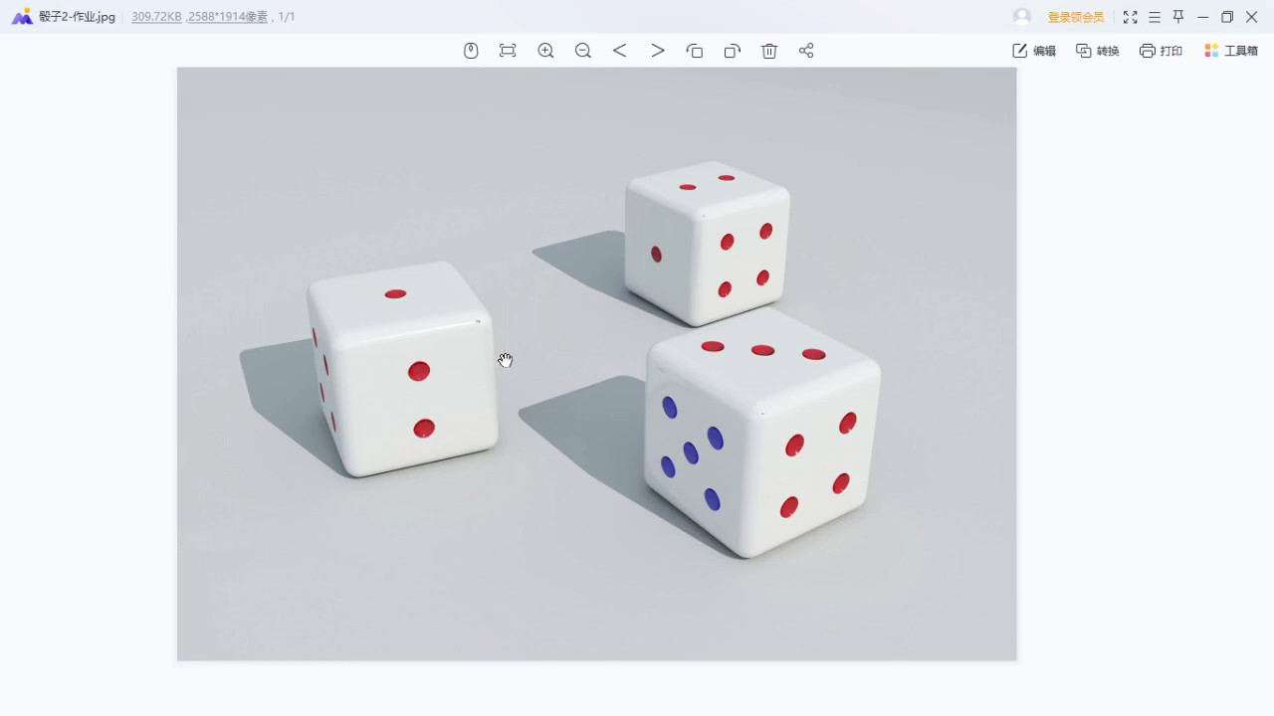
{"action": "left_click_drag", "start_coordinate": [611, 328], "coordinate": [468, 349]}
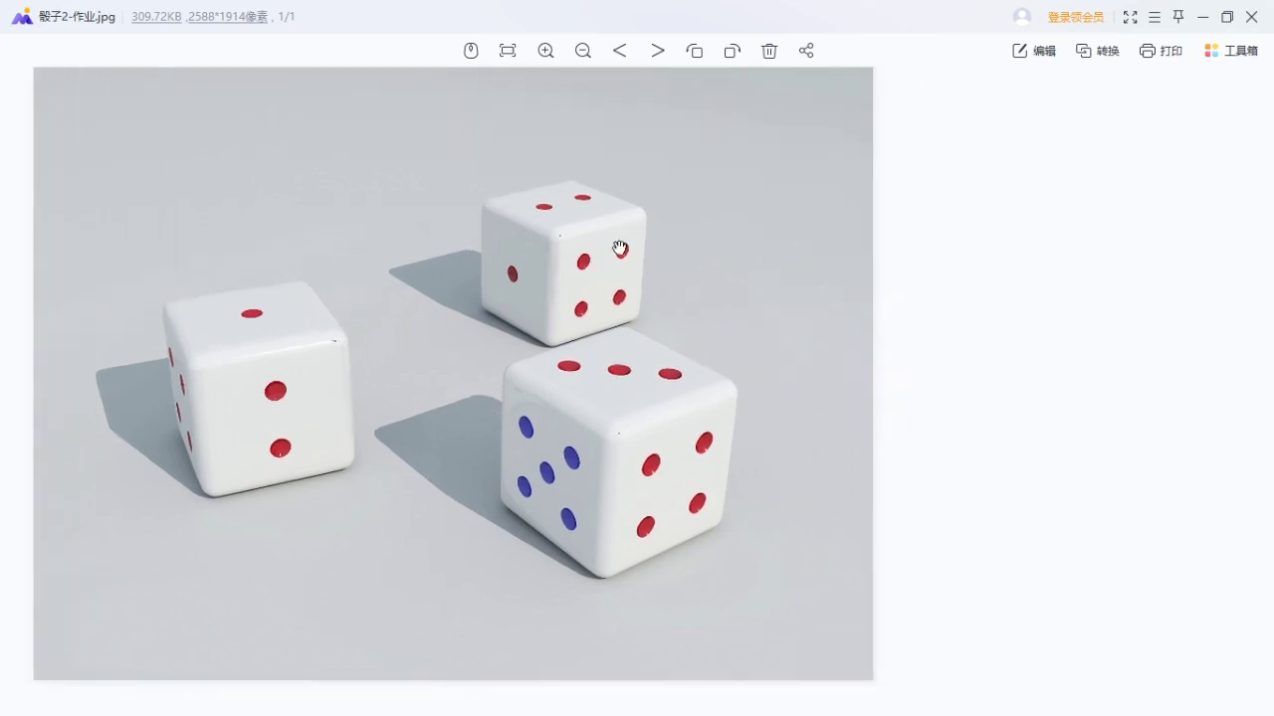
{"action": "key", "text": "F1"}
{"action": "mouse_move", "coordinate": [685, 133]}
{"action": "left_mouse_down"}
{"action": "mouse_move", "coordinate": [712, 213]}
{"action": "mouse_move", "coordinate": [758, 227]}
{"action": "mouse_move", "coordinate": [782, 169]}
{"action": "mouse_move", "coordinate": [797, 187]}
{"action": "mouse_move", "coordinate": [828, 171]}
{"action": "left_mouse_up"}
{"action": "left_click_drag", "start_coordinate": [816, 175], "coordinate": [812, 261]}
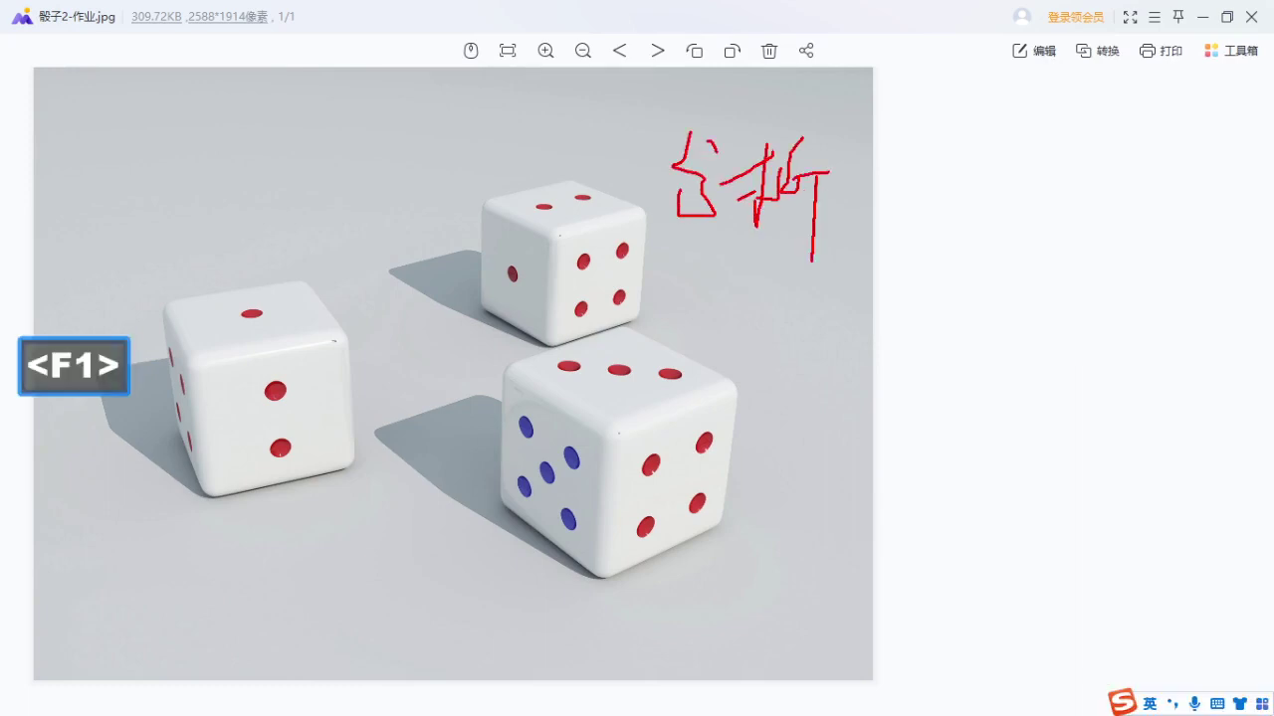
{"action": "left_click_drag", "start_coordinate": [857, 178], "coordinate": [845, 245]}
Circle the six visible rounded corners of the front die in red.
{"action": "mouse_move", "coordinate": [611, 412]}
{"action": "left_mouse_down"}
{"action": "mouse_move", "coordinate": [593, 446]}
{"action": "mouse_move", "coordinate": [634, 418]}
{"action": "mouse_move", "coordinate": [600, 414]}
{"action": "left_mouse_up"}
{"action": "mouse_move", "coordinate": [518, 355]}
{"action": "left_mouse_down"}
{"action": "mouse_move", "coordinate": [514, 385]}
{"action": "mouse_move", "coordinate": [525, 356]}
{"action": "left_mouse_up"}
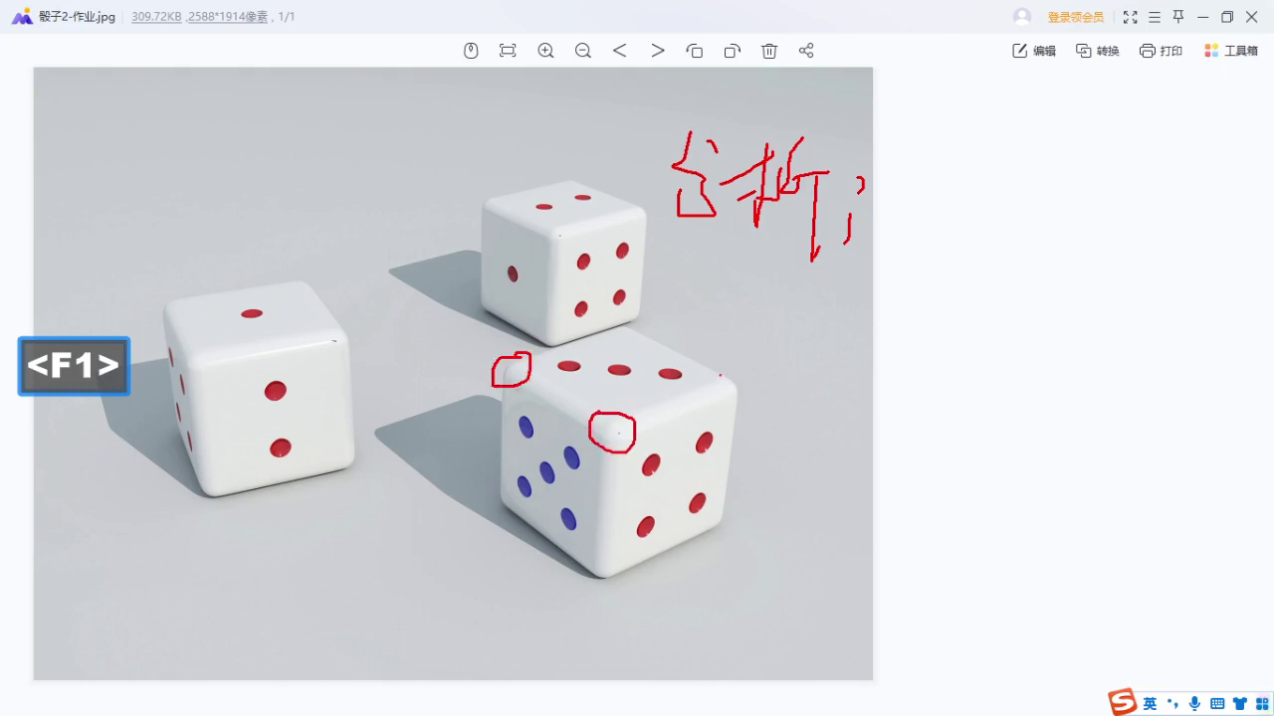
{"action": "mouse_move", "coordinate": [718, 375]}
{"action": "left_mouse_down"}
{"action": "mouse_move", "coordinate": [745, 396]}
{"action": "mouse_move", "coordinate": [708, 376]}
{"action": "left_mouse_up"}
{"action": "mouse_move", "coordinate": [615, 324]}
{"action": "left_mouse_down"}
{"action": "mouse_move", "coordinate": [647, 340]}
{"action": "mouse_move", "coordinate": [615, 322]}
{"action": "left_mouse_up"}
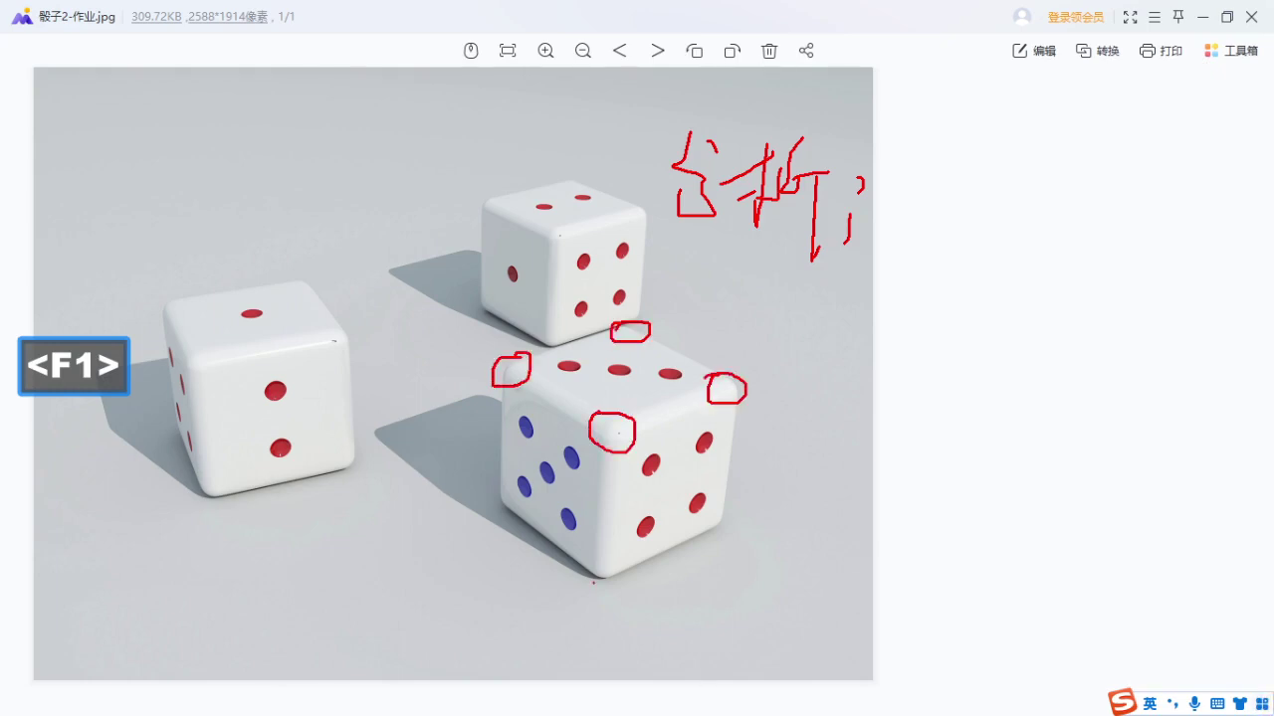
{"action": "mouse_move", "coordinate": [596, 549]}
{"action": "left_mouse_down"}
{"action": "mouse_move", "coordinate": [615, 553]}
{"action": "mouse_move", "coordinate": [591, 550]}
{"action": "left_mouse_up"}
{"action": "left_click_drag", "start_coordinate": [715, 513], "coordinate": [713, 518]}
Handwrite 工具 in the blank area beside 分析.
{"action": "left_click_drag", "start_coordinate": [903, 171], "coordinate": [979, 169]}
{"action": "left_click_drag", "start_coordinate": [958, 175], "coordinate": [957, 215]}
{"action": "left_click_drag", "start_coordinate": [942, 217], "coordinate": [979, 216]}
{"action": "mouse_move", "coordinate": [999, 169]}
{"action": "left_mouse_down"}
{"action": "mouse_move", "coordinate": [999, 217]}
{"action": "mouse_move", "coordinate": [1052, 229]}
{"action": "left_mouse_up"}
{"action": "mouse_move", "coordinate": [1055, 191]}
{"action": "left_mouse_down"}
{"action": "mouse_move", "coordinate": [1019, 209]}
{"action": "mouse_move", "coordinate": [1075, 226]}
{"action": "left_mouse_up"}
{"action": "left_click_drag", "start_coordinate": [987, 251], "coordinate": [981, 260]}
{"action": "left_click_drag", "start_coordinate": [1055, 272], "coordinate": [1069, 289]}
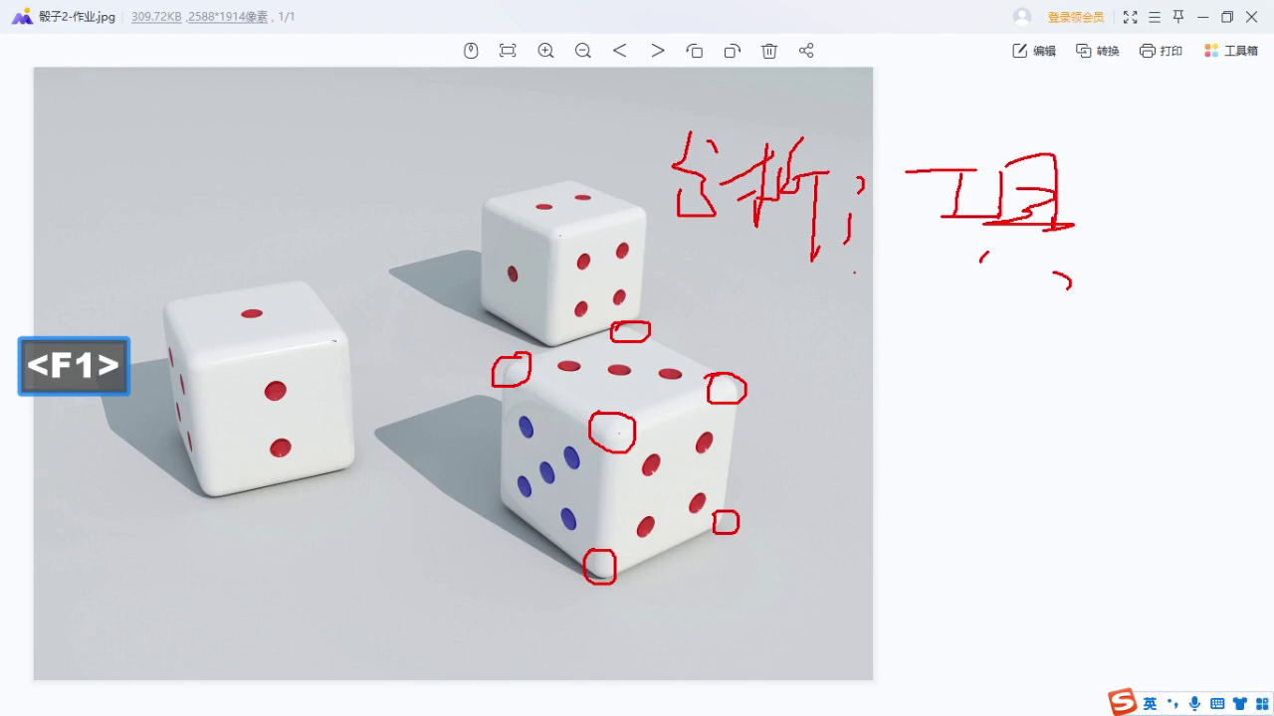
Handwrite and underline the three box dimensions of the die beneath 工具, and clear all annotations.
{"action": "mouse_move", "coordinate": [851, 296]}
{"action": "left_mouse_down"}
{"action": "mouse_move", "coordinate": [876, 328]}
{"action": "mouse_move", "coordinate": [852, 354]}
{"action": "left_mouse_up"}
{"action": "mouse_move", "coordinate": [914, 321]}
{"action": "left_mouse_down"}
{"action": "mouse_move", "coordinate": [909, 348]}
{"action": "mouse_move", "coordinate": [965, 325]}
{"action": "left_mouse_up"}
{"action": "mouse_move", "coordinate": [975, 360]}
{"action": "left_mouse_down"}
{"action": "mouse_move", "coordinate": [1031, 319]}
{"action": "mouse_move", "coordinate": [1021, 352]}
{"action": "left_mouse_up"}
{"action": "mouse_move", "coordinate": [1069, 311]}
{"action": "left_mouse_down"}
{"action": "mouse_move", "coordinate": [1085, 332]}
{"action": "mouse_move", "coordinate": [1073, 392]}
{"action": "left_mouse_up"}
{"action": "mouse_move", "coordinate": [1112, 372]}
{"action": "left_mouse_down"}
{"action": "mouse_move", "coordinate": [1200, 360]}
{"action": "mouse_move", "coordinate": [1204, 388]}
{"action": "left_mouse_up"}
{"action": "mouse_move", "coordinate": [1230, 316]}
{"action": "left_mouse_down"}
{"action": "mouse_move", "coordinate": [1220, 392]}
{"action": "mouse_move", "coordinate": [1251, 375]}
{"action": "left_mouse_up"}
{"action": "left_click_drag", "start_coordinate": [1240, 358], "coordinate": [1272, 388]}
{"action": "left_click_drag", "start_coordinate": [1204, 320], "coordinate": [1239, 316]}
{"action": "left_click_drag", "start_coordinate": [1166, 353], "coordinate": [1179, 368]}
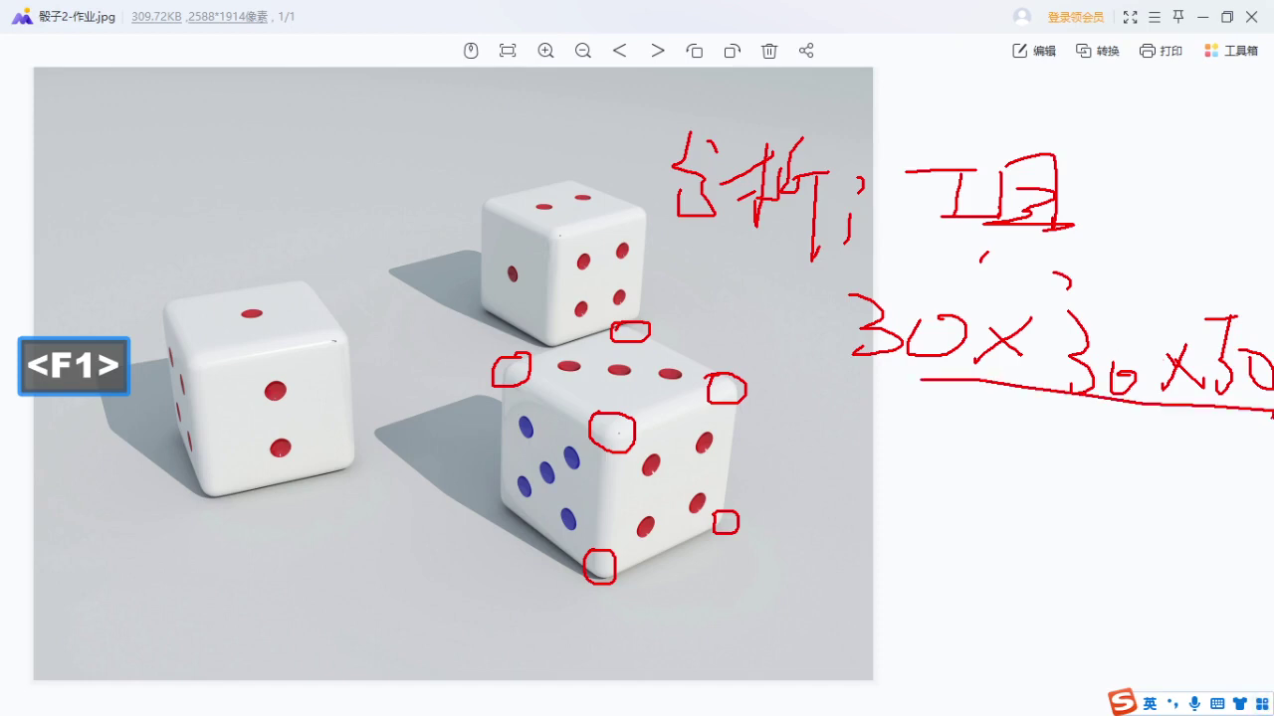
{"action": "key", "text": "Escape"}
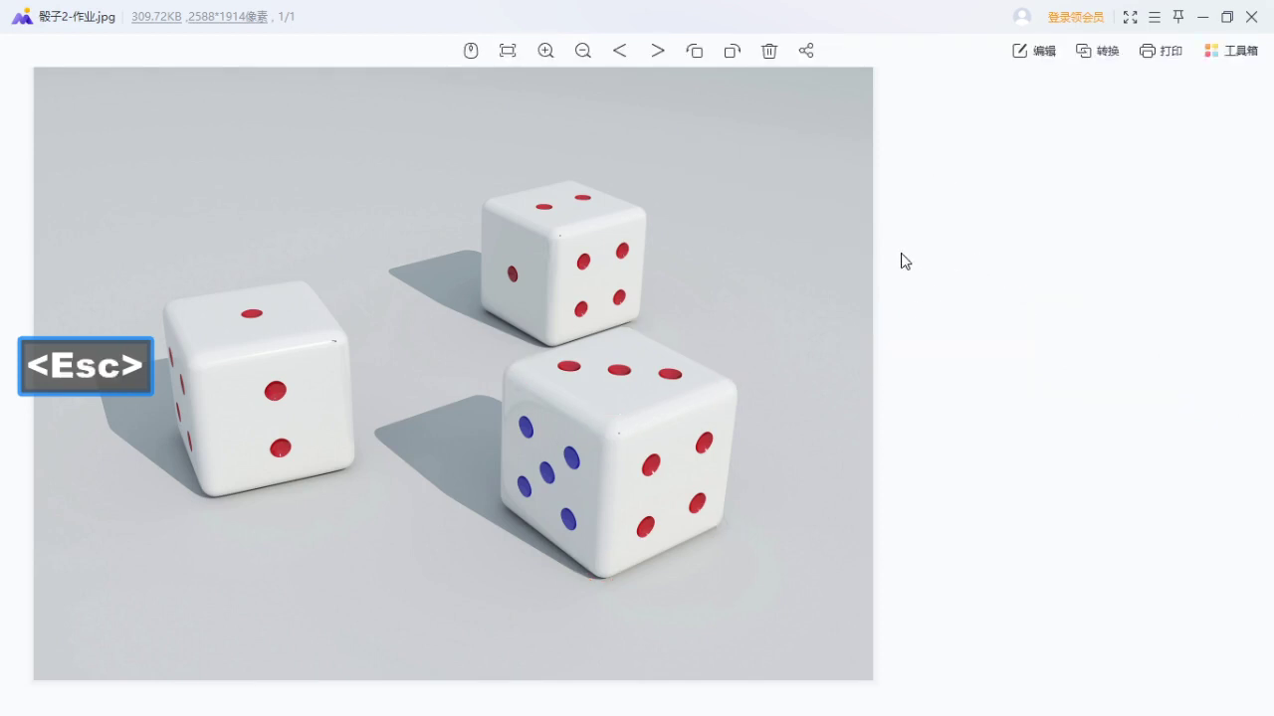
Handwrite the name of the 切角 box primitive in red in the blank area beside the dice.
{"action": "key", "text": "F1"}
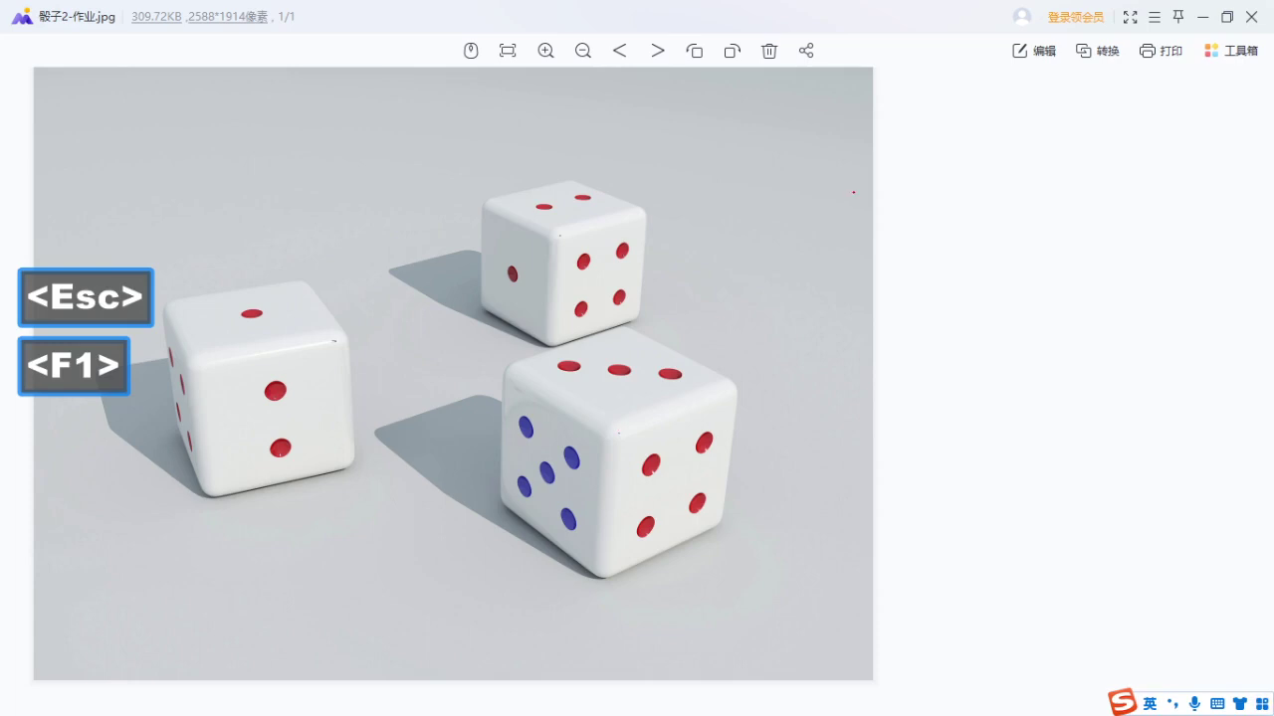
{"action": "mouse_move", "coordinate": [858, 207]}
{"action": "left_mouse_down"}
{"action": "mouse_move", "coordinate": [922, 205]}
{"action": "mouse_move", "coordinate": [900, 217]}
{"action": "left_mouse_up"}
{"action": "left_click_drag", "start_coordinate": [908, 188], "coordinate": [981, 191]}
{"action": "left_click_drag", "start_coordinate": [951, 193], "coordinate": [915, 235]}
{"action": "left_click_drag", "start_coordinate": [1003, 175], "coordinate": [988, 254]}
{"action": "mouse_move", "coordinate": [995, 221]}
{"action": "left_mouse_down"}
{"action": "mouse_move", "coordinate": [1050, 255]}
{"action": "mouse_move", "coordinate": [1039, 231]}
{"action": "left_mouse_up"}
{"action": "mouse_move", "coordinate": [1013, 248]}
{"action": "left_mouse_down"}
{"action": "mouse_move", "coordinate": [1039, 245]}
{"action": "mouse_move", "coordinate": [1023, 277]}
{"action": "left_mouse_up"}
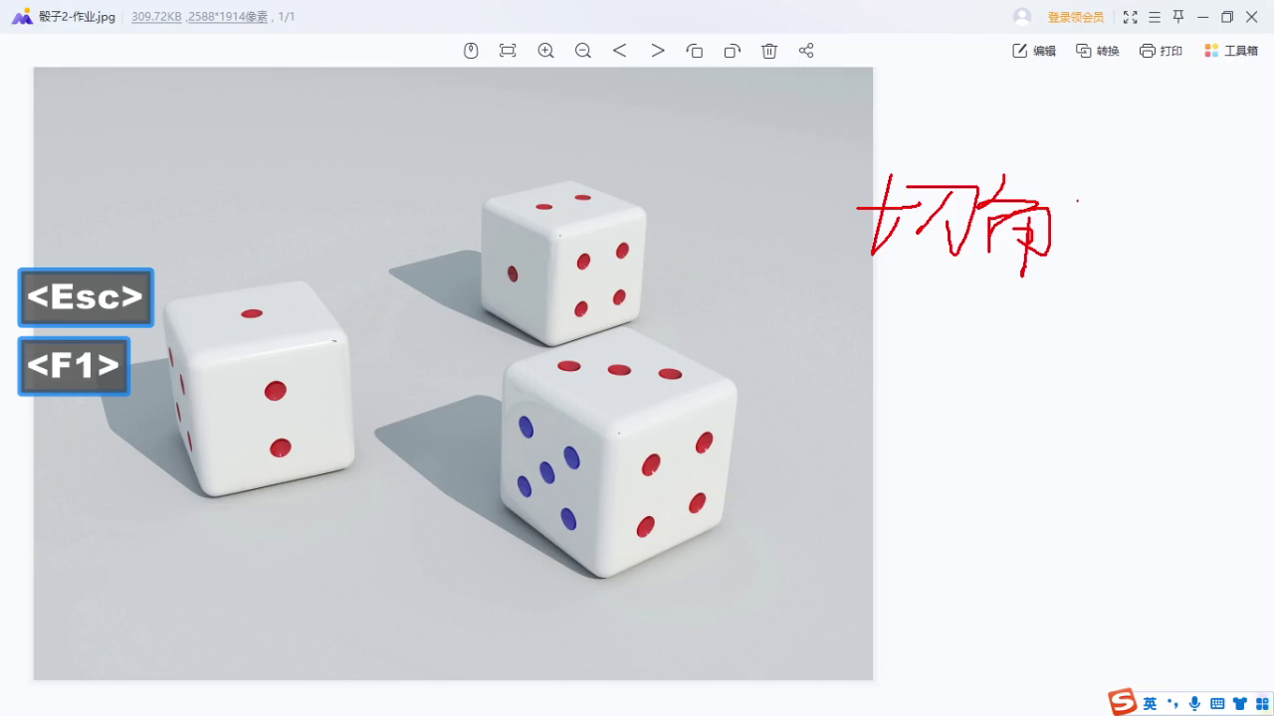
{"action": "mouse_move", "coordinate": [1072, 199]}
{"action": "left_mouse_down"}
{"action": "mouse_move", "coordinate": [1109, 197]}
{"action": "mouse_move", "coordinate": [1077, 267]}
{"action": "left_mouse_up"}
{"action": "left_click_drag", "start_coordinate": [1081, 247], "coordinate": [1126, 245]}
{"action": "left_click_drag", "start_coordinate": [1041, 268], "coordinate": [1122, 274]}
{"action": "mouse_move", "coordinate": [1080, 232]}
{"action": "left_mouse_down"}
{"action": "mouse_move", "coordinate": [1071, 266]}
{"action": "mouse_move", "coordinate": [1132, 229]}
{"action": "mouse_move", "coordinate": [1138, 197]}
{"action": "left_mouse_up"}
{"action": "left_click_drag", "start_coordinate": [1080, 179], "coordinate": [1078, 273]}
{"action": "left_click_drag", "start_coordinate": [1095, 245], "coordinate": [1136, 279]}
{"action": "left_click_drag", "start_coordinate": [1140, 185], "coordinate": [1119, 221]}
{"action": "left_click_drag", "start_coordinate": [1118, 227], "coordinate": [1194, 225]}
{"action": "mouse_move", "coordinate": [1144, 229]}
{"action": "left_mouse_down"}
{"action": "mouse_move", "coordinate": [1135, 263]}
{"action": "mouse_move", "coordinate": [1168, 264]}
{"action": "left_mouse_up"}
{"action": "left_click_drag", "start_coordinate": [1201, 227], "coordinate": [1240, 225]}
{"action": "mouse_move", "coordinate": [1192, 244]}
{"action": "left_mouse_down"}
{"action": "mouse_move", "coordinate": [1232, 241]}
{"action": "mouse_move", "coordinate": [1208, 255]}
{"action": "left_mouse_up"}
{"action": "left_click_drag", "start_coordinate": [1219, 239], "coordinate": [1210, 330]}
{"action": "mouse_move", "coordinate": [1257, 213]}
{"action": "left_mouse_down"}
{"action": "mouse_move", "coordinate": [1264, 292]}
{"action": "mouse_move", "coordinate": [1142, 300]}
{"action": "left_mouse_up"}
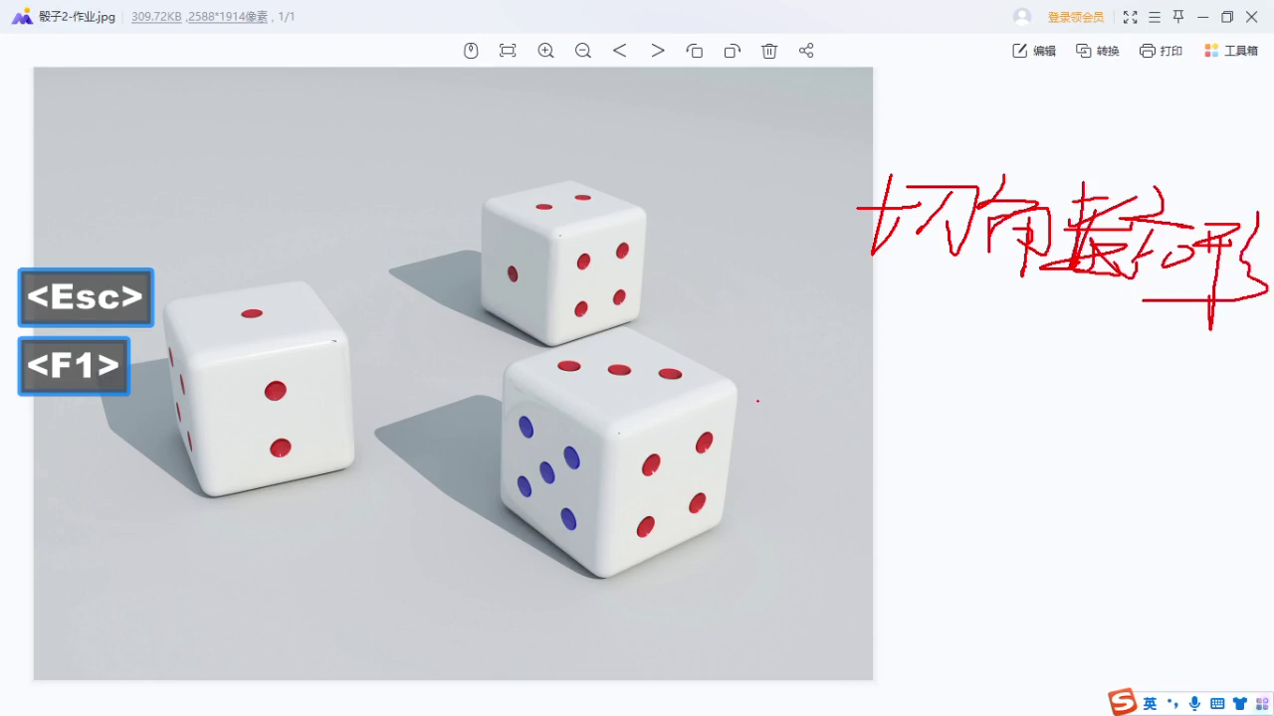
Mark three upper rounded corners of the front die in red and clear the annotations.
{"action": "mouse_move", "coordinate": [758, 401]}
{"action": "left_mouse_down"}
{"action": "mouse_move", "coordinate": [764, 366]}
{"action": "mouse_move", "coordinate": [758, 402]}
{"action": "left_mouse_up"}
{"action": "left_click_drag", "start_coordinate": [609, 414], "coordinate": [609, 435]}
{"action": "mouse_move", "coordinate": [522, 383]}
{"action": "left_mouse_down"}
{"action": "mouse_move", "coordinate": [533, 404]}
{"action": "mouse_move", "coordinate": [555, 384]}
{"action": "left_mouse_up"}
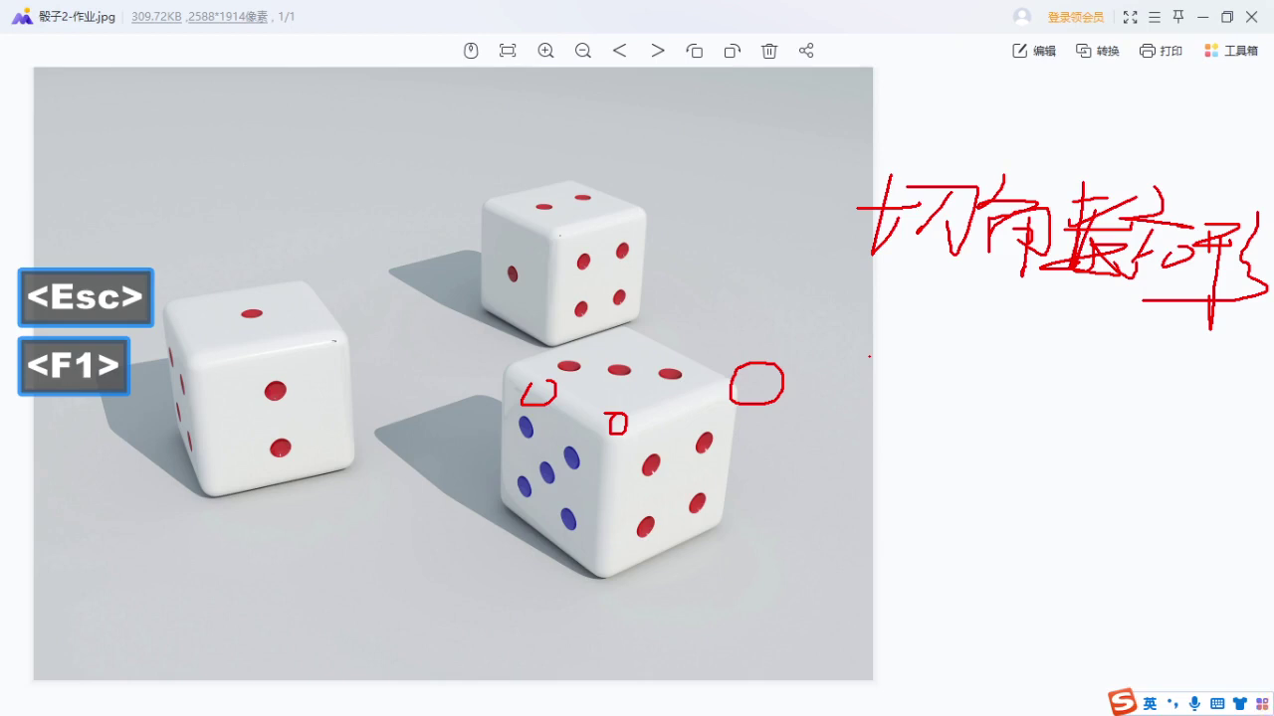
{"action": "key", "text": "Escape"}
Outline the five blue pips and the four red side pips of the front die, and erase the marks.
{"action": "key", "text": "F1"}
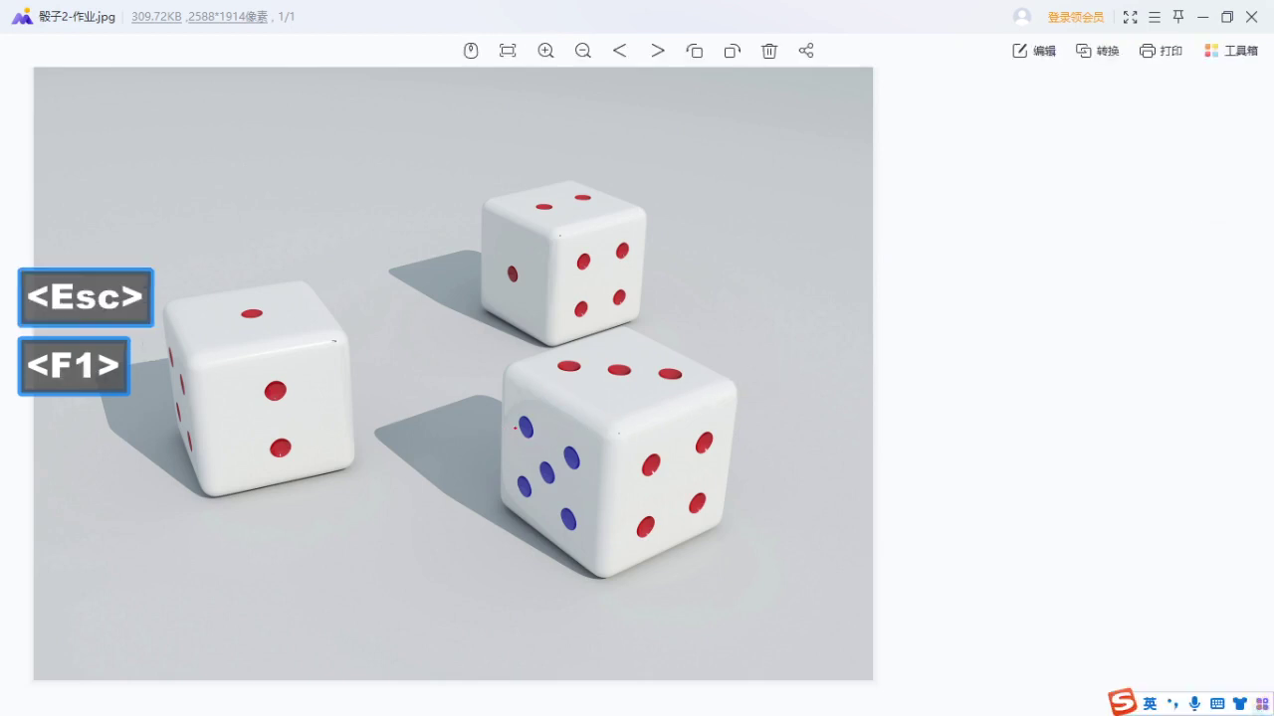
{"action": "mouse_move", "coordinate": [523, 414]}
{"action": "left_mouse_down"}
{"action": "mouse_move", "coordinate": [527, 438]}
{"action": "mouse_move", "coordinate": [528, 417]}
{"action": "left_mouse_up"}
{"action": "mouse_move", "coordinate": [565, 468]}
{"action": "left_mouse_down"}
{"action": "mouse_move", "coordinate": [584, 450]}
{"action": "mouse_move", "coordinate": [527, 479]}
{"action": "mouse_move", "coordinate": [573, 502]}
{"action": "mouse_move", "coordinate": [557, 502]}
{"action": "left_mouse_up"}
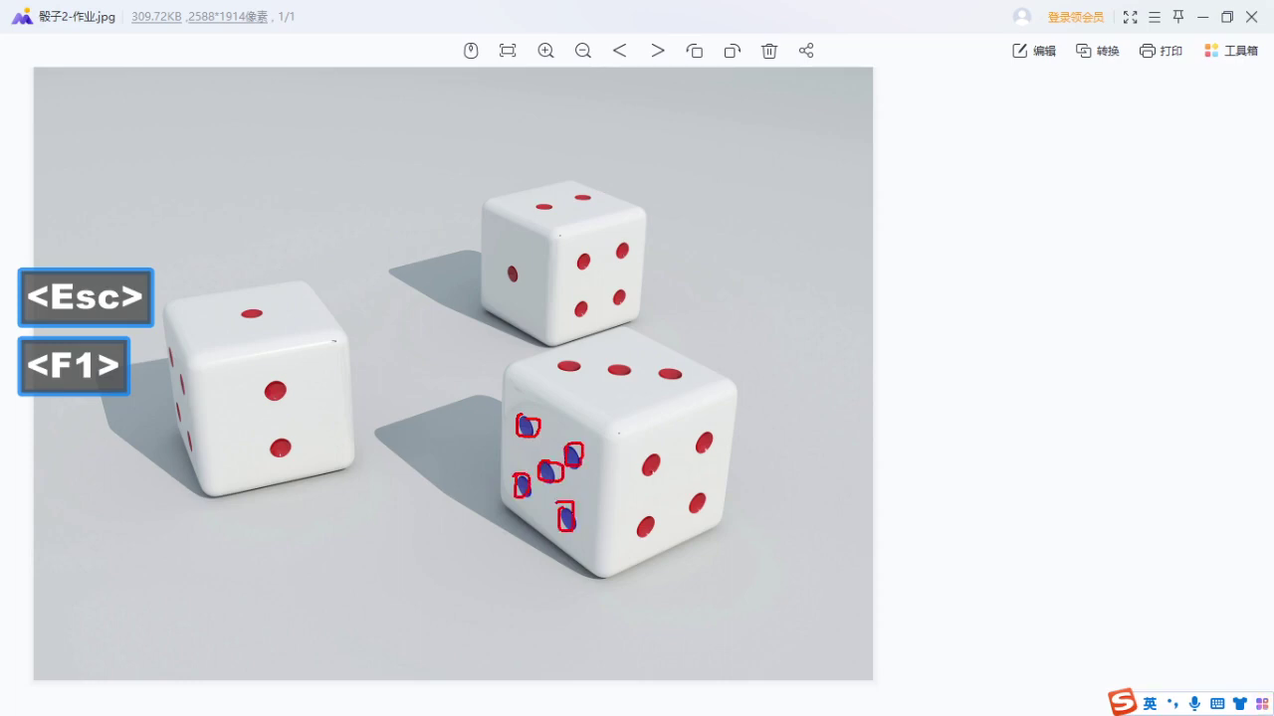
{"action": "mouse_move", "coordinate": [653, 453]}
{"action": "left_mouse_down"}
{"action": "mouse_move", "coordinate": [643, 468]}
{"action": "mouse_move", "coordinate": [711, 438]}
{"action": "left_mouse_up"}
{"action": "mouse_move", "coordinate": [651, 516]}
{"action": "left_mouse_down"}
{"action": "mouse_move", "coordinate": [647, 539]}
{"action": "mouse_move", "coordinate": [655, 517]}
{"action": "mouse_move", "coordinate": [687, 519]}
{"action": "mouse_move", "coordinate": [708, 497]}
{"action": "left_mouse_up"}
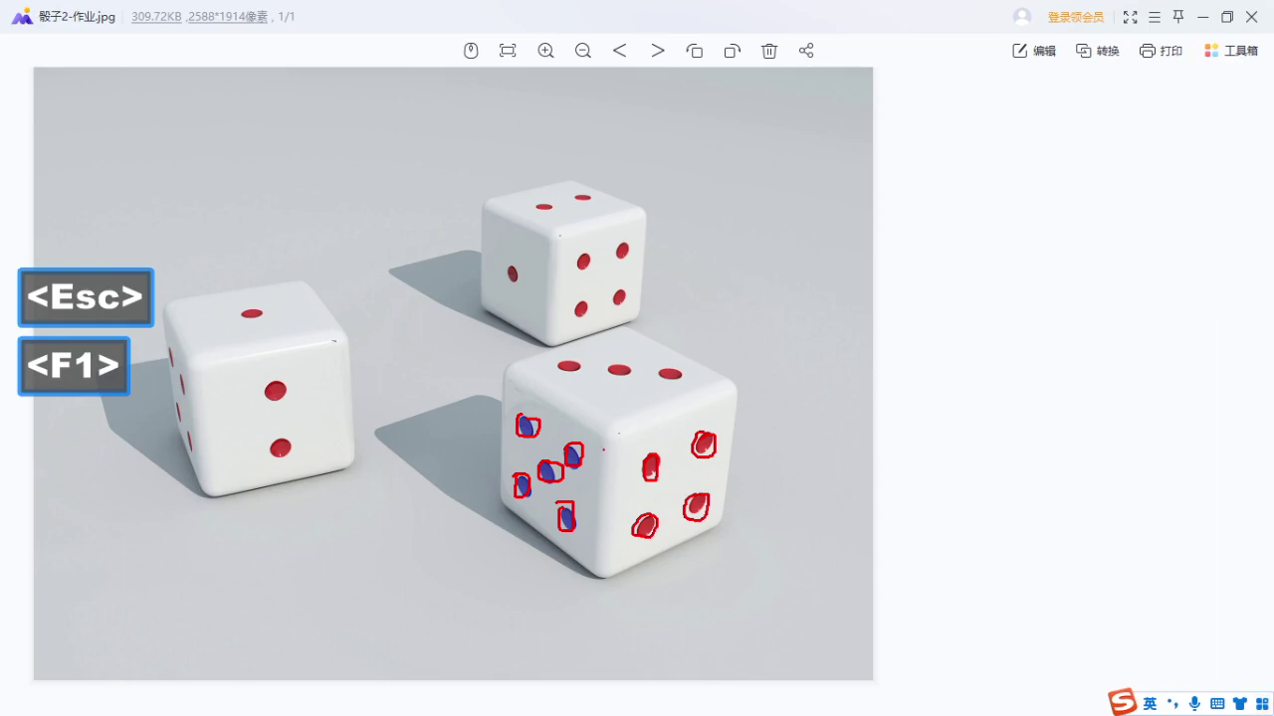
{"action": "key", "text": "e"}
Handwrite a short red note starting with 6 about the pips beside the front die.
{"action": "mouse_move", "coordinate": [785, 415]}
{"action": "left_mouse_down"}
{"action": "mouse_move", "coordinate": [754, 495]}
{"action": "mouse_move", "coordinate": [740, 465]}
{"action": "mouse_move", "coordinate": [893, 459]}
{"action": "mouse_move", "coordinate": [800, 511]}
{"action": "mouse_move", "coordinate": [907, 486]}
{"action": "left_mouse_up"}
{"action": "left_click_drag", "start_coordinate": [882, 488], "coordinate": [871, 524]}
{"action": "left_click_drag", "start_coordinate": [956, 459], "coordinate": [939, 509]}
{"action": "left_click_drag", "start_coordinate": [953, 439], "coordinate": [1016, 553]}
{"action": "left_click_drag", "start_coordinate": [961, 521], "coordinate": [1017, 538]}
{"action": "mouse_move", "coordinate": [971, 485]}
{"action": "left_mouse_down"}
{"action": "mouse_move", "coordinate": [1013, 475]}
{"action": "mouse_move", "coordinate": [975, 519]}
{"action": "left_mouse_up"}
{"action": "left_click_drag", "start_coordinate": [983, 495], "coordinate": [1029, 511]}
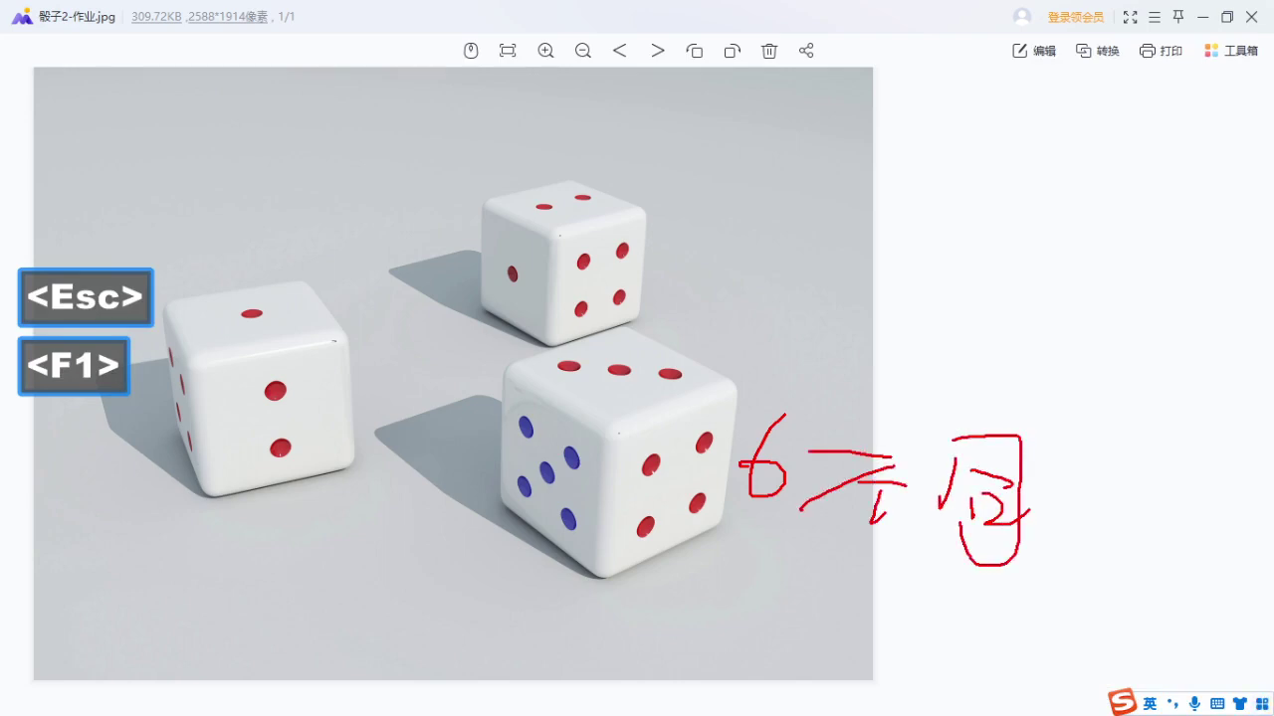
{"action": "left_click_drag", "start_coordinate": [1083, 440], "coordinate": [1078, 475]}
{"action": "mouse_move", "coordinate": [1091, 467]}
{"action": "left_mouse_down"}
{"action": "mouse_move", "coordinate": [1134, 466]}
{"action": "mouse_move", "coordinate": [1063, 498]}
{"action": "left_mouse_up"}
{"action": "mouse_move", "coordinate": [1090, 483]}
{"action": "left_mouse_down"}
{"action": "mouse_move", "coordinate": [1093, 511]}
{"action": "mouse_move", "coordinate": [1137, 548]}
{"action": "left_mouse_up"}
{"action": "left_click_drag", "start_coordinate": [1142, 545], "coordinate": [1163, 543]}
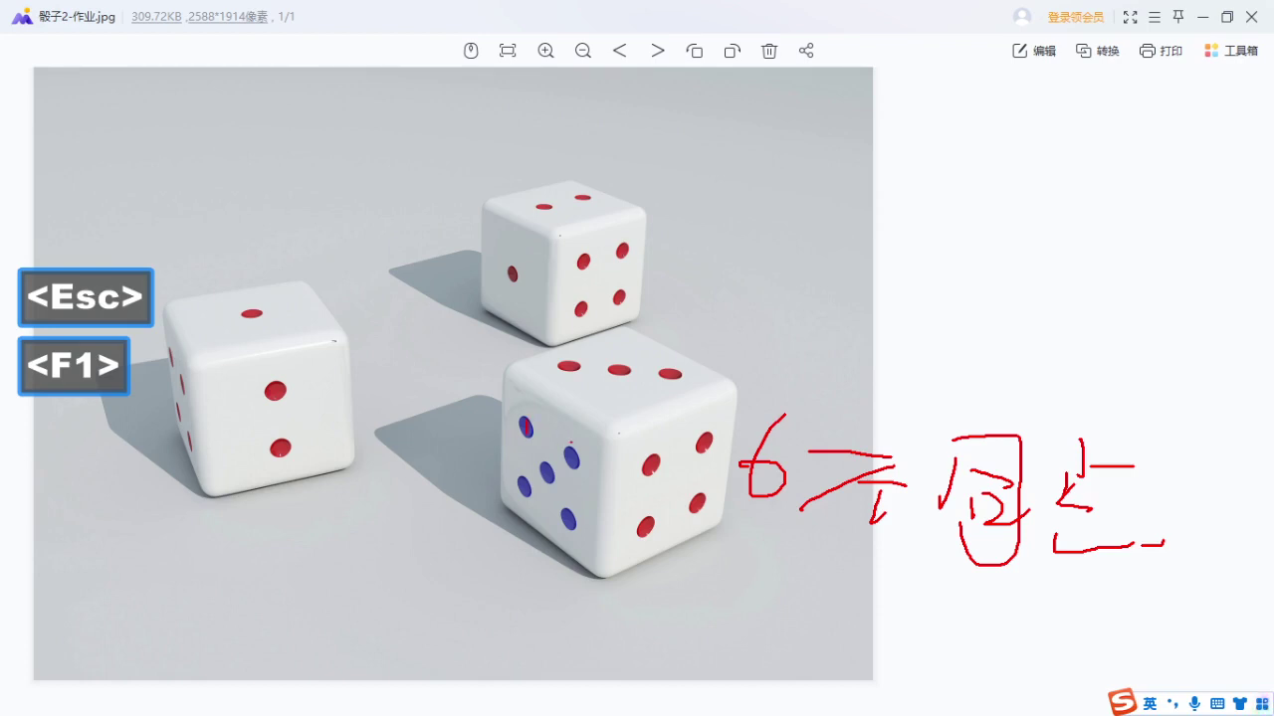
Number the blue pips on the front die one by one and clear the annotations.
{"action": "mouse_move", "coordinate": [570, 441]}
{"action": "left_mouse_down"}
{"action": "mouse_move", "coordinate": [598, 477]}
{"action": "mouse_move", "coordinate": [535, 494]}
{"action": "left_mouse_up"}
{"action": "mouse_move", "coordinate": [522, 484]}
{"action": "left_mouse_down"}
{"action": "mouse_move", "coordinate": [511, 509]}
{"action": "mouse_move", "coordinate": [545, 543]}
{"action": "mouse_move", "coordinate": [587, 519]}
{"action": "left_mouse_up"}
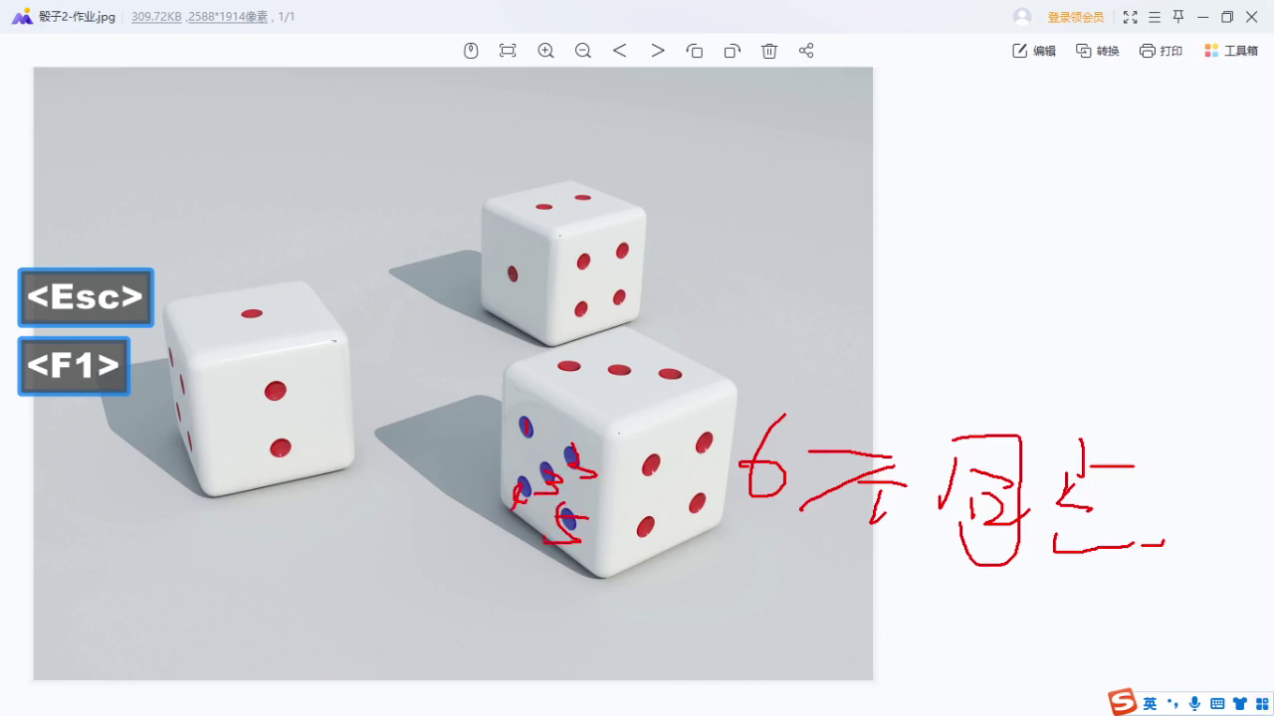
{"action": "key", "text": "Escape"}
Number the front die's visible faces 1, 2 and 3, add a short note starting with 6, and clear everything.
{"action": "mouse_move", "coordinate": [519, 424]}
{"action": "left_mouse_down"}
{"action": "mouse_move", "coordinate": [508, 499]}
{"action": "mouse_move", "coordinate": [577, 488]}
{"action": "mouse_move", "coordinate": [535, 428]}
{"action": "mouse_move", "coordinate": [553, 519]}
{"action": "left_mouse_up"}
{"action": "key", "text": "Escape"}
{"action": "mouse_move", "coordinate": [676, 465]}
{"action": "left_mouse_down"}
{"action": "mouse_move", "coordinate": [679, 492]}
{"action": "mouse_move", "coordinate": [709, 489]}
{"action": "left_mouse_up"}
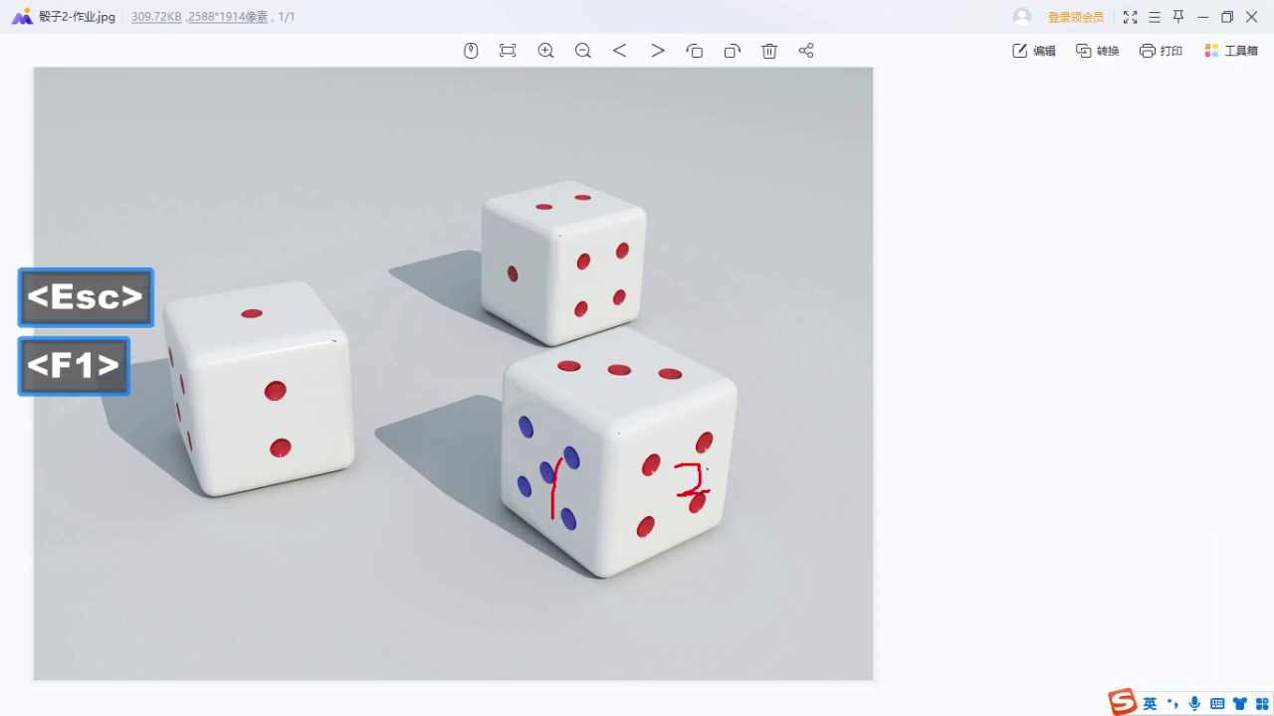
{"action": "mouse_move", "coordinate": [608, 361]}
{"action": "left_mouse_down"}
{"action": "mouse_move", "coordinate": [621, 375]}
{"action": "mouse_move", "coordinate": [605, 388]}
{"action": "left_mouse_up"}
{"action": "left_click_drag", "start_coordinate": [843, 396], "coordinate": [789, 478]}
{"action": "left_click_drag", "start_coordinate": [818, 430], "coordinate": [921, 495]}
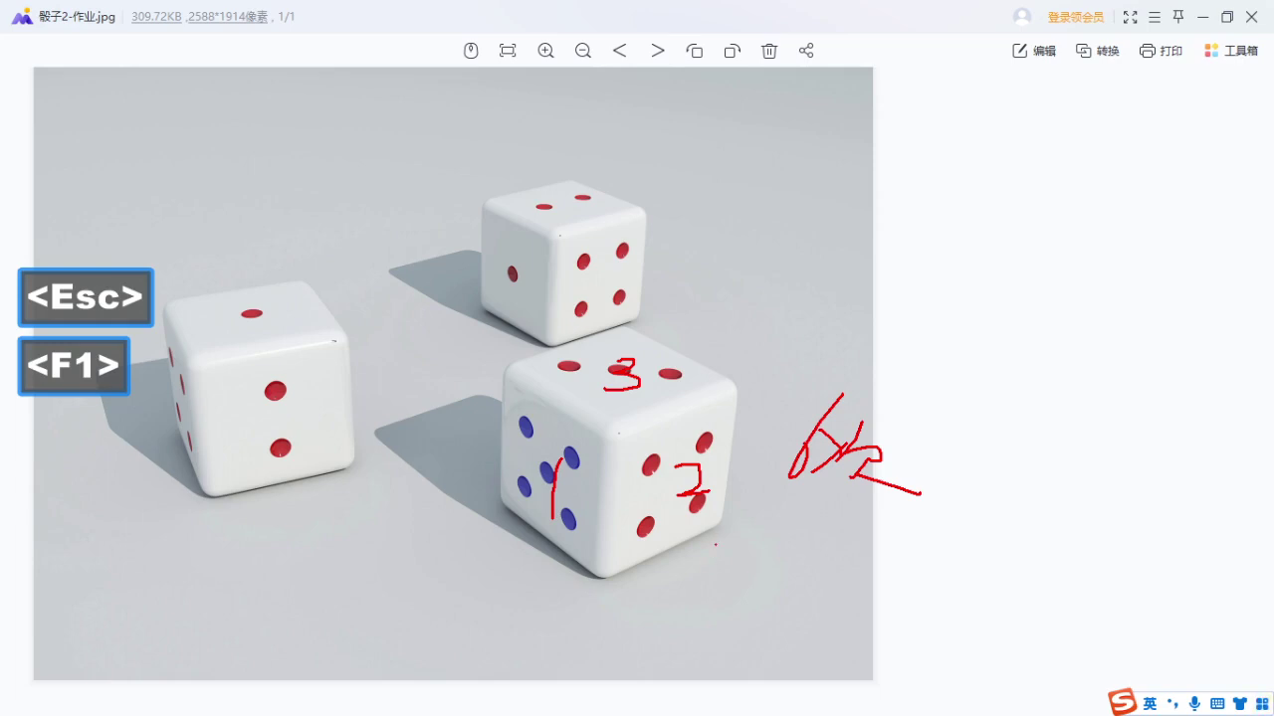
{"action": "key", "text": "Escape"}
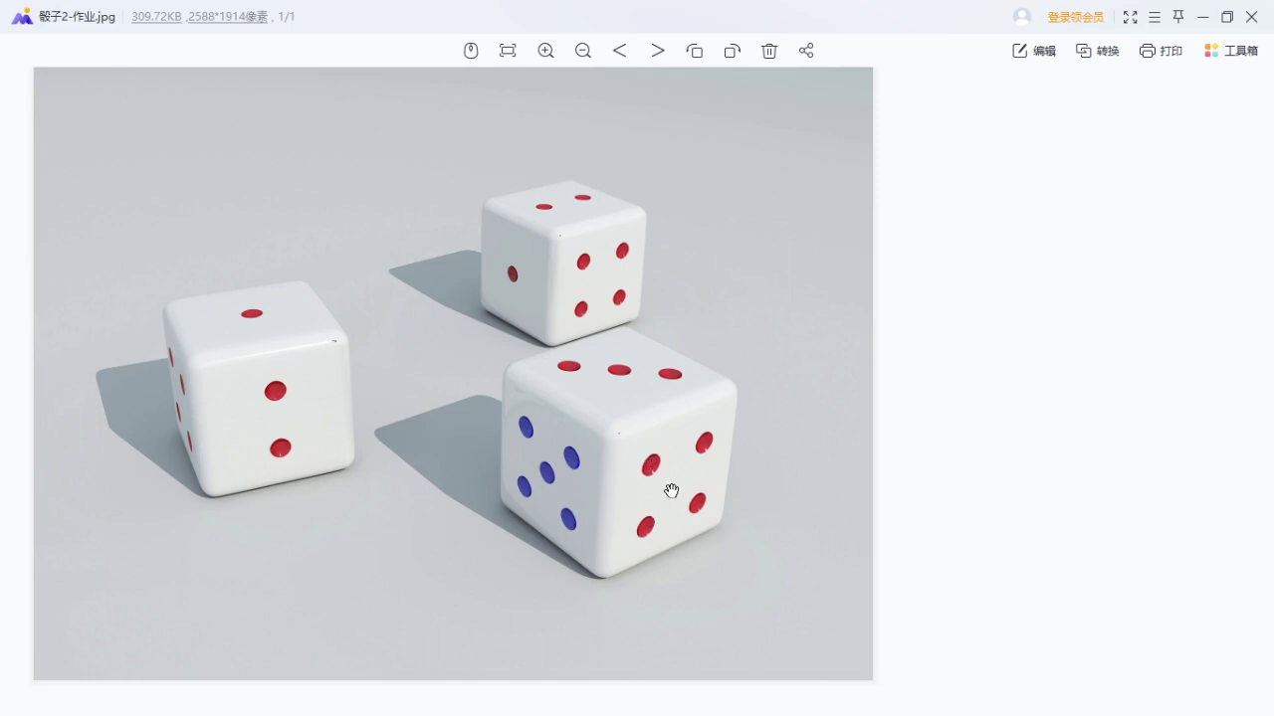
Outline the uppermost blue pip beside the front die's outer edge twice, clearing the mark each time.
{"action": "left_click_drag", "start_coordinate": [671, 491], "coordinate": [660, 481]}
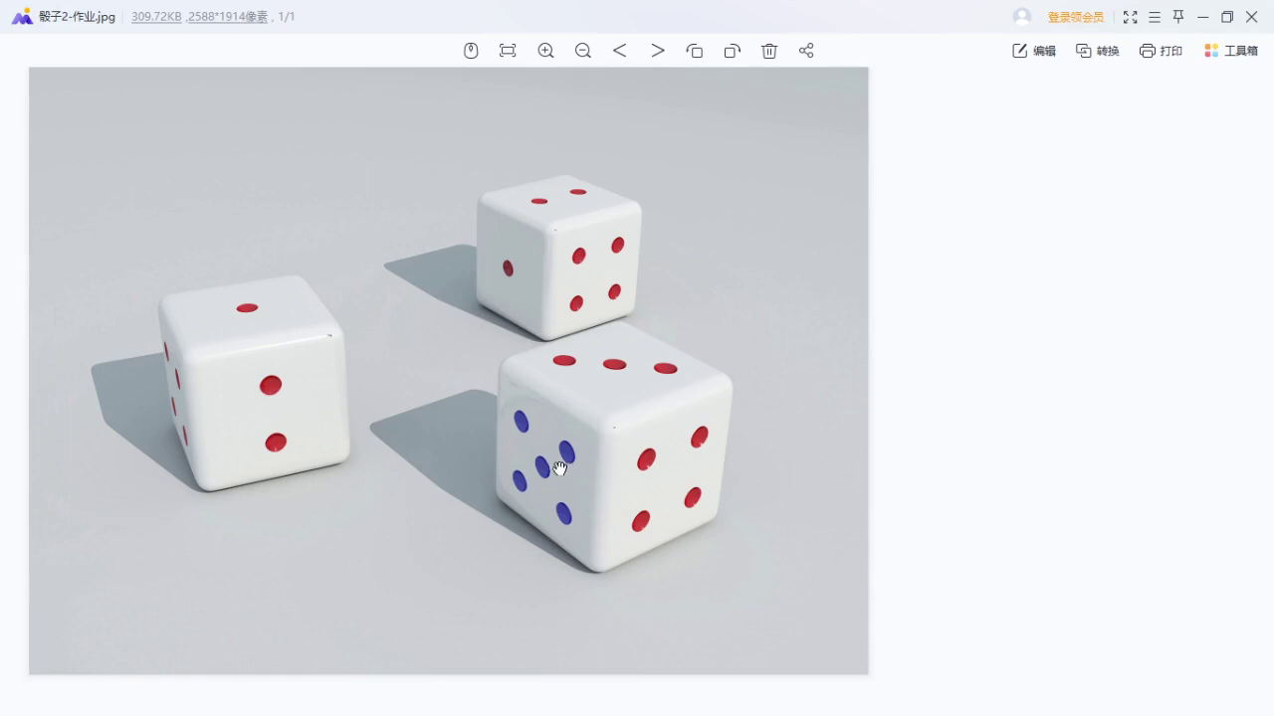
{"action": "key", "text": "F1"}
{"action": "left_click_drag", "start_coordinate": [519, 402], "coordinate": [528, 404]}
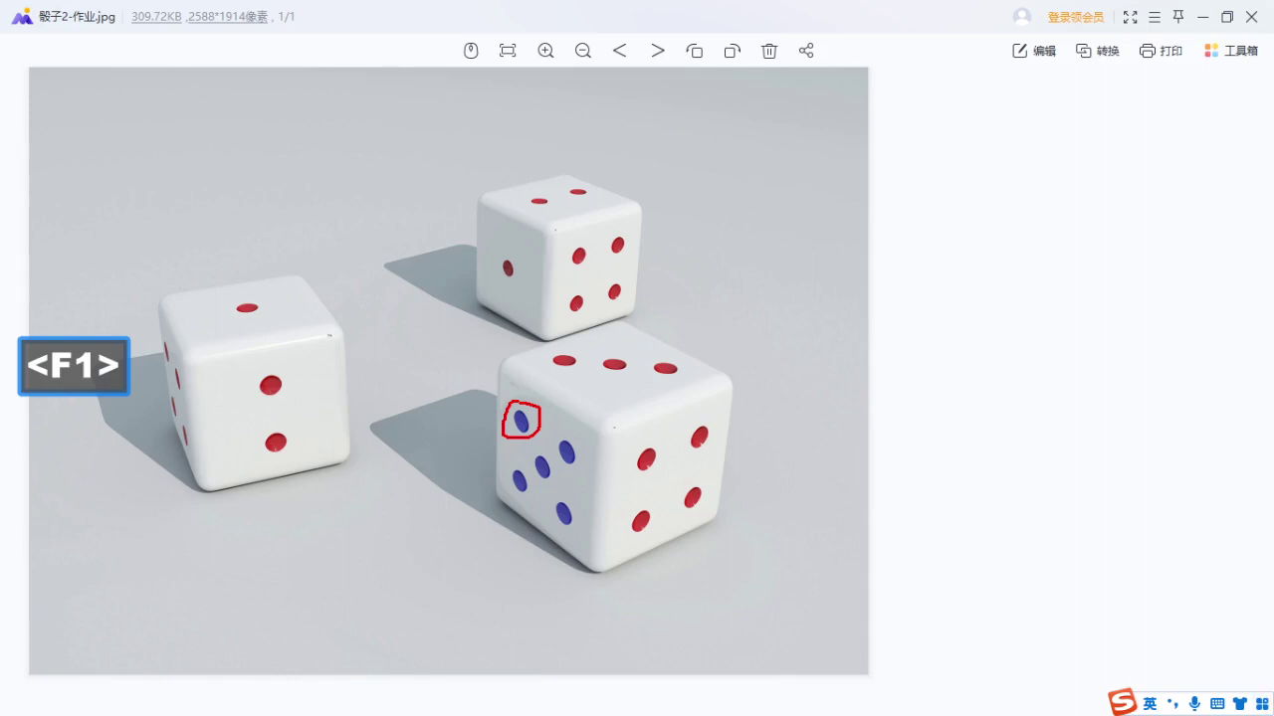
{"action": "key", "text": "Escape"}
{"action": "key", "text": "F1"}
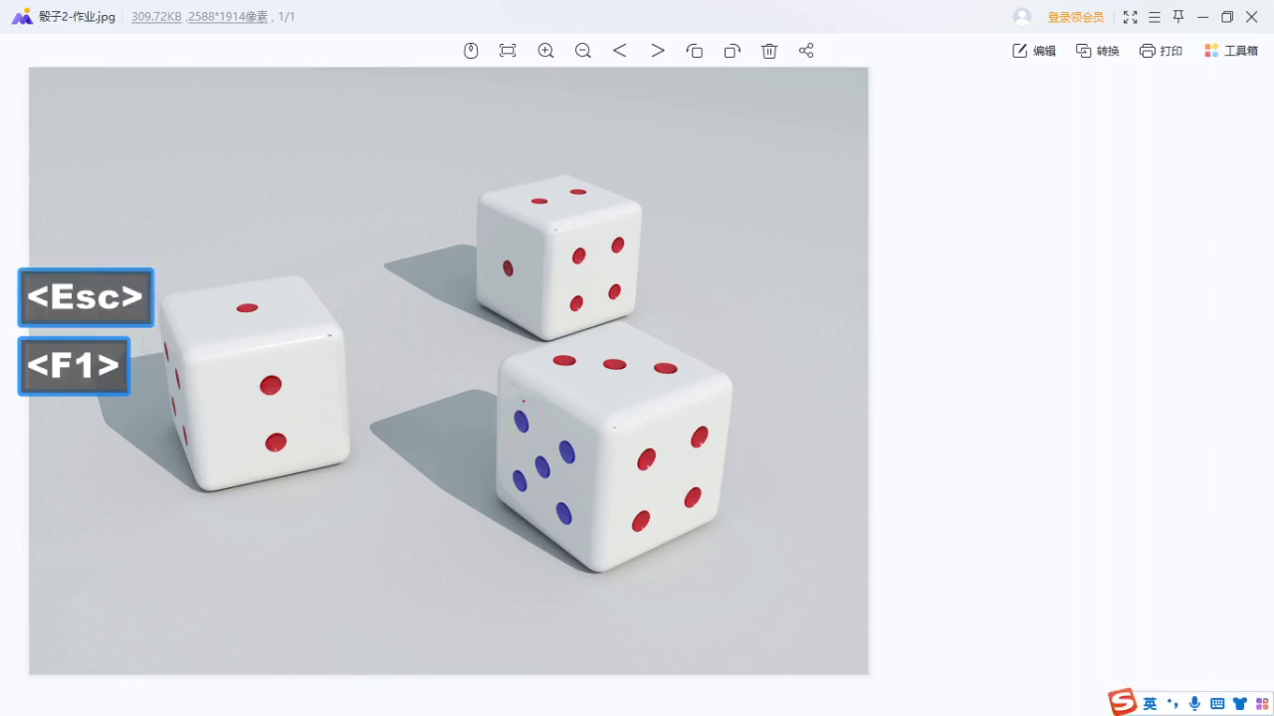
{"action": "mouse_move", "coordinate": [524, 402]}
{"action": "left_mouse_down"}
{"action": "mouse_move", "coordinate": [512, 438]}
{"action": "mouse_move", "coordinate": [531, 404]}
{"action": "left_mouse_up"}
{"action": "key", "text": "Escape"}
Sketch a red cross with a small mark at its intersection beside the dice, and clear it.
{"action": "key", "text": "F1"}
{"action": "left_click_drag", "start_coordinate": [755, 277], "coordinate": [826, 278]}
{"action": "left_click_drag", "start_coordinate": [792, 234], "coordinate": [789, 340]}
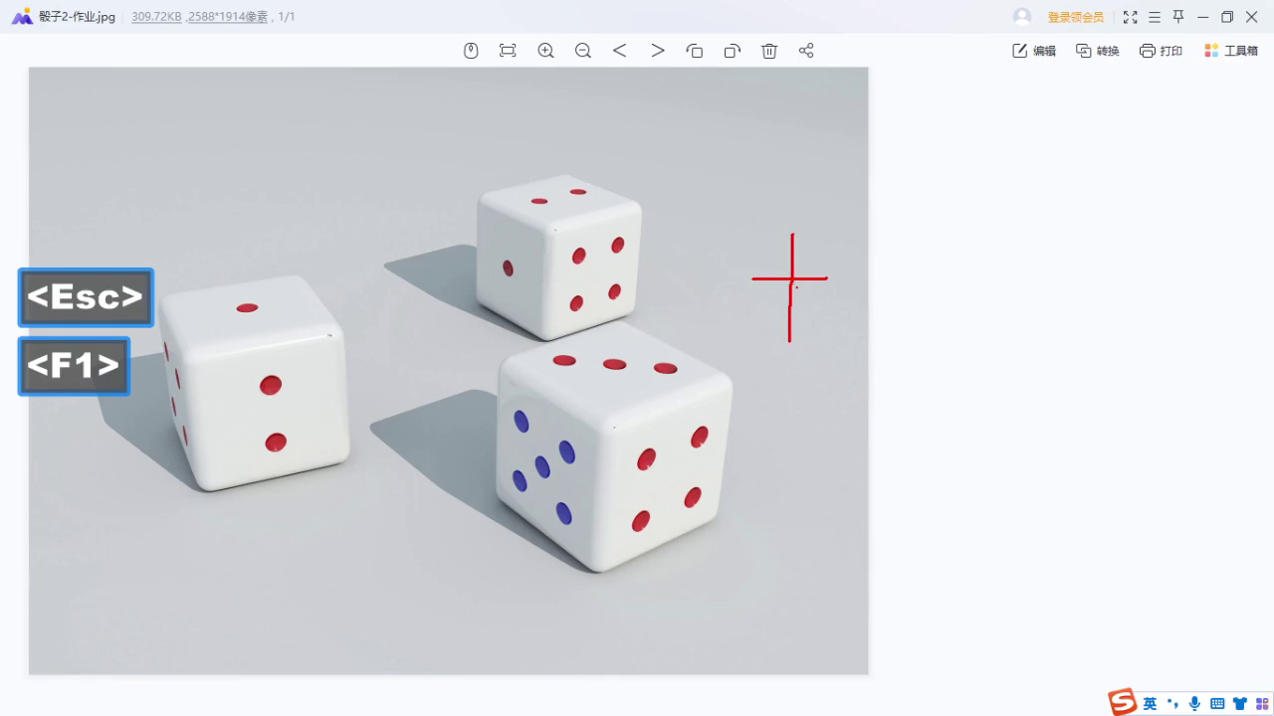
{"action": "mouse_move", "coordinate": [790, 289]}
{"action": "left_mouse_down"}
{"action": "mouse_move", "coordinate": [783, 267]}
{"action": "mouse_move", "coordinate": [804, 291]}
{"action": "left_mouse_up"}
{"action": "key", "text": "Escape"}
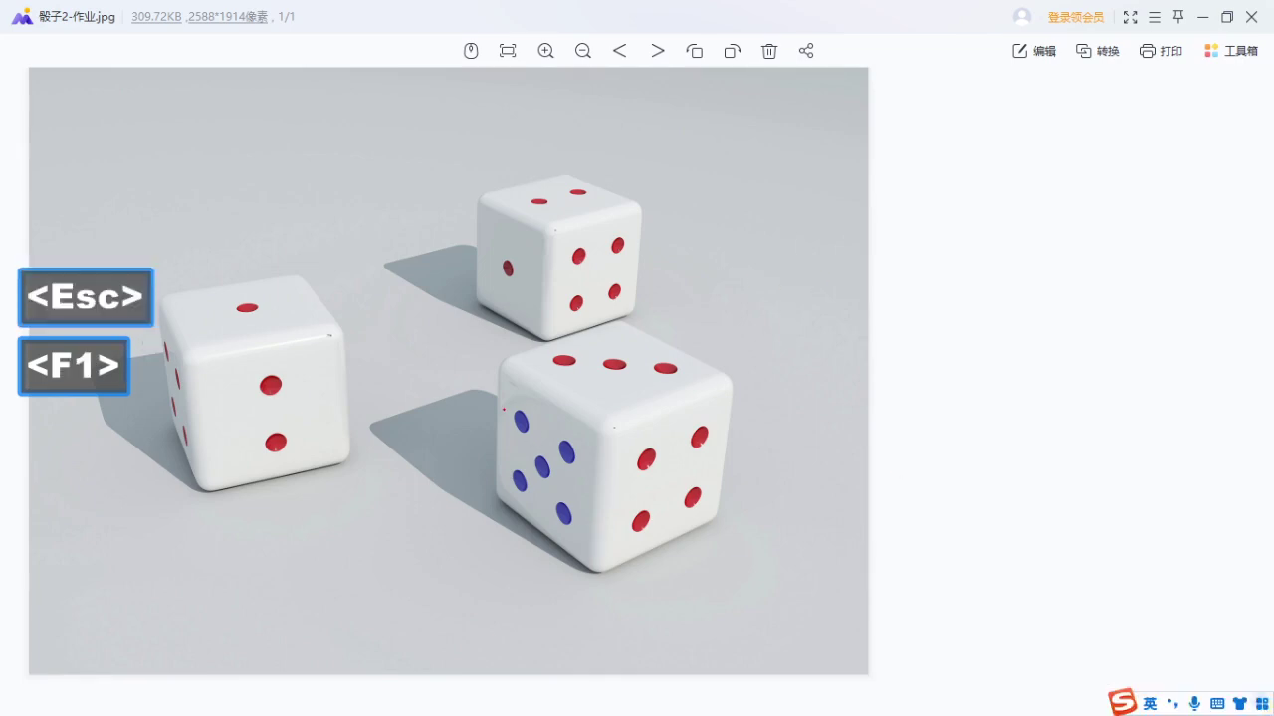
Draw a grid of three crosswise and three upright lines through the blue pips of the front die.
{"action": "mouse_move", "coordinate": [504, 410]}
{"action": "left_mouse_down"}
{"action": "mouse_move", "coordinate": [569, 453]}
{"action": "mouse_move", "coordinate": [583, 490]}
{"action": "left_mouse_up"}
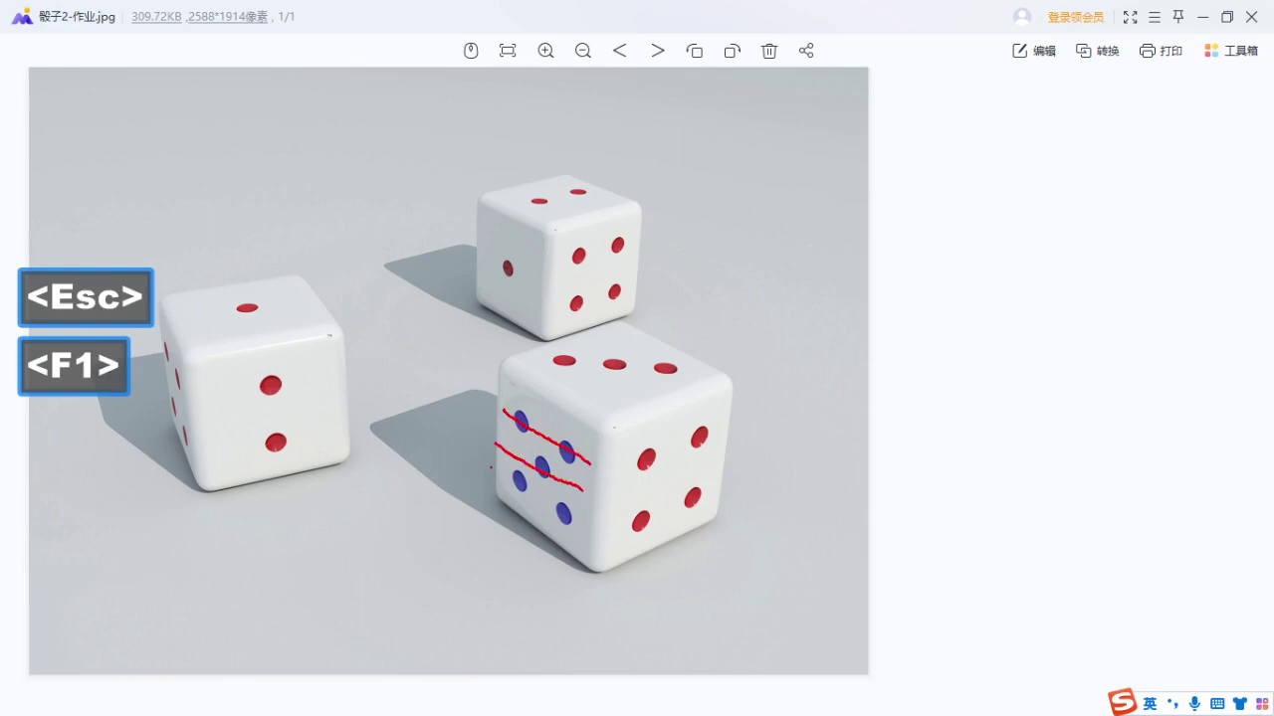
{"action": "left_click_drag", "start_coordinate": [491, 467], "coordinate": [563, 520]}
{"action": "left_click_drag", "start_coordinate": [522, 380], "coordinate": [507, 512]}
{"action": "left_click_drag", "start_coordinate": [547, 403], "coordinate": [534, 523]}
{"action": "left_click_drag", "start_coordinate": [568, 408], "coordinate": [557, 573]}
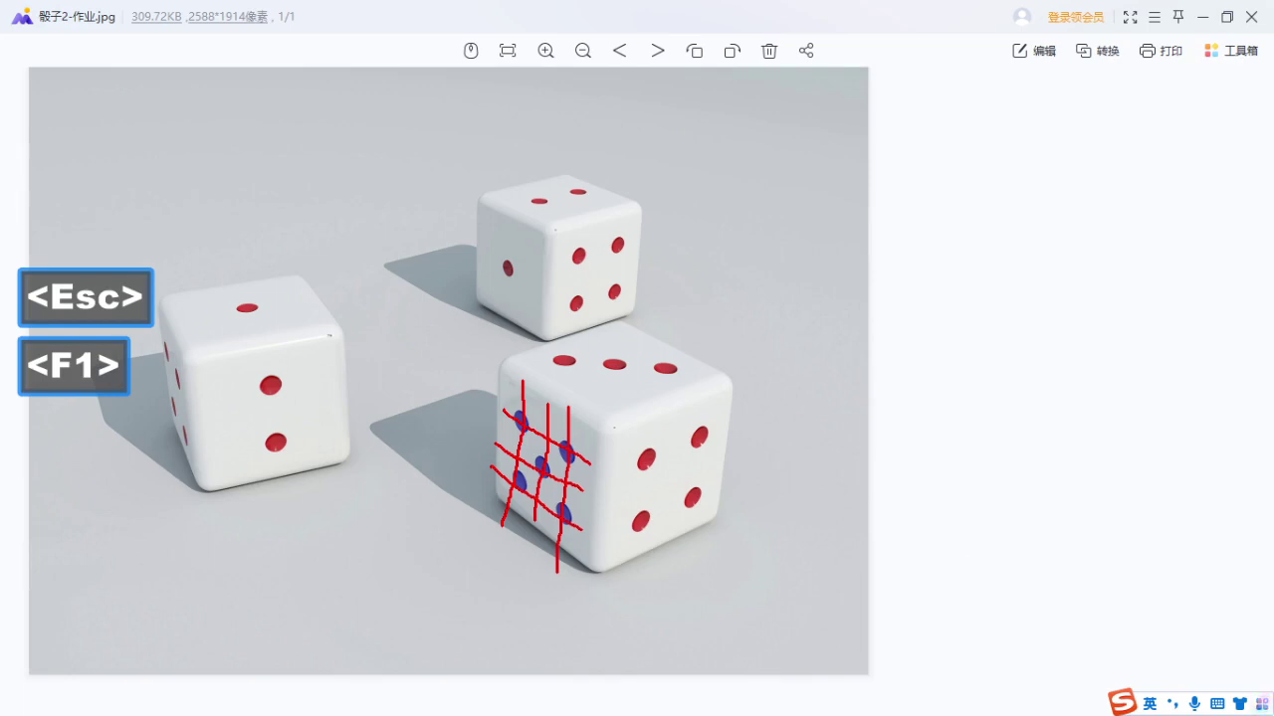
Draw a red cross beside the dice and circle its intersection.
{"action": "left_click_drag", "start_coordinate": [733, 231], "coordinate": [861, 231]}
{"action": "left_click_drag", "start_coordinate": [790, 177], "coordinate": [786, 309]}
{"action": "mouse_move", "coordinate": [788, 248]}
{"action": "left_mouse_down"}
{"action": "mouse_move", "coordinate": [808, 229]}
{"action": "mouse_move", "coordinate": [794, 247]}
{"action": "left_mouse_up"}
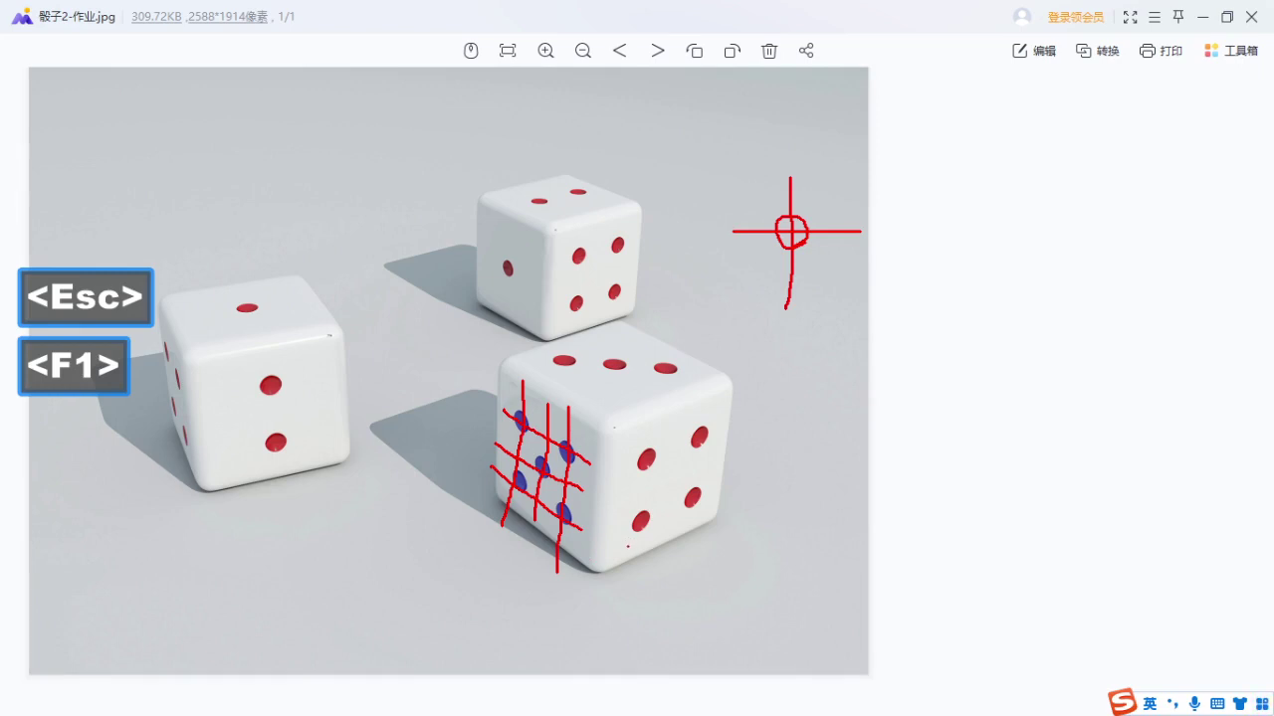
Write 1—6 on the floor area below the dice and add a short mark under a red pip.
{"action": "left_click_drag", "start_coordinate": [223, 536], "coordinate": [178, 603]}
{"action": "left_click_drag", "start_coordinate": [242, 579], "coordinate": [308, 579]}
{"action": "mouse_move", "coordinate": [400, 525]}
{"action": "left_mouse_down"}
{"action": "mouse_move", "coordinate": [379, 577]}
{"action": "mouse_move", "coordinate": [344, 571]}
{"action": "left_mouse_up"}
{"action": "left_click_drag", "start_coordinate": [644, 536], "coordinate": [631, 535]}
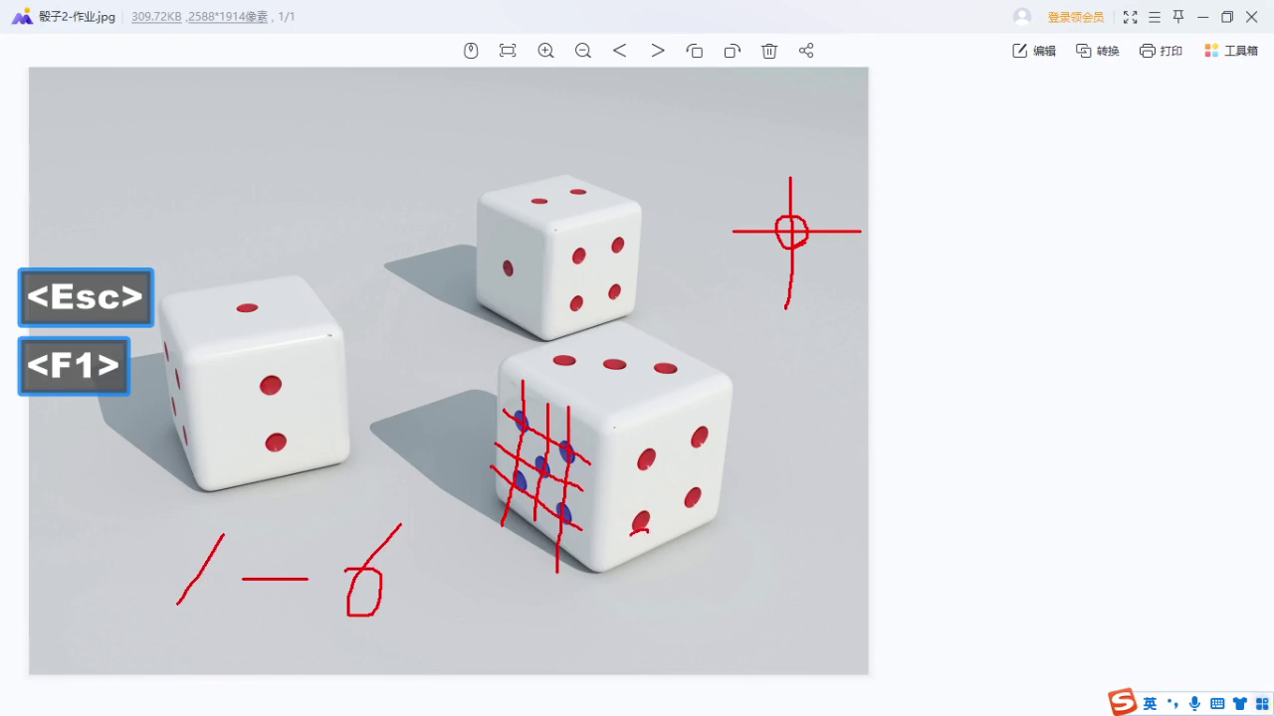
Extend the grid across both side faces of the front die and circle the pips at its intersections.
{"action": "left_click_drag", "start_coordinate": [513, 485], "coordinate": [596, 513]}
{"action": "left_click_drag", "start_coordinate": [515, 446], "coordinate": [556, 468]}
{"action": "mouse_move", "coordinate": [506, 411]}
{"action": "left_mouse_down"}
{"action": "mouse_move", "coordinate": [614, 455]}
{"action": "mouse_move", "coordinate": [729, 415]}
{"action": "left_mouse_up"}
{"action": "left_click_drag", "start_coordinate": [617, 499], "coordinate": [722, 453]}
{"action": "left_click_drag", "start_coordinate": [613, 528], "coordinate": [733, 485]}
{"action": "mouse_move", "coordinate": [645, 552]}
{"action": "left_mouse_down"}
{"action": "mouse_move", "coordinate": [648, 425]}
{"action": "mouse_move", "coordinate": [704, 524]}
{"action": "mouse_move", "coordinate": [699, 541]}
{"action": "left_mouse_up"}
{"action": "mouse_move", "coordinate": [609, 452]}
{"action": "left_mouse_down"}
{"action": "mouse_move", "coordinate": [660, 482]}
{"action": "mouse_move", "coordinate": [699, 419]}
{"action": "mouse_move", "coordinate": [694, 475]}
{"action": "left_mouse_up"}
{"action": "left_click_drag", "start_coordinate": [644, 507], "coordinate": [656, 533]}
{"action": "left_click_drag", "start_coordinate": [692, 489], "coordinate": [714, 492]}
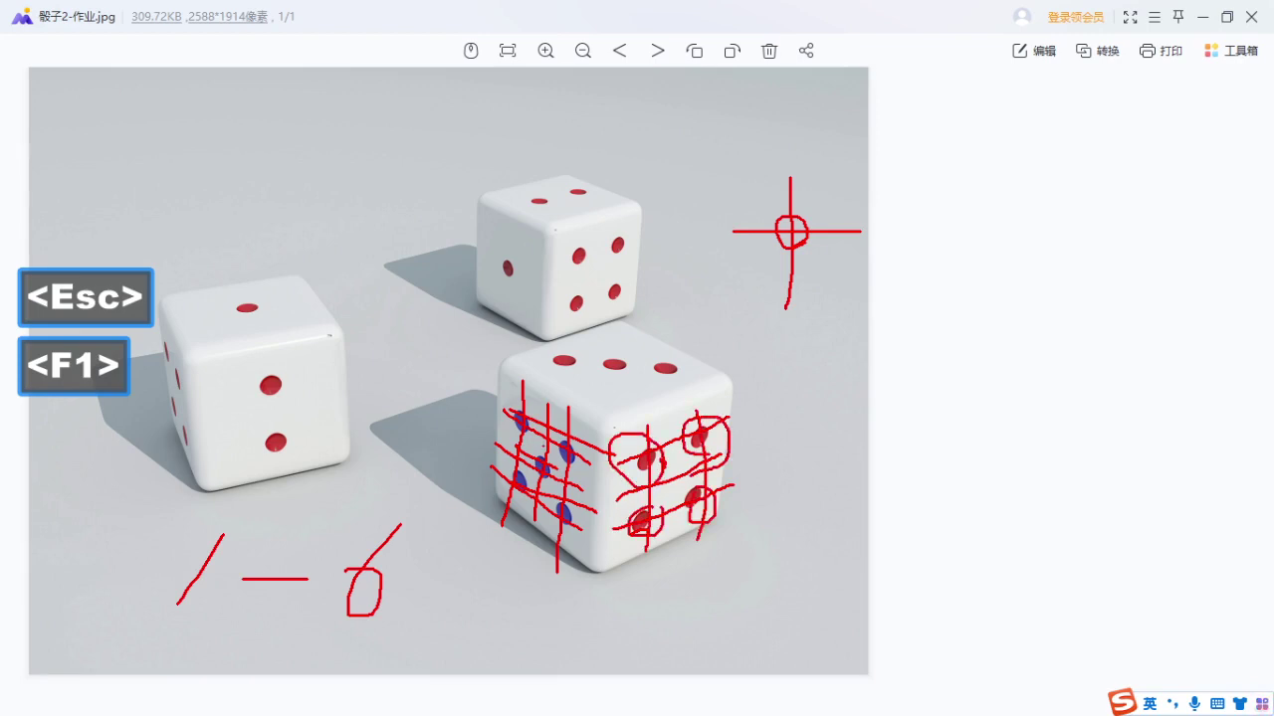
{"action": "mouse_move", "coordinate": [544, 449]}
{"action": "left_mouse_down"}
{"action": "mouse_move", "coordinate": [550, 481]}
{"action": "mouse_move", "coordinate": [541, 418]}
{"action": "mouse_move", "coordinate": [535, 443]}
{"action": "mouse_move", "coordinate": [579, 445]}
{"action": "left_mouse_up"}
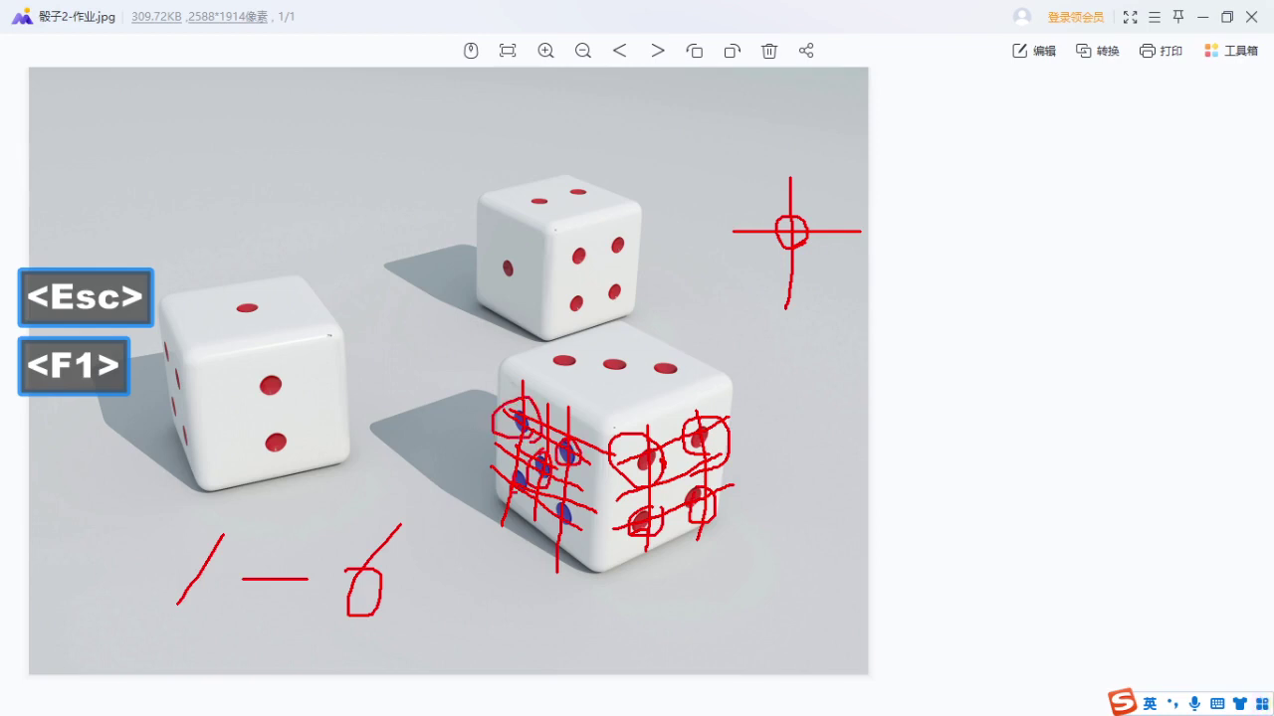
{"action": "left_click_drag", "start_coordinate": [567, 506], "coordinate": [578, 509]}
Clear the marks, switch to 3ds Max and display the Extended Primitives object types.
{"action": "key", "text": "Escape"}
{"action": "left_click", "coordinate": [1201, 17]}
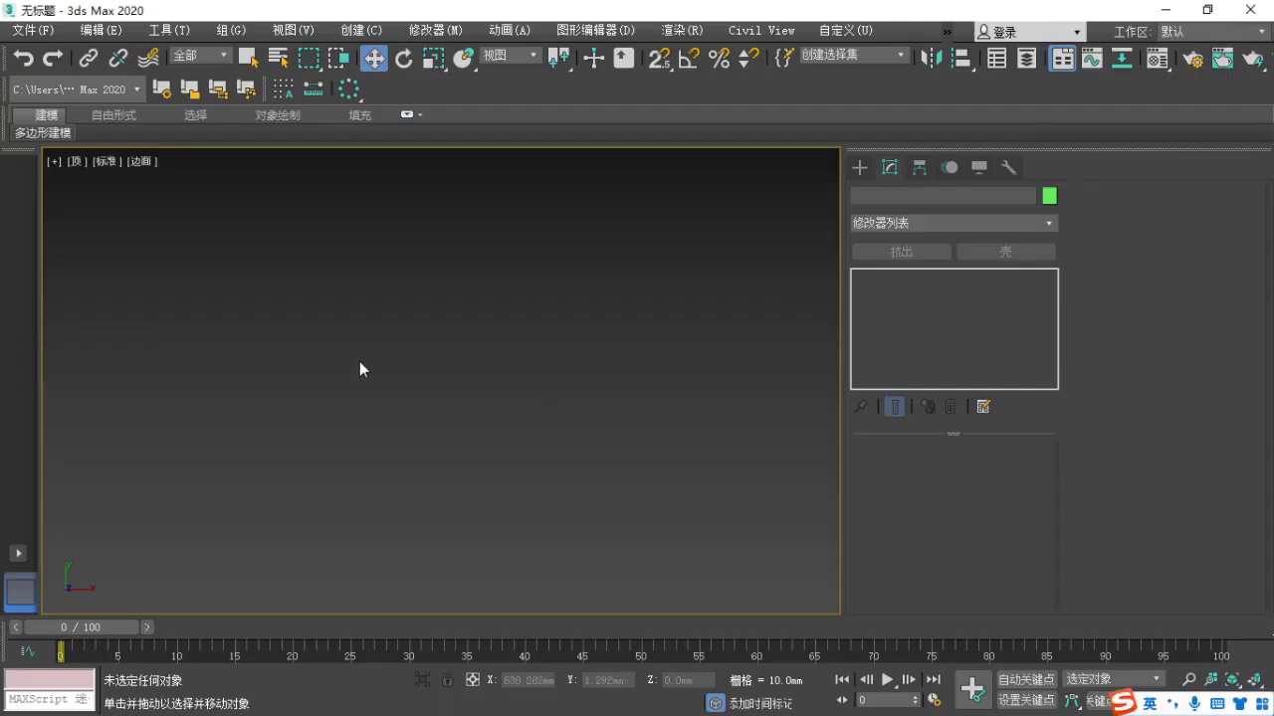
{"action": "left_click", "coordinate": [858, 169]}
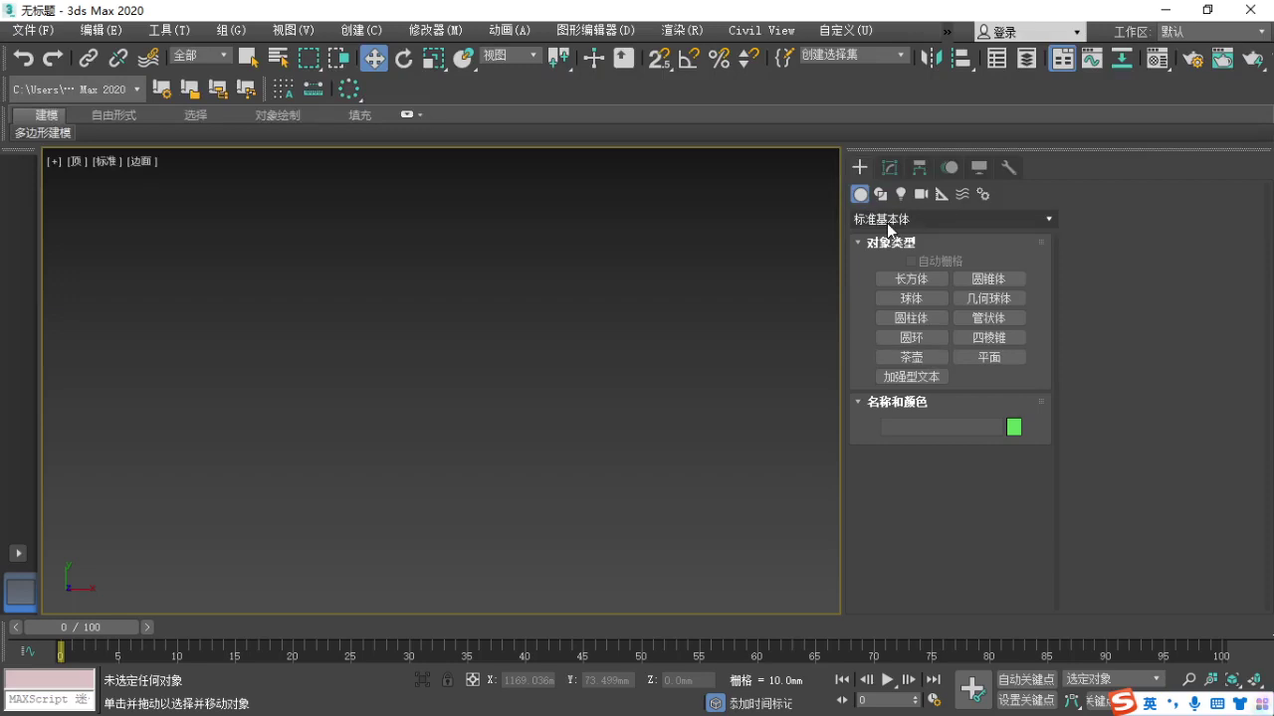
{"action": "left_click", "coordinate": [908, 221]}
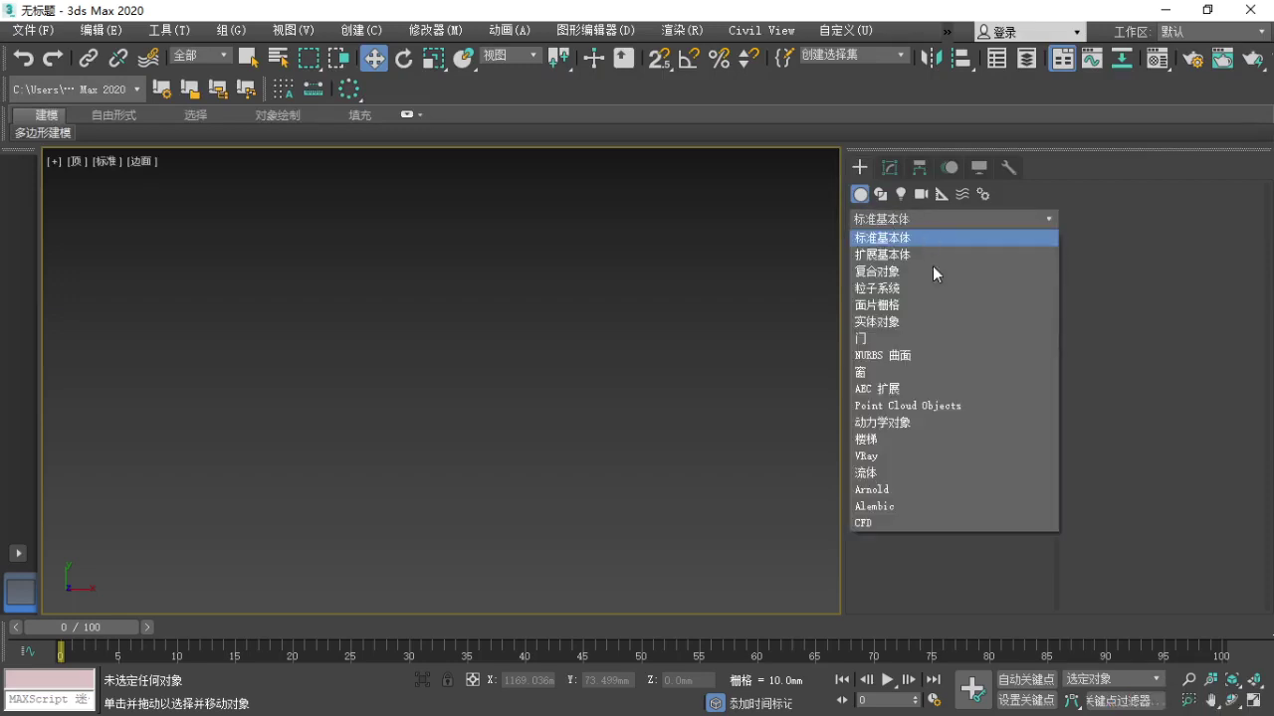
{"action": "left_click", "coordinate": [872, 257]}
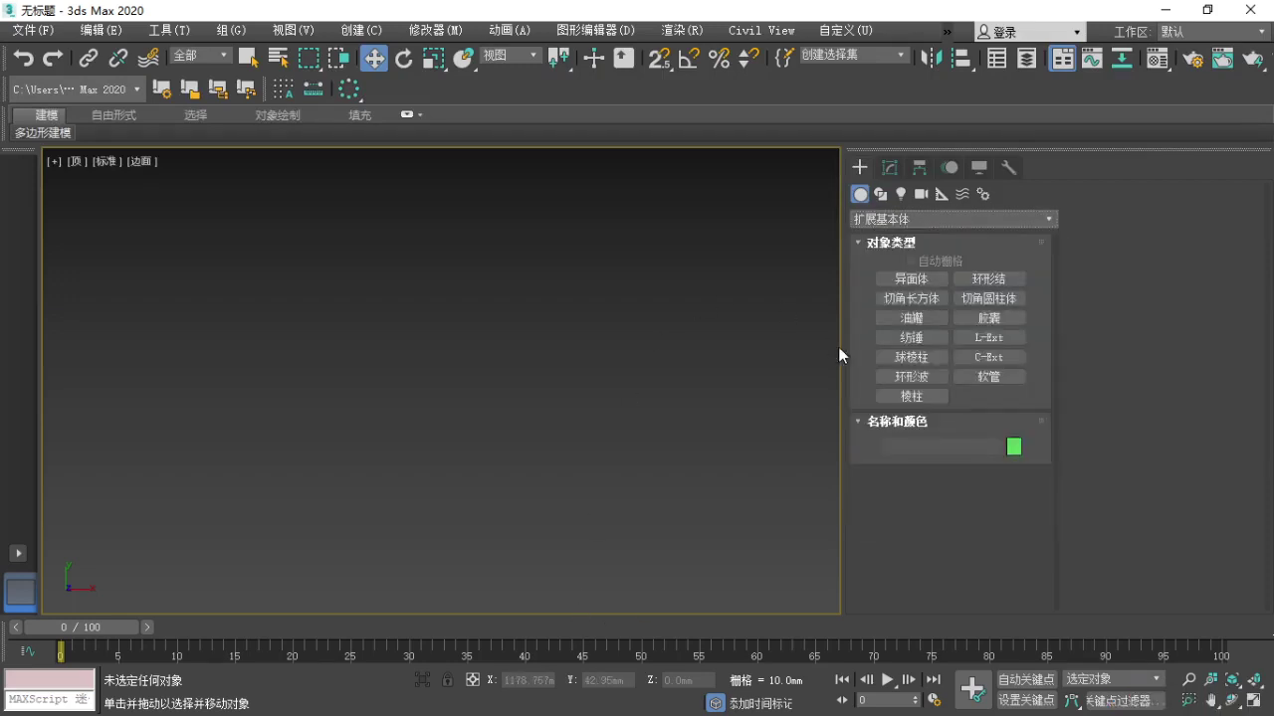
Highlight the ChamferBox entry with a temporary pen mark and start the ChamferBox tool.
{"action": "key", "text": "F1"}
{"action": "mouse_move", "coordinate": [887, 311]}
{"action": "left_mouse_down"}
{"action": "mouse_move", "coordinate": [930, 310]}
{"action": "mouse_move", "coordinate": [876, 304]}
{"action": "left_mouse_up"}
{"action": "key", "text": "Escape"}
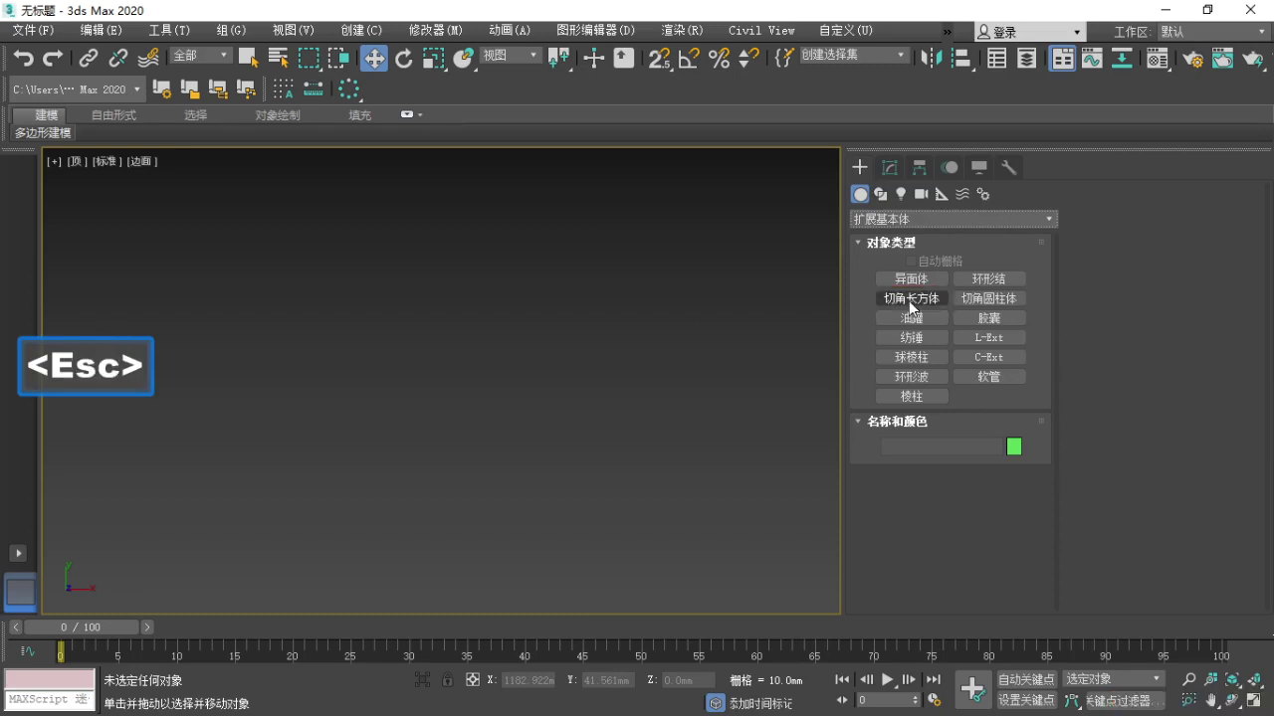
{"action": "left_click", "coordinate": [910, 299]}
{"action": "left_click_drag", "start_coordinate": [372, 298], "coordinate": [518, 438]}
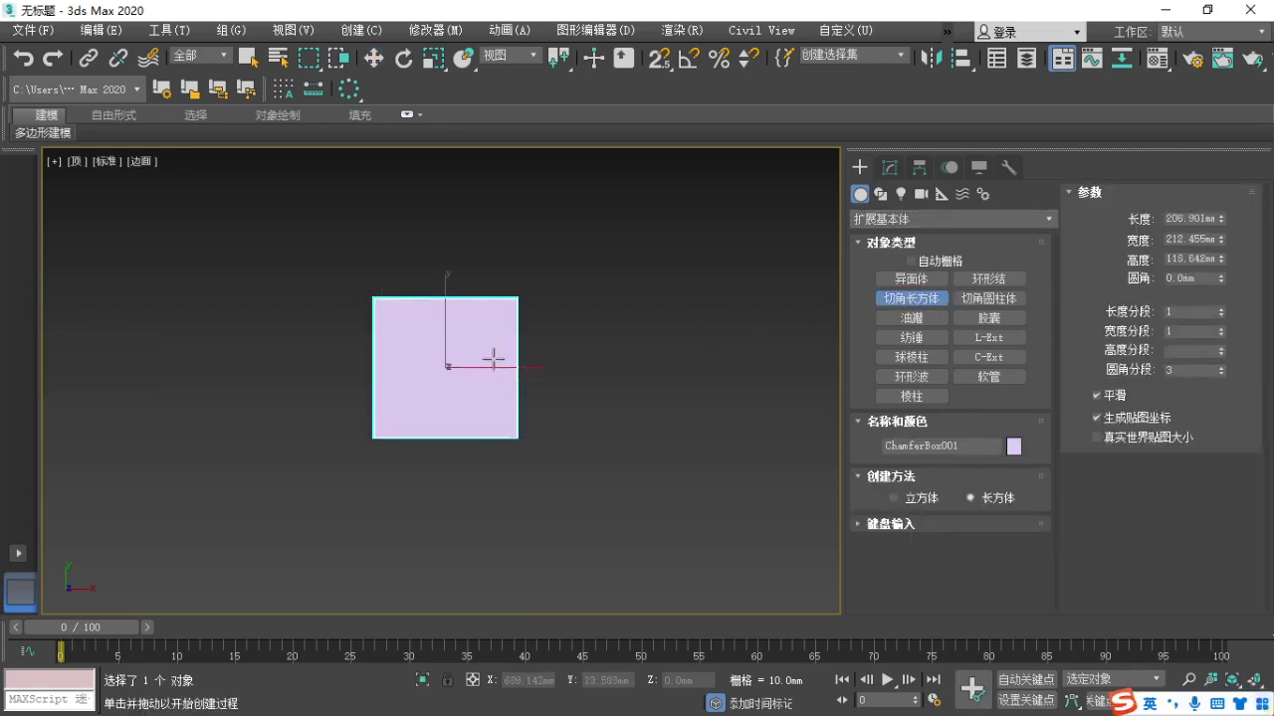
{"action": "left_click", "coordinate": [493, 359]}
{"action": "right_click", "coordinate": [492, 289]}
Create a chamfer box about 217 × 217 mm, 78 mm high, with a fillet of about 62 mm in the top view.
{"action": "left_click_drag", "start_coordinate": [417, 295], "coordinate": [565, 443]}
{"action": "left_click", "coordinate": [527, 383]}
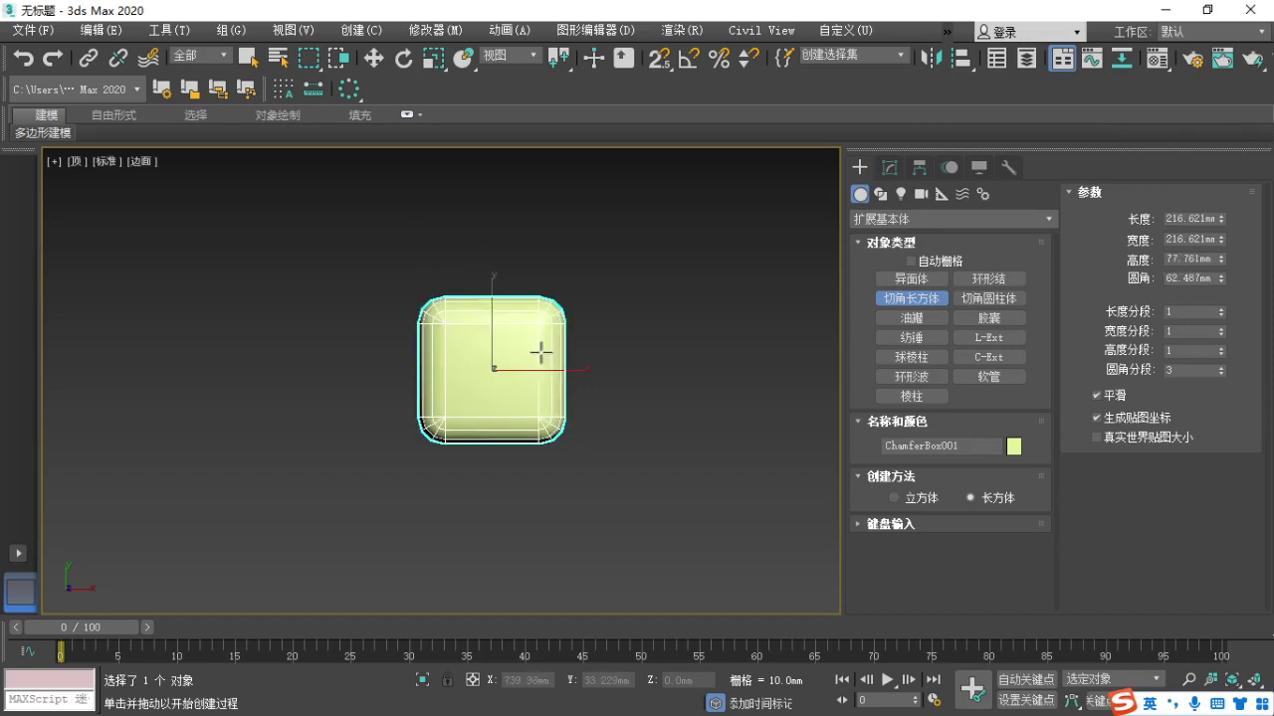
{"action": "left_click", "coordinate": [540, 353]}
{"action": "key", "text": "w"}
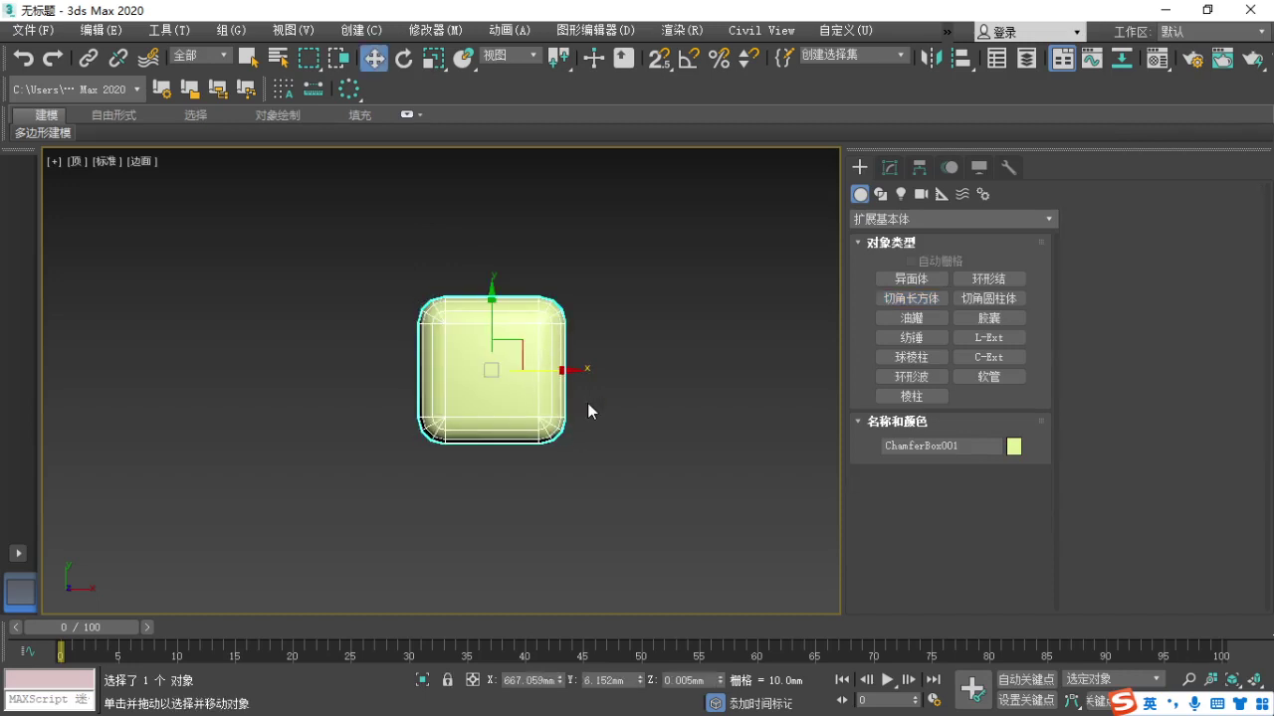
Open the chamfer box's modify parameters and temporarily underline its length, width and height rows.
{"action": "left_click", "coordinate": [889, 167]}
{"action": "key", "text": "F1"}
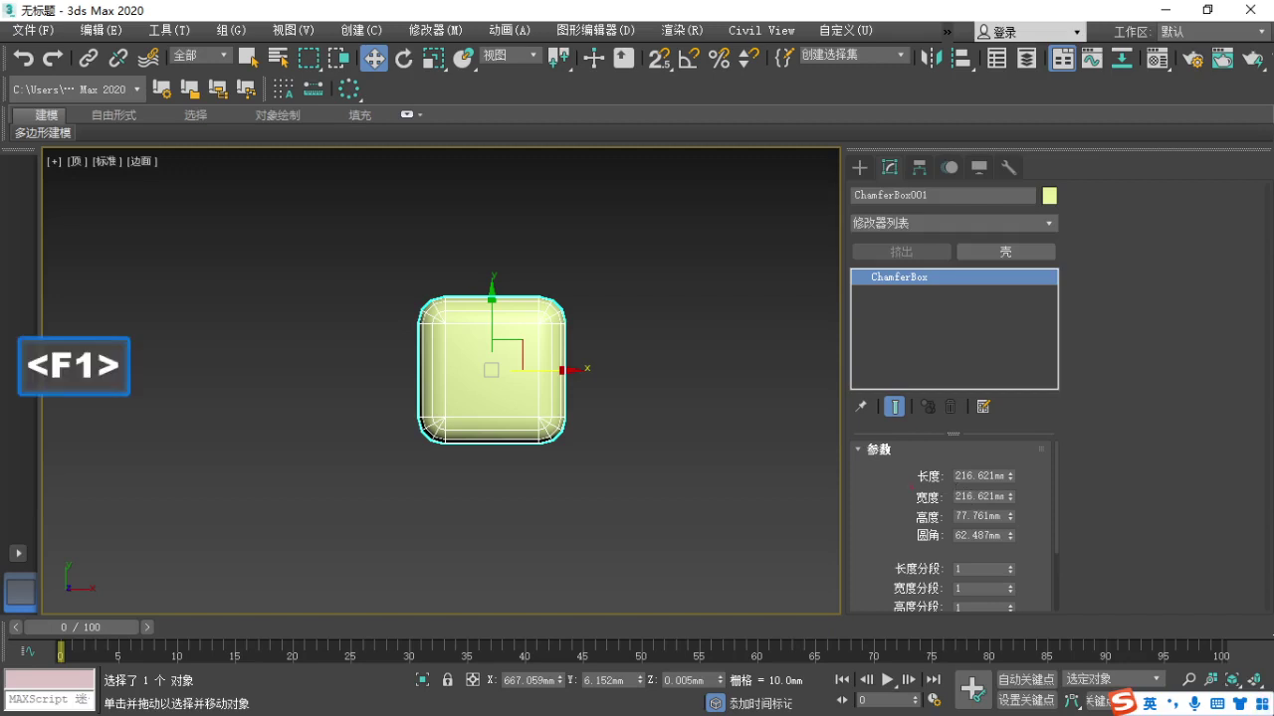
{"action": "left_click_drag", "start_coordinate": [911, 486], "coordinate": [1039, 483]}
{"action": "mouse_move", "coordinate": [917, 511]}
{"action": "left_mouse_down"}
{"action": "mouse_move", "coordinate": [1023, 511]}
{"action": "mouse_move", "coordinate": [1041, 528]}
{"action": "left_mouse_up"}
{"action": "key", "text": "Escape"}
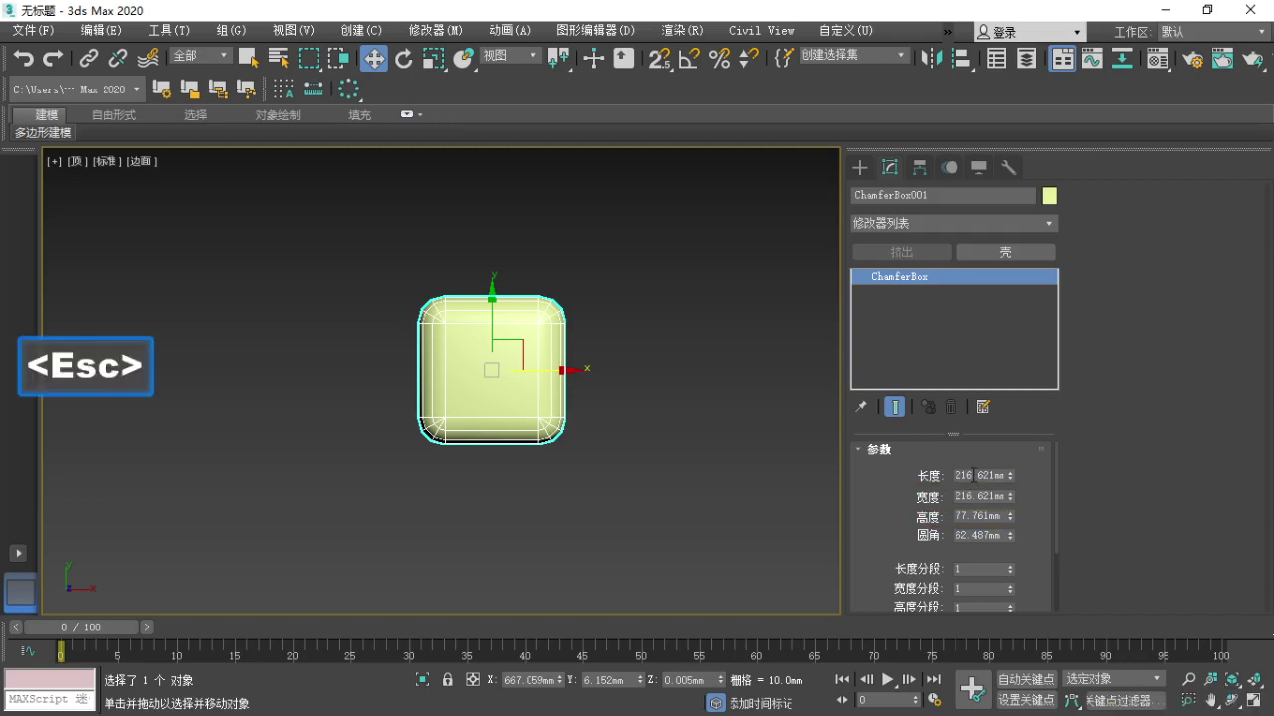
Set the chamfer box's length, width and height to 30 mm each.
{"action": "double_click", "coordinate": [975, 476]}
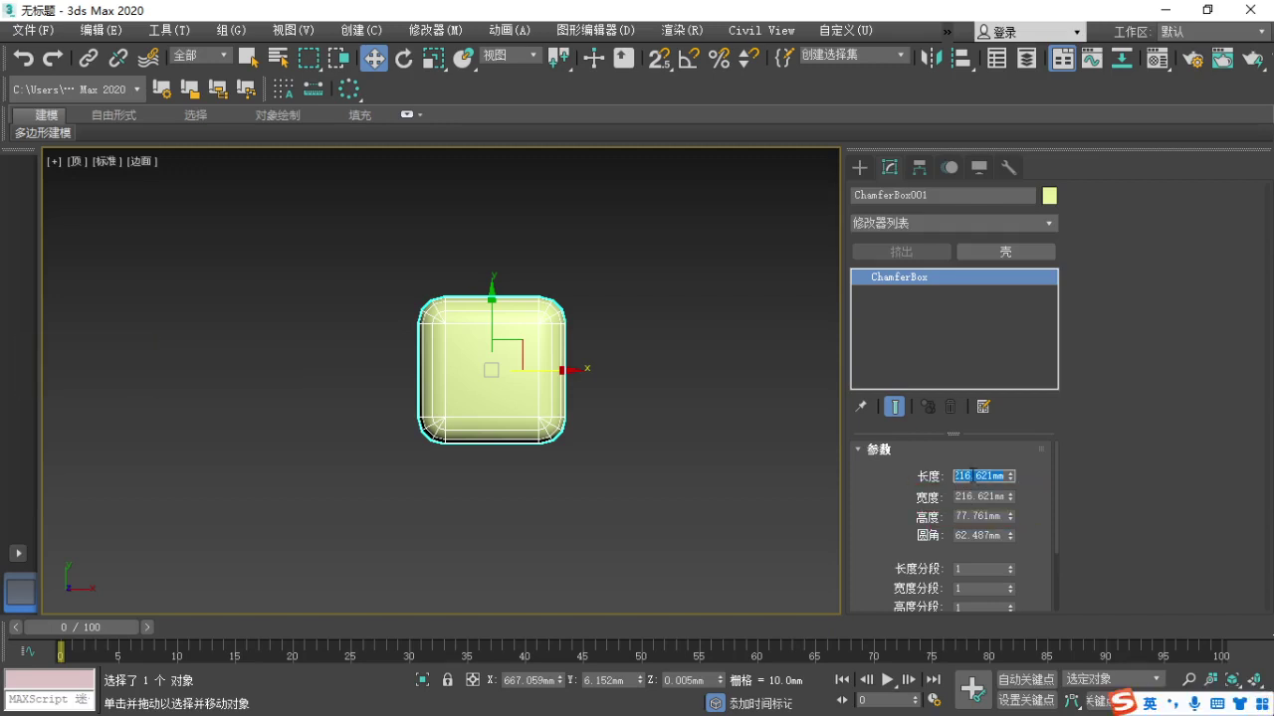
{"action": "type", "text": "30"}
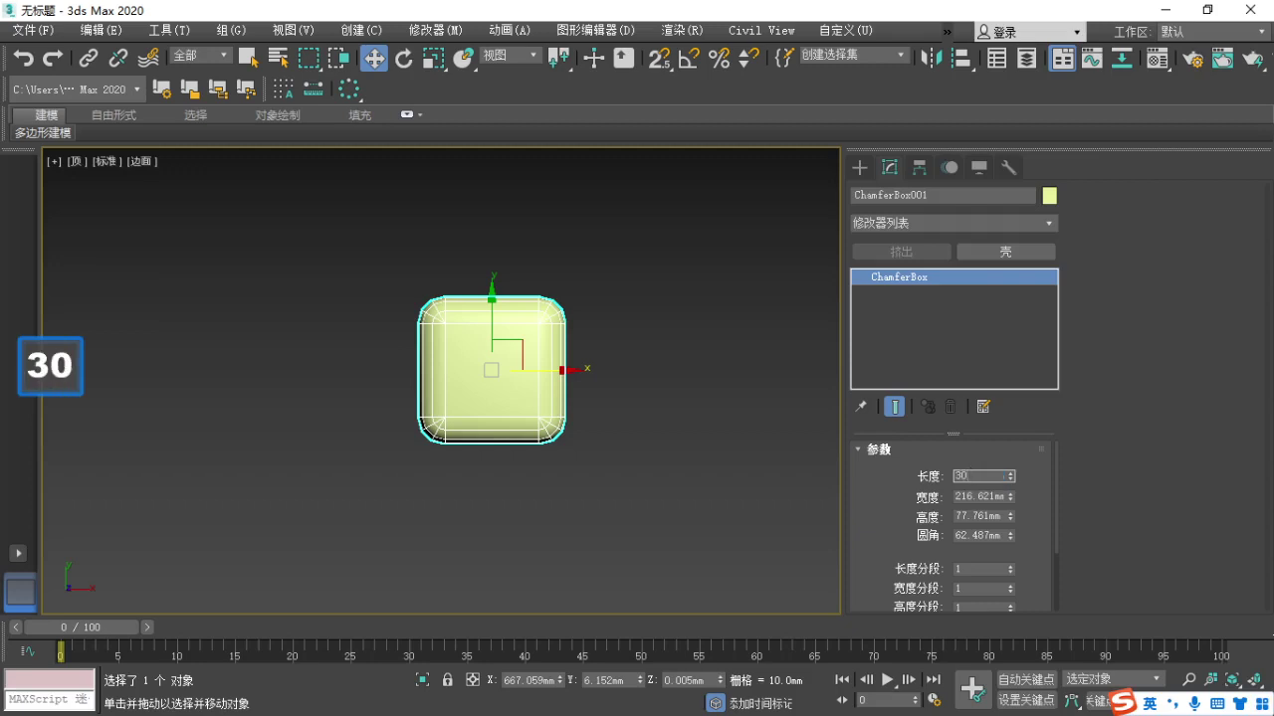
{"action": "key", "text": "Tab"}
{"action": "type", "text": "30"}
{"action": "key", "text": "Tab"}
{"action": "type", "text": "30"}
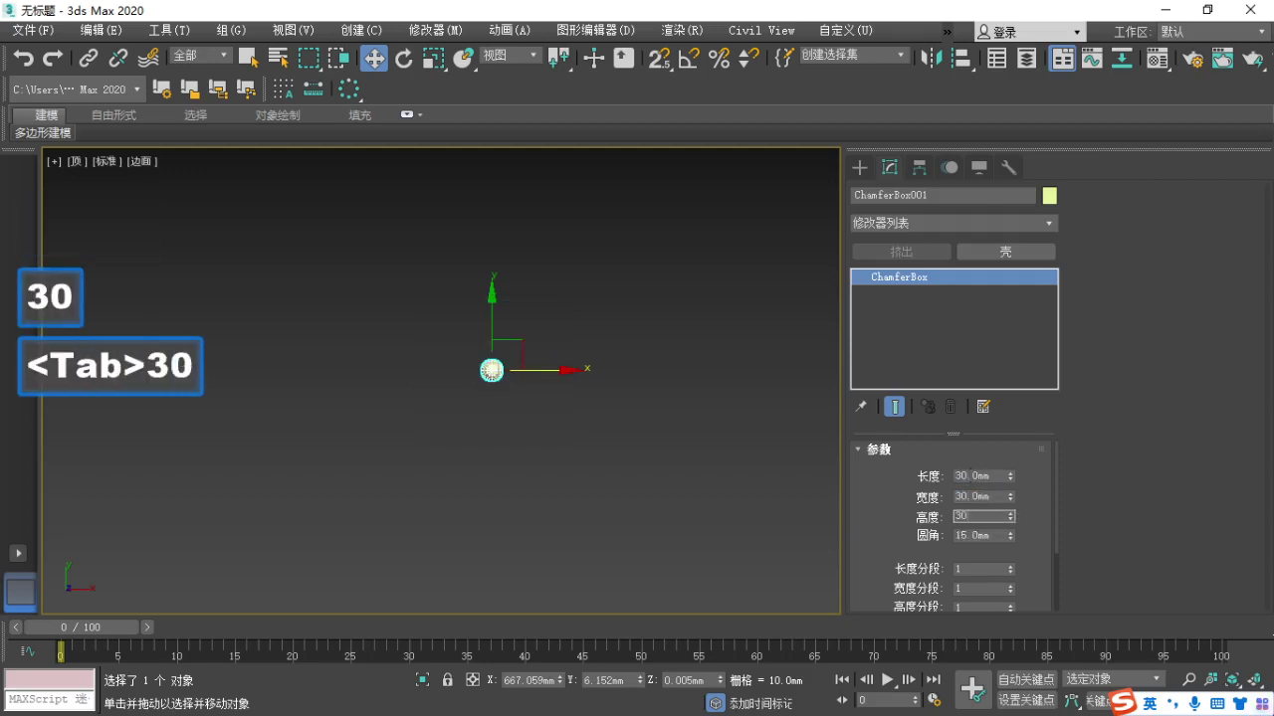
{"action": "key", "text": "Return"}
Underline the fillet parameter, circle the object in the viewport, and clear the marks.
{"action": "middle_click_drag", "start_coordinate": [482, 406], "coordinate": [483, 416]}
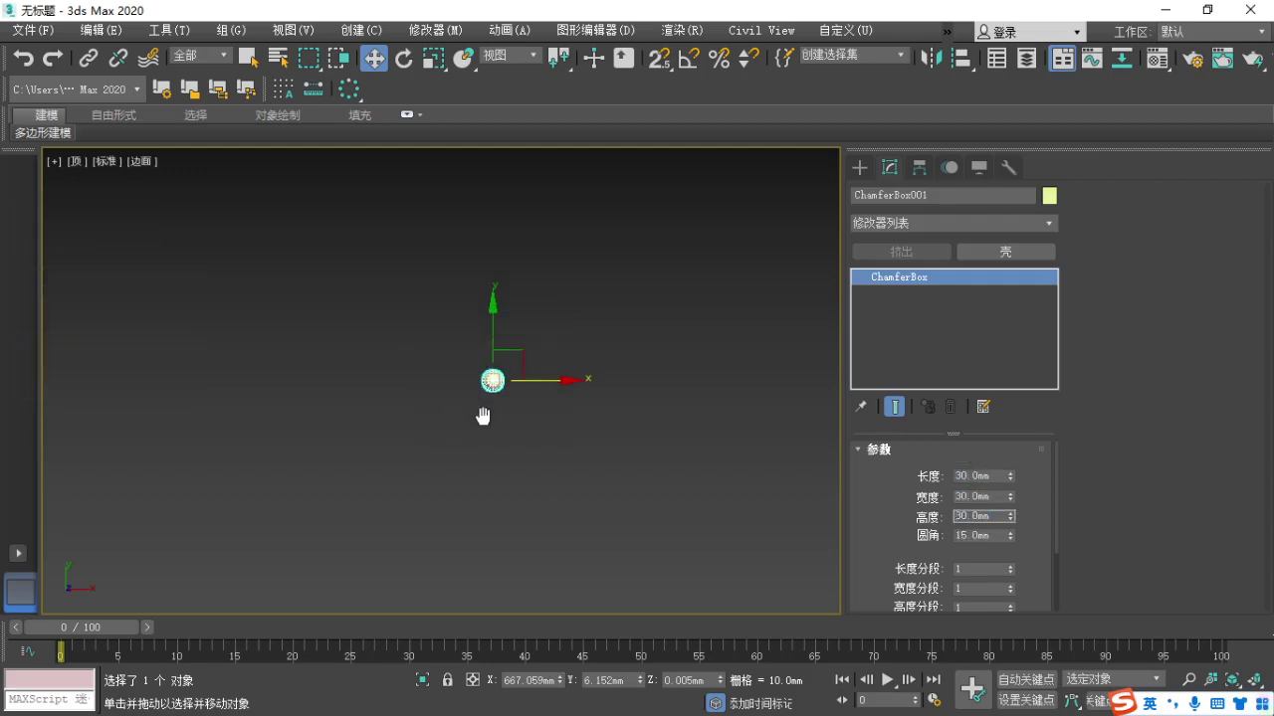
{"action": "scroll", "coordinate": [487, 368], "scroll_direction": "up", "scroll_amount": 10}
{"action": "key", "text": "F1"}
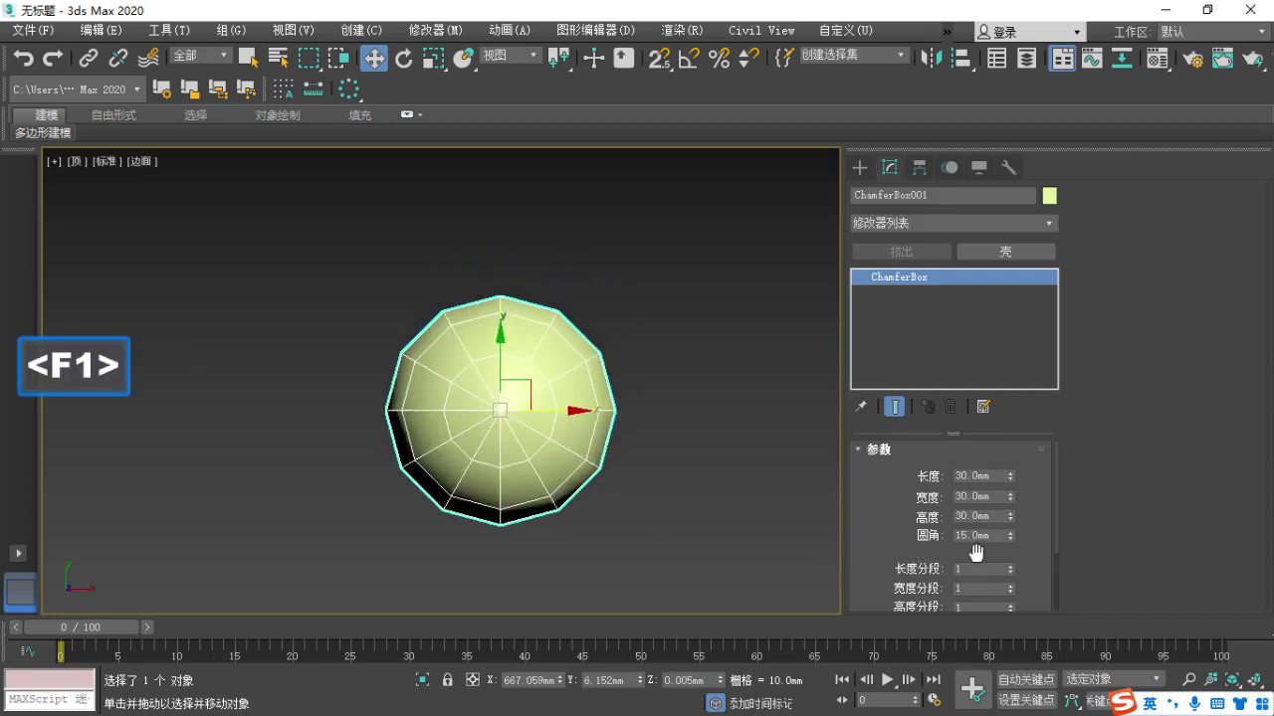
{"action": "left_click_drag", "start_coordinate": [919, 547], "coordinate": [1026, 548]}
{"action": "left_click_drag", "start_coordinate": [528, 287], "coordinate": [374, 269]}
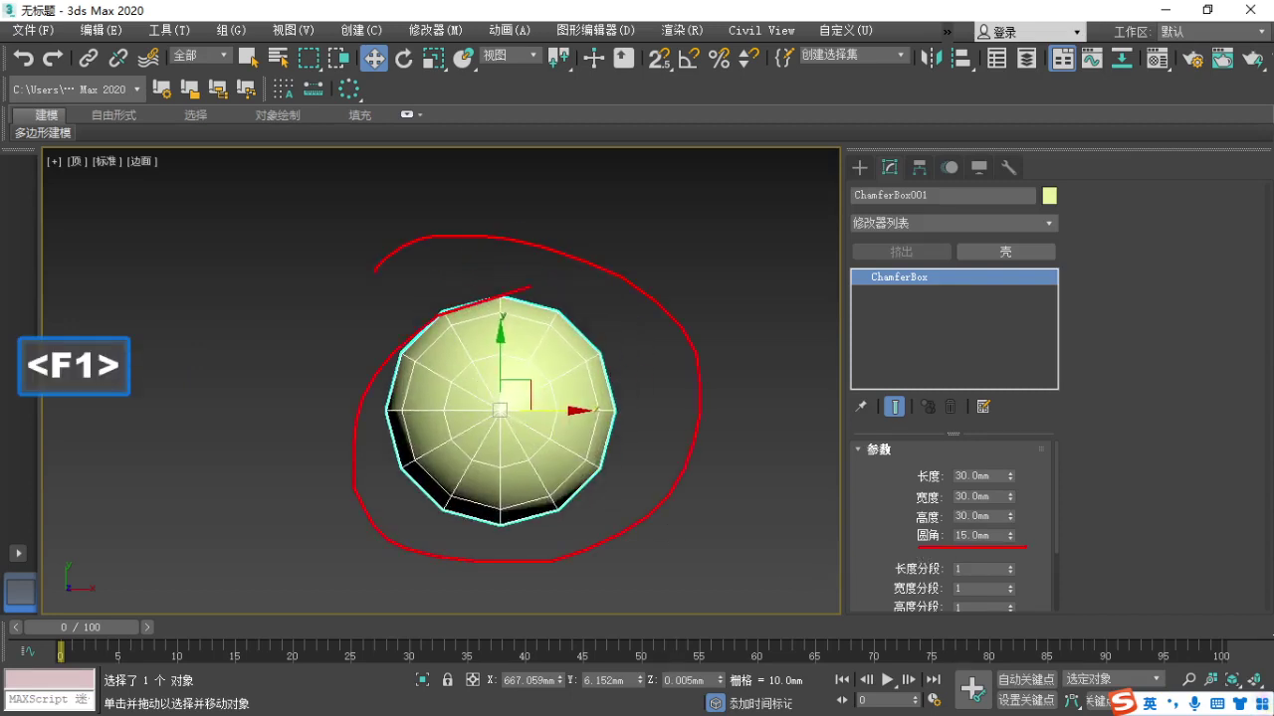
{"action": "key", "text": "Escape"}
Switch the viewport to perspective and set the chamfer box's fillet to 5 mm.
{"action": "key", "text": "p"}
{"action": "key", "text": "alt"}
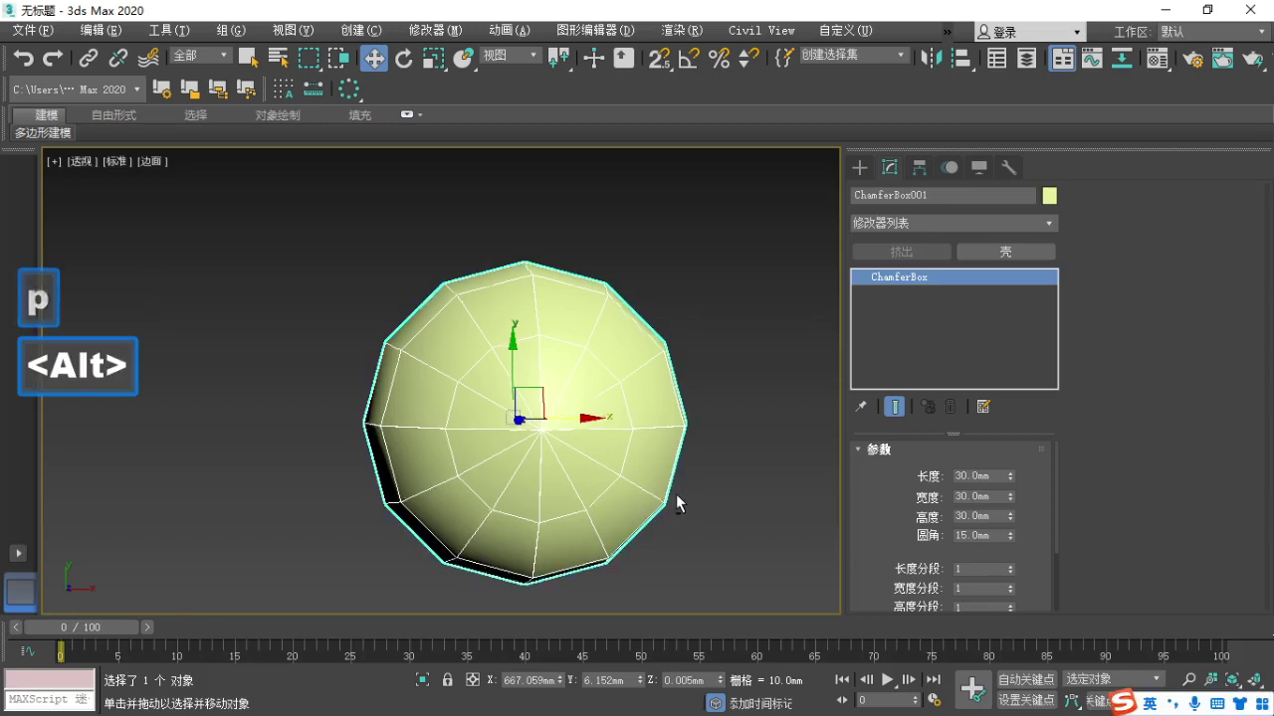
{"action": "middle_click_drag", "start_coordinate": [676, 502], "coordinate": [685, 321], "text": "alt"}
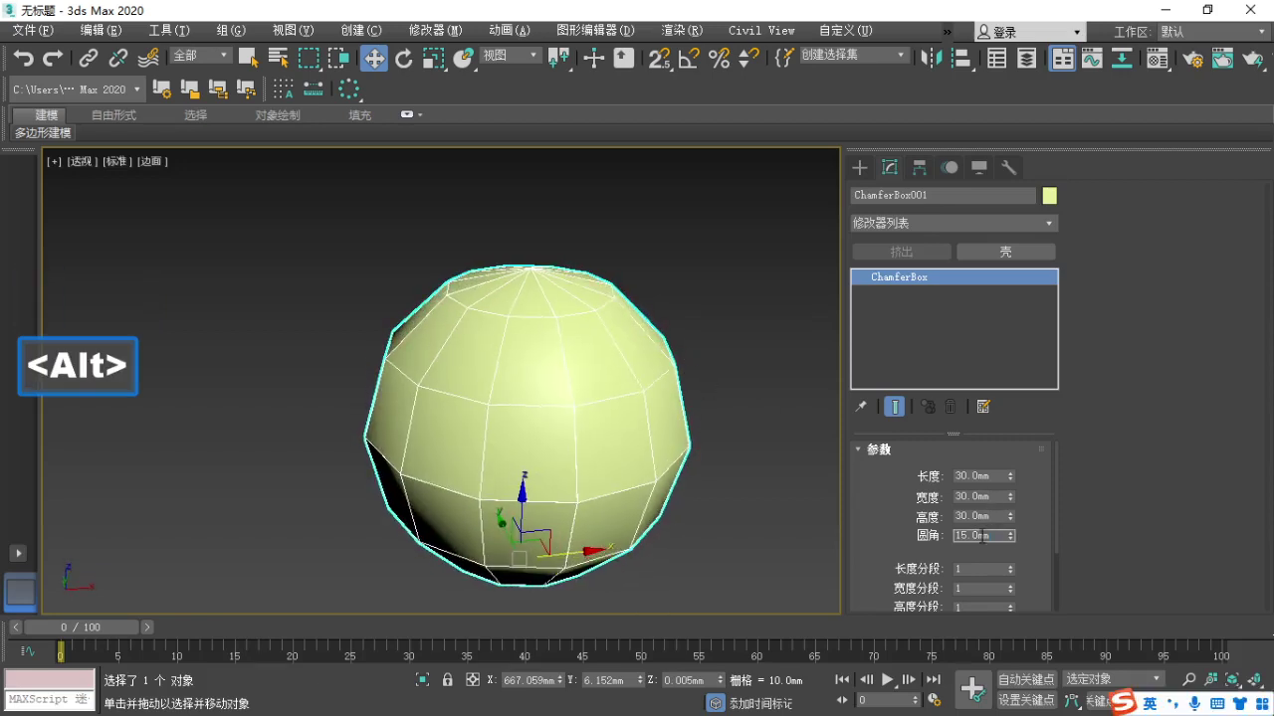
{"action": "double_click", "coordinate": [982, 536]}
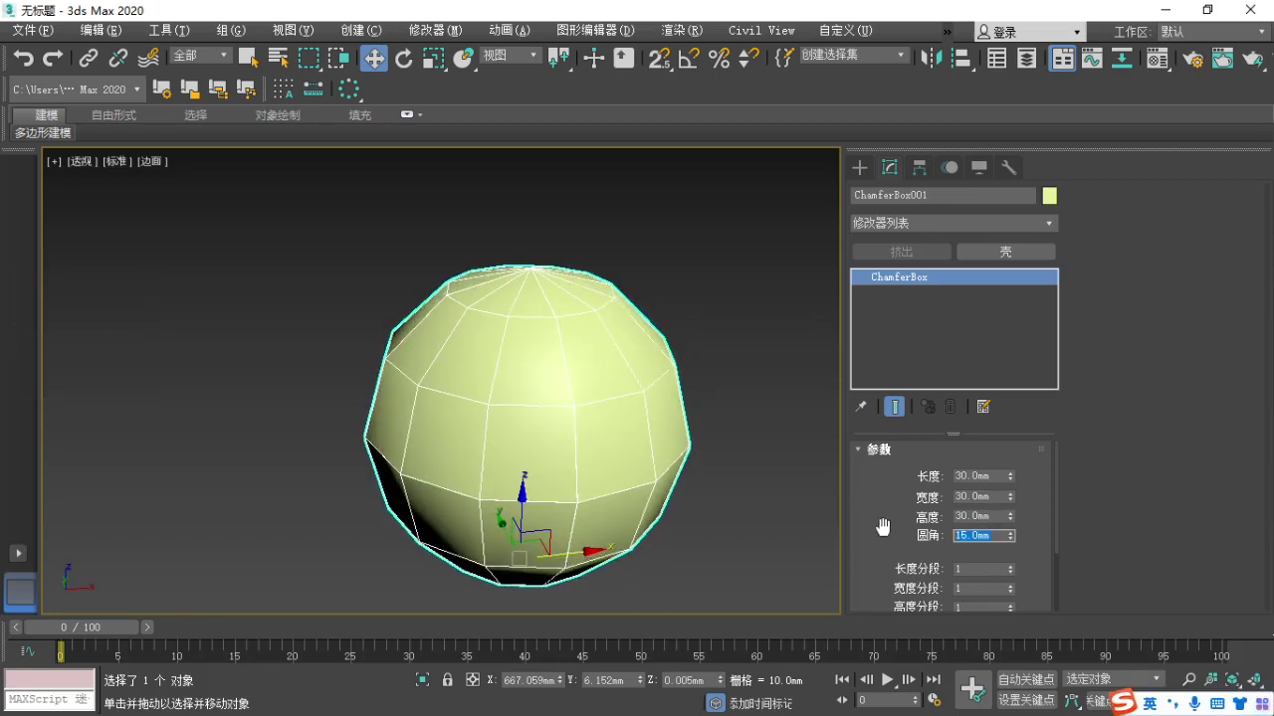
{"action": "type", "text": "5"}
{"action": "key", "text": "Return"}
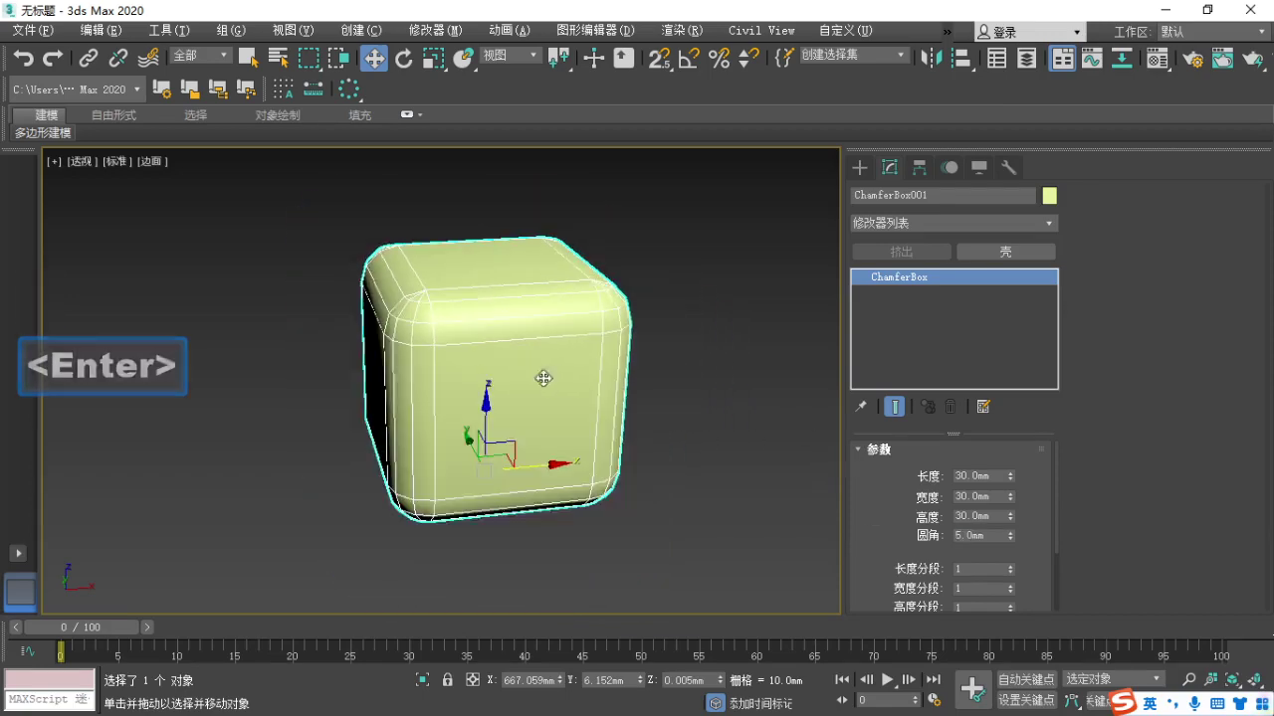
{"action": "middle_click_drag", "start_coordinate": [697, 462], "coordinate": [428, 418], "text": "alt"}
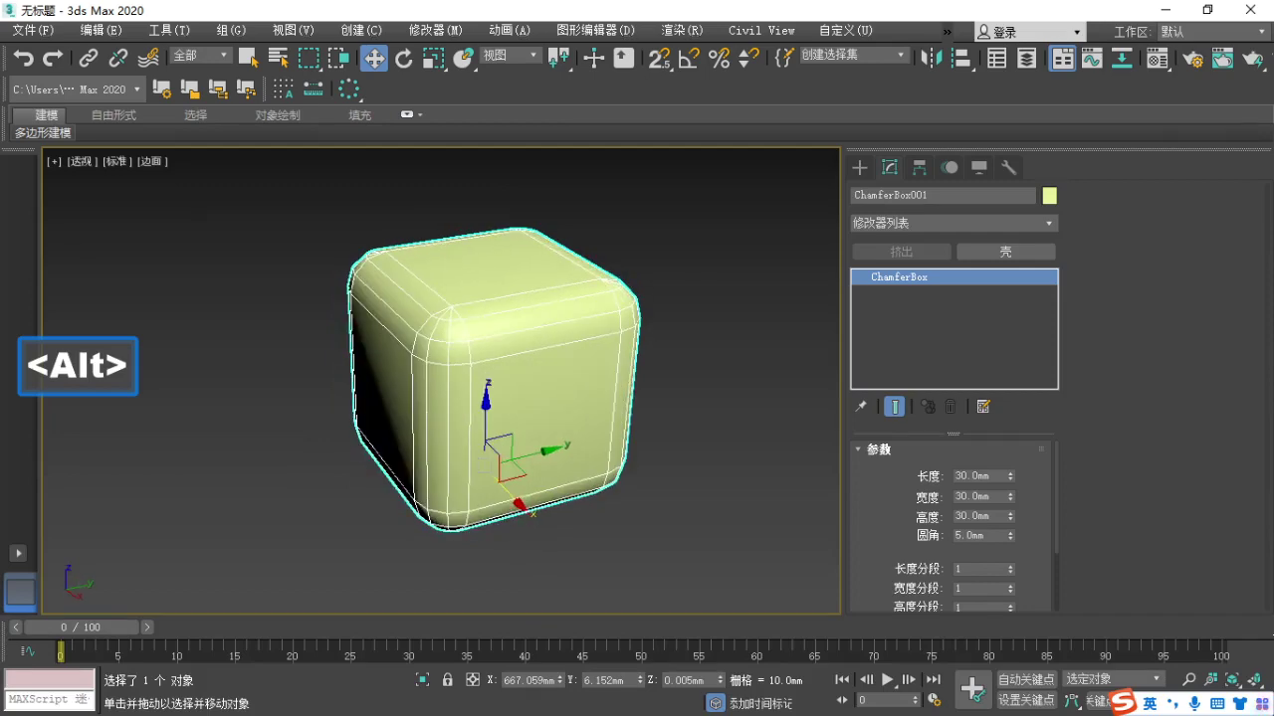
Place the dice reference picture beside the model and draw three crosswise lines over the leftmost die's front face.
{"action": "key", "text": "alt+Tab"}
{"action": "left_click_drag", "start_coordinate": [318, 8], "coordinate": [1034, 49]}
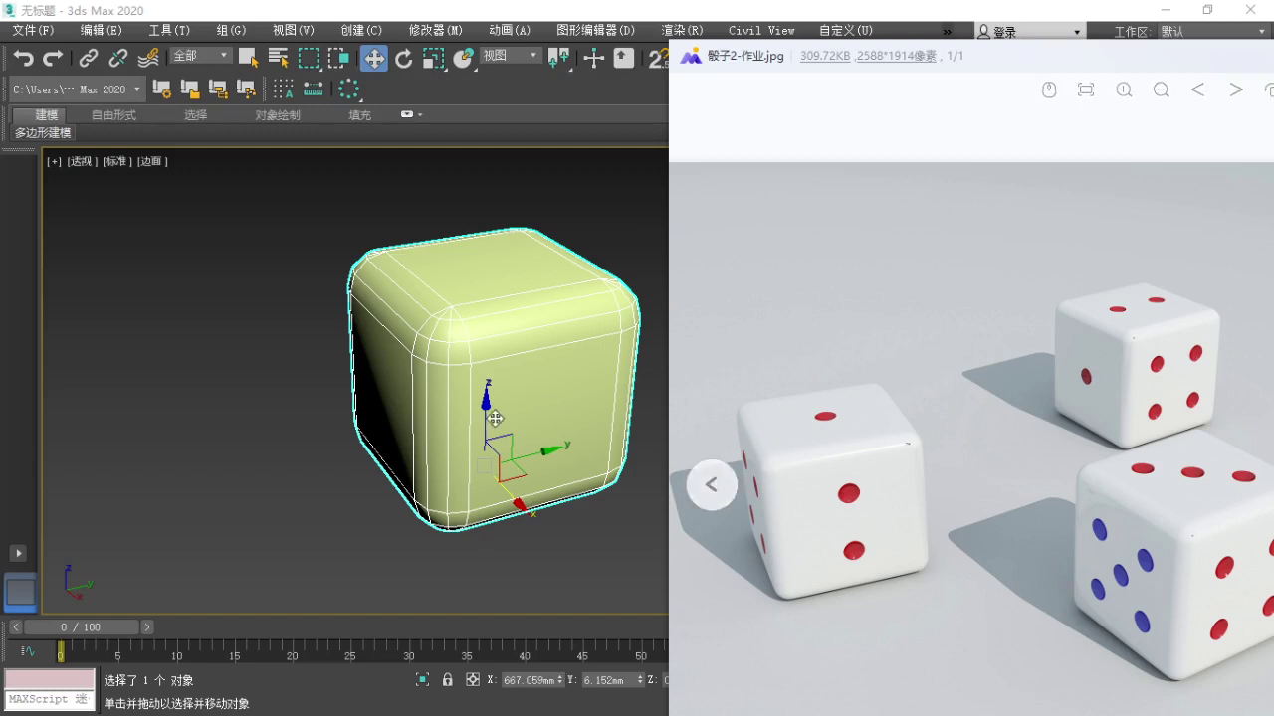
{"action": "key", "text": "F1"}
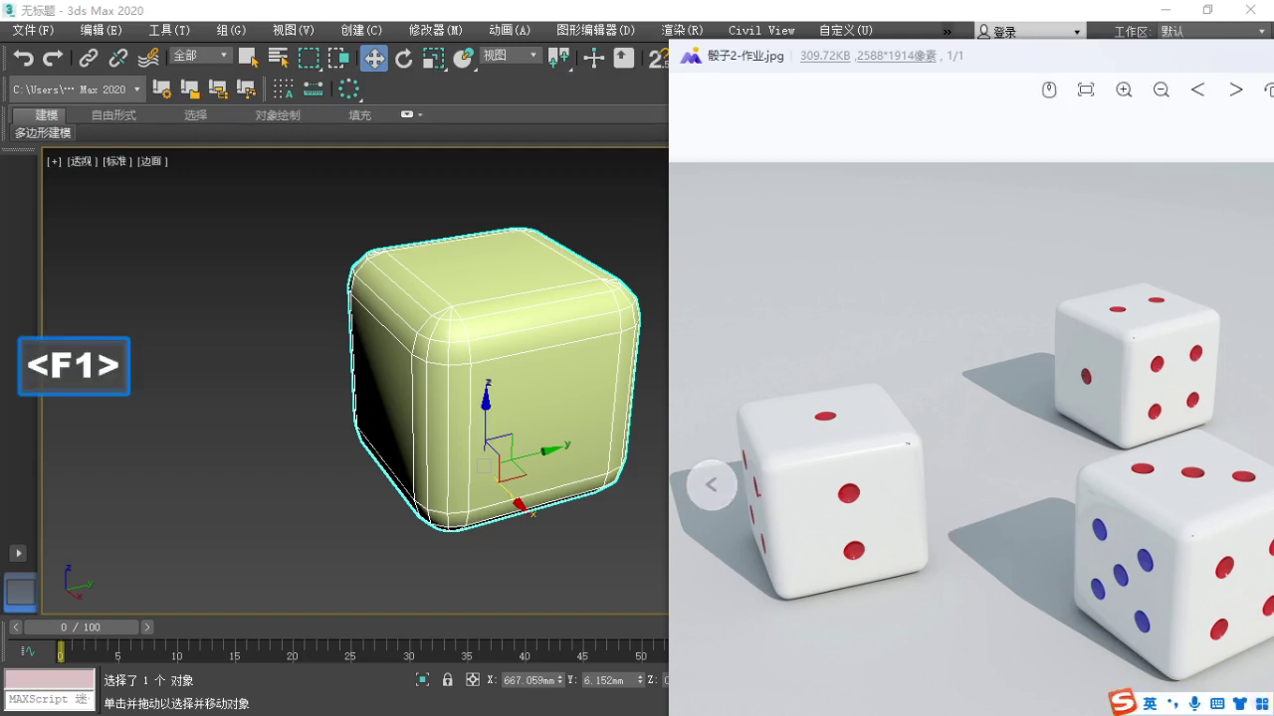
{"action": "left_click_drag", "start_coordinate": [756, 495], "coordinate": [925, 465]}
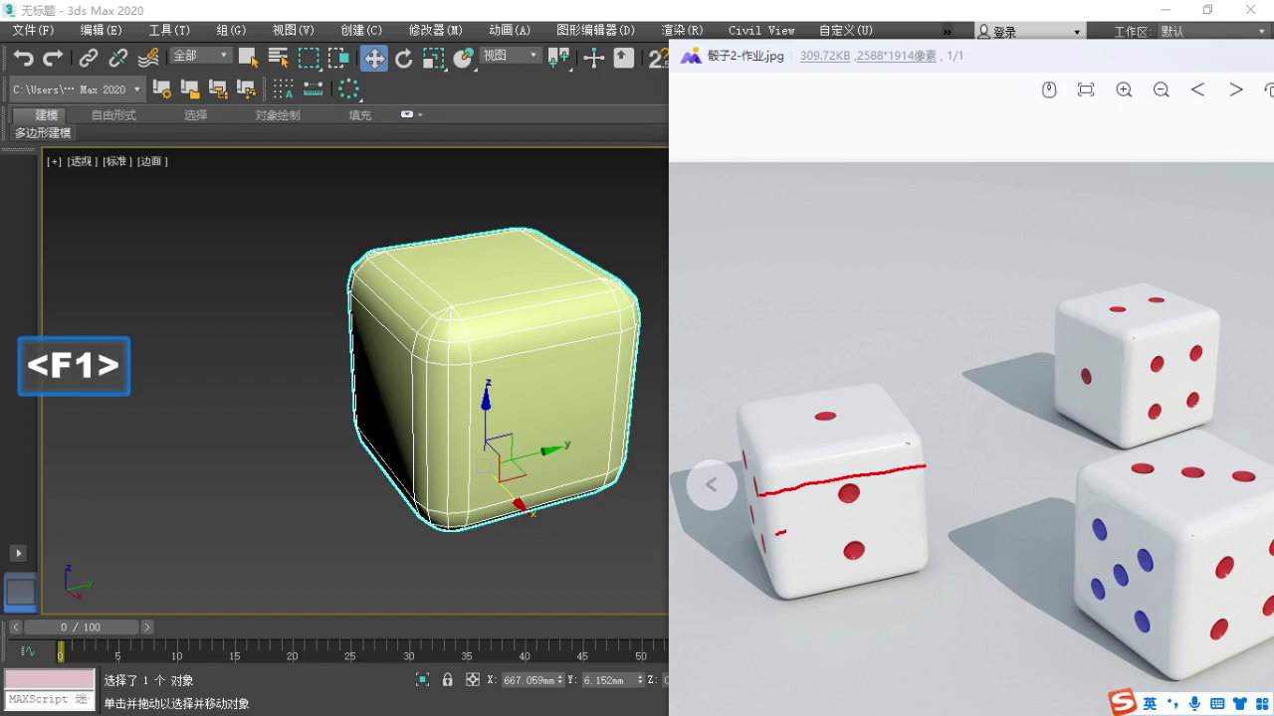
{"action": "left_click_drag", "start_coordinate": [786, 530], "coordinate": [952, 500]}
{"action": "left_click_drag", "start_coordinate": [782, 570], "coordinate": [926, 547]}
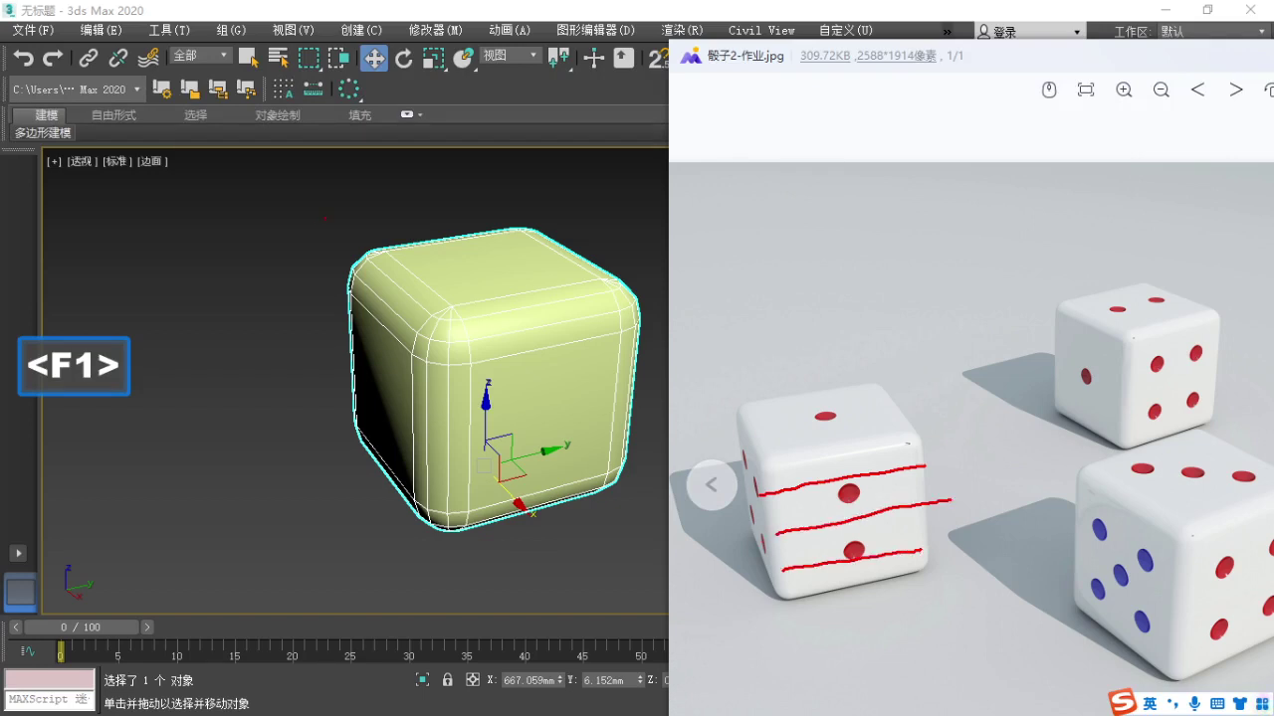
Handwrite 多边形 over the upper part of the chamfer box.
{"action": "left_click_drag", "start_coordinate": [324, 218], "coordinate": [295, 284]}
{"action": "left_click_drag", "start_coordinate": [369, 208], "coordinate": [318, 277]}
{"action": "left_click_drag", "start_coordinate": [329, 274], "coordinate": [301, 346]}
{"action": "left_click_drag", "start_coordinate": [330, 305], "coordinate": [347, 327]}
{"action": "mouse_move", "coordinate": [415, 228]}
{"action": "left_mouse_down"}
{"action": "mouse_move", "coordinate": [414, 270]}
{"action": "mouse_move", "coordinate": [477, 326]}
{"action": "left_mouse_up"}
{"action": "mouse_move", "coordinate": [450, 263]}
{"action": "left_mouse_down"}
{"action": "mouse_move", "coordinate": [515, 266]}
{"action": "mouse_move", "coordinate": [474, 302]}
{"action": "left_mouse_up"}
{"action": "left_click_drag", "start_coordinate": [512, 223], "coordinate": [468, 292]}
{"action": "mouse_move", "coordinate": [577, 245]}
{"action": "left_mouse_down"}
{"action": "mouse_move", "coordinate": [549, 293]}
{"action": "mouse_move", "coordinate": [576, 254]}
{"action": "left_mouse_up"}
{"action": "left_click_drag", "start_coordinate": [516, 298], "coordinate": [603, 285]}
{"action": "left_click_drag", "start_coordinate": [545, 304], "coordinate": [536, 338]}
{"action": "left_click_drag", "start_coordinate": [569, 274], "coordinate": [553, 420]}
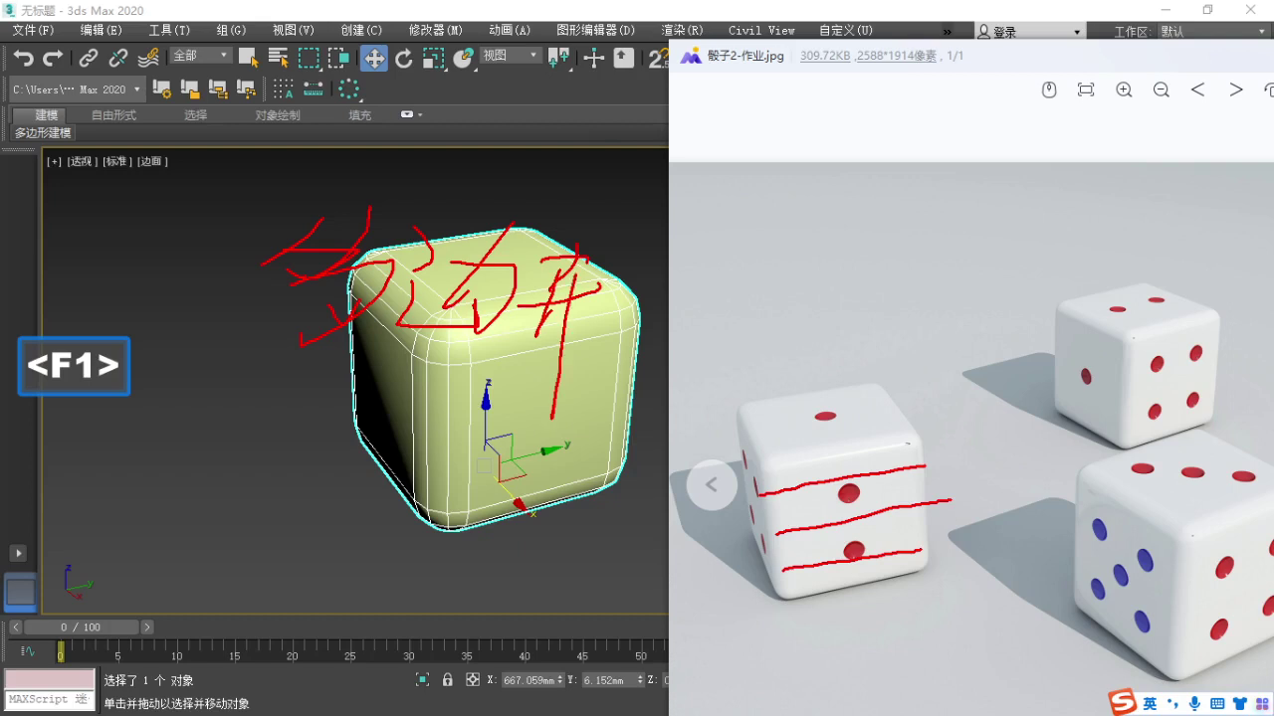
{"action": "left_click_drag", "start_coordinate": [615, 237], "coordinate": [601, 261]}
{"action": "mouse_move", "coordinate": [637, 263]}
{"action": "left_mouse_down"}
{"action": "mouse_move", "coordinate": [603, 310]}
{"action": "mouse_move", "coordinate": [623, 340]}
{"action": "mouse_move", "coordinate": [575, 352]}
{"action": "left_mouse_up"}
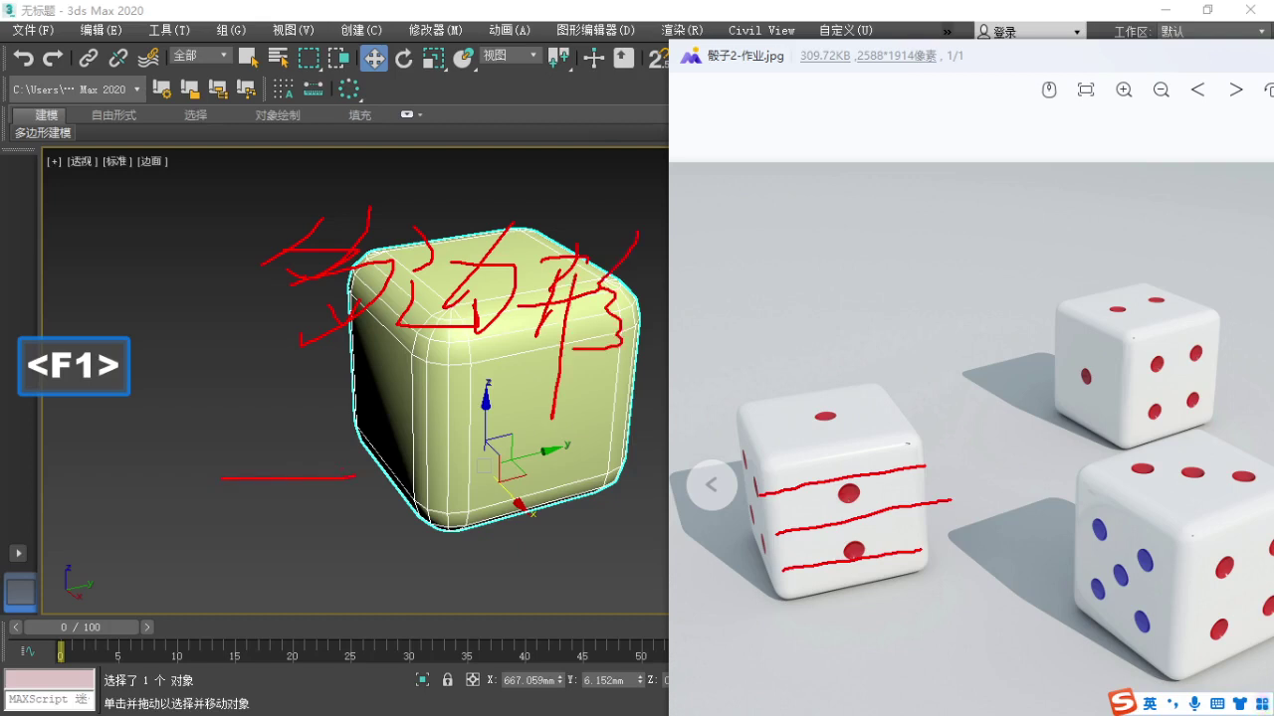
Handwrite a second line of Chinese text across the lower part of the chamfer box, and clear all marks.
{"action": "left_click_drag", "start_coordinate": [292, 492], "coordinate": [264, 618]}
{"action": "left_click_drag", "start_coordinate": [406, 464], "coordinate": [396, 571]}
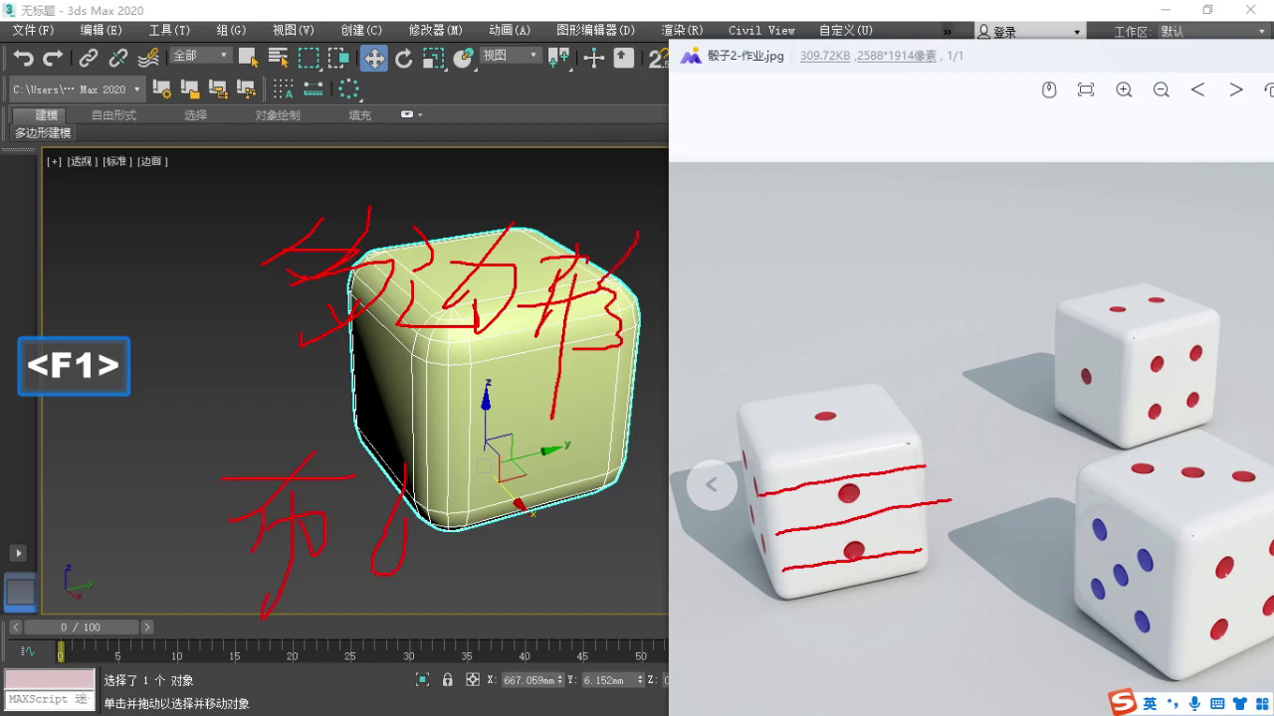
{"action": "left_click_drag", "start_coordinate": [410, 492], "coordinate": [455, 506]}
{"action": "left_click_drag", "start_coordinate": [414, 520], "coordinate": [476, 511]}
{"action": "left_click_drag", "start_coordinate": [430, 461], "coordinate": [462, 599]}
{"action": "left_click_drag", "start_coordinate": [459, 564], "coordinate": [435, 587]}
{"action": "left_click_drag", "start_coordinate": [448, 485], "coordinate": [472, 515]}
{"action": "left_click_drag", "start_coordinate": [498, 502], "coordinate": [531, 504]}
{"action": "mouse_move", "coordinate": [492, 510]}
{"action": "left_mouse_down"}
{"action": "mouse_move", "coordinate": [469, 573]}
{"action": "mouse_move", "coordinate": [533, 571]}
{"action": "mouse_move", "coordinate": [557, 593]}
{"action": "left_mouse_up"}
{"action": "left_click_drag", "start_coordinate": [621, 501], "coordinate": [637, 556]}
{"action": "left_click_drag", "start_coordinate": [635, 557], "coordinate": [643, 597]}
{"action": "left_click_drag", "start_coordinate": [646, 583], "coordinate": [684, 587]}
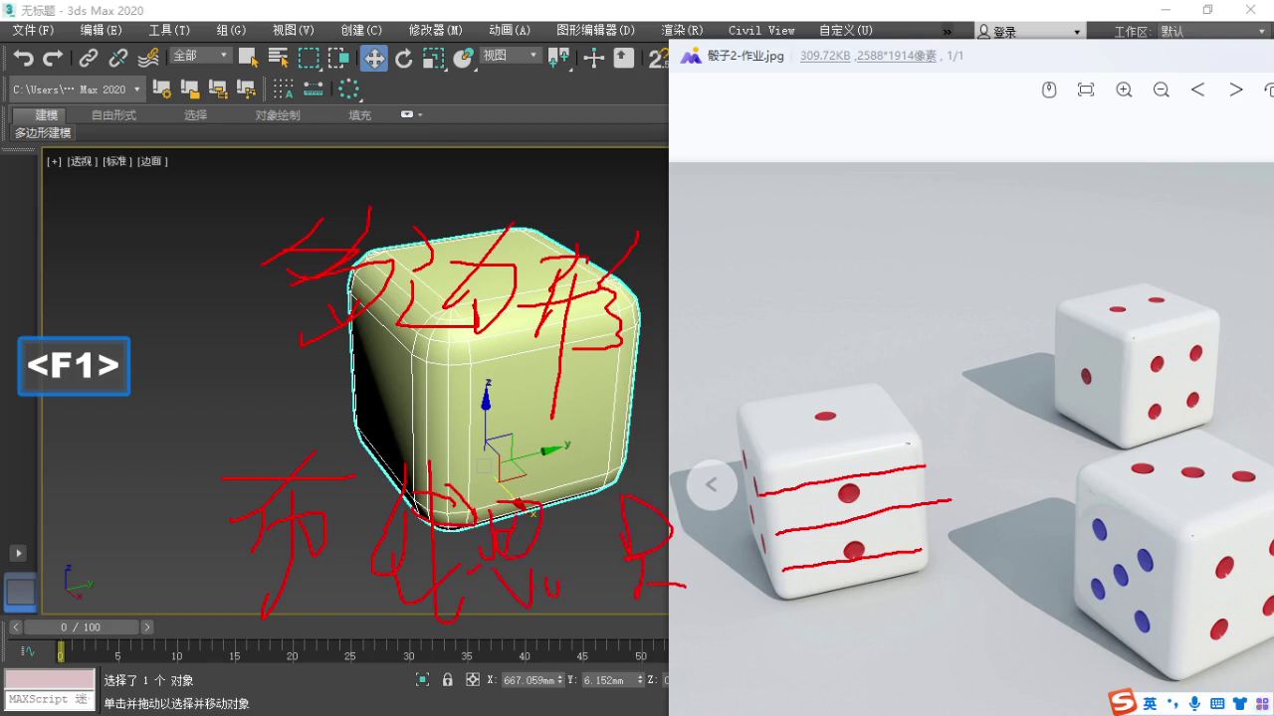
{"action": "left_click_drag", "start_coordinate": [560, 594], "coordinate": [637, 593]}
{"action": "left_click_drag", "start_coordinate": [598, 587], "coordinate": [581, 614]}
{"action": "left_click_drag", "start_coordinate": [705, 505], "coordinate": [664, 544]}
{"action": "mouse_move", "coordinate": [677, 537]}
{"action": "left_mouse_down"}
{"action": "mouse_move", "coordinate": [671, 568]}
{"action": "mouse_move", "coordinate": [720, 597]}
{"action": "left_mouse_up"}
{"action": "mouse_move", "coordinate": [691, 599]}
{"action": "left_mouse_down"}
{"action": "mouse_move", "coordinate": [721, 597]}
{"action": "mouse_move", "coordinate": [674, 626]}
{"action": "left_mouse_up"}
{"action": "left_click_drag", "start_coordinate": [683, 625], "coordinate": [754, 646]}
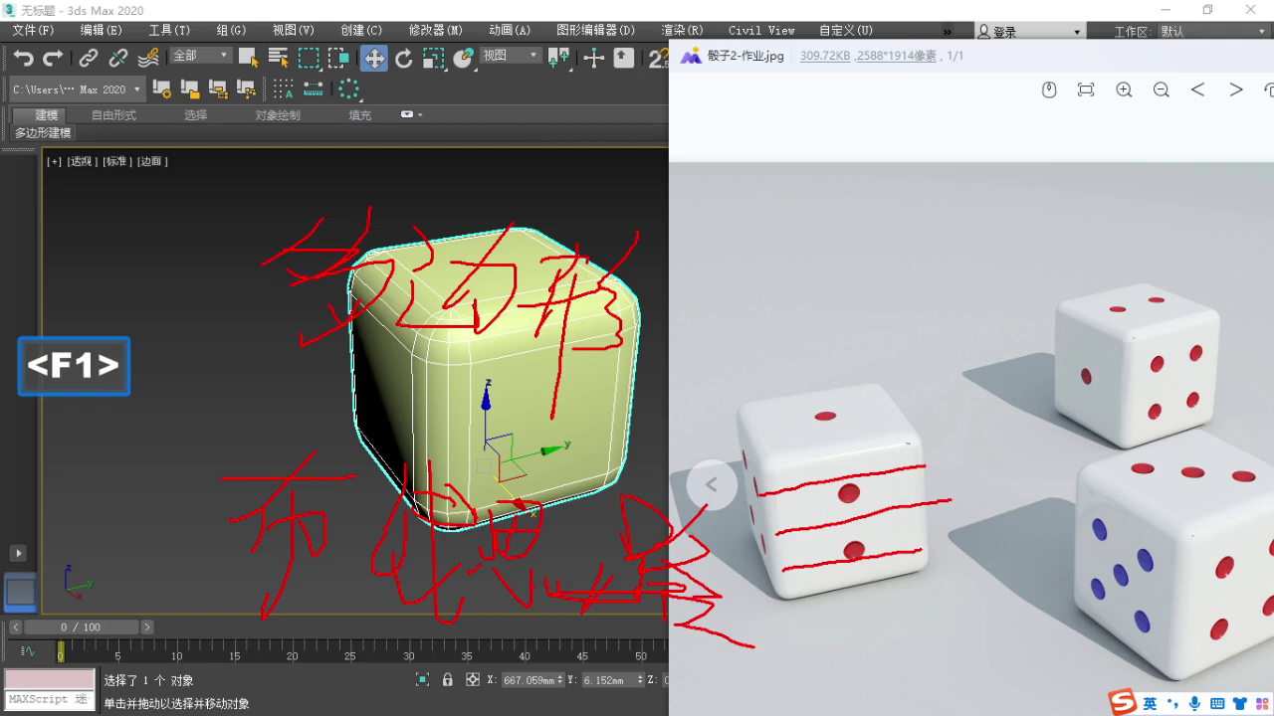
{"action": "left_click", "coordinate": [888, 577]}
{"action": "key", "text": "Escape"}
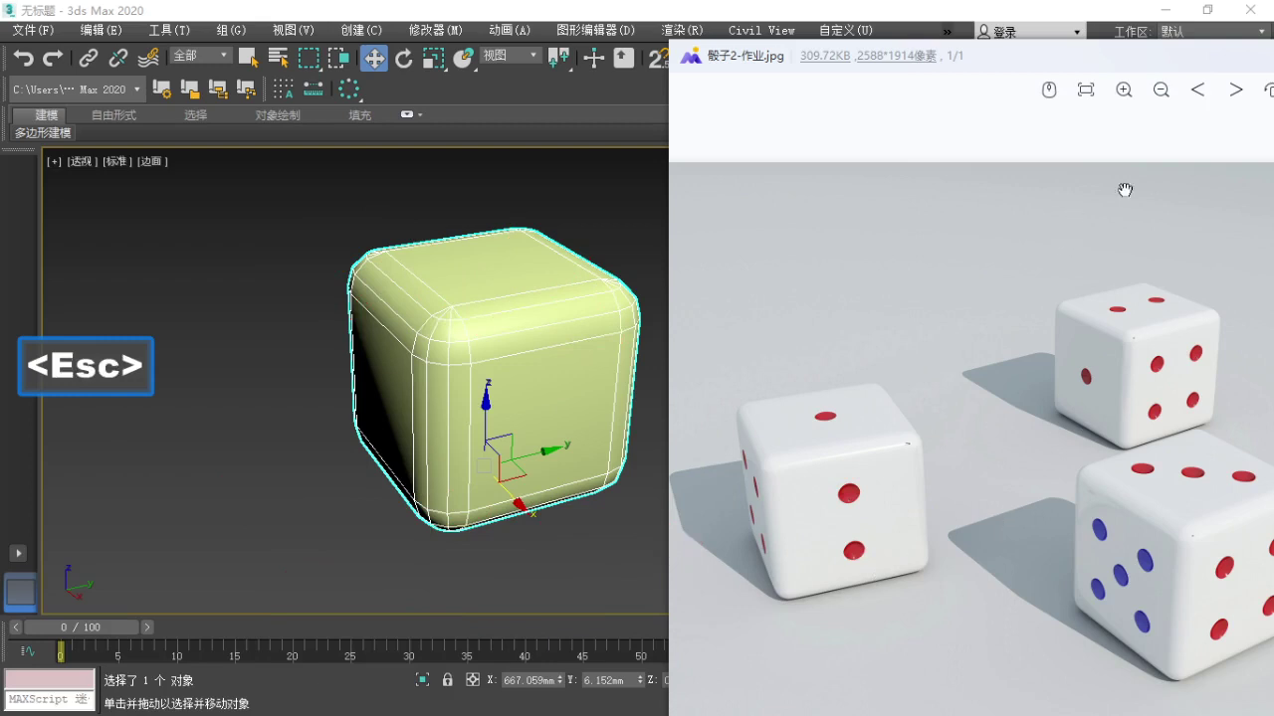
Minimise the dice reference picture, draw a grid of crossing freehand lines over the chamfer box's front face, and clear the marks.
{"action": "left_click_drag", "start_coordinate": [970, 86], "coordinate": [424, 193]}
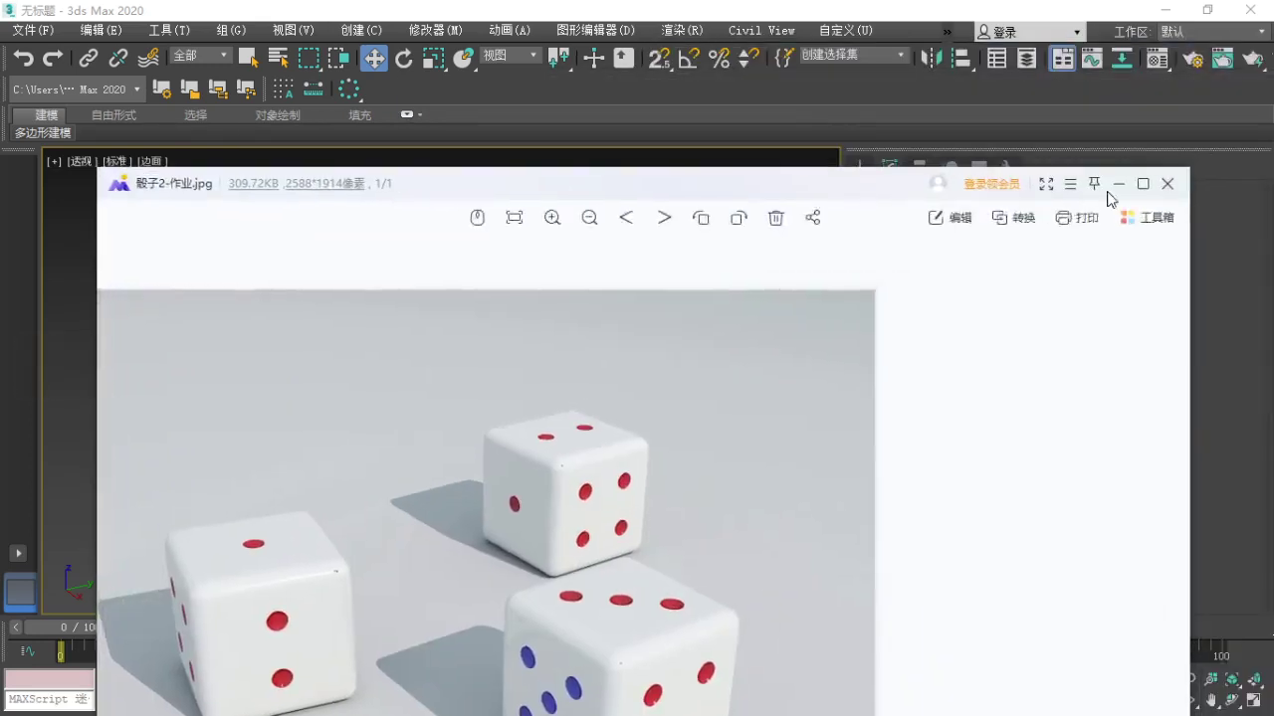
{"action": "left_click", "coordinate": [1119, 185]}
{"action": "key", "text": "F1"}
{"action": "left_click_drag", "start_coordinate": [467, 390], "coordinate": [631, 376]}
{"action": "left_click_drag", "start_coordinate": [506, 425], "coordinate": [611, 406]}
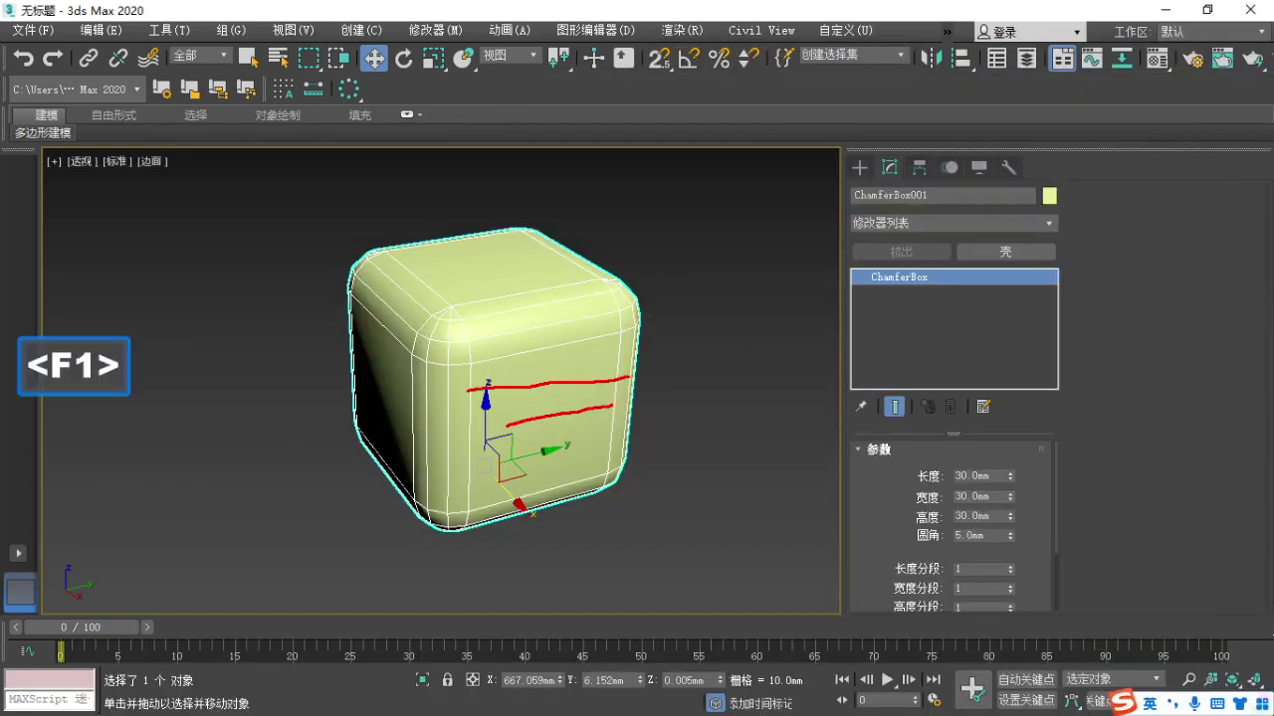
{"action": "left_click_drag", "start_coordinate": [448, 478], "coordinate": [627, 453]}
{"action": "left_click_drag", "start_coordinate": [509, 468], "coordinate": [700, 435]}
{"action": "left_click_drag", "start_coordinate": [517, 347], "coordinate": [490, 521]}
{"action": "left_click_drag", "start_coordinate": [549, 349], "coordinate": [541, 501]}
{"action": "left_click_drag", "start_coordinate": [614, 293], "coordinate": [619, 591]}
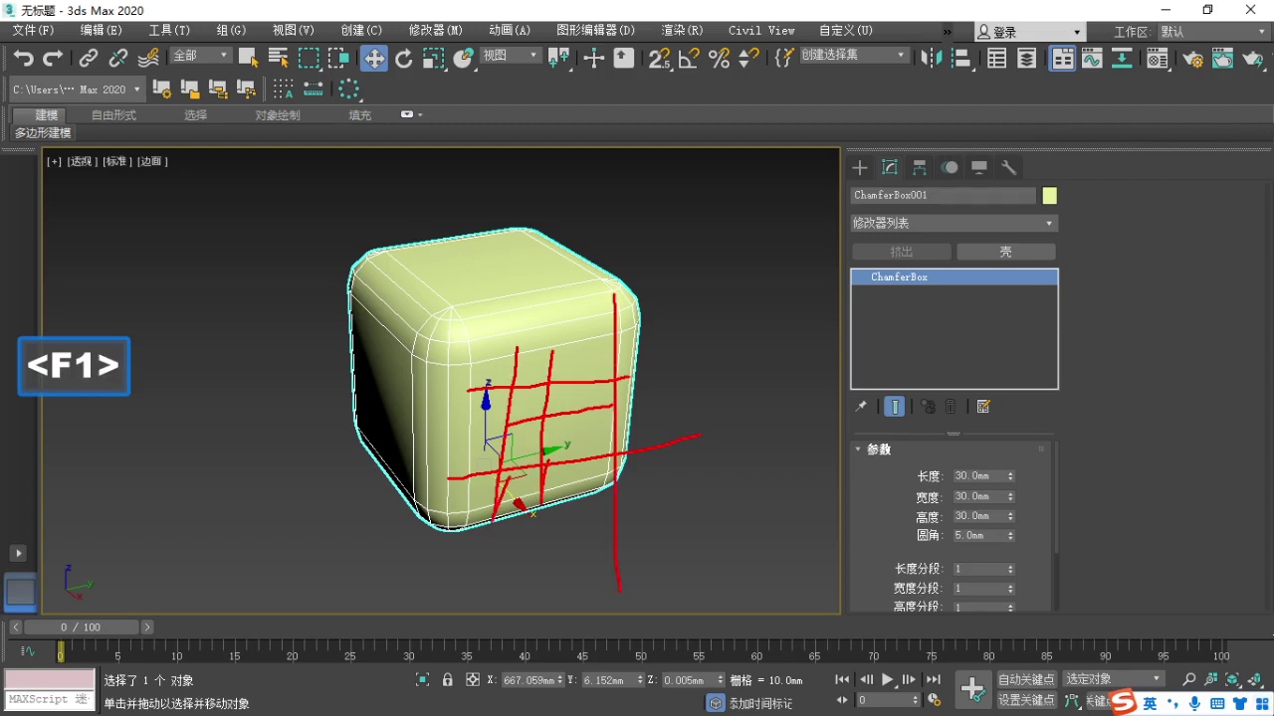
{"action": "key", "text": "Escape"}
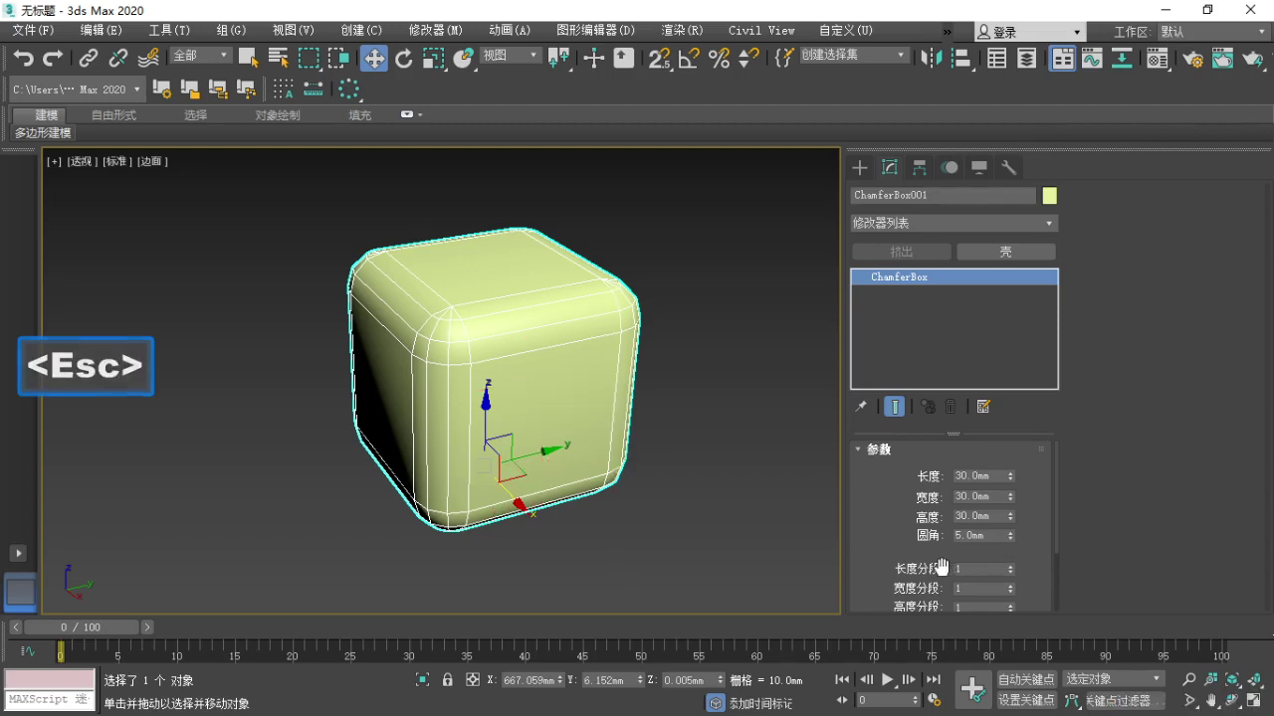
Frame the chamfer box's segment settings in red, circle the length segments value, draw a line across the front face, and clear the marks.
{"action": "key", "text": "F1"}
{"action": "key", "text": "Escape"}
{"action": "left_click_drag", "start_coordinate": [878, 546], "coordinate": [877, 462]}
{"action": "key", "text": "F1"}
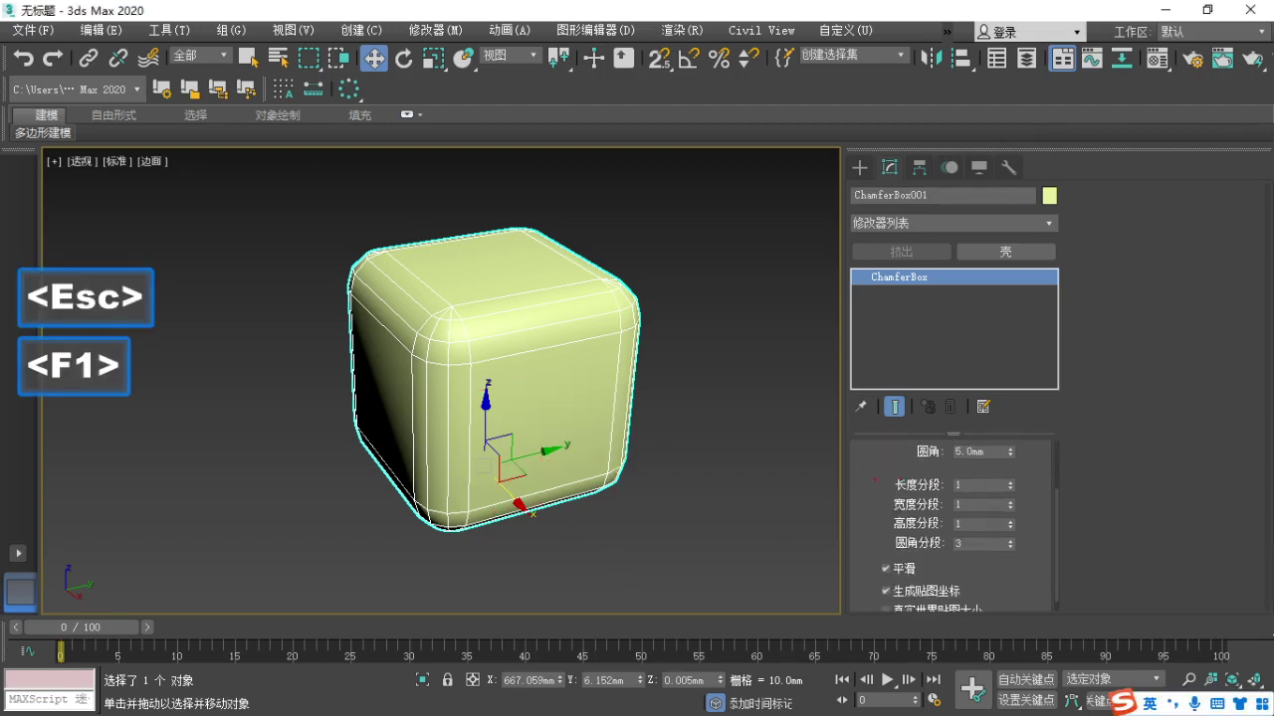
{"action": "key", "text": "ctrl"}
{"action": "key", "text": "Escape"}
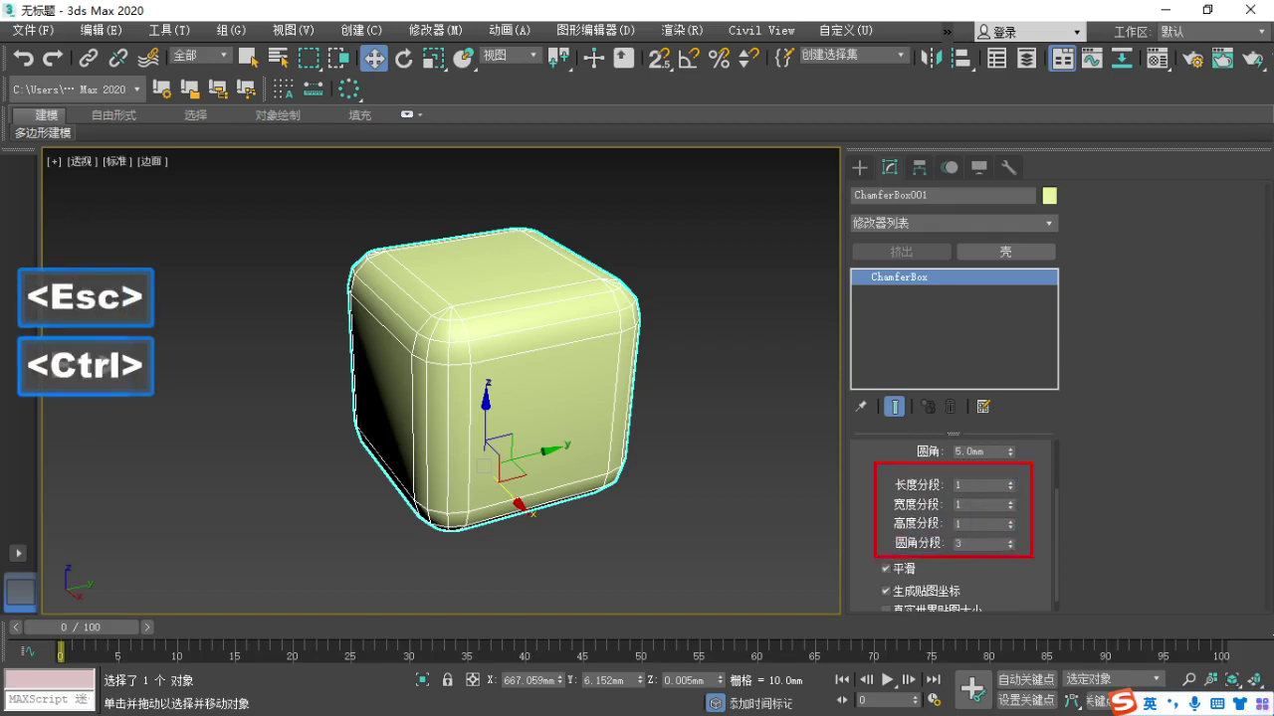
{"action": "key", "text": "F1"}
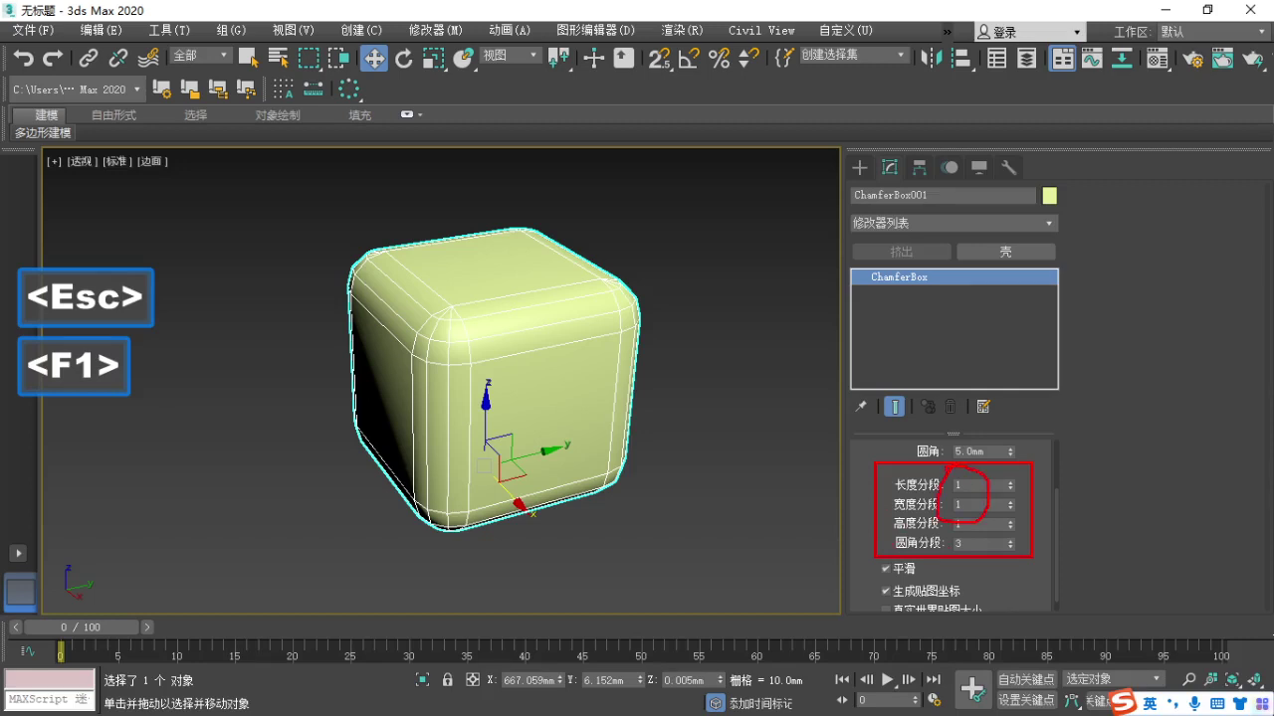
{"action": "mouse_move", "coordinate": [516, 462]}
{"action": "left_mouse_down"}
{"action": "mouse_move", "coordinate": [560, 482]}
{"action": "mouse_move", "coordinate": [531, 466]}
{"action": "left_mouse_up"}
{"action": "key", "text": "F1"}
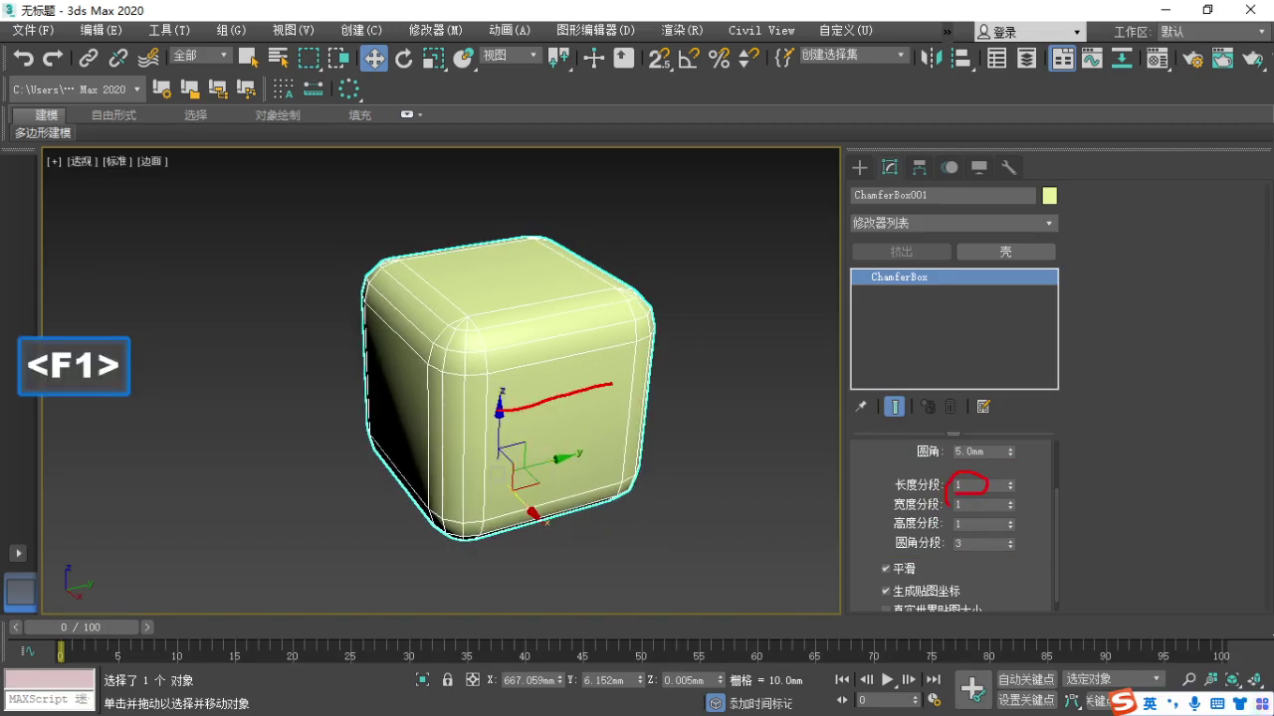
{"action": "key", "text": "Escape"}
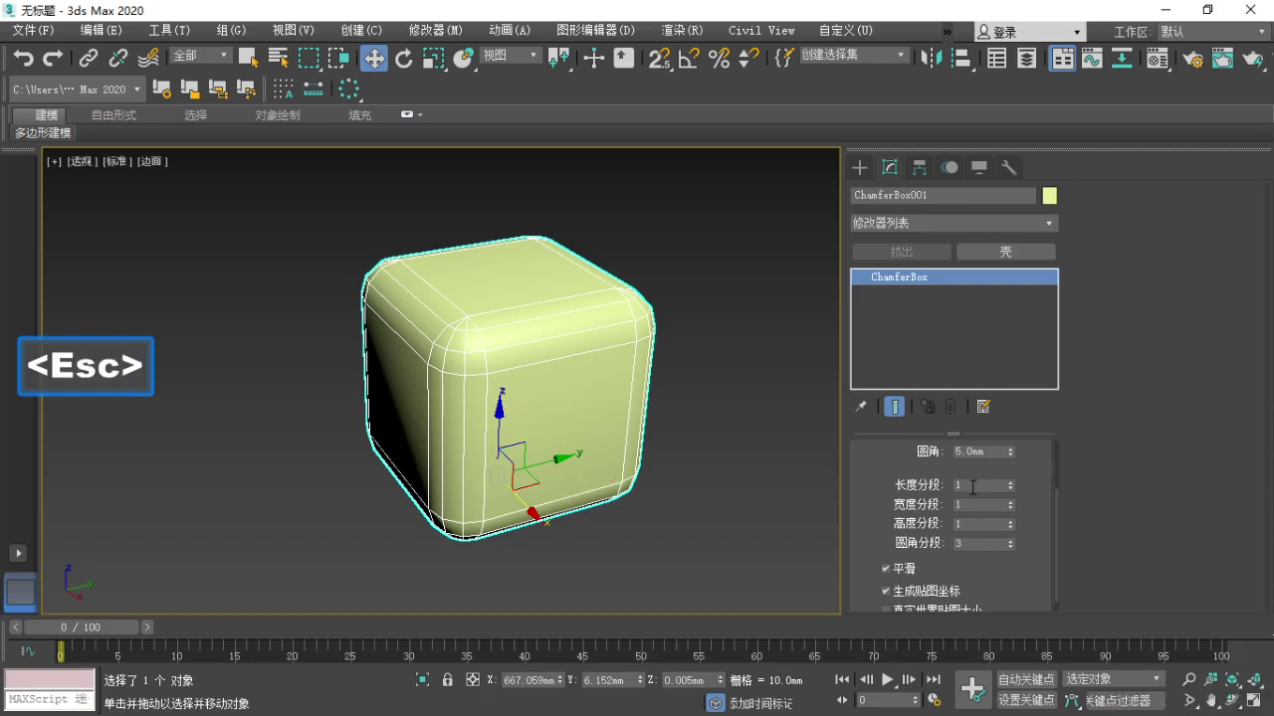
Set the chamfer box's length segments to 4, draw two crosswise lines over its front face, and clear them.
{"action": "double_click", "coordinate": [972, 486]}
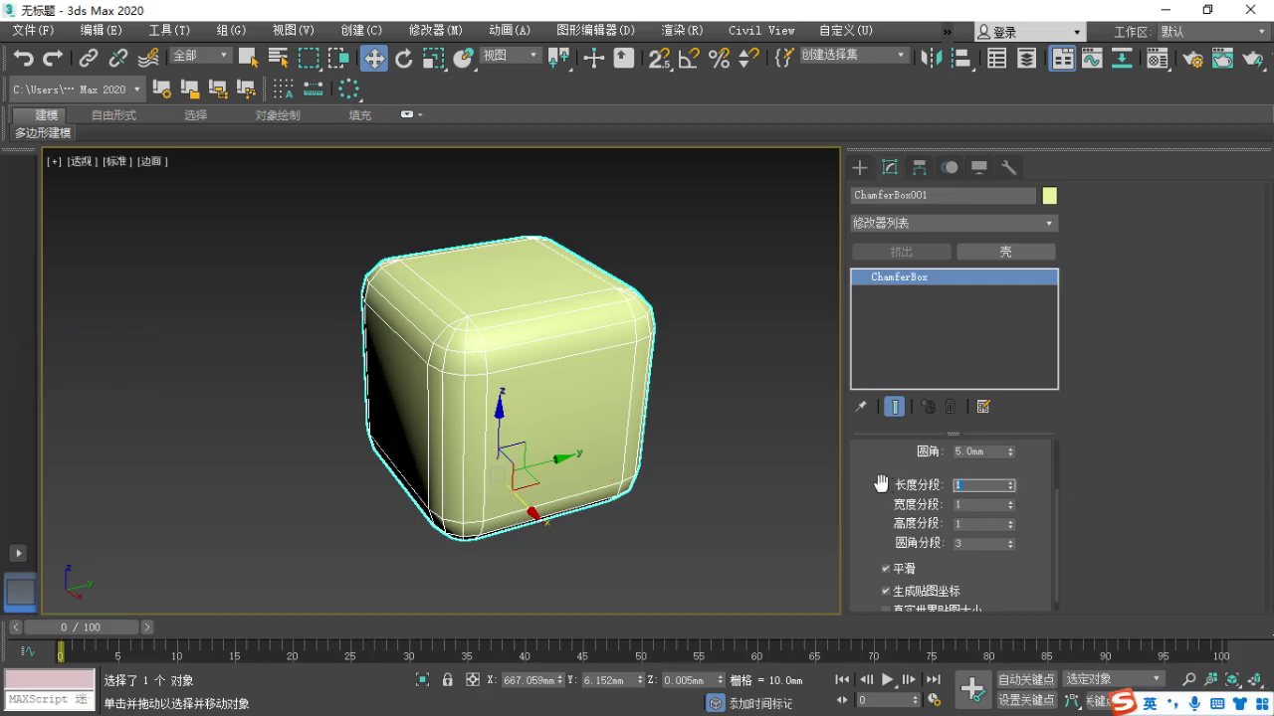
{"action": "type", "text": "4"}
{"action": "key", "text": "Return"}
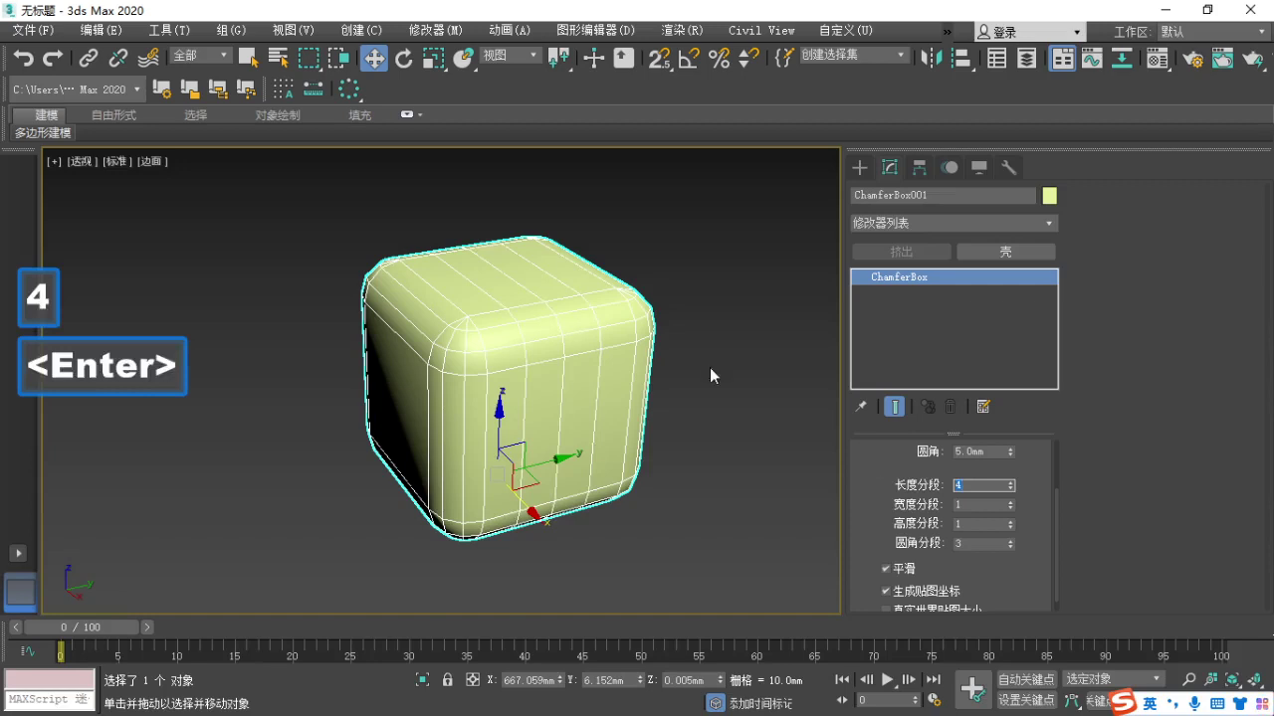
{"action": "key", "text": "F1"}
{"action": "left_click_drag", "start_coordinate": [494, 418], "coordinate": [640, 392]}
{"action": "left_click_drag", "start_coordinate": [523, 438], "coordinate": [651, 416]}
{"action": "key", "text": "Escape"}
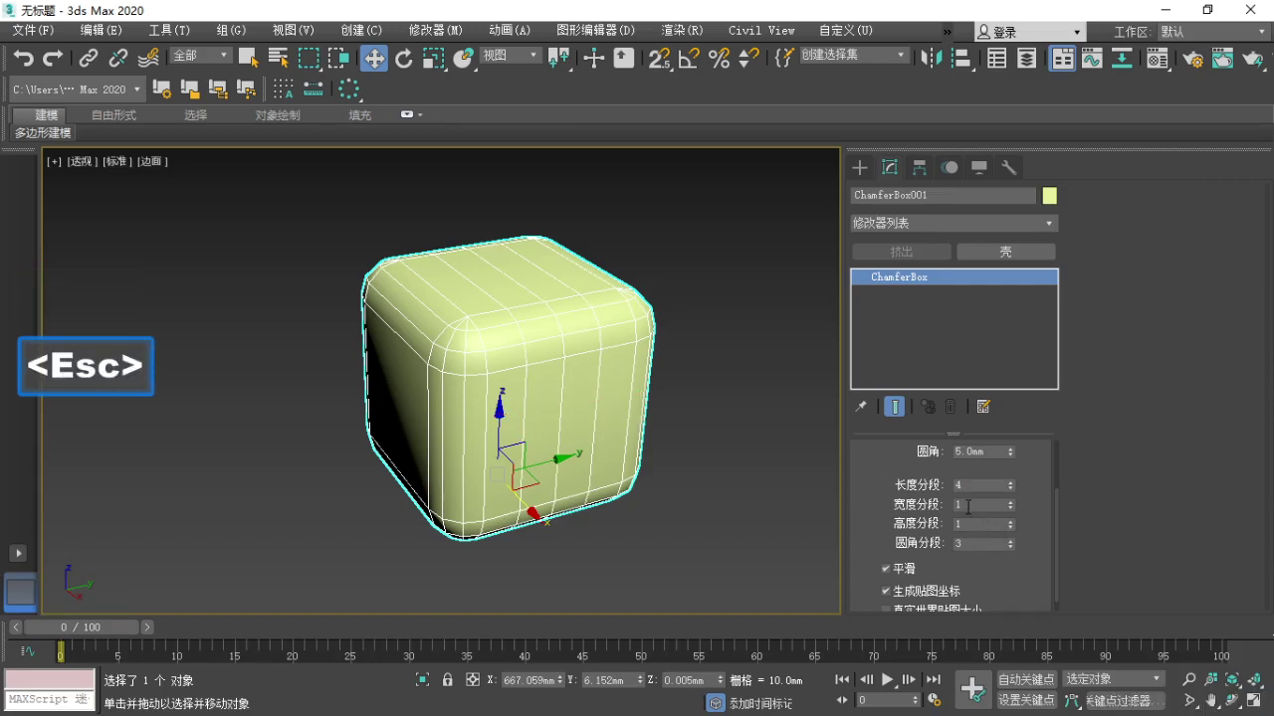
Set the chamfer box's width segments and height segments to 4.
{"action": "double_click", "coordinate": [974, 506]}
{"action": "type", "text": "4"}
{"action": "key", "text": "Return"}
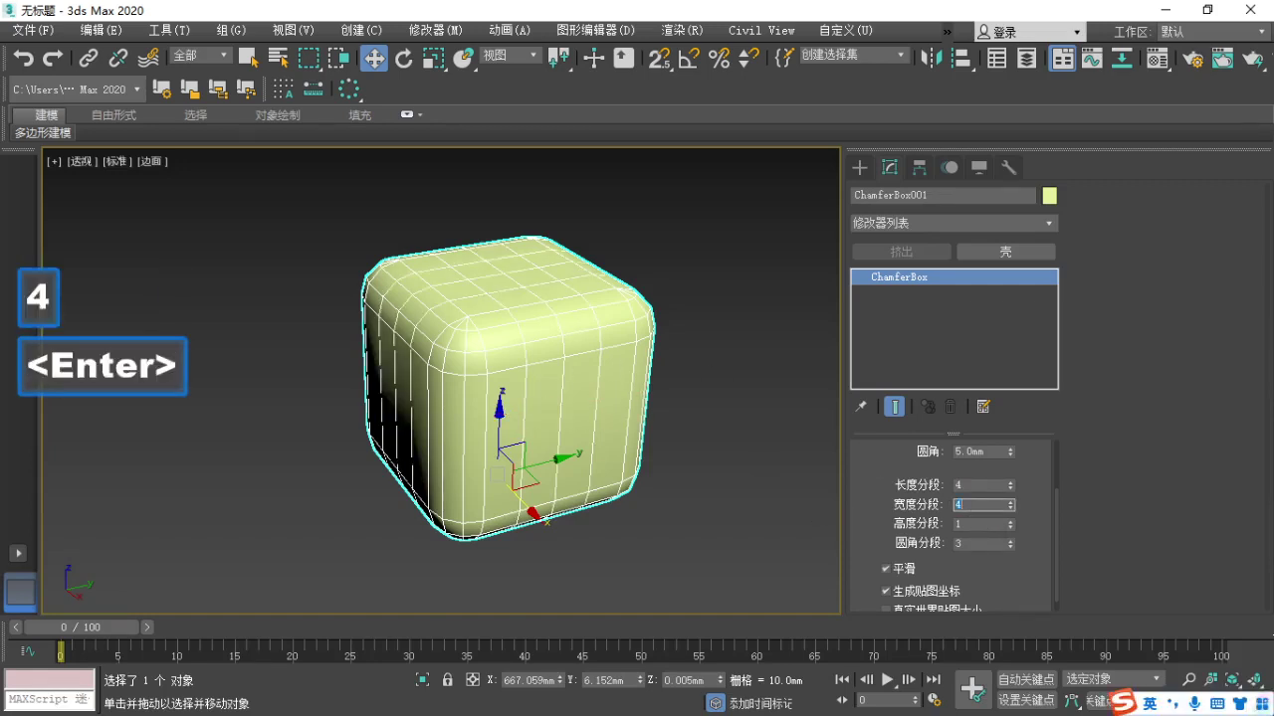
{"action": "double_click", "coordinate": [976, 525]}
{"action": "type", "text": "4"}
{"action": "key", "text": "Return"}
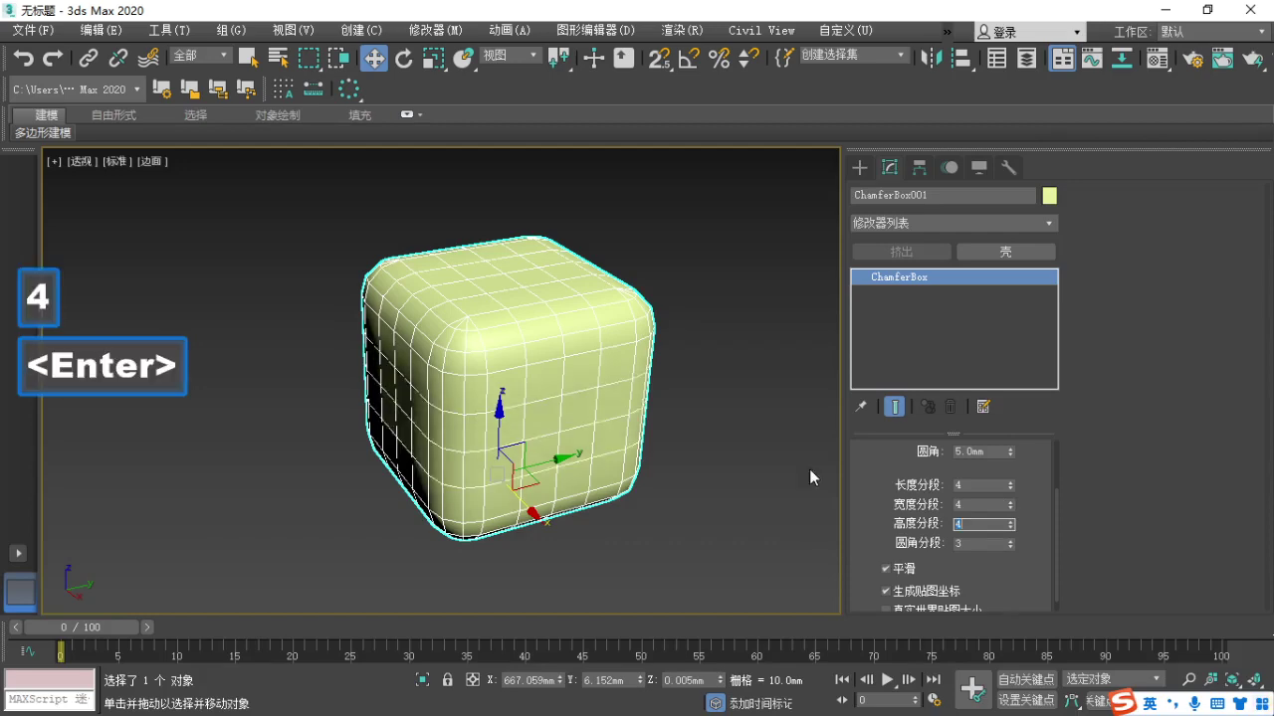
Outline the segmented flat area on one side face of the chamfer box in red, and clear the marks.
{"action": "middle_click_drag", "start_coordinate": [577, 337], "coordinate": [553, 438]}
{"action": "key", "text": "F1"}
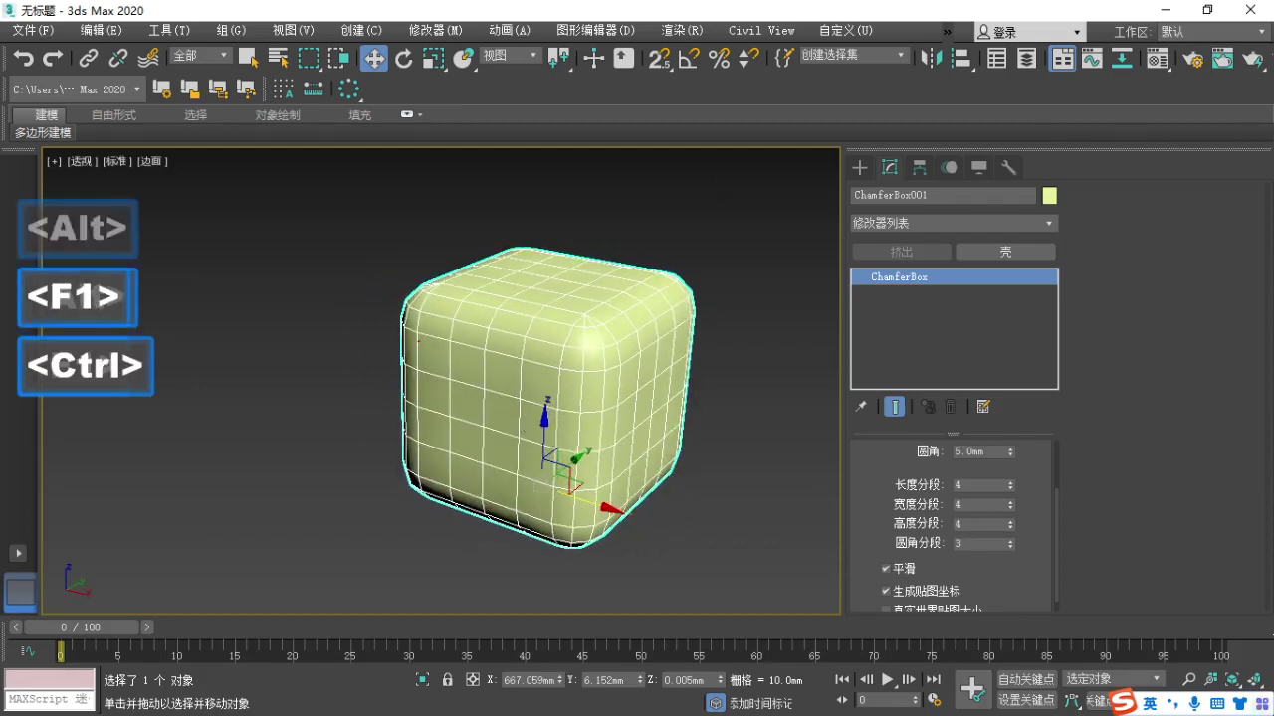
{"action": "mouse_move", "coordinate": [418, 332]}
{"action": "left_mouse_down"}
{"action": "mouse_move", "coordinate": [557, 363]}
{"action": "mouse_move", "coordinate": [554, 503]}
{"action": "mouse_move", "coordinate": [422, 480]}
{"action": "mouse_move", "coordinate": [408, 338]}
{"action": "left_mouse_up"}
{"action": "key", "text": "alt+F1"}
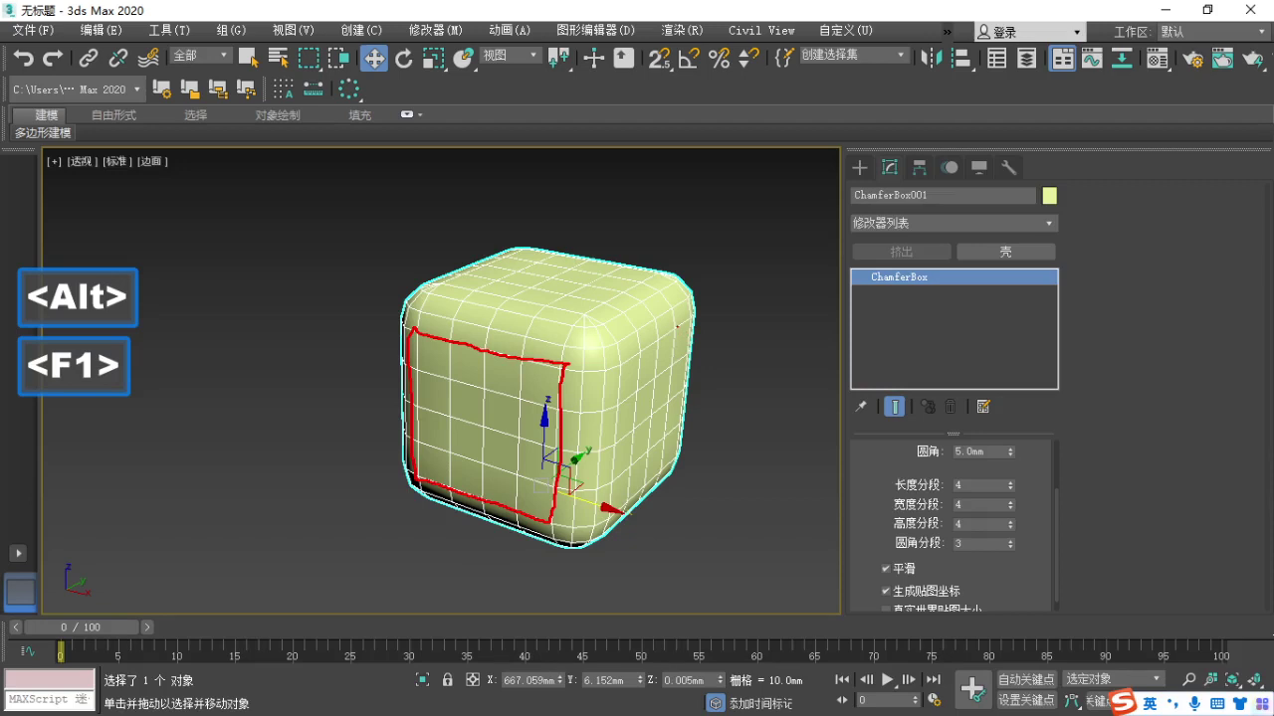
{"action": "key", "text": "Escape"}
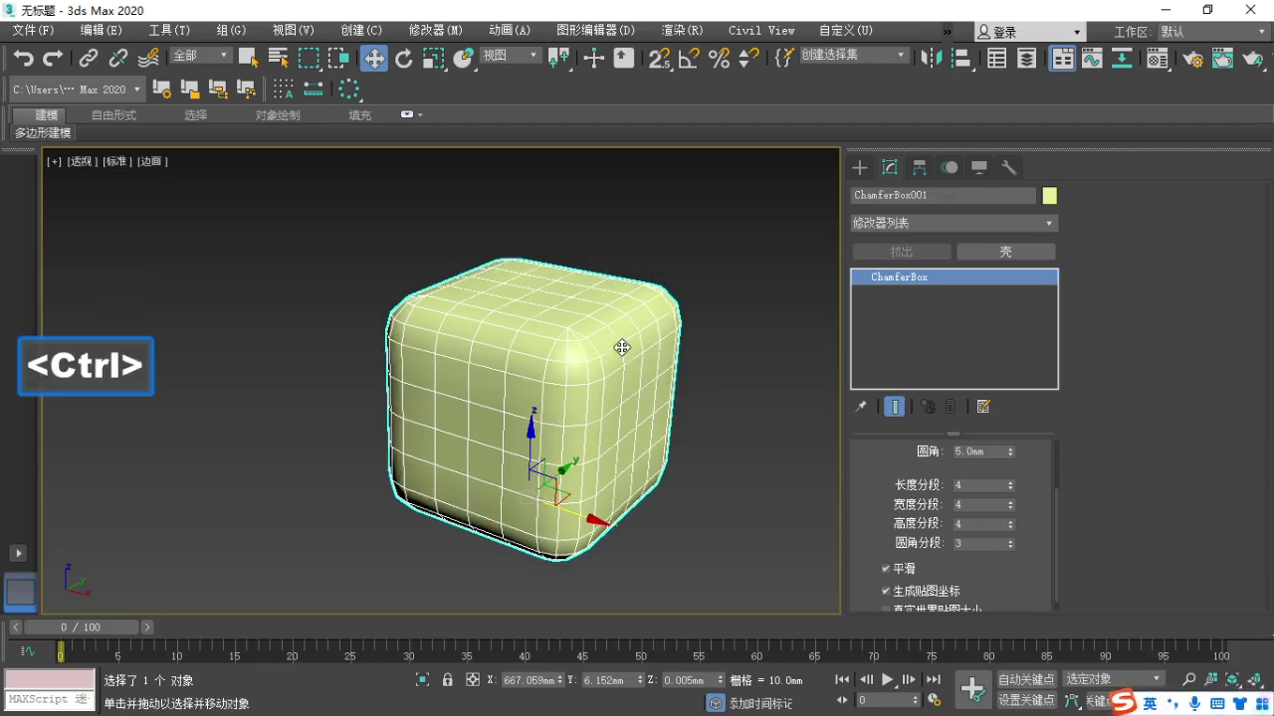
Undo the chamfer box's segment changes and its last fillet change.
{"action": "key", "text": "ctrl+z"}
{"action": "key", "text": "ctrl+z"}
{"action": "key", "text": "ctrl+z"}
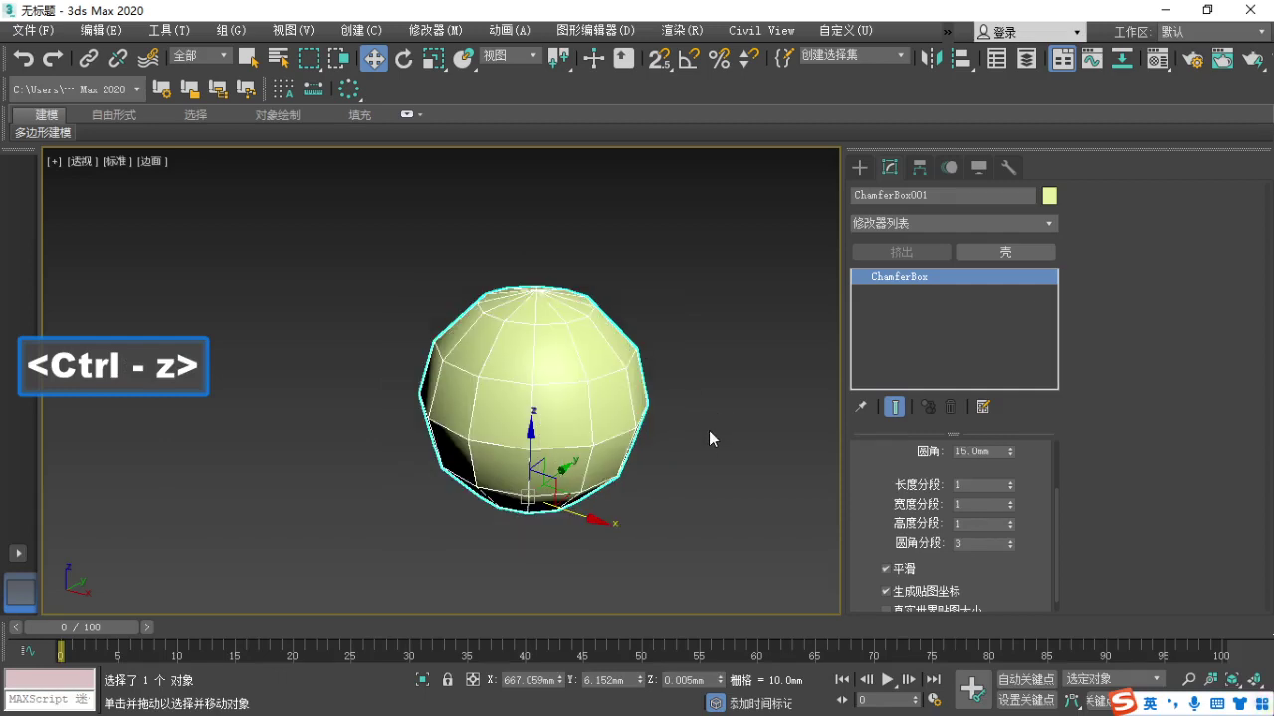
Mark the chamfer box's fillet setting, clear the mark, and set the fillet to 5 mm.
{"action": "scroll", "coordinate": [971, 538], "scroll_direction": "up", "scroll_amount": 3}
{"action": "key", "text": "F1"}
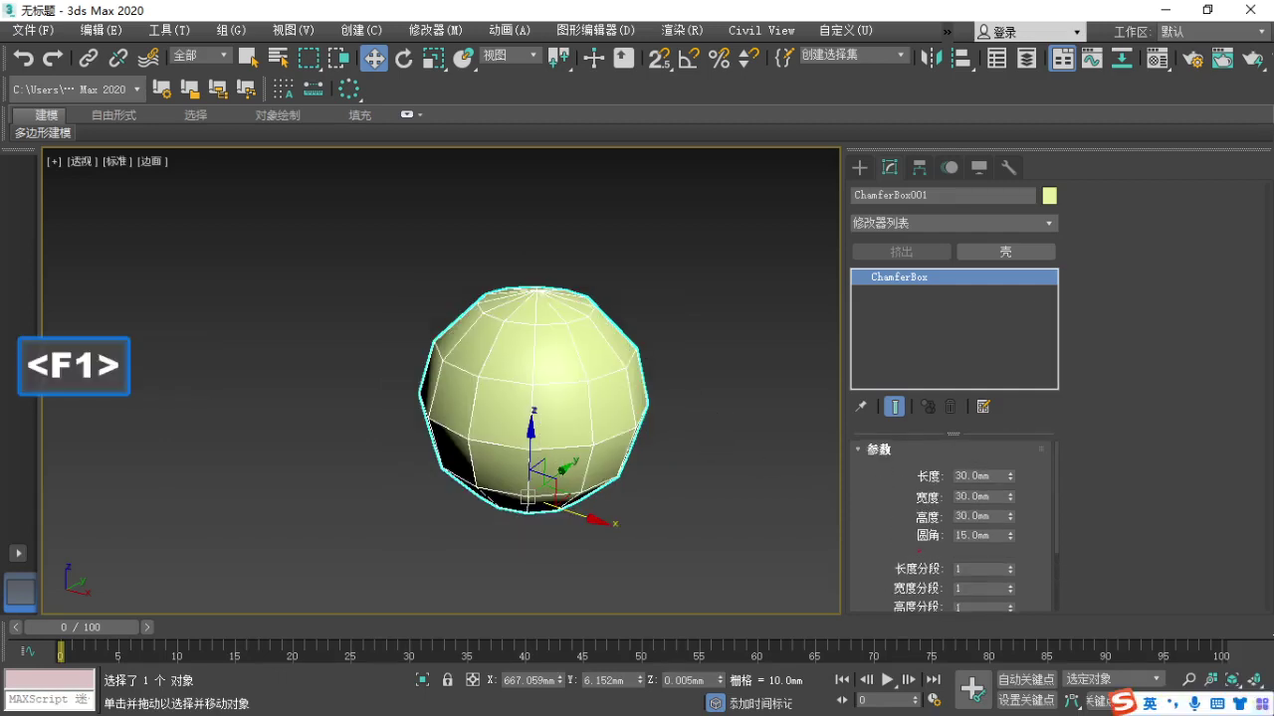
{"action": "mouse_move", "coordinate": [920, 550]}
{"action": "left_mouse_down"}
{"action": "mouse_move", "coordinate": [1035, 549]}
{"action": "mouse_move", "coordinate": [876, 536]}
{"action": "left_mouse_up"}
{"action": "key", "text": "Escape"}
{"action": "type", "text": "5"}
{"action": "key", "text": "Return"}
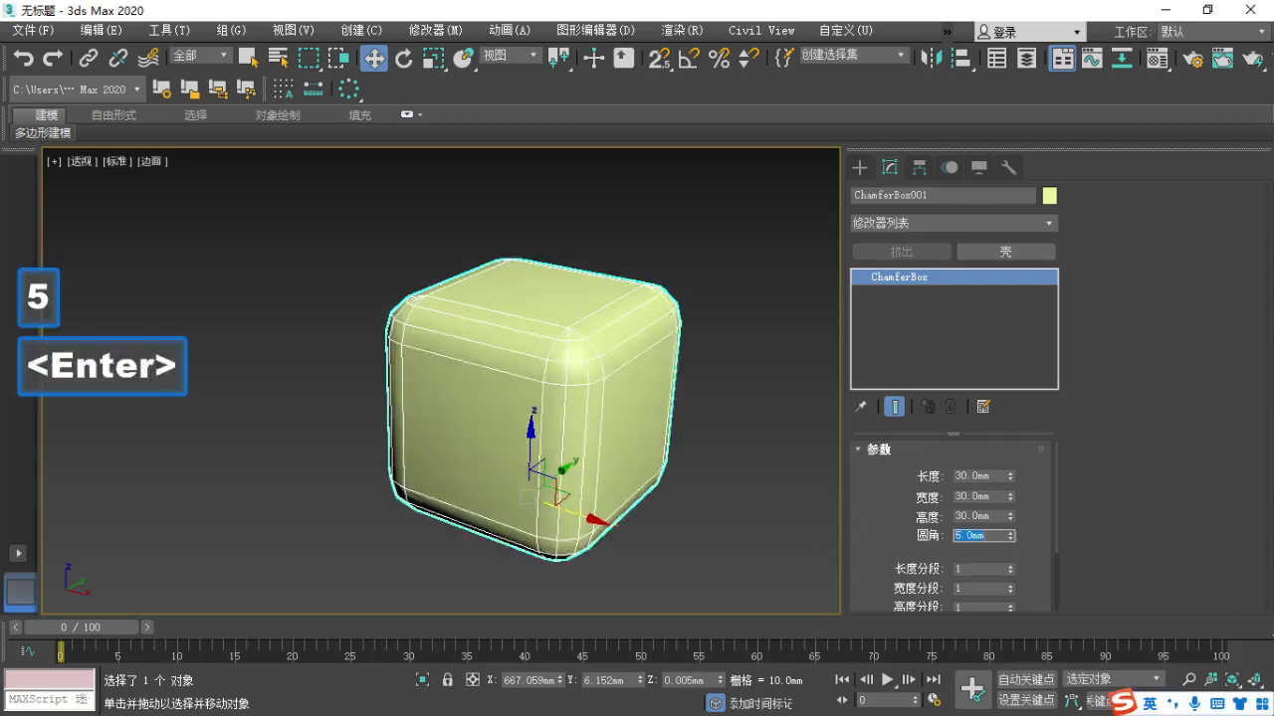
Frame the chamfer box's length, width and height settings with a red rectangle, and clear the marks.
{"action": "key", "text": "F1"}
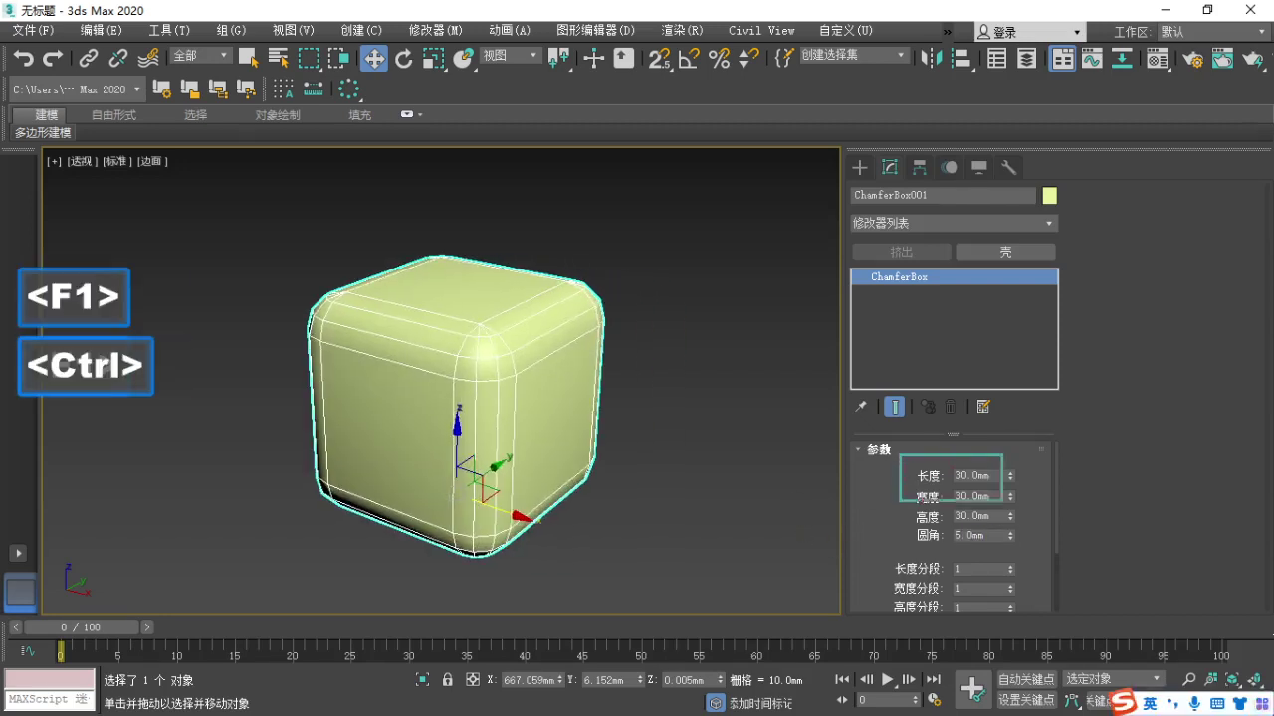
{"action": "left_click_drag", "start_coordinate": [900, 456], "coordinate": [1023, 524], "text": "ctrl"}
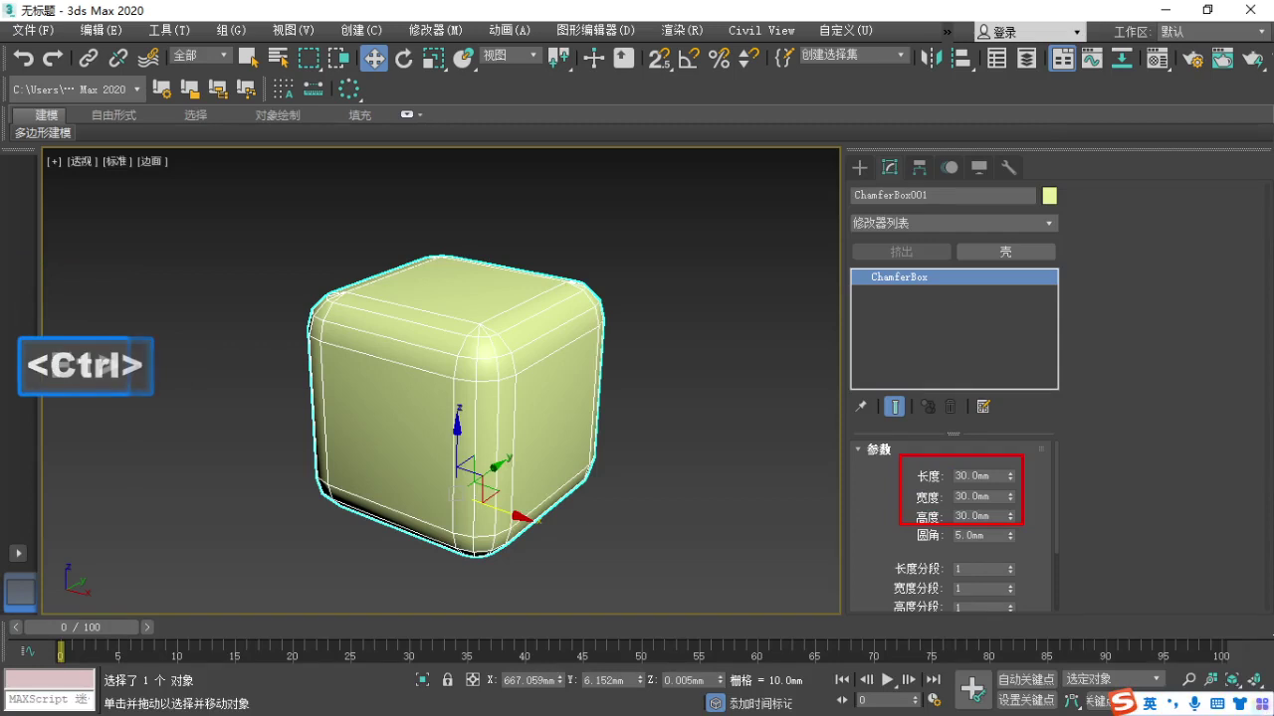
{"action": "key", "text": "F1"}
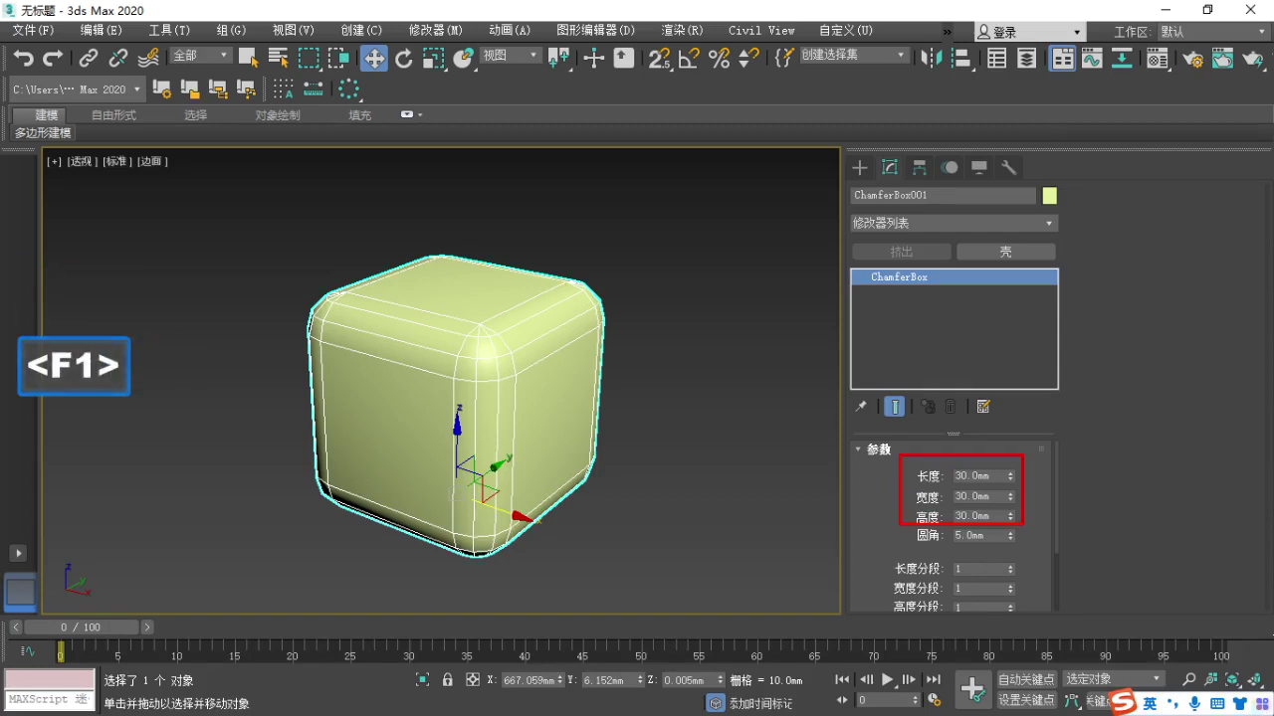
{"action": "key", "text": "Escape"}
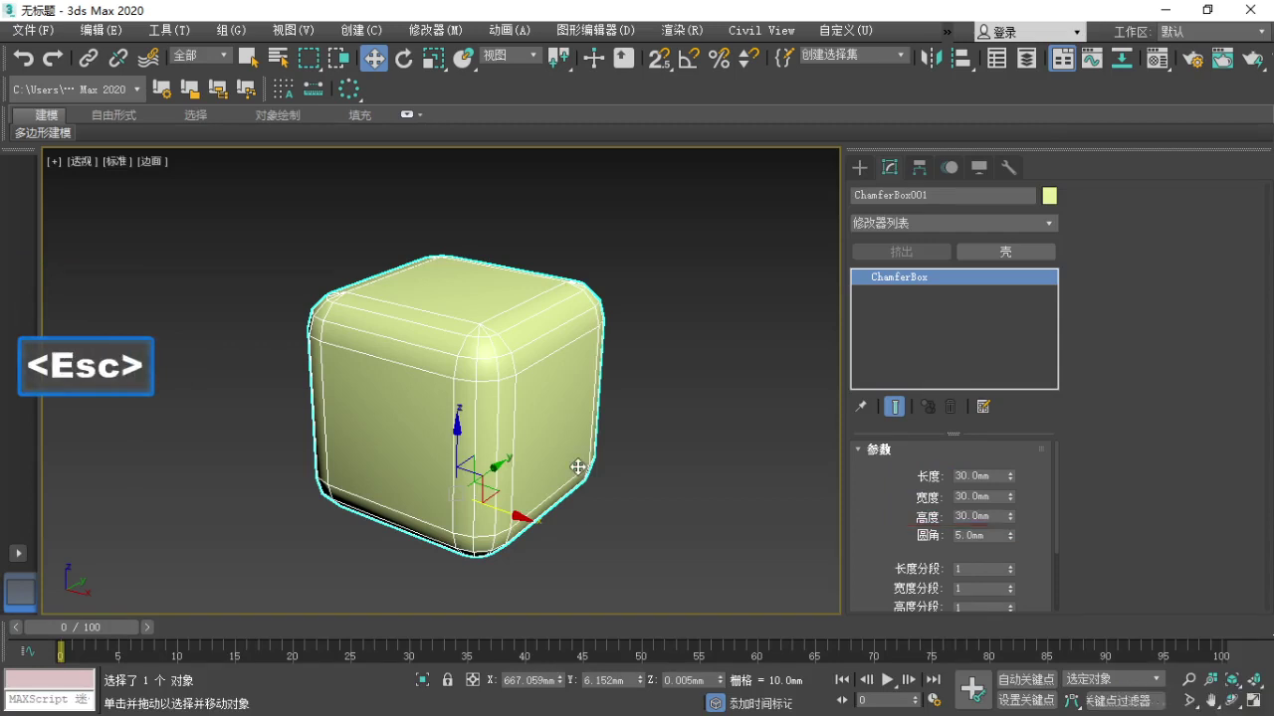
Draw a large freehand circle around the whole chamfer box, and clear it.
{"action": "mouse_move", "coordinate": [505, 396]}
{"action": "middle_mouse_down"}
{"action": "mouse_move", "coordinate": [441, 364]}
{"action": "mouse_move", "coordinate": [424, 394]}
{"action": "middle_mouse_up"}
{"action": "key", "text": "F1"}
{"action": "mouse_move", "coordinate": [384, 203]}
{"action": "left_mouse_down"}
{"action": "mouse_move", "coordinate": [693, 344]}
{"action": "mouse_move", "coordinate": [283, 235]}
{"action": "left_mouse_up"}
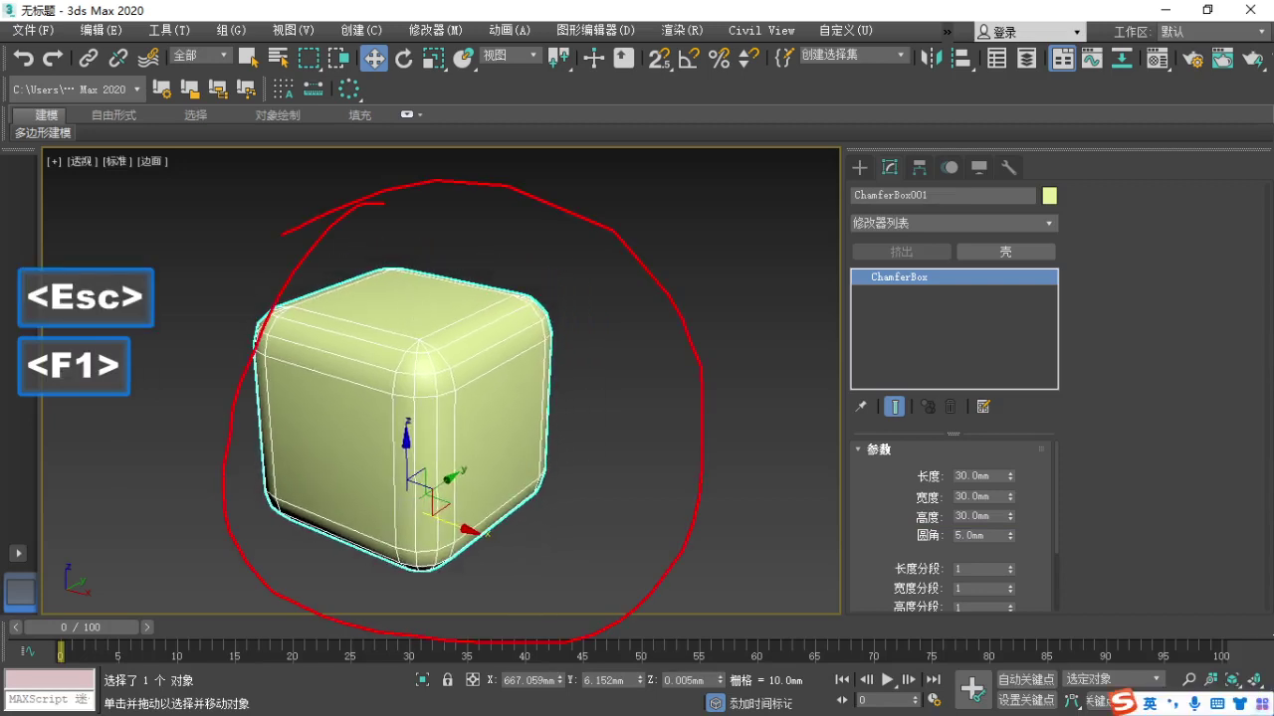
{"action": "key", "text": "Escape"}
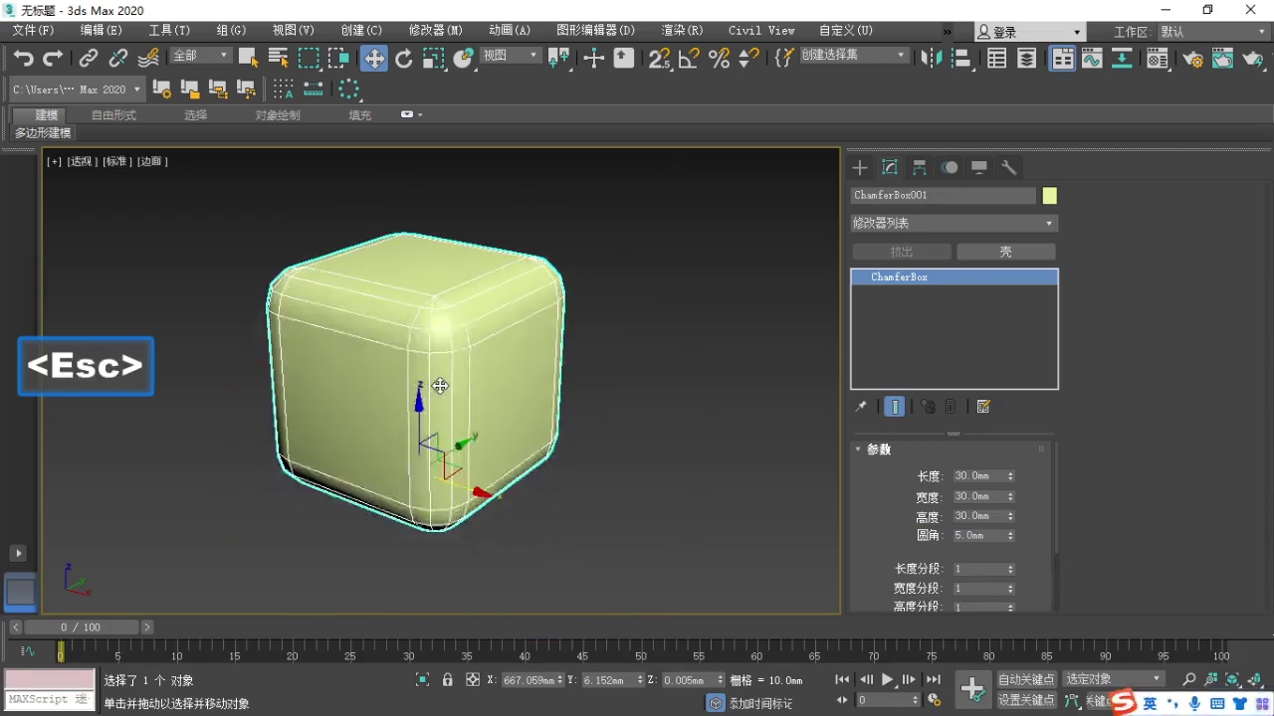
Delete the existing chamfer box and draw a new one in the Top view, about 20 × 22 × 12 mm with a fillet of about 8 mm.
{"action": "key", "text": "Delete"}
{"action": "left_click", "coordinate": [859, 168]}
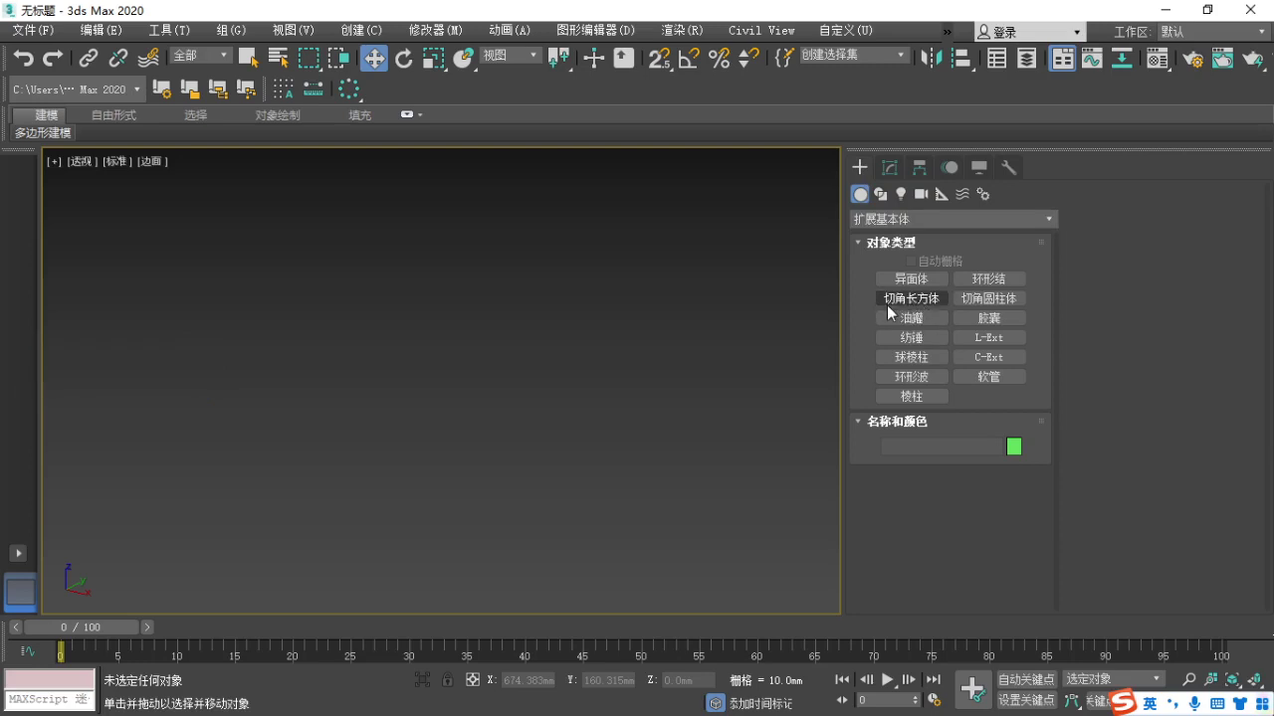
{"action": "left_click", "coordinate": [894, 300]}
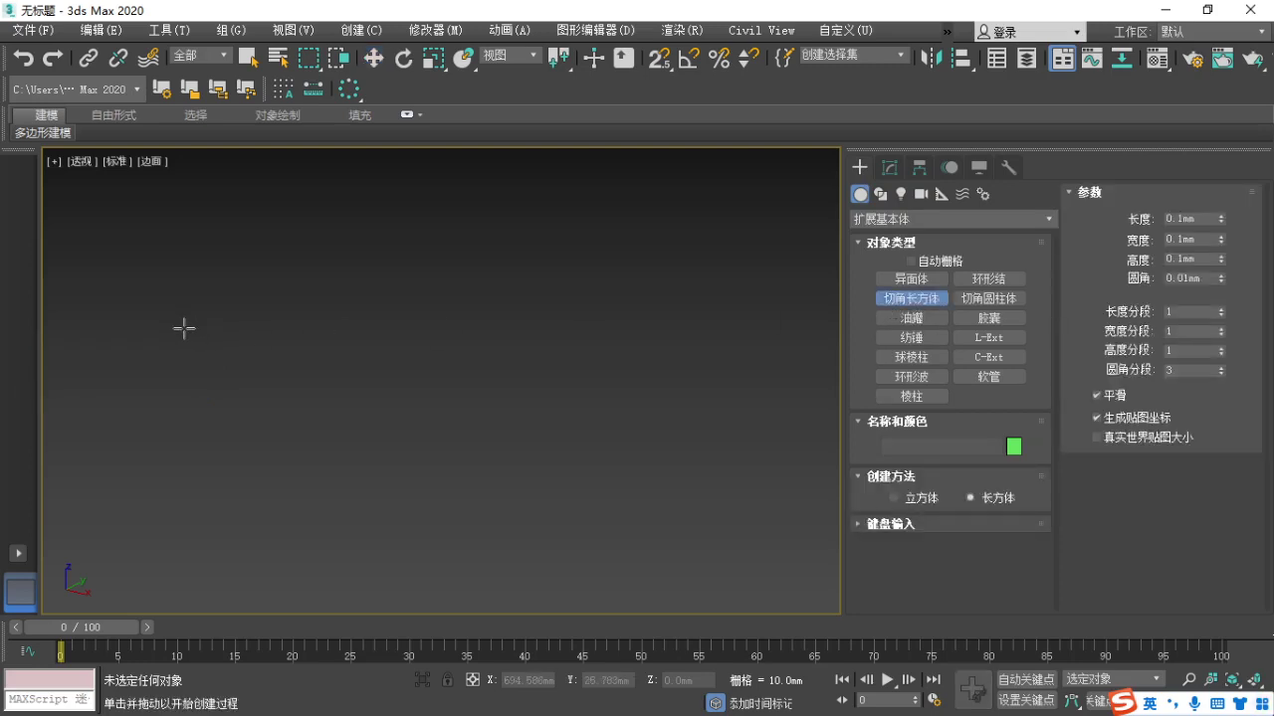
{"action": "key", "text": "t"}
{"action": "left_click_drag", "start_coordinate": [304, 323], "coordinate": [474, 479]}
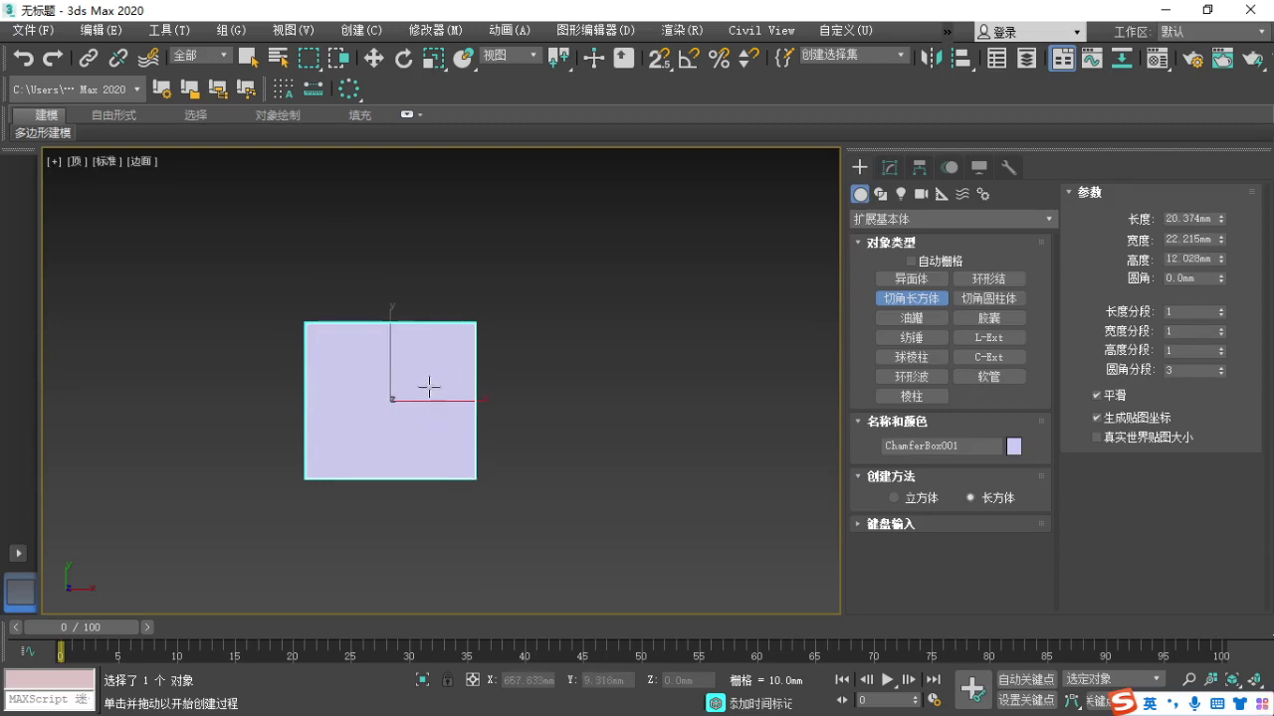
{"action": "left_click", "coordinate": [414, 352]}
{"action": "left_click", "coordinate": [399, 327]}
{"action": "right_click", "coordinate": [402, 332]}
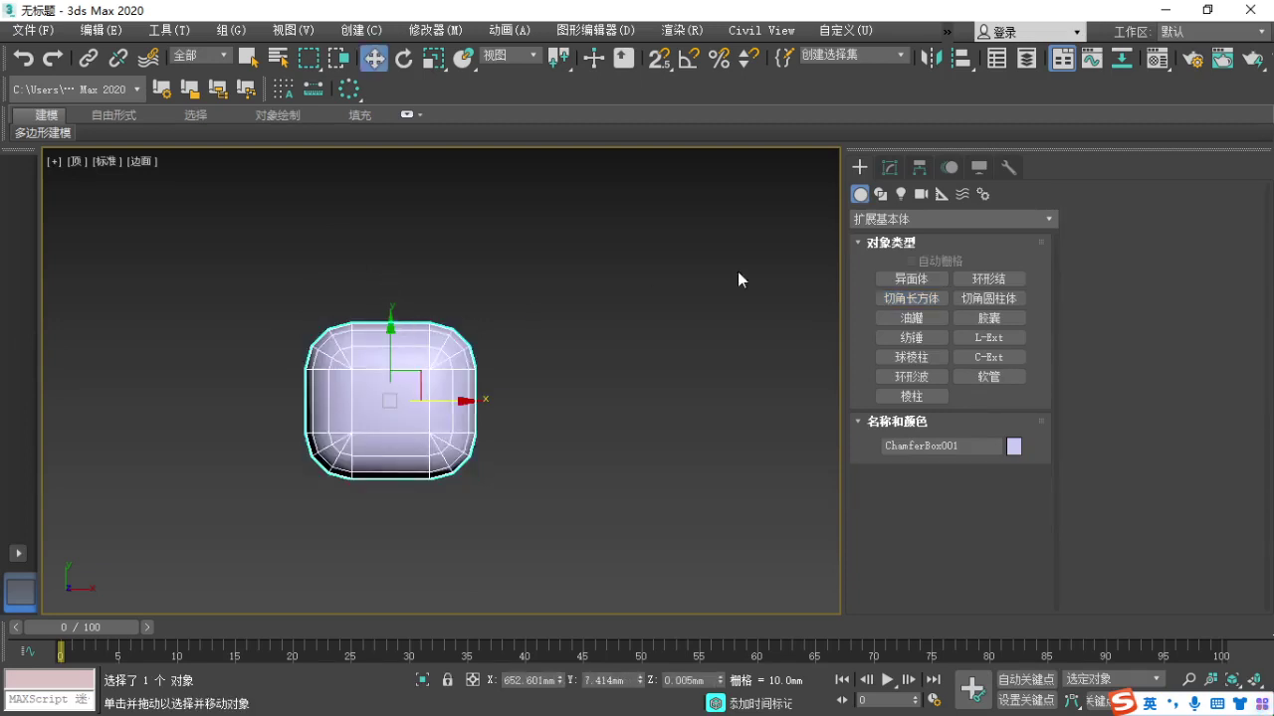
Set the new chamfer box's length, width and height to 30 mm each.
{"action": "key", "text": "F1"}
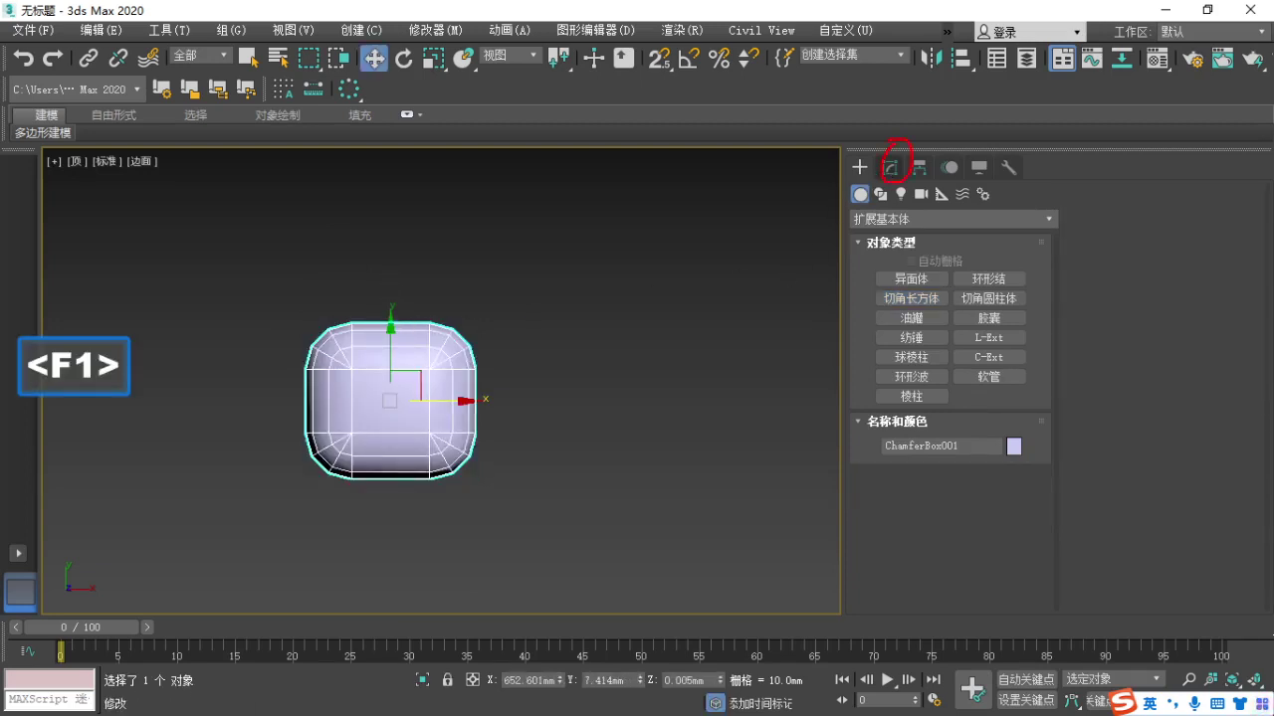
{"action": "key", "text": "Escape"}
{"action": "left_click", "coordinate": [890, 168]}
{"action": "middle_click_drag", "start_coordinate": [689, 420], "coordinate": [676, 462]}
{"action": "key", "text": "p"}
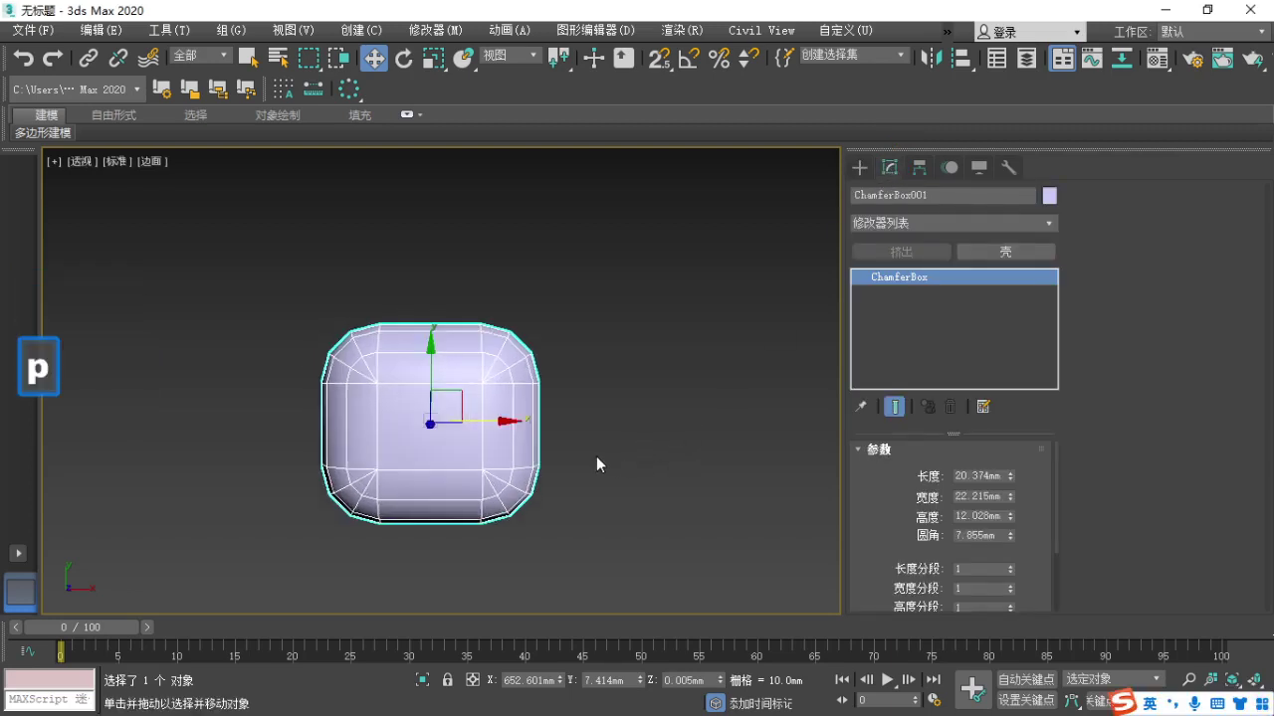
{"action": "middle_click_drag", "start_coordinate": [615, 480], "coordinate": [506, 367], "text": "alt"}
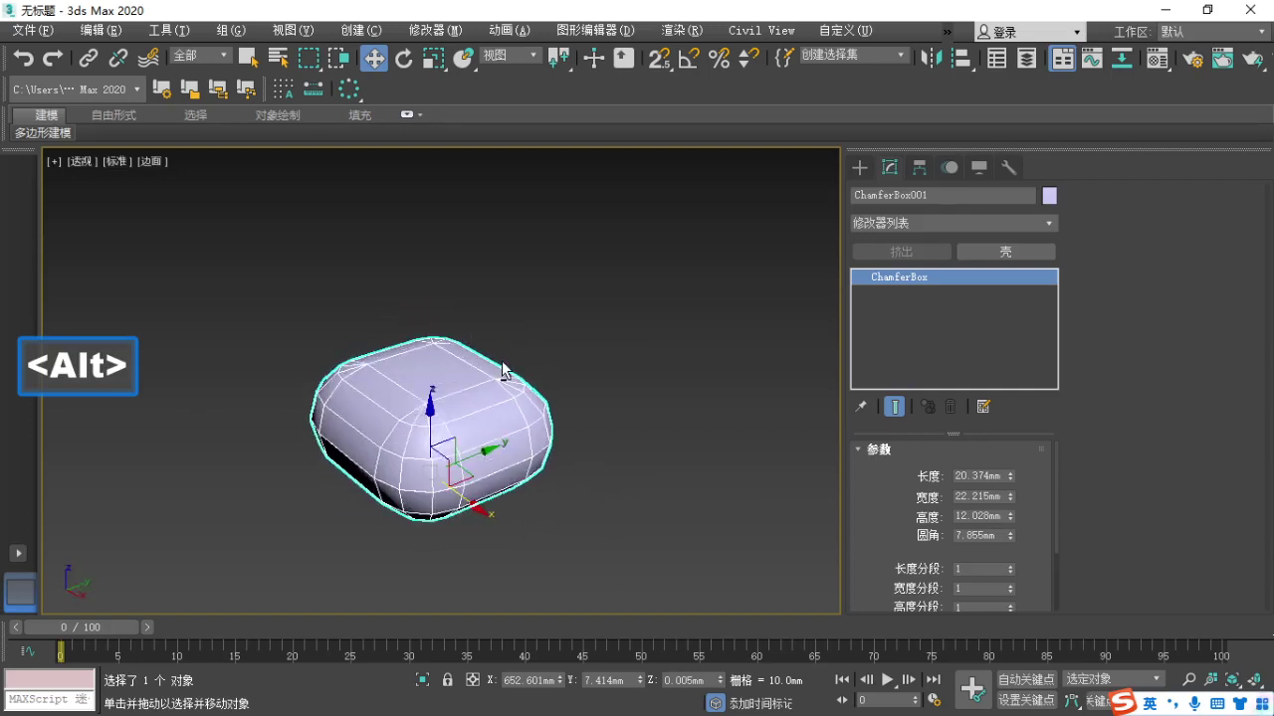
{"action": "scroll", "coordinate": [453, 401], "scroll_direction": "up", "scroll_amount": 3}
{"action": "middle_click_drag", "start_coordinate": [451, 398], "coordinate": [453, 344]}
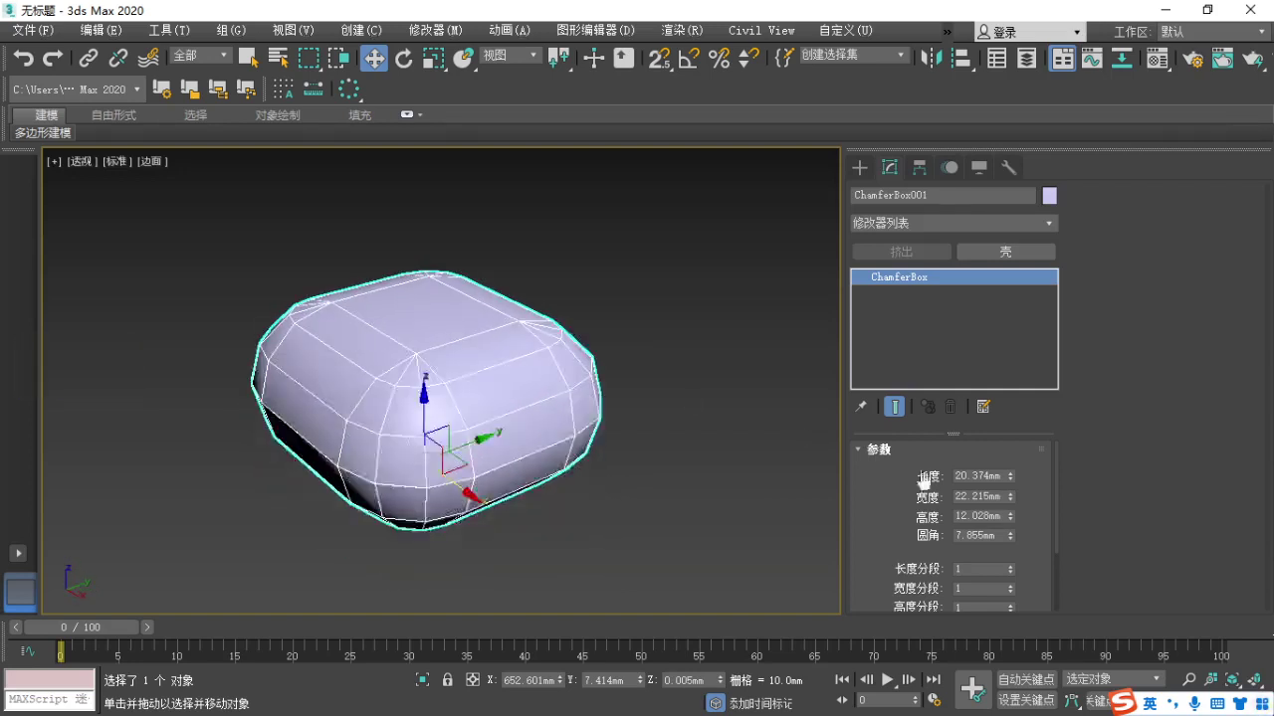
{"action": "left_click", "coordinate": [969, 476]}
{"action": "double_click", "coordinate": [964, 478]}
{"action": "type", "text": "30"}
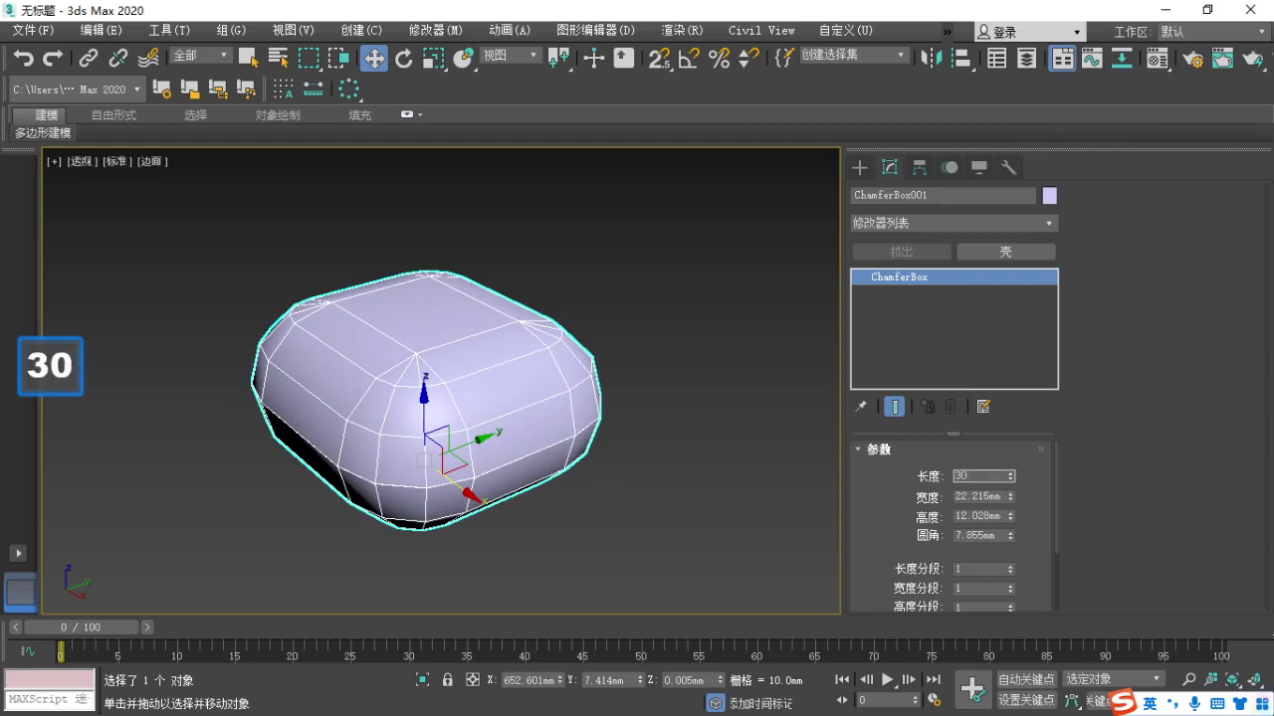
{"action": "key", "text": "Tab"}
{"action": "type", "text": "30"}
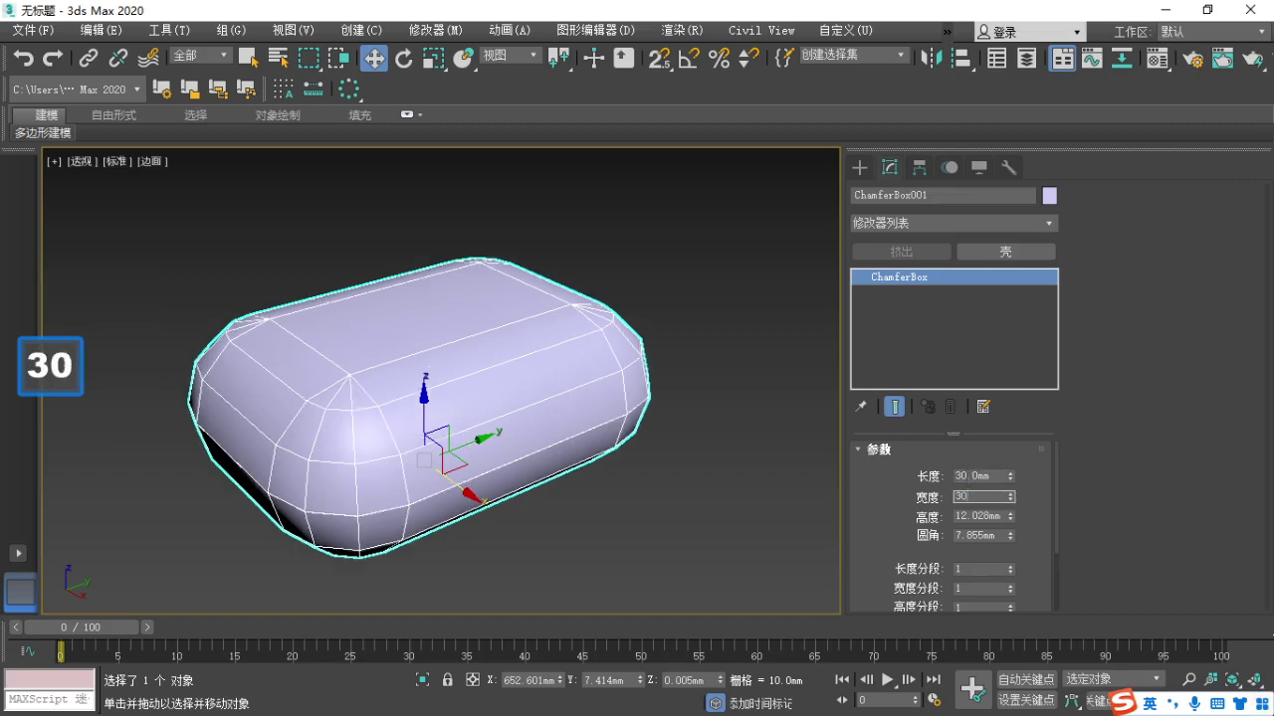
{"action": "key", "text": "Tab"}
{"action": "type", "text": "30"}
{"action": "key", "text": "Return"}
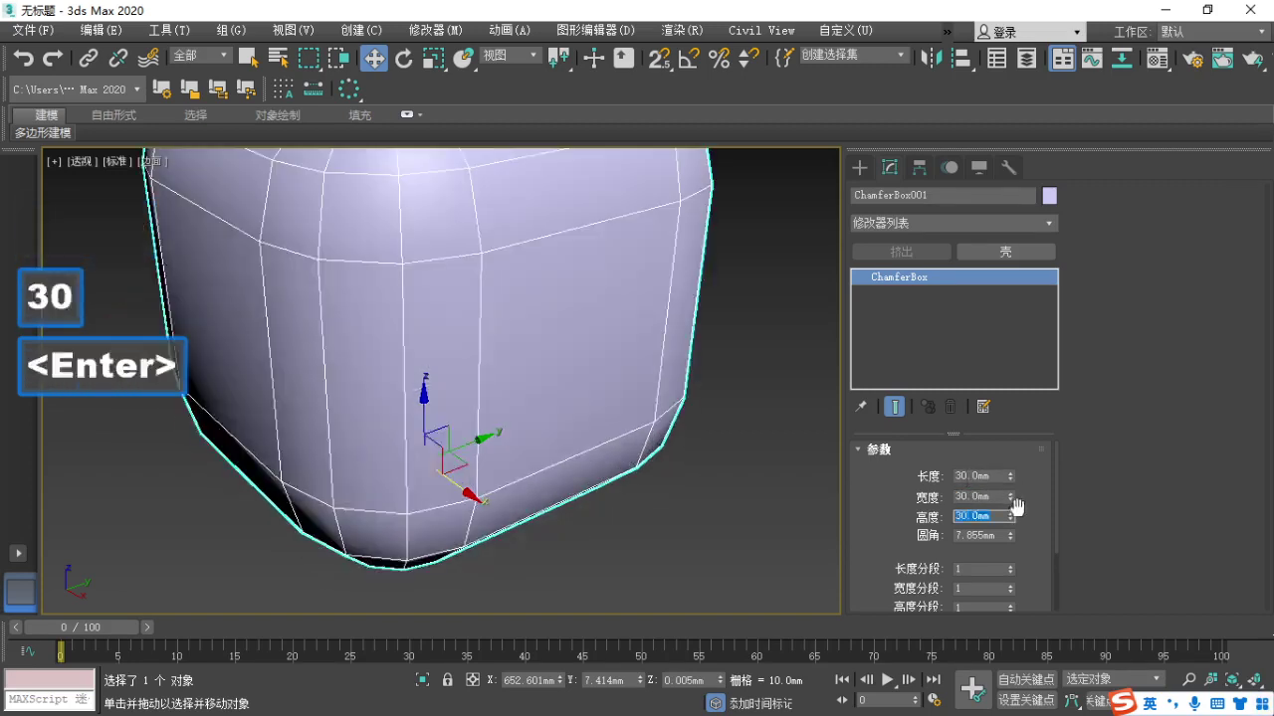
Set the chamfer box's fillet to 5 mm.
{"action": "double_click", "coordinate": [978, 536]}
{"action": "type", "text": "5"}
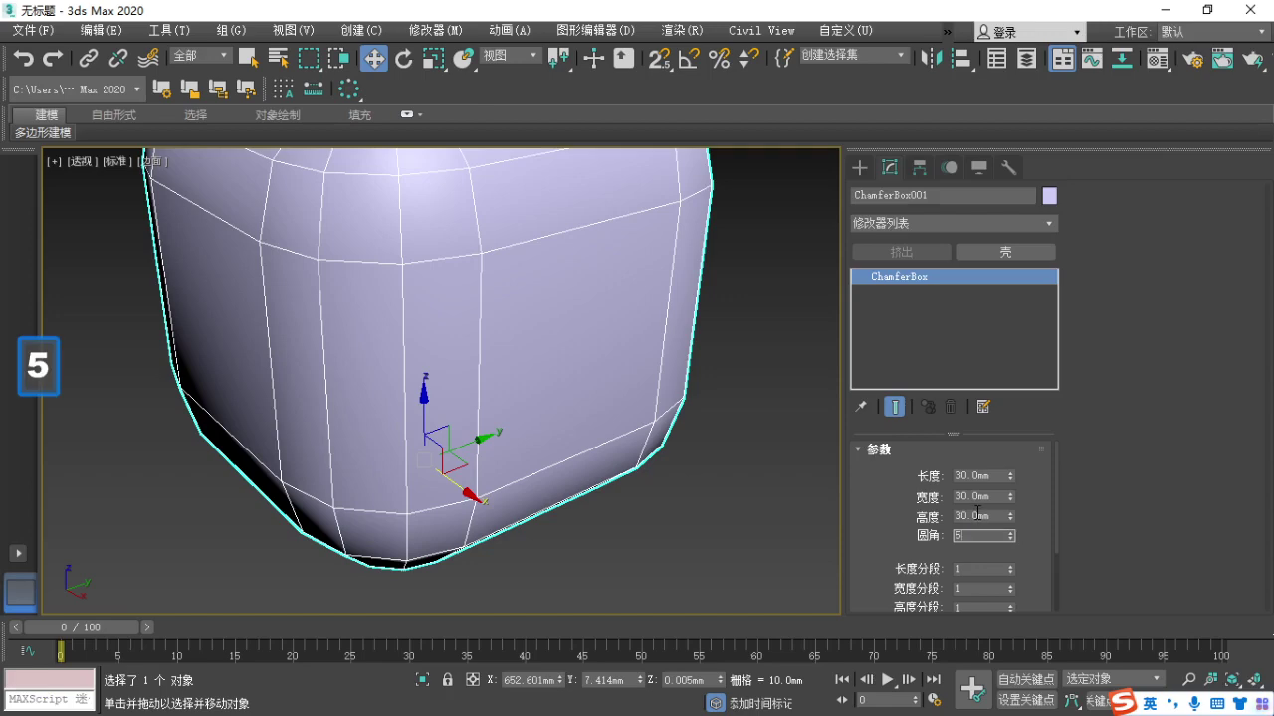
{"action": "key", "text": "Return"}
{"action": "scroll", "coordinate": [648, 447], "scroll_direction": "down", "scroll_amount": 5}
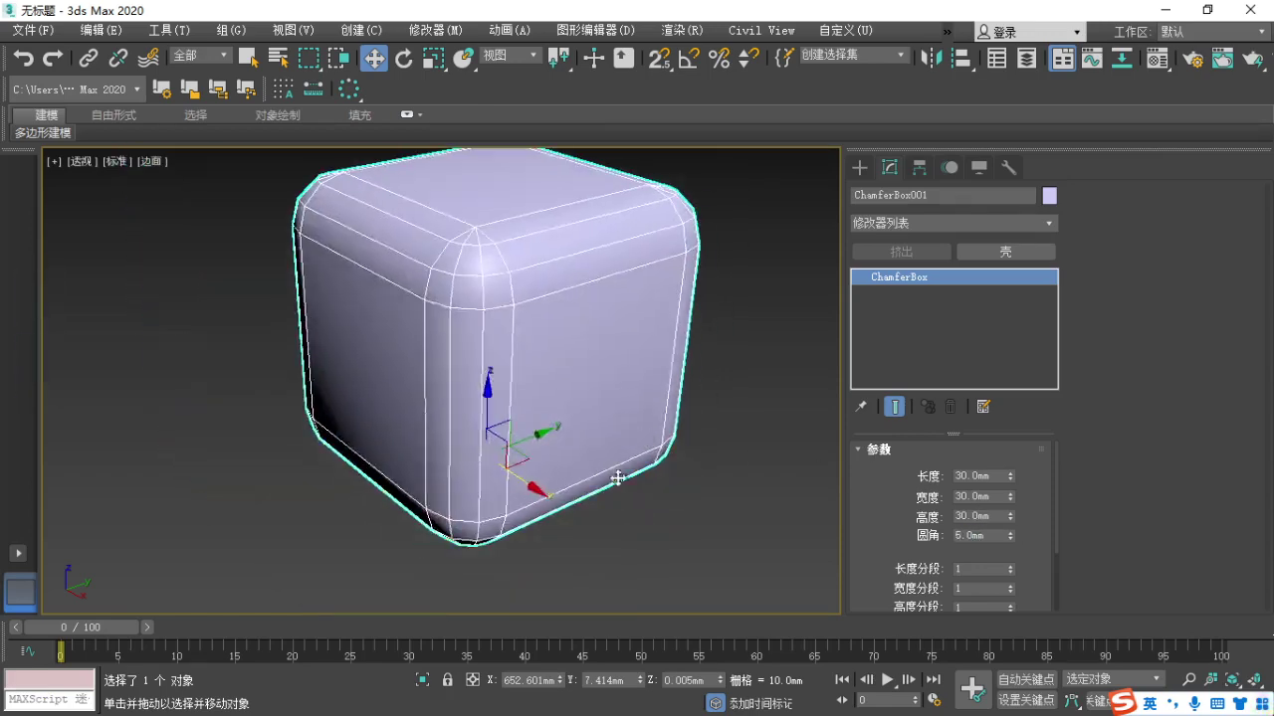
{"action": "middle_click_drag", "start_coordinate": [618, 478], "coordinate": [659, 488], "text": "alt"}
{"action": "scroll", "coordinate": [888, 467], "scroll_direction": "down", "scroll_amount": 2}
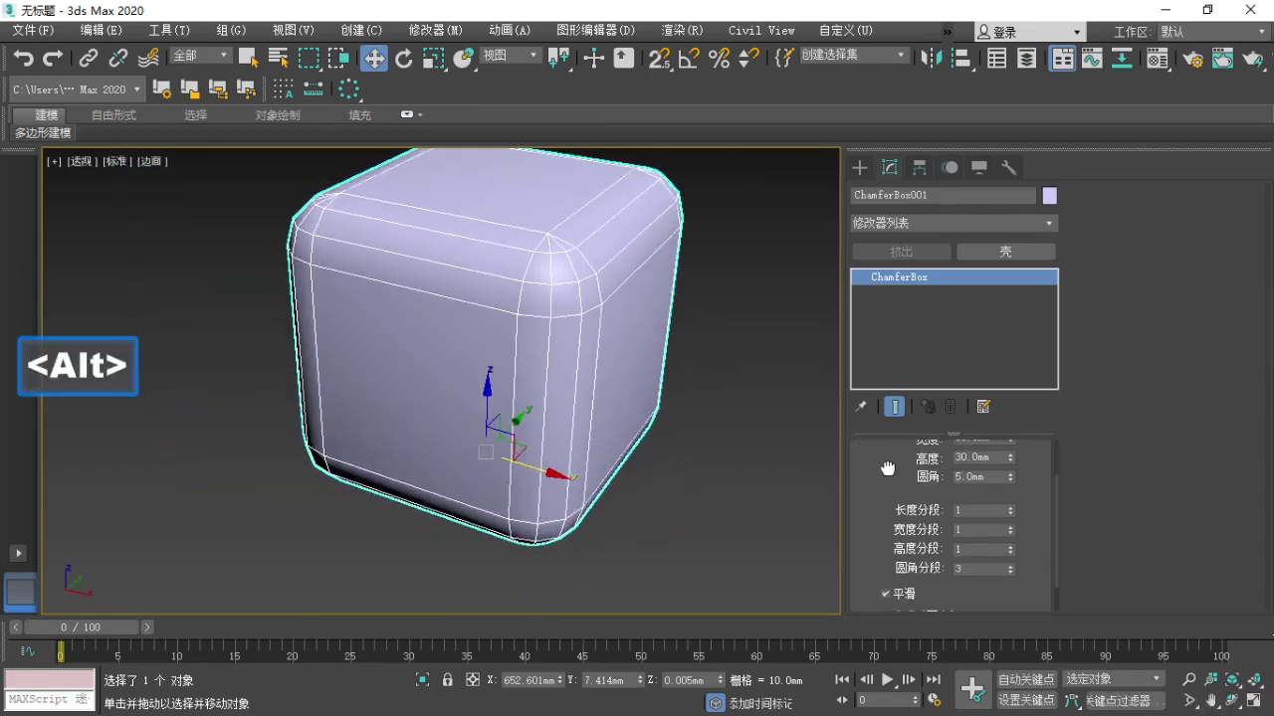
{"action": "key", "text": "F1"}
{"action": "left_click_drag", "start_coordinate": [893, 519], "coordinate": [966, 519]}
{"action": "left_click_drag", "start_coordinate": [894, 537], "coordinate": [957, 536]}
{"action": "left_click_drag", "start_coordinate": [868, 570], "coordinate": [988, 559]}
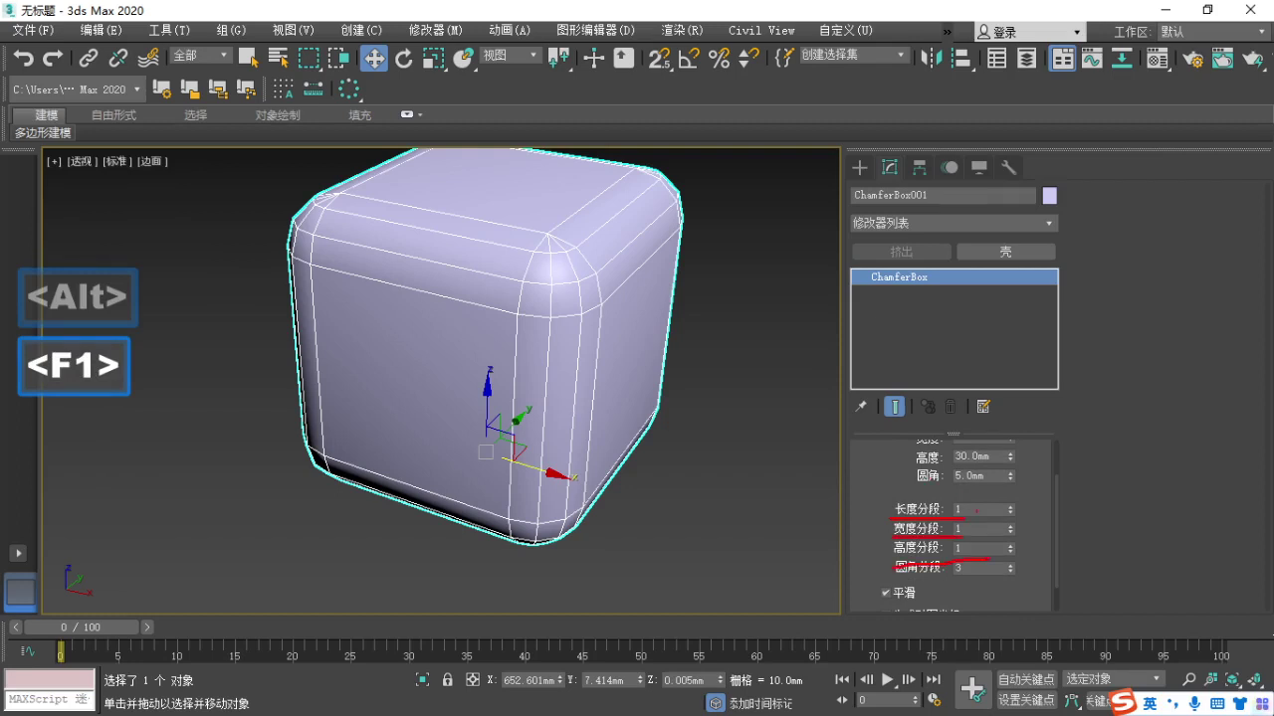
{"action": "key", "text": "F1"}
{"action": "key", "text": "Escape"}
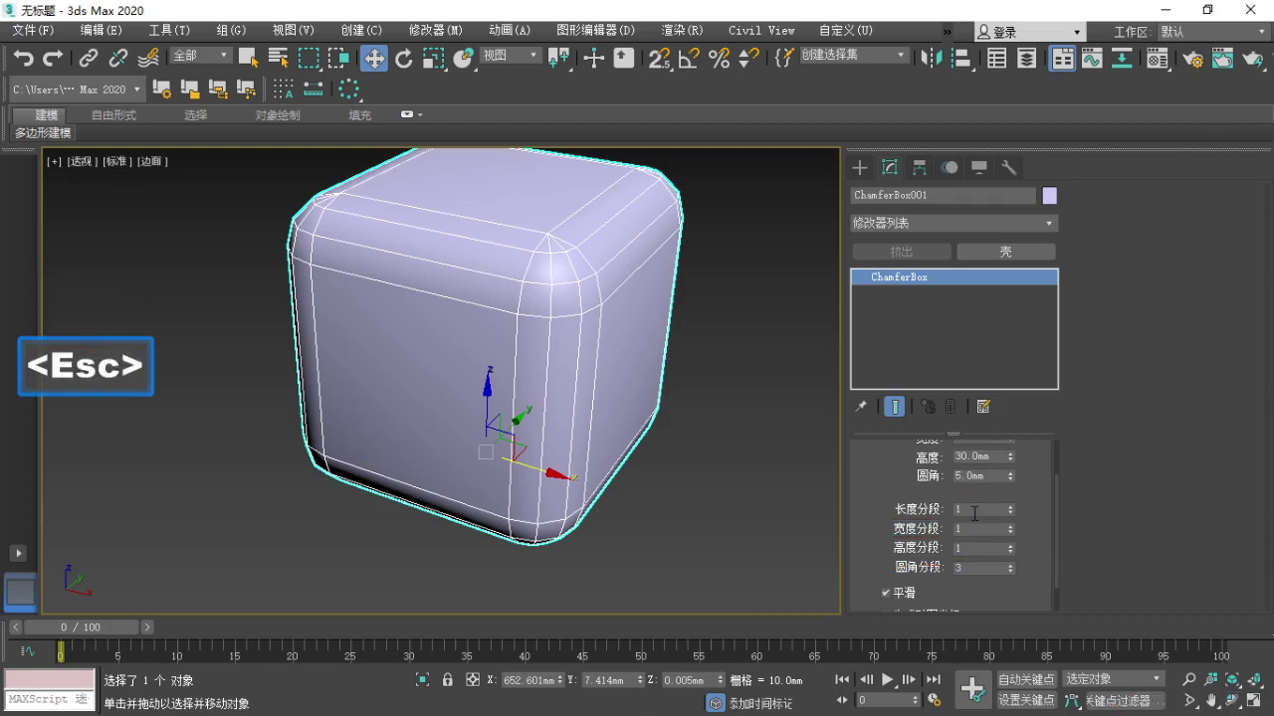
Set the chamfer box's length, width and height segments to 4 each.
{"action": "double_click", "coordinate": [970, 509]}
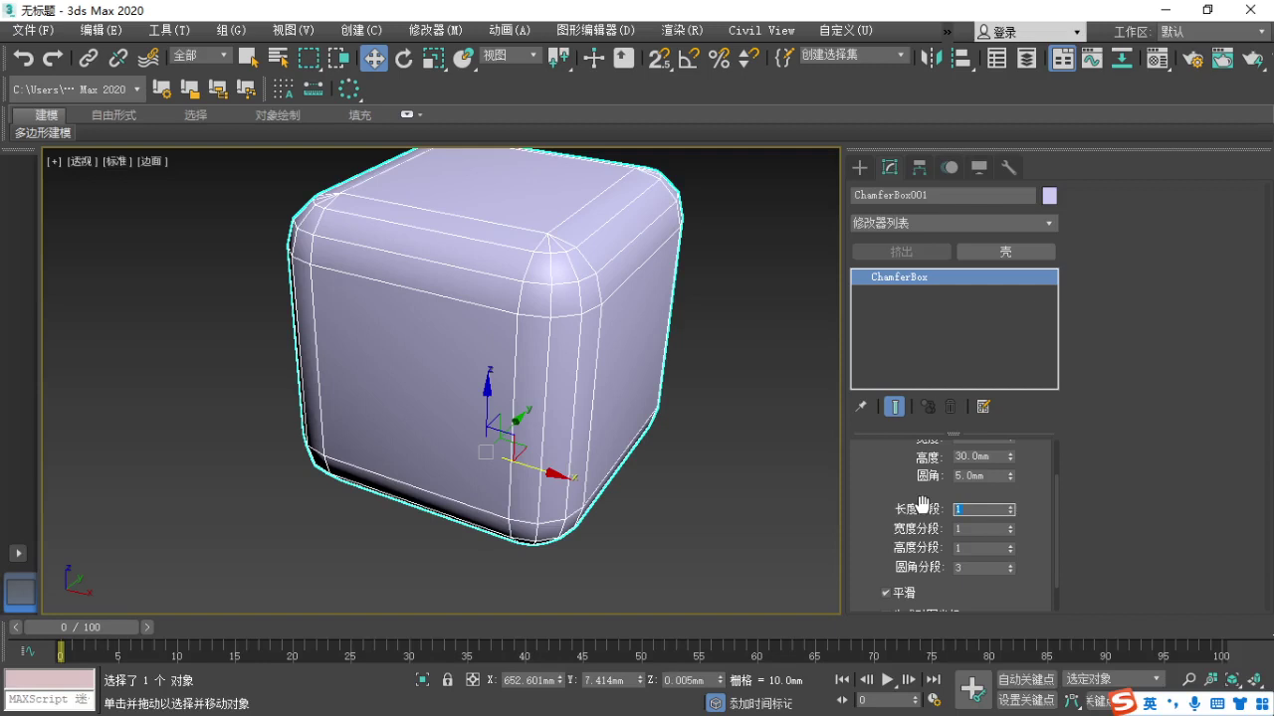
{"action": "type", "text": "4"}
{"action": "key", "text": "Tab"}
{"action": "type", "text": "4"}
{"action": "key", "text": "Tab"}
{"action": "type", "text": "4"}
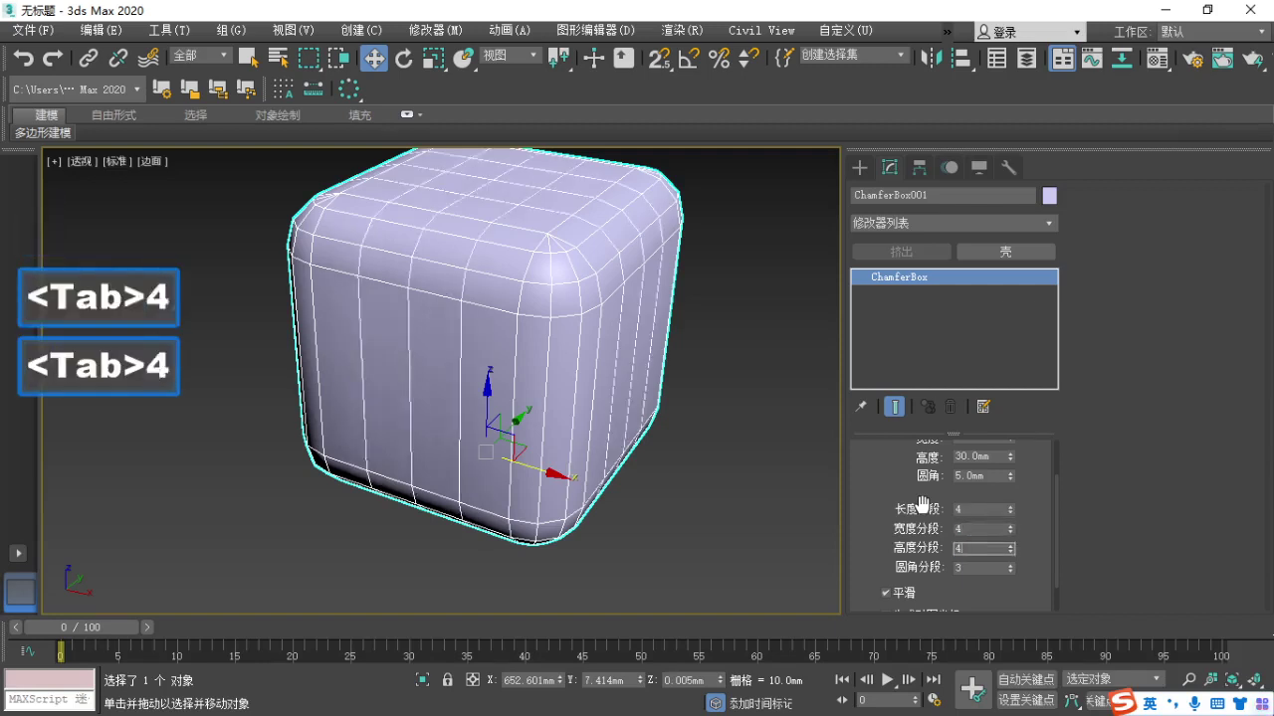
{"action": "key", "text": "Tab"}
{"action": "key", "text": "Return"}
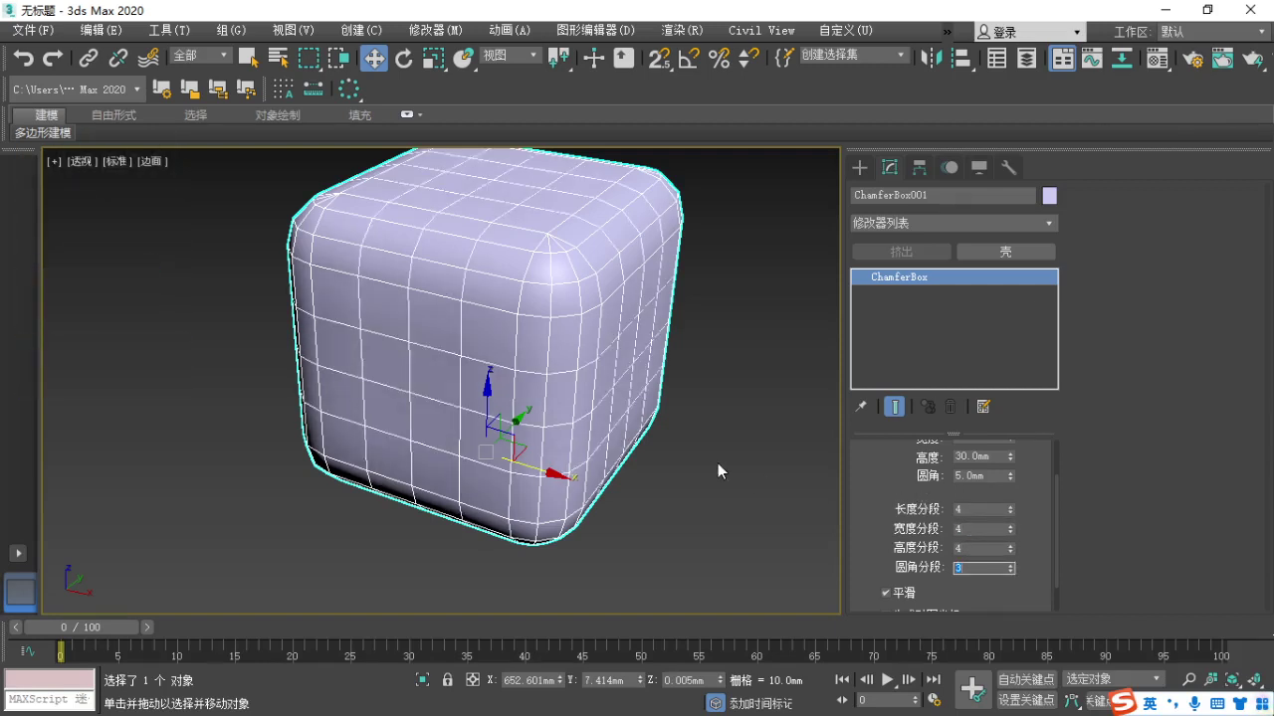
{"action": "left_click", "coordinate": [726, 548]}
{"action": "left_click", "coordinate": [537, 298]}
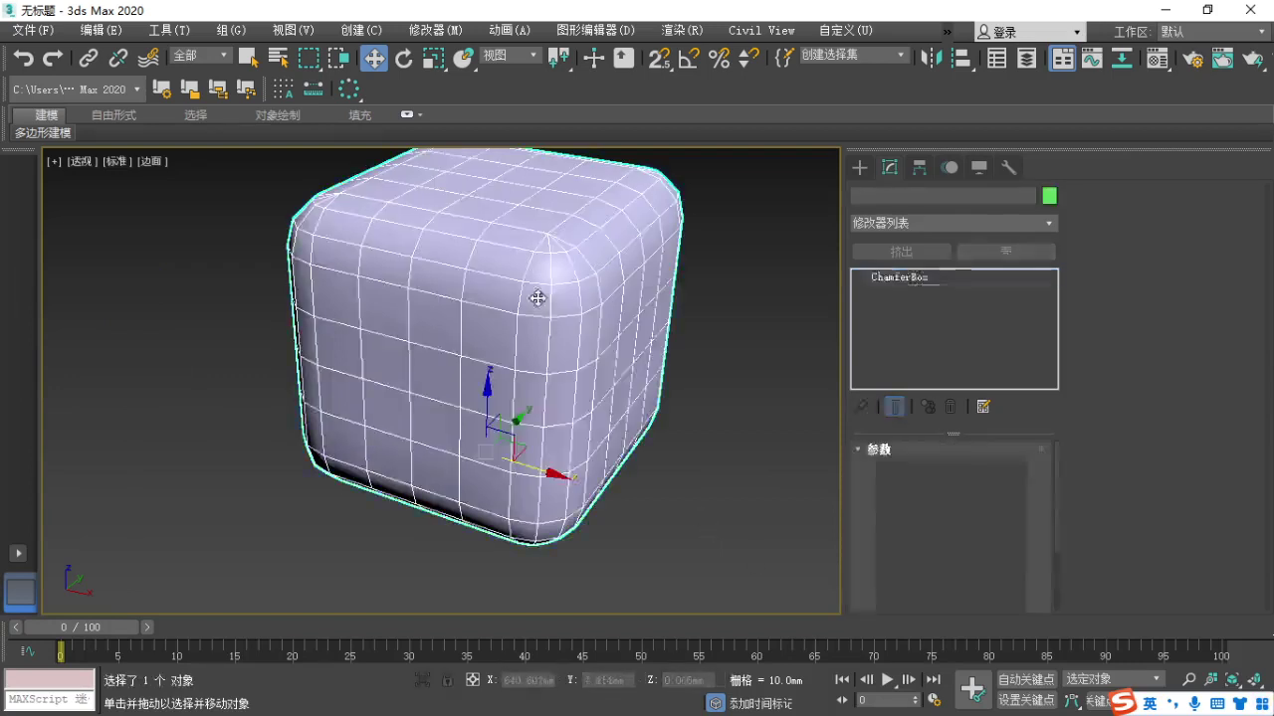
Try 4 fillet segments on the chamfer box and restore the fillet segments to 3.
{"action": "scroll", "coordinate": [889, 537], "scroll_direction": "down", "scroll_amount": 2}
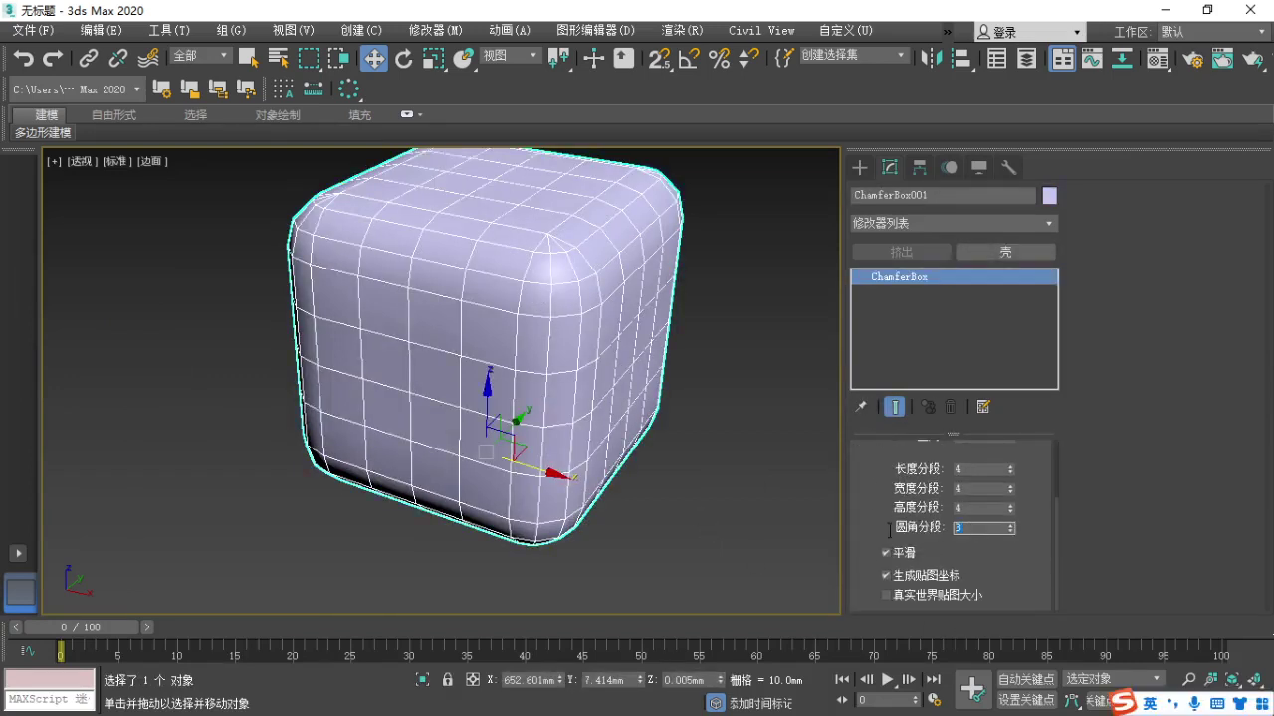
{"action": "type", "text": "4"}
{"action": "key", "text": "Return"}
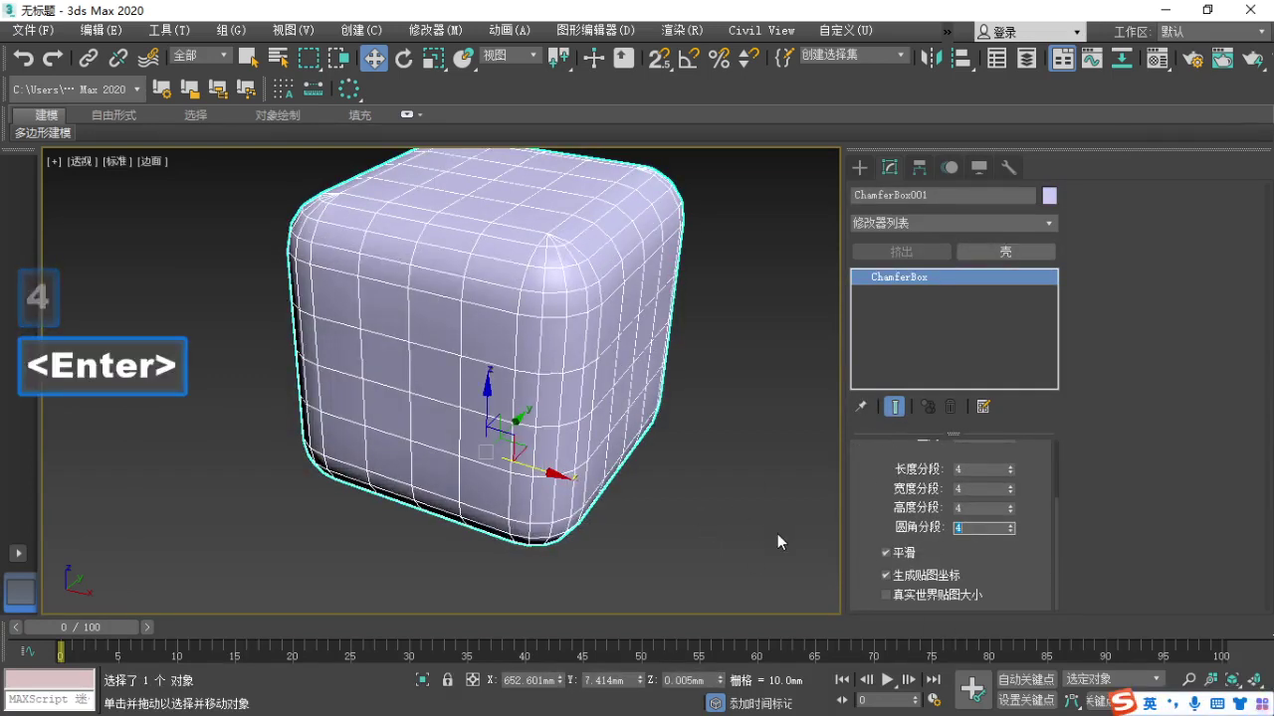
{"action": "type", "text": "3"}
{"action": "key", "text": "Return"}
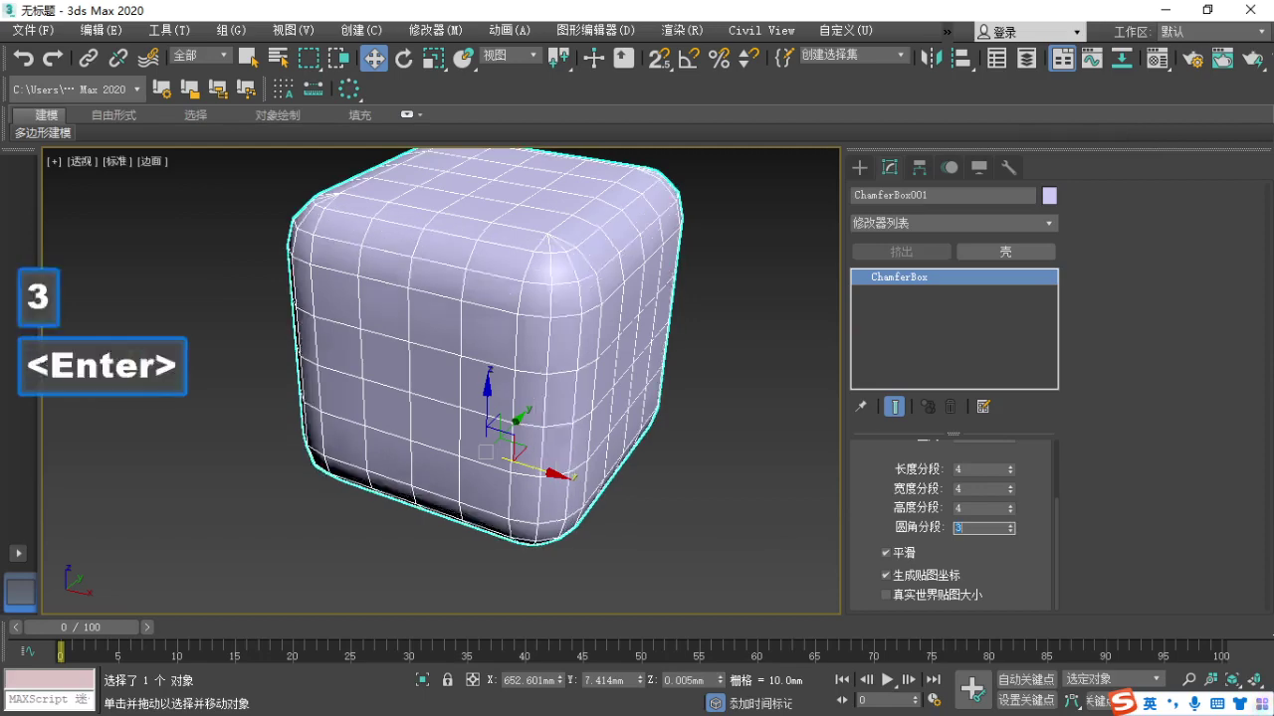
{"action": "left_click", "coordinate": [756, 461]}
{"action": "left_click", "coordinate": [430, 351]}
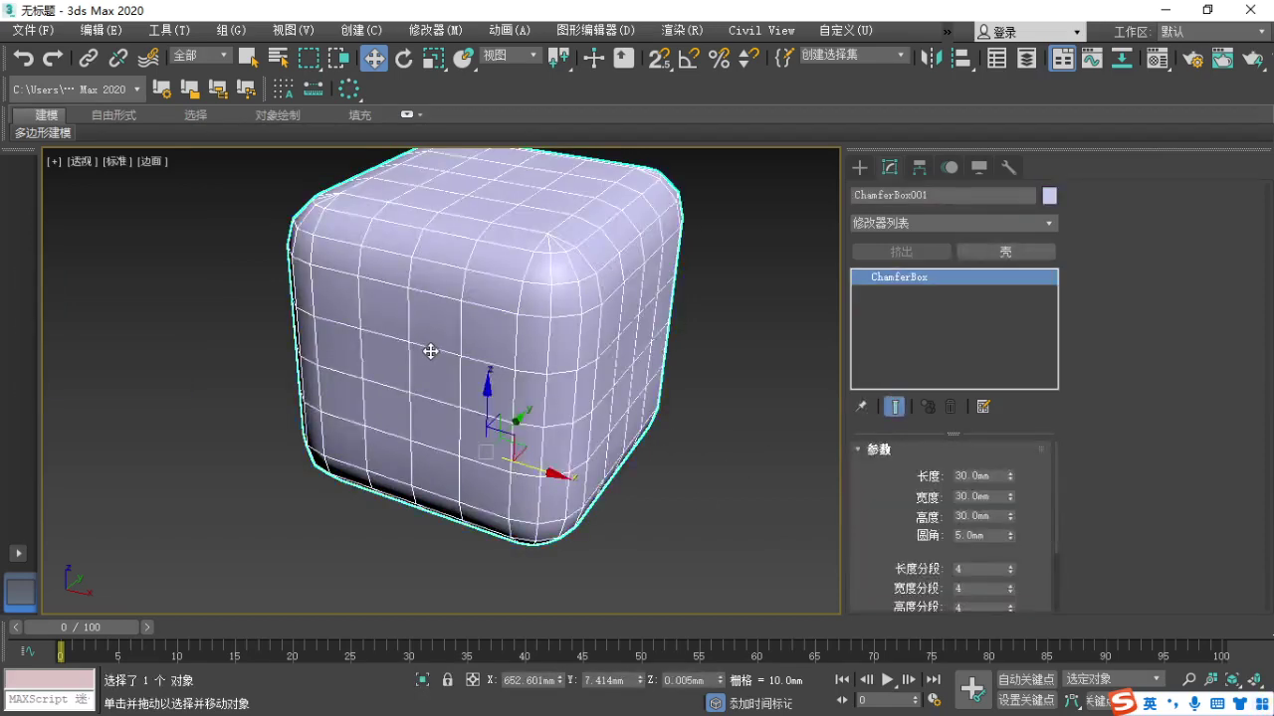
{"action": "key", "text": "F1"}
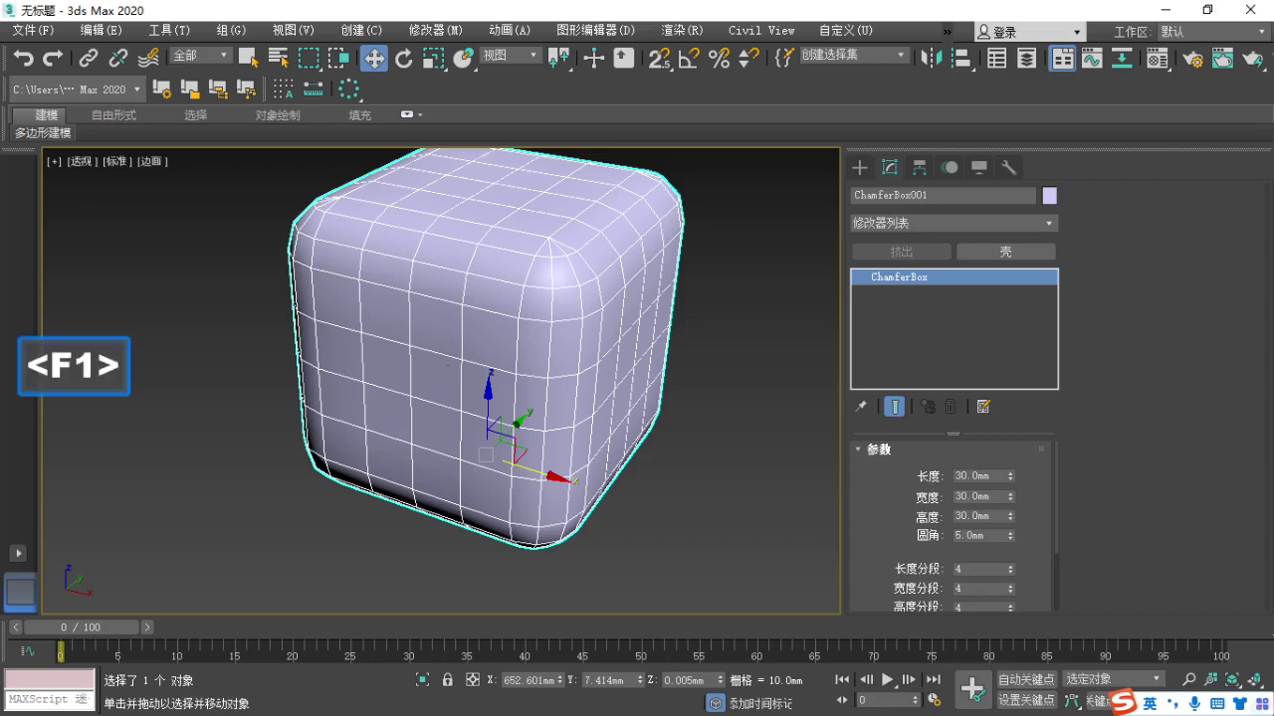
{"action": "mouse_move", "coordinate": [312, 269]}
{"action": "left_mouse_down"}
{"action": "mouse_move", "coordinate": [517, 319]}
{"action": "mouse_move", "coordinate": [496, 513]}
{"action": "mouse_move", "coordinate": [339, 469]}
{"action": "mouse_move", "coordinate": [319, 408]}
{"action": "mouse_move", "coordinate": [312, 281]}
{"action": "left_mouse_up"}
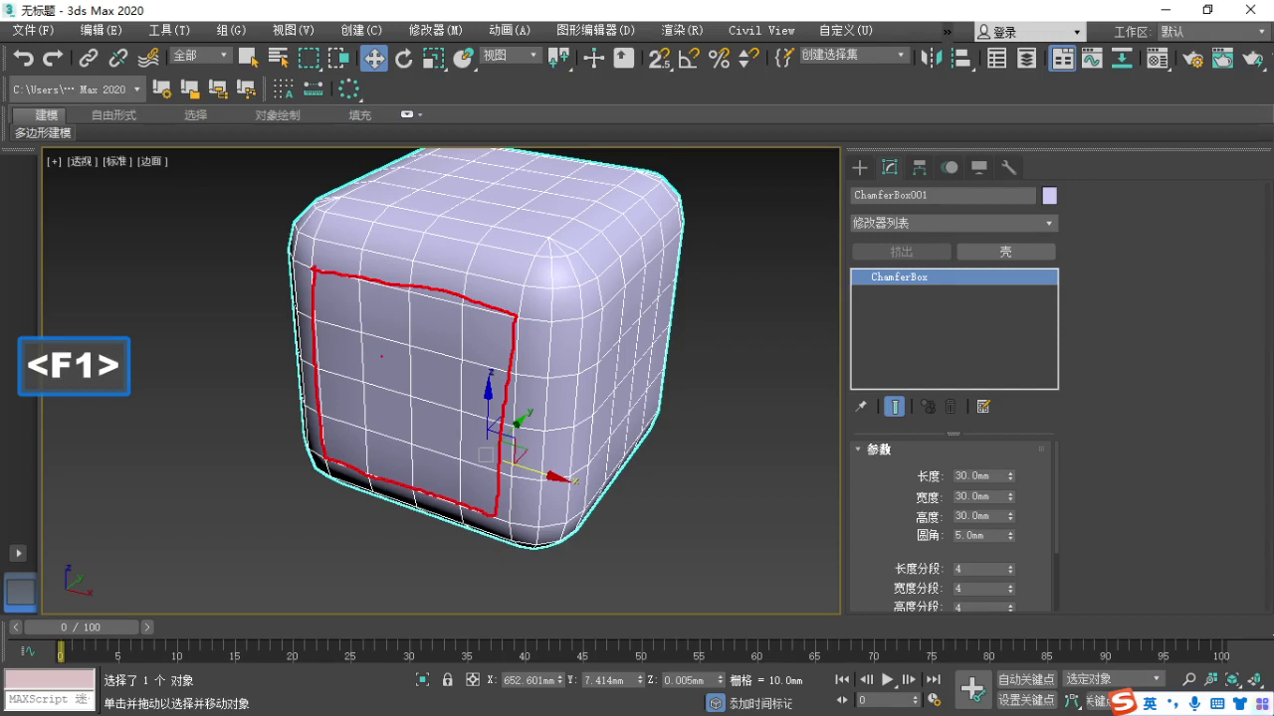
{"action": "left_click_drag", "start_coordinate": [359, 321], "coordinate": [350, 347]}
{"action": "left_click_drag", "start_coordinate": [457, 352], "coordinate": [470, 354]}
{"action": "left_click_drag", "start_coordinate": [358, 422], "coordinate": [382, 421]}
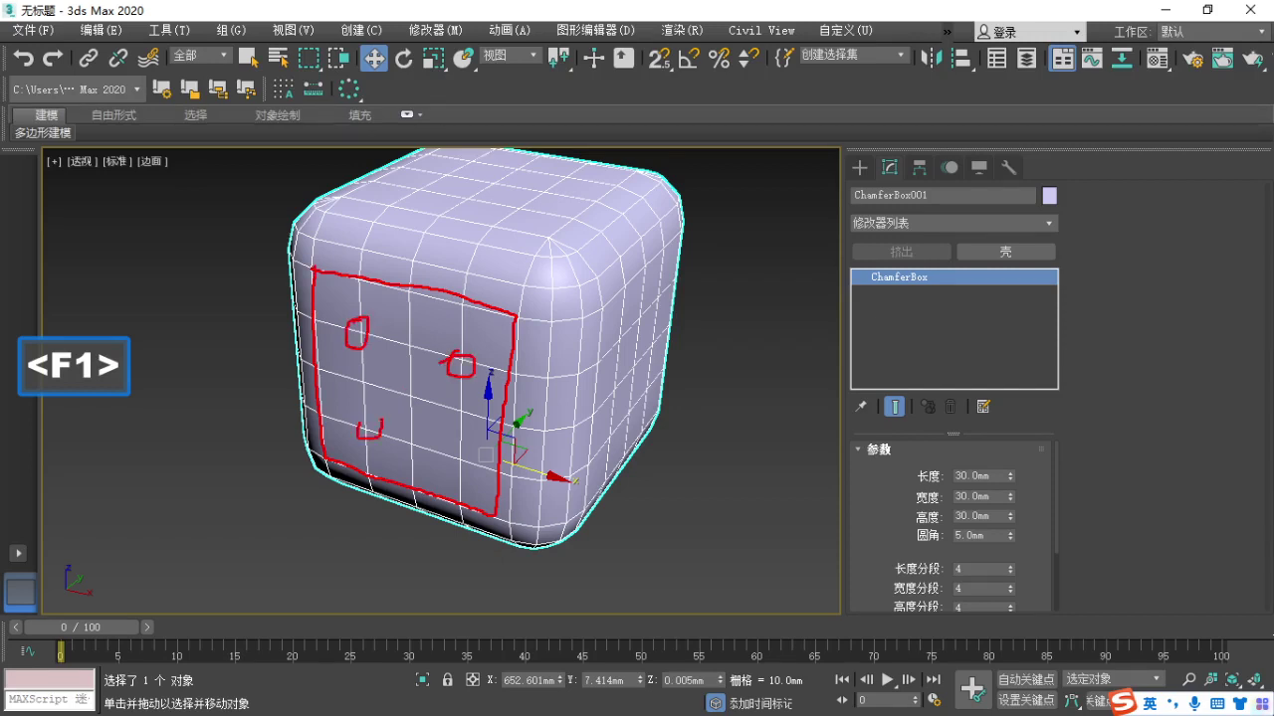
{"action": "left_click_drag", "start_coordinate": [454, 448], "coordinate": [478, 454]}
{"action": "left_click_drag", "start_coordinate": [400, 385], "coordinate": [424, 390]}
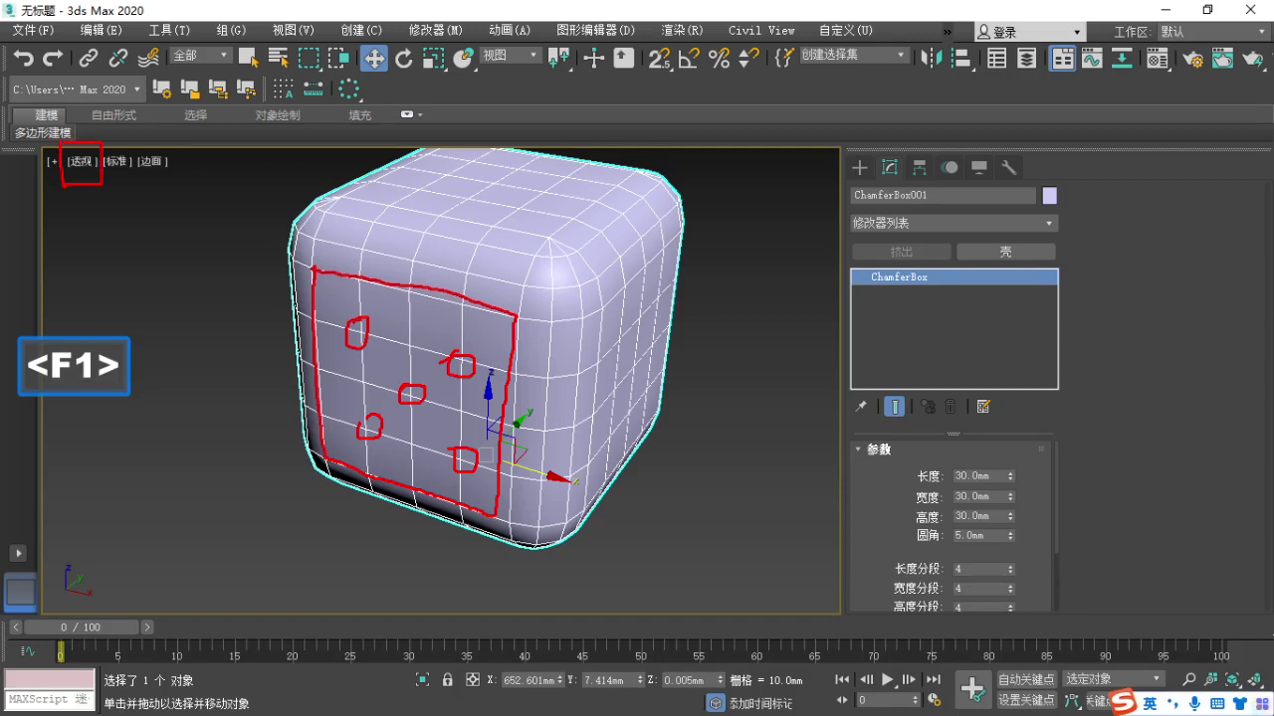
{"action": "key", "text": "Escape"}
Switch to the Left view and display the box shaded with its edged faces.
{"action": "scroll", "coordinate": [330, 366], "scroll_direction": "down", "scroll_amount": 5}
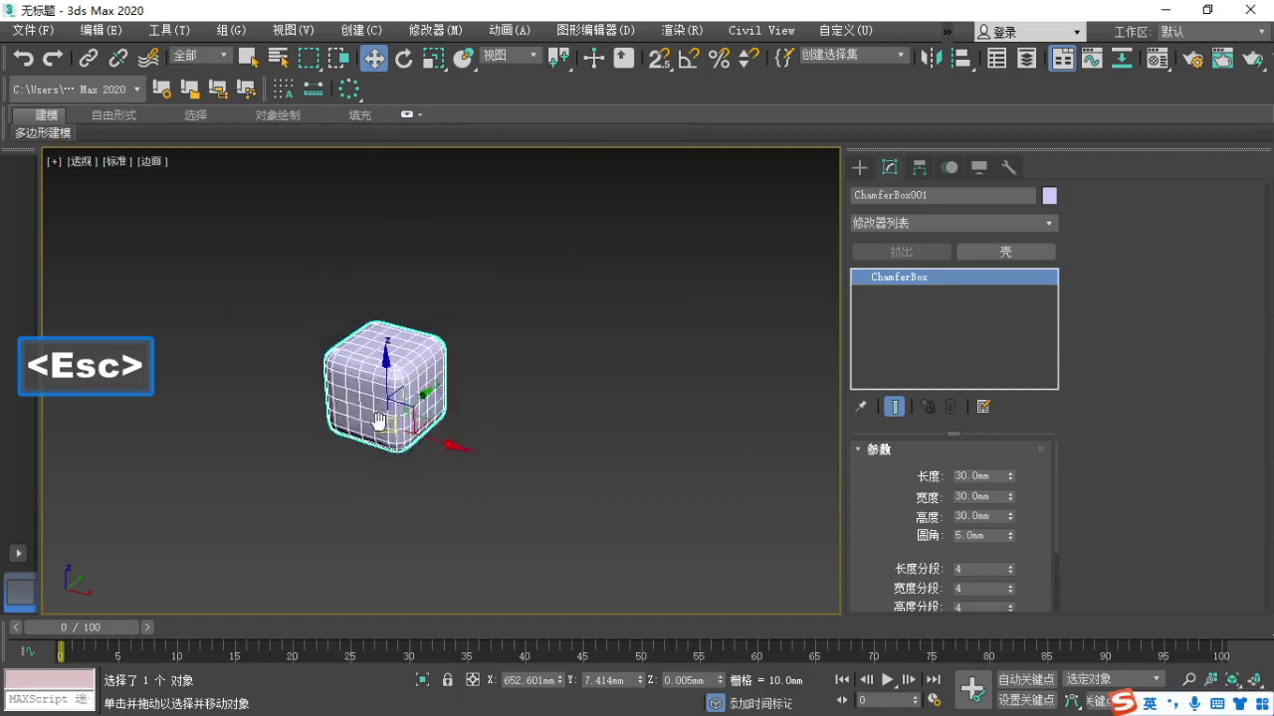
{"action": "key", "text": "l"}
{"action": "key", "text": "F3"}
{"action": "scroll", "coordinate": [447, 428], "scroll_direction": "up", "scroll_amount": 5}
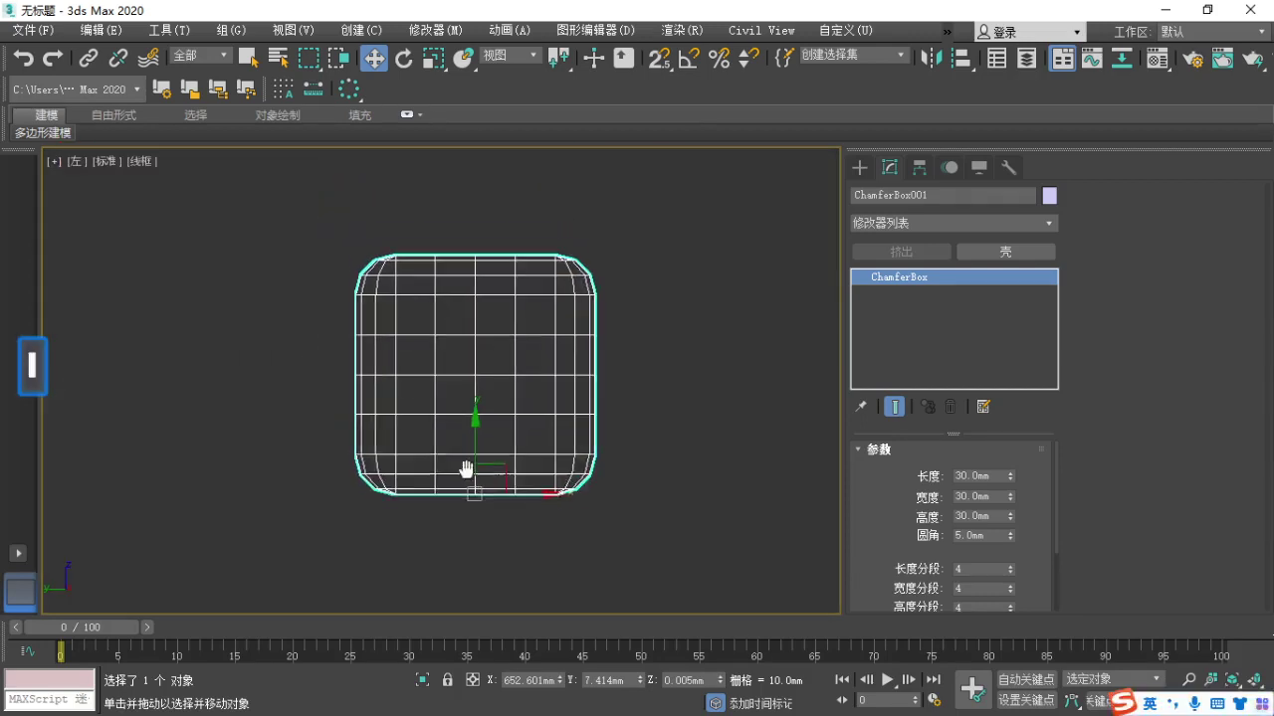
{"action": "key", "text": "F3"}
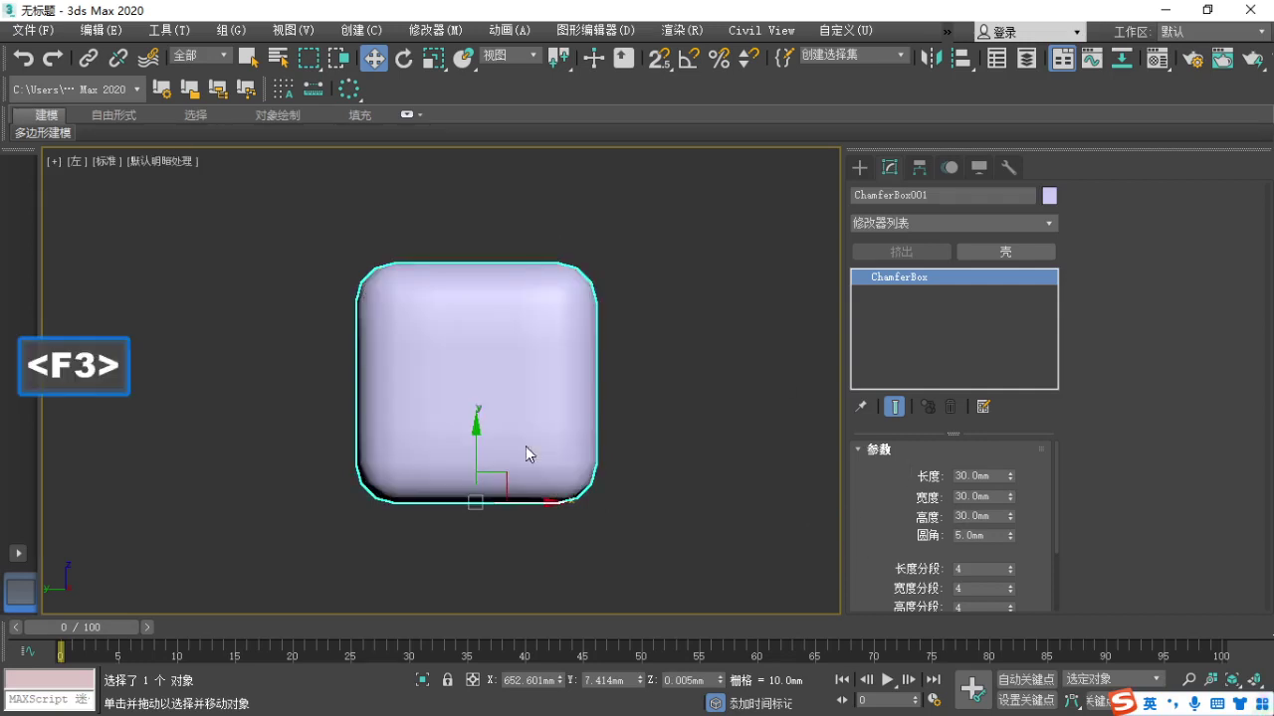
{"action": "key", "text": "F4"}
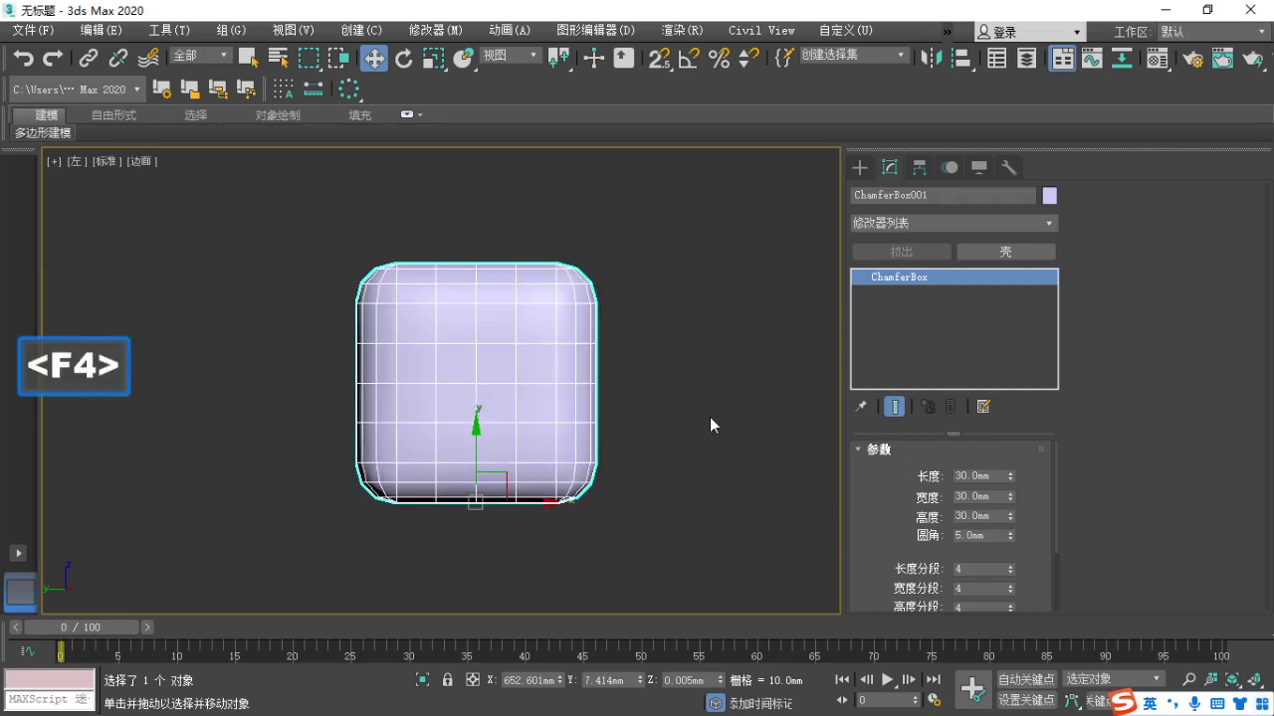
Convert the chamfer box to an editable poly.
{"action": "left_click", "coordinate": [693, 435]}
{"action": "left_click", "coordinate": [547, 398]}
{"action": "right_click", "coordinate": [554, 397]}
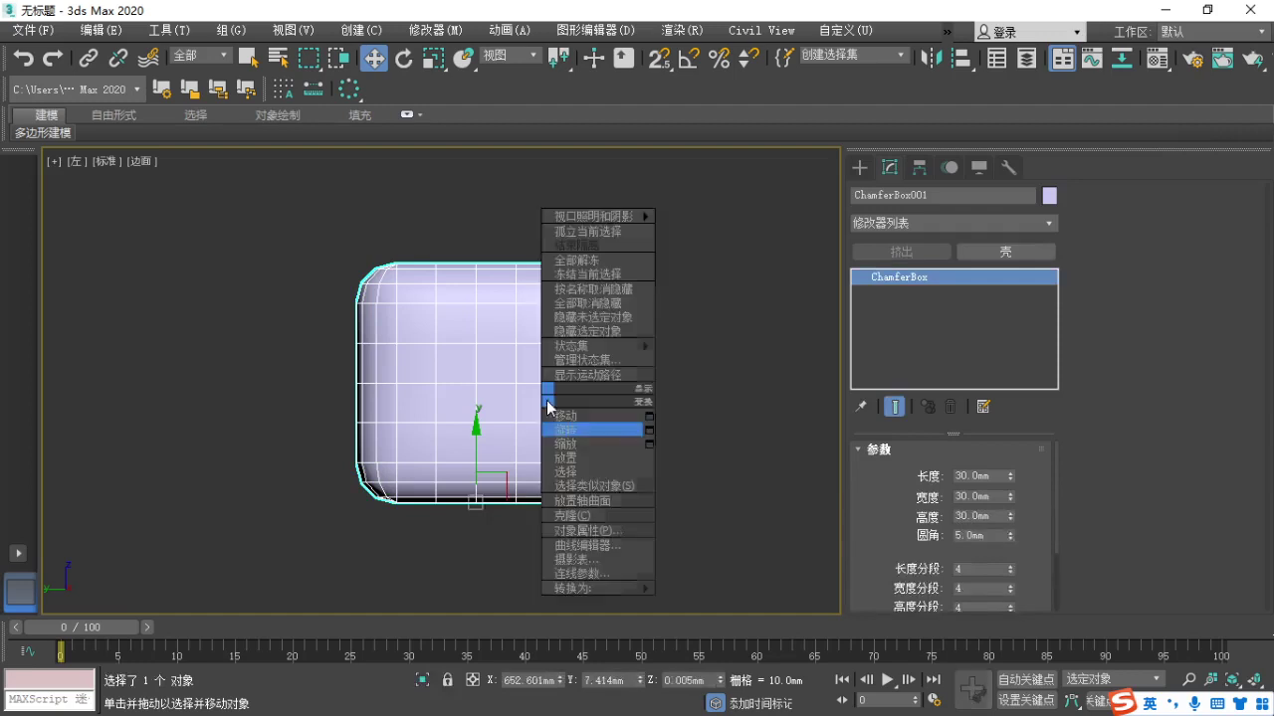
{"action": "mouse_move", "coordinate": [574, 591]}
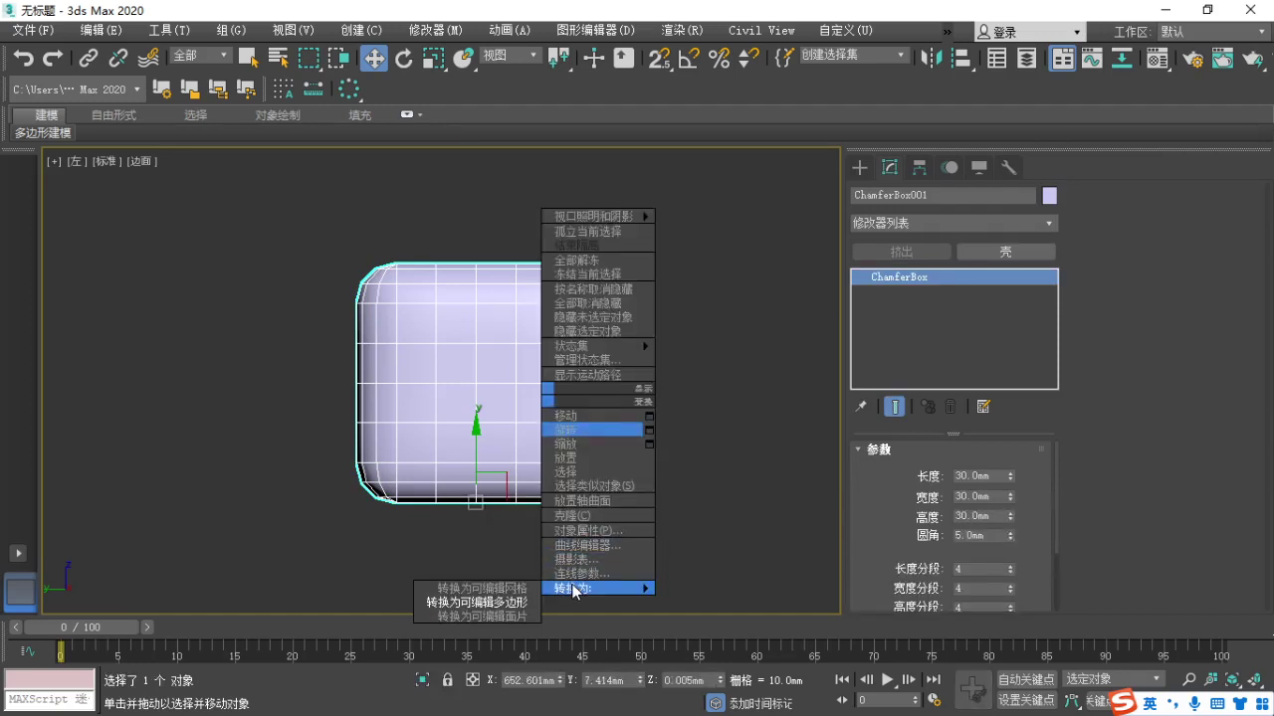
{"action": "left_click", "coordinate": [484, 602]}
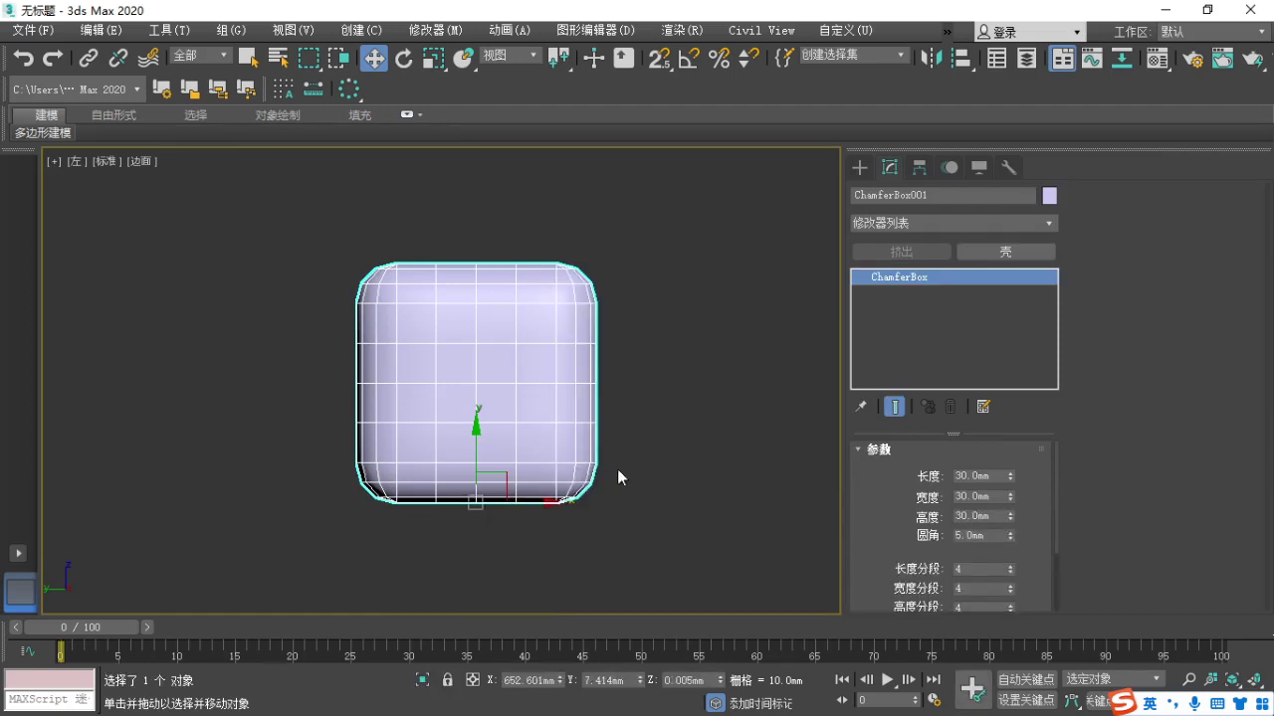
Clone the chamfer box directly above the original as a spare copy and clear the selection.
{"action": "middle_click_drag", "start_coordinate": [513, 417], "coordinate": [468, 468]}
{"action": "scroll", "coordinate": [467, 468], "scroll_direction": "down", "scroll_amount": 2}
{"action": "left_click_drag", "start_coordinate": [440, 462], "coordinate": [440, 169], "text": "shift"}
{"action": "left_click", "coordinate": [627, 453]}
{"action": "left_click", "coordinate": [594, 457]}
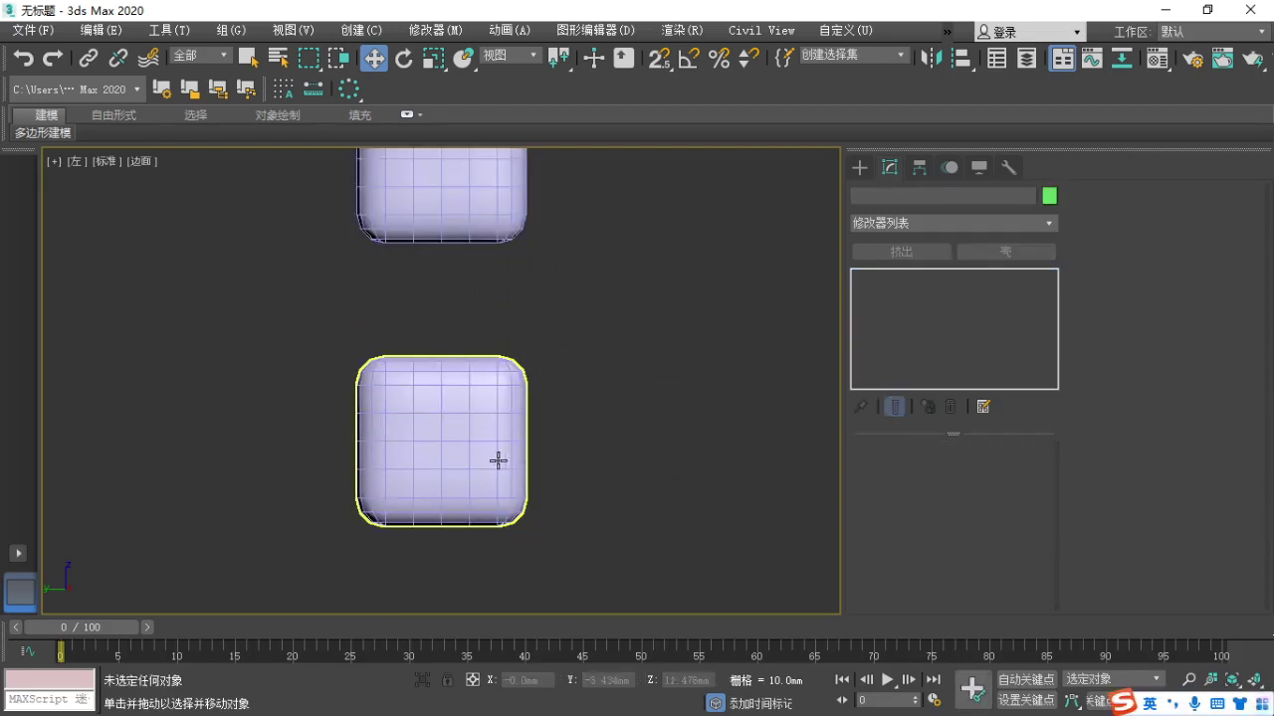
Select the lower chamfer box and convert it to an editable poly.
{"action": "left_click", "coordinate": [497, 460]}
{"action": "key", "text": "F1"}
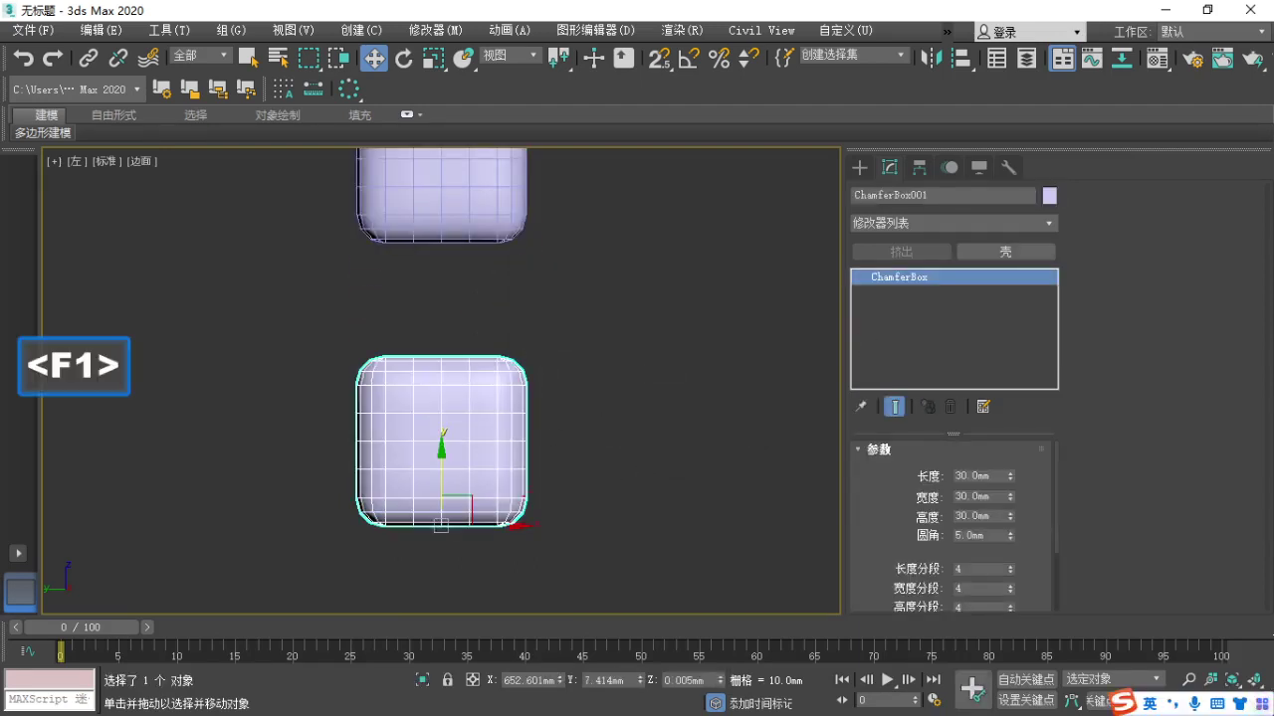
{"action": "key", "text": "Escape"}
{"action": "right_click", "coordinate": [498, 487]}
{"action": "mouse_move", "coordinate": [521, 679]}
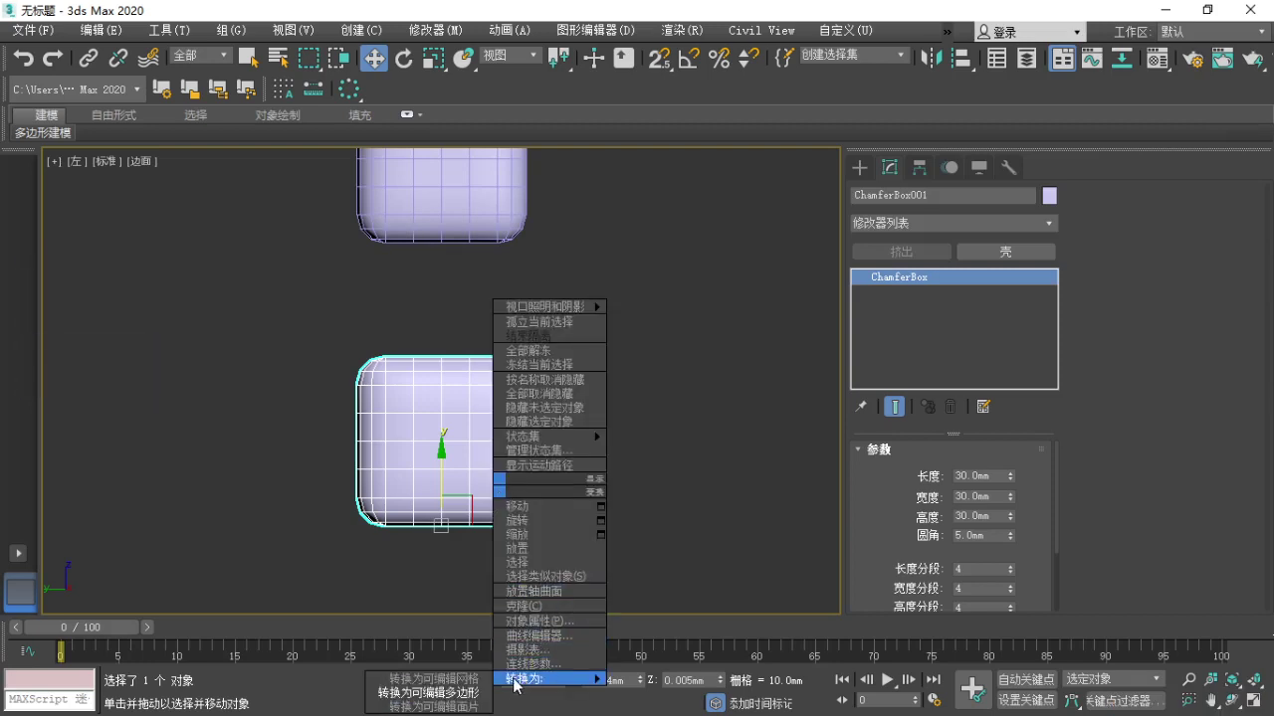
{"action": "left_click", "coordinate": [436, 693]}
{"action": "middle_click_drag", "start_coordinate": [618, 490], "coordinate": [632, 438]}
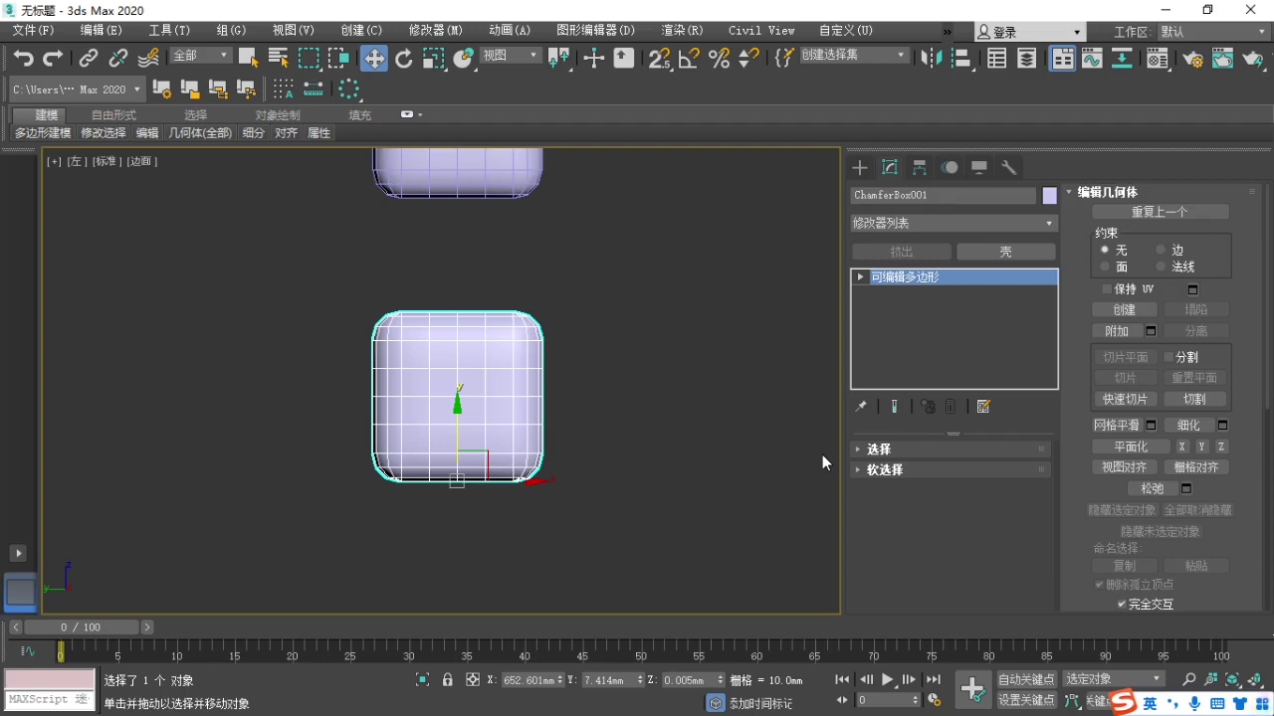
{"action": "middle_click_drag", "start_coordinate": [668, 292], "coordinate": [660, 362]}
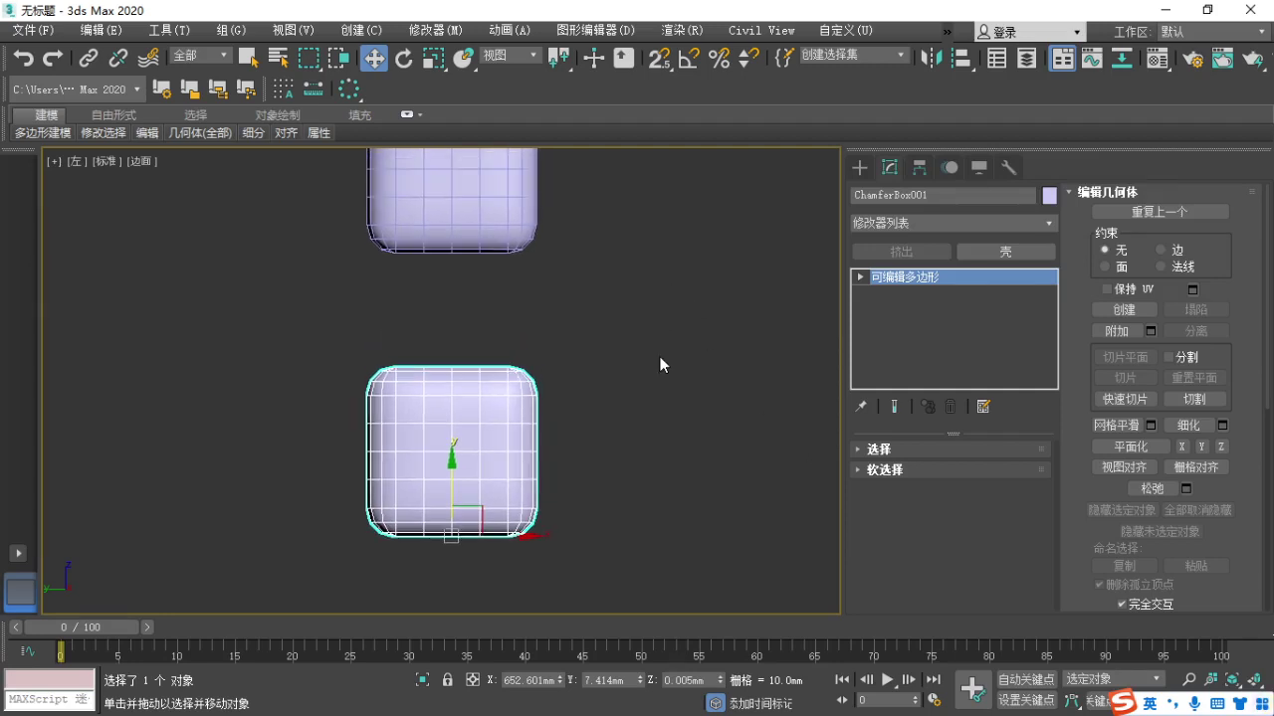
{"action": "key", "text": "F1"}
{"action": "left_click_drag", "start_coordinate": [470, 596], "coordinate": [454, 326]}
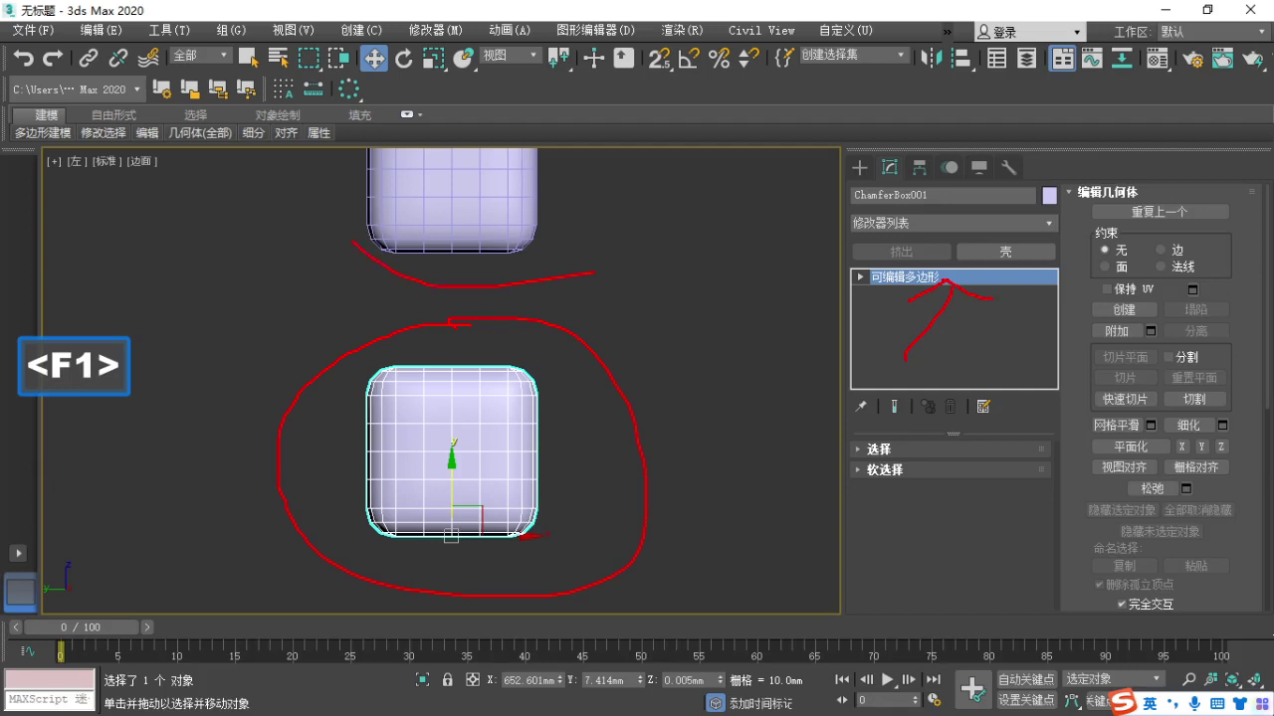
{"action": "left_click_drag", "start_coordinate": [350, 237], "coordinate": [605, 183]}
{"action": "key", "text": "Escape"}
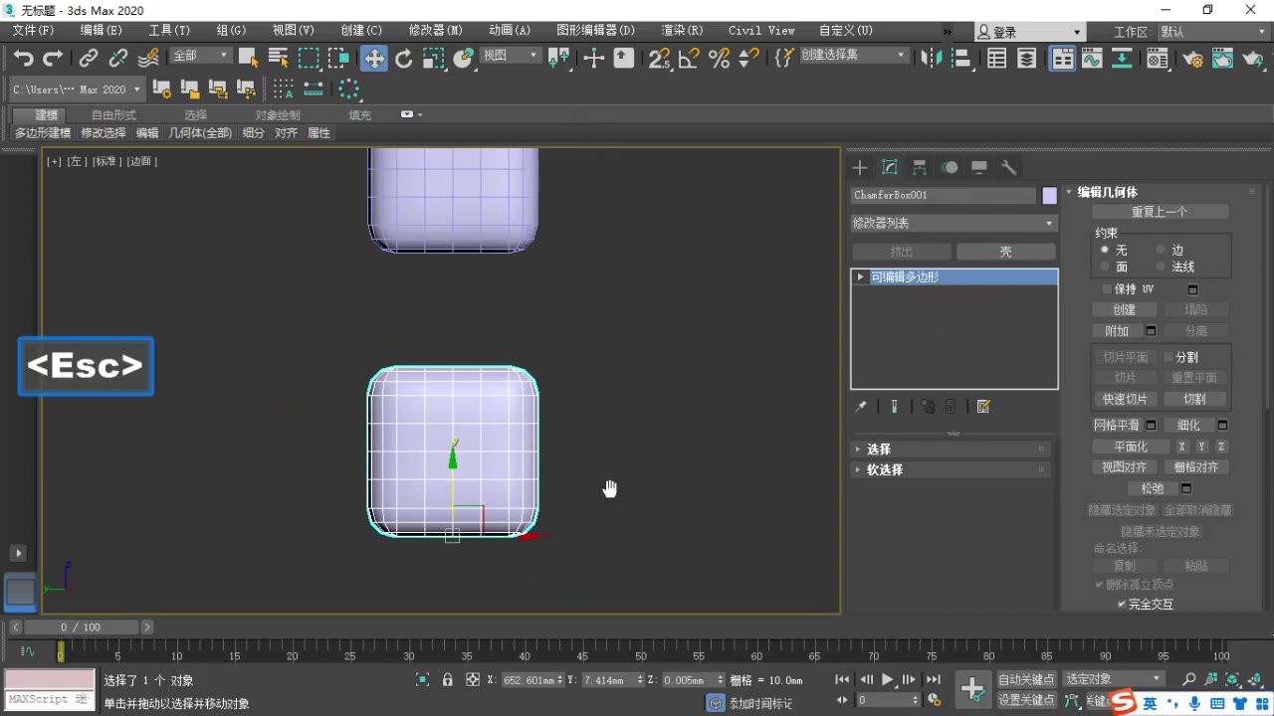
Enter the Vertex level of the lower box's editable poly and expose its selection options.
{"action": "key", "text": "1"}
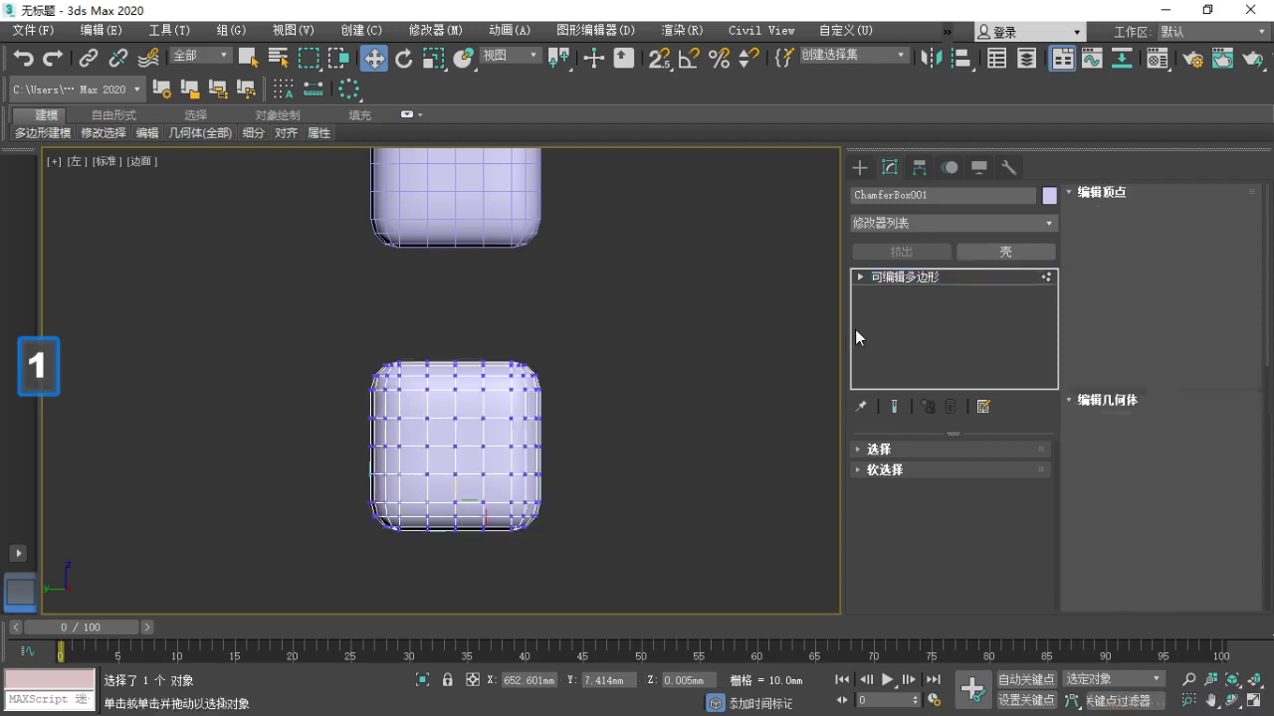
{"action": "left_click", "coordinate": [859, 276]}
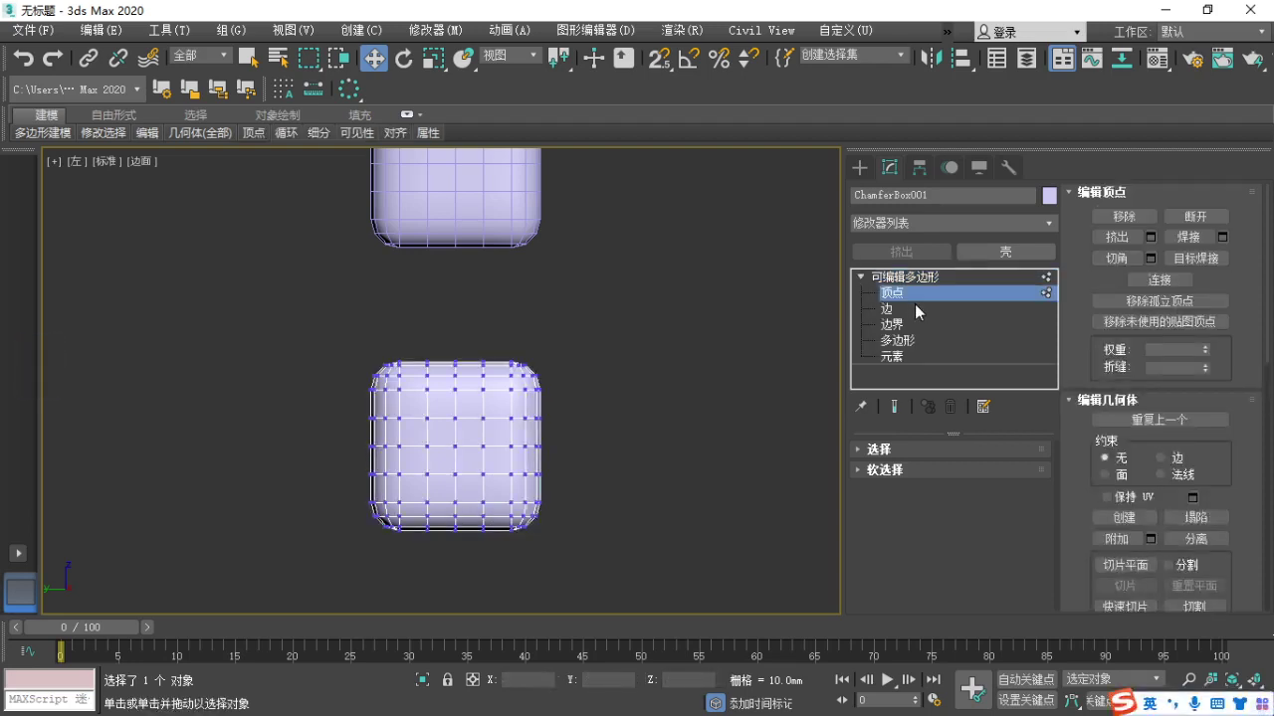
{"action": "key", "text": "F1"}
{"action": "key", "text": "Escape"}
{"action": "key", "text": "F1"}
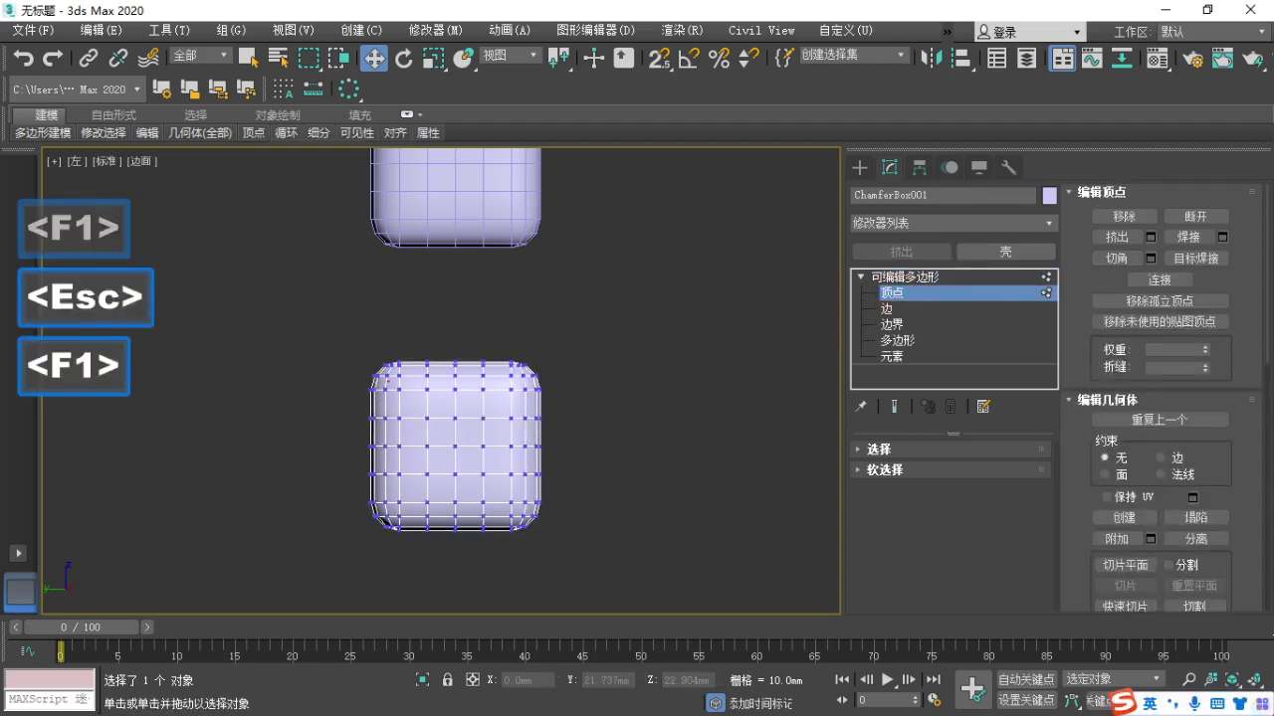
{"action": "mouse_move", "coordinate": [384, 361]}
{"action": "left_mouse_down", "text": "ctrl"}
{"action": "mouse_move", "coordinate": [521, 464]}
{"action": "mouse_move", "coordinate": [548, 529]}
{"action": "left_mouse_up", "text": "ctrl"}
{"action": "key", "text": "Escape"}
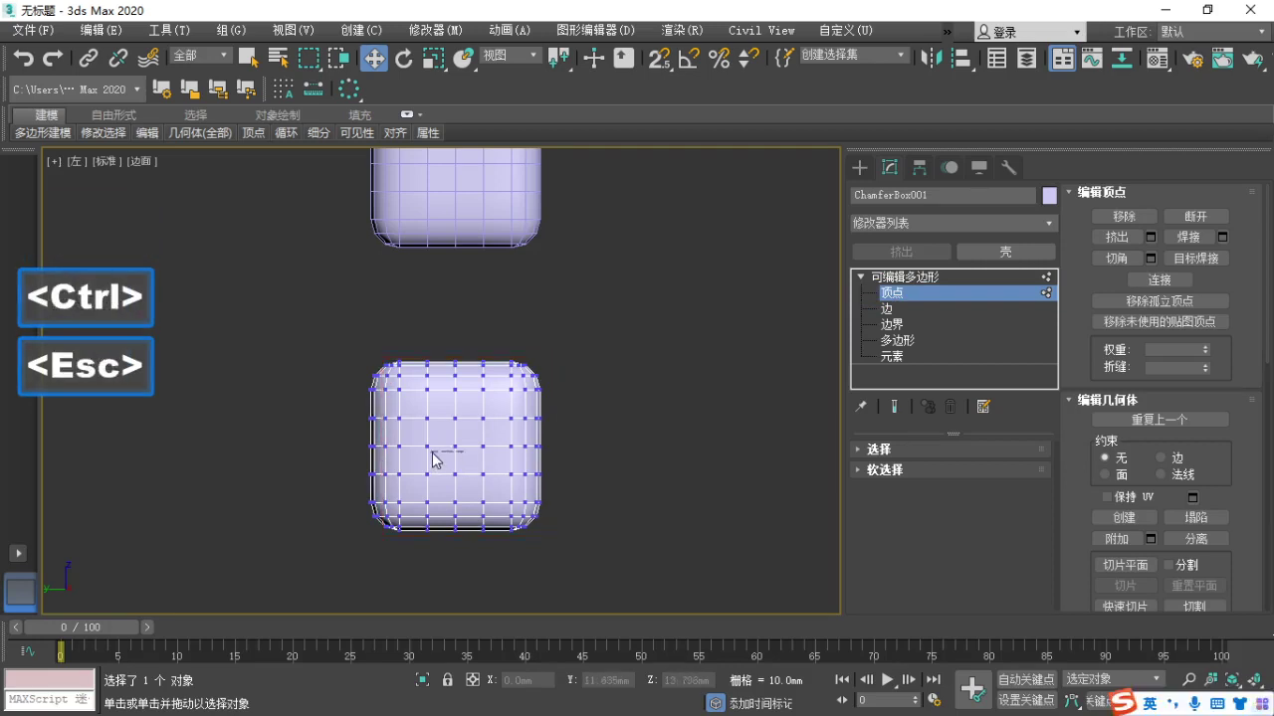
{"action": "left_click_drag", "start_coordinate": [431, 453], "coordinate": [449, 440]}
{"action": "left_click", "coordinate": [503, 467]}
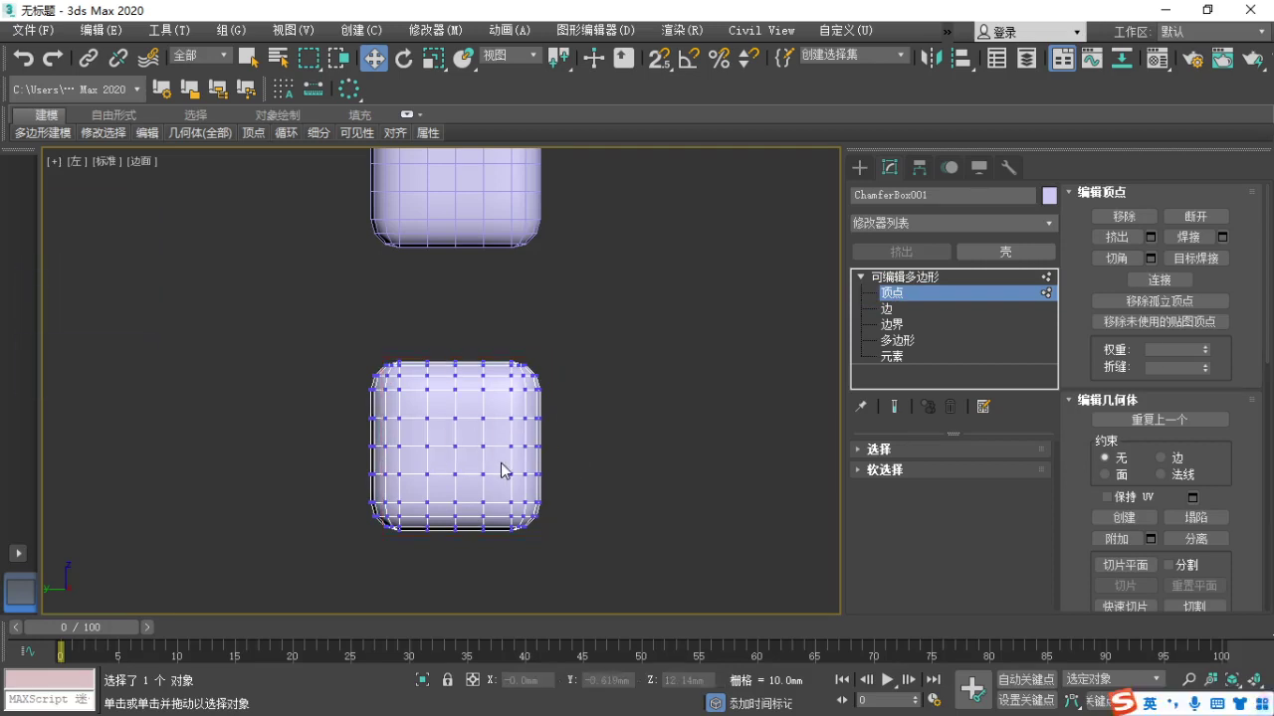
{"action": "left_click", "coordinate": [856, 449]}
{"action": "key", "text": "F1"}
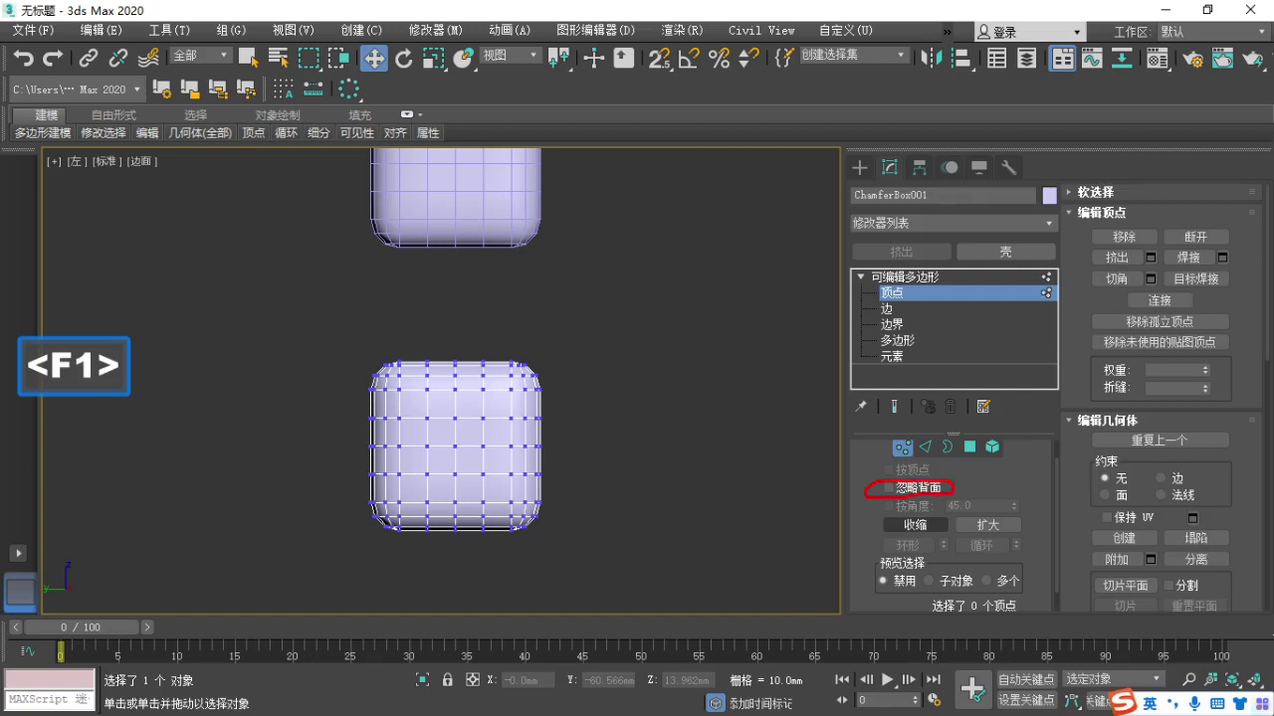
{"action": "left_click_drag", "start_coordinate": [362, 356], "coordinate": [561, 535], "text": "ctrl"}
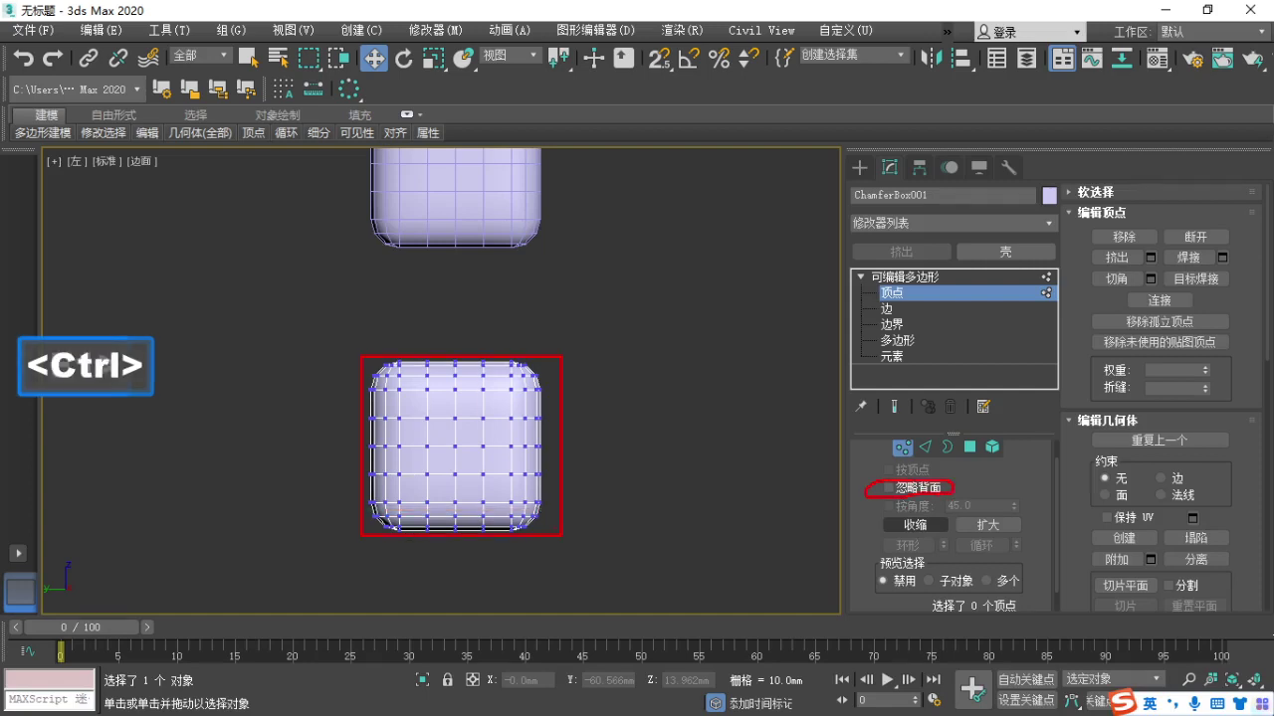
{"action": "mouse_move", "coordinate": [457, 435]}
{"action": "left_mouse_down"}
{"action": "mouse_move", "coordinate": [481, 442]}
{"action": "mouse_move", "coordinate": [452, 430]}
{"action": "left_mouse_up"}
{"action": "key", "text": "F1"}
{"action": "key", "text": "Escape"}
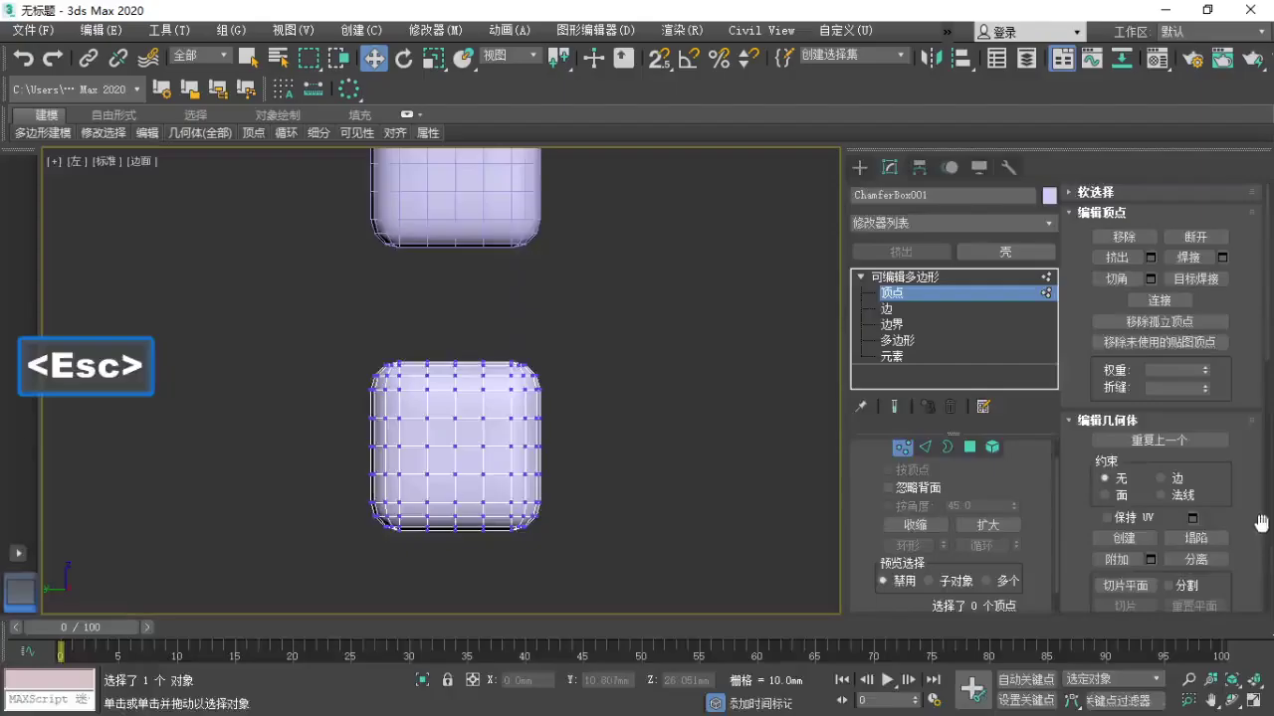
{"action": "scroll", "coordinate": [505, 435], "scroll_direction": "up", "scroll_amount": 4}
{"action": "key", "text": "F1"}
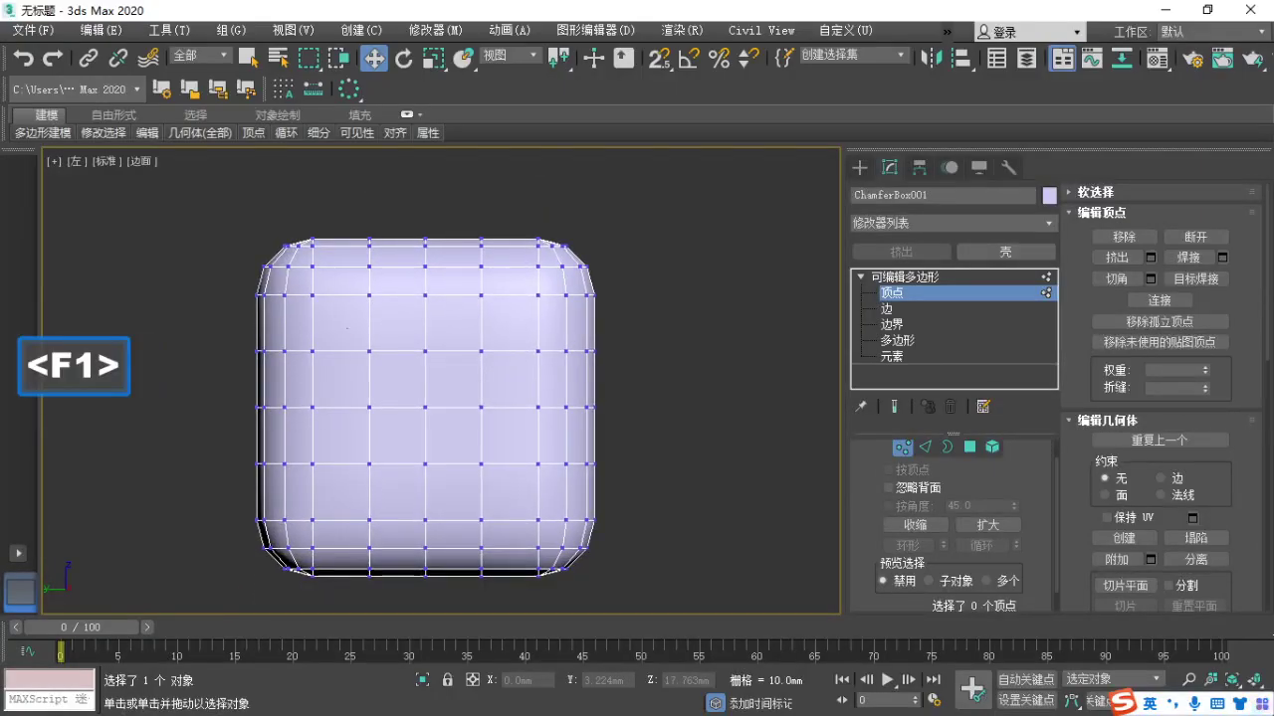
{"action": "key", "text": "ctrl"}
{"action": "mouse_move", "coordinate": [310, 294]}
{"action": "left_mouse_down"}
{"action": "mouse_move", "coordinate": [531, 487]}
{"action": "mouse_move", "coordinate": [537, 521]}
{"action": "left_mouse_up"}
{"action": "key", "text": "F1"}
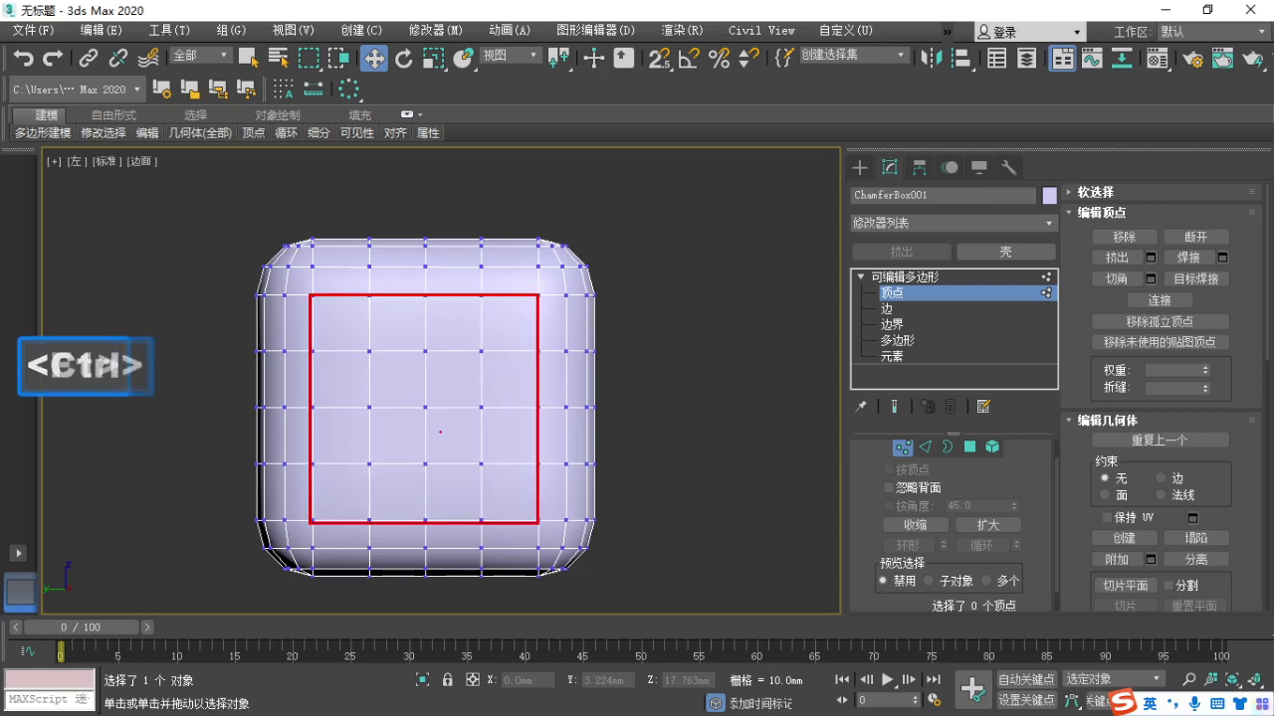
{"action": "key", "text": "alt"}
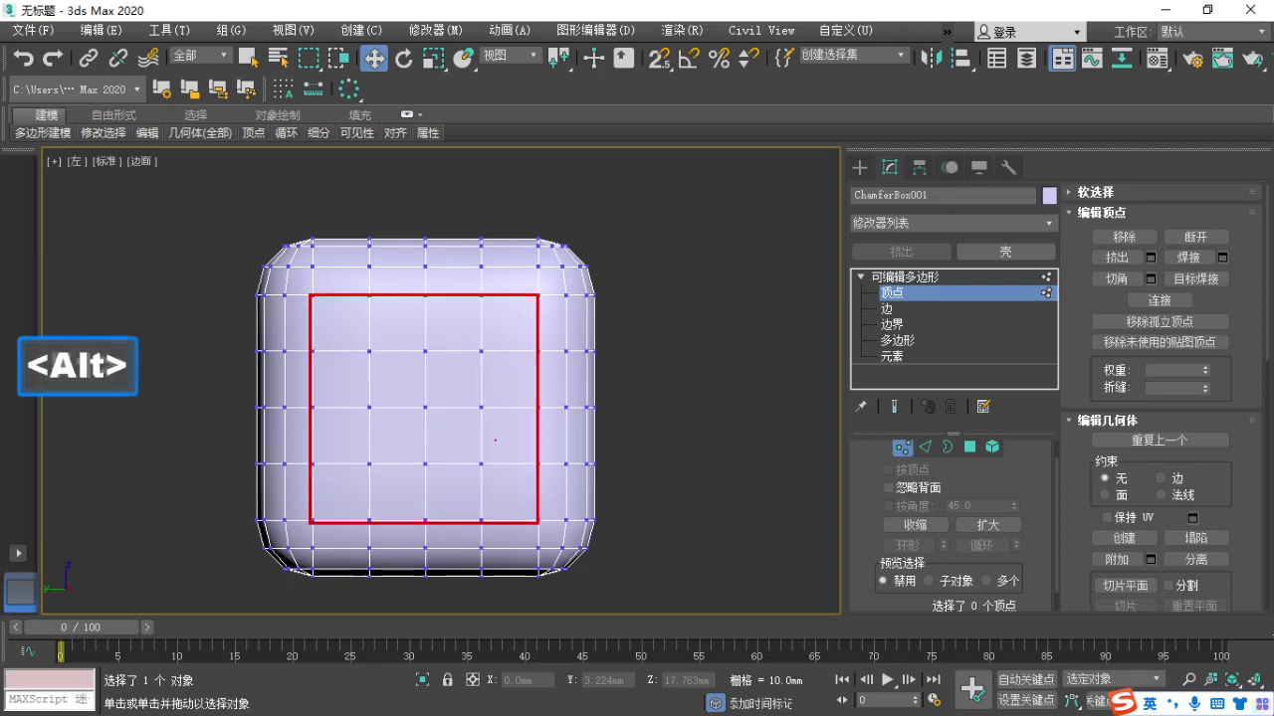
{"action": "key", "text": "Escape"}
{"action": "mouse_move", "coordinate": [489, 441]}
{"action": "middle_mouse_down", "text": "alt"}
{"action": "mouse_move", "coordinate": [475, 469]}
{"action": "mouse_move", "coordinate": [440, 478]}
{"action": "middle_mouse_up", "text": "alt"}
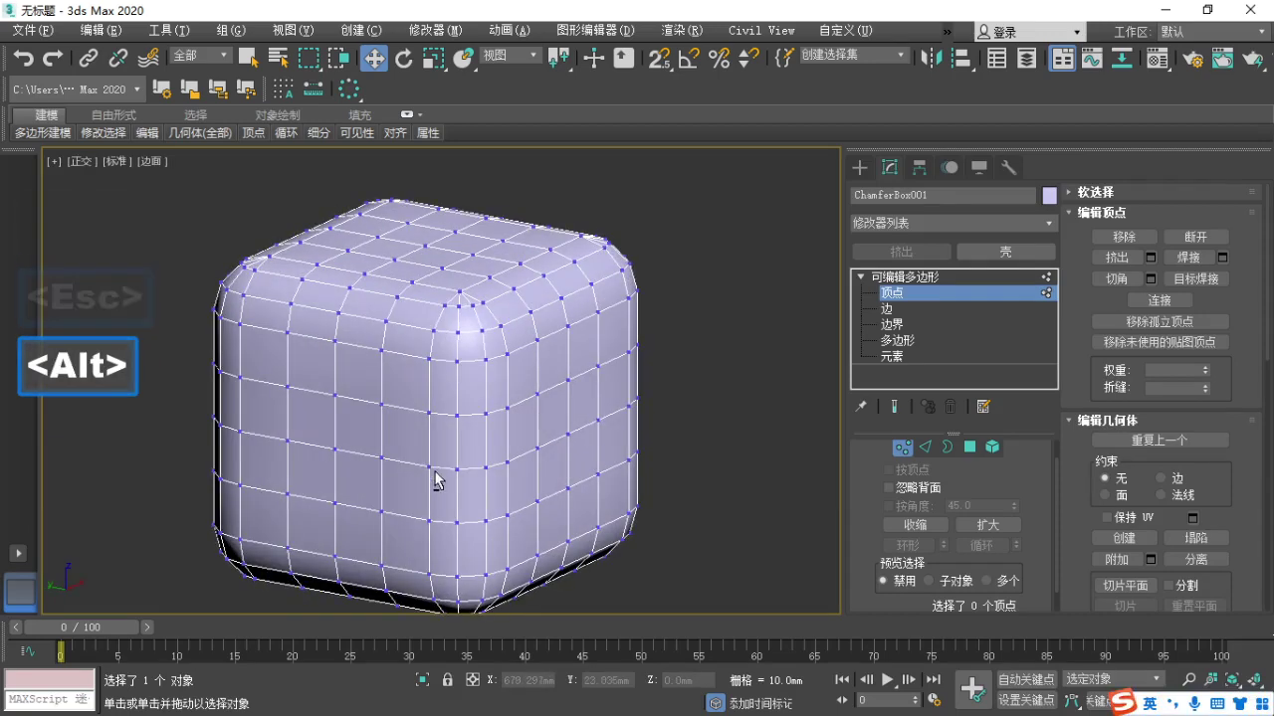
{"action": "key", "text": "F1"}
{"action": "mouse_move", "coordinate": [236, 324]}
{"action": "left_mouse_down"}
{"action": "mouse_move", "coordinate": [418, 360]}
{"action": "mouse_move", "coordinate": [435, 477]}
{"action": "left_mouse_up"}
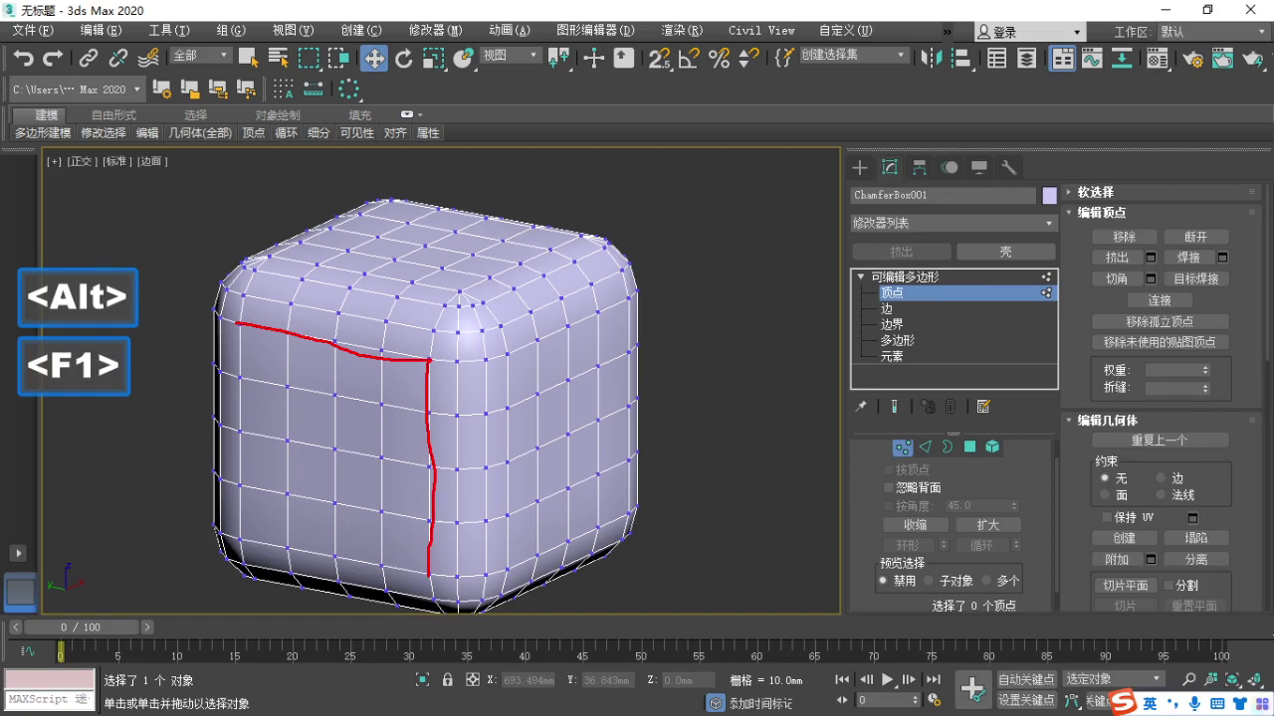
{"action": "key", "text": "Escape"}
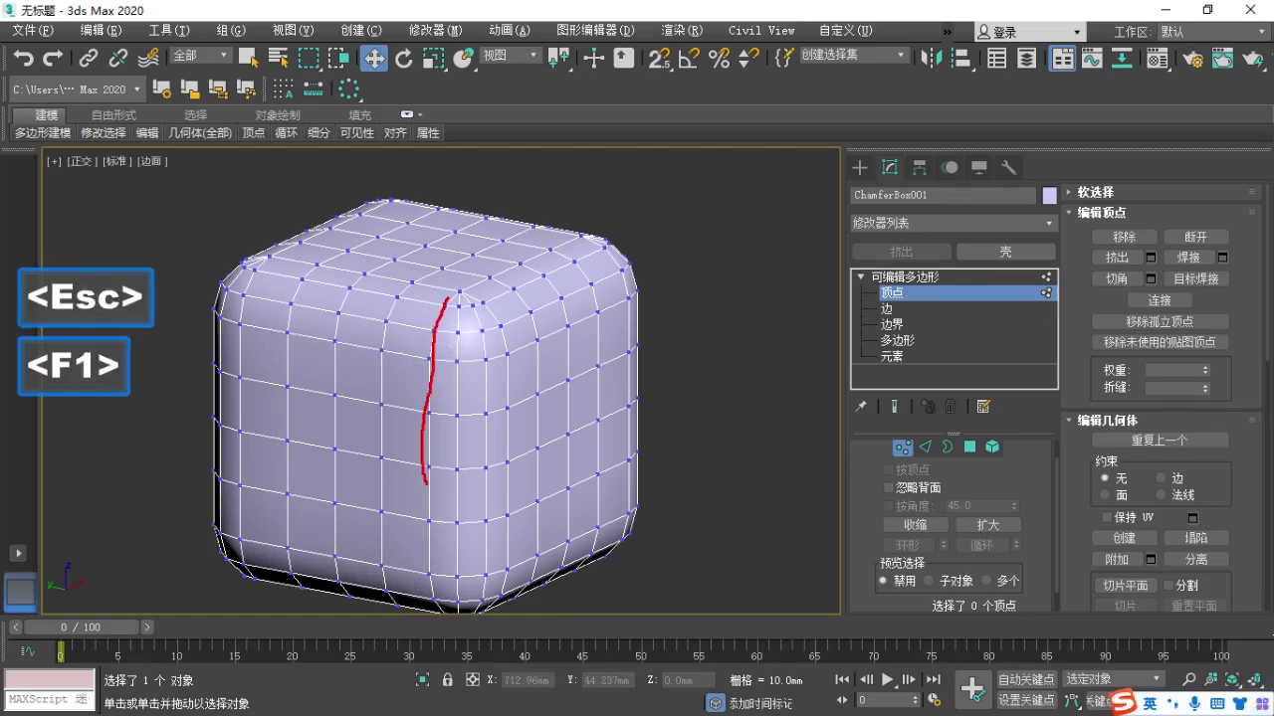
{"action": "left_click_drag", "start_coordinate": [426, 485], "coordinate": [435, 589]}
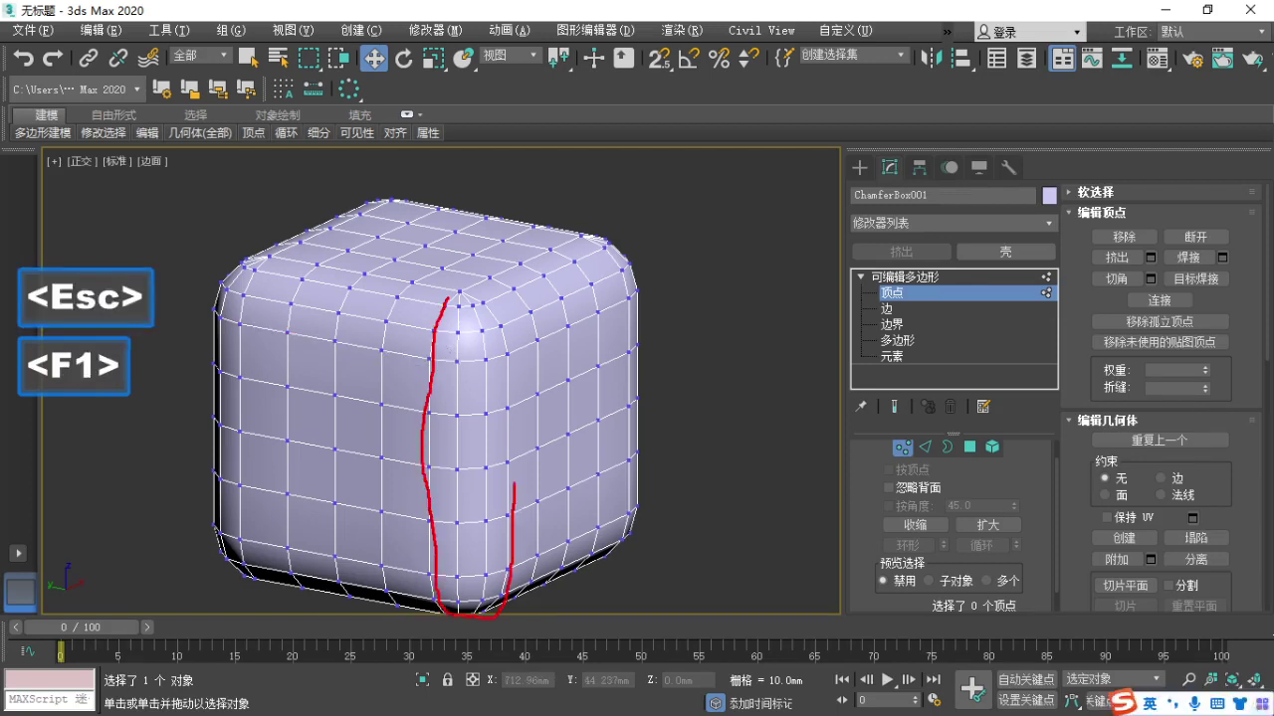
{"action": "left_click_drag", "start_coordinate": [516, 382], "coordinate": [482, 294]}
{"action": "left_click_drag", "start_coordinate": [486, 377], "coordinate": [439, 491]}
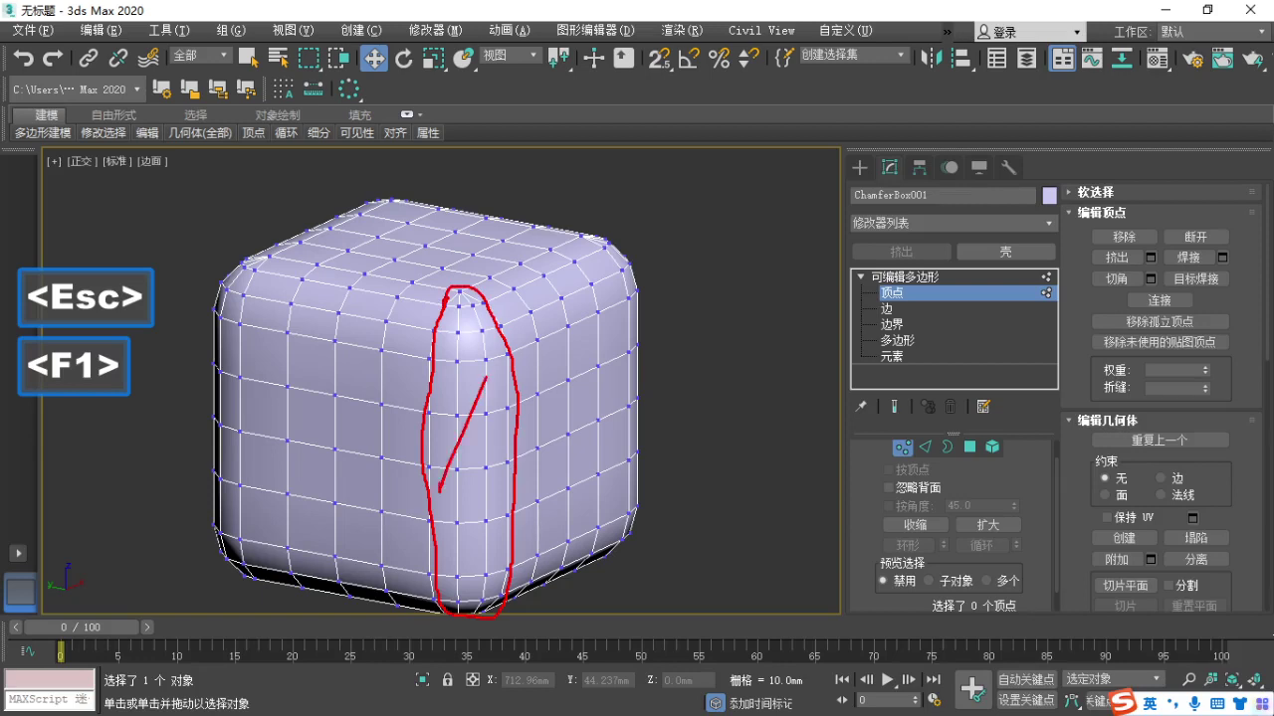
{"action": "left_click_drag", "start_coordinate": [454, 412], "coordinate": [504, 487]}
{"action": "mouse_move", "coordinate": [269, 256]}
{"action": "left_mouse_down"}
{"action": "mouse_move", "coordinate": [237, 335]}
{"action": "mouse_move", "coordinate": [247, 501]}
{"action": "left_mouse_up"}
{"action": "left_click_drag", "start_coordinate": [223, 580], "coordinate": [199, 269]}
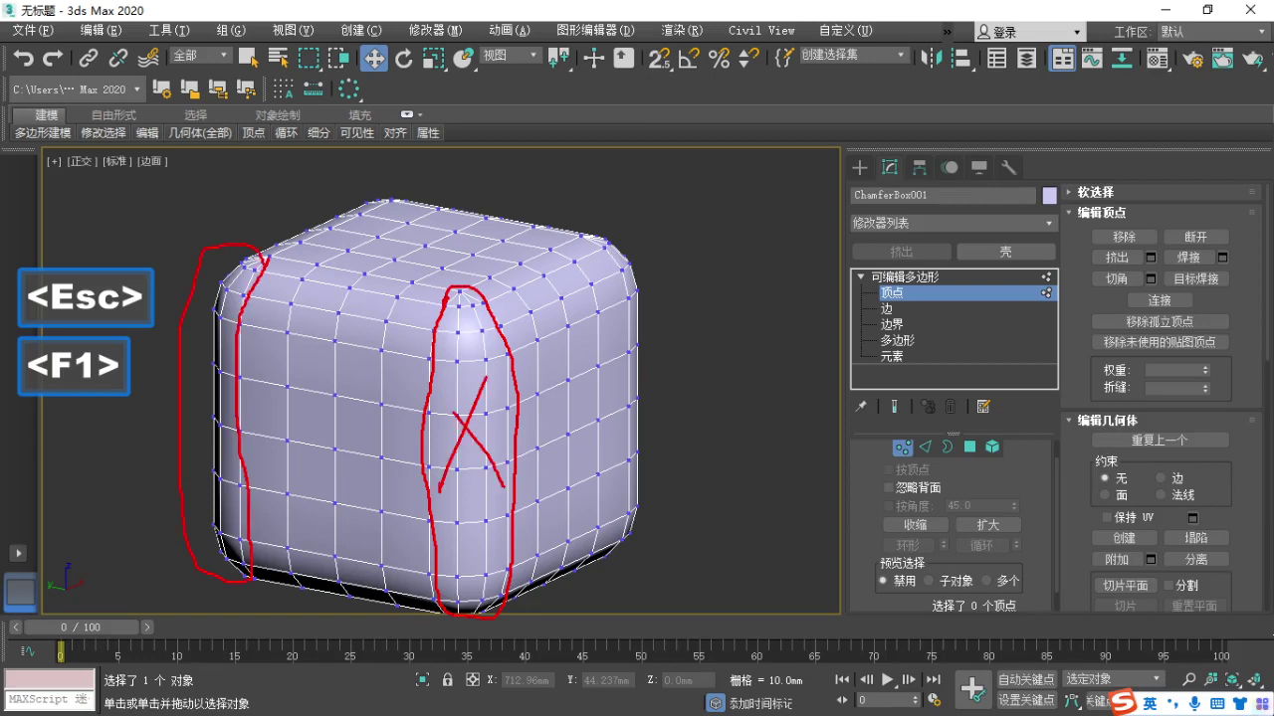
{"action": "mouse_move", "coordinate": [609, 240]}
{"action": "left_mouse_down"}
{"action": "mouse_move", "coordinate": [633, 301]}
{"action": "mouse_move", "coordinate": [611, 551]}
{"action": "left_mouse_up"}
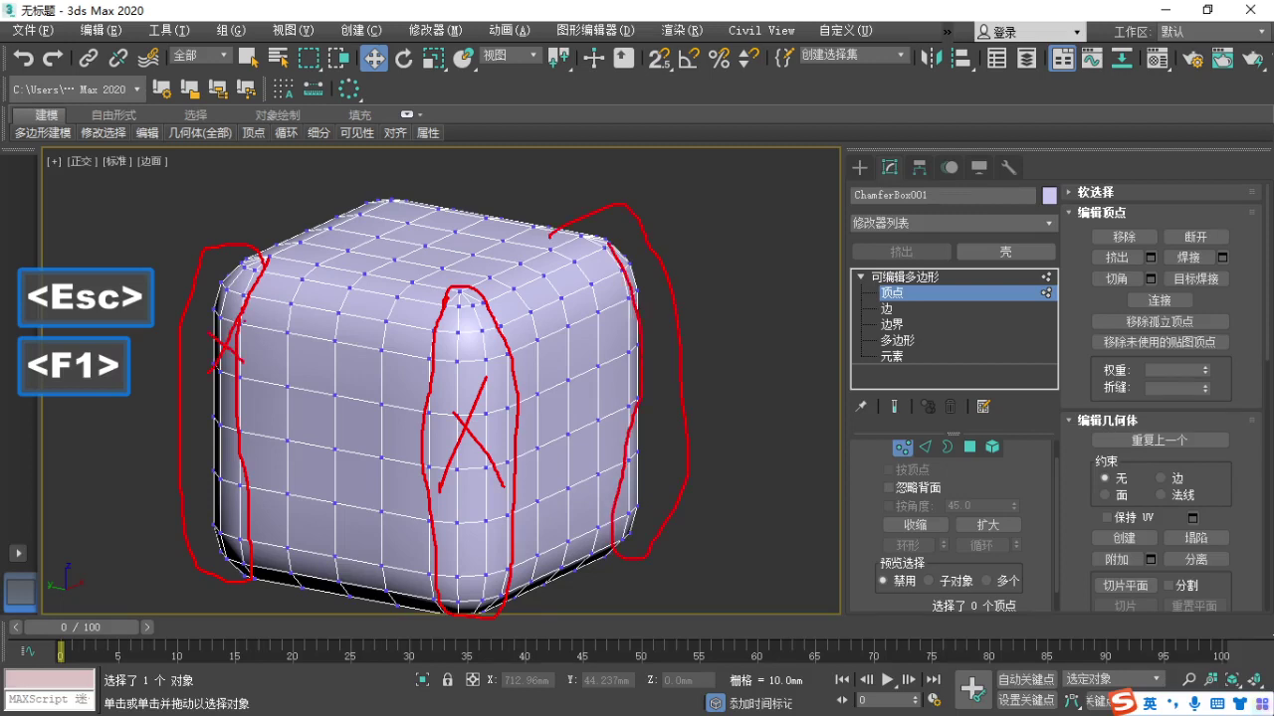
{"action": "mouse_move", "coordinate": [239, 325]}
{"action": "left_mouse_down"}
{"action": "mouse_move", "coordinate": [423, 353]}
{"action": "mouse_move", "coordinate": [412, 518]}
{"action": "left_mouse_up"}
{"action": "left_click_drag", "start_coordinate": [368, 568], "coordinate": [259, 544]}
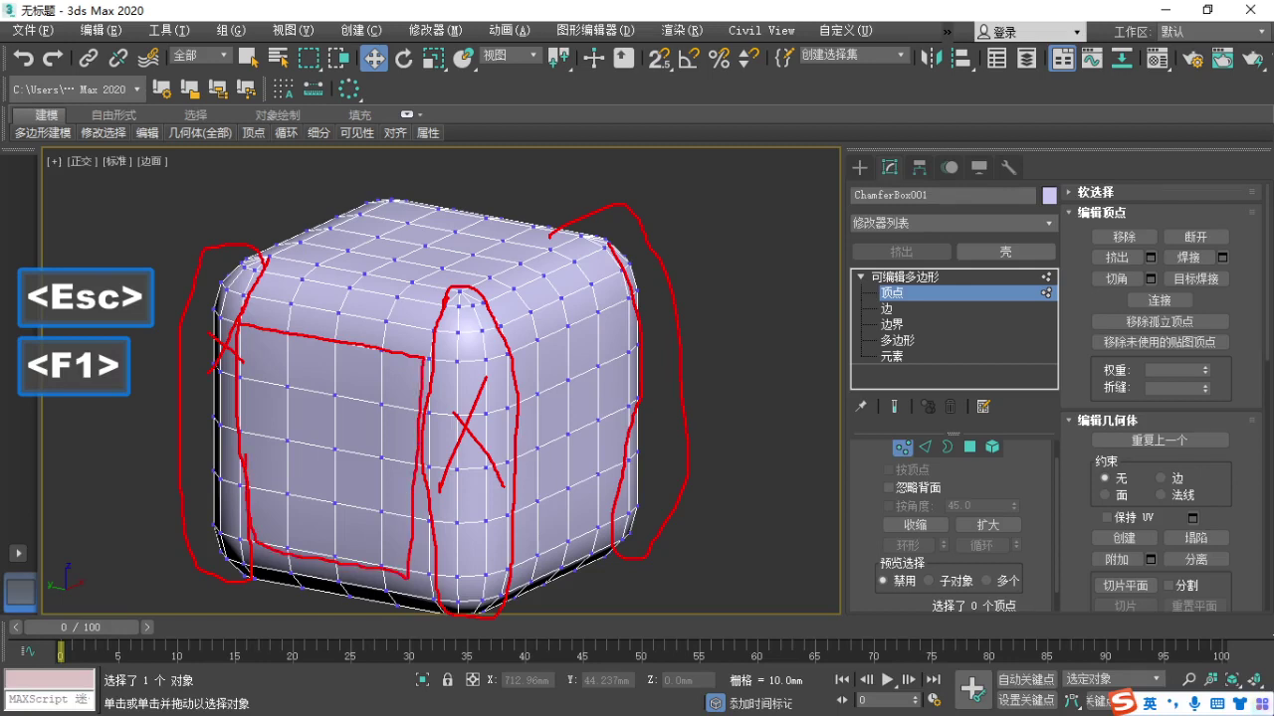
{"action": "left_click_drag", "start_coordinate": [348, 370], "coordinate": [396, 540]}
{"action": "key", "text": "Escape"}
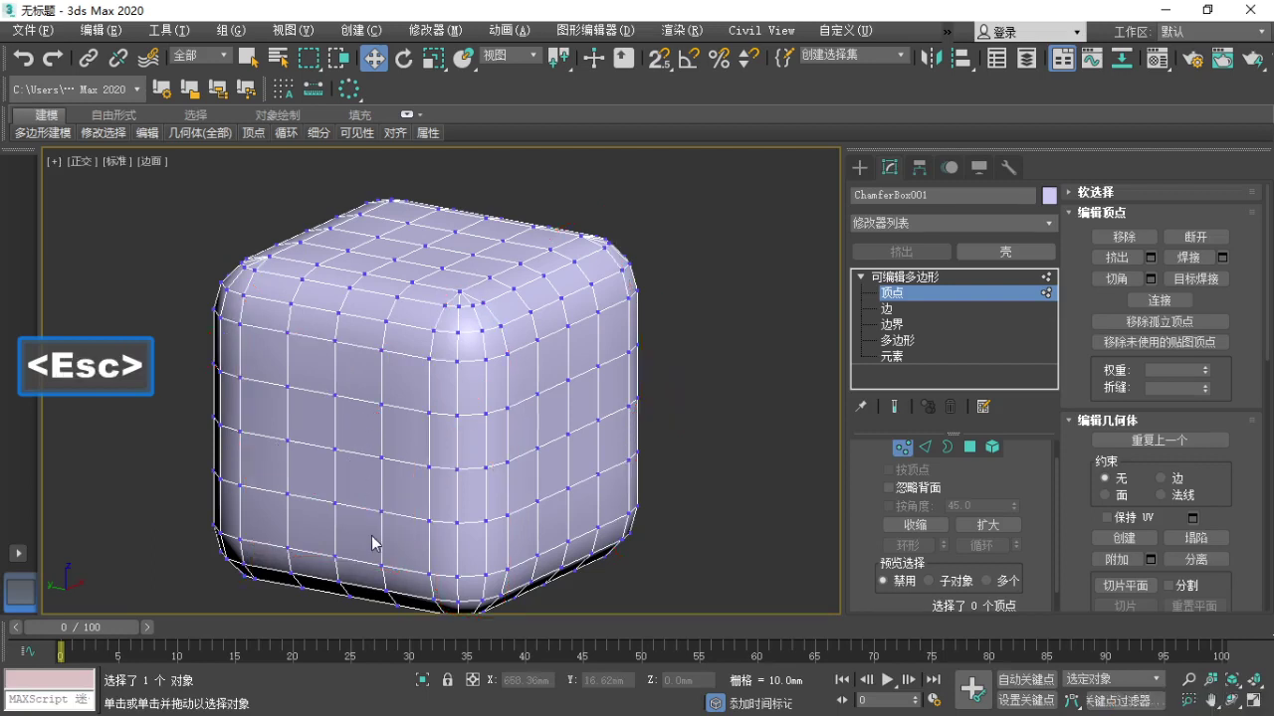
In the Left view, enable Ignore Backfacing and select the vertex at the center of the lower box's face.
{"action": "key", "text": "l"}
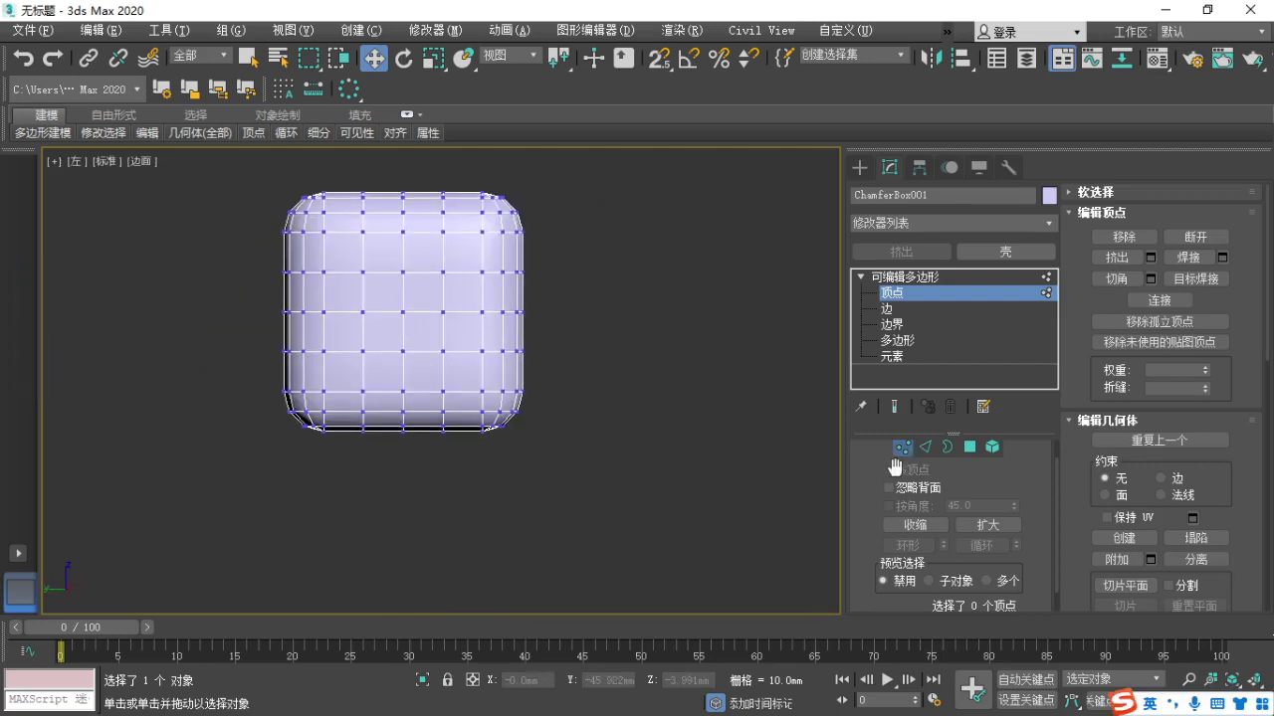
{"action": "key", "text": "F1"}
{"action": "mouse_move", "coordinate": [899, 504]}
{"action": "left_mouse_down"}
{"action": "mouse_move", "coordinate": [950, 476]}
{"action": "mouse_move", "coordinate": [868, 498]}
{"action": "left_mouse_up"}
{"action": "key", "text": "Escape"}
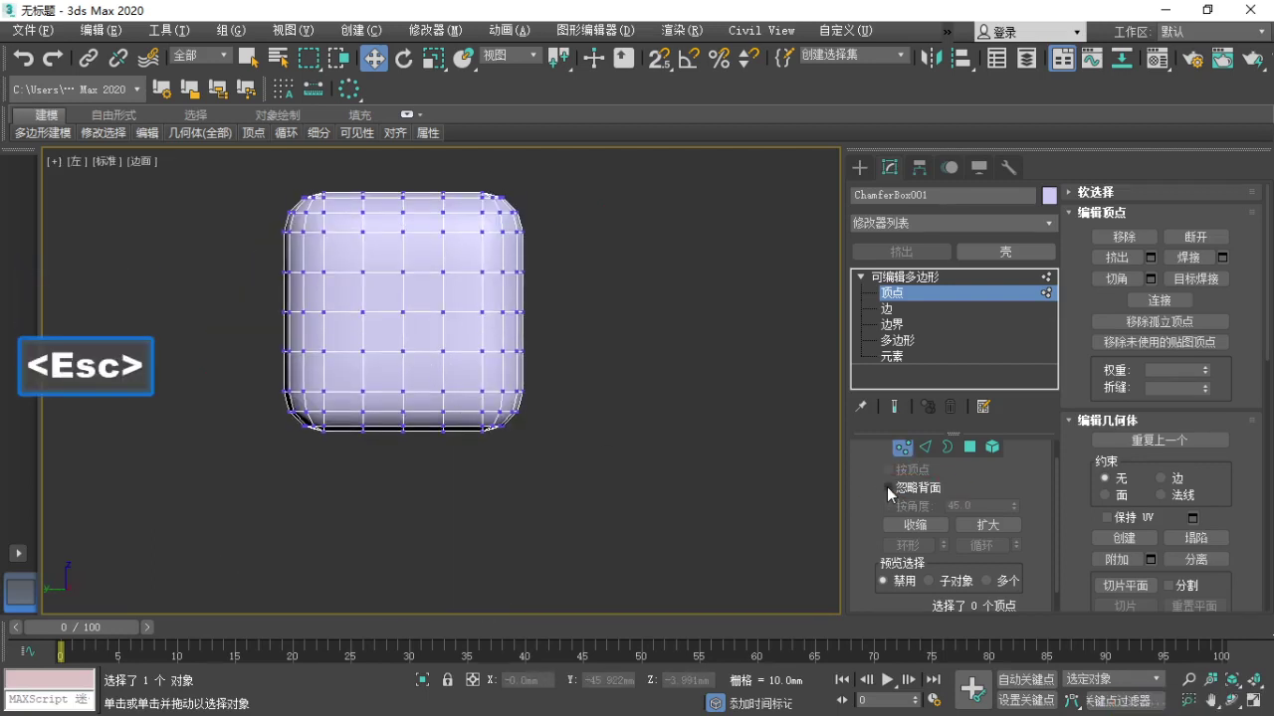
{"action": "left_click", "coordinate": [886, 486]}
{"action": "left_click", "coordinate": [402, 312]}
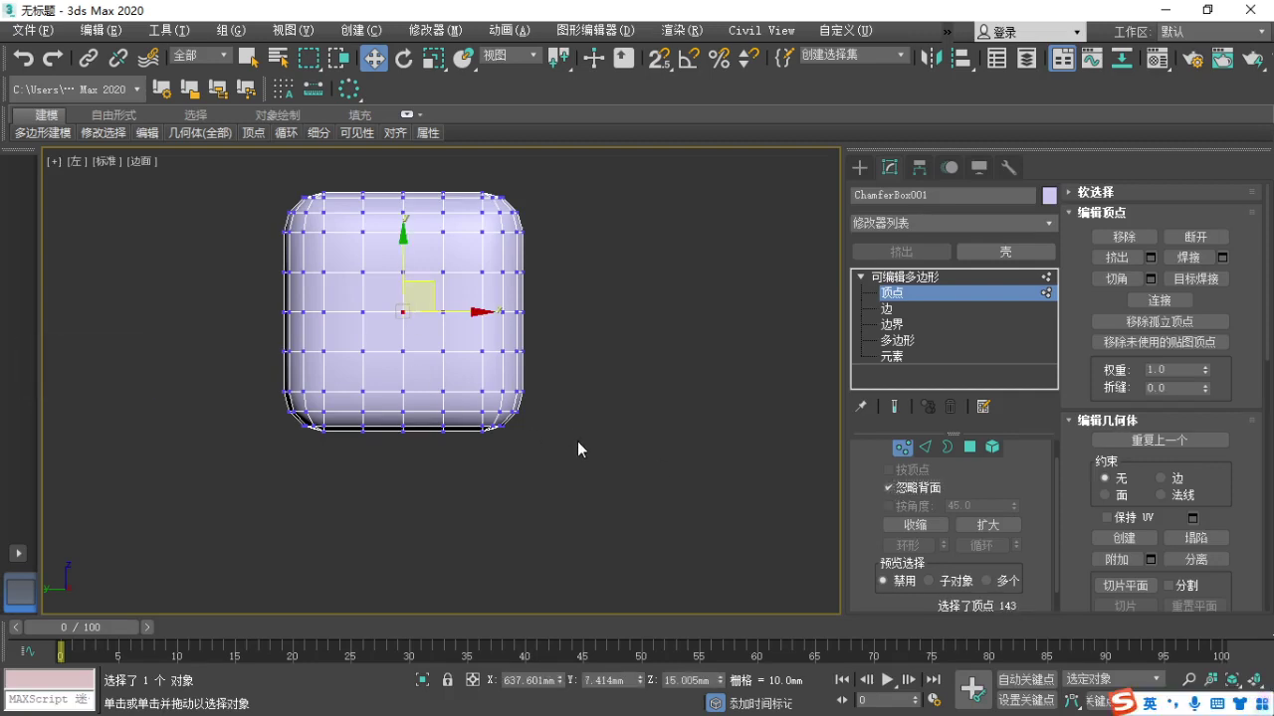
In the Front view, add the vertices diagonally upper-right and lower-left of the face's center to the current vertex selection.
{"action": "key", "text": "f"}
{"action": "key", "text": "ctrl+alt+z"}
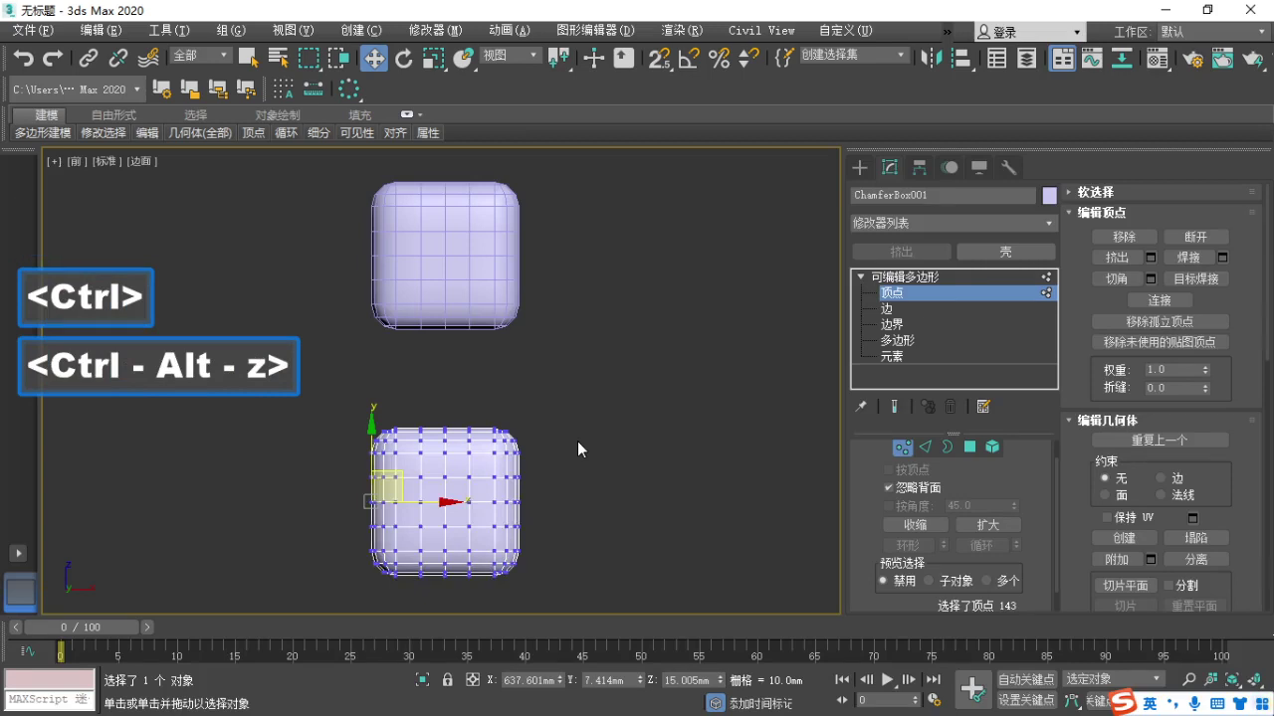
{"action": "key", "text": "z"}
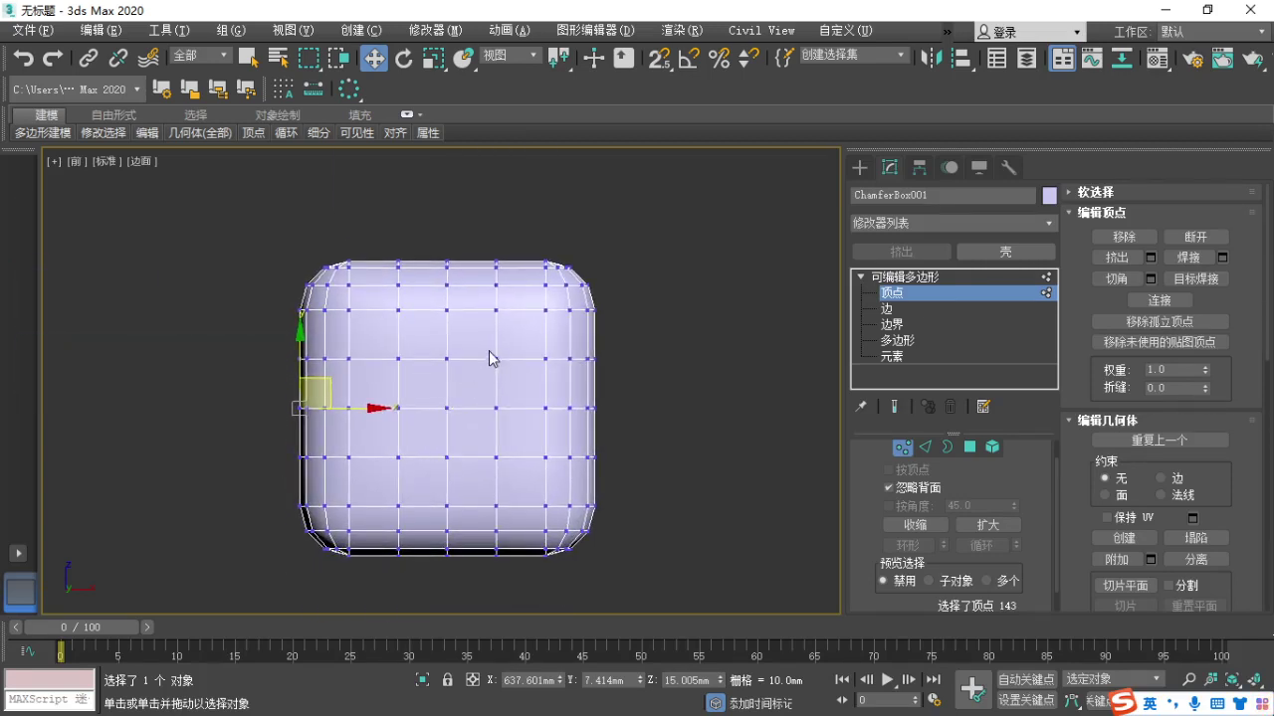
{"action": "key", "text": "F1"}
{"action": "left_click_drag", "start_coordinate": [482, 346], "coordinate": [503, 351]}
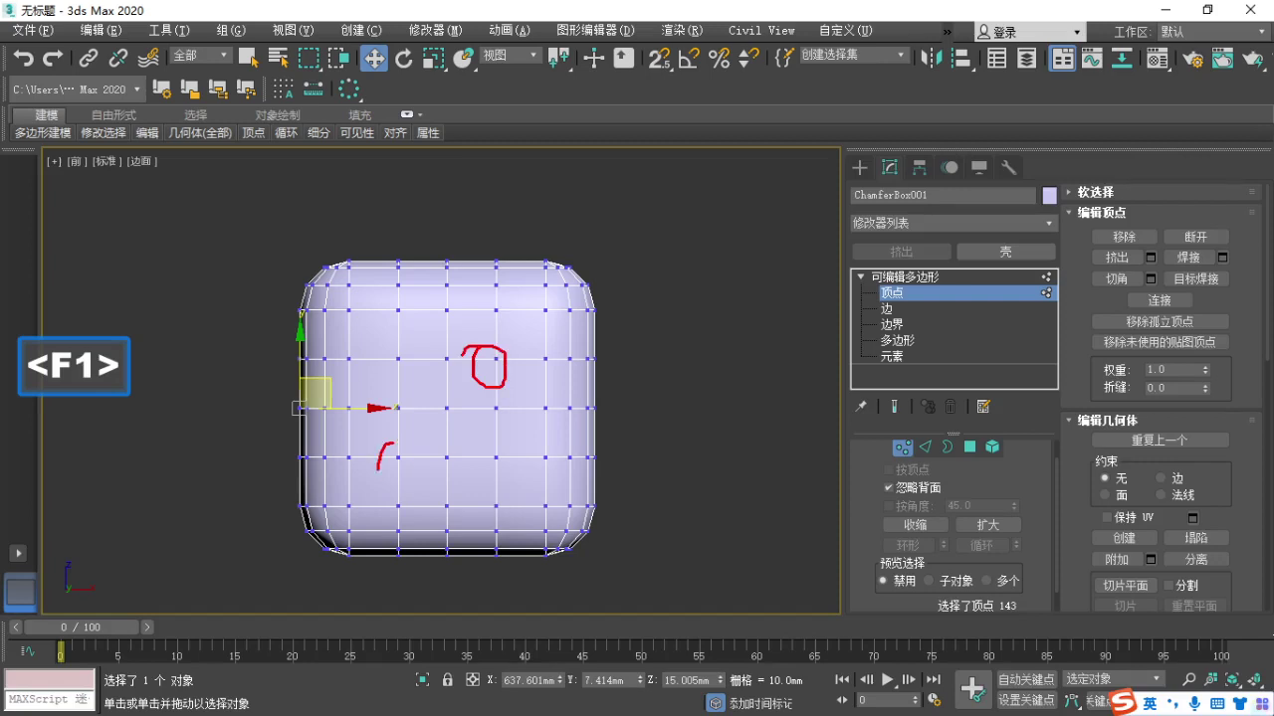
{"action": "left_click_drag", "start_coordinate": [378, 467], "coordinate": [399, 448]}
{"action": "key", "text": "Escape"}
{"action": "key", "text": "ctrl"}
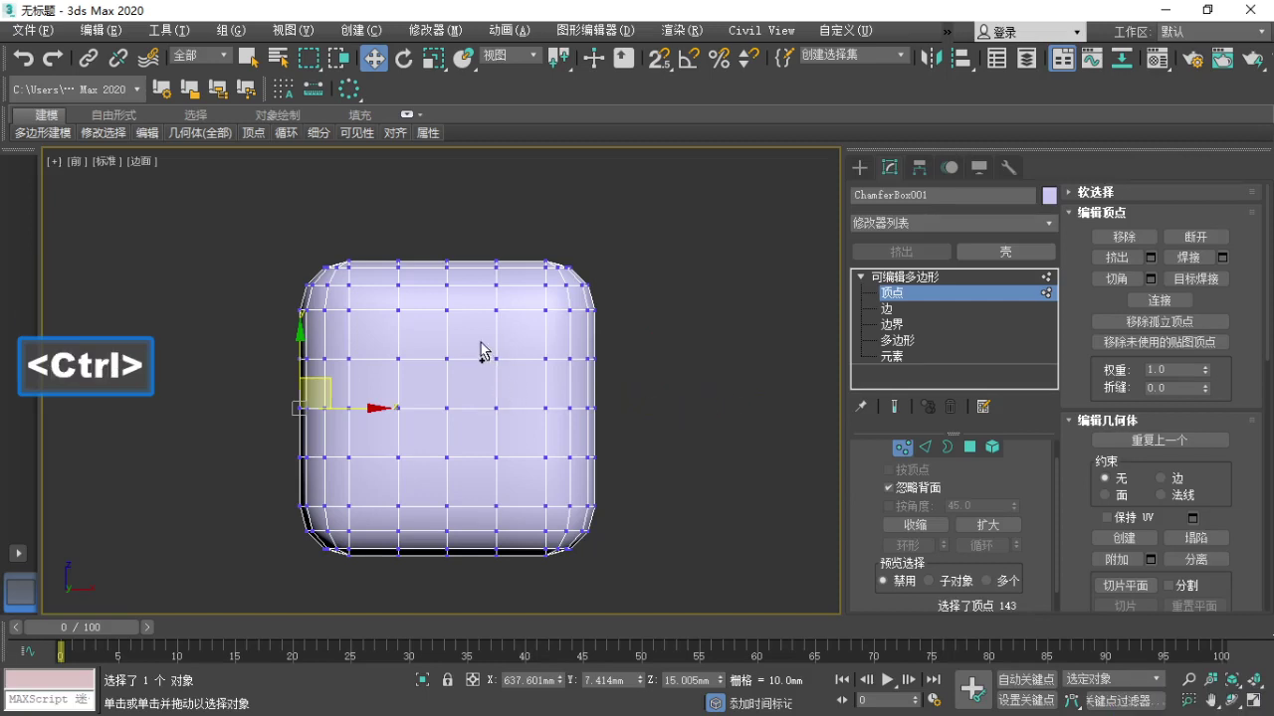
{"action": "left_click_drag", "start_coordinate": [483, 340], "coordinate": [511, 398]}
{"action": "left_click_drag", "start_coordinate": [384, 432], "coordinate": [411, 489], "text": "ctrl"}
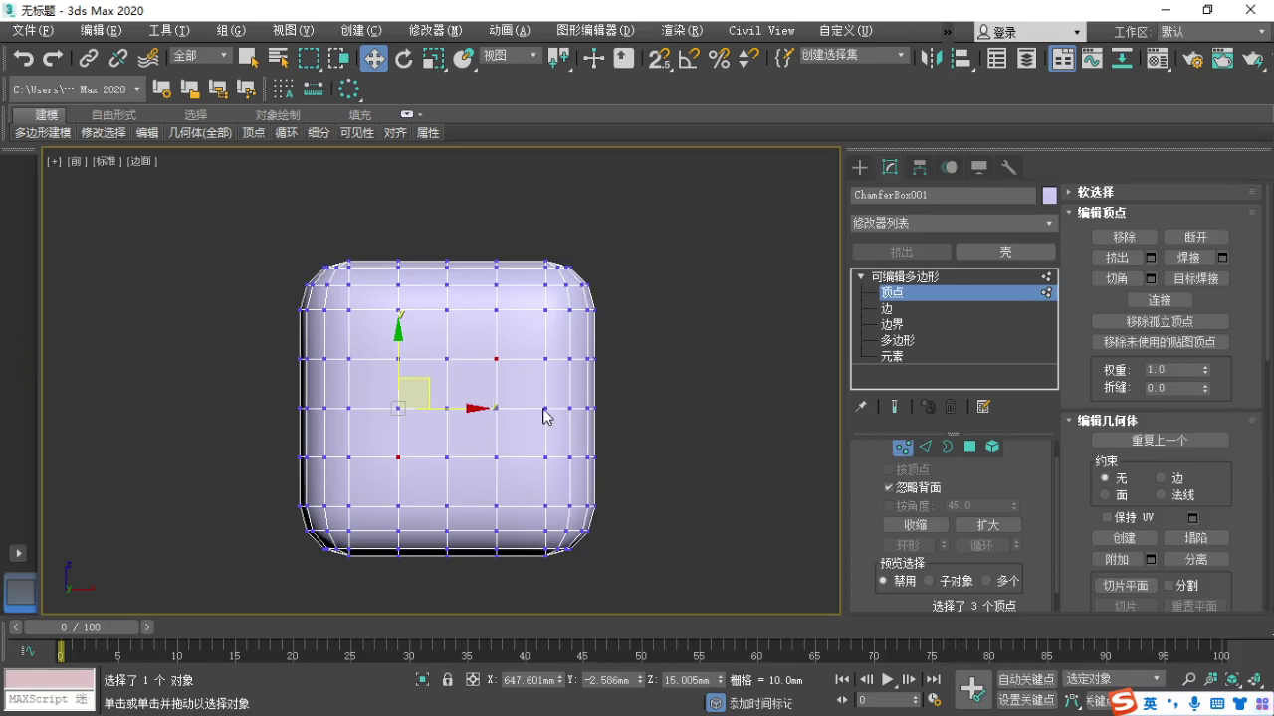
{"action": "left_click", "coordinate": [80, 162]}
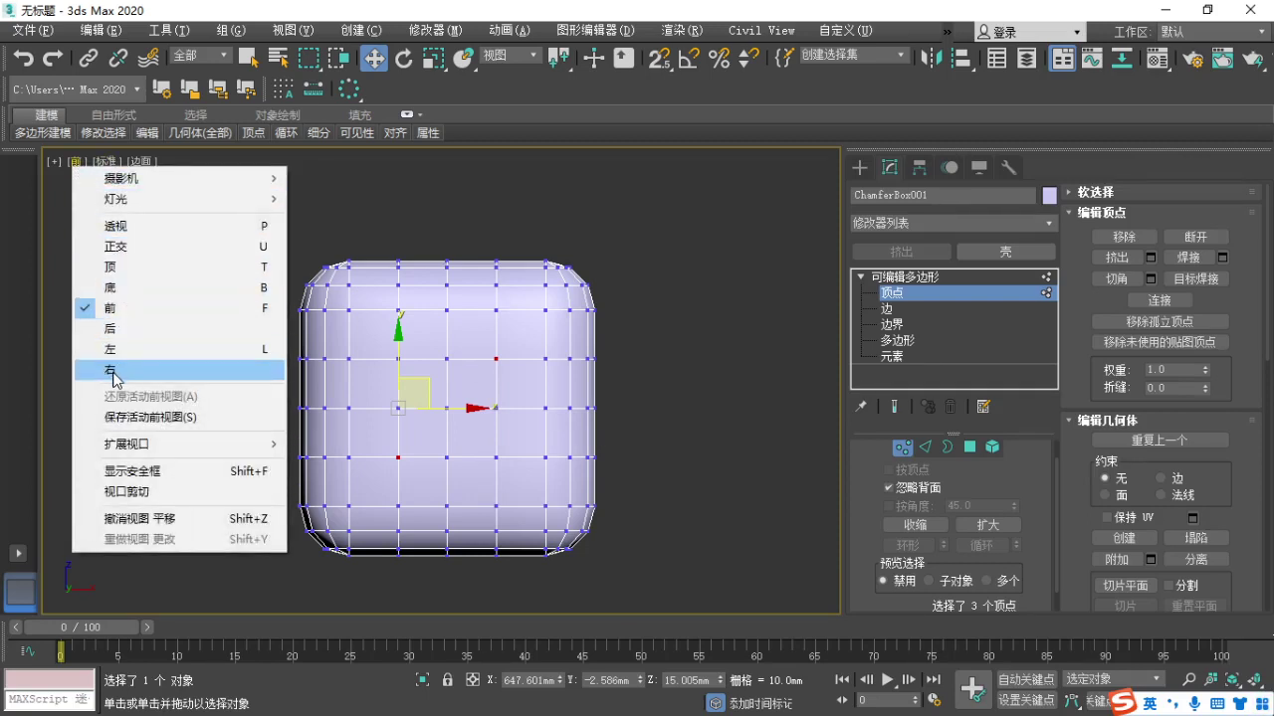
{"action": "left_click", "coordinate": [694, 435]}
{"action": "left_click", "coordinate": [695, 435]}
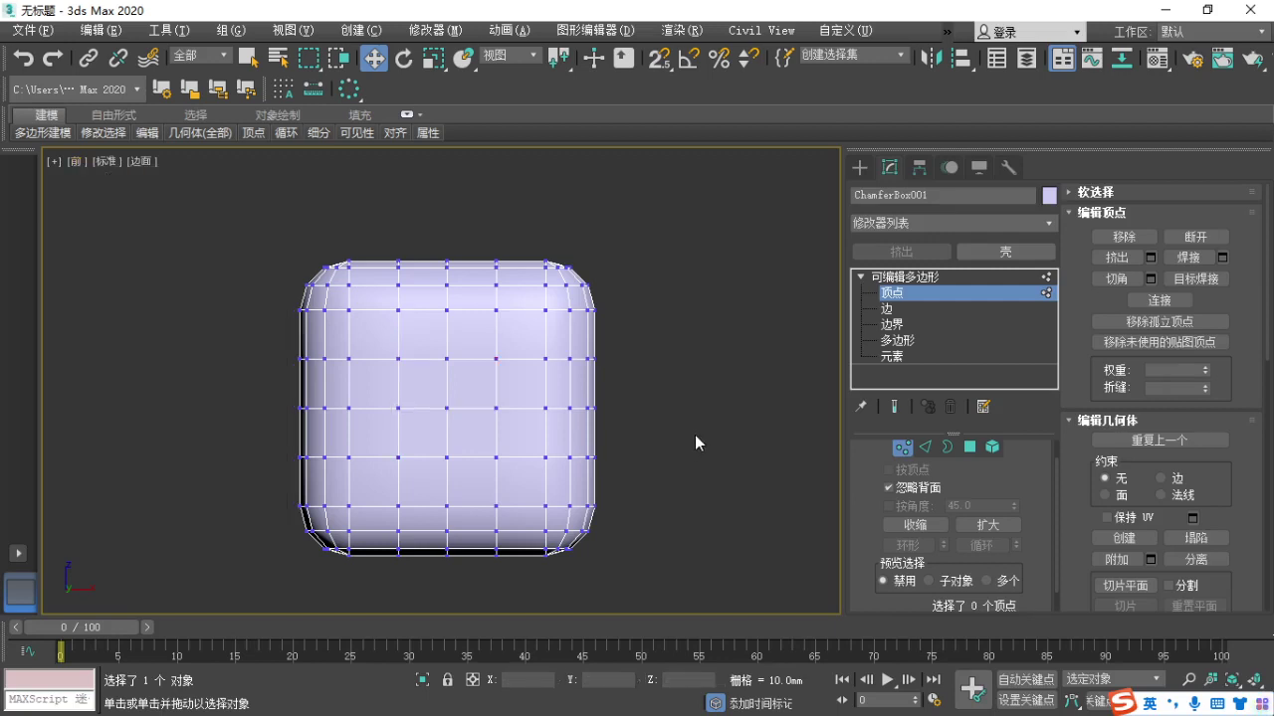
{"action": "key", "text": "ctrl+z"}
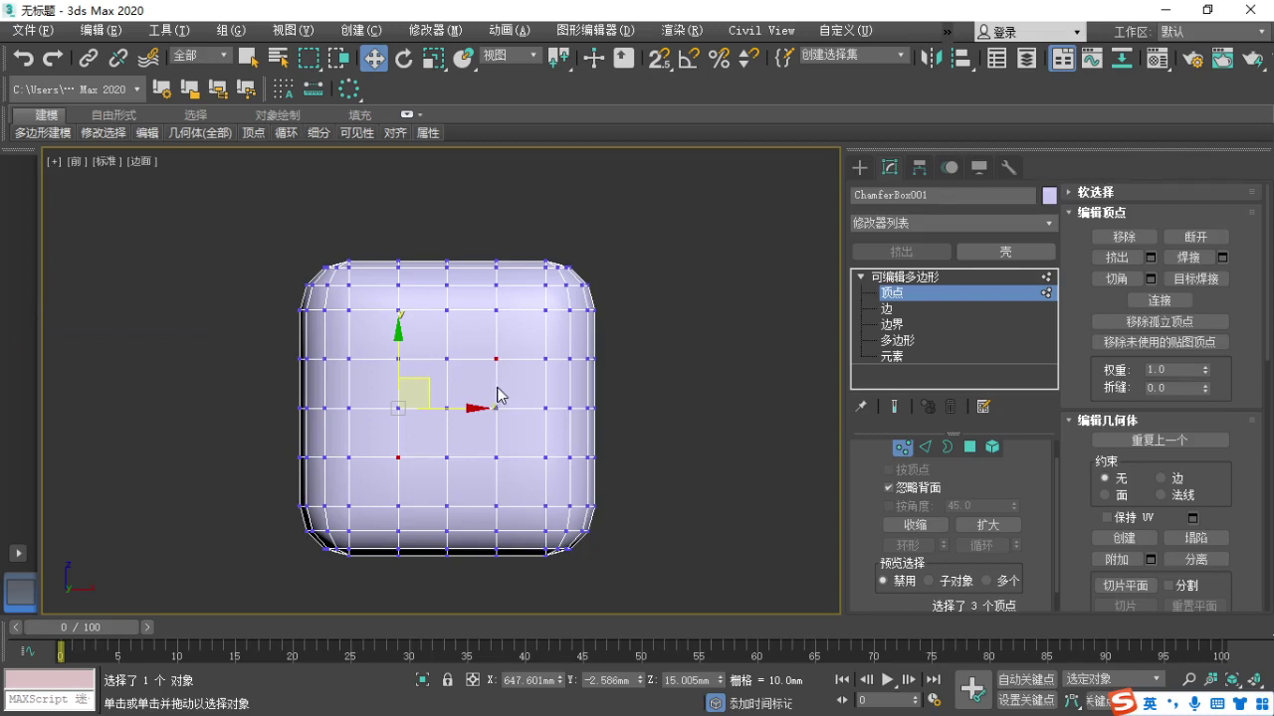
{"action": "key", "text": "F1"}
{"action": "mouse_move", "coordinate": [488, 345]}
{"action": "left_mouse_down"}
{"action": "mouse_move", "coordinate": [519, 350]}
{"action": "mouse_move", "coordinate": [464, 360]}
{"action": "left_mouse_up"}
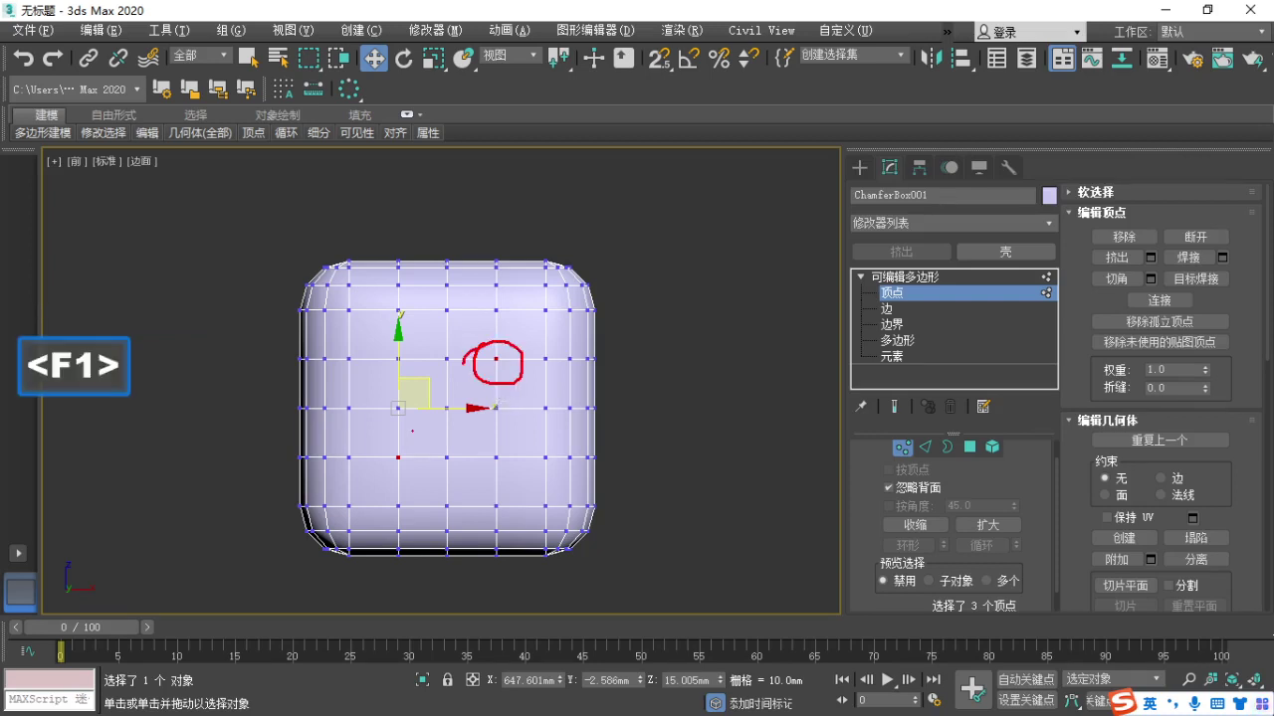
{"action": "left_click_drag", "start_coordinate": [408, 427], "coordinate": [423, 446]}
{"action": "key", "text": "Escape"}
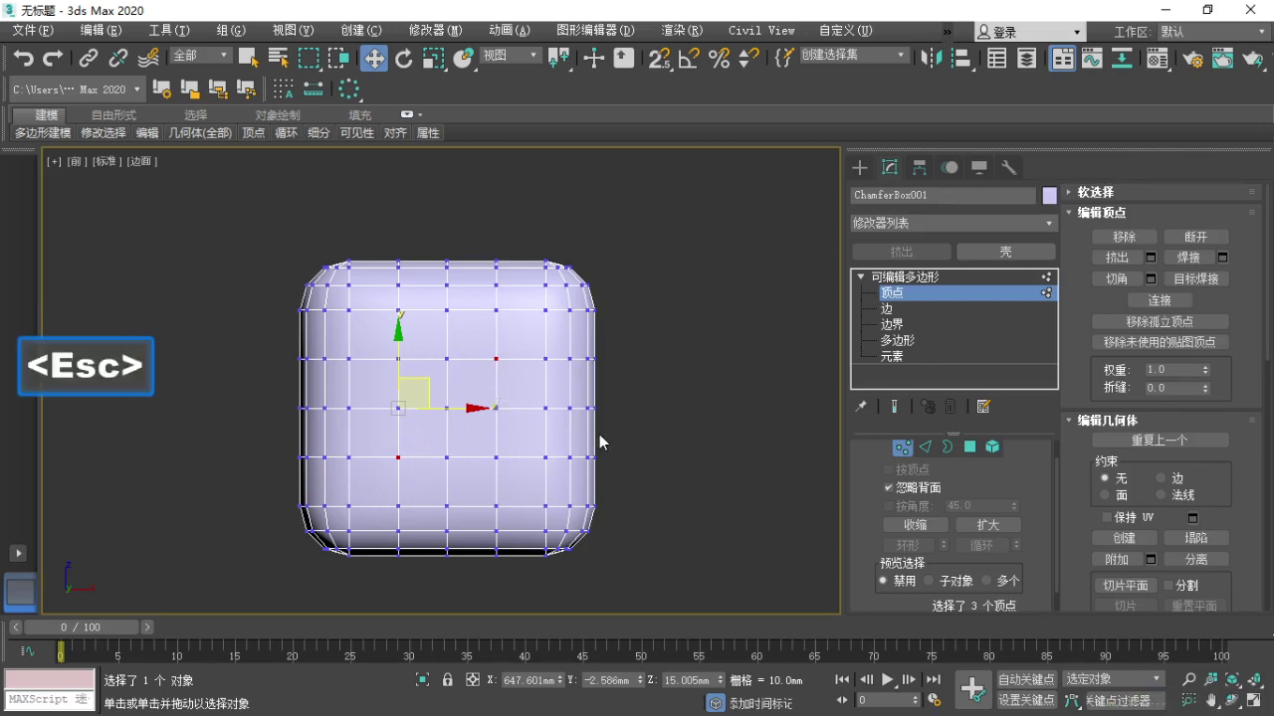
In the Perspective view, add three vertices in a vertical column at the middle of the next side face to the selection.
{"action": "key", "text": "alt"}
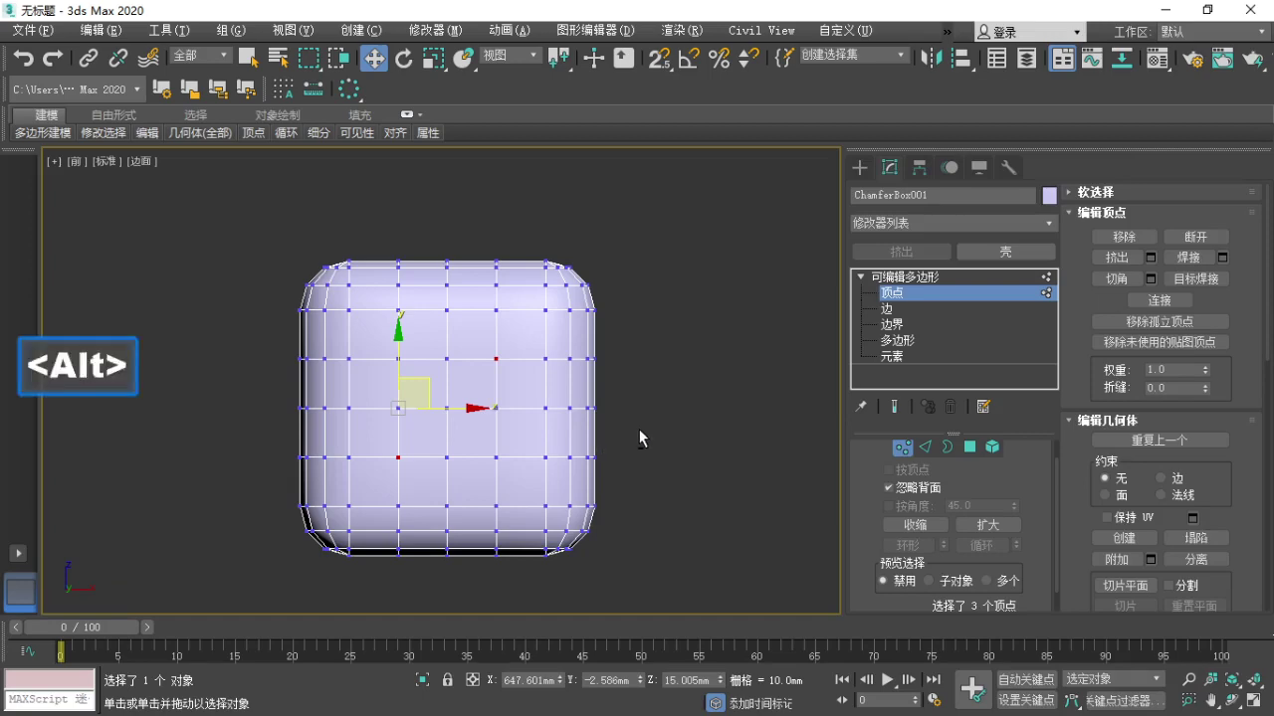
{"action": "middle_click_drag", "start_coordinate": [651, 412], "coordinate": [571, 464], "text": "alt"}
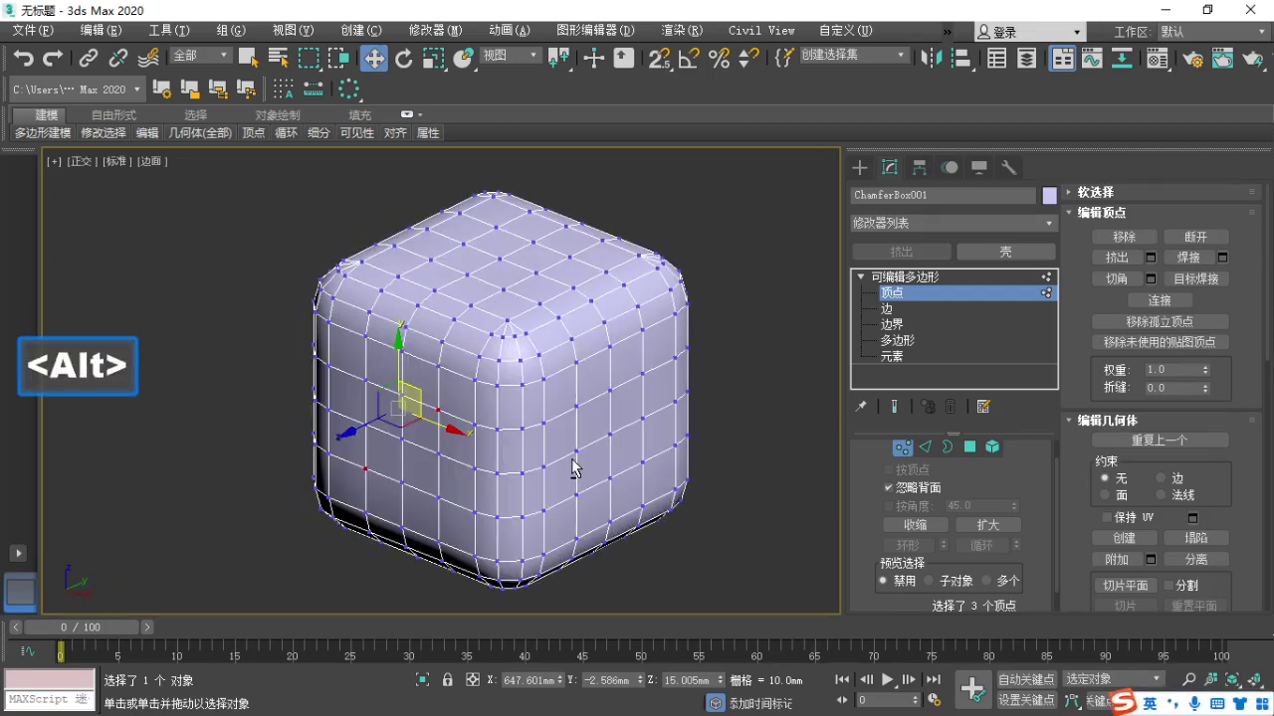
{"action": "key", "text": "p"}
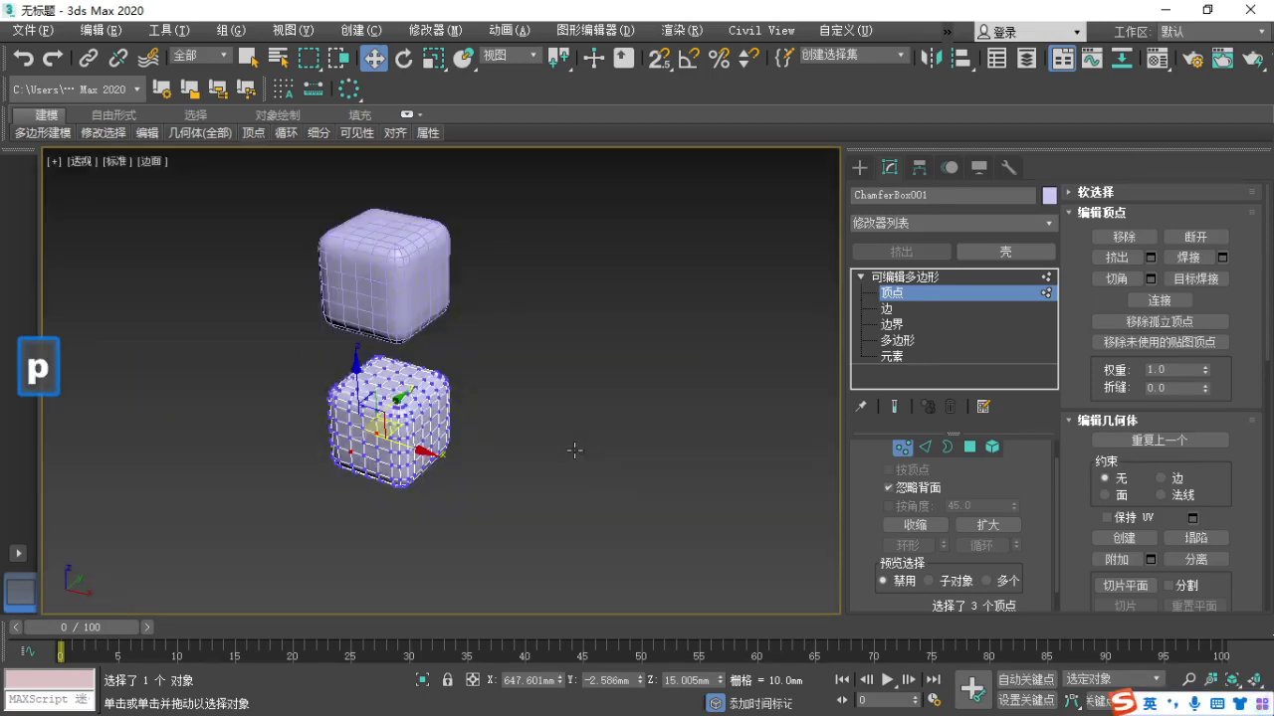
{"action": "middle_click_drag", "start_coordinate": [512, 438], "coordinate": [435, 441], "text": "alt"}
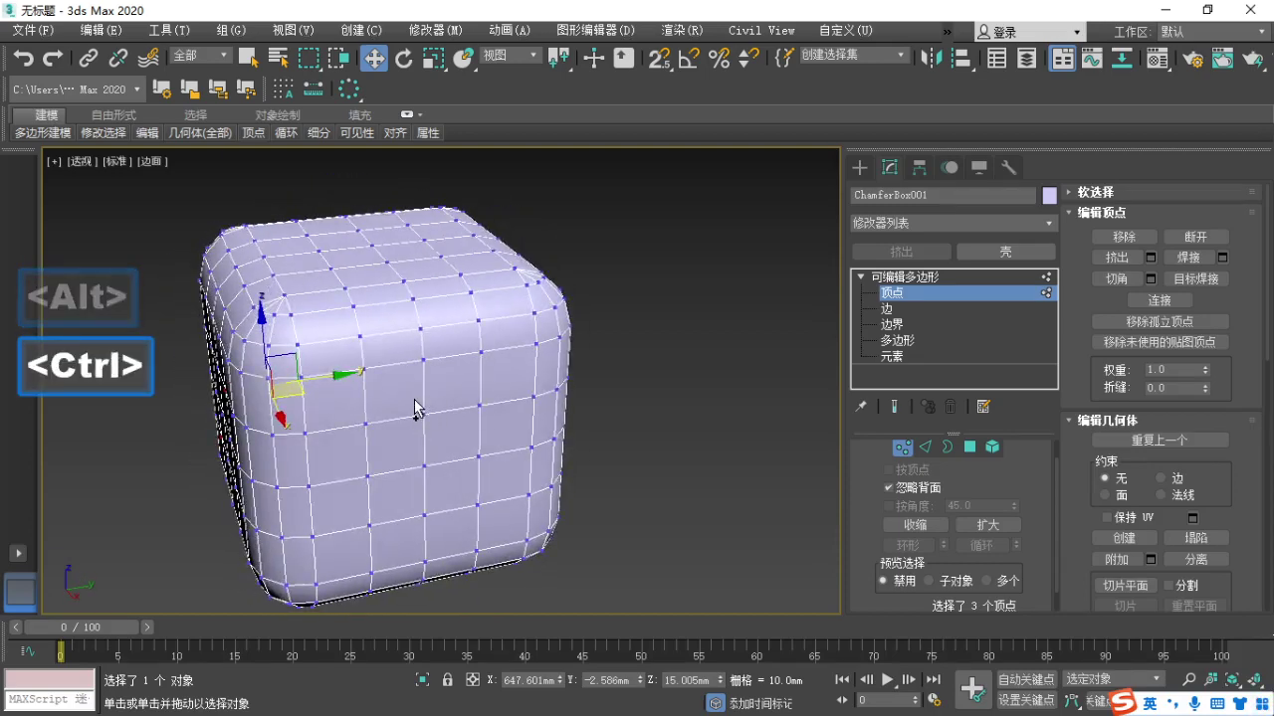
{"action": "left_click", "coordinate": [424, 414], "text": "ctrl"}
{"action": "left_click_drag", "start_coordinate": [412, 455], "coordinate": [444, 487], "text": "ctrl"}
{"action": "left_click", "coordinate": [422, 514], "text": "ctrl"}
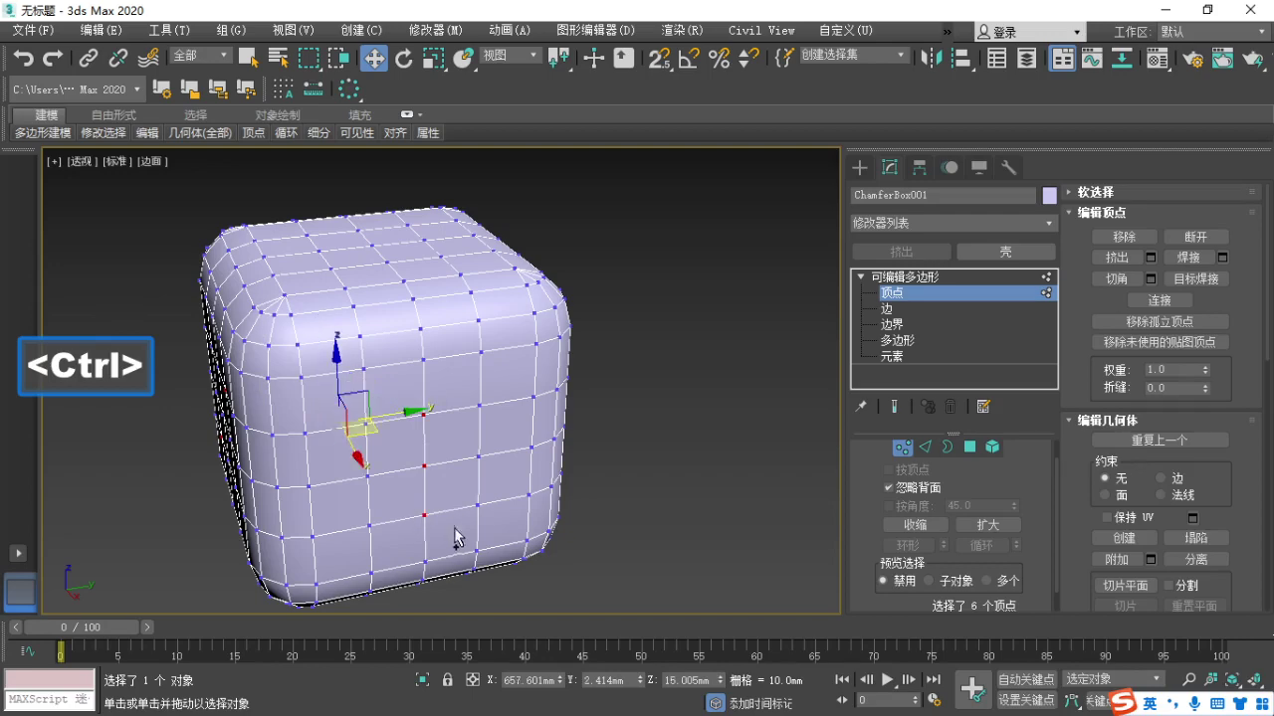
Add four vertices in a square pattern around the center of the following side face to the selection.
{"action": "middle_click_drag", "start_coordinate": [594, 426], "coordinate": [374, 396], "text": "alt"}
{"action": "left_click_drag", "start_coordinate": [364, 356], "coordinate": [391, 387], "text": "ctrl"}
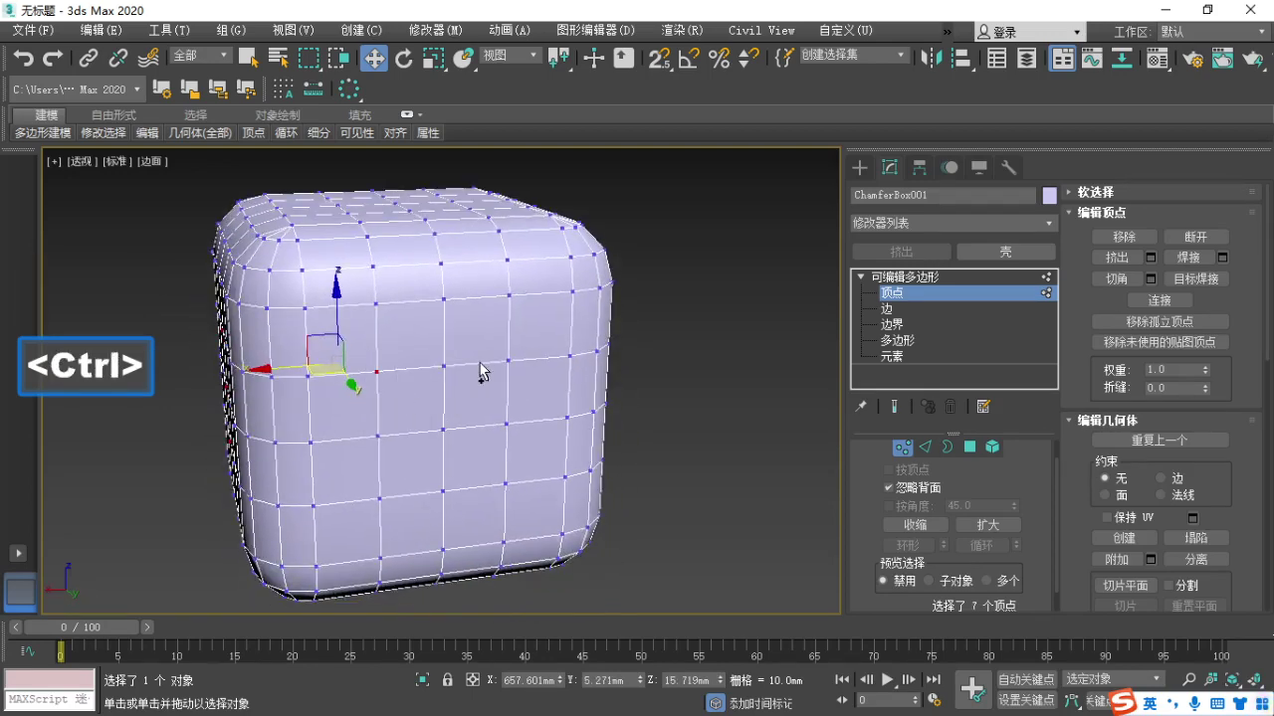
{"action": "left_click_drag", "start_coordinate": [491, 342], "coordinate": [526, 385], "text": "ctrl"}
{"action": "left_click_drag", "start_coordinate": [371, 491], "coordinate": [402, 511], "text": "ctrl"}
{"action": "left_click_drag", "start_coordinate": [482, 466], "coordinate": [523, 523], "text": "ctrl"}
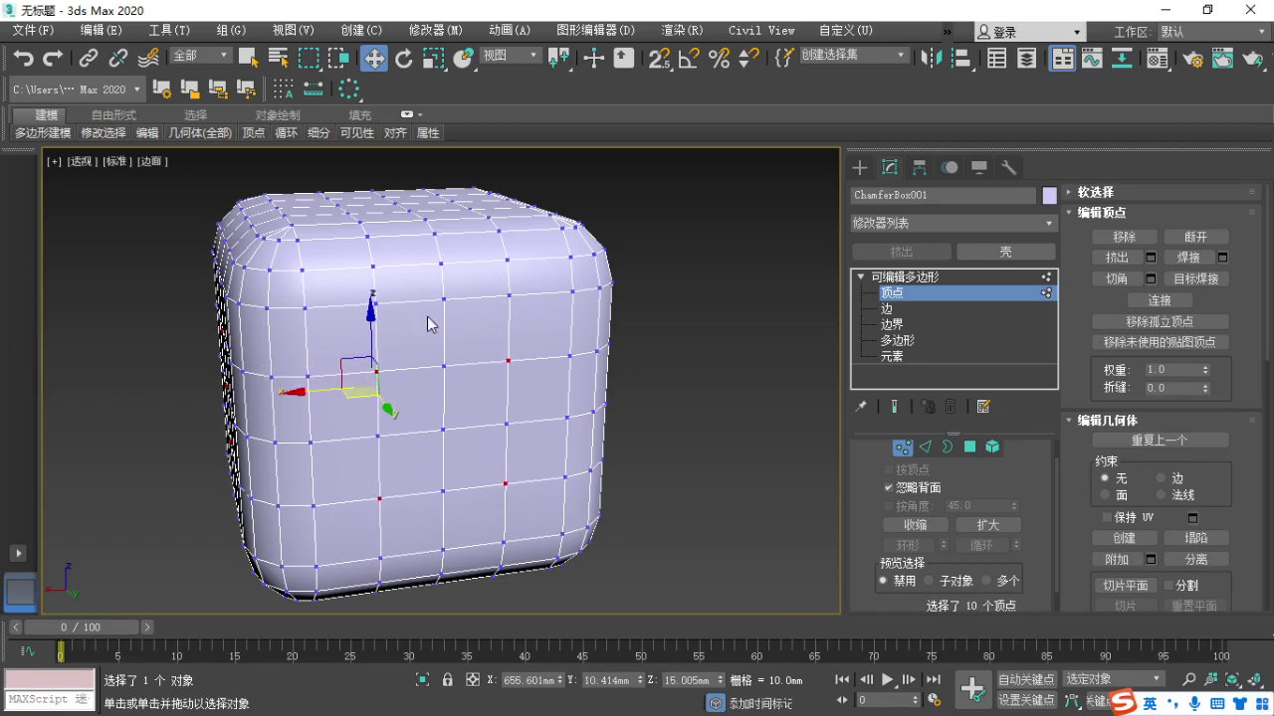
Add the center vertex and the four vertices diagonally around it on the lower box's top face to the selection.
{"action": "middle_click_drag", "start_coordinate": [432, 321], "coordinate": [450, 450], "text": "alt"}
{"action": "scroll", "coordinate": [449, 443], "scroll_direction": "down", "scroll_amount": 8}
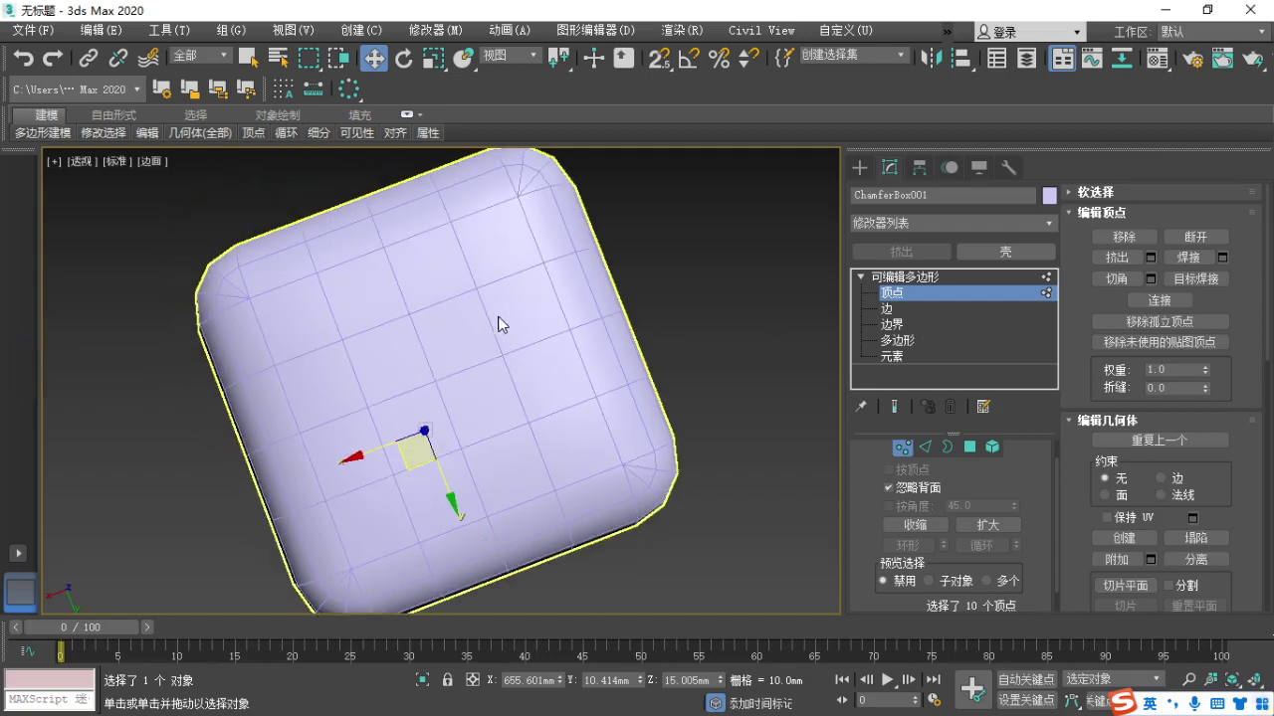
{"action": "key", "text": "alt+t"}
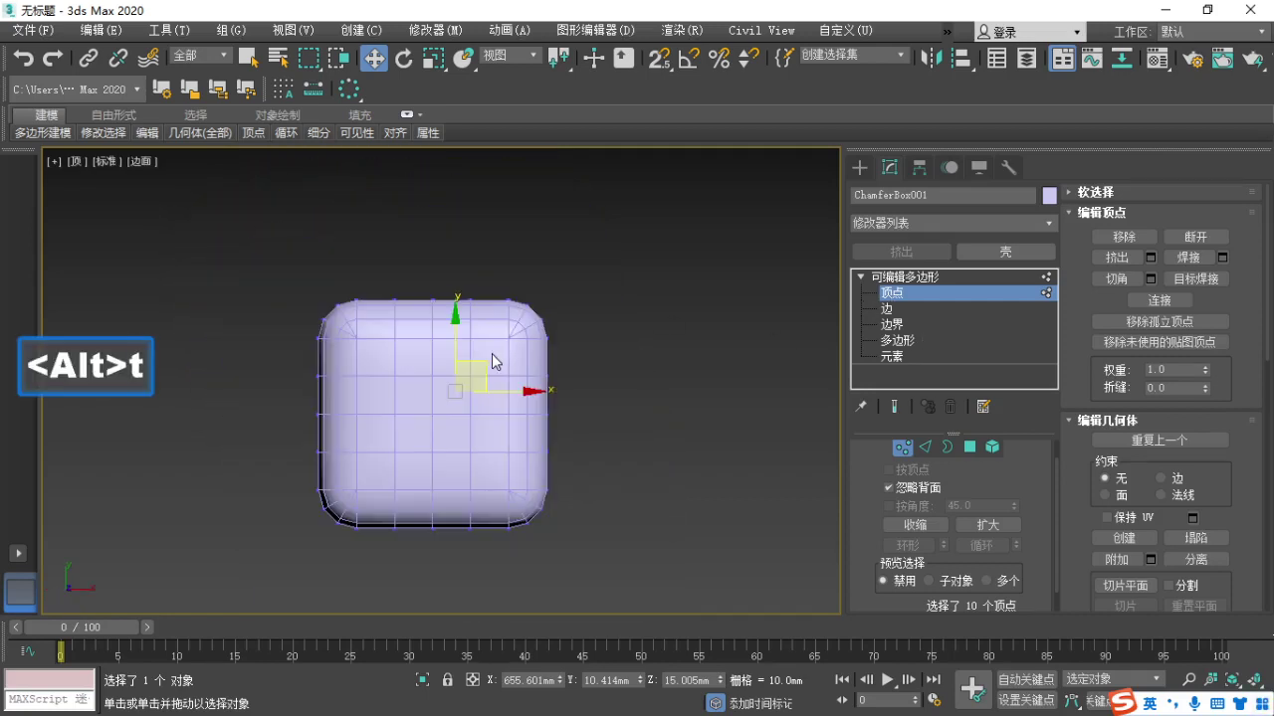
{"action": "middle_click_drag", "start_coordinate": [484, 447], "coordinate": [529, 349], "text": "alt"}
{"action": "scroll", "coordinate": [391, 301], "scroll_direction": "up", "scroll_amount": 3}
{"action": "middle_click_drag", "start_coordinate": [391, 303], "coordinate": [398, 330]}
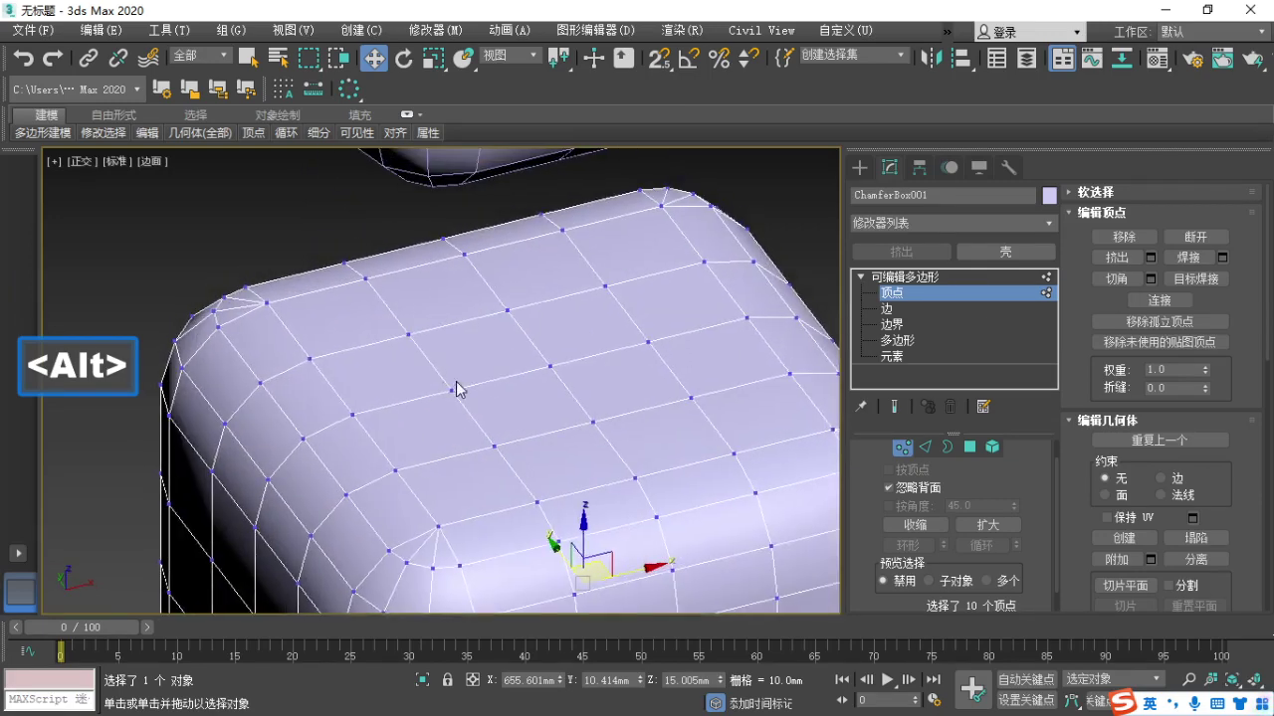
{"action": "scroll", "coordinate": [459, 386], "scroll_direction": "down", "scroll_amount": 1}
{"action": "middle_click_drag", "start_coordinate": [466, 387], "coordinate": [408, 360]}
{"action": "left_click", "coordinate": [528, 311], "text": "ctrl"}
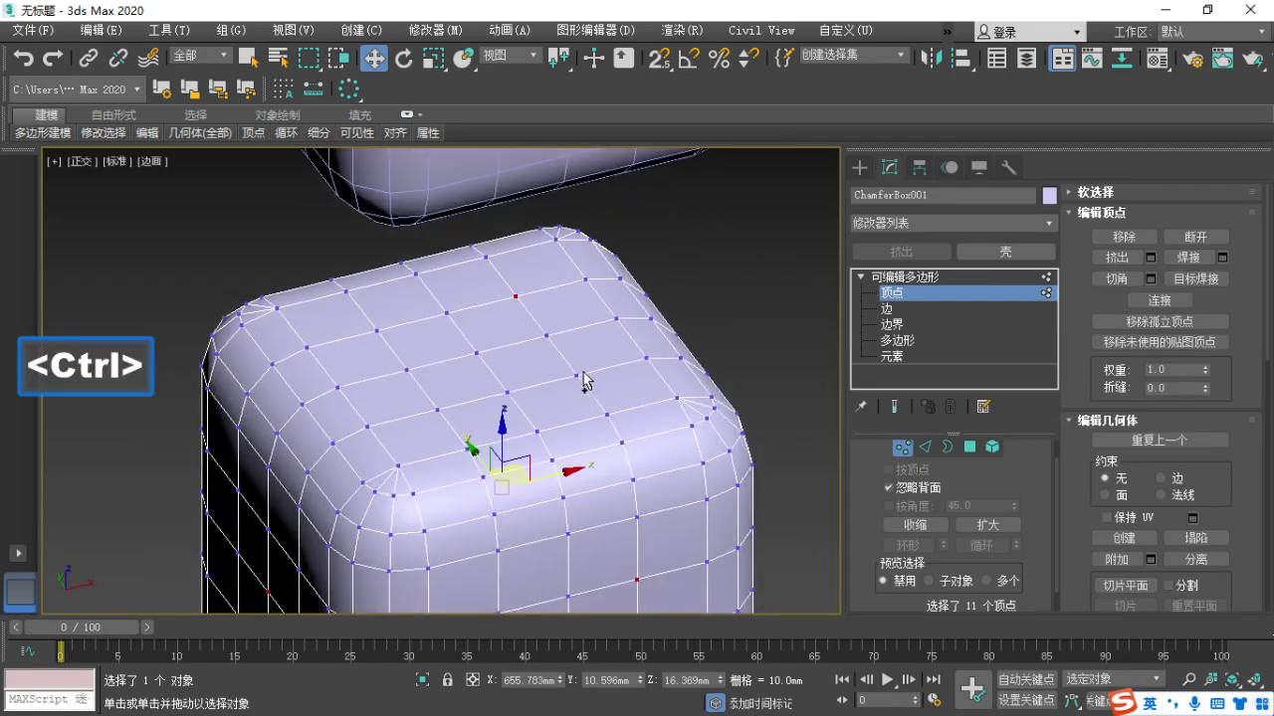
{"action": "left_click_drag", "start_coordinate": [593, 406], "coordinate": [594, 408], "text": "ctrl"}
{"action": "left_click", "coordinate": [477, 353], "text": "ctrl"}
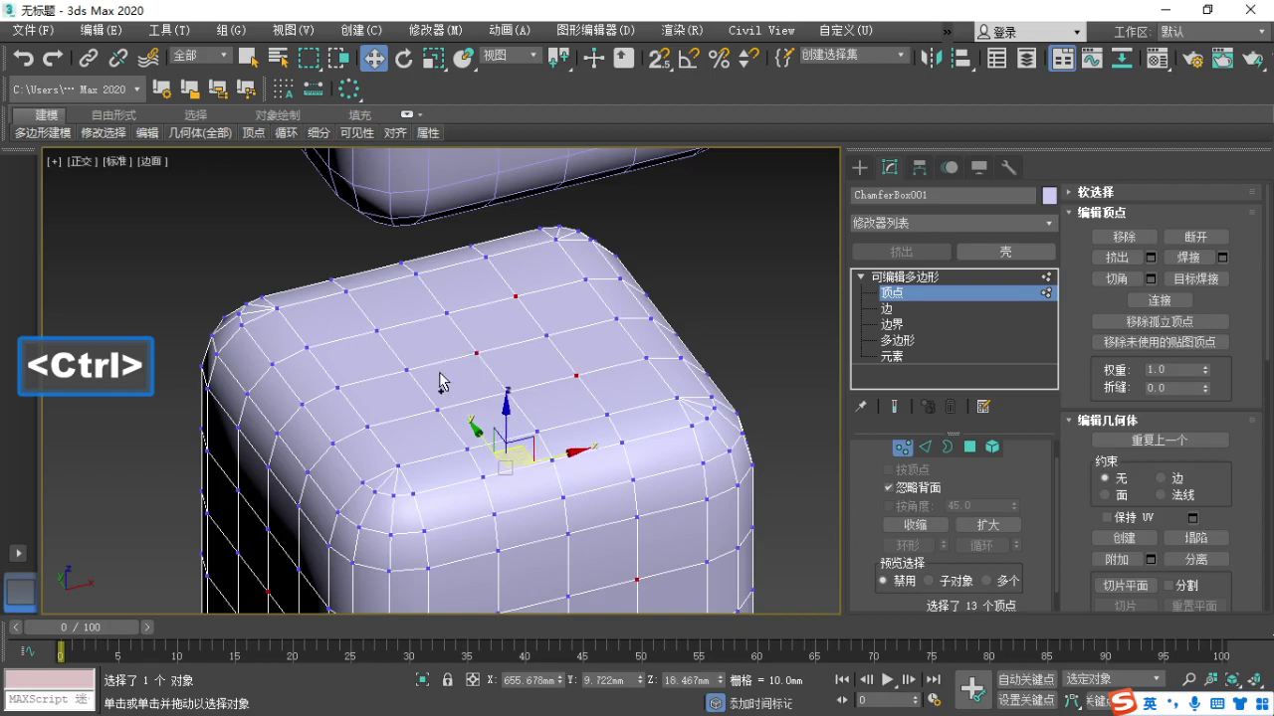
{"action": "left_click_drag", "start_coordinate": [364, 321], "coordinate": [457, 438], "text": "ctrl"}
Add six vertices in two parallel rows of three on the lower box's bottom face to the selection.
{"action": "scroll", "coordinate": [427, 412], "scroll_direction": "down", "scroll_amount": 3}
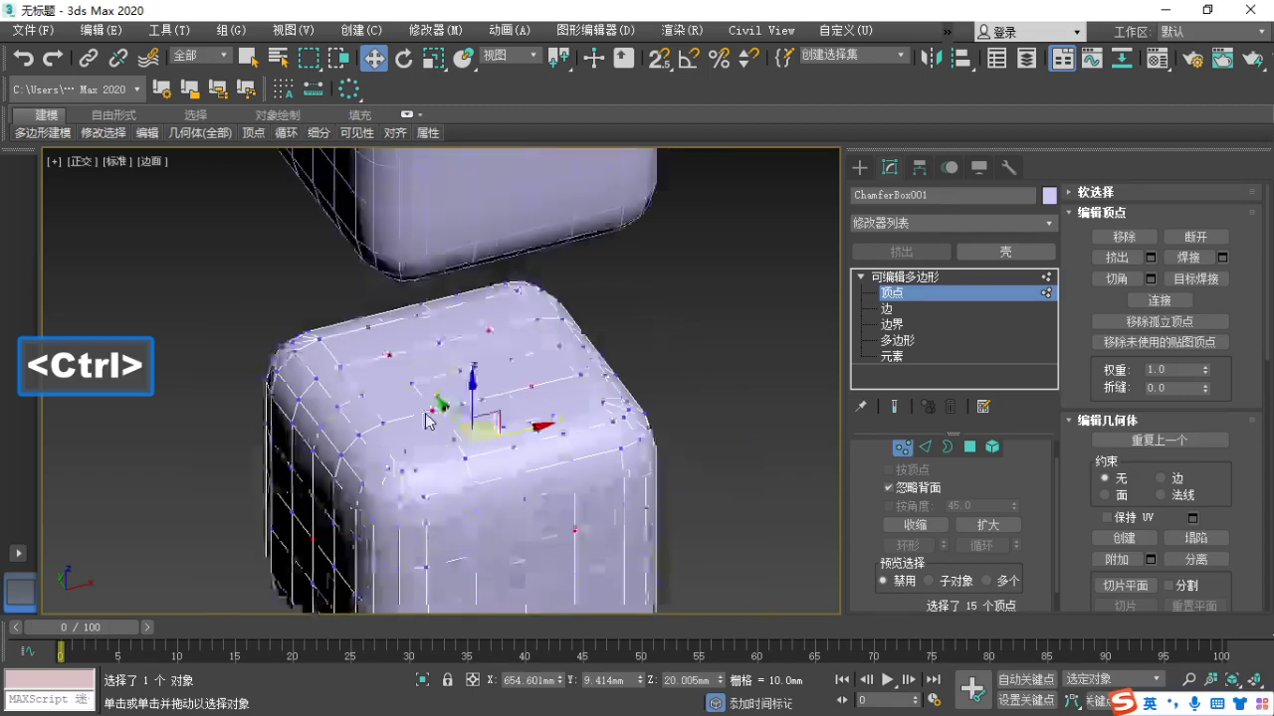
{"action": "middle_click_drag", "start_coordinate": [468, 533], "coordinate": [361, 401], "text": "alt"}
{"action": "scroll", "coordinate": [424, 453], "scroll_direction": "up", "scroll_amount": 3}
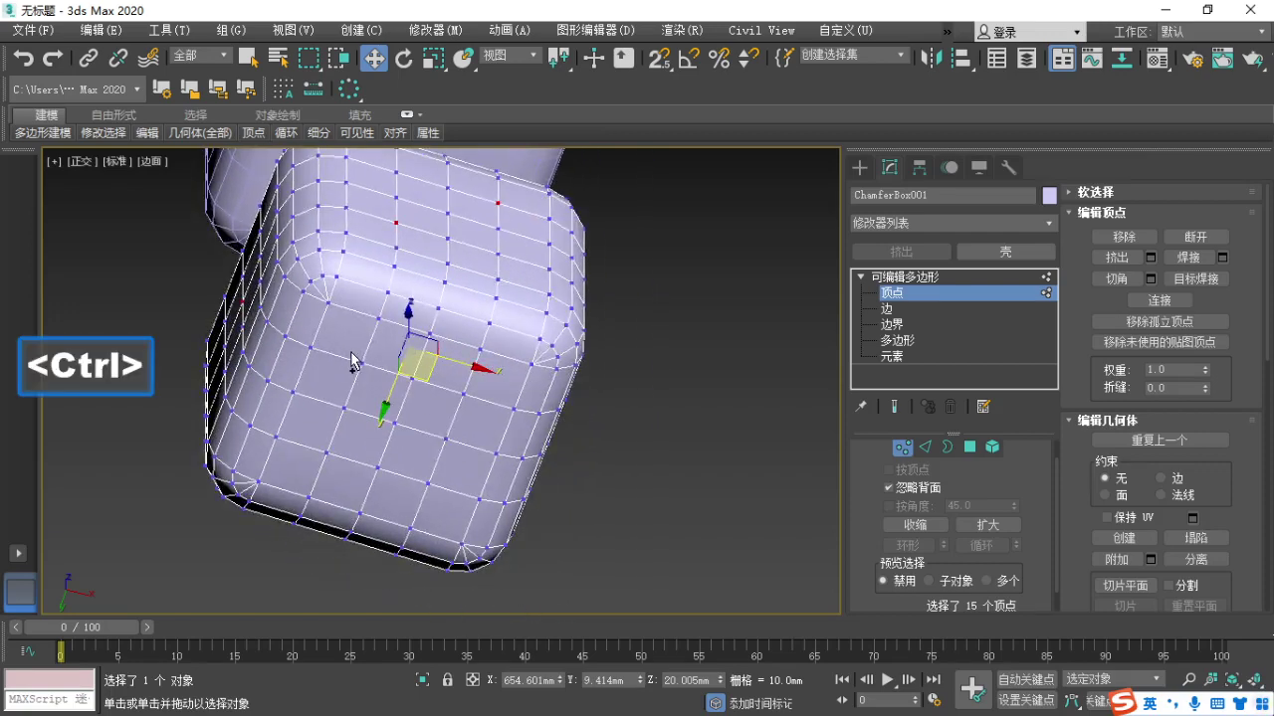
{"action": "left_click", "coordinate": [358, 361], "text": "ctrl"}
{"action": "left_click_drag", "start_coordinate": [335, 397], "coordinate": [359, 427], "text": "ctrl"}
{"action": "left_click", "coordinate": [327, 453], "text": "ctrl"}
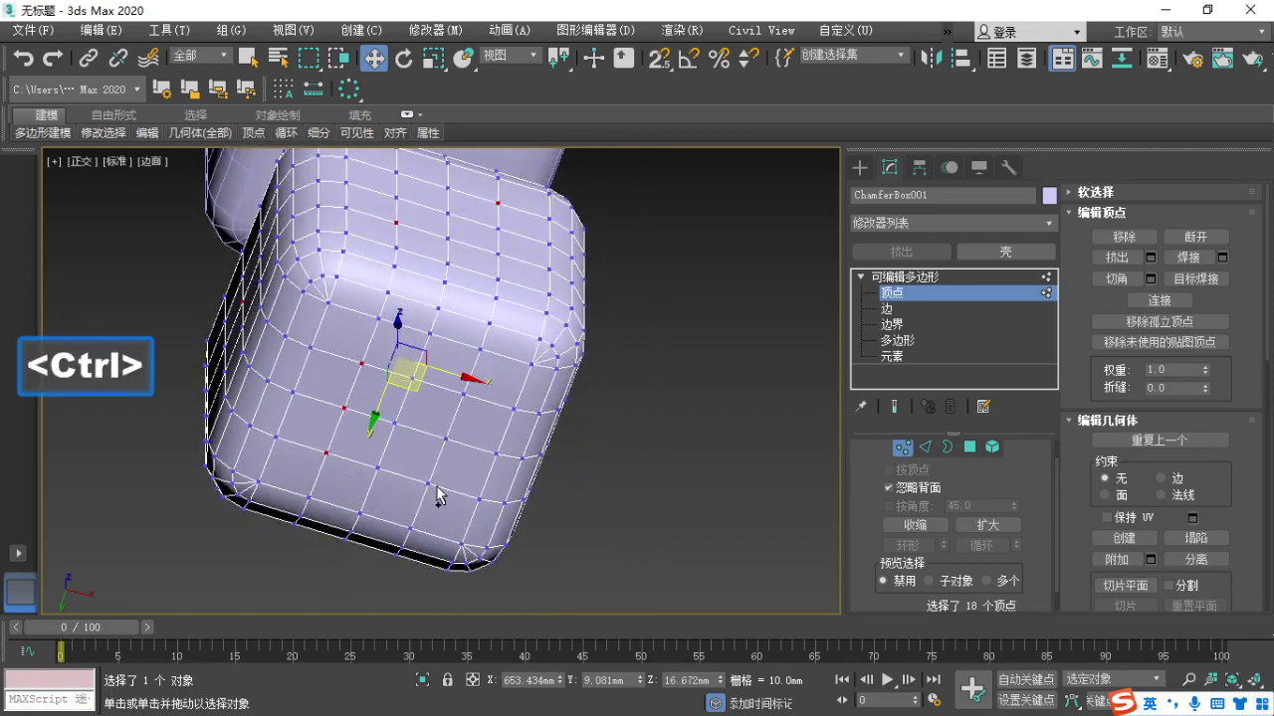
{"action": "left_click_drag", "start_coordinate": [437, 506], "coordinate": [438, 506], "text": "ctrl"}
{"action": "left_click", "coordinate": [446, 439], "text": "ctrl"}
{"action": "left_click", "coordinate": [464, 393], "text": "ctrl"}
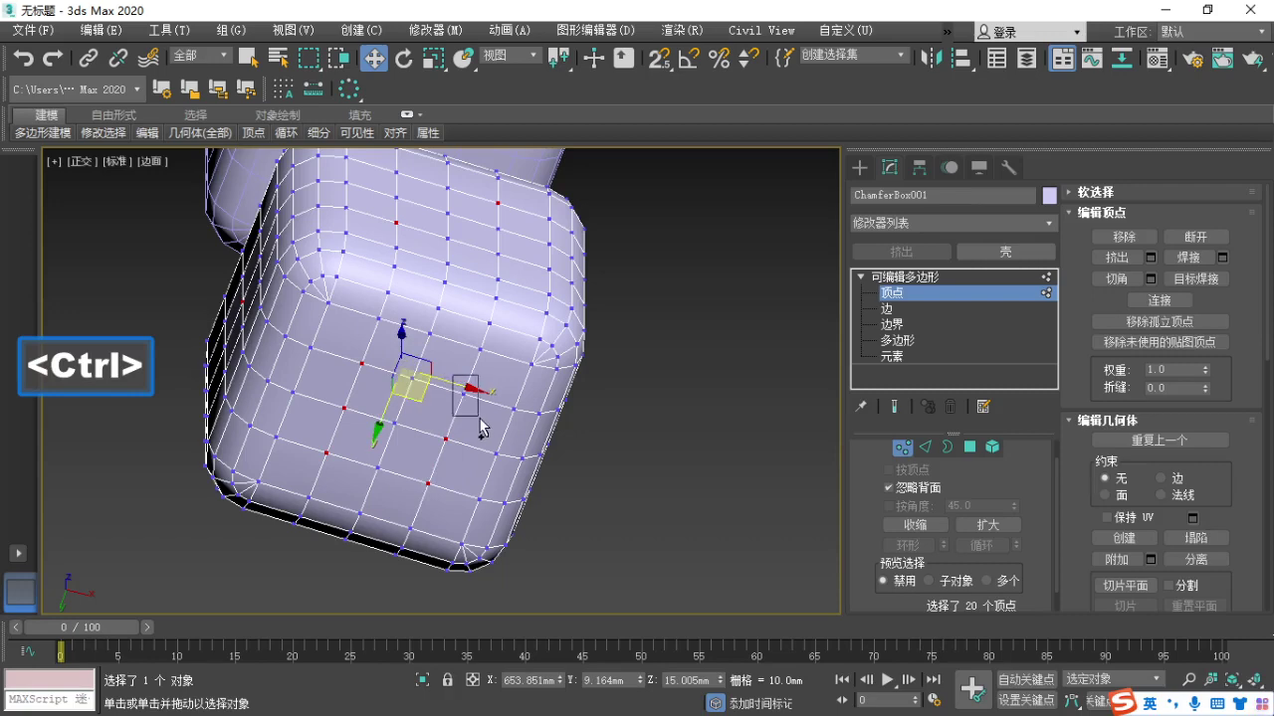
{"action": "scroll", "coordinate": [475, 432], "scroll_direction": "down", "scroll_amount": 3, "text": "ctrl"}
Change the three-pip face's selected vertices from a vertical column to a diagonal, adding the upper-left and lower-right ones and deselecting those above and below center.
{"action": "middle_click_drag", "start_coordinate": [474, 432], "coordinate": [878, 498], "text": "alt"}
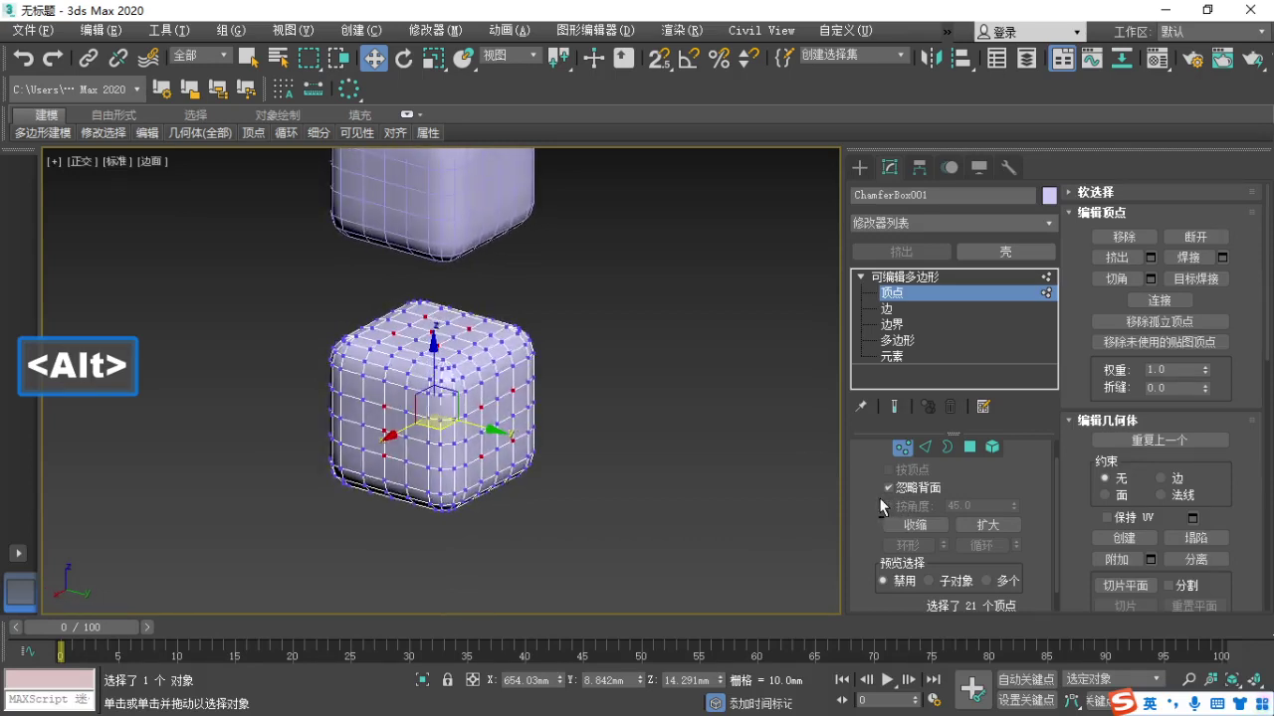
{"action": "key", "text": "z"}
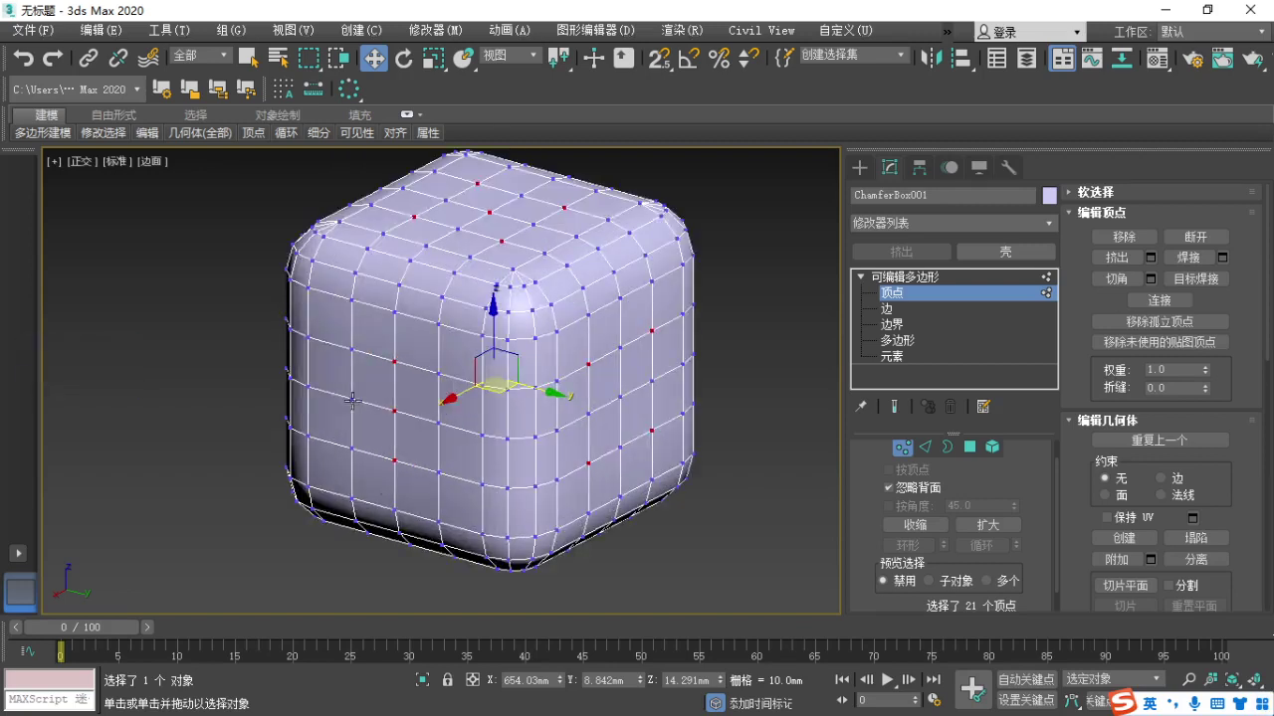
{"action": "left_click", "coordinate": [351, 352], "text": "ctrl"}
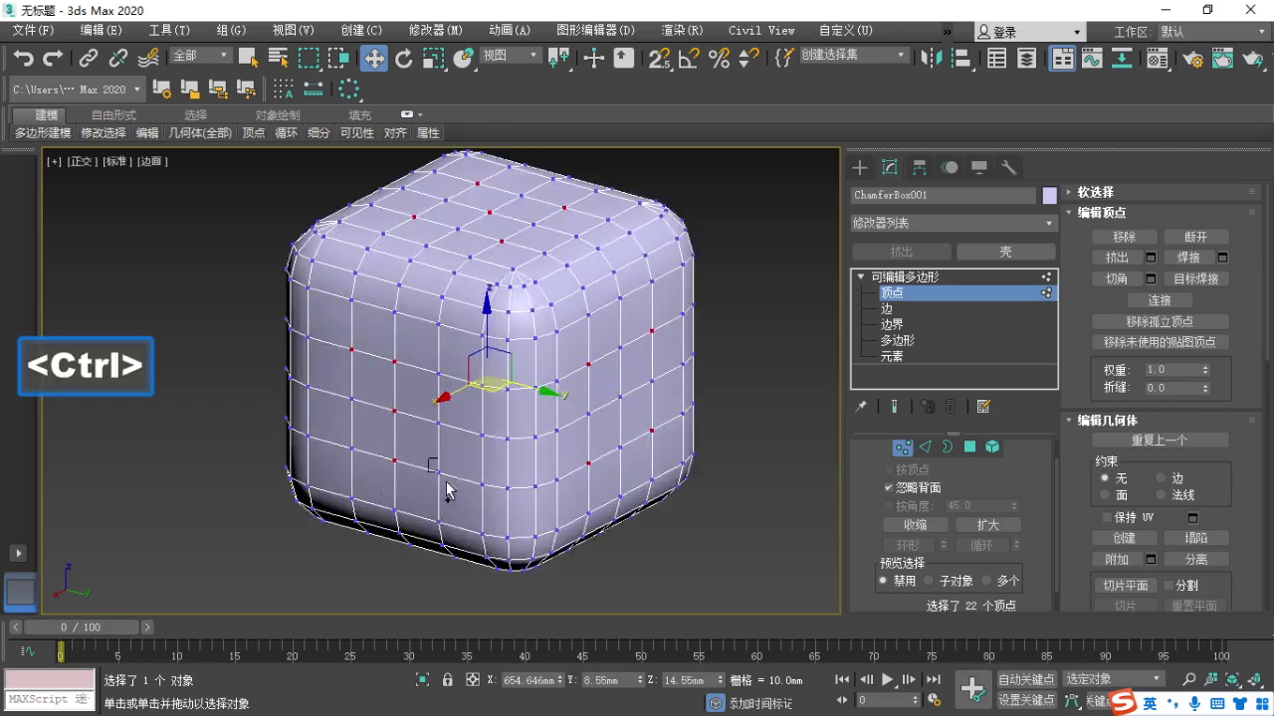
{"action": "left_click_drag", "start_coordinate": [446, 482], "coordinate": [379, 426], "text": "ctrl"}
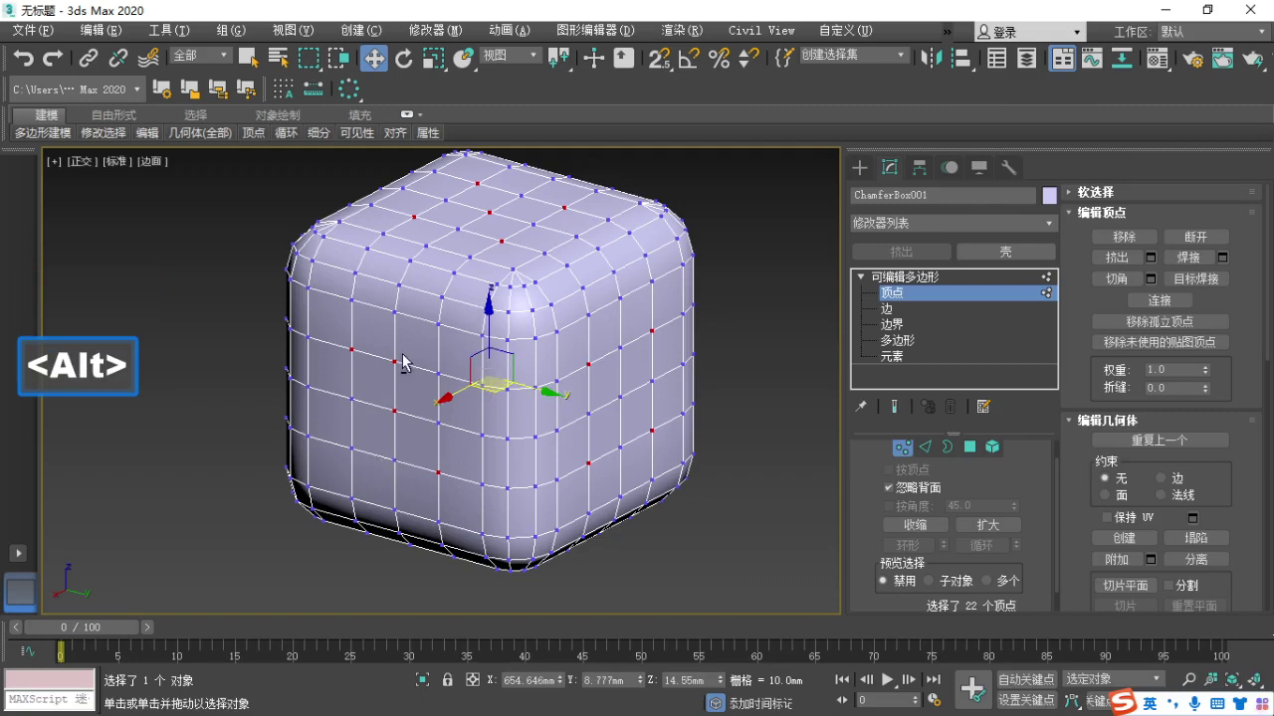
{"action": "left_click", "coordinate": [393, 365], "text": "alt"}
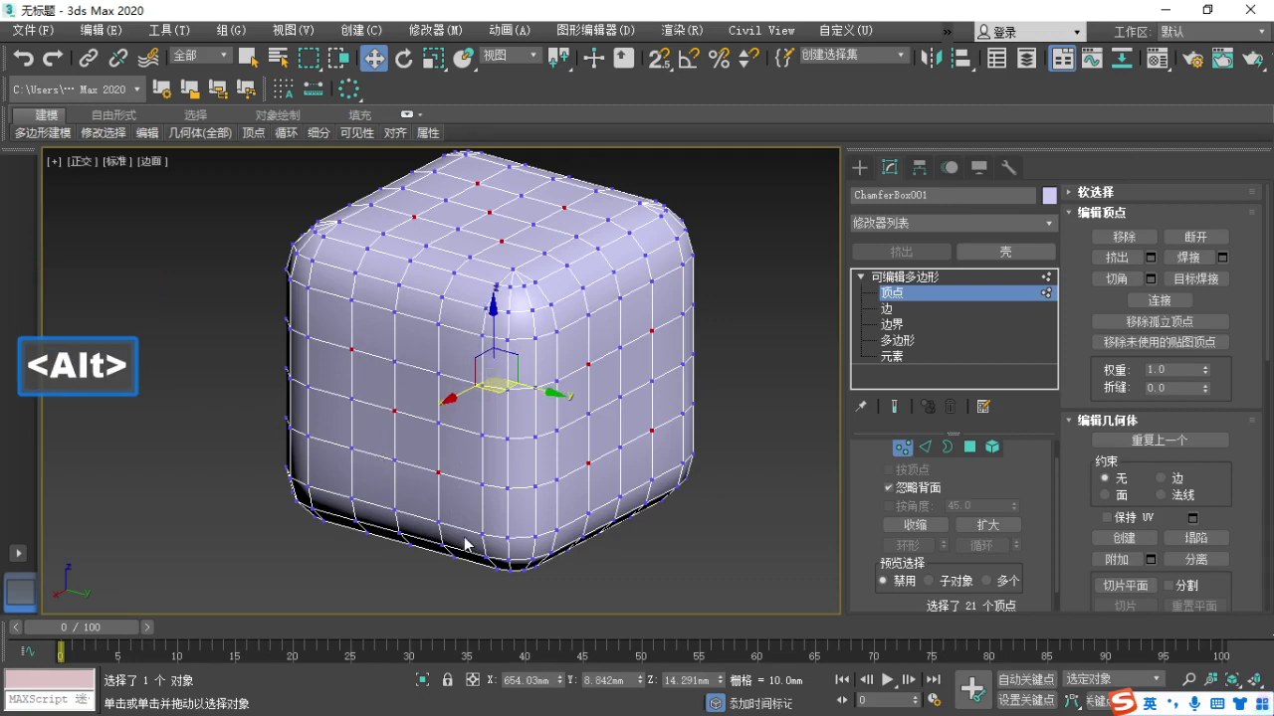
{"action": "middle_click_drag", "start_coordinate": [668, 478], "coordinate": [640, 489], "text": "alt"}
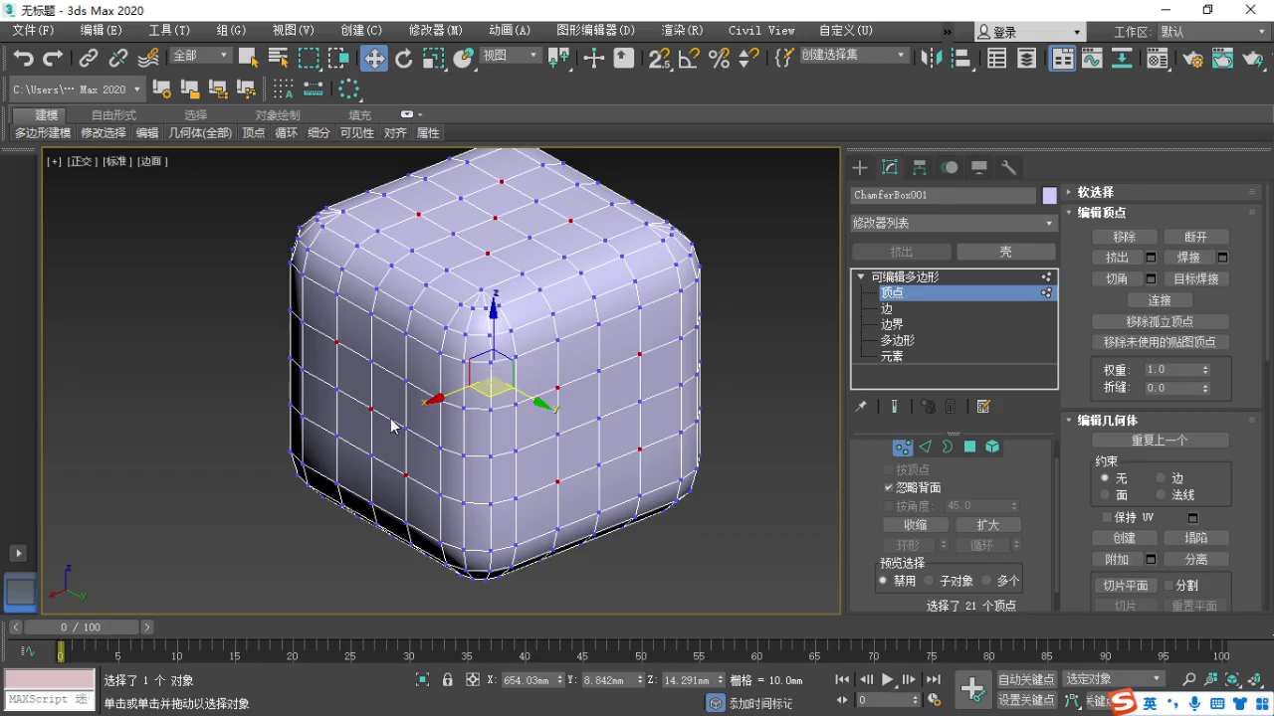
Switch to the reference image 骰子2-作业.jpg, examine the shape of the dice pips up close, and return to 3ds Max.
{"action": "key", "text": "F1"}
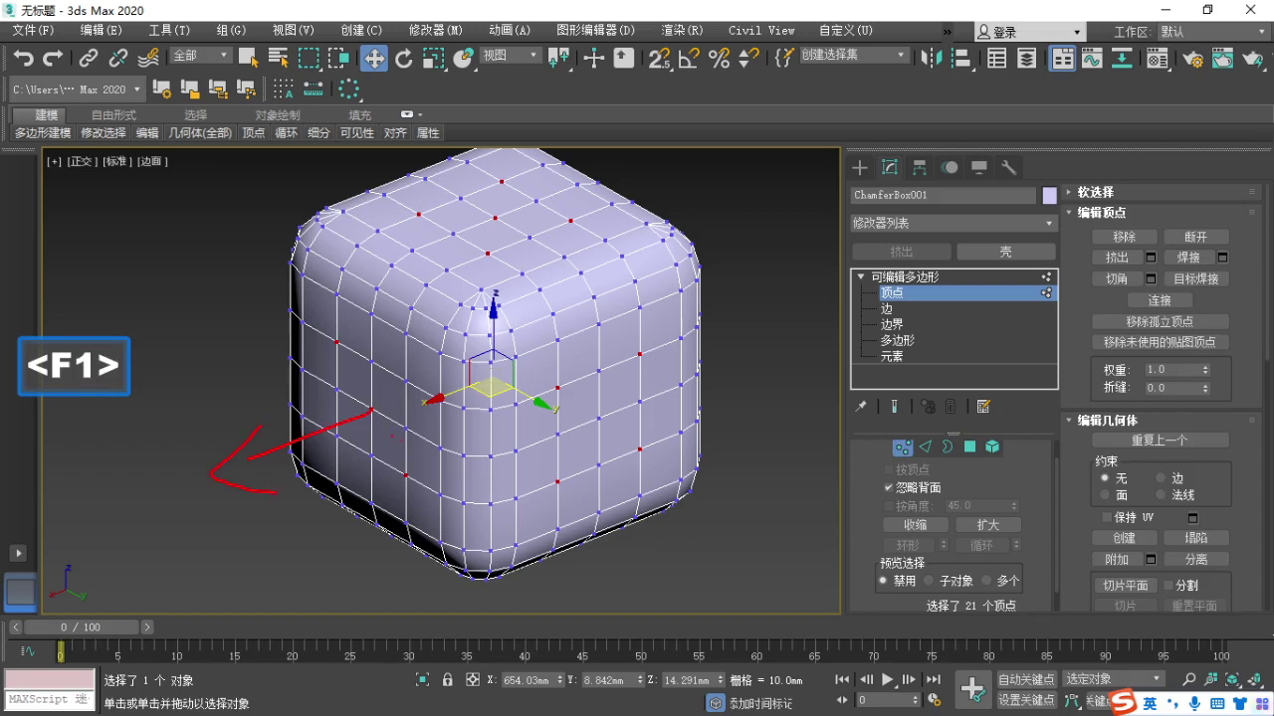
{"action": "key", "text": "Escape"}
{"action": "scroll", "coordinate": [379, 423], "scroll_direction": "up", "scroll_amount": 3}
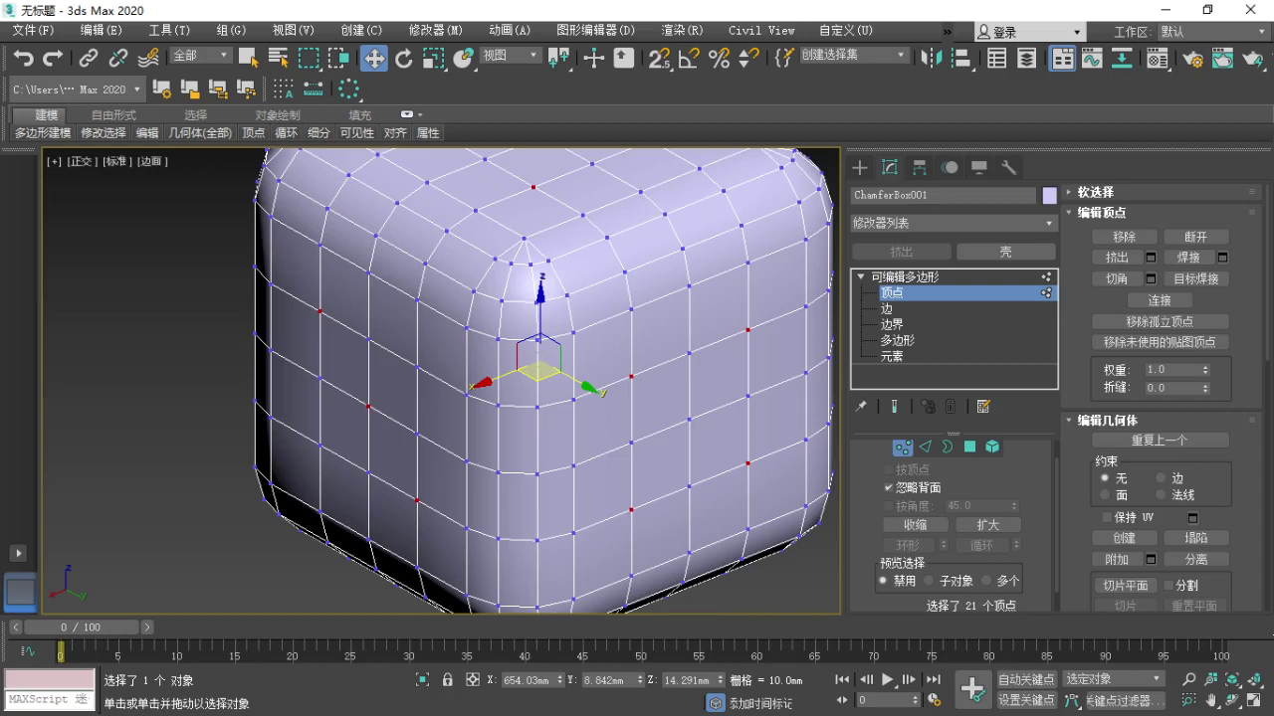
{"action": "key", "text": "alt+Tab"}
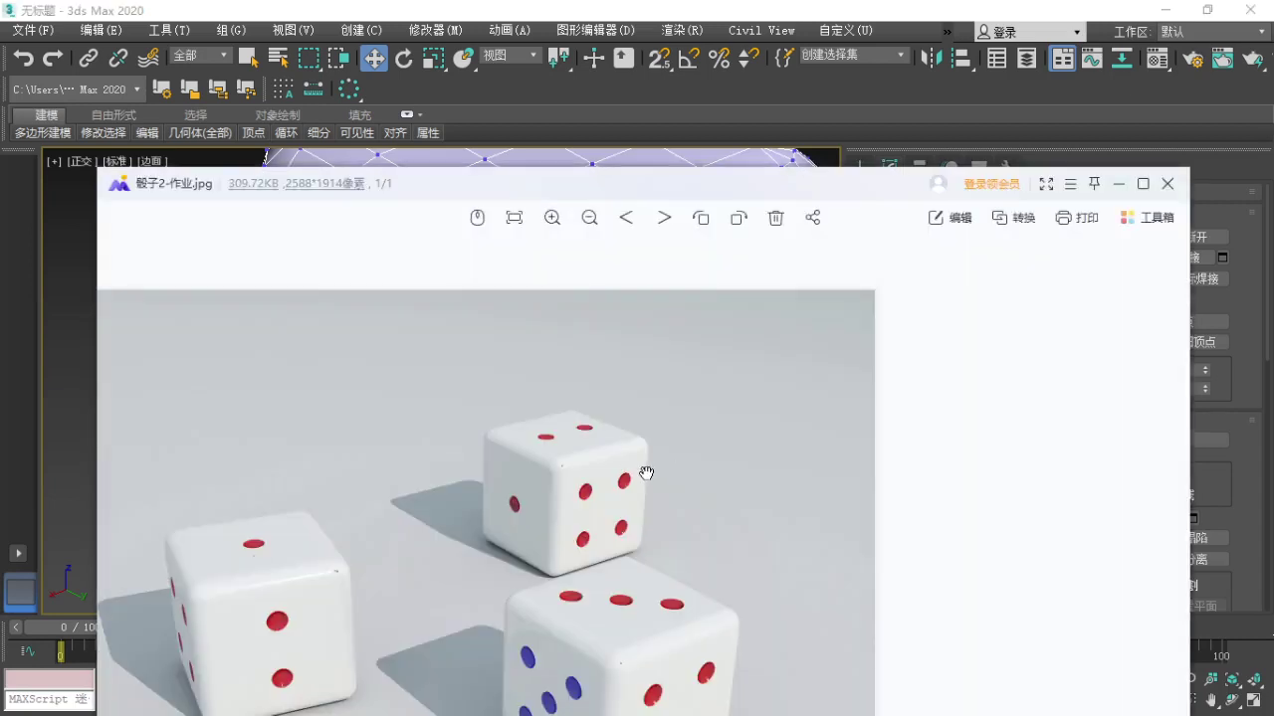
{"action": "scroll", "coordinate": [614, 519], "scroll_direction": "up", "scroll_amount": 1}
{"action": "scroll", "coordinate": [614, 520], "scroll_direction": "up", "scroll_amount": 6}
{"action": "key", "text": "F1"}
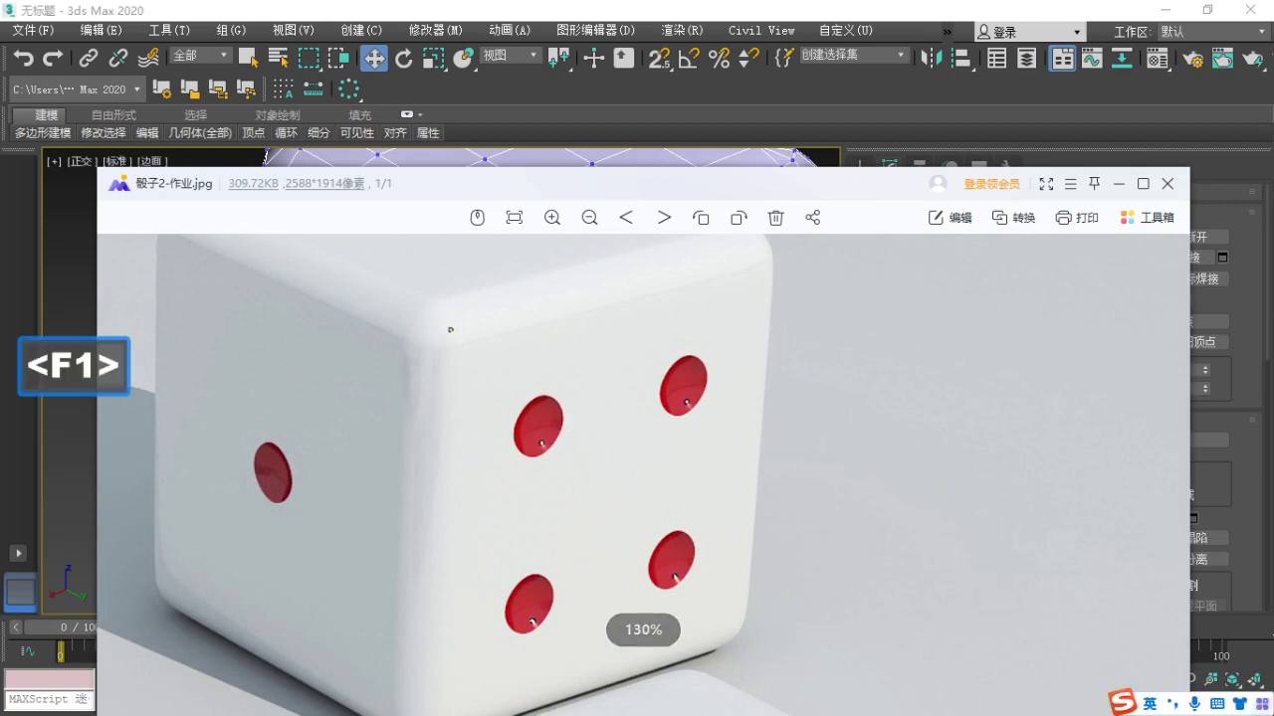
{"action": "left_click_drag", "start_coordinate": [530, 455], "coordinate": [548, 397]}
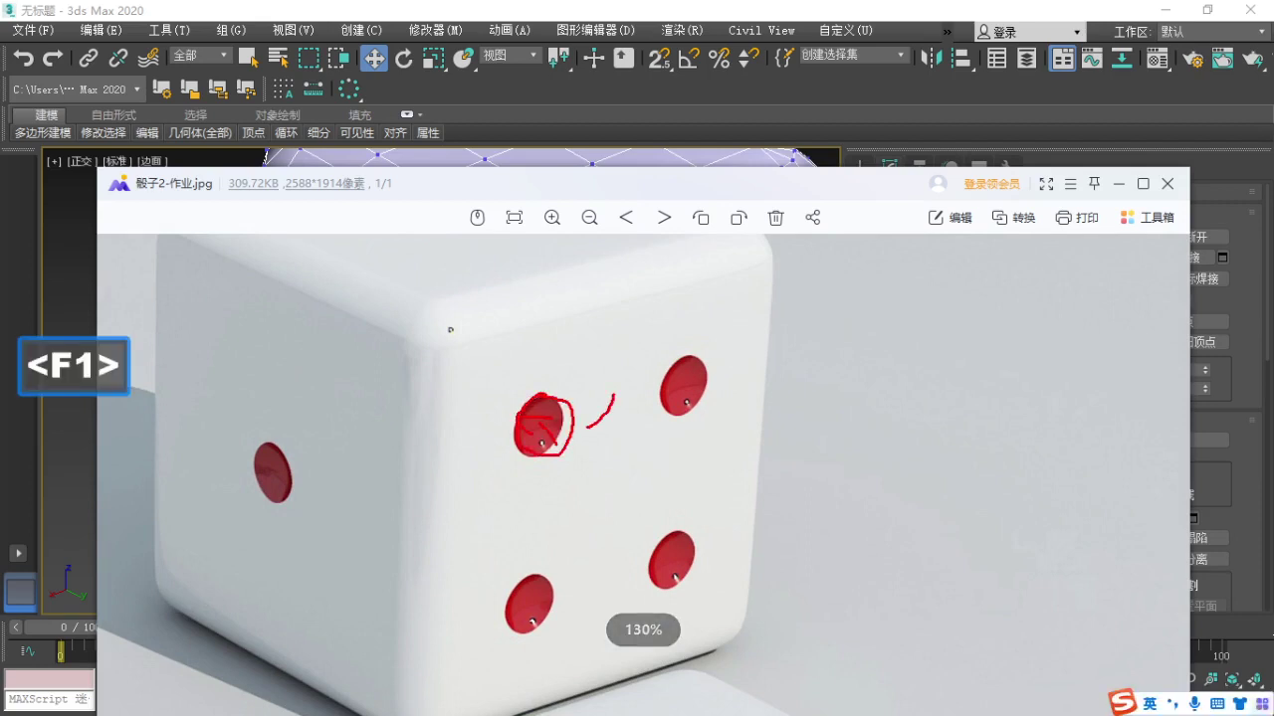
{"action": "left_click_drag", "start_coordinate": [591, 429], "coordinate": [638, 459]}
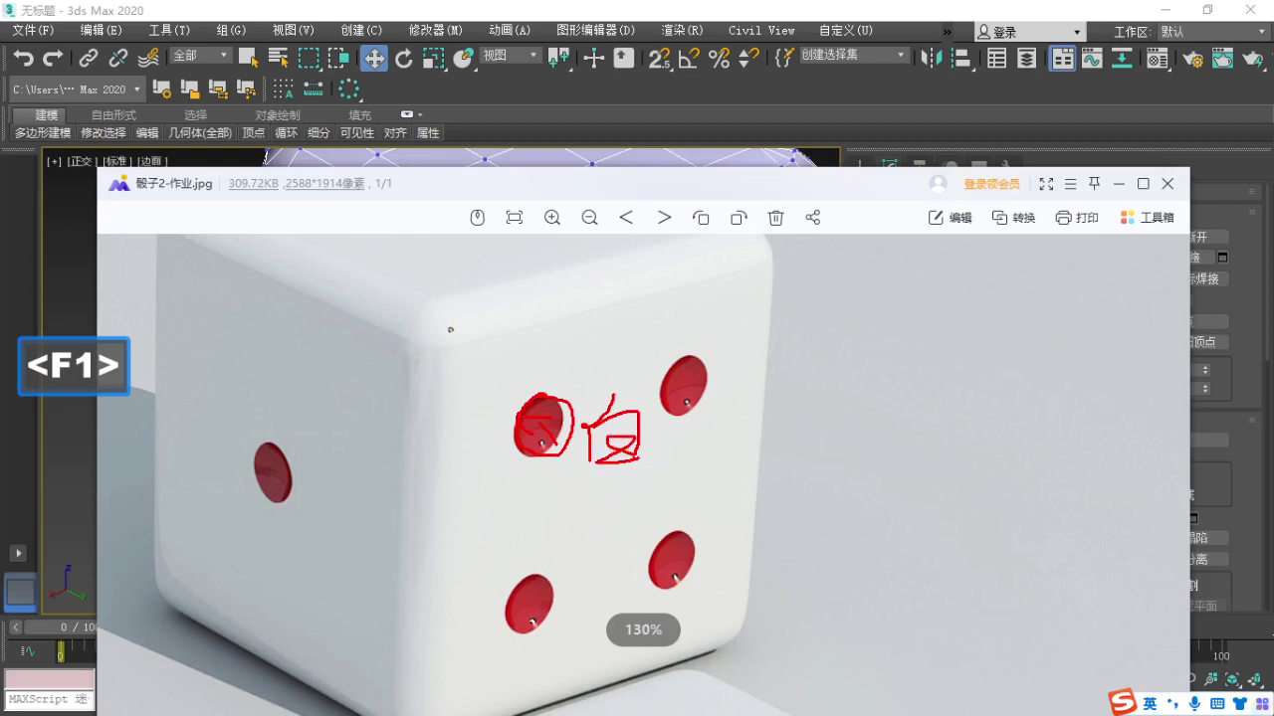
{"action": "key", "text": "Escape"}
{"action": "left_click", "coordinate": [1121, 190]}
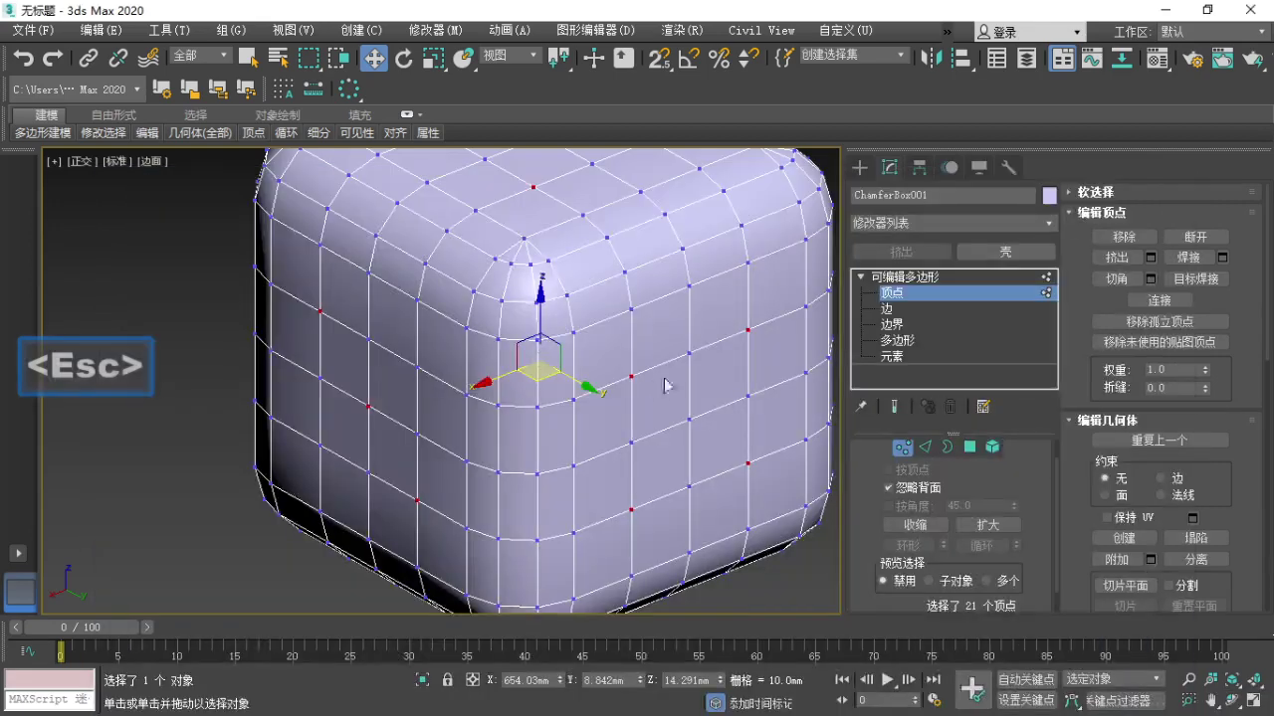
Open the Extrude settings for the selected pip vertices and set the extrusion height to -5 mm.
{"action": "right_click", "coordinate": [628, 371]}
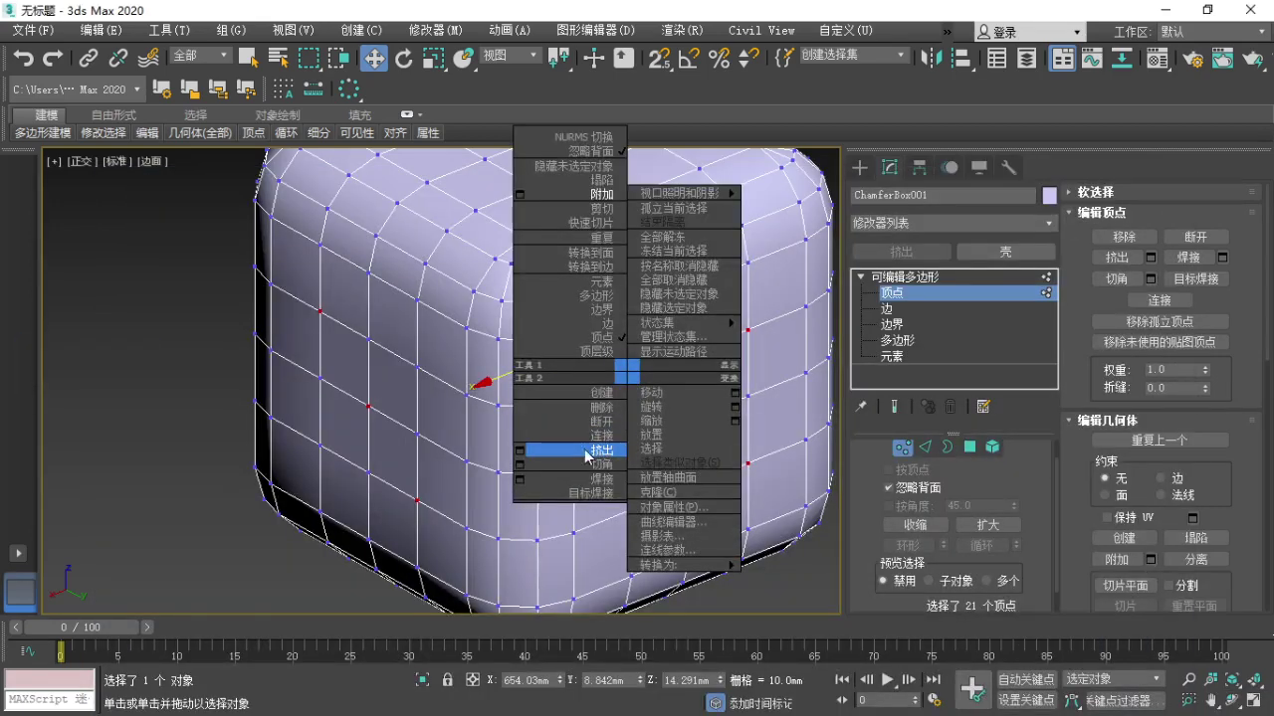
{"action": "left_click", "coordinate": [519, 451]}
{"action": "scroll", "coordinate": [610, 441], "scroll_direction": "down", "scroll_amount": 5}
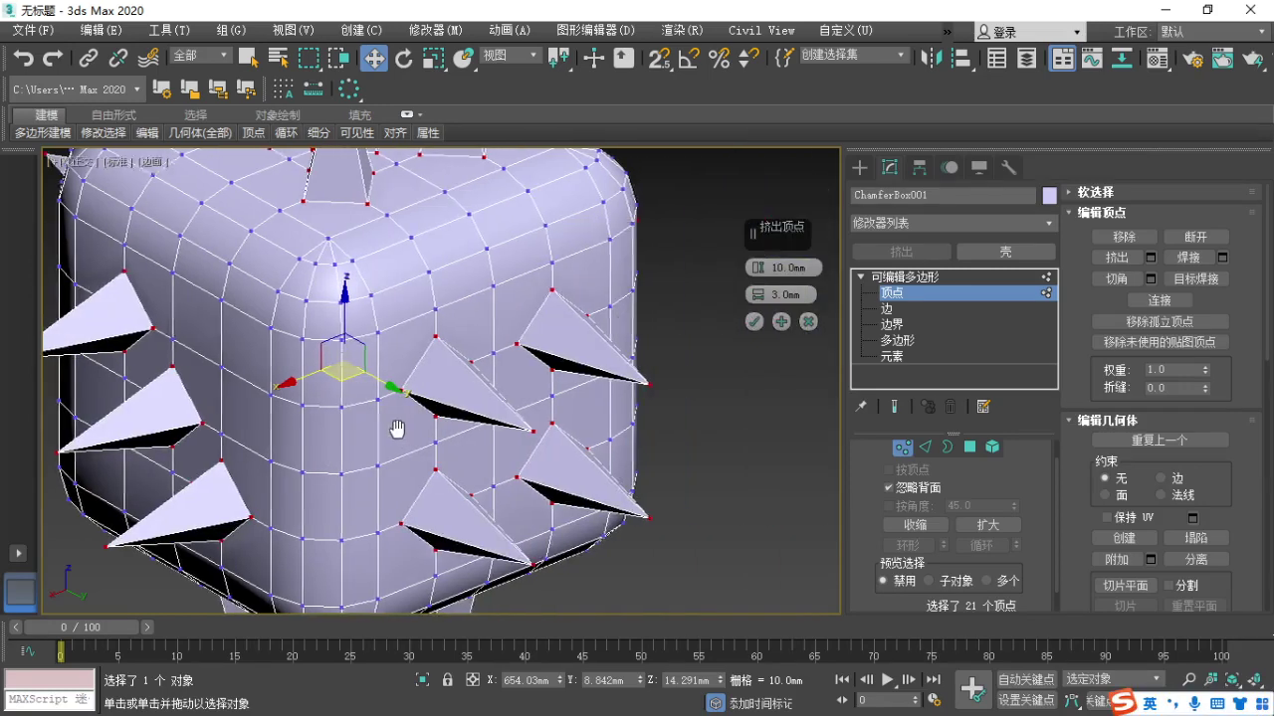
{"action": "middle_click_drag", "start_coordinate": [517, 438], "coordinate": [492, 467], "text": "alt"}
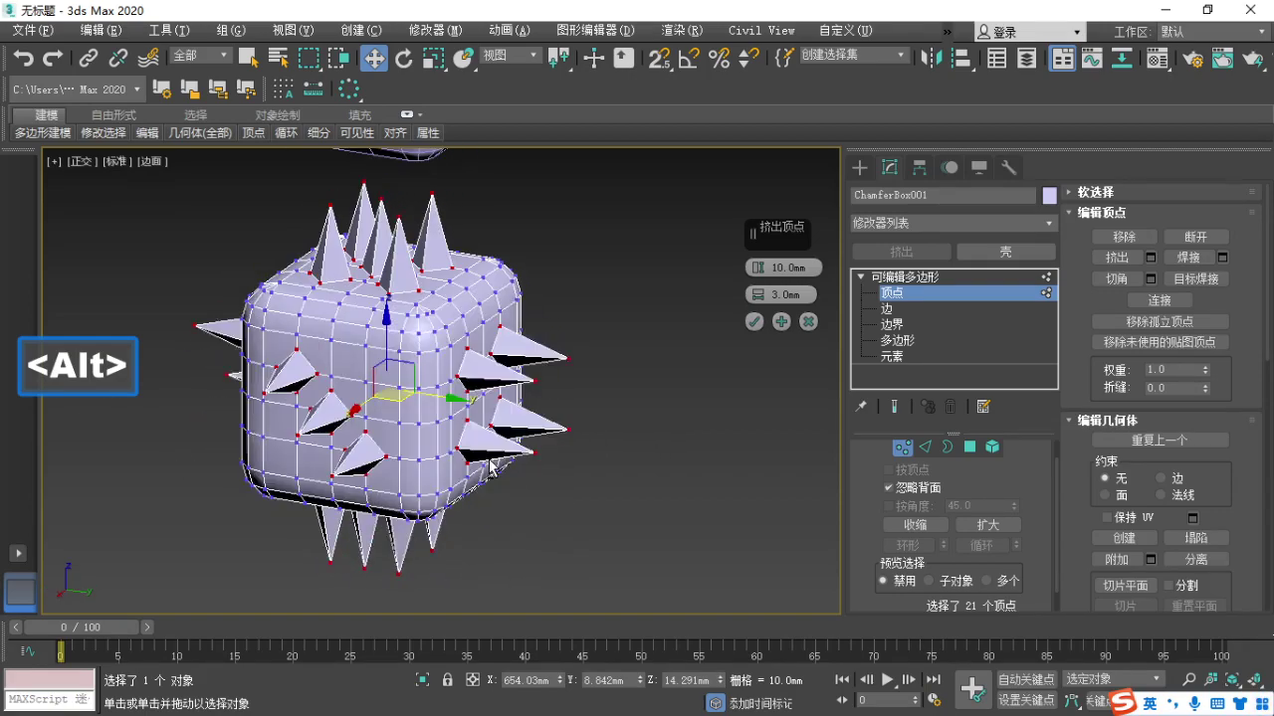
{"action": "left_click", "coordinate": [774, 267]}
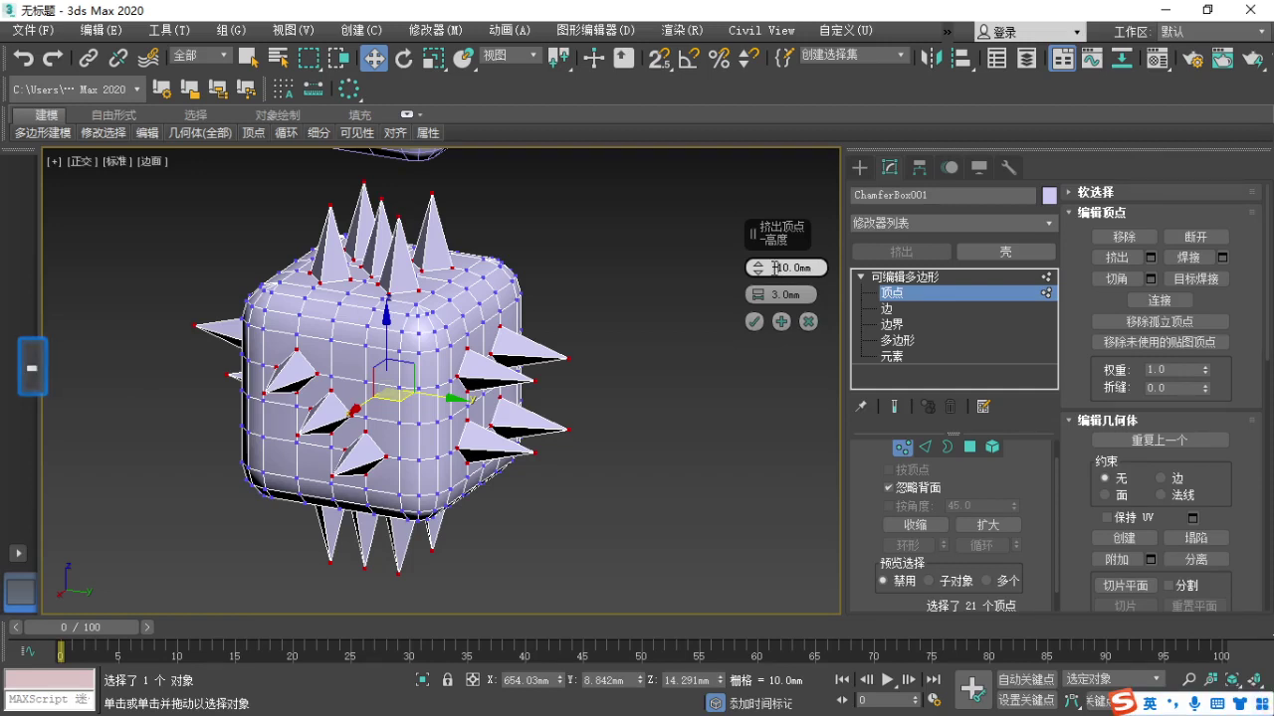
{"action": "key", "text": "Delete"}
{"action": "key", "text": "Delete"}
{"action": "key", "text": "Delete"}
{"action": "key", "text": "Delete"}
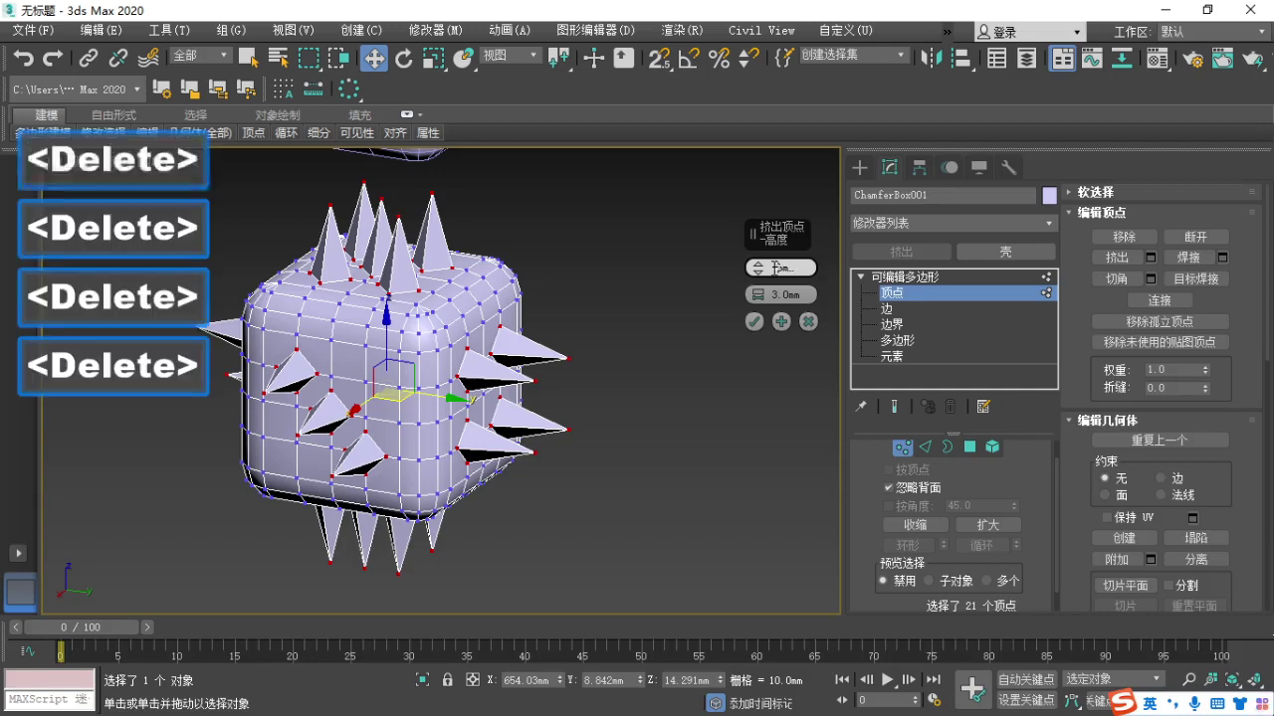
{"action": "key", "text": "Delete"}
{"action": "type", "text": "5"}
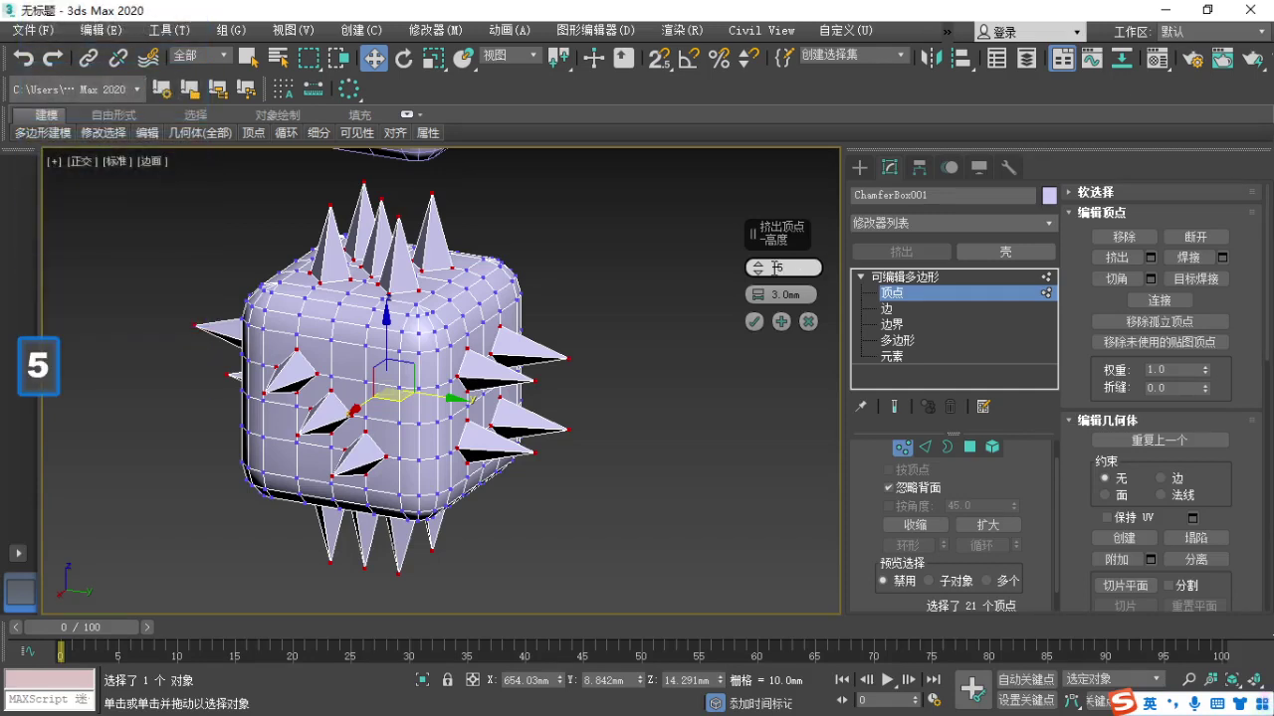
{"action": "key", "text": "Return"}
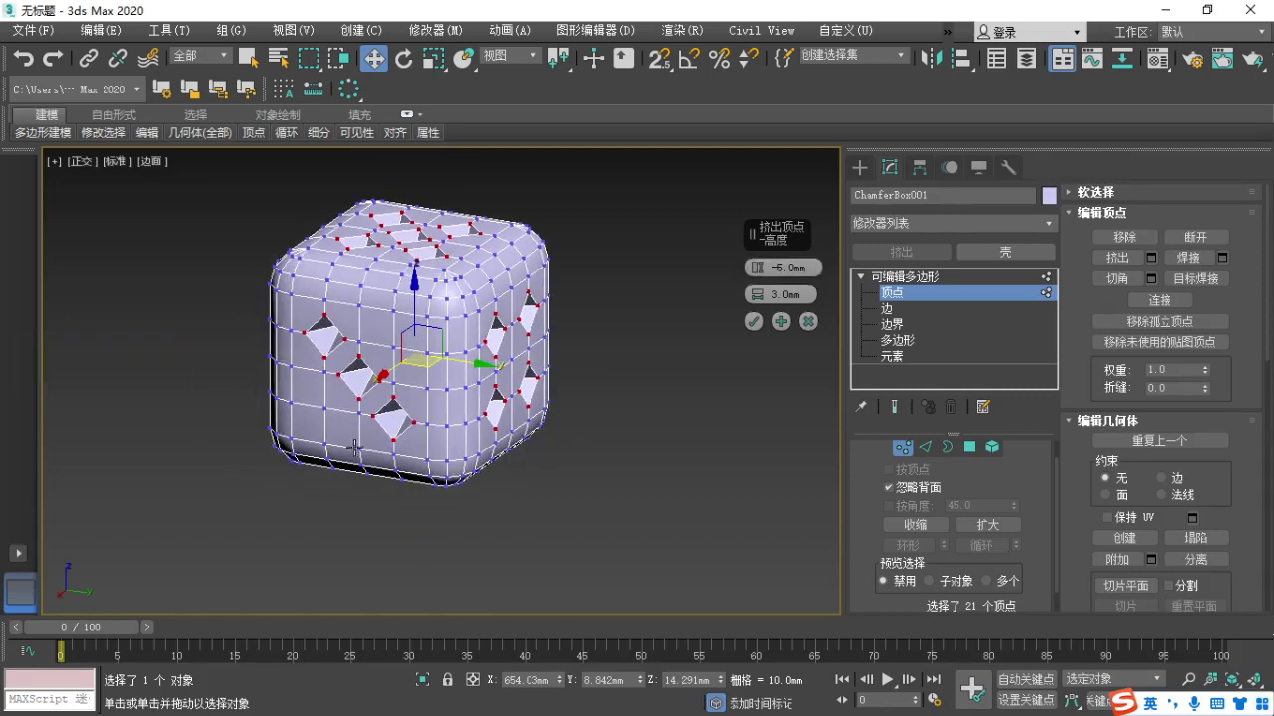
Try wider bases for the extruded pips by setting the extrusion width to 5 mm and 4 mm.
{"action": "middle_click_drag", "start_coordinate": [354, 448], "coordinate": [479, 484], "text": "alt"}
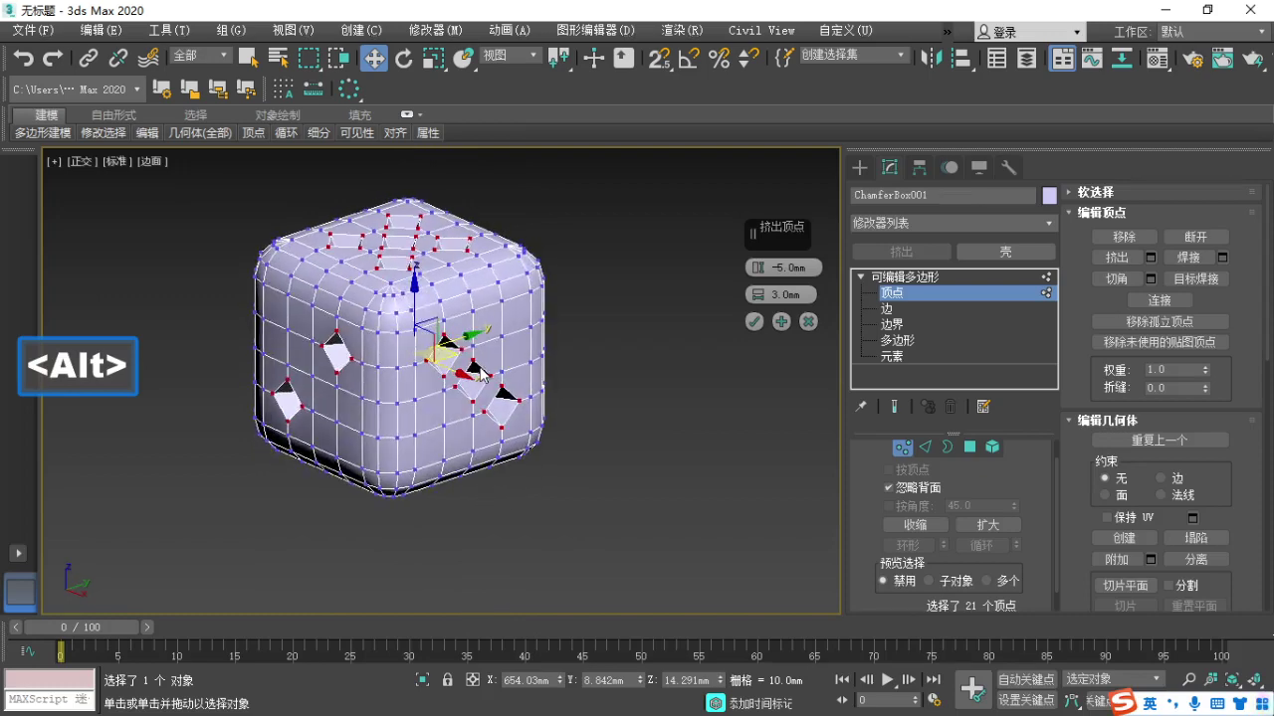
{"action": "scroll", "coordinate": [480, 373], "scroll_direction": "up", "scroll_amount": 4}
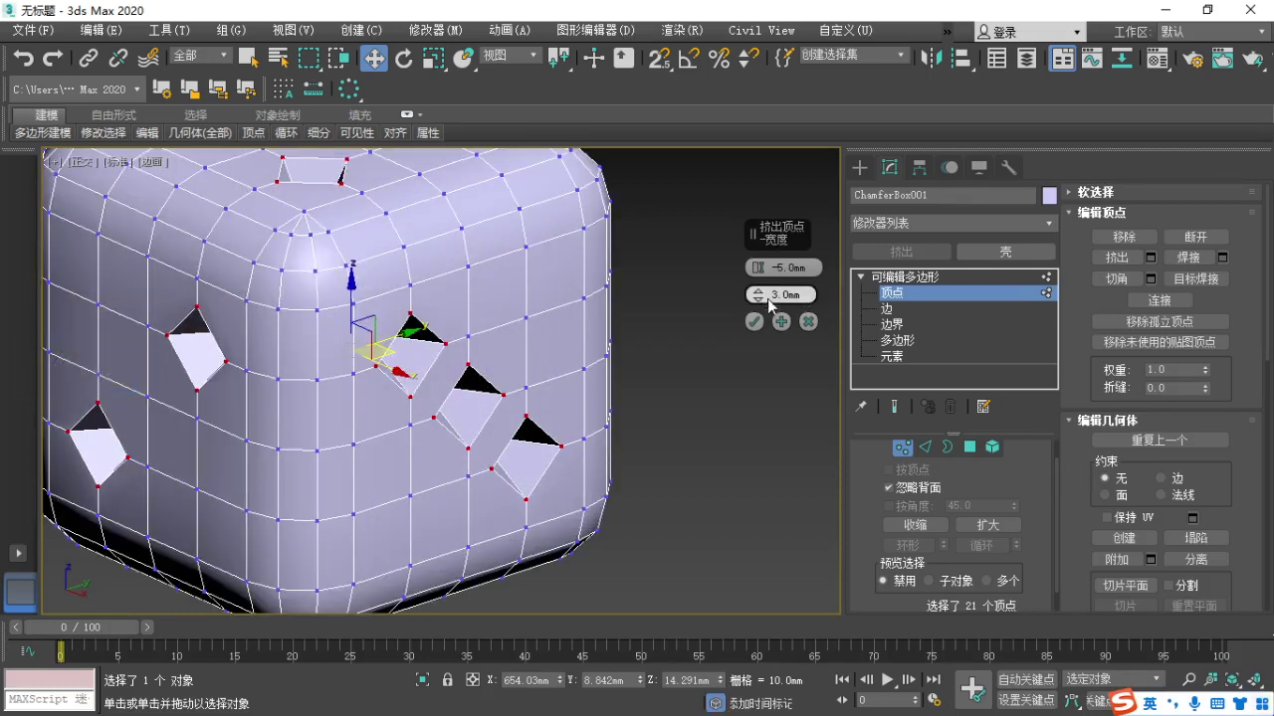
{"action": "middle_click_drag", "start_coordinate": [644, 487], "coordinate": [584, 477], "text": "alt"}
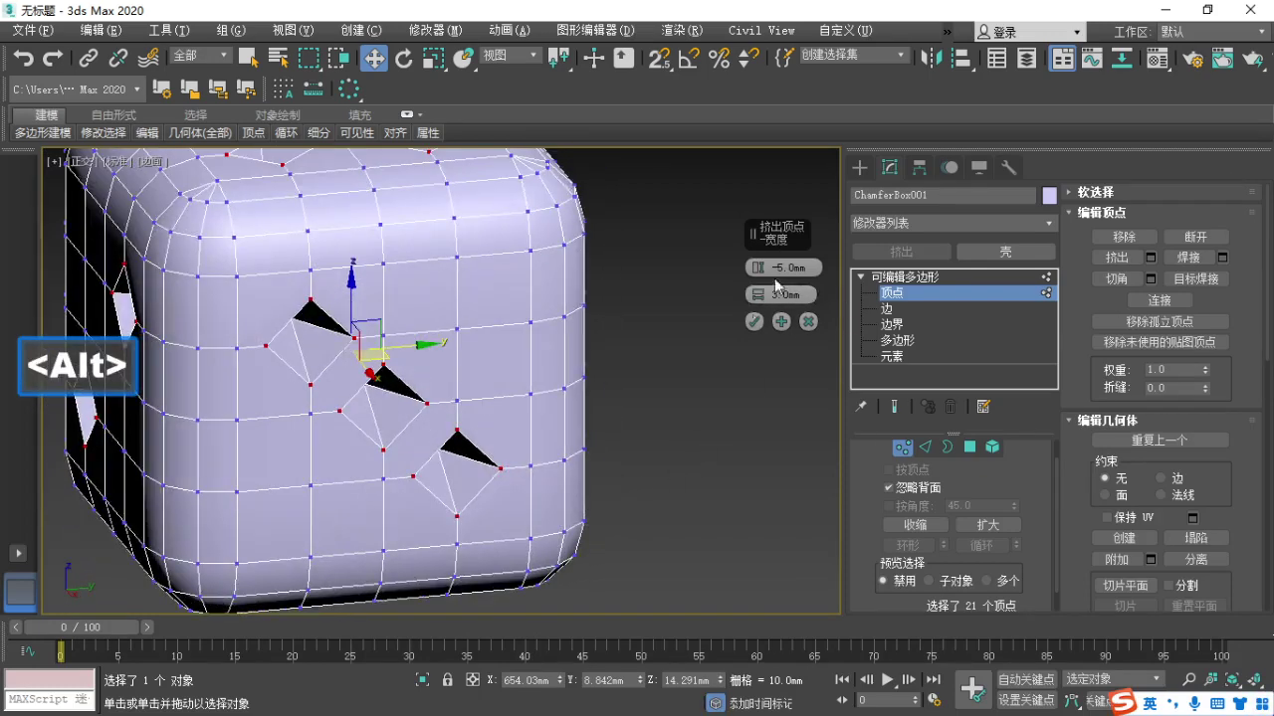
{"action": "left_click_drag", "start_coordinate": [758, 294], "coordinate": [759, 290]}
{"action": "left_click", "coordinate": [775, 296]}
{"action": "double_click", "coordinate": [773, 294]}
{"action": "type", "text": "5"}
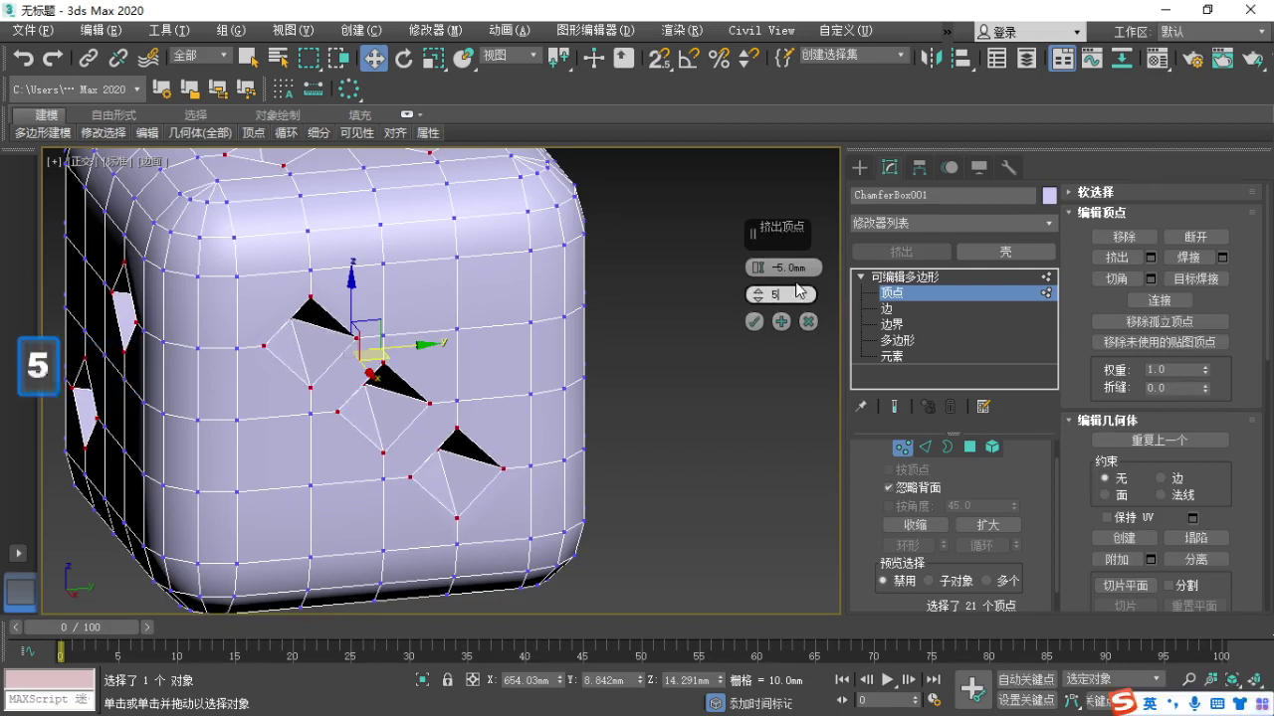
{"action": "key", "text": "Return"}
{"action": "type", "text": "4"}
{"action": "key", "text": "Return"}
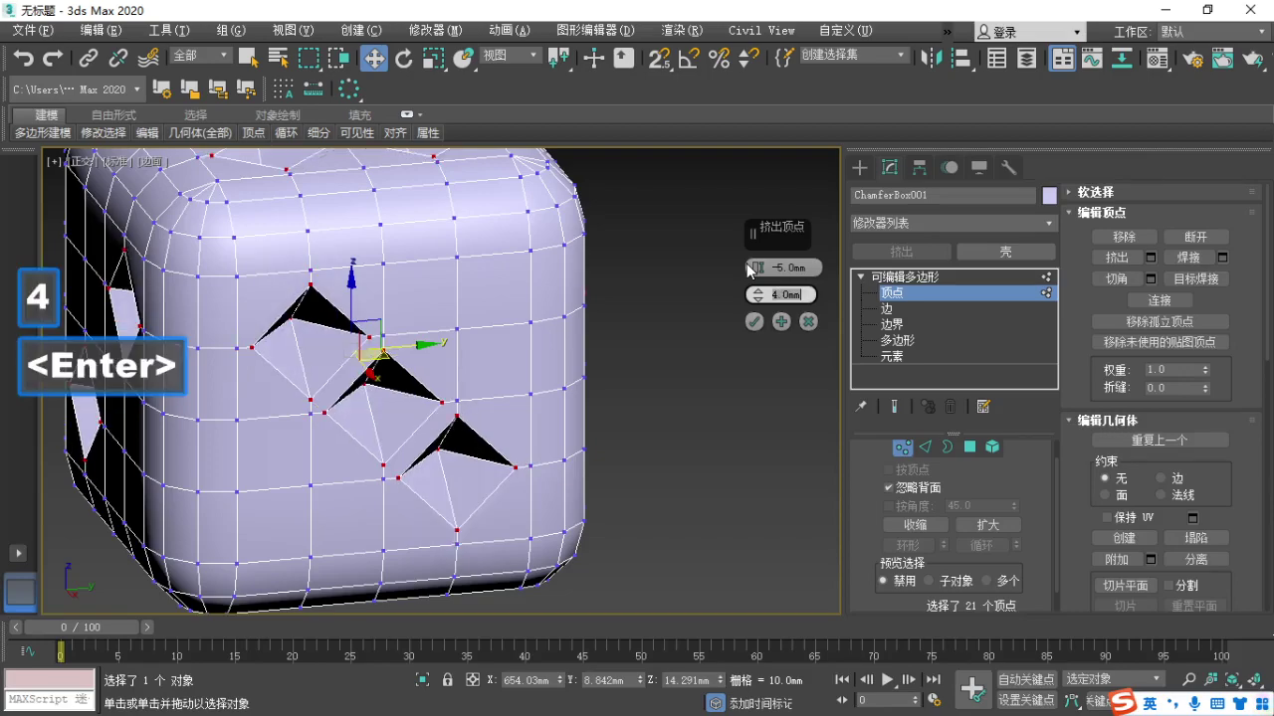
{"action": "middle_click_drag", "start_coordinate": [660, 237], "coordinate": [284, 139], "text": "alt"}
{"action": "key", "text": "F1"}
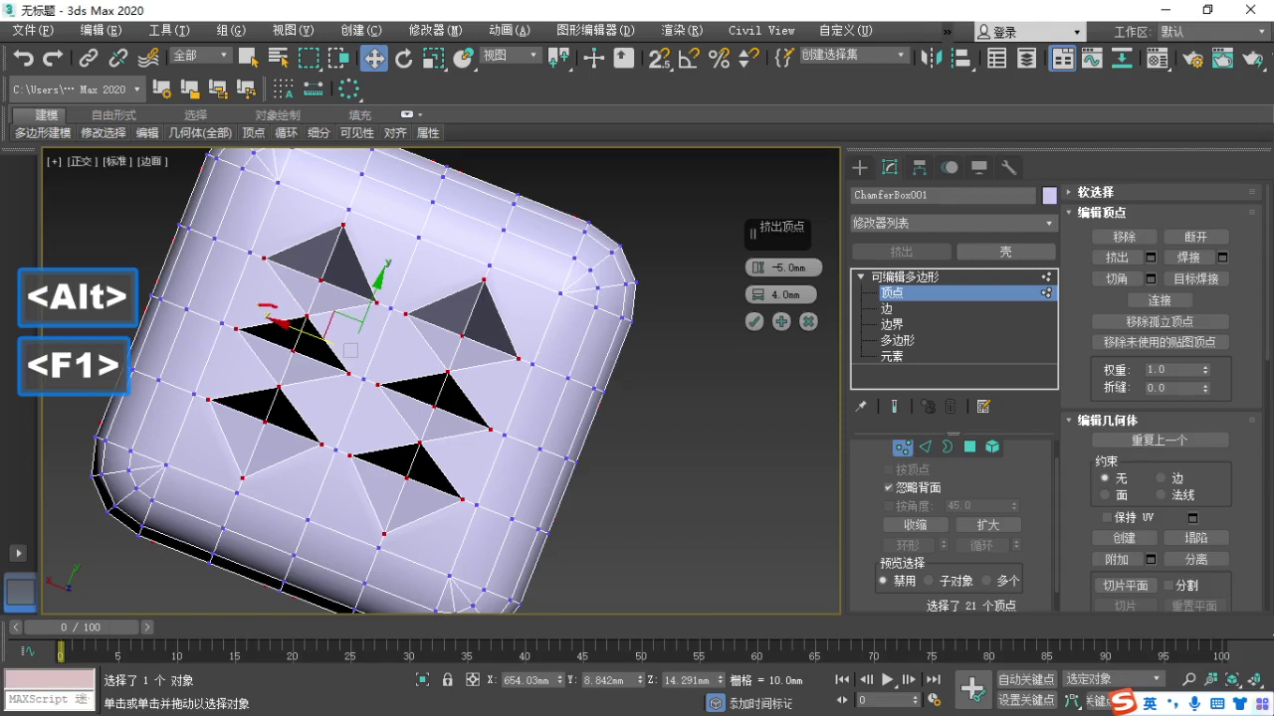
{"action": "mouse_move", "coordinate": [237, 360]}
{"action": "left_mouse_down"}
{"action": "mouse_move", "coordinate": [425, 459]}
{"action": "mouse_move", "coordinate": [532, 444]}
{"action": "mouse_move", "coordinate": [368, 332]}
{"action": "mouse_move", "coordinate": [232, 288]}
{"action": "left_mouse_up"}
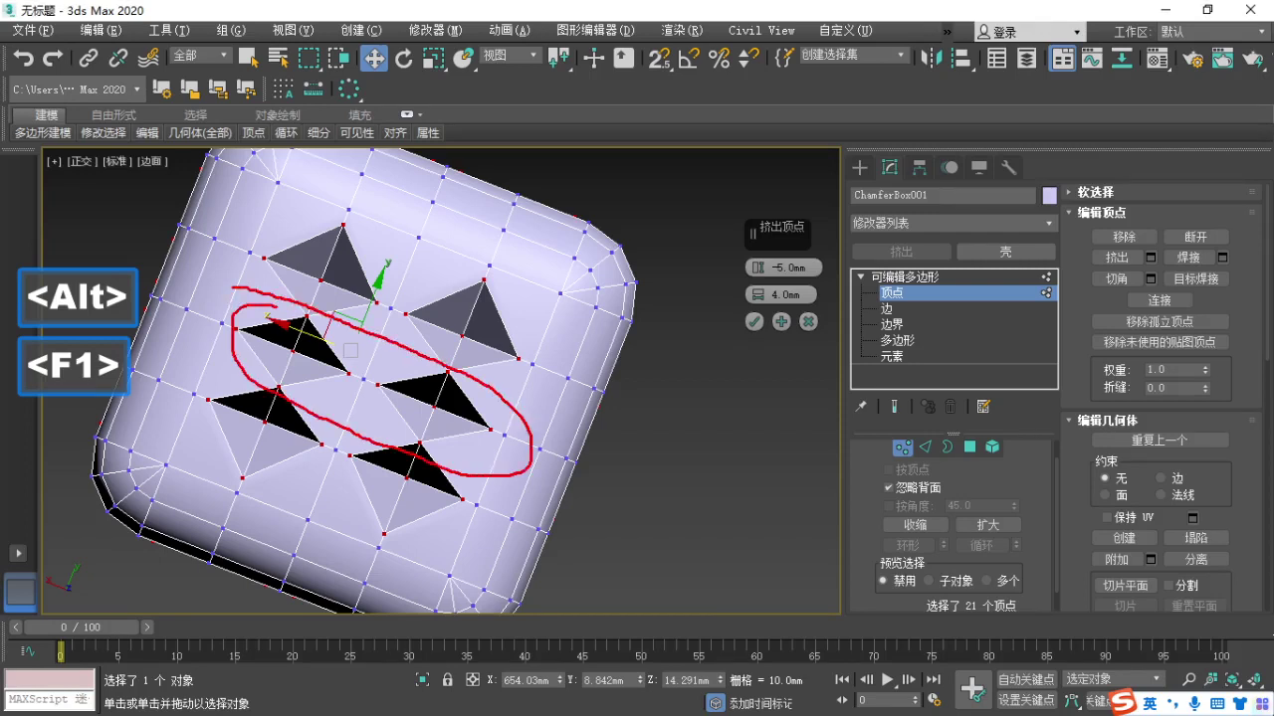
{"action": "key", "text": "Escape"}
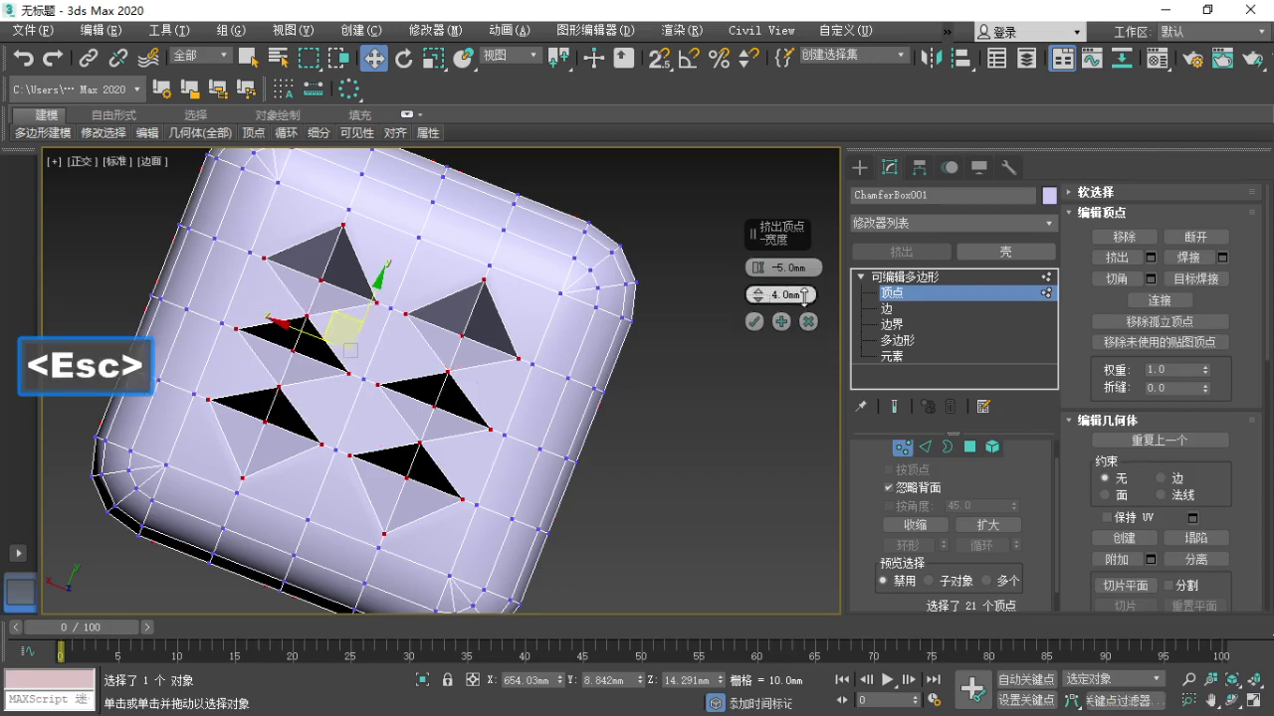
Set the vertex extrusion width to 3 mm and check the pips on the dice faces.
{"action": "type", "text": "3"}
{"action": "key", "text": "Return"}
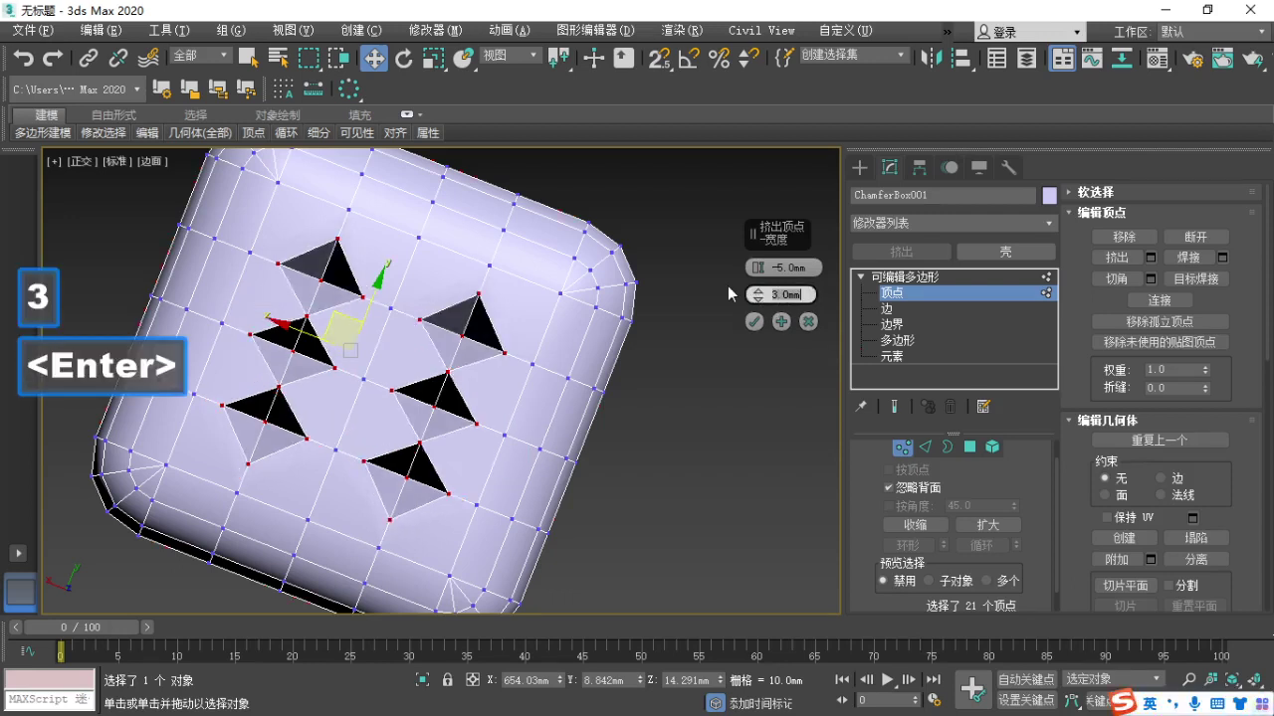
{"action": "key", "text": "F1"}
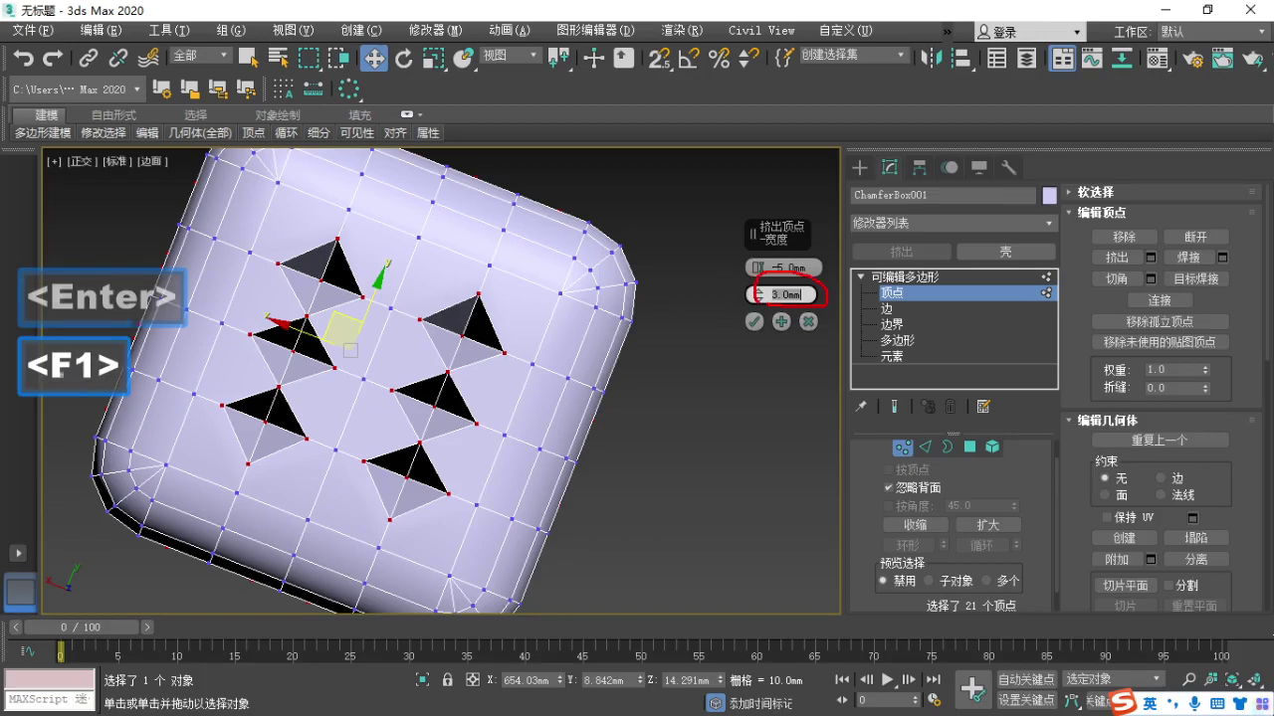
{"action": "key", "text": "Escape"}
{"action": "mouse_move", "coordinate": [477, 298]}
{"action": "middle_mouse_down", "text": "alt"}
{"action": "mouse_move", "coordinate": [521, 335]}
{"action": "mouse_move", "coordinate": [569, 491]}
{"action": "mouse_move", "coordinate": [398, 453]}
{"action": "mouse_move", "coordinate": [262, 474]}
{"action": "mouse_move", "coordinate": [239, 553]}
{"action": "mouse_move", "coordinate": [384, 489]}
{"action": "mouse_move", "coordinate": [427, 398]}
{"action": "mouse_move", "coordinate": [489, 372]}
{"action": "mouse_move", "coordinate": [393, 401]}
{"action": "middle_mouse_up", "text": "alt"}
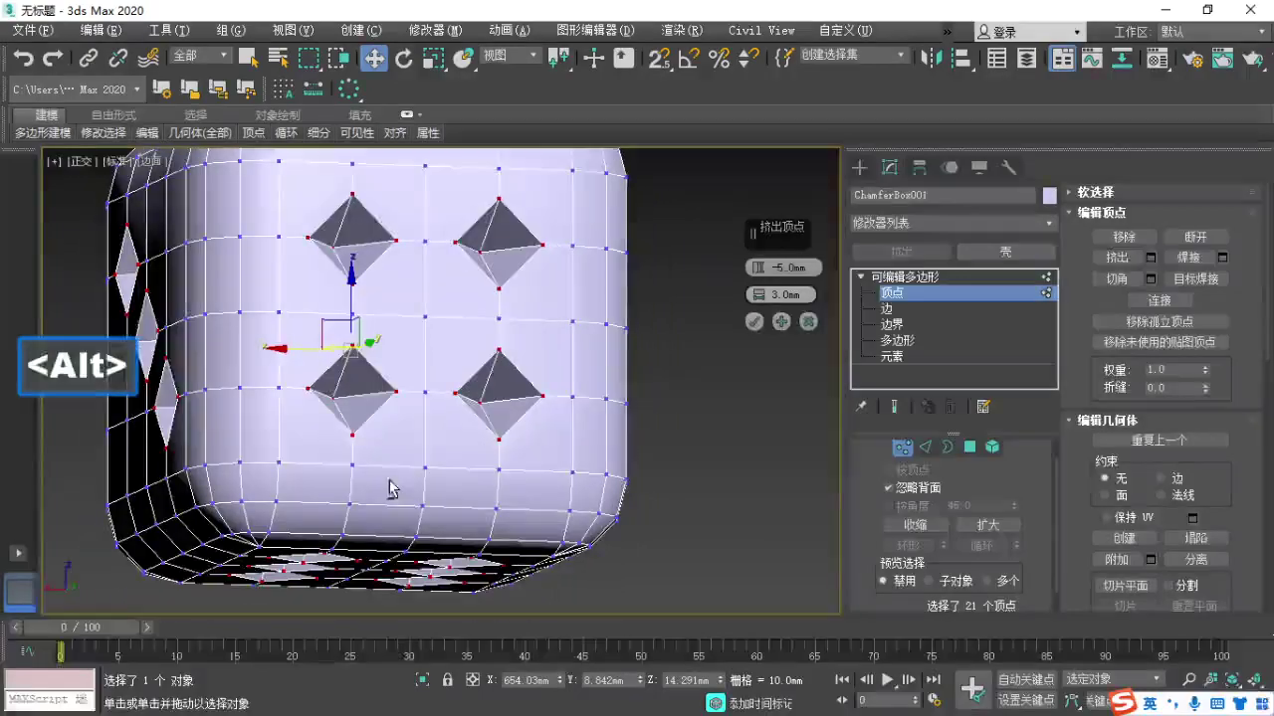
{"action": "key", "text": "F1"}
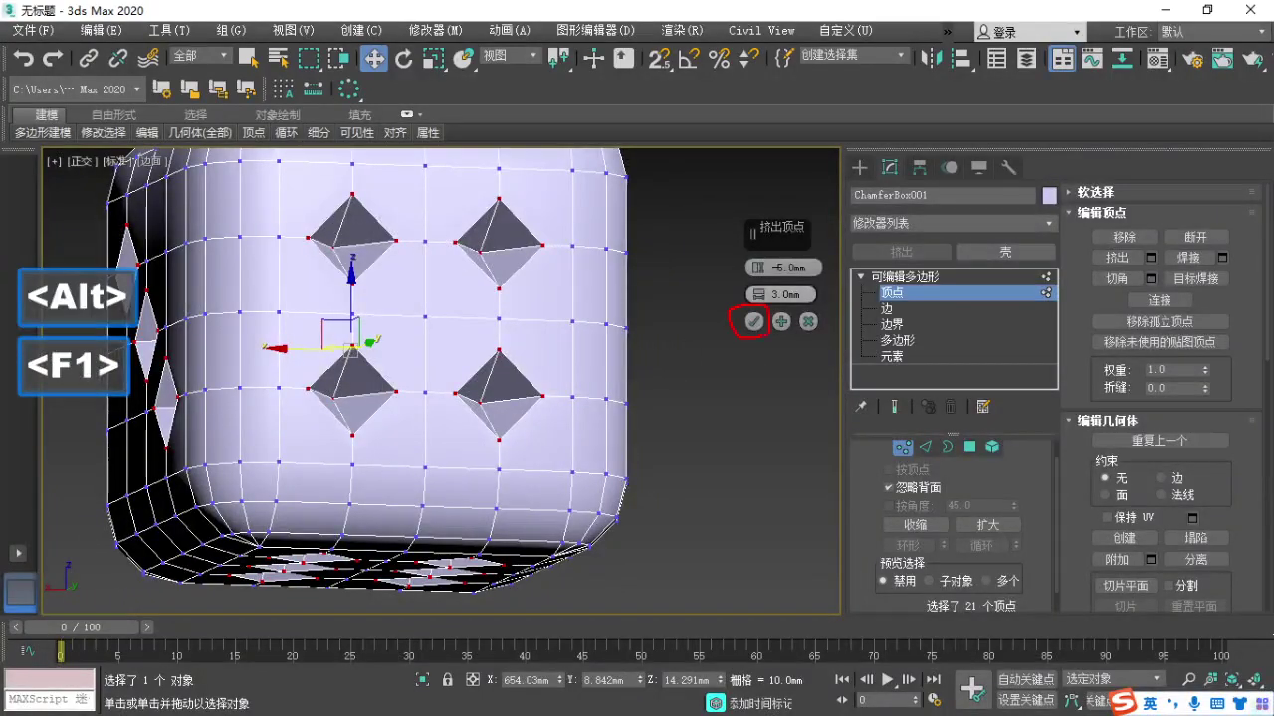
{"action": "key", "text": "Escape"}
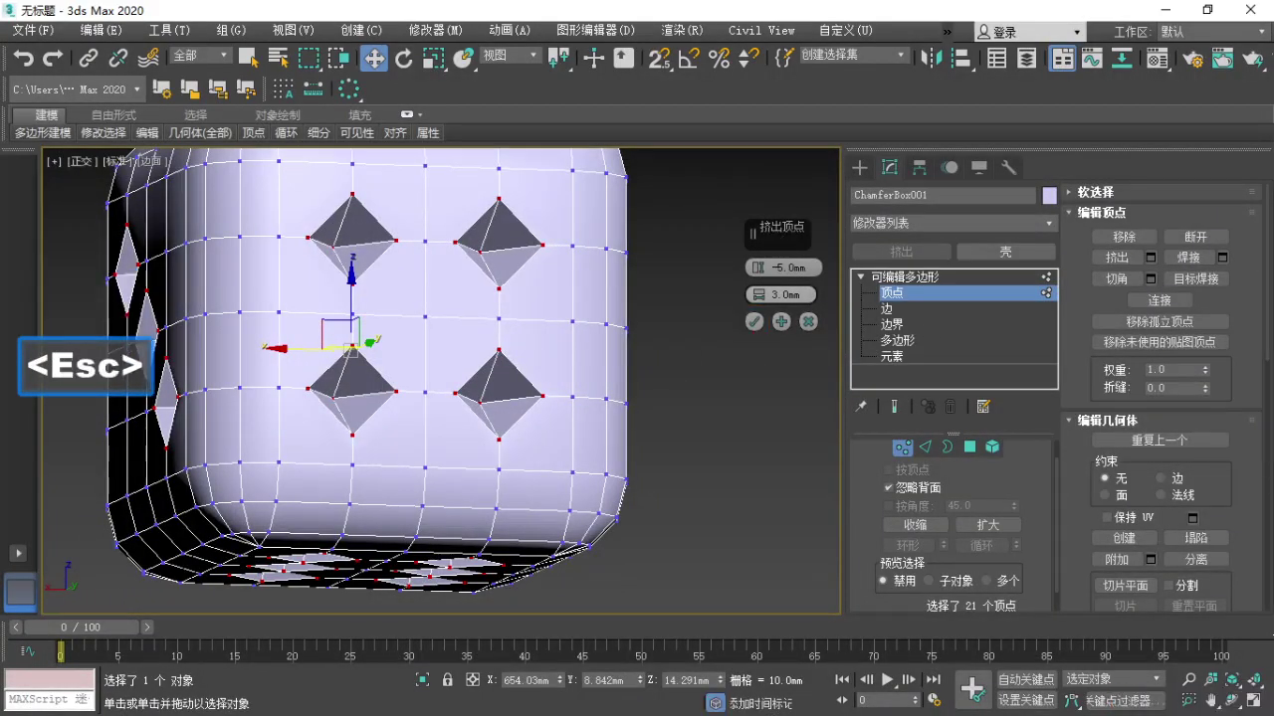
Switch to the XMind notes and delete the red 多边形（面）, 元素 and 边 branches under 子层级.
{"action": "key", "text": "alt+Tab"}
{"action": "scroll", "coordinate": [289, 368], "scroll_direction": "down", "scroll_amount": 2}
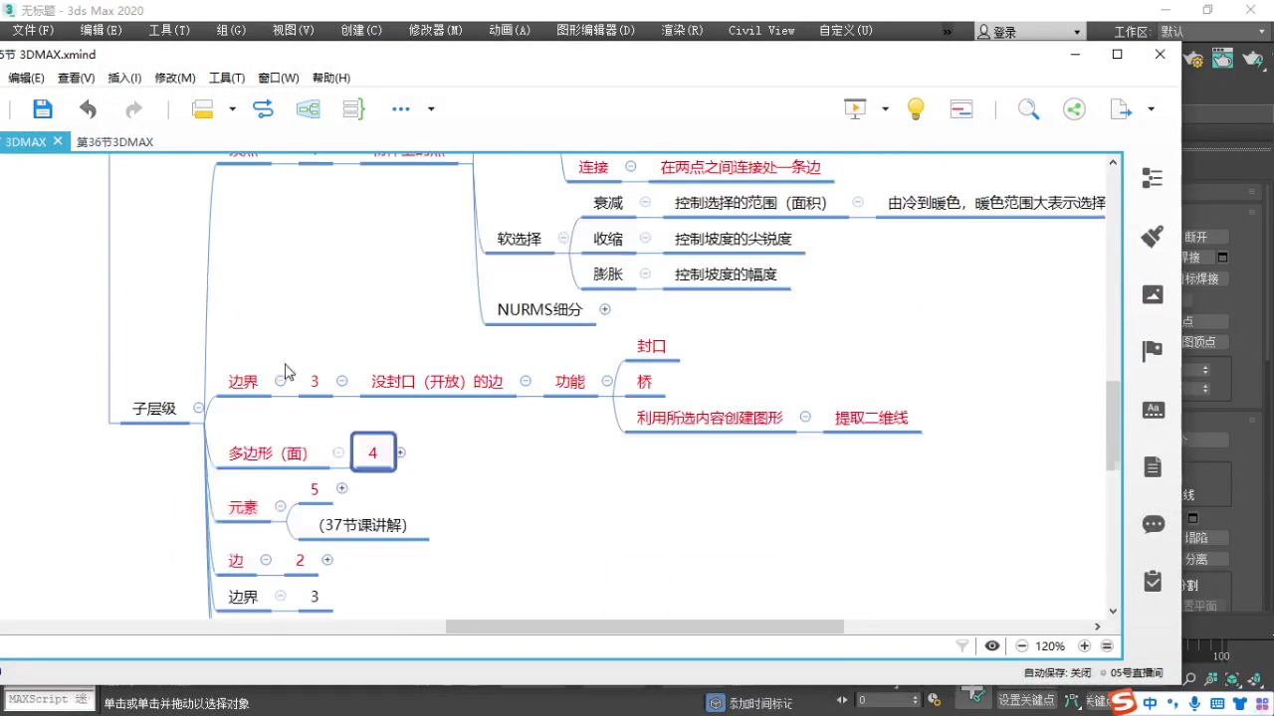
{"action": "left_click", "coordinate": [266, 453]}
{"action": "key", "text": "Delete"}
{"action": "scroll", "coordinate": [497, 379], "scroll_direction": "down", "scroll_amount": 2}
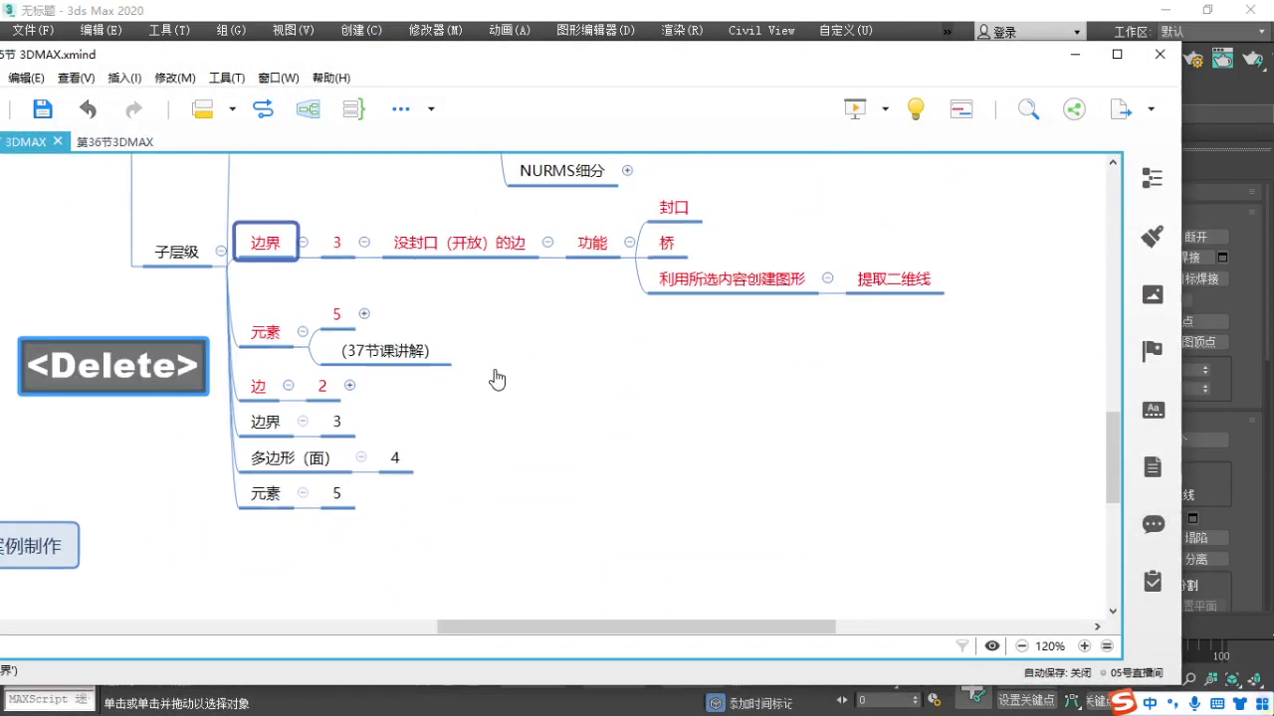
{"action": "left_click", "coordinate": [266, 332]}
{"action": "key", "text": "Delete"}
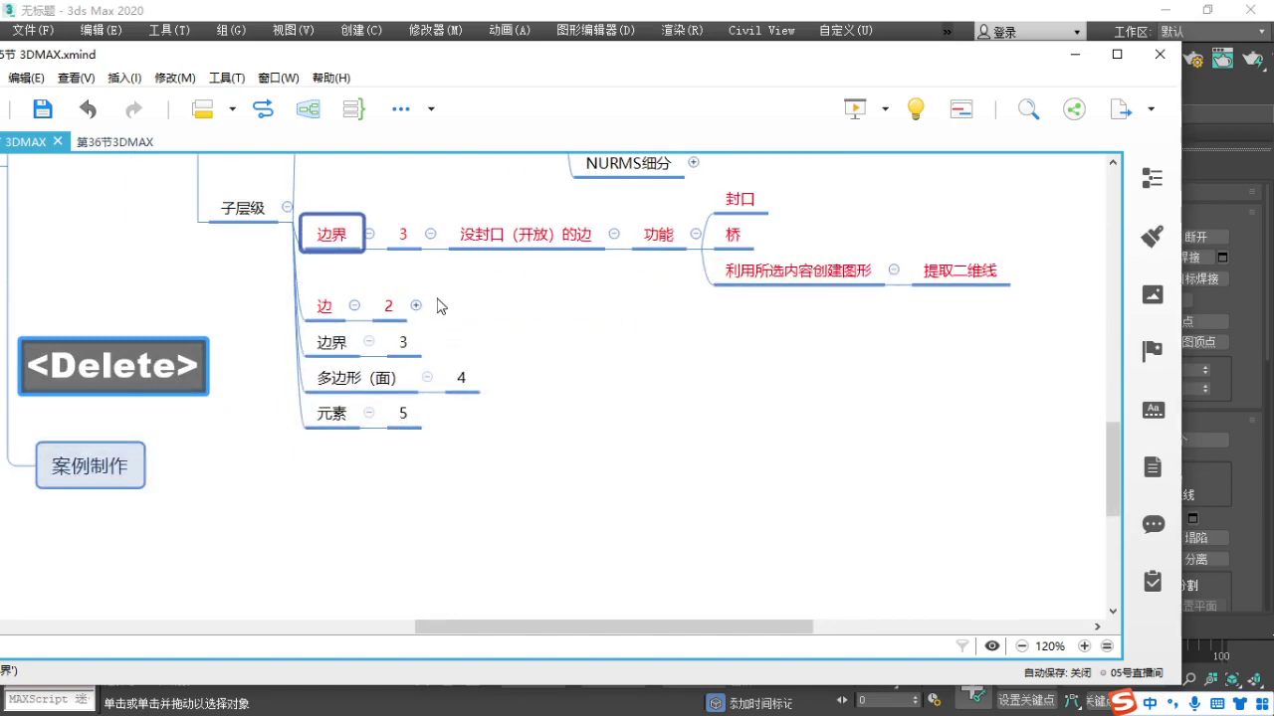
{"action": "left_click", "coordinate": [324, 307]}
{"action": "key", "text": "Delete"}
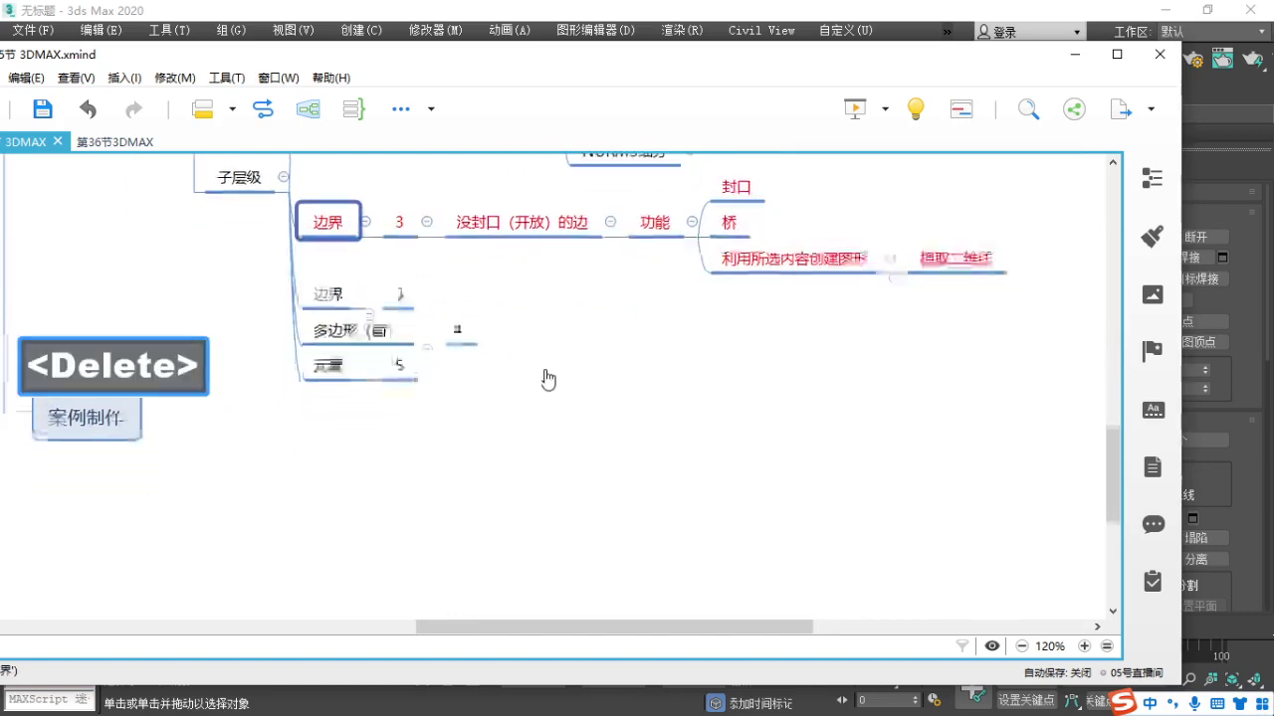
Review the 可编辑多边形 and 子层级 branches of the lesson notes and return to 3ds Max.
{"action": "right_click_drag", "start_coordinate": [547, 379], "coordinate": [583, 348]}
{"action": "right_click_drag", "start_coordinate": [376, 420], "coordinate": [733, 358]}
{"action": "right_click_drag", "start_coordinate": [525, 358], "coordinate": [398, 609]}
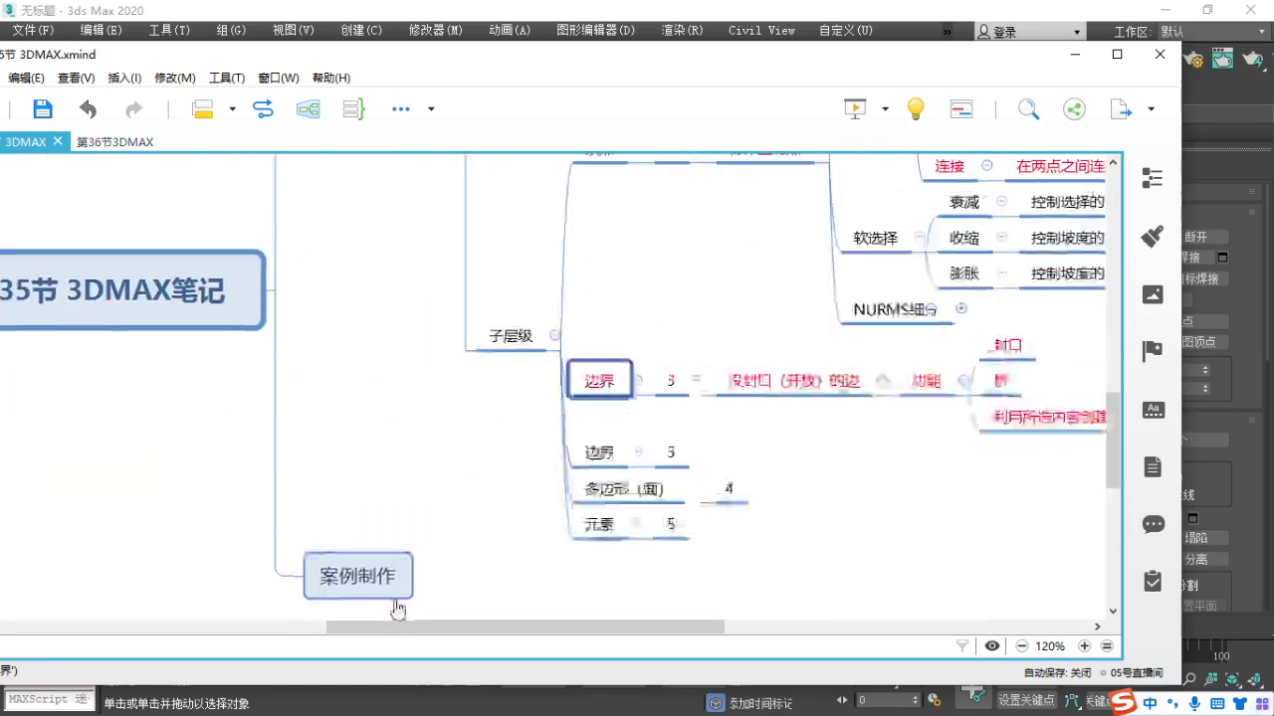
{"action": "right_click_drag", "start_coordinate": [572, 159], "coordinate": [351, 529]}
{"action": "right_click_drag", "start_coordinate": [334, 359], "coordinate": [753, 311]}
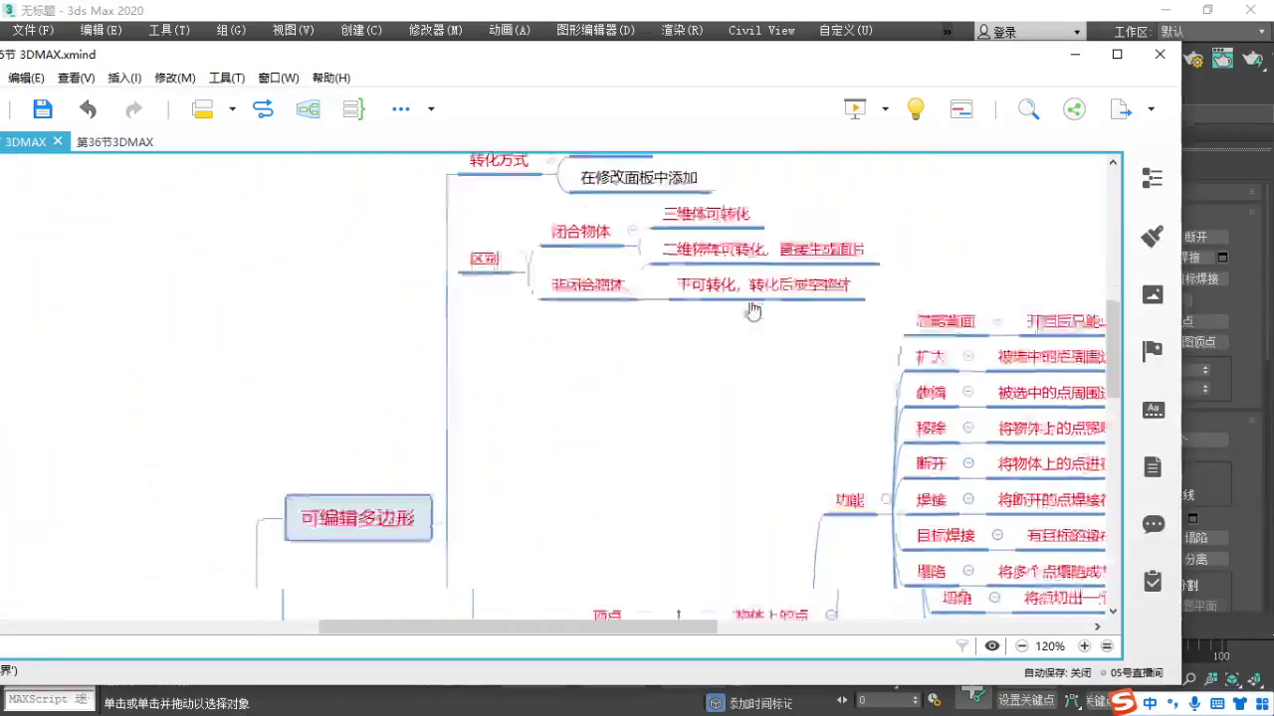
{"action": "scroll", "coordinate": [753, 312], "scroll_direction": "down", "scroll_amount": 10}
{"action": "scroll", "coordinate": [642, 464], "scroll_direction": "right", "scroll_amount": 3}
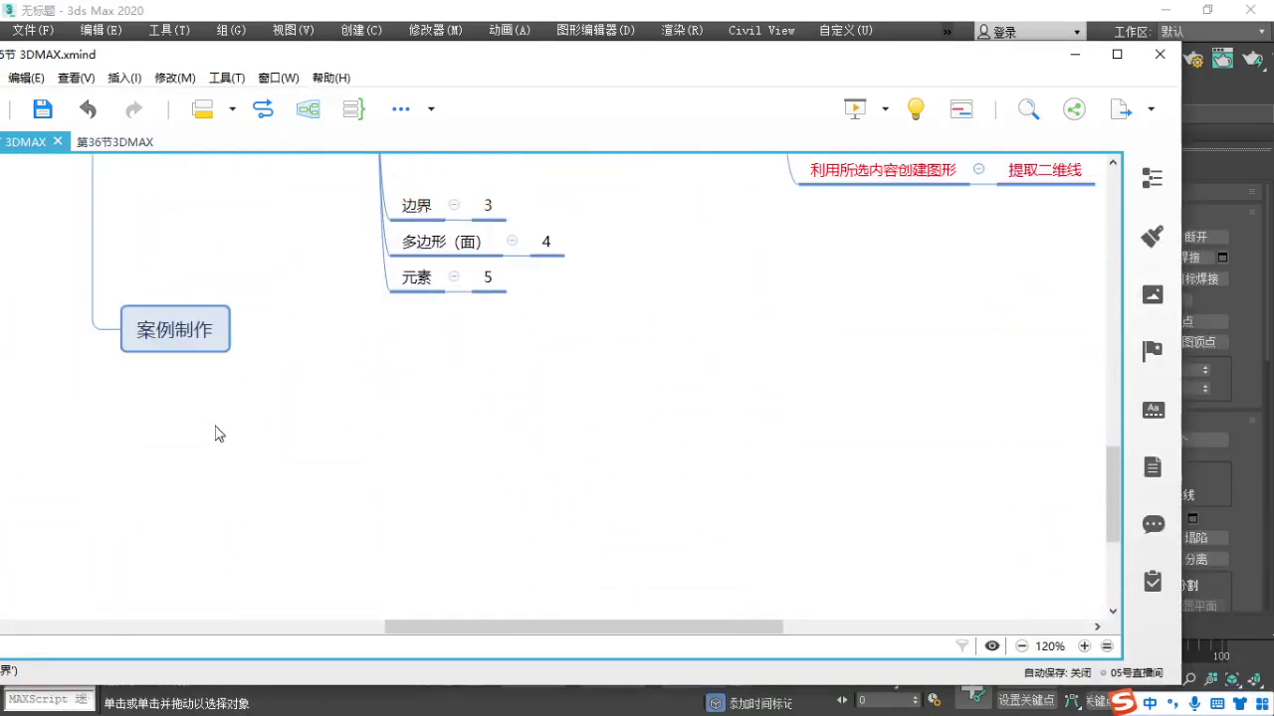
{"action": "scroll", "coordinate": [415, 400], "scroll_direction": "up", "scroll_amount": 2}
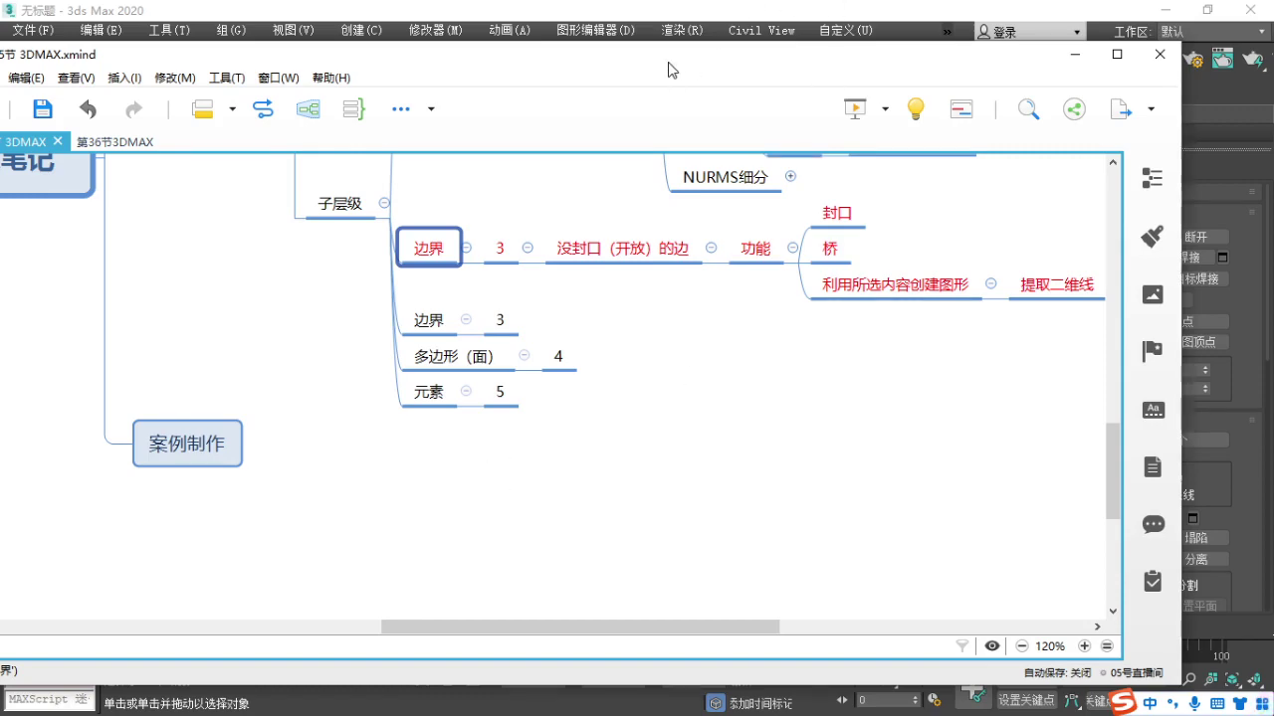
{"action": "left_click_drag", "start_coordinate": [668, 63], "coordinate": [0, 116]}
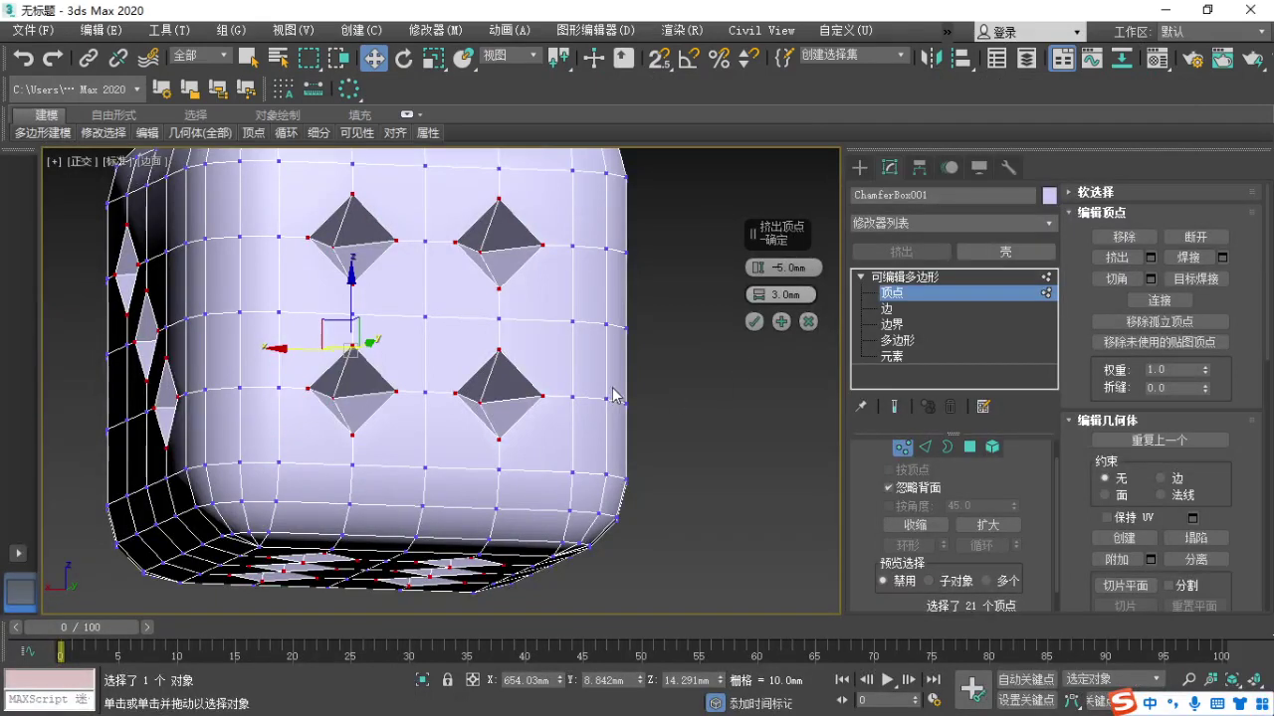
Apply the vertex extrusion to the dice and inspect the recessed pips on its faces.
{"action": "middle_click_drag", "start_coordinate": [647, 417], "coordinate": [648, 419]}
{"action": "key", "text": "F1"}
{"action": "left_click_drag", "start_coordinate": [766, 332], "coordinate": [733, 341]}
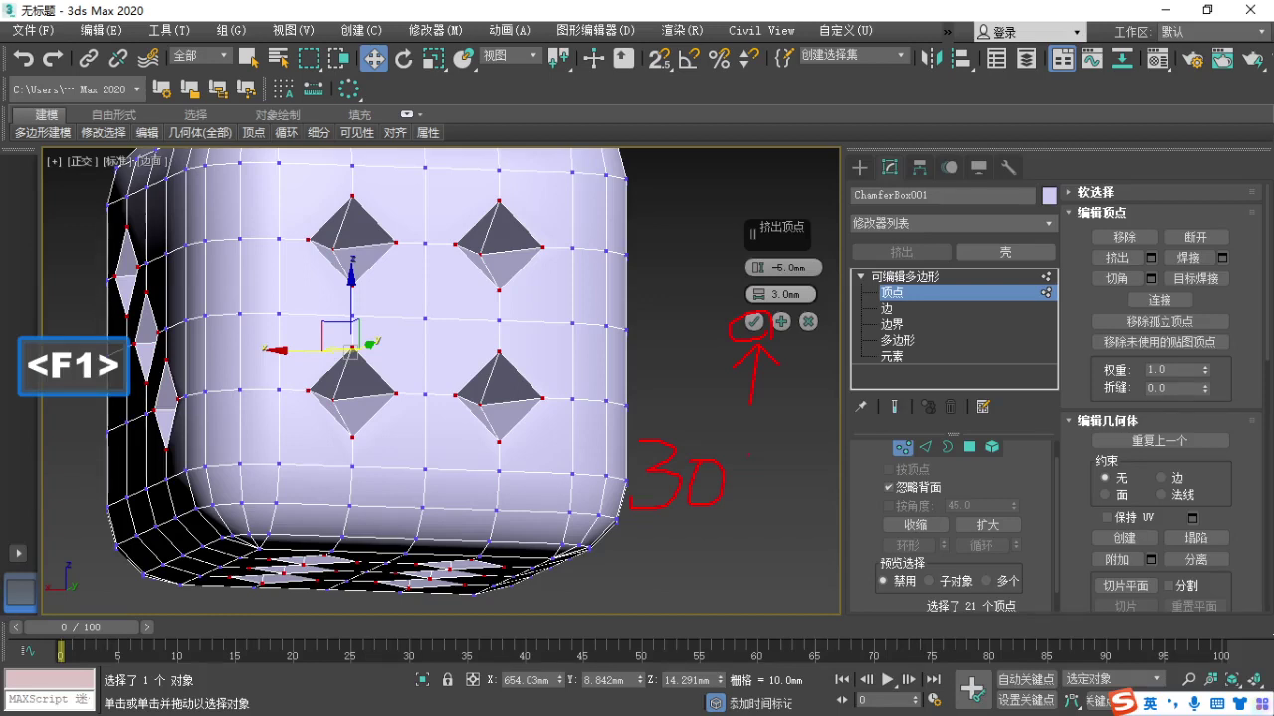
{"action": "key", "text": "Escape"}
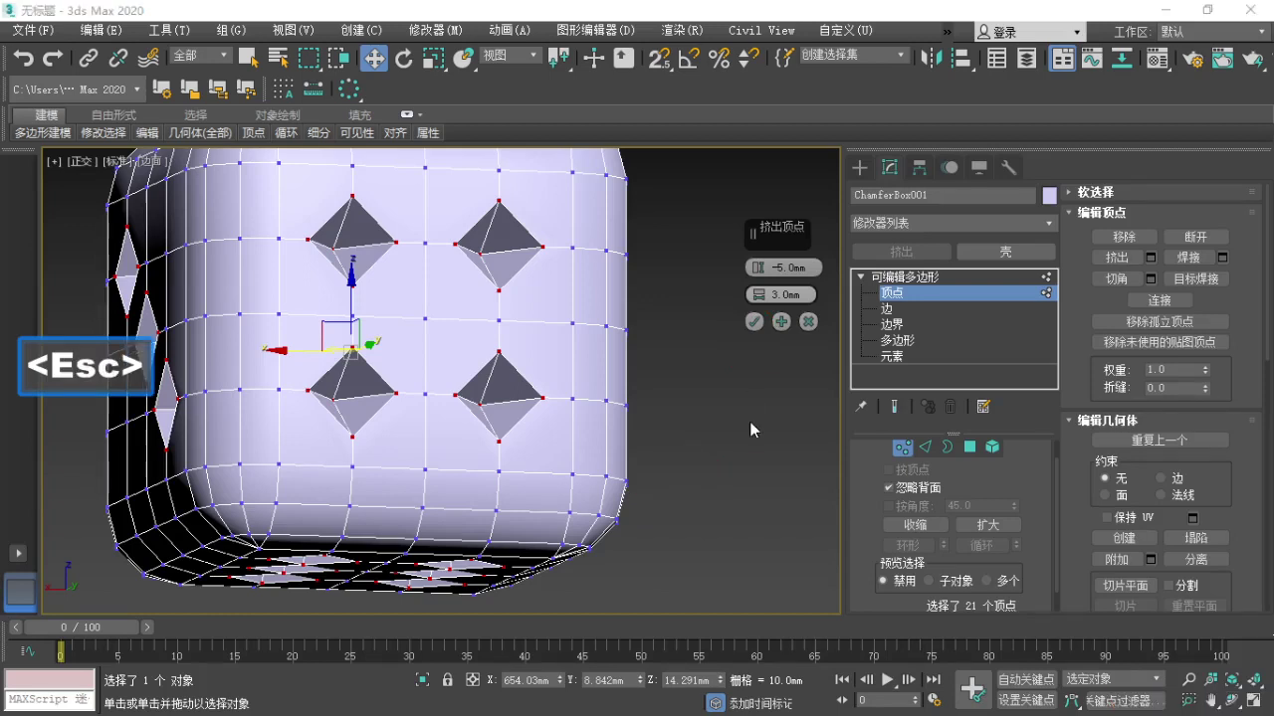
{"action": "left_click", "coordinate": [754, 323]}
{"action": "middle_click_drag", "start_coordinate": [704, 315], "coordinate": [515, 398], "text": "alt"}
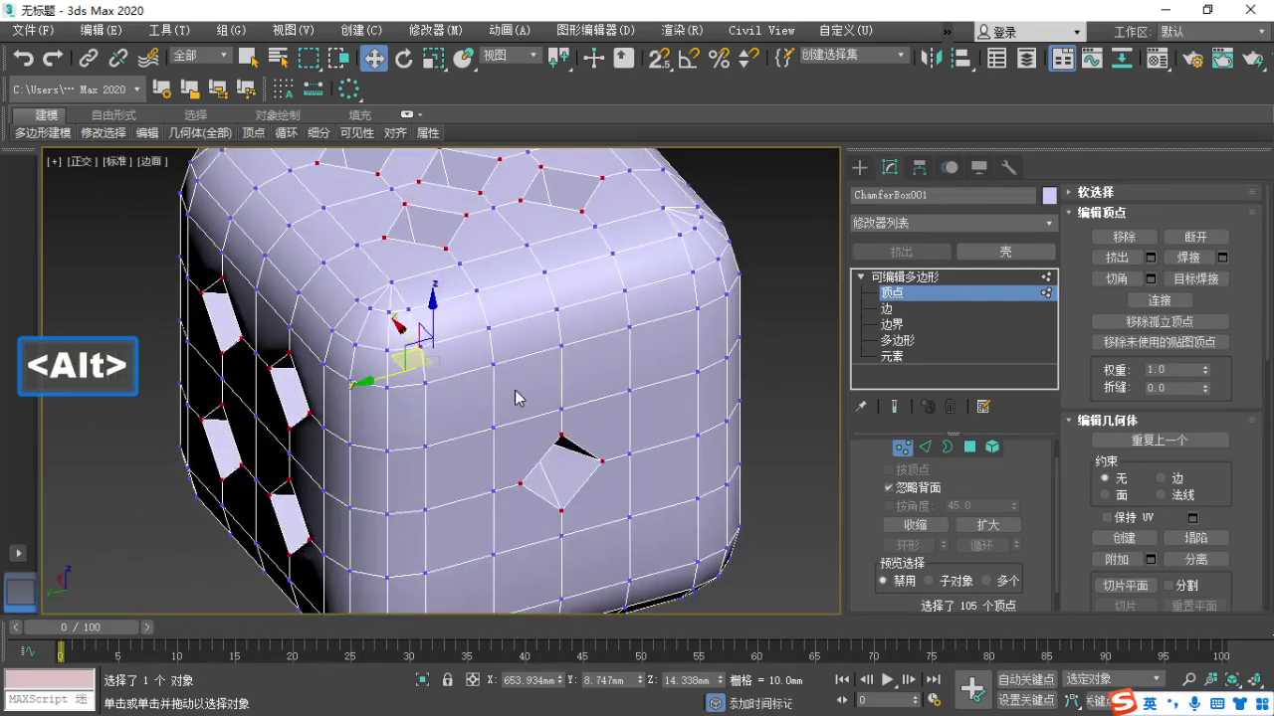
{"action": "scroll", "coordinate": [514, 398], "scroll_direction": "down", "scroll_amount": 2}
{"action": "mouse_move", "coordinate": [534, 473]}
{"action": "middle_mouse_down", "text": "alt"}
{"action": "mouse_move", "coordinate": [618, 459]}
{"action": "mouse_move", "coordinate": [554, 463]}
{"action": "middle_mouse_up", "text": "alt"}
{"action": "key", "text": "F1"}
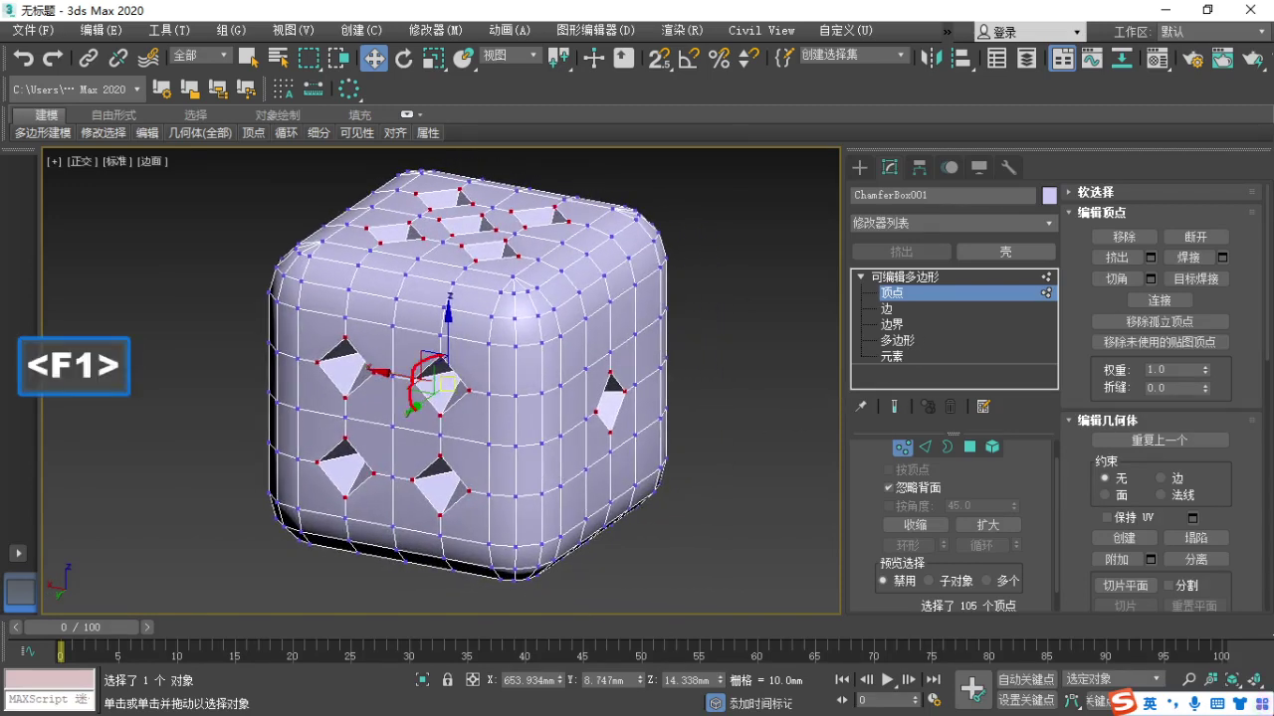
{"action": "left_click_drag", "start_coordinate": [415, 408], "coordinate": [448, 356]}
{"action": "key", "text": "Escape"}
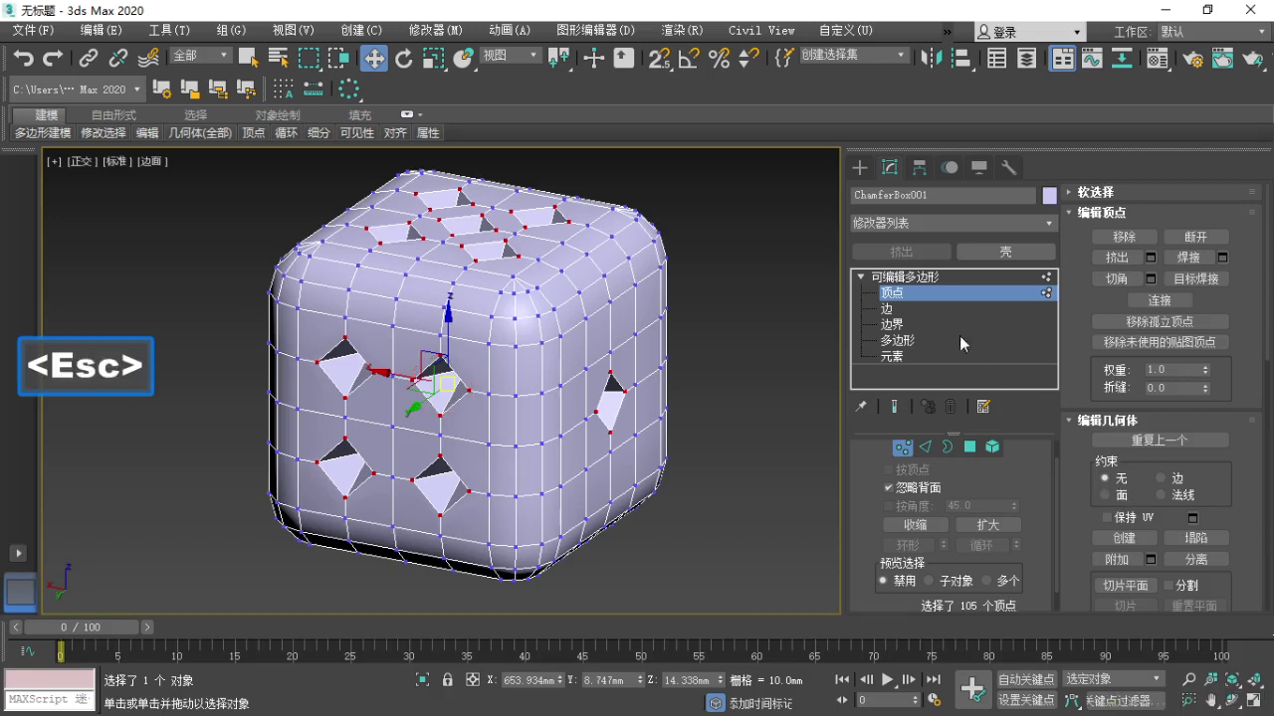
{"action": "left_click_drag", "start_coordinate": [881, 285], "coordinate": [953, 272]}
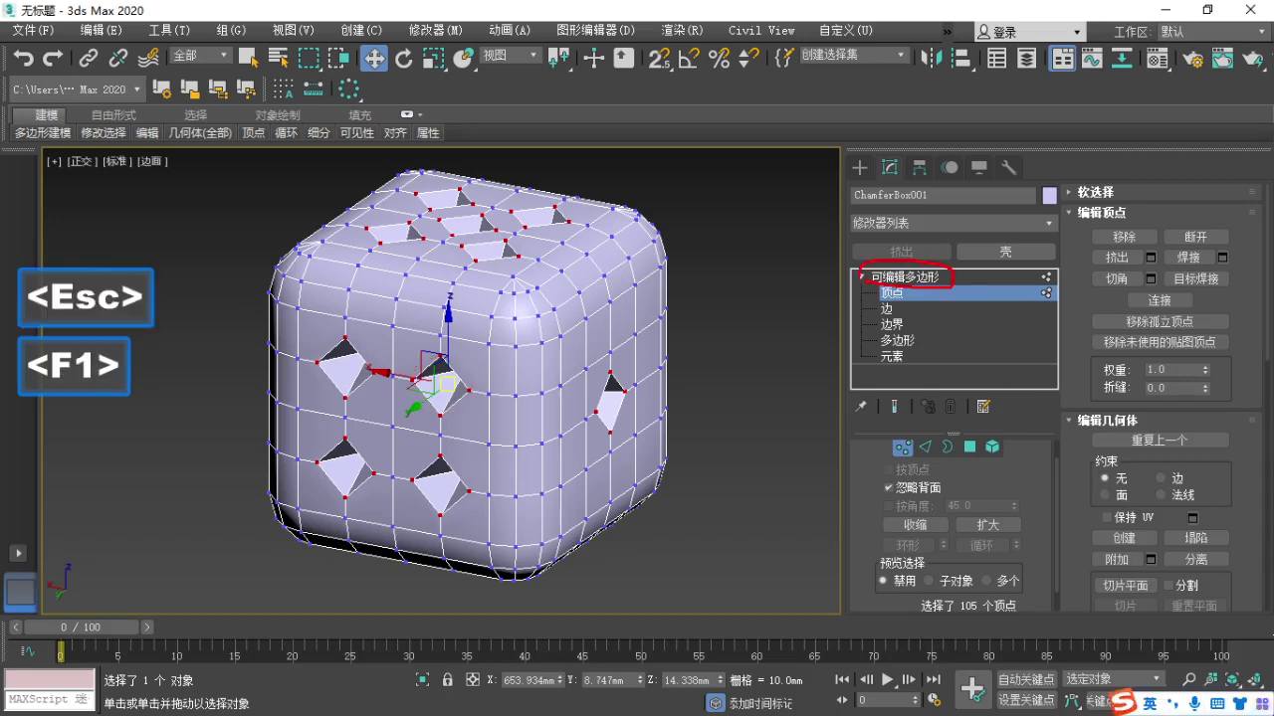
Enable 使用 NURMS 细分 in the 细分曲面 settings of the dice.
{"action": "key", "text": "Escape"}
{"action": "scroll", "coordinate": [1080, 513], "scroll_direction": "down", "scroll_amount": 7}
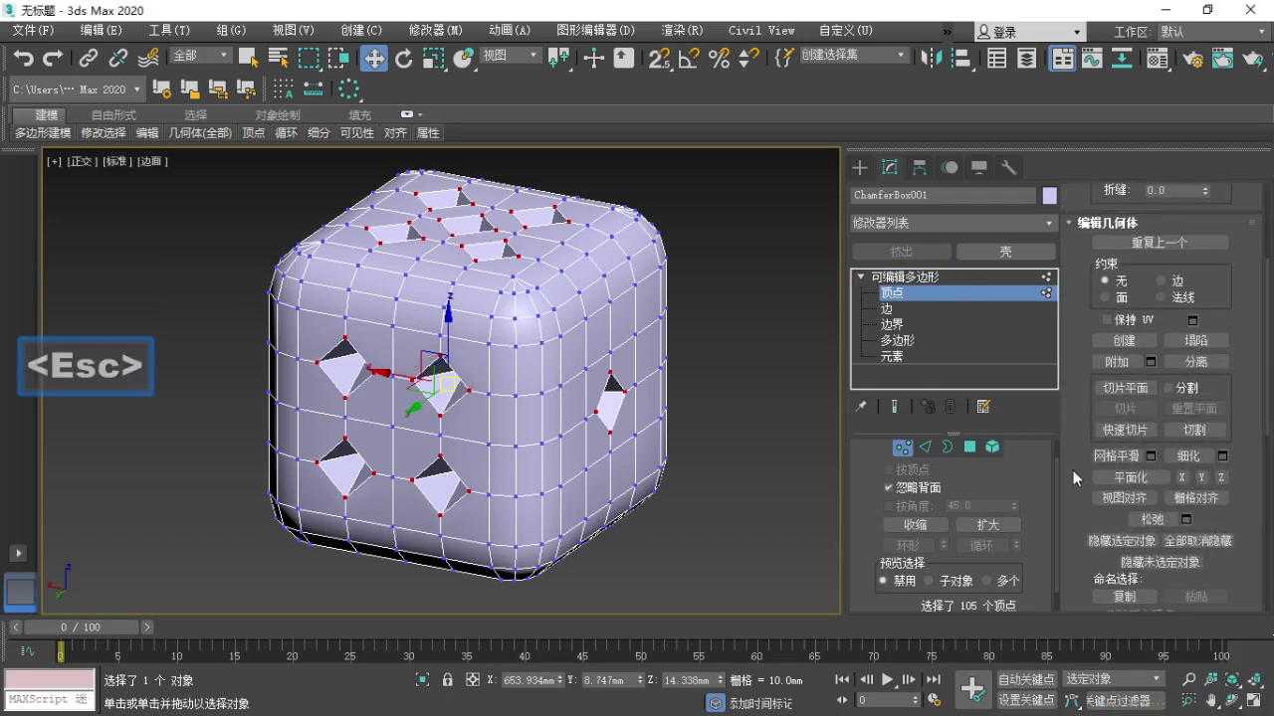
{"action": "scroll", "coordinate": [1086, 355], "scroll_direction": "down", "scroll_amount": 5}
{"action": "key", "text": "F1"}
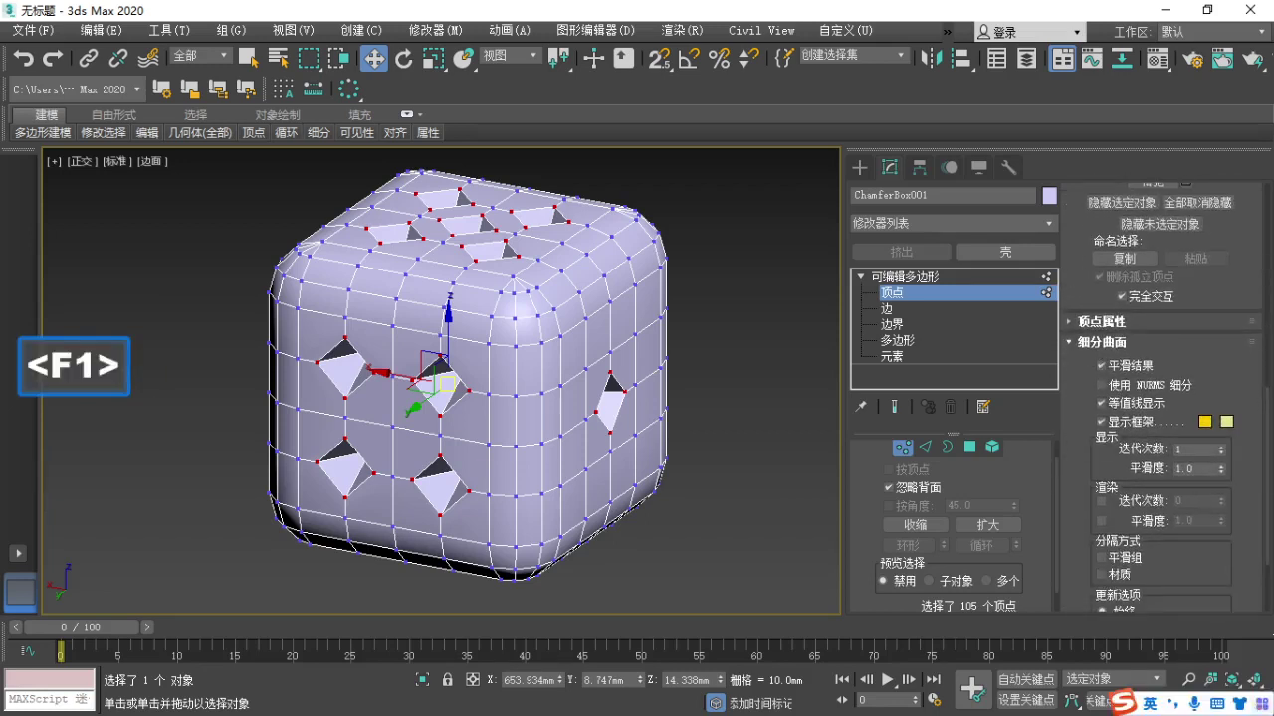
{"action": "mouse_move", "coordinate": [1075, 332]}
{"action": "left_mouse_down", "text": "ctrl"}
{"action": "mouse_move", "coordinate": [1145, 352]}
{"action": "mouse_move", "coordinate": [1108, 382]}
{"action": "mouse_move", "coordinate": [1207, 394]}
{"action": "left_mouse_up", "text": "ctrl"}
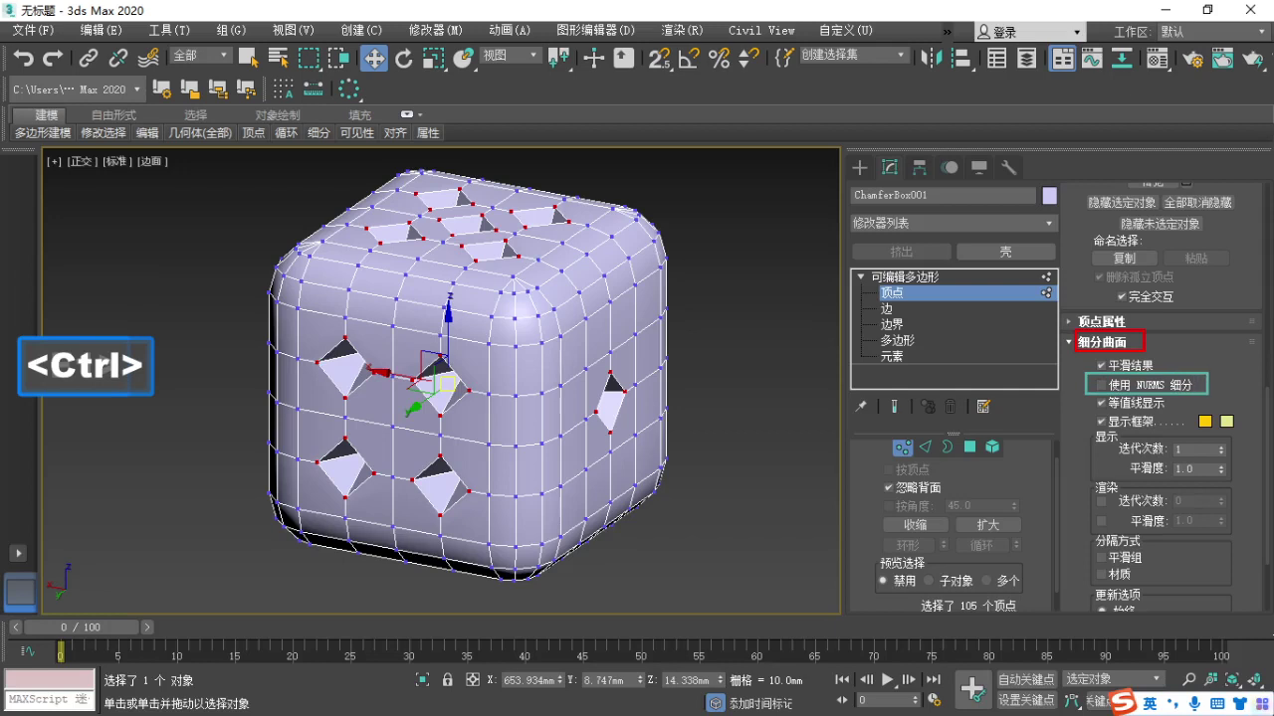
{"action": "key", "text": "F1"}
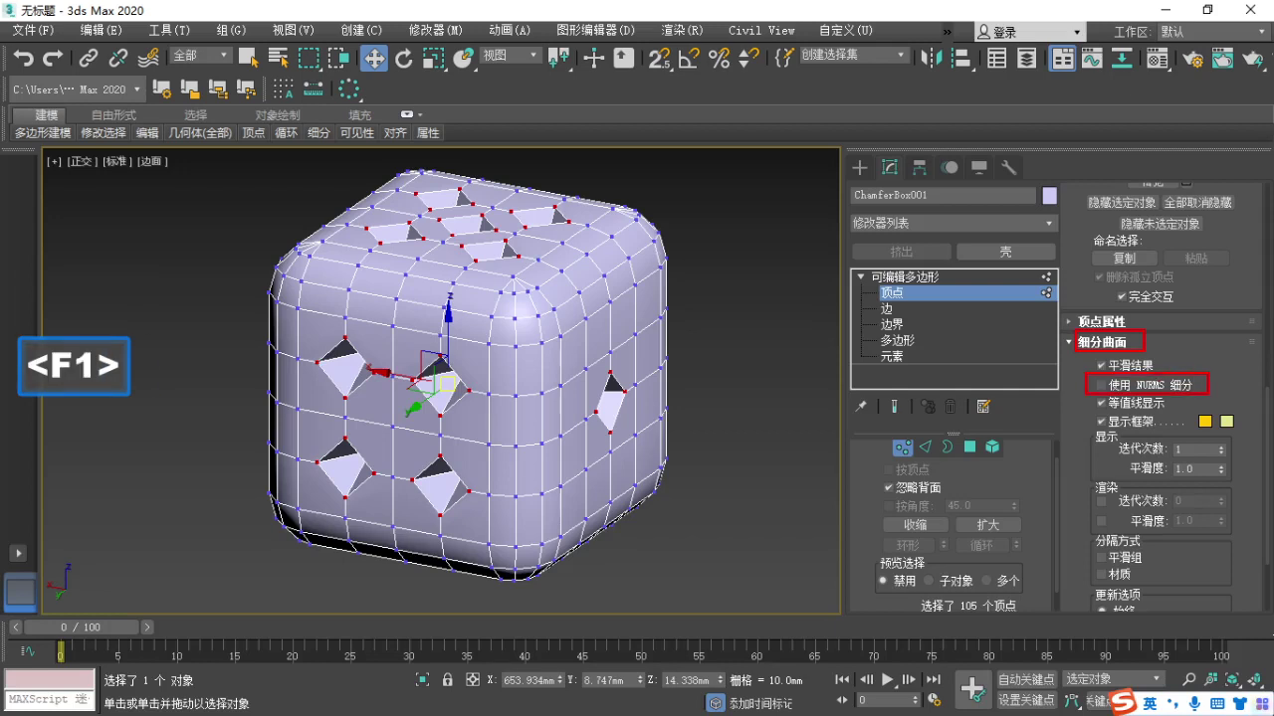
{"action": "key", "text": "Escape"}
{"action": "left_click", "coordinate": [1101, 385]}
{"action": "key", "text": "F1"}
{"action": "mouse_move", "coordinate": [1092, 396]}
{"action": "left_mouse_down"}
{"action": "mouse_move", "coordinate": [1150, 399]}
{"action": "mouse_move", "coordinate": [1145, 378]}
{"action": "left_mouse_up"}
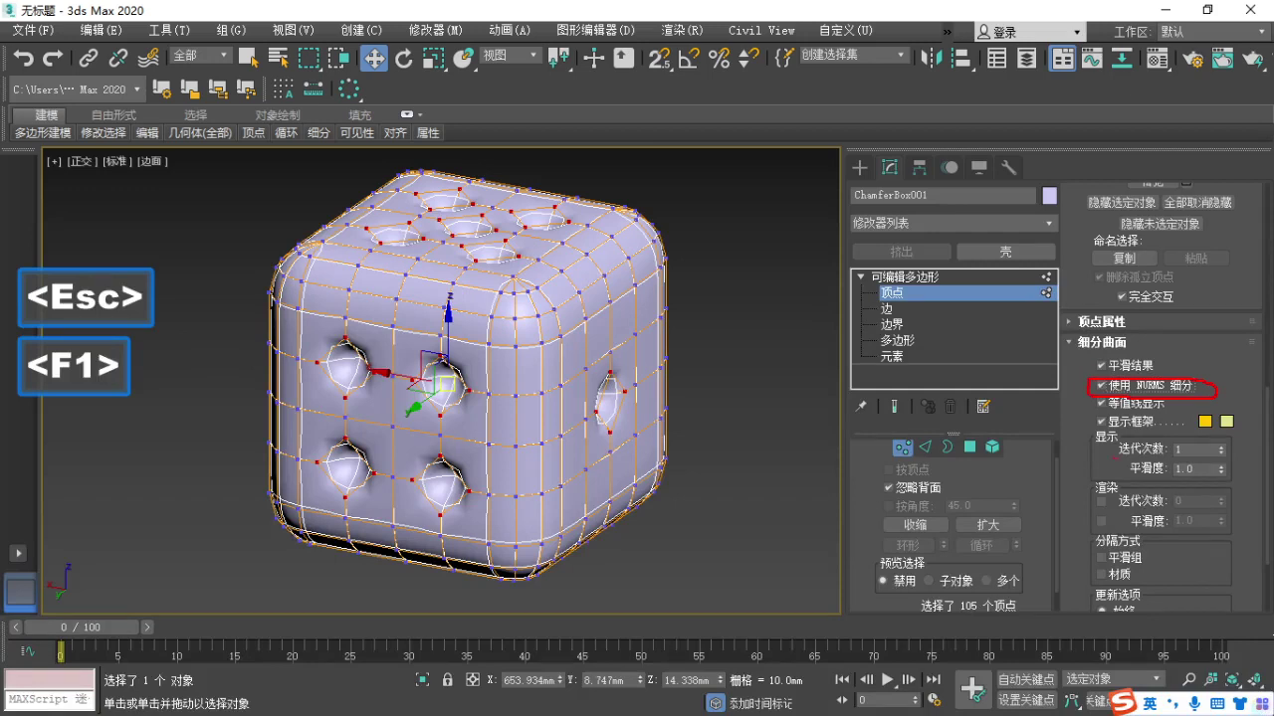
Set the display 迭代次数 to 3, leave vertex level and deselect the dice to inspect its smoothed surface.
{"action": "mouse_move", "coordinate": [1114, 459]}
{"action": "left_mouse_down", "text": "ctrl"}
{"action": "mouse_move", "coordinate": [1237, 453]}
{"action": "mouse_move", "coordinate": [1238, 434]}
{"action": "mouse_move", "coordinate": [1097, 450]}
{"action": "left_mouse_up", "text": "ctrl"}
{"action": "key", "text": "Escape"}
{"action": "type", "text": "3"}
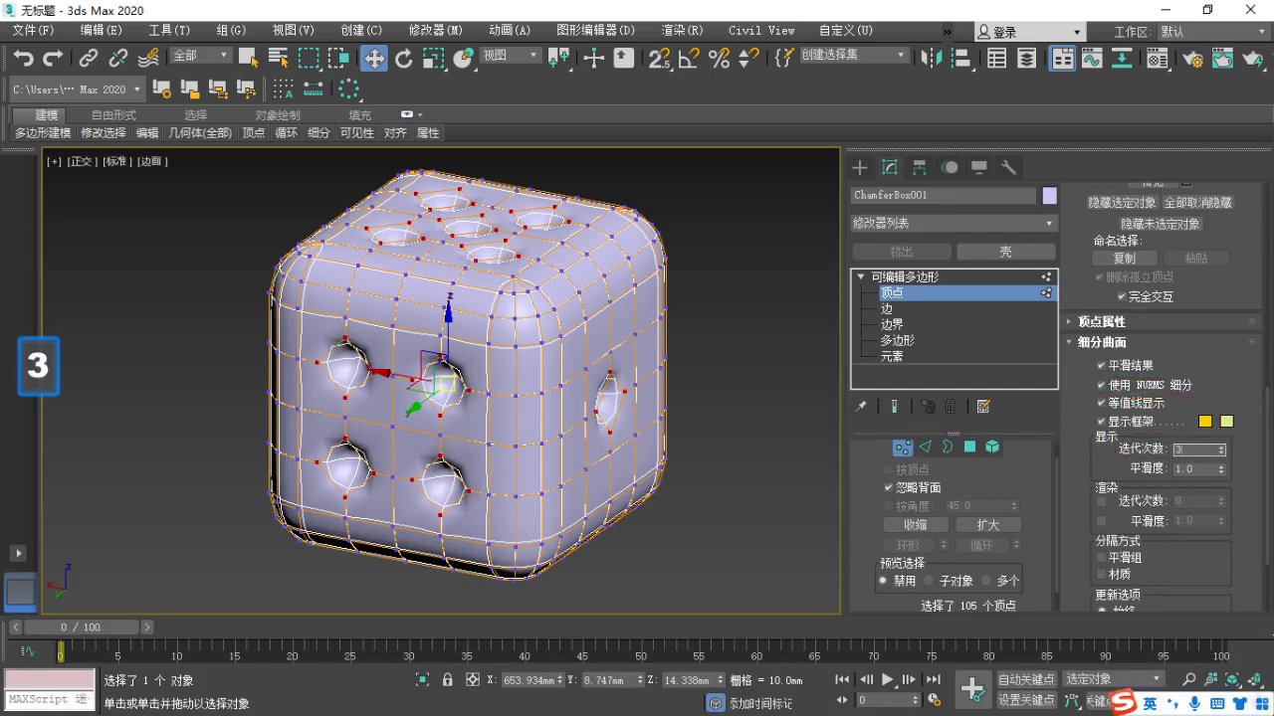
{"action": "key", "text": "Return"}
{"action": "left_click", "coordinate": [904, 277]}
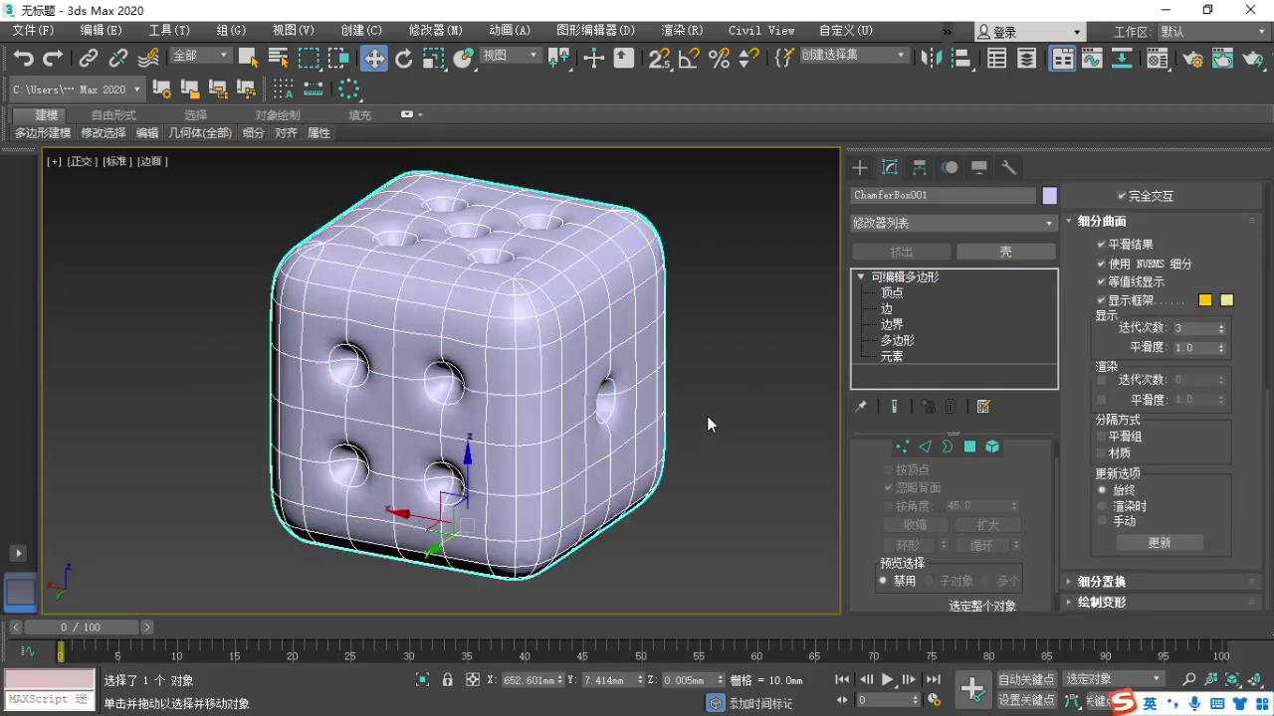
{"action": "left_click", "coordinate": [707, 416]}
{"action": "mouse_move", "coordinate": [603, 474]}
{"action": "middle_mouse_down", "text": "alt"}
{"action": "mouse_move", "coordinate": [379, 482]}
{"action": "mouse_move", "coordinate": [275, 448]}
{"action": "mouse_move", "coordinate": [577, 464]}
{"action": "mouse_move", "coordinate": [607, 478]}
{"action": "middle_mouse_up", "text": "alt"}
{"action": "key", "text": "alt+F1"}
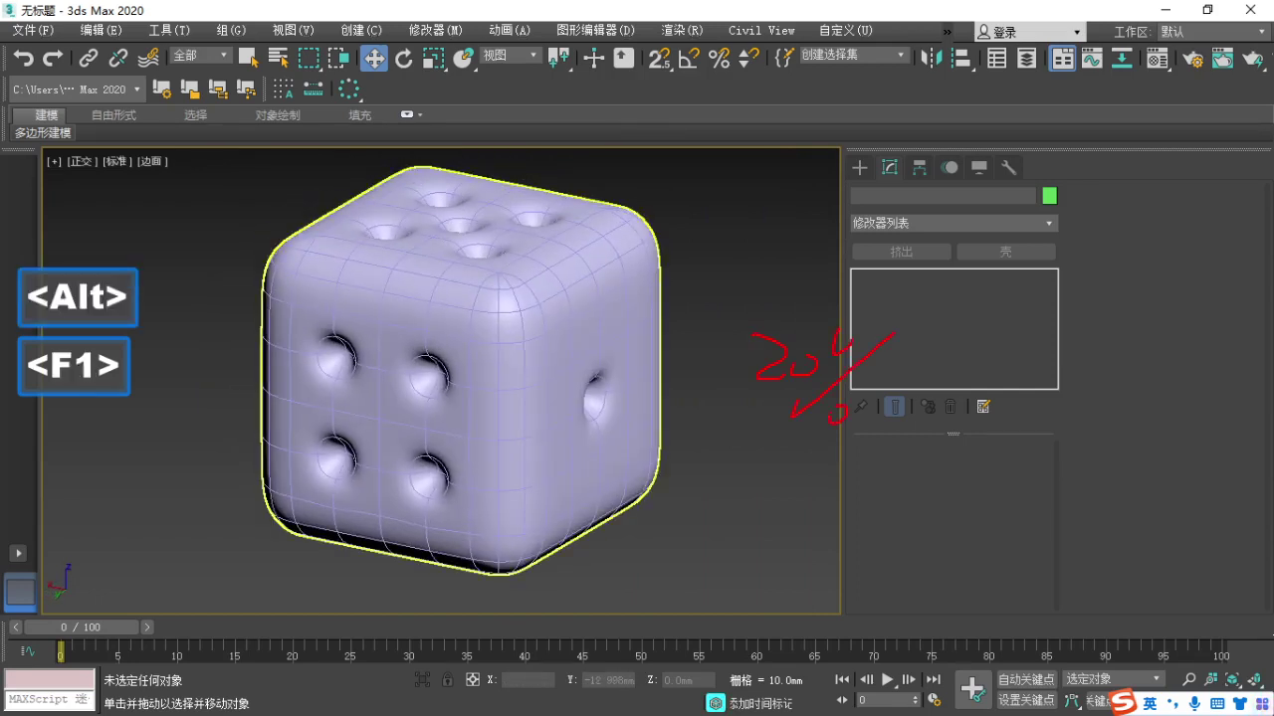
{"action": "key", "text": "Escape"}
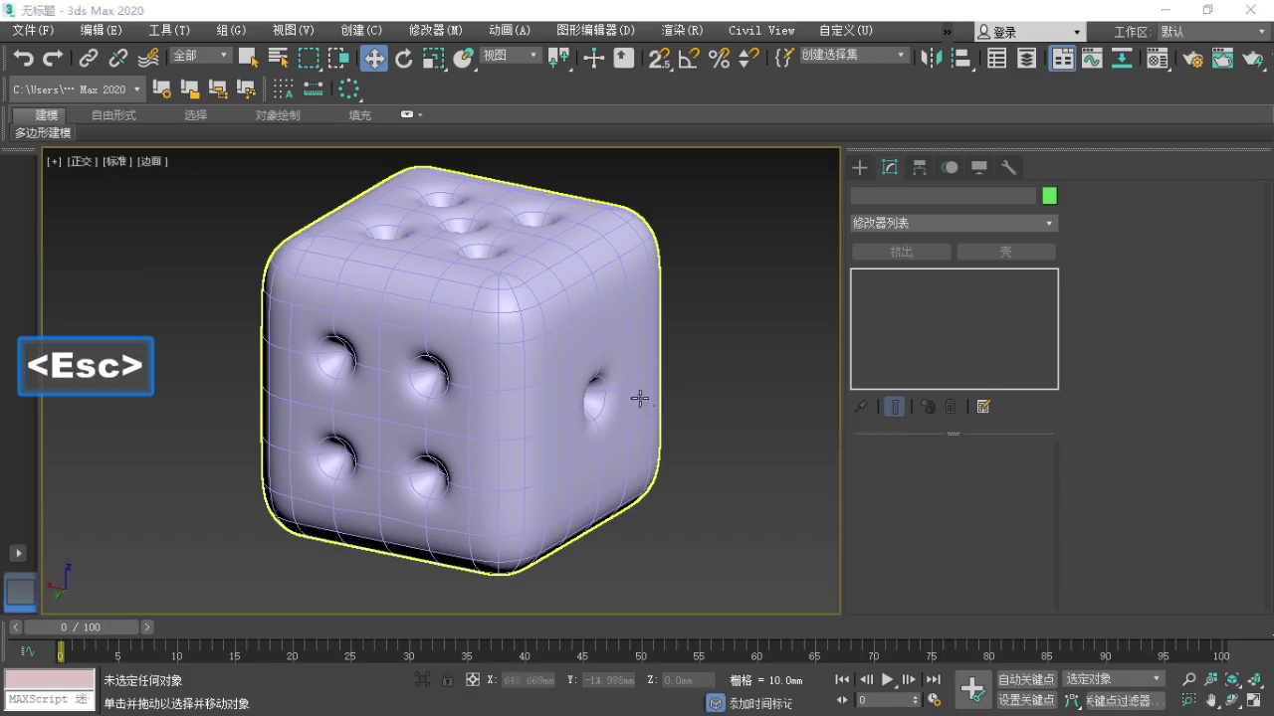
Clone the dice as a 复制 about 106 mm straight up and raise the plain rounded cube below it.
{"action": "scroll", "coordinate": [554, 396], "scroll_direction": "down", "scroll_amount": 5}
{"action": "middle_click_drag", "start_coordinate": [529, 393], "coordinate": [453, 487]}
{"action": "left_click", "coordinate": [493, 429]}
{"action": "scroll", "coordinate": [492, 429], "scroll_direction": "down", "scroll_amount": 4}
{"action": "left_click_drag", "start_coordinate": [427, 465], "coordinate": [448, 198], "text": "shift"}
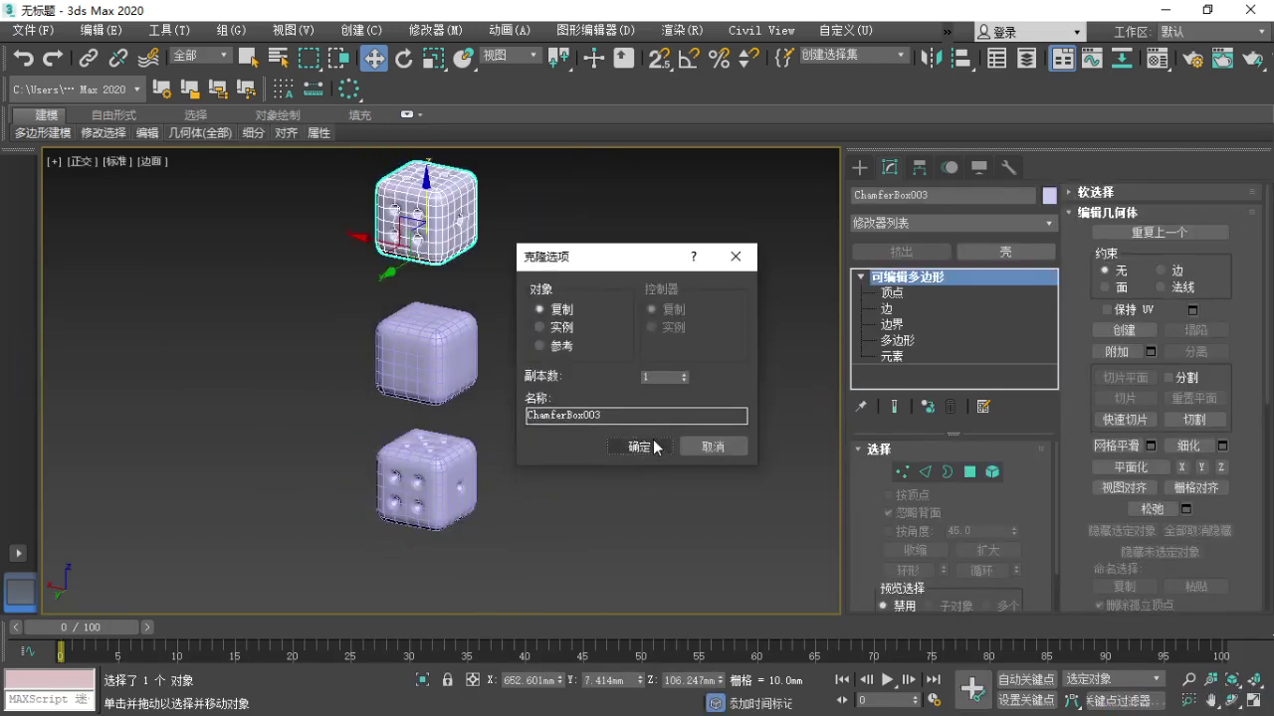
{"action": "left_click", "coordinate": [642, 444]}
{"action": "left_click", "coordinate": [447, 349]}
{"action": "left_click_drag", "start_coordinate": [427, 329], "coordinate": [427, 279]}
Select the original dice and examine its 细分曲面 settings, 使用 NURMS 细分 and 迭代次数.
{"action": "left_click", "coordinate": [497, 403]}
{"action": "scroll", "coordinate": [461, 493], "scroll_direction": "up", "scroll_amount": 5}
{"action": "left_click", "coordinate": [415, 469]}
{"action": "left_click", "coordinate": [415, 469]}
{"action": "middle_click_drag", "start_coordinate": [415, 468], "coordinate": [481, 399]}
{"action": "key", "text": "F1"}
{"action": "key", "text": "Escape"}
{"action": "scroll", "coordinate": [1072, 502], "scroll_direction": "down", "scroll_amount": 5}
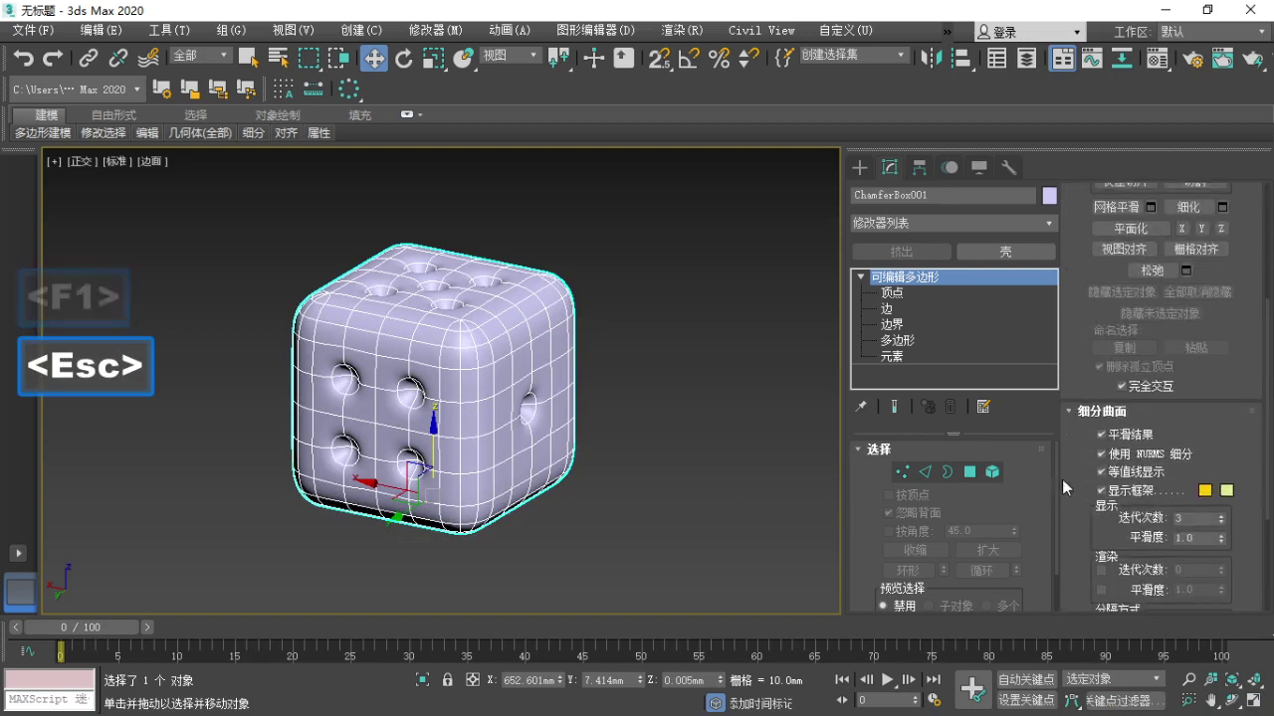
{"action": "key", "text": "F1"}
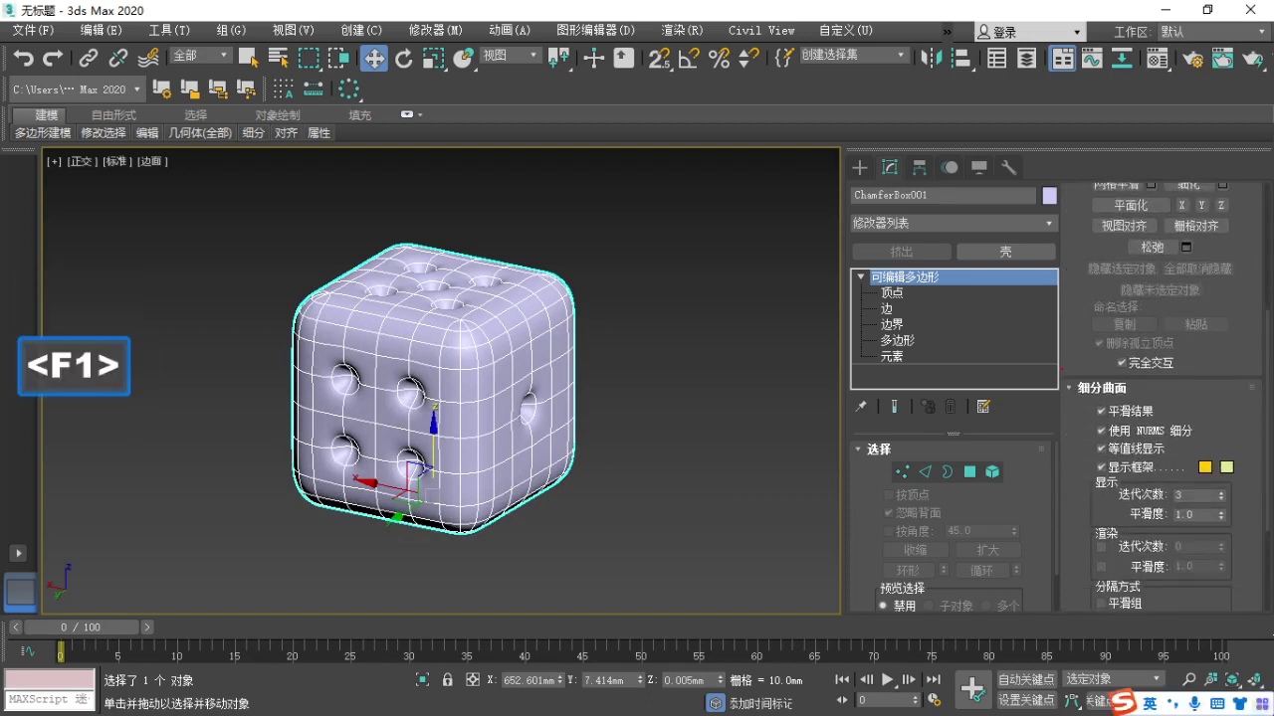
{"action": "key", "text": "ctrl"}
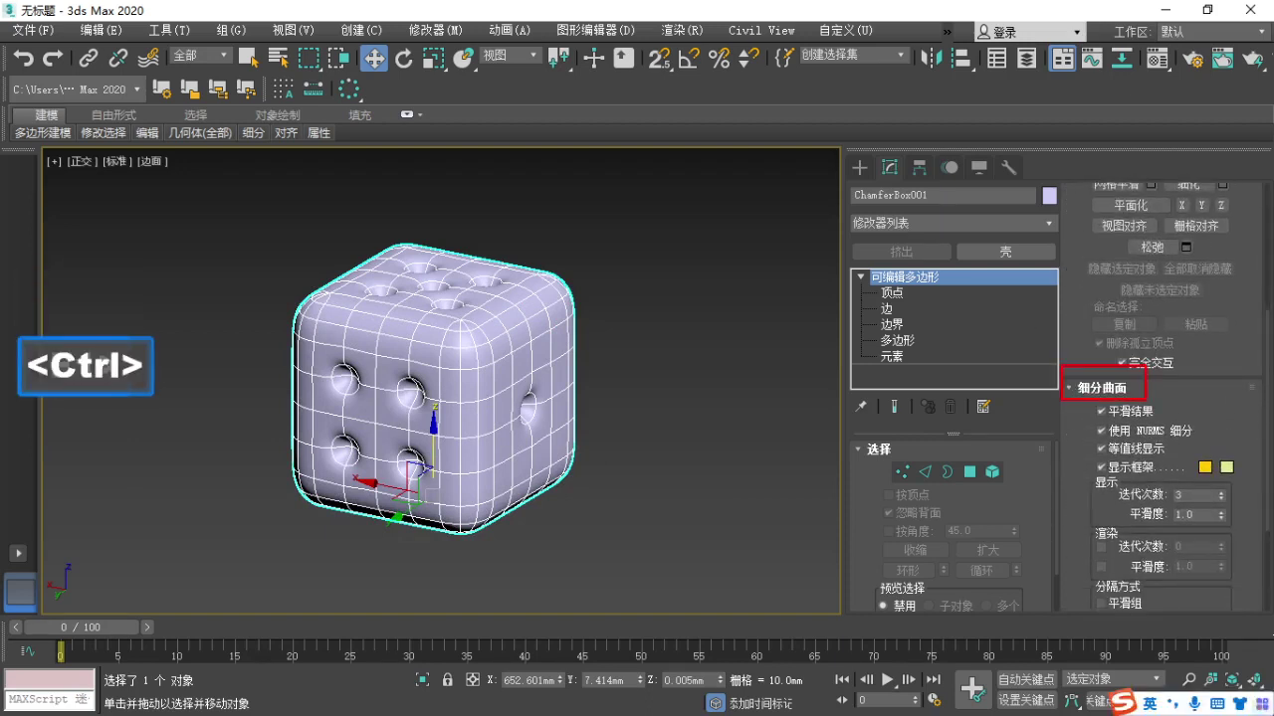
{"action": "left_click_drag", "start_coordinate": [1085, 418], "coordinate": [1194, 436], "text": "ctrl"}
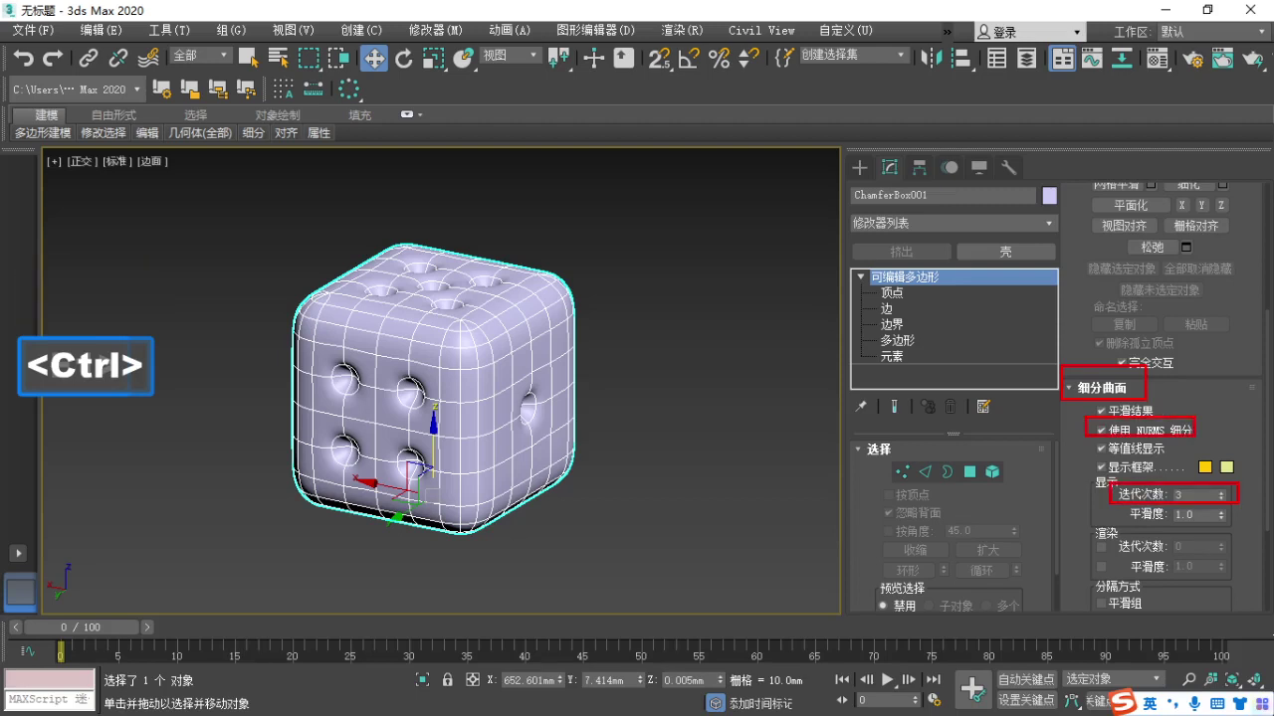
{"action": "key", "text": "F1"}
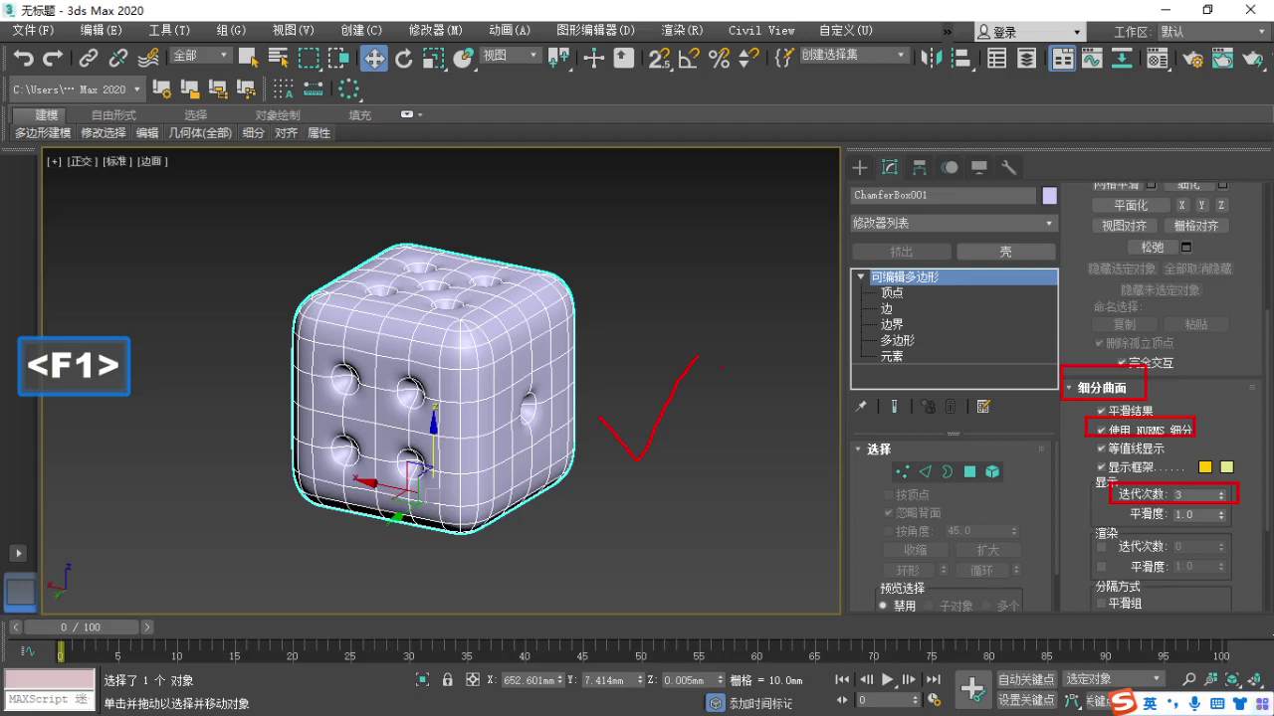
{"action": "key", "text": "Escape"}
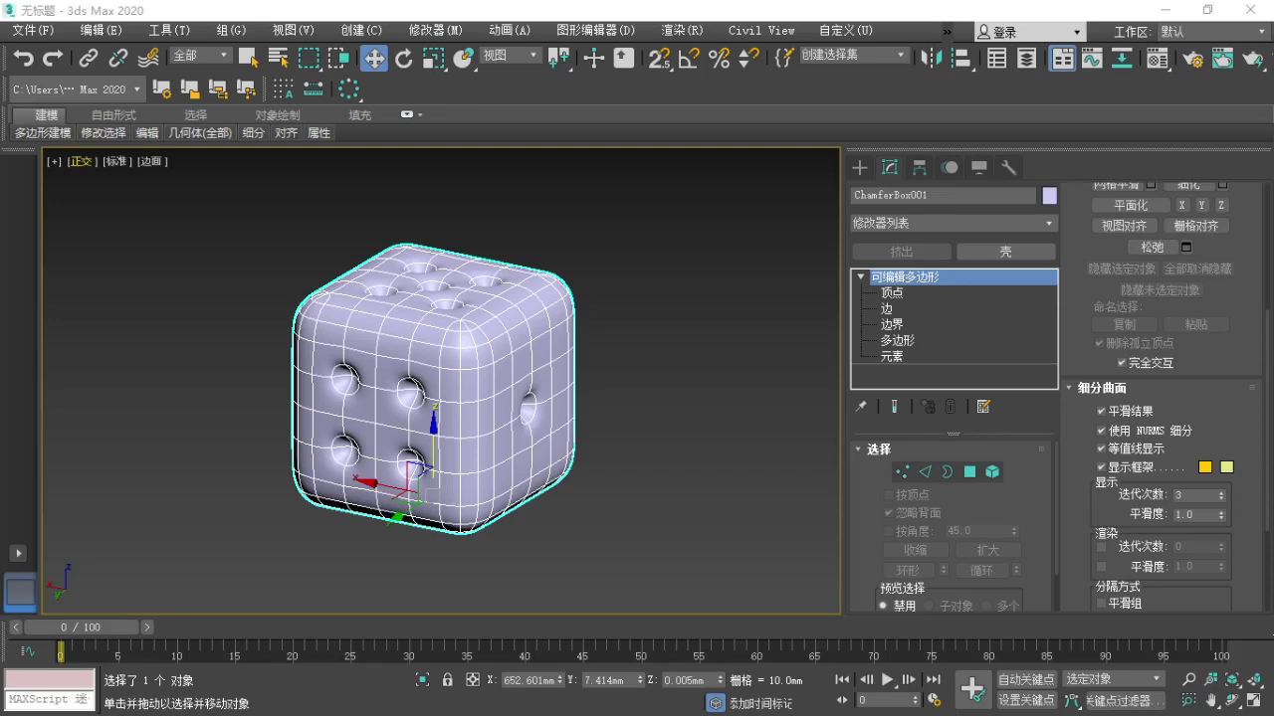
Switch to the XMind notes, expand the NURMS细分 branch and move the window clear of the 细分曲面 settings.
{"action": "key", "text": "alt+Tab"}
{"action": "right_click_drag", "start_coordinate": [882, 464], "coordinate": [547, 693]}
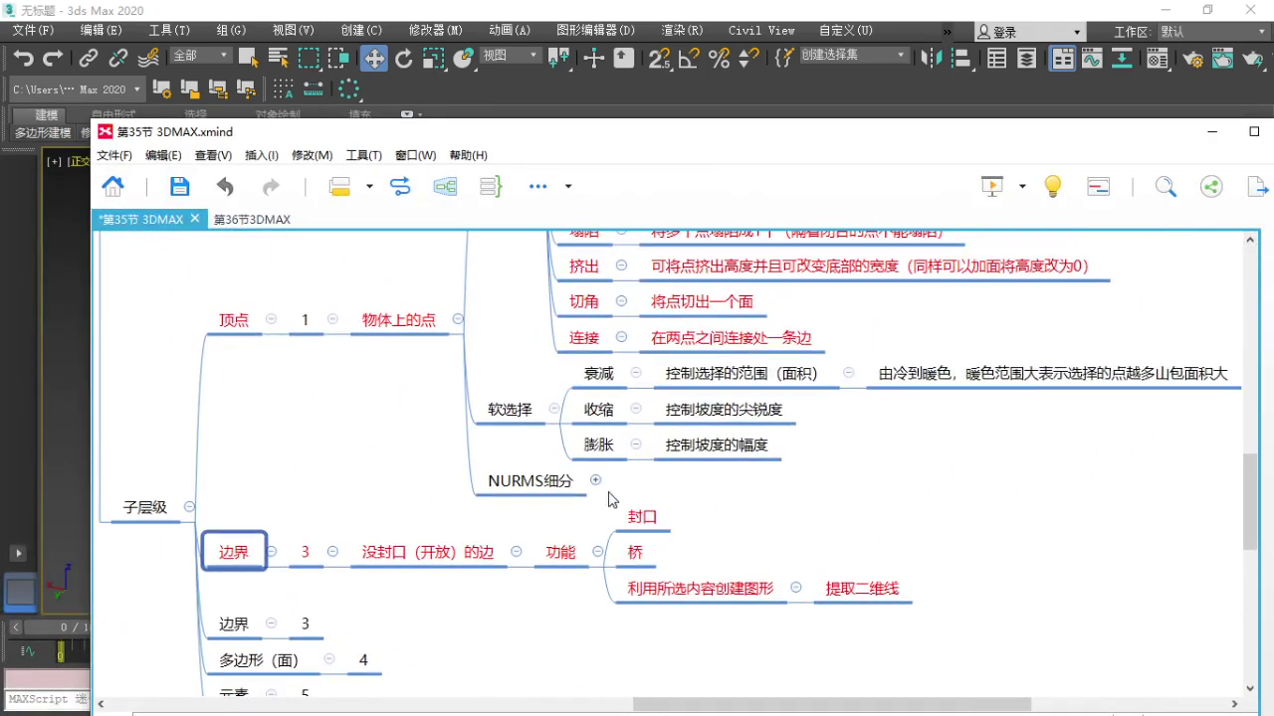
{"action": "left_click", "coordinate": [597, 481]}
{"action": "right_click_drag", "start_coordinate": [557, 532], "coordinate": [491, 522]}
{"action": "key", "text": "F1"}
{"action": "mouse_move", "coordinate": [418, 436]}
{"action": "left_mouse_down"}
{"action": "mouse_move", "coordinate": [475, 436]}
{"action": "mouse_move", "coordinate": [515, 455]}
{"action": "mouse_move", "coordinate": [451, 433]}
{"action": "left_mouse_up"}
{"action": "key", "text": "Escape"}
{"action": "mouse_move", "coordinate": [498, 130]}
{"action": "left_mouse_down"}
{"action": "mouse_move", "coordinate": [929, 380]}
{"action": "mouse_move", "coordinate": [887, 470]}
{"action": "mouse_move", "coordinate": [225, 120]}
{"action": "left_mouse_up"}
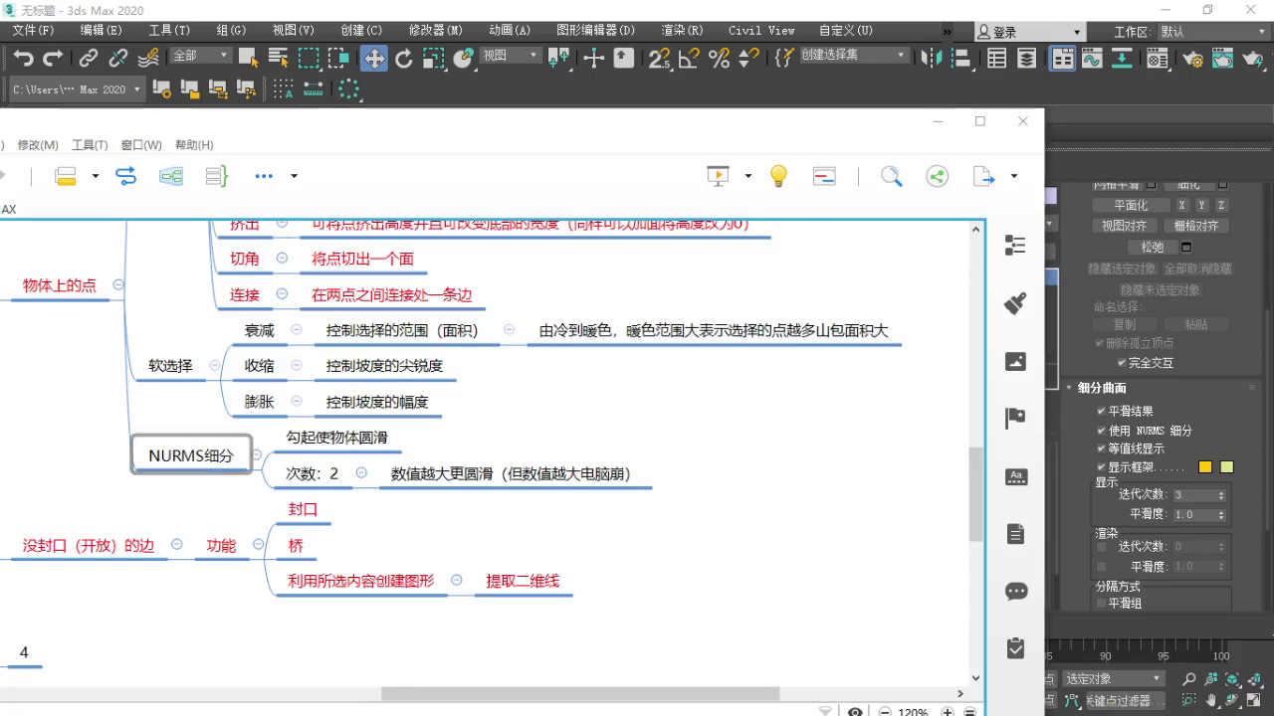
Capture the 细分曲面 settings as a screenshot with red frames around the heading, 使用 NURMS 细分 and 迭代次数.
{"action": "key", "text": "ctrl+alt+a"}
{"action": "left_click_drag", "start_coordinate": [1064, 375], "coordinate": [1250, 529]}
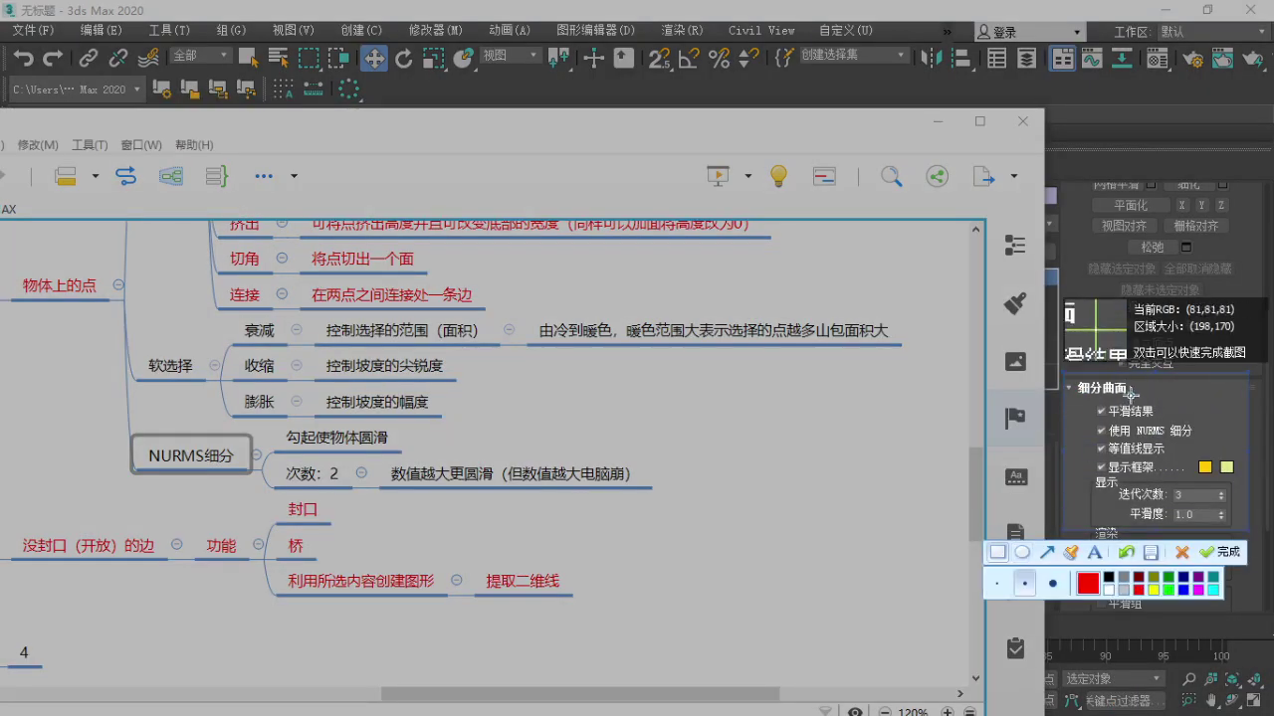
{"action": "mouse_move", "coordinate": [1065, 380]}
{"action": "left_mouse_down"}
{"action": "mouse_move", "coordinate": [1140, 396]}
{"action": "mouse_move", "coordinate": [1145, 438]}
{"action": "mouse_move", "coordinate": [1212, 439]}
{"action": "left_mouse_up"}
{"action": "left_click_drag", "start_coordinate": [1117, 486], "coordinate": [1231, 505]}
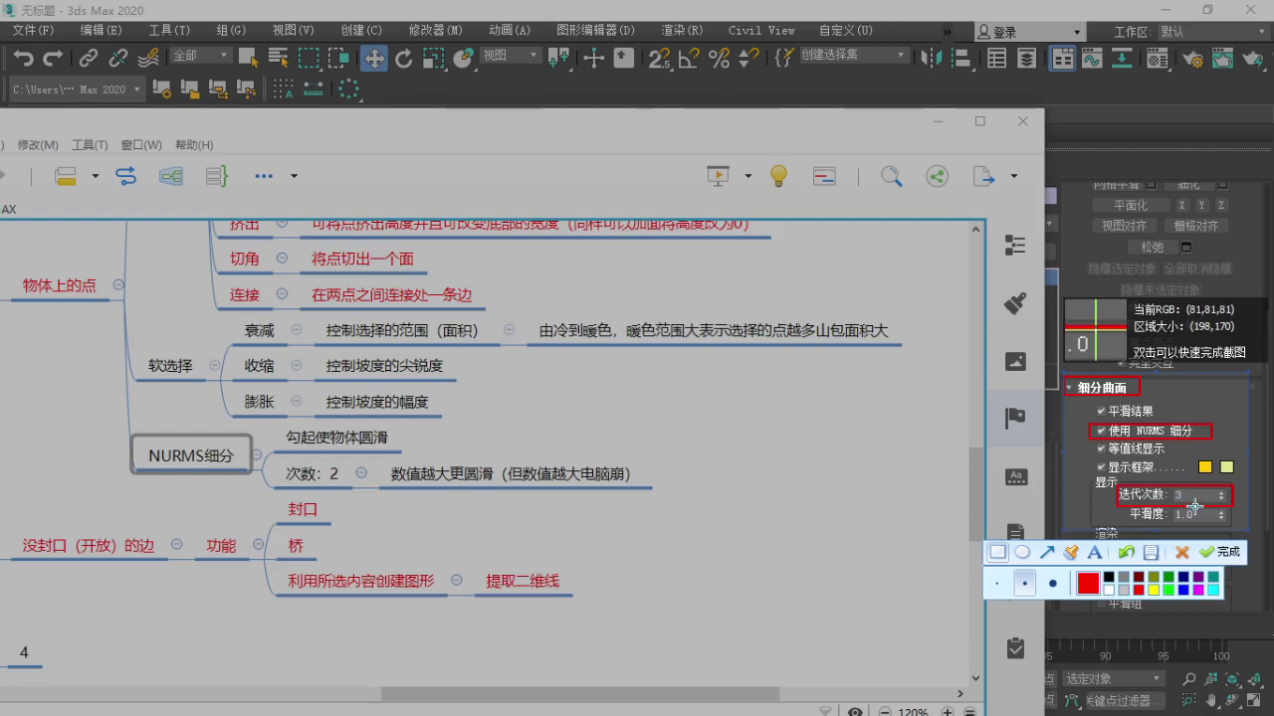
{"action": "left_click", "coordinate": [1220, 551]}
Add a third subtopic to NURMS细分 and paste the settings screenshot into it.
{"action": "left_click_drag", "start_coordinate": [453, 117], "coordinate": [553, 42]}
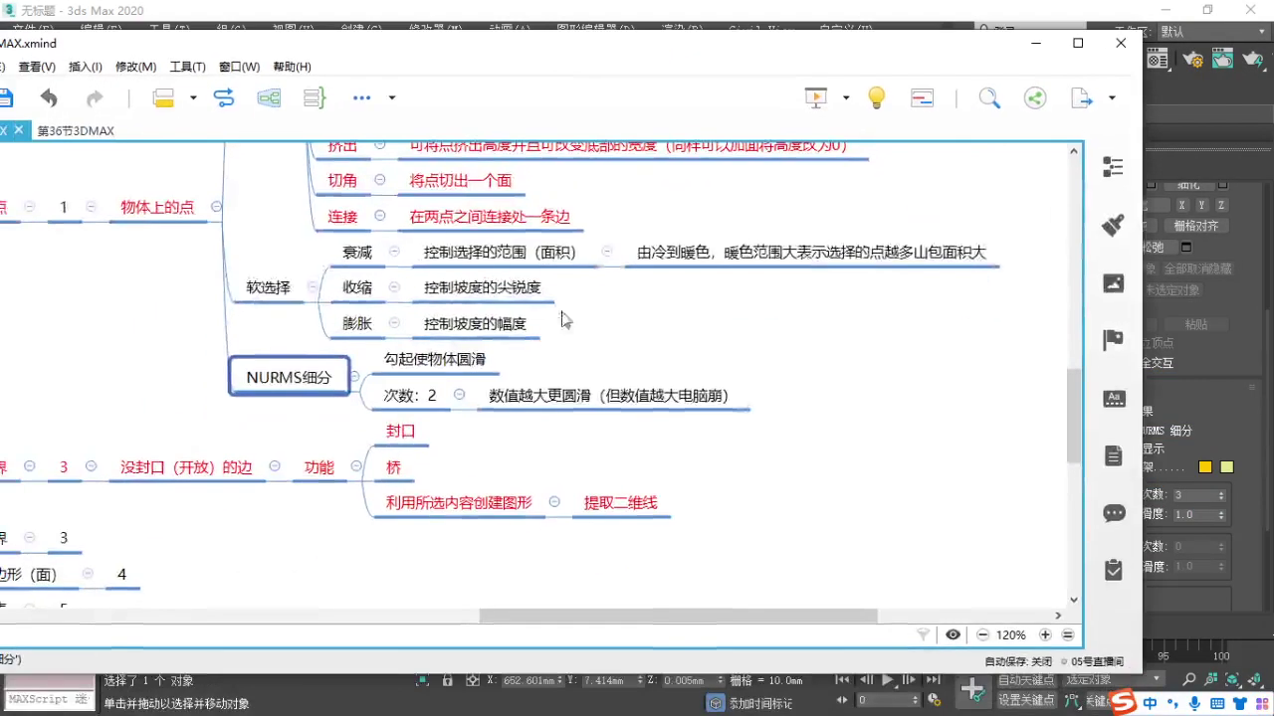
{"action": "key", "text": "Tab"}
{"action": "left_click", "coordinate": [291, 396]}
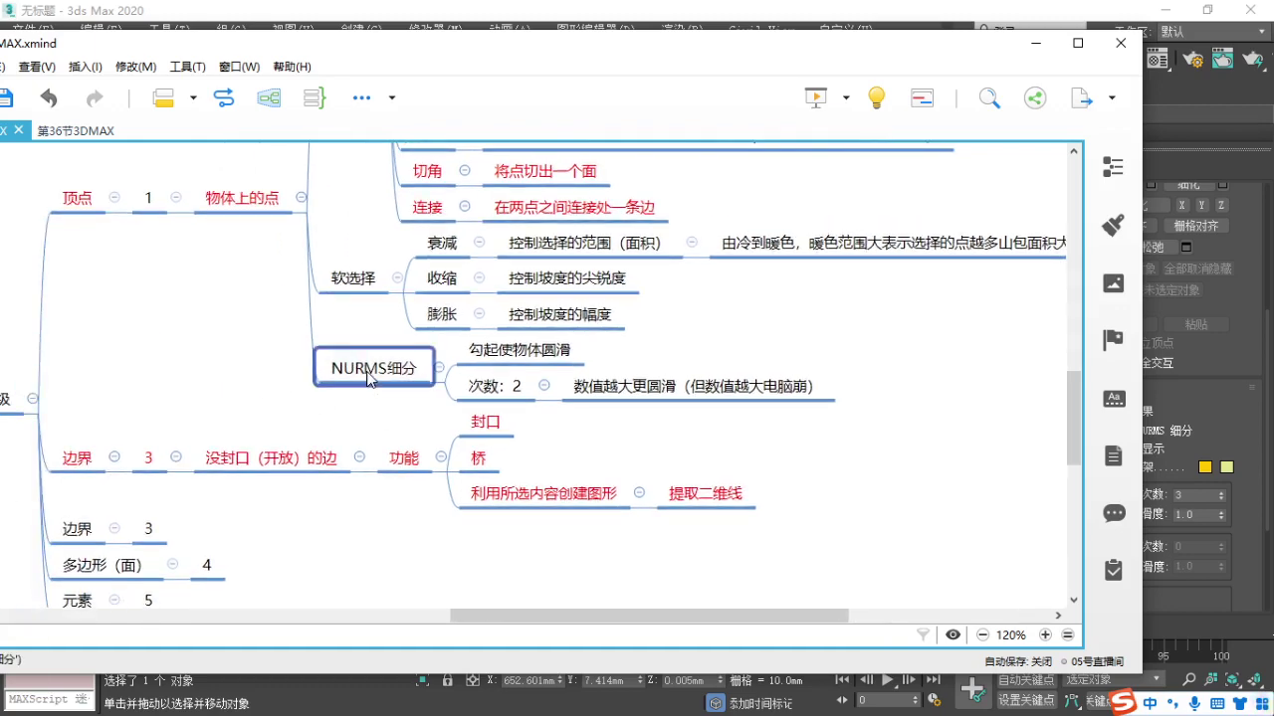
{"action": "key", "text": "Tab"}
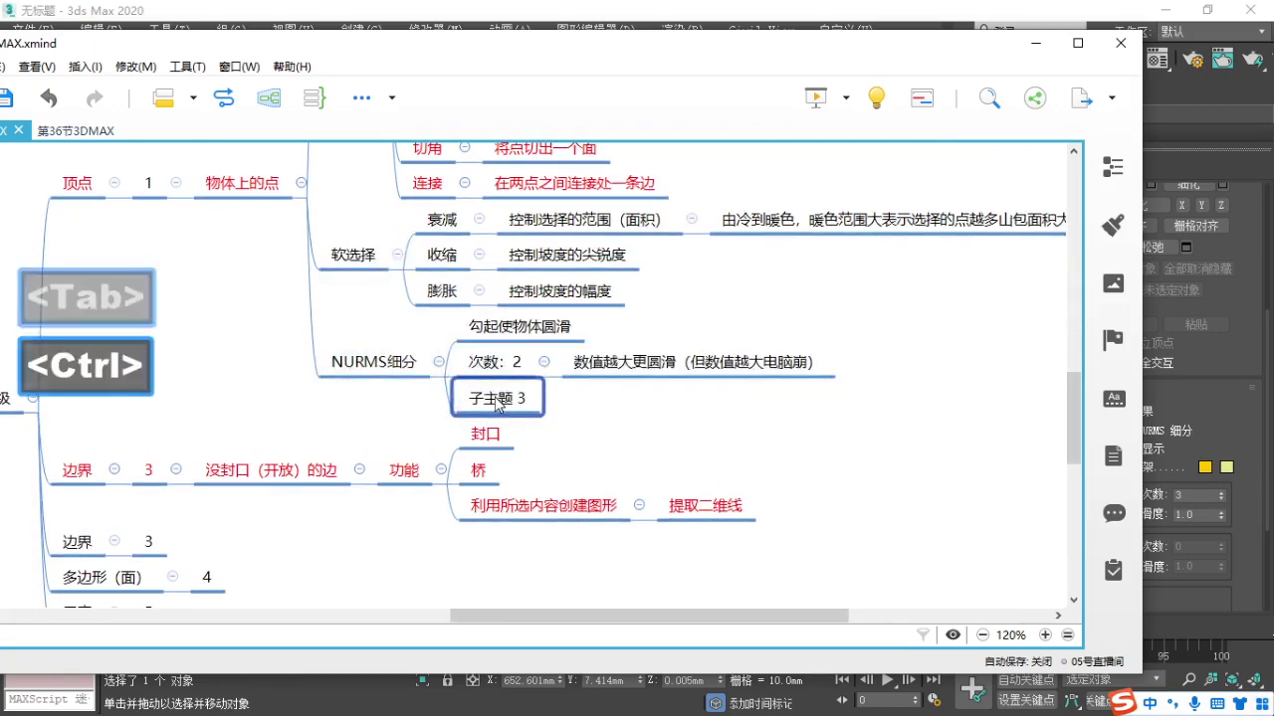
{"action": "key", "text": "ctrl+v"}
Rename the new subtopic under NURMS细分 as 如图.
{"action": "left_click", "coordinate": [500, 456]}
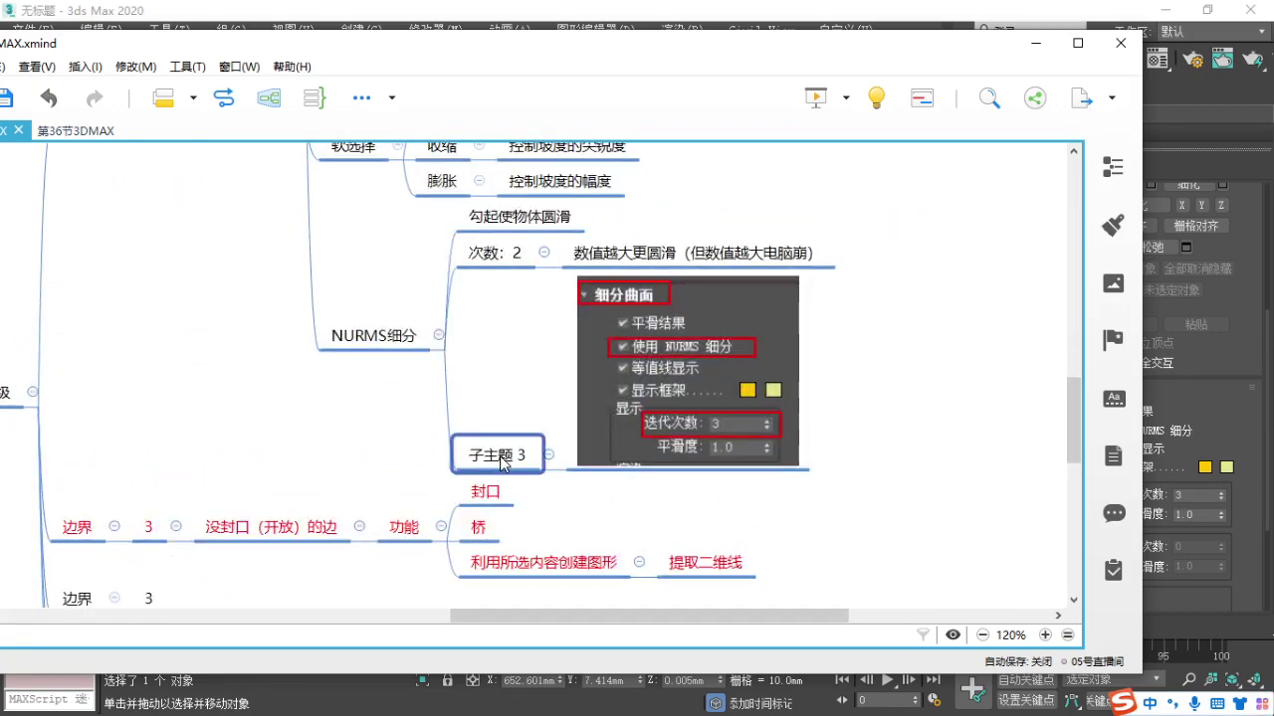
{"action": "left_click", "coordinate": [499, 456]}
{"action": "type", "text": "ruk"}
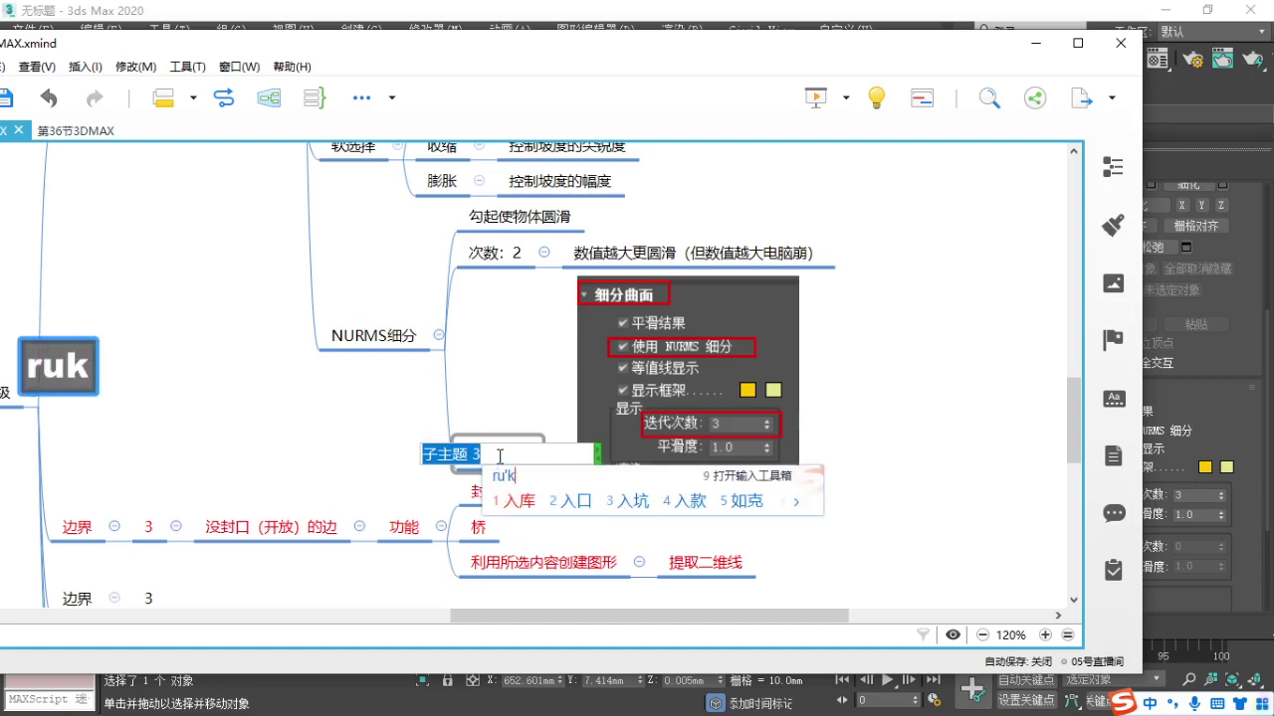
{"action": "key", "text": "BackSpace"}
{"action": "type", "text": "kan"}
{"action": "key", "text": "space"}
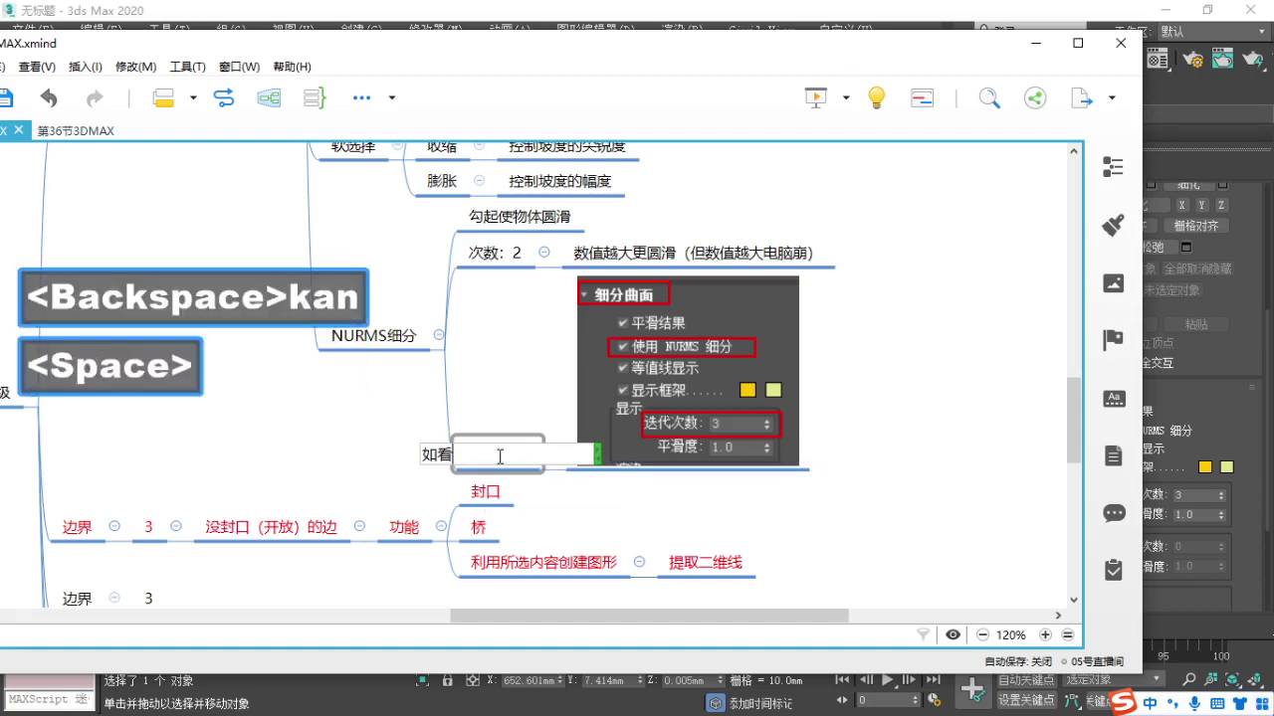
{"action": "key", "text": "BackSpace"}
{"action": "type", "text": "ti"}
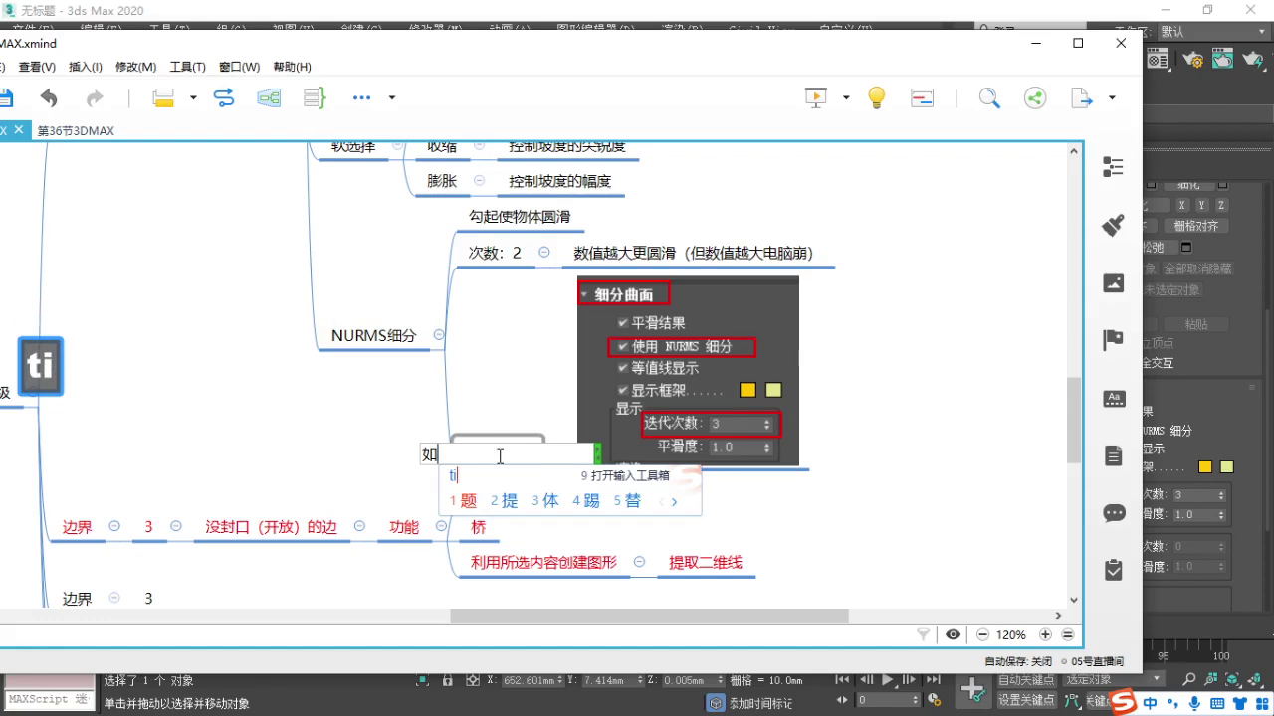
{"action": "key", "text": "BackSpace"}
{"action": "type", "text": "u"}
{"action": "key", "text": "space"}
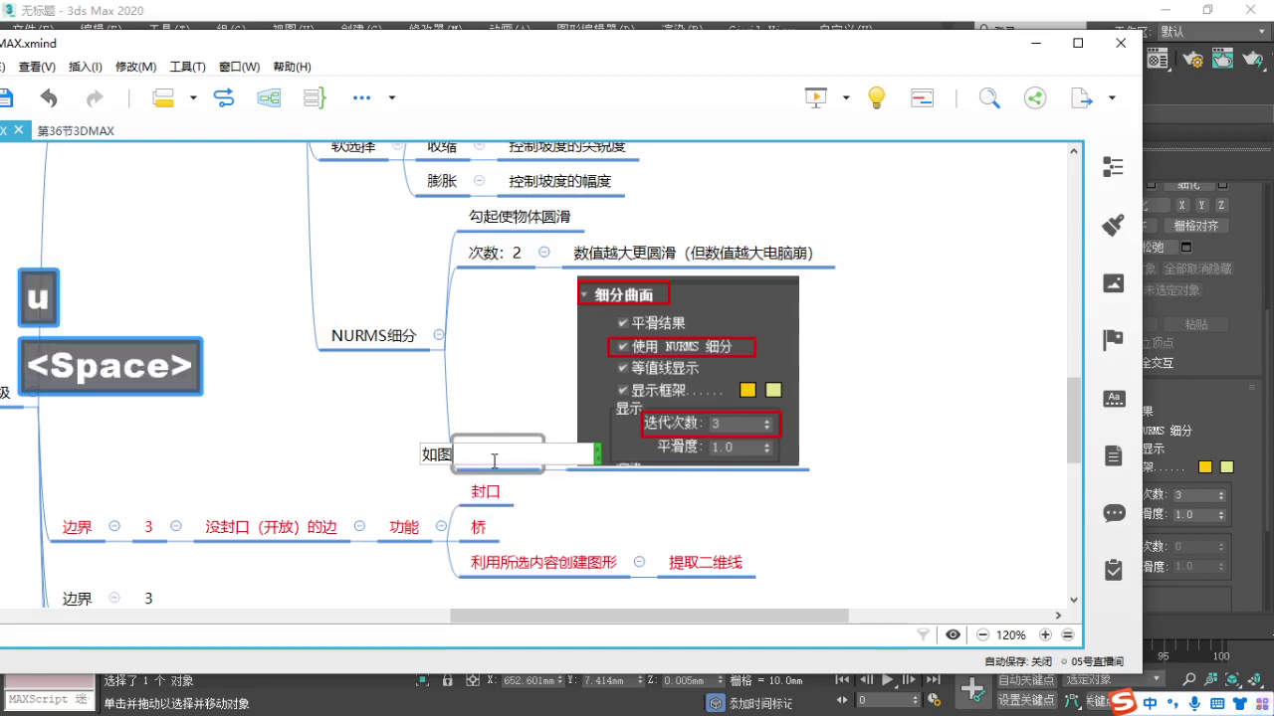
{"action": "left_click", "coordinate": [884, 397]}
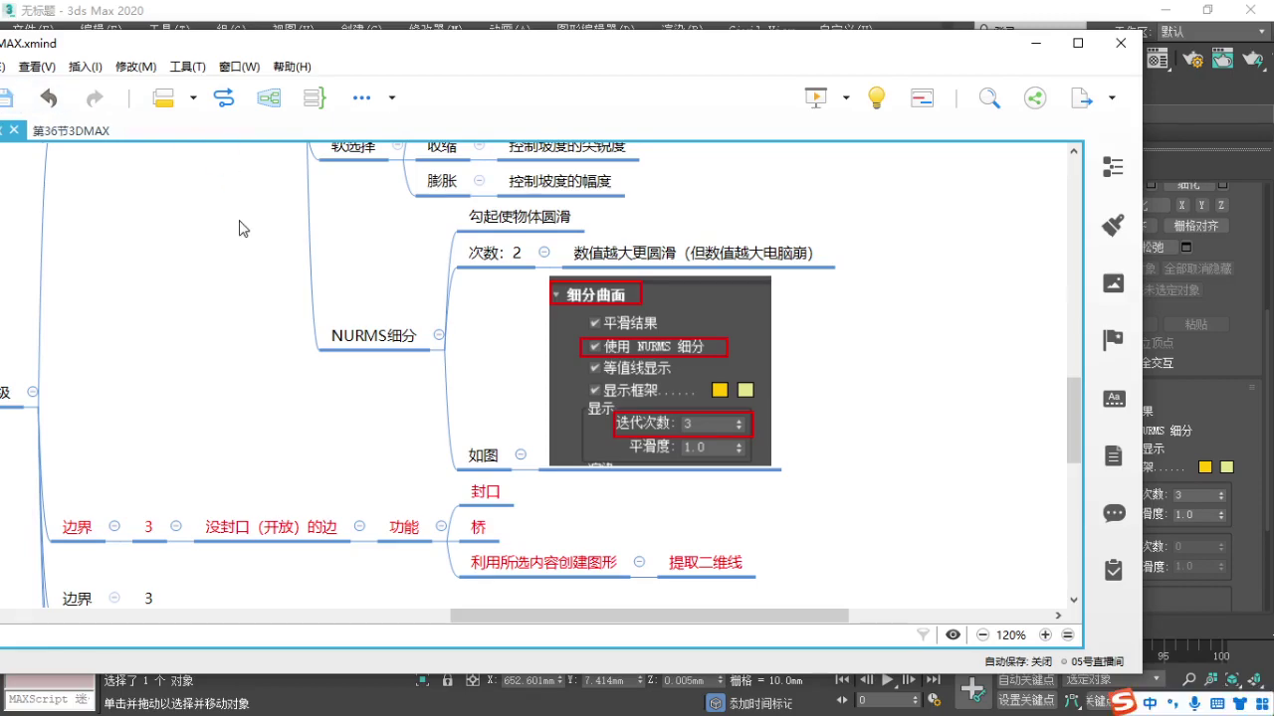
Review the 子层级 branches around the new screenshot, then minimize the notes and return to 3ds Max.
{"action": "scroll", "coordinate": [239, 228], "scroll_direction": "up", "scroll_amount": 4}
{"action": "scroll", "coordinate": [957, 480], "scroll_direction": "down", "scroll_amount": 3}
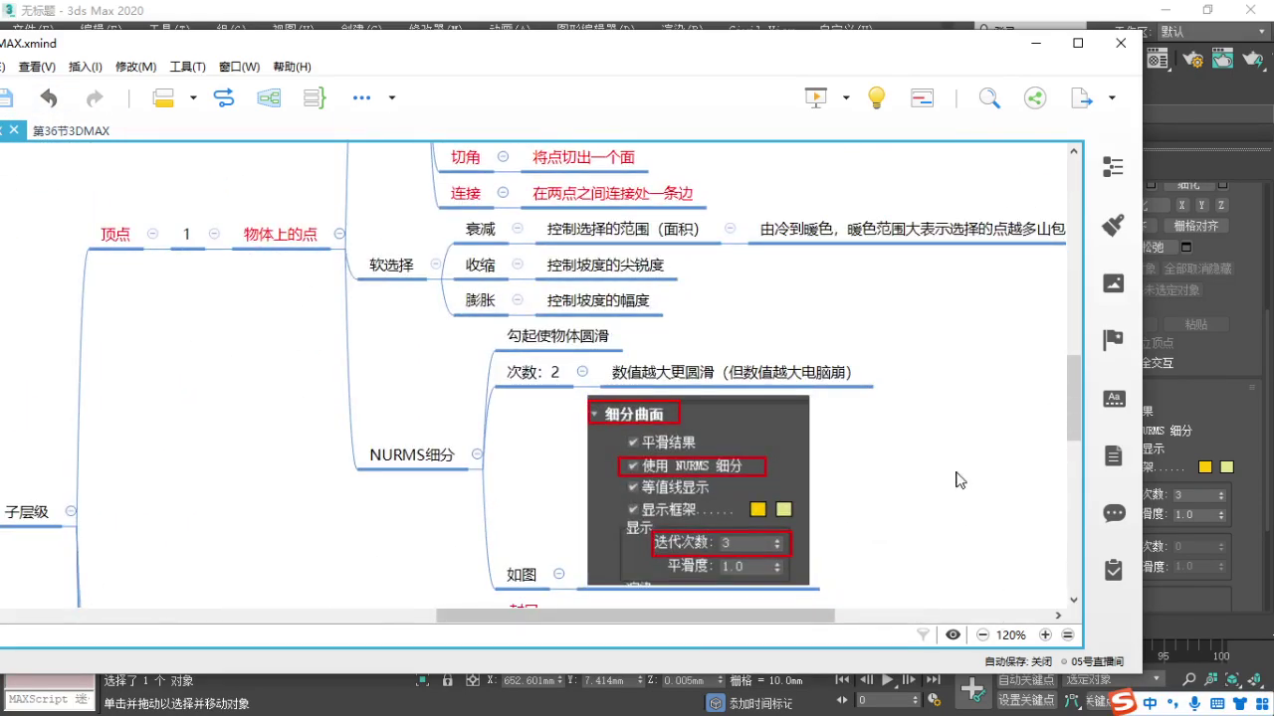
{"action": "scroll", "coordinate": [971, 408], "scroll_direction": "up", "scroll_amount": 3}
{"action": "scroll", "coordinate": [833, 236], "scroll_direction": "down", "scroll_amount": 8}
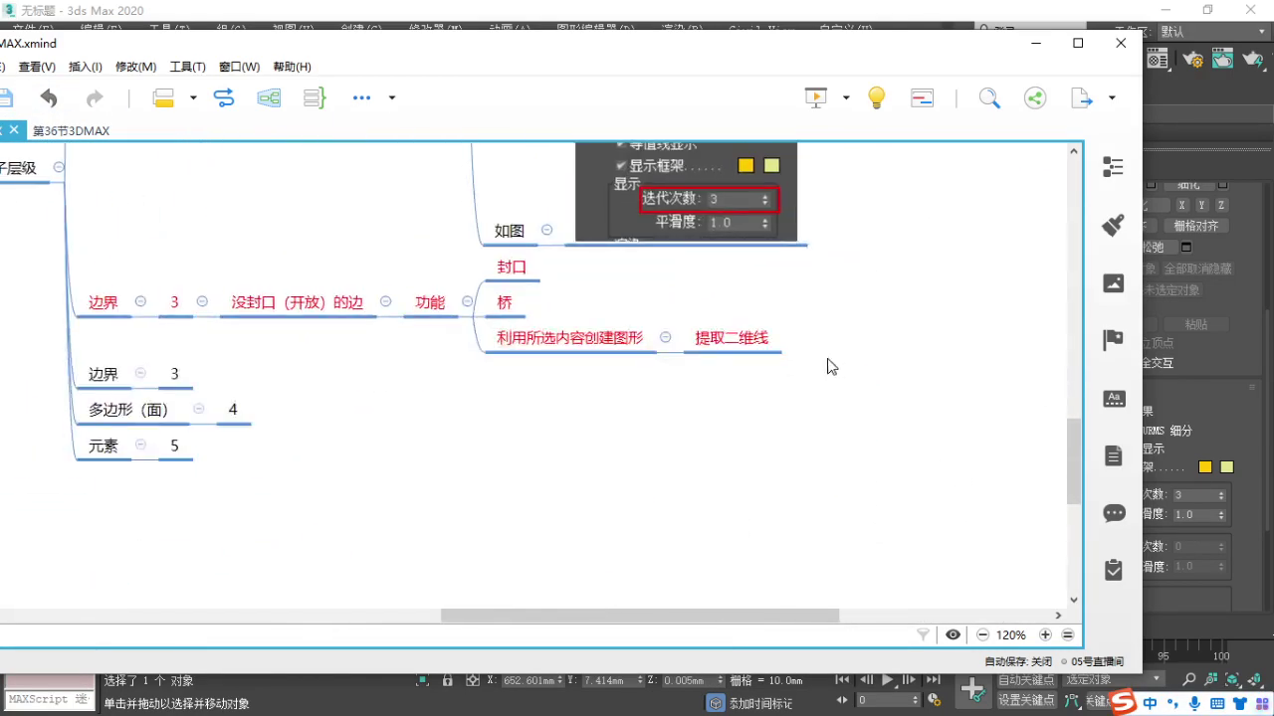
{"action": "scroll", "coordinate": [832, 366], "scroll_direction": "up", "scroll_amount": 3}
{"action": "left_click_drag", "start_coordinate": [806, 50], "coordinate": [617, 145]}
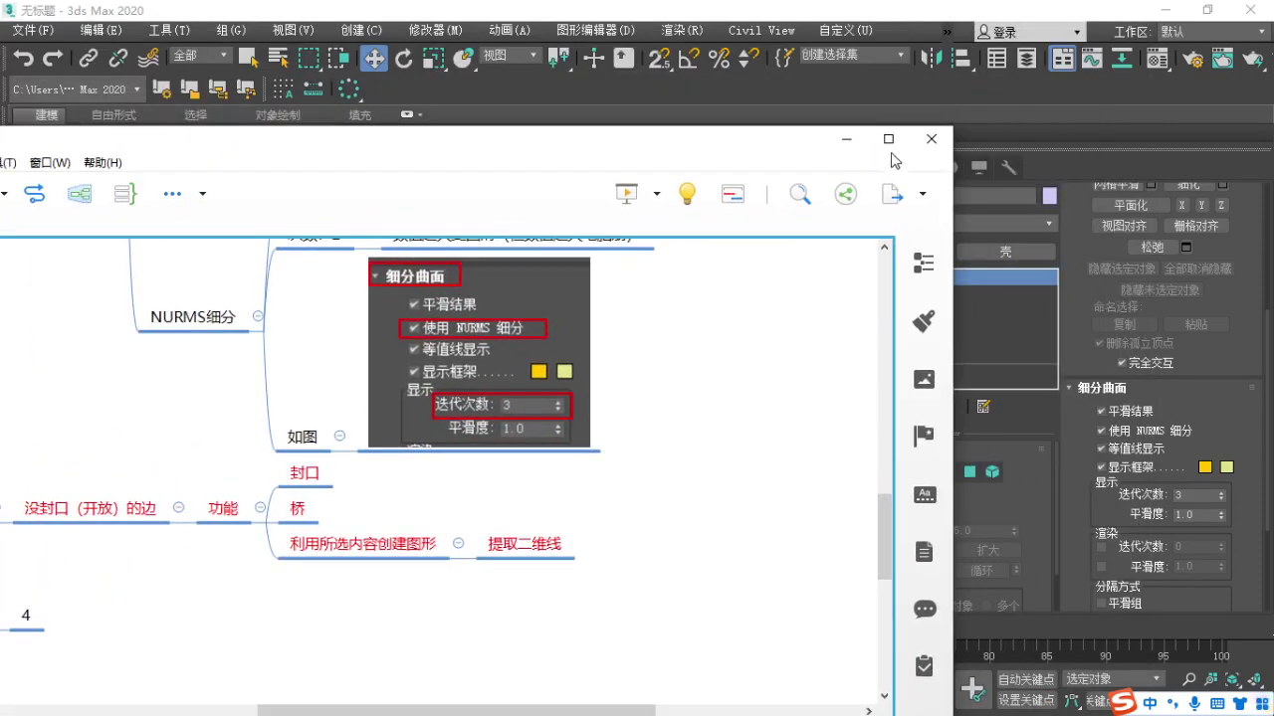
{"action": "left_click", "coordinate": [842, 137]}
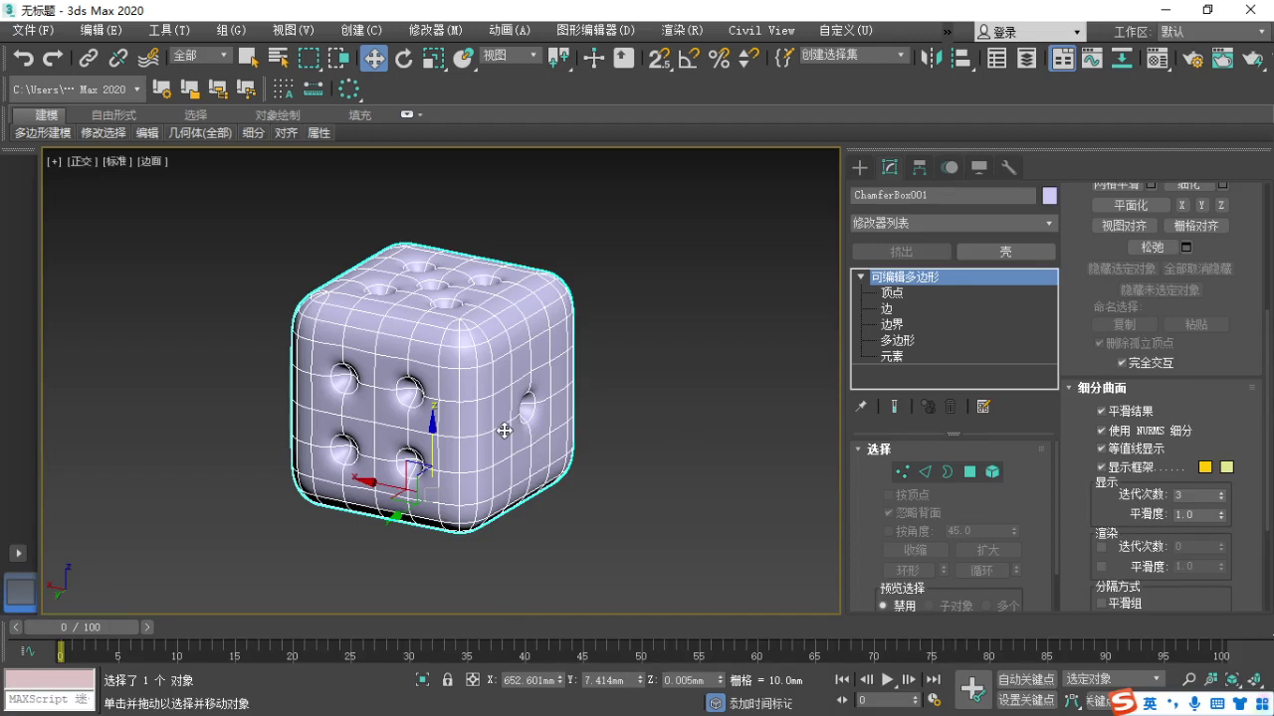
Reselect the dice and turn off 使用 NURMS 细分 in its 细分曲面 settings.
{"action": "left_click", "coordinate": [668, 428]}
{"action": "left_click", "coordinate": [497, 365]}
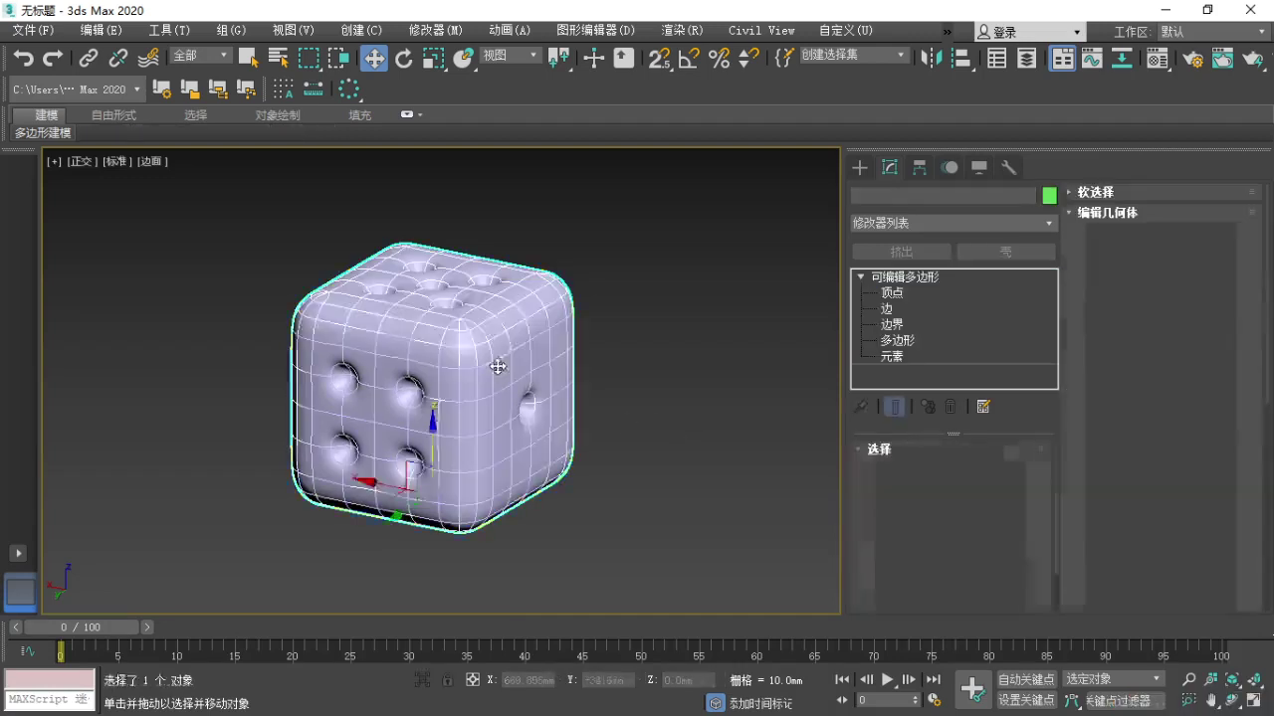
{"action": "left_click_drag", "start_coordinate": [1089, 506], "coordinate": [1100, 279]}
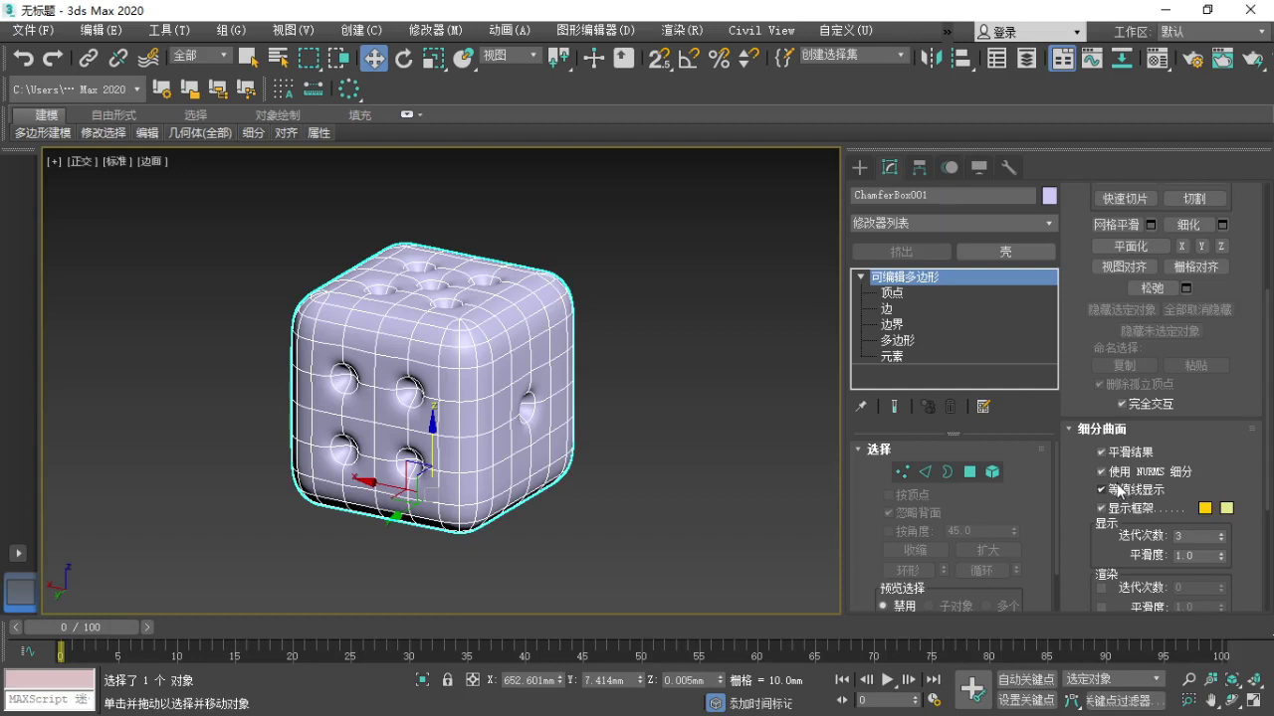
{"action": "key", "text": "F1"}
{"action": "key", "text": "Escape"}
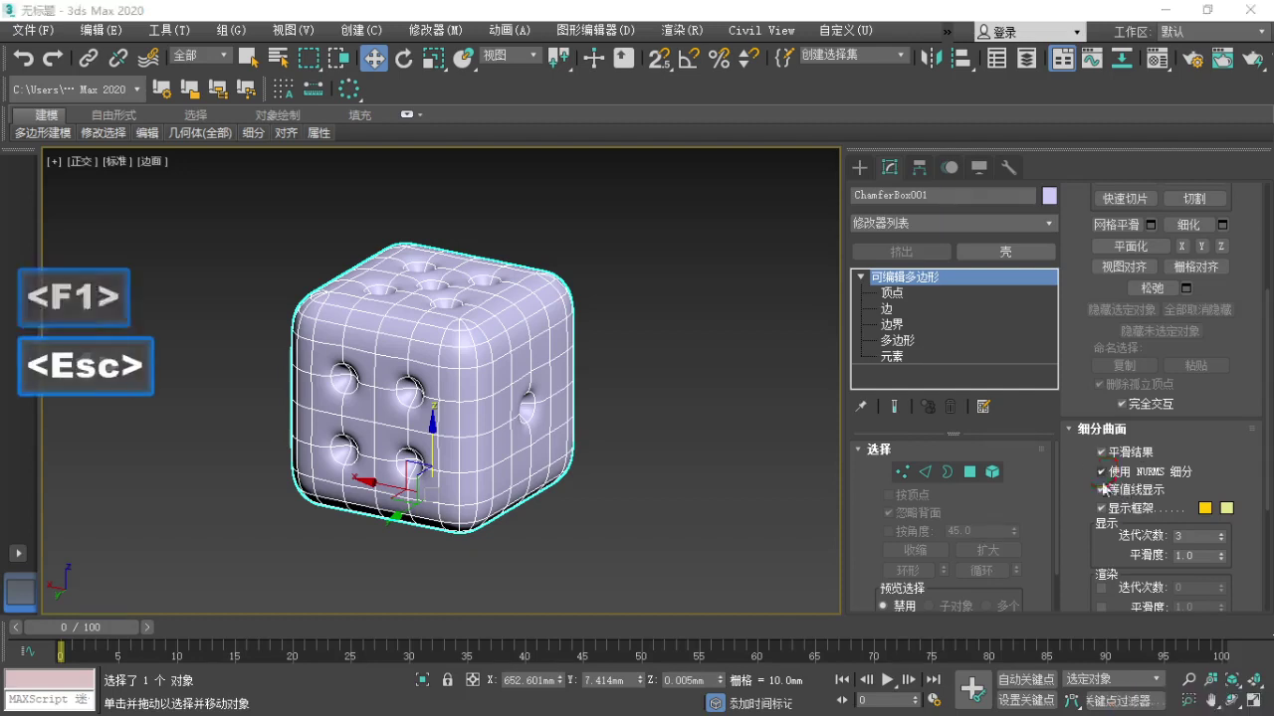
{"action": "left_click", "coordinate": [1101, 472]}
{"action": "middle_click_drag", "start_coordinate": [658, 456], "coordinate": [670, 487]}
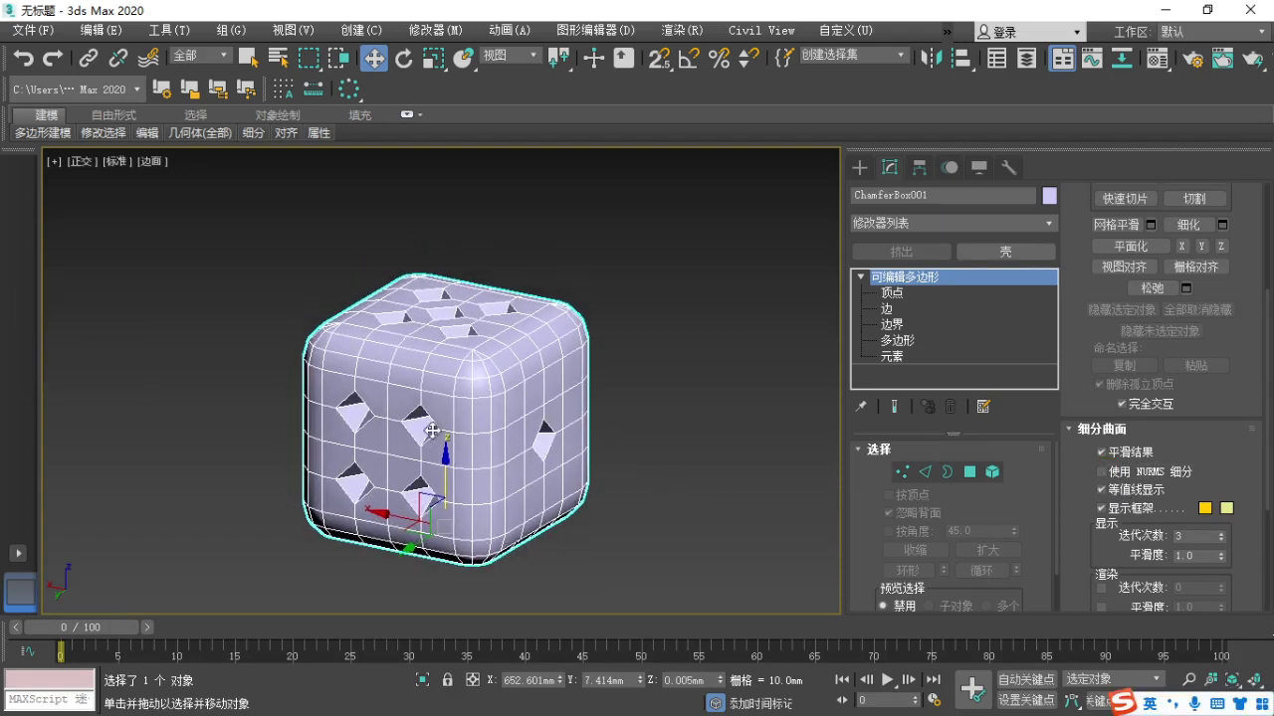
{"action": "scroll", "coordinate": [434, 460], "scroll_direction": "up", "scroll_amount": 3}
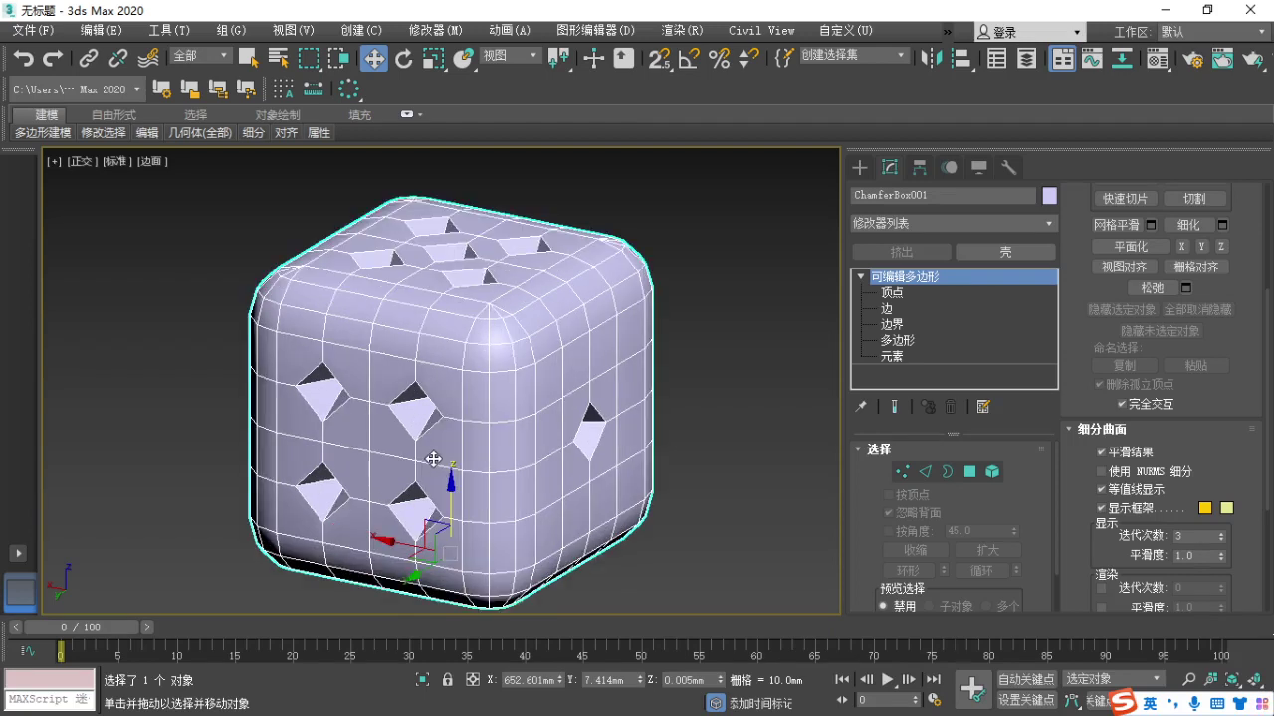
{"action": "key", "text": "F1"}
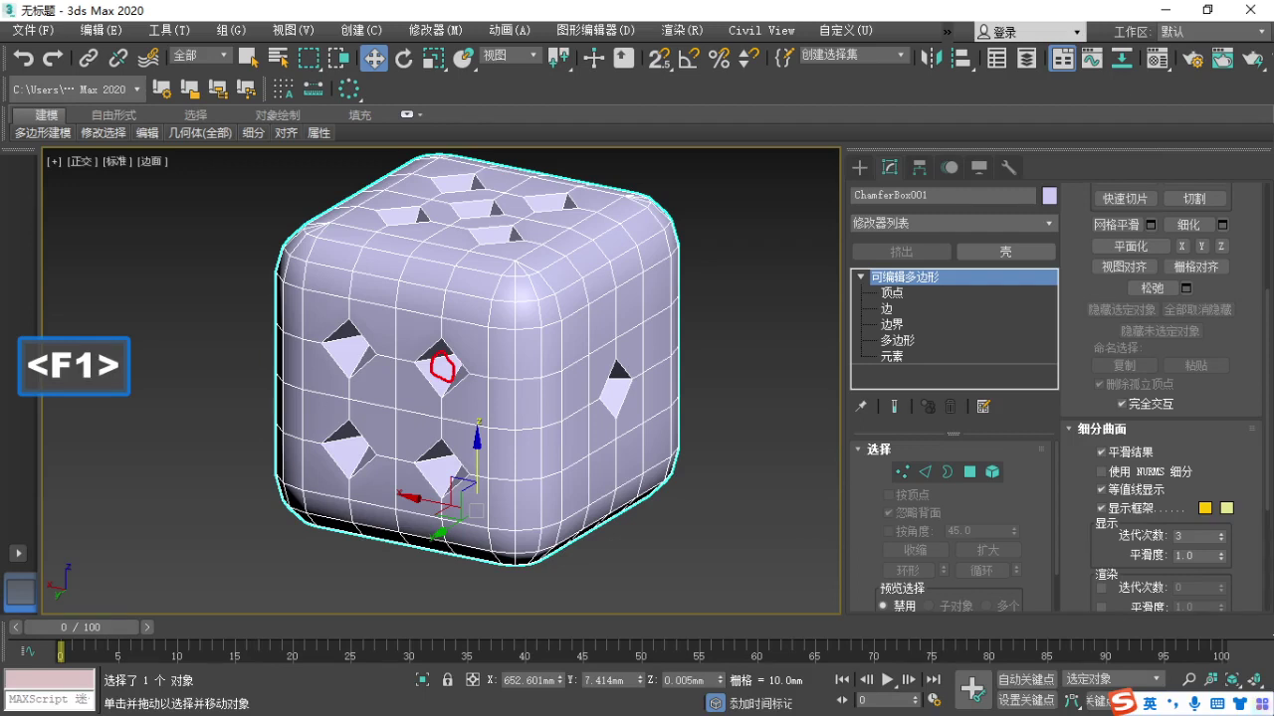
{"action": "key", "text": "Escape"}
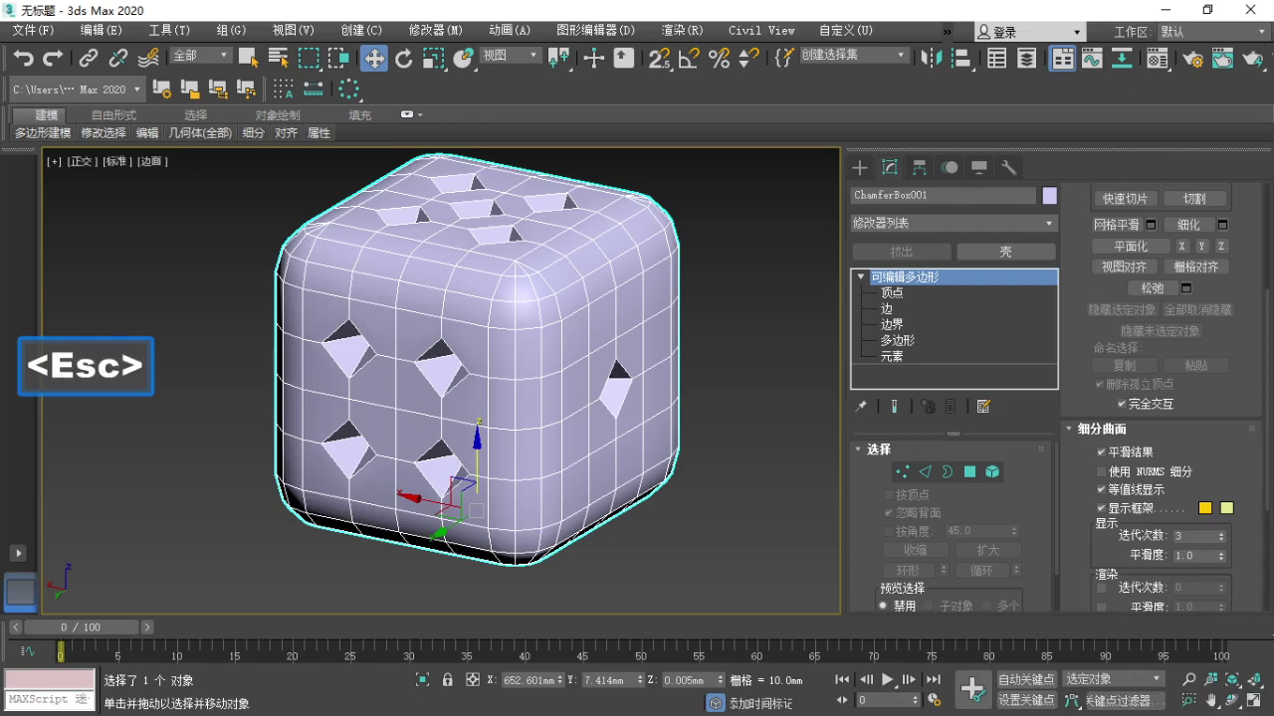
Switch to the reference image 骰子2-作业.jpg, examine the pips' shape and colours, and minimize it to return to 3ds Max.
{"action": "key", "text": "alt+Tab"}
{"action": "left_click_drag", "start_coordinate": [528, 464], "coordinate": [673, 448]}
{"action": "scroll", "coordinate": [631, 508], "scroll_direction": "down", "scroll_amount": 1}
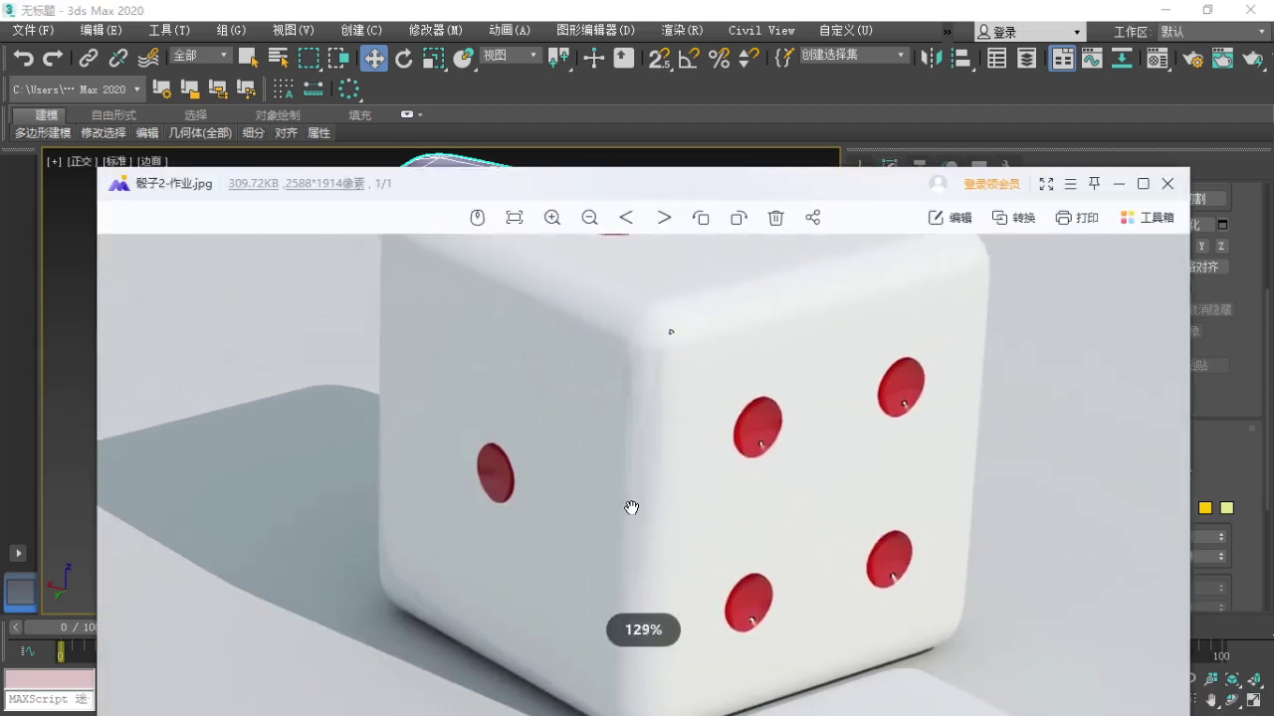
{"action": "scroll", "coordinate": [632, 508], "scroll_direction": "down", "scroll_amount": 4}
{"action": "left_click_drag", "start_coordinate": [424, 693], "coordinate": [554, 484]}
{"action": "left_click_drag", "start_coordinate": [641, 687], "coordinate": [554, 430]}
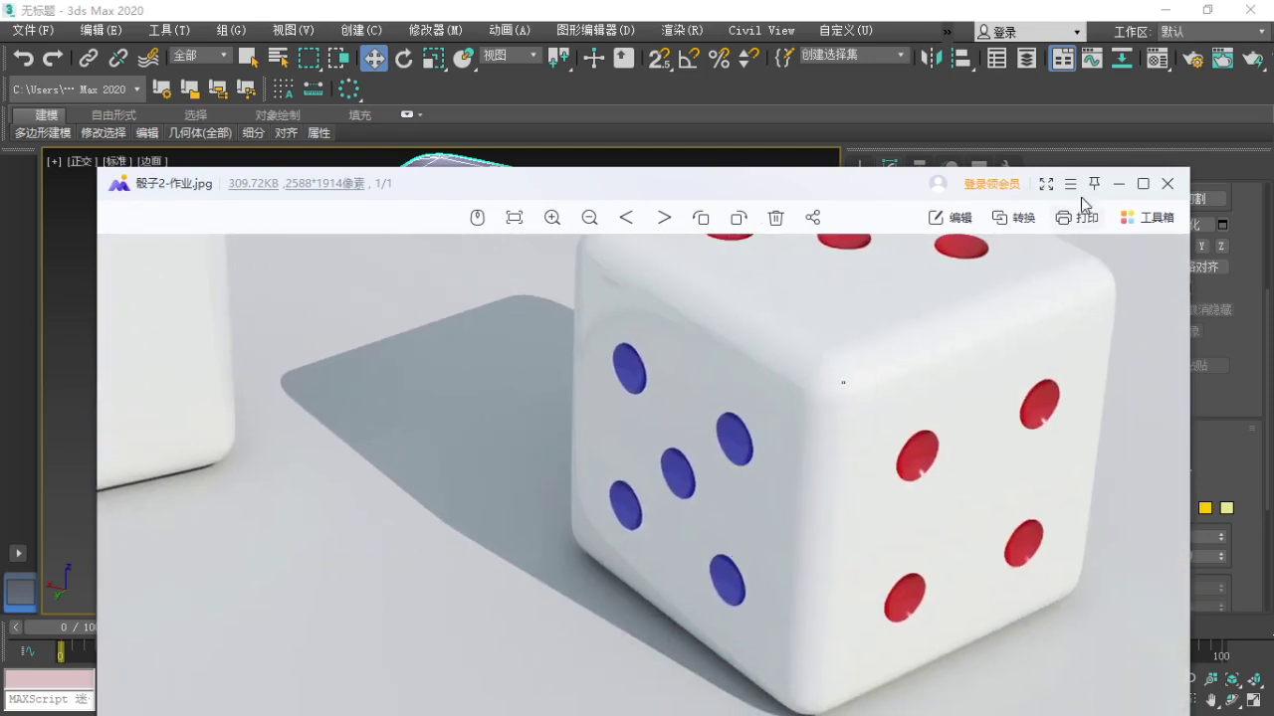
{"action": "left_click", "coordinate": [1119, 184]}
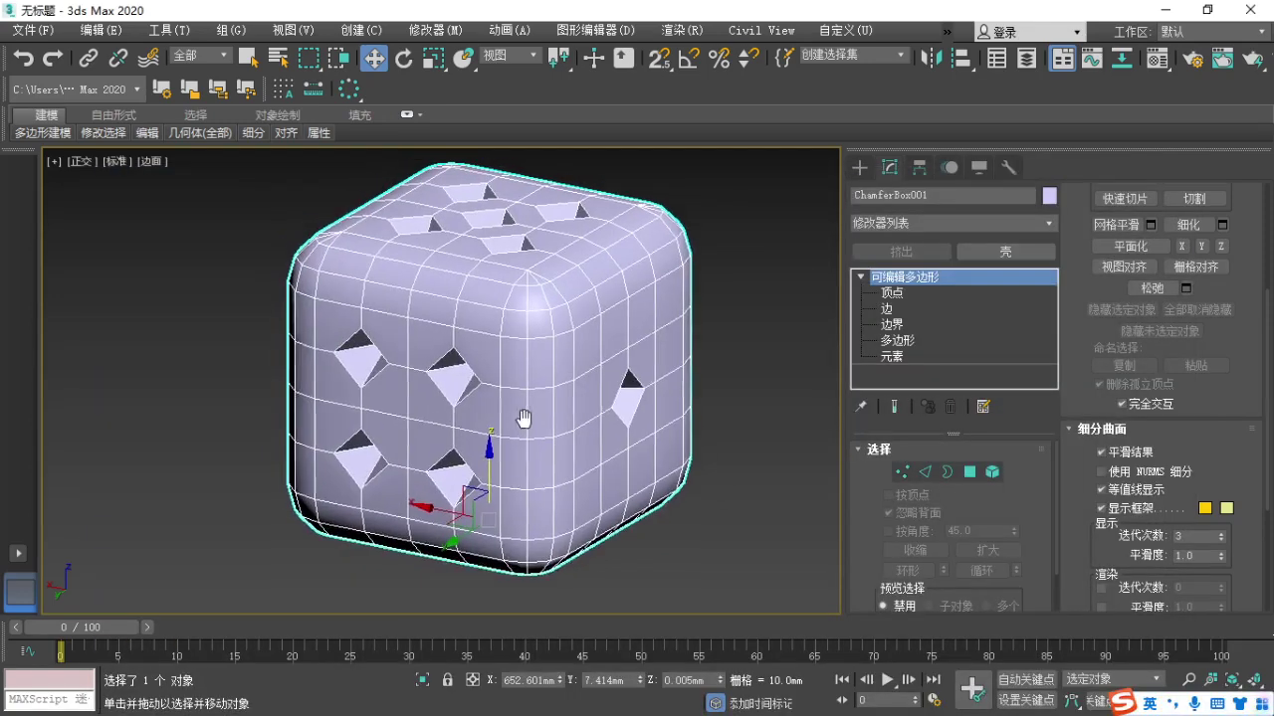
Enter the 多边形 sub-object level and select one recessed pip polygon on the dice's four-pip side.
{"action": "key", "text": "F1"}
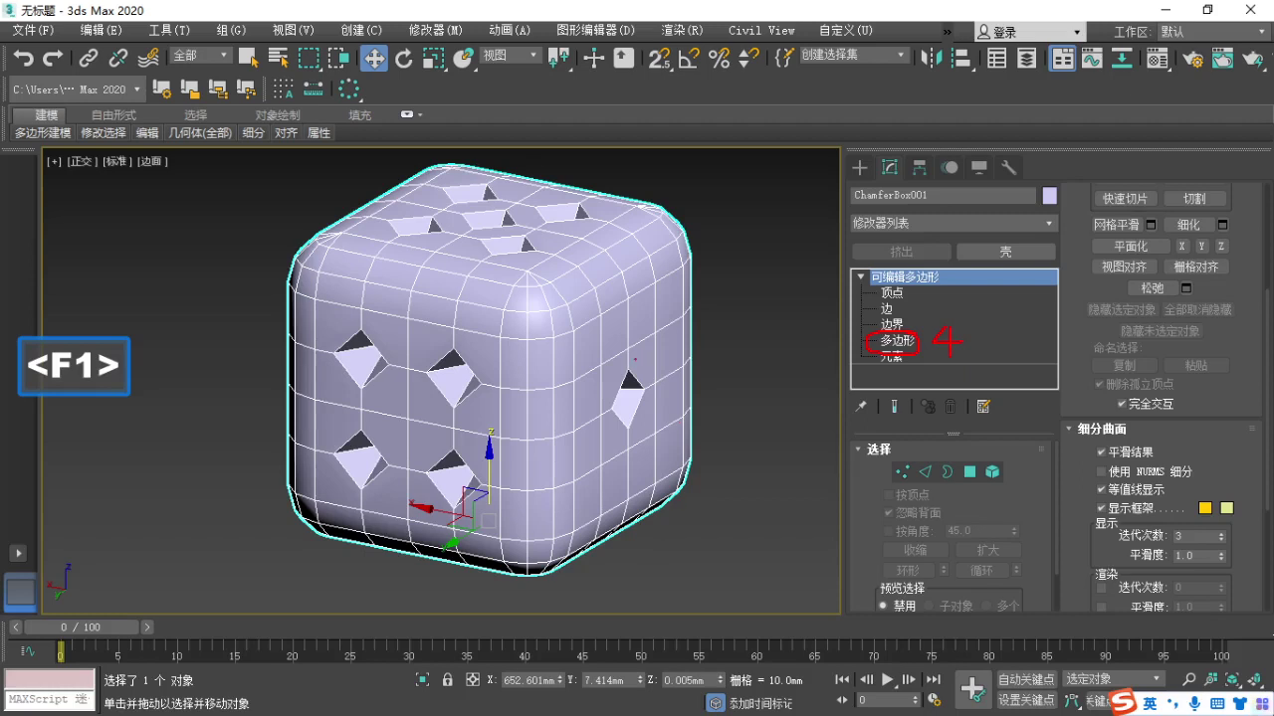
{"action": "key", "text": "Escape"}
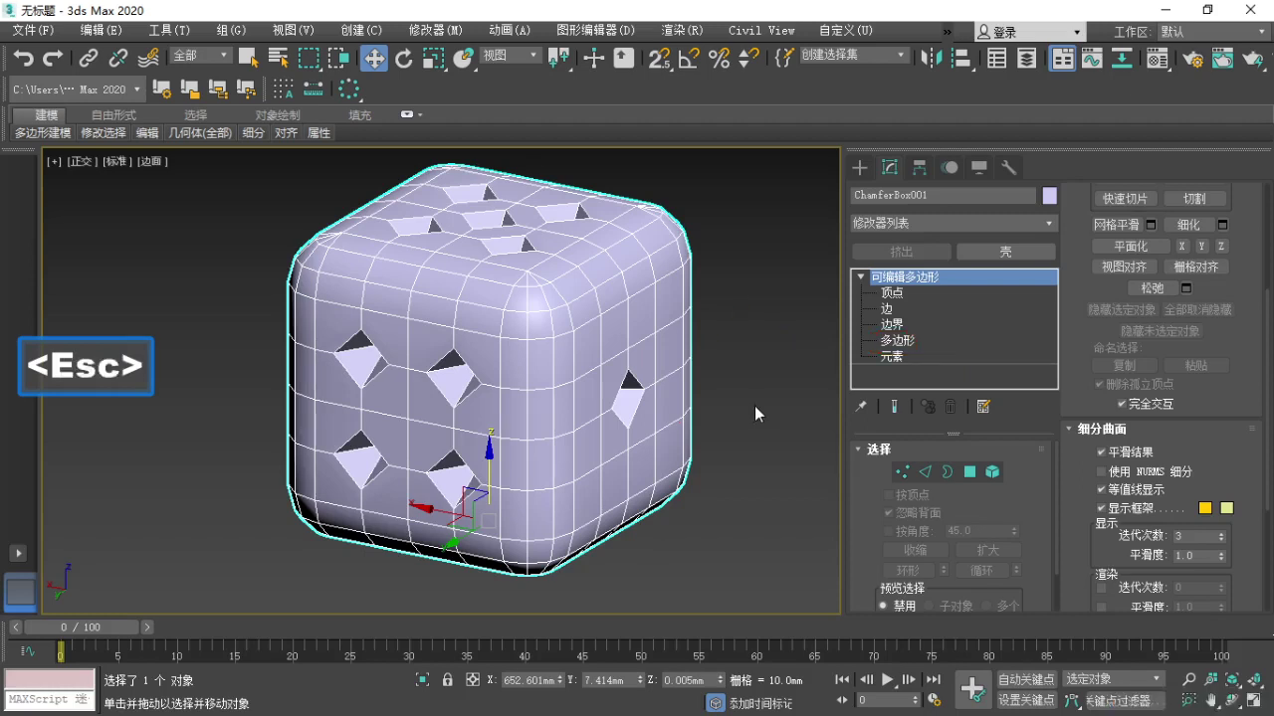
{"action": "key", "text": "4"}
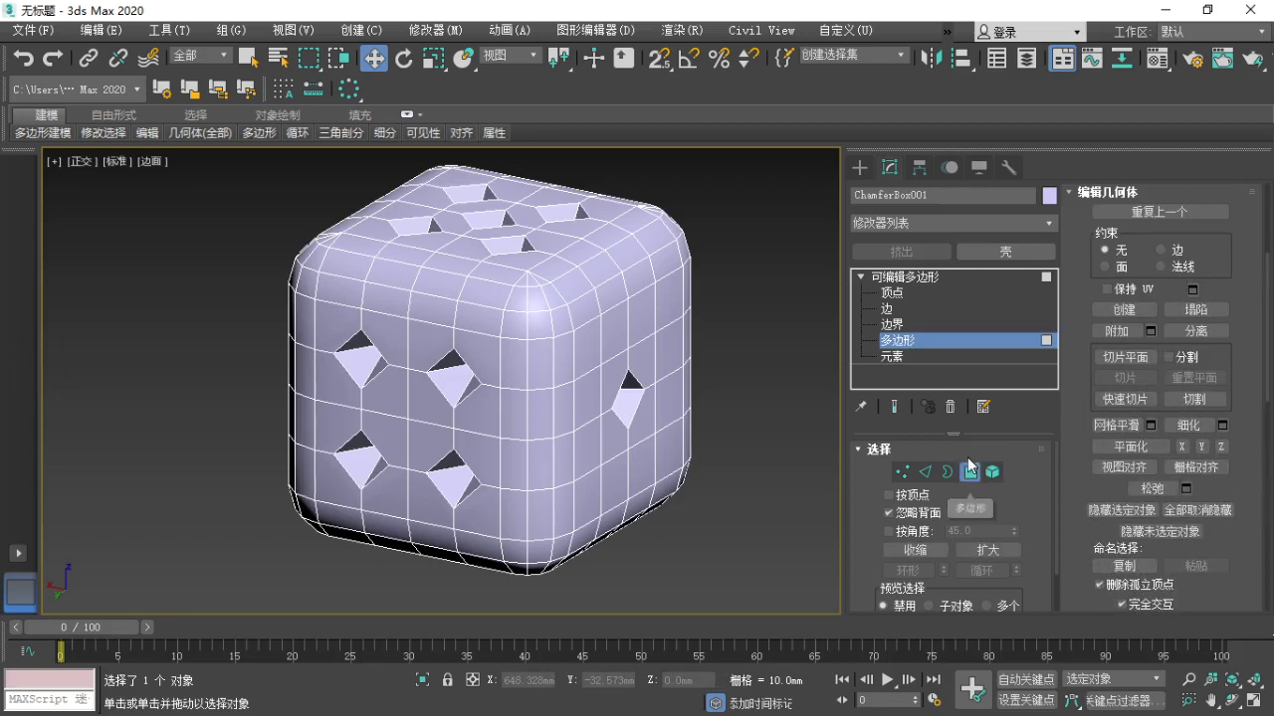
{"action": "key", "text": "F1"}
{"action": "key", "text": "Escape"}
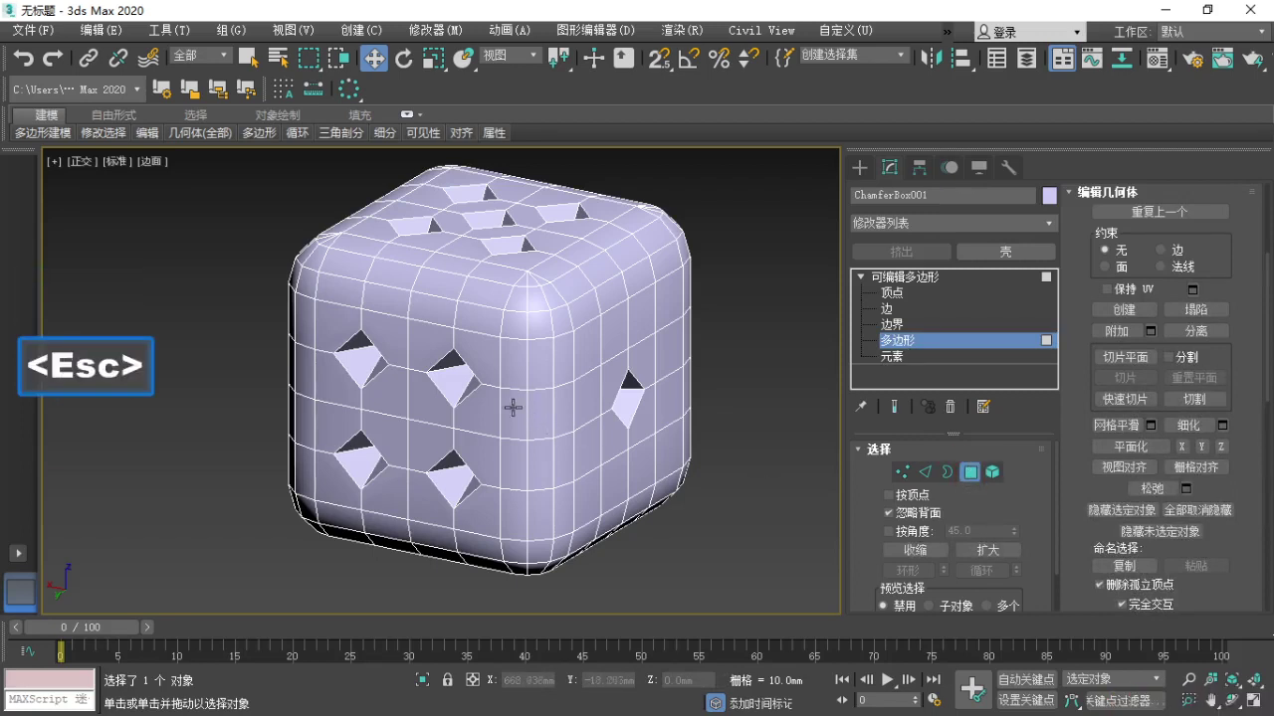
{"action": "left_click", "coordinate": [448, 378]}
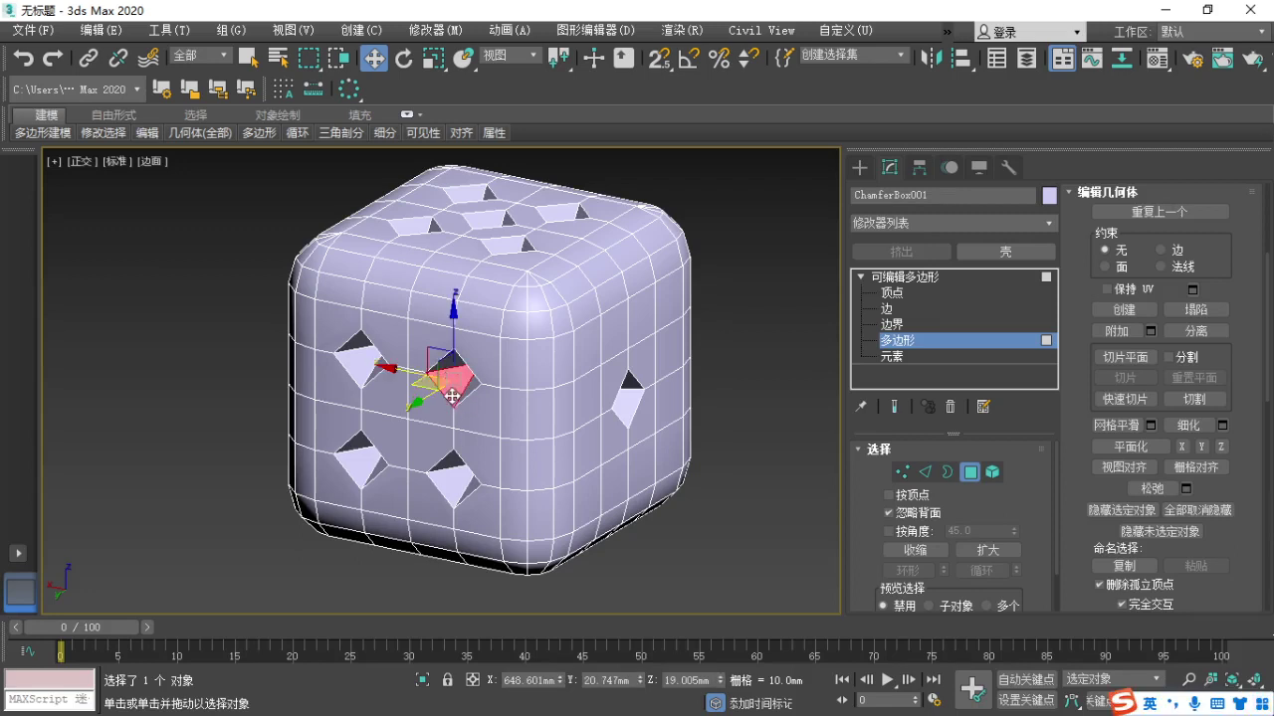
{"action": "key", "text": "F1"}
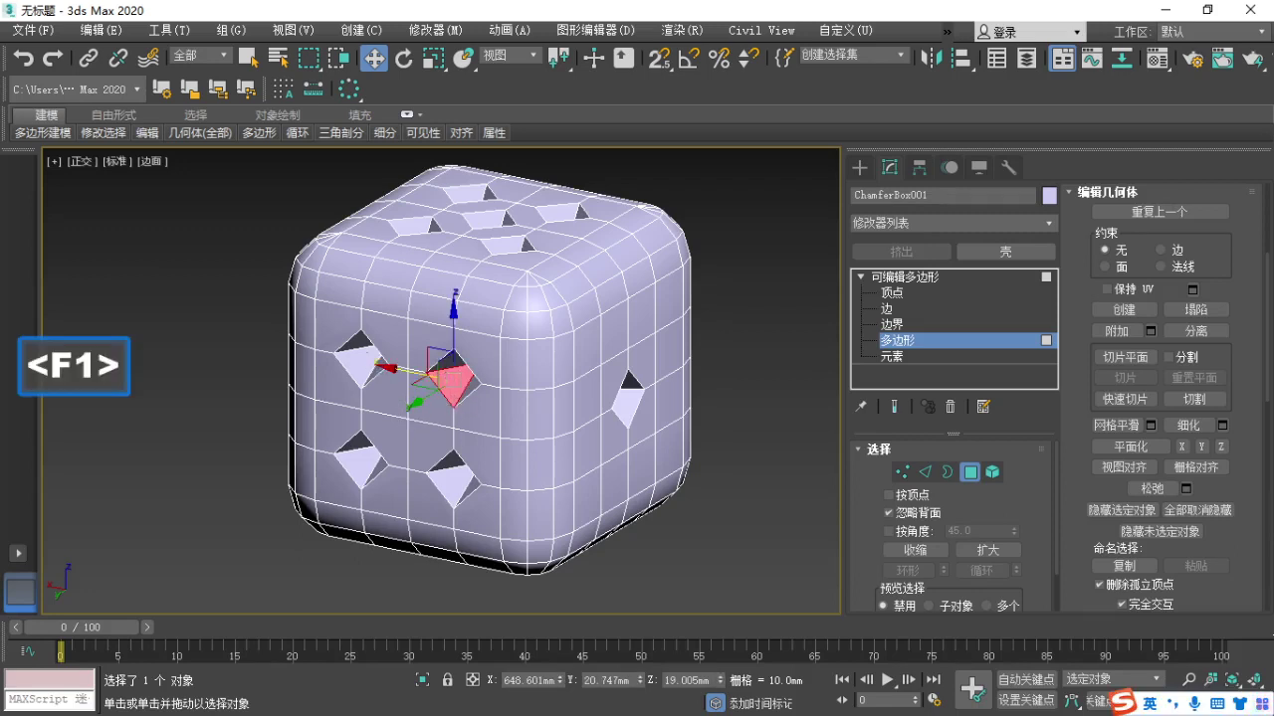
{"action": "left_click_drag", "start_coordinate": [351, 337], "coordinate": [370, 376]}
{"action": "left_click_drag", "start_coordinate": [340, 470], "coordinate": [344, 434]}
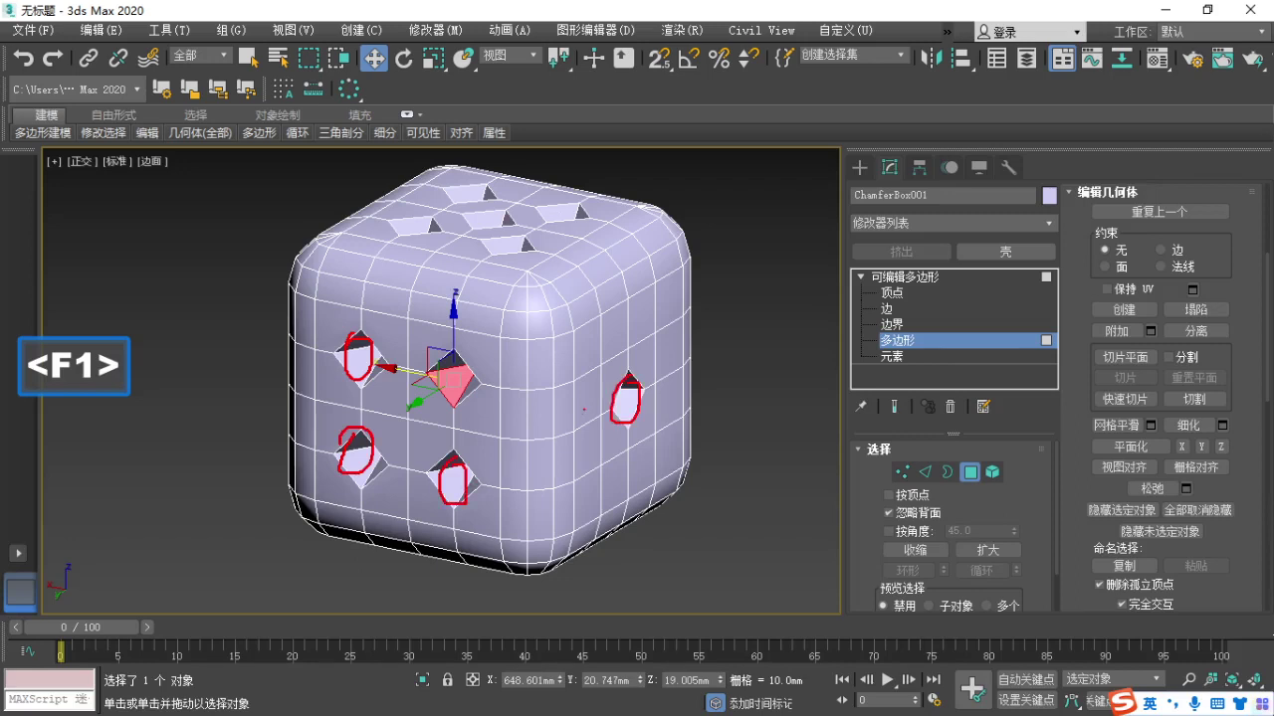
{"action": "key", "text": "Escape"}
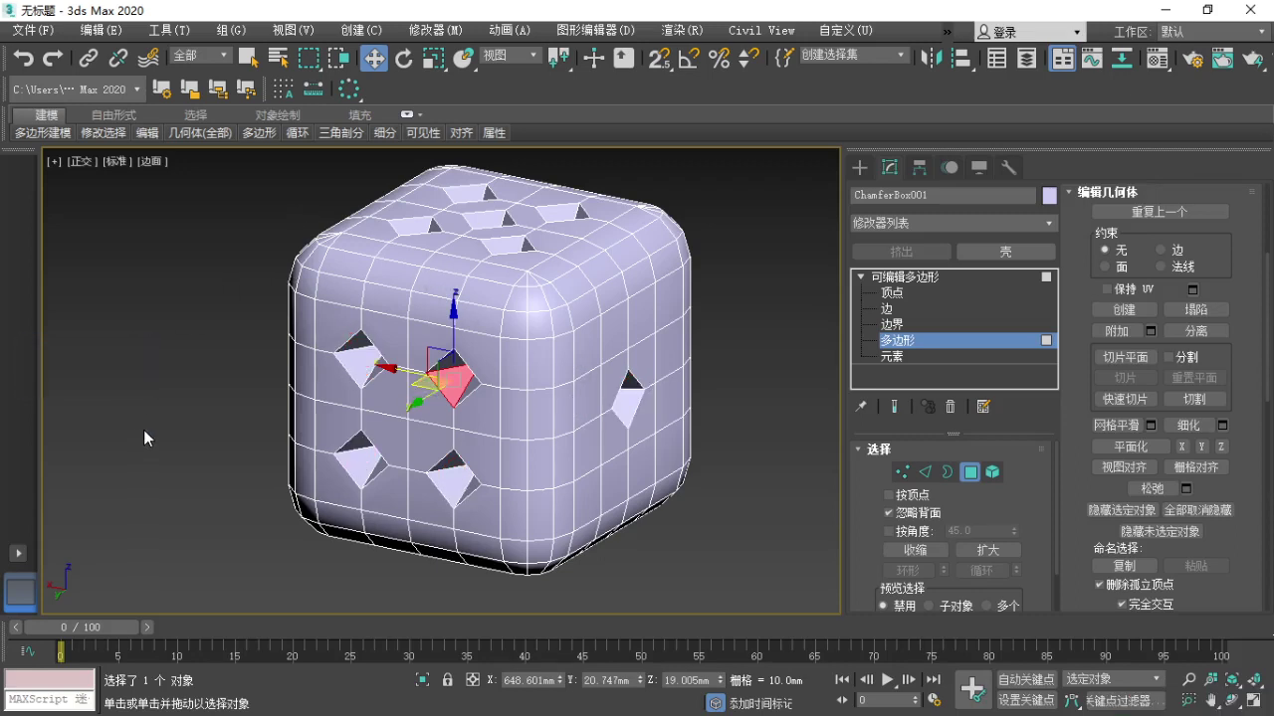
Hide the 建模 ribbon and show it again.
{"action": "key", "text": "F1"}
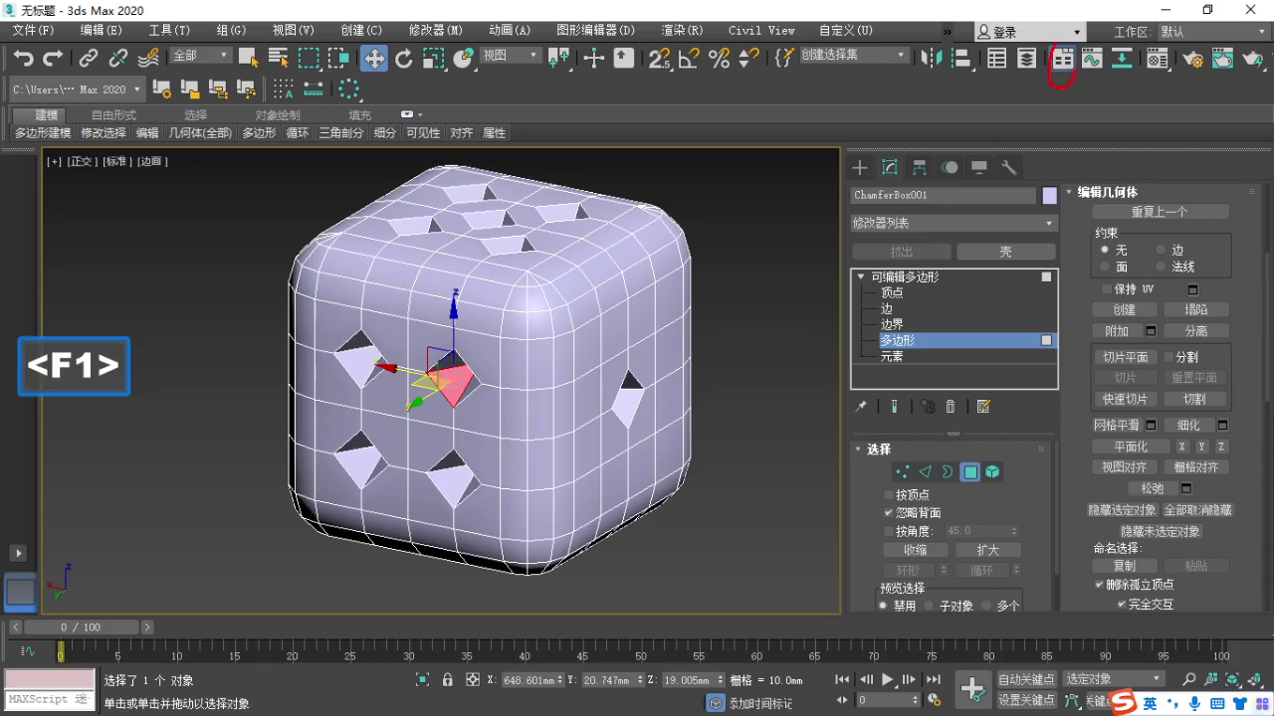
{"action": "key", "text": "Escape"}
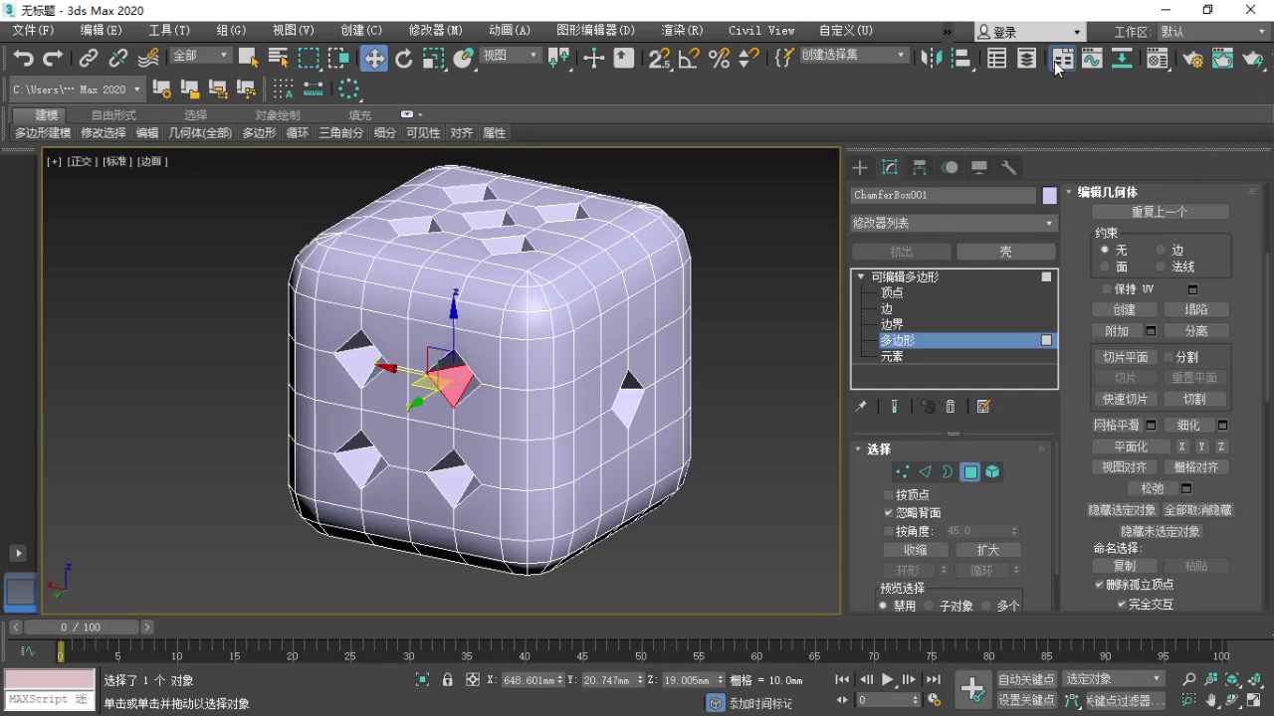
{"action": "left_click", "coordinate": [1056, 63]}
{"action": "key", "text": "F1"}
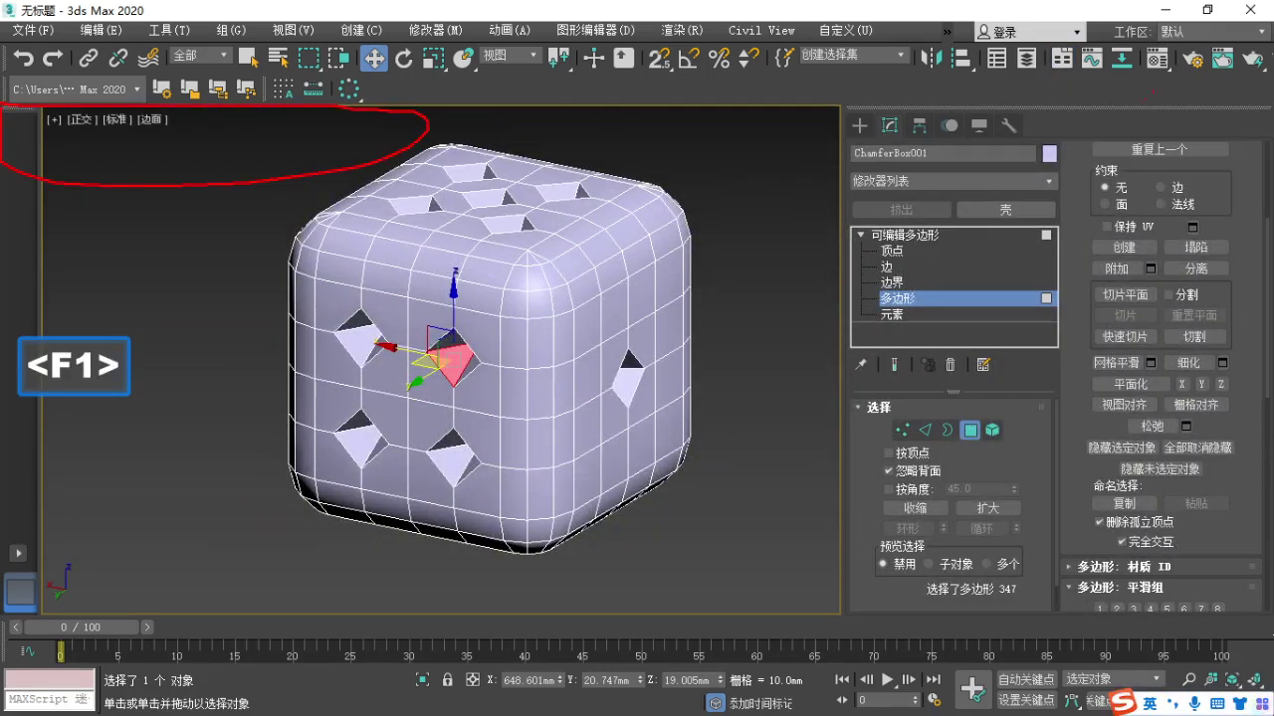
{"action": "key", "text": "Escape"}
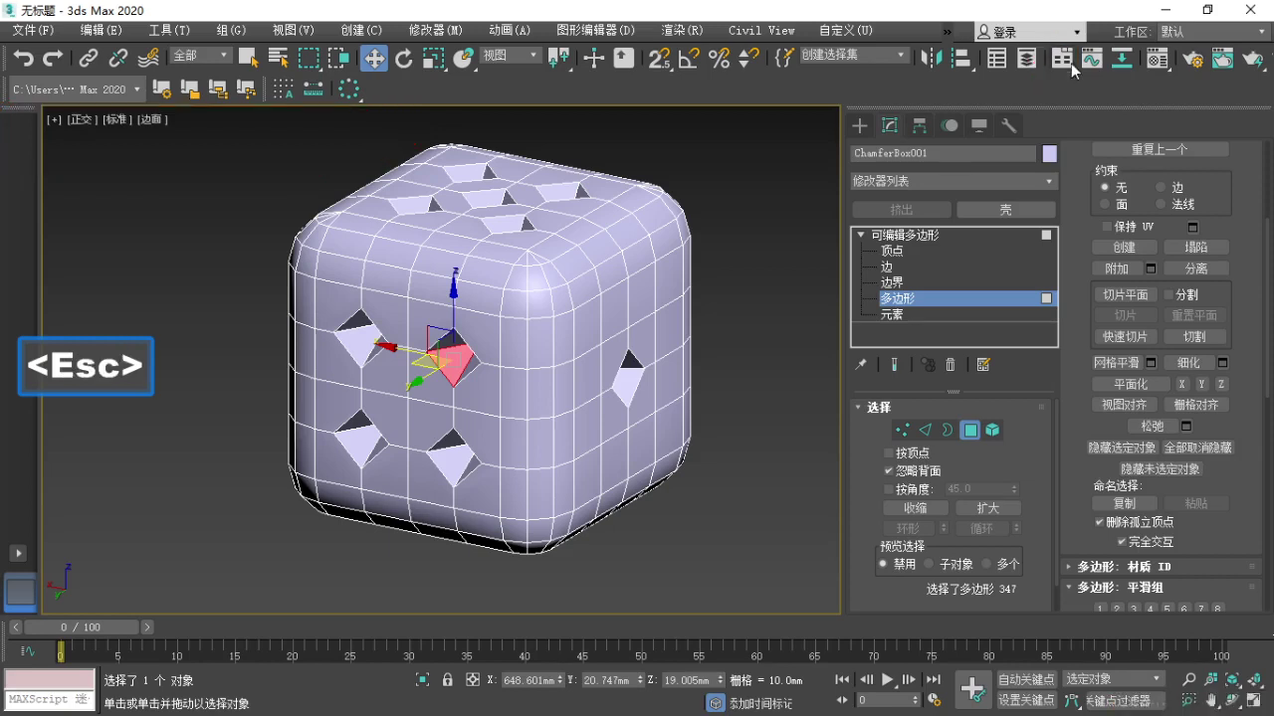
{"action": "left_click", "coordinate": [1062, 60]}
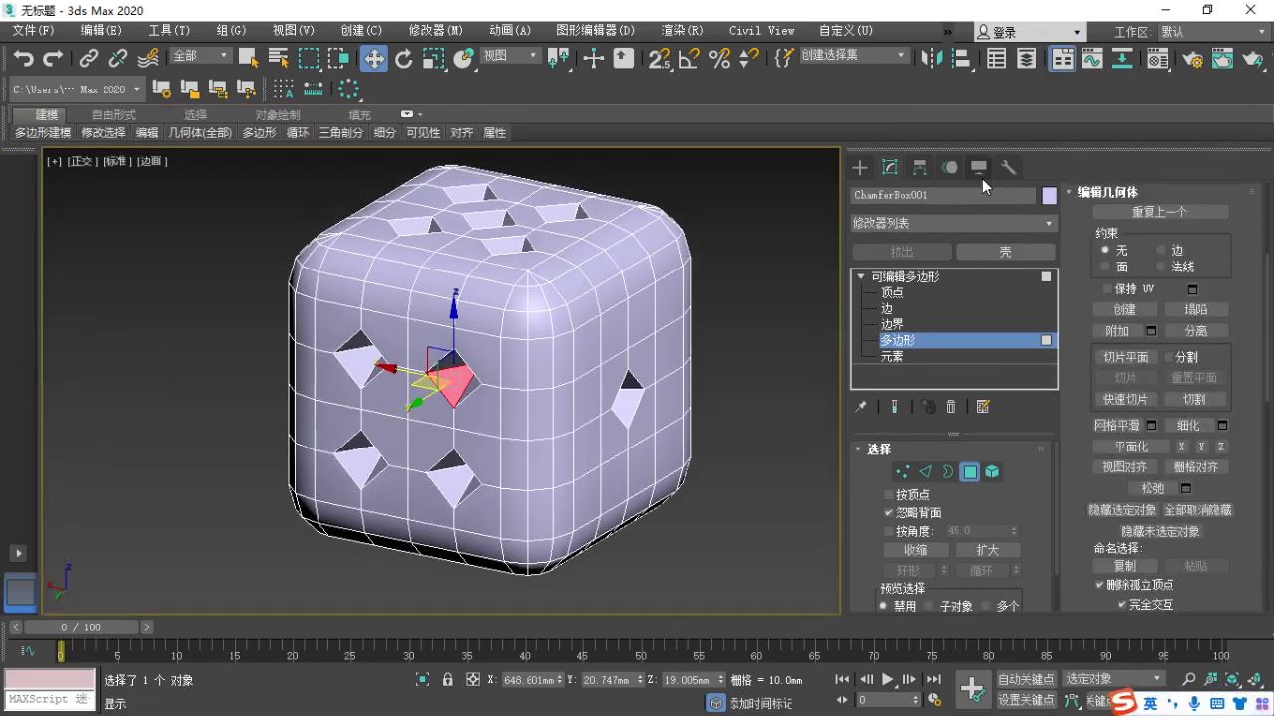
{"action": "key", "text": "F1"}
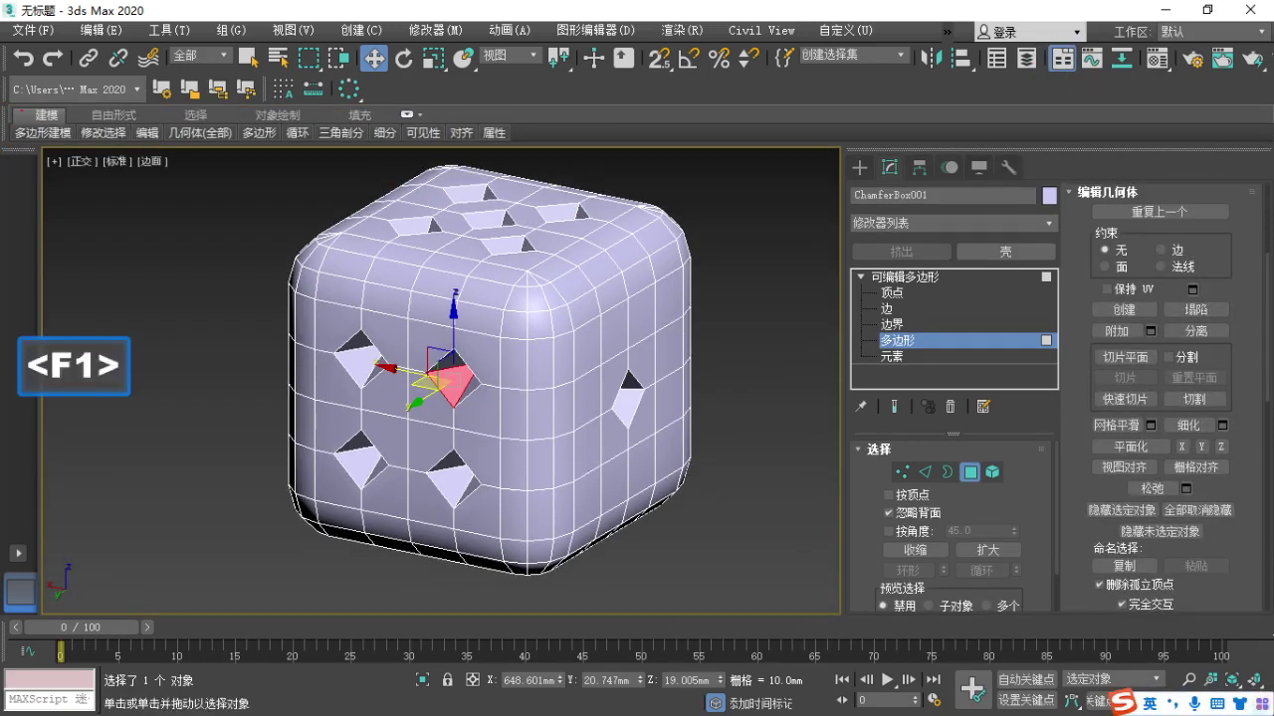
{"action": "key", "text": "ctrl"}
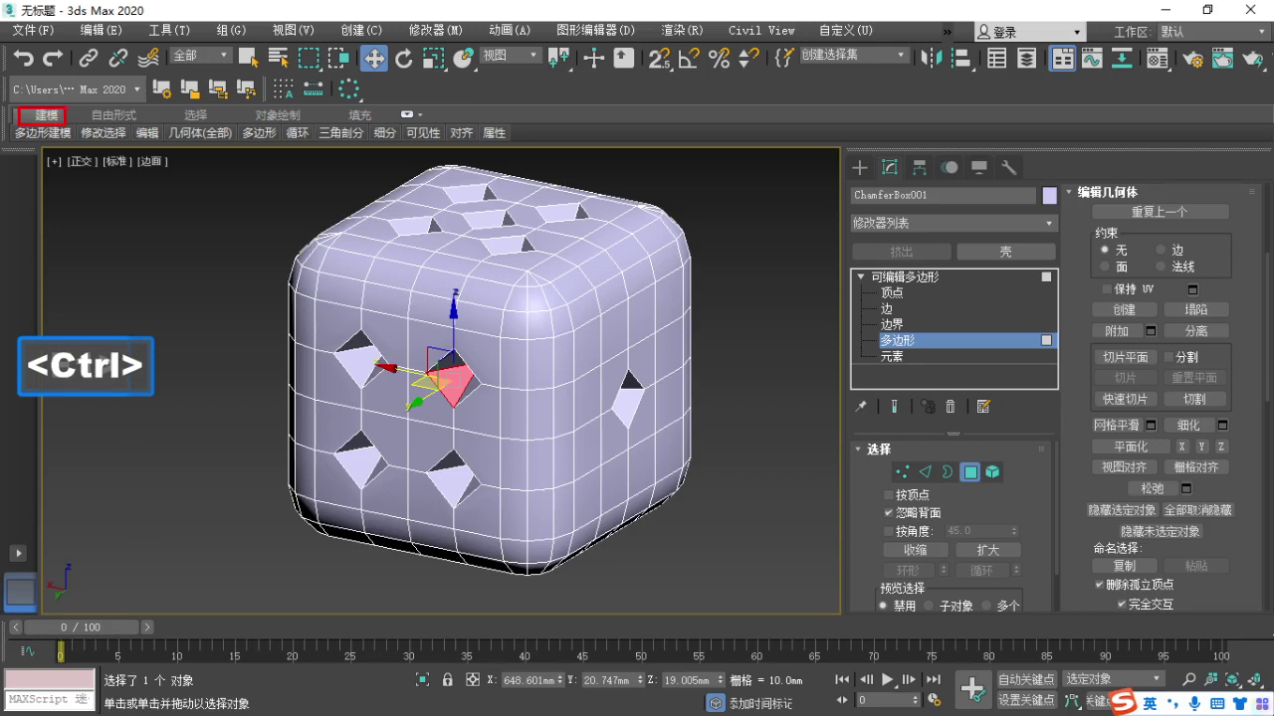
{"action": "key", "text": "F1"}
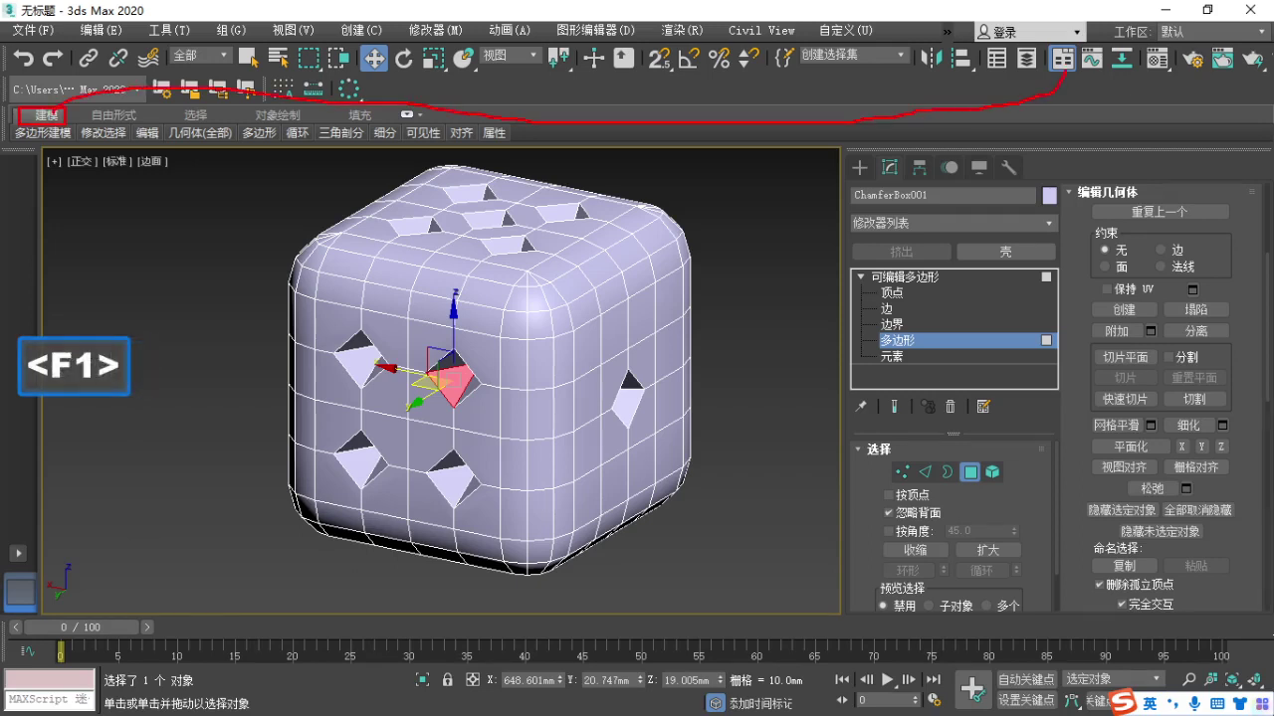
{"action": "key", "text": "Escape"}
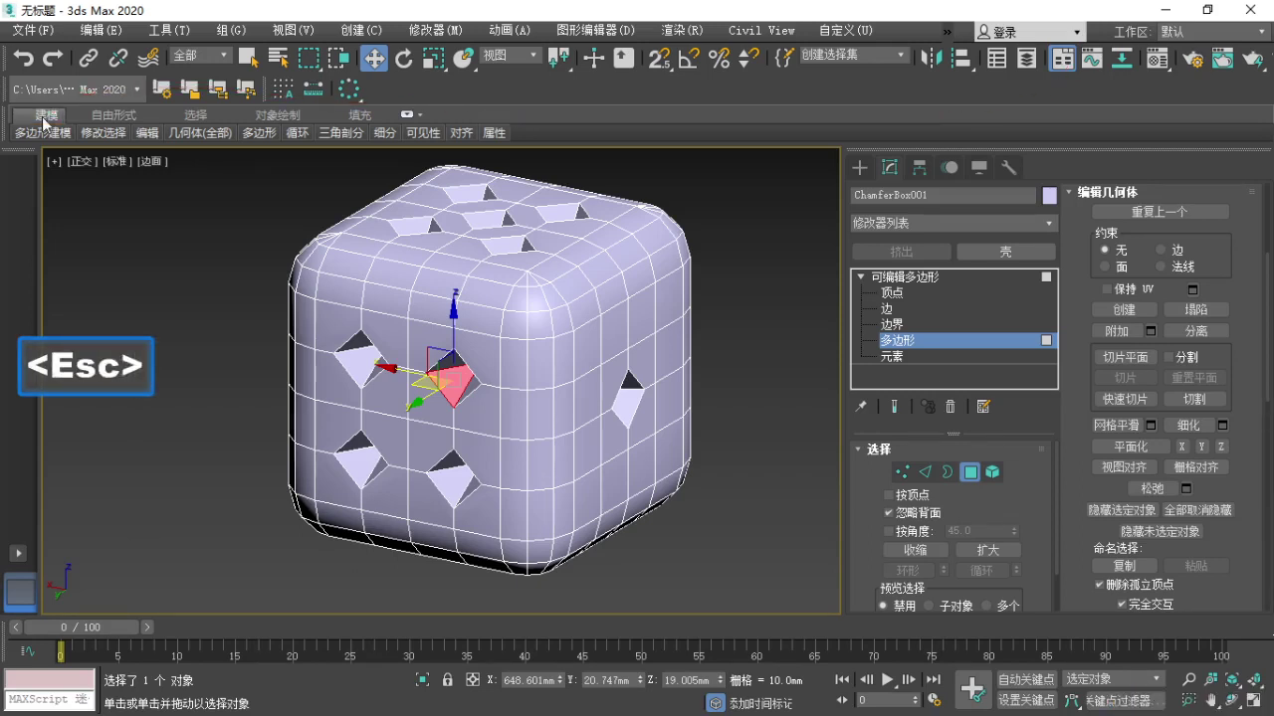
Extend the selection from the single pip polygon to all similar polygons using 相似 under 修改选择.
{"action": "mouse_move", "coordinate": [33, 138]}
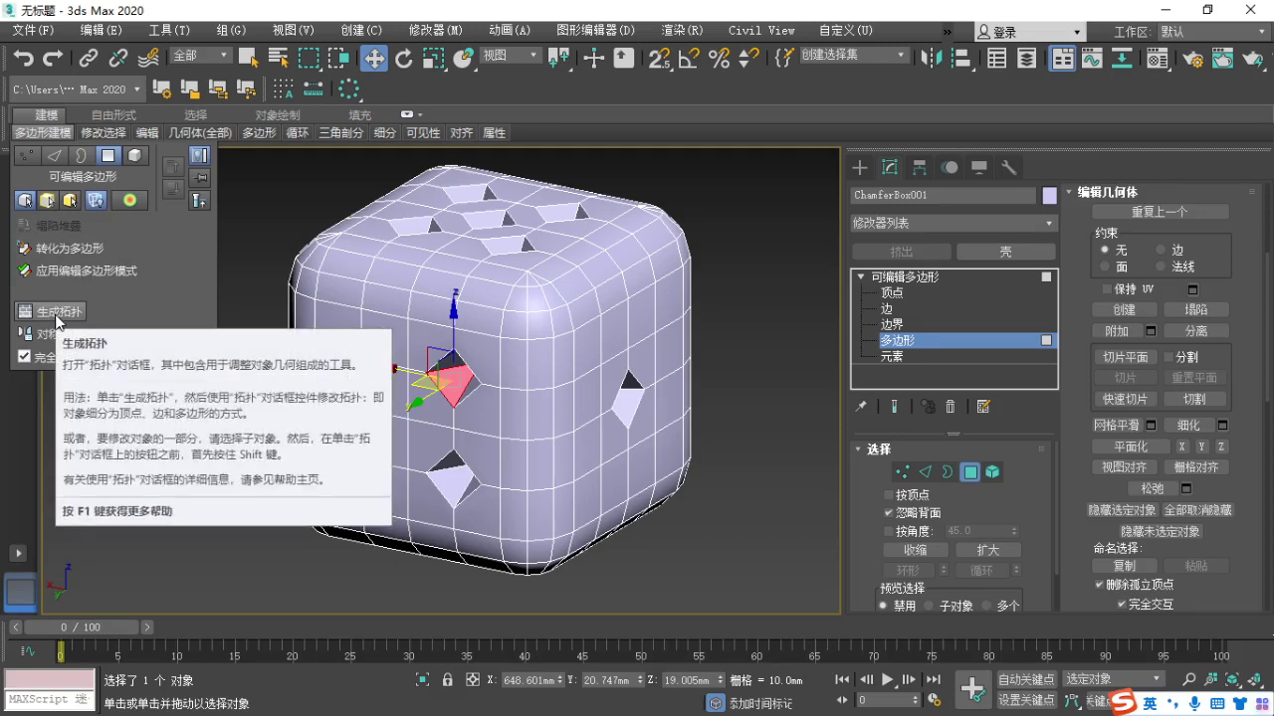
{"action": "mouse_move", "coordinate": [107, 139]}
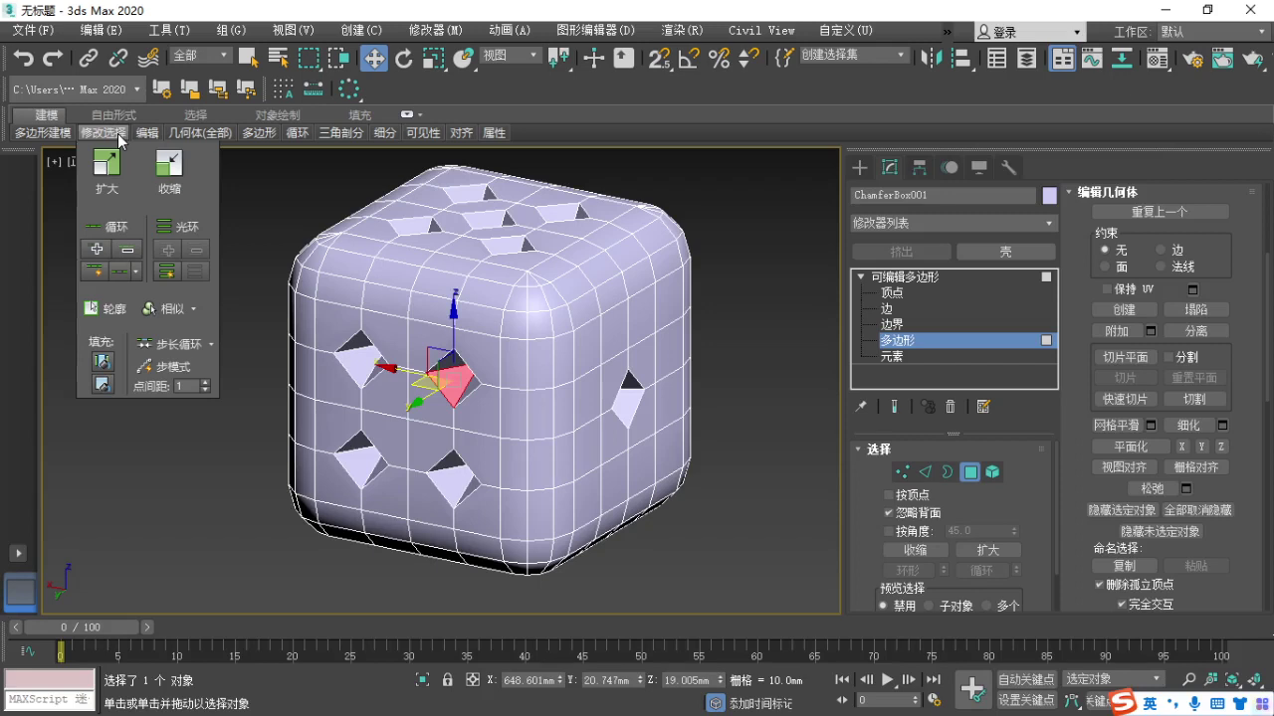
{"action": "left_click", "coordinate": [168, 310]}
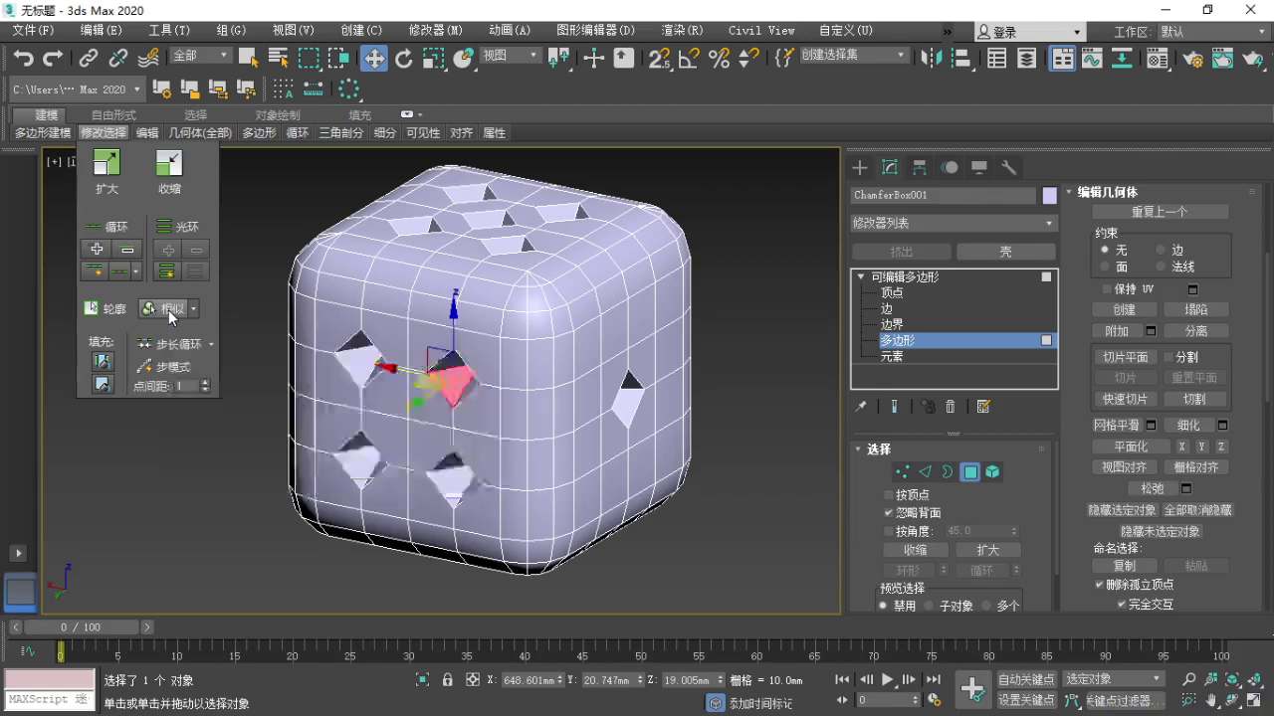
Examine the dice from several sides, including the six-pip face, to check which pip polygons are selected.
{"action": "scroll", "coordinate": [459, 400], "scroll_direction": "down", "scroll_amount": 2}
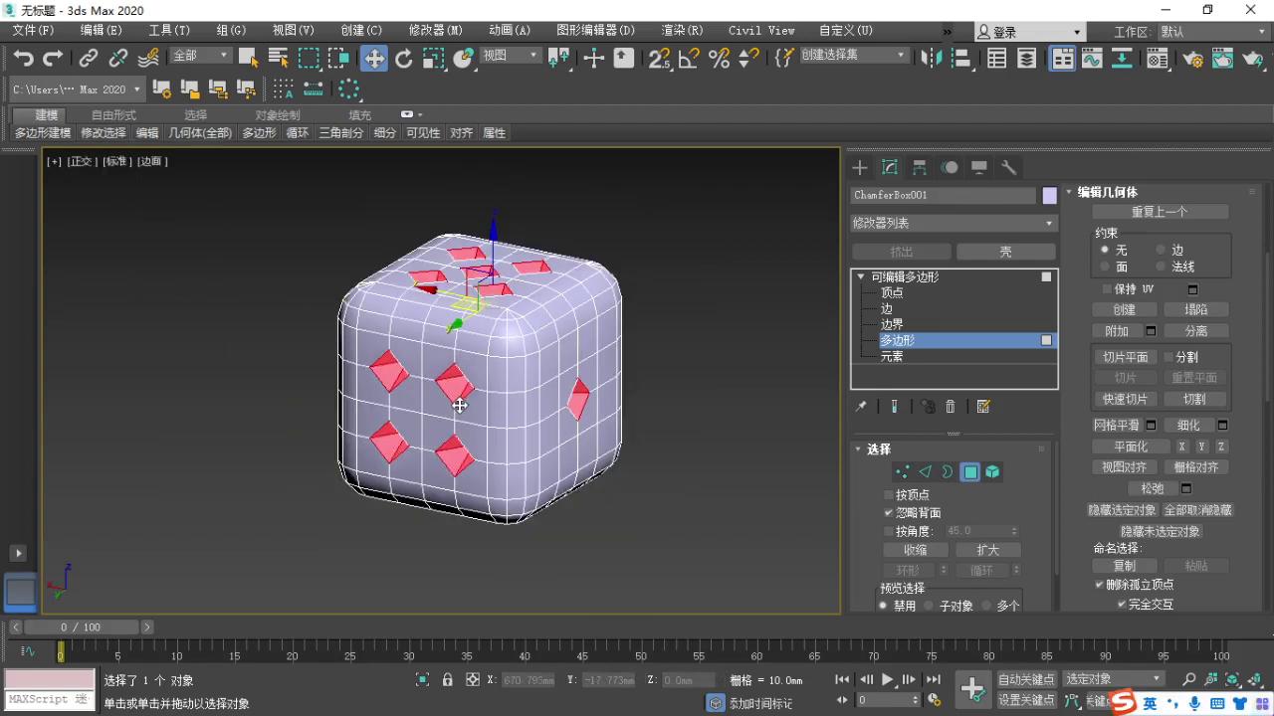
{"action": "middle_click_drag", "start_coordinate": [609, 377], "coordinate": [650, 393]}
{"action": "middle_click_drag", "start_coordinate": [458, 393], "coordinate": [523, 205], "text": "alt"}
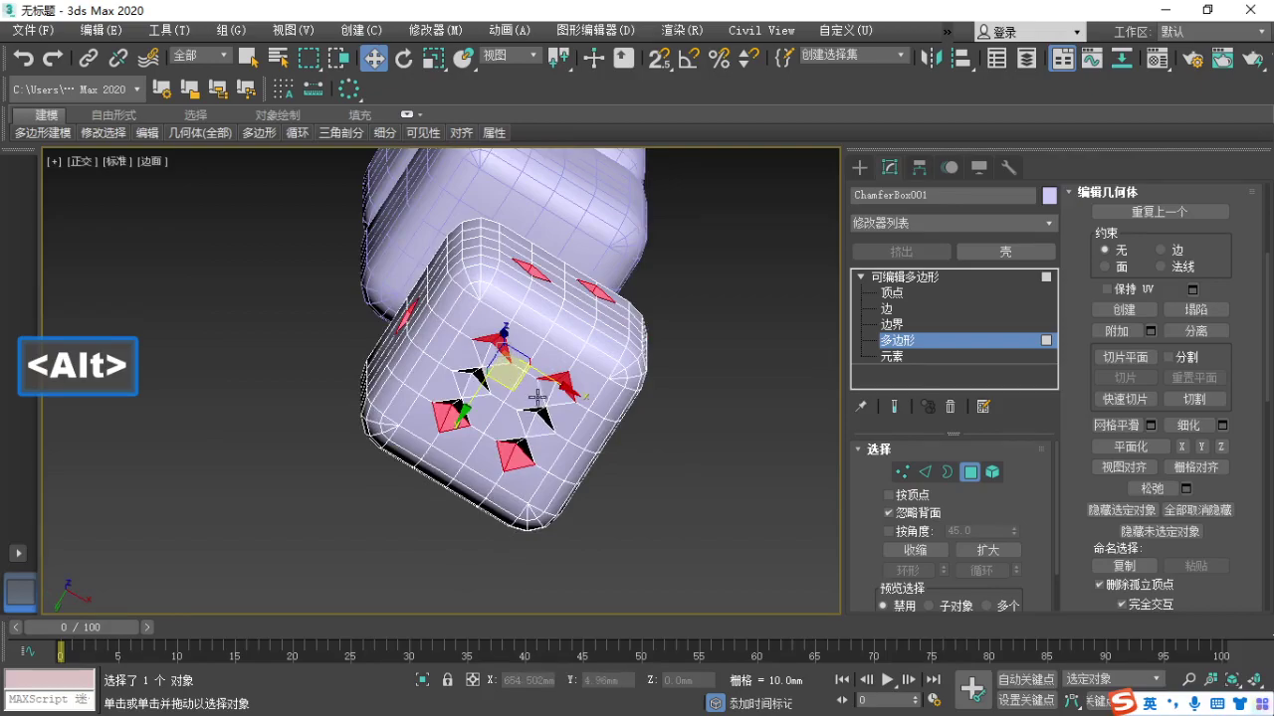
{"action": "middle_click_drag", "start_coordinate": [528, 393], "coordinate": [620, 410], "text": "alt"}
{"action": "left_click", "coordinate": [572, 462]}
{"action": "middle_click_drag", "start_coordinate": [573, 463], "coordinate": [512, 403]}
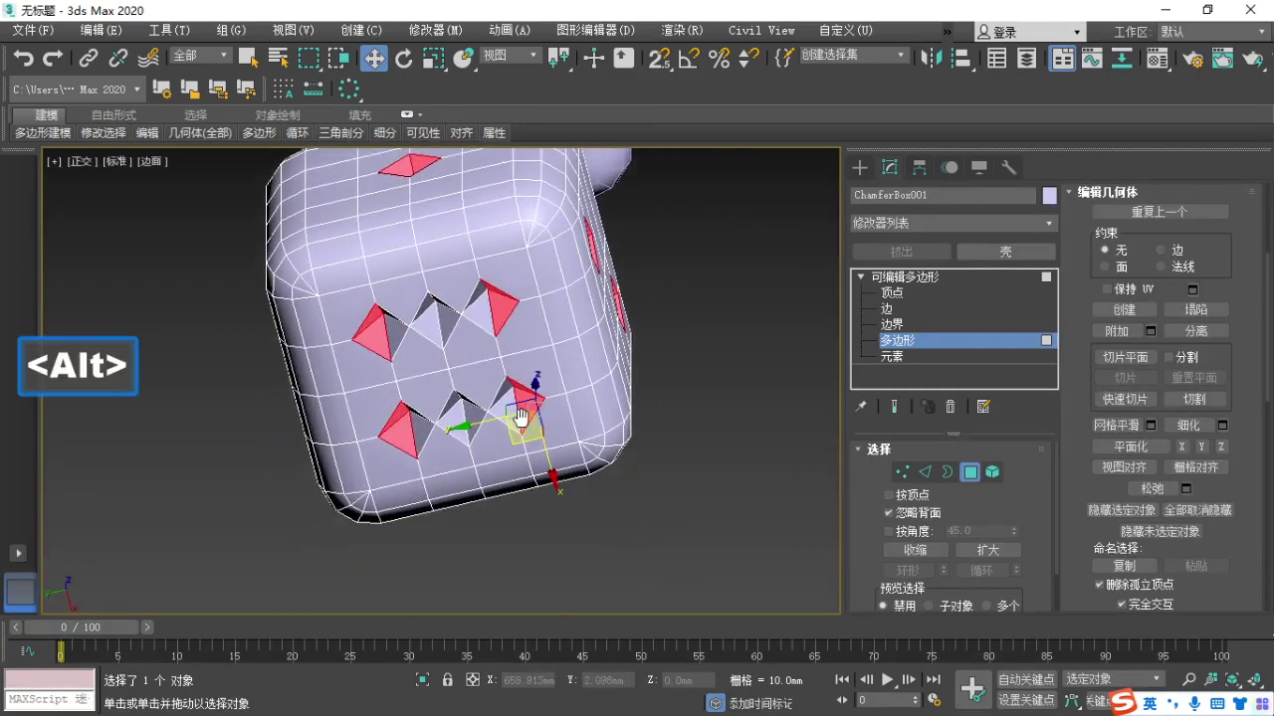
{"action": "key", "text": "F1"}
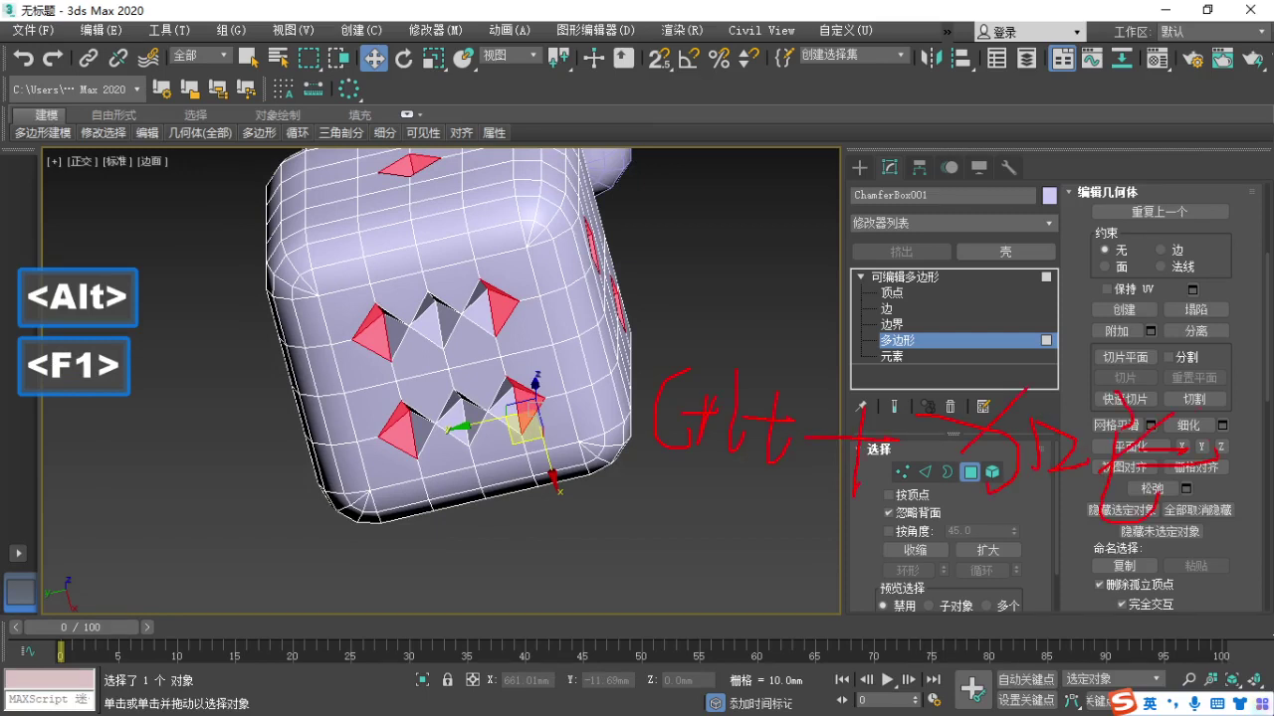
{"action": "key", "text": "Escape"}
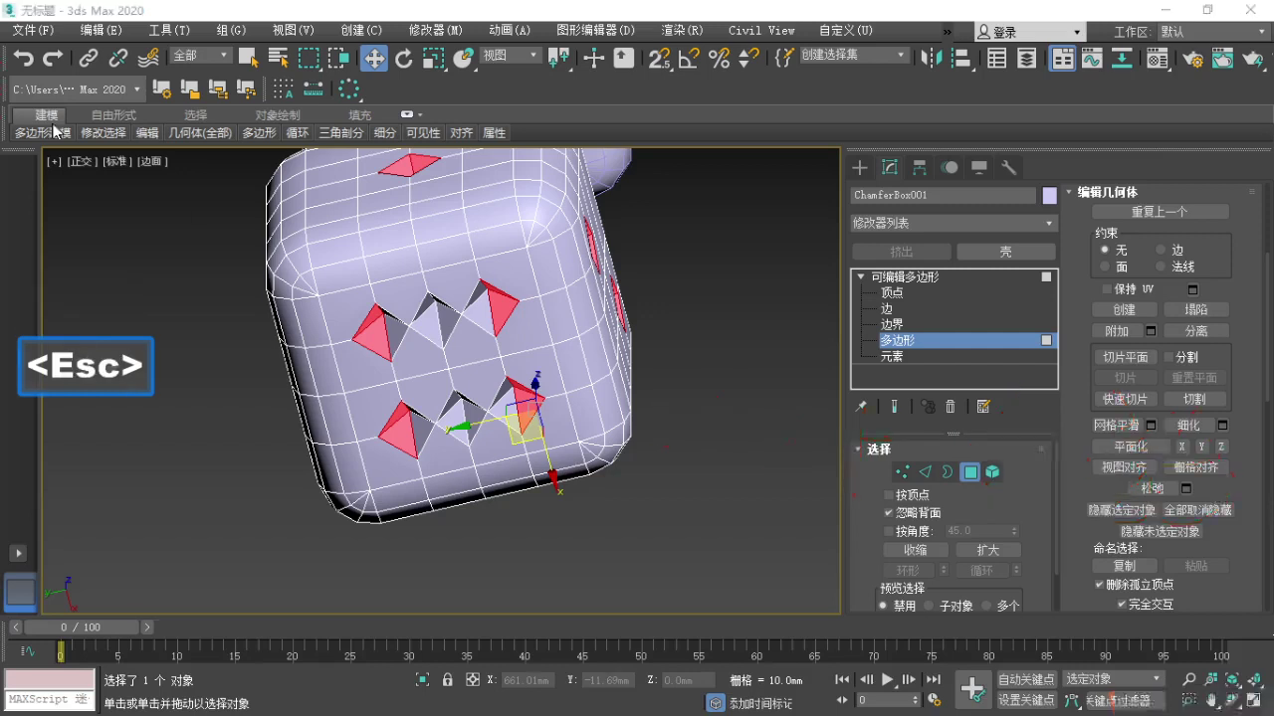
Add another pip polygon on the six-pip side to the selection and extend it to all similar polygons using 相似.
{"action": "left_click", "coordinate": [500, 410], "text": "ctrl"}
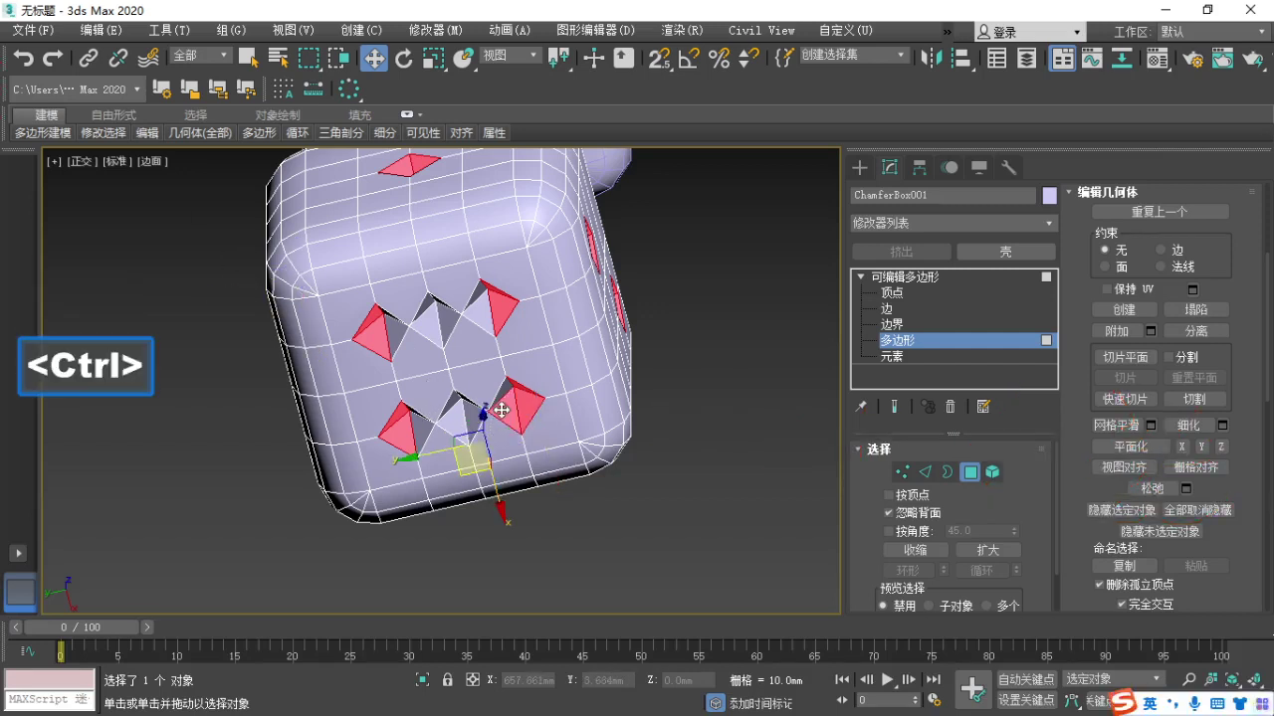
{"action": "mouse_move", "coordinate": [103, 132]}
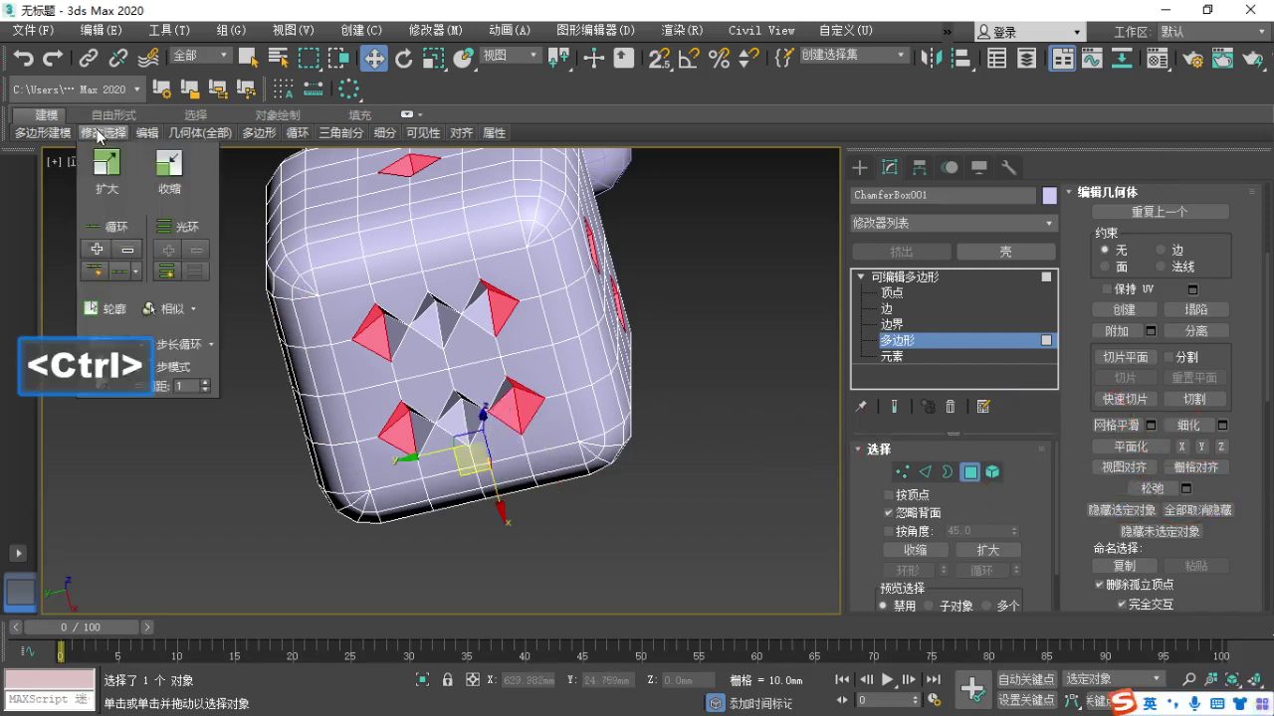
{"action": "left_click", "coordinate": [171, 308]}
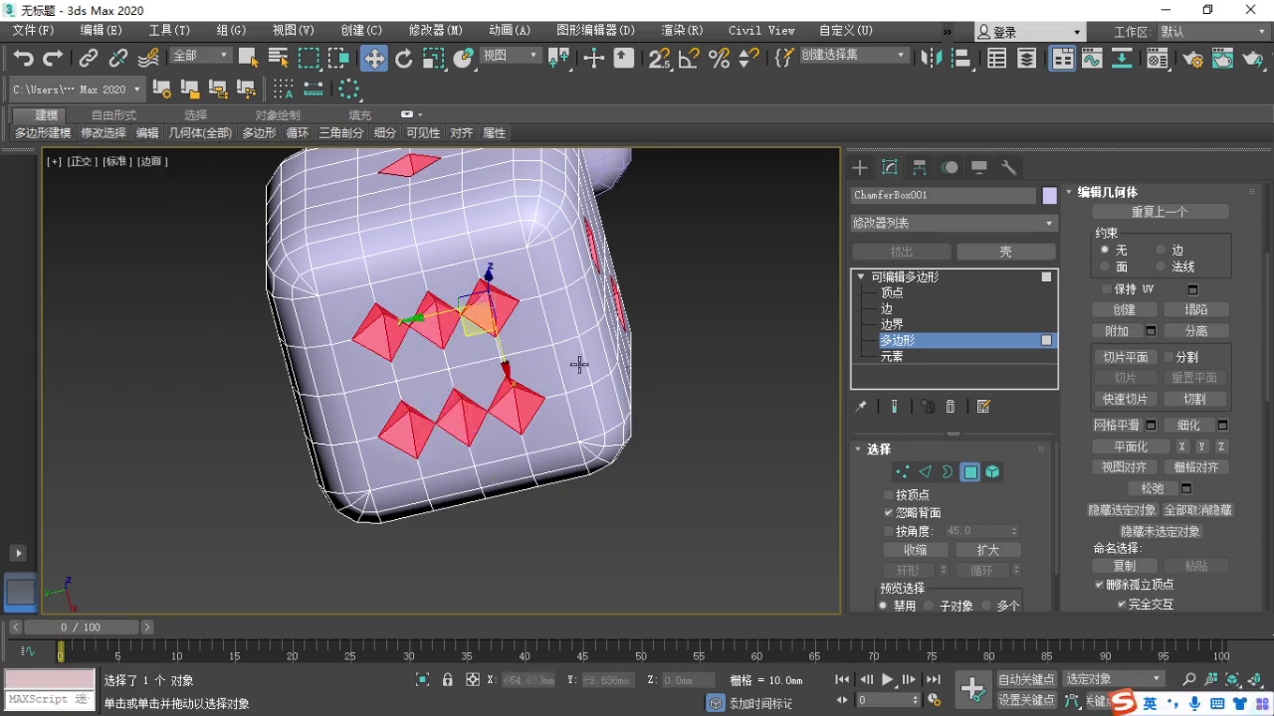
{"action": "middle_click_drag", "start_coordinate": [579, 365], "coordinate": [258, 500], "text": "alt"}
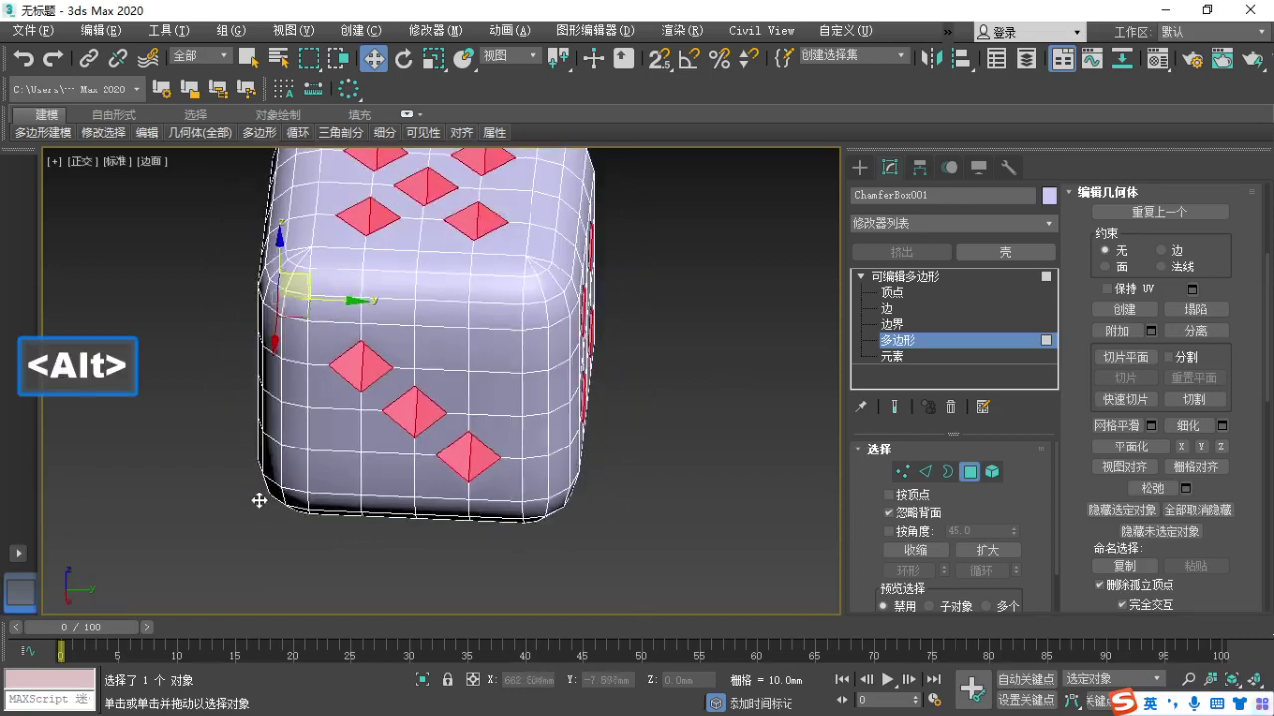
Clear the selection, select one pip polygon on the three-pip side and extend it to all similar polygons using 相似.
{"action": "left_click", "coordinate": [761, 364]}
{"action": "left_click", "coordinate": [376, 370]}
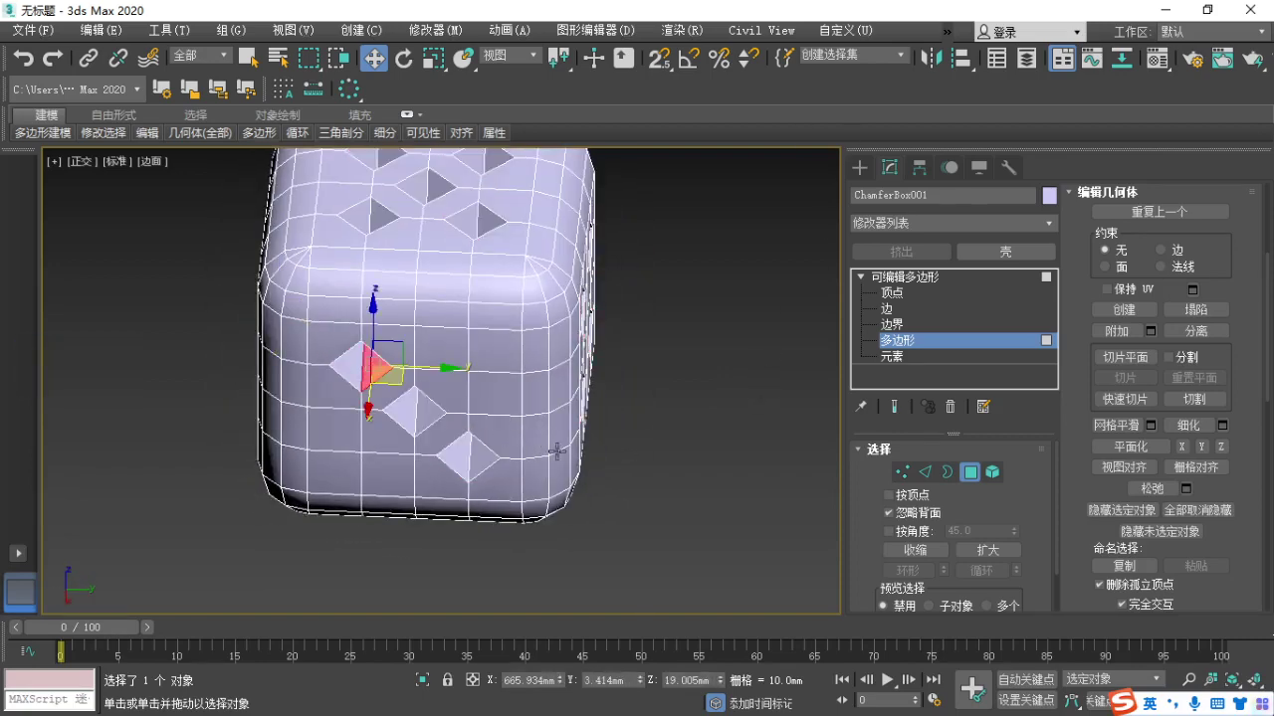
{"action": "middle_click_drag", "start_coordinate": [556, 452], "coordinate": [442, 411], "text": "alt"}
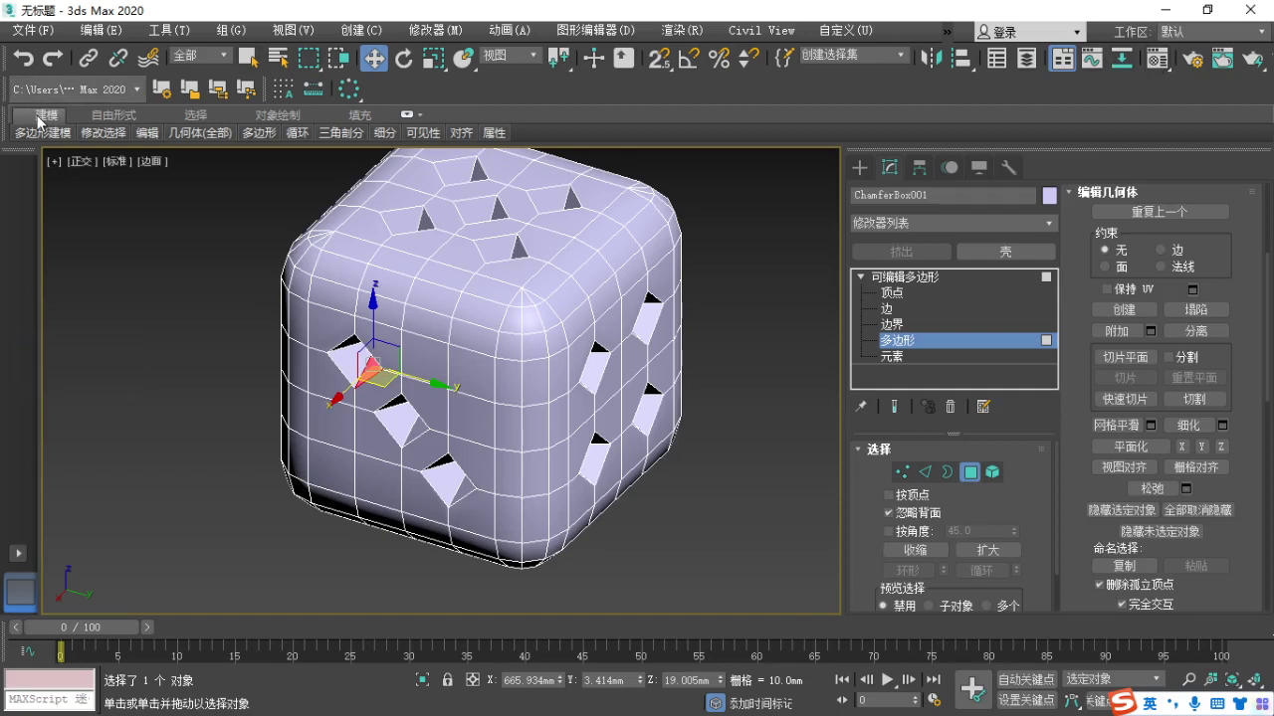
{"action": "mouse_move", "coordinate": [99, 141]}
{"action": "key", "text": "F1"}
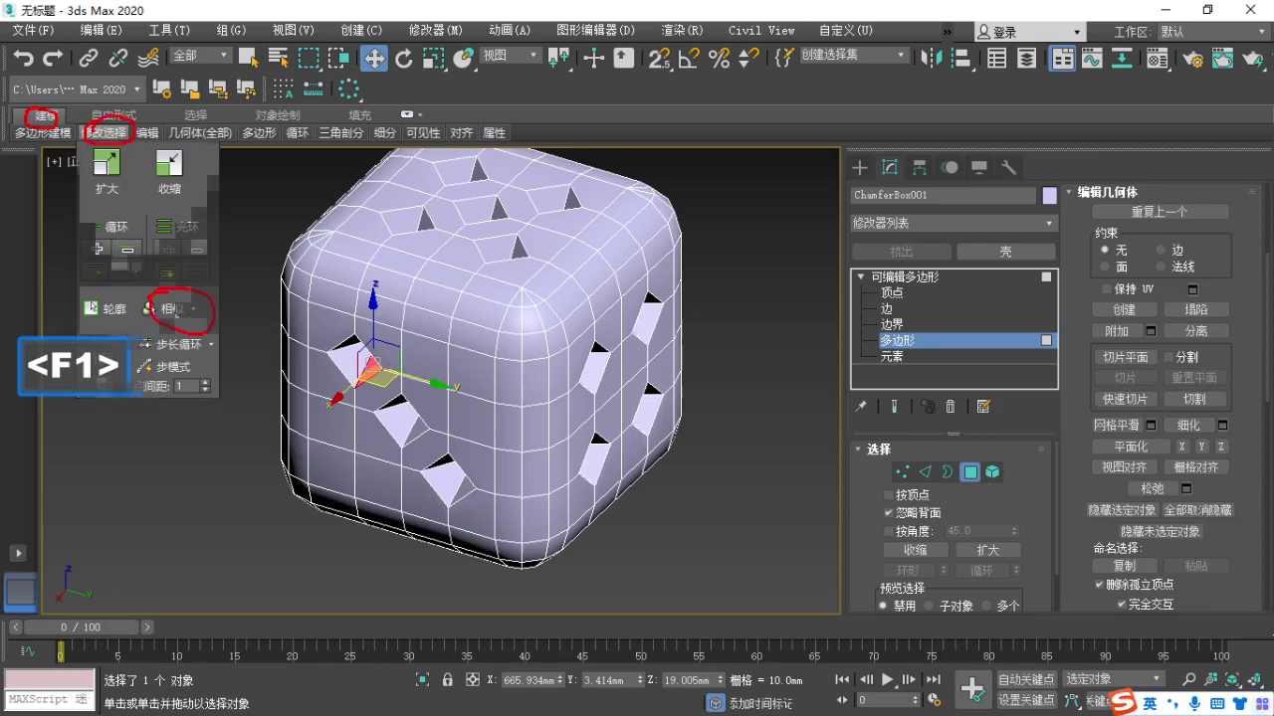
{"action": "key", "text": "Escape"}
{"action": "left_click", "coordinate": [174, 311]}
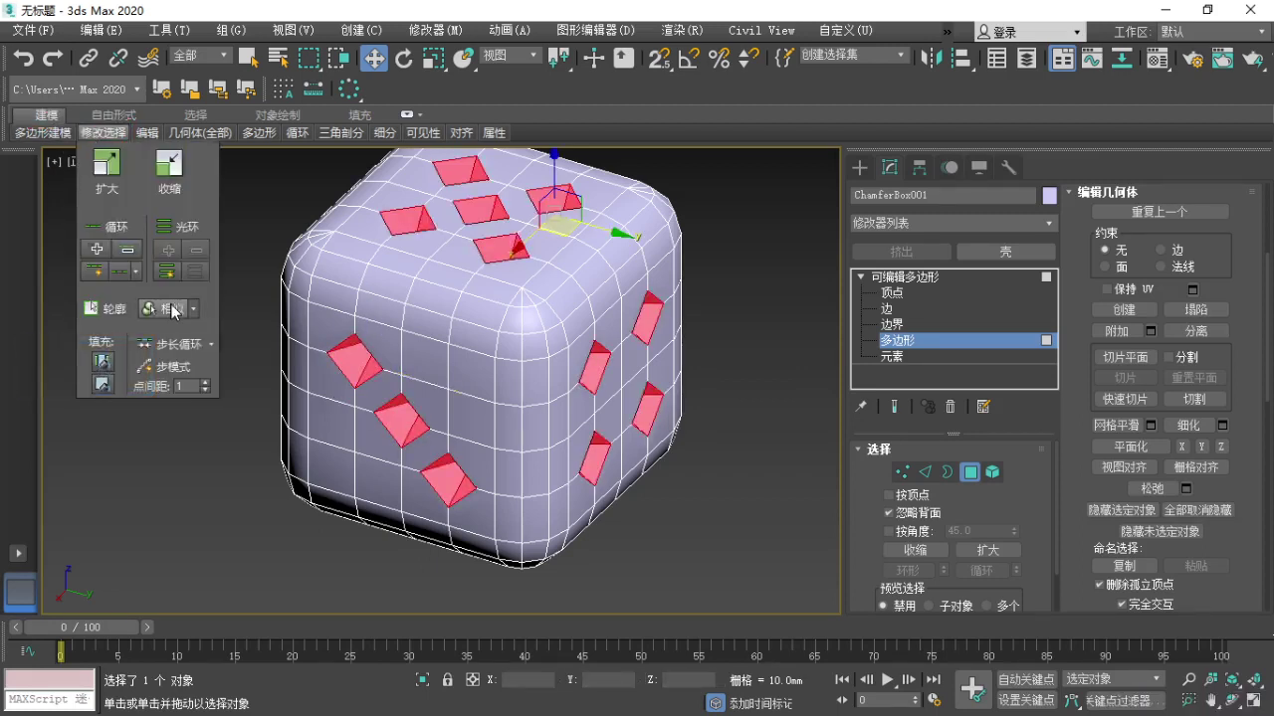
Add an unselected pip polygon on the six-pip side to the selection and extend it with 相似 to cover the remaining pips.
{"action": "middle_click_drag", "start_coordinate": [530, 457], "coordinate": [277, 292], "text": "alt"}
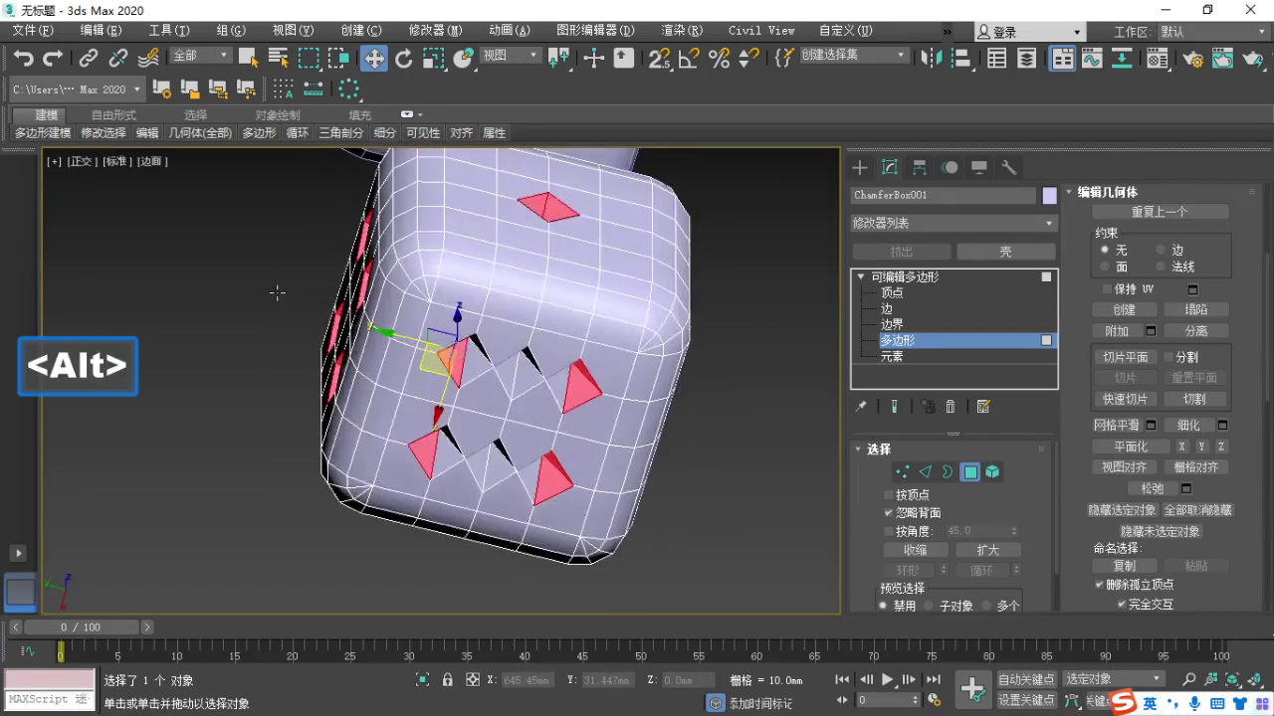
{"action": "left_click", "coordinate": [446, 457], "text": "ctrl"}
{"action": "left_click", "coordinate": [340, 257], "text": "ctrl"}
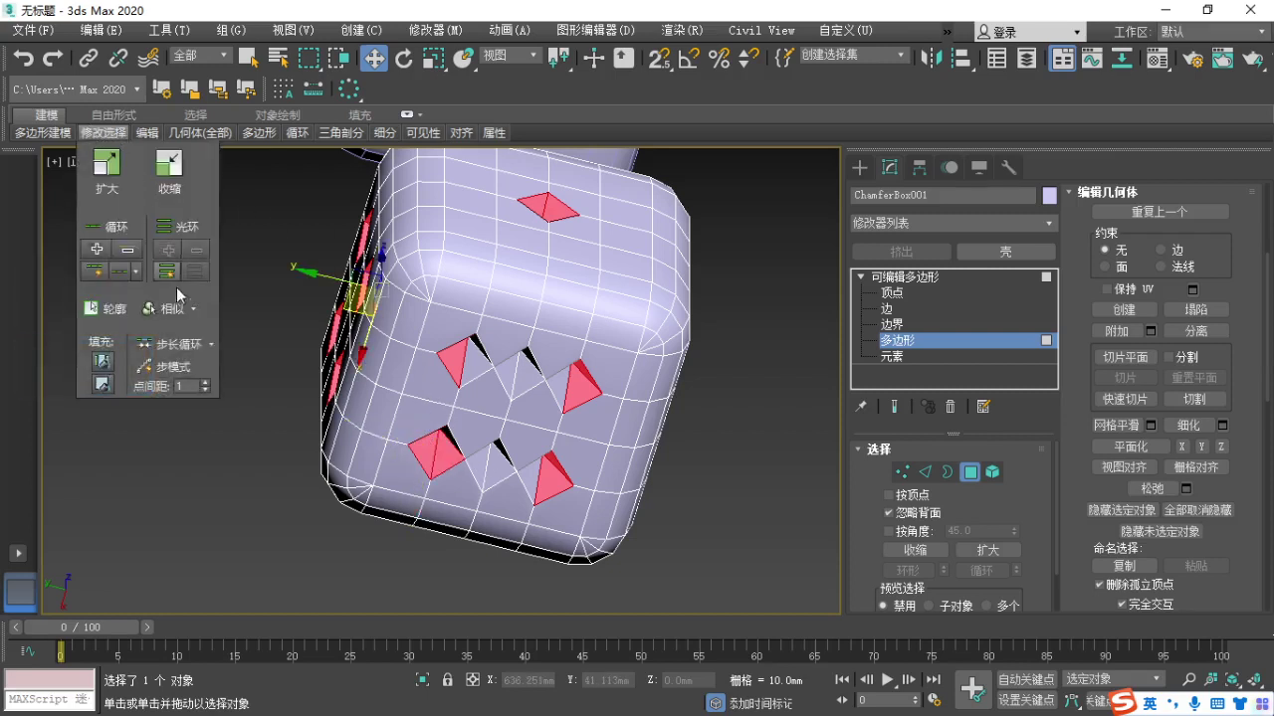
{"action": "left_click", "coordinate": [171, 309]}
{"action": "middle_click_drag", "start_coordinate": [545, 348], "coordinate": [677, 603]}
{"action": "middle_click_drag", "start_coordinate": [739, 445], "coordinate": [662, 386]}
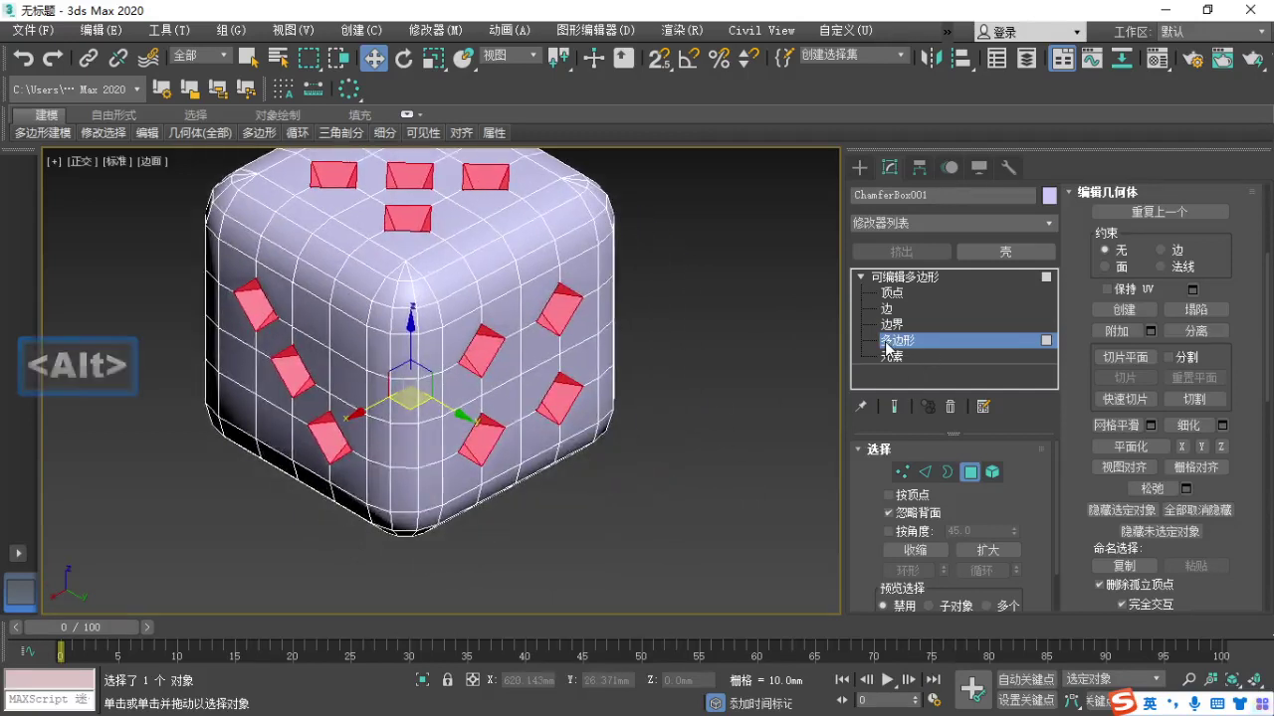
{"action": "key", "text": "F1"}
{"action": "key", "text": "ctrl"}
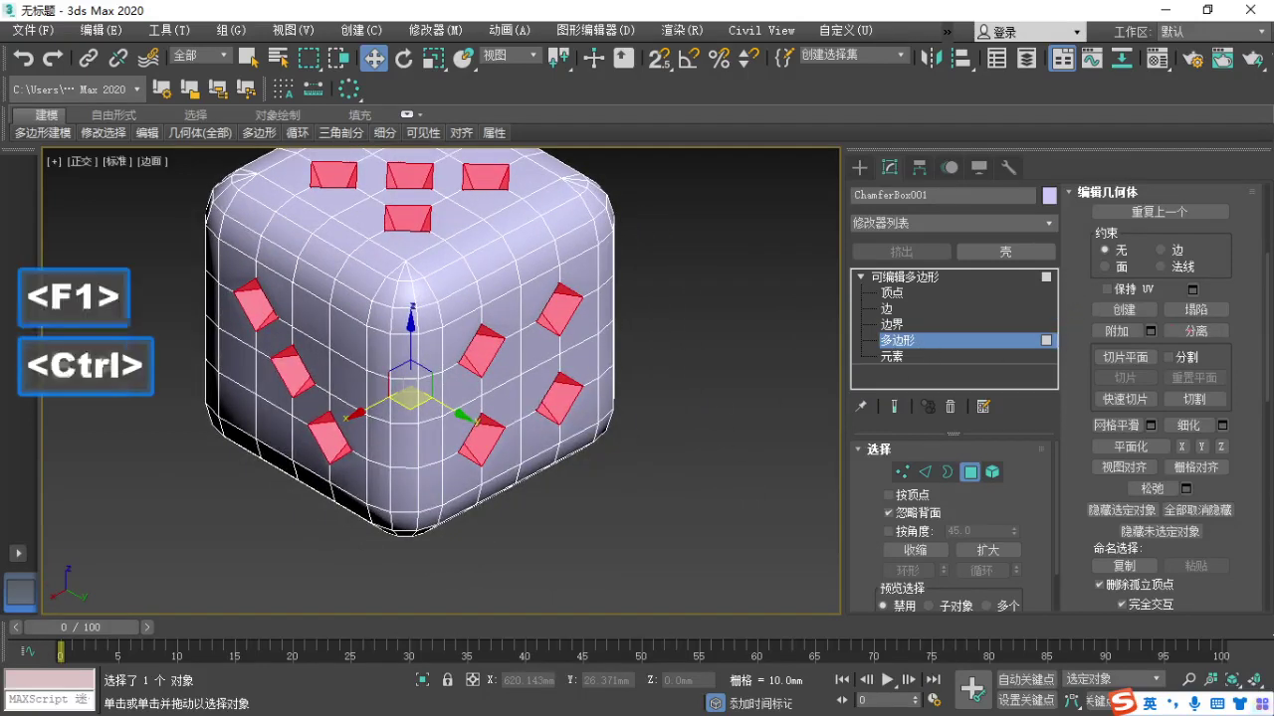
{"action": "key", "text": "ctrl"}
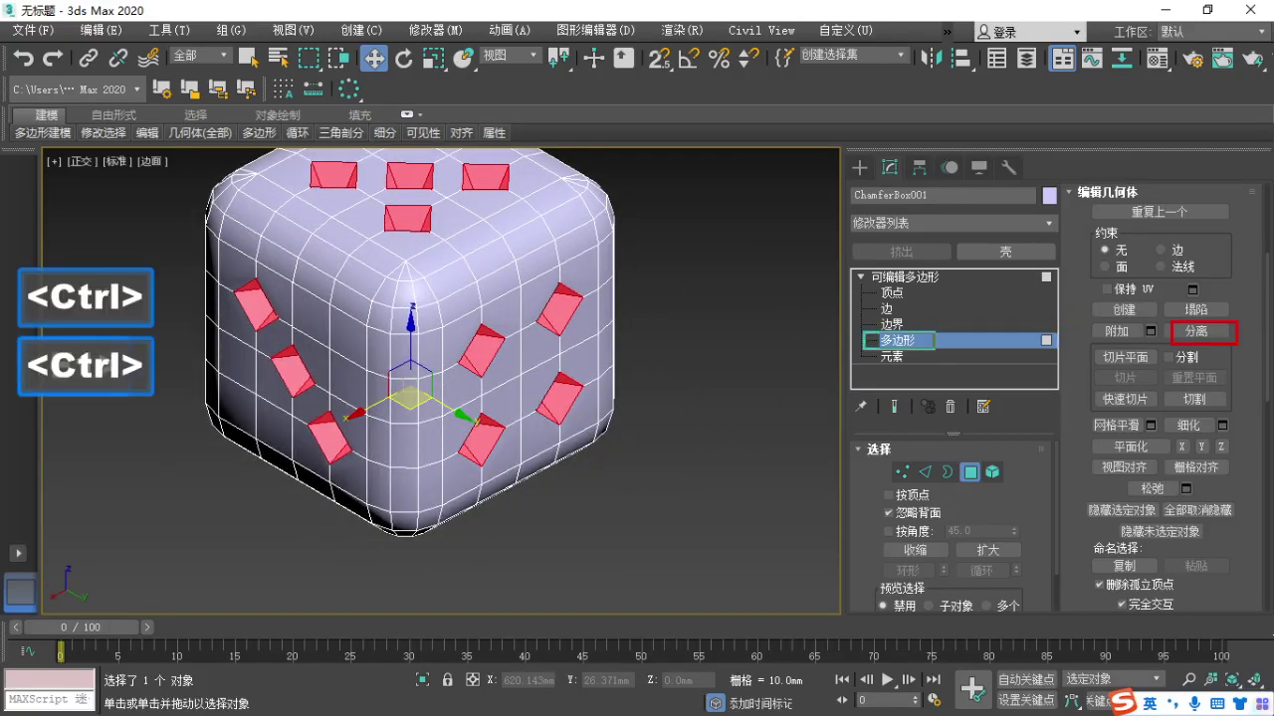
{"action": "key", "text": "ctrl"}
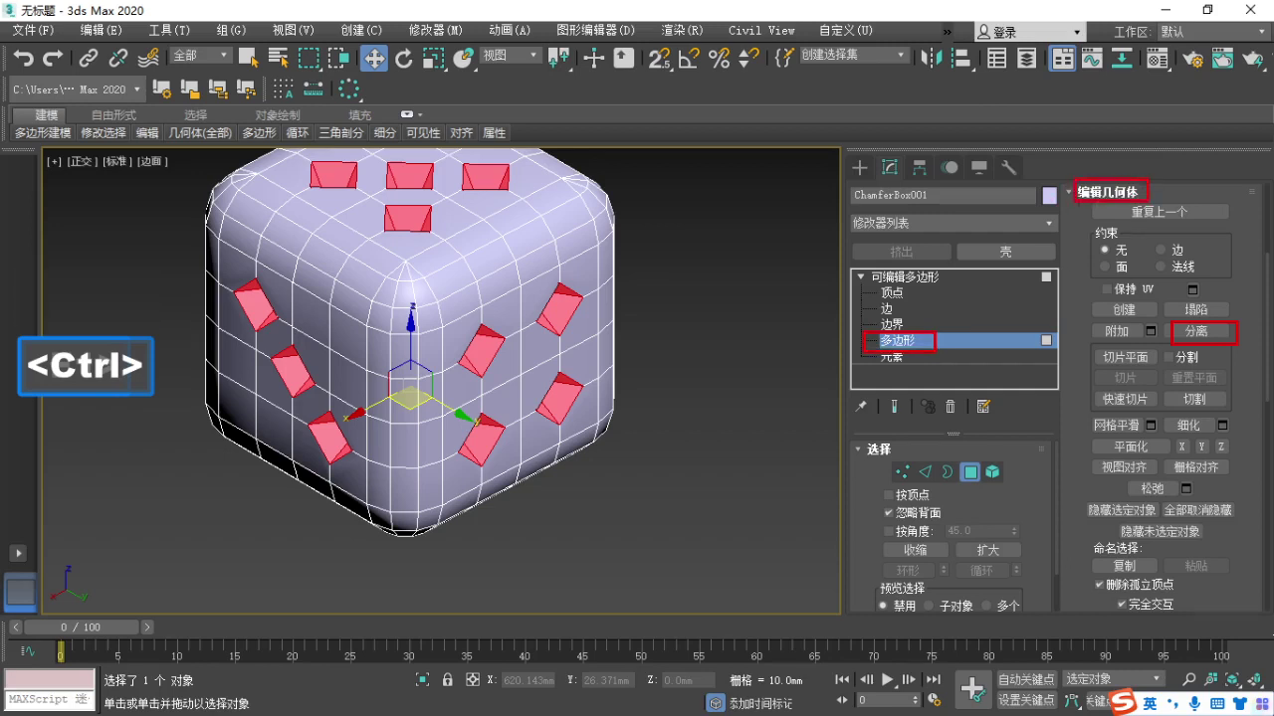
{"action": "key", "text": "F1"}
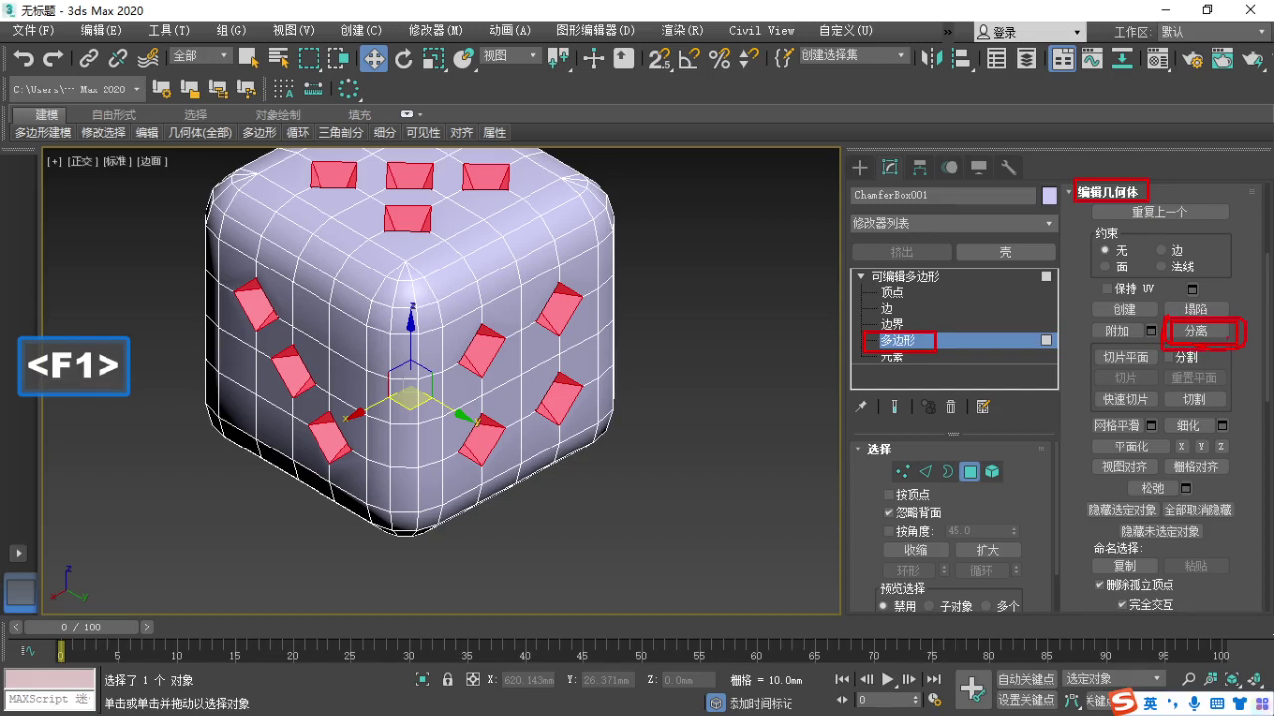
{"action": "key", "text": "Escape"}
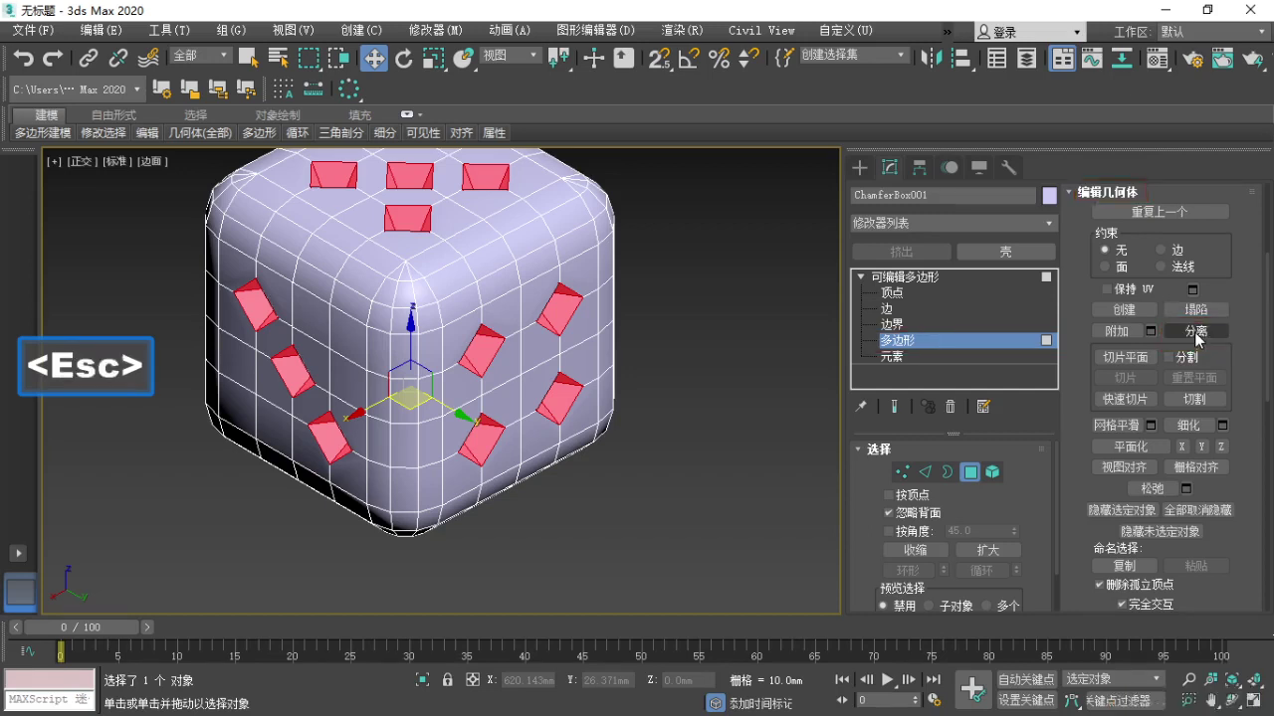
Detach the selected pip polygons as a separate object with the default name and both detach options off.
{"action": "left_click", "coordinate": [1196, 331]}
{"action": "left_click_drag", "start_coordinate": [781, 357], "coordinate": [760, 340]}
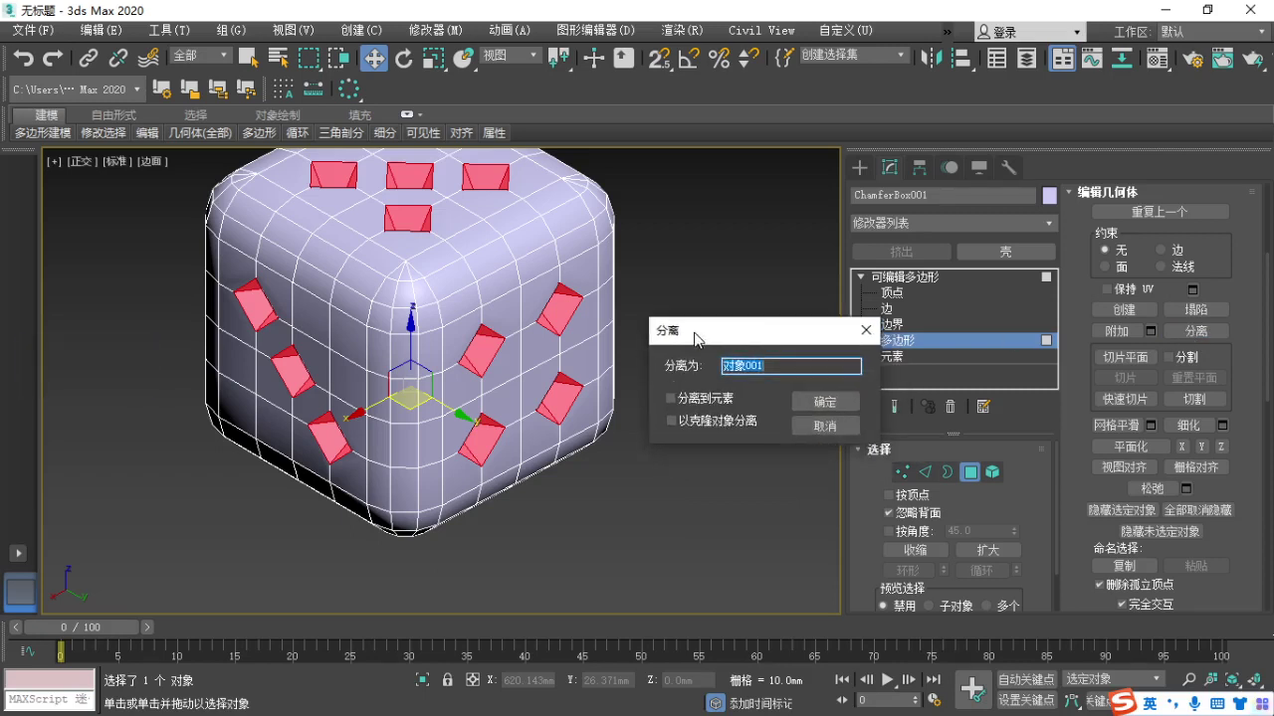
{"action": "key", "text": "F1"}
{"action": "mouse_move", "coordinate": [644, 310]}
{"action": "left_mouse_down", "text": "ctrl"}
{"action": "mouse_move", "coordinate": [852, 412]}
{"action": "mouse_move", "coordinate": [889, 446]}
{"action": "left_mouse_up", "text": "ctrl"}
{"action": "key", "text": "F1"}
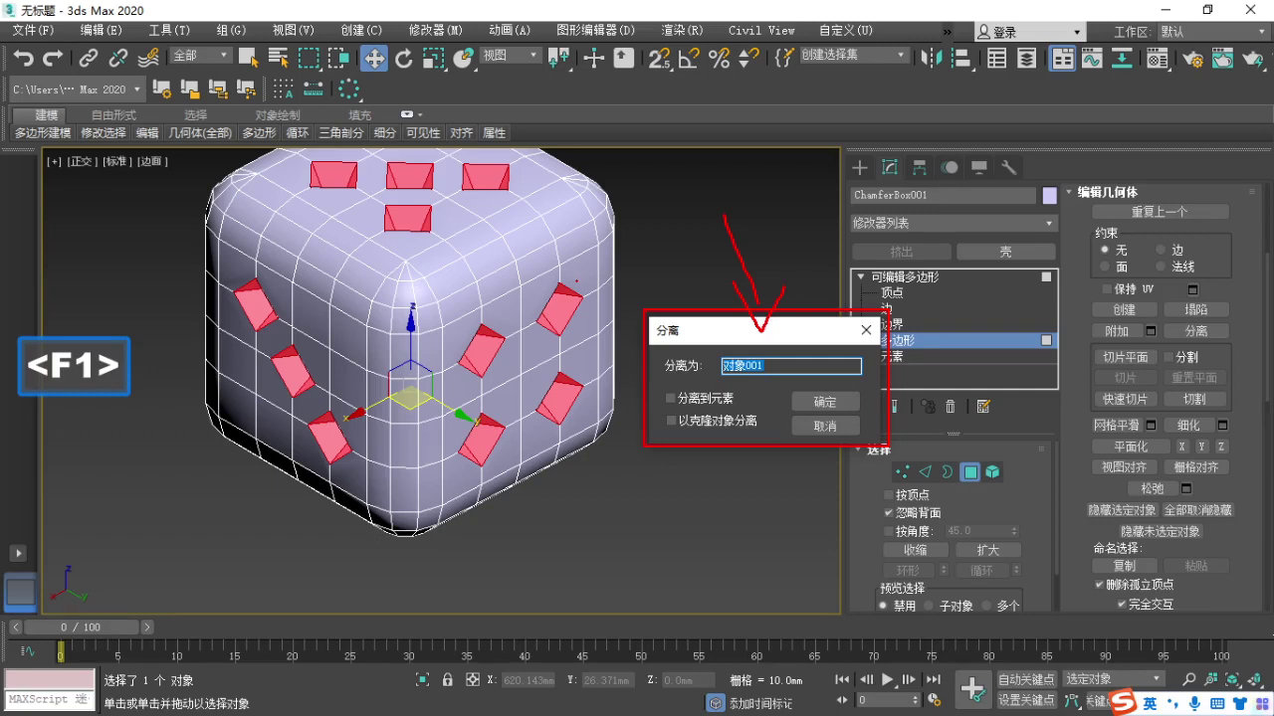
{"action": "key", "text": "Escape"}
{"action": "left_click", "coordinate": [824, 402]}
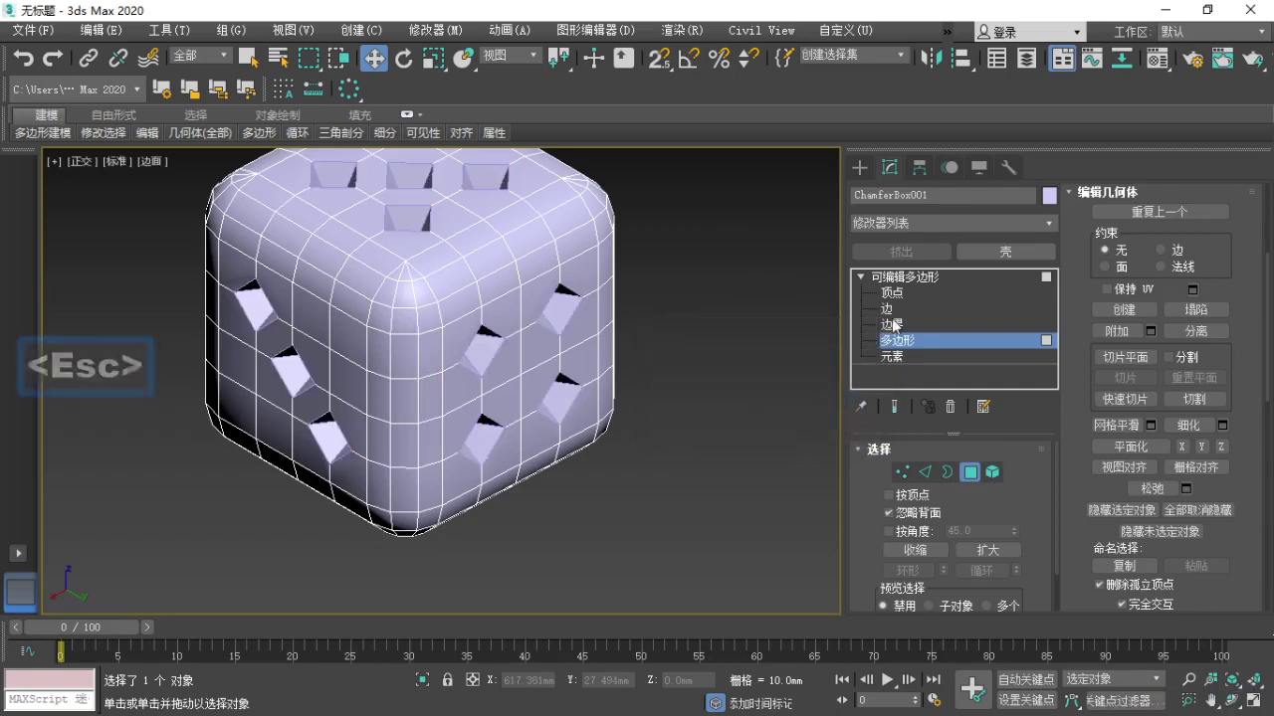
Leave the polygon sub-object level, select the detached pips object and set its object colour to dark red.
{"action": "left_click", "coordinate": [899, 279]}
{"action": "left_click", "coordinate": [488, 378]}
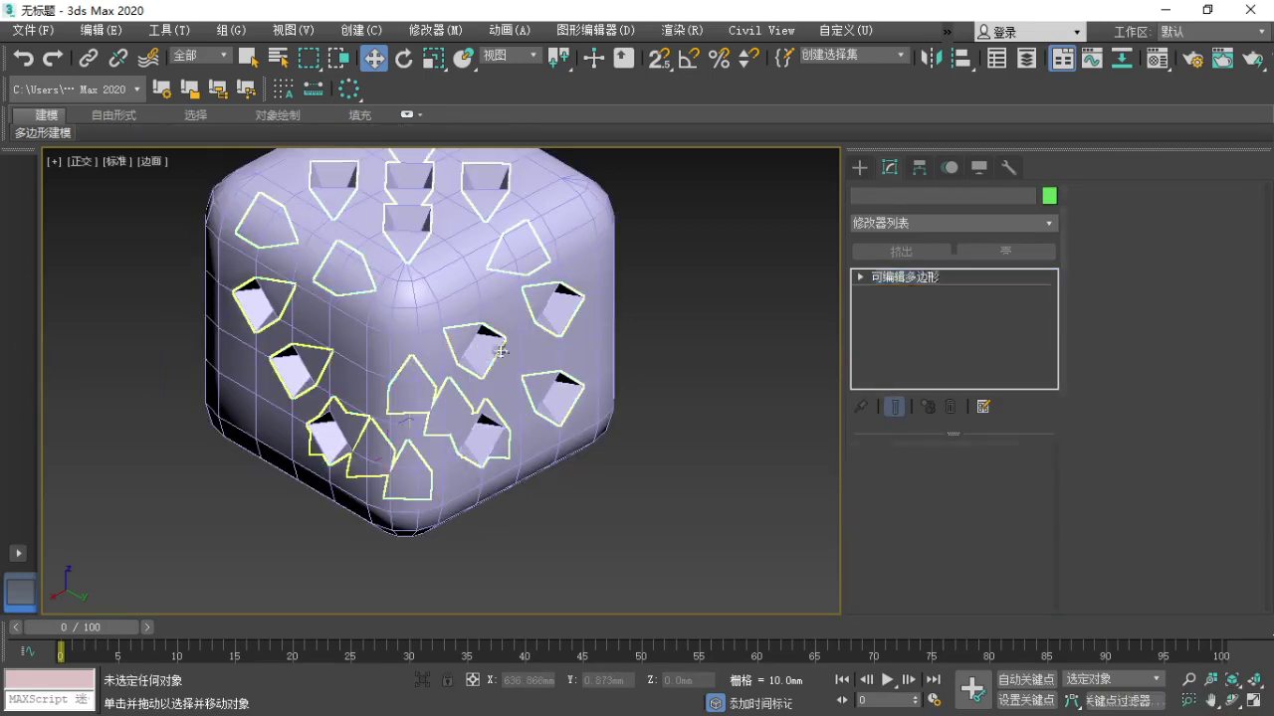
{"action": "left_click", "coordinate": [1049, 196]}
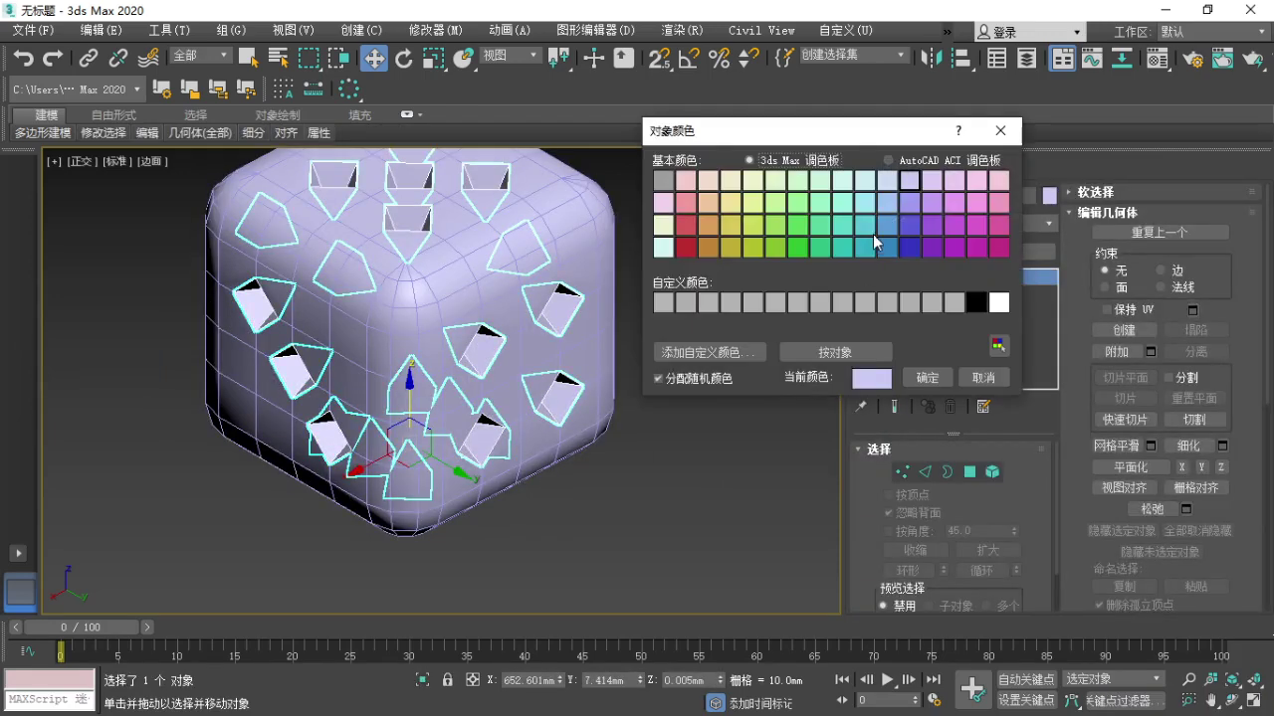
{"action": "left_click", "coordinate": [685, 247]}
{"action": "left_click", "coordinate": [910, 378]}
{"action": "left_click", "coordinate": [670, 513]}
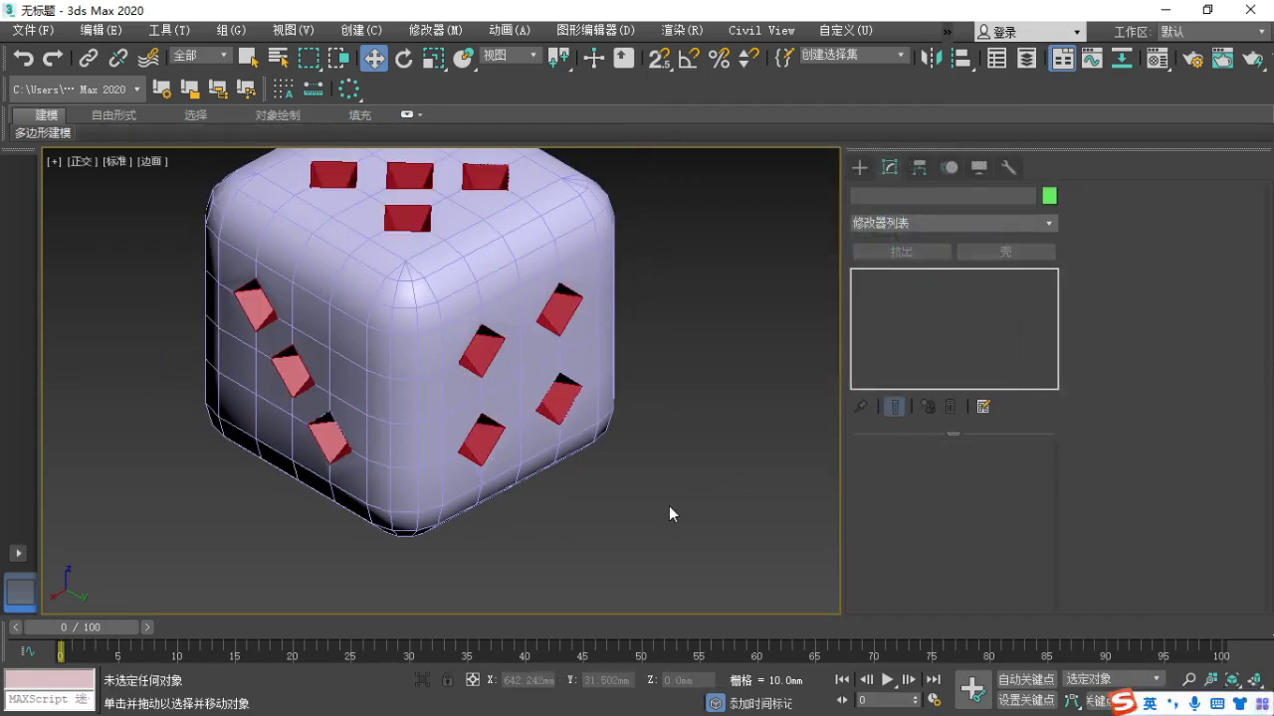
{"action": "middle_click_drag", "start_coordinate": [642, 491], "coordinate": [364, 430], "text": "alt"}
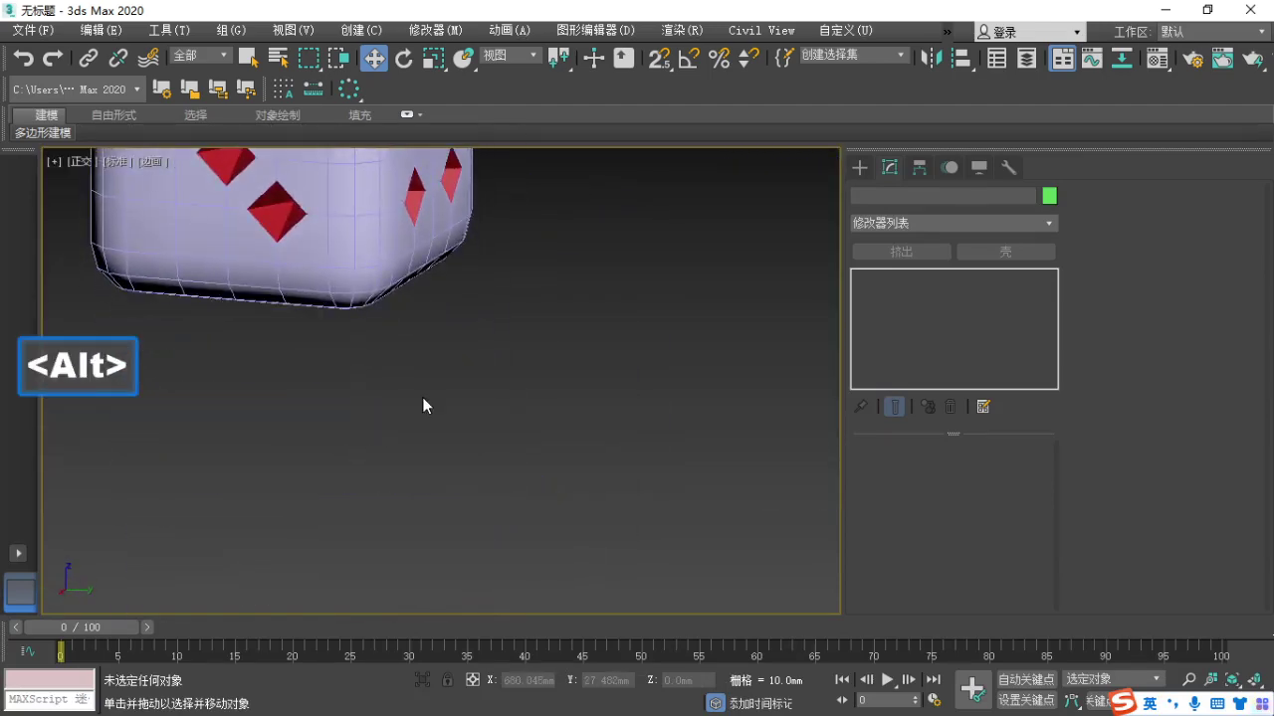
{"action": "scroll", "coordinate": [424, 397], "scroll_direction": "down", "scroll_amount": 3}
{"action": "middle_click_drag", "start_coordinate": [424, 388], "coordinate": [514, 512]}
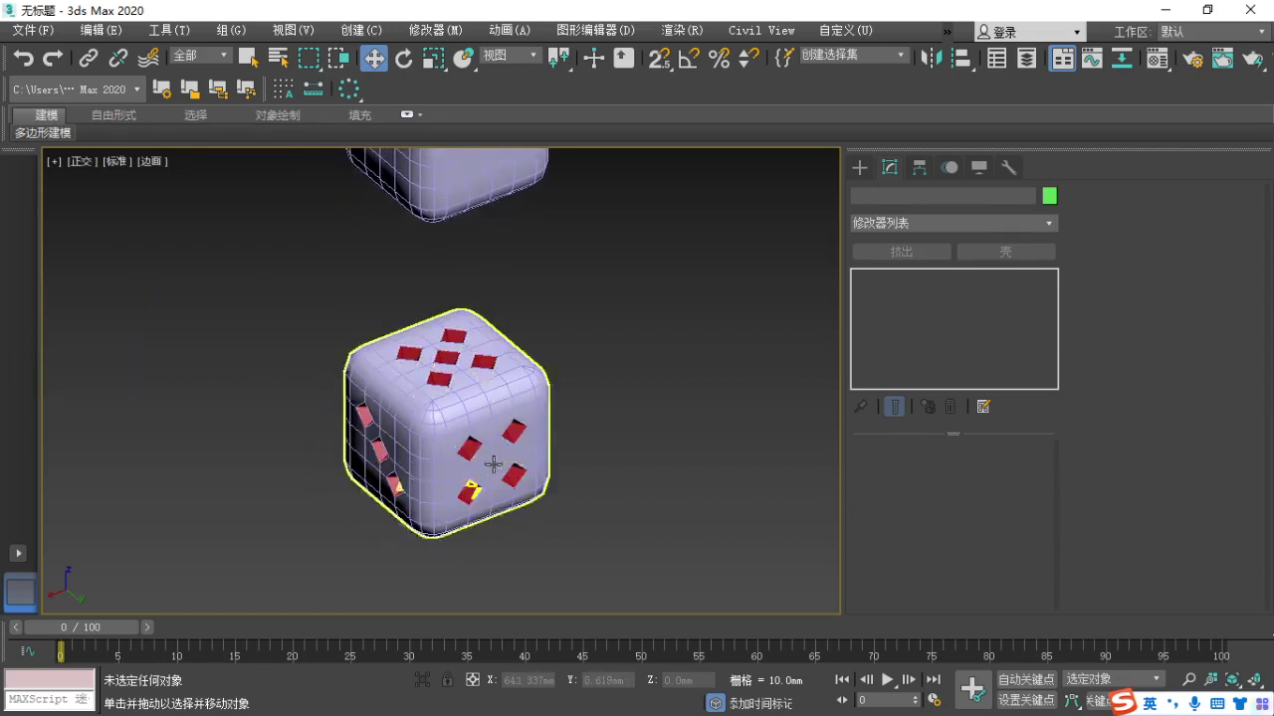
{"action": "scroll", "coordinate": [612, 471], "scroll_direction": "up", "scroll_amount": 2}
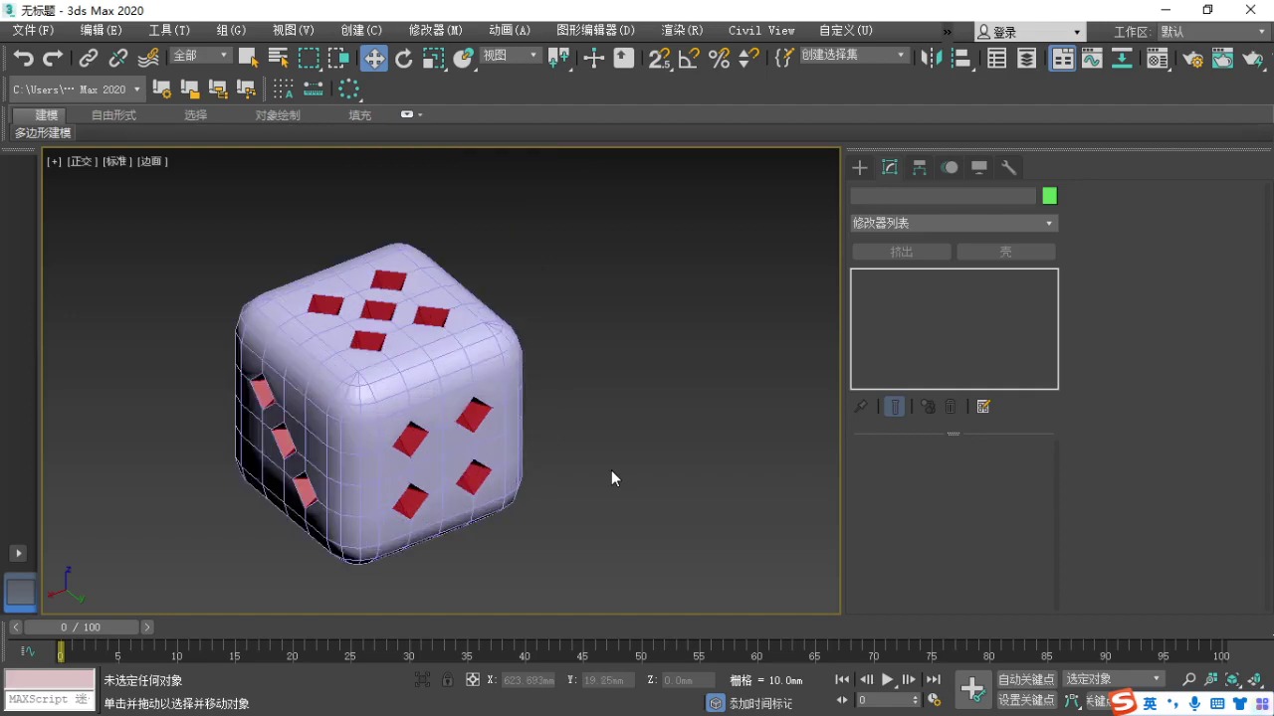
Select the red pips object, try moving it away from the dice and undo the move.
{"action": "left_click", "coordinate": [413, 435]}
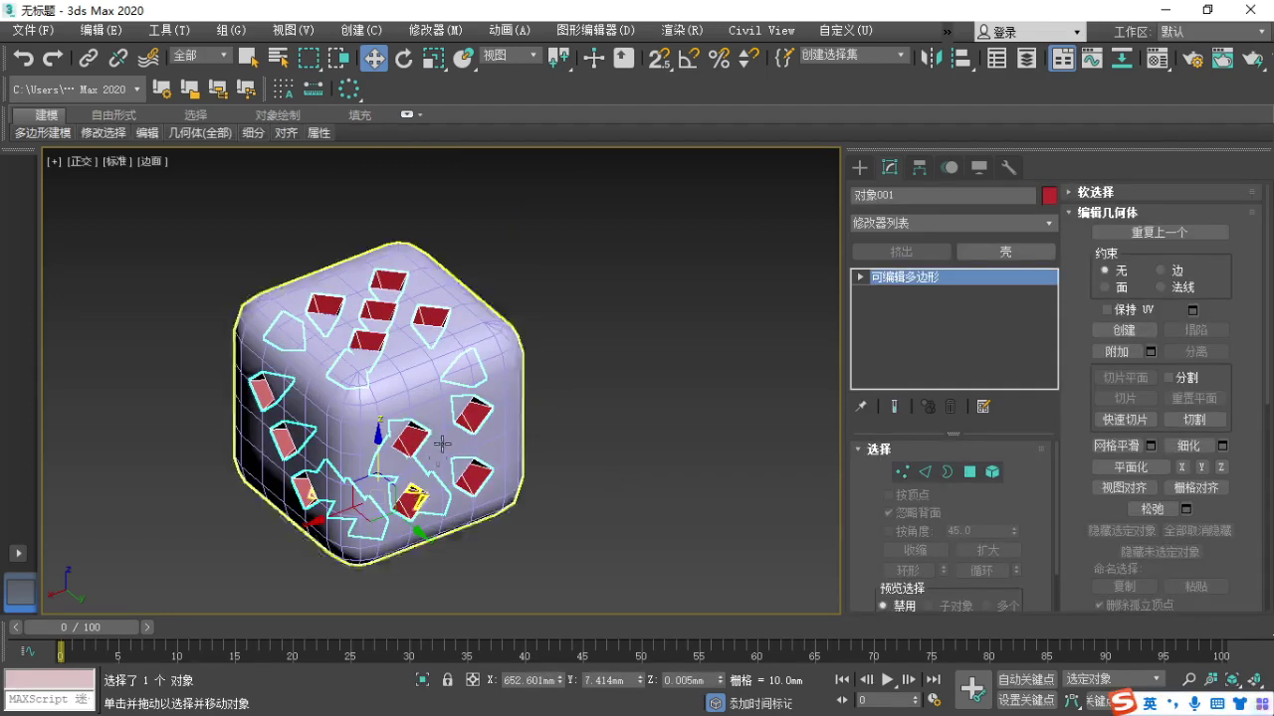
{"action": "left_click_drag", "start_coordinate": [413, 435], "coordinate": [609, 417]}
{"action": "key", "text": "ctrl+z"}
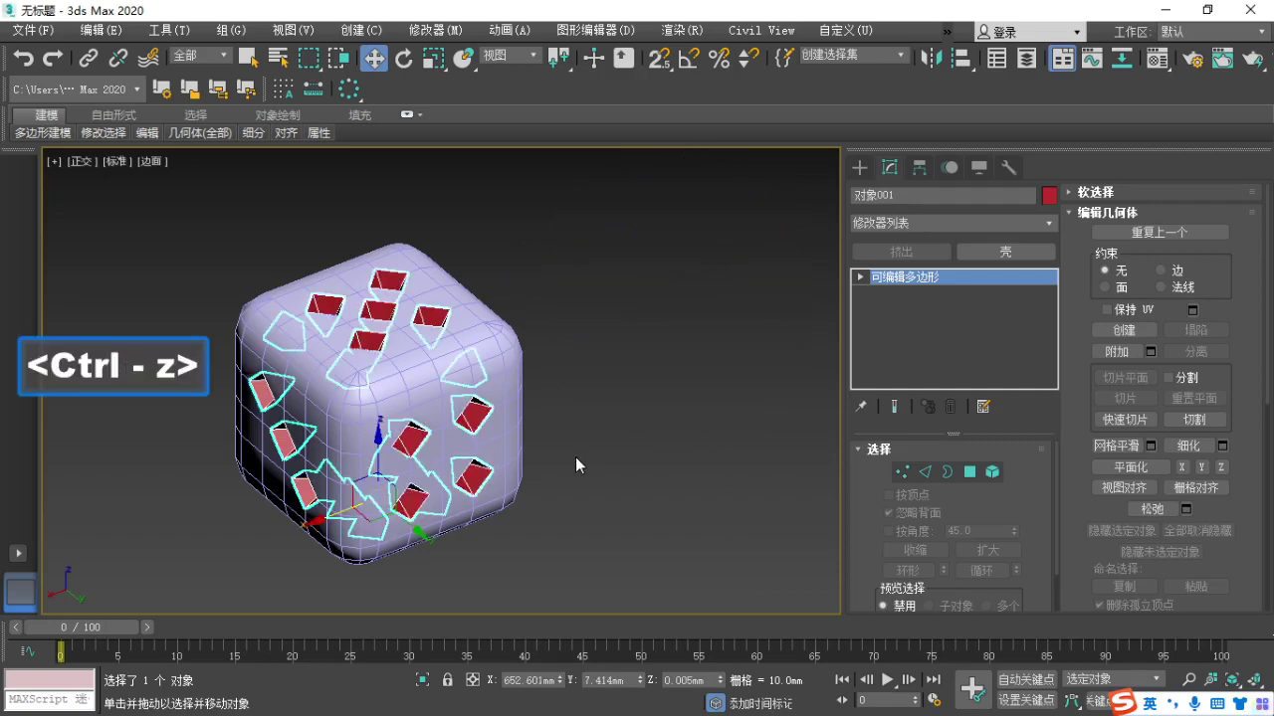
Enter the 元素 sub-object level of the pips object and select one pip on the dice's four-pip side.
{"action": "middle_click_drag", "start_coordinate": [566, 466], "coordinate": [599, 444], "text": "alt"}
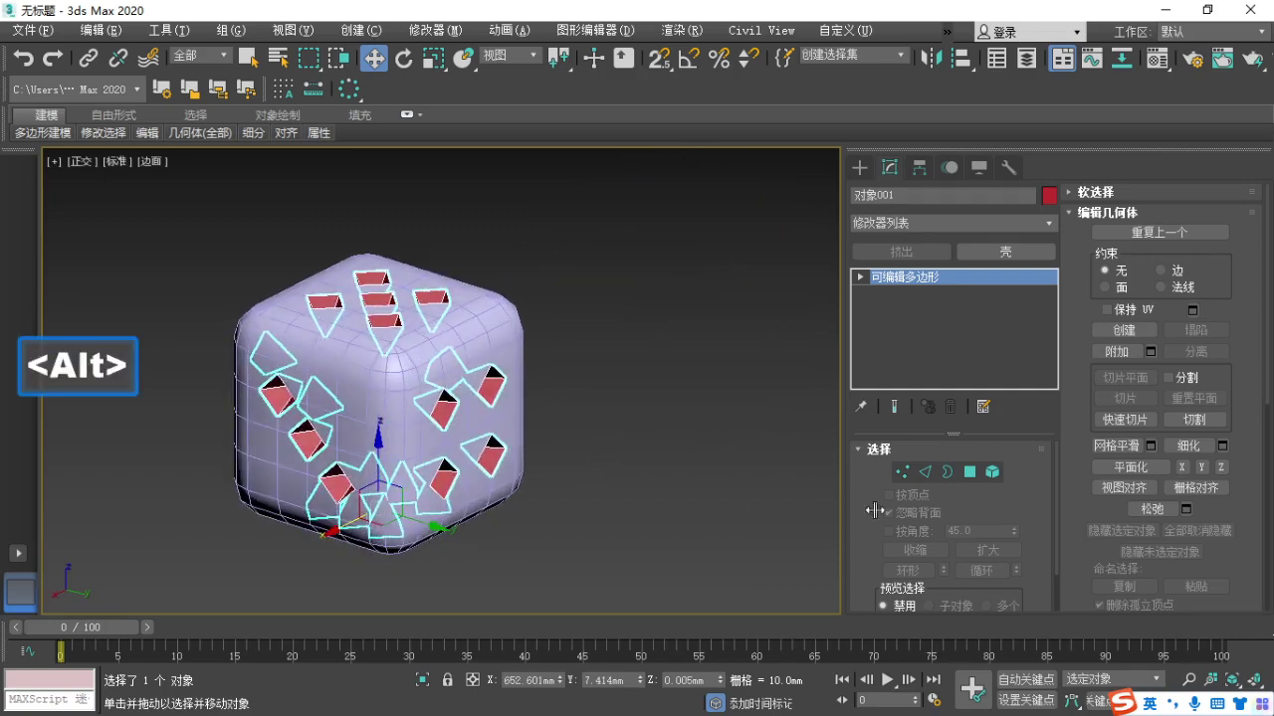
{"action": "left_click", "coordinate": [993, 473]}
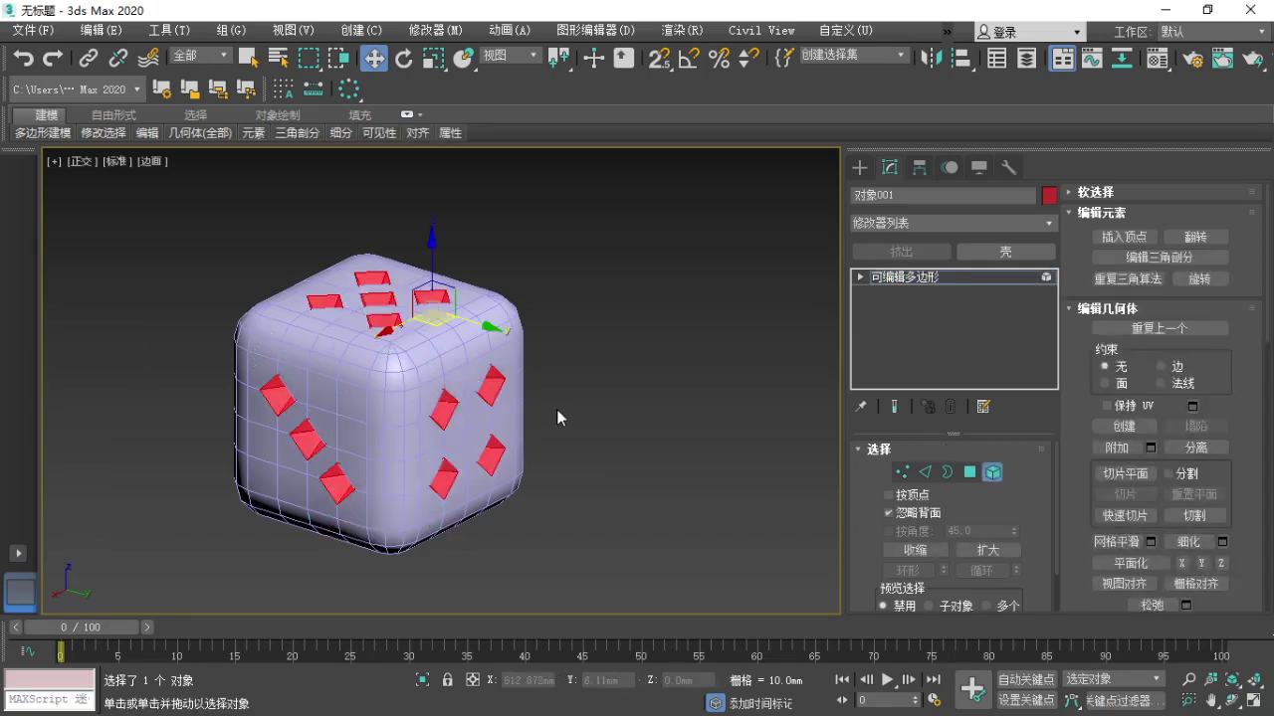
{"action": "key", "text": "5"}
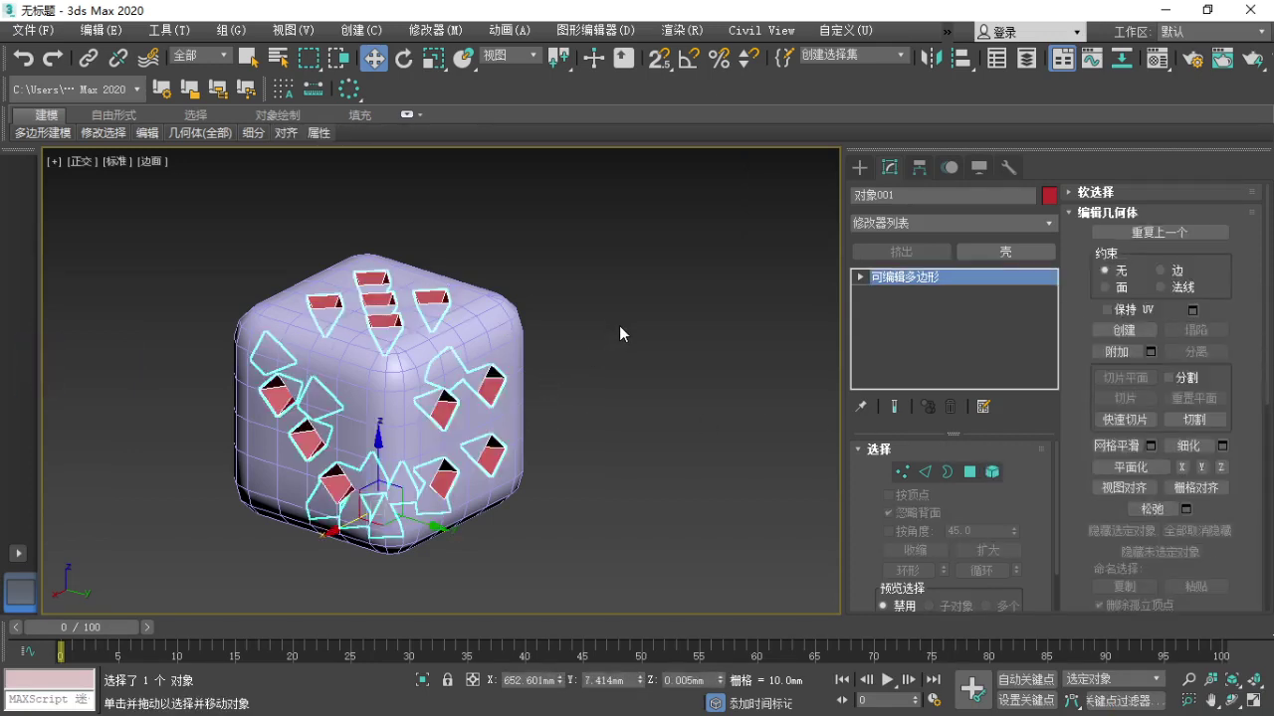
{"action": "left_click", "coordinate": [860, 276]}
{"action": "key", "text": "5"}
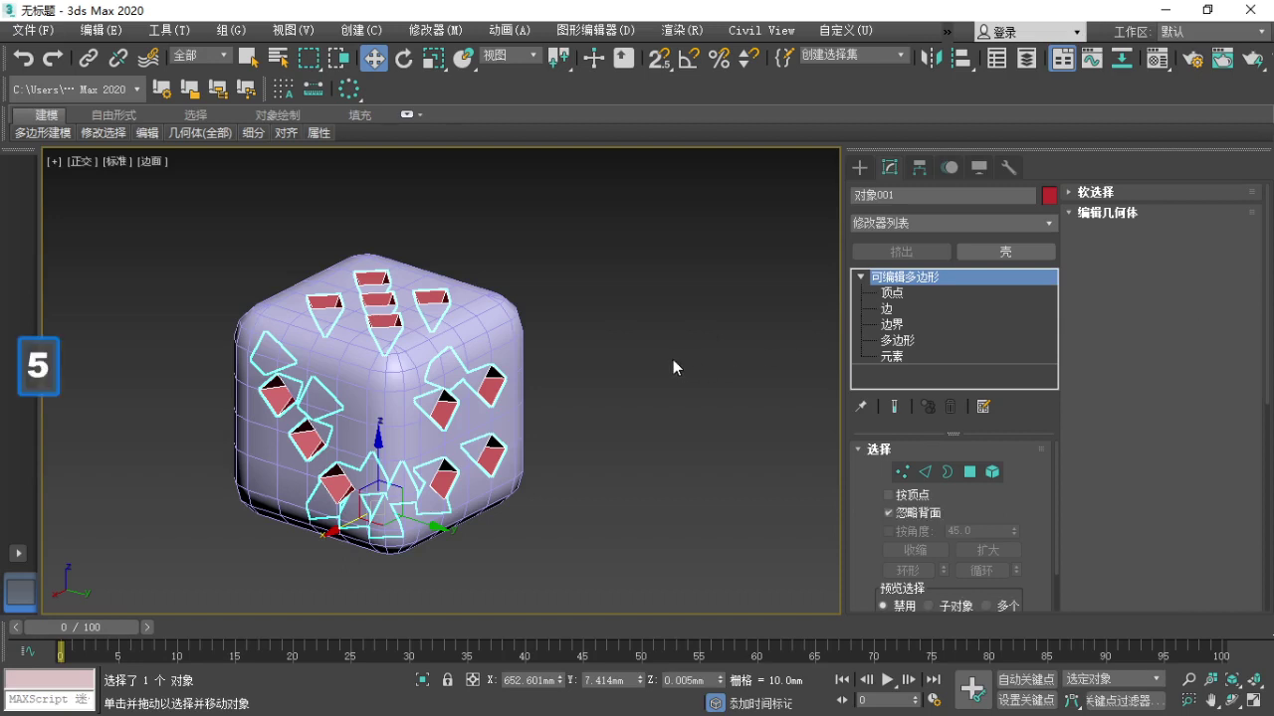
{"action": "key", "text": "F1"}
{"action": "left_click_drag", "start_coordinate": [682, 327], "coordinate": [651, 381]}
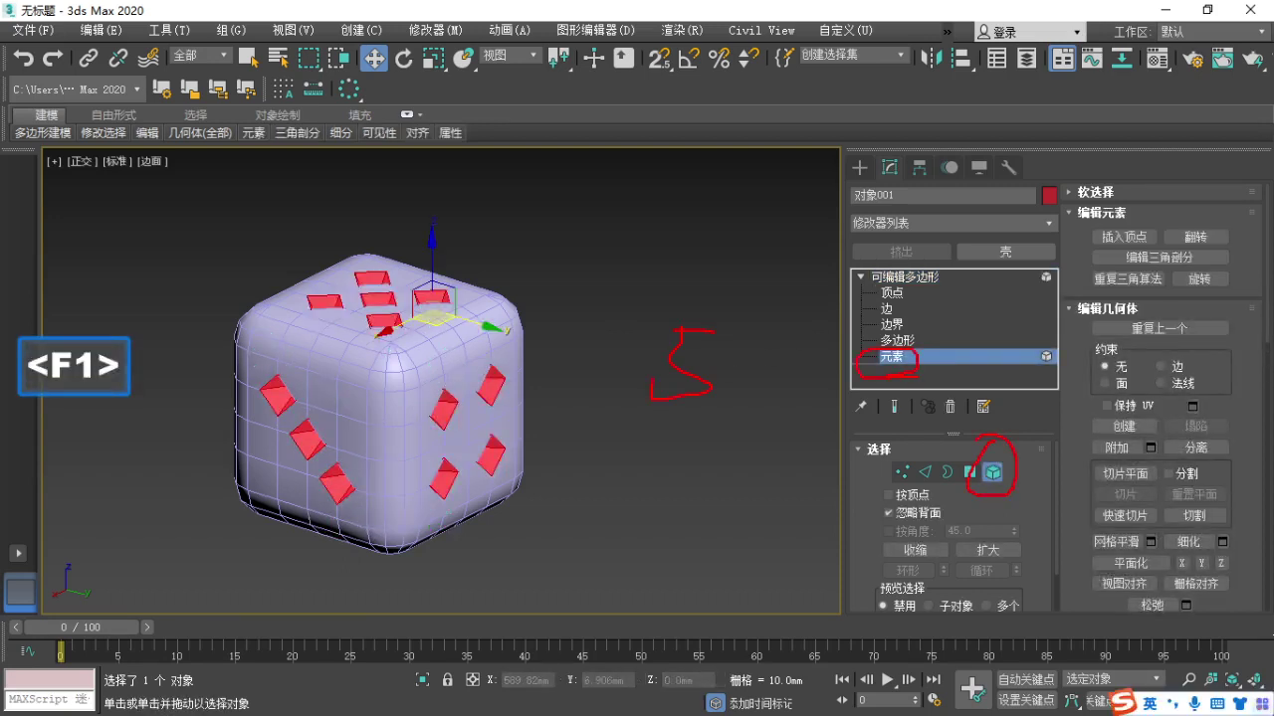
{"action": "key", "text": "Escape"}
{"action": "left_click", "coordinate": [437, 470]}
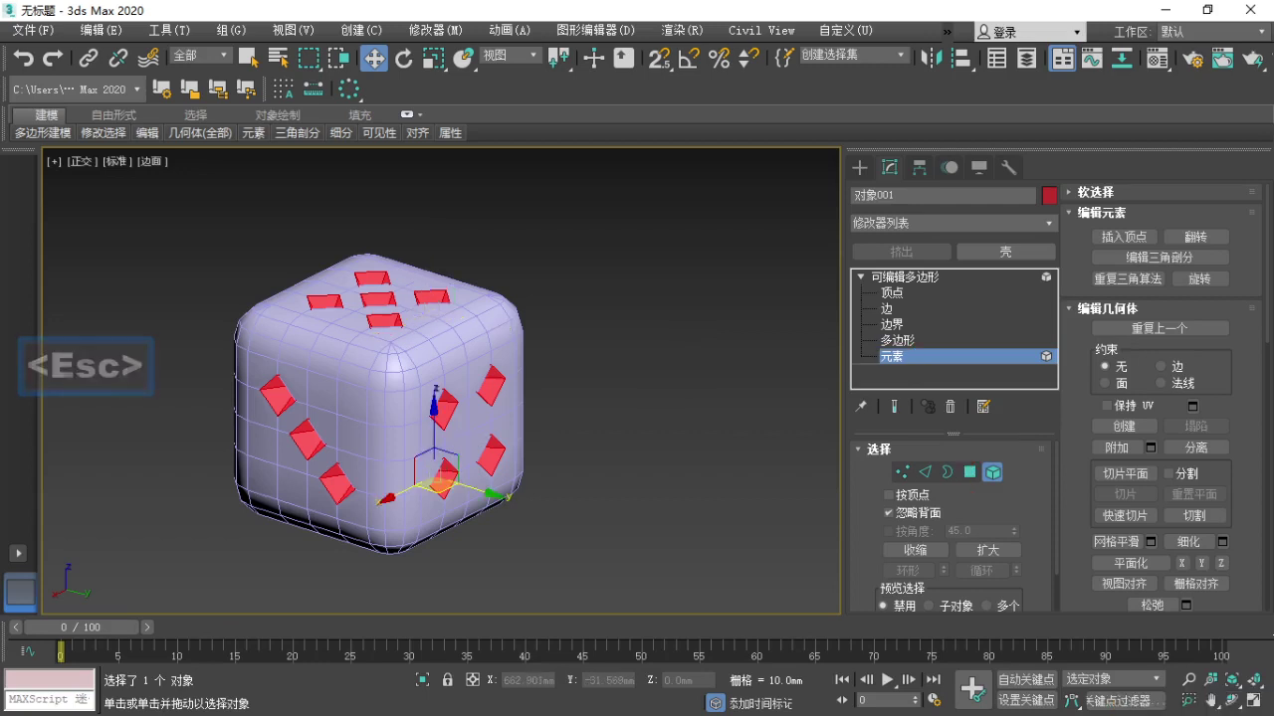
Switch to the reference picture 骰子2-作业.jpg and examine the pip colours on the three dice.
{"action": "key", "text": "alt+Tab"}
{"action": "scroll", "coordinate": [647, 388], "scroll_direction": "down", "scroll_amount": 5}
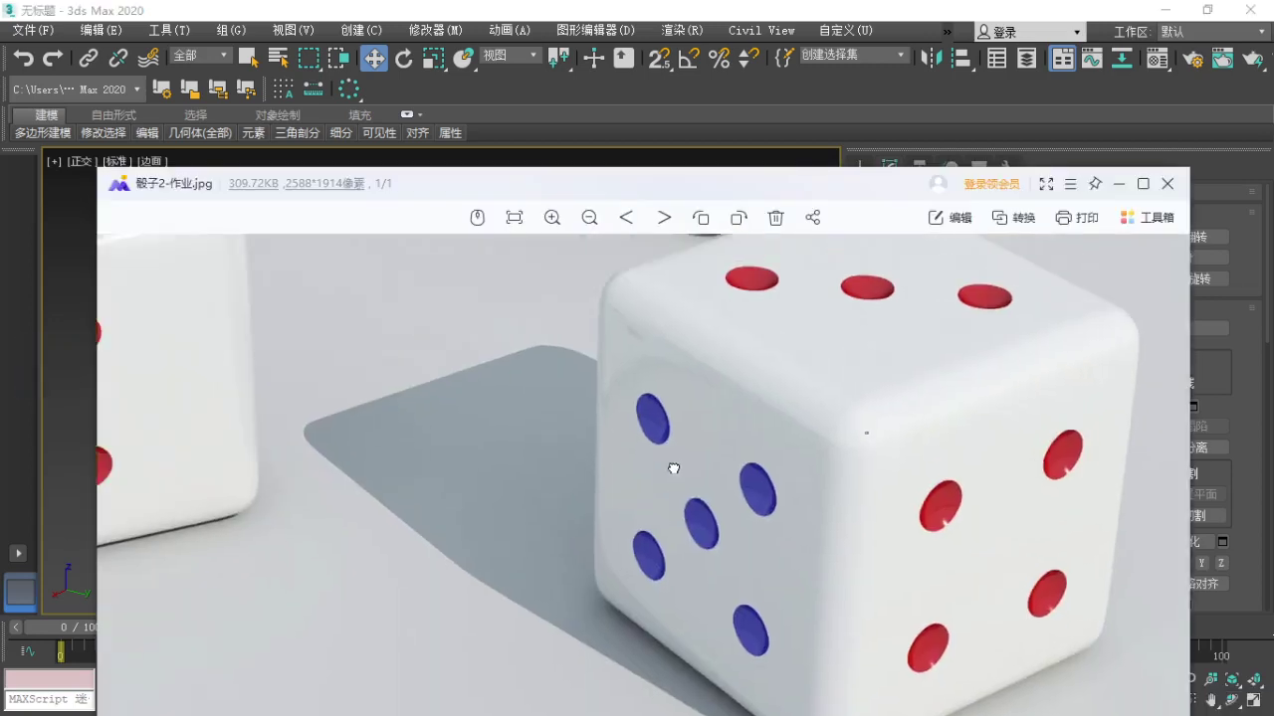
{"action": "scroll", "coordinate": [732, 552], "scroll_direction": "down", "scroll_amount": 4}
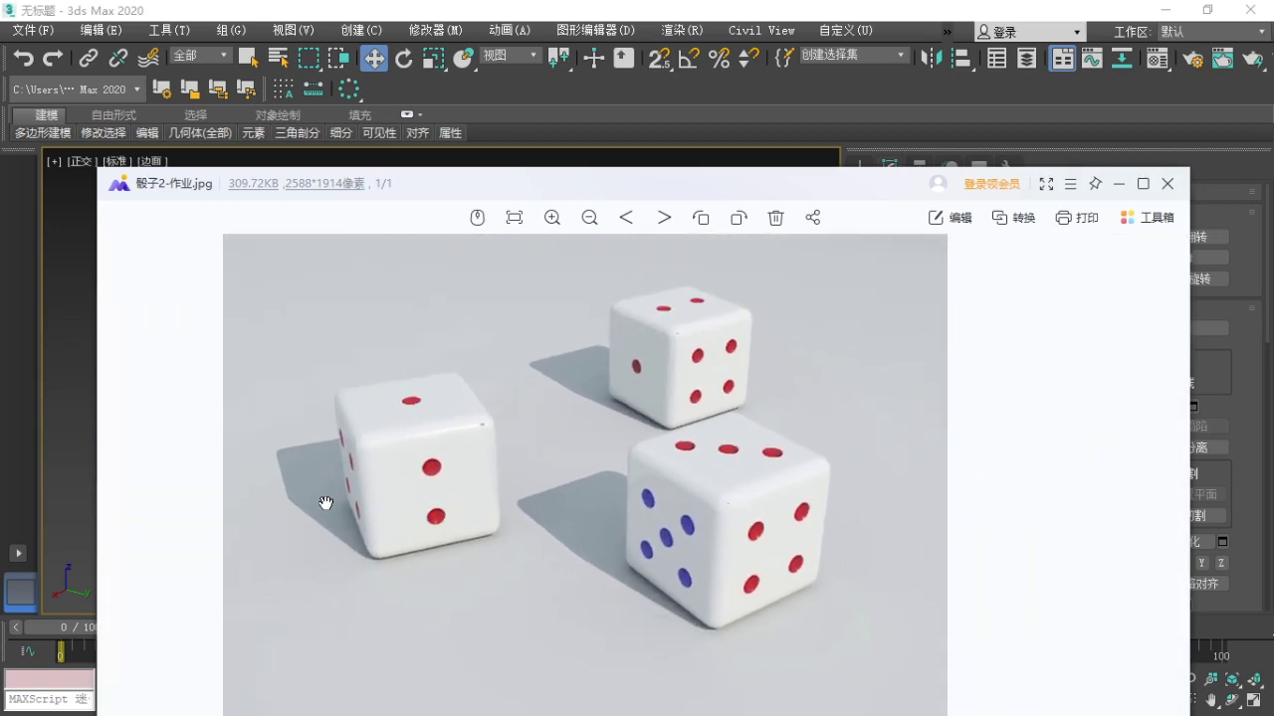
Return to 3ds Max and narrow the pip element selection by deselecting the pips on the two-, three- and five-pip sides.
{"action": "left_click", "coordinate": [1118, 184]}
{"action": "middle_click_drag", "start_coordinate": [546, 526], "coordinate": [606, 535]}
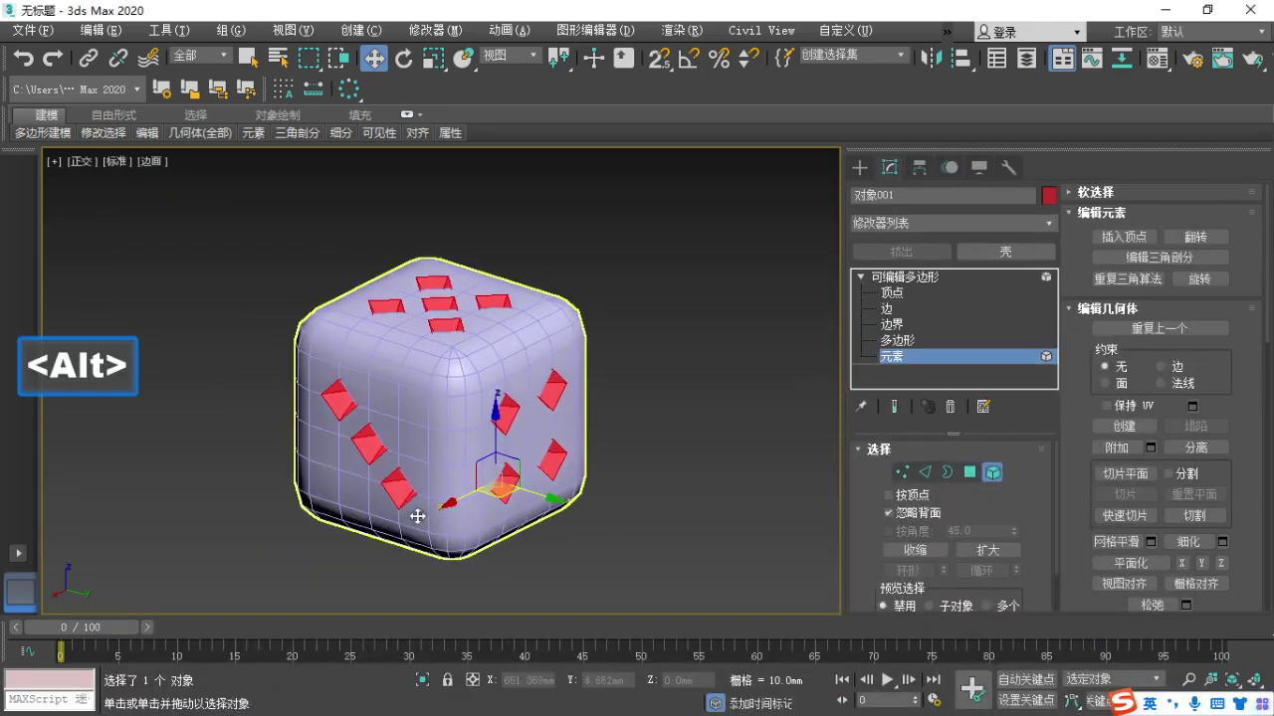
{"action": "middle_click_drag", "start_coordinate": [417, 517], "coordinate": [616, 542], "text": "alt"}
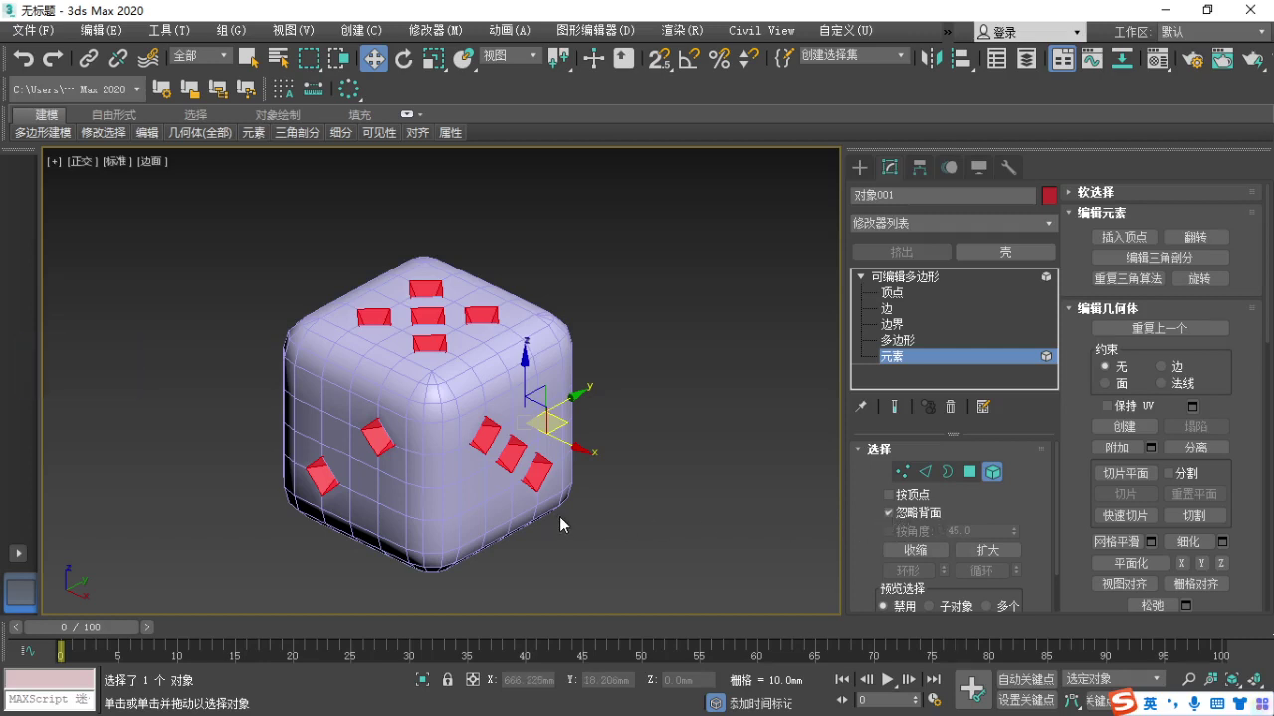
{"action": "left_click", "coordinate": [481, 498]}
{"action": "left_click", "coordinate": [400, 488]}
{"action": "middle_click_drag", "start_coordinate": [386, 511], "coordinate": [395, 513]}
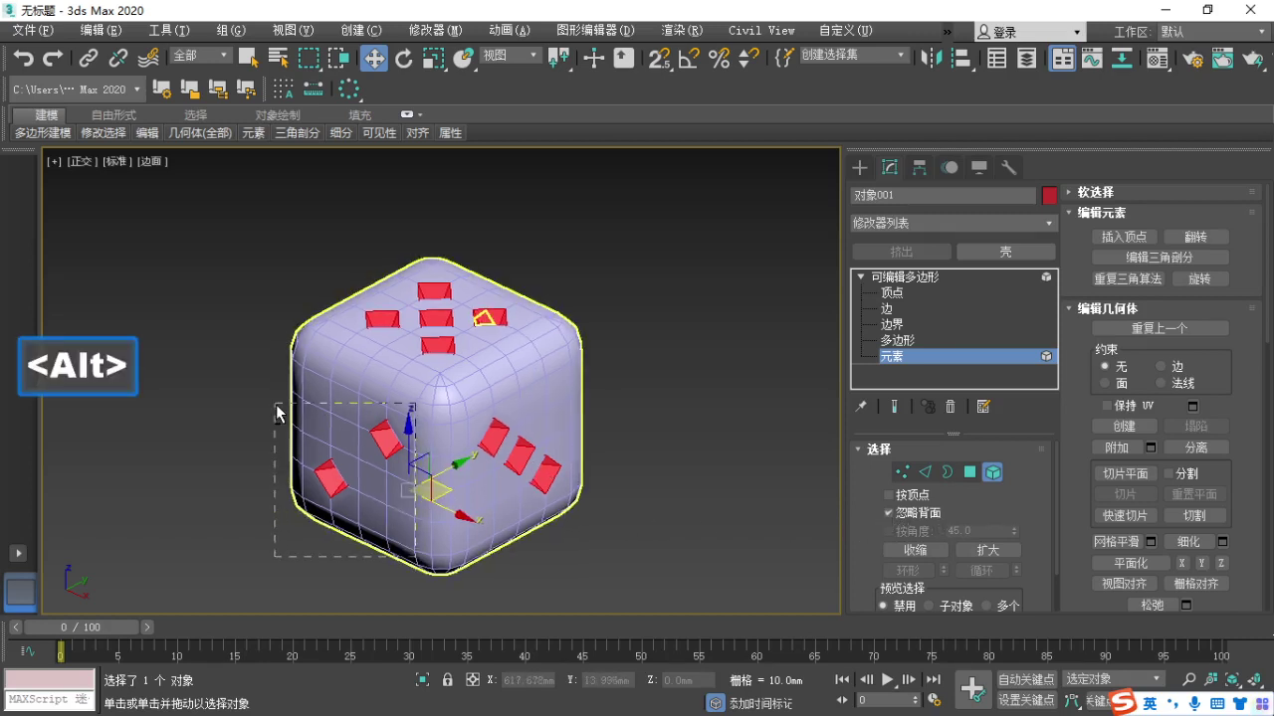
{"action": "left_click_drag", "start_coordinate": [277, 406], "coordinate": [274, 404], "text": "alt"}
{"action": "middle_click_drag", "start_coordinate": [642, 384], "coordinate": [491, 447]}
{"action": "left_click_drag", "start_coordinate": [591, 560], "coordinate": [506, 377], "text": "alt"}
{"action": "middle_click_drag", "start_coordinate": [505, 377], "coordinate": [557, 464], "text": "alt"}
{"action": "key", "text": "F3"}
{"action": "left_click_drag", "start_coordinate": [472, 294], "coordinate": [283, 388], "text": "alt"}
{"action": "middle_click_drag", "start_coordinate": [472, 503], "coordinate": [316, 498], "text": "alt"}
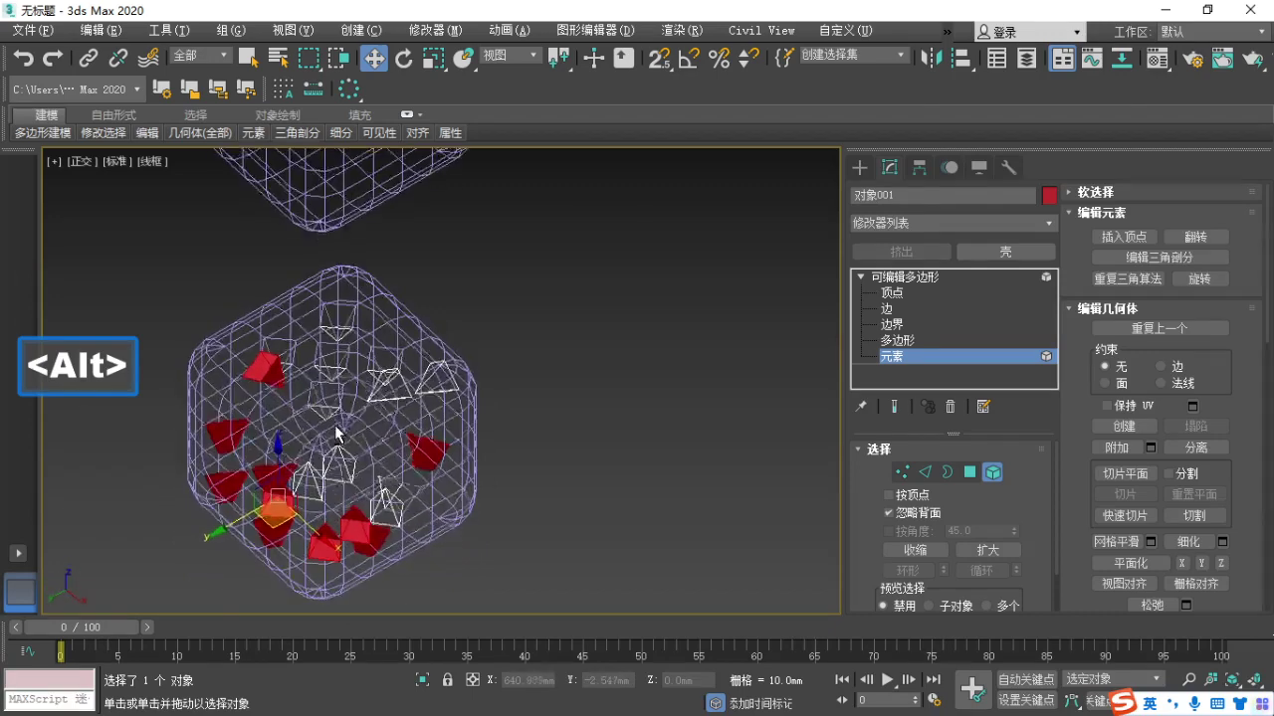
Add the missing pips of the six-pip side to the element selection and deselect both pips of the two-pip side.
{"action": "key", "text": "F3"}
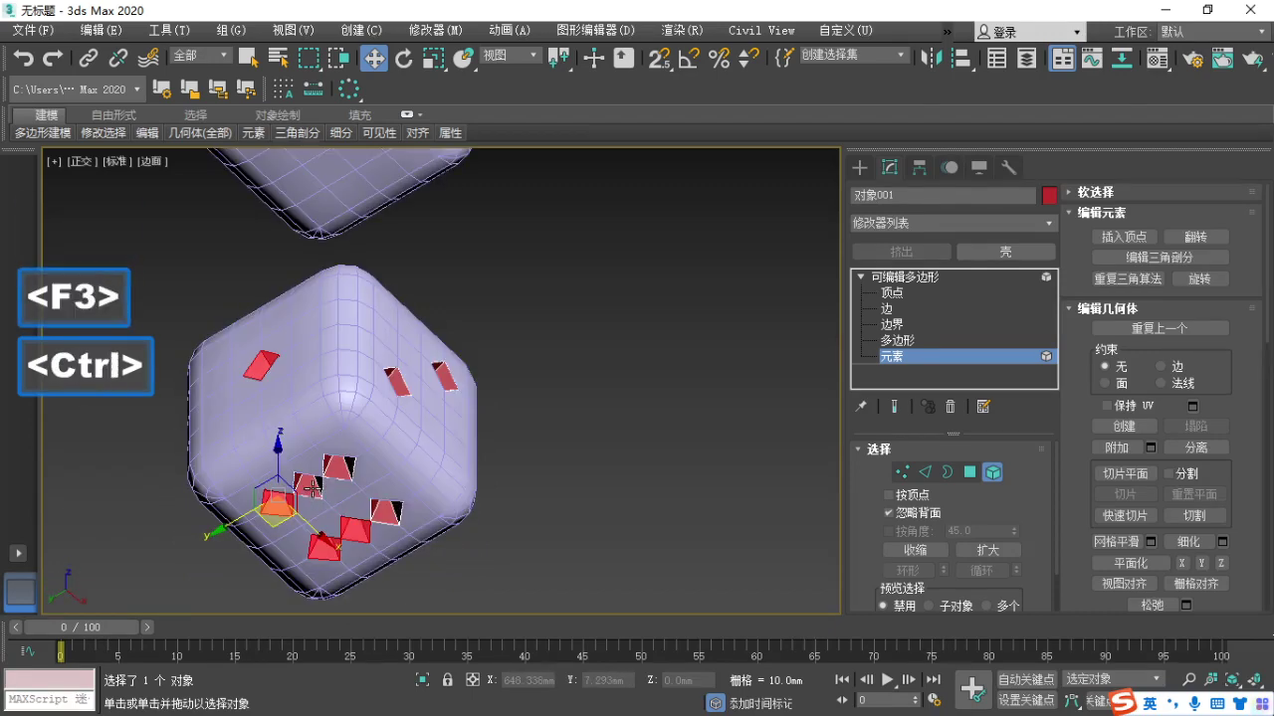
{"action": "left_click", "coordinate": [312, 490], "text": "ctrl"}
{"action": "left_click", "coordinate": [345, 472], "text": "ctrl"}
{"action": "middle_click_drag", "start_coordinate": [431, 514], "coordinate": [781, 533], "text": "alt"}
{"action": "left_click", "coordinate": [389, 515], "text": "ctrl"}
{"action": "key", "text": "F3"}
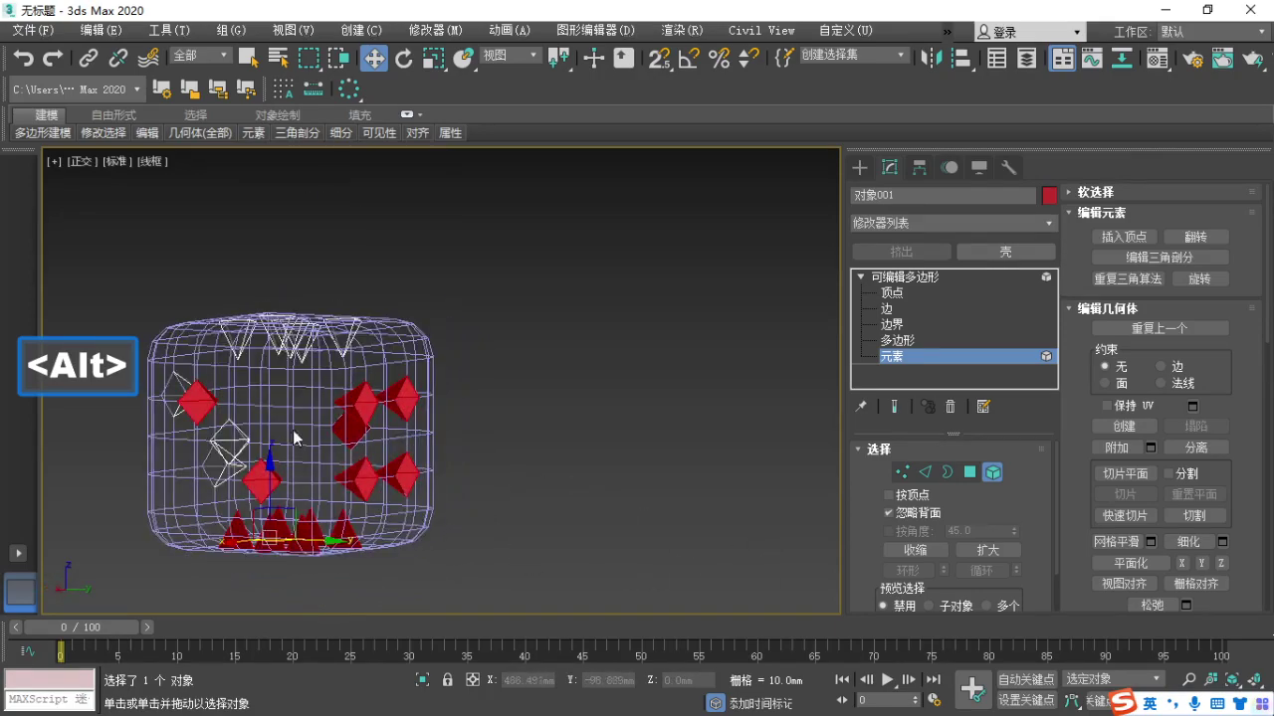
{"action": "left_click", "coordinate": [256, 479], "text": "alt"}
{"action": "left_click", "coordinate": [187, 394], "text": "alt"}
{"action": "middle_click_drag", "start_coordinate": [487, 469], "coordinate": [446, 517], "text": "alt"}
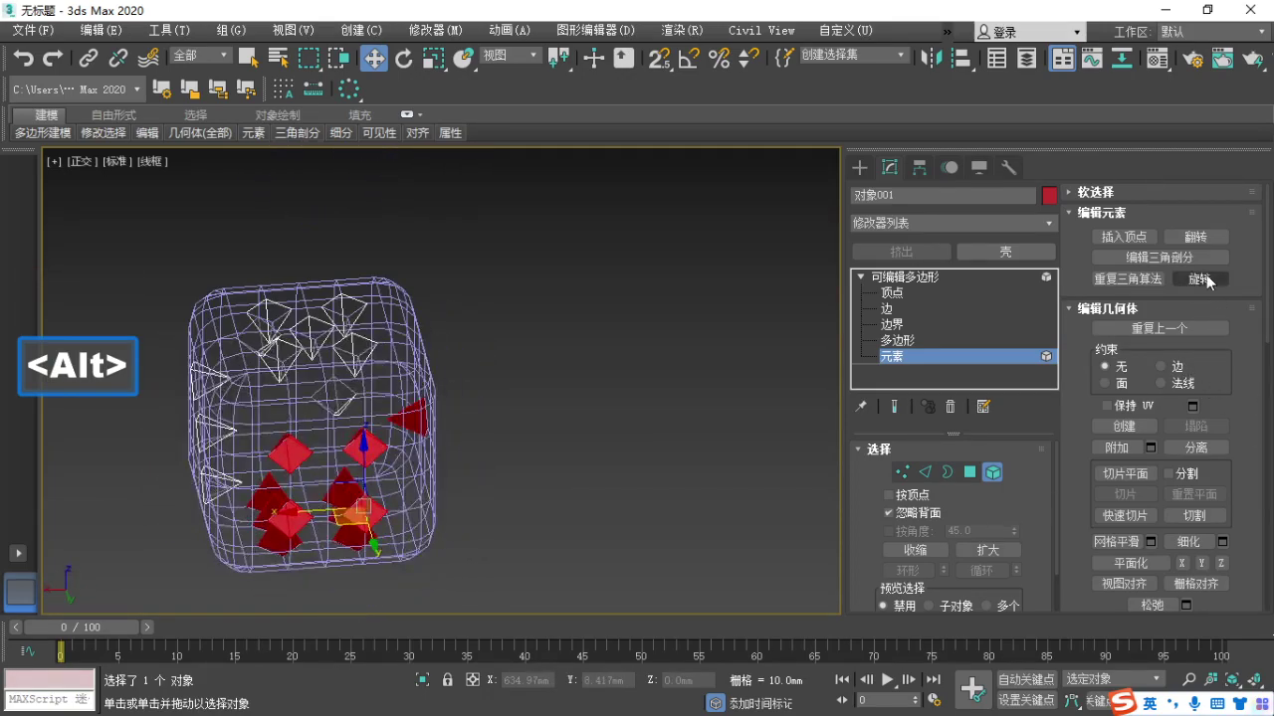
Detach the selected one-, four- and six-side pips as a separate object and leave the 元素 sub-object level.
{"action": "key", "text": "alt+F1"}
{"action": "key", "text": "Escape"}
{"action": "left_click", "coordinate": [1195, 448]}
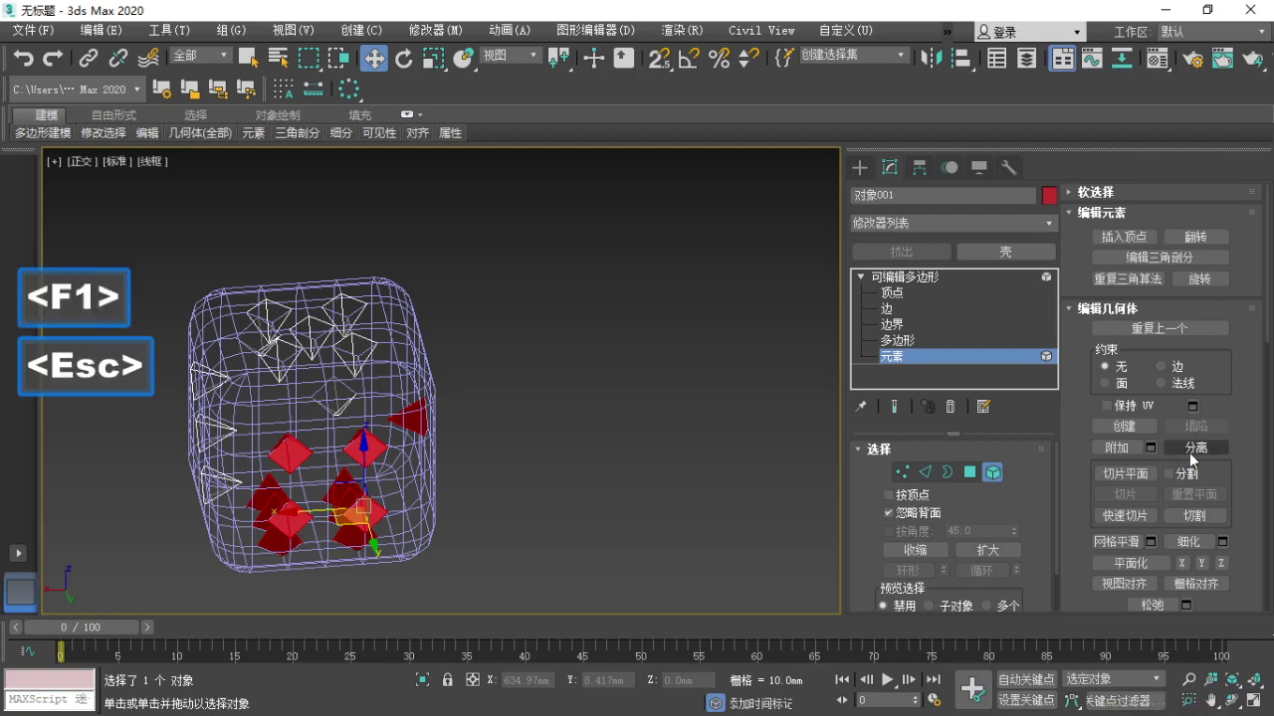
{"action": "left_click", "coordinate": [834, 400]}
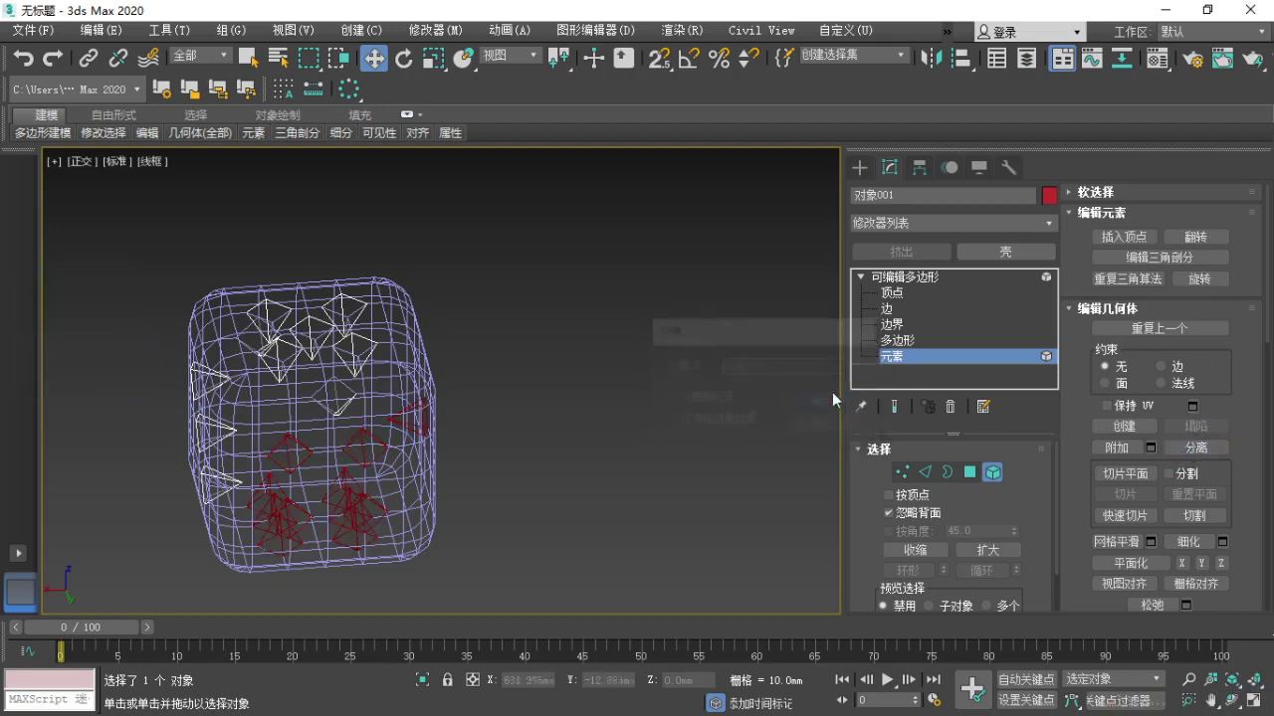
{"action": "left_click", "coordinate": [902, 278]}
{"action": "left_click", "coordinate": [678, 368]}
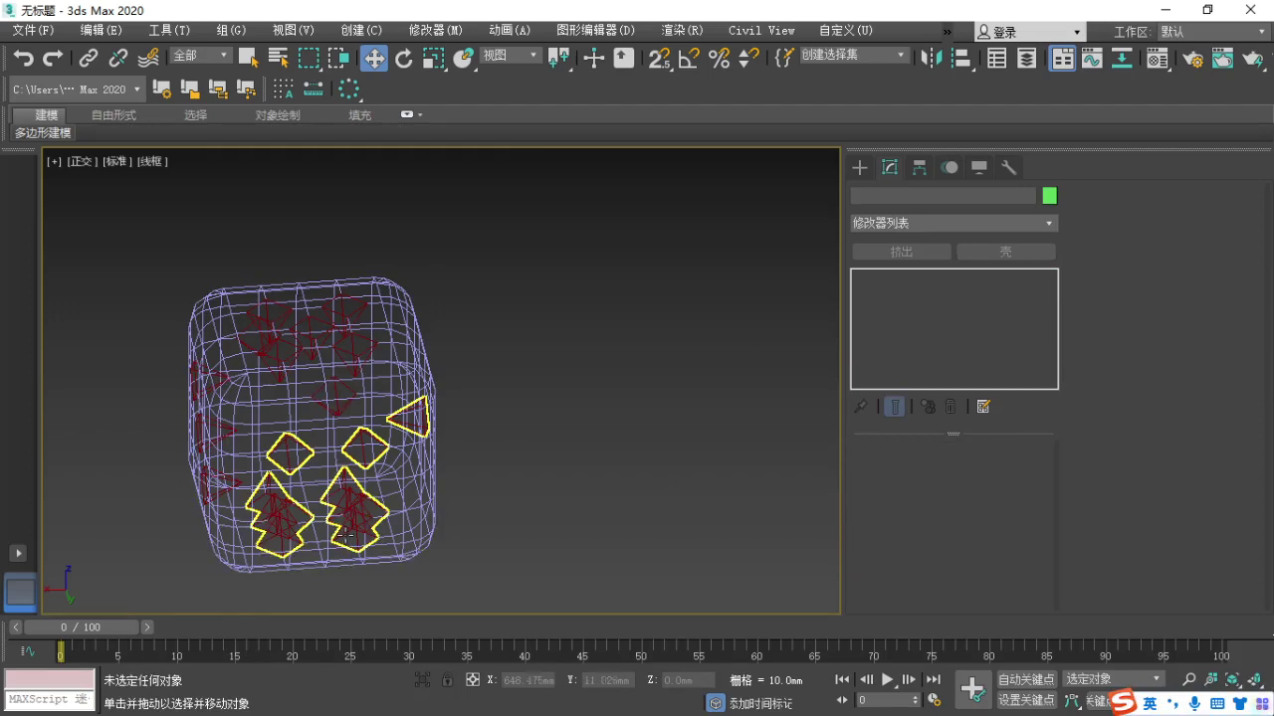
Select the newly detached pips, set their object colour to dark blue and return to shaded display.
{"action": "scroll", "coordinate": [338, 535], "scroll_direction": "up", "scroll_amount": 4}
{"action": "left_click", "coordinate": [396, 490]}
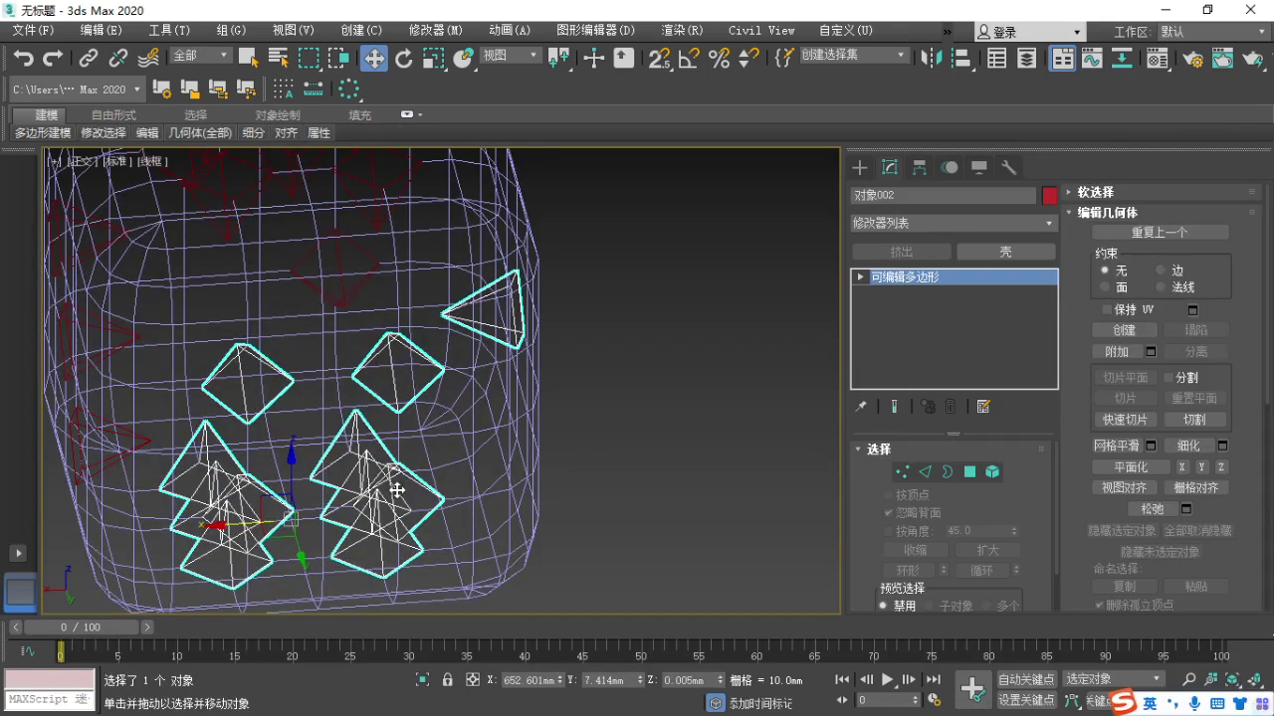
{"action": "left_click", "coordinate": [1049, 197]}
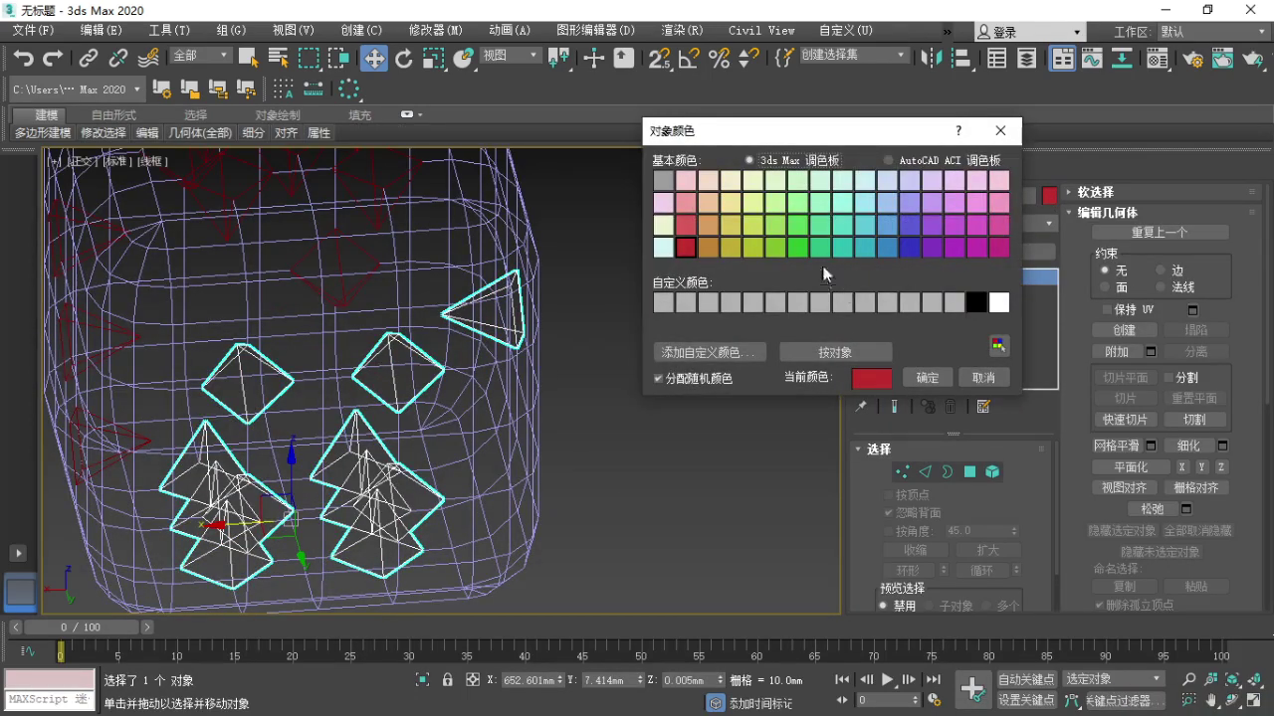
{"action": "left_click", "coordinate": [909, 246]}
{"action": "left_click", "coordinate": [924, 378]}
{"action": "left_click", "coordinate": [586, 426]}
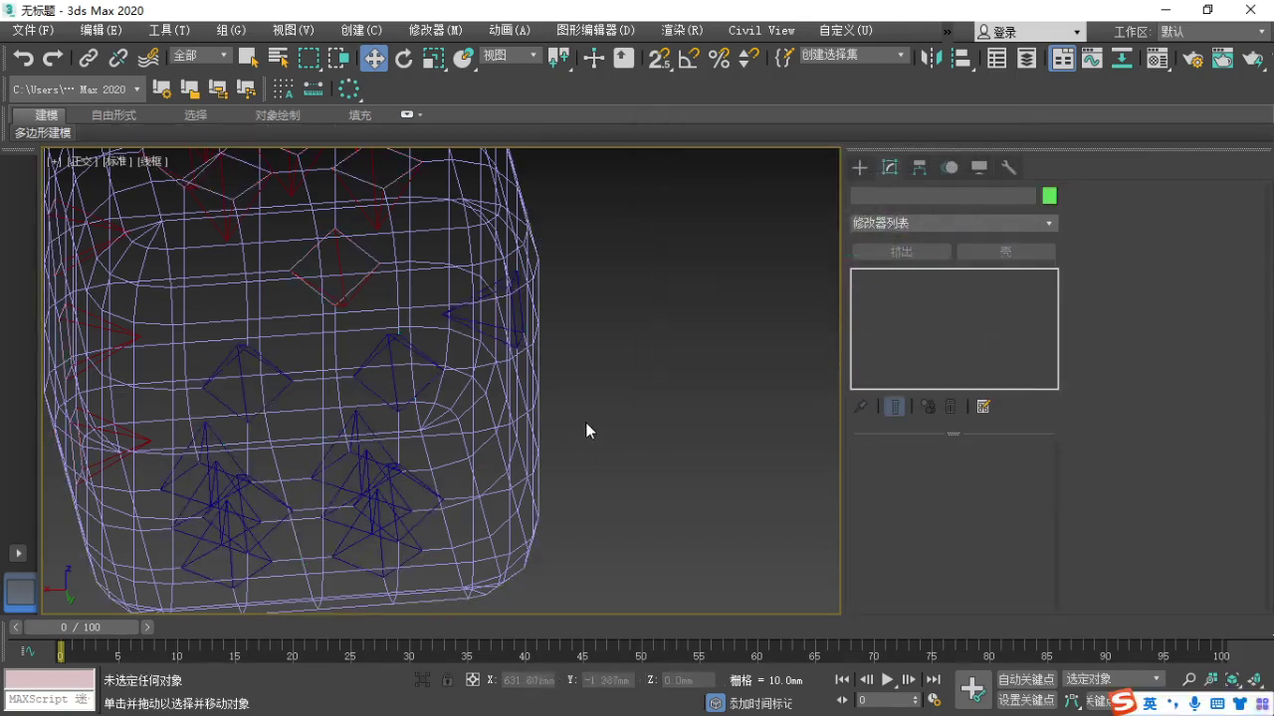
{"action": "key", "text": "F3"}
{"action": "scroll", "coordinate": [405, 503], "scroll_direction": "down", "scroll_amount": 5, "text": "alt"}
{"action": "middle_click_drag", "start_coordinate": [406, 503], "coordinate": [473, 482], "text": "alt"}
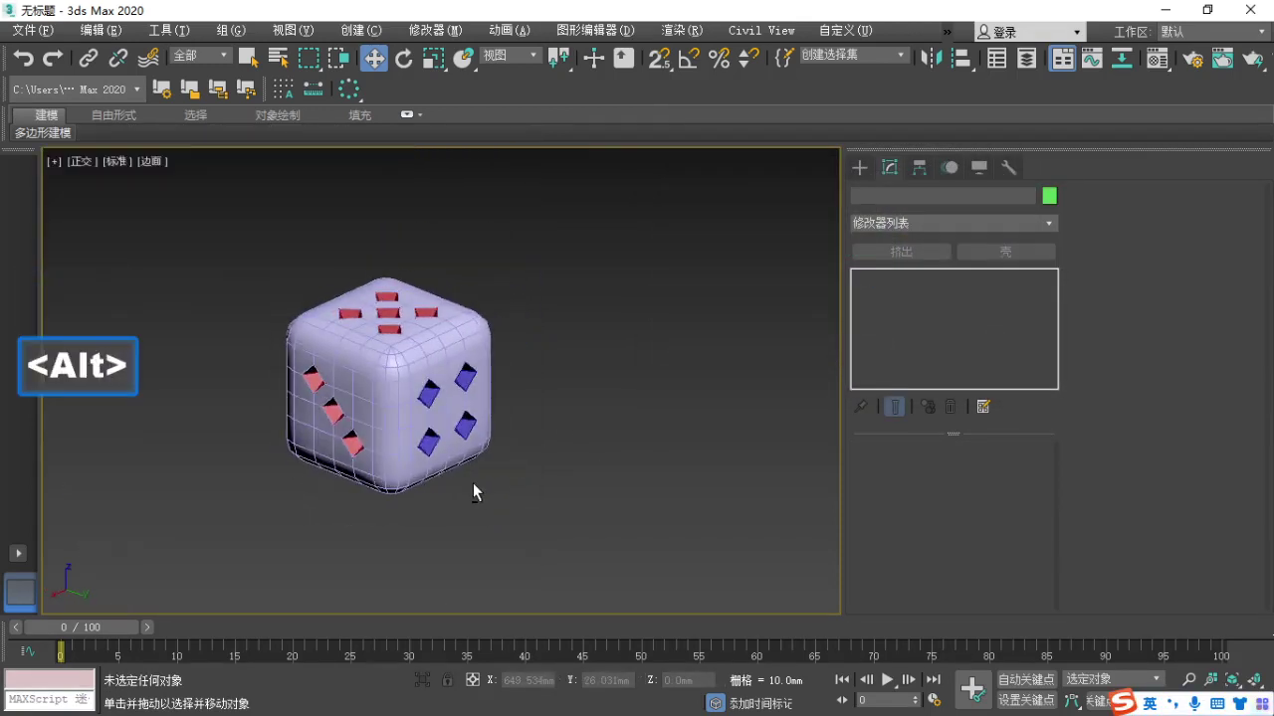
Select the dice body and set its object colour to white.
{"action": "scroll", "coordinate": [389, 359], "scroll_direction": "up", "scroll_amount": 3}
{"action": "middle_click_drag", "start_coordinate": [389, 360], "coordinate": [454, 377]}
{"action": "key", "text": "F1"}
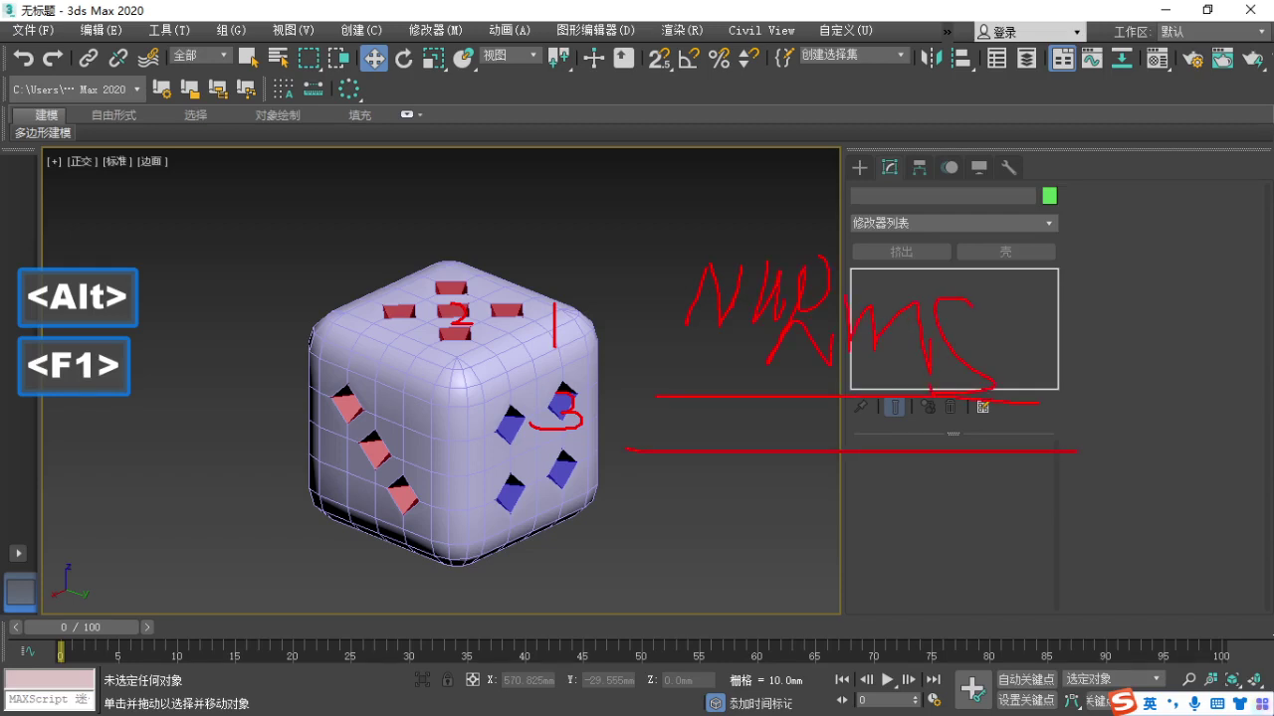
{"action": "key", "text": "Escape"}
{"action": "left_click", "coordinate": [577, 329]}
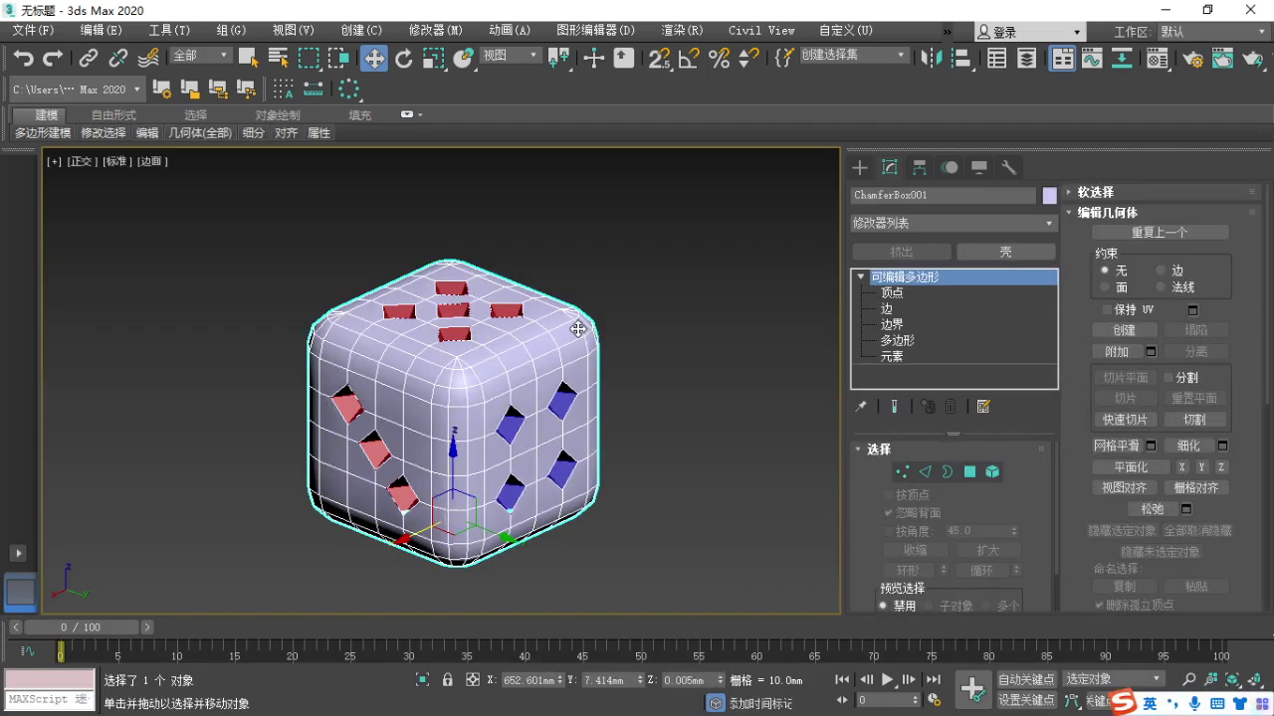
{"action": "key", "text": "F1"}
{"action": "key", "text": "Escape"}
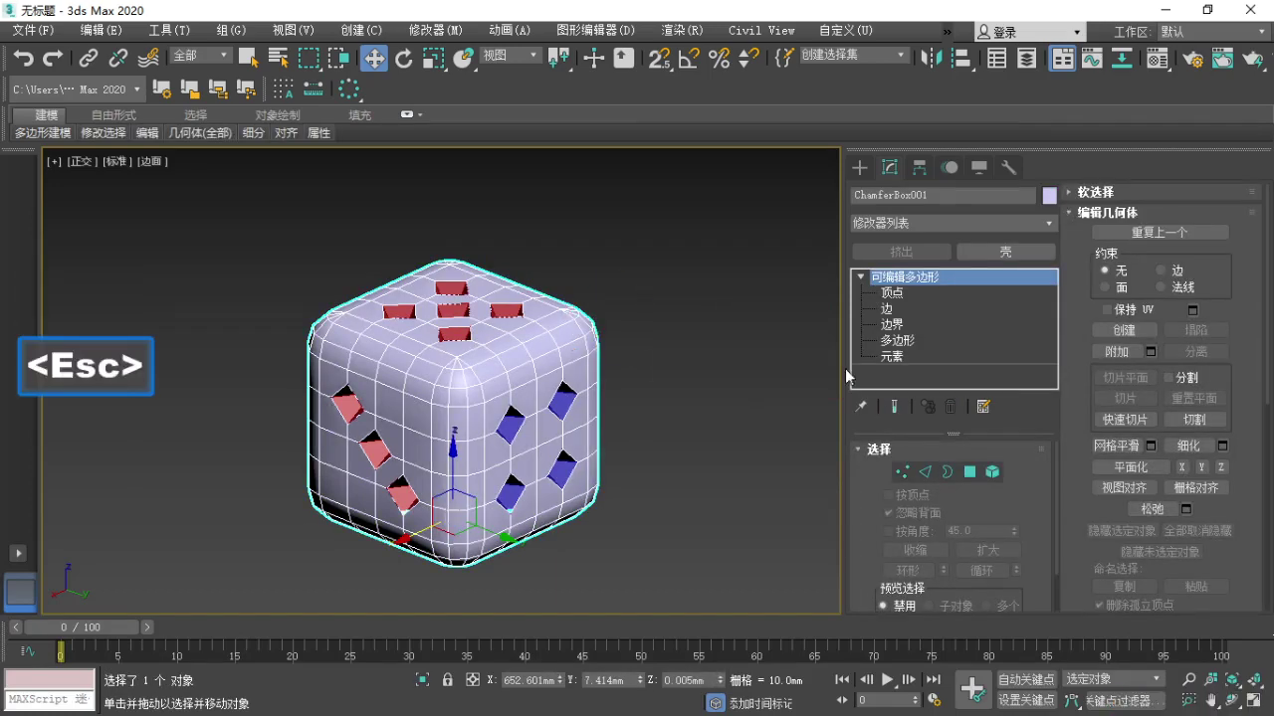
{"action": "left_click", "coordinate": [1049, 195]}
{"action": "left_click", "coordinate": [999, 302]}
{"action": "left_click", "coordinate": [926, 377]}
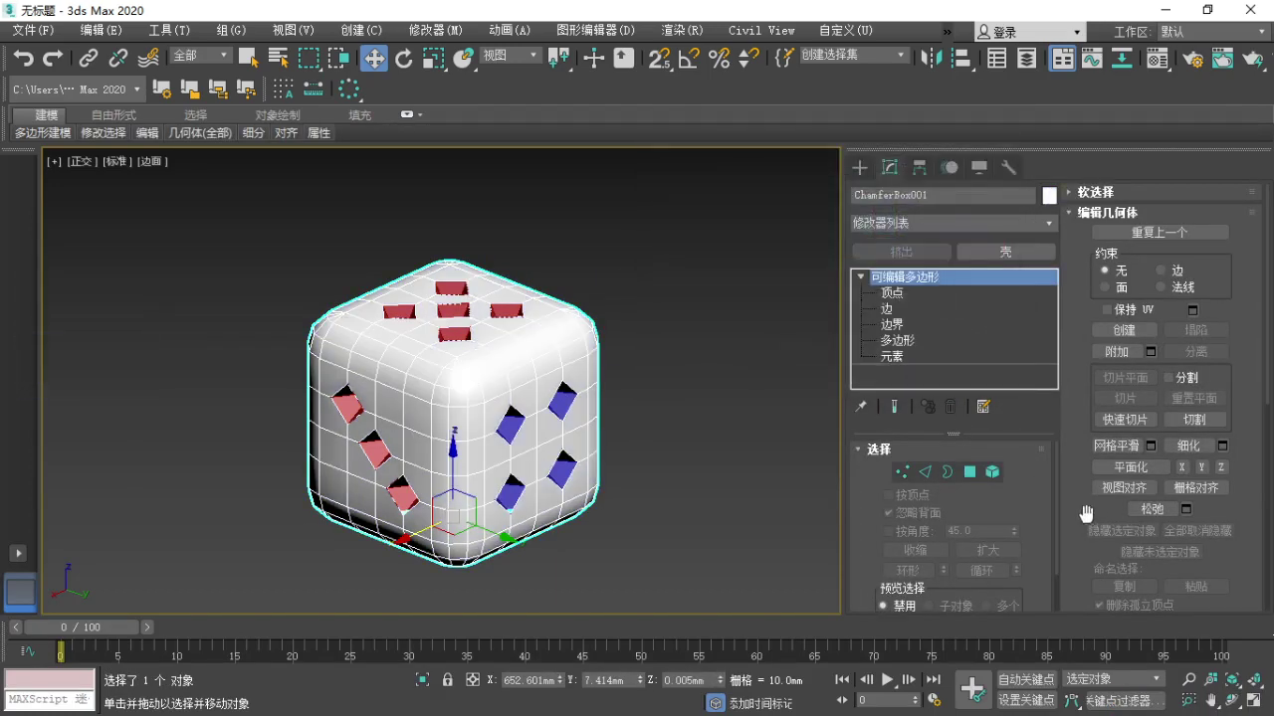
Enable NURMS subdivision (使用 NURMS 细分) on the white dice body.
{"action": "scroll", "coordinate": [1089, 477], "scroll_direction": "down", "scroll_amount": 3}
{"action": "scroll", "coordinate": [1100, 237], "scroll_direction": "down", "scroll_amount": 2}
{"action": "key", "text": "F1"}
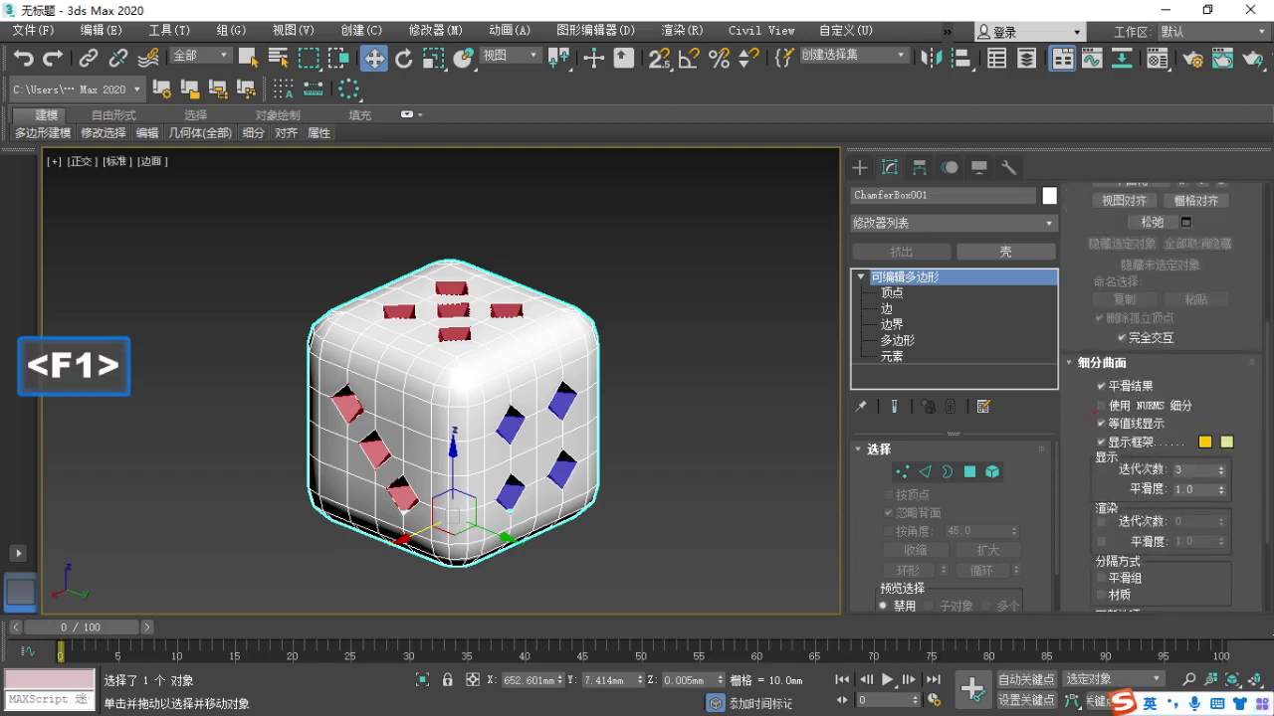
{"action": "key", "text": "Escape"}
{"action": "left_click", "coordinate": [1101, 405]}
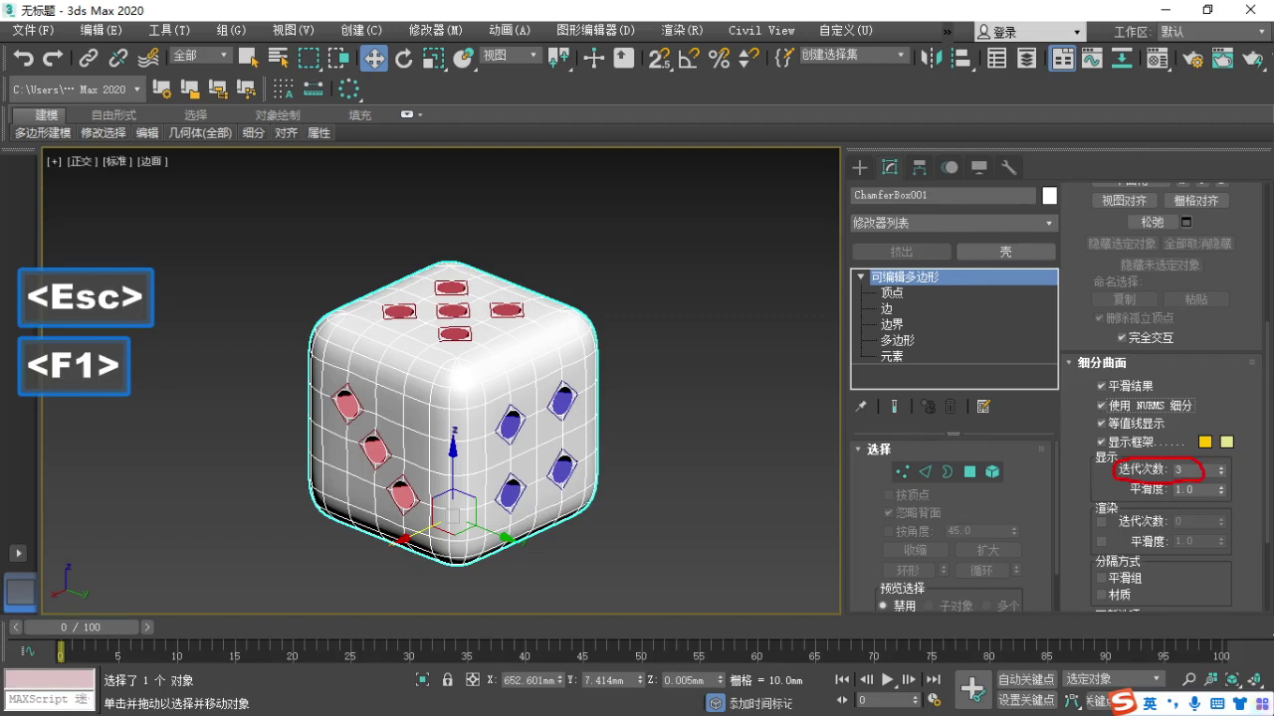
{"action": "left_click", "coordinate": [643, 409]}
Select the blue pips object and enable NURMS subdivision on it.
{"action": "left_click", "coordinate": [564, 398]}
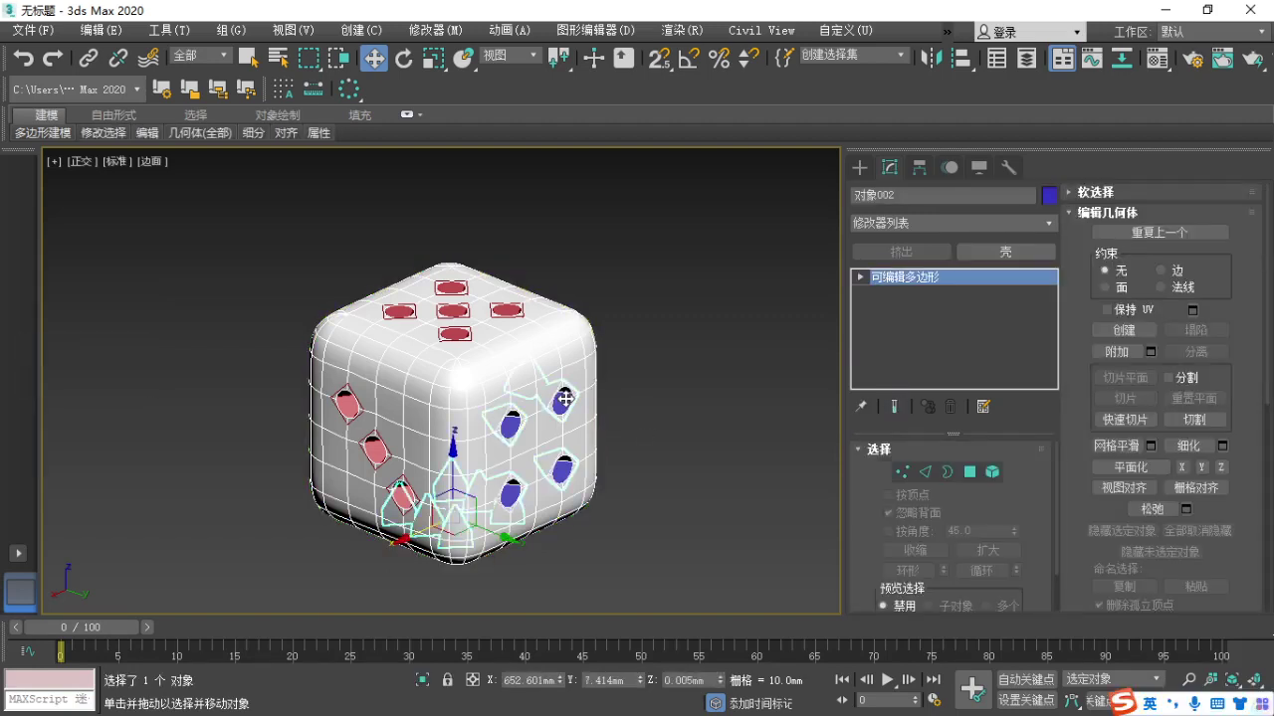
{"action": "left_click_drag", "start_coordinate": [1088, 505], "coordinate": [1085, 221]}
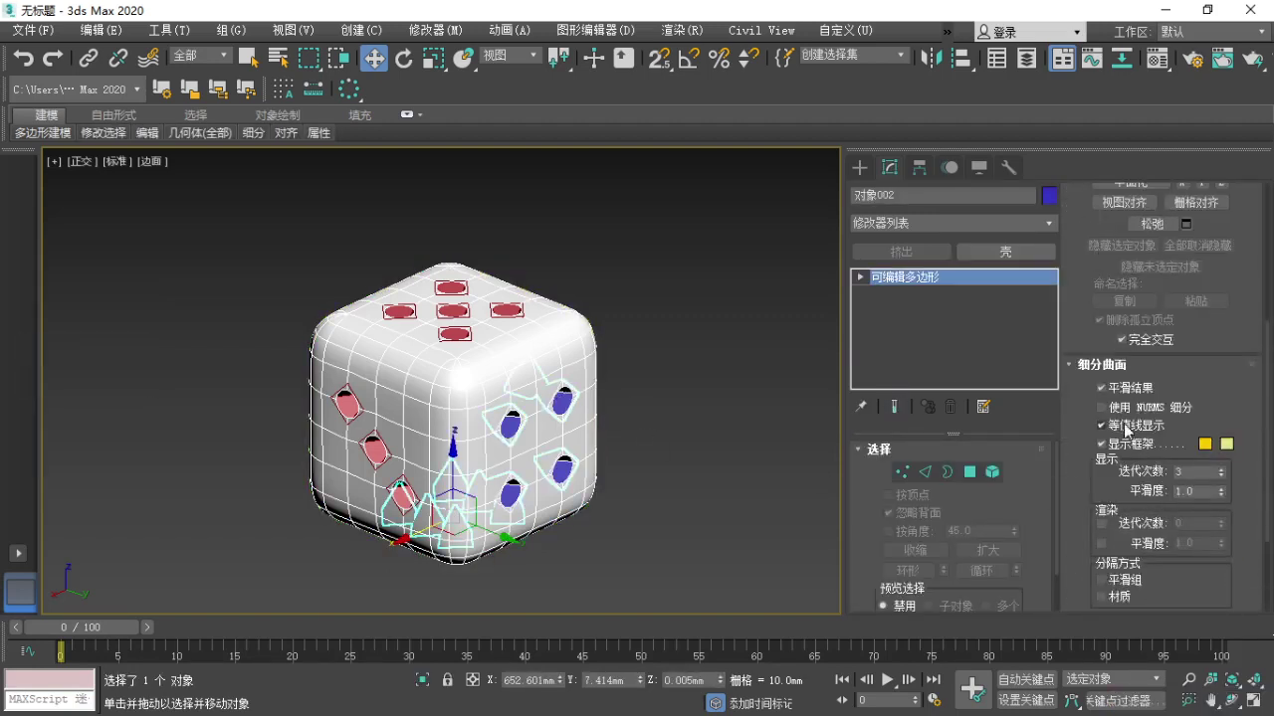
{"action": "left_click", "coordinate": [1102, 407]}
{"action": "key", "text": "F1"}
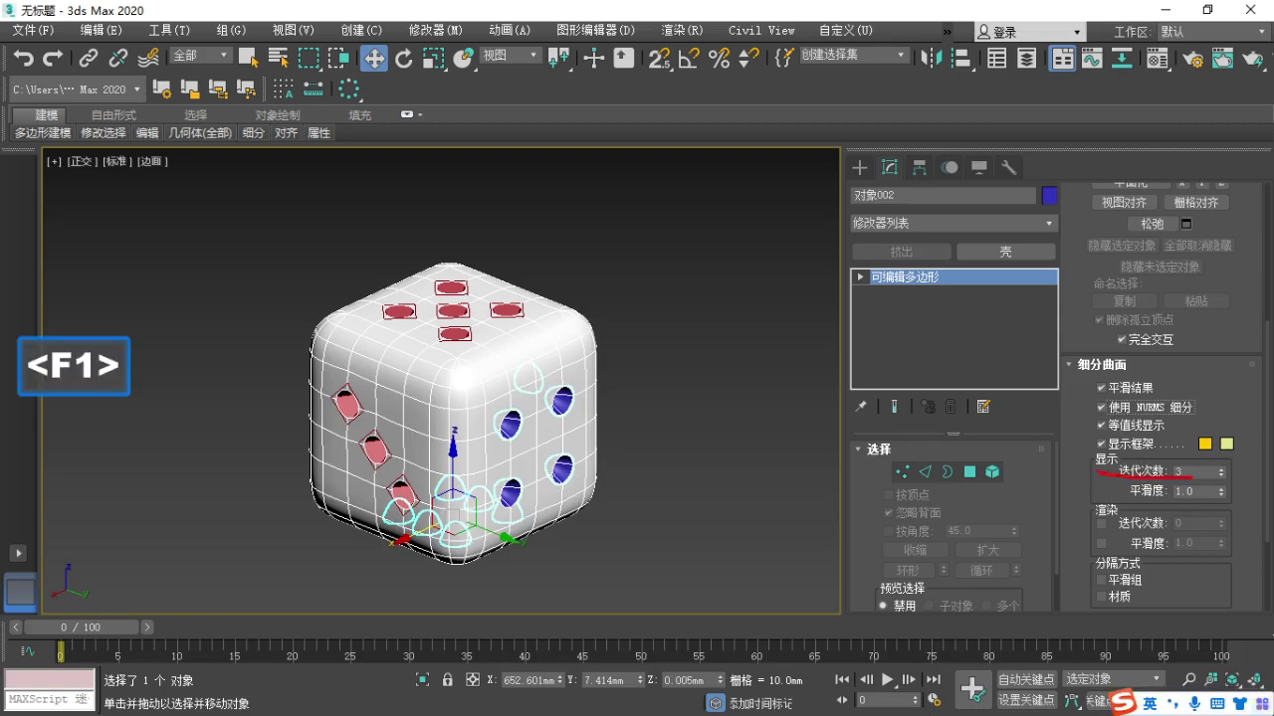
{"action": "key", "text": "Escape"}
Select the red pips object, enable NURMS subdivision on it and clear the selection.
{"action": "left_click", "coordinate": [453, 315]}
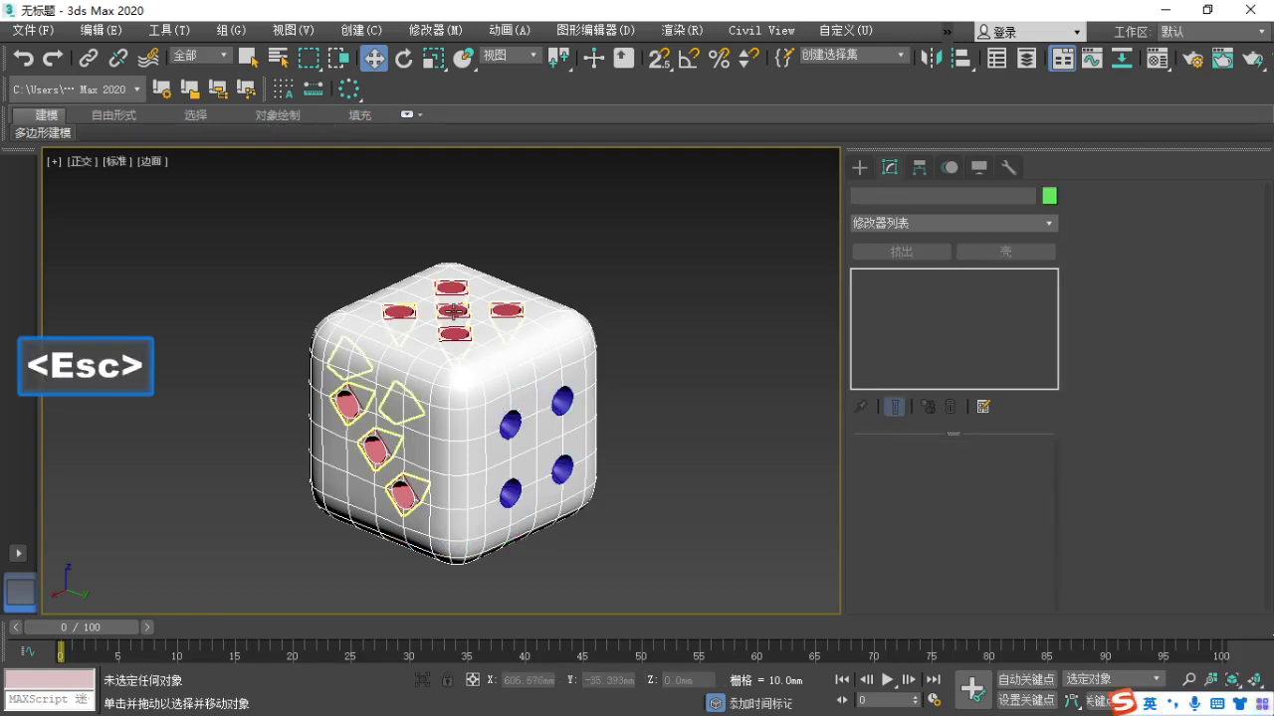
{"action": "scroll", "coordinate": [1081, 378], "scroll_direction": "down", "scroll_amount": 5}
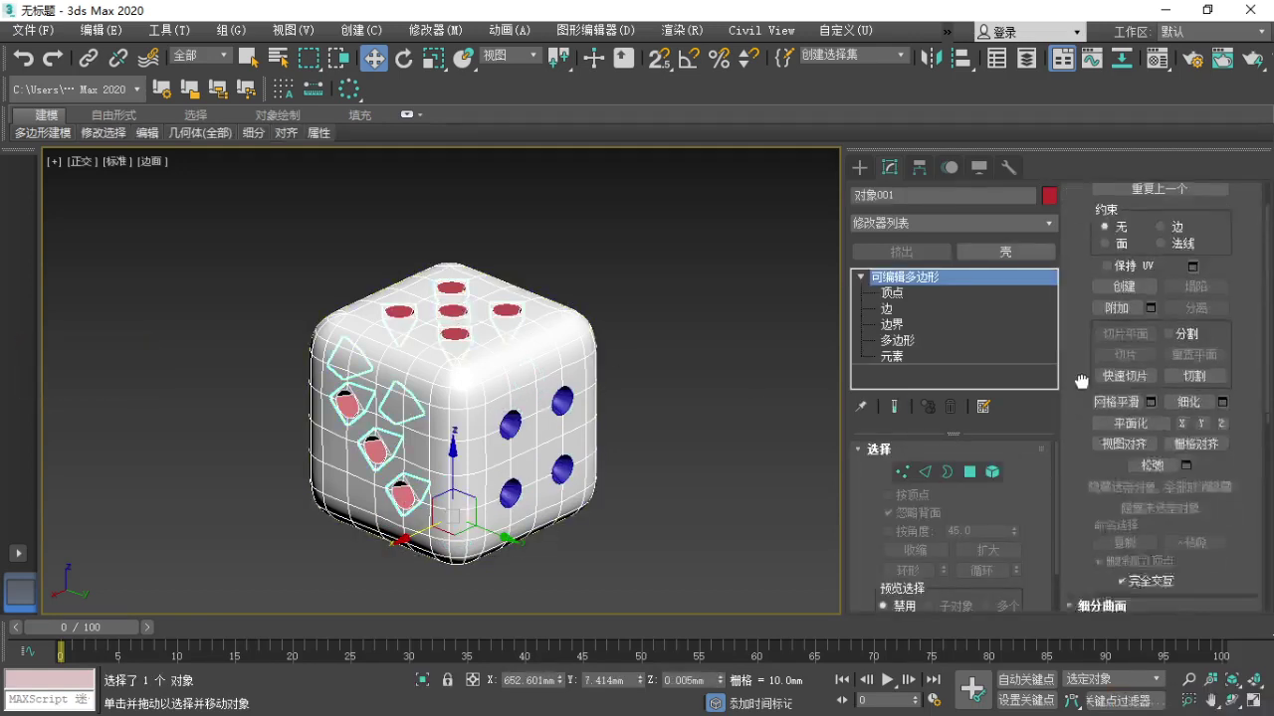
{"action": "key", "text": "F1"}
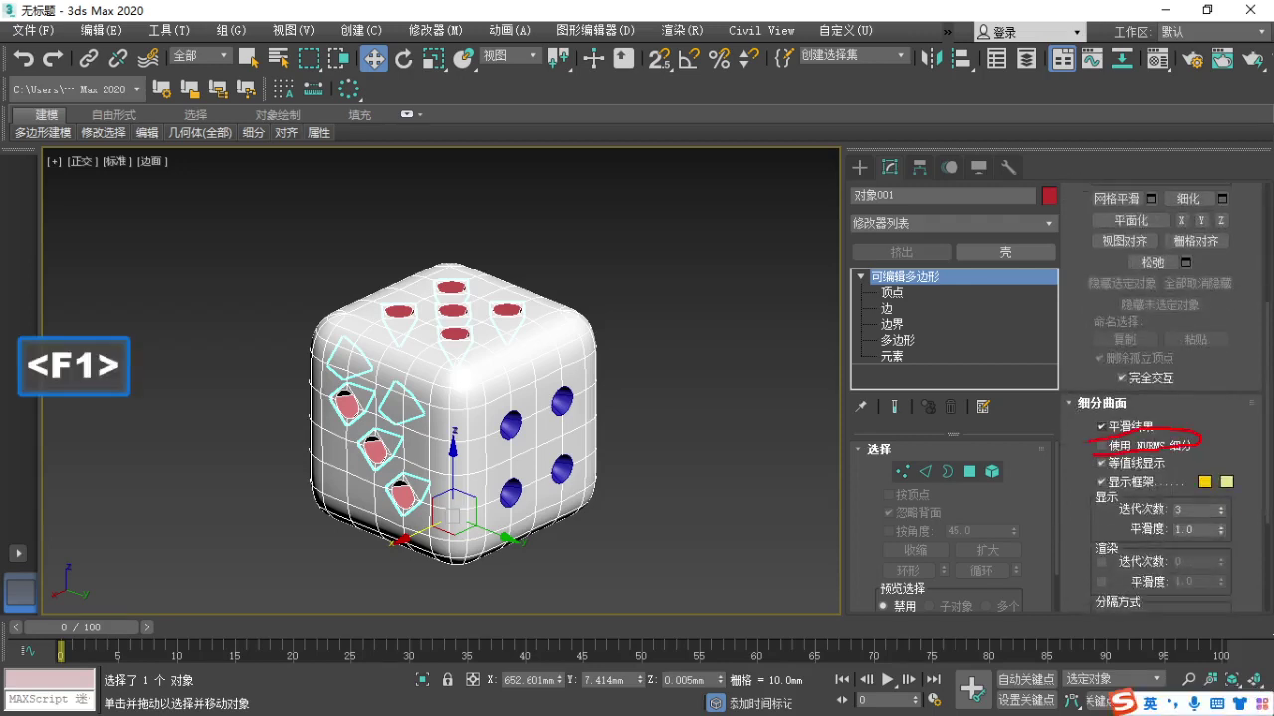
{"action": "key", "text": "Escape"}
{"action": "left_click", "coordinate": [1101, 445]}
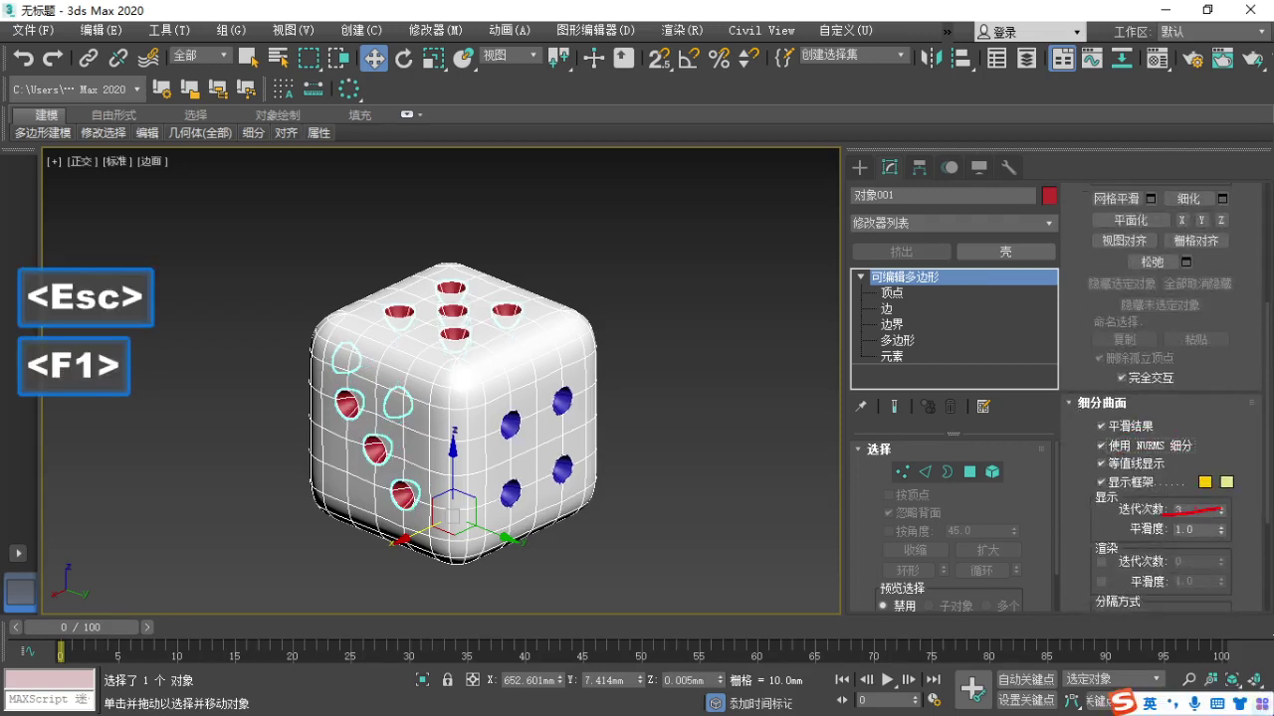
{"action": "key", "text": "Escape"}
{"action": "left_click", "coordinate": [702, 322]}
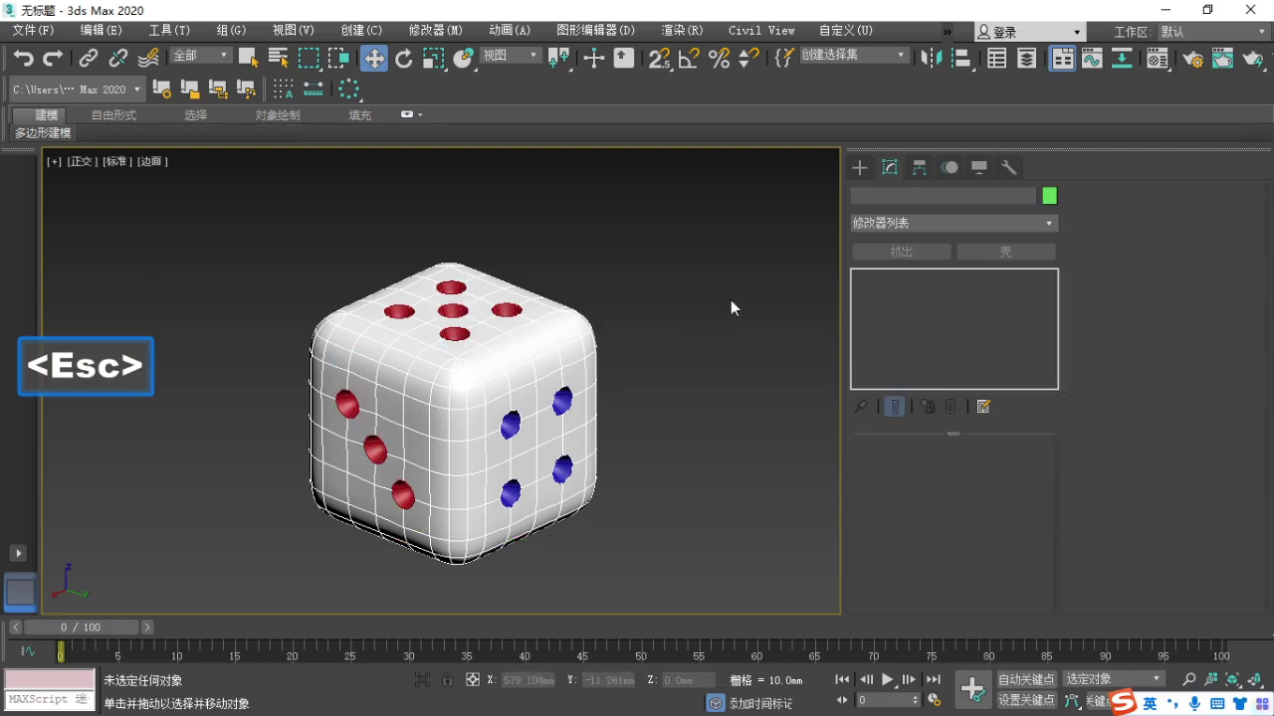
Turn off the edged-faces display so the dice is shown with plain shading, and clear the selection.
{"action": "left_click", "coordinate": [576, 358]}
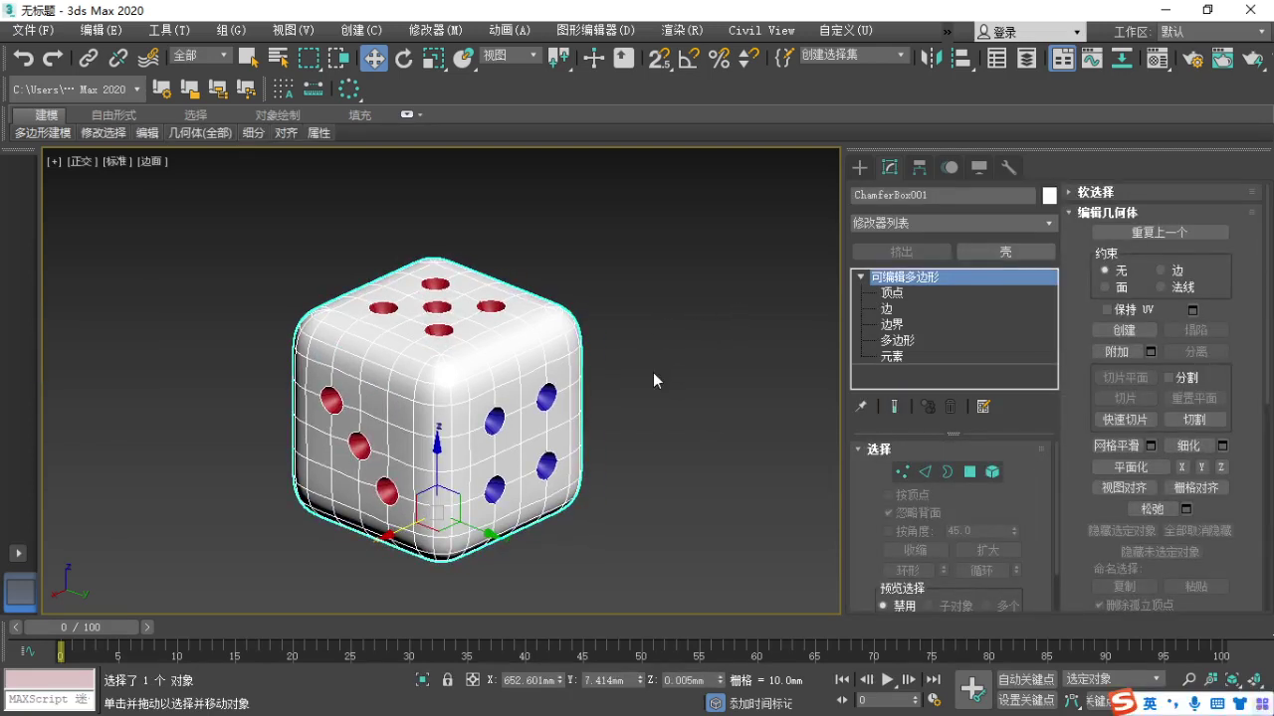
{"action": "key", "text": "F4"}
{"action": "left_click", "coordinate": [688, 389]}
{"action": "middle_click_drag", "start_coordinate": [617, 545], "coordinate": [696, 501], "text": "alt"}
{"action": "middle_click_drag", "start_coordinate": [621, 419], "coordinate": [683, 392], "text": "alt"}
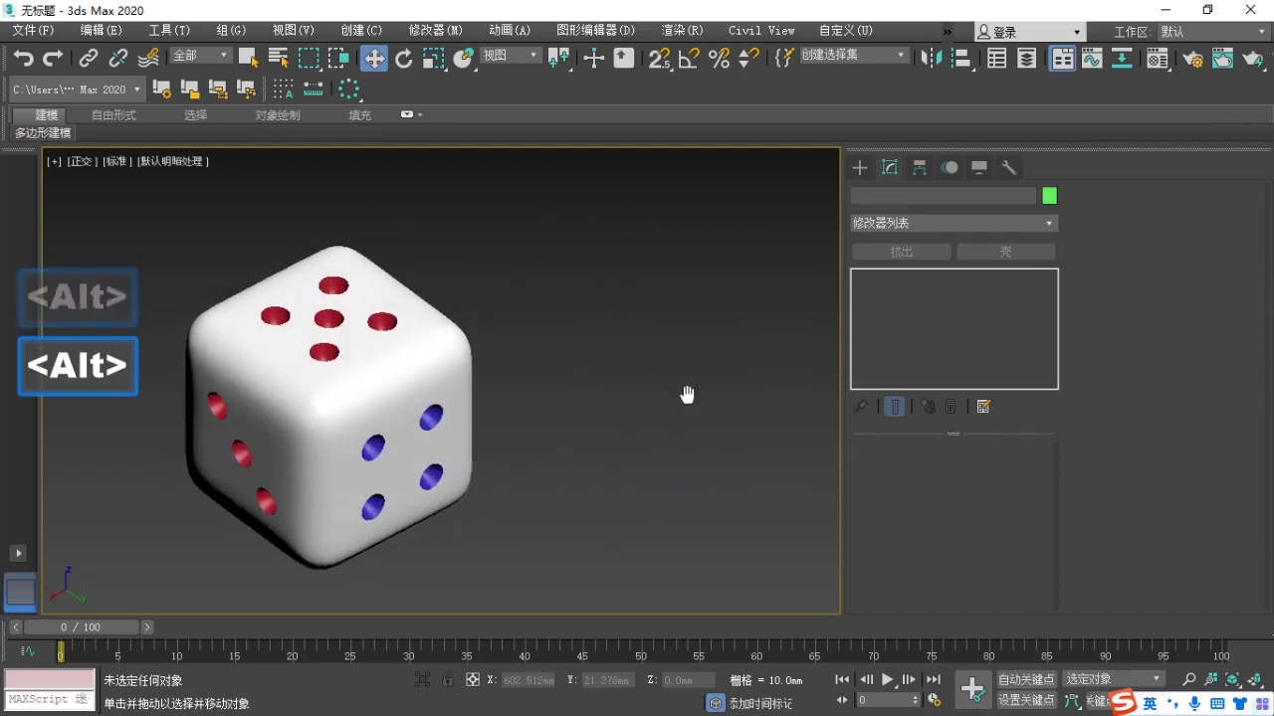
Switch the viewport to perspective and inspect the coloured dice from several angles.
{"action": "key", "text": "p"}
{"action": "middle_click_drag", "start_coordinate": [552, 427], "coordinate": [561, 380], "text": "alt"}
{"action": "scroll", "coordinate": [540, 399], "scroll_direction": "down", "scroll_amount": 4}
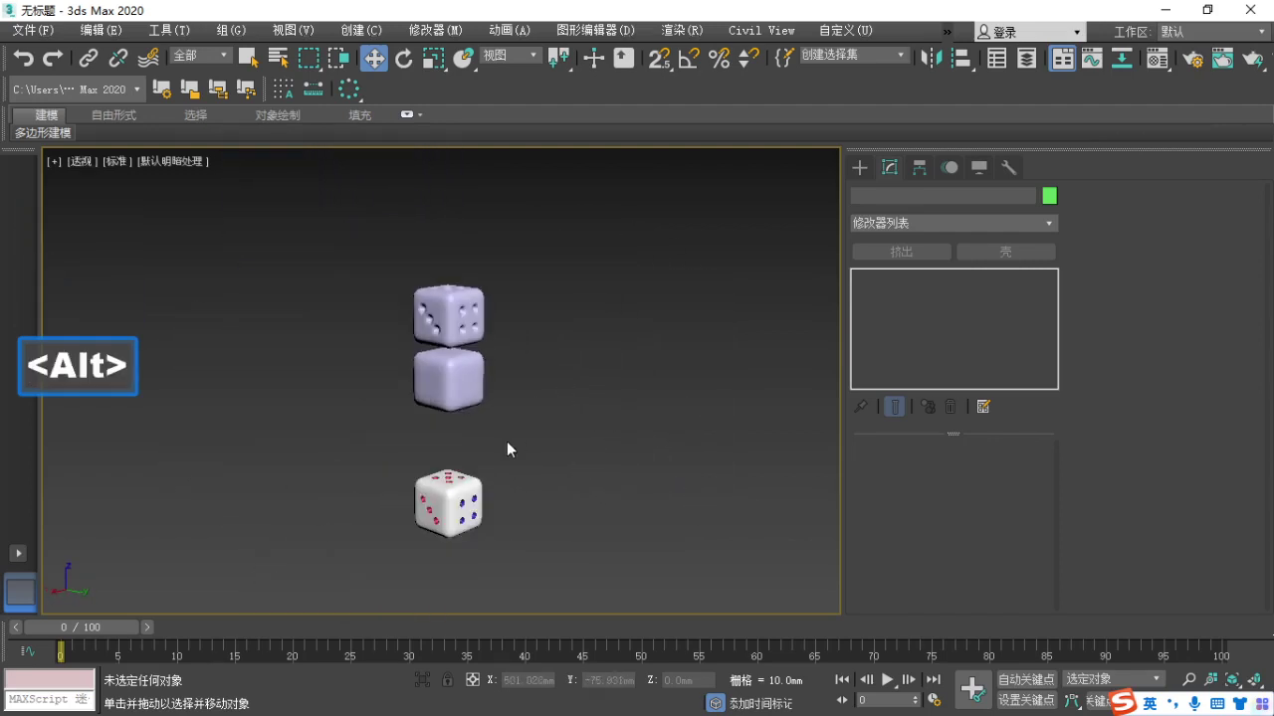
{"action": "middle_click_drag", "start_coordinate": [496, 527], "coordinate": [538, 540]}
{"action": "scroll", "coordinate": [533, 441], "scroll_direction": "up", "scroll_amount": 6}
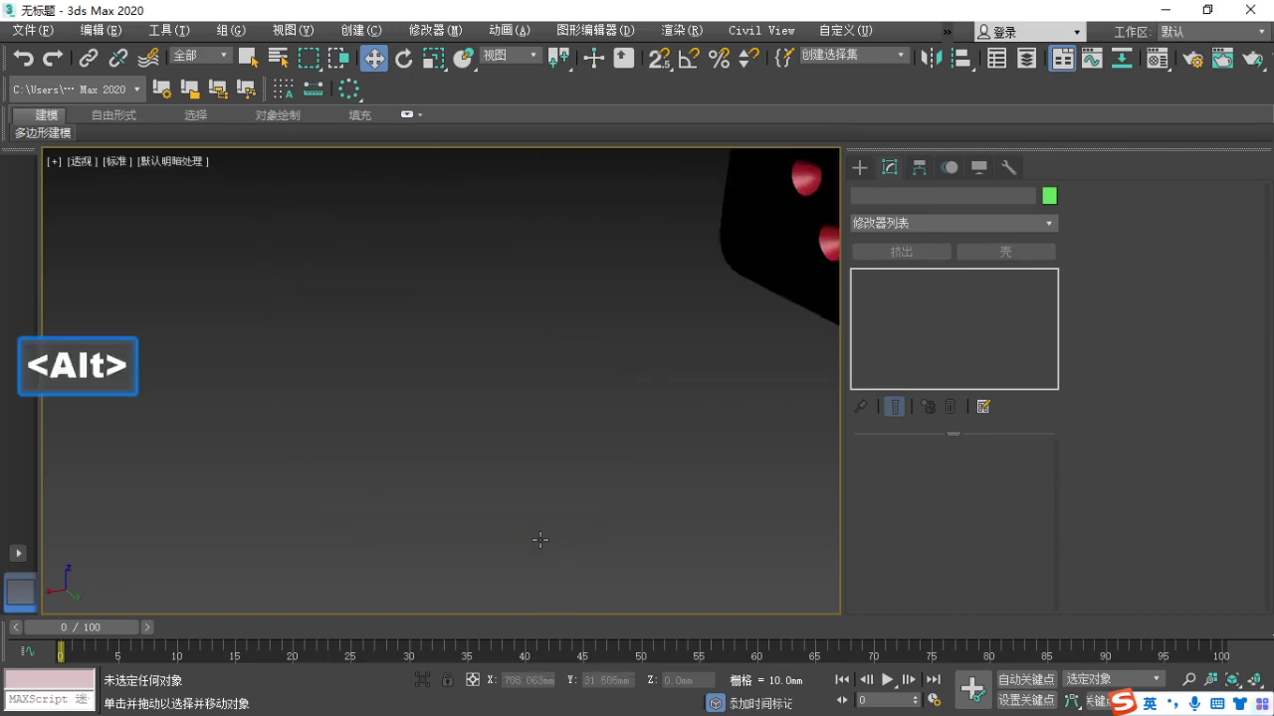
{"action": "scroll", "coordinate": [582, 469], "scroll_direction": "down", "scroll_amount": 7}
{"action": "middle_click_drag", "start_coordinate": [514, 467], "coordinate": [709, 395], "text": "alt"}
{"action": "scroll", "coordinate": [554, 423], "scroll_direction": "up", "scroll_amount": 5}
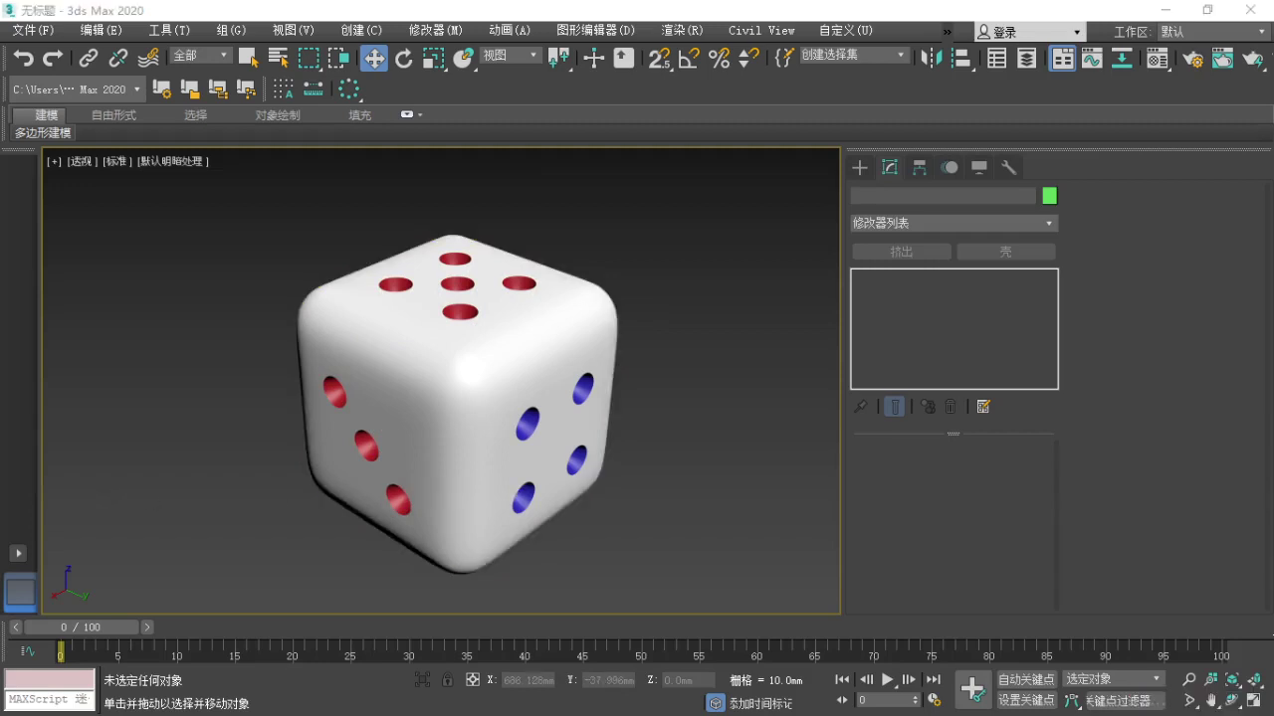
Select the plain chamfer box between the two dice and turn on the edged-faces display.
{"action": "left_click", "coordinate": [466, 367]}
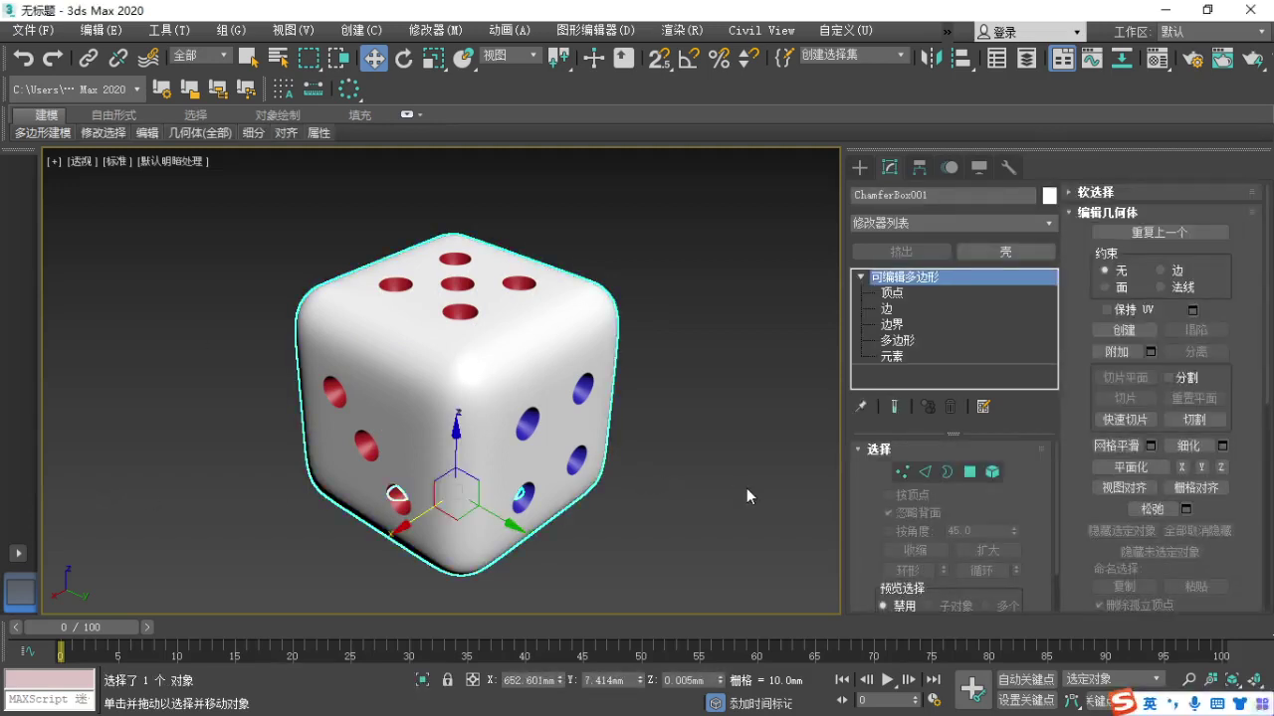
{"action": "middle_click_drag", "start_coordinate": [746, 487], "coordinate": [730, 483]}
{"action": "scroll", "coordinate": [576, 387], "scroll_direction": "down", "scroll_amount": 5}
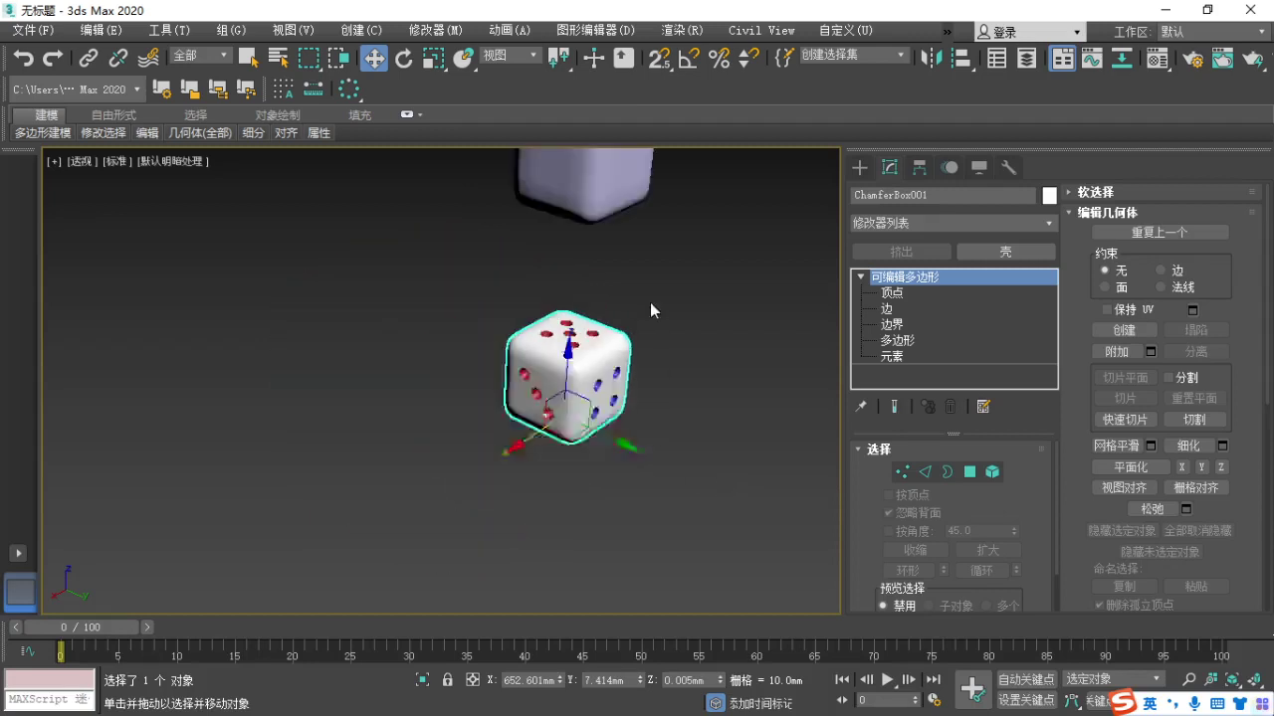
{"action": "middle_click_drag", "start_coordinate": [650, 302], "coordinate": [593, 445]}
{"action": "left_click", "coordinate": [491, 333]}
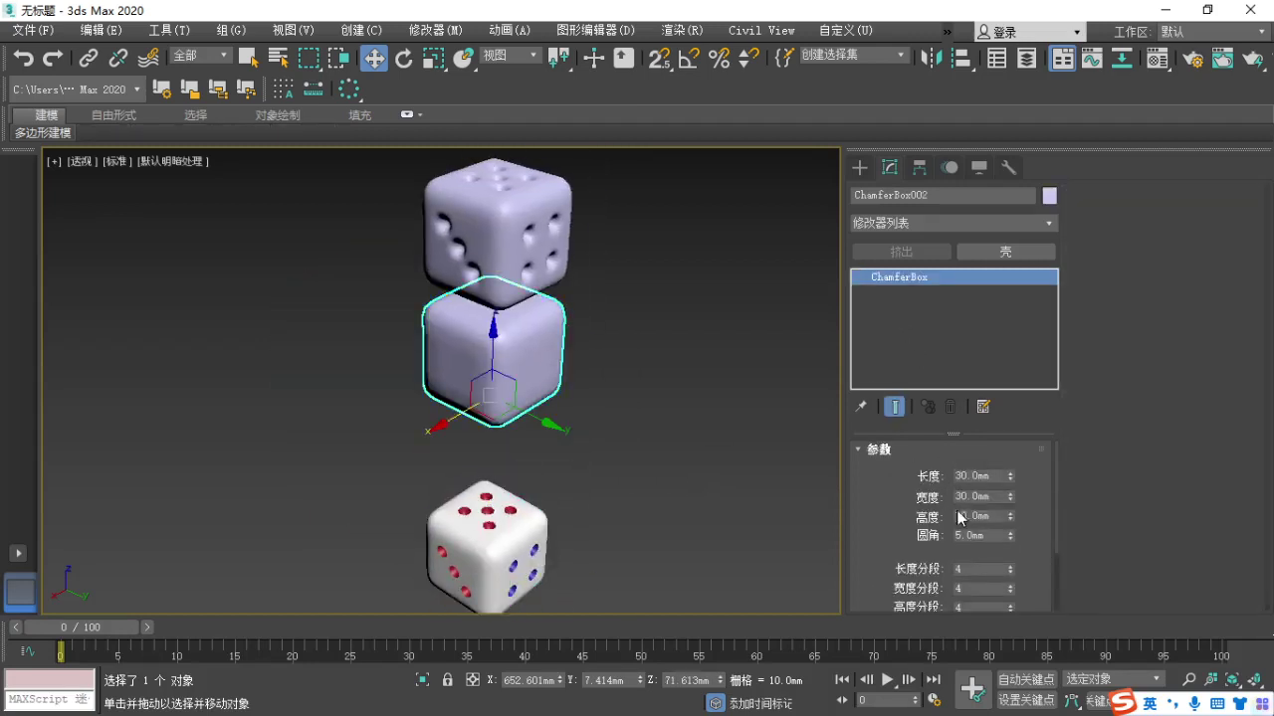
{"action": "key", "text": "F4"}
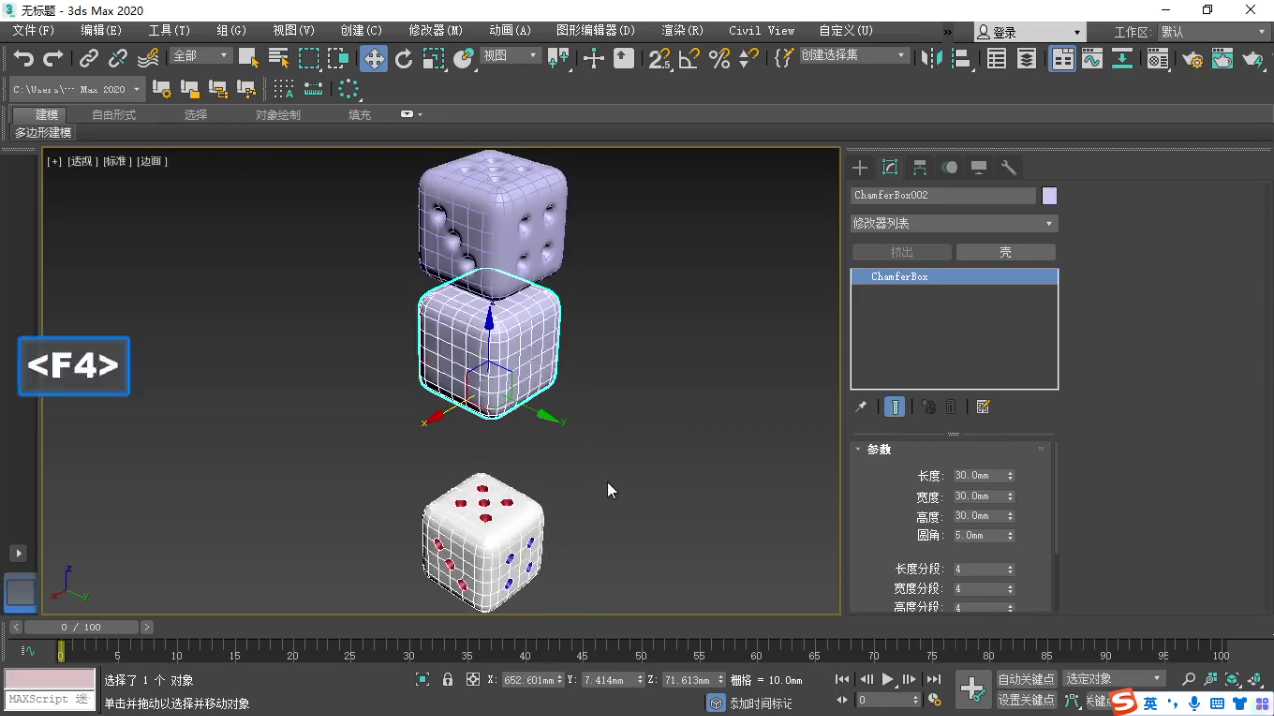
Move the uncoloured die with pips farther up along Z, away from the plain chamfer box.
{"action": "middle_click_drag", "start_coordinate": [607, 483], "coordinate": [652, 453], "text": "alt"}
{"action": "scroll", "coordinate": [541, 367], "scroll_direction": "up", "scroll_amount": 3}
{"action": "middle_click_drag", "start_coordinate": [540, 366], "coordinate": [735, 461]}
{"action": "left_click", "coordinate": [722, 317]}
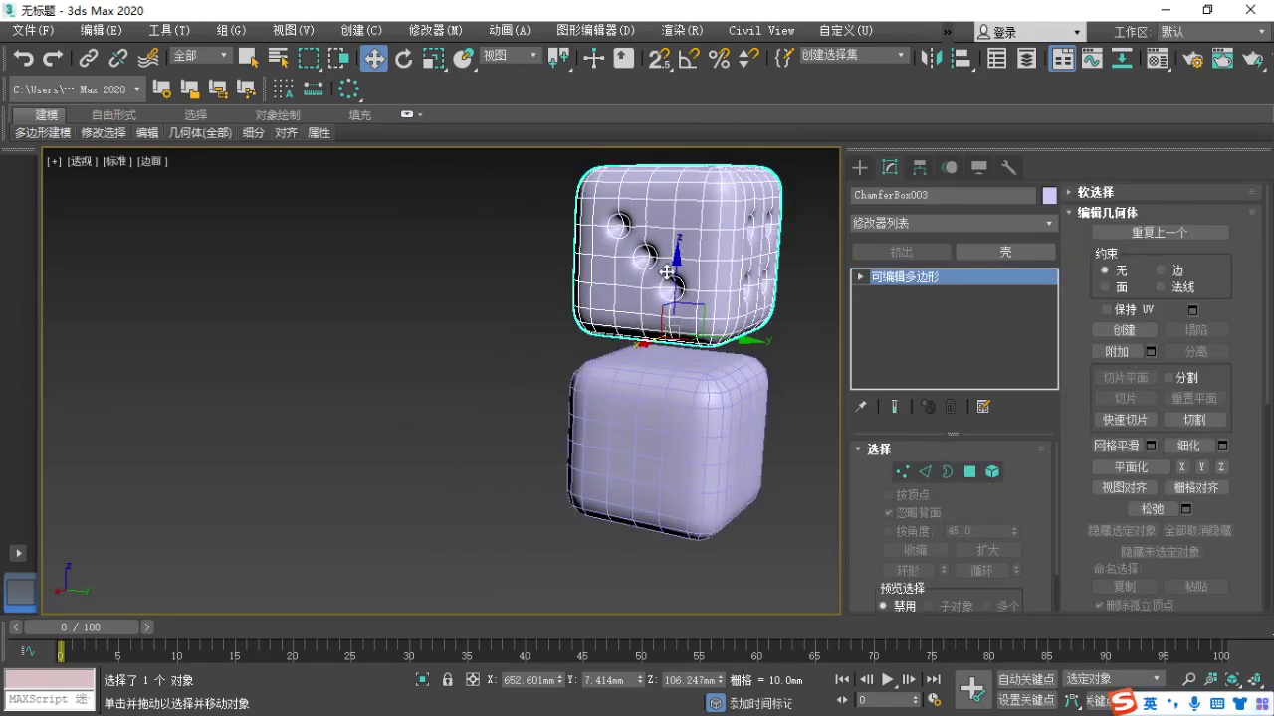
{"action": "left_click_drag", "start_coordinate": [671, 271], "coordinate": [679, 133]}
{"action": "mouse_move", "coordinate": [728, 444]}
{"action": "middle_mouse_down"}
{"action": "mouse_move", "coordinate": [705, 412]}
{"action": "mouse_move", "coordinate": [710, 438]}
{"action": "middle_mouse_up"}
Capture the selected plain chamfer box with its parameters as a screenshot region and outline the box's front-face grid in red, removing the stray stroke.
{"action": "left_click", "coordinate": [688, 423]}
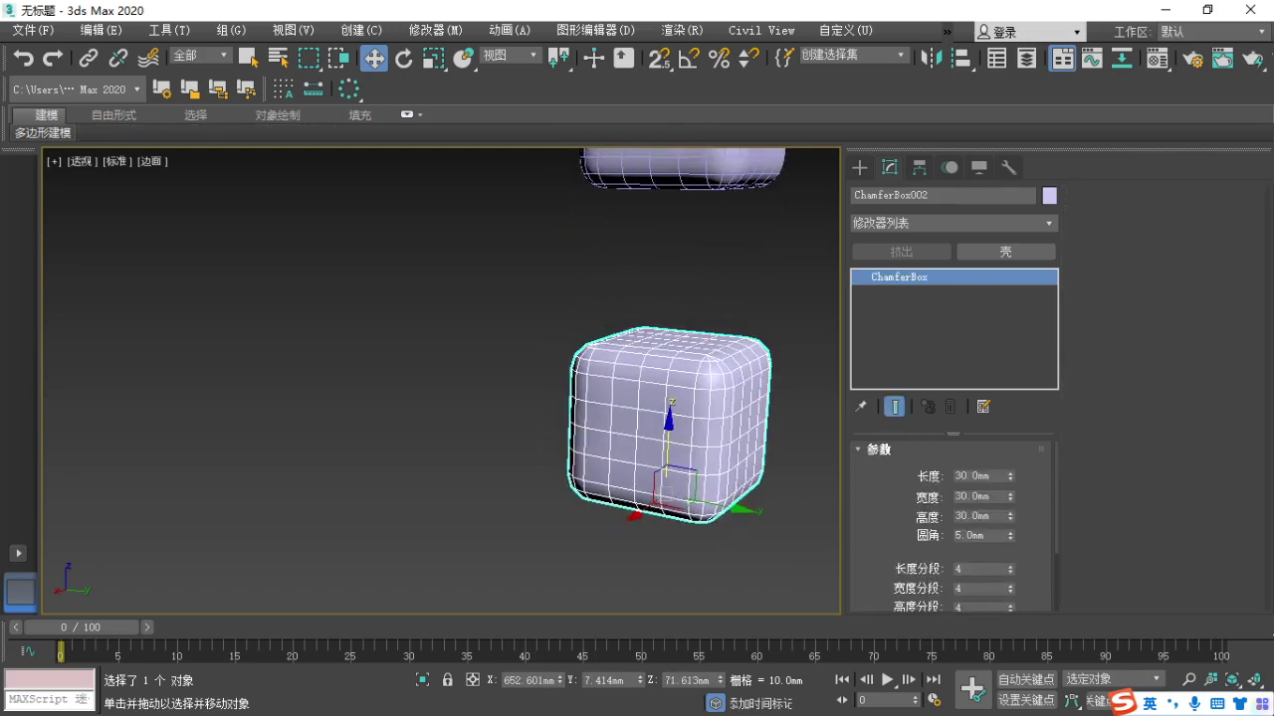
{"action": "key", "text": "ctrl+alt+a"}
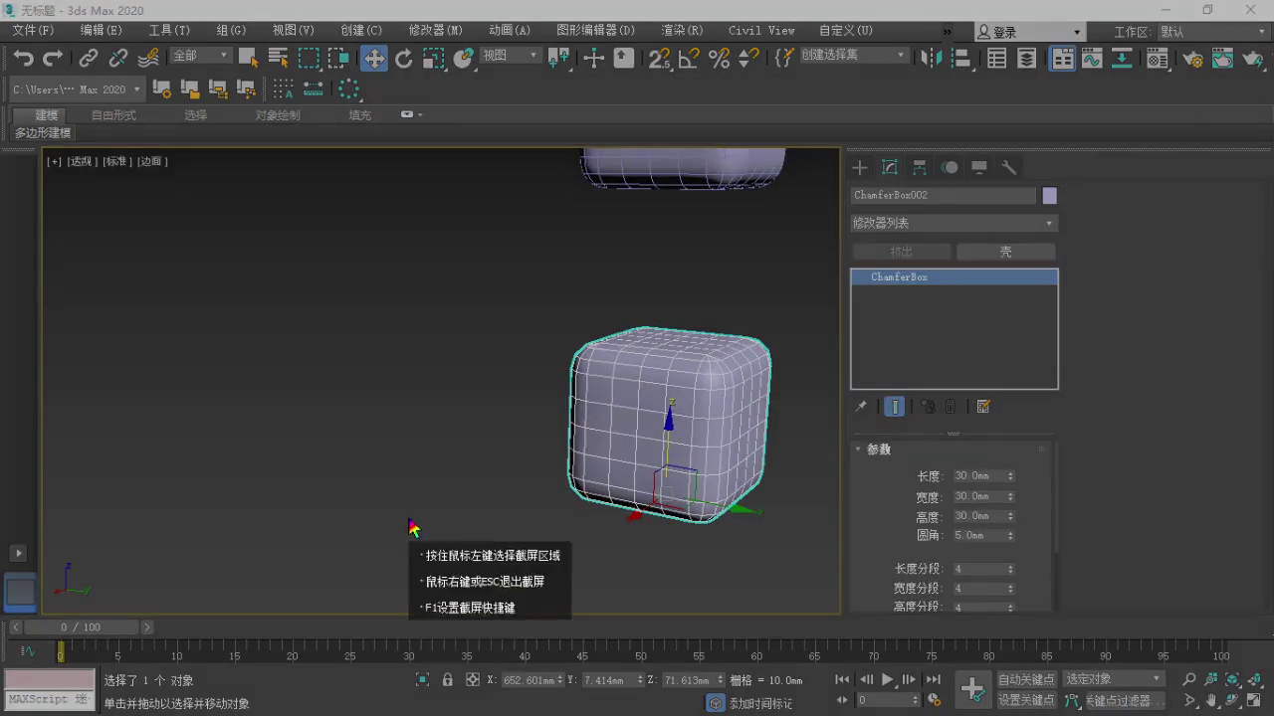
{"action": "left_click_drag", "start_coordinate": [488, 230], "coordinate": [1111, 629]}
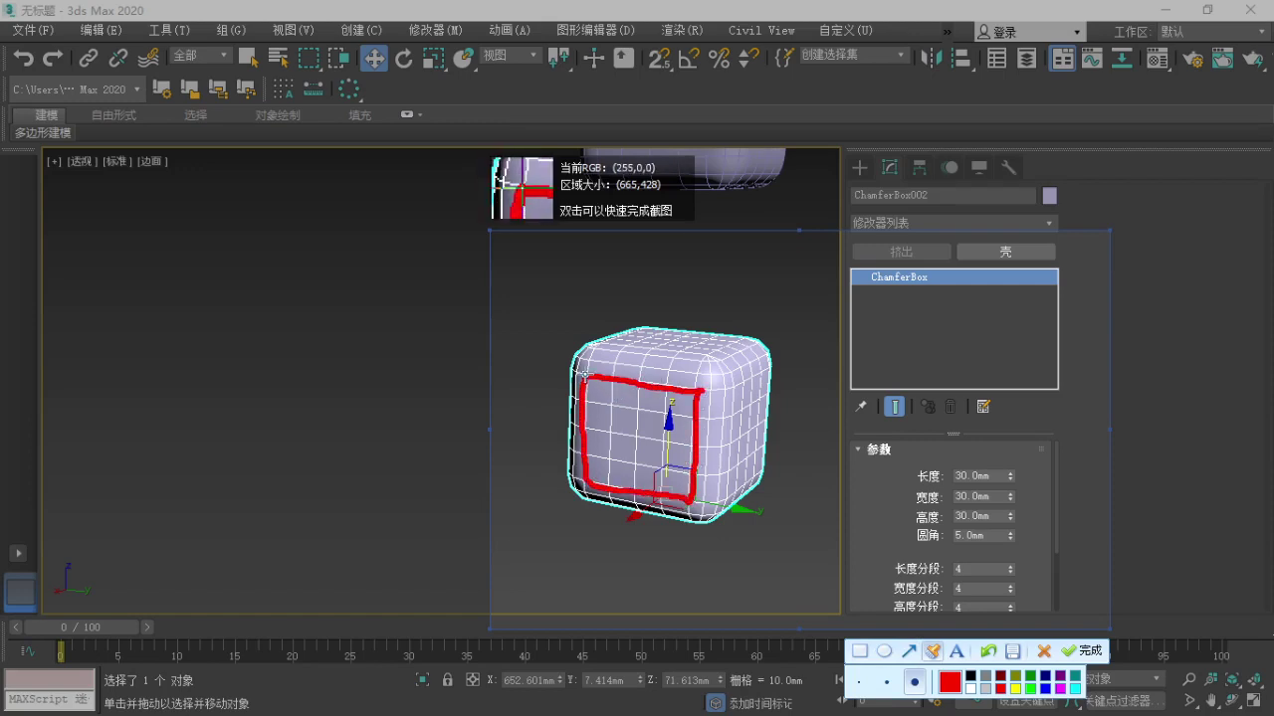
{"action": "key", "text": "ctrl"}
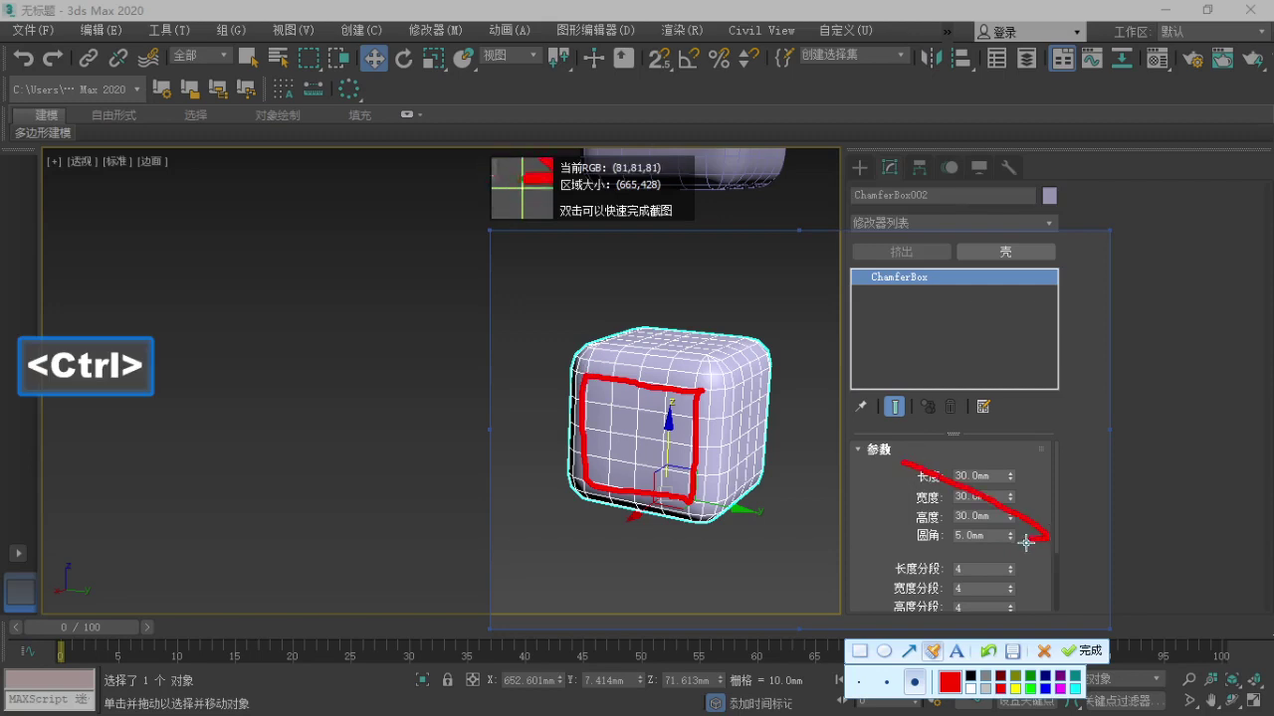
{"action": "key", "text": "ctrl+z"}
Frame the box's dimension, fillet and segment parameters with a red rectangle and finish the screenshot.
{"action": "left_click", "coordinate": [887, 683]}
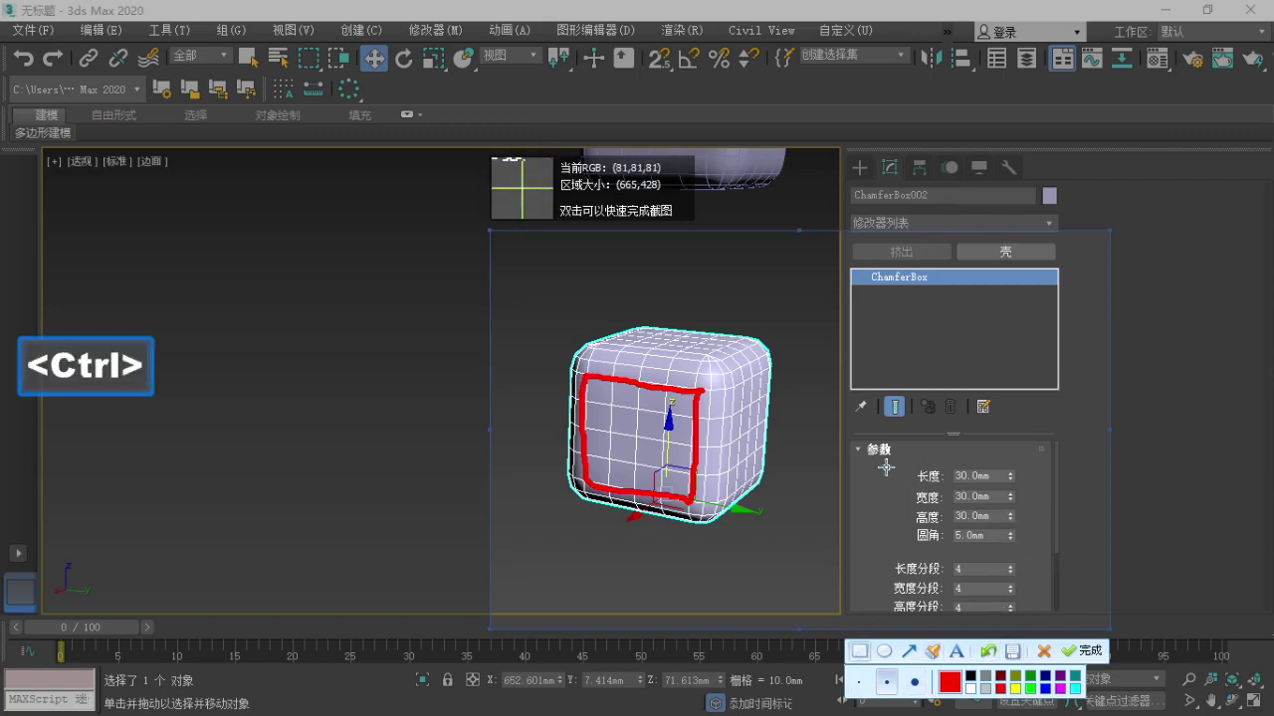
{"action": "left_click_drag", "start_coordinate": [1033, 596], "coordinate": [1039, 618]}
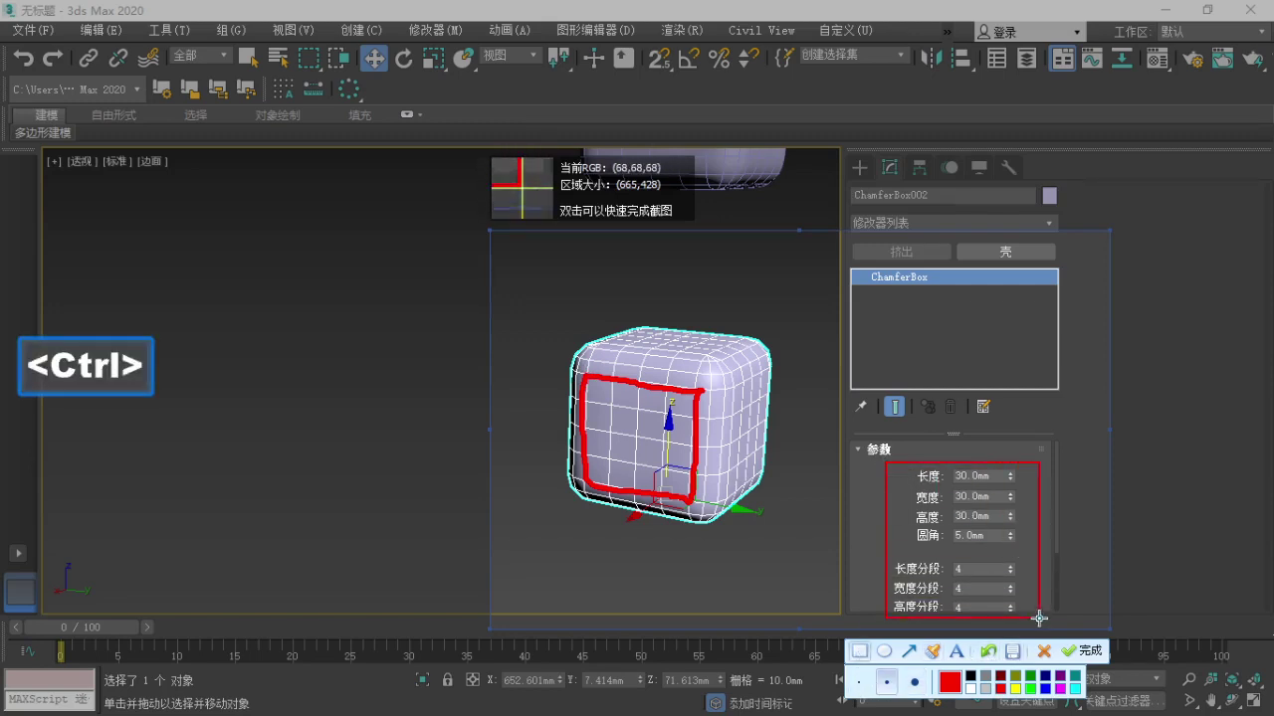
{"action": "left_click", "coordinate": [1091, 652]}
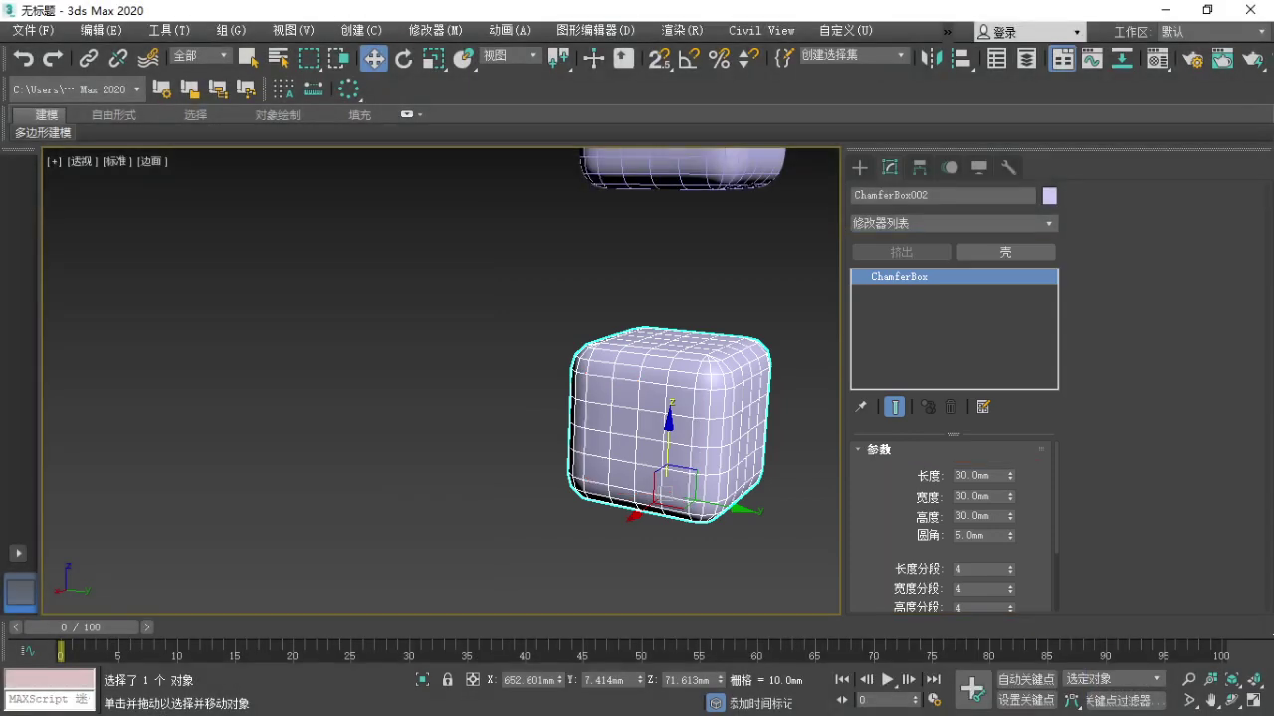
Switch to the XMind map 第35节 3DMAX, add a subtopic under 案例制作 and paste the annotated screenshot as its child.
{"action": "key", "text": "alt+Tab"}
{"action": "left_click_drag", "start_coordinate": [230, 150], "coordinate": [634, 72]}
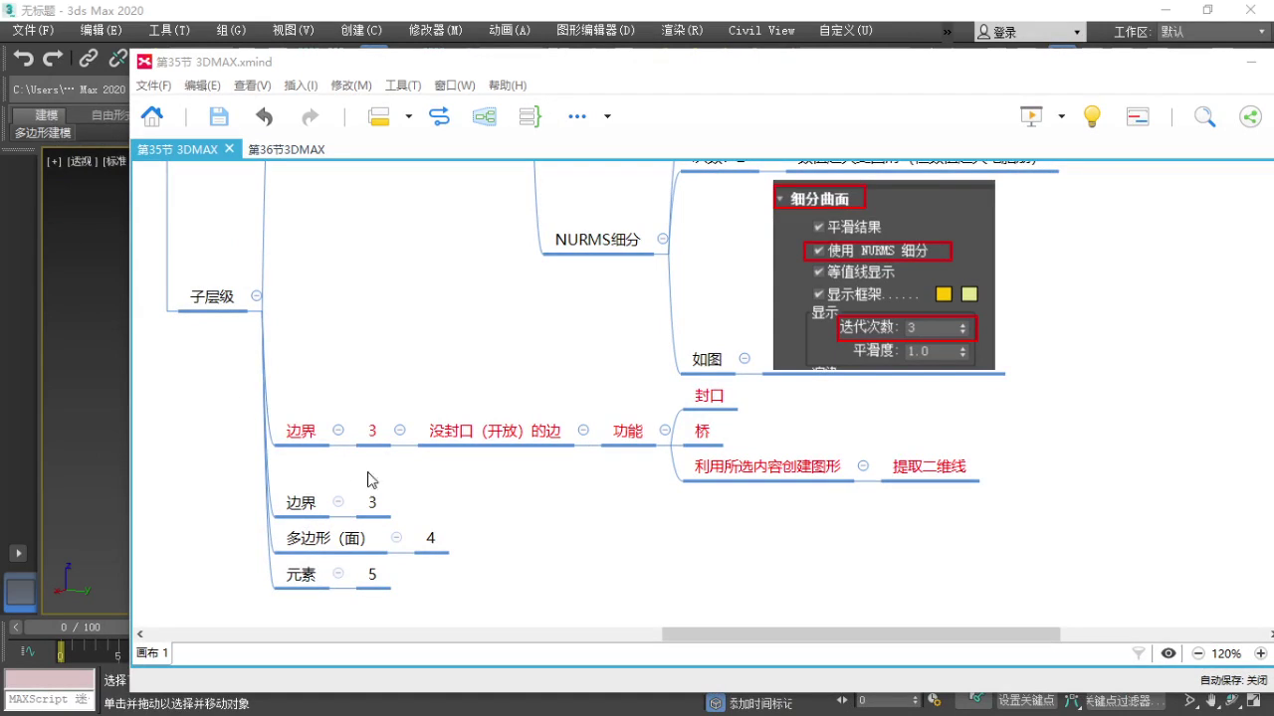
{"action": "scroll", "coordinate": [540, 517], "scroll_direction": "down", "scroll_amount": 4}
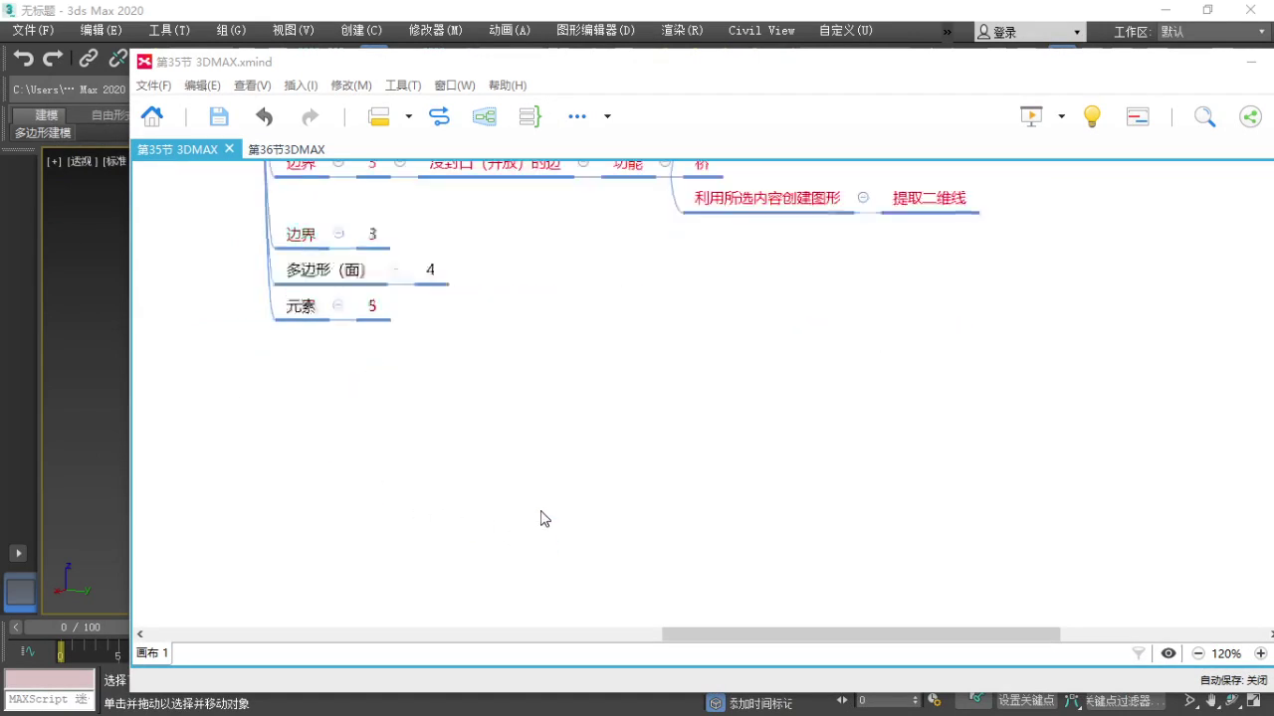
{"action": "right_click_drag", "start_coordinate": [379, 463], "coordinate": [729, 546]}
{"action": "left_click_drag", "start_coordinate": [496, 492], "coordinate": [555, 505]}
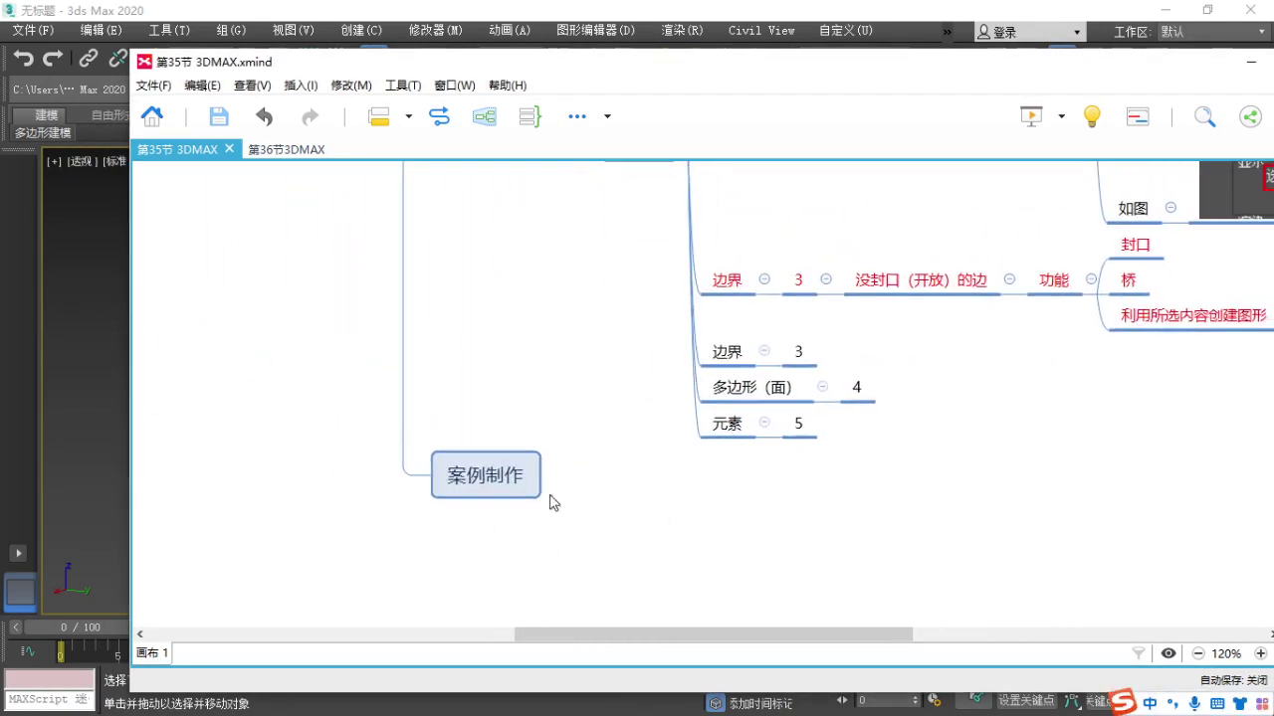
{"action": "left_click", "coordinate": [508, 480]}
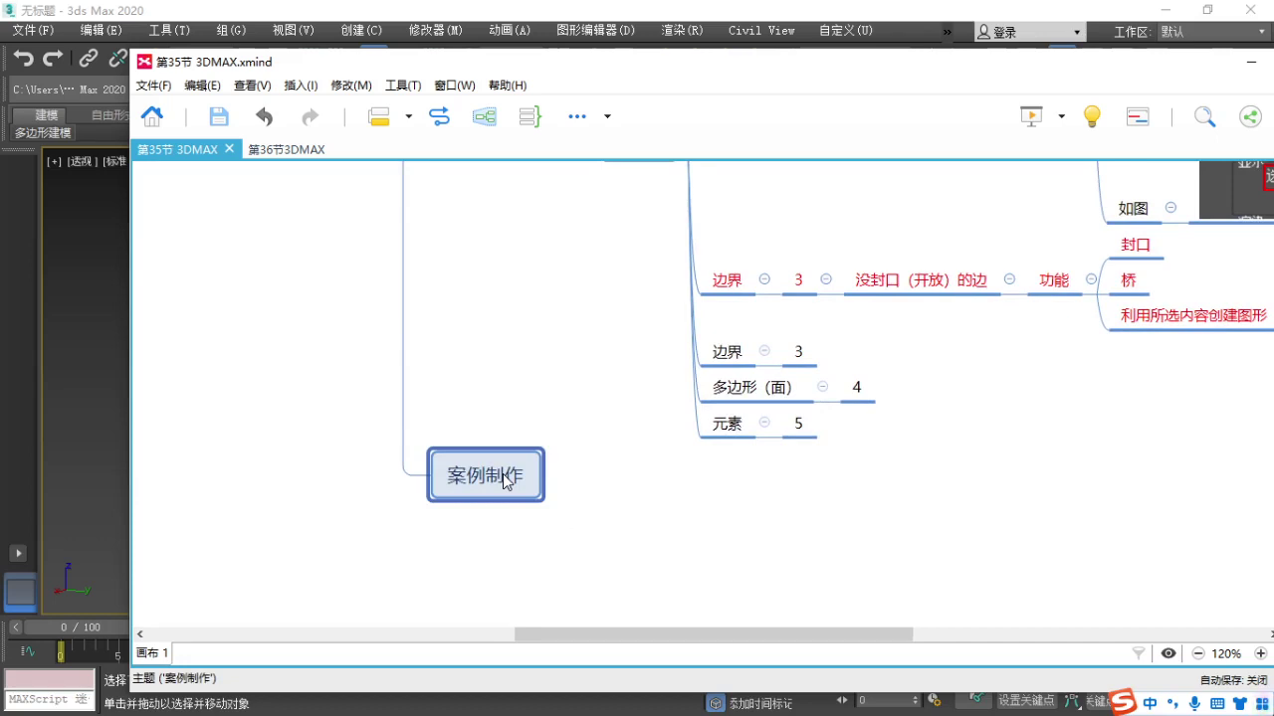
{"action": "key", "text": "ctrl"}
{"action": "key", "text": "Tab"}
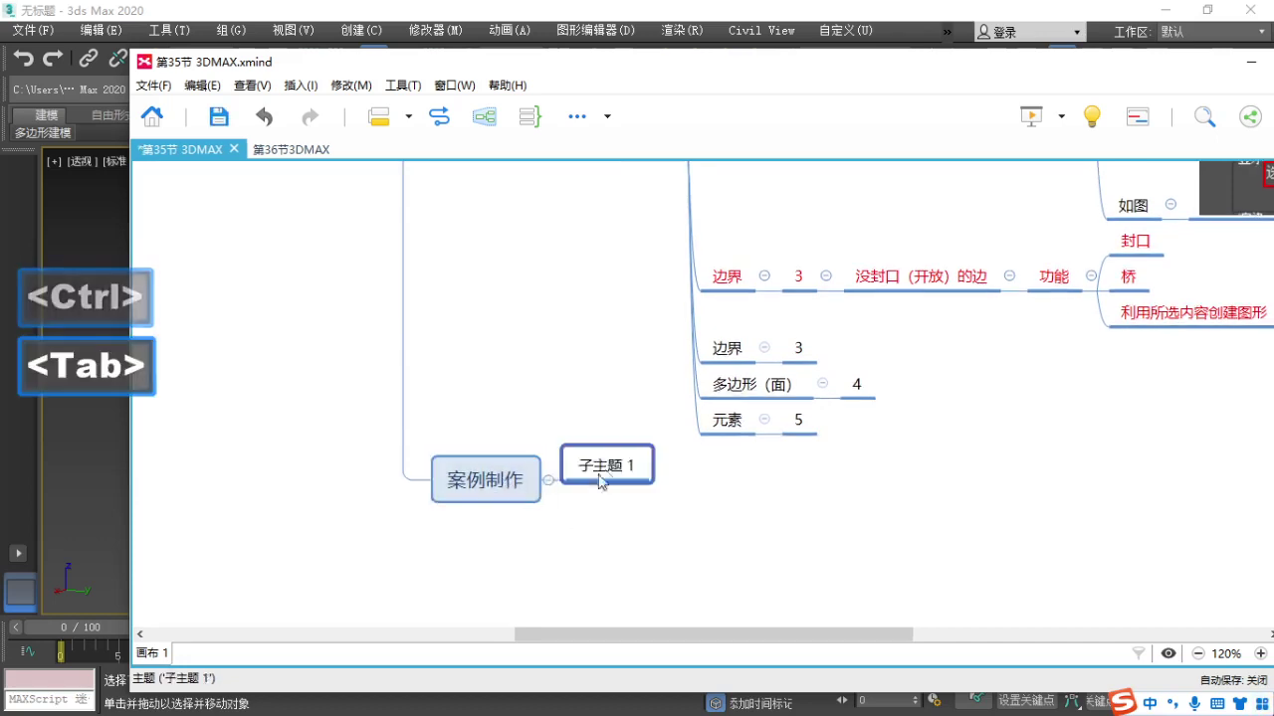
{"action": "key", "text": "ctrl+v"}
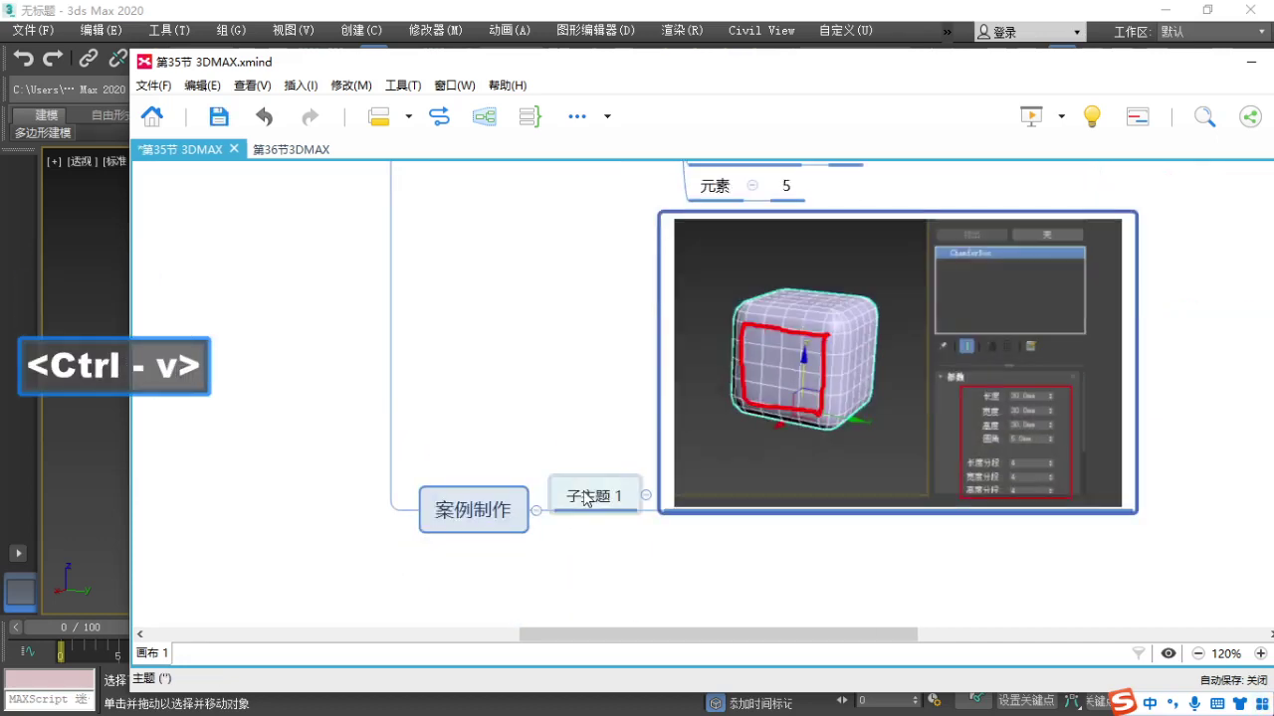
Rename the new subtopic under 案例制作 as 用切角长方体.
{"action": "double_click", "coordinate": [584, 491]}
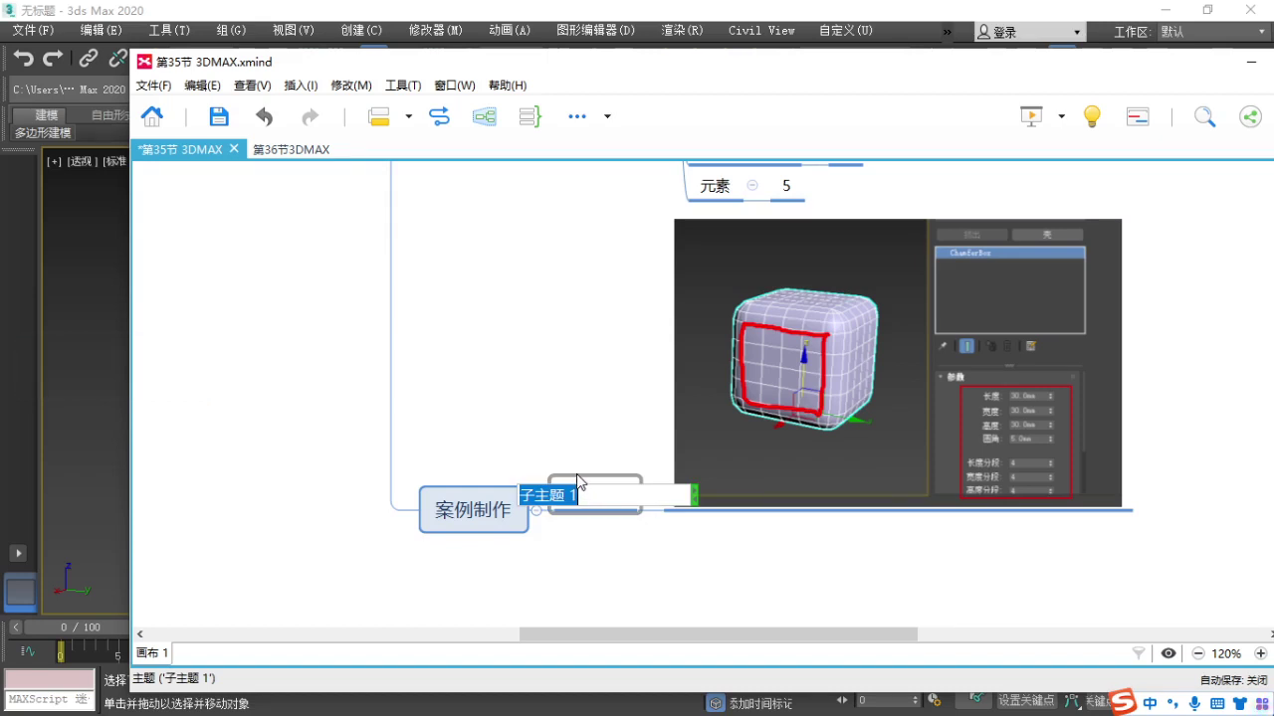
{"action": "type", "text": "用"}
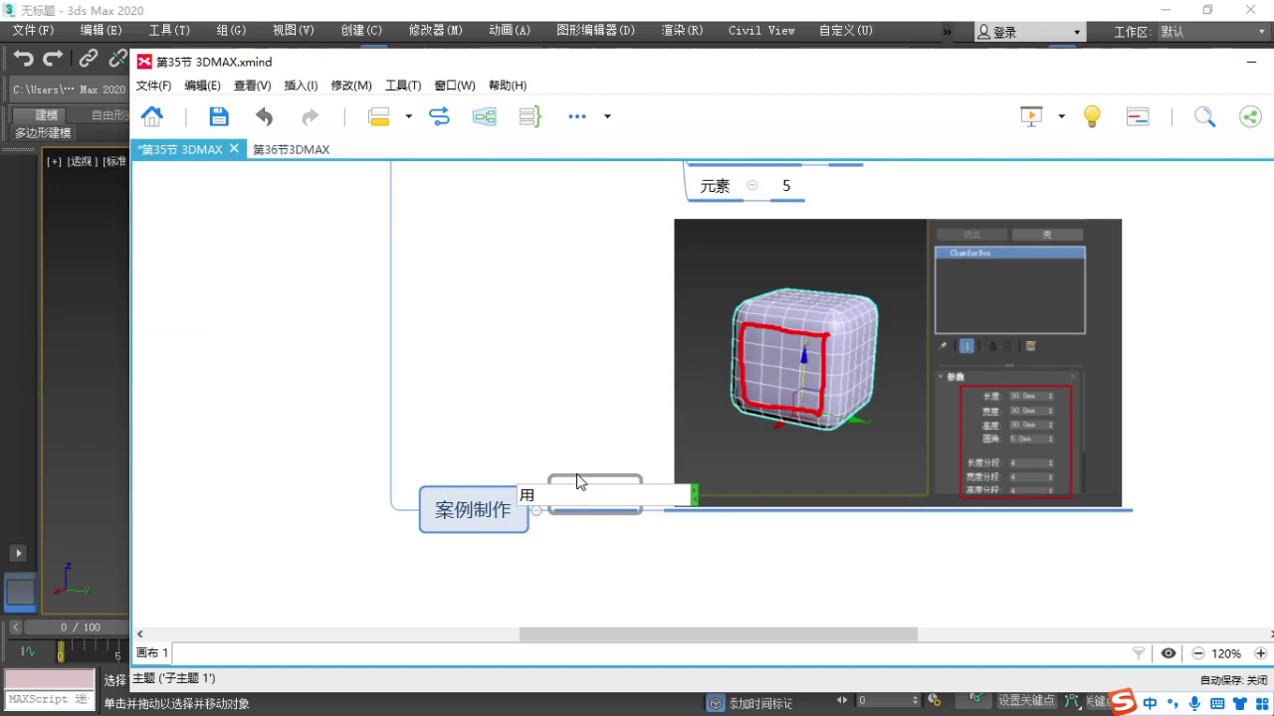
{"action": "type", "text": "qie"}
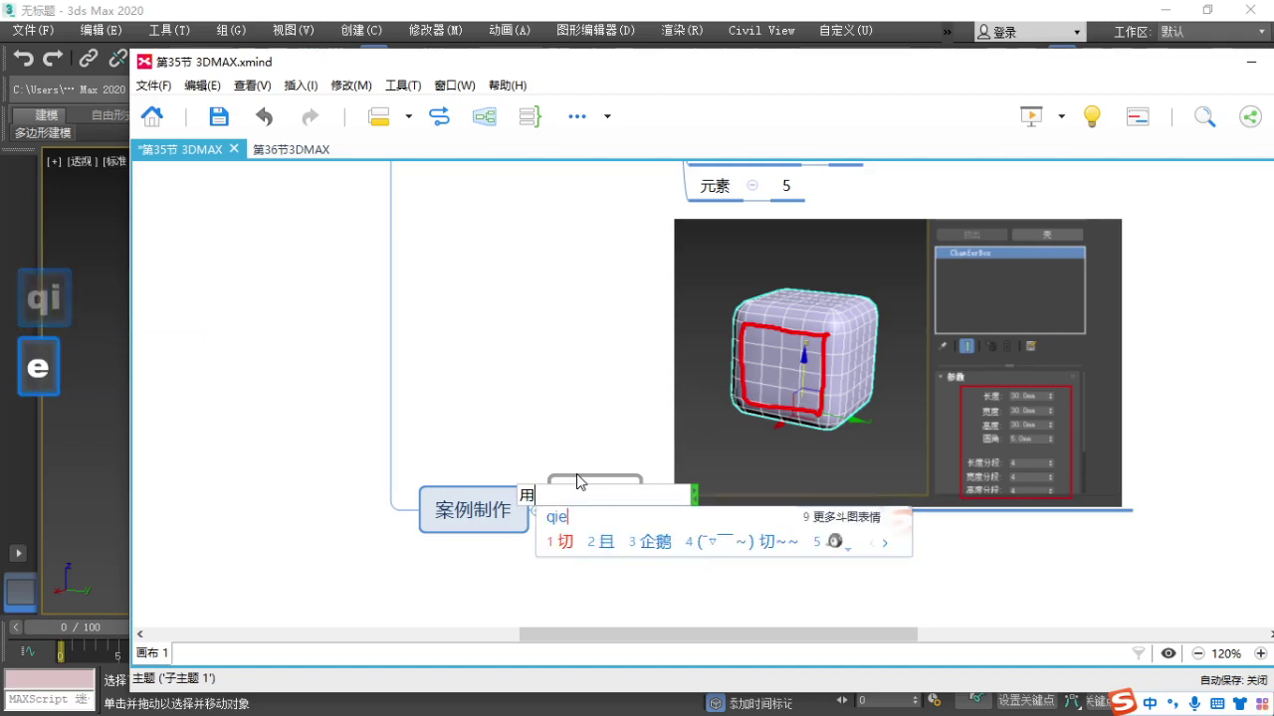
{"action": "type", "text": "jioa"}
{"action": "key", "text": "space"}
{"action": "type", "text": "chnagf"}
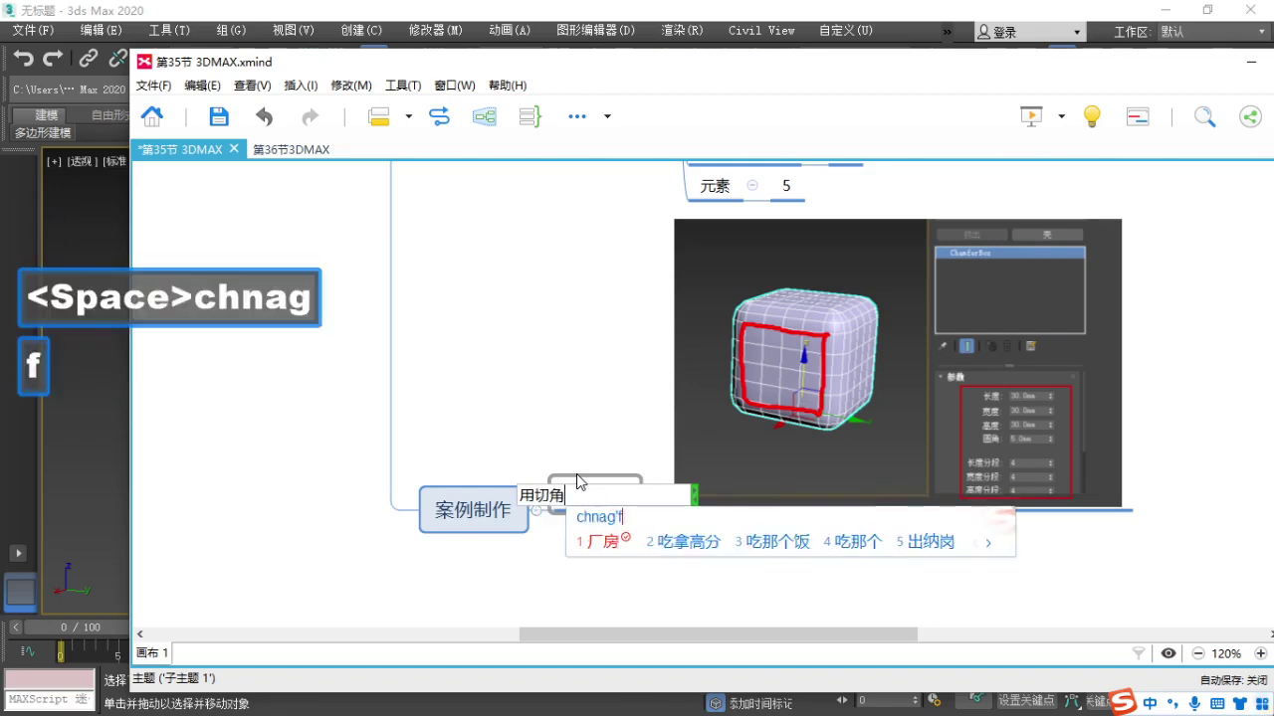
{"action": "type", "text": "angt"}
{"action": "key", "text": "space"}
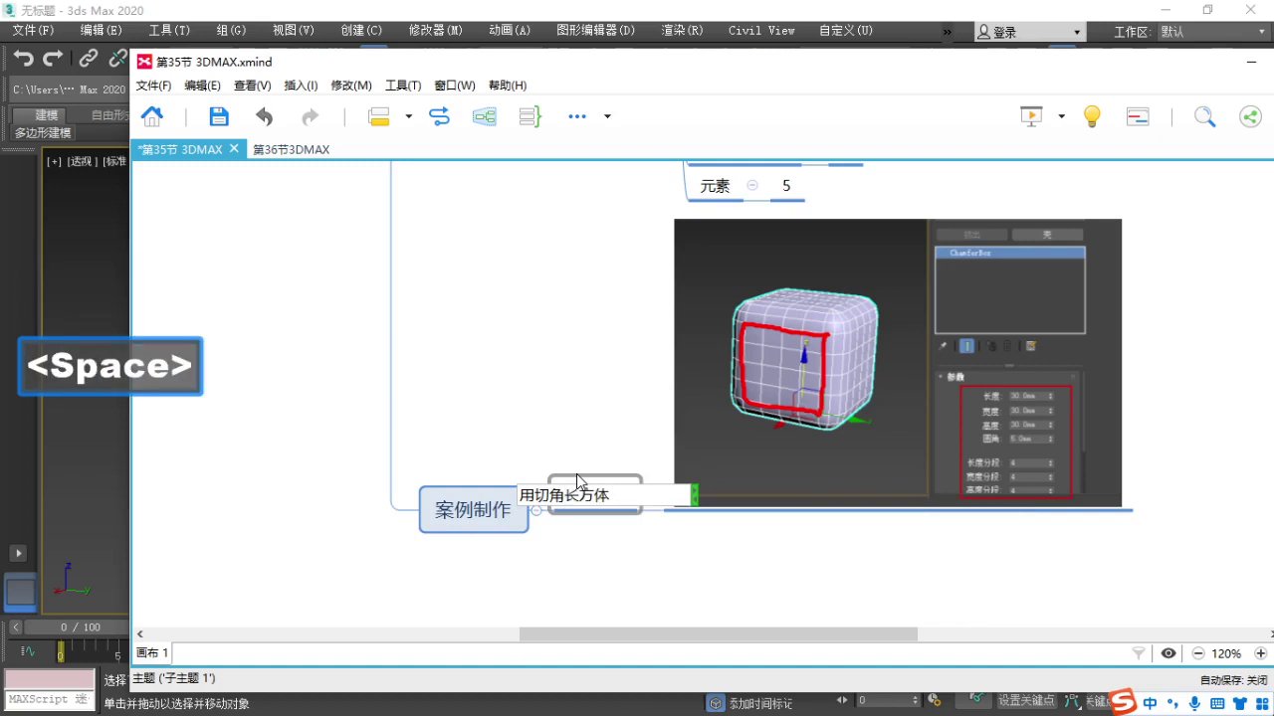
{"action": "left_click", "coordinate": [648, 551]}
Prefix the 用切角长方体 subtopic with the number "1.".
{"action": "right_click_drag", "start_coordinate": [766, 541], "coordinate": [662, 516]}
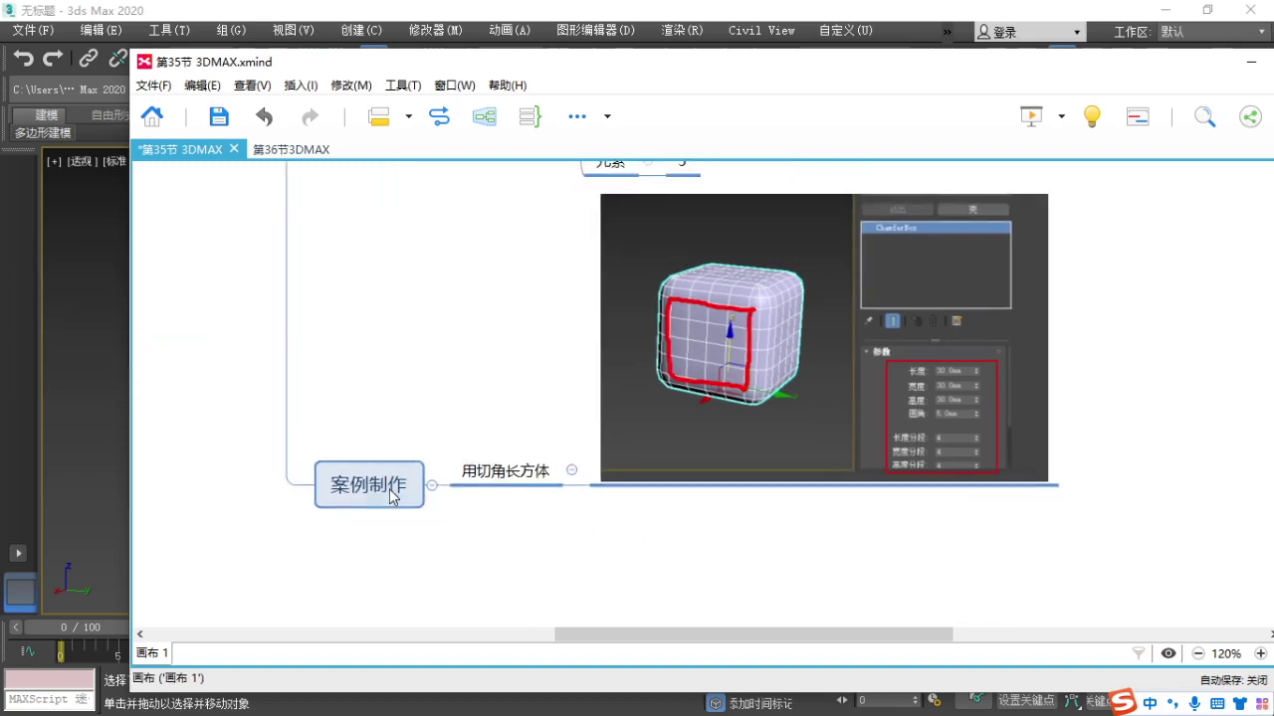
{"action": "left_click", "coordinate": [506, 471]}
{"action": "key", "text": "F2"}
{"action": "type", "text": "1."}
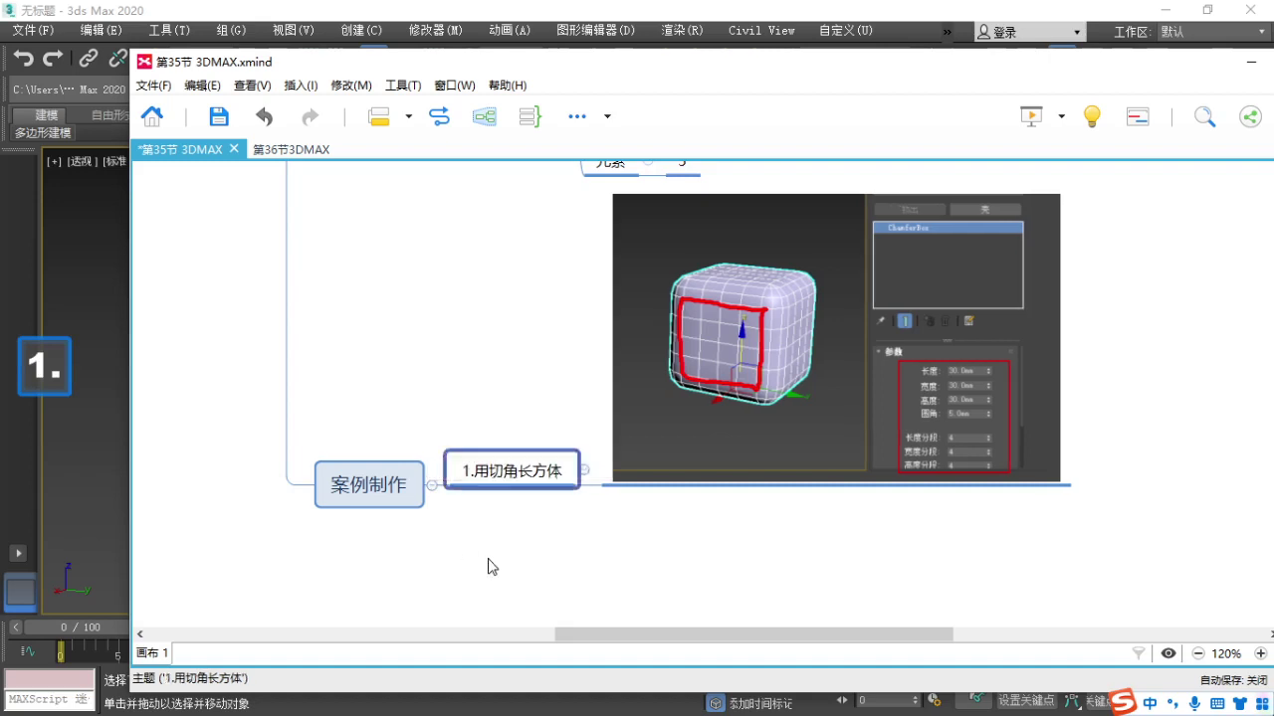
Add a second subtopic under 案例制作 with the text "2.".
{"action": "left_click", "coordinate": [379, 492]}
{"action": "key", "text": "Tab"}
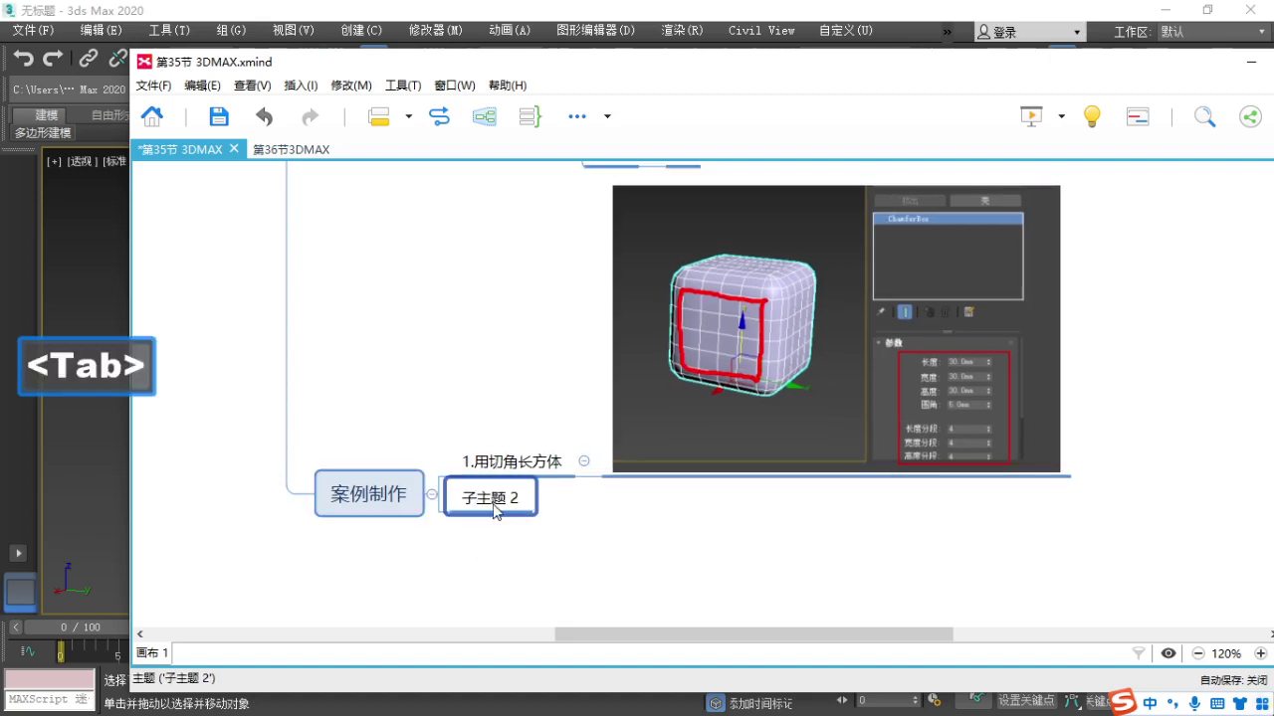
{"action": "type", "text": "2."}
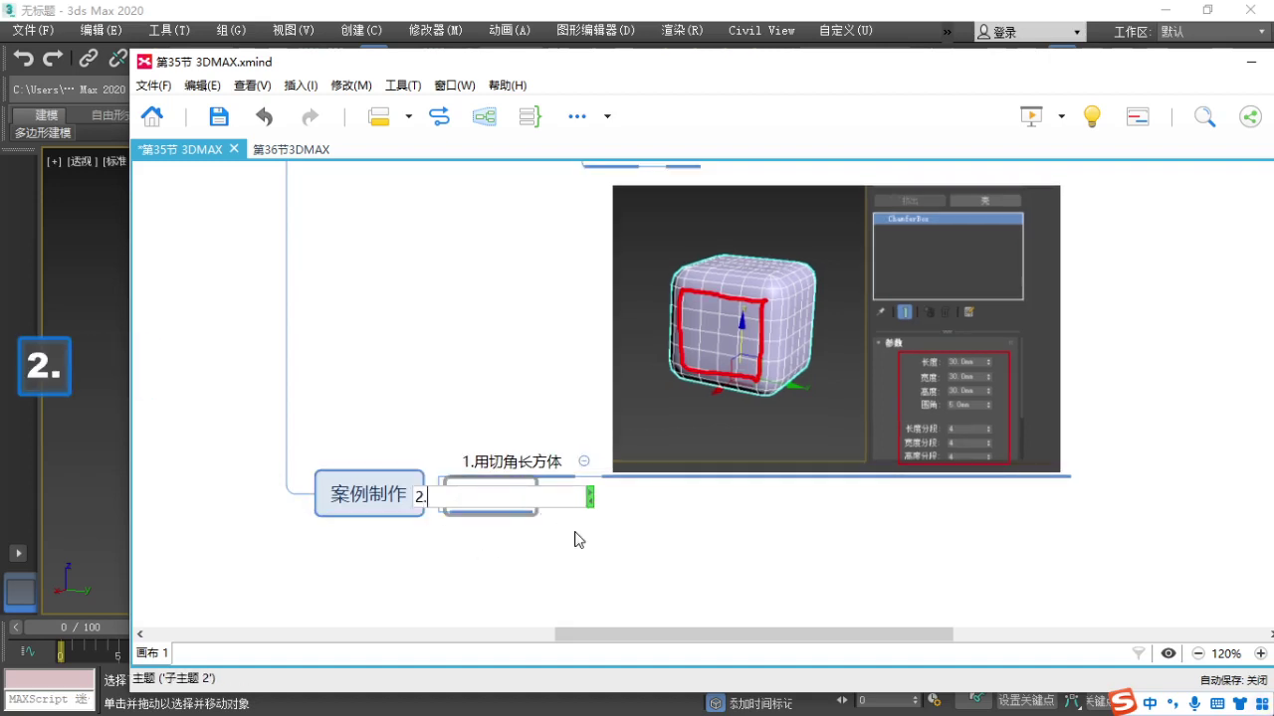
{"action": "left_click", "coordinate": [574, 532]}
Extend the "2." subtopic under 案例制作 so that it reads 2.转多边形.
{"action": "left_click_drag", "start_coordinate": [1183, 63], "coordinate": [1077, 86]}
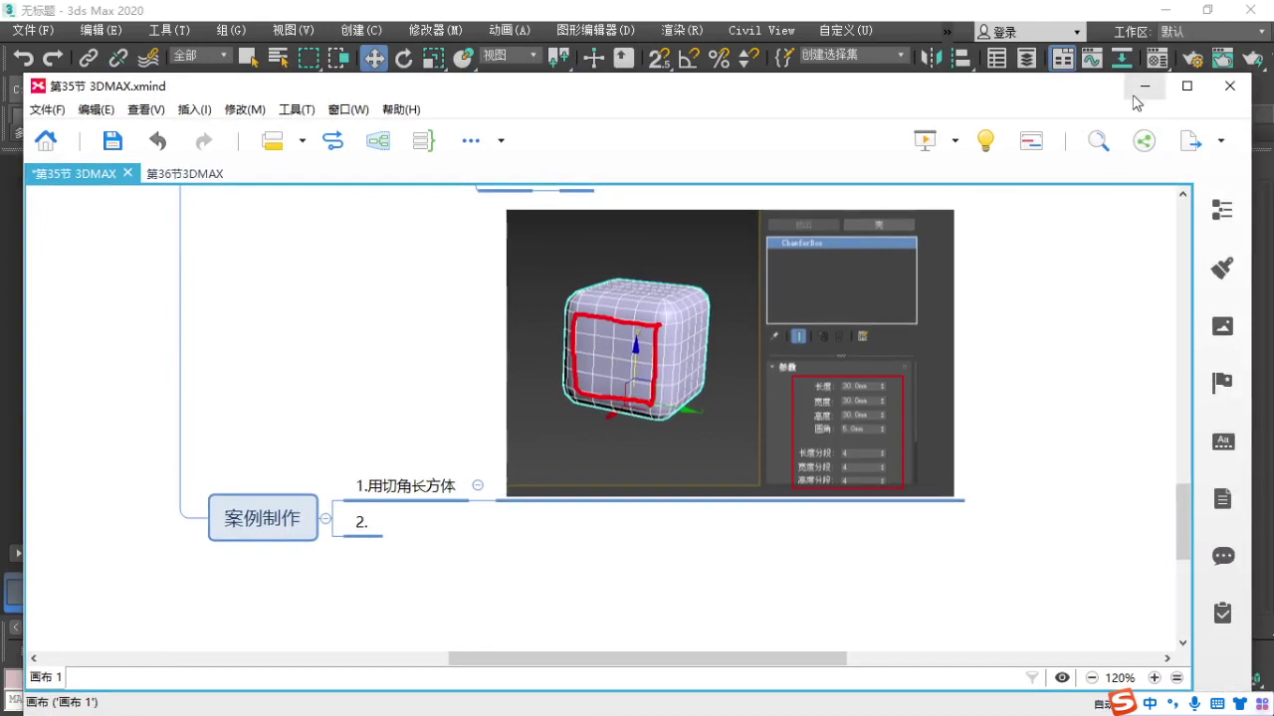
{"action": "double_click", "coordinate": [378, 518]}
{"action": "type", "text": "zhaugn"}
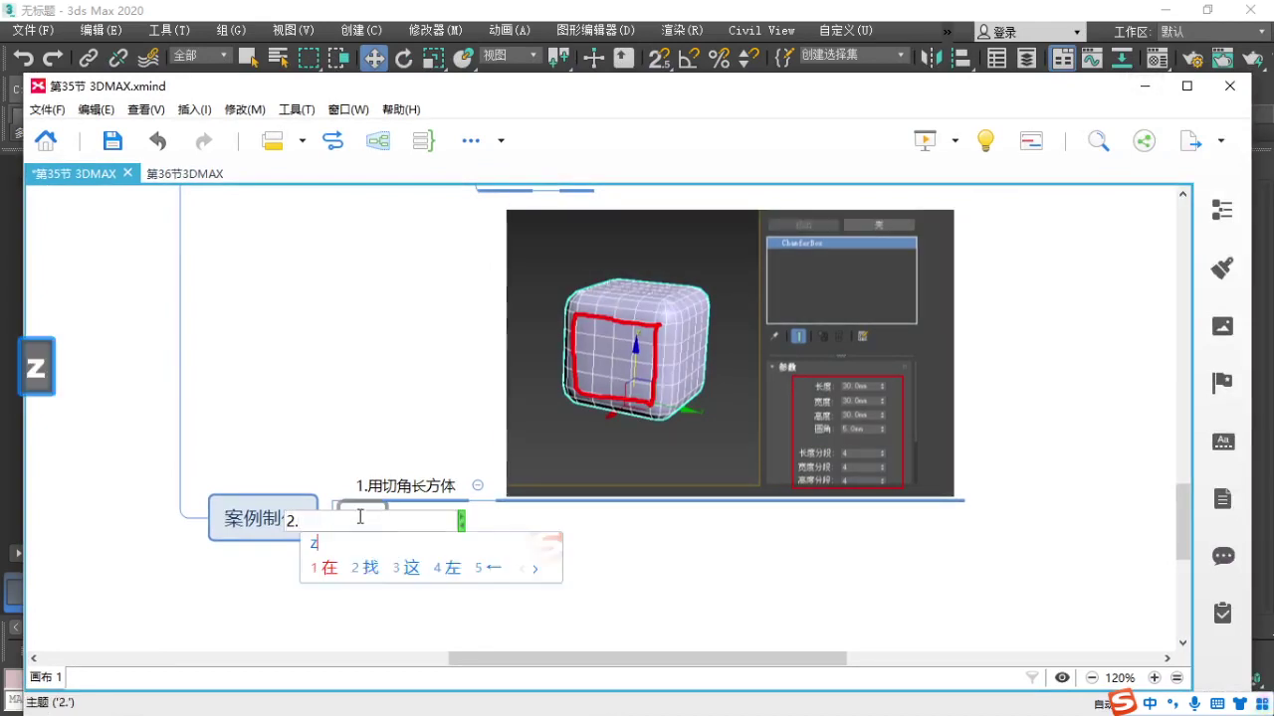
{"action": "key", "text": "BackSpace"}
{"action": "key", "text": "BackSpace"}
{"action": "key", "text": "BackSpace"}
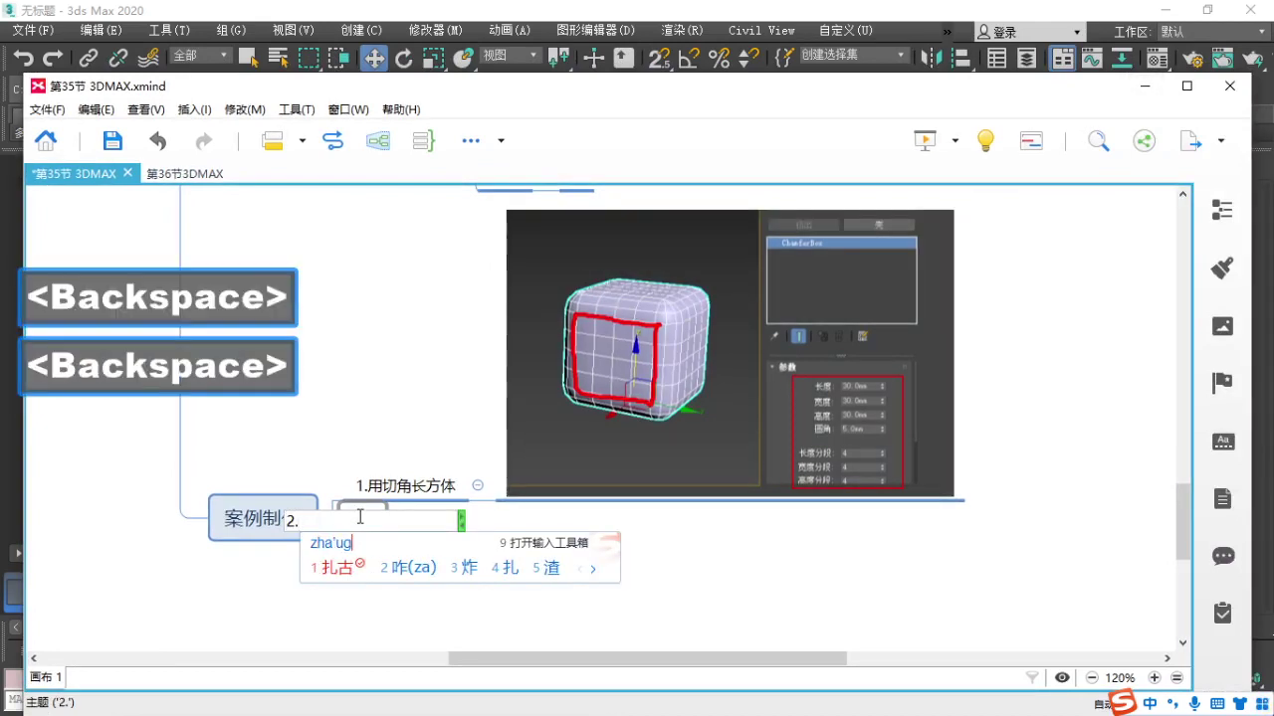
{"action": "key", "text": "BackSpace"}
{"action": "type", "text": "uan"}
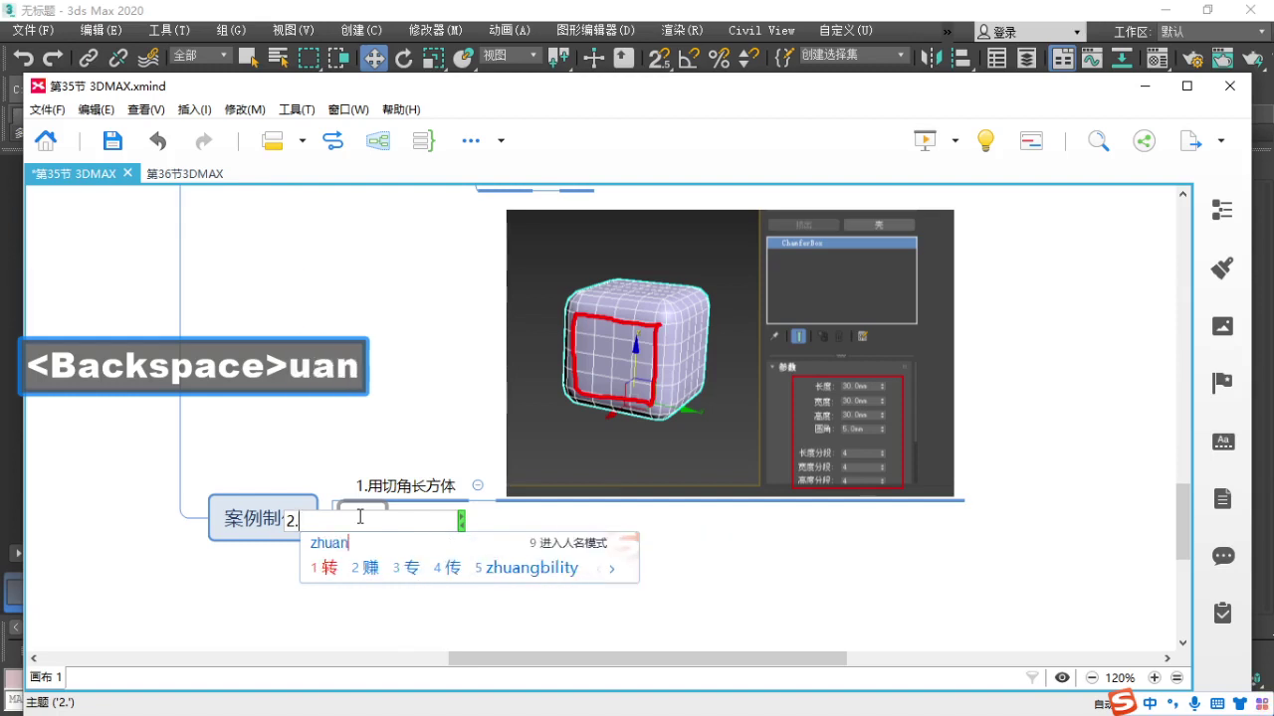
{"action": "key", "text": "space"}
{"action": "type", "text": "duo"}
{"action": "key", "text": "space"}
{"action": "type", "text": "bvan"}
{"action": "key", "text": "space"}
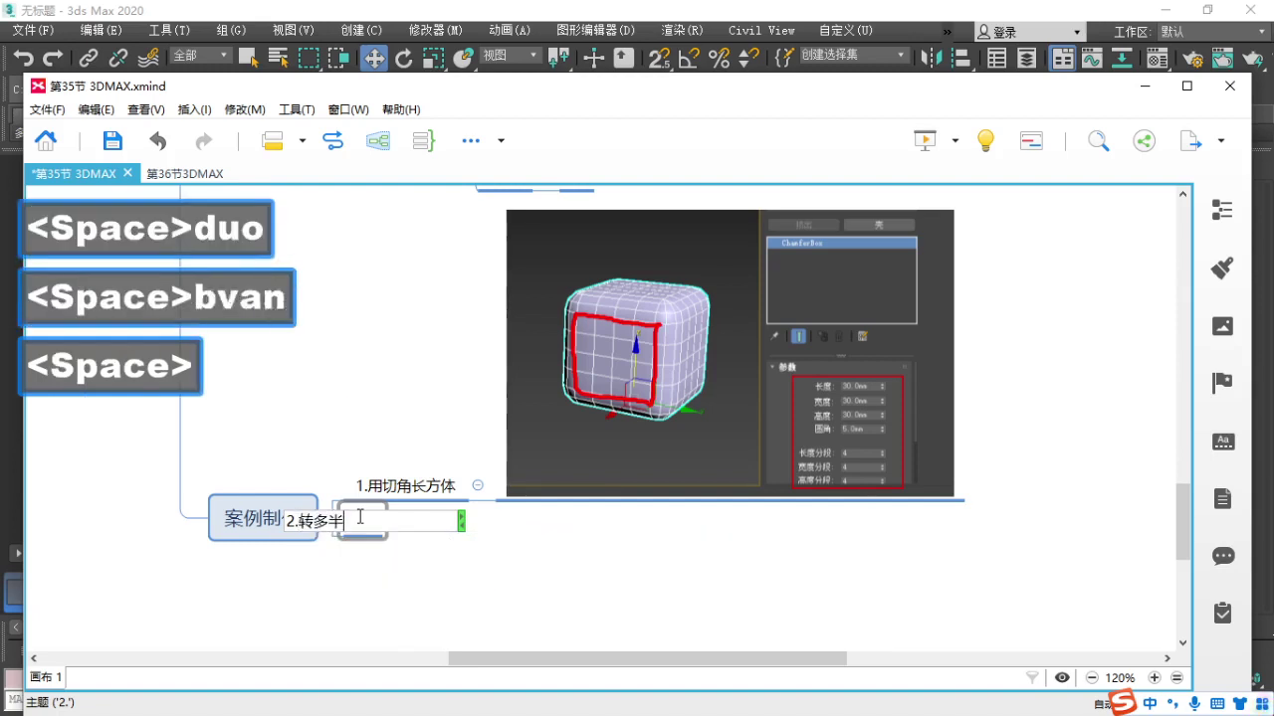
{"action": "key", "text": "BackSpace"}
{"action": "type", "text": "buanx"}
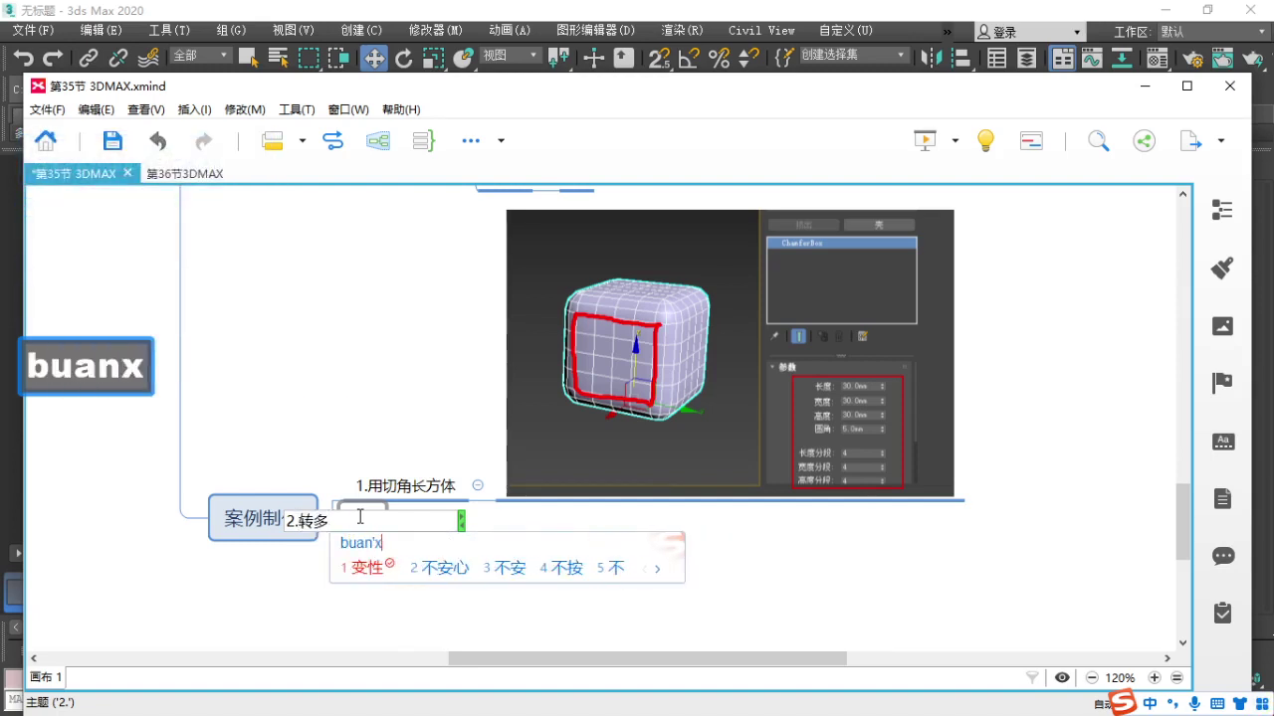
{"action": "key", "text": "BackSpace"}
{"action": "key", "text": "BackSpace"}
{"action": "key", "text": "BackSpace"}
{"action": "key", "text": "BackSpace"}
{"action": "key", "text": "BackSpace"}
{"action": "type", "text": "bianxing"}
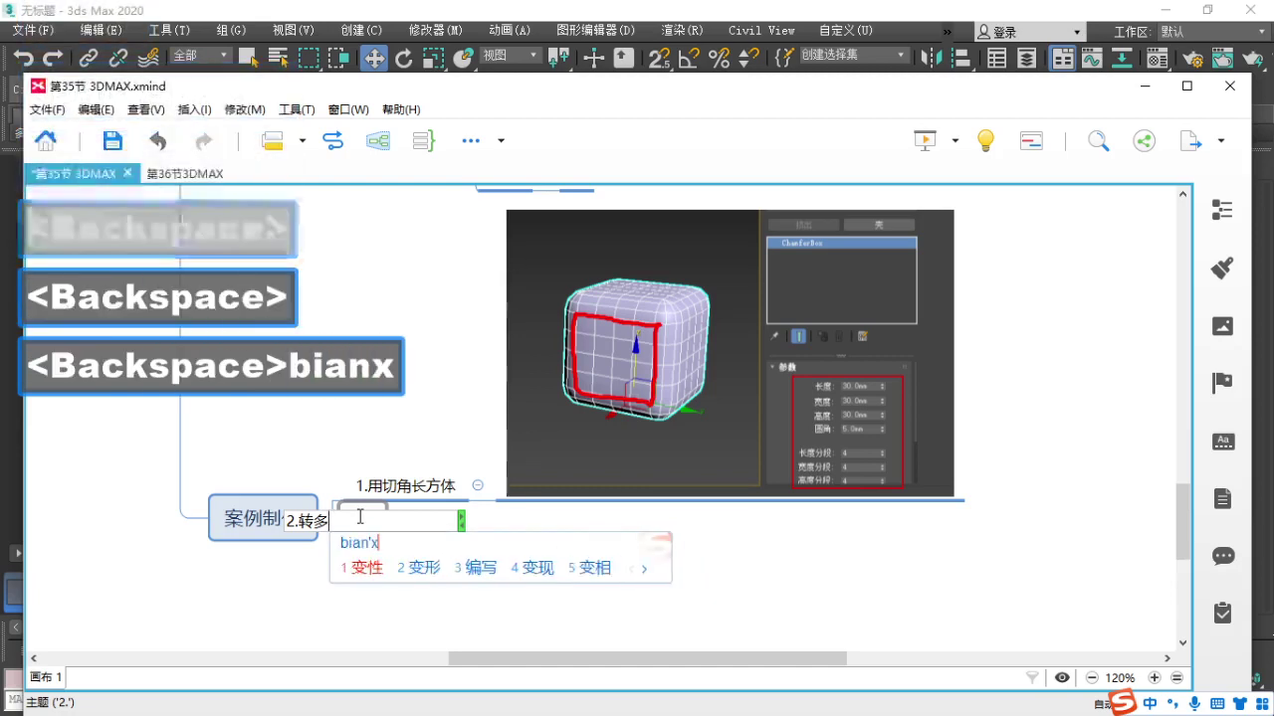
{"action": "key", "text": "BackSpace"}
{"action": "key", "text": "BackSpace"}
{"action": "key", "text": "BackSpace"}
{"action": "key", "text": "BackSpace"}
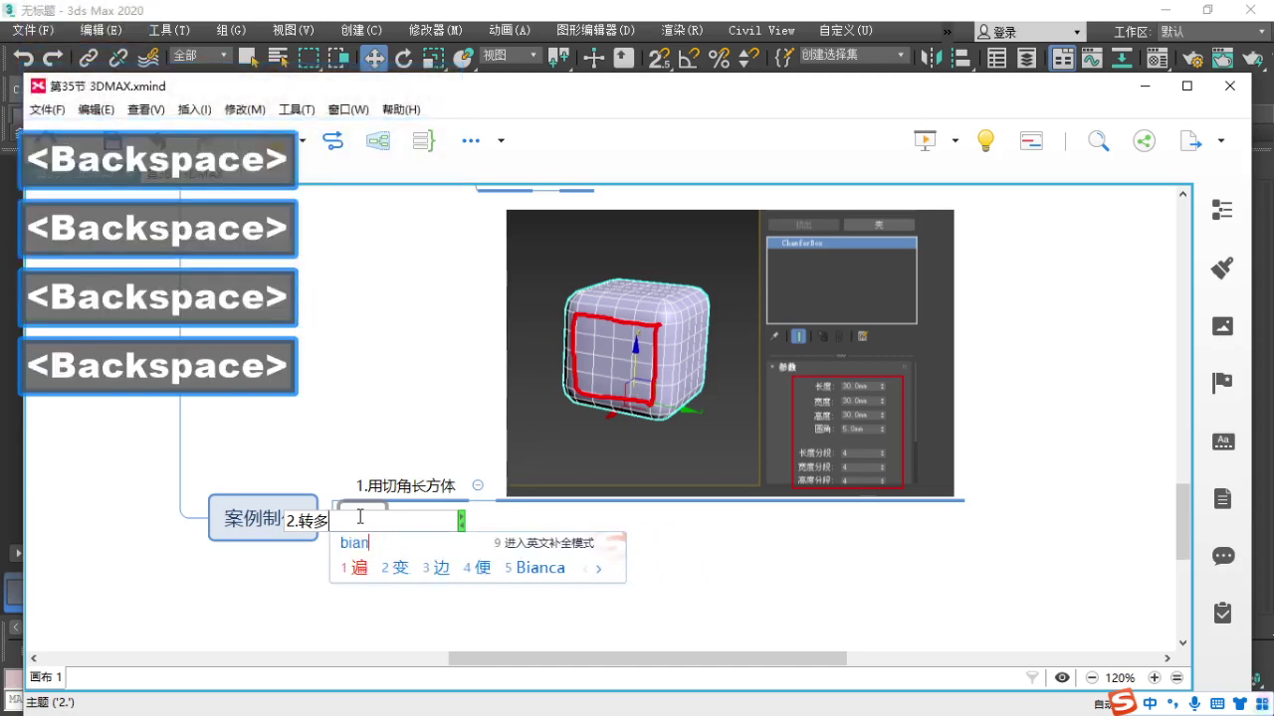
{"action": "type", "text": "3xing"}
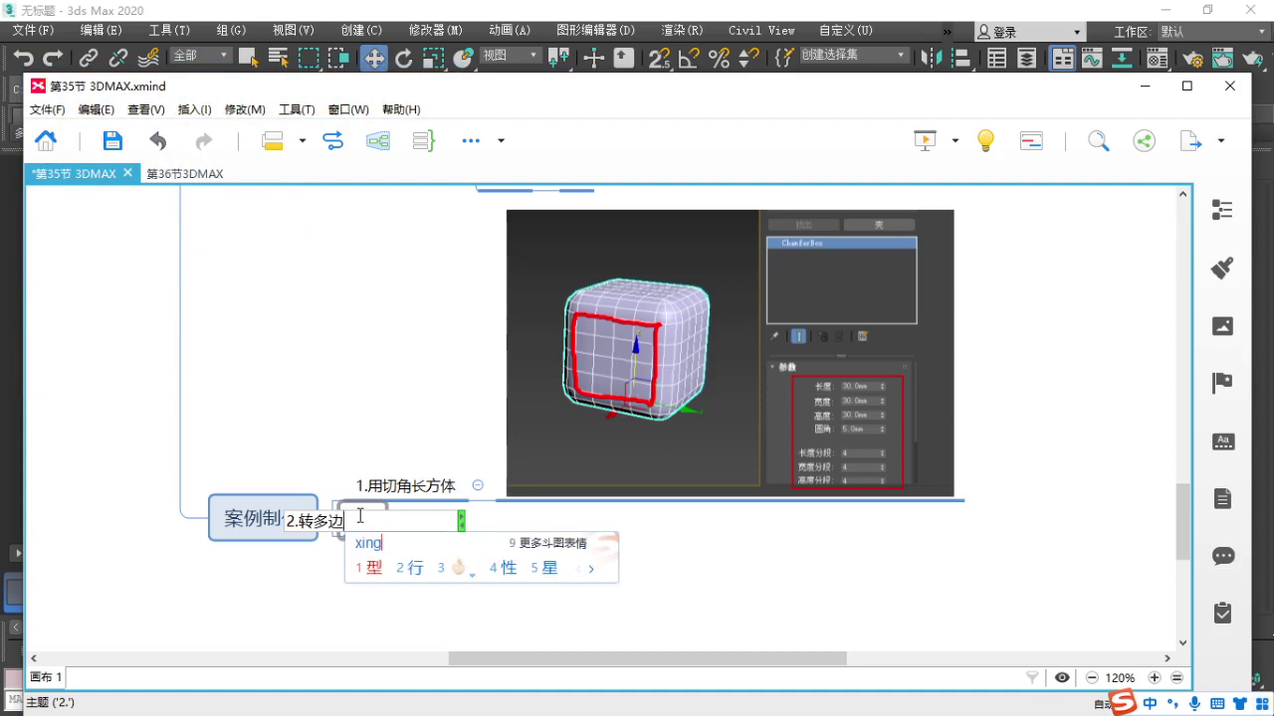
{"action": "key", "text": "equal"}
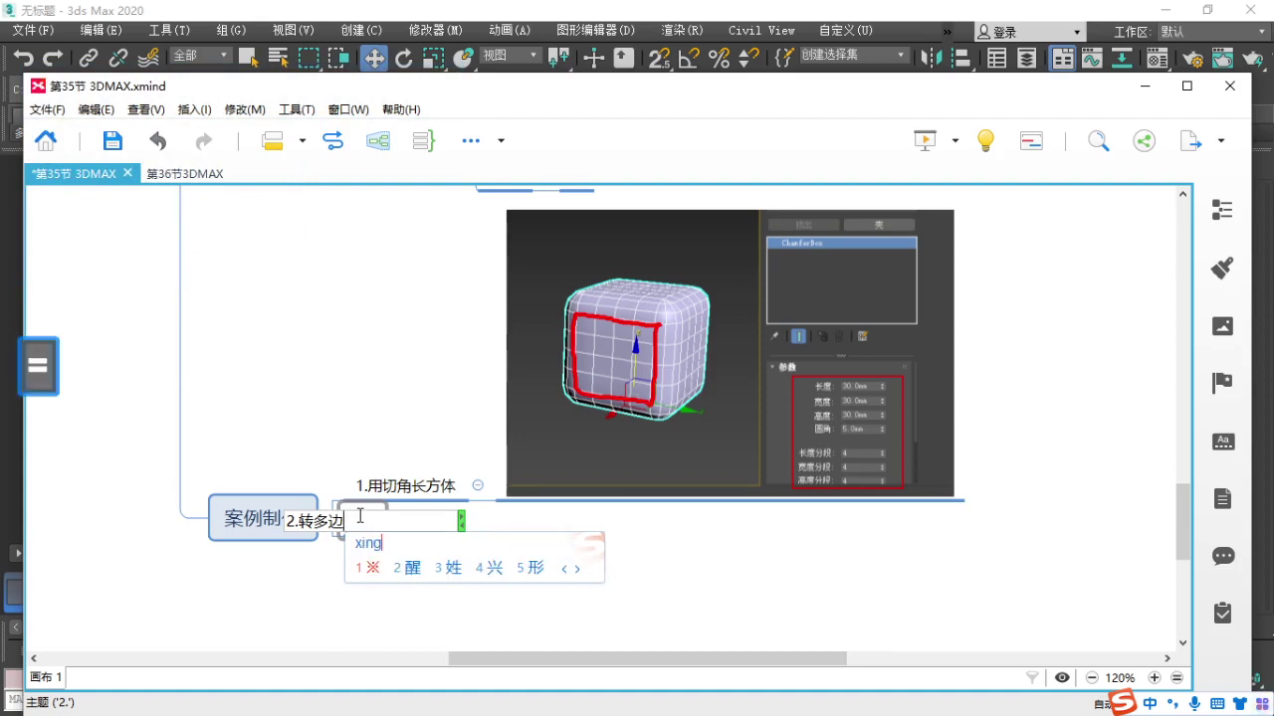
{"action": "key", "text": "5"}
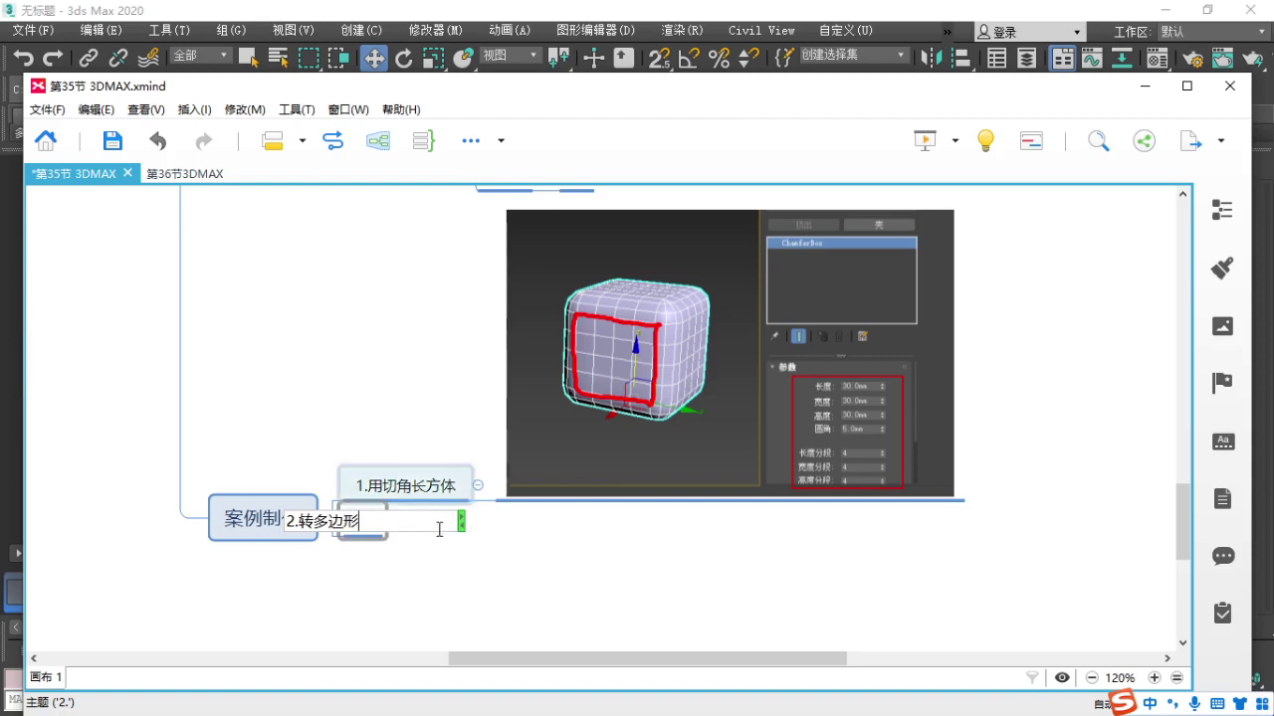
{"action": "left_click", "coordinate": [426, 564]}
{"action": "key", "text": "Tab"}
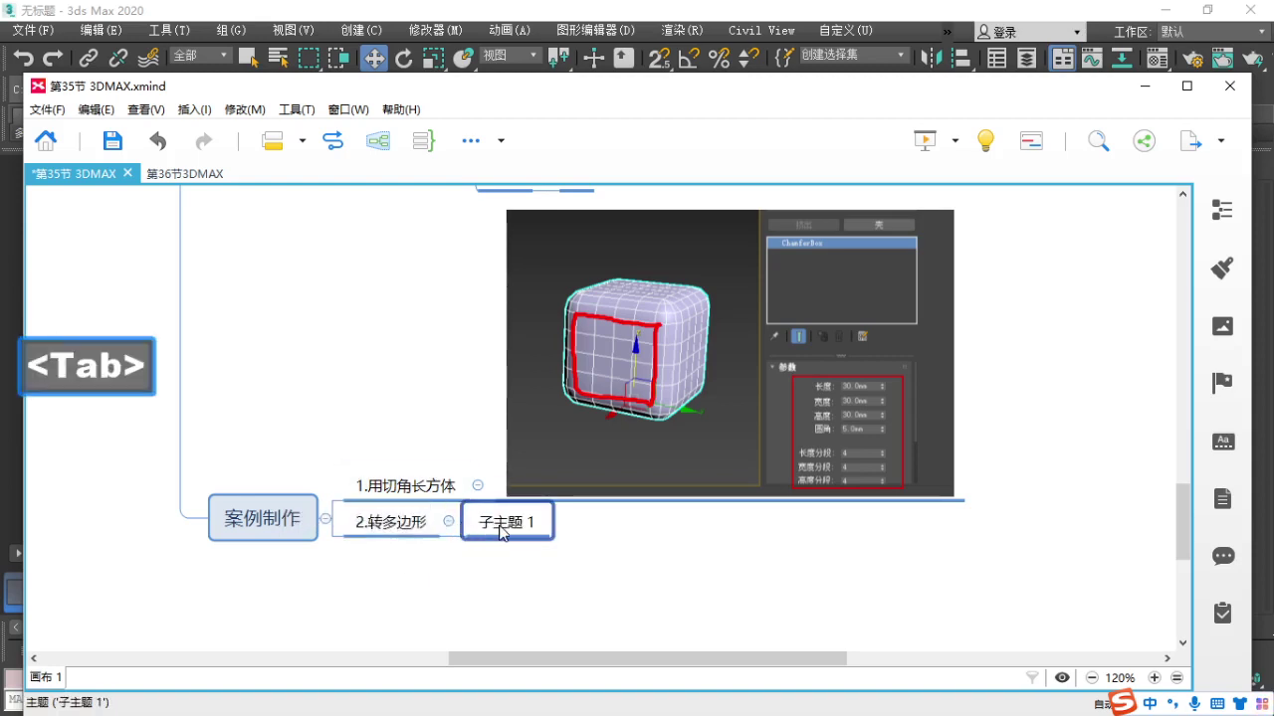
{"action": "left_click", "coordinate": [454, 554]}
{"action": "left_click", "coordinate": [509, 524]}
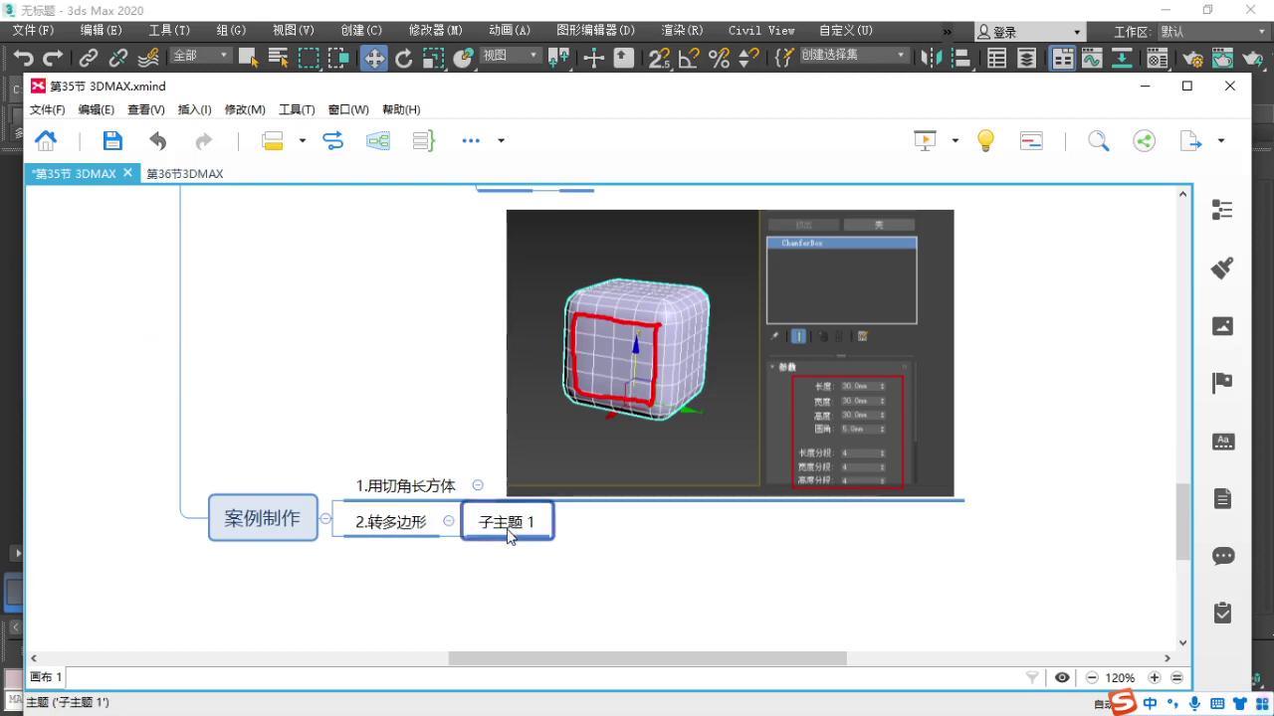
{"action": "key", "text": "Delete"}
Append ——点层级 to the text of the 2.转多边形 subtopic.
{"action": "double_click", "coordinate": [425, 523]}
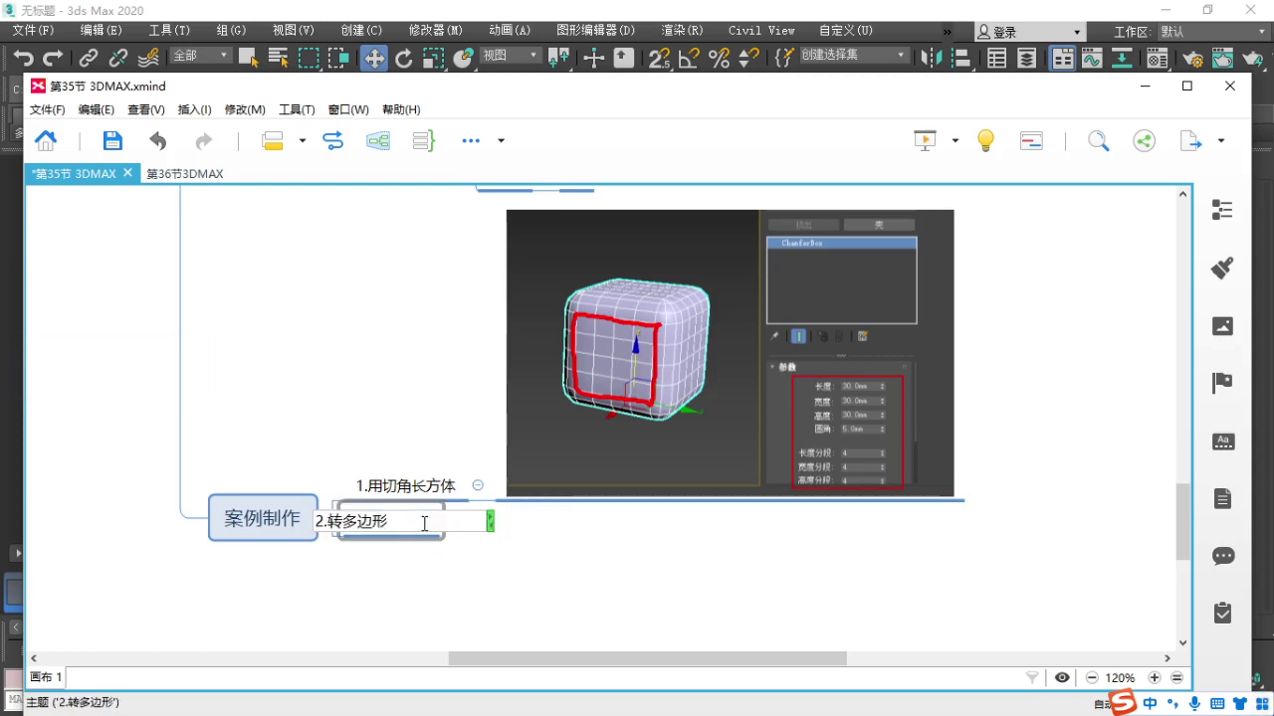
{"action": "type", "text": "——ding"}
{"action": "key", "text": "BackSpace"}
{"action": "key", "text": "BackSpace"}
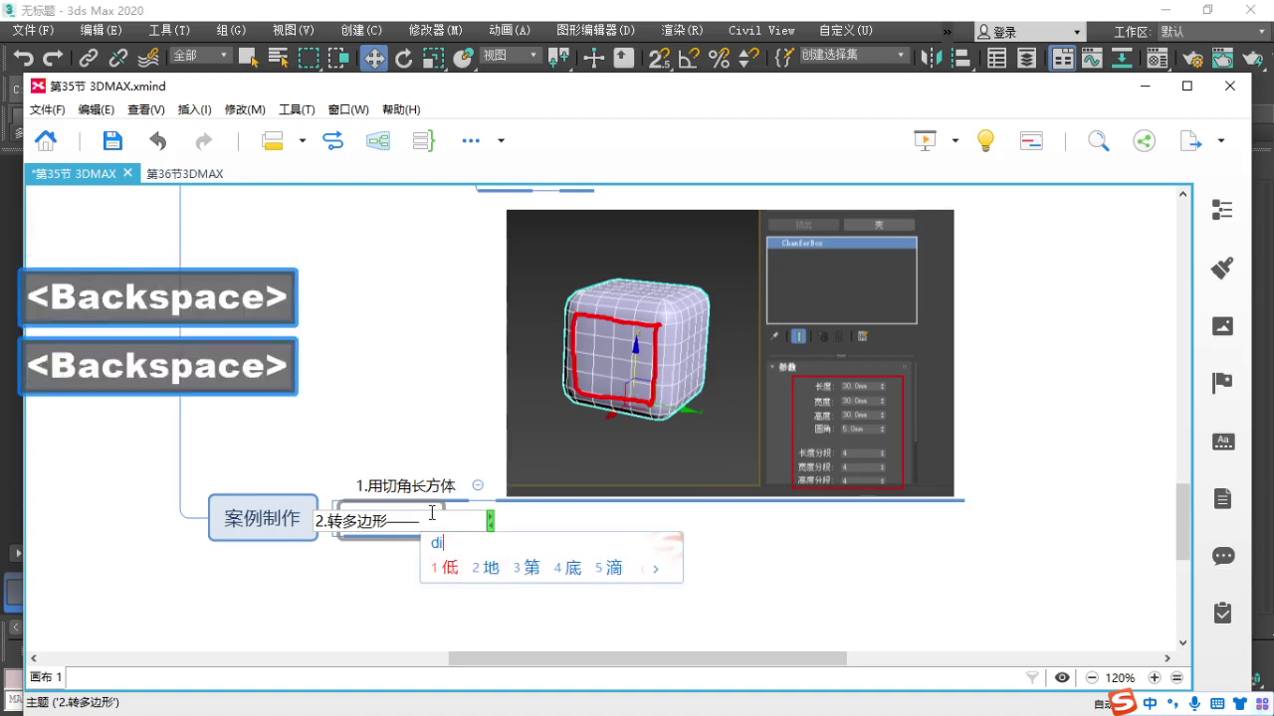
{"action": "type", "text": "an"}
{"action": "key", "text": "space"}
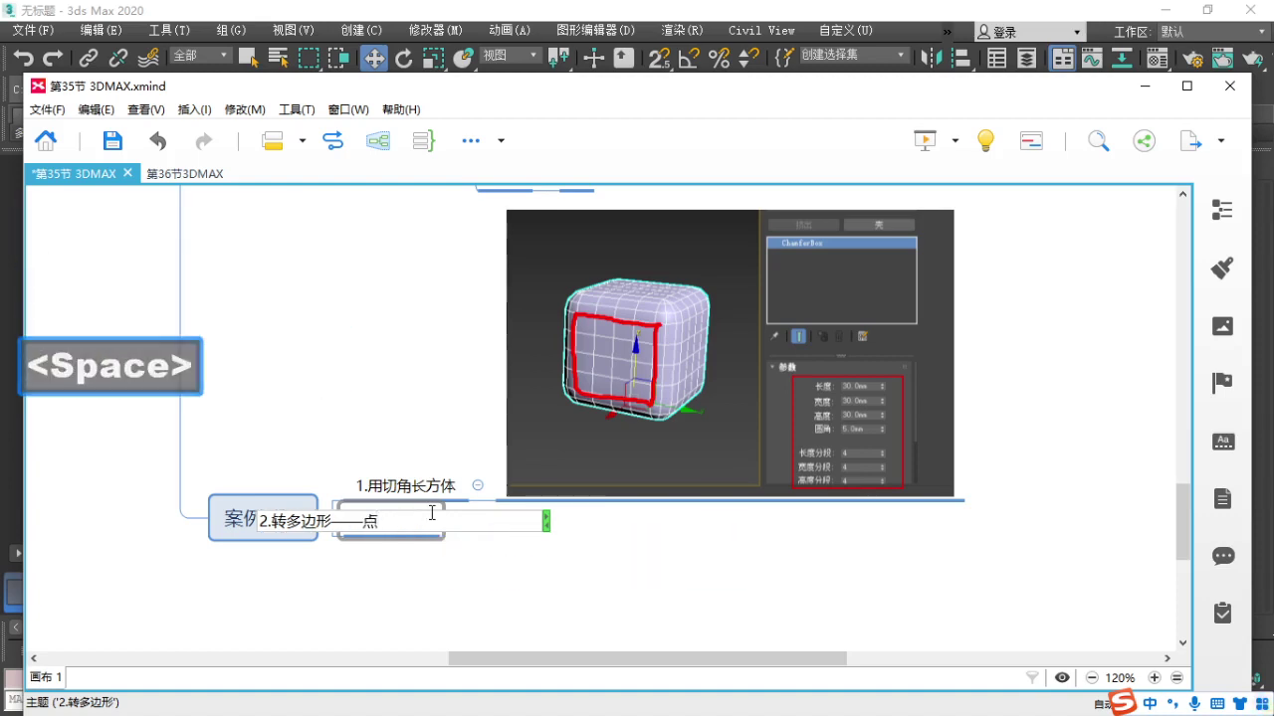
{"action": "type", "text": "cengj"}
{"action": "key", "text": "space"}
{"action": "key", "text": "BackSpace"}
{"action": "key", "text": "BackSpace"}
{"action": "type", "text": "cengj"}
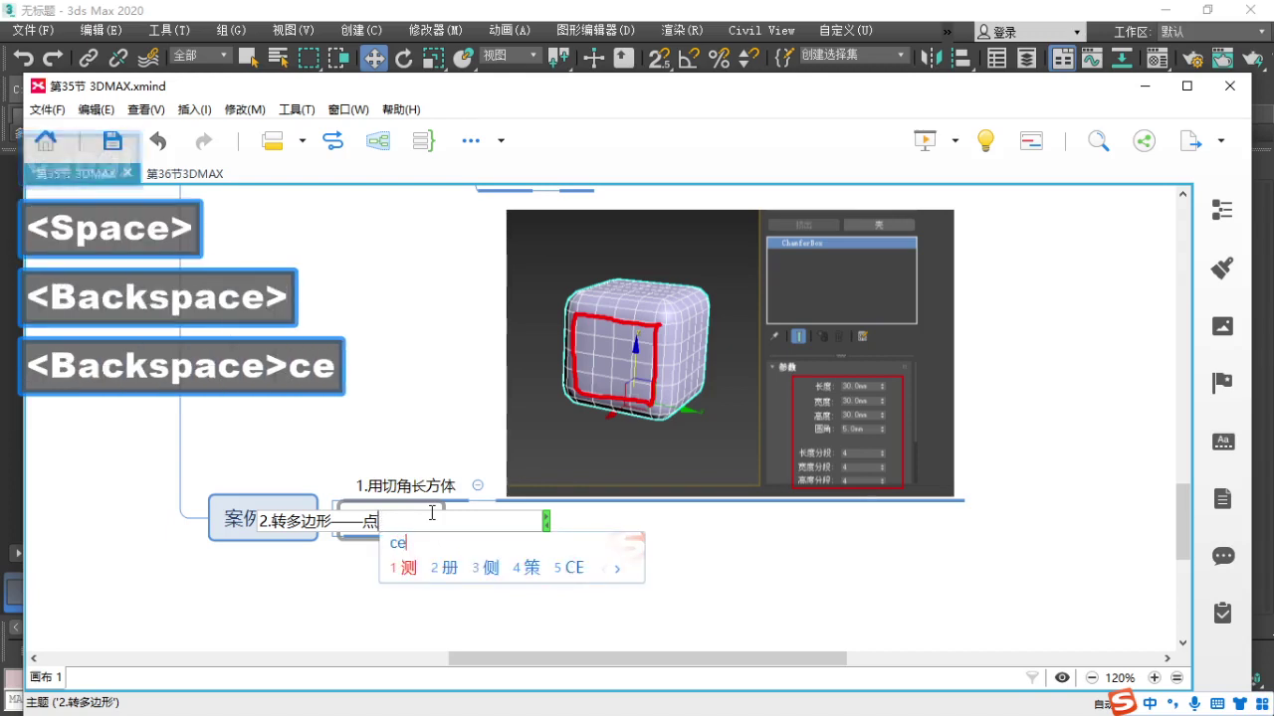
{"action": "key", "text": "space"}
{"action": "key", "text": "BackSpace"}
{"action": "key", "text": "BackSpace"}
{"action": "type", "text": "ceng"}
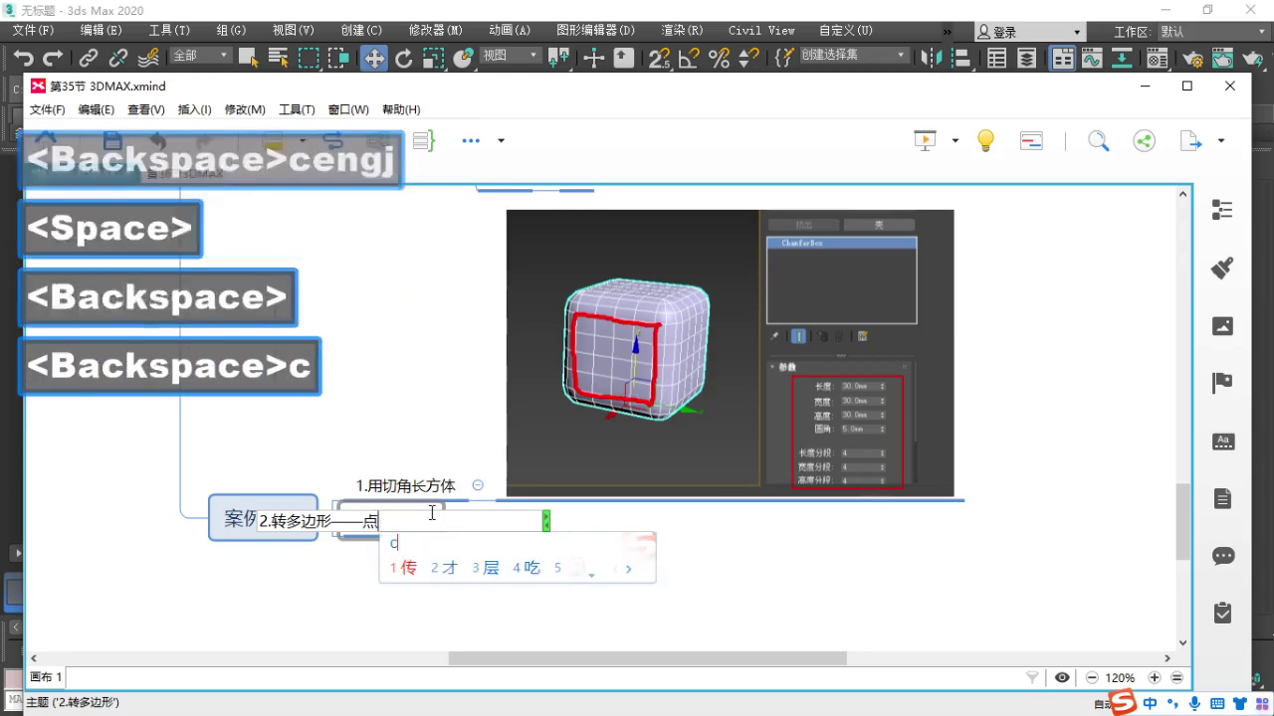
{"action": "key", "text": "space"}
{"action": "type", "text": "j"}
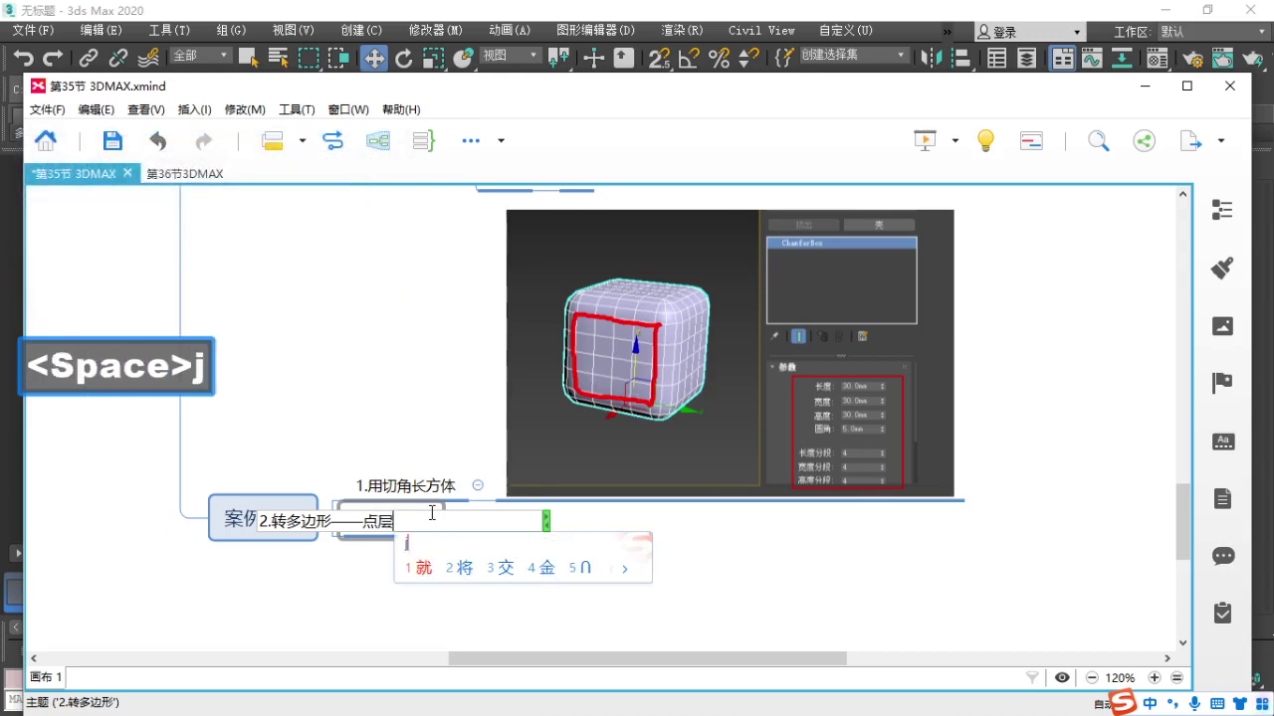
{"action": "type", "text": "i"}
{"action": "key", "text": "space"}
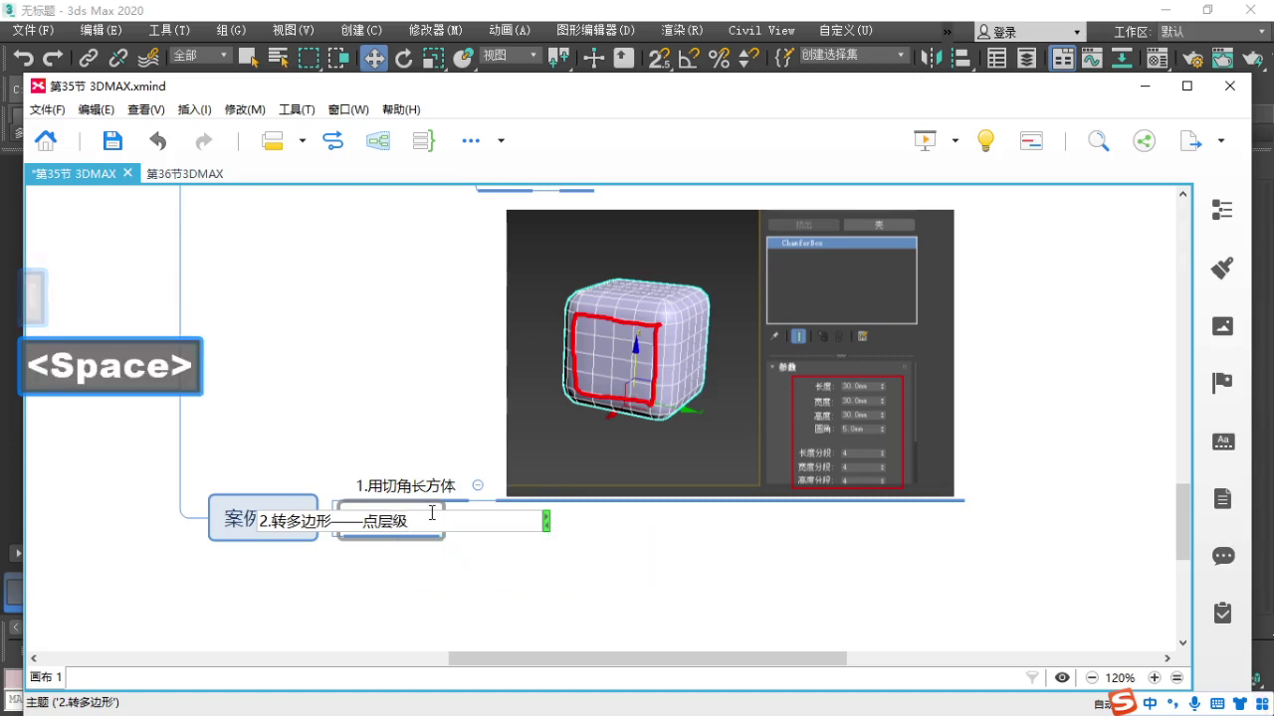
Append ——按每个面选择数字 to the second subtopic under 案例制作 and save the mind map.
{"action": "type", "text": "_an"}
{"action": "key", "text": "space"}
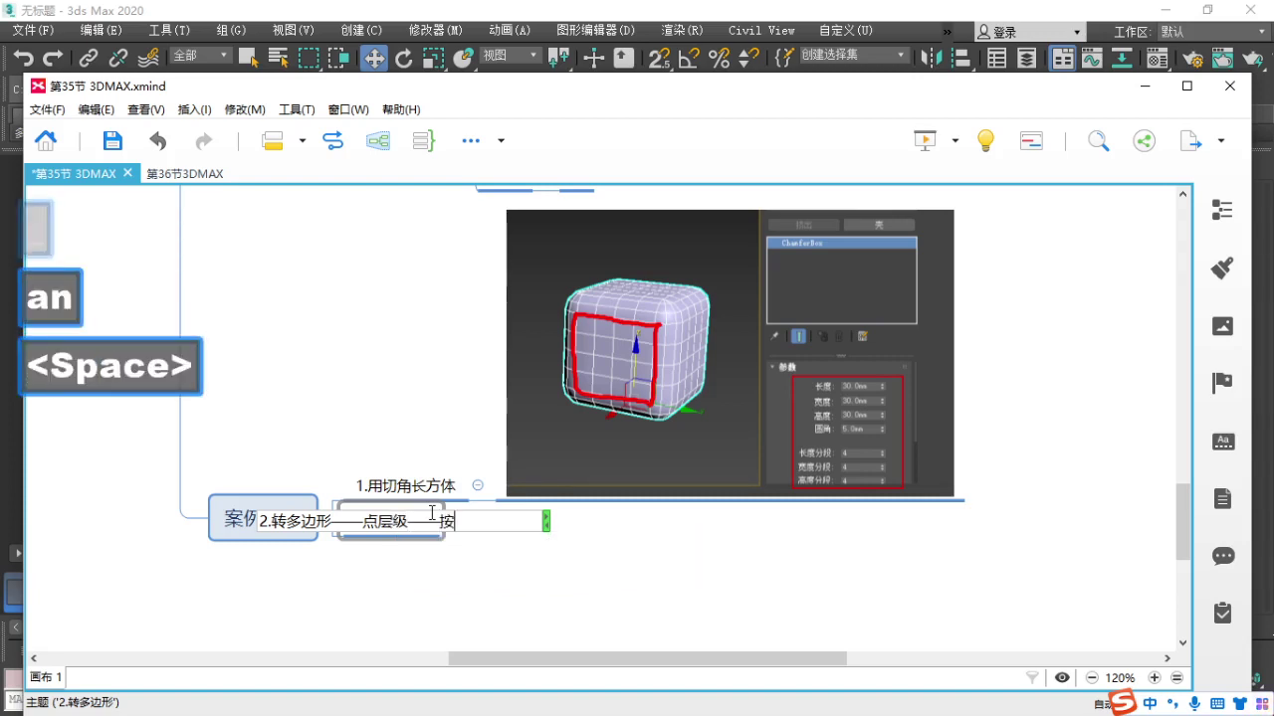
{"action": "type", "text": "meig"}
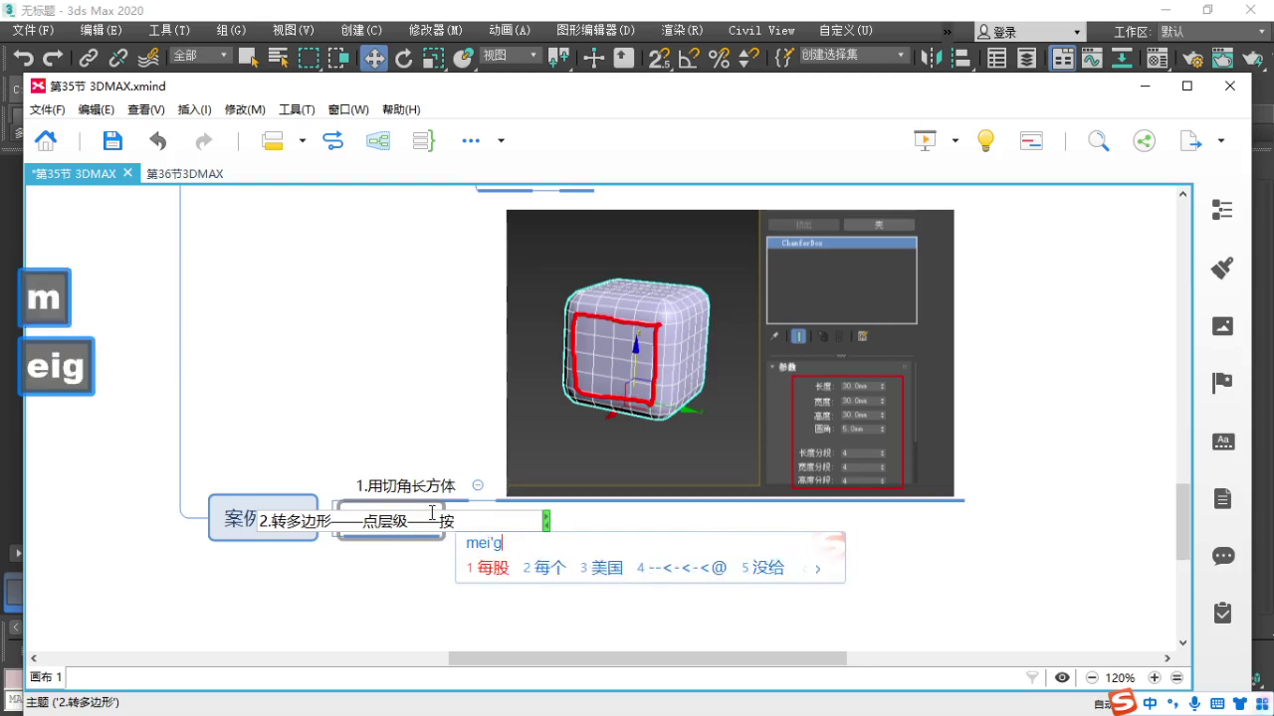
{"action": "key", "text": "space"}
{"action": "key", "text": "BackSpace"}
{"action": "type", "text": "ge"}
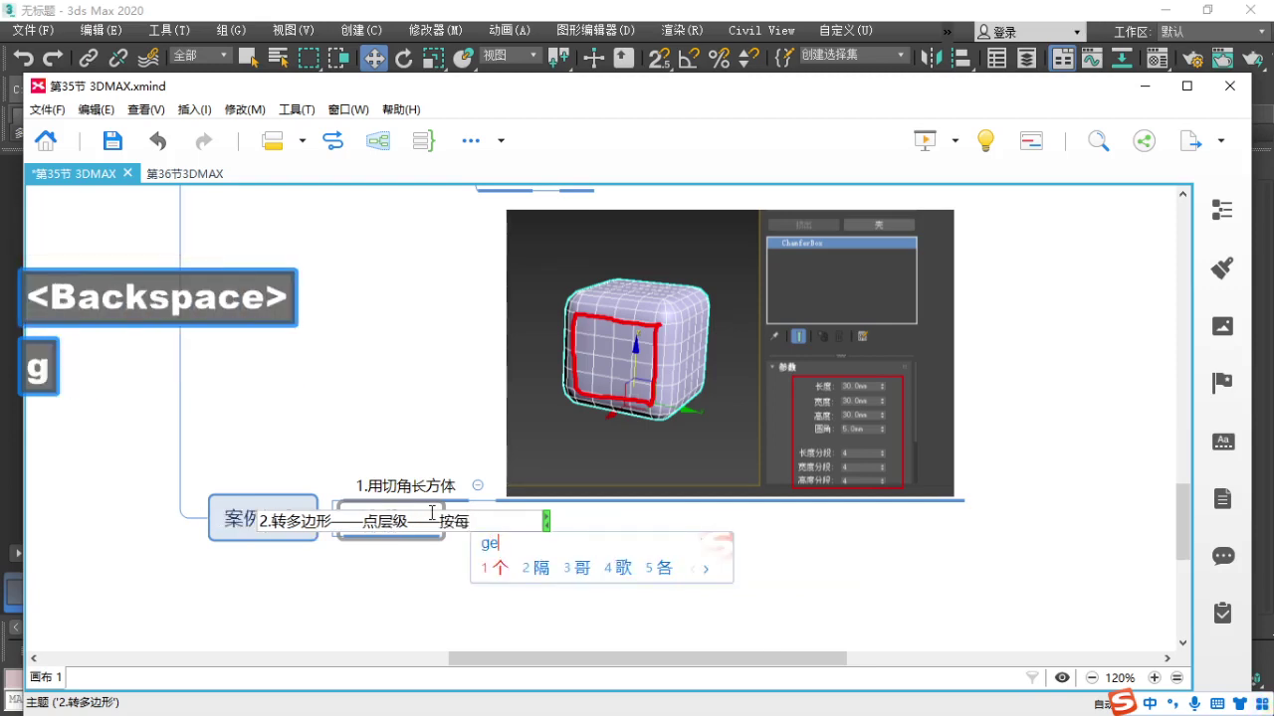
{"action": "key", "text": "space"}
{"action": "type", "text": "min"}
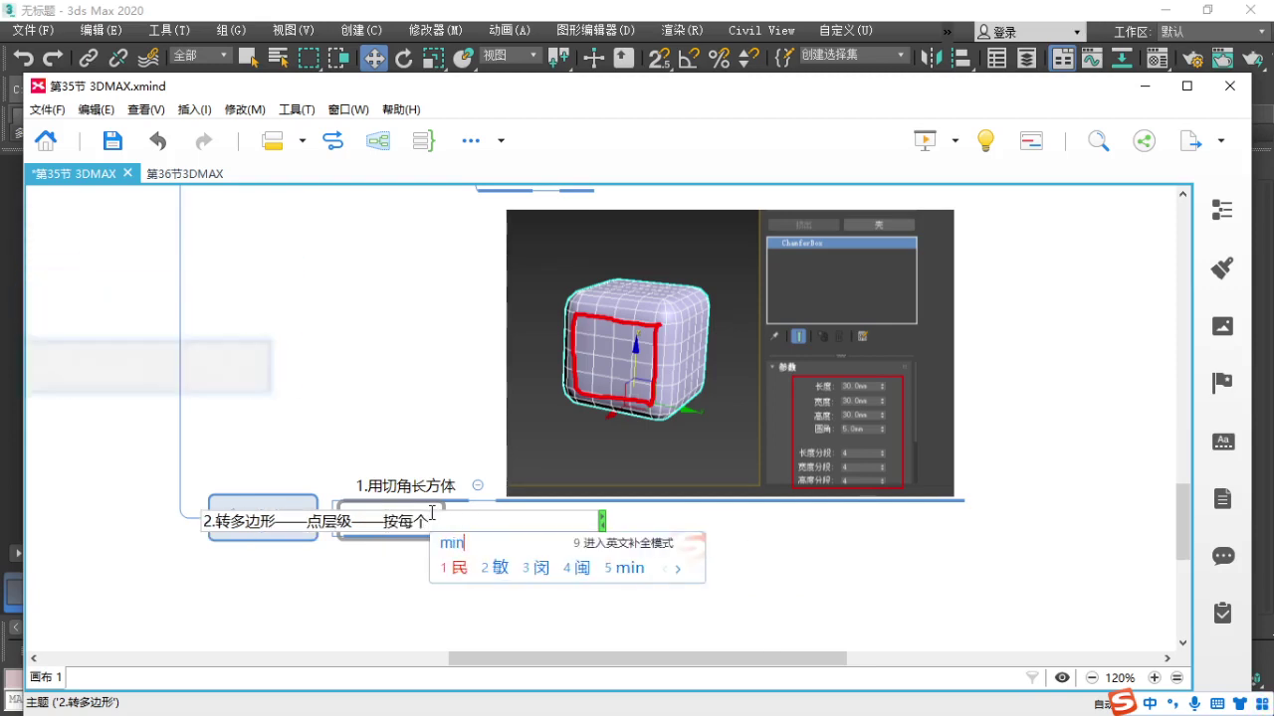
{"action": "key", "text": "BackSpace"}
{"action": "type", "text": "a"}
{"action": "key", "text": "space"}
{"action": "type", "text": "xunaz"}
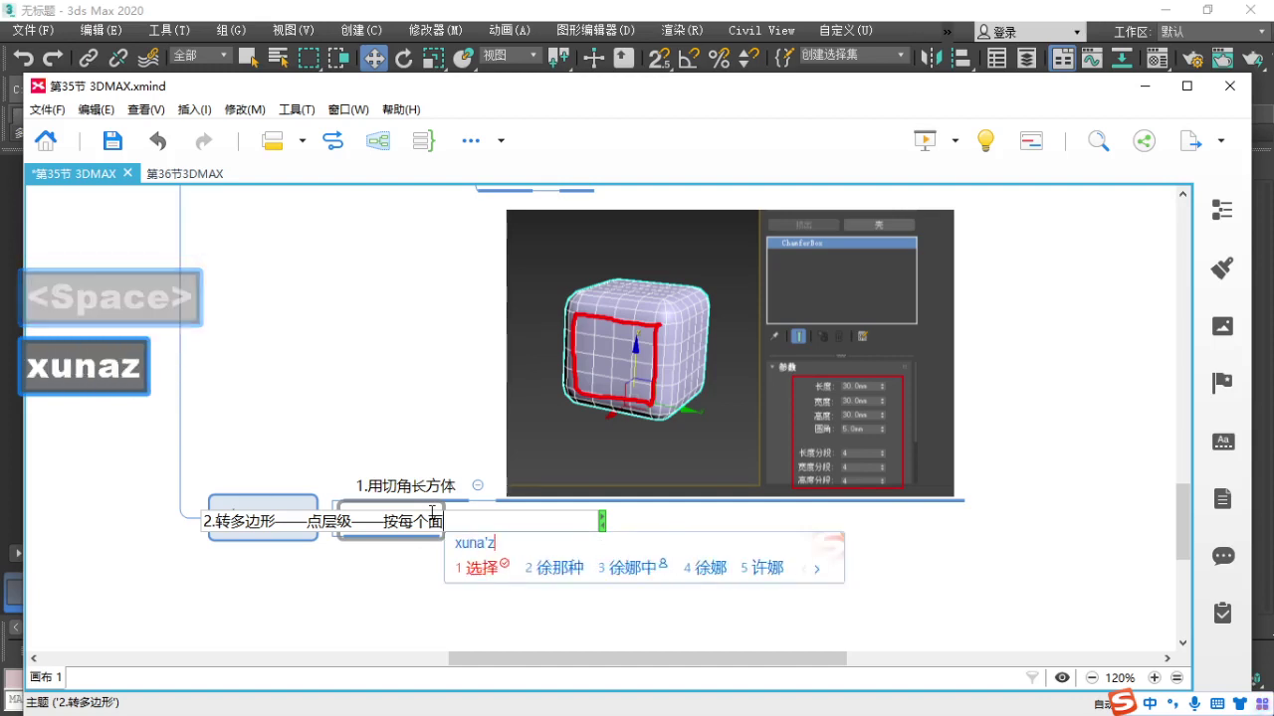
{"action": "key", "text": "space"}
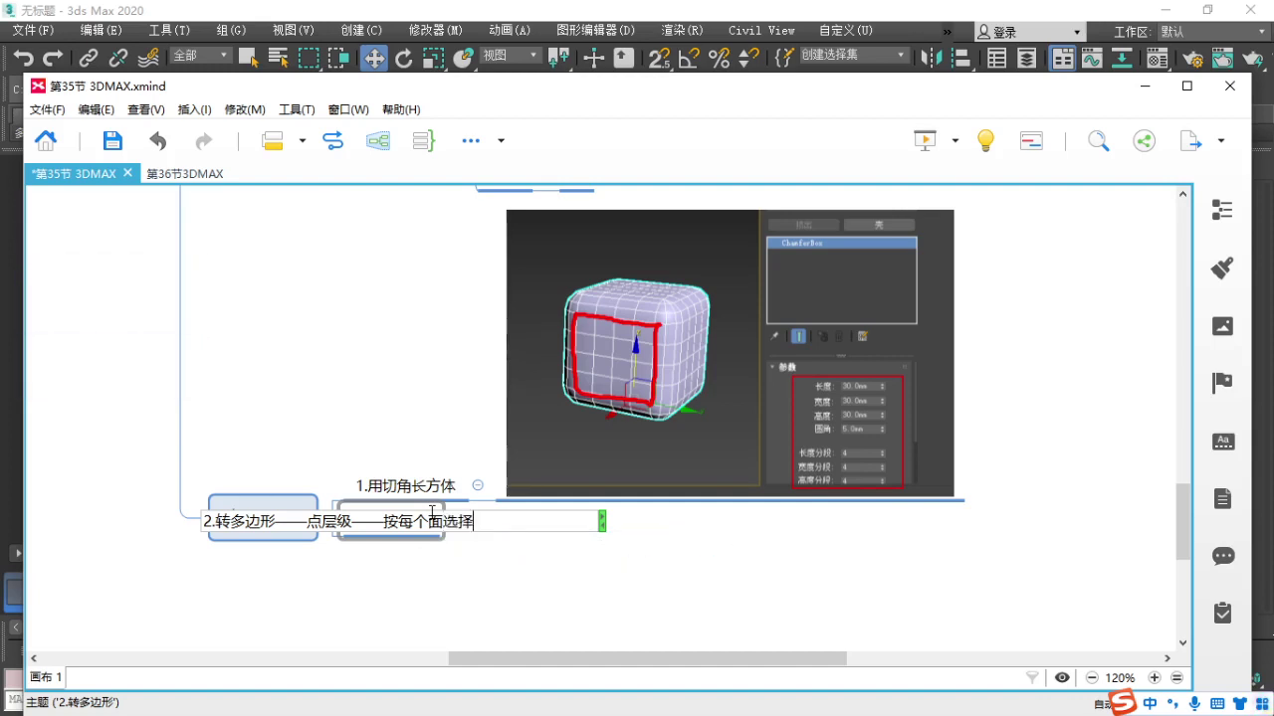
{"action": "type", "text": "shuz"}
{"action": "key", "text": "space"}
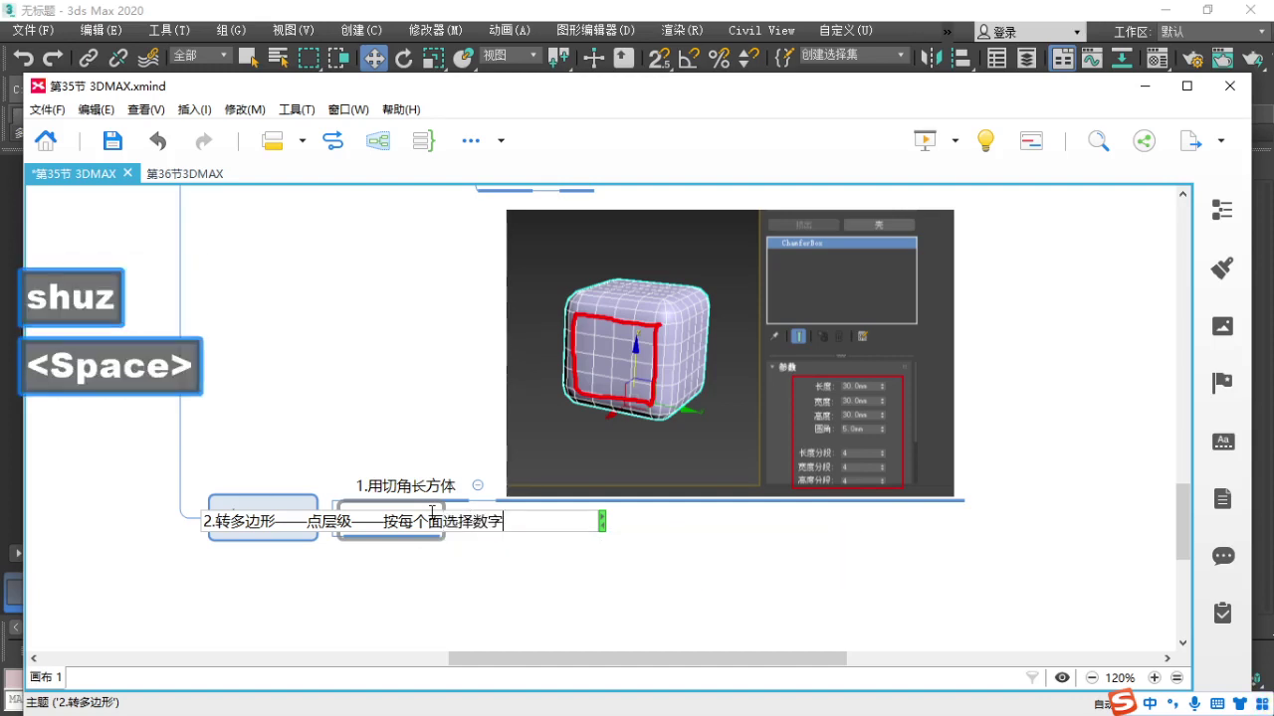
{"action": "left_click", "coordinate": [517, 563]}
{"action": "left_click", "coordinate": [113, 140]}
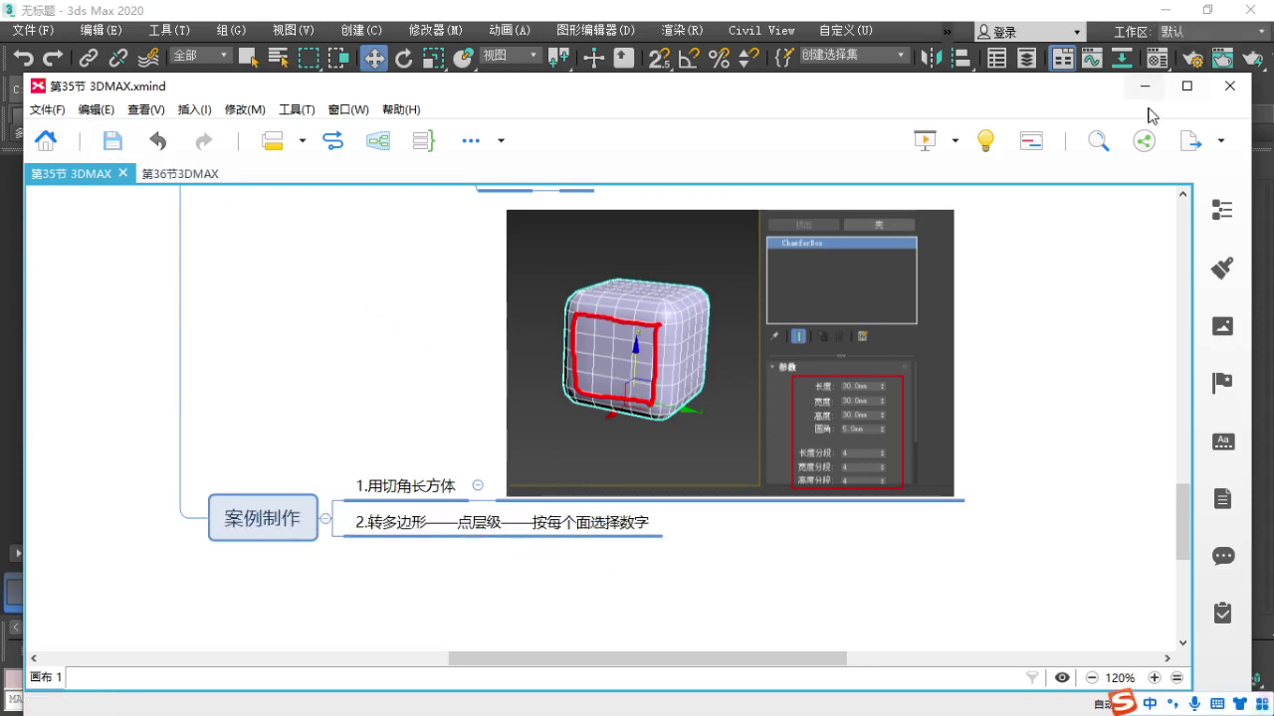
Draw two temporary red lines on screen beneath the second subtopic of 案例制作 and clear them.
{"action": "key", "text": "F1"}
{"action": "left_click_drag", "start_coordinate": [423, 558], "coordinate": [637, 560]}
{"action": "left_click_drag", "start_coordinate": [283, 616], "coordinate": [762, 616]}
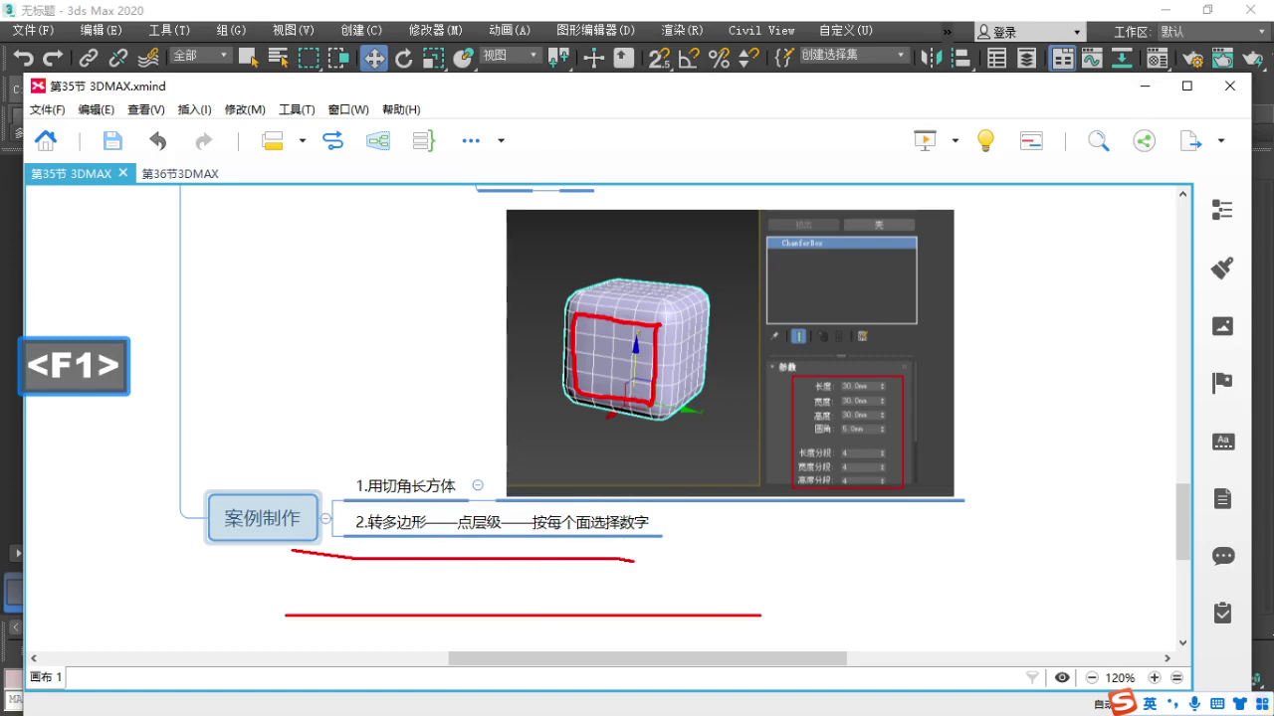
{"action": "key", "text": "Escape"}
Return to 3ds Max and turn off the edged-faces display of the dice in the perspective viewport.
{"action": "left_click", "coordinate": [1142, 85]}
{"action": "scroll", "coordinate": [464, 379], "scroll_direction": "down", "scroll_amount": 6}
{"action": "middle_click_drag", "start_coordinate": [454, 366], "coordinate": [507, 305]}
{"action": "scroll", "coordinate": [472, 476], "scroll_direction": "up", "scroll_amount": 8}
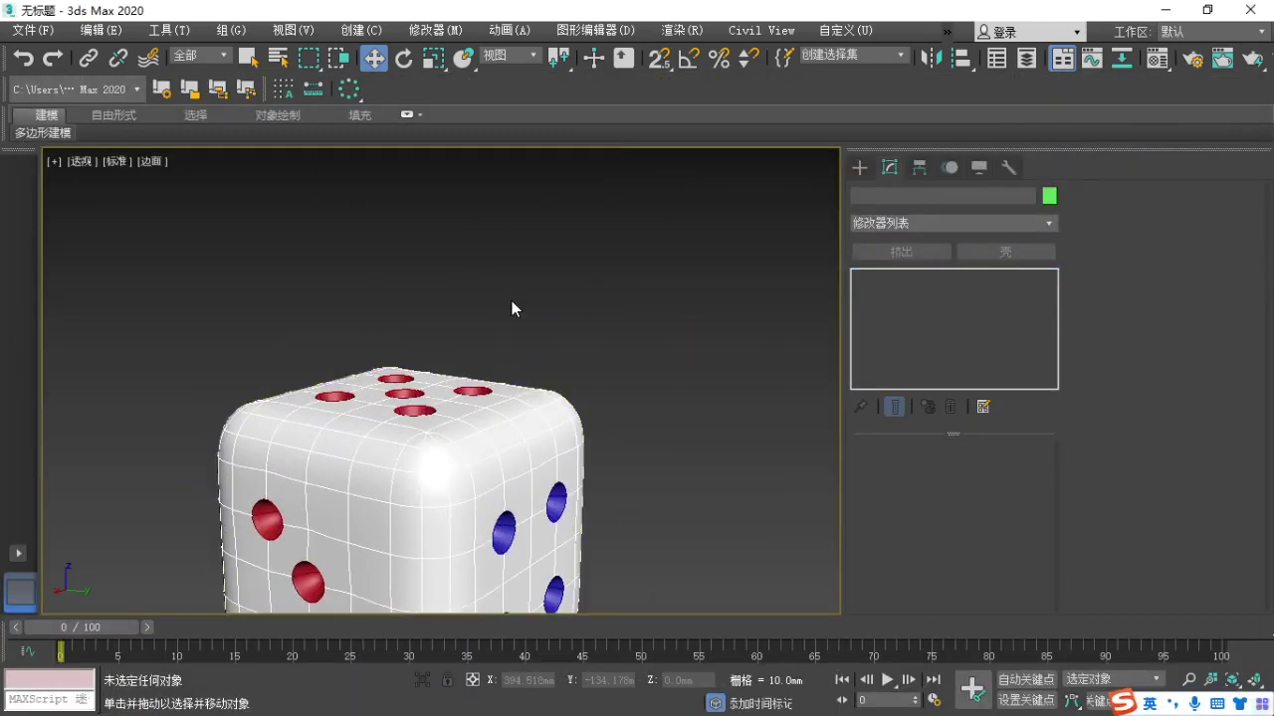
{"action": "middle_click_drag", "start_coordinate": [534, 355], "coordinate": [584, 275]}
{"action": "key", "text": "F4"}
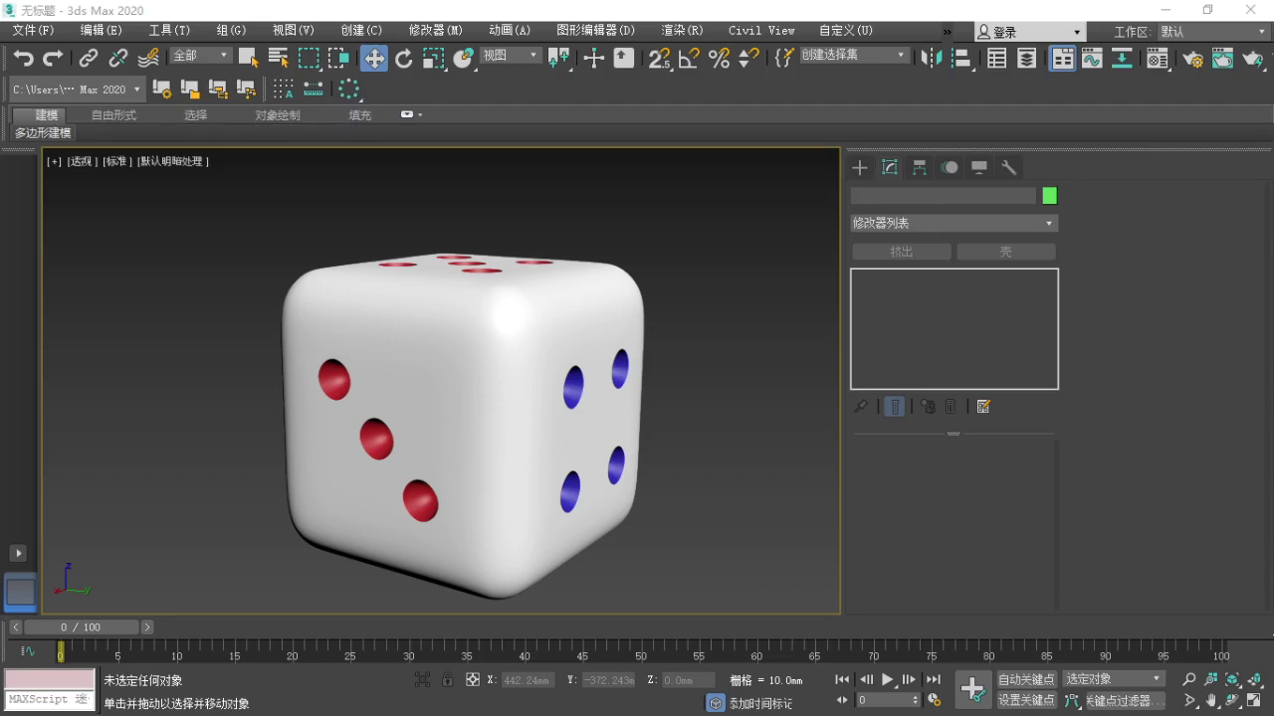
{"action": "key", "text": "shift+F5"}
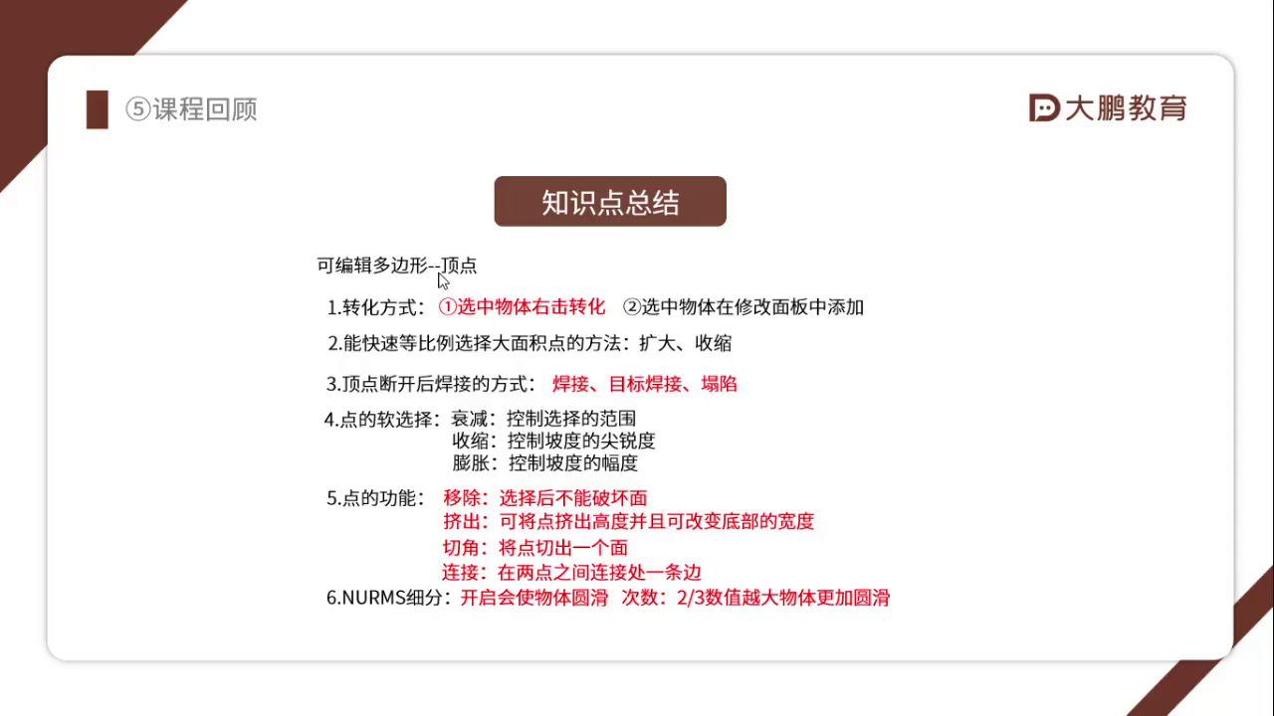
{"action": "key", "text": "F1"}
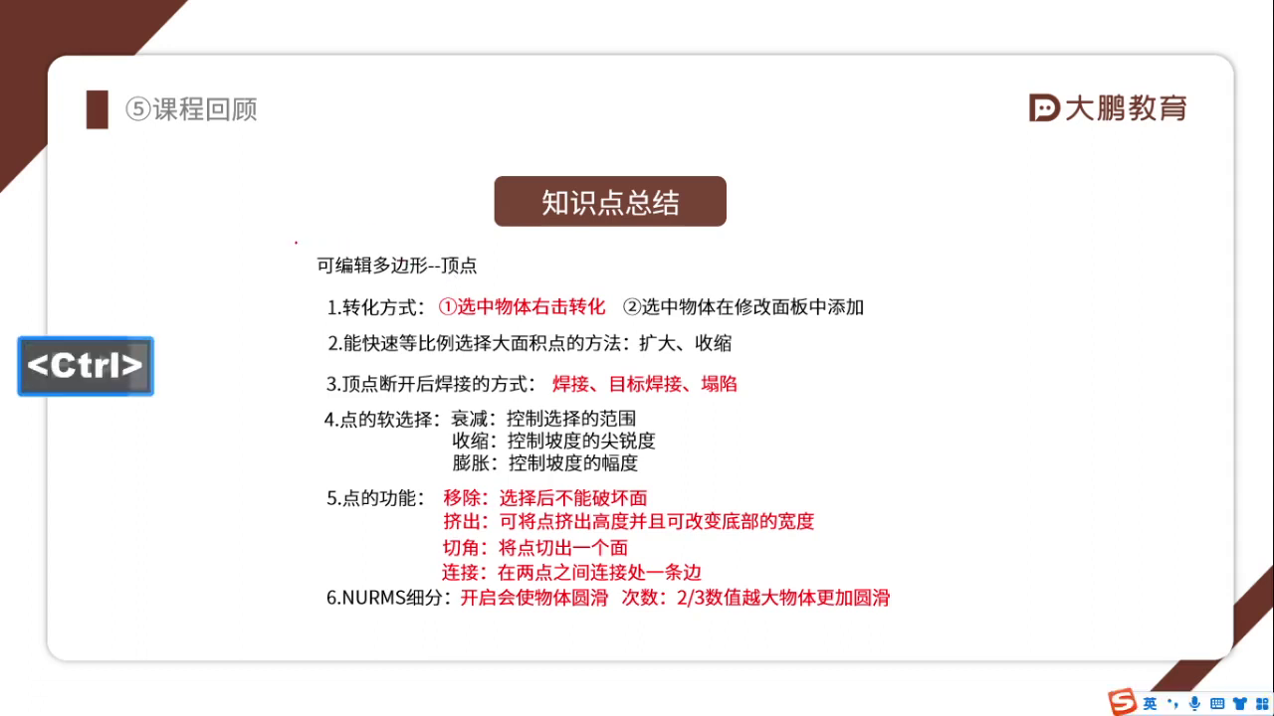
{"action": "left_click_drag", "start_coordinate": [295, 240], "coordinate": [432, 283], "text": "ctrl"}
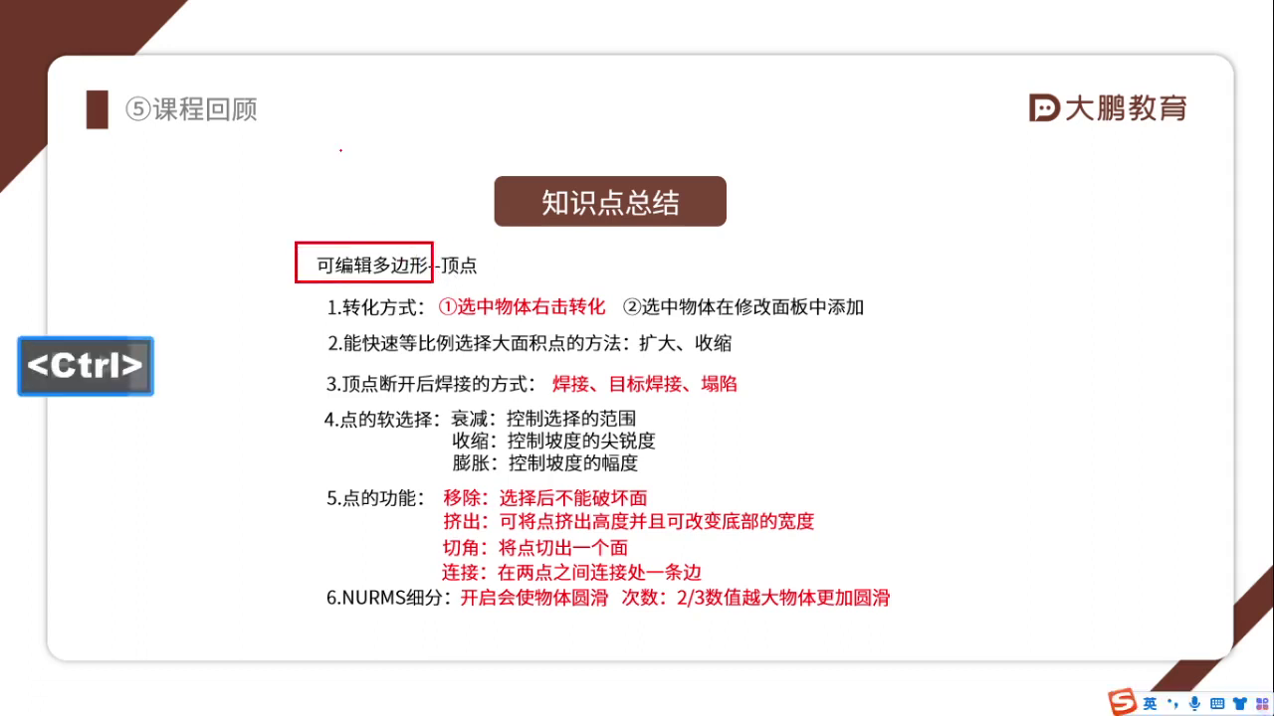
{"action": "mouse_move", "coordinate": [340, 149]}
{"action": "left_mouse_down"}
{"action": "mouse_move", "coordinate": [293, 193]}
{"action": "mouse_move", "coordinate": [323, 209]}
{"action": "left_mouse_up"}
{"action": "left_click_drag", "start_coordinate": [345, 172], "coordinate": [346, 188]}
{"action": "mouse_move", "coordinate": [369, 141]}
{"action": "left_mouse_down"}
{"action": "mouse_move", "coordinate": [382, 169]}
{"action": "mouse_move", "coordinate": [347, 188]}
{"action": "left_mouse_up"}
{"action": "mouse_move", "coordinate": [356, 170]}
{"action": "left_mouse_down"}
{"action": "mouse_move", "coordinate": [396, 197]}
{"action": "mouse_move", "coordinate": [339, 231]}
{"action": "left_mouse_up"}
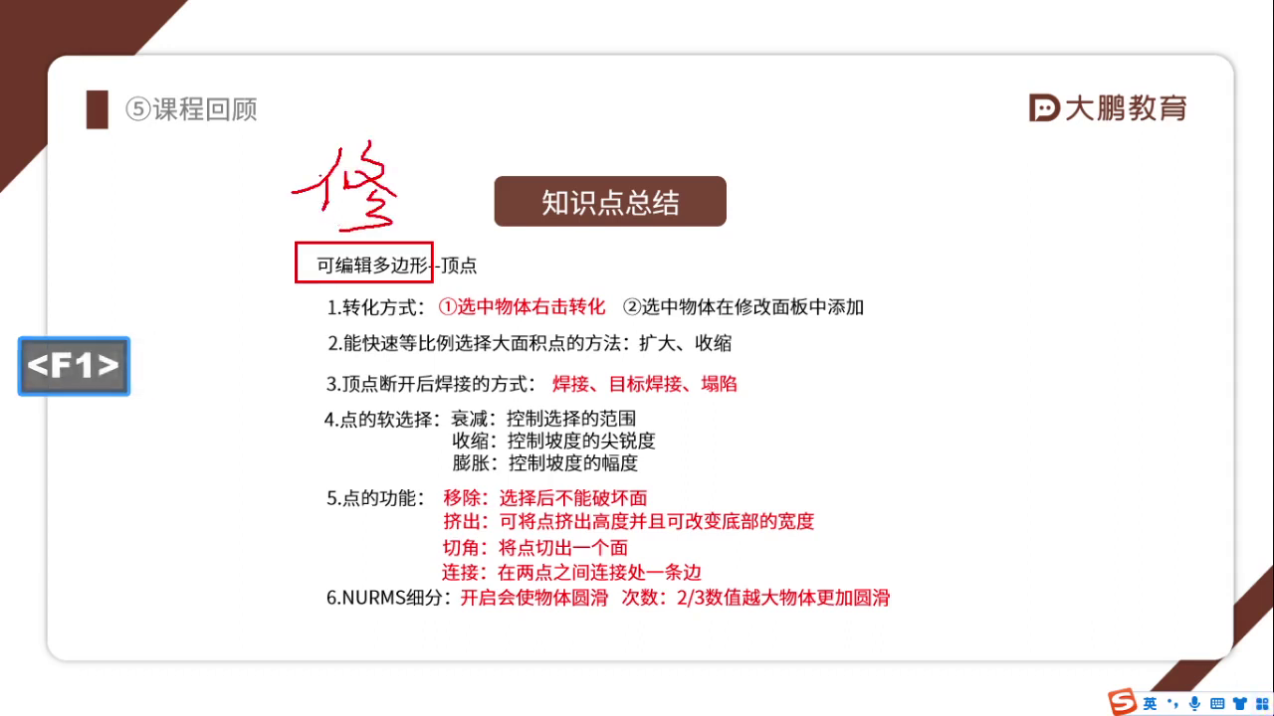
{"action": "left_click_drag", "start_coordinate": [237, 329], "coordinate": [307, 283]}
{"action": "mouse_move", "coordinate": [267, 272]}
{"action": "left_mouse_down"}
{"action": "mouse_move", "coordinate": [296, 279]}
{"action": "mouse_move", "coordinate": [301, 311]}
{"action": "left_mouse_up"}
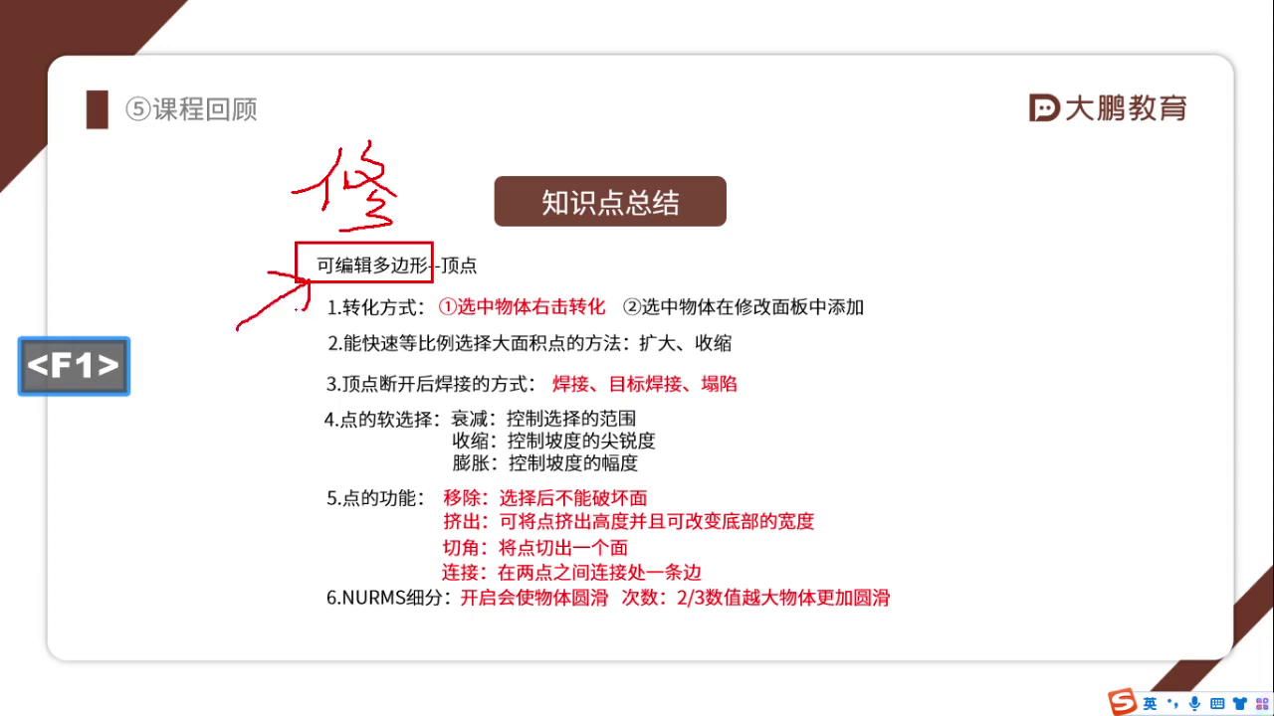
{"action": "key", "text": "Escape"}
{"action": "key", "text": "F1"}
{"action": "key", "text": "ctrl"}
{"action": "left_click_drag", "start_coordinate": [303, 240], "coordinate": [428, 283], "text": "ctrl"}
{"action": "left_click_drag", "start_coordinate": [248, 173], "coordinate": [275, 172]}
{"action": "key", "text": "F1"}
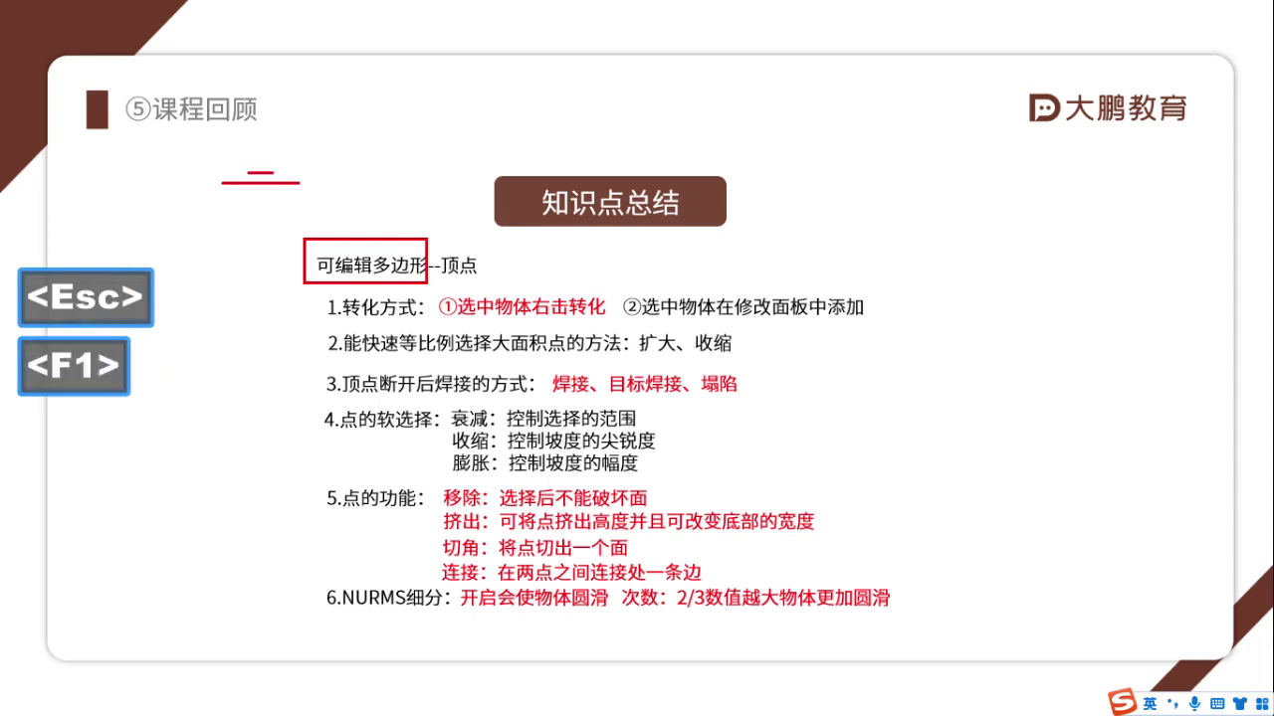